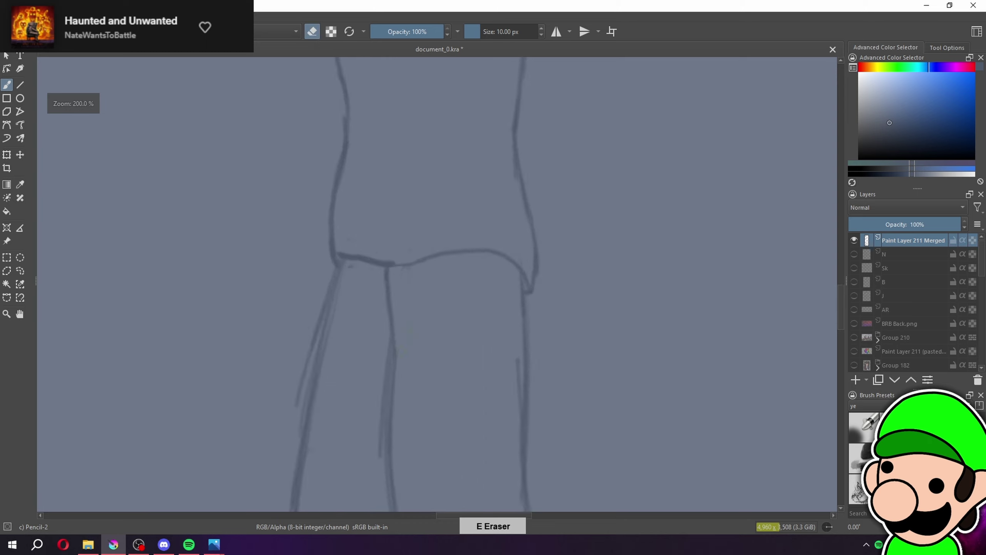
Redraw the line separating the two legs below the shirt hem and erase the excess strokes around it
{"action": "key", "text": "e"}
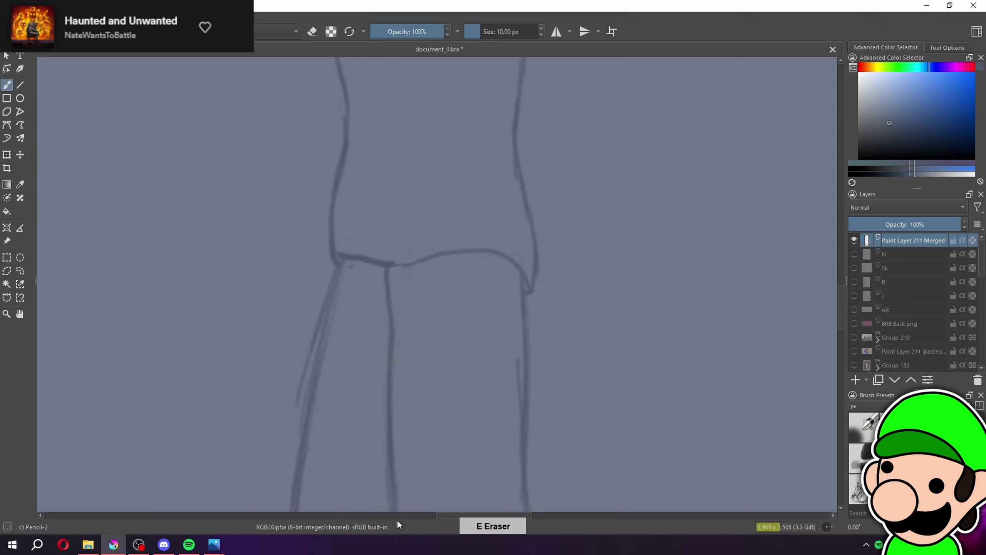
{"action": "left_click_drag", "start_coordinate": [390, 318], "coordinate": [394, 368]}
{"action": "key", "text": "e"}
{"action": "left_click_drag", "start_coordinate": [385, 289], "coordinate": [393, 425]}
{"action": "key", "text": "ctrl+z"}
{"action": "left_click_drag", "start_coordinate": [381, 310], "coordinate": [387, 399]}
{"action": "key", "text": "e"}
{"action": "mouse_move", "coordinate": [385, 255]}
{"action": "left_mouse_down"}
{"action": "mouse_move", "coordinate": [393, 262]}
{"action": "mouse_move", "coordinate": [371, 262]}
{"action": "left_mouse_up"}
{"action": "key", "text": "e"}
Try to sketch shorts hem lines across the straight leg and the slanted leg at thigh height
{"action": "key", "text": "minus"}
{"action": "key", "text": "minus"}
{"action": "key", "text": "minus"}
{"action": "key", "text": "minus"}
{"action": "key", "text": "minus"}
{"action": "key", "text": "minus"}
{"action": "key", "text": "minus"}
{"action": "key", "text": "plus"}
{"action": "key", "text": "space"}
{"action": "key", "text": "plus"}
{"action": "key", "text": "space"}
{"action": "left_click_drag", "start_coordinate": [520, 428], "coordinate": [534, 333]}
{"action": "key", "text": "plus"}
{"action": "key", "text": "space"}
{"action": "key", "text": "plus"}
{"action": "key", "text": "plus"}
{"action": "left_click_drag", "start_coordinate": [486, 246], "coordinate": [522, 323]}
{"action": "key", "text": "plus"}
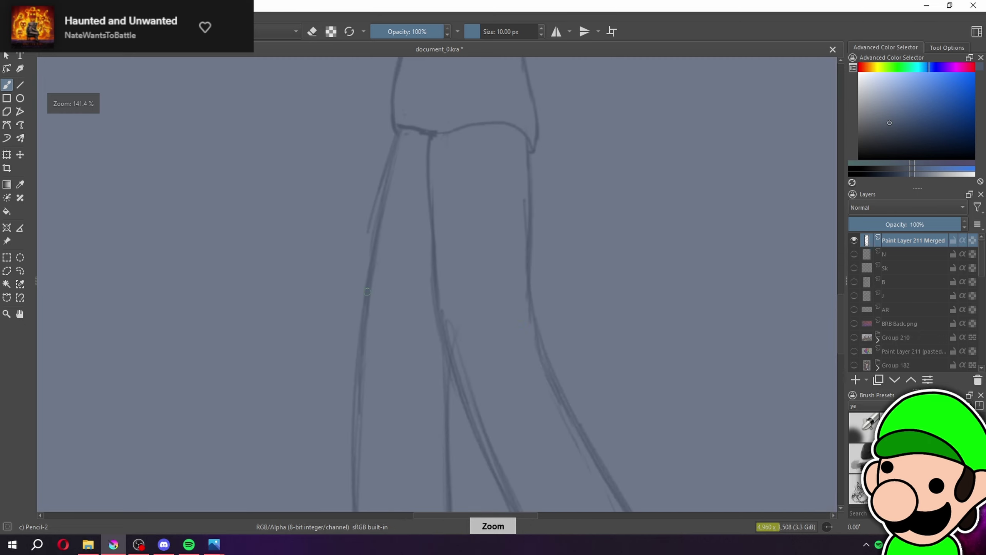
{"action": "left_click_drag", "start_coordinate": [364, 310], "coordinate": [440, 320]}
{"action": "key", "text": "equal"}
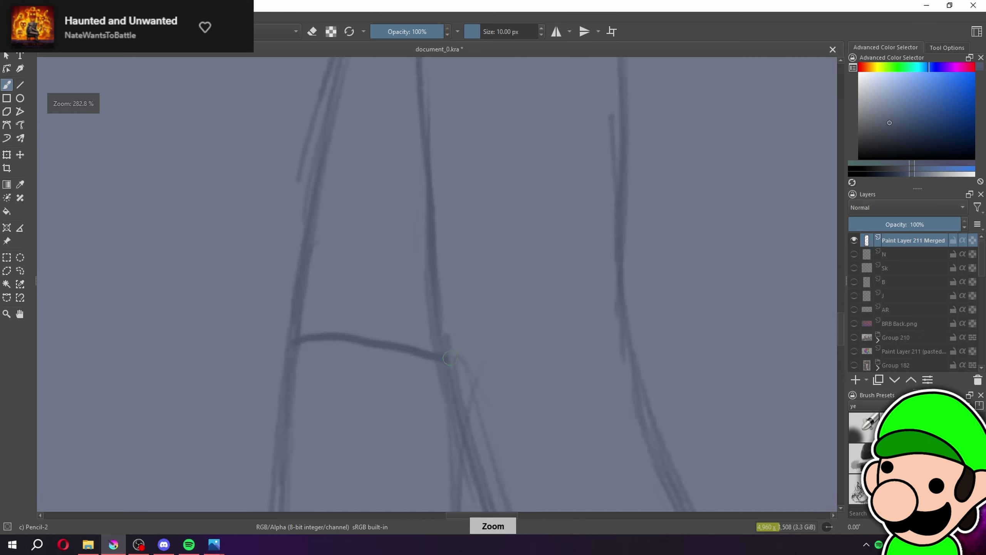
{"action": "mouse_move", "coordinate": [450, 358]}
{"action": "left_mouse_down"}
{"action": "mouse_move", "coordinate": [552, 337]}
{"action": "mouse_move", "coordinate": [639, 330]}
{"action": "left_mouse_up"}
{"action": "key", "text": "minus"}
{"action": "key", "text": "minus"}
{"action": "key", "text": "minus"}
{"action": "key", "text": "minus"}
{"action": "key", "text": "minus"}
{"action": "key", "text": "minus"}
{"action": "key", "text": "minus"}
{"action": "key", "text": "minus"}
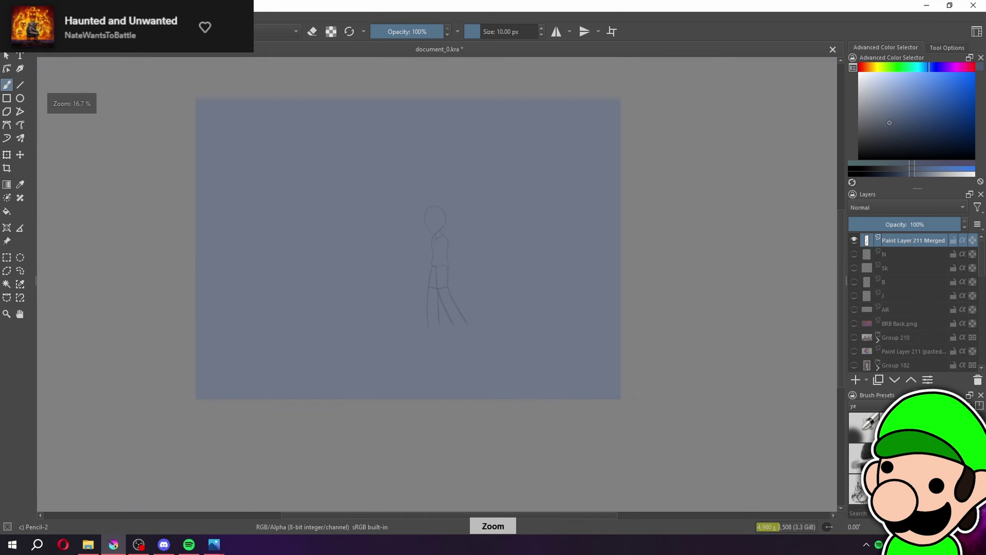
{"action": "key", "text": "equal"}
{"action": "key", "text": "equal"}
{"action": "key", "text": "equal"}
{"action": "key", "text": "equal"}
{"action": "key", "text": "equal"}
{"action": "key", "text": "equal"}
{"action": "key", "text": "ctrl+z"}
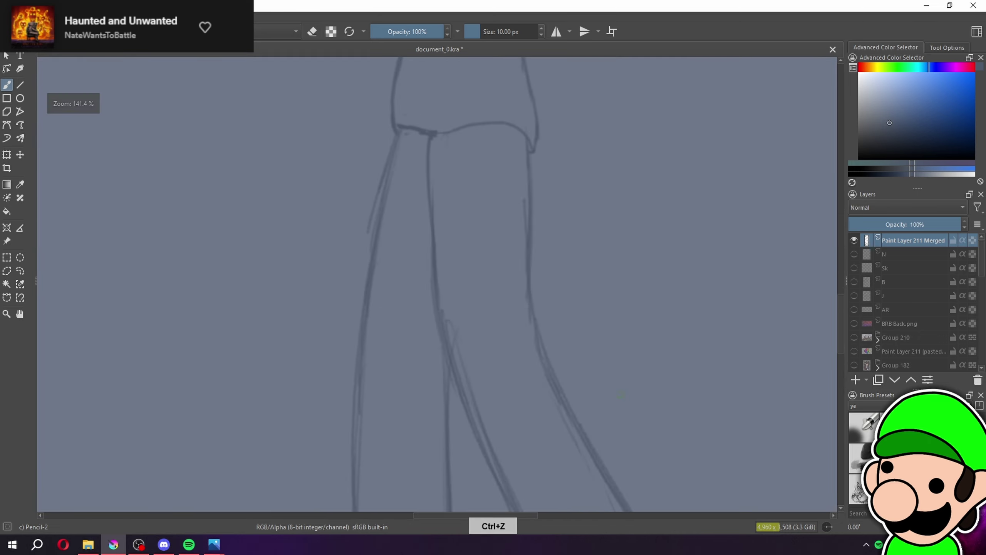
Sketch a gently sloping shorts hem across the straight leg, ending at the line where the two legs meet
{"action": "left_click_drag", "start_coordinate": [388, 300], "coordinate": [438, 315]}
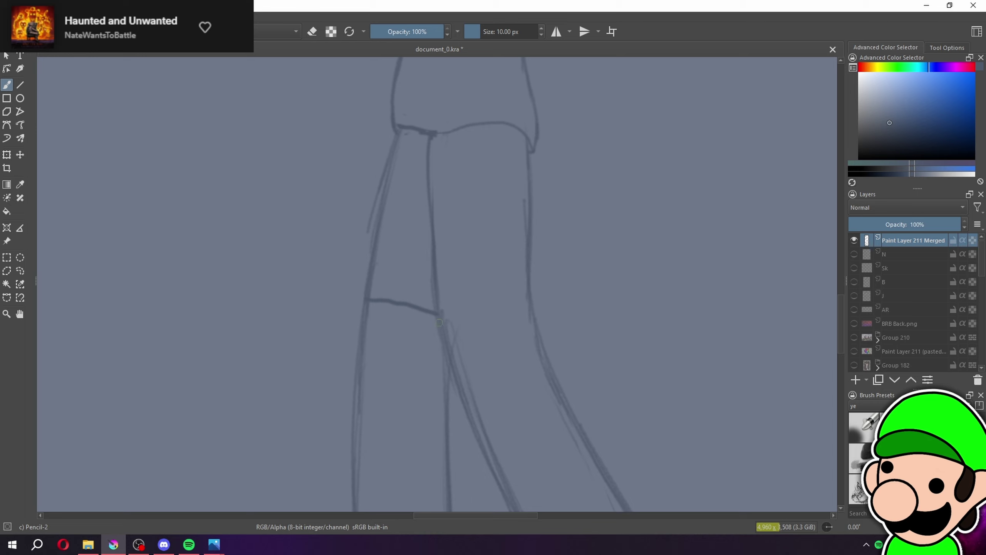
{"action": "key", "text": "minus"}
{"action": "key", "text": "minus"}
{"action": "key", "text": "minus"}
{"action": "key", "text": "minus"}
{"action": "key", "text": "minus"}
{"action": "key", "text": "minus"}
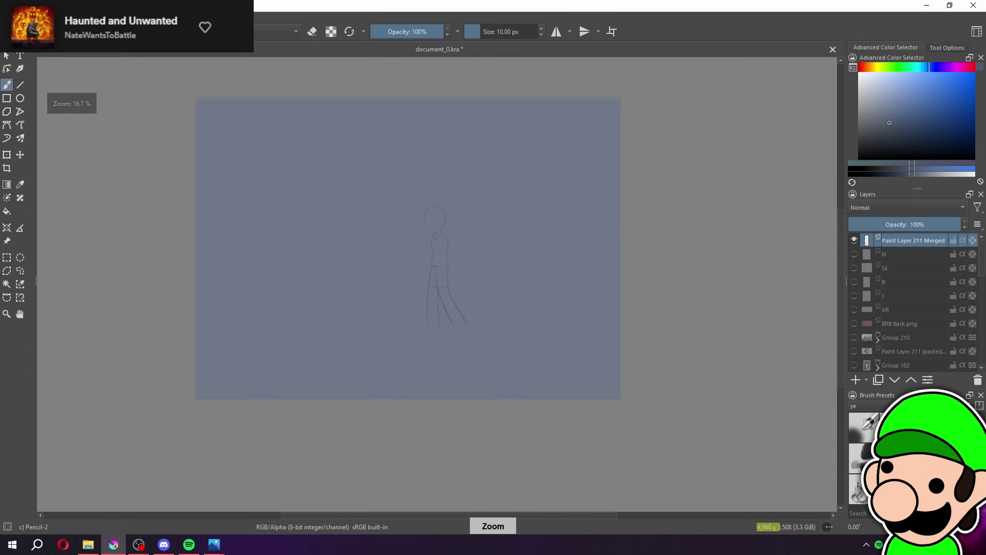
Undo the last stroke and draw a slightly arched shorts hem across the slanted leg
{"action": "key", "text": "plus"}
{"action": "key", "text": "plus"}
{"action": "key", "text": "plus"}
{"action": "key", "text": "plus"}
{"action": "key", "text": "plus"}
{"action": "key", "text": "plus"}
{"action": "key", "text": "plus"}
{"action": "key", "text": "ctrl+z"}
{"action": "mouse_move", "coordinate": [443, 334]}
{"action": "left_mouse_down"}
{"action": "mouse_move", "coordinate": [471, 318]}
{"action": "mouse_move", "coordinate": [528, 316]}
{"action": "mouse_move", "coordinate": [571, 336]}
{"action": "left_mouse_up"}
{"action": "key", "text": "minus"}
{"action": "key", "text": "minus"}
{"action": "key", "text": "minus"}
{"action": "key", "text": "minus"}
{"action": "key", "text": "minus"}
{"action": "key", "text": "minus"}
{"action": "key", "text": "minus"}
Select the straight leg below the hem freehand, transform it slightly narrower from its outer side, and clear the selection
{"action": "key", "text": "plus"}
{"action": "key", "text": "plus"}
{"action": "key", "text": "plus"}
{"action": "key", "text": "plus"}
{"action": "left_click_drag", "start_coordinate": [546, 299], "coordinate": [563, 218]}
{"action": "key", "text": "plus"}
{"action": "left_click", "coordinate": [23, 266]}
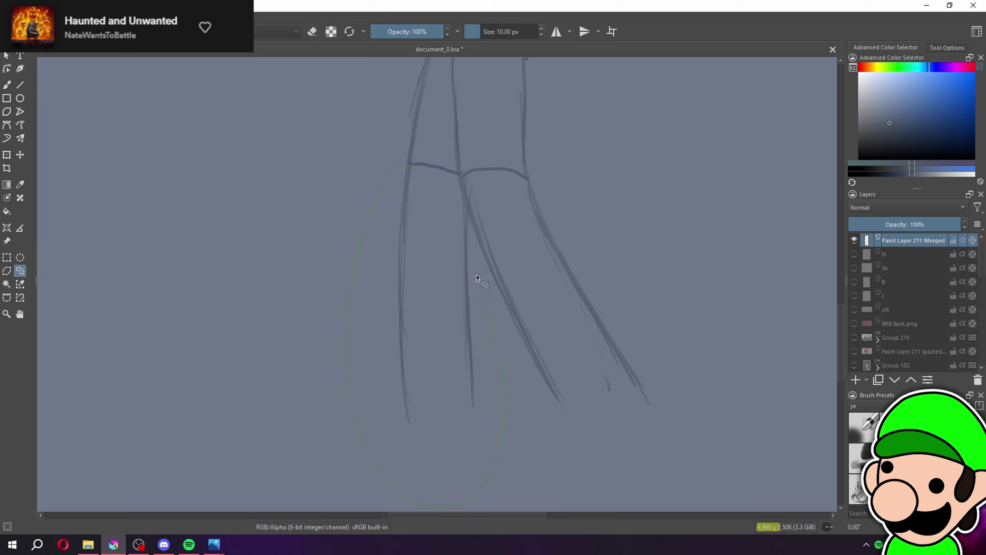
{"action": "left_click_drag", "start_coordinate": [429, 181], "coordinate": [410, 167]}
{"action": "key", "text": "ctrl+t"}
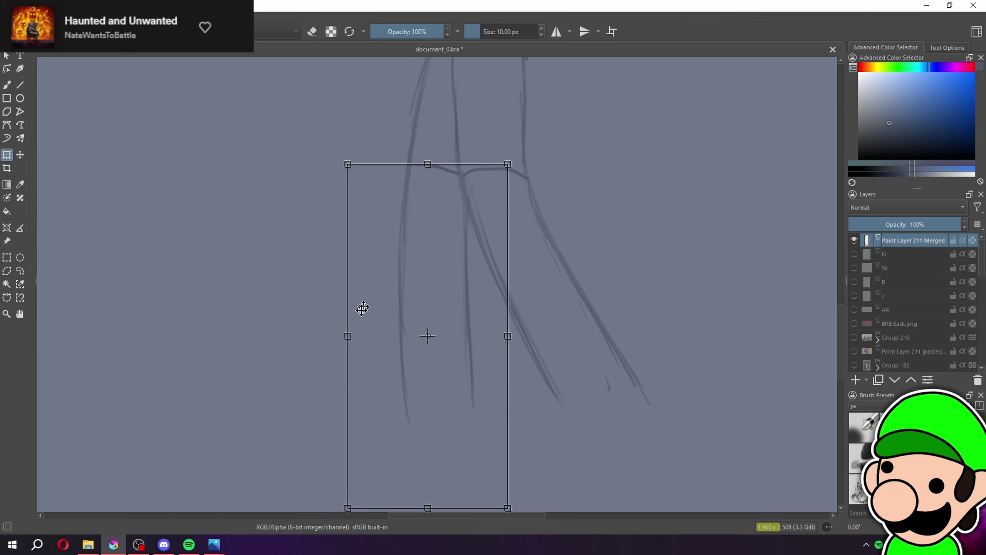
{"action": "left_click_drag", "start_coordinate": [348, 336], "coordinate": [361, 336]}
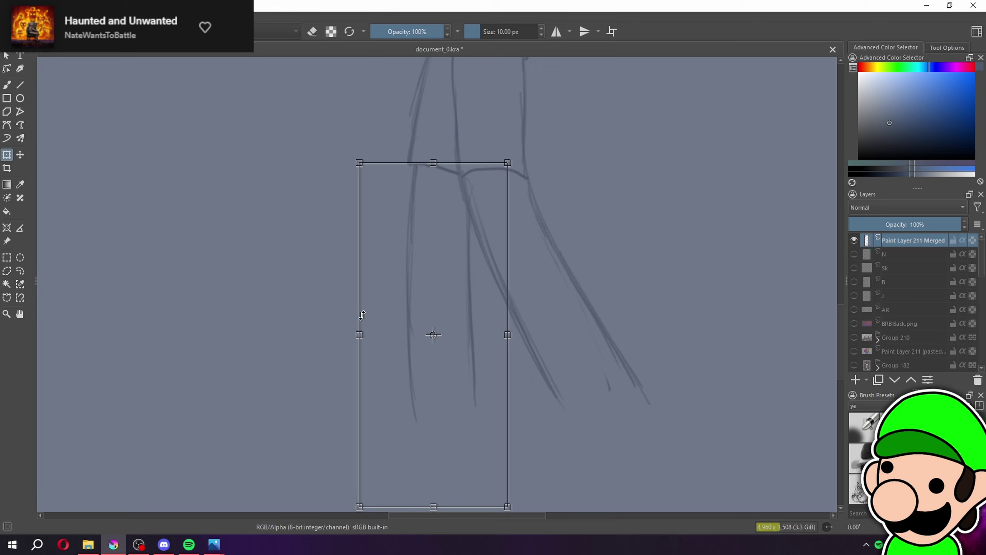
{"action": "left_click_drag", "start_coordinate": [361, 335], "coordinate": [363, 335]}
{"action": "key", "text": "b"}
{"action": "key", "text": "space"}
{"action": "left_click_drag", "start_coordinate": [447, 274], "coordinate": [431, 388]}
{"action": "scroll", "coordinate": [431, 389], "scroll_direction": "up", "scroll_amount": 2}
{"action": "left_click", "coordinate": [9, 260]}
{"action": "left_click", "coordinate": [49, 273]}
Clean up the outer corner of the straight leg's hem and redraw it as a small fold overhanging the leg
{"action": "key", "text": "ctrl+plus"}
{"action": "key", "text": "ctrl+plus"}
{"action": "left_click_drag", "start_coordinate": [351, 187], "coordinate": [471, 245]}
{"action": "key", "text": "ctrl+plus"}
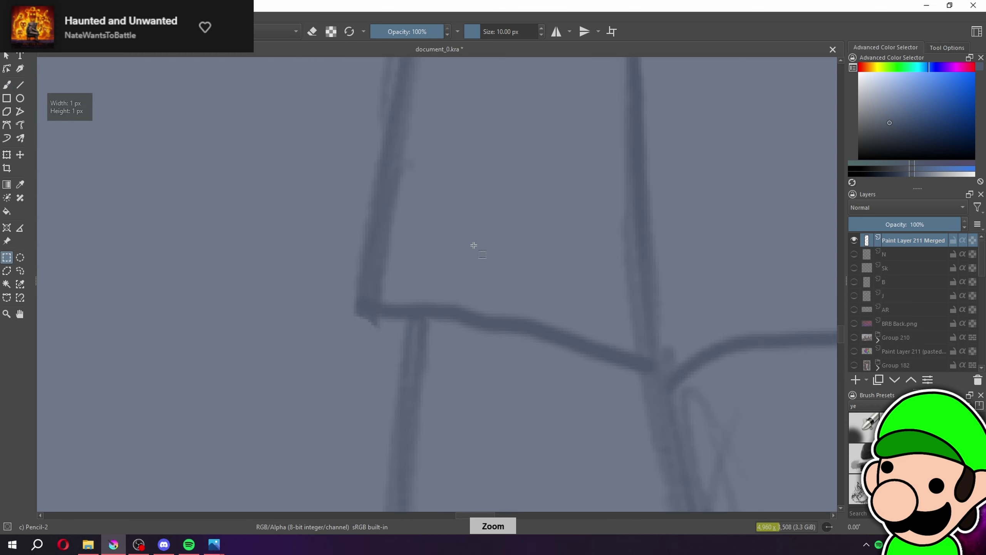
{"action": "key", "text": "b"}
{"action": "key", "text": "e"}
{"action": "mouse_move", "coordinate": [382, 319]}
{"action": "left_mouse_down"}
{"action": "mouse_move", "coordinate": [392, 302]}
{"action": "mouse_move", "coordinate": [370, 299]}
{"action": "mouse_move", "coordinate": [365, 287]}
{"action": "mouse_move", "coordinate": [361, 331]}
{"action": "left_mouse_up"}
{"action": "left_click_drag", "start_coordinate": [363, 330], "coordinate": [434, 301]}
{"action": "key", "text": "ctrl+z"}
{"action": "key", "text": "ctrl+z"}
{"action": "left_click_drag", "start_coordinate": [367, 329], "coordinate": [420, 309]}
{"action": "left_click_drag", "start_coordinate": [362, 331], "coordinate": [411, 341]}
{"action": "key", "text": "ctrl+minus"}
{"action": "key", "text": "ctrl+minus"}
{"action": "key", "text": "ctrl+minus"}
{"action": "key", "text": "ctrl+minus"}
{"action": "key", "text": "ctrl+minus"}
{"action": "key", "text": "ctrl+minus"}
{"action": "key", "text": "ctrl+minus"}
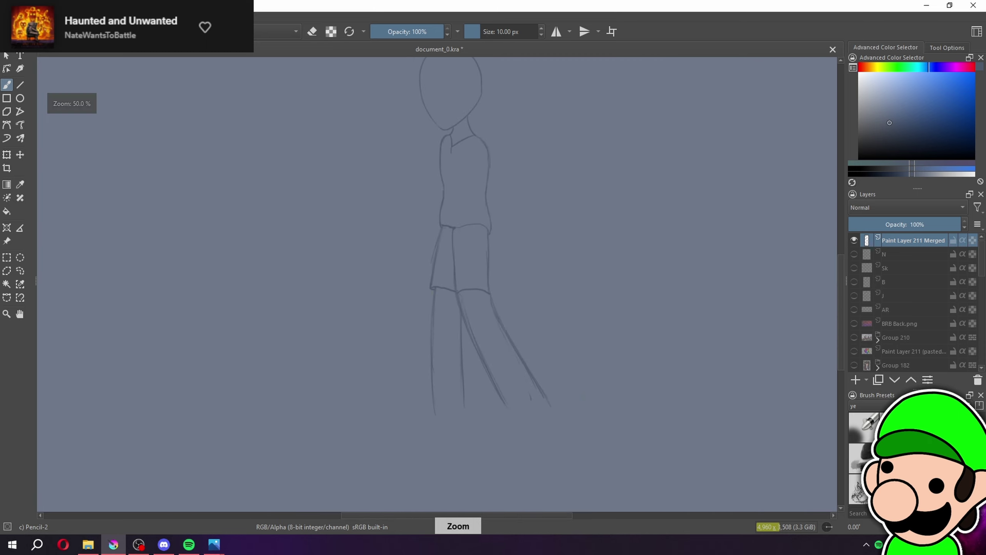
Try to narrow and slightly rotate the slanted leg below the hem with a freehand selection and transform
{"action": "key", "text": "ctrl+plus"}
{"action": "key", "text": "ctrl+plus"}
{"action": "left_click_drag", "start_coordinate": [544, 373], "coordinate": [536, 312]}
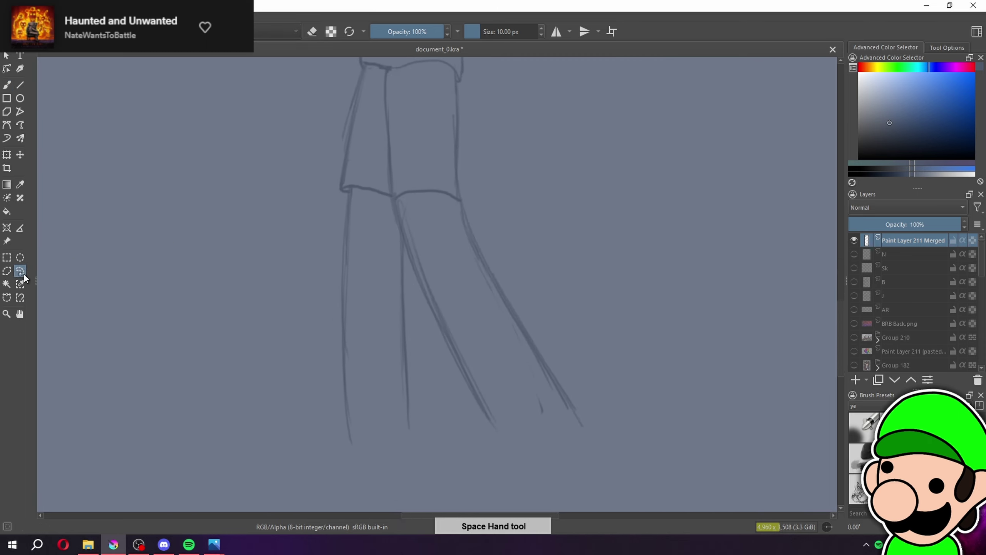
{"action": "key", "text": "ctrl+plus"}
{"action": "left_click_drag", "start_coordinate": [448, 180], "coordinate": [423, 123]}
{"action": "left_click_drag", "start_coordinate": [363, 109], "coordinate": [344, 120]}
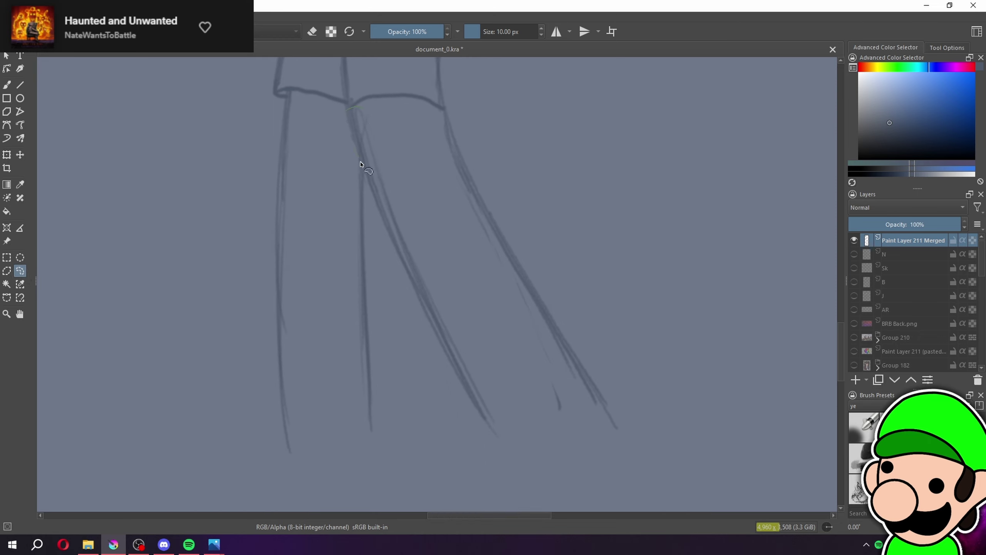
{"action": "left_click_drag", "start_coordinate": [450, 115], "coordinate": [389, 128]}
{"action": "left_click", "coordinate": [7, 154]}
{"action": "left_click_drag", "start_coordinate": [679, 298], "coordinate": [646, 298]}
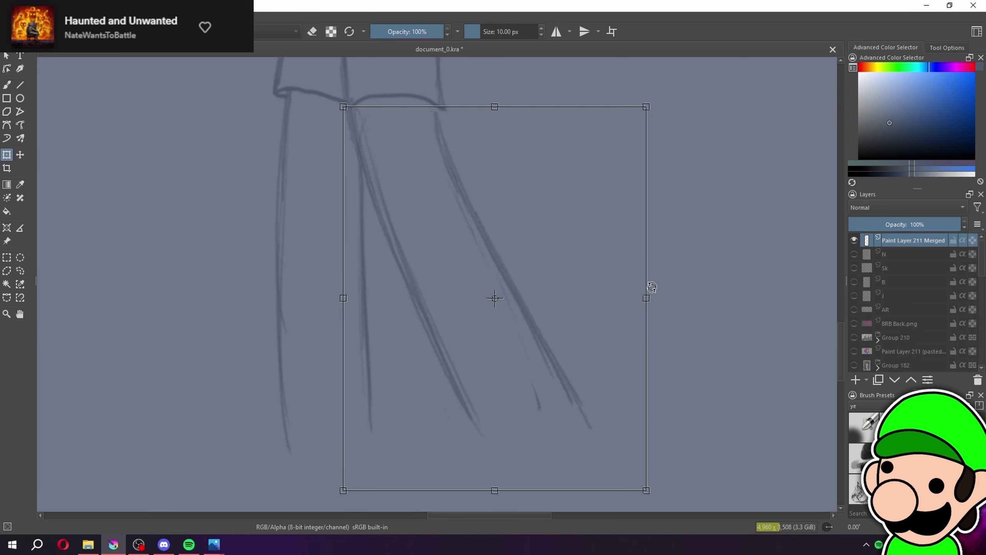
{"action": "left_click_drag", "start_coordinate": [679, 256], "coordinate": [679, 268]}
{"action": "key", "text": "Return"}
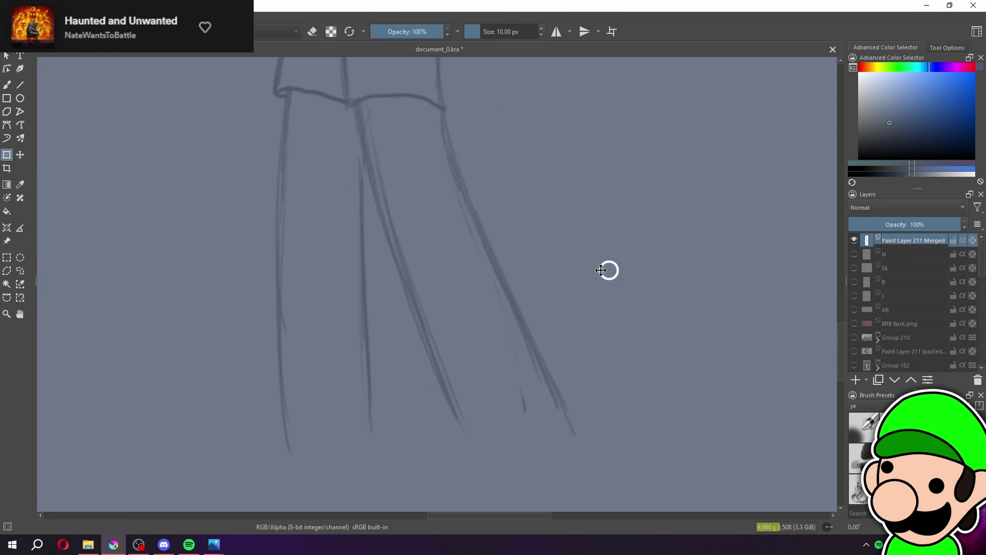
{"action": "key", "text": "ctrl+z"}
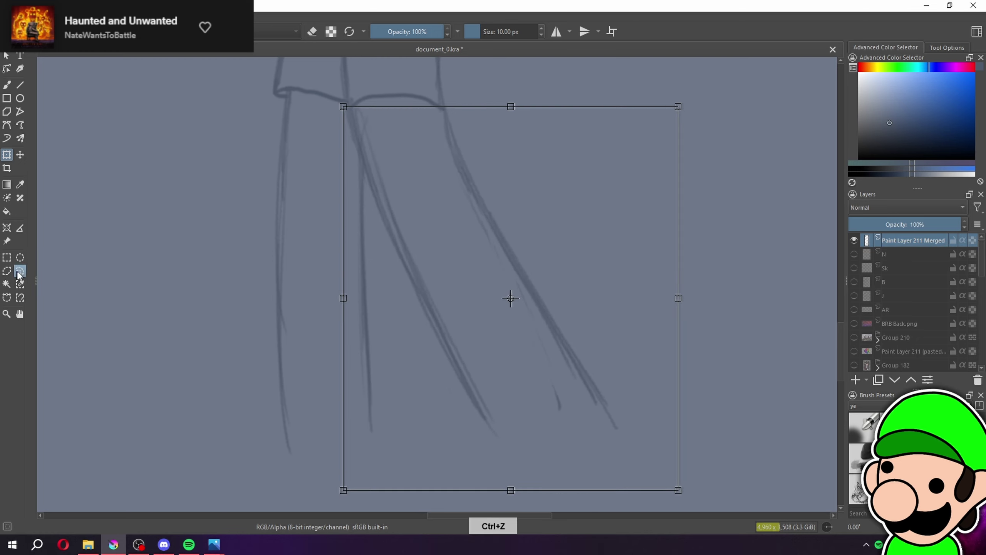
Select the slanted leg's inner contour freehand and shift it slightly outward from the straight leg
{"action": "left_click", "coordinate": [19, 271]}
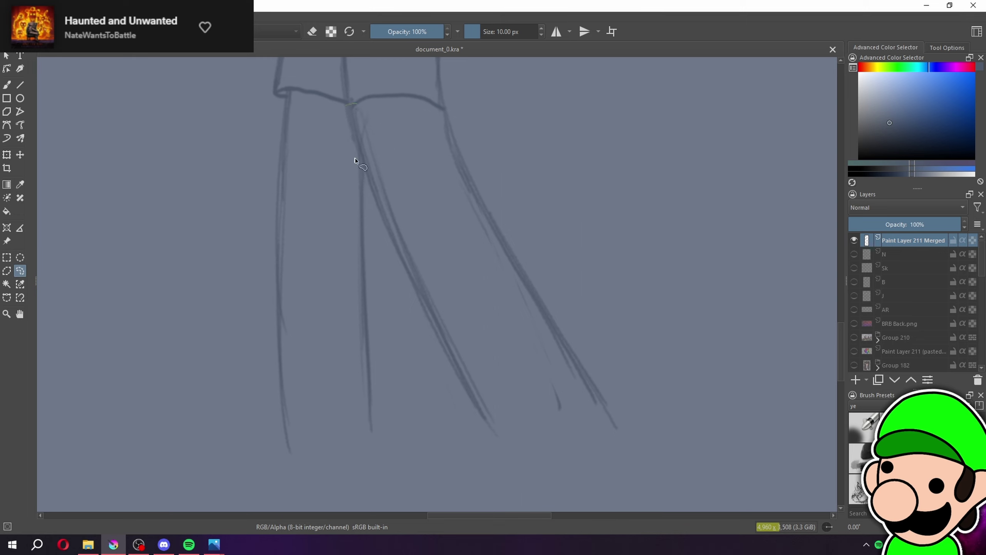
{"action": "left_click_drag", "start_coordinate": [498, 337], "coordinate": [361, 107]}
{"action": "left_click", "coordinate": [6, 155]}
{"action": "left_click_drag", "start_coordinate": [469, 259], "coordinate": [478, 256]}
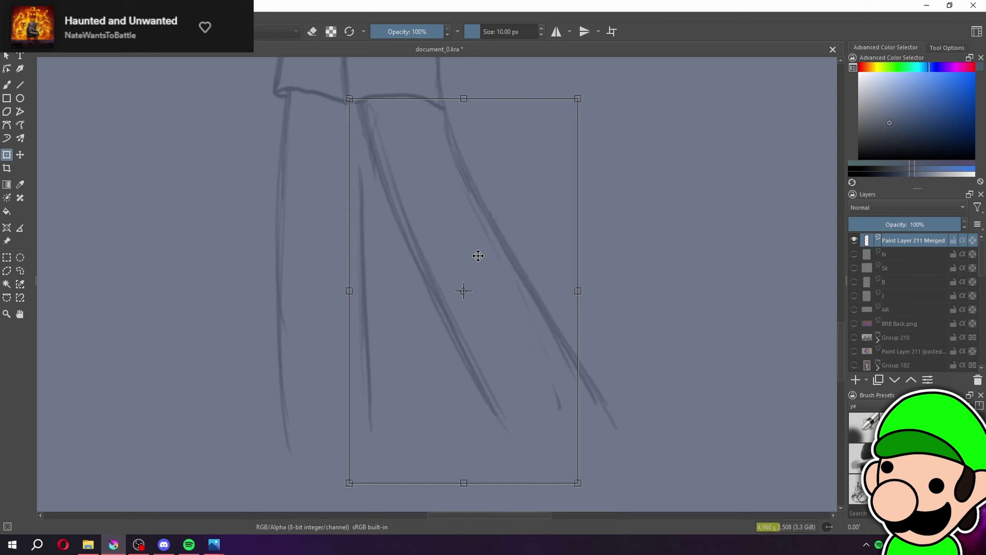
Select the slanted leg's outer contour freehand and move it slightly inward under the hem
{"action": "left_click", "coordinate": [19, 271]}
{"action": "left_click", "coordinate": [483, 132]}
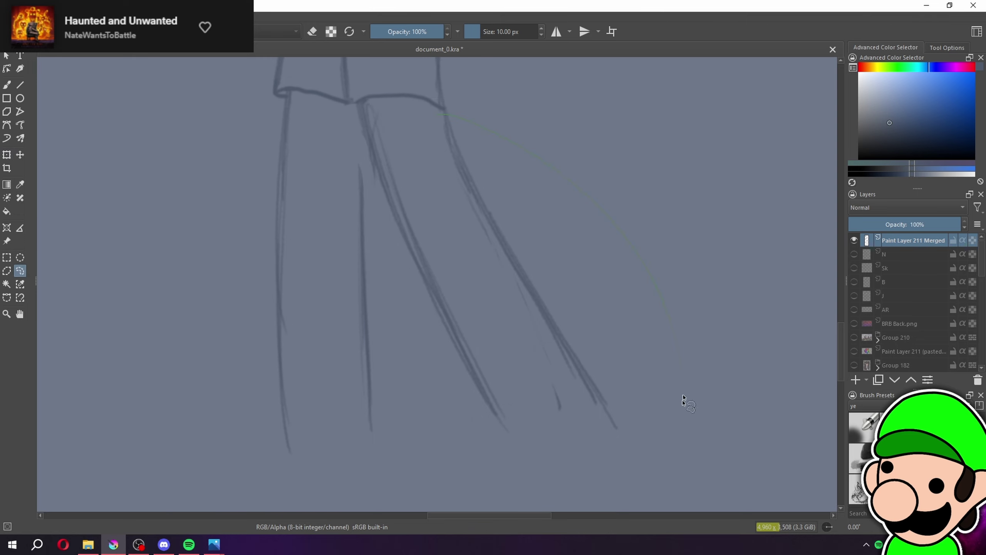
{"action": "left_click_drag", "start_coordinate": [441, 230], "coordinate": [443, 233]}
{"action": "key", "text": "ctrl+t"}
{"action": "left_click_drag", "start_coordinate": [503, 205], "coordinate": [492, 187]}
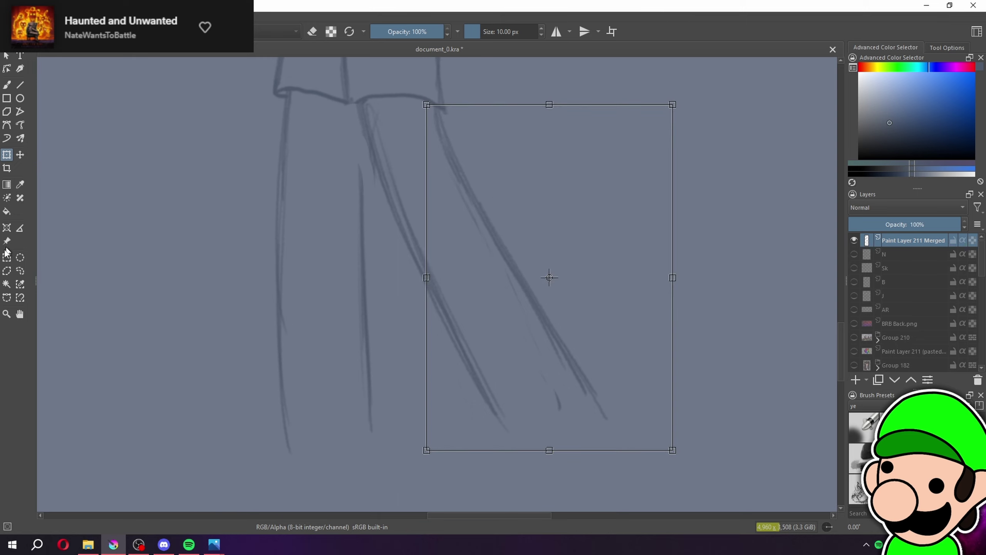
Draw the straight leg's inner line up to the hem and erase the doubled strokes along the slanted leg's inner contour
{"action": "key", "text": "b"}
{"action": "mouse_move", "coordinate": [351, 103]}
{"action": "left_mouse_down"}
{"action": "mouse_move", "coordinate": [367, 101]}
{"action": "mouse_move", "coordinate": [359, 170]}
{"action": "mouse_move", "coordinate": [379, 201]}
{"action": "left_mouse_up"}
{"action": "key", "text": "space"}
{"action": "key", "text": "ctrl+plus"}
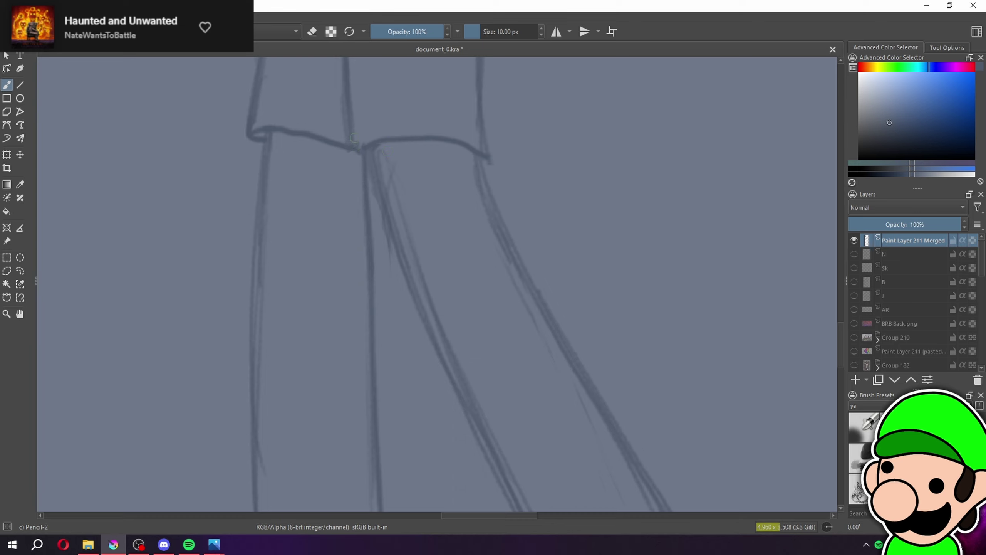
{"action": "key", "text": "e"}
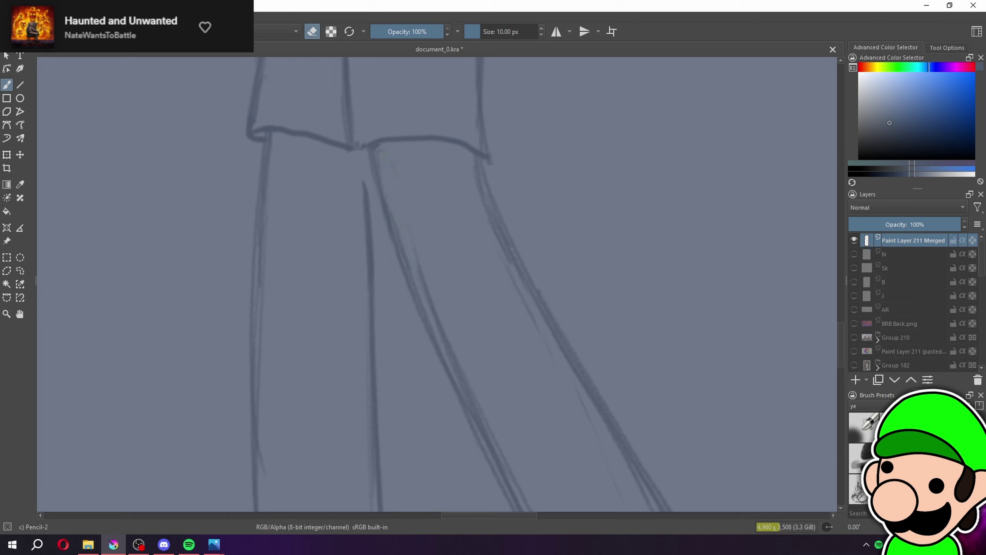
{"action": "left_click_drag", "start_coordinate": [432, 292], "coordinate": [489, 435]}
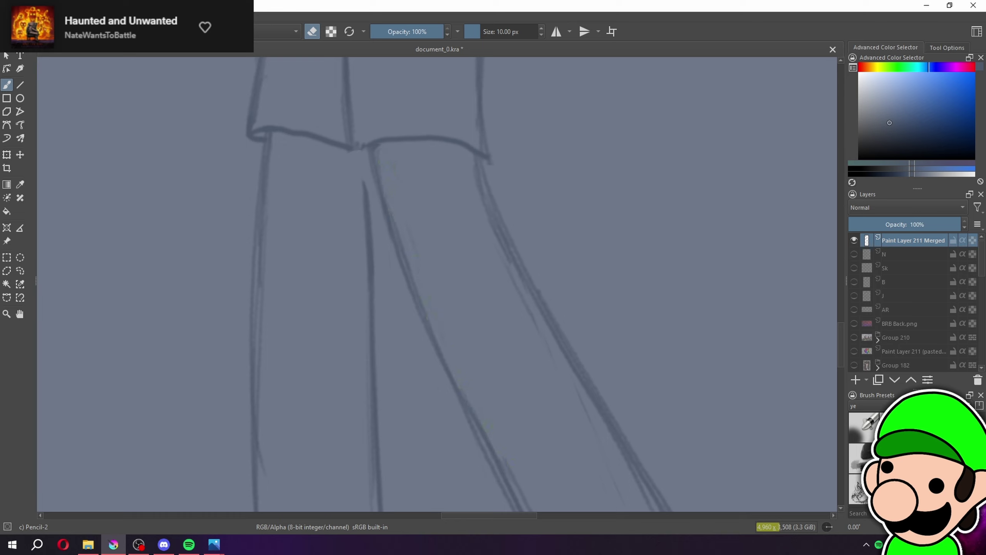
{"action": "key", "text": "e"}
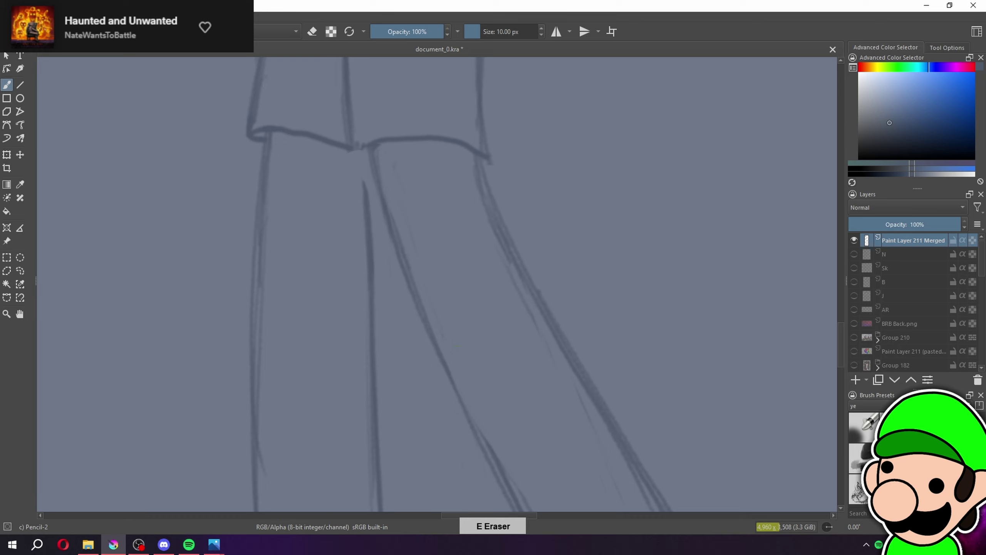
Close the gap between the two hems and add small fold corners at both ends of the slanted leg's hem
{"action": "left_click_drag", "start_coordinate": [367, 148], "coordinate": [355, 158]}
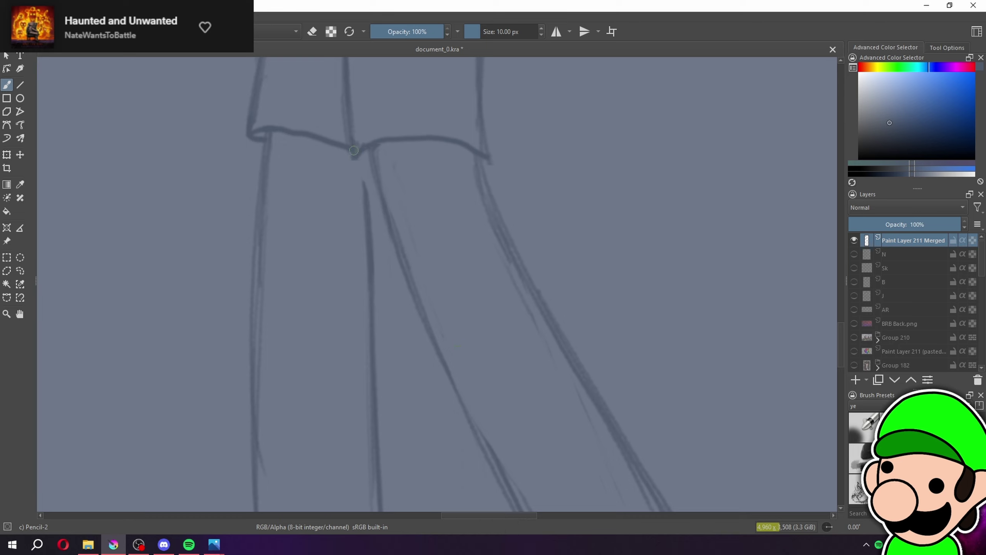
{"action": "left_click_drag", "start_coordinate": [490, 158], "coordinate": [480, 162]}
{"action": "key", "text": "ctrl+minus"}
{"action": "key", "text": "ctrl+minus"}
{"action": "key", "text": "ctrl+minus"}
{"action": "key", "text": "ctrl+minus"}
{"action": "key", "text": "ctrl+minus"}
{"action": "left_click_drag", "start_coordinate": [517, 279], "coordinate": [524, 280]}
Connect the top of the straight leg's inner line to the underside of the hem fold between the legs
{"action": "key", "text": "ctrl+plus"}
{"action": "key", "text": "ctrl+plus"}
{"action": "key", "text": "ctrl+plus"}
{"action": "key", "text": "ctrl+plus"}
{"action": "left_click_drag", "start_coordinate": [413, 200], "coordinate": [412, 228]}
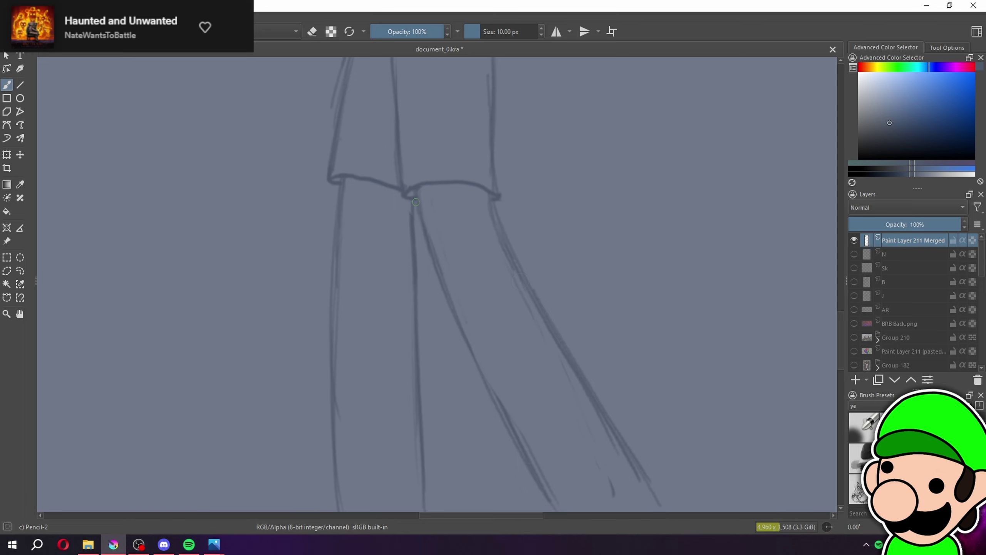
{"action": "key", "text": "ctrl+minus"}
{"action": "key", "text": "ctrl+minus"}
{"action": "key", "text": "ctrl+minus"}
{"action": "key", "text": "ctrl+minus"}
{"action": "key", "text": "ctrl+minus"}
Select the straight leg with its side of the shorts freehand, rotate and shift it slightly outward, and clear the selection
{"action": "left_click_drag", "start_coordinate": [437, 284], "coordinate": [430, 292]}
{"action": "scroll", "coordinate": [586, 373], "scroll_direction": "up", "scroll_amount": 2}
{"action": "scroll", "coordinate": [589, 375], "scroll_direction": "up", "scroll_amount": 2}
{"action": "mouse_move", "coordinate": [590, 375]}
{"action": "left_mouse_down"}
{"action": "mouse_move", "coordinate": [599, 322]}
{"action": "mouse_move", "coordinate": [588, 361]}
{"action": "left_mouse_up"}
{"action": "scroll", "coordinate": [583, 386], "scroll_direction": "down", "scroll_amount": 1}
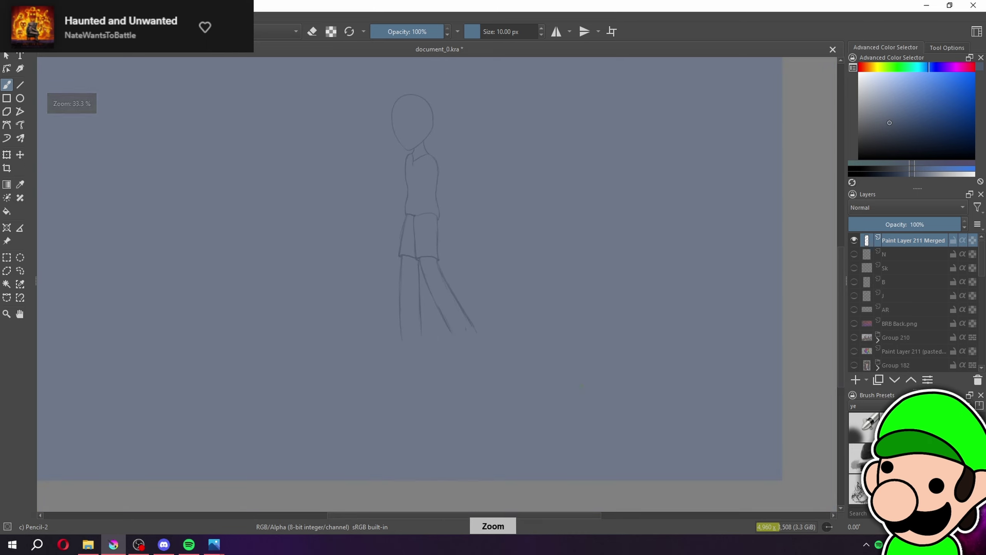
{"action": "scroll", "coordinate": [582, 385], "scroll_direction": "up", "scroll_amount": 3}
{"action": "left_click_drag", "start_coordinate": [569, 342], "coordinate": [620, 330]}
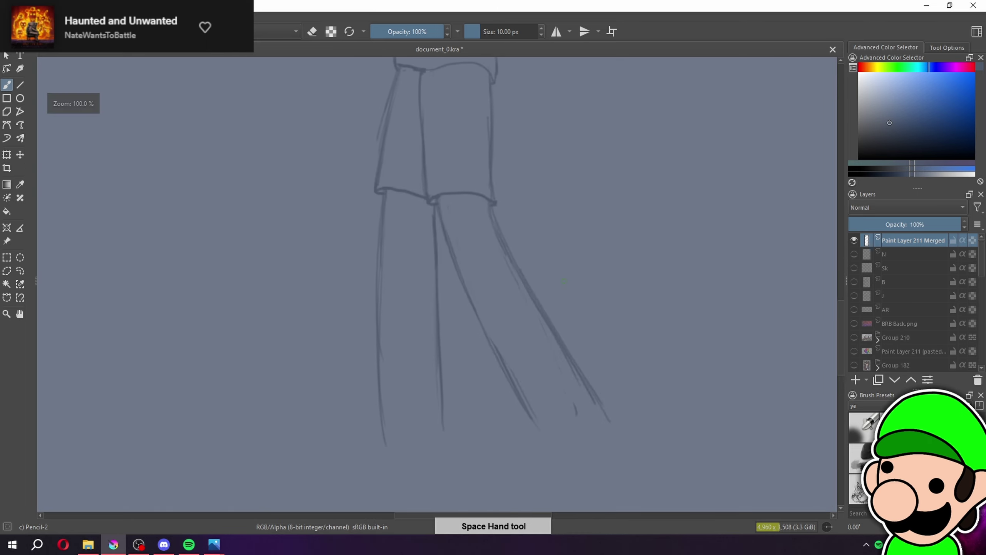
{"action": "left_click", "coordinate": [18, 272]}
{"action": "left_click_drag", "start_coordinate": [393, 94], "coordinate": [423, 524]}
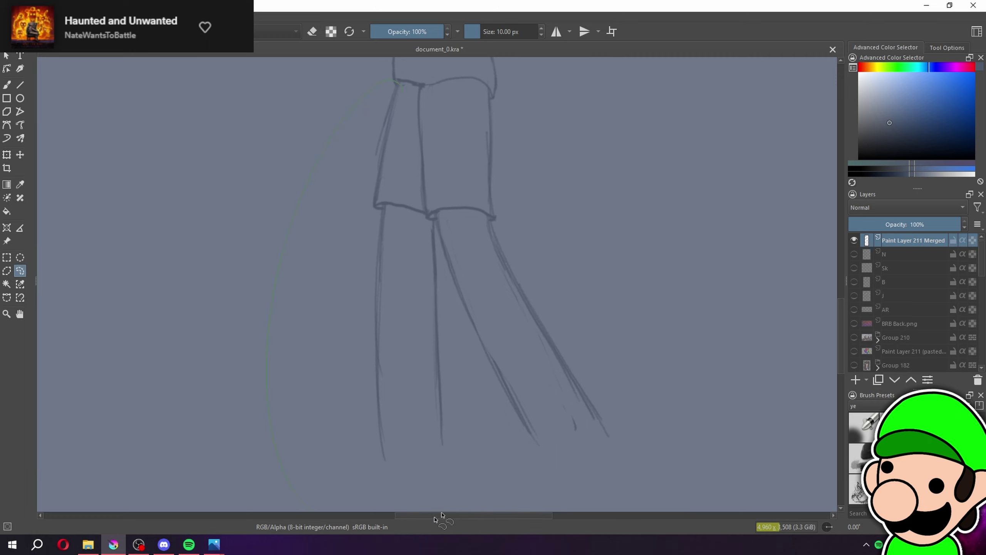
{"action": "key", "text": "ctrl+t"}
{"action": "left_click_drag", "start_coordinate": [510, 117], "coordinate": [519, 128]}
{"action": "left_click_drag", "start_coordinate": [415, 190], "coordinate": [401, 186]}
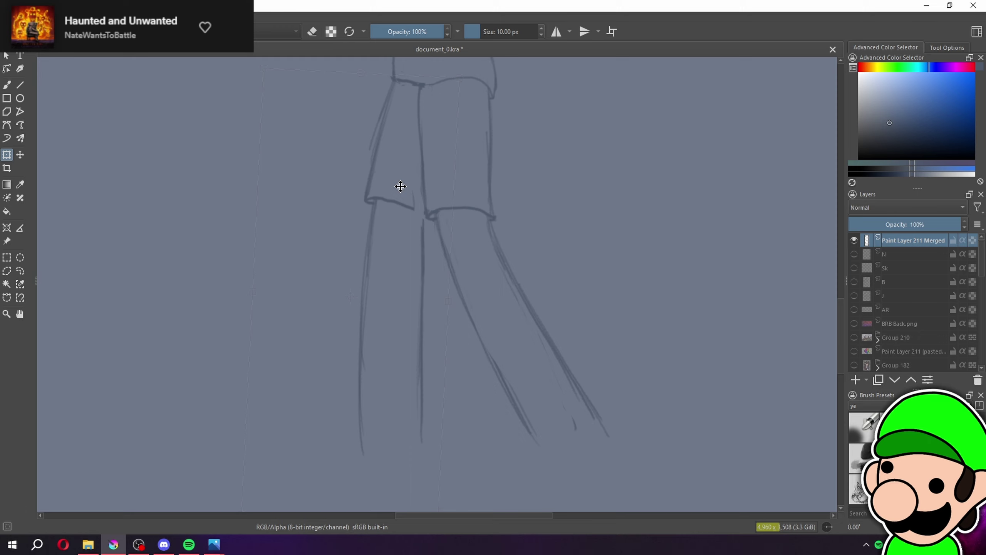
{"action": "scroll", "coordinate": [480, 213], "scroll_direction": "down", "scroll_amount": 3}
{"action": "scroll", "coordinate": [467, 220], "scroll_direction": "up", "scroll_amount": 2}
{"action": "left_click_drag", "start_coordinate": [460, 217], "coordinate": [448, 257]}
{"action": "scroll", "coordinate": [449, 256], "scroll_direction": "up", "scroll_amount": 3}
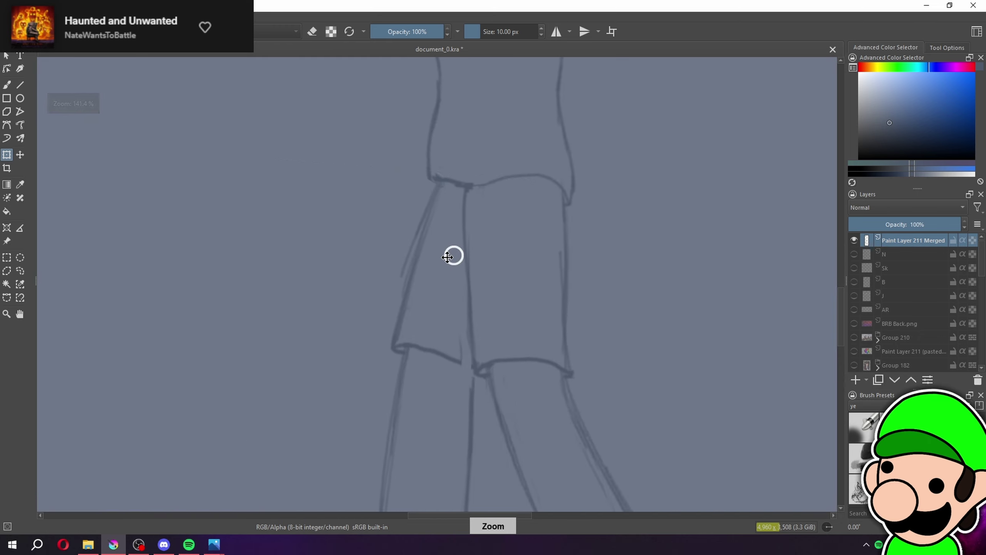
{"action": "key", "text": "b"}
{"action": "left_click", "coordinate": [7, 257]}
{"action": "left_click", "coordinate": [57, 277]}
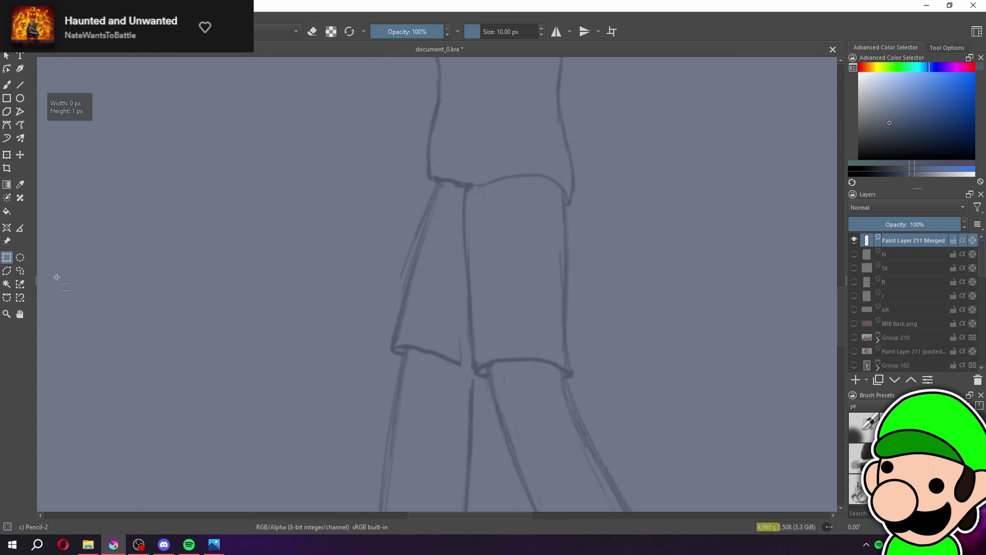
Search the computer for "pentablet" and open the pen tablet application
{"action": "left_click", "coordinate": [37, 544]}
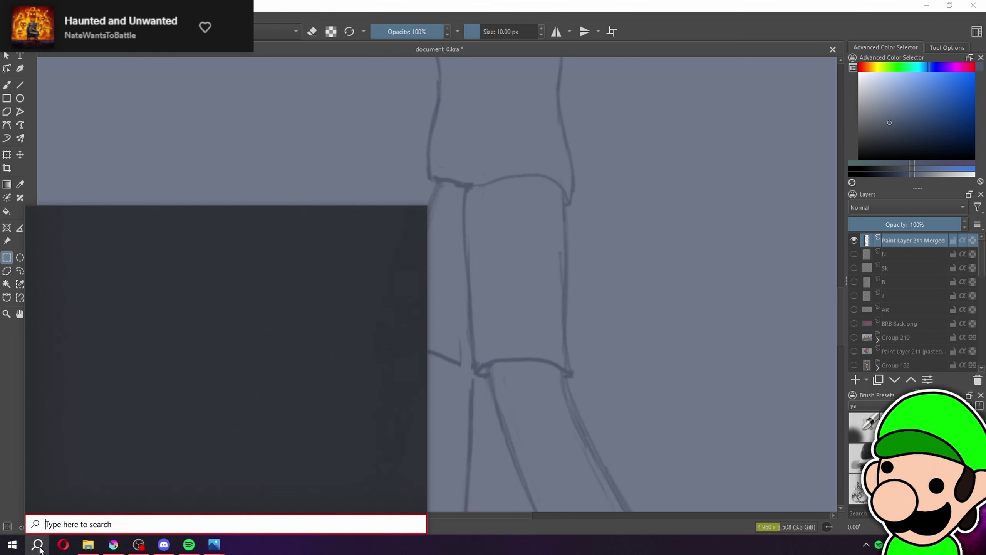
{"action": "type", "text": "pe"}
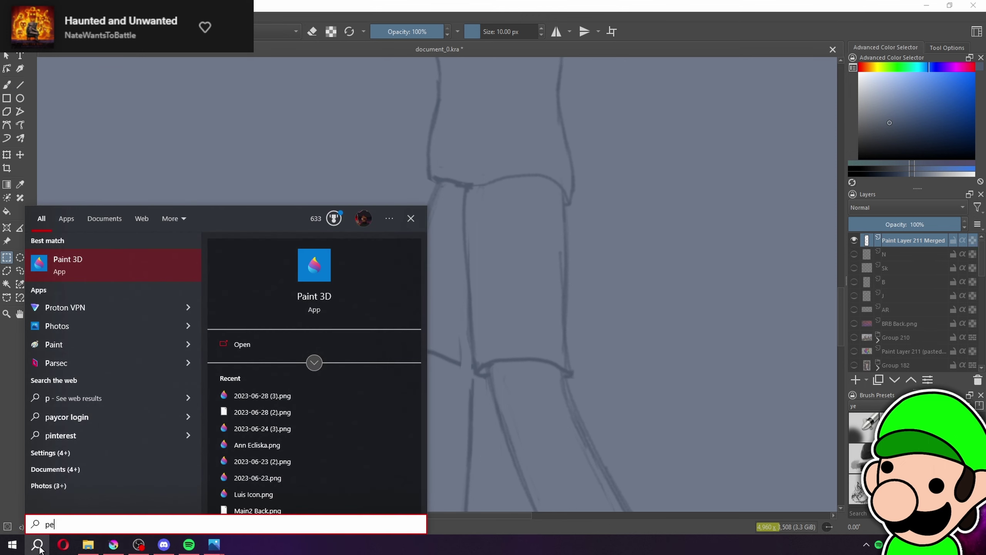
{"action": "type", "text": "ntablet"}
{"action": "left_click", "coordinate": [84, 277]}
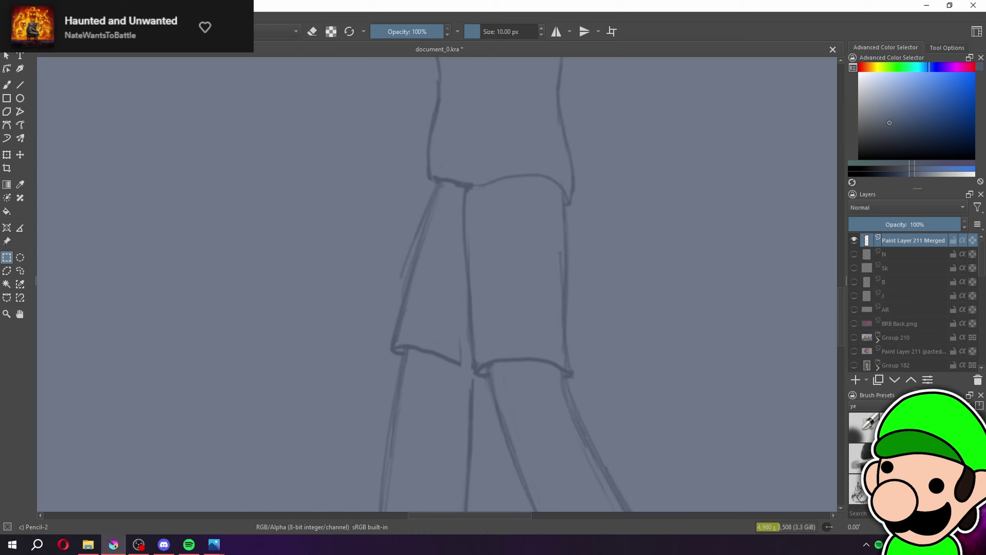
Extend the straight leg's hem to the fold between the legs and join the leg's inner line to it
{"action": "scroll", "coordinate": [513, 269], "scroll_direction": "down", "scroll_amount": 3}
{"action": "scroll", "coordinate": [513, 269], "scroll_direction": "up", "scroll_amount": 3}
{"action": "scroll", "coordinate": [512, 272], "scroll_direction": "up", "scroll_amount": 1}
{"action": "scroll", "coordinate": [508, 273], "scroll_direction": "down", "scroll_amount": 1}
{"action": "left_click_drag", "start_coordinate": [574, 447], "coordinate": [521, 340]}
{"action": "scroll", "coordinate": [521, 340], "scroll_direction": "up", "scroll_amount": 2}
{"action": "key", "text": "b"}
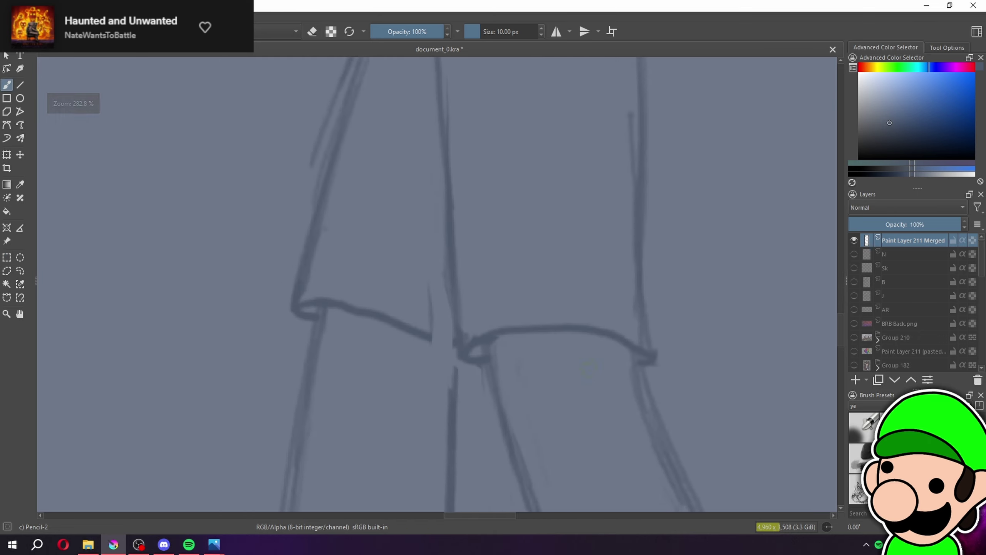
{"action": "scroll", "coordinate": [430, 410], "scroll_direction": "up", "scroll_amount": 4}
{"action": "left_click_drag", "start_coordinate": [373, 276], "coordinate": [464, 303]}
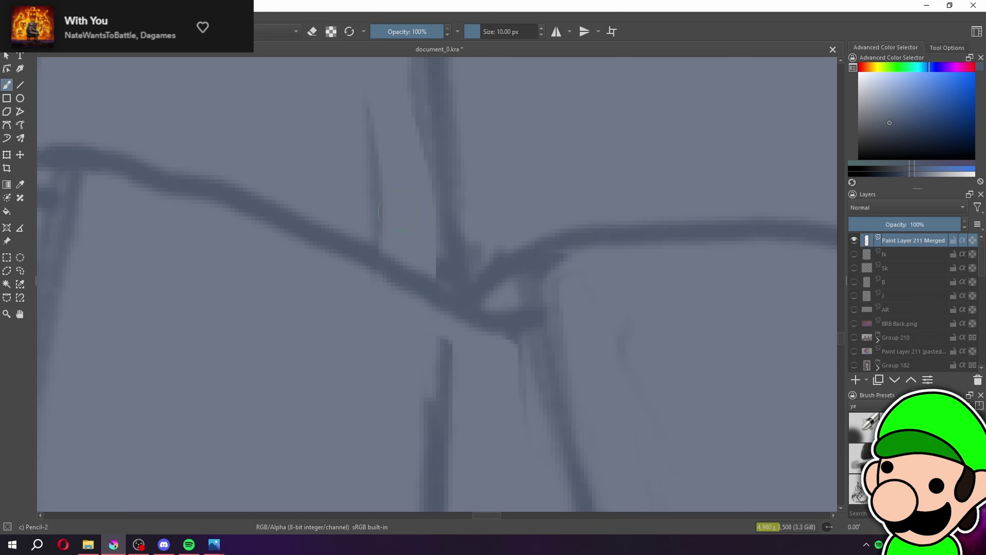
{"action": "scroll", "coordinate": [464, 304], "scroll_direction": "down", "scroll_amount": 10}
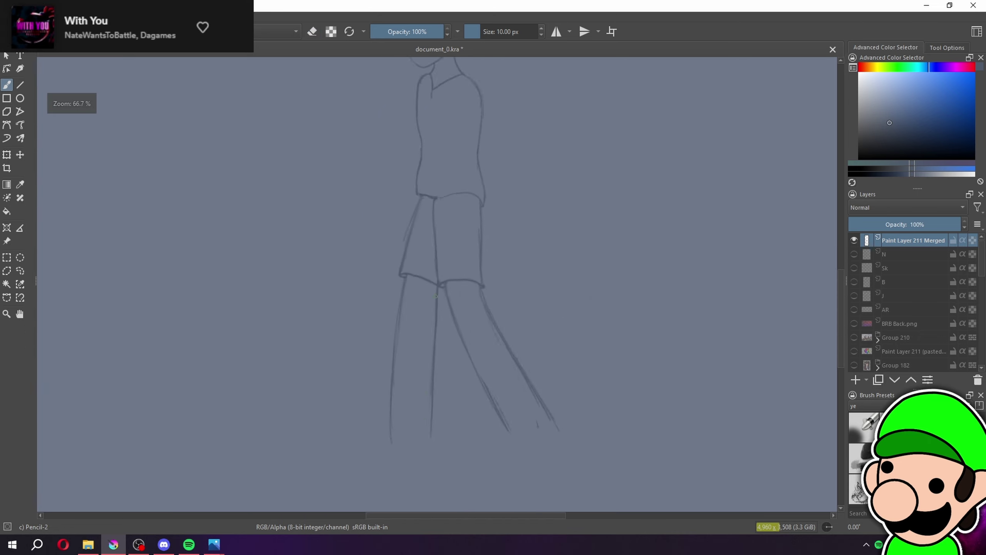
{"action": "scroll", "coordinate": [492, 351], "scroll_direction": "up", "scroll_amount": 4}
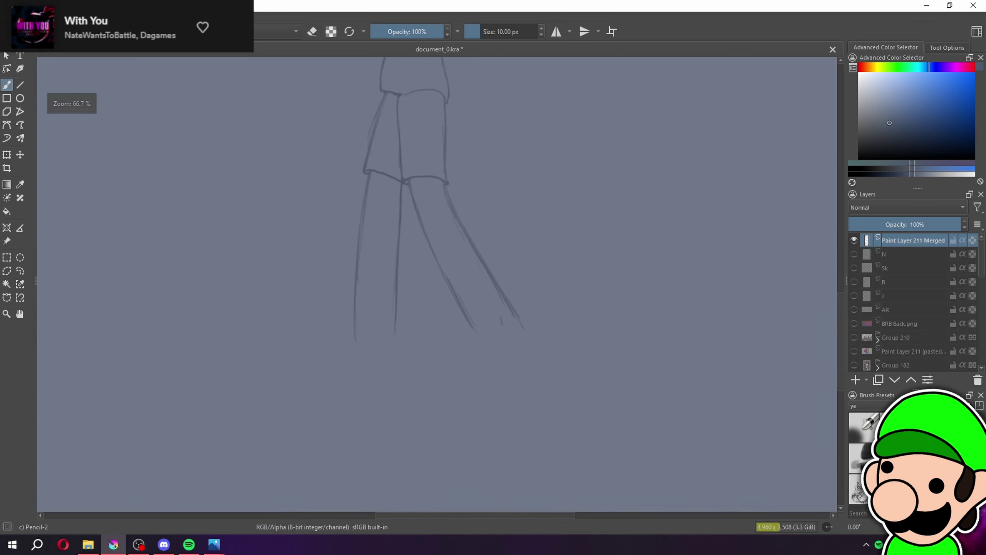
Handwrite the note "Peak is playing" on an empty area of the canvas
{"action": "left_click", "coordinate": [20, 272]}
{"action": "mouse_move", "coordinate": [404, 305]}
{"action": "left_mouse_down"}
{"action": "mouse_move", "coordinate": [447, 349]}
{"action": "mouse_move", "coordinate": [455, 389]}
{"action": "mouse_move", "coordinate": [545, 409]}
{"action": "left_mouse_up"}
{"action": "mouse_move", "coordinate": [378, 312]}
{"action": "left_mouse_down"}
{"action": "mouse_move", "coordinate": [530, 288]}
{"action": "mouse_move", "coordinate": [810, 364]}
{"action": "left_mouse_up"}
{"action": "scroll", "coordinate": [810, 364], "scroll_direction": "up", "scroll_amount": 3}
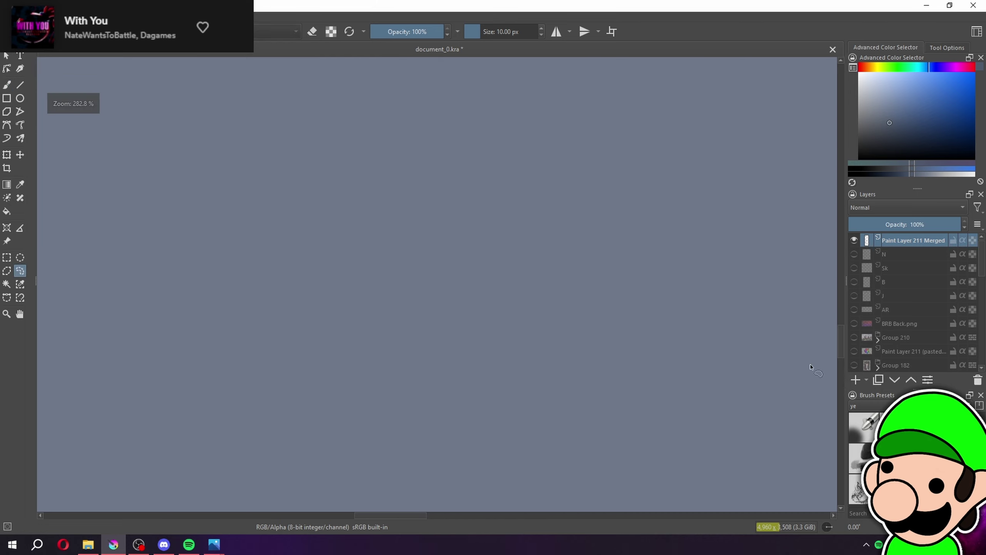
{"action": "key", "text": "b"}
{"action": "scroll", "coordinate": [205, 252], "scroll_direction": "up", "scroll_amount": 1}
{"action": "mouse_move", "coordinate": [193, 291]}
{"action": "left_mouse_down"}
{"action": "mouse_move", "coordinate": [216, 218]}
{"action": "mouse_move", "coordinate": [190, 254]}
{"action": "left_mouse_up"}
{"action": "mouse_move", "coordinate": [270, 272]}
{"action": "left_mouse_down"}
{"action": "mouse_move", "coordinate": [357, 286]}
{"action": "mouse_move", "coordinate": [361, 311]}
{"action": "left_mouse_up"}
{"action": "left_click_drag", "start_coordinate": [388, 268], "coordinate": [412, 303]}
{"action": "left_click_drag", "start_coordinate": [419, 231], "coordinate": [433, 293]}
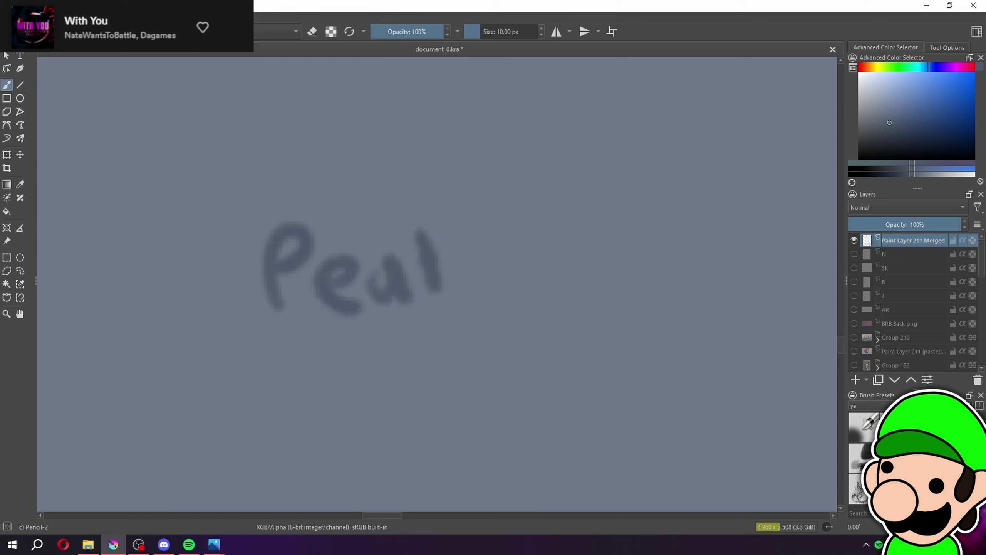
{"action": "left_click_drag", "start_coordinate": [476, 254], "coordinate": [482, 302]}
{"action": "left_click_drag", "start_coordinate": [433, 272], "coordinate": [359, 272]}
{"action": "left_click_drag", "start_coordinate": [485, 285], "coordinate": [497, 328]}
{"action": "left_click", "coordinate": [488, 260]}
{"action": "mouse_move", "coordinate": [545, 277]}
{"action": "left_mouse_down"}
{"action": "mouse_move", "coordinate": [530, 332]}
{"action": "mouse_move", "coordinate": [597, 253]}
{"action": "left_mouse_up"}
{"action": "left_click_drag", "start_coordinate": [328, 307], "coordinate": [330, 388]}
{"action": "left_click_drag", "start_coordinate": [389, 291], "coordinate": [391, 354]}
{"action": "left_click_drag", "start_coordinate": [435, 307], "coordinate": [447, 386]}
{"action": "left_click_drag", "start_coordinate": [516, 326], "coordinate": [518, 361]}
{"action": "left_click", "coordinate": [517, 301]}
{"action": "left_click_drag", "start_coordinate": [545, 321], "coordinate": [581, 354]}
{"action": "mouse_move", "coordinate": [618, 319]}
{"action": "left_mouse_down"}
{"action": "mouse_move", "coordinate": [612, 385]}
{"action": "mouse_move", "coordinate": [562, 391]}
{"action": "left_mouse_up"}
Examine the handwritten note from closer and farther away
{"action": "key", "text": "ctrl+minus"}
{"action": "key", "text": "ctrl+minus"}
{"action": "key", "text": "ctrl+minus"}
{"action": "key", "text": "ctrl+minus"}
{"action": "key", "text": "ctrl+plus"}
{"action": "key", "text": "ctrl+plus"}
{"action": "key", "text": "ctrl+plus"}
{"action": "key", "text": "ctrl+plus"}
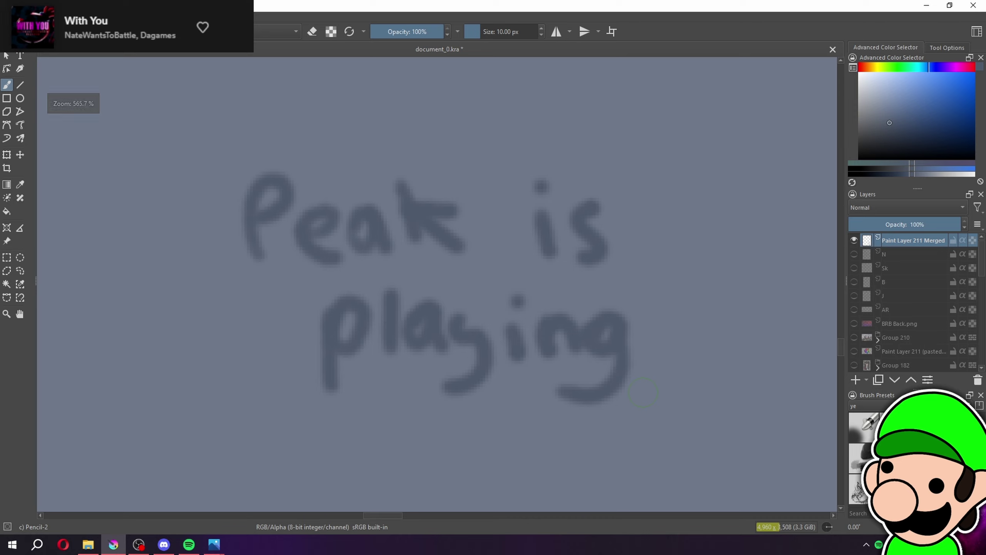
{"action": "key", "text": "ctrl+plus"}
{"action": "scroll", "coordinate": [643, 394], "scroll_direction": "up", "scroll_amount": 1}
{"action": "scroll", "coordinate": [644, 395], "scroll_direction": "down", "scroll_amount": 8}
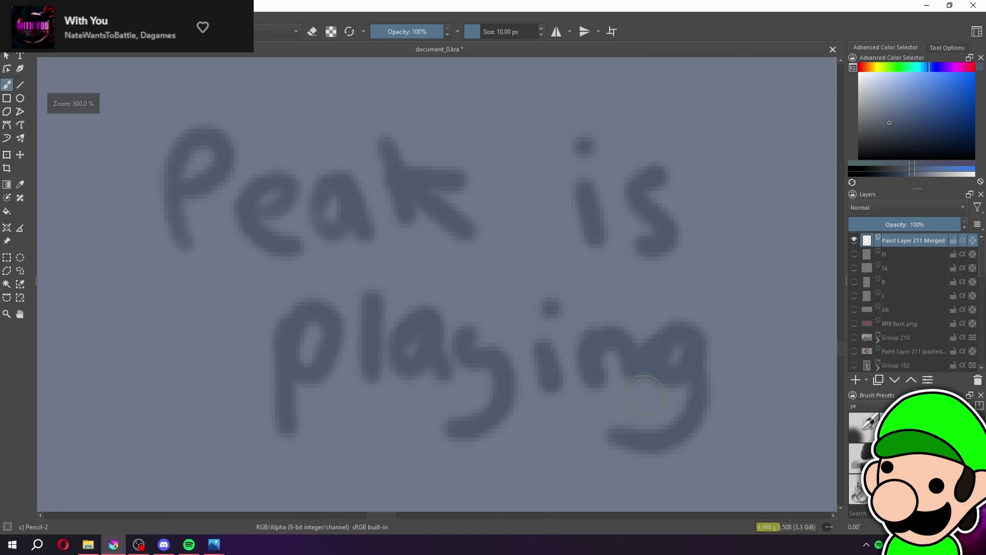
{"action": "scroll", "coordinate": [644, 394], "scroll_direction": "up", "scroll_amount": 5}
Undo all strokes of the handwritten note
{"action": "key", "text": "ctrl+z"}
{"action": "key", "text": "ctrl+z"}
{"action": "key", "text": "ctrl+z"}
{"action": "key", "text": "ctrl+z"}
{"action": "key", "text": "ctrl+z"}
{"action": "key", "text": "ctrl+z"}
{"action": "key", "text": "ctrl+z"}
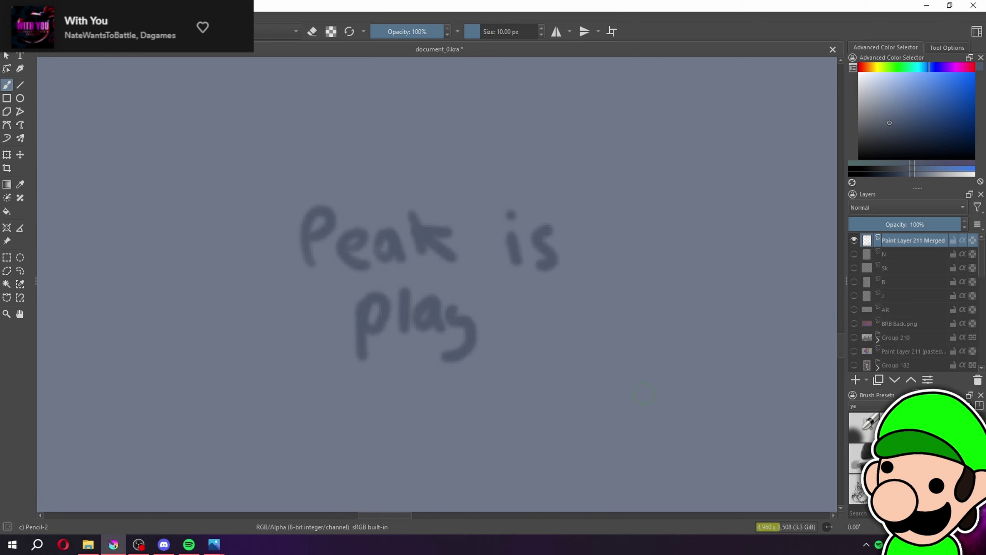
{"action": "key", "text": "ctrl+z"}
{"action": "key", "text": "ctrl+z"}
{"action": "key", "text": "ctrl+z"}
{"action": "key", "text": "ctrl+z"}
{"action": "key", "text": "ctrl+z"}
{"action": "key", "text": "ctrl+z"}
{"action": "key", "text": "ctrl+z"}
{"action": "key", "text": "ctrl+z"}
{"action": "key", "text": "ctrl+z"}
{"action": "key", "text": "ctrl+z"}
{"action": "key", "text": "ctrl+z"}
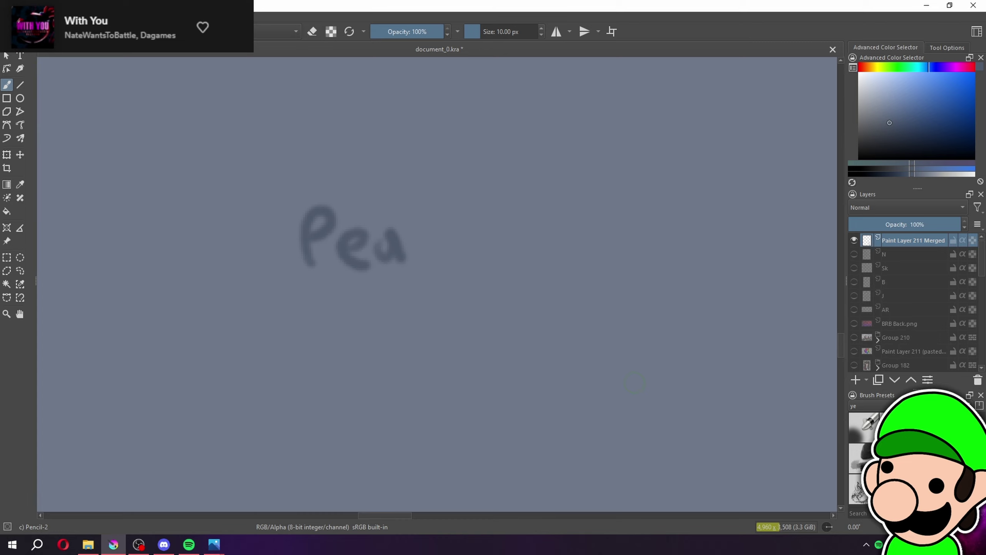
{"action": "key", "text": "ctrl+z"}
{"action": "key", "text": "ctrl+shift+z"}
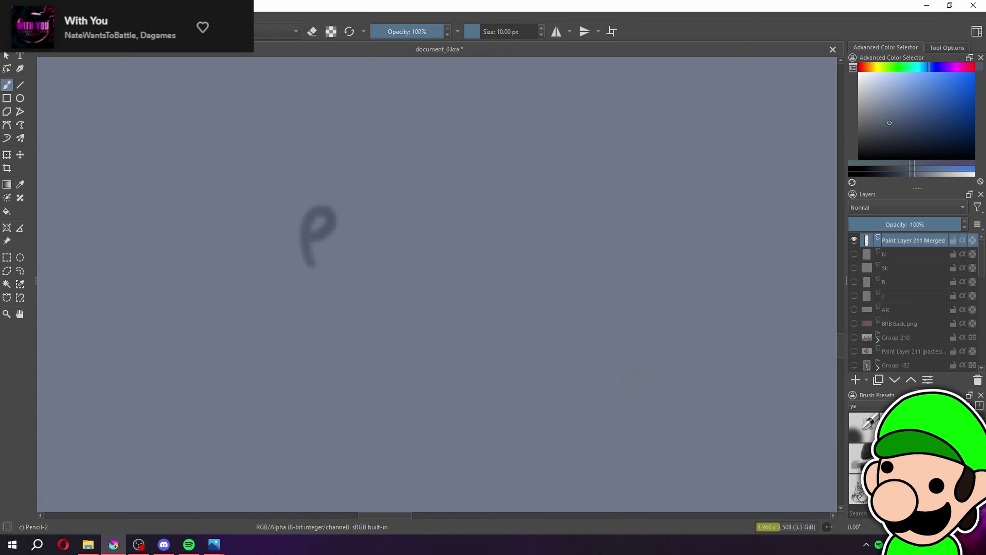
{"action": "key", "text": "ctrl+z"}
Erase both contours of the slanted leg below the hem, using the Basic-1 brush at 40 px as eraser
{"action": "scroll", "coordinate": [633, 382], "scroll_direction": "down", "scroll_amount": 3}
{"action": "left_click_drag", "start_coordinate": [634, 382], "coordinate": [314, 315]}
{"action": "scroll", "coordinate": [455, 293], "scroll_direction": "down", "scroll_amount": 1}
{"action": "scroll", "coordinate": [447, 229], "scroll_direction": "up", "scroll_amount": 1}
{"action": "scroll", "coordinate": [437, 285], "scroll_direction": "up", "scroll_amount": 2}
{"action": "mouse_move", "coordinate": [542, 306]}
{"action": "left_mouse_down"}
{"action": "mouse_move", "coordinate": [511, 350]}
{"action": "mouse_move", "coordinate": [486, 425]}
{"action": "left_mouse_up"}
{"action": "key", "text": "ctrl+minus"}
{"action": "key", "text": "ctrl+minus"}
{"action": "key", "text": "ctrl+minus"}
{"action": "key", "text": "ctrl+minus"}
{"action": "left_click_drag", "start_coordinate": [481, 335], "coordinate": [465, 242]}
{"action": "key", "text": "ctrl+plus"}
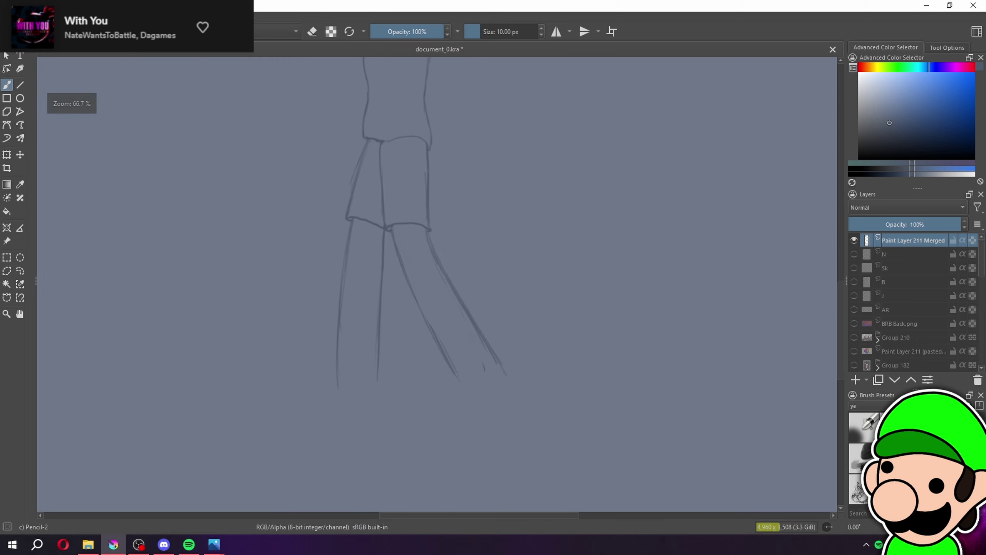
{"action": "key", "text": "ctrl+plus"}
{"action": "key", "text": "e"}
{"action": "left_click_drag", "start_coordinate": [368, 204], "coordinate": [442, 376]}
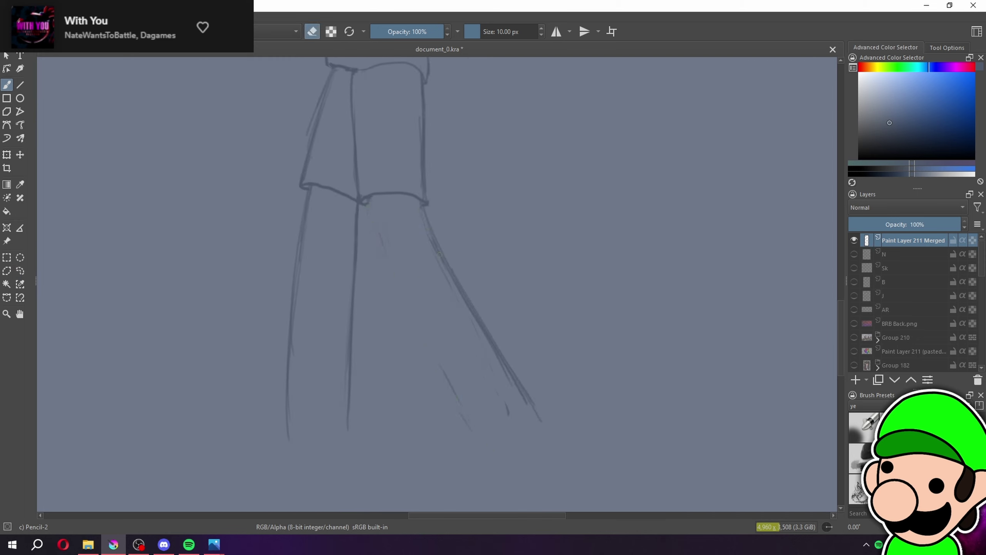
{"action": "key", "text": "slash"}
{"action": "left_click_drag", "start_coordinate": [412, 272], "coordinate": [551, 411]}
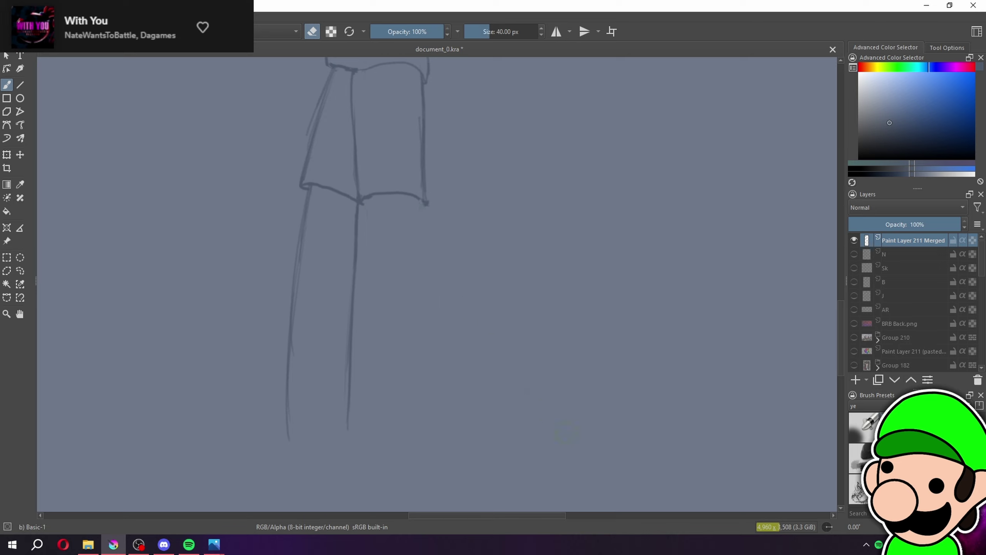
Draw new, steeper outer and inner contours for the slanted leg with the 10 px Pencil-2 brush
{"action": "key", "text": "/"}
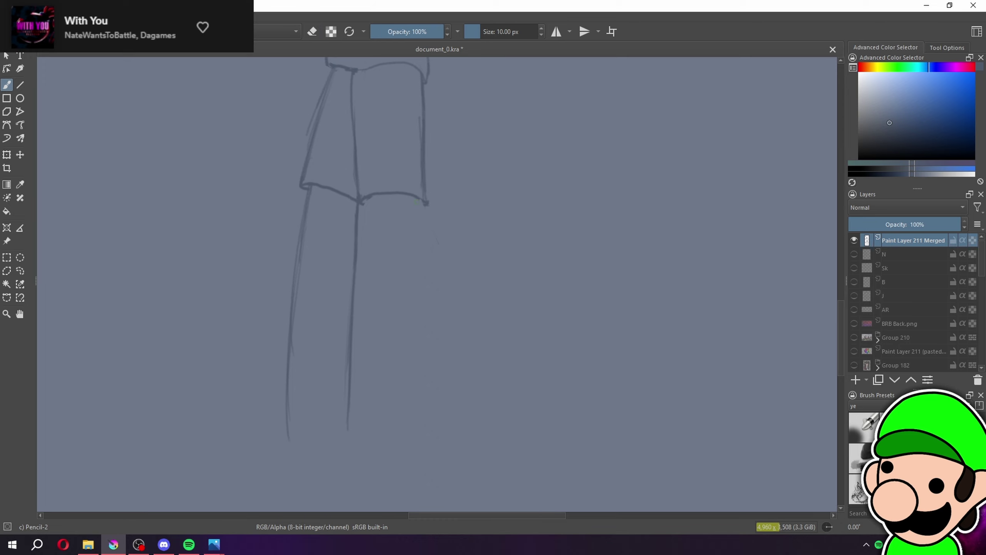
{"action": "left_click_drag", "start_coordinate": [420, 213], "coordinate": [476, 444]}
{"action": "left_click_drag", "start_coordinate": [364, 203], "coordinate": [407, 453]}
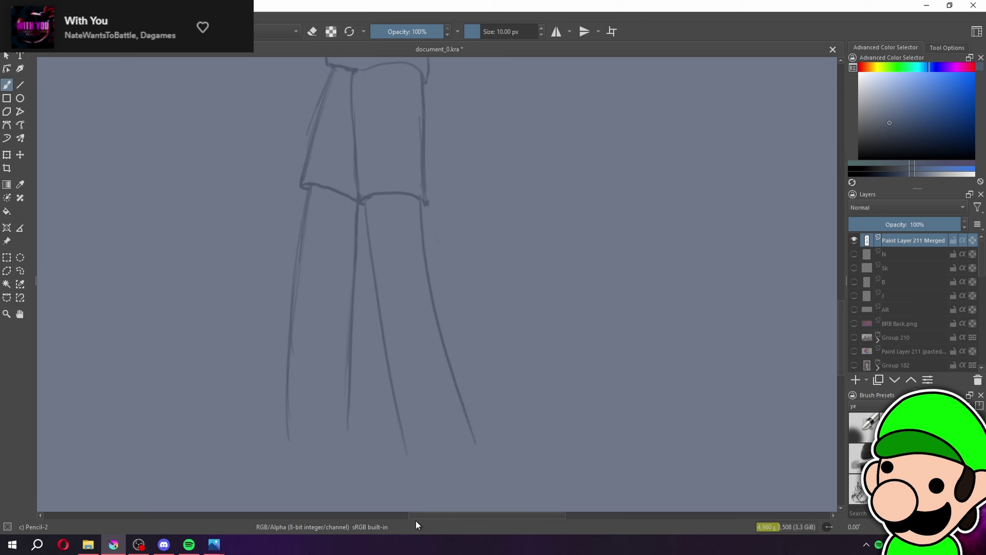
Undo the slanted leg's new inner contour and redraw it starting straighter under the hem, with a curve outward lower down
{"action": "key", "text": "ctrl+minus"}
{"action": "key", "text": "ctrl+minus"}
{"action": "key", "text": "ctrl+minus"}
{"action": "key", "text": "ctrl+minus"}
{"action": "key", "text": "ctrl+minus"}
{"action": "key", "text": "ctrl+plus"}
{"action": "key", "text": "ctrl+plus"}
{"action": "key", "text": "ctrl+plus"}
{"action": "key", "text": "ctrl+plus"}
{"action": "key", "text": "ctrl+plus"}
{"action": "key", "text": "ctrl+z"}
{"action": "left_click_drag", "start_coordinate": [366, 204], "coordinate": [392, 422]}
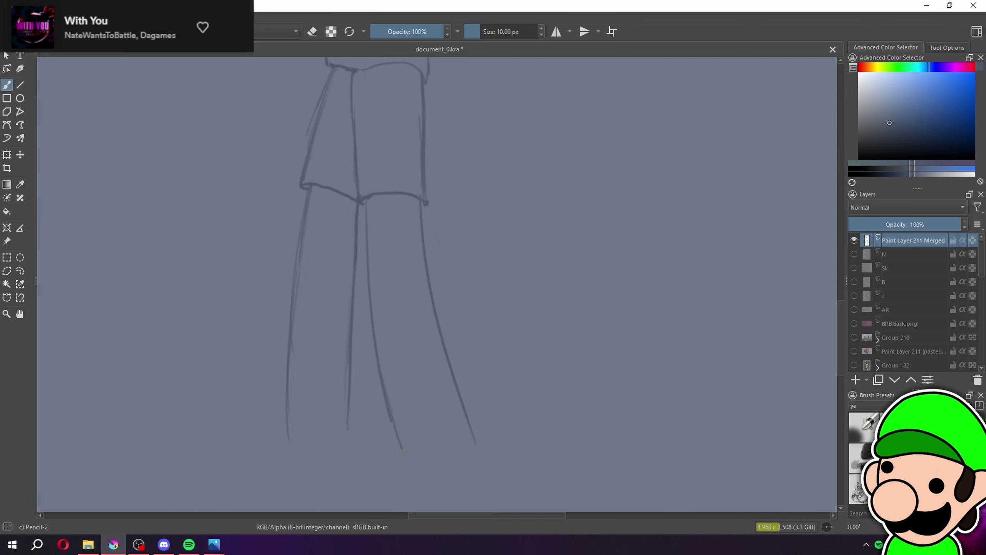
Examine the redrawn leg's pose and proportions against the whole figure
{"action": "key", "text": "minus"}
{"action": "key", "text": "minus"}
{"action": "key", "text": "minus"}
{"action": "key", "text": "minus"}
{"action": "key", "text": "plus"}
{"action": "key", "text": "plus"}
{"action": "key", "text": "plus"}
{"action": "key", "text": "plus"}
{"action": "key", "text": "plus"}
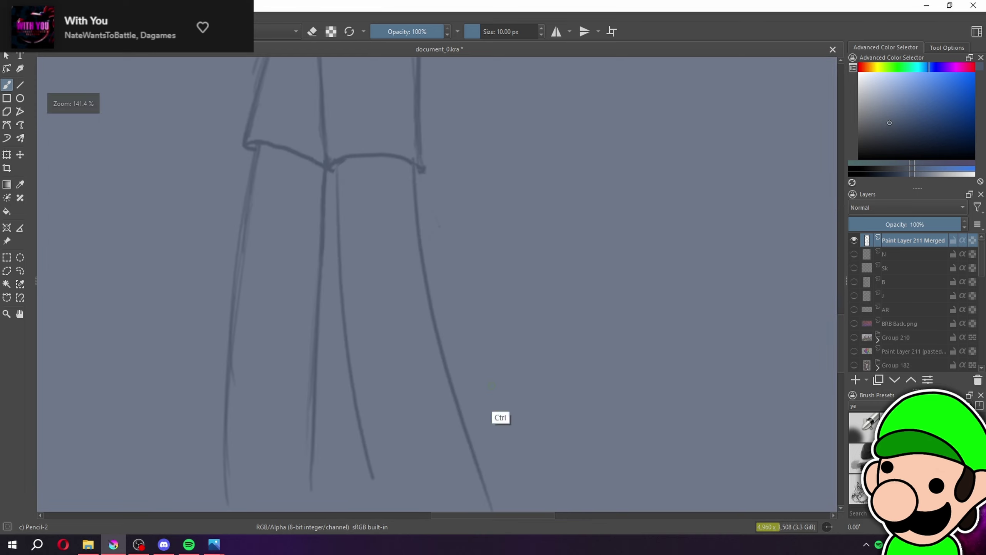
{"action": "mouse_move", "coordinate": [385, 82]}
{"action": "left_mouse_down"}
{"action": "mouse_move", "coordinate": [376, 148]}
{"action": "mouse_move", "coordinate": [432, 494]}
{"action": "left_mouse_up"}
{"action": "key", "text": "ctrl+minus"}
{"action": "key", "text": "ctrl+minus"}
{"action": "key", "text": "ctrl+minus"}
{"action": "key", "text": "ctrl+minus"}
{"action": "key", "text": "ctrl+minus"}
{"action": "key", "text": "ctrl+plus"}
{"action": "key", "text": "ctrl+plus"}
{"action": "key", "text": "ctrl+plus"}
{"action": "key", "text": "plus"}
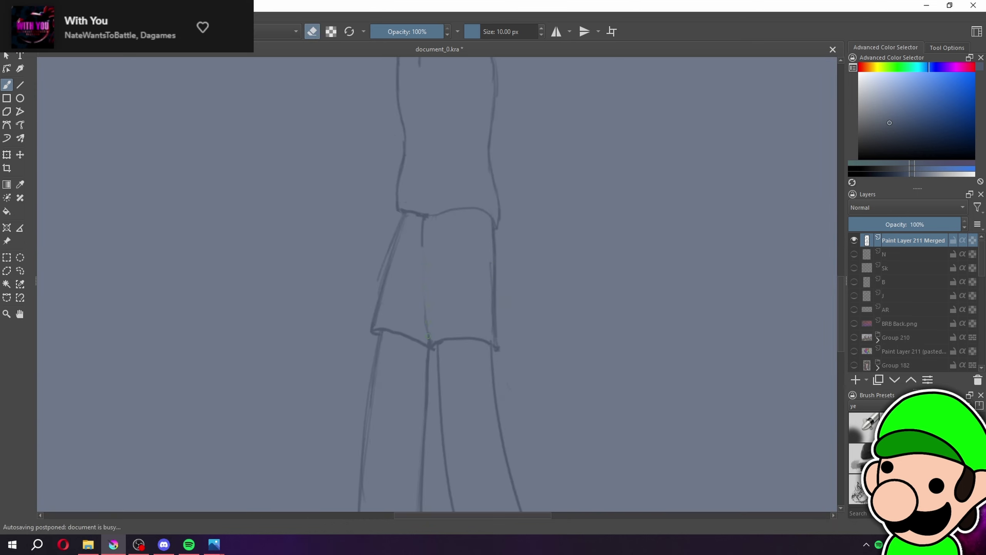
Redraw the shorts' centre line down to the hem and erase stray marks where the two hems meet
{"action": "key", "text": "ctrl+z"}
{"action": "left_click_drag", "start_coordinate": [423, 243], "coordinate": [426, 322]}
{"action": "key", "text": "plus"}
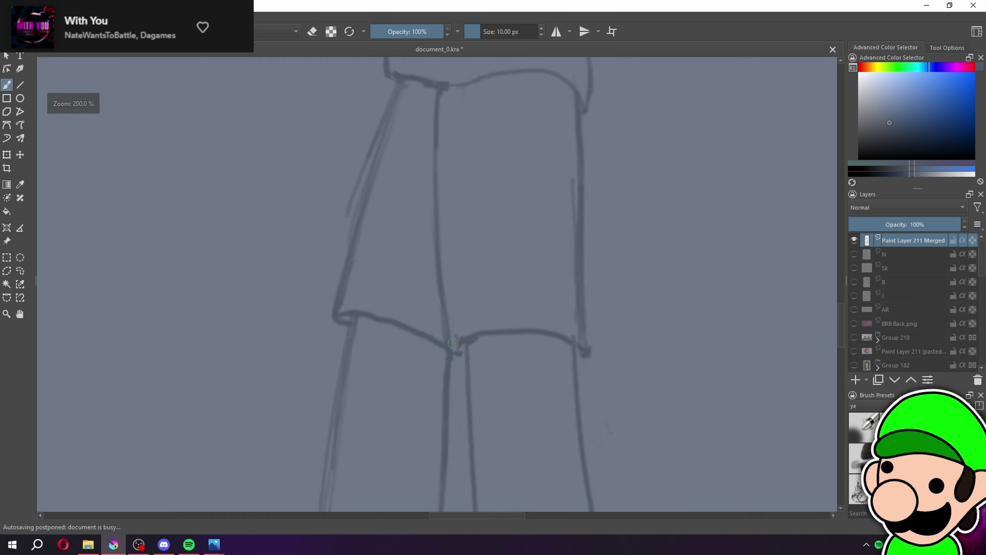
{"action": "key", "text": "e"}
{"action": "mouse_move", "coordinate": [464, 339]}
{"action": "left_mouse_down"}
{"action": "mouse_move", "coordinate": [456, 363]}
{"action": "mouse_move", "coordinate": [472, 337]}
{"action": "mouse_move", "coordinate": [476, 352]}
{"action": "mouse_move", "coordinate": [459, 356]}
{"action": "mouse_move", "coordinate": [524, 338]}
{"action": "mouse_move", "coordinate": [486, 336]}
{"action": "mouse_move", "coordinate": [459, 360]}
{"action": "mouse_move", "coordinate": [486, 342]}
{"action": "mouse_move", "coordinate": [556, 337]}
{"action": "left_mouse_up"}
{"action": "key", "text": "e"}
{"action": "key", "text": "e"}
{"action": "key", "text": "e"}
{"action": "key", "text": "minus"}
{"action": "key", "text": "minus"}
{"action": "key", "text": "minus"}
{"action": "key", "text": "minus"}
{"action": "key", "text": "minus"}
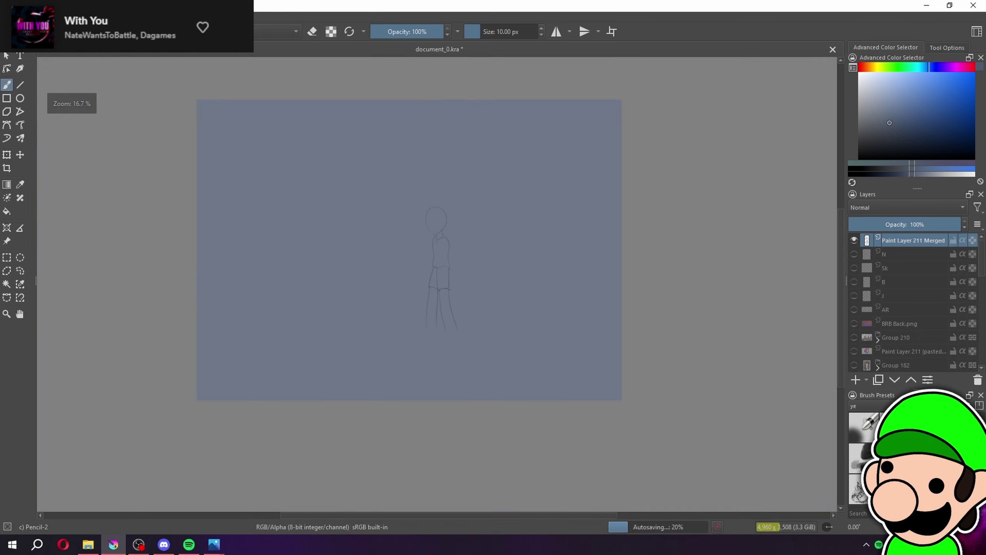
Erase the overlap where the two hems meet and redraw the wider hem's edge and the top of the slanted leg's inner line
{"action": "key", "text": "plus"}
{"action": "key", "text": "plus"}
{"action": "key", "text": "plus"}
{"action": "key", "text": "plus"}
{"action": "key", "text": "plus"}
{"action": "key", "text": "plus"}
{"action": "key", "text": "plus"}
{"action": "key", "text": "e"}
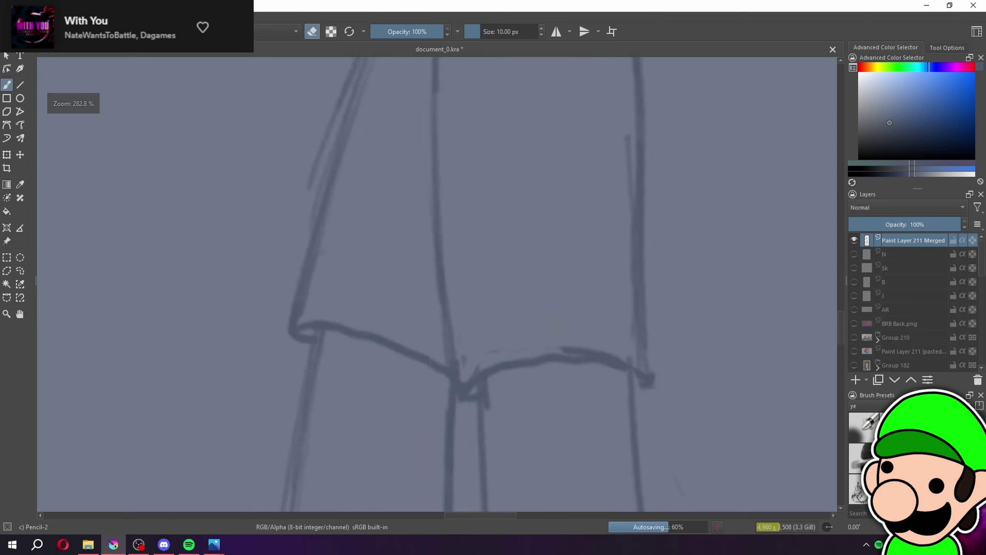
{"action": "mouse_move", "coordinate": [468, 401]}
{"action": "left_mouse_down"}
{"action": "mouse_move", "coordinate": [459, 375]}
{"action": "mouse_move", "coordinate": [488, 372]}
{"action": "mouse_move", "coordinate": [458, 385]}
{"action": "mouse_move", "coordinate": [478, 397]}
{"action": "mouse_move", "coordinate": [460, 378]}
{"action": "mouse_move", "coordinate": [482, 392]}
{"action": "left_mouse_up"}
{"action": "key", "text": "e"}
{"action": "key", "text": "e"}
{"action": "key", "text": "e"}
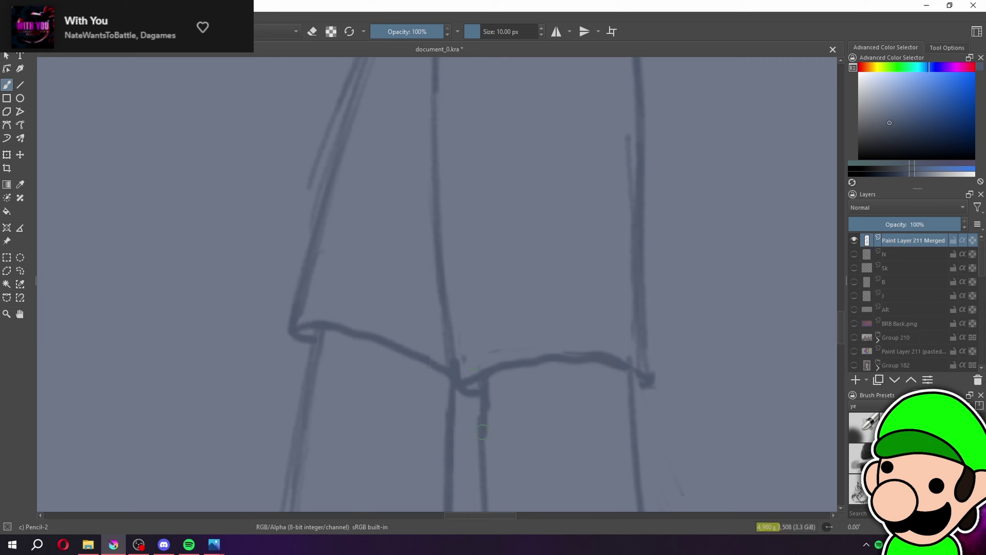
Erase the shorts' outer edge on the slanted-leg side and redraw it flaring outward down to the hem's corner
{"action": "key", "text": "ctrl+minus"}
{"action": "key", "text": "ctrl+minus"}
{"action": "key", "text": "ctrl+minus"}
{"action": "key", "text": "ctrl+minus"}
{"action": "key", "text": "ctrl+minus"}
{"action": "key", "text": "ctrl+minus"}
{"action": "key", "text": "ctrl+plus"}
{"action": "key", "text": "ctrl+plus"}
{"action": "key", "text": "ctrl+plus"}
{"action": "key", "text": "ctrl+plus"}
{"action": "key", "text": "ctrl+plus"}
{"action": "key", "text": "e"}
{"action": "left_click_drag", "start_coordinate": [580, 271], "coordinate": [581, 348]}
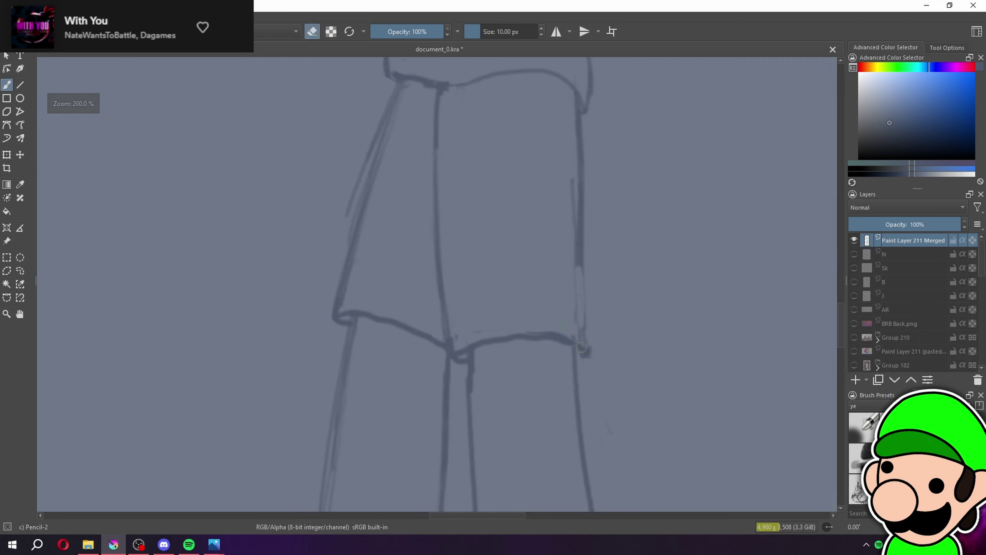
{"action": "left_click_drag", "start_coordinate": [576, 212], "coordinate": [577, 268]}
{"action": "left_click_drag", "start_coordinate": [581, 192], "coordinate": [581, 275]}
{"action": "key", "text": "e"}
{"action": "left_click_drag", "start_coordinate": [583, 168], "coordinate": [598, 341]}
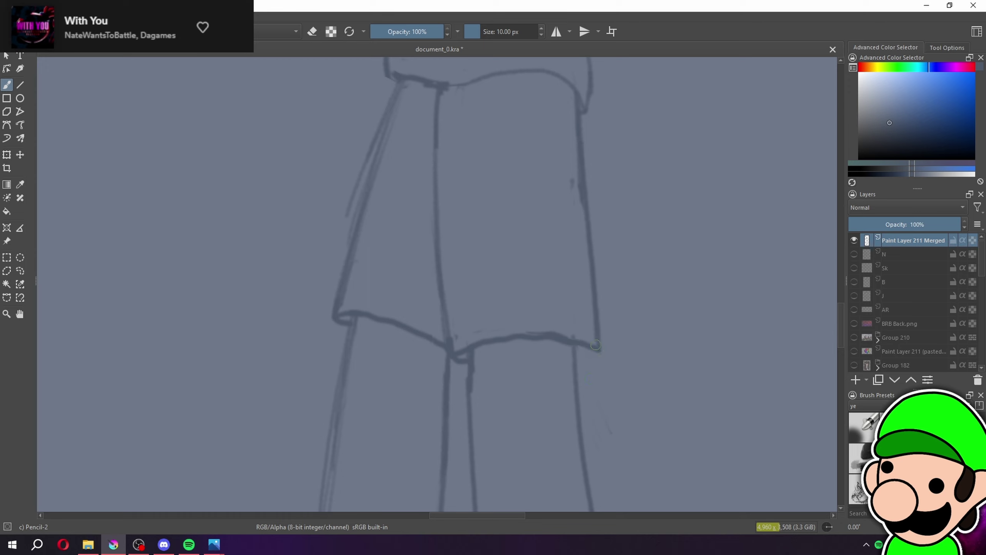
Lasso the slanted leg's outer contour, shift it slightly outward with a transform, and join its top to the hem
{"action": "scroll", "coordinate": [596, 344], "scroll_direction": "down", "scroll_amount": 6}
{"action": "scroll", "coordinate": [391, 226], "scroll_direction": "up", "scroll_amount": 4}
{"action": "key", "text": "e"}
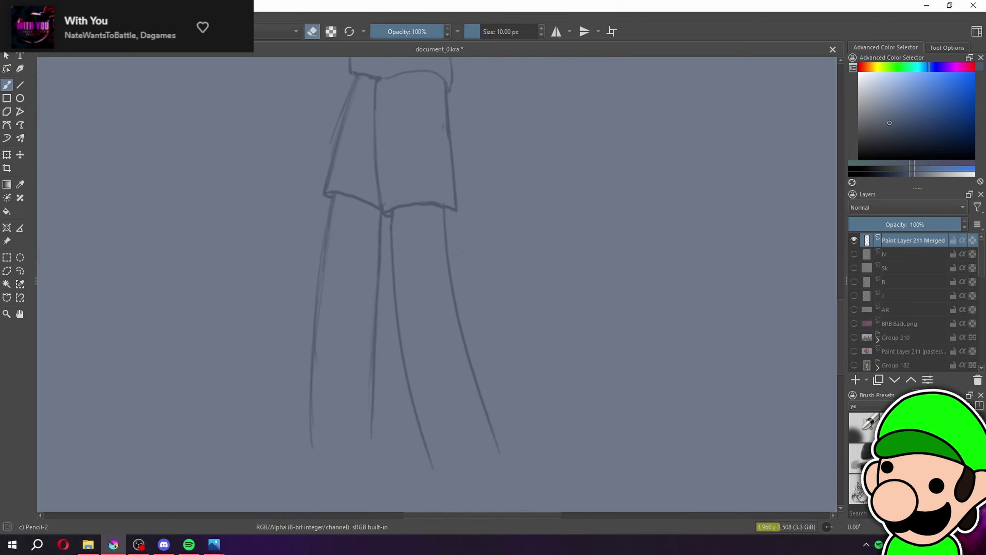
{"action": "key", "text": "e"}
{"action": "left_click", "coordinate": [22, 268]}
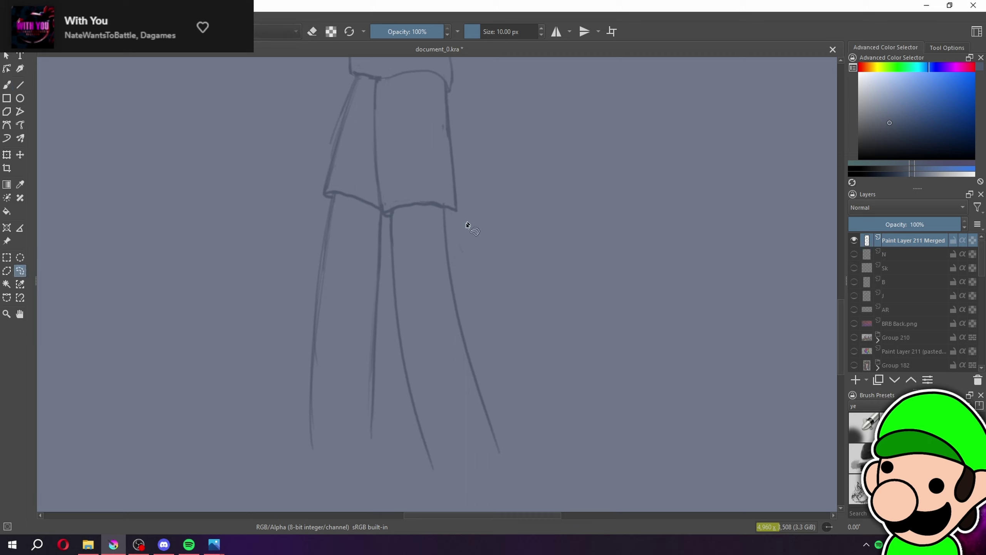
{"action": "mouse_move", "coordinate": [444, 213]}
{"action": "left_mouse_down"}
{"action": "mouse_move", "coordinate": [533, 483]}
{"action": "mouse_move", "coordinate": [449, 376]}
{"action": "left_mouse_up"}
{"action": "key", "text": "ctrl+plus"}
{"action": "key", "text": "ctrl+plus"}
{"action": "left_click", "coordinate": [7, 155]}
{"action": "left_click_drag", "start_coordinate": [468, 231], "coordinate": [482, 227]}
{"action": "key", "text": "b"}
{"action": "left_click", "coordinate": [8, 257]}
{"action": "key", "text": "ctrl+shift+a"}
{"action": "key", "text": "b"}
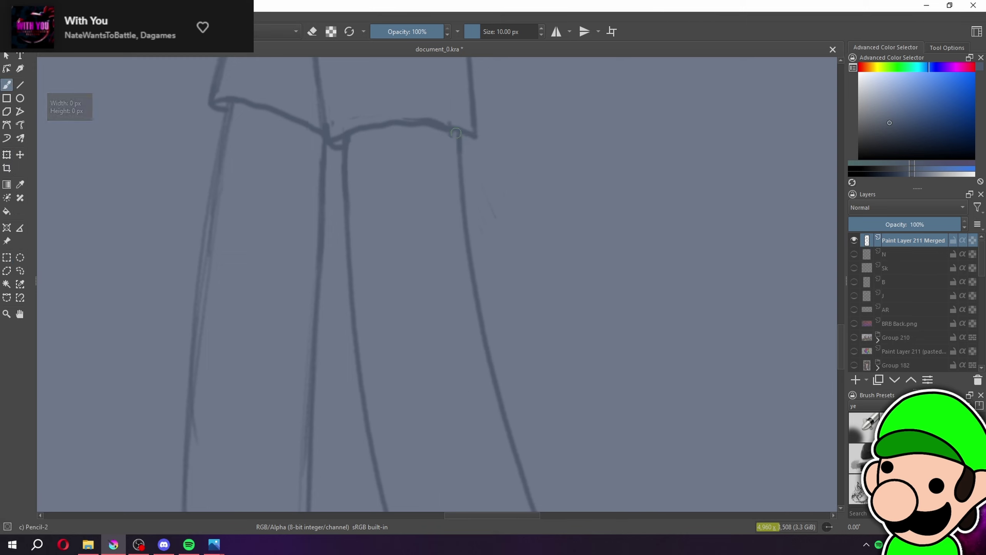
{"action": "left_click_drag", "start_coordinate": [470, 139], "coordinate": [462, 143]}
Erase the doubled sloping edge of the shorts above the straight leg and redraw it as one clean line from waist to hem
{"action": "key", "text": "ctrl+minus"}
{"action": "key", "text": "ctrl+minus"}
{"action": "key", "text": "ctrl+minus"}
{"action": "key", "text": "ctrl+minus"}
{"action": "key", "text": "ctrl+minus"}
{"action": "key", "text": "ctrl+minus"}
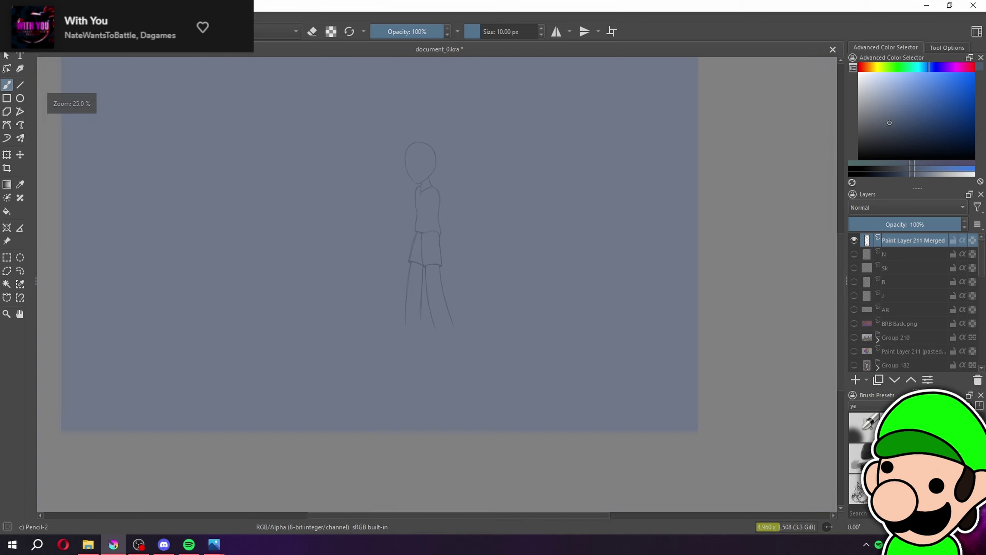
{"action": "left_click_drag", "start_coordinate": [439, 252], "coordinate": [455, 290]}
{"action": "key", "text": "ctrl+plus"}
{"action": "key", "text": "ctrl+plus"}
{"action": "key", "text": "ctrl+plus"}
{"action": "key", "text": "ctrl+plus"}
{"action": "key", "text": "ctrl+plus"}
{"action": "key", "text": "e"}
{"action": "left_click_drag", "start_coordinate": [410, 225], "coordinate": [383, 290]}
{"action": "key", "text": "e"}
{"action": "mouse_move", "coordinate": [416, 198]}
{"action": "left_mouse_down"}
{"action": "mouse_move", "coordinate": [372, 339]}
{"action": "mouse_move", "coordinate": [383, 356]}
{"action": "mouse_move", "coordinate": [415, 205]}
{"action": "left_mouse_up"}
{"action": "key", "text": "ctrl+z"}
{"action": "key", "text": "ctrl+z"}
{"action": "key", "text": "ctrl+z"}
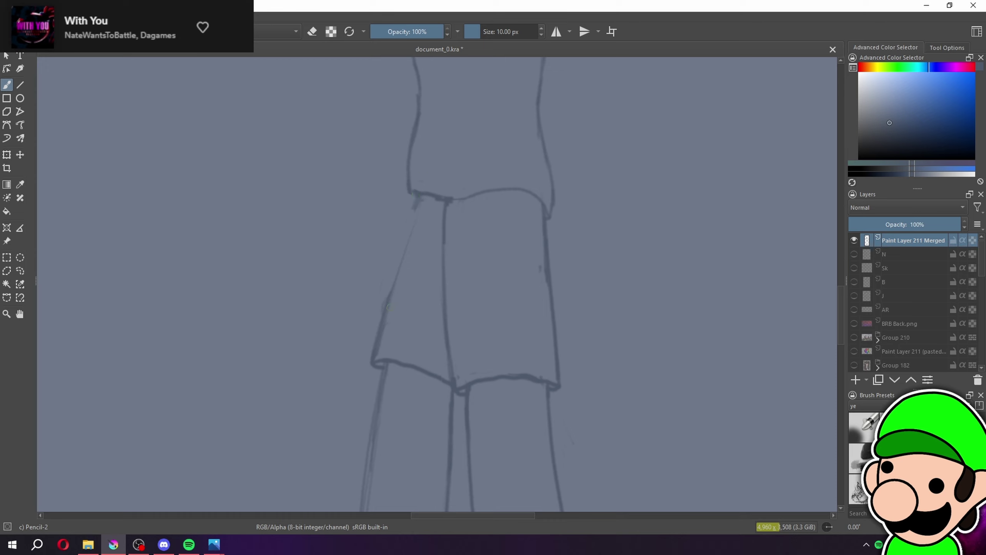
{"action": "left_click_drag", "start_coordinate": [374, 349], "coordinate": [417, 203]}
Erase the rough overlap at the waist corner above the sloping shorts edge and retouch where the shirt meets it
{"action": "left_click_drag", "start_coordinate": [497, 169], "coordinate": [522, 265]}
{"action": "key", "text": "ctrl+plus"}
{"action": "key", "text": "ctrl+plus"}
{"action": "key", "text": "e"}
{"action": "left_click_drag", "start_coordinate": [455, 275], "coordinate": [436, 298]}
{"action": "key", "text": "e"}
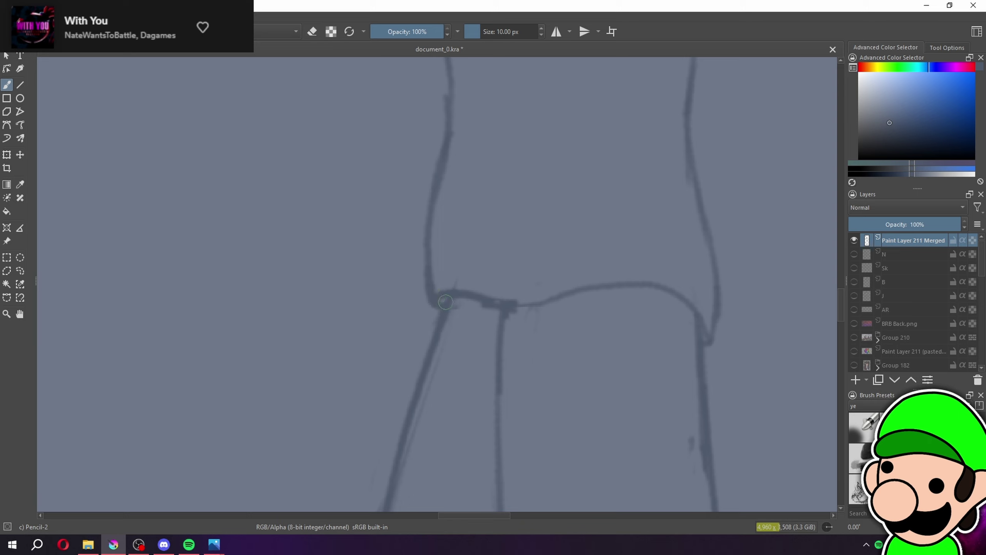
{"action": "key", "text": "minus"}
{"action": "key", "text": "minus"}
{"action": "key", "text": "minus"}
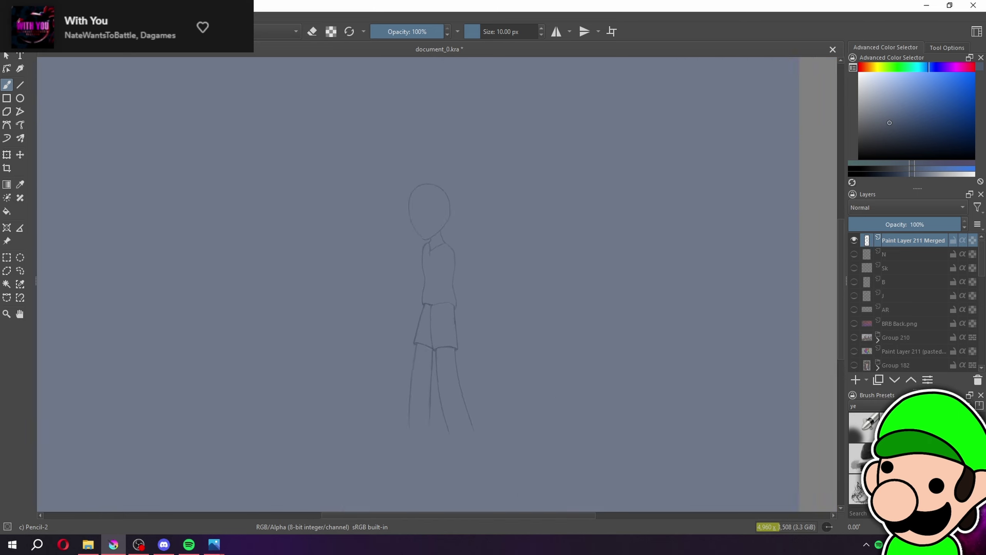
Erase stray marks along the waist between the sloping edge and the shorts' centre line
{"action": "key", "text": "plus"}
{"action": "key", "text": "plus"}
{"action": "key", "text": "plus"}
{"action": "key", "text": "plus"}
{"action": "key", "text": "plus"}
{"action": "key", "text": "plus"}
{"action": "key", "text": "plus"}
{"action": "key", "text": "e"}
{"action": "left_click_drag", "start_coordinate": [390, 410], "coordinate": [329, 402]}
{"action": "key", "text": "e"}
Try cuff lines across both legs of the shorts above the hems
{"action": "left_click_drag", "start_coordinate": [601, 369], "coordinate": [561, 134]}
{"action": "left_click_drag", "start_coordinate": [553, 245], "coordinate": [552, 71]}
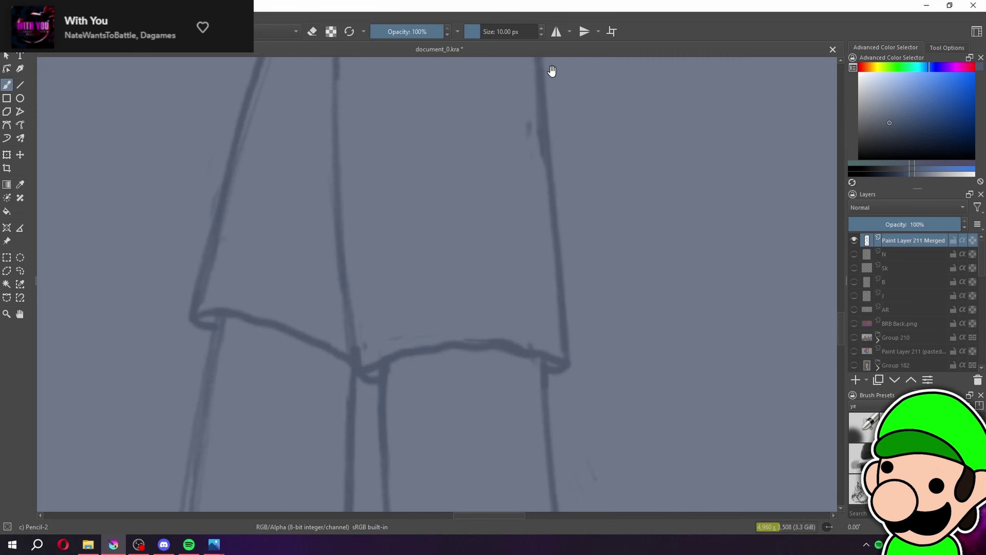
{"action": "mouse_move", "coordinate": [351, 325]}
{"action": "left_mouse_down"}
{"action": "mouse_move", "coordinate": [457, 303]}
{"action": "mouse_move", "coordinate": [562, 311]}
{"action": "left_mouse_up"}
{"action": "mouse_move", "coordinate": [211, 263]}
{"action": "left_mouse_down"}
{"action": "mouse_move", "coordinate": [307, 277]}
{"action": "mouse_move", "coordinate": [348, 297]}
{"action": "left_mouse_up"}
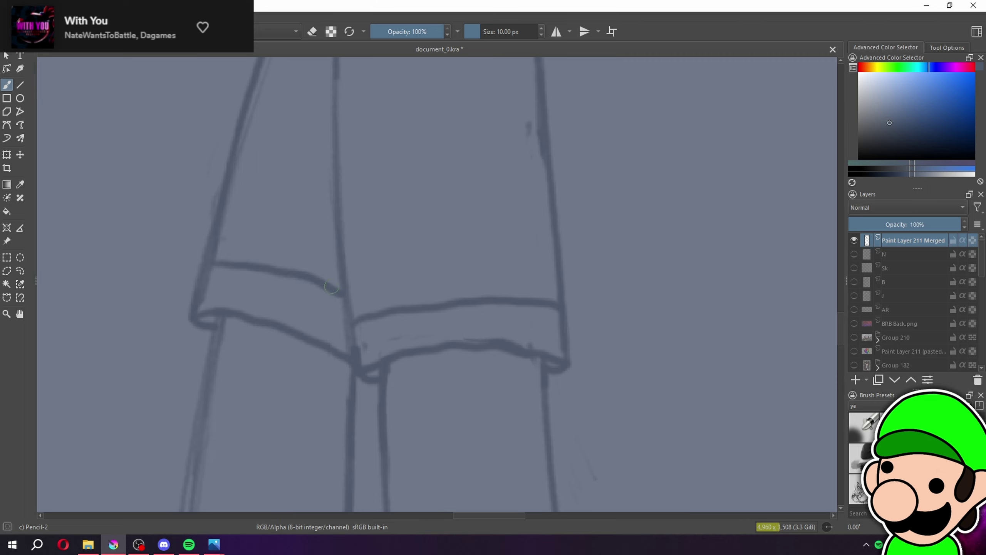
{"action": "key", "text": "minus"}
{"action": "key", "text": "minus"}
{"action": "key", "text": "minus"}
{"action": "key", "text": "minus"}
{"action": "key", "text": "plus"}
{"action": "key", "text": "plus"}
{"action": "key", "text": "plus"}
{"action": "key", "text": "plus"}
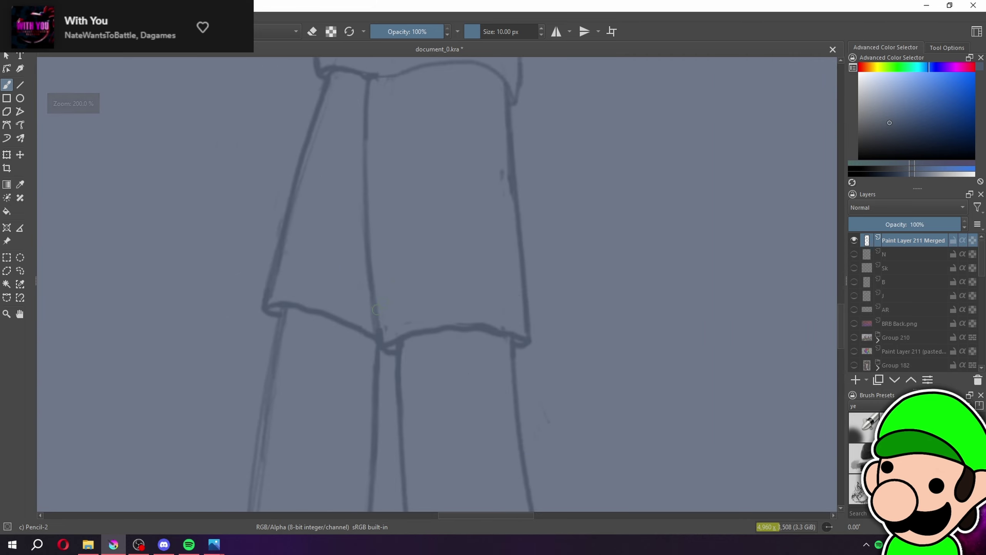
Draw a curved cuff line across each leg of the shorts, roughly parallel to and just above its hem
{"action": "mouse_move", "coordinate": [377, 303]}
{"action": "left_mouse_down"}
{"action": "mouse_move", "coordinate": [461, 279]}
{"action": "mouse_move", "coordinate": [523, 287]}
{"action": "left_mouse_up"}
{"action": "mouse_move", "coordinate": [280, 269]}
{"action": "left_mouse_down"}
{"action": "mouse_move", "coordinate": [312, 269]}
{"action": "mouse_move", "coordinate": [369, 292]}
{"action": "left_mouse_up"}
{"action": "key", "text": "minus"}
{"action": "key", "text": "minus"}
{"action": "key", "text": "minus"}
{"action": "key", "text": "minus"}
{"action": "key", "text": "minus"}
Draw a two-line side stripe down the wider leg of the shorts and a matching line inside the opposite sloping edge
{"action": "key", "text": "plus"}
{"action": "key", "text": "plus"}
{"action": "key", "text": "plus"}
{"action": "key", "text": "plus"}
{"action": "key", "text": "plus"}
{"action": "key", "text": "plus"}
{"action": "left_click_drag", "start_coordinate": [412, 205], "coordinate": [425, 401]}
{"action": "key", "text": "ctrl+z"}
{"action": "left_click_drag", "start_coordinate": [410, 210], "coordinate": [430, 431]}
{"action": "left_click_drag", "start_coordinate": [434, 209], "coordinate": [453, 432]}
{"action": "key", "text": "e"}
{"action": "key", "text": "e"}
{"action": "mouse_move", "coordinate": [289, 255]}
{"action": "left_mouse_down"}
{"action": "mouse_move", "coordinate": [238, 432]}
{"action": "mouse_move", "coordinate": [252, 376]}
{"action": "mouse_move", "coordinate": [239, 417]}
{"action": "left_mouse_up"}
Draw a gently curved waistband line across the top of the shorts below the shirt hem, and erase the line ends above it
{"action": "key", "text": "ctrl+minus"}
{"action": "key", "text": "ctrl+minus"}
{"action": "key", "text": "ctrl+minus"}
{"action": "key", "text": "ctrl+minus"}
{"action": "key", "text": "plus"}
{"action": "key", "text": "plus"}
{"action": "key", "text": "plus"}
{"action": "key", "text": "plus"}
{"action": "key", "text": "plus"}
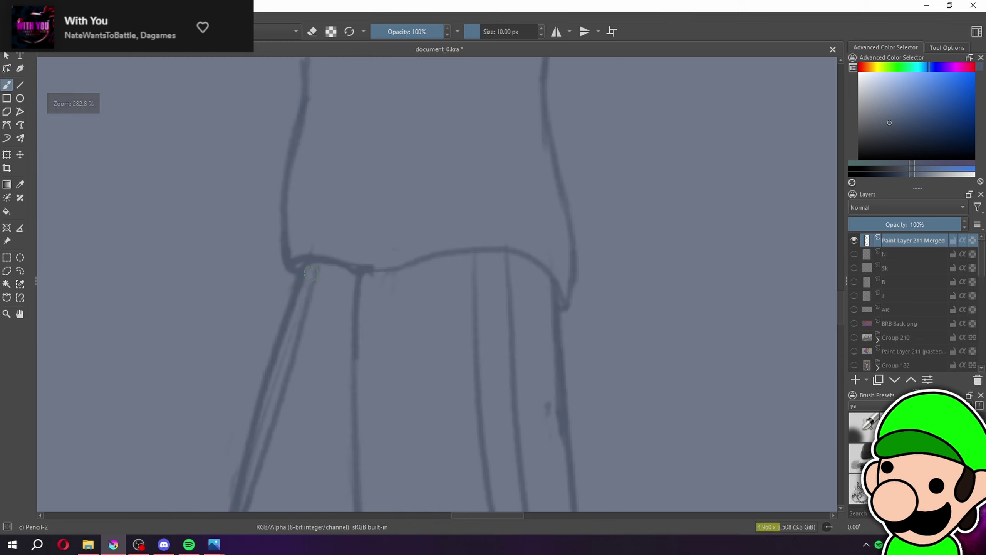
{"action": "left_click_drag", "start_coordinate": [337, 277], "coordinate": [547, 258]}
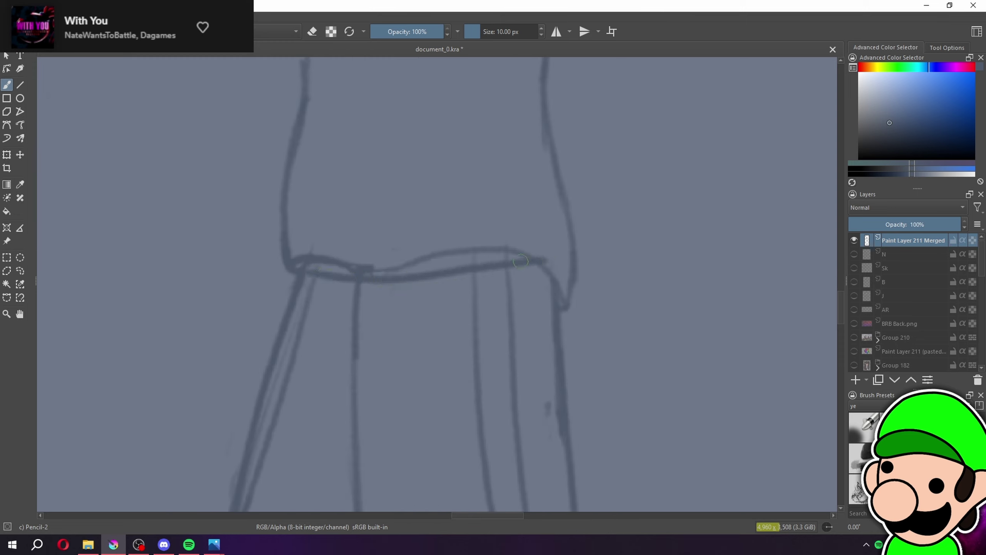
{"action": "key", "text": "ctrl+z"}
{"action": "left_click_drag", "start_coordinate": [314, 272], "coordinate": [565, 292]}
{"action": "key", "text": "ctrl+z"}
{"action": "left_click_drag", "start_coordinate": [316, 275], "coordinate": [552, 287]}
{"action": "key", "text": "e"}
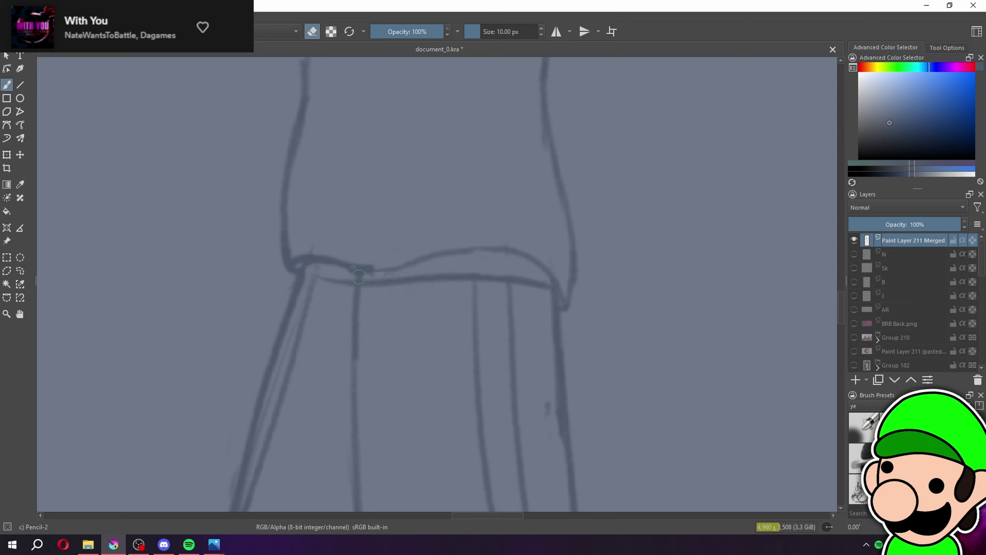
{"action": "key", "text": "e"}
{"action": "key", "text": "2"}
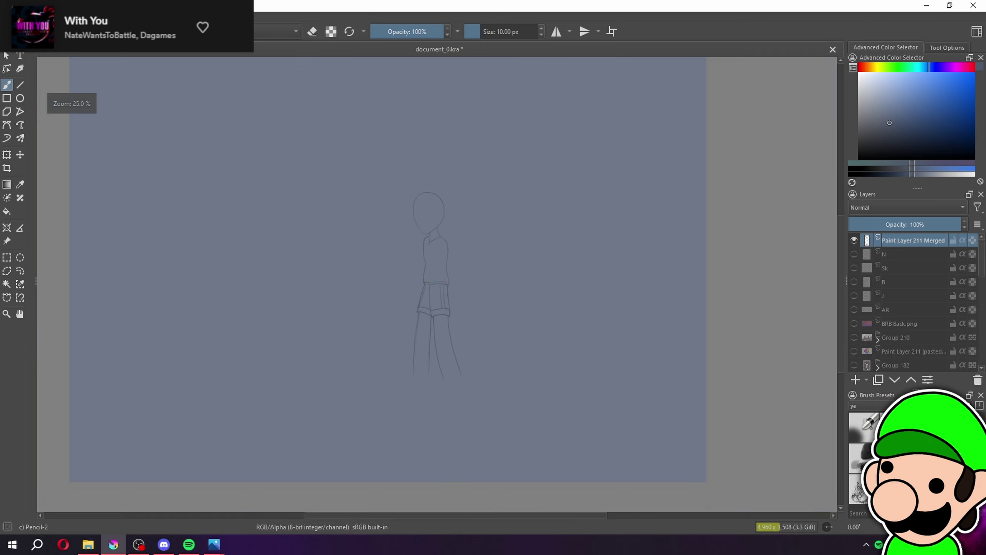
Erase the thick part of the shirt's hem near the sloping shorts edge and redraw it as a smooth line
{"action": "scroll", "coordinate": [543, 373], "scroll_direction": "up", "scroll_amount": 5}
{"action": "key", "text": "e"}
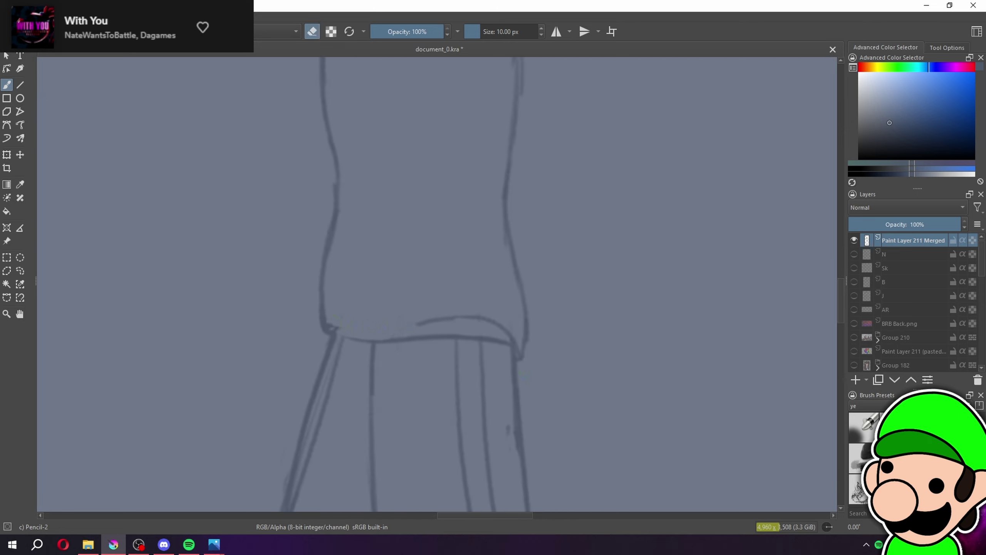
{"action": "key", "text": "e"}
{"action": "scroll", "coordinate": [333, 329], "scroll_direction": "down", "scroll_amount": 5}
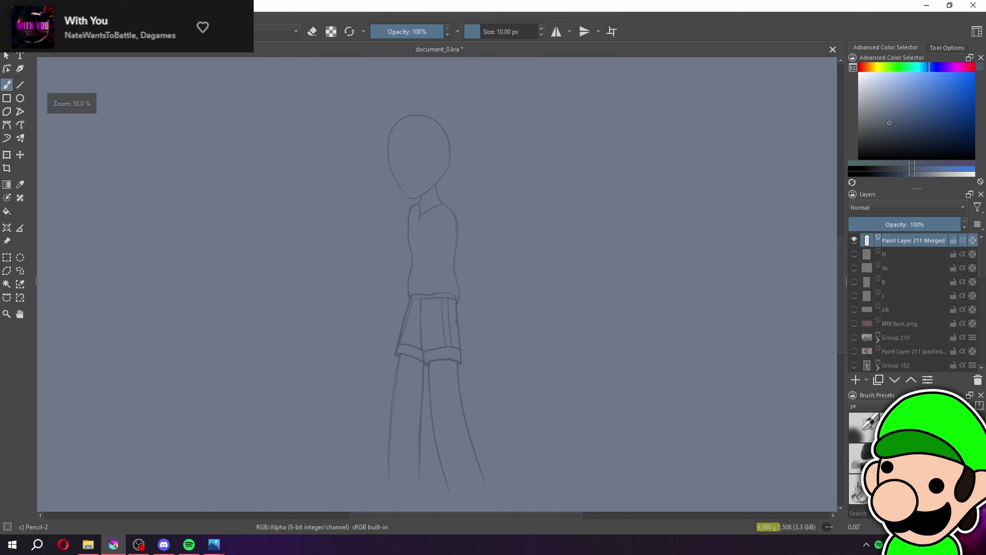
Lasso the figure from the waist down and move it up with a transform to shorten the torso, and clear the selection
{"action": "scroll", "coordinate": [428, 272], "scroll_direction": "up", "scroll_amount": 3}
{"action": "left_click", "coordinate": [20, 271]}
{"action": "left_click_drag", "start_coordinate": [398, 501], "coordinate": [275, 326]}
{"action": "left_click", "coordinate": [7, 154]}
{"action": "scroll", "coordinate": [558, 280], "scroll_direction": "up", "scroll_amount": 3}
{"action": "left_click_drag", "start_coordinate": [630, 454], "coordinate": [632, 426]}
{"action": "key", "text": "ctrl+minus"}
{"action": "key", "text": "ctrl+minus"}
{"action": "key", "text": "ctrl+minus"}
{"action": "key", "text": "ctrl+minus"}
{"action": "left_click_drag", "start_coordinate": [673, 473], "coordinate": [641, 429]}
{"action": "scroll", "coordinate": [632, 399], "scroll_direction": "up", "scroll_amount": 1}
{"action": "left_click", "coordinate": [6, 258]}
{"action": "key", "text": "ctrl+shift+a"}
Redraw the shirt's side contour from the waist down toward the hem with the 10 px pencil
{"action": "scroll", "coordinate": [539, 291], "scroll_direction": "up", "scroll_amount": 4}
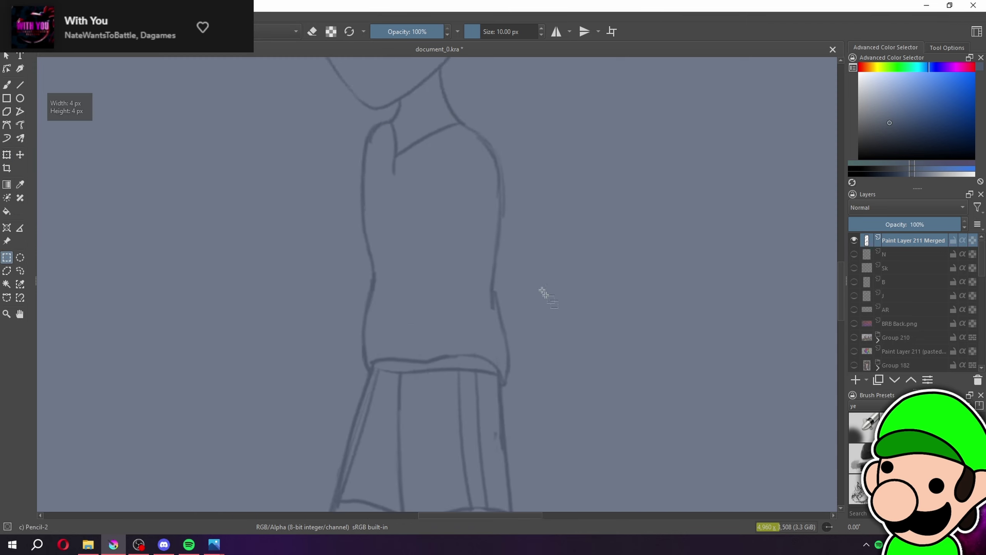
{"action": "key", "text": "b"}
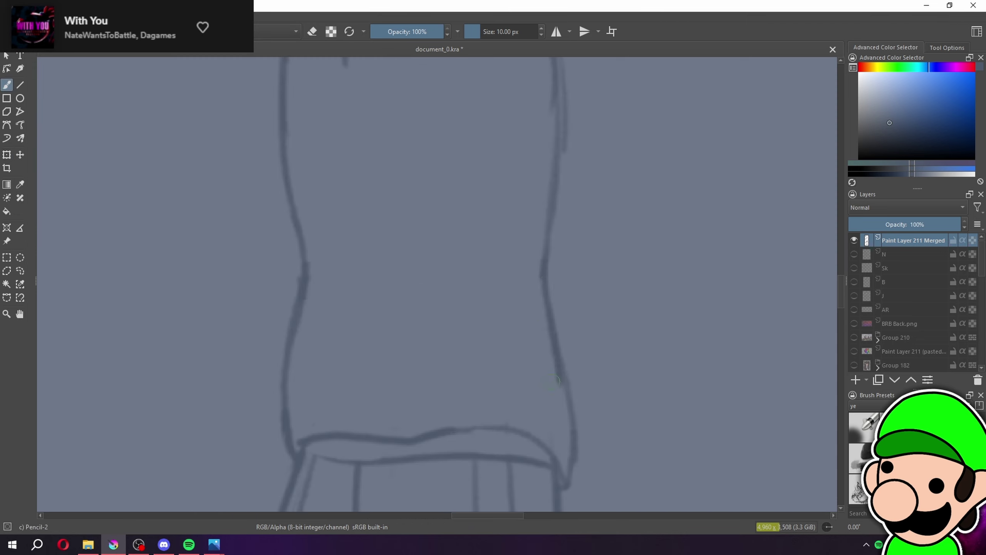
{"action": "scroll", "coordinate": [550, 368], "scroll_direction": "down", "scroll_amount": 4}
{"action": "left_click_drag", "start_coordinate": [549, 347], "coordinate": [540, 357]}
Erase the shirt's old double hem band and the lower ends of its side contours above the shorts
{"action": "scroll", "coordinate": [426, 265], "scroll_direction": "up", "scroll_amount": 6}
{"action": "key", "text": "e"}
{"action": "mouse_move", "coordinate": [400, 259]}
{"action": "left_mouse_down"}
{"action": "mouse_move", "coordinate": [314, 258]}
{"action": "mouse_move", "coordinate": [547, 257]}
{"action": "mouse_move", "coordinate": [551, 240]}
{"action": "mouse_move", "coordinate": [579, 289]}
{"action": "left_mouse_up"}
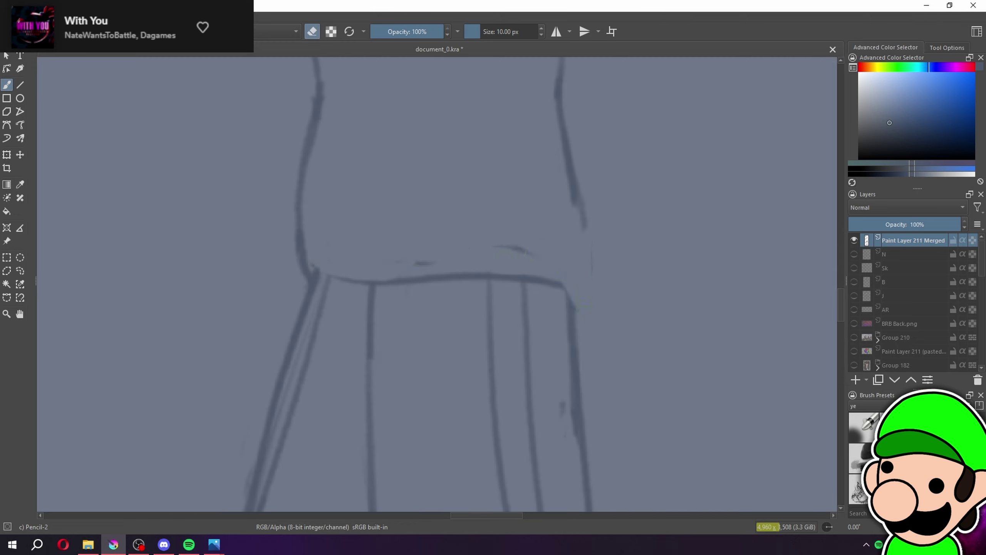
{"action": "left_click_drag", "start_coordinate": [299, 237], "coordinate": [305, 263]}
Redraw the shirt's lower sides and a wavy hem that slopes down to a pointed corner over the shorts
{"action": "key", "text": "e"}
{"action": "mouse_move", "coordinate": [300, 217]}
{"action": "left_mouse_down"}
{"action": "mouse_move", "coordinate": [296, 266]}
{"action": "mouse_move", "coordinate": [447, 286]}
{"action": "mouse_move", "coordinate": [576, 317]}
{"action": "mouse_move", "coordinate": [596, 336]}
{"action": "left_mouse_up"}
{"action": "left_click_drag", "start_coordinate": [575, 204], "coordinate": [586, 322]}
{"action": "key", "text": "ctrl+z"}
{"action": "left_click_drag", "start_coordinate": [576, 205], "coordinate": [596, 309]}
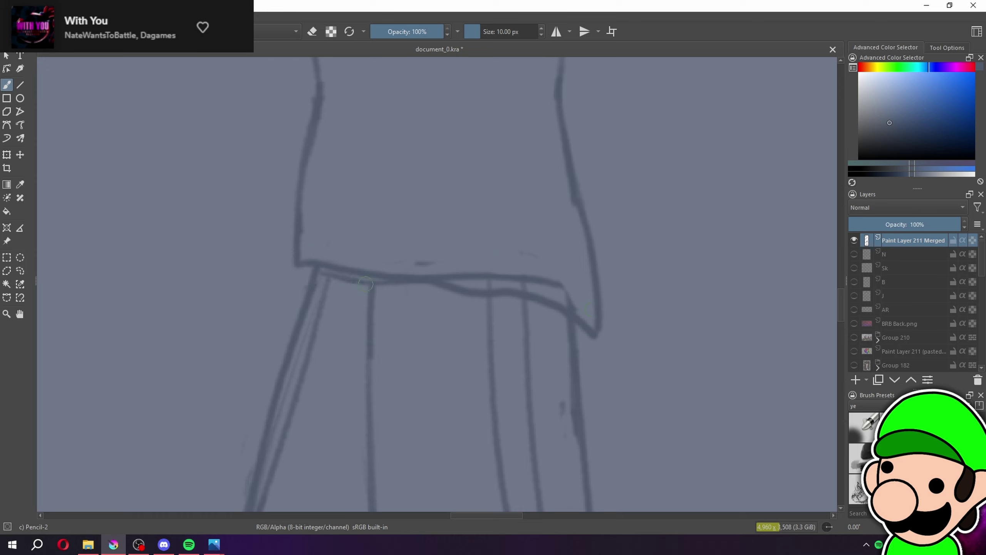
Erase the old shorts waistband line that overlaps the new shirt hem
{"action": "key", "text": "e"}
{"action": "left_click_drag", "start_coordinate": [491, 285], "coordinate": [519, 289]}
{"action": "key", "text": "e"}
{"action": "key", "text": "minus"}
{"action": "key", "text": "minus"}
{"action": "key", "text": "minus"}
{"action": "key", "text": "minus"}
{"action": "key", "text": "minus"}
{"action": "key", "text": "minus"}
{"action": "key", "text": "minus"}
{"action": "key", "text": "plus"}
{"action": "key", "text": "plus"}
{"action": "key", "text": "plus"}
{"action": "key", "text": "plus"}
{"action": "key", "text": "plus"}
{"action": "key", "text": "plus"}
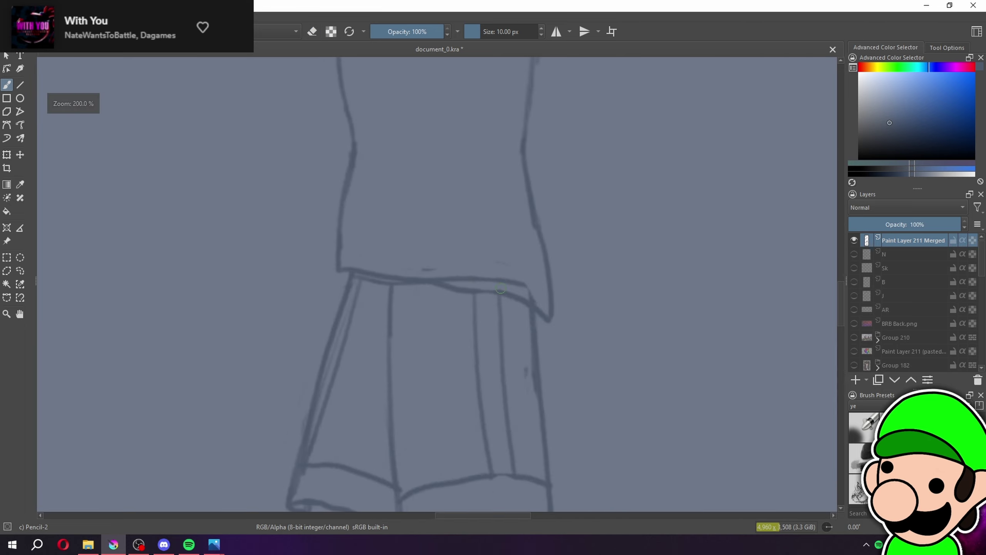
{"action": "key", "text": "ctrl+z"}
{"action": "key", "text": "e"}
{"action": "left_click_drag", "start_coordinate": [459, 278], "coordinate": [437, 273]}
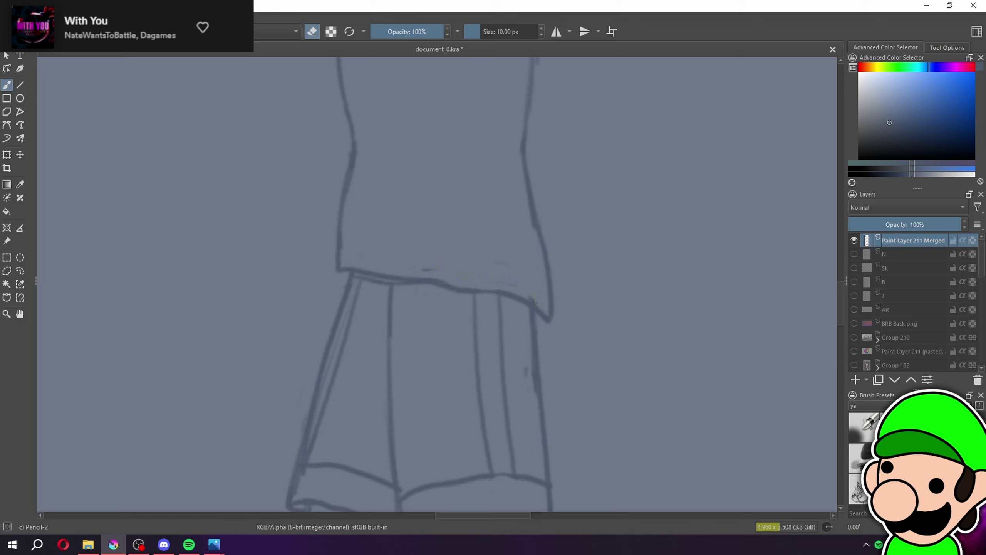
Touch up the pointed corner of the shirt hem and add two short drawstring lines at the top of the shorts
{"action": "key", "text": "e"}
{"action": "left_click_drag", "start_coordinate": [548, 318], "coordinate": [529, 322]}
{"action": "key", "text": "minus"}
{"action": "key", "text": "minus"}
{"action": "key", "text": "minus"}
{"action": "key", "text": "minus"}
{"action": "key", "text": "minus"}
{"action": "key", "text": "minus"}
{"action": "key", "text": "plus"}
{"action": "key", "text": "plus"}
{"action": "key", "text": "plus"}
{"action": "key", "text": "plus"}
{"action": "key", "text": "plus"}
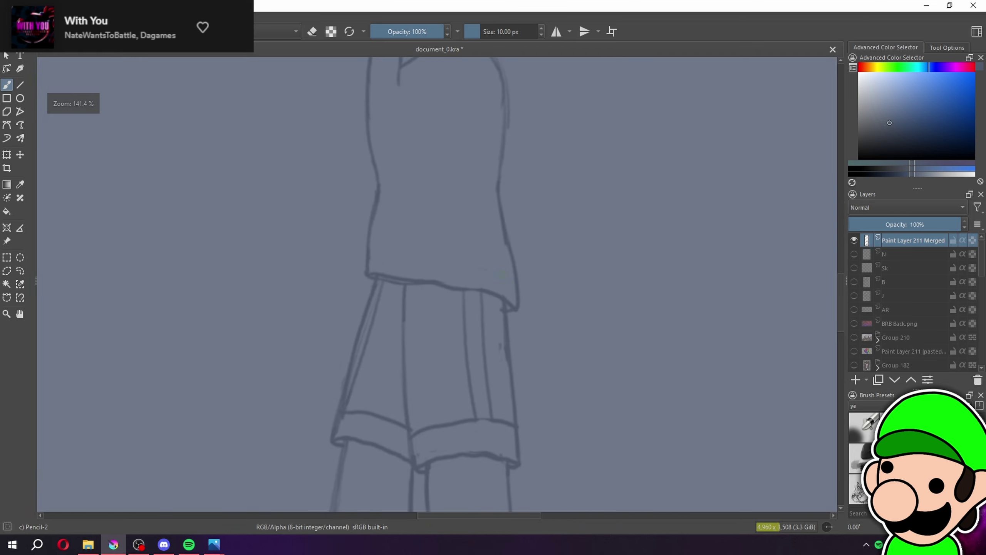
{"action": "scroll", "coordinate": [505, 306], "scroll_direction": "up", "scroll_amount": 4}
{"action": "scroll", "coordinate": [433, 231], "scroll_direction": "down", "scroll_amount": 9}
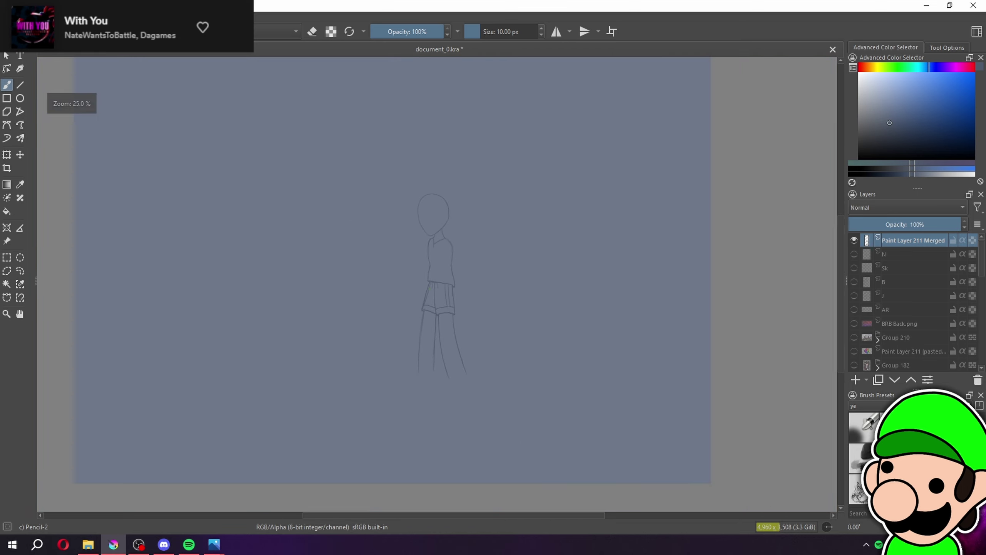
{"action": "scroll", "coordinate": [432, 435], "scroll_direction": "up", "scroll_amount": 2}
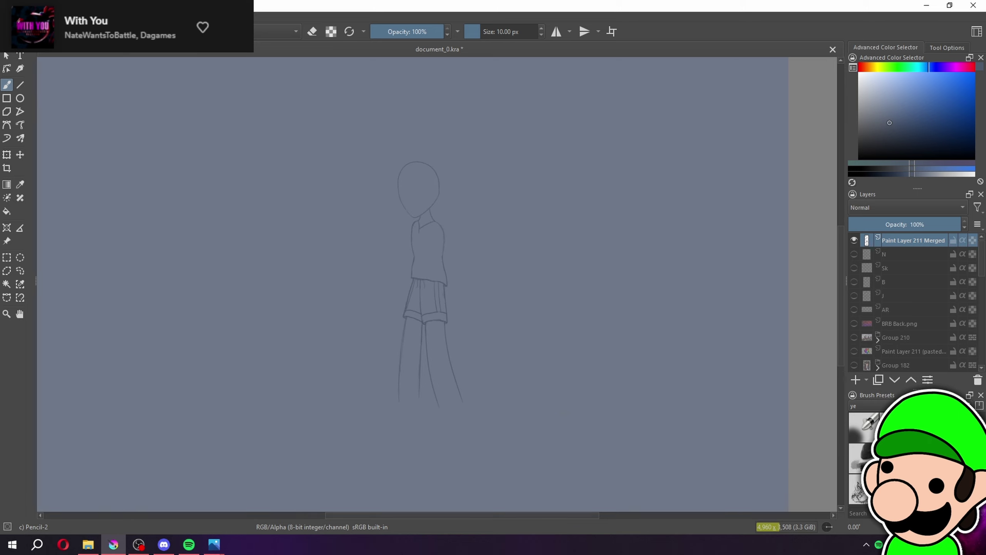
{"action": "scroll", "coordinate": [458, 241], "scroll_direction": "up", "scroll_amount": 1}
Erase the uneven outer contour of the left leg below the shorts cuff and redraw it as a smooth curve
{"action": "key", "text": "e"}
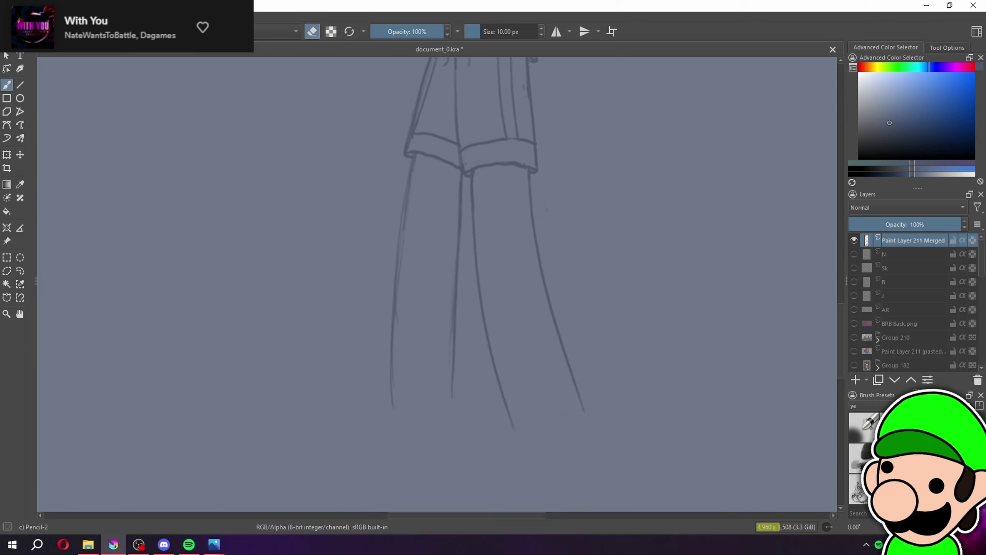
{"action": "mouse_move", "coordinate": [405, 228]}
{"action": "left_mouse_down"}
{"action": "mouse_move", "coordinate": [395, 338]}
{"action": "mouse_move", "coordinate": [397, 250]}
{"action": "mouse_move", "coordinate": [392, 308]}
{"action": "left_mouse_up"}
{"action": "key", "text": "e"}
{"action": "left_click_drag", "start_coordinate": [404, 224], "coordinate": [390, 366]}
{"action": "key", "text": "ctrl+minus"}
{"action": "key", "text": "ctrl+minus"}
Move the sketched figure with a transform to stand beside the character on layer N, showing that layer only for the placement
{"action": "left_click", "coordinate": [855, 253]}
{"action": "left_click_drag", "start_coordinate": [689, 292], "coordinate": [558, 417]}
{"action": "scroll", "coordinate": [559, 418], "scroll_direction": "down", "scroll_amount": 3}
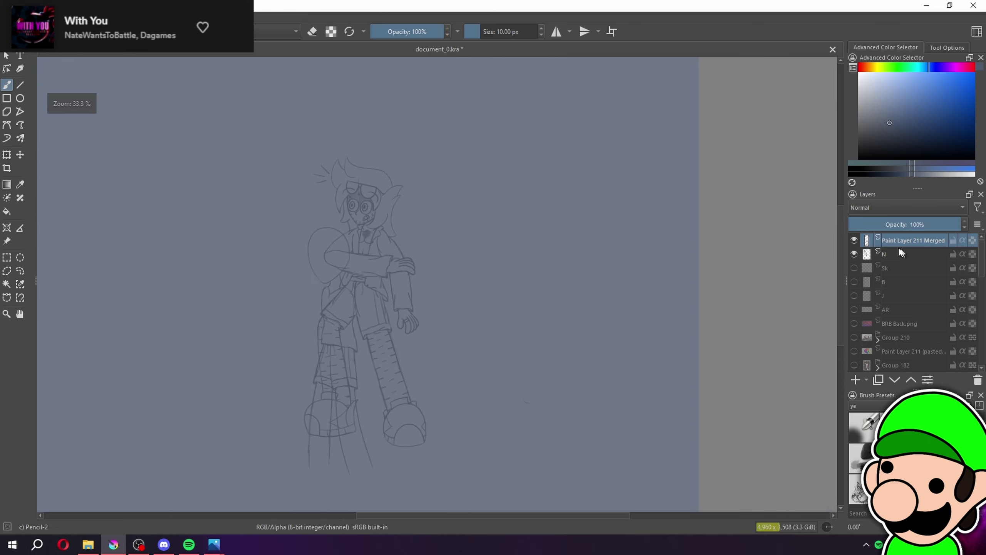
{"action": "left_click", "coordinate": [7, 154]}
{"action": "left_click_drag", "start_coordinate": [334, 286], "coordinate": [485, 248]}
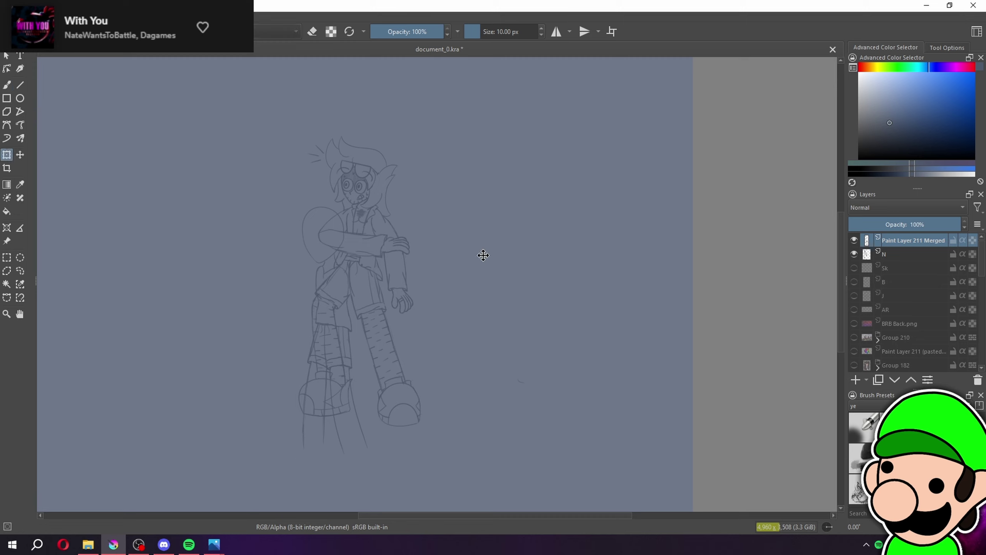
{"action": "key", "text": "Return"}
{"action": "left_click", "coordinate": [486, 254]}
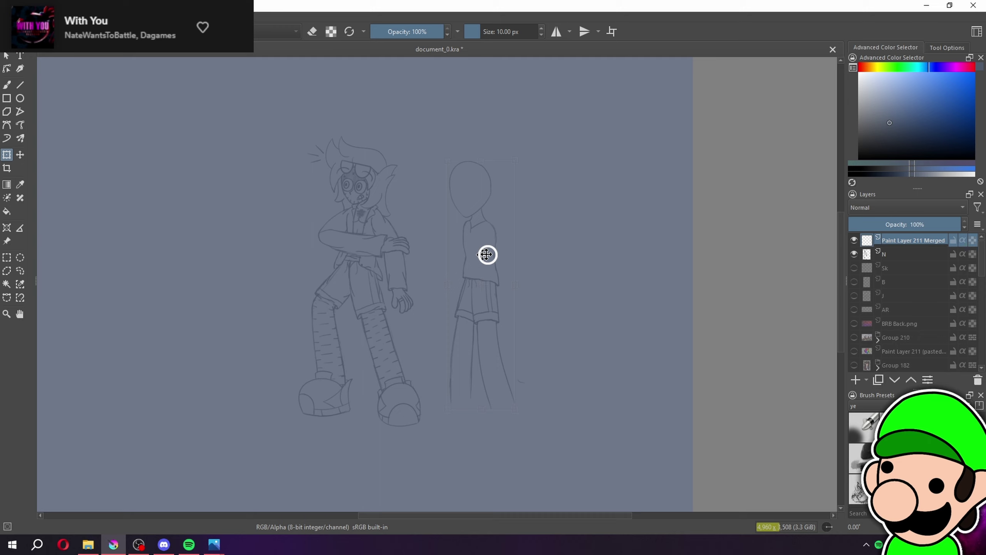
{"action": "left_click_drag", "start_coordinate": [486, 255], "coordinate": [485, 235]}
{"action": "left_click", "coordinate": [854, 254]}
Examine the moved figure's torso, shorts and legs up close and as a whole
{"action": "left_click_drag", "start_coordinate": [621, 329], "coordinate": [559, 368]}
{"action": "key", "text": "plus"}
{"action": "key", "text": "plus"}
{"action": "key", "text": "b"}
{"action": "left_click_drag", "start_coordinate": [577, 450], "coordinate": [662, 422]}
{"action": "left_click_drag", "start_coordinate": [616, 313], "coordinate": [584, 319]}
{"action": "key", "text": "plus"}
{"action": "key", "text": "minus"}
{"action": "key", "text": "minus"}
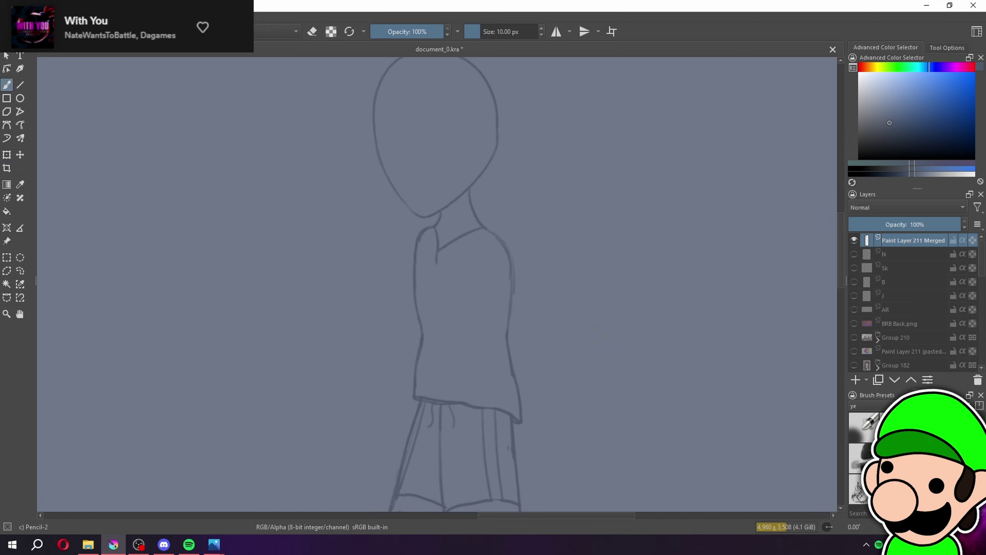
{"action": "mouse_move", "coordinate": [525, 363]}
{"action": "left_mouse_down"}
{"action": "mouse_move", "coordinate": [513, 236]}
{"action": "mouse_move", "coordinate": [575, 344]}
{"action": "left_mouse_up"}
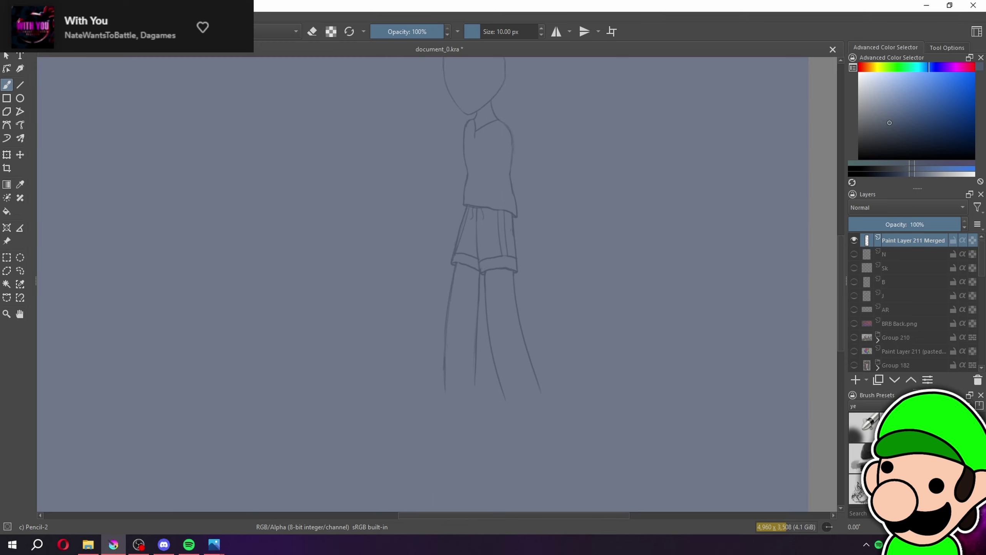
{"action": "key", "text": "plus"}
{"action": "key", "text": "plus"}
{"action": "key", "text": "plus"}
{"action": "key", "text": "minus"}
{"action": "key", "text": "minus"}
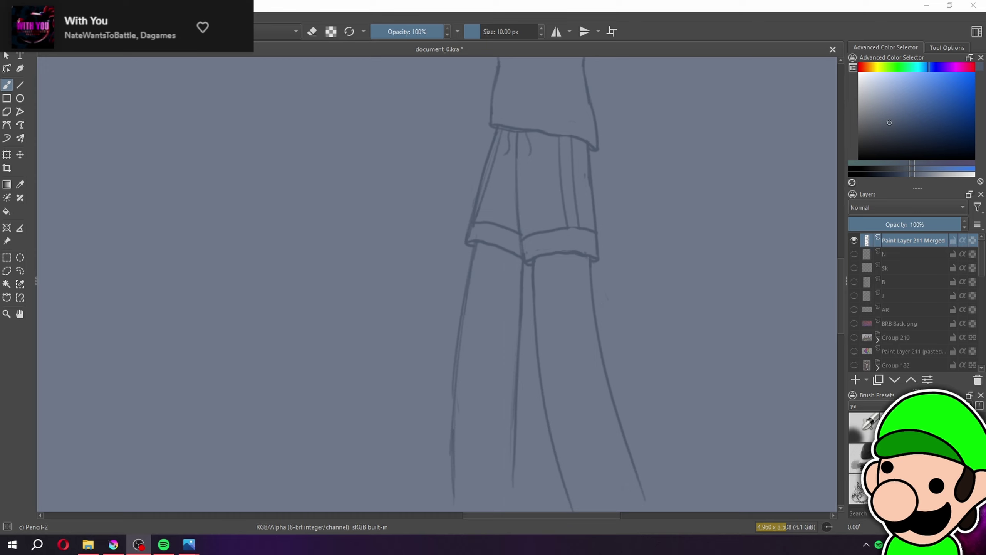
{"action": "left_click", "coordinate": [764, 27]}
{"action": "key", "text": "minus"}
{"action": "left_click_drag", "start_coordinate": [601, 302], "coordinate": [564, 337]}
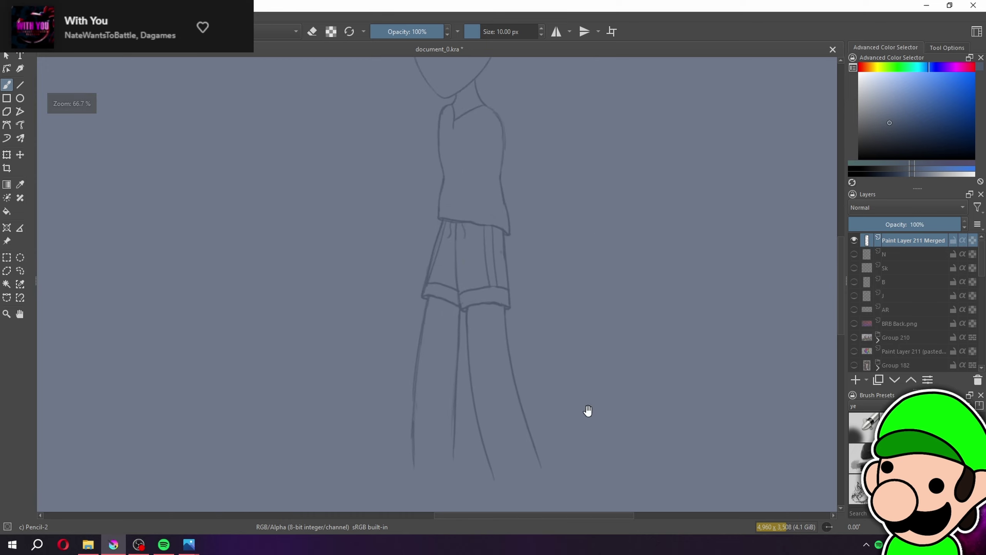
Clean up the doubled pencil lines along the left leg's contour with the eraser
{"action": "left_click_drag", "start_coordinate": [588, 412], "coordinate": [588, 295]}
{"action": "scroll", "coordinate": [437, 343], "scroll_direction": "up", "scroll_amount": 3}
{"action": "key", "text": "e"}
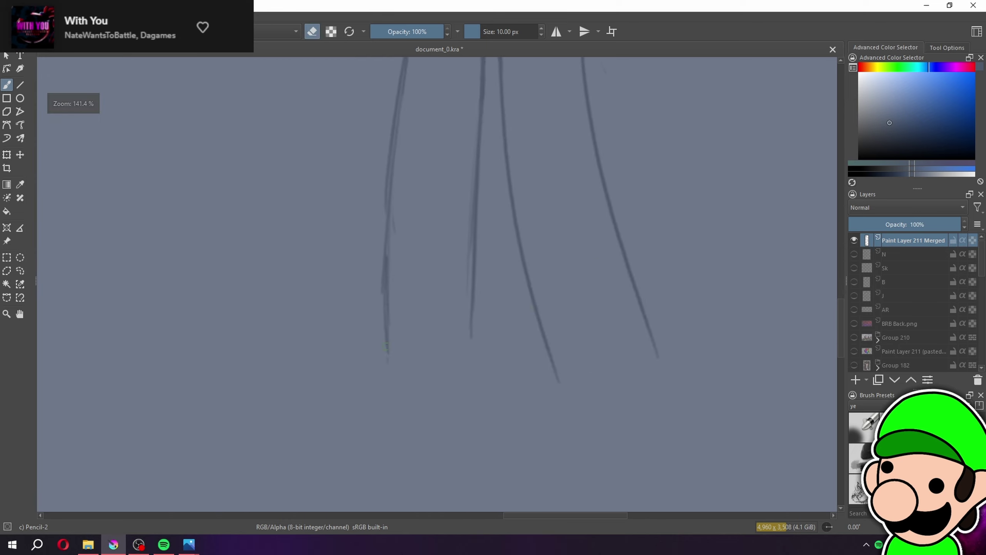
{"action": "scroll", "coordinate": [393, 352], "scroll_direction": "down", "scroll_amount": 3}
{"action": "scroll", "coordinate": [454, 233], "scroll_direction": "down", "scroll_amount": 2}
{"action": "scroll", "coordinate": [455, 233], "scroll_direction": "up", "scroll_amount": 8}
{"action": "left_click_drag", "start_coordinate": [428, 196], "coordinate": [425, 217]}
{"action": "key", "text": "e"}
{"action": "key", "text": "ctrl+minus"}
{"action": "key", "text": "ctrl+minus"}
{"action": "key", "text": "ctrl+minus"}
{"action": "key", "text": "ctrl+minus"}
{"action": "key", "text": "ctrl+minus"}
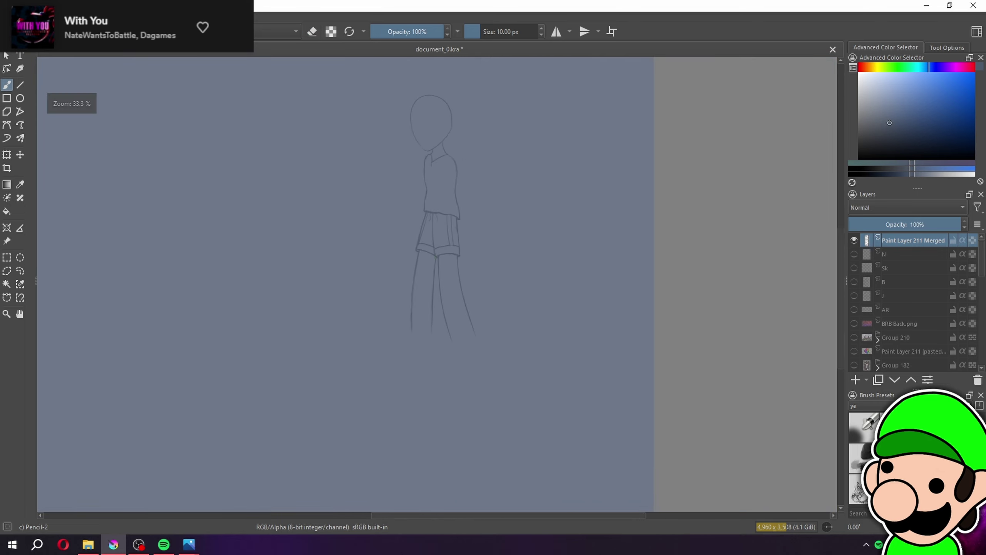
Draw a line across the shirt at the waist, curving down to the hem near its pointed corner, plus an inner curve along the opposite side
{"action": "left_click_drag", "start_coordinate": [520, 326], "coordinate": [550, 348]}
{"action": "key", "text": "ctrl+plus"}
{"action": "scroll", "coordinate": [516, 356], "scroll_direction": "up", "scroll_amount": 2}
{"action": "scroll", "coordinate": [515, 400], "scroll_direction": "down", "scroll_amount": 1}
{"action": "key", "text": "ctrl+plus"}
{"action": "key", "text": "ctrl+plus"}
{"action": "key", "text": "ctrl+minus"}
{"action": "scroll", "coordinate": [408, 285], "scroll_direction": "up", "scroll_amount": 4}
{"action": "mouse_move", "coordinate": [325, 264]}
{"action": "left_mouse_down"}
{"action": "mouse_move", "coordinate": [507, 279]}
{"action": "mouse_move", "coordinate": [569, 451]}
{"action": "left_mouse_up"}
{"action": "left_click_drag", "start_coordinate": [329, 312], "coordinate": [306, 388]}
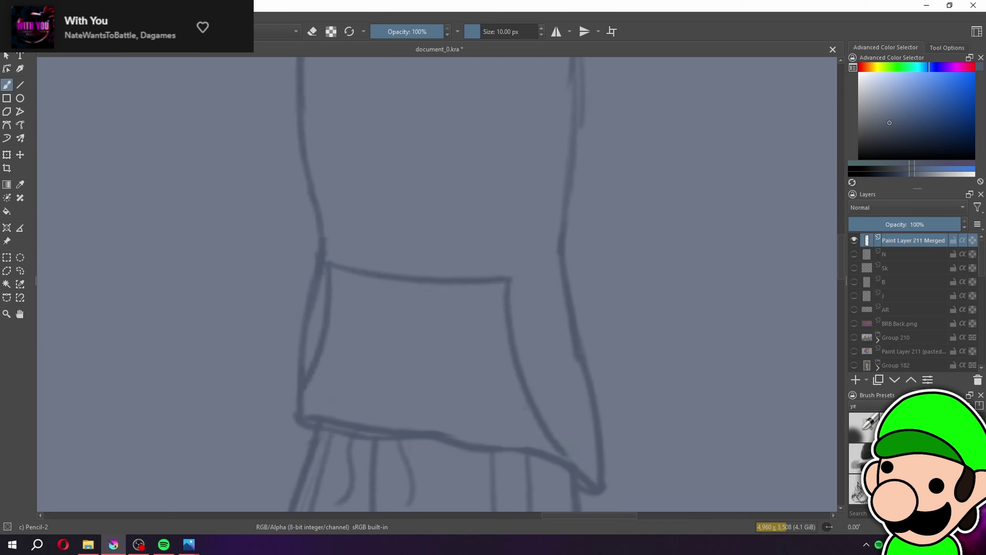
Replace the doubled side lines below the shirt's waist line with a single contour running down to the hem
{"action": "key", "text": "ctrl+minus"}
{"action": "key", "text": "ctrl+minus"}
{"action": "key", "text": "ctrl+minus"}
{"action": "key", "text": "ctrl+minus"}
{"action": "key", "text": "ctrl+minus"}
{"action": "key", "text": "ctrl+minus"}
{"action": "key", "text": "ctrl+minus"}
{"action": "key", "text": "ctrl+minus"}
{"action": "key", "text": "plus"}
{"action": "key", "text": "plus"}
{"action": "key", "text": "plus"}
{"action": "key", "text": "plus"}
{"action": "key", "text": "plus"}
{"action": "key", "text": "plus"}
{"action": "key", "text": "plus"}
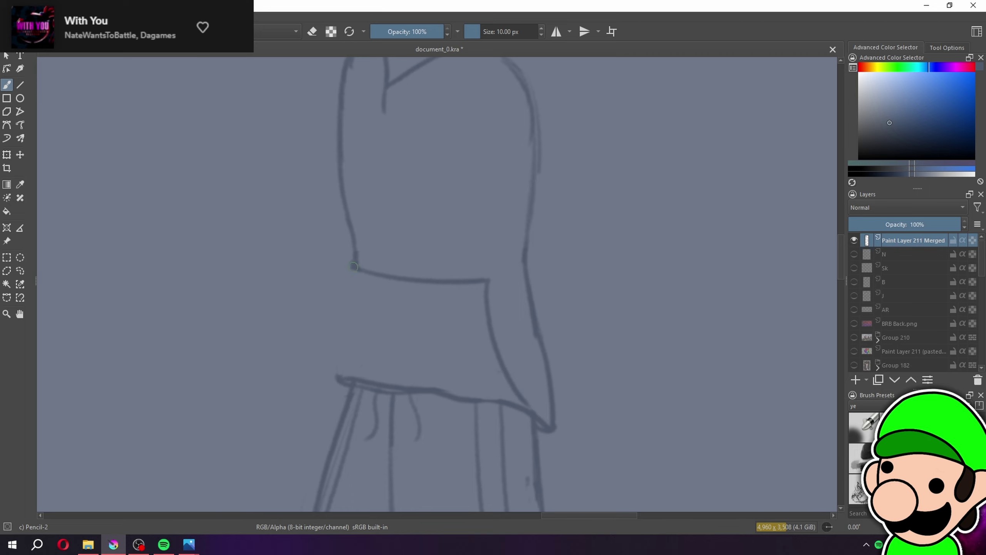
{"action": "left_click_drag", "start_coordinate": [341, 352], "coordinate": [338, 378]}
{"action": "key", "text": "ctrl+minus"}
{"action": "key", "text": "ctrl+minus"}
{"action": "key", "text": "ctrl+minus"}
{"action": "key", "text": "ctrl+minus"}
{"action": "key", "text": "ctrl+minus"}
{"action": "key", "text": "ctrl+minus"}
{"action": "key", "text": "ctrl+minus"}
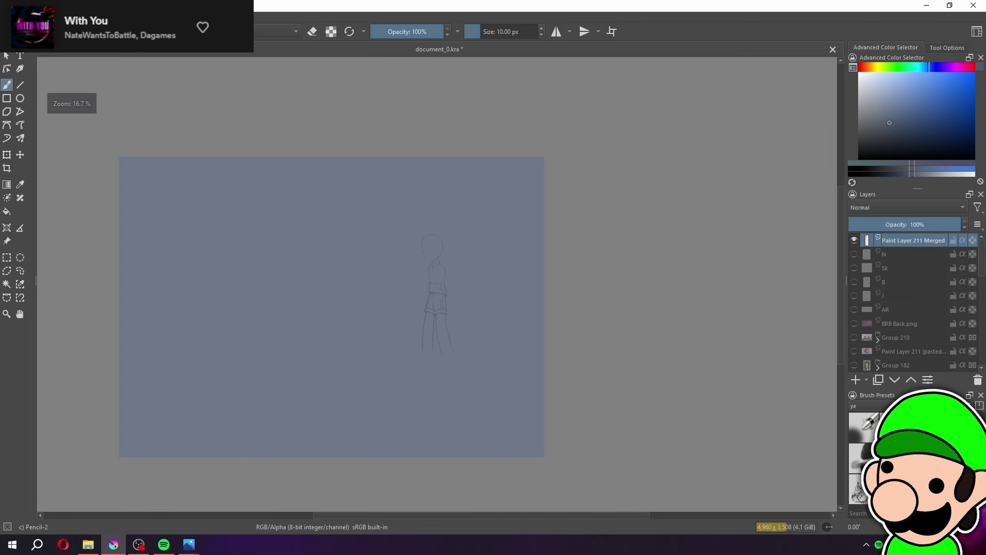
Erase the straight waist line on the shirt and redraw it as a wavy fold with a rounded end past the side contour
{"action": "key", "text": "ctrl+plus"}
{"action": "key", "text": "ctrl+plus"}
{"action": "key", "text": "ctrl+plus"}
{"action": "key", "text": "ctrl+plus"}
{"action": "key", "text": "ctrl+plus"}
{"action": "key", "text": "ctrl+plus"}
{"action": "key", "text": "minus"}
{"action": "key", "text": "minus"}
{"action": "key", "text": "minus"}
{"action": "key", "text": "minus"}
{"action": "key", "text": "minus"}
{"action": "key", "text": "minus"}
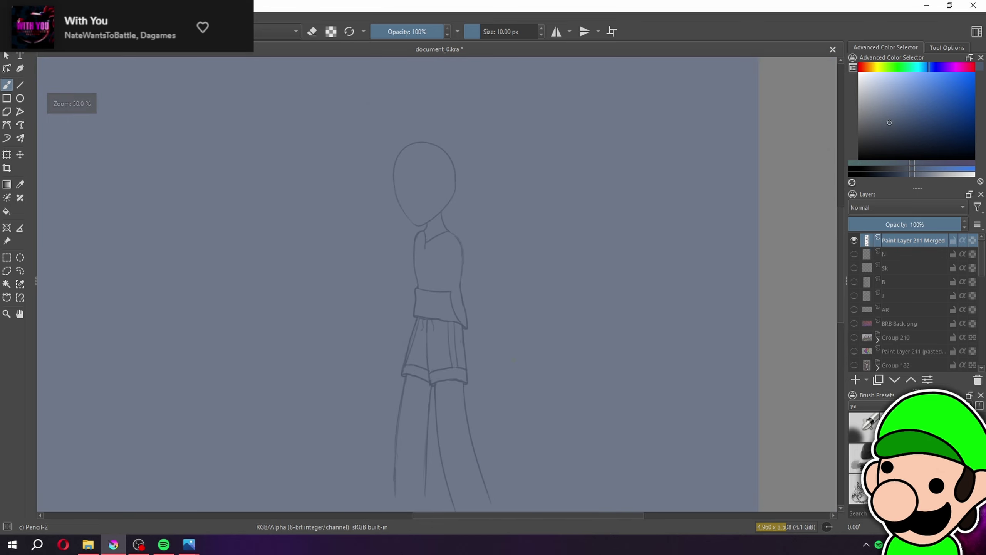
{"action": "key", "text": "plus"}
{"action": "key", "text": "plus"}
{"action": "key", "text": "plus"}
{"action": "key", "text": "plus"}
{"action": "key", "text": "plus"}
{"action": "key", "text": "plus"}
{"action": "key", "text": "plus"}
{"action": "key", "text": "e"}
{"action": "left_click_drag", "start_coordinate": [354, 300], "coordinate": [486, 312]}
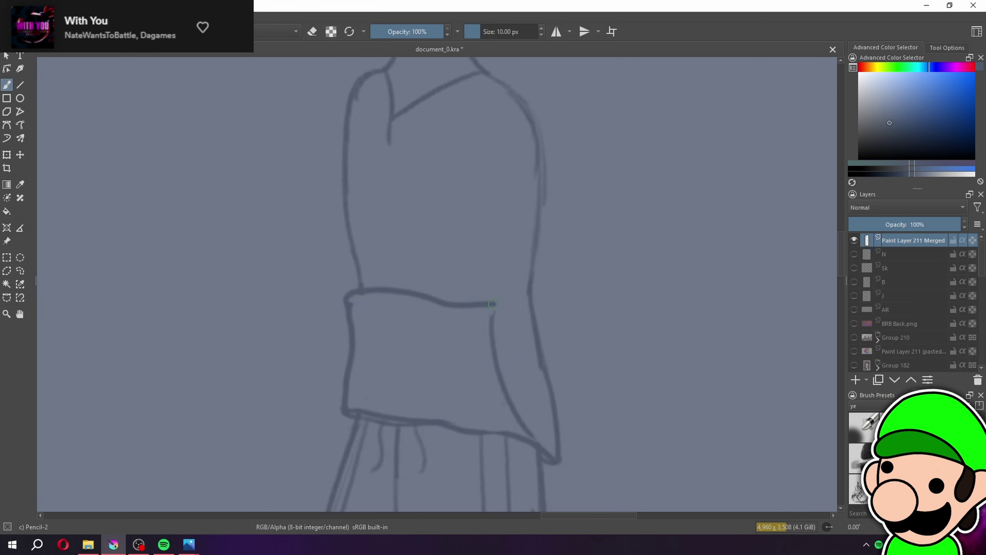
Examine the whole figure's proportions with the redrawn waist fold
{"action": "key", "text": "minus"}
{"action": "key", "text": "minus"}
{"action": "key", "text": "minus"}
{"action": "key", "text": "minus"}
{"action": "key", "text": "minus"}
{"action": "key", "text": "minus"}
{"action": "key", "text": "minus"}
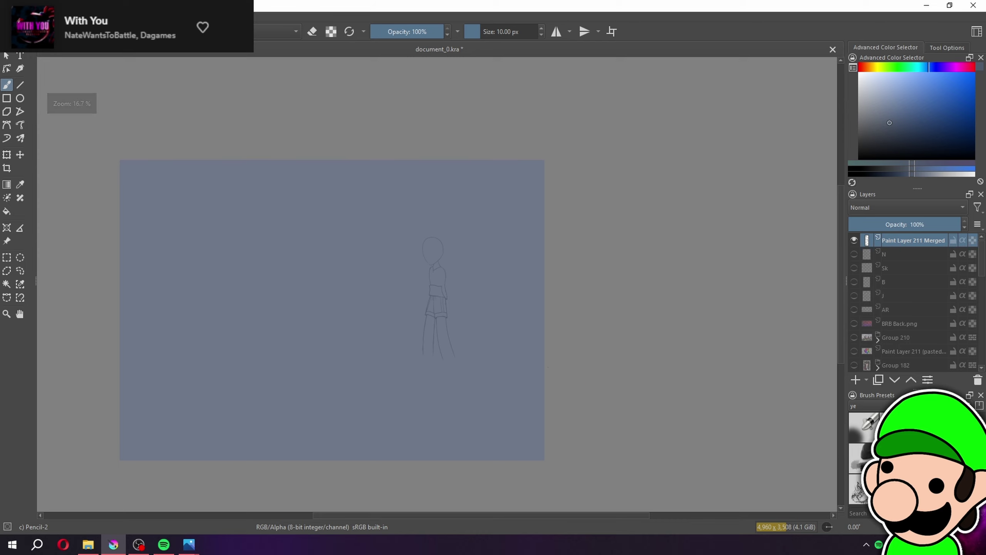
{"action": "key", "text": "plus"}
{"action": "key", "text": "plus"}
{"action": "key", "text": "plus"}
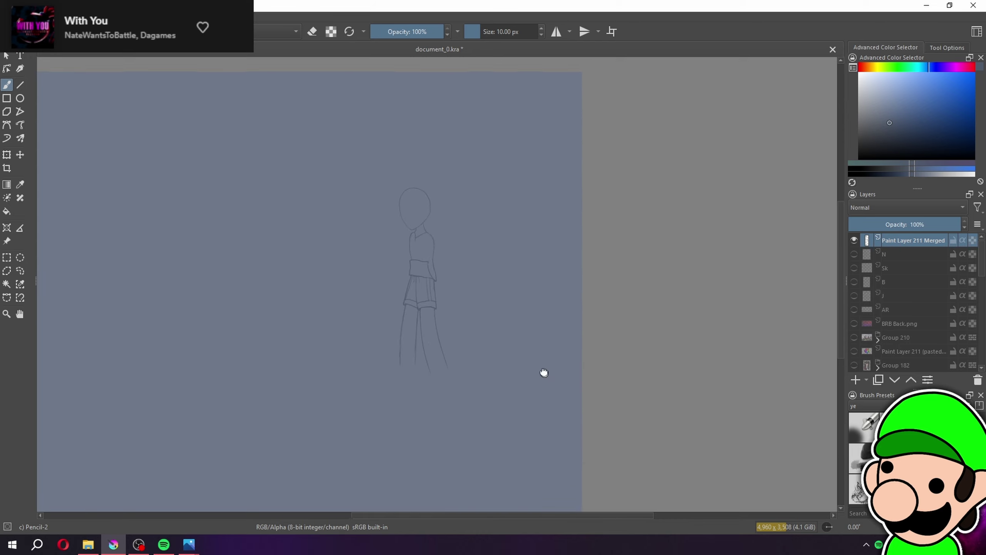
{"action": "key", "text": "minus"}
{"action": "key", "text": "minus"}
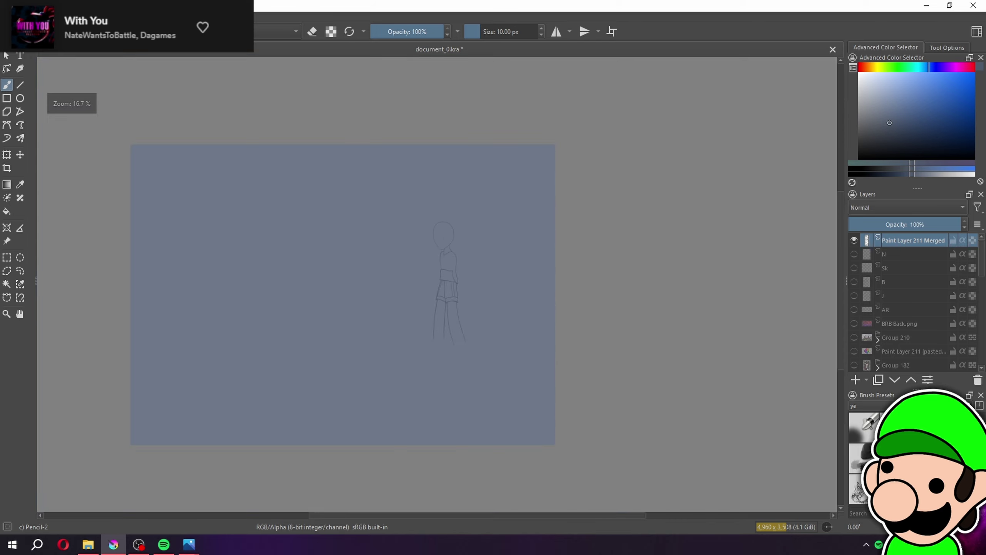
Add a new paint layer above the figure and try a short curved stroke for the foot beside the right-hand leg's end, then undo it
{"action": "key", "text": "plus"}
{"action": "key", "text": "plus"}
{"action": "key", "text": "plus"}
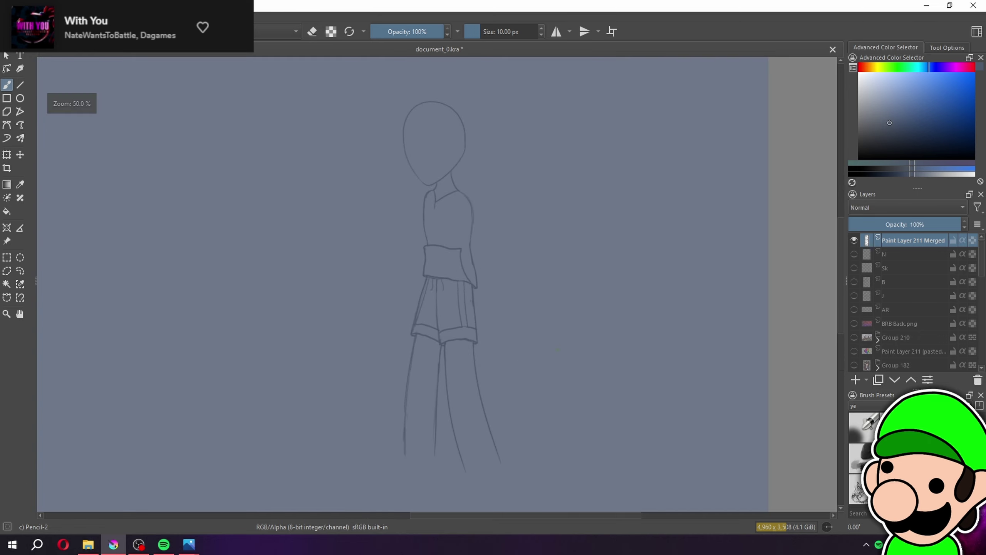
{"action": "left_click_drag", "start_coordinate": [590, 431], "coordinate": [577, 281]}
{"action": "key", "text": "plus"}
{"action": "key", "text": "plus"}
{"action": "left_click", "coordinate": [857, 380]}
{"action": "left_click_drag", "start_coordinate": [708, 403], "coordinate": [678, 332]}
{"action": "key", "text": "plus"}
{"action": "left_click_drag", "start_coordinate": [633, 325], "coordinate": [551, 305]}
{"action": "left_click_drag", "start_coordinate": [577, 372], "coordinate": [562, 345]}
{"action": "key", "text": "plus"}
{"action": "left_click_drag", "start_coordinate": [550, 262], "coordinate": [556, 309]}
{"action": "key", "text": "minus"}
{"action": "key", "text": "minus"}
{"action": "key", "text": "minus"}
{"action": "key", "text": "minus"}
{"action": "key", "text": "minus"}
{"action": "key", "text": "minus"}
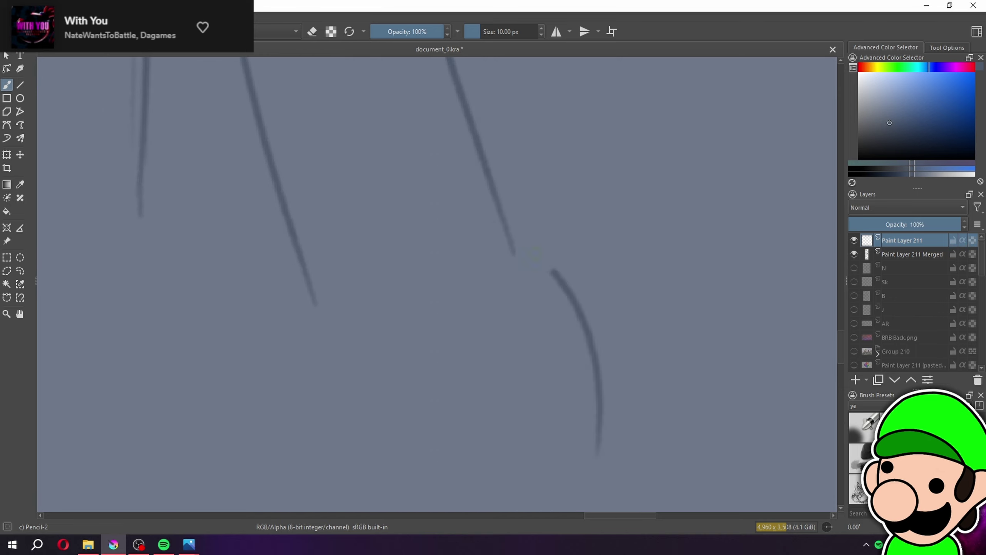
{"action": "key", "text": "plus"}
{"action": "key", "text": "plus"}
{"action": "key", "text": "plus"}
{"action": "key", "text": "plus"}
{"action": "key", "text": "plus"}
{"action": "key", "text": "plus"}
{"action": "key", "text": "ctrl+z"}
Draw a tall rounded arch for the upper outline of the foot across the ends of the right-hand leg's lines
{"action": "mouse_move", "coordinate": [608, 456]}
{"action": "left_mouse_down"}
{"action": "mouse_move", "coordinate": [278, 406]}
{"action": "mouse_move", "coordinate": [297, 466]}
{"action": "left_mouse_up"}
{"action": "key", "text": "minus"}
{"action": "key", "text": "minus"}
{"action": "key", "text": "minus"}
{"action": "key", "text": "minus"}
{"action": "key", "text": "minus"}
{"action": "key", "text": "plus"}
{"action": "key", "text": "plus"}
{"action": "key", "text": "plus"}
{"action": "key", "text": "plus"}
{"action": "key", "text": "plus"}
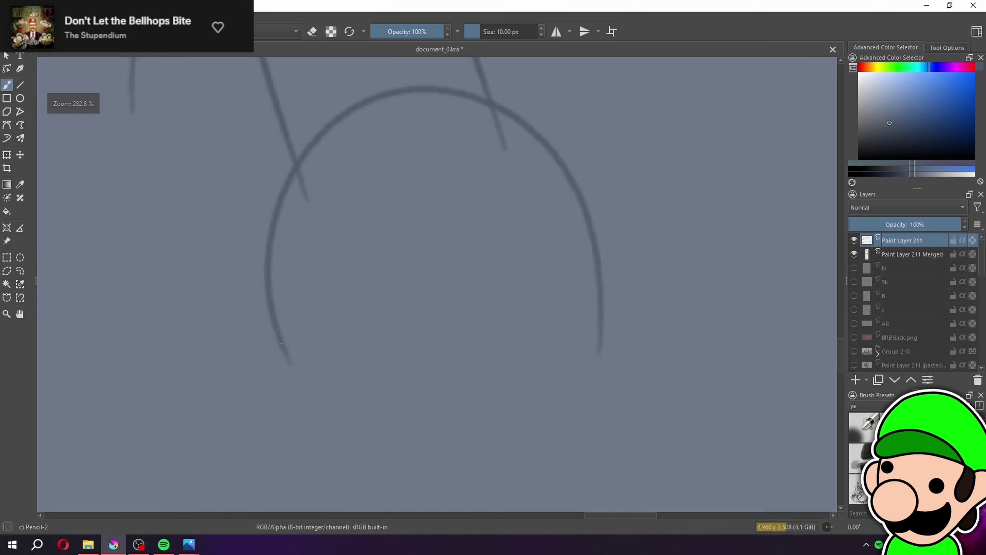
{"action": "left_click_drag", "start_coordinate": [600, 338], "coordinate": [600, 336]}
{"action": "key", "text": "ctrl+z"}
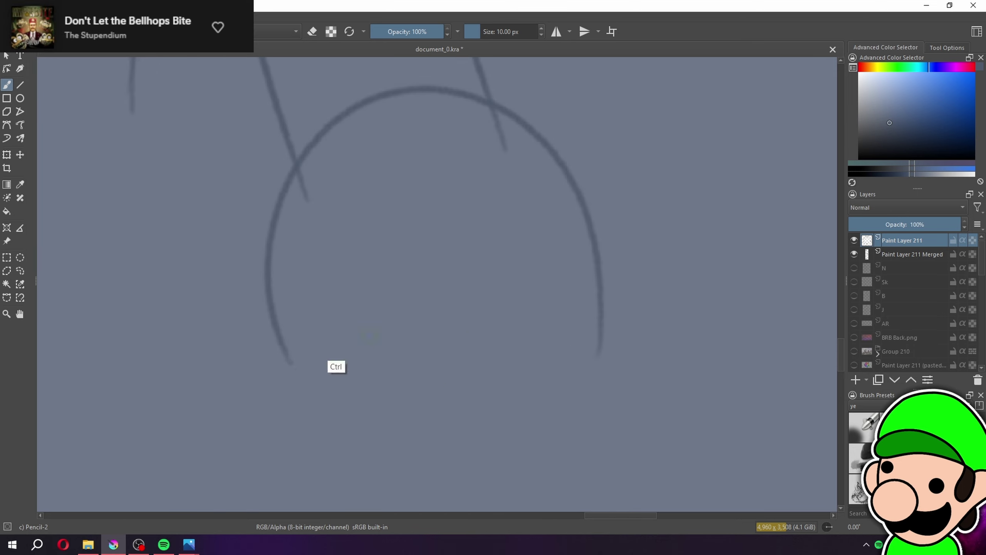
{"action": "left_click_drag", "start_coordinate": [295, 377], "coordinate": [590, 352]}
{"action": "key", "text": "ctrl+z"}
{"action": "mouse_move", "coordinate": [284, 348]}
{"action": "left_mouse_down"}
{"action": "mouse_move", "coordinate": [454, 449]}
{"action": "mouse_move", "coordinate": [583, 411]}
{"action": "left_mouse_up"}
{"action": "key", "text": "ctrl+z"}
{"action": "mouse_move", "coordinate": [289, 352]}
{"action": "left_mouse_down"}
{"action": "mouse_move", "coordinate": [365, 418]}
{"action": "mouse_move", "coordinate": [490, 420]}
{"action": "left_mouse_up"}
{"action": "key", "text": "ctrl+z"}
Close the base of the right-hand foot with two curves joining both ends of the arch into a rounded shape
{"action": "left_click_drag", "start_coordinate": [288, 358], "coordinate": [491, 422]}
{"action": "left_click_drag", "start_coordinate": [597, 355], "coordinate": [418, 428]}
{"action": "key", "text": "minus"}
{"action": "key", "text": "minus"}
{"action": "key", "text": "minus"}
{"action": "key", "text": "minus"}
{"action": "key", "text": "minus"}
{"action": "key", "text": "minus"}
{"action": "key", "text": "plus"}
{"action": "key", "text": "plus"}
{"action": "key", "text": "plus"}
{"action": "key", "text": "plus"}
{"action": "key", "text": "plus"}
{"action": "key", "text": "plus"}
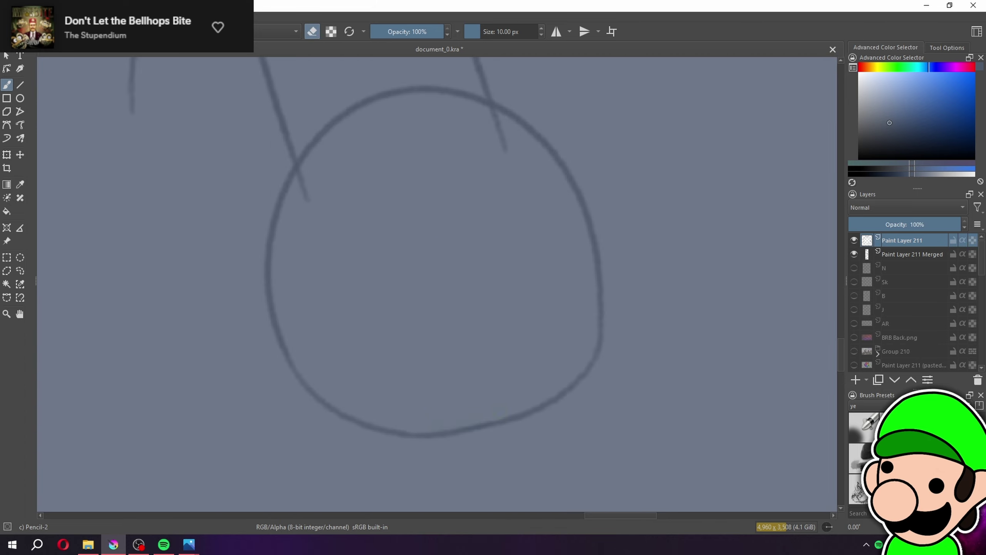
Rotate the rounded right-hand foot very slightly with the Transform tool, keeping it at the end of its leg
{"action": "scroll", "coordinate": [530, 410], "scroll_direction": "down", "scroll_amount": 5}
{"action": "left_click", "coordinate": [7, 156]}
{"action": "key", "text": "minus"}
{"action": "key", "text": "minus"}
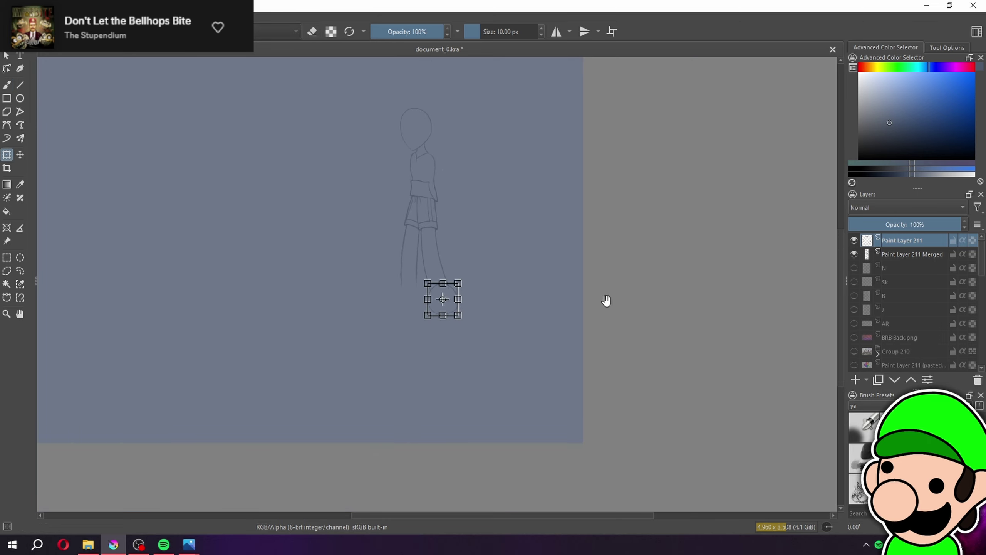
{"action": "left_click_drag", "start_coordinate": [553, 277], "coordinate": [544, 321]}
{"action": "key", "text": "plus"}
{"action": "key", "text": "plus"}
{"action": "left_click_drag", "start_coordinate": [550, 387], "coordinate": [559, 244]}
{"action": "key", "text": "plus"}
{"action": "key", "text": "plus"}
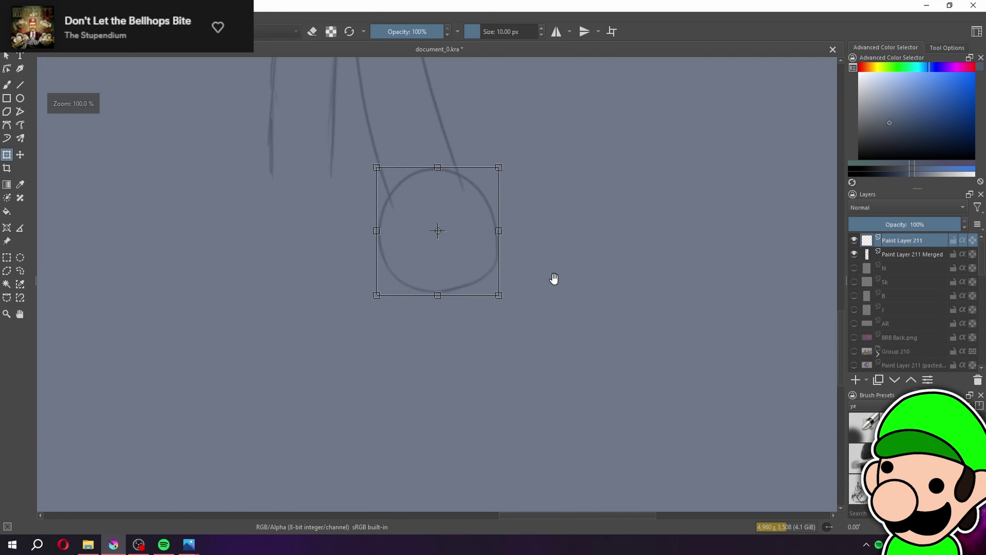
{"action": "left_click_drag", "start_coordinate": [552, 279], "coordinate": [564, 364]}
{"action": "key", "text": "plus"}
{"action": "left_click_drag", "start_coordinate": [535, 302], "coordinate": [536, 293]}
{"action": "key", "text": "Return"}
{"action": "key", "text": "b"}
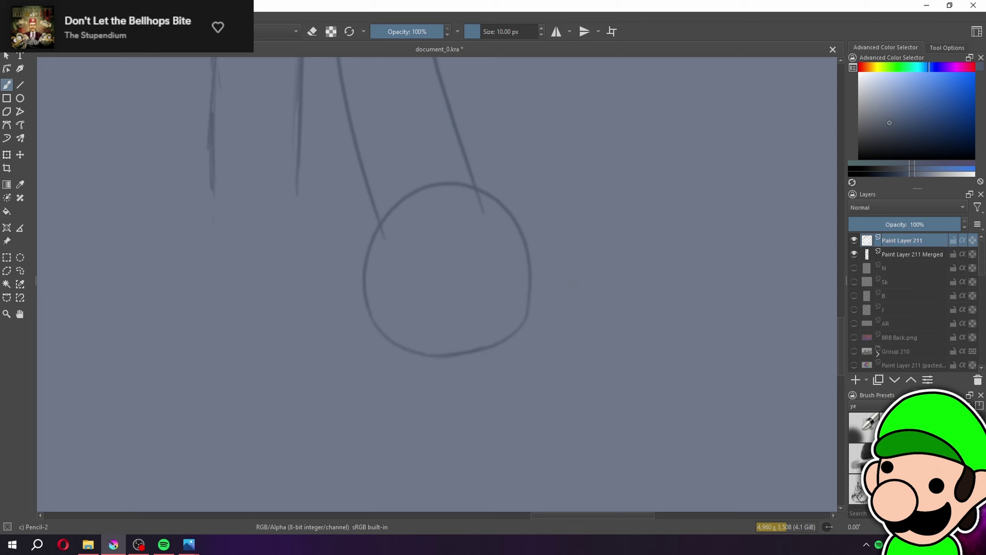
Add another paint layer and draw the second foot under the left-hand leg, with a domed top and a shallow curved base
{"action": "key", "text": "minus"}
{"action": "key", "text": "minus"}
{"action": "key", "text": "minus"}
{"action": "key", "text": "minus"}
{"action": "key", "text": "minus"}
{"action": "mouse_move", "coordinate": [565, 291]}
{"action": "left_mouse_down"}
{"action": "mouse_move", "coordinate": [558, 350]}
{"action": "mouse_move", "coordinate": [581, 288]}
{"action": "left_mouse_up"}
{"action": "key", "text": "plus"}
{"action": "key", "text": "plus"}
{"action": "left_click_drag", "start_coordinate": [580, 288], "coordinate": [634, 303]}
{"action": "key", "text": "plus"}
{"action": "key", "text": "plus"}
{"action": "key", "text": "plus"}
{"action": "left_click", "coordinate": [854, 379]}
{"action": "key", "text": "plus"}
{"action": "mouse_move", "coordinate": [524, 294]}
{"action": "left_mouse_down"}
{"action": "mouse_move", "coordinate": [292, 301]}
{"action": "mouse_move", "coordinate": [293, 445]}
{"action": "mouse_move", "coordinate": [491, 429]}
{"action": "left_mouse_up"}
{"action": "key", "text": "ctrl+z"}
{"action": "left_click_drag", "start_coordinate": [291, 426], "coordinate": [546, 435]}
{"action": "left_click_drag", "start_coordinate": [524, 294], "coordinate": [549, 448]}
{"action": "key", "text": "minus"}
{"action": "key", "text": "minus"}
{"action": "key", "text": "minus"}
{"action": "key", "text": "minus"}
{"action": "key", "text": "minus"}
{"action": "key", "text": "minus"}
{"action": "key", "text": "minus"}
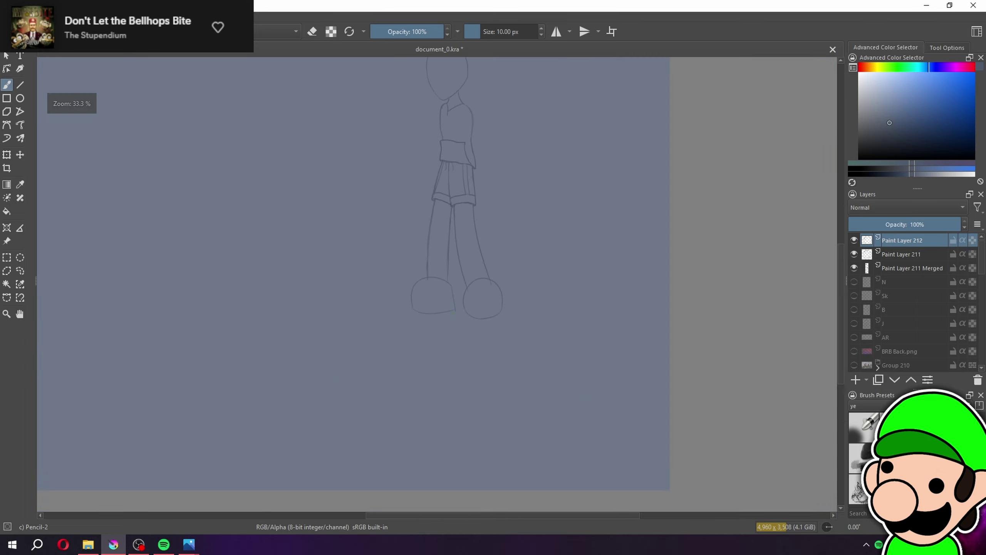
{"action": "key", "text": "plus"}
{"action": "key", "text": "plus"}
{"action": "key", "text": "plus"}
{"action": "key", "text": "plus"}
{"action": "key", "text": "plus"}
{"action": "key", "text": "ctrl+z"}
{"action": "left_click_drag", "start_coordinate": [573, 411], "coordinate": [542, 405]}
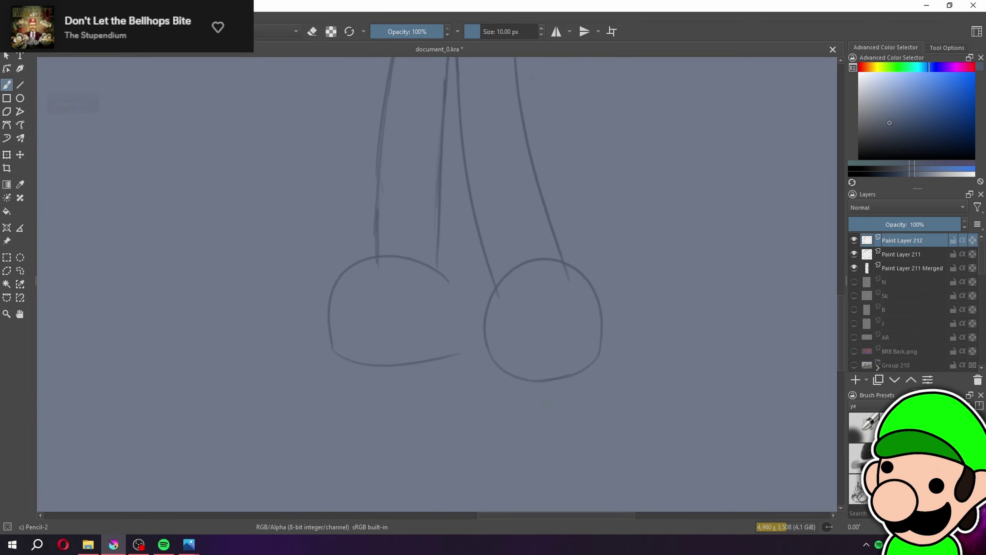
{"action": "key", "text": "minus"}
{"action": "key", "text": "minus"}
{"action": "key", "text": "plus"}
{"action": "key", "text": "plus"}
{"action": "key", "text": "plus"}
{"action": "key", "text": "plus"}
{"action": "key", "text": "plus"}
{"action": "left_click_drag", "start_coordinate": [454, 279], "coordinate": [364, 214]}
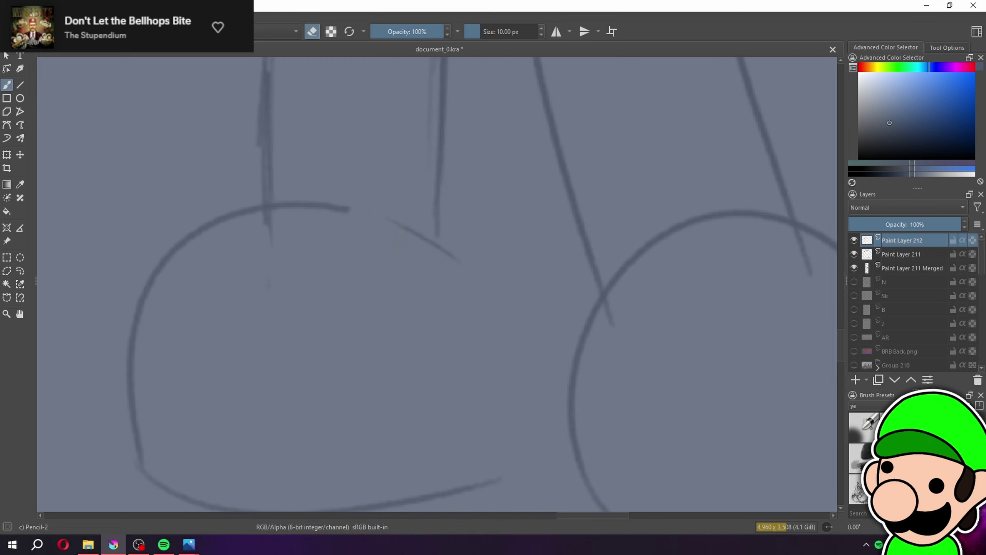
{"action": "key", "text": "ctrl+z"}
Shift the left-hand foot outline slightly outward, away from the other foot, with the Transform tool
{"action": "key", "text": "ctrl+t"}
{"action": "scroll", "coordinate": [411, 287], "scroll_direction": "down", "scroll_amount": 3}
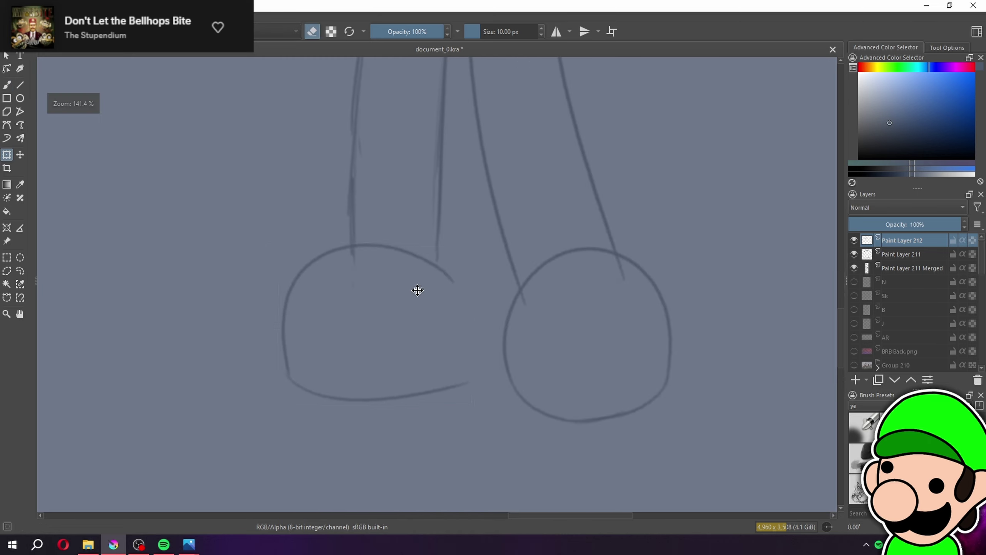
{"action": "key", "text": "Return"}
{"action": "key", "text": "b"}
Extend the left-hand foot's top edge with a small outward hook and close its inner side with a nearly vertical line down to the base
{"action": "scroll", "coordinate": [396, 270], "scroll_direction": "up", "scroll_amount": 1}
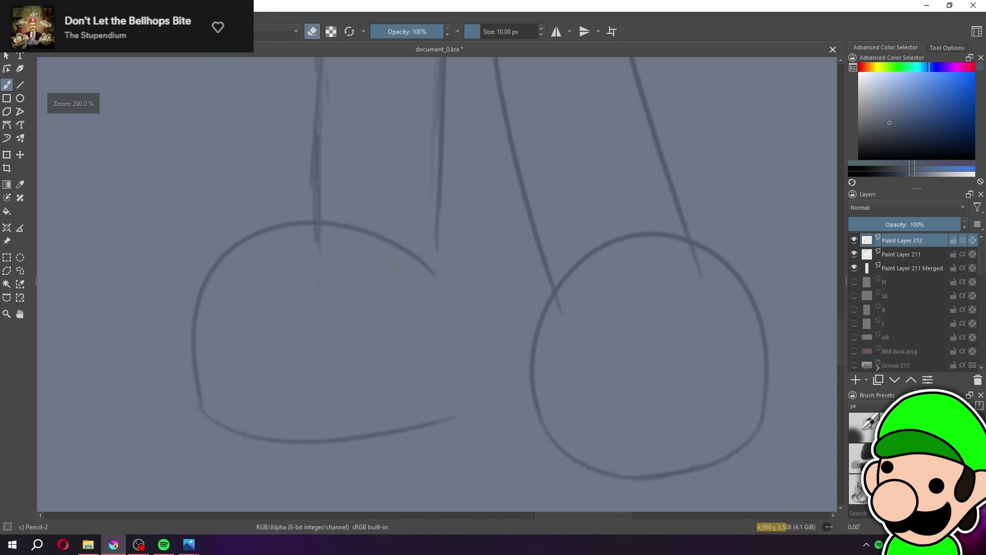
{"action": "scroll", "coordinate": [439, 281], "scroll_direction": "up", "scroll_amount": 1}
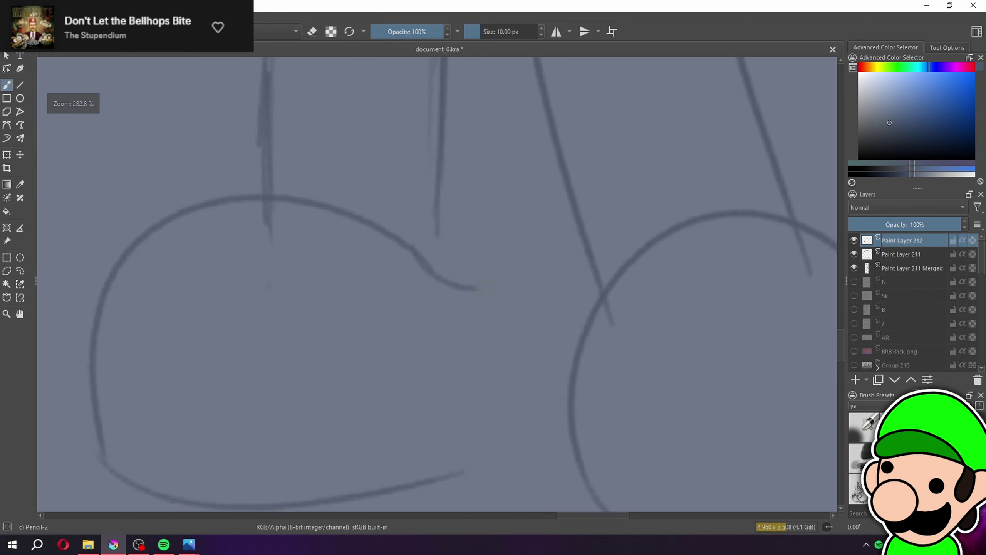
{"action": "mouse_move", "coordinate": [431, 272]}
{"action": "left_mouse_down"}
{"action": "mouse_move", "coordinate": [484, 284]}
{"action": "mouse_move", "coordinate": [480, 467]}
{"action": "left_mouse_up"}
{"action": "key", "text": "ctrl+z"}
{"action": "left_click_drag", "start_coordinate": [478, 281], "coordinate": [466, 472]}
{"action": "key", "text": "ctrl+minus"}
{"action": "key", "text": "ctrl+minus"}
{"action": "key", "text": "ctrl+minus"}
{"action": "key", "text": "ctrl+minus"}
{"action": "key", "text": "ctrl+minus"}
{"action": "key", "text": "ctrl+minus"}
{"action": "key", "text": "ctrl+minus"}
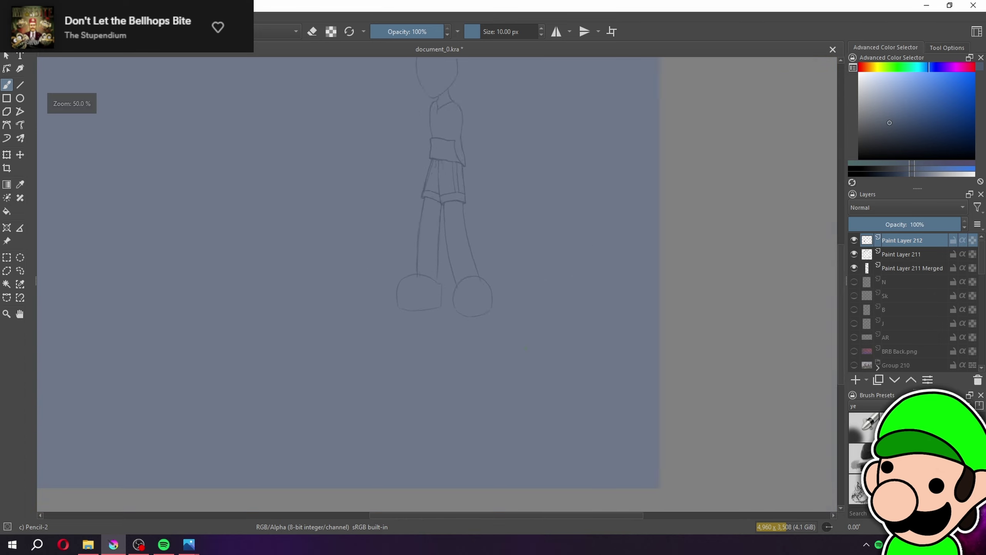
Shrink the left-hand foot slightly and adjust its rotation so that it fits under its leg
{"action": "key", "text": "ctrl+plus"}
{"action": "key", "text": "ctrl+plus"}
{"action": "key", "text": "ctrl+plus"}
{"action": "key", "text": "ctrl+plus"}
{"action": "key", "text": "ctrl+plus"}
{"action": "left_click", "coordinate": [7, 154]}
{"action": "left_click_drag", "start_coordinate": [469, 412], "coordinate": [430, 367]}
{"action": "scroll", "coordinate": [477, 400], "scroll_direction": "down", "scroll_amount": 6}
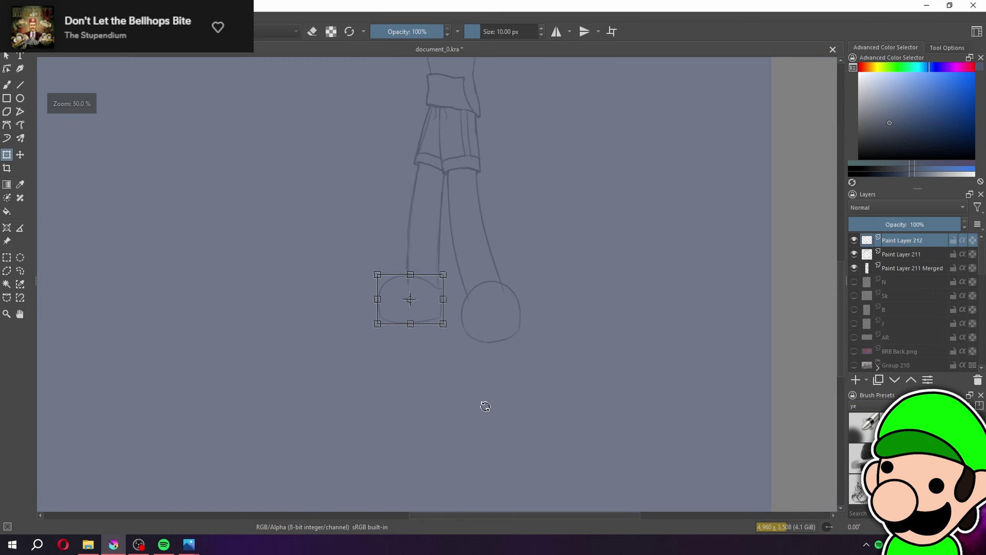
{"action": "scroll", "coordinate": [447, 404], "scroll_direction": "up", "scroll_amount": 8}
{"action": "left_click_drag", "start_coordinate": [397, 460], "coordinate": [395, 482]}
{"action": "left_click_drag", "start_coordinate": [477, 380], "coordinate": [464, 272]}
{"action": "left_click_drag", "start_coordinate": [384, 405], "coordinate": [381, 394]}
{"action": "left_click_drag", "start_coordinate": [460, 368], "coordinate": [458, 355]}
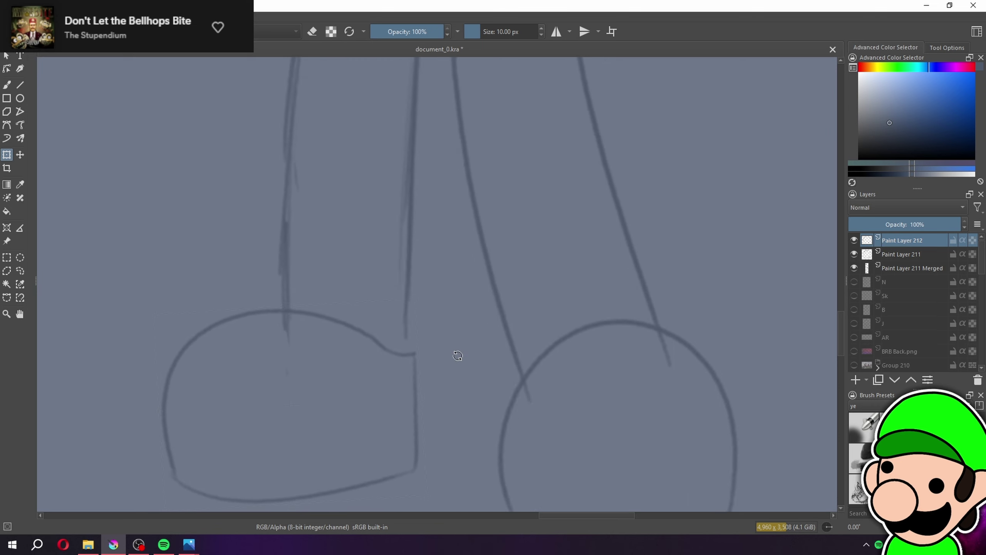
{"action": "key", "text": "b"}
{"action": "scroll", "coordinate": [458, 355], "scroll_direction": "down", "scroll_amount": 5}
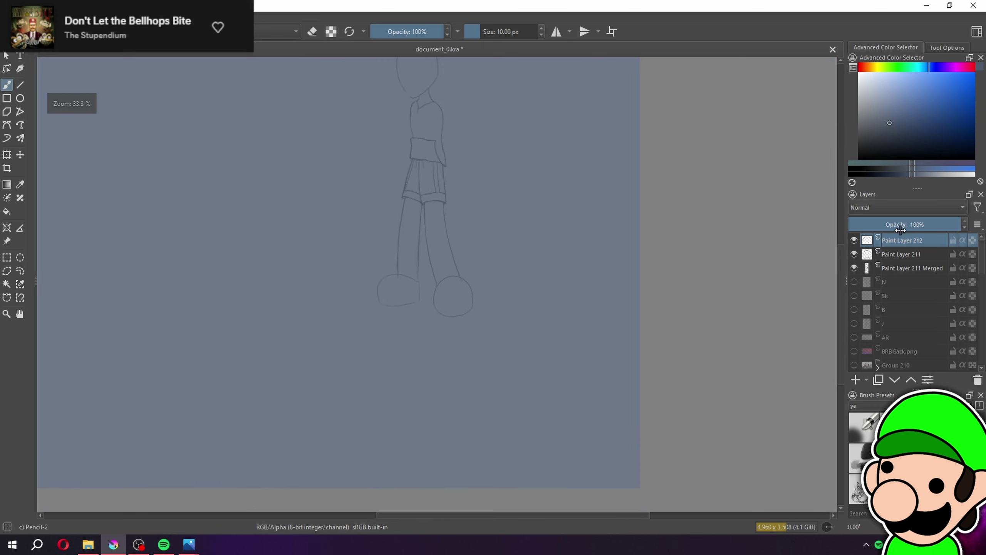
Shrink the right-hand foot on Paint Layer 211 slightly and nudge it up under its leg with the Transform tool
{"action": "key", "text": "ctrl+plus"}
{"action": "key", "text": "ctrl+plus"}
{"action": "key", "text": "ctrl+plus"}
{"action": "key", "text": "ctrl+plus"}
{"action": "left_click", "coordinate": [900, 257]}
{"action": "left_click", "coordinate": [7, 155]}
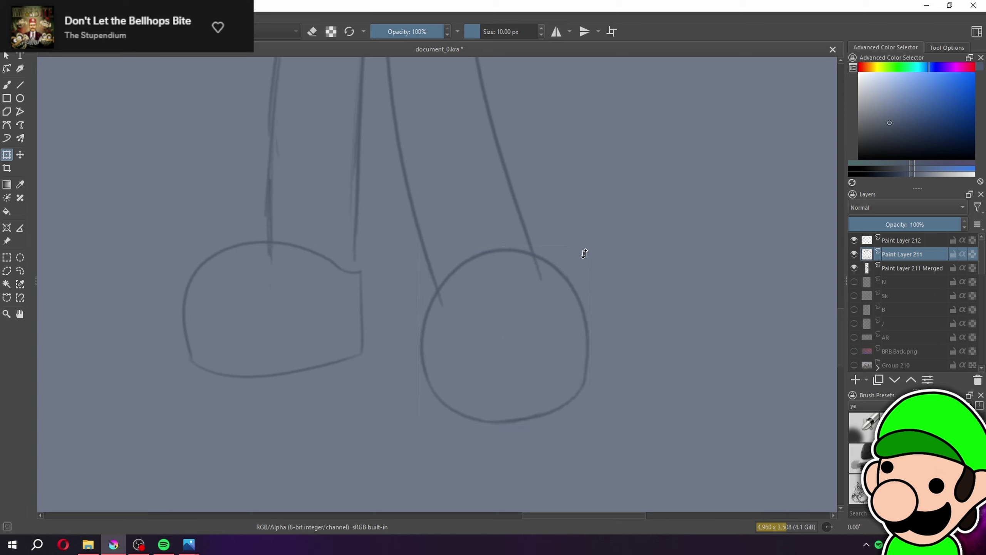
{"action": "left_click_drag", "start_coordinate": [593, 248], "coordinate": [587, 263]}
{"action": "left_click_drag", "start_coordinate": [558, 303], "coordinate": [559, 287]}
{"action": "key", "text": "b"}
{"action": "key", "text": "ctrl+minus"}
{"action": "key", "text": "ctrl+minus"}
{"action": "key", "text": "ctrl+minus"}
{"action": "key", "text": "ctrl+minus"}
{"action": "key", "text": "ctrl+minus"}
{"action": "key", "text": "ctrl+minus"}
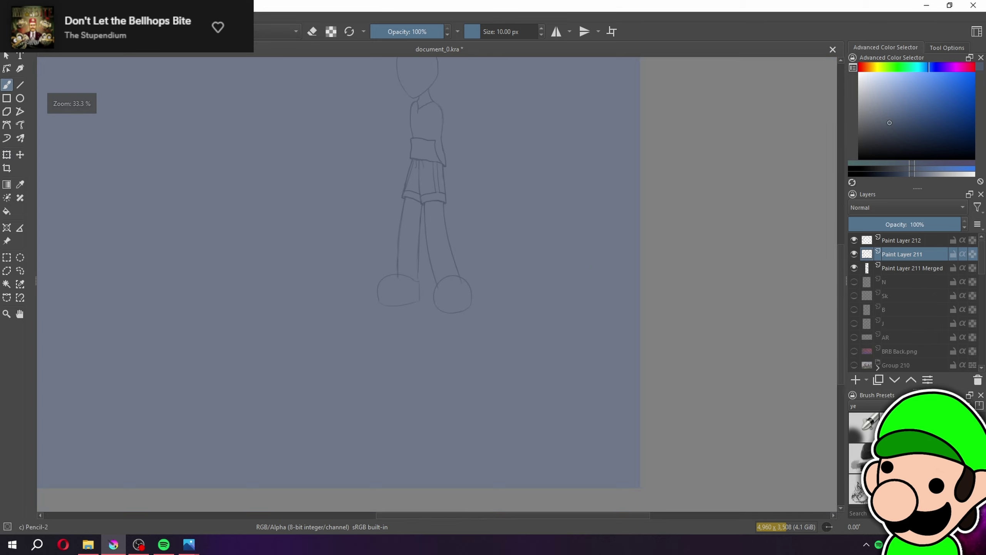
Draw a curved sole line across the lower part of the right-hand foot, retrying the stroke and trimming its overshoot
{"action": "key", "text": "plus"}
{"action": "key", "text": "plus"}
{"action": "key", "text": "plus"}
{"action": "key", "text": "plus"}
{"action": "key", "text": "plus"}
{"action": "key", "text": "plus"}
{"action": "key", "text": "plus"}
{"action": "key", "text": "plus"}
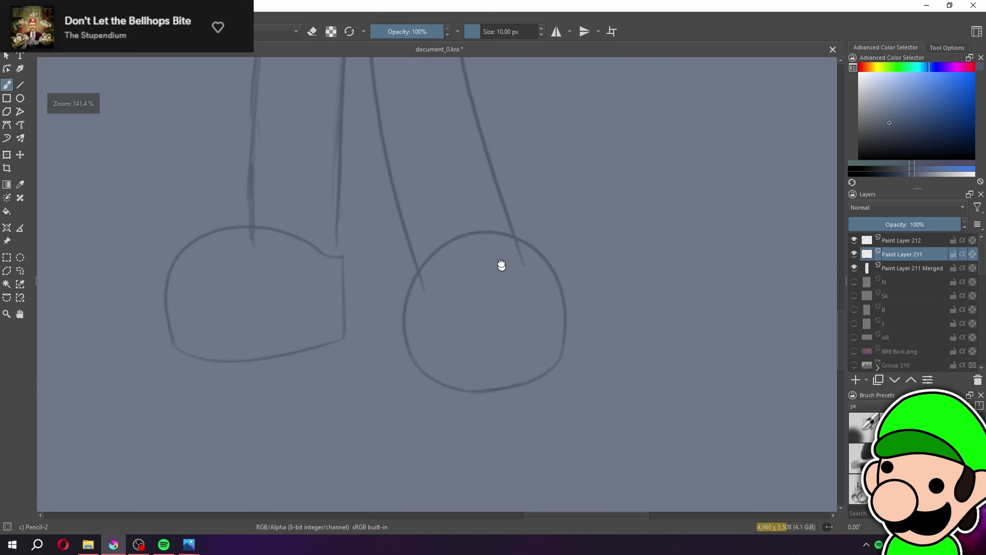
{"action": "left_click_drag", "start_coordinate": [362, 355], "coordinate": [642, 292]}
{"action": "key", "text": "ctrl+z"}
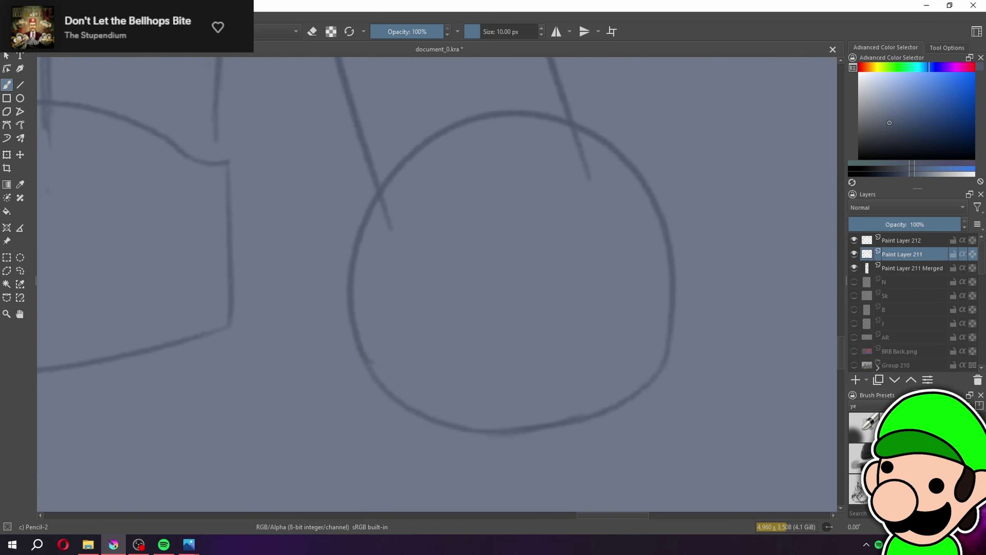
{"action": "left_click_drag", "start_coordinate": [369, 360], "coordinate": [689, 262]}
{"action": "key", "text": "ctrl+z"}
{"action": "left_click_drag", "start_coordinate": [363, 356], "coordinate": [671, 306]}
{"action": "key", "text": "ctrl+z"}
{"action": "mouse_move", "coordinate": [361, 352]}
{"action": "left_mouse_down"}
{"action": "mouse_move", "coordinate": [380, 363]}
{"action": "mouse_move", "coordinate": [671, 307]}
{"action": "left_mouse_up"}
{"action": "key", "text": "ctrl+z"}
{"action": "left_click_drag", "start_coordinate": [628, 342], "coordinate": [349, 348]}
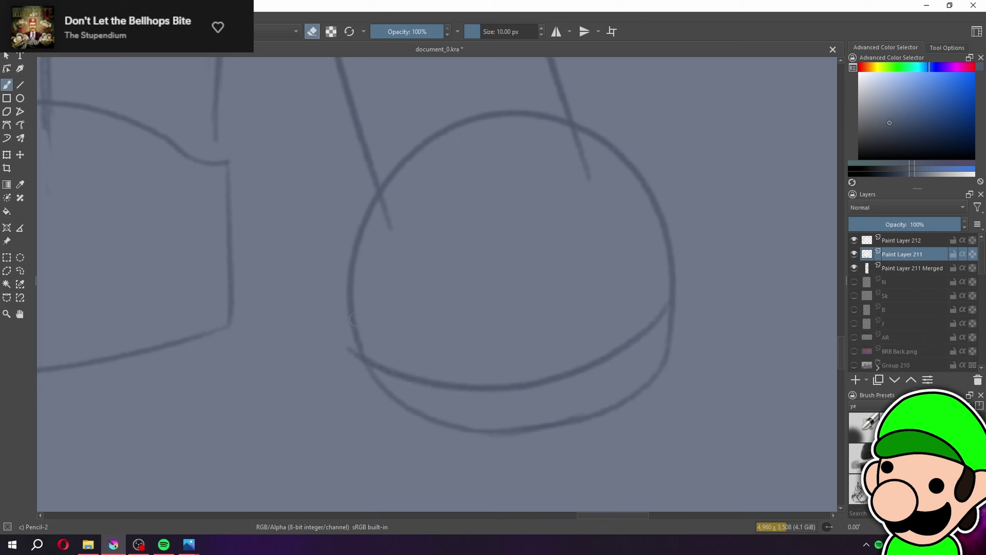
{"action": "left_click_drag", "start_coordinate": [335, 327], "coordinate": [705, 374]}
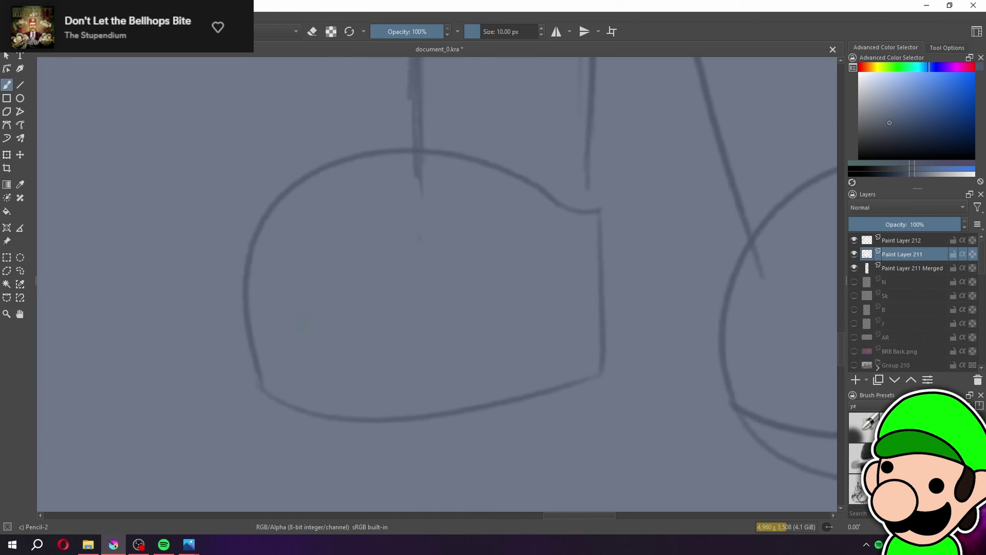
Draw a matching curved sole line across the left-hand foot and erase the end that overshoots its inner side
{"action": "left_click_drag", "start_coordinate": [268, 354], "coordinate": [652, 302]}
{"action": "key", "text": "ctrl+z"}
{"action": "left_click_drag", "start_coordinate": [259, 352], "coordinate": [642, 299]}
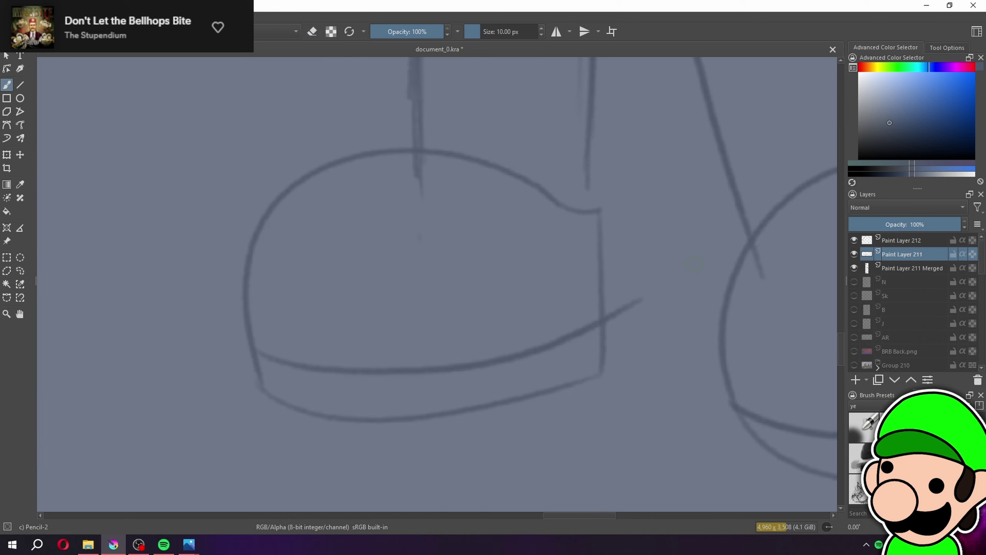
{"action": "left_click_drag", "start_coordinate": [632, 348], "coordinate": [647, 302]}
Divide the left-hand foot's sole band with three short, slightly slanted vertical lines
{"action": "key", "text": "plus"}
{"action": "left_click_drag", "start_coordinate": [262, 340], "coordinate": [272, 402]}
{"action": "left_click_drag", "start_coordinate": [382, 349], "coordinate": [398, 408]}
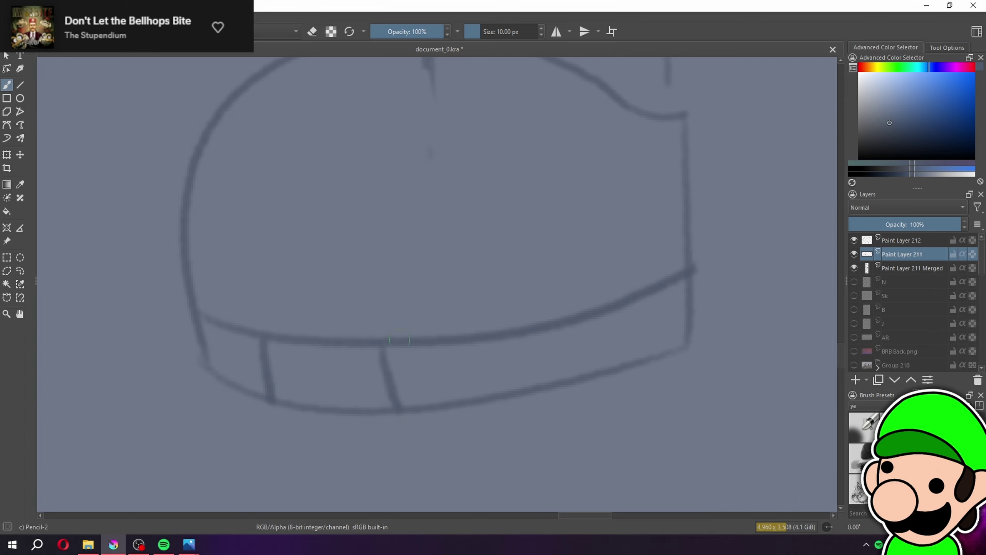
{"action": "left_click_drag", "start_coordinate": [546, 336], "coordinate": [559, 379]}
{"action": "key", "text": "ctrl+z"}
{"action": "mouse_move", "coordinate": [537, 328]}
{"action": "left_mouse_down"}
{"action": "mouse_move", "coordinate": [557, 380]}
{"action": "mouse_move", "coordinate": [554, 363]}
{"action": "left_mouse_up"}
{"action": "key", "text": "ctrl+z"}
{"action": "scroll", "coordinate": [633, 297], "scroll_direction": "down", "scroll_amount": 3}
{"action": "scroll", "coordinate": [632, 297], "scroll_direction": "up", "scroll_amount": 2}
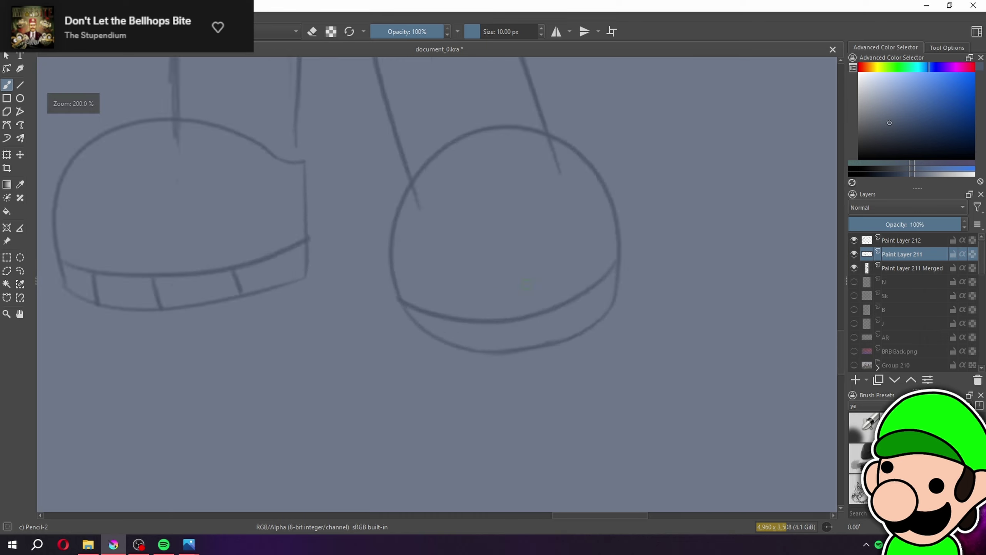
Add a divider near the inner edge of the left-hand sole and three dividers across the right-hand foot's sole band
{"action": "left_click_drag", "start_coordinate": [407, 277], "coordinate": [422, 317]}
{"action": "left_click_drag", "start_coordinate": [615, 322], "coordinate": [474, 241]}
{"action": "left_click_drag", "start_coordinate": [611, 294], "coordinate": [624, 343]}
{"action": "scroll", "coordinate": [497, 300], "scroll_direction": "down", "scroll_amount": 10}
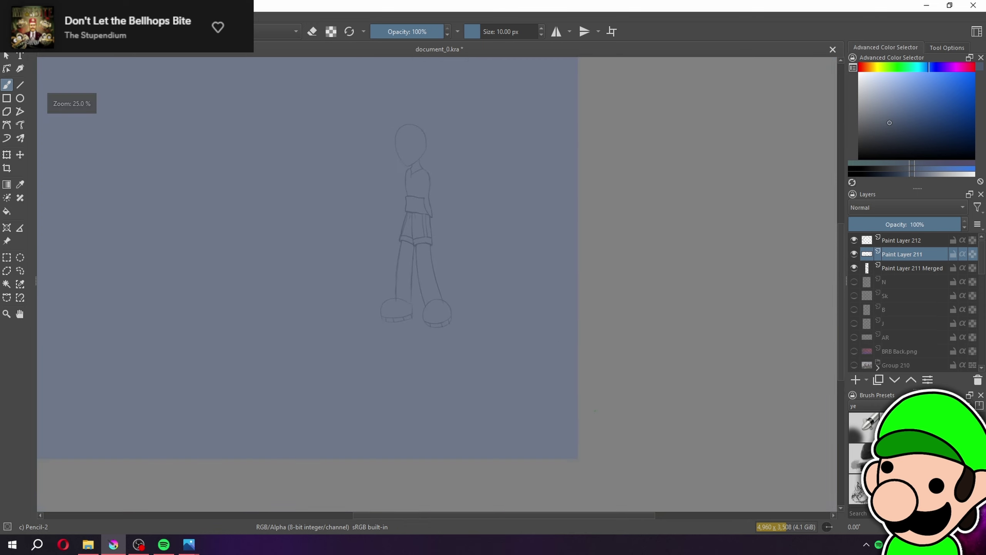
{"action": "scroll", "coordinate": [419, 309], "scroll_direction": "up", "scroll_amount": 5}
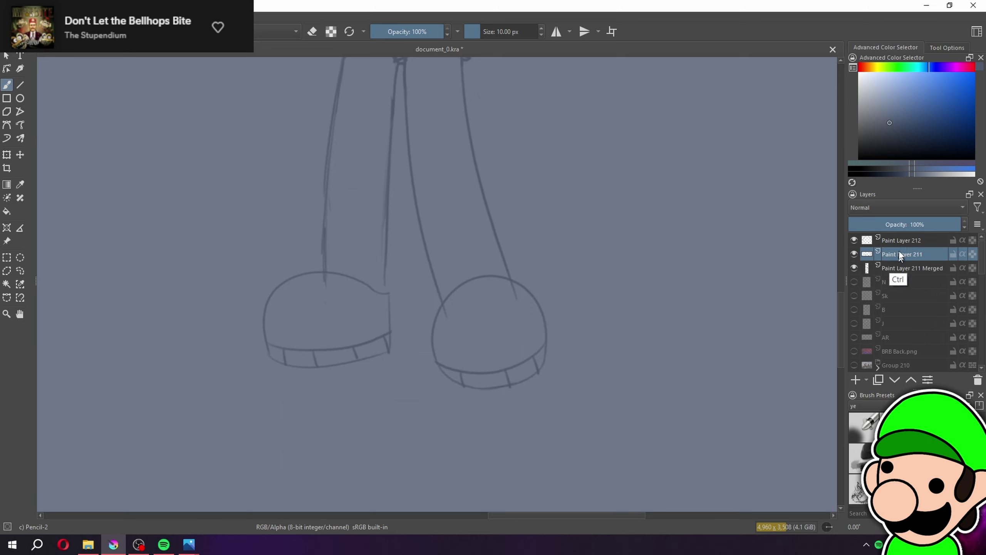
Merge Paint Layer 212 and Paint Layer 211, which hold the feet, into one layer
{"action": "key", "text": "ctrl+Page_Down"}
{"action": "key", "text": "ctrl+Page_Up"}
{"action": "left_click", "coordinate": [897, 241], "text": "ctrl"}
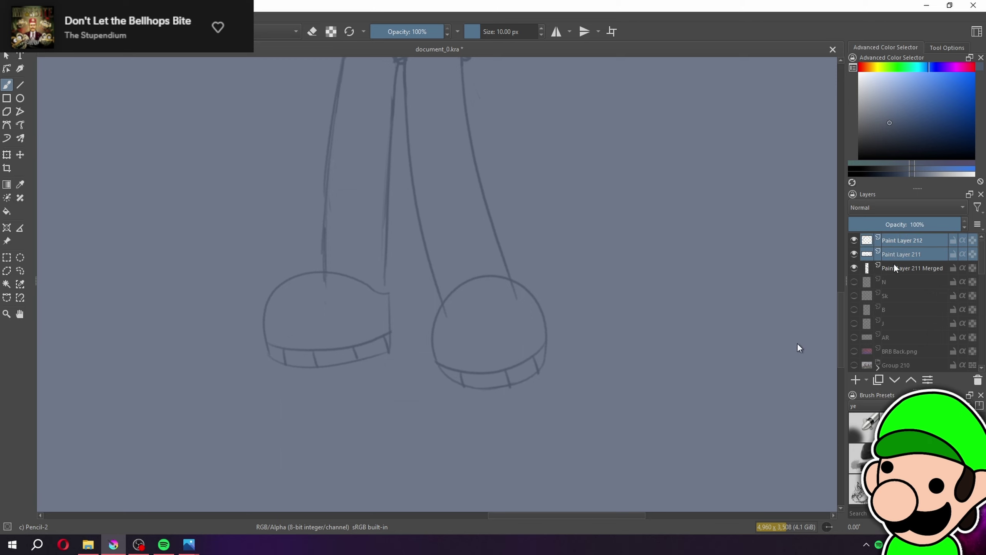
{"action": "key", "text": "ctrl+e"}
Raise both merged feet slightly with the Transform tool so they overlap the ends of the legs
{"action": "left_click", "coordinate": [9, 155]}
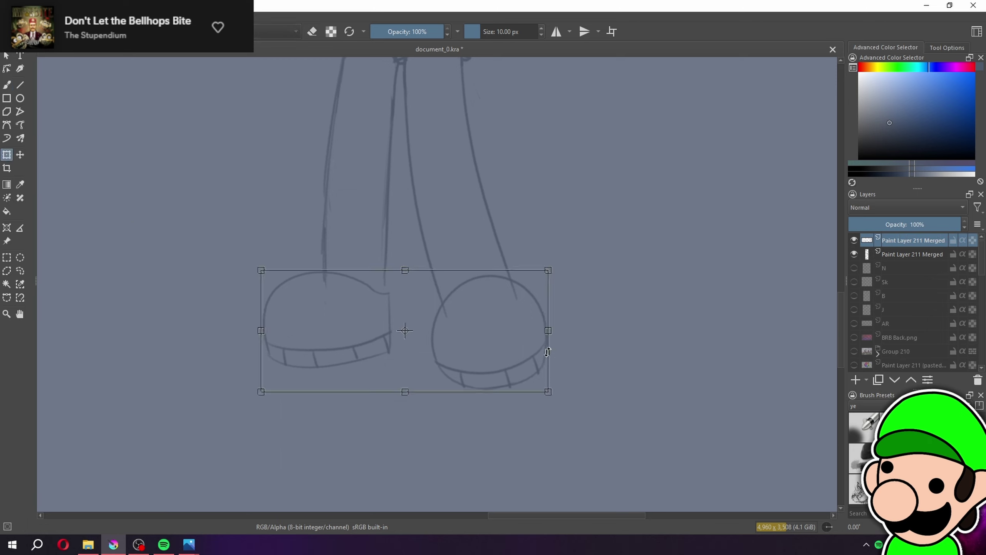
{"action": "key", "text": "minus"}
{"action": "key", "text": "minus"}
{"action": "key", "text": "minus"}
{"action": "key", "text": "minus"}
{"action": "key", "text": "minus"}
{"action": "key", "text": "plus"}
{"action": "key", "text": "plus"}
{"action": "key", "text": "plus"}
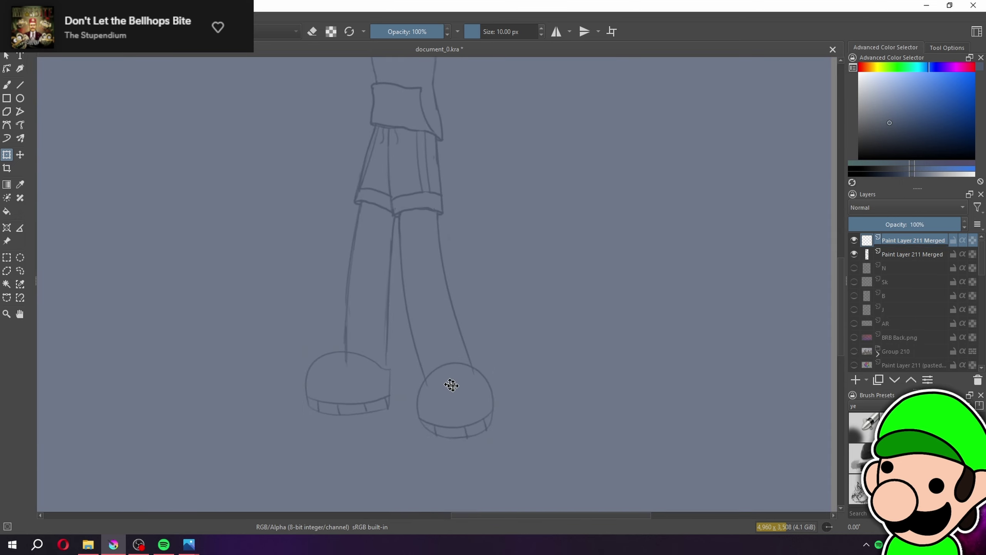
{"action": "key", "text": "minus"}
{"action": "key", "text": "plus"}
{"action": "key", "text": "plus"}
{"action": "key", "text": "plus"}
{"action": "key", "text": "Return"}
{"action": "left_click_drag", "start_coordinate": [551, 361], "coordinate": [551, 365]}
{"action": "key", "text": "Return"}
{"action": "left_click_drag", "start_coordinate": [476, 424], "coordinate": [500, 429]}
{"action": "left_click", "coordinate": [485, 422]}
{"action": "key", "text": "minus"}
{"action": "key", "text": "minus"}
{"action": "key", "text": "minus"}
{"action": "key", "text": "plus"}
{"action": "key", "text": "plus"}
{"action": "key", "text": "plus"}
Select the right-hand foot with a freehand outline and rotate it slightly clockwise so that its sole sits more level
{"action": "left_click", "coordinate": [19, 271]}
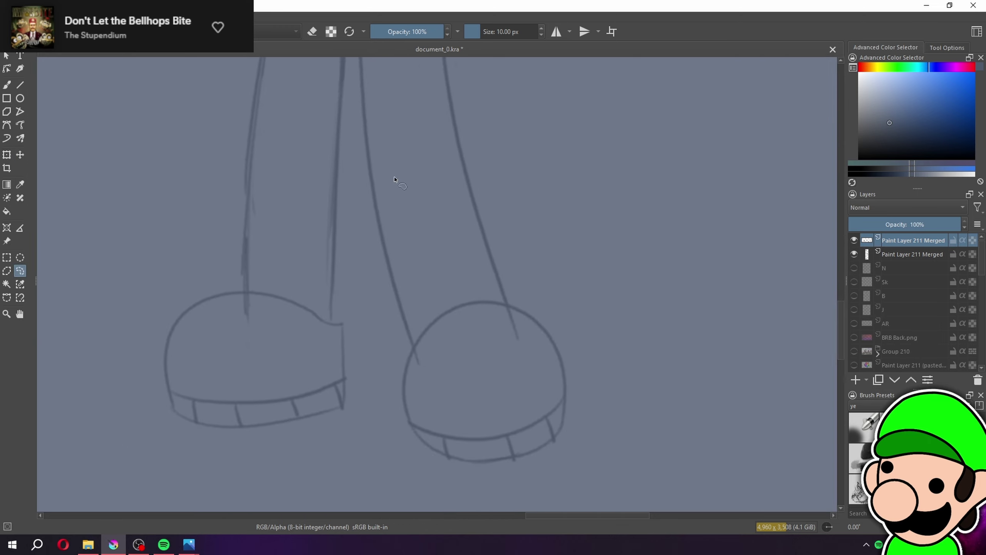
{"action": "left_click_drag", "start_coordinate": [619, 445], "coordinate": [412, 476]}
{"action": "left_click", "coordinate": [7, 154]}
{"action": "left_click_drag", "start_coordinate": [639, 317], "coordinate": [664, 334]}
{"action": "mouse_move", "coordinate": [541, 373]}
{"action": "left_mouse_down"}
{"action": "mouse_move", "coordinate": [556, 405]}
{"action": "mouse_move", "coordinate": [564, 373]}
{"action": "left_mouse_up"}
{"action": "key", "text": "minus"}
{"action": "key", "text": "minus"}
{"action": "key", "text": "minus"}
{"action": "key", "text": "minus"}
{"action": "key", "text": "plus"}
{"action": "key", "text": "b"}
{"action": "key", "text": "plus"}
{"action": "key", "text": "plus"}
Clear the selection, then erase and redraw the outer-left end of the right-hand foot's sole line
{"action": "left_click", "coordinate": [6, 258]}
{"action": "left_click", "coordinate": [68, 280]}
{"action": "key", "text": "plus"}
{"action": "key", "text": "plus"}
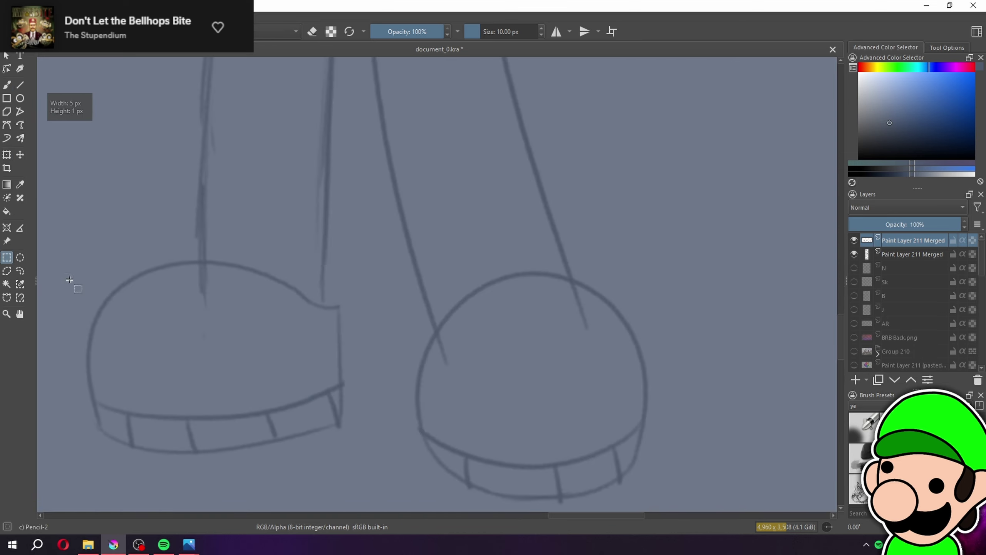
{"action": "key", "text": "b"}
{"action": "key", "text": "e"}
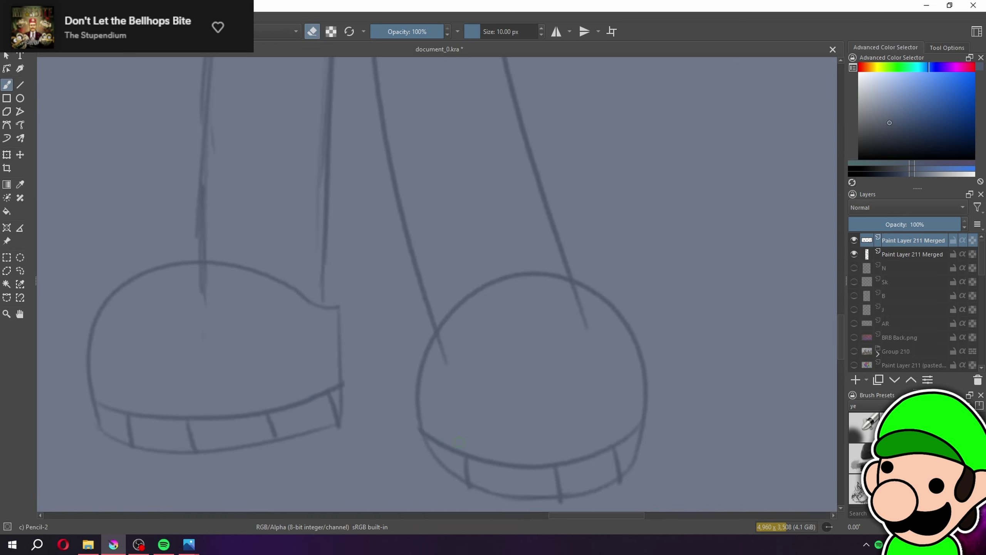
{"action": "left_click", "coordinate": [6, 257]}
{"action": "left_click", "coordinate": [69, 279]}
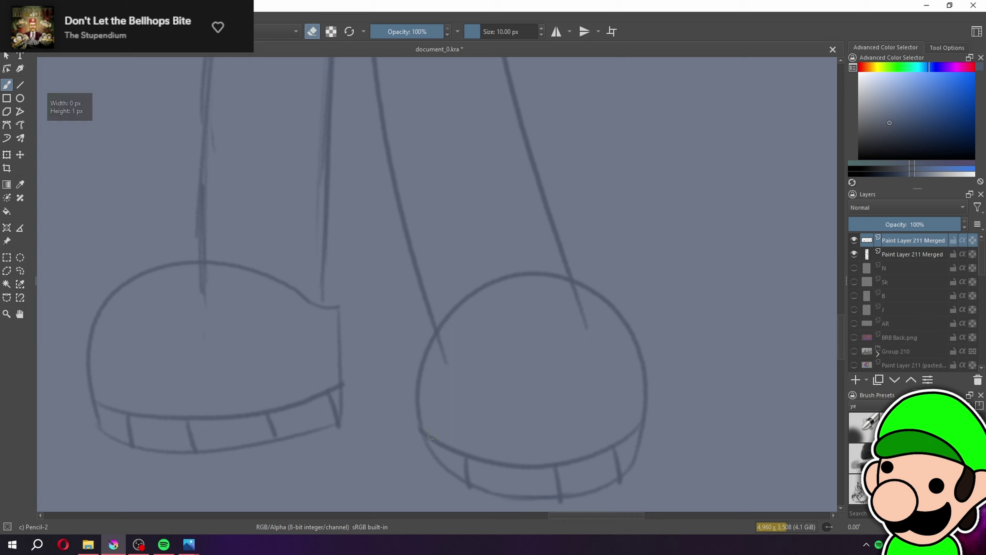
{"action": "left_click_drag", "start_coordinate": [433, 432], "coordinate": [466, 456]}
{"action": "left_click_drag", "start_coordinate": [421, 424], "coordinate": [475, 459]}
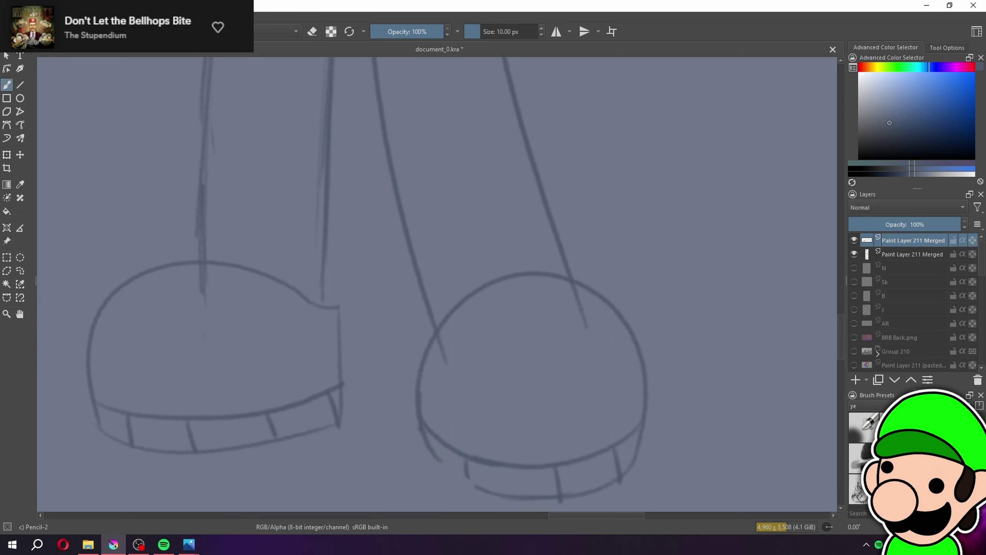
Redraw the lower-left sole outline of the right-hand foot as a smooth curve and extend its first divider to meet it
{"action": "mouse_move", "coordinate": [433, 464]}
{"action": "left_mouse_down"}
{"action": "mouse_move", "coordinate": [504, 501]}
{"action": "mouse_move", "coordinate": [467, 483]}
{"action": "mouse_move", "coordinate": [515, 496]}
{"action": "left_mouse_up"}
{"action": "key", "text": "ctrl+z"}
{"action": "scroll", "coordinate": [524, 388], "scroll_direction": "down", "scroll_amount": 2}
{"action": "scroll", "coordinate": [530, 355], "scroll_direction": "up", "scroll_amount": 2}
{"action": "key", "text": "ctrl+plus"}
{"action": "key", "text": "ctrl+plus"}
{"action": "key", "text": "ctrl+z"}
{"action": "left_click_drag", "start_coordinate": [355, 403], "coordinate": [356, 242]}
{"action": "left_click_drag", "start_coordinate": [242, 339], "coordinate": [454, 391]}
{"action": "key", "text": "ctrl+z"}
{"action": "left_click_drag", "start_coordinate": [239, 327], "coordinate": [412, 405]}
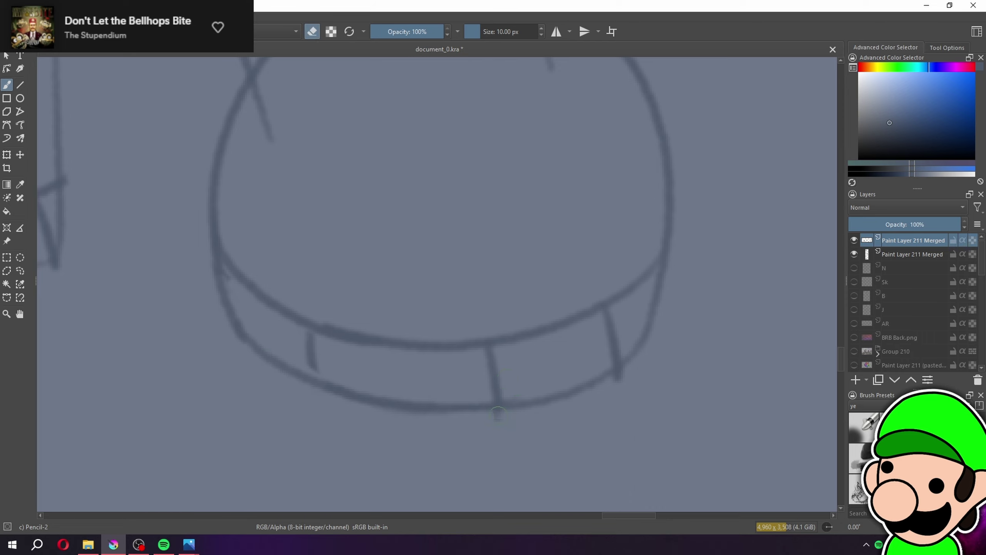
{"action": "key", "text": "ctrl+z"}
{"action": "left_click_drag", "start_coordinate": [313, 332], "coordinate": [318, 381]}
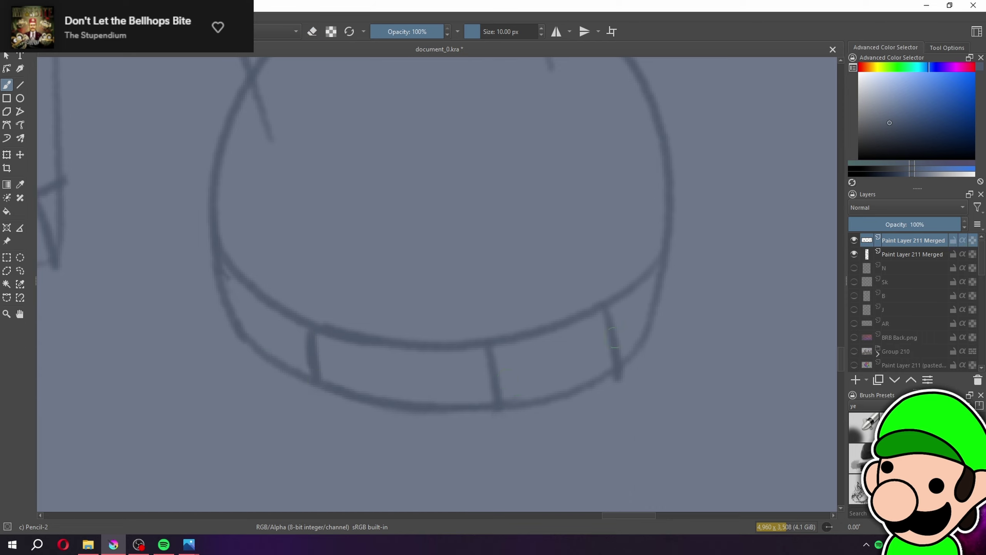
{"action": "scroll", "coordinate": [622, 349], "scroll_direction": "down", "scroll_amount": 4}
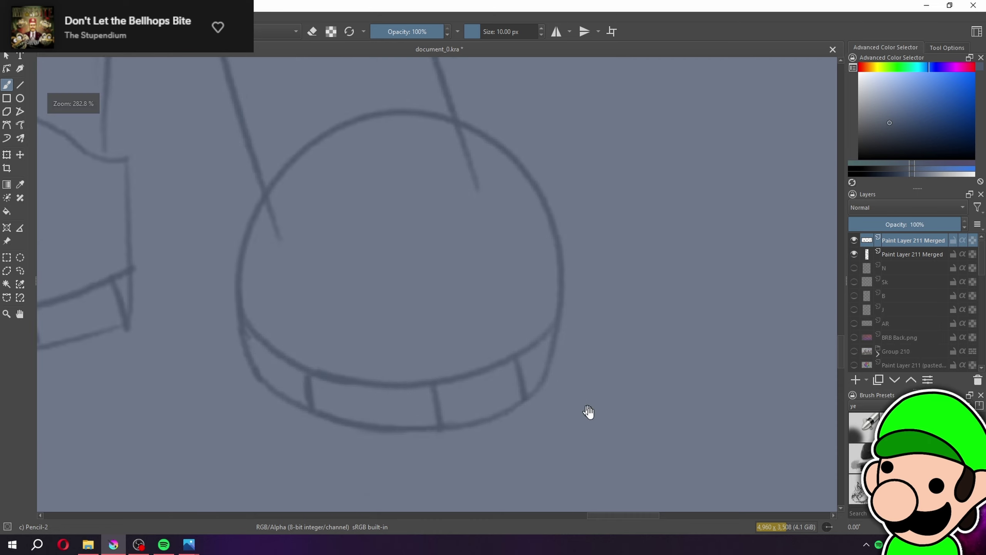
{"action": "mouse_move", "coordinate": [576, 419]}
{"action": "left_mouse_down"}
{"action": "mouse_move", "coordinate": [580, 391]}
{"action": "mouse_move", "coordinate": [595, 421]}
{"action": "mouse_move", "coordinate": [572, 399]}
{"action": "left_mouse_up"}
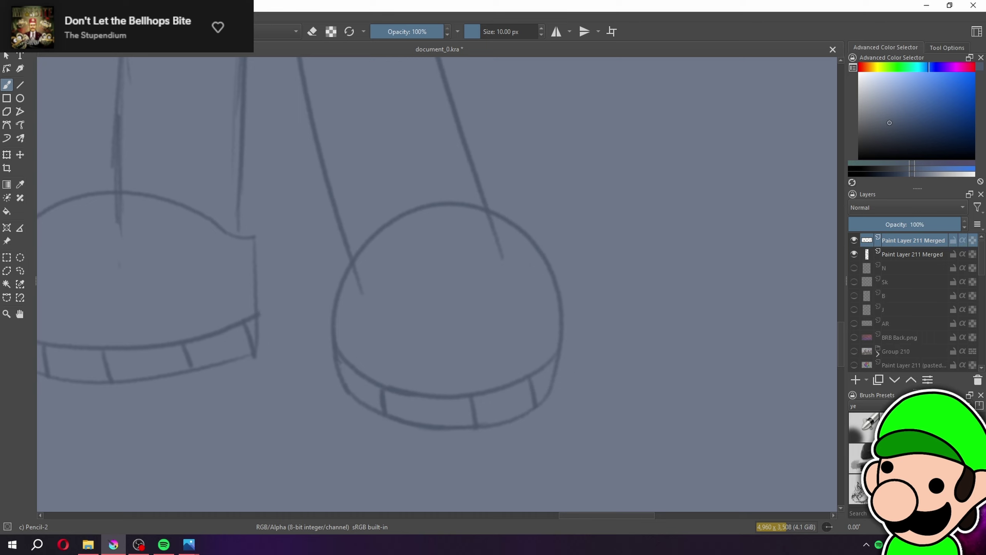
{"action": "key", "text": "alt+Tab"}
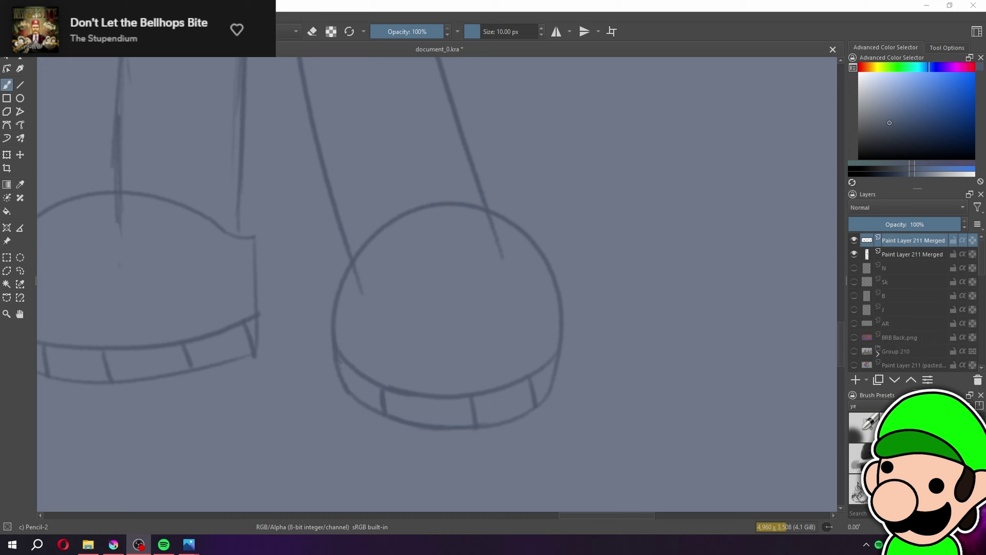
{"action": "left_click", "coordinate": [716, 1]}
Erase the ends of the right-hand leg's lines that run inside the foot, on the leg layer
{"action": "left_click", "coordinate": [922, 258]}
{"action": "key", "text": "e"}
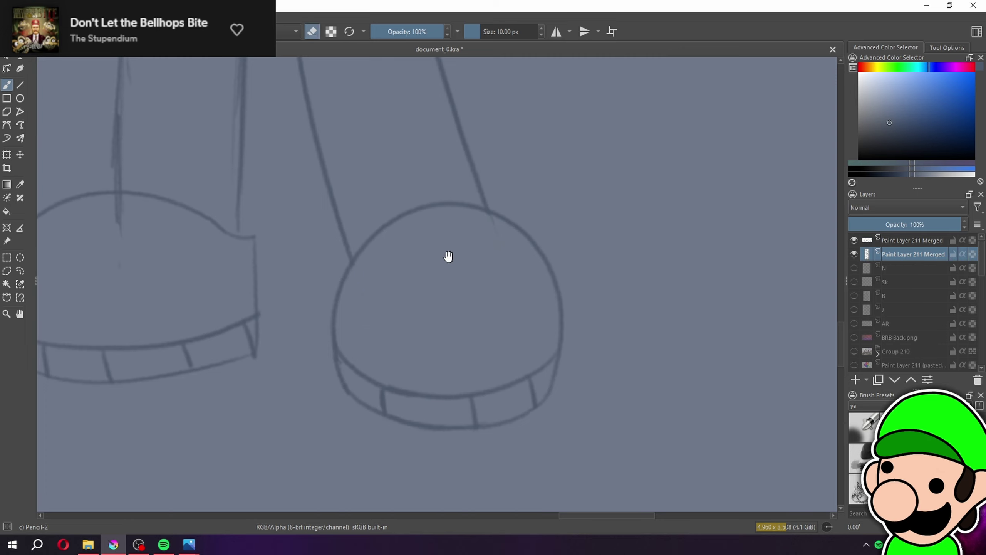
{"action": "left_click_drag", "start_coordinate": [450, 257], "coordinate": [621, 326]}
Redraw the lower outer line of the left-hand leg down to the foot and extend its inner line to meet the foot
{"action": "key", "text": "e"}
{"action": "left_click_drag", "start_coordinate": [294, 113], "coordinate": [296, 279]}
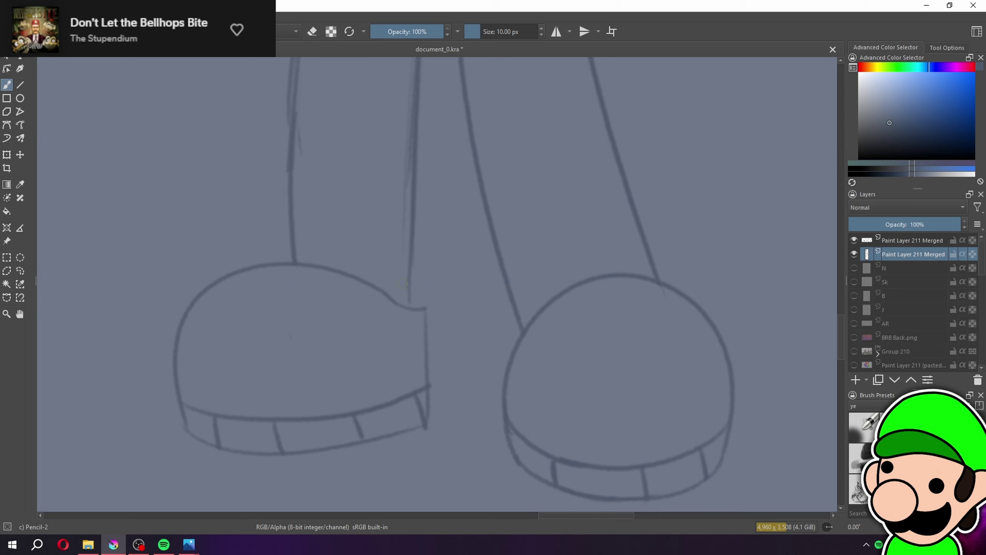
{"action": "key", "text": "ctrl+minus"}
{"action": "key", "text": "ctrl+minus"}
{"action": "key", "text": "ctrl+minus"}
{"action": "key", "text": "ctrl+minus"}
{"action": "key", "text": "ctrl+minus"}
{"action": "key", "text": "ctrl+minus"}
{"action": "key", "text": "ctrl+plus"}
{"action": "key", "text": "ctrl+plus"}
{"action": "key", "text": "ctrl+plus"}
{"action": "key", "text": "ctrl+plus"}
{"action": "key", "text": "ctrl+plus"}
{"action": "key", "text": "ctrl+plus"}
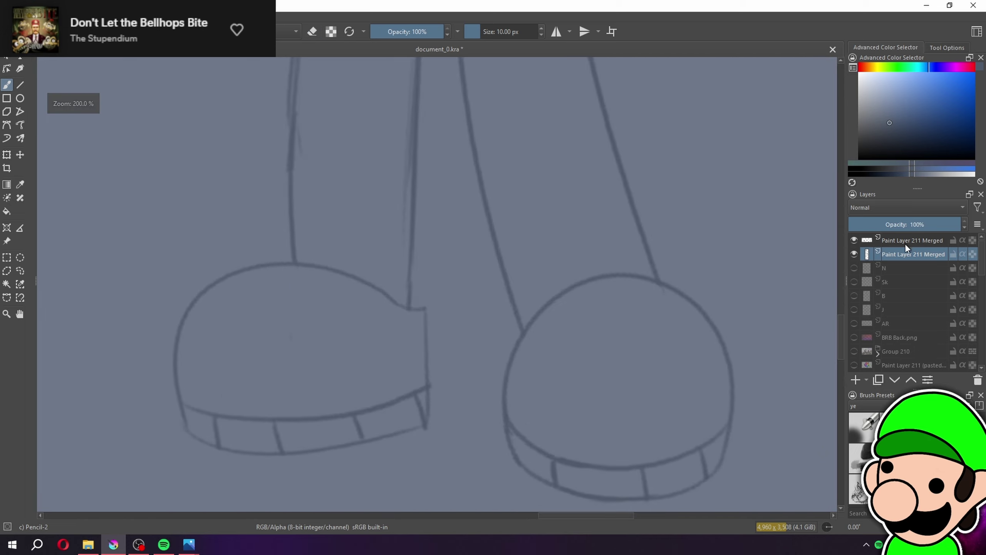
On the feet layer, redraw the small hook where the left-hand foot meets the leg's inner line
{"action": "left_click", "coordinate": [905, 242]}
{"action": "left_click_drag", "start_coordinate": [697, 339], "coordinate": [729, 299]}
{"action": "key", "text": "ctrl+plus"}
{"action": "key", "text": "ctrl+plus"}
{"action": "key", "text": "ctrl+plus"}
{"action": "left_click_drag", "start_coordinate": [448, 204], "coordinate": [483, 226]}
{"action": "key", "text": "minus"}
{"action": "key", "text": "minus"}
{"action": "key", "text": "minus"}
{"action": "key", "text": "minus"}
{"action": "key", "text": "minus"}
{"action": "key", "text": "minus"}
{"action": "key", "text": "minus"}
{"action": "key", "text": "minus"}
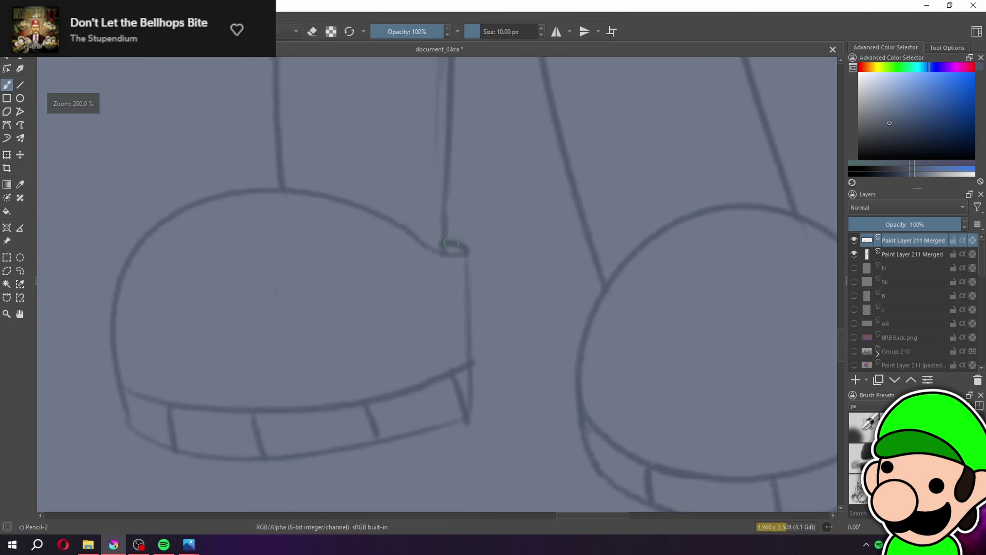
Merge the feet layer with the body sketch layer and add a new paint layer above the result
{"action": "key", "text": "plus"}
{"action": "key", "text": "plus"}
{"action": "key", "text": "ctrl+minus"}
{"action": "left_click_drag", "start_coordinate": [588, 350], "coordinate": [583, 356]}
{"action": "key", "text": "ctrl+minus"}
{"action": "left_click_drag", "start_coordinate": [563, 318], "coordinate": [552, 352]}
{"action": "key", "text": "ctrl+plus"}
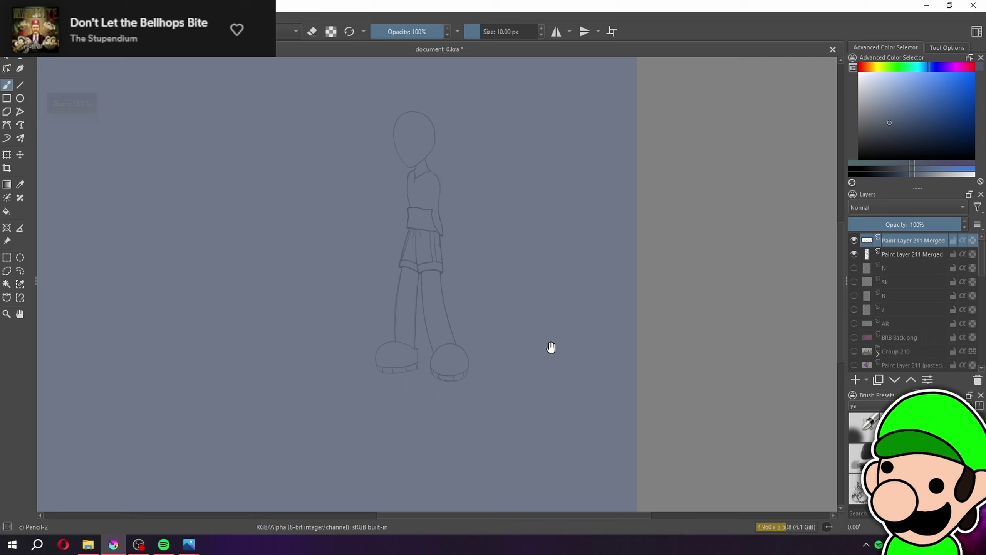
{"action": "left_click", "coordinate": [897, 254], "text": "ctrl"}
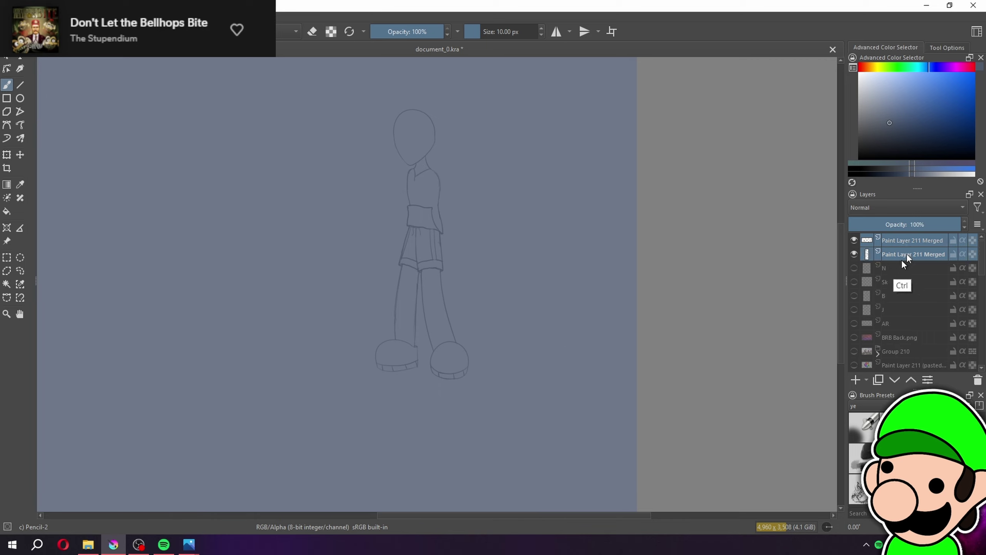
{"action": "key", "text": "ctrl+e"}
{"action": "left_click_drag", "start_coordinate": [606, 411], "coordinate": [591, 441]}
{"action": "key", "text": "plus"}
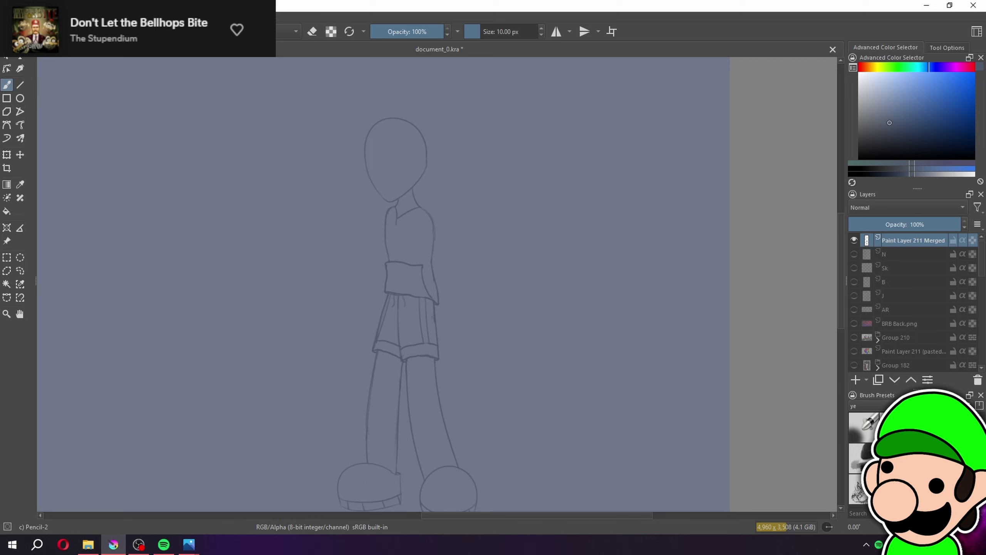
{"action": "key", "text": "plus"}
{"action": "left_click", "coordinate": [856, 379]}
Sketch a long curved arm line from the left-hand shoulder sweeping down and outward away from the torso
{"action": "left_click_drag", "start_coordinate": [721, 262], "coordinate": [779, 318]}
{"action": "key", "text": "plus"}
{"action": "mouse_move", "coordinate": [439, 214]}
{"action": "left_mouse_down"}
{"action": "mouse_move", "coordinate": [356, 373]}
{"action": "mouse_move", "coordinate": [316, 365]}
{"action": "left_mouse_up"}
{"action": "key", "text": "ctrl+z"}
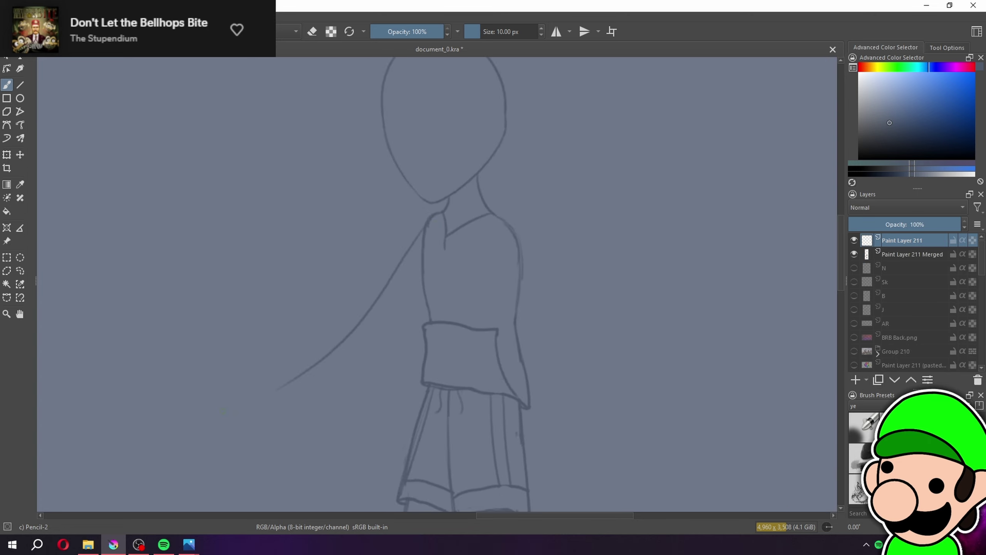
{"action": "key", "text": "minus"}
{"action": "key", "text": "minus"}
{"action": "key", "text": "minus"}
{"action": "key", "text": "minus"}
{"action": "key", "text": "plus"}
{"action": "key", "text": "plus"}
{"action": "key", "text": "plus"}
{"action": "key", "text": "plus"}
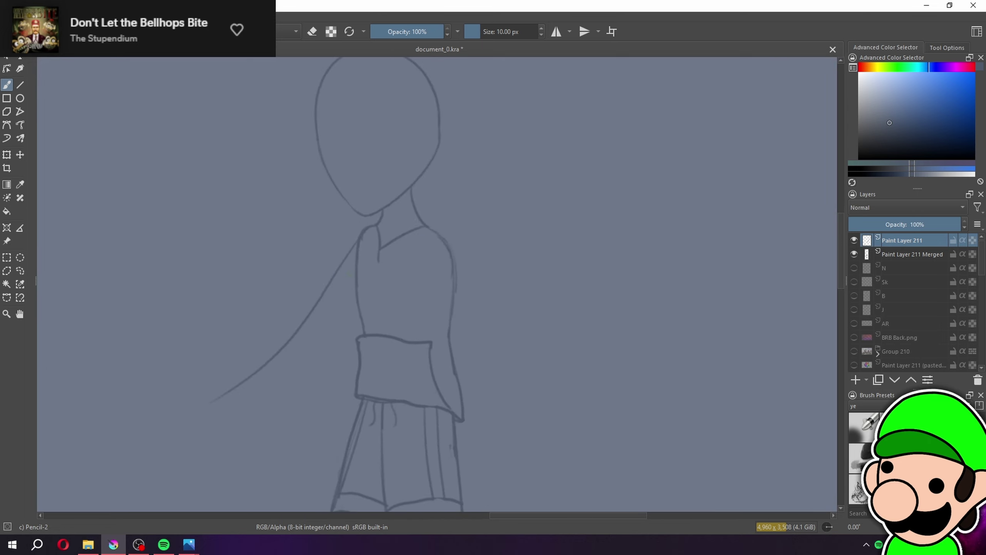
Sketch the upper and lower lines of a forearm crossing diagonally in front of the torso
{"action": "left_click_drag", "start_coordinate": [326, 255], "coordinate": [505, 336]}
{"action": "left_click_drag", "start_coordinate": [372, 366], "coordinate": [502, 395]}
{"action": "key", "text": "ctrl+z"}
{"action": "left_click_drag", "start_coordinate": [281, 297], "coordinate": [473, 378]}
Draw the outer curve of the right-hand arm from the shoulder down to the elbow at the forearm's lower line
{"action": "left_click_drag", "start_coordinate": [428, 228], "coordinate": [461, 392]}
{"action": "key", "text": "ctrl+z"}
{"action": "left_click_drag", "start_coordinate": [432, 231], "coordinate": [464, 384]}
{"action": "key", "text": "minus"}
{"action": "key", "text": "minus"}
{"action": "key", "text": "minus"}
{"action": "key", "text": "minus"}
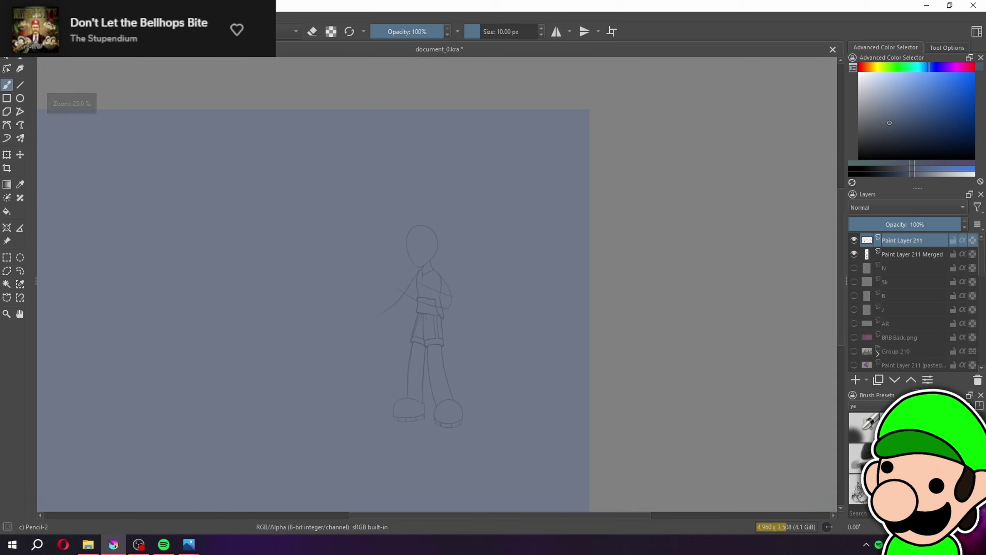
Extend the forearm's upper line toward the elbow and strengthen the outer arm line where it leaves the shoulder
{"action": "key", "text": "plus"}
{"action": "key", "text": "plus"}
{"action": "key", "text": "plus"}
{"action": "key", "text": "plus"}
{"action": "key", "text": "e"}
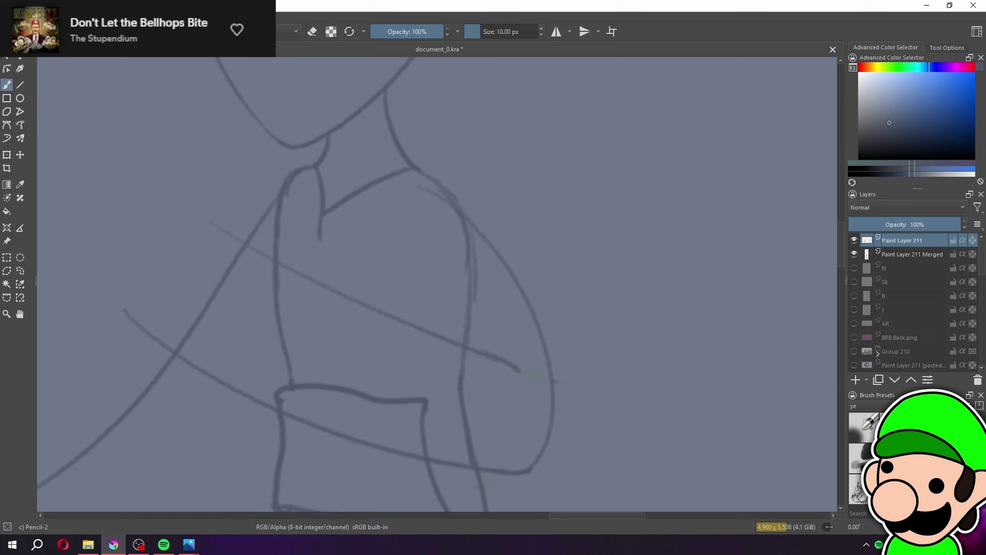
{"action": "key", "text": "ctrl+z"}
{"action": "left_click_drag", "start_coordinate": [487, 359], "coordinate": [533, 386]}
{"action": "key", "text": "e"}
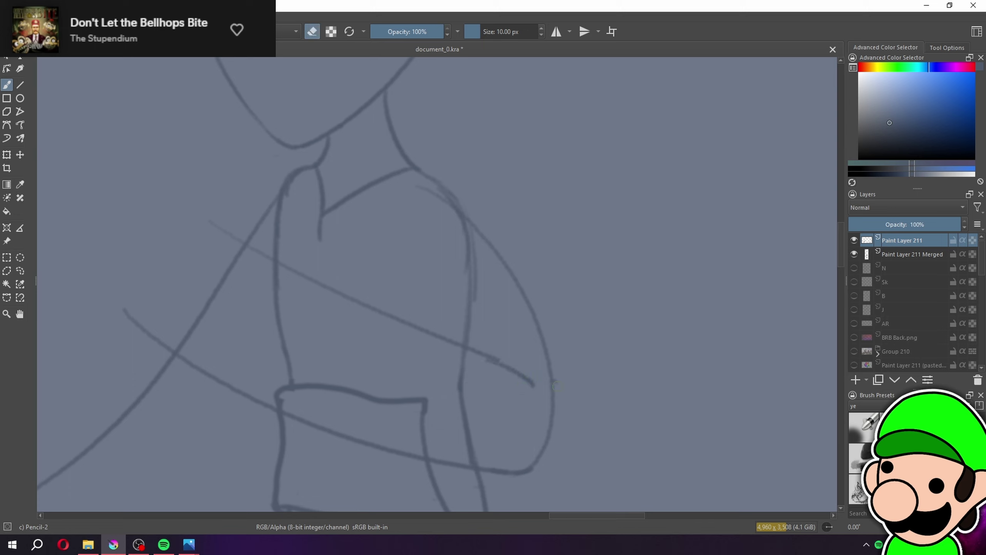
{"action": "left_click_drag", "start_coordinate": [416, 168], "coordinate": [499, 259]}
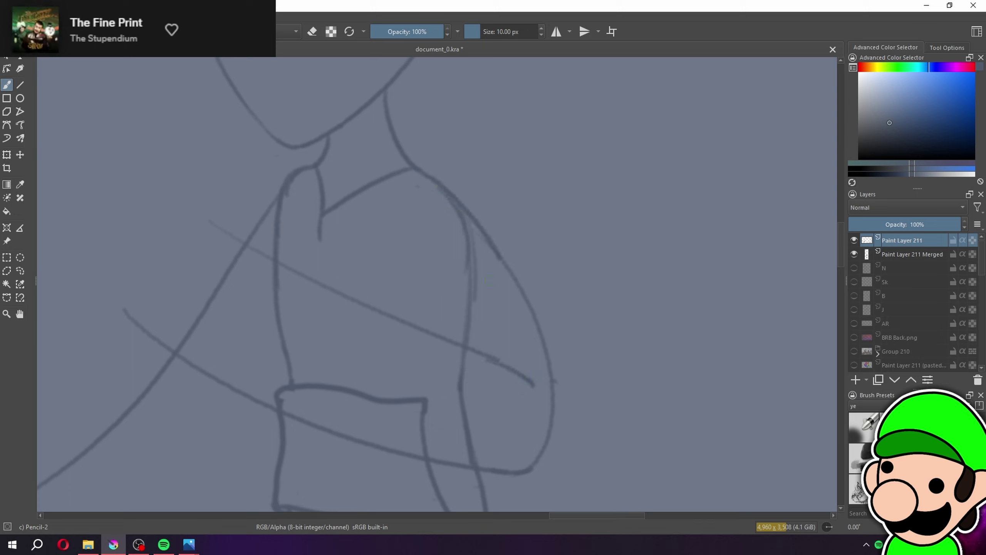
Erase the part of the left-hand arm curve that lies between the two crossing forearm lines
{"action": "key", "text": "ctrl+minus"}
{"action": "key", "text": "ctrl+minus"}
{"action": "key", "text": "ctrl+minus"}
{"action": "key", "text": "ctrl+minus"}
{"action": "mouse_move", "coordinate": [449, 283]}
{"action": "left_mouse_down"}
{"action": "mouse_move", "coordinate": [509, 289]}
{"action": "mouse_move", "coordinate": [484, 270]}
{"action": "mouse_move", "coordinate": [439, 345]}
{"action": "left_mouse_up"}
{"action": "key", "text": "ctrl+plus"}
{"action": "key", "text": "ctrl+plus"}
{"action": "key", "text": "ctrl+plus"}
{"action": "key", "text": "ctrl+plus"}
{"action": "key", "text": "e"}
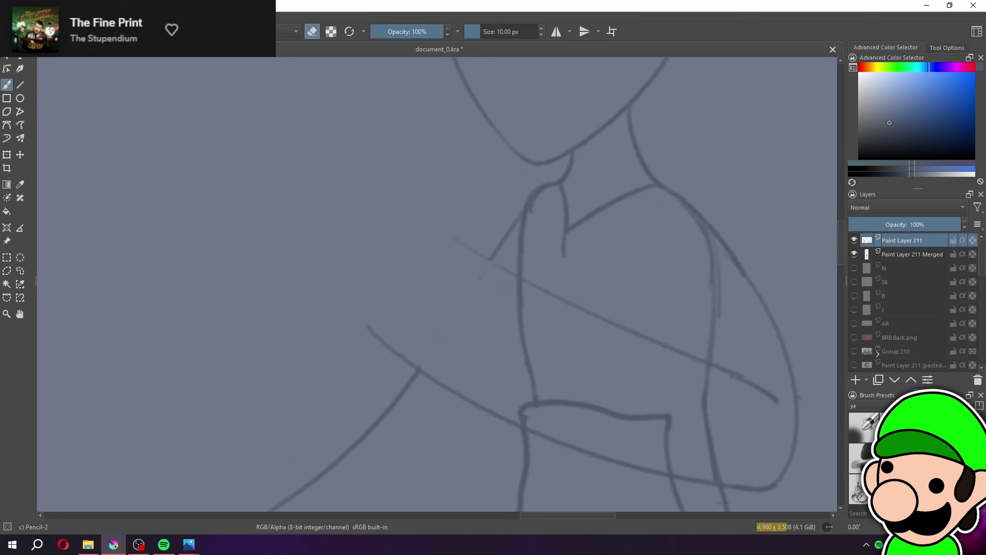
{"action": "key", "text": "ctrl+minus"}
{"action": "key", "text": "ctrl+minus"}
{"action": "key", "text": "ctrl+minus"}
{"action": "key", "text": "ctrl+minus"}
{"action": "key", "text": "ctrl+minus"}
{"action": "key", "text": "ctrl+minus"}
{"action": "key", "text": "ctrl+plus"}
{"action": "key", "text": "ctrl+plus"}
{"action": "key", "text": "ctrl+plus"}
{"action": "left_click_drag", "start_coordinate": [722, 410], "coordinate": [645, 385]}
{"action": "key", "text": "ctrl+plus"}
{"action": "key", "text": "ctrl+plus"}
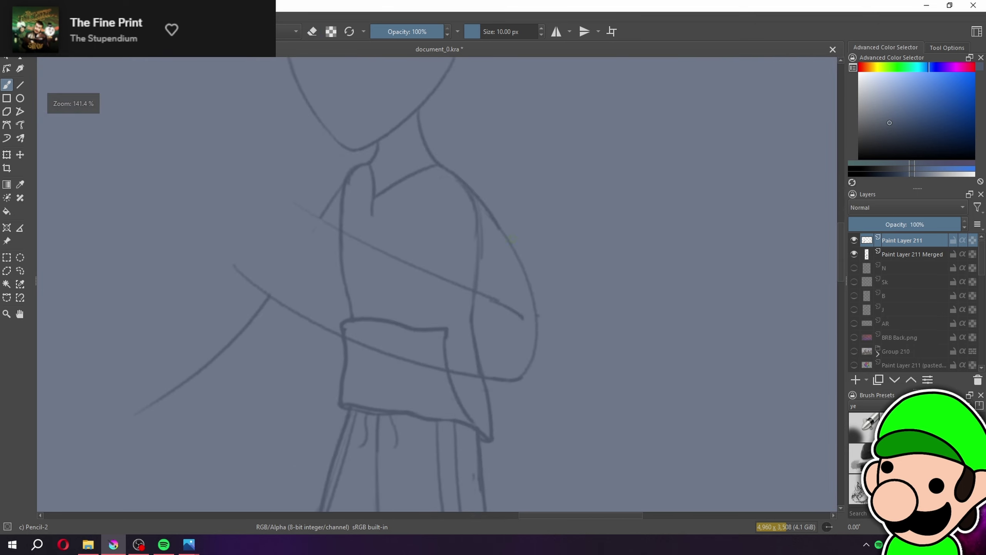
Draw the inner line of the right-hand upper arm down to the forearm, then compare the figure with the arm layer hidden and shown
{"action": "left_click_drag", "start_coordinate": [450, 282], "coordinate": [432, 219]}
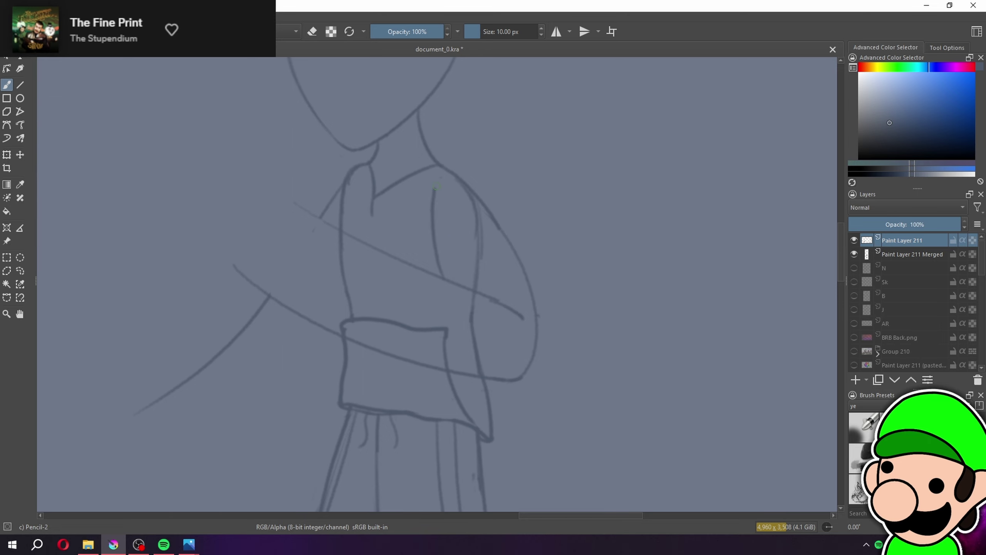
{"action": "key", "text": "minus"}
{"action": "key", "text": "minus"}
{"action": "key", "text": "minus"}
{"action": "key", "text": "minus"}
{"action": "key", "text": "minus"}
{"action": "key", "text": "plus"}
{"action": "key", "text": "plus"}
{"action": "key", "text": "plus"}
{"action": "key", "text": "plus"}
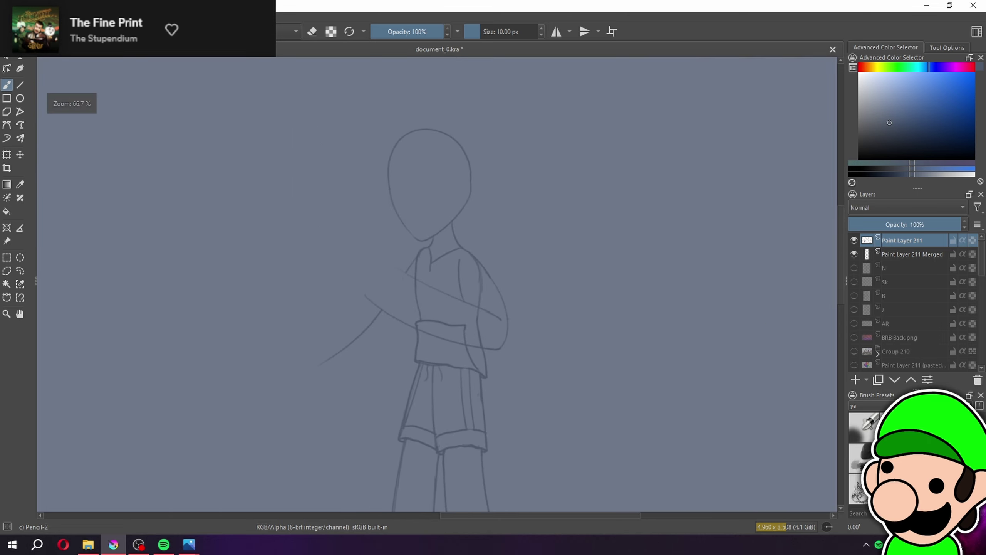
{"action": "left_click", "coordinate": [854, 240]}
{"action": "left_click", "coordinate": [854, 240]}
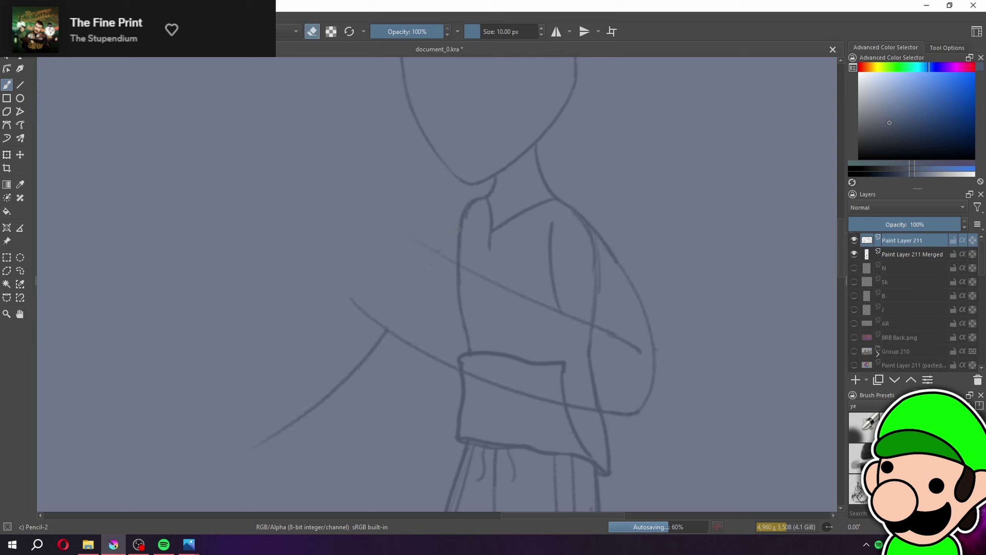
Erase the remaining left-hand arm curve that extends below the crossing forearm
{"action": "left_click_drag", "start_coordinate": [336, 385], "coordinate": [351, 374]}
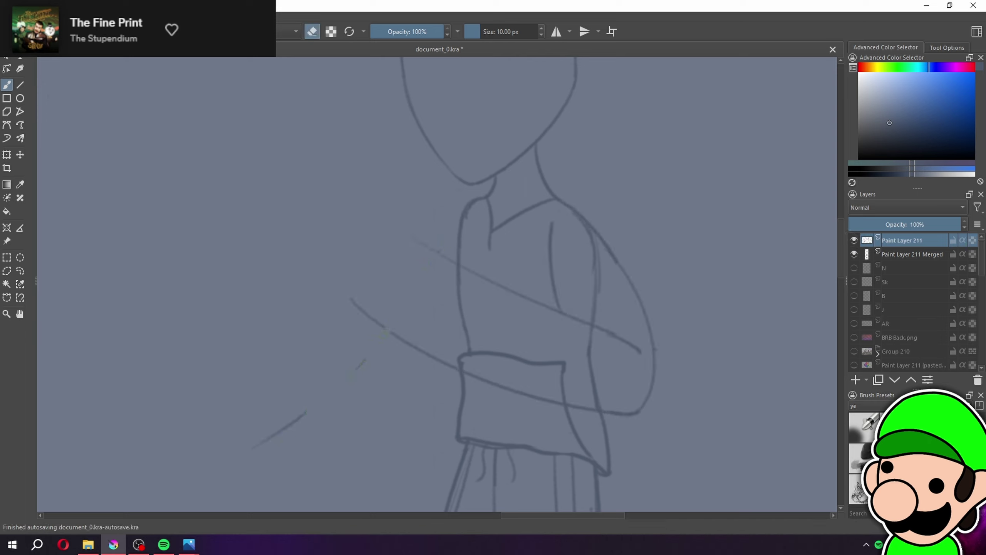
{"action": "left_click_drag", "start_coordinate": [384, 335], "coordinate": [358, 366]}
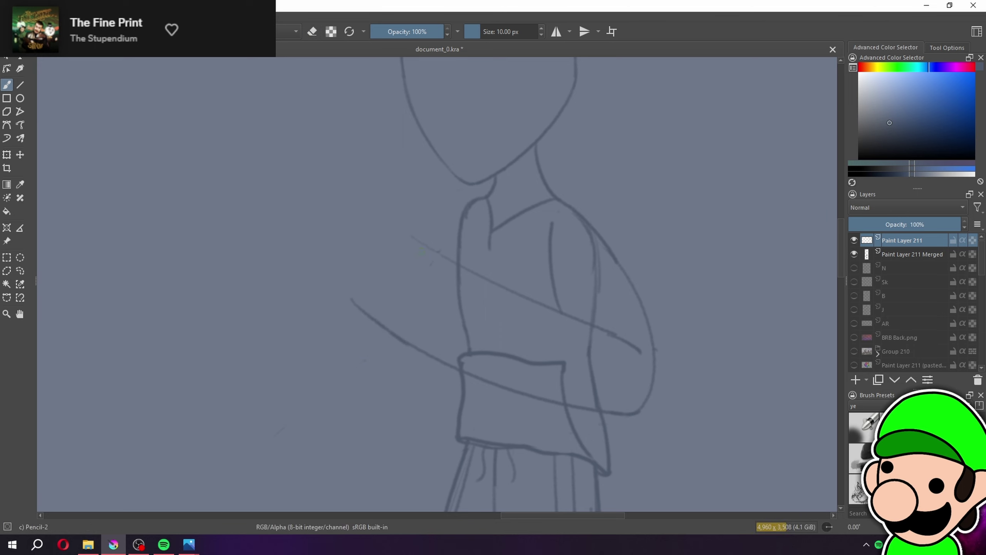
{"action": "key", "text": "minus"}
{"action": "key", "text": "minus"}
{"action": "key", "text": "minus"}
{"action": "key", "text": "minus"}
{"action": "key", "text": "minus"}
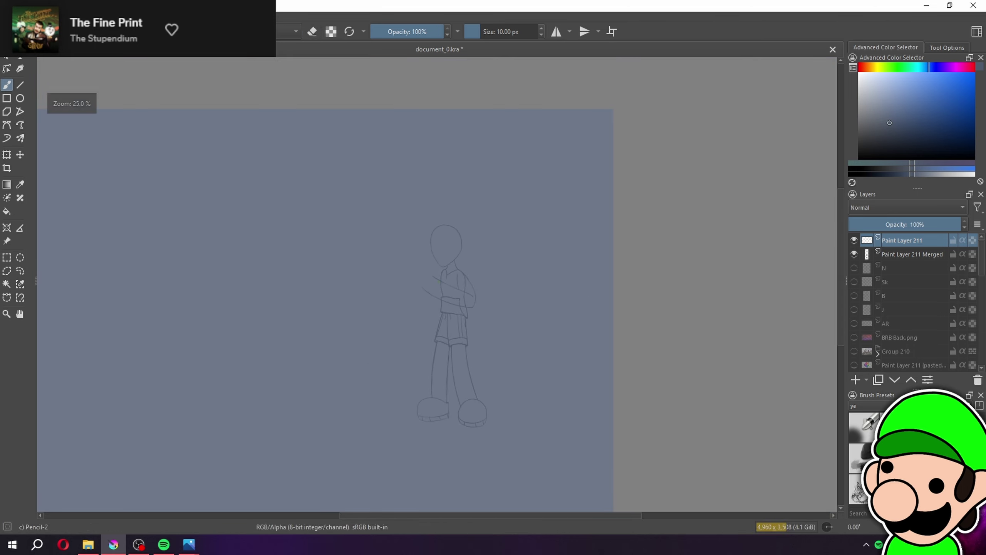
{"action": "key", "text": "plus"}
{"action": "key", "text": "plus"}
{"action": "key", "text": "plus"}
{"action": "key", "text": "plus"}
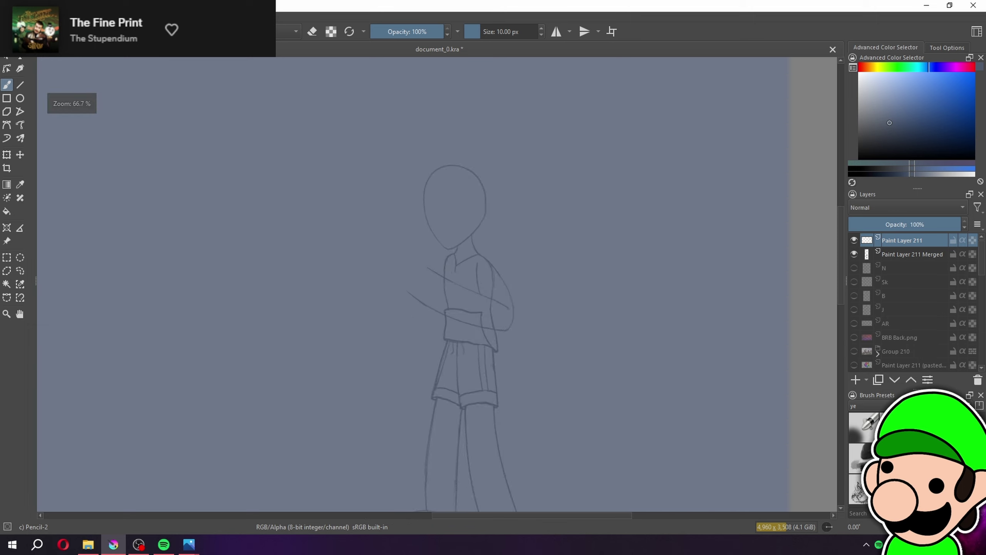
Rotate the arm sketch slightly with the Transform tool so the forearm slopes less steeply across the torso
{"action": "left_click", "coordinate": [7, 155]}
{"action": "left_click_drag", "start_coordinate": [602, 363], "coordinate": [601, 347]}
{"action": "key", "text": "b"}
{"action": "key", "text": "minus"}
{"action": "key", "text": "minus"}
{"action": "key", "text": "minus"}
{"action": "key", "text": "plus"}
{"action": "key", "text": "plus"}
{"action": "key", "text": "plus"}
{"action": "key", "text": "plus"}
{"action": "key", "text": "plus"}
{"action": "key", "text": "plus"}
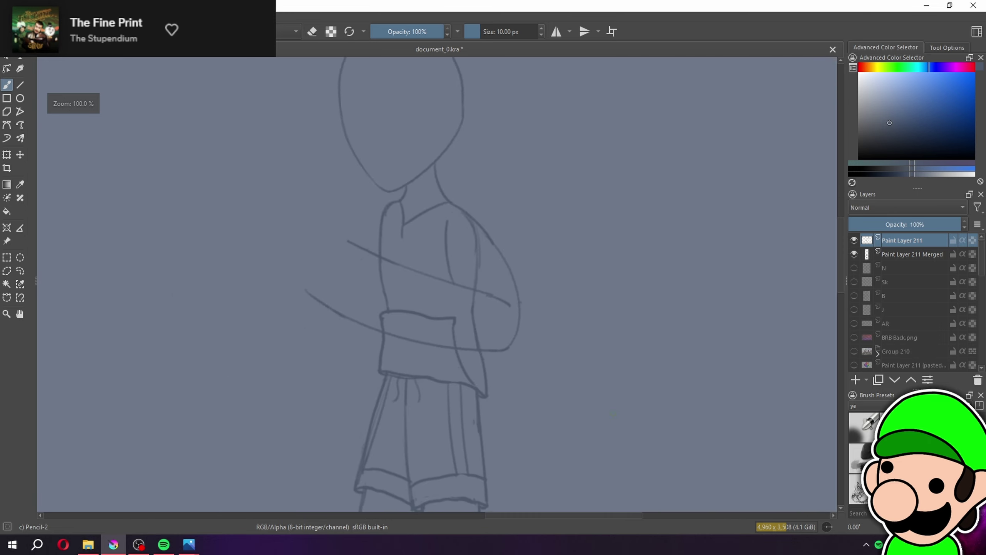
Draw a curved sleeve hem across the right-hand arm, from the inner arm line to the outer arm line
{"action": "mouse_move", "coordinate": [429, 279]}
{"action": "left_mouse_down"}
{"action": "mouse_move", "coordinate": [550, 247]}
{"action": "mouse_move", "coordinate": [594, 256]}
{"action": "mouse_move", "coordinate": [583, 270]}
{"action": "left_mouse_up"}
{"action": "key", "text": "minus"}
{"action": "key", "text": "minus"}
{"action": "key", "text": "minus"}
{"action": "key", "text": "plus"}
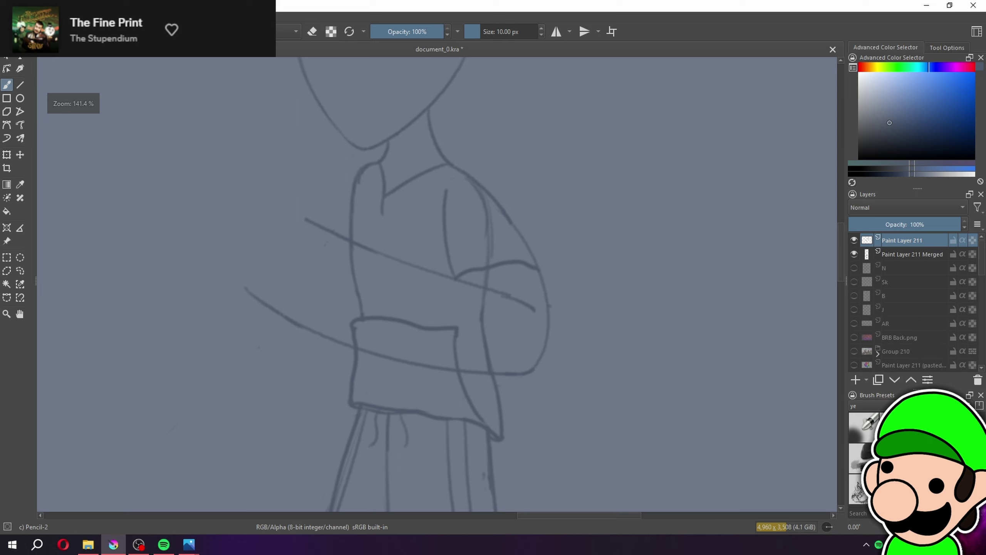
Select the elbow curve and the forearm's lower line below the sleeve and shift them slightly inward
{"action": "left_click", "coordinate": [22, 271]}
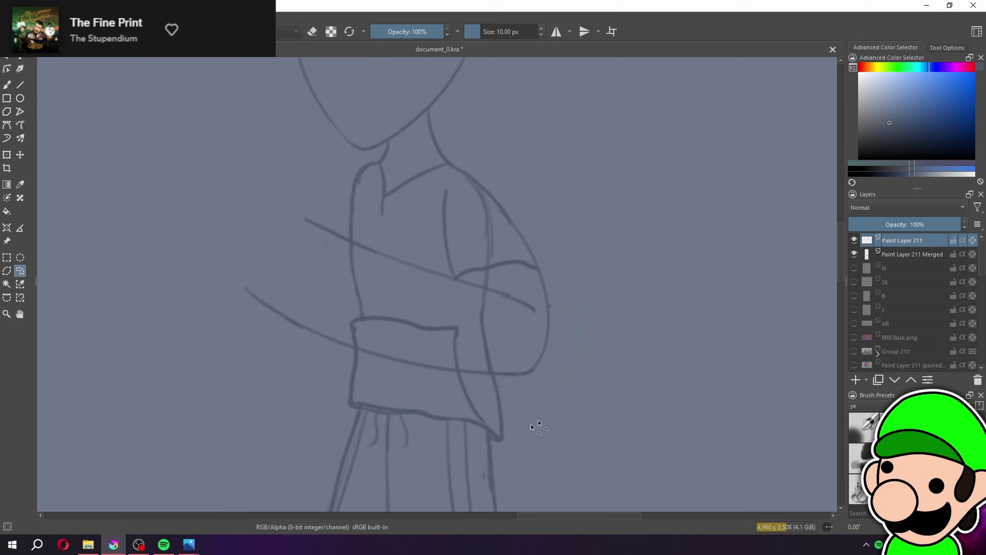
{"action": "left_click_drag", "start_coordinate": [213, 264], "coordinate": [217, 269]}
{"action": "key", "text": "ctrl+t"}
{"action": "mouse_move", "coordinate": [544, 337]}
{"action": "left_mouse_down"}
{"action": "mouse_move", "coordinate": [529, 340]}
{"action": "mouse_move", "coordinate": [521, 328]}
{"action": "left_mouse_up"}
Select the forearm's upper line, move it slightly inward and down, and rotate it a little
{"action": "left_click", "coordinate": [23, 272]}
{"action": "key", "text": "plus"}
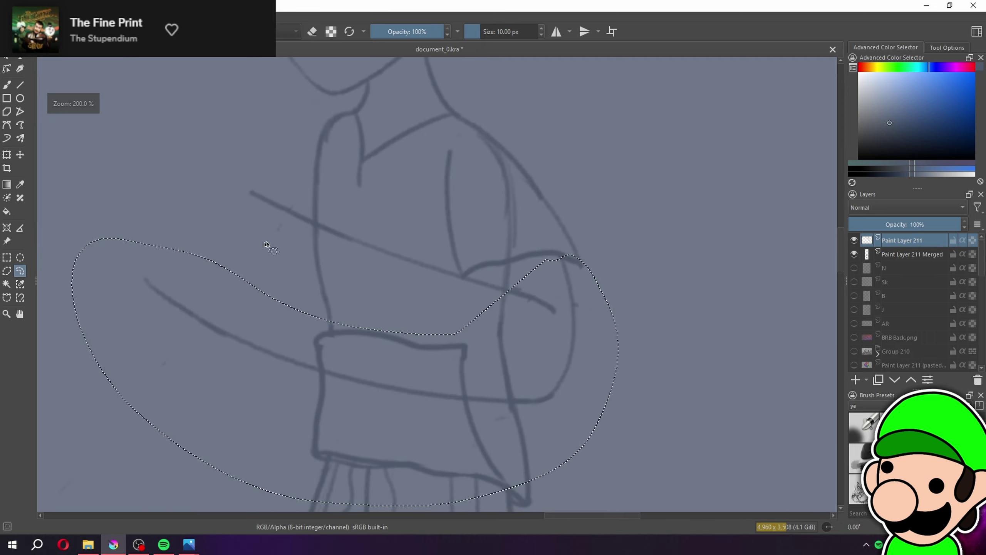
{"action": "mouse_move", "coordinate": [451, 265]}
{"action": "left_mouse_down"}
{"action": "mouse_move", "coordinate": [474, 278]}
{"action": "mouse_move", "coordinate": [427, 334]}
{"action": "mouse_move", "coordinate": [308, 286]}
{"action": "mouse_move", "coordinate": [268, 243]}
{"action": "left_mouse_up"}
{"action": "left_click", "coordinate": [6, 155]}
{"action": "left_click_drag", "start_coordinate": [450, 262], "coordinate": [420, 266]}
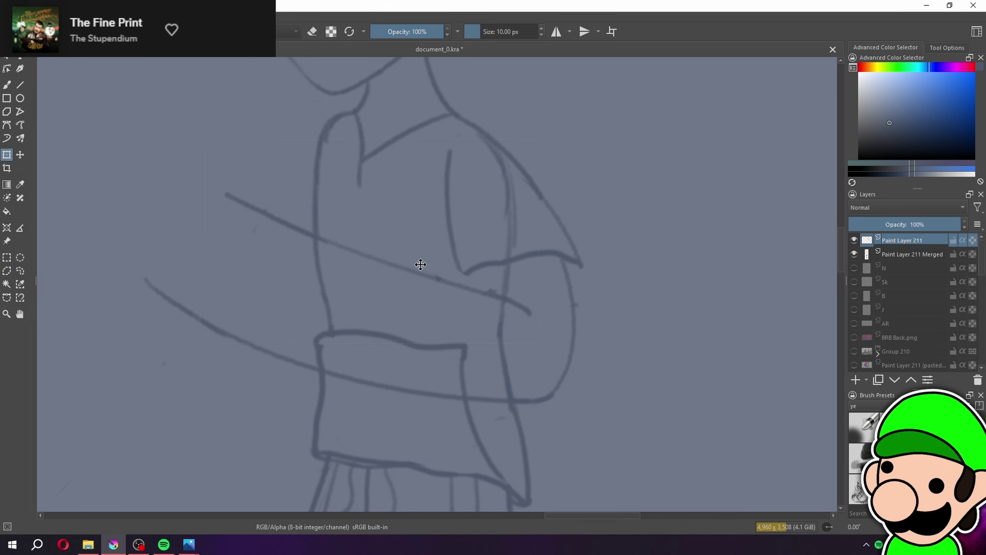
{"action": "key", "text": "minus"}
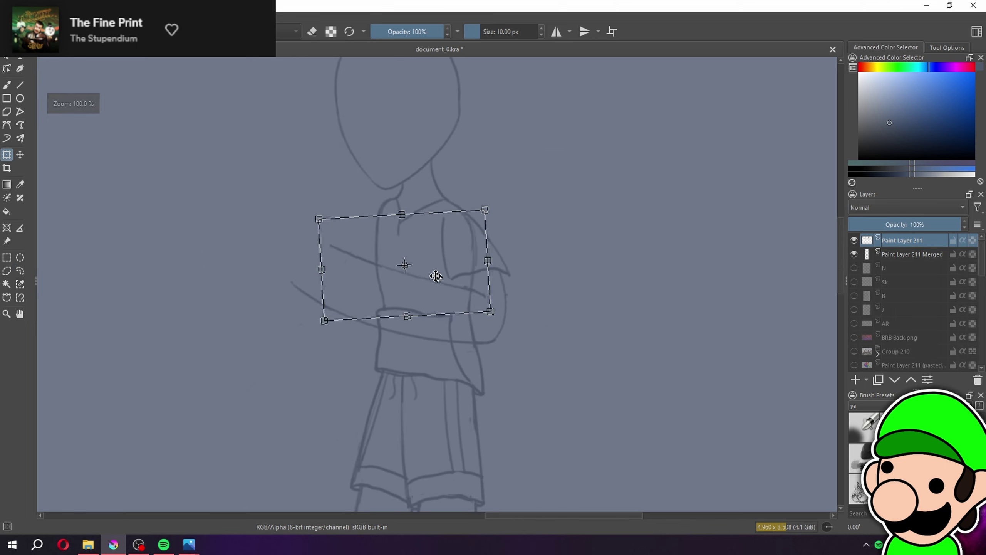
{"action": "key", "text": "Return"}
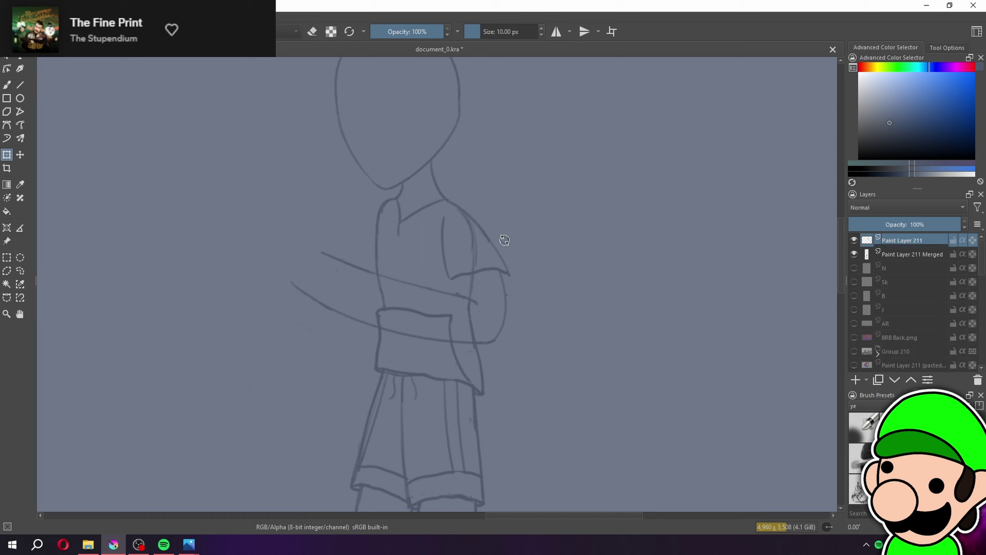
Clear the selection and draw a short line connecting the inner sleeve hem to the forearm's upper line
{"action": "left_click", "coordinate": [6, 257]}
{"action": "key", "text": "plus"}
{"action": "key", "text": "b"}
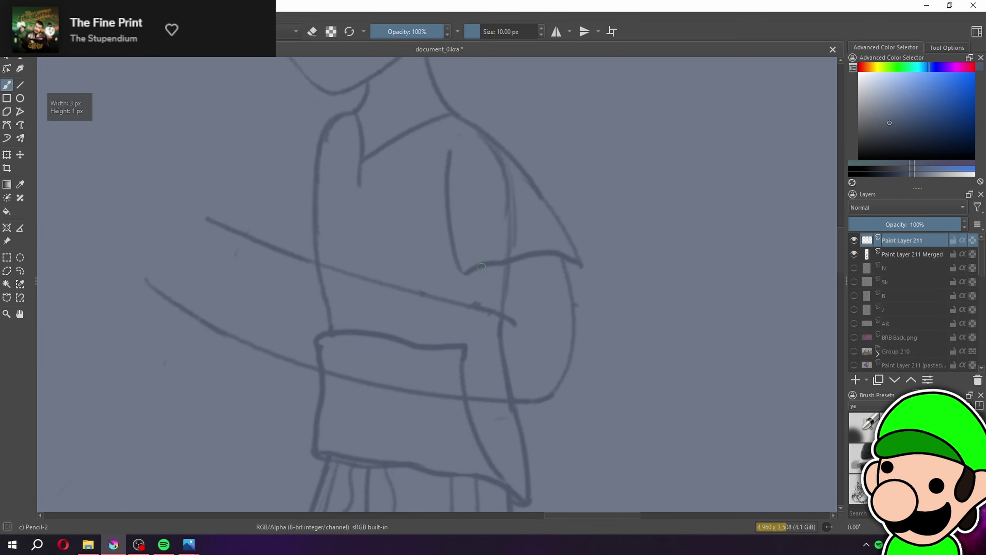
{"action": "left_click_drag", "start_coordinate": [484, 277], "coordinate": [489, 292]}
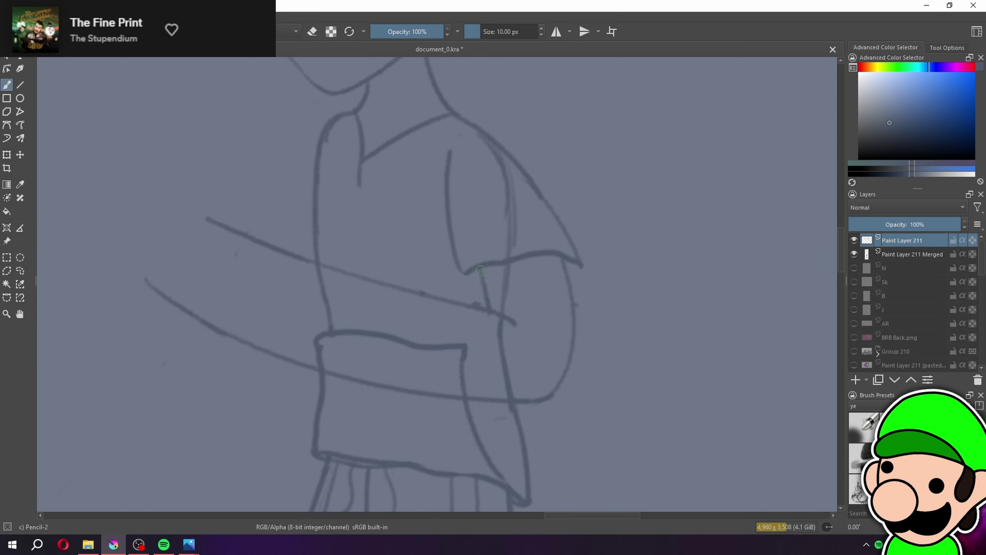
{"action": "key", "text": "ctrl+minus"}
{"action": "key", "text": "ctrl+minus"}
{"action": "key", "text": "ctrl+minus"}
{"action": "key", "text": "ctrl+minus"}
{"action": "key", "text": "ctrl+minus"}
{"action": "key", "text": "ctrl+minus"}
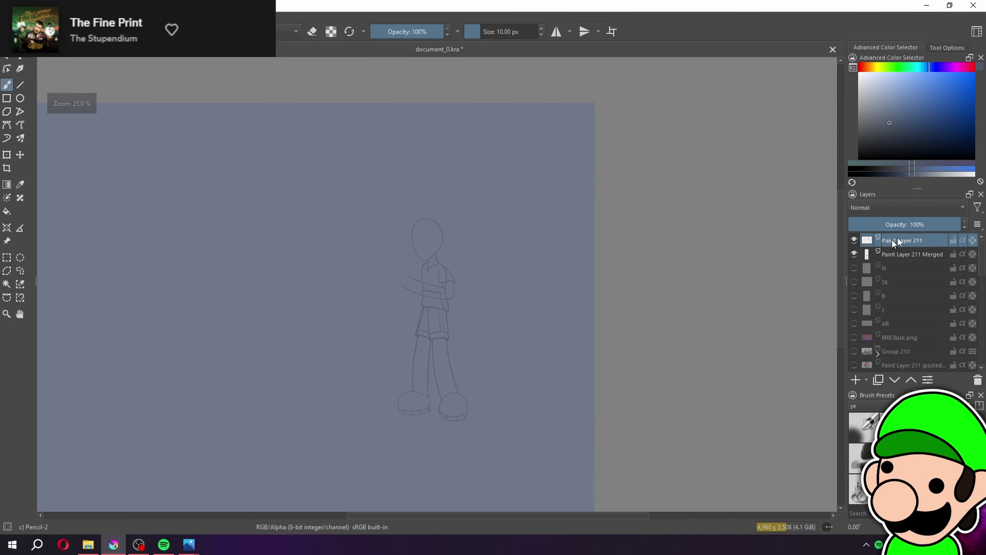
{"action": "key", "text": "ctrl+plus"}
{"action": "key", "text": "ctrl+plus"}
{"action": "key", "text": "ctrl+plus"}
{"action": "key", "text": "ctrl+plus"}
{"action": "key", "text": "ctrl+plus"}
{"action": "key", "text": "ctrl+plus"}
{"action": "key", "text": "e"}
{"action": "mouse_move", "coordinate": [452, 245]}
{"action": "left_mouse_down"}
{"action": "mouse_move", "coordinate": [482, 267]}
{"action": "mouse_move", "coordinate": [462, 279]}
{"action": "mouse_move", "coordinate": [452, 220]}
{"action": "mouse_move", "coordinate": [462, 276]}
{"action": "mouse_move", "coordinate": [521, 243]}
{"action": "left_mouse_up"}
{"action": "key", "text": "e"}
{"action": "key", "text": "ctrl+z"}
{"action": "key", "text": "ctrl+plus"}
{"action": "key", "text": "ctrl+plus"}
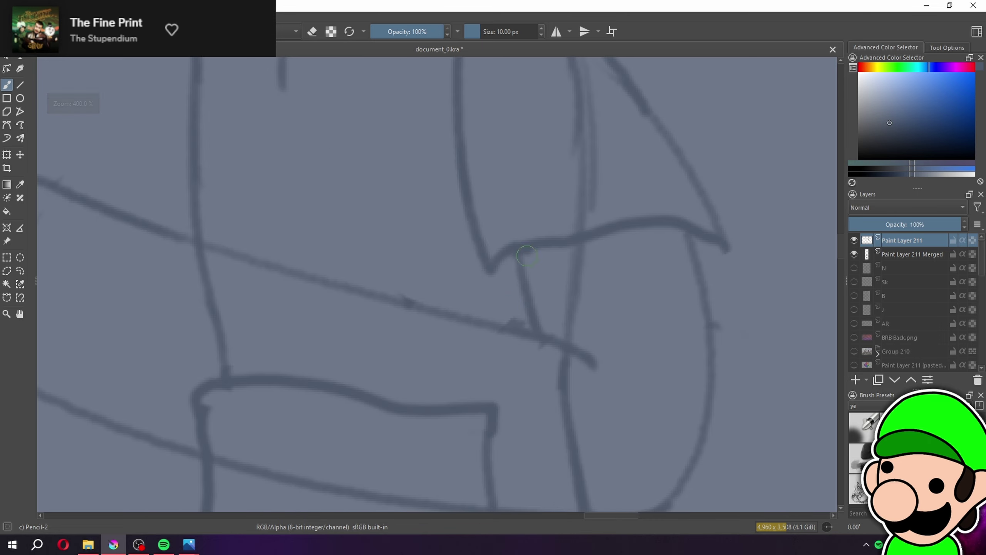
Erase the upper part of the outer sleeve line and redraw it as a smooth curve from the shoulder toward the hem
{"action": "key", "text": "ctrl+minus"}
{"action": "key", "text": "ctrl+minus"}
{"action": "key", "text": "ctrl+minus"}
{"action": "key", "text": "ctrl+minus"}
{"action": "left_click_drag", "start_coordinate": [568, 384], "coordinate": [561, 387]}
{"action": "scroll", "coordinate": [564, 384], "scroll_direction": "up", "scroll_amount": 3}
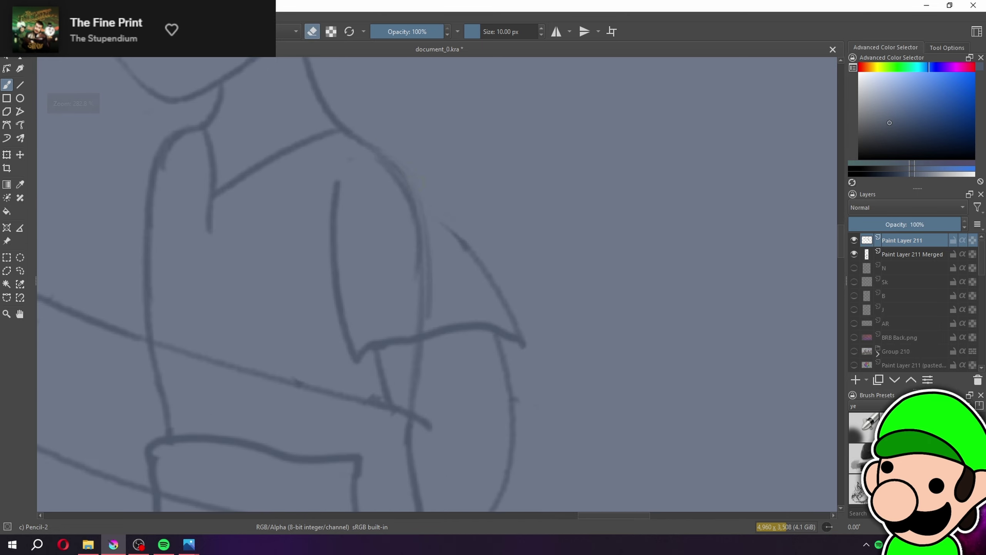
{"action": "key", "text": "ctrl+z"}
{"action": "mouse_move", "coordinate": [351, 138]}
{"action": "left_mouse_down"}
{"action": "mouse_move", "coordinate": [514, 319]}
{"action": "mouse_move", "coordinate": [513, 306]}
{"action": "left_mouse_up"}
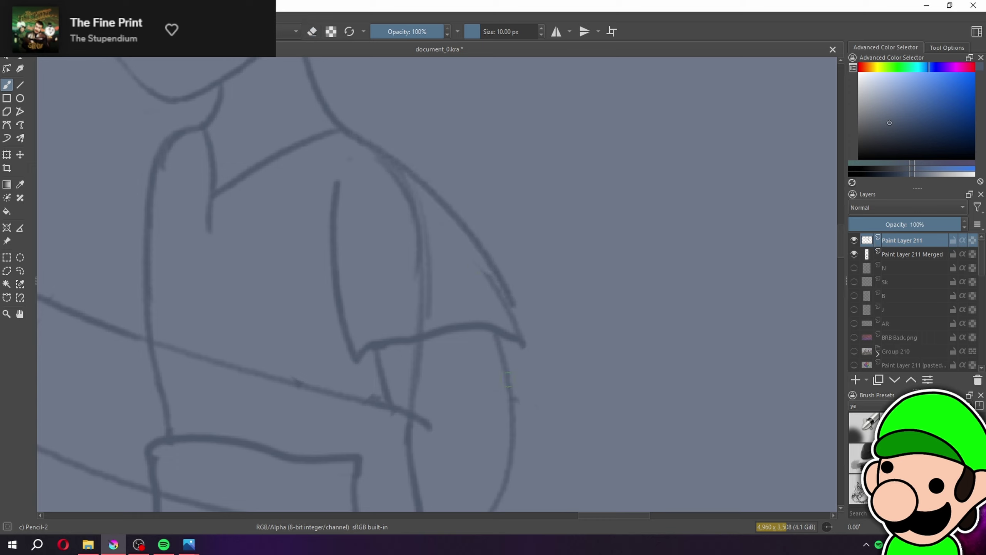
Undo the last sleeve stroke and redraw the outer sleeve line as a curve from the shoulder to the hem's outer corner
{"action": "key", "text": "ctrl+z"}
{"action": "left_click_drag", "start_coordinate": [350, 132], "coordinate": [522, 331]}
{"action": "key", "text": "ctrl+z"}
{"action": "left_click_drag", "start_coordinate": [359, 137], "coordinate": [508, 366]}
{"action": "key", "text": "ctrl+z"}
{"action": "left_click_drag", "start_coordinate": [345, 134], "coordinate": [524, 330]}
{"action": "key", "text": "ctrl+z"}
{"action": "key", "text": "ctrl+z"}
{"action": "mouse_move", "coordinate": [349, 136]}
{"action": "left_mouse_down"}
{"action": "mouse_move", "coordinate": [505, 345]}
{"action": "mouse_move", "coordinate": [507, 276]}
{"action": "mouse_move", "coordinate": [530, 336]}
{"action": "mouse_move", "coordinate": [525, 364]}
{"action": "left_mouse_up"}
{"action": "key", "text": "ctrl+z"}
{"action": "key", "text": "ctrl+minus"}
{"action": "key", "text": "ctrl+minus"}
{"action": "key", "text": "ctrl+minus"}
{"action": "key", "text": "ctrl+minus"}
{"action": "key", "text": "ctrl+minus"}
{"action": "key", "text": "ctrl+minus"}
{"action": "key", "text": "ctrl+minus"}
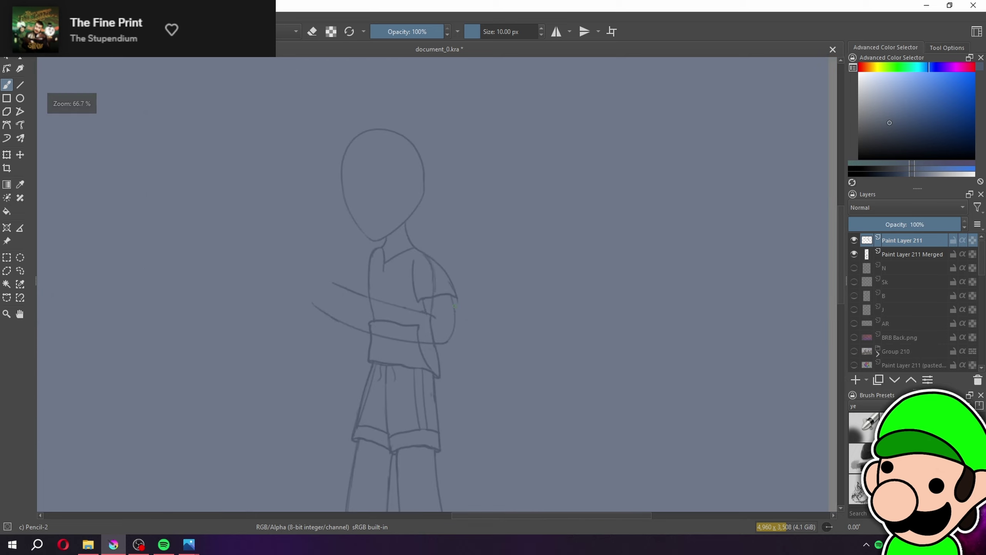
Draw short folded edges under both ends of the sleeve hem and clean up the arm line where it meets the hem
{"action": "key", "text": "ctrl+plus"}
{"action": "key", "text": "ctrl+plus"}
{"action": "key", "text": "ctrl+plus"}
{"action": "key", "text": "ctrl+plus"}
{"action": "key", "text": "plus"}
{"action": "key", "text": "plus"}
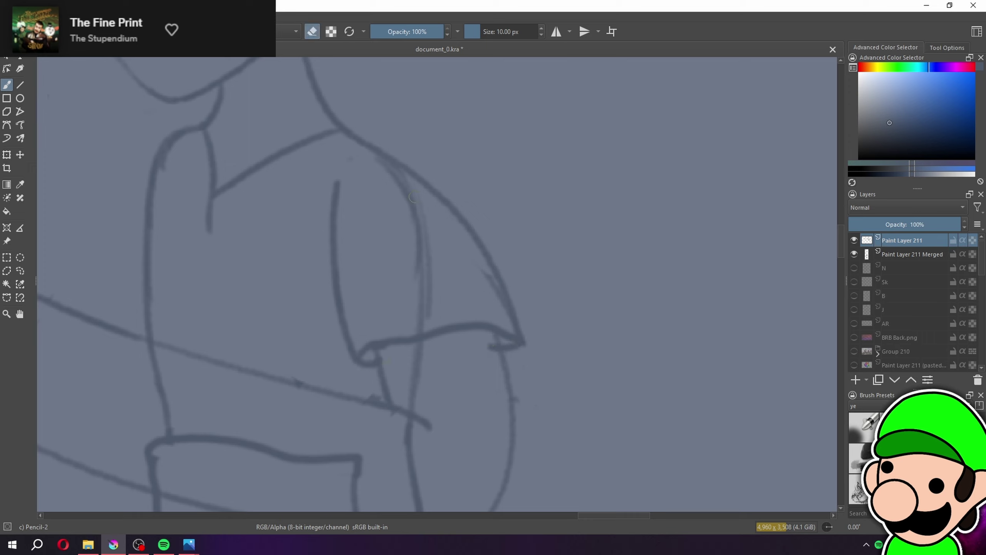
{"action": "key", "text": "e"}
{"action": "key", "text": "minus"}
{"action": "key", "text": "minus"}
{"action": "key", "text": "minus"}
{"action": "key", "text": "minus"}
{"action": "key", "text": "minus"}
{"action": "key", "text": "minus"}
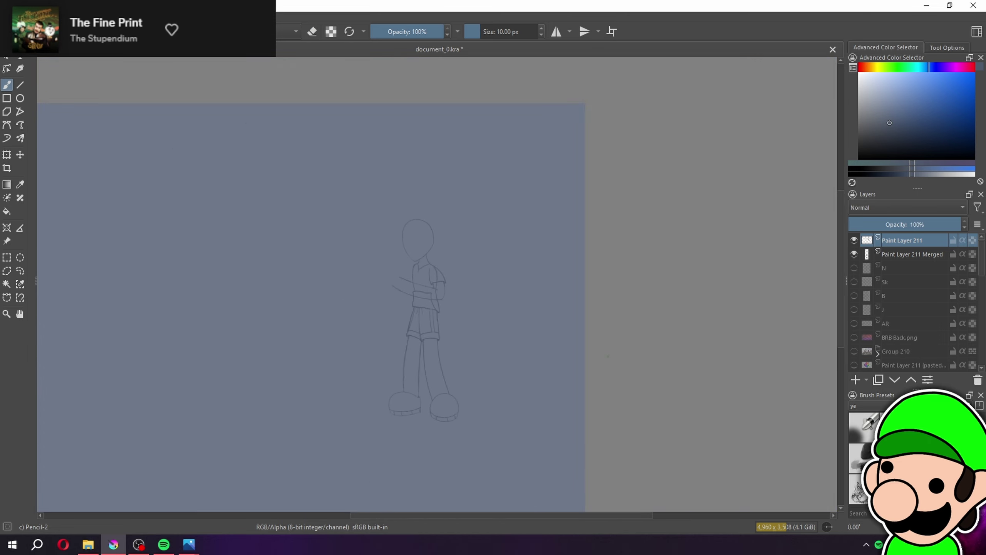
Lower the opacity of the layer Paint Layer 211 Merged to 43%, making Paint Layer 211 the active layer again
{"action": "key", "text": "plus"}
{"action": "key", "text": "plus"}
{"action": "key", "text": "plus"}
{"action": "key", "text": "plus"}
{"action": "left_click_drag", "start_coordinate": [607, 357], "coordinate": [637, 359]}
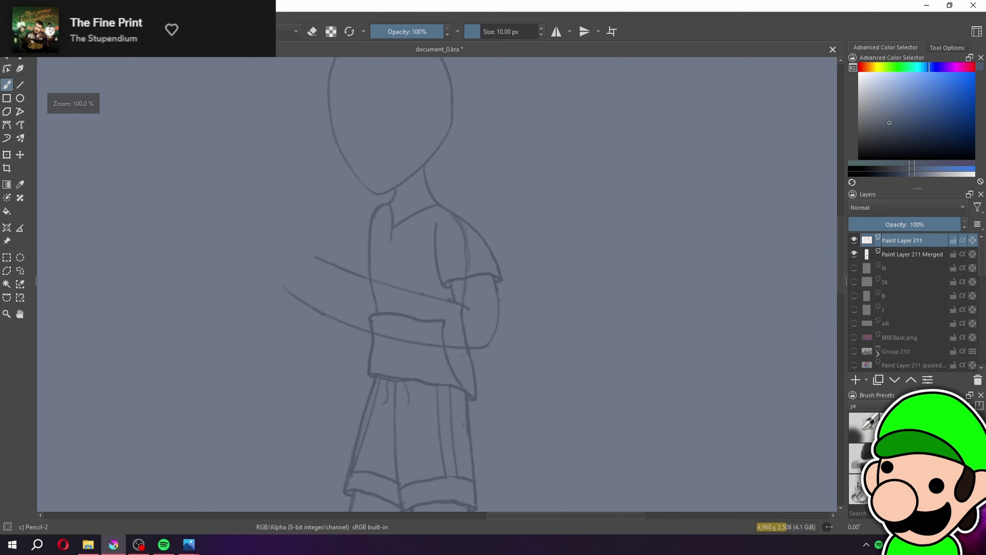
{"action": "key", "text": "minus"}
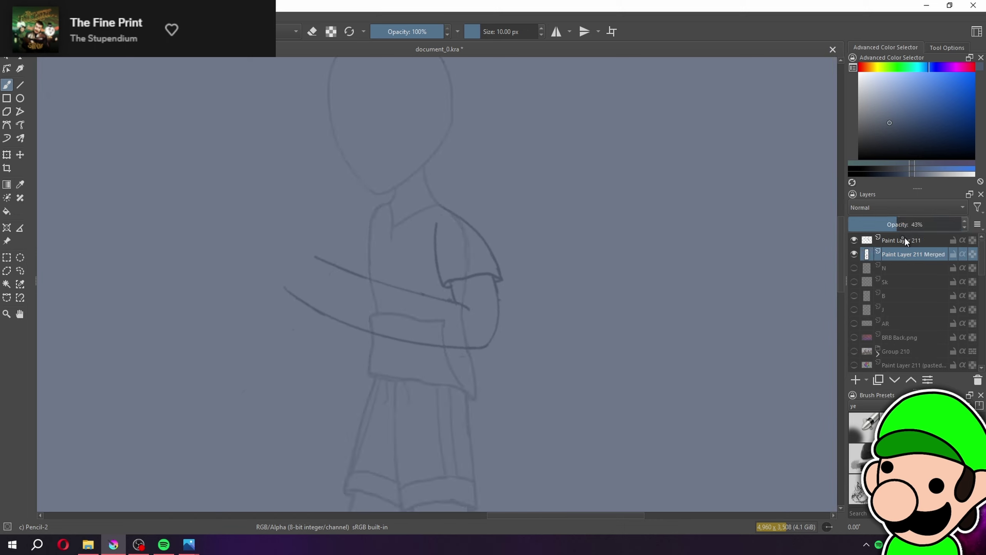
{"action": "key", "text": "minus"}
Erase the outer ends of the forearm's upper and lower lines to shorten the forearm
{"action": "key", "text": "plus"}
{"action": "key", "text": "plus"}
{"action": "key", "text": "plus"}
{"action": "key", "text": "plus"}
{"action": "key", "text": "e"}
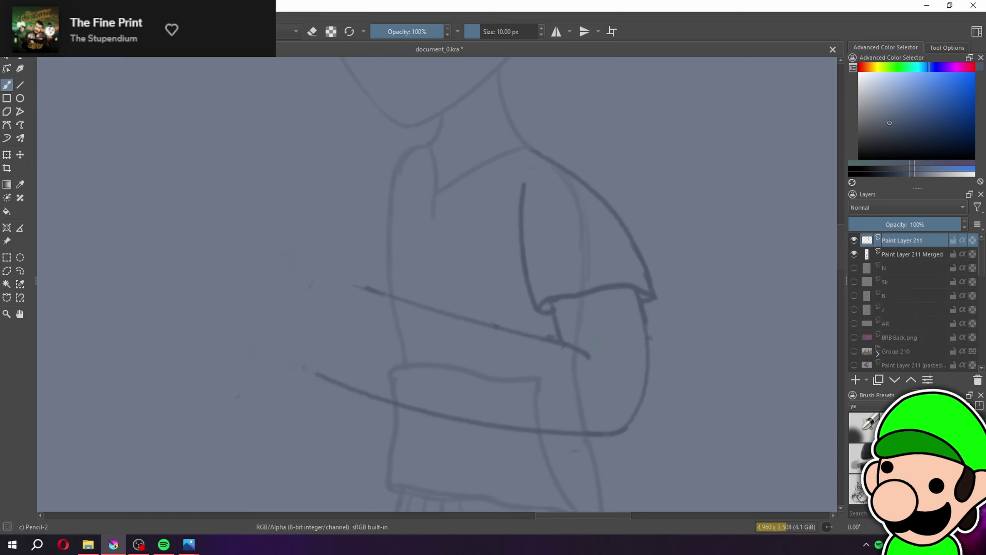
{"action": "key", "text": "e"}
{"action": "key", "text": "minus"}
{"action": "key", "text": "minus"}
{"action": "key", "text": "minus"}
{"action": "key", "text": "minus"}
{"action": "key", "text": "minus"}
{"action": "key", "text": "minus"}
Erase the lower part of the outer sleeve line and redraw it with a rounder curve down to the hem
{"action": "key", "text": "plus"}
{"action": "key", "text": "plus"}
{"action": "key", "text": "plus"}
{"action": "key", "text": "plus"}
{"action": "key", "text": "plus"}
{"action": "key", "text": "plus"}
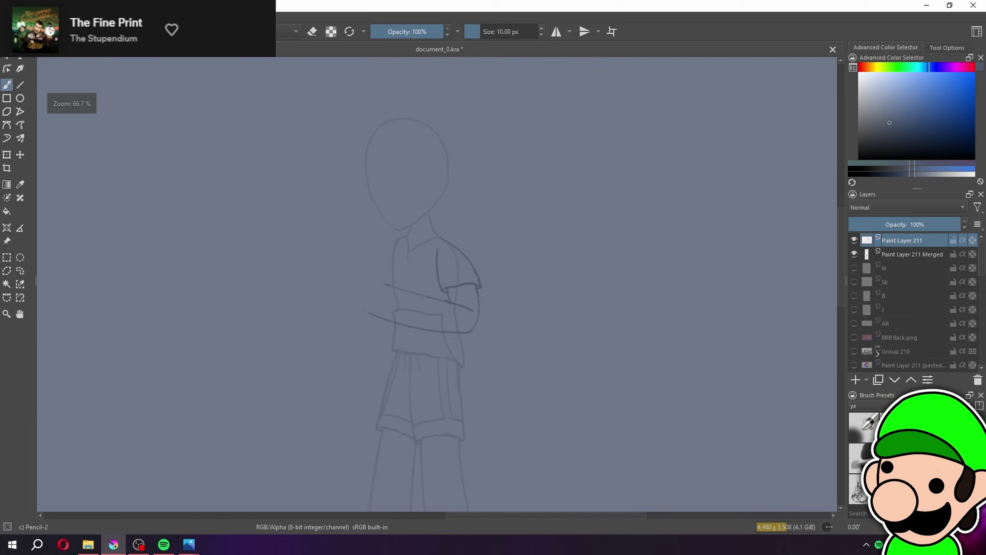
{"action": "key", "text": "e"}
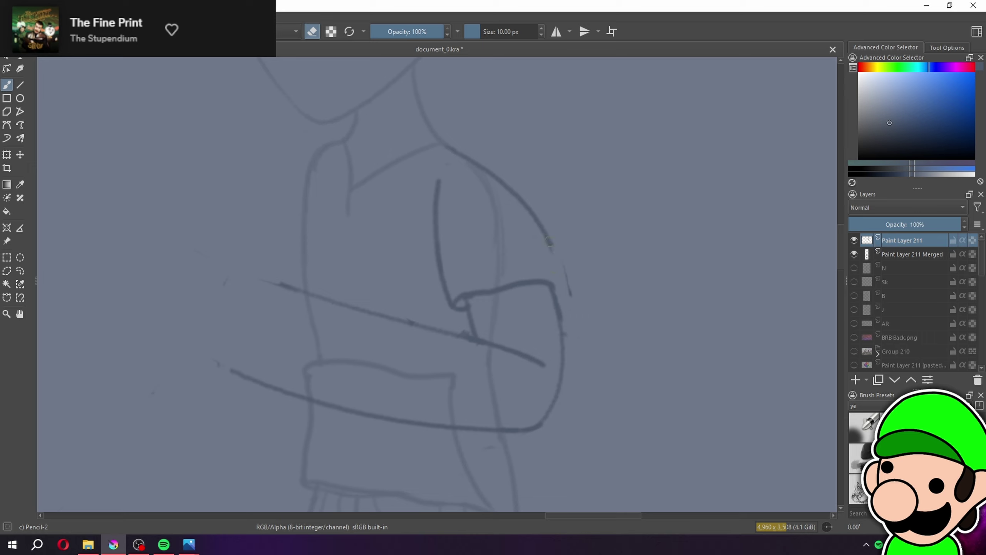
{"action": "left_click_drag", "start_coordinate": [535, 223], "coordinate": [566, 299]}
{"action": "key", "text": "e"}
Redraw the inner sleeve line as a curve from the upper chest down to the hem's inner corner
{"action": "mouse_move", "coordinate": [451, 304]}
{"action": "left_mouse_down"}
{"action": "mouse_move", "coordinate": [437, 221]}
{"action": "mouse_move", "coordinate": [440, 272]}
{"action": "left_mouse_up"}
{"action": "mouse_move", "coordinate": [431, 181]}
{"action": "left_mouse_down"}
{"action": "mouse_move", "coordinate": [463, 331]}
{"action": "mouse_move", "coordinate": [462, 307]}
{"action": "left_mouse_up"}
{"action": "key", "text": "ctrl+z"}
{"action": "key", "text": "ctrl+z"}
{"action": "left_click_drag", "start_coordinate": [435, 180], "coordinate": [464, 314]}
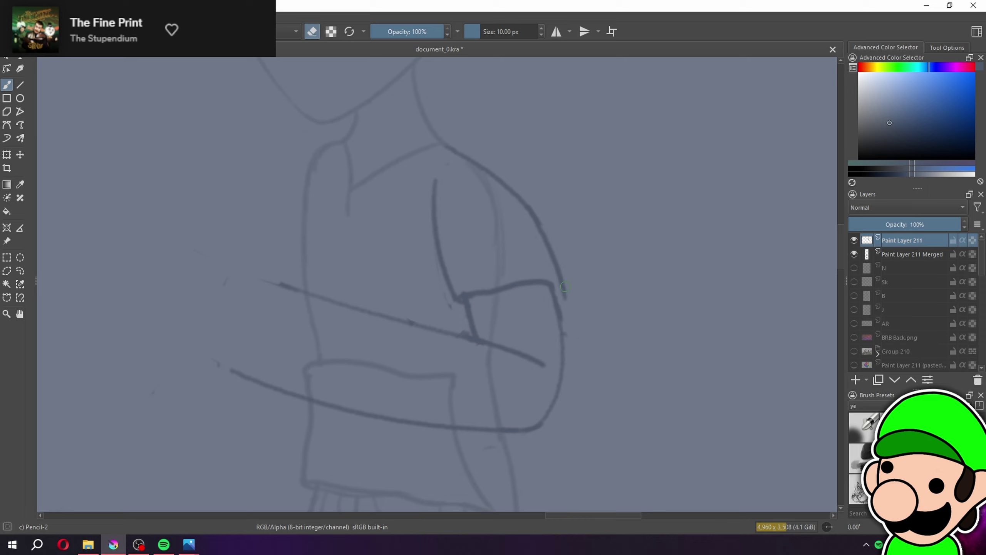
{"action": "key", "text": "e"}
Transform the arm layer to shift the whole arm slightly inward toward the torso
{"action": "key", "text": "minus"}
{"action": "key", "text": "minus"}
{"action": "key", "text": "minus"}
{"action": "key", "text": "minus"}
{"action": "key", "text": "minus"}
{"action": "key", "text": "minus"}
{"action": "key", "text": "plus"}
{"action": "key", "text": "plus"}
{"action": "key", "text": "plus"}
{"action": "key", "text": "ctrl+t"}
{"action": "left_click_drag", "start_coordinate": [541, 331], "coordinate": [541, 327]}
{"action": "left_click_drag", "start_coordinate": [527, 308], "coordinate": [522, 313]}
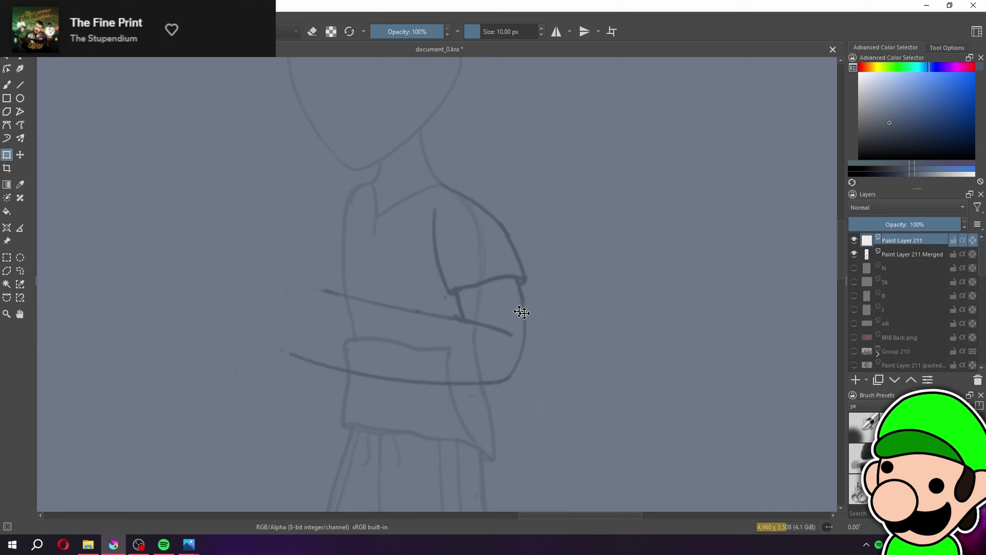
{"action": "key", "text": "b"}
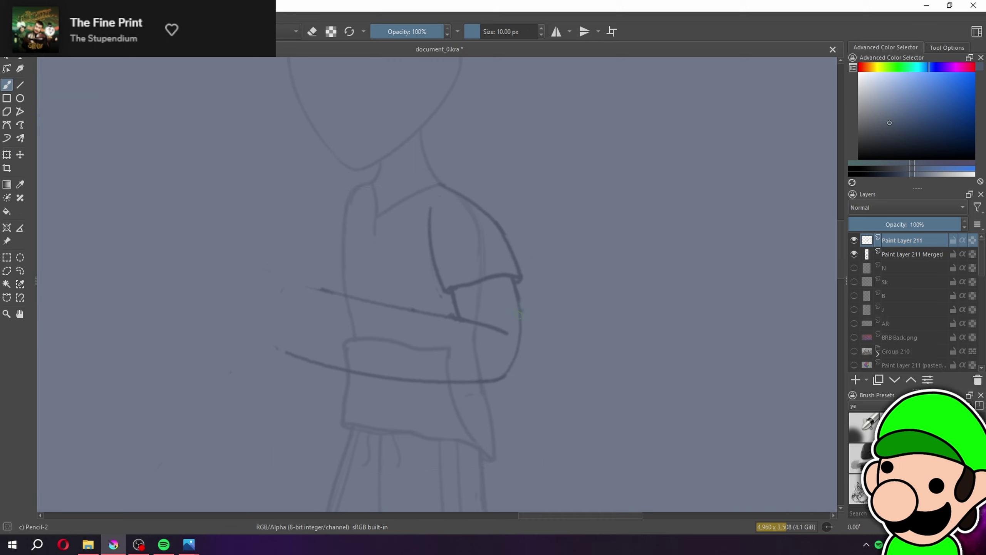
Select the forearm and elbow with a freehand selection and move them slightly up toward the sleeve hem
{"action": "key", "text": "ctrl+minus"}
{"action": "key", "text": "ctrl+minus"}
{"action": "left_click_drag", "start_coordinate": [557, 401], "coordinate": [549, 400]}
{"action": "key", "text": "ctrl+plus"}
{"action": "key", "text": "ctrl+plus"}
{"action": "left_click_drag", "start_coordinate": [510, 333], "coordinate": [543, 311]}
{"action": "key", "text": "ctrl+plus"}
{"action": "left_click", "coordinate": [20, 272]}
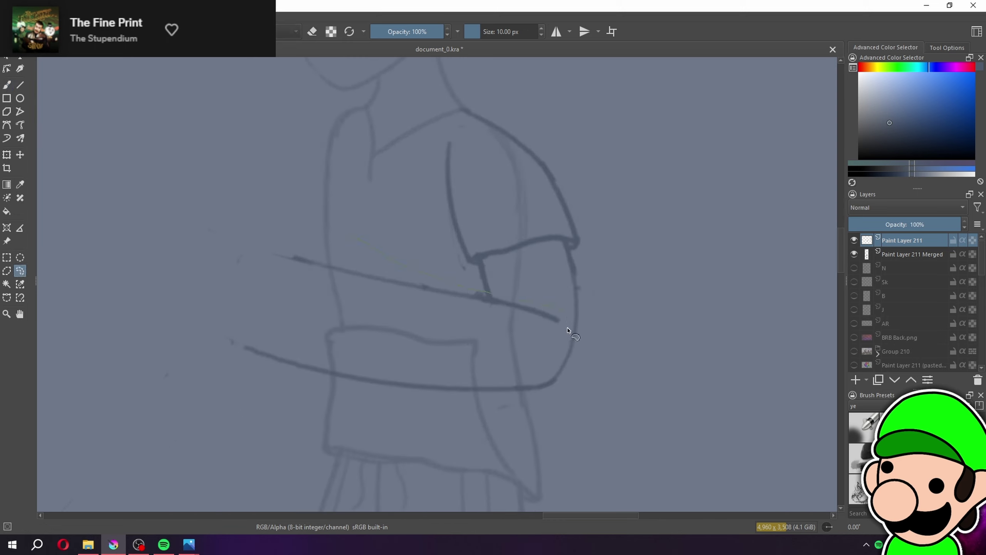
{"action": "left_click_drag", "start_coordinate": [550, 421], "coordinate": [179, 268]}
{"action": "key", "text": "ctrl+t"}
{"action": "left_click_drag", "start_coordinate": [543, 365], "coordinate": [545, 344]}
{"action": "key", "text": "ctrl+plus"}
{"action": "key", "text": "ctrl+minus"}
{"action": "key", "text": "ctrl+minus"}
{"action": "key", "text": "ctrl+minus"}
{"action": "key", "text": "ctrl+plus"}
{"action": "left_click_drag", "start_coordinate": [488, 315], "coordinate": [504, 326]}
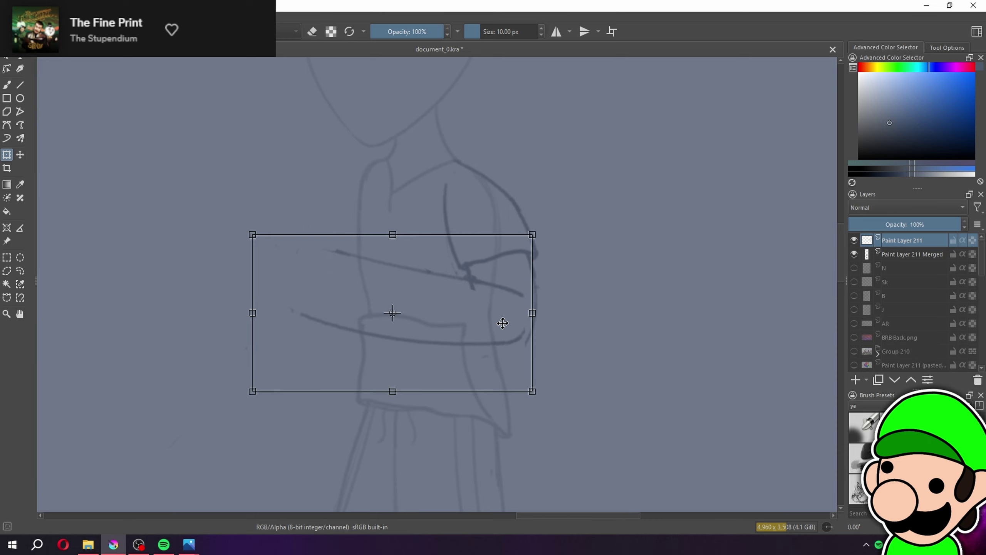
Clear the selection, tidy the short line below the inner hem and extend the forearm's upper line past the torso
{"action": "left_click", "coordinate": [8, 258]}
{"action": "left_click", "coordinate": [72, 279]}
{"action": "key", "text": "ctrl+plus"}
{"action": "key", "text": "ctrl+plus"}
{"action": "key", "text": "b"}
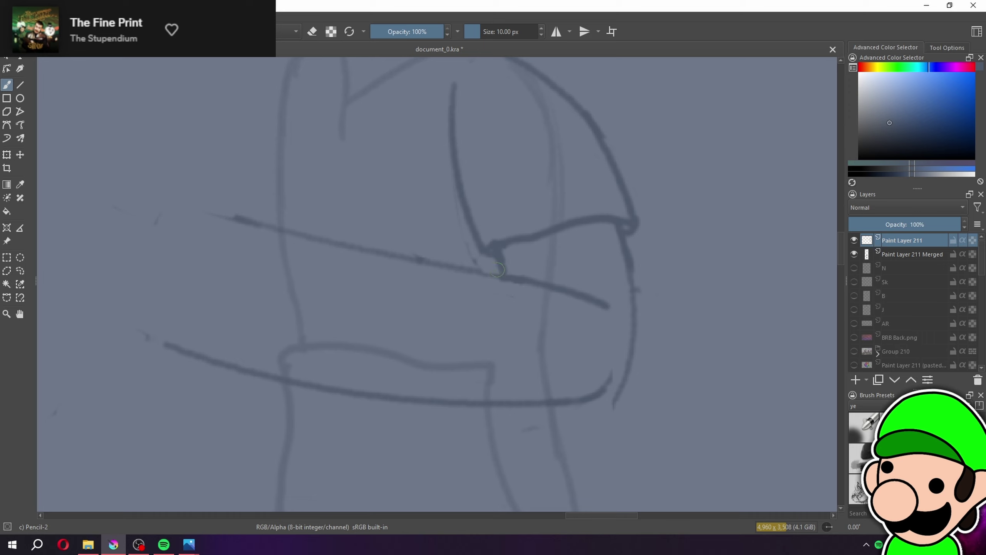
{"action": "left_click_drag", "start_coordinate": [209, 213], "coordinate": [312, 236]}
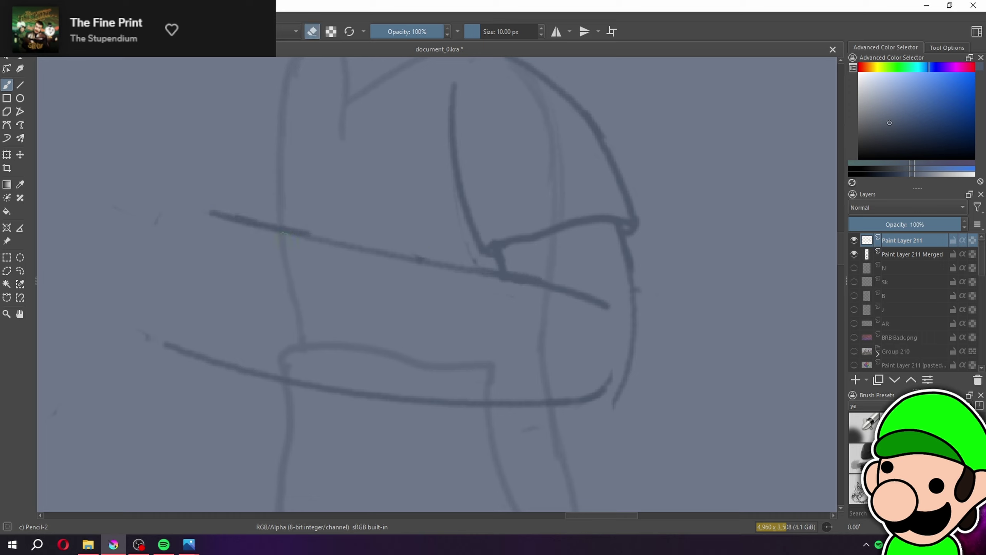
{"action": "key", "text": "e"}
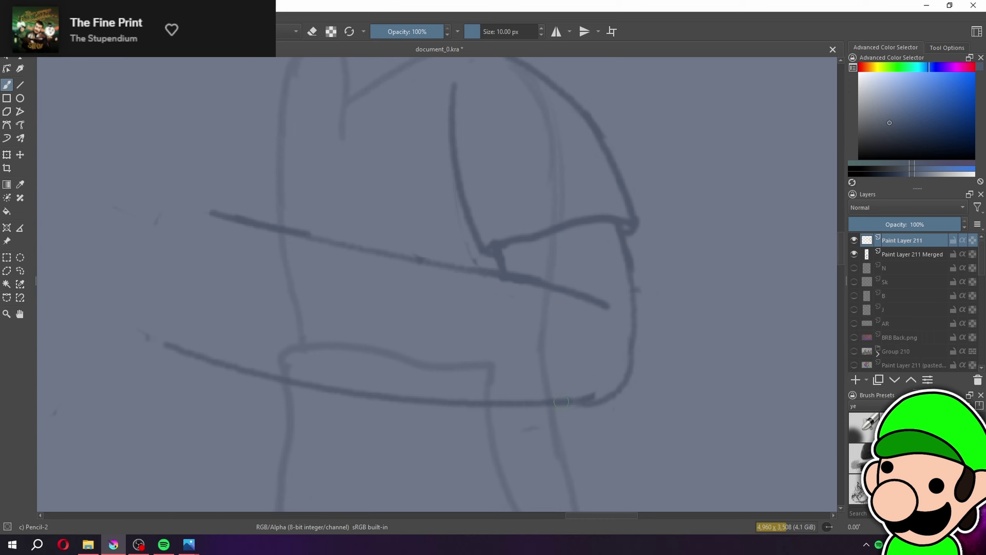
Redraw the elbow curve to join the outer arm line to the forearm's lower line
{"action": "left_click_drag", "start_coordinate": [634, 342], "coordinate": [582, 400]}
{"action": "key", "text": "ctrl+minus"}
{"action": "key", "text": "ctrl+minus"}
{"action": "key", "text": "ctrl+minus"}
{"action": "key", "text": "ctrl+minus"}
{"action": "key", "text": "ctrl+minus"}
{"action": "key", "text": "ctrl+minus"}
{"action": "key", "text": "ctrl+minus"}
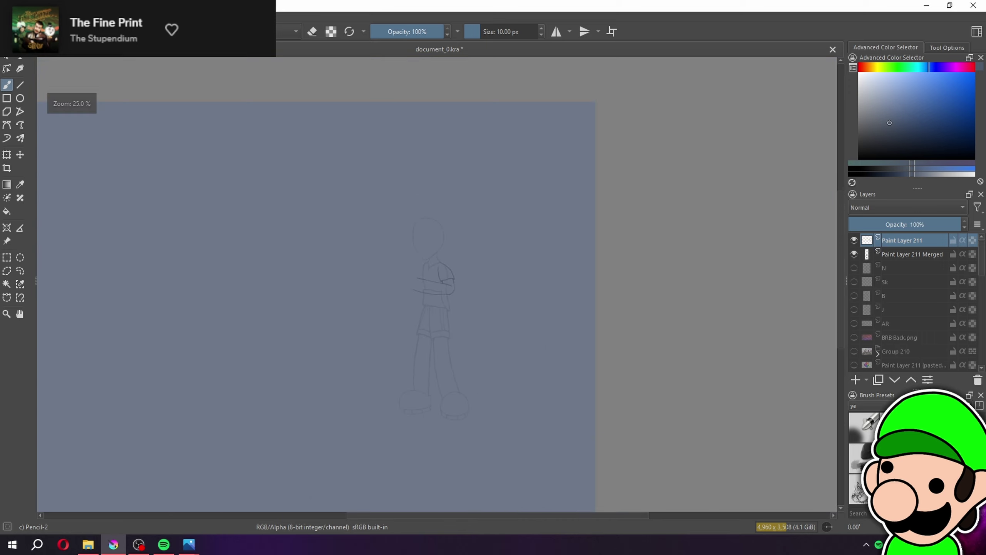
Hide Paint Layer 211 with the crossed arm and add a new paint layer above it
{"action": "scroll", "coordinate": [427, 283], "scroll_direction": "up", "scroll_amount": 3}
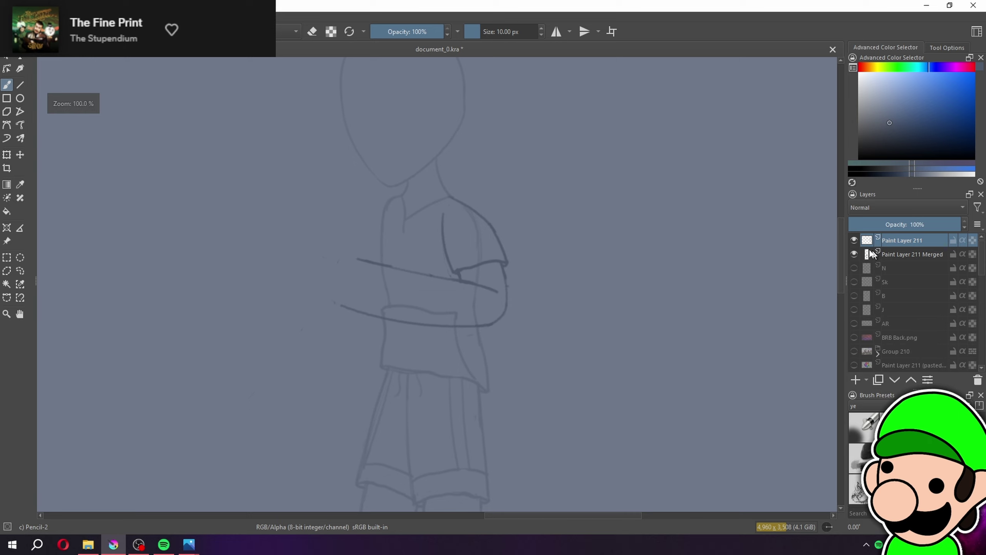
{"action": "left_click", "coordinate": [854, 240]}
{"action": "left_click", "coordinate": [854, 379]}
{"action": "scroll", "coordinate": [435, 289], "scroll_direction": "up", "scroll_amount": 1}
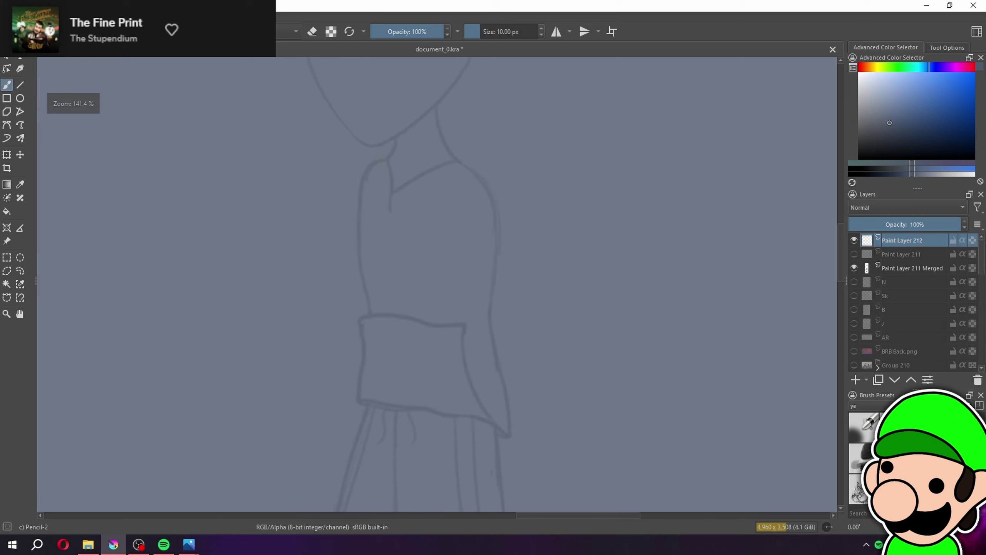
{"action": "left_click_drag", "start_coordinate": [383, 158], "coordinate": [229, 373]}
{"action": "key", "text": "ctrl+z"}
{"action": "left_click_drag", "start_coordinate": [381, 163], "coordinate": [184, 290]}
{"action": "key", "text": "ctrl+z"}
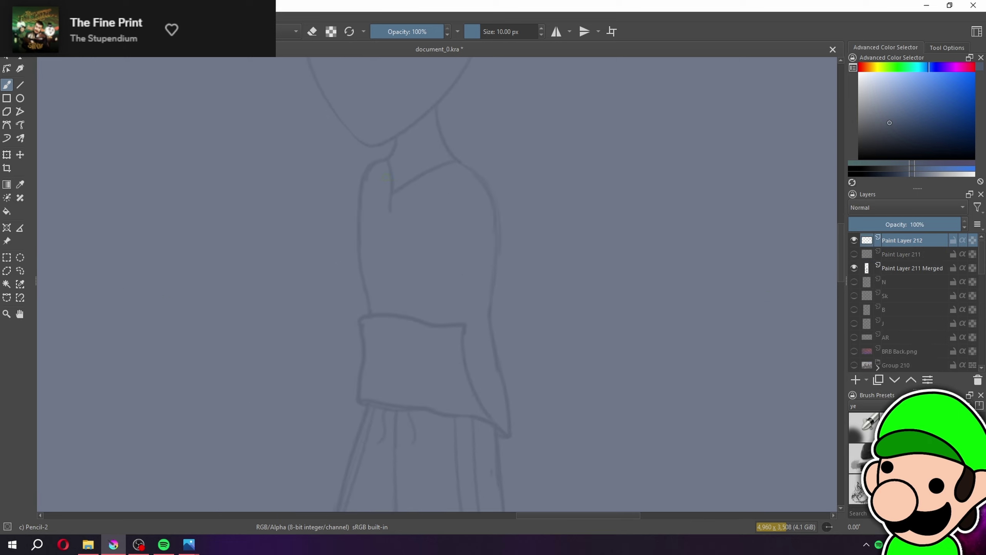
Draw the other arm's upper line as a long curve from the far shoulder outward and down, away from the torso
{"action": "left_click_drag", "start_coordinate": [342, 200], "coordinate": [140, 367]}
{"action": "key", "text": "ctrl+minus"}
{"action": "key", "text": "ctrl+minus"}
{"action": "key", "text": "ctrl+minus"}
{"action": "key", "text": "ctrl+minus"}
{"action": "key", "text": "ctrl+plus"}
{"action": "key", "text": "ctrl+plus"}
{"action": "key", "text": "ctrl+plus"}
{"action": "key", "text": "ctrl+plus"}
{"action": "key", "text": "ctrl+plus"}
{"action": "key", "text": "ctrl+z"}
{"action": "left_click_drag", "start_coordinate": [355, 111], "coordinate": [297, 171]}
{"action": "key", "text": "2"}
{"action": "left_click_drag", "start_coordinate": [725, 406], "coordinate": [734, 396]}
{"action": "key", "text": "ctrl+plus"}
{"action": "key", "text": "ctrl+plus"}
{"action": "key", "text": "ctrl+plus"}
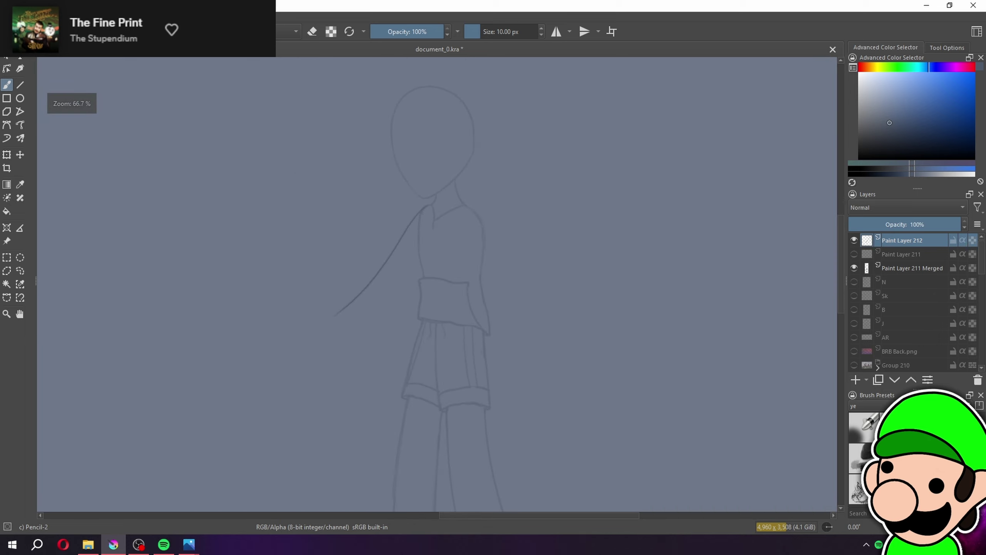
{"action": "key", "text": "ctrl+plus"}
Draw the extended arm's lower line from the torso outward and down, alongside its upper line
{"action": "left_click_drag", "start_coordinate": [380, 337], "coordinate": [398, 357]}
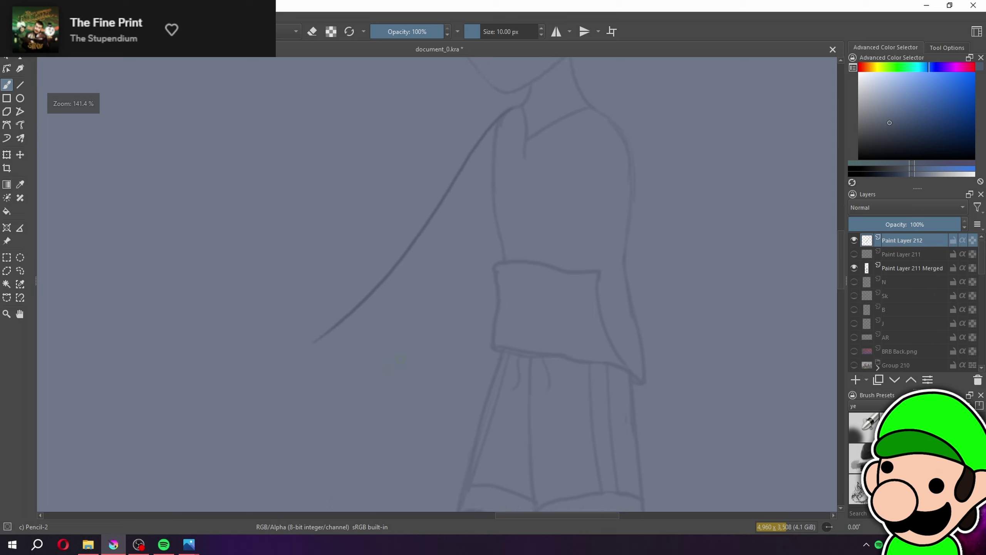
{"action": "left_click_drag", "start_coordinate": [513, 196], "coordinate": [365, 393]}
{"action": "key", "text": "ctrl+minus"}
{"action": "key", "text": "ctrl+minus"}
{"action": "key", "text": "ctrl+minus"}
{"action": "key", "text": "ctrl+minus"}
{"action": "key", "text": "ctrl+plus"}
{"action": "key", "text": "ctrl+plus"}
Erase the start of the extended arm's lower line where it overlaps the torso
{"action": "left_click_drag", "start_coordinate": [621, 368], "coordinate": [591, 435]}
{"action": "key", "text": "ctrl+plus"}
{"action": "key", "text": "ctrl+plus"}
{"action": "key", "text": "ctrl+plus"}
{"action": "key", "text": "e"}
{"action": "left_click_drag", "start_coordinate": [438, 398], "coordinate": [477, 280]}
{"action": "key", "text": "e"}
Draw a curved sleeve hem across the extended arm, from its upper line to the lower line at the torso
{"action": "key", "text": "ctrl+plus"}
{"action": "mouse_move", "coordinate": [376, 251]}
{"action": "left_mouse_down"}
{"action": "mouse_move", "coordinate": [433, 326]}
{"action": "mouse_move", "coordinate": [447, 365]}
{"action": "left_mouse_up"}
{"action": "key", "text": "e"}
{"action": "key", "text": "e"}
{"action": "key", "text": "e"}
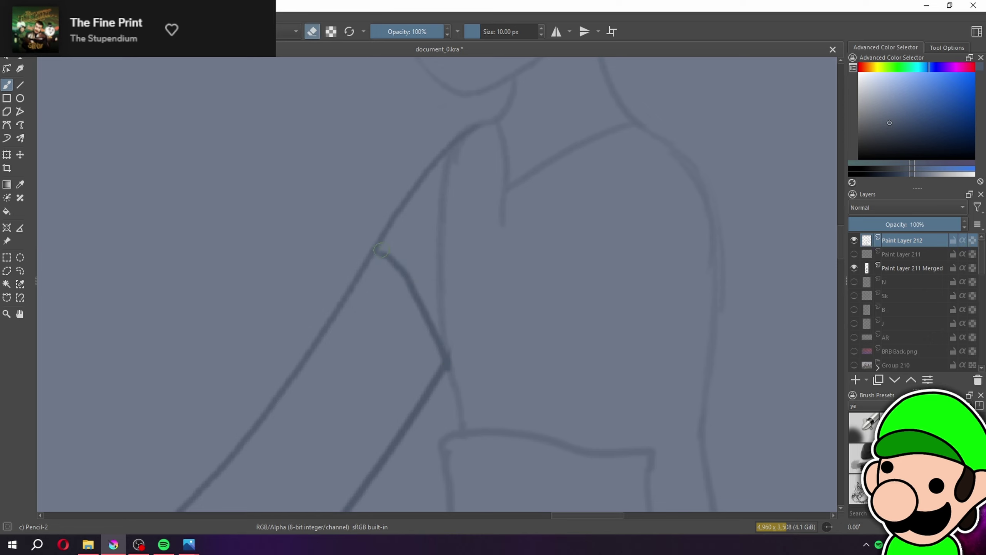
Draw the sleeve's outer line as a rounded curve from the hem's outer end up to the base of the neck
{"action": "scroll", "coordinate": [458, 359], "scroll_direction": "up", "scroll_amount": 1}
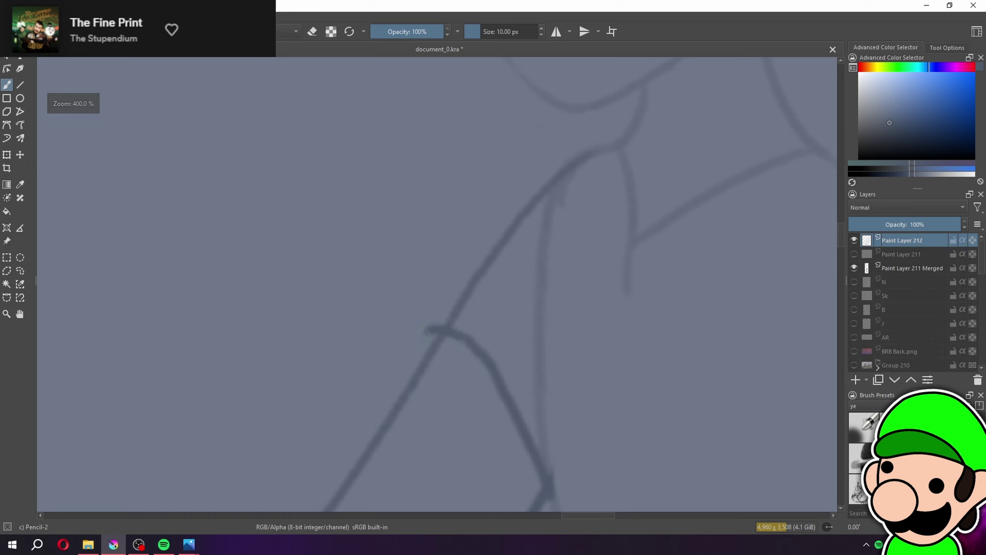
{"action": "left_click_drag", "start_coordinate": [428, 330], "coordinate": [610, 142]}
{"action": "key", "text": "ctrl+z"}
{"action": "key", "text": "ctrl+z"}
{"action": "mouse_move", "coordinate": [431, 316]}
{"action": "left_mouse_down"}
{"action": "mouse_move", "coordinate": [619, 168]}
{"action": "mouse_move", "coordinate": [455, 263]}
{"action": "mouse_move", "coordinate": [656, 135]}
{"action": "left_mouse_up"}
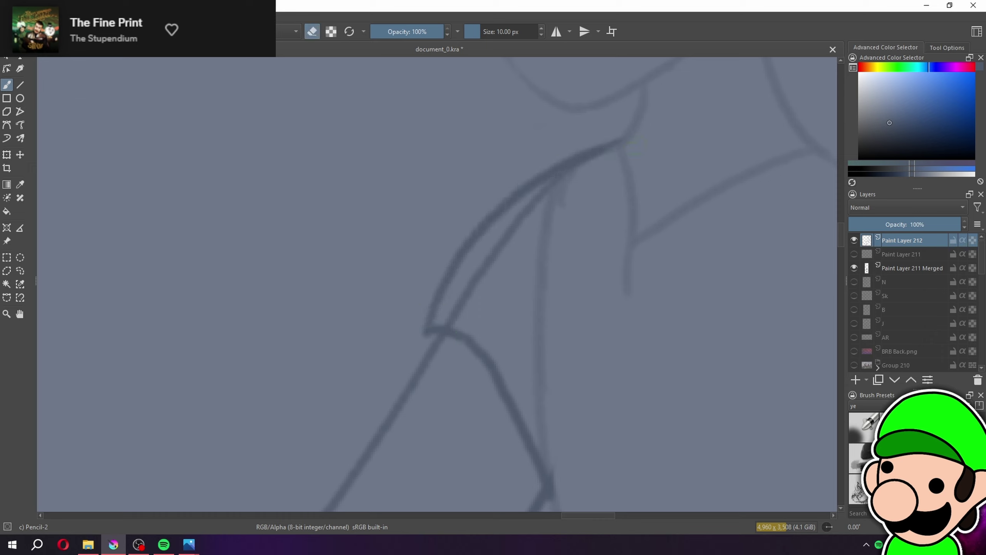
Erase the start of the extended arm's upper line where it runs inside the sleeve
{"action": "mouse_move", "coordinate": [566, 189]}
{"action": "left_mouse_down"}
{"action": "mouse_move", "coordinate": [511, 229]}
{"action": "mouse_move", "coordinate": [459, 316]}
{"action": "mouse_move", "coordinate": [476, 297]}
{"action": "mouse_move", "coordinate": [428, 329]}
{"action": "mouse_move", "coordinate": [443, 338]}
{"action": "mouse_move", "coordinate": [435, 285]}
{"action": "left_mouse_up"}
{"action": "key", "text": "e"}
{"action": "key", "text": "minus"}
{"action": "key", "text": "minus"}
{"action": "key", "text": "minus"}
{"action": "key", "text": "minus"}
{"action": "key", "text": "minus"}
{"action": "key", "text": "minus"}
{"action": "key", "text": "minus"}
{"action": "key", "text": "plus"}
{"action": "key", "text": "plus"}
{"action": "key", "text": "plus"}
{"action": "key", "text": "minus"}
{"action": "key", "text": "minus"}
{"action": "key", "text": "plus"}
{"action": "key", "text": "plus"}
{"action": "key", "text": "plus"}
{"action": "key", "text": "plus"}
Erase the sleeve's curved hem between its outer corner and the torso
{"action": "key", "text": "e"}
{"action": "mouse_move", "coordinate": [442, 249]}
{"action": "left_mouse_down"}
{"action": "mouse_move", "coordinate": [420, 213]}
{"action": "mouse_move", "coordinate": [454, 273]}
{"action": "left_mouse_up"}
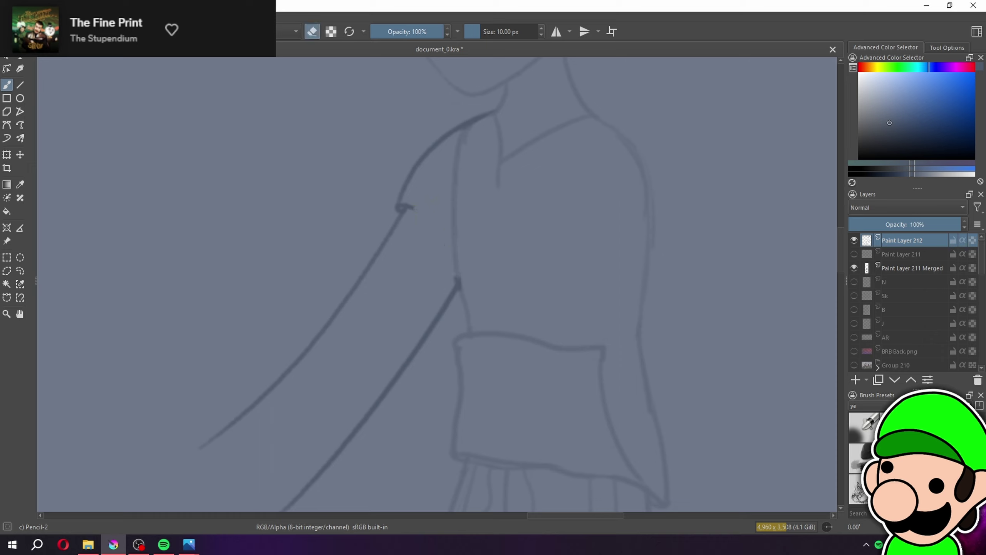
{"action": "left_click", "coordinate": [403, 210]}
{"action": "key", "text": "e"}
{"action": "left_click_drag", "start_coordinate": [398, 205], "coordinate": [447, 267]}
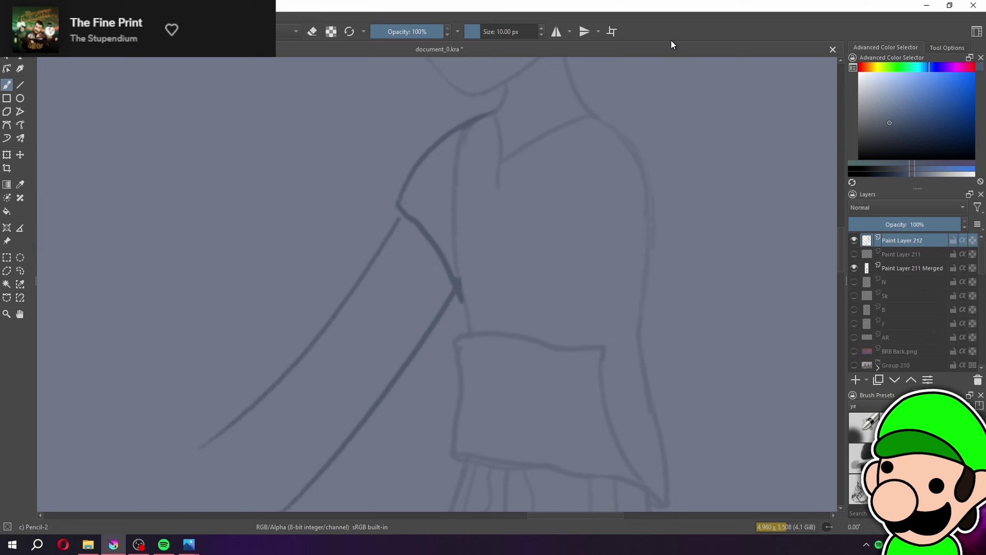
{"action": "key", "text": "ctrl+minus"}
{"action": "key", "text": "ctrl+minus"}
{"action": "key", "text": "ctrl+minus"}
{"action": "key", "text": "ctrl+minus"}
{"action": "key", "text": "ctrl+minus"}
{"action": "key", "text": "ctrl+plus"}
{"action": "key", "text": "ctrl+plus"}
{"action": "key", "text": "ctrl+plus"}
{"action": "key", "text": "ctrl+plus"}
{"action": "key", "text": "ctrl+plus"}
{"action": "key", "text": "ctrl+plus"}
{"action": "key", "text": "ctrl+plus"}
{"action": "key", "text": "ctrl+z"}
Redraw the sleeve hem as a curve from its outer corner to the torso, and clean up its lower end
{"action": "mouse_move", "coordinate": [356, 123]}
{"action": "left_mouse_down"}
{"action": "mouse_move", "coordinate": [404, 151]}
{"action": "mouse_move", "coordinate": [476, 307]}
{"action": "left_mouse_up"}
{"action": "key", "text": "e"}
{"action": "left_click_drag", "start_coordinate": [488, 274], "coordinate": [478, 311]}
{"action": "key", "text": "e"}
{"action": "left_click_drag", "start_coordinate": [471, 301], "coordinate": [487, 315]}
{"action": "key", "text": "ctrl+minus"}
{"action": "key", "text": "ctrl+minus"}
{"action": "key", "text": "ctrl+minus"}
{"action": "key", "text": "ctrl+minus"}
{"action": "key", "text": "ctrl+minus"}
{"action": "key", "text": "ctrl+minus"}
{"action": "scroll", "coordinate": [546, 354], "scroll_direction": "down", "scroll_amount": 1}
{"action": "scroll", "coordinate": [546, 354], "scroll_direction": "up", "scroll_amount": 8}
{"action": "left_click_drag", "start_coordinate": [329, 101], "coordinate": [347, 75]}
{"action": "key", "text": "ctrl+z"}
{"action": "key", "text": "ctrl+z"}
Reinforce the corner where the sleeve's outer line meets the hem
{"action": "scroll", "coordinate": [480, 337], "scroll_direction": "down", "scroll_amount": 1}
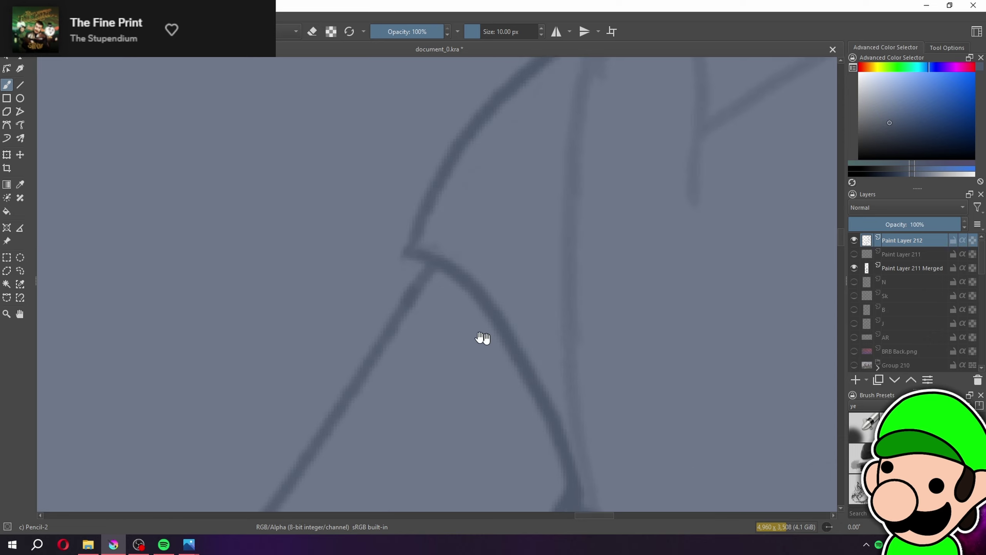
{"action": "scroll", "coordinate": [480, 337], "scroll_direction": "down", "scroll_amount": 3}
{"action": "scroll", "coordinate": [507, 265], "scroll_direction": "up", "scroll_amount": 3}
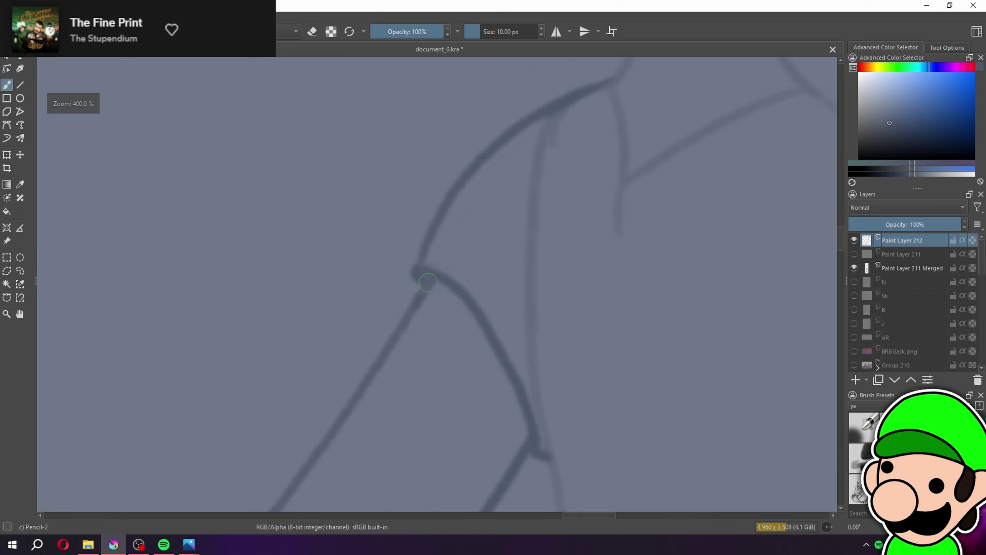
{"action": "scroll", "coordinate": [429, 282], "scroll_direction": "down", "scroll_amount": 10}
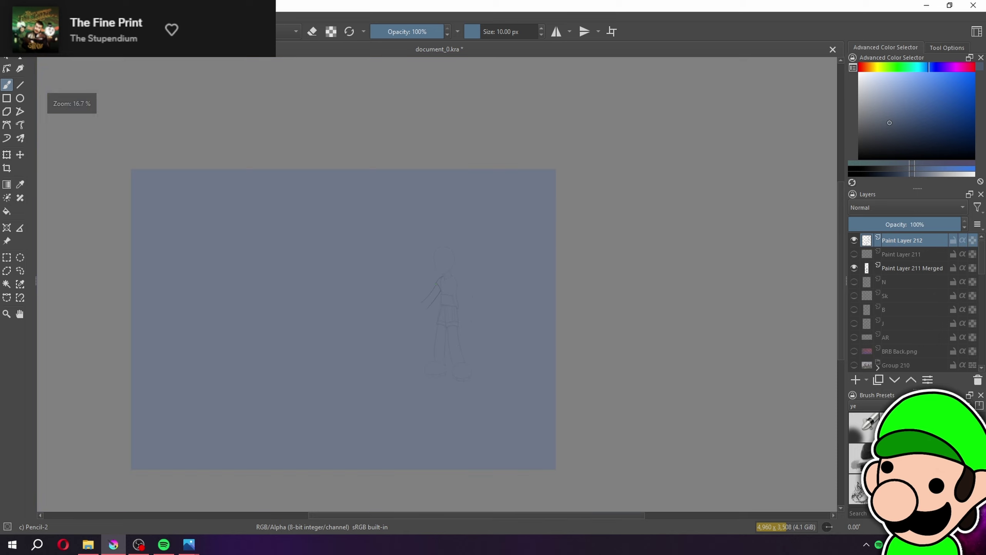
{"action": "key", "text": "1"}
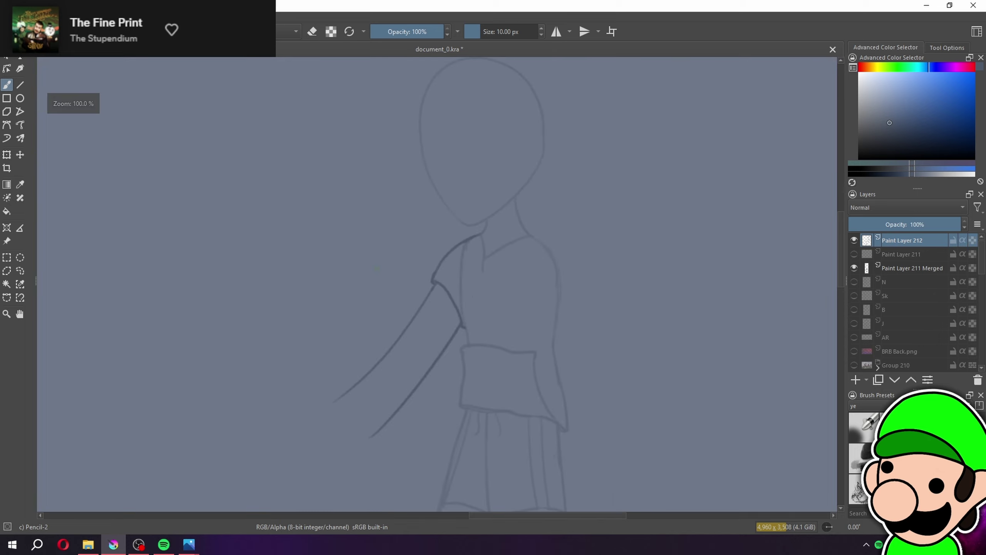
{"action": "key", "text": "ctrl+plus"}
{"action": "key", "text": "ctrl+plus"}
{"action": "key", "text": "ctrl+plus"}
{"action": "key", "text": "ctrl+plus"}
{"action": "key", "text": "ctrl+minus"}
{"action": "key", "text": "ctrl+minus"}
{"action": "key", "text": "ctrl+minus"}
{"action": "key", "text": "ctrl+minus"}
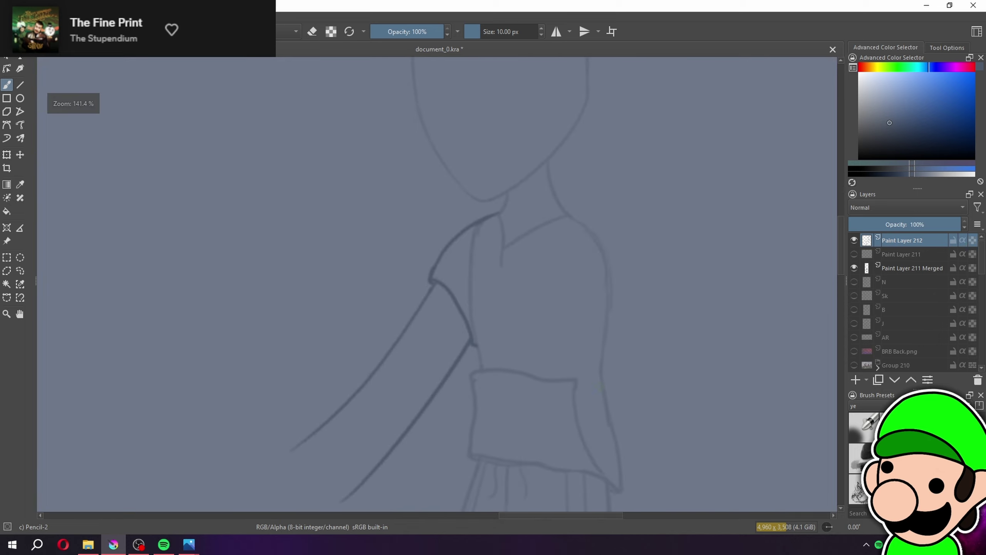
Erase the hem's hooked lower end and redraw it running straight down to the torso's side line
{"action": "scroll", "coordinate": [431, 278], "scroll_direction": "up", "scroll_amount": 2}
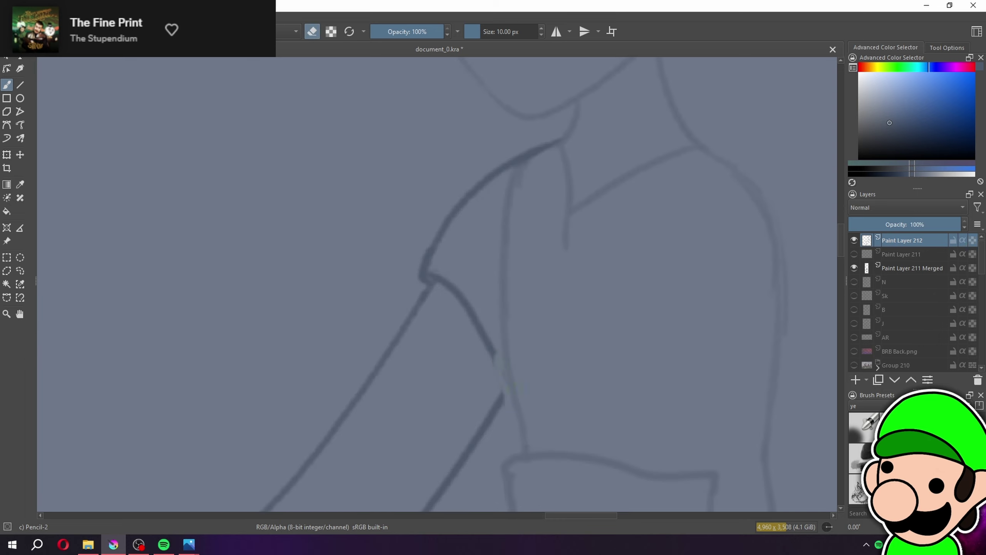
{"action": "left_click_drag", "start_coordinate": [492, 353], "coordinate": [524, 399]}
{"action": "key", "text": "e"}
{"action": "key", "text": "e"}
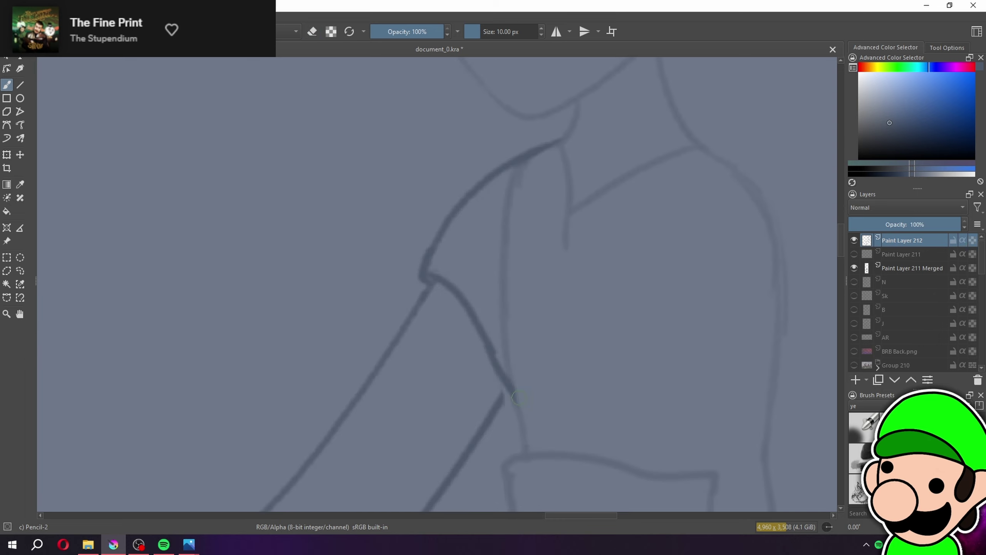
{"action": "key", "text": "ctrl+minus"}
{"action": "key", "text": "ctrl+minus"}
{"action": "key", "text": "ctrl+minus"}
{"action": "key", "text": "ctrl+minus"}
{"action": "key", "text": "ctrl+minus"}
{"action": "key", "text": "ctrl+minus"}
{"action": "key", "text": "ctrl+minus"}
{"action": "key", "text": "ctrl+minus"}
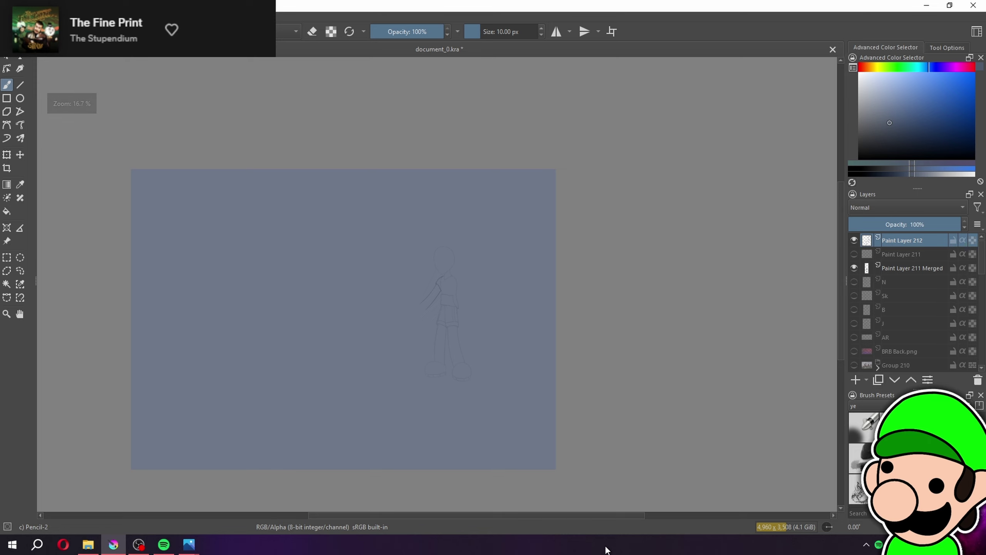
On the merged body layer, erase the top of the torso's side line where it runs into the sleeve
{"action": "key", "text": "ctrl+plus"}
{"action": "key", "text": "ctrl+plus"}
{"action": "key", "text": "ctrl+plus"}
{"action": "key", "text": "ctrl+plus"}
{"action": "key", "text": "ctrl+plus"}
{"action": "key", "text": "ctrl+plus"}
{"action": "key", "text": "ctrl+plus"}
{"action": "left_click", "coordinate": [915, 268]}
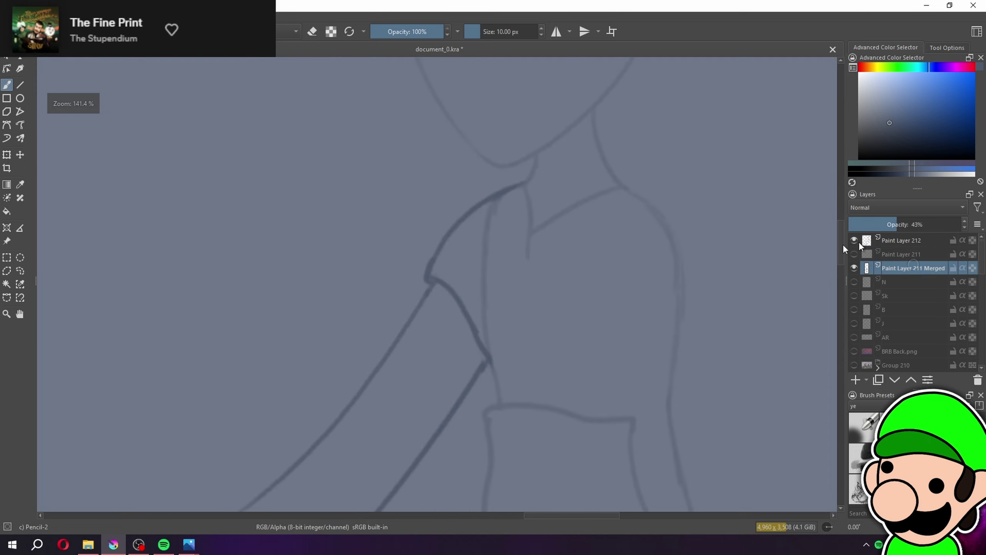
{"action": "key", "text": "ctrl+plus"}
{"action": "key", "text": "ctrl+plus"}
{"action": "key", "text": "e"}
{"action": "left_click_drag", "start_coordinate": [490, 165], "coordinate": [457, 233]}
{"action": "key", "text": "e"}
{"action": "key", "text": "minus"}
{"action": "key", "text": "minus"}
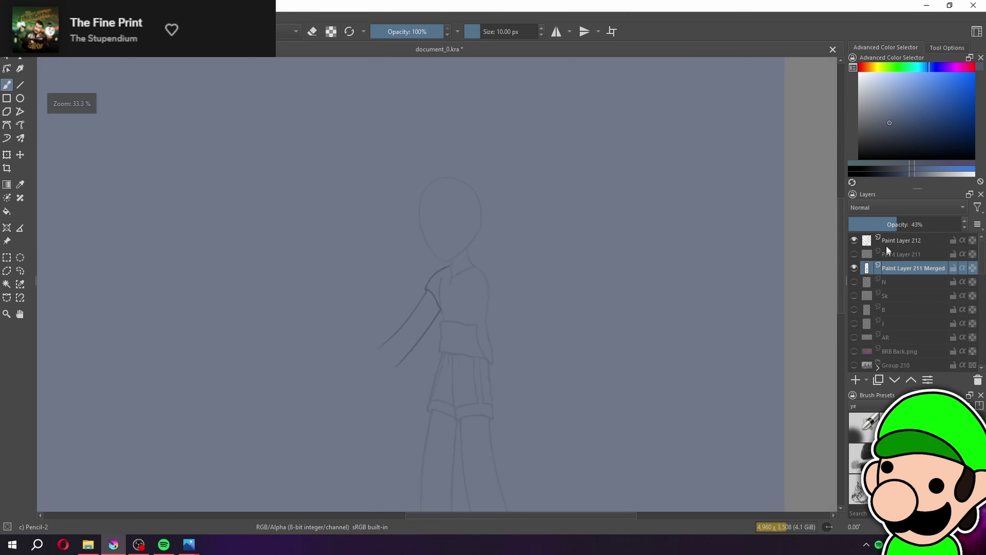
Set the merged body layer's opacity to 100%
{"action": "left_click", "coordinate": [898, 239]}
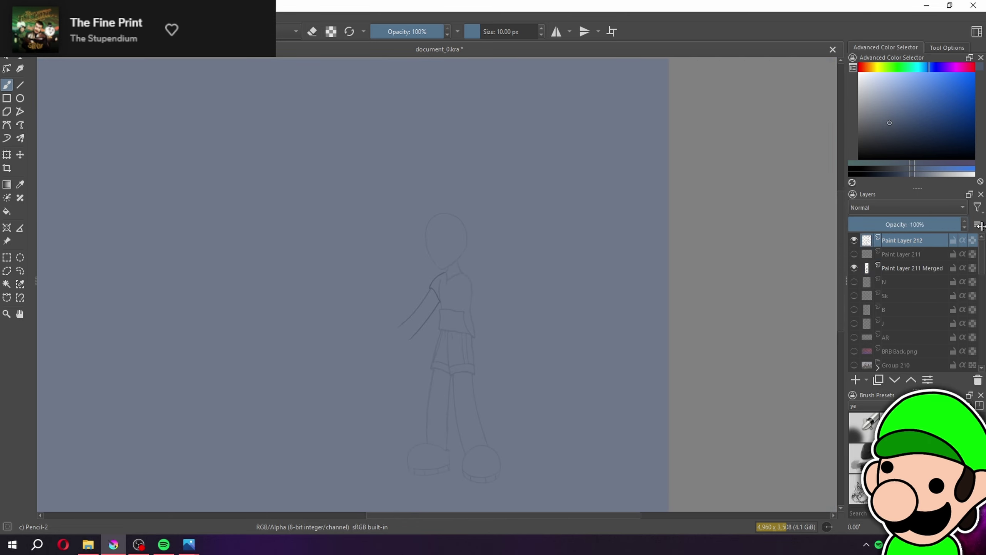
{"action": "left_click", "coordinate": [913, 267]}
{"action": "key", "text": "minus"}
{"action": "key", "text": "minus"}
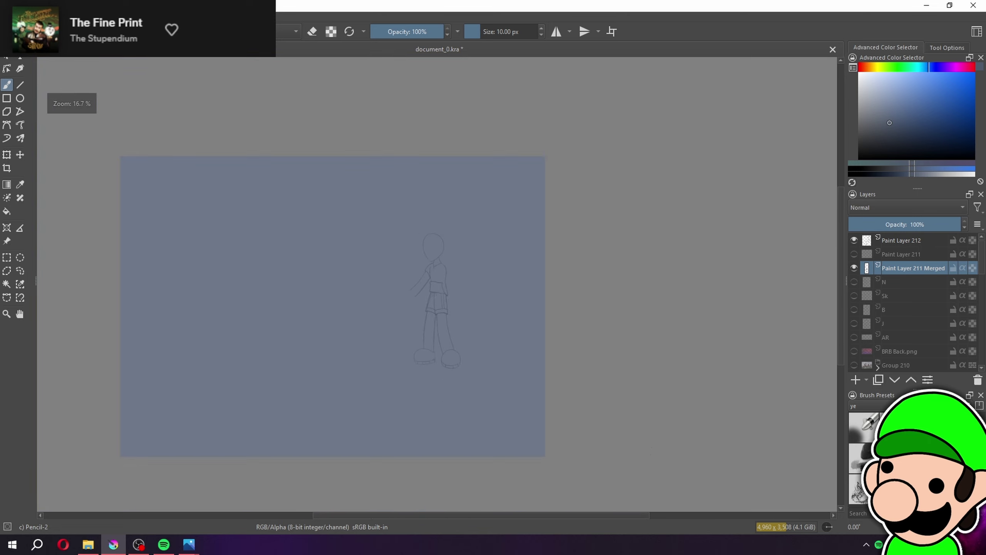
{"action": "key", "text": "plus"}
{"action": "key", "text": "plus"}
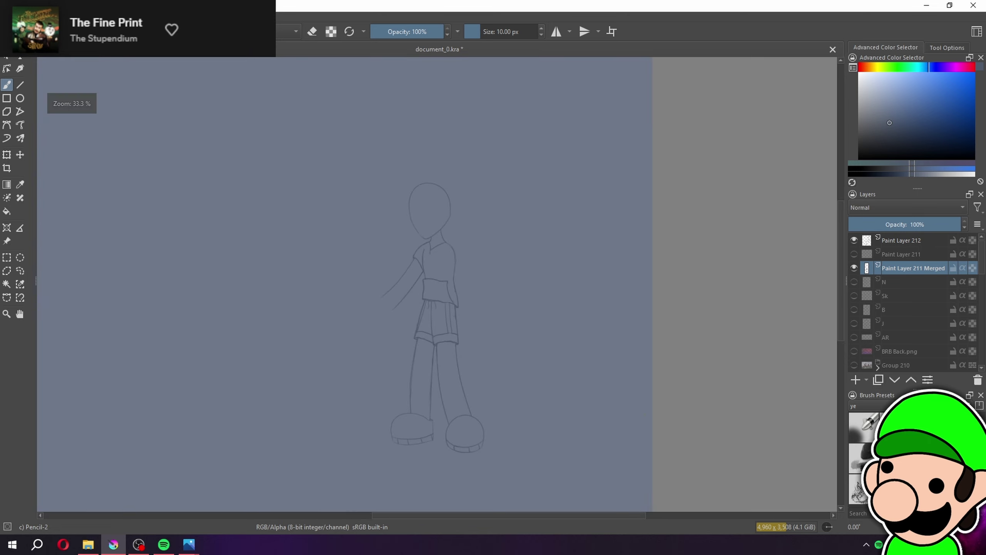
{"action": "key", "text": "plus"}
{"action": "key", "text": "plus"}
{"action": "key", "text": "plus"}
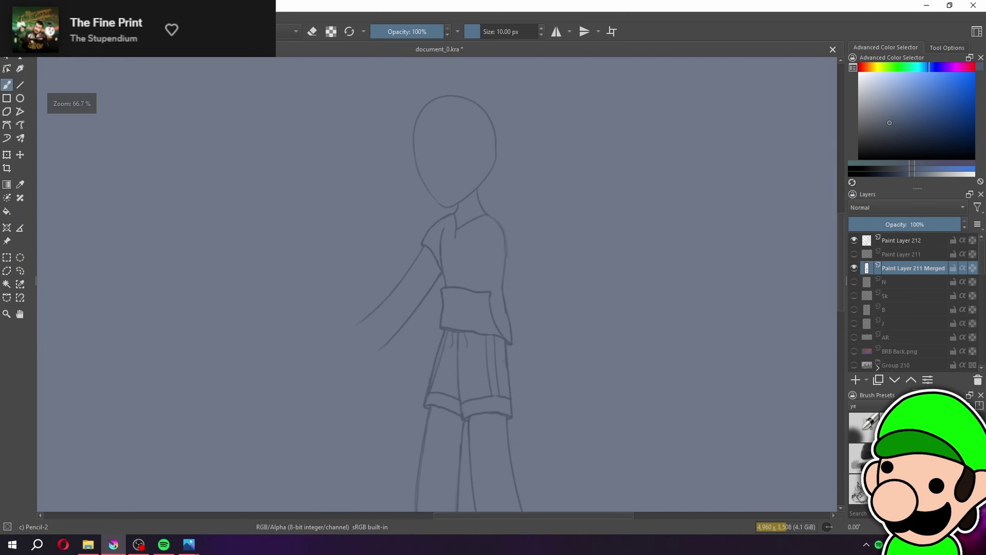
Transform the extended arm and sleeve on Paint Layer 212 so the arm angles more steeply down beside the torso
{"action": "left_click", "coordinate": [908, 242]}
{"action": "left_click", "coordinate": [7, 155]}
{"action": "mouse_move", "coordinate": [550, 245]}
{"action": "left_mouse_down"}
{"action": "mouse_move", "coordinate": [552, 227]}
{"action": "mouse_move", "coordinate": [545, 263]}
{"action": "left_mouse_up"}
{"action": "mouse_move", "coordinate": [407, 274]}
{"action": "left_mouse_down"}
{"action": "mouse_move", "coordinate": [390, 273]}
{"action": "mouse_move", "coordinate": [406, 264]}
{"action": "left_mouse_up"}
{"action": "key", "text": "minus"}
{"action": "key", "text": "minus"}
{"action": "key", "text": "minus"}
{"action": "key", "text": "plus"}
{"action": "key", "text": "plus"}
{"action": "key", "text": "plus"}
{"action": "left_click_drag", "start_coordinate": [498, 282], "coordinate": [407, 265]}
{"action": "key", "text": "Return"}
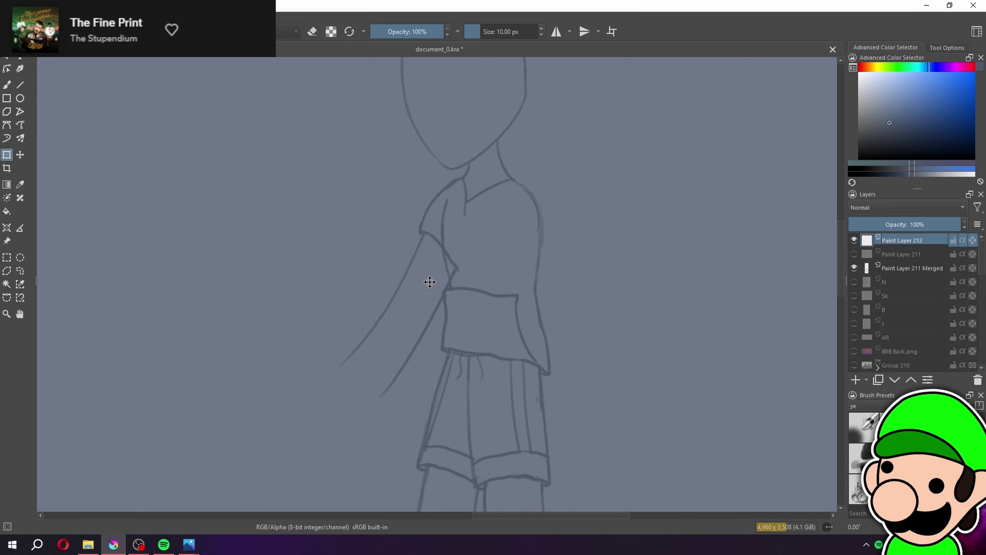
Show Paint Layer 211 with the crossed arm and compare both arm layers against the body
{"action": "key", "text": "b"}
{"action": "key", "text": "e"}
{"action": "key", "text": "plus"}
{"action": "key", "text": "plus"}
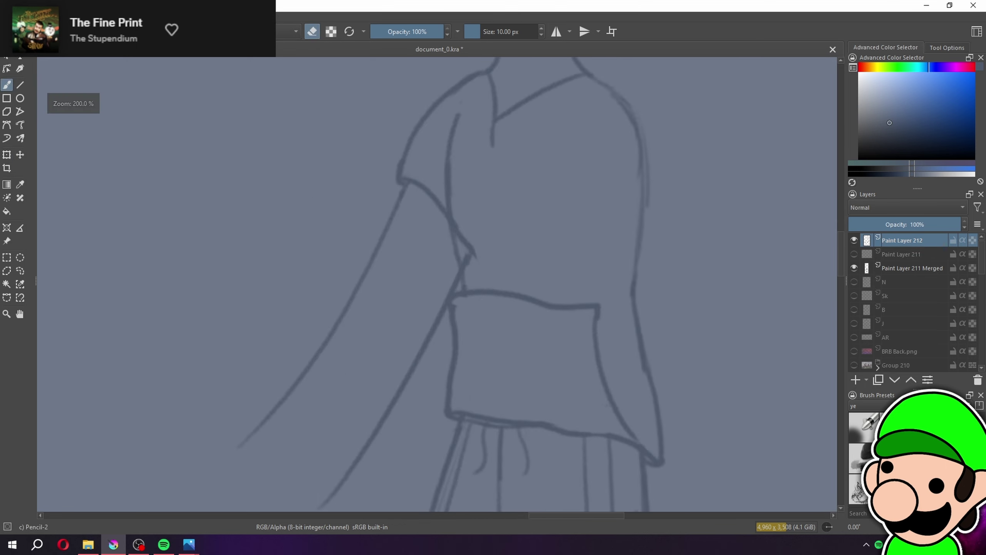
{"action": "key", "text": "minus"}
{"action": "key", "text": "minus"}
{"action": "left_click", "coordinate": [855, 254]}
{"action": "key", "text": "minus"}
{"action": "key", "text": "minus"}
{"action": "key", "text": "minus"}
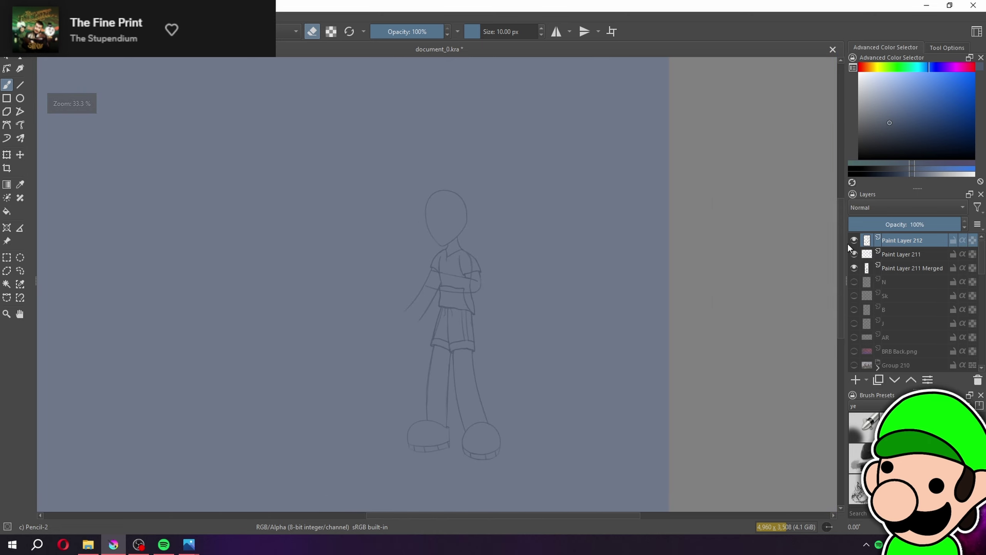
{"action": "key", "text": "1"}
{"action": "left_click", "coordinate": [854, 242]}
{"action": "left_click", "coordinate": [855, 243]}
{"action": "left_click", "coordinate": [854, 255]}
{"action": "left_click", "coordinate": [856, 255]}
On the merged body layer, erase the torso and waist lines covered by the crossed arm and its sleeve
{"action": "left_click", "coordinate": [900, 271]}
{"action": "key", "text": "plus"}
{"action": "key", "text": "plus"}
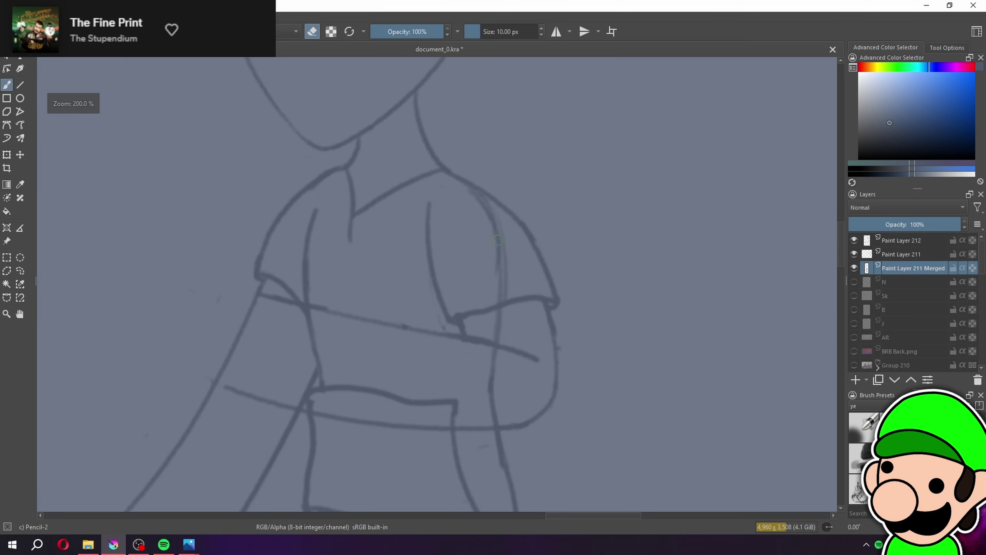
{"action": "mouse_move", "coordinate": [500, 255]}
{"action": "left_mouse_down"}
{"action": "mouse_move", "coordinate": [493, 375]}
{"action": "mouse_move", "coordinate": [498, 309]}
{"action": "left_mouse_up"}
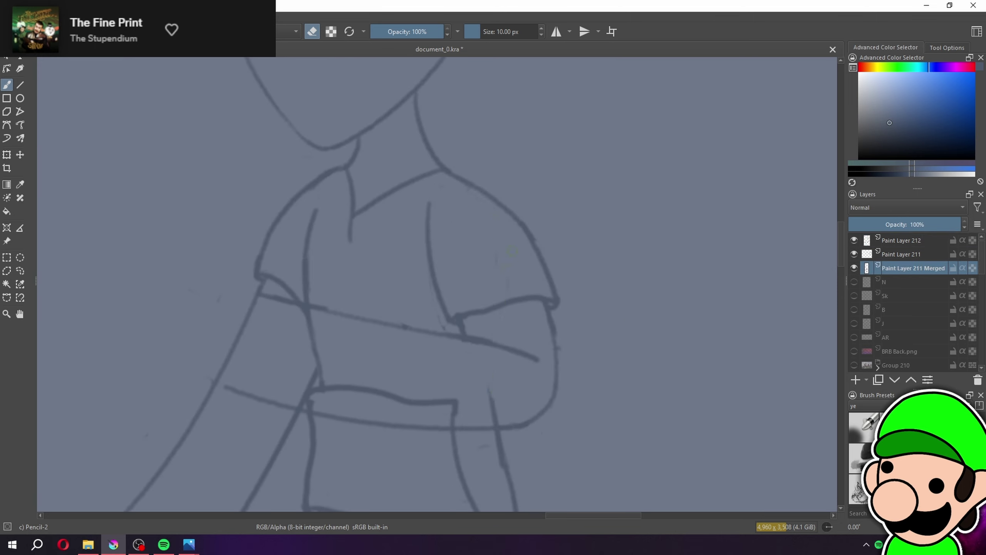
{"action": "left_click_drag", "start_coordinate": [457, 414], "coordinate": [346, 388]}
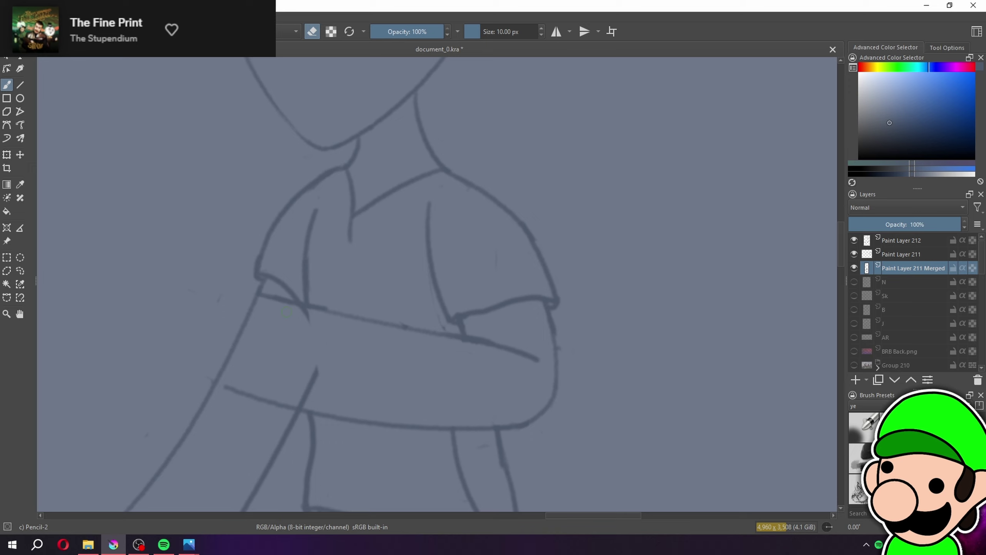
On Paint Layer 212, erase the extended arm's lines behind the crossed forearm and connect the forearm's lower line to the arm
{"action": "left_click", "coordinate": [926, 240]}
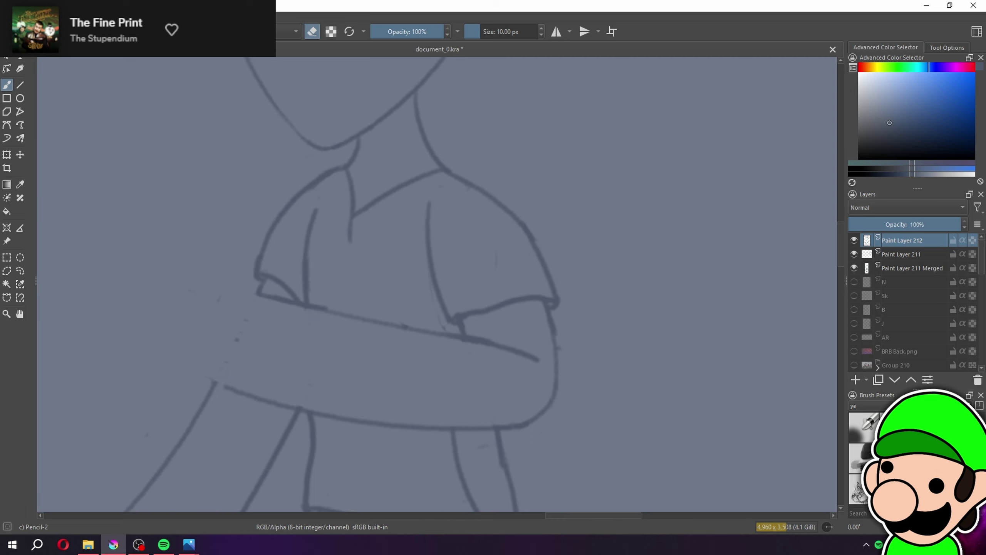
{"action": "key", "text": "e"}
{"action": "key", "text": "minus"}
{"action": "key", "text": "minus"}
{"action": "key", "text": "minus"}
{"action": "key", "text": "minus"}
{"action": "key", "text": "minus"}
{"action": "key", "text": "minus"}
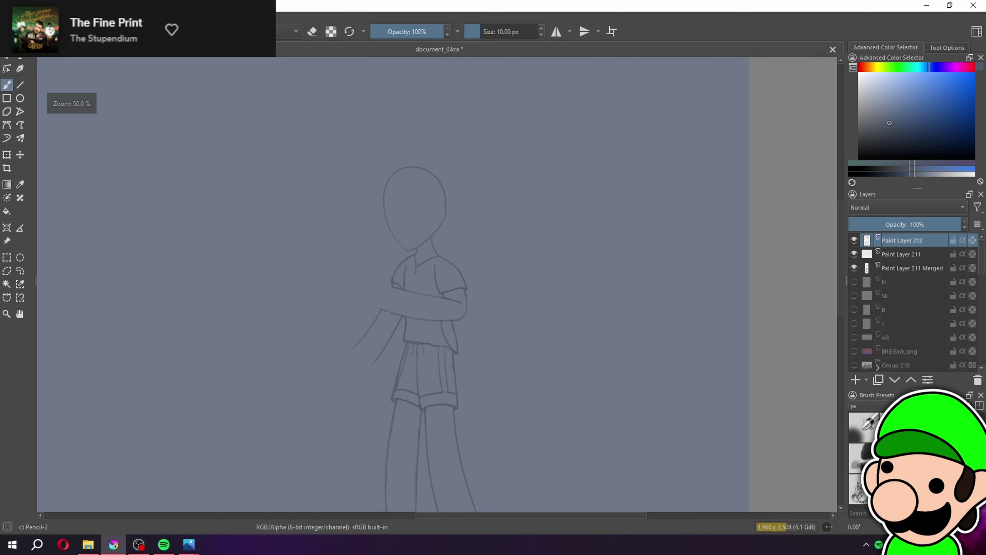
Extend the crossed forearm's upper line outward past the sleeve and retrace it across the torso
{"action": "key", "text": "plus"}
{"action": "key", "text": "plus"}
{"action": "key", "text": "plus"}
{"action": "key", "text": "plus"}
{"action": "key", "text": "plus"}
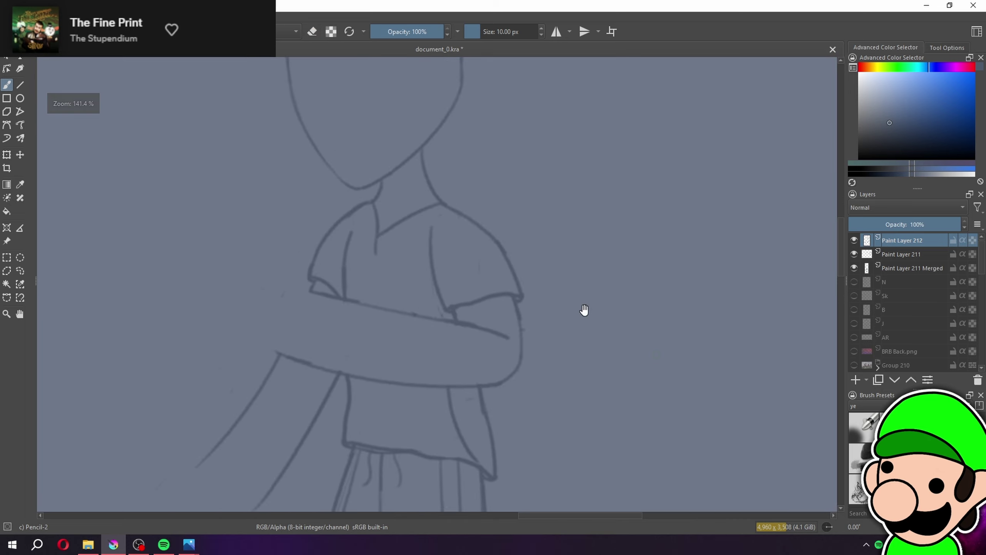
{"action": "scroll", "coordinate": [590, 308], "scroll_direction": "up", "scroll_amount": 2}
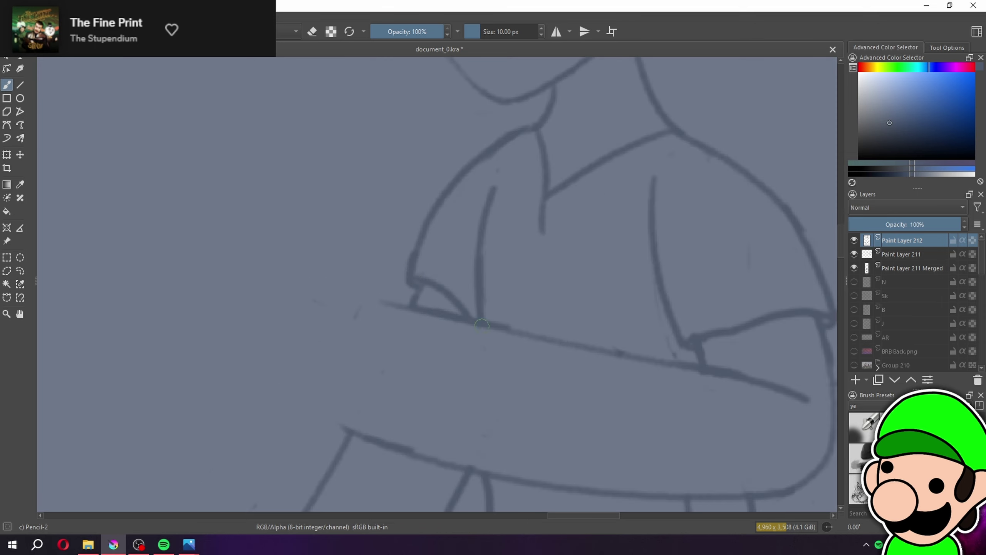
{"action": "scroll", "coordinate": [541, 331], "scroll_direction": "down", "scroll_amount": 5}
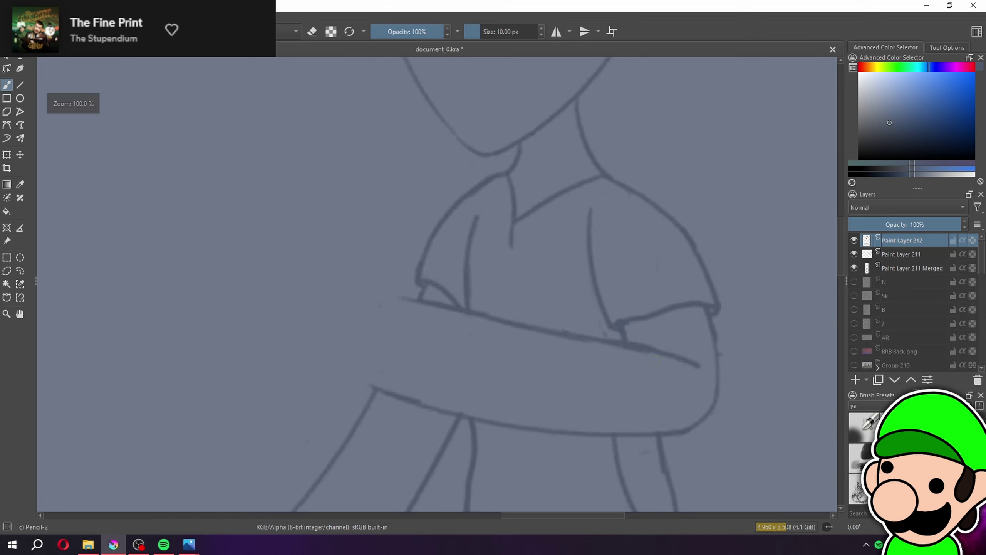
{"action": "scroll", "coordinate": [629, 349], "scroll_direction": "up", "scroll_amount": 3}
{"action": "left_click_drag", "start_coordinate": [620, 310], "coordinate": [658, 384]}
{"action": "key", "text": "plus"}
{"action": "key", "text": "plus"}
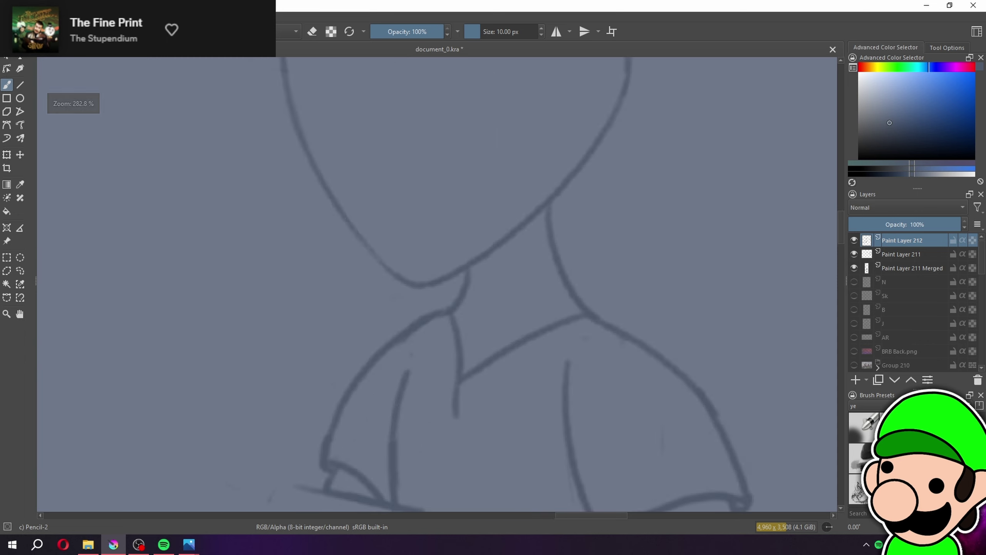
Merge Paint Layer 212, Paint Layer 211 and the merged body layer into one layer
{"action": "left_click", "coordinate": [903, 254], "text": "ctrl"}
{"action": "left_click", "coordinate": [904, 268], "text": "ctrl"}
{"action": "key", "text": "ctrl+e"}
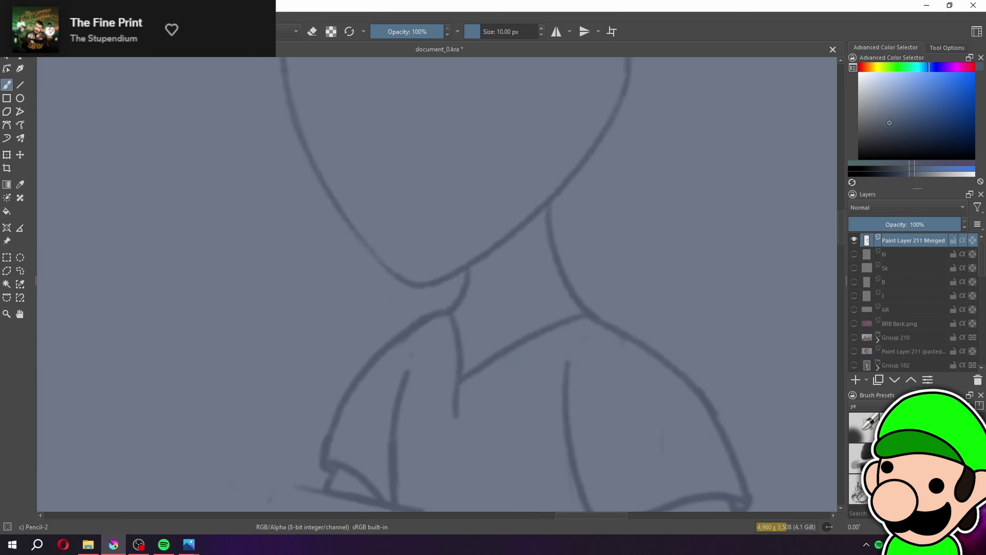
Erase the V-shaped collar lines and the short line below them on the chest
{"action": "key", "text": "e"}
{"action": "left_click_drag", "start_coordinate": [467, 376], "coordinate": [565, 321]}
{"action": "left_click_drag", "start_coordinate": [457, 339], "coordinate": [461, 412]}
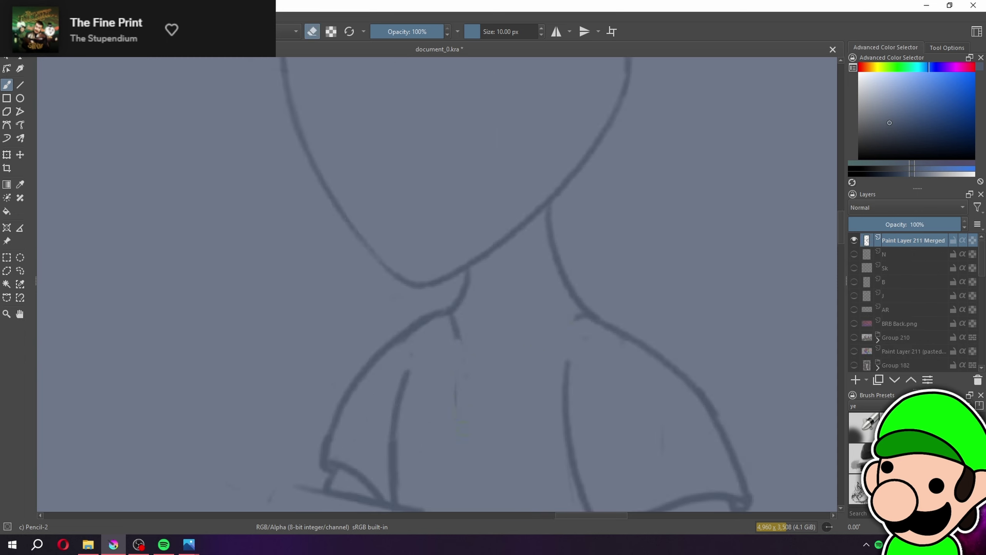
Draw a V-shaped neckline from both sides of the neck, meeting at a point on the chest
{"action": "key", "text": "e"}
{"action": "left_click_drag", "start_coordinate": [450, 315], "coordinate": [470, 366]}
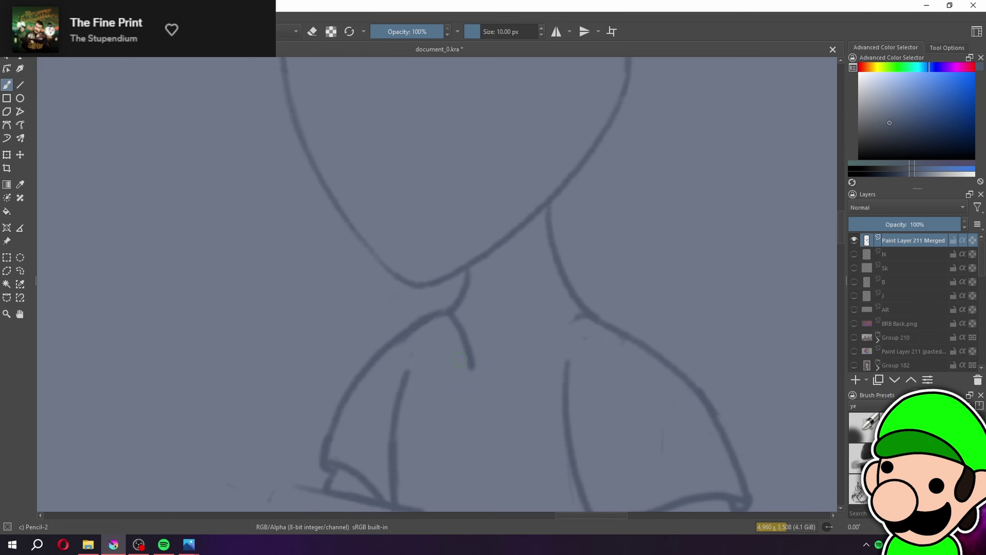
{"action": "scroll", "coordinate": [470, 397], "scroll_direction": "up", "scroll_amount": 3}
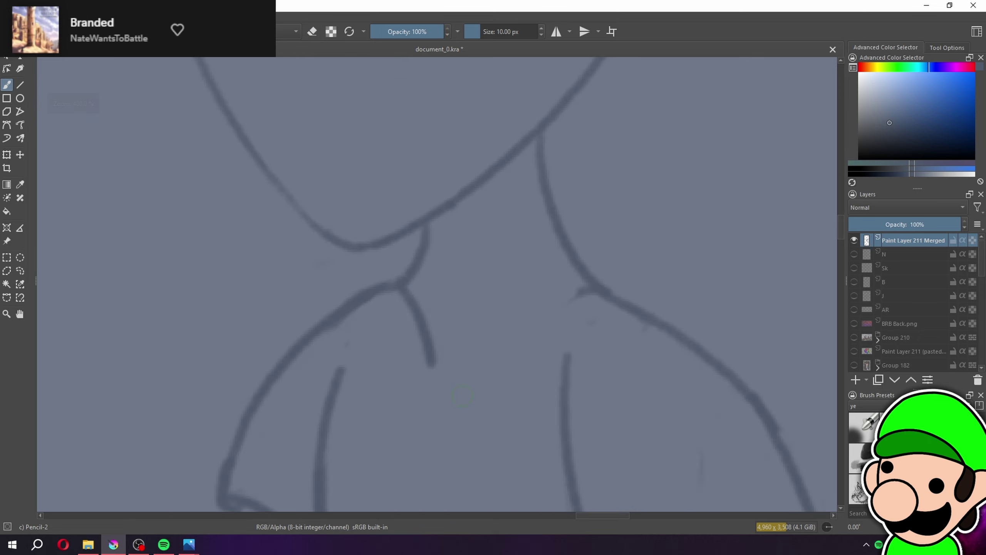
{"action": "scroll", "coordinate": [462, 396], "scroll_direction": "down", "scroll_amount": 4}
{"action": "scroll", "coordinate": [505, 404], "scroll_direction": "up", "scroll_amount": 6}
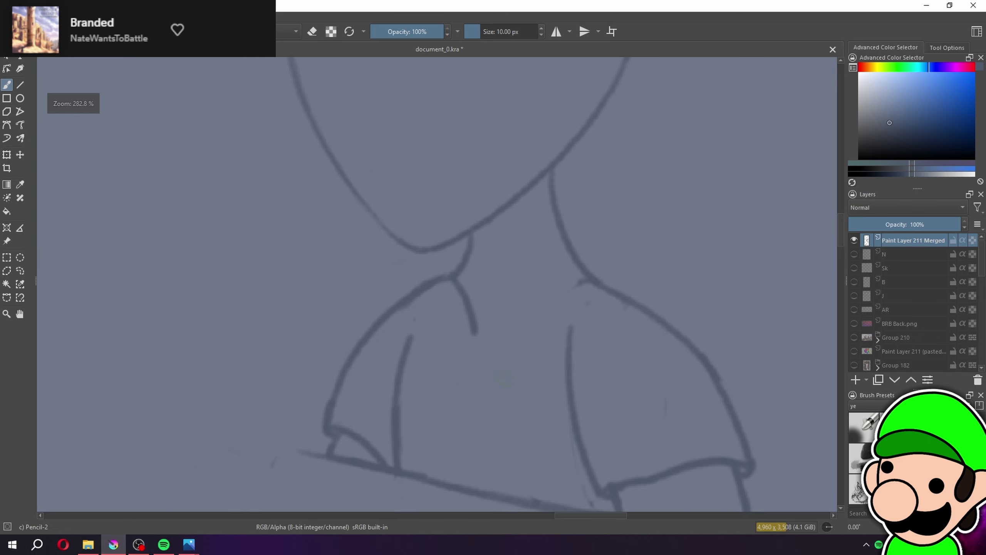
{"action": "left_click_drag", "start_coordinate": [569, 313], "coordinate": [397, 240]}
{"action": "left_click_drag", "start_coordinate": [378, 350], "coordinate": [698, 175]}
{"action": "key", "text": "e"}
{"action": "key", "text": "e"}
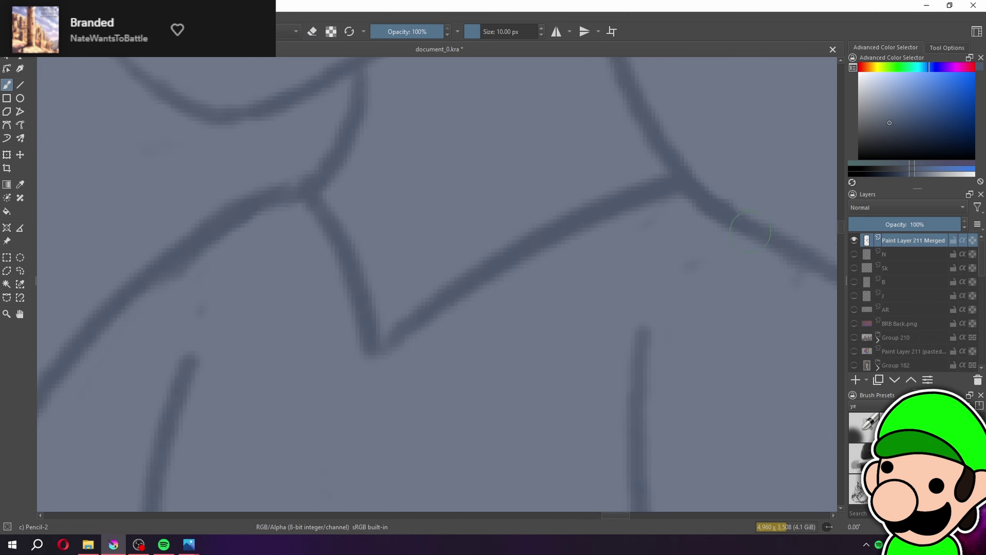
Draw the collar's outer edge below the V neckline, from its point out over both shoulders, to form a band
{"action": "scroll", "coordinate": [686, 209], "scroll_direction": "down", "scroll_amount": 8}
{"action": "scroll", "coordinate": [463, 282], "scroll_direction": "up", "scroll_amount": 8}
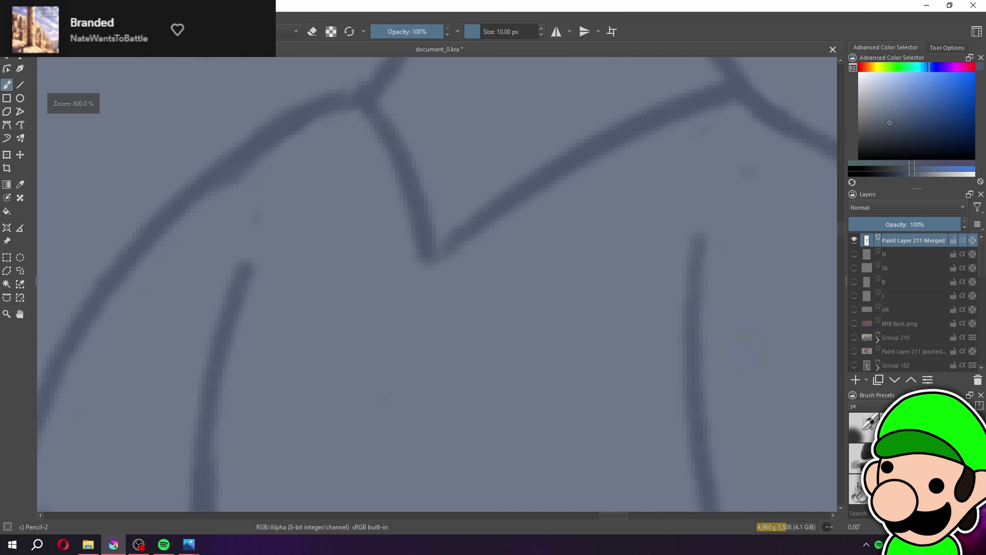
{"action": "left_click_drag", "start_coordinate": [432, 259], "coordinate": [411, 330]}
{"action": "left_click_drag", "start_coordinate": [492, 306], "coordinate": [412, 354]}
{"action": "left_click_drag", "start_coordinate": [338, 383], "coordinate": [788, 134]}
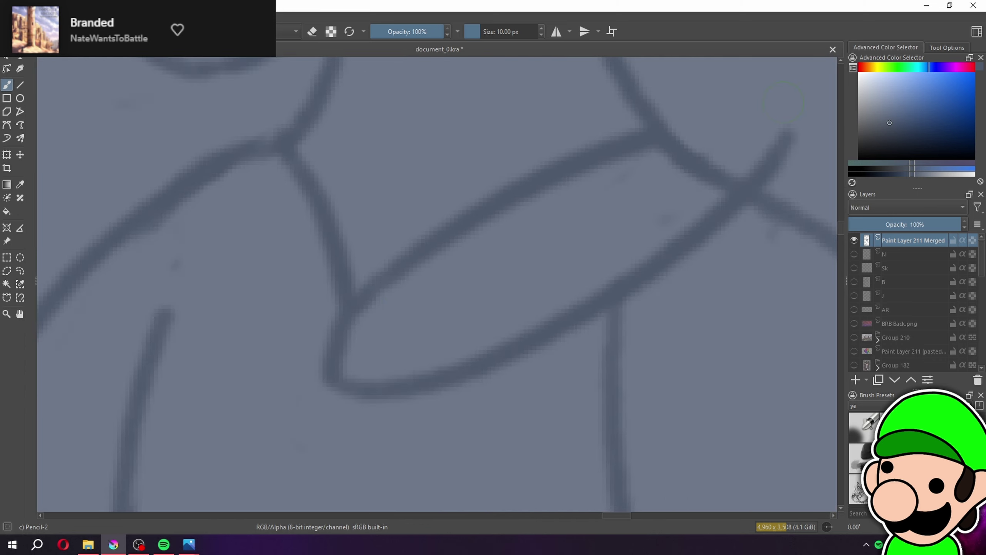
{"action": "key", "text": "ctrl+z"}
{"action": "left_click_drag", "start_coordinate": [334, 381], "coordinate": [755, 150]}
{"action": "left_click_drag", "start_coordinate": [360, 274], "coordinate": [429, 309]}
{"action": "left_click_drag", "start_coordinate": [402, 416], "coordinate": [301, 164]}
{"action": "scroll", "coordinate": [305, 171], "scroll_direction": "down", "scroll_amount": 8}
{"action": "scroll", "coordinate": [532, 278], "scroll_direction": "up", "scroll_amount": 7}
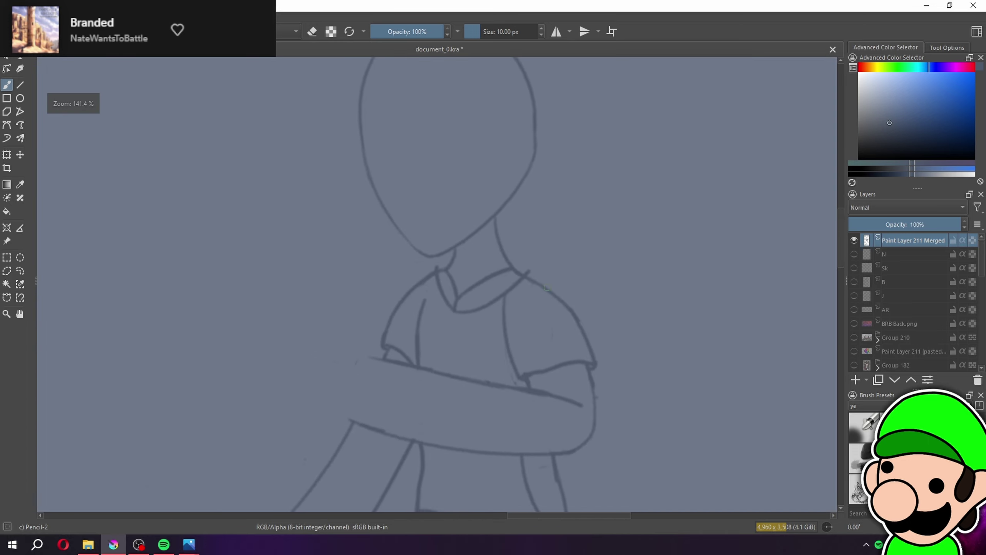
Draw the small hood folds behind the left side of the neck, between the chin and the shoulder
{"action": "scroll", "coordinate": [439, 289], "scroll_direction": "up", "scroll_amount": 1}
{"action": "left_click_drag", "start_coordinate": [371, 202], "coordinate": [384, 277]}
{"action": "mouse_move", "coordinate": [366, 242]}
{"action": "left_mouse_down"}
{"action": "mouse_move", "coordinate": [366, 324]}
{"action": "mouse_move", "coordinate": [81, 373]}
{"action": "left_mouse_up"}
{"action": "left_click_drag", "start_coordinate": [485, 133], "coordinate": [464, 186]}
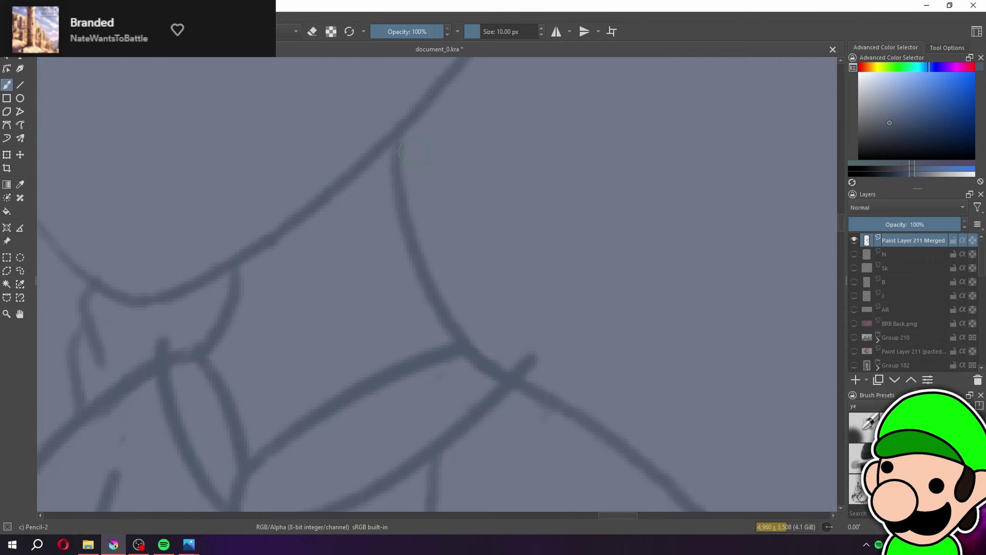
Draw the hood's larger rounded folds behind the right side of the neck, from the jaw down to the shoulder
{"action": "mouse_move", "coordinate": [397, 148]}
{"action": "left_mouse_down"}
{"action": "mouse_move", "coordinate": [512, 172]}
{"action": "mouse_move", "coordinate": [571, 297]}
{"action": "left_mouse_up"}
{"action": "key", "text": "ctrl+z"}
{"action": "left_click_drag", "start_coordinate": [400, 145], "coordinate": [549, 283]}
{"action": "left_click_drag", "start_coordinate": [574, 233], "coordinate": [604, 424]}
{"action": "key", "text": "ctrl+minus"}
{"action": "key", "text": "ctrl+minus"}
{"action": "key", "text": "ctrl+minus"}
{"action": "key", "text": "ctrl+minus"}
{"action": "key", "text": "ctrl+minus"}
{"action": "key", "text": "ctrl+minus"}
{"action": "key", "text": "ctrl+minus"}
{"action": "key", "text": "ctrl+minus"}
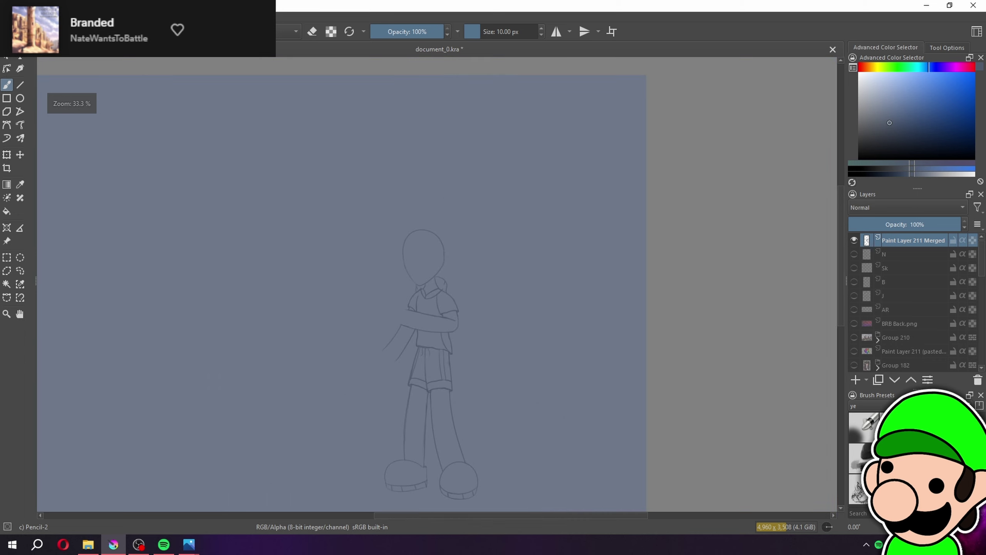
Erase the overlapping lines around the collar and redraw its inner edges so they extend past the neck
{"action": "scroll", "coordinate": [595, 348], "scroll_direction": "up", "scroll_amount": 8}
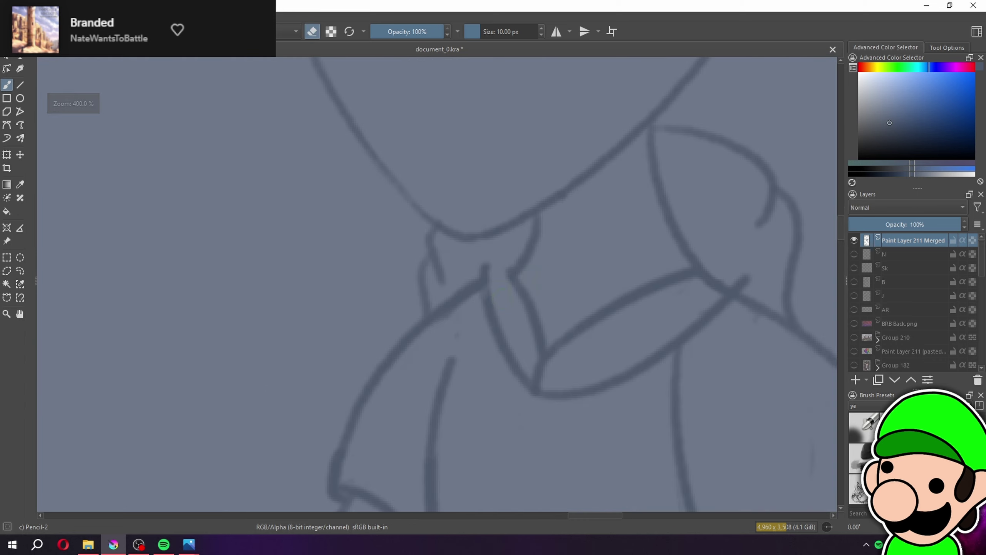
{"action": "left_click_drag", "start_coordinate": [504, 255], "coordinate": [537, 340]}
{"action": "key", "text": "e"}
{"action": "mouse_move", "coordinate": [716, 277]}
{"action": "left_mouse_down"}
{"action": "mouse_move", "coordinate": [660, 279]}
{"action": "mouse_move", "coordinate": [697, 284]}
{"action": "mouse_move", "coordinate": [631, 301]}
{"action": "mouse_move", "coordinate": [725, 250]}
{"action": "left_mouse_up"}
{"action": "key", "text": "e"}
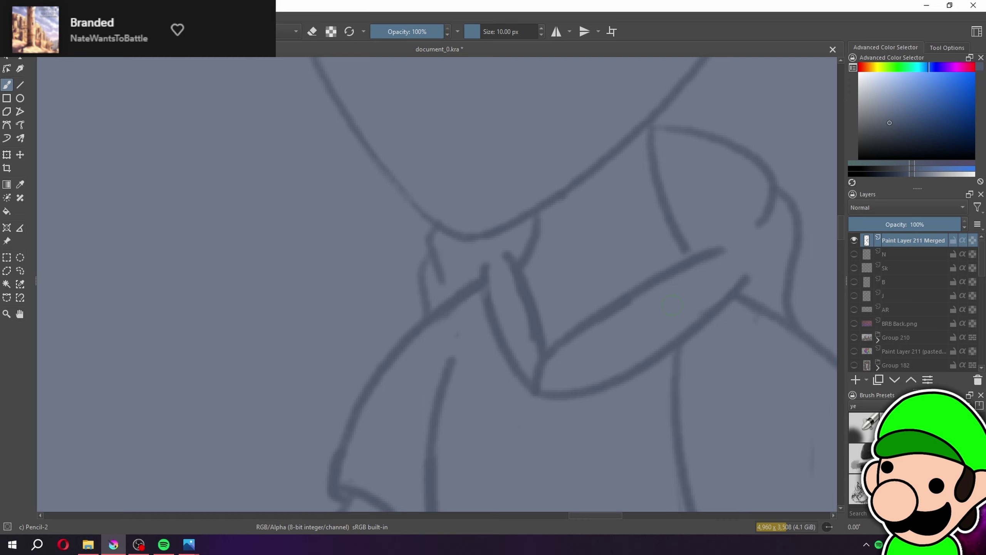
{"action": "key", "text": "e"}
{"action": "mouse_move", "coordinate": [537, 340]}
{"action": "left_mouse_down"}
{"action": "mouse_move", "coordinate": [519, 304]}
{"action": "mouse_move", "coordinate": [535, 349]}
{"action": "mouse_move", "coordinate": [518, 318]}
{"action": "mouse_move", "coordinate": [527, 307]}
{"action": "mouse_move", "coordinate": [537, 319]}
{"action": "mouse_move", "coordinate": [527, 293]}
{"action": "mouse_move", "coordinate": [544, 341]}
{"action": "left_mouse_up"}
{"action": "key", "text": "e"}
Examine the hood and collar up close and against the whole figure
{"action": "key", "text": "minus"}
{"action": "key", "text": "minus"}
{"action": "key", "text": "minus"}
{"action": "key", "text": "minus"}
{"action": "left_click_drag", "start_coordinate": [638, 366], "coordinate": [596, 375]}
{"action": "key", "text": "plus"}
{"action": "key", "text": "plus"}
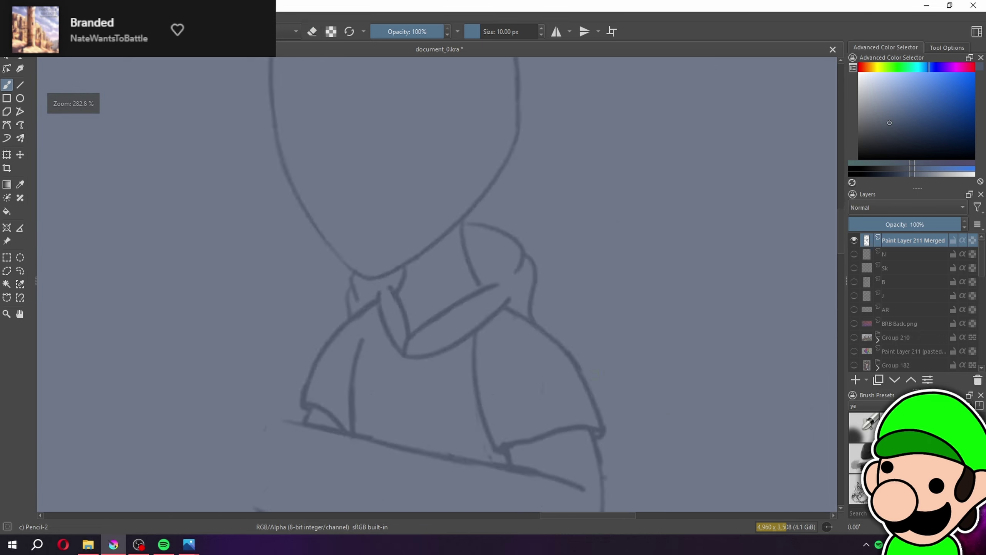
{"action": "scroll", "coordinate": [434, 283], "scroll_direction": "up", "scroll_amount": 2}
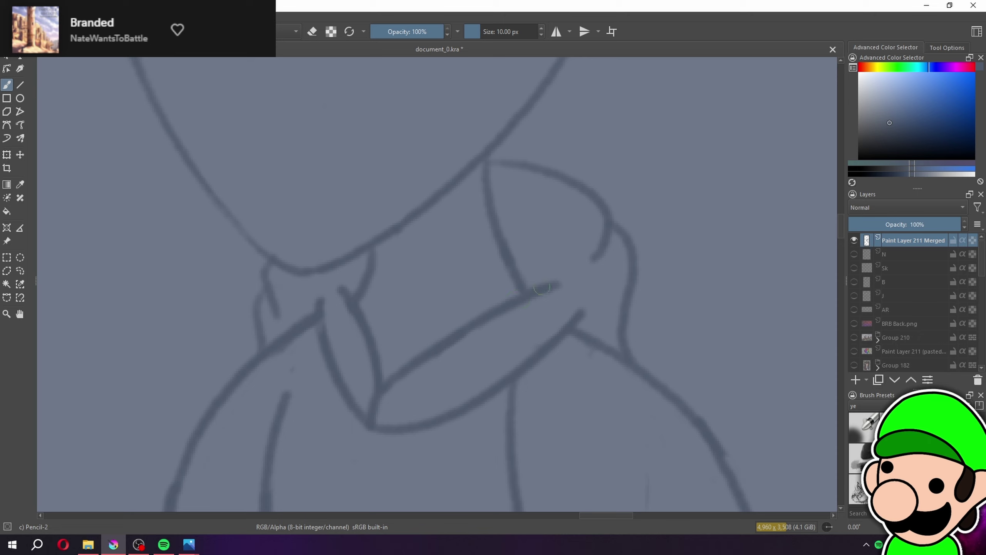
{"action": "scroll", "coordinate": [541, 287], "scroll_direction": "down", "scroll_amount": 5}
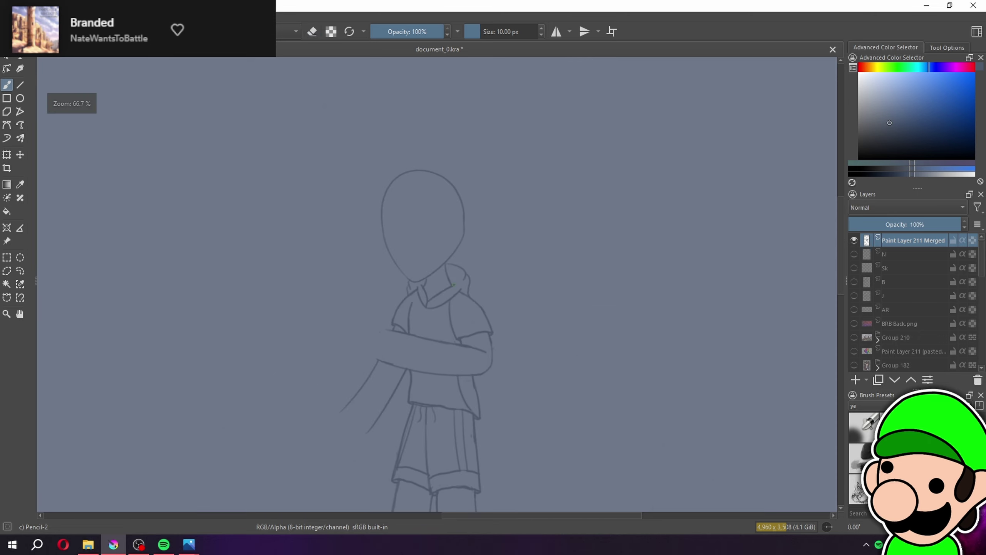
Draw two short drawstrings hanging from the hood's collar onto the chest
{"action": "scroll", "coordinate": [455, 286], "scroll_direction": "down", "scroll_amount": 1}
{"action": "scroll", "coordinate": [454, 285], "scroll_direction": "up", "scroll_amount": 6}
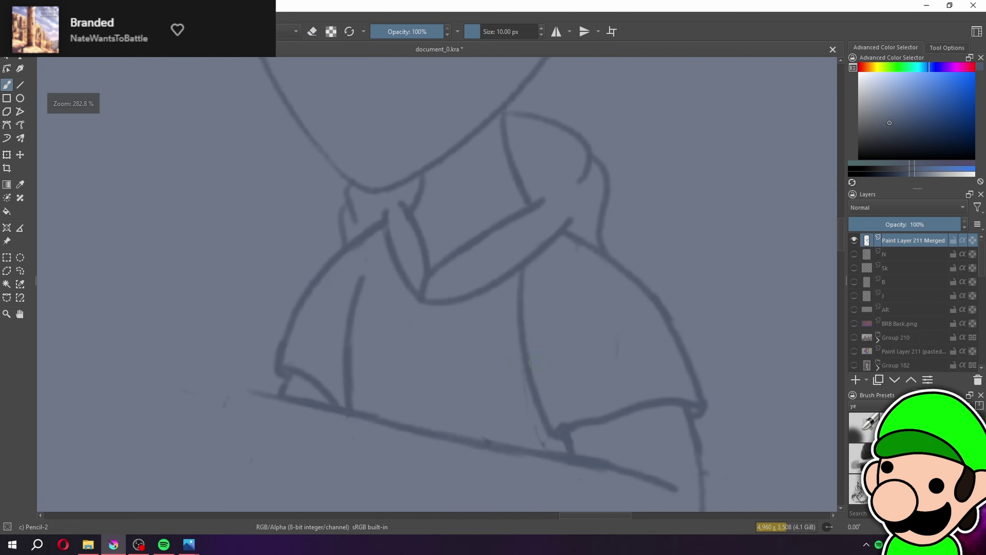
{"action": "scroll", "coordinate": [454, 286], "scroll_direction": "down", "scroll_amount": 1}
{"action": "scroll", "coordinate": [454, 285], "scroll_direction": "down", "scroll_amount": 1}
{"action": "scroll", "coordinate": [447, 272], "scroll_direction": "down", "scroll_amount": 2}
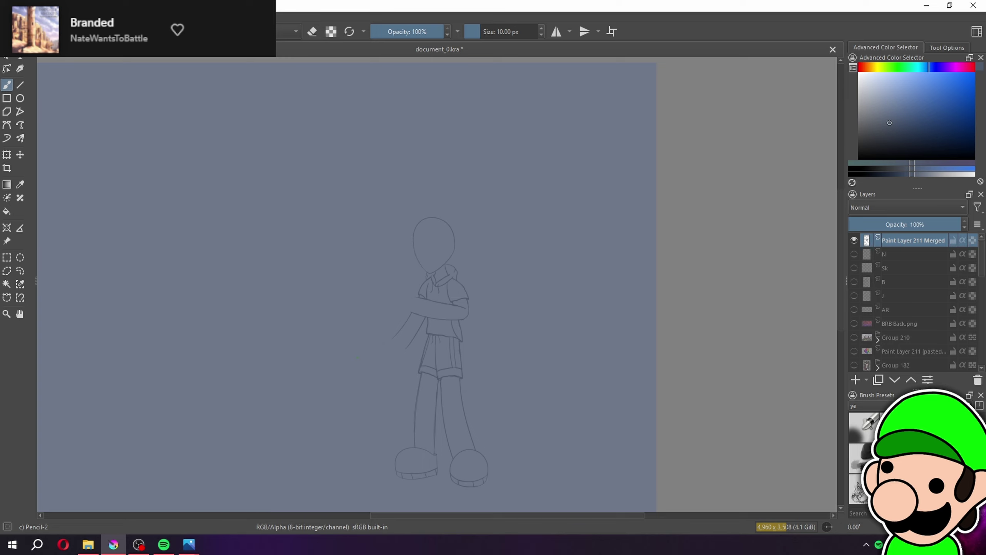
Try curved strokes for the shirt's left side below the crossed forearm and erase the old side line
{"action": "scroll", "coordinate": [621, 377], "scroll_direction": "up", "scroll_amount": 1}
{"action": "scroll", "coordinate": [695, 375], "scroll_direction": "up", "scroll_amount": 1}
{"action": "scroll", "coordinate": [376, 269], "scroll_direction": "up", "scroll_amount": 5}
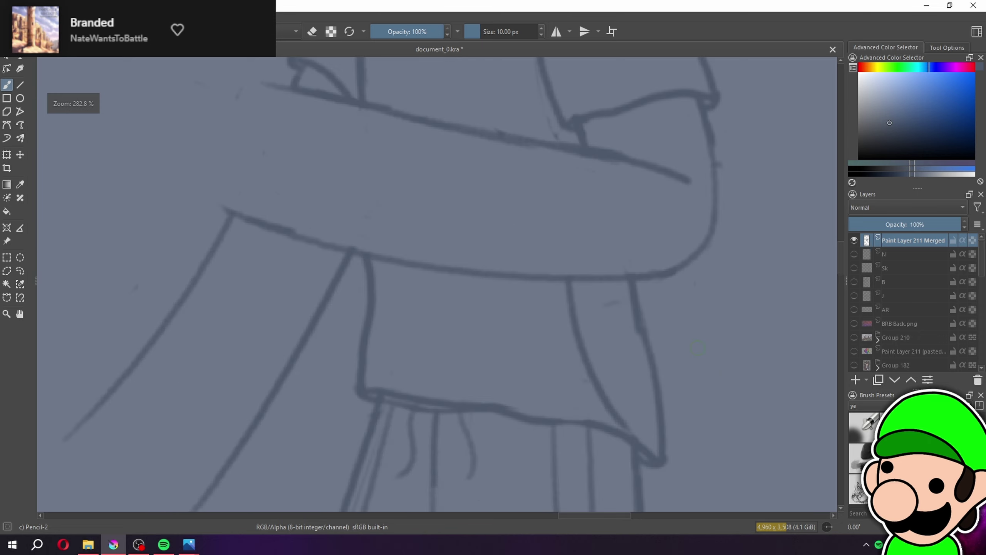
{"action": "left_click_drag", "start_coordinate": [364, 376], "coordinate": [395, 238]}
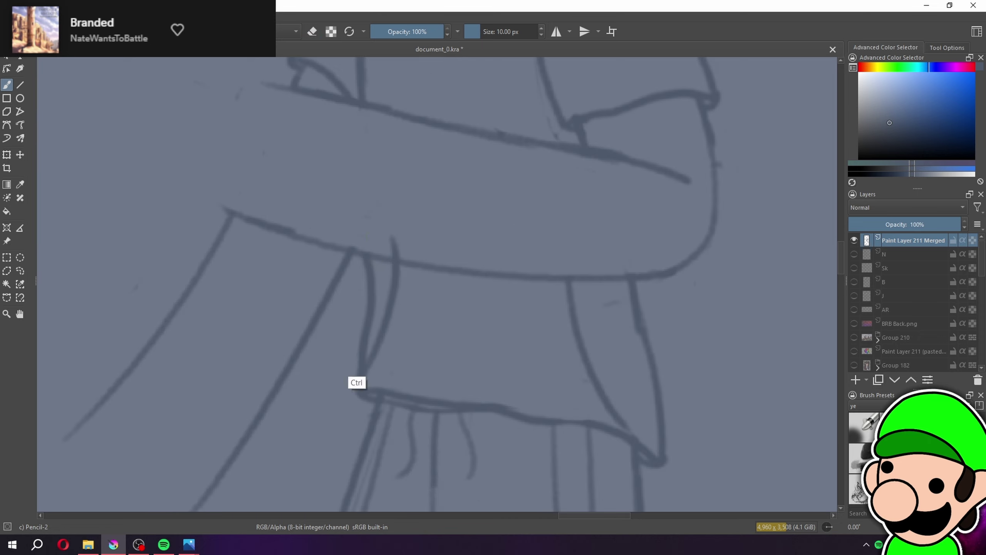
{"action": "key", "text": "ctrl+z"}
{"action": "mouse_move", "coordinate": [362, 384]}
{"action": "left_mouse_down"}
{"action": "mouse_move", "coordinate": [388, 302]}
{"action": "mouse_move", "coordinate": [389, 275]}
{"action": "mouse_move", "coordinate": [386, 329]}
{"action": "left_mouse_up"}
{"action": "key", "text": "ctrl+minus"}
{"action": "key", "text": "ctrl+minus"}
{"action": "key", "text": "ctrl+minus"}
{"action": "key", "text": "ctrl+minus"}
{"action": "key", "text": "ctrl+minus"}
{"action": "key", "text": "ctrl+minus"}
{"action": "key", "text": "ctrl+minus"}
{"action": "key", "text": "ctrl+minus"}
{"action": "key", "text": "ctrl+plus"}
{"action": "key", "text": "ctrl+plus"}
{"action": "key", "text": "ctrl+plus"}
{"action": "key", "text": "ctrl+plus"}
{"action": "key", "text": "ctrl+plus"}
{"action": "key", "text": "ctrl+plus"}
{"action": "key", "text": "ctrl+plus"}
{"action": "key", "text": "e"}
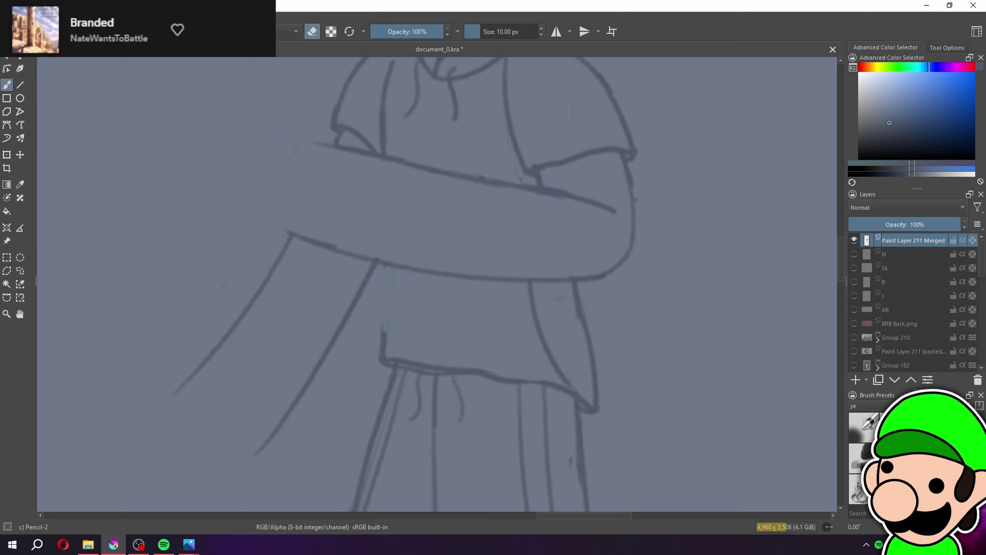
Try a nearly straight line for the shirt's left side, from the hem up to the crossed forearm
{"action": "key", "text": "e"}
{"action": "left_click_drag", "start_coordinate": [387, 366], "coordinate": [402, 269]}
{"action": "scroll", "coordinate": [401, 268], "scroll_direction": "down", "scroll_amount": 6}
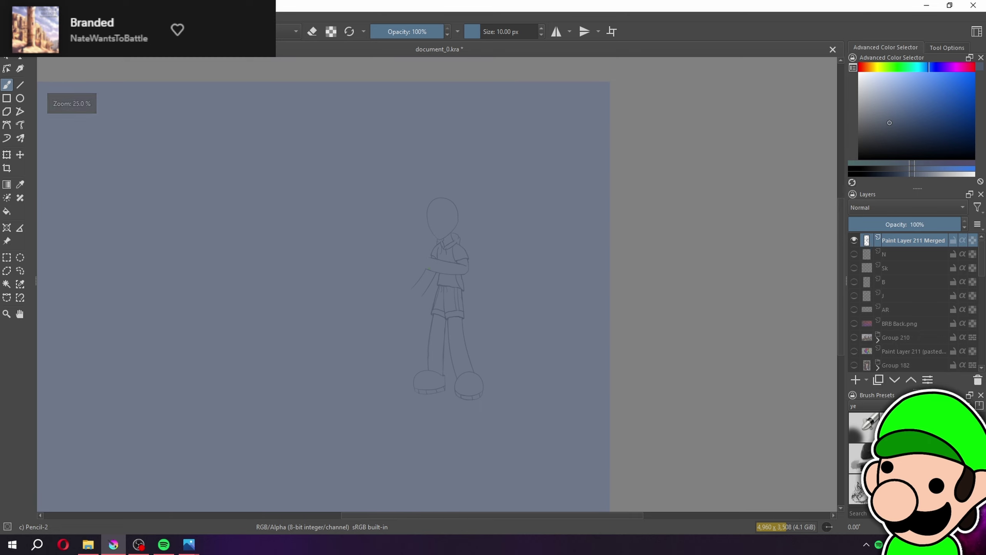
{"action": "scroll", "coordinate": [452, 291], "scroll_direction": "up", "scroll_amount": 6}
{"action": "left_click_drag", "start_coordinate": [442, 290], "coordinate": [447, 226]}
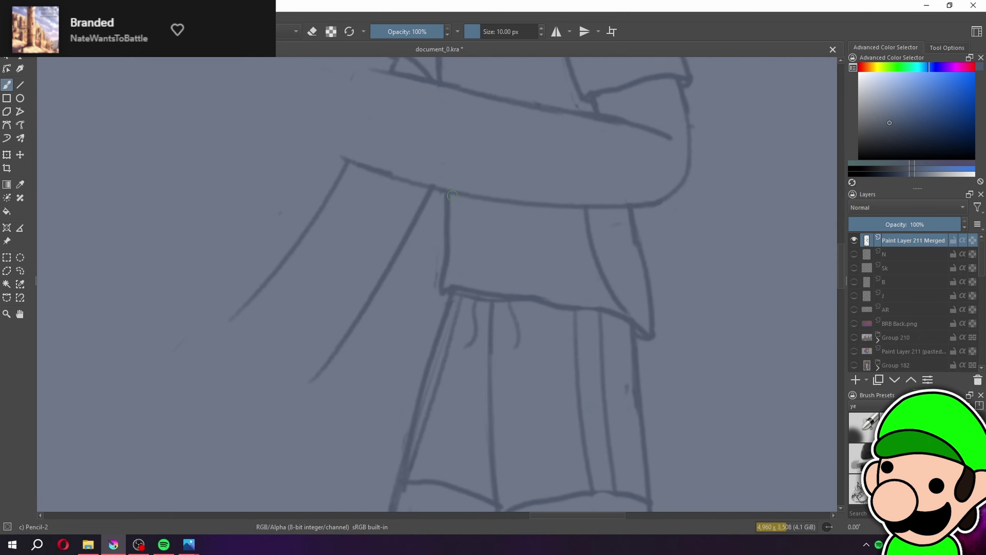
{"action": "scroll", "coordinate": [453, 195], "scroll_direction": "down", "scroll_amount": 6}
{"action": "scroll", "coordinate": [521, 290], "scroll_direction": "up", "scroll_amount": 6}
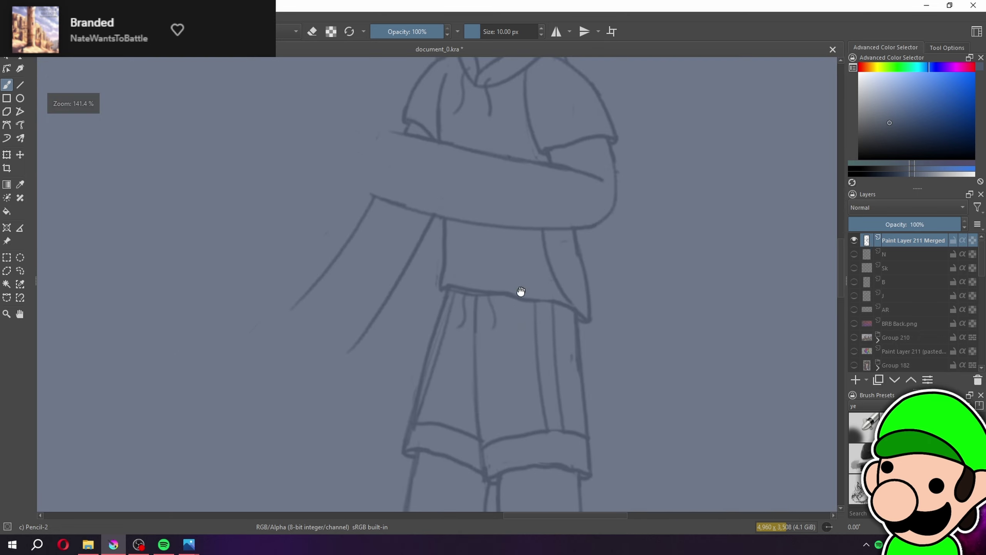
{"action": "scroll", "coordinate": [521, 291], "scroll_direction": "up", "scroll_amount": 2}
Undo the shirt's side line and try redrawing it from the forearm down to the hem
{"action": "key", "text": "ctrl+z"}
{"action": "mouse_move", "coordinate": [447, 193]}
{"action": "left_mouse_down"}
{"action": "mouse_move", "coordinate": [436, 318]}
{"action": "mouse_move", "coordinate": [459, 337]}
{"action": "left_mouse_up"}
{"action": "scroll", "coordinate": [459, 337], "scroll_direction": "down", "scroll_amount": 6}
{"action": "scroll", "coordinate": [460, 336], "scroll_direction": "up", "scroll_amount": 7}
{"action": "key", "text": "ctrl+z"}
{"action": "mouse_move", "coordinate": [472, 161]}
{"action": "left_mouse_down"}
{"action": "mouse_move", "coordinate": [431, 377]}
{"action": "mouse_move", "coordinate": [463, 363]}
{"action": "mouse_move", "coordinate": [469, 376]}
{"action": "mouse_move", "coordinate": [435, 363]}
{"action": "mouse_move", "coordinate": [489, 168]}
{"action": "left_mouse_up"}
{"action": "key", "text": "ctrl+z"}
{"action": "scroll", "coordinate": [445, 264], "scroll_direction": "down", "scroll_amount": 6}
{"action": "scroll", "coordinate": [445, 265], "scroll_direction": "down", "scroll_amount": 3}
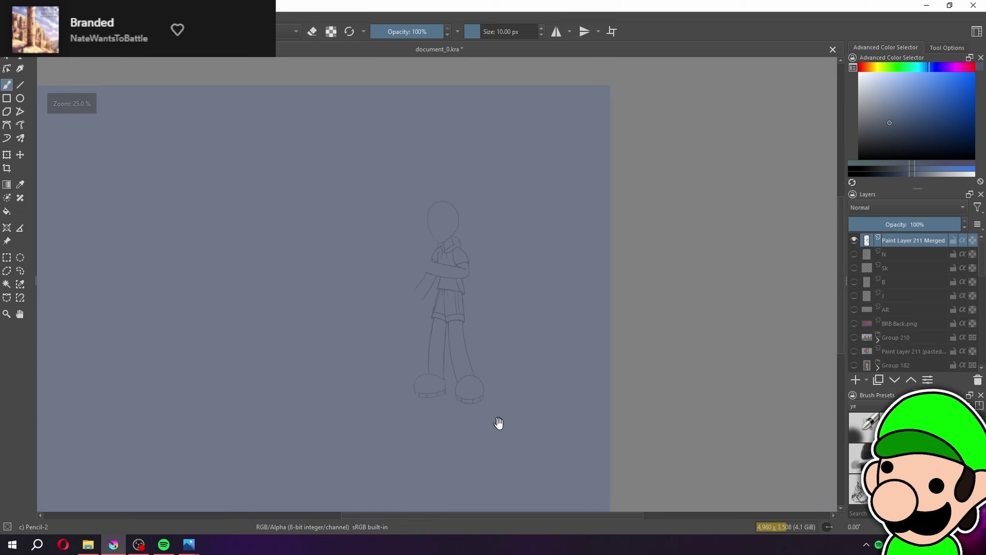
Undo the last side-line stroke and retrace the shirt's left side below the forearm
{"action": "scroll", "coordinate": [446, 255], "scroll_direction": "up", "scroll_amount": 6}
{"action": "key", "text": "e"}
{"action": "key", "text": "e"}
{"action": "scroll", "coordinate": [412, 307], "scroll_direction": "down", "scroll_amount": 5}
{"action": "key", "text": "ctrl+plus"}
{"action": "key", "text": "ctrl+plus"}
{"action": "key", "text": "ctrl+plus"}
{"action": "key", "text": "ctrl+plus"}
{"action": "key", "text": "ctrl+plus"}
{"action": "key", "text": "ctrl+plus"}
{"action": "key", "text": "ctrl+z"}
{"action": "left_click_drag", "start_coordinate": [409, 245], "coordinate": [407, 351]}
{"action": "key", "text": "ctrl+minus"}
{"action": "key", "text": "ctrl+minus"}
{"action": "key", "text": "ctrl+minus"}
{"action": "key", "text": "ctrl+minus"}
{"action": "key", "text": "ctrl+minus"}
{"action": "scroll", "coordinate": [434, 302], "scroll_direction": "up", "scroll_amount": 4}
Finish the shirt's left side with a line flaring from the forearm out to a pointed hem corner
{"action": "key", "text": "e"}
{"action": "key", "text": "e"}
{"action": "left_click_drag", "start_coordinate": [500, 427], "coordinate": [496, 272]}
{"action": "scroll", "coordinate": [440, 294], "scroll_direction": "up", "scroll_amount": 1}
{"action": "key", "text": "e"}
{"action": "left_click_drag", "start_coordinate": [376, 292], "coordinate": [369, 333]}
{"action": "scroll", "coordinate": [371, 325], "scroll_direction": "down", "scroll_amount": 5}
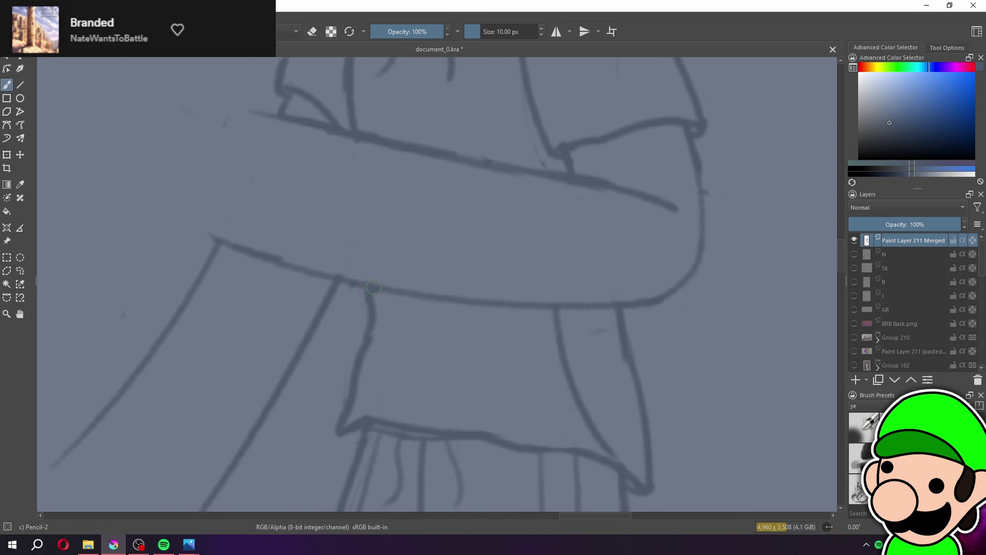
{"action": "scroll", "coordinate": [372, 286], "scroll_direction": "up", "scroll_amount": 6}
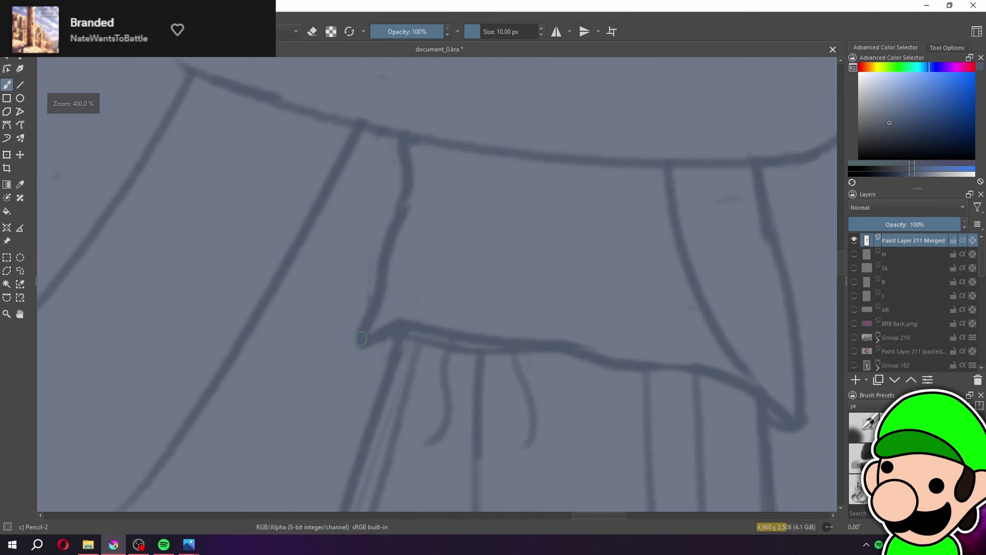
{"action": "scroll", "coordinate": [360, 339], "scroll_direction": "down", "scroll_amount": 5}
{"action": "scroll", "coordinate": [429, 295], "scroll_direction": "down", "scroll_amount": 2}
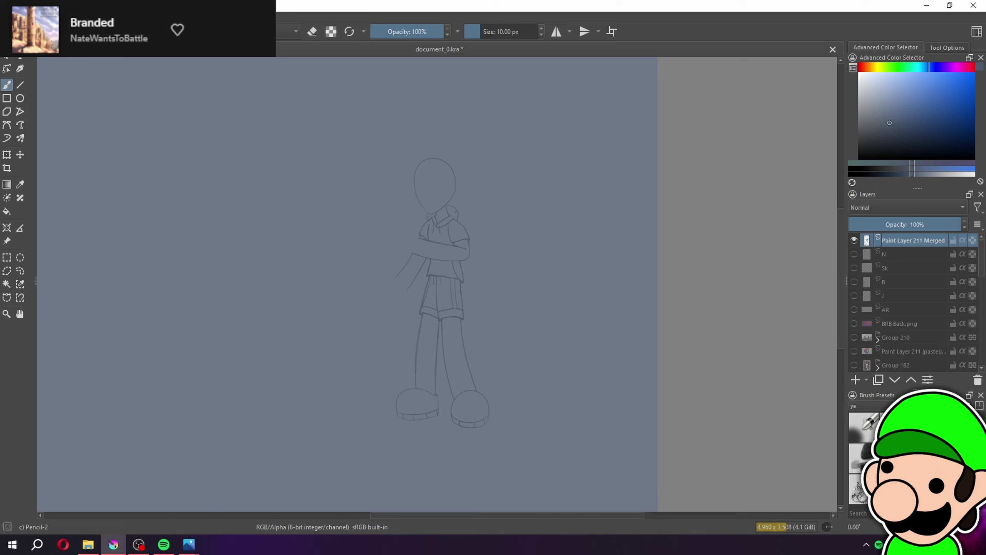
Redraw the upper inner line of the right-hand leg, starting at the shorts' cuff
{"action": "scroll", "coordinate": [502, 279], "scroll_direction": "up", "scroll_amount": 6}
{"action": "left_click_drag", "start_coordinate": [503, 279], "coordinate": [509, 336]}
{"action": "key", "text": "ctrl+z"}
{"action": "key", "text": "ctrl+z"}
{"action": "left_click_drag", "start_coordinate": [504, 272], "coordinate": [508, 326]}
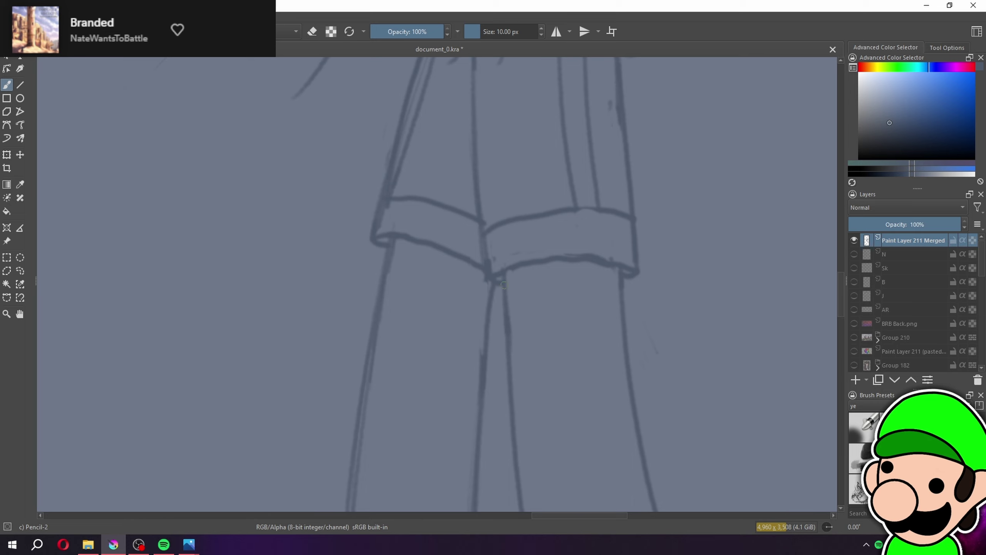
{"action": "key", "text": "ctrl+minus"}
{"action": "key", "text": "ctrl+minus"}
{"action": "key", "text": "ctrl+minus"}
{"action": "key", "text": "ctrl+minus"}
{"action": "key", "text": "ctrl+minus"}
Erase the lower inner line of the right-hand leg and redraw it curving down into the shoe
{"action": "key", "text": "ctrl+plus"}
{"action": "key", "text": "ctrl+plus"}
{"action": "key", "text": "ctrl+plus"}
{"action": "key", "text": "ctrl+plus"}
{"action": "key", "text": "e"}
{"action": "mouse_move", "coordinate": [491, 297]}
{"action": "left_mouse_down"}
{"action": "mouse_move", "coordinate": [493, 329]}
{"action": "mouse_move", "coordinate": [454, 122]}
{"action": "left_mouse_up"}
{"action": "mouse_move", "coordinate": [456, 255]}
{"action": "left_mouse_down"}
{"action": "mouse_move", "coordinate": [484, 398]}
{"action": "mouse_move", "coordinate": [505, 413]}
{"action": "left_mouse_up"}
{"action": "key", "text": "e"}
{"action": "key", "text": "ctrl+z"}
{"action": "left_click_drag", "start_coordinate": [452, 251], "coordinate": [501, 403]}
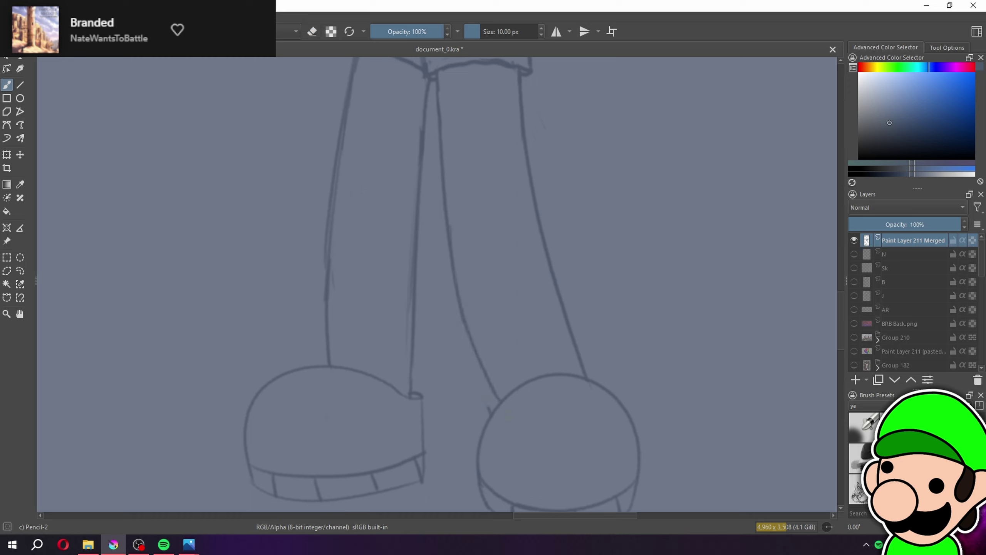
{"action": "key", "text": "ctrl+z"}
{"action": "left_click_drag", "start_coordinate": [450, 212], "coordinate": [512, 414]}
{"action": "key", "text": "ctrl+z"}
{"action": "mouse_move", "coordinate": [456, 296]}
{"action": "left_mouse_down"}
{"action": "mouse_move", "coordinate": [525, 438]}
{"action": "mouse_move", "coordinate": [504, 419]}
{"action": "left_mouse_up"}
{"action": "key", "text": "ctrl+z"}
Erase the lower outer line of the right-hand leg and redraw it slightly further in, running down into the shoe
{"action": "key", "text": "e"}
{"action": "left_click_drag", "start_coordinate": [572, 320], "coordinate": [582, 381]}
{"action": "key", "text": "e"}
{"action": "left_click_drag", "start_coordinate": [549, 259], "coordinate": [582, 389]}
{"action": "key", "text": "ctrl+z"}
{"action": "key", "text": "e"}
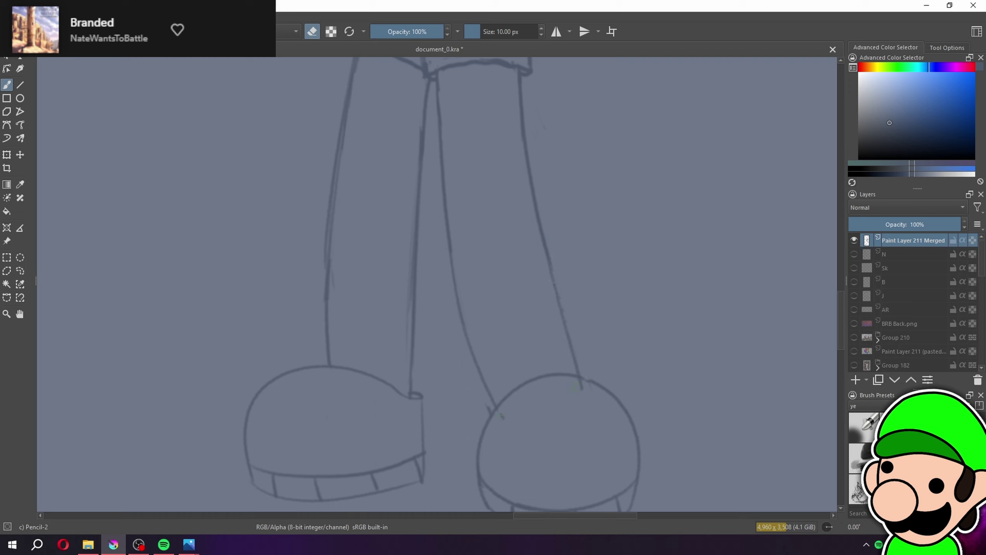
{"action": "key", "text": "e"}
{"action": "key", "text": "e"}
Examine the whole figure's proportions, from the head down to the shoes
{"action": "key", "text": "ctrl+minus"}
{"action": "key", "text": "ctrl+minus"}
{"action": "key", "text": "ctrl+minus"}
{"action": "key", "text": "ctrl+minus"}
{"action": "key", "text": "ctrl+minus"}
{"action": "key", "text": "ctrl+minus"}
{"action": "key", "text": "plus"}
{"action": "key", "text": "e"}
{"action": "left_click_drag", "start_coordinate": [601, 272], "coordinate": [583, 351]}
{"action": "key", "text": "ctrl+plus"}
{"action": "key", "text": "ctrl+plus"}
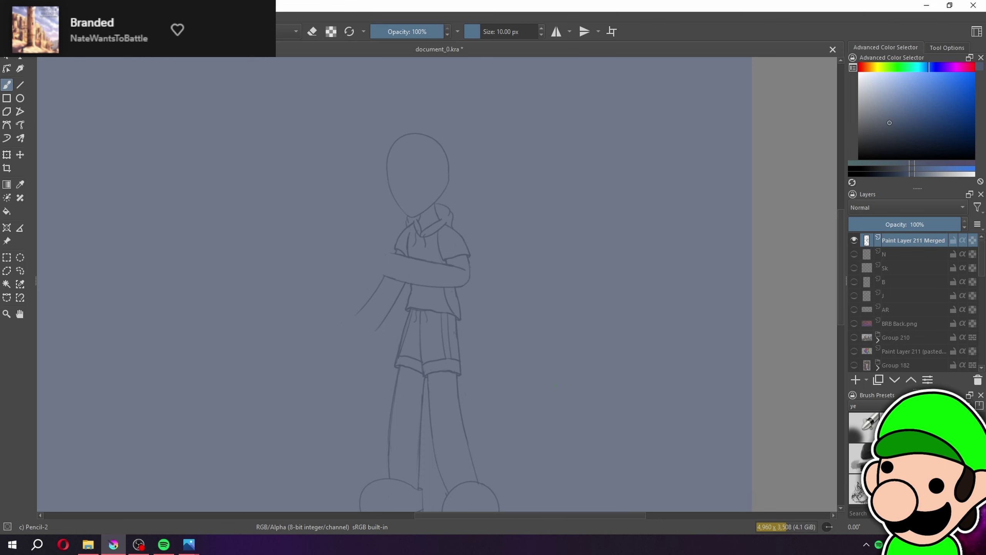
{"action": "left_click", "coordinate": [950, 6]}
{"action": "left_click", "coordinate": [926, 11]}
{"action": "scroll", "coordinate": [533, 346], "scroll_direction": "up", "scroll_amount": 5}
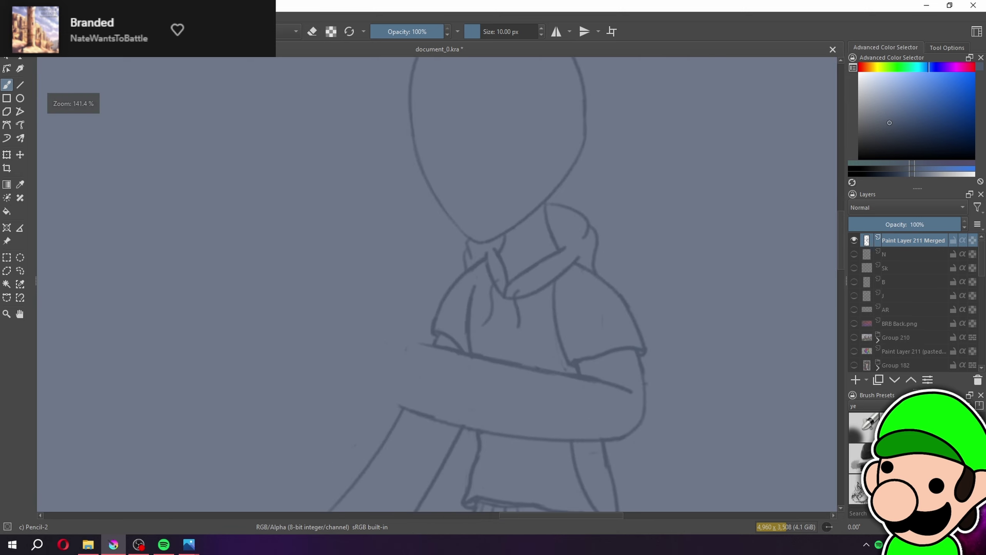
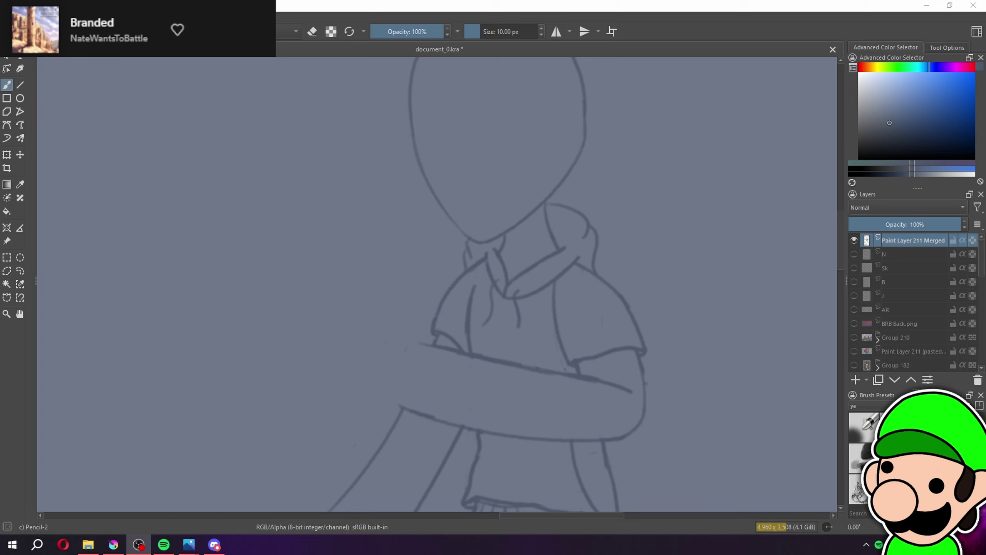
{"action": "left_click", "coordinate": [702, 9]}
Inspect the head, hood and crossed arms up close and compare them with the full figure
{"action": "key", "text": "ctrl+minus"}
{"action": "key", "text": "ctrl+minus"}
{"action": "mouse_move", "coordinate": [674, 375]}
{"action": "left_mouse_down"}
{"action": "mouse_move", "coordinate": [626, 372]}
{"action": "mouse_move", "coordinate": [623, 359]}
{"action": "left_mouse_up"}
{"action": "key", "text": "ctrl+plus"}
{"action": "key", "text": "ctrl+plus"}
{"action": "key", "text": "ctrl+plus"}
{"action": "key", "text": "ctrl+plus"}
{"action": "key", "text": "ctrl+plus"}
{"action": "key", "text": "e"}
{"action": "mouse_move", "coordinate": [460, 180]}
{"action": "left_mouse_down"}
{"action": "mouse_move", "coordinate": [472, 310]}
{"action": "mouse_move", "coordinate": [500, 400]}
{"action": "mouse_move", "coordinate": [431, 251]}
{"action": "left_mouse_up"}
{"action": "key", "text": "e"}
{"action": "scroll", "coordinate": [431, 229], "scroll_direction": "down", "scroll_amount": 8}
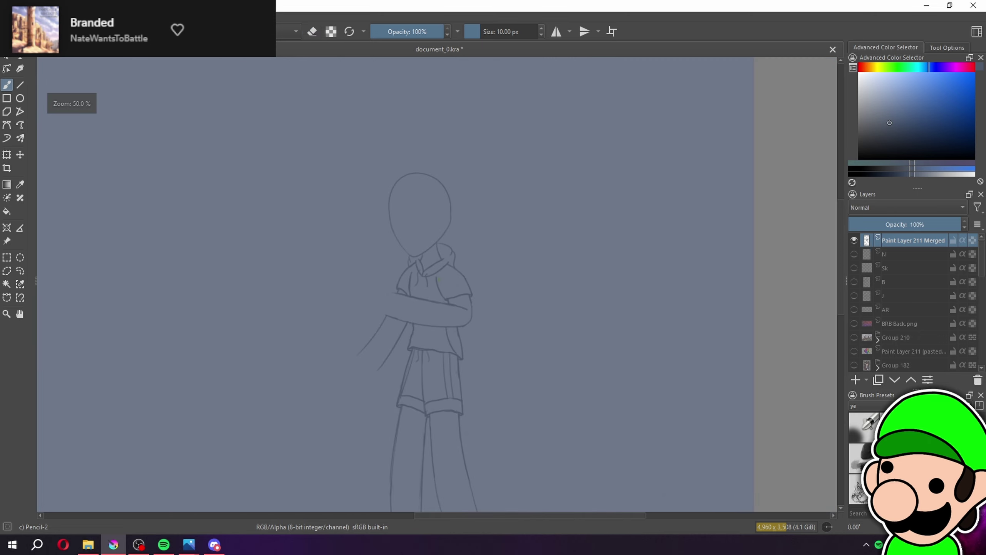
{"action": "scroll", "coordinate": [568, 389], "scroll_direction": "down", "scroll_amount": 1}
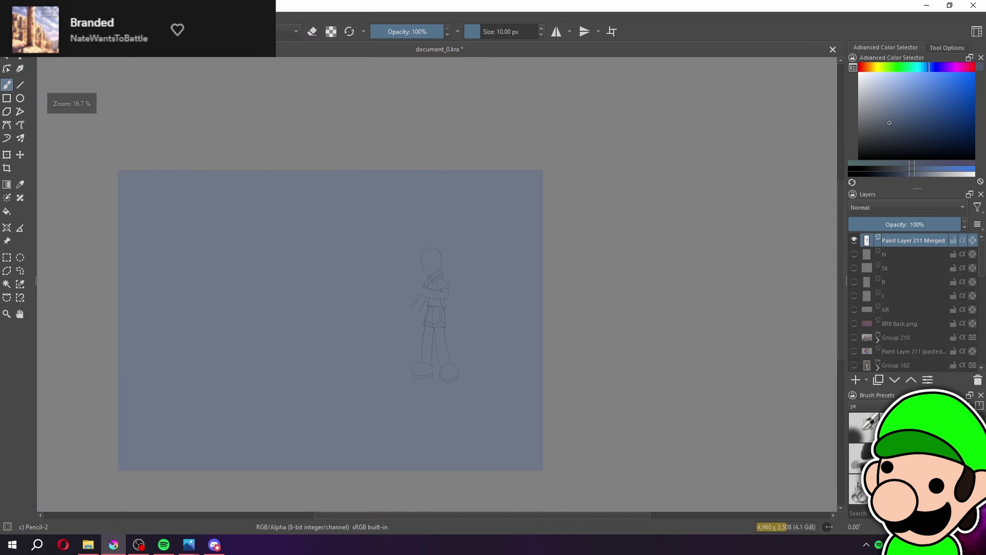
{"action": "scroll", "coordinate": [569, 389], "scroll_direction": "up", "scroll_amount": 4}
{"action": "scroll", "coordinate": [604, 373], "scroll_direction": "up", "scroll_amount": 4}
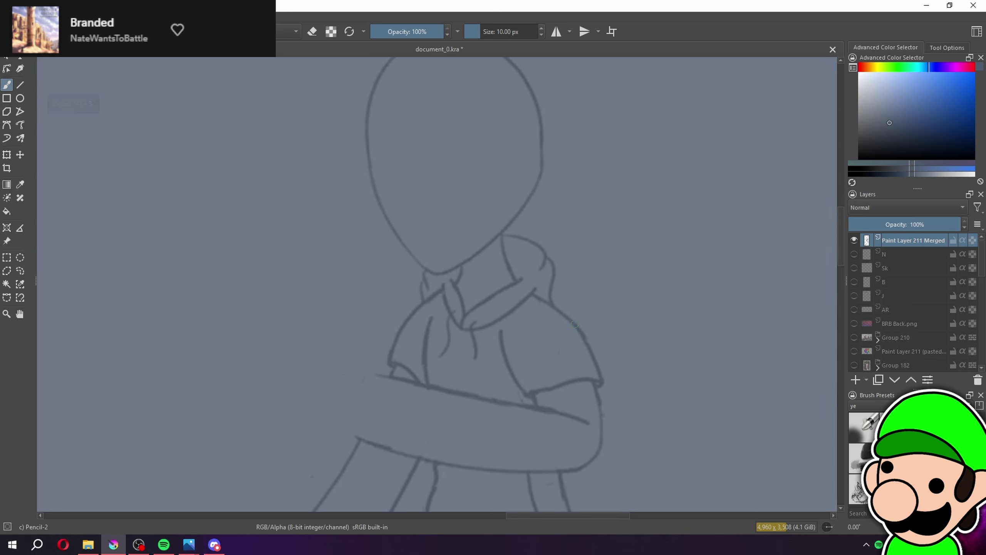
{"action": "scroll", "coordinate": [604, 373], "scroll_direction": "down", "scroll_amount": 4}
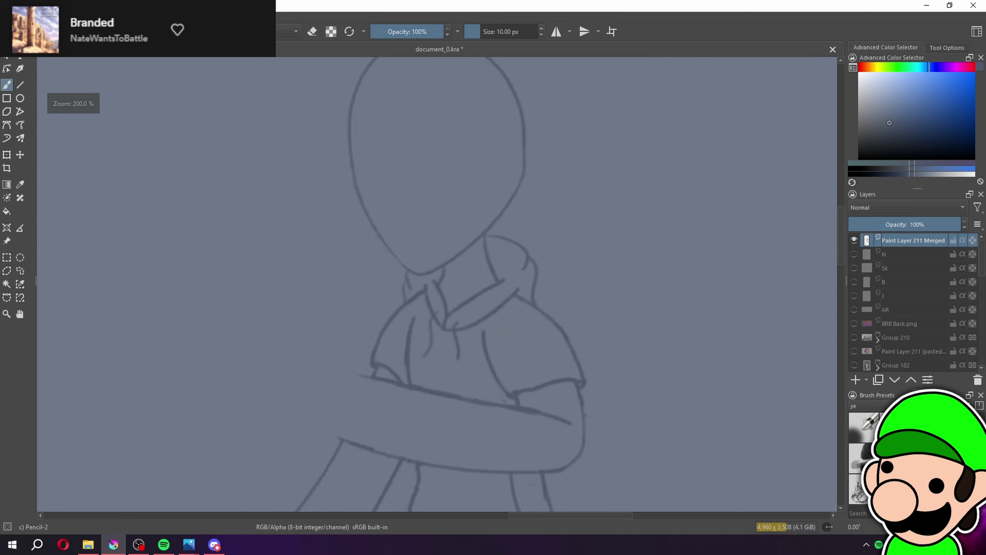
{"action": "scroll", "coordinate": [552, 373], "scroll_direction": "up", "scroll_amount": 1}
{"action": "mouse_move", "coordinate": [490, 337]}
{"action": "left_mouse_down"}
{"action": "mouse_move", "coordinate": [497, 252]}
{"action": "mouse_move", "coordinate": [487, 301]}
{"action": "left_mouse_up"}
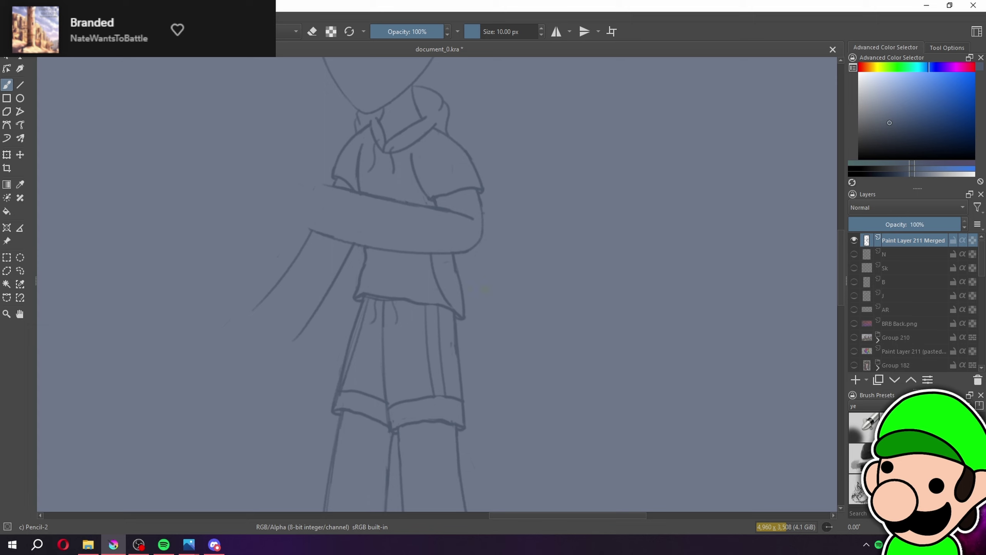
Try to erase and retrace the shirt's inner fold line where it reaches the pointed hem corner
{"action": "key", "text": "plus"}
{"action": "key", "text": "plus"}
{"action": "key", "text": "plus"}
{"action": "key", "text": "e"}
{"action": "mouse_move", "coordinate": [472, 339]}
{"action": "left_mouse_down"}
{"action": "mouse_move", "coordinate": [439, 289]}
{"action": "mouse_move", "coordinate": [492, 362]}
{"action": "left_mouse_up"}
{"action": "key", "text": "e"}
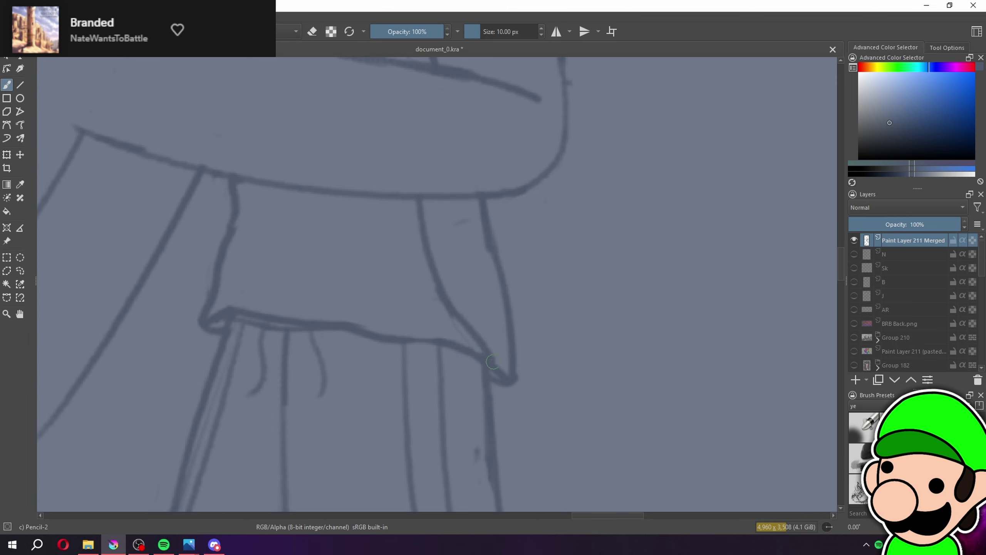
{"action": "key", "text": "ctrl+z"}
{"action": "left_click_drag", "start_coordinate": [453, 304], "coordinate": [486, 355]}
{"action": "key", "text": "ctrl+z"}
{"action": "mouse_move", "coordinate": [457, 313]}
{"action": "left_mouse_down"}
{"action": "mouse_move", "coordinate": [471, 351]}
{"action": "mouse_move", "coordinate": [516, 333]}
{"action": "left_mouse_up"}
{"action": "key", "text": "ctrl+z"}
Select the left-hand cuff of the shorts with a freehand selection, shift it slightly with the Transform tool and deselect it
{"action": "key", "text": "minus"}
{"action": "key", "text": "minus"}
{"action": "key", "text": "minus"}
{"action": "key", "text": "minus"}
{"action": "key", "text": "minus"}
{"action": "key", "text": "minus"}
{"action": "key", "text": "plus"}
{"action": "key", "text": "plus"}
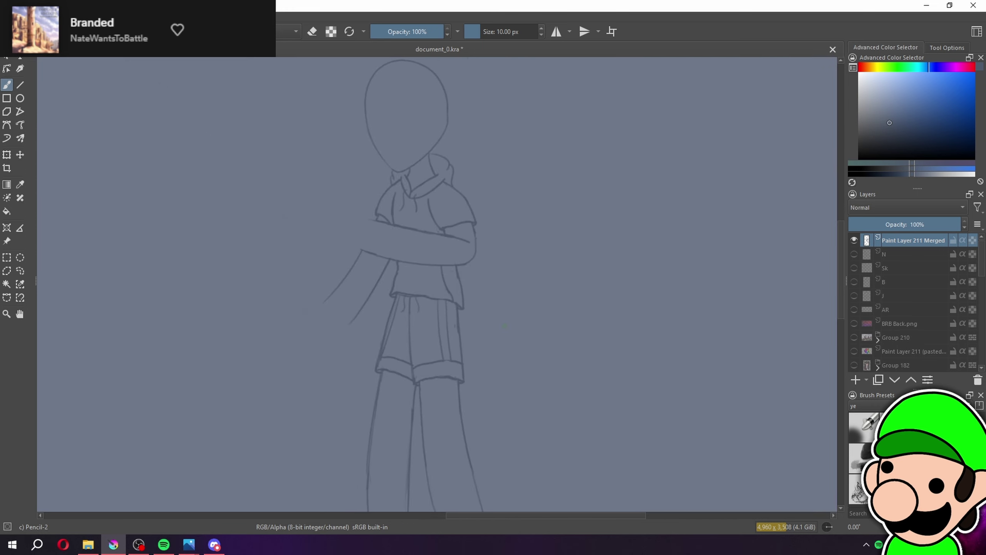
{"action": "scroll", "coordinate": [502, 326], "scroll_direction": "up", "scroll_amount": 3}
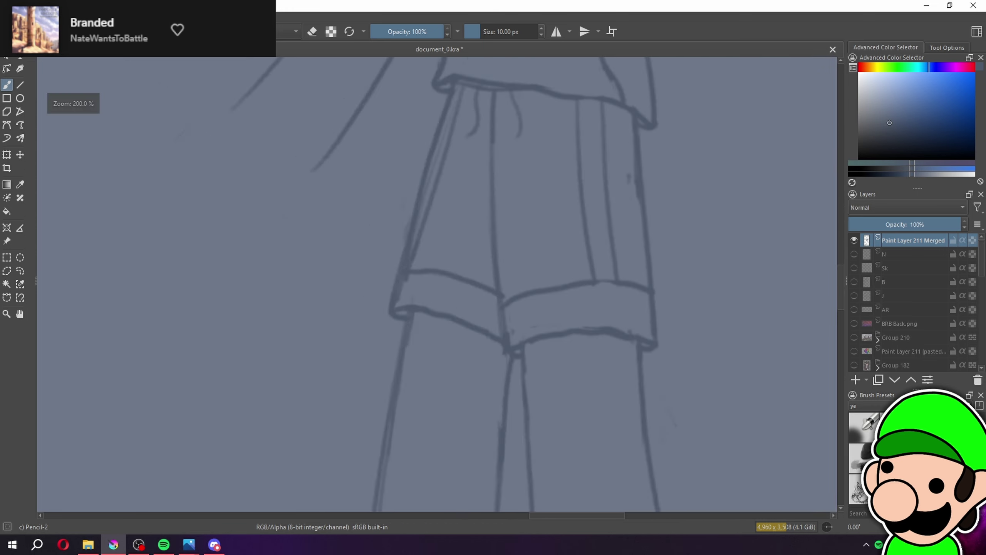
{"action": "left_click", "coordinate": [20, 271]}
{"action": "key", "text": "ctrl+plus"}
{"action": "mouse_move", "coordinate": [359, 259]}
{"action": "left_mouse_down"}
{"action": "mouse_move", "coordinate": [294, 277]}
{"action": "mouse_move", "coordinate": [288, 344]}
{"action": "mouse_move", "coordinate": [364, 341]}
{"action": "mouse_move", "coordinate": [470, 387]}
{"action": "mouse_move", "coordinate": [480, 382]}
{"action": "mouse_move", "coordinate": [482, 360]}
{"action": "mouse_move", "coordinate": [466, 274]}
{"action": "mouse_move", "coordinate": [435, 256]}
{"action": "left_mouse_up"}
{"action": "left_click", "coordinate": [6, 155]}
{"action": "left_click_drag", "start_coordinate": [414, 318], "coordinate": [412, 324]}
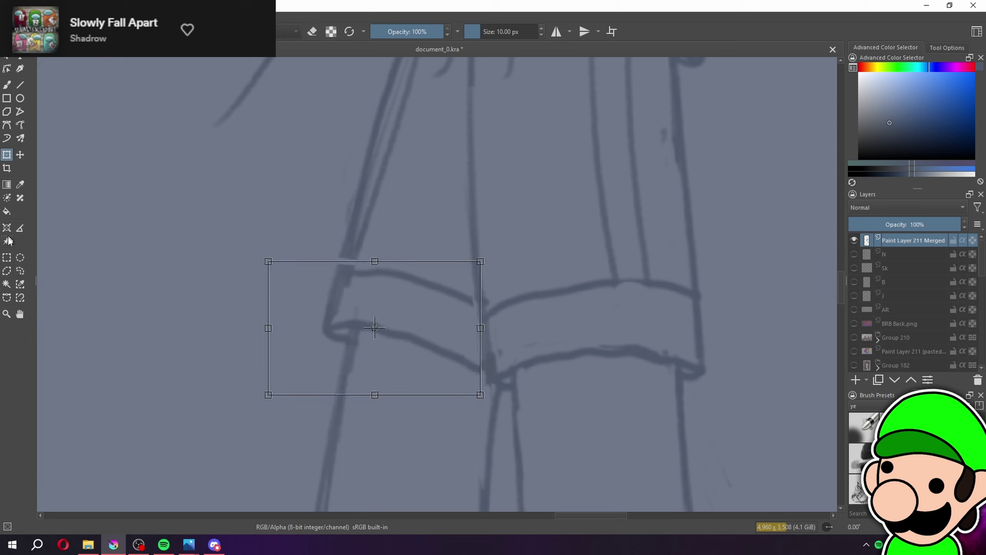
{"action": "left_click", "coordinate": [9, 258]}
{"action": "left_click", "coordinate": [42, 258]}
Redraw the outer edge of the shorts to join it with the shifted left-hand cuff
{"action": "key", "text": "b"}
{"action": "left_click_drag", "start_coordinate": [352, 223], "coordinate": [340, 279]}
{"action": "left_click_drag", "start_coordinate": [350, 246], "coordinate": [339, 264]}
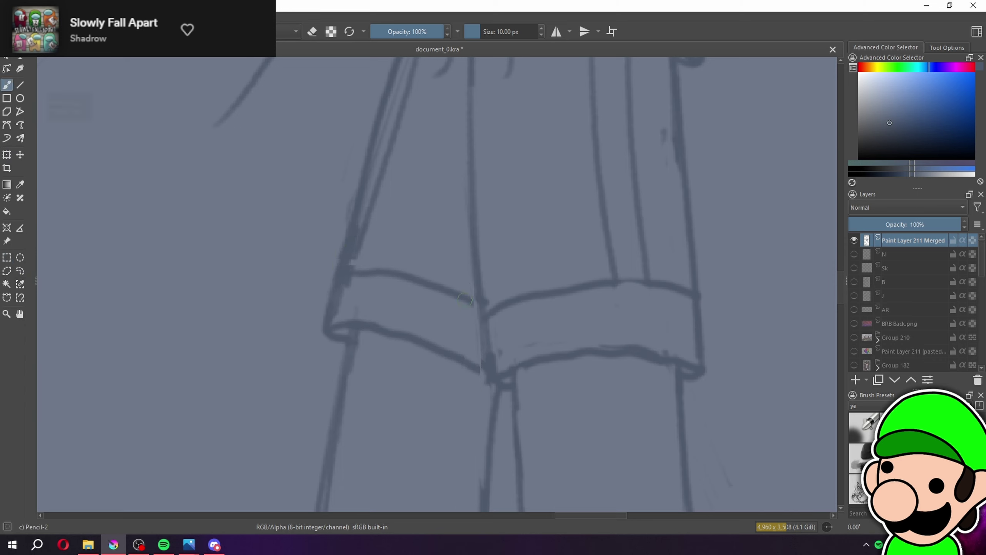
Clean up the excess lines where the shorts' two cuffs meet above the legs with the eraser
{"action": "key", "text": "e"}
{"action": "left_click_drag", "start_coordinate": [484, 367], "coordinate": [534, 391]}
{"action": "key", "text": "e"}
{"action": "key", "text": "minus"}
{"action": "key", "text": "minus"}
{"action": "key", "text": "minus"}
{"action": "key", "text": "minus"}
{"action": "key", "text": "minus"}
{"action": "key", "text": "minus"}
{"action": "left_click_drag", "start_coordinate": [527, 342], "coordinate": [506, 261]}
{"action": "key", "text": "plus"}
{"action": "mouse_move", "coordinate": [517, 312]}
{"action": "left_mouse_down"}
{"action": "mouse_move", "coordinate": [497, 358]}
{"action": "mouse_move", "coordinate": [532, 228]}
{"action": "left_mouse_up"}
{"action": "key", "text": "plus"}
{"action": "key", "text": "plus"}
{"action": "key", "text": "plus"}
{"action": "key", "text": "plus"}
{"action": "key", "text": "plus"}
{"action": "key", "text": "e"}
{"action": "mouse_move", "coordinate": [440, 197]}
{"action": "left_mouse_down"}
{"action": "mouse_move", "coordinate": [463, 281]}
{"action": "mouse_move", "coordinate": [424, 100]}
{"action": "mouse_move", "coordinate": [505, 368]}
{"action": "left_mouse_up"}
{"action": "key", "text": "e"}
Thin the inner line of the right-hand leg below the shorts' cuff with the eraser
{"action": "key", "text": "minus"}
{"action": "key", "text": "minus"}
{"action": "key", "text": "minus"}
{"action": "key", "text": "minus"}
{"action": "key", "text": "minus"}
{"action": "key", "text": "minus"}
{"action": "key", "text": "minus"}
{"action": "key", "text": "minus"}
{"action": "key", "text": "plus"}
{"action": "key", "text": "plus"}
{"action": "key", "text": "plus"}
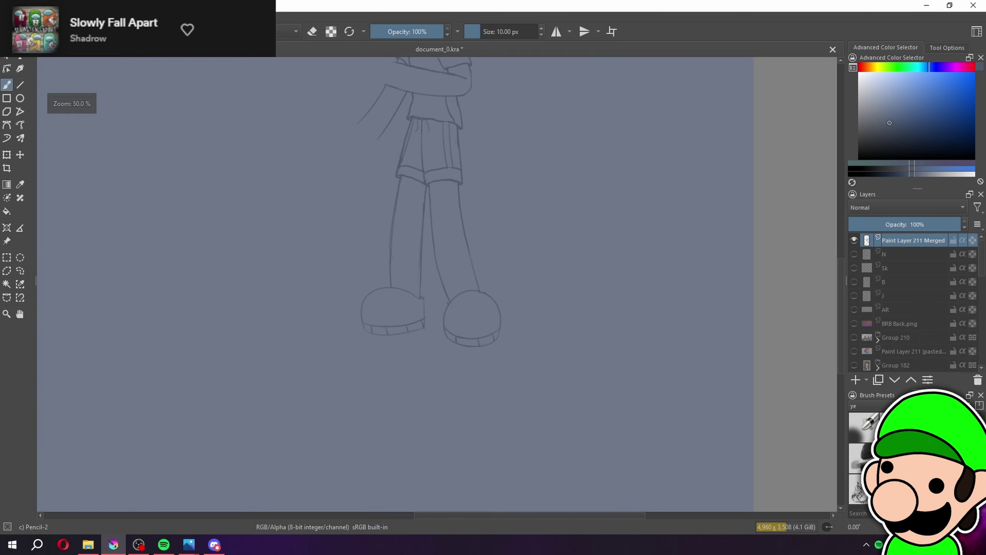
{"action": "key", "text": "minus"}
{"action": "left_click_drag", "start_coordinate": [533, 324], "coordinate": [538, 354]}
{"action": "key", "text": "plus"}
{"action": "key", "text": "plus"}
{"action": "key", "text": "plus"}
{"action": "key", "text": "e"}
{"action": "left_click_drag", "start_coordinate": [445, 221], "coordinate": [452, 317]}
{"action": "key", "text": "e"}
Try several long strokes along the inner line of the right-hand leg, undoing each one
{"action": "left_click_drag", "start_coordinate": [443, 217], "coordinate": [456, 318]}
{"action": "key", "text": "ctrl+z"}
{"action": "left_click_drag", "start_coordinate": [440, 192], "coordinate": [454, 329]}
{"action": "key", "text": "ctrl+z"}
{"action": "left_click_drag", "start_coordinate": [442, 187], "coordinate": [458, 349]}
{"action": "key", "text": "ctrl+z"}
{"action": "left_click_drag", "start_coordinate": [442, 185], "coordinate": [461, 359]}
{"action": "key", "text": "ctrl+z"}
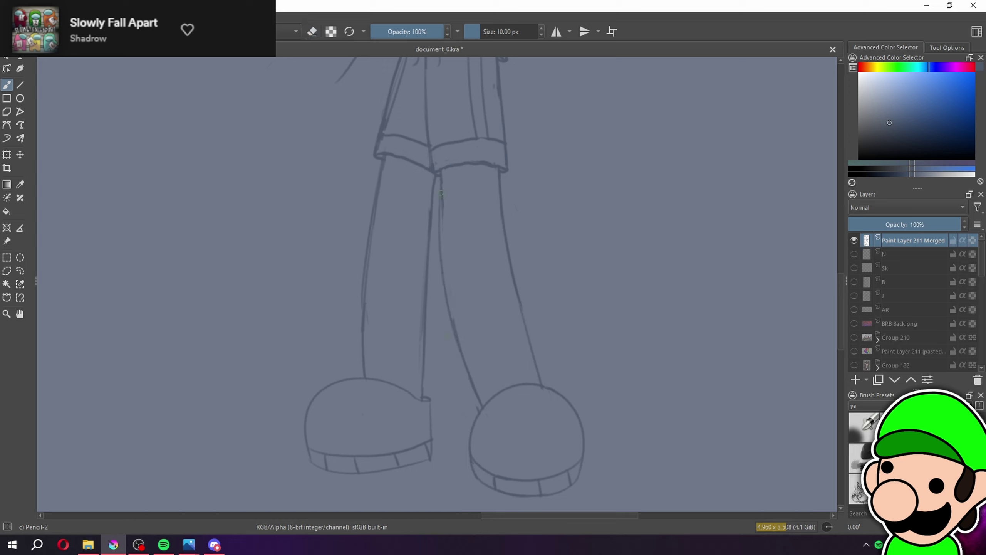
Retrace the lower inner line of the right-hand leg down to the top of the shoe
{"action": "key", "text": "minus"}
{"action": "key", "text": "minus"}
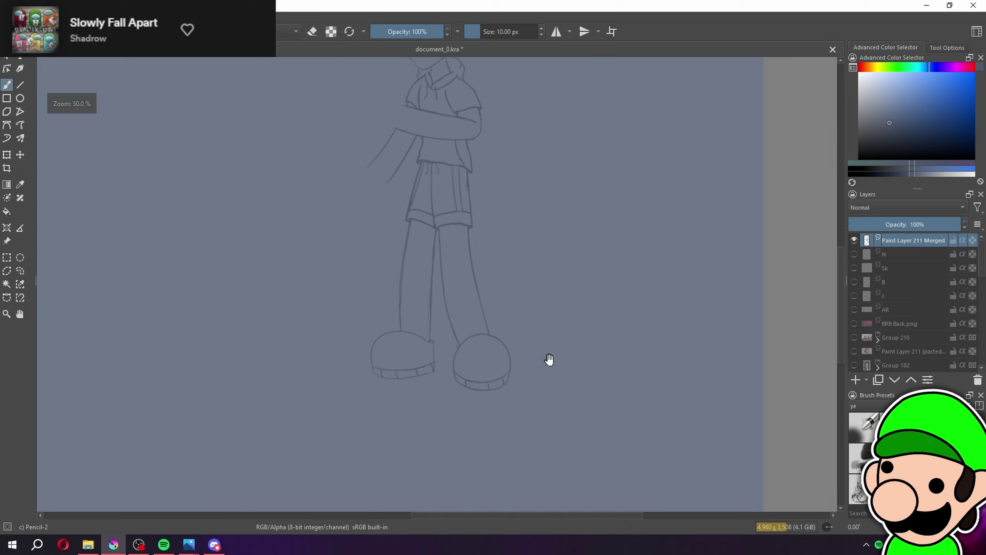
{"action": "key", "text": "plus"}
{"action": "key", "text": "plus"}
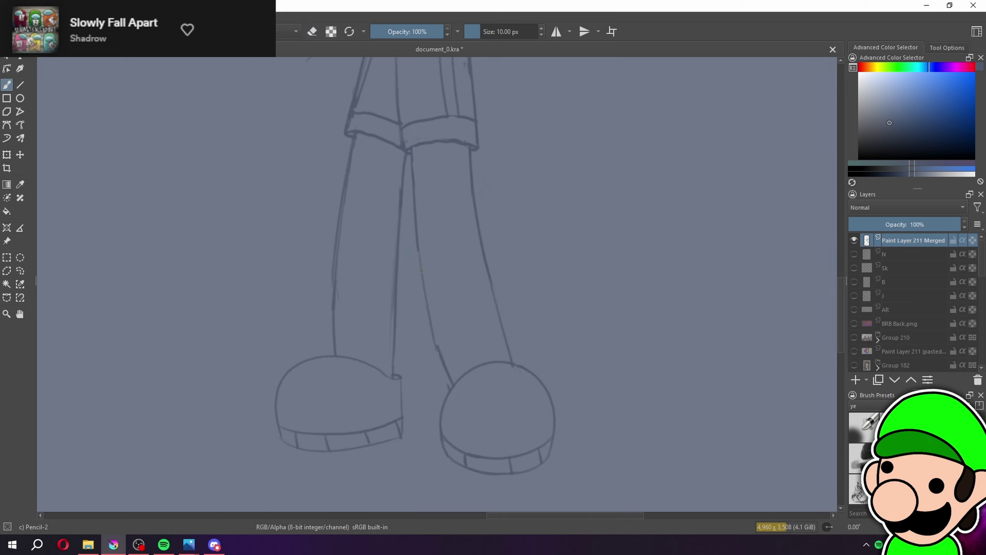
{"action": "left_click_drag", "start_coordinate": [422, 271], "coordinate": [450, 376]}
{"action": "key", "text": "e"}
{"action": "key", "text": "e"}
{"action": "left_click_drag", "start_coordinate": [433, 333], "coordinate": [450, 379]}
Darken the upper outer line of the right-hand leg and both lower lines of the left-hand leg
{"action": "left_click_drag", "start_coordinate": [486, 282], "coordinate": [511, 363]}
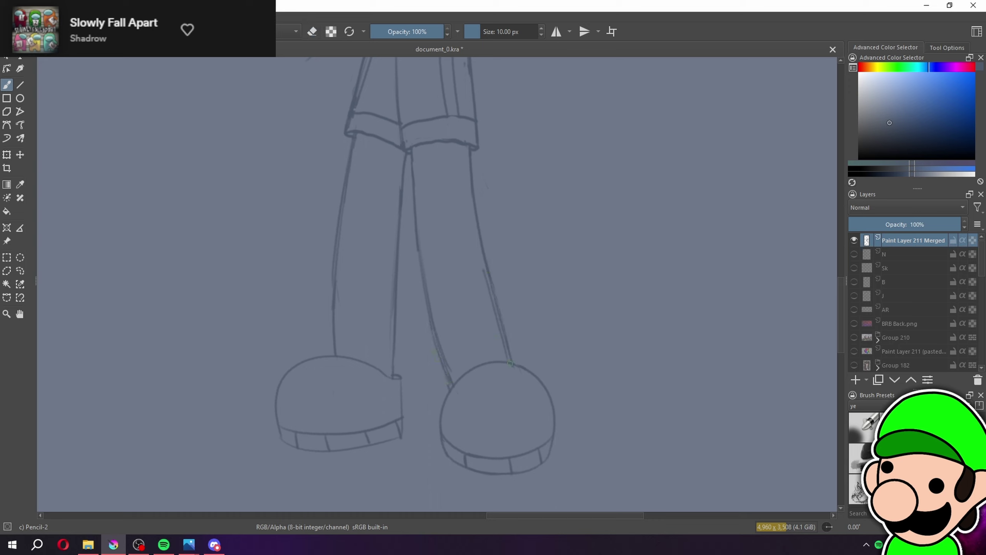
{"action": "key", "text": "ctrl+z"}
{"action": "left_click_drag", "start_coordinate": [475, 158], "coordinate": [473, 206]}
{"action": "left_click_drag", "start_coordinate": [397, 284], "coordinate": [394, 374]}
{"action": "left_click_drag", "start_coordinate": [335, 308], "coordinate": [337, 356]}
Check the retraced legs against the whole figure and inspect the upper body
{"action": "key", "text": "minus"}
{"action": "key", "text": "minus"}
{"action": "key", "text": "minus"}
{"action": "key", "text": "minus"}
{"action": "left_click_drag", "start_coordinate": [527, 448], "coordinate": [519, 475]}
{"action": "key", "text": "minus"}
{"action": "key", "text": "plus"}
{"action": "key", "text": "plus"}
{"action": "key", "text": "plus"}
{"action": "left_click_drag", "start_coordinate": [499, 395], "coordinate": [527, 402]}
{"action": "left_click_drag", "start_coordinate": [524, 315], "coordinate": [536, 400]}
{"action": "key", "text": "plus"}
{"action": "left_click_drag", "start_coordinate": [558, 350], "coordinate": [569, 401]}
{"action": "key", "text": "minus"}
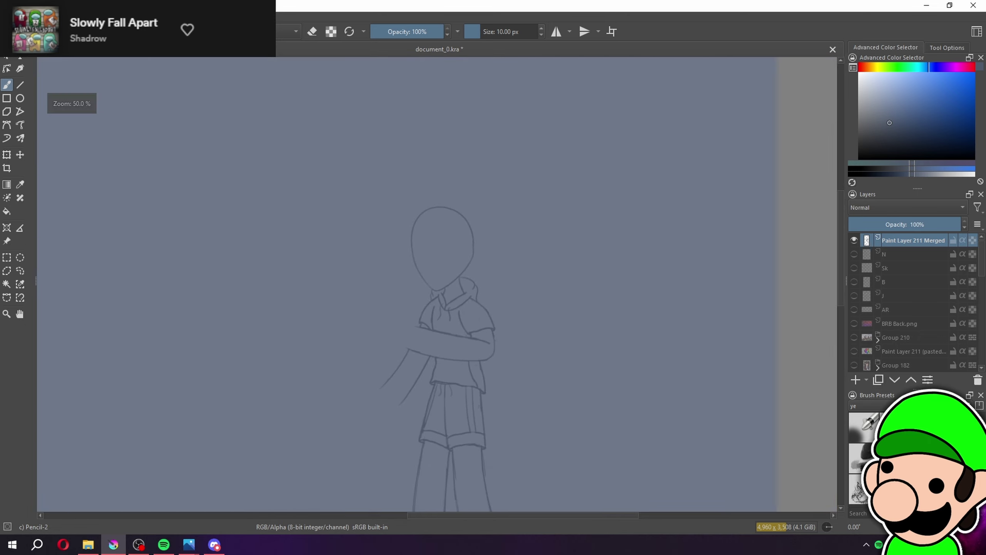
Find Group 147 in the layer stack and make its character sketch visible
{"action": "scroll", "coordinate": [901, 326], "scroll_direction": "down", "scroll_amount": 5}
{"action": "scroll", "coordinate": [887, 289], "scroll_direction": "down", "scroll_amount": 2}
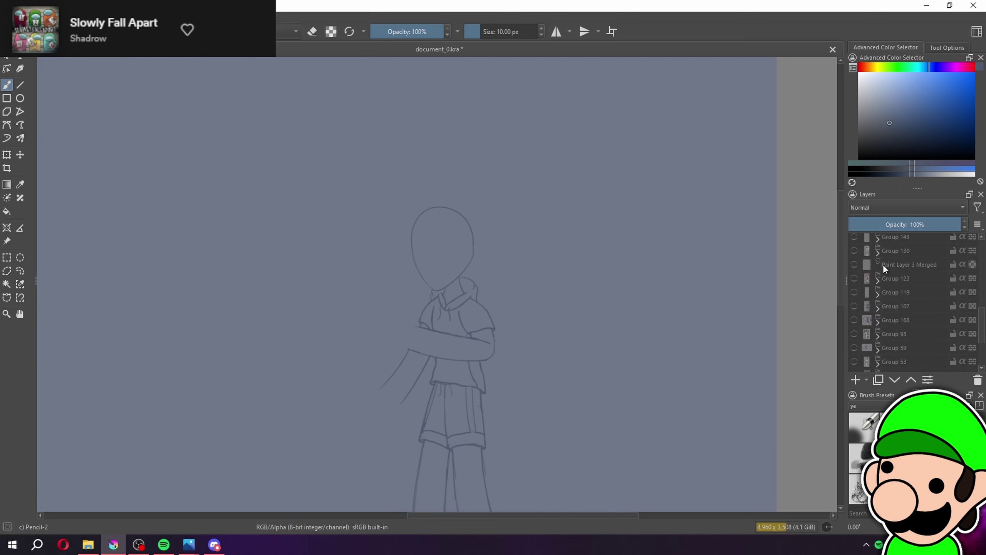
{"action": "mouse_move", "coordinate": [883, 264]}
{"action": "scroll", "coordinate": [887, 264], "scroll_direction": "up", "scroll_amount": 1}
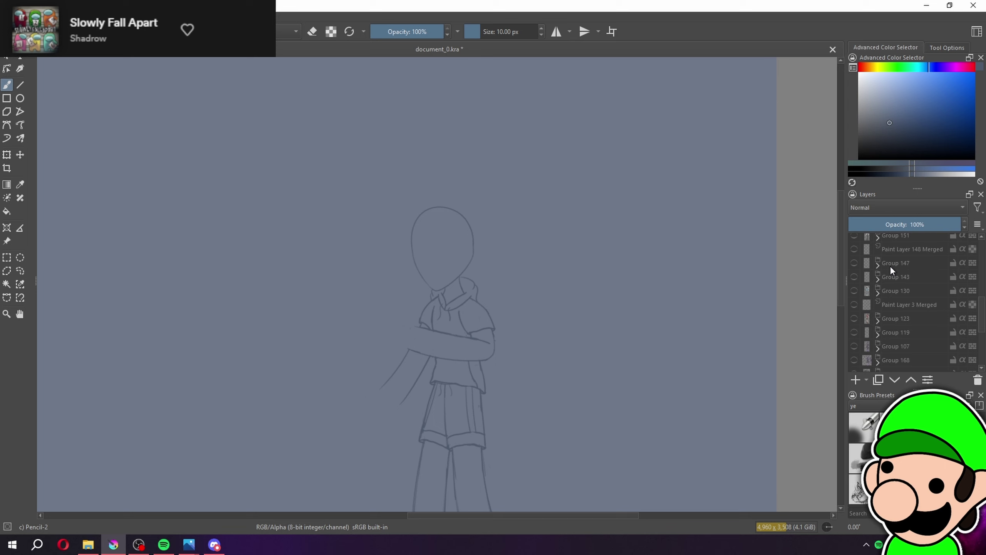
{"action": "left_click", "coordinate": [854, 262]}
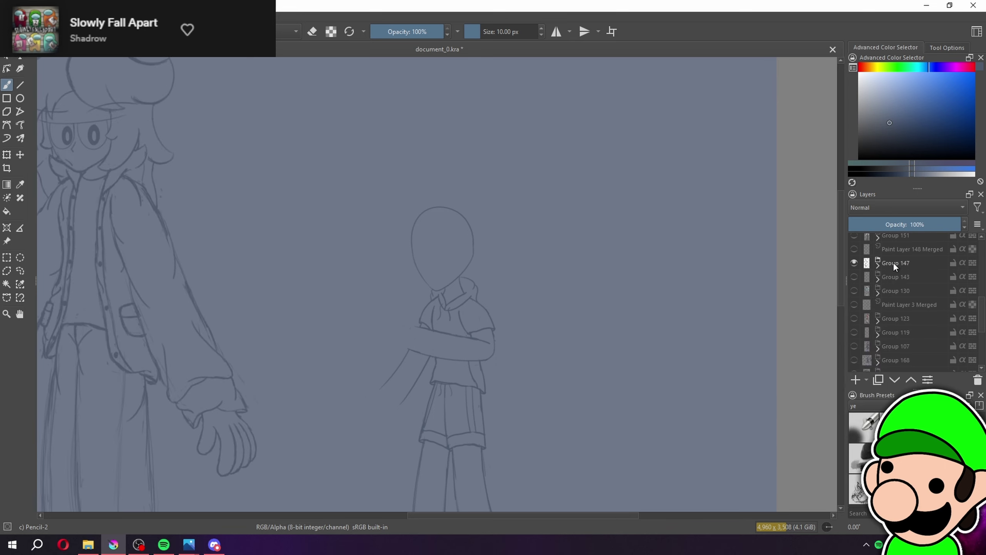
Lower the opacity of Group 147 and make Paint Layer 211 Merged the active layer again
{"action": "scroll", "coordinate": [879, 265], "scroll_direction": "up", "scroll_amount": 5}
{"action": "scroll", "coordinate": [883, 265], "scroll_direction": "down", "scroll_amount": 3}
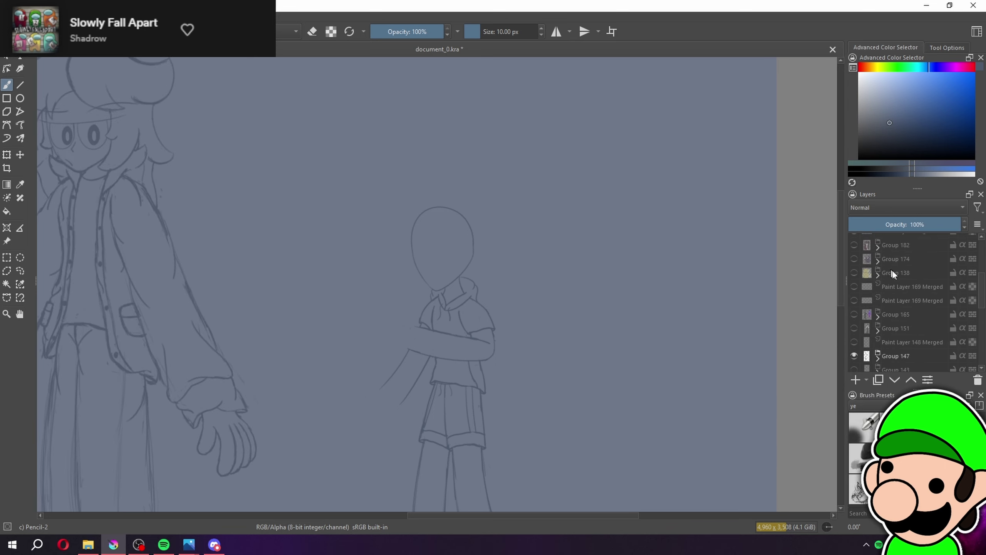
{"action": "left_click", "coordinate": [895, 356]}
{"action": "scroll", "coordinate": [898, 237], "scroll_direction": "up", "scroll_amount": 3}
{"action": "left_click", "coordinate": [899, 240]}
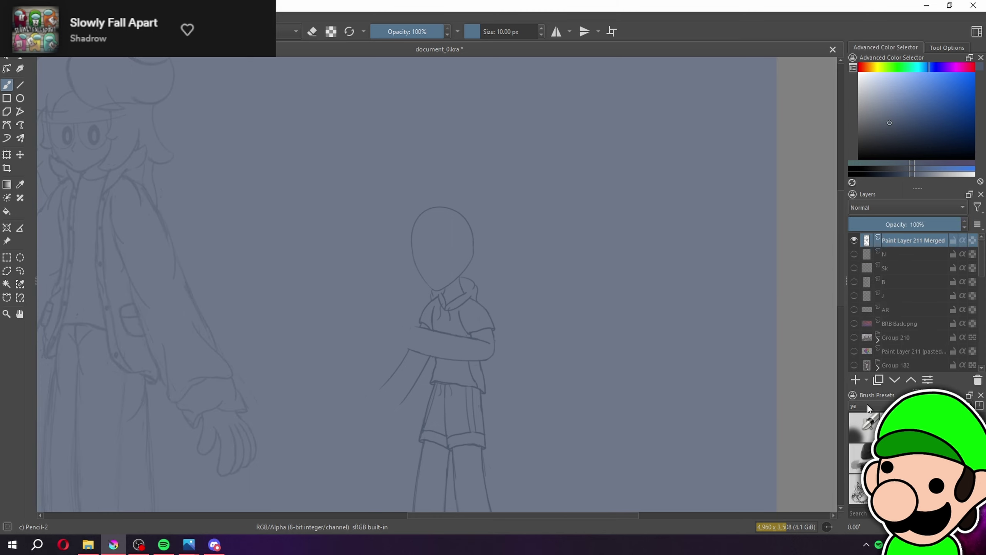
Add a new paint layer and trace the upper curve of the faint character sketch's large right-hand hair tuft
{"action": "left_click", "coordinate": [855, 379]}
{"action": "mouse_move", "coordinate": [45, 70]}
{"action": "left_mouse_down"}
{"action": "mouse_move", "coordinate": [427, 284]}
{"action": "mouse_move", "coordinate": [254, 229]}
{"action": "left_mouse_up"}
{"action": "scroll", "coordinate": [427, 284], "scroll_direction": "up", "scroll_amount": 3}
{"action": "left_click_drag", "start_coordinate": [586, 233], "coordinate": [536, 271]}
{"action": "scroll", "coordinate": [428, 272], "scroll_direction": "up", "scroll_amount": 2}
{"action": "left_click_drag", "start_coordinate": [678, 241], "coordinate": [299, 237]}
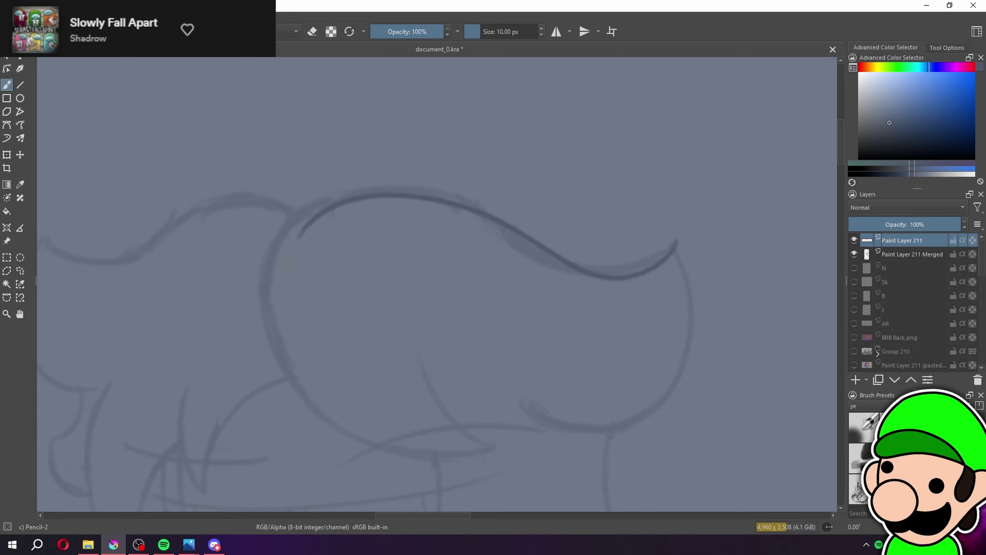
Try tracing the tuft's outer side and underside from its pointed tip, redoing the stroke for a smoother curve
{"action": "mouse_move", "coordinate": [676, 246]}
{"action": "left_mouse_down"}
{"action": "mouse_move", "coordinate": [688, 363]}
{"action": "mouse_move", "coordinate": [543, 399]}
{"action": "left_mouse_up"}
{"action": "left_click_drag", "start_coordinate": [689, 268], "coordinate": [637, 149]}
{"action": "scroll", "coordinate": [637, 150], "scroll_direction": "up", "scroll_amount": 1}
{"action": "key", "text": "ctrl+z"}
{"action": "left_click_drag", "start_coordinate": [619, 113], "coordinate": [406, 334]}
{"action": "key", "text": "ctrl+z"}
{"action": "left_click_drag", "start_coordinate": [620, 113], "coordinate": [406, 335]}
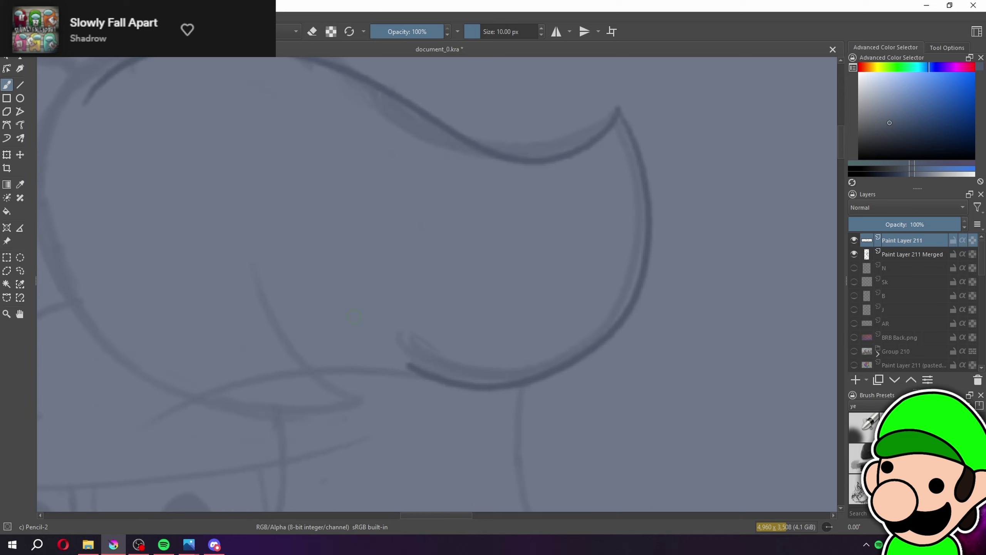
{"action": "scroll", "coordinate": [544, 302], "scroll_direction": "down", "scroll_amount": 4}
{"action": "scroll", "coordinate": [435, 280], "scroll_direction": "up", "scroll_amount": 3}
{"action": "scroll", "coordinate": [435, 279], "scroll_direction": "down", "scroll_amount": 3}
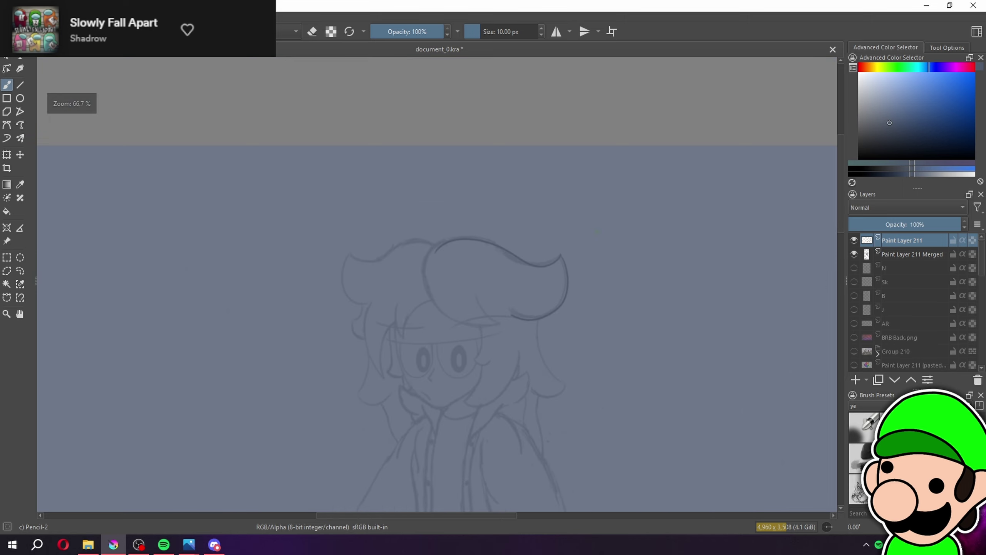
{"action": "scroll", "coordinate": [415, 136], "scroll_direction": "down", "scroll_amount": 2}
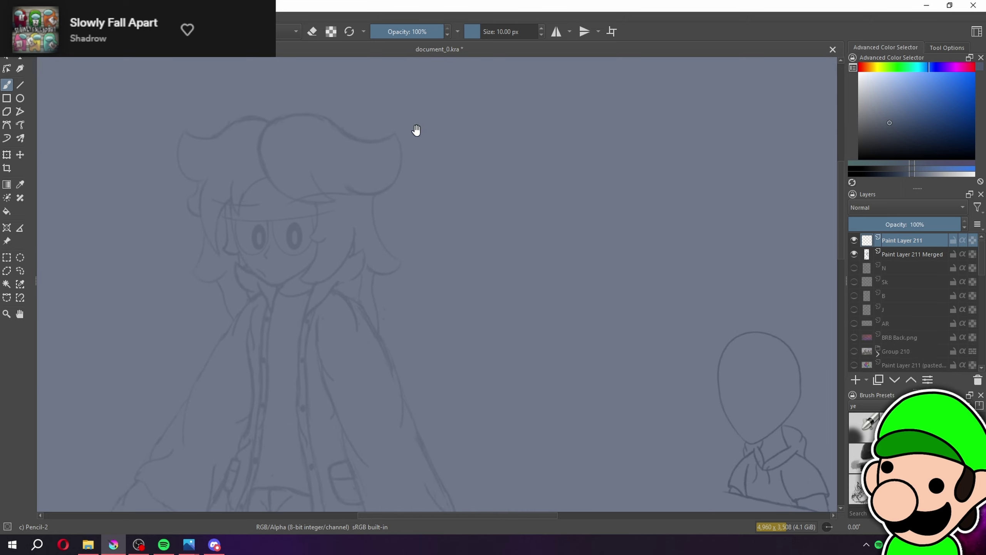
Find Group 147 in the layer stack, hide its reference sketch and return to Paint Layer 211
{"action": "scroll", "coordinate": [876, 338], "scroll_direction": "down", "scroll_amount": 10}
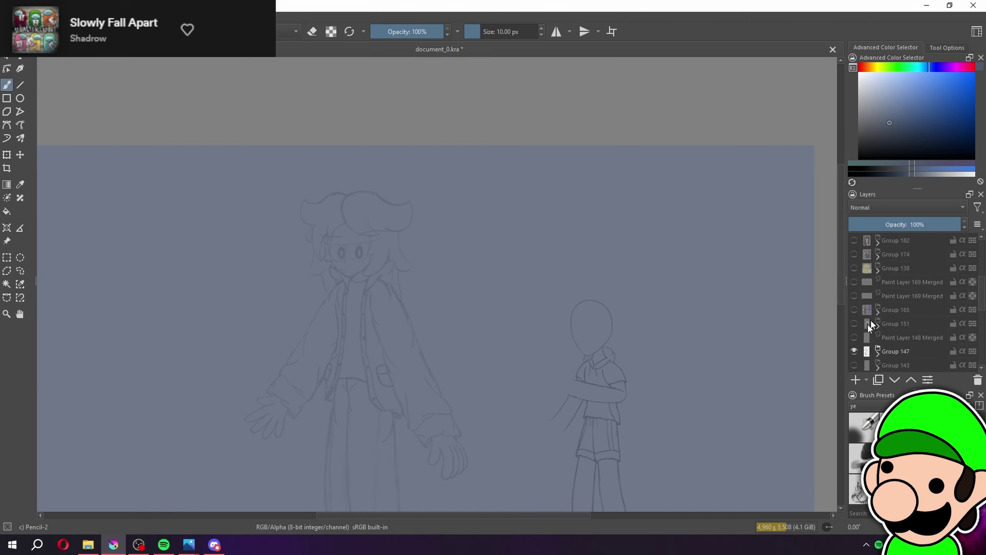
{"action": "left_click", "coordinate": [854, 352]}
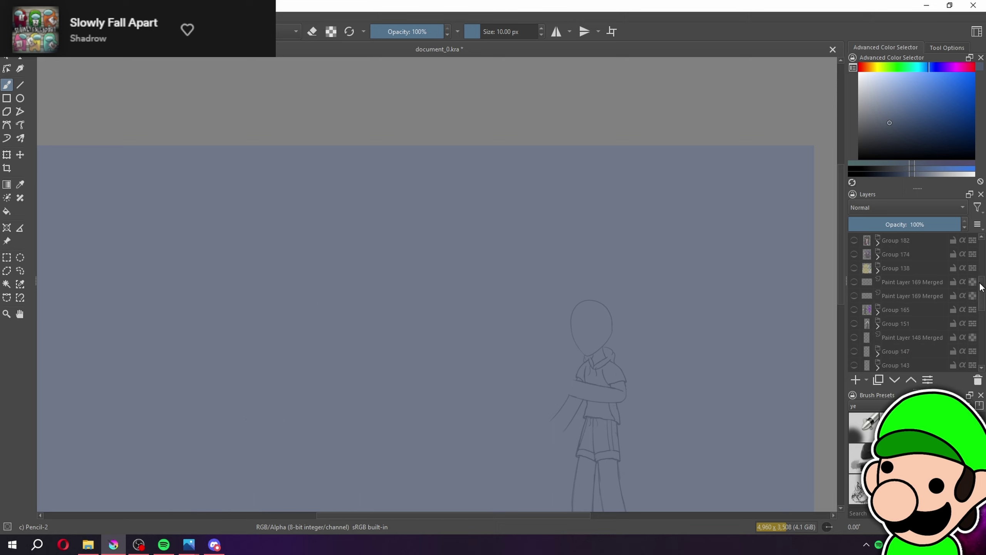
{"action": "left_click_drag", "start_coordinate": [982, 287], "coordinate": [949, 238]}
Draw a swept fringe strand across the blank head, ending in a point near the right side of the face
{"action": "left_click_drag", "start_coordinate": [589, 330], "coordinate": [423, 231]}
{"action": "scroll", "coordinate": [423, 231], "scroll_direction": "up", "scroll_amount": 3}
{"action": "left_click_drag", "start_coordinate": [502, 257], "coordinate": [521, 342]}
{"action": "scroll", "coordinate": [437, 344], "scroll_direction": "up", "scroll_amount": 2}
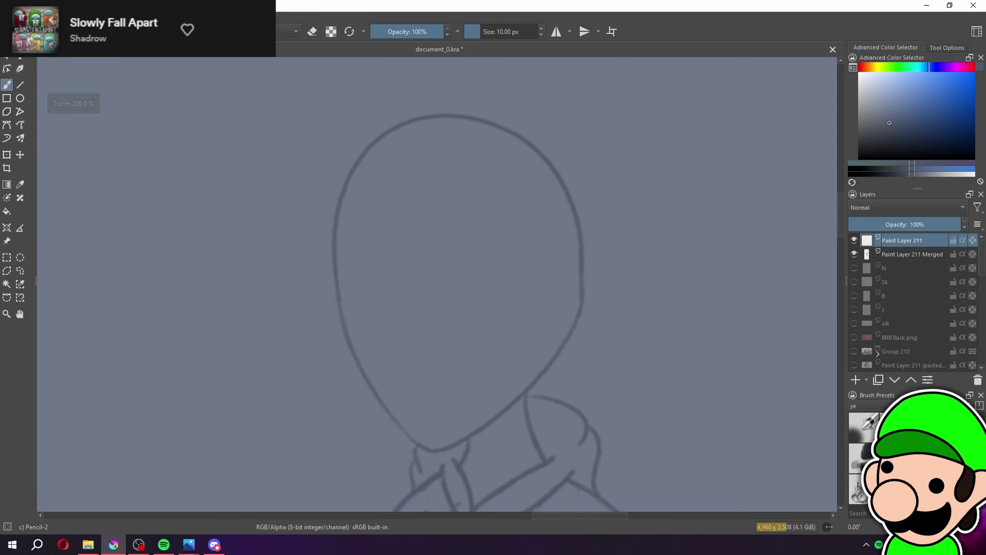
{"action": "key", "text": "alt+Tab"}
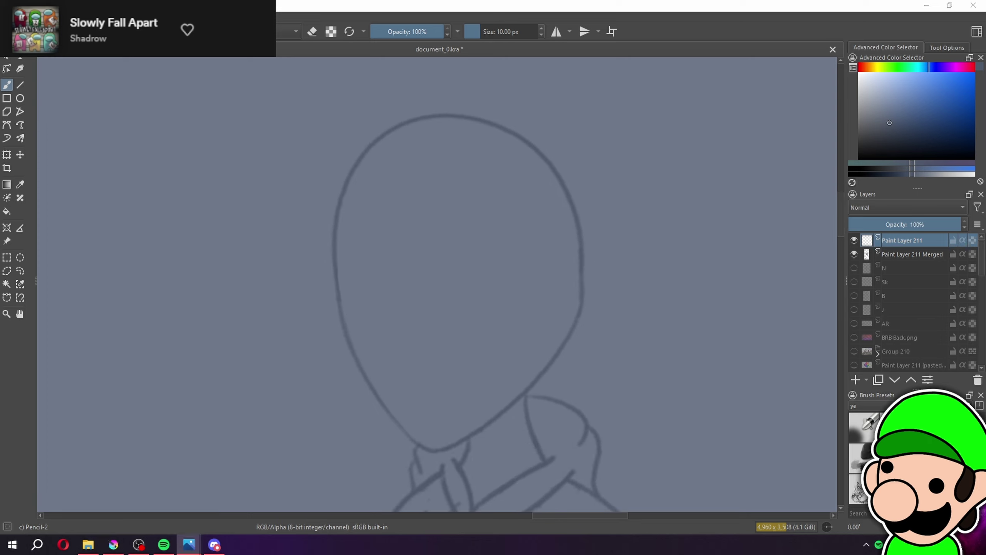
{"action": "key", "text": "alt+Tab"}
{"action": "left_click_drag", "start_coordinate": [418, 198], "coordinate": [516, 334]}
{"action": "key", "text": "ctrl+z"}
{"action": "mouse_move", "coordinate": [418, 197]}
{"action": "left_mouse_down"}
{"action": "mouse_move", "coordinate": [516, 326]}
{"action": "mouse_move", "coordinate": [497, 235]}
{"action": "left_mouse_up"}
{"action": "key", "text": "ctrl+z"}
{"action": "left_click_drag", "start_coordinate": [515, 324], "coordinate": [505, 232]}
Try out arcs of hair running from the fringe strand down past the left side of the face
{"action": "key", "text": "1"}
{"action": "key", "text": "ctrl+plus"}
{"action": "left_click_drag", "start_coordinate": [645, 225], "coordinate": [674, 229]}
{"action": "key", "text": "ctrl+plus"}
{"action": "key", "text": "ctrl+plus"}
{"action": "left_click_drag", "start_coordinate": [616, 282], "coordinate": [635, 291]}
{"action": "key", "text": "ctrl+plus"}
{"action": "scroll", "coordinate": [527, 231], "scroll_direction": "down", "scroll_amount": 4}
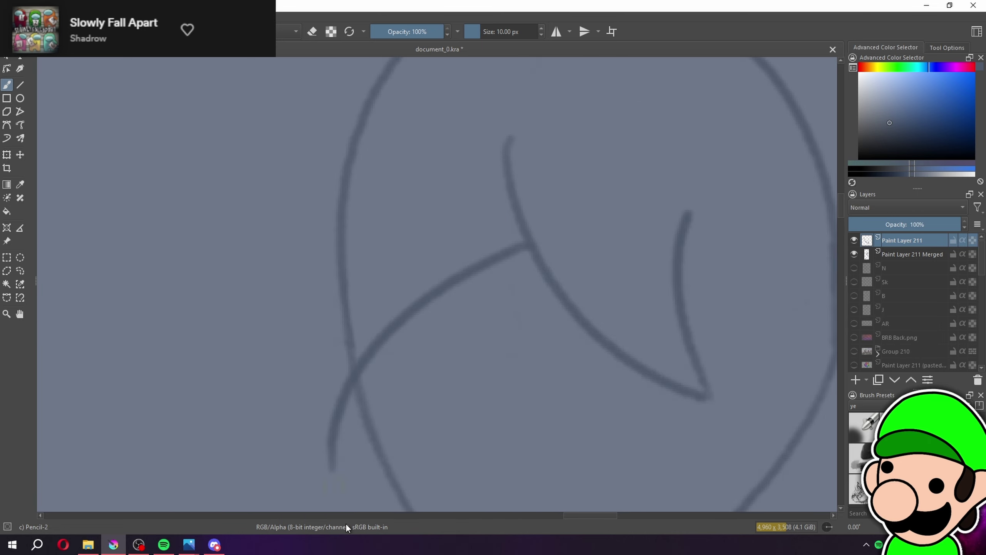
{"action": "scroll", "coordinate": [493, 360], "scroll_direction": "up", "scroll_amount": 3}
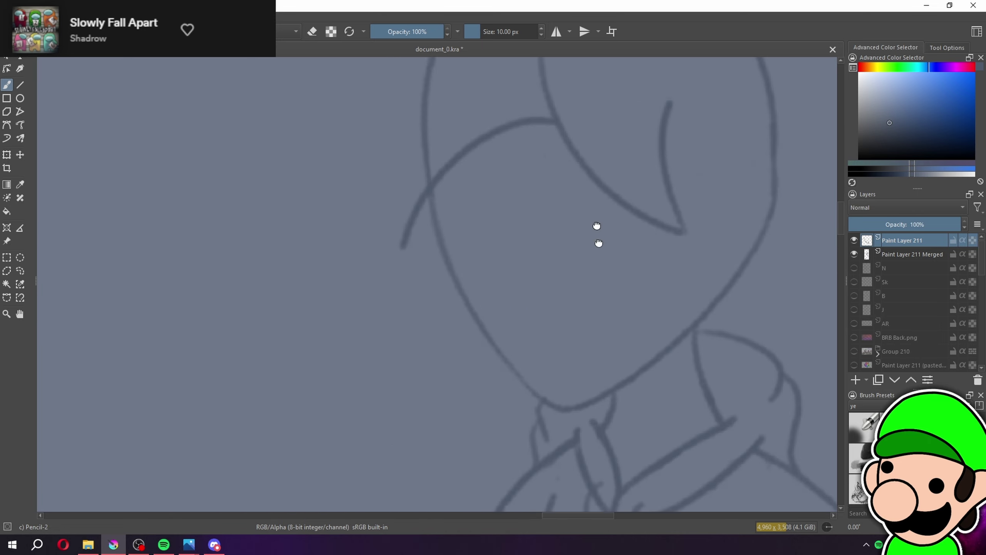
{"action": "scroll", "coordinate": [681, 170], "scroll_direction": "up", "scroll_amount": 2}
{"action": "mouse_move", "coordinate": [674, 168]}
{"action": "left_mouse_down"}
{"action": "mouse_move", "coordinate": [377, 402]}
{"action": "mouse_move", "coordinate": [399, 143]}
{"action": "left_mouse_up"}
{"action": "key", "text": "ctrl+minus"}
{"action": "key", "text": "ctrl+minus"}
{"action": "key", "text": "ctrl+minus"}
{"action": "key", "text": "ctrl+minus"}
{"action": "key", "text": "ctrl+minus"}
{"action": "key", "text": "ctrl+minus"}
{"action": "key", "text": "ctrl+plus"}
{"action": "mouse_move", "coordinate": [586, 358]}
{"action": "left_mouse_down"}
{"action": "mouse_move", "coordinate": [573, 340]}
{"action": "mouse_move", "coordinate": [640, 369]}
{"action": "left_mouse_up"}
{"action": "key", "text": "ctrl+plus"}
{"action": "key", "text": "ctrl+plus"}
{"action": "key", "text": "ctrl+plus"}
{"action": "key", "text": "ctrl+z"}
{"action": "key", "text": "ctrl+z"}
Redraw the left part of the fringe as one arc from the main strand down across the face outline
{"action": "key", "text": "ctrl+t"}
{"action": "key", "text": "ctrl+minus"}
{"action": "key", "text": "Return"}
{"action": "key", "text": "b"}
{"action": "key", "text": "ctrl+equal"}
{"action": "key", "text": "ctrl+equal"}
{"action": "left_click_drag", "start_coordinate": [492, 175], "coordinate": [215, 397]}
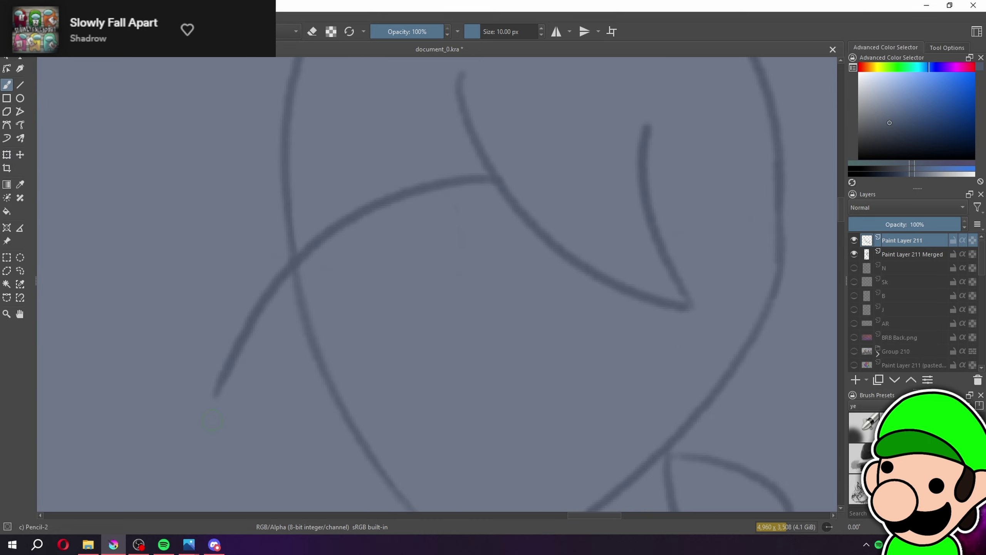
{"action": "key", "text": "ctrl+z"}
{"action": "left_click_drag", "start_coordinate": [492, 177], "coordinate": [246, 427]}
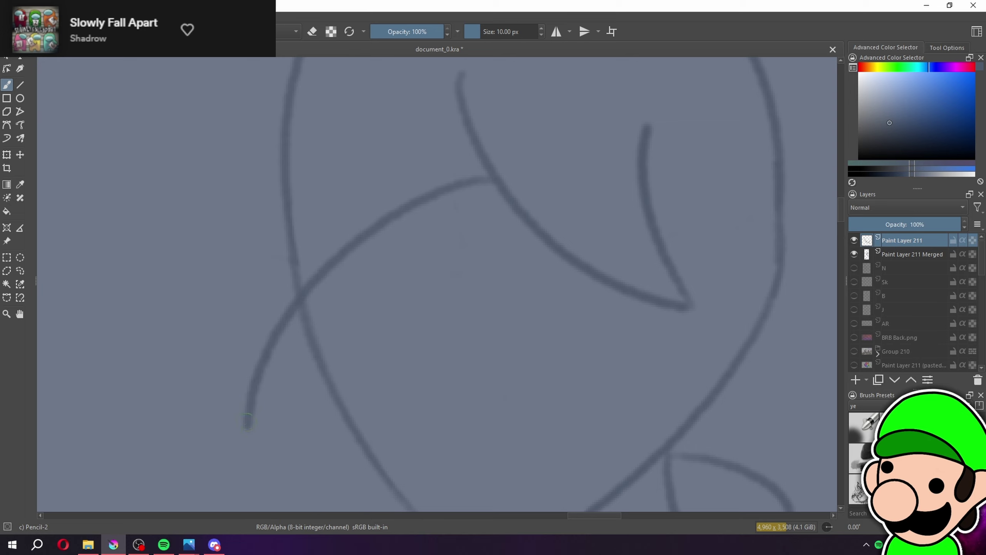
{"action": "scroll", "coordinate": [691, 354], "scroll_direction": "down", "scroll_amount": 6}
{"action": "scroll", "coordinate": [684, 352], "scroll_direction": "up", "scroll_amount": 6}
{"action": "key", "text": "ctrl+z"}
{"action": "left_click_drag", "start_coordinate": [354, 444], "coordinate": [590, 159]}
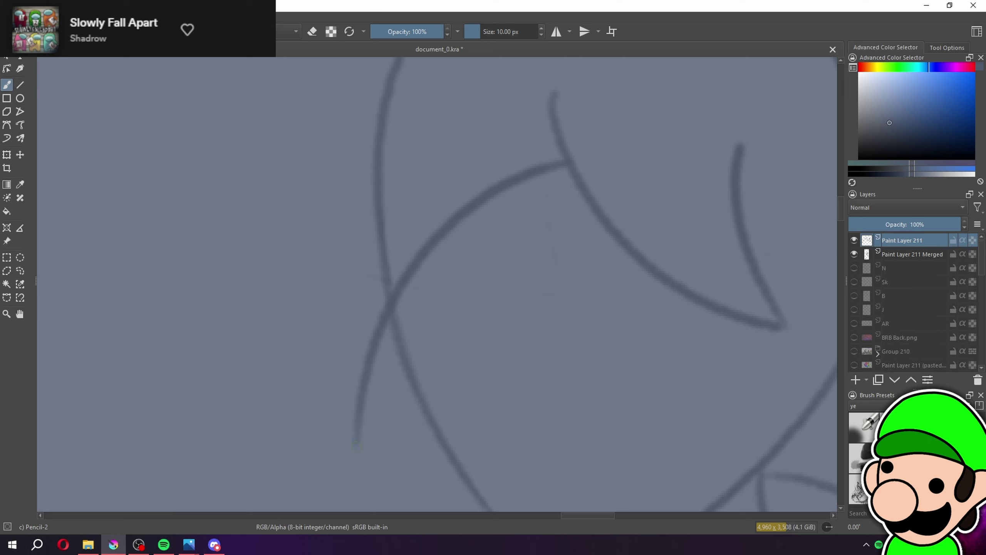
Draw the outer left edge of the hair, curving up from the lower tip of the fringe arc
{"action": "left_click_drag", "start_coordinate": [357, 446], "coordinate": [350, 163]}
{"action": "scroll", "coordinate": [437, 286], "scroll_direction": "down", "scroll_amount": 7}
{"action": "scroll", "coordinate": [437, 285], "scroll_direction": "up", "scroll_amount": 2}
{"action": "left_click_drag", "start_coordinate": [629, 359], "coordinate": [587, 320]}
{"action": "scroll", "coordinate": [432, 279], "scroll_direction": "up", "scroll_amount": 4}
Draw the right-hand side hair below the fringe, with a long lock that comes to a point over the hood
{"action": "mouse_move", "coordinate": [478, 156]}
{"action": "left_mouse_down"}
{"action": "mouse_move", "coordinate": [452, 377]}
{"action": "mouse_move", "coordinate": [600, 171]}
{"action": "left_mouse_up"}
{"action": "key", "text": "ctrl+z"}
{"action": "left_click_drag", "start_coordinate": [457, 378], "coordinate": [616, 213]}
{"action": "key", "text": "ctrl+z"}
{"action": "mouse_move", "coordinate": [458, 376]}
{"action": "left_mouse_down"}
{"action": "mouse_move", "coordinate": [605, 261]}
{"action": "mouse_move", "coordinate": [607, 305]}
{"action": "left_mouse_up"}
{"action": "key", "text": "ctrl+minus"}
{"action": "key", "text": "ctrl+minus"}
{"action": "key", "text": "ctrl+minus"}
{"action": "key", "text": "ctrl+plus"}
{"action": "key", "text": "ctrl+plus"}
{"action": "key", "text": "ctrl+plus"}
{"action": "key", "text": "ctrl+plus"}
{"action": "key", "text": "ctrl+plus"}
Redraw the short lock beneath the fringe's right tip and erase its stray lines
{"action": "key", "text": "e"}
{"action": "mouse_move", "coordinate": [536, 226]}
{"action": "left_mouse_down"}
{"action": "mouse_move", "coordinate": [513, 158]}
{"action": "mouse_move", "coordinate": [534, 222]}
{"action": "mouse_move", "coordinate": [484, 334]}
{"action": "left_mouse_up"}
{"action": "key", "text": "e"}
{"action": "key", "text": "ctrl+z"}
{"action": "mouse_move", "coordinate": [512, 141]}
{"action": "left_mouse_down"}
{"action": "mouse_move", "coordinate": [487, 314]}
{"action": "mouse_move", "coordinate": [583, 218]}
{"action": "left_mouse_up"}
{"action": "key", "text": "e"}
{"action": "left_click_drag", "start_coordinate": [539, 243], "coordinate": [554, 274]}
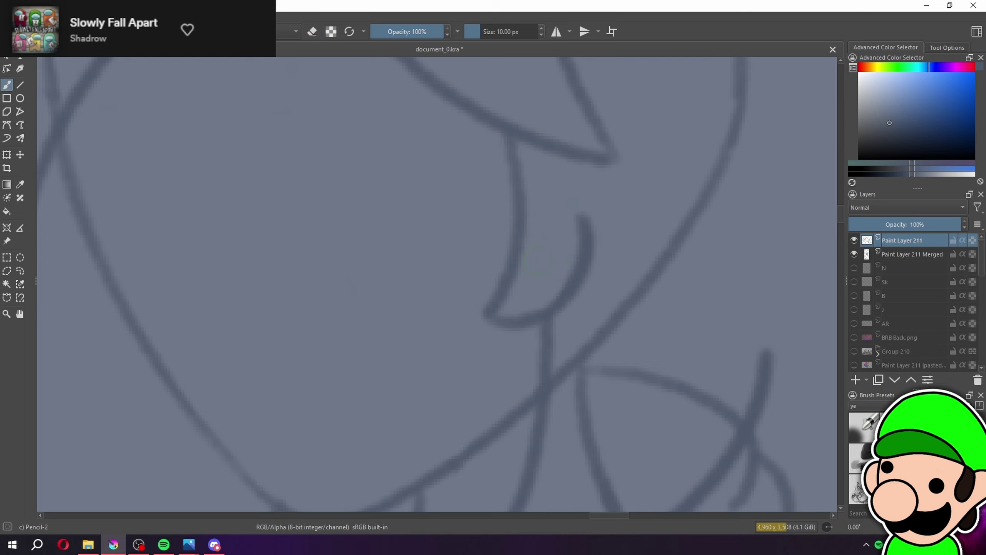
{"action": "scroll", "coordinate": [538, 261], "scroll_direction": "down", "scroll_amount": 8}
Transform the hair on Paint Layer 211 to be slightly smaller and nudge it into place over the head
{"action": "left_click_drag", "start_coordinate": [559, 342], "coordinate": [551, 348]}
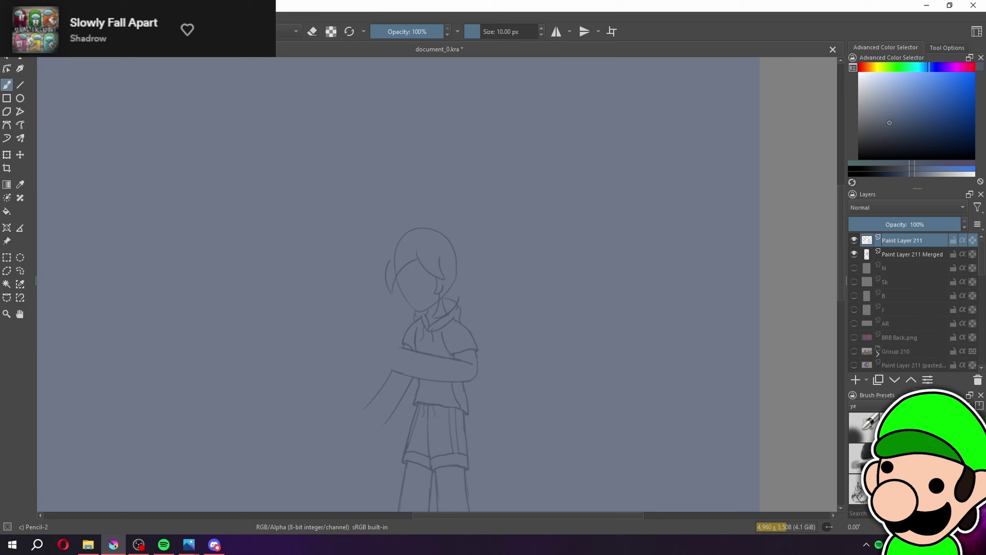
{"action": "scroll", "coordinate": [396, 276], "scroll_direction": "up", "scroll_amount": 4}
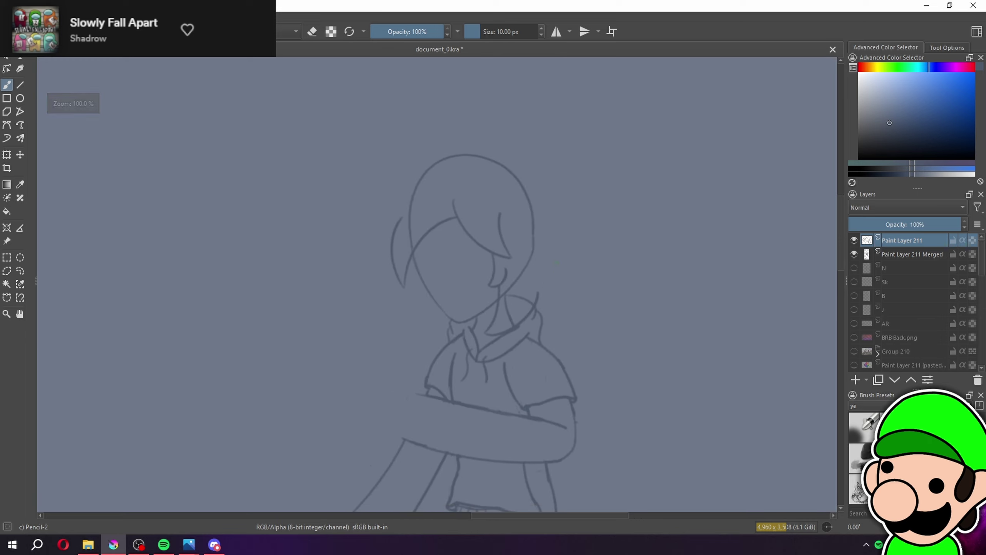
{"action": "left_click_drag", "start_coordinate": [446, 299], "coordinate": [436, 301]}
{"action": "key", "text": "plus"}
{"action": "key", "text": "plus"}
{"action": "left_click", "coordinate": [920, 257]}
{"action": "left_click", "coordinate": [921, 244]}
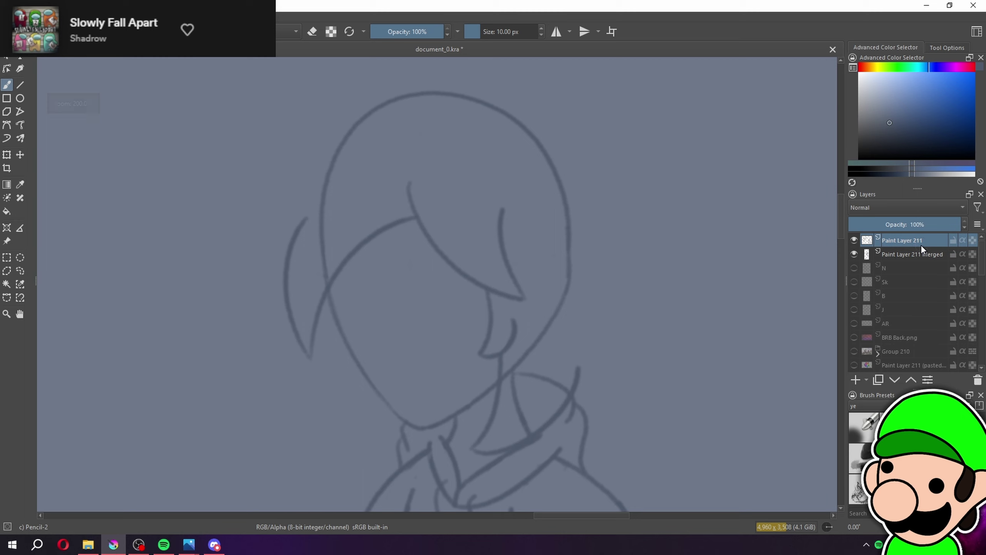
{"action": "key", "text": "minus"}
{"action": "key", "text": "minus"}
{"action": "left_click", "coordinate": [8, 158]}
{"action": "left_click_drag", "start_coordinate": [558, 264], "coordinate": [552, 260]}
{"action": "left_click_drag", "start_coordinate": [475, 299], "coordinate": [477, 298]}
{"action": "key", "text": "b"}
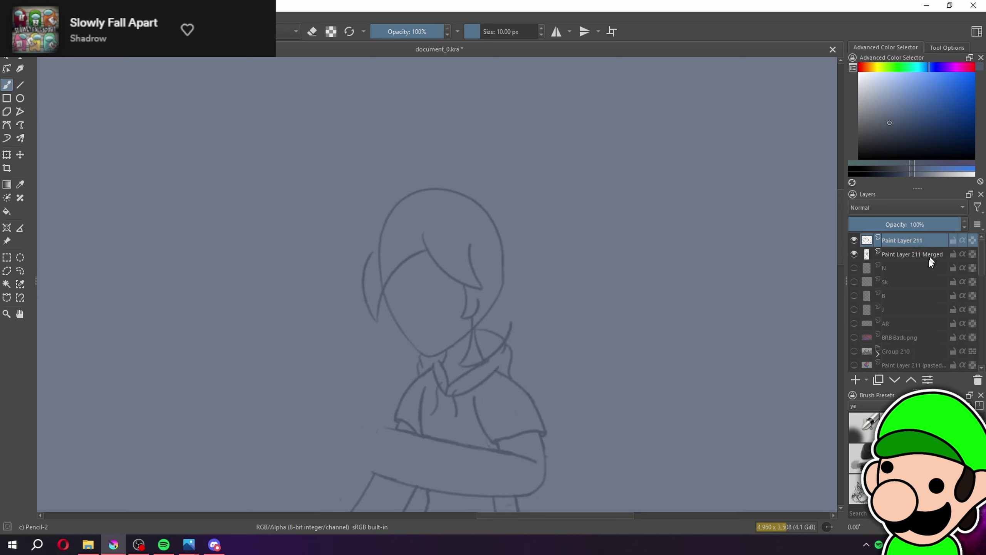
On Paint Layer 211 Merged, erase the upper head outline and the hood lines covered by the hair
{"action": "left_click", "coordinate": [931, 256]}
{"action": "key", "text": "plus"}
{"action": "key", "text": "e"}
{"action": "mouse_move", "coordinate": [358, 279]}
{"action": "left_mouse_down"}
{"action": "mouse_move", "coordinate": [387, 162]}
{"action": "mouse_move", "coordinate": [443, 154]}
{"action": "mouse_move", "coordinate": [516, 193]}
{"action": "left_mouse_up"}
{"action": "left_click_drag", "start_coordinate": [519, 283], "coordinate": [508, 333]}
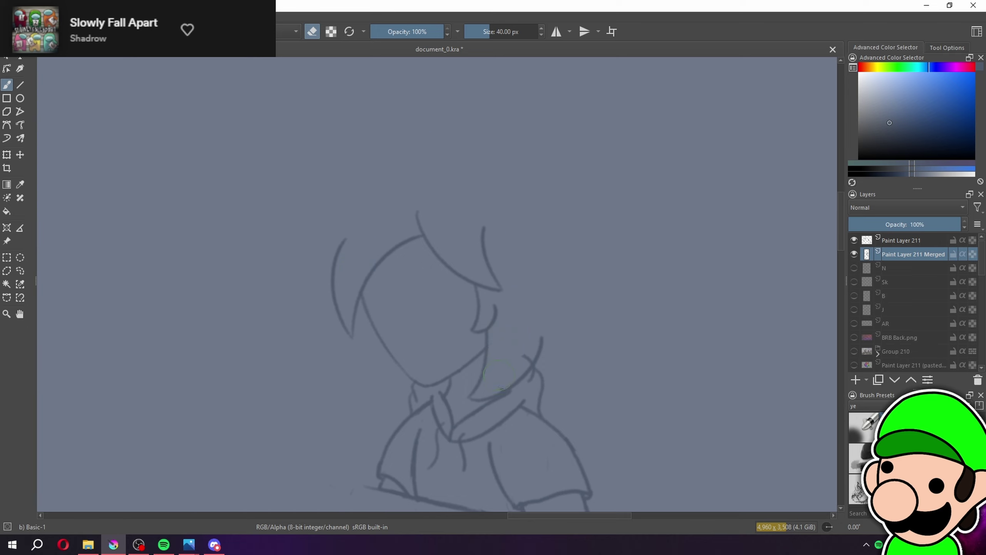
{"action": "key", "text": "minus"}
{"action": "key", "text": "minus"}
{"action": "key", "text": "minus"}
{"action": "key", "text": "minus"}
{"action": "key", "text": "plus"}
{"action": "key", "text": "plus"}
{"action": "key", "text": "slash"}
{"action": "key", "text": "plus"}
{"action": "key", "text": "plus"}
{"action": "key", "text": "plus"}
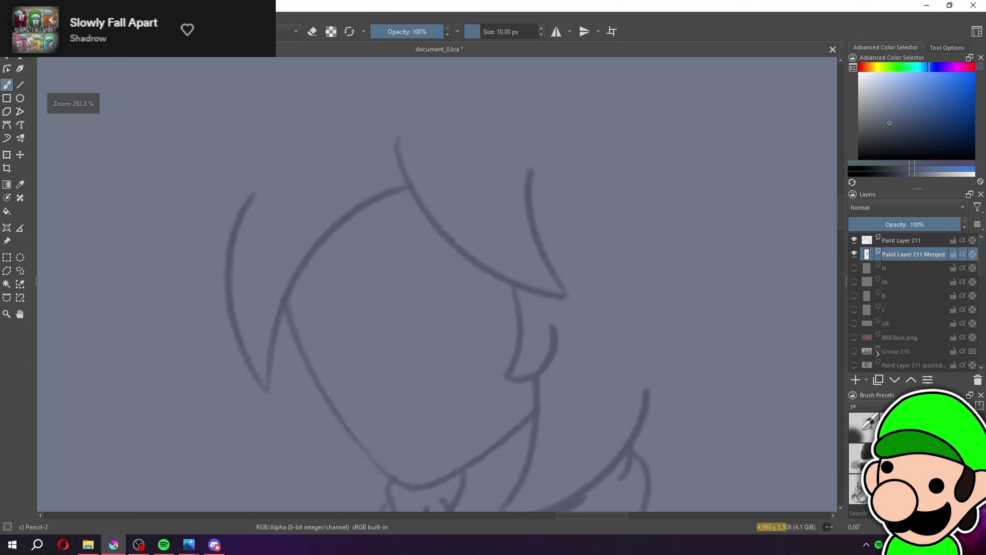
{"action": "left_click_drag", "start_coordinate": [670, 292], "coordinate": [739, 200]}
{"action": "key", "text": "plus"}
{"action": "key", "text": "e"}
{"action": "mouse_move", "coordinate": [383, 172]}
{"action": "left_mouse_down"}
{"action": "mouse_move", "coordinate": [421, 257]}
{"action": "mouse_move", "coordinate": [391, 106]}
{"action": "left_mouse_up"}
{"action": "key", "text": "e"}
Check the new hair's shape and proportions against the whole figure
{"action": "key", "text": "minus"}
{"action": "key", "text": "minus"}
{"action": "key", "text": "minus"}
{"action": "left_click_drag", "start_coordinate": [502, 202], "coordinate": [479, 191]}
{"action": "key", "text": "minus"}
{"action": "key", "text": "minus"}
{"action": "key", "text": "minus"}
{"action": "key", "text": "minus"}
{"action": "key", "text": "minus"}
{"action": "key", "text": "plus"}
{"action": "key", "text": "plus"}
{"action": "key", "text": "plus"}
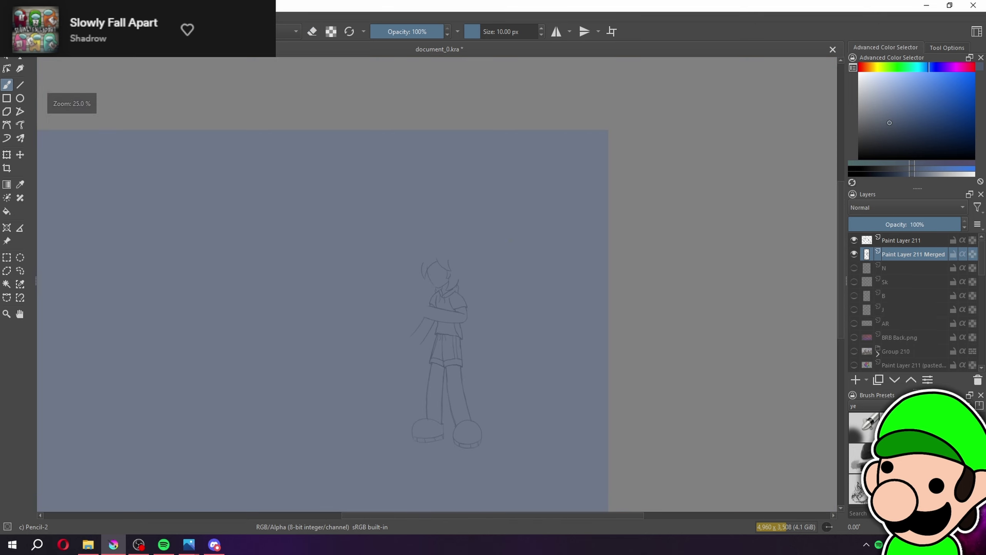
{"action": "scroll", "coordinate": [510, 244], "scroll_direction": "up", "scroll_amount": 3}
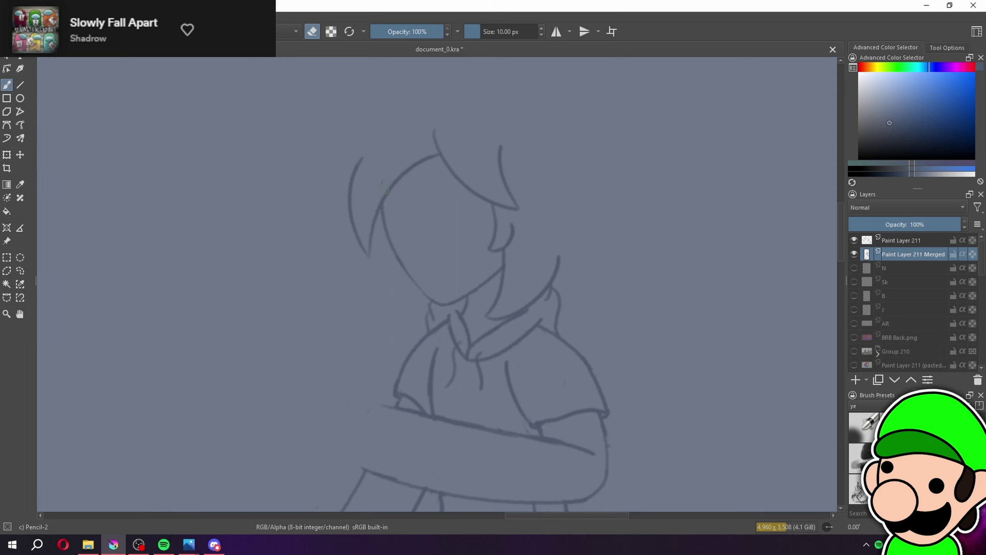
Redraw the upper left cheek line so that it curves up to meet the fringe arc
{"action": "scroll", "coordinate": [425, 261], "scroll_direction": "down", "scroll_amount": 4}
{"action": "scroll", "coordinate": [425, 261], "scroll_direction": "up", "scroll_amount": 6}
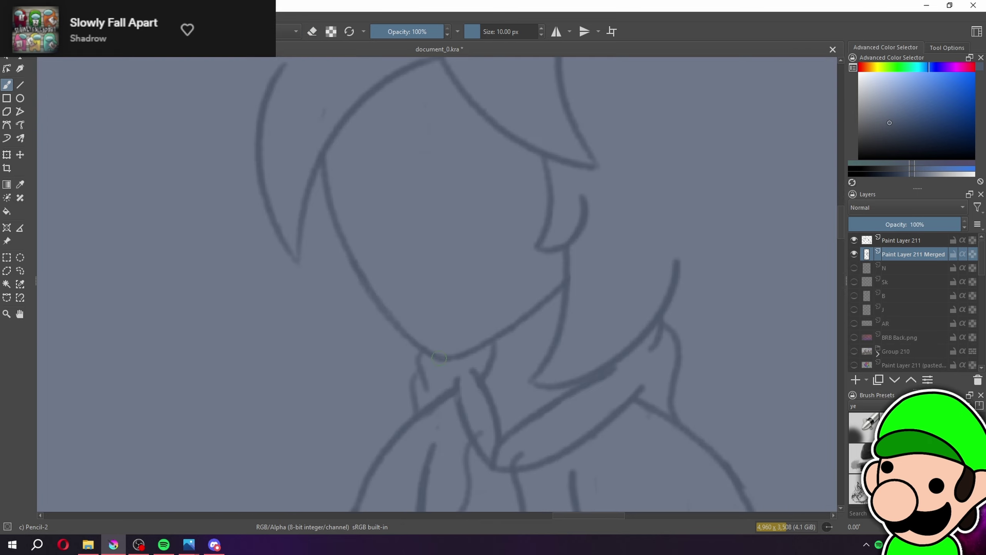
{"action": "scroll", "coordinate": [437, 298], "scroll_direction": "down", "scroll_amount": 5}
{"action": "scroll", "coordinate": [437, 297], "scroll_direction": "up", "scroll_amount": 4}
{"action": "scroll", "coordinate": [535, 302], "scroll_direction": "down", "scroll_amount": 3}
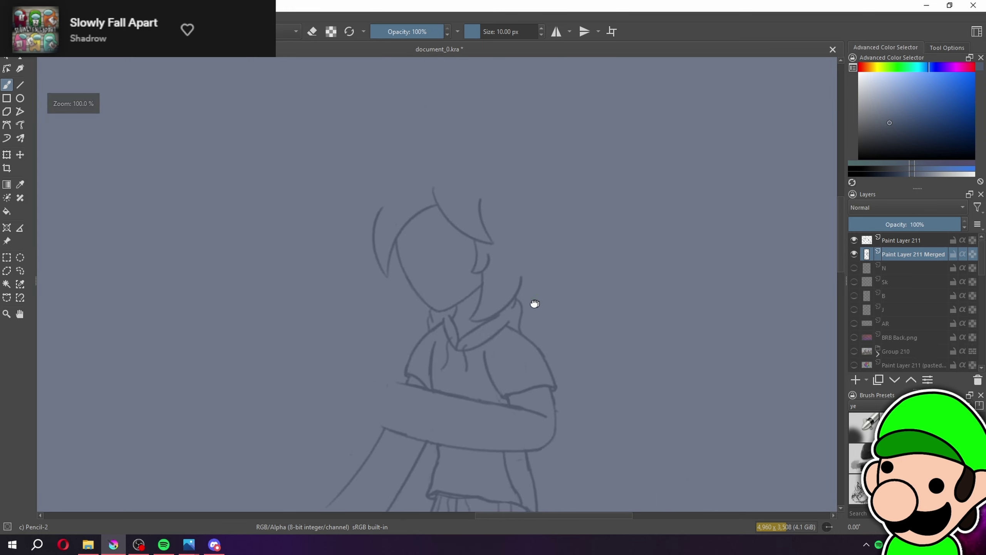
{"action": "scroll", "coordinate": [489, 280], "scroll_direction": "up", "scroll_amount": 2}
{"action": "scroll", "coordinate": [441, 273], "scroll_direction": "up", "scroll_amount": 1}
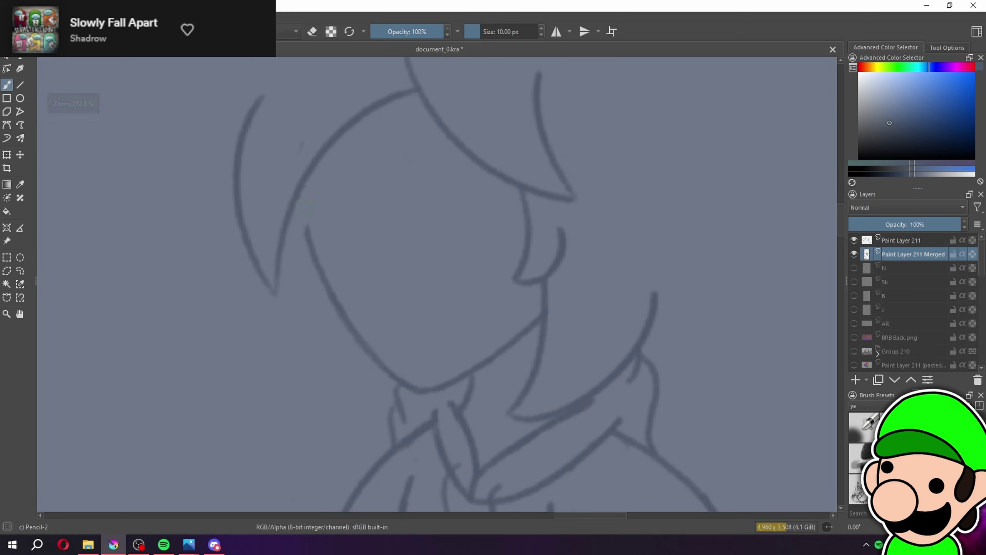
{"action": "left_click_drag", "start_coordinate": [313, 230], "coordinate": [309, 142]}
{"action": "key", "text": "ctrl+z"}
{"action": "left_click_drag", "start_coordinate": [308, 236], "coordinate": [312, 152]}
{"action": "key", "text": "e"}
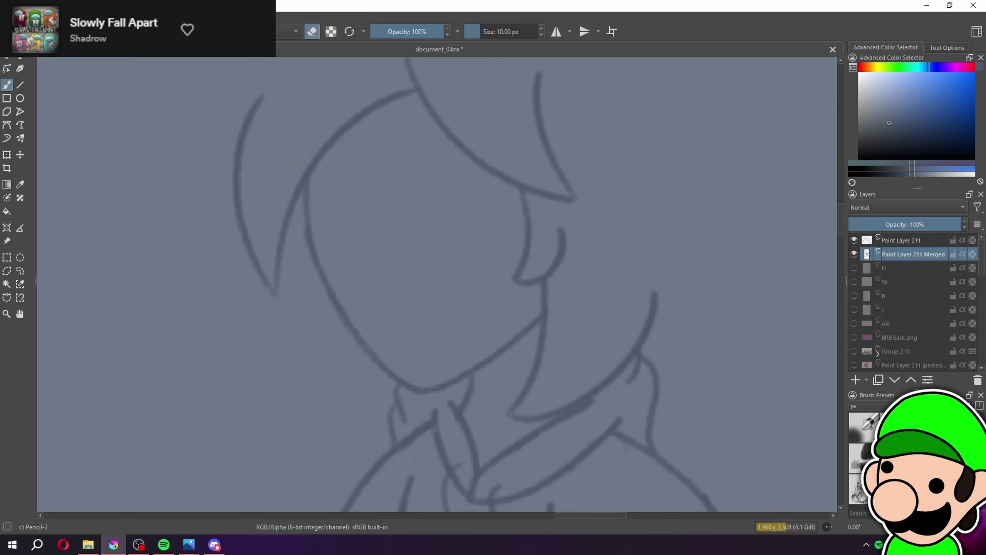
Check the redrawn cheek line and hair against the whole figure
{"action": "key", "text": "e"}
{"action": "key", "text": "ctrl+minus"}
{"action": "key", "text": "ctrl+minus"}
{"action": "key", "text": "ctrl+minus"}
{"action": "key", "text": "ctrl+minus"}
{"action": "key", "text": "ctrl+minus"}
{"action": "key", "text": "ctrl+minus"}
{"action": "left_click_drag", "start_coordinate": [524, 349], "coordinate": [510, 353]}
{"action": "key", "text": "ctrl+plus"}
{"action": "key", "text": "ctrl+plus"}
{"action": "key", "text": "ctrl+plus"}
On Paint Layer 211, select the fringe and left side lock with a freehand outline
{"action": "left_click", "coordinate": [911, 242]}
{"action": "left_click_drag", "start_coordinate": [505, 295], "coordinate": [531, 300]}
{"action": "key", "text": "ctrl+plus"}
{"action": "key", "text": "ctrl+plus"}
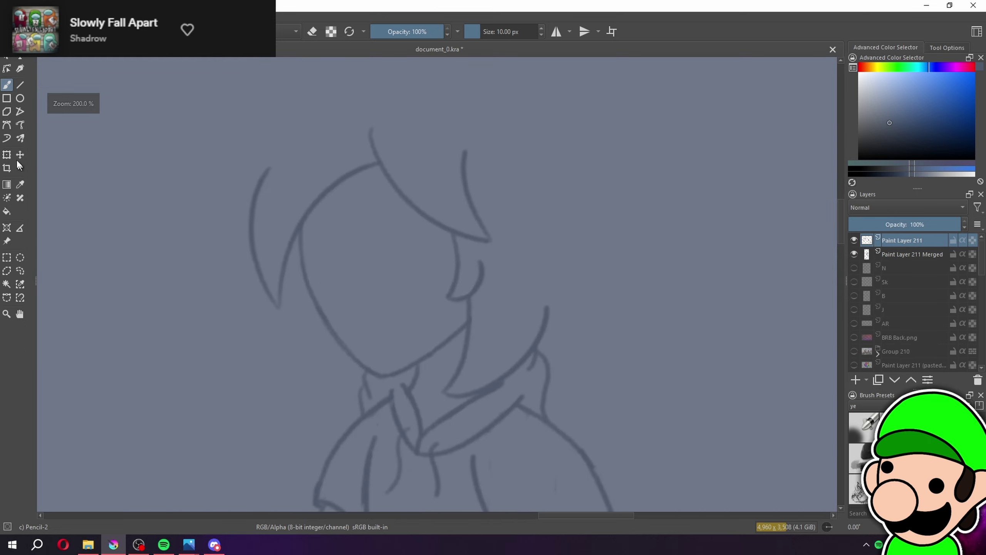
{"action": "left_click", "coordinate": [20, 270]}
{"action": "left_click_drag", "start_coordinate": [491, 180], "coordinate": [513, 220]}
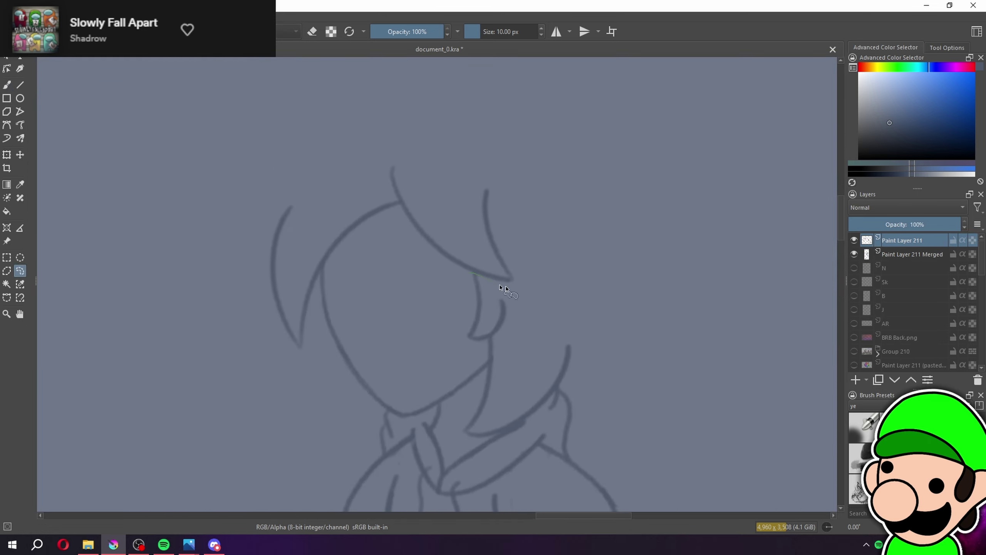
{"action": "left_click_drag", "start_coordinate": [431, 265], "coordinate": [440, 269]}
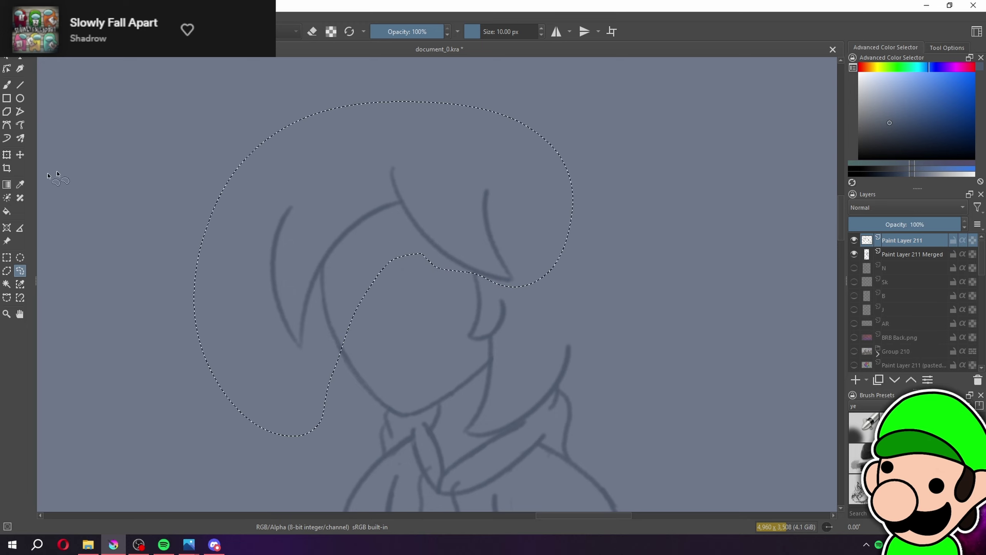
Transform the selected fringe and side lock slightly smaller, nudge them lower on the head, and clear the selection
{"action": "key", "text": "ctrl+t"}
{"action": "left_click_drag", "start_coordinate": [472, 236], "coordinate": [473, 246]}
{"action": "left_click_drag", "start_coordinate": [597, 210], "coordinate": [587, 201]}
{"action": "left_click_drag", "start_coordinate": [513, 249], "coordinate": [509, 247]}
{"action": "key", "text": "b"}
{"action": "key", "text": "ctrl+minus"}
{"action": "key", "text": "ctrl+minus"}
{"action": "key", "text": "ctrl+minus"}
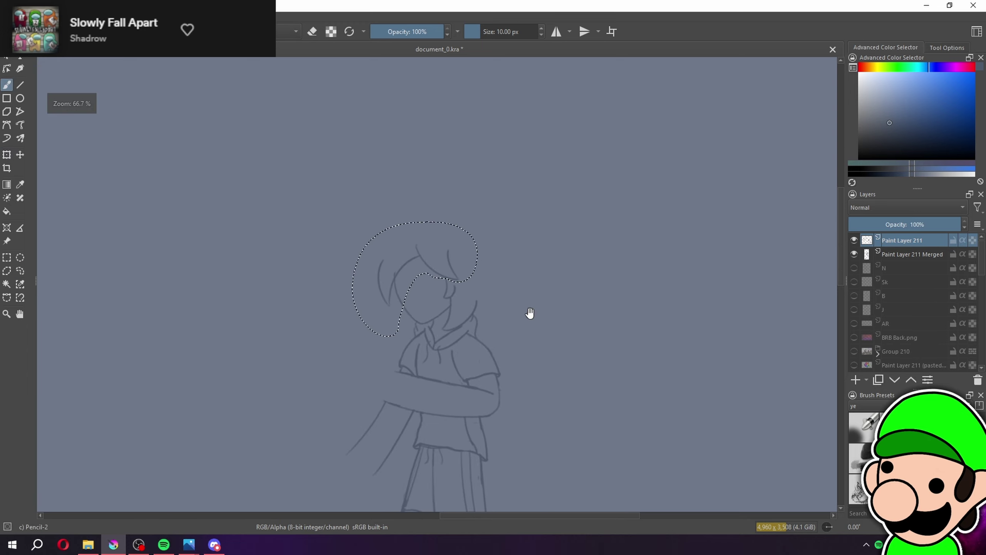
{"action": "left_click_drag", "start_coordinate": [529, 315], "coordinate": [521, 303]}
{"action": "key", "text": "ctrl+plus"}
{"action": "key", "text": "ctrl+plus"}
{"action": "left_click", "coordinate": [7, 258]}
{"action": "left_click", "coordinate": [49, 271]}
On Paint Layer 211 Merged, erase the end of the left cheek line that sticks out above the fringe arc
{"action": "left_click_drag", "start_coordinate": [504, 377], "coordinate": [547, 391]}
{"action": "key", "text": "ctrl+plus"}
{"action": "key", "text": "ctrl+plus"}
{"action": "key", "text": "ctrl+plus"}
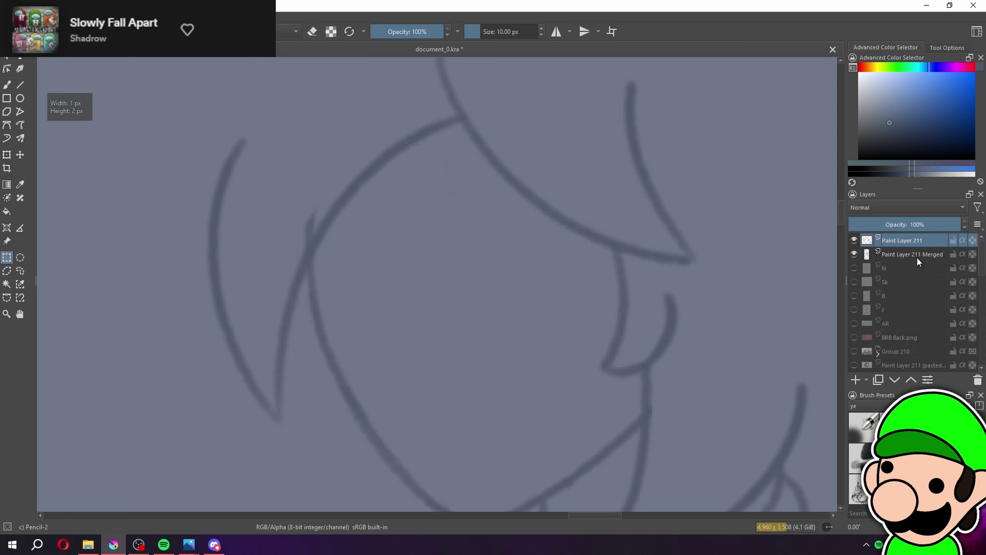
{"action": "left_click", "coordinate": [918, 256]}
{"action": "key", "text": "e"}
{"action": "left_click_drag", "start_coordinate": [335, 201], "coordinate": [314, 224]}
{"action": "left_click", "coordinate": [342, 213]}
{"action": "key", "text": "b"}
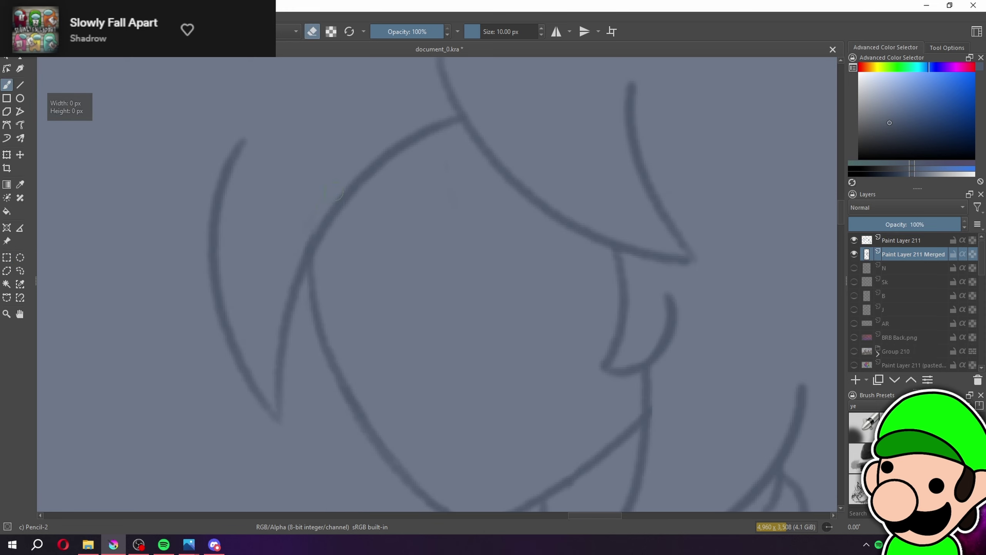
Erase the right jaw line and redraw it as a smooth curve from the chin up to the hair
{"action": "scroll", "coordinate": [435, 280], "scroll_direction": "down", "scroll_amount": 5}
{"action": "scroll", "coordinate": [435, 287], "scroll_direction": "up", "scroll_amount": 4}
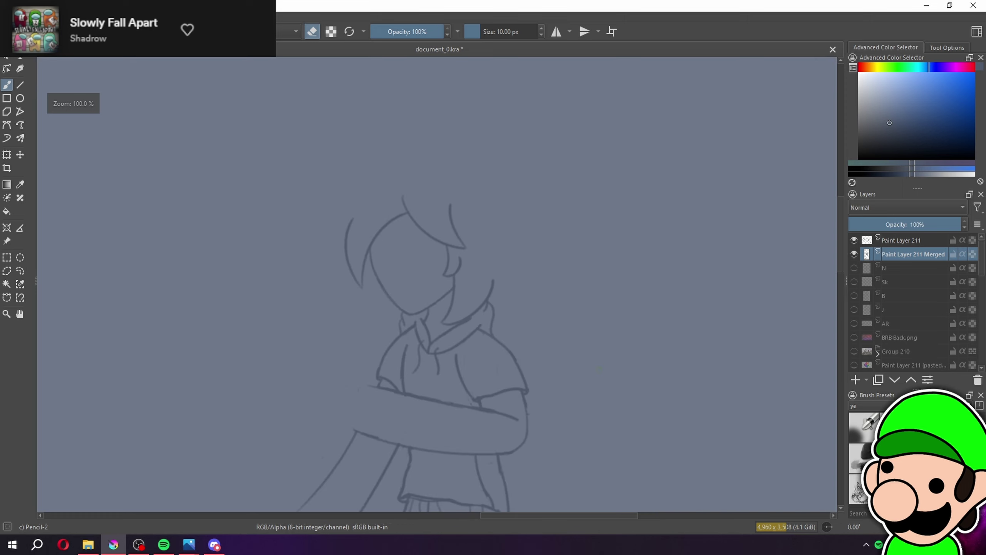
{"action": "key", "text": "ctrl+plus"}
{"action": "key", "text": "ctrl+plus"}
{"action": "key", "text": "ctrl+plus"}
{"action": "mouse_move", "coordinate": [365, 395]}
{"action": "left_mouse_down"}
{"action": "mouse_move", "coordinate": [402, 371]}
{"action": "mouse_move", "coordinate": [511, 300]}
{"action": "left_mouse_up"}
{"action": "left_click_drag", "start_coordinate": [343, 395], "coordinate": [532, 235]}
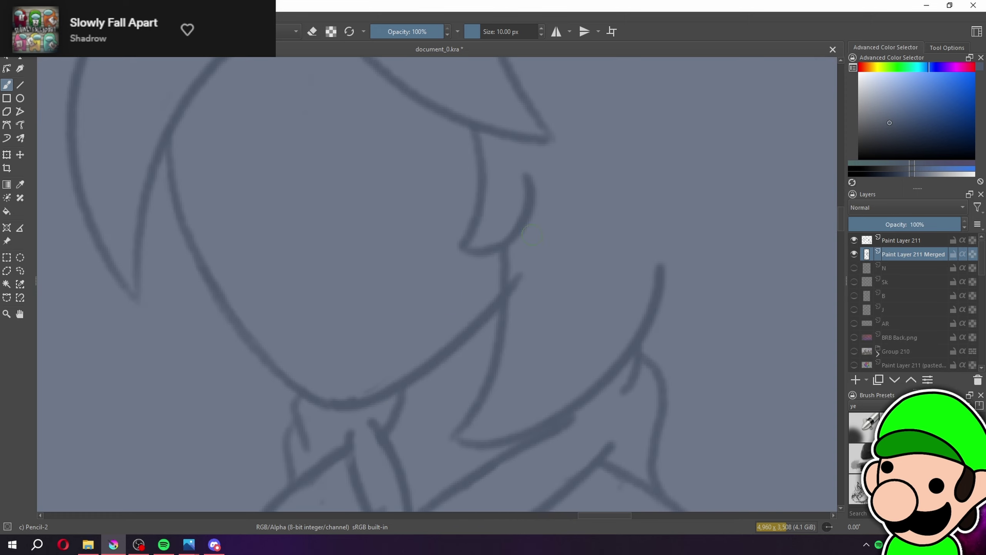
{"action": "key", "text": "ctrl+z"}
{"action": "left_click_drag", "start_coordinate": [334, 404], "coordinate": [536, 291]}
{"action": "key", "text": "ctrl+z"}
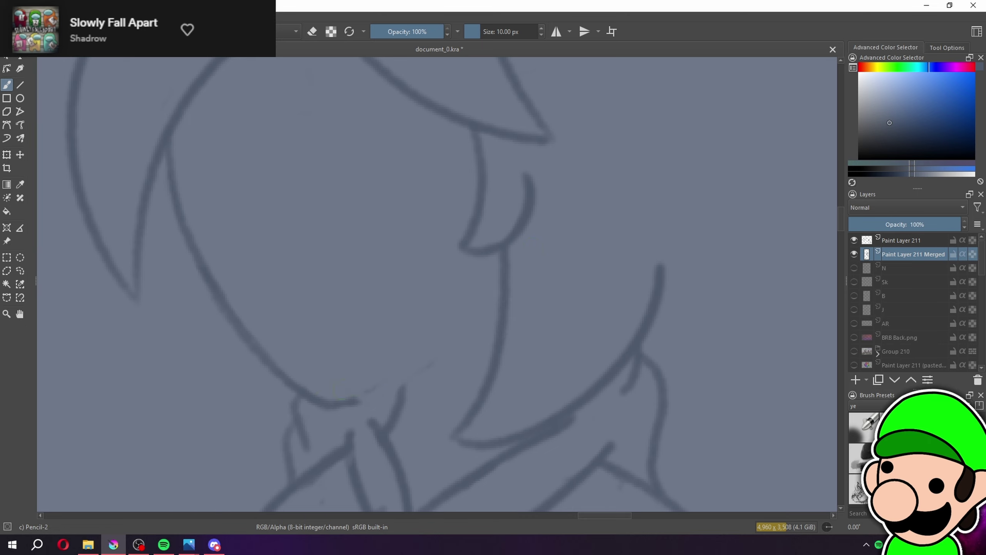
{"action": "left_click_drag", "start_coordinate": [334, 404], "coordinate": [519, 306]}
Erase the upper end of the right jaw line and redraw it to meet the hair below the ear
{"action": "key", "text": "minus"}
{"action": "key", "text": "minus"}
{"action": "key", "text": "minus"}
{"action": "key", "text": "minus"}
{"action": "key", "text": "minus"}
{"action": "key", "text": "minus"}
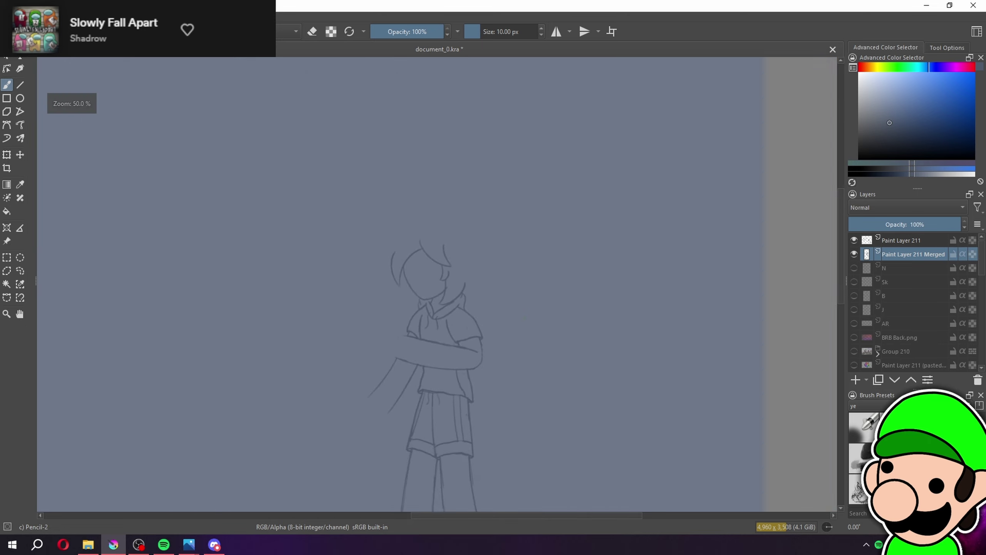
{"action": "key", "text": "1"}
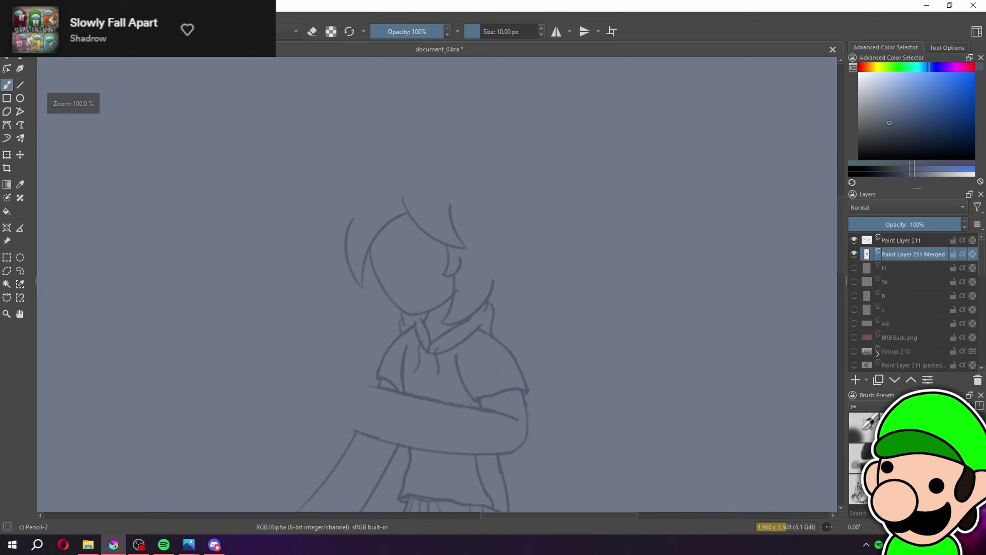
{"action": "key", "text": "plus"}
{"action": "key", "text": "plus"}
{"action": "key", "text": "plus"}
{"action": "key", "text": "e"}
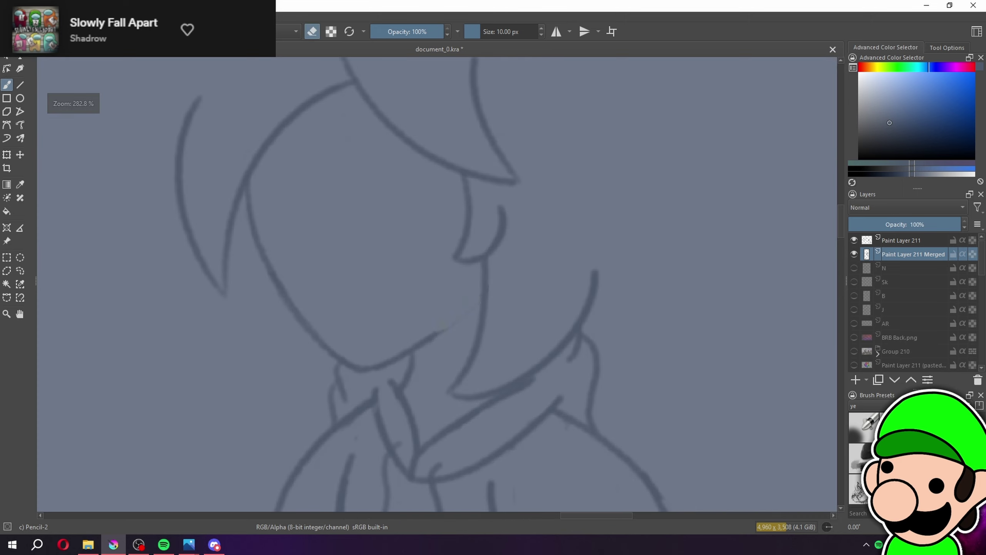
{"action": "key", "text": "e"}
{"action": "left_click_drag", "start_coordinate": [427, 345], "coordinate": [483, 306]}
{"action": "key", "text": "ctrl+z"}
{"action": "left_click_drag", "start_coordinate": [416, 349], "coordinate": [494, 290]}
Merge Paint Layer 211 and Paint Layer 211 Merged into one layer
{"action": "key", "text": "minus"}
{"action": "key", "text": "minus"}
{"action": "key", "text": "minus"}
{"action": "key", "text": "minus"}
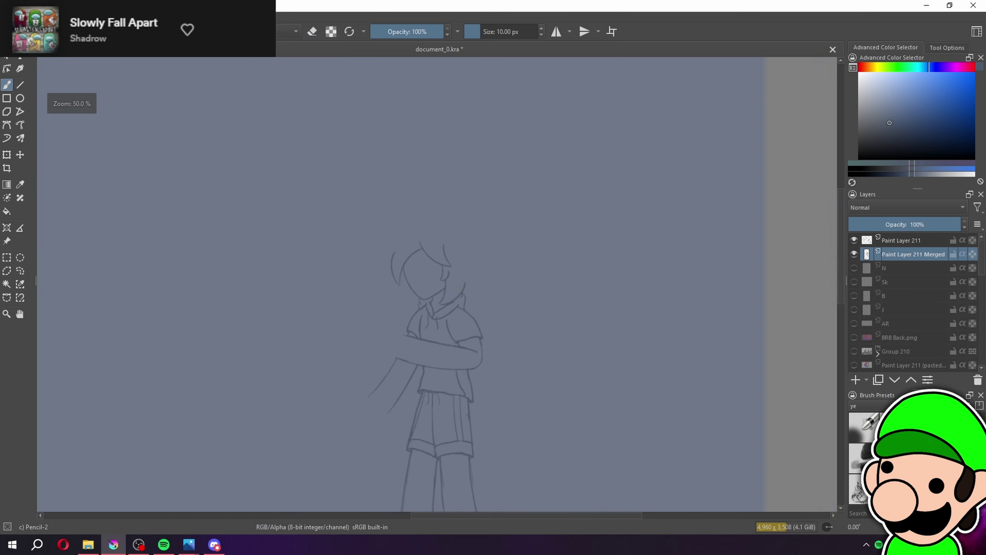
{"action": "left_click", "coordinate": [904, 242]}
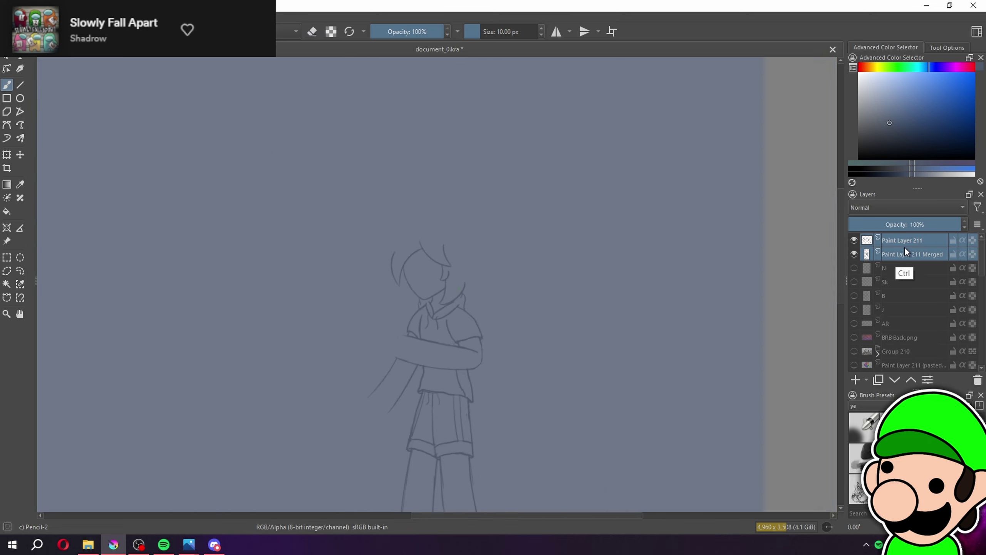
{"action": "key", "text": "shift+Delete"}
Select the whole head and hair down to the collar with a freehand outline
{"action": "key", "text": "plus"}
{"action": "key", "text": "plus"}
{"action": "key", "text": "plus"}
{"action": "left_click", "coordinate": [20, 273]}
{"action": "key", "text": "plus"}
{"action": "key", "text": "plus"}
{"action": "mouse_move", "coordinate": [236, 349]}
{"action": "left_mouse_down"}
{"action": "mouse_move", "coordinate": [273, 408]}
{"action": "mouse_move", "coordinate": [640, 260]}
{"action": "mouse_move", "coordinate": [578, 354]}
{"action": "left_mouse_up"}
{"action": "key", "text": "minus"}
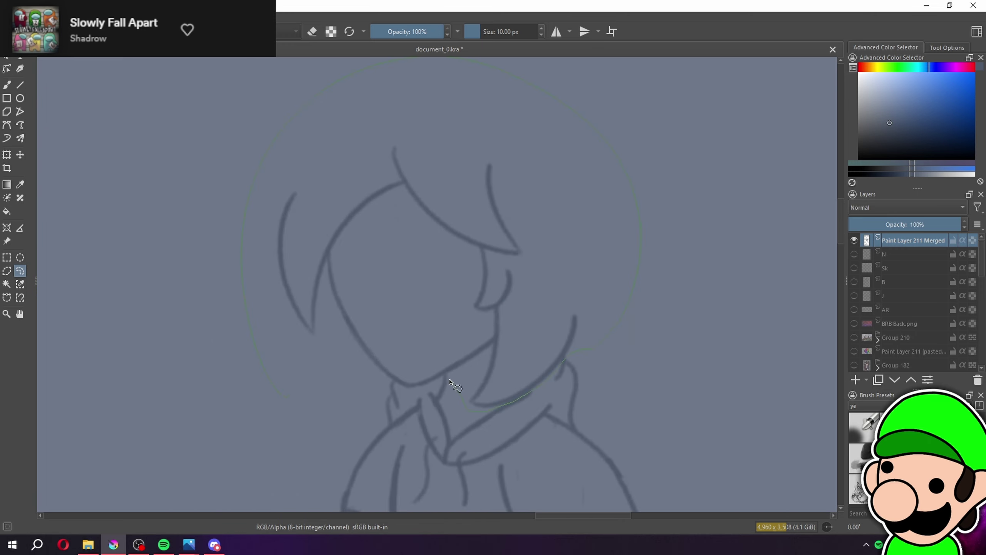
{"action": "left_click_drag", "start_coordinate": [339, 363], "coordinate": [311, 383]}
Rotate the selected head slightly clockwise, shift it down and right toward the collar, and clear the selection
{"action": "key", "text": "ctrl+t"}
{"action": "key", "text": "minus"}
{"action": "left_click_drag", "start_coordinate": [511, 297], "coordinate": [511, 300]}
{"action": "key", "text": "minus"}
{"action": "key", "text": "minus"}
{"action": "key", "text": "plus"}
{"action": "left_click_drag", "start_coordinate": [585, 269], "coordinate": [586, 273]}
{"action": "left_click_drag", "start_coordinate": [491, 285], "coordinate": [490, 288]}
{"action": "key", "text": "b"}
{"action": "left_click_drag", "start_coordinate": [511, 332], "coordinate": [509, 294]}
{"action": "key", "text": "plus"}
{"action": "key", "text": "plus"}
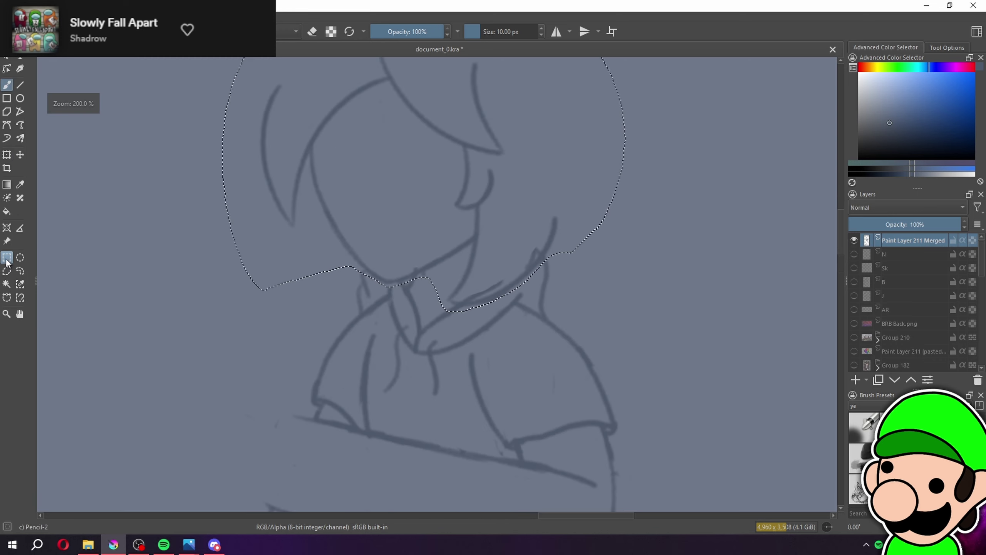
{"action": "left_click", "coordinate": [6, 258]}
{"action": "key", "text": "plus"}
{"action": "key", "text": "plus"}
{"action": "left_click", "coordinate": [62, 271]}
Touch up the hair line beside the right jaw and the neck line under the chin
{"action": "key", "text": "b"}
{"action": "key", "text": "e"}
{"action": "key", "text": "e"}
{"action": "left_click_drag", "start_coordinate": [515, 192], "coordinate": [506, 235]}
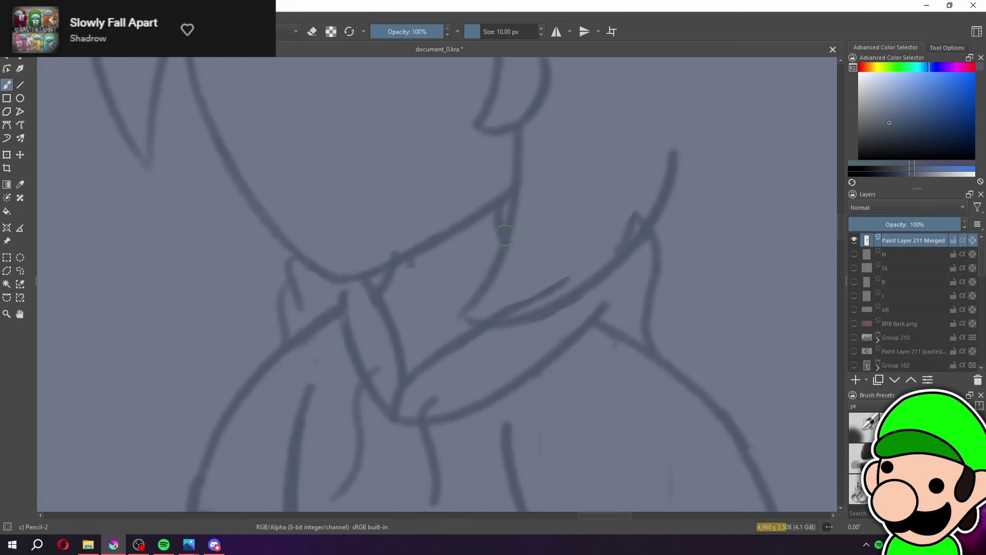
{"action": "key", "text": "e"}
{"action": "left_click_drag", "start_coordinate": [400, 261], "coordinate": [379, 291]}
Erase the collar and hood lines overlapping the back hair and redraw the hair's lower edge and tip
{"action": "key", "text": "e"}
{"action": "left_click_drag", "start_coordinate": [540, 291], "coordinate": [506, 307]}
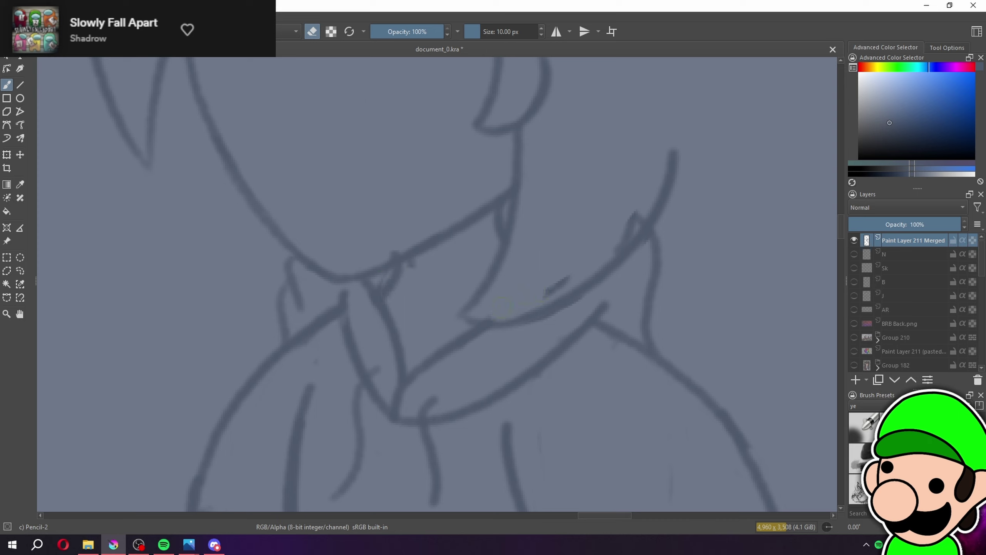
{"action": "key", "text": "e"}
{"action": "key", "text": "e"}
{"action": "mouse_move", "coordinate": [622, 246]}
{"action": "left_mouse_down"}
{"action": "mouse_move", "coordinate": [647, 216]}
{"action": "mouse_move", "coordinate": [491, 325]}
{"action": "mouse_move", "coordinate": [459, 310]}
{"action": "left_mouse_up"}
{"action": "key", "text": "e"}
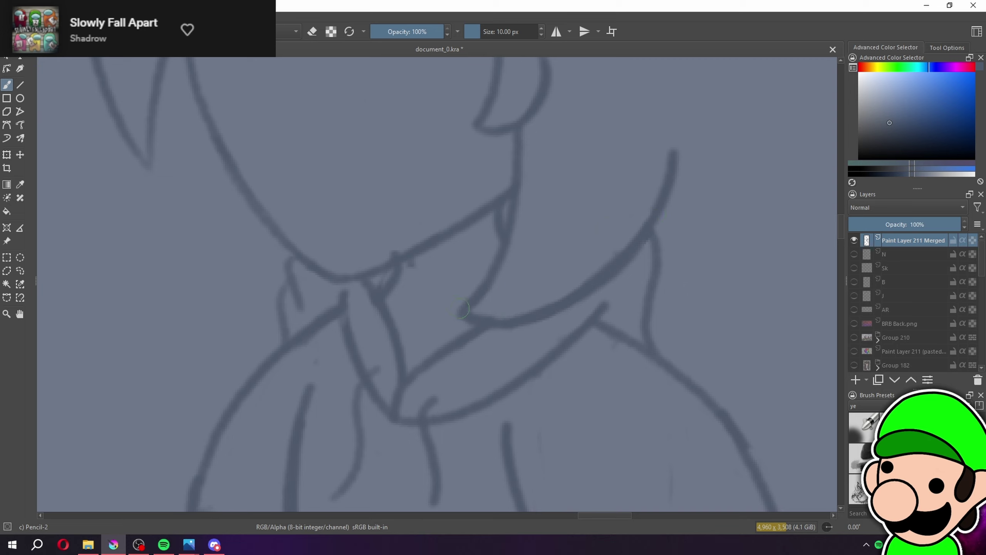
{"action": "key", "text": "e"}
Check the repositioned head's proportions and tilt against the whole figure
{"action": "key", "text": "ctrl+minus"}
{"action": "key", "text": "ctrl+minus"}
{"action": "key", "text": "ctrl+minus"}
{"action": "key", "text": "ctrl+minus"}
{"action": "key", "text": "ctrl+minus"}
{"action": "key", "text": "ctrl+minus"}
{"action": "key", "text": "ctrl+minus"}
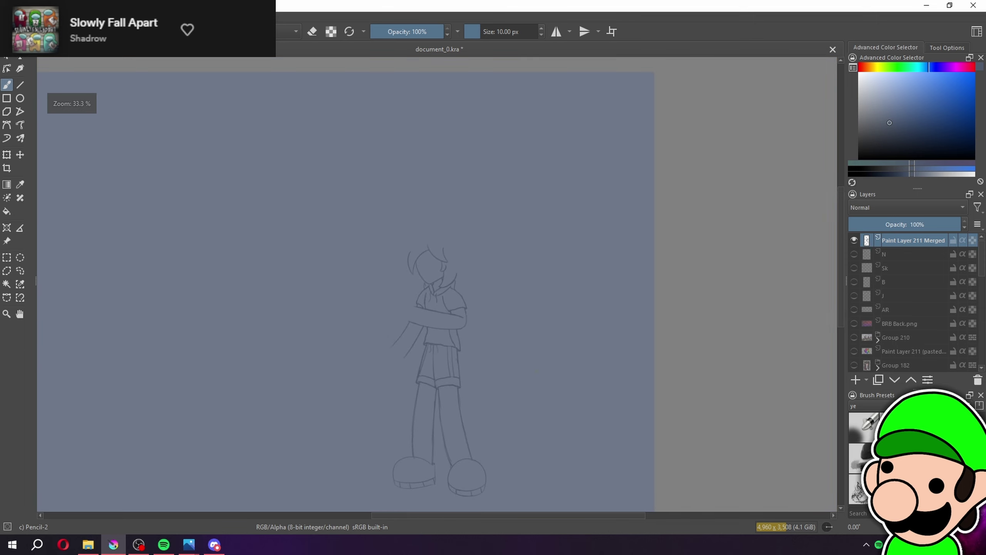
{"action": "key", "text": "plus"}
{"action": "key", "text": "plus"}
{"action": "key", "text": "plus"}
{"action": "key", "text": "plus"}
{"action": "key", "text": "plus"}
{"action": "key", "text": "plus"}
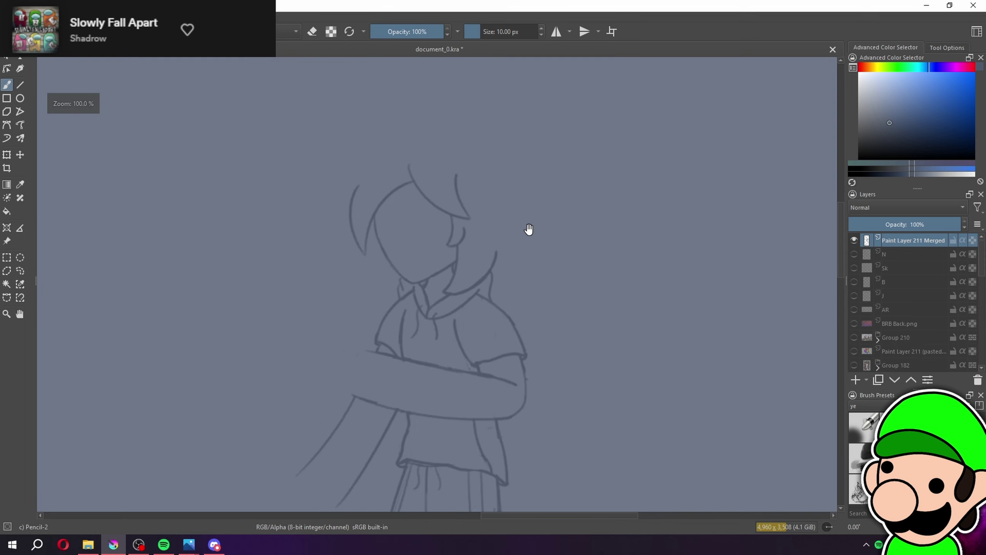
Select the left cheek line with a freehand outline, transform it slightly, and clear the selection
{"action": "left_click", "coordinate": [17, 272]}
{"action": "mouse_move", "coordinate": [324, 288]}
{"action": "left_mouse_down"}
{"action": "mouse_move", "coordinate": [356, 235]}
{"action": "mouse_move", "coordinate": [408, 247]}
{"action": "left_mouse_up"}
{"action": "left_click", "coordinate": [6, 155]}
{"action": "key", "text": "Return"}
{"action": "left_click", "coordinate": [403, 269]}
{"action": "left_click", "coordinate": [5, 261]}
{"action": "left_click", "coordinate": [56, 275]}
{"action": "key", "text": "b"}
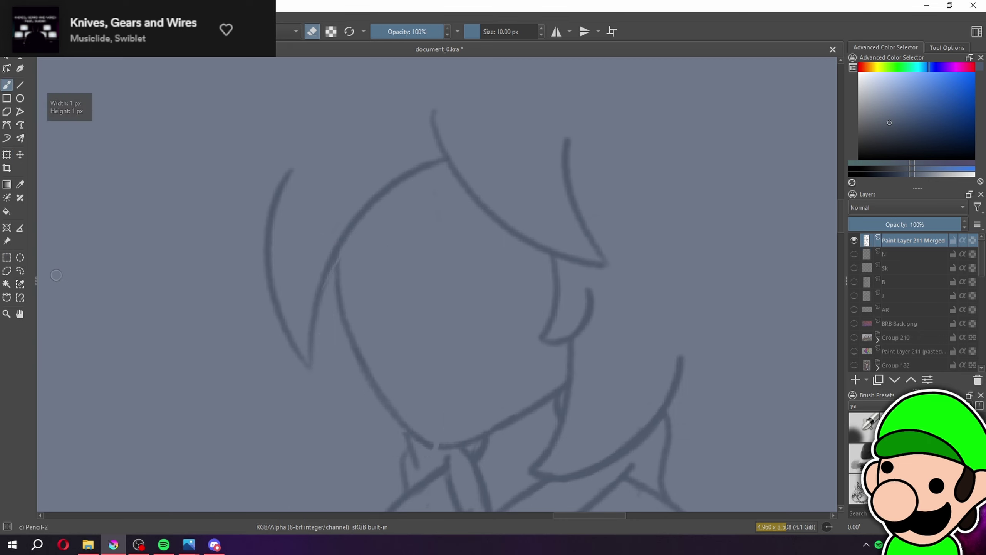
Reconnect the left cheek line to the fringe arc and close the gap in the outline at the chin
{"action": "key", "text": "e"}
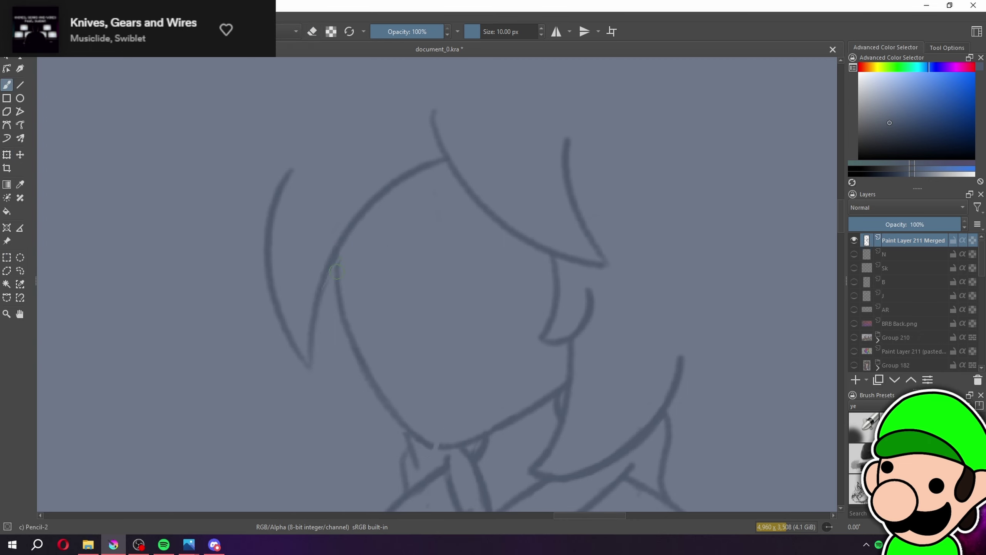
{"action": "left_click_drag", "start_coordinate": [373, 335], "coordinate": [344, 260]}
{"action": "key", "text": "plus"}
{"action": "key", "text": "plus"}
{"action": "mouse_move", "coordinate": [301, 343]}
{"action": "left_mouse_down"}
{"action": "mouse_move", "coordinate": [319, 345]}
{"action": "mouse_move", "coordinate": [302, 342]}
{"action": "left_mouse_up"}
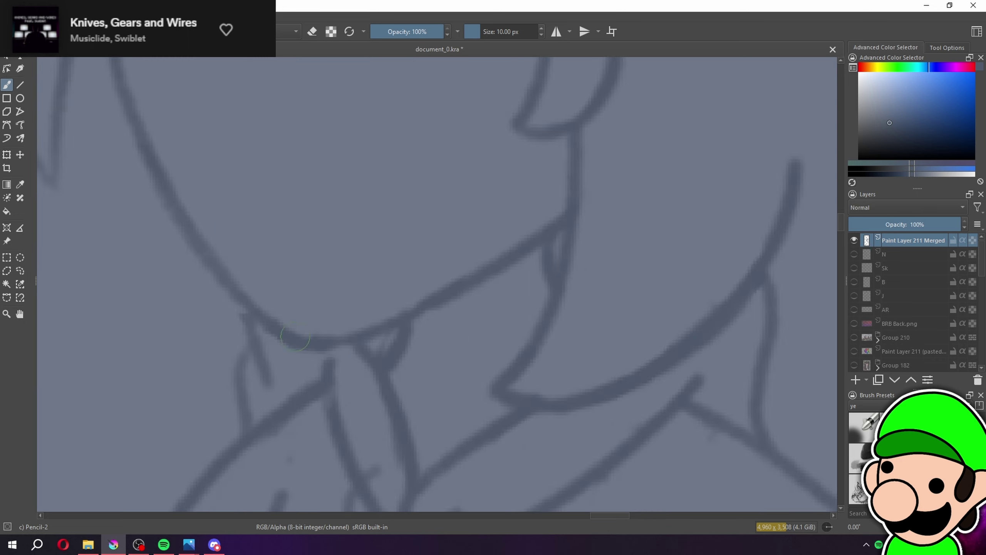
Erase the right jaw line between chin and hair and redraw it with a cleaner curve
{"action": "scroll", "coordinate": [427, 288], "scroll_direction": "down", "scroll_amount": 8}
{"action": "scroll", "coordinate": [411, 292], "scroll_direction": "down", "scroll_amount": 2}
{"action": "scroll", "coordinate": [411, 292], "scroll_direction": "up", "scroll_amount": 10}
{"action": "key", "text": "e"}
{"action": "left_click_drag", "start_coordinate": [411, 291], "coordinate": [462, 266]}
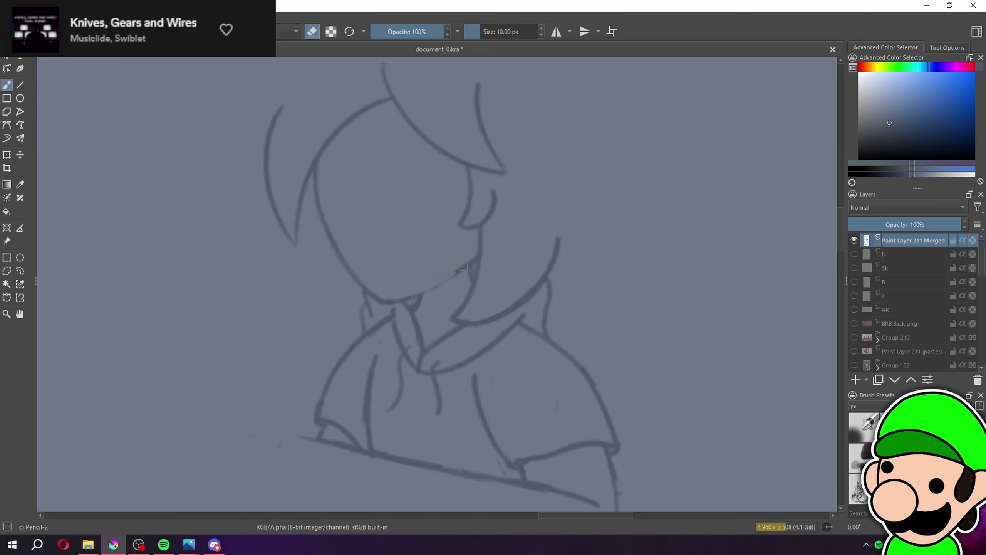
{"action": "scroll", "coordinate": [464, 267], "scroll_direction": "up", "scroll_amount": 3}
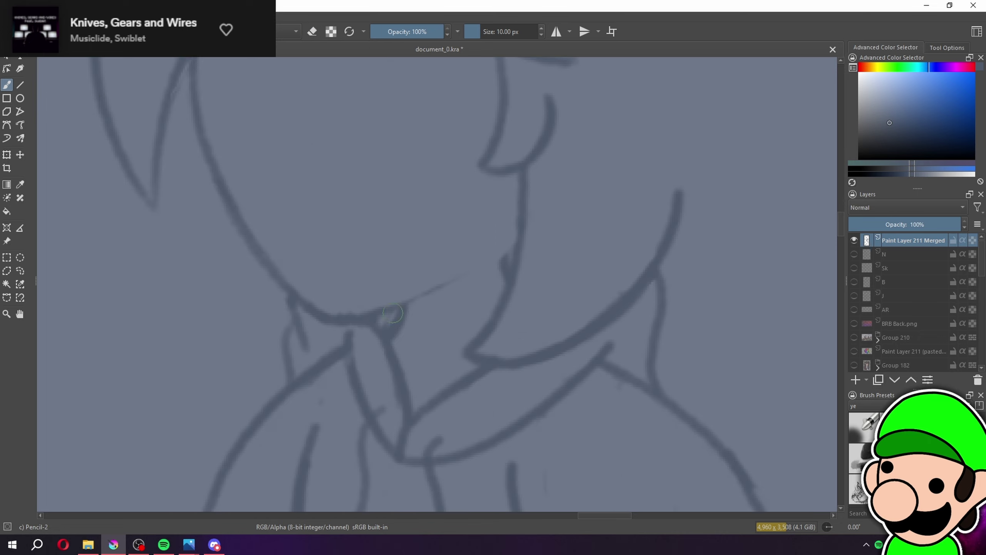
Select the hair lock beside the neck with a freehand outline, transform it closer to the face, and clear the selection
{"action": "scroll", "coordinate": [439, 284], "scroll_direction": "down", "scroll_amount": 5}
{"action": "scroll", "coordinate": [525, 325], "scroll_direction": "down", "scroll_amount": 2}
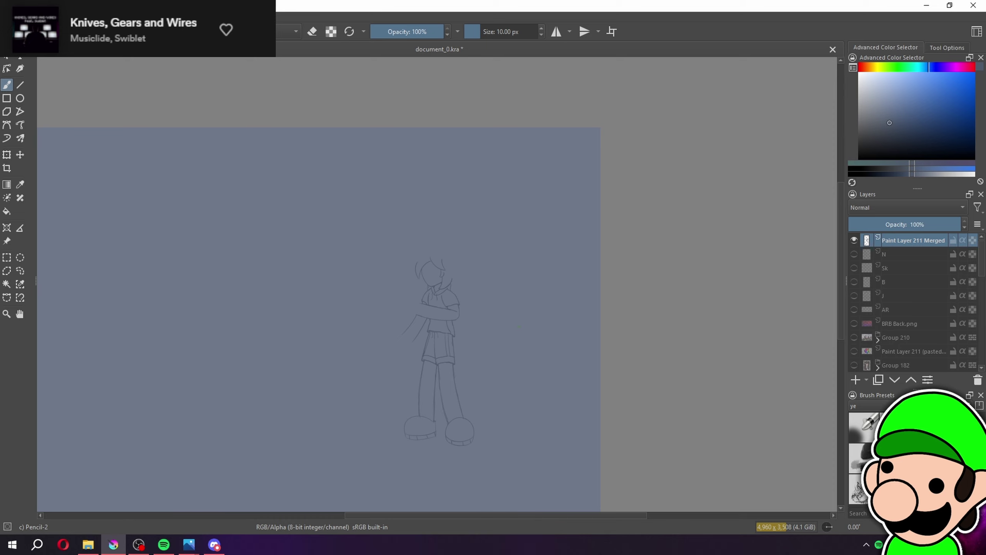
{"action": "scroll", "coordinate": [518, 328], "scroll_direction": "up", "scroll_amount": 2}
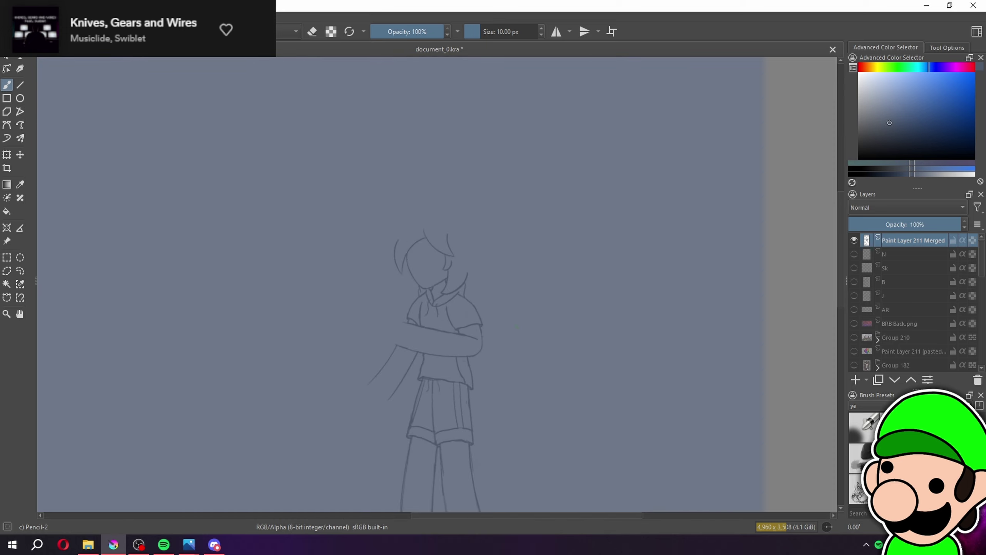
{"action": "scroll", "coordinate": [518, 327], "scroll_direction": "up", "scroll_amount": 4}
{"action": "left_click", "coordinate": [19, 271]}
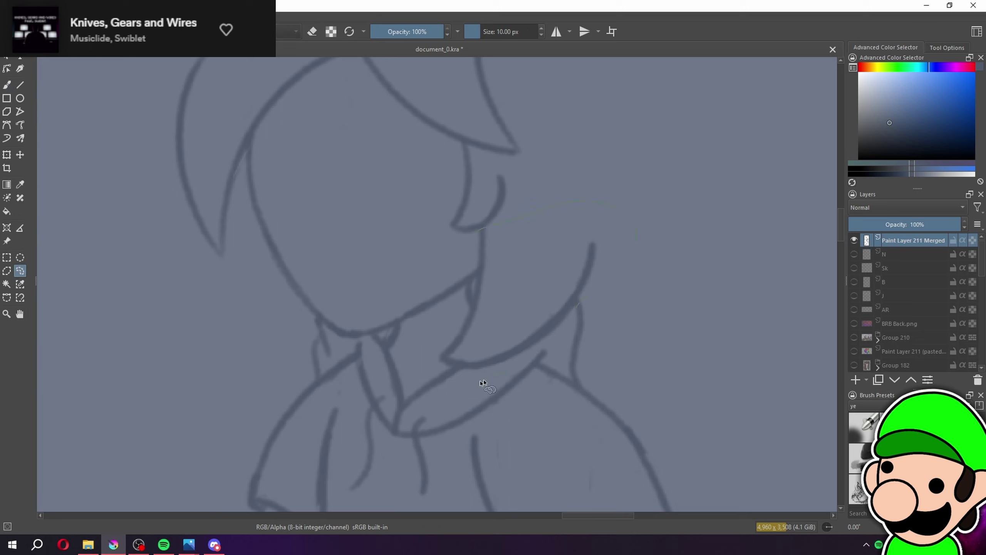
{"action": "left_click_drag", "start_coordinate": [473, 282], "coordinate": [480, 231]}
{"action": "left_click", "coordinate": [7, 154]}
{"action": "left_click_drag", "start_coordinate": [541, 291], "coordinate": [529, 289]}
{"action": "left_click_drag", "start_coordinate": [656, 218], "coordinate": [641, 230]}
{"action": "left_click_drag", "start_coordinate": [554, 300], "coordinate": [548, 302]}
{"action": "key", "text": "b"}
{"action": "key", "text": "minus"}
{"action": "key", "text": "minus"}
{"action": "key", "text": "minus"}
{"action": "left_click", "coordinate": [8, 260]}
{"action": "left_click", "coordinate": [53, 271]}
Erase the jaw line end overlapping the moved neck lock and extend the hood edge up to the lock
{"action": "key", "text": "plus"}
{"action": "key", "text": "plus"}
{"action": "key", "text": "plus"}
{"action": "key", "text": "b"}
{"action": "key", "text": "e"}
{"action": "mouse_move", "coordinate": [472, 272]}
{"action": "left_mouse_down"}
{"action": "mouse_move", "coordinate": [465, 295]}
{"action": "mouse_move", "coordinate": [463, 279]}
{"action": "left_mouse_up"}
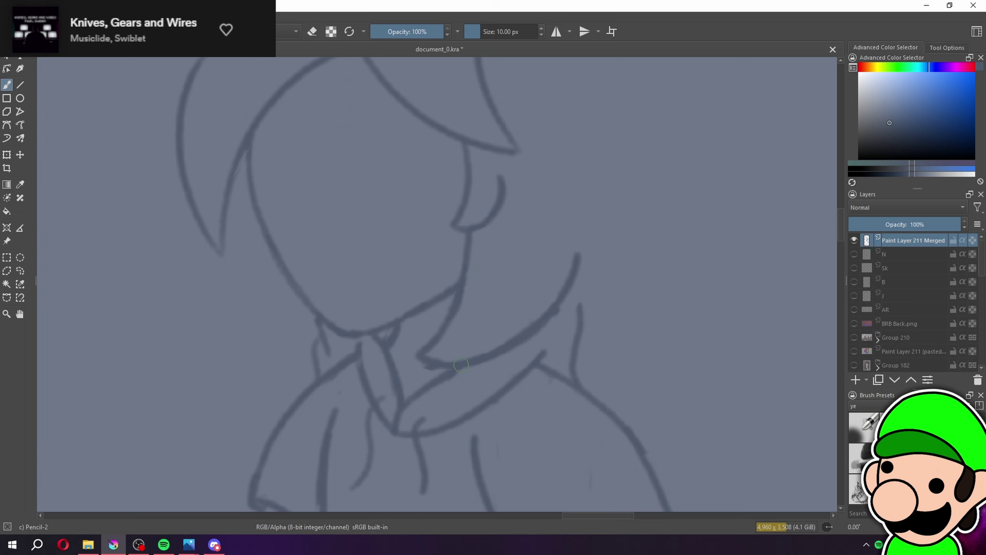
{"action": "left_click_drag", "start_coordinate": [579, 311], "coordinate": [570, 294]}
Check the moved neck lock against the whole figure and the head's proportions
{"action": "key", "text": "minus"}
{"action": "key", "text": "minus"}
{"action": "key", "text": "minus"}
{"action": "key", "text": "minus"}
{"action": "key", "text": "minus"}
{"action": "key", "text": "minus"}
{"action": "key", "text": "minus"}
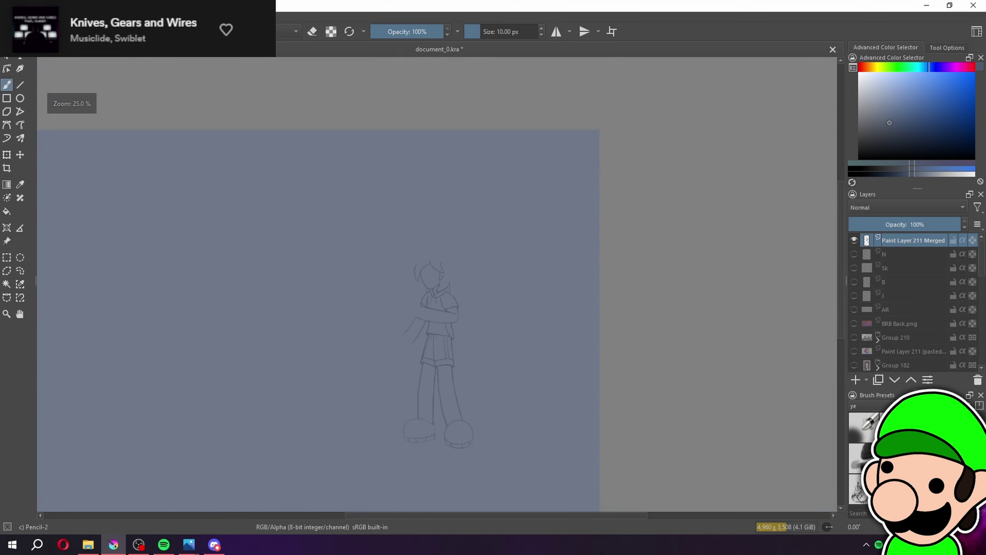
{"action": "left_click_drag", "start_coordinate": [587, 421], "coordinate": [589, 389]}
{"action": "key", "text": "plus"}
{"action": "key", "text": "plus"}
{"action": "key", "text": "plus"}
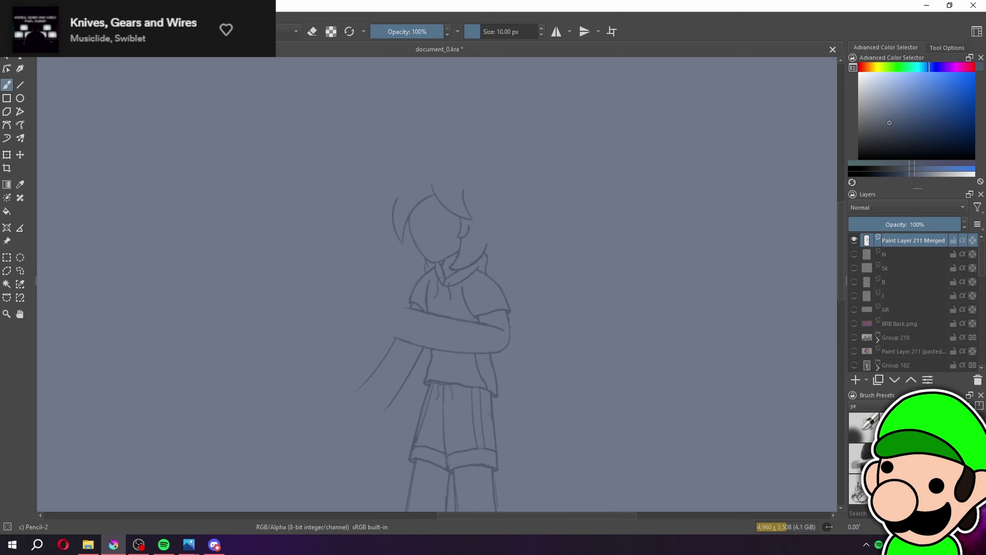
{"action": "key", "text": "alt+Tab"}
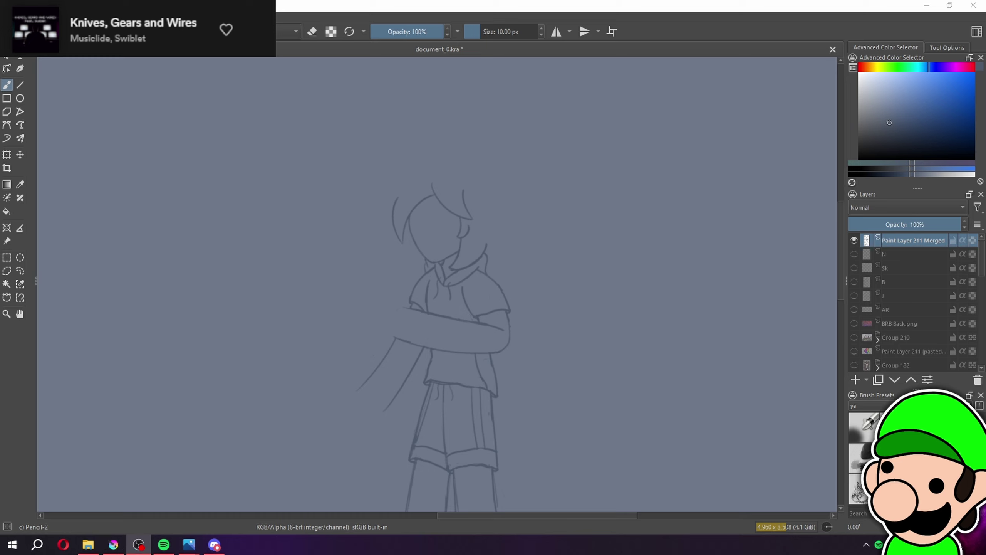
{"action": "scroll", "coordinate": [465, 188], "scroll_direction": "up", "scroll_amount": 2}
{"action": "left_click_drag", "start_coordinate": [464, 188], "coordinate": [476, 151]}
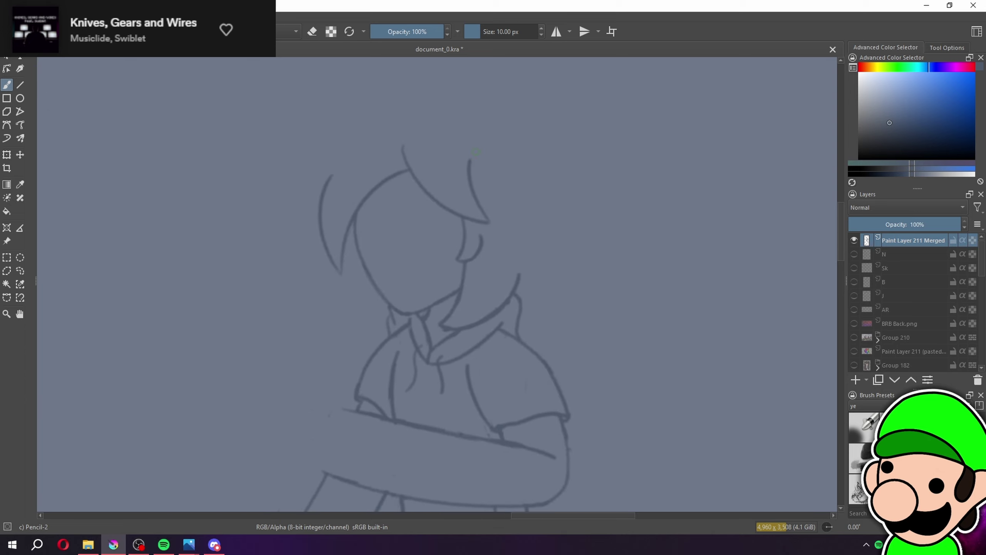
Clean up the tip of the neck lock and thin the rough lower edge above the hood
{"action": "scroll", "coordinate": [629, 328], "scroll_direction": "up", "scroll_amount": 6}
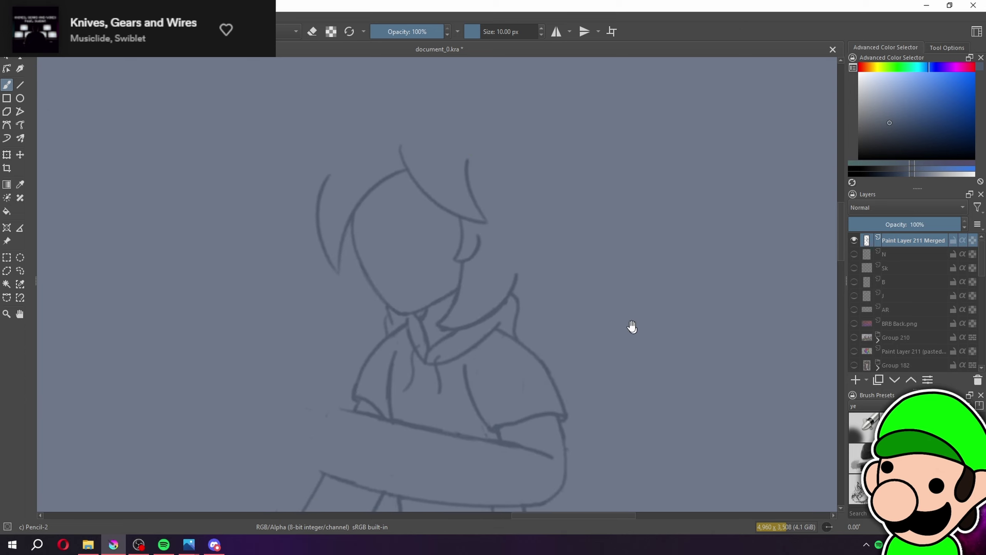
{"action": "key", "text": "e"}
{"action": "key", "text": "e"}
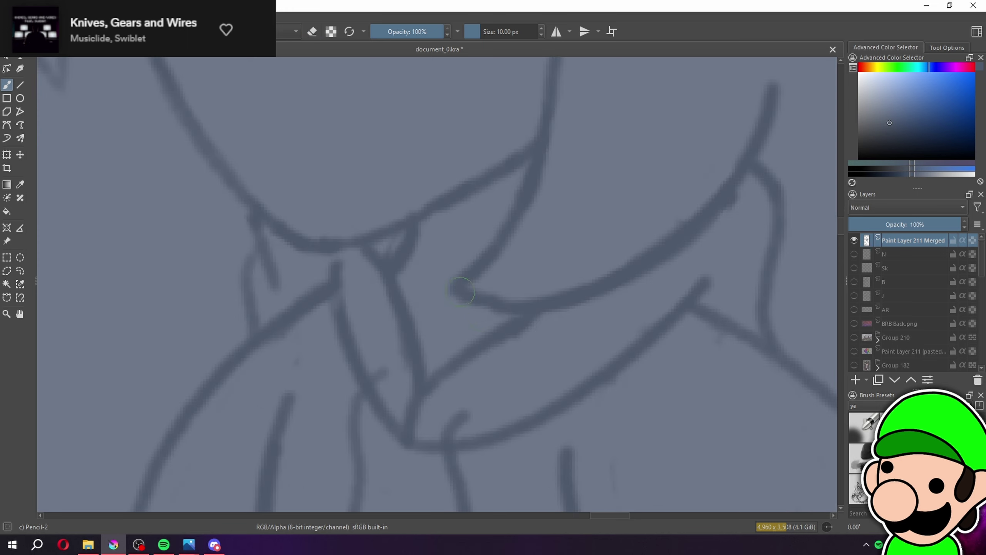
{"action": "scroll", "coordinate": [541, 295], "scroll_direction": "down", "scroll_amount": 5}
{"action": "scroll", "coordinate": [579, 322], "scroll_direction": "up", "scroll_amount": 5}
{"action": "key", "text": "e"}
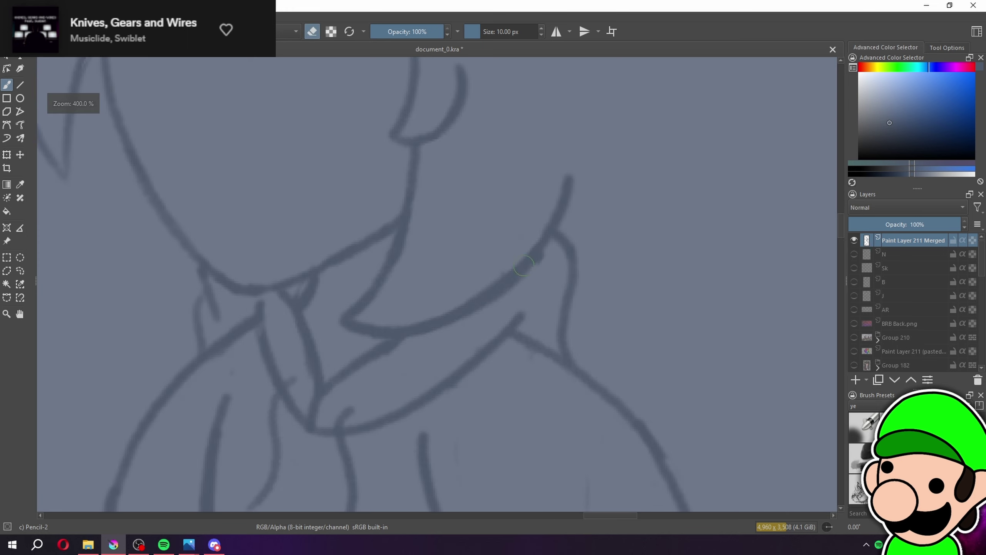
{"action": "left_click_drag", "start_coordinate": [513, 286], "coordinate": [453, 318]}
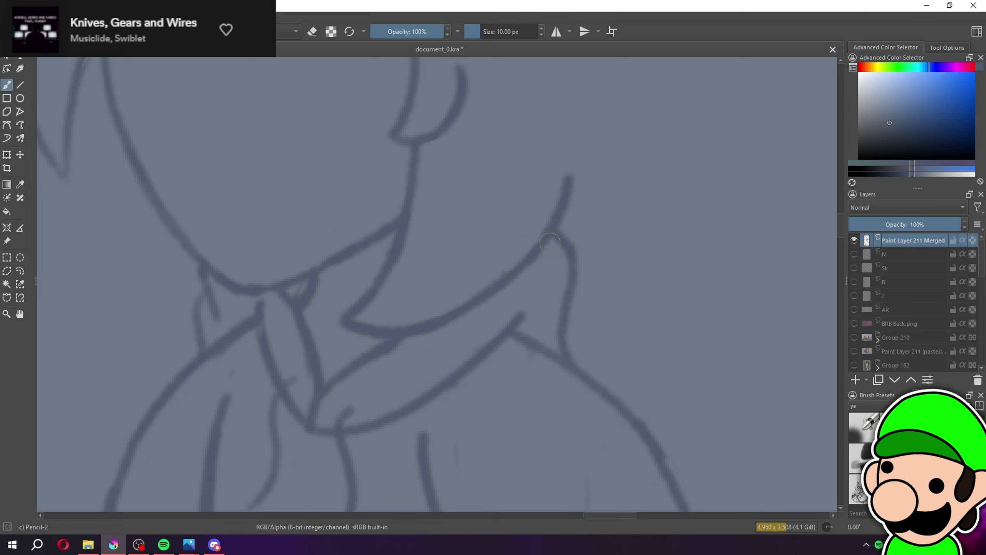
Smooth the jaw line between the chin and the neck lock
{"action": "scroll", "coordinate": [432, 321], "scroll_direction": "down", "scroll_amount": 5}
{"action": "scroll", "coordinate": [407, 255], "scroll_direction": "up", "scroll_amount": 5}
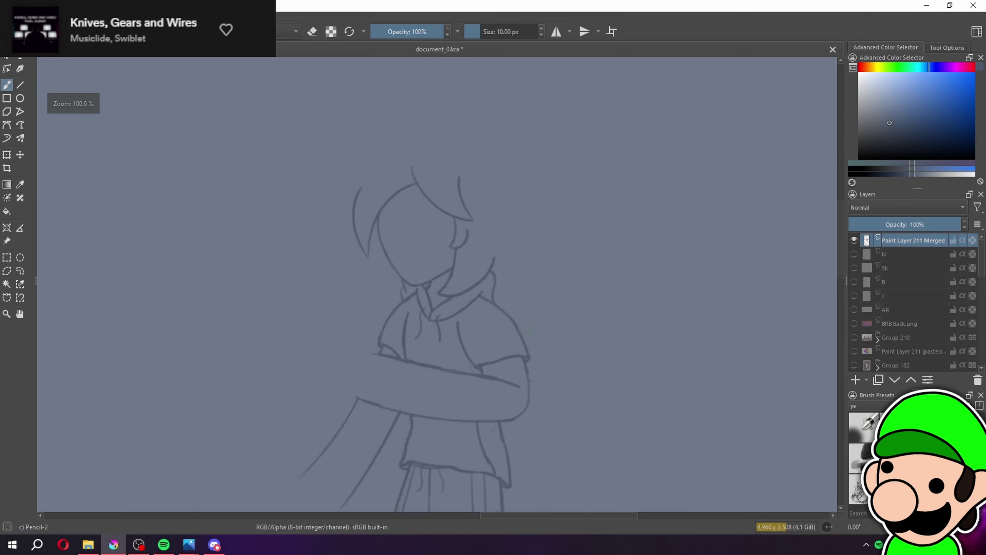
{"action": "key", "text": "e"}
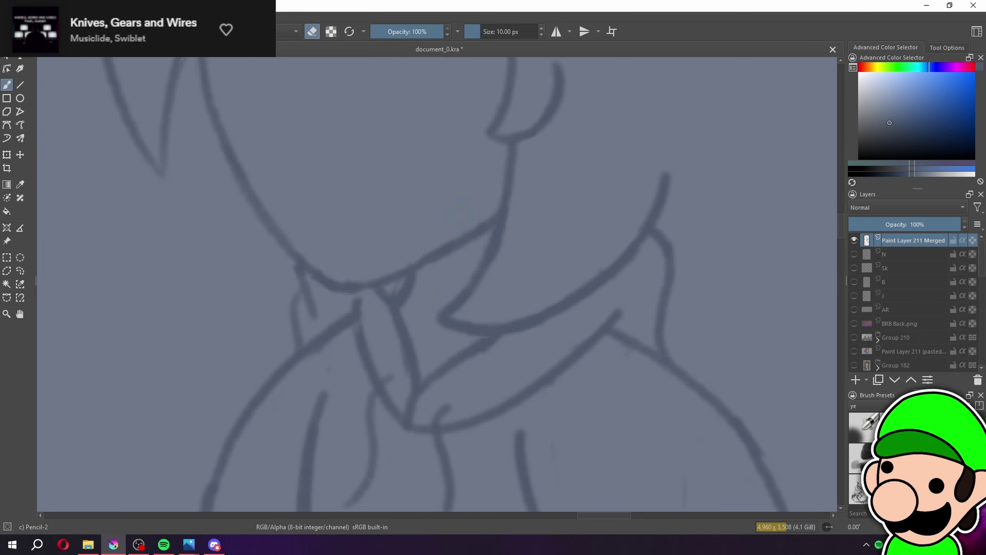
{"action": "key", "text": "e"}
{"action": "left_click_drag", "start_coordinate": [385, 275], "coordinate": [427, 257]}
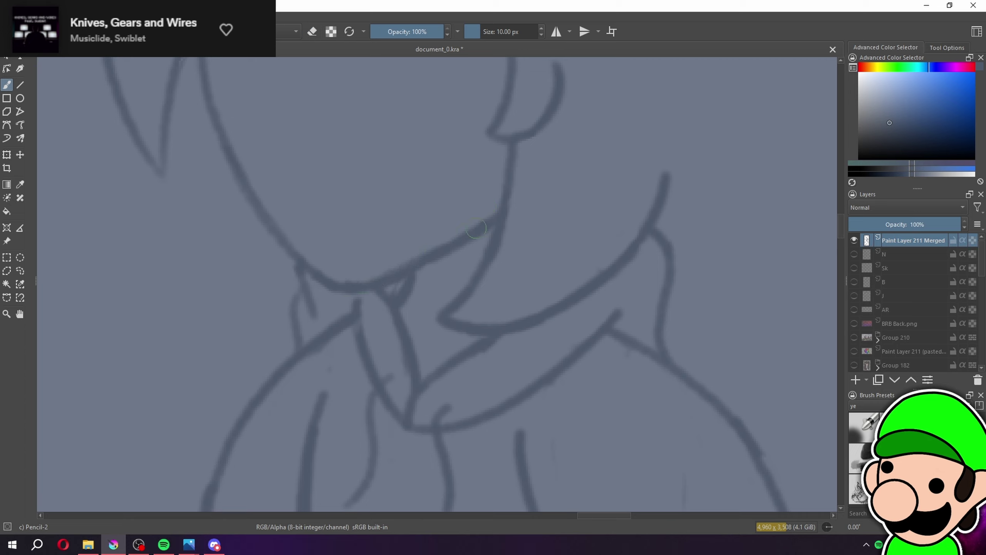
Examine the face shape and jaw against the full figure at several zoom levels
{"action": "key", "text": "ctrl+minus"}
{"action": "key", "text": "ctrl+minus"}
{"action": "key", "text": "ctrl+minus"}
{"action": "key", "text": "ctrl+minus"}
{"action": "key", "text": "ctrl+minus"}
{"action": "key", "text": "ctrl+minus"}
{"action": "key", "text": "ctrl+plus"}
{"action": "key", "text": "ctrl+plus"}
{"action": "key", "text": "ctrl+plus"}
{"action": "key", "text": "ctrl+plus"}
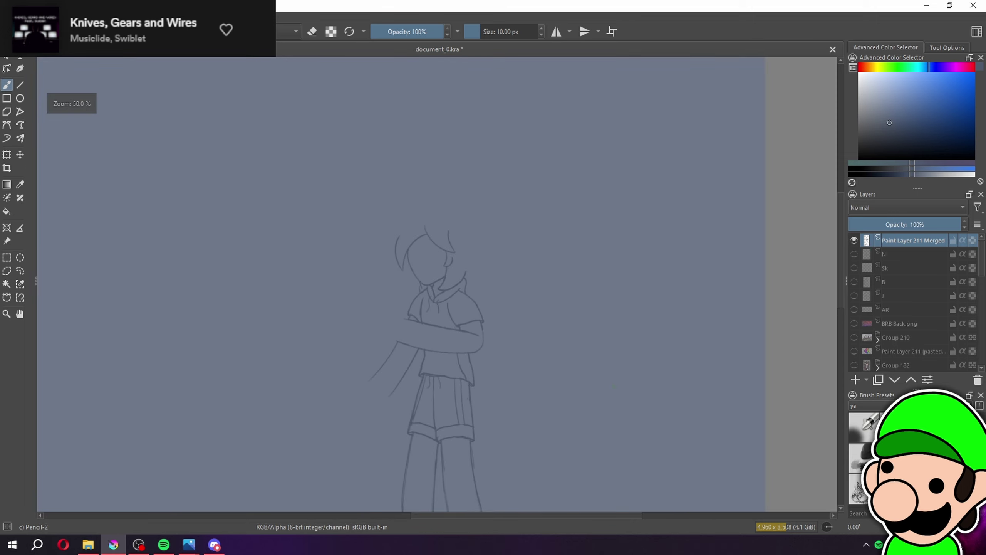
{"action": "left_click_drag", "start_coordinate": [591, 331], "coordinate": [607, 356]}
{"action": "key", "text": "ctrl+plus"}
{"action": "key", "text": "ctrl+plus"}
{"action": "key", "text": "ctrl+plus"}
{"action": "key", "text": "ctrl+minus"}
{"action": "key", "text": "ctrl+minus"}
{"action": "key", "text": "ctrl+minus"}
{"action": "key", "text": "ctrl+minus"}
{"action": "left_click_drag", "start_coordinate": [633, 406], "coordinate": [634, 406]}
{"action": "key", "text": "ctrl+plus"}
{"action": "key", "text": "ctrl+plus"}
{"action": "key", "text": "ctrl+plus"}
{"action": "key", "text": "ctrl+plus"}
Select the left cheek line with a freehand outline and transform it slightly inward to narrow the face
{"action": "left_click", "coordinate": [20, 271]}
{"action": "scroll", "coordinate": [450, 387], "scroll_direction": "up", "scroll_amount": 1}
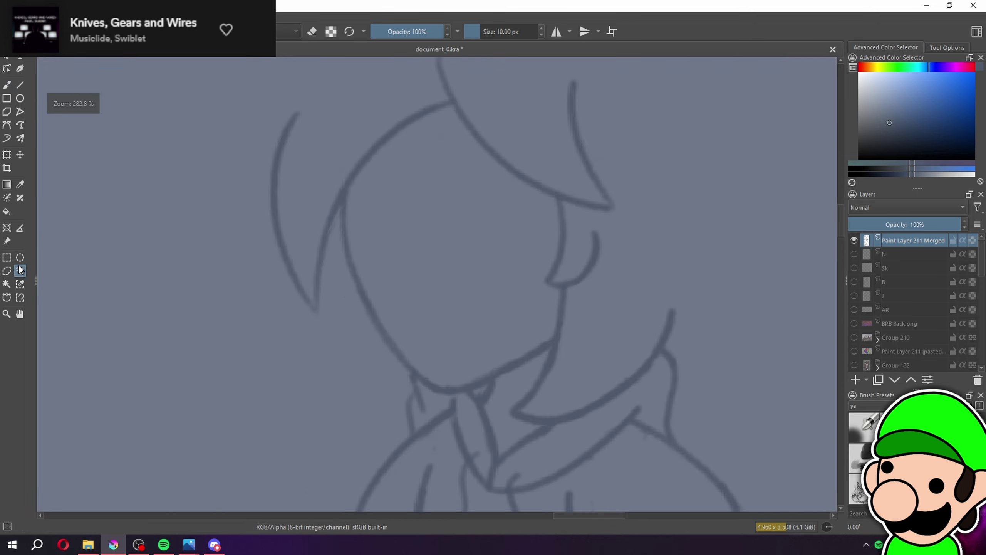
{"action": "mouse_move", "coordinate": [347, 295]}
{"action": "left_mouse_down"}
{"action": "mouse_move", "coordinate": [346, 203]}
{"action": "mouse_move", "coordinate": [412, 389]}
{"action": "mouse_move", "coordinate": [350, 307]}
{"action": "left_mouse_up"}
{"action": "key", "text": "ctrl+t"}
{"action": "left_click_drag", "start_coordinate": [428, 177], "coordinate": [433, 179]}
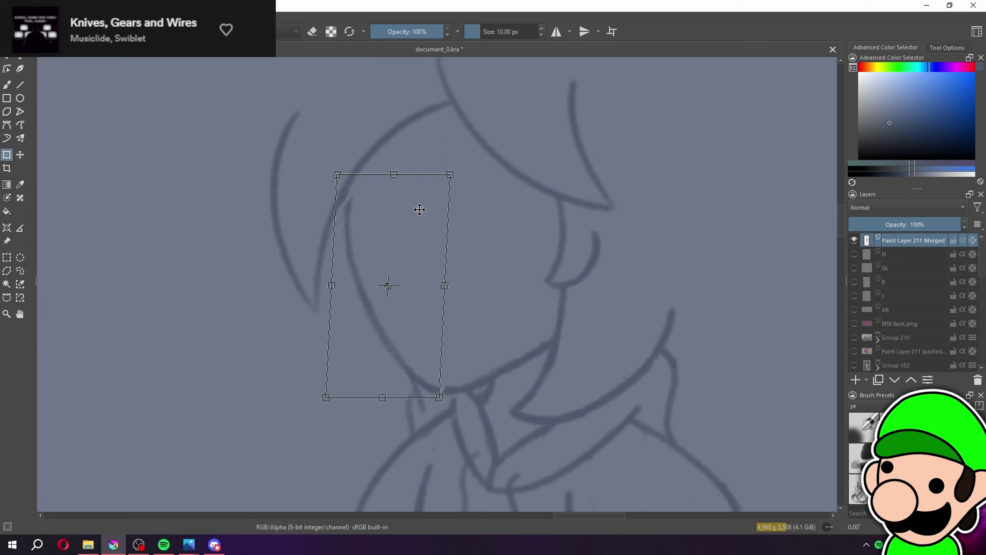
{"action": "key", "text": "Return"}
{"action": "key", "text": "b"}
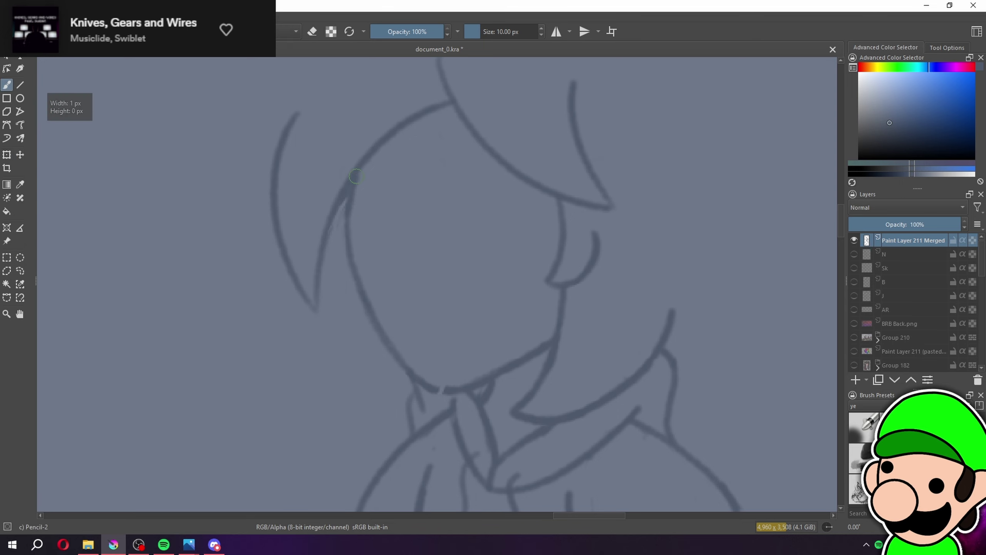
Join the shifted cheek line to the fringe arc and chin, and clean up the junction at the fringe
{"action": "key", "text": "minus"}
{"action": "key", "text": "minus"}
{"action": "key", "text": "minus"}
{"action": "key", "text": "minus"}
{"action": "key", "text": "minus"}
{"action": "key", "text": "minus"}
{"action": "key", "text": "minus"}
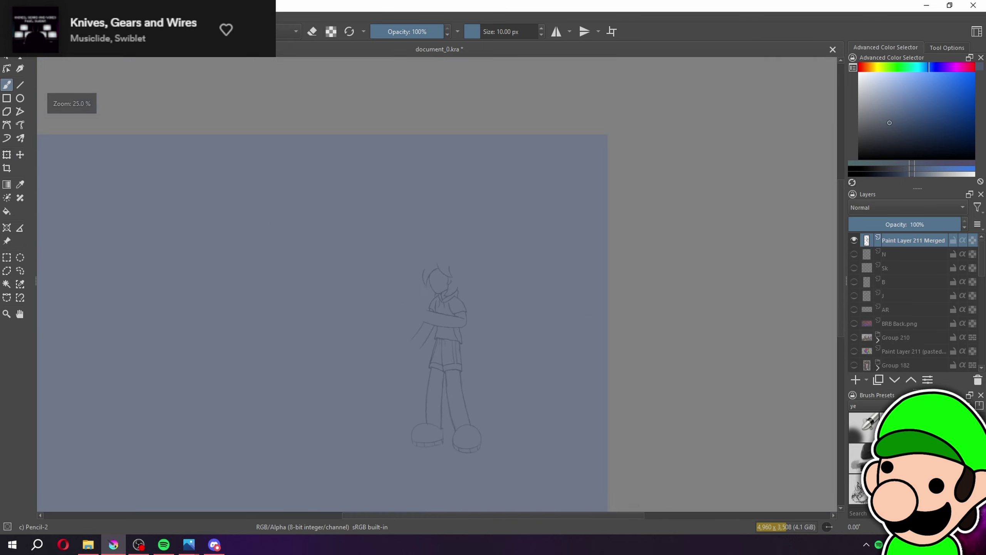
{"action": "key", "text": "plus"}
{"action": "key", "text": "plus"}
{"action": "key", "text": "plus"}
{"action": "key", "text": "plus"}
{"action": "key", "text": "plus"}
{"action": "key", "text": "plus"}
{"action": "key", "text": "plus"}
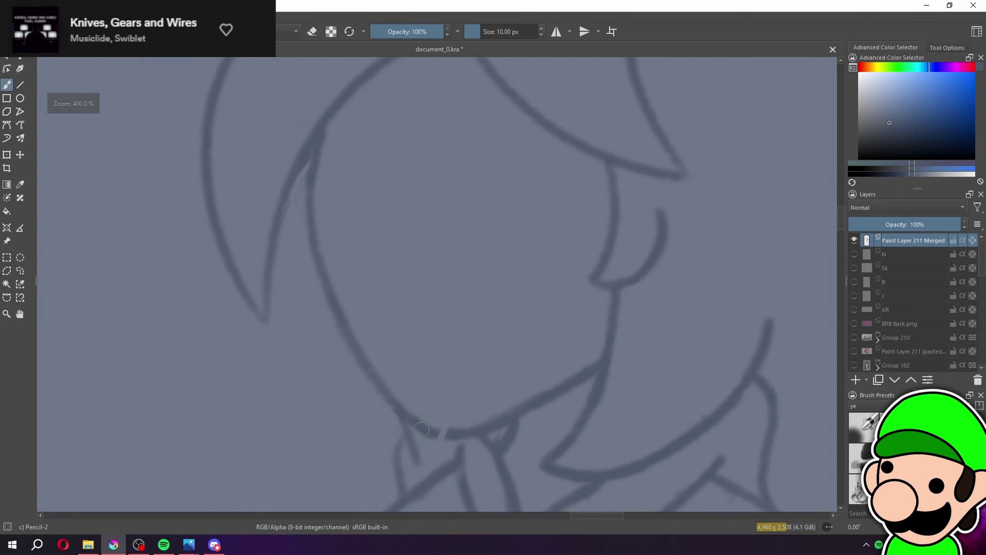
{"action": "key", "text": "minus"}
{"action": "key", "text": "minus"}
{"action": "key", "text": "minus"}
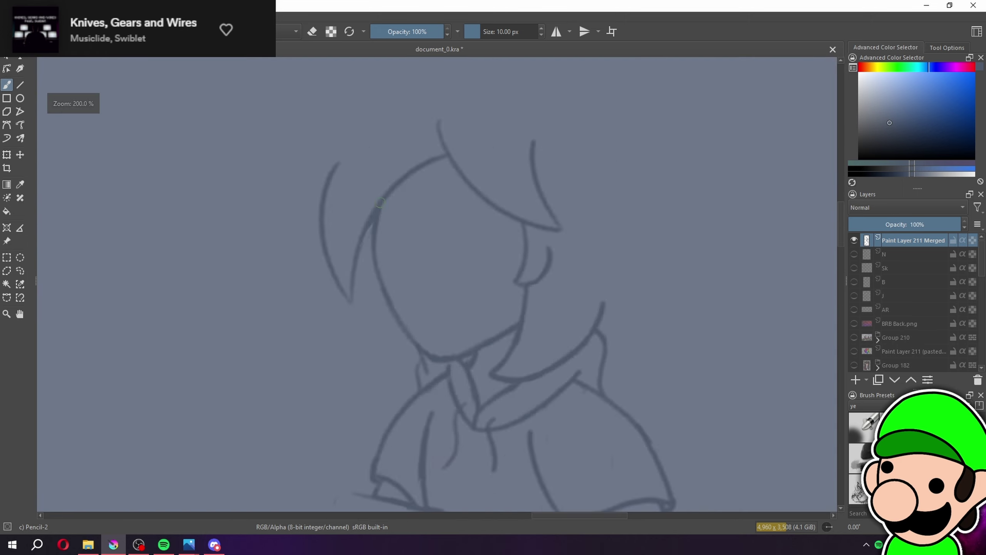
{"action": "key", "text": "plus"}
{"action": "key", "text": "plus"}
{"action": "key", "text": "plus"}
{"action": "key", "text": "plus"}
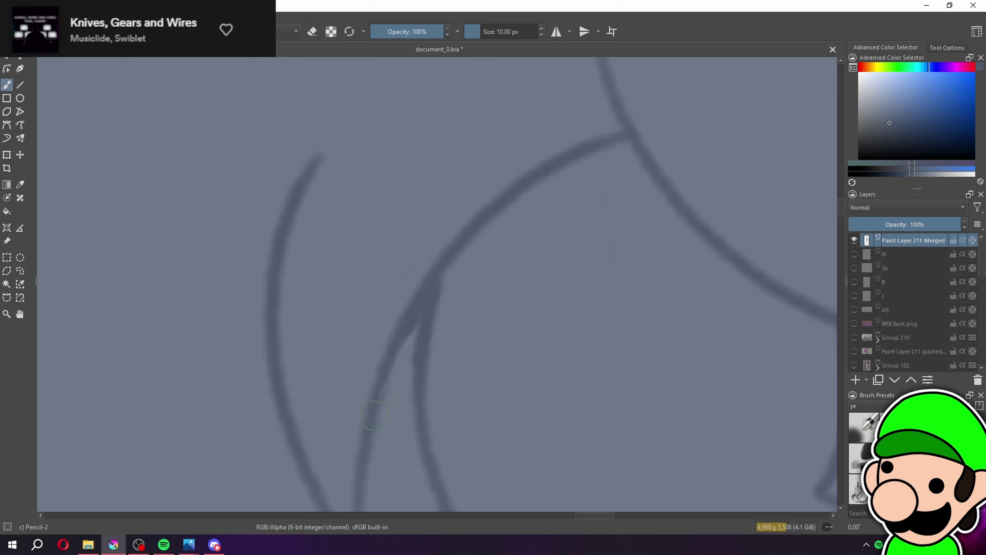
Draw a small pointed strand across the left part of the fringe arc and erase the arc segment inside it
{"action": "key", "text": "minus"}
{"action": "key", "text": "minus"}
{"action": "key", "text": "minus"}
{"action": "key", "text": "minus"}
{"action": "key", "text": "minus"}
{"action": "left_click_drag", "start_coordinate": [441, 352], "coordinate": [480, 390]}
{"action": "key", "text": "plus"}
{"action": "key", "text": "plus"}
{"action": "key", "text": "plus"}
{"action": "key", "text": "plus"}
{"action": "key", "text": "plus"}
{"action": "mouse_move", "coordinate": [509, 307]}
{"action": "left_mouse_down"}
{"action": "mouse_move", "coordinate": [390, 483]}
{"action": "mouse_move", "coordinate": [402, 305]}
{"action": "left_mouse_up"}
{"action": "mouse_move", "coordinate": [395, 370]}
{"action": "left_mouse_down"}
{"action": "mouse_move", "coordinate": [392, 397]}
{"action": "mouse_move", "coordinate": [430, 339]}
{"action": "mouse_move", "coordinate": [507, 297]}
{"action": "left_mouse_up"}
{"action": "key", "text": "e"}
Check the new fringe strand against the whole figure
{"action": "key", "text": "minus"}
{"action": "key", "text": "minus"}
{"action": "key", "text": "minus"}
{"action": "key", "text": "minus"}
{"action": "key", "text": "minus"}
{"action": "key", "text": "minus"}
{"action": "key", "text": "minus"}
{"action": "key", "text": "minus"}
{"action": "key", "text": "plus"}
{"action": "key", "text": "plus"}
{"action": "key", "text": "plus"}
{"action": "key", "text": "plus"}
{"action": "key", "text": "plus"}
{"action": "key", "text": "plus"}
{"action": "key", "text": "plus"}
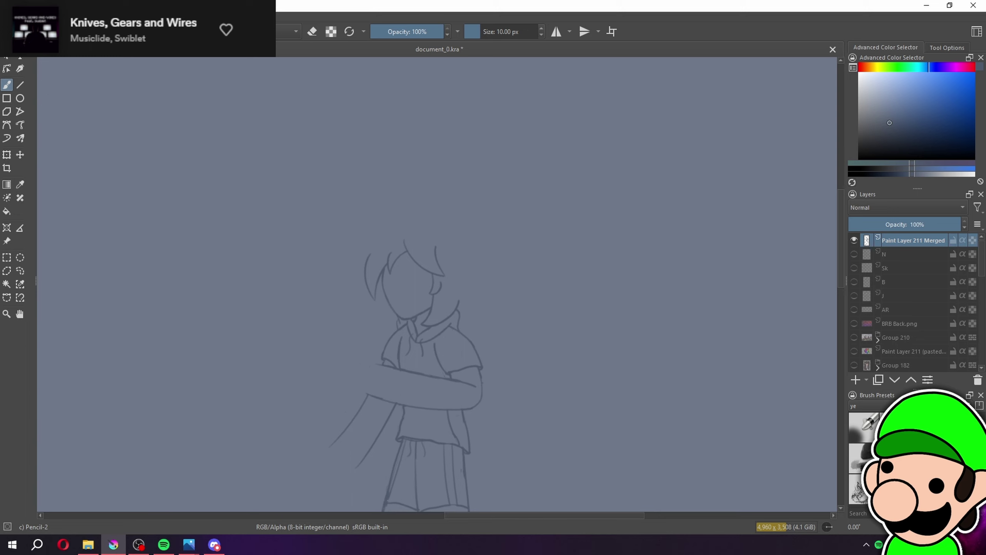
Select the large right fringe section with a freehand outline, rotate and reposition it outward, and clear the selection
{"action": "left_click", "coordinate": [20, 271]}
{"action": "mouse_move", "coordinate": [379, 221]}
{"action": "left_mouse_down"}
{"action": "mouse_move", "coordinate": [432, 114]}
{"action": "mouse_move", "coordinate": [547, 266]}
{"action": "mouse_move", "coordinate": [508, 301]}
{"action": "mouse_move", "coordinate": [478, 304]}
{"action": "left_mouse_up"}
{"action": "key", "text": "ctrl+t"}
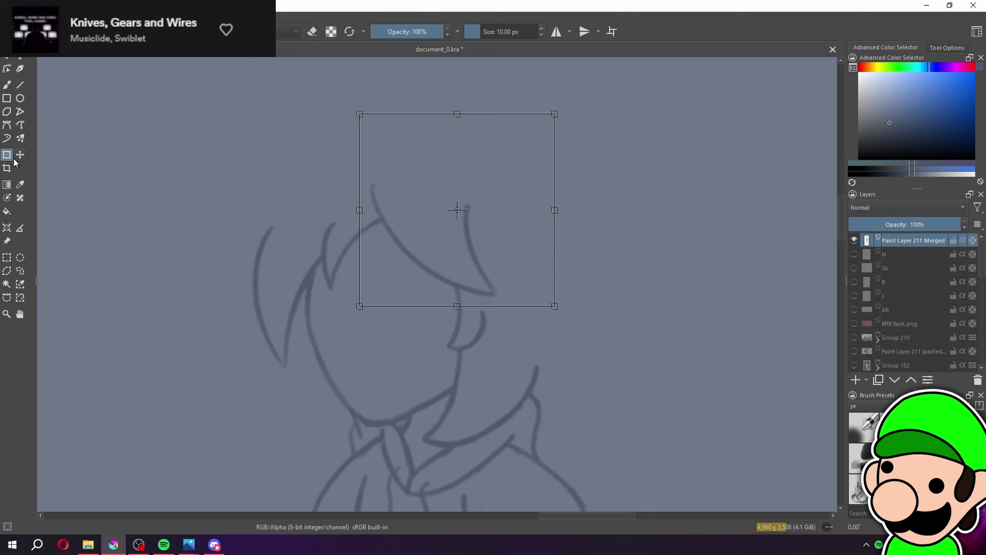
{"action": "mouse_move", "coordinate": [560, 111]}
{"action": "left_mouse_down"}
{"action": "mouse_move", "coordinate": [587, 108]}
{"action": "mouse_move", "coordinate": [618, 147]}
{"action": "left_mouse_up"}
{"action": "left_click_drag", "start_coordinate": [525, 206], "coordinate": [524, 220]}
{"action": "left_click_drag", "start_coordinate": [623, 197], "coordinate": [623, 185]}
{"action": "left_click_drag", "start_coordinate": [528, 250], "coordinate": [531, 249]}
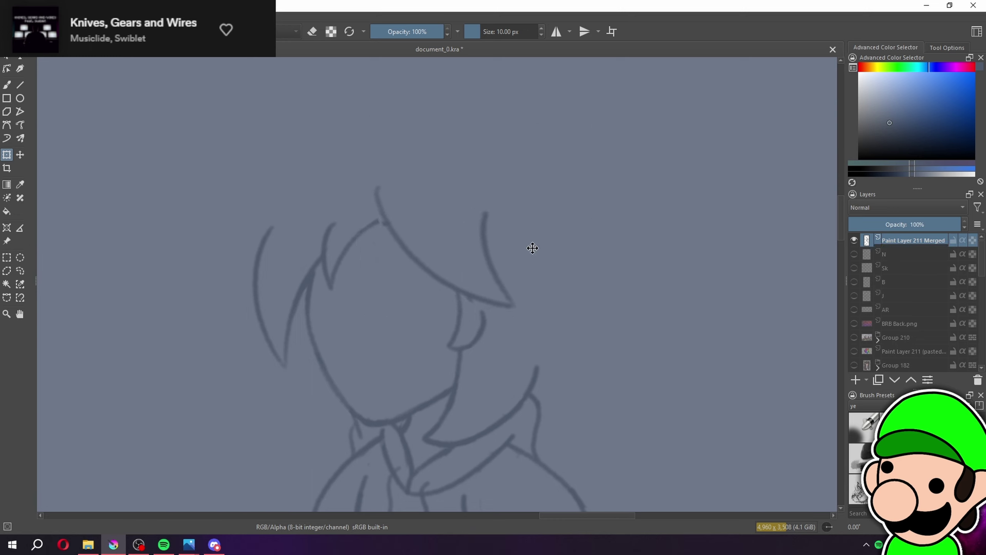
{"action": "left_click", "coordinate": [6, 258]}
{"action": "left_click", "coordinate": [71, 264]}
{"action": "key", "text": "b"}
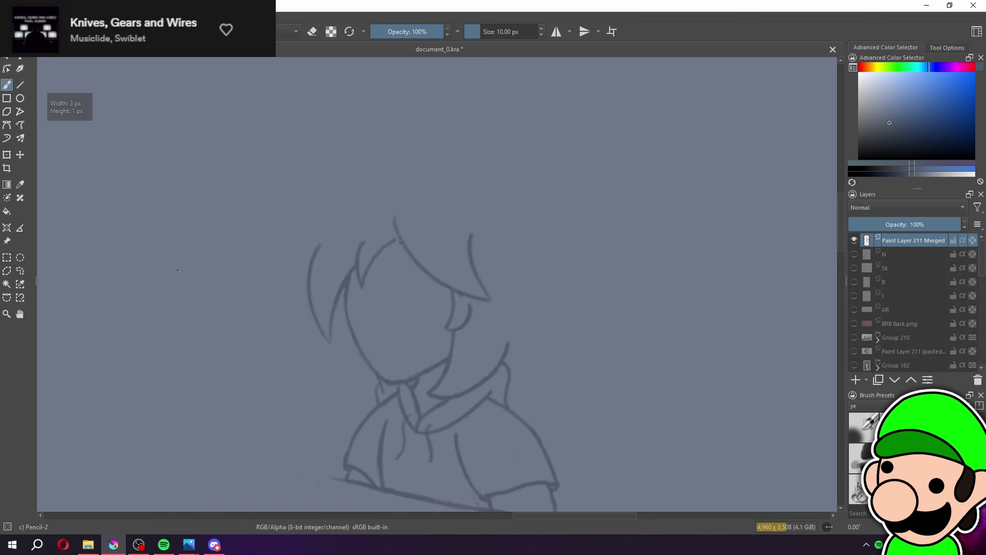
Reconnect the top of the fringe arc to the repositioned right fringe section
{"action": "scroll", "coordinate": [383, 220], "scroll_direction": "up", "scroll_amount": 3}
{"action": "left_click", "coordinate": [7, 257]}
{"action": "left_click", "coordinate": [64, 267]}
{"action": "key", "text": "b"}
{"action": "left_click_drag", "start_coordinate": [366, 182], "coordinate": [386, 183]}
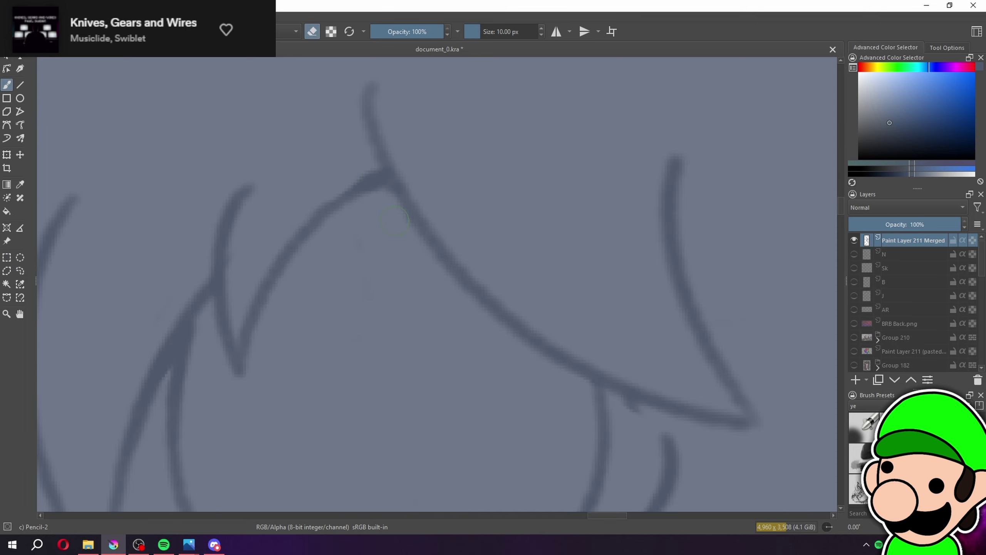
Select the small curved shape under the right fringe, rotate and shift it toward the face, and rejoin it to the line below
{"action": "scroll", "coordinate": [386, 183], "scroll_direction": "down", "scroll_amount": 7}
{"action": "scroll", "coordinate": [440, 203], "scroll_direction": "up", "scroll_amount": 7}
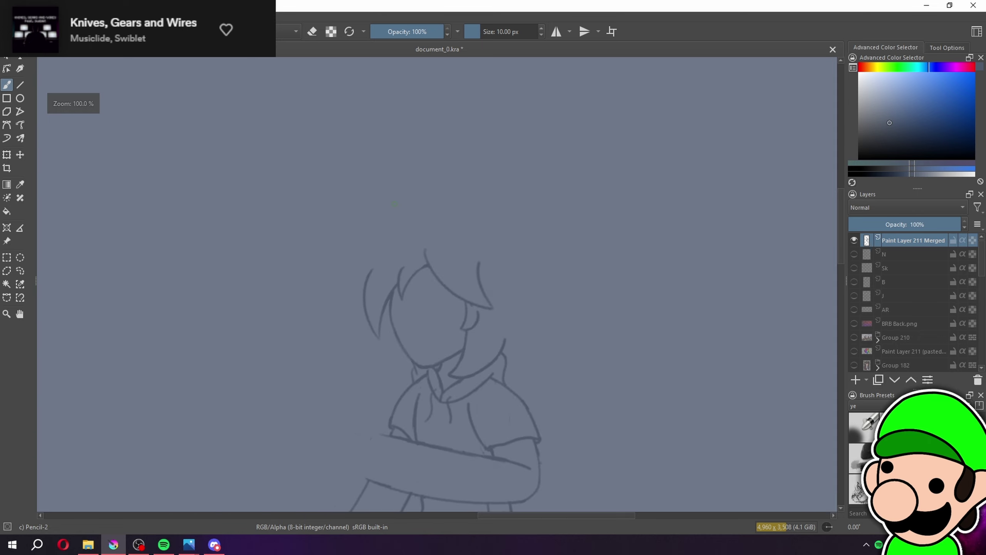
{"action": "left_click", "coordinate": [20, 271]}
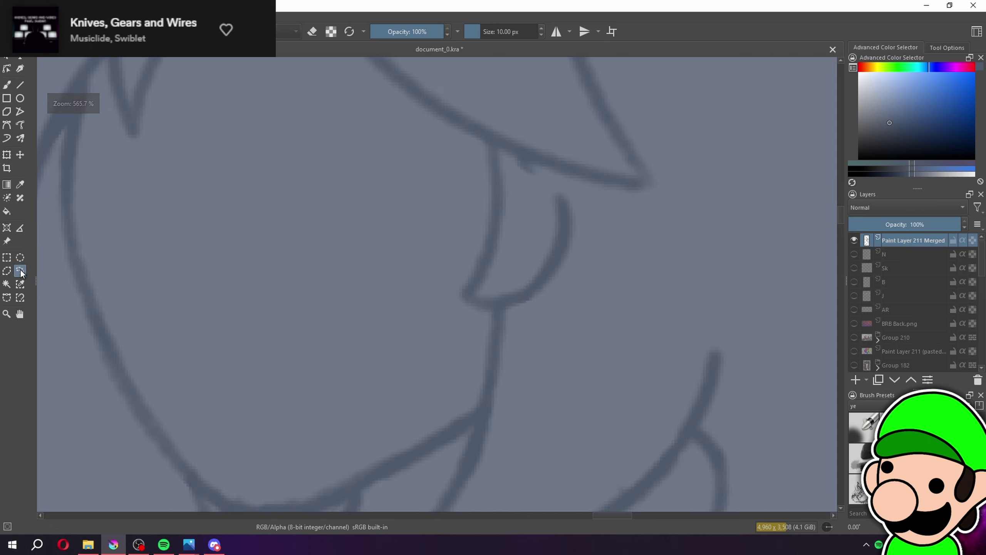
{"action": "mouse_move", "coordinate": [494, 148]}
{"action": "left_mouse_down"}
{"action": "mouse_move", "coordinate": [441, 322]}
{"action": "mouse_move", "coordinate": [604, 276]}
{"action": "mouse_move", "coordinate": [593, 196]}
{"action": "mouse_move", "coordinate": [523, 174]}
{"action": "left_mouse_up"}
{"action": "left_click", "coordinate": [7, 155]}
{"action": "left_click_drag", "start_coordinate": [637, 99], "coordinate": [642, 128]}
{"action": "left_click_drag", "start_coordinate": [521, 245], "coordinate": [503, 241]}
{"action": "left_click", "coordinate": [7, 84]}
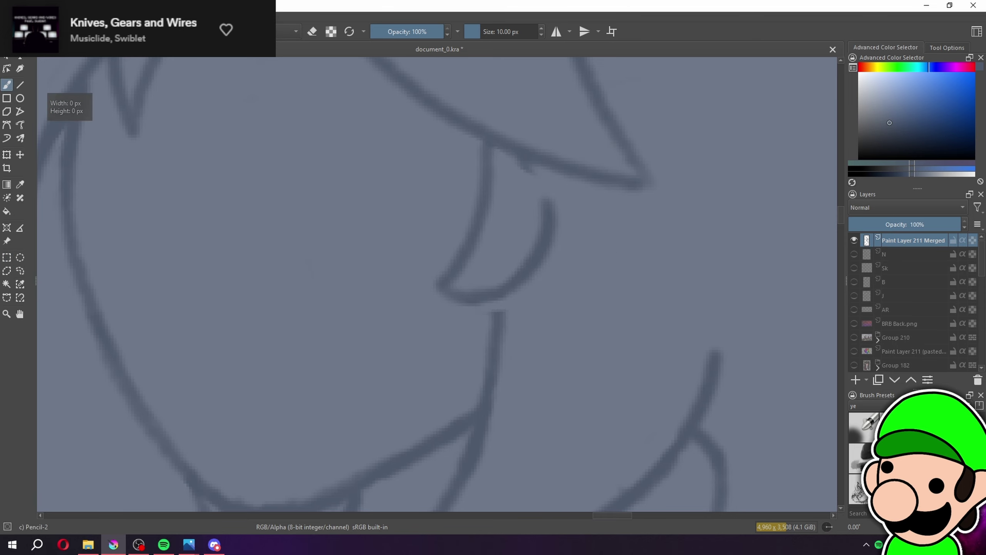
{"action": "key", "text": "minus"}
{"action": "key", "text": "minus"}
{"action": "key", "text": "minus"}
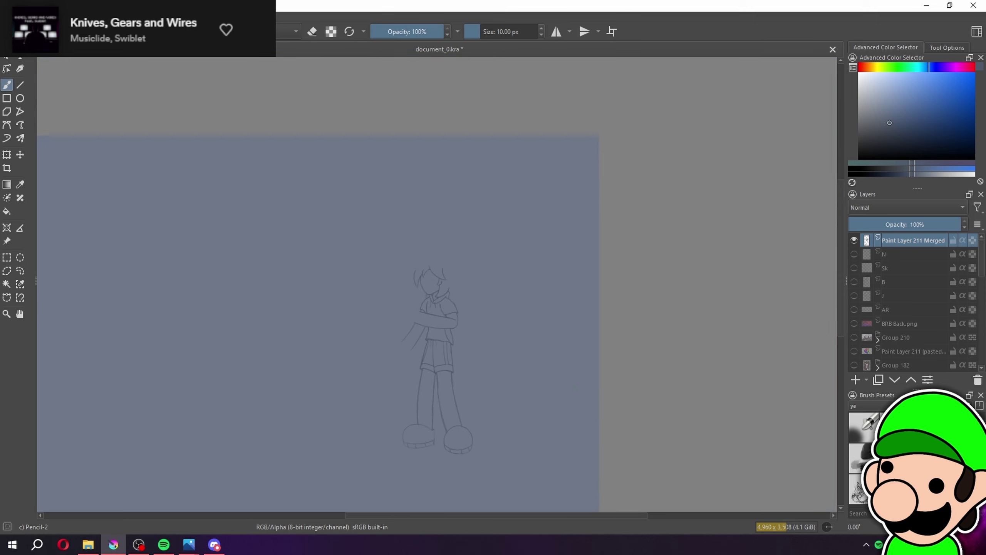
Select the left fringe strands with a freehand outline, rotate and reposition them slightly, and clear the selection
{"action": "key", "text": "1"}
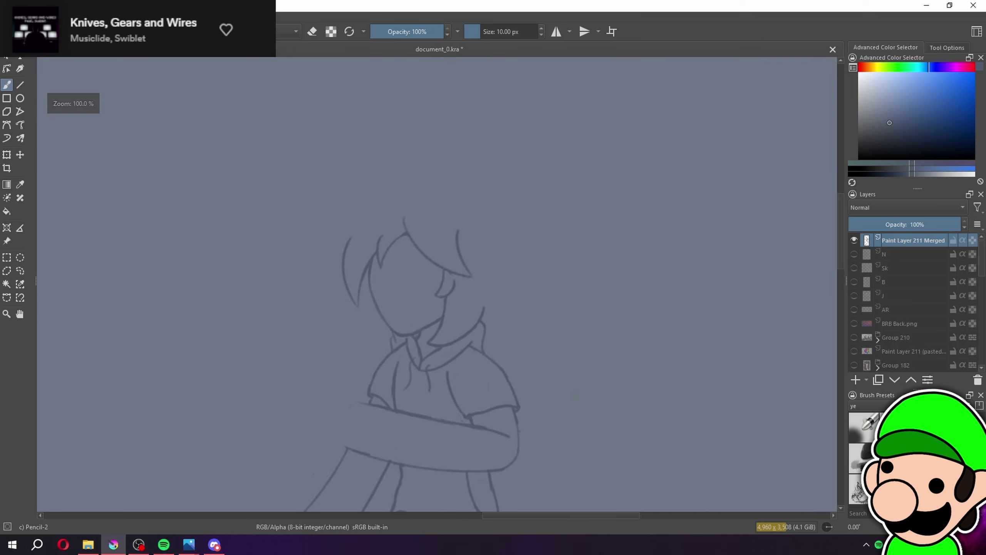
{"action": "key", "text": "plus"}
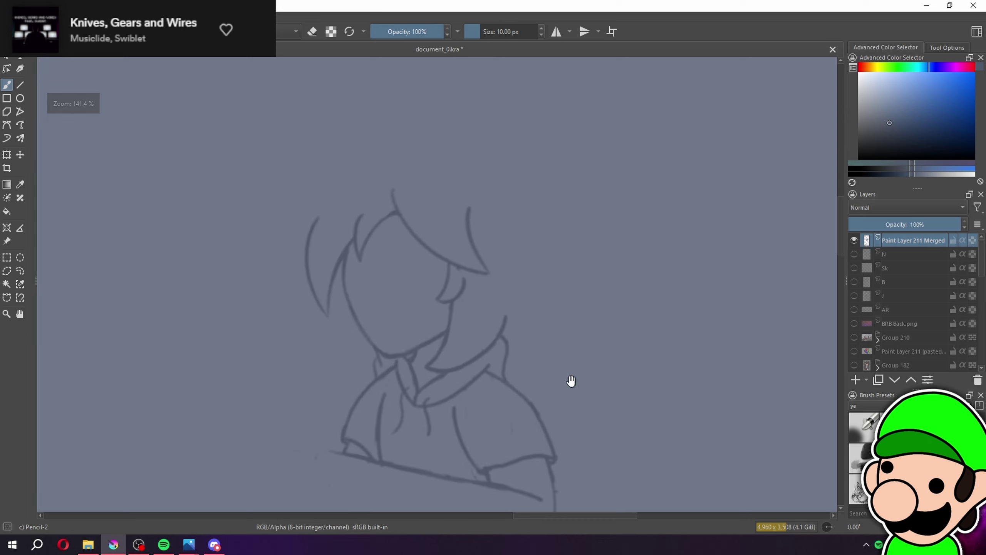
{"action": "left_click_drag", "start_coordinate": [570, 381], "coordinate": [602, 394]}
{"action": "key", "text": "plus"}
{"action": "left_click", "coordinate": [24, 271]}
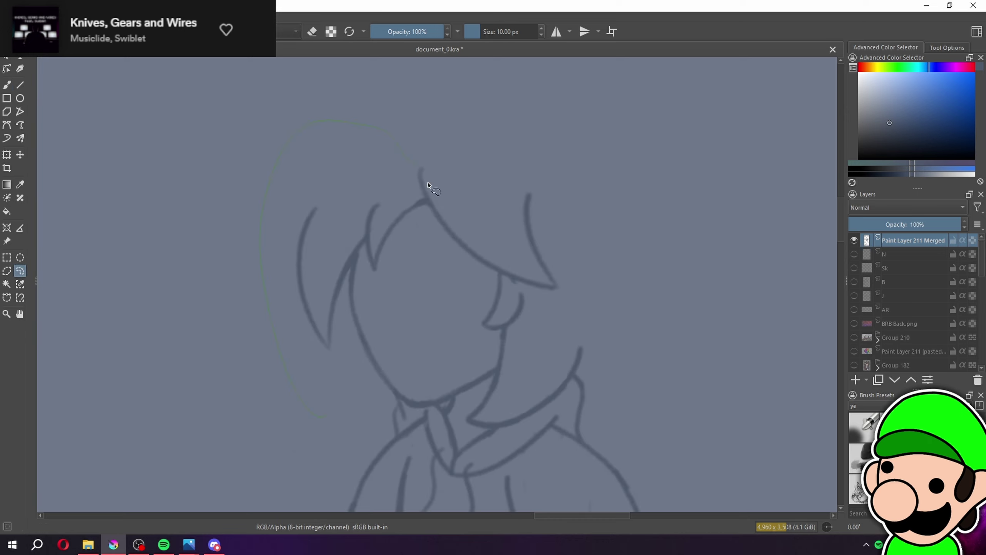
{"action": "mouse_move", "coordinate": [407, 148]}
{"action": "left_mouse_down"}
{"action": "mouse_move", "coordinate": [425, 205]}
{"action": "mouse_move", "coordinate": [390, 279]}
{"action": "mouse_move", "coordinate": [368, 278]}
{"action": "mouse_move", "coordinate": [361, 257]}
{"action": "mouse_move", "coordinate": [292, 363]}
{"action": "mouse_move", "coordinate": [308, 177]}
{"action": "left_mouse_up"}
{"action": "key", "text": "ctrl+t"}
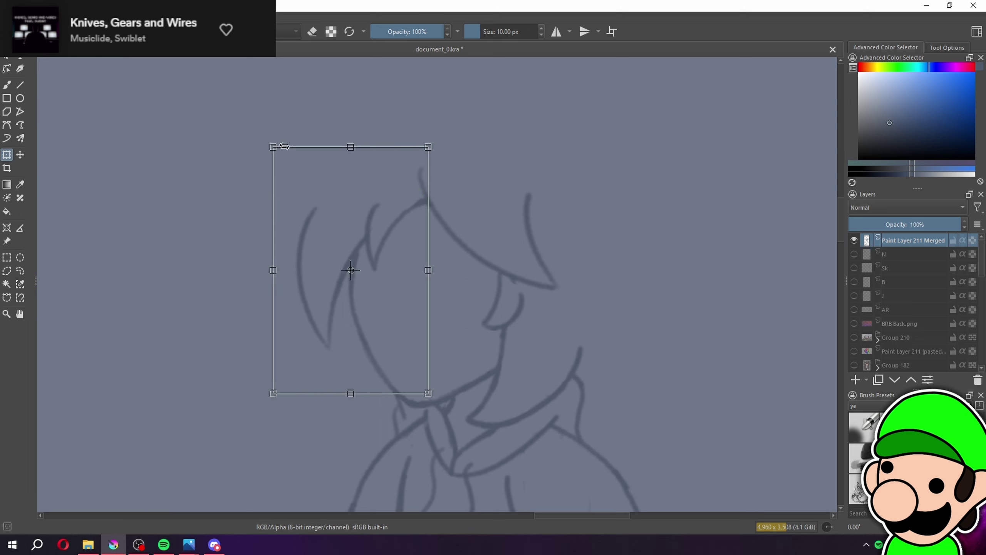
{"action": "mouse_move", "coordinate": [284, 146]}
{"action": "left_mouse_down"}
{"action": "mouse_move", "coordinate": [276, 144]}
{"action": "mouse_move", "coordinate": [287, 144]}
{"action": "left_mouse_up"}
{"action": "left_click_drag", "start_coordinate": [428, 213], "coordinate": [447, 240]}
{"action": "left_click_drag", "start_coordinate": [402, 269], "coordinate": [393, 265]}
{"action": "key", "text": "ctrl+minus"}
{"action": "key", "text": "ctrl+minus"}
{"action": "key", "text": "ctrl+minus"}
{"action": "key", "text": "ctrl+plus"}
{"action": "key", "text": "ctrl+plus"}
{"action": "left_click", "coordinate": [6, 258]}
{"action": "left_click", "coordinate": [61, 280]}
Select the lower right hair lock beside the neck with a freehand outline, rotate it, and move it up toward the face
{"action": "key", "text": "ctrl+minus"}
{"action": "key", "text": "ctrl+minus"}
{"action": "key", "text": "ctrl+minus"}
{"action": "left_click_drag", "start_coordinate": [545, 405], "coordinate": [536, 398]}
{"action": "key", "text": "ctrl+plus"}
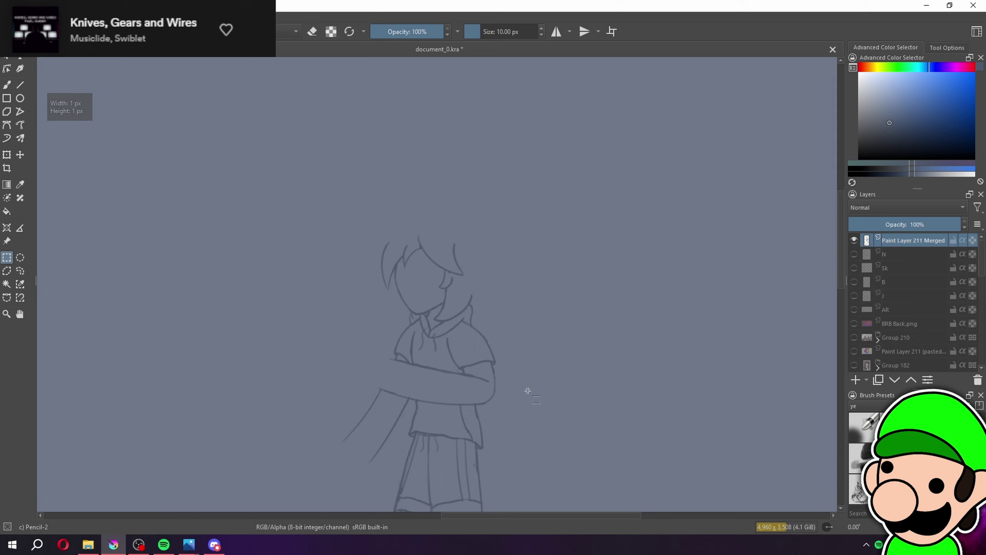
{"action": "scroll", "coordinate": [500, 369], "scroll_direction": "up", "scroll_amount": 5}
{"action": "left_click", "coordinate": [20, 270]}
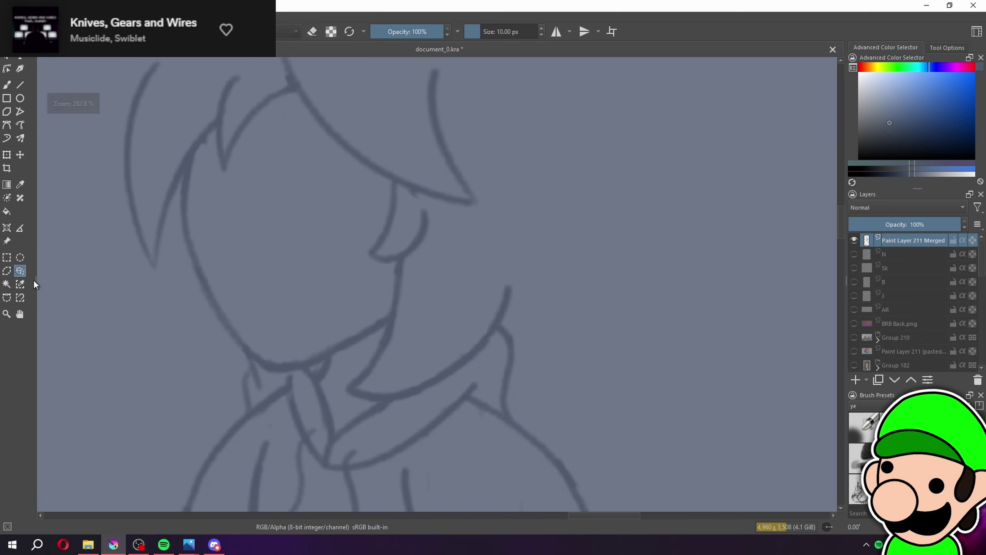
{"action": "mouse_move", "coordinate": [348, 386]}
{"action": "left_mouse_down"}
{"action": "mouse_move", "coordinate": [432, 353]}
{"action": "mouse_move", "coordinate": [506, 268]}
{"action": "mouse_move", "coordinate": [523, 286]}
{"action": "mouse_move", "coordinate": [514, 320]}
{"action": "mouse_move", "coordinate": [444, 396]}
{"action": "mouse_move", "coordinate": [410, 410]}
{"action": "mouse_move", "coordinate": [342, 389]}
{"action": "left_mouse_up"}
{"action": "left_click", "coordinate": [7, 154]}
{"action": "left_click_drag", "start_coordinate": [602, 298], "coordinate": [598, 283]}
{"action": "left_click_drag", "start_coordinate": [460, 381], "coordinate": [456, 369]}
{"action": "mouse_move", "coordinate": [562, 304]}
{"action": "left_mouse_down"}
{"action": "mouse_move", "coordinate": [449, 345]}
{"action": "mouse_move", "coordinate": [537, 286]}
{"action": "mouse_move", "coordinate": [480, 335]}
{"action": "mouse_move", "coordinate": [557, 282]}
{"action": "mouse_move", "coordinate": [467, 346]}
{"action": "left_mouse_up"}
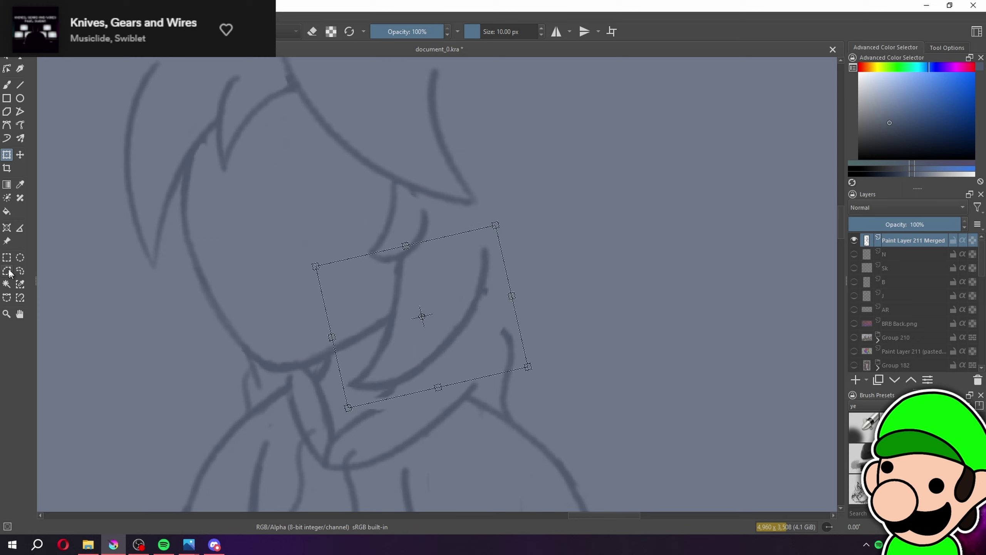
{"action": "key", "text": "Return"}
Reconnect the hood's edge lines to the moved hair lock and erase the leftover line fragments below it
{"action": "key", "text": "b"}
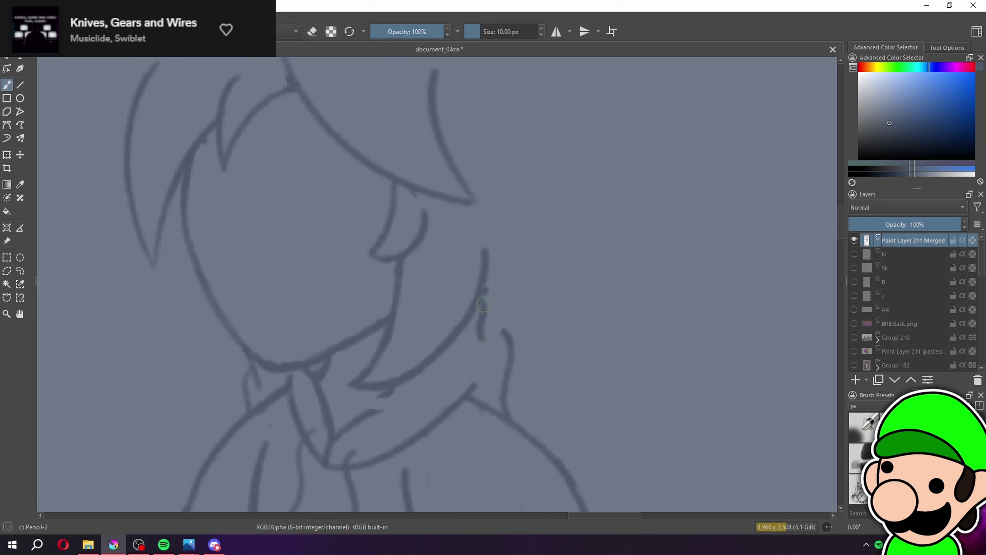
{"action": "left_click_drag", "start_coordinate": [525, 286], "coordinate": [535, 275]}
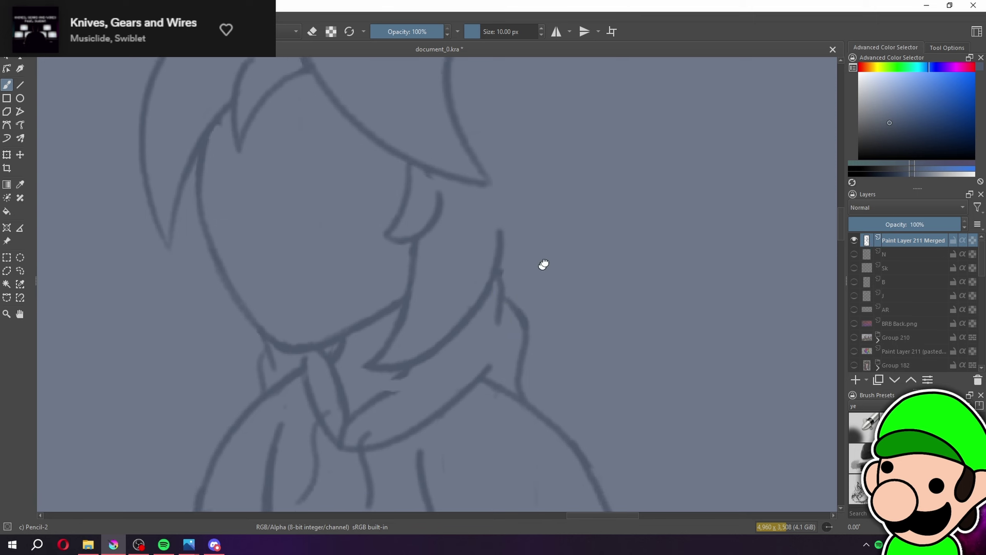
{"action": "scroll", "coordinate": [367, 375], "scroll_direction": "up", "scroll_amount": 2}
{"action": "key", "text": "e"}
{"action": "mouse_move", "coordinate": [445, 376]}
{"action": "left_mouse_down"}
{"action": "mouse_move", "coordinate": [420, 389]}
{"action": "mouse_move", "coordinate": [453, 388]}
{"action": "mouse_move", "coordinate": [483, 359]}
{"action": "left_mouse_up"}
{"action": "key", "text": "e"}
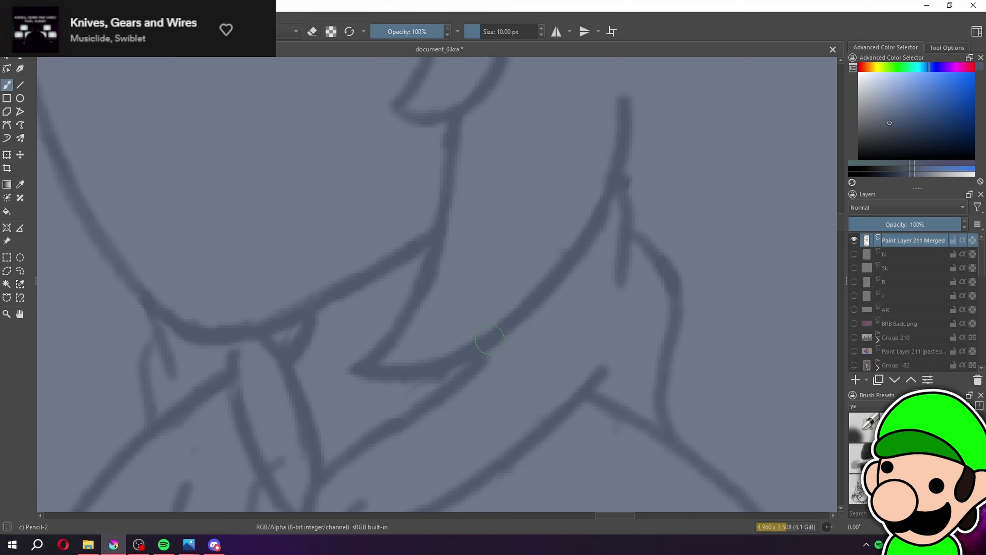
Check the repositioned hair locks against the whole figure and up close around the head
{"action": "scroll", "coordinate": [440, 288], "scroll_direction": "down", "scroll_amount": 5}
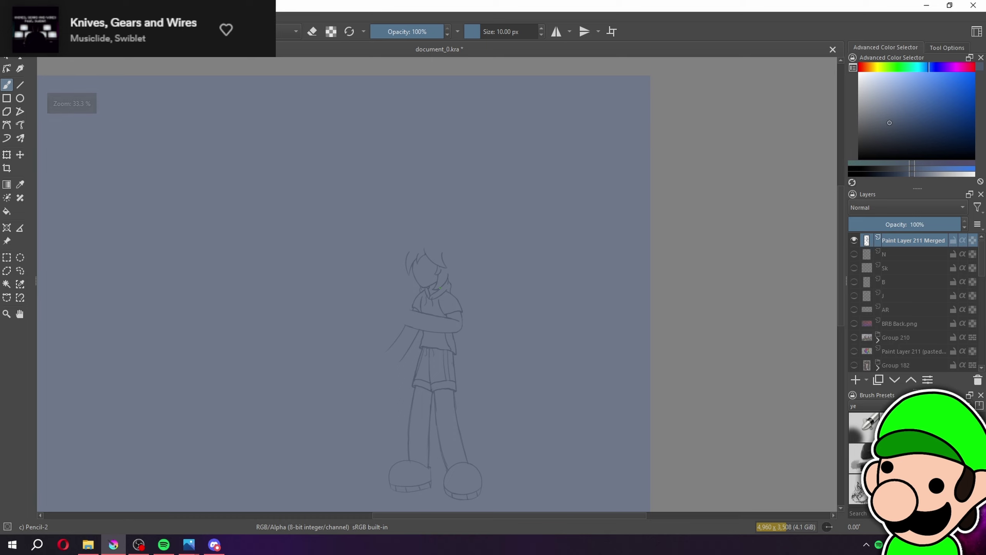
{"action": "scroll", "coordinate": [440, 288], "scroll_direction": "down", "scroll_amount": 2}
{"action": "scroll", "coordinate": [440, 288], "scroll_direction": "up", "scroll_amount": 3}
{"action": "scroll", "coordinate": [442, 288], "scroll_direction": "down", "scroll_amount": 1}
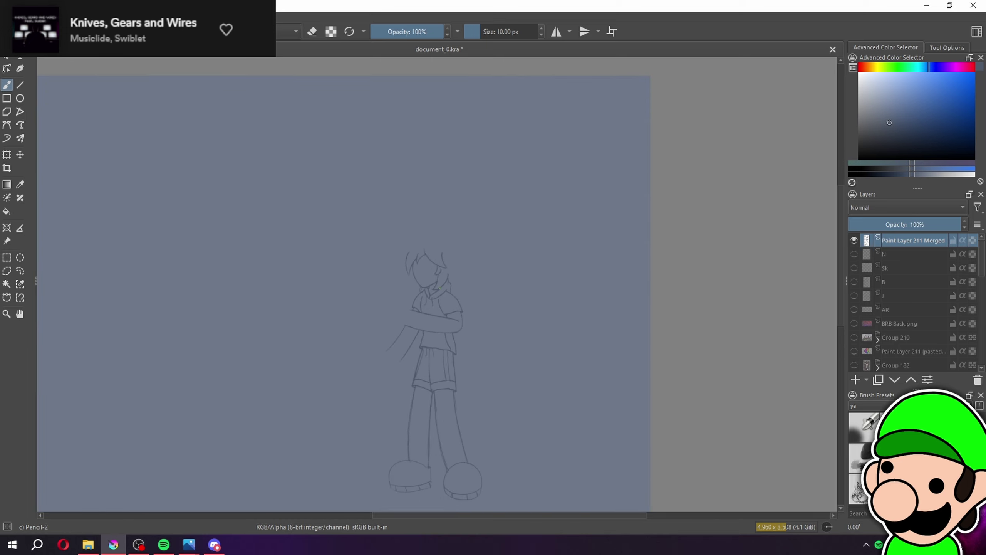
{"action": "mouse_move", "coordinate": [552, 357]}
{"action": "left_mouse_down"}
{"action": "mouse_move", "coordinate": [561, 293]}
{"action": "mouse_move", "coordinate": [541, 280]}
{"action": "mouse_move", "coordinate": [566, 356]}
{"action": "left_mouse_up"}
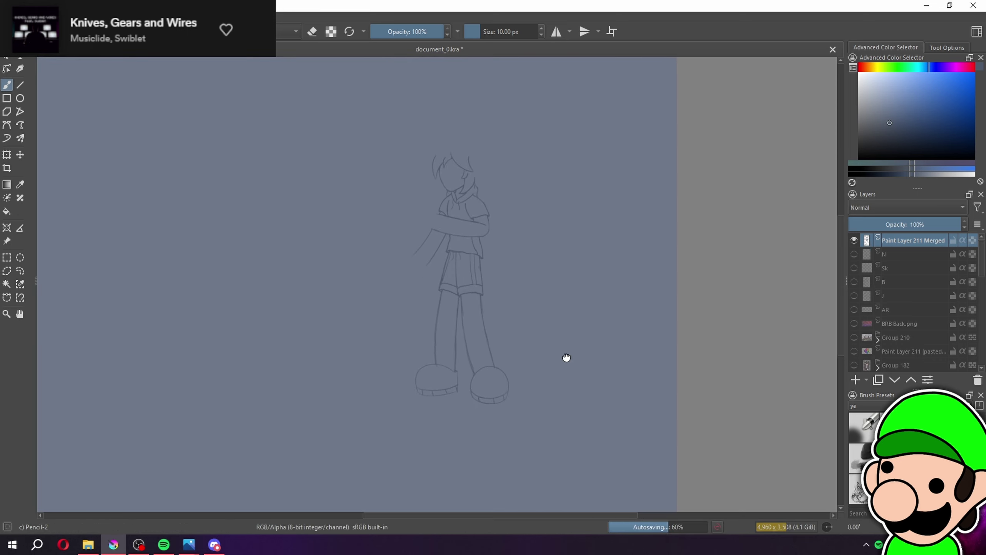
{"action": "scroll", "coordinate": [566, 355], "scroll_direction": "up", "scroll_amount": 5}
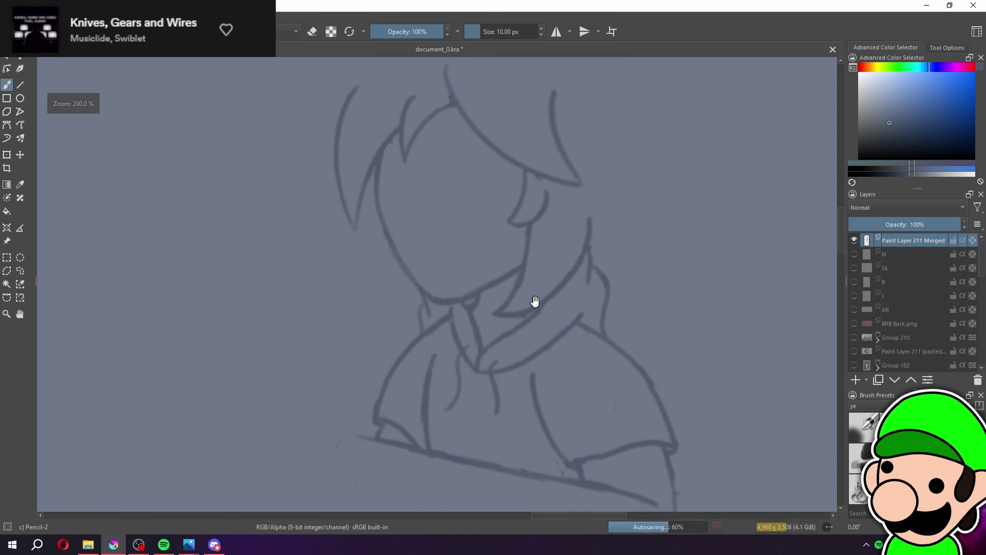
{"action": "scroll", "coordinate": [537, 390], "scroll_direction": "up", "scroll_amount": 1}
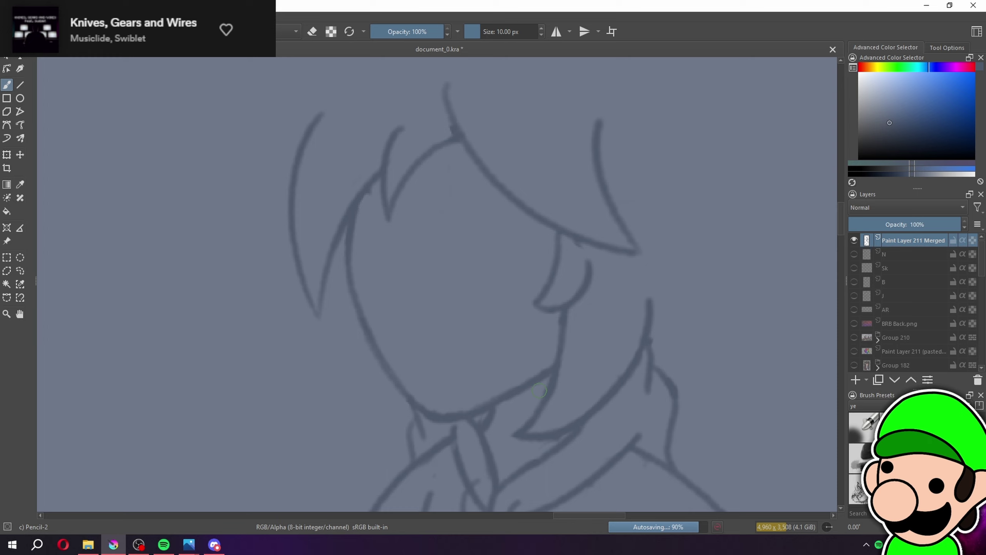
Handwrite "BRB" in large letters on an empty area of the canvas
{"action": "scroll", "coordinate": [539, 391], "scroll_direction": "down", "scroll_amount": 5}
{"action": "left_click_drag", "start_coordinate": [539, 392], "coordinate": [699, 435]}
{"action": "scroll", "coordinate": [688, 356], "scroll_direction": "up", "scroll_amount": 6}
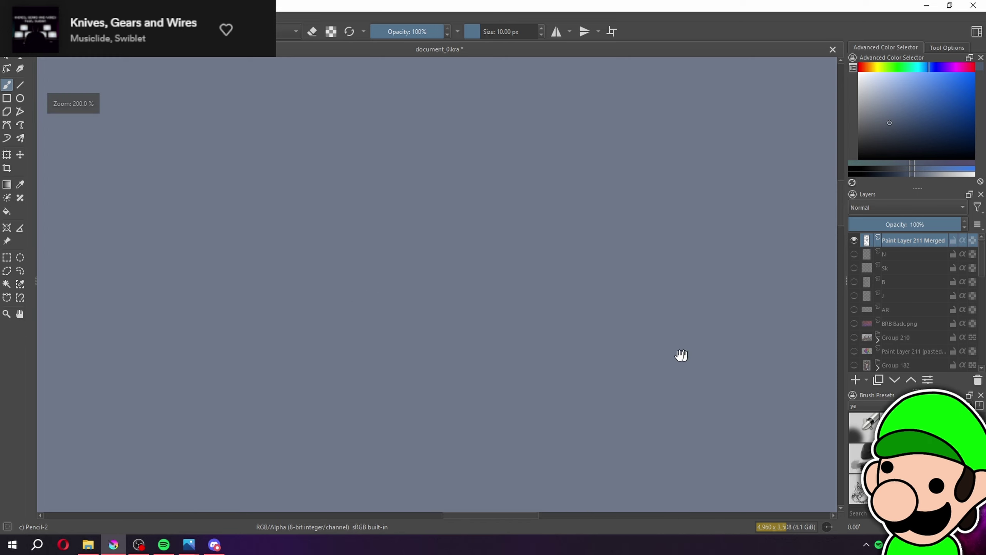
{"action": "mouse_move", "coordinate": [314, 342]}
{"action": "left_mouse_down"}
{"action": "mouse_move", "coordinate": [348, 214]}
{"action": "mouse_move", "coordinate": [321, 345]}
{"action": "left_mouse_up"}
{"action": "mouse_move", "coordinate": [430, 354]}
{"action": "left_mouse_down"}
{"action": "mouse_move", "coordinate": [416, 277]}
{"action": "mouse_move", "coordinate": [500, 349]}
{"action": "mouse_move", "coordinate": [573, 271]}
{"action": "left_mouse_up"}
{"action": "mouse_move", "coordinate": [546, 267]}
{"action": "left_mouse_down"}
{"action": "mouse_move", "coordinate": [618, 330]}
{"action": "mouse_move", "coordinate": [525, 352]}
{"action": "left_mouse_up"}
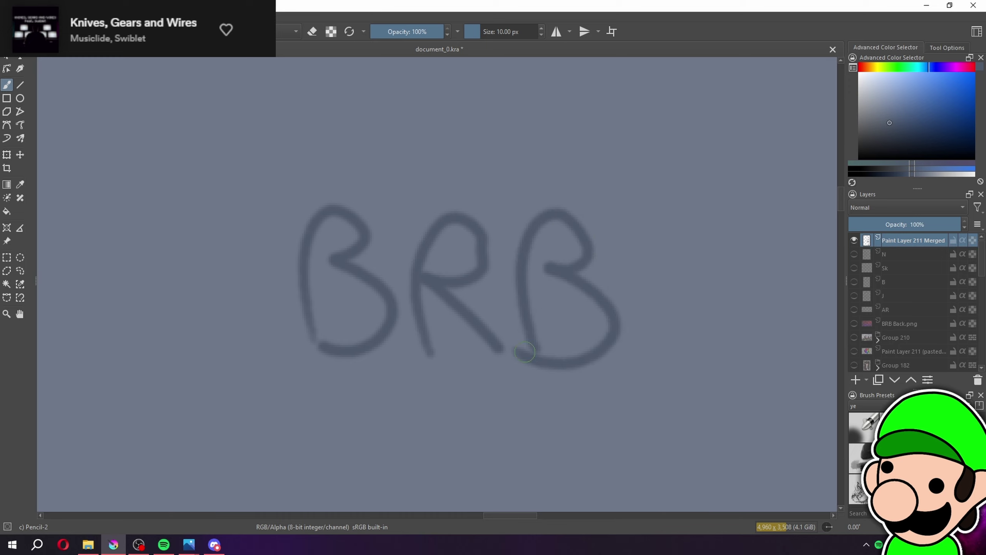
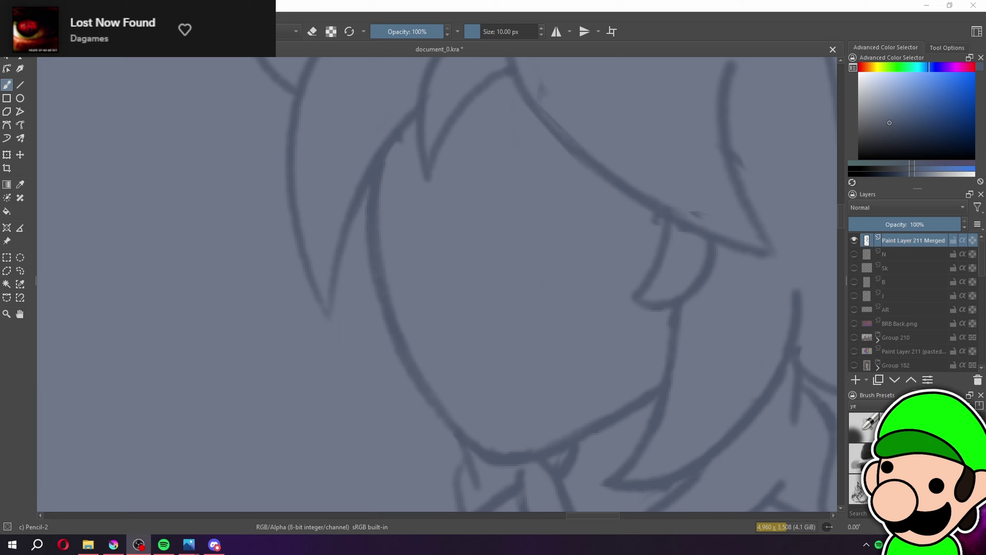
Erase the stray marks along the long right fringe arc and smooth its line
{"action": "left_click", "coordinate": [722, 2]}
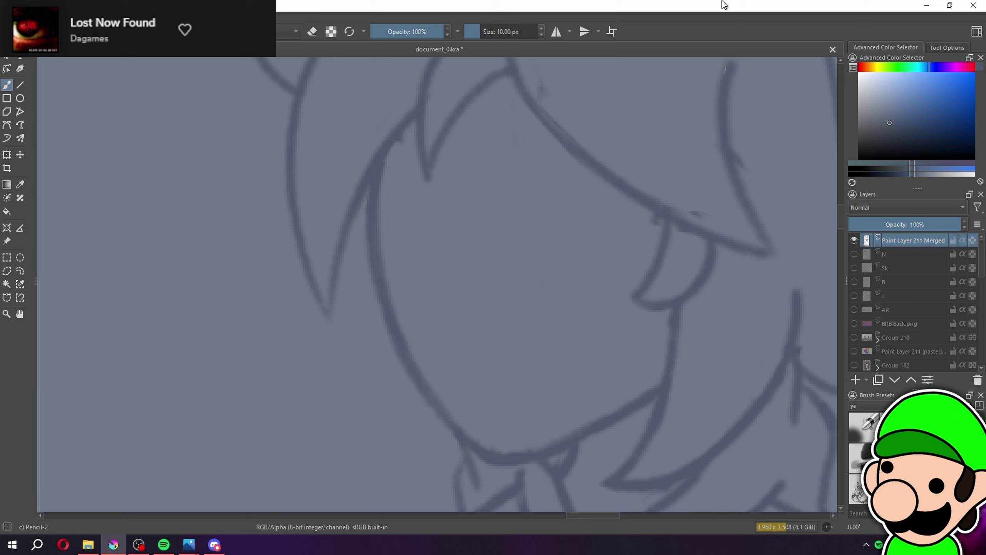
{"action": "left_click_drag", "start_coordinate": [582, 282], "coordinate": [423, 455]}
{"action": "scroll", "coordinate": [423, 455], "scroll_direction": "up", "scroll_amount": 1}
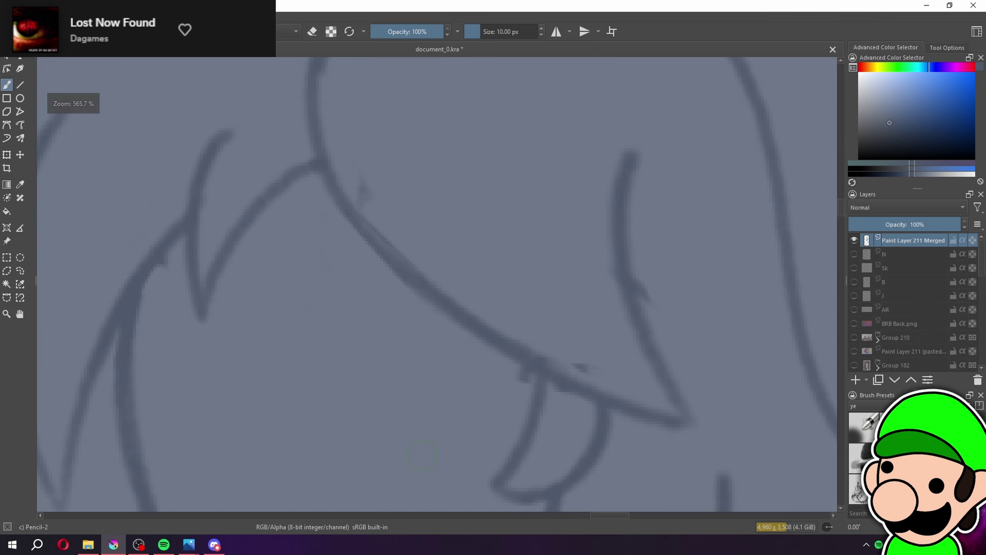
{"action": "key", "text": "e"}
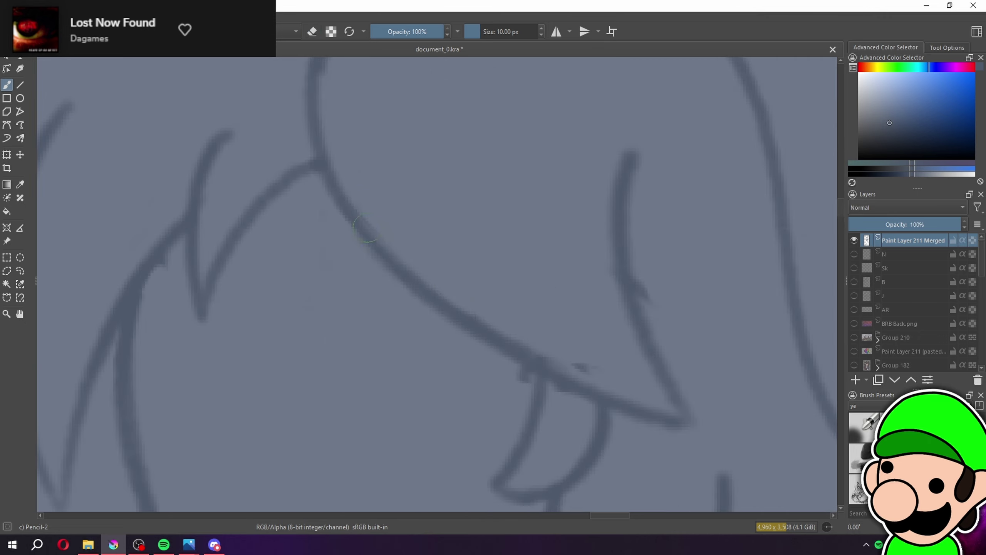
{"action": "key", "text": "e"}
{"action": "left_click_drag", "start_coordinate": [525, 375], "coordinate": [579, 395]}
Erase the jagged strand rising from the right fringe's tip and redraw it as a shorter, smooth curve
{"action": "key", "text": "e"}
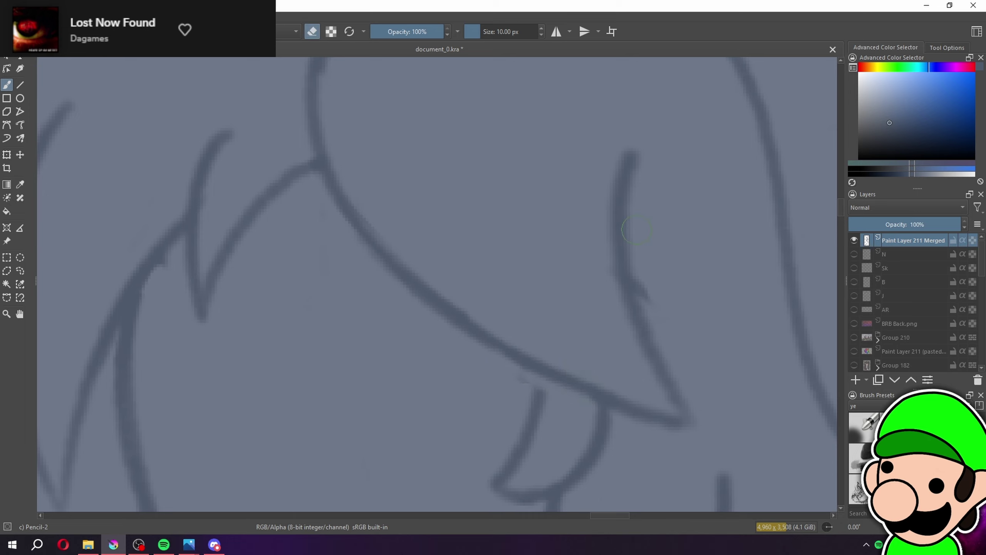
{"action": "mouse_move", "coordinate": [637, 230]}
{"action": "left_mouse_down"}
{"action": "mouse_move", "coordinate": [643, 330]}
{"action": "mouse_move", "coordinate": [695, 406]}
{"action": "mouse_move", "coordinate": [639, 225]}
{"action": "left_mouse_up"}
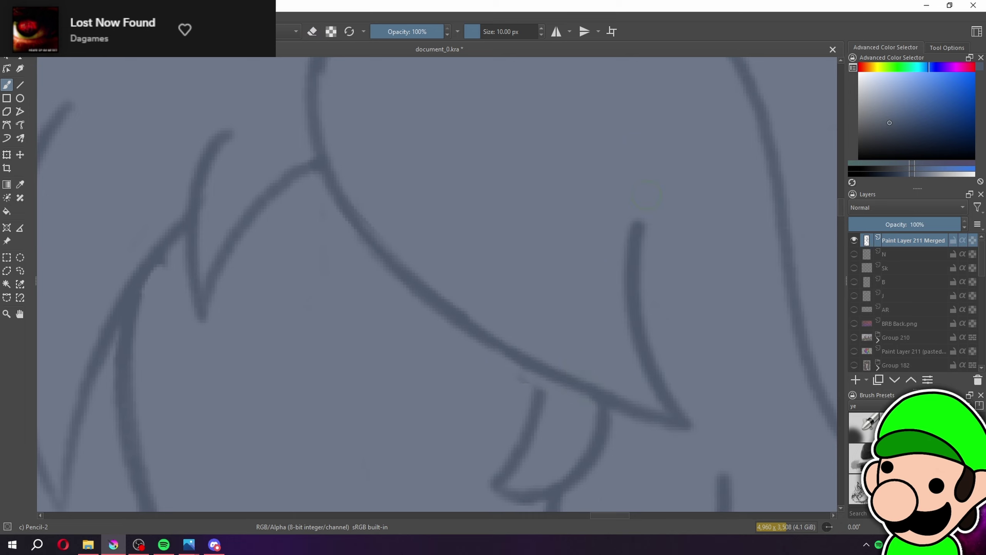
{"action": "key", "text": "ctrl+minus"}
{"action": "key", "text": "ctrl+minus"}
{"action": "key", "text": "ctrl+minus"}
{"action": "key", "text": "ctrl+minus"}
{"action": "key", "text": "ctrl+minus"}
{"action": "key", "text": "ctrl+minus"}
Erase and redraw the hair lines around the small lock under the right fringe
{"action": "left_click_drag", "start_coordinate": [668, 395], "coordinate": [654, 376]}
{"action": "scroll", "coordinate": [430, 283], "scroll_direction": "up", "scroll_amount": 6}
{"action": "key", "text": "e"}
{"action": "mouse_move", "coordinate": [468, 247]}
{"action": "left_mouse_down"}
{"action": "mouse_move", "coordinate": [431, 339]}
{"action": "mouse_move", "coordinate": [447, 346]}
{"action": "mouse_move", "coordinate": [509, 329]}
{"action": "mouse_move", "coordinate": [532, 260]}
{"action": "left_mouse_up"}
{"action": "key", "text": "e"}
{"action": "mouse_move", "coordinate": [483, 233]}
{"action": "left_mouse_down"}
{"action": "mouse_move", "coordinate": [429, 348]}
{"action": "mouse_move", "coordinate": [488, 367]}
{"action": "mouse_move", "coordinate": [545, 330]}
{"action": "left_mouse_up"}
{"action": "key", "text": "e"}
{"action": "left_click_drag", "start_coordinate": [480, 353], "coordinate": [498, 354]}
{"action": "key", "text": "e"}
Check the cleaned-up fringe against the whole figure
{"action": "key", "text": "ctrl+minus"}
{"action": "key", "text": "ctrl+minus"}
{"action": "key", "text": "ctrl+minus"}
{"action": "key", "text": "ctrl+minus"}
{"action": "key", "text": "ctrl+minus"}
{"action": "key", "text": "ctrl+minus"}
{"action": "key", "text": "ctrl+minus"}
{"action": "scroll", "coordinate": [532, 360], "scroll_direction": "down", "scroll_amount": 3}
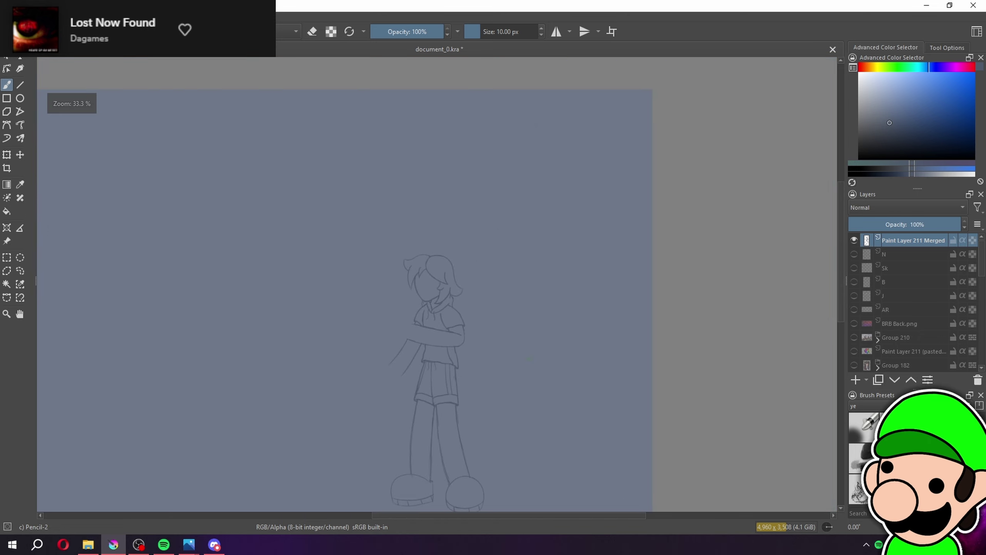
Erase a short stretch of the head's linework and redraw it with a fresh stroke
{"action": "scroll", "coordinate": [506, 309], "scroll_direction": "up", "scroll_amount": 10}
{"action": "key", "text": "e"}
{"action": "mouse_move", "coordinate": [464, 334]}
{"action": "left_mouse_down"}
{"action": "mouse_move", "coordinate": [439, 384]}
{"action": "mouse_move", "coordinate": [461, 310]}
{"action": "left_mouse_up"}
{"action": "key", "text": "e"}
{"action": "left_click_drag", "start_coordinate": [430, 394], "coordinate": [396, 236]}
Examine the redrawn head linework in the full-figure view
{"action": "key", "text": "ctrl+minus"}
{"action": "key", "text": "ctrl+minus"}
{"action": "key", "text": "ctrl+minus"}
{"action": "key", "text": "ctrl+minus"}
{"action": "key", "text": "ctrl+minus"}
{"action": "key", "text": "ctrl+minus"}
{"action": "key", "text": "ctrl+minus"}
{"action": "key", "text": "ctrl+minus"}
{"action": "scroll", "coordinate": [435, 281], "scroll_direction": "down", "scroll_amount": 2}
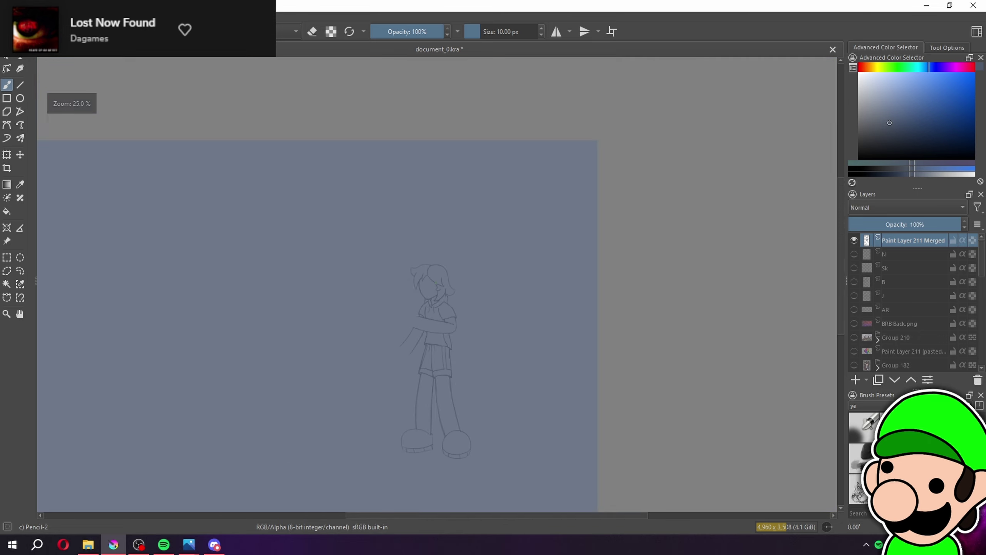
Redraw the front line of the ear so it meets the lower edge of the fringe
{"action": "scroll", "coordinate": [435, 282], "scroll_direction": "up", "scroll_amount": 8}
{"action": "scroll", "coordinate": [435, 285], "scroll_direction": "up", "scroll_amount": 5}
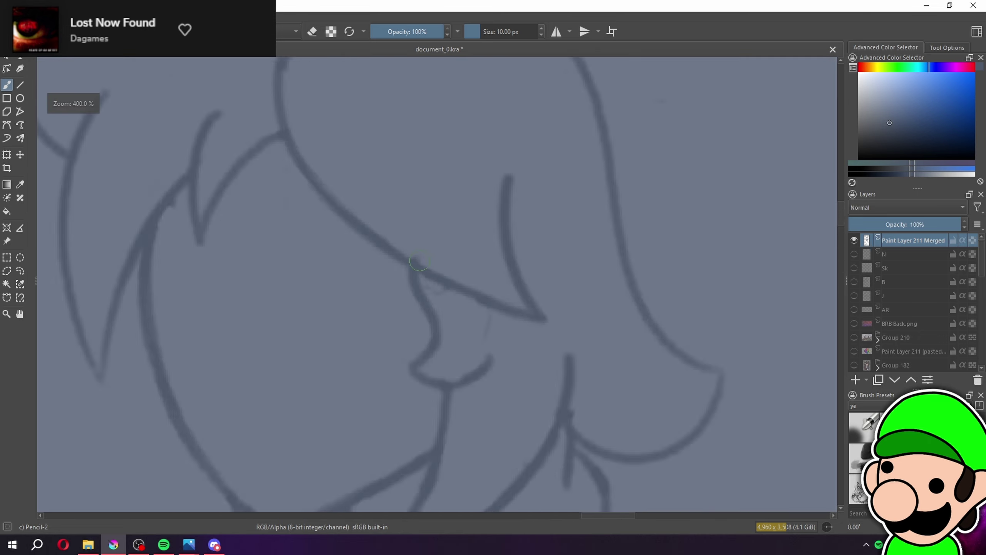
{"action": "key", "text": "ctrl+z"}
{"action": "left_click_drag", "start_coordinate": [441, 392], "coordinate": [460, 292]}
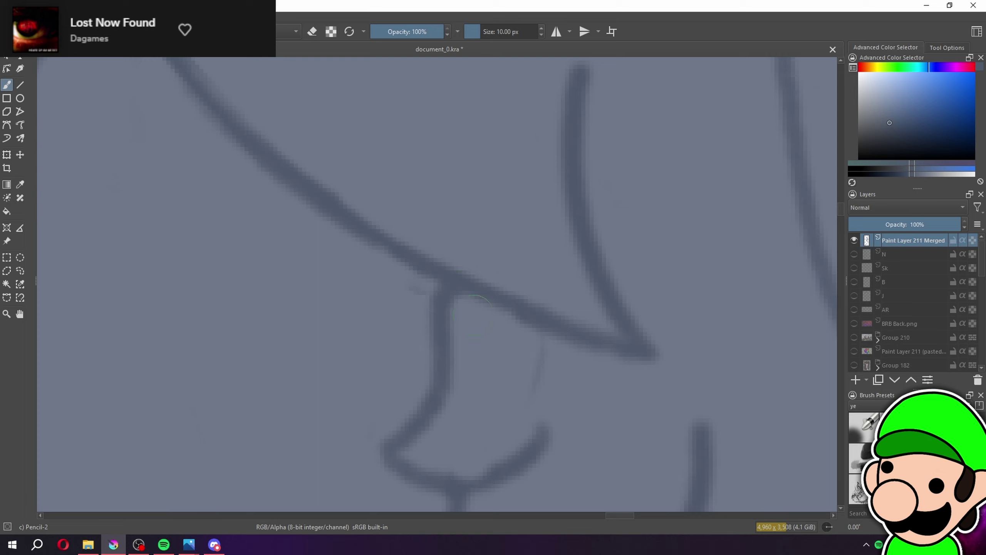
{"action": "scroll", "coordinate": [447, 290], "scroll_direction": "down", "scroll_amount": 6}
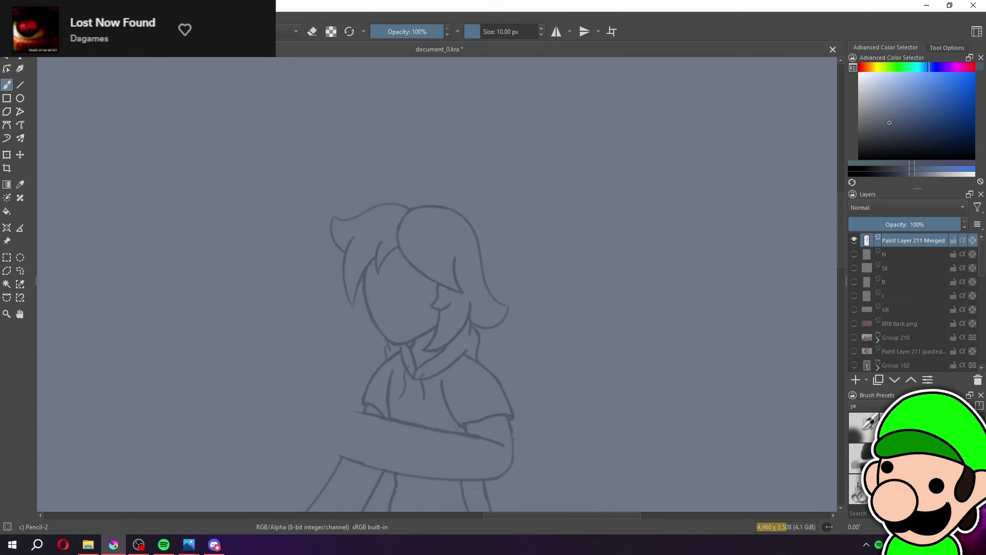
Draw a long curved line over the crown as the outer edge of the back hair, from the parting outward
{"action": "scroll", "coordinate": [434, 285], "scroll_direction": "up", "scroll_amount": 2}
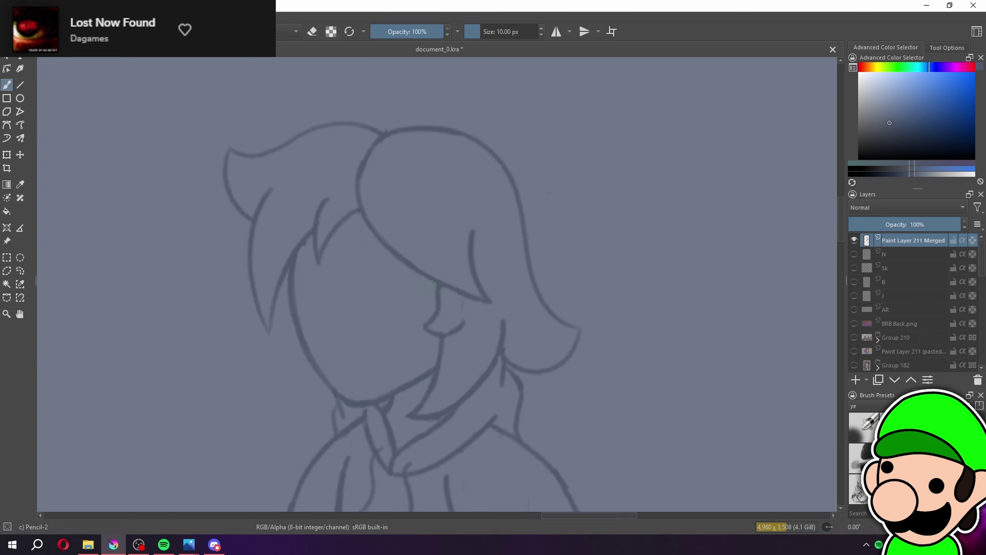
{"action": "scroll", "coordinate": [557, 262], "scroll_direction": "up", "scroll_amount": 4}
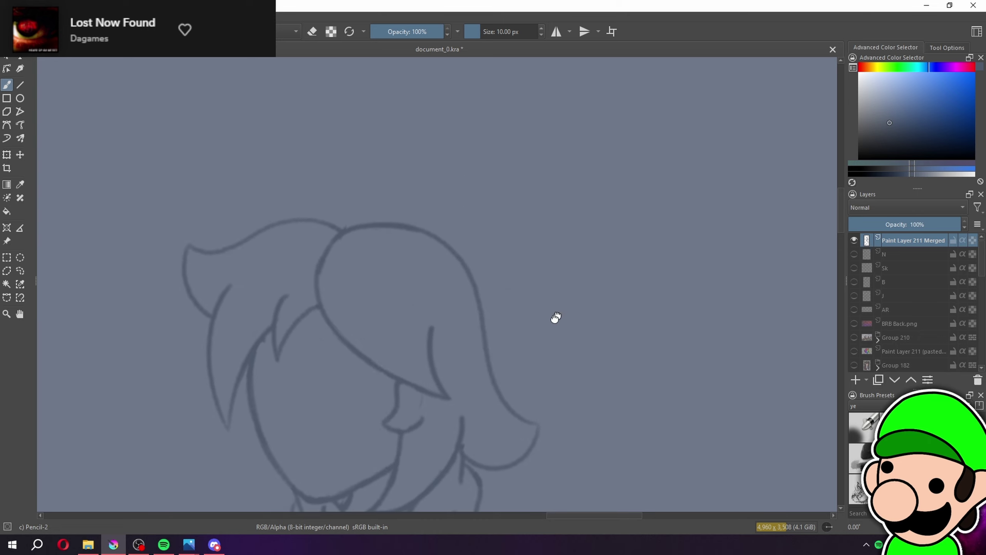
{"action": "scroll", "coordinate": [411, 268], "scroll_direction": "down", "scroll_amount": 7}
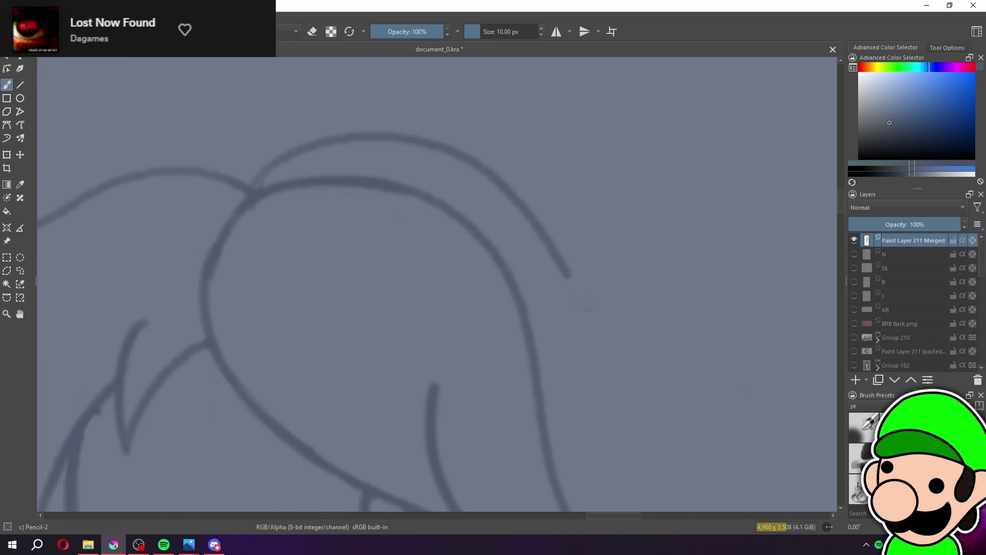
{"action": "scroll", "coordinate": [437, 284], "scroll_direction": "up", "scroll_amount": 5}
Close the tip of the outer hair curve with a rounded underside that curls back toward the inner hair line
{"action": "mouse_move", "coordinate": [609, 297]}
{"action": "left_mouse_down"}
{"action": "mouse_move", "coordinate": [566, 362]}
{"action": "mouse_move", "coordinate": [512, 353]}
{"action": "left_mouse_up"}
{"action": "key", "text": "ctrl+z"}
{"action": "mouse_move", "coordinate": [611, 296]}
{"action": "left_mouse_down"}
{"action": "mouse_move", "coordinate": [501, 353]}
{"action": "mouse_move", "coordinate": [502, 468]}
{"action": "mouse_move", "coordinate": [522, 418]}
{"action": "left_mouse_up"}
{"action": "scroll", "coordinate": [437, 284], "scroll_direction": "down", "scroll_amount": 5}
{"action": "scroll", "coordinate": [437, 284], "scroll_direction": "up", "scroll_amount": 6}
{"action": "key", "text": "ctrl+z"}
{"action": "left_click_drag", "start_coordinate": [516, 232], "coordinate": [487, 342]}
{"action": "key", "text": "ctrl+minus"}
{"action": "key", "text": "ctrl+minus"}
{"action": "key", "text": "ctrl+minus"}
{"action": "key", "text": "ctrl+minus"}
{"action": "key", "text": "ctrl+minus"}
{"action": "mouse_move", "coordinate": [512, 281]}
{"action": "left_mouse_down"}
{"action": "mouse_move", "coordinate": [518, 309]}
{"action": "mouse_move", "coordinate": [567, 367]}
{"action": "left_mouse_up"}
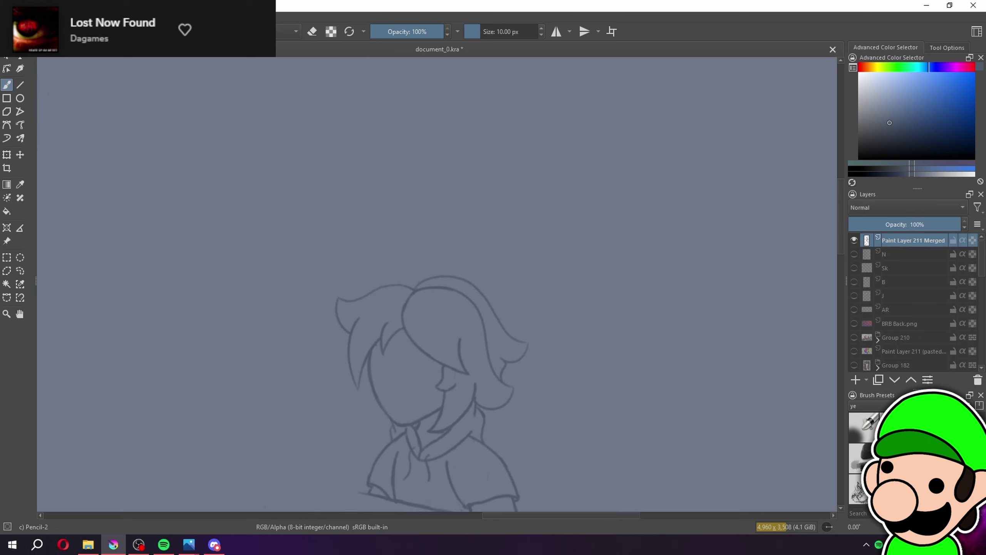
Draw a small rounded tuft at the hair parting, where the fringe and the back hair meet
{"action": "key", "text": "ctrl+plus"}
{"action": "key", "text": "ctrl+plus"}
{"action": "key", "text": "ctrl+plus"}
{"action": "key", "text": "ctrl+plus"}
{"action": "key", "text": "ctrl+plus"}
{"action": "key", "text": "ctrl+plus"}
{"action": "left_click_drag", "start_coordinate": [325, 325], "coordinate": [445, 318]}
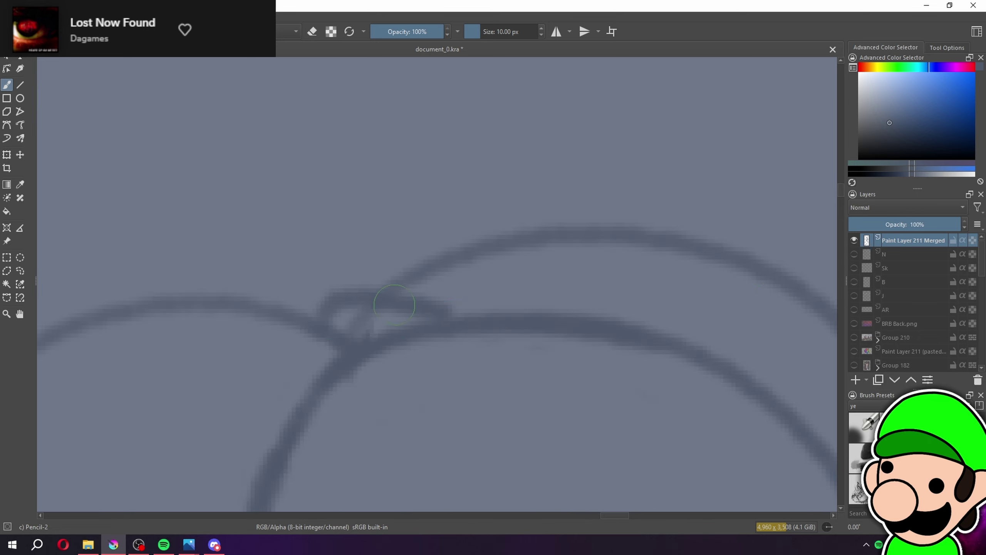
{"action": "scroll", "coordinate": [394, 324], "scroll_direction": "down", "scroll_amount": 10}
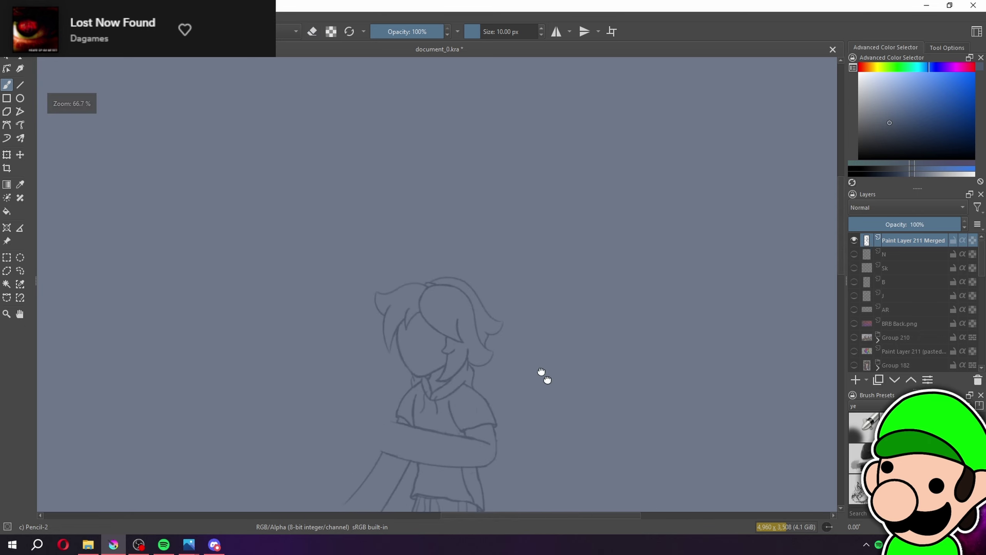
{"action": "scroll", "coordinate": [508, 326], "scroll_direction": "up", "scroll_amount": 5}
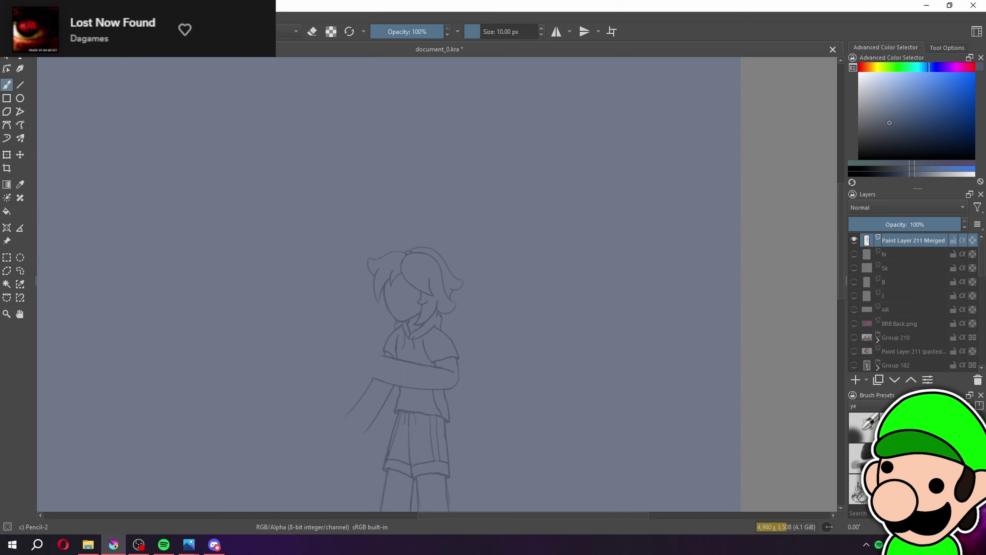
Erase the old lower hair flick and the bottom part of the inner hair line beside the neck
{"action": "key", "text": "e"}
{"action": "left_click_drag", "start_coordinate": [496, 309], "coordinate": [488, 340]}
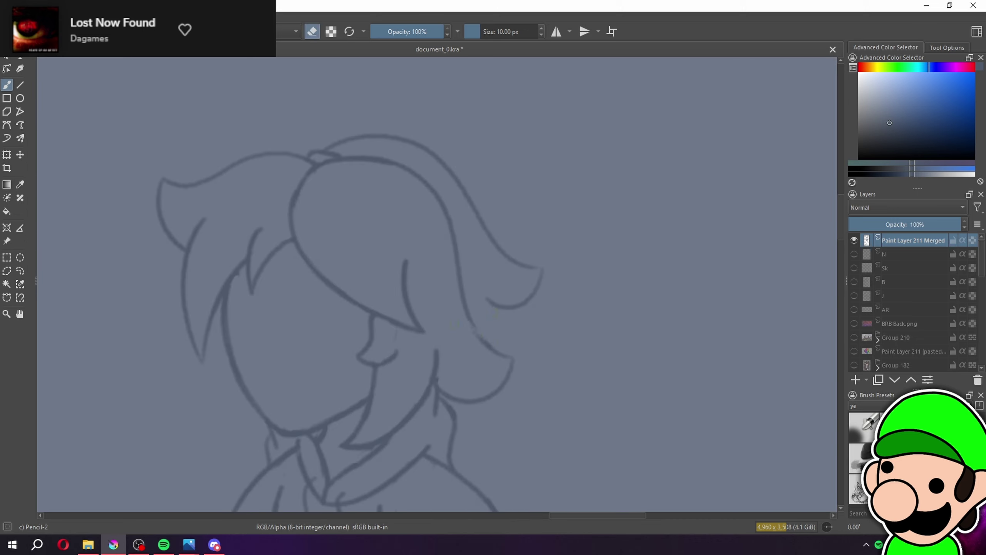
{"action": "left_click_drag", "start_coordinate": [508, 378], "coordinate": [456, 290]}
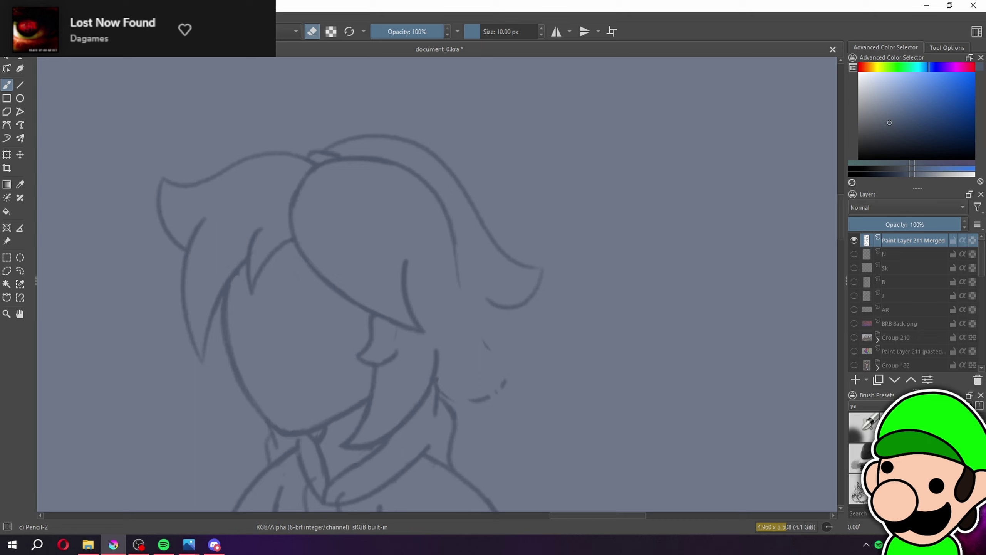
Redraw the inner hair line as one smooth stroke running down past the ear to the collar
{"action": "key", "text": "e"}
{"action": "left_click_drag", "start_coordinate": [448, 221], "coordinate": [454, 409]}
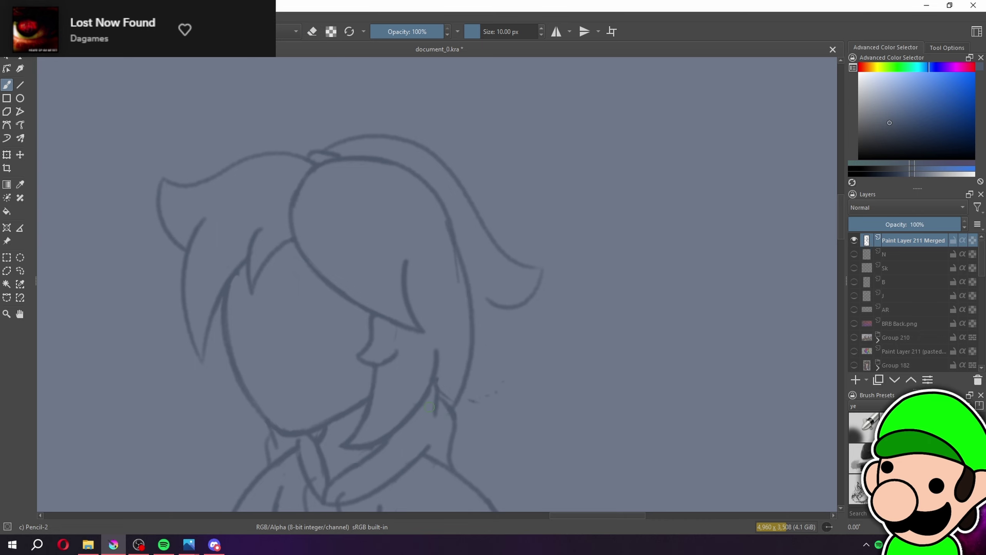
{"action": "scroll", "coordinate": [407, 362], "scroll_direction": "up", "scroll_amount": 2}
{"action": "key", "text": "ctrl+z"}
{"action": "left_click_drag", "start_coordinate": [505, 134], "coordinate": [490, 466]}
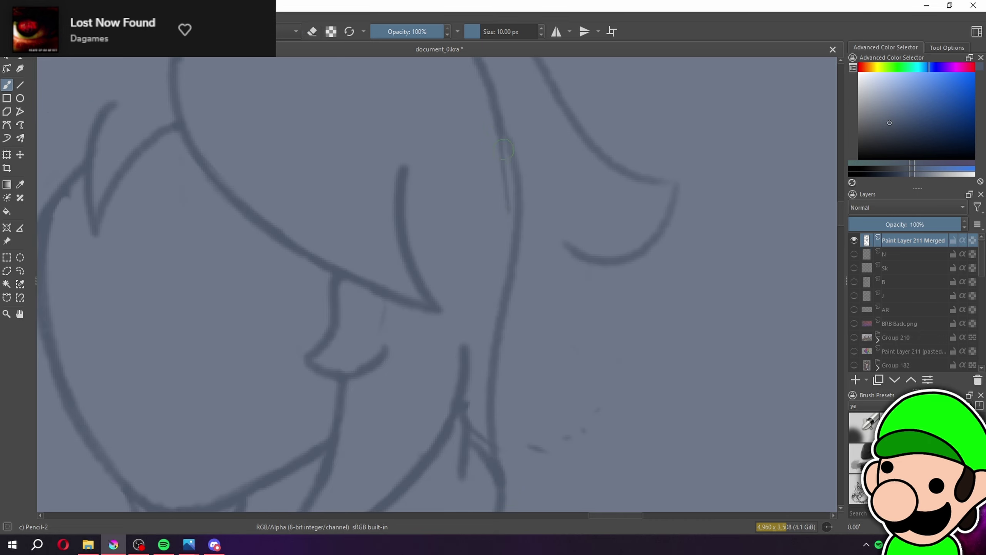
{"action": "key", "text": "ctrl+z"}
{"action": "left_click_drag", "start_coordinate": [502, 135], "coordinate": [489, 459]}
{"action": "scroll", "coordinate": [530, 353], "scroll_direction": "down", "scroll_amount": 5}
{"action": "scroll", "coordinate": [497, 305], "scroll_direction": "up", "scroll_amount": 5}
Erase the stray line ends around the redrawn inner hair line
{"action": "key", "text": "e"}
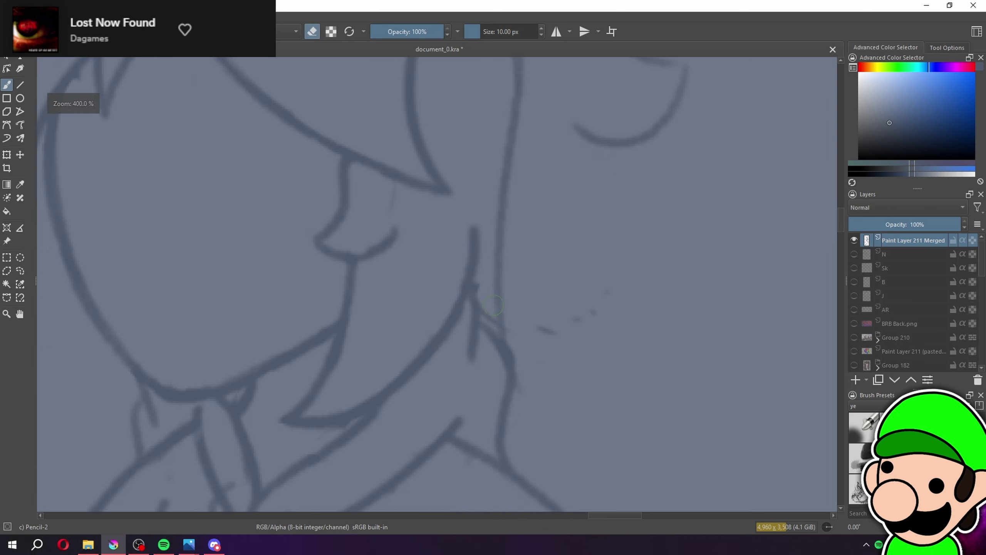
{"action": "key", "text": "e"}
{"action": "scroll", "coordinate": [451, 394], "scroll_direction": "down", "scroll_amount": 4}
{"action": "scroll", "coordinate": [450, 395], "scroll_direction": "up", "scroll_amount": 5}
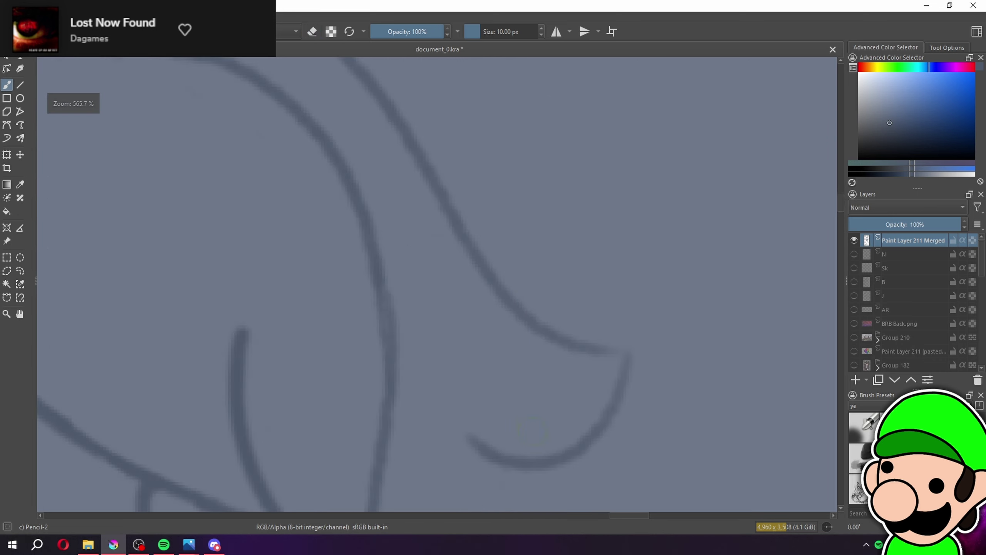
Draw a hanging hair lock below the outer flick, ending in a curved tip that joins the inner hair line
{"action": "mouse_move", "coordinate": [434, 383]}
{"action": "left_mouse_down"}
{"action": "mouse_move", "coordinate": [536, 457]}
{"action": "mouse_move", "coordinate": [546, 280]}
{"action": "left_mouse_up"}
{"action": "mouse_move", "coordinate": [459, 279]}
{"action": "left_mouse_down"}
{"action": "mouse_move", "coordinate": [451, 324]}
{"action": "mouse_move", "coordinate": [469, 454]}
{"action": "mouse_move", "coordinate": [374, 362]}
{"action": "left_mouse_up"}
{"action": "scroll", "coordinate": [431, 291], "scroll_direction": "down", "scroll_amount": 6}
{"action": "scroll", "coordinate": [431, 291], "scroll_direction": "up", "scroll_amount": 6}
{"action": "key", "text": "ctrl+z"}
{"action": "key", "text": "ctrl+z"}
{"action": "mouse_move", "coordinate": [465, 285]}
{"action": "left_mouse_down"}
{"action": "mouse_move", "coordinate": [482, 457]}
{"action": "mouse_move", "coordinate": [392, 425]}
{"action": "mouse_move", "coordinate": [373, 379]}
{"action": "left_mouse_up"}
{"action": "key", "text": "ctrl+z"}
{"action": "left_click_drag", "start_coordinate": [490, 454], "coordinate": [368, 346]}
{"action": "key", "text": "ctrl+z"}
{"action": "left_click_drag", "start_coordinate": [486, 458], "coordinate": [357, 402]}
{"action": "scroll", "coordinate": [354, 360], "scroll_direction": "down", "scroll_amount": 5}
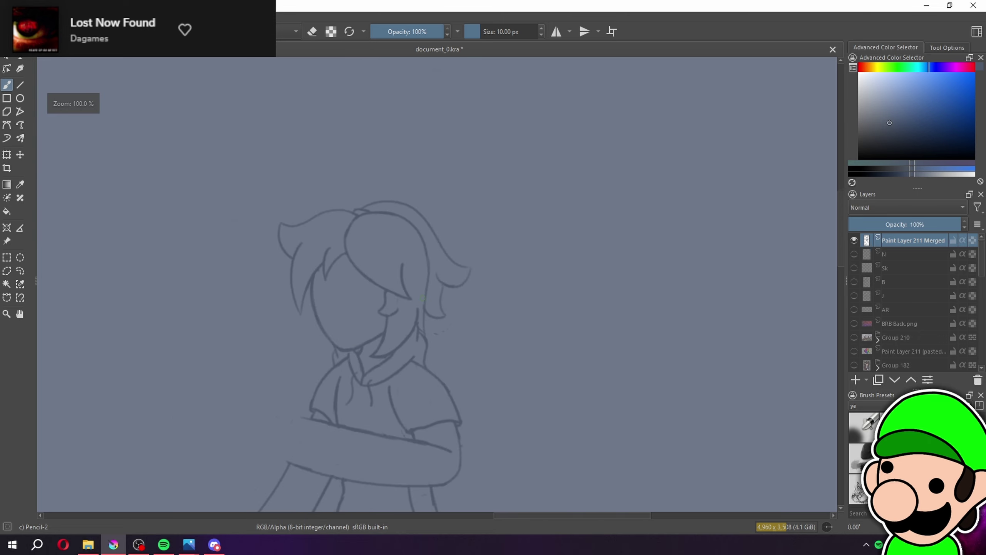
Extend the fringe's outer edge into a second, smaller flick inside the outer one
{"action": "scroll", "coordinate": [352, 359], "scroll_direction": "up", "scroll_amount": 6}
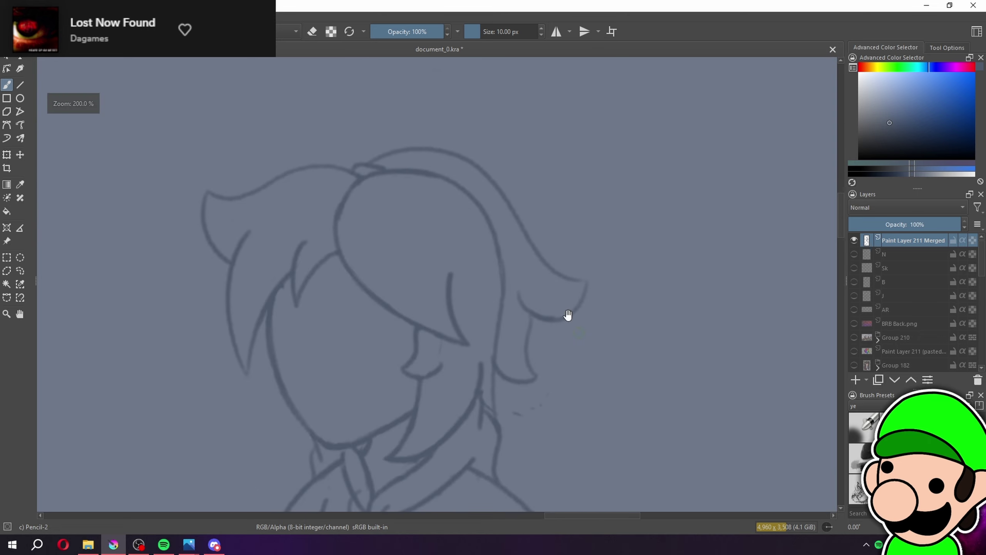
{"action": "left_click_drag", "start_coordinate": [501, 191], "coordinate": [585, 339]}
{"action": "key", "text": "ctrl+z"}
{"action": "mouse_move", "coordinate": [485, 169]}
{"action": "left_mouse_down"}
{"action": "mouse_move", "coordinate": [583, 332]}
{"action": "mouse_move", "coordinate": [554, 357]}
{"action": "left_mouse_up"}
{"action": "key", "text": "ctrl+z"}
{"action": "key", "text": "ctrl+z"}
{"action": "mouse_move", "coordinate": [488, 172]}
{"action": "left_mouse_down"}
{"action": "mouse_move", "coordinate": [610, 344]}
{"action": "mouse_move", "coordinate": [502, 324]}
{"action": "mouse_move", "coordinate": [543, 272]}
{"action": "mouse_move", "coordinate": [532, 244]}
{"action": "left_mouse_up"}
Erase the remains of the old hair line inside the new smaller flick
{"action": "key", "text": "e"}
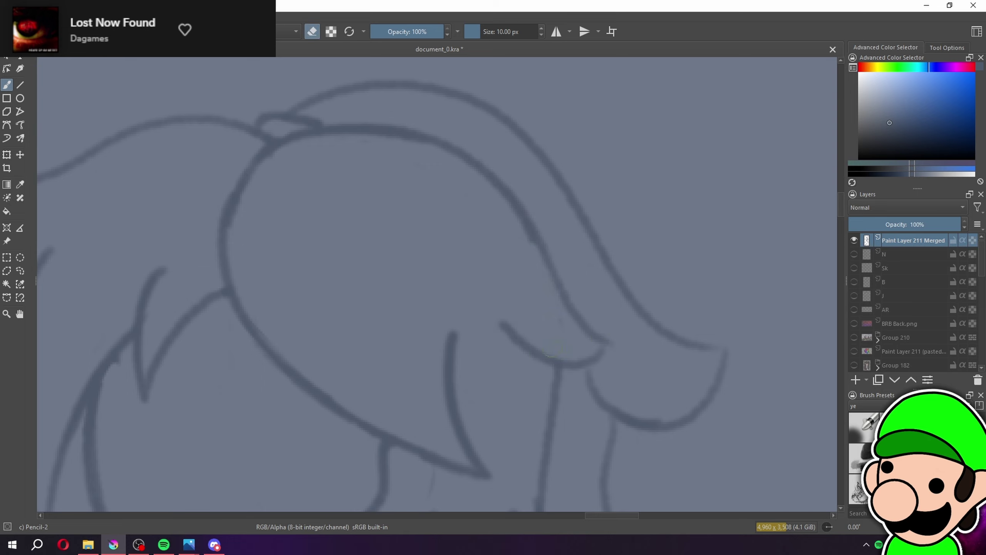
{"action": "key", "text": "ctrl+minus"}
{"action": "key", "text": "ctrl+minus"}
{"action": "key", "text": "ctrl+minus"}
{"action": "key", "text": "ctrl+minus"}
{"action": "key", "text": "ctrl+minus"}
{"action": "key", "text": "ctrl+minus"}
{"action": "key", "text": "ctrl+minus"}
{"action": "key", "text": "ctrl+minus"}
{"action": "key", "text": "ctrl+plus"}
{"action": "key", "text": "ctrl+plus"}
{"action": "key", "text": "ctrl+plus"}
{"action": "key", "text": "ctrl+plus"}
{"action": "left_click_drag", "start_coordinate": [537, 308], "coordinate": [518, 249]}
{"action": "key", "text": "ctrl+plus"}
{"action": "key", "text": "ctrl+plus"}
{"action": "key", "text": "ctrl+plus"}
{"action": "key", "text": "ctrl+plus"}
Draw another pointed hair lock at the nape, curving from the inner hair line down over the collar
{"action": "key", "text": "e"}
{"action": "mouse_move", "coordinate": [432, 350]}
{"action": "left_mouse_down"}
{"action": "mouse_move", "coordinate": [450, 338]}
{"action": "mouse_move", "coordinate": [445, 369]}
{"action": "mouse_move", "coordinate": [454, 340]}
{"action": "mouse_move", "coordinate": [453, 289]}
{"action": "left_mouse_up"}
{"action": "key", "text": "ctrl+z"}
{"action": "key", "text": "e"}
{"action": "key", "text": "e"}
{"action": "mouse_move", "coordinate": [453, 252]}
{"action": "left_mouse_down"}
{"action": "mouse_move", "coordinate": [453, 318]}
{"action": "mouse_move", "coordinate": [516, 396]}
{"action": "mouse_move", "coordinate": [510, 406]}
{"action": "mouse_move", "coordinate": [505, 389]}
{"action": "mouse_move", "coordinate": [450, 433]}
{"action": "left_mouse_up"}
{"action": "key", "text": "ctrl+z"}
{"action": "key", "text": "ctrl+z"}
{"action": "left_click_drag", "start_coordinate": [512, 413], "coordinate": [455, 435]}
{"action": "key", "text": "ctrl+z"}
{"action": "left_click_drag", "start_coordinate": [513, 412], "coordinate": [457, 427]}
Erase stray marks by the nape and redraw the short line dropping from the side lock toward the collar
{"action": "key", "text": "e"}
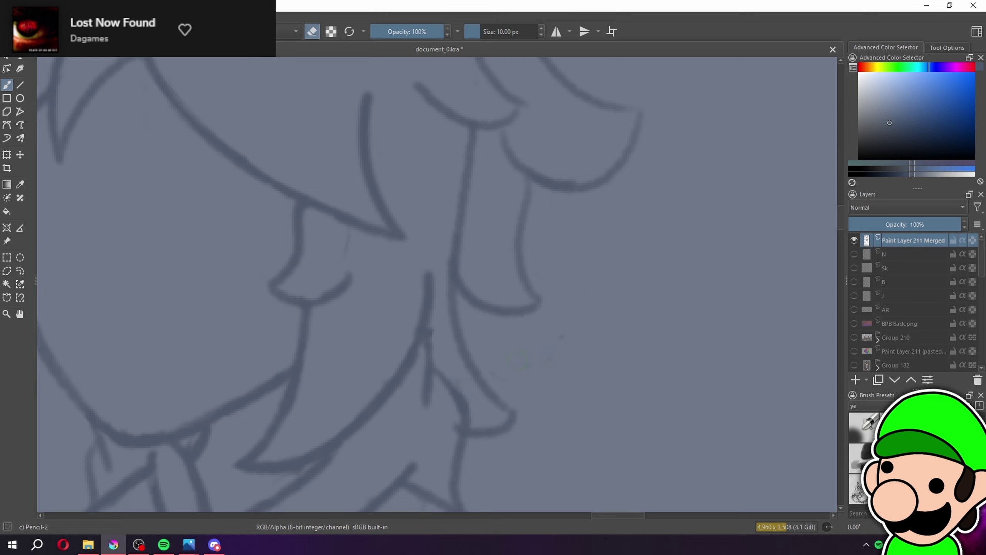
{"action": "key", "text": "ctrl+minus"}
{"action": "key", "text": "ctrl+minus"}
{"action": "key", "text": "ctrl+minus"}
{"action": "key", "text": "ctrl+plus"}
{"action": "key", "text": "ctrl+plus"}
{"action": "key", "text": "ctrl+plus"}
{"action": "left_click_drag", "start_coordinate": [430, 331], "coordinate": [434, 337]}
{"action": "key", "text": "e"}
{"action": "left_click_drag", "start_coordinate": [425, 330], "coordinate": [427, 409]}
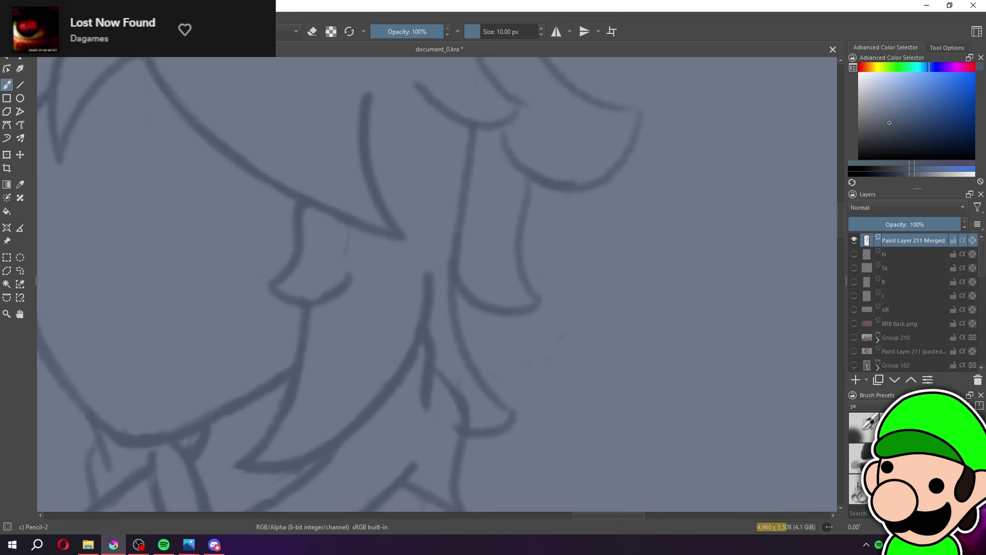
{"action": "scroll", "coordinate": [537, 386], "scroll_direction": "down", "scroll_amount": 5}
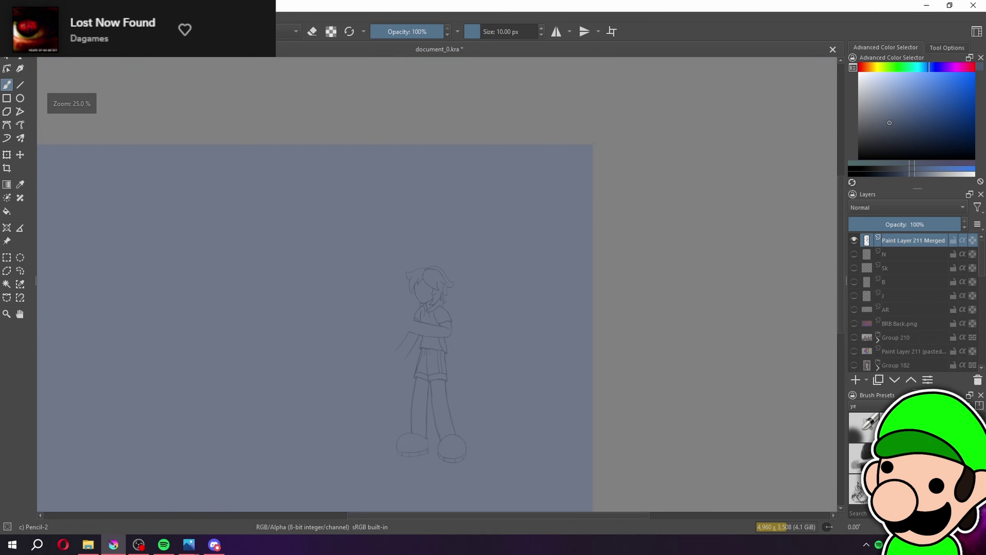
Outline the left part of the hair with a freehand selection, shift it slightly with the transform tool, and deselect
{"action": "scroll", "coordinate": [411, 288], "scroll_direction": "up", "scroll_amount": 6}
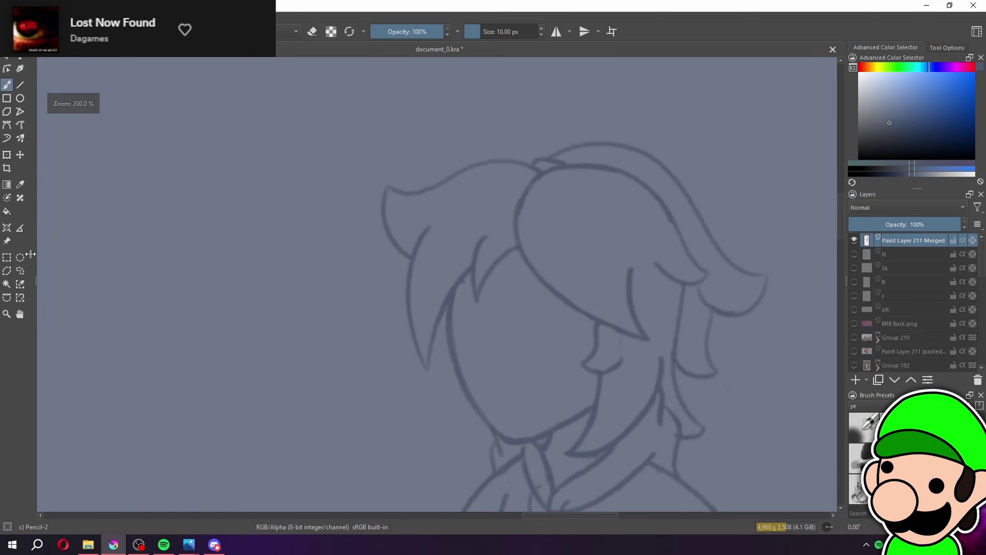
{"action": "left_click_drag", "start_coordinate": [519, 252], "coordinate": [499, 268]}
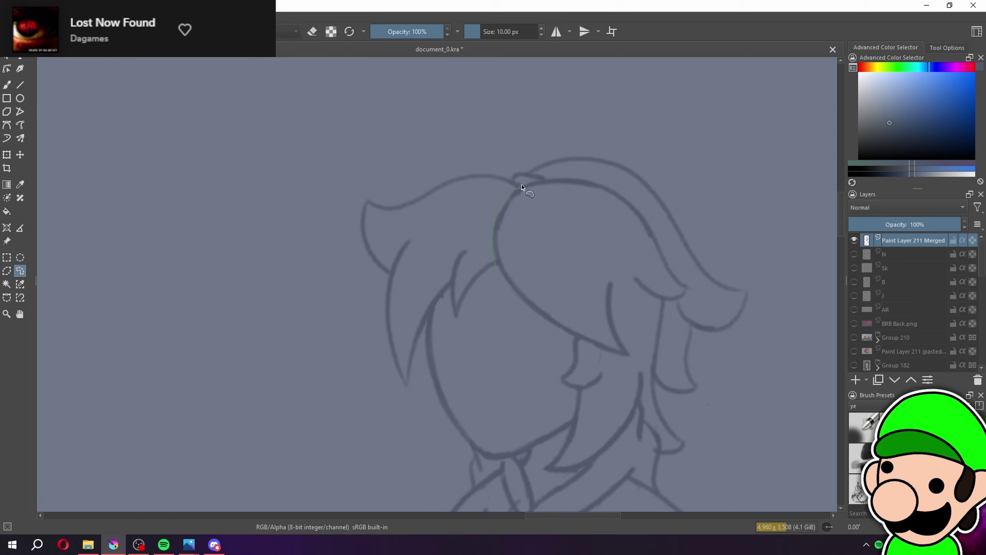
{"action": "left_click_drag", "start_coordinate": [446, 305], "coordinate": [447, 306]}
{"action": "left_click", "coordinate": [6, 155]}
{"action": "left_click_drag", "start_coordinate": [282, 274], "coordinate": [269, 267]}
{"action": "key", "text": "b"}
{"action": "left_click", "coordinate": [6, 257]}
{"action": "scroll", "coordinate": [446, 288], "scroll_direction": "up", "scroll_amount": 2}
{"action": "left_click_drag", "start_coordinate": [531, 337], "coordinate": [495, 268]}
{"action": "key", "text": "ctrl+shift+a"}
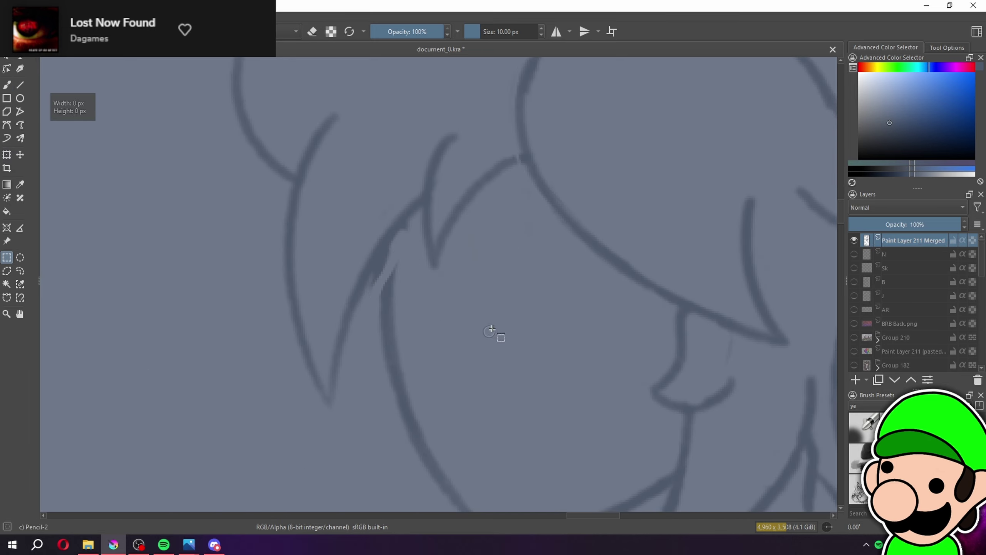
Extend the left face outline up to the shifted hair and erase the part that overshoots
{"action": "scroll", "coordinate": [491, 327], "scroll_direction": "up", "scroll_amount": 2}
{"action": "key", "text": "b"}
{"action": "key", "text": "e"}
{"action": "key", "text": "e"}
{"action": "left_click_drag", "start_coordinate": [358, 298], "coordinate": [384, 181]}
{"action": "key", "text": "e"}
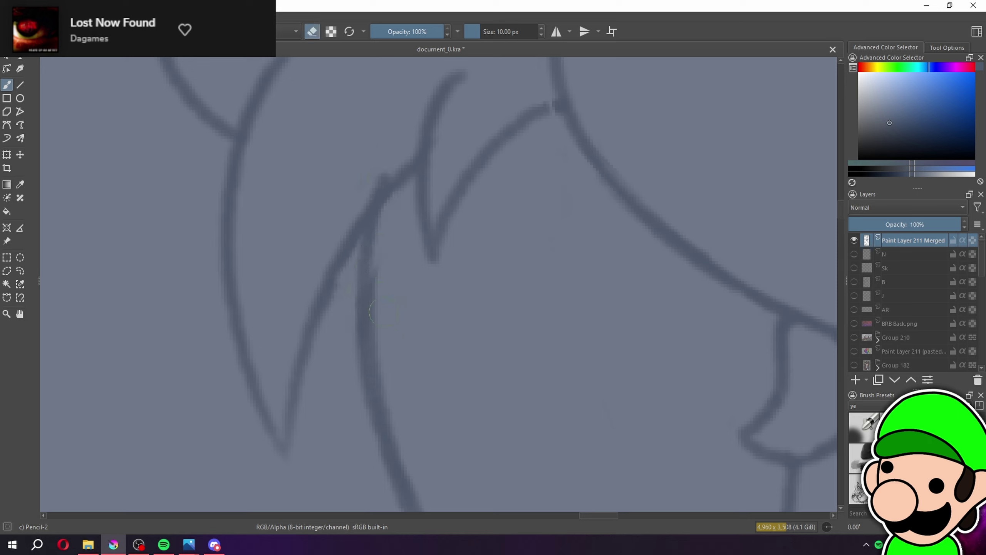
{"action": "left_click_drag", "start_coordinate": [371, 189], "coordinate": [385, 174]}
Redraw the inner edge of the left hair lock up to the small pointed bang
{"action": "key", "text": "e"}
{"action": "left_click_drag", "start_coordinate": [330, 290], "coordinate": [415, 174]}
{"action": "key", "text": "ctrl+z"}
{"action": "left_click_drag", "start_coordinate": [331, 292], "coordinate": [420, 167]}
{"action": "key", "text": "minus"}
{"action": "key", "text": "minus"}
{"action": "key", "text": "minus"}
{"action": "key", "text": "minus"}
{"action": "key", "text": "minus"}
{"action": "key", "text": "minus"}
{"action": "key", "text": "minus"}
{"action": "key", "text": "minus"}
{"action": "key", "text": "minus"}
{"action": "key", "text": "minus"}
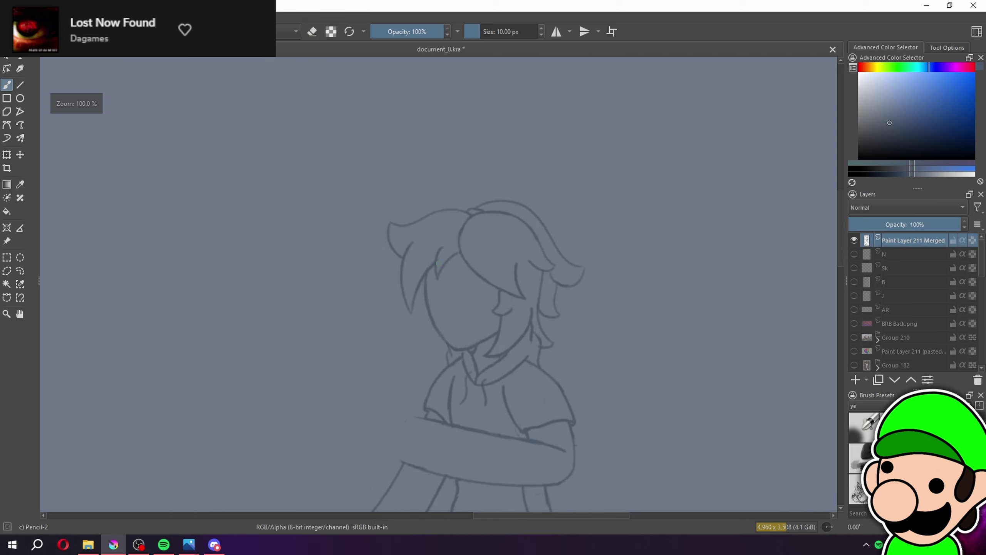
Touch up the line where the left face outline meets the hair lock
{"action": "key", "text": "plus"}
{"action": "key", "text": "plus"}
{"action": "key", "text": "plus"}
{"action": "key", "text": "plus"}
{"action": "key", "text": "plus"}
{"action": "key", "text": "plus"}
{"action": "key", "text": "e"}
{"action": "key", "text": "e"}
{"action": "left_click_drag", "start_coordinate": [383, 191], "coordinate": [406, 137]}
{"action": "key", "text": "minus"}
{"action": "key", "text": "minus"}
{"action": "key", "text": "minus"}
{"action": "key", "text": "minus"}
{"action": "key", "text": "minus"}
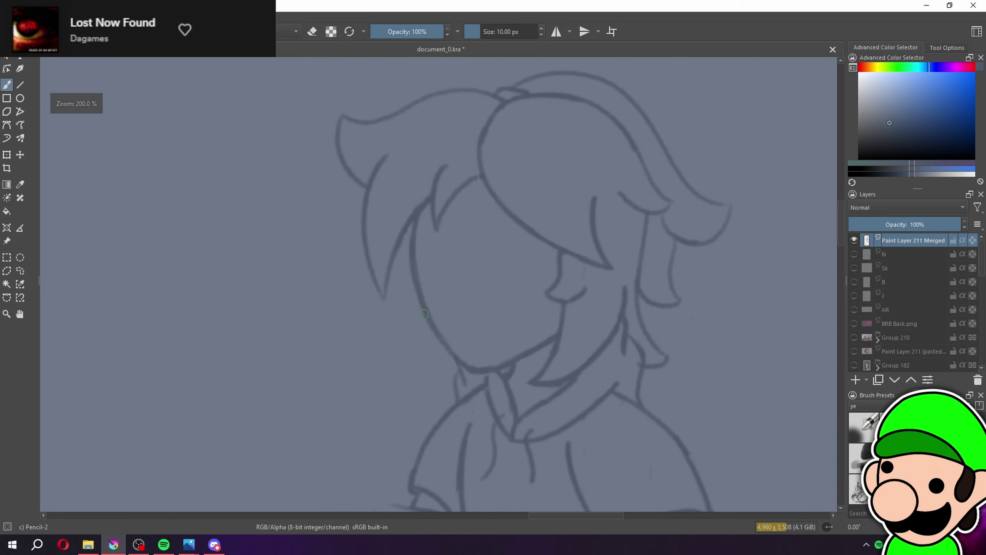
Draw a flicked lock beside the left jaw, behind the pointed hair lock, with a pointed tip and curved underside
{"action": "key", "text": "plus"}
{"action": "key", "text": "plus"}
{"action": "left_click_drag", "start_coordinate": [483, 384], "coordinate": [498, 403]}
{"action": "key", "text": "plus"}
{"action": "key", "text": "plus"}
{"action": "key", "text": "plus"}
{"action": "key", "text": "plus"}
{"action": "left_click_drag", "start_coordinate": [346, 233], "coordinate": [436, 194]}
{"action": "mouse_move", "coordinate": [375, 188]}
{"action": "left_mouse_down"}
{"action": "mouse_move", "coordinate": [330, 485]}
{"action": "mouse_move", "coordinate": [344, 367]}
{"action": "mouse_move", "coordinate": [484, 365]}
{"action": "left_mouse_up"}
{"action": "key", "text": "minus"}
{"action": "key", "text": "minus"}
{"action": "key", "text": "minus"}
{"action": "key", "text": "minus"}
{"action": "key", "text": "minus"}
{"action": "key", "text": "minus"}
{"action": "key", "text": "minus"}
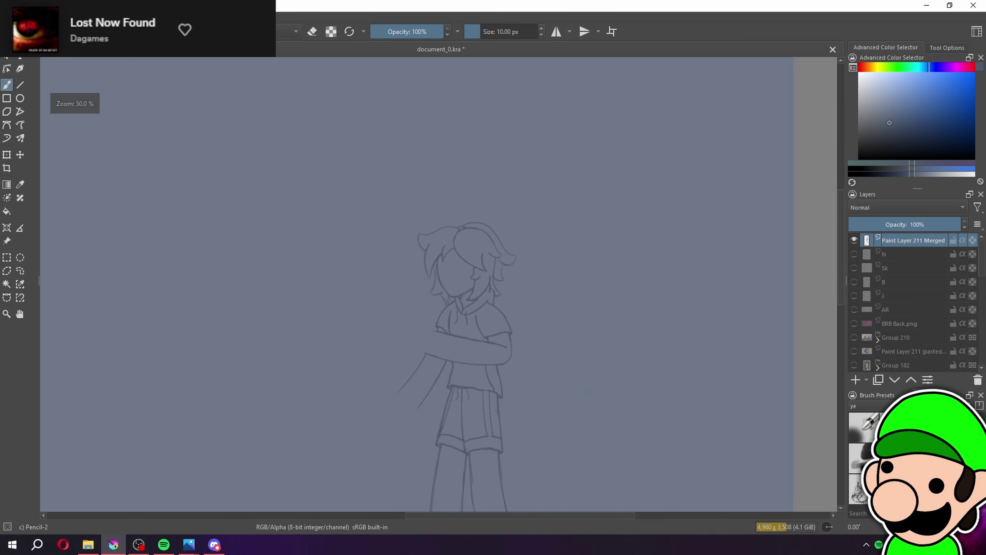
Draw the back-hair line from the underside of the new left lock down to the shoulder
{"action": "key", "text": "plus"}
{"action": "key", "text": "plus"}
{"action": "key", "text": "plus"}
{"action": "left_click_drag", "start_coordinate": [579, 438], "coordinate": [576, 400]}
{"action": "key", "text": "plus"}
{"action": "key", "text": "plus"}
{"action": "key", "text": "plus"}
{"action": "key", "text": "plus"}
{"action": "left_click_drag", "start_coordinate": [443, 247], "coordinate": [501, 396]}
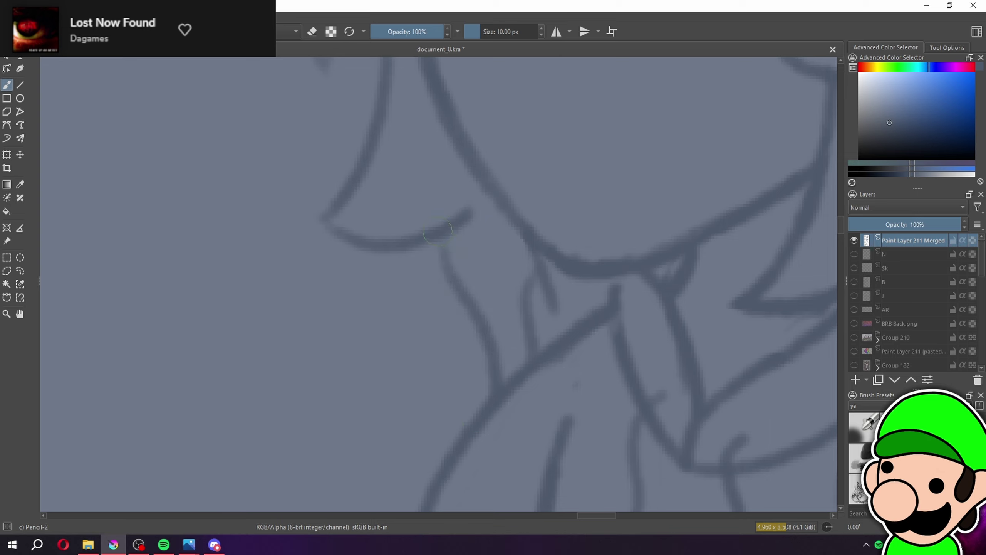
Clean up where the new lock tucks under the pointed left lock and retrace the pointed lock's inner edge
{"action": "key", "text": "minus"}
{"action": "key", "text": "minus"}
{"action": "left_click_drag", "start_coordinate": [448, 107], "coordinate": [523, 235]}
{"action": "key", "text": "plus"}
{"action": "key", "text": "plus"}
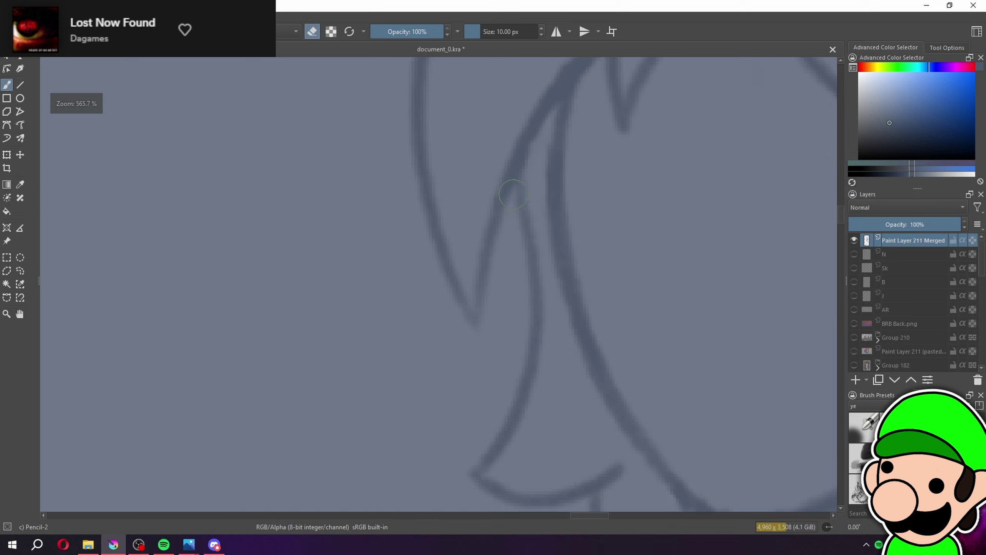
{"action": "key", "text": "e"}
{"action": "left_click_drag", "start_coordinate": [513, 193], "coordinate": [478, 349]}
Draw a small pointed tuft on the crown of the head and erase the hair outline beneath it
{"action": "key", "text": "minus"}
{"action": "key", "text": "minus"}
{"action": "key", "text": "minus"}
{"action": "key", "text": "minus"}
{"action": "key", "text": "minus"}
{"action": "key", "text": "minus"}
{"action": "key", "text": "minus"}
{"action": "key", "text": "minus"}
{"action": "key", "text": "minus"}
{"action": "left_click_drag", "start_coordinate": [608, 377], "coordinate": [589, 372]}
{"action": "key", "text": "plus"}
{"action": "key", "text": "plus"}
{"action": "key", "text": "plus"}
{"action": "key", "text": "plus"}
{"action": "key", "text": "plus"}
{"action": "key", "text": "plus"}
{"action": "left_click_drag", "start_coordinate": [584, 303], "coordinate": [628, 355]}
{"action": "key", "text": "plus"}
{"action": "key", "text": "plus"}
{"action": "key", "text": "plus"}
{"action": "key", "text": "plus"}
{"action": "mouse_move", "coordinate": [383, 405]}
{"action": "left_mouse_down"}
{"action": "mouse_move", "coordinate": [461, 330]}
{"action": "mouse_move", "coordinate": [508, 311]}
{"action": "mouse_move", "coordinate": [487, 386]}
{"action": "mouse_move", "coordinate": [430, 399]}
{"action": "mouse_move", "coordinate": [464, 366]}
{"action": "left_mouse_up"}
{"action": "key", "text": "e"}
{"action": "key", "text": "e"}
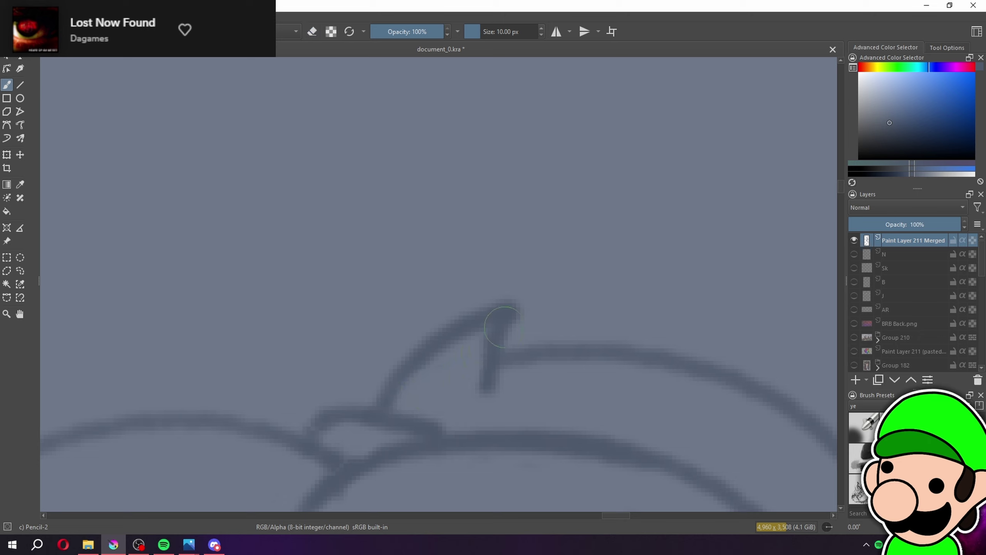
{"action": "left_click_drag", "start_coordinate": [504, 324], "coordinate": [485, 379]}
Add a flicked lock to the upper right hair outline, erase the old outline inside it, and extend its lower edge inward
{"action": "key", "text": "minus"}
{"action": "key", "text": "minus"}
{"action": "key", "text": "minus"}
{"action": "key", "text": "minus"}
{"action": "key", "text": "minus"}
{"action": "key", "text": "minus"}
{"action": "key", "text": "minus"}
{"action": "key", "text": "minus"}
{"action": "left_click_drag", "start_coordinate": [603, 415], "coordinate": [592, 410]}
{"action": "key", "text": "plus"}
{"action": "key", "text": "plus"}
{"action": "left_click_drag", "start_coordinate": [591, 338], "coordinate": [564, 311]}
{"action": "key", "text": "plus"}
{"action": "scroll", "coordinate": [565, 310], "scroll_direction": "up", "scroll_amount": 2}
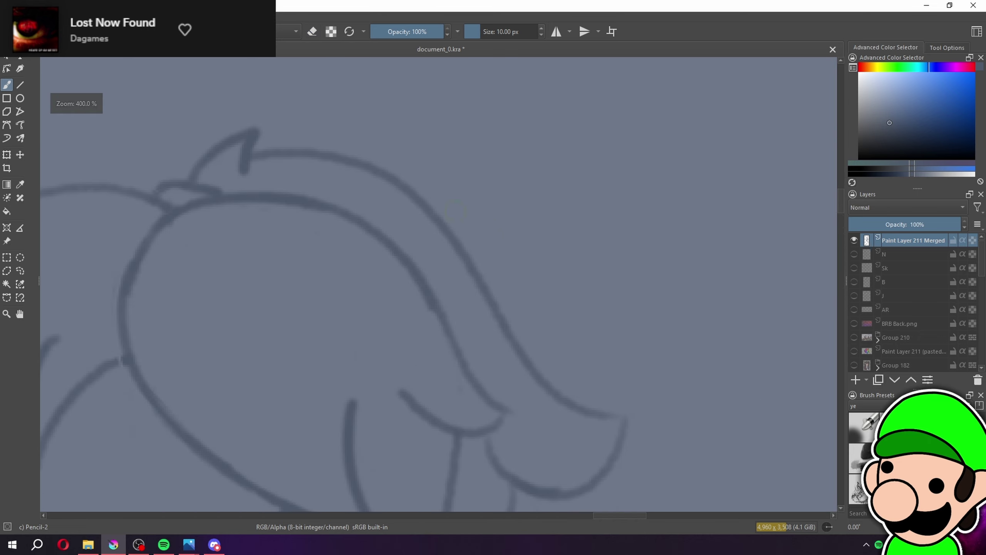
{"action": "scroll", "coordinate": [496, 340], "scroll_direction": "up", "scroll_amount": 2}
{"action": "key", "text": "e"}
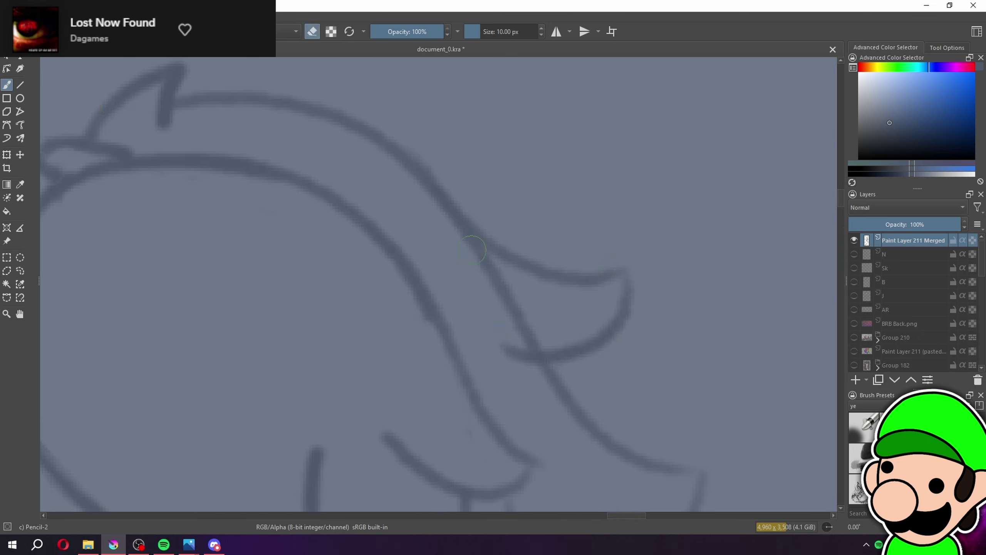
{"action": "left_click_drag", "start_coordinate": [477, 249], "coordinate": [528, 324]}
{"action": "left_click_drag", "start_coordinate": [471, 334], "coordinate": [543, 354]}
{"action": "key", "text": "ctrl+z"}
{"action": "left_click_drag", "start_coordinate": [471, 334], "coordinate": [537, 358]}
{"action": "scroll", "coordinate": [562, 334], "scroll_direction": "down", "scroll_amount": 9}
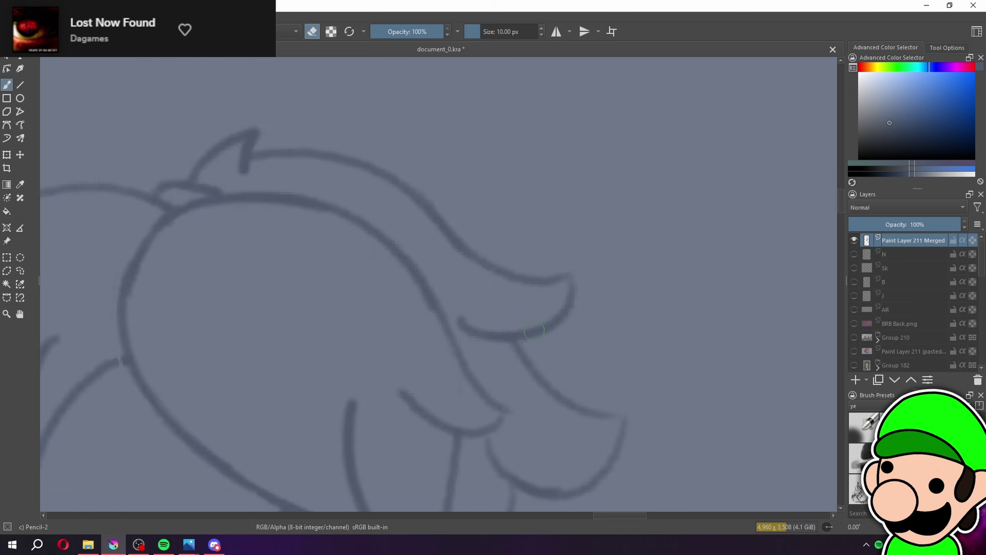
{"action": "scroll", "coordinate": [575, 313], "scroll_direction": "up", "scroll_amount": 2}
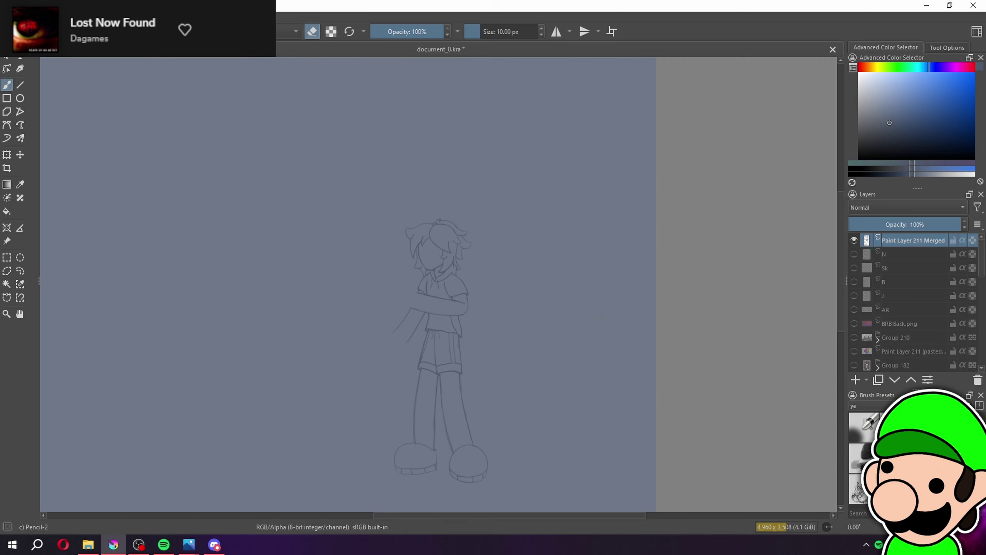
{"action": "key", "text": "alt+Tab"}
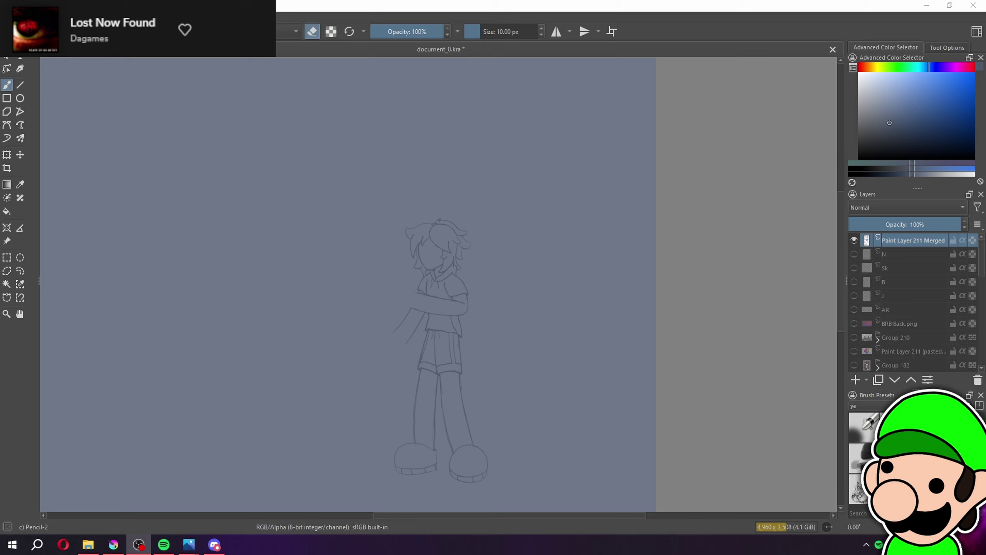
{"action": "key", "text": "alt+Tab"}
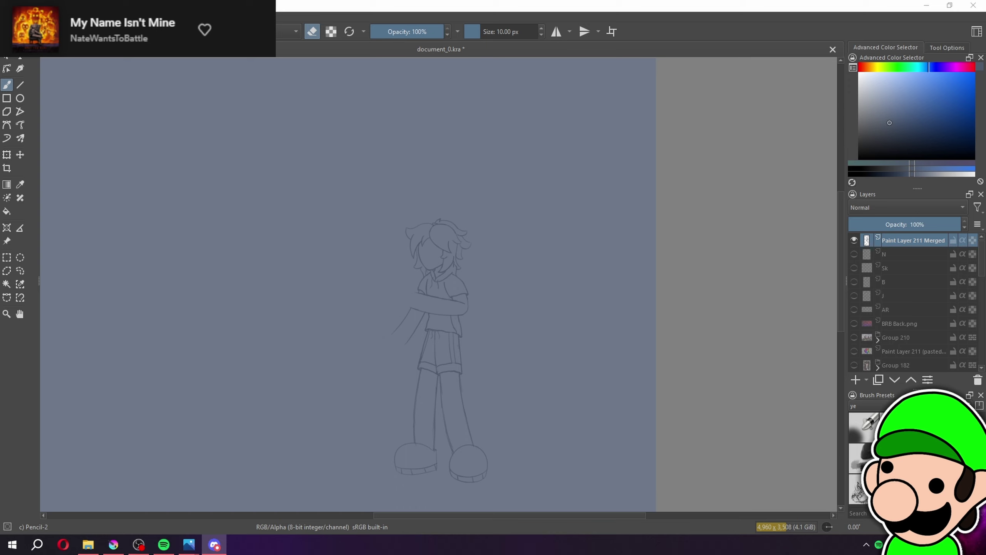
{"action": "left_click", "coordinate": [704, 1]}
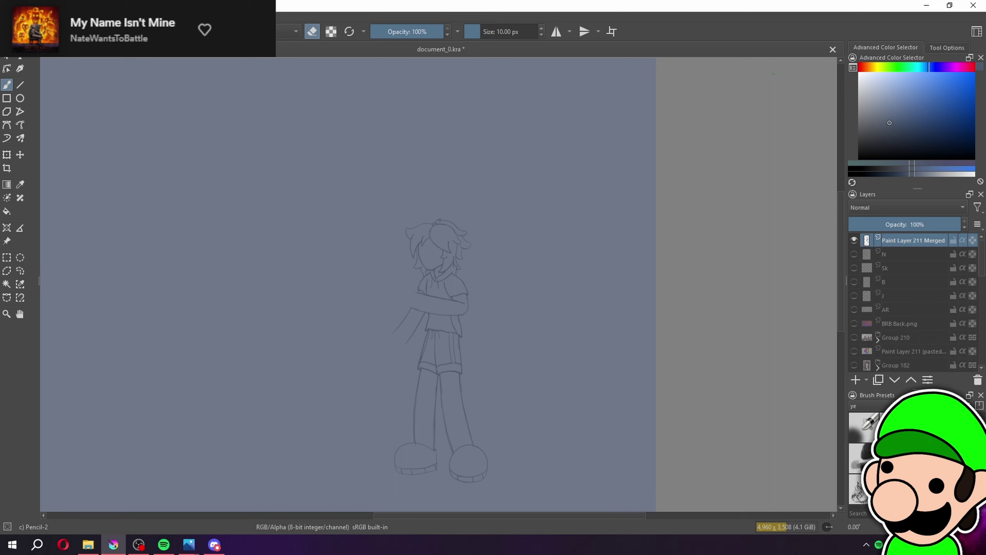
Outline the left hair and face with a freehand selection, shift it slightly right with the transform tool, and deselect
{"action": "scroll", "coordinate": [590, 344], "scroll_direction": "up", "scroll_amount": 5}
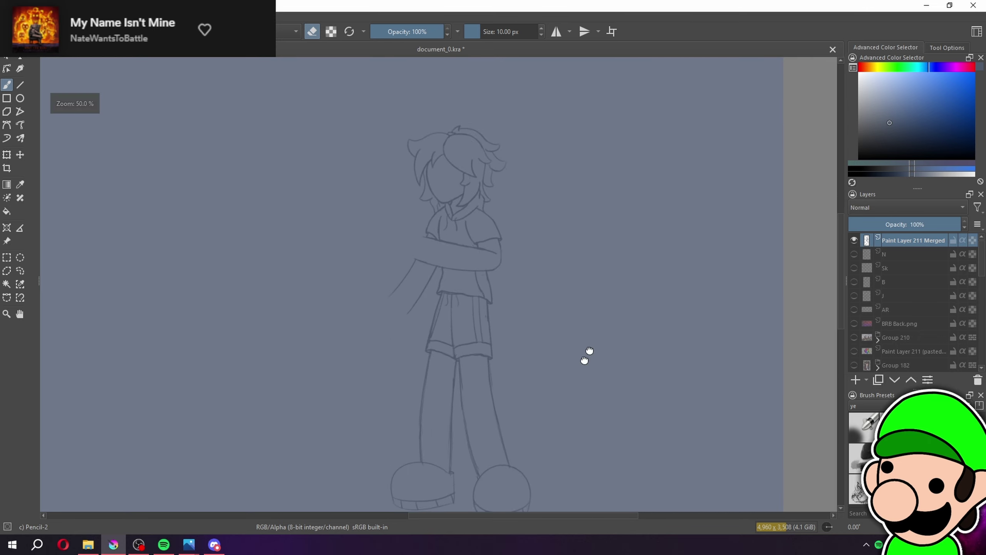
{"action": "left_click_drag", "start_coordinate": [590, 343], "coordinate": [583, 330]}
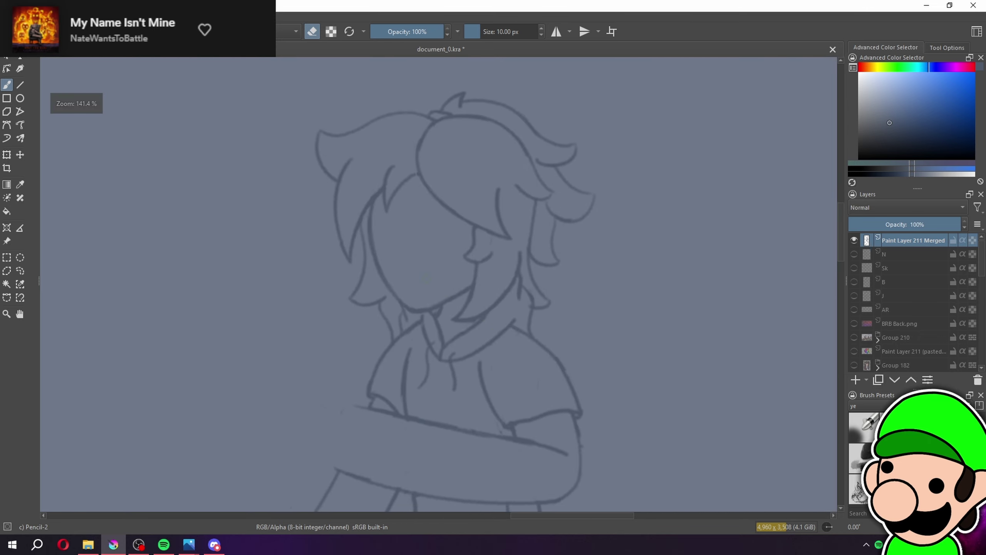
{"action": "left_click", "coordinate": [20, 271]}
{"action": "left_click_drag", "start_coordinate": [404, 249], "coordinate": [414, 285]}
{"action": "left_click_drag", "start_coordinate": [427, 218], "coordinate": [441, 155]}
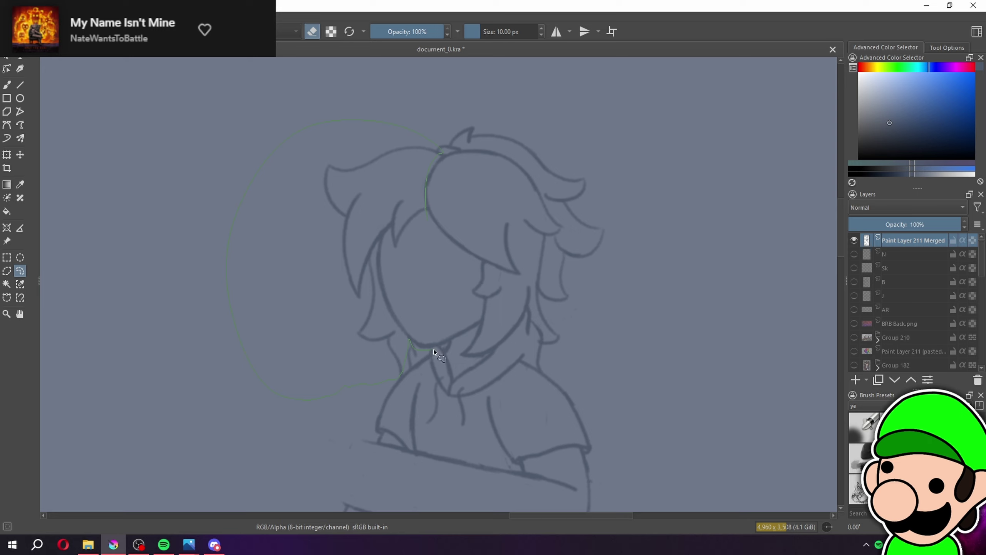
{"action": "mouse_move", "coordinate": [445, 347]}
{"action": "left_mouse_down"}
{"action": "mouse_move", "coordinate": [480, 324]}
{"action": "mouse_move", "coordinate": [475, 308]}
{"action": "mouse_move", "coordinate": [436, 286]}
{"action": "mouse_move", "coordinate": [425, 253]}
{"action": "left_mouse_up"}
{"action": "key", "text": "ctrl+t"}
{"action": "scroll", "coordinate": [429, 257], "scroll_direction": "down", "scroll_amount": 3}
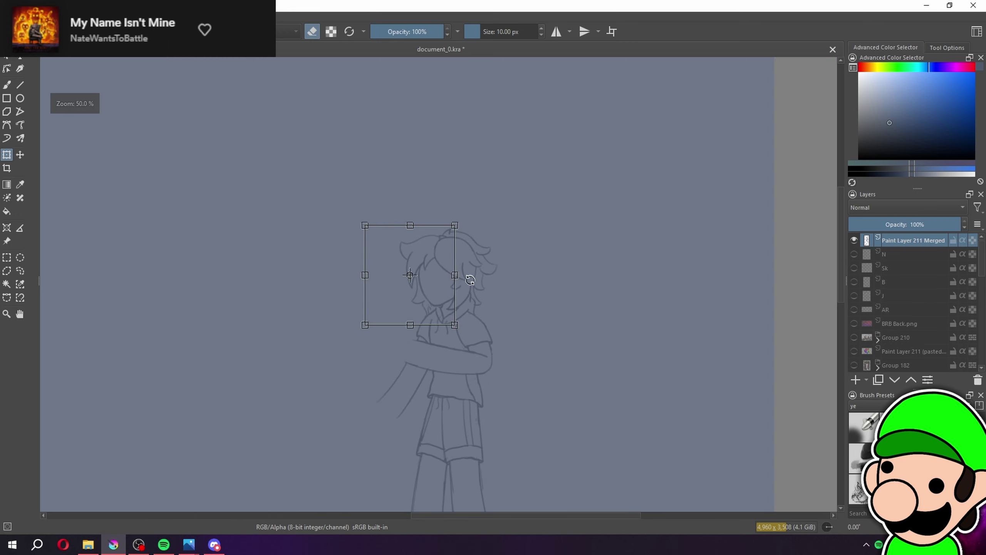
{"action": "scroll", "coordinate": [446, 276], "scroll_direction": "up", "scroll_amount": 3}
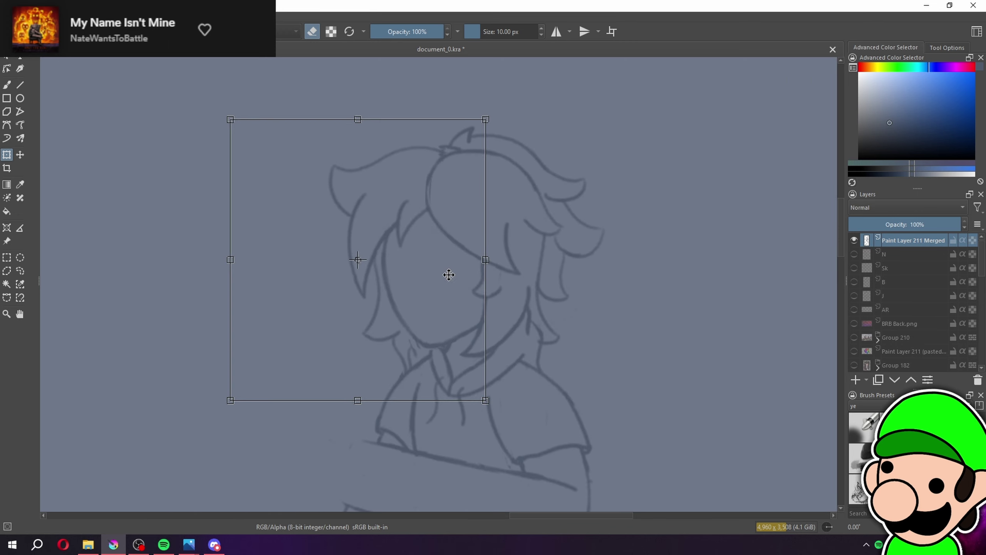
{"action": "left_click", "coordinate": [7, 258]}
Touch up the lines where the shifted left hair meets the large front bang and the crown
{"action": "scroll", "coordinate": [522, 215], "scroll_direction": "up", "scroll_amount": 5}
{"action": "key", "text": "b"}
{"action": "key", "text": "e"}
{"action": "key", "text": "e"}
{"action": "key", "text": "e"}
{"action": "mouse_move", "coordinate": [398, 256]}
{"action": "left_mouse_down"}
{"action": "mouse_move", "coordinate": [385, 189]}
{"action": "mouse_move", "coordinate": [400, 265]}
{"action": "mouse_move", "coordinate": [384, 216]}
{"action": "mouse_move", "coordinate": [393, 195]}
{"action": "left_mouse_up"}
{"action": "key", "text": "e"}
{"action": "key", "text": "e"}
{"action": "key", "text": "e"}
{"action": "left_click_drag", "start_coordinate": [482, 230], "coordinate": [501, 221]}
{"action": "key", "text": "e"}
{"action": "key", "text": "ctrl+minus"}
{"action": "key", "text": "ctrl+minus"}
{"action": "key", "text": "ctrl+minus"}
{"action": "key", "text": "ctrl+minus"}
{"action": "key", "text": "ctrl+minus"}
{"action": "key", "text": "ctrl+minus"}
{"action": "key", "text": "ctrl+minus"}
{"action": "scroll", "coordinate": [441, 289], "scroll_direction": "down", "scroll_amount": 1}
{"action": "left_click_drag", "start_coordinate": [526, 362], "coordinate": [520, 348]}
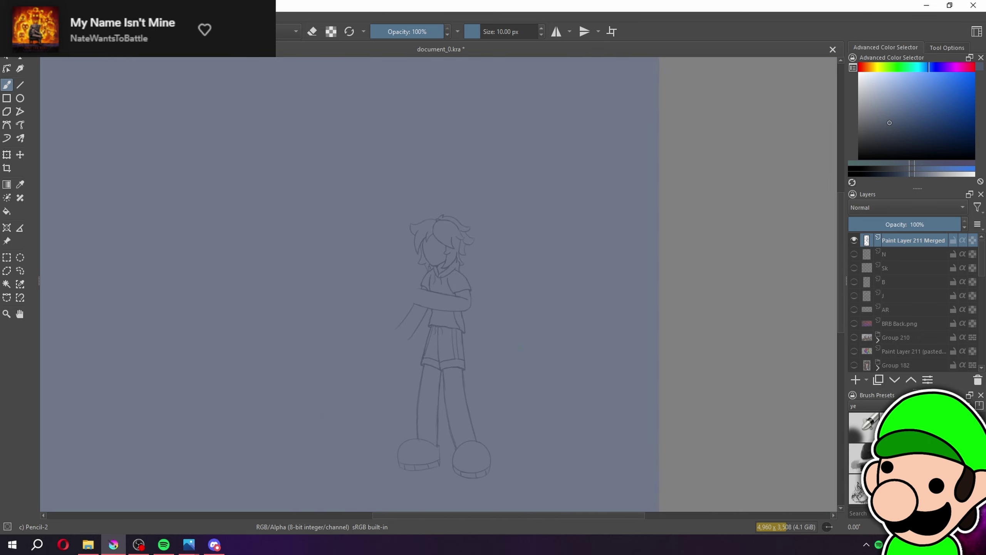
Outline the upper hair with a freehand selection, squash it down slightly with the transform tool, and deselect
{"action": "scroll", "coordinate": [442, 222], "scroll_direction": "up", "scroll_amount": 5}
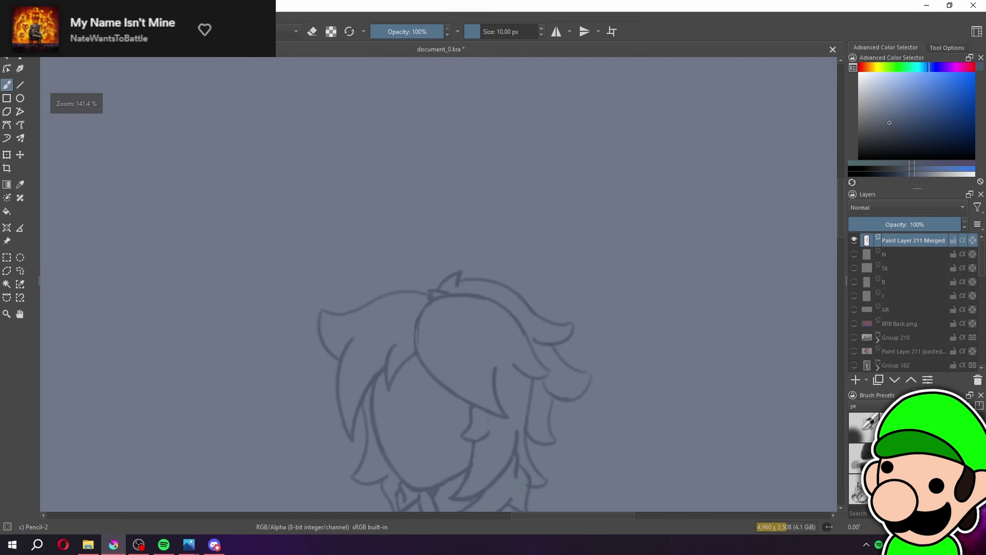
{"action": "left_click", "coordinate": [20, 271]}
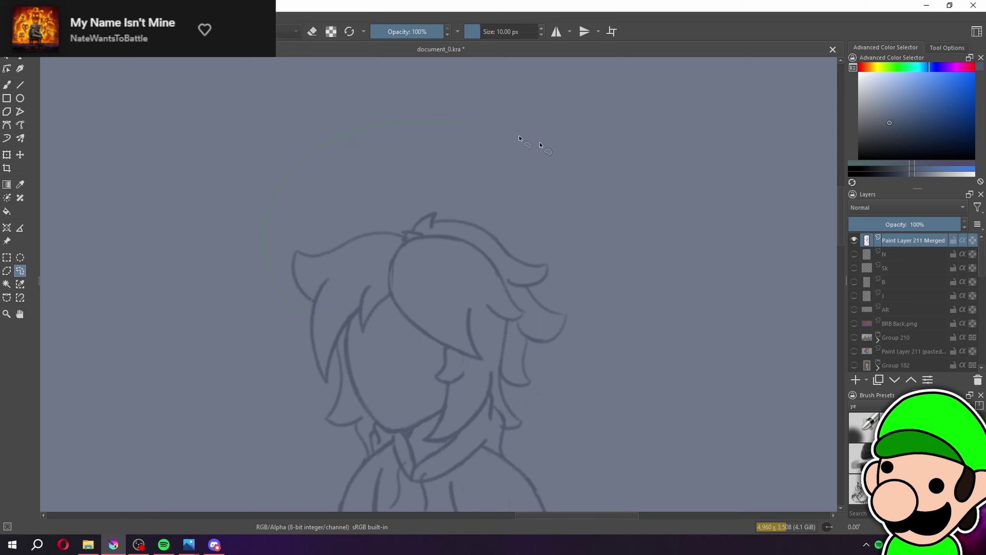
{"action": "left_click_drag", "start_coordinate": [608, 328], "coordinate": [540, 352]}
{"action": "mouse_move", "coordinate": [485, 308]}
{"action": "left_mouse_down"}
{"action": "mouse_move", "coordinate": [453, 277]}
{"action": "mouse_move", "coordinate": [405, 265]}
{"action": "left_mouse_up"}
{"action": "left_click_drag", "start_coordinate": [317, 272], "coordinate": [306, 307]}
{"action": "key", "text": "ctrl+t"}
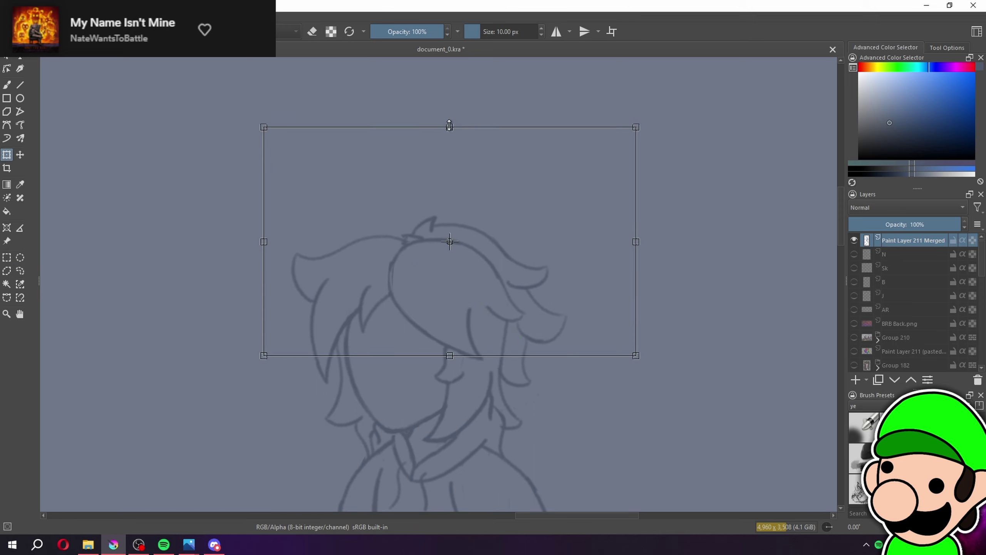
{"action": "key", "text": "minus"}
{"action": "key", "text": "minus"}
{"action": "left_click_drag", "start_coordinate": [517, 238], "coordinate": [513, 185]}
{"action": "key", "text": "plus"}
{"action": "left_click", "coordinate": [6, 257]}
{"action": "left_click", "coordinate": [47, 263]}
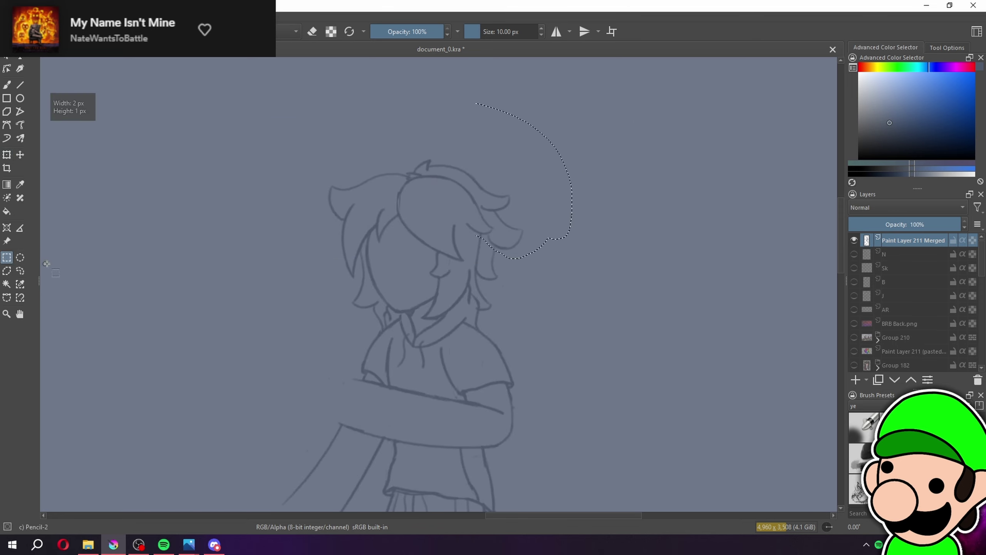
Add a new paint layer and draw an upright ellipse on the face below the front bang for an eye
{"action": "key", "text": "minus"}
{"action": "key", "text": "minus"}
{"action": "key", "text": "minus"}
{"action": "key", "text": "minus"}
{"action": "left_click_drag", "start_coordinate": [550, 394], "coordinate": [543, 413]}
{"action": "key", "text": "plus"}
{"action": "key", "text": "plus"}
{"action": "key", "text": "plus"}
{"action": "key", "text": "plus"}
{"action": "key", "text": "plus"}
{"action": "left_click", "coordinate": [856, 380]}
{"action": "key", "text": "plus"}
{"action": "key", "text": "plus"}
{"action": "left_click_drag", "start_coordinate": [568, 318], "coordinate": [609, 320]}
{"action": "left_click", "coordinate": [20, 99]}
{"action": "left_click_drag", "start_coordinate": [402, 224], "coordinate": [474, 317]}
Move the eye ellipse slightly left, clear of the hair lock beside it, and apply the transform
{"action": "left_click", "coordinate": [7, 155]}
{"action": "left_click_drag", "start_coordinate": [442, 259], "coordinate": [424, 262]}
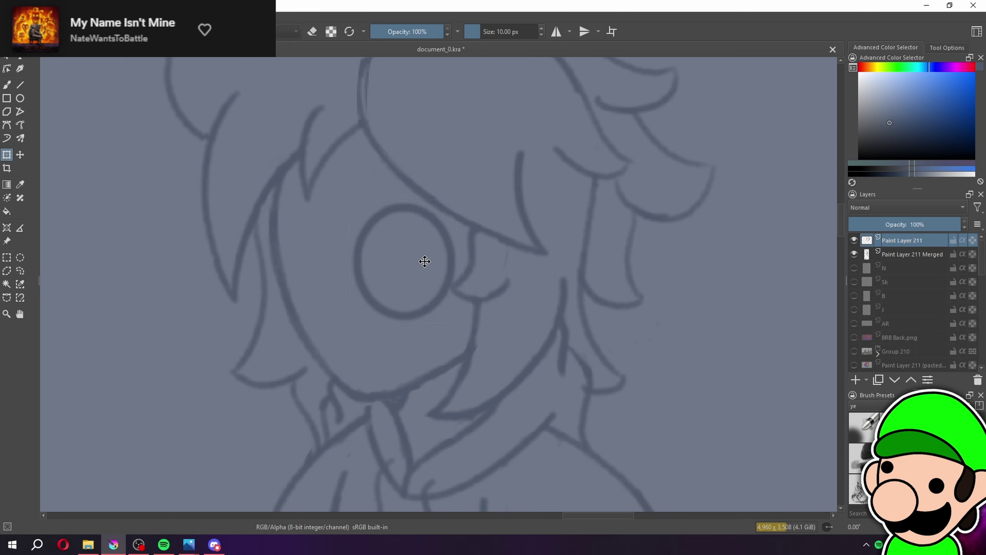
{"action": "key", "text": "Return"}
{"action": "key", "text": "b"}
Duplicate the ellipse layer, narrow the copy, and place it against the left face outline as the second eye
{"action": "key", "text": "plus"}
{"action": "left_click", "coordinate": [879, 380]}
{"action": "key", "text": "ctrl+t"}
{"action": "left_click_drag", "start_coordinate": [467, 165], "coordinate": [438, 176]}
{"action": "left_click_drag", "start_coordinate": [409, 227], "coordinate": [295, 215]}
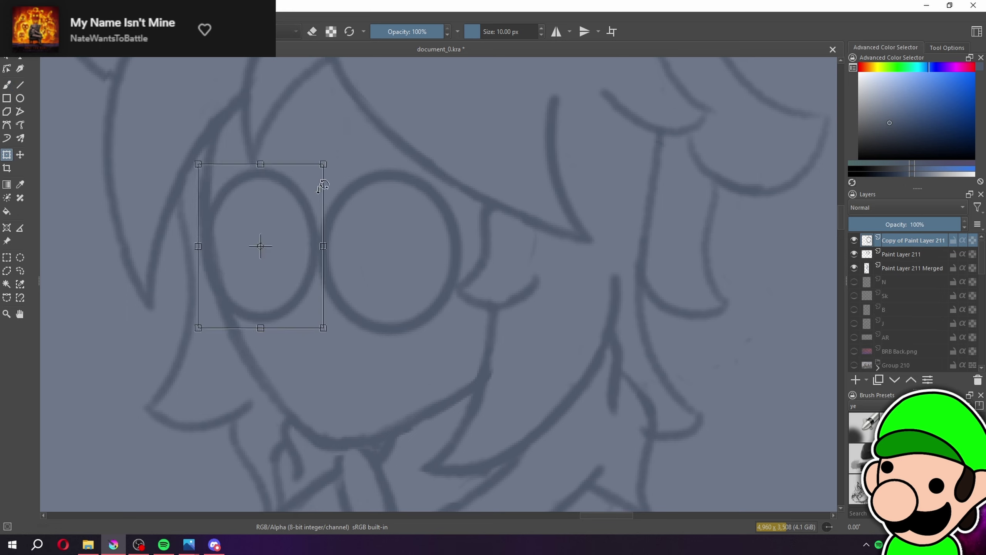
{"action": "key", "text": "Return"}
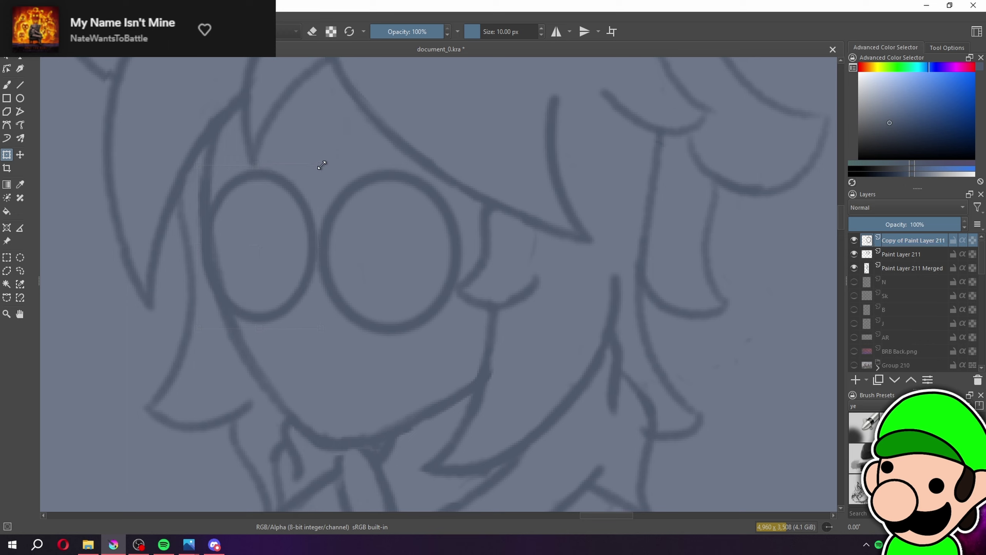
{"action": "key", "text": "b"}
Shift the original eye ellipse slightly right to widen the gap between the eyes
{"action": "left_click", "coordinate": [915, 255]}
{"action": "key", "text": "ctrl+t"}
{"action": "left_click_drag", "start_coordinate": [438, 254], "coordinate": [450, 257]}
Widen the left eye ellipse slightly toward the other eye
{"action": "left_click", "coordinate": [901, 240]}
{"action": "left_click", "coordinate": [8, 155]}
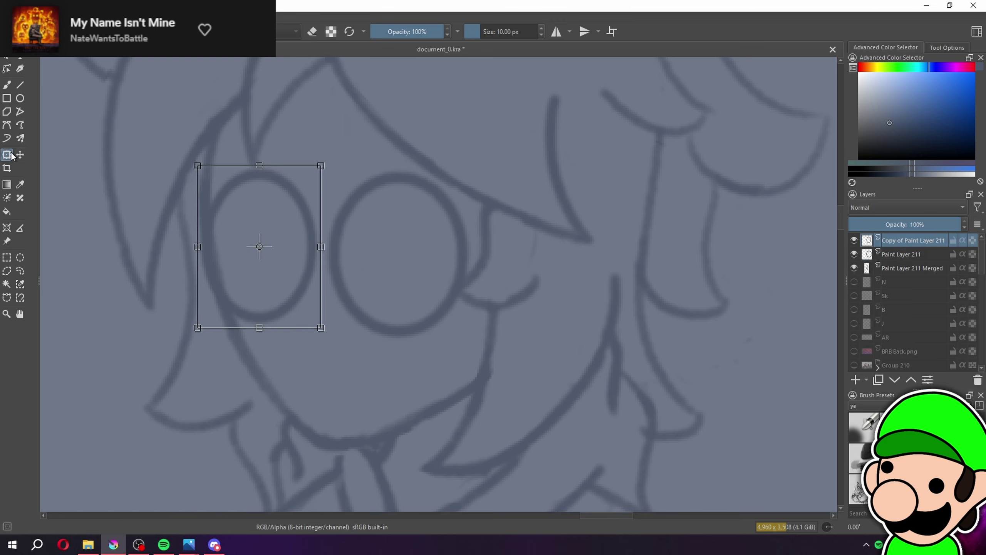
{"action": "left_click_drag", "start_coordinate": [318, 246], "coordinate": [326, 248]}
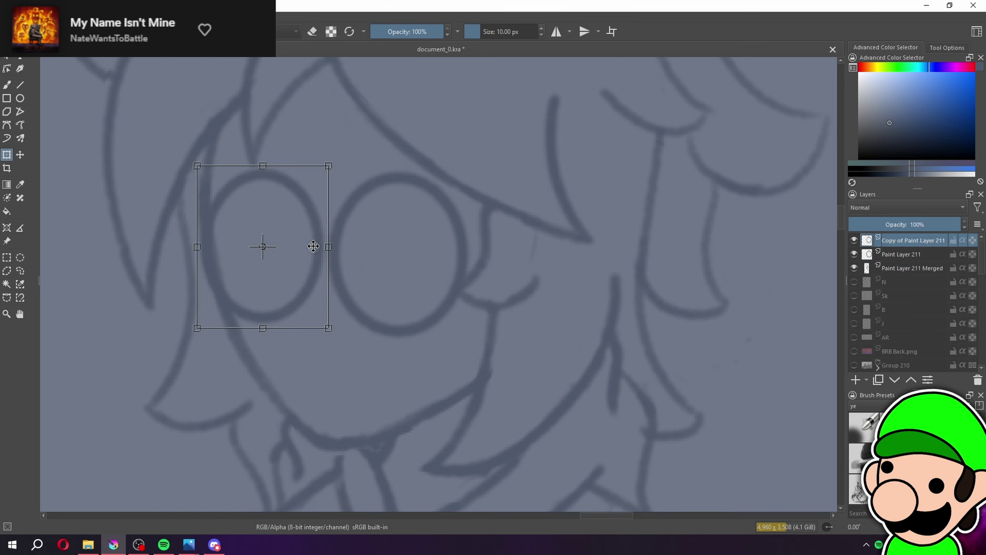
{"action": "key", "text": "b"}
{"action": "key", "text": "minus"}
{"action": "key", "text": "minus"}
{"action": "key", "text": "minus"}
{"action": "key", "text": "minus"}
{"action": "key", "text": "minus"}
{"action": "key", "text": "minus"}
{"action": "key", "text": "minus"}
{"action": "key", "text": "plus"}
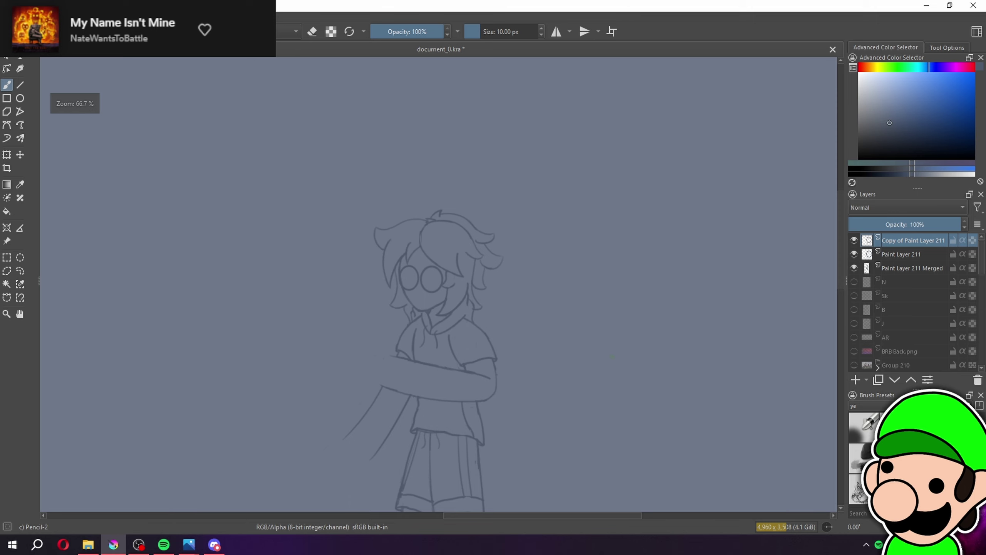
Merge the two eye layers and skew the pair of ellipses so the right eye sits slightly lower
{"action": "key", "text": "ctrl+e"}
{"action": "key", "text": "plus"}
{"action": "key", "text": "plus"}
{"action": "key", "text": "plus"}
{"action": "key", "text": "plus"}
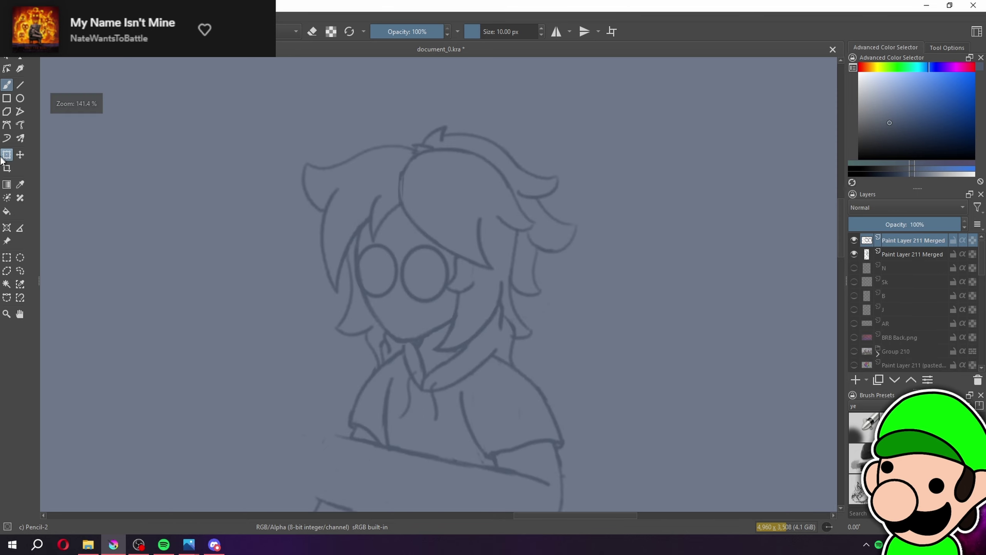
{"action": "key", "text": "ctrl+t"}
{"action": "left_click_drag", "start_coordinate": [439, 282], "coordinate": [443, 284]}
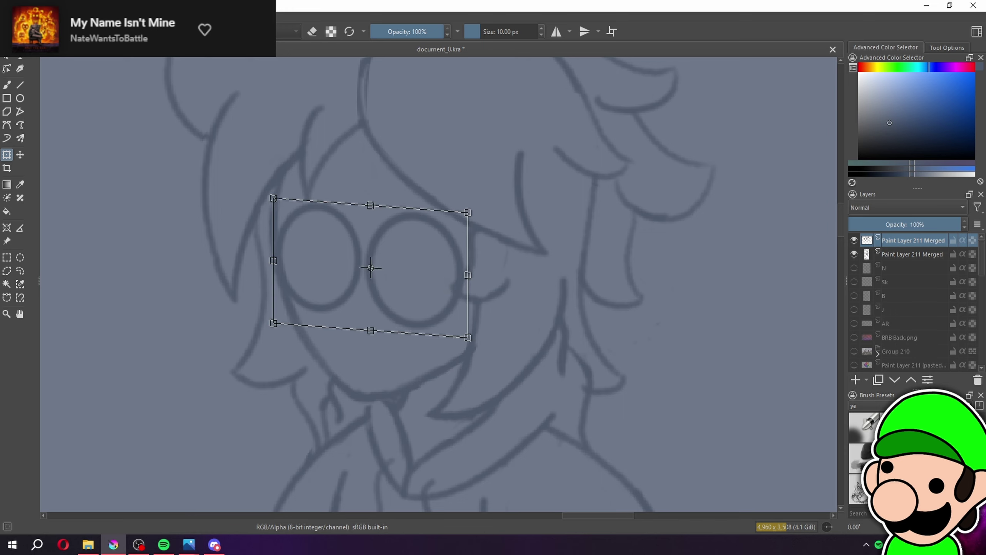
{"action": "key", "text": "Return"}
{"action": "key", "text": "b"}
Erase the overlap between the right eye ellipse and the hair lock beside it
{"action": "key", "text": "minus"}
{"action": "key", "text": "minus"}
{"action": "key", "text": "minus"}
{"action": "key", "text": "minus"}
{"action": "key", "text": "plus"}
{"action": "key", "text": "plus"}
{"action": "key", "text": "plus"}
{"action": "key", "text": "plus"}
{"action": "key", "text": "plus"}
{"action": "key", "text": "plus"}
{"action": "key", "text": "e"}
{"action": "left_click_drag", "start_coordinate": [480, 283], "coordinate": [600, 246]}
{"action": "key", "text": "e"}
Draw a small angled nose between and just below the two eyes
{"action": "key", "text": "plus"}
{"action": "key", "text": "plus"}
{"action": "mouse_move", "coordinate": [407, 202]}
{"action": "left_mouse_down"}
{"action": "mouse_move", "coordinate": [352, 236]}
{"action": "mouse_move", "coordinate": [325, 291]}
{"action": "mouse_move", "coordinate": [360, 339]}
{"action": "left_mouse_up"}
{"action": "key", "text": "minus"}
{"action": "key", "text": "minus"}
{"action": "key", "text": "minus"}
{"action": "key", "text": "minus"}
{"action": "key", "text": "minus"}
{"action": "key", "text": "minus"}
{"action": "key", "text": "minus"}
{"action": "key", "text": "minus"}
{"action": "key", "text": "minus"}
{"action": "key", "text": "minus"}
{"action": "key", "text": "minus"}
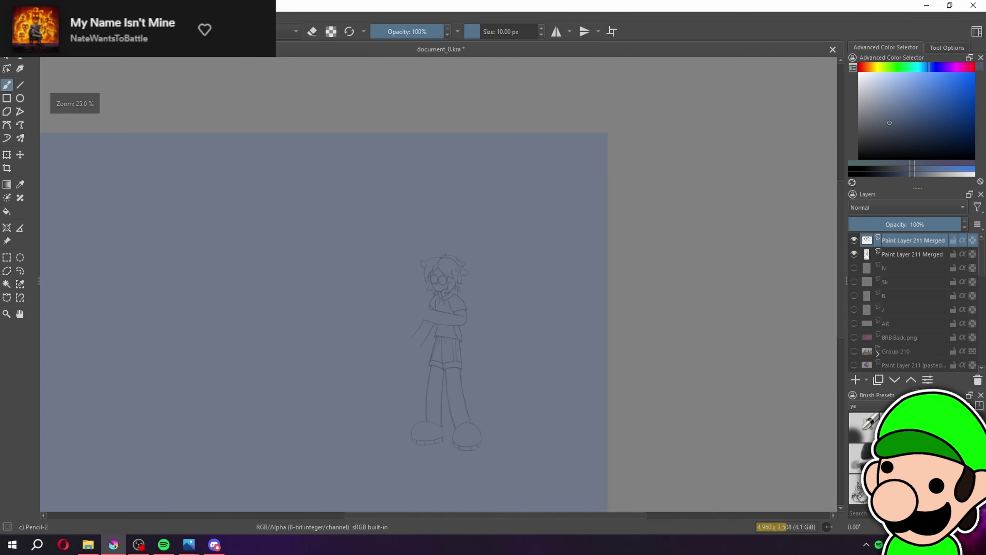
Try shading the forehead between the bangs and the eyes with light, near-vertical strokes
{"action": "key", "text": "plus"}
{"action": "key", "text": "plus"}
{"action": "key", "text": "plus"}
{"action": "key", "text": "plus"}
{"action": "key", "text": "plus"}
{"action": "left_click_drag", "start_coordinate": [529, 305], "coordinate": [533, 351]}
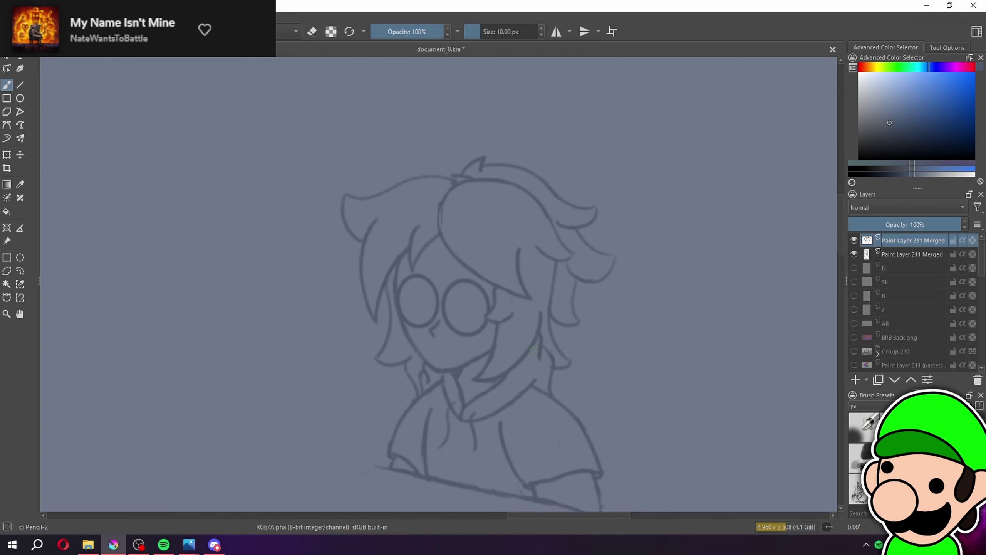
{"action": "left_click_drag", "start_coordinate": [574, 388], "coordinate": [535, 344]}
{"action": "key", "text": "plus"}
{"action": "left_click_drag", "start_coordinate": [536, 282], "coordinate": [558, 301]}
{"action": "key", "text": "plus"}
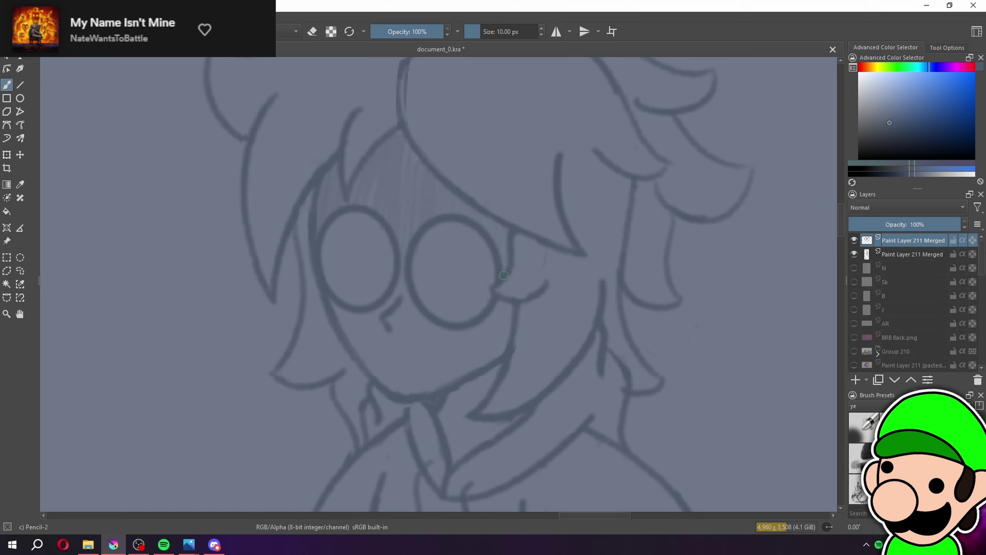
{"action": "key", "text": "minus"}
{"action": "key", "text": "minus"}
{"action": "key", "text": "minus"}
{"action": "key", "text": "minus"}
{"action": "key", "text": "minus"}
{"action": "key", "text": "plus"}
{"action": "key", "text": "plus"}
{"action": "key", "text": "plus"}
{"action": "key", "text": "plus"}
{"action": "key", "text": "plus"}
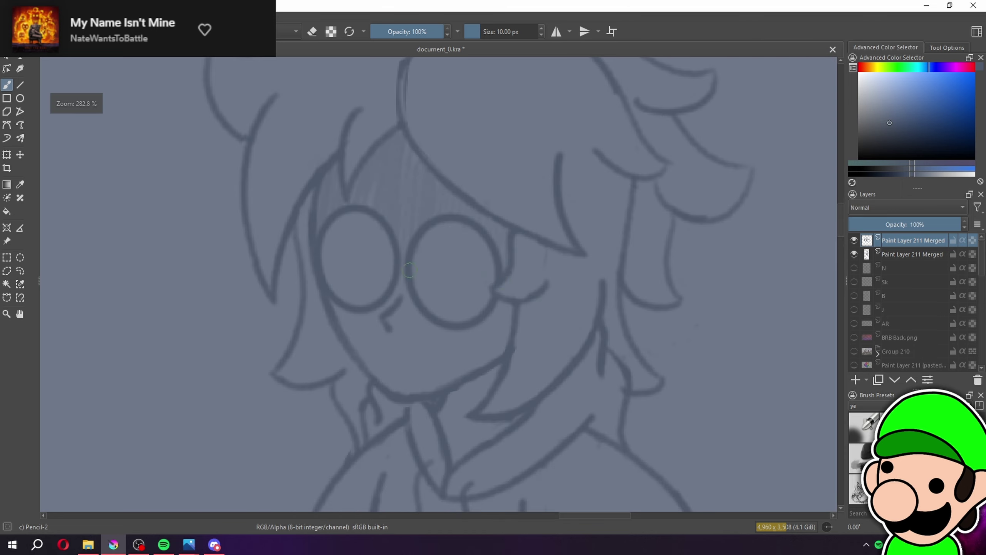
Try extending the light shading onto the face around the hair lock beside the right eye
{"action": "key", "text": "minus"}
{"action": "key", "text": "minus"}
{"action": "key", "text": "minus"}
{"action": "key", "text": "minus"}
{"action": "key", "text": "minus"}
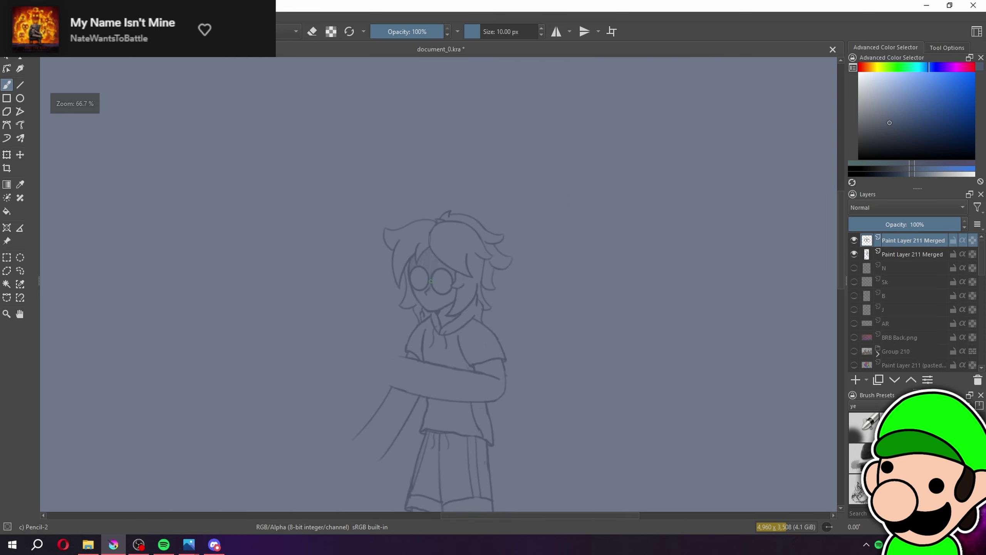
{"action": "key", "text": "plus"}
{"action": "key", "text": "plus"}
{"action": "key", "text": "plus"}
{"action": "key", "text": "plus"}
{"action": "key", "text": "plus"}
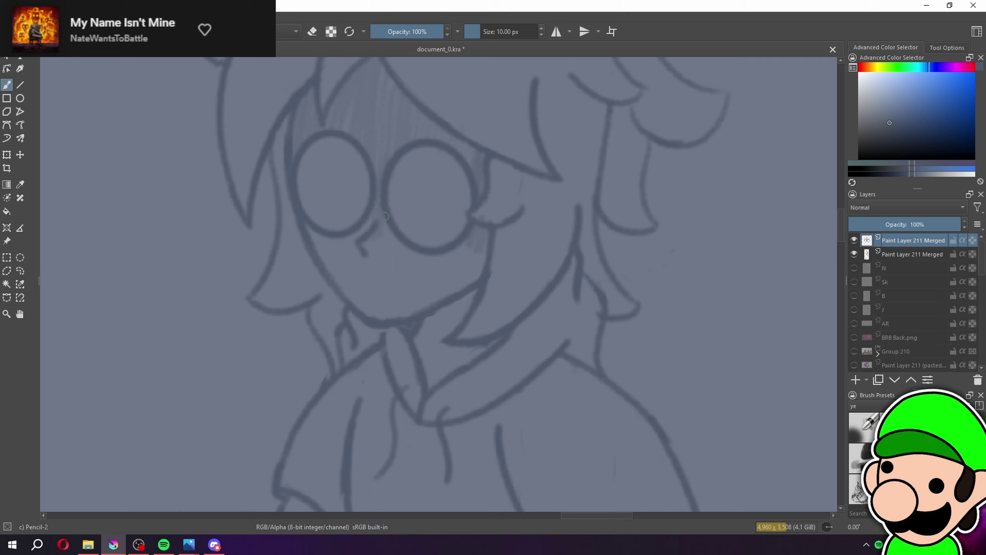
{"action": "key", "text": "minus"}
{"action": "key", "text": "minus"}
{"action": "key", "text": "minus"}
{"action": "key", "text": "minus"}
{"action": "key", "text": "minus"}
{"action": "key", "text": "minus"}
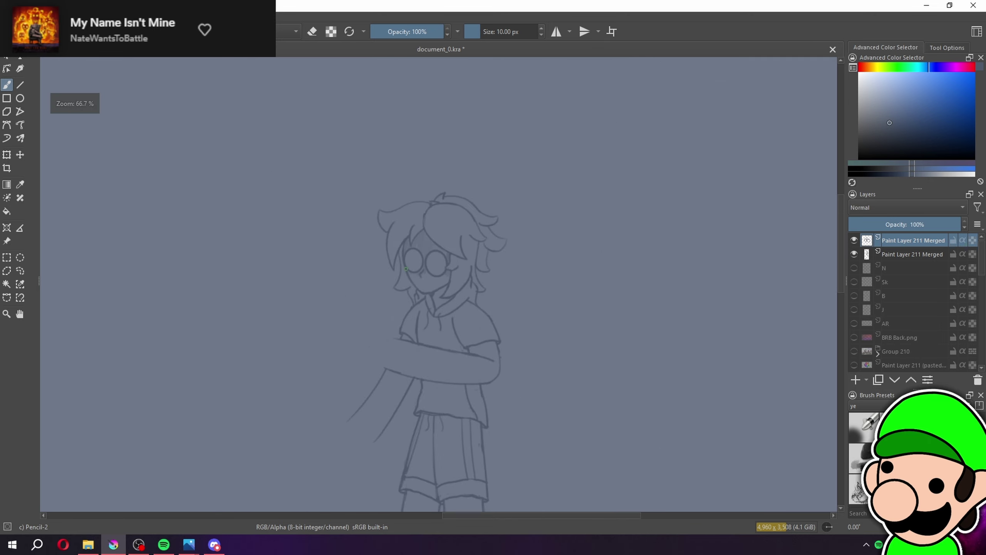
Examine the shaded face both close up and at a distance within the whole figure
{"action": "left_click_drag", "start_coordinate": [510, 430], "coordinate": [510, 427]}
{"action": "key", "text": "plus"}
{"action": "key", "text": "plus"}
{"action": "key", "text": "plus"}
{"action": "key", "text": "plus"}
{"action": "left_click_drag", "start_coordinate": [489, 361], "coordinate": [495, 364]}
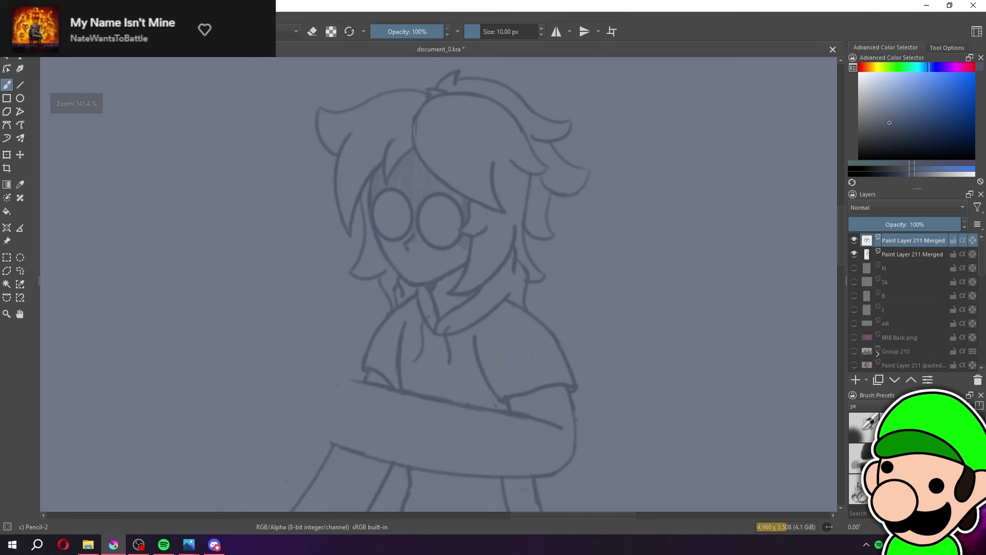
{"action": "key", "text": "minus"}
{"action": "key", "text": "minus"}
{"action": "key", "text": "minus"}
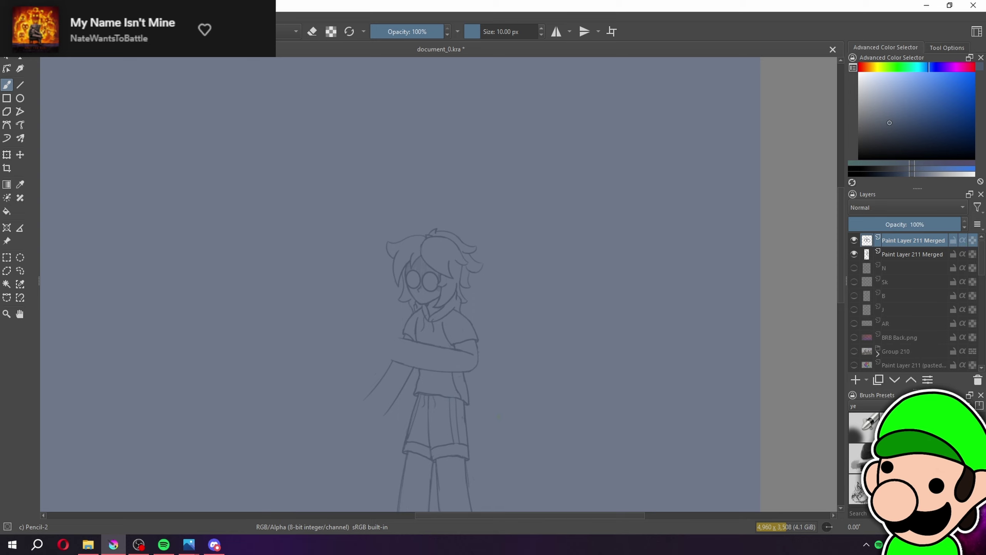
{"action": "key", "text": "plus"}
{"action": "key", "text": "plus"}
{"action": "key", "text": "plus"}
{"action": "key", "text": "plus"}
{"action": "key", "text": "minus"}
{"action": "key", "text": "minus"}
{"action": "key", "text": "minus"}
{"action": "key", "text": "minus"}
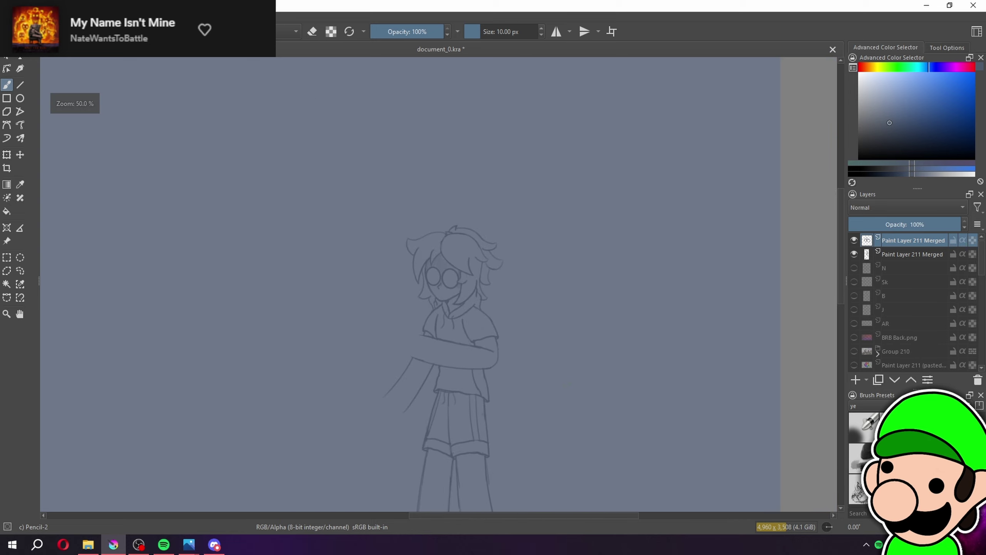
{"action": "key", "text": "plus"}
{"action": "key", "text": "plus"}
{"action": "key", "text": "plus"}
{"action": "key", "text": "plus"}
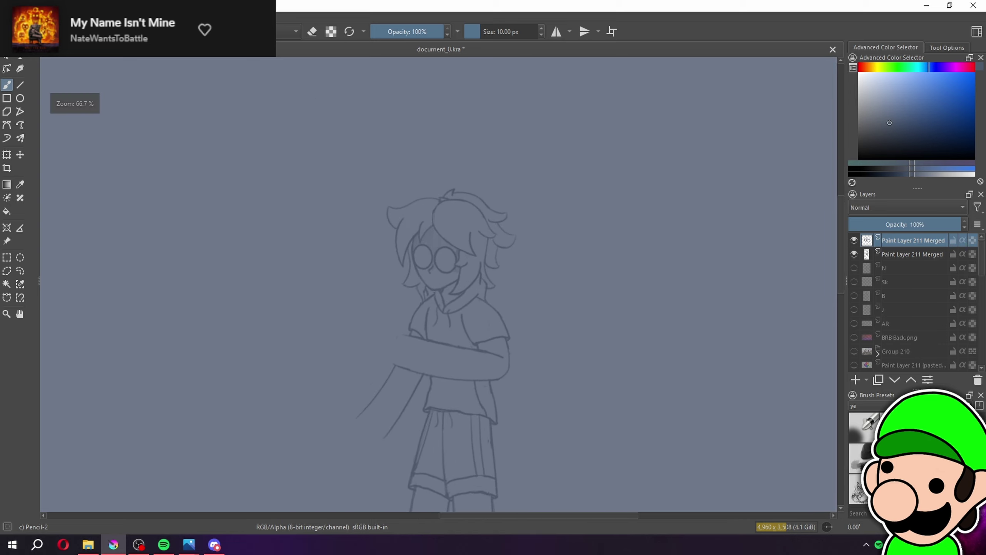
Undo the last stroke and try a short, downturned mouth line below the right eye
{"action": "key", "text": "minus"}
{"action": "key", "text": "minus"}
{"action": "key", "text": "minus"}
{"action": "key", "text": "minus"}
{"action": "key", "text": "plus"}
{"action": "key", "text": "plus"}
{"action": "key", "text": "plus"}
{"action": "key", "text": "plus"}
{"action": "key", "text": "plus"}
{"action": "key", "text": "plus"}
{"action": "key", "text": "ctrl+z"}
{"action": "mouse_move", "coordinate": [452, 286]}
{"action": "left_mouse_down"}
{"action": "mouse_move", "coordinate": [476, 261]}
{"action": "mouse_move", "coordinate": [553, 232]}
{"action": "left_mouse_up"}
{"action": "key", "text": "minus"}
{"action": "key", "text": "minus"}
{"action": "key", "text": "minus"}
{"action": "key", "text": "minus"}
{"action": "key", "text": "minus"}
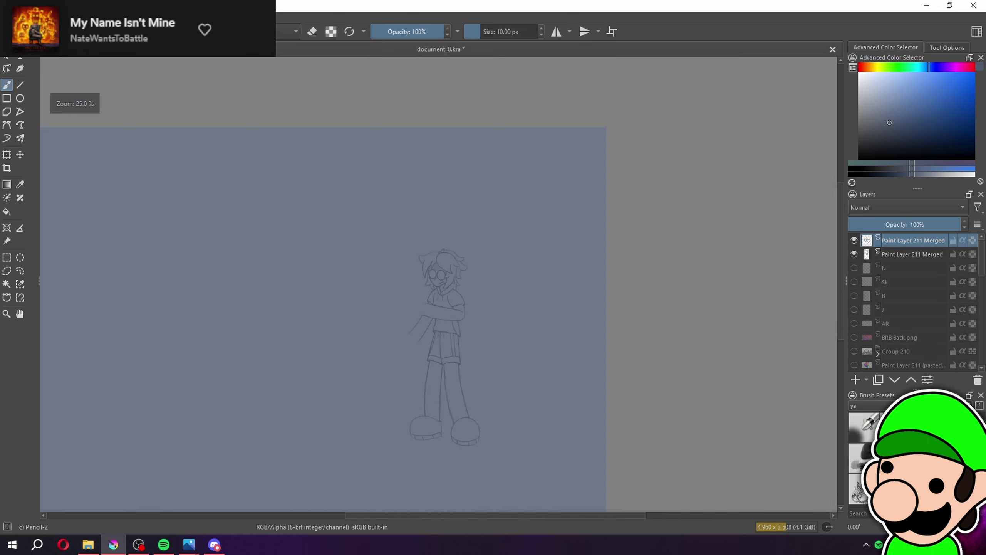
Try a slanted brow line across the large bang above the right eye, redrawing it once
{"action": "key", "text": "plus"}
{"action": "key", "text": "plus"}
{"action": "key", "text": "plus"}
{"action": "key", "text": "plus"}
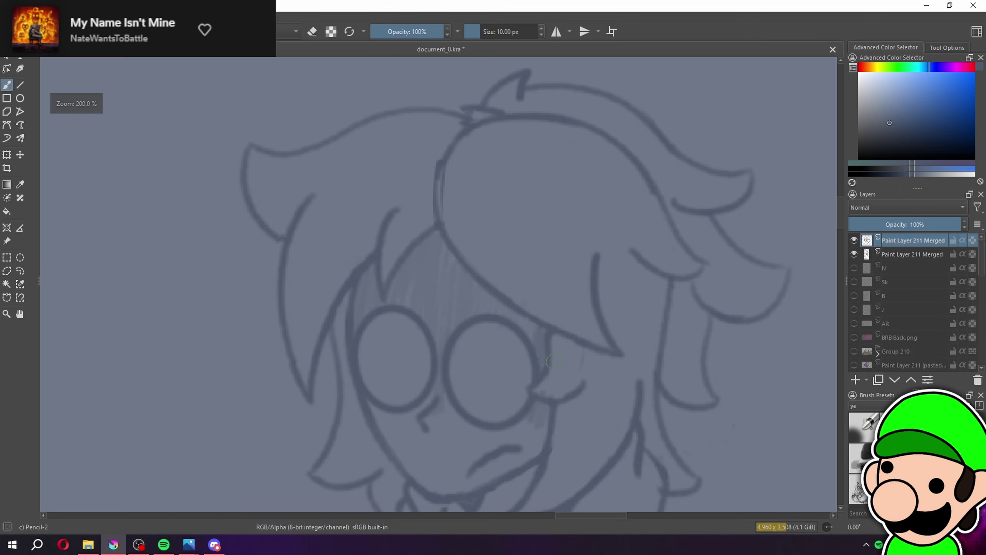
{"action": "left_click_drag", "start_coordinate": [472, 253], "coordinate": [559, 295]}
{"action": "key", "text": "ctrl+z"}
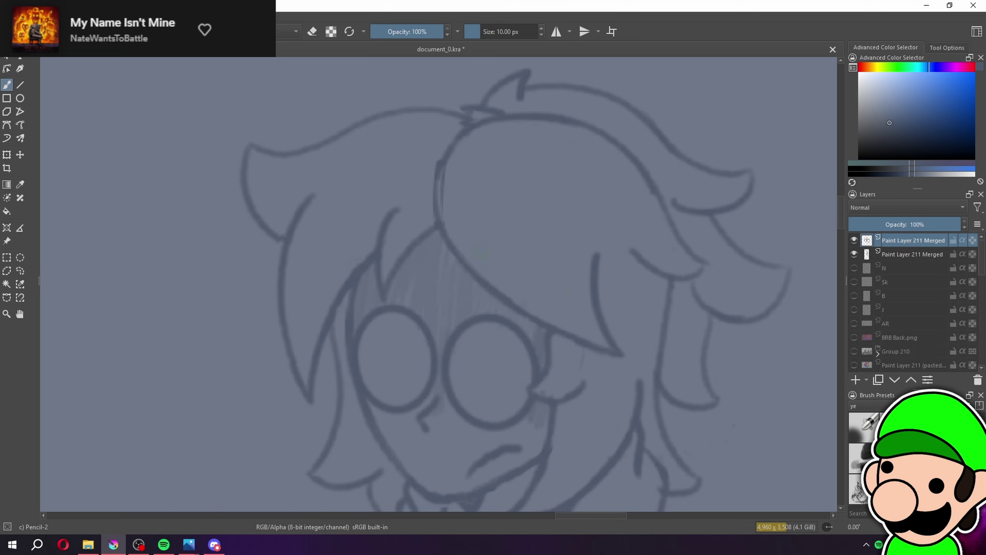
{"action": "left_click_drag", "start_coordinate": [470, 241], "coordinate": [592, 305]}
{"action": "key", "text": "minus"}
{"action": "key", "text": "minus"}
{"action": "key", "text": "minus"}
{"action": "key", "text": "minus"}
{"action": "key", "text": "minus"}
{"action": "key", "text": "minus"}
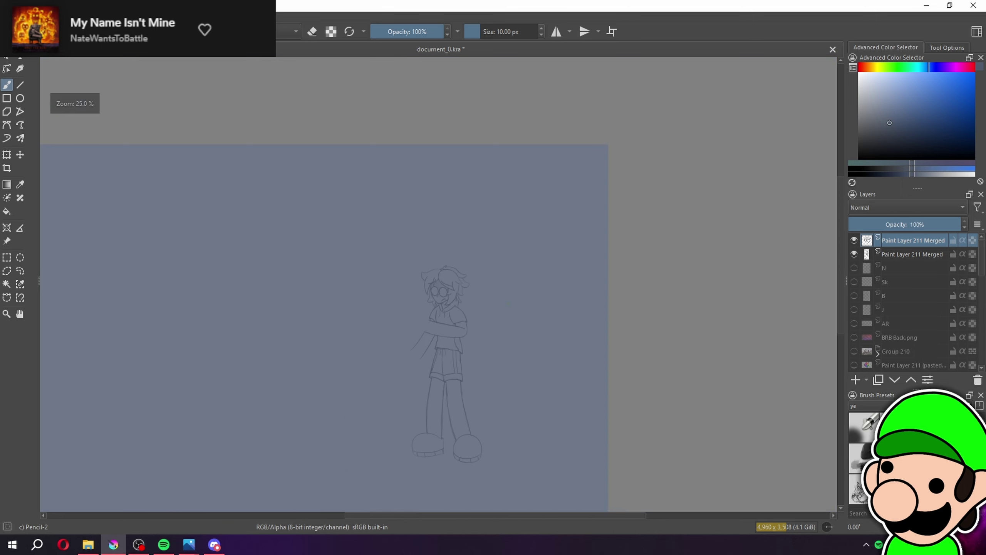
{"action": "key", "text": "plus"}
{"action": "key", "text": "plus"}
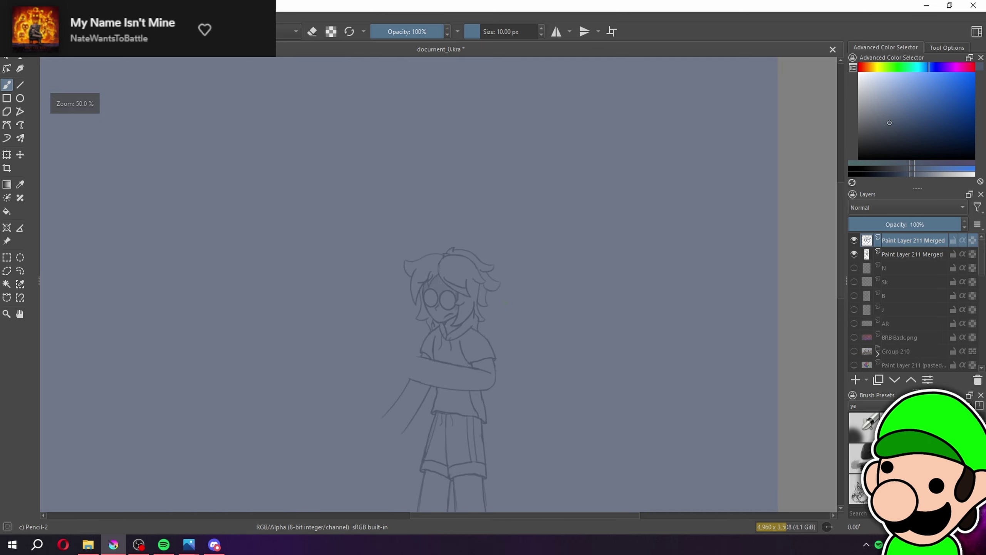
Undo the brow, mouth and shading strokes on the face and review the full figure
{"action": "key", "text": "ctrl+z"}
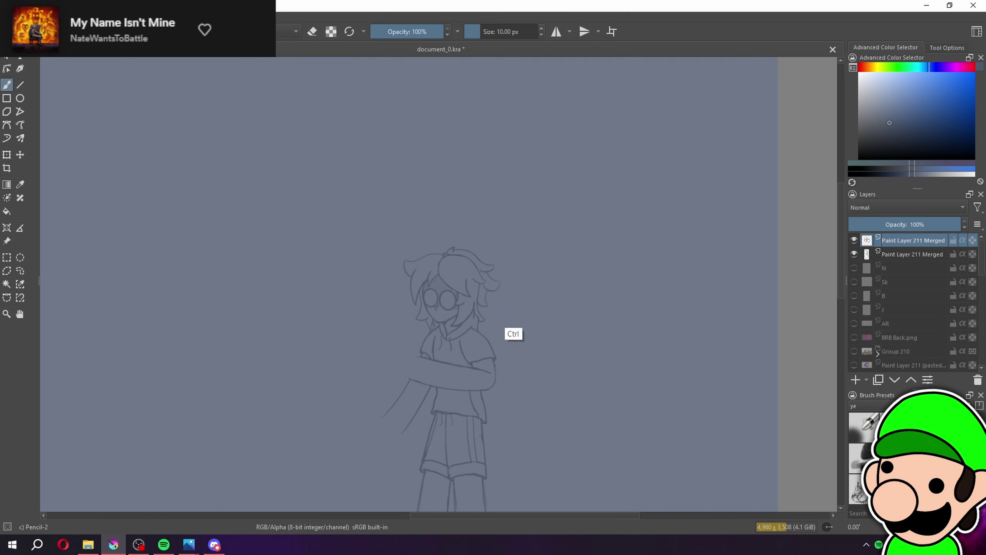
{"action": "key", "text": "minus"}
{"action": "key", "text": "minus"}
{"action": "mouse_move", "coordinate": [635, 473]}
{"action": "left_mouse_down"}
{"action": "mouse_move", "coordinate": [645, 417]}
{"action": "mouse_move", "coordinate": [632, 403]}
{"action": "left_mouse_up"}
{"action": "key", "text": "plus"}
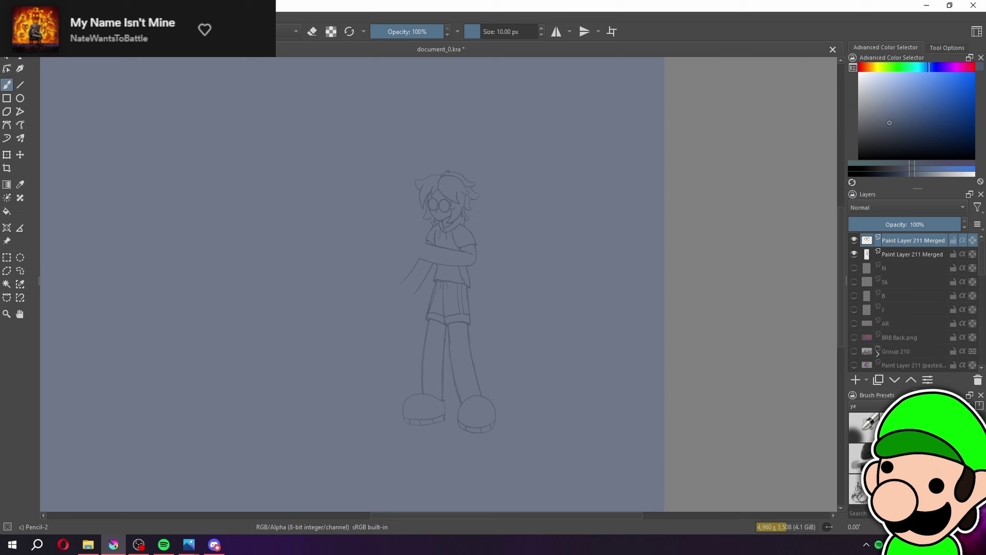
{"action": "key", "text": "plus"}
{"action": "left_click_drag", "start_coordinate": [629, 251], "coordinate": [605, 271]}
{"action": "key", "text": "minus"}
{"action": "key", "text": "minus"}
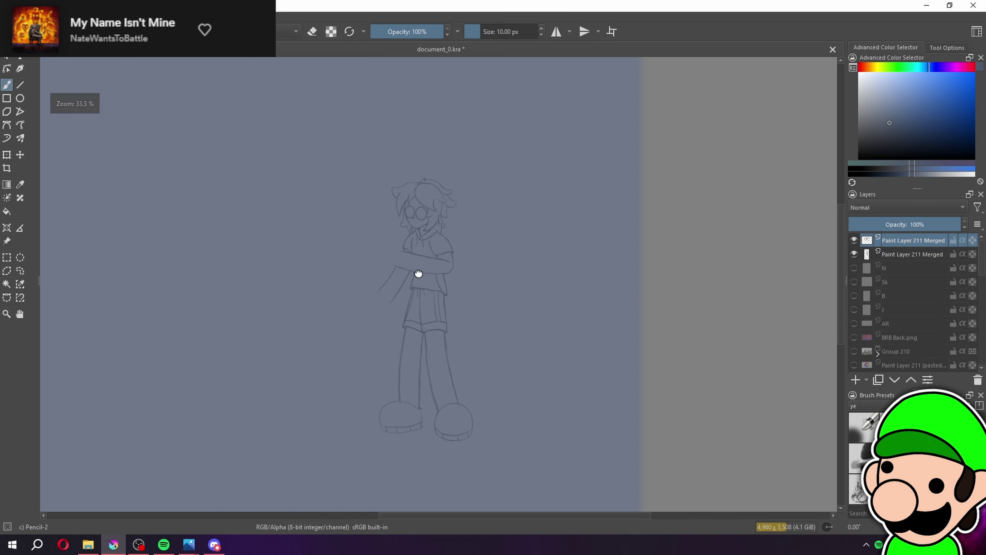
{"action": "key", "text": "plus"}
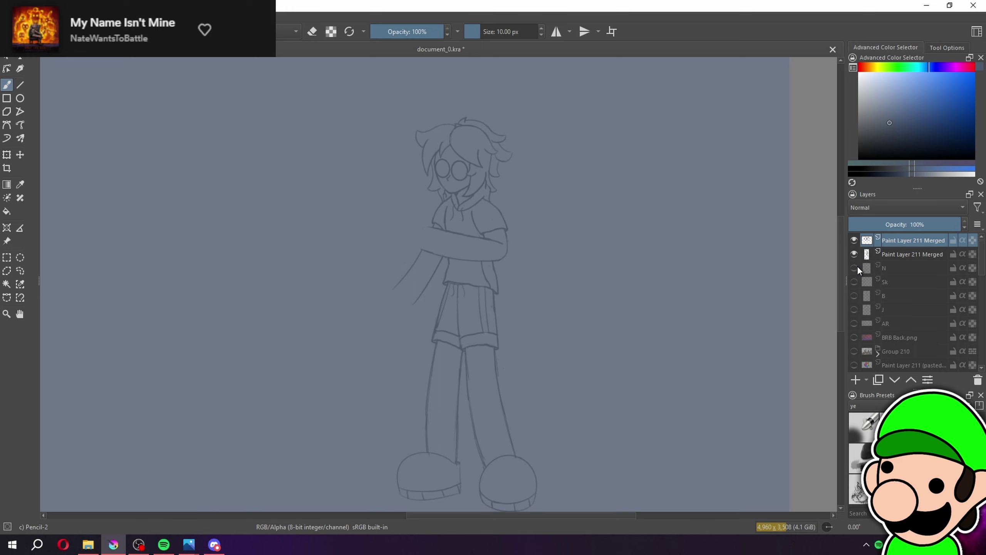
Show layer N and outline its gripping hand, up to the sleeve cuff, with a freehand selection
{"action": "mouse_move", "coordinate": [858, 266]}
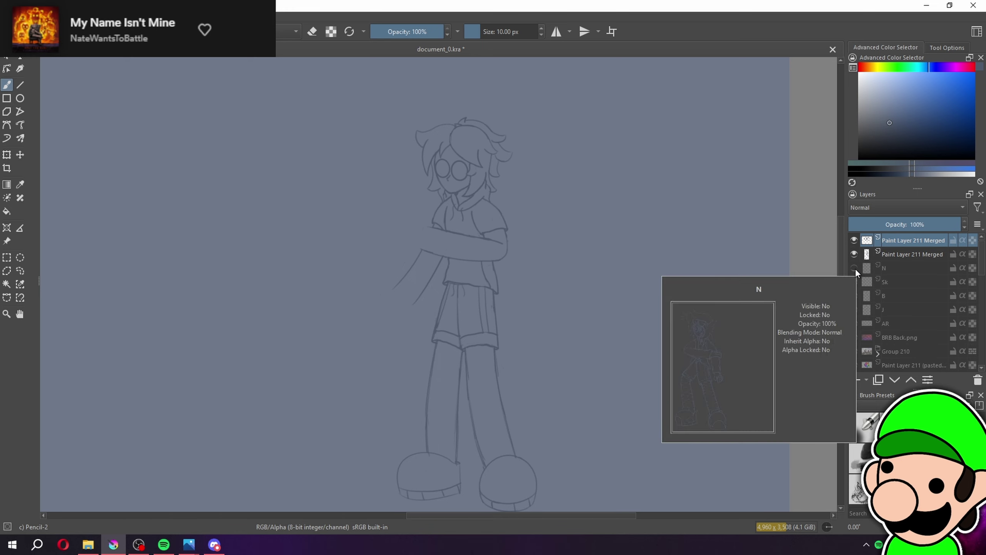
{"action": "left_click", "coordinate": [854, 268]}
{"action": "scroll", "coordinate": [339, 251], "scroll_direction": "up", "scroll_amount": 5}
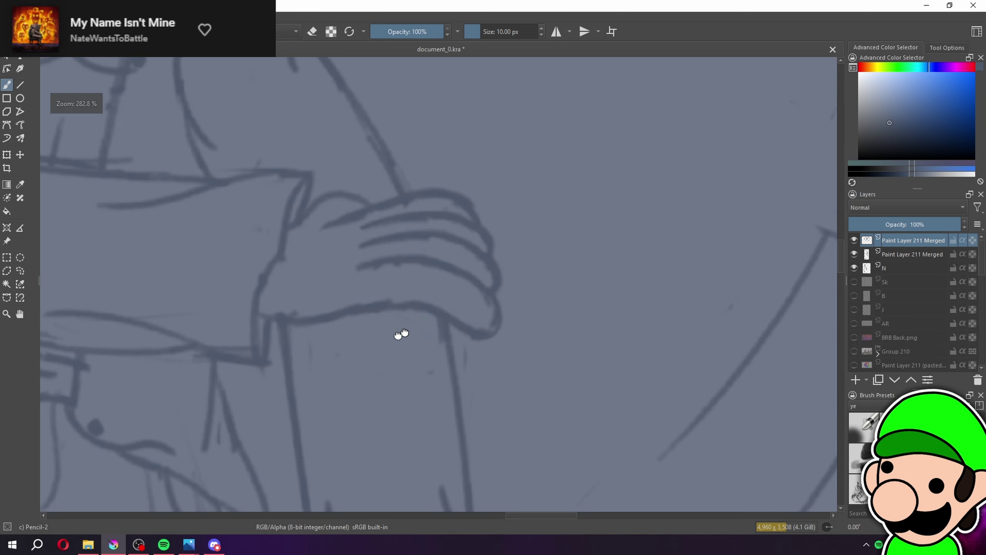
{"action": "left_click_drag", "start_coordinate": [403, 333], "coordinate": [374, 349]}
{"action": "left_click", "coordinate": [20, 271]}
{"action": "left_click", "coordinate": [902, 272]}
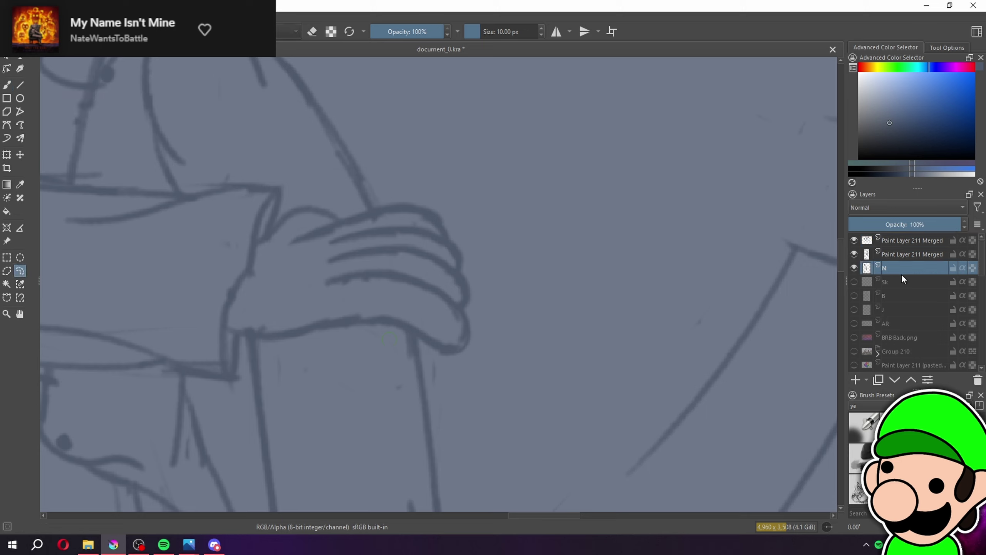
{"action": "mouse_move", "coordinate": [244, 341]}
{"action": "left_mouse_down"}
{"action": "mouse_move", "coordinate": [232, 324]}
{"action": "mouse_move", "coordinate": [286, 211]}
{"action": "left_mouse_up"}
{"action": "left_click_drag", "start_coordinate": [261, 342], "coordinate": [249, 346]}
Copy the selected hand onto a new layer and hide layer N
{"action": "key", "text": "ctrl+c"}
{"action": "key", "text": "ctrl+v"}
{"action": "left_click", "coordinate": [855, 281]}
Mirror the pasted hand horizontally and move it to the open end of the crossed forearm
{"action": "scroll", "coordinate": [662, 271], "scroll_direction": "down", "scroll_amount": 2}
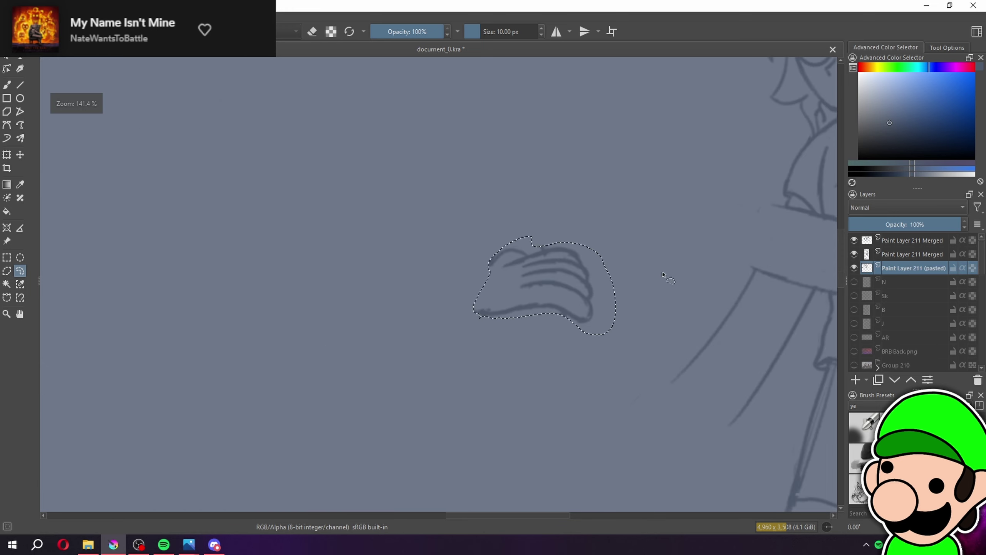
{"action": "left_click_drag", "start_coordinate": [663, 272], "coordinate": [430, 291]}
{"action": "left_click", "coordinate": [91, 18]}
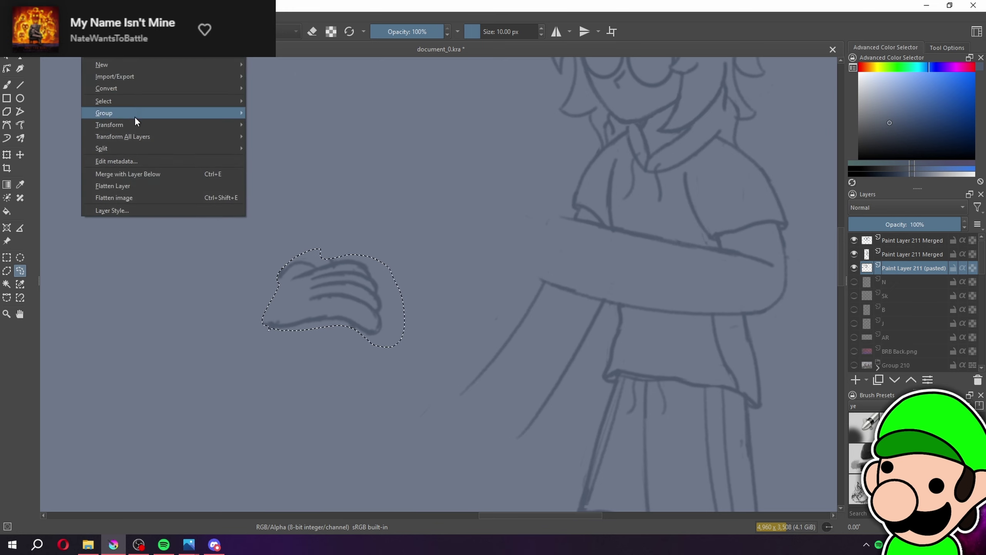
{"action": "mouse_move", "coordinate": [134, 126]}
{"action": "left_click", "coordinate": [270, 126]}
{"action": "left_click", "coordinate": [7, 154]}
{"action": "left_click_drag", "start_coordinate": [396, 293], "coordinate": [551, 269]}
{"action": "scroll", "coordinate": [599, 247], "scroll_direction": "down", "scroll_amount": 2}
{"action": "scroll", "coordinate": [598, 247], "scroll_direction": "up", "scroll_amount": 3}
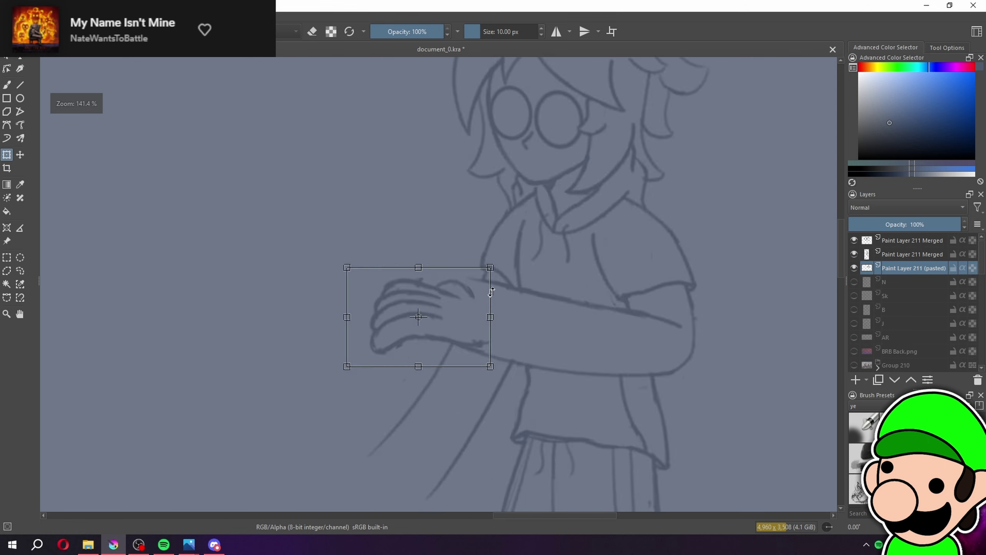
Rotate the hand slightly clockwise to follow the forearm's slope, align its wrist with the arm, and clear the selection
{"action": "left_click_drag", "start_coordinate": [474, 257], "coordinate": [505, 295]}
{"action": "left_click_drag", "start_coordinate": [392, 361], "coordinate": [391, 324]}
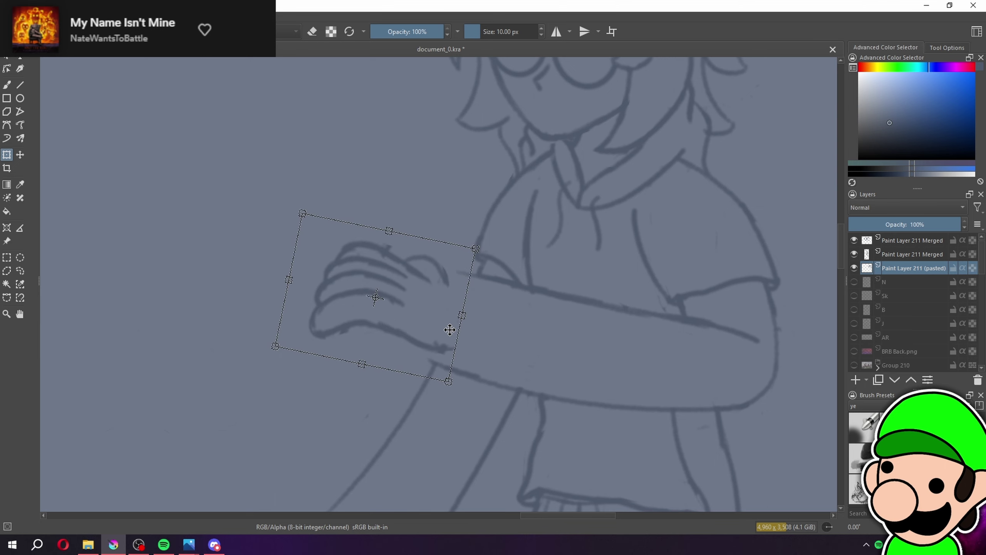
{"action": "left_click_drag", "start_coordinate": [482, 322], "coordinate": [455, 320]}
{"action": "scroll", "coordinate": [426, 291], "scroll_direction": "up", "scroll_amount": 1}
{"action": "key", "text": "b"}
{"action": "left_click", "coordinate": [7, 257]}
{"action": "left_click", "coordinate": [57, 278]}
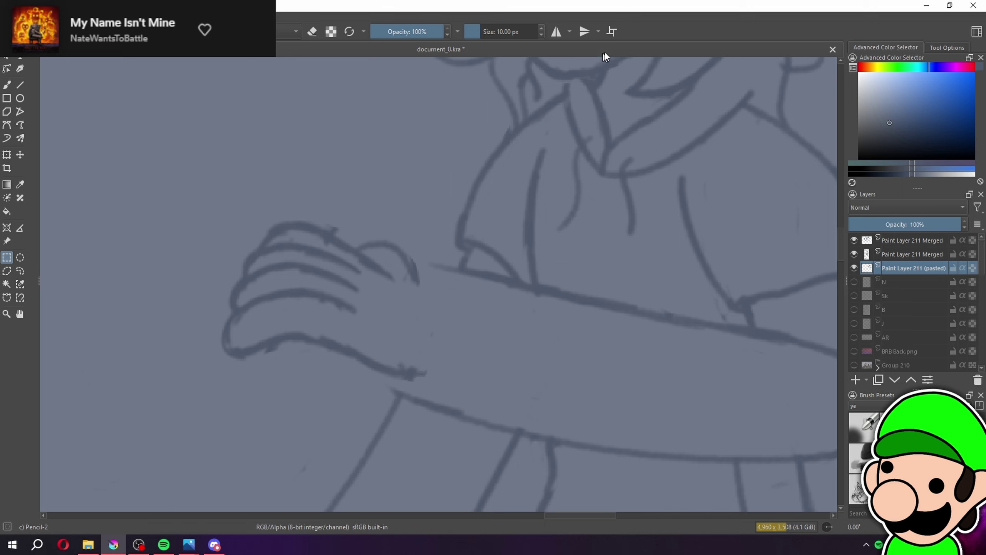
Erase the thumb arc above the back of the pasted hand
{"action": "key", "text": "ctrl+plus"}
{"action": "key", "text": "b"}
{"action": "key", "text": "e"}
{"action": "mouse_move", "coordinate": [336, 230]}
{"action": "left_mouse_down"}
{"action": "mouse_move", "coordinate": [408, 285]}
{"action": "mouse_move", "coordinate": [409, 264]}
{"action": "left_mouse_up"}
{"action": "key", "text": "e"}
{"action": "left_click_drag", "start_coordinate": [328, 233], "coordinate": [447, 262]}
{"action": "key", "text": "ctrl+minus"}
{"action": "key", "text": "ctrl+minus"}
{"action": "key", "text": "ctrl+minus"}
{"action": "key", "text": "ctrl+minus"}
{"action": "key", "text": "ctrl+minus"}
{"action": "key", "text": "ctrl+minus"}
{"action": "key", "text": "ctrl+minus"}
{"action": "key", "text": "ctrl+minus"}
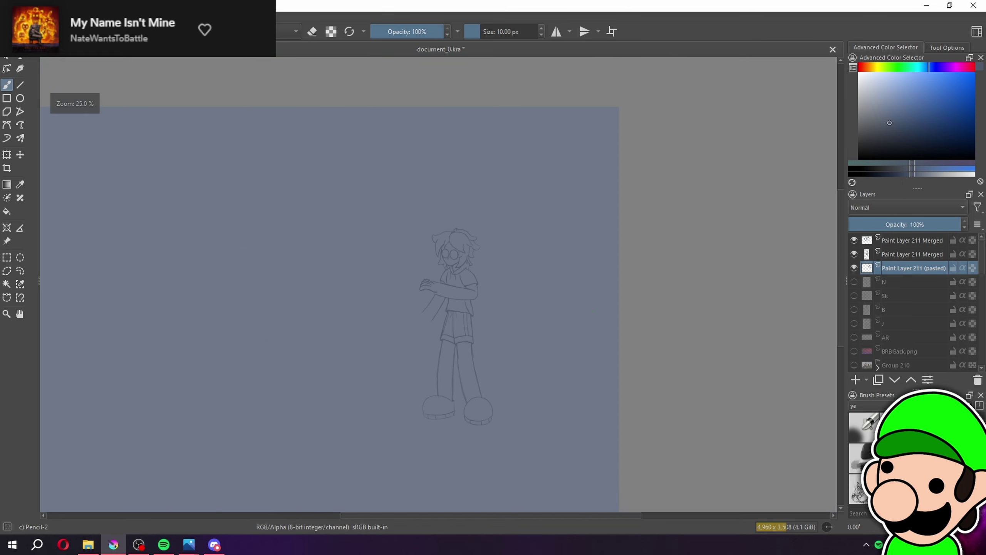
{"action": "key", "text": "ctrl+plus"}
{"action": "key", "text": "ctrl+plus"}
{"action": "key", "text": "ctrl+plus"}
{"action": "key", "text": "ctrl+plus"}
{"action": "key", "text": "ctrl+plus"}
{"action": "key", "text": "ctrl+plus"}
{"action": "key", "text": "ctrl+plus"}
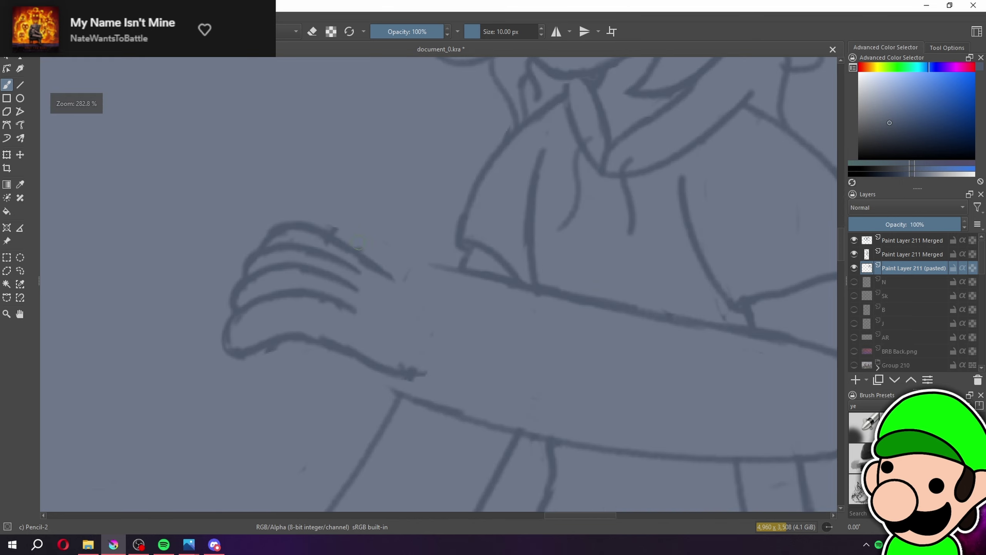
Try a new thumb line from the back of the hand to the forearm's upper edge, redrawing it once
{"action": "mouse_move", "coordinate": [359, 246]}
{"action": "left_mouse_down"}
{"action": "mouse_move", "coordinate": [389, 229]}
{"action": "mouse_move", "coordinate": [463, 264]}
{"action": "left_mouse_up"}
{"action": "key", "text": "ctrl+z"}
{"action": "left_click_drag", "start_coordinate": [360, 247], "coordinate": [455, 272]}
{"action": "key", "text": "ctrl+minus"}
{"action": "key", "text": "ctrl+minus"}
{"action": "key", "text": "ctrl+minus"}
{"action": "key", "text": "ctrl+minus"}
{"action": "key", "text": "ctrl+minus"}
{"action": "key", "text": "ctrl+minus"}
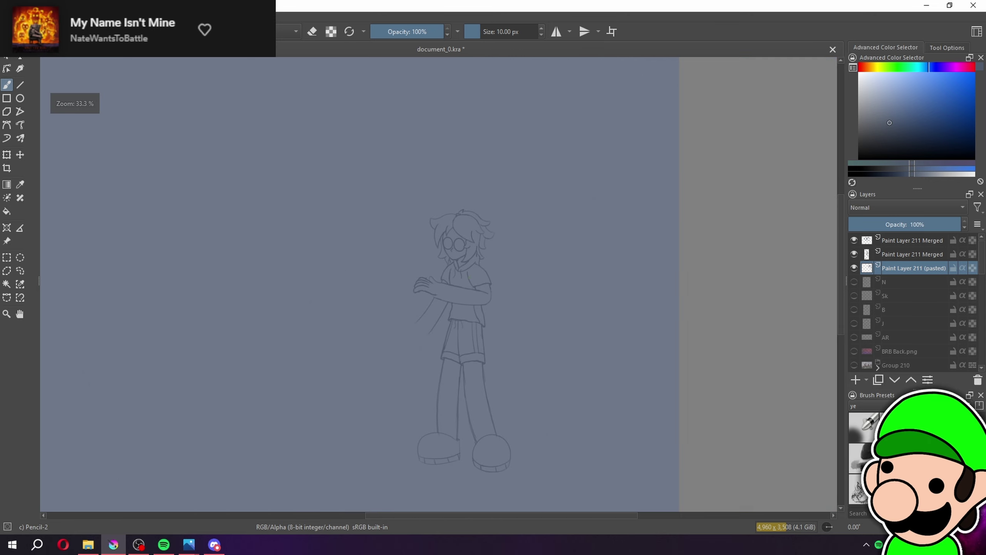
{"action": "scroll", "coordinate": [441, 279], "scroll_direction": "up", "scroll_amount": 6}
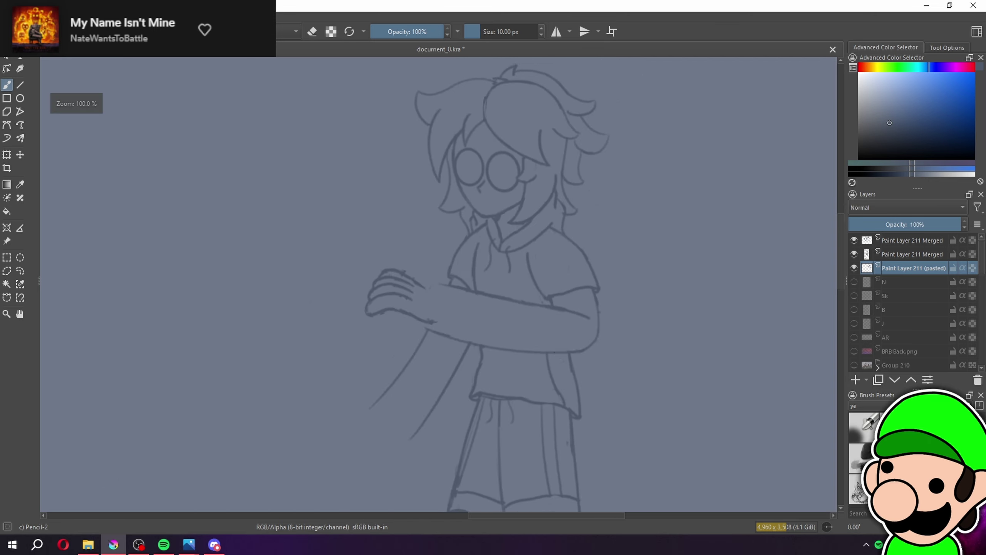
Erase the upper edge behind the hand's knuckles and redraw it as a straighter line toward the wrist
{"action": "key", "text": "e"}
{"action": "left_click_drag", "start_coordinate": [347, 258], "coordinate": [400, 296]}
{"action": "key", "text": "e"}
{"action": "left_click_drag", "start_coordinate": [328, 249], "coordinate": [433, 297]}
Erase the wrist end of the hand's lower outline and merge the hand layer with the body sketch layer
{"action": "key", "text": "e"}
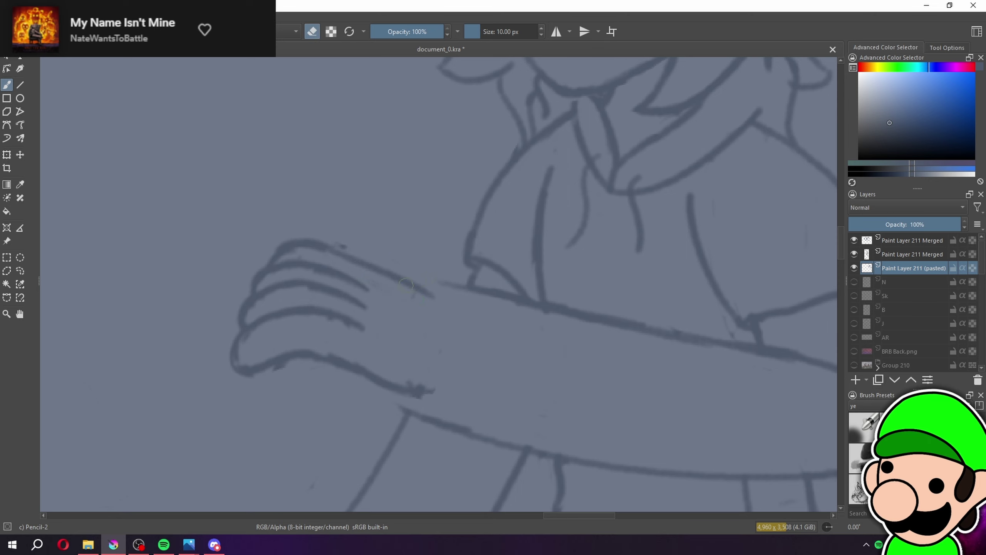
{"action": "scroll", "coordinate": [478, 291], "scroll_direction": "up", "scroll_amount": 1}
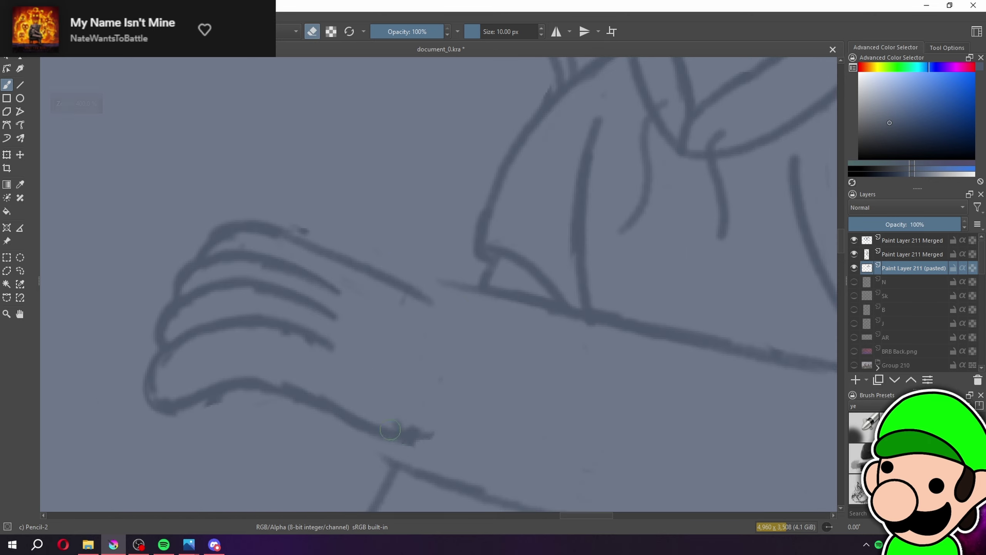
{"action": "scroll", "coordinate": [473, 291], "scroll_direction": "down", "scroll_amount": 5}
{"action": "scroll", "coordinate": [430, 321], "scroll_direction": "up", "scroll_amount": 3}
{"action": "scroll", "coordinate": [476, 308], "scroll_direction": "up", "scroll_amount": 2}
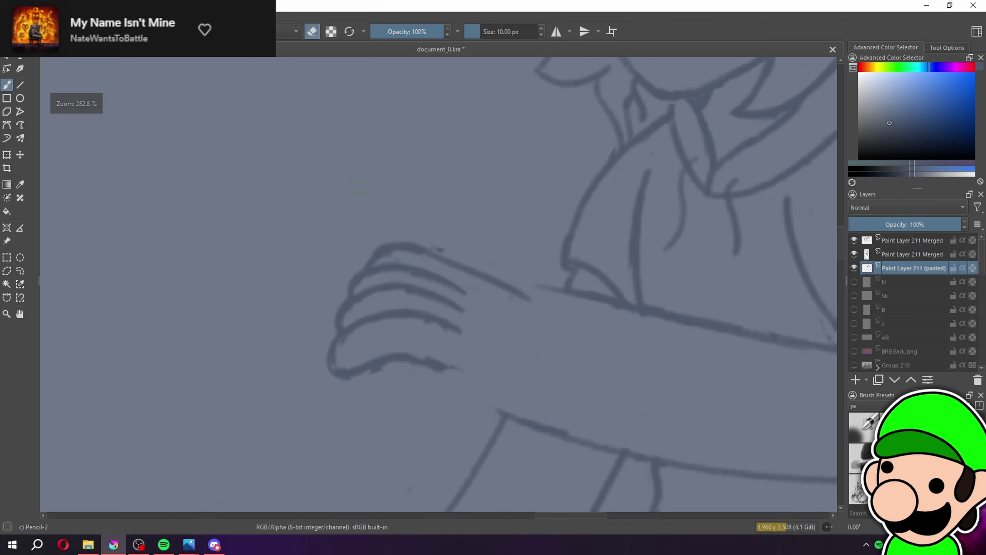
{"action": "left_click", "coordinate": [911, 252]}
{"action": "key", "text": "ctrl+e"}
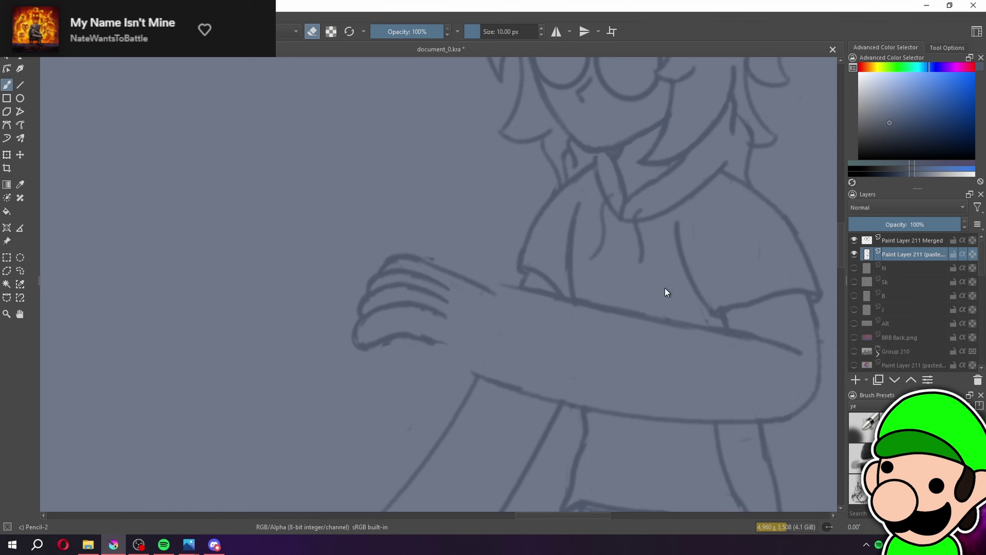
Try curves joining the hand's underside to the forearm, and erase the forearm's lower line near the wrist
{"action": "key", "text": "ctrl+plus"}
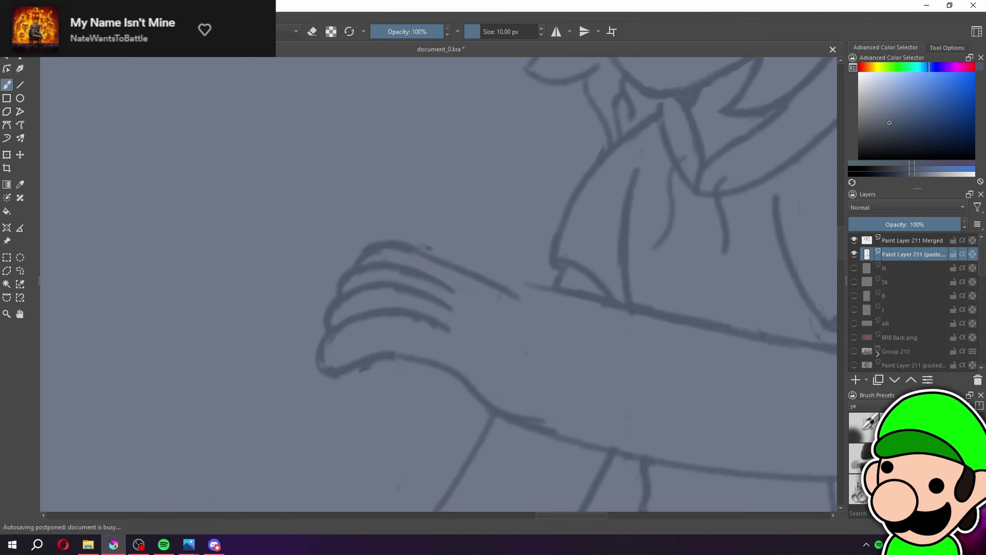
{"action": "scroll", "coordinate": [450, 375], "scroll_direction": "down", "scroll_amount": 6}
{"action": "scroll", "coordinate": [433, 339], "scroll_direction": "up", "scroll_amount": 5}
{"action": "mouse_move", "coordinate": [433, 339]}
{"action": "left_mouse_down"}
{"action": "mouse_move", "coordinate": [382, 314]}
{"action": "mouse_move", "coordinate": [519, 361]}
{"action": "left_mouse_up"}
{"action": "key", "text": "e"}
{"action": "left_click_drag", "start_coordinate": [360, 297], "coordinate": [538, 372]}
{"action": "key", "text": "ctrl+z"}
{"action": "key", "text": "e"}
{"action": "key", "text": "e"}
{"action": "left_click_drag", "start_coordinate": [349, 289], "coordinate": [518, 359]}
{"action": "key", "text": "ctrl+z"}
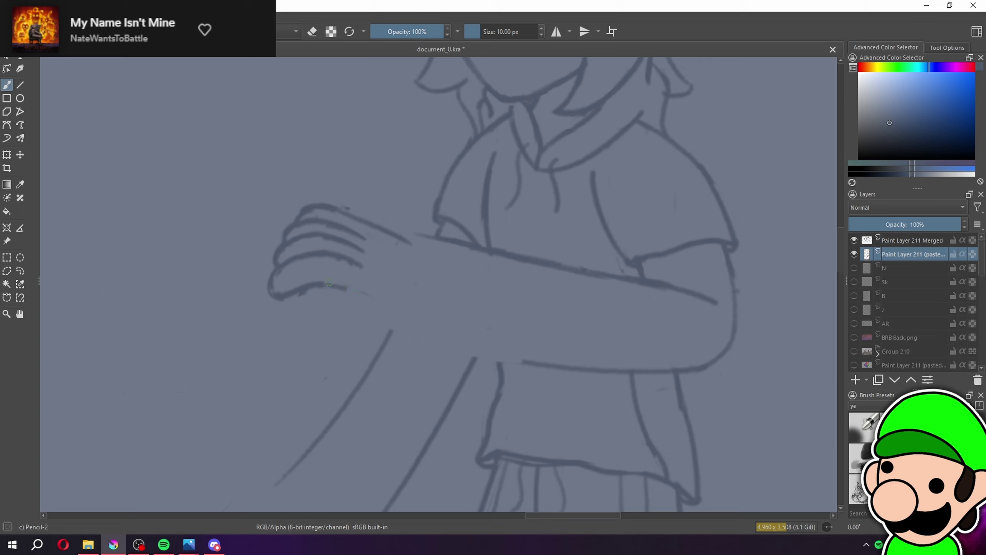
Redraw the underside as a long curve running from the hand's lower edge along the forearm toward the elbow
{"action": "left_click_drag", "start_coordinate": [329, 283], "coordinate": [564, 355]}
{"action": "key", "text": "ctrl+z"}
{"action": "left_click_drag", "start_coordinate": [405, 316], "coordinate": [596, 362]}
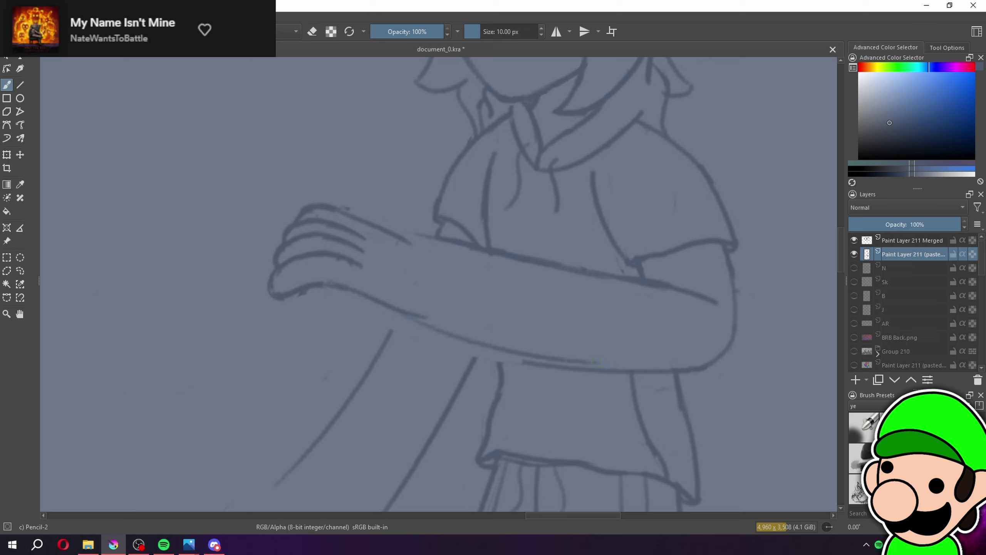
Erase the old overlapping line under the forearm and touch up the new underside curve near the wrist
{"action": "key", "text": "e"}
{"action": "left_click_drag", "start_coordinate": [524, 363], "coordinate": [651, 370]}
{"action": "key", "text": "e"}
{"action": "key", "text": "e"}
{"action": "key", "text": "e"}
{"action": "key", "text": "e"}
{"action": "key", "text": "e"}
{"action": "mouse_move", "coordinate": [427, 317]}
{"action": "left_mouse_down"}
{"action": "mouse_move", "coordinate": [390, 306]}
{"action": "mouse_move", "coordinate": [440, 327]}
{"action": "left_mouse_up"}
{"action": "key", "text": "ctrl+minus"}
{"action": "key", "text": "ctrl+minus"}
{"action": "key", "text": "ctrl+minus"}
{"action": "key", "text": "ctrl+minus"}
{"action": "key", "text": "ctrl+minus"}
{"action": "key", "text": "minus"}
{"action": "key", "text": "minus"}
{"action": "key", "text": "minus"}
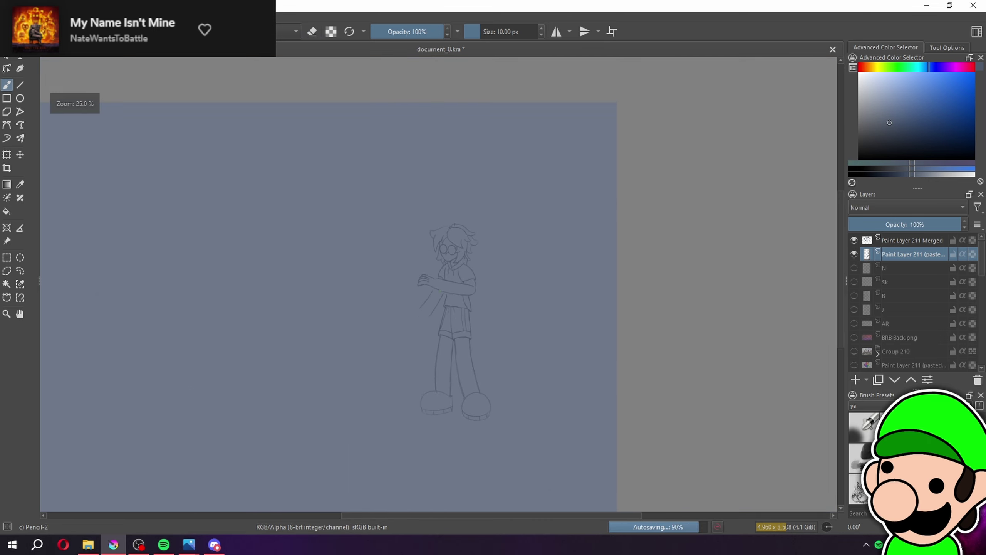
Draw a low, curved thumb line bridging the back of the hand and the forearm's upper edge, redrawing it once
{"action": "key", "text": "plus"}
{"action": "key", "text": "plus"}
{"action": "key", "text": "plus"}
{"action": "key", "text": "plus"}
{"action": "key", "text": "plus"}
{"action": "key", "text": "plus"}
{"action": "key", "text": "plus"}
{"action": "key", "text": "plus"}
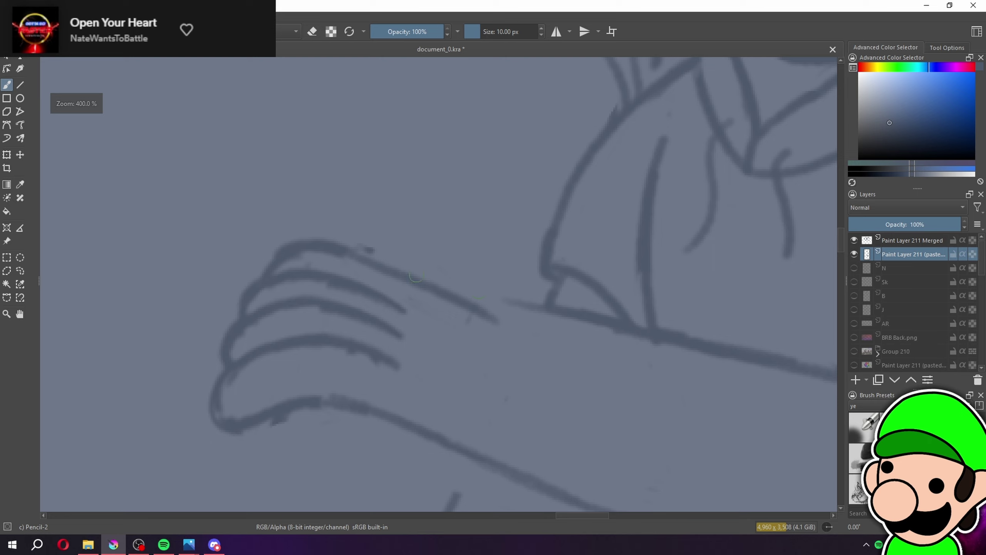
{"action": "left_click_drag", "start_coordinate": [418, 270], "coordinate": [558, 315]}
{"action": "key", "text": "ctrl+z"}
{"action": "mouse_move", "coordinate": [414, 274]}
{"action": "left_mouse_down"}
{"action": "mouse_move", "coordinate": [491, 280]}
{"action": "mouse_move", "coordinate": [547, 307]}
{"action": "left_mouse_up"}
{"action": "key", "text": "e"}
{"action": "key", "text": "e"}
{"action": "key", "text": "e"}
{"action": "key", "text": "e"}
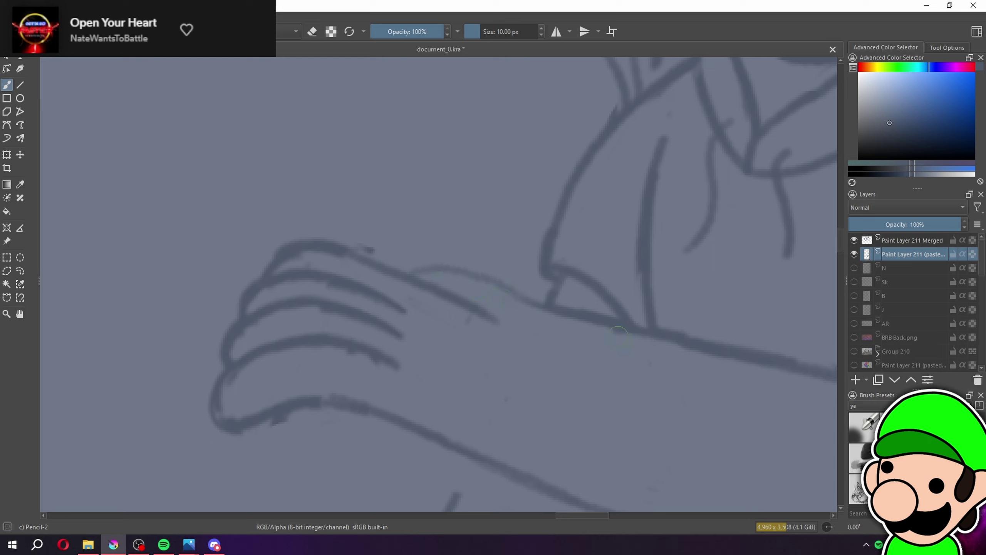
{"action": "left_click_drag", "start_coordinate": [439, 270], "coordinate": [543, 304]}
{"action": "key", "text": "minus"}
{"action": "key", "text": "minus"}
{"action": "key", "text": "minus"}
{"action": "key", "text": "minus"}
{"action": "key", "text": "minus"}
{"action": "key", "text": "minus"}
{"action": "key", "text": "minus"}
{"action": "key", "text": "minus"}
Retouch the start of the thumb line where it meets the back of the hand
{"action": "key", "text": "plus"}
{"action": "key", "text": "plus"}
{"action": "key", "text": "plus"}
{"action": "key", "text": "plus"}
{"action": "key", "text": "plus"}
{"action": "key", "text": "plus"}
{"action": "key", "text": "e"}
{"action": "key", "text": "e"}
{"action": "mouse_move", "coordinate": [435, 276]}
{"action": "left_mouse_down"}
{"action": "mouse_move", "coordinate": [516, 302]}
{"action": "mouse_move", "coordinate": [465, 300]}
{"action": "mouse_move", "coordinate": [423, 280]}
{"action": "mouse_move", "coordinate": [452, 295]}
{"action": "left_mouse_up"}
{"action": "key", "text": "e"}
{"action": "key", "text": "e"}
{"action": "key", "text": "minus"}
{"action": "key", "text": "minus"}
{"action": "key", "text": "minus"}
{"action": "key", "text": "minus"}
{"action": "key", "text": "minus"}
{"action": "key", "text": "minus"}
{"action": "key", "text": "minus"}
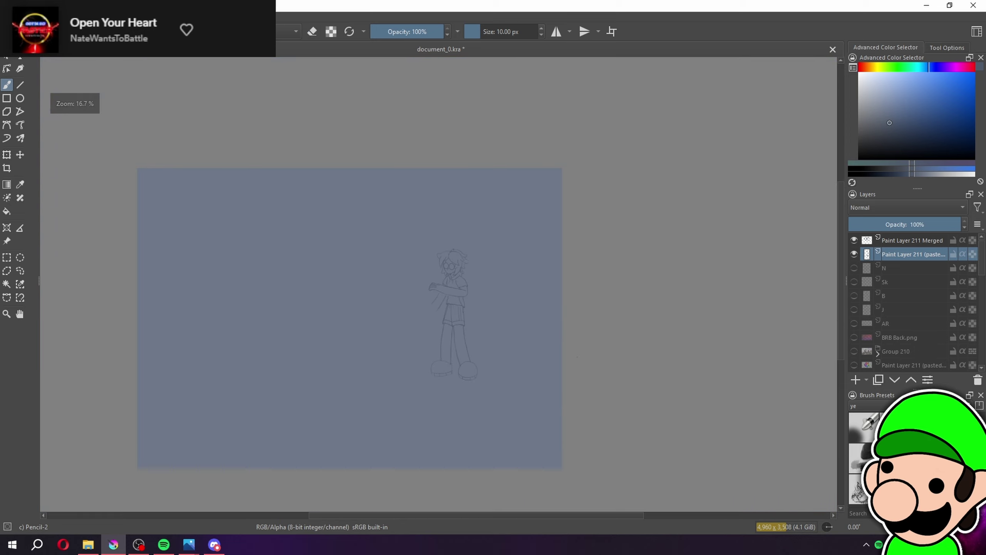
Examine the reworked hand and wrist both close up and at a distance within the whole figure
{"action": "key", "text": "plus"}
{"action": "key", "text": "plus"}
{"action": "key", "text": "plus"}
{"action": "key", "text": "plus"}
{"action": "key", "text": "plus"}
{"action": "left_click_drag", "start_coordinate": [783, 316], "coordinate": [806, 283]}
{"action": "key", "text": "plus"}
{"action": "key", "text": "plus"}
{"action": "key", "text": "plus"}
{"action": "key", "text": "plus"}
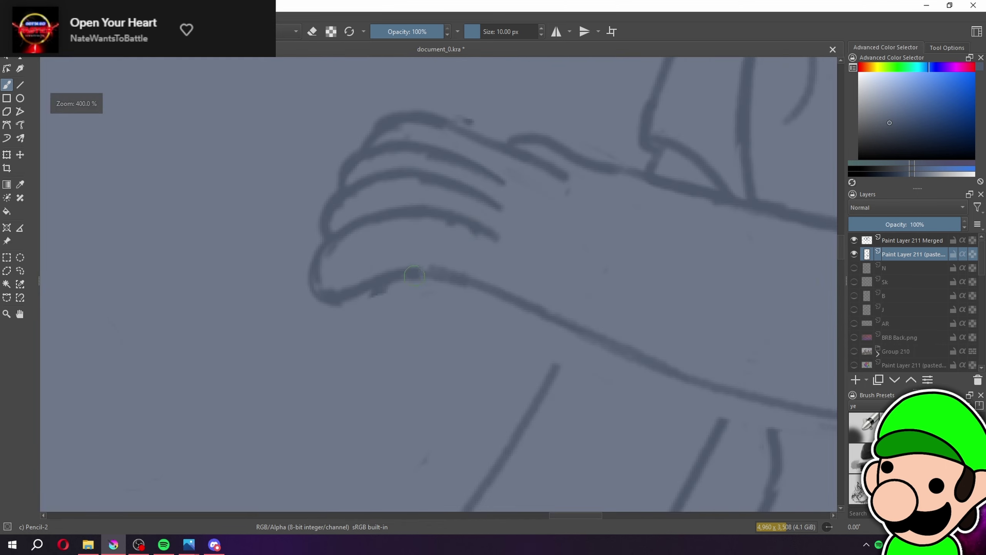
{"action": "key", "text": "minus"}
{"action": "key", "text": "minus"}
{"action": "key", "text": "minus"}
{"action": "key", "text": "minus"}
{"action": "key", "text": "minus"}
{"action": "key", "text": "minus"}
{"action": "key", "text": "minus"}
{"action": "key", "text": "minus"}
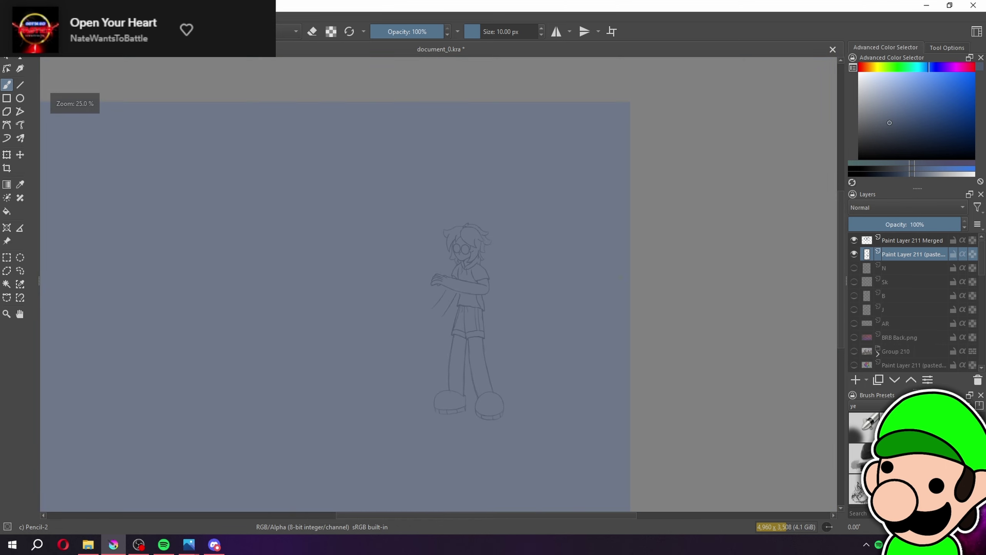
Examine the attached hand and forearm at several magnifications to judge how they fit the figure
{"action": "key", "text": "plus"}
{"action": "key", "text": "plus"}
{"action": "key", "text": "plus"}
{"action": "key", "text": "plus"}
{"action": "key", "text": "plus"}
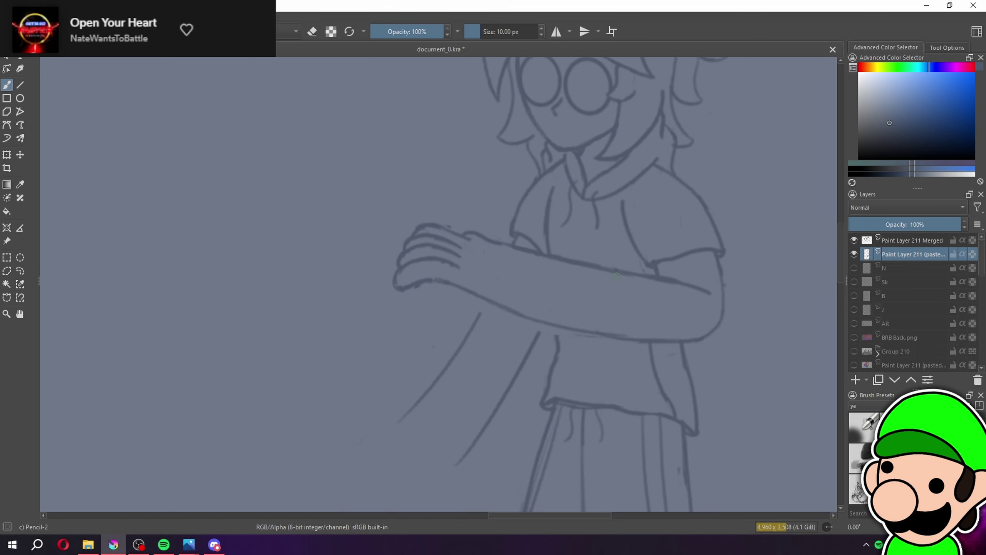
{"action": "key", "text": "plus"}
{"action": "key", "text": "plus"}
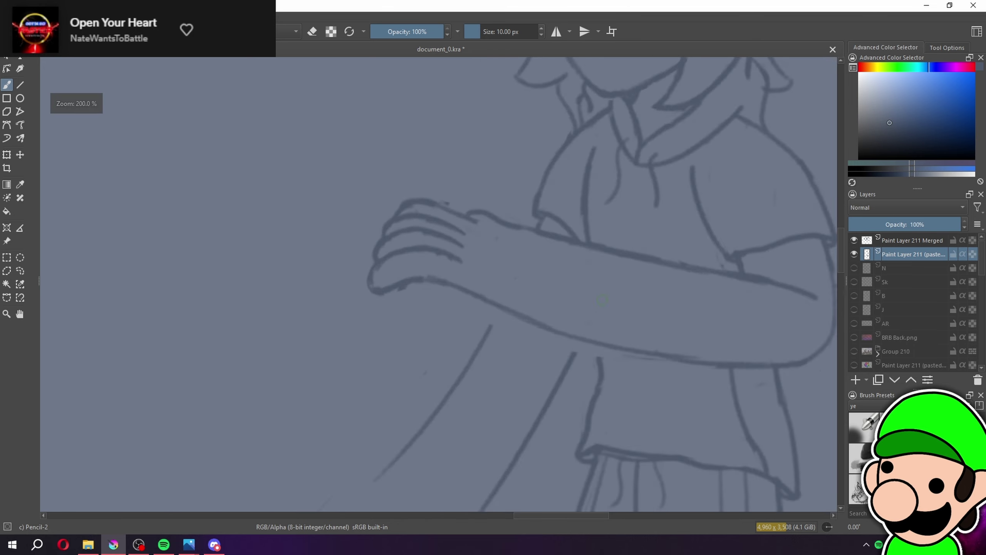
{"action": "key", "text": "minus"}
{"action": "key", "text": "minus"}
{"action": "key", "text": "minus"}
{"action": "key", "text": "minus"}
{"action": "key", "text": "plus"}
{"action": "key", "text": "plus"}
{"action": "key", "text": "plus"}
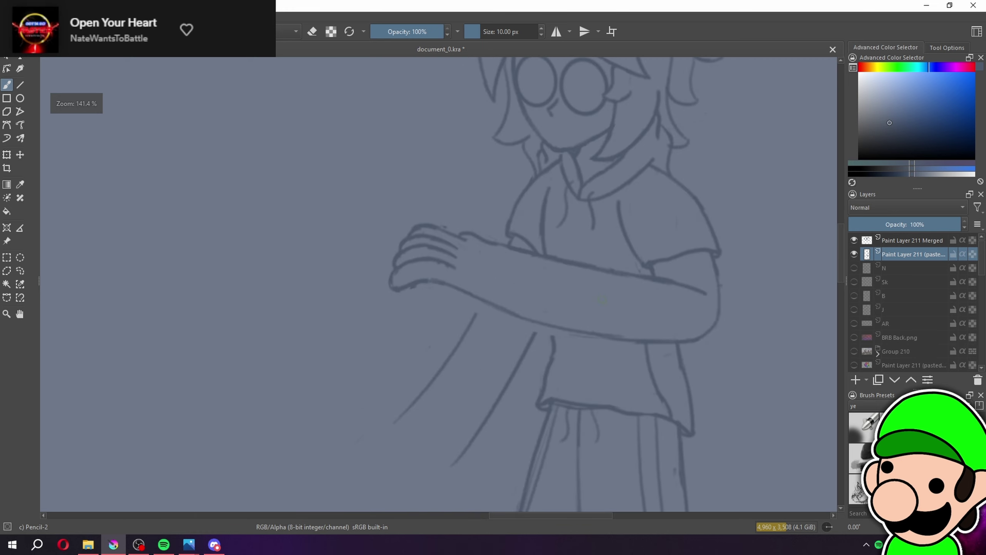
Outline the hand with a freehand selection and try shearing it so it slants down toward the forearm
{"action": "key", "text": "plus"}
{"action": "left_click", "coordinate": [20, 271]}
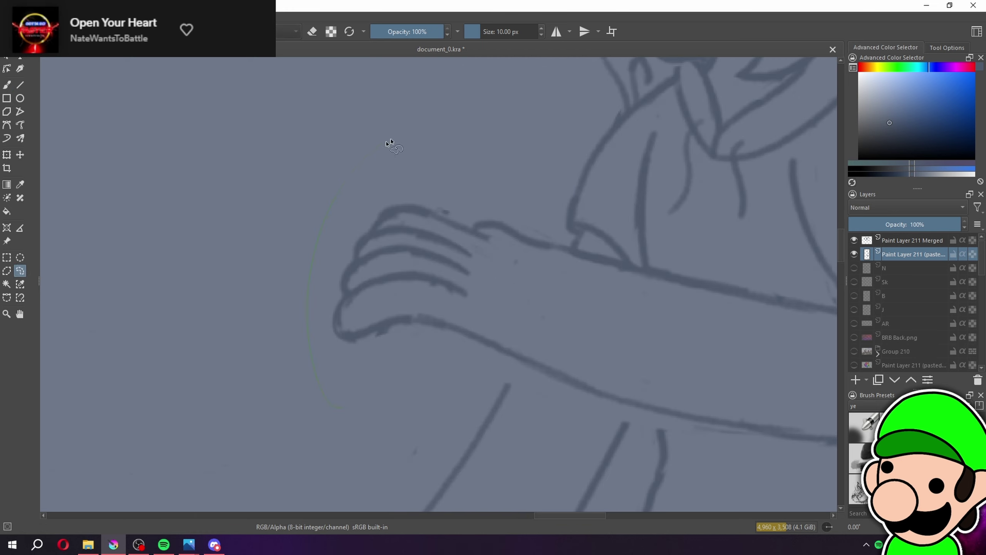
{"action": "left_click_drag", "start_coordinate": [405, 385], "coordinate": [350, 405]}
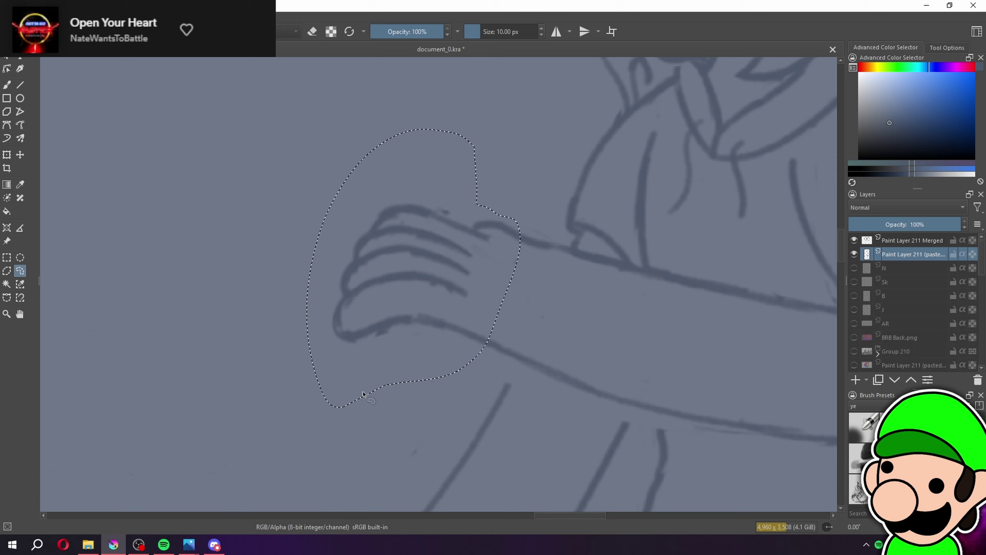
{"action": "left_click", "coordinate": [6, 154]}
{"action": "left_click_drag", "start_coordinate": [520, 297], "coordinate": [519, 339]}
{"action": "left_click_drag", "start_coordinate": [499, 326], "coordinate": [513, 311]}
{"action": "key", "text": "minus"}
{"action": "key", "text": "minus"}
{"action": "key", "text": "minus"}
{"action": "left_click_drag", "start_coordinate": [528, 345], "coordinate": [507, 287]}
{"action": "key", "text": "plus"}
{"action": "key", "text": "Return"}
Try a slight further tilt of the selected hand at the wrist and clear the selection
{"action": "left_click_drag", "start_coordinate": [444, 301], "coordinate": [441, 317]}
{"action": "key", "text": "ctrl+z"}
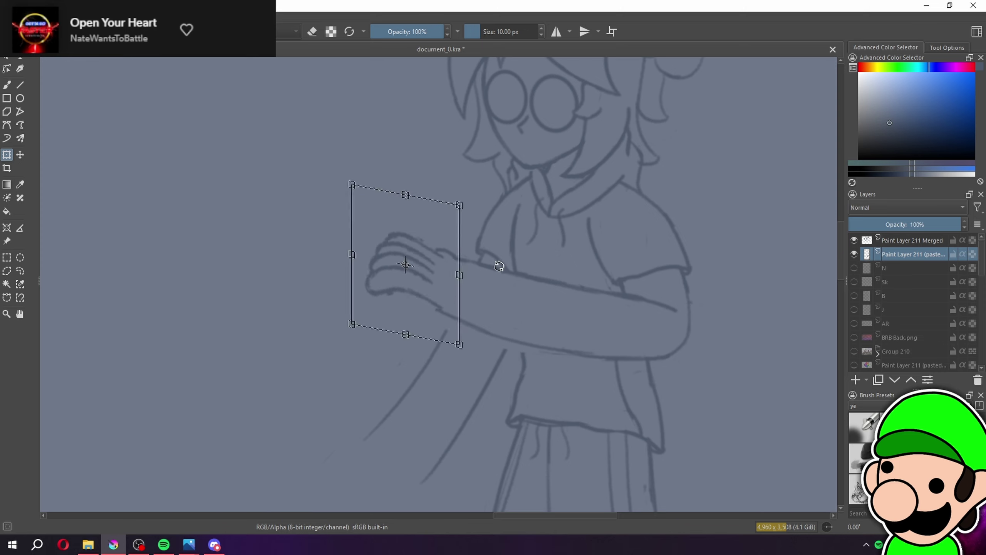
{"action": "key", "text": "Return"}
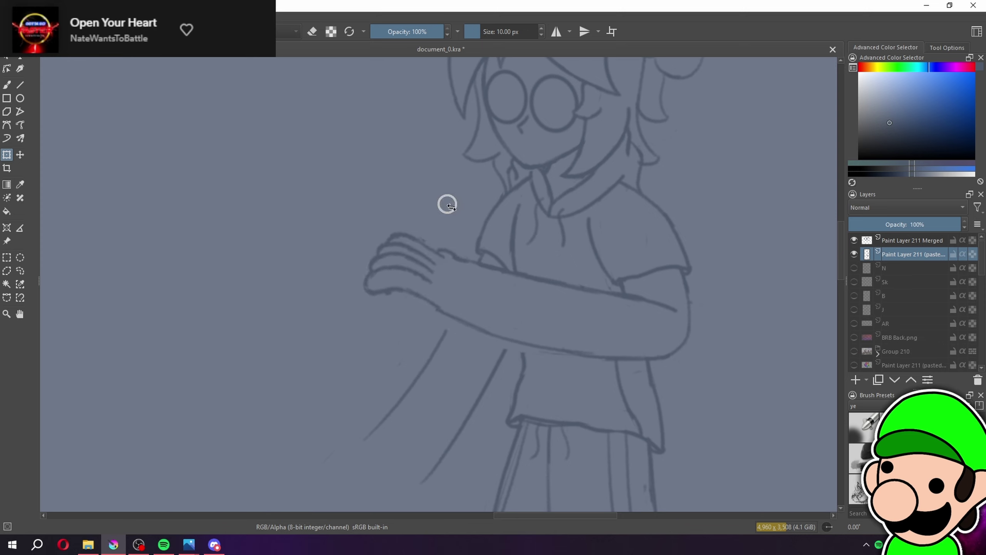
{"action": "left_click", "coordinate": [459, 229]}
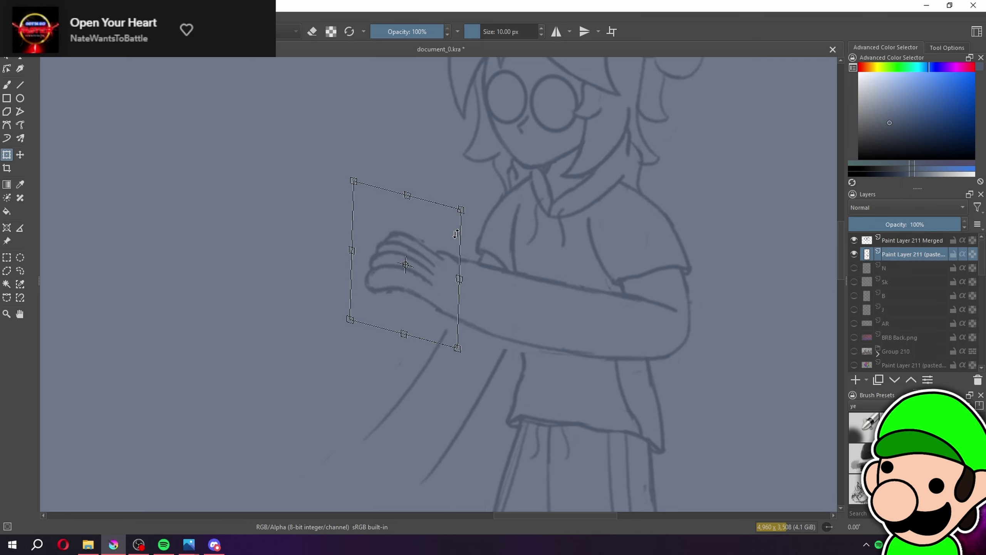
{"action": "left_click", "coordinate": [7, 257]}
{"action": "left_click", "coordinate": [48, 269]}
Try cleaning up the seam under the wrist by erasing the stray line and redrawing the forearm's underside
{"action": "left_click", "coordinate": [7, 85]}
{"action": "key", "text": "ctrl+plus"}
{"action": "key", "text": "ctrl+plus"}
{"action": "key", "text": "e"}
{"action": "left_click_drag", "start_coordinate": [447, 347], "coordinate": [517, 372]}
{"action": "key", "text": "e"}
{"action": "mouse_move", "coordinate": [430, 324]}
{"action": "left_mouse_down"}
{"action": "mouse_move", "coordinate": [569, 409]}
{"action": "mouse_move", "coordinate": [438, 332]}
{"action": "mouse_move", "coordinate": [556, 388]}
{"action": "mouse_move", "coordinate": [589, 398]}
{"action": "mouse_move", "coordinate": [458, 339]}
{"action": "mouse_move", "coordinate": [634, 409]}
{"action": "mouse_move", "coordinate": [568, 387]}
{"action": "mouse_move", "coordinate": [675, 413]}
{"action": "left_mouse_up"}
{"action": "key", "text": "ctrl+z"}
{"action": "key", "text": "e"}
{"action": "key", "text": "e"}
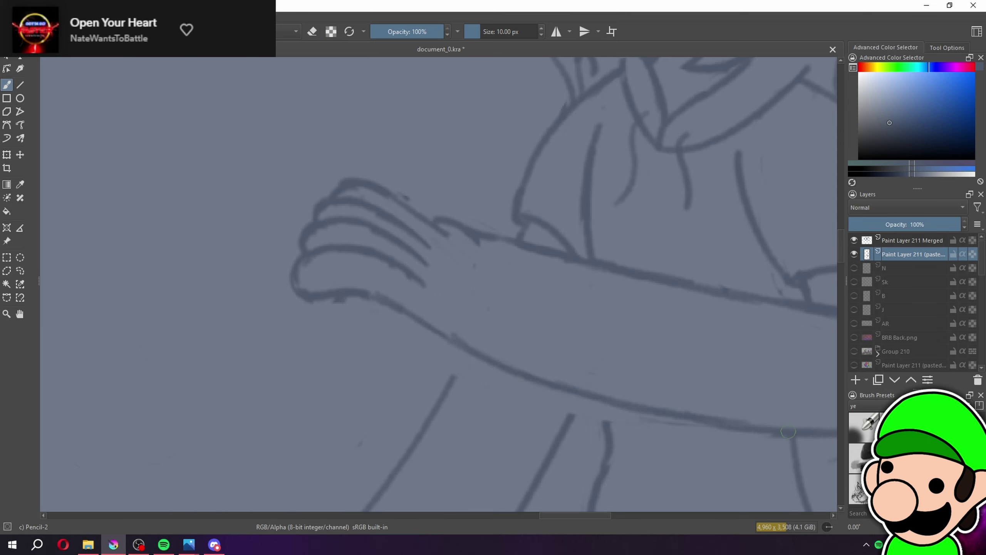
Try erasing the curved thumb line between the back of the hand and the forearm's upper edge
{"action": "key", "text": "ctrl+minus"}
{"action": "key", "text": "ctrl+minus"}
{"action": "key", "text": "ctrl+minus"}
{"action": "key", "text": "ctrl+minus"}
{"action": "key", "text": "ctrl+minus"}
{"action": "key", "text": "ctrl+plus"}
{"action": "key", "text": "ctrl+plus"}
{"action": "key", "text": "ctrl+plus"}
{"action": "key", "text": "ctrl+plus"}
{"action": "key", "text": "e"}
{"action": "left_click_drag", "start_coordinate": [467, 255], "coordinate": [442, 237]}
{"action": "key", "text": "e"}
Try a flatter line joining the back of the hand to the forearm's upper edge
{"action": "key", "text": "minus"}
{"action": "key", "text": "minus"}
{"action": "key", "text": "minus"}
{"action": "key", "text": "minus"}
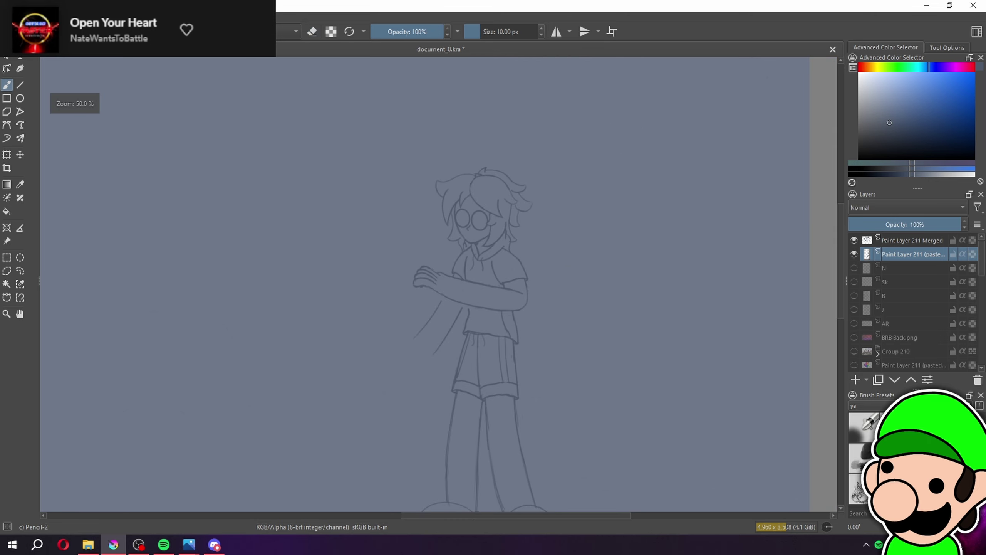
{"action": "key", "text": "minus"}
{"action": "key", "text": "plus"}
{"action": "key", "text": "plus"}
{"action": "key", "text": "plus"}
{"action": "key", "text": "plus"}
{"action": "key", "text": "plus"}
{"action": "key", "text": "ctrl+z"}
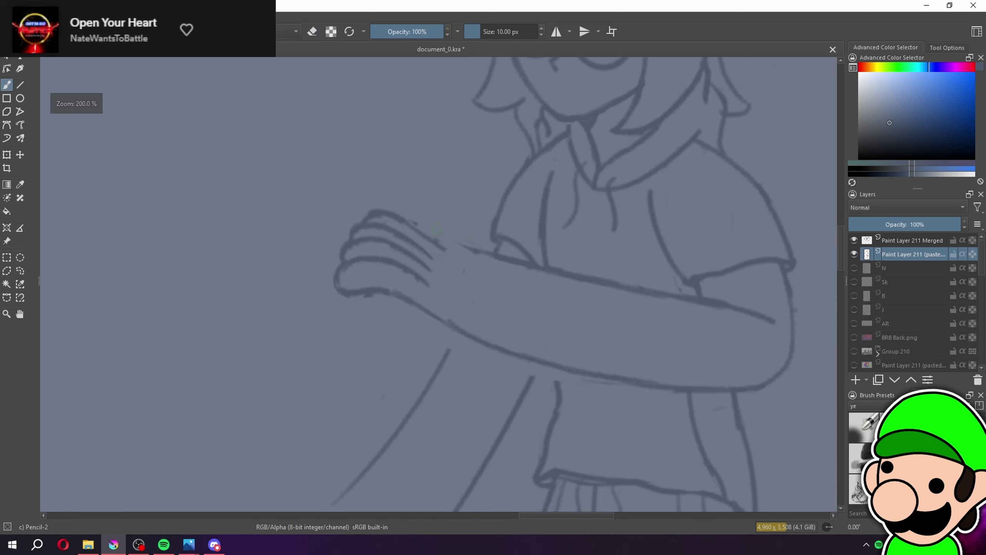
{"action": "left_click_drag", "start_coordinate": [425, 232], "coordinate": [490, 254]}
{"action": "key", "text": "ctrl+z"}
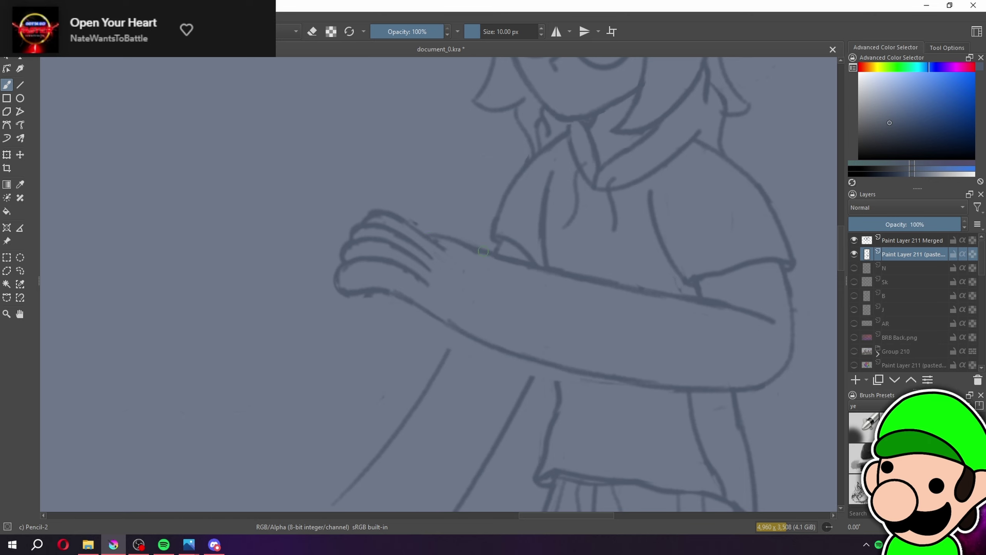
Examine the altered hand within the whole figure, both from a distance and closer up
{"action": "key", "text": "minus"}
{"action": "key", "text": "minus"}
{"action": "key", "text": "minus"}
{"action": "key", "text": "minus"}
{"action": "key", "text": "minus"}
{"action": "key", "text": "minus"}
{"action": "key", "text": "minus"}
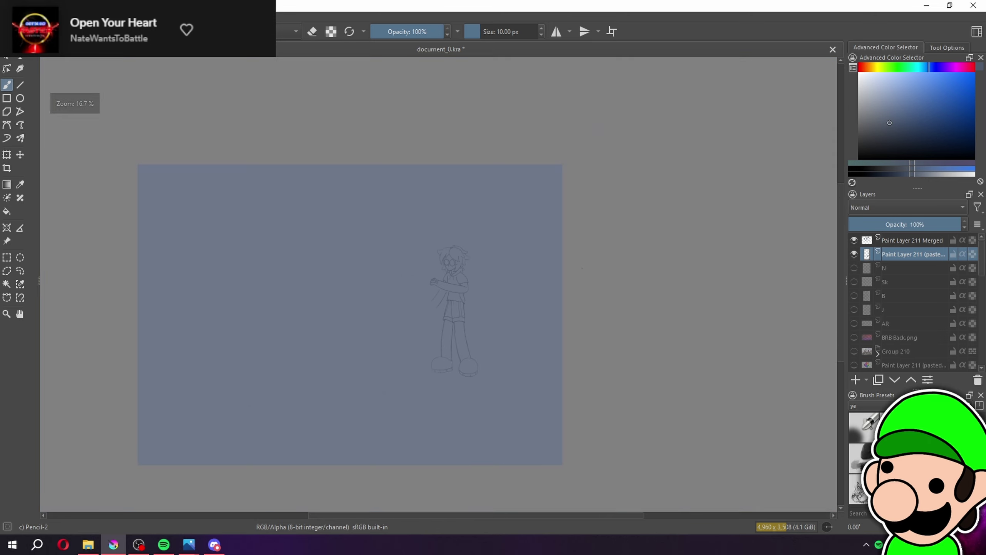
{"action": "key", "text": "plus"}
{"action": "key", "text": "plus"}
{"action": "key", "text": "plus"}
{"action": "key", "text": "plus"}
{"action": "key", "text": "plus"}
{"action": "key", "text": "plus"}
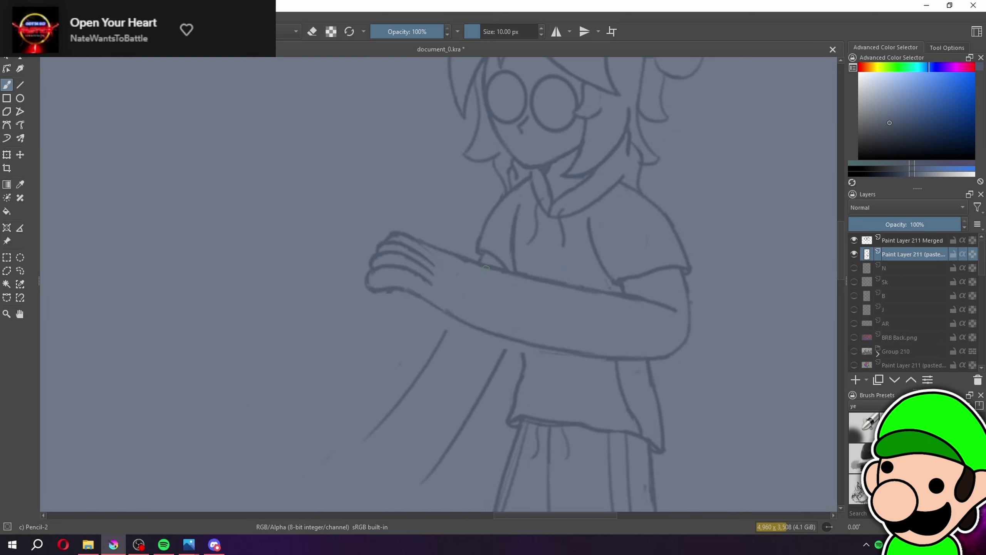
{"action": "scroll", "coordinate": [440, 283], "scroll_direction": "down", "scroll_amount": 5}
{"action": "scroll", "coordinate": [558, 287], "scroll_direction": "up", "scroll_amount": 5}
{"action": "scroll", "coordinate": [558, 287], "scroll_direction": "down", "scroll_amount": 3}
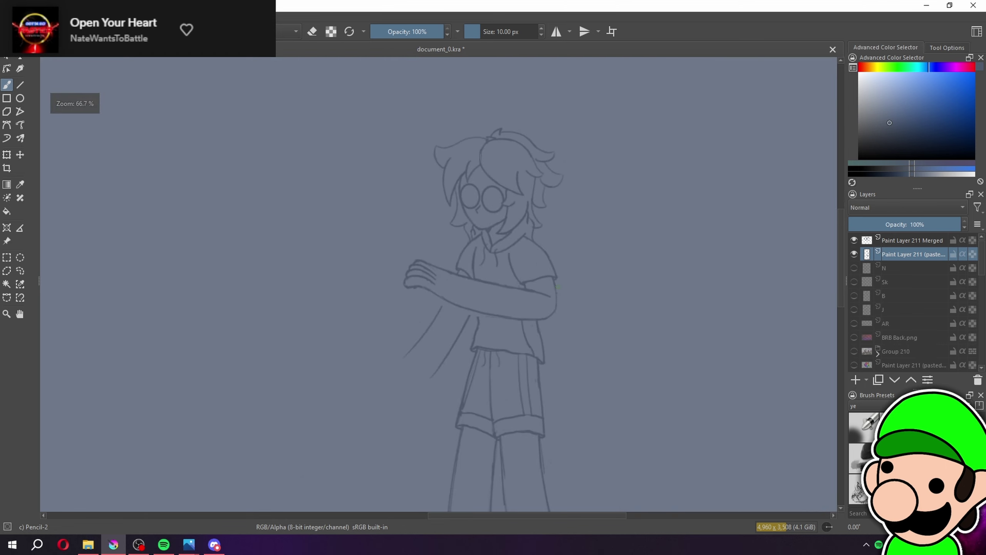
{"action": "scroll", "coordinate": [558, 287], "scroll_direction": "up", "scroll_amount": 2}
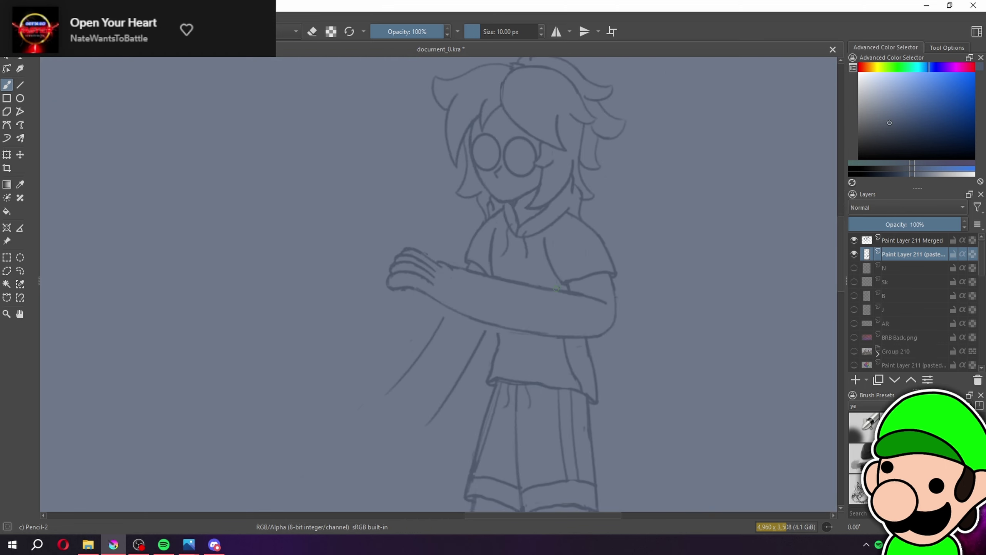
Undo the hand edits back to the state before the pasted hand layer was merged with the figure
{"action": "key", "text": "ctrl+z"}
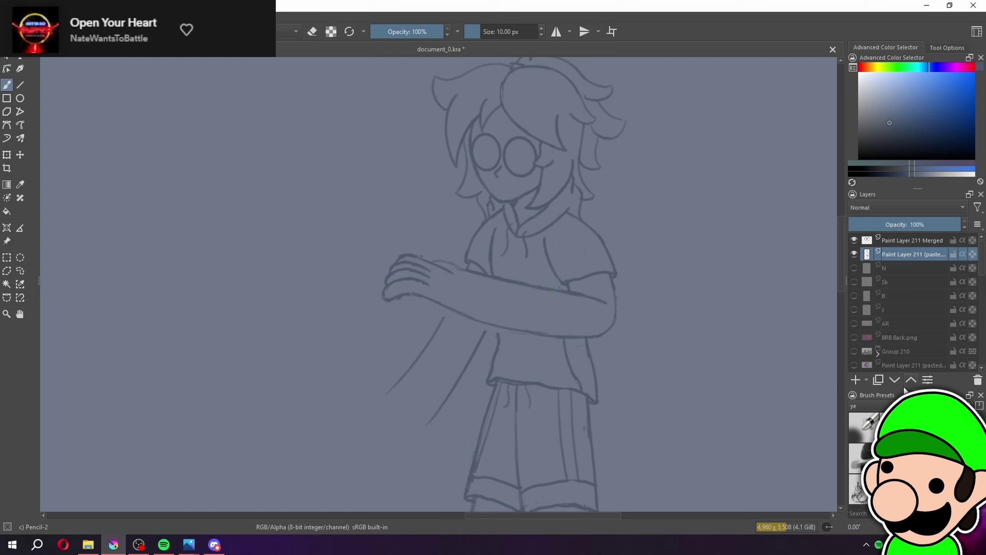
{"action": "key", "text": "ctrl+z"}
{"action": "key", "text": "ctrl+z"}
{"action": "key", "text": "ctrl+z"}
{"action": "key", "text": "ctrl+z"}
{"action": "key", "text": "ctrl+z"}
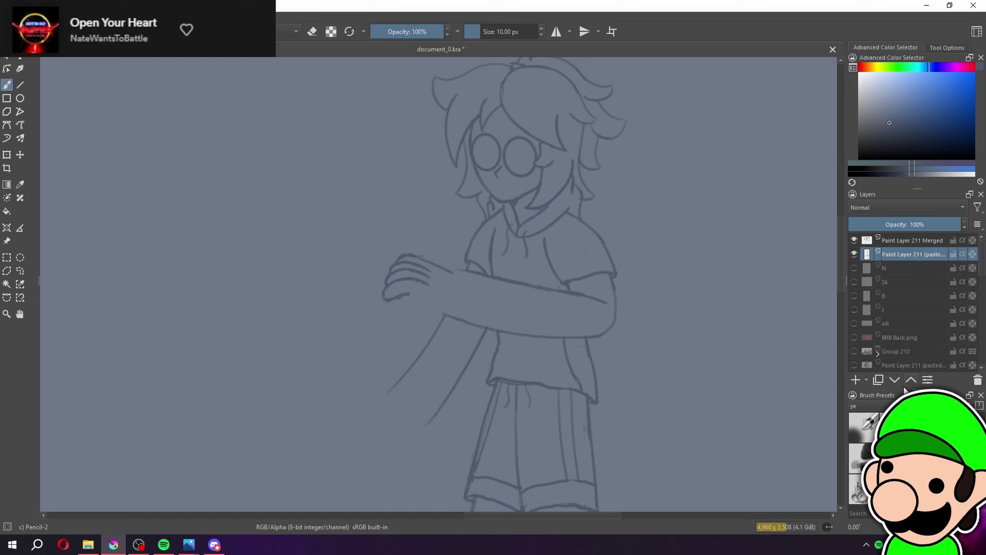
{"action": "key", "text": "ctrl+z"}
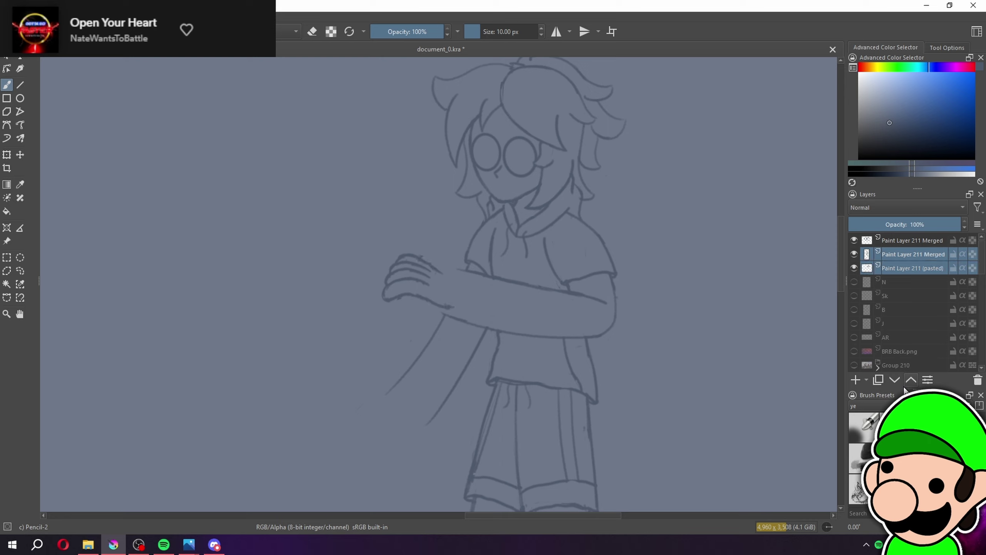
Delete the layer "Paint Layer 211 (pasted)" that holds the reused hand
{"action": "left_click", "coordinate": [916, 266]}
{"action": "left_click", "coordinate": [976, 382]}
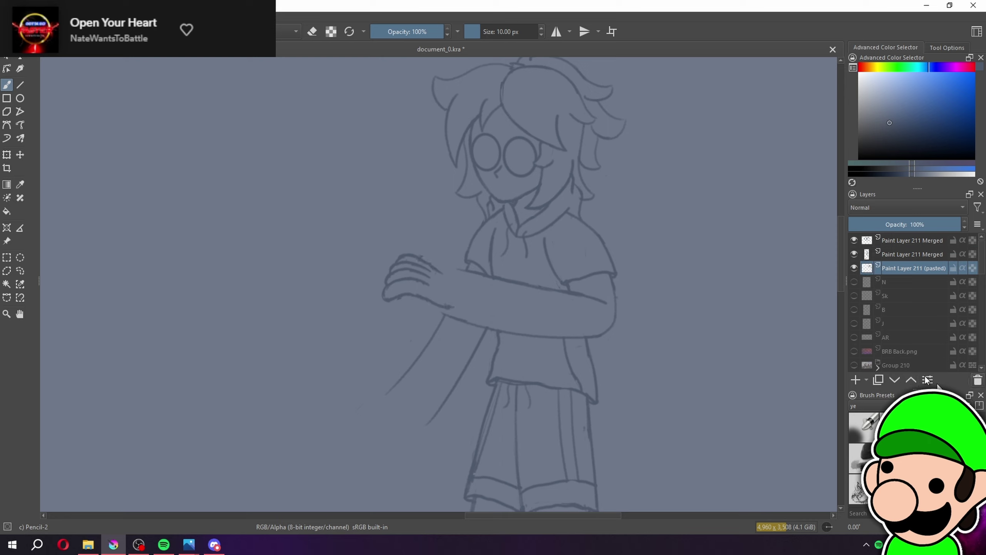
{"action": "key", "text": "ctrl+z"}
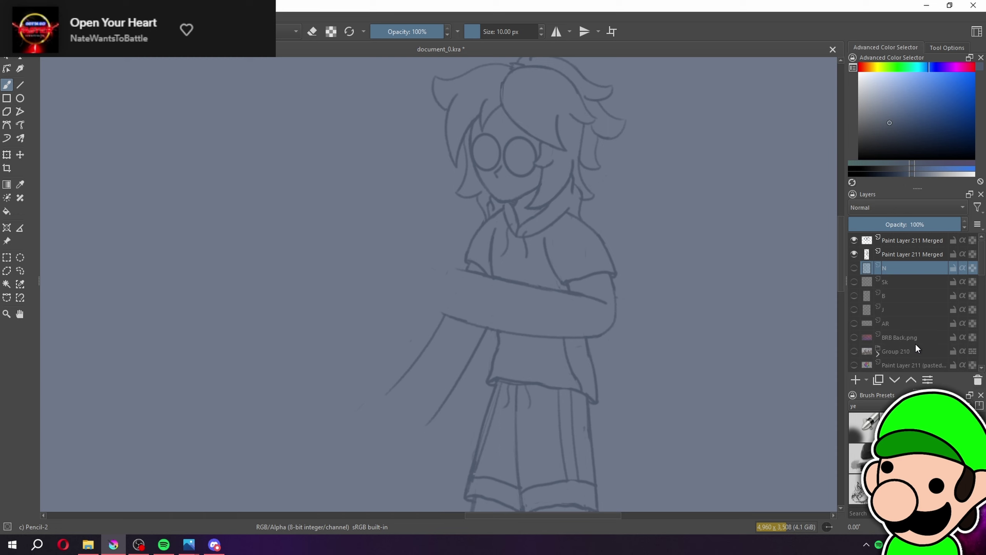
Show the earlier sketch on layer N briefly for comparison, hide it again and review the full figure
{"action": "left_click", "coordinate": [854, 268]}
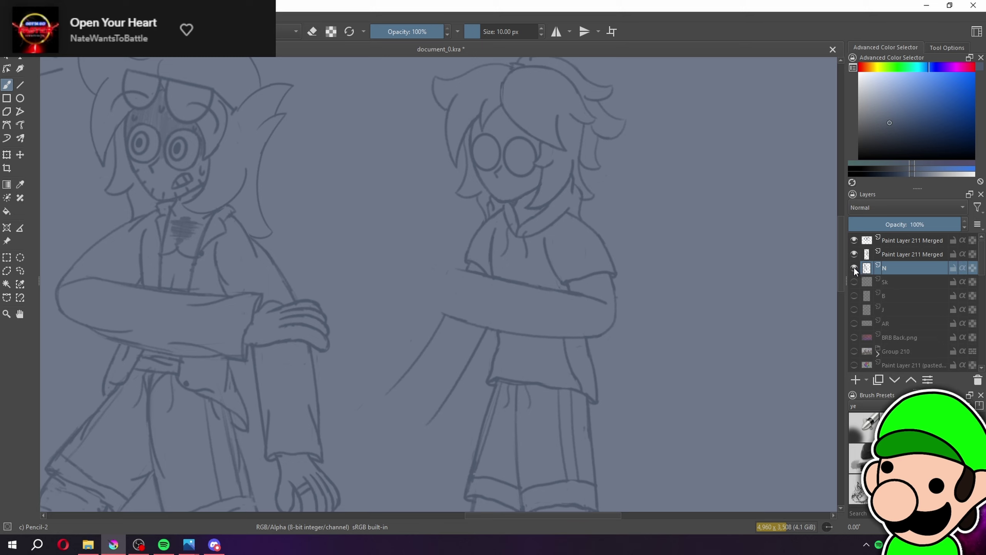
{"action": "left_click", "coordinate": [854, 268]}
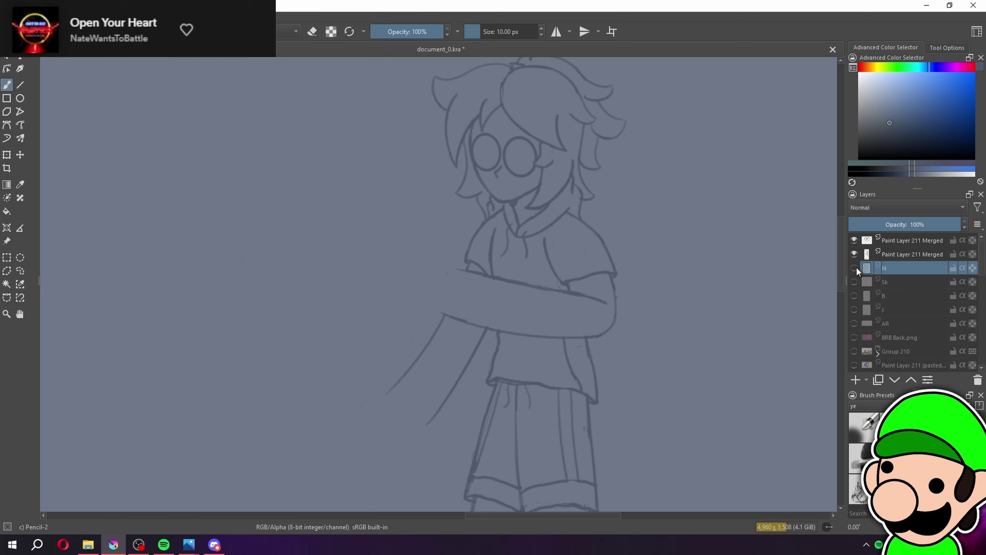
{"action": "left_click_drag", "start_coordinate": [704, 371], "coordinate": [646, 412]}
{"action": "key", "text": "minus"}
{"action": "key", "text": "minus"}
{"action": "left_click_drag", "start_coordinate": [611, 383], "coordinate": [595, 313]}
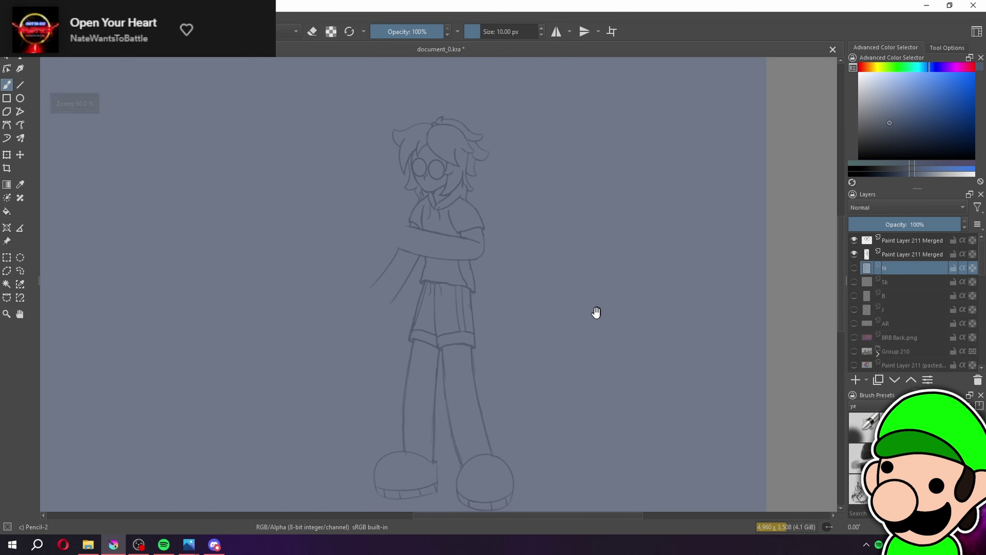
{"action": "key", "text": "plus"}
Merge the two "Paint Layer 211 Merged" layers into one
{"action": "left_click", "coordinate": [889, 240]}
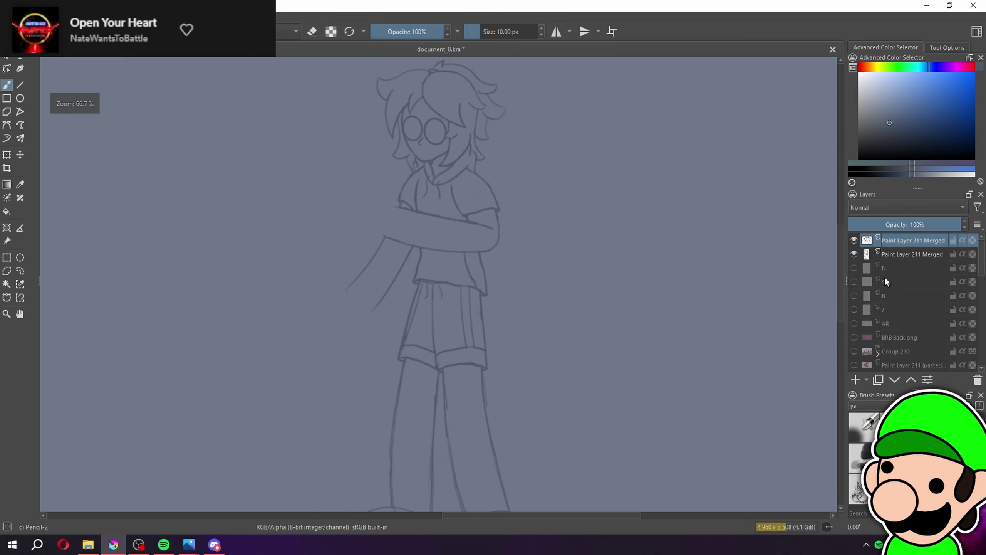
{"action": "left_click", "coordinate": [896, 255], "text": "ctrl"}
{"action": "key", "text": "ctrl+e"}
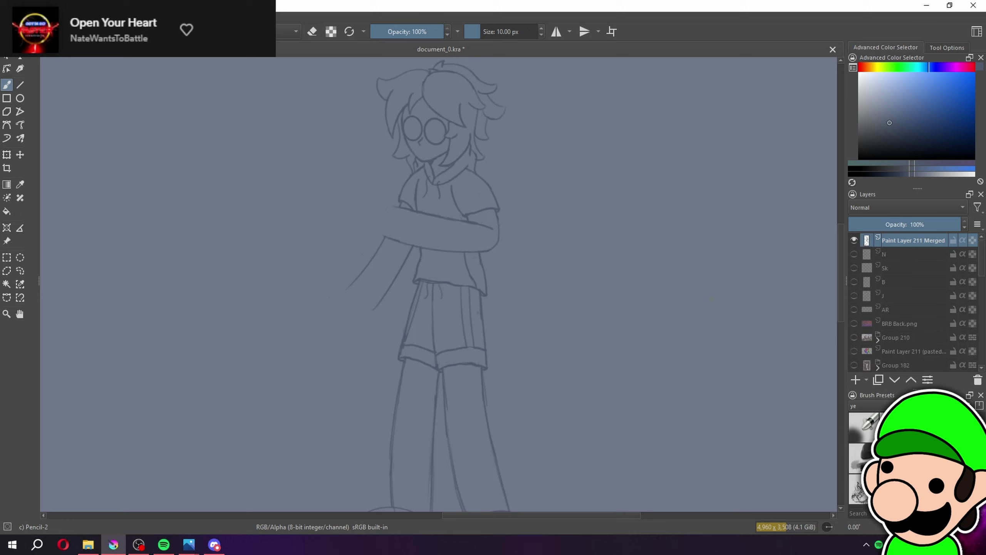
Examine the figure without its hand close up and from a distance, and switch to Discord
{"action": "key", "text": "plus"}
{"action": "key", "text": "plus"}
{"action": "left_click_drag", "start_coordinate": [599, 334], "coordinate": [594, 453]}
{"action": "key", "text": "minus"}
{"action": "key", "text": "minus"}
{"action": "key", "text": "minus"}
{"action": "key", "text": "plus"}
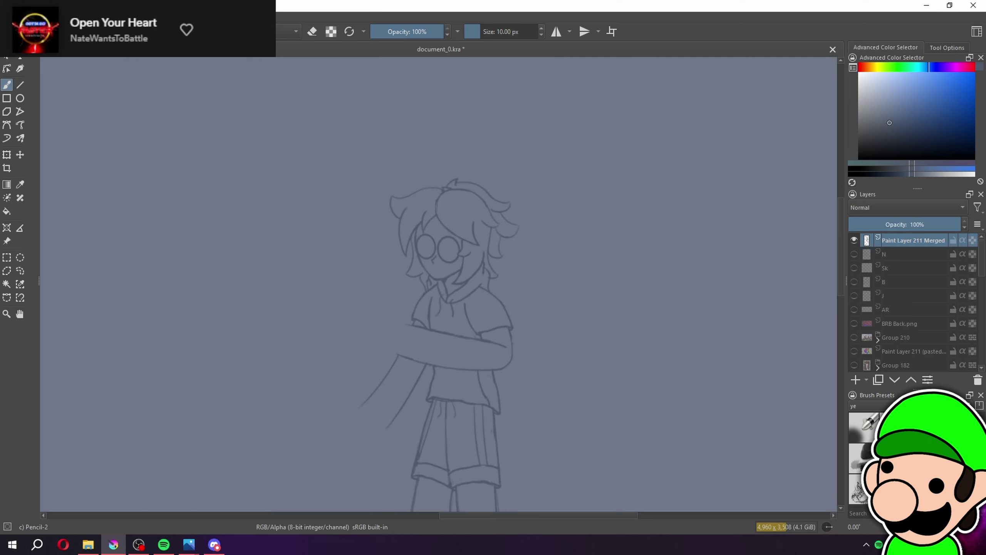
{"action": "key", "text": "alt+Tab"}
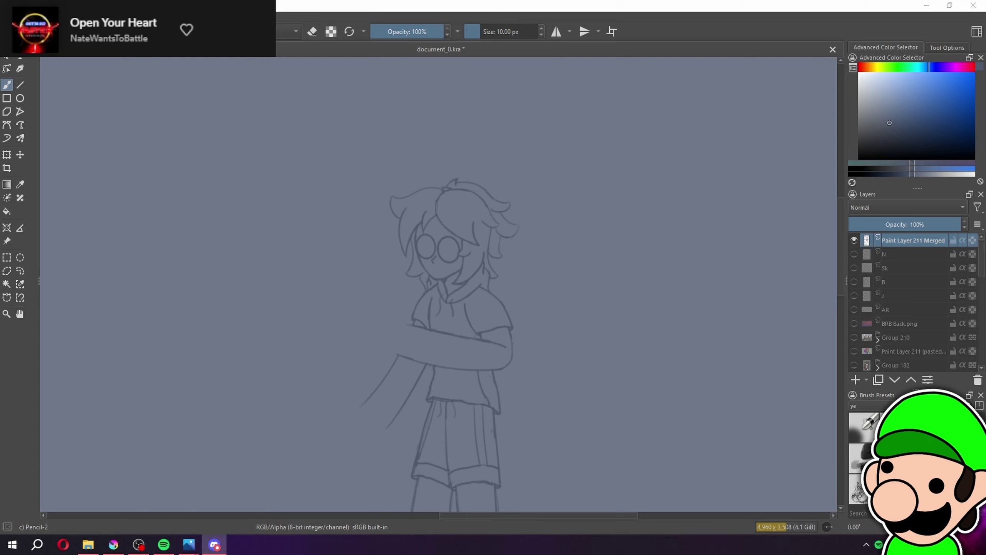
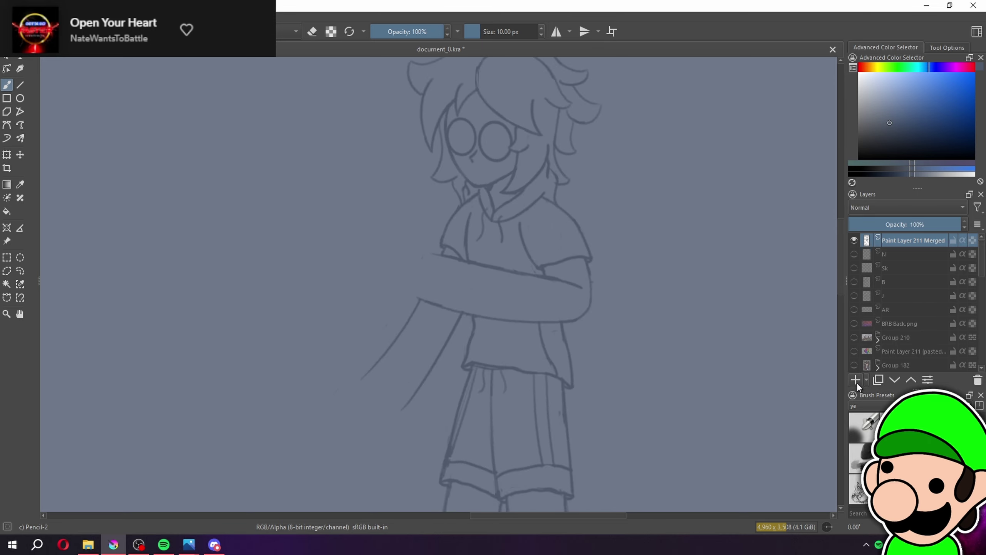
Add a new paint layer and draw a tall, open-bottomed finger outline beside the figure, redrawing it until satisfied
{"action": "left_click", "coordinate": [856, 380]}
{"action": "scroll", "coordinate": [757, 299], "scroll_direction": "up", "scroll_amount": 6}
{"action": "mouse_move", "coordinate": [352, 402]}
{"action": "left_mouse_down"}
{"action": "mouse_move", "coordinate": [361, 247]}
{"action": "mouse_move", "coordinate": [474, 411]}
{"action": "left_mouse_up"}
{"action": "key", "text": "ctrl+z"}
{"action": "mouse_move", "coordinate": [352, 476]}
{"action": "left_mouse_down"}
{"action": "mouse_move", "coordinate": [336, 368]}
{"action": "mouse_move", "coordinate": [440, 488]}
{"action": "left_mouse_up"}
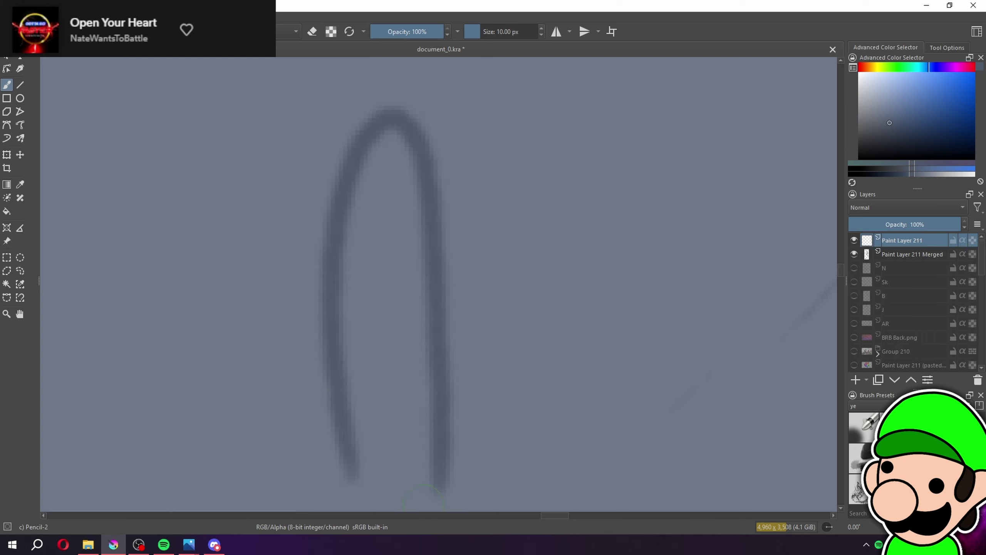
{"action": "key", "text": "ctrl+z"}
{"action": "mouse_move", "coordinate": [352, 476]}
{"action": "left_mouse_down"}
{"action": "mouse_move", "coordinate": [422, 101]}
{"action": "mouse_move", "coordinate": [450, 483]}
{"action": "left_mouse_up"}
Check the finger outline's size against the whole figure and up close
{"action": "key", "text": "minus"}
{"action": "key", "text": "minus"}
{"action": "key", "text": "minus"}
{"action": "key", "text": "minus"}
{"action": "key", "text": "minus"}
{"action": "key", "text": "minus"}
{"action": "key", "text": "minus"}
{"action": "key", "text": "minus"}
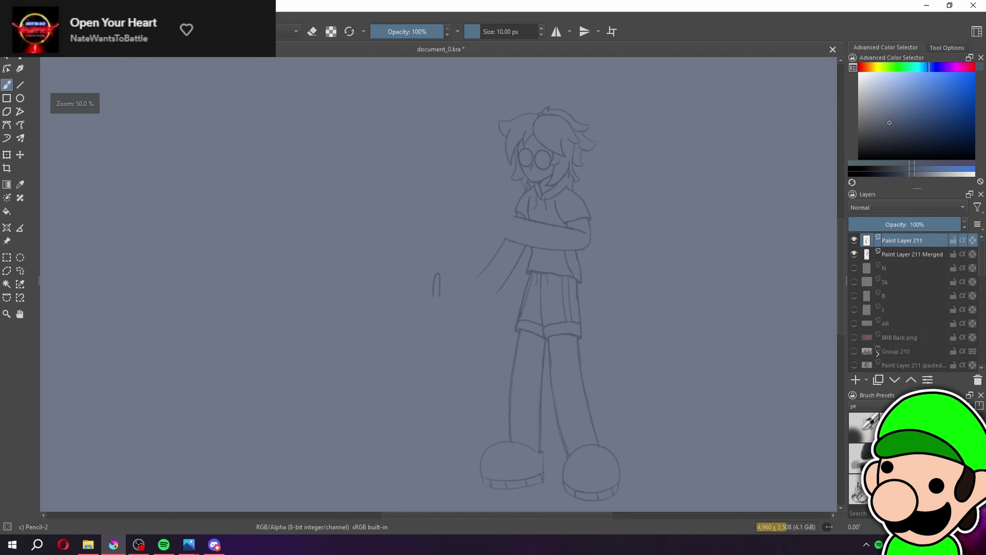
{"action": "key", "text": "plus"}
{"action": "key", "text": "plus"}
{"action": "key", "text": "plus"}
{"action": "key", "text": "plus"}
{"action": "key", "text": "plus"}
{"action": "key", "text": "plus"}
{"action": "key", "text": "plus"}
Erase the upper part of the finger outline and redraw it as a rounded fingertip joining both sides
{"action": "key", "text": "e"}
{"action": "mouse_move", "coordinate": [392, 237]}
{"action": "left_mouse_down"}
{"action": "mouse_move", "coordinate": [424, 183]}
{"action": "mouse_move", "coordinate": [450, 171]}
{"action": "mouse_move", "coordinate": [455, 196]}
{"action": "left_mouse_up"}
{"action": "key", "text": "e"}
{"action": "mouse_move", "coordinate": [391, 248]}
{"action": "left_mouse_down"}
{"action": "mouse_move", "coordinate": [406, 173]}
{"action": "mouse_move", "coordinate": [450, 170]}
{"action": "left_mouse_up"}
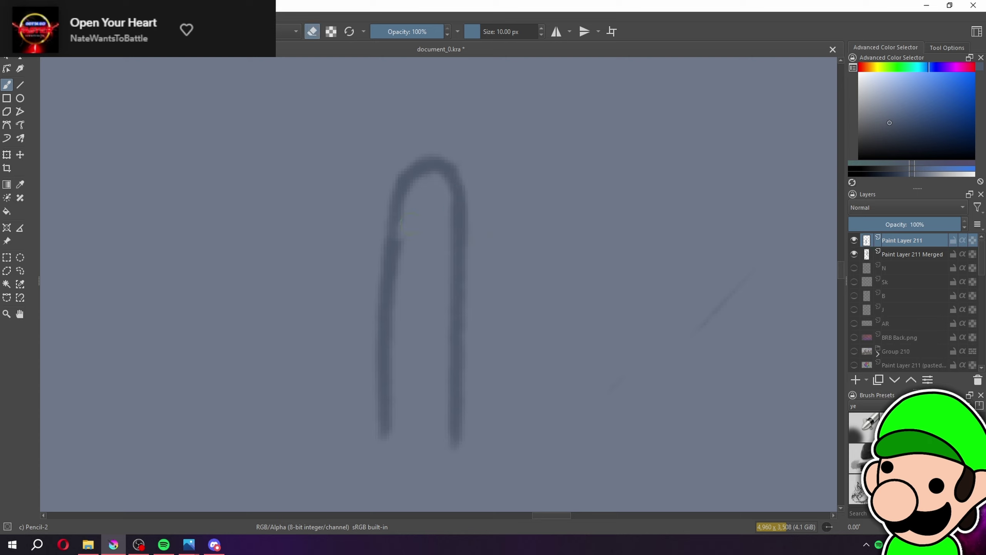
Erase the excess along the finger outline's left side and check its size against the whole figure
{"action": "left_click_drag", "start_coordinate": [412, 223], "coordinate": [411, 252]}
{"action": "key", "text": "minus"}
{"action": "key", "text": "minus"}
{"action": "key", "text": "minus"}
{"action": "key", "text": "minus"}
{"action": "key", "text": "e"}
{"action": "key", "text": "minus"}
{"action": "key", "text": "minus"}
{"action": "key", "text": "plus"}
{"action": "key", "text": "plus"}
{"action": "key", "text": "plus"}
Duplicate the finger layer and place the copy to the right of the first finger, tilted outward and slightly lower
{"action": "left_click", "coordinate": [876, 382]}
{"action": "left_click", "coordinate": [6, 155]}
{"action": "key", "text": "plus"}
{"action": "left_click_drag", "start_coordinate": [513, 271], "coordinate": [514, 294]}
{"action": "left_click_drag", "start_coordinate": [448, 265], "coordinate": [493, 279]}
{"action": "left_click_drag", "start_coordinate": [532, 249], "coordinate": [510, 244]}
{"action": "key", "text": "Return"}
Duplicate the tilted finger and rotate the copy outward on the left side of the middle finger
{"action": "key", "text": "b"}
{"action": "left_click", "coordinate": [877, 379]}
{"action": "key", "text": "ctrl+t"}
{"action": "mouse_move", "coordinate": [535, 260]}
{"action": "left_mouse_down"}
{"action": "mouse_move", "coordinate": [462, 294]}
{"action": "mouse_move", "coordinate": [393, 290]}
{"action": "left_mouse_up"}
{"action": "left_click_drag", "start_coordinate": [431, 331], "coordinate": [408, 345]}
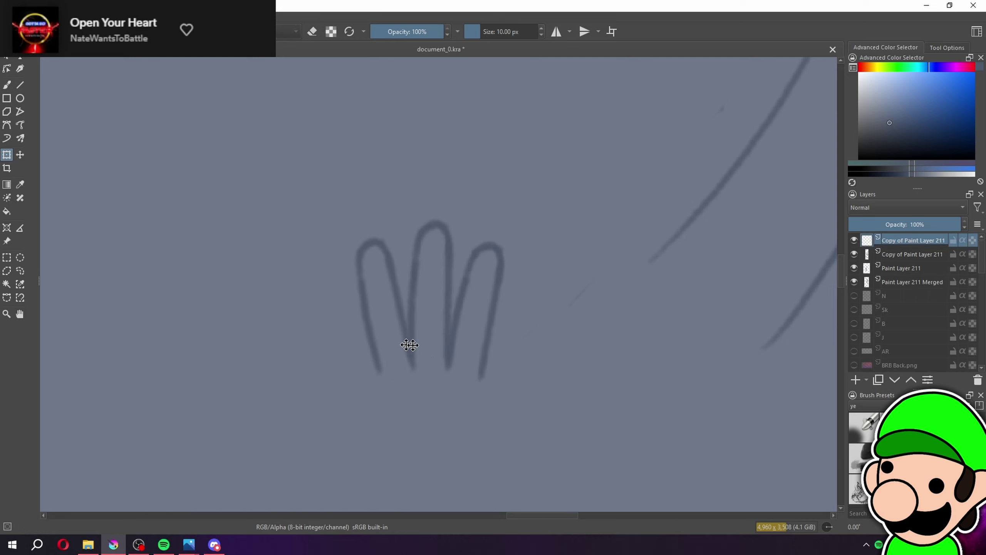
{"action": "key", "text": "b"}
Check the three fingers at a distance and trim the overlapping line ends at their bases
{"action": "key", "text": "ctrl+minus"}
{"action": "key", "text": "ctrl+minus"}
{"action": "key", "text": "ctrl+minus"}
{"action": "key", "text": "ctrl+minus"}
{"action": "key", "text": "ctrl+minus"}
{"action": "key", "text": "ctrl+minus"}
{"action": "key", "text": "ctrl+plus"}
{"action": "key", "text": "ctrl+plus"}
{"action": "key", "text": "ctrl+plus"}
{"action": "key", "text": "ctrl+plus"}
{"action": "key", "text": "plus"}
{"action": "key", "text": "plus"}
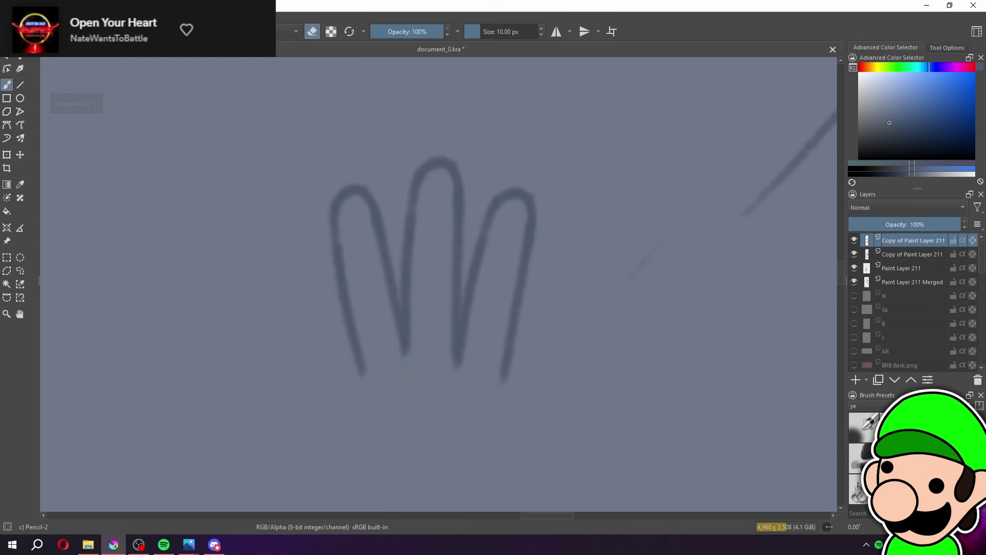
{"action": "key", "text": "e"}
Examine the three fingers' proportions against the whole figure
{"action": "key", "text": "ctrl+minus"}
{"action": "key", "text": "ctrl+minus"}
{"action": "key", "text": "ctrl+minus"}
{"action": "key", "text": "ctrl+minus"}
{"action": "key", "text": "ctrl+minus"}
{"action": "key", "text": "ctrl+minus"}
{"action": "key", "text": "ctrl+minus"}
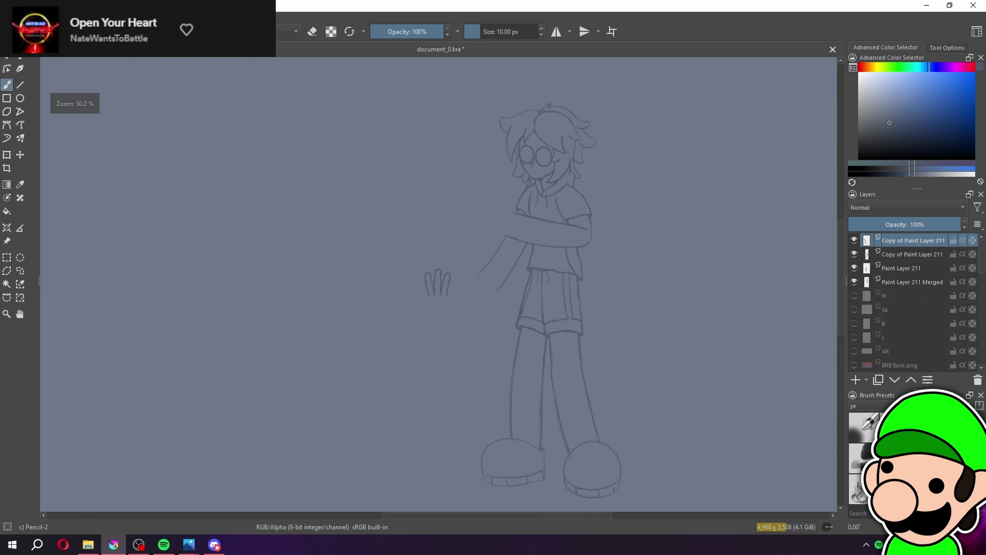
{"action": "key", "text": "ctrl+plus"}
{"action": "key", "text": "ctrl+plus"}
{"action": "key", "text": "ctrl+plus"}
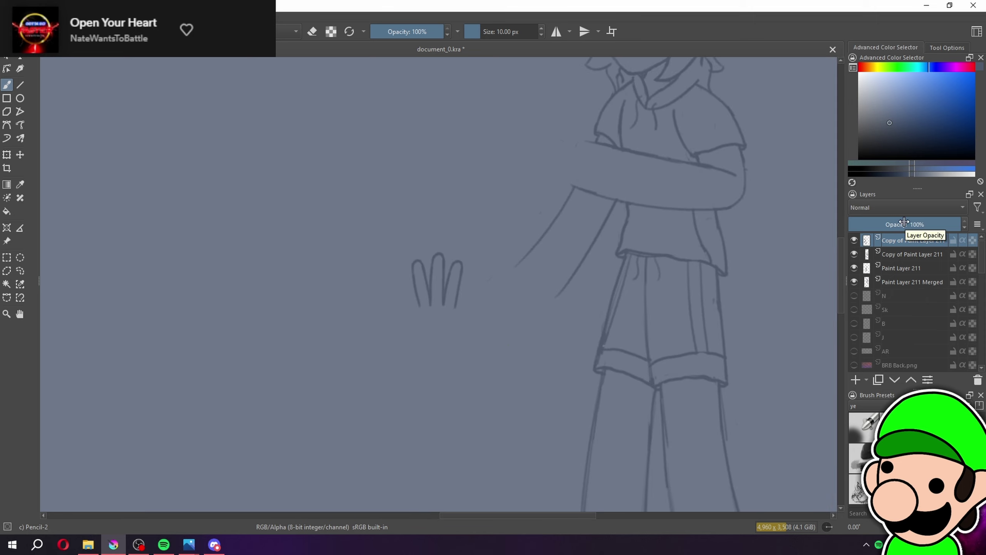
Tidy the line ends between the three fingers up close with the eraser
{"action": "key", "text": "plus"}
{"action": "key", "text": "plus"}
{"action": "key", "text": "plus"}
{"action": "key", "text": "plus"}
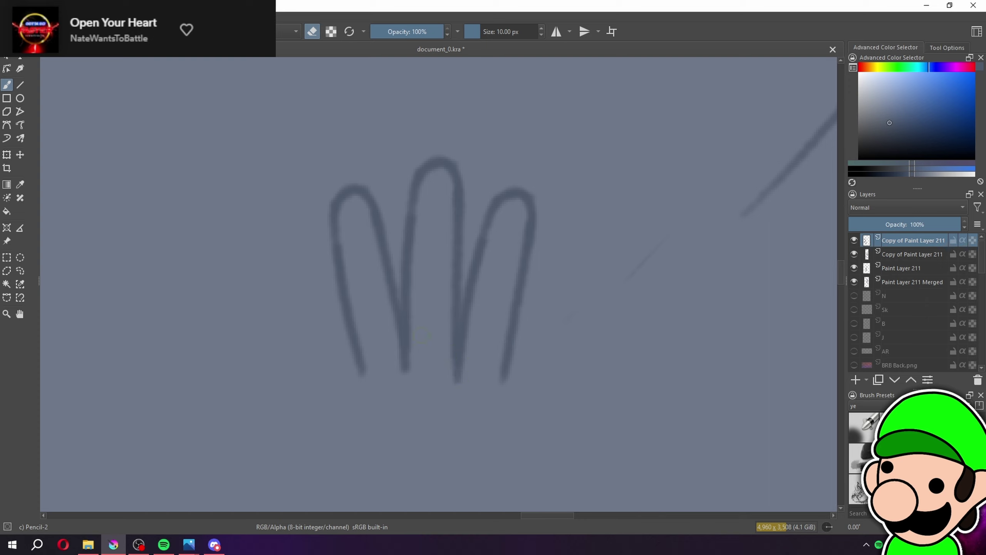
{"action": "key", "text": "e"}
{"action": "key", "text": "minus"}
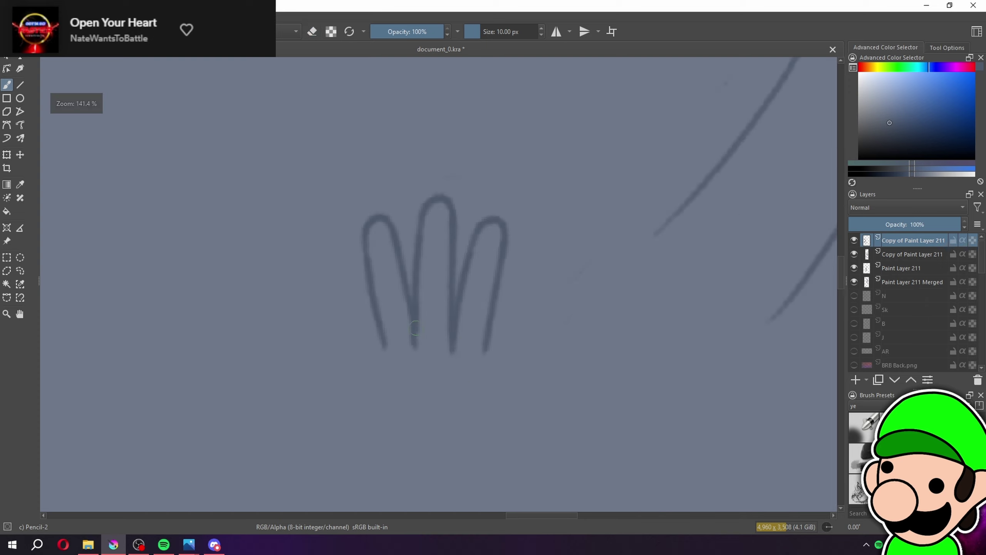
Duplicate the left finger's layer and place the copy as a slightly smaller little finger, rotated outward and lower
{"action": "key", "text": "ctrl+shift+0"}
{"action": "key", "text": "plus"}
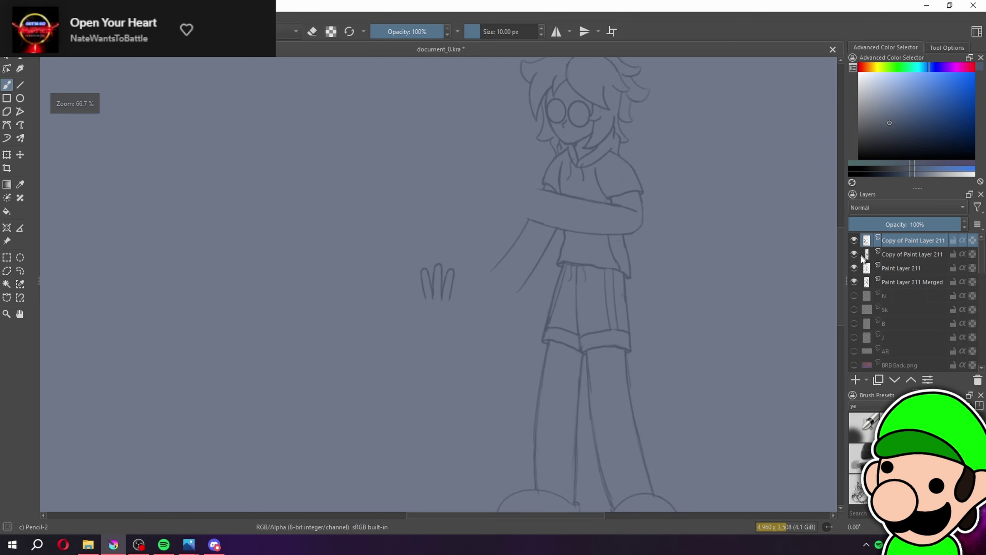
{"action": "left_click", "coordinate": [894, 256]}
{"action": "left_click", "coordinate": [910, 240]}
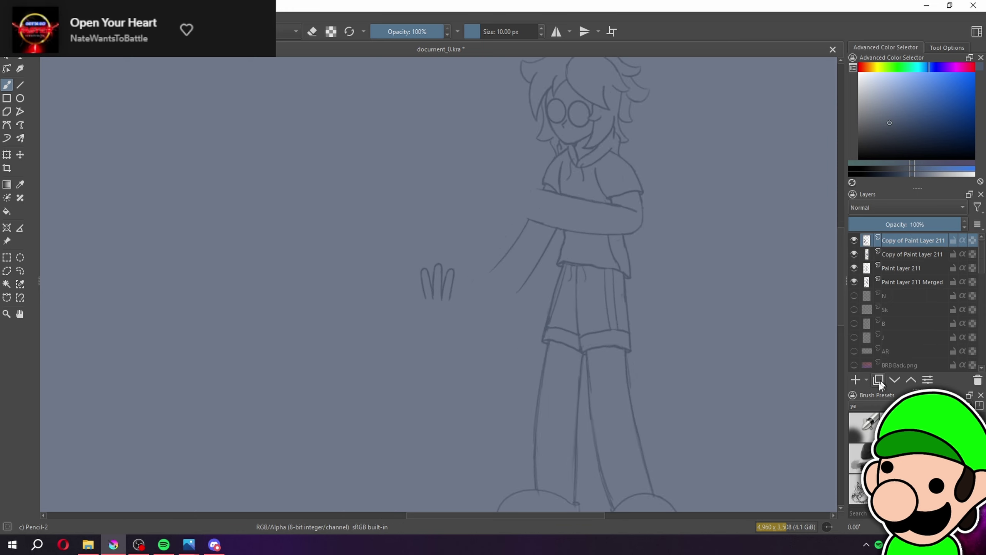
{"action": "left_click", "coordinate": [879, 379]}
{"action": "key", "text": "plus"}
{"action": "key", "text": "plus"}
{"action": "key", "text": "ctrl+t"}
{"action": "key", "text": "plus"}
{"action": "key", "text": "plus"}
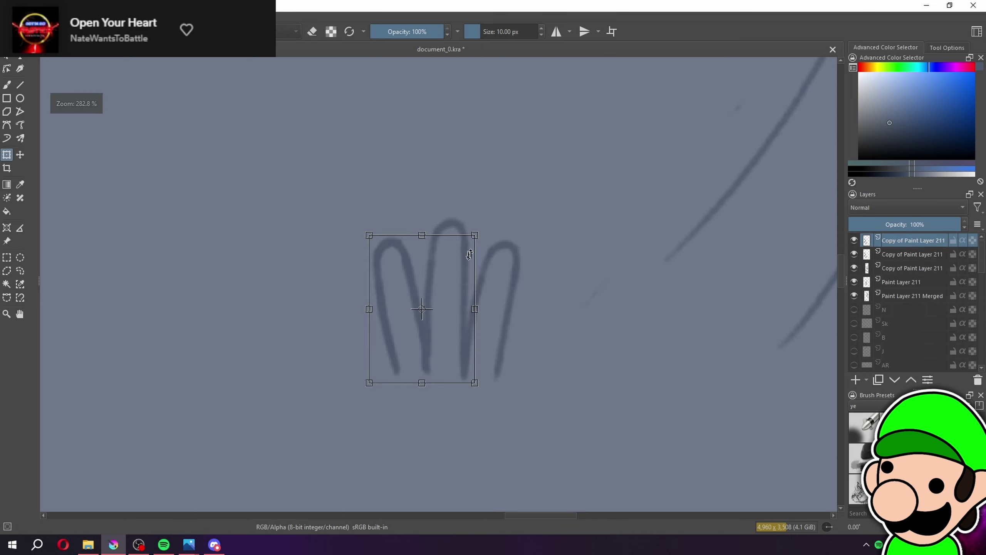
{"action": "left_click_drag", "start_coordinate": [415, 301], "coordinate": [386, 314]}
{"action": "left_click_drag", "start_coordinate": [467, 277], "coordinate": [444, 252]}
{"action": "mouse_move", "coordinate": [405, 341]}
{"action": "left_mouse_down"}
{"action": "mouse_move", "coordinate": [406, 351]}
{"action": "mouse_move", "coordinate": [390, 337]}
{"action": "mouse_move", "coordinate": [330, 348]}
{"action": "mouse_move", "coordinate": [394, 352]}
{"action": "left_mouse_up"}
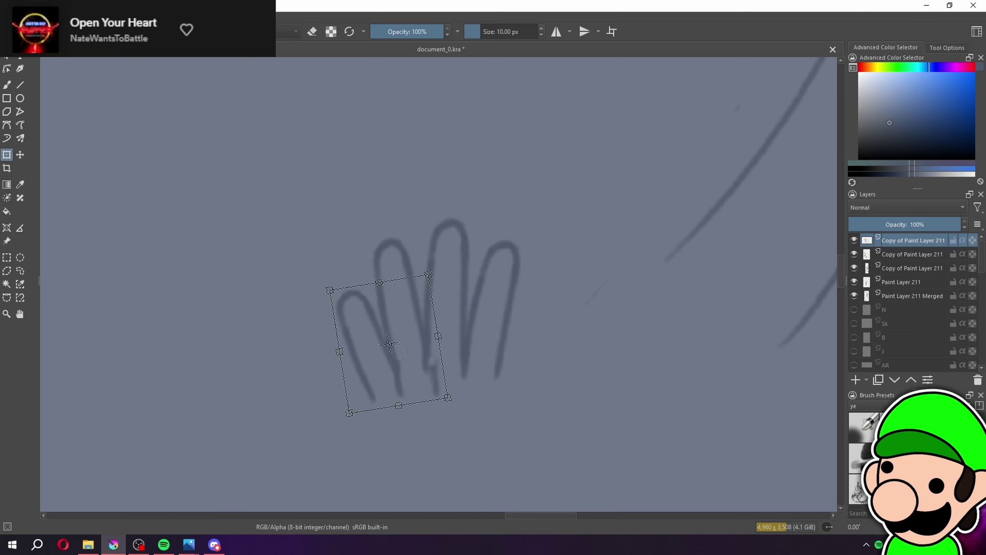
{"action": "key", "text": "b"}
Erase the stray line ends left by the little finger's copy and check the fingers against the whole figure
{"action": "key", "text": "plus"}
{"action": "left_click_drag", "start_coordinate": [390, 416], "coordinate": [382, 449]}
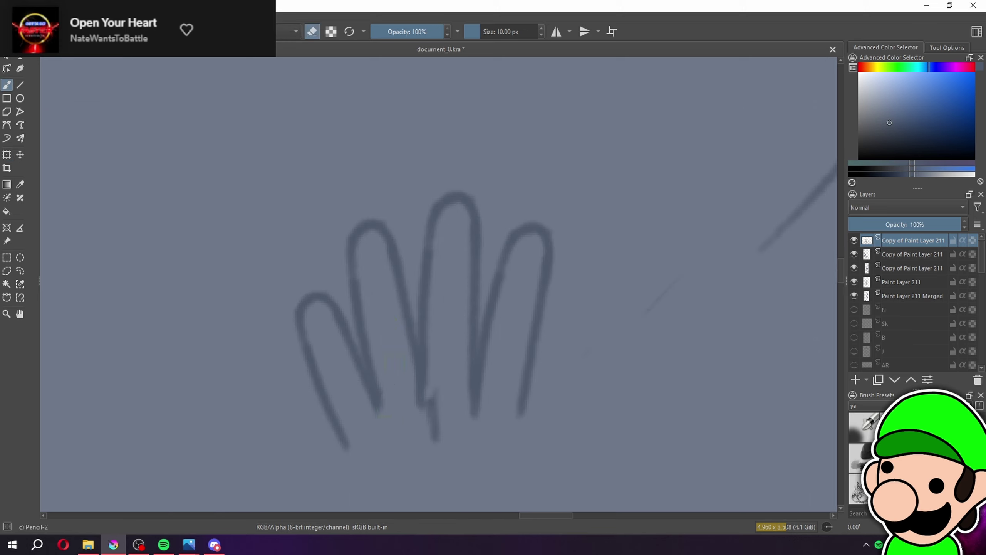
{"action": "key", "text": "e"}
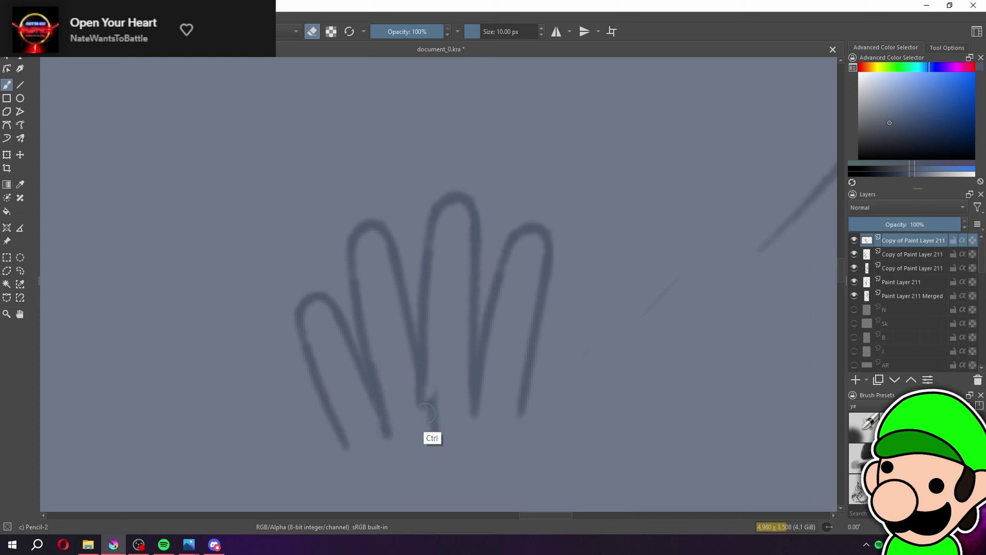
{"action": "left_click_drag", "start_coordinate": [430, 406], "coordinate": [433, 455]}
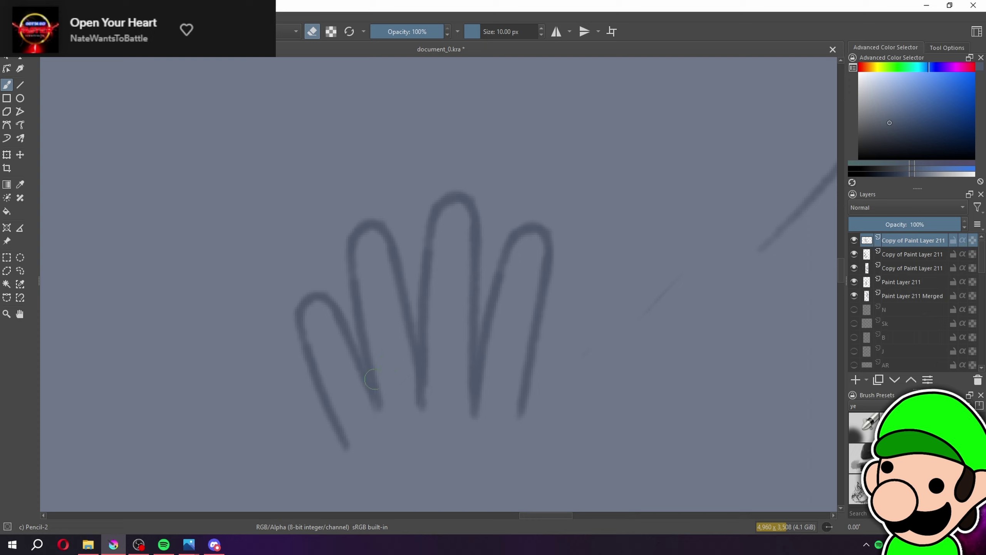
{"action": "key", "text": "ctrl+minus"}
{"action": "key", "text": "ctrl+minus"}
{"action": "key", "text": "ctrl+minus"}
{"action": "key", "text": "ctrl+minus"}
{"action": "key", "text": "ctrl+minus"}
{"action": "key", "text": "ctrl+minus"}
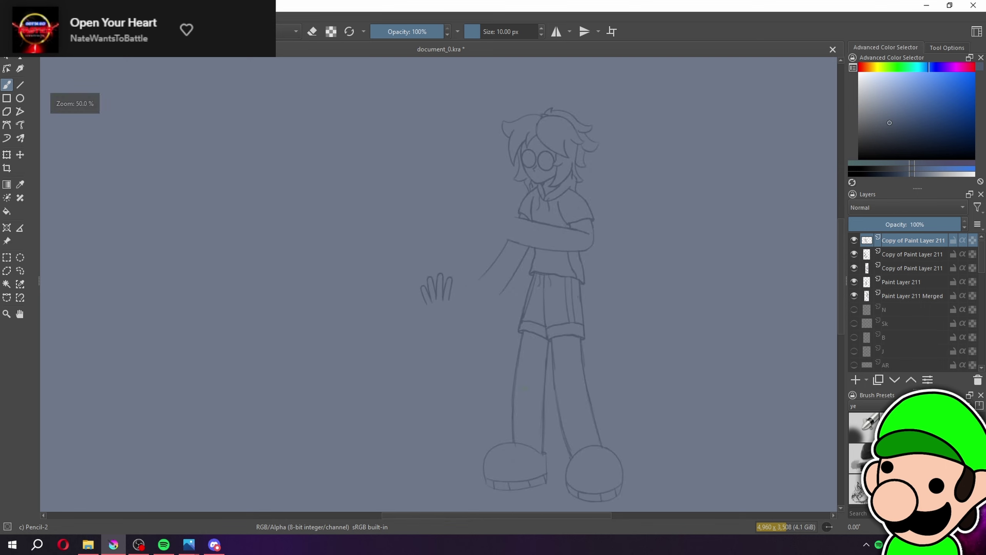
Select all four finger layers and merge them into one layer
{"action": "key", "text": "plus"}
{"action": "key", "text": "plus"}
{"action": "key", "text": "plus"}
{"action": "key", "text": "plus"}
{"action": "key", "text": "plus"}
{"action": "key", "text": "e"}
{"action": "left_click", "coordinate": [889, 257], "text": "ctrl"}
{"action": "left_click", "coordinate": [899, 270], "text": "ctrl"}
{"action": "left_click", "coordinate": [900, 282], "text": "ctrl"}
{"action": "key", "text": "ctrl+e"}
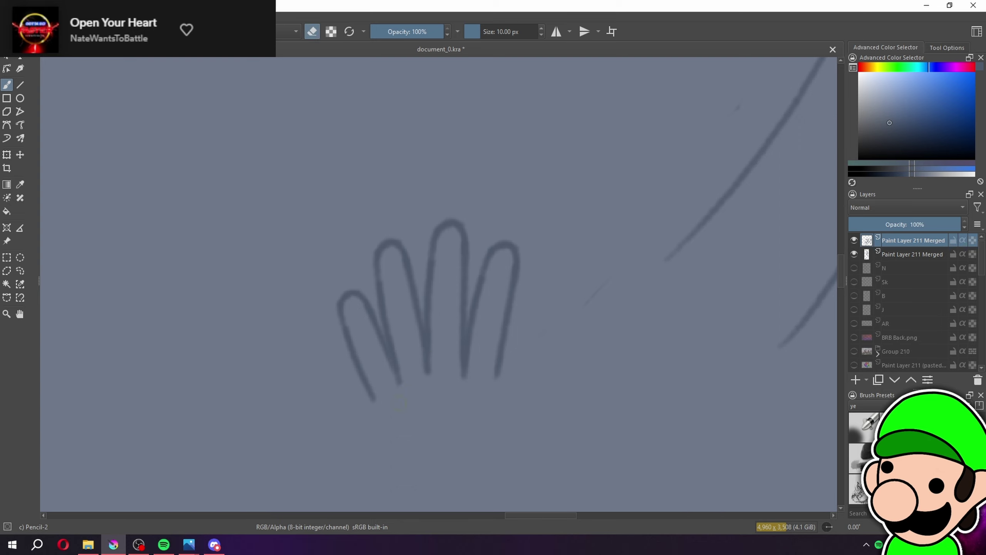
Compare the merged four-finger outline with the whole figure, from a distance and close up
{"action": "key", "text": "minus"}
{"action": "key", "text": "minus"}
{"action": "key", "text": "minus"}
{"action": "key", "text": "minus"}
{"action": "key", "text": "minus"}
{"action": "key", "text": "minus"}
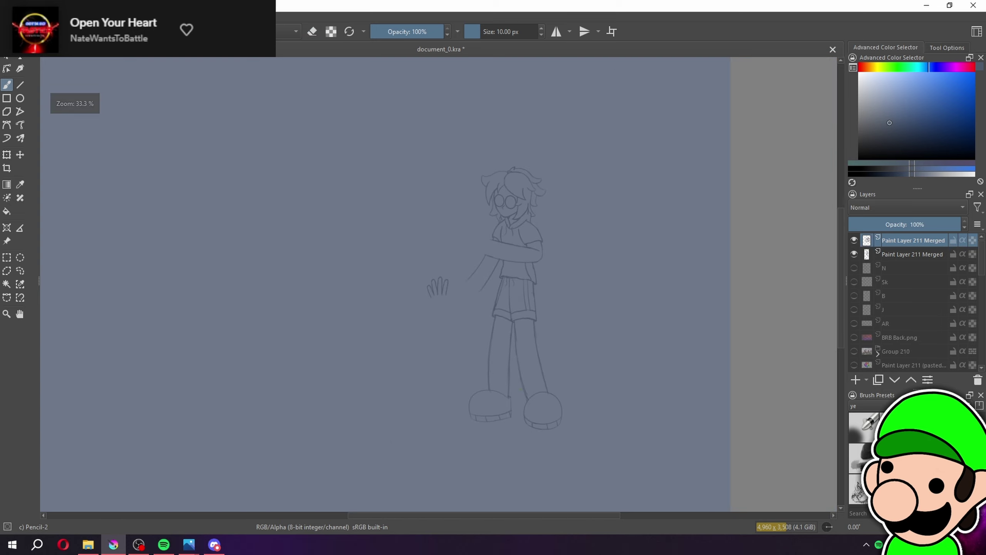
{"action": "key", "text": "plus"}
{"action": "key", "text": "plus"}
{"action": "key", "text": "plus"}
{"action": "key", "text": "plus"}
{"action": "key", "text": "plus"}
{"action": "key", "text": "plus"}
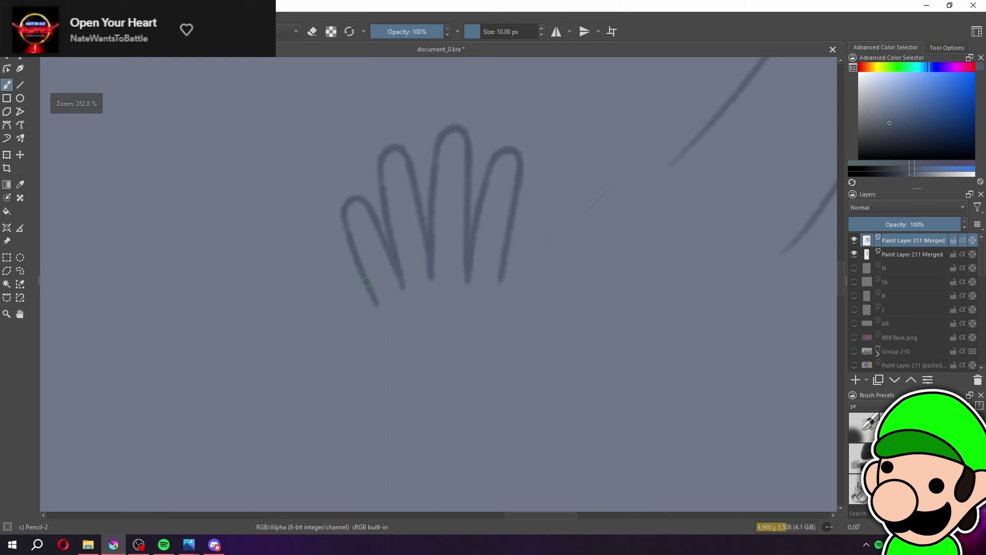
Draw the palm's outer edge curving down from the little finger's base, redrawing it longer, and check it against the figure
{"action": "left_click_drag", "start_coordinate": [376, 305], "coordinate": [400, 375]}
{"action": "key", "text": "ctrl+z"}
{"action": "left_click_drag", "start_coordinate": [374, 303], "coordinate": [395, 406]}
{"action": "key", "text": "minus"}
{"action": "key", "text": "minus"}
{"action": "key", "text": "minus"}
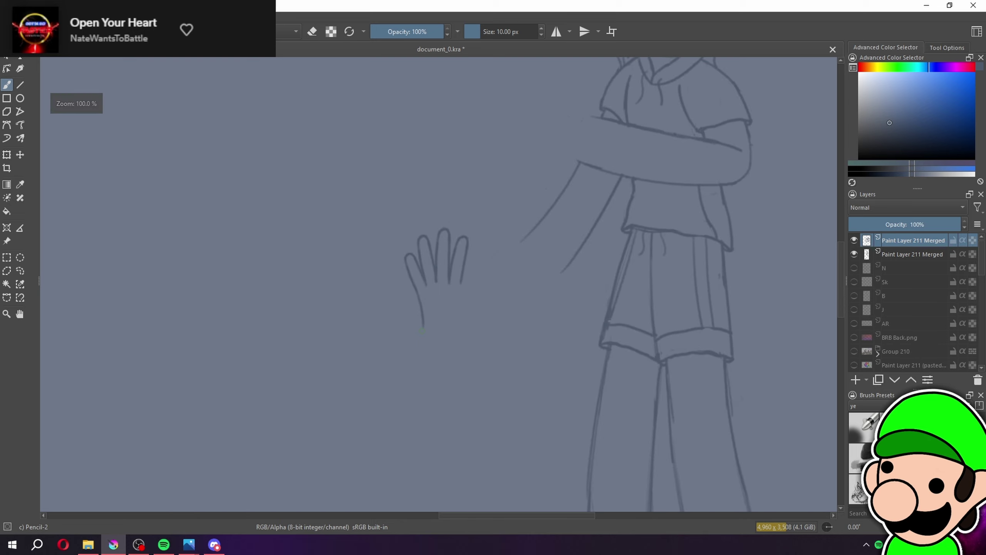
{"action": "key", "text": "plus"}
{"action": "key", "text": "plus"}
{"action": "key", "text": "plus"}
{"action": "key", "text": "plus"}
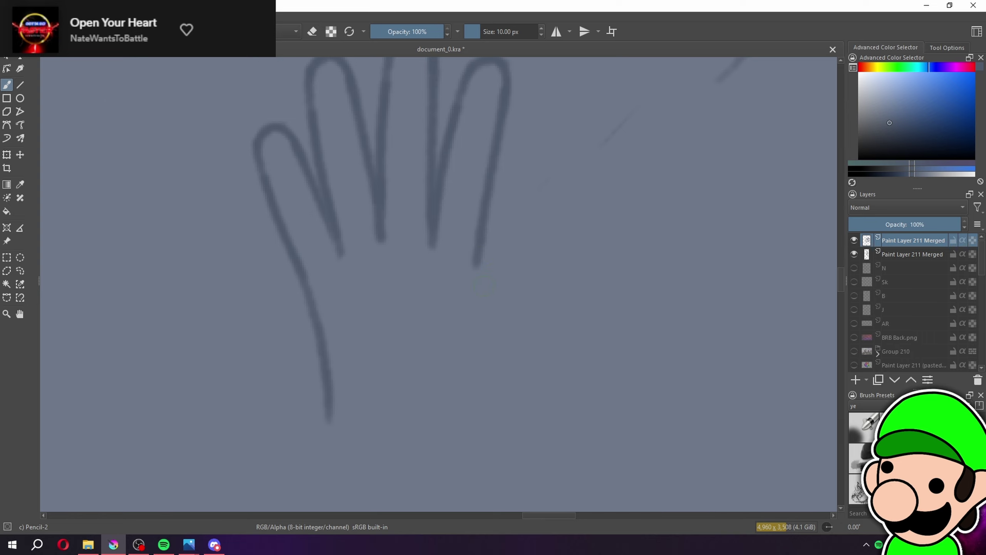
Draw a curved thumb outline below the index finger, redrawing it once, and check the hand against the figure
{"action": "mouse_move", "coordinate": [498, 273]}
{"action": "left_mouse_down"}
{"action": "mouse_move", "coordinate": [562, 320]}
{"action": "mouse_move", "coordinate": [488, 413]}
{"action": "left_mouse_up"}
{"action": "key", "text": "ctrl+z"}
{"action": "mouse_move", "coordinate": [485, 293]}
{"action": "left_mouse_down"}
{"action": "mouse_move", "coordinate": [597, 300]}
{"action": "mouse_move", "coordinate": [491, 416]}
{"action": "left_mouse_up"}
{"action": "key", "text": "minus"}
{"action": "key", "text": "minus"}
{"action": "key", "text": "minus"}
{"action": "key", "text": "minus"}
{"action": "key", "text": "minus"}
{"action": "key", "text": "minus"}
{"action": "key", "text": "plus"}
{"action": "key", "text": "plus"}
{"action": "key", "text": "plus"}
{"action": "key", "text": "plus"}
{"action": "key", "text": "plus"}
{"action": "key", "text": "plus"}
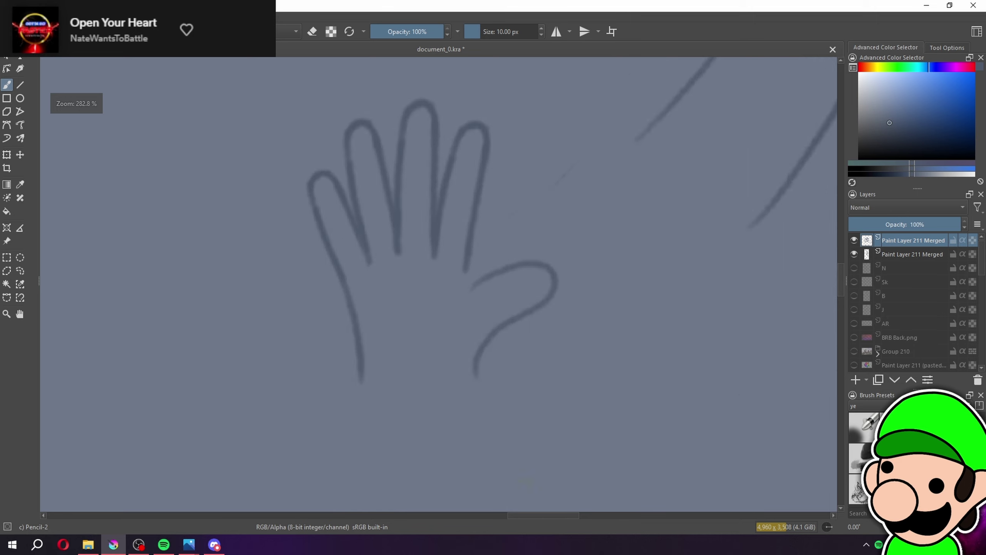
Select the thumb with a freehand selection, rotate it slightly clockwise or counterclockwise to fit, and move it closer to the palm
{"action": "left_click", "coordinate": [24, 272]}
{"action": "left_click_drag", "start_coordinate": [541, 441], "coordinate": [450, 334]}
{"action": "left_click", "coordinate": [6, 155]}
{"action": "mouse_move", "coordinate": [647, 235]}
{"action": "left_mouse_down"}
{"action": "mouse_move", "coordinate": [626, 240]}
{"action": "mouse_move", "coordinate": [642, 256]}
{"action": "left_mouse_up"}
{"action": "left_click_drag", "start_coordinate": [562, 311], "coordinate": [550, 313]}
{"action": "scroll", "coordinate": [563, 342], "scroll_direction": "down", "scroll_amount": 4}
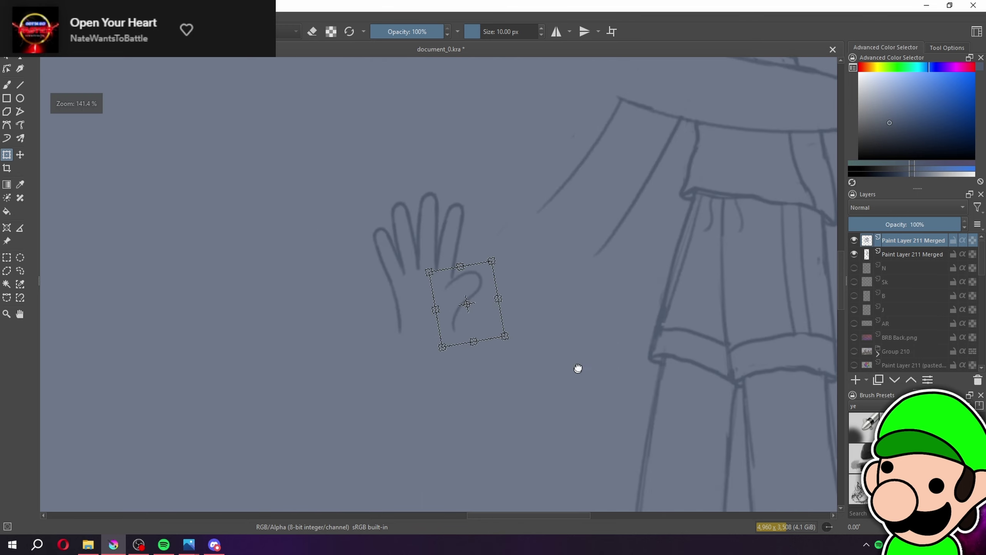
{"action": "scroll", "coordinate": [559, 345], "scroll_direction": "up", "scroll_amount": 3}
Try scaling the selected thumb down toward the palm and undo the change
{"action": "left_click_drag", "start_coordinate": [543, 381], "coordinate": [531, 374]}
{"action": "key", "text": "Return"}
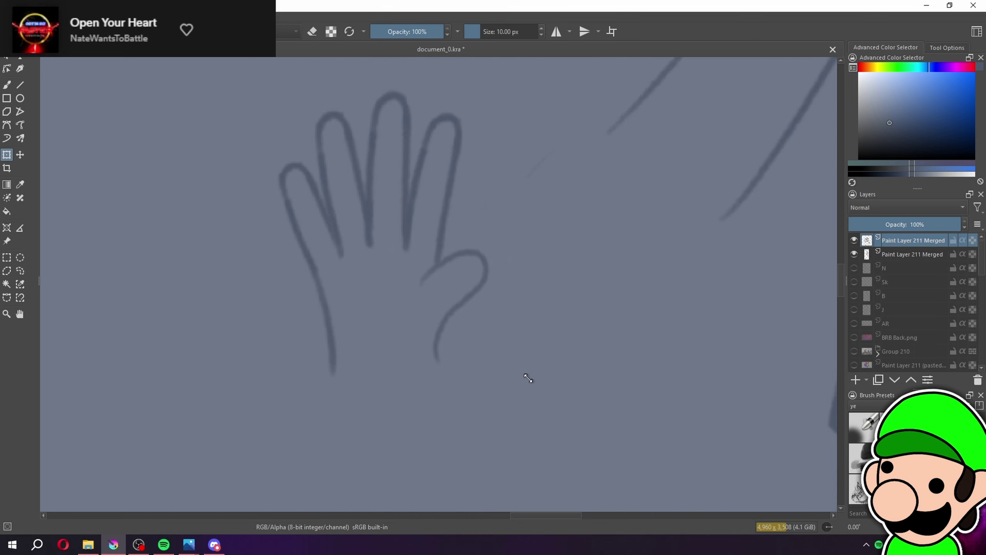
{"action": "key", "text": "ctrl+z"}
{"action": "key", "text": "ctrl+z"}
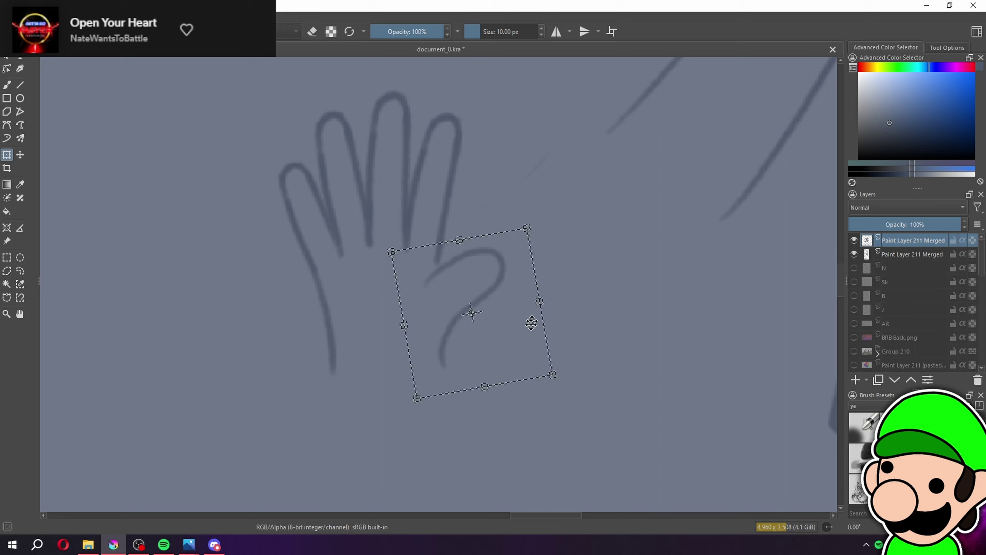
Shorten the thumb slightly, shift it down a little, apply the transform and clear the selection
{"action": "left_click_drag", "start_coordinate": [485, 387], "coordinate": [483, 378]}
{"action": "left_click_drag", "start_coordinate": [497, 332], "coordinate": [496, 339]}
{"action": "key", "text": "Return"}
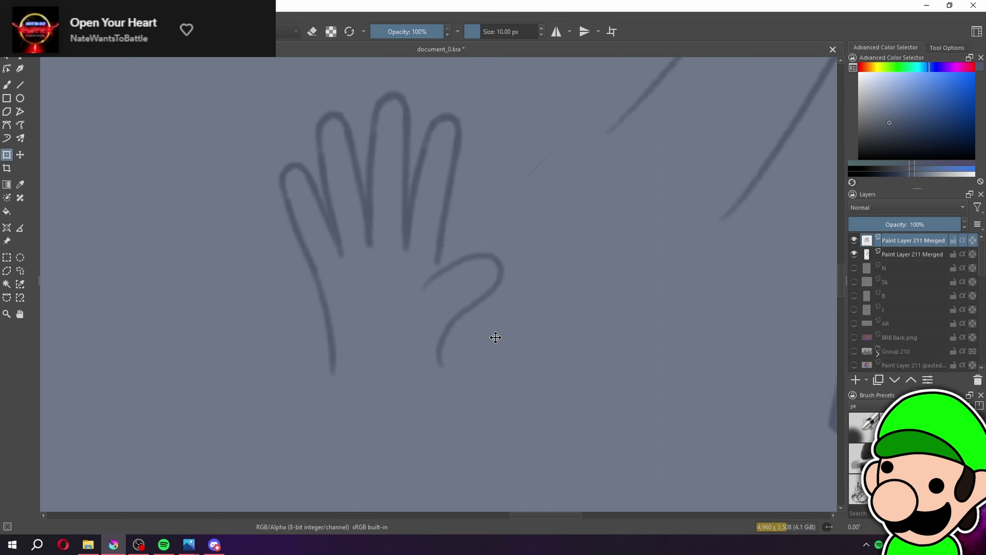
{"action": "left_click", "coordinate": [493, 343]}
{"action": "left_click", "coordinate": [7, 258]}
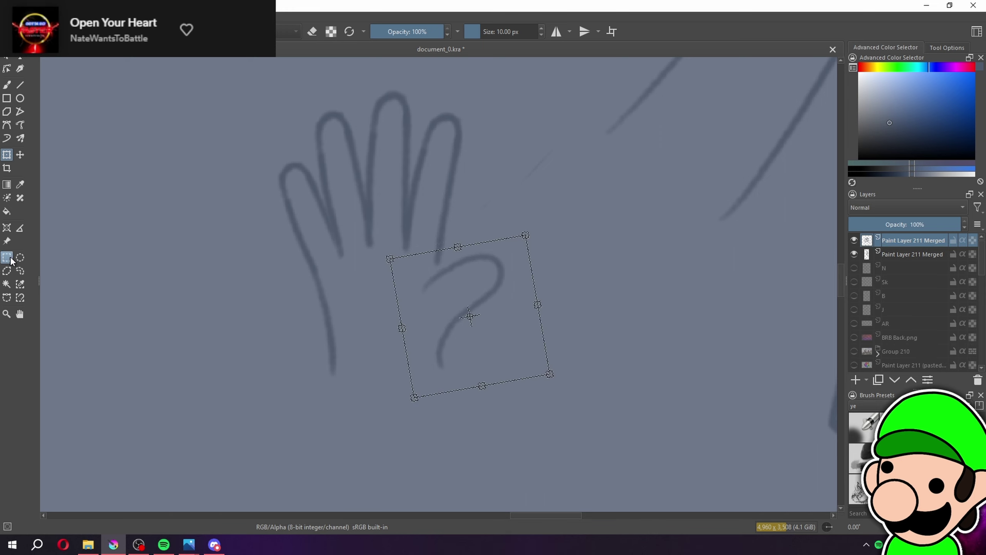
{"action": "left_click", "coordinate": [41, 259]}
Extend the index finger's outer line down to the thumb with the brush and check the hand against the whole figure
{"action": "key", "text": "ctrl+plus"}
{"action": "key", "text": "ctrl+plus"}
{"action": "key", "text": "b"}
{"action": "left_click_drag", "start_coordinate": [436, 237], "coordinate": [428, 275]}
{"action": "key", "text": "ctrl+minus"}
{"action": "key", "text": "ctrl+minus"}
{"action": "key", "text": "ctrl+minus"}
{"action": "key", "text": "ctrl+minus"}
{"action": "key", "text": "ctrl+minus"}
{"action": "key", "text": "ctrl+minus"}
{"action": "key", "text": "ctrl+minus"}
{"action": "key", "text": "ctrl+minus"}
{"action": "key", "text": "ctrl+minus"}
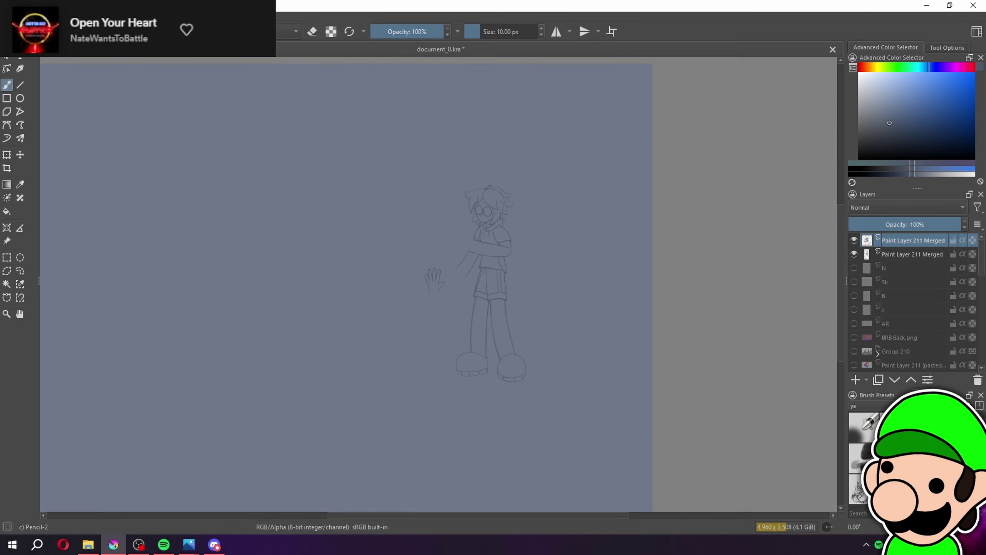
Rotate the detached hand counterclockwise with the Transform tool so its fingers point down and to the left, and apply the rotation
{"action": "key", "text": "ctrl+plus"}
{"action": "key", "text": "ctrl+plus"}
{"action": "key", "text": "ctrl+plus"}
{"action": "key", "text": "ctrl+plus"}
{"action": "left_click", "coordinate": [10, 156]}
{"action": "mouse_move", "coordinate": [467, 245]}
{"action": "left_mouse_down"}
{"action": "mouse_move", "coordinate": [452, 222]}
{"action": "mouse_move", "coordinate": [373, 240]}
{"action": "mouse_move", "coordinate": [396, 212]}
{"action": "left_mouse_up"}
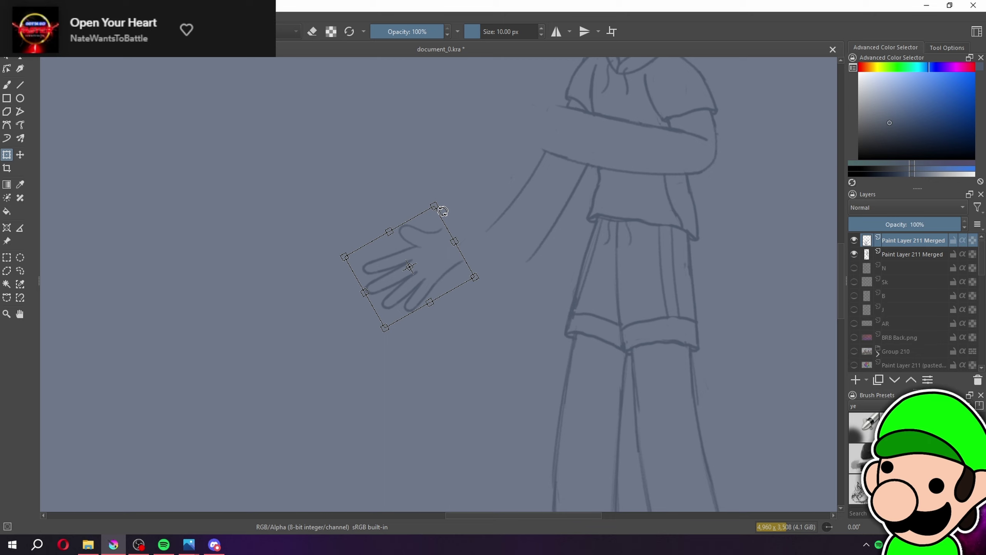
{"action": "key", "text": "Return"}
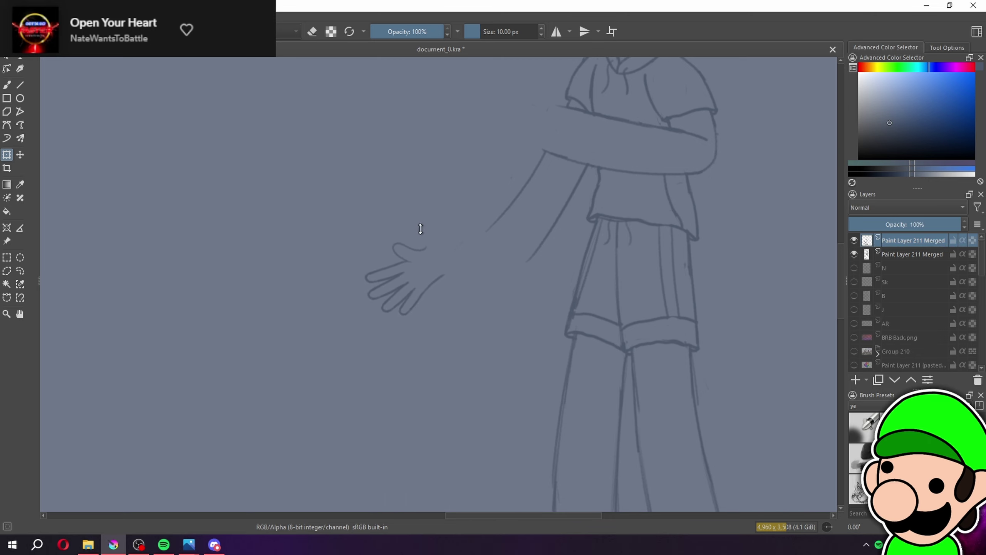
Move the hand to the open end of the forearm and tilt it slightly further counterclockwise to follow the arm
{"action": "left_click_drag", "start_coordinate": [417, 284], "coordinate": [503, 272]}
{"action": "key", "text": "ctrl+minus"}
{"action": "key", "text": "ctrl+minus"}
{"action": "key", "text": "ctrl+minus"}
{"action": "left_click_drag", "start_coordinate": [606, 277], "coordinate": [558, 299]}
{"action": "key", "text": "ctrl+plus"}
{"action": "key", "text": "ctrl+plus"}
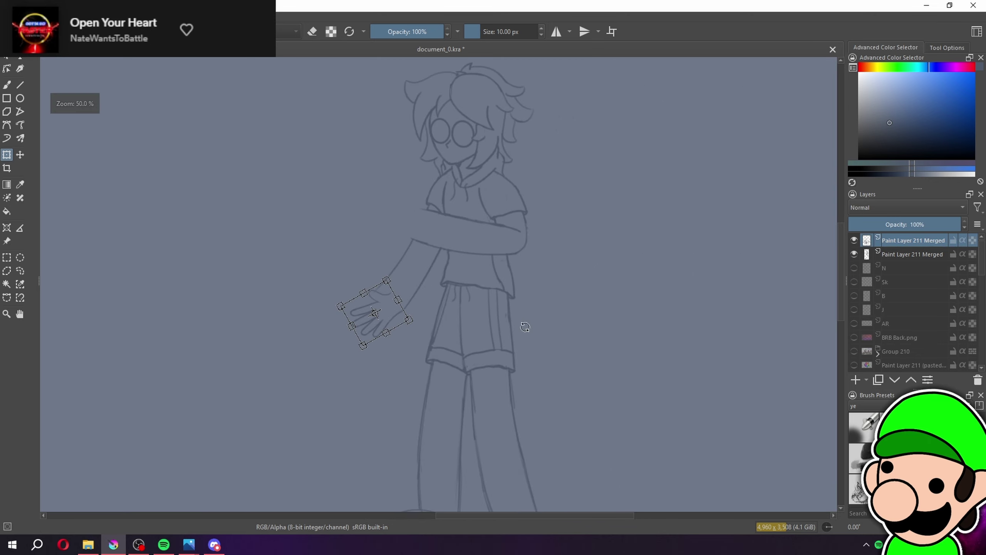
{"action": "key", "text": "plus"}
{"action": "key", "text": "plus"}
{"action": "key", "text": "plus"}
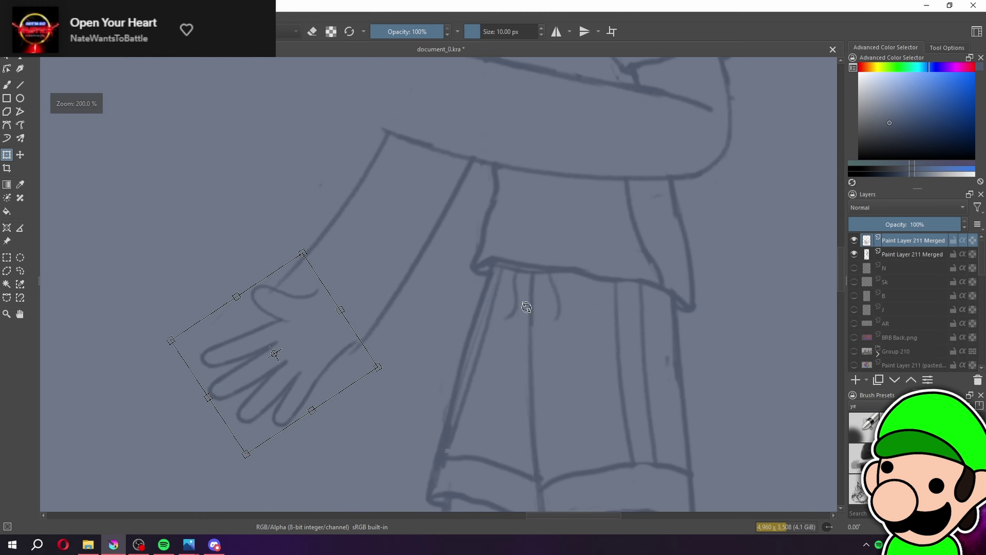
Nudge and slightly rotate the hand so the thumb and palm edge line up with the two forearm lines
{"action": "left_click_drag", "start_coordinate": [329, 353], "coordinate": [330, 365]}
{"action": "key", "text": "minus"}
{"action": "key", "text": "minus"}
{"action": "key", "text": "minus"}
{"action": "key", "text": "plus"}
{"action": "key", "text": "plus"}
{"action": "key", "text": "plus"}
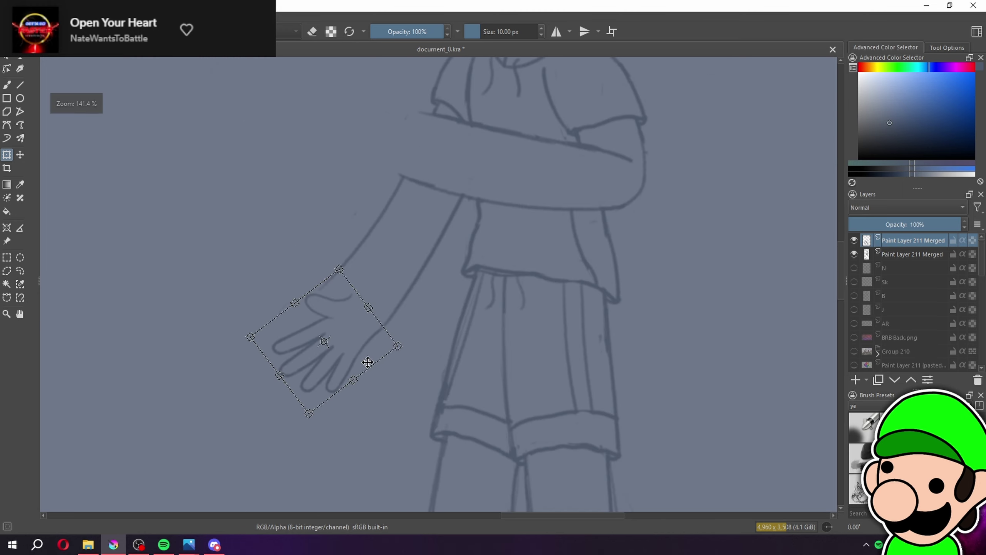
{"action": "left_click_drag", "start_coordinate": [355, 356], "coordinate": [348, 355]}
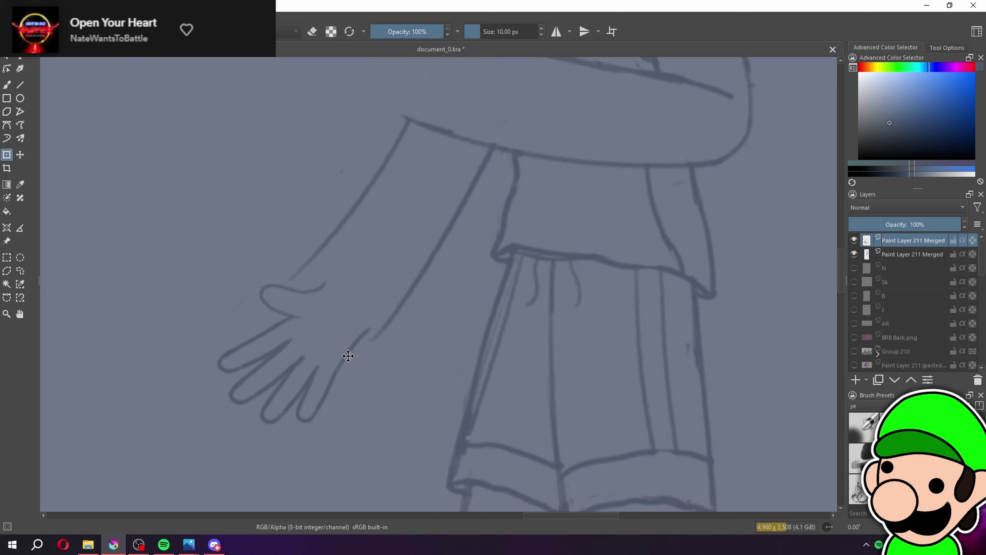
Make the last small position adjustments to the hand at the wrist, finish the transform and return to the brush
{"action": "key", "text": "minus"}
{"action": "key", "text": "minus"}
{"action": "key", "text": "minus"}
{"action": "left_click_drag", "start_coordinate": [409, 391], "coordinate": [405, 390]}
{"action": "key", "text": "plus"}
{"action": "left_click_drag", "start_coordinate": [442, 326], "coordinate": [442, 322]}
{"action": "left_click_drag", "start_coordinate": [371, 313], "coordinate": [368, 315]}
{"action": "key", "text": "b"}
{"action": "key", "text": "minus"}
{"action": "key", "text": "minus"}
{"action": "key", "text": "minus"}
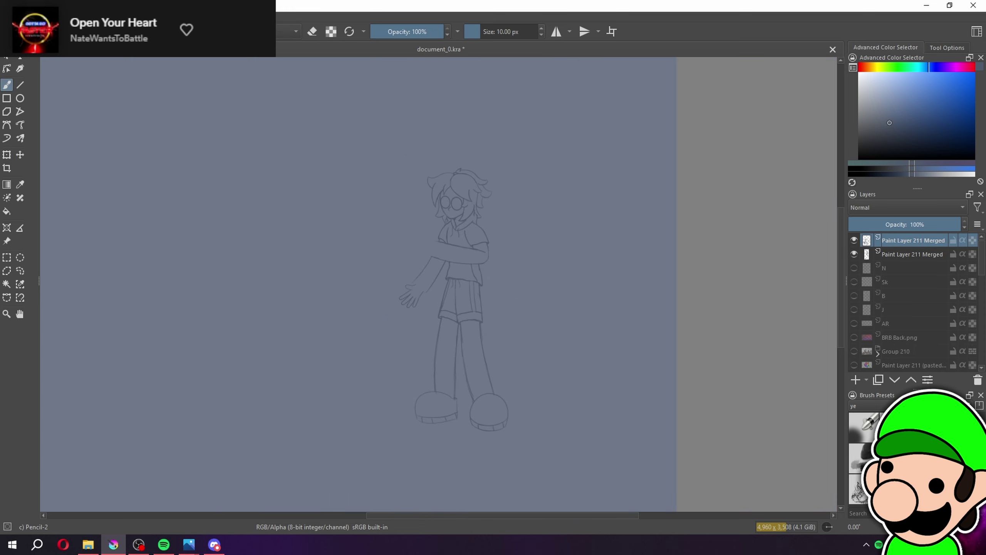
Erase both old forearm lines between elbow and wrist on the lower body sketch layer
{"action": "key", "text": "plus"}
{"action": "key", "text": "plus"}
{"action": "key", "text": "plus"}
{"action": "key", "text": "plus"}
{"action": "key", "text": "plus"}
{"action": "key", "text": "plus"}
{"action": "key", "text": "plus"}
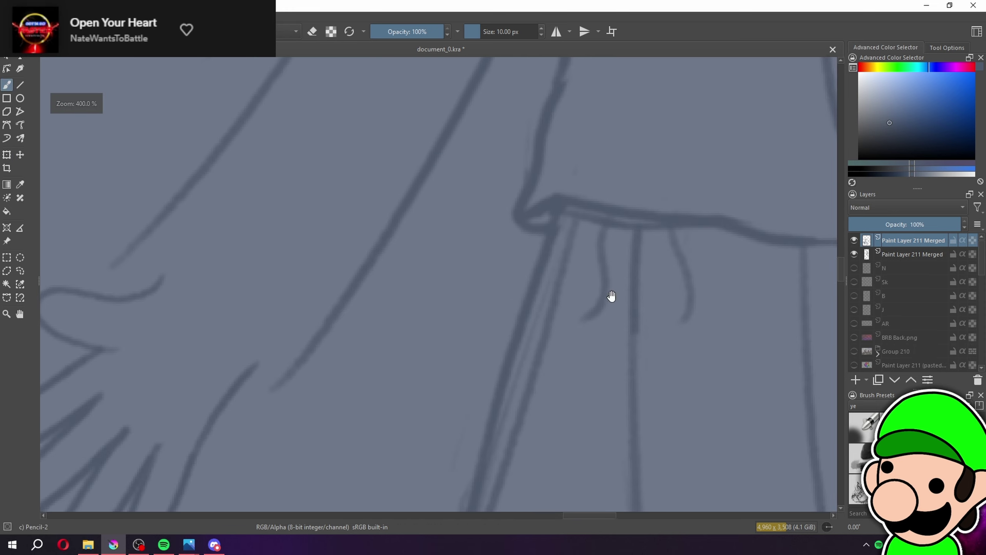
{"action": "key", "text": "minus"}
{"action": "key", "text": "minus"}
{"action": "key", "text": "plus"}
{"action": "left_click", "coordinate": [911, 258]}
{"action": "key", "text": "e"}
{"action": "left_click_drag", "start_coordinate": [229, 253], "coordinate": [354, 89]}
{"action": "left_click_drag", "start_coordinate": [324, 355], "coordinate": [452, 183]}
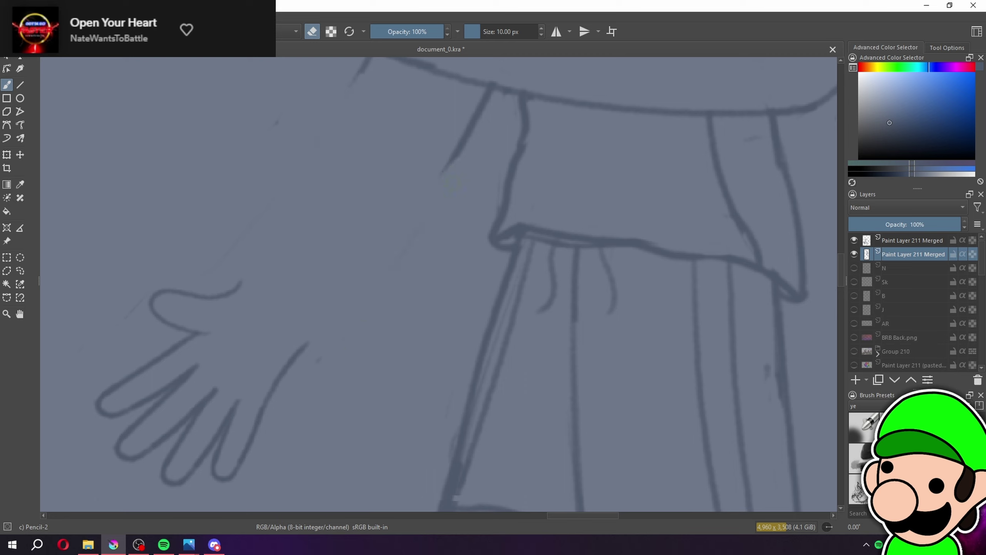
Redraw the forearm's inner line from the body down to the palm edge, undoing the first attempt
{"action": "left_click_drag", "start_coordinate": [486, 107], "coordinate": [315, 347]}
{"action": "key", "text": "ctrl+z"}
{"action": "left_click_drag", "start_coordinate": [458, 146], "coordinate": [279, 385]}
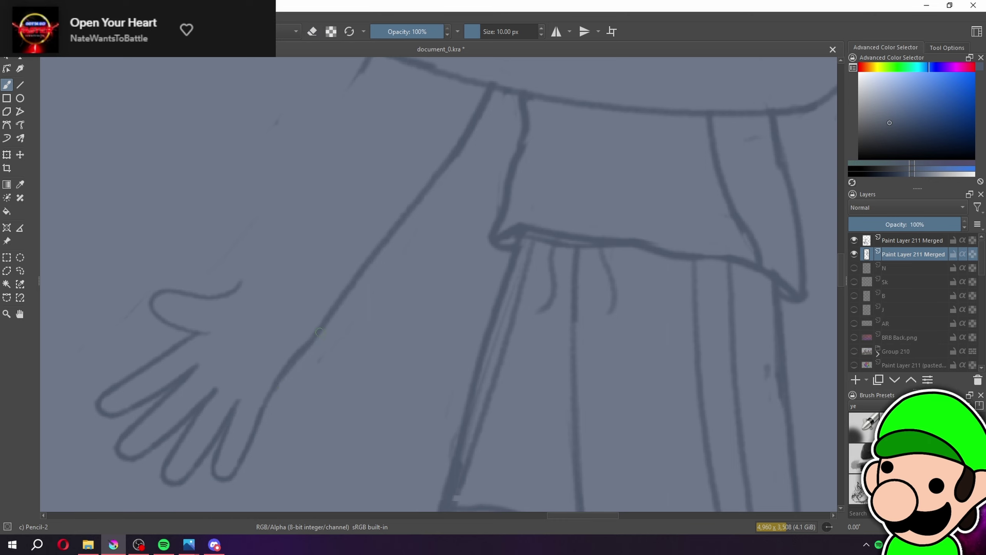
{"action": "left_click_drag", "start_coordinate": [394, 213], "coordinate": [412, 289]}
Erase the leftover stub below the elbow and redraw the forearm's outer line between the thumb and the elbow
{"action": "key", "text": "e"}
{"action": "left_click_drag", "start_coordinate": [392, 132], "coordinate": [374, 153]}
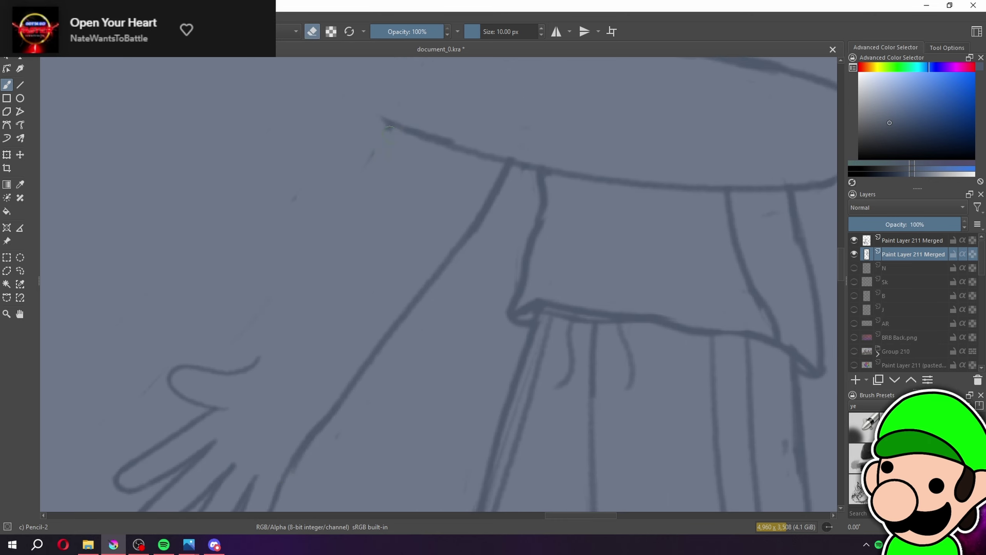
{"action": "left_click_drag", "start_coordinate": [249, 365], "coordinate": [445, 109]}
{"action": "key", "text": "ctrl+z"}
{"action": "mouse_move", "coordinate": [243, 367]}
{"action": "left_mouse_down"}
{"action": "mouse_move", "coordinate": [301, 309]}
{"action": "mouse_move", "coordinate": [424, 99]}
{"action": "left_mouse_up"}
{"action": "key", "text": "ctrl+minus"}
{"action": "key", "text": "ctrl+minus"}
{"action": "key", "text": "ctrl+minus"}
{"action": "key", "text": "ctrl+minus"}
{"action": "key", "text": "ctrl+minus"}
{"action": "key", "text": "ctrl+minus"}
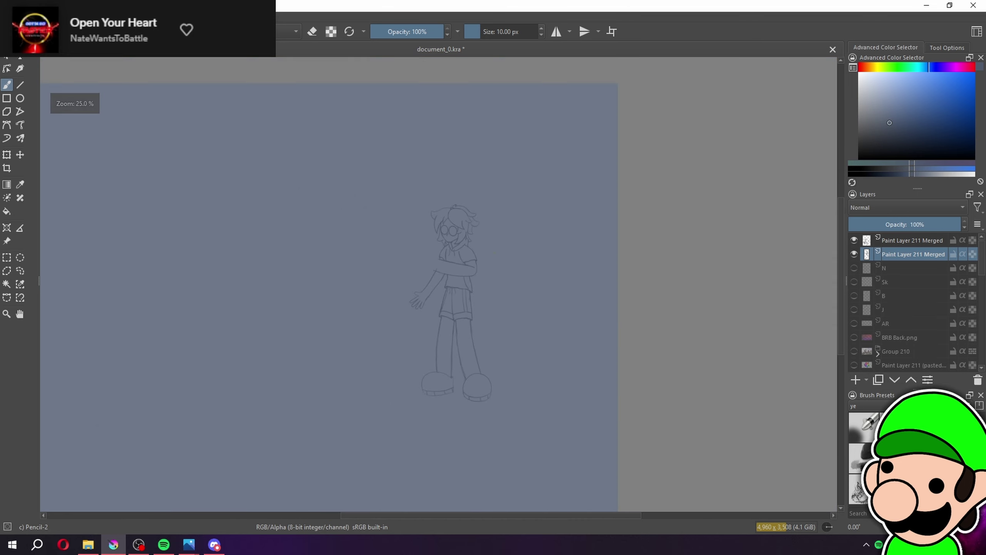
Examine the redrawn forearm and hand up close and in proportion to the whole figure
{"action": "key", "text": "plus"}
{"action": "key", "text": "plus"}
{"action": "key", "text": "plus"}
{"action": "key", "text": "plus"}
{"action": "key", "text": "plus"}
{"action": "key", "text": "e"}
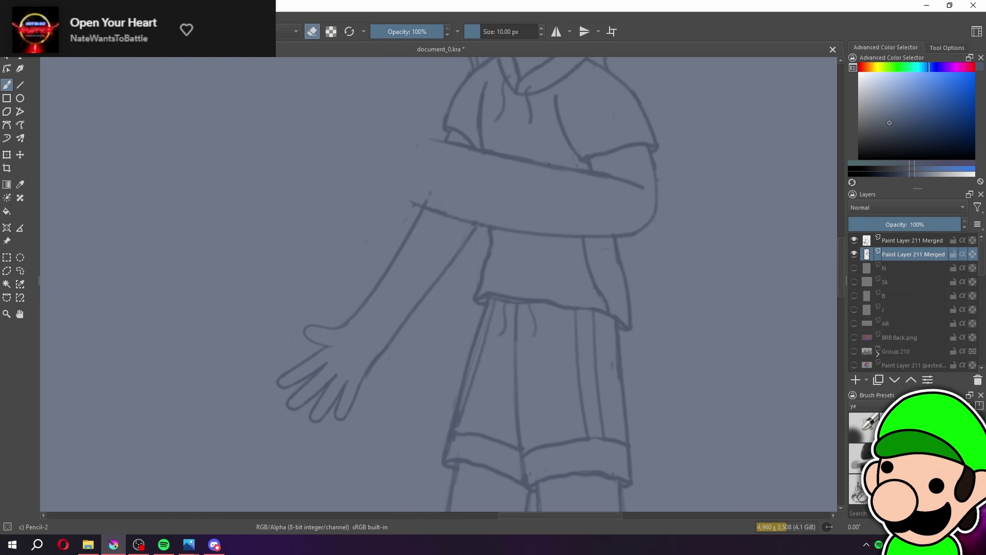
{"action": "key", "text": "minus"}
{"action": "key", "text": "minus"}
{"action": "key", "text": "minus"}
{"action": "key", "text": "minus"}
{"action": "key", "text": "minus"}
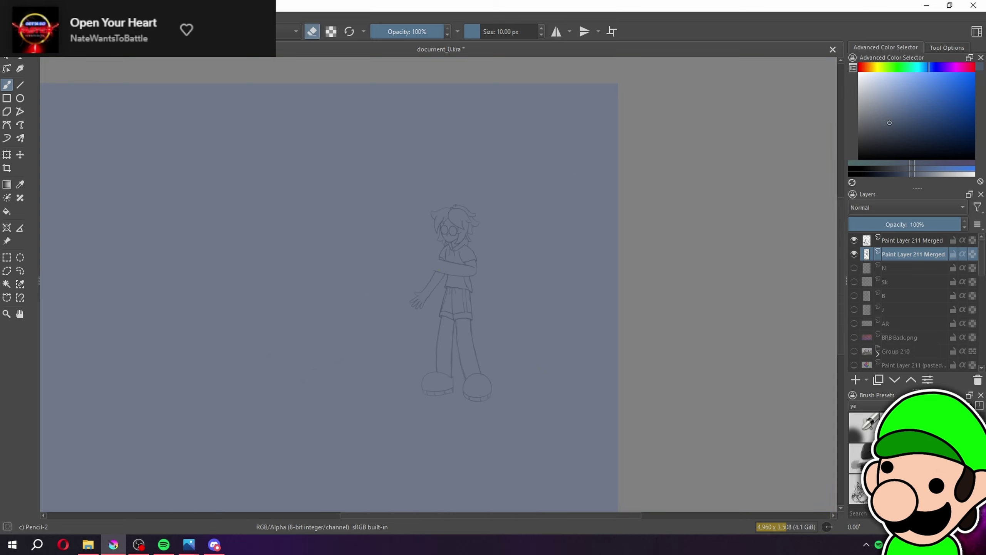
{"action": "key", "text": "plus"}
{"action": "key", "text": "plus"}
{"action": "key", "text": "plus"}
{"action": "key", "text": "plus"}
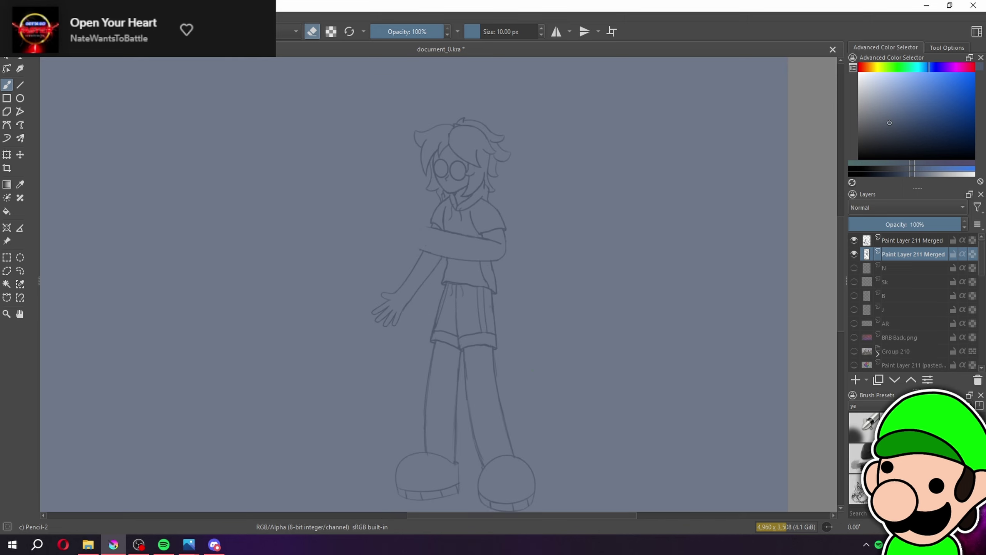
Merge the hand layer down into the body sketch layer
{"action": "left_click", "coordinate": [922, 239]}
{"action": "key", "text": "ctrl+e"}
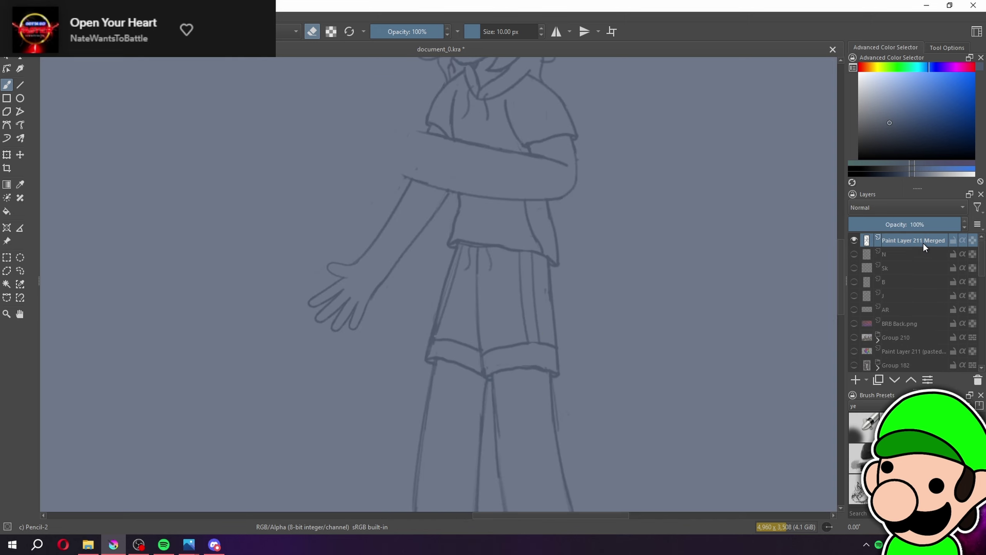
{"action": "key", "text": "plus"}
Select the forearm and hand with a freehand selection and shift them slightly with the Transform tool
{"action": "left_click_drag", "start_coordinate": [385, 314], "coordinate": [394, 349]}
{"action": "mouse_move", "coordinate": [289, 428]}
{"action": "left_mouse_down"}
{"action": "mouse_move", "coordinate": [345, 187]}
{"action": "mouse_move", "coordinate": [404, 176]}
{"action": "left_mouse_up"}
{"action": "left_click_drag", "start_coordinate": [410, 372], "coordinate": [289, 429]}
{"action": "key", "text": "ctrl+t"}
{"action": "left_click_drag", "start_coordinate": [442, 236], "coordinate": [437, 232]}
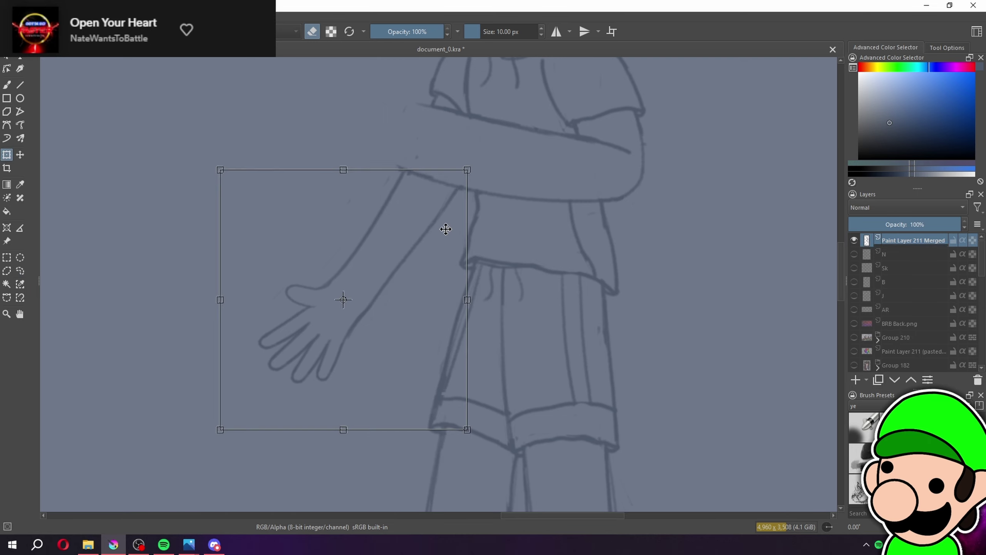
Rotate the selected forearm and hand to hang more steeply, refit them at the elbow, apply the transform and clear the selection
{"action": "key", "text": "minus"}
{"action": "key", "text": "minus"}
{"action": "key", "text": "minus"}
{"action": "left_click_drag", "start_coordinate": [515, 309], "coordinate": [468, 350]}
{"action": "key", "text": "plus"}
{"action": "key", "text": "plus"}
{"action": "left_click_drag", "start_coordinate": [382, 315], "coordinate": [395, 319]}
{"action": "key", "text": "Return"}
{"action": "left_click_drag", "start_coordinate": [349, 349], "coordinate": [342, 345]}
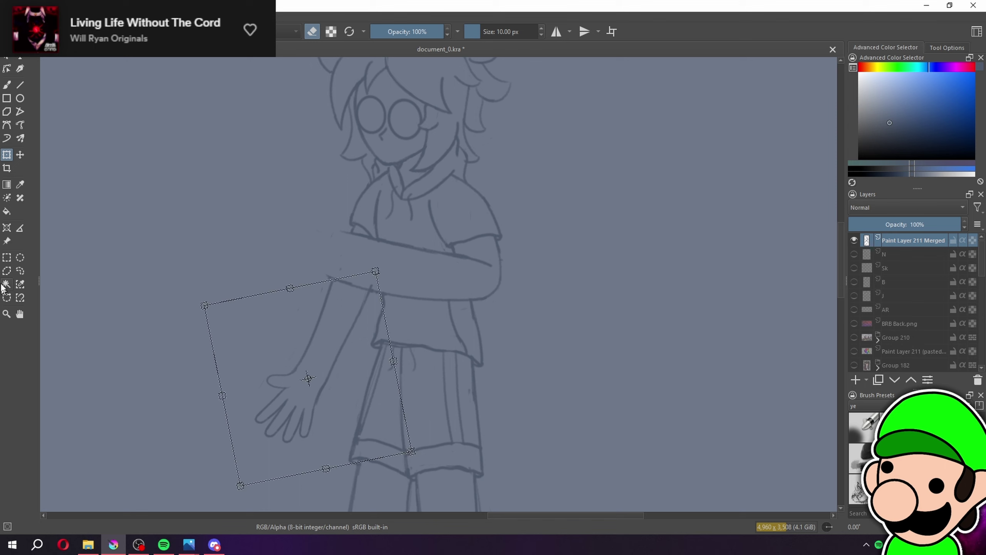
{"action": "left_click", "coordinate": [7, 258]}
{"action": "left_click", "coordinate": [47, 281]}
Touch up the crossed arm's lower line where it meets the repositioned forearm
{"action": "key", "text": "plus"}
{"action": "key", "text": "plus"}
{"action": "key", "text": "b"}
{"action": "key", "text": "ctrl+z"}
{"action": "mouse_move", "coordinate": [302, 285]}
{"action": "left_mouse_down"}
{"action": "mouse_move", "coordinate": [216, 269]}
{"action": "mouse_move", "coordinate": [316, 298]}
{"action": "left_mouse_up"}
{"action": "key", "text": "e"}
{"action": "key", "text": "e"}
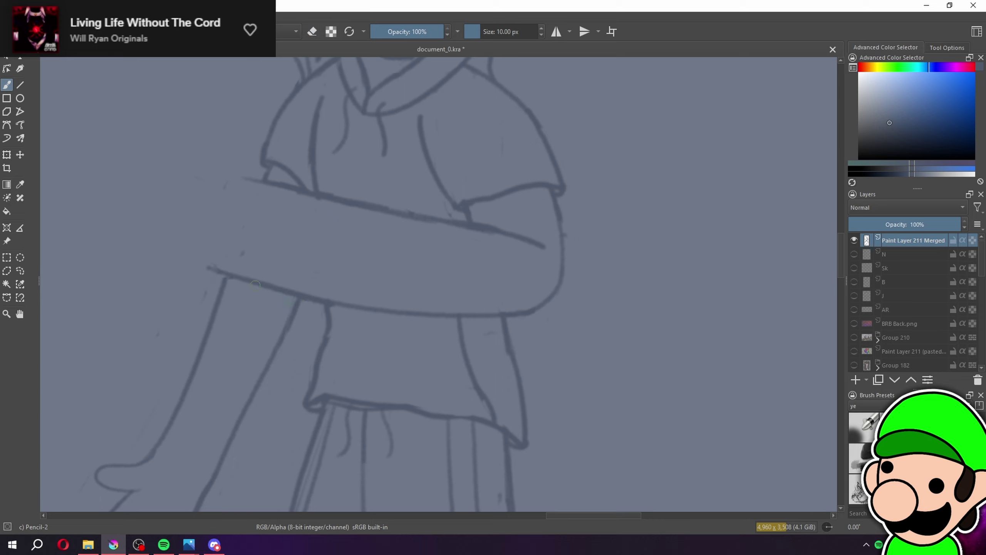
{"action": "scroll", "coordinate": [225, 272], "scroll_direction": "down", "scroll_amount": 5}
{"action": "scroll", "coordinate": [350, 336], "scroll_direction": "up", "scroll_amount": 5}
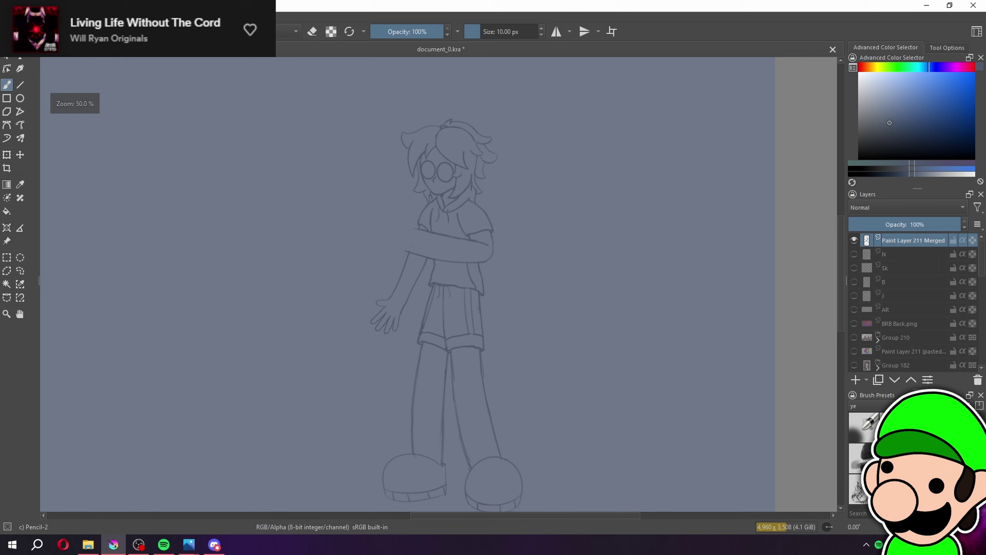
Erase part of the forearm's inner line near the wrist and redraw it as a smooth curve into the palm edge
{"action": "key", "text": "e"}
{"action": "left_click_drag", "start_coordinate": [317, 342], "coordinate": [289, 390]}
{"action": "key", "text": "e"}
{"action": "left_click_drag", "start_coordinate": [321, 322], "coordinate": [278, 420]}
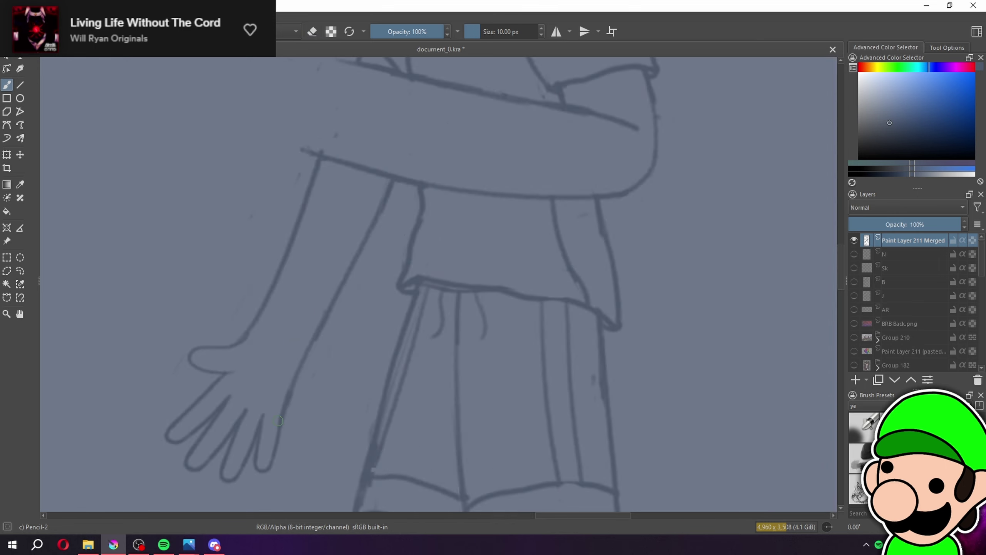
{"action": "scroll", "coordinate": [332, 309], "scroll_direction": "down", "scroll_amount": 5}
{"action": "scroll", "coordinate": [335, 311], "scroll_direction": "up", "scroll_amount": 6}
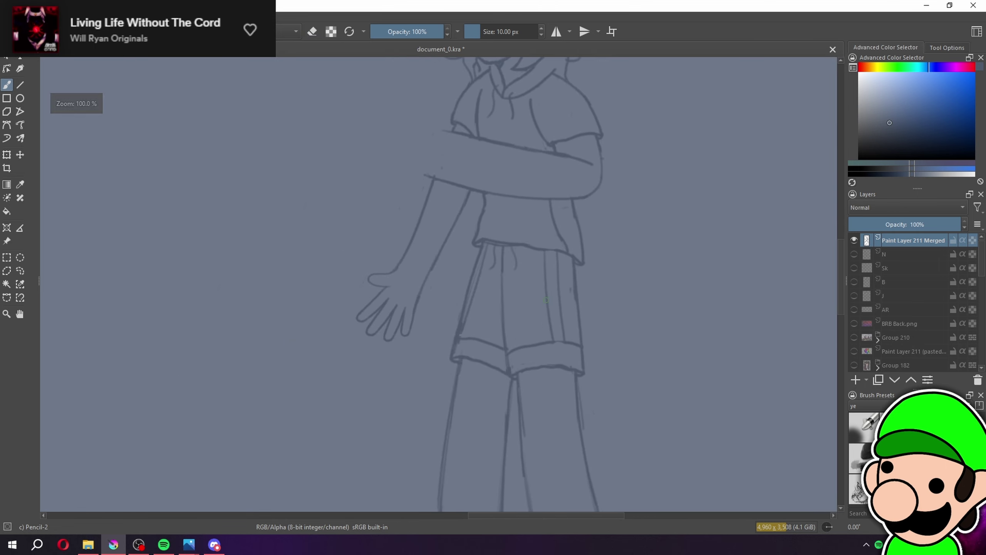
Extend the thumb's lower line into the palm with a short curve, undoing the longer first stroke
{"action": "key", "text": "ctrl+plus"}
{"action": "key", "text": "ctrl+plus"}
{"action": "left_click_drag", "start_coordinate": [223, 290], "coordinate": [388, 230]}
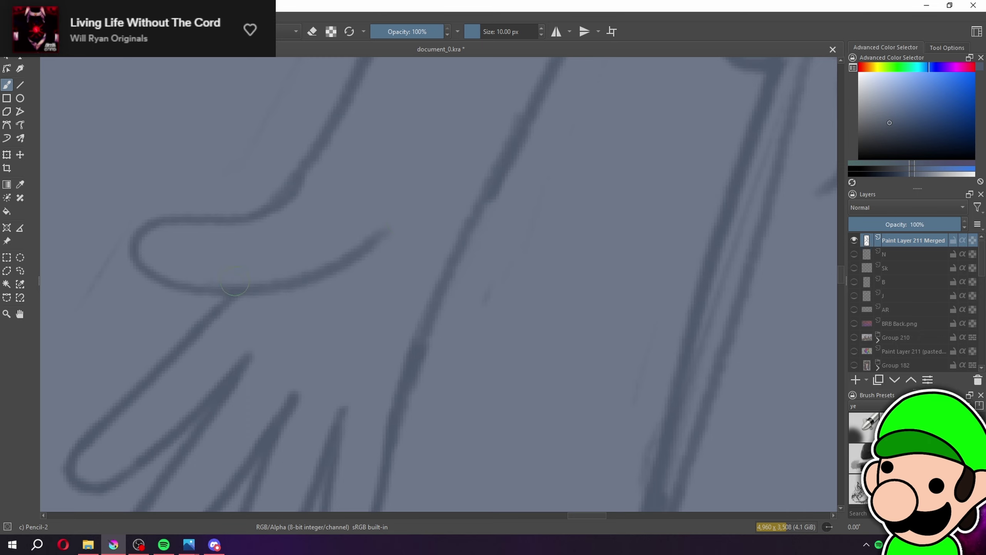
{"action": "key", "text": "ctrl+z"}
{"action": "left_click_drag", "start_coordinate": [232, 292], "coordinate": [343, 269]}
{"action": "key", "text": "ctrl+minus"}
{"action": "key", "text": "ctrl+minus"}
{"action": "key", "text": "ctrl+minus"}
{"action": "key", "text": "ctrl+minus"}
{"action": "key", "text": "ctrl+minus"}
{"action": "key", "text": "ctrl+minus"}
{"action": "key", "text": "ctrl+minus"}
{"action": "key", "text": "ctrl+minus"}
{"action": "key", "text": "ctrl+minus"}
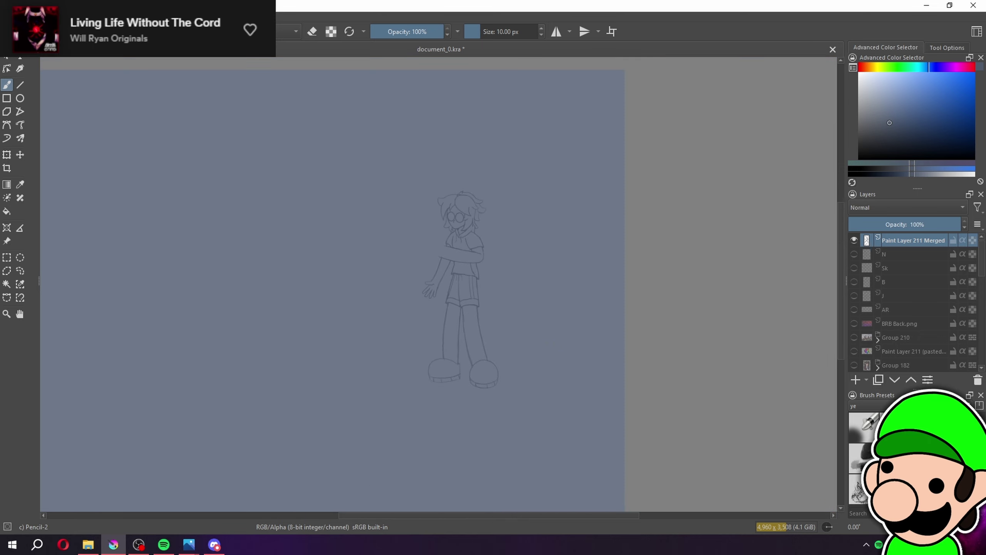
Examine the finished arm and hand against the character's overall pose
{"action": "key", "text": "plus"}
{"action": "key", "text": "plus"}
{"action": "key", "text": "plus"}
{"action": "left_click_drag", "start_coordinate": [550, 297], "coordinate": [492, 315]}
{"action": "key", "text": "plus"}
{"action": "left_click_drag", "start_coordinate": [509, 257], "coordinate": [437, 319]}
{"action": "key", "text": "minus"}
{"action": "key", "text": "minus"}
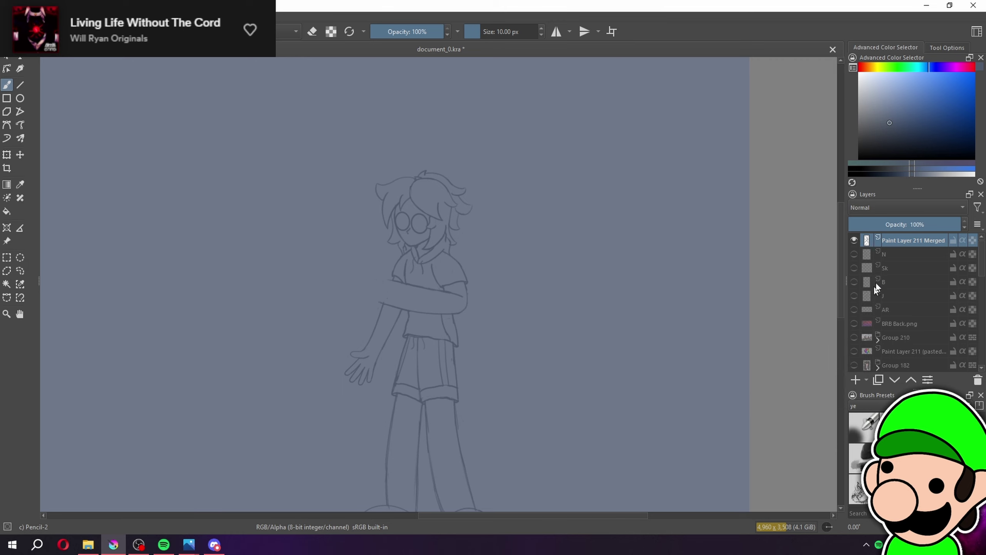
Show and hide layers N and B in turn, and display layer J to compare its sketch with the standing character
{"action": "mouse_move", "coordinate": [873, 258]}
{"action": "left_click", "coordinate": [855, 254]}
{"action": "left_click", "coordinate": [854, 254]}
{"action": "key", "text": "minus"}
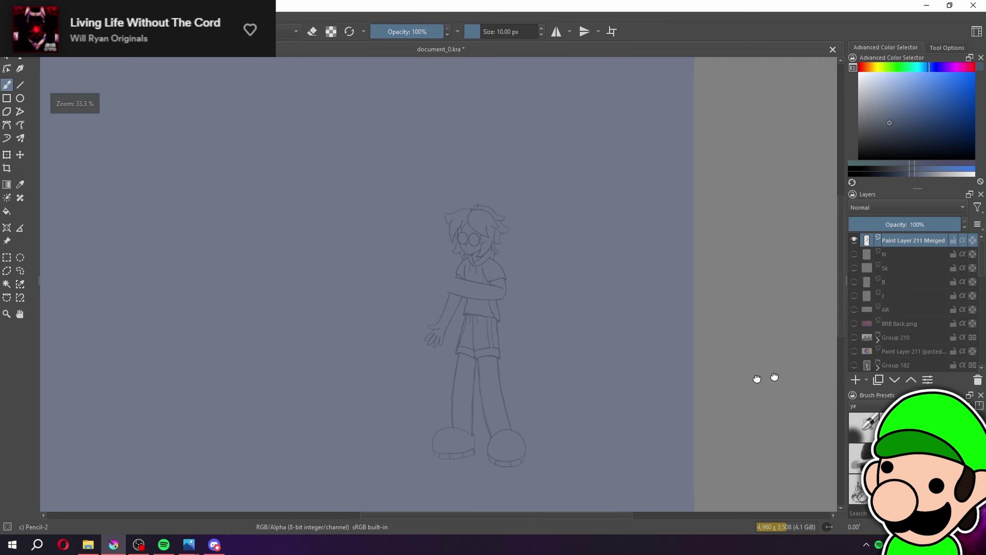
{"action": "key", "text": "plus"}
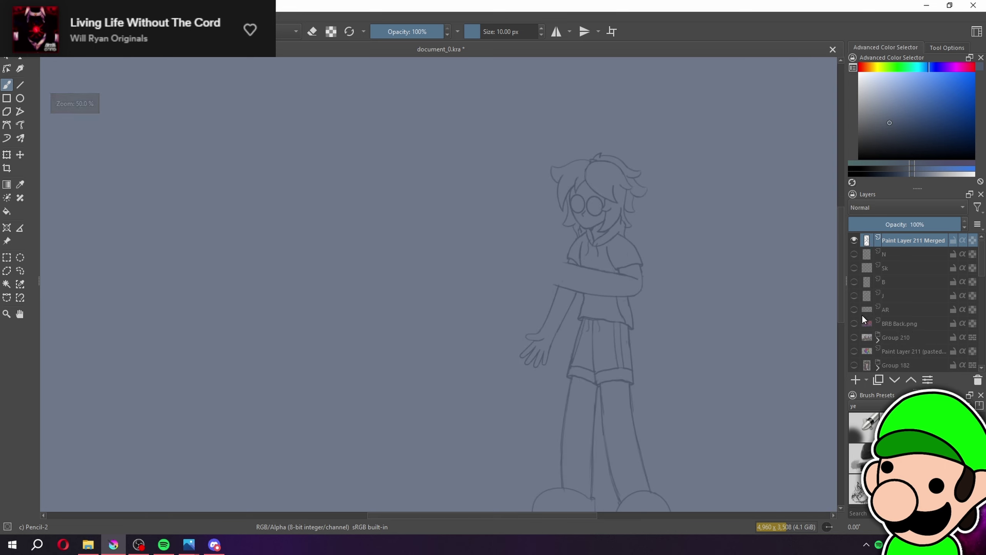
{"action": "left_click", "coordinate": [854, 282]}
{"action": "left_click", "coordinate": [855, 282]}
{"action": "key", "text": "minus"}
{"action": "key", "text": "minus"}
{"action": "key", "text": "minus"}
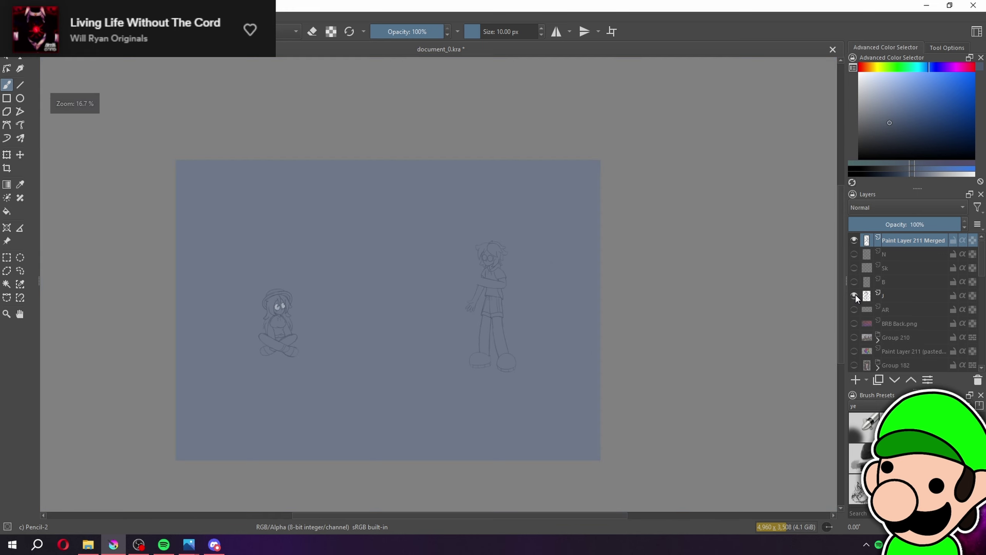
Hide layer J and toggle the visibility of layers AR, Sk and N to view their sketches
{"action": "key", "text": "plus"}
{"action": "left_click", "coordinate": [854, 295]}
{"action": "left_click", "coordinate": [855, 310]}
{"action": "left_click", "coordinate": [854, 268]}
{"action": "left_click", "coordinate": [855, 268]}
{"action": "left_click", "coordinate": [855, 254]}
{"action": "left_click", "coordinate": [855, 255]}
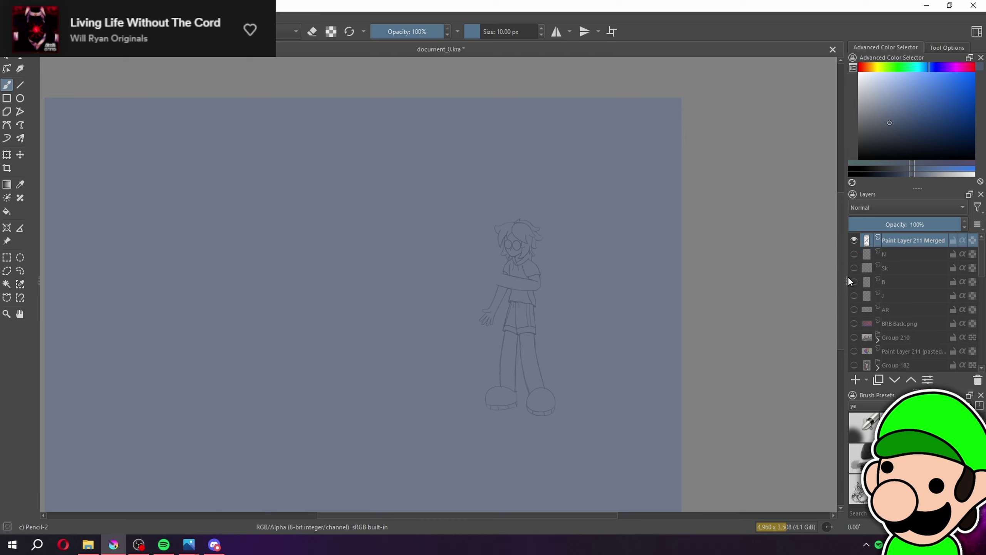
Show the Sk layer and make it the active layer
{"action": "left_click_drag", "start_coordinate": [679, 341], "coordinate": [797, 326]}
{"action": "left_click", "coordinate": [854, 268]}
{"action": "key", "text": "ctrl+plus"}
{"action": "left_click", "coordinate": [911, 268]}
{"action": "key", "text": "ctrl+plus"}
{"action": "key", "text": "ctrl+plus"}
Outline the clenched hand in the Sk sketch with a freehand selection and copy it to a new layer
{"action": "key", "text": "ctrl+plus"}
{"action": "left_click_drag", "start_coordinate": [311, 257], "coordinate": [734, 327]}
{"action": "key", "text": "ctrl+plus"}
{"action": "key", "text": "ctrl+plus"}
{"action": "key", "text": "ctrl+plus"}
{"action": "left_click", "coordinate": [19, 271]}
{"action": "left_click_drag", "start_coordinate": [509, 312], "coordinate": [428, 167]}
{"action": "mouse_move", "coordinate": [319, 242]}
{"action": "left_mouse_down"}
{"action": "mouse_move", "coordinate": [308, 298]}
{"action": "mouse_move", "coordinate": [339, 388]}
{"action": "mouse_move", "coordinate": [385, 379]}
{"action": "left_mouse_up"}
{"action": "left_click_drag", "start_coordinate": [444, 333], "coordinate": [440, 288]}
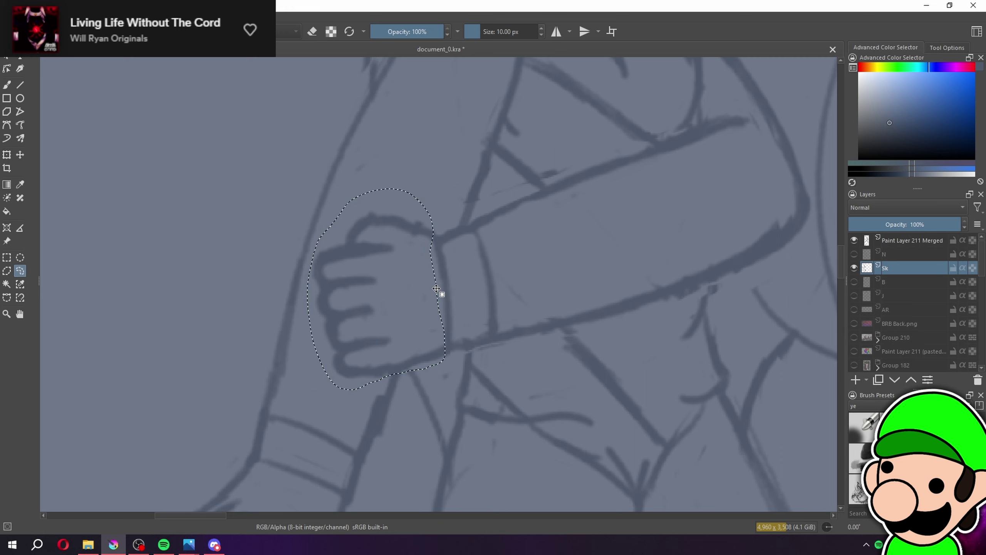
{"action": "key", "text": "ctrl+j"}
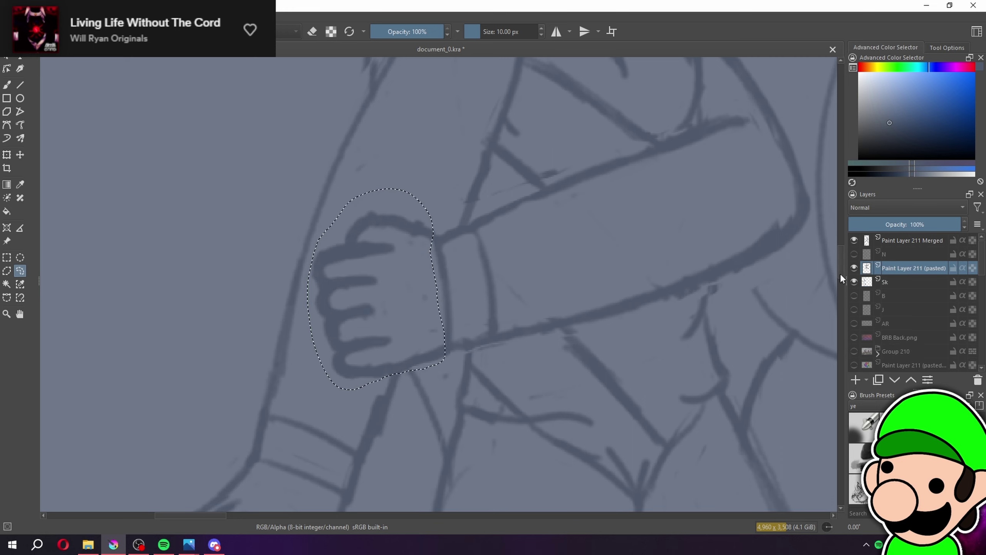
Hide the Sk layer and move the copied hand layer above Paint Layer 211 Merged
{"action": "left_click", "coordinate": [854, 278]}
{"action": "left_click_drag", "start_coordinate": [862, 269], "coordinate": [929, 234]}
{"action": "scroll", "coordinate": [575, 253], "scroll_direction": "down", "scroll_amount": 4}
{"action": "scroll", "coordinate": [196, 272], "scroll_direction": "up", "scroll_amount": 1}
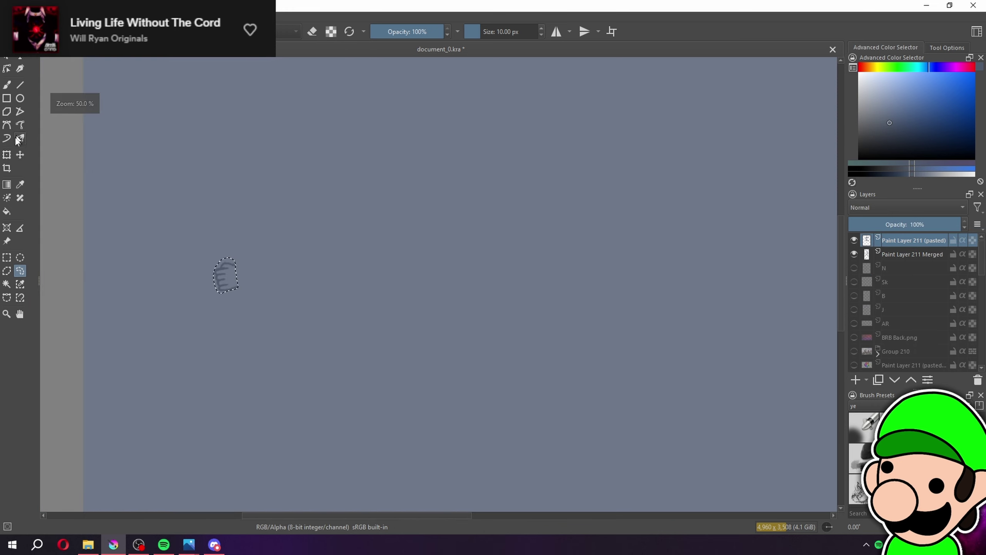
Move, scale and rotate the copied fist so it fits onto the open end of the character's crossed forearm
{"action": "left_click", "coordinate": [7, 155]}
{"action": "mouse_move", "coordinate": [233, 285]}
{"action": "left_mouse_down"}
{"action": "mouse_move", "coordinate": [851, 334]}
{"action": "mouse_move", "coordinate": [95, 318]}
{"action": "mouse_move", "coordinate": [319, 315]}
{"action": "left_mouse_up"}
{"action": "scroll", "coordinate": [439, 319], "scroll_direction": "up", "scroll_amount": 1}
{"action": "left_click_drag", "start_coordinate": [513, 328], "coordinate": [656, 350]}
{"action": "scroll", "coordinate": [255, 412], "scroll_direction": "up", "scroll_amount": 1}
{"action": "mouse_move", "coordinate": [299, 366]}
{"action": "left_mouse_down"}
{"action": "mouse_move", "coordinate": [571, 206]}
{"action": "mouse_move", "coordinate": [579, 191]}
{"action": "left_mouse_up"}
{"action": "left_click_drag", "start_coordinate": [626, 229], "coordinate": [475, 373]}
{"action": "scroll", "coordinate": [544, 313], "scroll_direction": "up", "scroll_amount": 2}
{"action": "left_click_drag", "start_coordinate": [507, 274], "coordinate": [497, 319]}
{"action": "left_click_drag", "start_coordinate": [418, 311], "coordinate": [429, 304]}
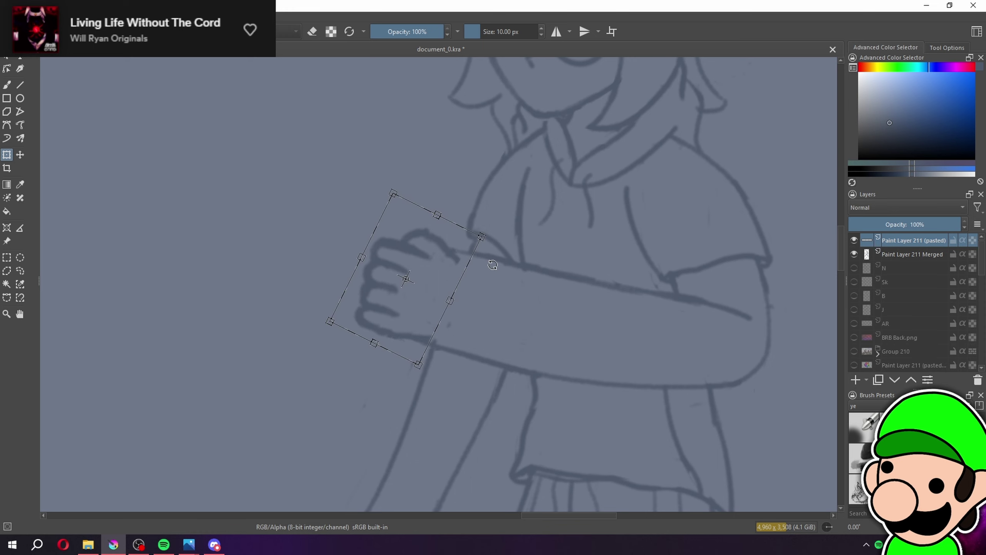
Clear the selection and merge the fist layer with Paint Layer 211 Merged
{"action": "left_click", "coordinate": [7, 257]}
{"action": "left_click", "coordinate": [81, 280]}
{"action": "key", "text": "ctrl+plus"}
{"action": "key", "text": "ctrl+plus"}
{"action": "left_click", "coordinate": [911, 254], "text": "ctrl"}
{"action": "key", "text": "ctrl+e"}
Erase the overlapping lines under the wrist and redraw the forearm's lower edge so it runs into the fist
{"action": "key", "text": "e"}
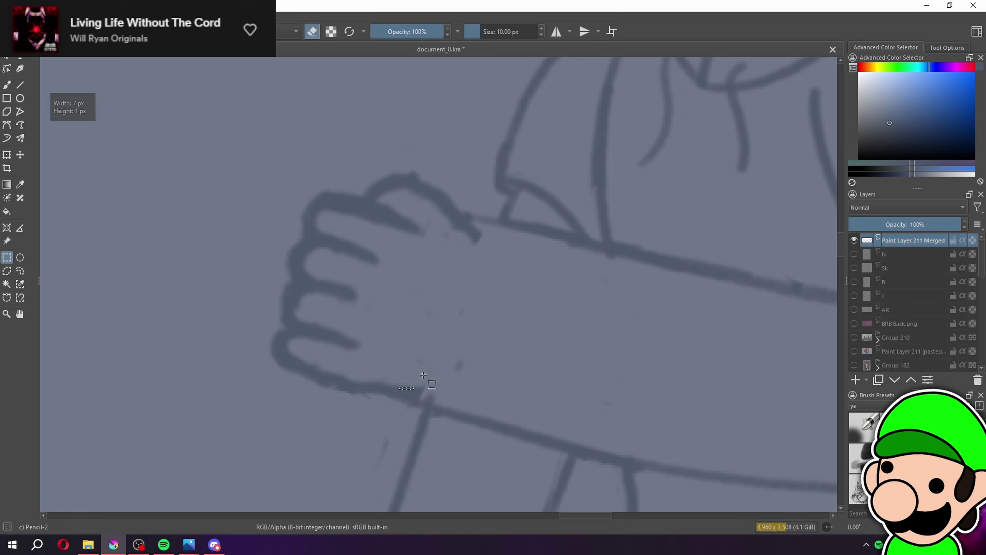
{"action": "key", "text": "b"}
{"action": "left_click_drag", "start_coordinate": [442, 397], "coordinate": [472, 416]}
{"action": "key", "text": "e"}
{"action": "left_click_drag", "start_coordinate": [341, 384], "coordinate": [524, 430]}
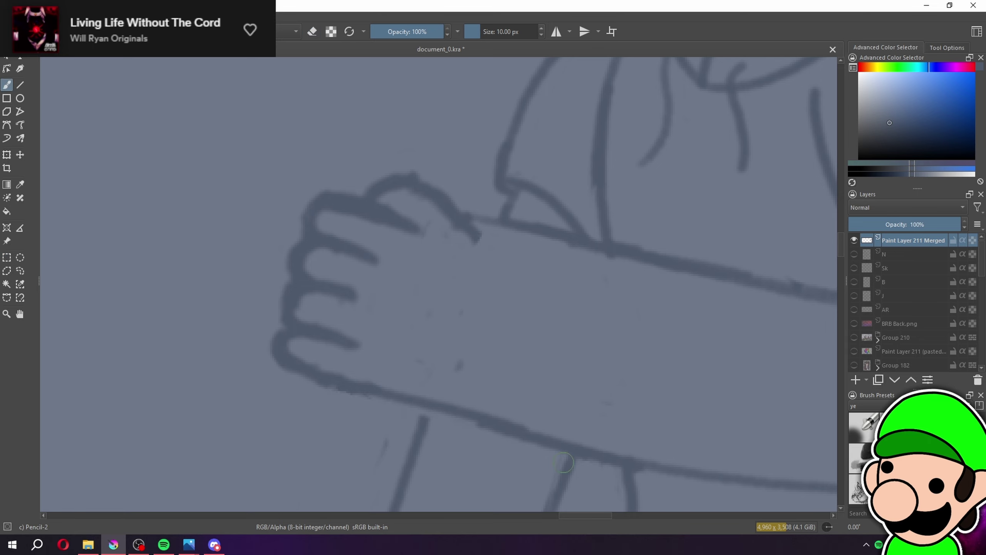
Erase the overlapping line ends where the top of the fist meets the forearm's upper edge
{"action": "key", "text": "ctrl+minus"}
{"action": "key", "text": "ctrl+minus"}
{"action": "left_click_drag", "start_coordinate": [563, 462], "coordinate": [560, 489]}
{"action": "key", "text": "ctrl+plus"}
{"action": "key", "text": "ctrl+plus"}
{"action": "key", "text": "e"}
{"action": "mouse_move", "coordinate": [471, 290]}
{"action": "left_mouse_down"}
{"action": "mouse_move", "coordinate": [438, 252]}
{"action": "mouse_move", "coordinate": [539, 287]}
{"action": "left_mouse_up"}
{"action": "key", "text": "e"}
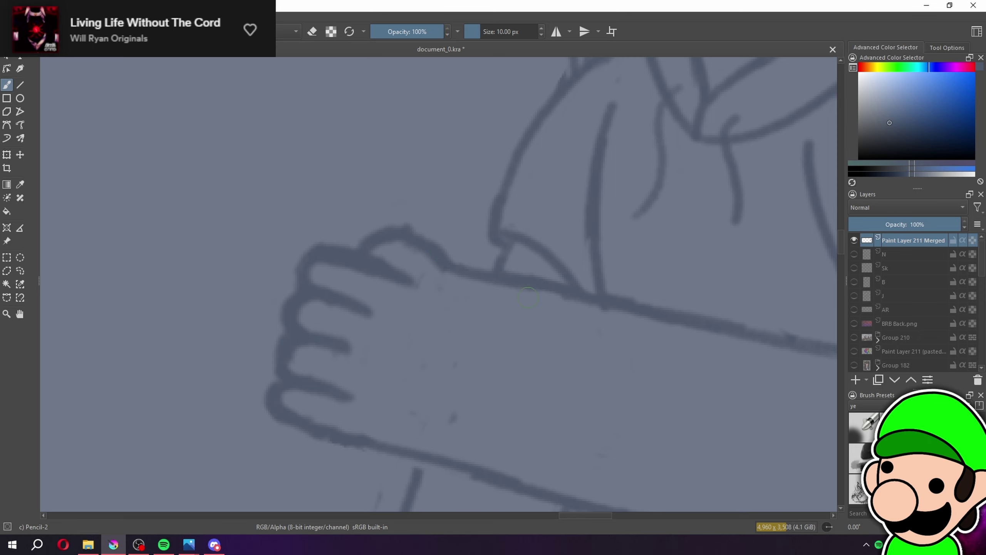
Examine the attached fist against the whole figure and up close
{"action": "key", "text": "ctrl+minus"}
{"action": "key", "text": "ctrl+minus"}
{"action": "key", "text": "ctrl+minus"}
{"action": "key", "text": "ctrl+minus"}
{"action": "key", "text": "ctrl+minus"}
{"action": "key", "text": "ctrl+minus"}
{"action": "key", "text": "ctrl+minus"}
{"action": "key", "text": "plus"}
{"action": "key", "text": "plus"}
{"action": "key", "text": "plus"}
{"action": "key", "text": "plus"}
{"action": "key", "text": "plus"}
{"action": "key", "text": "plus"}
{"action": "key", "text": "plus"}
Select the fist freehand, narrow and adjust it slightly with Transform, and clear the selection
{"action": "left_click", "coordinate": [22, 263]}
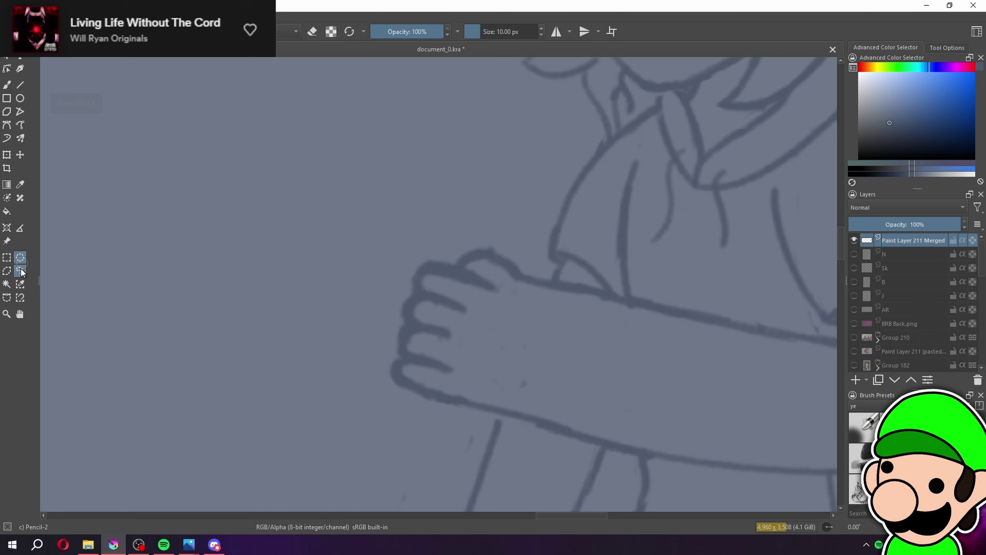
{"action": "left_click_drag", "start_coordinate": [488, 410], "coordinate": [490, 413]}
{"action": "key", "text": "ctrl+t"}
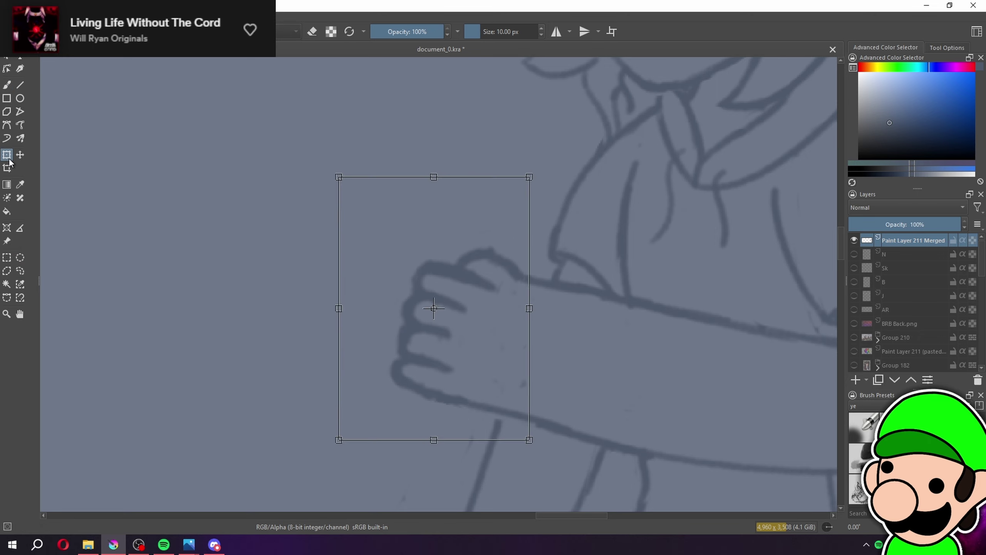
{"action": "left_click_drag", "start_coordinate": [342, 312], "coordinate": [361, 313]}
{"action": "key", "text": "minus"}
{"action": "key", "text": "minus"}
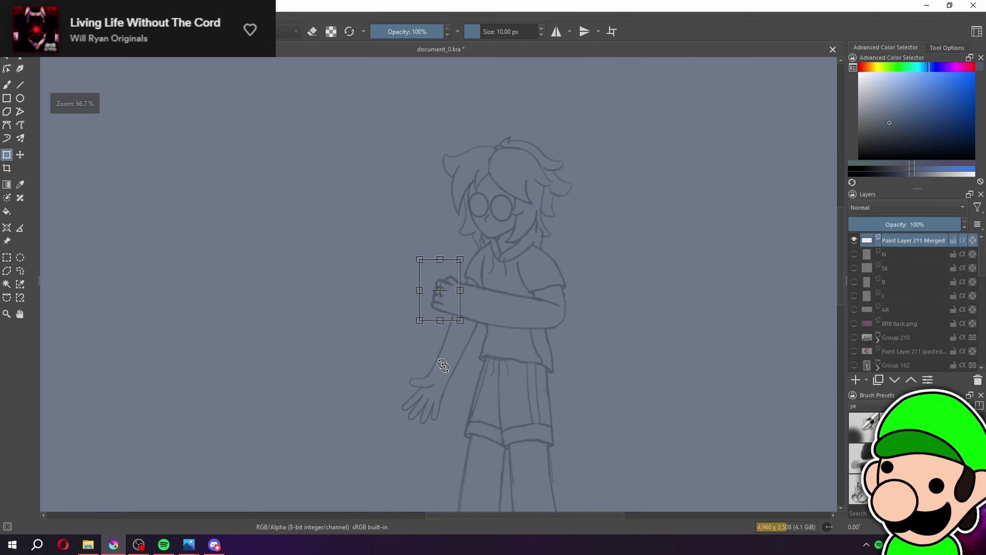
{"action": "left_click_drag", "start_coordinate": [467, 363], "coordinate": [470, 362]}
{"action": "left_click_drag", "start_coordinate": [459, 232], "coordinate": [460, 231]}
{"action": "left_click_drag", "start_coordinate": [485, 265], "coordinate": [484, 263]}
{"action": "left_click", "coordinate": [7, 258]}
{"action": "left_click_drag", "start_coordinate": [53, 271], "coordinate": [55, 270]}
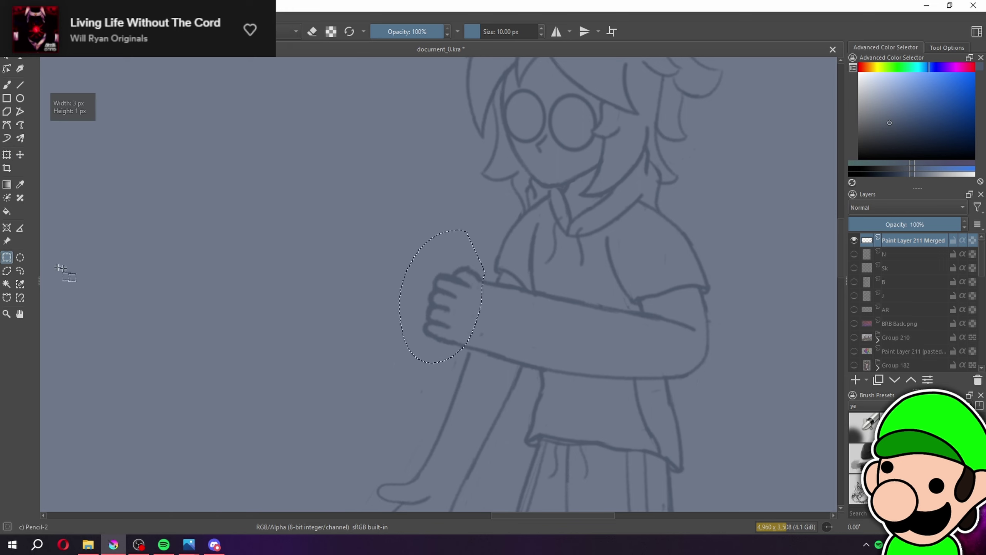
Erase rough marks around the fist and wrist, and check the arm against the full figure
{"action": "key", "text": "minus"}
{"action": "key", "text": "minus"}
{"action": "key", "text": "minus"}
{"action": "key", "text": "minus"}
{"action": "left_click_drag", "start_coordinate": [521, 381], "coordinate": [497, 378]}
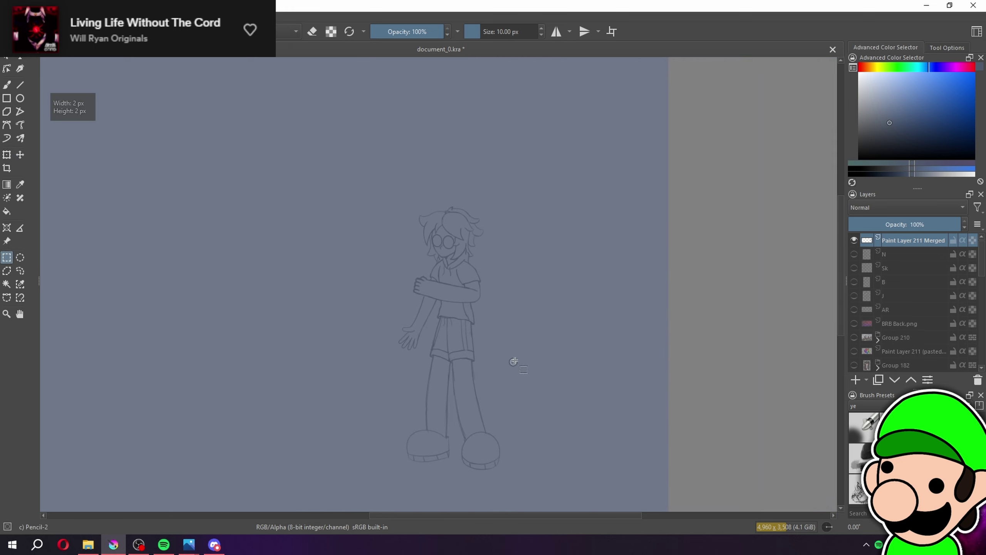
{"action": "scroll", "coordinate": [512, 364], "scroll_direction": "up", "scroll_amount": 5}
{"action": "key", "text": "b"}
{"action": "key", "text": "e"}
{"action": "left_click_drag", "start_coordinate": [313, 311], "coordinate": [450, 341]}
{"action": "key", "text": "e"}
{"action": "key", "text": "minus"}
{"action": "scroll", "coordinate": [439, 323], "scroll_direction": "down", "scroll_amount": 2}
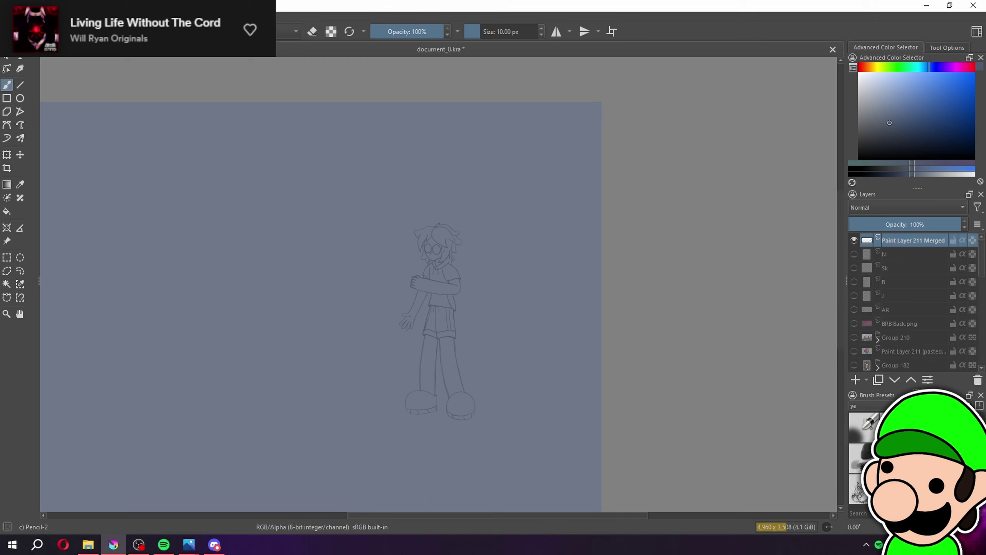
{"action": "scroll", "coordinate": [544, 295], "scroll_direction": "up", "scroll_amount": 5}
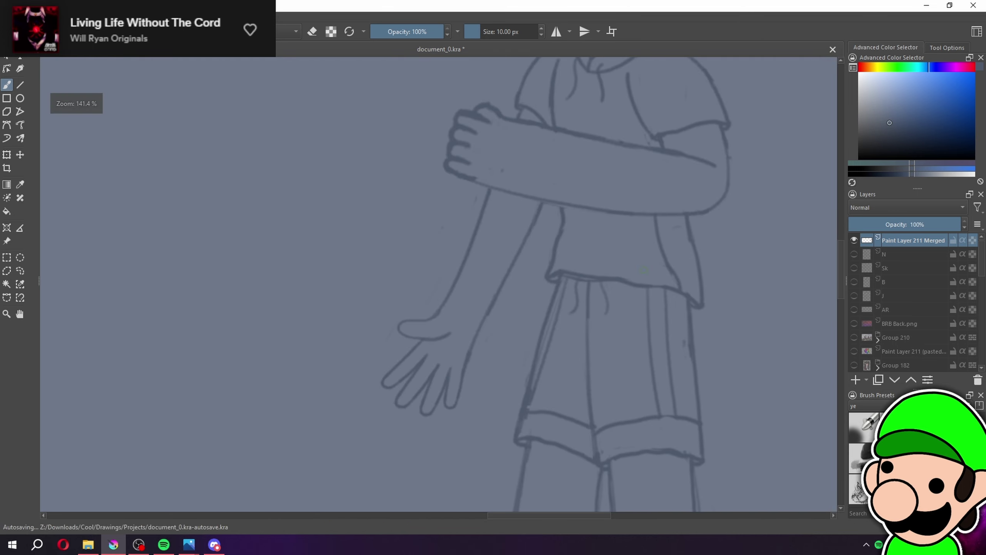
Select the hanging forearm and hand freehand and try rotating them closer to the body
{"action": "left_click", "coordinate": [20, 272]}
{"action": "mouse_move", "coordinate": [529, 267]}
{"action": "left_mouse_down"}
{"action": "mouse_move", "coordinate": [511, 291]}
{"action": "mouse_move", "coordinate": [516, 313]}
{"action": "left_mouse_up"}
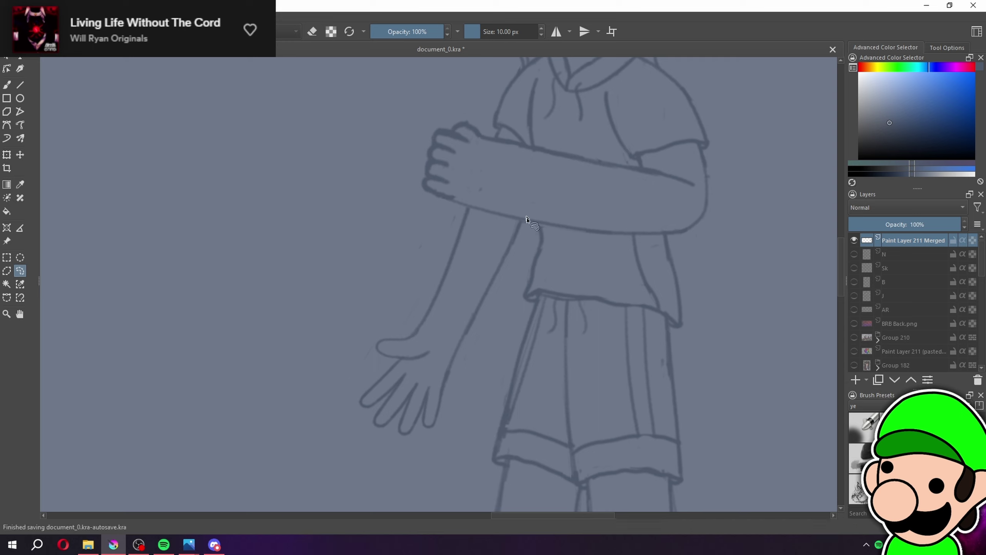
{"action": "left_click_drag", "start_coordinate": [493, 346], "coordinate": [551, 354]}
{"action": "left_click", "coordinate": [7, 154]}
{"action": "left_click_drag", "start_coordinate": [592, 306], "coordinate": [584, 287]}
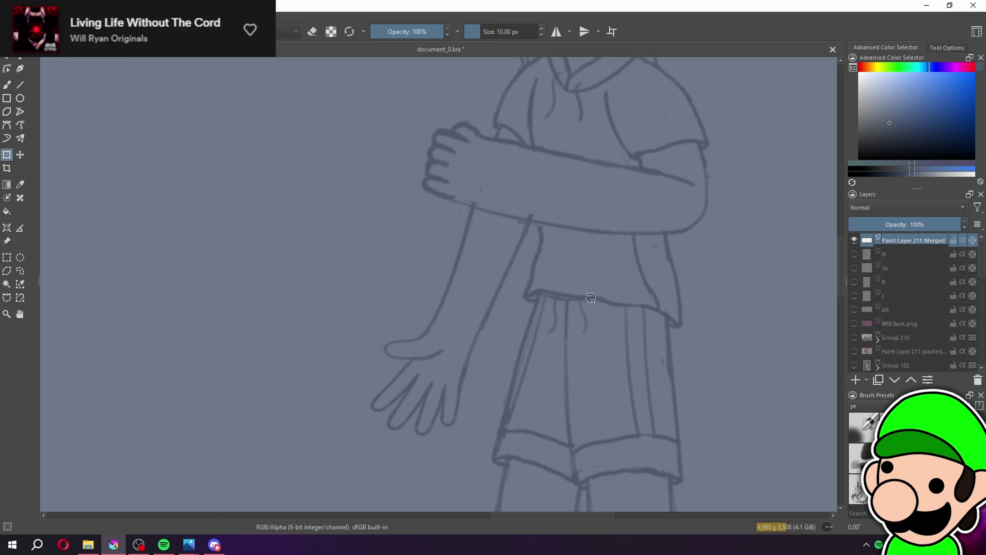
{"action": "key", "text": "minus"}
{"action": "key", "text": "minus"}
{"action": "key", "text": "minus"}
Undo the hanging arm's rotation and clear the selection
{"action": "key", "text": "ctrl+z"}
{"action": "key", "text": "ctrl+z"}
{"action": "key", "text": "ctrl+z"}
{"action": "key", "text": "ctrl+z"}
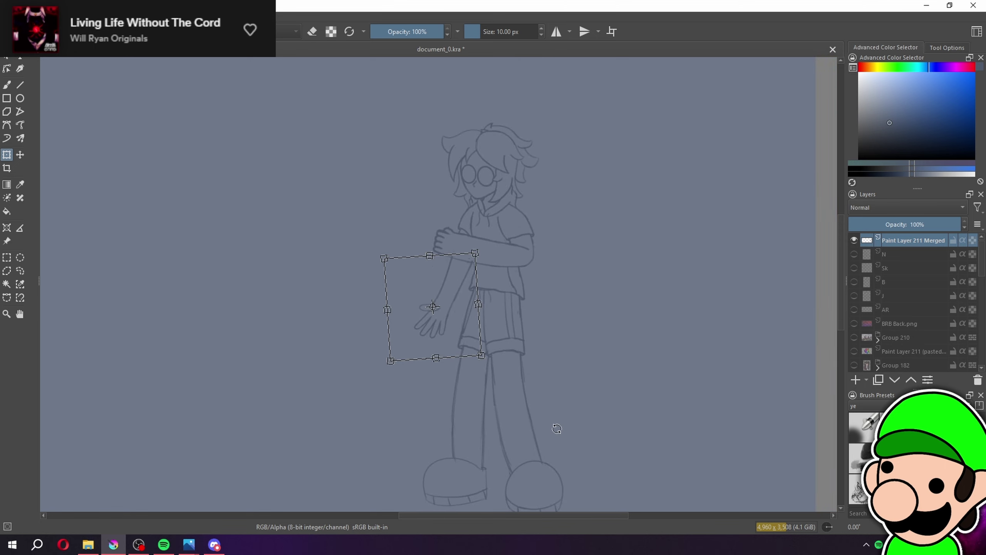
{"action": "key", "text": "b"}
{"action": "left_click", "coordinate": [6, 257]}
{"action": "left_click", "coordinate": [76, 277]}
Erase the hanging hand and most of its forearm with the 40 px Basic-1 eraser
{"action": "key", "text": "plus"}
{"action": "key", "text": "plus"}
{"action": "key", "text": "plus"}
{"action": "left_click_drag", "start_coordinate": [732, 365], "coordinate": [659, 336]}
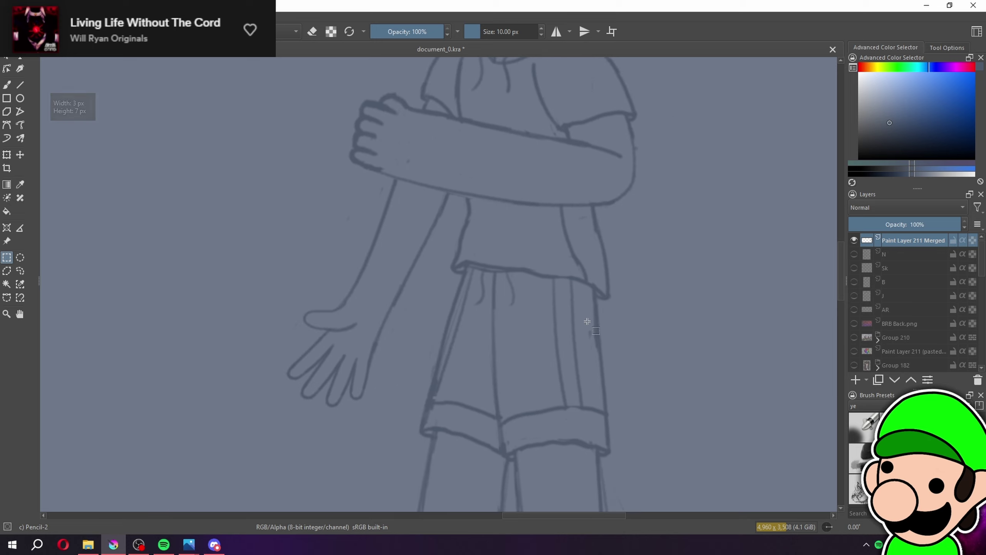
{"action": "key", "text": "b"}
{"action": "key", "text": "e"}
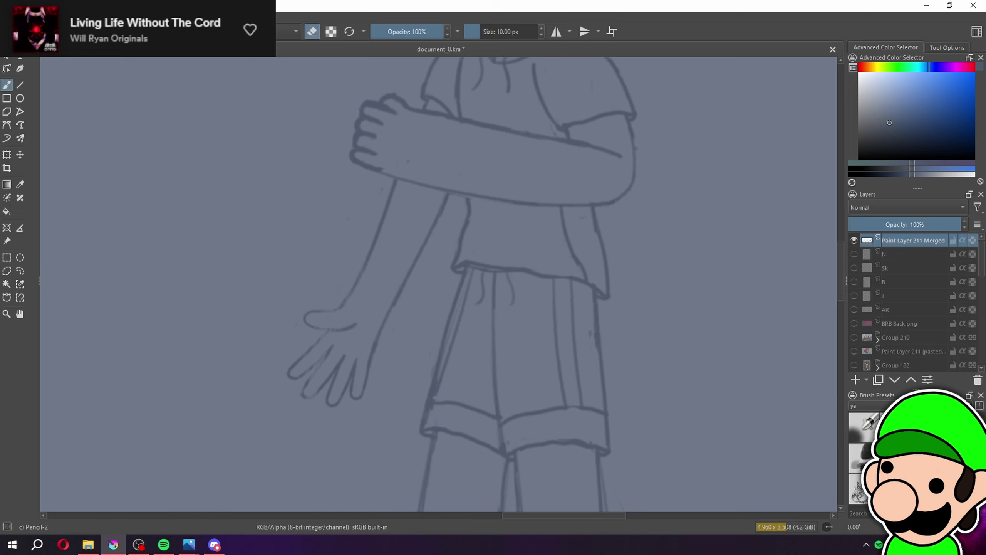
{"action": "left_click", "coordinate": [895, 428]}
{"action": "mouse_move", "coordinate": [320, 340]}
{"action": "left_mouse_down"}
{"action": "mouse_move", "coordinate": [310, 424]}
{"action": "mouse_move", "coordinate": [377, 324]}
{"action": "mouse_move", "coordinate": [415, 235]}
{"action": "left_mouse_up"}
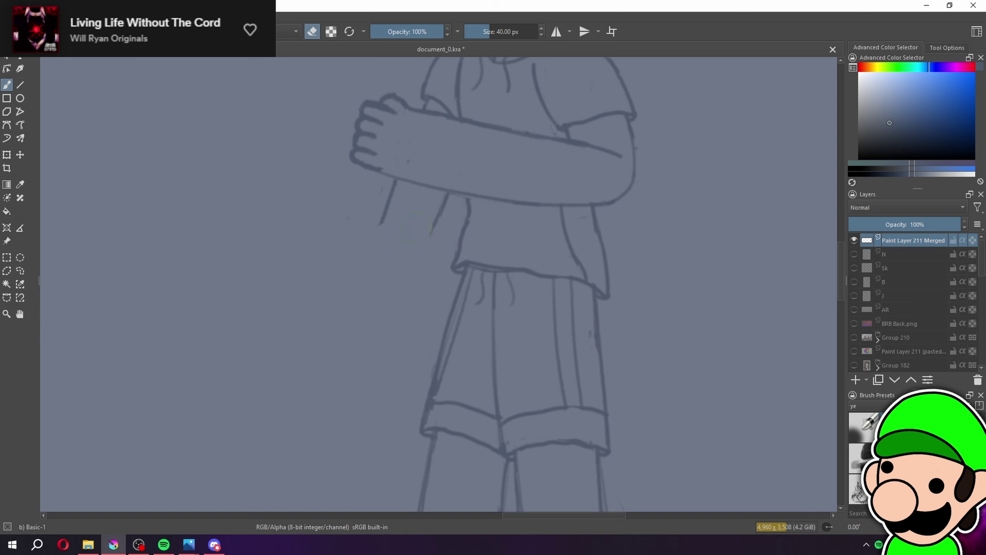
Try reworking the remaining arm lines below the fist with the 10 px Pencil-2 preset
{"action": "scroll", "coordinate": [392, 226], "scroll_direction": "down", "scroll_amount": 6}
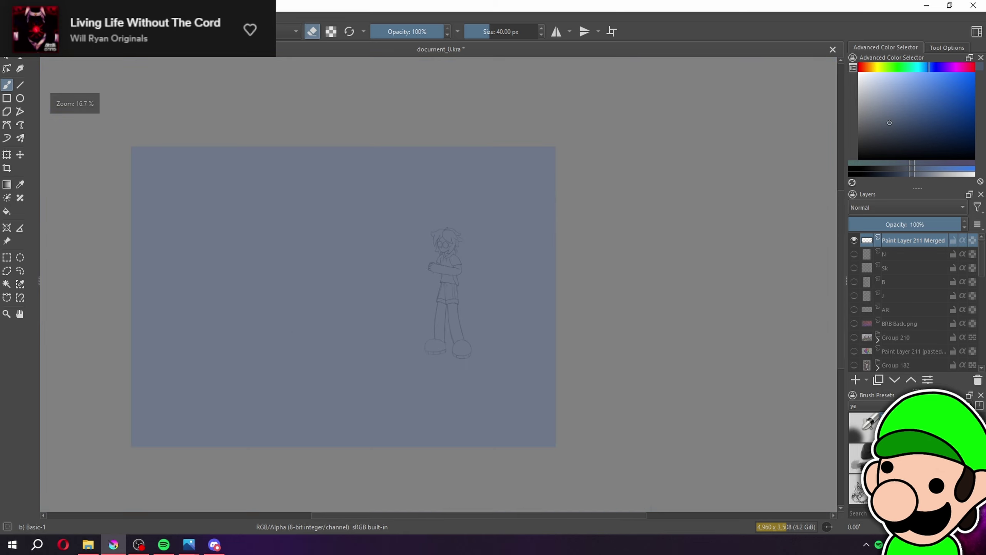
{"action": "scroll", "coordinate": [392, 225], "scroll_direction": "up", "scroll_amount": 3}
{"action": "left_click", "coordinate": [926, 427]}
{"action": "left_click_drag", "start_coordinate": [582, 311], "coordinate": [499, 341]}
{"action": "key", "text": "plus"}
{"action": "key", "text": "plus"}
{"action": "left_click_drag", "start_coordinate": [439, 287], "coordinate": [479, 278]}
{"action": "key", "text": "minus"}
{"action": "key", "text": "minus"}
Undo the arm edits, the merge and the fist's placement, back to the freshly copied hand layer
{"action": "key", "text": "ctrl+z"}
{"action": "key", "text": "ctrl+z"}
{"action": "key", "text": "ctrl+z"}
{"action": "key", "text": "ctrl+z"}
{"action": "key", "text": "ctrl+z"}
{"action": "key", "text": "ctrl+z"}
{"action": "key", "text": "ctrl+z"}
{"action": "key", "text": "ctrl+z"}
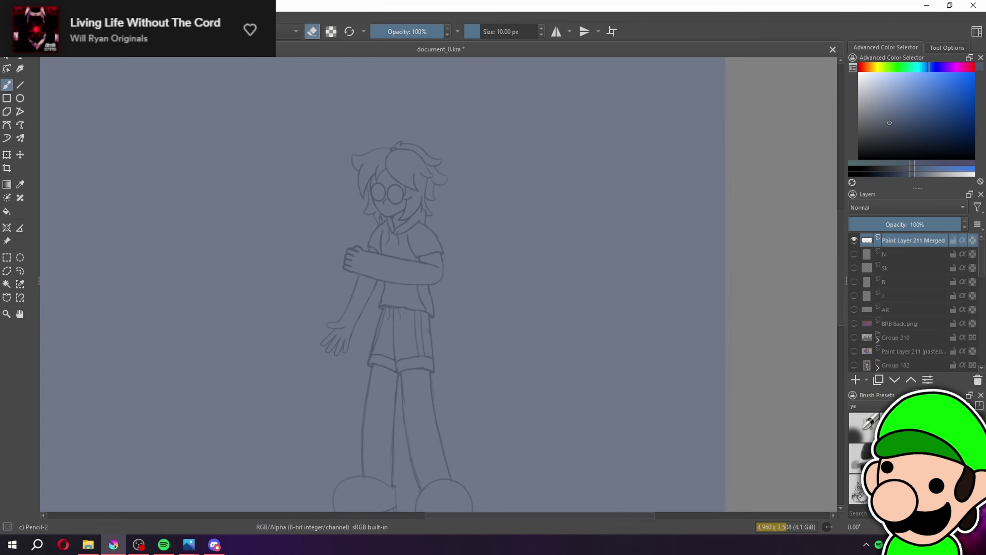
{"action": "key", "text": "ctrl+z"}
{"action": "key", "text": "ctrl+z"}
{"action": "key", "text": "ctrl+z"}
{"action": "key", "text": "ctrl+z"}
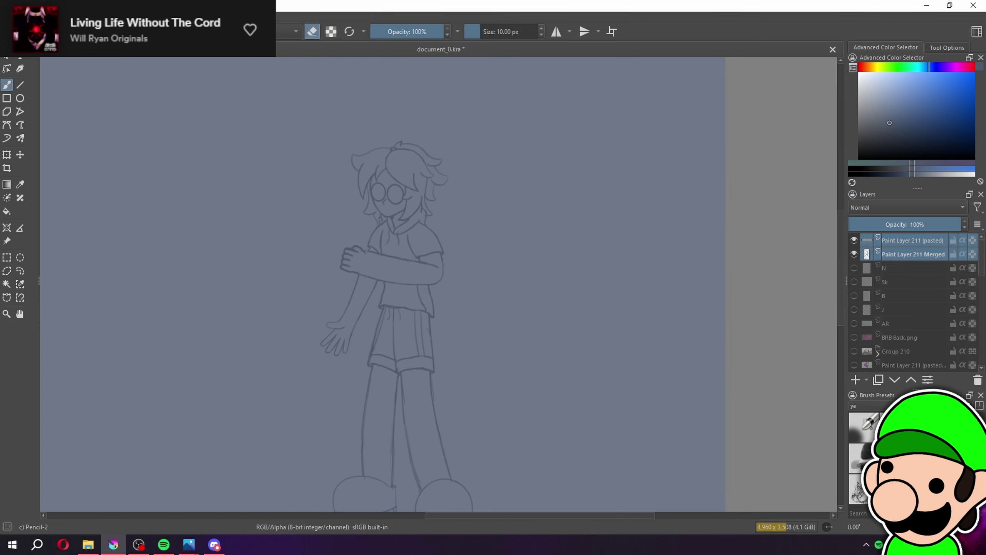
{"action": "key", "text": "minus"}
{"action": "key", "text": "minus"}
{"action": "key", "text": "plus"}
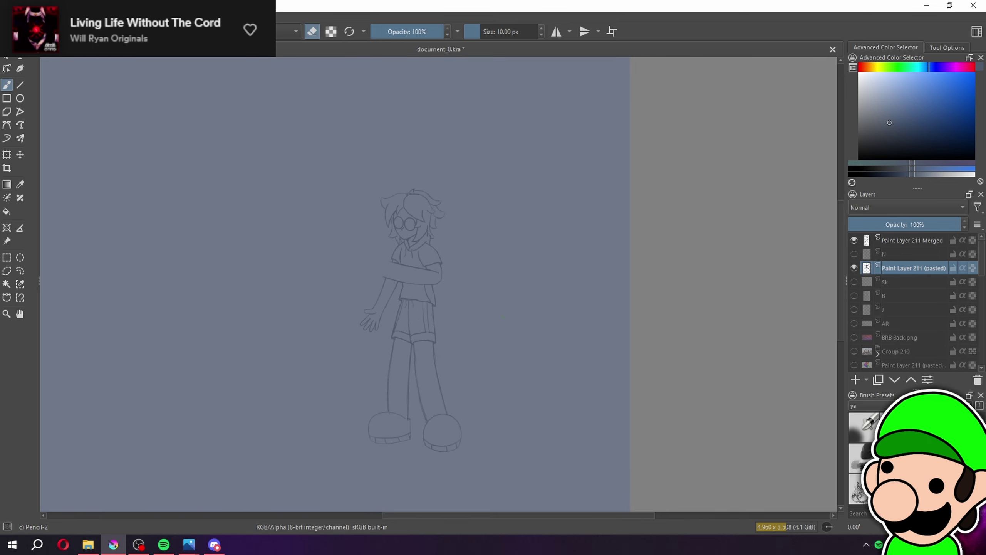
{"action": "key", "text": "alt+Tab"}
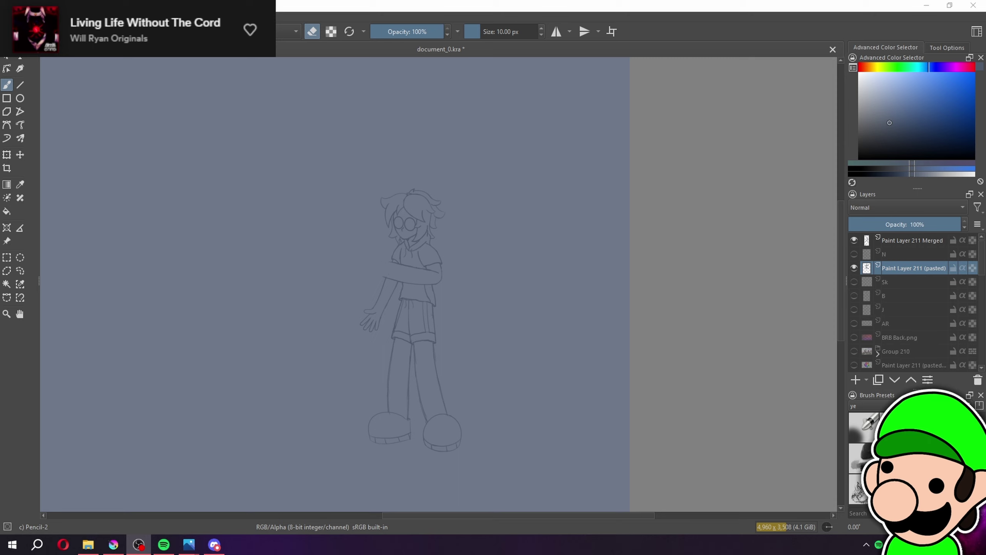
{"action": "left_click", "coordinate": [558, 4]}
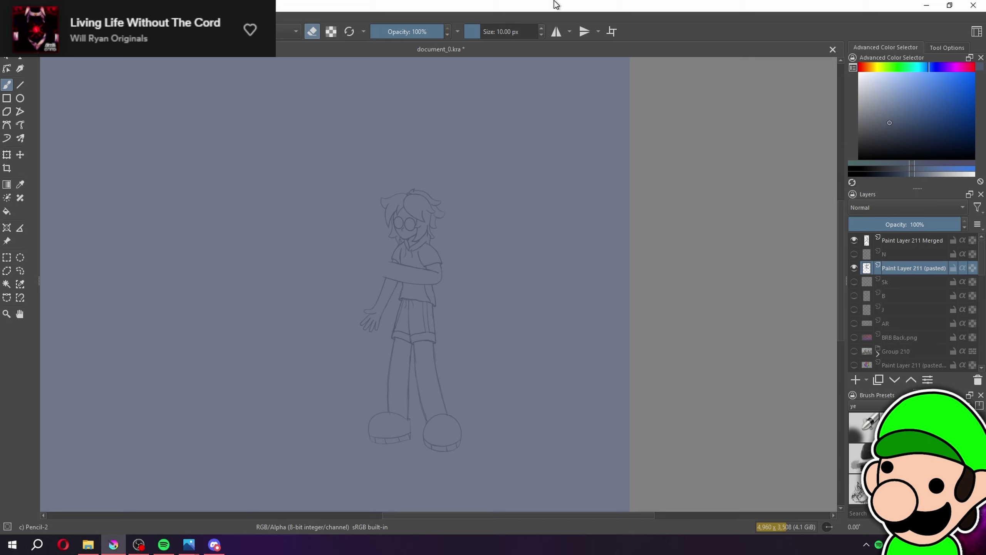
Switch to the 40 px Basic-1 eraser and make Paint Layer 211 Merged the active layer
{"action": "key", "text": "plus"}
{"action": "key", "text": "plus"}
{"action": "left_click", "coordinate": [908, 243]}
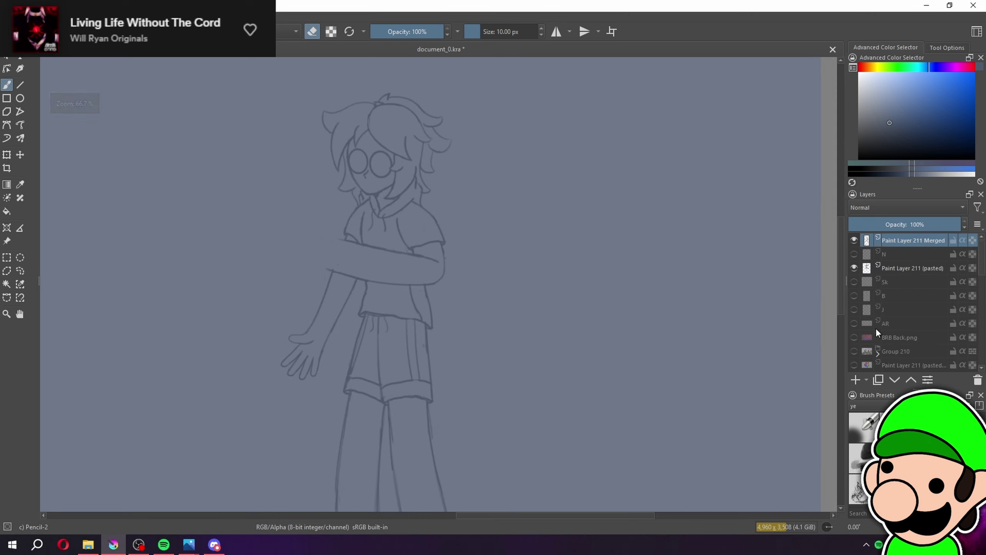
{"action": "key", "text": "slash"}
{"action": "left_click_drag", "start_coordinate": [702, 359], "coordinate": [746, 333]}
{"action": "key", "text": "plus"}
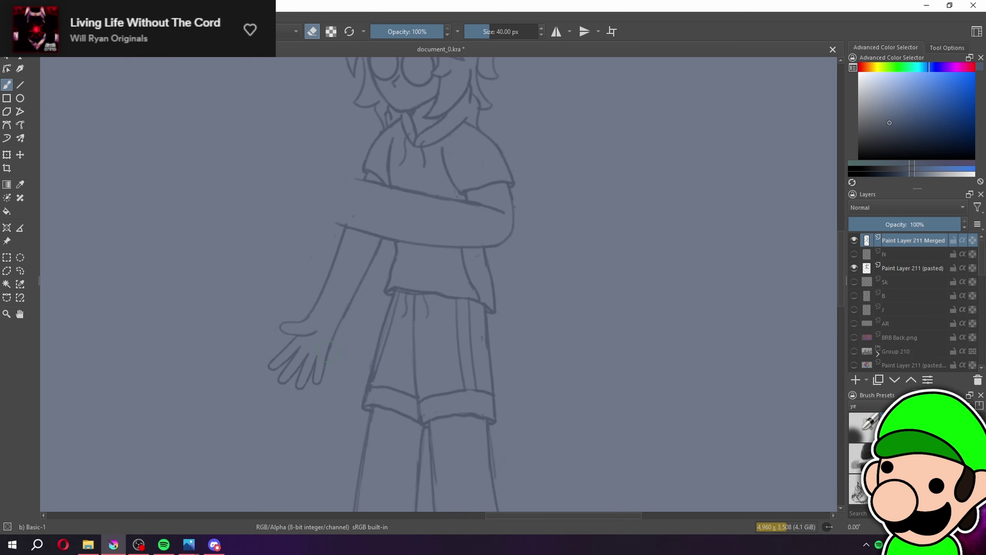
{"action": "left_click", "coordinate": [926, 267]}
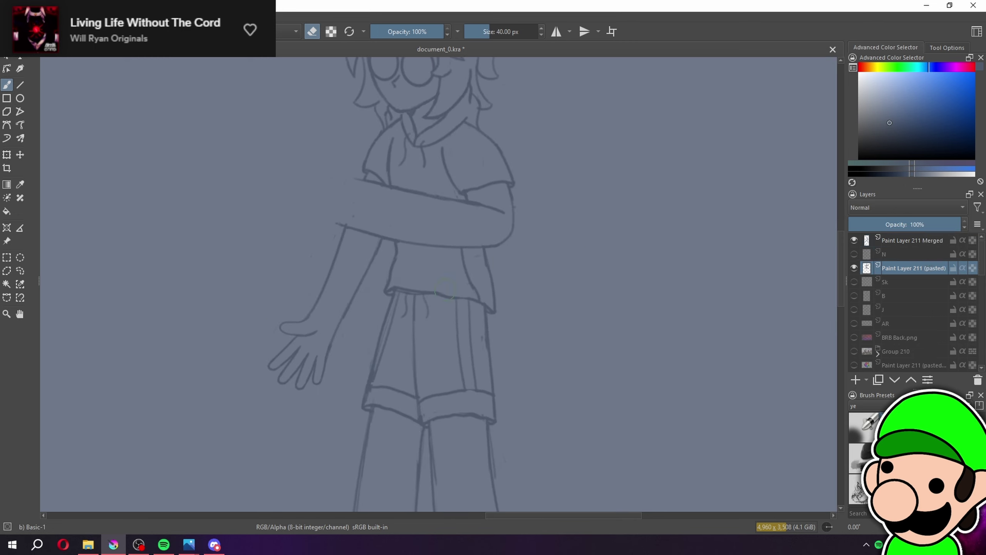
{"action": "left_click", "coordinate": [915, 241]}
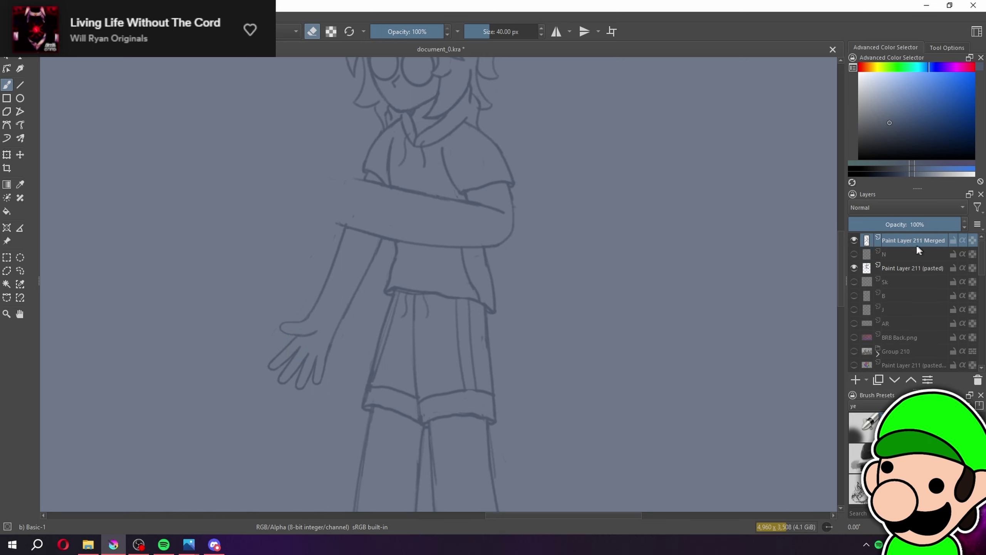
Delete the copied hand layer and make Paint Layer 211 Merged active again
{"action": "key", "text": "minus"}
{"action": "key", "text": "minus"}
{"action": "key", "text": "minus"}
{"action": "key", "text": "minus"}
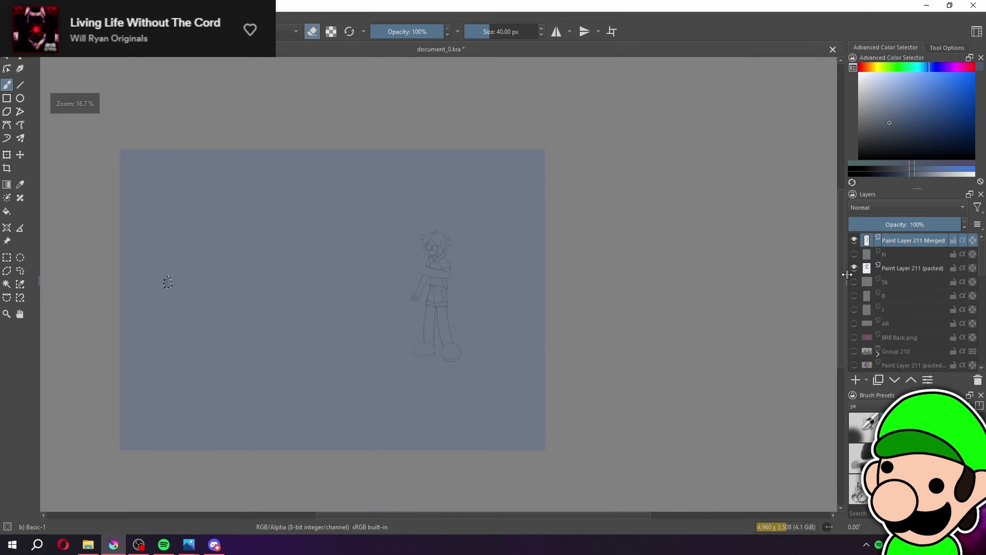
{"action": "left_click", "coordinate": [899, 270]}
{"action": "left_click", "coordinate": [977, 379]}
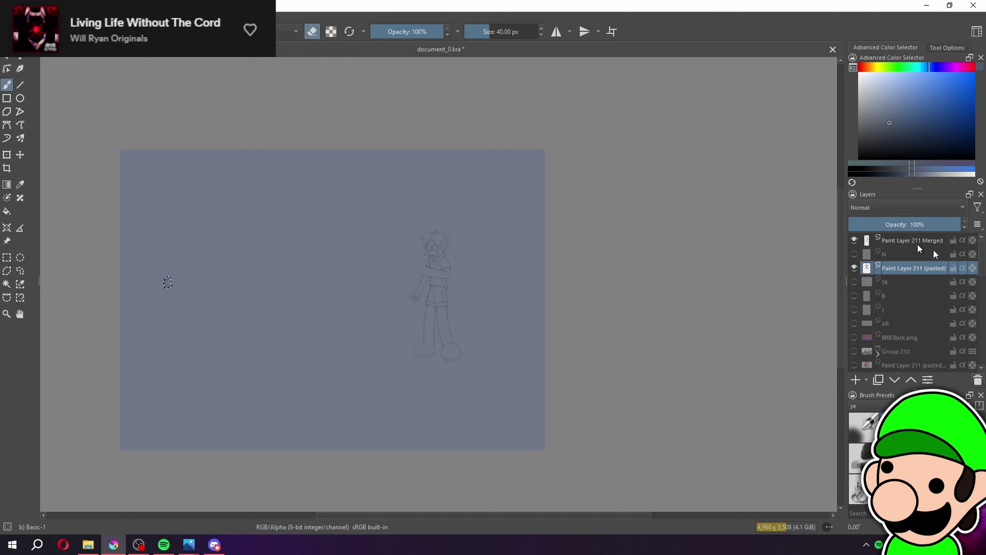
{"action": "left_click", "coordinate": [920, 244]}
Clear the leftover selection and return to the brush in eraser mode
{"action": "key", "text": "plus"}
{"action": "key", "text": "plus"}
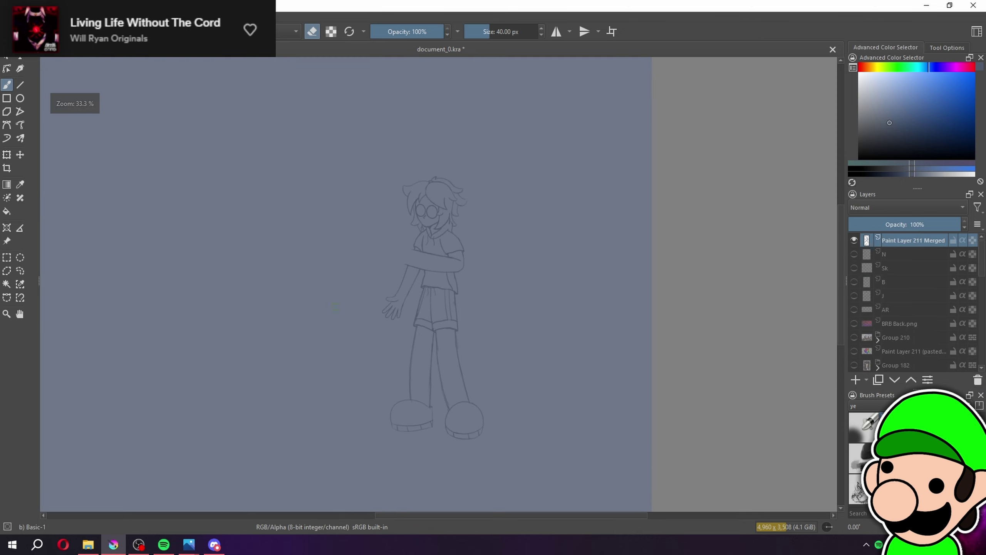
{"action": "left_click", "coordinate": [8, 258]}
{"action": "left_click_drag", "start_coordinate": [640, 271], "coordinate": [637, 275]}
{"action": "left_click", "coordinate": [630, 301]}
{"action": "left_click_drag", "start_coordinate": [514, 364], "coordinate": [531, 373]}
{"action": "key", "text": "plus"}
{"action": "key", "text": "plus"}
{"action": "key", "text": "b"}
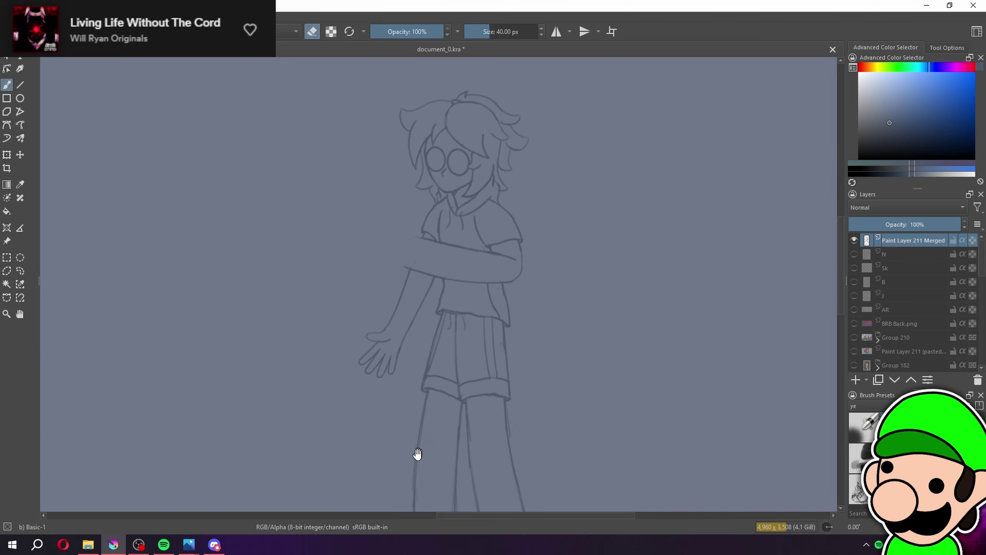
Erase the open hand and nearly all of the hanging arm, leaving a short stub below the crossed forearm
{"action": "key", "text": "plus"}
{"action": "key", "text": "plus"}
{"action": "mouse_move", "coordinate": [389, 366]}
{"action": "left_mouse_down"}
{"action": "mouse_move", "coordinate": [338, 454]}
{"action": "mouse_move", "coordinate": [452, 357]}
{"action": "mouse_move", "coordinate": [481, 299]}
{"action": "mouse_move", "coordinate": [420, 328]}
{"action": "left_mouse_up"}
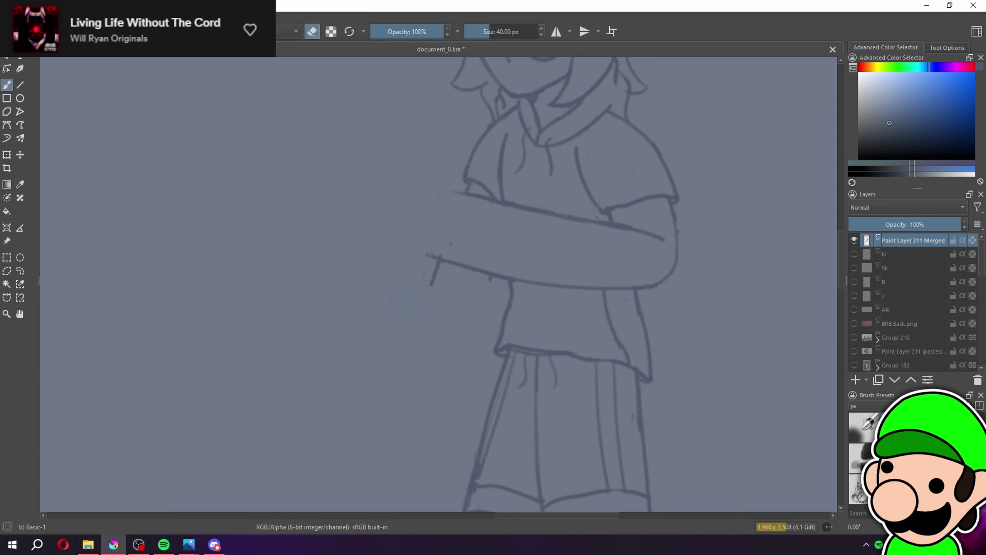
Redraw the lower edge of the crossed forearm with the 10 px Pencil-2 brush and clean up its overlaps
{"action": "key", "text": "slash"}
{"action": "left_click_drag", "start_coordinate": [505, 278], "coordinate": [430, 255]}
{"action": "mouse_move", "coordinate": [430, 255]}
{"action": "left_mouse_down"}
{"action": "mouse_move", "coordinate": [572, 286]}
{"action": "mouse_move", "coordinate": [430, 245]}
{"action": "left_mouse_up"}
{"action": "key", "text": "e"}
{"action": "key", "text": "e"}
{"action": "left_click_drag", "start_coordinate": [571, 289], "coordinate": [607, 290]}
{"action": "key", "text": "e"}
{"action": "key", "text": "e"}
Draw the outer and inner edges of the hanging arm as two long curves running down from the forearm
{"action": "mouse_move", "coordinate": [430, 287]}
{"action": "left_mouse_down"}
{"action": "mouse_move", "coordinate": [434, 277]}
{"action": "mouse_move", "coordinate": [352, 471]}
{"action": "left_mouse_up"}
{"action": "key", "text": "e"}
{"action": "key", "text": "minus"}
{"action": "key", "text": "minus"}
{"action": "key", "text": "minus"}
{"action": "key", "text": "minus"}
{"action": "key", "text": "minus"}
{"action": "key", "text": "plus"}
{"action": "left_click_drag", "start_coordinate": [660, 450], "coordinate": [651, 434]}
{"action": "key", "text": "plus"}
{"action": "key", "text": "plus"}
{"action": "key", "text": "plus"}
{"action": "key", "text": "plus"}
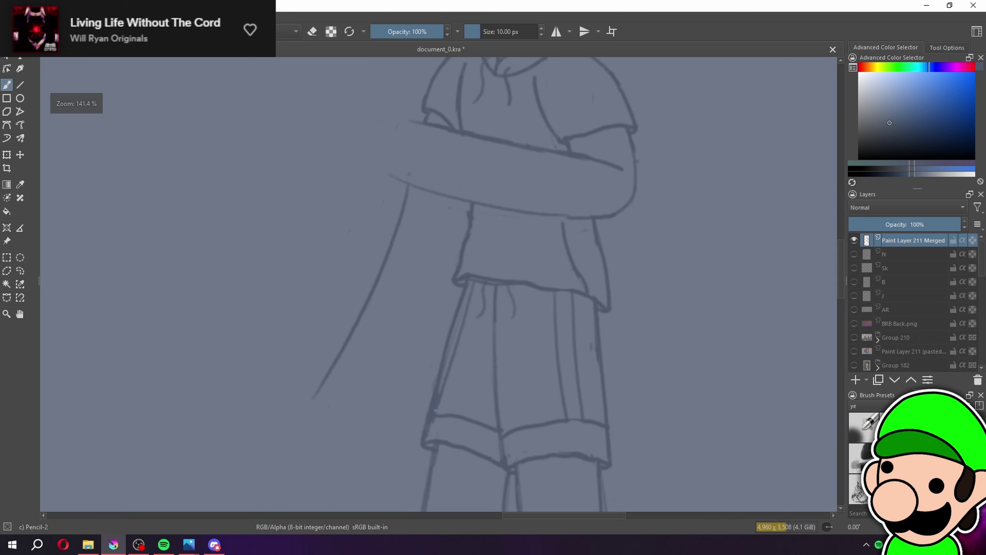
{"action": "left_click_drag", "start_coordinate": [380, 424], "coordinate": [467, 189]}
{"action": "key", "text": "ctrl+z"}
{"action": "left_click_drag", "start_coordinate": [386, 425], "coordinate": [478, 181]}
Trim the lower ends of both hanging arm lines with the 40 px Basic-1 eraser
{"action": "key", "text": "e"}
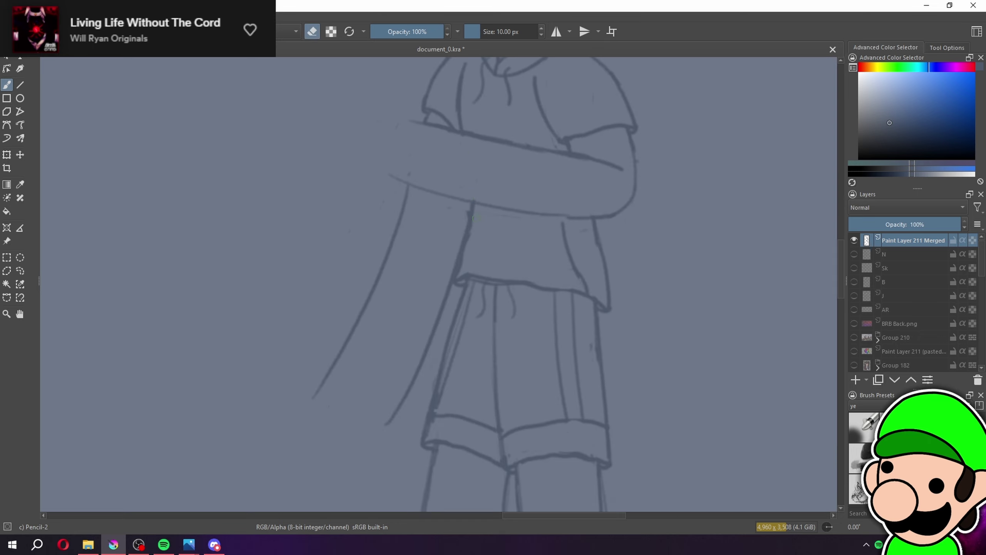
{"action": "key", "text": "minus"}
{"action": "key", "text": "minus"}
{"action": "key", "text": "minus"}
{"action": "key", "text": "minus"}
{"action": "key", "text": "minus"}
{"action": "key", "text": "plus"}
{"action": "key", "text": "plus"}
{"action": "key", "text": "plus"}
{"action": "key", "text": "plus"}
{"action": "key", "text": "plus"}
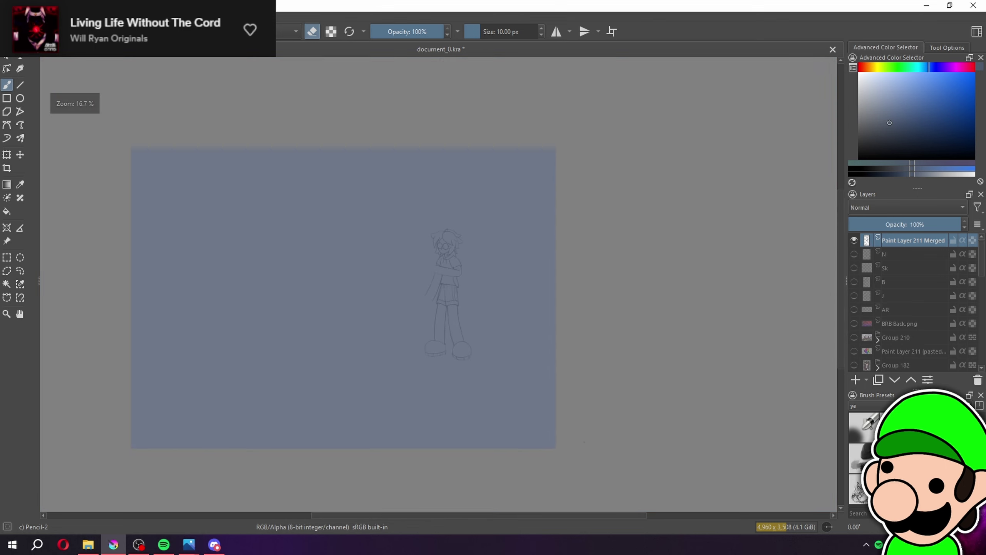
{"action": "key", "text": "slash"}
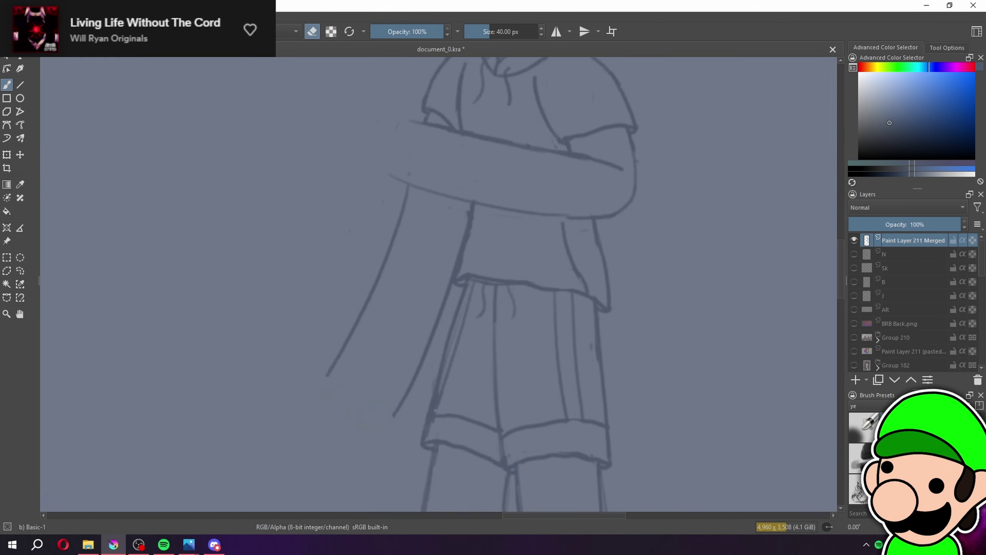
{"action": "key", "text": "ctrl+minus"}
{"action": "key", "text": "ctrl+minus"}
{"action": "key", "text": "ctrl+minus"}
{"action": "key", "text": "ctrl+minus"}
{"action": "key", "text": "ctrl+minus"}
{"action": "key", "text": "ctrl+plus"}
{"action": "key", "text": "ctrl+plus"}
{"action": "key", "text": "ctrl+plus"}
{"action": "key", "text": "ctrl+plus"}
{"action": "key", "text": "ctrl+plus"}
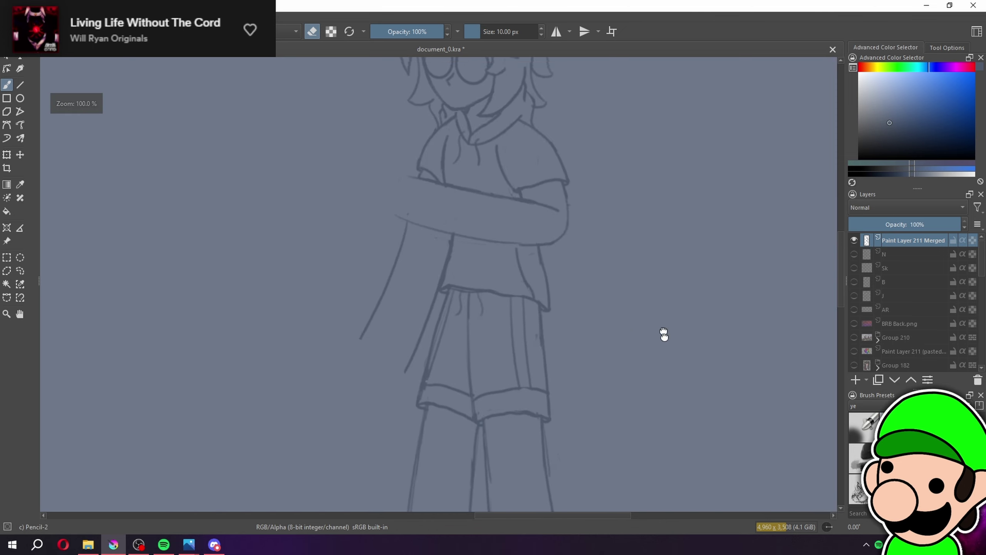
{"action": "key", "text": "slash"}
Extend the hanging arm's outer edge up to the sleeve with Pencil-2 and erase the part crossing the forearm
{"action": "left_click_drag", "start_coordinate": [403, 168], "coordinate": [343, 397]}
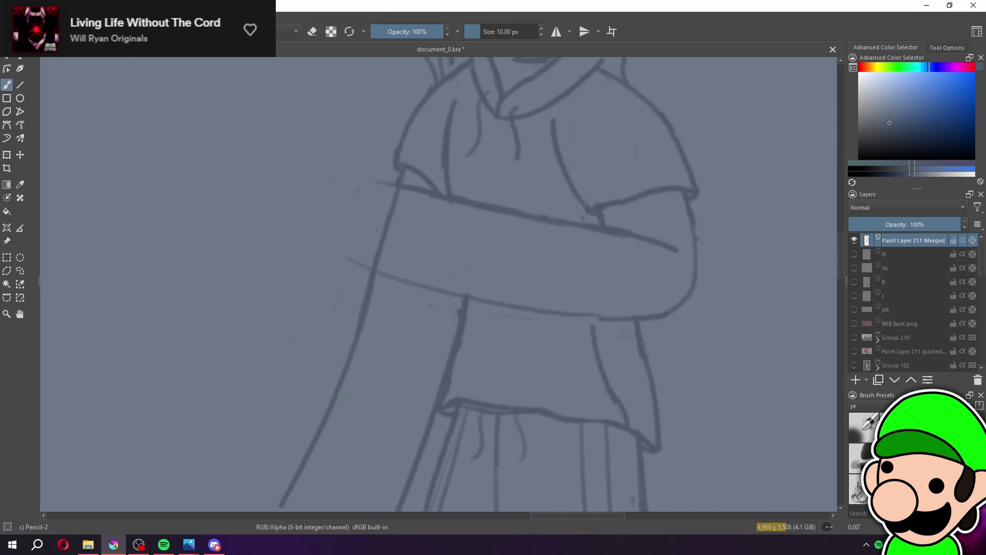
{"action": "key", "text": "e"}
{"action": "key", "text": "ctrl+minus"}
{"action": "key", "text": "ctrl+minus"}
{"action": "key", "text": "ctrl+minus"}
{"action": "key", "text": "ctrl+minus"}
{"action": "key", "text": "ctrl+minus"}
{"action": "key", "text": "ctrl+minus"}
{"action": "key", "text": "e"}
Rework the shoulder outline above the bent arm into overlapping strokes with a curved crease inside the shirt sleeve
{"action": "mouse_move", "coordinate": [668, 474]}
{"action": "left_mouse_down"}
{"action": "mouse_move", "coordinate": [654, 472]}
{"action": "mouse_move", "coordinate": [615, 523]}
{"action": "left_mouse_up"}
{"action": "key", "text": "ctrl+plus"}
{"action": "key", "text": "ctrl+plus"}
{"action": "key", "text": "ctrl+plus"}
{"action": "key", "text": "ctrl+plus"}
{"action": "key", "text": "ctrl+plus"}
{"action": "key", "text": "ctrl+plus"}
{"action": "key", "text": "ctrl+plus"}
{"action": "key", "text": "ctrl+plus"}
{"action": "key", "text": "ctrl+plus"}
{"action": "key", "text": "e"}
{"action": "left_click_drag", "start_coordinate": [464, 204], "coordinate": [559, 266]}
{"action": "left_click_drag", "start_coordinate": [532, 233], "coordinate": [512, 216]}
{"action": "key", "text": "e"}
{"action": "left_click_drag", "start_coordinate": [441, 188], "coordinate": [553, 377]}
{"action": "left_click_drag", "start_coordinate": [518, 238], "coordinate": [614, 331]}
Replace the armpit line of the bent arm's sleeve with a shorter curved fold and an overlapping second stroke
{"action": "key", "text": "ctrl+minus"}
{"action": "key", "text": "ctrl+minus"}
{"action": "key", "text": "ctrl+minus"}
{"action": "key", "text": "ctrl+minus"}
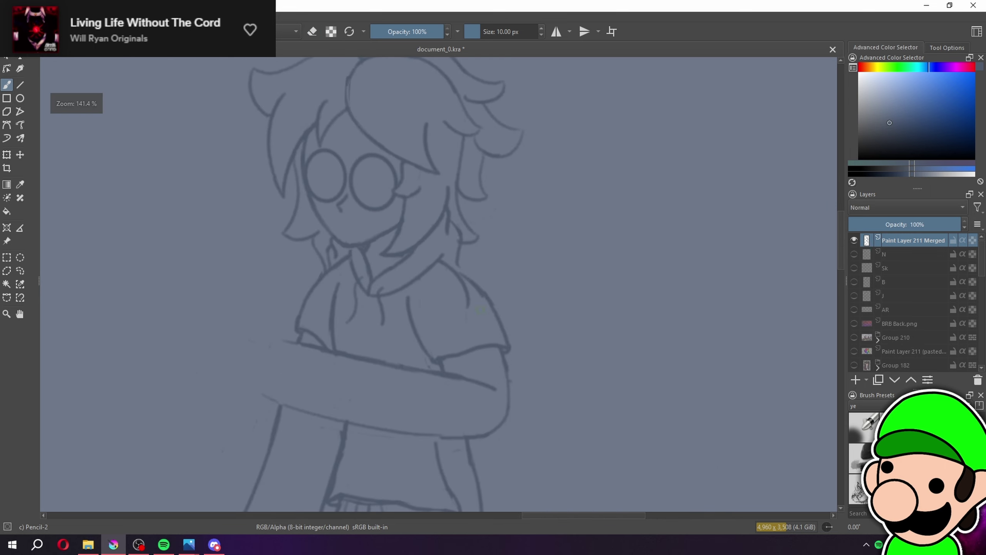
{"action": "left_click_drag", "start_coordinate": [540, 373], "coordinate": [562, 340]}
{"action": "key", "text": "ctrl+plus"}
{"action": "key", "text": "ctrl+plus"}
{"action": "key", "text": "ctrl+plus"}
{"action": "key", "text": "ctrl+plus"}
{"action": "key", "text": "e"}
{"action": "left_click_drag", "start_coordinate": [459, 394], "coordinate": [416, 267]}
{"action": "key", "text": "e"}
{"action": "left_click_drag", "start_coordinate": [404, 206], "coordinate": [501, 382]}
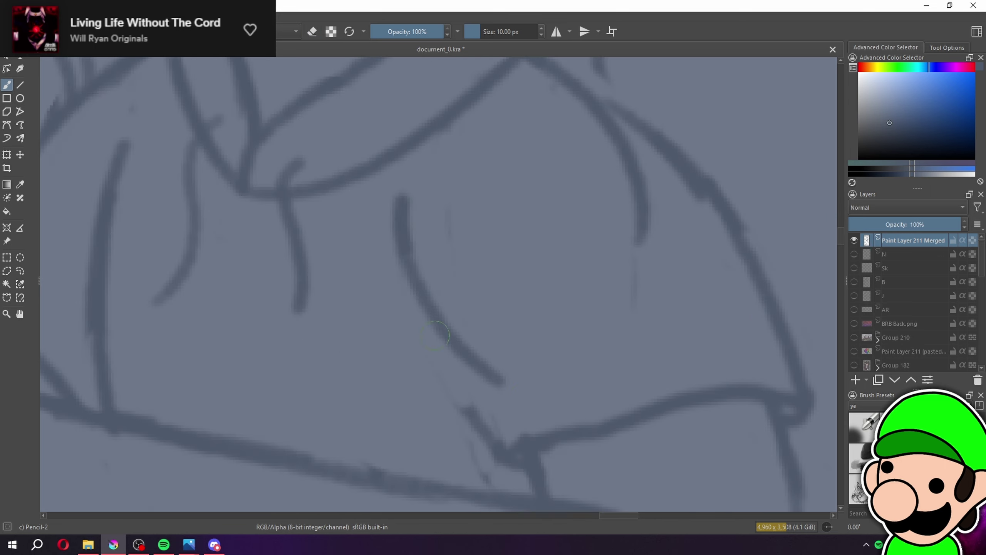
{"action": "left_click_drag", "start_coordinate": [427, 319], "coordinate": [477, 412]}
Rework the hem of the bent arm's sleeve and add a short fold line above it
{"action": "key", "text": "e"}
{"action": "mouse_move", "coordinate": [579, 431]}
{"action": "left_mouse_down"}
{"action": "mouse_move", "coordinate": [672, 400]}
{"action": "mouse_move", "coordinate": [571, 420]}
{"action": "mouse_move", "coordinate": [724, 366]}
{"action": "left_mouse_up"}
{"action": "key", "text": "e"}
{"action": "left_click_drag", "start_coordinate": [609, 422], "coordinate": [711, 392]}
Redraw the armpit line beside the hanging arm's sleeve as a curved fold with overlapping strokes
{"action": "key", "text": "ctrl+minus"}
{"action": "key", "text": "ctrl+minus"}
{"action": "key", "text": "ctrl+minus"}
{"action": "key", "text": "ctrl+minus"}
{"action": "key", "text": "ctrl+minus"}
{"action": "mouse_move", "coordinate": [633, 445]}
{"action": "left_mouse_down"}
{"action": "mouse_move", "coordinate": [669, 435]}
{"action": "mouse_move", "coordinate": [684, 445]}
{"action": "left_mouse_up"}
{"action": "key", "text": "ctrl+plus"}
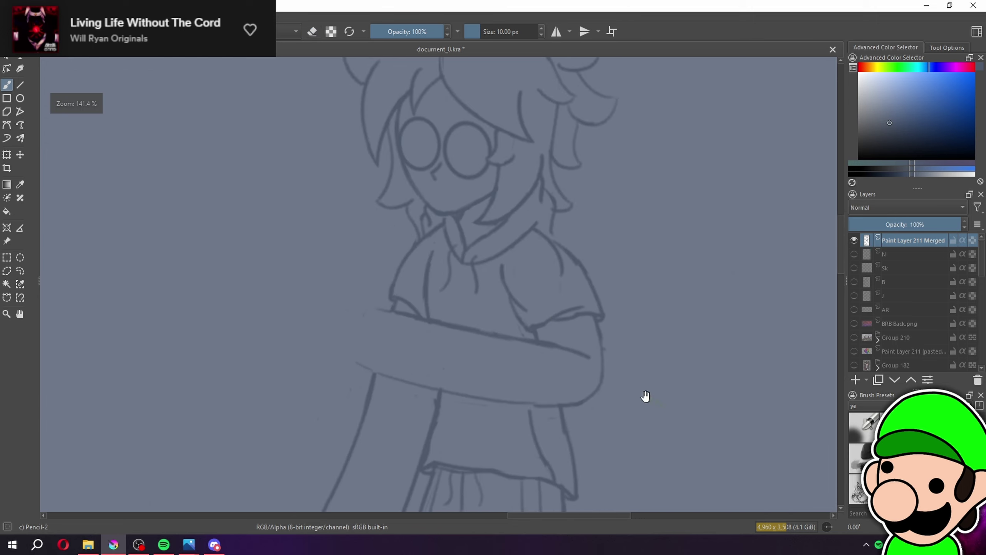
{"action": "left_click_drag", "start_coordinate": [645, 397], "coordinate": [678, 406]}
{"action": "key", "text": "ctrl+plus"}
{"action": "key", "text": "ctrl+plus"}
{"action": "key", "text": "ctrl+plus"}
{"action": "key", "text": "ctrl+plus"}
{"action": "key", "text": "e"}
{"action": "mouse_move", "coordinate": [521, 311]}
{"action": "left_mouse_down"}
{"action": "mouse_move", "coordinate": [527, 379]}
{"action": "mouse_move", "coordinate": [538, 259]}
{"action": "left_mouse_up"}
{"action": "key", "text": "e"}
{"action": "left_click_drag", "start_coordinate": [539, 222], "coordinate": [532, 444]}
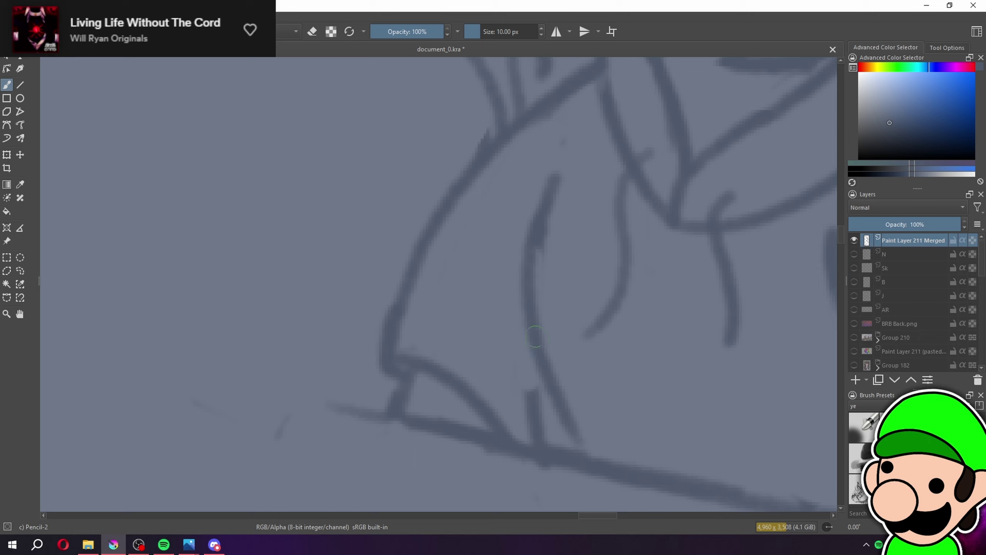
{"action": "left_click_drag", "start_coordinate": [540, 341], "coordinate": [524, 391]}
Reshape the shirt's side edge below the bent elbow with a curved fold stroke overlapping the outline
{"action": "key", "text": "1"}
{"action": "key", "text": "plus"}
{"action": "key", "text": "plus"}
{"action": "key", "text": "plus"}
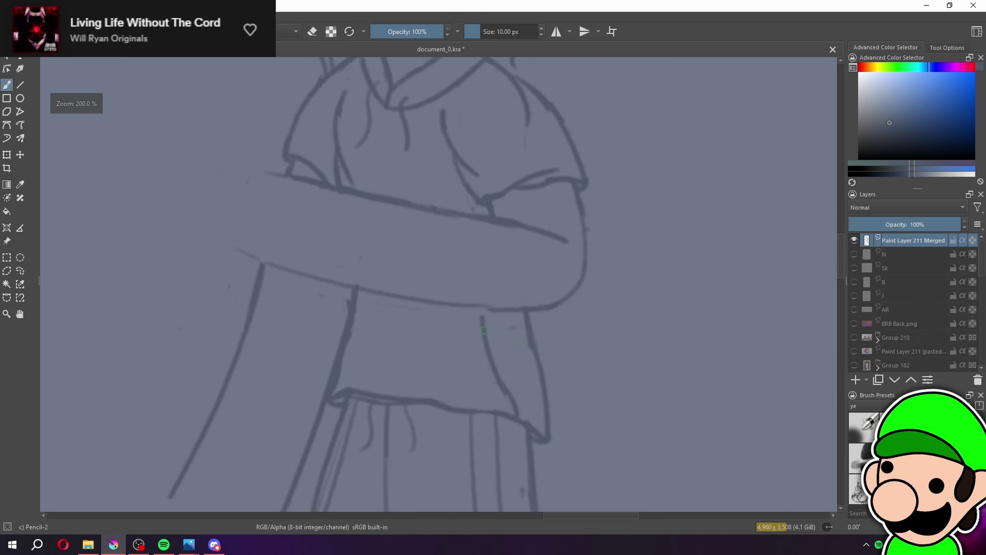
{"action": "key", "text": "e"}
{"action": "key", "text": "e"}
{"action": "key", "text": "e"}
{"action": "left_click_drag", "start_coordinate": [535, 354], "coordinate": [542, 382]}
{"action": "key", "text": "e"}
{"action": "left_click_drag", "start_coordinate": [527, 327], "coordinate": [526, 405]}
{"action": "left_click_drag", "start_coordinate": [516, 370], "coordinate": [548, 293]}
Erase the rough middle of the shirt's bottom hem and redraw it with an overlapping fold
{"action": "key", "text": "ctrl+plus"}
{"action": "key", "text": "e"}
{"action": "mouse_move", "coordinate": [397, 334]}
{"action": "left_mouse_down"}
{"action": "mouse_move", "coordinate": [504, 350]}
{"action": "mouse_move", "coordinate": [483, 339]}
{"action": "mouse_move", "coordinate": [542, 342]}
{"action": "left_mouse_up"}
{"action": "key", "text": "e"}
{"action": "left_click_drag", "start_coordinate": [468, 342], "coordinate": [544, 356]}
Rework the shirt's waist edge beside the hanging arm into two overlapping curves that form a crease
{"action": "key", "text": "e"}
{"action": "left_click_drag", "start_coordinate": [363, 212], "coordinate": [337, 299]}
{"action": "left_click_drag", "start_coordinate": [354, 226], "coordinate": [361, 198]}
{"action": "key", "text": "e"}
{"action": "left_click_drag", "start_coordinate": [366, 182], "coordinate": [364, 299]}
{"action": "mouse_move", "coordinate": [354, 253]}
{"action": "left_mouse_down"}
{"action": "mouse_move", "coordinate": [334, 314]}
{"action": "mouse_move", "coordinate": [341, 326]}
{"action": "mouse_move", "coordinate": [333, 316]}
{"action": "left_mouse_up"}
{"action": "key", "text": "ctrl+z"}
{"action": "key", "text": "ctrl+z"}
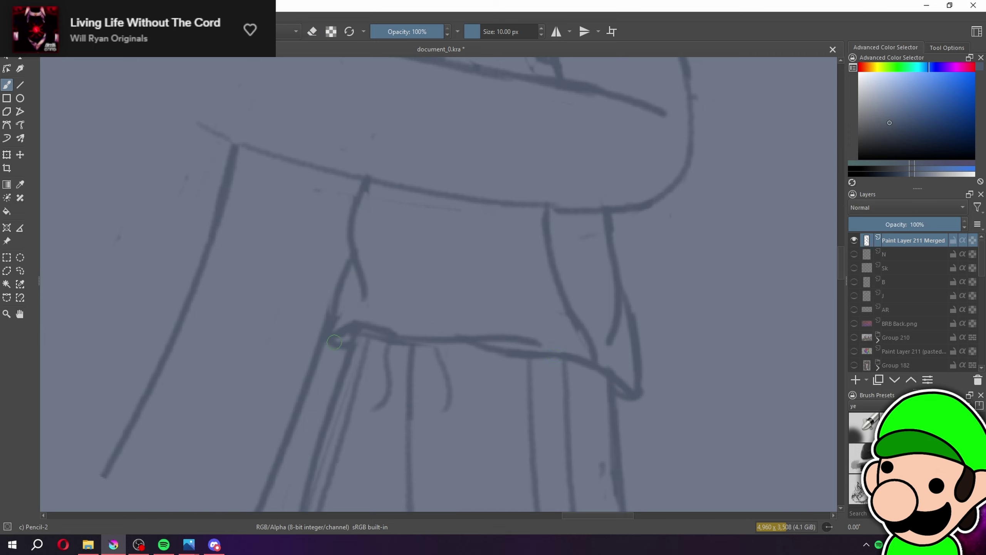
Clean up small marks and rework the top of the hanging arm's outer edge where it meets the forearm
{"action": "key", "text": "ctrl+minus"}
{"action": "key", "text": "ctrl+minus"}
{"action": "key", "text": "ctrl+minus"}
{"action": "key", "text": "ctrl+minus"}
{"action": "key", "text": "ctrl+minus"}
{"action": "key", "text": "ctrl+minus"}
{"action": "key", "text": "ctrl+minus"}
{"action": "key", "text": "ctrl+plus"}
{"action": "key", "text": "ctrl+plus"}
{"action": "key", "text": "ctrl+plus"}
{"action": "key", "text": "ctrl+plus"}
{"action": "key", "text": "ctrl+plus"}
{"action": "key", "text": "ctrl+plus"}
{"action": "key", "text": "e"}
{"action": "left_click_drag", "start_coordinate": [400, 224], "coordinate": [403, 218]}
{"action": "key", "text": "e"}
{"action": "scroll", "coordinate": [406, 227], "scroll_direction": "down", "scroll_amount": 5}
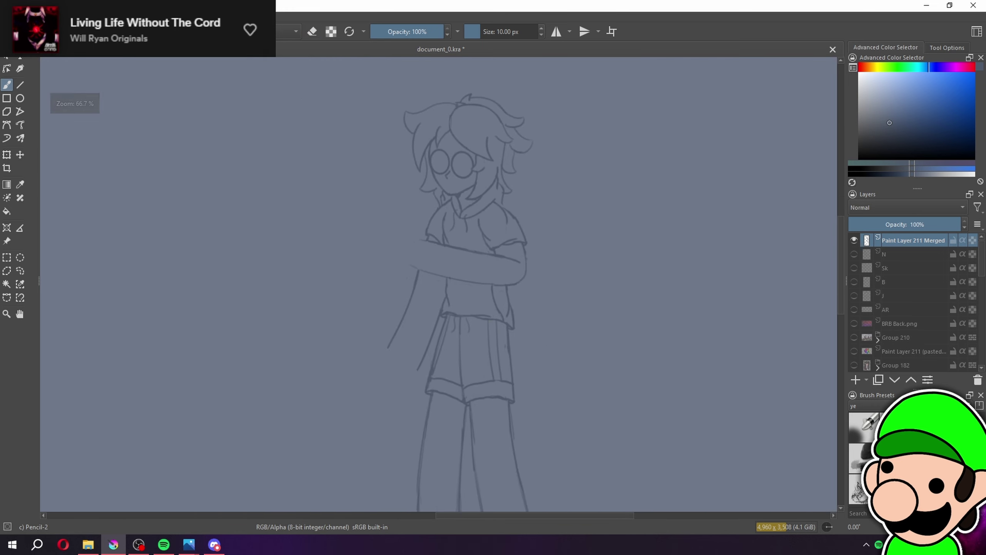
{"action": "scroll", "coordinate": [378, 258], "scroll_direction": "up", "scroll_amount": 6}
{"action": "key", "text": "e"}
{"action": "left_click_drag", "start_coordinate": [362, 339], "coordinate": [389, 245]}
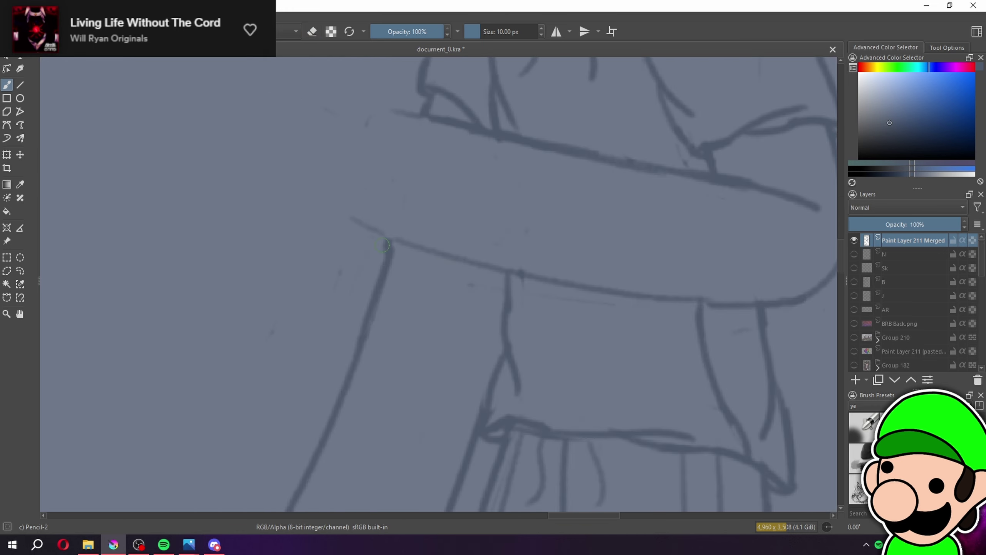
Undo the last stroke and rework the top of the hanging arm's outer edge below the forearm
{"action": "key", "text": "ctrl+z"}
{"action": "mouse_move", "coordinate": [362, 337]}
{"action": "left_mouse_down"}
{"action": "mouse_move", "coordinate": [388, 232]}
{"action": "mouse_move", "coordinate": [379, 262]}
{"action": "mouse_move", "coordinate": [386, 247]}
{"action": "mouse_move", "coordinate": [387, 264]}
{"action": "mouse_move", "coordinate": [387, 239]}
{"action": "mouse_move", "coordinate": [420, 246]}
{"action": "left_mouse_up"}
{"action": "key", "text": "e"}
{"action": "key", "text": "e"}
Redraw the shorts' outer side edge below the shirt's pointed corner as two overlapping curves that form a fold
{"action": "key", "text": "ctrl+minus"}
{"action": "key", "text": "ctrl+minus"}
{"action": "key", "text": "ctrl+minus"}
{"action": "key", "text": "ctrl+minus"}
{"action": "key", "text": "ctrl+minus"}
{"action": "mouse_move", "coordinate": [588, 414]}
{"action": "left_mouse_down"}
{"action": "mouse_move", "coordinate": [552, 352]}
{"action": "mouse_move", "coordinate": [528, 338]}
{"action": "left_mouse_up"}
{"action": "key", "text": "ctrl+plus"}
{"action": "key", "text": "ctrl+plus"}
{"action": "scroll", "coordinate": [529, 338], "scroll_direction": "up", "scroll_amount": 3}
{"action": "left_click_drag", "start_coordinate": [502, 181], "coordinate": [485, 312]}
{"action": "left_click_drag", "start_coordinate": [506, 259], "coordinate": [516, 369]}
Erase the rough part of the near leg's rolled cuff and redraw its lower edge with an overlapping fold
{"action": "key", "text": "e"}
{"action": "mouse_move", "coordinate": [476, 461]}
{"action": "left_mouse_down"}
{"action": "mouse_move", "coordinate": [367, 466]}
{"action": "mouse_move", "coordinate": [449, 457]}
{"action": "left_mouse_up"}
{"action": "key", "text": "e"}
{"action": "left_click_drag", "start_coordinate": [357, 466], "coordinate": [499, 447]}
Rework the shorts' side edge beside the hanging arm with two overlapping strokes running down to the cuff
{"action": "key", "text": "e"}
{"action": "mouse_move", "coordinate": [221, 177]}
{"action": "left_mouse_down"}
{"action": "mouse_move", "coordinate": [204, 221]}
{"action": "mouse_move", "coordinate": [235, 142]}
{"action": "mouse_move", "coordinate": [233, 314]}
{"action": "left_mouse_up"}
{"action": "key", "text": "e"}
{"action": "key", "text": "ctrl+z"}
{"action": "left_click_drag", "start_coordinate": [221, 177], "coordinate": [204, 310]}
{"action": "left_click_drag", "start_coordinate": [207, 226], "coordinate": [184, 305]}
Erase the middle of the shorts' centre seam and redraw it as a curved fold overlapping the lower seam line
{"action": "key", "text": "e"}
{"action": "left_click_drag", "start_coordinate": [292, 240], "coordinate": [297, 295]}
{"action": "key", "text": "e"}
{"action": "left_click_drag", "start_coordinate": [298, 174], "coordinate": [333, 344]}
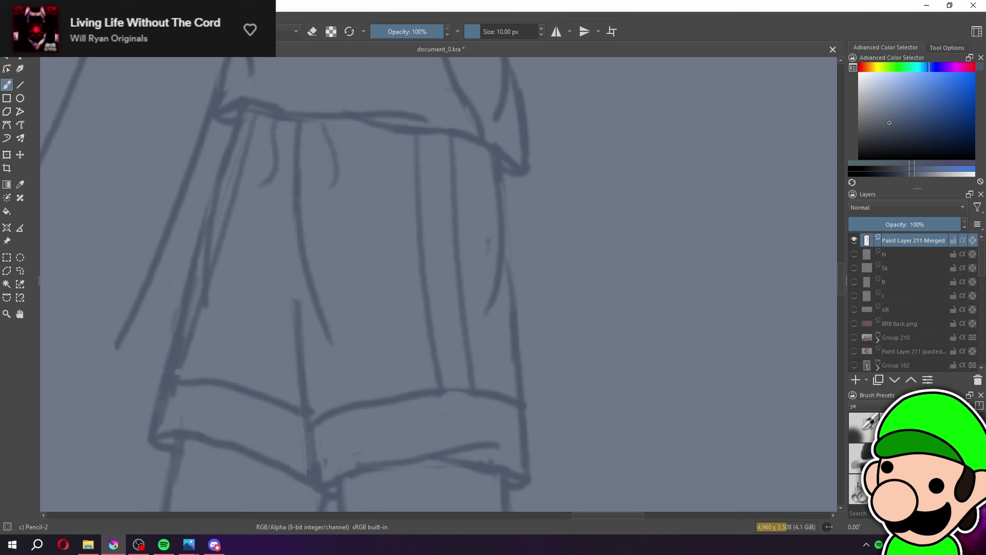
{"action": "left_click_drag", "start_coordinate": [298, 237], "coordinate": [301, 345]}
Clean up the stray marks around the shorts' rolled cuffs and the bottom of the centre seam
{"action": "left_click_drag", "start_coordinate": [386, 360], "coordinate": [437, 295]}
{"action": "key", "text": "e"}
{"action": "mouse_move", "coordinate": [248, 367]}
{"action": "left_mouse_down"}
{"action": "mouse_move", "coordinate": [345, 399]}
{"action": "mouse_move", "coordinate": [341, 411]}
{"action": "left_mouse_up"}
{"action": "key", "text": "e"}
Erase the shirt's far shoulder edge and redraw it down to the sleeve with overlapping curves
{"action": "key", "text": "ctrl+minus"}
{"action": "key", "text": "ctrl+minus"}
{"action": "key", "text": "ctrl+minus"}
{"action": "key", "text": "ctrl+minus"}
{"action": "key", "text": "ctrl+minus"}
{"action": "key", "text": "ctrl+minus"}
{"action": "left_click_drag", "start_coordinate": [600, 399], "coordinate": [612, 411]}
{"action": "scroll", "coordinate": [590, 434], "scroll_direction": "up", "scroll_amount": 8}
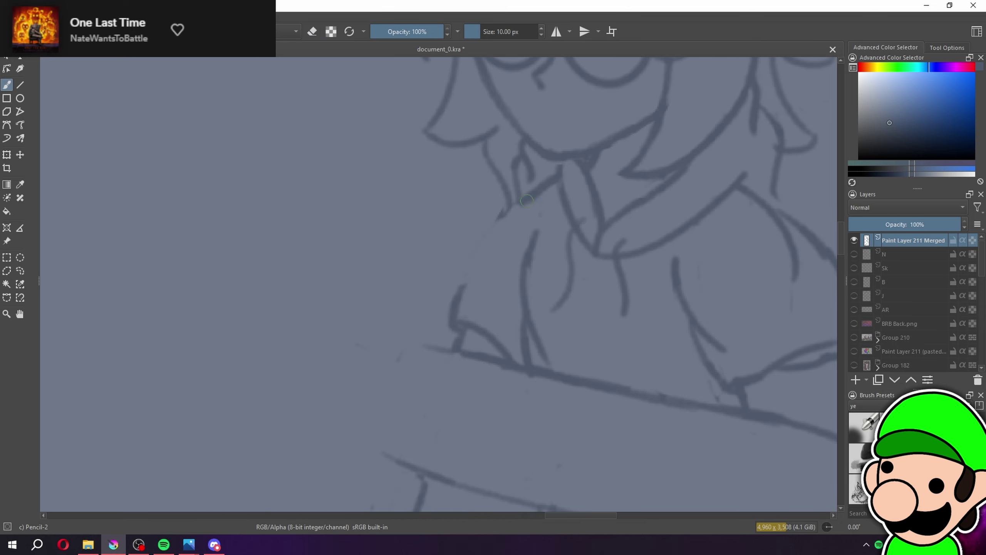
{"action": "scroll", "coordinate": [447, 302], "scroll_direction": "down", "scroll_amount": 2}
{"action": "scroll", "coordinate": [448, 300], "scroll_direction": "down", "scroll_amount": 3}
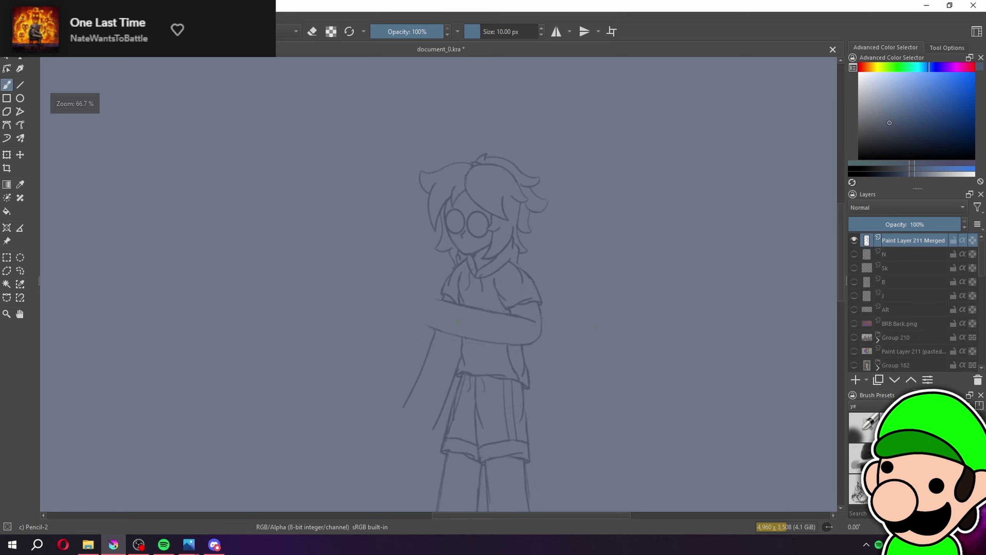
{"action": "scroll", "coordinate": [543, 311], "scroll_direction": "up", "scroll_amount": 3}
{"action": "key", "text": "e"}
{"action": "scroll", "coordinate": [547, 310], "scroll_direction": "down", "scroll_amount": 2}
{"action": "key", "text": "e"}
{"action": "scroll", "coordinate": [540, 346], "scroll_direction": "down", "scroll_amount": 1}
{"action": "key", "text": "ctrl+minus"}
{"action": "key", "text": "ctrl+minus"}
Add a short fold line on the shirt just below the crossed forearm's lower edge
{"action": "key", "text": "ctrl+plus"}
{"action": "key", "text": "ctrl+plus"}
{"action": "key", "text": "ctrl+plus"}
{"action": "key", "text": "ctrl+plus"}
{"action": "key", "text": "ctrl+plus"}
{"action": "key", "text": "ctrl+plus"}
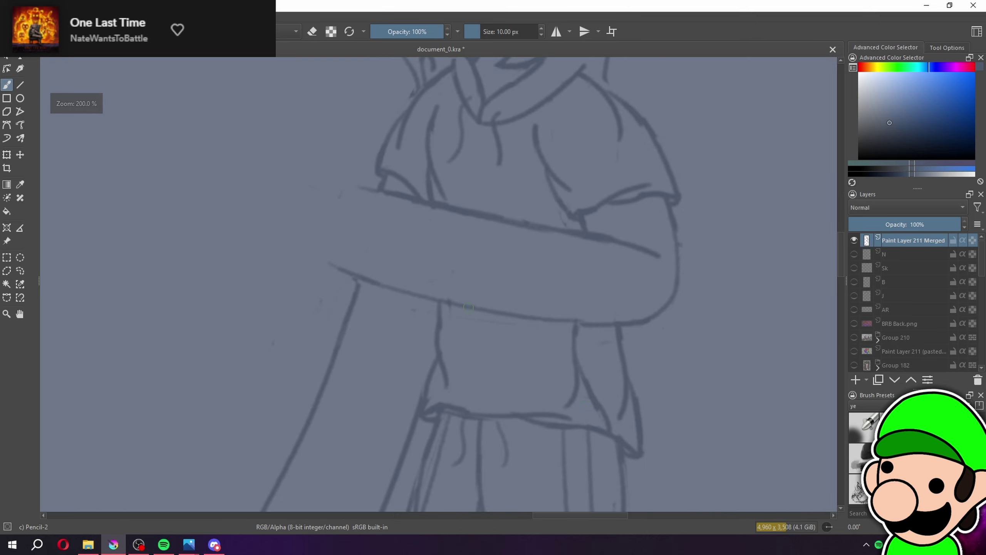
{"action": "key", "text": "e"}
{"action": "key", "text": "e"}
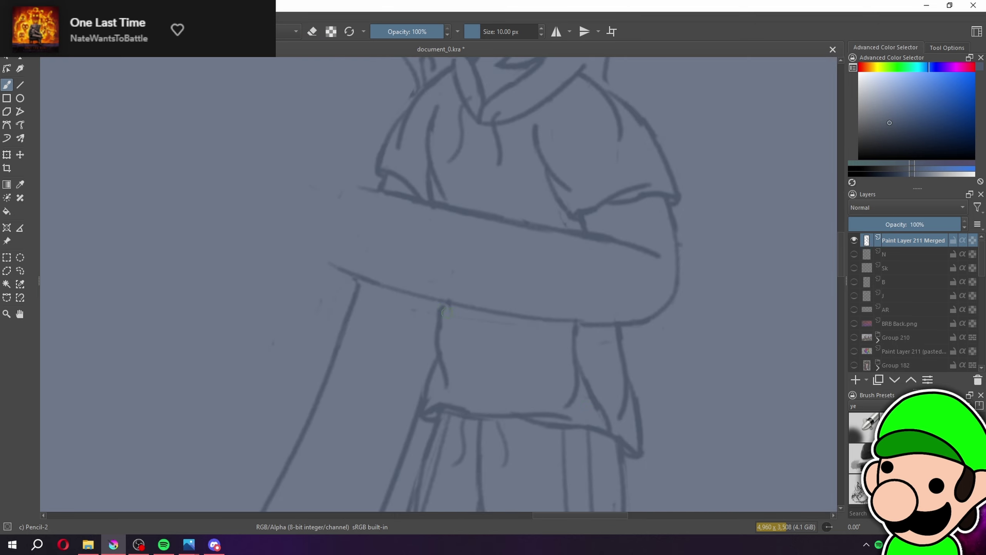
{"action": "key", "text": "minus"}
{"action": "key", "text": "minus"}
{"action": "key", "text": "minus"}
{"action": "key", "text": "minus"}
{"action": "key", "text": "minus"}
{"action": "key", "text": "minus"}
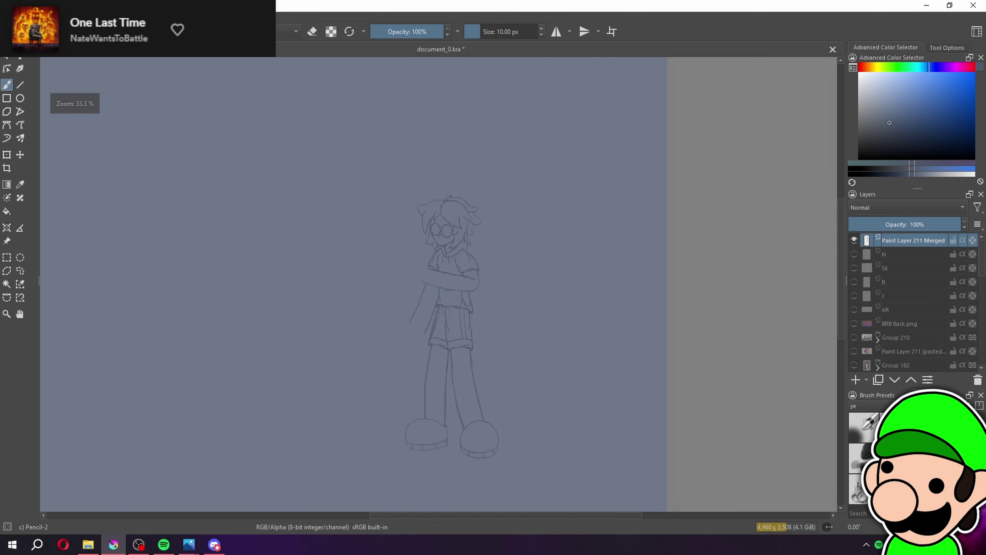
{"action": "key", "text": "ctrl+plus"}
{"action": "key", "text": "ctrl+plus"}
{"action": "key", "text": "ctrl+plus"}
{"action": "key", "text": "ctrl+plus"}
{"action": "key", "text": "ctrl+plus"}
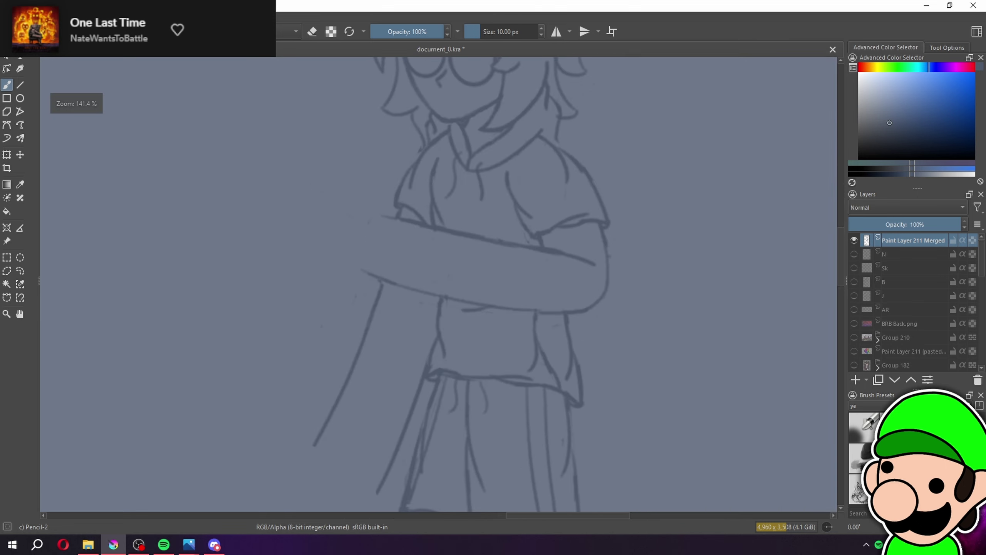
{"action": "left_click_drag", "start_coordinate": [472, 290], "coordinate": [439, 275]}
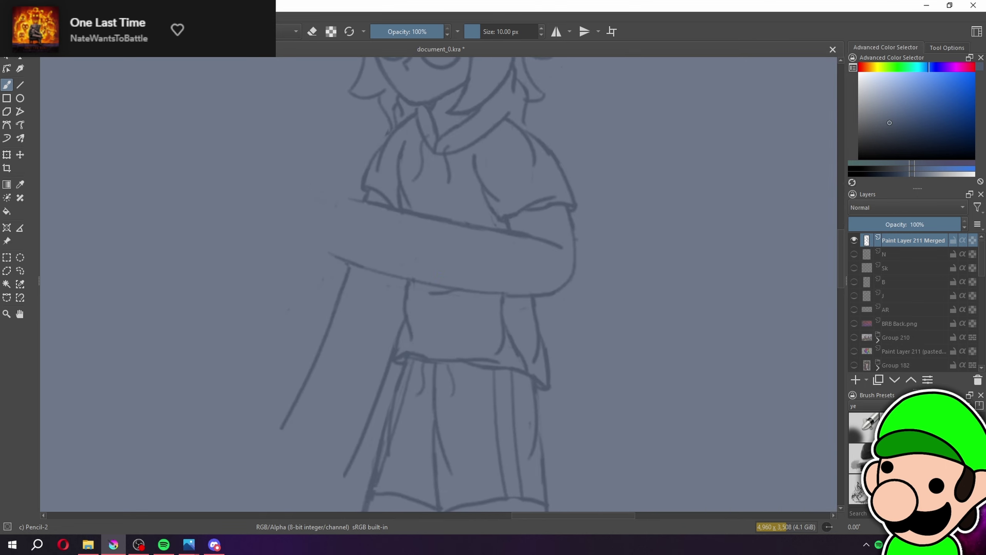
{"action": "key", "text": "alt+Tab"}
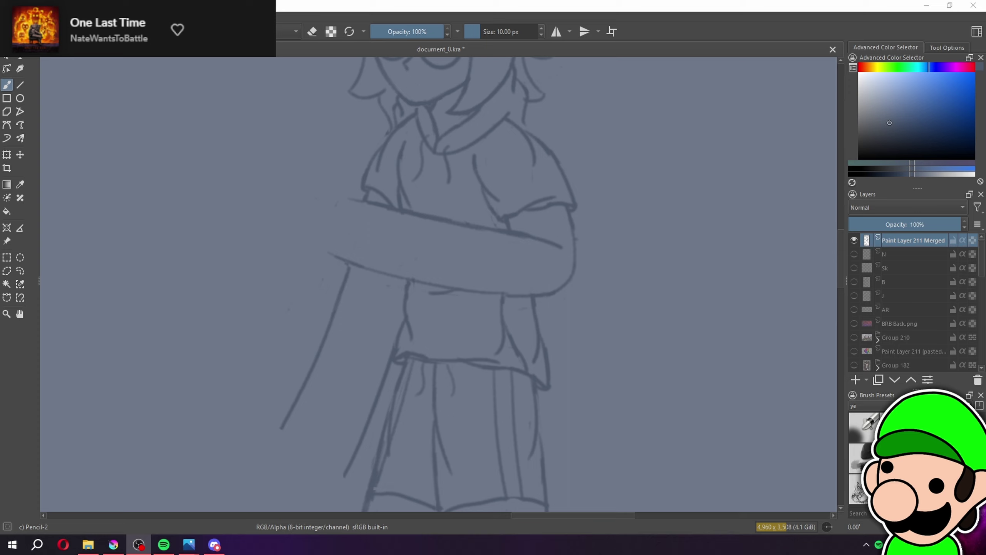
{"action": "key", "text": "alt+Tab"}
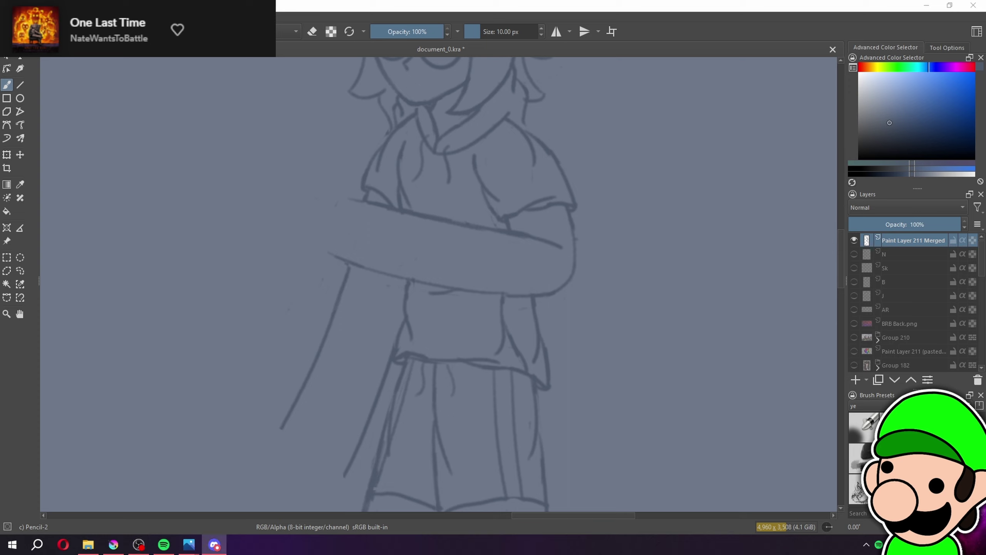
{"action": "key", "text": "alt+Tab"}
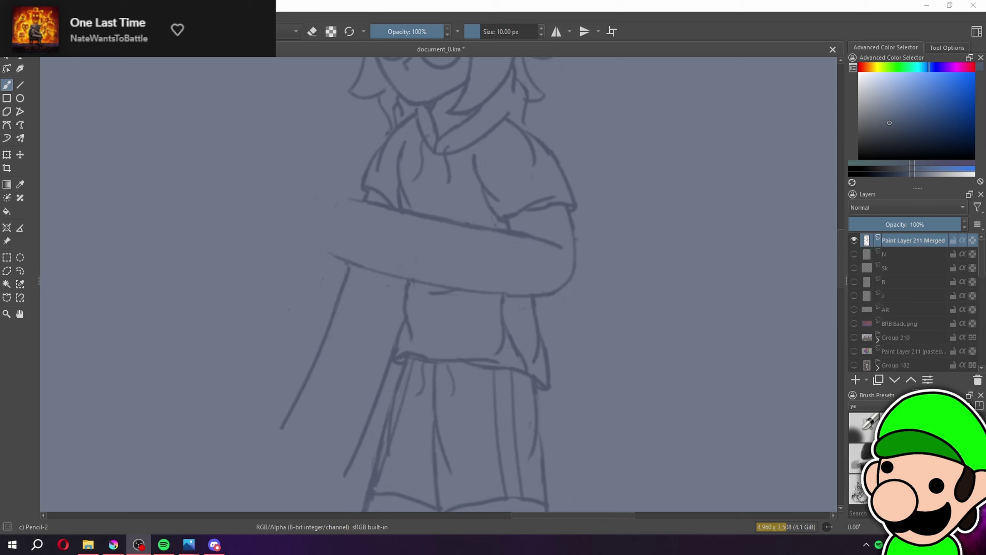
{"action": "left_click", "coordinate": [585, 3]}
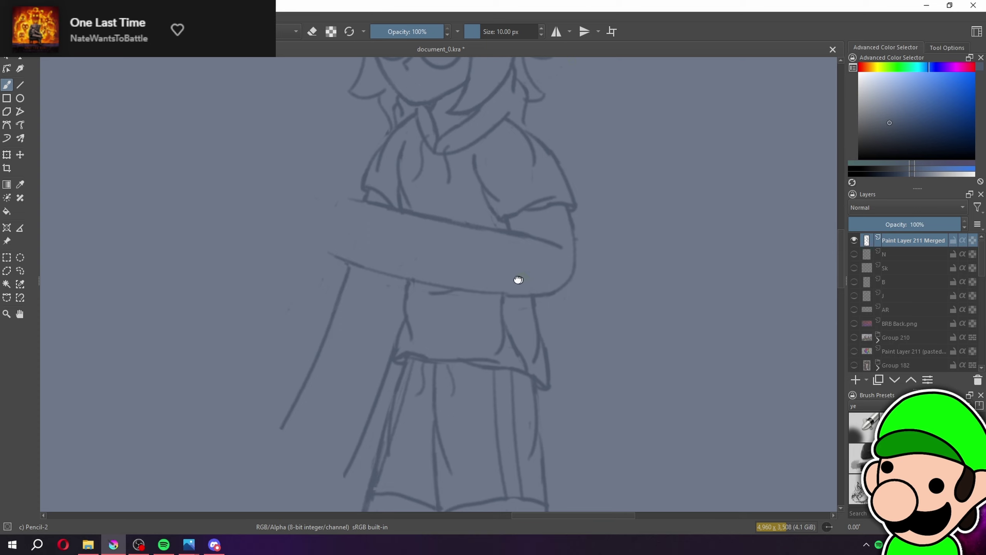
Redraw the wrist end of the forearm's lower edge with a darker line above the hanging arm
{"action": "left_click_drag", "start_coordinate": [521, 279], "coordinate": [512, 280]}
{"action": "key", "text": "e"}
{"action": "mouse_move", "coordinate": [341, 267]}
{"action": "left_mouse_down"}
{"action": "mouse_move", "coordinate": [329, 295]}
{"action": "mouse_move", "coordinate": [343, 261]}
{"action": "mouse_move", "coordinate": [317, 258]}
{"action": "mouse_move", "coordinate": [379, 276]}
{"action": "left_mouse_up"}
{"action": "key", "text": "e"}
{"action": "key", "text": "e"}
{"action": "key", "text": "e"}
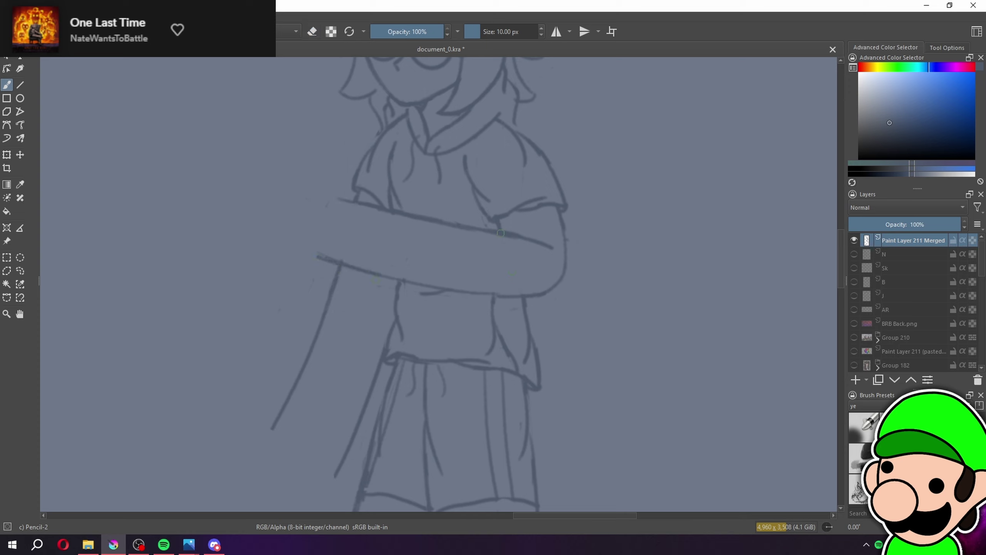
{"action": "left_click_drag", "start_coordinate": [521, 235], "coordinate": [560, 244]}
{"action": "key", "text": "ctrl+z"}
Review the proportions and line work of the whole figure from head to shoes
{"action": "key", "text": "minus"}
{"action": "key", "text": "minus"}
{"action": "key", "text": "minus"}
{"action": "key", "text": "minus"}
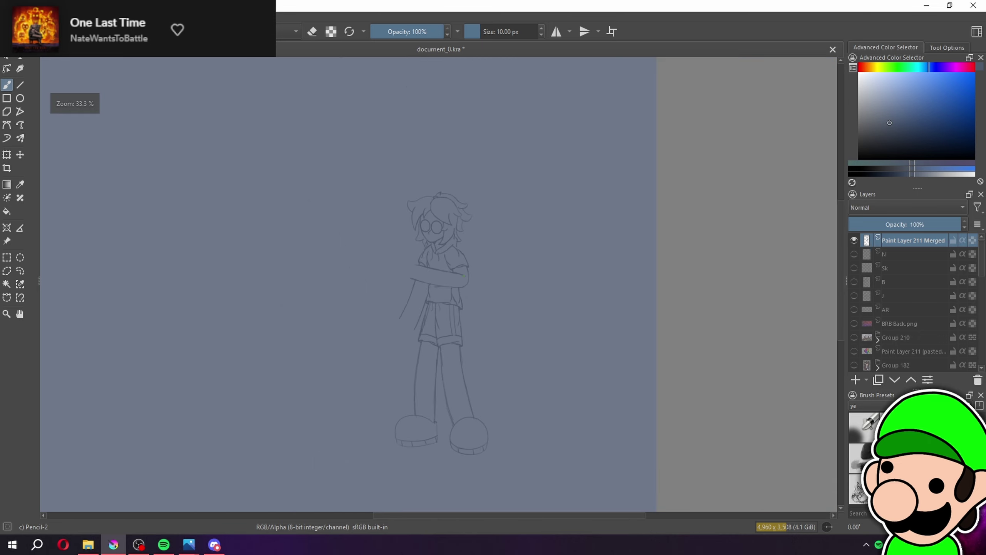
{"action": "left_click_drag", "start_coordinate": [597, 399], "coordinate": [589, 424]}
{"action": "key", "text": "plus"}
{"action": "key", "text": "plus"}
{"action": "key", "text": "minus"}
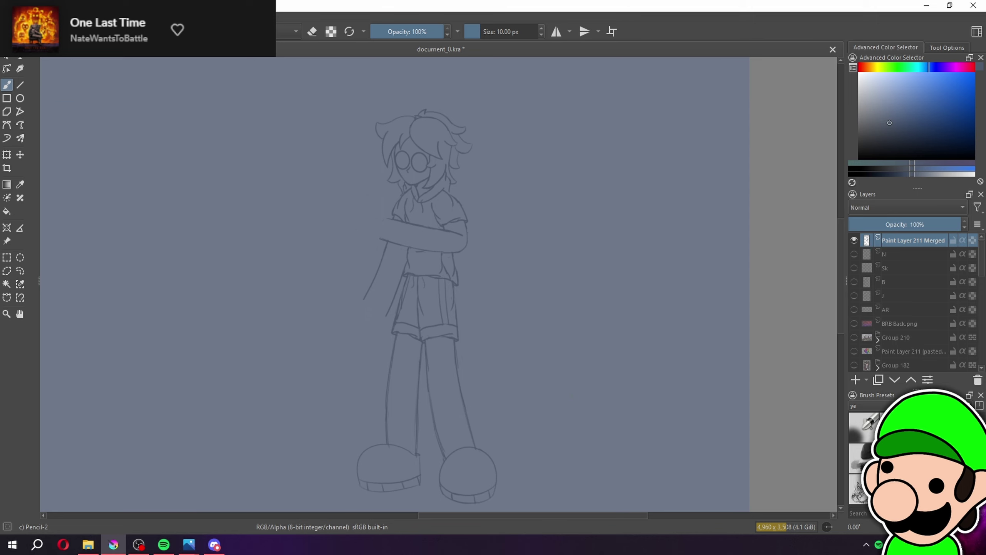
{"action": "left_click_drag", "start_coordinate": [564, 359], "coordinate": [574, 497]}
Try short vertical lines in the hair beside the cheek and undo them
{"action": "key", "text": "plus"}
{"action": "key", "text": "plus"}
{"action": "key", "text": "plus"}
{"action": "key", "text": "plus"}
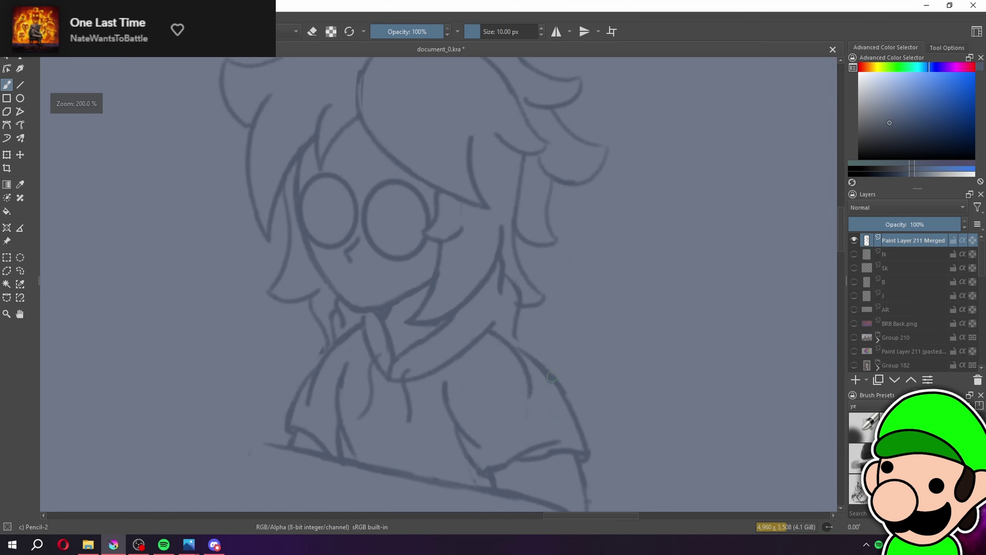
{"action": "left_click_drag", "start_coordinate": [568, 265], "coordinate": [543, 324]}
{"action": "key", "text": "plus"}
{"action": "key", "text": "plus"}
{"action": "left_click_drag", "start_coordinate": [473, 278], "coordinate": [467, 347]}
{"action": "left_click_drag", "start_coordinate": [494, 288], "coordinate": [493, 348]}
{"action": "key", "text": "minus"}
{"action": "key", "text": "minus"}
{"action": "key", "text": "minus"}
{"action": "key", "text": "minus"}
{"action": "key", "text": "minus"}
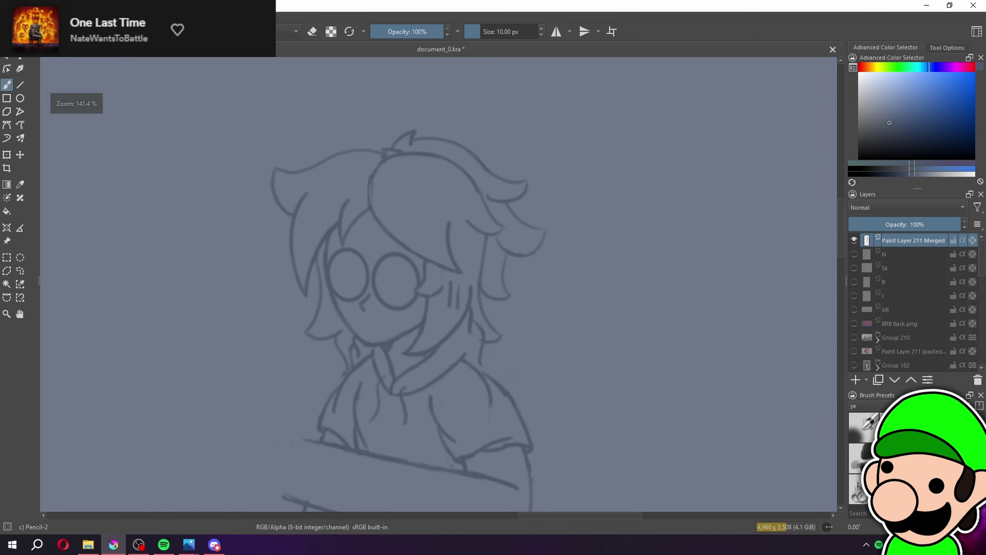
{"action": "key", "text": "ctrl+z"}
Examine the face, glasses and hair both close up and as part of the full figure
{"action": "key", "text": "plus"}
{"action": "key", "text": "plus"}
{"action": "key", "text": "plus"}
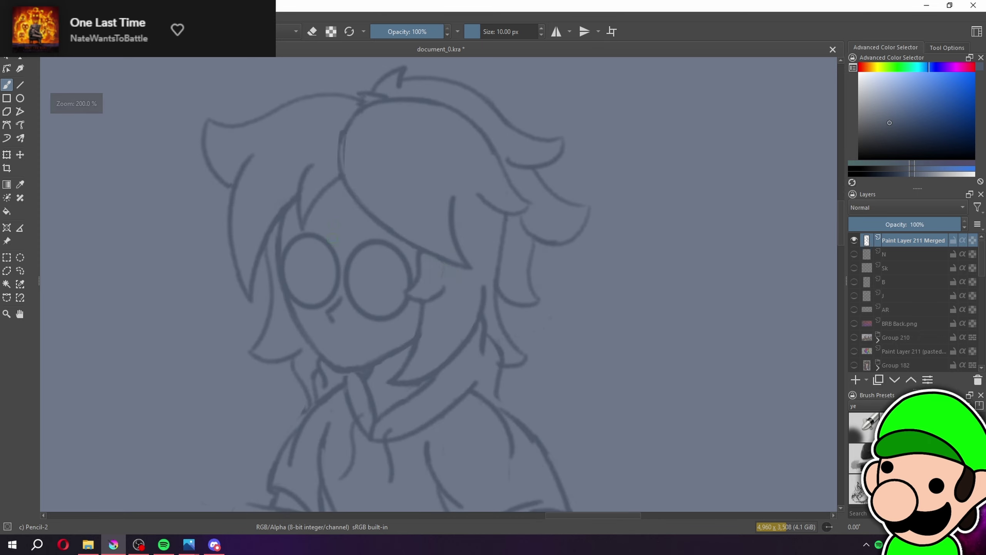
{"action": "left_click_drag", "start_coordinate": [329, 233], "coordinate": [324, 299]}
{"action": "key", "text": "minus"}
{"action": "key", "text": "minus"}
{"action": "key", "text": "minus"}
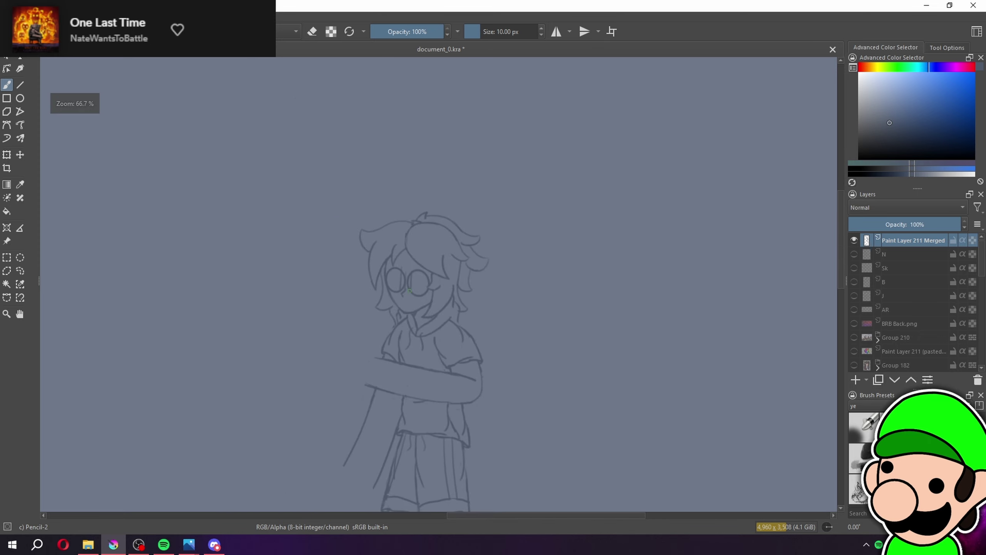
{"action": "key", "text": "plus"}
{"action": "key", "text": "plus"}
{"action": "key", "text": "plus"}
{"action": "key", "text": "plus"}
{"action": "key", "text": "plus"}
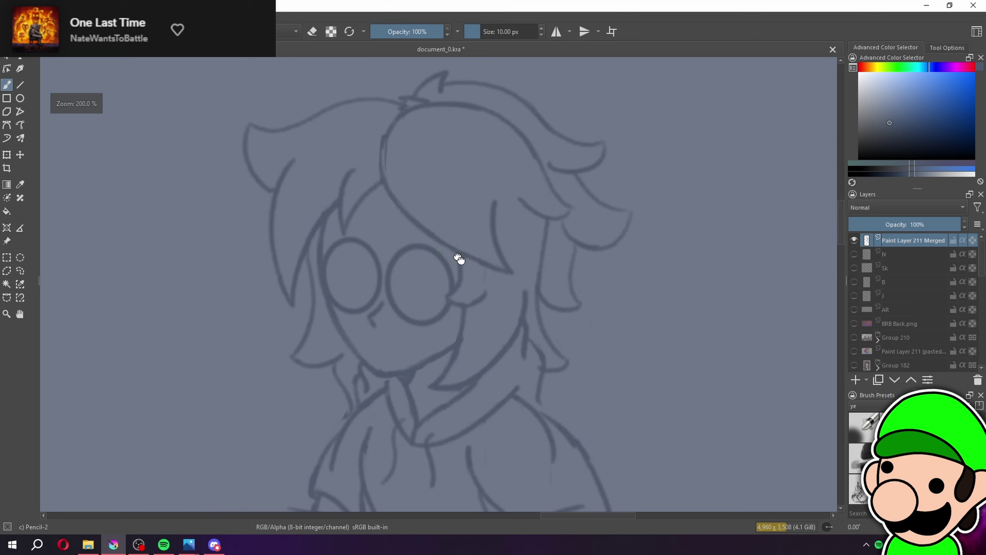
{"action": "key", "text": "minus"}
{"action": "key", "text": "minus"}
{"action": "key", "text": "minus"}
{"action": "key", "text": "minus"}
{"action": "key", "text": "minus"}
{"action": "key", "text": "minus"}
{"action": "key", "text": "minus"}
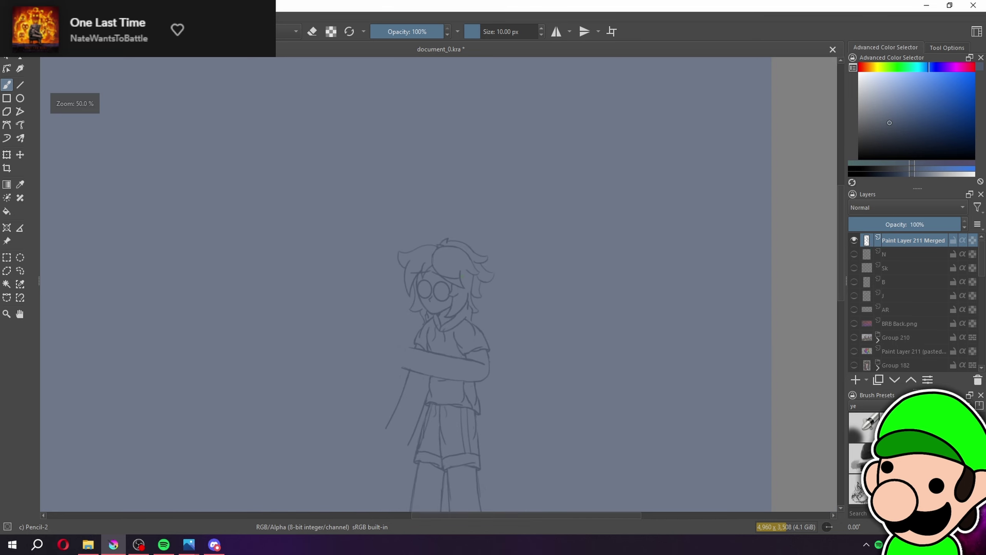
{"action": "key", "text": "plus"}
{"action": "key", "text": "plus"}
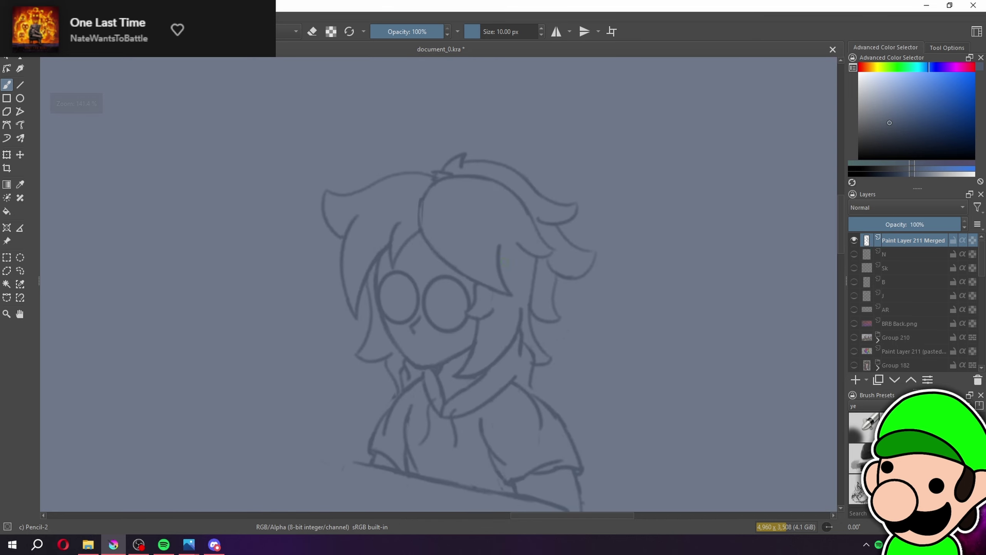
Erase the small stray mark where the hair strand meets the shirt's far shoulder
{"action": "key", "text": "plus"}
{"action": "key", "text": "plus"}
{"action": "key", "text": "plus"}
{"action": "key", "text": "plus"}
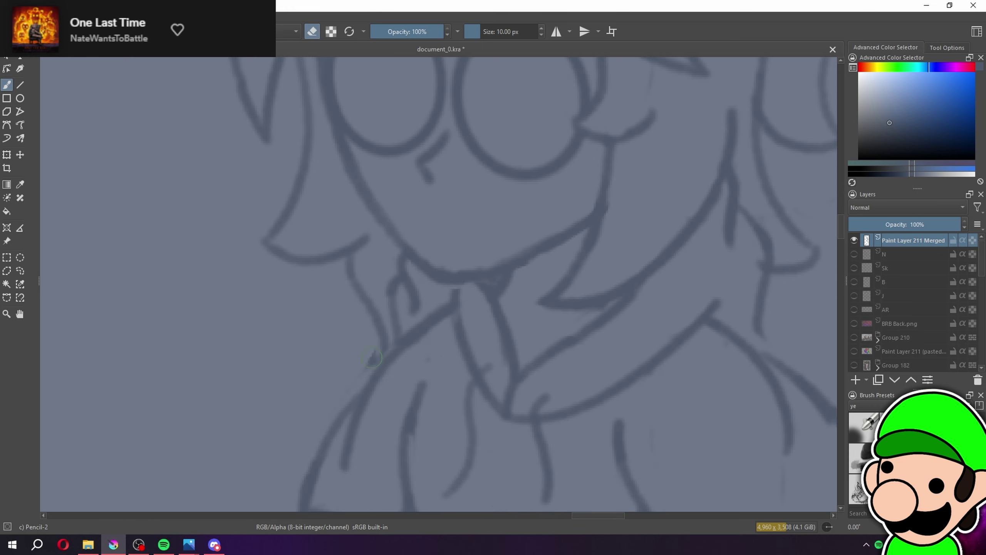
{"action": "left_click_drag", "start_coordinate": [369, 373], "coordinate": [383, 346]}
{"action": "key", "text": "minus"}
{"action": "key", "text": "minus"}
{"action": "key", "text": "minus"}
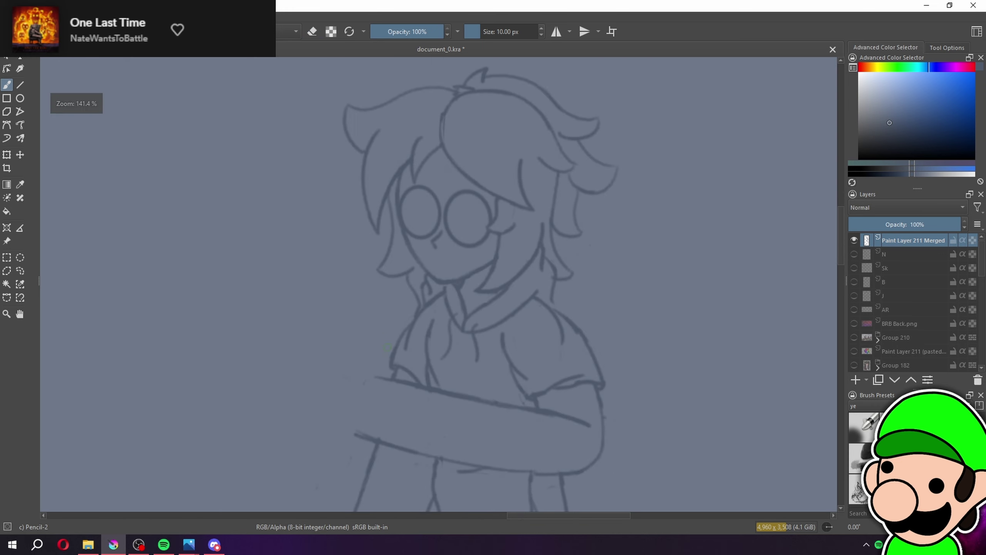
Draw a short diagonal fold line on the shorts' side stripe just below the shirt hem
{"action": "key", "text": "minus"}
{"action": "left_click_drag", "start_coordinate": [612, 263], "coordinate": [610, 91]}
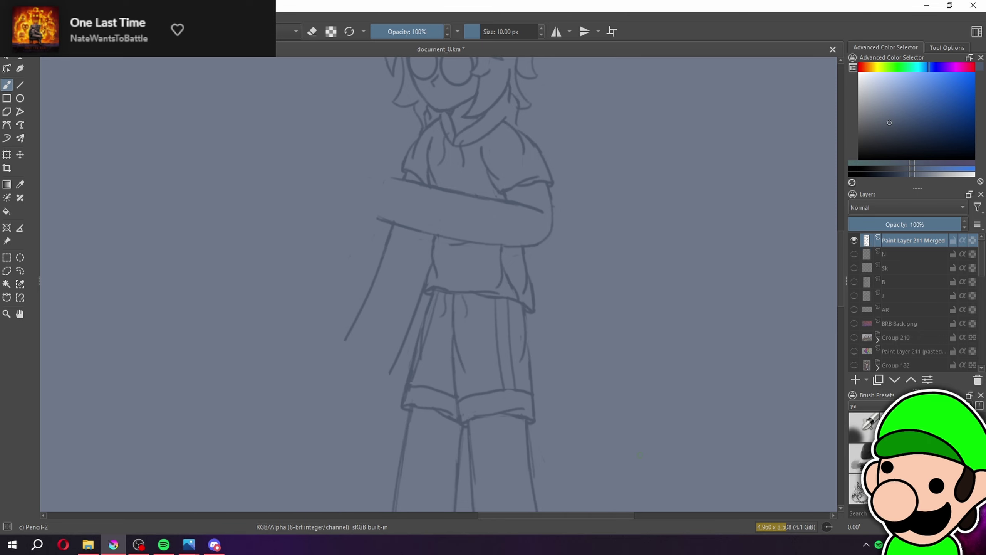
{"action": "key", "text": "plus"}
{"action": "key", "text": "plus"}
{"action": "key", "text": "plus"}
{"action": "key", "text": "plus"}
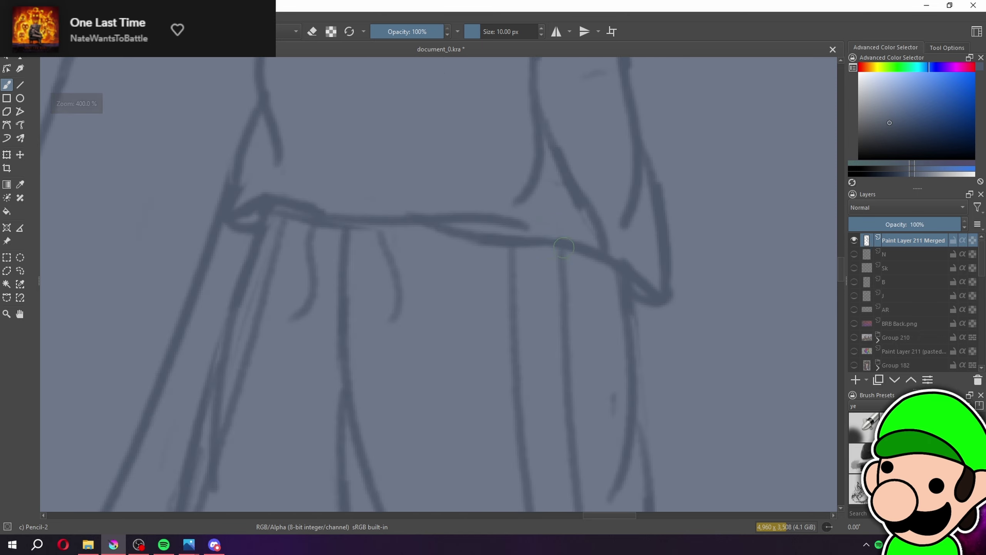
{"action": "left_click_drag", "start_coordinate": [563, 248], "coordinate": [619, 354]}
{"action": "key", "text": "minus"}
{"action": "key", "text": "minus"}
{"action": "key", "text": "minus"}
{"action": "key", "text": "minus"}
{"action": "key", "text": "minus"}
{"action": "key", "text": "minus"}
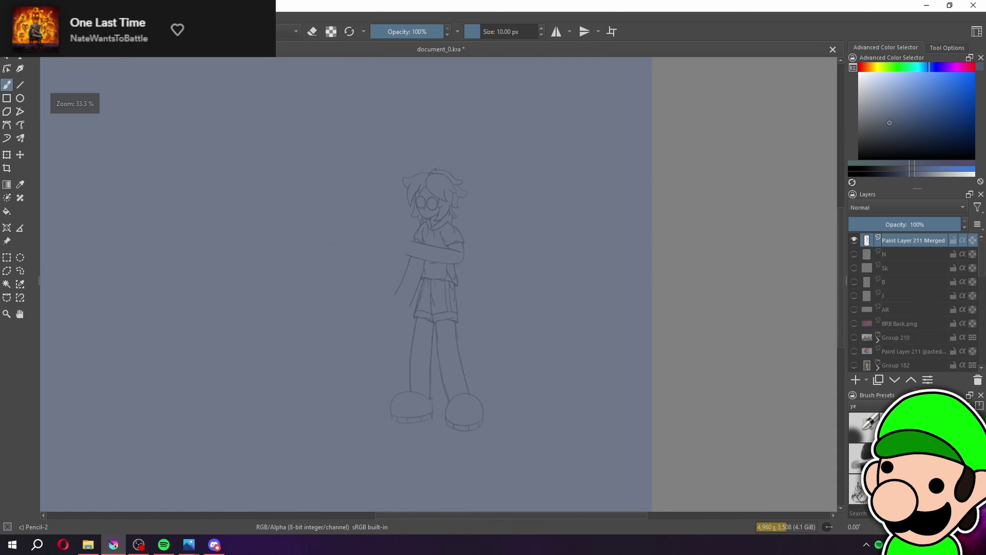
{"action": "key", "text": "plus"}
{"action": "key", "text": "plus"}
{"action": "key", "text": "plus"}
{"action": "key", "text": "plus"}
{"action": "key", "text": "ctrl+z"}
{"action": "key", "text": "minus"}
{"action": "key", "text": "minus"}
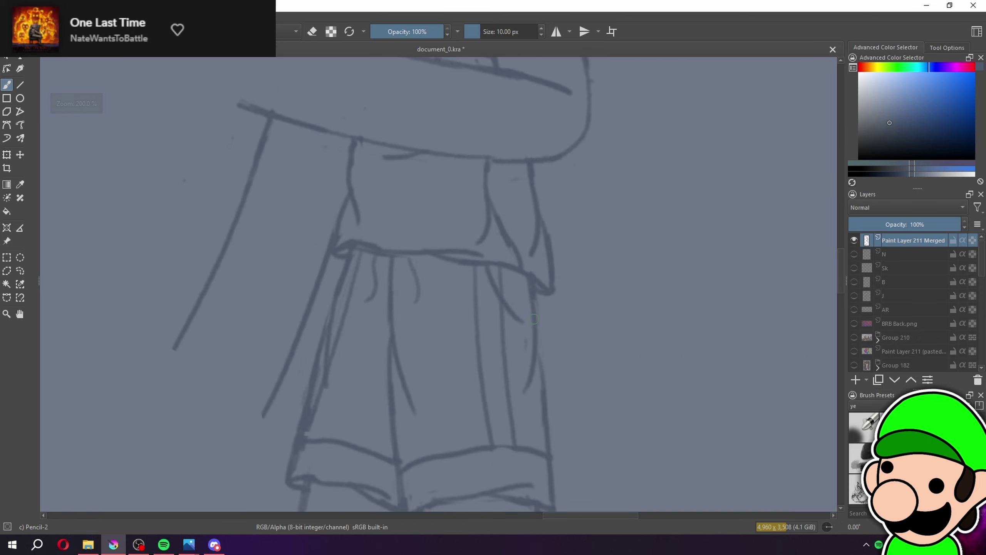
Add a new paint layer above the merged sketch layer
{"action": "key", "text": "minus"}
{"action": "key", "text": "minus"}
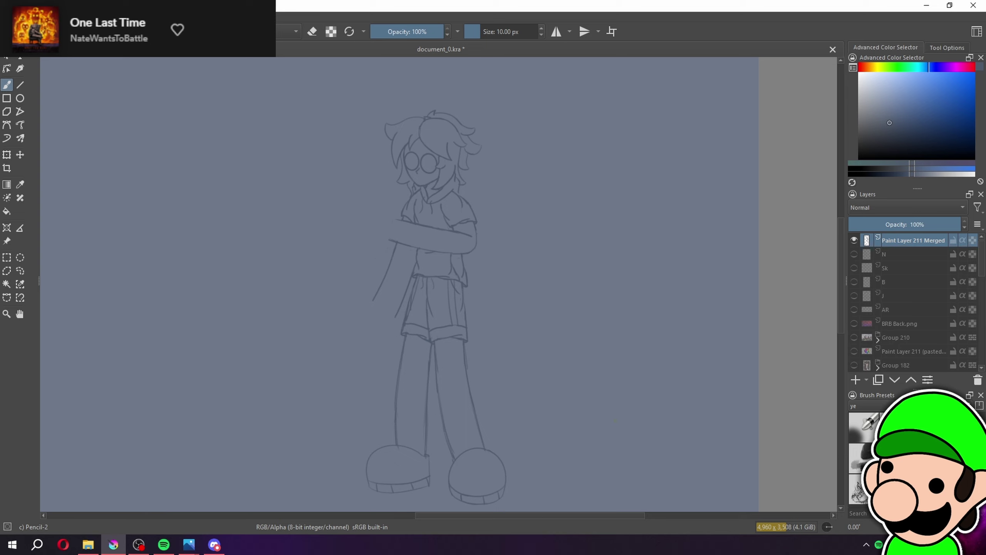
{"action": "left_click", "coordinate": [855, 379]}
{"action": "key", "text": "plus"}
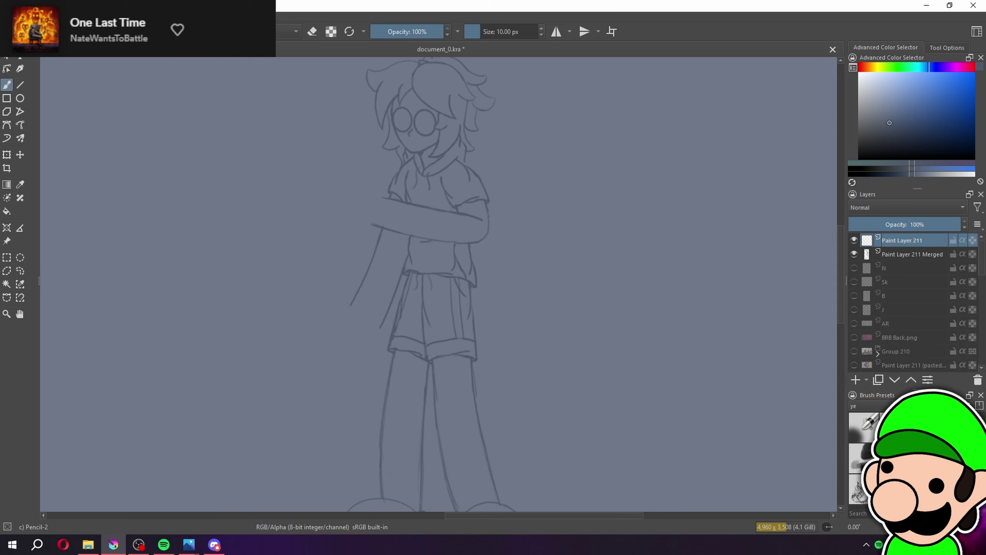
Examine the folded arm, shirt and shorts close up and within the full figure
{"action": "key", "text": "minus"}
{"action": "key", "text": "minus"}
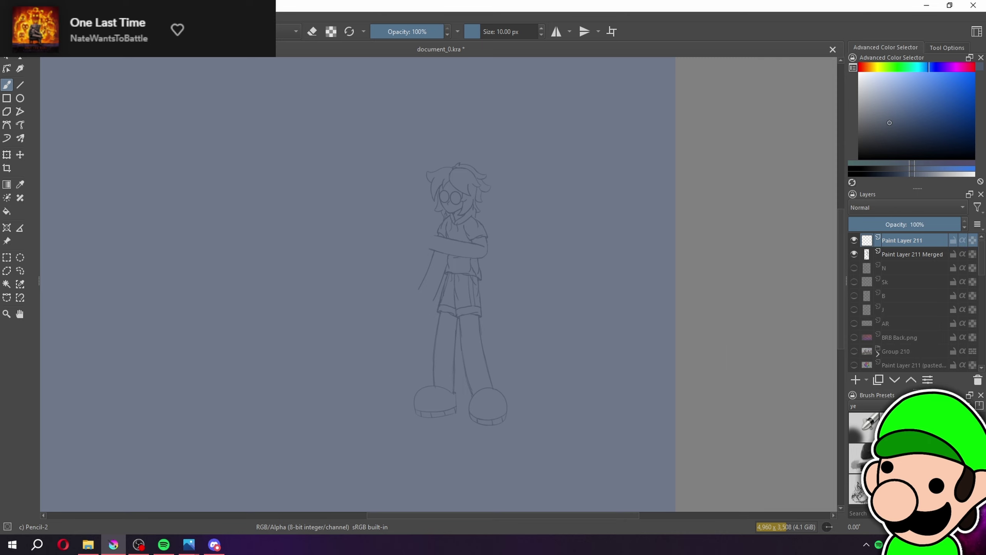
{"action": "key", "text": "plus"}
{"action": "key", "text": "plus"}
{"action": "key", "text": "plus"}
{"action": "key", "text": "plus"}
{"action": "key", "text": "e"}
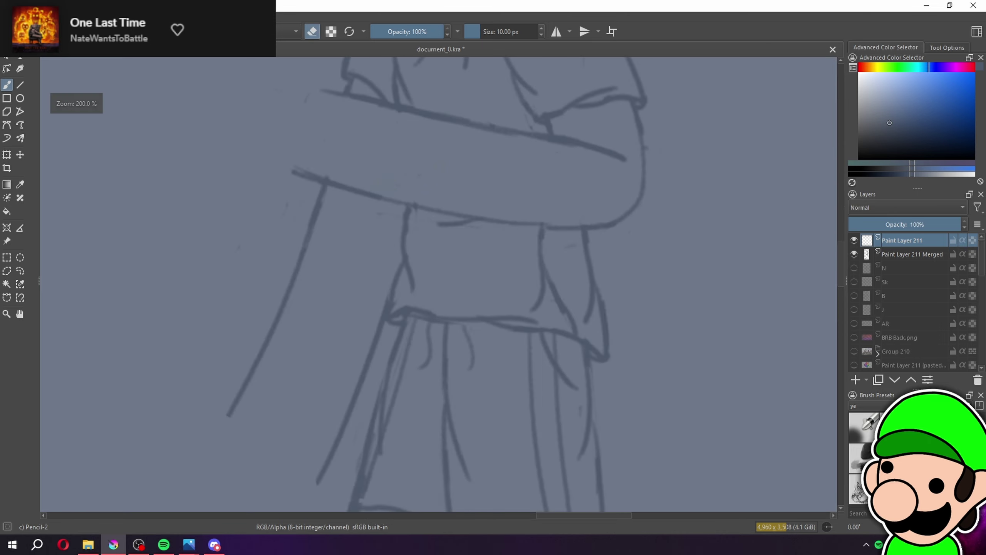
{"action": "key", "text": "e"}
{"action": "left_click", "coordinate": [888, 255]}
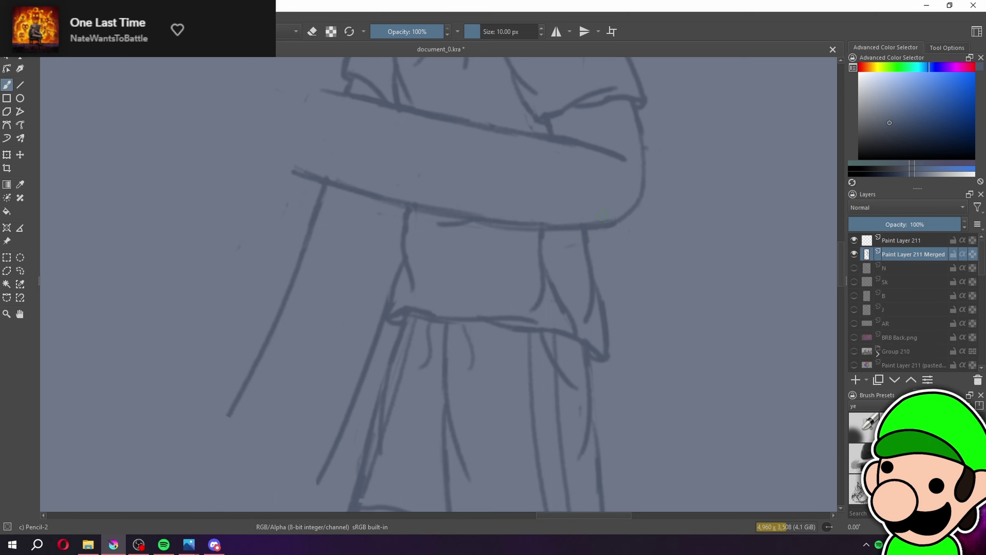
{"action": "key", "text": "minus"}
{"action": "key", "text": "minus"}
{"action": "key", "text": "minus"}
{"action": "left_click", "coordinate": [889, 241]}
{"action": "key", "text": "plus"}
{"action": "key", "text": "plus"}
{"action": "key", "text": "plus"}
{"action": "key", "text": "plus"}
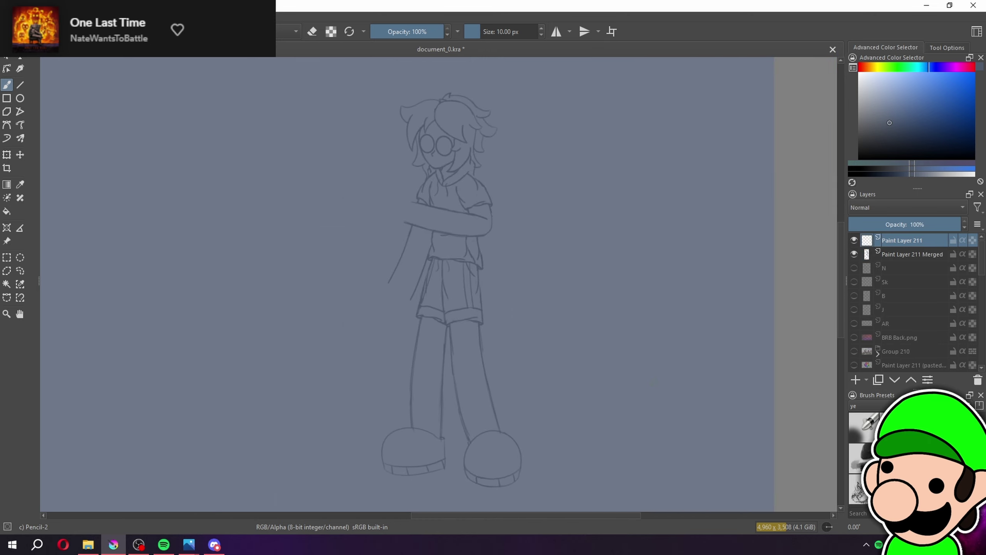
{"action": "left_click_drag", "start_coordinate": [640, 418], "coordinate": [638, 386]}
{"action": "key", "text": "plus"}
{"action": "left_click_drag", "start_coordinate": [550, 365], "coordinate": [679, 410]}
{"action": "key", "text": "plus"}
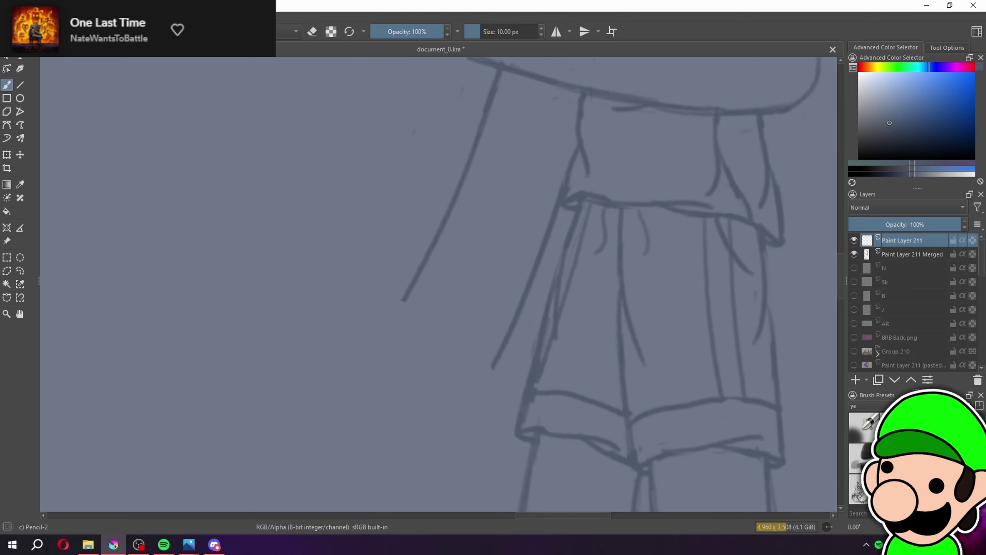
{"action": "key", "text": "alt+Tab"}
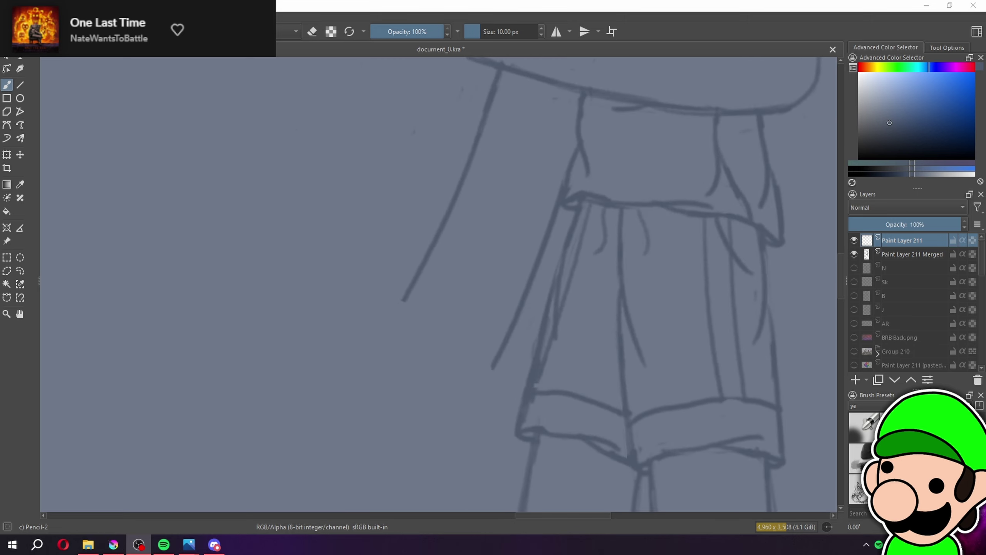
{"action": "key", "text": "alt+Tab"}
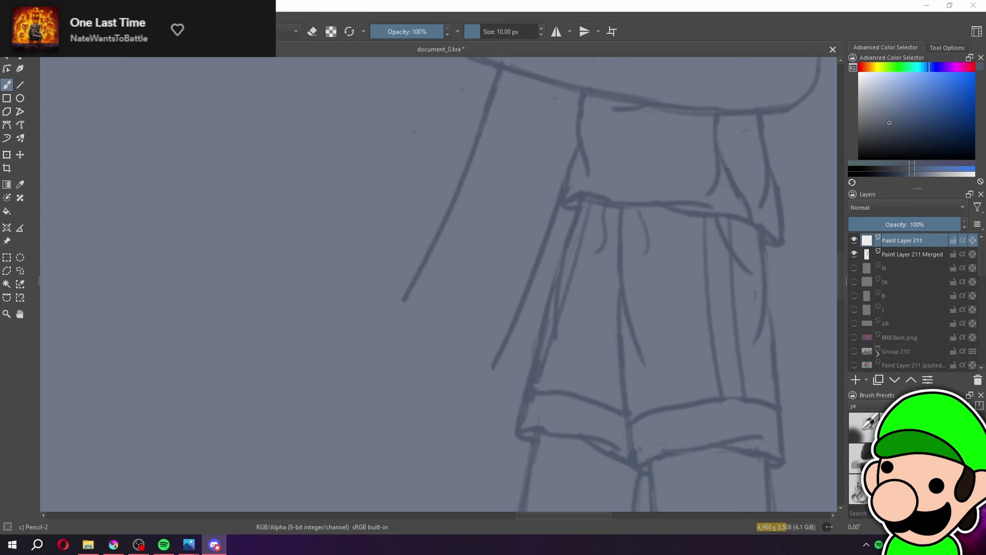
{"action": "key", "text": "alt+Tab"}
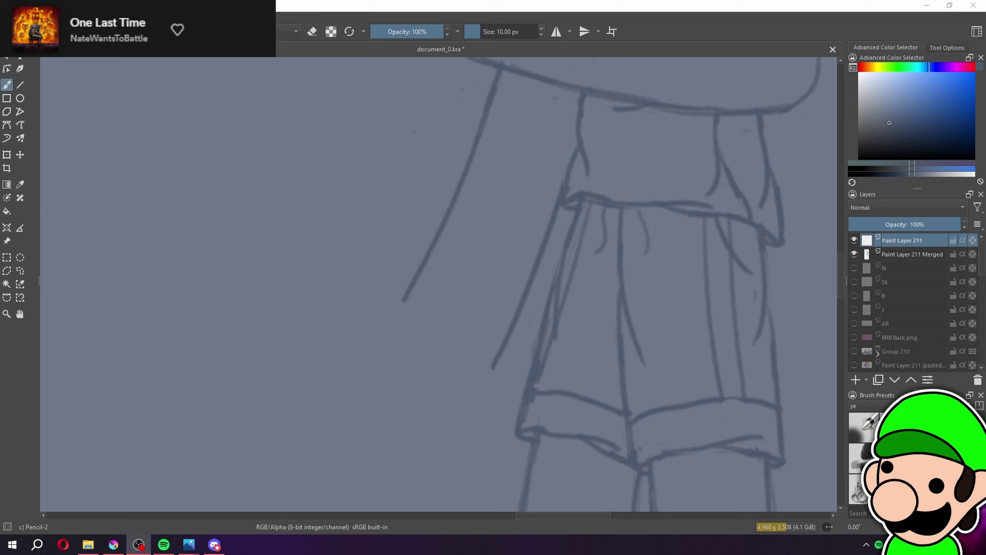
{"action": "left_click", "coordinate": [874, 4]}
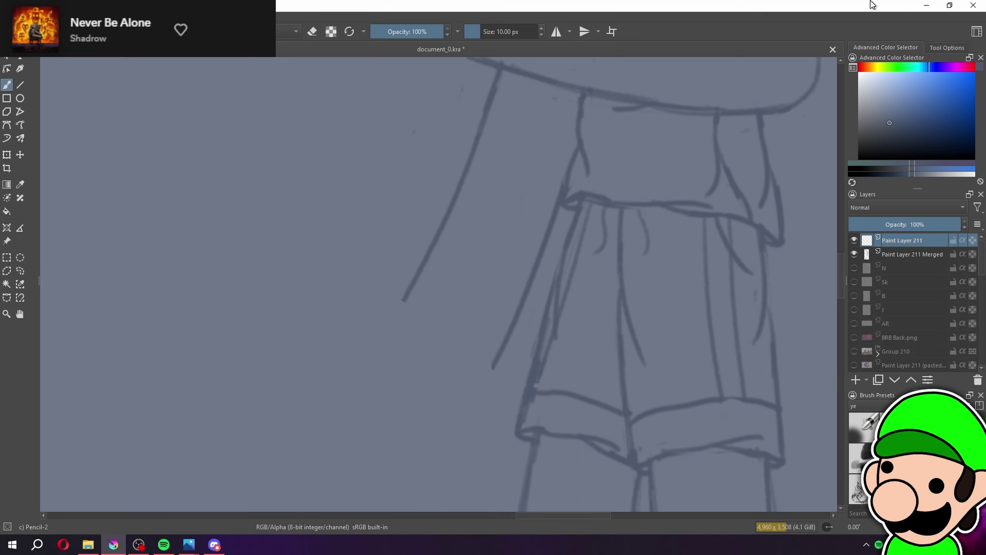
Examine the open end of the folded arm and the unfinished hanging arm at several magnifications
{"action": "key", "text": "minus"}
{"action": "key", "text": "minus"}
{"action": "key", "text": "minus"}
{"action": "key", "text": "minus"}
{"action": "left_click_drag", "start_coordinate": [531, 383], "coordinate": [318, 488]}
{"action": "key", "text": "plus"}
{"action": "key", "text": "plus"}
{"action": "key", "text": "minus"}
{"action": "left_click_drag", "start_coordinate": [393, 438], "coordinate": [400, 436]}
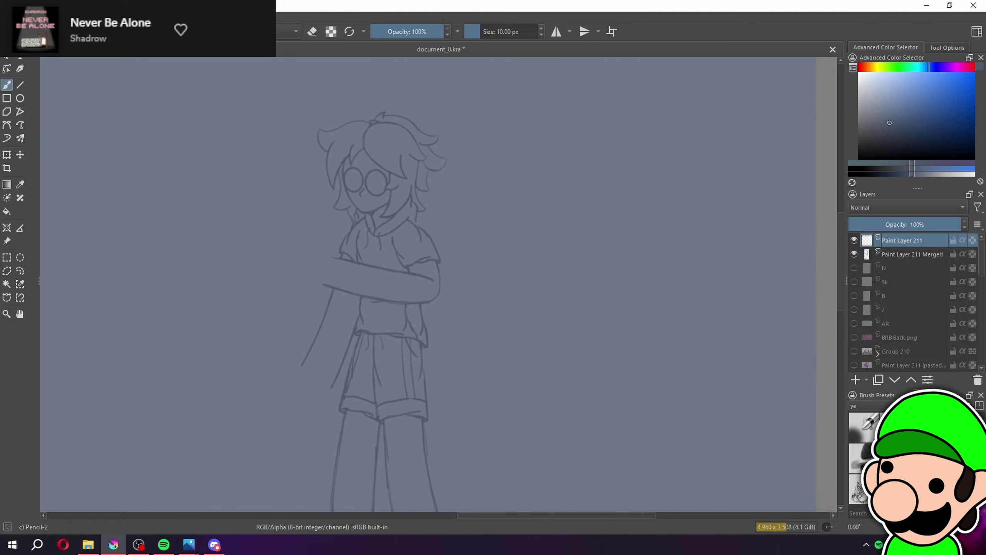
{"action": "left_click_drag", "start_coordinate": [578, 393], "coordinate": [764, 458]}
{"action": "key", "text": "minus"}
{"action": "key", "text": "minus"}
{"action": "scroll", "coordinate": [515, 267], "scroll_direction": "up", "scroll_amount": 5}
{"action": "left_click_drag", "start_coordinate": [423, 368], "coordinate": [458, 354]}
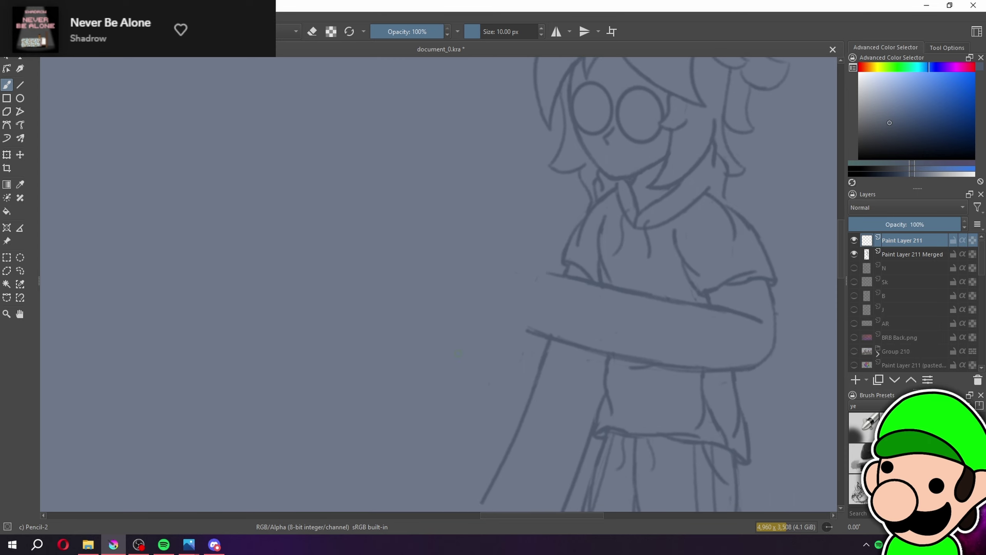
{"action": "key", "text": "minus"}
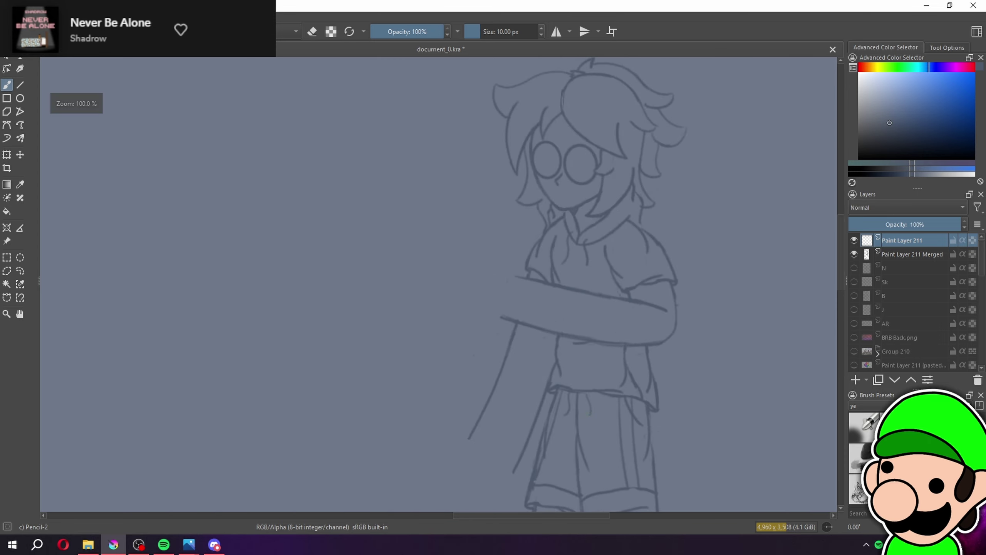
{"action": "left_click_drag", "start_coordinate": [587, 405], "coordinate": [557, 322]}
{"action": "key", "text": "plus"}
{"action": "scroll", "coordinate": [555, 323], "scroll_direction": "down", "scroll_amount": 1}
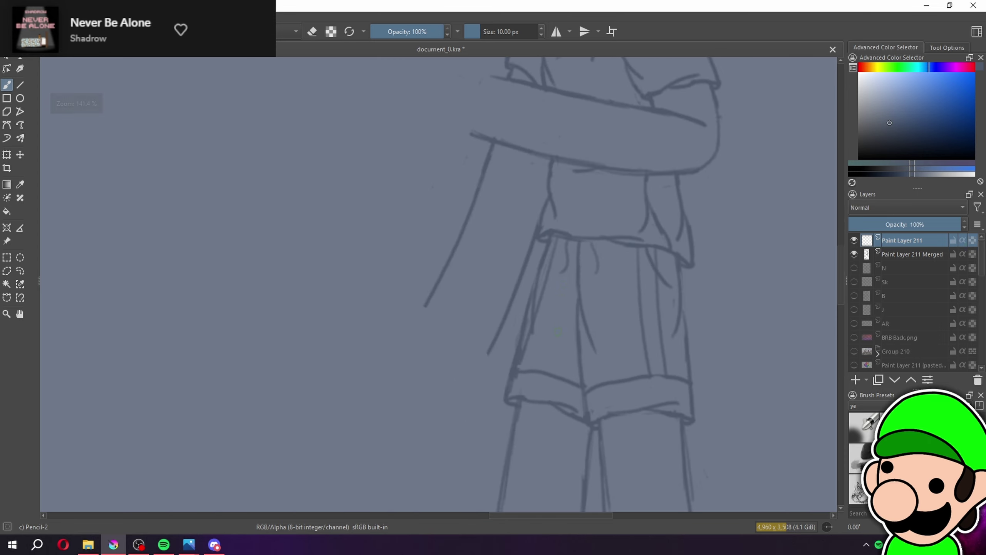
{"action": "scroll", "coordinate": [555, 323], "scroll_direction": "up", "scroll_amount": 1}
{"action": "scroll", "coordinate": [443, 279], "scroll_direction": "down", "scroll_amount": 2}
Show and activate layer N, and outline the other character's gripping hand with a freehand selection
{"action": "left_click", "coordinate": [853, 268]}
{"action": "left_click", "coordinate": [875, 268]}
{"action": "scroll", "coordinate": [687, 365], "scroll_direction": "up", "scroll_amount": 4}
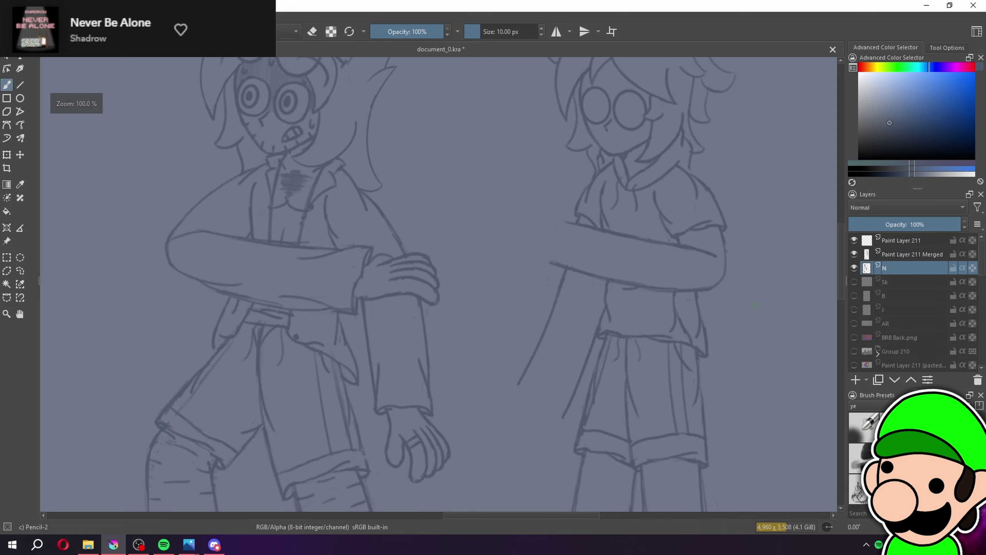
{"action": "left_click", "coordinate": [20, 270]}
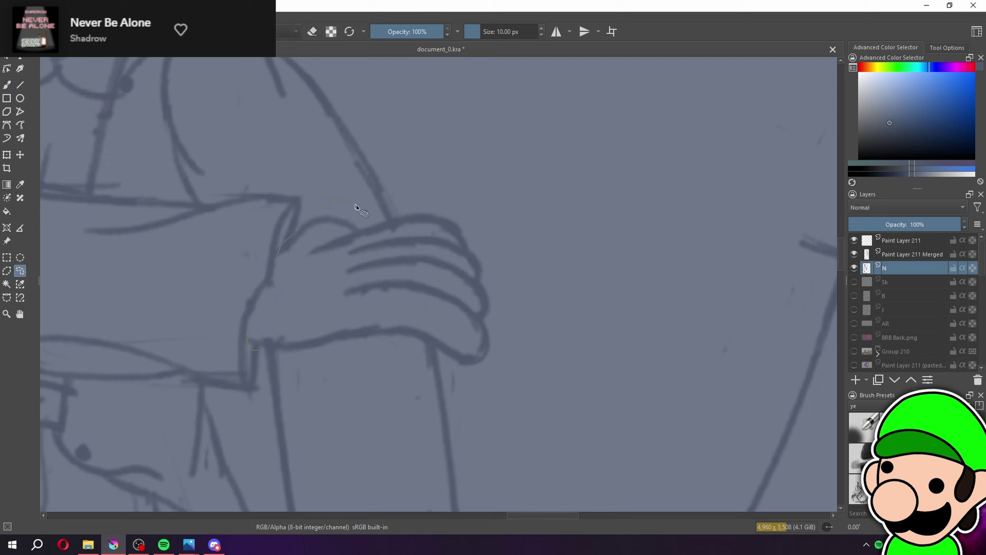
{"action": "left_click_drag", "start_coordinate": [274, 356], "coordinate": [276, 352]}
{"action": "mouse_move", "coordinate": [88, 544]}
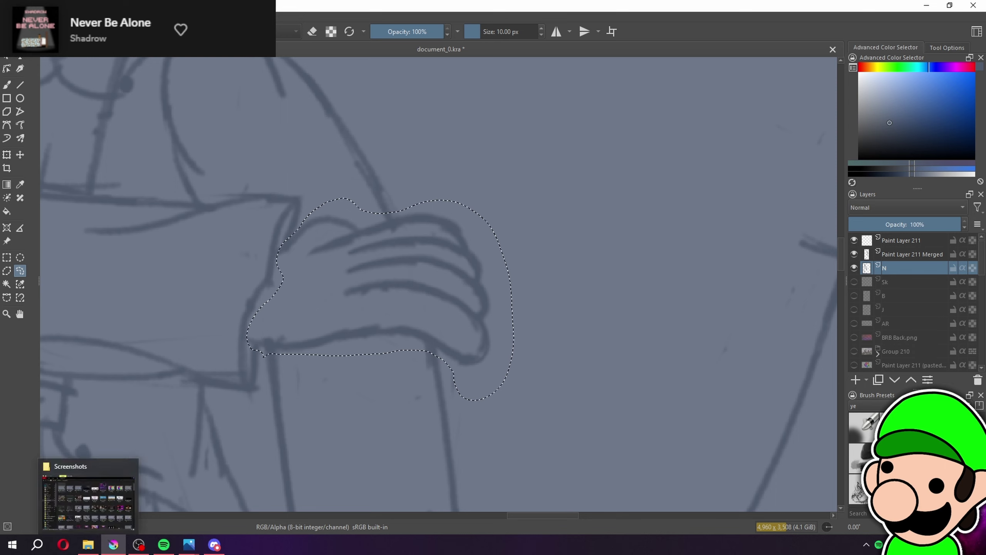
Copy the selected hand onto a new layer and hide layer N
{"action": "key", "text": "ctrl+c"}
{"action": "key", "text": "ctrl+v"}
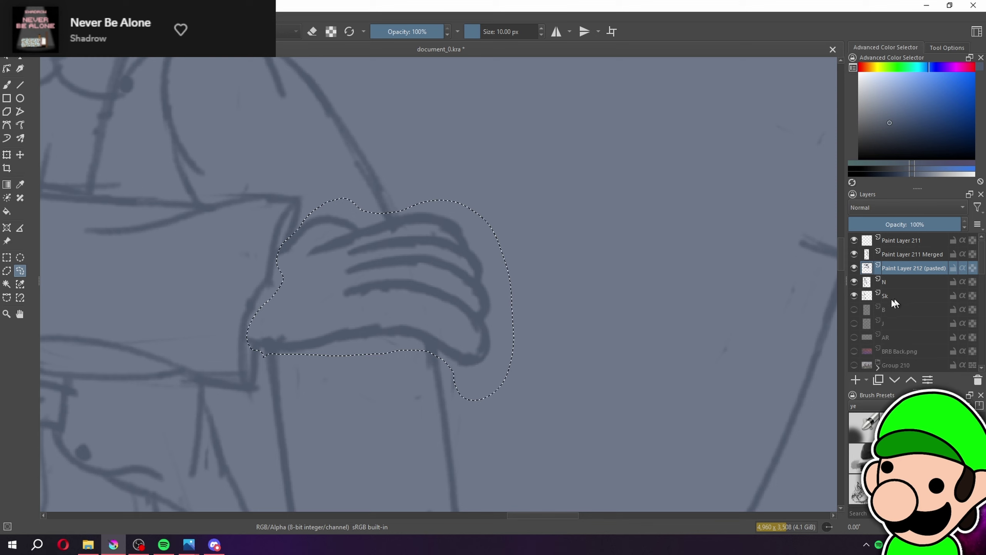
{"action": "left_click", "coordinate": [853, 281]}
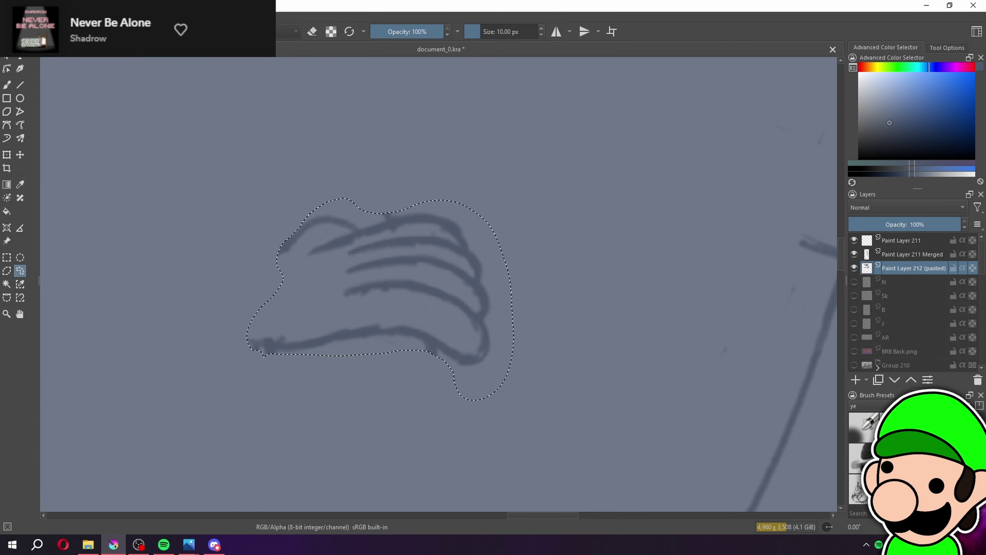
Mirror the pasted hand horizontally and move it to the open end of the standing character's folded arm
{"action": "left_click", "coordinate": [92, 17]}
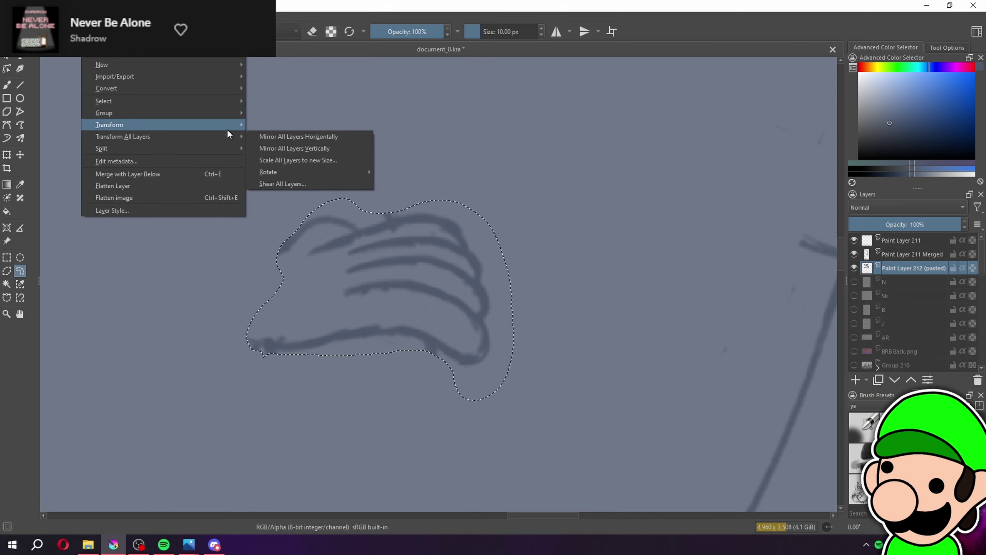
{"action": "left_click", "coordinate": [265, 125]}
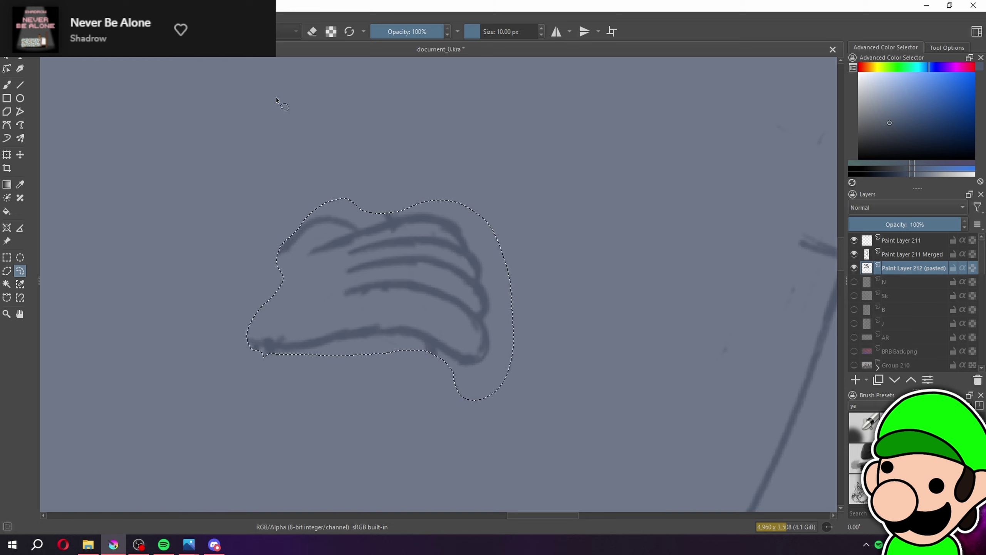
{"action": "left_click", "coordinate": [6, 154]}
{"action": "left_click_drag", "start_coordinate": [352, 292], "coordinate": [615, 235]}
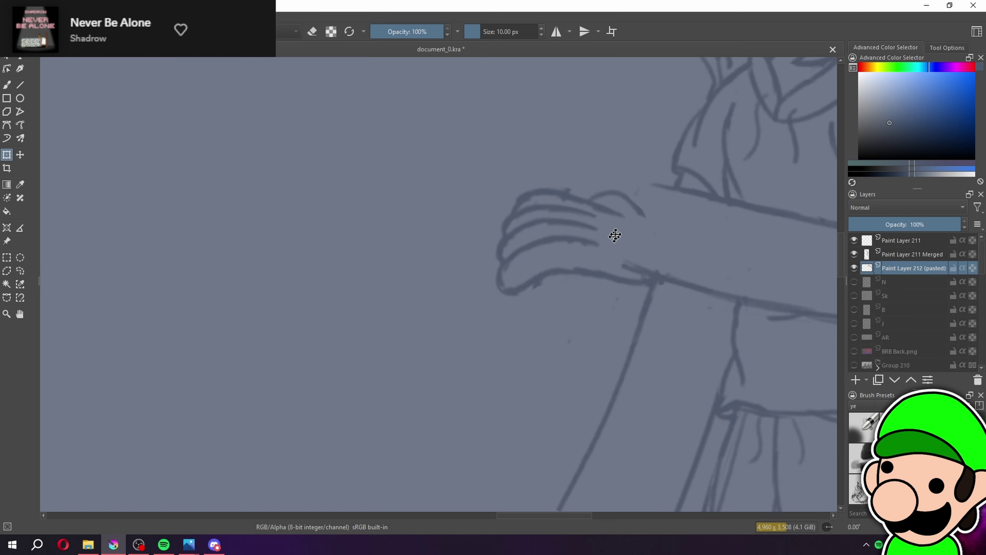
{"action": "scroll", "coordinate": [451, 247], "scroll_direction": "down", "scroll_amount": 4}
{"action": "scroll", "coordinate": [520, 323], "scroll_direction": "up", "scroll_amount": 4}
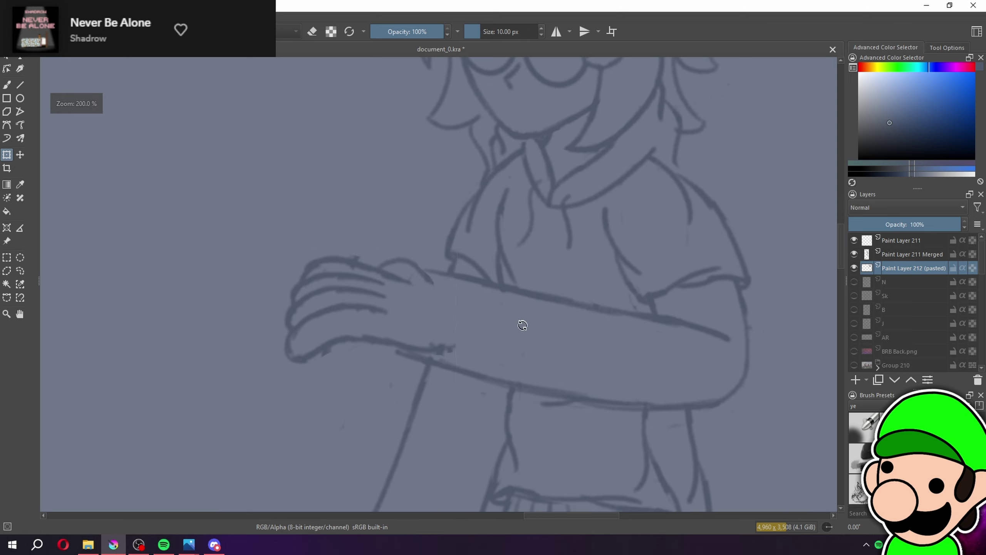
{"action": "left_click_drag", "start_coordinate": [455, 329], "coordinate": [418, 343]}
Scale the pasted hand down slightly, fine-tune its position against the wrist and apply the transform
{"action": "scroll", "coordinate": [469, 362], "scroll_direction": "down", "scroll_amount": 3}
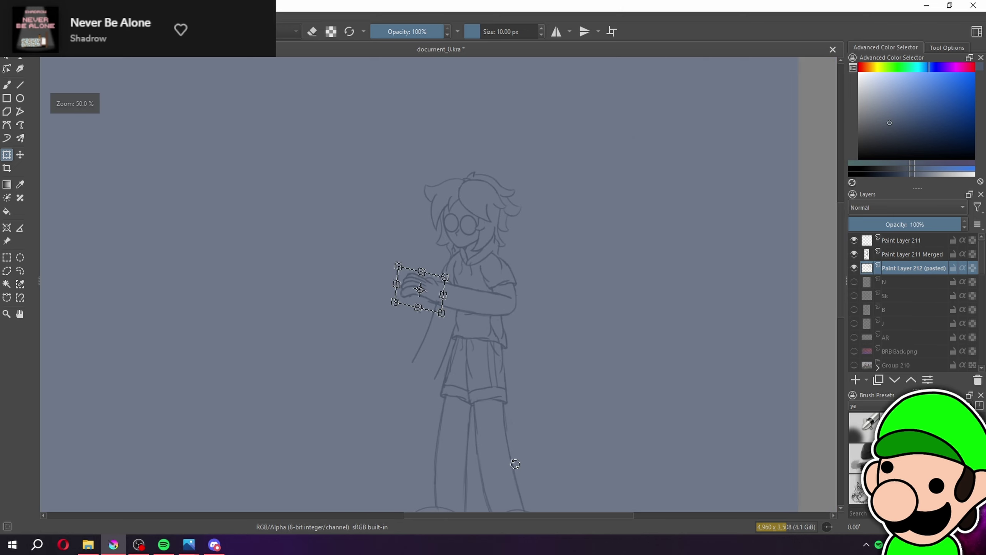
{"action": "scroll", "coordinate": [504, 447], "scroll_direction": "up", "scroll_amount": 3}
{"action": "left_click_drag", "start_coordinate": [415, 341], "coordinate": [409, 335]}
{"action": "mouse_move", "coordinate": [267, 208]}
{"action": "left_mouse_down"}
{"action": "mouse_move", "coordinate": [282, 210]}
{"action": "mouse_move", "coordinate": [282, 219]}
{"action": "left_mouse_up"}
{"action": "left_click_drag", "start_coordinate": [372, 276], "coordinate": [368, 271]}
{"action": "scroll", "coordinate": [513, 364], "scroll_direction": "down", "scroll_amount": 4}
{"action": "key", "text": "ctrl+minus"}
{"action": "key", "text": "ctrl+plus"}
{"action": "key", "text": "ctrl+plus"}
{"action": "key", "text": "ctrl+plus"}
{"action": "key", "text": "ctrl+plus"}
{"action": "key", "text": "ctrl+plus"}
{"action": "key", "text": "b"}
{"action": "key", "text": "ctrl+minus"}
{"action": "key", "text": "ctrl+minus"}
{"action": "key", "text": "ctrl+minus"}
{"action": "mouse_move", "coordinate": [412, 297]}
{"action": "left_mouse_down"}
{"action": "mouse_move", "coordinate": [498, 239]}
{"action": "mouse_move", "coordinate": [418, 292]}
{"action": "left_mouse_up"}
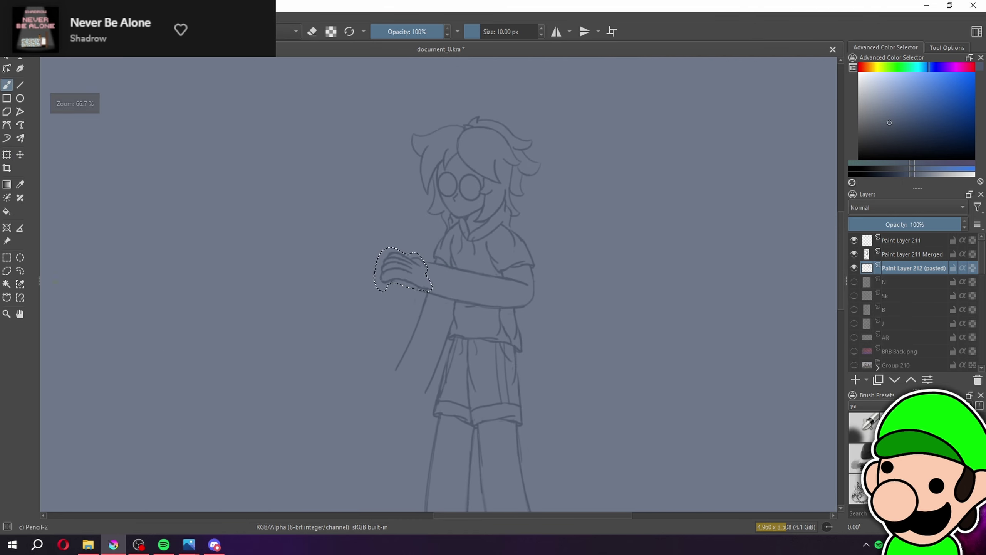
Merge the sketch layer with the pasted hand layer below it and clear the selection around the hand
{"action": "left_click", "coordinate": [889, 254]}
{"action": "key", "text": "ctrl+e"}
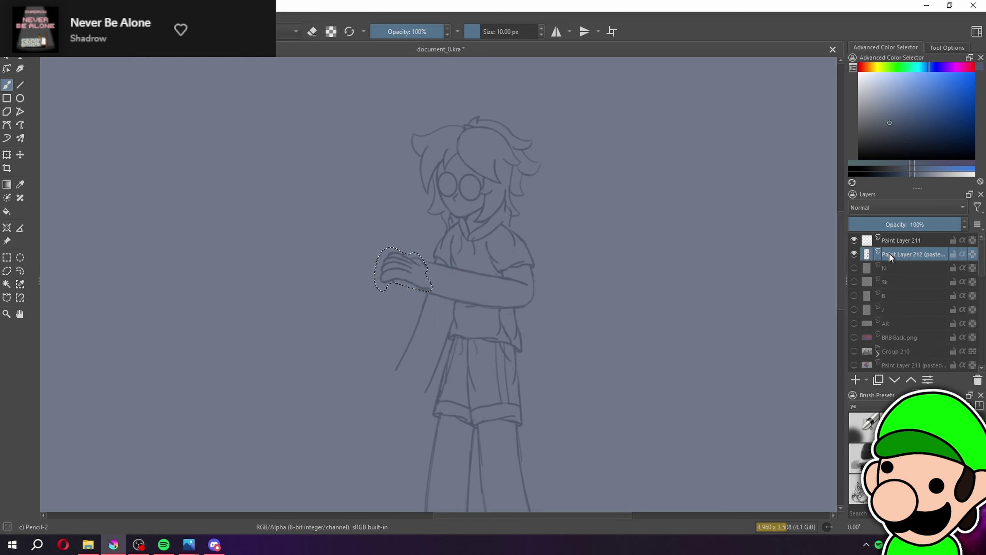
{"action": "key", "text": "ctrl+plus"}
{"action": "key", "text": "ctrl+plus"}
{"action": "key", "text": "ctrl+plus"}
{"action": "left_click", "coordinate": [6, 258]}
{"action": "key", "text": "ctrl+plus"}
{"action": "key", "text": "ctrl+plus"}
{"action": "left_click", "coordinate": [437, 276]}
Erase the overlapping wrist and lower forearm lines beside the hand
{"action": "key", "text": "b"}
{"action": "key", "text": "e"}
{"action": "left_click_drag", "start_coordinate": [307, 305], "coordinate": [435, 348]}
{"action": "key", "text": "e"}
Try several curves joining the hand's lower edge to the underside of the forearm
{"action": "mouse_move", "coordinate": [392, 313]}
{"action": "left_mouse_down"}
{"action": "mouse_move", "coordinate": [323, 299]}
{"action": "mouse_move", "coordinate": [491, 381]}
{"action": "left_mouse_up"}
{"action": "key", "text": "ctrl+z"}
{"action": "left_click_drag", "start_coordinate": [279, 285], "coordinate": [513, 379]}
{"action": "key", "text": "ctrl+minus"}
{"action": "key", "text": "ctrl+minus"}
{"action": "key", "text": "ctrl+minus"}
{"action": "key", "text": "ctrl+minus"}
{"action": "key", "text": "ctrl+minus"}
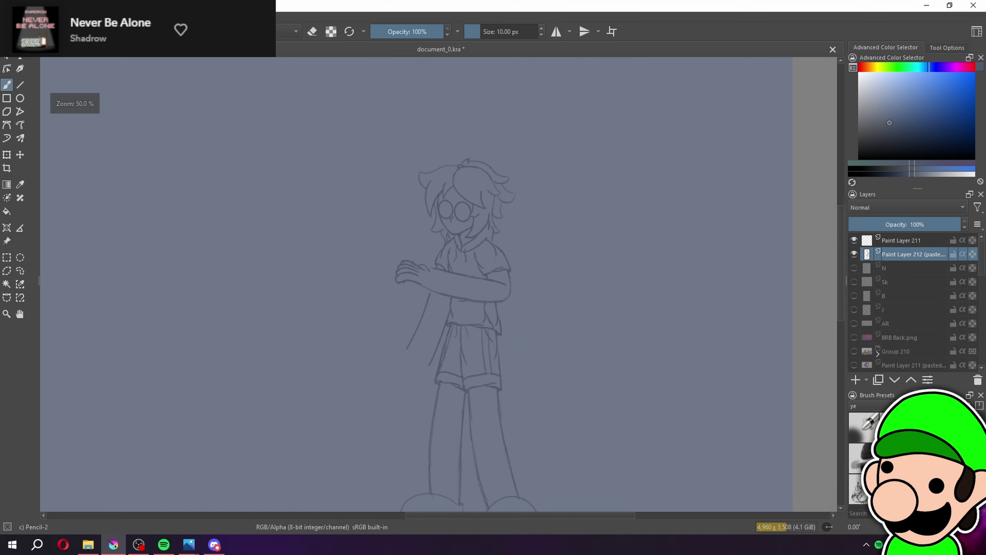
{"action": "key", "text": "plus"}
{"action": "key", "text": "plus"}
{"action": "key", "text": "plus"}
{"action": "key", "text": "ctrl+plus"}
{"action": "key", "text": "ctrl+z"}
{"action": "left_click_drag", "start_coordinate": [337, 281], "coordinate": [517, 331]}
{"action": "key", "text": "ctrl+z"}
{"action": "left_click_drag", "start_coordinate": [332, 287], "coordinate": [504, 353]}
{"action": "key", "text": "ctrl+minus"}
{"action": "key", "text": "ctrl+minus"}
{"action": "key", "text": "ctrl+minus"}
{"action": "key", "text": "ctrl+minus"}
{"action": "key", "text": "ctrl+minus"}
{"action": "key", "text": "ctrl+minus"}
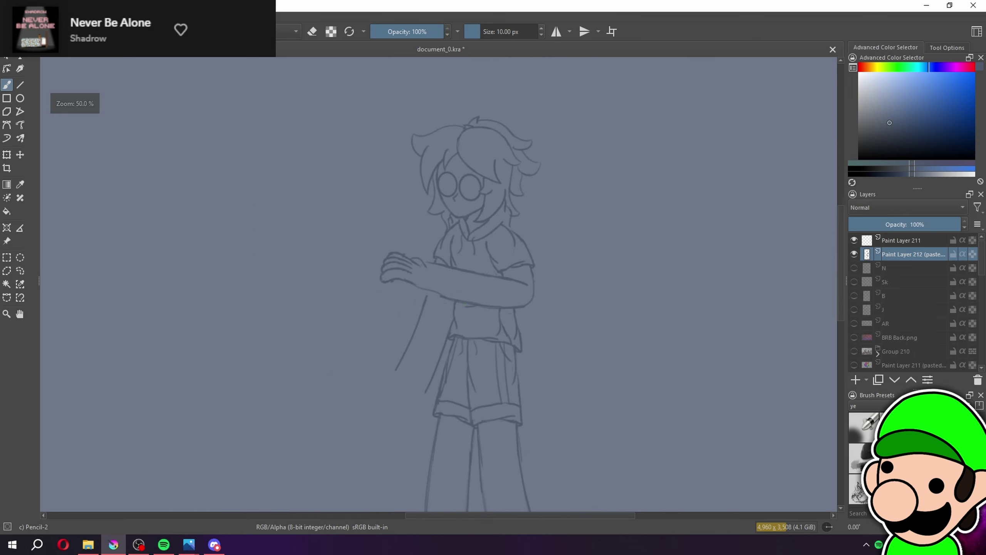
{"action": "key", "text": "ctrl+plus"}
{"action": "key", "text": "ctrl+plus"}
{"action": "key", "text": "ctrl+plus"}
{"action": "key", "text": "ctrl+plus"}
{"action": "key", "text": "ctrl+plus"}
{"action": "key", "text": "ctrl+plus"}
{"action": "key", "text": "ctrl+z"}
Draw the forearm's underside as one smooth curve from the heel of the hand into the existing arm line
{"action": "key", "text": "e"}
{"action": "mouse_move", "coordinate": [317, 278]}
{"action": "left_mouse_down"}
{"action": "mouse_move", "coordinate": [291, 267]}
{"action": "mouse_move", "coordinate": [510, 350]}
{"action": "left_mouse_up"}
{"action": "key", "text": "minus"}
{"action": "key", "text": "minus"}
{"action": "key", "text": "minus"}
{"action": "key", "text": "minus"}
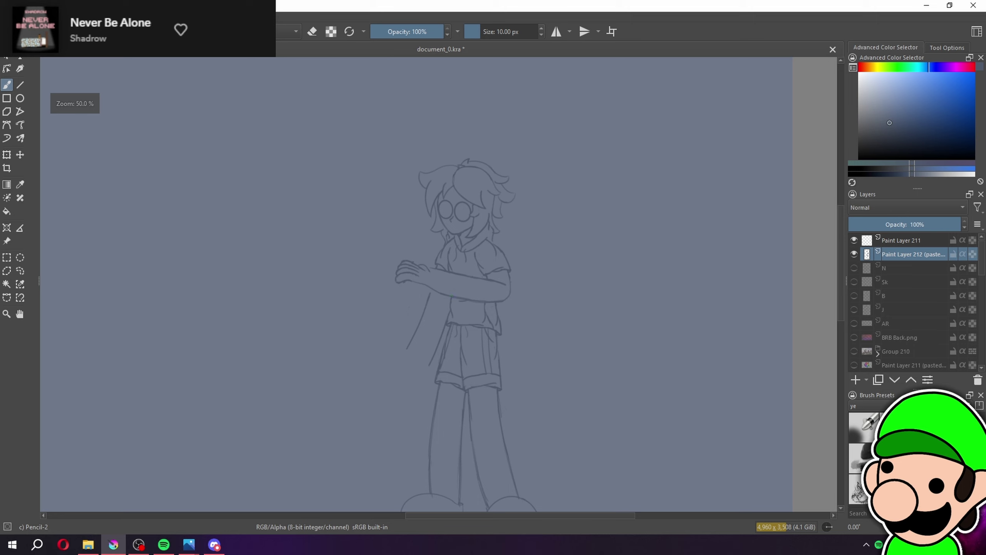
{"action": "key", "text": "plus"}
{"action": "key", "text": "plus"}
{"action": "key", "text": "plus"}
{"action": "left_click_drag", "start_coordinate": [397, 308], "coordinate": [505, 348]}
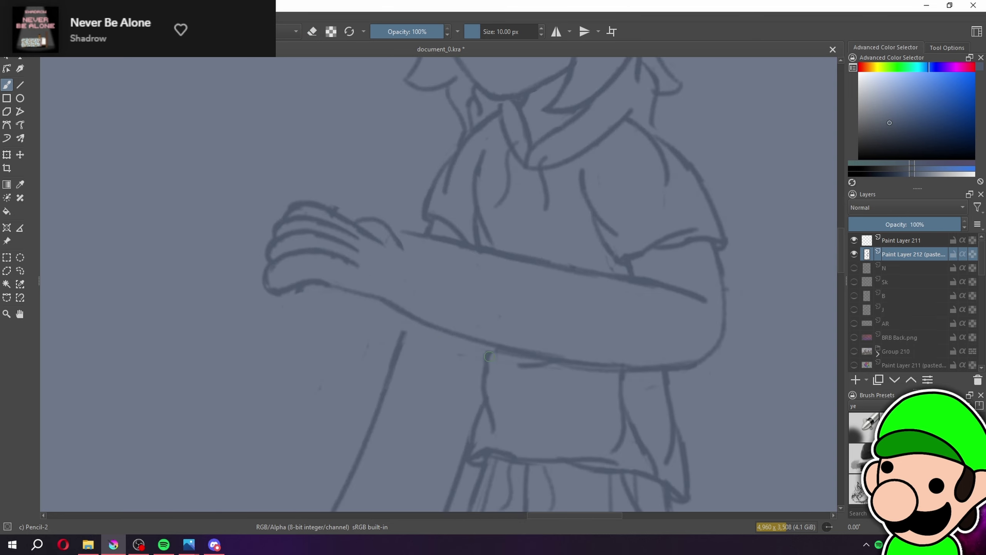
Try redrawing the short wrist stretch between the heel of the hand and the forearm's underside
{"action": "key", "text": "e"}
{"action": "key", "text": "e"}
{"action": "left_click_drag", "start_coordinate": [324, 286], "coordinate": [428, 327]}
{"action": "key", "text": "ctrl+z"}
{"action": "key", "text": "ctrl+z"}
{"action": "left_click_drag", "start_coordinate": [318, 282], "coordinate": [426, 328]}
{"action": "key", "text": "ctrl+z"}
{"action": "key", "text": "ctrl+z"}
{"action": "mouse_move", "coordinate": [330, 283]}
{"action": "left_mouse_down"}
{"action": "mouse_move", "coordinate": [422, 317]}
{"action": "mouse_move", "coordinate": [402, 312]}
{"action": "mouse_move", "coordinate": [456, 329]}
{"action": "left_mouse_up"}
{"action": "key", "text": "ctrl+z"}
{"action": "key", "text": "e"}
{"action": "scroll", "coordinate": [339, 286], "scroll_direction": "down", "scroll_amount": 8}
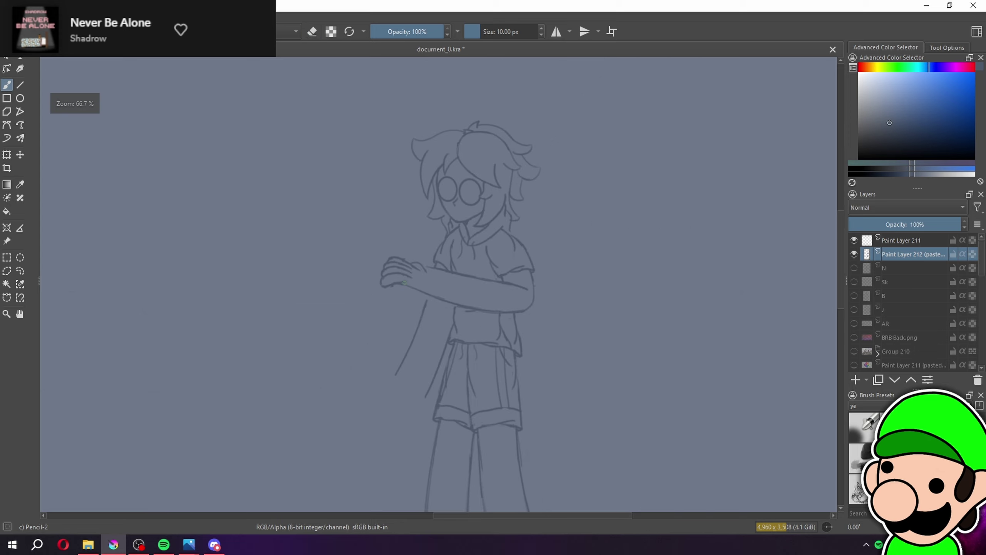
{"action": "scroll", "coordinate": [513, 279], "scroll_direction": "up", "scroll_amount": 12}
{"action": "key", "text": "ctrl+z"}
Draw a short crease curving from the hand's lower edge into the palm and erase the overlap at the wrist line
{"action": "left_click_drag", "start_coordinate": [312, 293], "coordinate": [374, 271]}
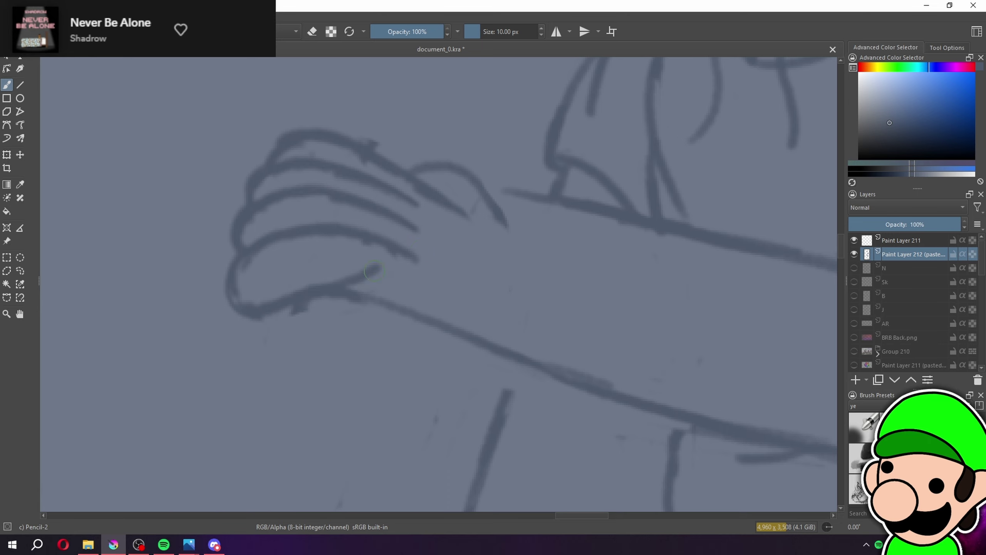
{"action": "key", "text": "e"}
{"action": "mouse_move", "coordinate": [338, 299]}
{"action": "left_mouse_down"}
{"action": "mouse_move", "coordinate": [359, 298]}
{"action": "mouse_move", "coordinate": [347, 279]}
{"action": "mouse_move", "coordinate": [402, 304]}
{"action": "left_mouse_up"}
{"action": "key", "text": "minus"}
{"action": "key", "text": "minus"}
{"action": "key", "text": "minus"}
{"action": "key", "text": "minus"}
{"action": "key", "text": "minus"}
{"action": "key", "text": "minus"}
{"action": "key", "text": "minus"}
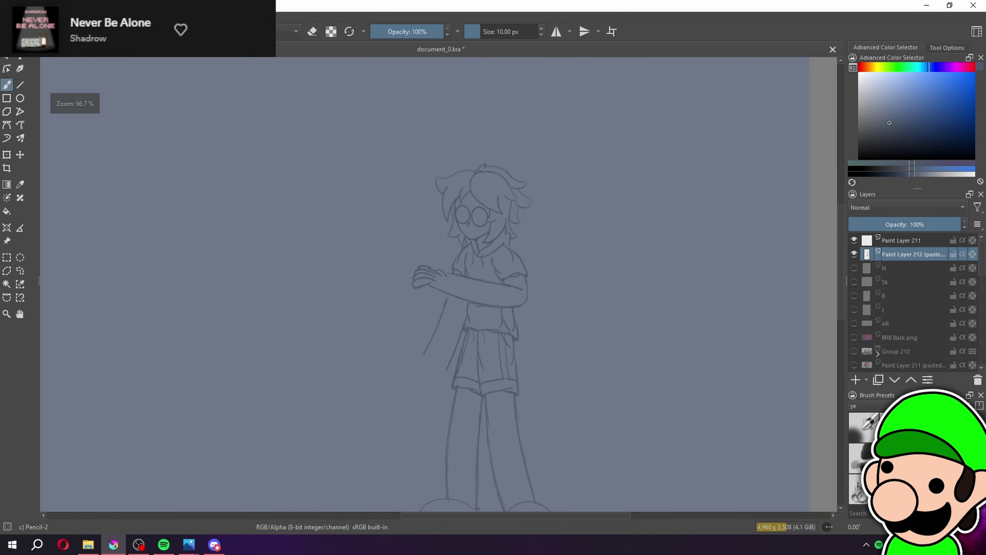
Erase the thumb line's lower end and draw a curve joining the thumb to the forearm's upper edge
{"action": "scroll", "coordinate": [429, 288], "scroll_direction": "up", "scroll_amount": 12}
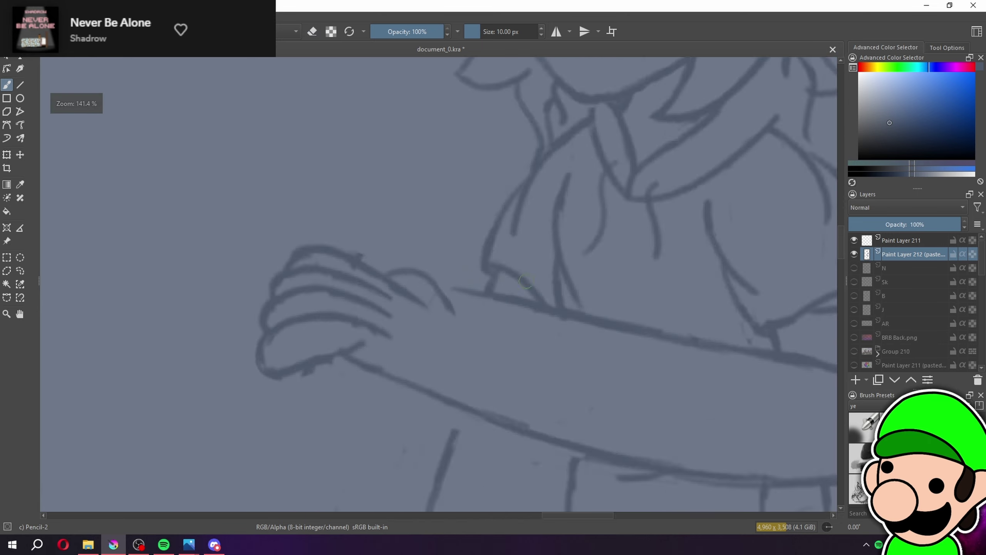
{"action": "key", "text": "e"}
{"action": "left_click_drag", "start_coordinate": [429, 287], "coordinate": [460, 321]}
{"action": "key", "text": "e"}
{"action": "left_click_drag", "start_coordinate": [411, 267], "coordinate": [522, 309]}
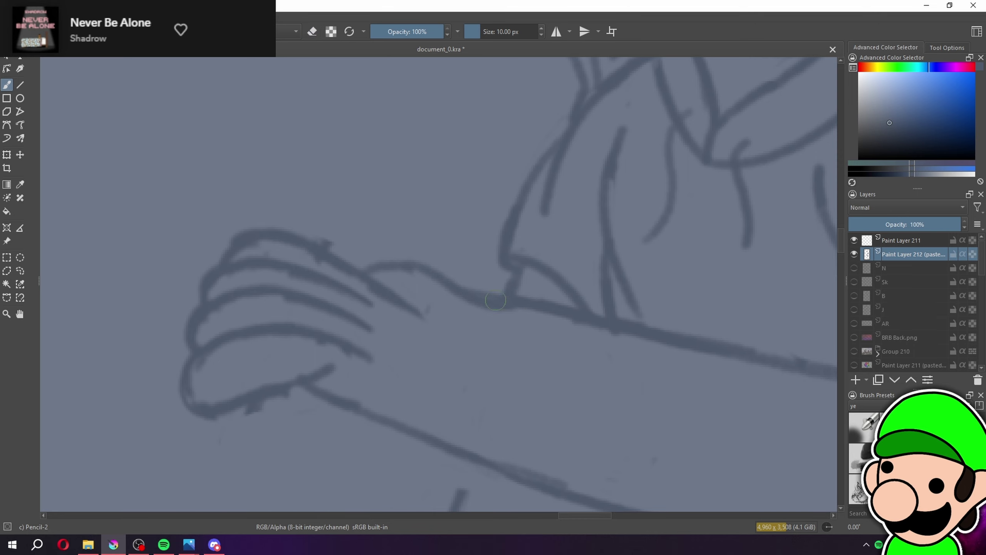
Try redrawing the curve that joins the thumb to the forearm's upper edge
{"action": "scroll", "coordinate": [492, 299], "scroll_direction": "down", "scroll_amount": 6}
{"action": "scroll", "coordinate": [430, 286], "scroll_direction": "down", "scroll_amount": 4}
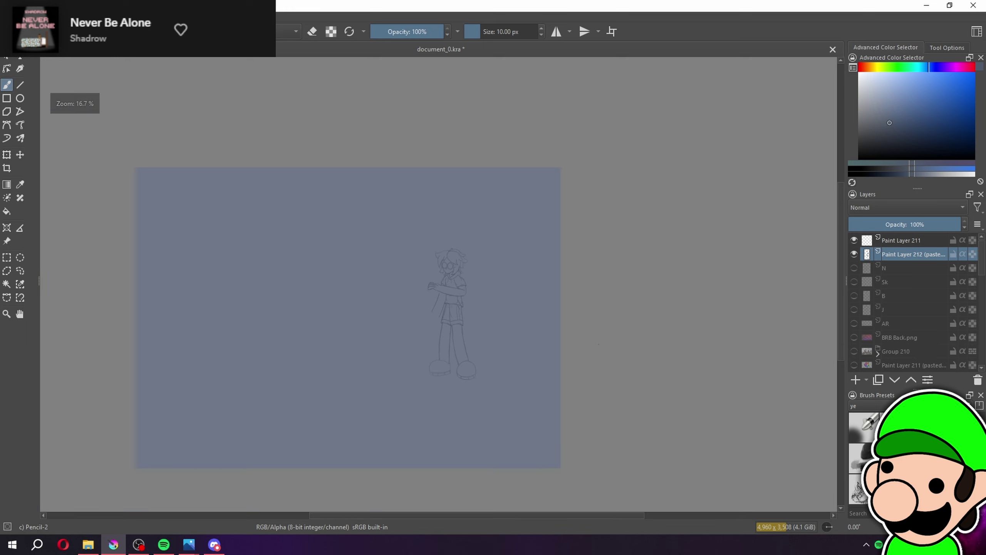
{"action": "scroll", "coordinate": [425, 277], "scroll_direction": "up", "scroll_amount": 7}
{"action": "key", "text": "e"}
{"action": "left_click_drag", "start_coordinate": [401, 278], "coordinate": [482, 304]}
{"action": "key", "text": "ctrl+z"}
{"action": "left_click_drag", "start_coordinate": [405, 273], "coordinate": [478, 309]}
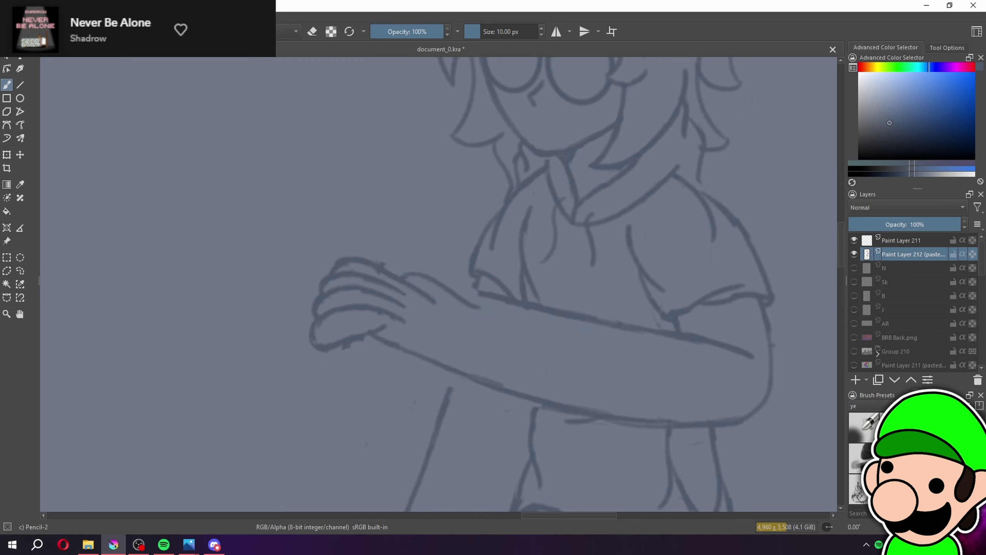
{"action": "scroll", "coordinate": [507, 304], "scroll_direction": "down", "scroll_amount": 7}
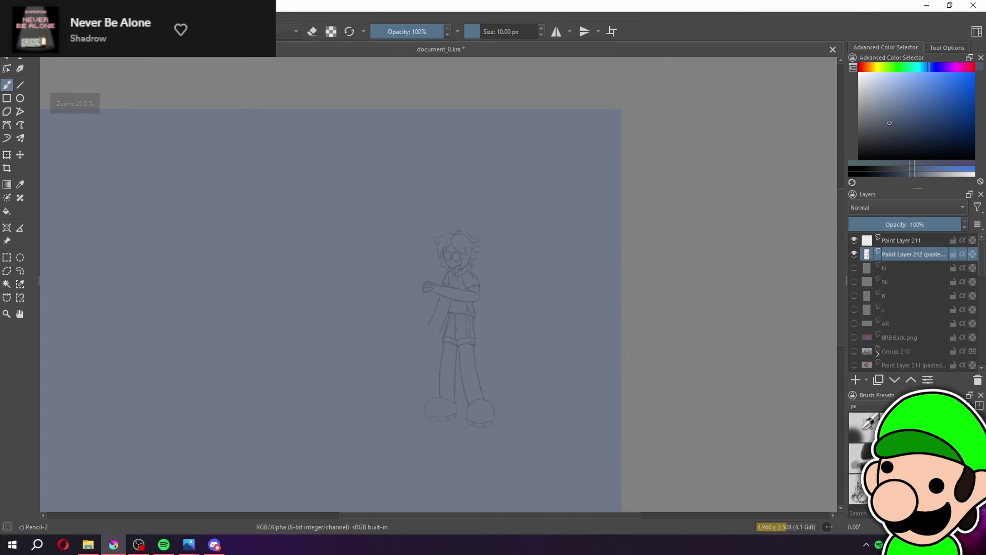
{"action": "scroll", "coordinate": [439, 285], "scroll_direction": "up", "scroll_amount": 6}
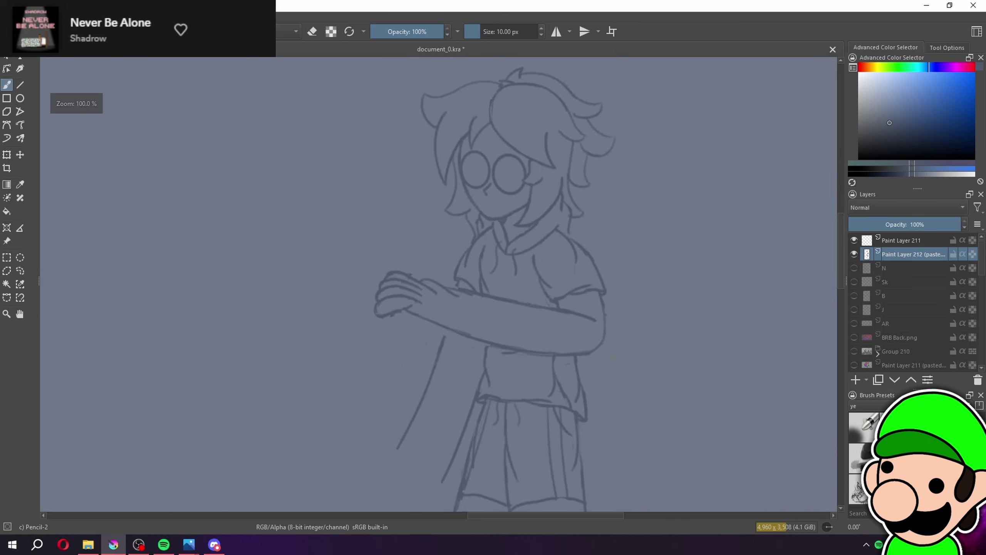
{"action": "scroll", "coordinate": [609, 357], "scroll_direction": "up", "scroll_amount": 4}
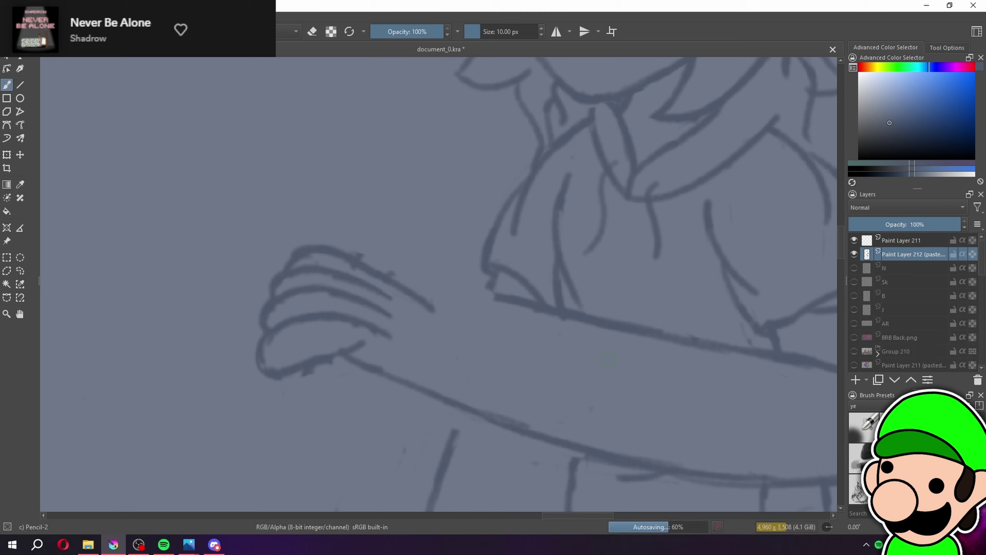
Erase the wrist part of the forearm's underside and redraw it as a smooth curve from the heel of the hand
{"action": "key", "text": "e"}
{"action": "left_click_drag", "start_coordinate": [351, 359], "coordinate": [541, 433]}
{"action": "key", "text": "e"}
{"action": "key", "text": "e"}
{"action": "left_click_drag", "start_coordinate": [432, 403], "coordinate": [559, 443]}
{"action": "key", "text": "e"}
{"action": "key", "text": "ctrl+z"}
{"action": "left_click_drag", "start_coordinate": [424, 389], "coordinate": [619, 453]}
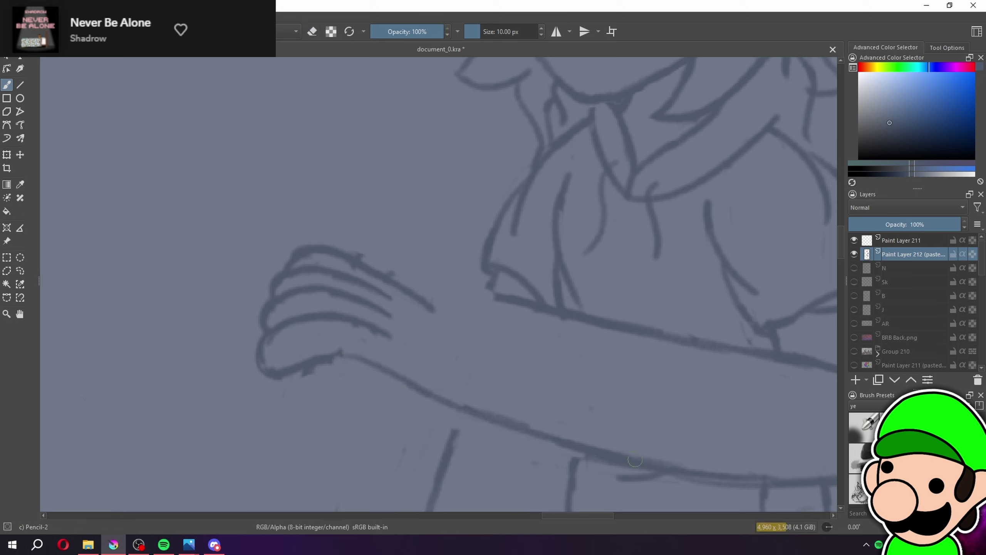
{"action": "scroll", "coordinate": [423, 284], "scroll_direction": "down", "scroll_amount": 6}
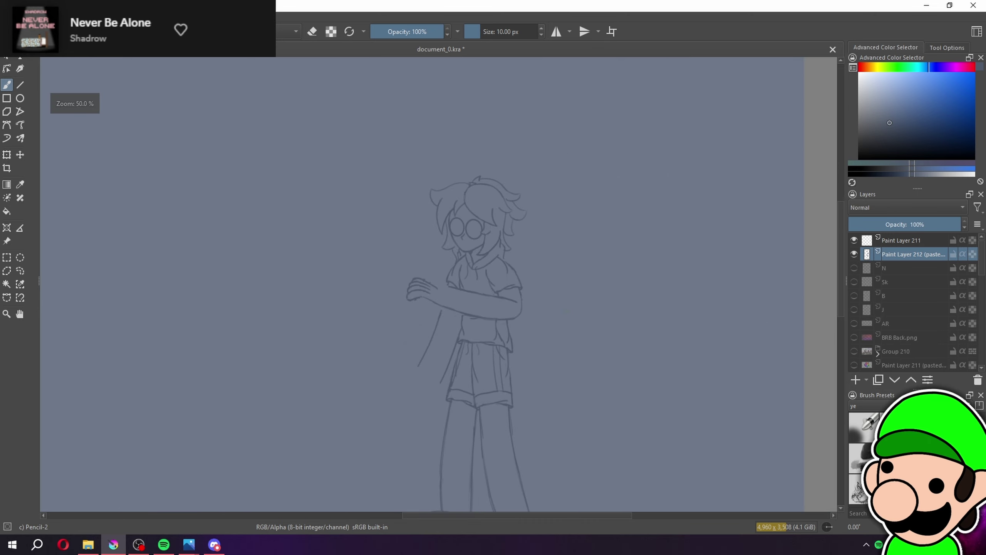
{"action": "scroll", "coordinate": [440, 284], "scroll_direction": "up", "scroll_amount": 3}
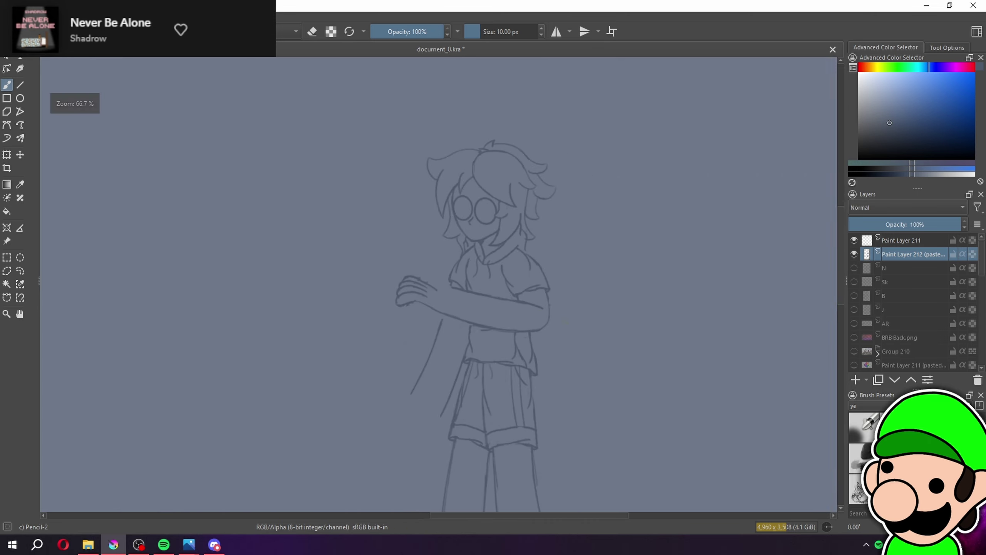
{"action": "scroll", "coordinate": [564, 324], "scroll_direction": "up", "scroll_amount": 3}
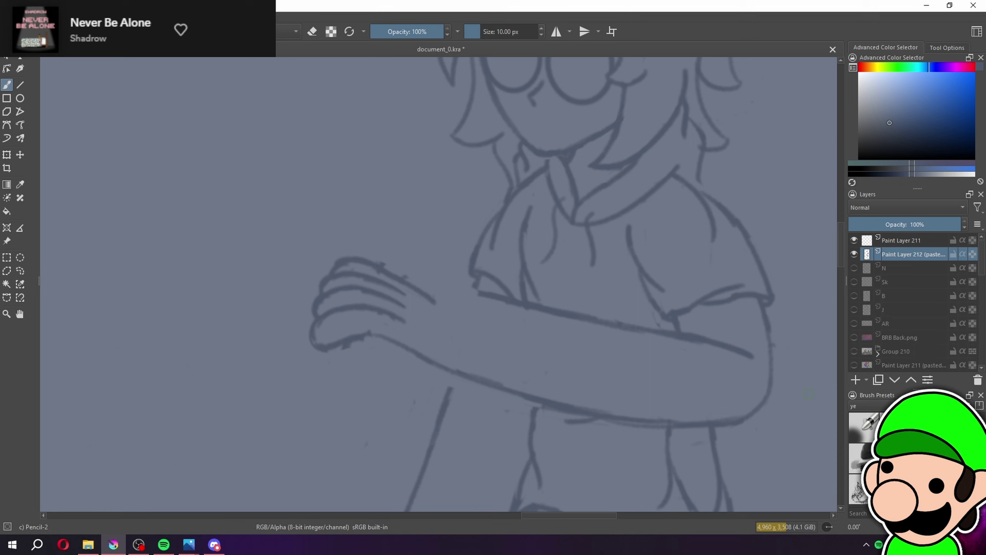
Select the hand with a freehand outline, move it slightly up away from the forearm's underside, and clear the selection
{"action": "scroll", "coordinate": [440, 248], "scroll_direction": "up", "scroll_amount": 2}
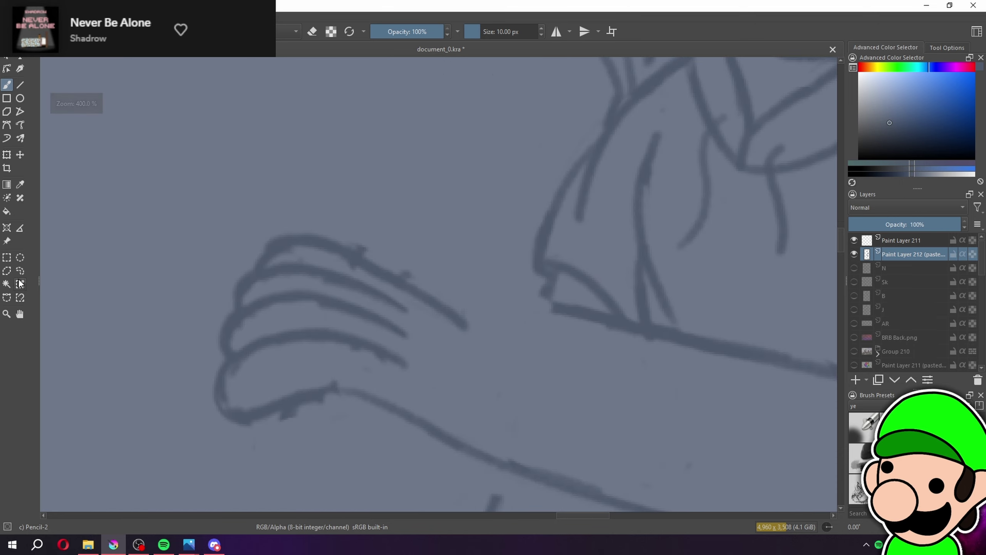
{"action": "left_click", "coordinate": [20, 270]}
{"action": "left_click_drag", "start_coordinate": [390, 182], "coordinate": [405, 200]}
{"action": "key", "text": "ctrl+t"}
{"action": "mouse_move", "coordinate": [400, 342]}
{"action": "left_mouse_down"}
{"action": "mouse_move", "coordinate": [411, 312]}
{"action": "mouse_move", "coordinate": [399, 264]}
{"action": "left_mouse_up"}
{"action": "key", "text": "b"}
{"action": "key", "text": "plus"}
{"action": "left_click", "coordinate": [7, 257]}
{"action": "left_click", "coordinate": [51, 266]}
{"action": "key", "text": "b"}
{"action": "key", "text": "e"}
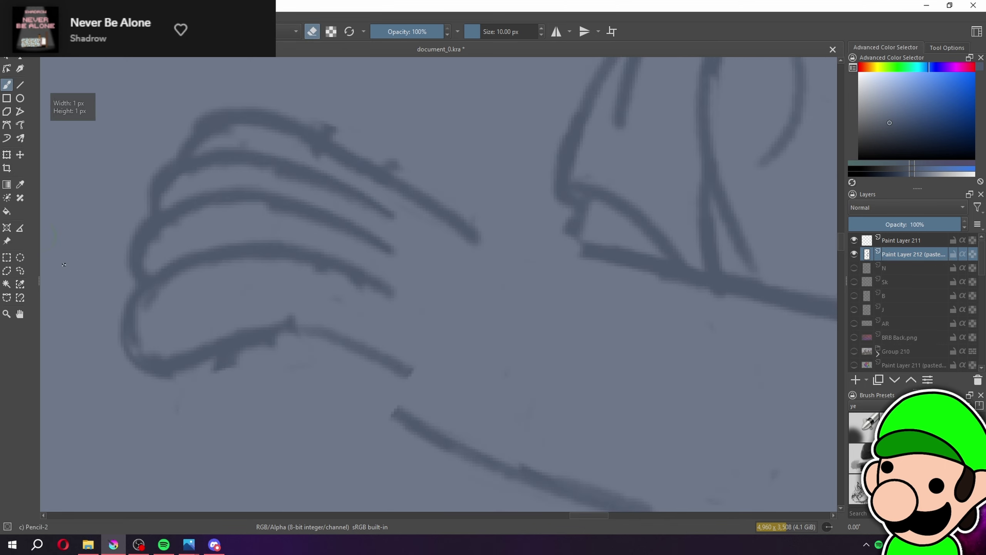
{"action": "left_click", "coordinate": [7, 257]}
{"action": "left_click", "coordinate": [74, 293]}
Redraw the short line curving from the heel of the hand into the palm, ending just above the forearm's underside
{"action": "key", "text": "b"}
{"action": "left_click_drag", "start_coordinate": [354, 344], "coordinate": [405, 371]}
{"action": "key", "text": "e"}
{"action": "left_click_drag", "start_coordinate": [305, 329], "coordinate": [402, 373]}
{"action": "mouse_move", "coordinate": [322, 342]}
{"action": "left_mouse_down"}
{"action": "mouse_move", "coordinate": [373, 386]}
{"action": "mouse_move", "coordinate": [445, 426]}
{"action": "left_mouse_up"}
{"action": "key", "text": "ctrl+minus"}
{"action": "key", "text": "ctrl+minus"}
{"action": "key", "text": "ctrl+minus"}
{"action": "key", "text": "ctrl+minus"}
{"action": "key", "text": "ctrl+minus"}
{"action": "key", "text": "ctrl+minus"}
{"action": "key", "text": "ctrl+minus"}
{"action": "key", "text": "ctrl+minus"}
{"action": "key", "text": "ctrl+minus"}
{"action": "key", "text": "ctrl+minus"}
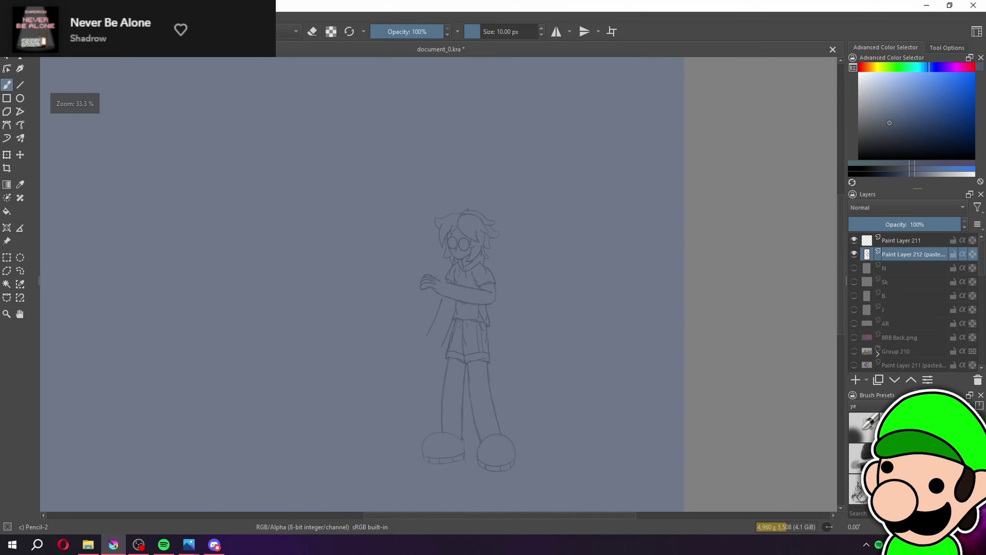
{"action": "key", "text": "plus"}
{"action": "key", "text": "plus"}
{"action": "key", "text": "plus"}
{"action": "key", "text": "plus"}
{"action": "key", "text": "plus"}
{"action": "key", "text": "plus"}
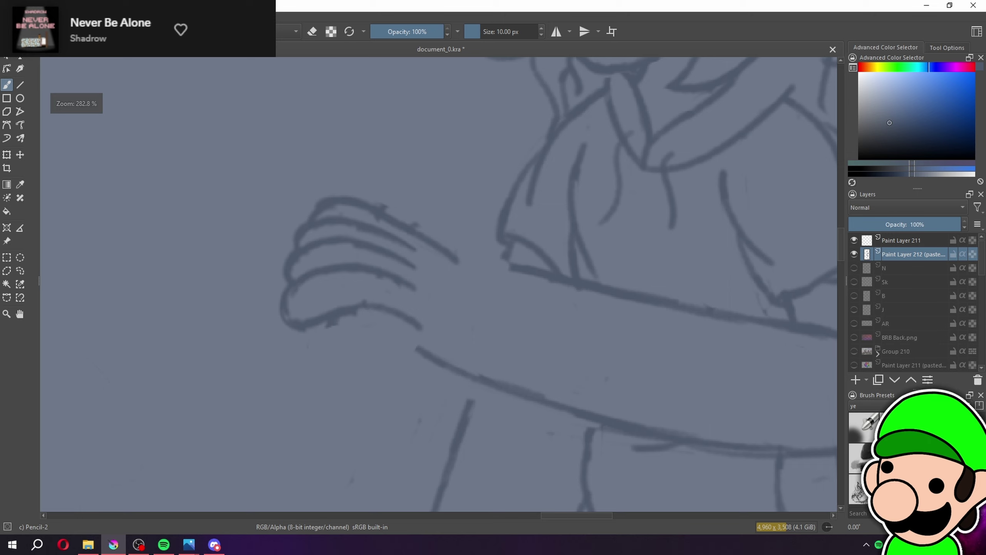
Erase the wrist end of the forearm's underside and draw a curve joining it to the heel of the hand
{"action": "key", "text": "e"}
{"action": "left_click_drag", "start_coordinate": [427, 355], "coordinate": [408, 344]}
{"action": "key", "text": "e"}
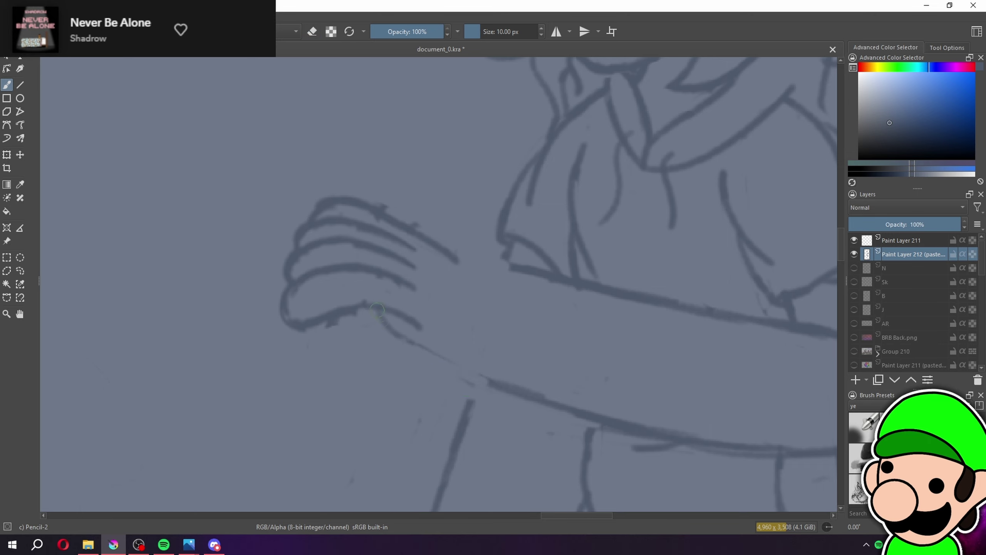
{"action": "left_click_drag", "start_coordinate": [373, 307], "coordinate": [527, 395]}
{"action": "key", "text": "minus"}
{"action": "key", "text": "minus"}
{"action": "key", "text": "minus"}
{"action": "key", "text": "minus"}
{"action": "key", "text": "minus"}
{"action": "key", "text": "minus"}
{"action": "key", "text": "plus"}
{"action": "key", "text": "plus"}
{"action": "key", "text": "plus"}
{"action": "key", "text": "plus"}
{"action": "key", "text": "plus"}
{"action": "key", "text": "plus"}
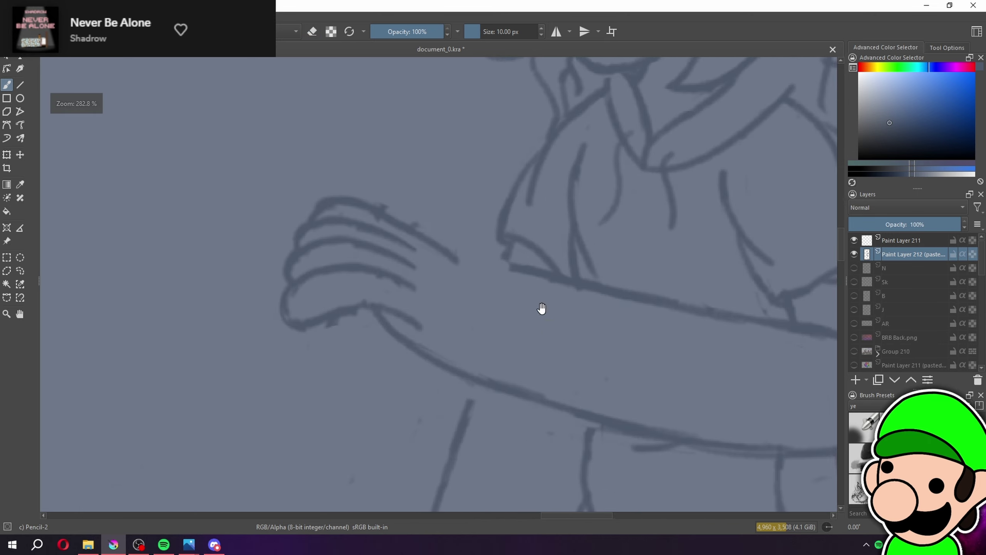
Draw a thumb curve from the back of the hand into the forearm's upper edge and clean up the overlap there
{"action": "left_click_drag", "start_coordinate": [541, 311], "coordinate": [523, 338]}
{"action": "key", "text": "plus"}
{"action": "key", "text": "plus"}
{"action": "mouse_move", "coordinate": [341, 230]}
{"action": "left_mouse_down"}
{"action": "mouse_move", "coordinate": [594, 298]}
{"action": "mouse_move", "coordinate": [582, 293]}
{"action": "left_mouse_up"}
{"action": "key", "text": "e"}
{"action": "key", "text": "e"}
{"action": "left_click_drag", "start_coordinate": [432, 249], "coordinate": [612, 318]}
{"action": "key", "text": "e"}
{"action": "left_click_drag", "start_coordinate": [561, 296], "coordinate": [617, 310]}
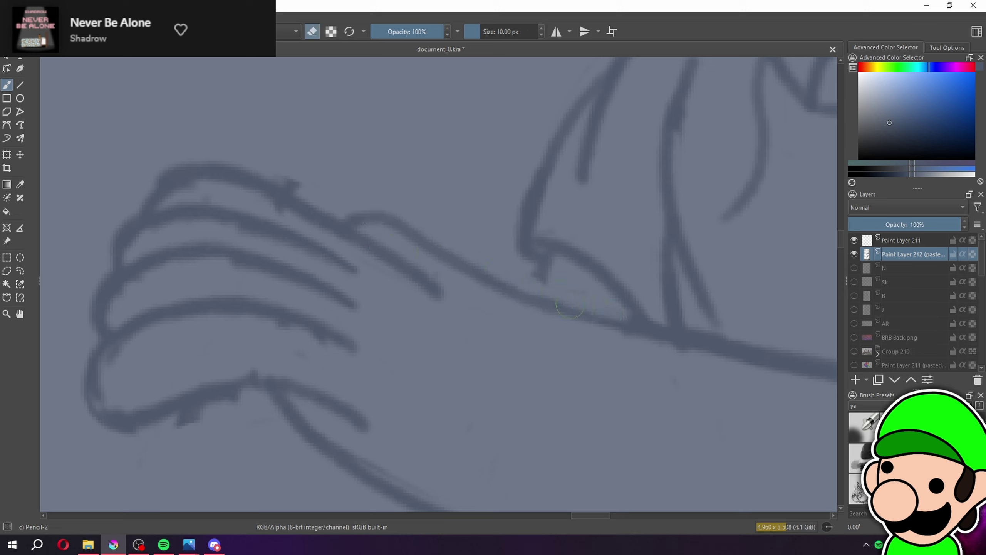
{"action": "key", "text": "e"}
{"action": "left_click_drag", "start_coordinate": [522, 293], "coordinate": [657, 331]}
{"action": "key", "text": "minus"}
{"action": "key", "text": "minus"}
{"action": "key", "text": "minus"}
{"action": "key", "text": "minus"}
{"action": "key", "text": "minus"}
{"action": "key", "text": "minus"}
{"action": "key", "text": "minus"}
{"action": "key", "text": "minus"}
{"action": "key", "text": "minus"}
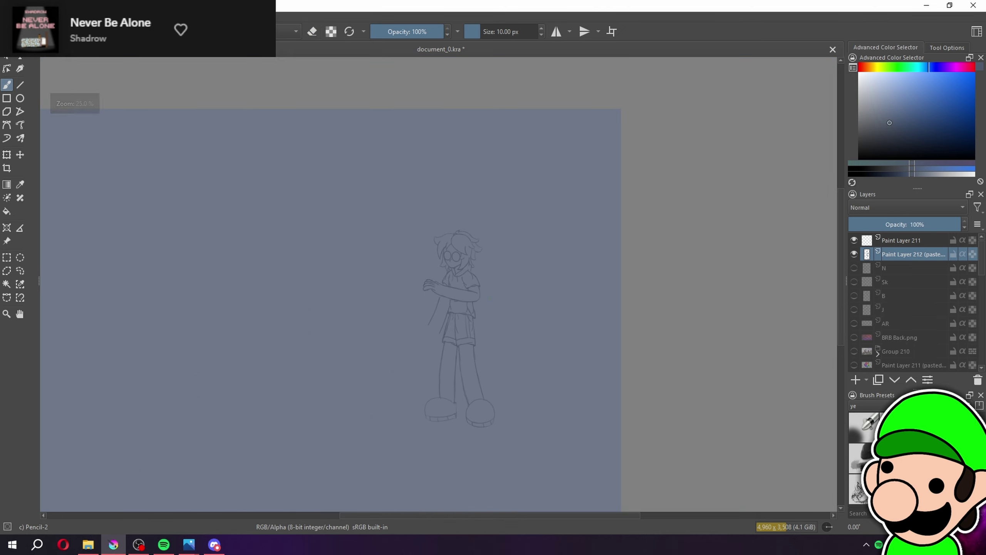
{"action": "key", "text": "plus"}
{"action": "key", "text": "plus"}
{"action": "key", "text": "plus"}
{"action": "key", "text": "plus"}
{"action": "key", "text": "plus"}
{"action": "key", "text": "plus"}
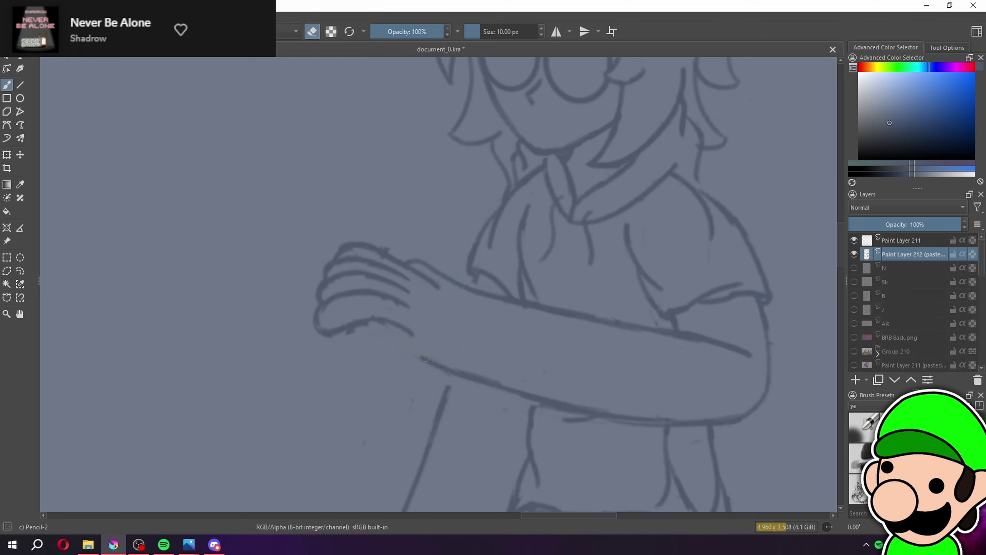
Try another wrist curve between the heel of the hand and the forearm's underside
{"action": "left_click_drag", "start_coordinate": [366, 323], "coordinate": [483, 382]}
{"action": "key", "text": "ctrl+z"}
{"action": "scroll", "coordinate": [407, 331], "scroll_direction": "down", "scroll_amount": 6}
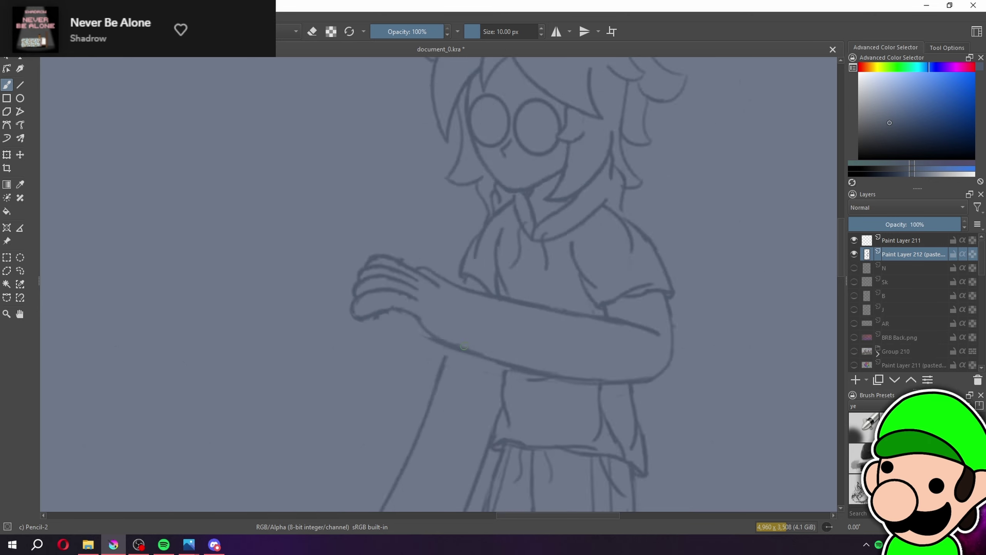
{"action": "scroll", "coordinate": [407, 331], "scroll_direction": "up", "scroll_amount": 6}
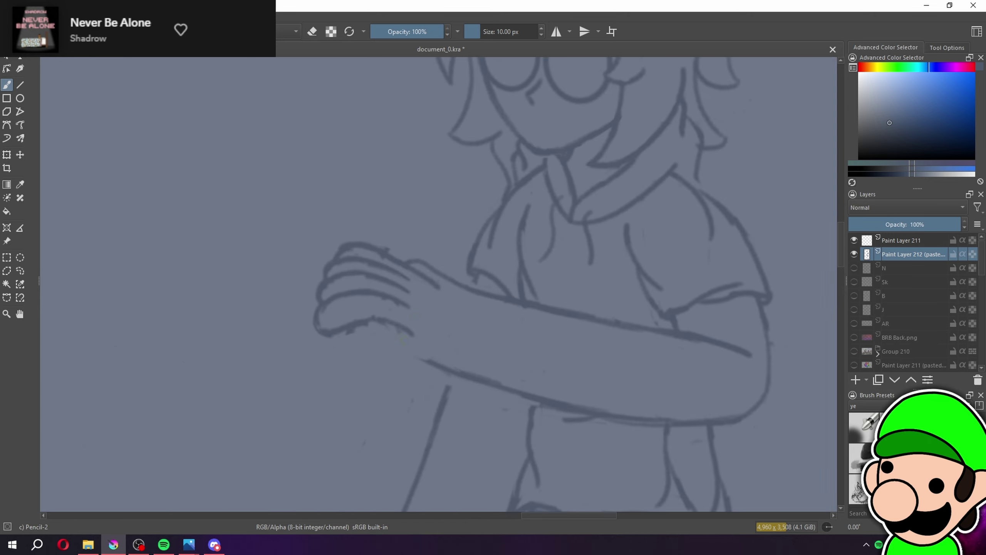
{"action": "scroll", "coordinate": [478, 387], "scroll_direction": "down", "scroll_amount": 5}
{"action": "scroll", "coordinate": [443, 287], "scroll_direction": "down", "scroll_amount": 1}
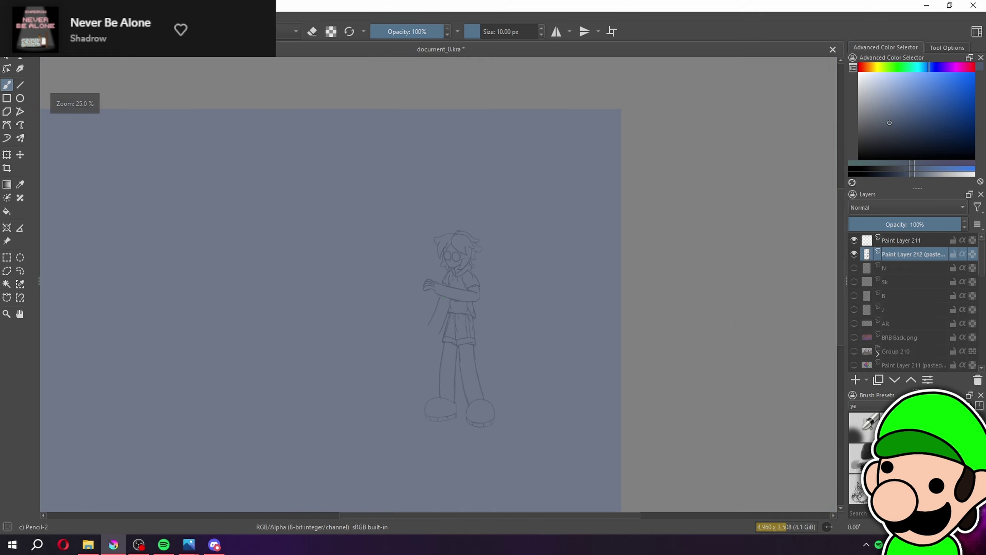
{"action": "scroll", "coordinate": [441, 286], "scroll_direction": "up", "scroll_amount": 4}
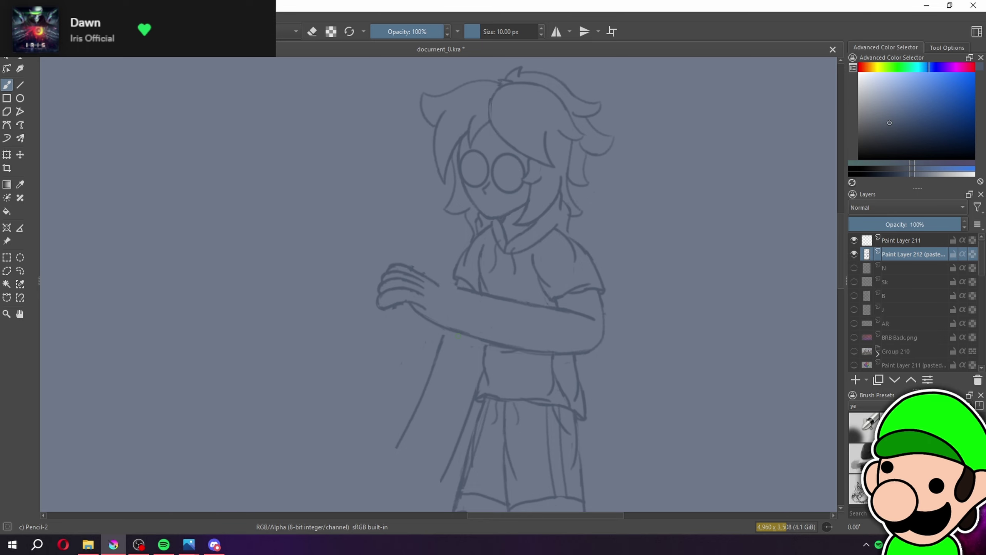
{"action": "scroll", "coordinate": [439, 287], "scroll_direction": "up", "scroll_amount": 4}
Erase the leftover wrist strokes beside the palm and redraw the lowest finger's rounded tip with a cleaner outline
{"action": "key", "text": "e"}
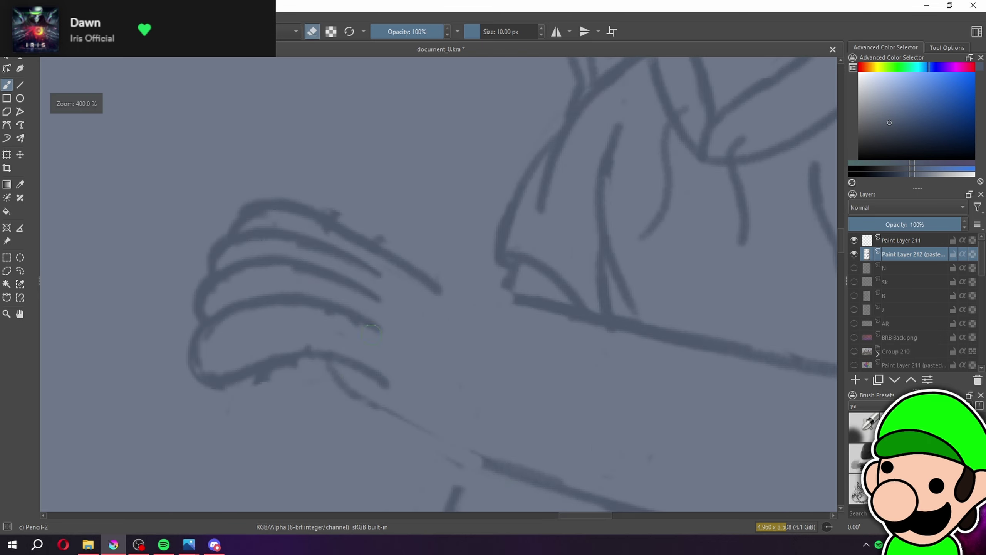
{"action": "key", "text": "e"}
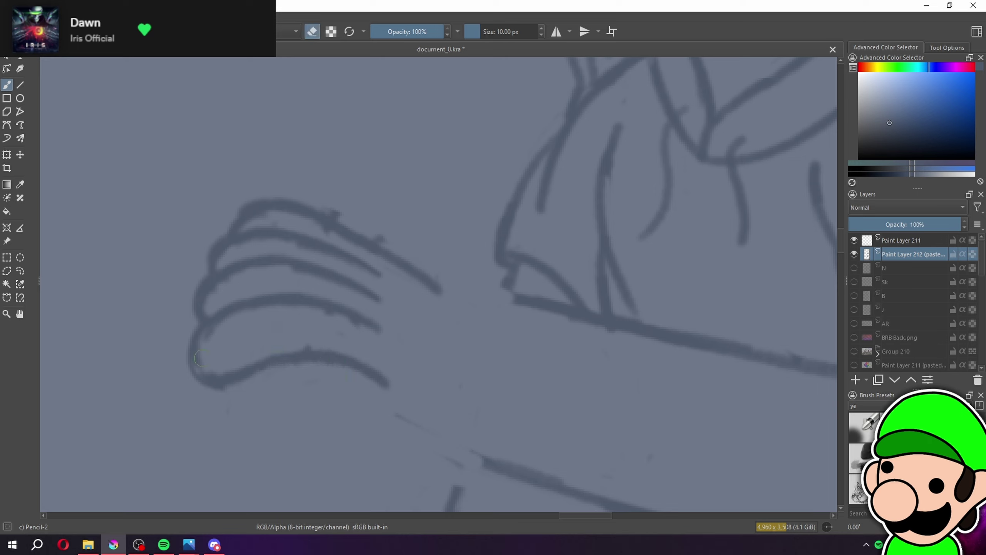
{"action": "key", "text": "e"}
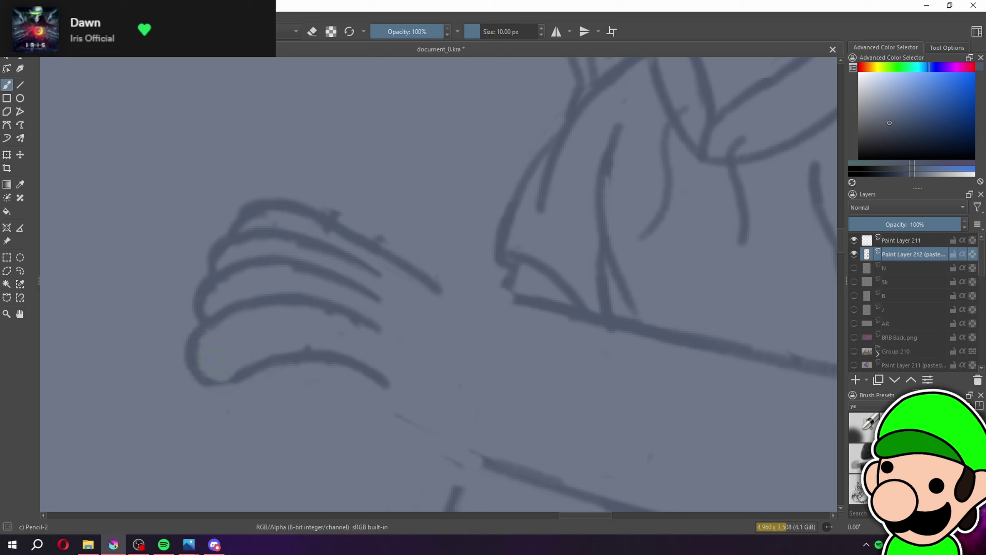
{"action": "key", "text": "e"}
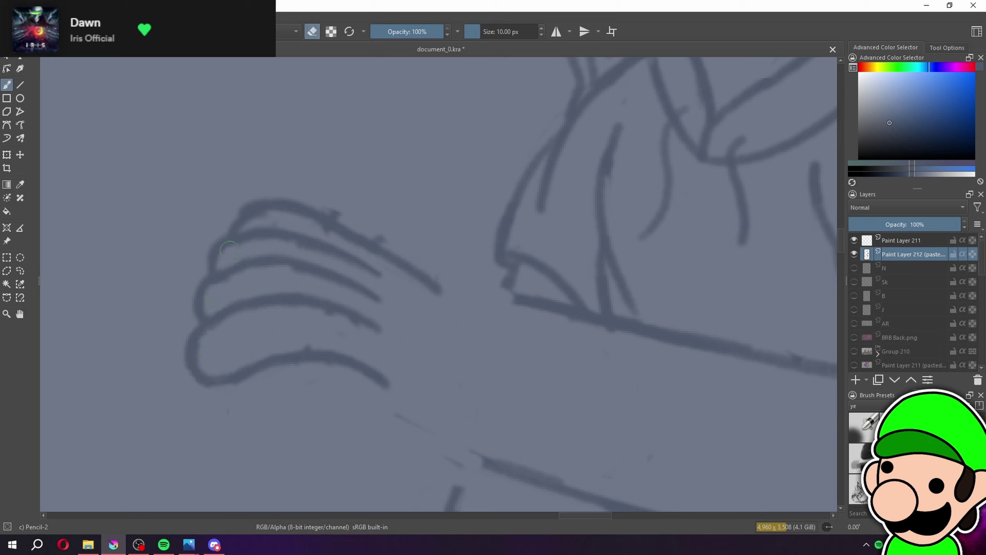
Smooth the upper finger outlines by erasing their rough bumps and extend the middle finger lines toward the back of the hand
{"action": "key", "text": "e"}
{"action": "key", "text": "e"}
{"action": "key", "text": "e"}
{"action": "key", "text": "e"}
{"action": "key", "text": "e"}
{"action": "key", "text": "e"}
{"action": "key", "text": "e"}
{"action": "key", "text": "e"}
{"action": "key", "text": "e"}
{"action": "key", "text": "e"}
{"action": "key", "text": "e"}
{"action": "scroll", "coordinate": [417, 278], "scroll_direction": "down", "scroll_amount": 5}
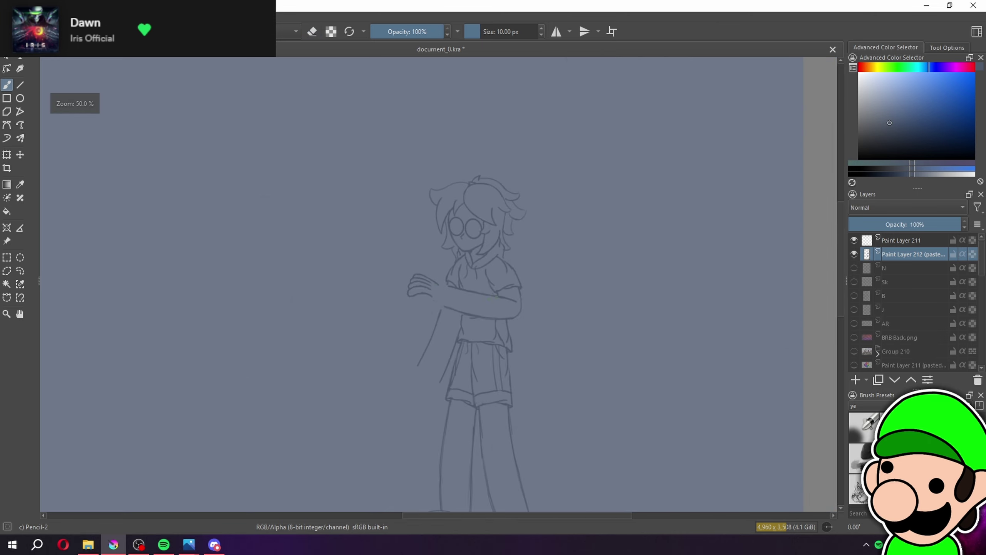
{"action": "scroll", "coordinate": [437, 284], "scroll_direction": "up", "scroll_amount": 5}
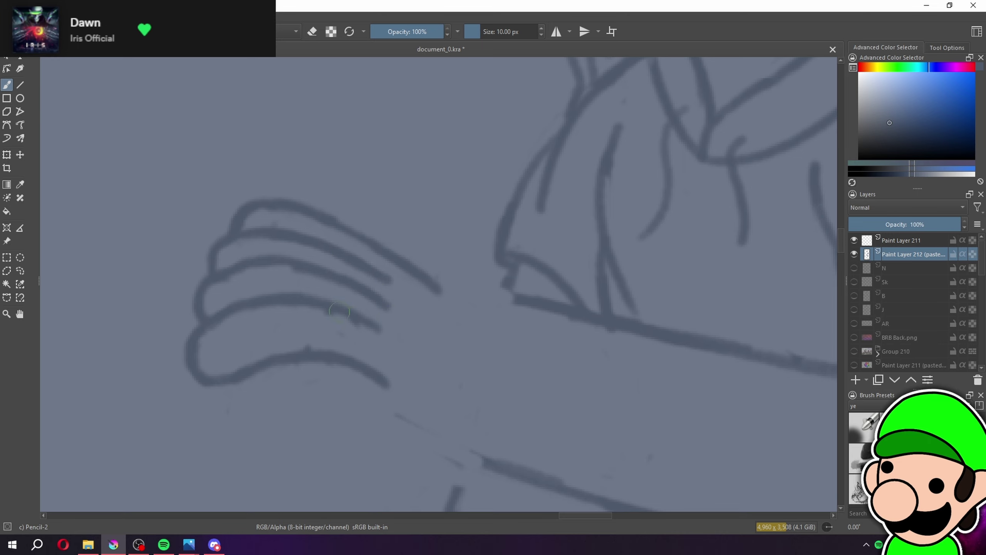
{"action": "scroll", "coordinate": [339, 312], "scroll_direction": "down", "scroll_amount": 8}
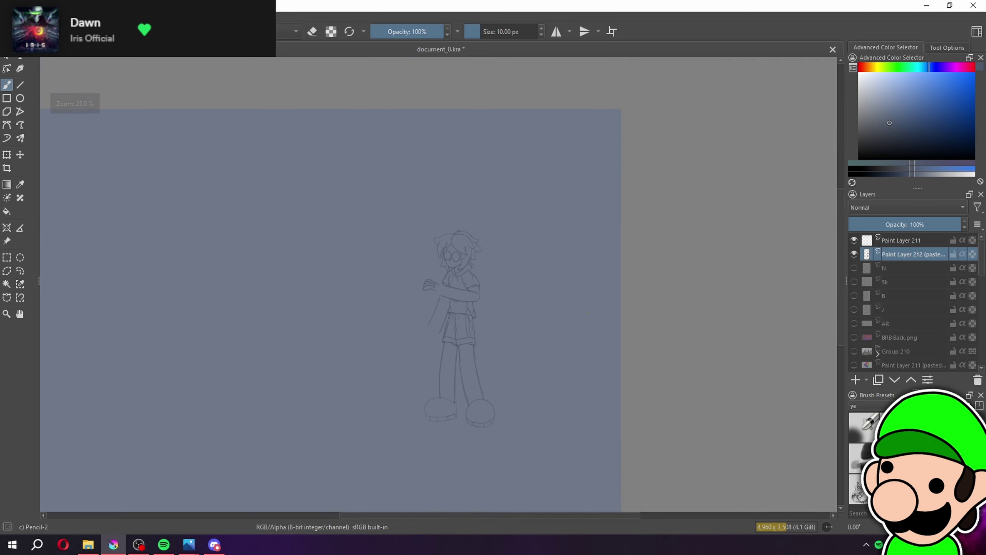
{"action": "scroll", "coordinate": [476, 277], "scroll_direction": "up", "scroll_amount": 5}
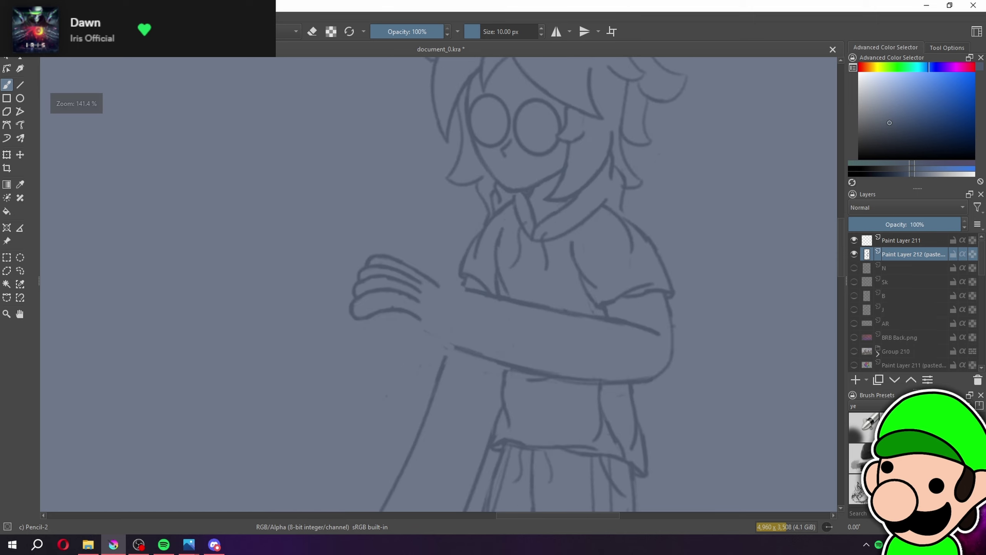
Select the cleaned hand with a freehand outline, rotate it slightly counter-clockwise, and reposition it at the wrist
{"action": "key", "text": "ctrl+plus"}
{"action": "left_click", "coordinate": [19, 270]}
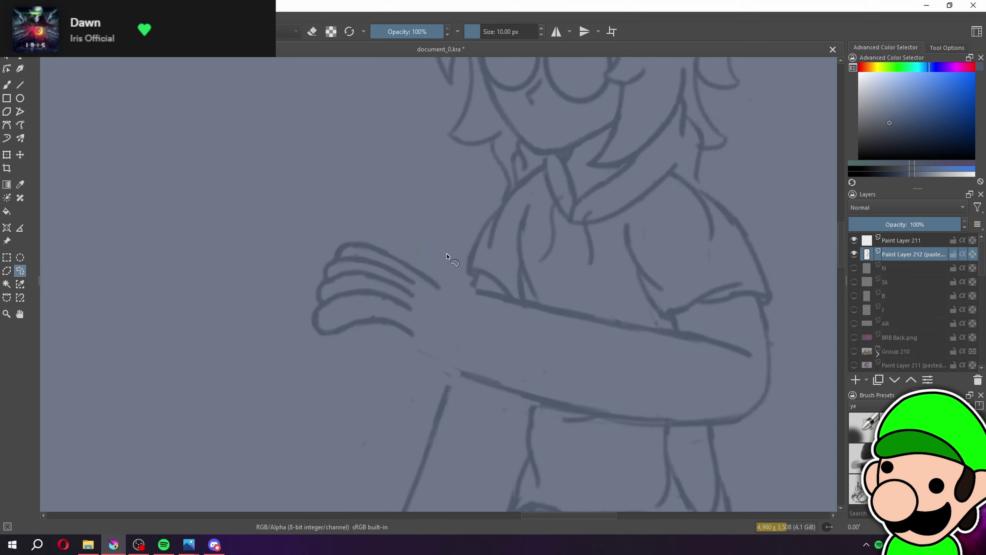
{"action": "left_click_drag", "start_coordinate": [281, 244], "coordinate": [359, 213]}
{"action": "left_click", "coordinate": [6, 155]}
{"action": "left_click_drag", "start_coordinate": [453, 211], "coordinate": [458, 197]}
{"action": "left_click_drag", "start_coordinate": [426, 246], "coordinate": [427, 257]}
{"action": "key", "text": "ctrl+minus"}
{"action": "key", "text": "ctrl+minus"}
{"action": "key", "text": "ctrl+minus"}
{"action": "left_click_drag", "start_coordinate": [478, 313], "coordinate": [457, 287]}
{"action": "key", "text": "ctrl+plus"}
{"action": "key", "text": "ctrl+plus"}
{"action": "key", "text": "ctrl+plus"}
{"action": "mouse_move", "coordinate": [398, 314]}
{"action": "left_mouse_down"}
{"action": "mouse_move", "coordinate": [401, 341]}
{"action": "mouse_move", "coordinate": [408, 336]}
{"action": "mouse_move", "coordinate": [396, 336]}
{"action": "left_mouse_up"}
{"action": "scroll", "coordinate": [396, 336], "scroll_direction": "down", "scroll_amount": 5}
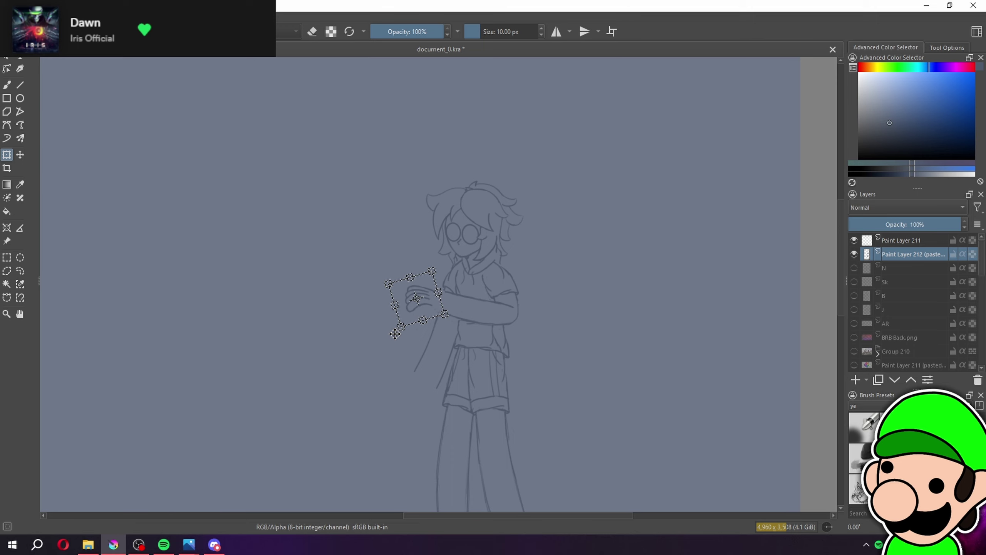
{"action": "scroll", "coordinate": [395, 334], "scroll_direction": "up", "scroll_amount": 5}
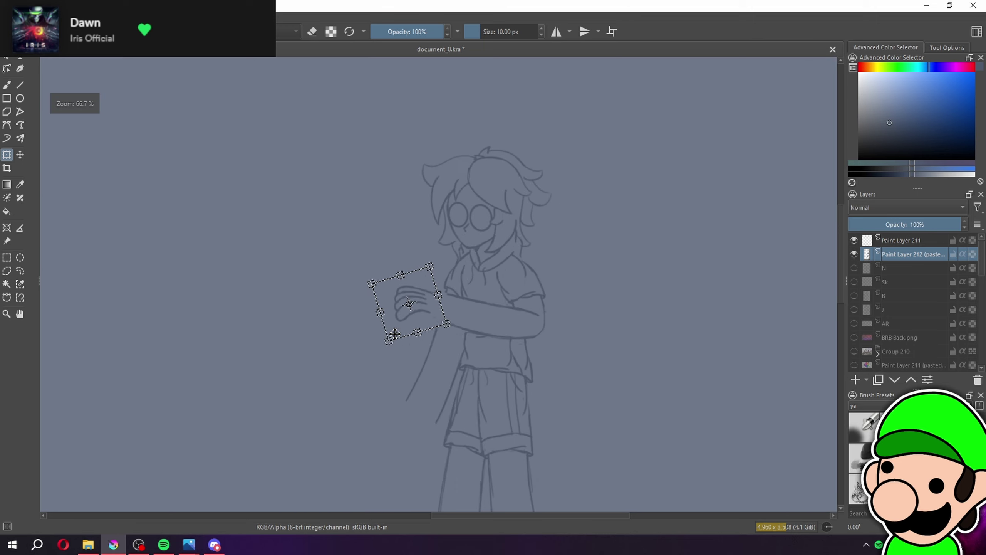
{"action": "left_click", "coordinate": [6, 258]}
Draw a smooth wrist curve from the heel of the rotated hand into the forearm's underside, replacing the first attempts
{"action": "scroll", "coordinate": [404, 233], "scroll_direction": "up", "scroll_amount": 1}
{"action": "mouse_move", "coordinate": [427, 319]}
{"action": "left_mouse_down"}
{"action": "mouse_move", "coordinate": [404, 233]}
{"action": "mouse_move", "coordinate": [376, 262]}
{"action": "mouse_move", "coordinate": [458, 300]}
{"action": "left_mouse_up"}
{"action": "key", "text": "b"}
{"action": "key", "text": "e"}
{"action": "key", "text": "e"}
{"action": "key", "text": "ctrl+z"}
{"action": "left_click_drag", "start_coordinate": [364, 256], "coordinate": [431, 292]}
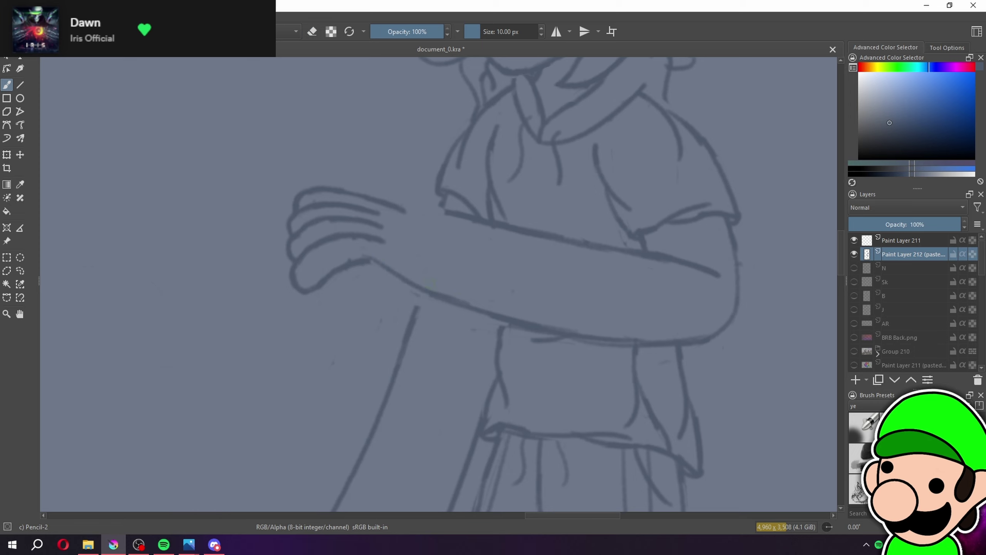
{"action": "key", "text": "ctrl+z"}
{"action": "left_click_drag", "start_coordinate": [368, 259], "coordinate": [445, 302]}
{"action": "scroll", "coordinate": [438, 285], "scroll_direction": "down", "scroll_amount": 7}
{"action": "scroll", "coordinate": [439, 285], "scroll_direction": "up", "scroll_amount": 3}
{"action": "scroll", "coordinate": [434, 262], "scroll_direction": "up", "scroll_amount": 4}
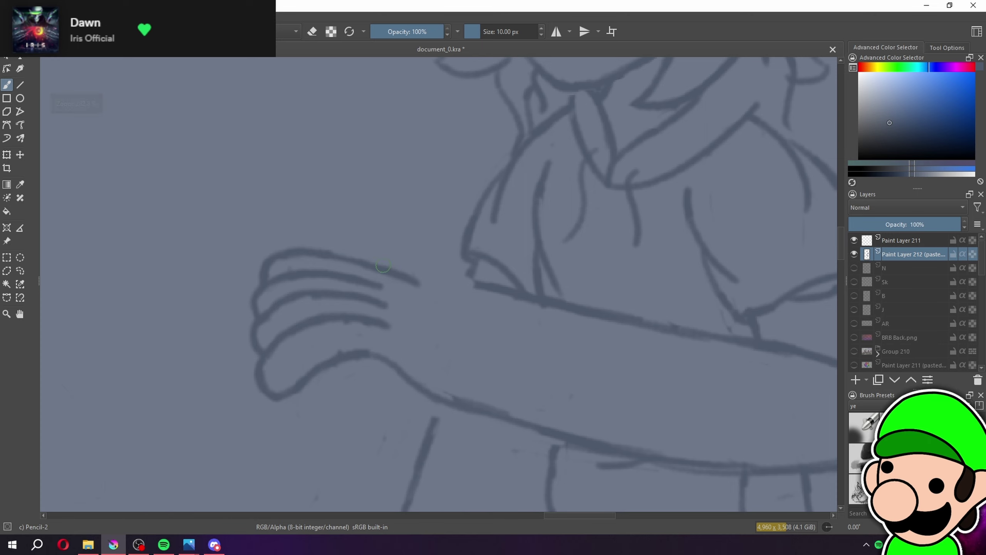
Draw a curved wrist line from the back of the hand into the forearm's upper edge
{"action": "left_click_drag", "start_coordinate": [383, 261], "coordinate": [490, 291]}
{"action": "key", "text": "minus"}
{"action": "key", "text": "minus"}
{"action": "key", "text": "minus"}
{"action": "key", "text": "minus"}
{"action": "key", "text": "minus"}
{"action": "key", "text": "minus"}
{"action": "key", "text": "minus"}
{"action": "key", "text": "minus"}
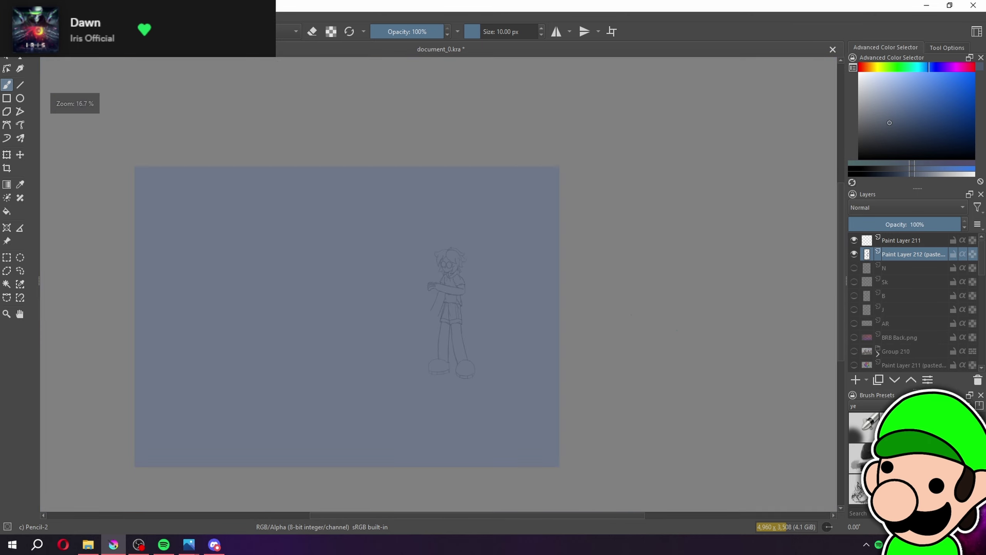
{"action": "key", "text": "plus"}
{"action": "key", "text": "plus"}
{"action": "key", "text": "plus"}
{"action": "key", "text": "plus"}
{"action": "key", "text": "plus"}
{"action": "key", "text": "plus"}
{"action": "key", "text": "plus"}
{"action": "key", "text": "plus"}
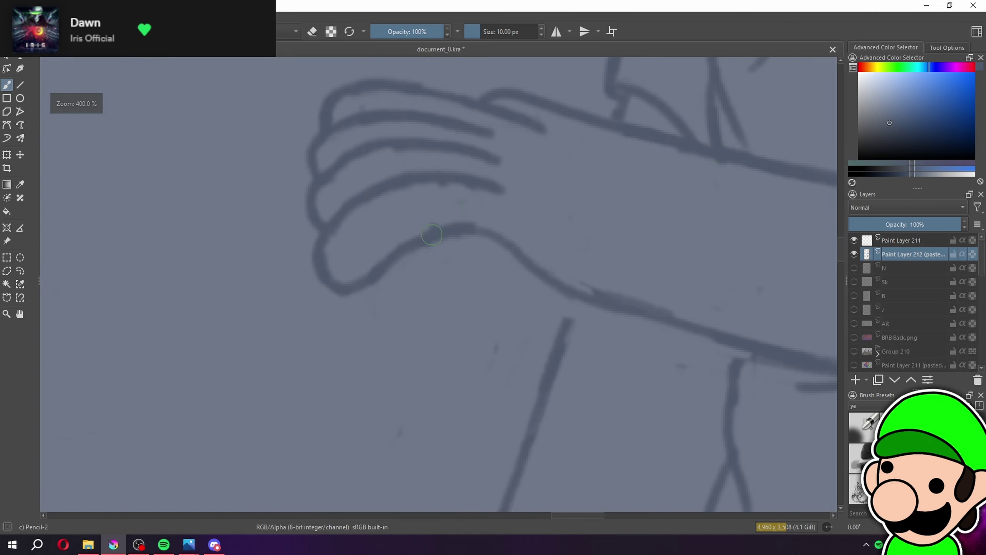
Retouch the palm's lower outline with a short stroke below the lowest finger crease
{"action": "left_click_drag", "start_coordinate": [432, 234], "coordinate": [484, 225]}
{"action": "key", "text": "minus"}
{"action": "key", "text": "minus"}
{"action": "key", "text": "minus"}
{"action": "key", "text": "minus"}
{"action": "key", "text": "minus"}
{"action": "key", "text": "minus"}
{"action": "key", "text": "minus"}
{"action": "key", "text": "minus"}
{"action": "key", "text": "minus"}
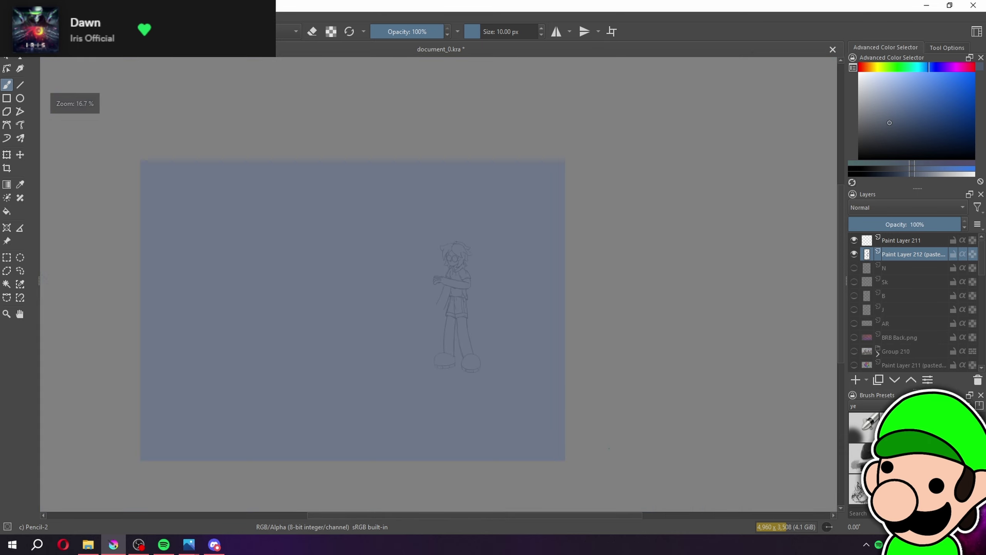
{"action": "key", "text": "plus"}
{"action": "key", "text": "plus"}
{"action": "key", "text": "plus"}
{"action": "key", "text": "plus"}
{"action": "key", "text": "plus"}
{"action": "key", "text": "plus"}
{"action": "key", "text": "plus"}
{"action": "key", "text": "plus"}
{"action": "key", "text": "plus"}
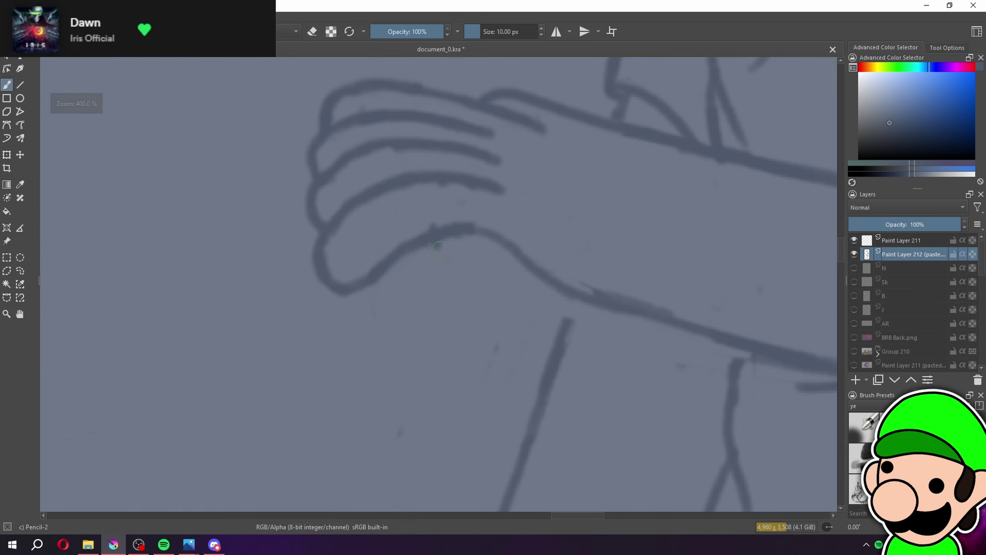
Try a thumb curving from the upper wrist behind the fingers to below the palm, erasing the part that crosses the hand
{"action": "left_click_drag", "start_coordinate": [478, 105], "coordinate": [432, 255]}
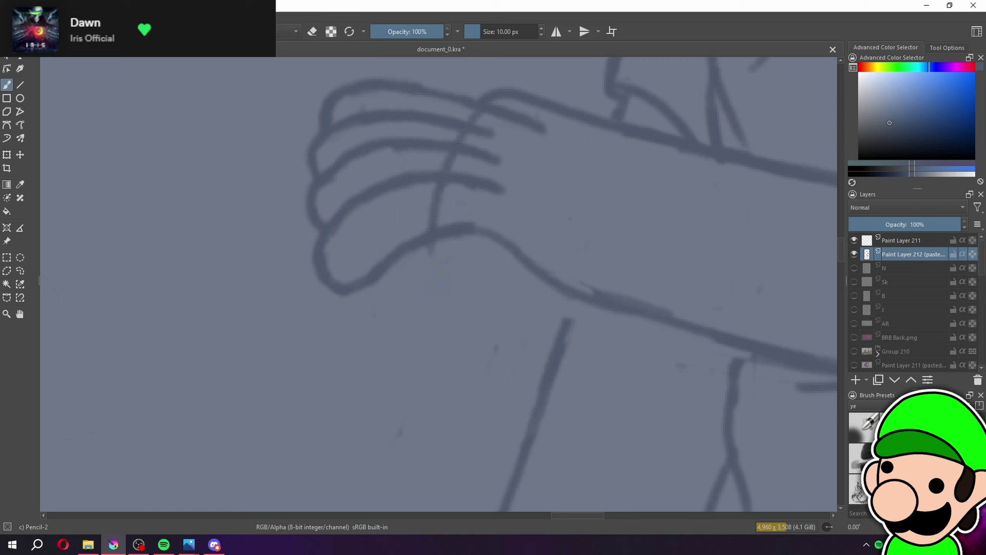
{"action": "key", "text": "ctrl+z"}
{"action": "left_click_drag", "start_coordinate": [480, 104], "coordinate": [497, 243]}
{"action": "key", "text": "ctrl+z"}
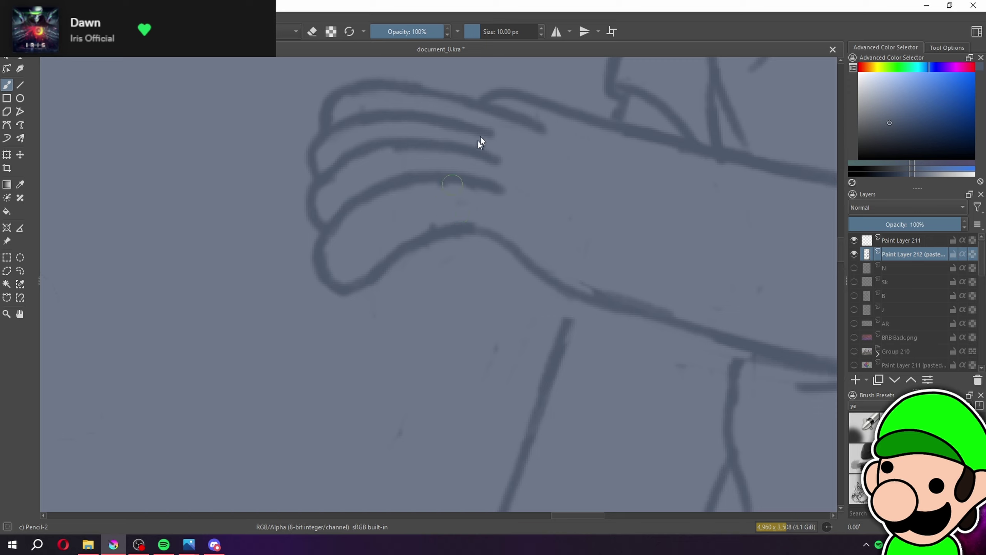
{"action": "key", "text": "ctrl+shift+z"}
{"action": "key", "text": "e"}
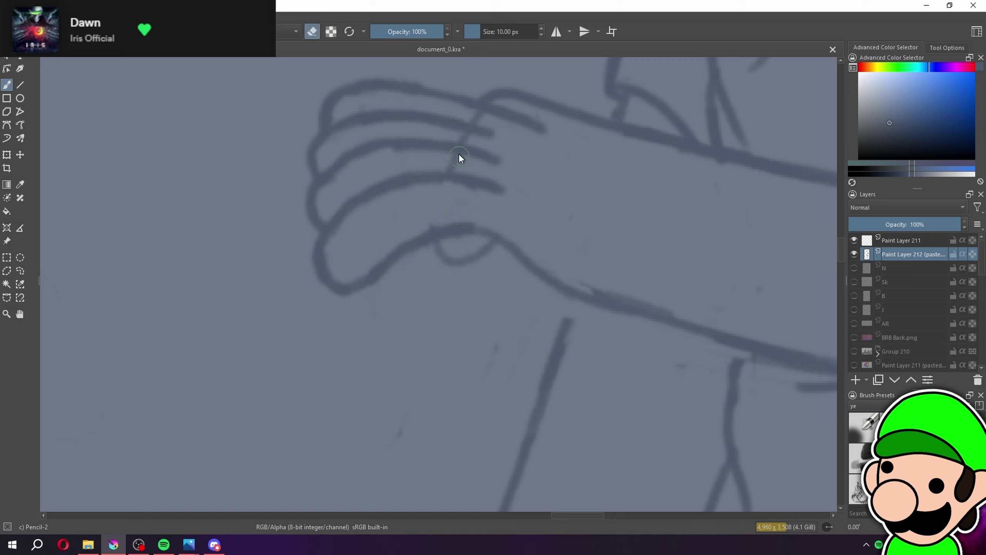
{"action": "key", "text": "e"}
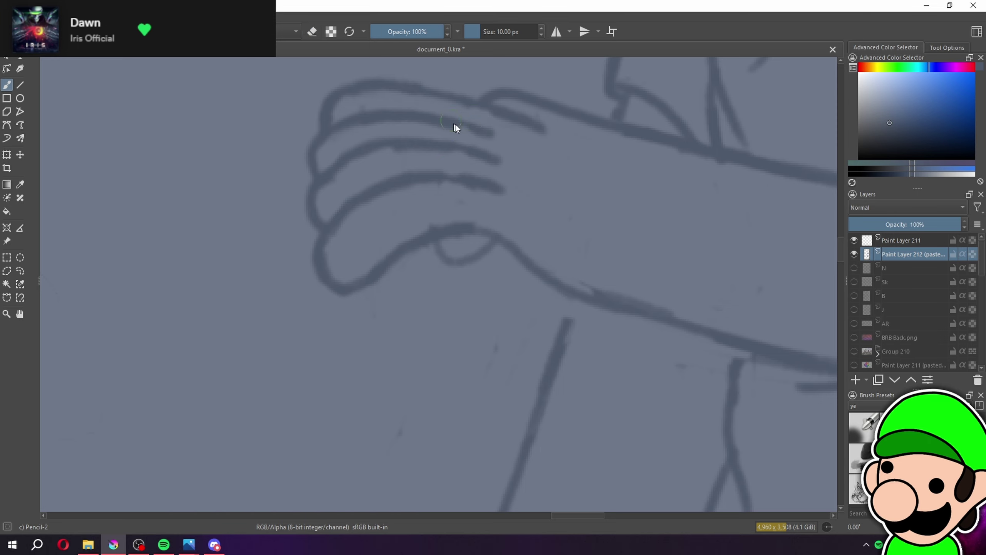
Erase the rough excess strokes along the forearm's underside between the wrist and the shirt
{"action": "scroll", "coordinate": [489, 214], "scroll_direction": "down", "scroll_amount": 8}
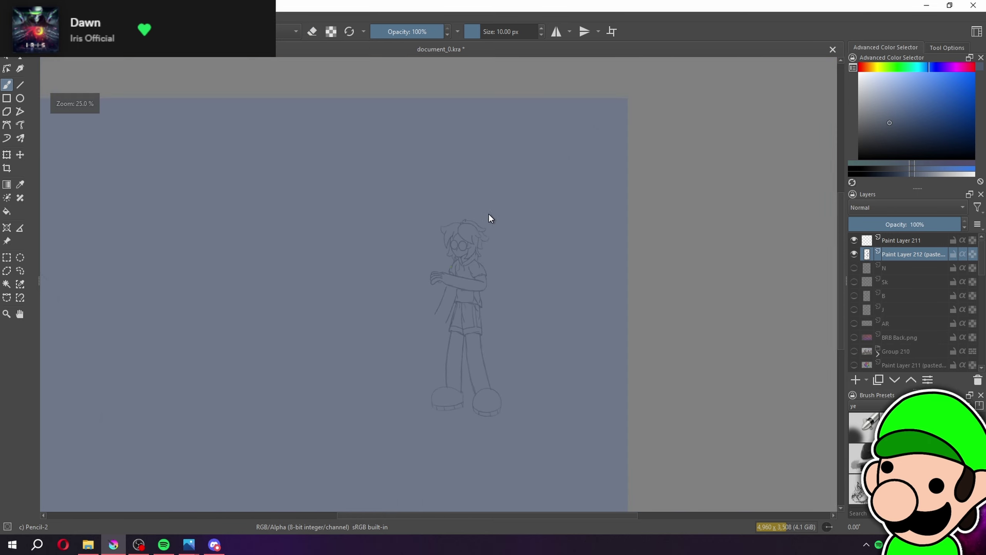
{"action": "scroll", "coordinate": [438, 284], "scroll_direction": "up", "scroll_amount": 6}
{"action": "key", "text": "e"}
{"action": "mouse_move", "coordinate": [472, 278]}
{"action": "left_mouse_down"}
{"action": "mouse_move", "coordinate": [541, 298]}
{"action": "mouse_move", "coordinate": [464, 259]}
{"action": "mouse_move", "coordinate": [612, 313]}
{"action": "left_mouse_up"}
{"action": "key", "text": "e"}
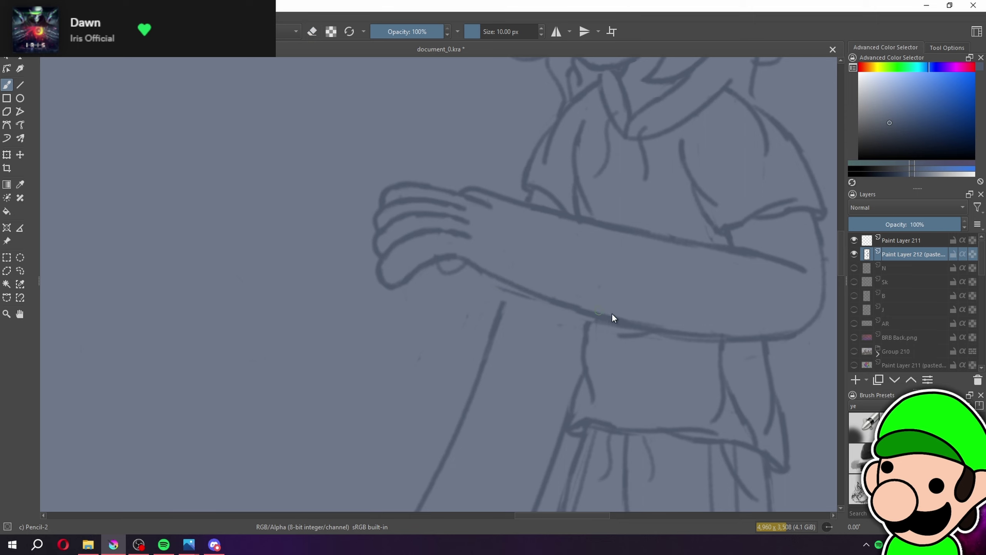
{"action": "key", "text": "ctrl+minus"}
{"action": "key", "text": "ctrl+minus"}
{"action": "key", "text": "ctrl+minus"}
{"action": "key", "text": "ctrl+minus"}
{"action": "key", "text": "ctrl+minus"}
{"action": "key", "text": "ctrl+minus"}
{"action": "key", "text": "ctrl+plus"}
{"action": "key", "text": "ctrl+plus"}
{"action": "key", "text": "ctrl+plus"}
{"action": "key", "text": "ctrl+plus"}
{"action": "key", "text": "ctrl+plus"}
{"action": "key", "text": "ctrl+plus"}
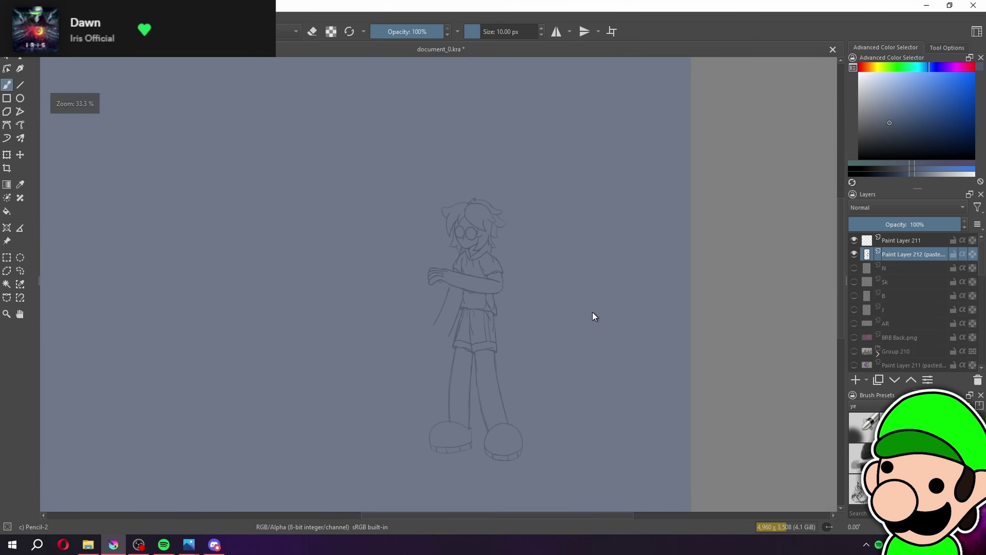
Clean the shirt's side line below the forearm and extend it and the hanging arm's line up to the forearm's underside
{"action": "key", "text": "e"}
{"action": "left_click", "coordinate": [589, 325]}
{"action": "key", "text": "e"}
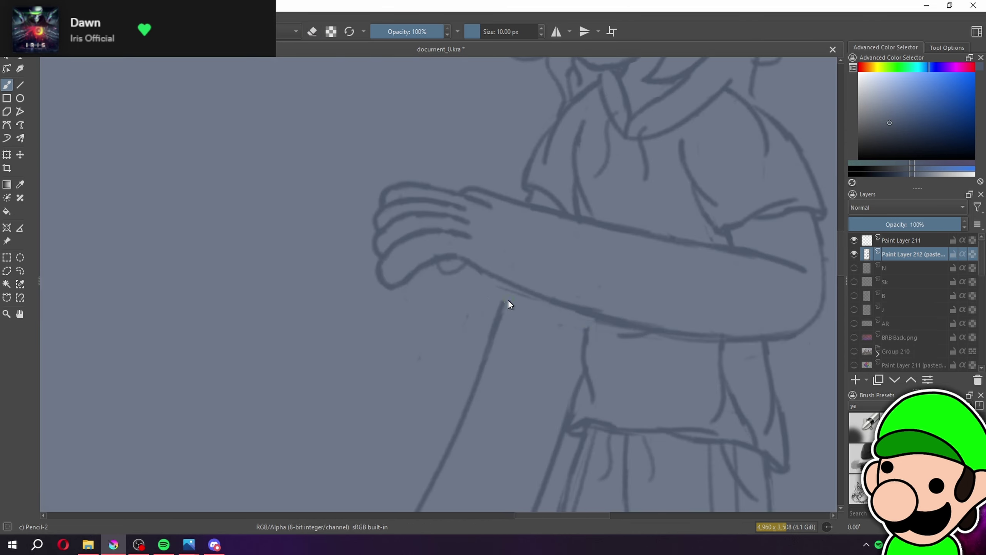
{"action": "key", "text": "minus"}
{"action": "key", "text": "minus"}
{"action": "key", "text": "minus"}
{"action": "key", "text": "minus"}
{"action": "key", "text": "minus"}
{"action": "key", "text": "minus"}
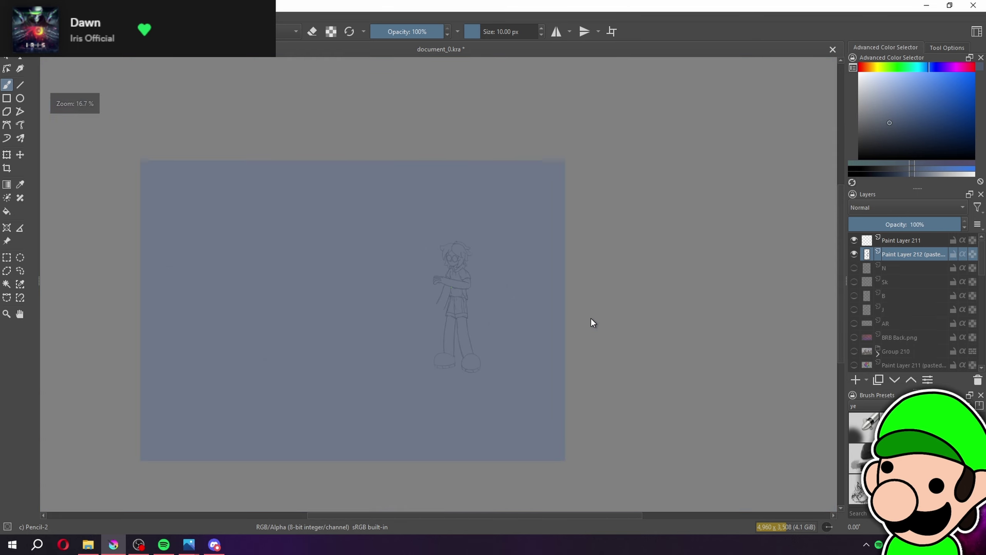
{"action": "key", "text": "plus"}
{"action": "key", "text": "plus"}
{"action": "key", "text": "plus"}
{"action": "key", "text": "plus"}
{"action": "key", "text": "plus"}
{"action": "key", "text": "plus"}
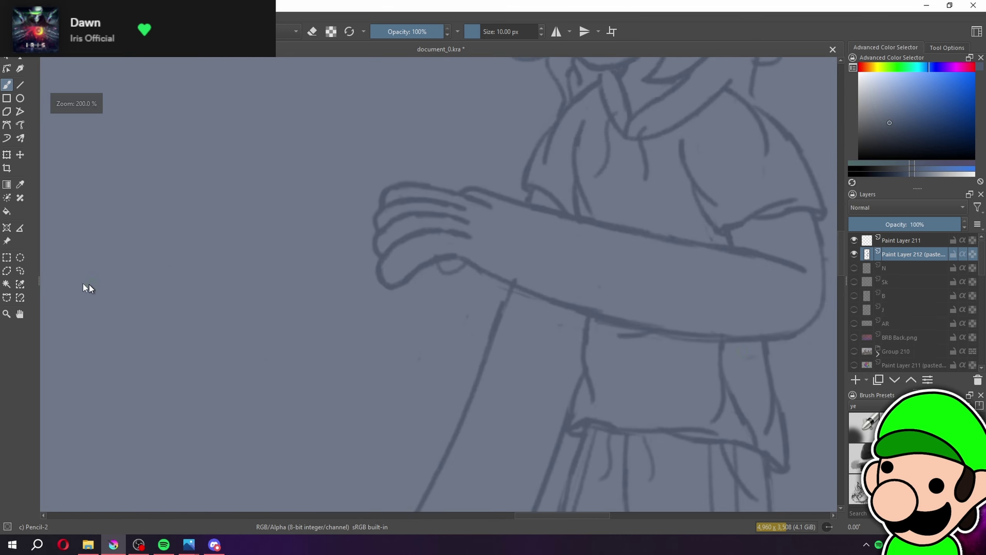
Select the hand with a freehand outline, rotate it slightly clockwise, and move it back into place at the wrist
{"action": "left_click", "coordinate": [20, 271]}
{"action": "scroll", "coordinate": [487, 207], "scroll_direction": "up", "scroll_amount": 1}
{"action": "left_click_drag", "start_coordinate": [486, 204], "coordinate": [293, 183]}
{"action": "left_click", "coordinate": [6, 155]}
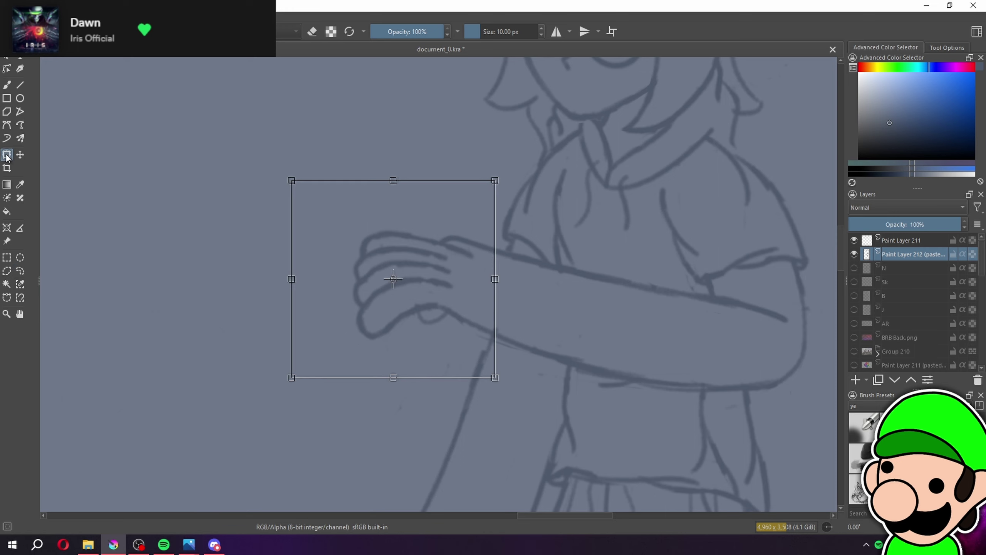
{"action": "left_click_drag", "start_coordinate": [539, 194], "coordinate": [521, 244]}
{"action": "left_click_drag", "start_coordinate": [449, 302], "coordinate": [465, 280]}
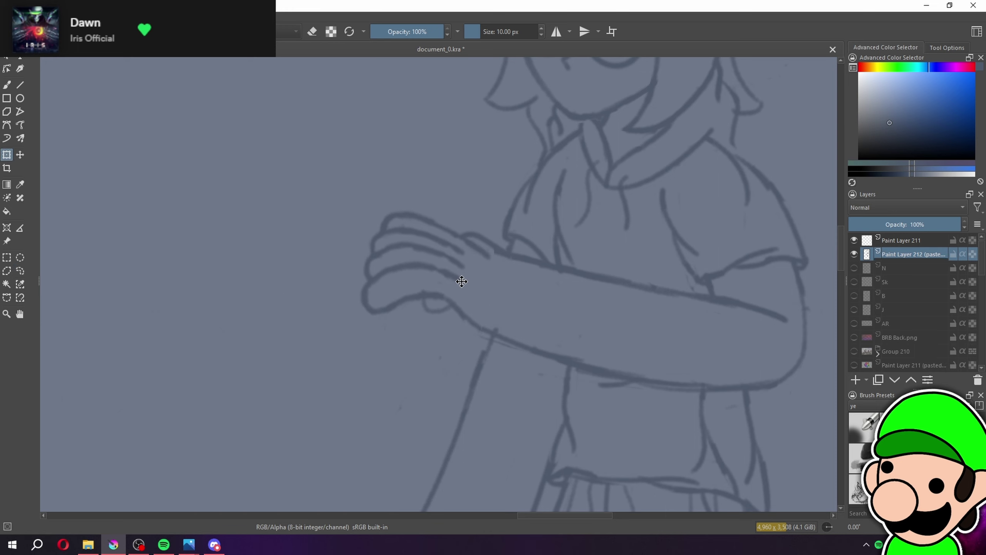
{"action": "key", "text": "minus"}
{"action": "key", "text": "minus"}
{"action": "key", "text": "minus"}
{"action": "key", "text": "plus"}
{"action": "key", "text": "plus"}
{"action": "key", "text": "plus"}
{"action": "key", "text": "plus"}
{"action": "key", "text": "plus"}
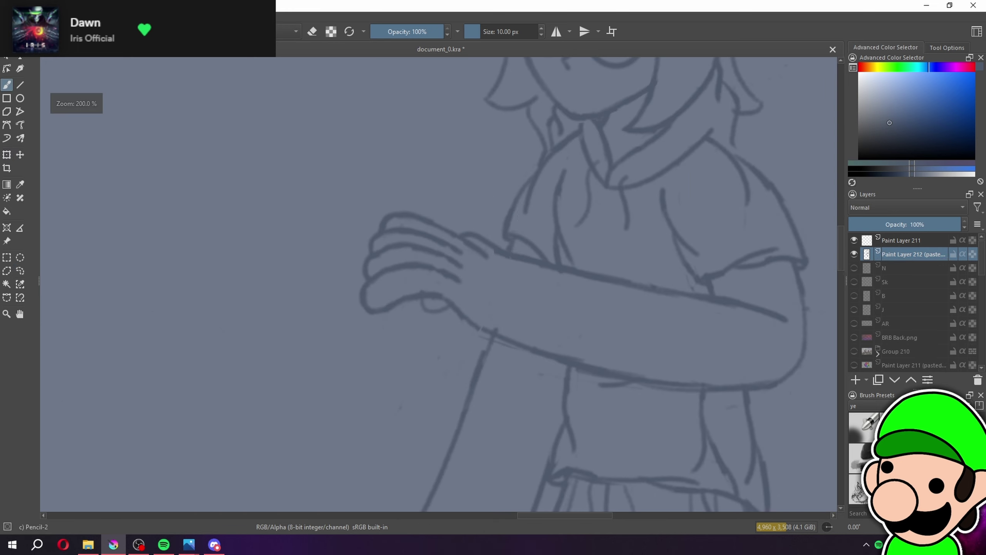
Clear the selection around the hand and erase the small thumb curve beneath the palm
{"action": "key", "text": "b"}
{"action": "key", "text": "plus"}
{"action": "left_click", "coordinate": [7, 260]}
{"action": "left_click", "coordinate": [59, 279]}
{"action": "left_click", "coordinate": [59, 279]}
{"action": "key", "text": "b"}
{"action": "key", "text": "e"}
{"action": "left_click_drag", "start_coordinate": [417, 318], "coordinate": [439, 317]}
{"action": "key", "text": "minus"}
{"action": "key", "text": "minus"}
{"action": "key", "text": "minus"}
{"action": "key", "text": "minus"}
{"action": "key", "text": "minus"}
{"action": "key", "text": "minus"}
{"action": "key", "text": "minus"}
{"action": "key", "text": "minus"}
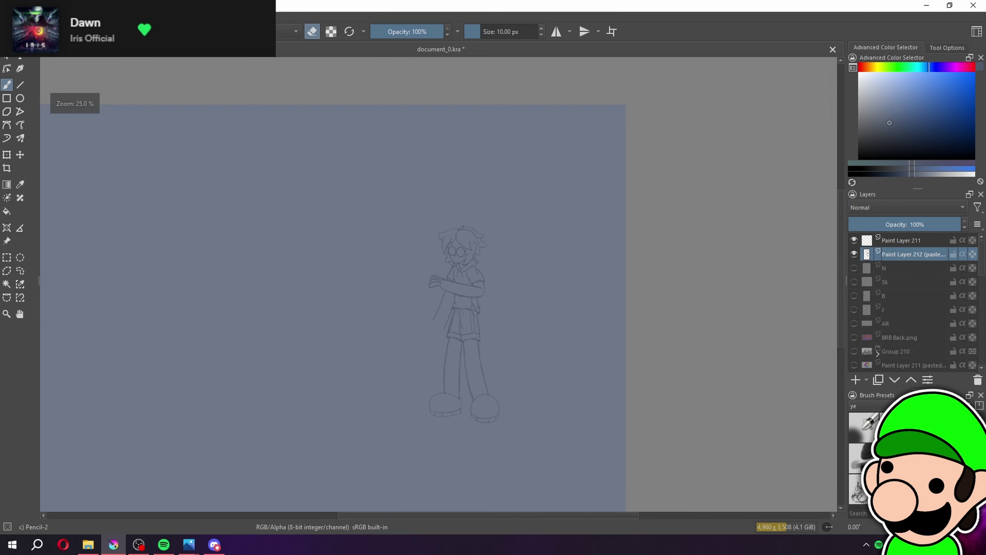
Smooth the wrist's lower edge by joining the palm's outline to the forearm's underside with a clean stroke
{"action": "key", "text": "plus"}
{"action": "key", "text": "plus"}
{"action": "key", "text": "plus"}
{"action": "key", "text": "plus"}
{"action": "key", "text": "plus"}
{"action": "key", "text": "plus"}
{"action": "key", "text": "plus"}
{"action": "key", "text": "plus"}
{"action": "key", "text": "e"}
{"action": "key", "text": "e"}
{"action": "key", "text": "e"}
{"action": "key", "text": "e"}
{"action": "key", "text": "e"}
{"action": "mouse_move", "coordinate": [499, 347]}
{"action": "left_mouse_down"}
{"action": "mouse_move", "coordinate": [457, 317]}
{"action": "mouse_move", "coordinate": [544, 363]}
{"action": "left_mouse_up"}
{"action": "key", "text": "e"}
{"action": "key", "text": "e"}
{"action": "key", "text": "plus"}
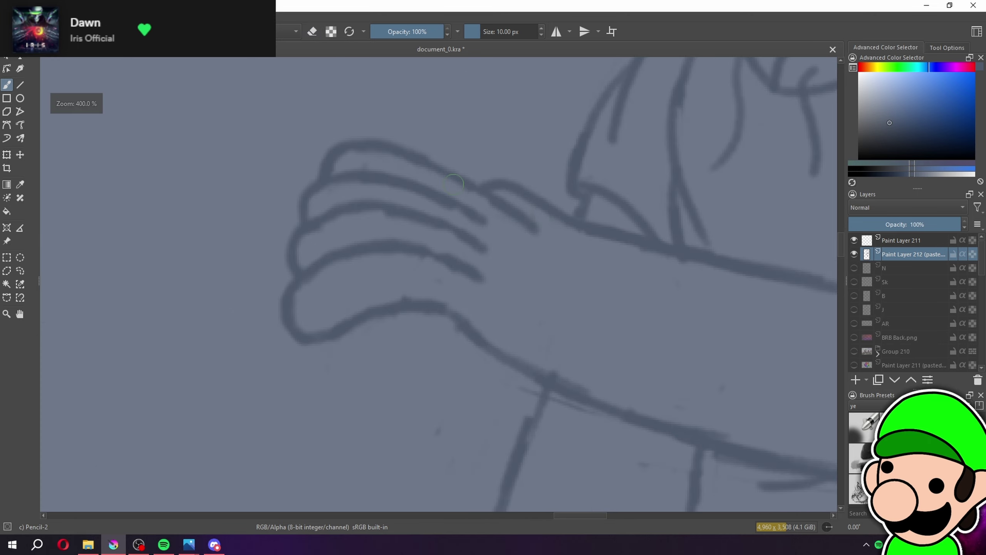
Examine the reworked hand and folded arm both up close and against the whole figure
{"action": "key", "text": "minus"}
{"action": "key", "text": "minus"}
{"action": "key", "text": "minus"}
{"action": "key", "text": "minus"}
{"action": "key", "text": "minus"}
{"action": "key", "text": "plus"}
{"action": "key", "text": "plus"}
{"action": "key", "text": "plus"}
{"action": "key", "text": "plus"}
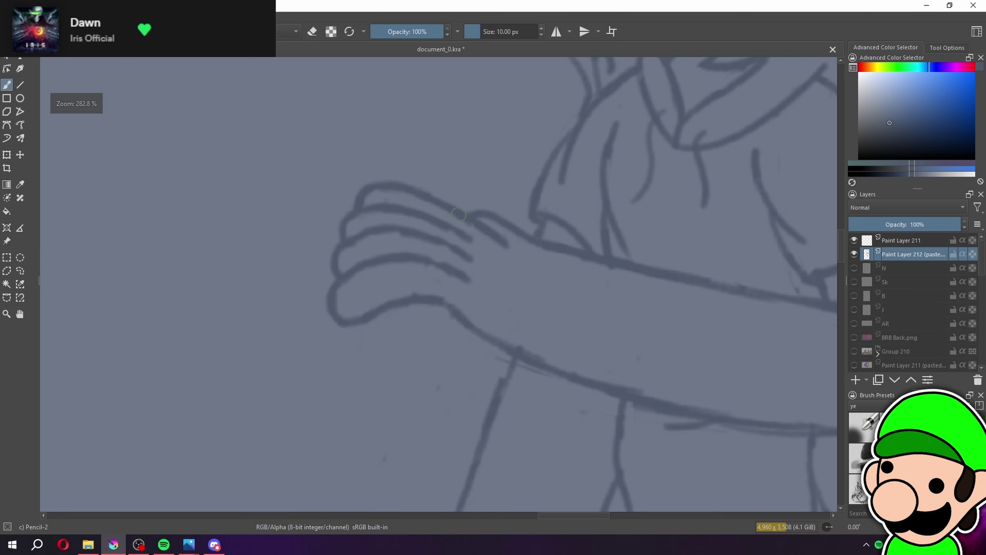
{"action": "key", "text": "minus"}
{"action": "key", "text": "minus"}
{"action": "key", "text": "minus"}
{"action": "key", "text": "minus"}
{"action": "key", "text": "minus"}
{"action": "key", "text": "minus"}
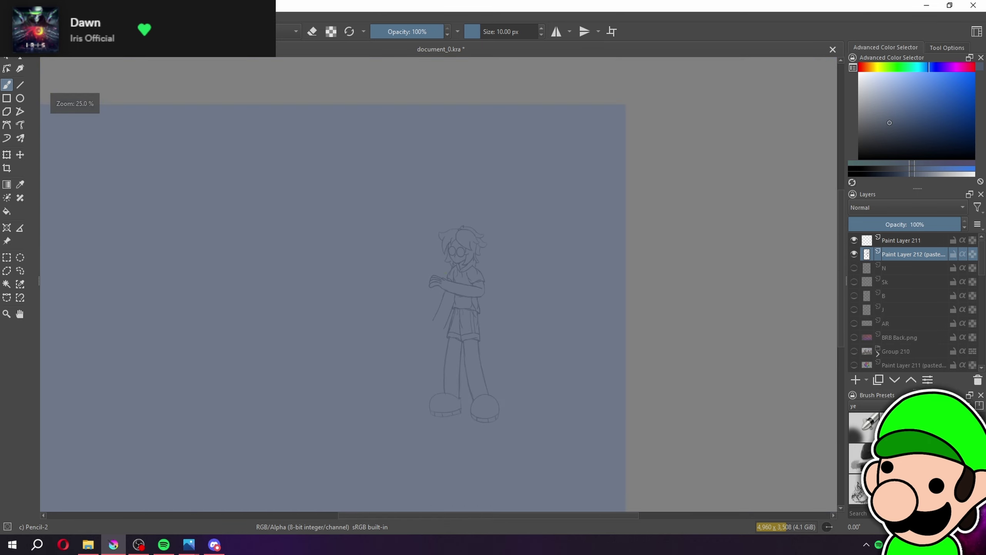
{"action": "key", "text": "plus"}
{"action": "key", "text": "plus"}
{"action": "key", "text": "plus"}
{"action": "key", "text": "plus"}
{"action": "left_click_drag", "start_coordinate": [589, 309], "coordinate": [571, 325]}
{"action": "key", "text": "plus"}
{"action": "key", "text": "plus"}
{"action": "key", "text": "minus"}
{"action": "key", "text": "minus"}
{"action": "key", "text": "minus"}
{"action": "key", "text": "minus"}
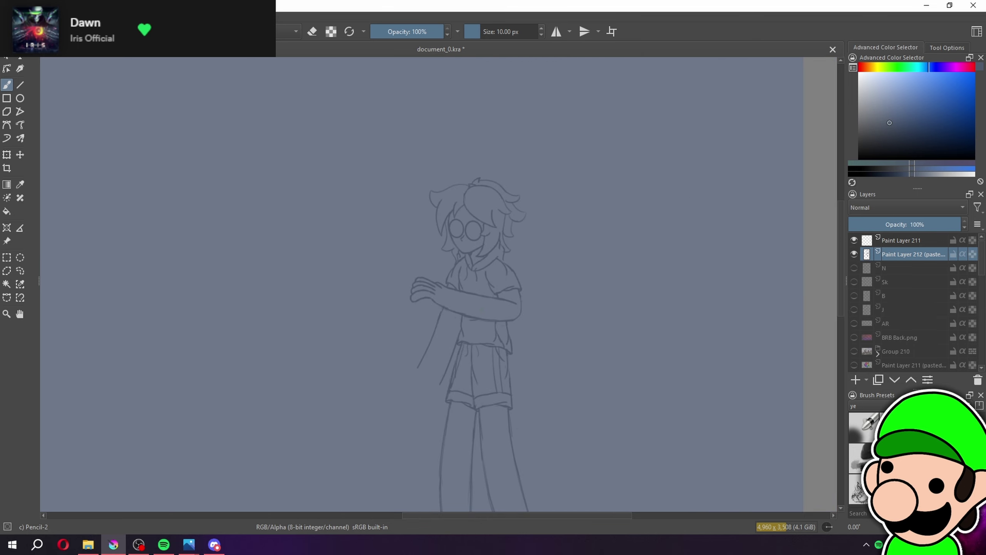
Make Paint Layer 211 the active layer
{"action": "key", "text": "alt+Tab"}
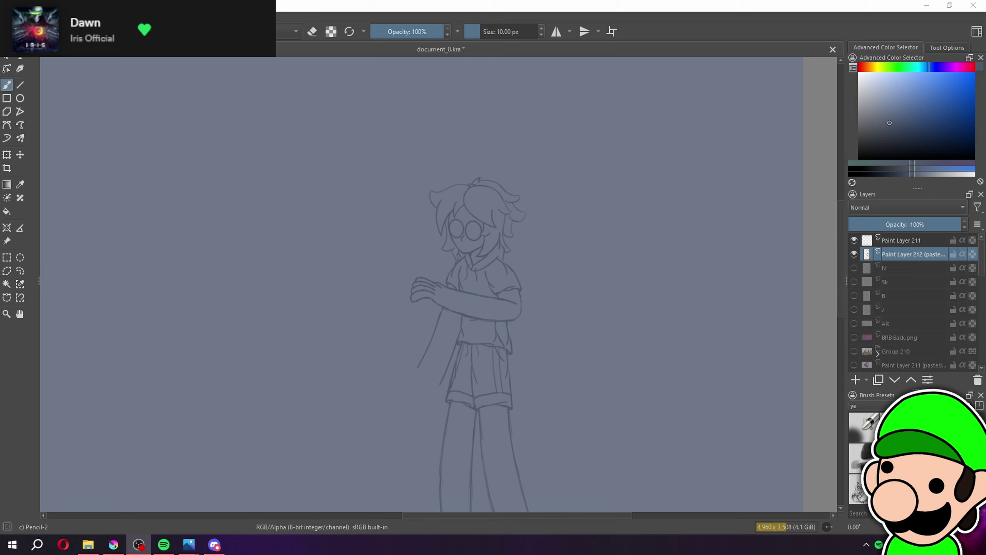
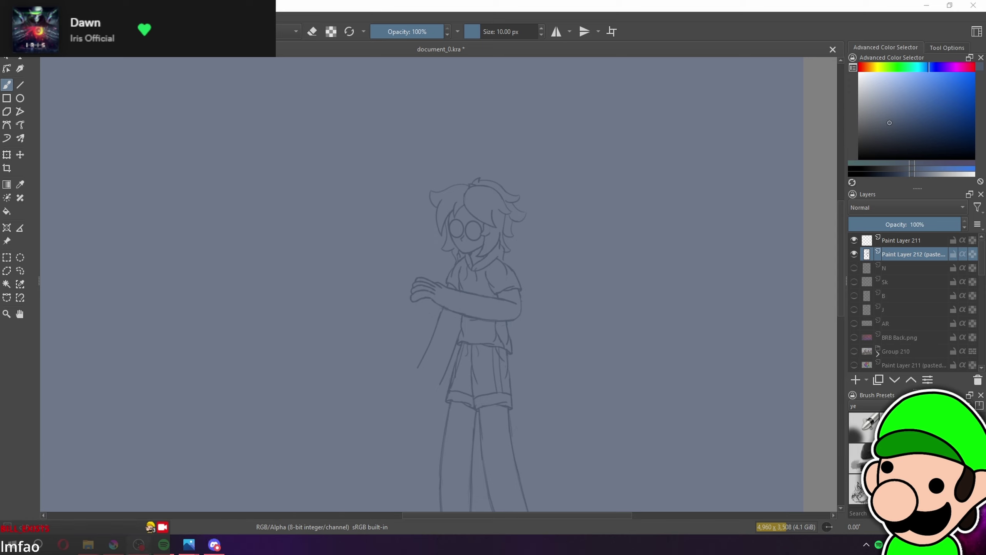
{"action": "key", "text": "minus"}
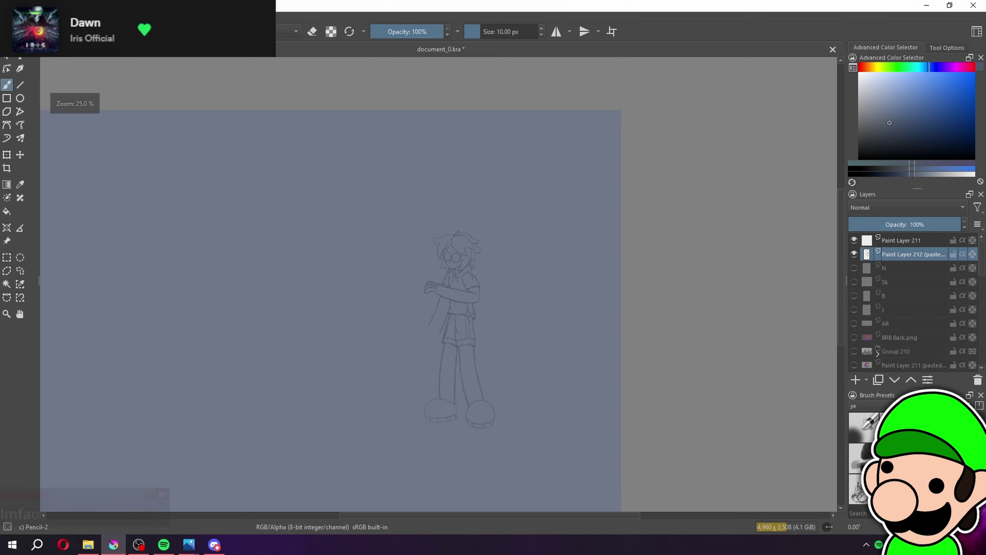
{"action": "key", "text": "plus"}
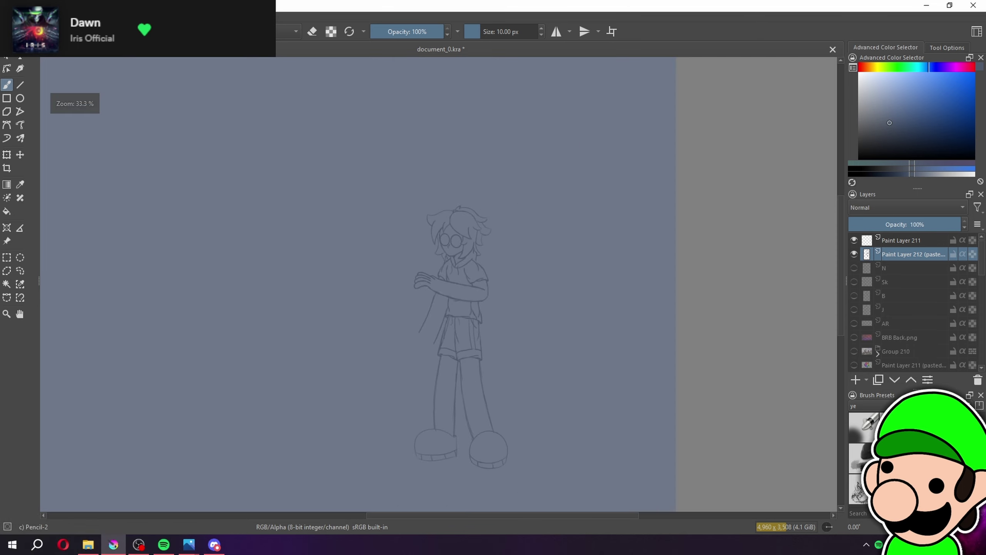
{"action": "key", "text": "plus"}
{"action": "left_click", "coordinate": [897, 241]}
{"action": "key", "text": "plus"}
{"action": "key", "text": "minus"}
{"action": "scroll", "coordinate": [700, 363], "scroll_direction": "up", "scroll_amount": 2}
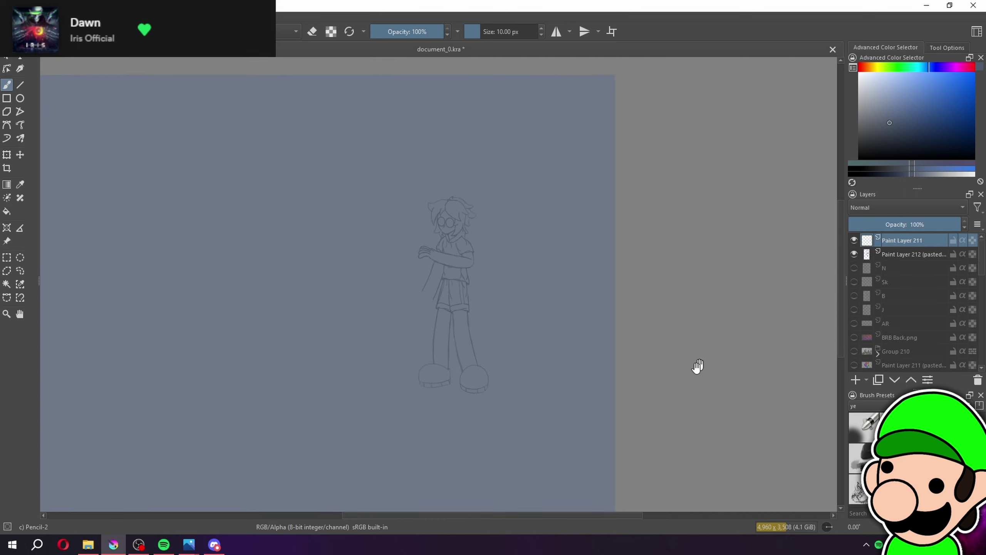
{"action": "key", "text": "plus"}
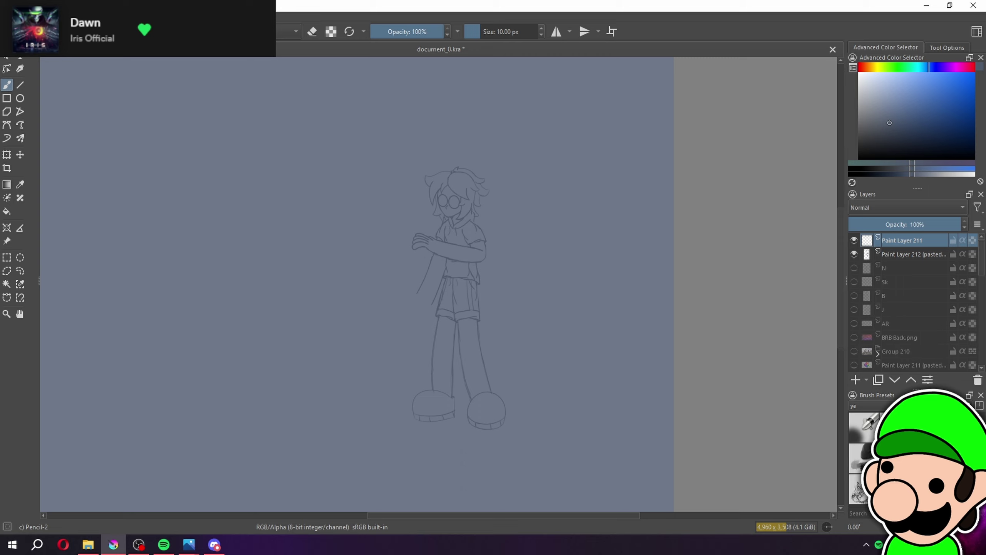
Sketch a row of four joined arches for rounded fingertips in the empty space beside the character's legs
{"action": "key", "text": "plus"}
{"action": "left_click_drag", "start_coordinate": [671, 239], "coordinate": [748, 110]}
{"action": "key", "text": "plus"}
{"action": "key", "text": "plus"}
{"action": "key", "text": "plus"}
{"action": "left_click_drag", "start_coordinate": [533, 269], "coordinate": [484, 354]}
{"action": "key", "text": "plus"}
{"action": "key", "text": "plus"}
{"action": "key", "text": "plus"}
{"action": "mouse_move", "coordinate": [277, 280]}
{"action": "left_mouse_down"}
{"action": "mouse_move", "coordinate": [348, 262]}
{"action": "mouse_move", "coordinate": [390, 309]}
{"action": "left_mouse_up"}
{"action": "key", "text": "plus"}
{"action": "key", "text": "plus"}
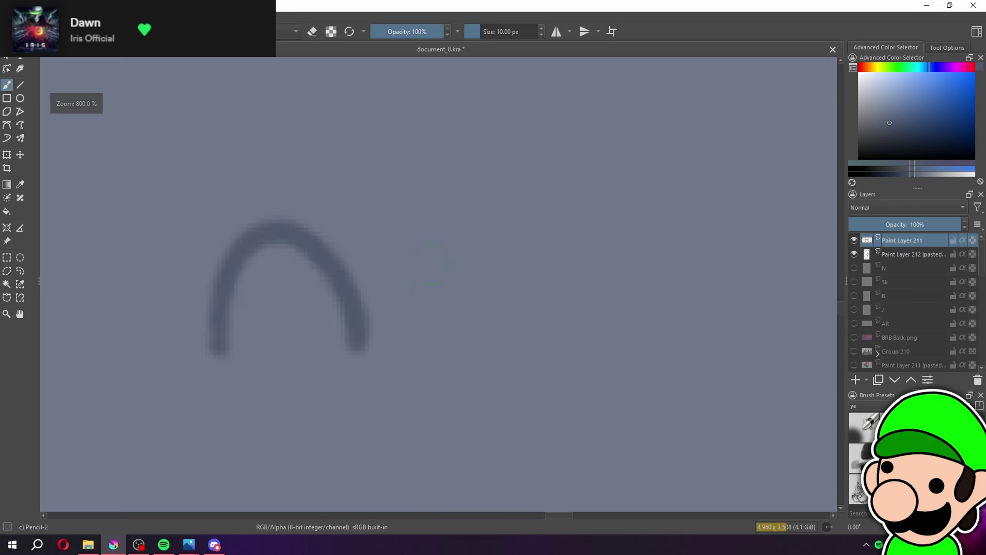
{"action": "key", "text": "plus"}
{"action": "key", "text": "ctrl+z"}
{"action": "mouse_move", "coordinate": [135, 376]}
{"action": "left_mouse_down"}
{"action": "mouse_move", "coordinate": [171, 266]}
{"action": "mouse_move", "coordinate": [287, 387]}
{"action": "mouse_move", "coordinate": [464, 406]}
{"action": "left_mouse_up"}
{"action": "key", "text": "ctrl+z"}
{"action": "left_click_drag", "start_coordinate": [288, 386], "coordinate": [455, 418]}
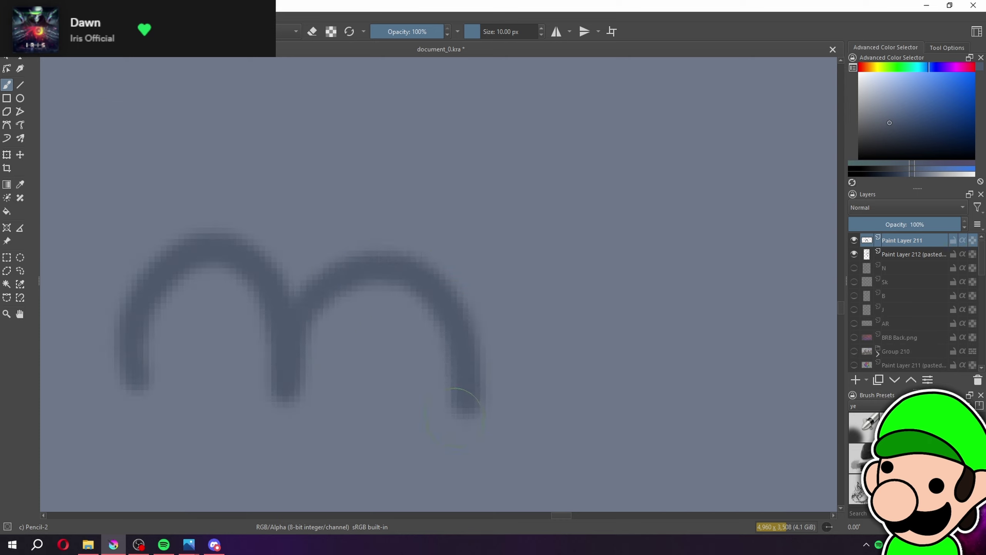
{"action": "left_click_drag", "start_coordinate": [466, 331], "coordinate": [644, 424]}
{"action": "mouse_move", "coordinate": [656, 353]}
{"action": "left_mouse_down"}
{"action": "mouse_move", "coordinate": [759, 282]}
{"action": "mouse_move", "coordinate": [816, 458]}
{"action": "left_mouse_up"}
Erase the first arch's curve and redraw it as a taller, wider arch joined to the row
{"action": "key", "text": "minus"}
{"action": "key", "text": "minus"}
{"action": "key", "text": "minus"}
{"action": "key", "text": "minus"}
{"action": "key", "text": "minus"}
{"action": "key", "text": "minus"}
{"action": "key", "text": "minus"}
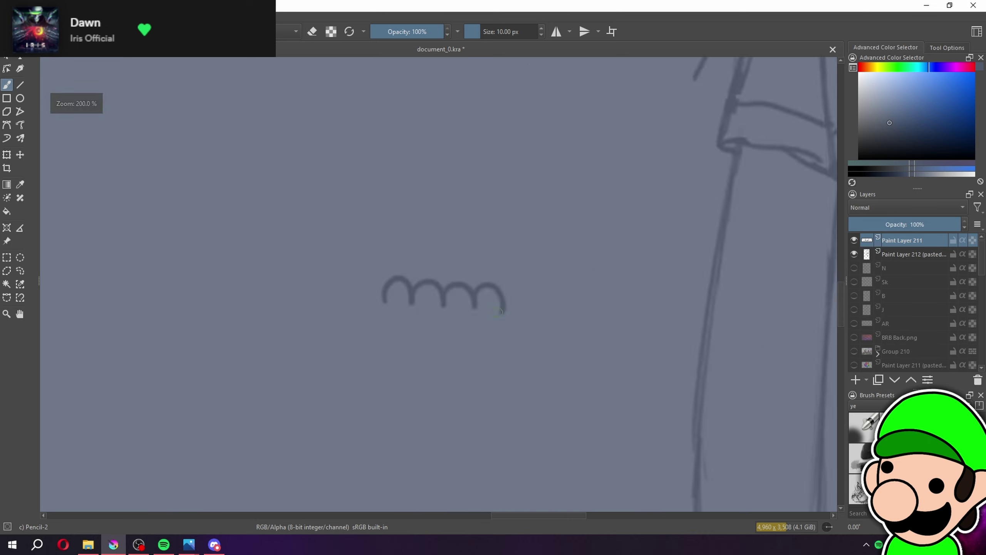
{"action": "key", "text": "plus"}
{"action": "key", "text": "plus"}
{"action": "key", "text": "plus"}
{"action": "key", "text": "plus"}
{"action": "key", "text": "plus"}
{"action": "key", "text": "plus"}
{"action": "key", "text": "e"}
{"action": "mouse_move", "coordinate": [292, 252]}
{"action": "left_mouse_down"}
{"action": "mouse_move", "coordinate": [329, 317]}
{"action": "mouse_move", "coordinate": [225, 350]}
{"action": "left_mouse_up"}
{"action": "key", "text": "e"}
{"action": "left_click_drag", "start_coordinate": [332, 316], "coordinate": [199, 337]}
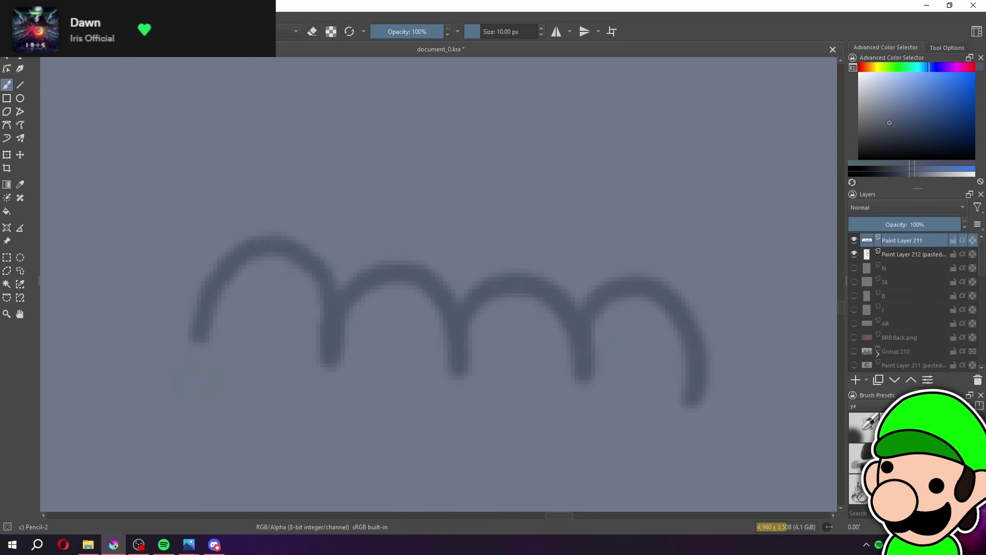
Examine the row of four arches up close and against the whole figure
{"action": "key", "text": "minus"}
{"action": "key", "text": "minus"}
{"action": "key", "text": "minus"}
{"action": "key", "text": "minus"}
{"action": "key", "text": "minus"}
{"action": "key", "text": "minus"}
{"action": "key", "text": "minus"}
{"action": "key", "text": "plus"}
{"action": "key", "text": "plus"}
{"action": "key", "text": "plus"}
{"action": "key", "text": "plus"}
{"action": "key", "text": "plus"}
{"action": "key", "text": "plus"}
{"action": "key", "text": "plus"}
{"action": "key", "text": "plus"}
{"action": "key", "text": "plus"}
{"action": "key", "text": "minus"}
{"action": "key", "text": "minus"}
{"action": "key", "text": "minus"}
{"action": "key", "text": "minus"}
{"action": "key", "text": "minus"}
{"action": "key", "text": "minus"}
{"action": "key", "text": "minus"}
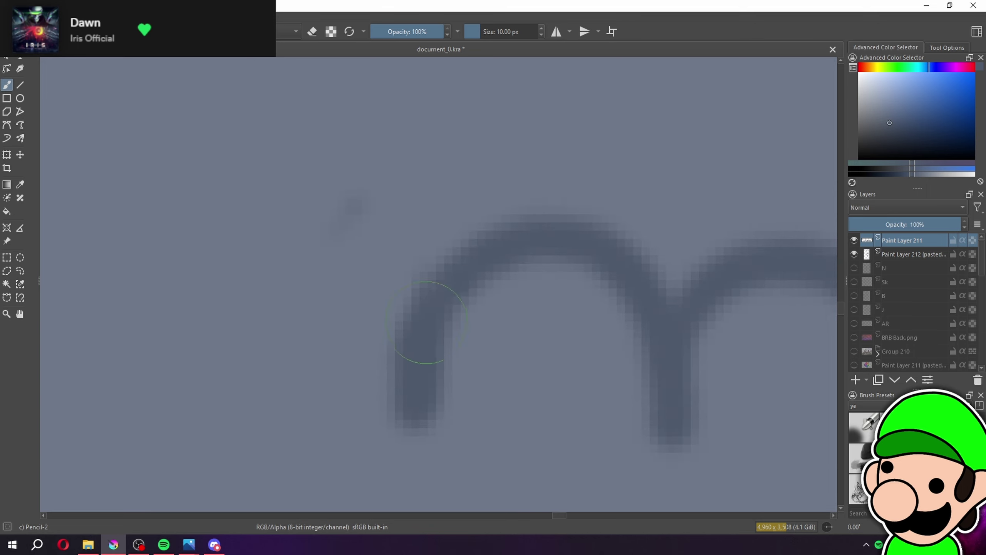
{"action": "key", "text": "minus"}
{"action": "key", "text": "minus"}
{"action": "key", "text": "minus"}
{"action": "key", "text": "minus"}
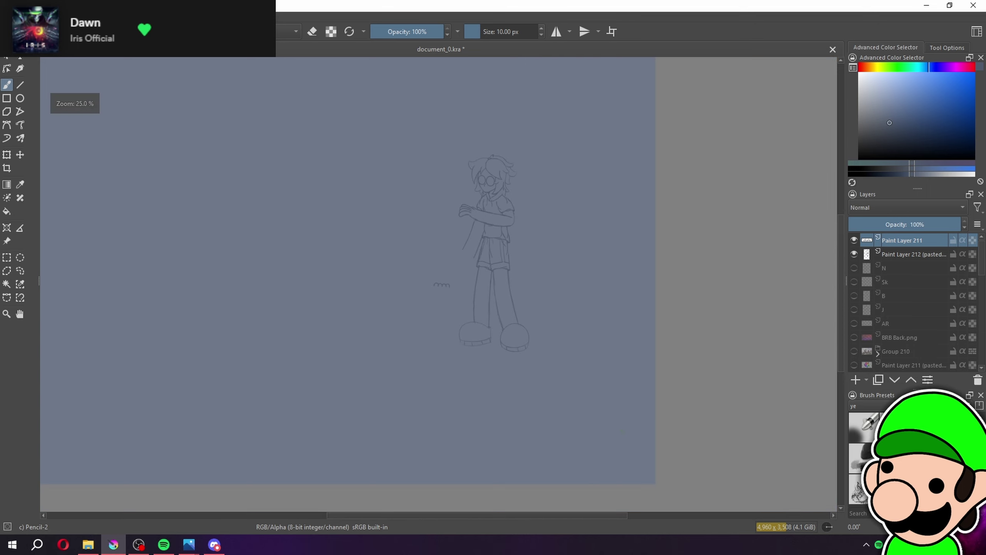
Duplicate Paint Layer 211, flip the copied arches vertically and position them below the originals as the fingers' opposite ends
{"action": "key", "text": "plus"}
{"action": "key", "text": "plus"}
{"action": "key", "text": "plus"}
{"action": "key", "text": "plus"}
{"action": "key", "text": "plus"}
{"action": "key", "text": "plus"}
{"action": "key", "text": "plus"}
{"action": "left_click", "coordinate": [878, 380]}
{"action": "key", "text": "ctrl+t"}
{"action": "left_click_drag", "start_coordinate": [477, 260], "coordinate": [476, 398]}
{"action": "left_click_drag", "start_coordinate": [610, 306], "coordinate": [613, 314]}
{"action": "mouse_move", "coordinate": [517, 359]}
{"action": "left_mouse_down"}
{"action": "mouse_move", "coordinate": [519, 381]}
{"action": "mouse_move", "coordinate": [474, 332]}
{"action": "left_mouse_up"}
Draw five vertical lines joining the upper and lower arches into four closed finger shapes
{"action": "key", "text": "b"}
{"action": "key", "text": "ctrl+plus"}
{"action": "key", "text": "ctrl+plus"}
{"action": "key", "text": "ctrl+plus"}
{"action": "left_click_drag", "start_coordinate": [230, 190], "coordinate": [222, 450]}
{"action": "key", "text": "ctrl+z"}
{"action": "left_click_drag", "start_coordinate": [226, 220], "coordinate": [223, 423]}
{"action": "left_click_drag", "start_coordinate": [361, 245], "coordinate": [350, 452]}
{"action": "key", "text": "ctrl+z"}
{"action": "key", "text": "ctrl+z"}
{"action": "left_click_drag", "start_coordinate": [361, 198], "coordinate": [354, 453]}
{"action": "left_click_drag", "start_coordinate": [484, 194], "coordinate": [489, 396]}
{"action": "left_click_drag", "start_coordinate": [612, 253], "coordinate": [609, 411]}
{"action": "left_click_drag", "start_coordinate": [723, 272], "coordinate": [724, 373]}
Retrace the faint vertical sides of the finger shapes so they join the rounded ends in solid lines
{"action": "key", "text": "minus"}
{"action": "key", "text": "minus"}
{"action": "key", "text": "minus"}
{"action": "key", "text": "minus"}
{"action": "key", "text": "minus"}
{"action": "key", "text": "minus"}
{"action": "key", "text": "minus"}
{"action": "key", "text": "minus"}
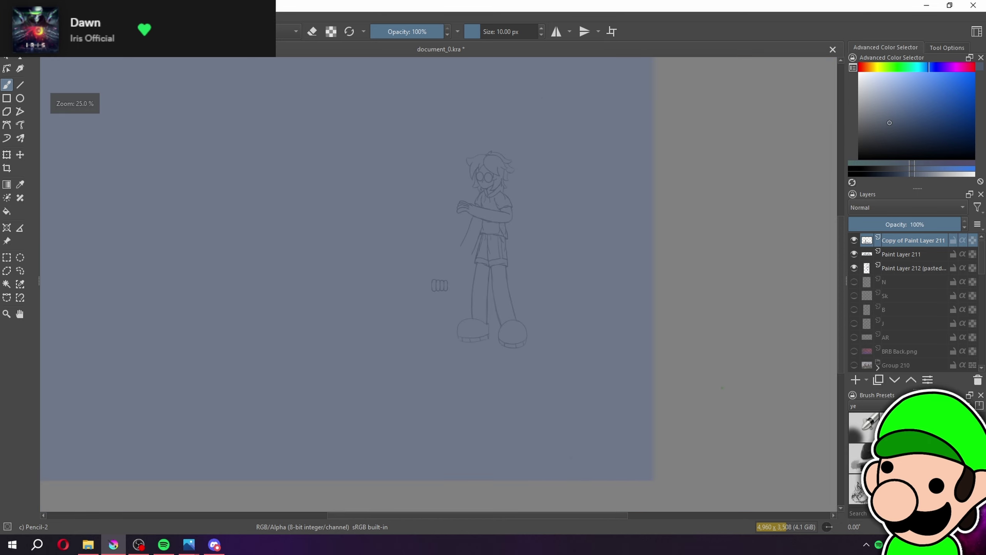
{"action": "key", "text": "plus"}
{"action": "key", "text": "plus"}
{"action": "key", "text": "plus"}
{"action": "key", "text": "plus"}
{"action": "key", "text": "plus"}
{"action": "key", "text": "plus"}
{"action": "key", "text": "plus"}
{"action": "key", "text": "plus"}
{"action": "key", "text": "plus"}
{"action": "key", "text": "plus"}
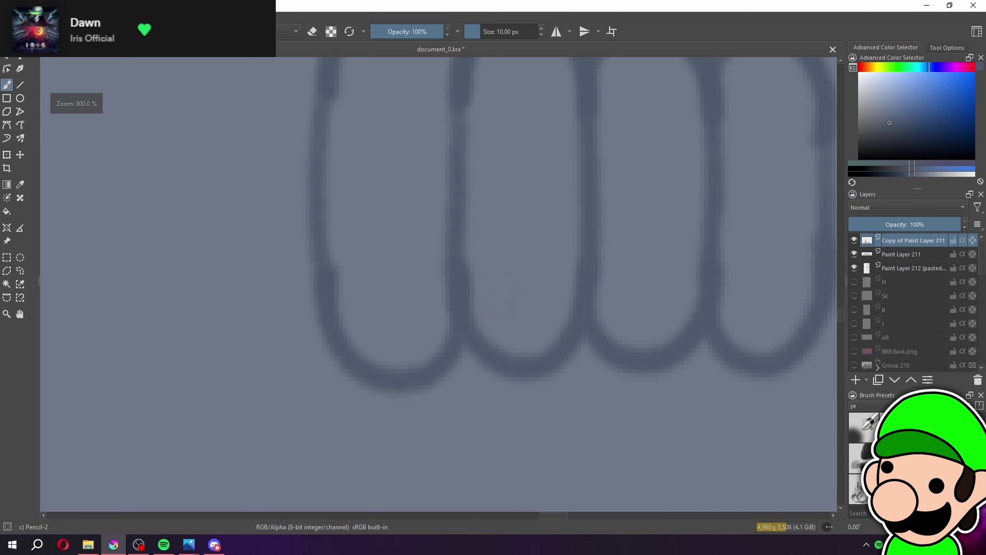
{"action": "left_click_drag", "start_coordinate": [457, 159], "coordinate": [459, 307]}
{"action": "left_click_drag", "start_coordinate": [587, 102], "coordinate": [579, 318]}
{"action": "key", "text": "minus"}
{"action": "key", "text": "minus"}
{"action": "key", "text": "minus"}
{"action": "key", "text": "minus"}
{"action": "key", "text": "minus"}
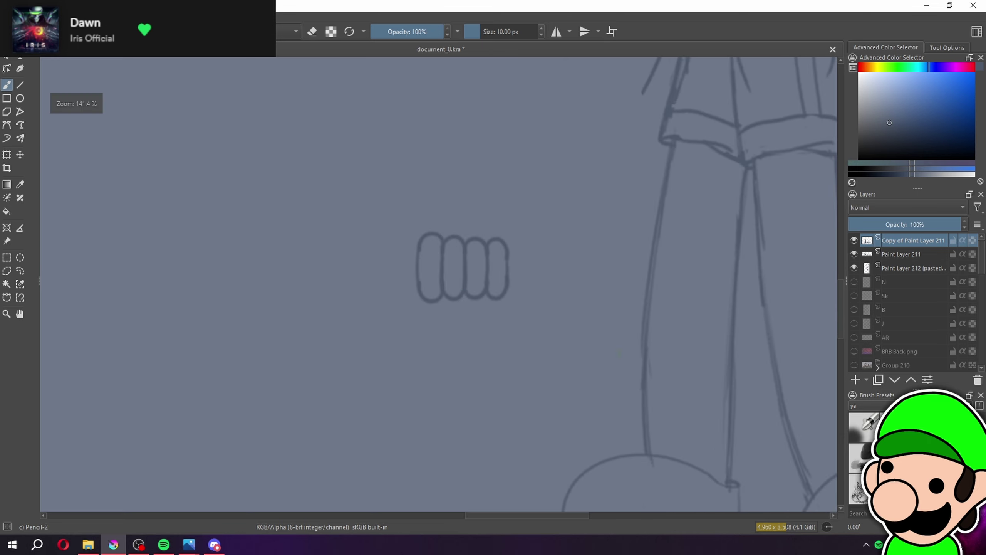
{"action": "key", "text": "plus"}
{"action": "key", "text": "plus"}
{"action": "key", "text": "plus"}
{"action": "key", "text": "plus"}
{"action": "key", "text": "plus"}
{"action": "left_click_drag", "start_coordinate": [329, 92], "coordinate": [329, 277]}
Merge the copied layer down into Paint Layer 211
{"action": "key", "text": "minus"}
{"action": "key", "text": "minus"}
{"action": "key", "text": "minus"}
{"action": "key", "text": "minus"}
{"action": "key", "text": "minus"}
{"action": "key", "text": "minus"}
{"action": "key", "text": "minus"}
{"action": "key", "text": "minus"}
{"action": "left_click_drag", "start_coordinate": [634, 360], "coordinate": [614, 376]}
{"action": "key", "text": "plus"}
{"action": "key", "text": "plus"}
{"action": "key", "text": "plus"}
{"action": "key", "text": "plus"}
{"action": "key", "text": "ctrl+t"}
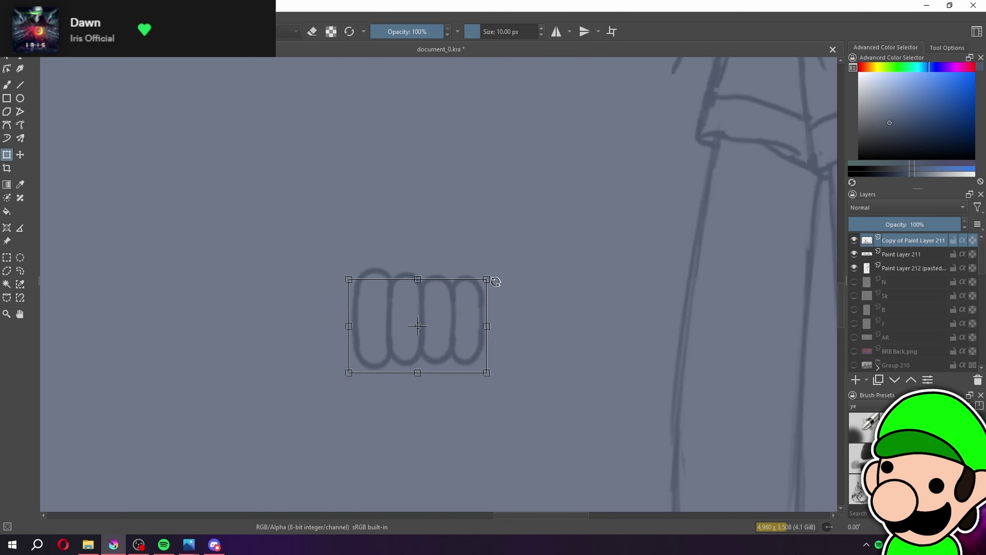
{"action": "key", "text": "ctrl+e"}
Scale the merged four-finger shape down to suit the size of the character's hand
{"action": "left_click", "coordinate": [17, 157]}
{"action": "left_click", "coordinate": [7, 157]}
{"action": "key", "text": "minus"}
{"action": "key", "text": "minus"}
{"action": "key", "text": "minus"}
{"action": "key", "text": "minus"}
{"action": "key", "text": "plus"}
{"action": "key", "text": "plus"}
{"action": "key", "text": "plus"}
{"action": "key", "text": "plus"}
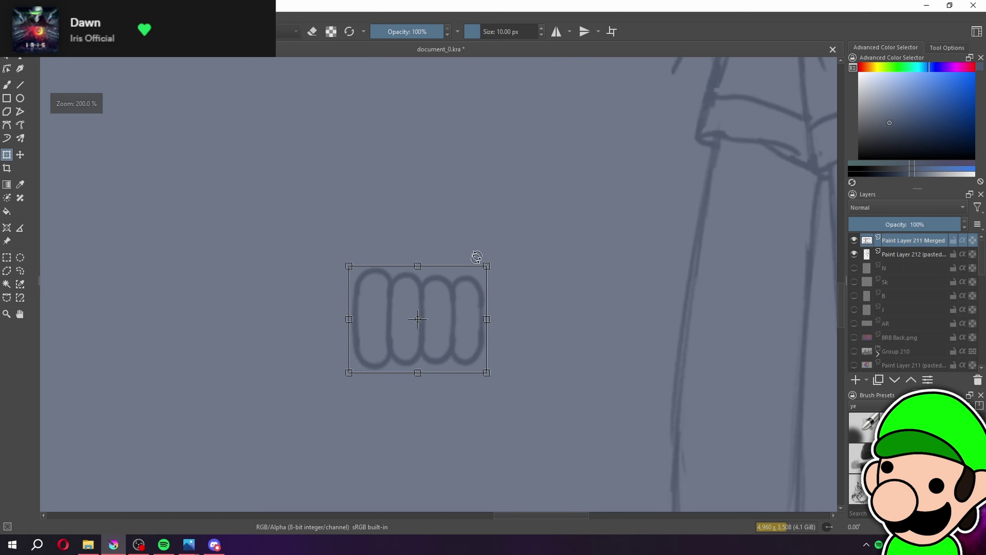
{"action": "left_click_drag", "start_coordinate": [481, 272], "coordinate": [455, 292]}
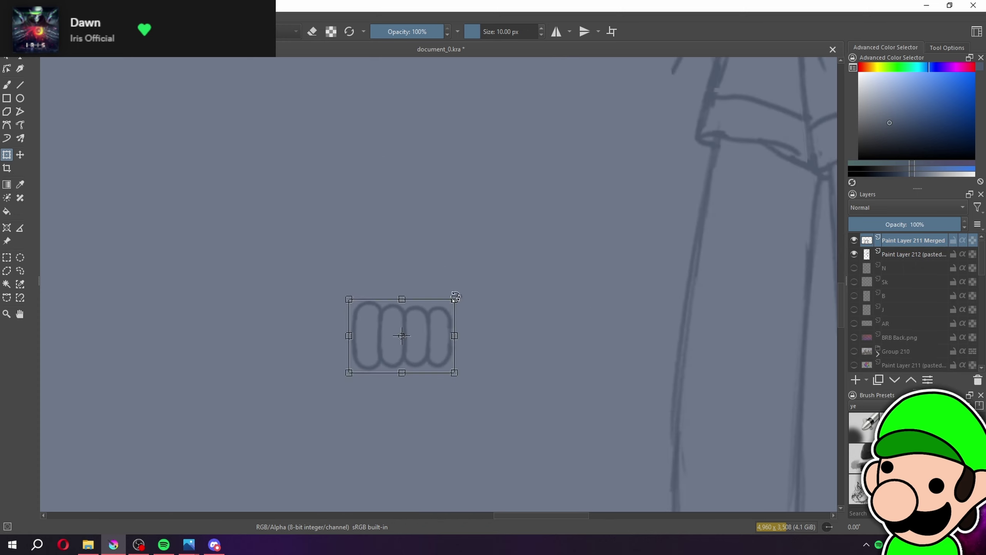
Stretch the four-finger shape slightly taller and return to the freehand brush
{"action": "key", "text": "minus"}
{"action": "key", "text": "minus"}
{"action": "key", "text": "plus"}
{"action": "key", "text": "plus"}
{"action": "key", "text": "plus"}
{"action": "left_click_drag", "start_coordinate": [387, 307], "coordinate": [386, 300]}
{"action": "key", "text": "b"}
{"action": "mouse_move", "coordinate": [574, 325]}
{"action": "left_mouse_down"}
{"action": "mouse_move", "coordinate": [610, 312]}
{"action": "mouse_move", "coordinate": [691, 322]}
{"action": "left_mouse_up"}
{"action": "key", "text": "plus"}
{"action": "key", "text": "plus"}
{"action": "key", "text": "minus"}
{"action": "key", "text": "minus"}
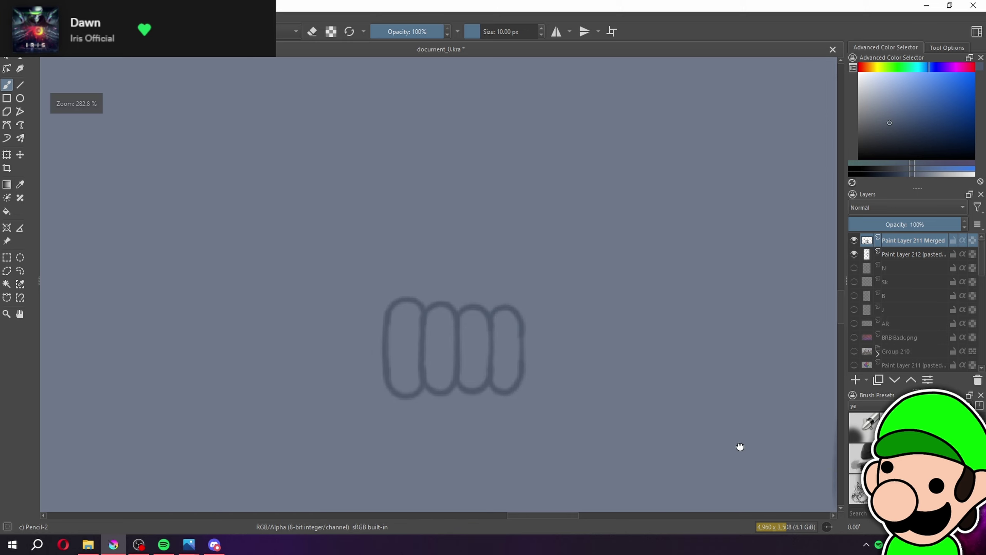
{"action": "scroll", "coordinate": [617, 273], "scroll_direction": "up", "scroll_amount": 2}
{"action": "scroll", "coordinate": [417, 279], "scroll_direction": "up", "scroll_amount": 1}
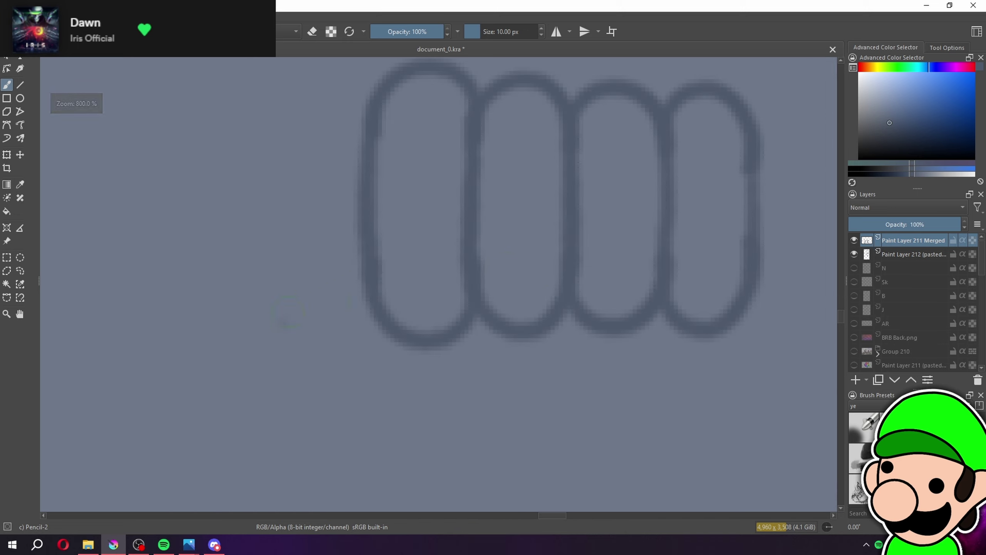
Try drawing a thumb curve across the first two fingers directly on the finger layer
{"action": "mouse_move", "coordinate": [282, 318]}
{"action": "left_mouse_down"}
{"action": "mouse_move", "coordinate": [413, 399]}
{"action": "mouse_move", "coordinate": [375, 456]}
{"action": "left_mouse_up"}
{"action": "key", "text": "ctrl+z"}
{"action": "mouse_move", "coordinate": [299, 292]}
{"action": "left_mouse_down"}
{"action": "mouse_move", "coordinate": [480, 244]}
{"action": "mouse_move", "coordinate": [375, 455]}
{"action": "left_mouse_up"}
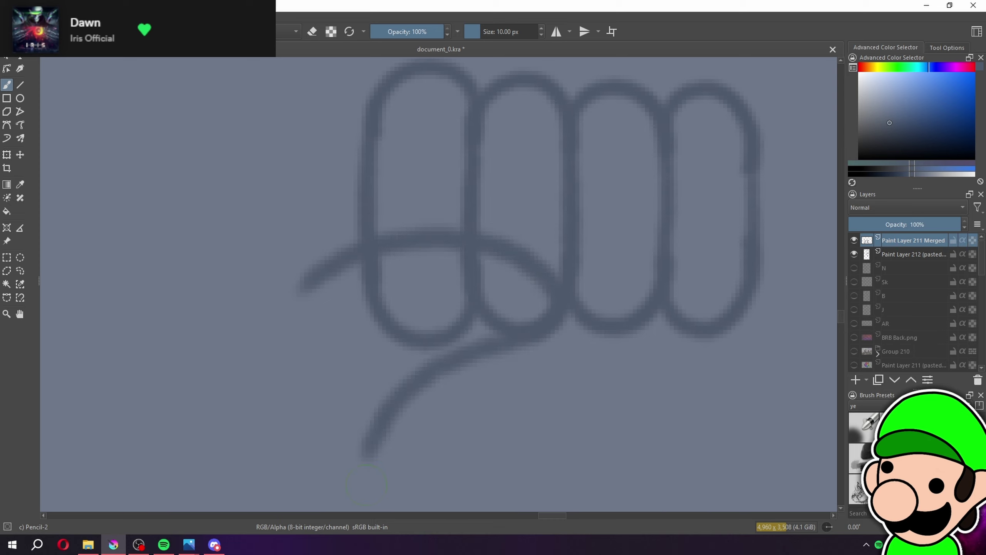
{"action": "key", "text": "ctrl+z"}
{"action": "mouse_move", "coordinate": [315, 266]}
{"action": "left_mouse_down"}
{"action": "mouse_move", "coordinate": [379, 242]}
{"action": "mouse_move", "coordinate": [537, 260]}
{"action": "mouse_move", "coordinate": [501, 356]}
{"action": "mouse_move", "coordinate": [352, 461]}
{"action": "left_mouse_up"}
{"action": "key", "text": "minus"}
{"action": "key", "text": "minus"}
{"action": "key", "text": "minus"}
{"action": "key", "text": "minus"}
{"action": "key", "text": "minus"}
{"action": "key", "text": "minus"}
{"action": "key", "text": "minus"}
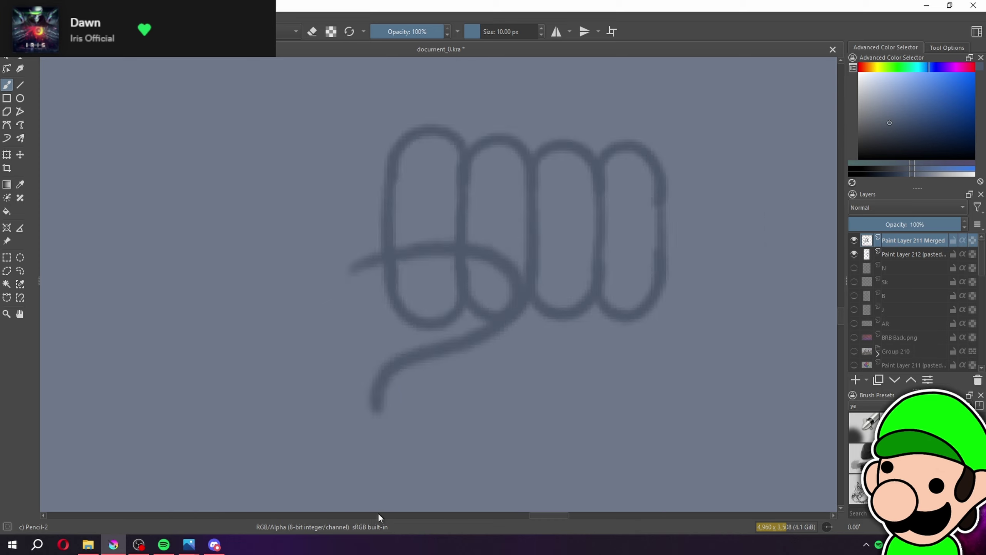
{"action": "key", "text": "plus"}
{"action": "key", "text": "plus"}
{"action": "key", "text": "plus"}
{"action": "key", "text": "plus"}
{"action": "key", "text": "plus"}
{"action": "key", "text": "plus"}
{"action": "key", "text": "ctrl+z"}
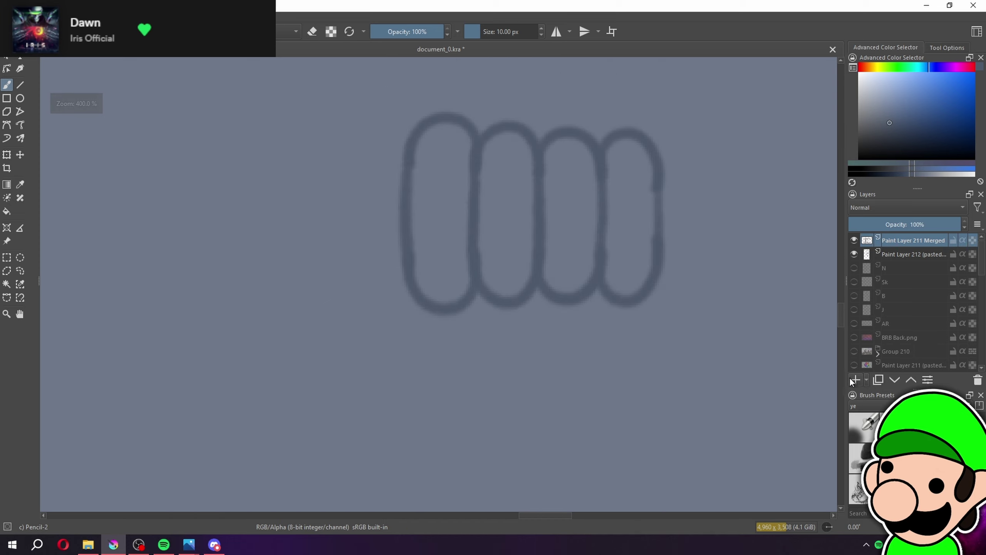
Add a new layer and draw the thumb curling over the first finger, with its outer edge running down to the wrist
{"action": "left_click", "coordinate": [856, 380]}
{"action": "key", "text": "ctrl+plus"}
{"action": "key", "text": "ctrl+plus"}
{"action": "mouse_move", "coordinate": [302, 259]}
{"action": "left_mouse_down"}
{"action": "mouse_move", "coordinate": [357, 232]}
{"action": "mouse_move", "coordinate": [334, 373]}
{"action": "left_mouse_up"}
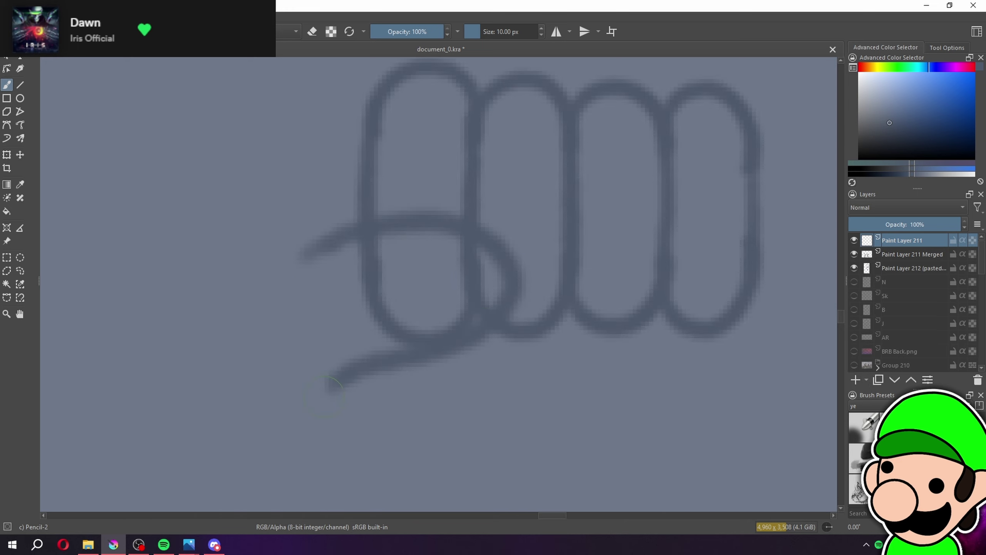
{"action": "key", "text": "ctrl+z"}
{"action": "mouse_move", "coordinate": [309, 243]}
{"action": "left_mouse_down"}
{"action": "mouse_move", "coordinate": [492, 304]}
{"action": "mouse_move", "coordinate": [311, 339]}
{"action": "mouse_move", "coordinate": [260, 323]}
{"action": "mouse_move", "coordinate": [363, 507]}
{"action": "left_mouse_up"}
{"action": "key", "text": "ctrl+minus"}
{"action": "key", "text": "ctrl+minus"}
{"action": "key", "text": "ctrl+minus"}
{"action": "key", "text": "ctrl+minus"}
{"action": "key", "text": "ctrl+minus"}
{"action": "key", "text": "ctrl+minus"}
{"action": "key", "text": "ctrl+minus"}
{"action": "key", "text": "ctrl+minus"}
{"action": "key", "text": "ctrl+plus"}
{"action": "key", "text": "ctrl+plus"}
{"action": "key", "text": "ctrl+plus"}
{"action": "key", "text": "ctrl+plus"}
{"action": "key", "text": "ctrl+plus"}
{"action": "key", "text": "ctrl+plus"}
{"action": "key", "text": "ctrl+plus"}
{"action": "key", "text": "ctrl+z"}
{"action": "mouse_move", "coordinate": [355, 240]}
{"action": "left_mouse_down"}
{"action": "mouse_move", "coordinate": [313, 297]}
{"action": "mouse_move", "coordinate": [396, 453]}
{"action": "left_mouse_up"}
Rotate and shift the thumb drawing so its tip overlaps the lower part of the first two fingers
{"action": "left_click", "coordinate": [6, 154]}
{"action": "left_click_drag", "start_coordinate": [249, 292], "coordinate": [255, 328]}
{"action": "left_click_drag", "start_coordinate": [424, 333], "coordinate": [460, 343]}
{"action": "left_click_drag", "start_coordinate": [559, 265], "coordinate": [562, 281]}
{"action": "left_click_drag", "start_coordinate": [460, 347], "coordinate": [444, 352]}
{"action": "key", "text": "b"}
{"action": "scroll", "coordinate": [439, 284], "scroll_direction": "up", "scroll_amount": 5}
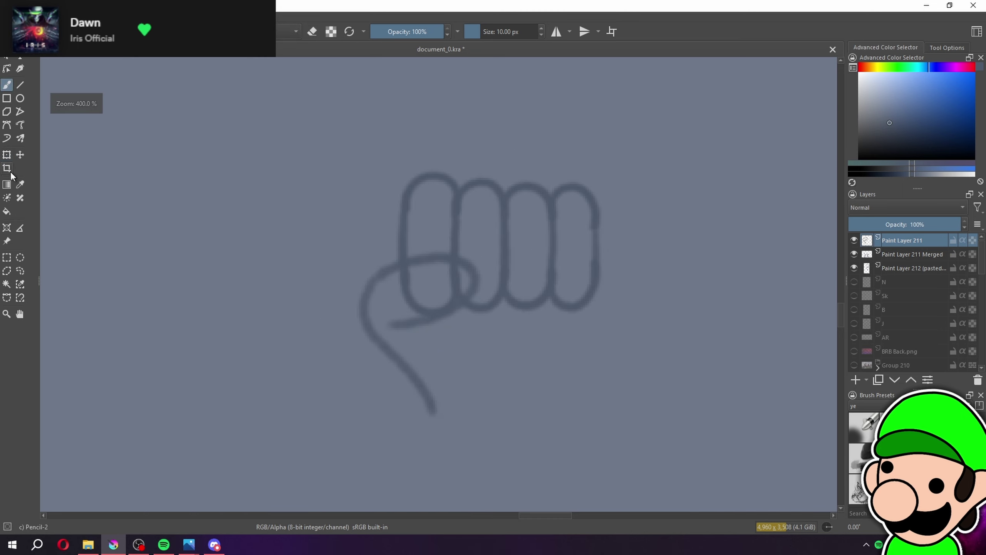
Refine the thumb's angle, proportions and position against the fingers, apply the transform and return to the freehand brush
{"action": "left_click", "coordinate": [7, 155]}
{"action": "mouse_move", "coordinate": [413, 248]}
{"action": "left_mouse_down"}
{"action": "mouse_move", "coordinate": [410, 234]}
{"action": "mouse_move", "coordinate": [416, 286]}
{"action": "left_mouse_up"}
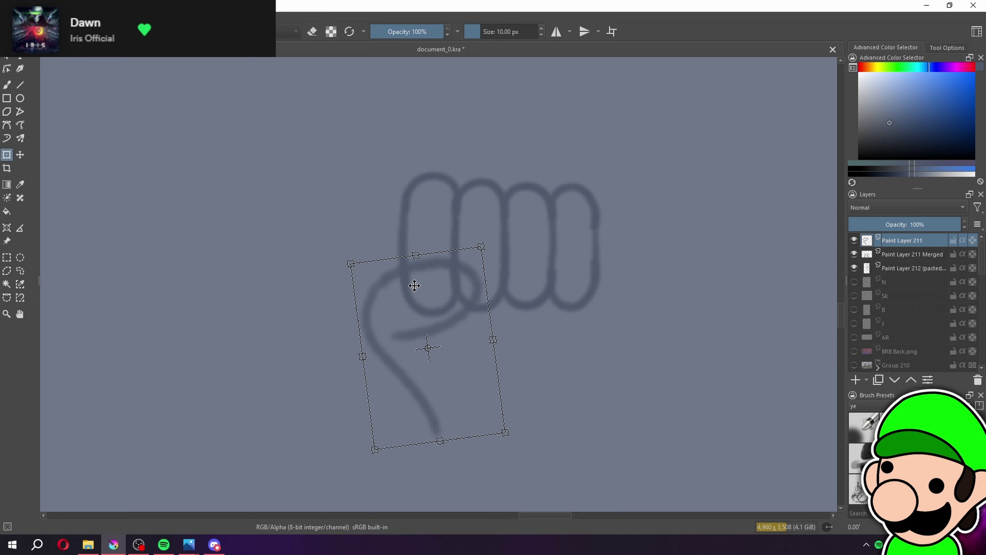
{"action": "left_click_drag", "start_coordinate": [507, 243], "coordinate": [477, 226]}
{"action": "left_click_drag", "start_coordinate": [448, 324], "coordinate": [452, 312]}
{"action": "left_click_drag", "start_coordinate": [524, 267], "coordinate": [523, 301]}
{"action": "left_click_drag", "start_coordinate": [450, 334], "coordinate": [437, 344]}
{"action": "key", "text": "Return"}
{"action": "left_click", "coordinate": [436, 344]}
{"action": "key", "text": "b"}
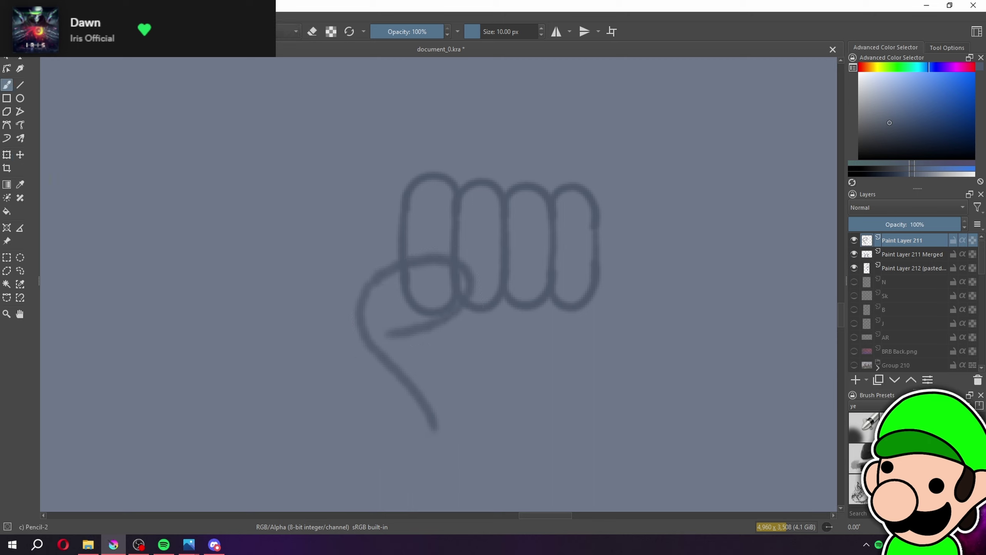
Draw the palm's outer edge as a near-vertical line running down from the little finger toward the wrist
{"action": "key", "text": "ctrl+plus"}
{"action": "left_click_drag", "start_coordinate": [636, 318], "coordinate": [637, 451]}
{"action": "key", "text": "ctrl+z"}
{"action": "mouse_move", "coordinate": [647, 312]}
{"action": "left_mouse_down"}
{"action": "mouse_move", "coordinate": [643, 372]}
{"action": "mouse_move", "coordinate": [662, 505]}
{"action": "left_mouse_up"}
{"action": "key", "text": "ctrl+minus"}
{"action": "key", "text": "ctrl+minus"}
{"action": "key", "text": "minus"}
{"action": "key", "text": "minus"}
{"action": "key", "text": "plus"}
{"action": "key", "text": "plus"}
{"action": "key", "text": "plus"}
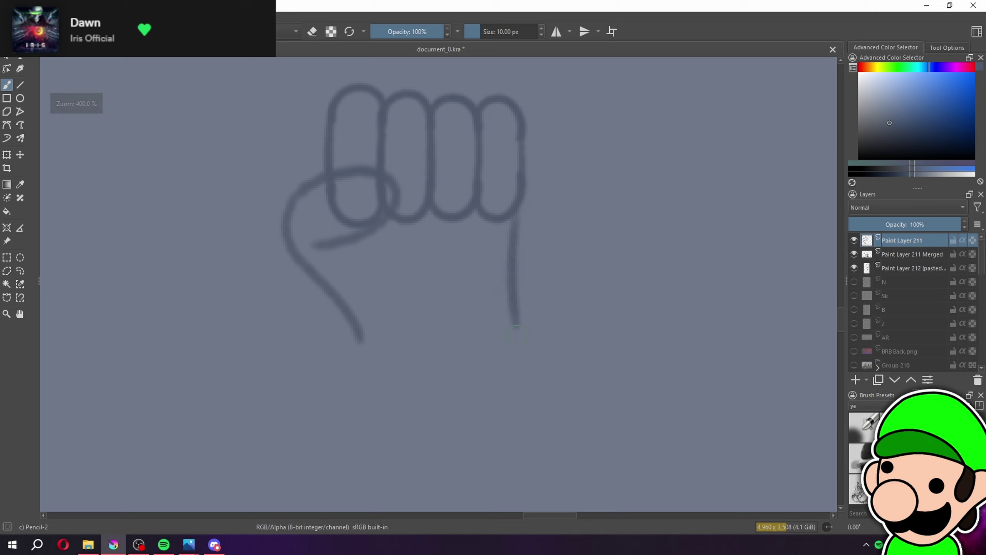
Erase the finger lines that show through the thumb on Paint Layer 211 Merged
{"action": "key", "text": "plus"}
{"action": "key", "text": "plus"}
{"action": "left_click", "coordinate": [867, 255]}
{"action": "left_click_drag", "start_coordinate": [325, 135], "coordinate": [363, 236]}
{"action": "key", "text": "e"}
{"action": "mouse_move", "coordinate": [260, 191]}
{"action": "left_mouse_down"}
{"action": "mouse_move", "coordinate": [324, 253]}
{"action": "mouse_move", "coordinate": [305, 191]}
{"action": "mouse_move", "coordinate": [354, 232]}
{"action": "left_mouse_up"}
Merge the thumb layer with the finger layer so the fist is on one layer
{"action": "key", "text": "minus"}
{"action": "key", "text": "minus"}
{"action": "key", "text": "minus"}
{"action": "key", "text": "minus"}
{"action": "key", "text": "minus"}
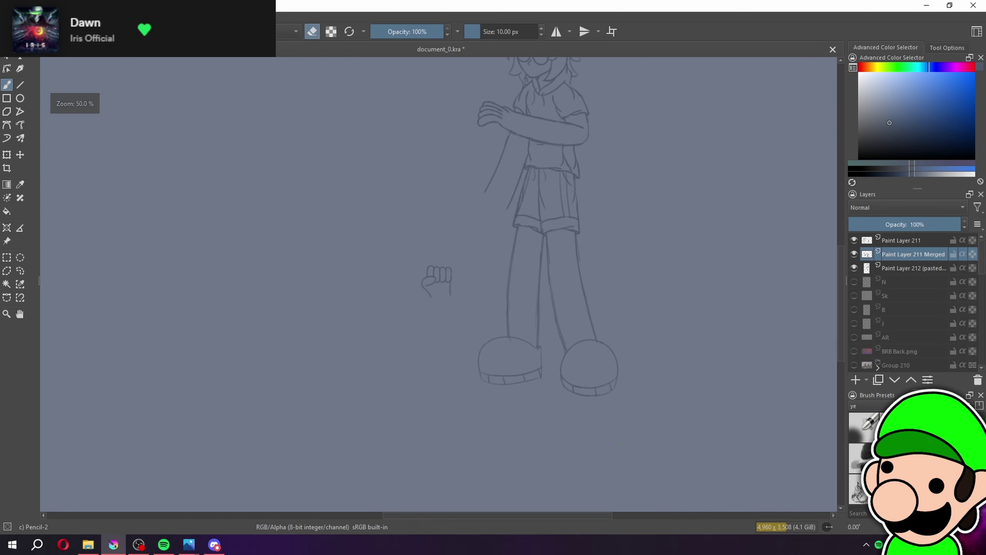
{"action": "key", "text": "plus"}
{"action": "key", "text": "plus"}
{"action": "key", "text": "plus"}
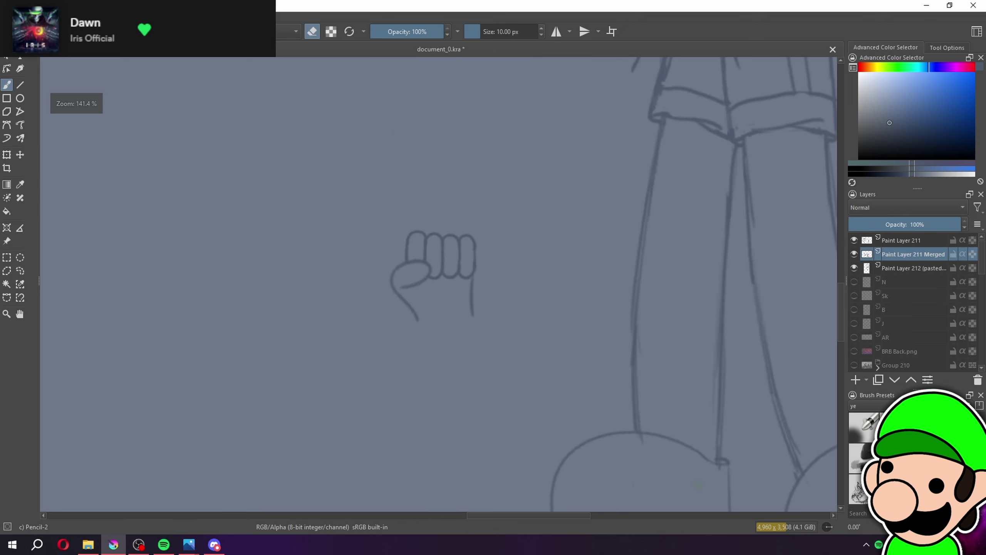
{"action": "left_click", "coordinate": [908, 238]}
{"action": "key", "text": "shift+Delete"}
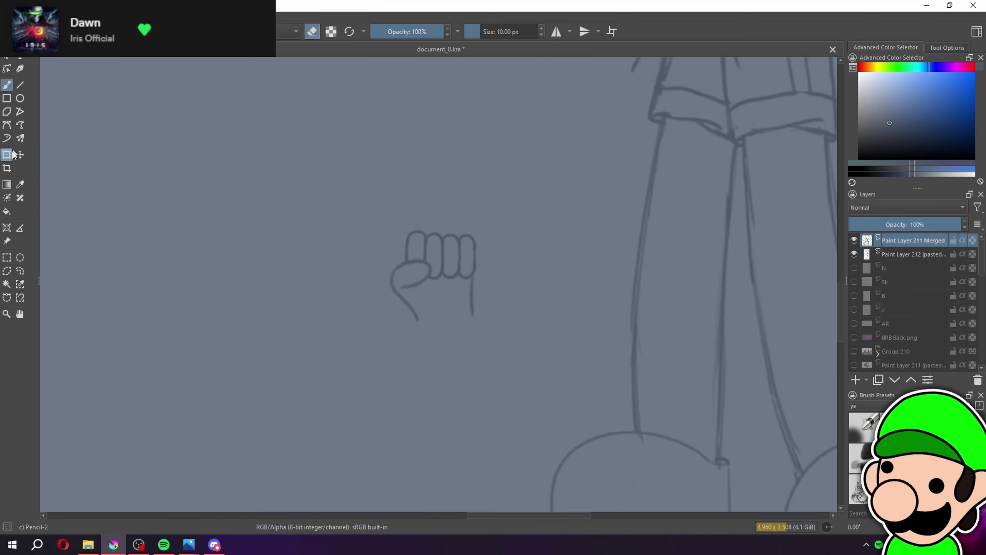
Mirror the merged fist drawing
{"action": "left_click", "coordinate": [90, 17]}
{"action": "mouse_move", "coordinate": [225, 127]}
{"action": "left_click", "coordinate": [304, 127]}
Rotate the fist so the fingers point down and place it at the end of the lowered forearm, then apply the transform
{"action": "left_click", "coordinate": [8, 156]}
{"action": "key", "text": "minus"}
{"action": "key", "text": "minus"}
{"action": "key", "text": "minus"}
{"action": "key", "text": "minus"}
{"action": "left_click_drag", "start_coordinate": [597, 293], "coordinate": [636, 309]}
{"action": "key", "text": "plus"}
{"action": "left_click_drag", "start_coordinate": [92, 314], "coordinate": [209, 252]}
{"action": "scroll", "coordinate": [584, 250], "scroll_direction": "up", "scroll_amount": 4}
{"action": "left_click_drag", "start_coordinate": [532, 212], "coordinate": [548, 277]}
{"action": "left_click_drag", "start_coordinate": [488, 253], "coordinate": [450, 339]}
{"action": "left_click_drag", "start_coordinate": [357, 331], "coordinate": [451, 285]}
{"action": "key", "text": "minus"}
{"action": "key", "text": "minus"}
{"action": "key", "text": "minus"}
{"action": "key", "text": "minus"}
{"action": "left_click_drag", "start_coordinate": [537, 315], "coordinate": [530, 338]}
{"action": "key", "text": "plus"}
{"action": "key", "text": "plus"}
{"action": "key", "text": "plus"}
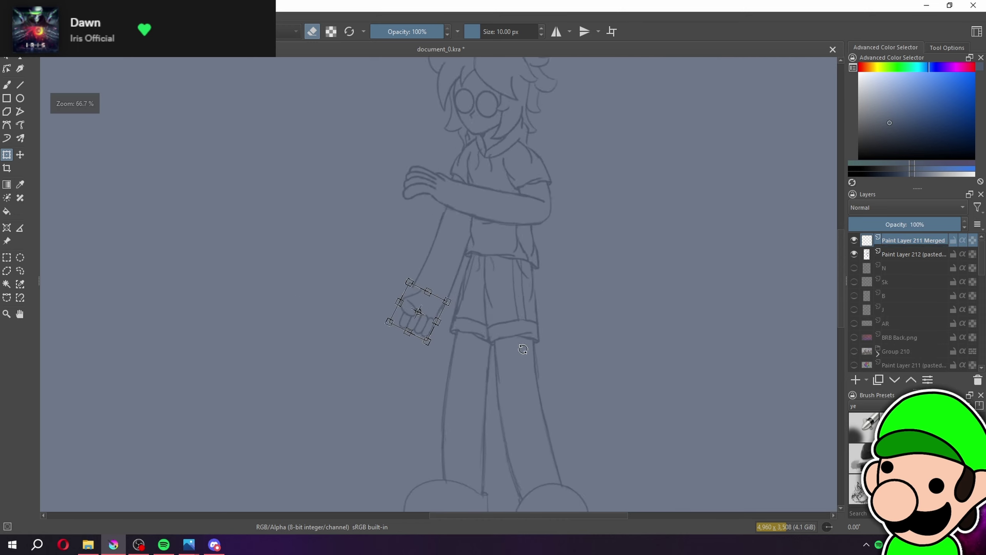
{"action": "key", "text": "Return"}
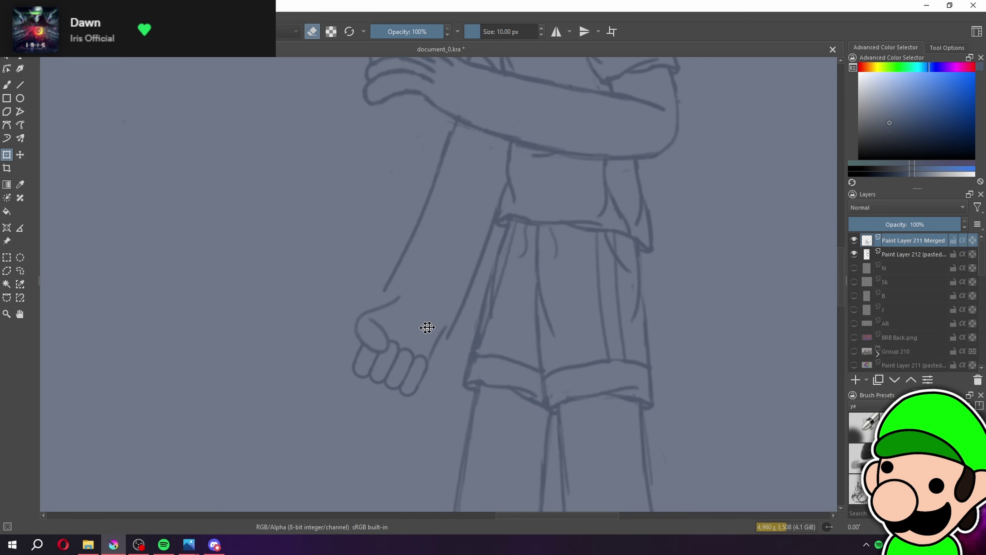
Merge the fist layer with the character sketch on Paint Layer 212
{"action": "key", "text": "b"}
{"action": "key", "text": "plus"}
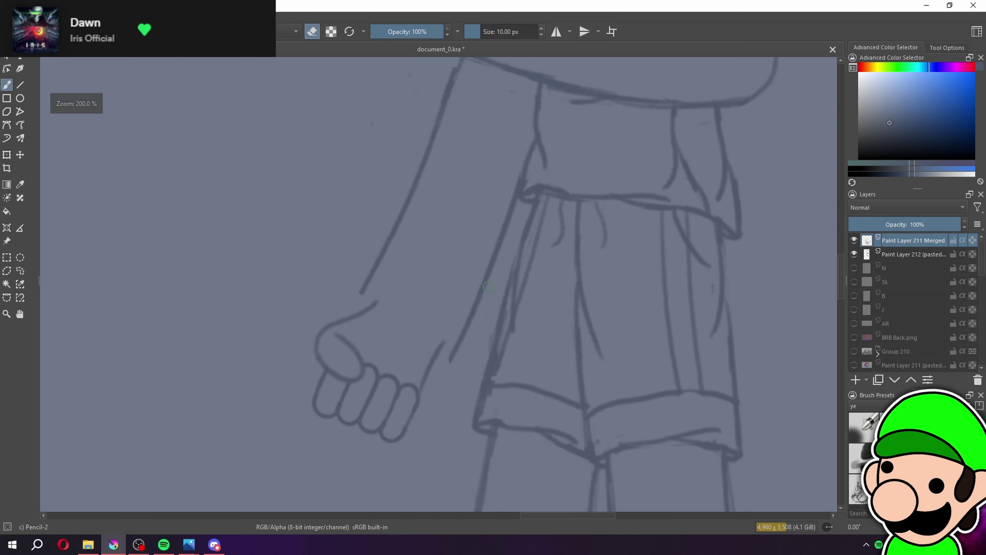
{"action": "left_click", "coordinate": [911, 255], "text": "ctrl"}
{"action": "key", "text": "ctrl+e"}
Erase the old inner line of the lowered forearm and the overlapping palm edge above the little finger
{"action": "key", "text": "plus"}
{"action": "left_click_drag", "start_coordinate": [425, 416], "coordinate": [448, 362]}
{"action": "left_click_drag", "start_coordinate": [475, 335], "coordinate": [456, 384]}
{"action": "key", "text": "e"}
{"action": "left_click_drag", "start_coordinate": [491, 305], "coordinate": [546, 172]}
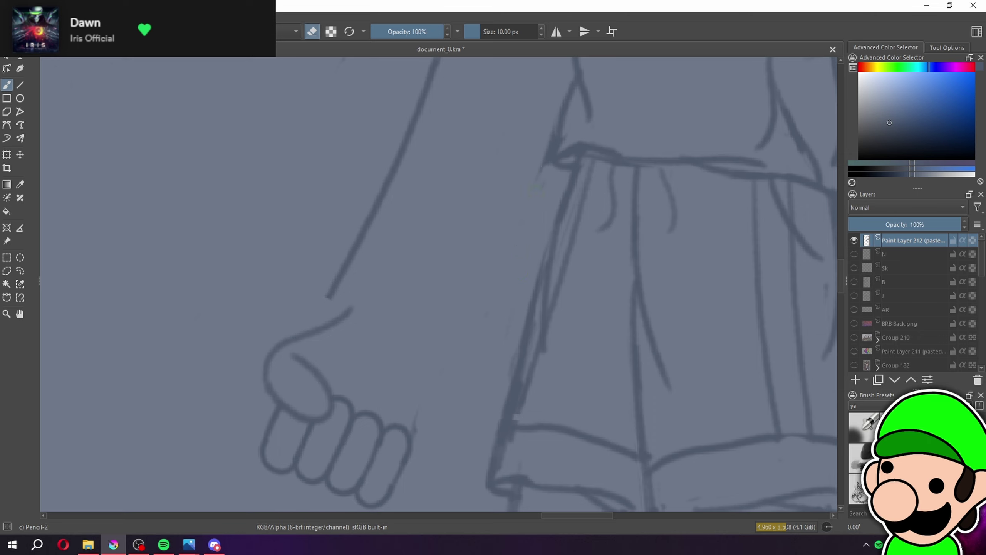
Redraw the forearm's inner edge as one continuous line from the shirt hem down to the little finger
{"action": "left_click_drag", "start_coordinate": [558, 137], "coordinate": [413, 429]}
{"action": "key", "text": "minus"}
{"action": "key", "text": "minus"}
{"action": "key", "text": "minus"}
{"action": "key", "text": "minus"}
{"action": "key", "text": "minus"}
{"action": "key", "text": "minus"}
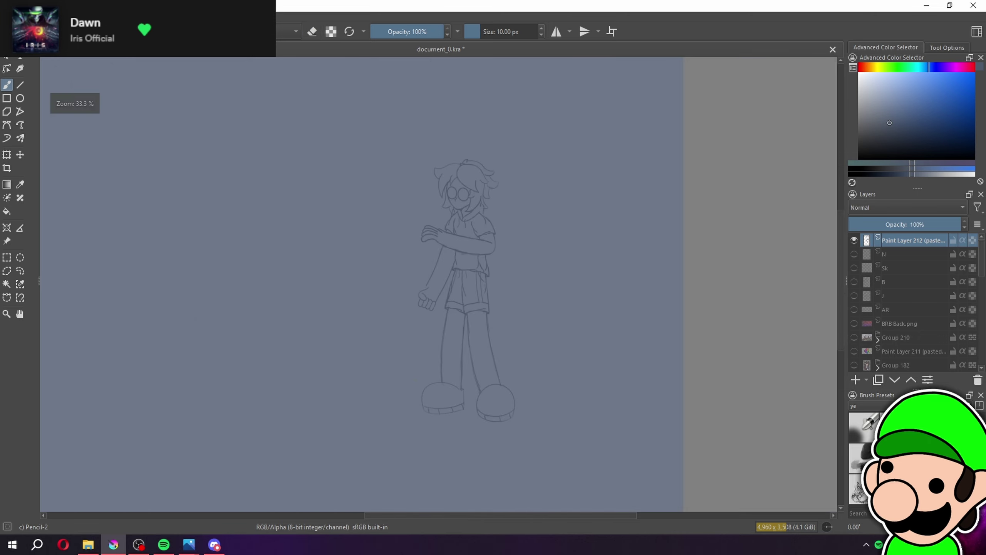
Erase the lower half of the lowered forearm's outer line above the thumb
{"action": "key", "text": "plus"}
{"action": "key", "text": "plus"}
{"action": "key", "text": "plus"}
{"action": "key", "text": "plus"}
{"action": "key", "text": "plus"}
{"action": "key", "text": "e"}
{"action": "left_click_drag", "start_coordinate": [361, 291], "coordinate": [413, 191]}
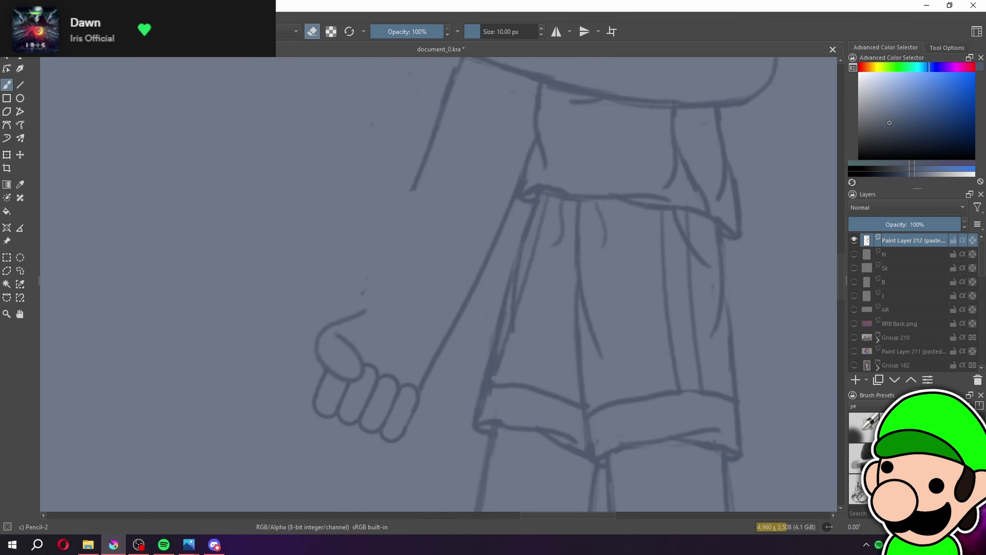
Redraw the forearm's outer edge as a smooth curve that flows into the base of the thumb
{"action": "mouse_move", "coordinate": [441, 107]}
{"action": "left_mouse_down"}
{"action": "mouse_move", "coordinate": [364, 309]}
{"action": "mouse_move", "coordinate": [326, 354]}
{"action": "left_mouse_up"}
{"action": "key", "text": "ctrl+z"}
{"action": "left_click_drag", "start_coordinate": [432, 144], "coordinate": [349, 316]}
{"action": "key", "text": "ctrl+z"}
{"action": "left_click_drag", "start_coordinate": [432, 145], "coordinate": [345, 327]}
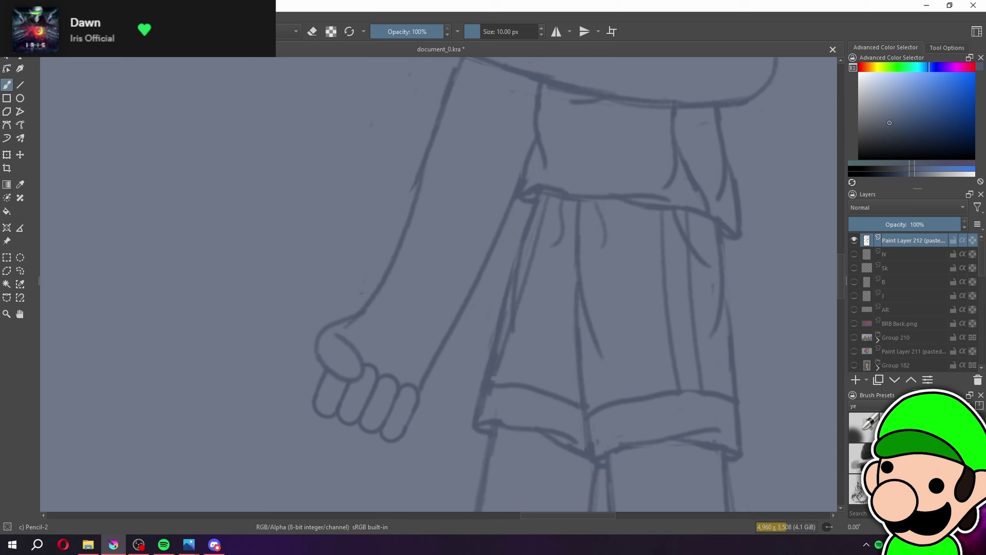
Undo the last stroke and redraw the outer contour of the lowered forearm down to the wrist
{"action": "key", "text": "minus"}
{"action": "key", "text": "minus"}
{"action": "key", "text": "minus"}
{"action": "key", "text": "minus"}
{"action": "key", "text": "plus"}
{"action": "key", "text": "plus"}
{"action": "key", "text": "plus"}
{"action": "key", "text": "plus"}
{"action": "key", "text": "ctrl+z"}
{"action": "key", "text": "e"}
{"action": "mouse_move", "coordinate": [413, 189]}
{"action": "left_mouse_down"}
{"action": "mouse_move", "coordinate": [433, 136]}
{"action": "mouse_move", "coordinate": [362, 307]}
{"action": "left_mouse_up"}
{"action": "key", "text": "minus"}
{"action": "key", "text": "minus"}
{"action": "key", "text": "minus"}
{"action": "key", "text": "minus"}
{"action": "key", "text": "minus"}
{"action": "key", "text": "minus"}
{"action": "key", "text": "minus"}
{"action": "key", "text": "minus"}
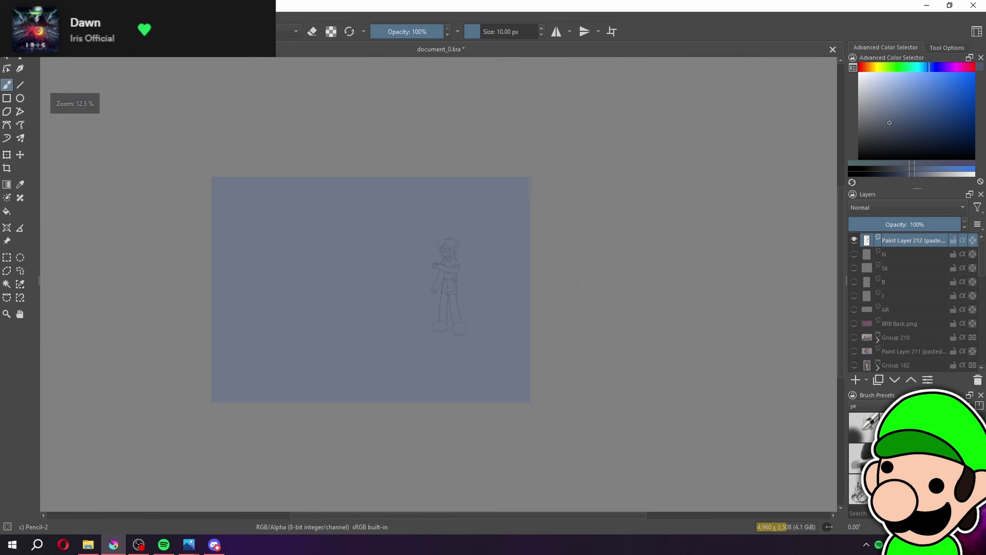
Draw a short crease line on the palm of the lowered fist, starting beside the thumb
{"action": "key", "text": "plus"}
{"action": "key", "text": "plus"}
{"action": "key", "text": "plus"}
{"action": "key", "text": "plus"}
{"action": "scroll", "coordinate": [424, 281], "scroll_direction": "up", "scroll_amount": 5}
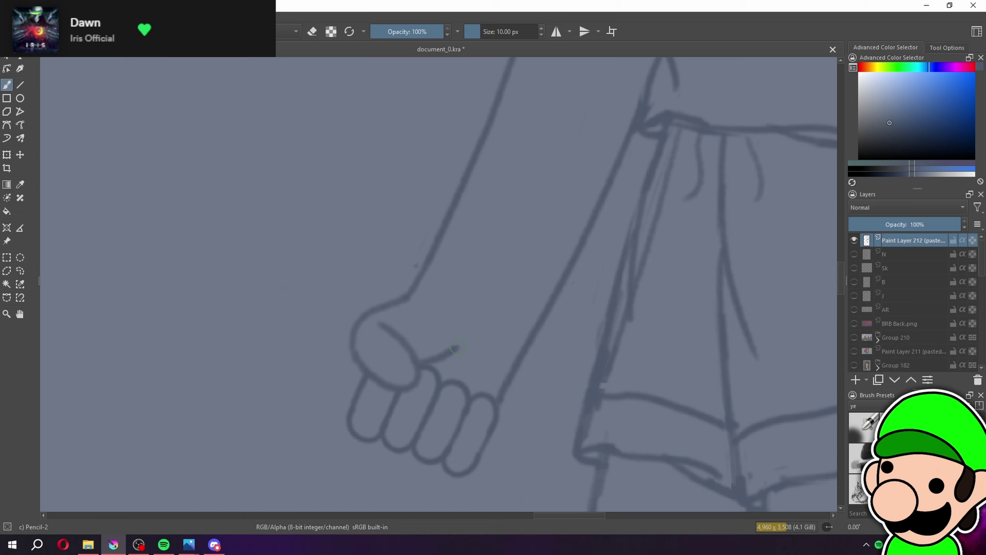
{"action": "scroll", "coordinate": [581, 290], "scroll_direction": "down", "scroll_amount": 6}
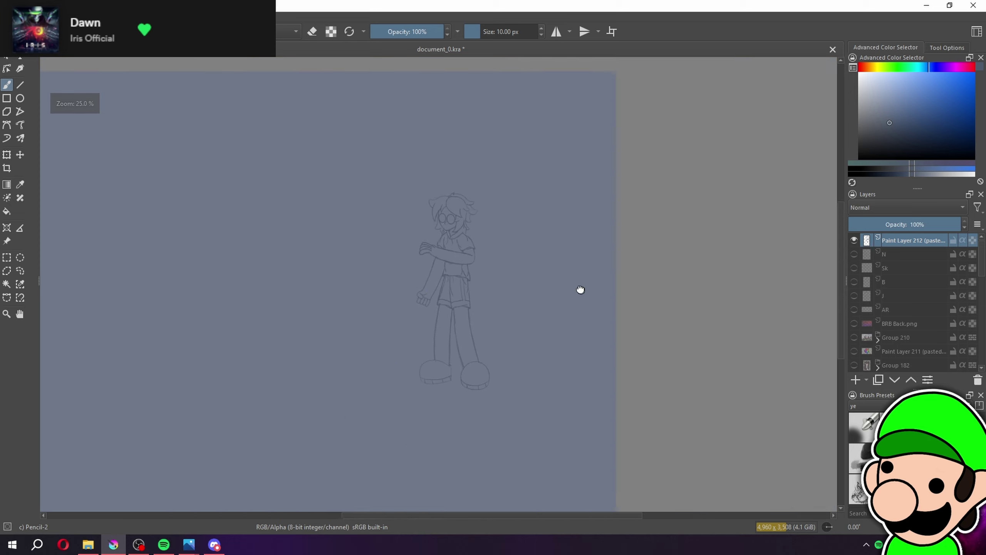
{"action": "scroll", "coordinate": [581, 290], "scroll_direction": "down", "scroll_amount": 1}
{"action": "scroll", "coordinate": [472, 279], "scroll_direction": "up", "scroll_amount": 2}
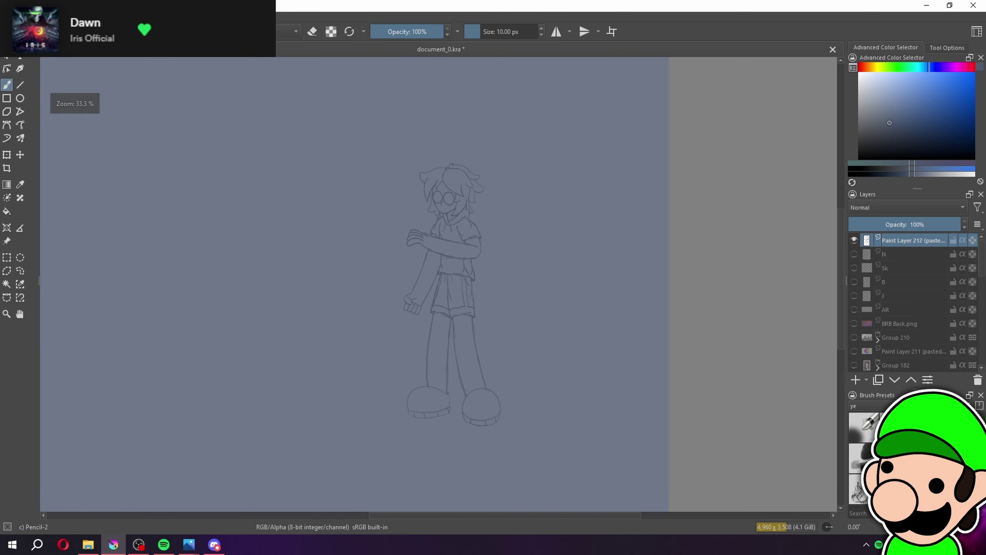
Lasso the lowered forearm and fist, shift them slightly upward with Transform, and clear the selection
{"action": "scroll", "coordinate": [428, 290], "scroll_direction": "up", "scroll_amount": 4}
{"action": "left_click", "coordinate": [20, 272]}
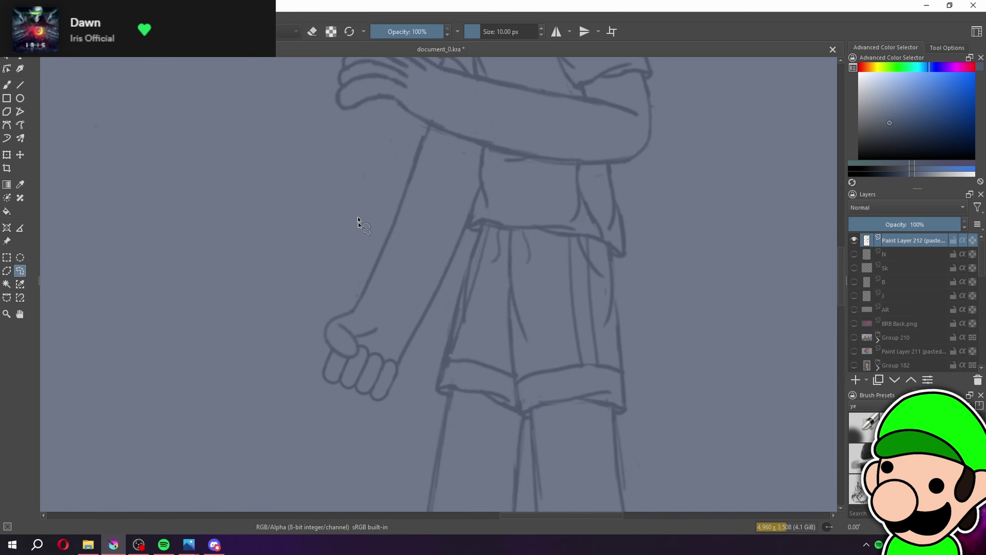
{"action": "left_click_drag", "start_coordinate": [208, 316], "coordinate": [241, 241]}
{"action": "key", "text": "ctrl+t"}
{"action": "left_click_drag", "start_coordinate": [410, 307], "coordinate": [415, 291]}
{"action": "scroll", "coordinate": [415, 292], "scroll_direction": "down", "scroll_amount": 4}
{"action": "key", "text": "b"}
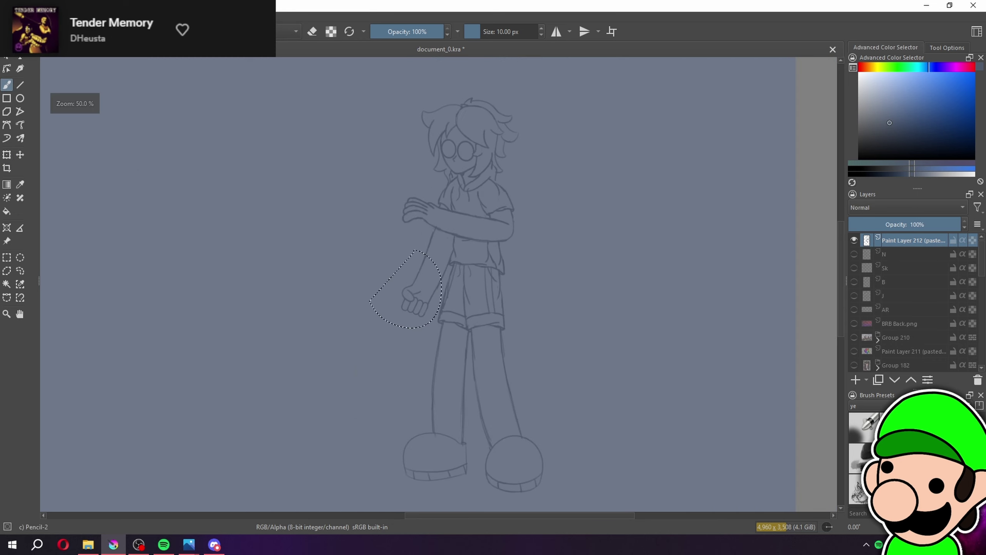
{"action": "left_click", "coordinate": [5, 259]}
{"action": "left_click", "coordinate": [82, 289]}
{"action": "scroll", "coordinate": [83, 289], "scroll_direction": "down", "scroll_amount": 3}
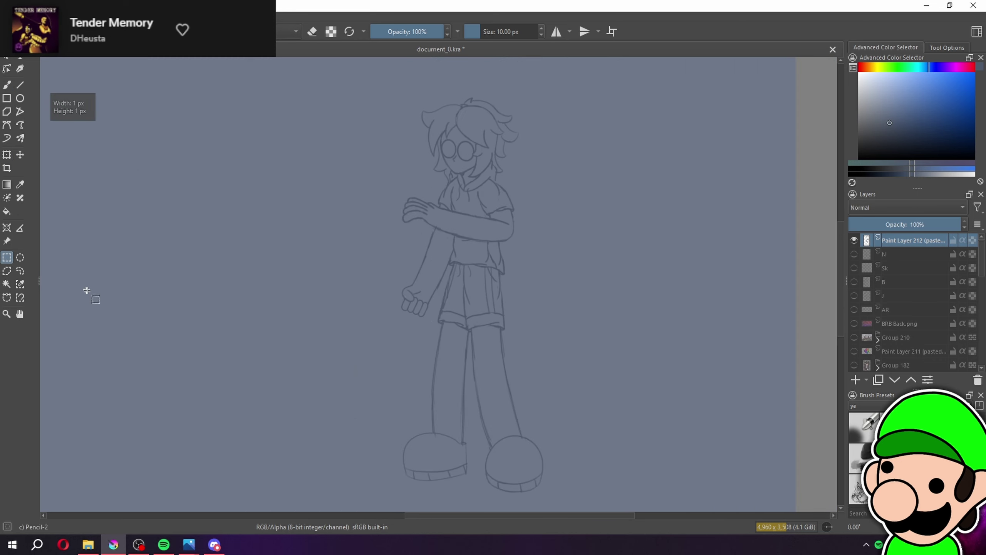
{"action": "scroll", "coordinate": [526, 349], "scroll_direction": "up", "scroll_amount": 2}
{"action": "scroll", "coordinate": [527, 349], "scroll_direction": "up", "scroll_amount": 3}
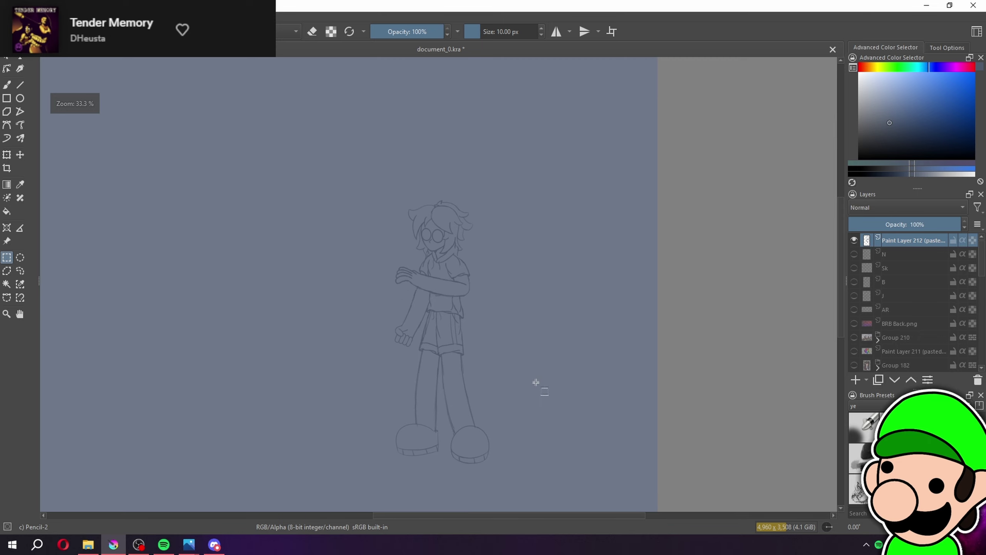
{"action": "scroll", "coordinate": [527, 322], "scroll_direction": "up", "scroll_amount": 3}
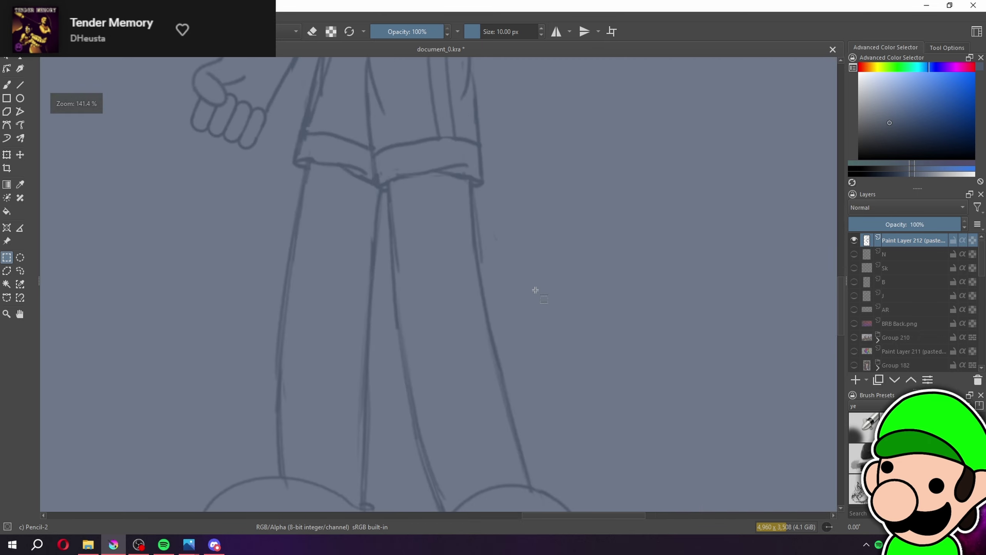
{"action": "scroll", "coordinate": [437, 277], "scroll_direction": "up", "scroll_amount": 1}
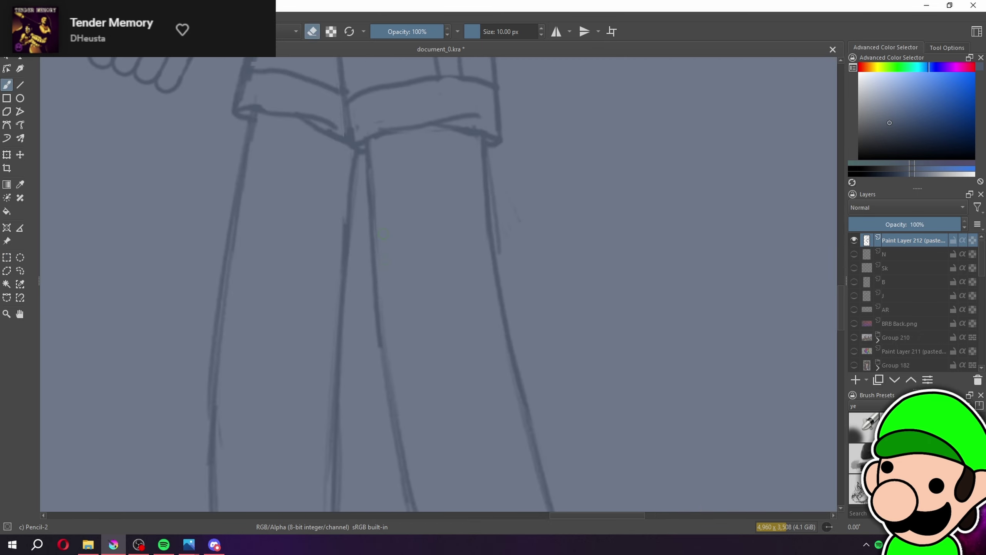
Switch to Spotify and skip to the next song, then bring up the image viewer window
{"action": "key", "text": "alt+Tab"}
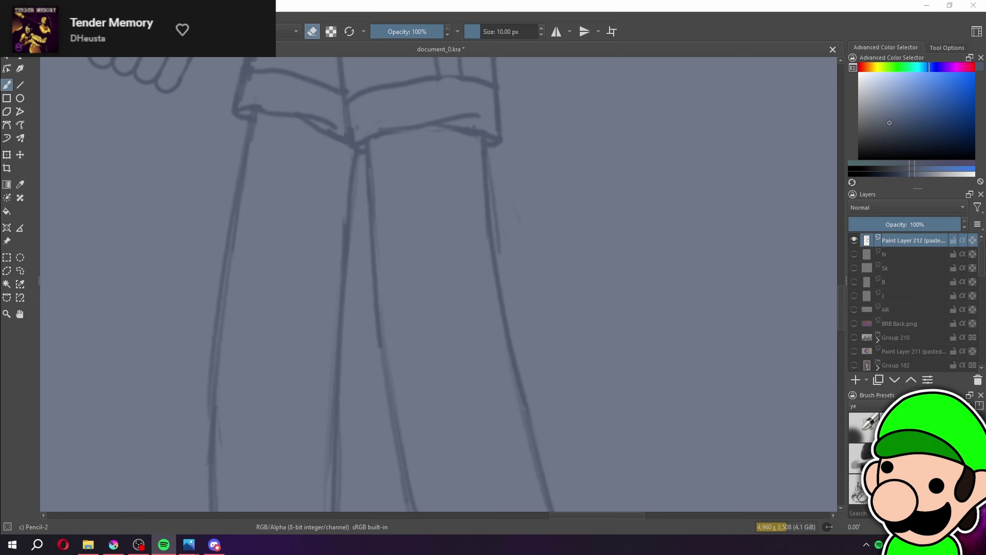
{"action": "key", "text": "ctrl+Right"}
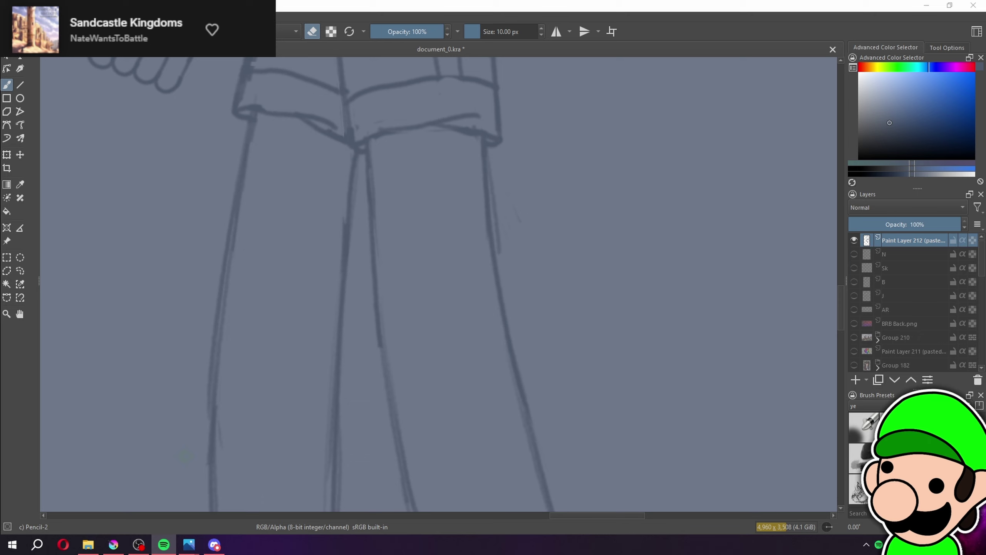
{"action": "mouse_move", "coordinate": [189, 544]}
{"action": "left_click", "coordinate": [207, 484]}
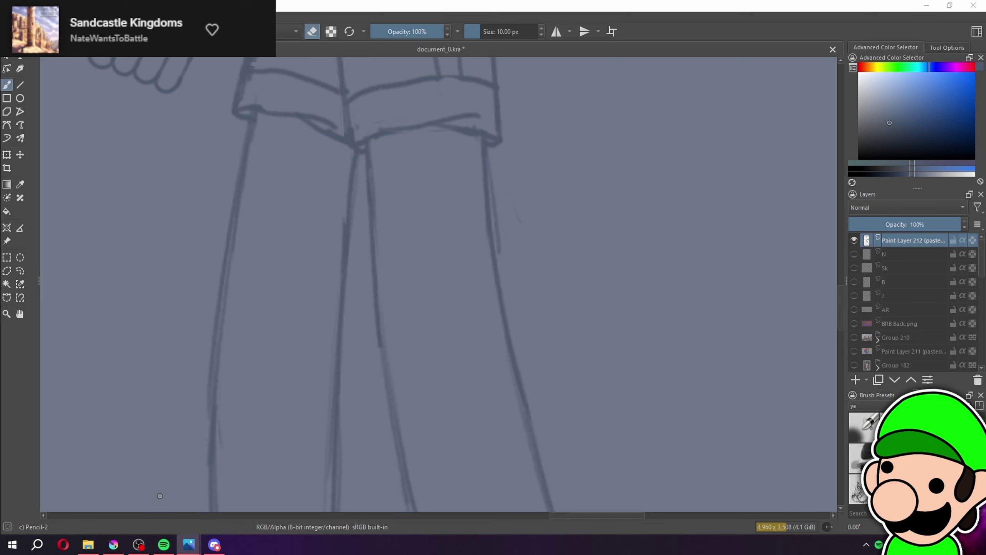
Erase and redraw the upper parts of the lowered forearm's outer and inner contours so they join beneath the crossed arm
{"action": "scroll", "coordinate": [492, 408], "scroll_direction": "down", "scroll_amount": 5, "text": "ctrl"}
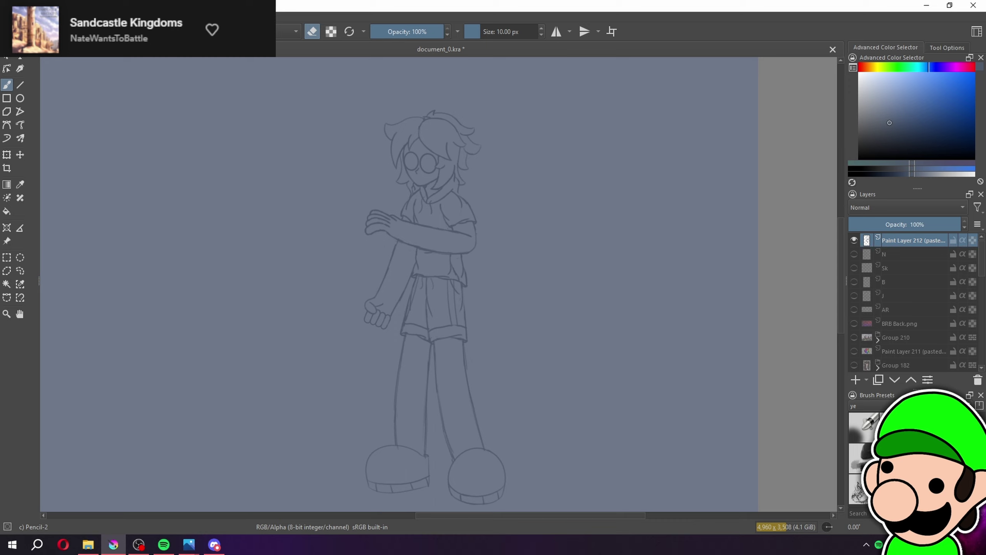
{"action": "scroll", "coordinate": [574, 309], "scroll_direction": "up", "scroll_amount": 4, "text": "ctrl"}
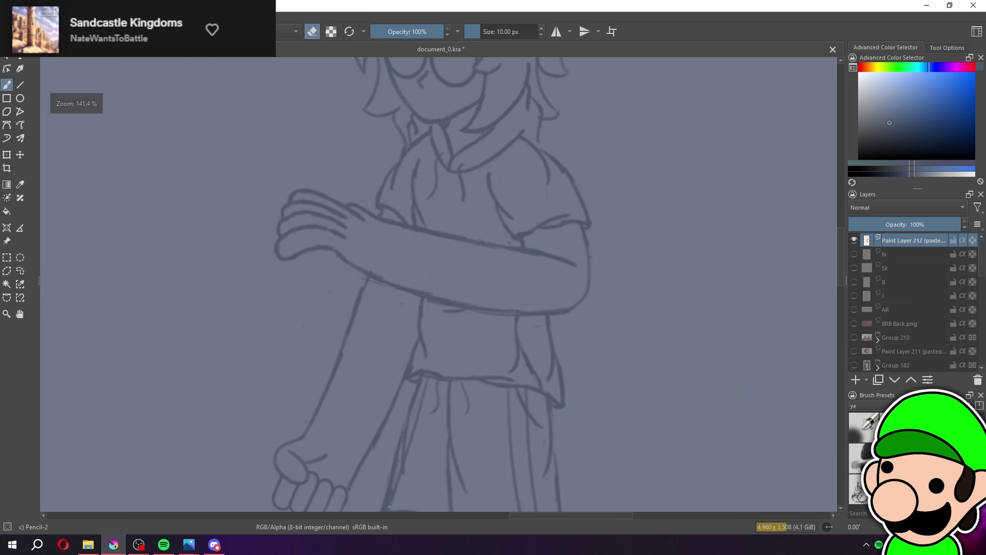
{"action": "key", "text": "e"}
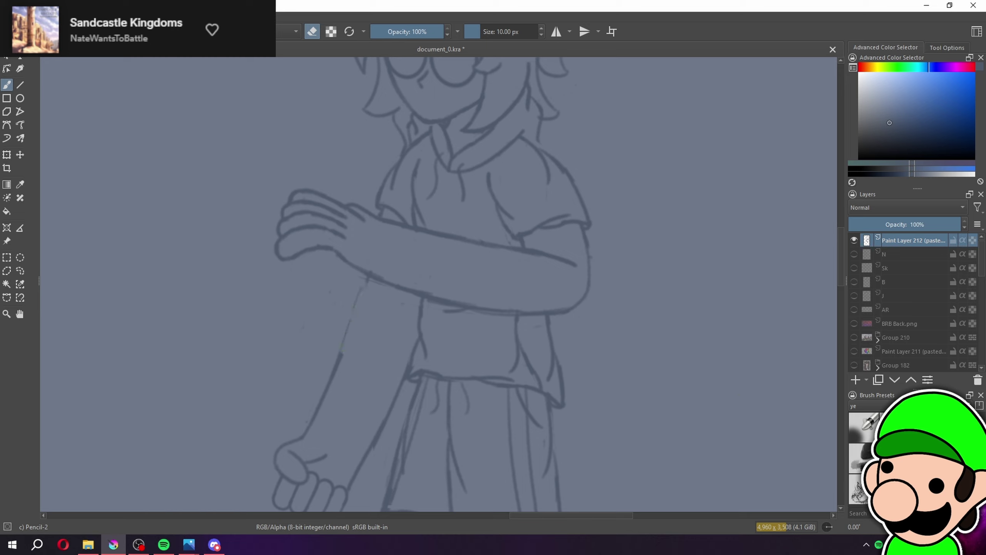
{"action": "left_click_drag", "start_coordinate": [333, 374], "coordinate": [369, 272]}
{"action": "key", "text": "e"}
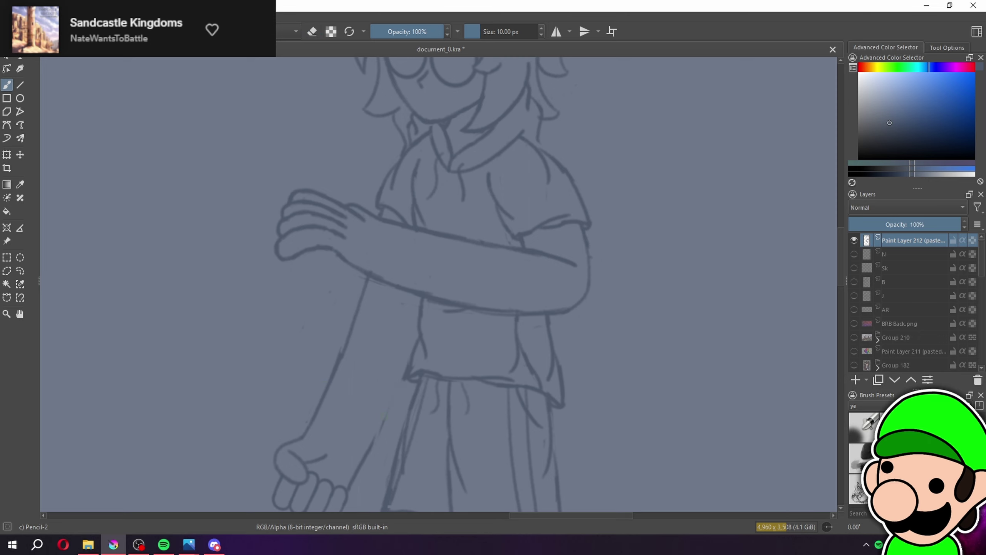
{"action": "left_click_drag", "start_coordinate": [399, 380], "coordinate": [418, 323]}
{"action": "scroll", "coordinate": [438, 285], "scroll_direction": "down", "scroll_amount": 5}
{"action": "key", "text": "minus"}
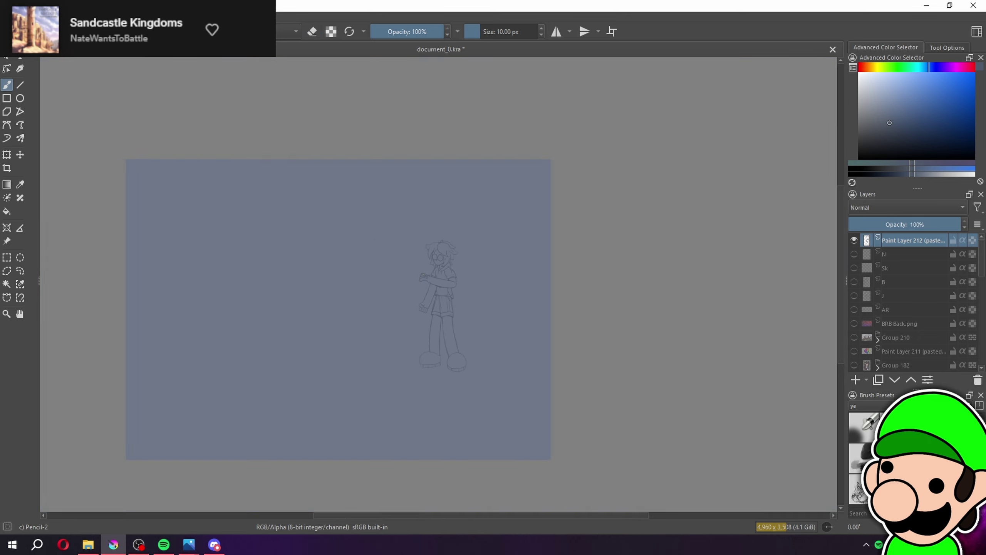
Lasso the lowered forearm and fist again and adjust their position and angle with Transform
{"action": "key", "text": "plus"}
{"action": "key", "text": "plus"}
{"action": "key", "text": "plus"}
{"action": "key", "text": "plus"}
{"action": "key", "text": "plus"}
{"action": "left_click_drag", "start_coordinate": [361, 271], "coordinate": [418, 192]}
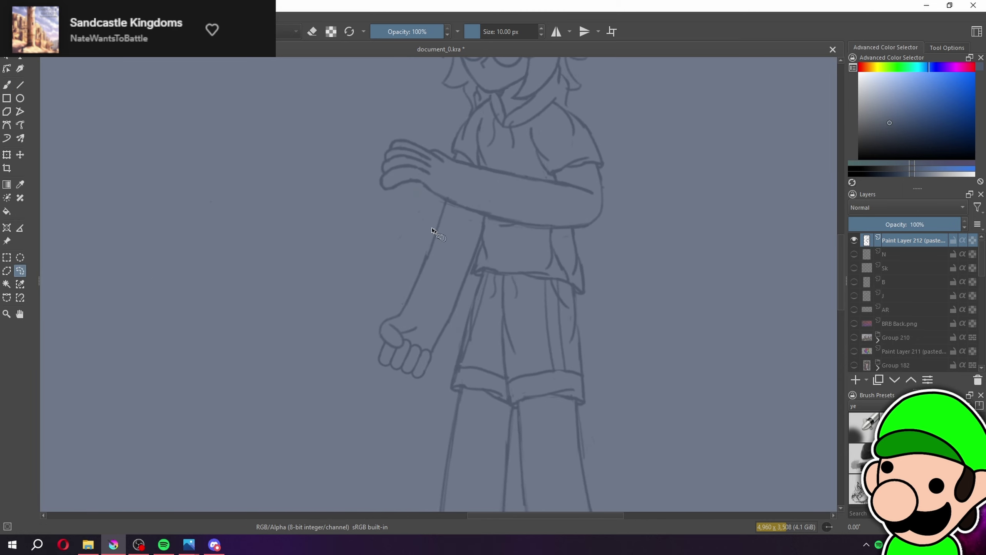
{"action": "left_click_drag", "start_coordinate": [320, 340], "coordinate": [319, 339]}
{"action": "left_click", "coordinate": [6, 157]}
{"action": "left_click_drag", "start_coordinate": [427, 316], "coordinate": [431, 298]}
{"action": "left_click_drag", "start_coordinate": [520, 235], "coordinate": [523, 244]}
{"action": "left_click_drag", "start_coordinate": [433, 283], "coordinate": [430, 280]}
Apply the forearm transform and clear the selection around the lowered arm
{"action": "key", "text": "minus"}
{"action": "key", "text": "minus"}
{"action": "key", "text": "minus"}
{"action": "left_click_drag", "start_coordinate": [497, 348], "coordinate": [481, 360]}
{"action": "key", "text": "plus"}
{"action": "key", "text": "plus"}
{"action": "key", "text": "plus"}
{"action": "left_click", "coordinate": [5, 258]}
{"action": "left_click", "coordinate": [50, 266]}
{"action": "key", "text": "plus"}
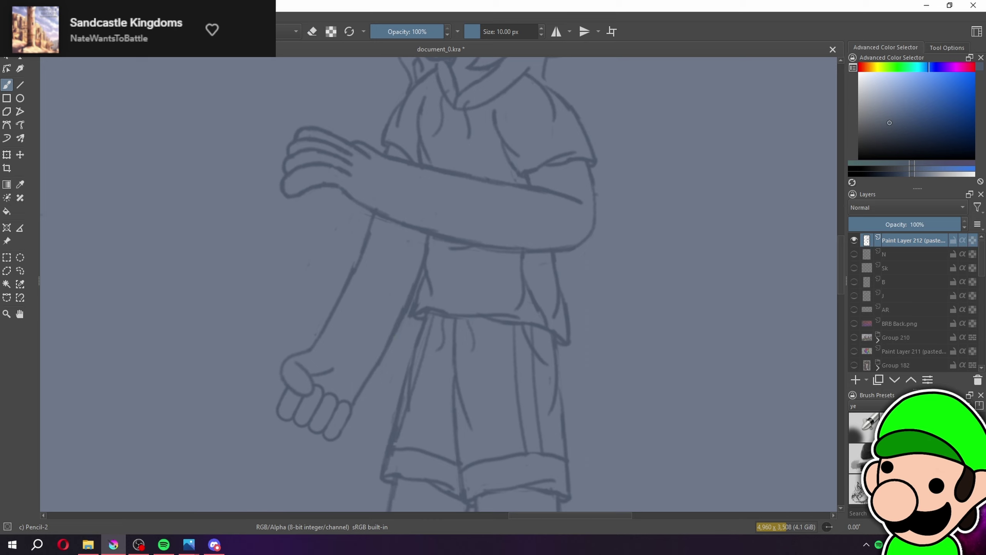
Make layer N visible so its character appears beside the glasses character, keeping Paint Layer 212 active
{"action": "key", "text": "minus"}
{"action": "key", "text": "minus"}
{"action": "key", "text": "minus"}
{"action": "key", "text": "minus"}
{"action": "key", "text": "minus"}
{"action": "key", "text": "minus"}
{"action": "left_click_drag", "start_coordinate": [655, 411], "coordinate": [681, 404]}
{"action": "key", "text": "plus"}
{"action": "key", "text": "plus"}
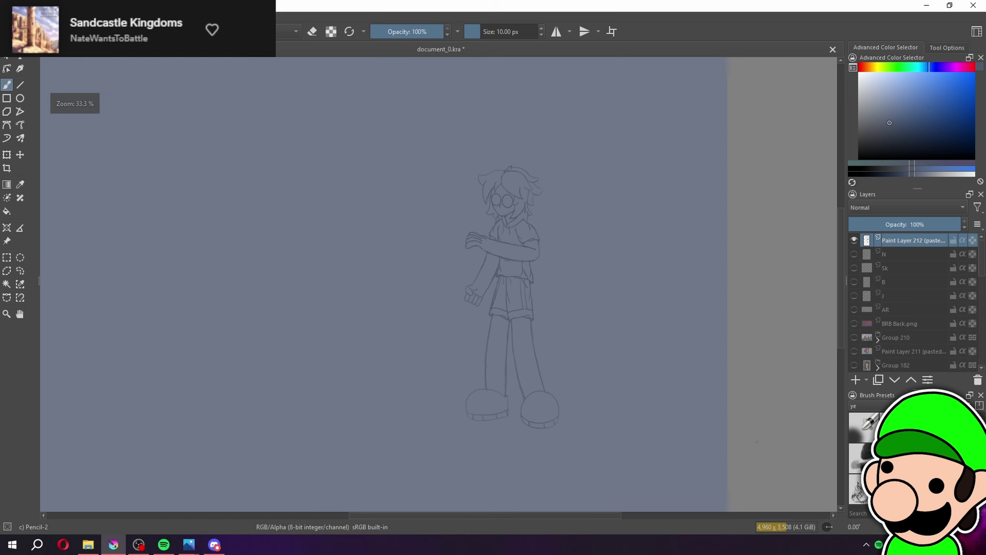
{"action": "left_click", "coordinate": [854, 253]}
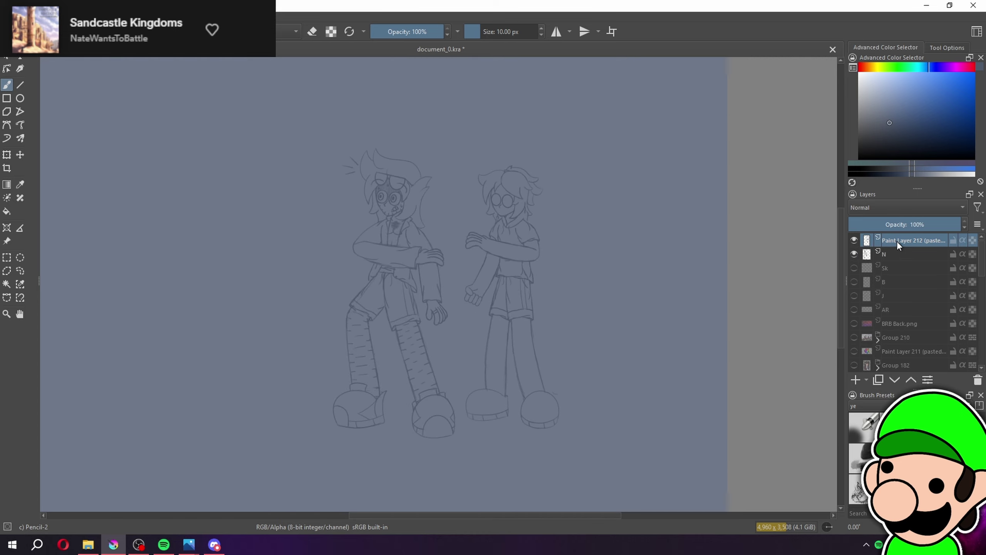
Scale the glasses character on Paint Layer 212 up slightly and position it beside the character on layer N
{"action": "left_click_drag", "start_coordinate": [252, 229], "coordinate": [195, 246]}
{"action": "left_click", "coordinate": [8, 154]}
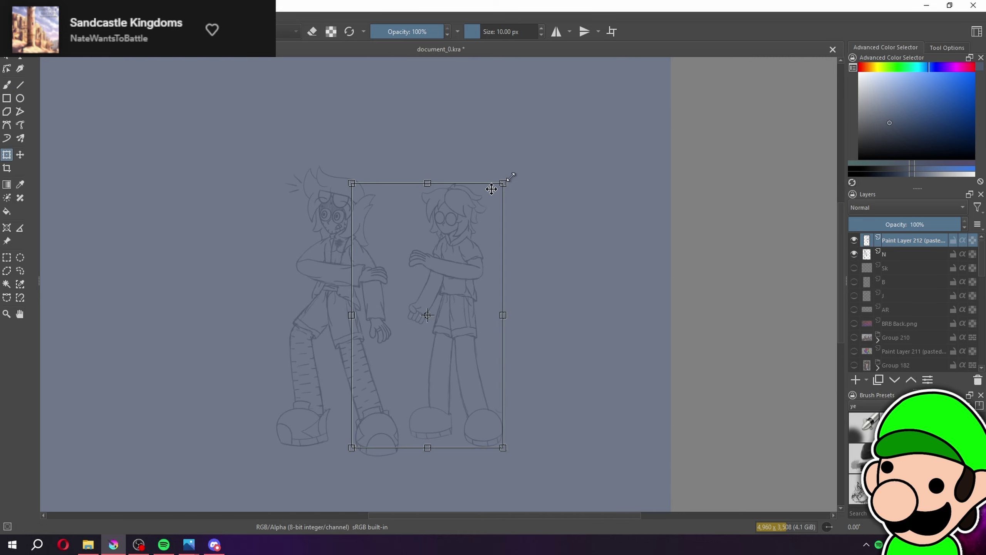
{"action": "mouse_move", "coordinate": [512, 176]}
{"action": "left_mouse_down"}
{"action": "mouse_move", "coordinate": [523, 154]}
{"action": "mouse_move", "coordinate": [517, 181]}
{"action": "mouse_move", "coordinate": [506, 172]}
{"action": "left_mouse_up"}
{"action": "key", "text": "Return"}
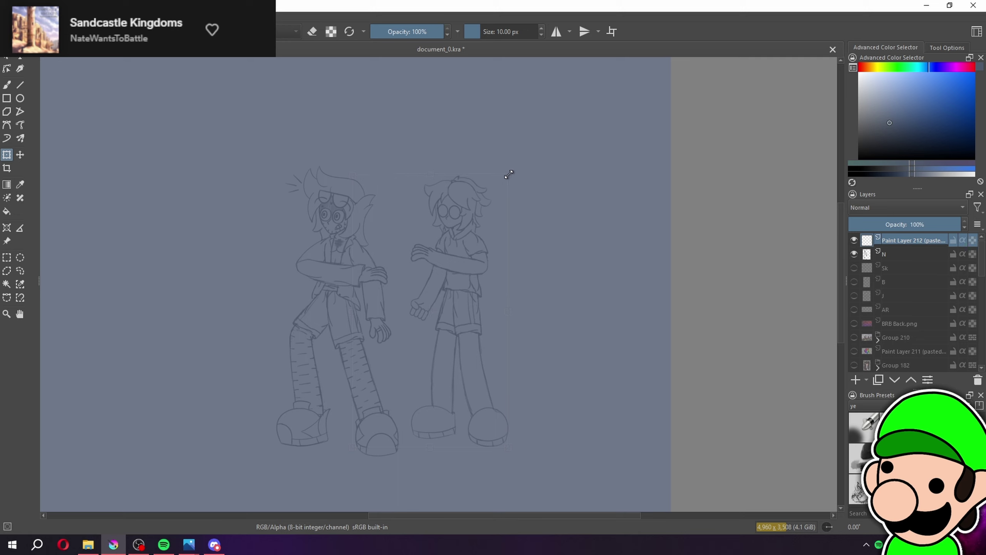
{"action": "mouse_move", "coordinate": [463, 230]}
{"action": "left_mouse_down"}
{"action": "mouse_move", "coordinate": [462, 260]}
{"action": "mouse_move", "coordinate": [465, 243]}
{"action": "left_mouse_up"}
{"action": "left_click_drag", "start_coordinate": [509, 194], "coordinate": [513, 190]}
{"action": "key", "text": "b"}
Lasso the outer hair around the glasses character's head and stretch it slightly upward with Transform
{"action": "mouse_move", "coordinate": [502, 259]}
{"action": "left_mouse_down"}
{"action": "mouse_move", "coordinate": [485, 301]}
{"action": "mouse_move", "coordinate": [433, 305]}
{"action": "left_mouse_up"}
{"action": "scroll", "coordinate": [447, 278], "scroll_direction": "up", "scroll_amount": 3}
{"action": "key", "text": "ctrl+plus"}
{"action": "key", "text": "ctrl+plus"}
{"action": "left_click", "coordinate": [19, 271]}
{"action": "key", "text": "ctrl+minus"}
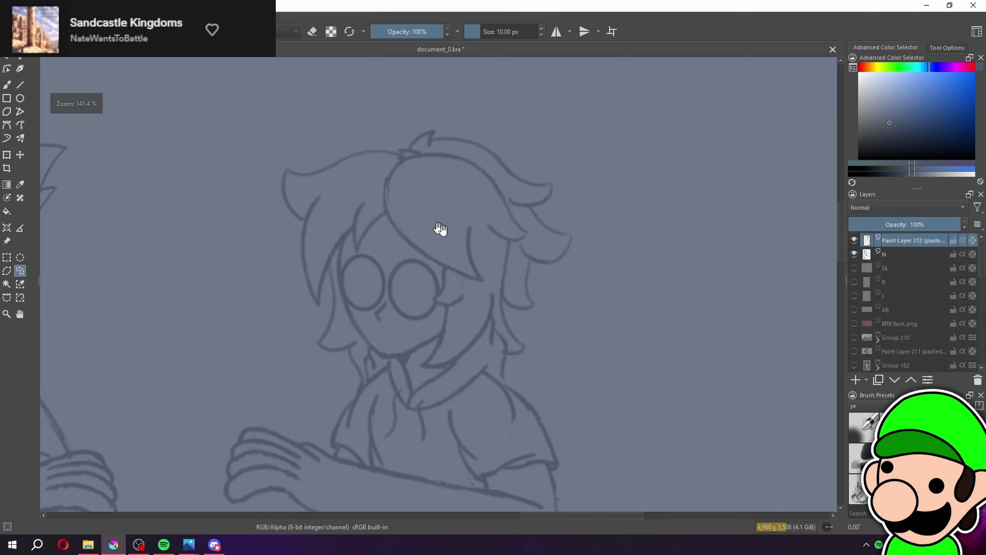
{"action": "left_click_drag", "start_coordinate": [425, 223], "coordinate": [448, 252]}
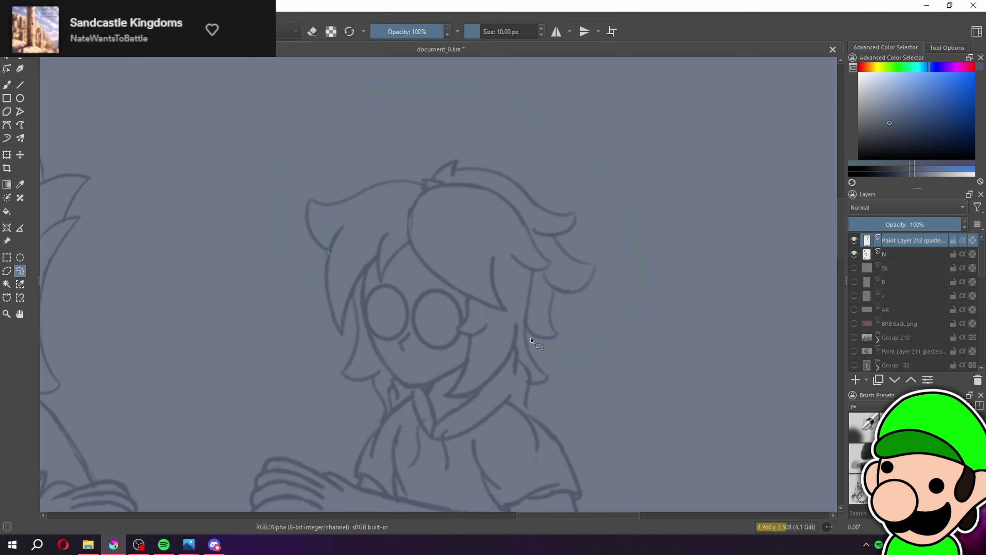
{"action": "left_click_drag", "start_coordinate": [531, 340], "coordinate": [515, 289]}
{"action": "left_click_drag", "start_coordinate": [452, 219], "coordinate": [356, 214]}
{"action": "key", "text": "ctrl+t"}
{"action": "left_click_drag", "start_coordinate": [457, 88], "coordinate": [458, 72]}
{"action": "key", "text": "ctrl+minus"}
{"action": "key", "text": "ctrl+minus"}
{"action": "key", "text": "ctrl+minus"}
{"action": "key", "text": "ctrl+plus"}
{"action": "key", "text": "ctrl+plus"}
{"action": "left_click_drag", "start_coordinate": [554, 246], "coordinate": [575, 220]}
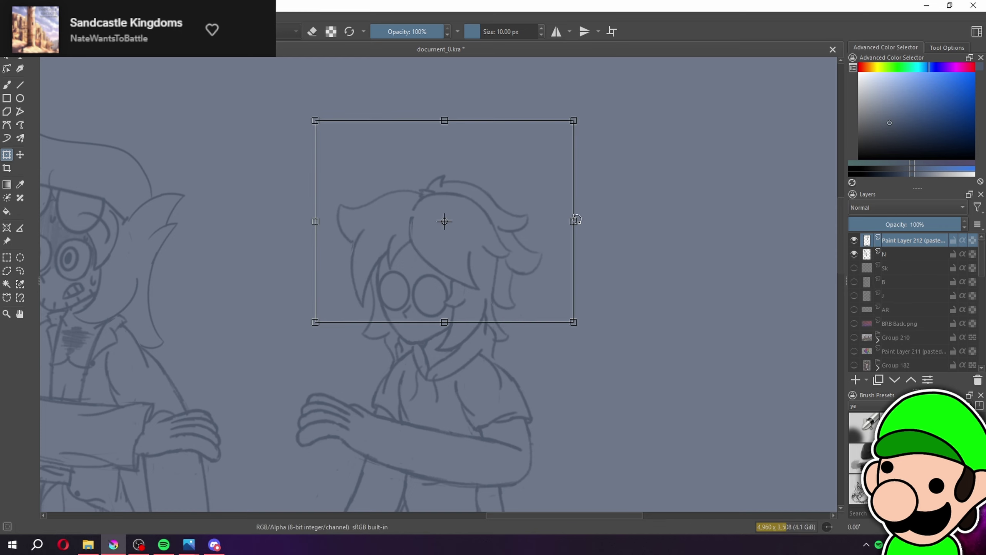
Lasso the outer hair again, following the fringe and side locks, and enlarge it slightly with Transform
{"action": "left_click", "coordinate": [23, 275]}
{"action": "key", "text": "plus"}
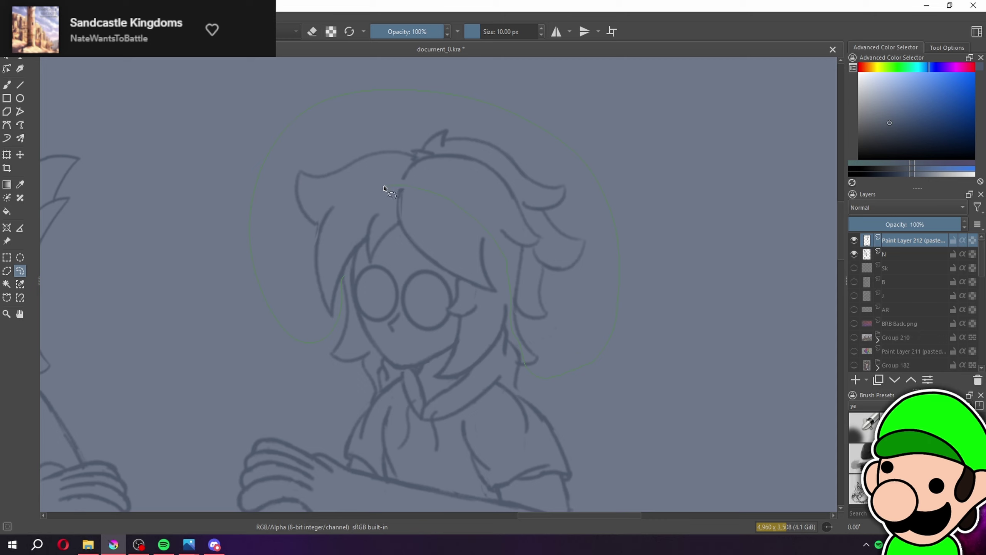
{"action": "mouse_move", "coordinate": [353, 225]}
{"action": "left_mouse_down"}
{"action": "mouse_move", "coordinate": [338, 200]}
{"action": "mouse_move", "coordinate": [316, 230]}
{"action": "left_mouse_up"}
{"action": "left_click_drag", "start_coordinate": [335, 315], "coordinate": [337, 307]}
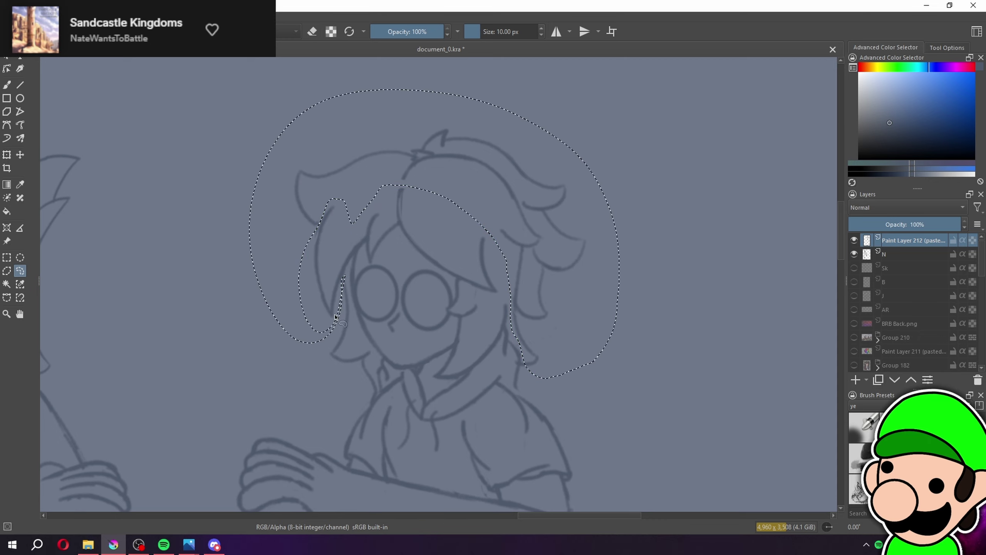
{"action": "key", "text": "ctrl+t"}
{"action": "key", "text": "1"}
{"action": "left_click_drag", "start_coordinate": [563, 150], "coordinate": [576, 139]}
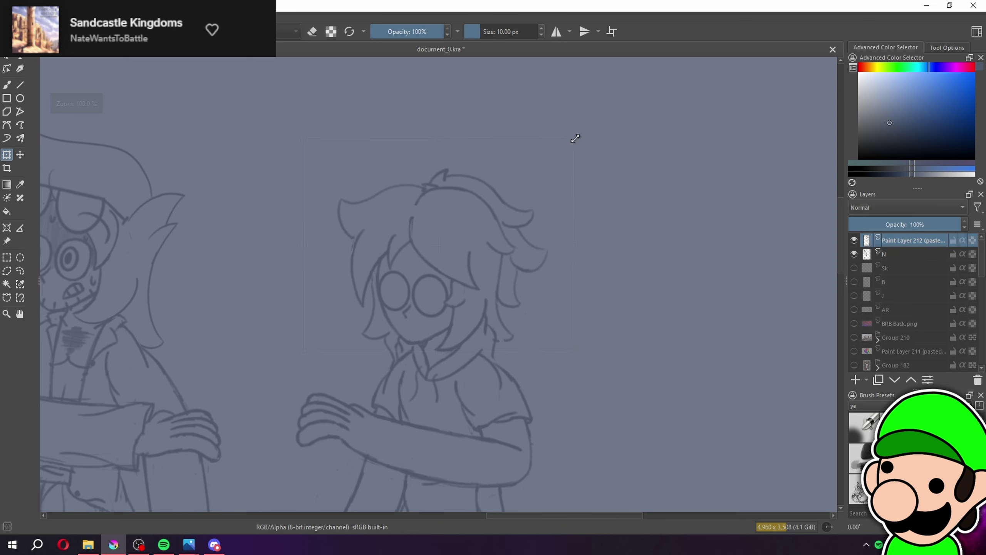
{"action": "key", "text": "2"}
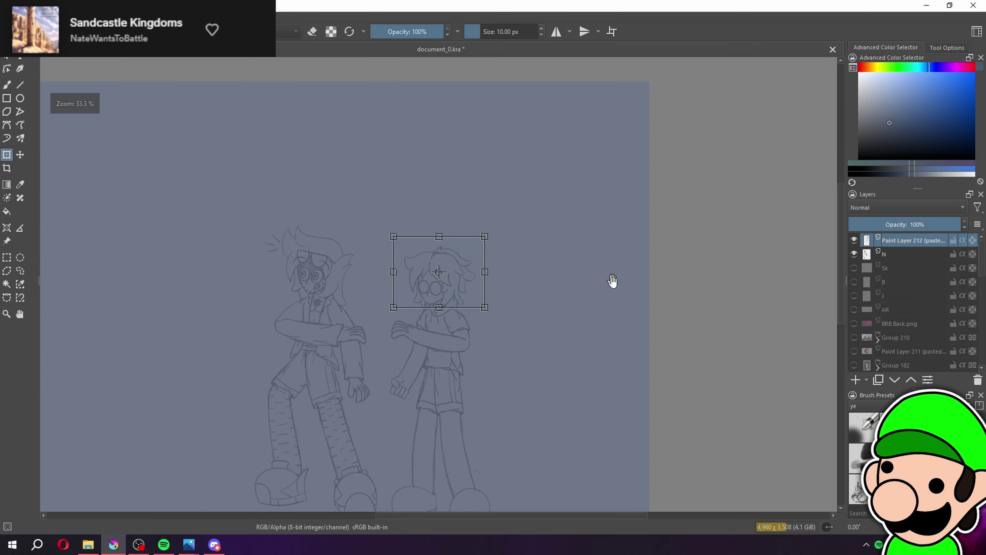
Enlarge the selected hair a little more, apply the transform, and clear the selection
{"action": "key", "text": "1"}
{"action": "left_click_drag", "start_coordinate": [577, 271], "coordinate": [571, 264]}
{"action": "left_click_drag", "start_coordinate": [570, 134], "coordinate": [581, 132]}
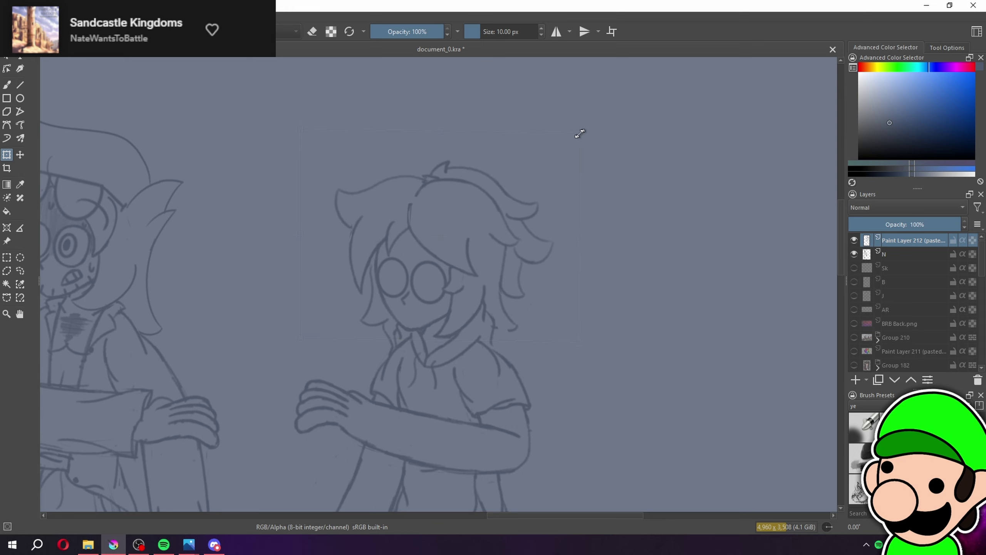
{"action": "key", "text": "b"}
{"action": "left_click", "coordinate": [7, 258]}
{"action": "left_click", "coordinate": [73, 262]}
Redraw the broken hair lines along the edge of the fringe and at the back of the neck
{"action": "scroll", "coordinate": [488, 251], "scroll_direction": "up", "scroll_amount": 4}
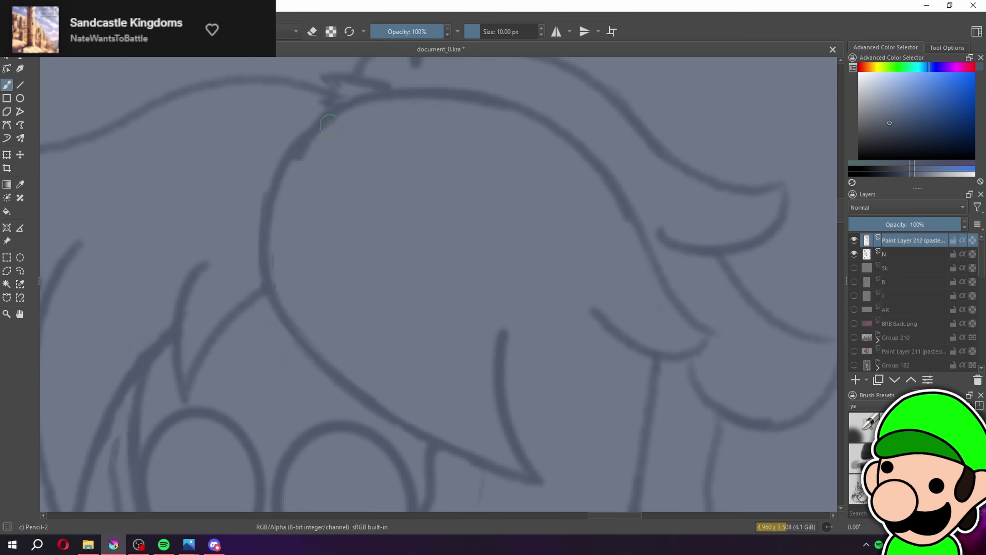
{"action": "scroll", "coordinate": [604, 295], "scroll_direction": "down", "scroll_amount": 5}
{"action": "scroll", "coordinate": [430, 336], "scroll_direction": "up", "scroll_amount": 5}
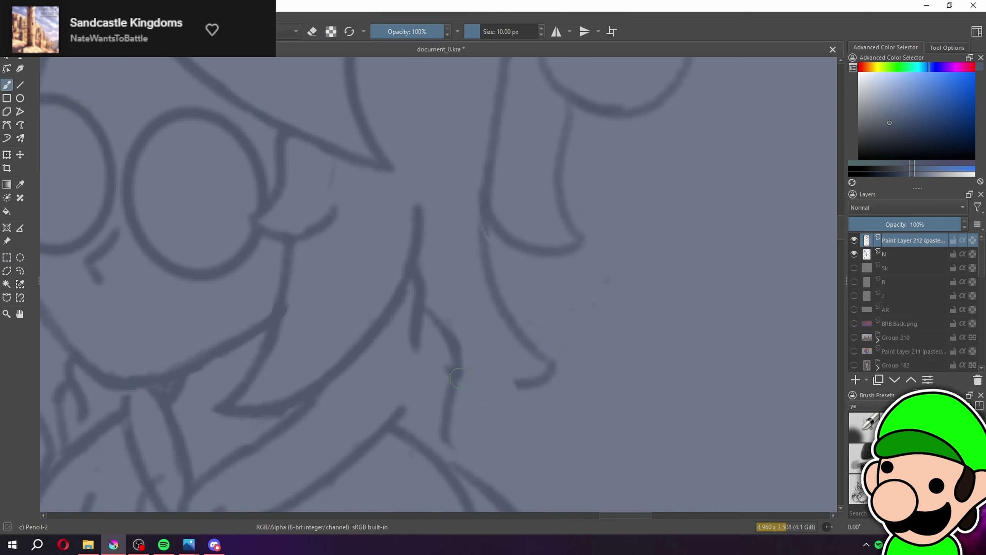
{"action": "scroll", "coordinate": [614, 405], "scroll_direction": "down", "scroll_amount": 5}
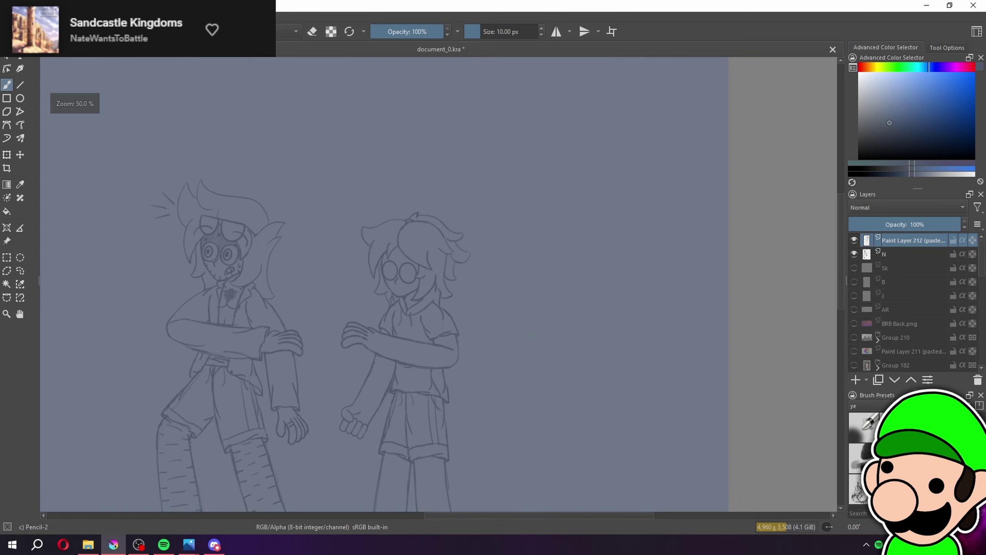
Examine the crown of the glasses character's hair up close and compare the whole figure with the neighbouring character
{"action": "scroll", "coordinate": [614, 405], "scroll_direction": "up", "scroll_amount": 2}
{"action": "scroll", "coordinate": [594, 406], "scroll_direction": "up", "scroll_amount": 1}
{"action": "left_click_drag", "start_coordinate": [558, 341], "coordinate": [575, 356]}
{"action": "scroll", "coordinate": [555, 387], "scroll_direction": "down", "scroll_amount": 4}
{"action": "scroll", "coordinate": [575, 356], "scroll_direction": "up", "scroll_amount": 2}
{"action": "left_click_drag", "start_coordinate": [555, 242], "coordinate": [553, 351]}
{"action": "scroll", "coordinate": [552, 351], "scroll_direction": "up", "scroll_amount": 5}
{"action": "key", "text": "e"}
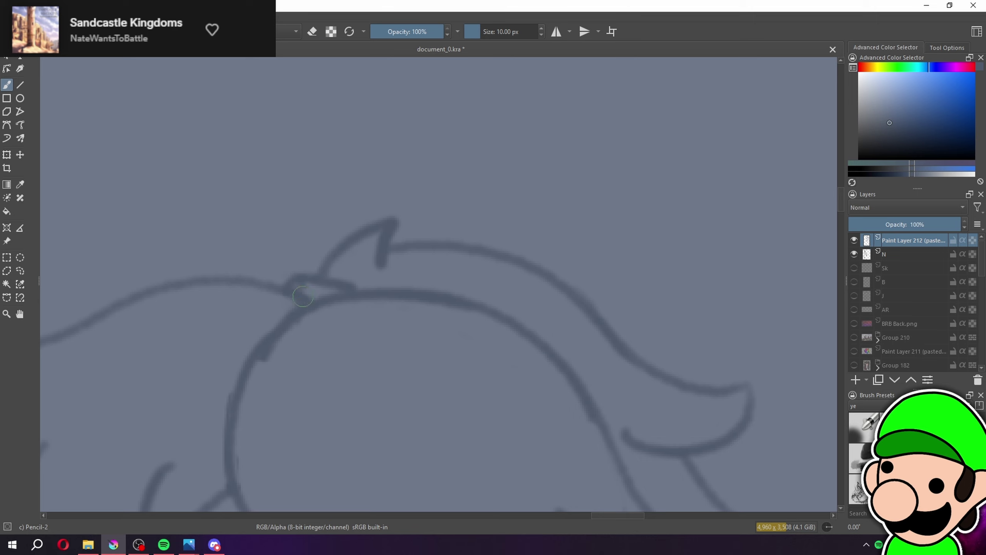
{"action": "scroll", "coordinate": [434, 284], "scroll_direction": "down", "scroll_amount": 7}
{"action": "left_click_drag", "start_coordinate": [631, 430], "coordinate": [599, 335]}
{"action": "scroll", "coordinate": [574, 335], "scroll_direction": "up", "scroll_amount": 1}
{"action": "scroll", "coordinate": [570, 334], "scroll_direction": "down", "scroll_amount": 2}
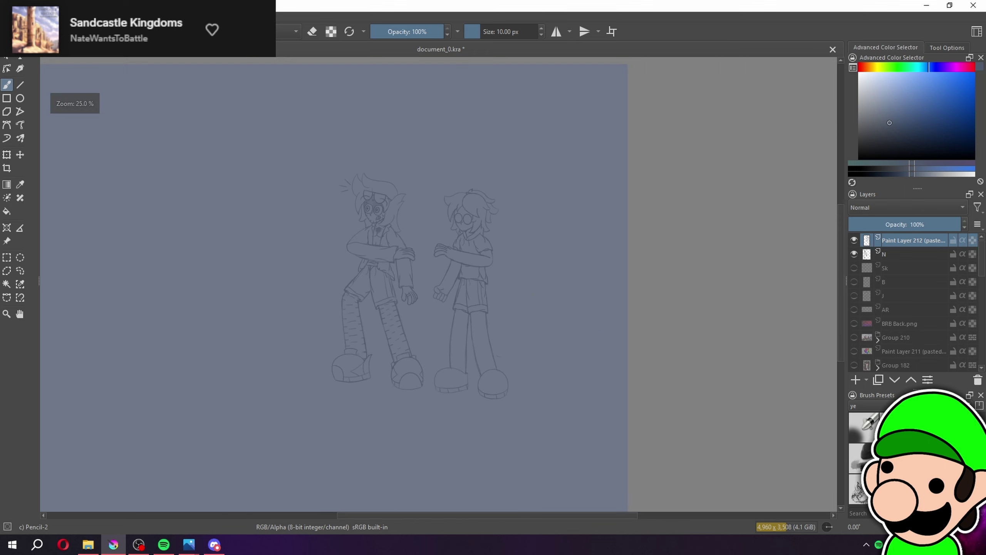
Show the Sk and B layers so their characters appear alongside the two visible sketches
{"action": "left_click", "coordinate": [855, 268]}
{"action": "left_click", "coordinate": [855, 282]}
{"action": "left_click_drag", "start_coordinate": [702, 318], "coordinate": [766, 370]}
{"action": "left_click_drag", "start_coordinate": [734, 405], "coordinate": [735, 400]}
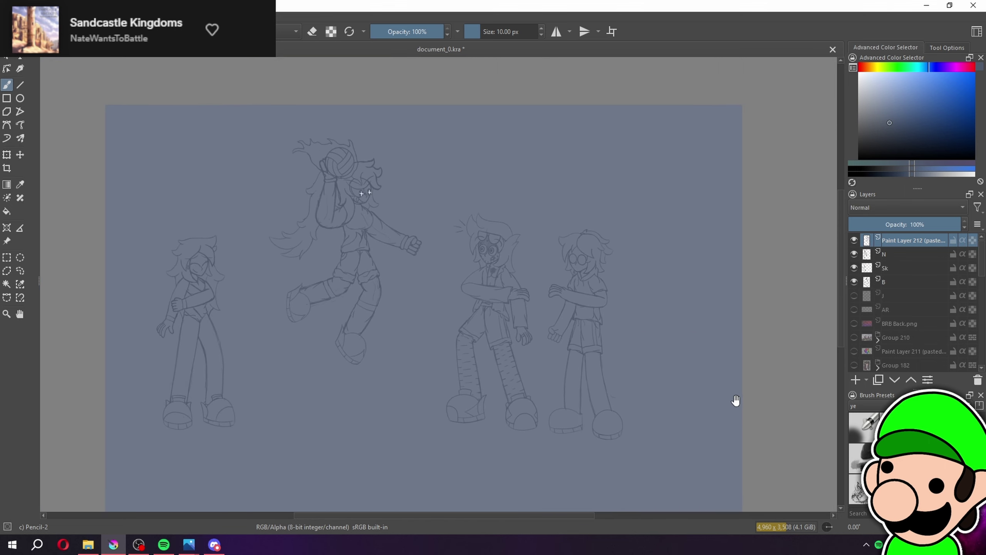
Rename the glasses character's pasted paint layer as SA
{"action": "left_click", "coordinate": [896, 268]}
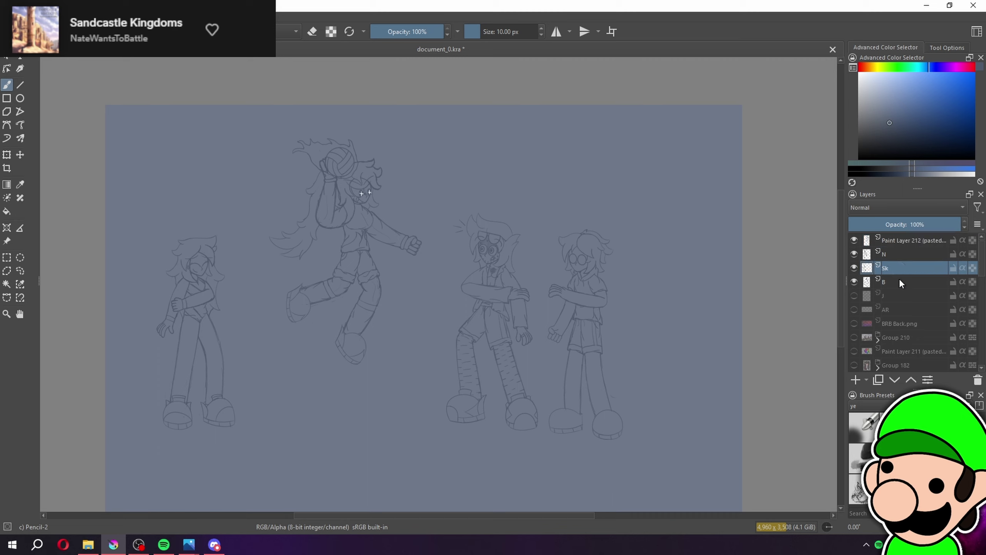
{"action": "left_click", "coordinate": [903, 254]}
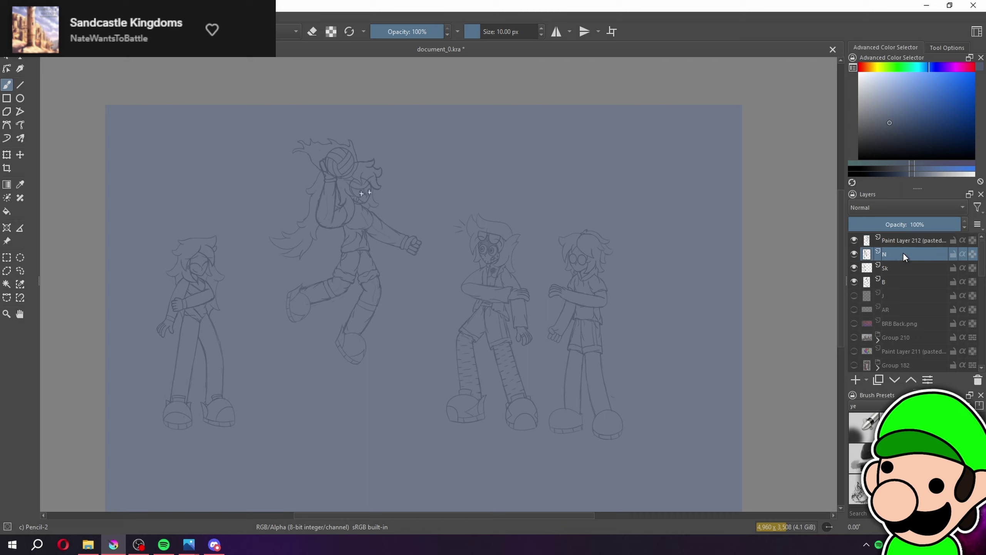
{"action": "left_click", "coordinate": [926, 240]}
{"action": "double_click", "coordinate": [928, 239]}
{"action": "type", "text": "SA"}
{"action": "key", "text": "Return"}
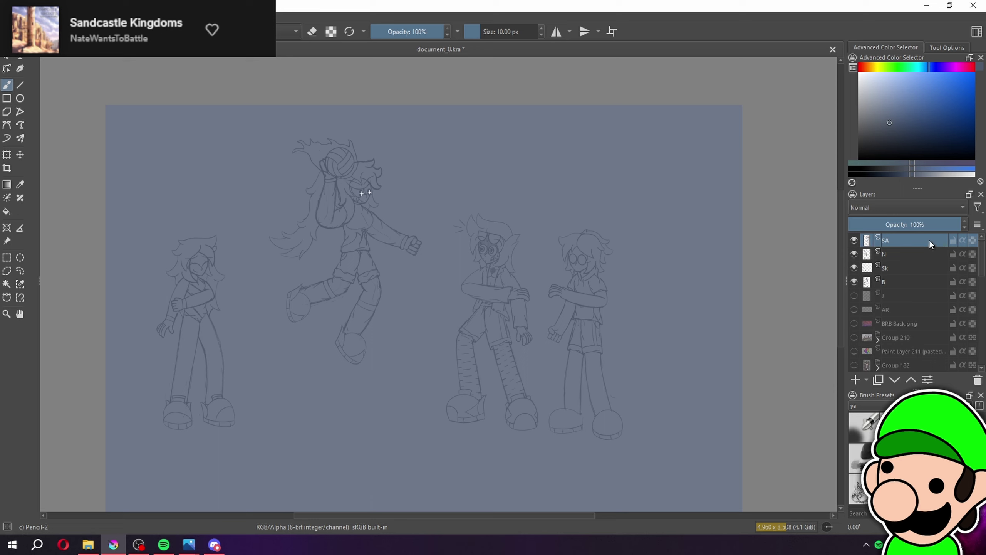
Move the SA character slightly right and down with Transform, away from the neighbouring N character
{"action": "key", "text": "ctrl+t"}
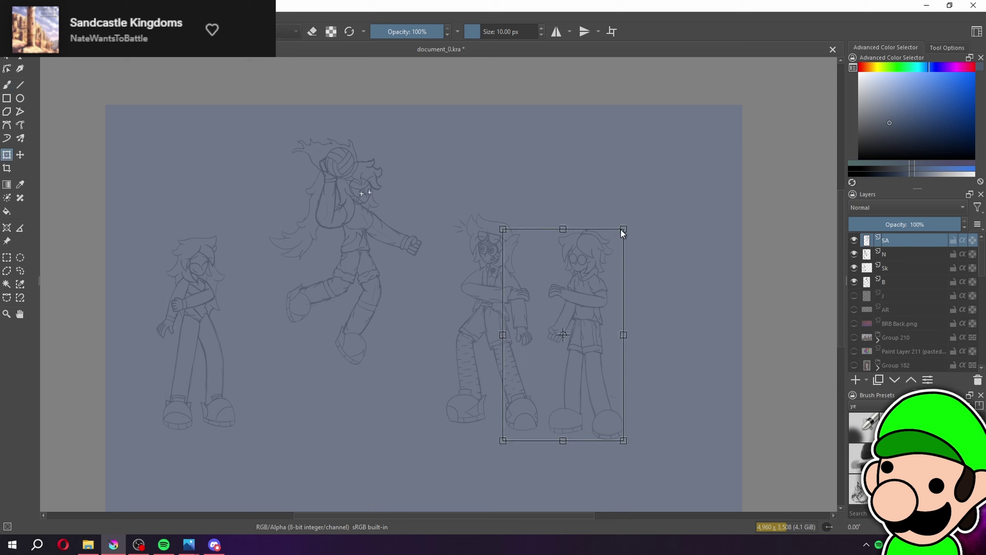
{"action": "left_click_drag", "start_coordinate": [605, 271], "coordinate": [620, 272]}
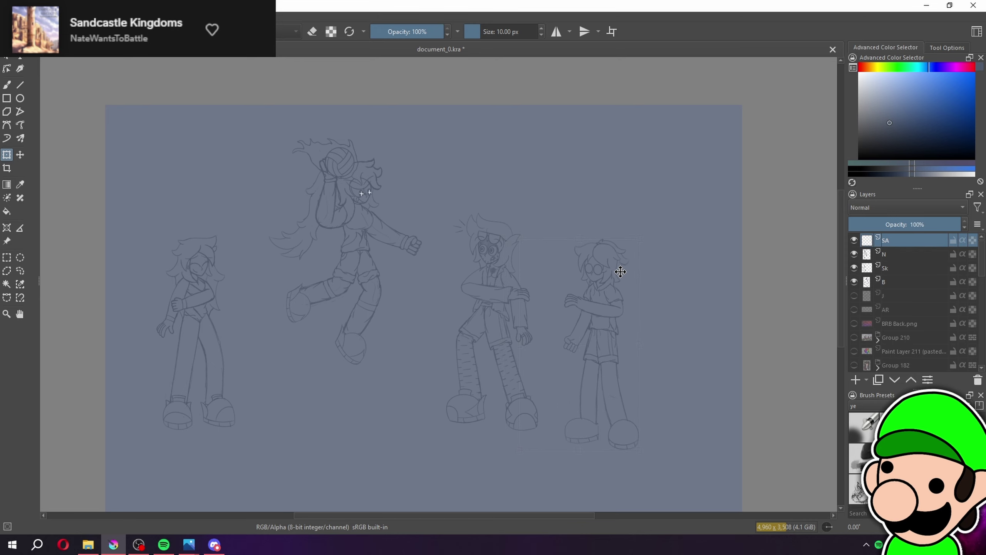
{"action": "key", "text": "b"}
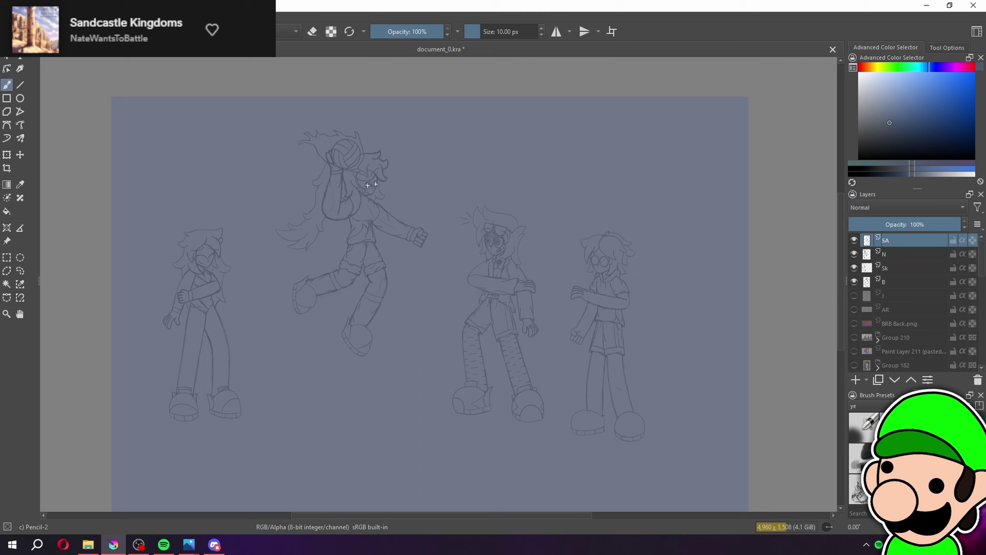
{"action": "left_click_drag", "start_coordinate": [596, 260], "coordinate": [575, 242]}
{"action": "left_click_drag", "start_coordinate": [674, 313], "coordinate": [633, 316]}
{"action": "left_click_drag", "start_coordinate": [619, 353], "coordinate": [546, 291]}
{"action": "left_click_drag", "start_coordinate": [620, 383], "coordinate": [615, 387]}
{"action": "scroll", "coordinate": [490, 307], "scroll_direction": "up", "scroll_amount": 2}
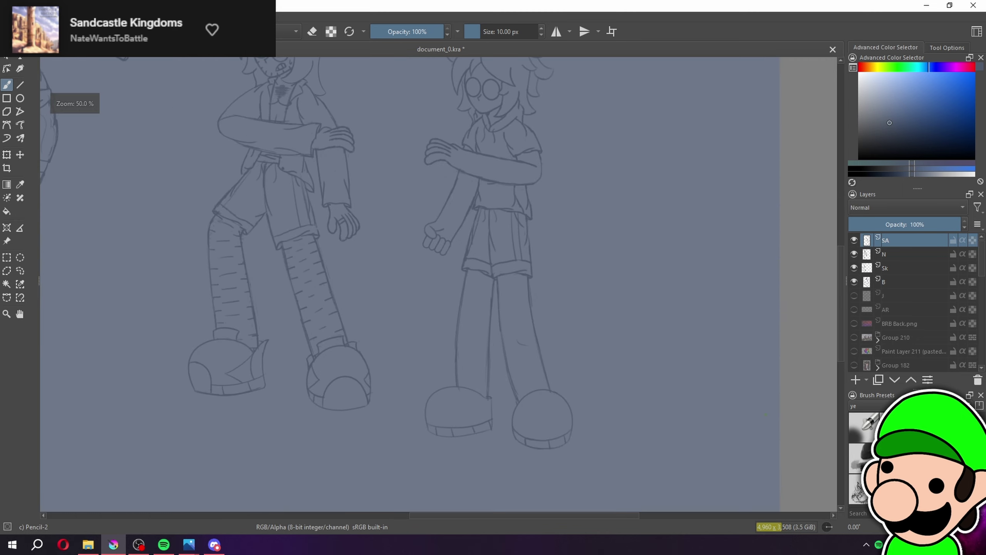
{"action": "scroll", "coordinate": [683, 363], "scroll_direction": "down", "scroll_amount": 2}
Select the Sk layer and shift its standing character slightly left with Transform
{"action": "left_click", "coordinate": [906, 253]}
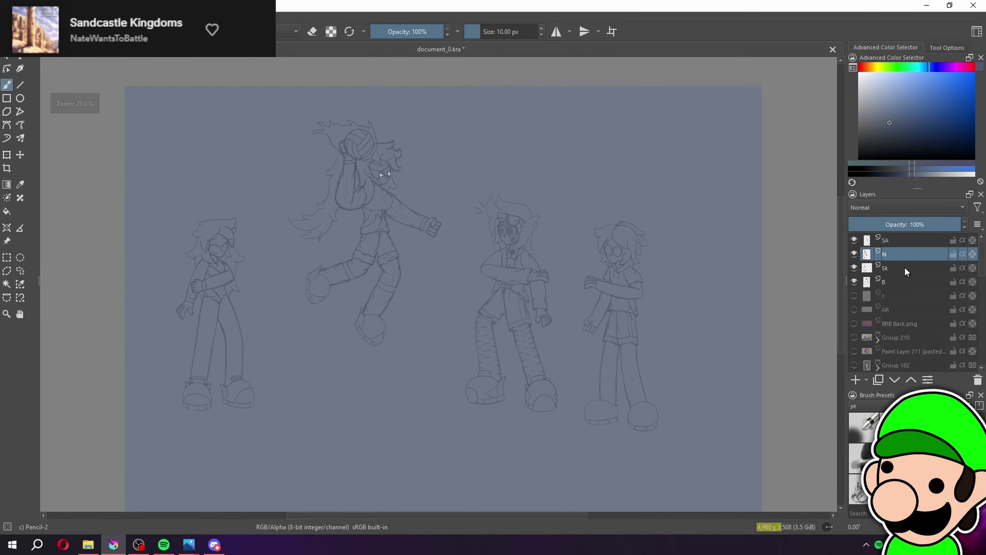
{"action": "left_click", "coordinate": [906, 277]}
{"action": "left_click", "coordinate": [908, 270]}
{"action": "key", "text": "ctrl+t"}
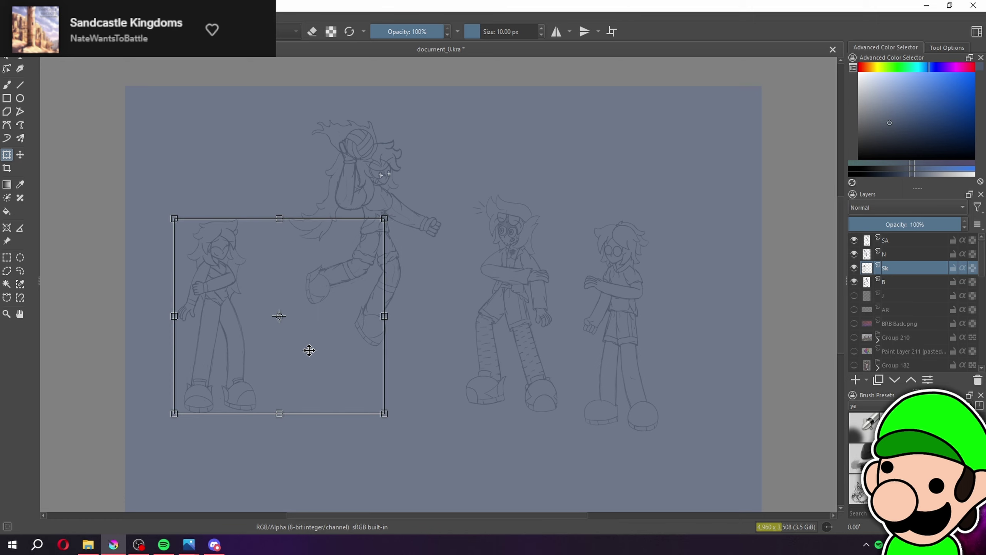
{"action": "left_click_drag", "start_coordinate": [304, 350], "coordinate": [291, 350]}
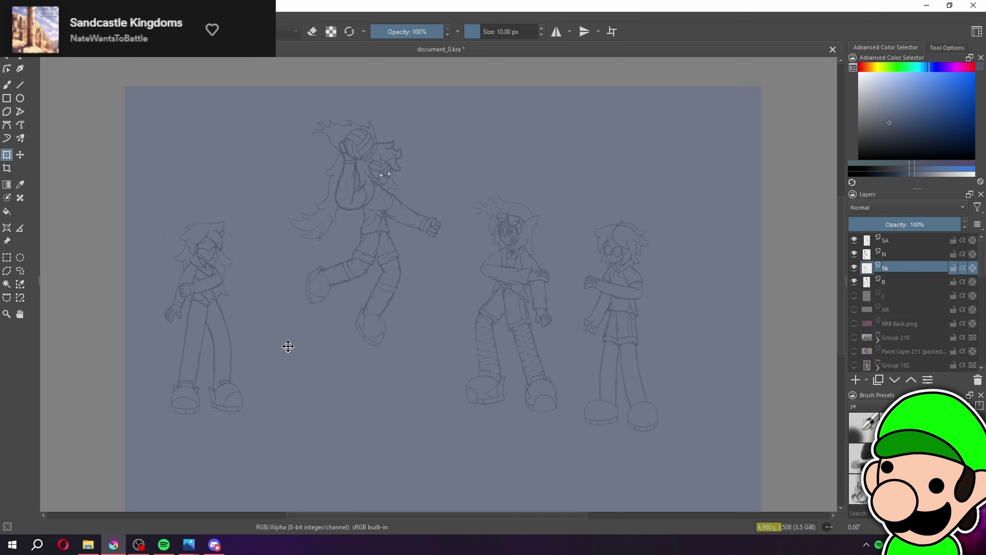
Select the N layer and move its character right with Transform, close against the glasses character
{"action": "left_click", "coordinate": [902, 283]}
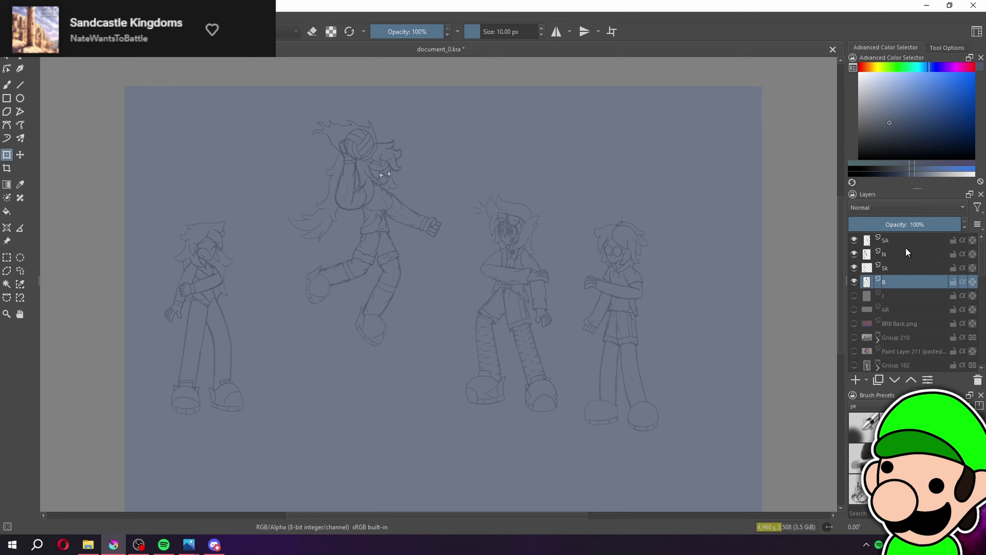
{"action": "left_click", "coordinate": [906, 241]}
{"action": "left_click", "coordinate": [900, 267]}
{"action": "left_click", "coordinate": [899, 253]}
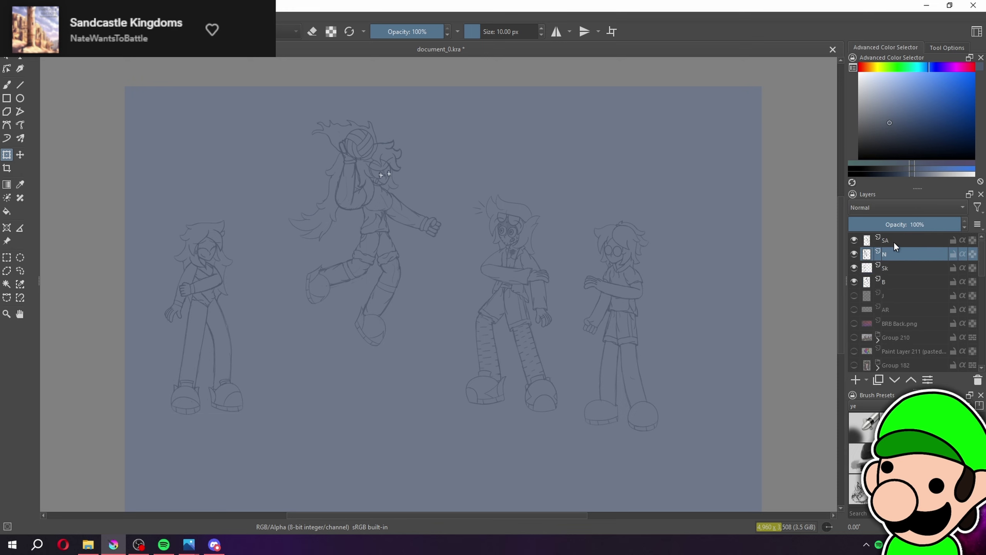
{"action": "left_click", "coordinate": [11, 155]}
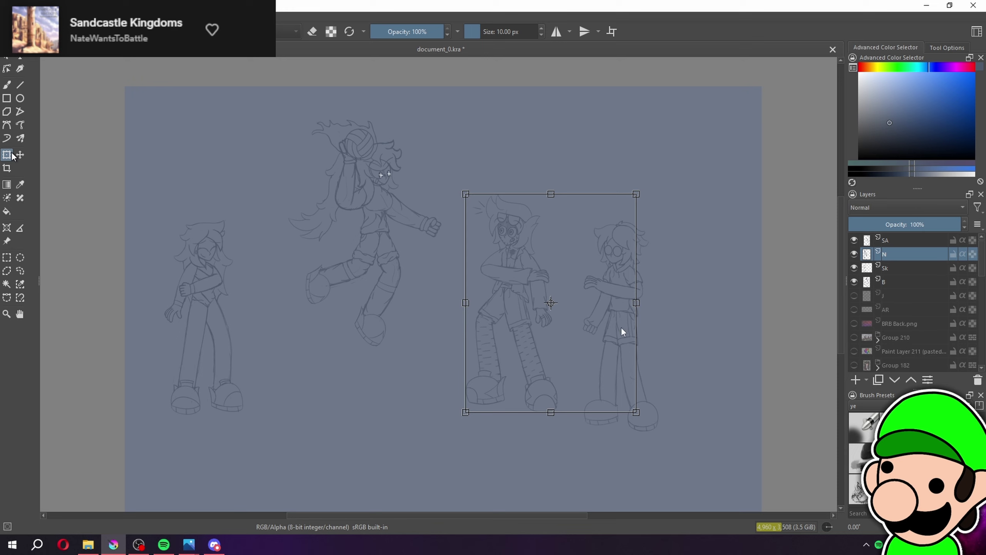
{"action": "left_click_drag", "start_coordinate": [619, 326], "coordinate": [640, 317]}
{"action": "key", "text": "ctrl+z"}
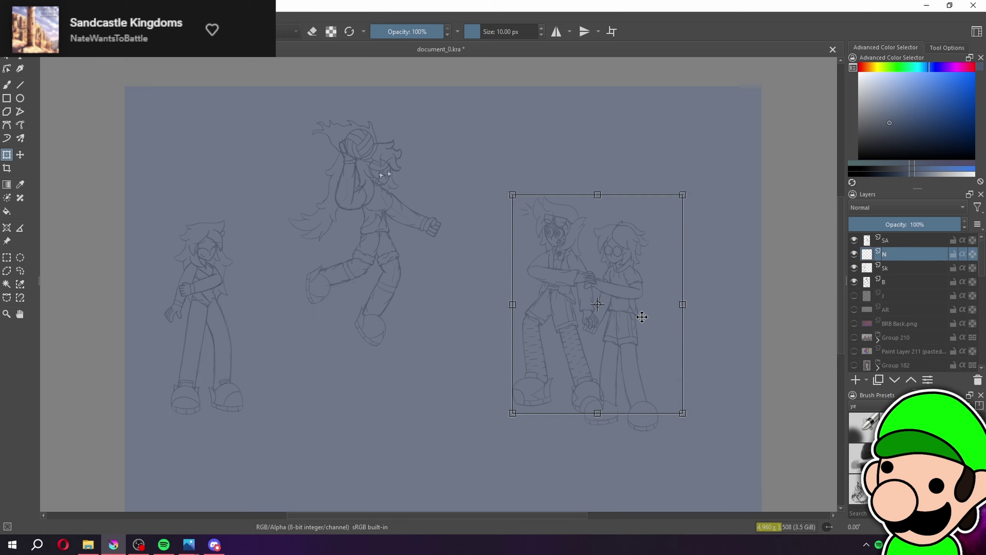
Move the SA character right, clear of the N character, and enlarge it slightly with Transform
{"action": "left_click", "coordinate": [911, 241]}
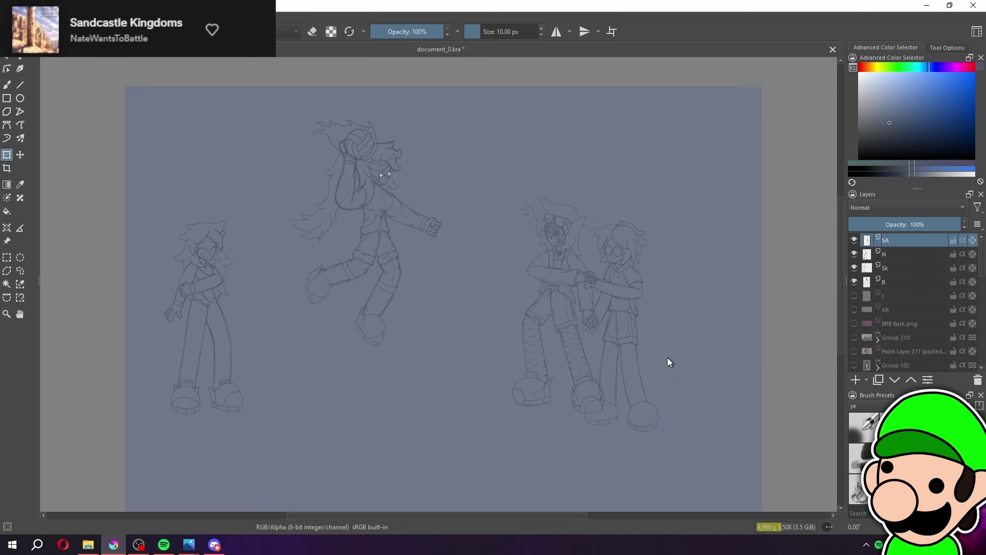
{"action": "mouse_move", "coordinate": [667, 359]}
{"action": "left_mouse_down"}
{"action": "mouse_move", "coordinate": [672, 345]}
{"action": "mouse_move", "coordinate": [668, 367]}
{"action": "mouse_move", "coordinate": [683, 364]}
{"action": "left_mouse_up"}
{"action": "key", "text": "ctrl+z"}
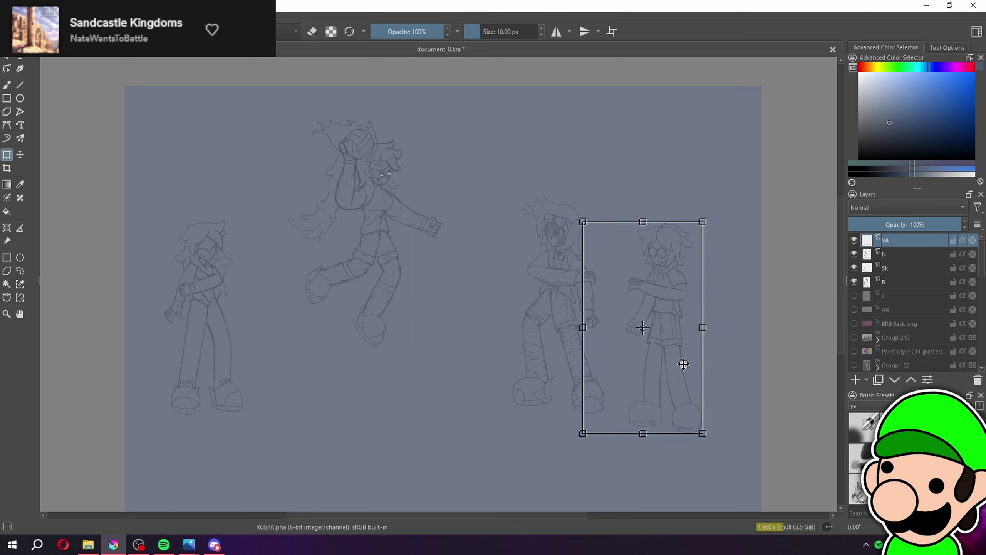
{"action": "left_click_drag", "start_coordinate": [703, 222], "coordinate": [706, 221]}
{"action": "key", "text": "Return"}
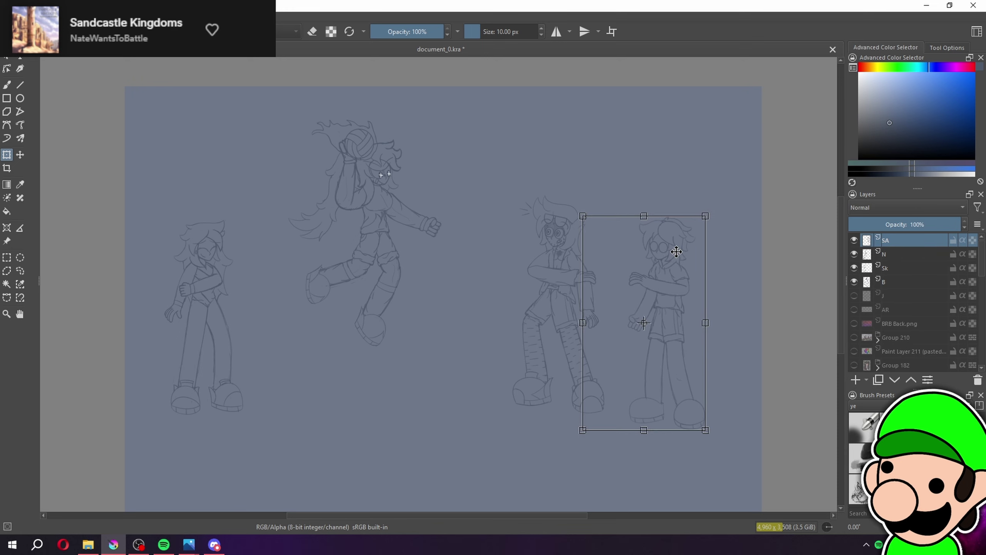
Nudge the N character slightly upward with Transform to align it with the SA character
{"action": "left_click", "coordinate": [911, 253]}
{"action": "left_click", "coordinate": [7, 154]}
{"action": "left_click_drag", "start_coordinate": [579, 331], "coordinate": [586, 328]}
{"action": "key", "text": "b"}
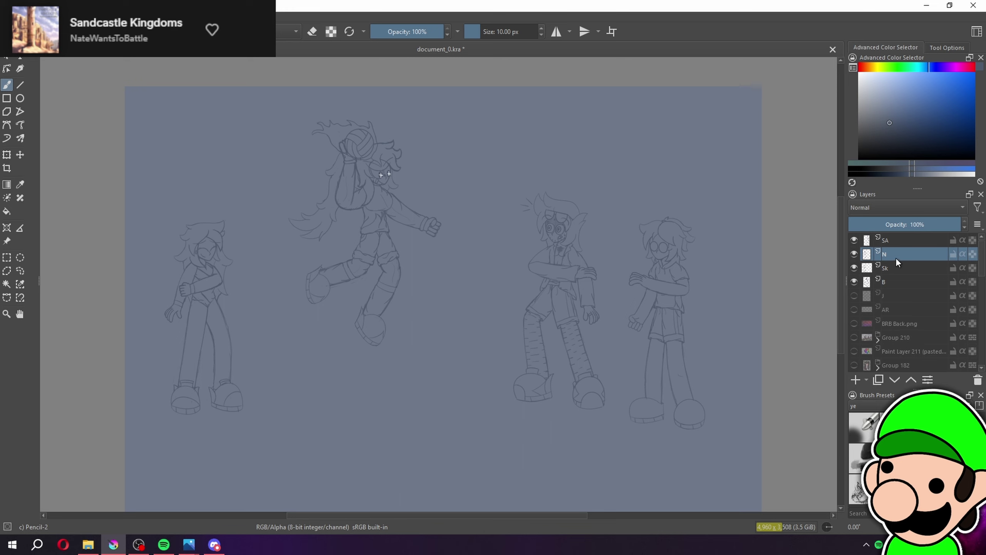
Move the Sk character beside the N and SA characters, enlarge it slightly to match, and return it to the left side
{"action": "left_click", "coordinate": [893, 267]}
{"action": "left_click", "coordinate": [7, 156]}
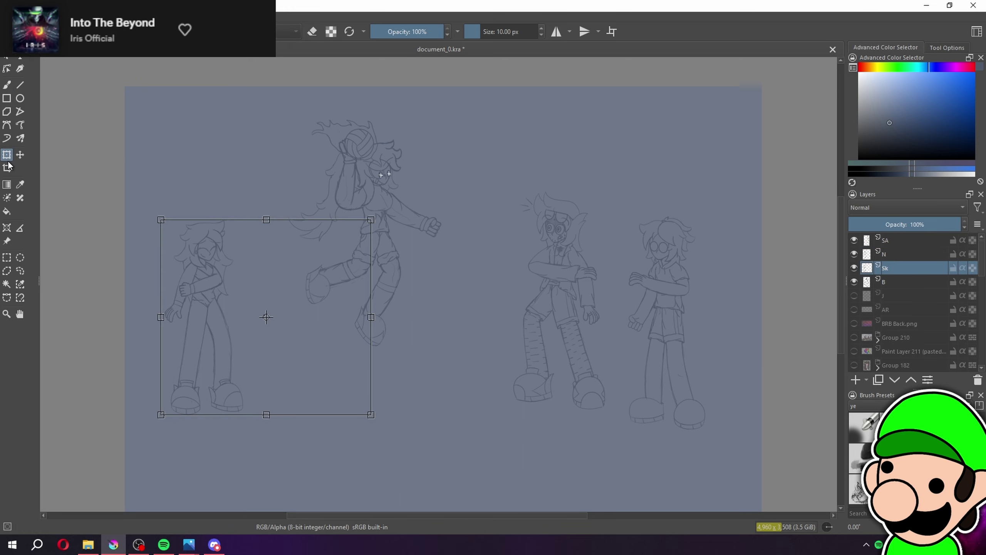
{"action": "left_click_drag", "start_coordinate": [534, 332], "coordinate": [691, 367]}
{"action": "key", "text": "ctrl+z"}
{"action": "left_click_drag", "start_coordinate": [337, 288], "coordinate": [706, 288]}
{"action": "key", "text": "Return"}
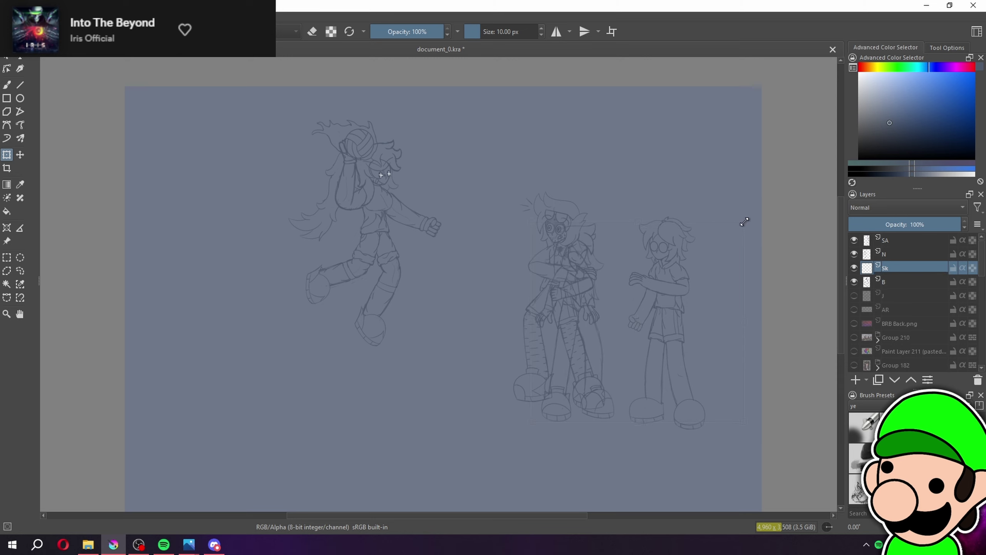
{"action": "left_click_drag", "start_coordinate": [711, 253], "coordinate": [332, 277]}
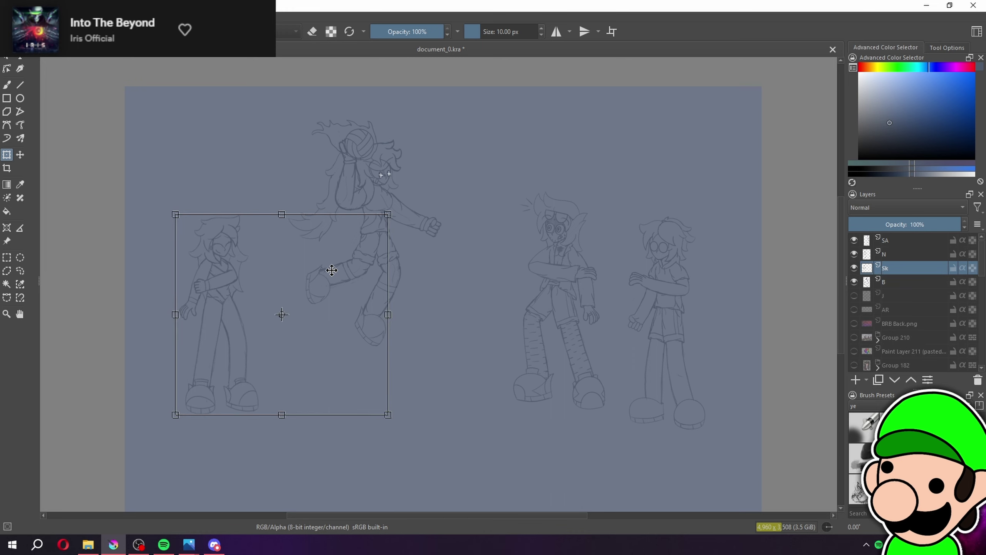
{"action": "key", "text": "Return"}
Select the B layer and raise its jumping character slightly with Transform
{"action": "left_click", "coordinate": [902, 281]}
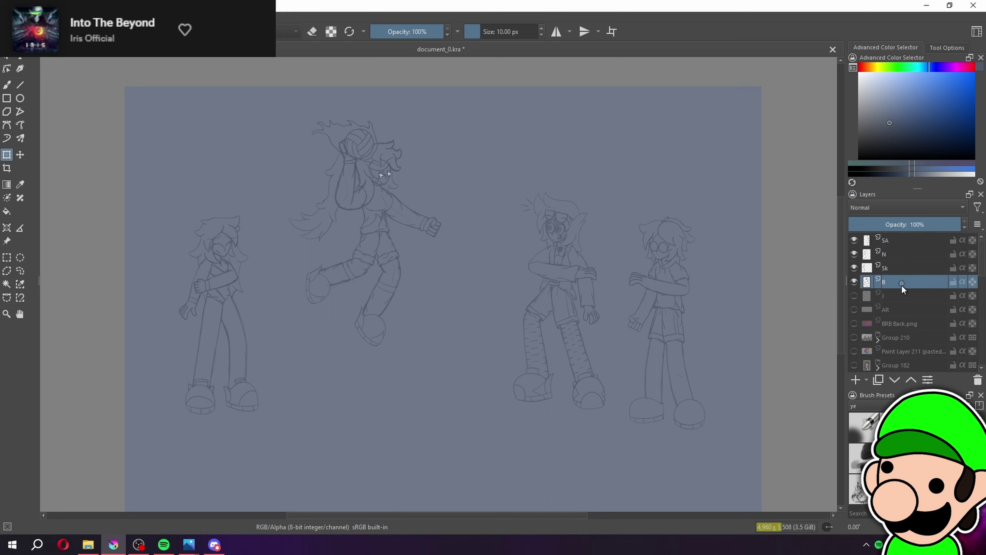
{"action": "left_click", "coordinate": [6, 155]}
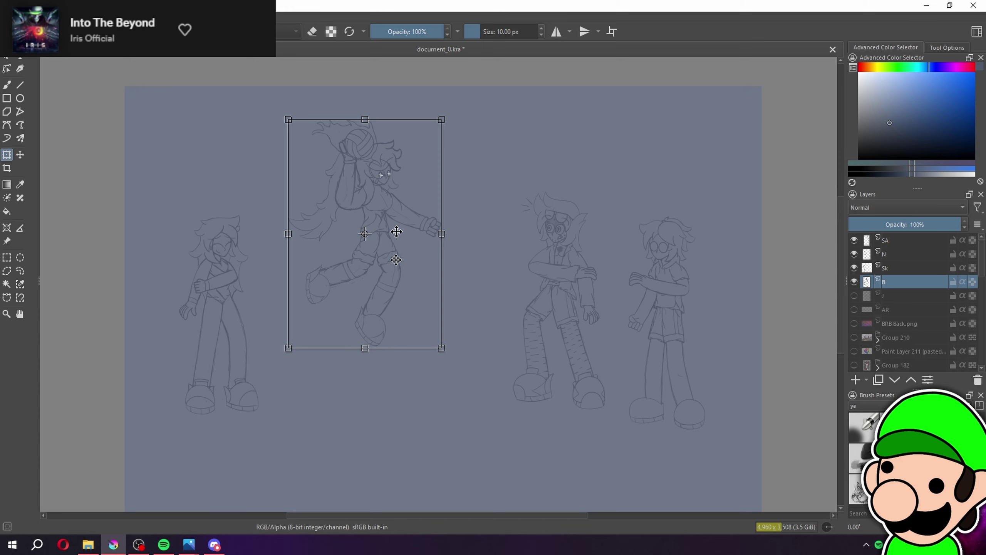
{"action": "left_click_drag", "start_coordinate": [396, 260], "coordinate": [398, 232]}
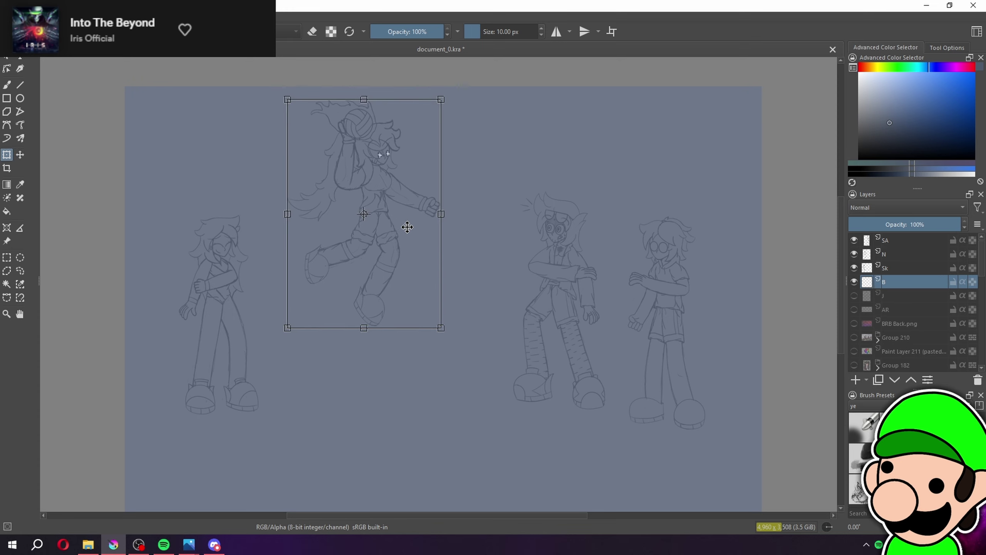
Show the layer with the cross-legged character in a hat, shrink that character slightly, and move it up a little
{"action": "left_click", "coordinate": [854, 295]}
{"action": "left_click", "coordinate": [891, 297]}
{"action": "left_click_drag", "start_coordinate": [749, 326], "coordinate": [778, 314]}
{"action": "left_click", "coordinate": [8, 154]}
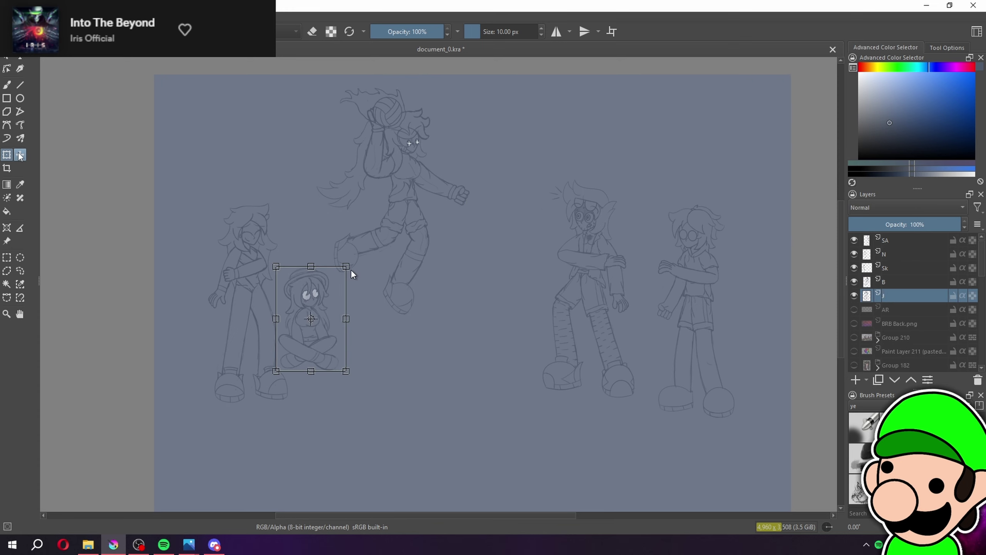
{"action": "scroll", "coordinate": [357, 276], "scroll_direction": "up", "scroll_amount": 1}
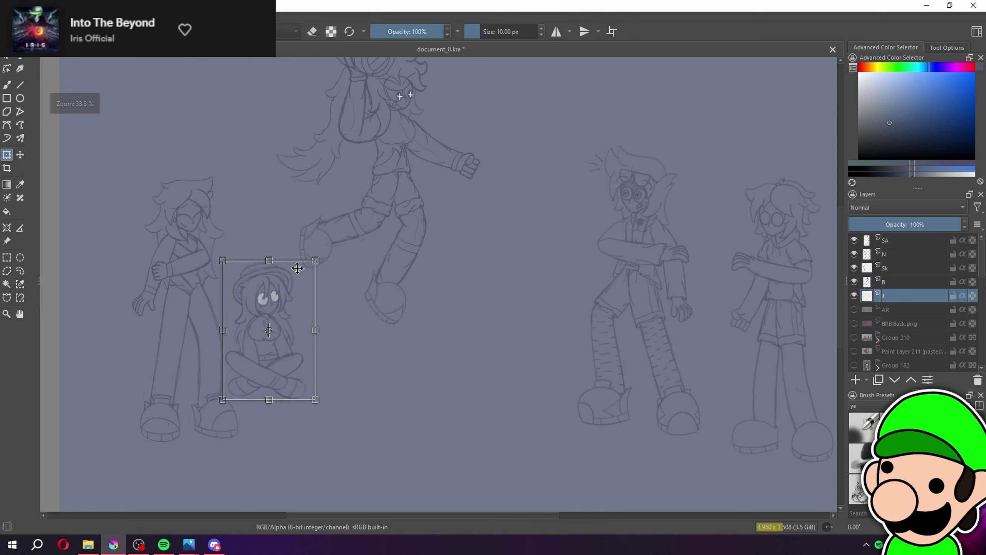
{"action": "left_click_drag", "start_coordinate": [312, 265], "coordinate": [309, 273]}
{"action": "mouse_move", "coordinate": [276, 311]}
{"action": "left_mouse_down"}
{"action": "mouse_move", "coordinate": [282, 281]}
{"action": "mouse_move", "coordinate": [267, 288]}
{"action": "left_mouse_up"}
{"action": "key", "text": "ctrl+minus"}
{"action": "key", "text": "b"}
{"action": "key", "text": "ctrl+minus"}
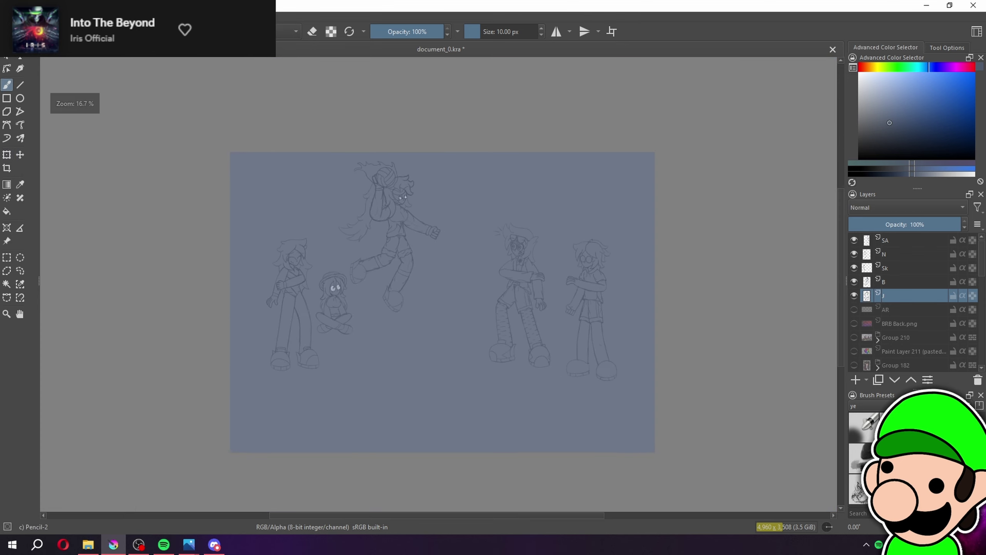
{"action": "left_click_drag", "start_coordinate": [558, 425], "coordinate": [561, 428]}
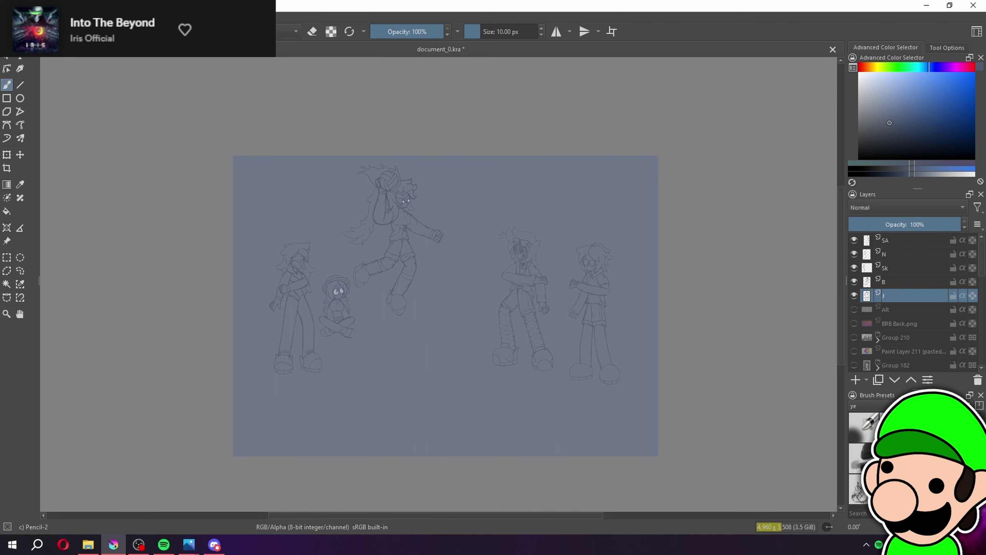
Group the five character layers from SA down to the cross-legged character's layer, and collapse the group
{"action": "key", "text": "ctrl+plus"}
{"action": "left_click", "coordinate": [890, 239], "text": "ctrl"}
{"action": "left_click_drag", "start_coordinate": [881, 249], "coordinate": [890, 280]}
{"action": "key", "text": "ctrl+g"}
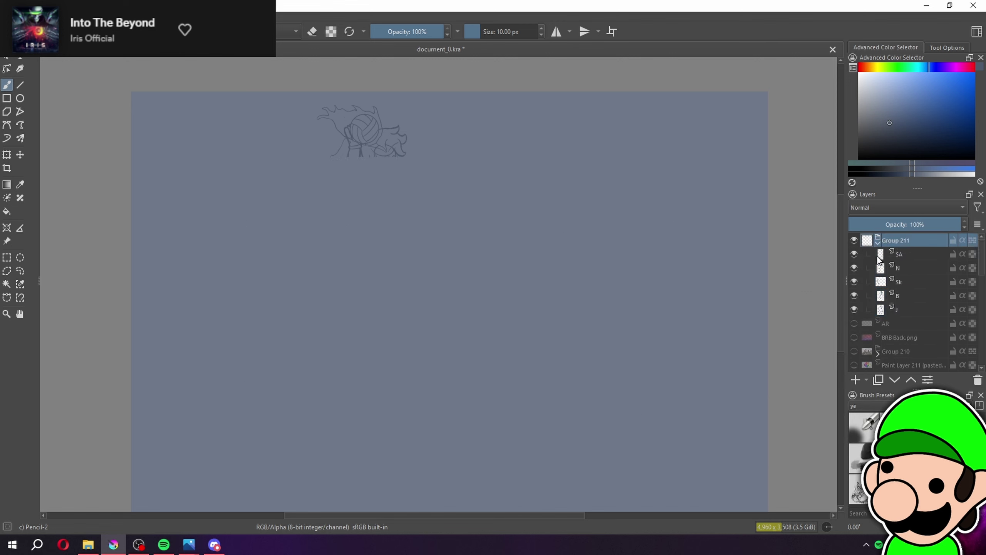
{"action": "left_click", "coordinate": [877, 241]}
Show the AR layer, shrink the grouped standing characters with Transform, and move them up behind the seated characters and table
{"action": "left_click", "coordinate": [854, 254]}
{"action": "left_click", "coordinate": [7, 154]}
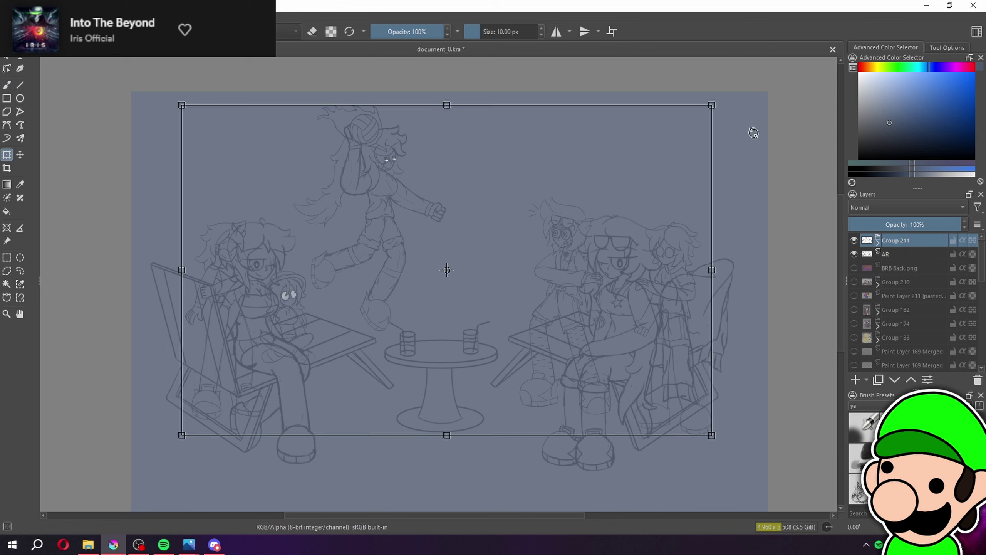
{"action": "left_click_drag", "start_coordinate": [709, 106], "coordinate": [594, 213]}
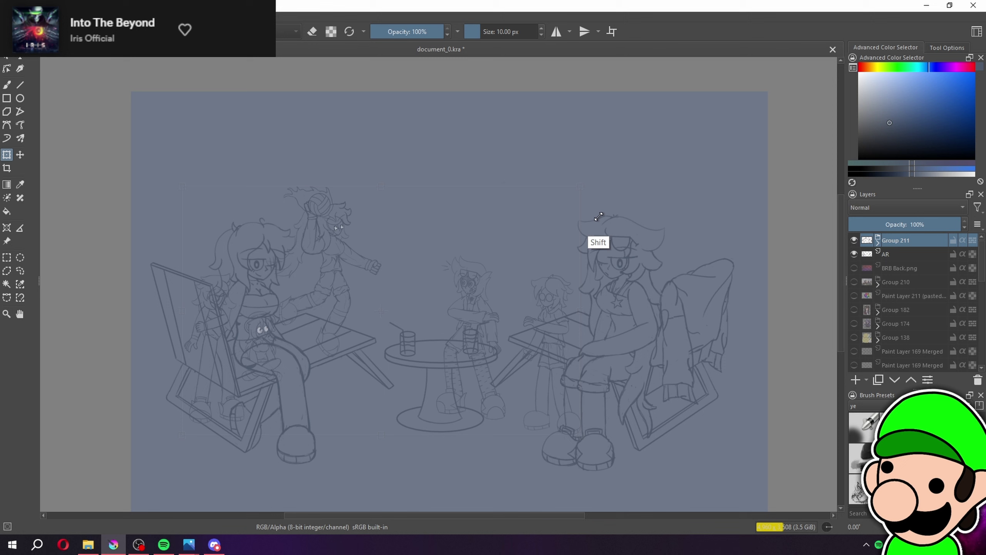
{"action": "mouse_move", "coordinate": [519, 286]}
{"action": "left_mouse_down"}
{"action": "mouse_move", "coordinate": [573, 223]}
{"action": "mouse_move", "coordinate": [568, 235]}
{"action": "left_mouse_up"}
{"action": "left_click_drag", "start_coordinate": [638, 92], "coordinate": [553, 183]}
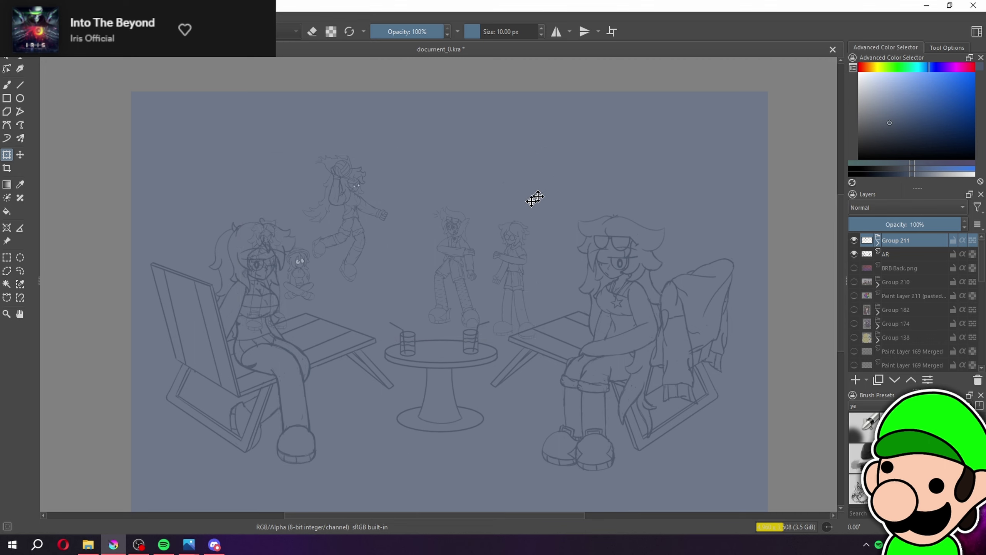
{"action": "left_click_drag", "start_coordinate": [543, 199], "coordinate": [541, 200]}
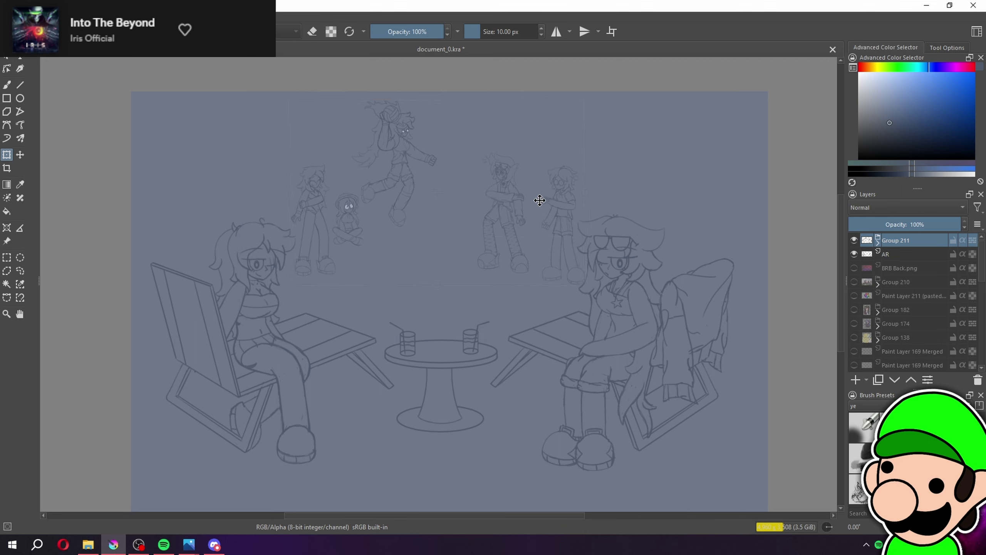
Add a new paint layer above Group 211 and enlarge the layer list
{"action": "key", "text": "b"}
{"action": "left_click_drag", "start_coordinate": [461, 178], "coordinate": [463, 210]}
{"action": "scroll", "coordinate": [463, 210], "scroll_direction": "up", "scroll_amount": 3}
{"action": "left_click_drag", "start_coordinate": [519, 287], "coordinate": [506, 290]}
{"action": "scroll", "coordinate": [507, 290], "scroll_direction": "up", "scroll_amount": 3}
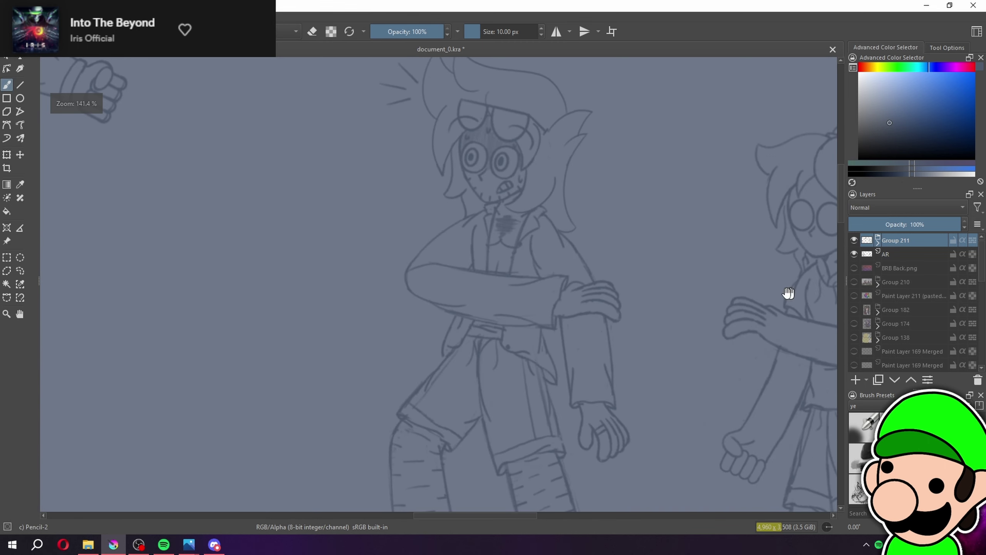
{"action": "left_click", "coordinate": [854, 381]}
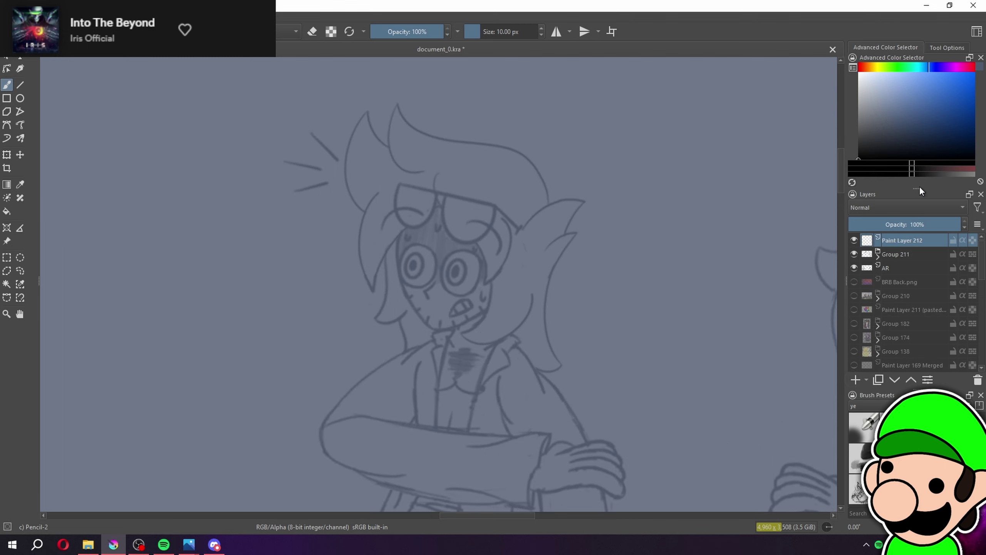
{"action": "left_click_drag", "start_coordinate": [920, 189], "coordinate": [919, 162]}
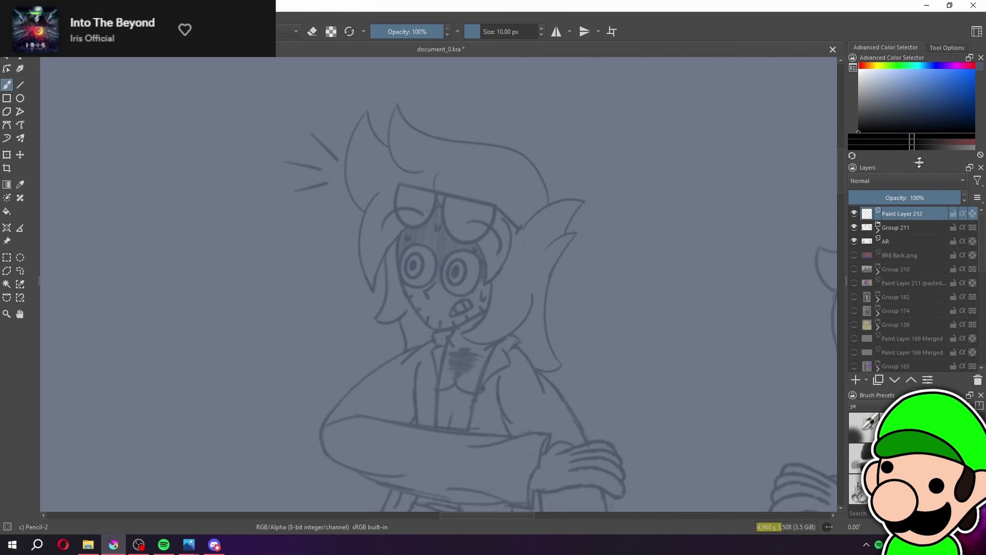
Choose the Basic-1 brush preset and set its size to 2 px
{"action": "left_click", "coordinate": [895, 427]}
{"action": "scroll", "coordinate": [583, 298], "scroll_direction": "up", "scroll_amount": 2}
{"action": "left_click_drag", "start_coordinate": [636, 307], "coordinate": [641, 474]}
{"action": "left_click", "coordinate": [313, 34]}
{"action": "left_click_drag", "start_coordinate": [474, 33], "coordinate": [474, 27]}
Try a black outline stroke along the top hair of the startled character with crossed arm, and undo it
{"action": "left_click_drag", "start_coordinate": [548, 262], "coordinate": [613, 374]}
{"action": "scroll", "coordinate": [612, 373], "scroll_direction": "up", "scroll_amount": 1}
{"action": "left_click_drag", "start_coordinate": [460, 236], "coordinate": [650, 403]}
{"action": "scroll", "coordinate": [439, 285], "scroll_direction": "down", "scroll_amount": 6}
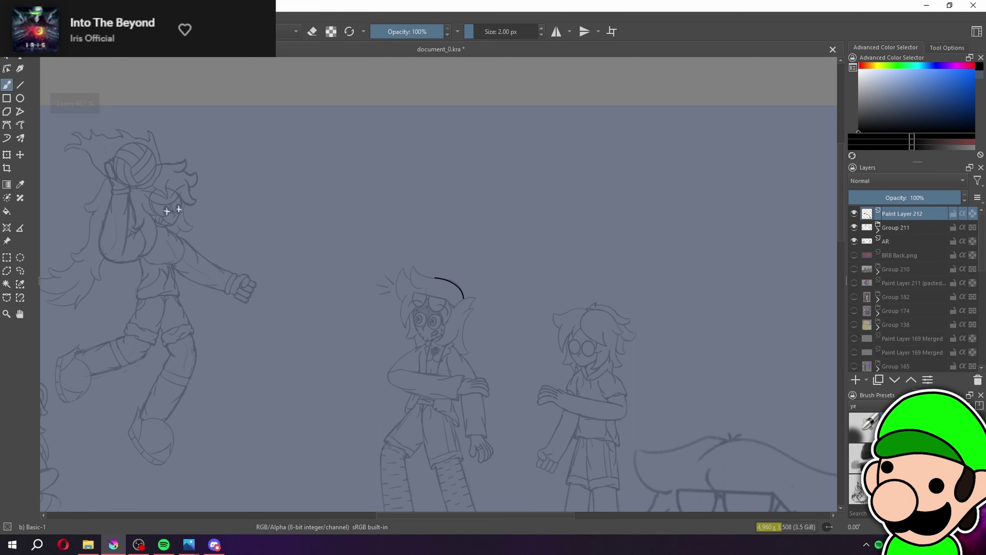
{"action": "key", "text": "ctrl+z"}
{"action": "key", "text": "ctrl+minus"}
{"action": "left_click_drag", "start_coordinate": [682, 408], "coordinate": [678, 324]}
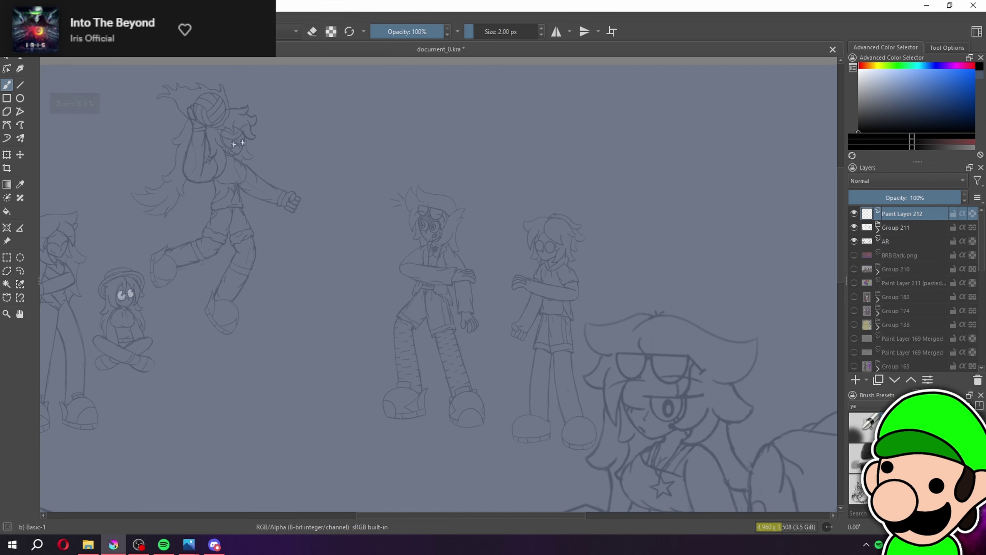
Show the BRB Back.png background layer and select it
{"action": "key", "text": "alt+Tab"}
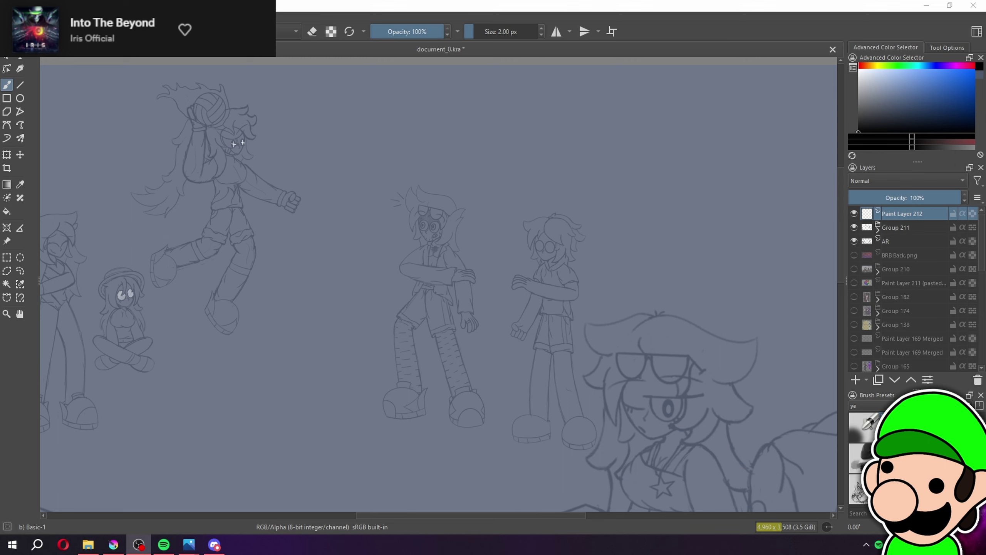
{"action": "scroll", "coordinate": [472, 304], "scroll_direction": "down", "scroll_amount": 2}
{"action": "left_click_drag", "start_coordinate": [487, 361], "coordinate": [536, 253]}
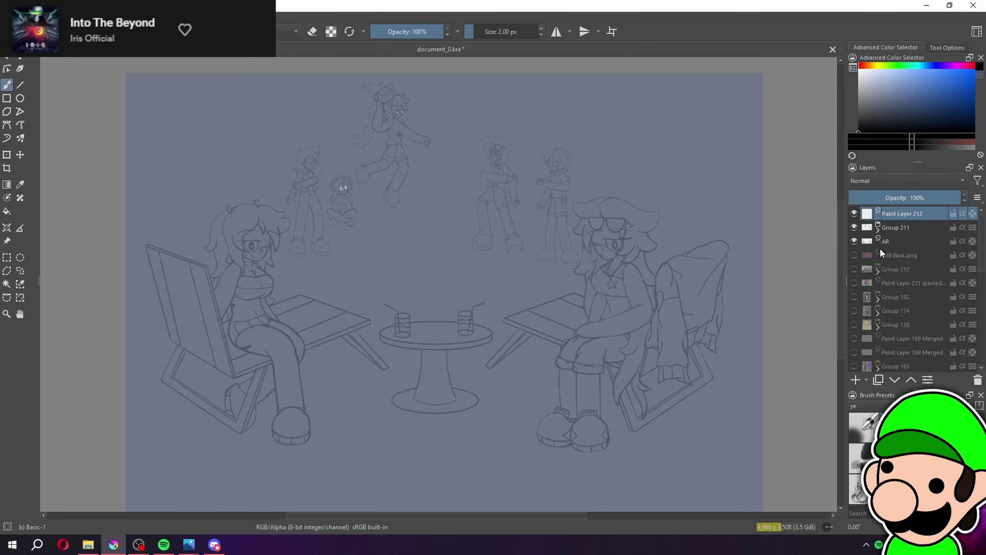
{"action": "left_click", "coordinate": [855, 256]}
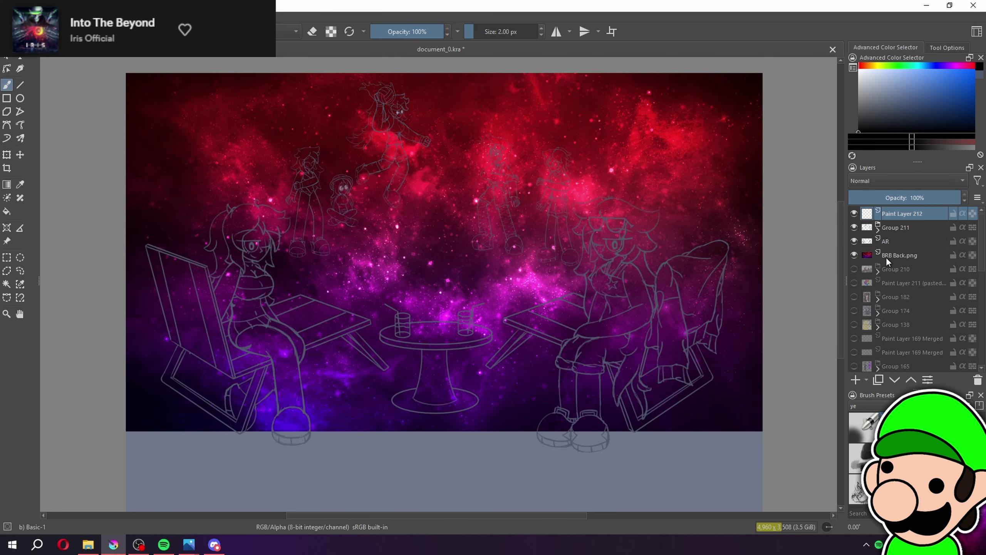
{"action": "left_click", "coordinate": [886, 256]}
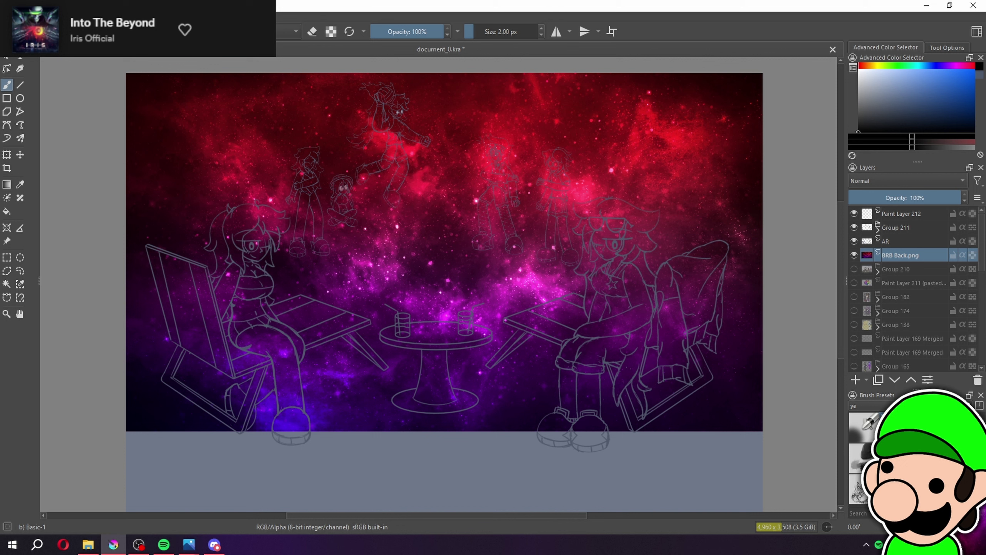
Create a blank portrait document of 2480 × 3508 px and close it
{"action": "left_click", "coordinate": [68, 17]}
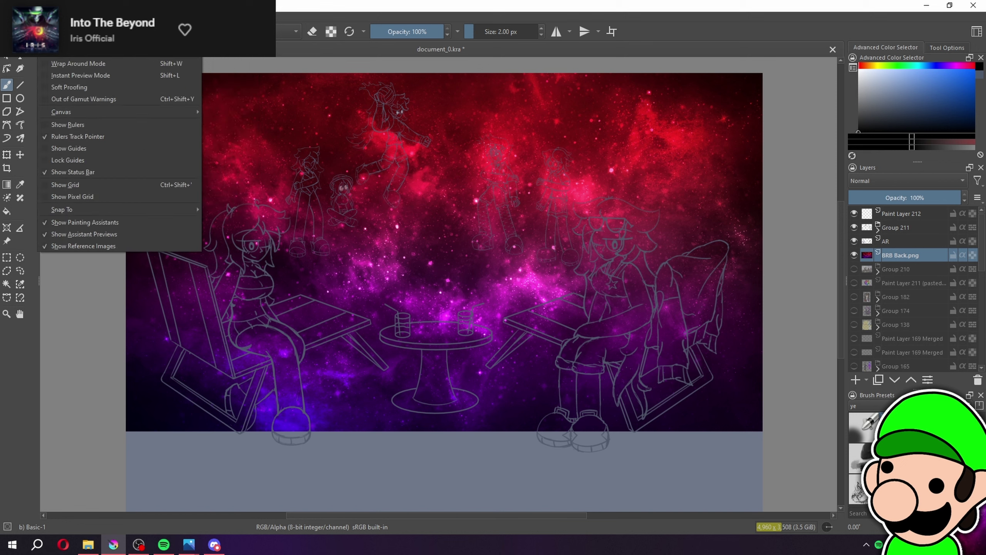
{"action": "mouse_move", "coordinate": [11, 17]}
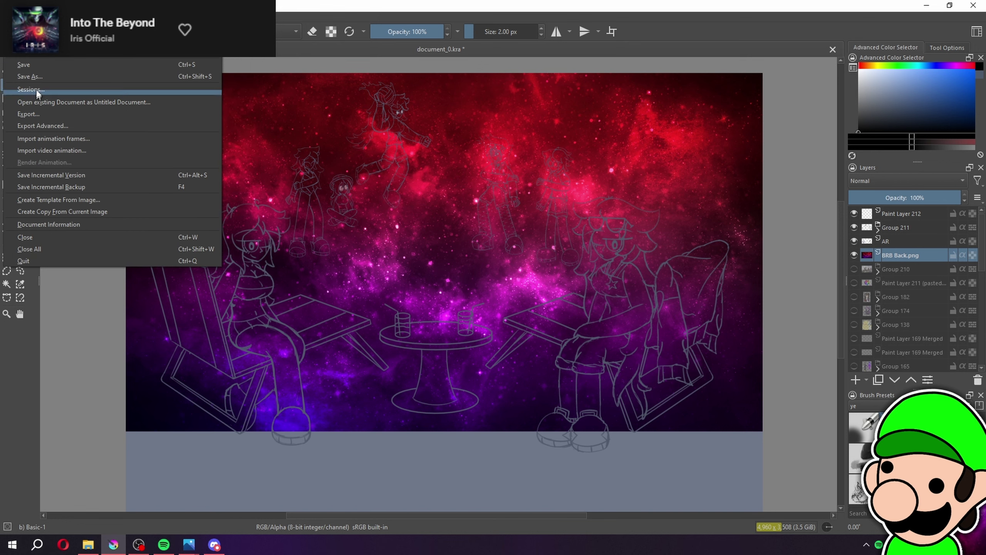
{"action": "left_click", "coordinate": [10, 16]}
{"action": "key", "text": "ctrl+n"}
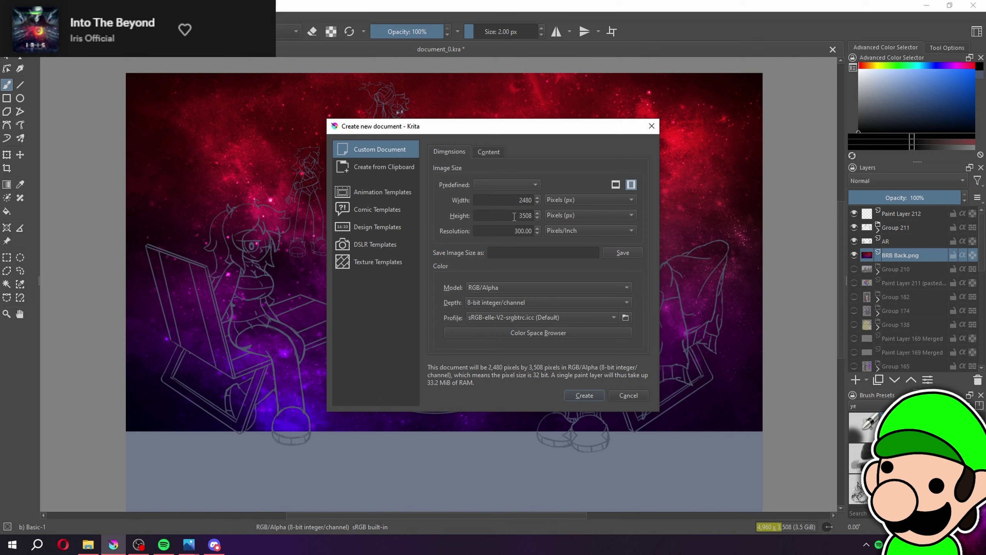
{"action": "left_click_drag", "start_coordinate": [514, 216], "coordinate": [538, 220]}
{"action": "left_click", "coordinate": [595, 395]}
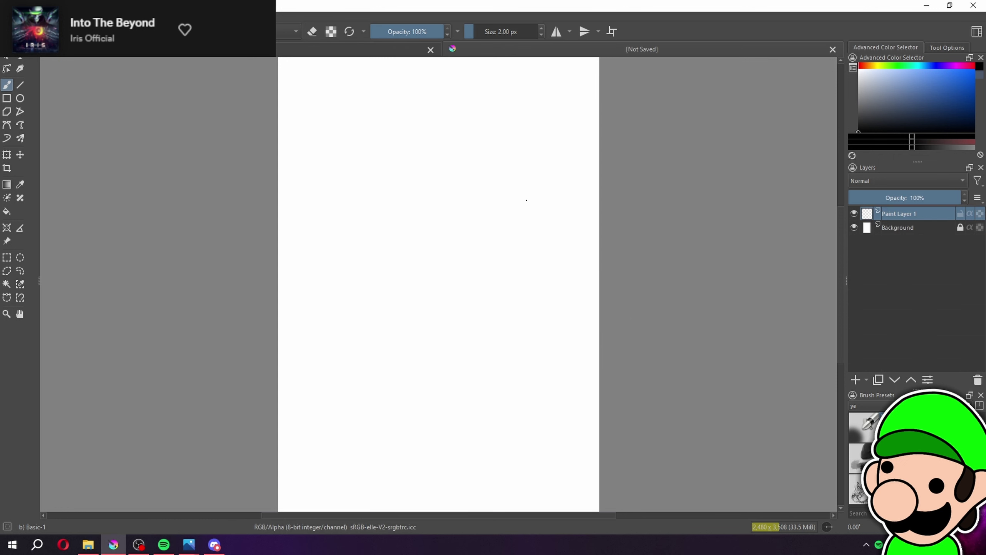
{"action": "scroll", "coordinate": [526, 200], "scroll_direction": "down", "scroll_amount": 1}
{"action": "scroll", "coordinate": [532, 218], "scroll_direction": "up", "scroll_amount": 2}
{"action": "scroll", "coordinate": [535, 221], "scroll_direction": "down", "scroll_amount": 2}
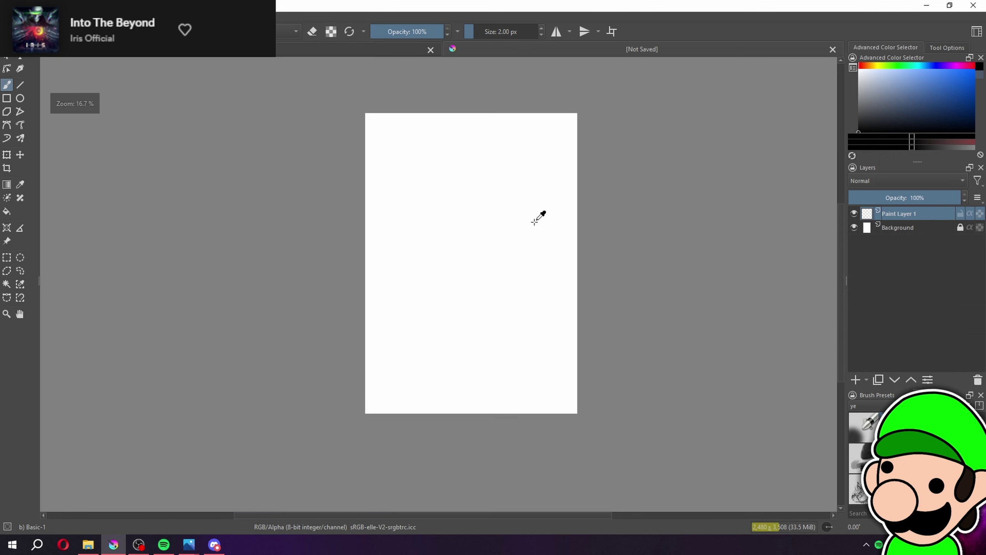
{"action": "left_click", "coordinate": [832, 49]}
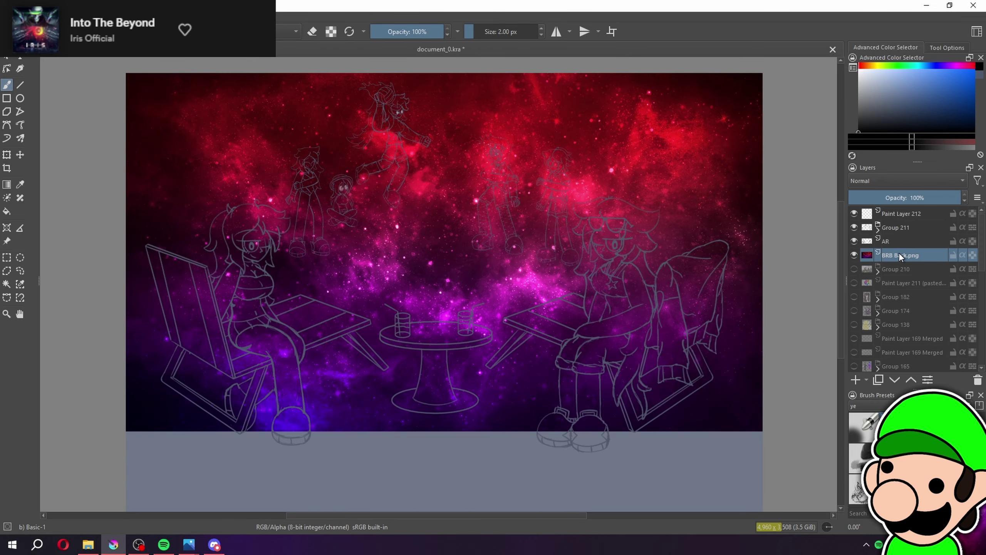
Create a blank landscape document of 3508 × 2480 px, compare it with the drawing, and close it
{"action": "left_click", "coordinate": [9, 17]}
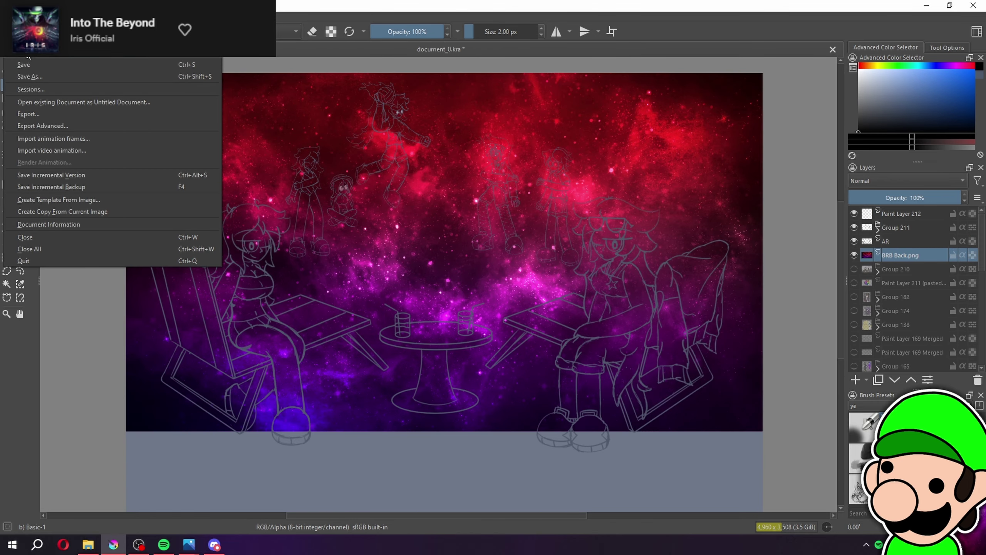
{"action": "key", "text": "ctrl+n"}
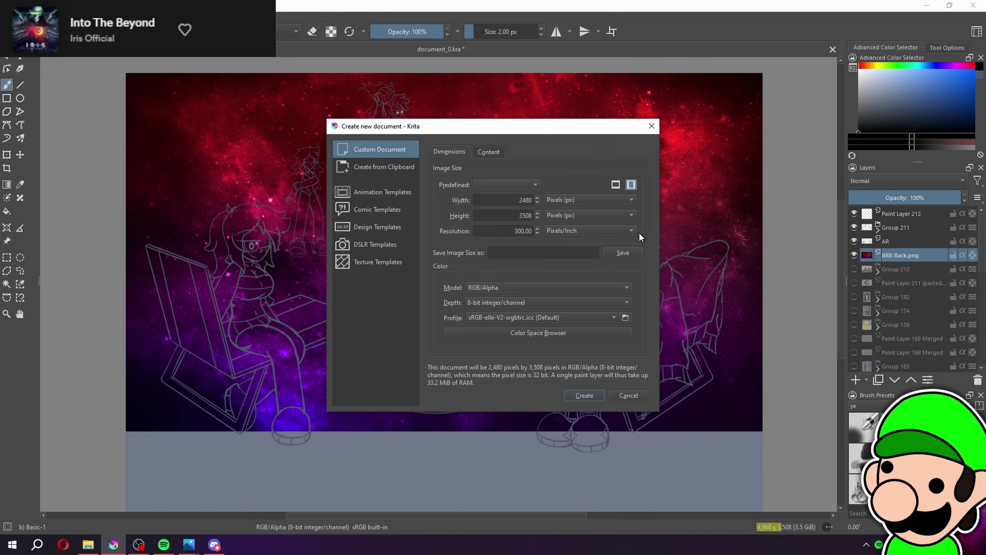
{"action": "left_click", "coordinate": [584, 396]}
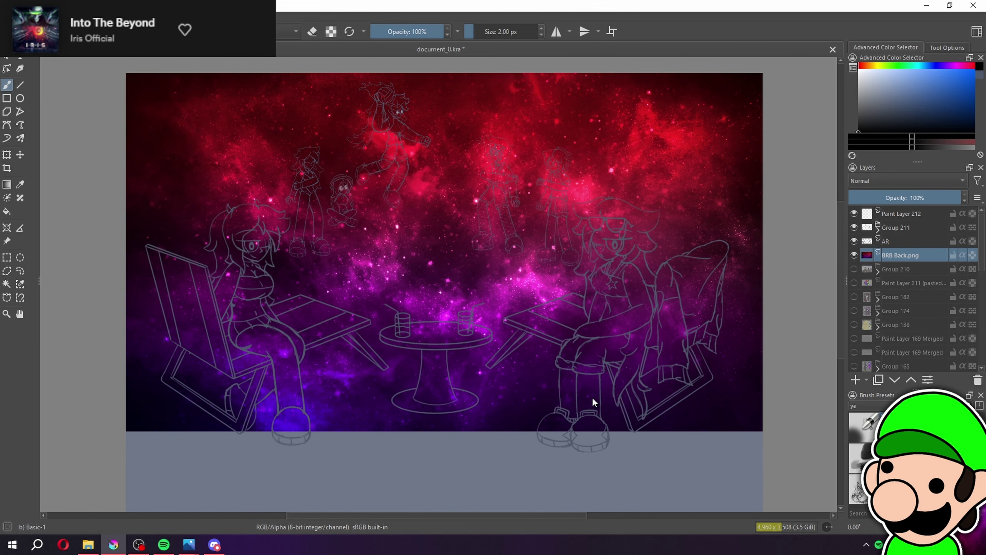
{"action": "scroll", "coordinate": [586, 372], "scroll_direction": "down", "scroll_amount": 1}
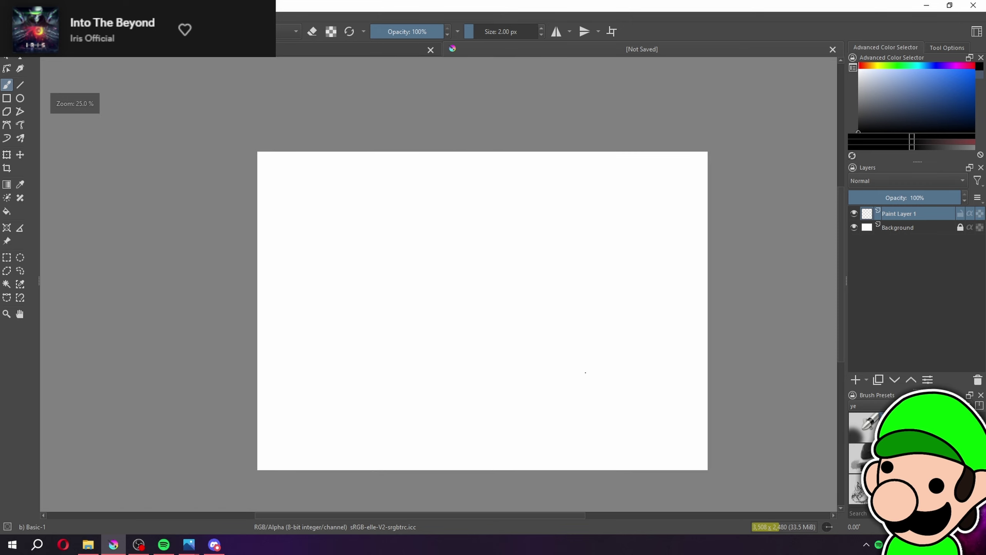
{"action": "left_click_drag", "start_coordinate": [585, 373], "coordinate": [577, 345]}
{"action": "scroll", "coordinate": [576, 345], "scroll_direction": "up", "scroll_amount": 1}
{"action": "left_click", "coordinate": [306, 52]}
{"action": "key", "text": "minus"}
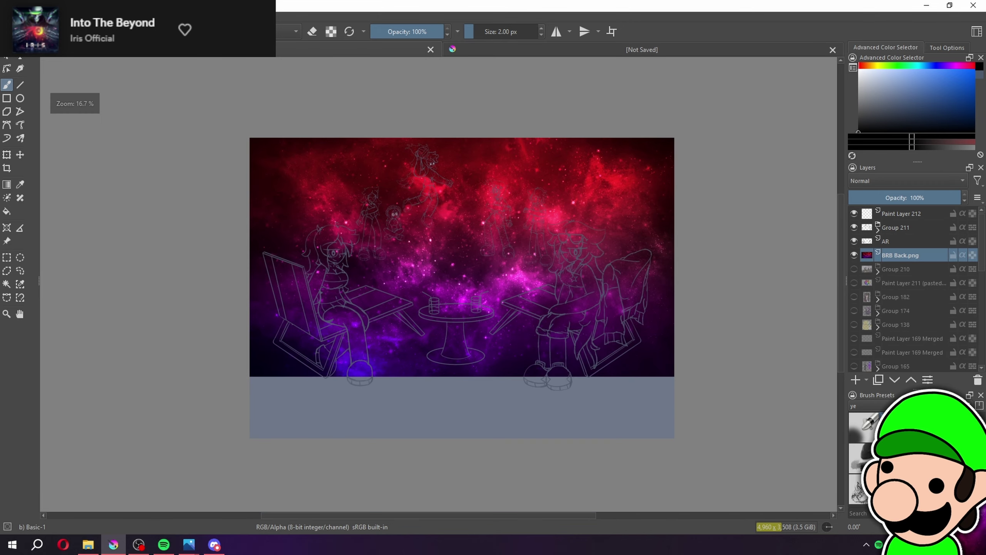
{"action": "left_click", "coordinate": [832, 50]}
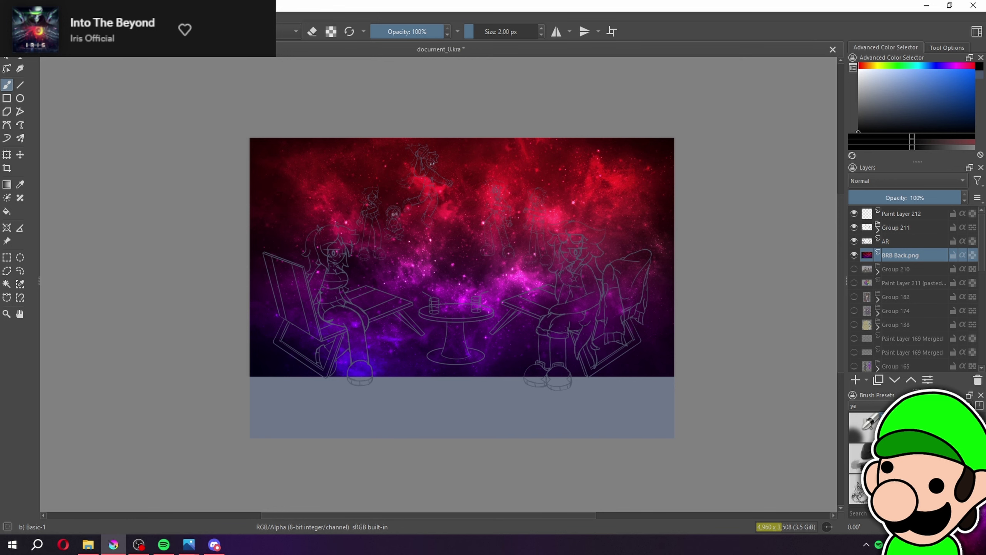
Create a blank 3508 × 2480 px landscape document again and close it
{"action": "left_click", "coordinate": [8, 17]}
{"action": "left_click", "coordinate": [20, 28]}
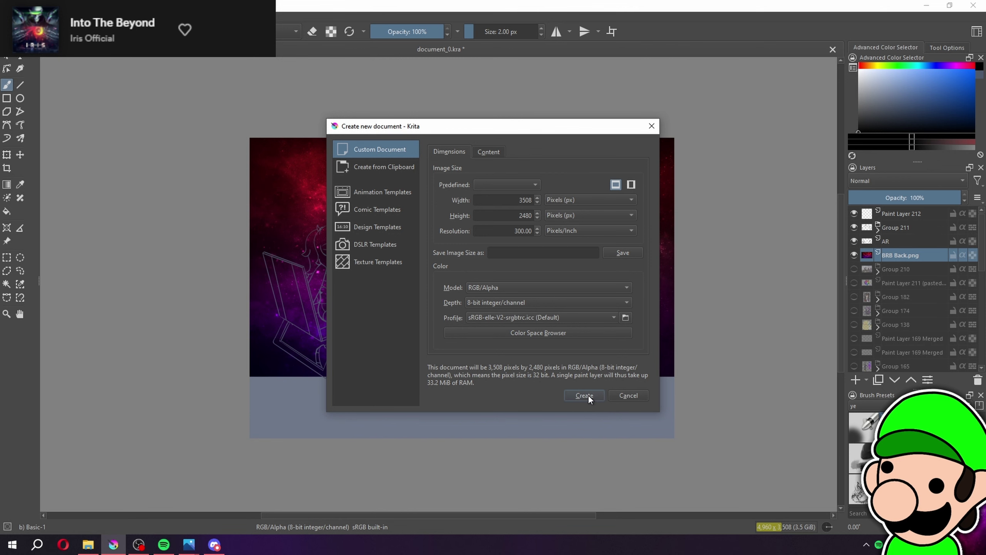
{"action": "left_click", "coordinate": [588, 395]}
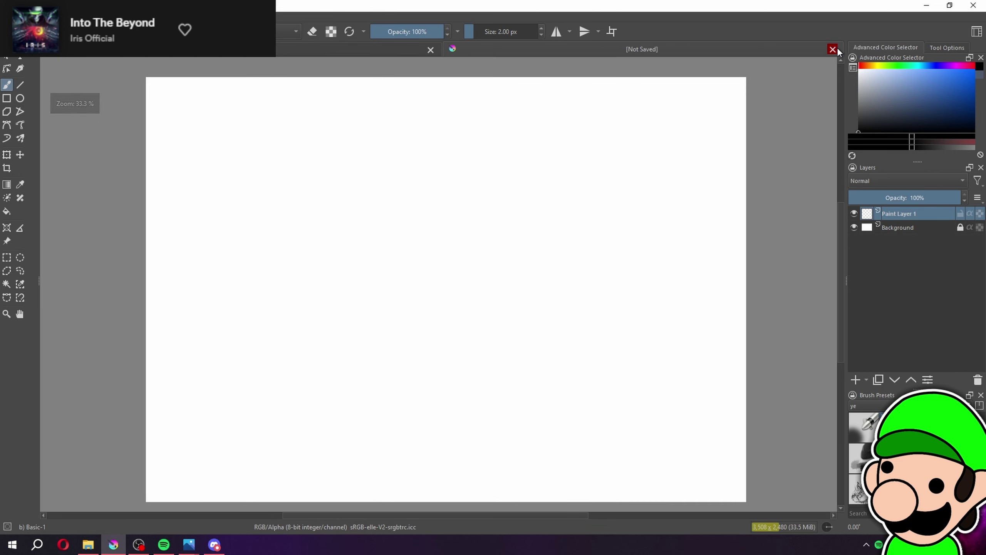
{"action": "left_click", "coordinate": [833, 49]}
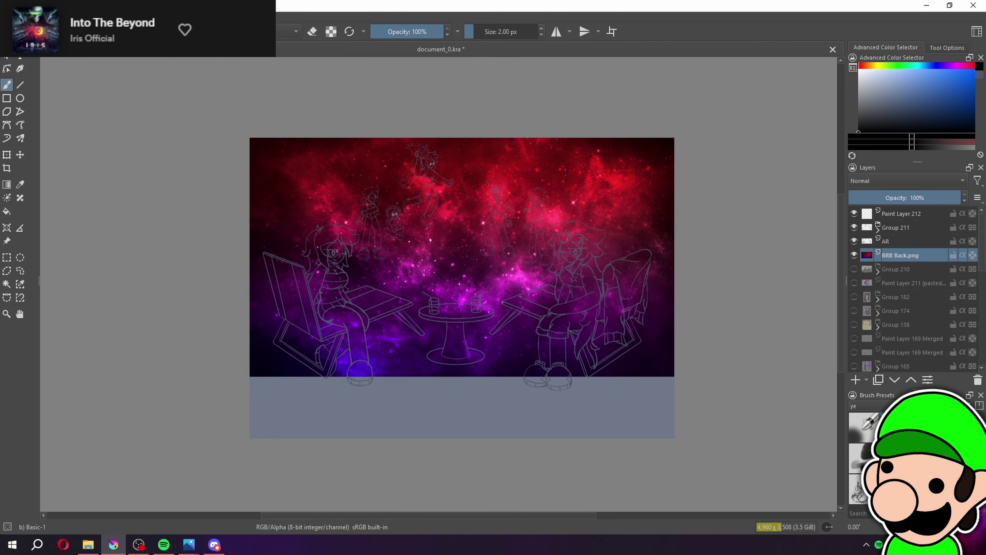
Select the area covered by the galaxy background with a rectangular selection, leaving out the blank strip below it
{"action": "left_click", "coordinate": [7, 257]}
{"action": "left_click_drag", "start_coordinate": [248, 136], "coordinate": [676, 376]}
{"action": "scroll", "coordinate": [672, 360], "scroll_direction": "up", "scroll_amount": 6}
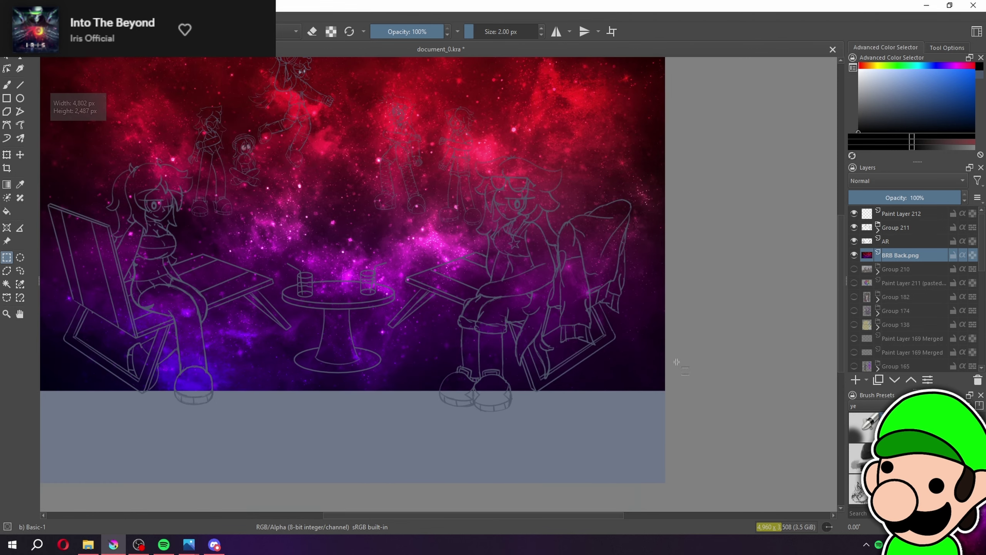
{"action": "left_click_drag", "start_coordinate": [658, 437], "coordinate": [363, 252]}
{"action": "left_click_drag", "start_coordinate": [760, 467], "coordinate": [209, 142]}
{"action": "scroll", "coordinate": [766, 494], "scroll_direction": "up", "scroll_amount": 6}
{"action": "scroll", "coordinate": [766, 494], "scroll_direction": "down", "scroll_amount": 7}
{"action": "scroll", "coordinate": [445, 280], "scroll_direction": "down", "scroll_amount": 4}
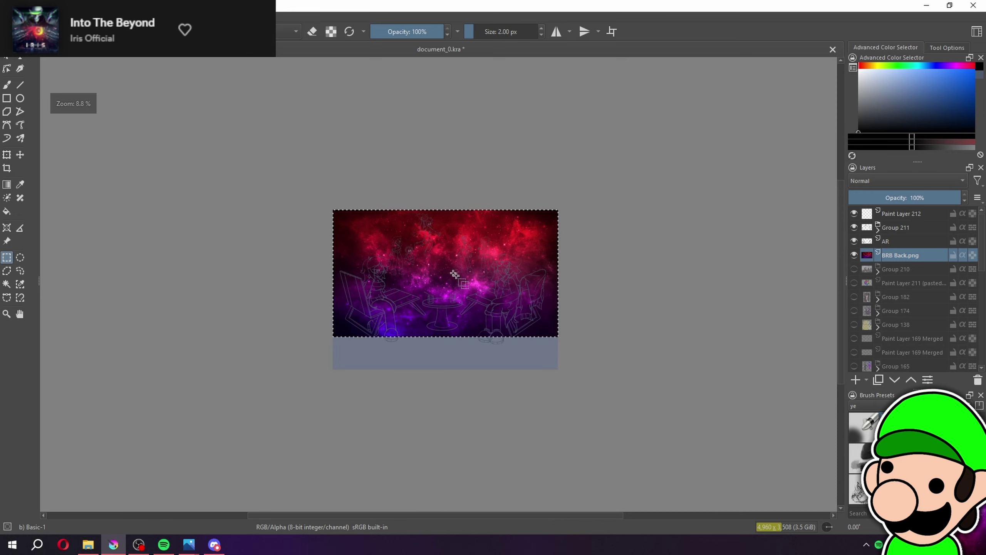
Add the missed narrow strip along the galaxy background's right edge to the rectangular selection
{"action": "scroll", "coordinate": [660, 388], "scroll_direction": "up", "scroll_amount": 6}
{"action": "scroll", "coordinate": [580, 410], "scroll_direction": "up", "scroll_amount": 5}
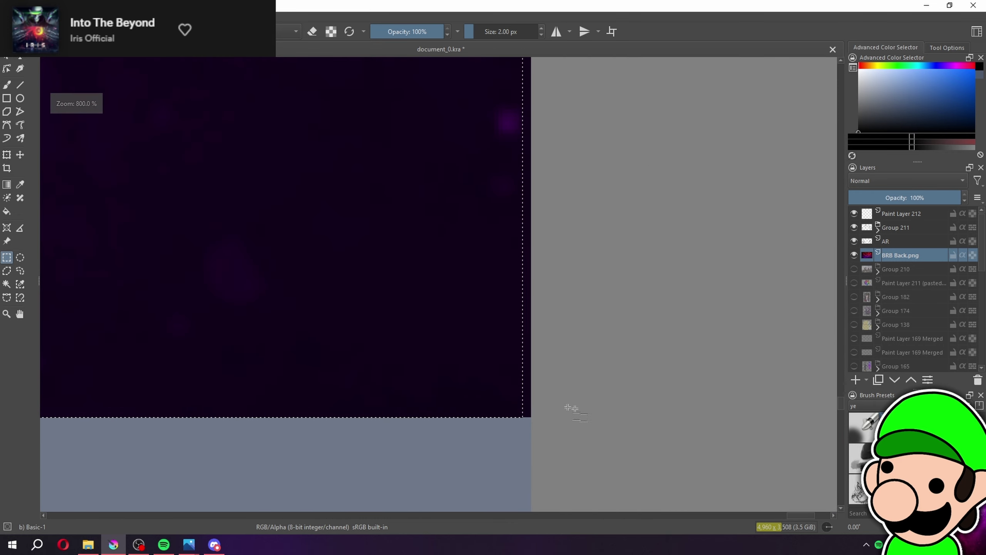
{"action": "scroll", "coordinate": [529, 418], "scroll_direction": "up", "scroll_amount": 6}
{"action": "scroll", "coordinate": [524, 425], "scroll_direction": "down", "scroll_amount": 2}
{"action": "left_click_drag", "start_coordinate": [498, 415], "coordinate": [440, 352], "text": "shift"}
{"action": "scroll", "coordinate": [502, 361], "scroll_direction": "down", "scroll_amount": 9}
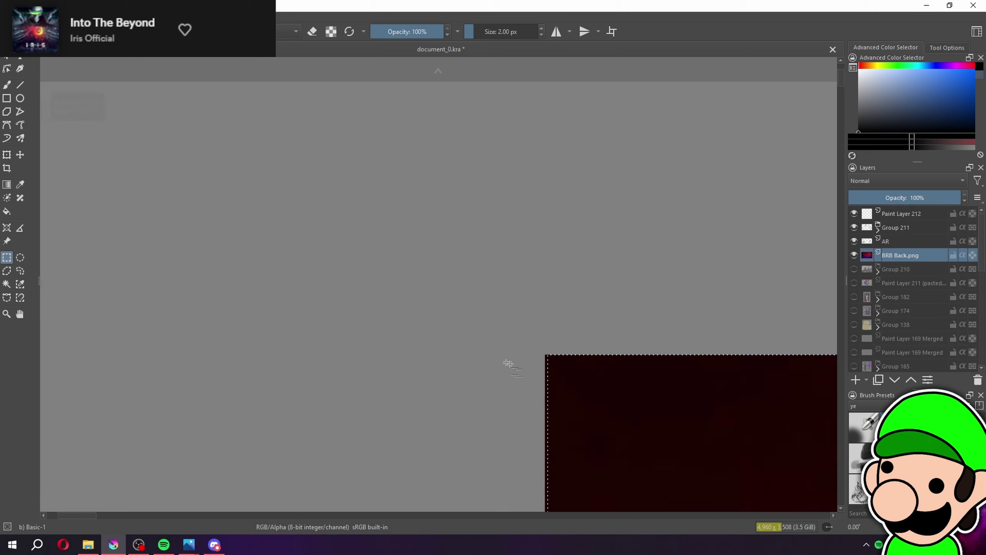
Add the missed 1 px wide, 2,790 px high strip along the galaxy background's left edge to the selection
{"action": "left_click_drag", "start_coordinate": [549, 403], "coordinate": [418, 117]}
{"action": "left_click_drag", "start_coordinate": [418, 335], "coordinate": [473, 62]}
{"action": "scroll", "coordinate": [355, 428], "scroll_direction": "up", "scroll_amount": 10}
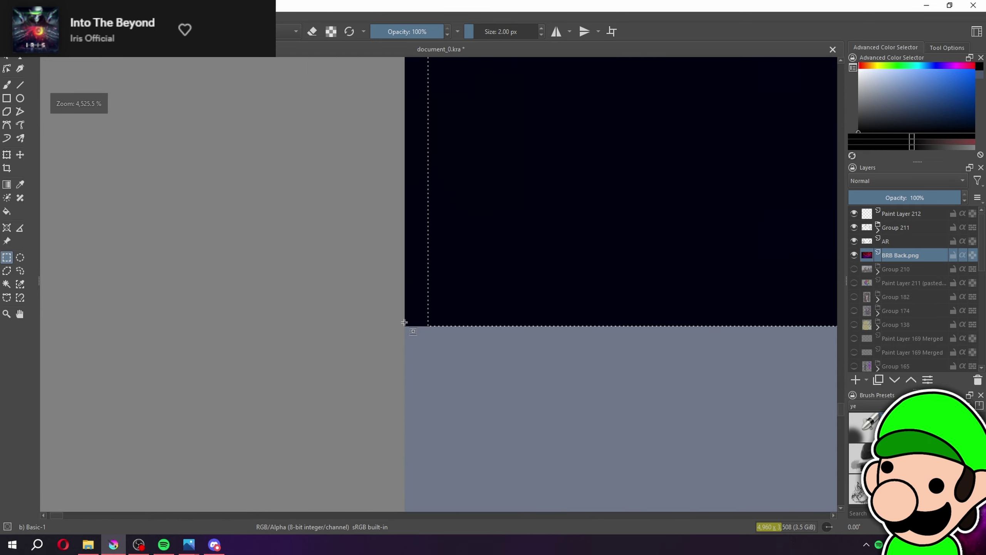
{"action": "left_click_drag", "start_coordinate": [429, 326], "coordinate": [405, 466]}
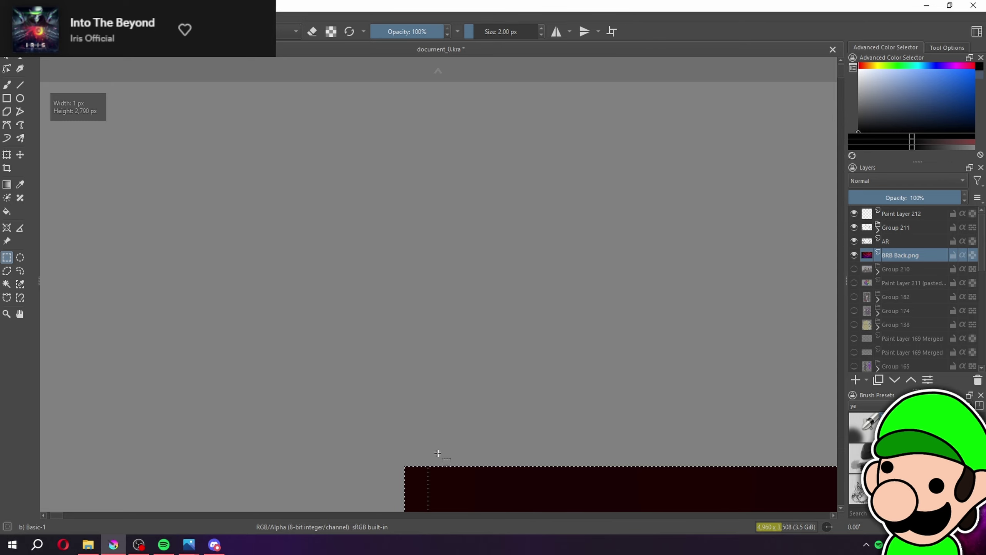
{"action": "scroll", "coordinate": [437, 443], "scroll_direction": "down", "scroll_amount": 13}
{"action": "left_click_drag", "start_coordinate": [618, 436], "coordinate": [598, 119]}
{"action": "left_click_drag", "start_coordinate": [570, 187], "coordinate": [359, 124]}
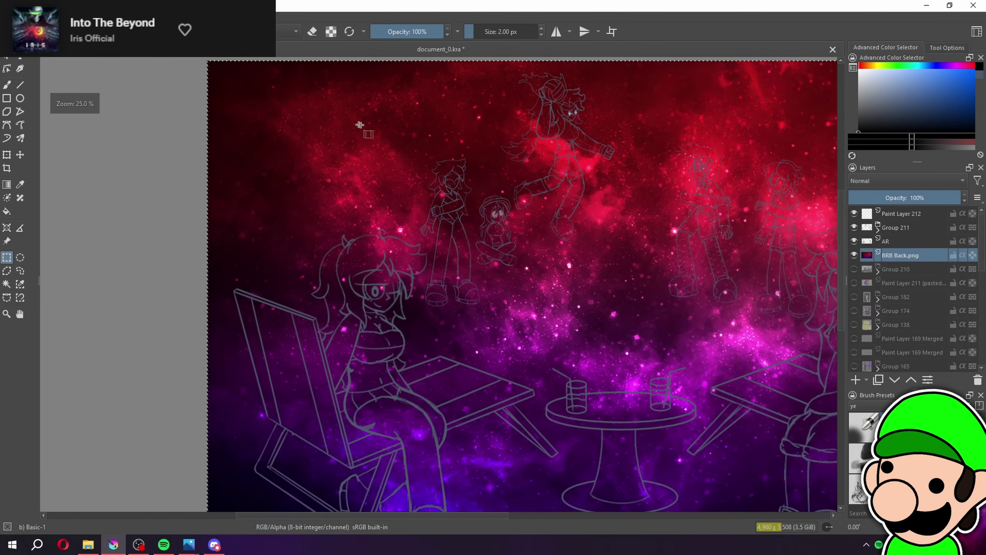
{"action": "scroll", "coordinate": [363, 259], "scroll_direction": "down", "scroll_amount": 2}
{"action": "scroll", "coordinate": [487, 238], "scroll_direction": "up", "scroll_amount": 2}
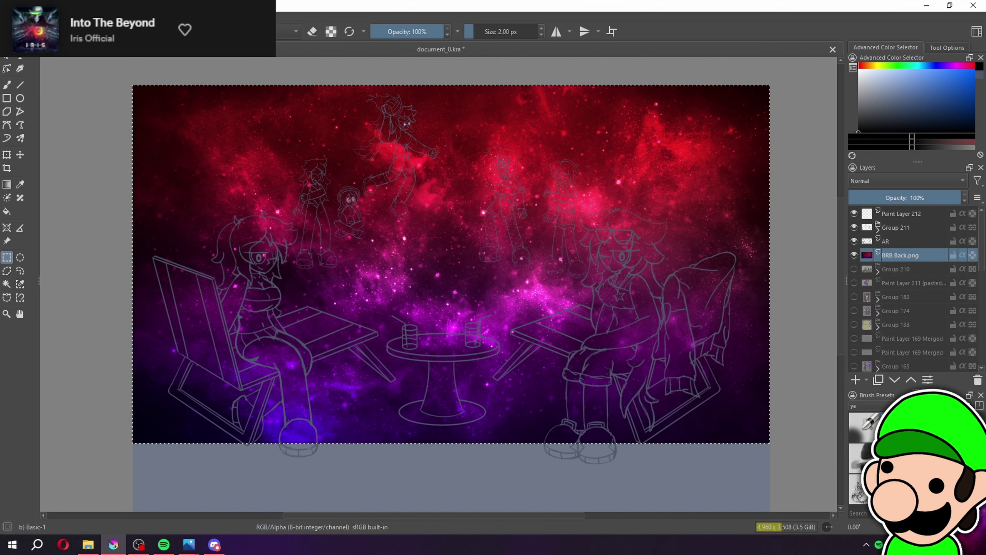
{"action": "left_click", "coordinate": [10, 17]}
{"action": "left_click", "coordinate": [28, 29]}
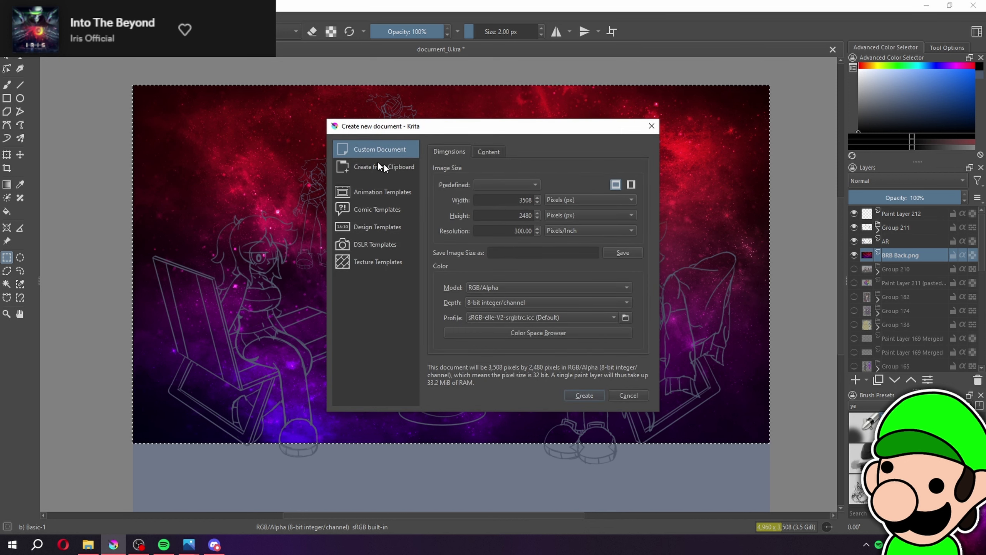
{"action": "left_click", "coordinate": [388, 167]}
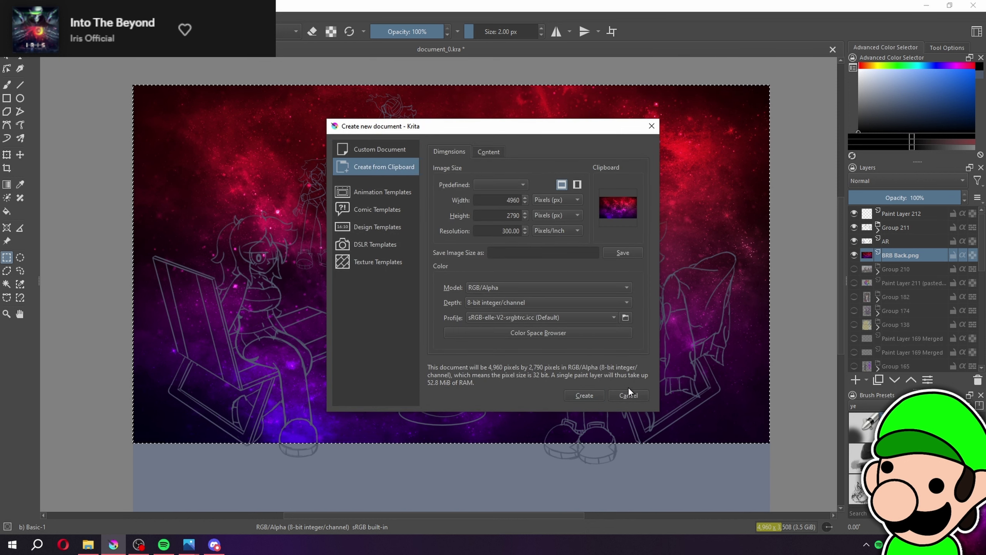
{"action": "left_click", "coordinate": [629, 395]}
Clear the selection and create a new 4960 × 2790 px document from the clipboard image, interpreting its colours as Web (sRGB)
{"action": "left_click", "coordinate": [121, 188]}
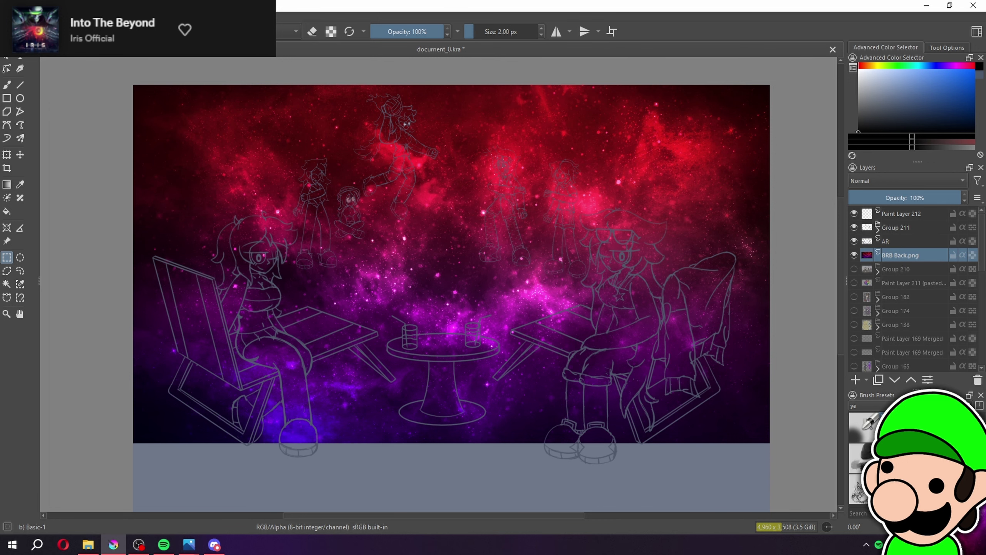
{"action": "left_click", "coordinate": [7, 16]}
{"action": "left_click", "coordinate": [38, 29]}
{"action": "left_click", "coordinate": [377, 167]}
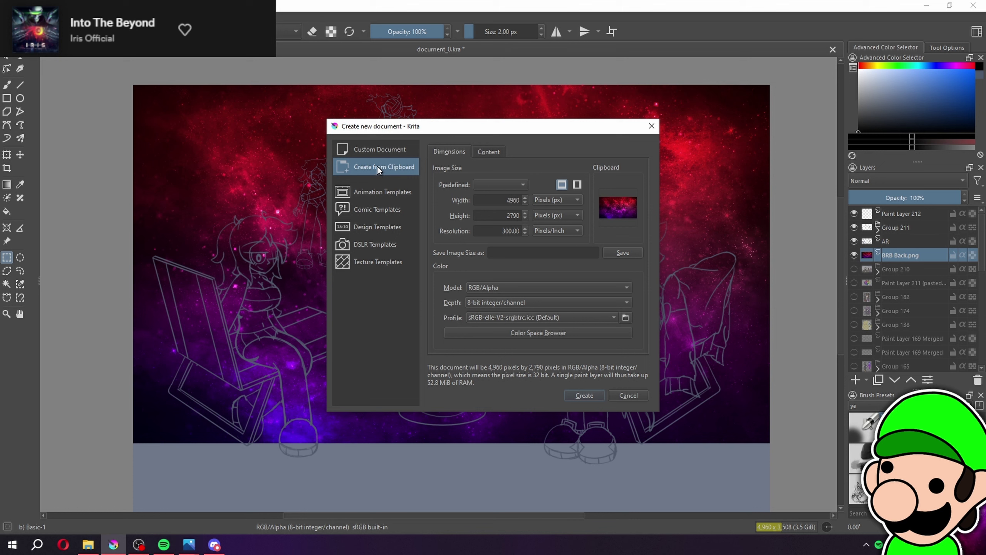
{"action": "left_click", "coordinate": [586, 395]}
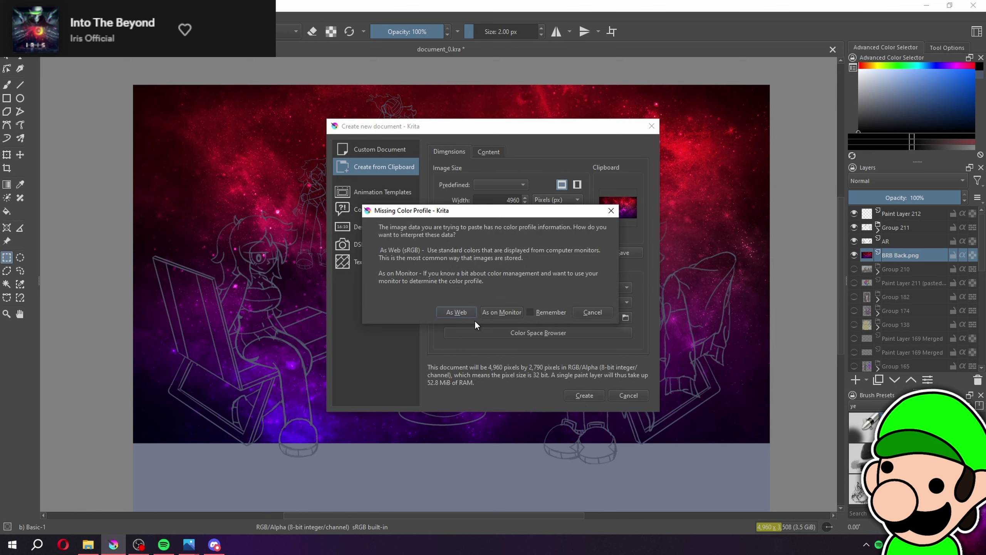
{"action": "left_click", "coordinate": [467, 312]}
{"action": "left_click", "coordinate": [584, 395]}
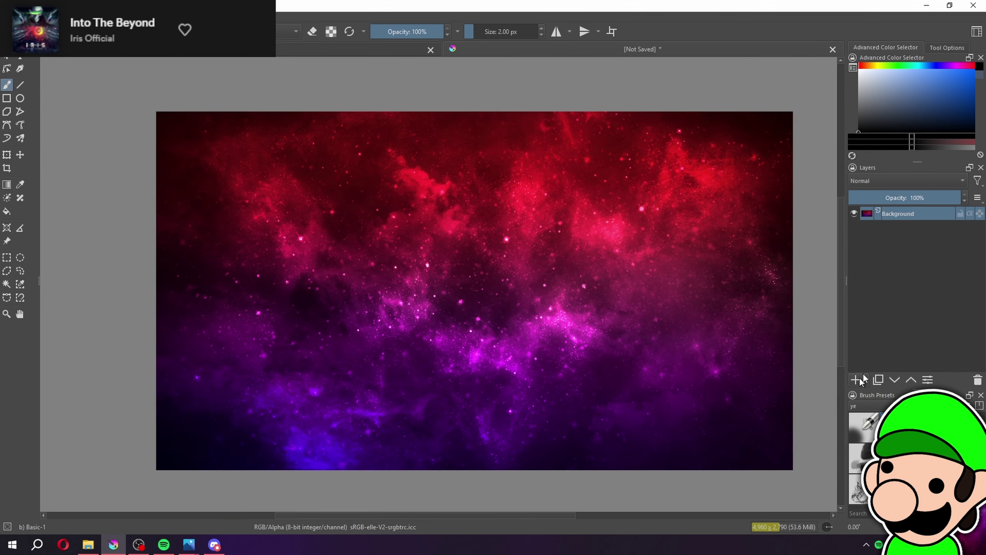
Add an empty paint layer above the galaxy background and duplicate the background layer
{"action": "left_click", "coordinate": [857, 379]}
{"action": "left_click", "coordinate": [909, 229]}
{"action": "left_click", "coordinate": [878, 380]}
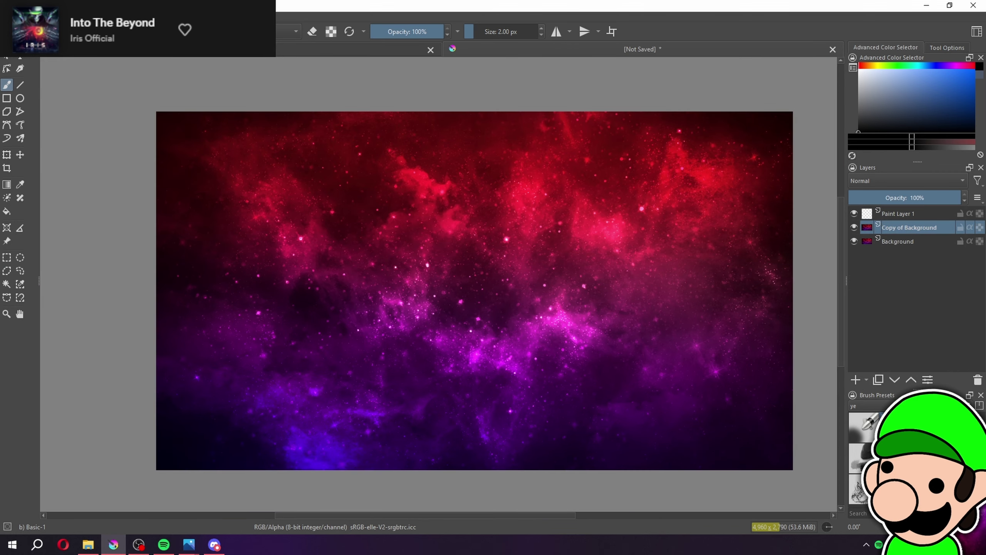
Pick the grey-blue of the blank strip below the galaxy in document_0.kra as the painting colour
{"action": "left_click", "coordinate": [163, 49]}
{"action": "left_click", "coordinate": [21, 185]}
{"action": "left_click", "coordinate": [461, 503]}
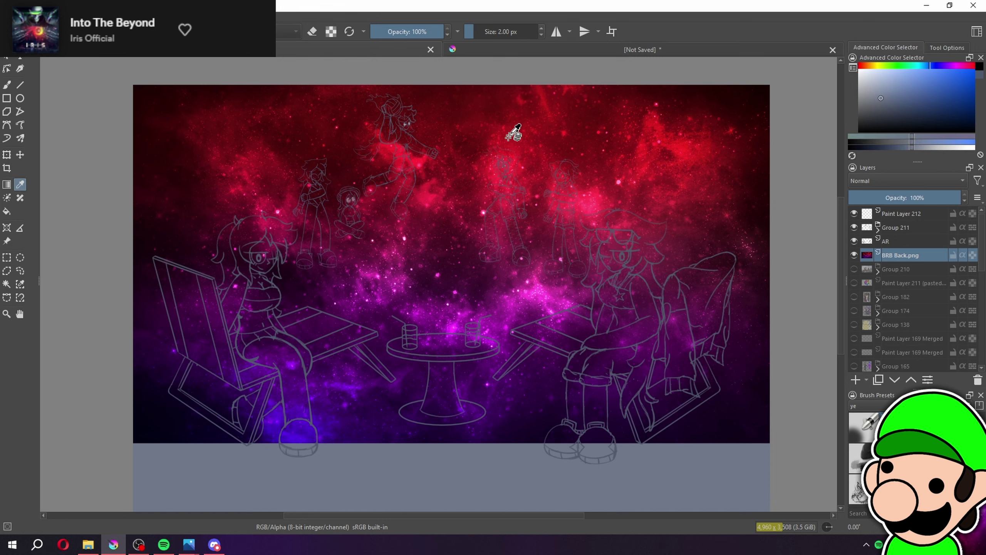
Fill Paint Layer 1 of the new document with the grey-blue colour and delete both galaxy background layers
{"action": "left_click", "coordinate": [532, 48]}
{"action": "left_click", "coordinate": [7, 85]}
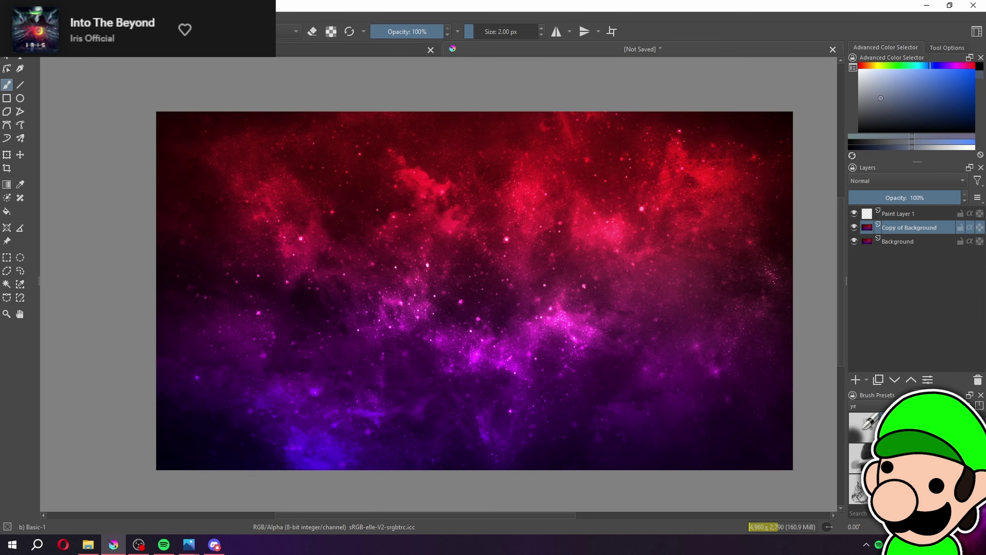
{"action": "left_click", "coordinate": [7, 212]}
{"action": "left_click", "coordinate": [974, 380]}
{"action": "left_click", "coordinate": [974, 379]}
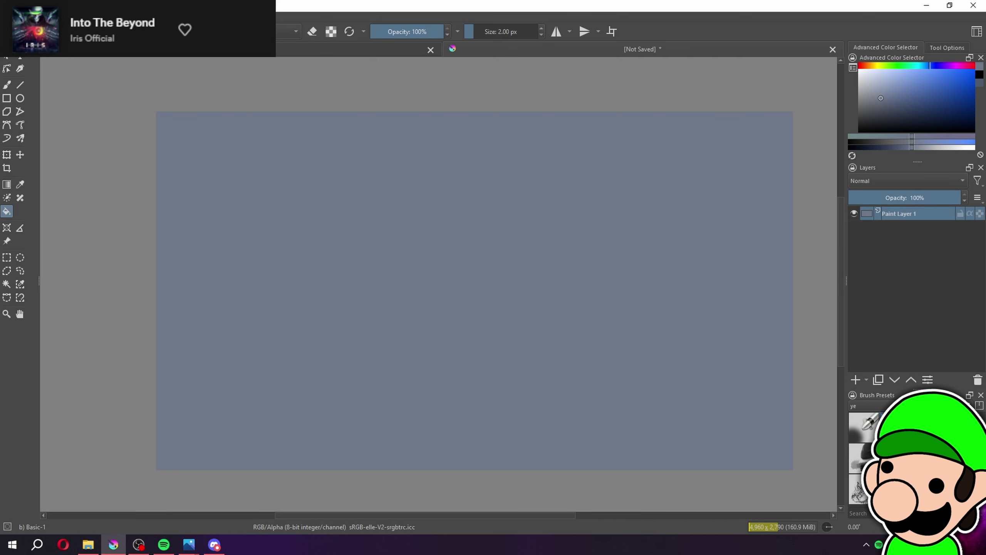
Save the new document as summ.kra in the Krita document format
{"action": "left_click", "coordinate": [8, 17]}
{"action": "left_click", "coordinate": [73, 79]}
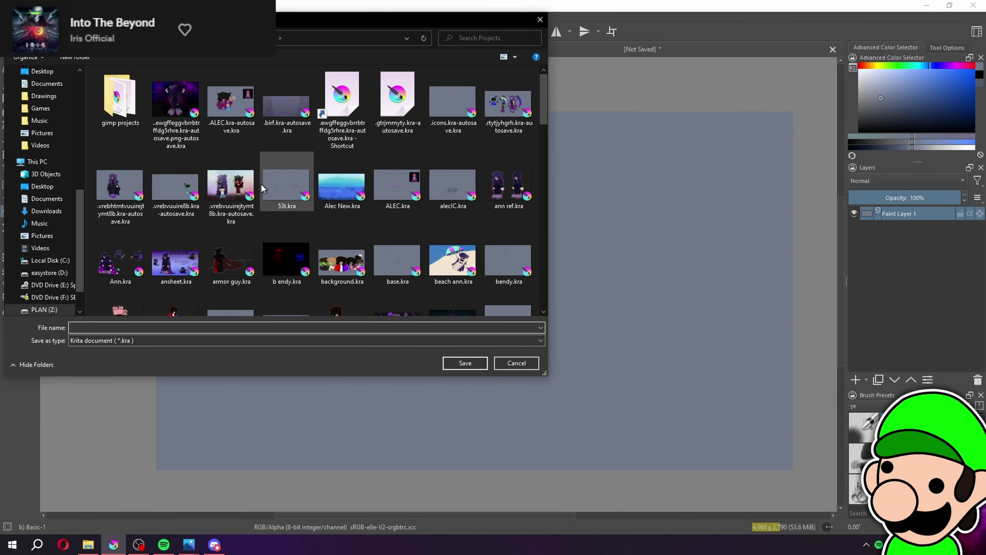
{"action": "type", "text": "second"}
{"action": "key", "text": "Return"}
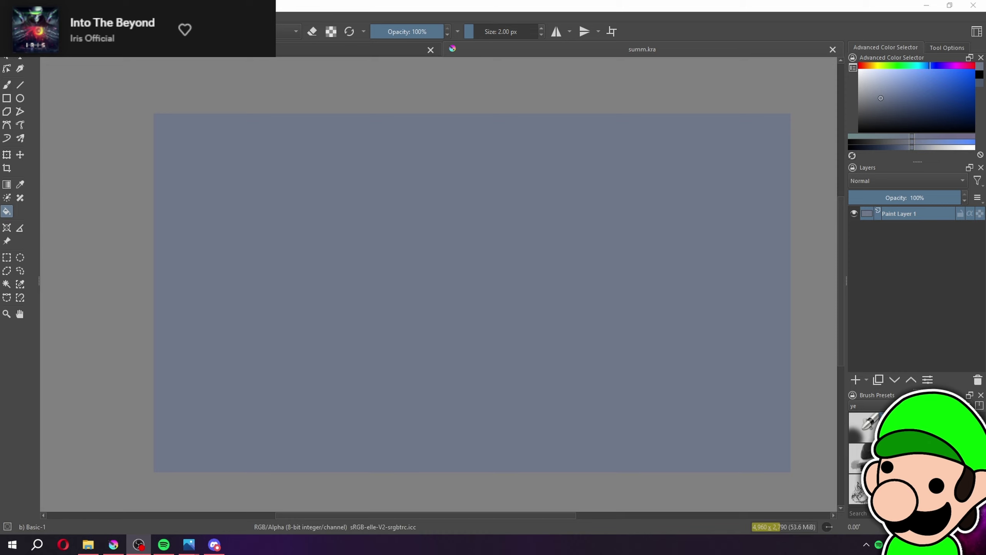
Resize the canvas of summ.kra to 7000 px wide, keeping proportions constrained and the existing content centred
{"action": "key", "text": "alt+f"}
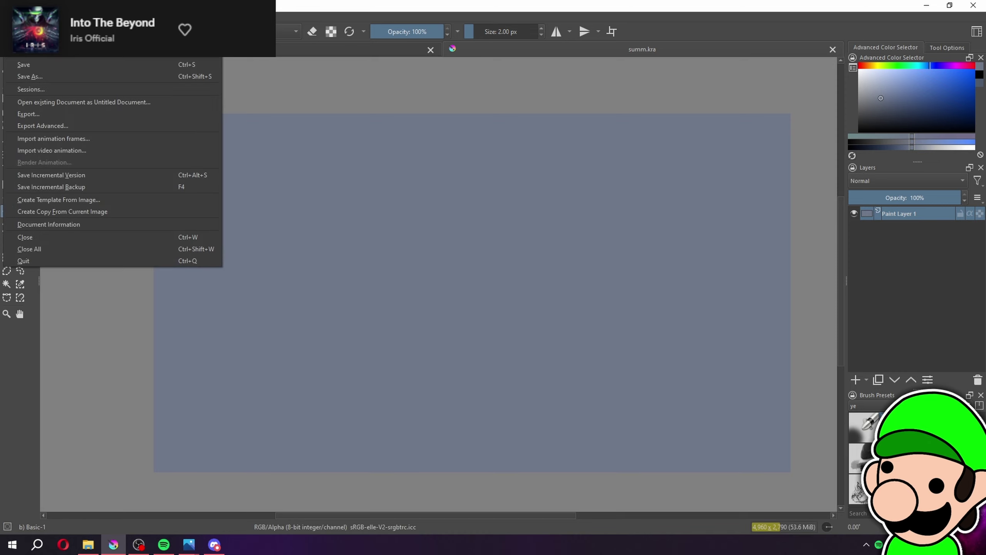
{"action": "key", "text": "Right"}
{"action": "key", "text": "Right"}
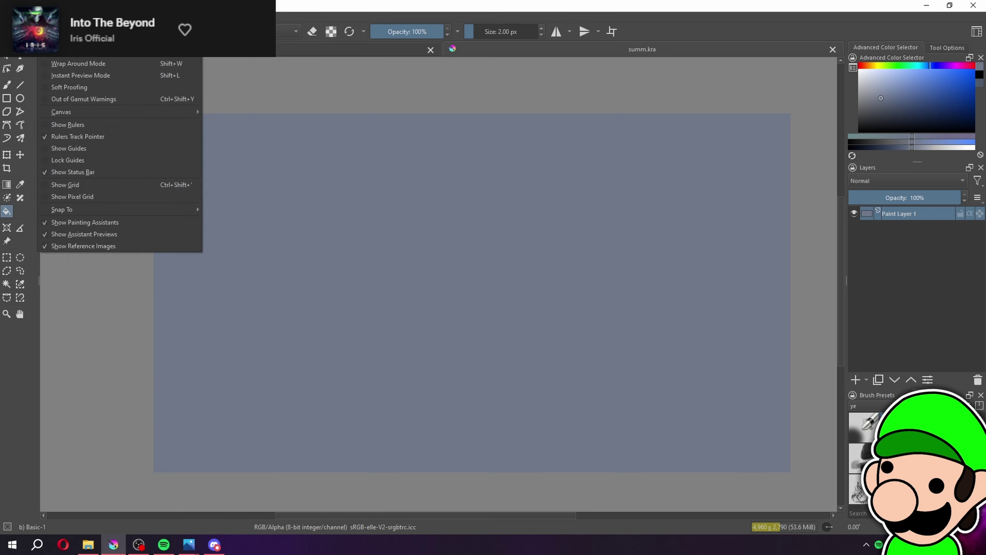
{"action": "key", "text": "Left"}
{"action": "key", "text": "Right"}
{"action": "key", "text": "Right"}
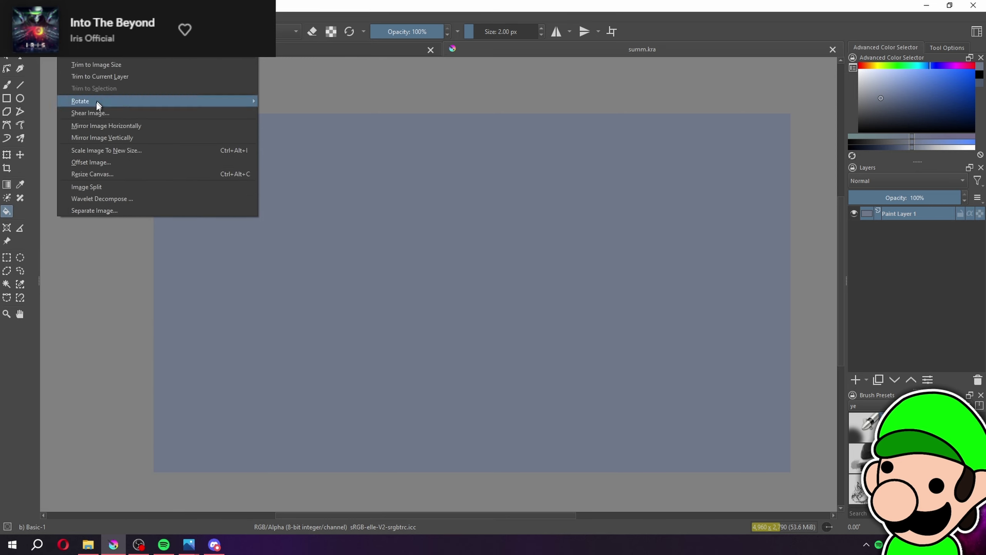
{"action": "left_click", "coordinate": [92, 174]}
{"action": "key", "text": "Home"}
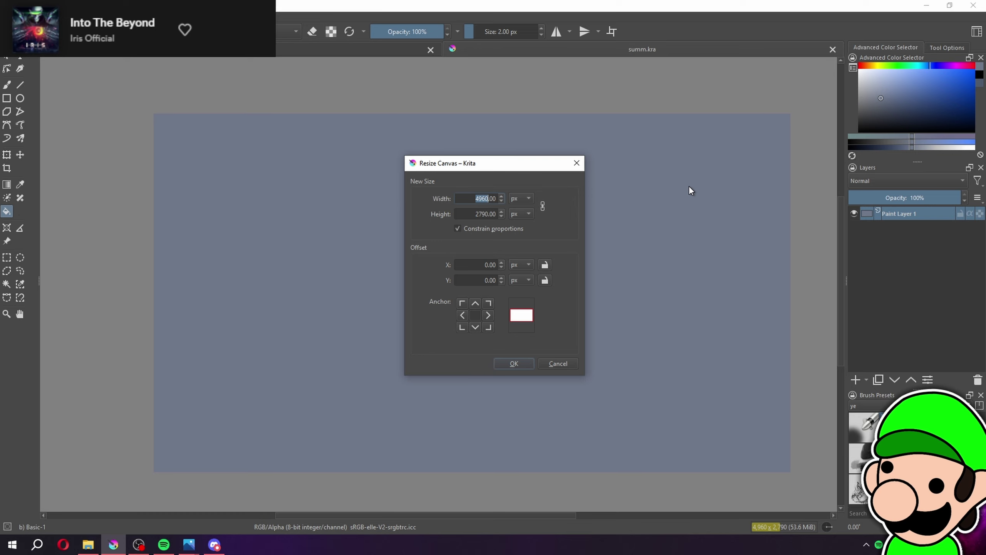
{"action": "type", "text": "7000"}
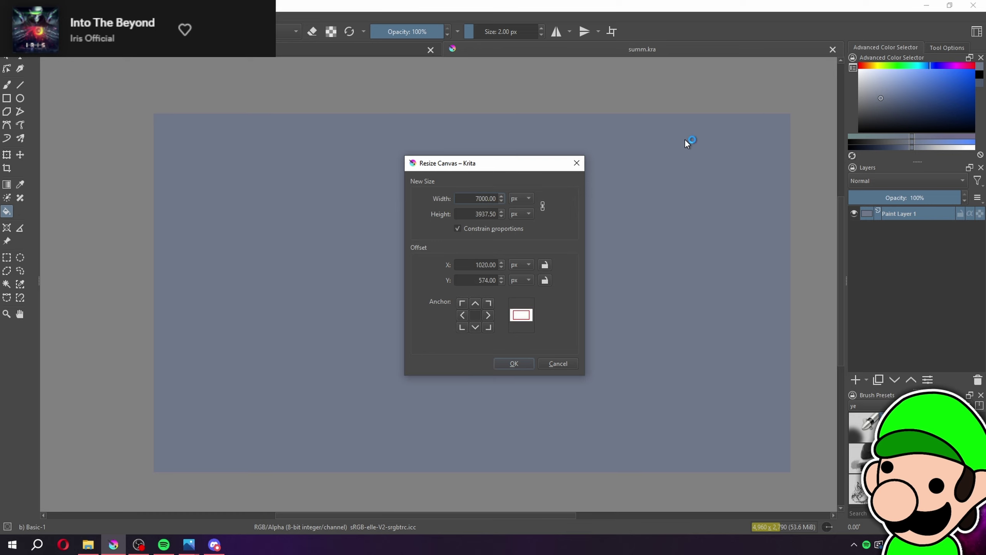
{"action": "left_click", "coordinate": [509, 364]}
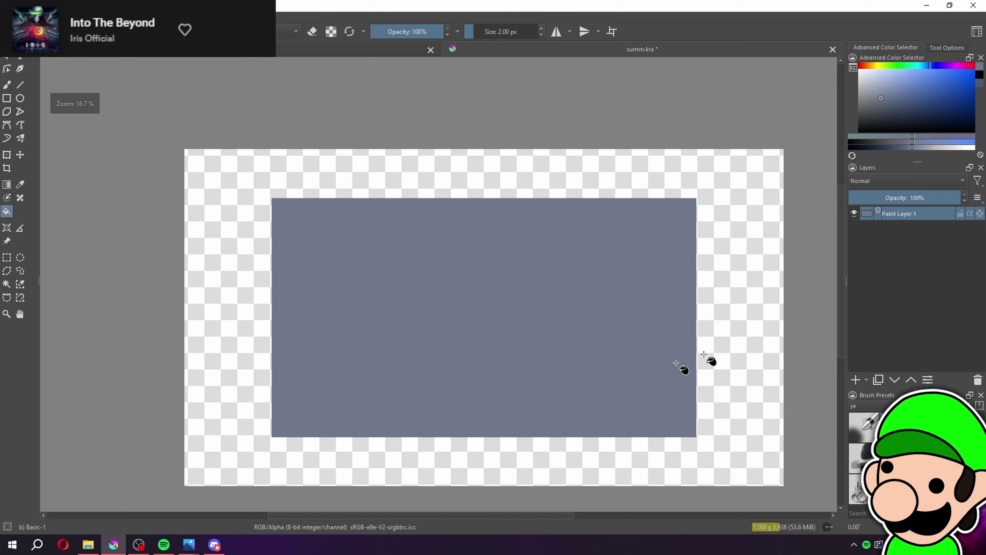
Fill the transparent border around the enlarged canvas with the same grey-blue colour
{"action": "left_click", "coordinate": [20, 185]}
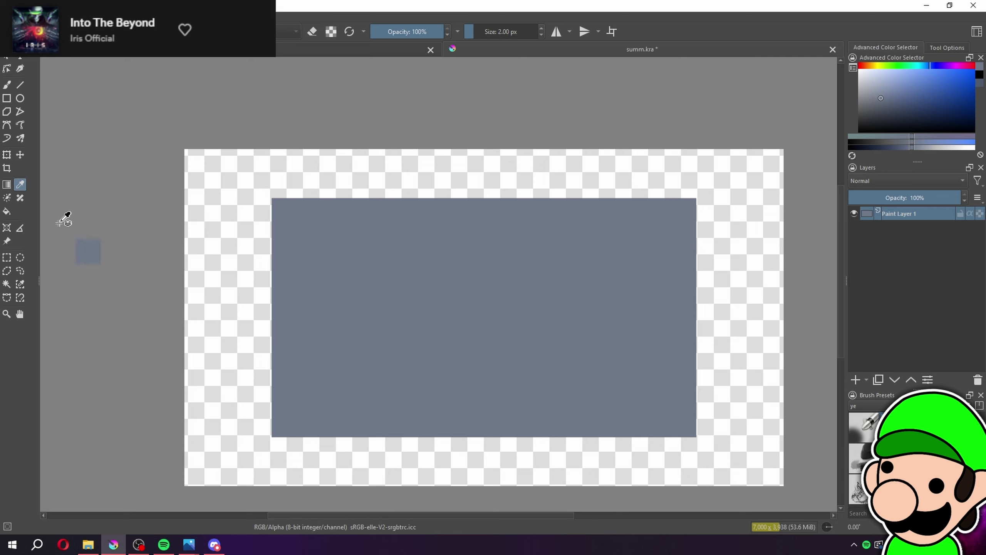
{"action": "left_click", "coordinate": [8, 214]}
{"action": "left_click", "coordinate": [665, 217]}
In document_0.kra, hide the BRB Back.png layer and combine the AR layer and Group 211 into one collapsed group
{"action": "left_click", "coordinate": [313, 53]}
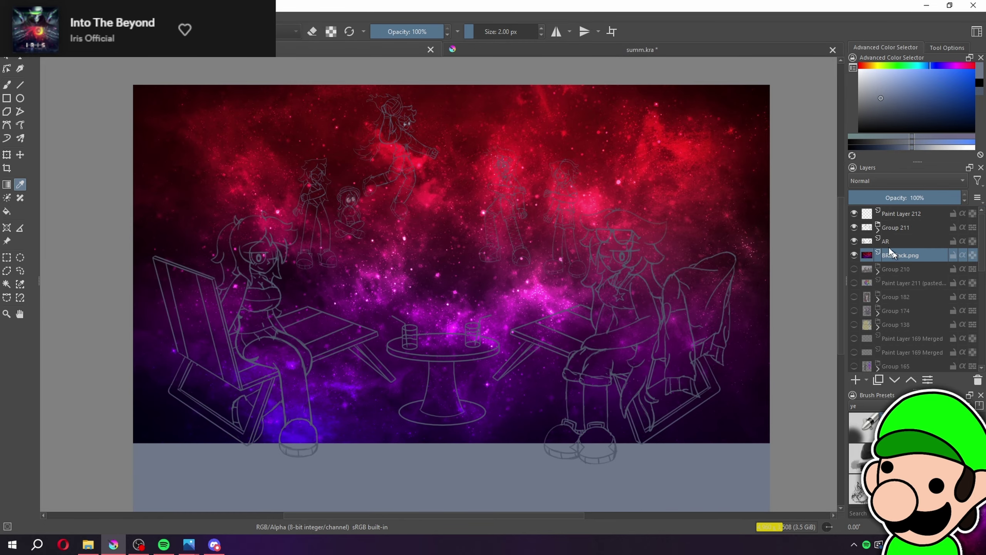
{"action": "left_click", "coordinate": [854, 255]}
{"action": "left_click", "coordinate": [905, 241]}
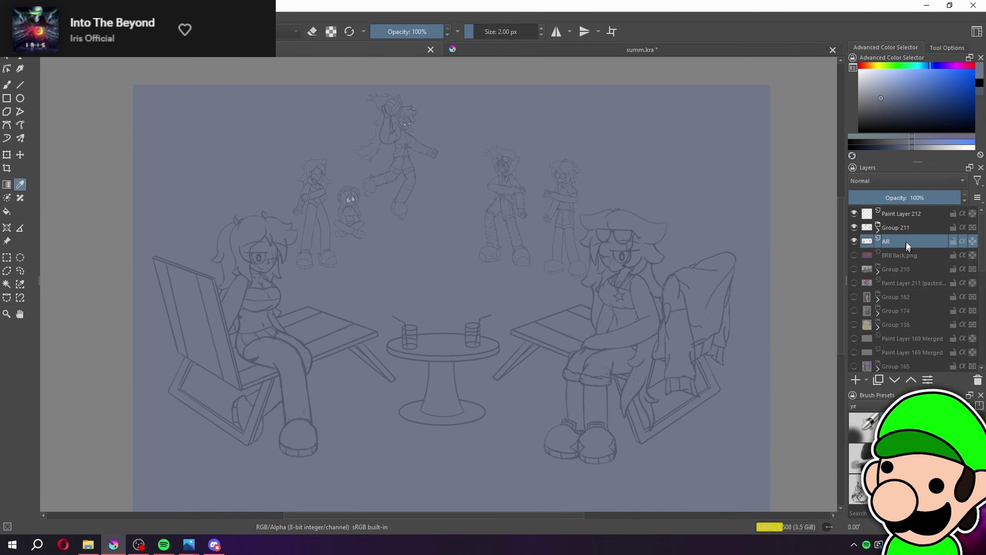
{"action": "left_click", "coordinate": [907, 231], "text": "shift"}
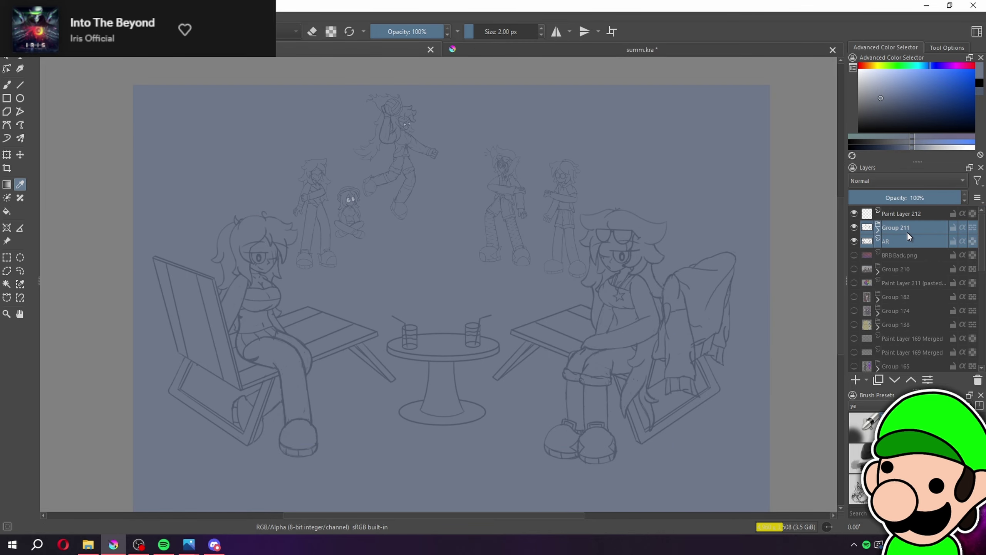
{"action": "key", "text": "ctrl+g"}
{"action": "left_click", "coordinate": [877, 229]}
Copy the combined sketch group into summ.kra above the locked Paint Layer 1
{"action": "left_click", "coordinate": [903, 228]}
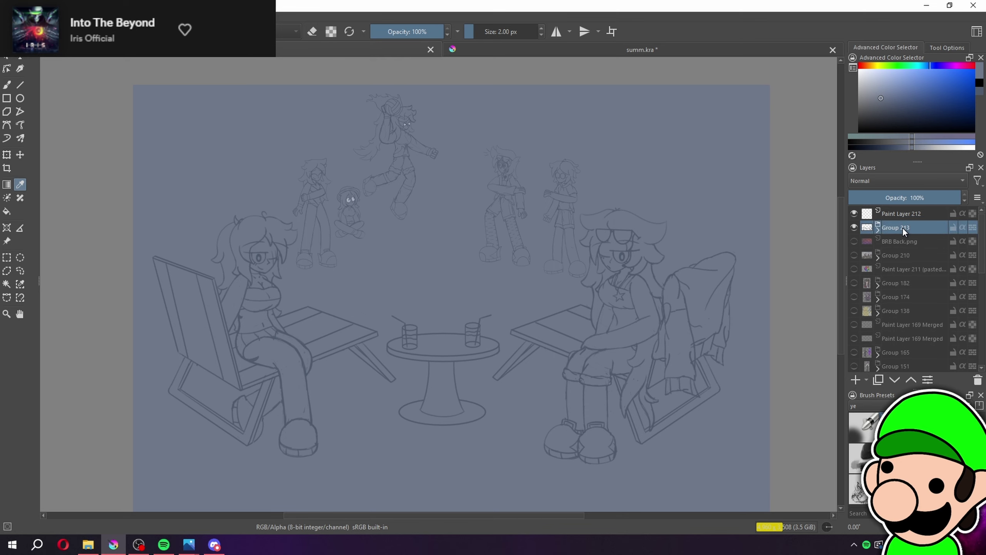
{"action": "left_click", "coordinate": [584, 48]}
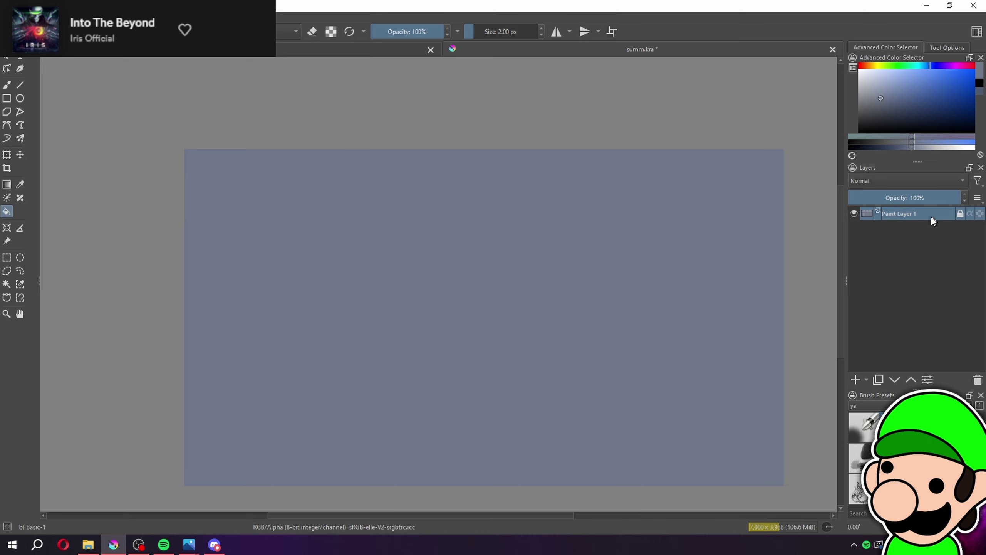
{"action": "key", "text": "ctrl+v"}
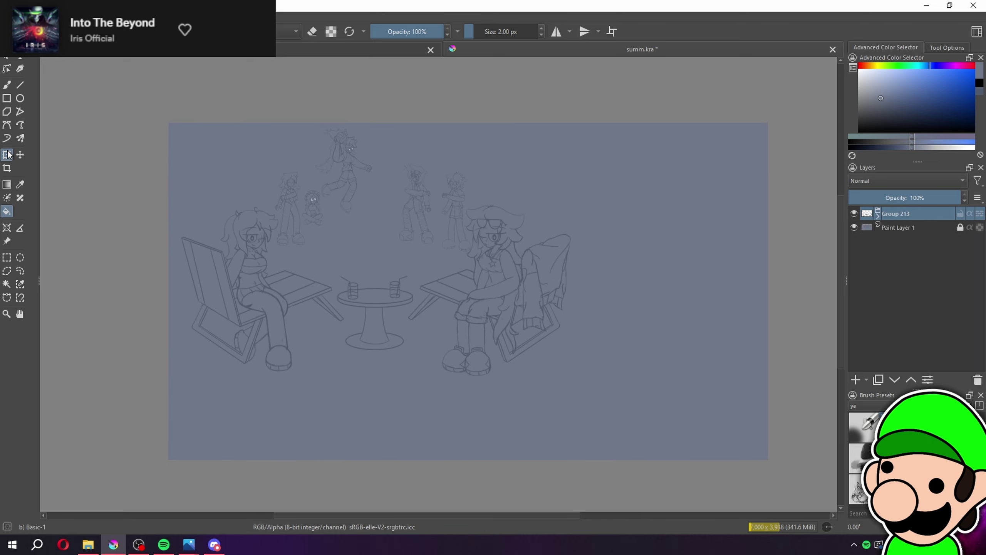
Try to scale up the pasted sketch group and shift it slightly, and undo both transformations
{"action": "left_click", "coordinate": [7, 155]}
{"action": "mouse_move", "coordinate": [573, 379]}
{"action": "left_mouse_down"}
{"action": "mouse_move", "coordinate": [686, 480]}
{"action": "mouse_move", "coordinate": [733, 497]}
{"action": "left_mouse_up"}
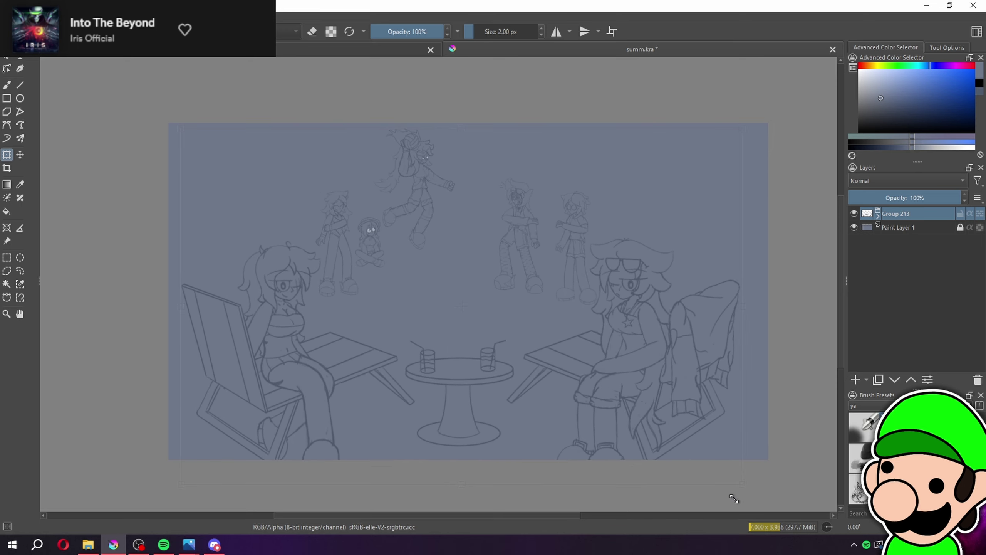
{"action": "left_click_drag", "start_coordinate": [678, 398], "coordinate": [686, 406]}
{"action": "key", "text": "ctrl+z"}
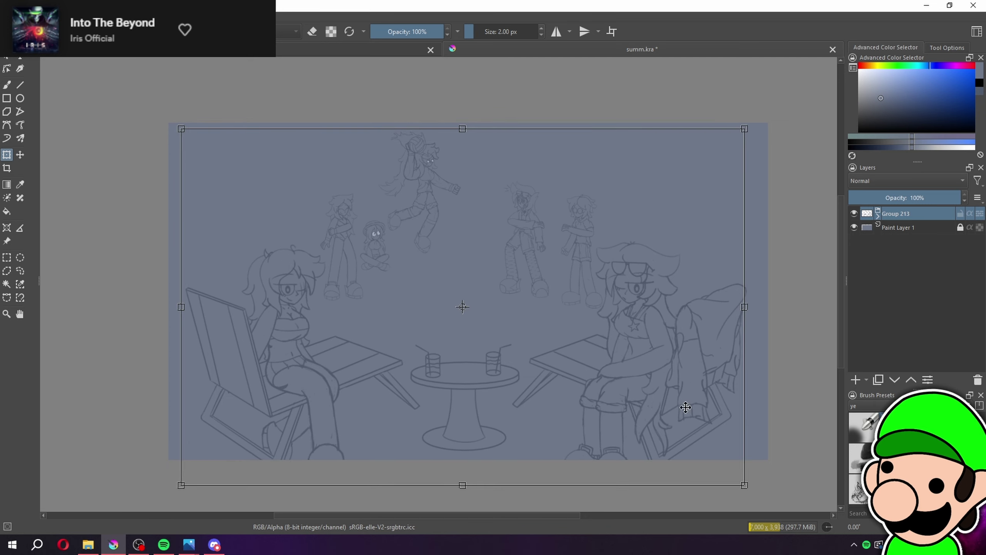
{"action": "key", "text": "ctrl+z"}
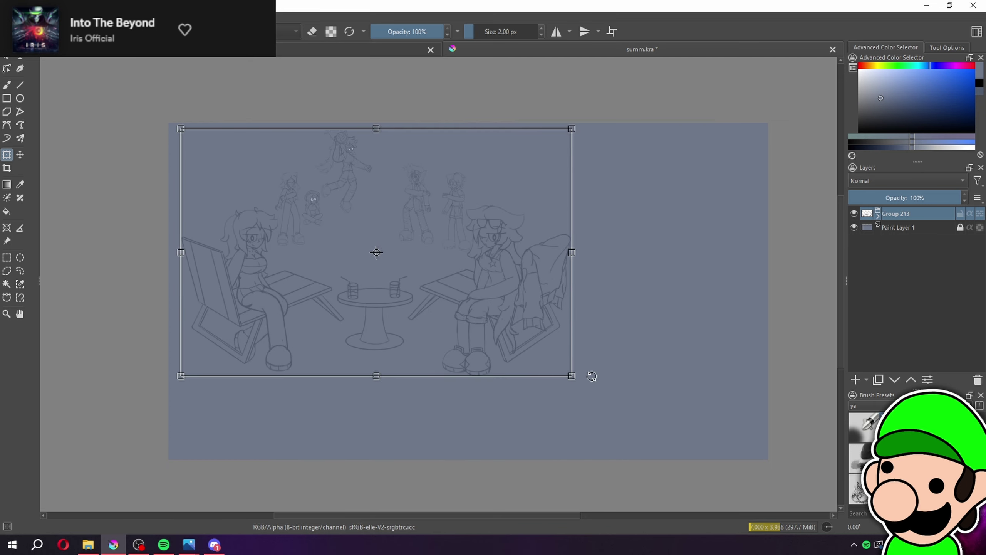
Scale the pasted sketch group up to span almost the full canvas width, nudge it into place and apply the transformation
{"action": "mouse_move", "coordinate": [571, 375]}
{"action": "left_mouse_down"}
{"action": "mouse_move", "coordinate": [749, 509]}
{"action": "mouse_move", "coordinate": [764, 495]}
{"action": "left_mouse_up"}
{"action": "left_click_drag", "start_coordinate": [677, 430], "coordinate": [676, 431]}
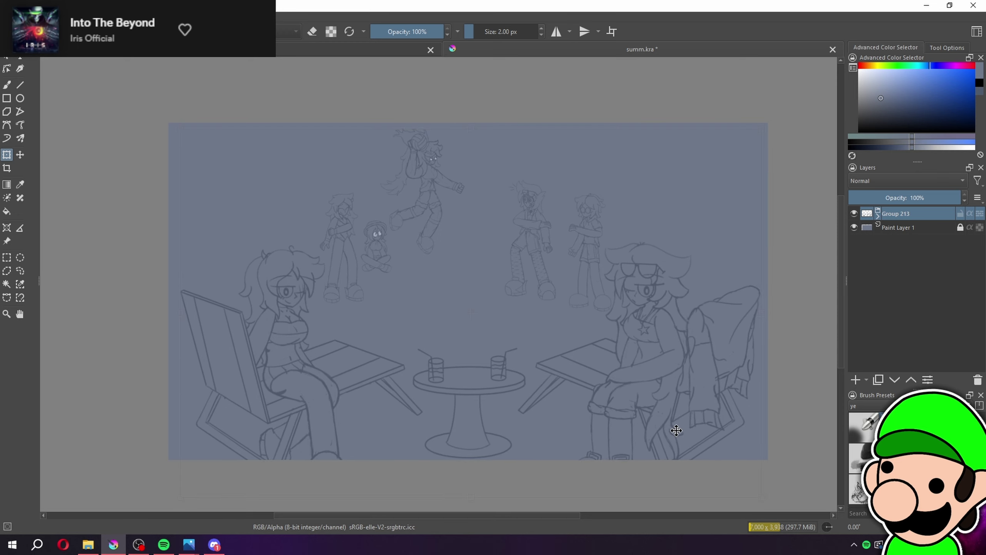
{"action": "left_click_drag", "start_coordinate": [672, 431], "coordinate": [673, 431]}
{"action": "left_click", "coordinate": [7, 257]}
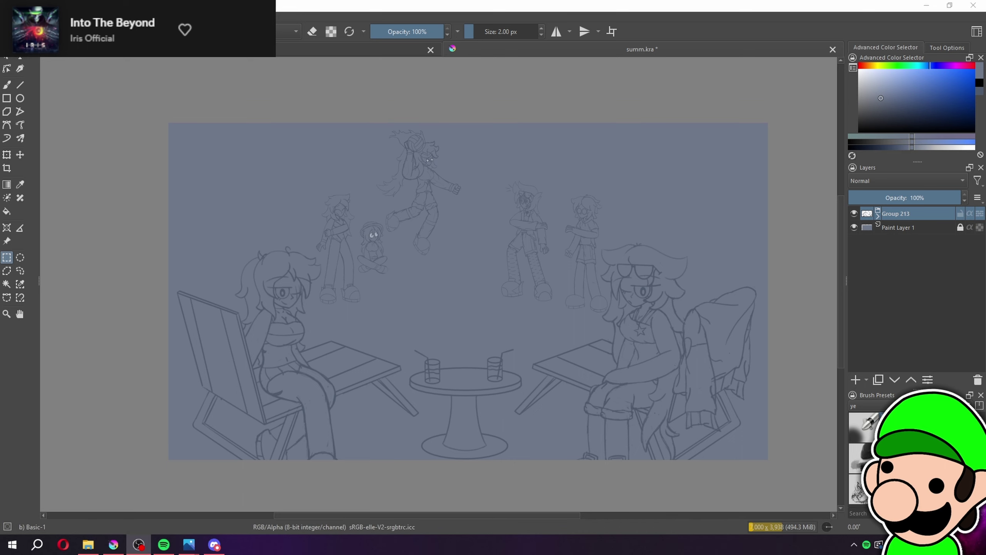
Add a new paint layer above the sketch group and reset the painting colours to the default black and white
{"action": "scroll", "coordinate": [436, 258], "scroll_direction": "up", "scroll_amount": 1}
{"action": "scroll", "coordinate": [434, 258], "scroll_direction": "down", "scroll_amount": 1}
{"action": "left_click_drag", "start_coordinate": [427, 259], "coordinate": [418, 258]}
{"action": "scroll", "coordinate": [420, 236], "scroll_direction": "up", "scroll_amount": 2}
{"action": "scroll", "coordinate": [420, 235], "scroll_direction": "down", "scroll_amount": 2}
{"action": "scroll", "coordinate": [583, 241], "scroll_direction": "up", "scroll_amount": 2}
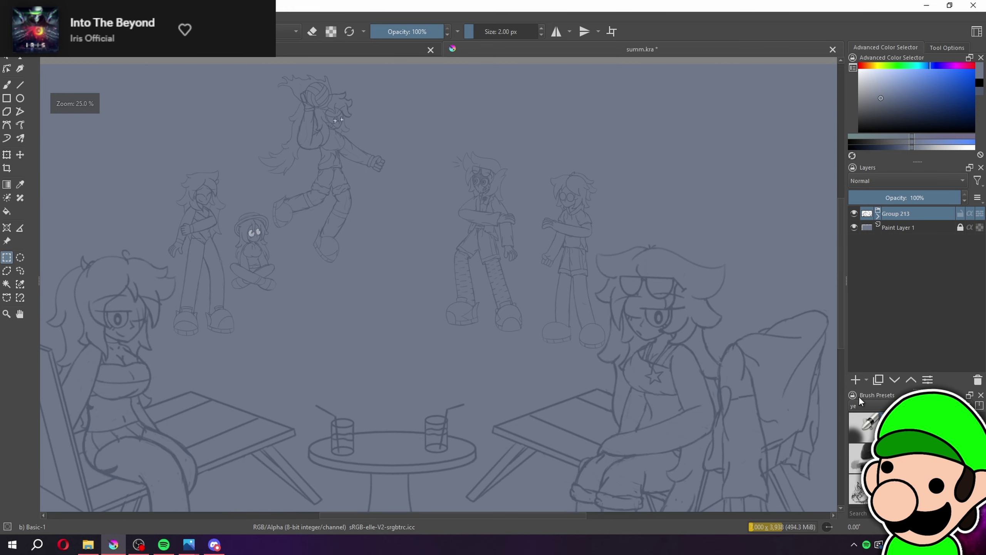
{"action": "left_click", "coordinate": [859, 381]}
{"action": "key", "text": "d"}
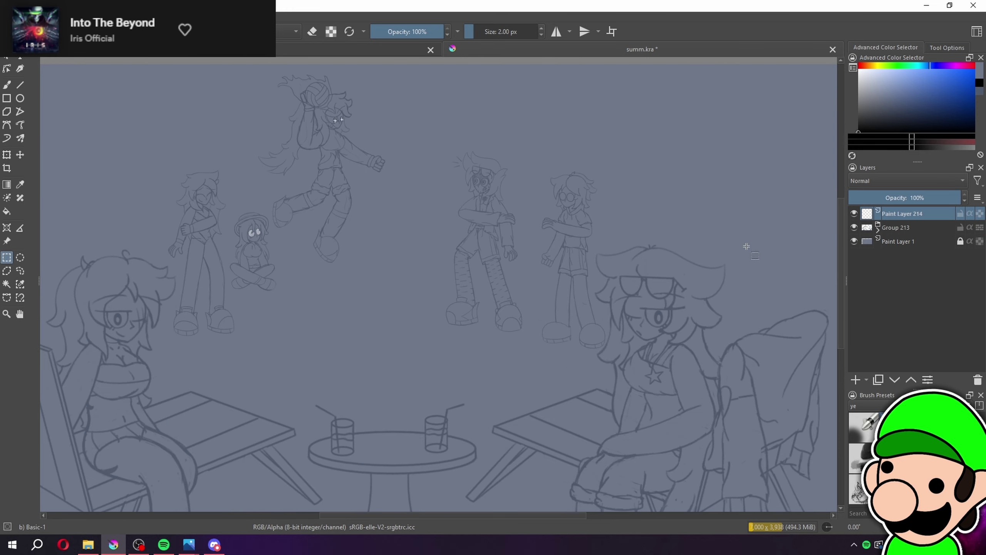
Try a 2 px black Basic-1 brush stroke along the hair of the standing figure with raised glasses and crossed arms
{"action": "scroll", "coordinate": [747, 246], "scroll_direction": "up", "scroll_amount": 8}
{"action": "key", "text": "b"}
{"action": "left_click_drag", "start_coordinate": [529, 108], "coordinate": [827, 307]}
{"action": "scroll", "coordinate": [427, 295], "scroll_direction": "down", "scroll_amount": 7}
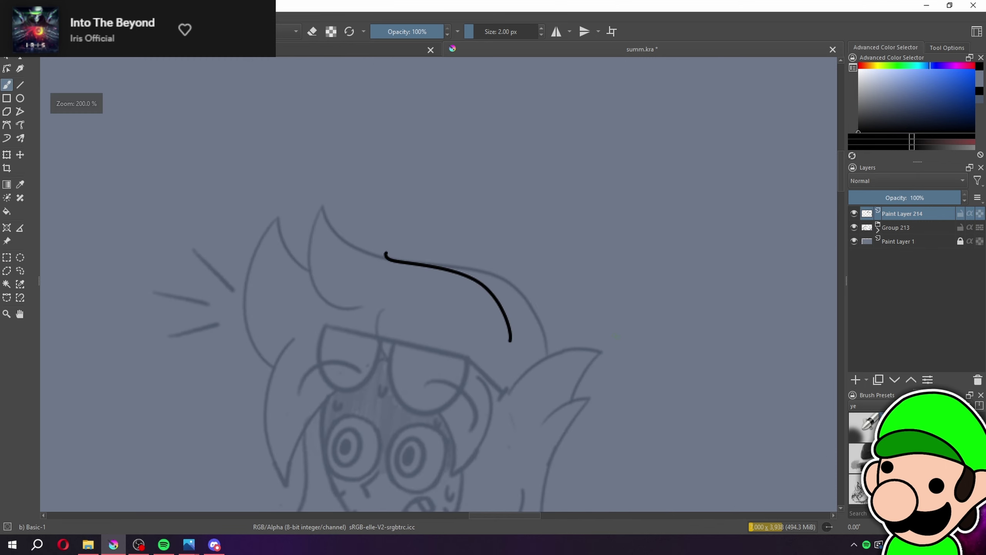
{"action": "scroll", "coordinate": [439, 295], "scroll_direction": "down", "scroll_amount": 3}
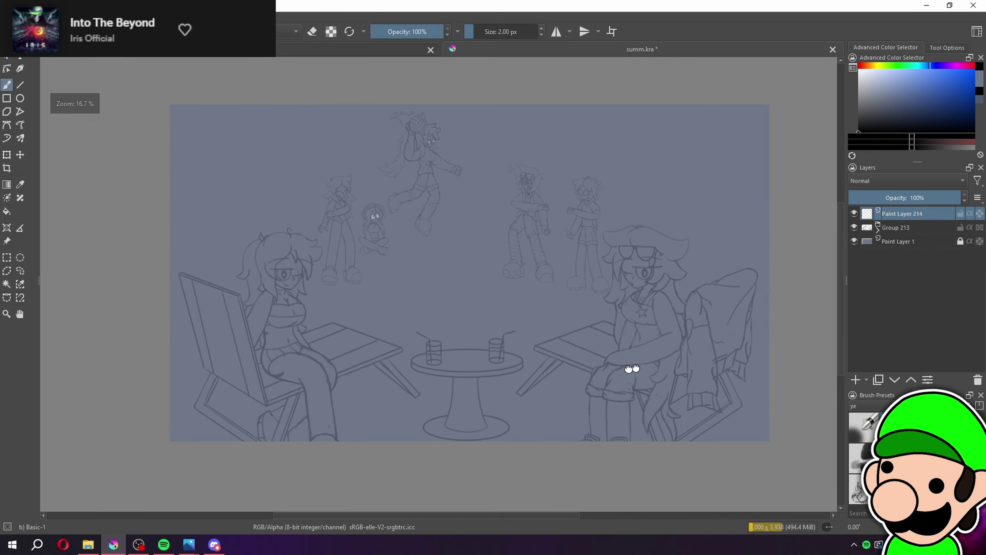
Sample the dark slate colour from the eye of the seated figure with raised glasses and choose the Pencil-2 brush at 10 px
{"action": "key", "text": "ctrl+plus"}
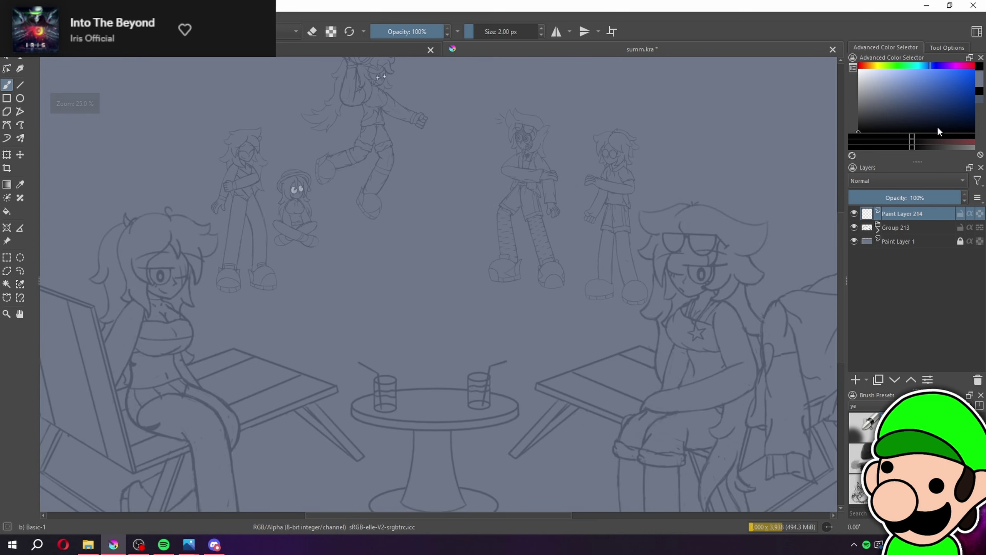
{"action": "left_click_drag", "start_coordinate": [651, 313], "coordinate": [633, 319]}
{"action": "scroll", "coordinate": [641, 315], "scroll_direction": "up", "scroll_amount": 15}
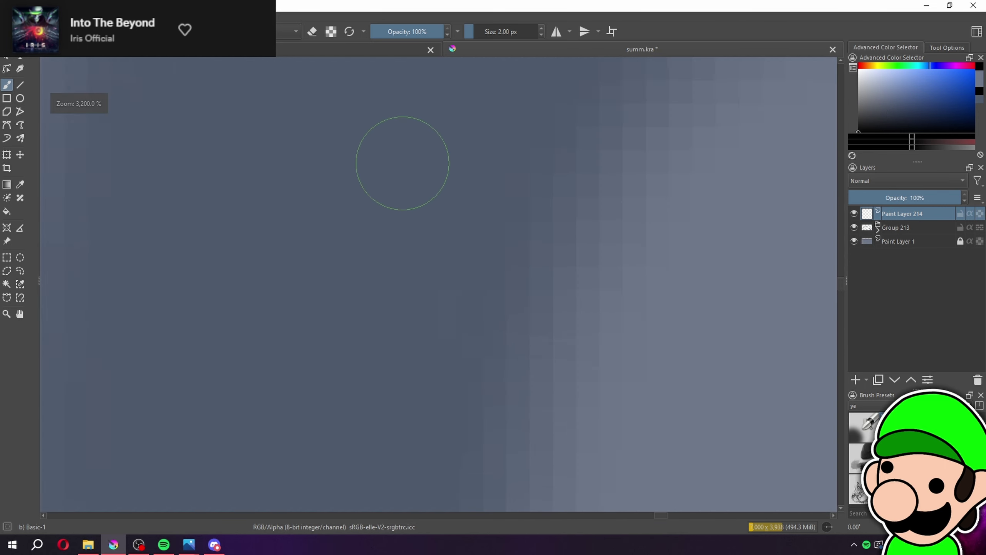
{"action": "left_click", "coordinate": [392, 177], "text": "ctrl"}
{"action": "scroll", "coordinate": [392, 176], "scroll_direction": "down", "scroll_amount": 15}
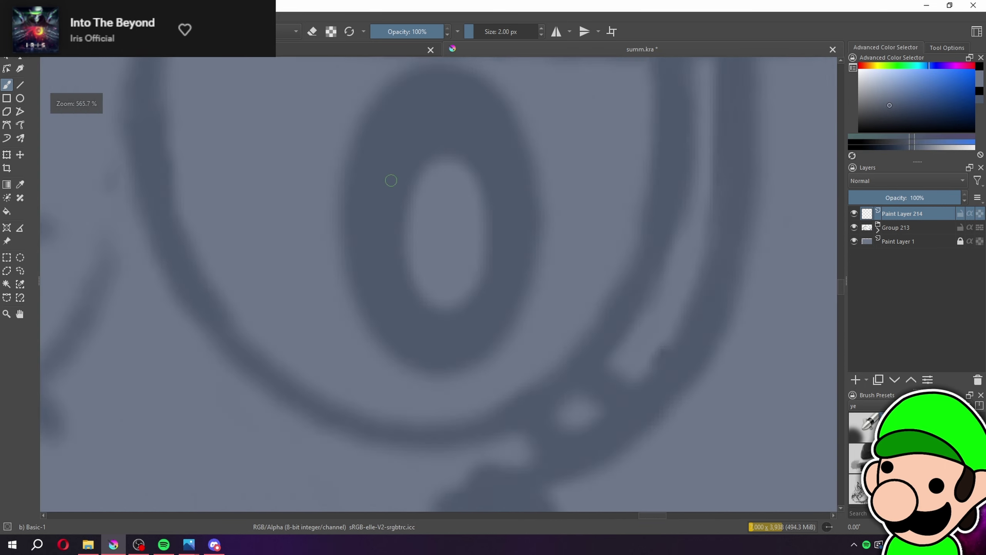
{"action": "left_click_drag", "start_coordinate": [508, 305], "coordinate": [586, 293]}
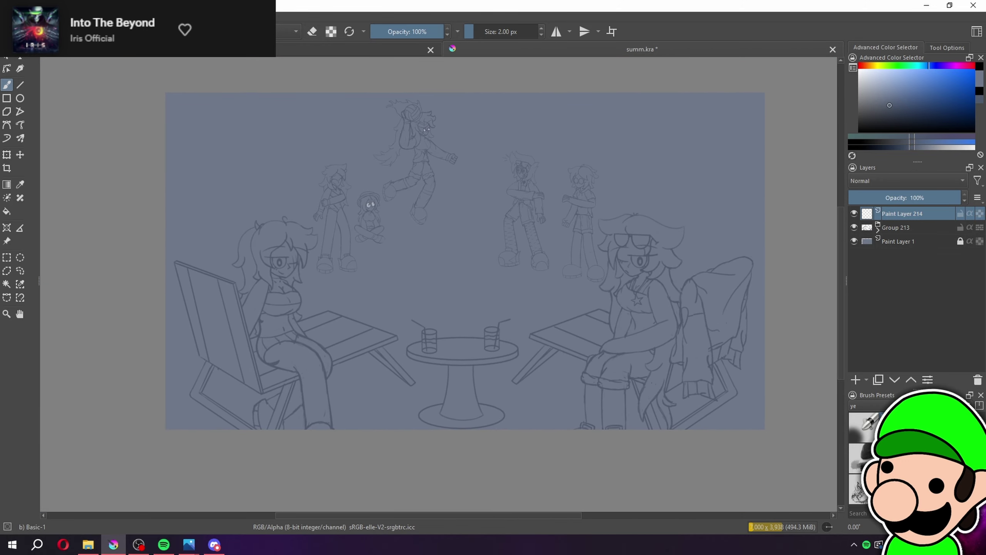
{"action": "left_click", "coordinate": [924, 427]}
Place Paint Layer 214 beneath the sketch group, lower the group's opacity to 38% and make the paint layer active
{"action": "left_click_drag", "start_coordinate": [897, 215], "coordinate": [907, 235]}
{"action": "left_click", "coordinate": [889, 216]}
{"action": "left_click", "coordinate": [892, 199]}
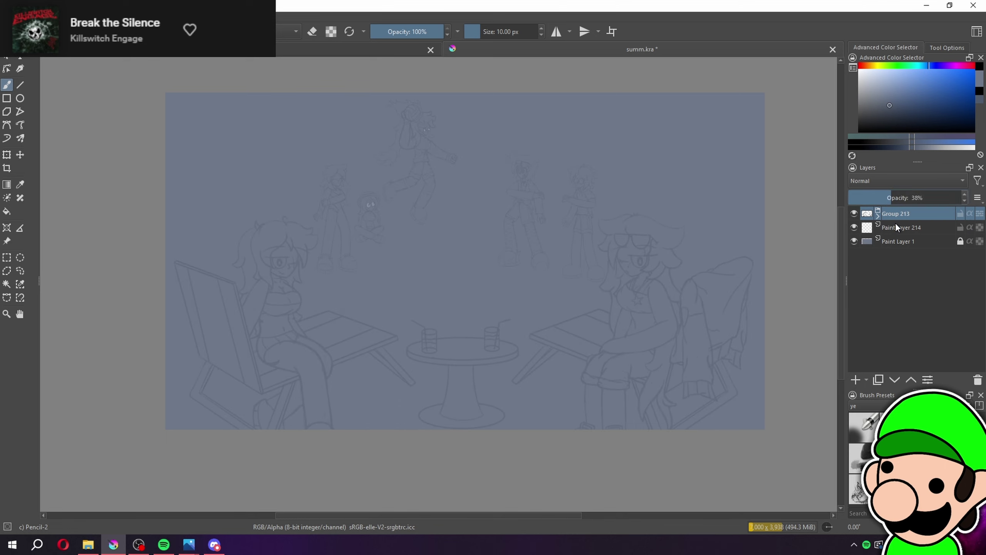
{"action": "left_click", "coordinate": [896, 223]}
Draw a long wavy line across the full canvas width, passing behind both seated figures and just above the table
{"action": "left_click_drag", "start_coordinate": [539, 292], "coordinate": [536, 292]}
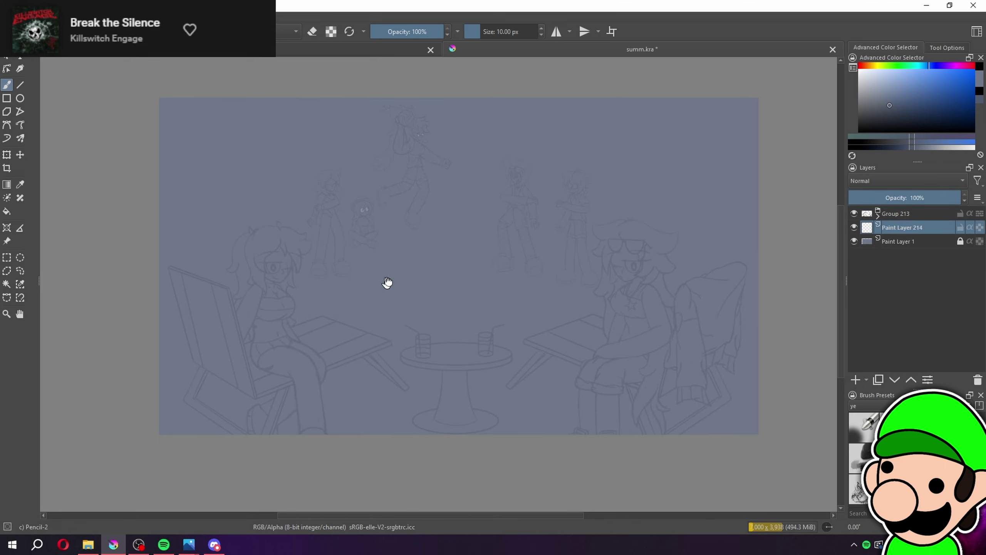
{"action": "left_click_drag", "start_coordinate": [387, 282], "coordinate": [394, 281]}
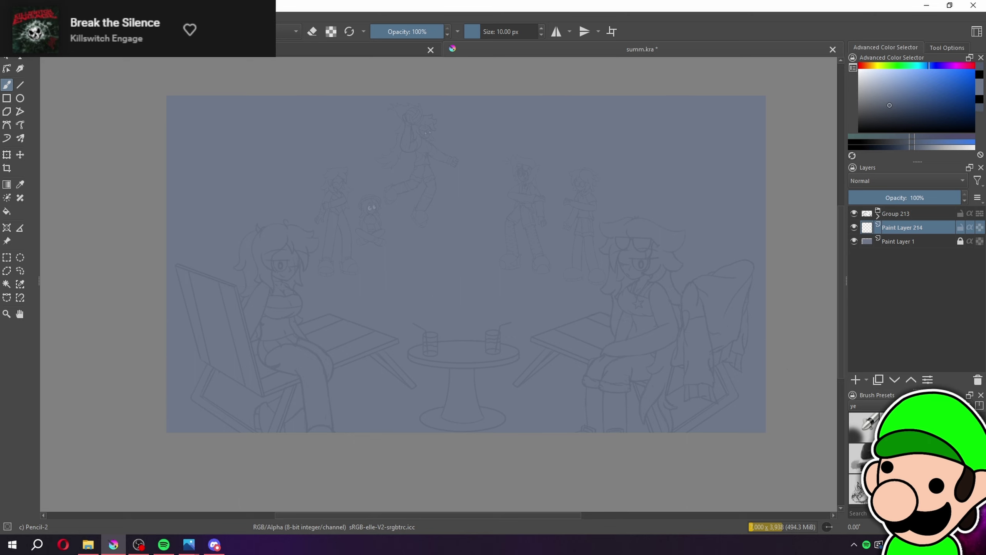
{"action": "left_click_drag", "start_coordinate": [301, 288], "coordinate": [174, 333]}
{"action": "key", "text": "ctrl+minus"}
{"action": "key", "text": "ctrl+minus"}
{"action": "left_click_drag", "start_coordinate": [719, 427], "coordinate": [698, 411]}
{"action": "key", "text": "ctrl+plus"}
{"action": "key", "text": "ctrl+plus"}
{"action": "left_click_drag", "start_coordinate": [707, 334], "coordinate": [712, 410]}
{"action": "key", "text": "ctrl+plus"}
{"action": "left_click_drag", "start_coordinate": [129, 206], "coordinate": [202, 220]}
{"action": "left_click_drag", "start_coordinate": [76, 217], "coordinate": [103, 226]}
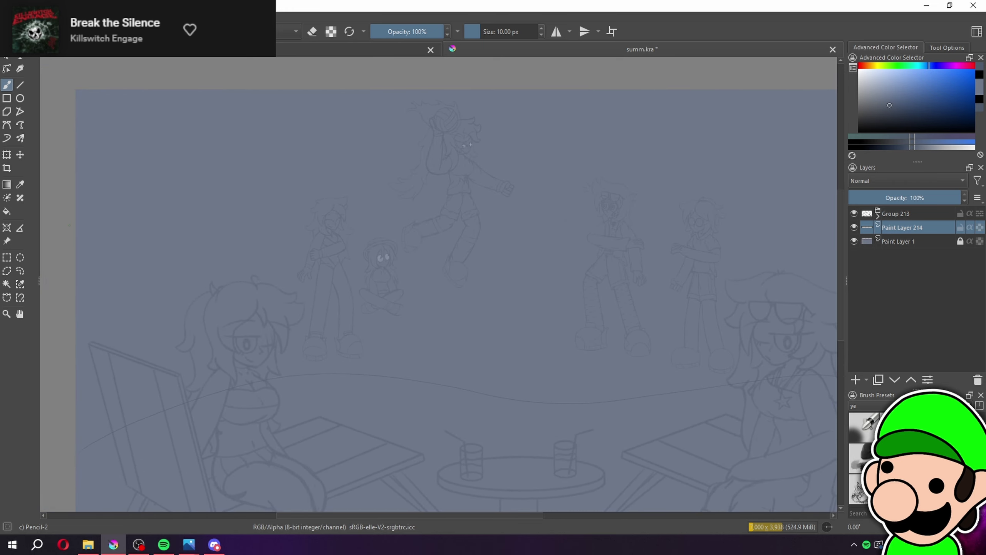
Draw a second wavy line across the full canvas width, passing behind the standing figures at about waist height
{"action": "key", "text": "minus"}
{"action": "key", "text": "minus"}
{"action": "key", "text": "minus"}
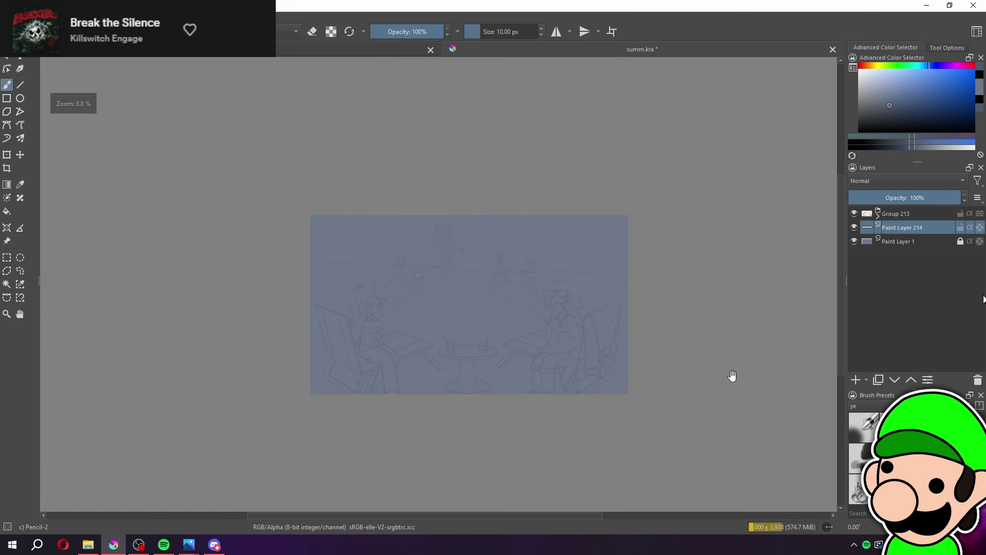
{"action": "key", "text": "plus"}
{"action": "key", "text": "plus"}
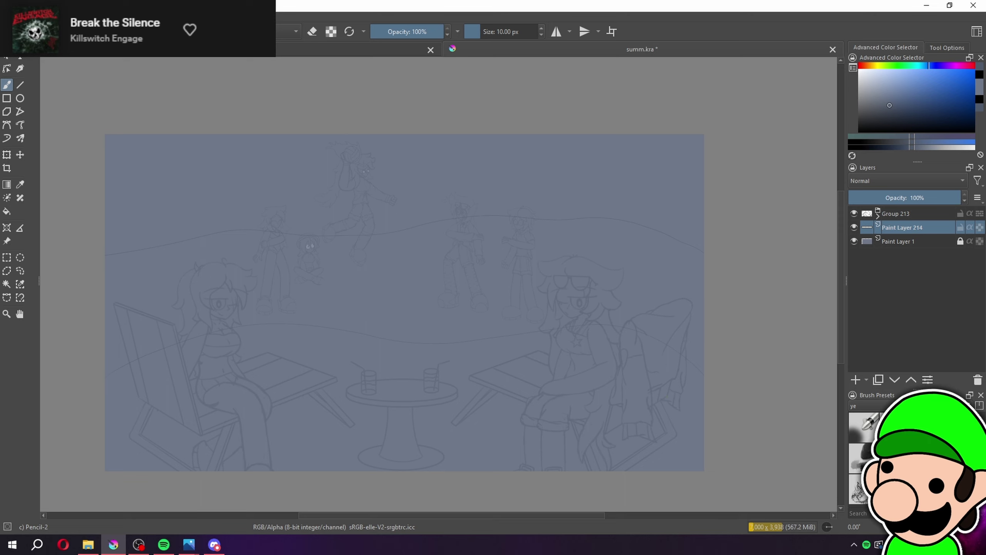
Draw a third full-width wavy line above the standing figures and a short wavy line in the canvas's upper-left corner
{"action": "left_click_drag", "start_coordinate": [663, 392], "coordinate": [668, 389]}
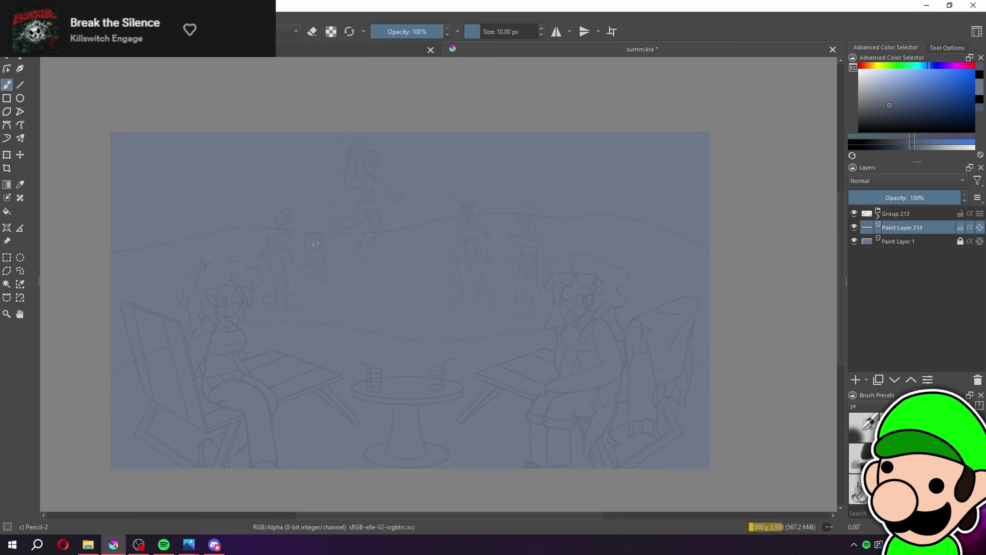
{"action": "left_click_drag", "start_coordinate": [410, 300], "coordinate": [432, 331]}
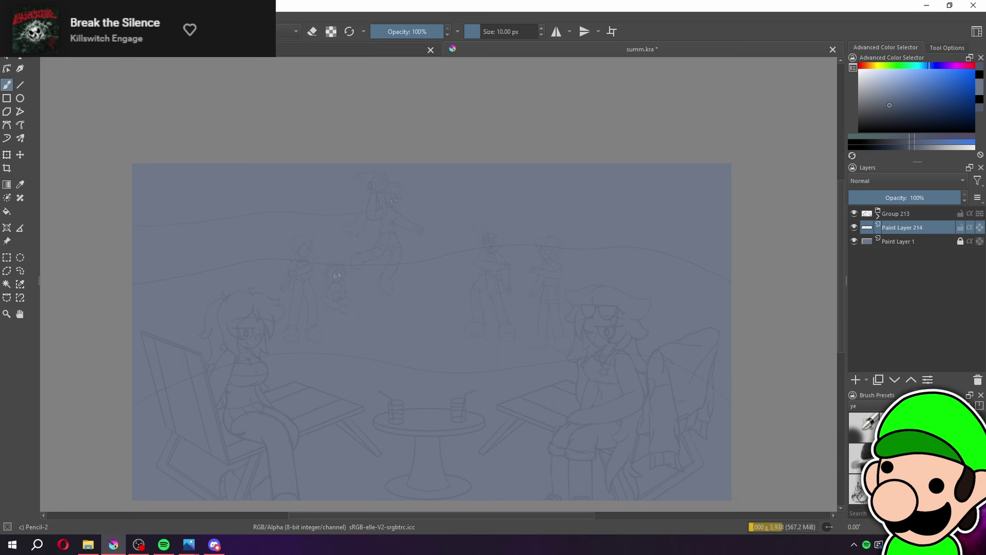
{"action": "left_click_drag", "start_coordinate": [698, 257], "coordinate": [712, 273]}
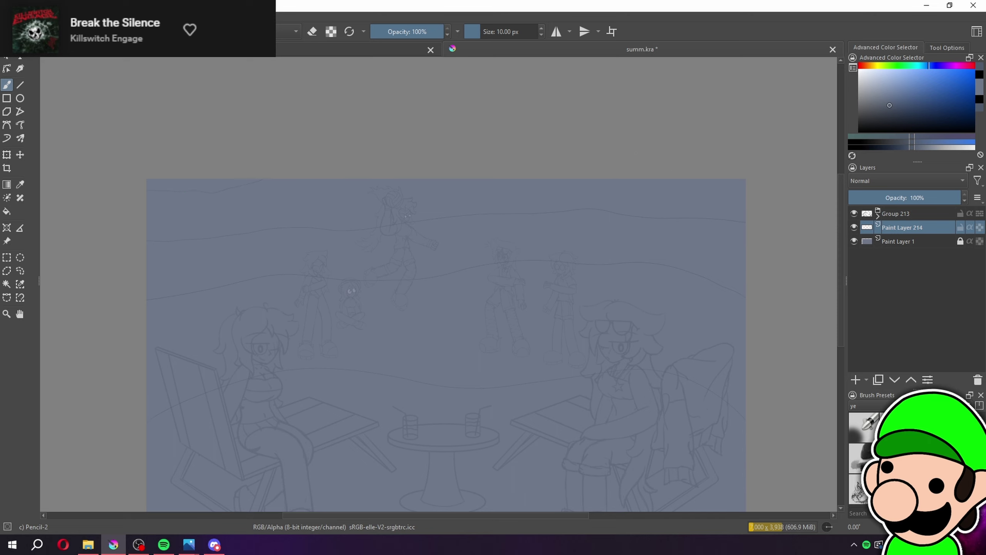
Draw short curved lines across the canvas's lower corners beneath both chairs, and one in its upper-right corner
{"action": "key", "text": "minus"}
{"action": "left_click_drag", "start_coordinate": [675, 421], "coordinate": [801, 320]}
{"action": "key", "text": "plus"}
{"action": "key", "text": "plus"}
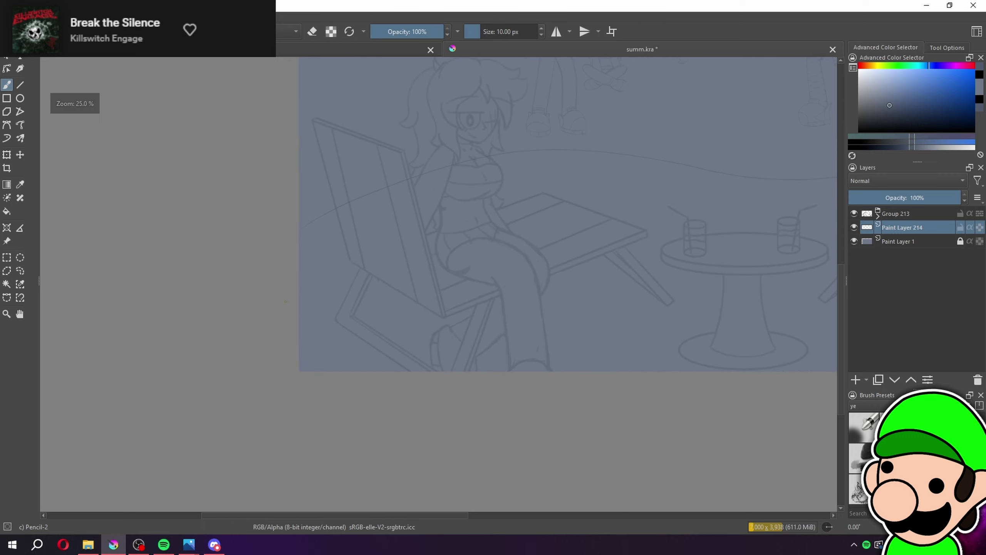
{"action": "left_click_drag", "start_coordinate": [765, 300], "coordinate": [440, 341]}
{"action": "left_click_drag", "start_coordinate": [660, 306], "coordinate": [438, 275]}
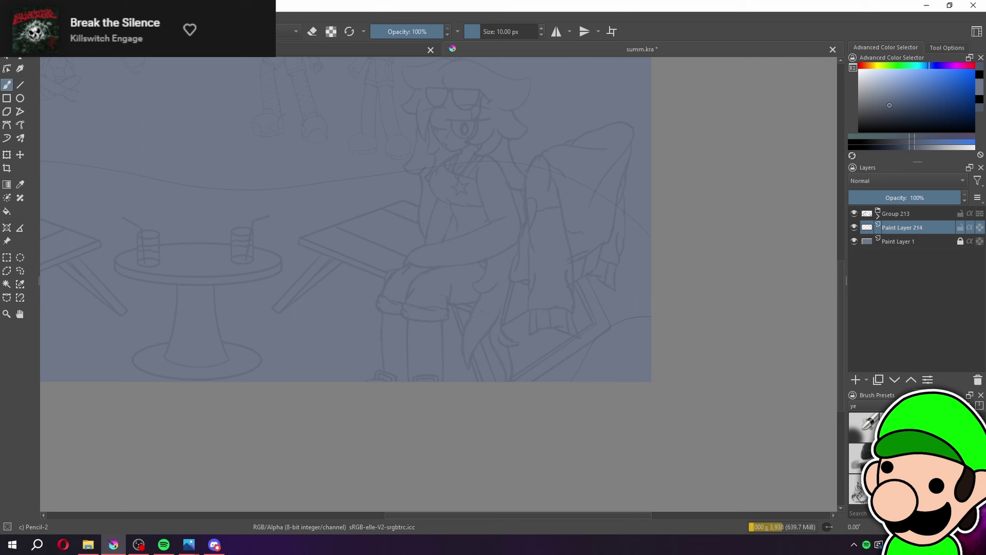
{"action": "key", "text": "minus"}
{"action": "left_click_drag", "start_coordinate": [672, 387], "coordinate": [632, 407]}
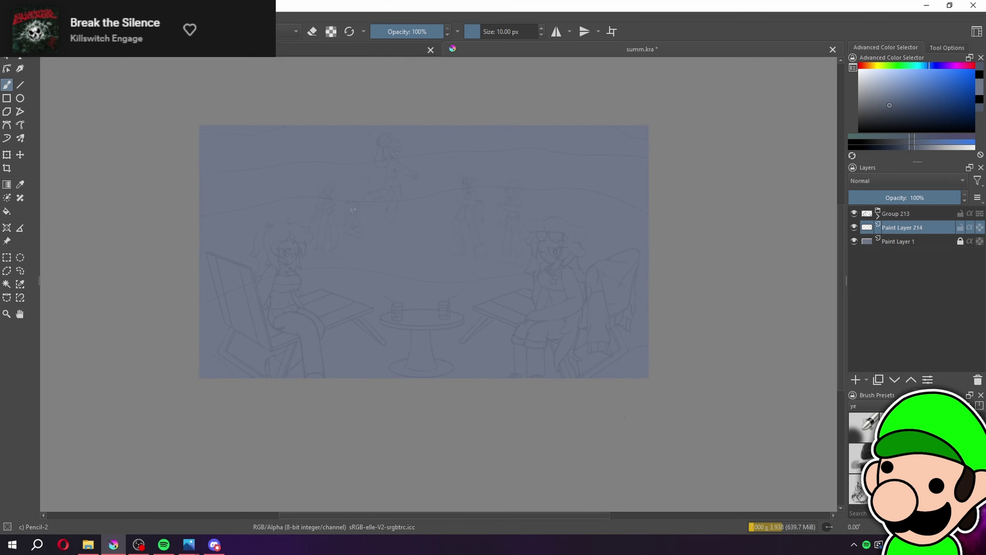
{"action": "key", "text": "plus"}
{"action": "left_click_drag", "start_coordinate": [564, 419], "coordinate": [721, 422]}
{"action": "left_click_drag", "start_coordinate": [484, 374], "coordinate": [607, 351]}
{"action": "key", "text": "plus"}
{"action": "key", "text": "plus"}
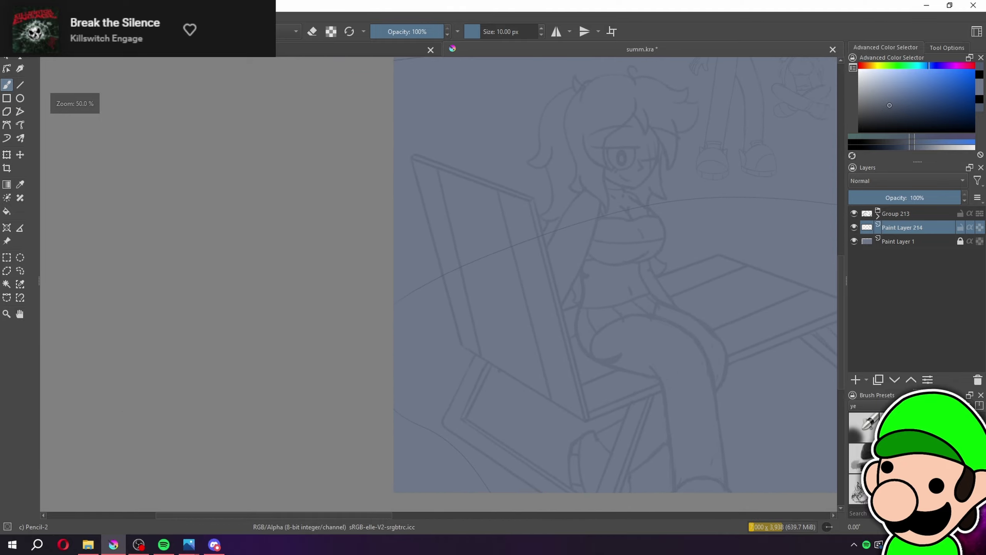
{"action": "key", "text": "plus"}
{"action": "key", "text": "plus"}
{"action": "key", "text": "plus"}
{"action": "key", "text": "plus"}
{"action": "key", "text": "minus"}
{"action": "key", "text": "minus"}
{"action": "key", "text": "minus"}
{"action": "key", "text": "minus"}
{"action": "key", "text": "minus"}
{"action": "key", "text": "minus"}
{"action": "left_click_drag", "start_coordinate": [569, 379], "coordinate": [351, 505]}
{"action": "left_click_drag", "start_coordinate": [638, 323], "coordinate": [554, 263]}
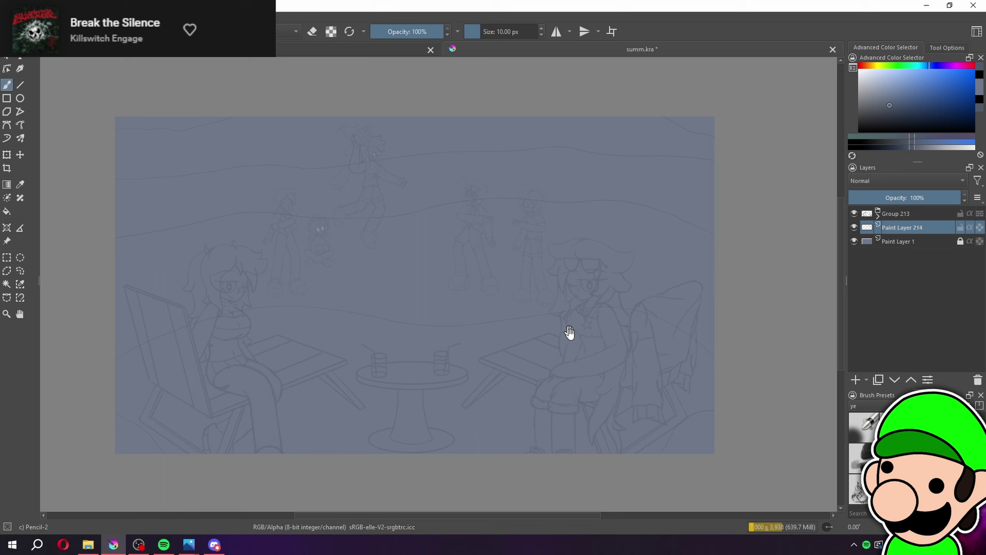
{"action": "left_click_drag", "start_coordinate": [682, 389], "coordinate": [661, 401]}
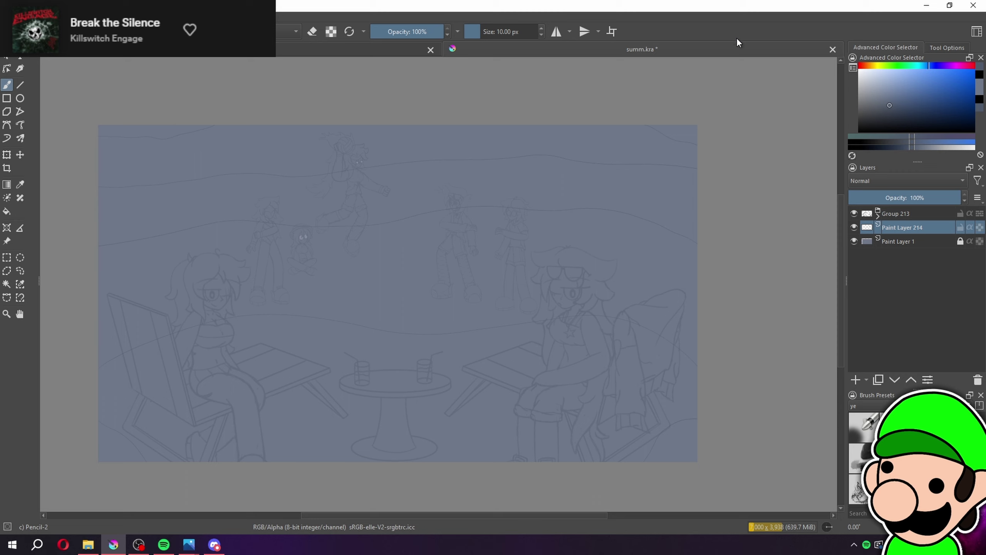
{"action": "left_click_drag", "start_coordinate": [673, 319], "coordinate": [682, 332]}
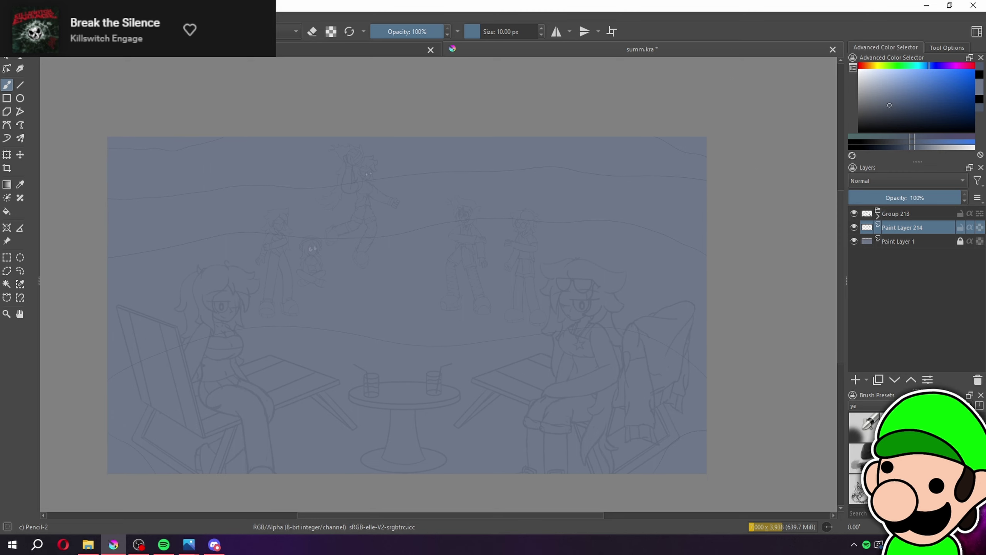
{"action": "left_click_drag", "start_coordinate": [728, 363], "coordinate": [737, 367]}
Add a paint layer above the wavy lines and draw a rectangle about 4,200 by 1,123 px between the two seated figures
{"action": "key", "text": "ctrl+plus"}
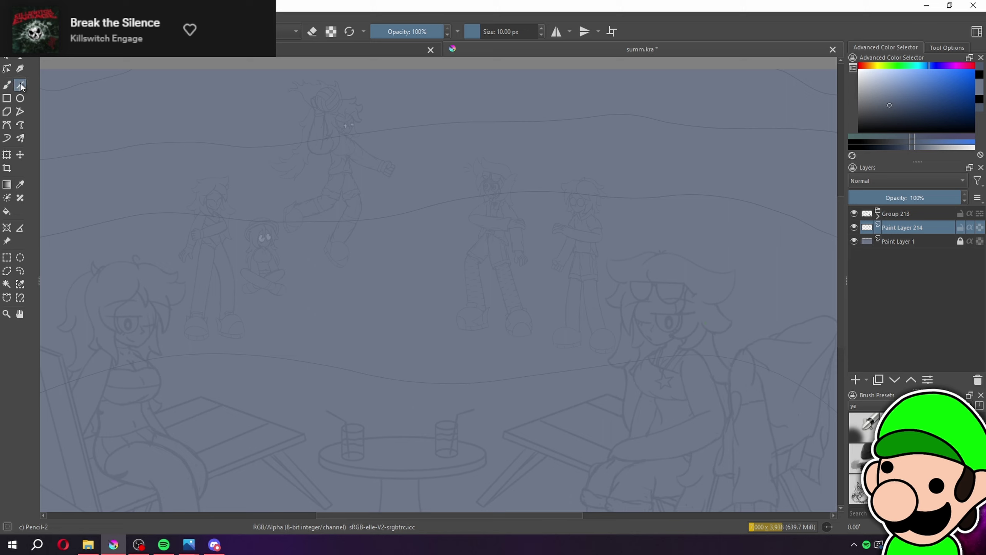
{"action": "left_click", "coordinate": [855, 379]}
{"action": "left_click", "coordinate": [6, 97]}
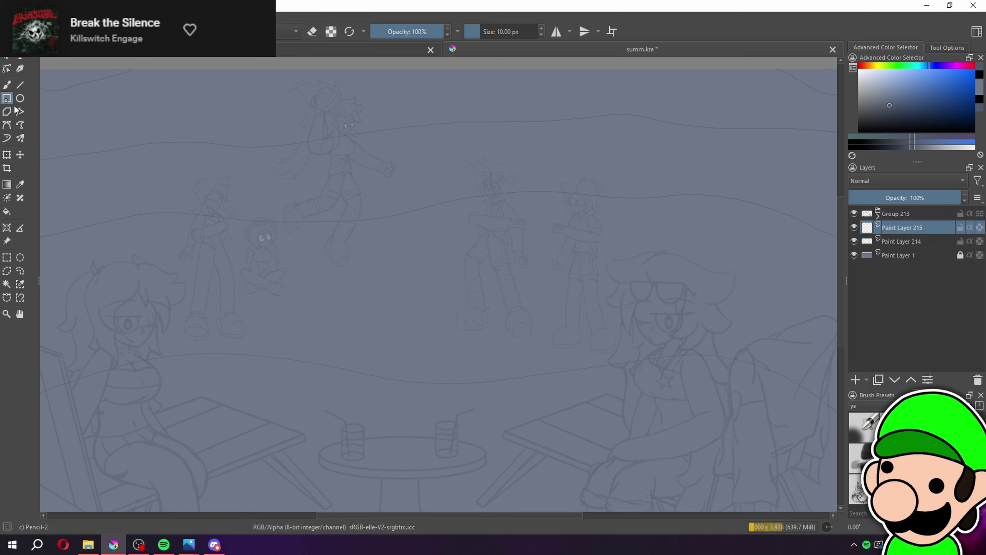
{"action": "mouse_move", "coordinate": [151, 228]}
{"action": "left_mouse_down"}
{"action": "mouse_move", "coordinate": [484, 287]}
{"action": "mouse_move", "coordinate": [681, 337]}
{"action": "mouse_move", "coordinate": [690, 372]}
{"action": "left_mouse_up"}
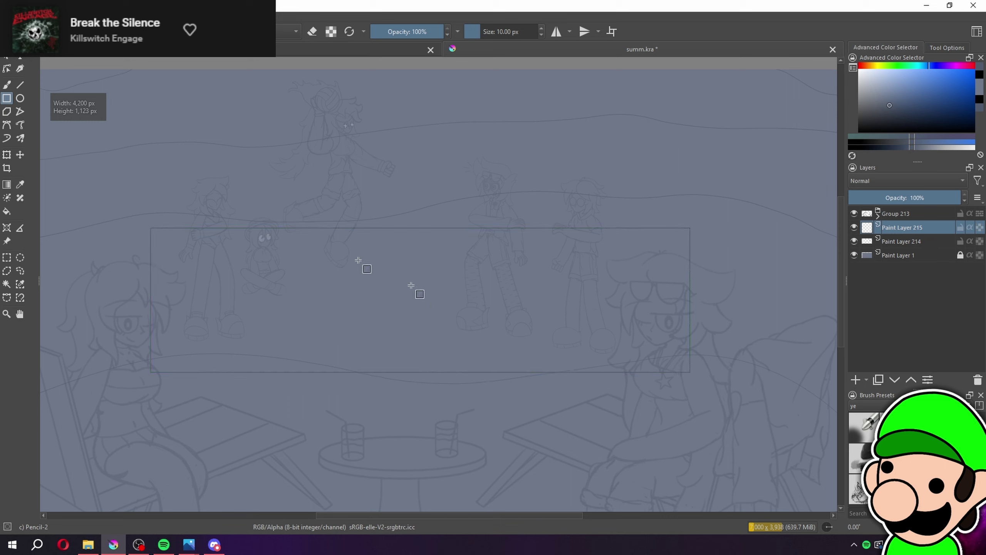
Try to reshape the rectangle by shortening its height and dragging its lower edge and corner upward, and undo each change
{"action": "left_click", "coordinate": [8, 156]}
{"action": "left_click_drag", "start_coordinate": [420, 374], "coordinate": [414, 330]}
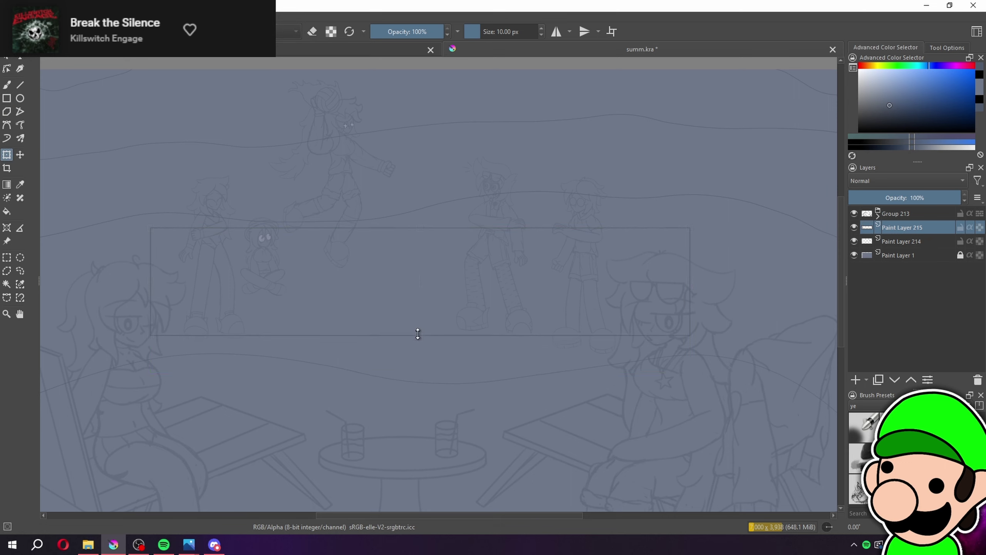
{"action": "key", "text": "ctrl+z"}
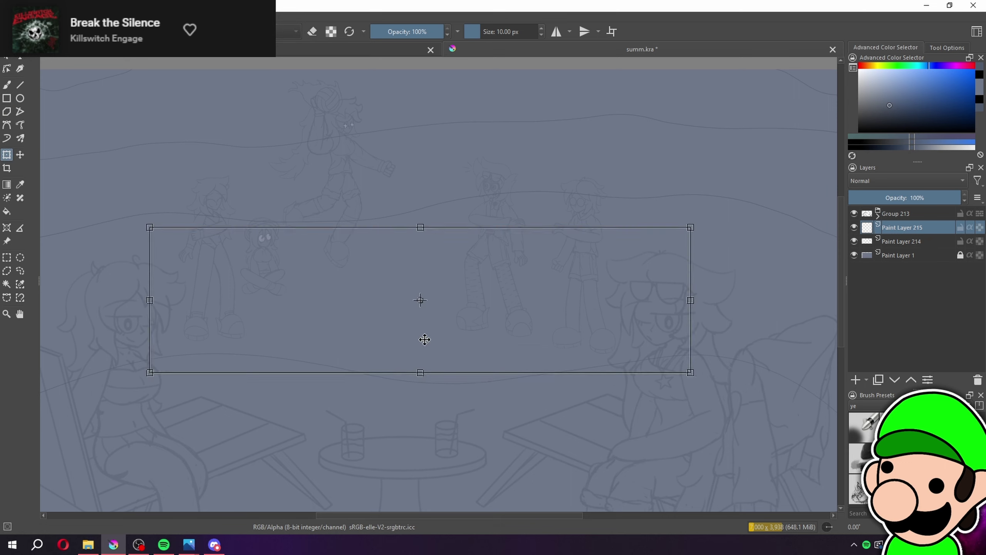
{"action": "key", "text": "ctrl+z"}
{"action": "left_click_drag", "start_coordinate": [450, 362], "coordinate": [421, 229]}
{"action": "key", "text": "ctrl+z"}
{"action": "left_click_drag", "start_coordinate": [696, 380], "coordinate": [689, 254]}
{"action": "key", "text": "ctrl+z"}
{"action": "key", "text": "ctrl+z"}
Warp the rectangle into a trapezoid with a narrower upper edge, widen it, move it down towards the table and apply the transformation
{"action": "mouse_move", "coordinate": [701, 348]}
{"action": "left_mouse_down"}
{"action": "mouse_move", "coordinate": [702, 373]}
{"action": "mouse_move", "coordinate": [697, 363]}
{"action": "left_mouse_up"}
{"action": "key", "text": "Return"}
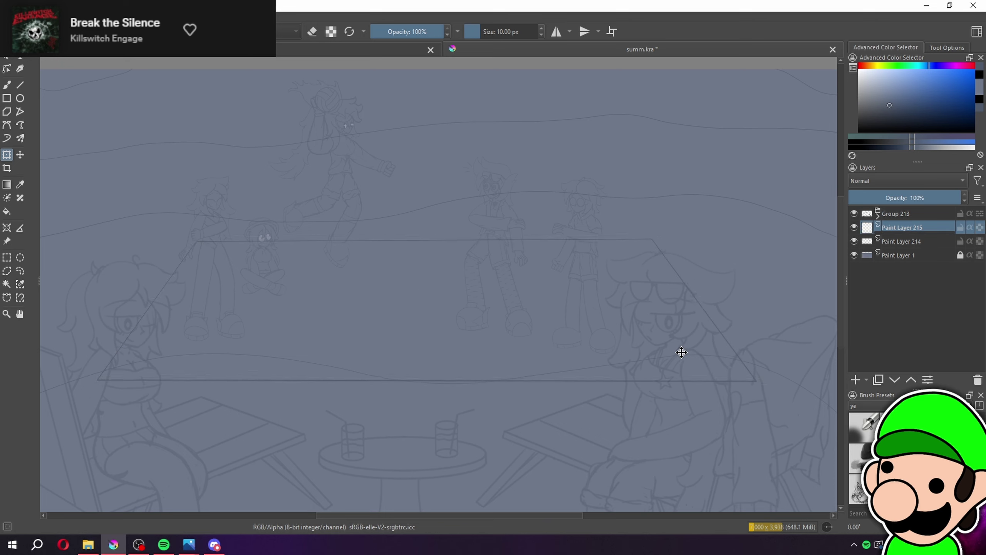
{"action": "mouse_move", "coordinate": [673, 353]}
{"action": "left_mouse_down"}
{"action": "mouse_move", "coordinate": [677, 395]}
{"action": "mouse_move", "coordinate": [666, 385]}
{"action": "left_mouse_up"}
{"action": "key", "text": "Return"}
{"action": "left_click_drag", "start_coordinate": [676, 357], "coordinate": [673, 356]}
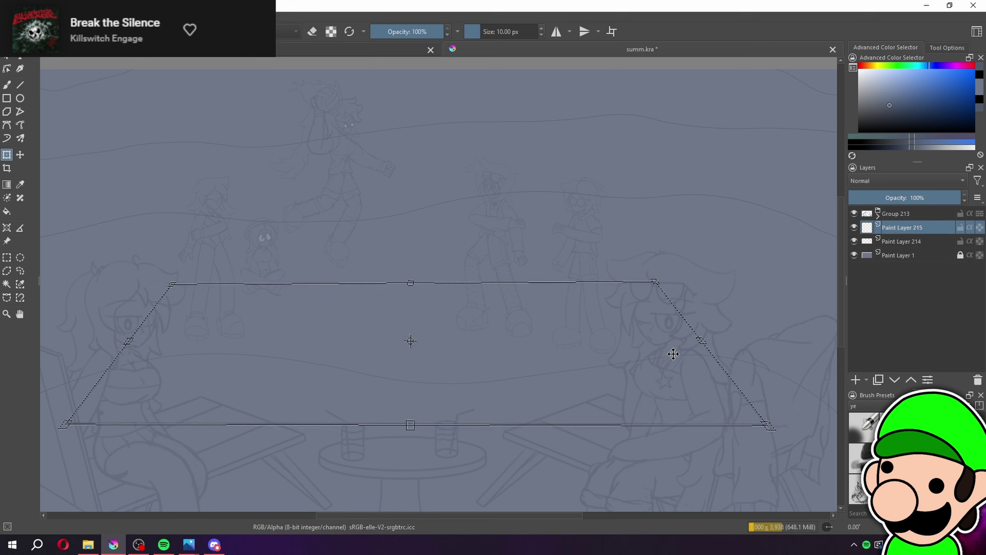
{"action": "key", "text": "b"}
{"action": "scroll", "coordinate": [695, 424], "scroll_direction": "down", "scroll_amount": 5}
{"action": "left_click_drag", "start_coordinate": [696, 425], "coordinate": [702, 413]}
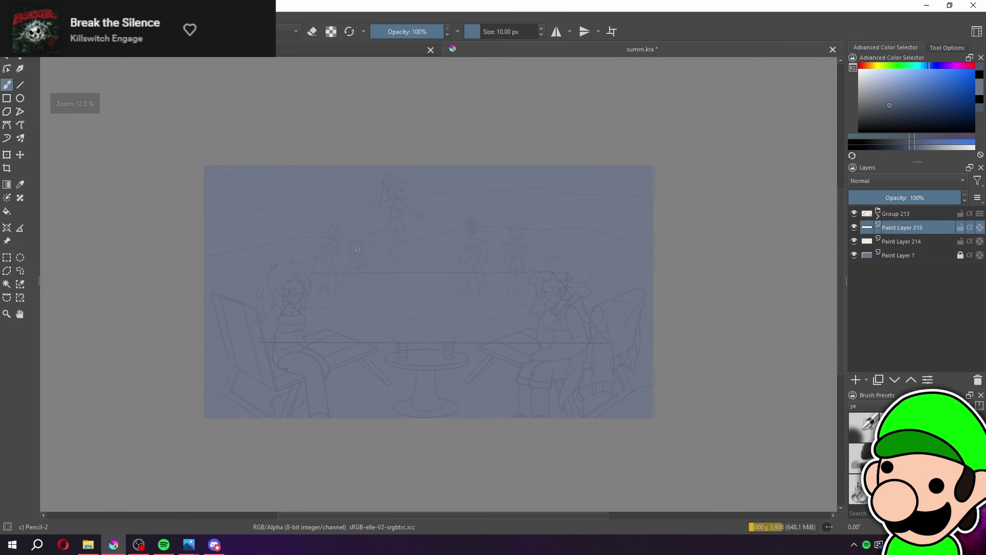
Try to duplicate the trapezoid layer and scale the copy down inside the outline, and undo the transformation and the duplication
{"action": "key", "text": "ctrl+plus"}
{"action": "key", "text": "ctrl+plus"}
{"action": "key", "text": "ctrl+j"}
{"action": "left_click", "coordinate": [7, 155]}
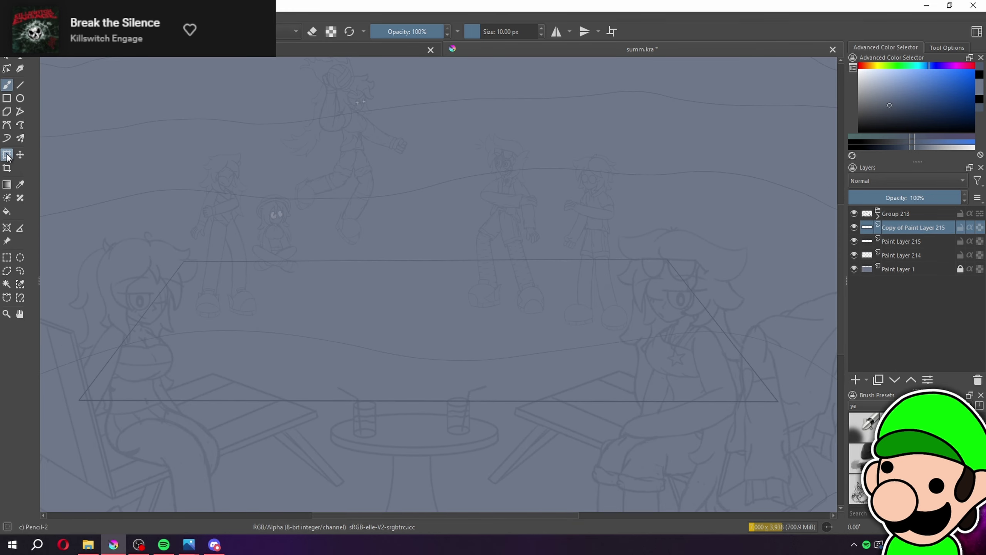
{"action": "left_click_drag", "start_coordinate": [776, 260], "coordinate": [702, 305]}
{"action": "left_click_drag", "start_coordinate": [595, 346], "coordinate": [624, 335]}
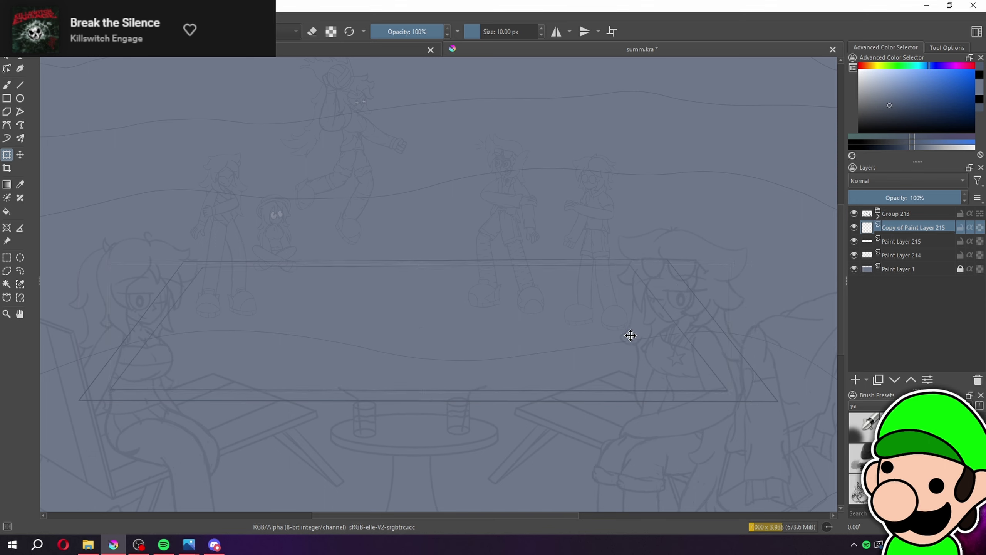
{"action": "key", "text": "ctrl+z"}
{"action": "key", "text": "ctrl+z"}
{"action": "key", "text": "ctrl+z"}
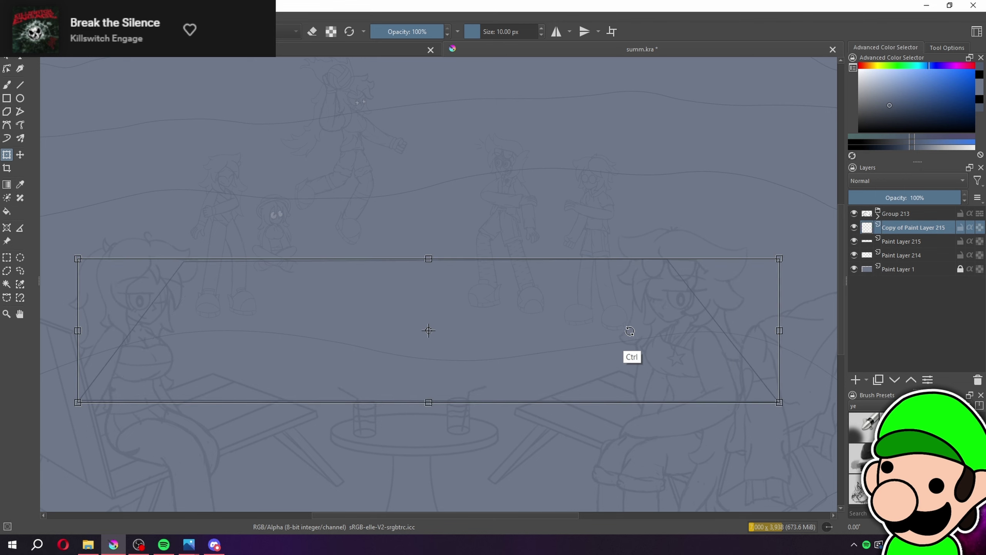
{"action": "key", "text": "ctrl+z"}
Draw a smaller trapezoid inside the outline with straight lines, its upper edge about 3,625 px and its lower edge about 4,640 px long
{"action": "left_click", "coordinate": [20, 85]}
{"action": "left_click_drag", "start_coordinate": [191, 276], "coordinate": [657, 273]}
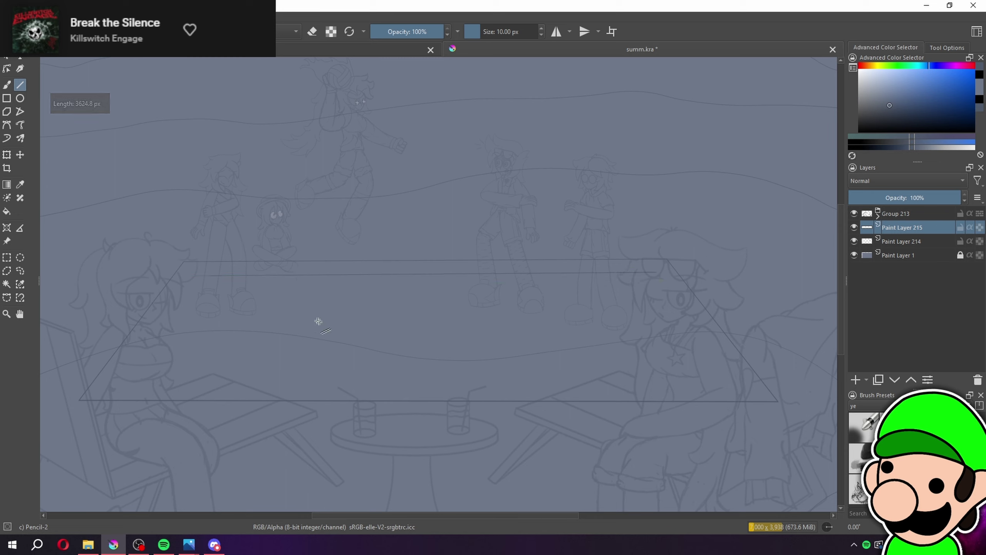
{"action": "mouse_move", "coordinate": [197, 277]}
{"action": "left_mouse_down"}
{"action": "mouse_move", "coordinate": [665, 276]}
{"action": "mouse_move", "coordinate": [657, 274]}
{"action": "mouse_move", "coordinate": [684, 341]}
{"action": "mouse_move", "coordinate": [718, 383]}
{"action": "left_mouse_up"}
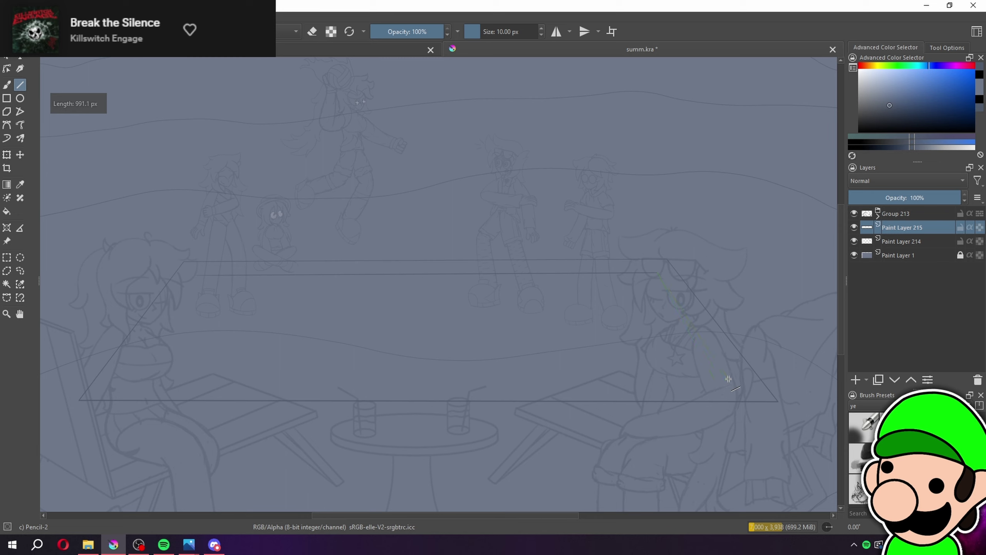
{"action": "left_click_drag", "start_coordinate": [189, 279], "coordinate": [138, 377]}
{"action": "left_click_drag", "start_coordinate": [133, 374], "coordinate": [133, 374]}
{"action": "left_click_drag", "start_coordinate": [133, 373], "coordinate": [393, 352]}
{"action": "left_click_drag", "start_coordinate": [730, 379], "coordinate": [727, 377]}
{"action": "key", "text": "minus"}
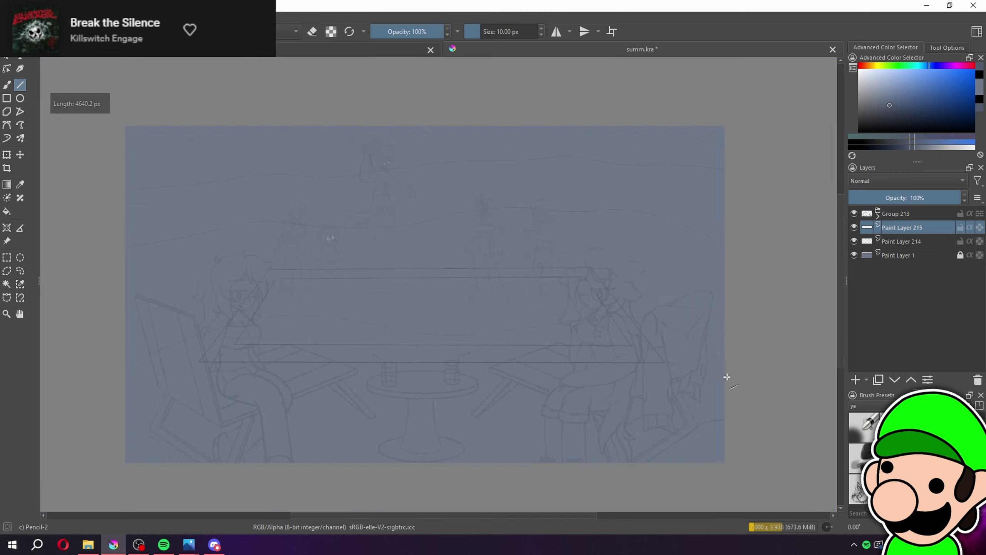
{"action": "key", "text": "minus"}
{"action": "key", "text": "minus"}
{"action": "key", "text": "plus"}
{"action": "key", "text": "plus"}
{"action": "key", "text": "plus"}
{"action": "key", "text": "plus"}
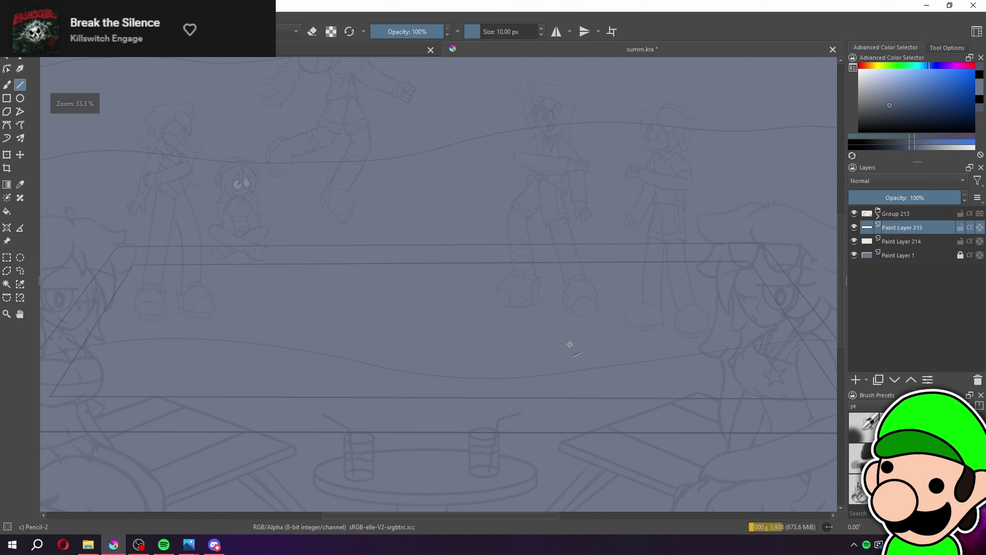
Draw two slightly diverging straight lines down the middle of the inner trapezoid, from its upper edge to its lower edge
{"action": "left_click_drag", "start_coordinate": [416, 264], "coordinate": [425, 396]}
{"action": "left_click_drag", "start_coordinate": [446, 265], "coordinate": [458, 397]}
{"action": "key", "text": "minus"}
{"action": "key", "text": "plus"}
{"action": "left_click_drag", "start_coordinate": [661, 491], "coordinate": [643, 449]}
{"action": "key", "text": "plus"}
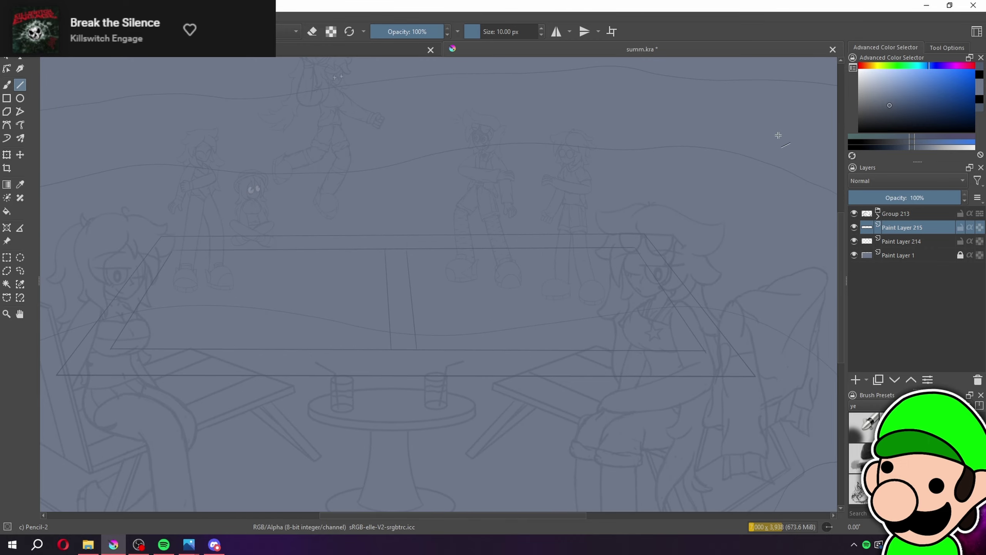
Erase the right sides of both trapezoids below the wavy line with the Basic-1 brush as a 50.92 px eraser
{"action": "left_click", "coordinate": [894, 427]}
{"action": "left_click_drag", "start_coordinate": [779, 416], "coordinate": [651, 346]}
{"action": "key", "text": "plus"}
{"action": "key", "text": "plus"}
{"action": "left_click_drag", "start_coordinate": [691, 280], "coordinate": [641, 292]}
{"action": "key", "text": "plus"}
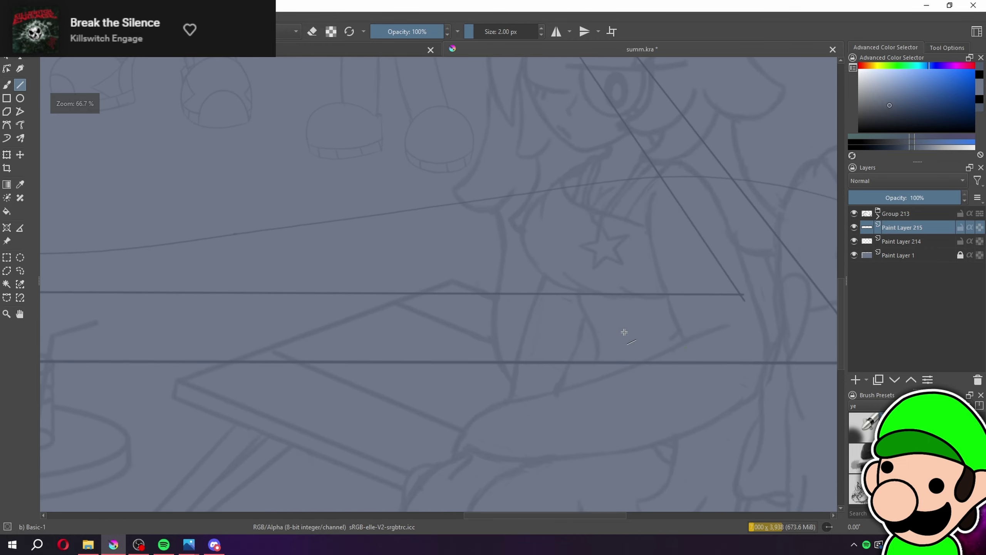
{"action": "key", "text": "b"}
{"action": "key", "text": "e"}
{"action": "left_click", "coordinate": [491, 28]}
{"action": "left_click_drag", "start_coordinate": [682, 207], "coordinate": [688, 217]}
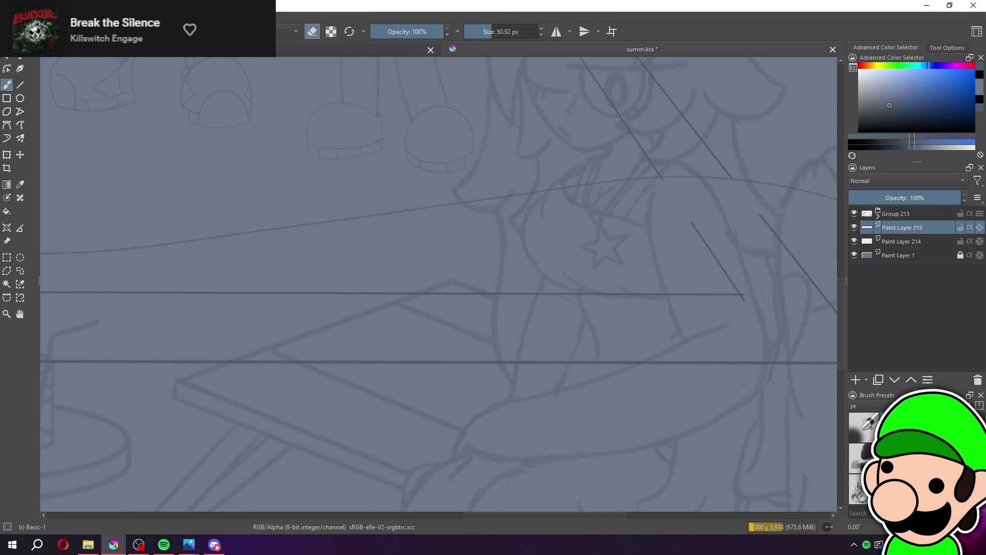
{"action": "left_click_drag", "start_coordinate": [711, 251], "coordinate": [739, 292]}
{"action": "left_click_drag", "start_coordinate": [578, 294], "coordinate": [740, 294]}
{"action": "left_click_drag", "start_coordinate": [812, 282], "coordinate": [780, 240]}
{"action": "key", "text": "minus"}
{"action": "left_click_drag", "start_coordinate": [721, 284], "coordinate": [731, 299]}
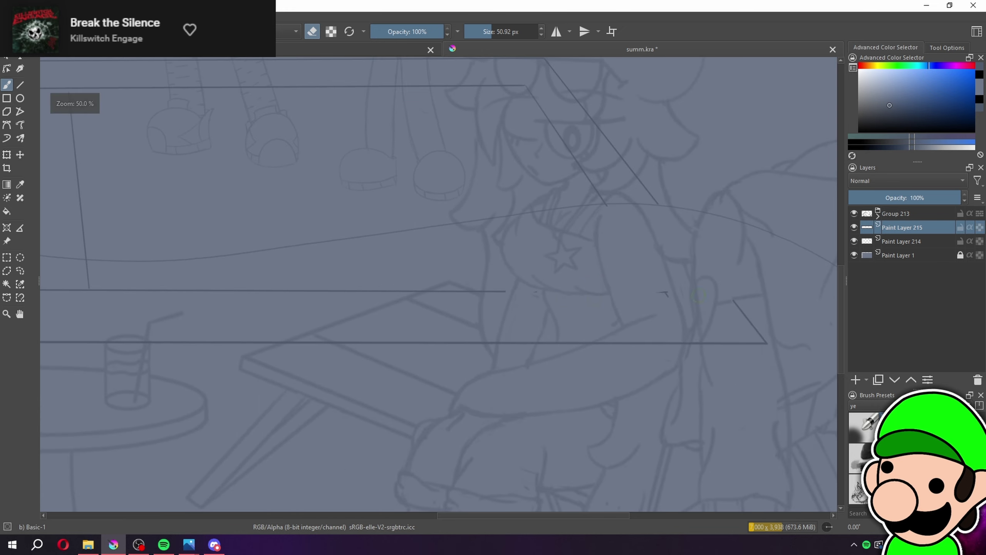
Erase the right half of both trapezoids' lower edges, from the outer corner across the bench towards the round table
{"action": "left_click_drag", "start_coordinate": [493, 343], "coordinate": [699, 343]}
{"action": "mouse_move", "coordinate": [745, 316]}
{"action": "left_mouse_down"}
{"action": "mouse_move", "coordinate": [758, 336]}
{"action": "mouse_move", "coordinate": [708, 344]}
{"action": "left_mouse_up"}
{"action": "left_click_drag", "start_coordinate": [485, 343], "coordinate": [426, 343]}
{"action": "mouse_move", "coordinate": [313, 343]}
{"action": "left_mouse_down"}
{"action": "mouse_move", "coordinate": [271, 342]}
{"action": "mouse_move", "coordinate": [416, 340]}
{"action": "left_mouse_up"}
{"action": "left_click_drag", "start_coordinate": [175, 342], "coordinate": [150, 341]}
{"action": "left_click_drag", "start_coordinate": [494, 288], "coordinate": [286, 292]}
{"action": "left_click_drag", "start_coordinate": [266, 342], "coordinate": [175, 342]}
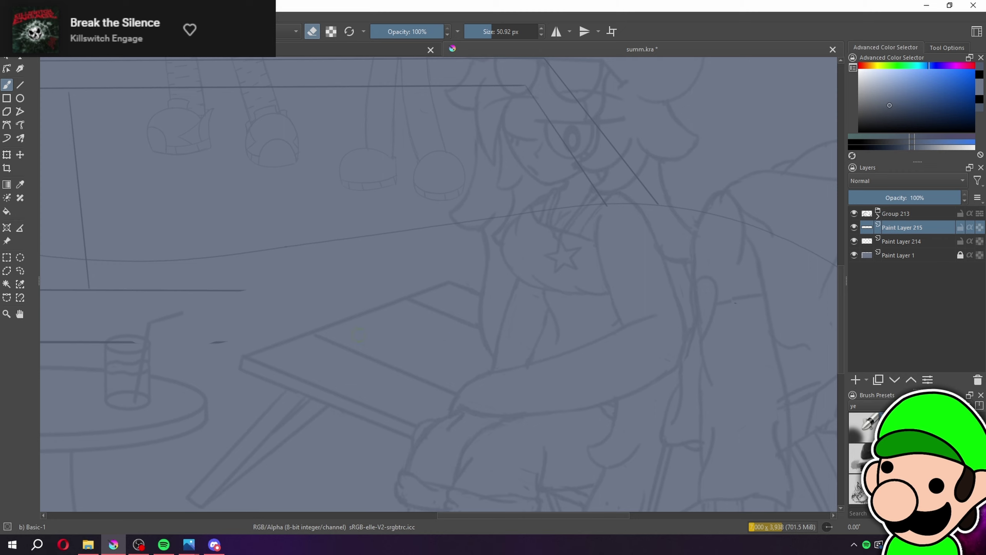
Trim the two middle lines to the wavy line and erase the inner trapezoid's lower edge around them
{"action": "left_click_drag", "start_coordinate": [290, 358], "coordinate": [581, 418]}
{"action": "left_click_drag", "start_coordinate": [423, 352], "coordinate": [307, 351]}
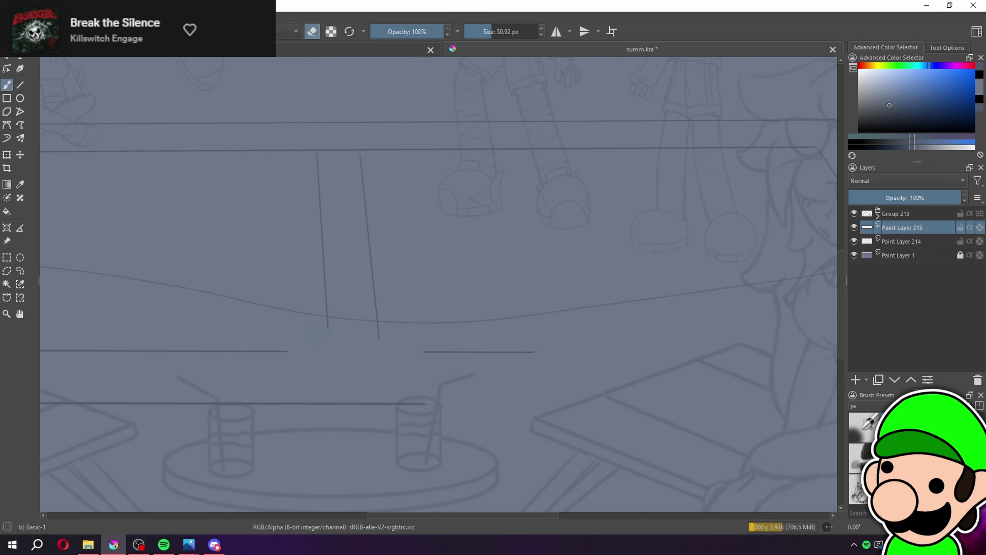
{"action": "left_click_drag", "start_coordinate": [418, 351], "coordinate": [542, 352]}
{"action": "mouse_move", "coordinate": [290, 358]}
{"action": "left_mouse_down"}
{"action": "mouse_move", "coordinate": [577, 352]}
{"action": "mouse_move", "coordinate": [522, 332]}
{"action": "left_mouse_up"}
{"action": "left_click_drag", "start_coordinate": [389, 326], "coordinate": [462, 328]}
{"action": "left_click_drag", "start_coordinate": [521, 326], "coordinate": [344, 326]}
Erase the left sides of both trapezoids below the wavy line and the remaining left part of their lower edges
{"action": "left_click_drag", "start_coordinate": [295, 378], "coordinate": [660, 379]}
{"action": "left_click_drag", "start_coordinate": [420, 368], "coordinate": [746, 392]}
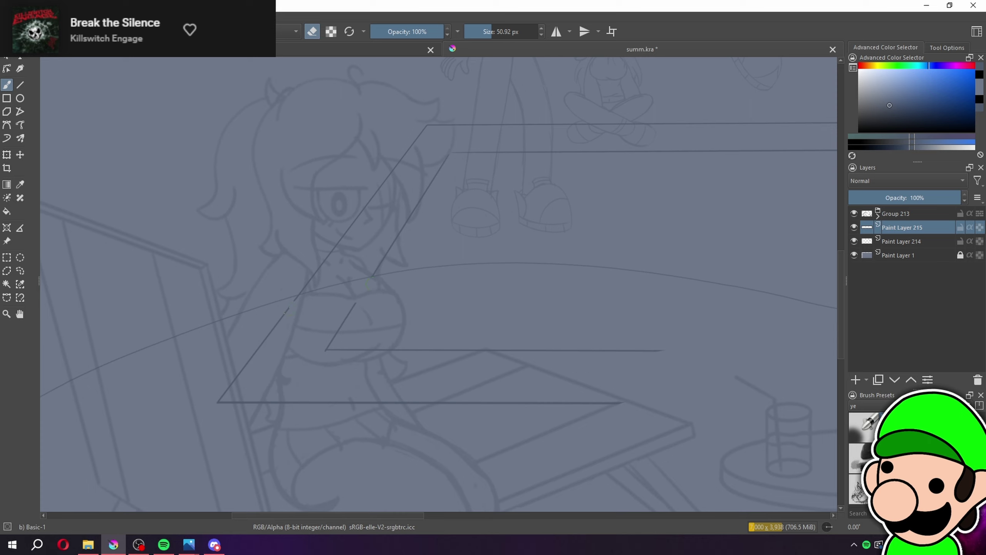
{"action": "left_click_drag", "start_coordinate": [295, 302], "coordinate": [313, 314]}
{"action": "left_click_drag", "start_coordinate": [663, 350], "coordinate": [338, 351]}
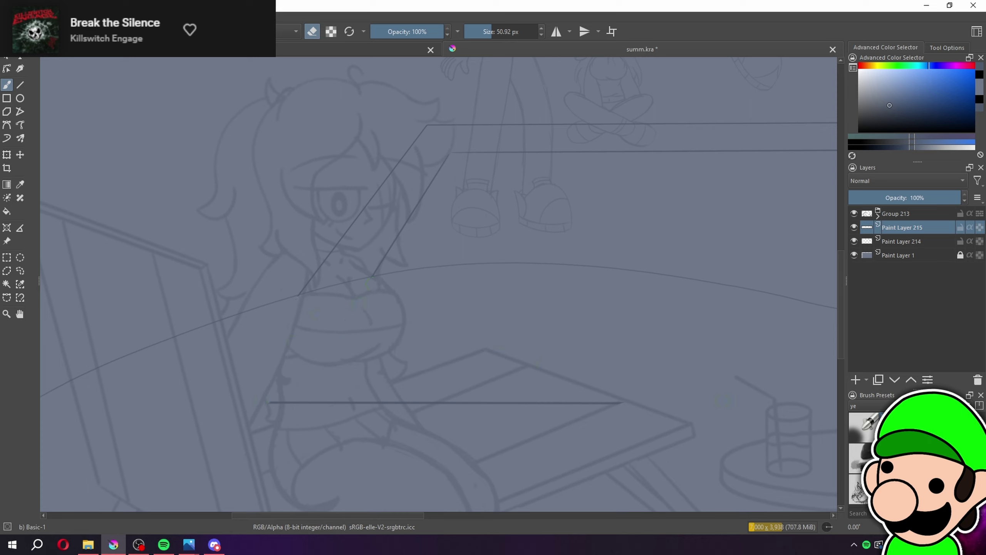
{"action": "left_click_drag", "start_coordinate": [623, 403], "coordinate": [280, 403]}
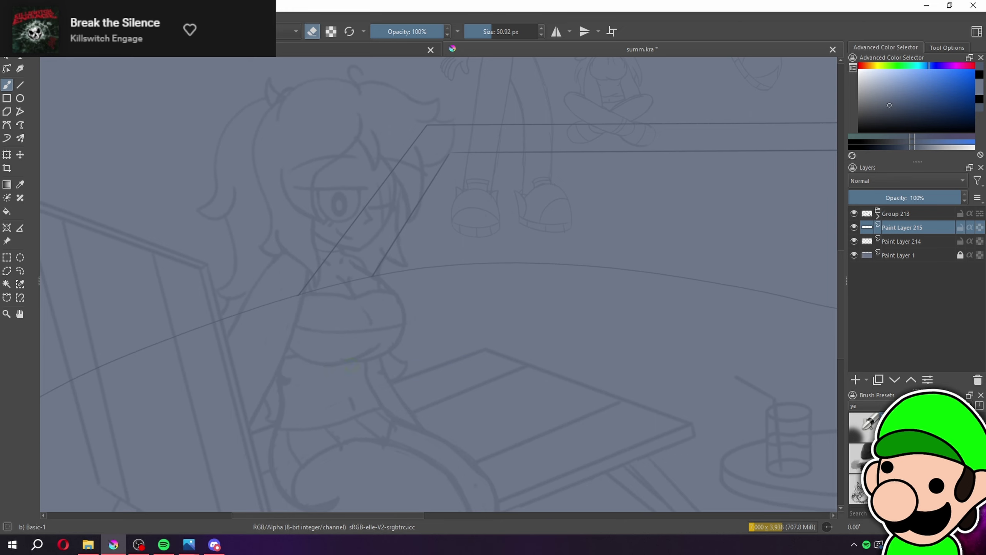
{"action": "key", "text": "minus"}
{"action": "key", "text": "minus"}
{"action": "key", "text": "minus"}
{"action": "key", "text": "minus"}
{"action": "key", "text": "plus"}
{"action": "left_click_drag", "start_coordinate": [681, 412], "coordinate": [583, 414]}
{"action": "mouse_move", "coordinate": [724, 439]}
{"action": "left_mouse_down"}
{"action": "mouse_move", "coordinate": [698, 460]}
{"action": "mouse_move", "coordinate": [689, 455]}
{"action": "mouse_move", "coordinate": [689, 466]}
{"action": "left_mouse_up"}
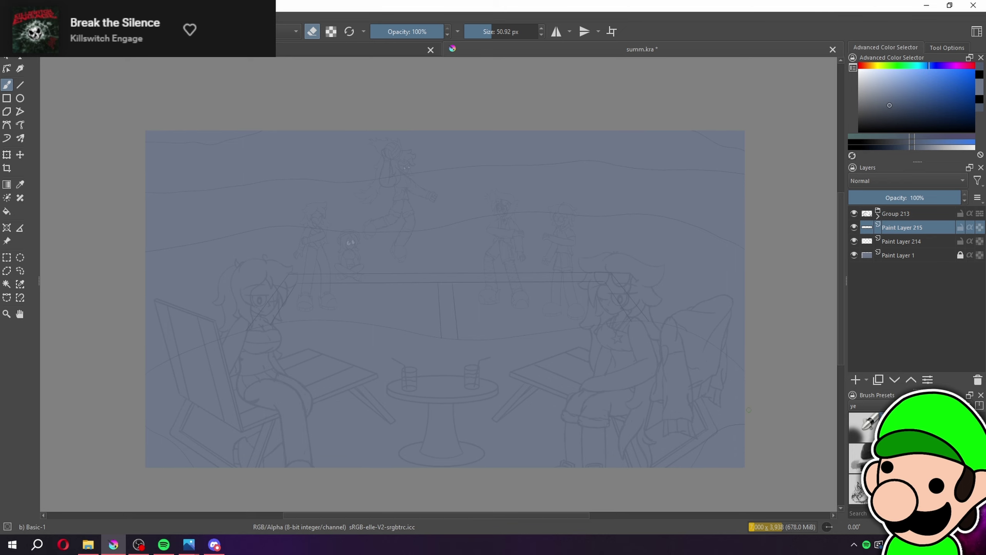
Expand Group 213 and its nested Group 211 and select layer J for a transformation
{"action": "key", "text": "ctrl+t"}
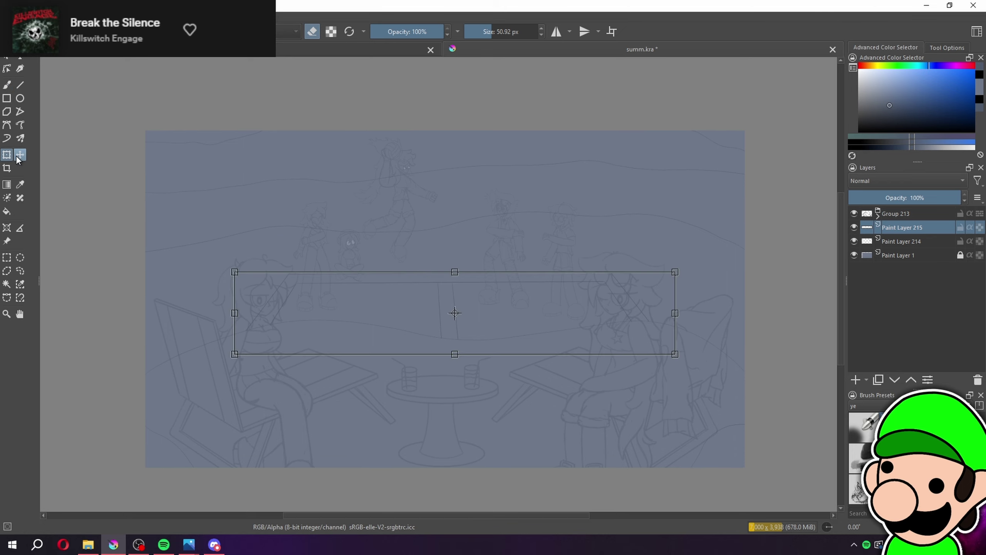
{"action": "left_click", "coordinate": [909, 241]}
{"action": "left_click", "coordinate": [877, 213]}
{"action": "left_click", "coordinate": [891, 228]}
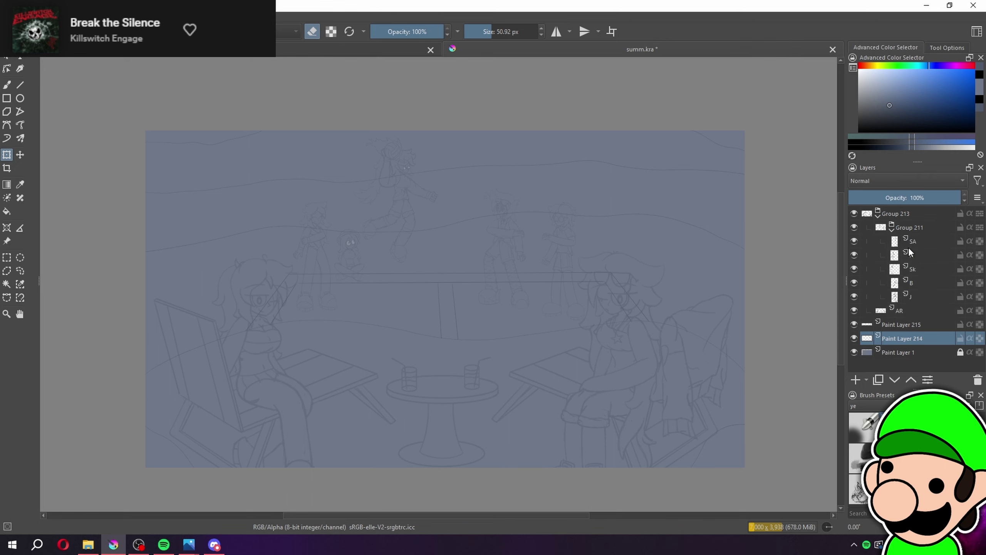
{"action": "left_click", "coordinate": [920, 292]}
{"action": "left_click_drag", "start_coordinate": [457, 255], "coordinate": [644, 256]}
{"action": "scroll", "coordinate": [644, 256], "scroll_direction": "up", "scroll_amount": 2}
{"action": "left_click", "coordinate": [19, 155]}
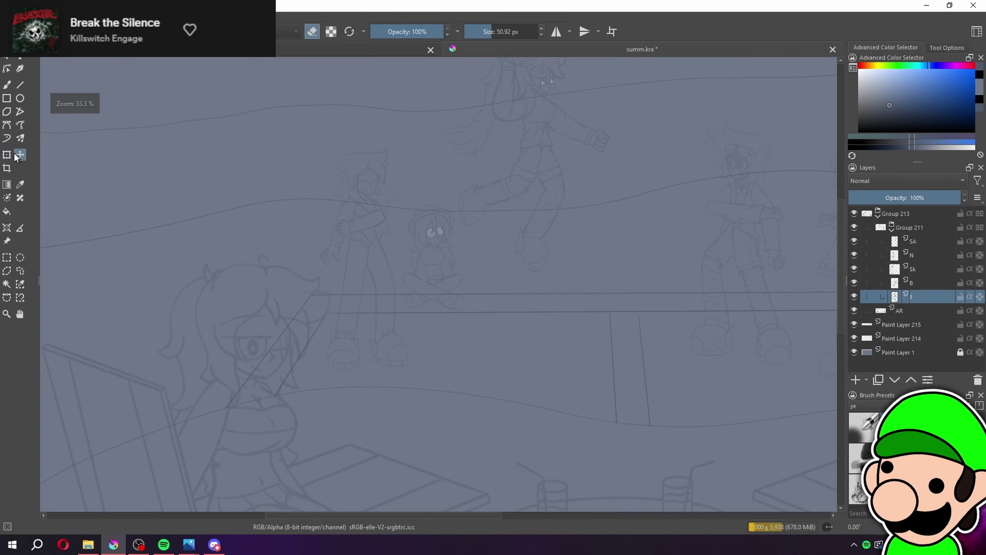
{"action": "left_click", "coordinate": [8, 158]}
{"action": "left_click_drag", "start_coordinate": [469, 213], "coordinate": [447, 229]}
{"action": "key", "text": "b"}
Examine how the background character sketches are placed against the trimmed perspective frame
{"action": "key", "text": "minus"}
{"action": "key", "text": "minus"}
{"action": "mouse_move", "coordinate": [654, 432]}
{"action": "left_mouse_down"}
{"action": "mouse_move", "coordinate": [608, 425]}
{"action": "mouse_move", "coordinate": [647, 428]}
{"action": "left_mouse_up"}
{"action": "scroll", "coordinate": [614, 378], "scroll_direction": "up", "scroll_amount": 2}
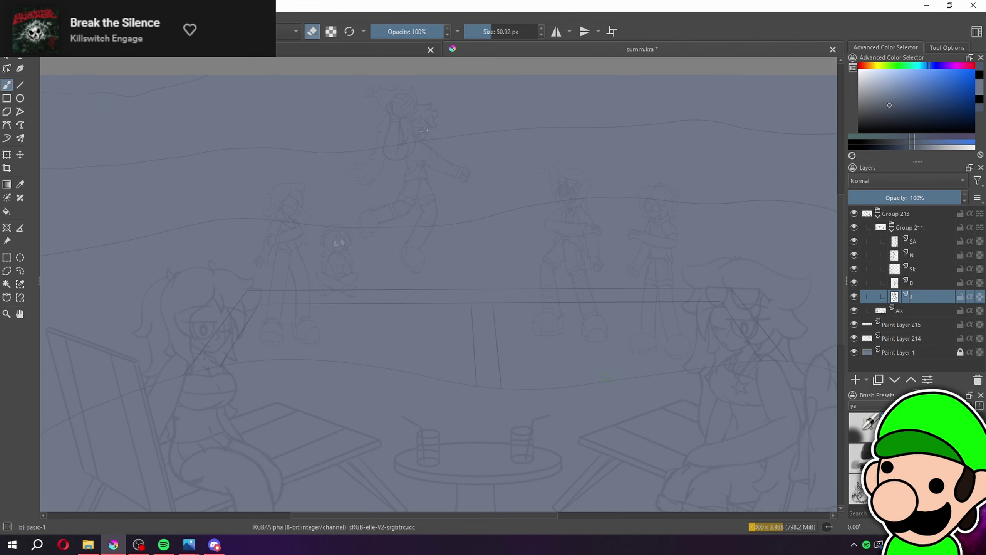
{"action": "left_click_drag", "start_coordinate": [603, 383], "coordinate": [592, 389]}
{"action": "key", "text": "minus"}
{"action": "left_click_drag", "start_coordinate": [612, 427], "coordinate": [605, 417]}
{"action": "key", "text": "plus"}
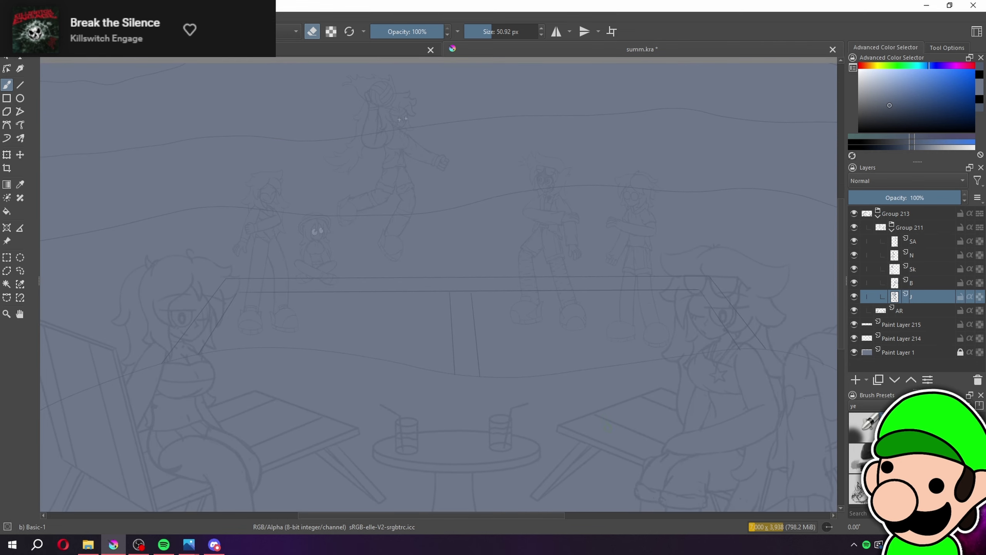
Draw faint motion lines trailing beneath the jumping character on layer B with the 10 px Pencil-2 brush
{"action": "left_click", "coordinate": [924, 281]}
{"action": "scroll", "coordinate": [601, 282], "scroll_direction": "up", "scroll_amount": 3}
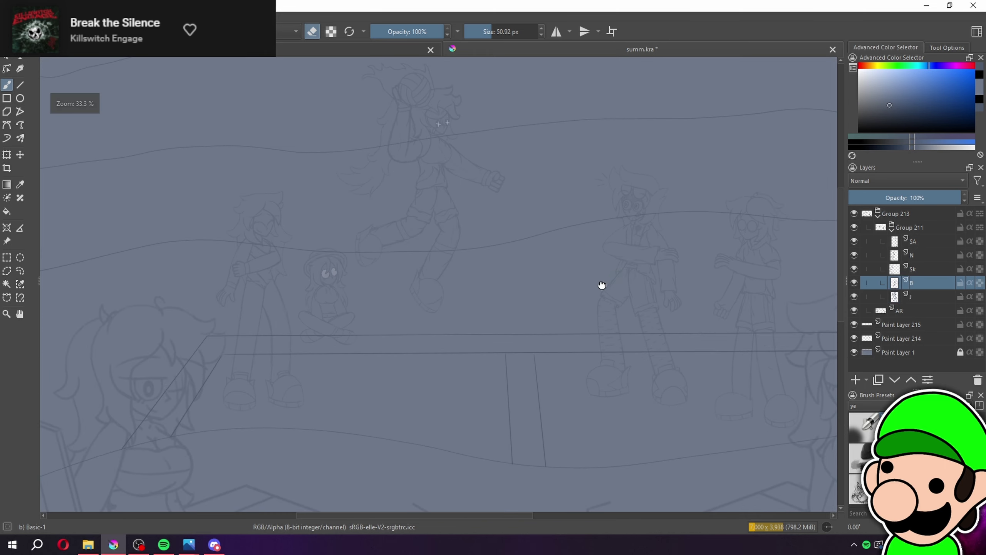
{"action": "key", "text": "e"}
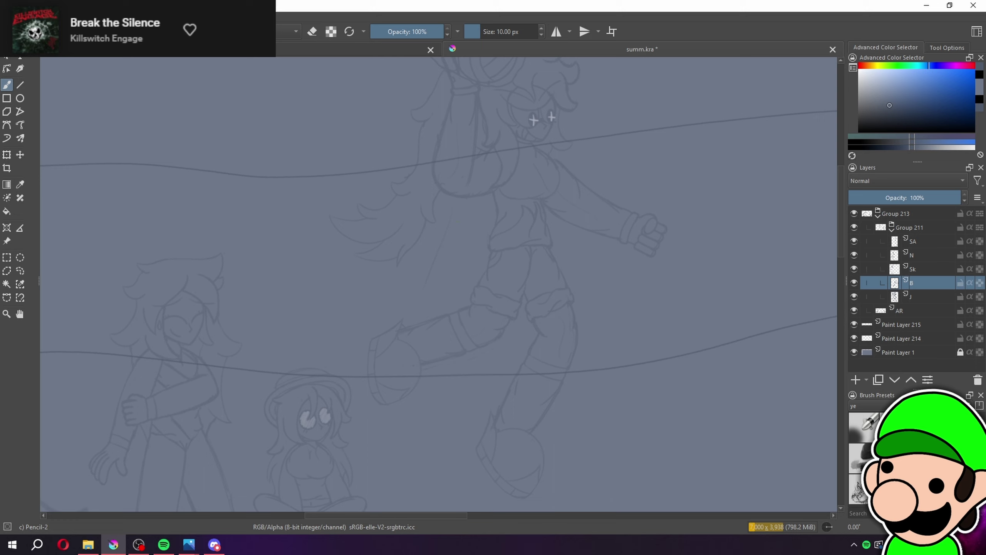
{"action": "key", "text": "minus"}
{"action": "key", "text": "minus"}
{"action": "left_click_drag", "start_coordinate": [542, 475], "coordinate": [493, 458]}
{"action": "key", "text": "minus"}
{"action": "left_click_drag", "start_coordinate": [552, 469], "coordinate": [577, 439]}
{"action": "key", "text": "plus"}
{"action": "scroll", "coordinate": [443, 311], "scroll_direction": "up", "scroll_amount": 3}
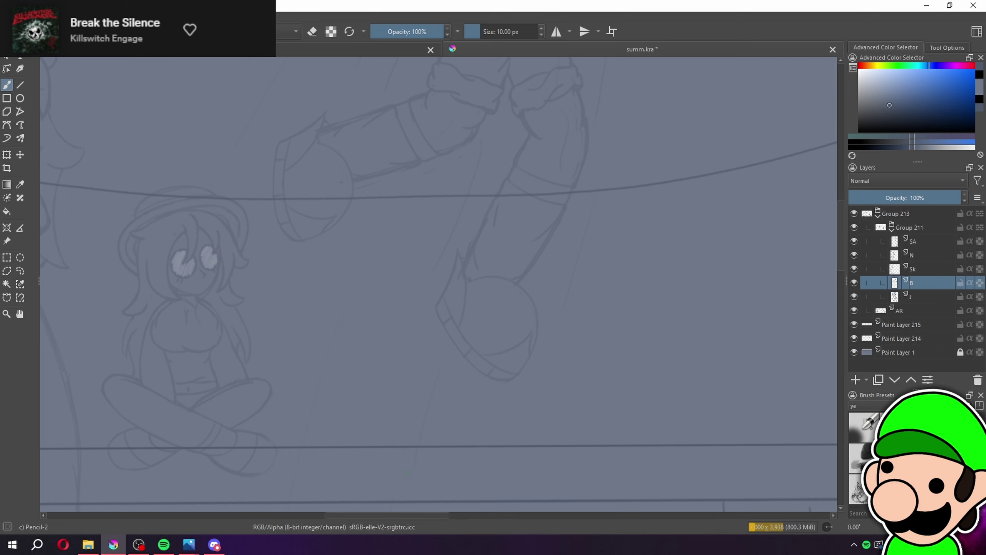
Examine the whole composition with the motion lines, the perspective frame and the seated foreground characters
{"action": "key", "text": "minus"}
{"action": "key", "text": "minus"}
{"action": "key", "text": "minus"}
{"action": "key", "text": "minus"}
{"action": "key", "text": "minus"}
{"action": "left_click_drag", "start_coordinate": [346, 469], "coordinate": [329, 449]}
{"action": "key", "text": "plus"}
{"action": "left_click_drag", "start_coordinate": [554, 471], "coordinate": [544, 491]}
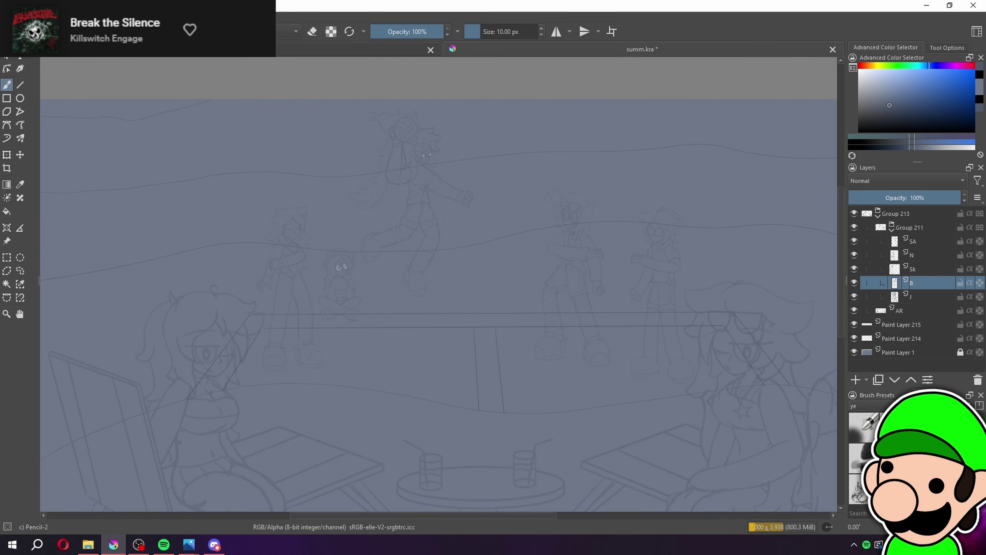
{"action": "scroll", "coordinate": [599, 200], "scroll_direction": "down", "scroll_amount": 2}
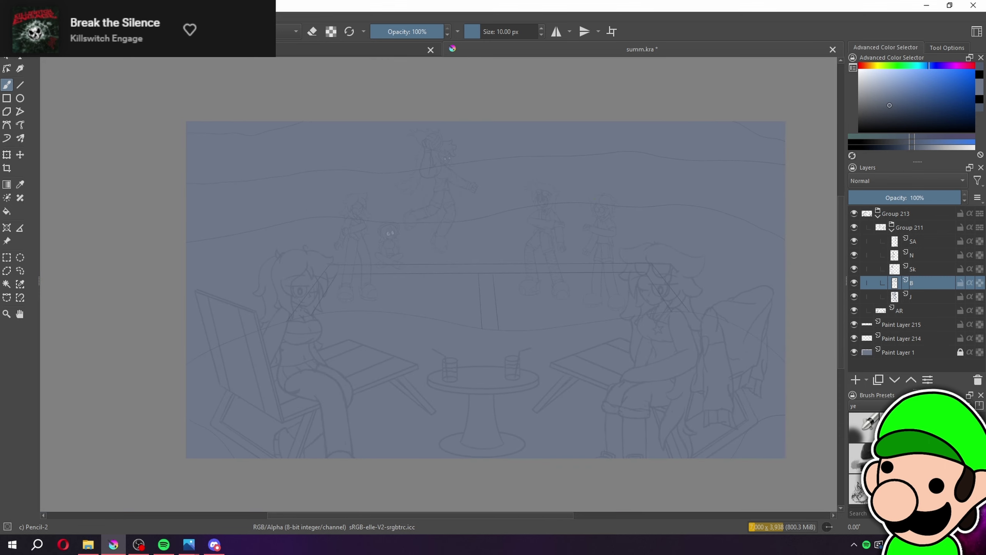
{"action": "scroll", "coordinate": [641, 239], "scroll_direction": "up", "scroll_amount": 2}
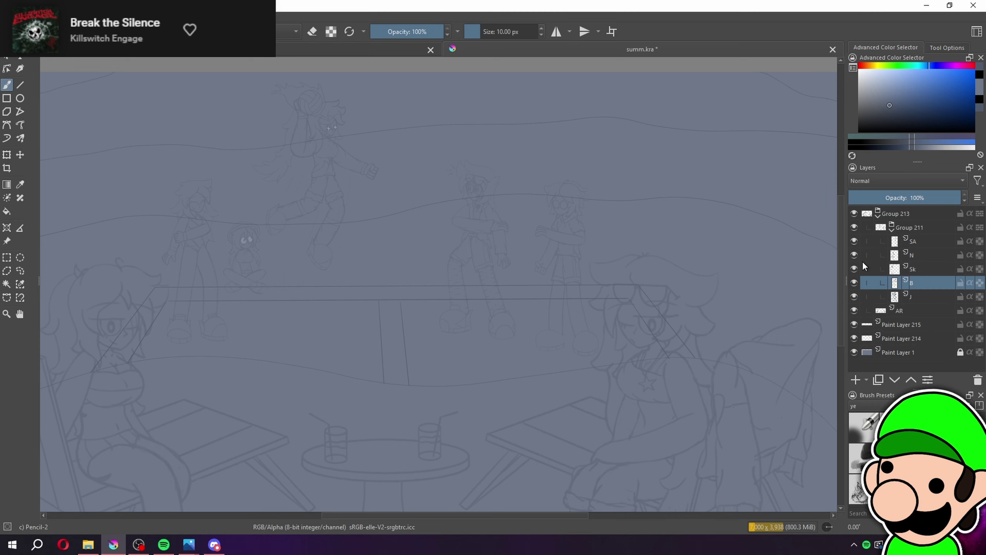
Hide the AR layer with the foreground characters and furniture to check the background sketch alone
{"action": "left_click", "coordinate": [854, 310]}
{"action": "scroll", "coordinate": [642, 314], "scroll_direction": "down", "scroll_amount": 1}
{"action": "scroll", "coordinate": [489, 269], "scroll_direction": "up", "scroll_amount": 1}
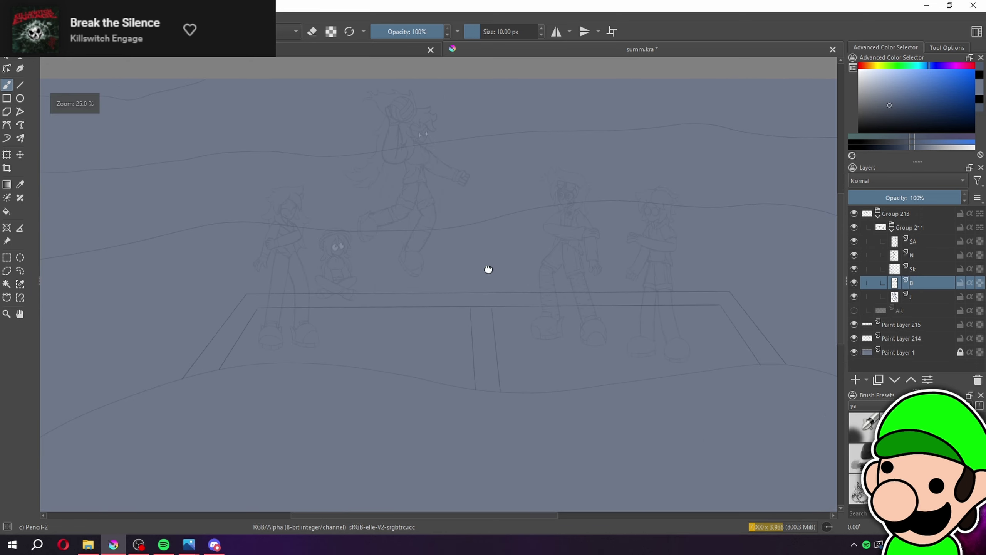
{"action": "scroll", "coordinate": [644, 326], "scroll_direction": "down", "scroll_amount": 1}
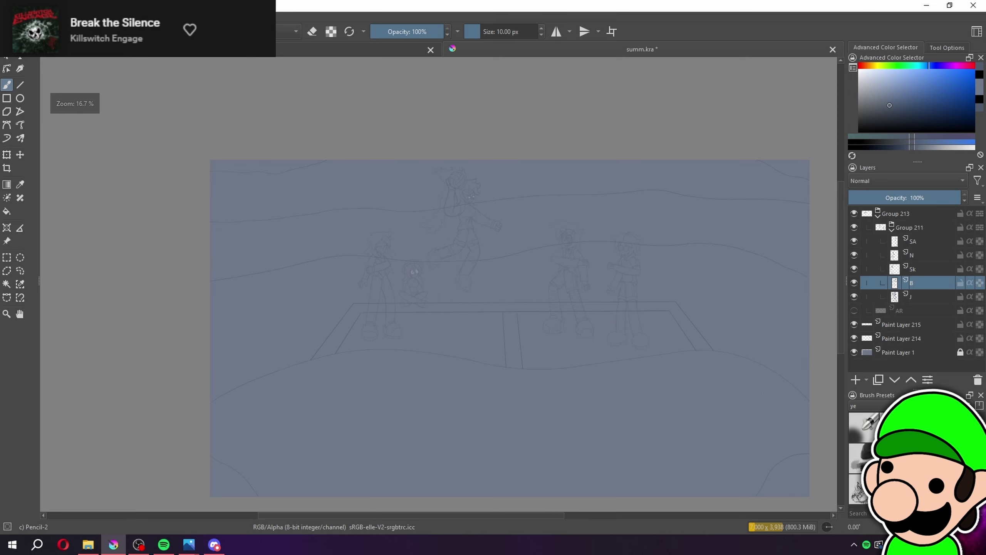
{"action": "scroll", "coordinate": [652, 280], "scroll_direction": "up", "scroll_amount": 1}
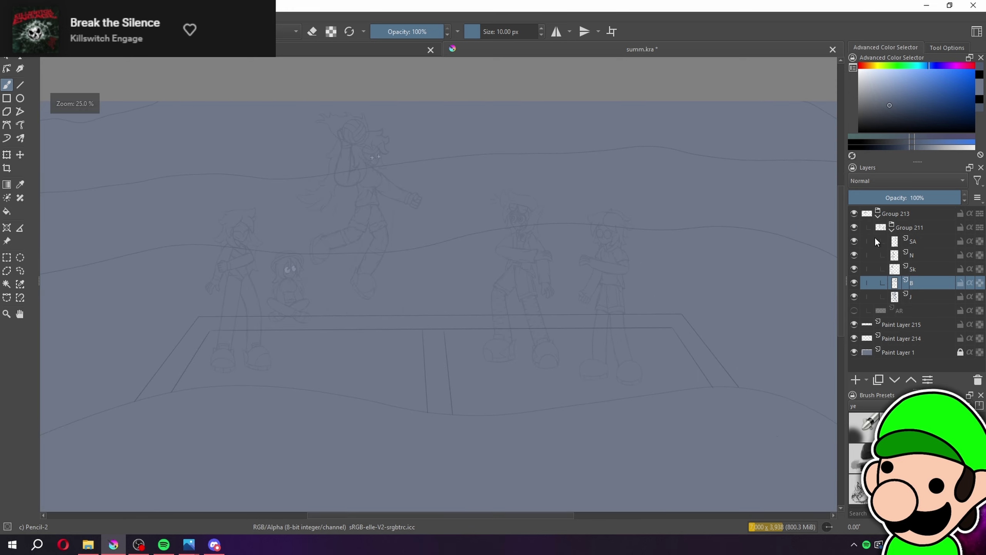
Collapse Group 211, merge Paint Layer 215 with Paint Layer 214 and add a new paint layer above the result
{"action": "left_click", "coordinate": [892, 226]}
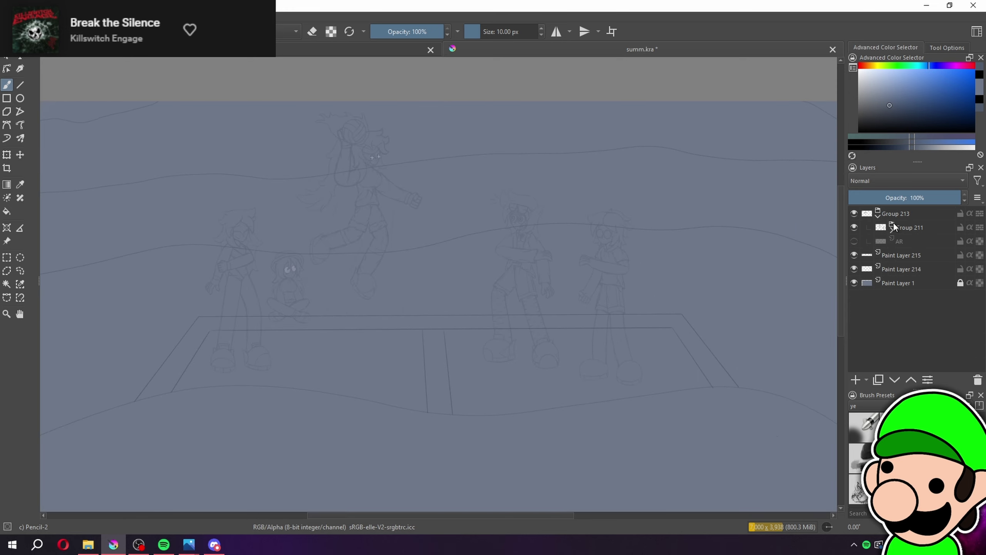
{"action": "left_click", "coordinate": [894, 256]}
{"action": "key", "text": "ctrl+e"}
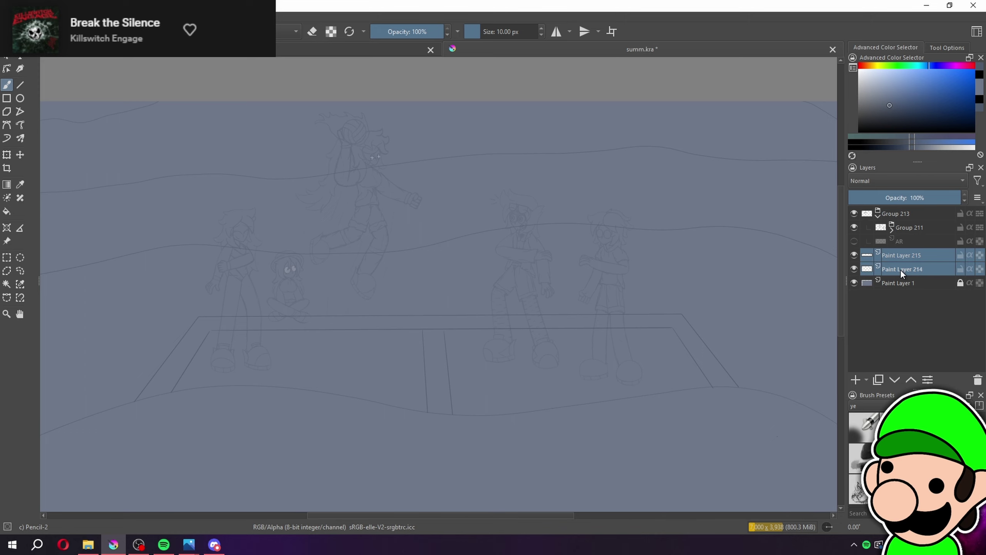
{"action": "left_click", "coordinate": [854, 379]}
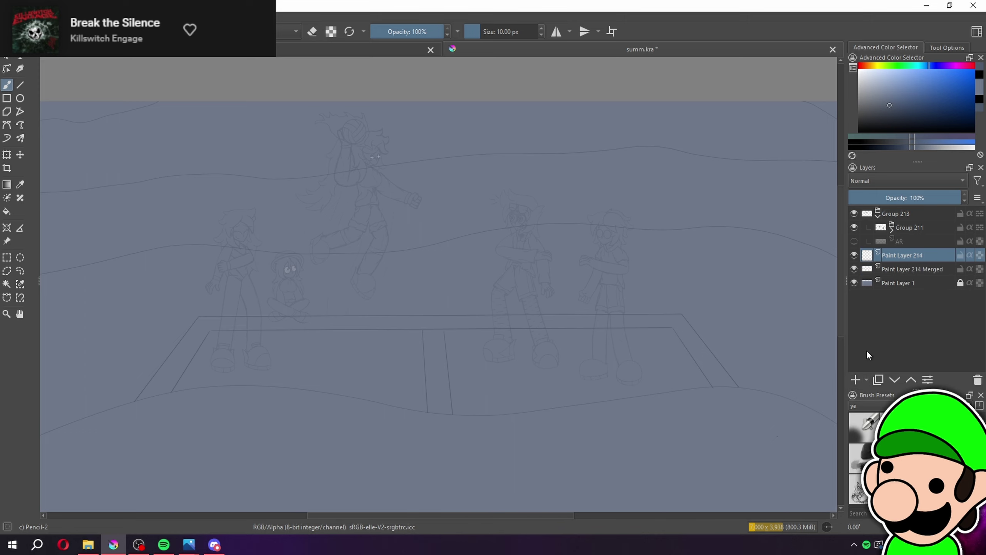
Draw two near-vertical straight lines, about 1,080 px and 1,065 px long, as a narrow post between the frame's middle lines
{"action": "scroll", "coordinate": [438, 284], "scroll_direction": "down", "scroll_amount": 1}
{"action": "key", "text": "ctrl+plus"}
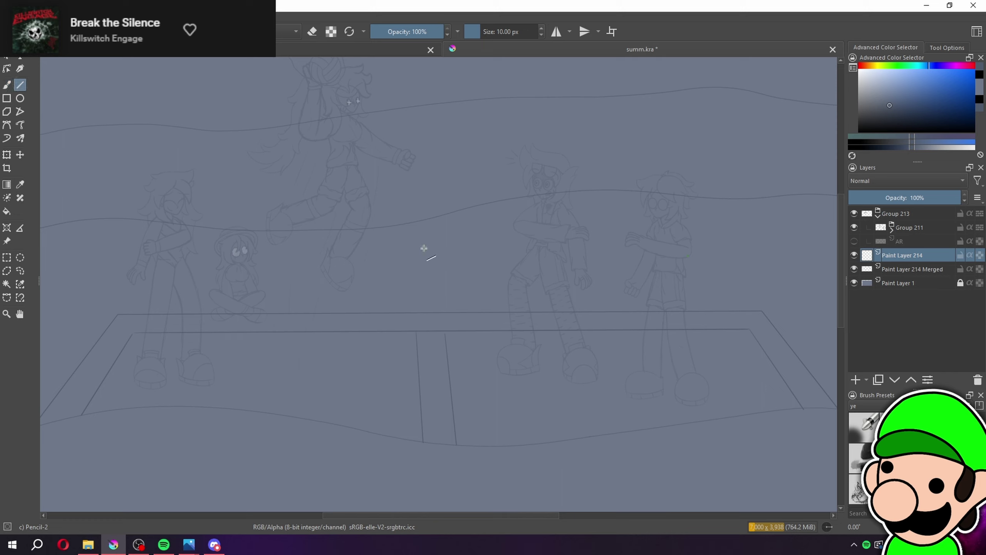
{"action": "mouse_move", "coordinate": [435, 257]}
{"action": "left_mouse_down"}
{"action": "mouse_move", "coordinate": [449, 398]}
{"action": "mouse_move", "coordinate": [442, 443]}
{"action": "left_mouse_up"}
{"action": "key", "text": "ctrl+minus"}
{"action": "key", "text": "ctrl+minus"}
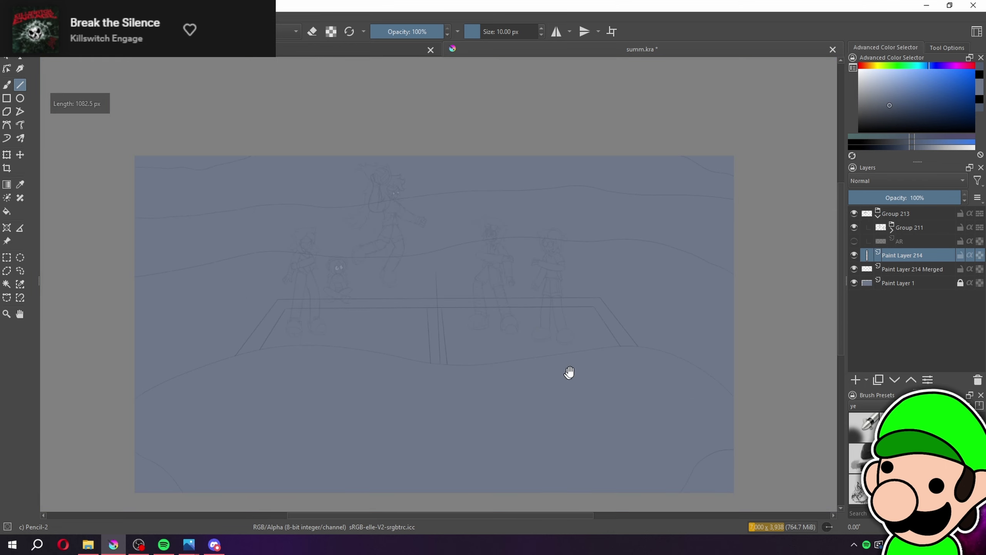
{"action": "left_click_drag", "start_coordinate": [568, 373], "coordinate": [579, 354]}
{"action": "key", "text": "ctrl+plus"}
{"action": "key", "text": "ctrl+plus"}
{"action": "key", "text": "ctrl+plus"}
{"action": "left_click_drag", "start_coordinate": [448, 188], "coordinate": [461, 461]}
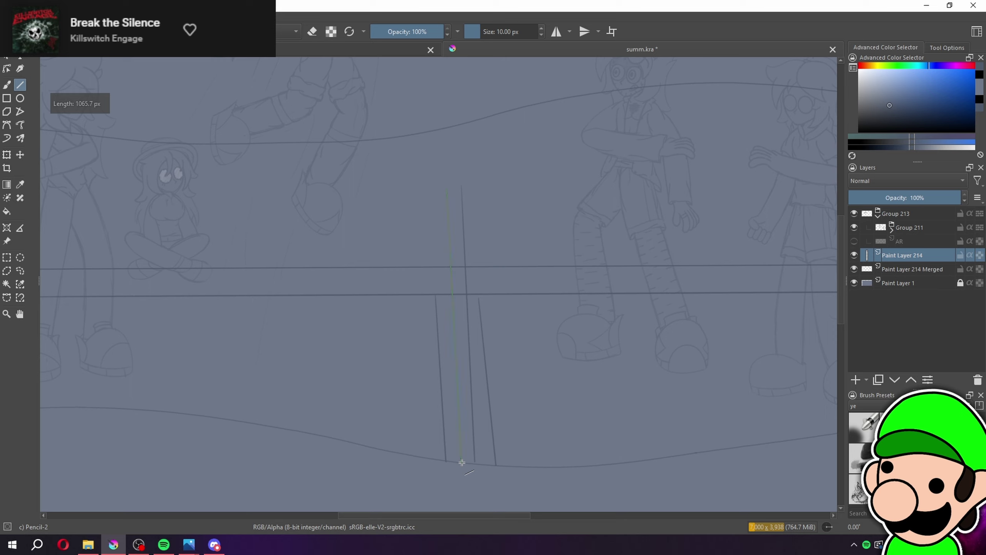
Close the top of the narrow post with a short straight line about 53 px long
{"action": "scroll", "coordinate": [495, 414], "scroll_direction": "up", "scroll_amount": 6}
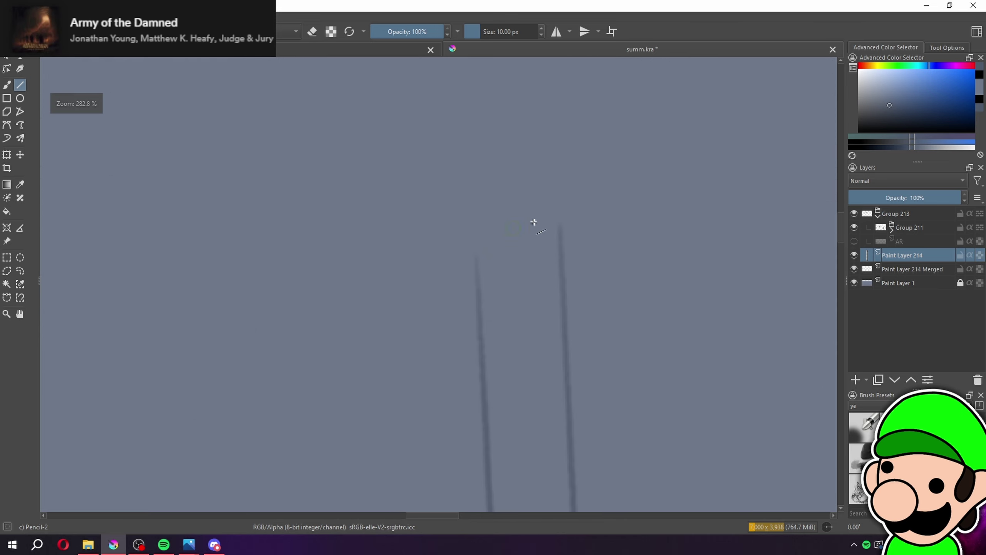
{"action": "mouse_move", "coordinate": [553, 223]}
{"action": "left_mouse_down"}
{"action": "mouse_move", "coordinate": [462, 204]}
{"action": "mouse_move", "coordinate": [477, 211]}
{"action": "left_mouse_up"}
{"action": "mouse_move", "coordinate": [476, 214]}
{"action": "left_mouse_down"}
{"action": "mouse_move", "coordinate": [482, 276]}
{"action": "mouse_move", "coordinate": [475, 210]}
{"action": "left_mouse_up"}
{"action": "key", "text": "ctrl+z"}
{"action": "scroll", "coordinate": [502, 385], "scroll_direction": "down", "scroll_amount": 6}
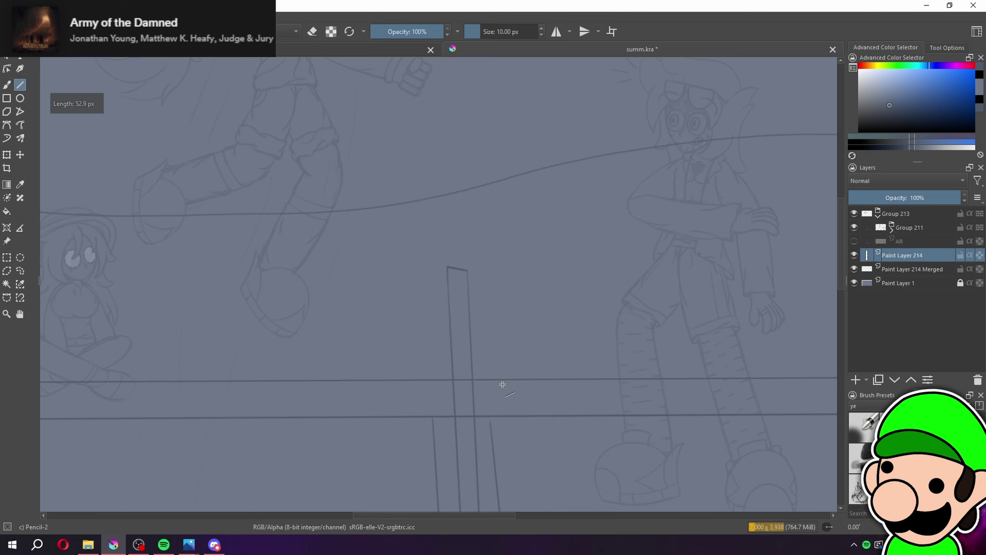
{"action": "scroll", "coordinate": [508, 373], "scroll_direction": "down", "scroll_amount": 1}
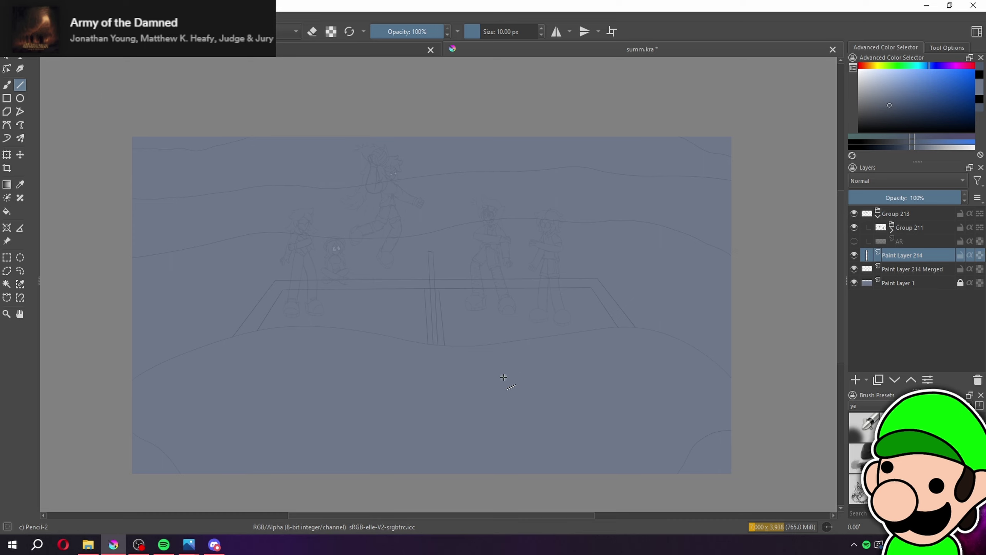
Erase the post's straight top edge and draw a rounded freehand cap joining its two sides with the 10 px pencil
{"action": "scroll", "coordinate": [503, 377], "scroll_direction": "down", "scroll_amount": 1}
{"action": "scroll", "coordinate": [503, 377], "scroll_direction": "up", "scroll_amount": 8}
{"action": "key", "text": "b"}
{"action": "key", "text": "e"}
{"action": "left_click_drag", "start_coordinate": [432, 158], "coordinate": [491, 167]}
{"action": "key", "text": "e"}
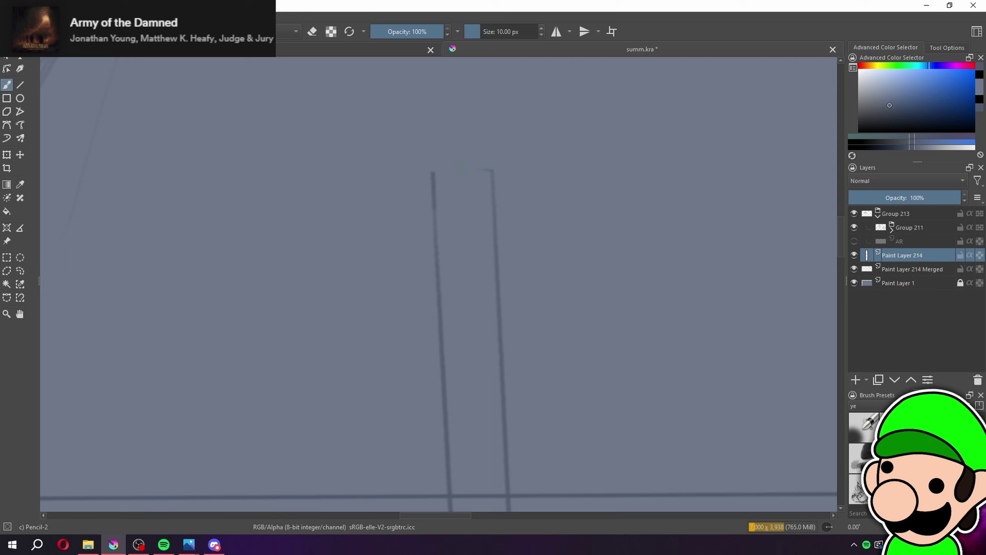
{"action": "scroll", "coordinate": [499, 365], "scroll_direction": "up", "scroll_amount": 2}
{"action": "left_click_drag", "start_coordinate": [378, 293], "coordinate": [497, 289]}
{"action": "scroll", "coordinate": [439, 284], "scroll_direction": "up", "scroll_amount": 2}
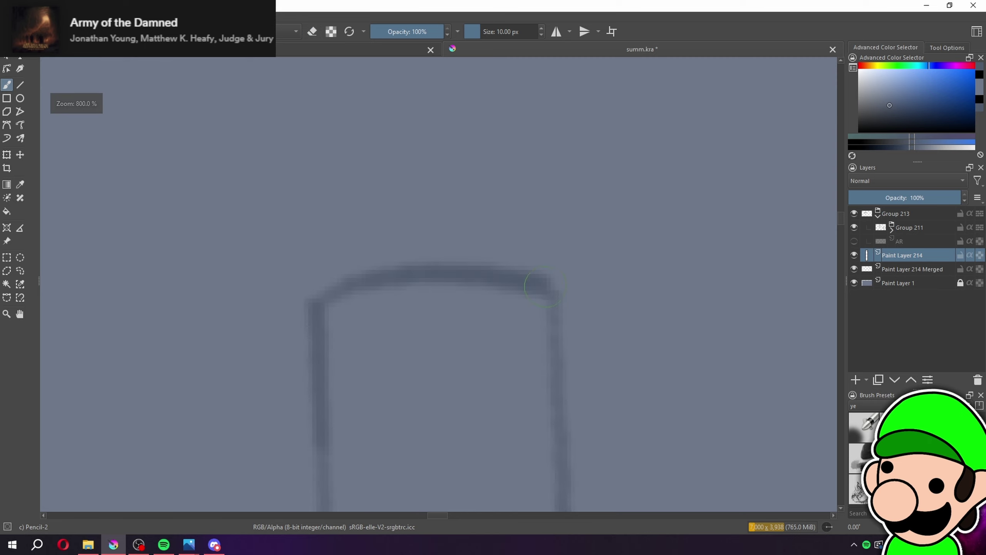
Duplicate Paint Layer 214 and offset the copied post slightly up and to the left of the original
{"action": "scroll", "coordinate": [439, 285], "scroll_direction": "down", "scroll_amount": 10}
{"action": "scroll", "coordinate": [608, 449], "scroll_direction": "down", "scroll_amount": 2}
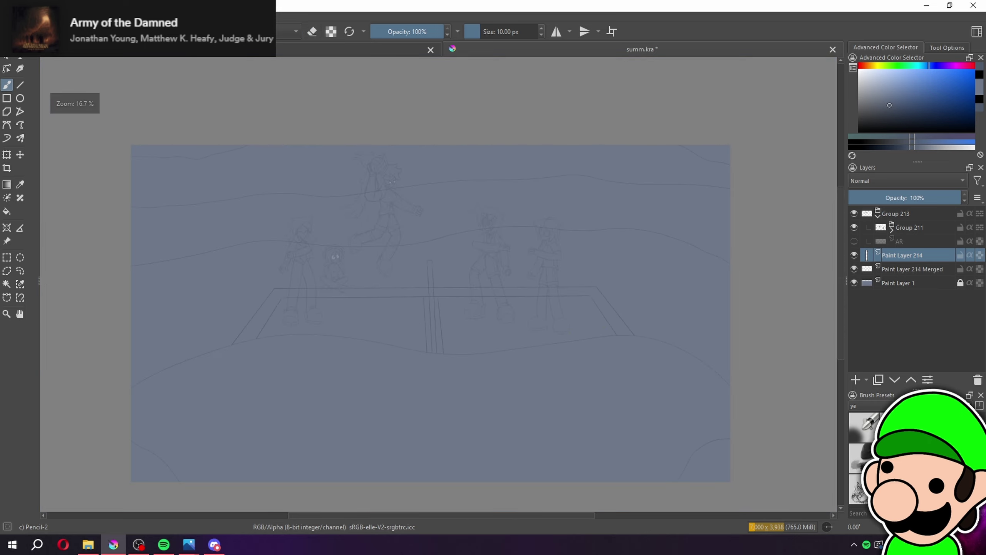
{"action": "scroll", "coordinate": [594, 375], "scroll_direction": "up", "scroll_amount": 5}
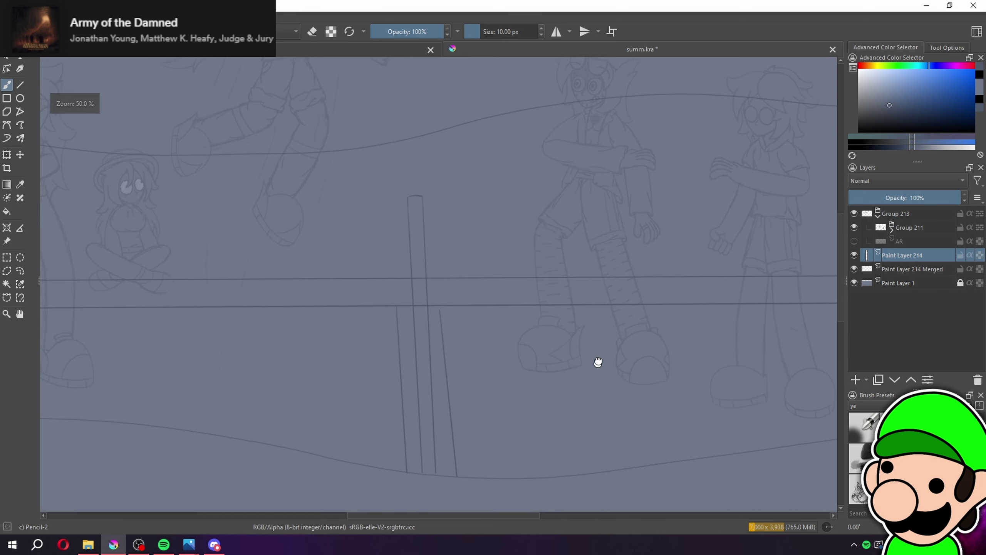
{"action": "left_click", "coordinate": [876, 379]}
{"action": "key", "text": "ctrl+t"}
{"action": "scroll", "coordinate": [500, 253], "scroll_direction": "up", "scroll_amount": 2}
{"action": "left_click_drag", "start_coordinate": [533, 238], "coordinate": [524, 225]}
Erase the copied post's lines where the front post overlaps them and merge the copy down into Paint Layer 214
{"action": "key", "text": "b"}
{"action": "key", "text": "e"}
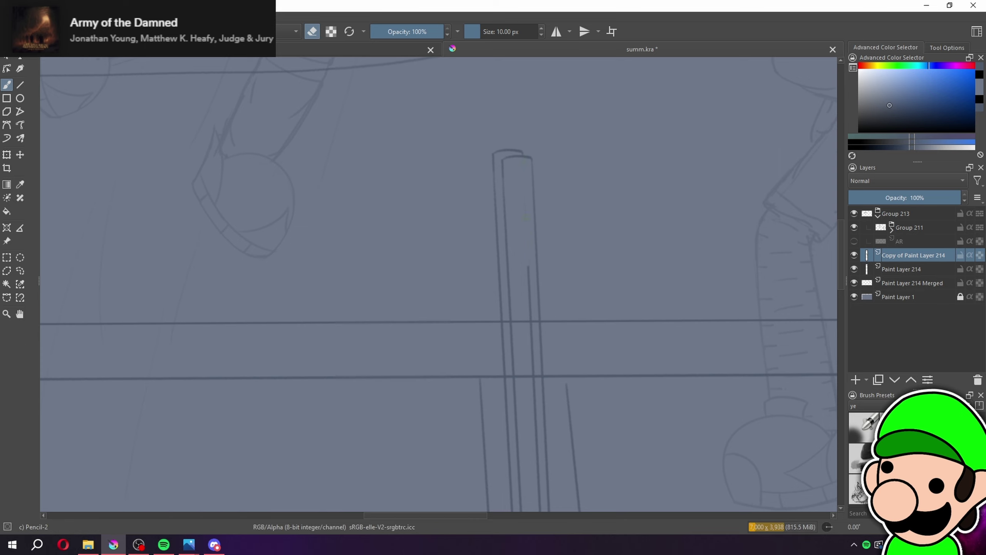
{"action": "mouse_move", "coordinate": [529, 266]}
{"action": "left_mouse_down"}
{"action": "mouse_move", "coordinate": [533, 368]}
{"action": "mouse_move", "coordinate": [543, 251]}
{"action": "mouse_move", "coordinate": [515, 326]}
{"action": "mouse_move", "coordinate": [507, 134]}
{"action": "left_mouse_up"}
{"action": "mouse_move", "coordinate": [506, 249]}
{"action": "left_mouse_down"}
{"action": "mouse_move", "coordinate": [502, 164]}
{"action": "mouse_move", "coordinate": [515, 402]}
{"action": "mouse_move", "coordinate": [478, 289]}
{"action": "mouse_move", "coordinate": [499, 338]}
{"action": "mouse_move", "coordinate": [527, 347]}
{"action": "left_mouse_up"}
{"action": "key", "text": "ctrl+plus"}
{"action": "key", "text": "ctrl+plus"}
{"action": "key", "text": "ctrl+plus"}
{"action": "key", "text": "e"}
{"action": "left_click_drag", "start_coordinate": [600, 333], "coordinate": [597, 447]}
{"action": "key", "text": "ctrl+minus"}
{"action": "key", "text": "ctrl+minus"}
{"action": "key", "text": "ctrl+minus"}
{"action": "key", "text": "ctrl+minus"}
{"action": "key", "text": "ctrl+minus"}
{"action": "key", "text": "ctrl+minus"}
{"action": "left_click_drag", "start_coordinate": [596, 395], "coordinate": [591, 427]}
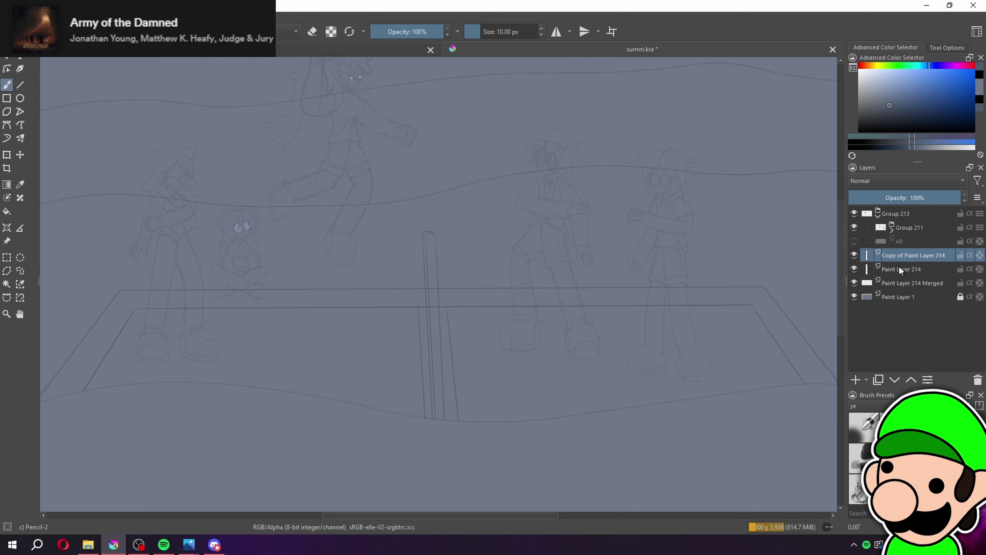
{"action": "key", "text": "ctrl+e"}
Sketch short diagonal hatch marks along the post's narrow left side, from its top to below the frame's lower line
{"action": "scroll", "coordinate": [543, 233], "scroll_direction": "up", "scroll_amount": 3}
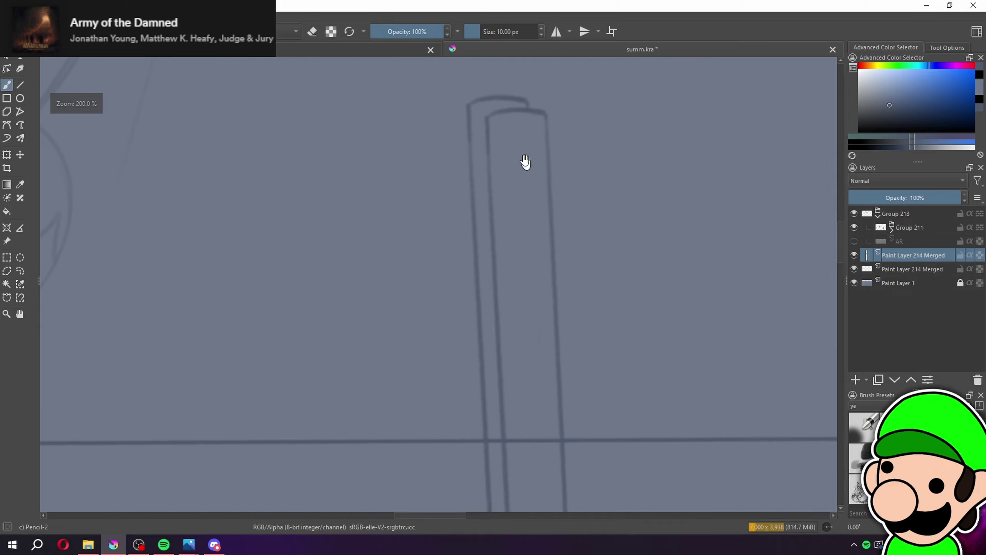
{"action": "scroll", "coordinate": [536, 147], "scroll_direction": "up", "scroll_amount": 1}
{"action": "scroll", "coordinate": [549, 132], "scroll_direction": "down", "scroll_amount": 4}
{"action": "key", "text": "ctrl+plus"}
{"action": "key", "text": "ctrl+plus"}
{"action": "key", "text": "ctrl+plus"}
{"action": "key", "text": "ctrl+minus"}
{"action": "key", "text": "ctrl+minus"}
{"action": "key", "text": "ctrl+minus"}
{"action": "key", "text": "ctrl+minus"}
{"action": "key", "text": "ctrl+minus"}
{"action": "left_click_drag", "start_coordinate": [258, 262], "coordinate": [253, 201]}
{"action": "key", "text": "ctrl+plus"}
{"action": "key", "text": "ctrl+plus"}
{"action": "scroll", "coordinate": [482, 204], "scroll_direction": "up", "scroll_amount": 1}
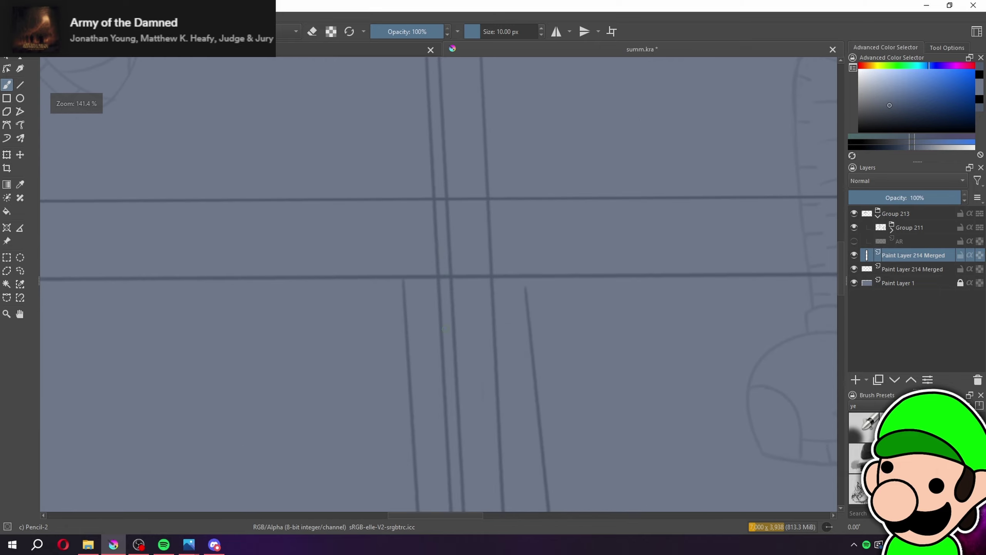
{"action": "scroll", "coordinate": [452, 383], "scroll_direction": "down", "scroll_amount": 5}
{"action": "scroll", "coordinate": [442, 302], "scroll_direction": "up", "scroll_amount": 5}
{"action": "scroll", "coordinate": [448, 376], "scroll_direction": "down", "scroll_amount": 4}
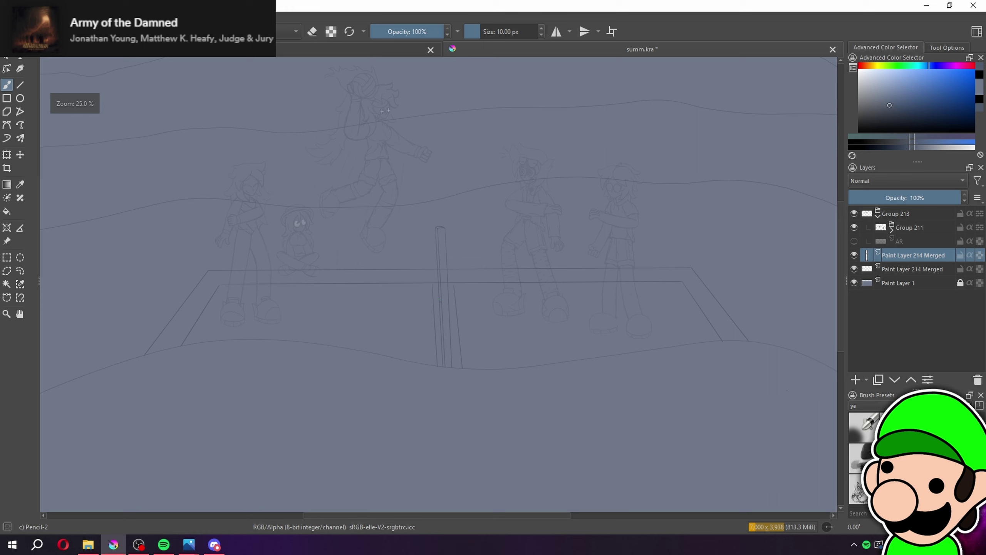
{"action": "scroll", "coordinate": [439, 285], "scroll_direction": "up", "scroll_amount": 2}
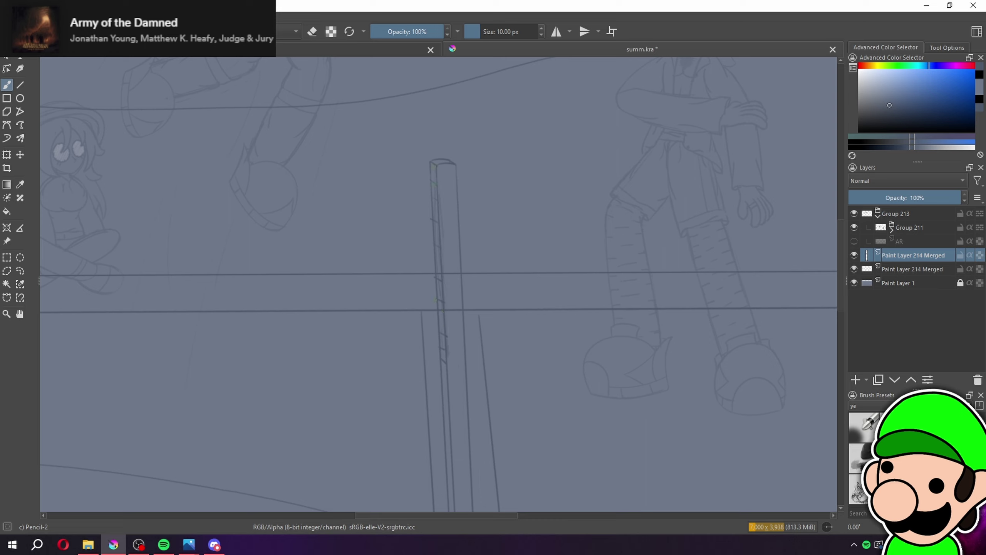
Continue the diagonal hatching on the post's narrow side further down toward the wavy ground line
{"action": "key", "text": "ctrl+minus"}
{"action": "key", "text": "ctrl+minus"}
{"action": "key", "text": "ctrl+plus"}
{"action": "key", "text": "ctrl+plus"}
{"action": "key", "text": "ctrl+plus"}
{"action": "left_click_drag", "start_coordinate": [551, 349], "coordinate": [534, 280]}
{"action": "key", "text": "ctrl+plus"}
{"action": "key", "text": "ctrl+plus"}
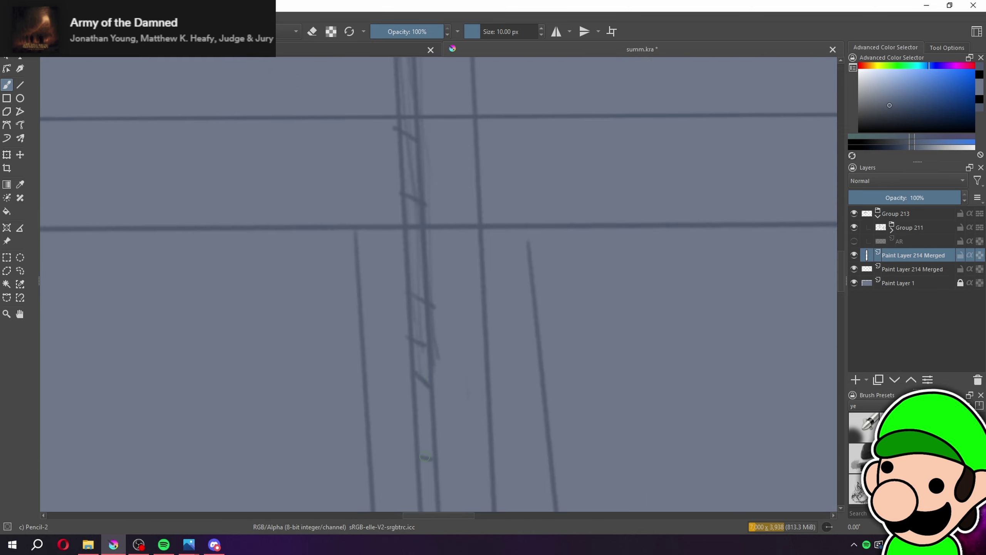
{"action": "scroll", "coordinate": [563, 518], "scroll_direction": "down", "scroll_amount": 4}
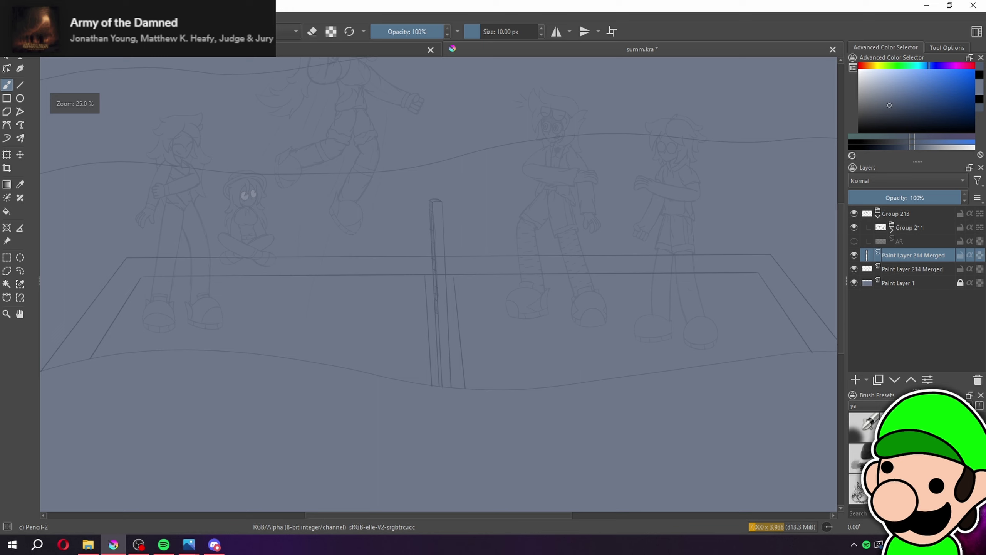
{"action": "scroll", "coordinate": [561, 519], "scroll_direction": "up", "scroll_amount": 5}
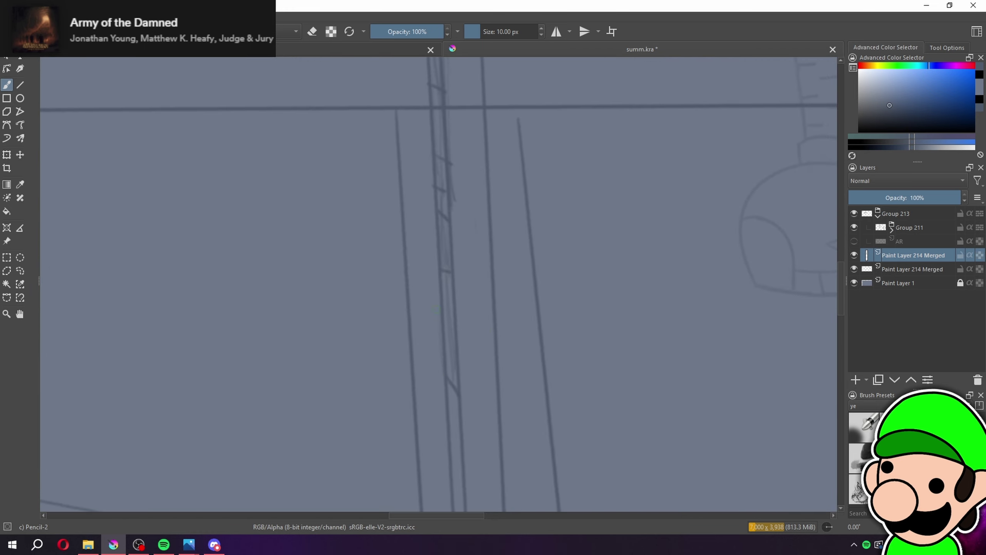
Transform the post layer so that the post leans less and stands more nearly vertical
{"action": "key", "text": "minus"}
{"action": "key", "text": "minus"}
{"action": "key", "text": "minus"}
{"action": "key", "text": "minus"}
{"action": "key", "text": "minus"}
{"action": "key", "text": "minus"}
{"action": "left_click_drag", "start_coordinate": [606, 429], "coordinate": [583, 410]}
{"action": "key", "text": "plus"}
{"action": "key", "text": "plus"}
{"action": "key", "text": "ctrl+t"}
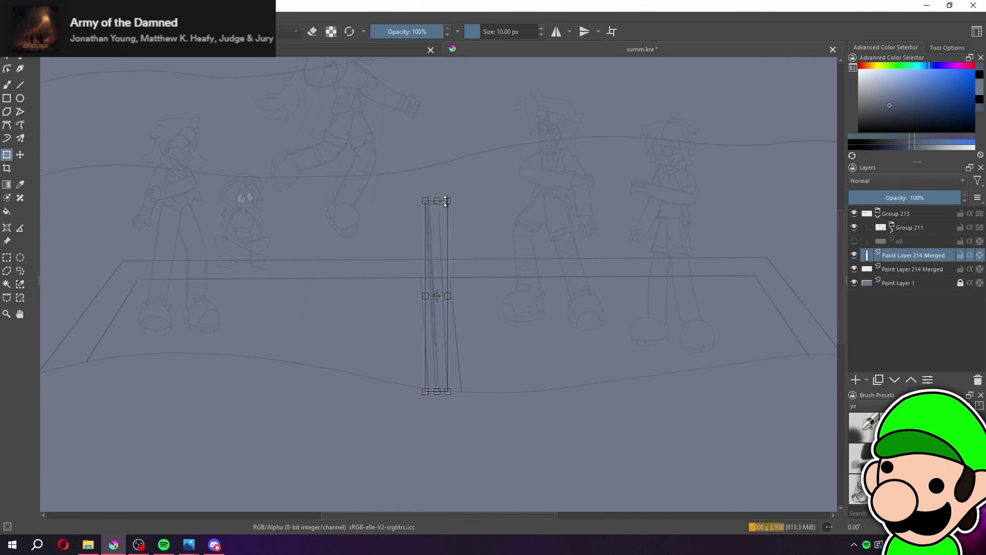
{"action": "left_click_drag", "start_coordinate": [444, 203], "coordinate": [441, 212]}
{"action": "key", "text": "b"}
On the lower Paint Layer 214 Merged, erase the frame's two horizontal lines where they cross the post
{"action": "key", "text": "plus"}
{"action": "key", "text": "plus"}
{"action": "key", "text": "plus"}
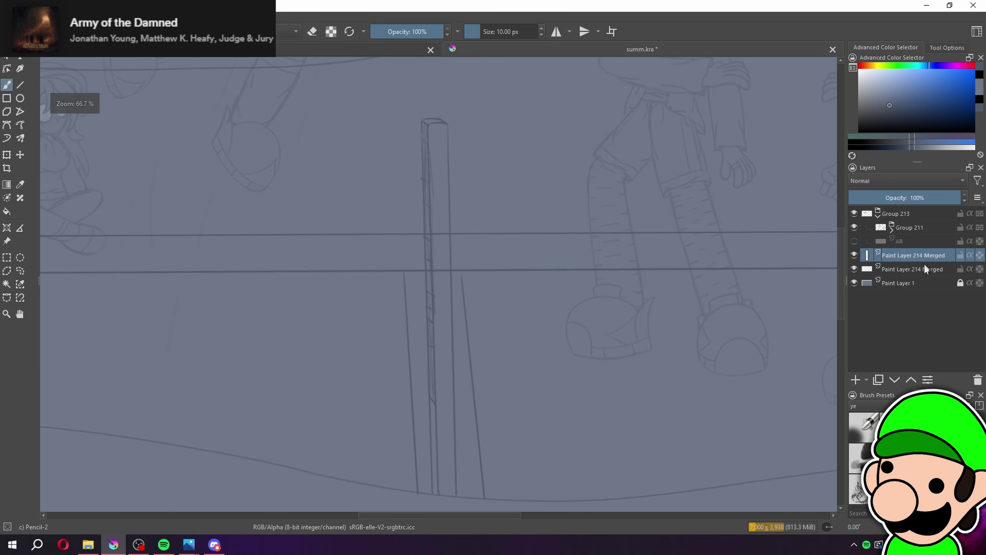
{"action": "left_click", "coordinate": [932, 264]}
{"action": "key", "text": "e"}
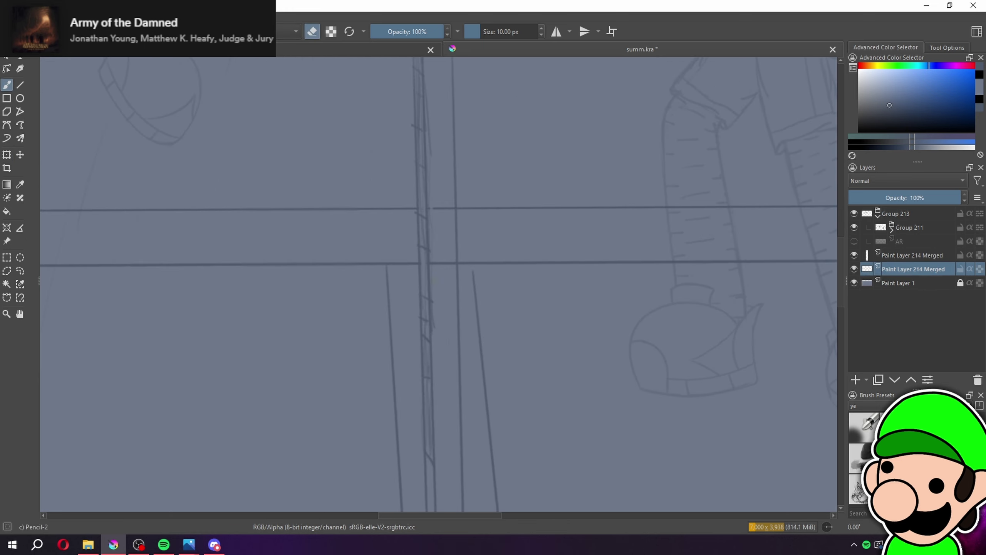
{"action": "key", "text": "minus"}
{"action": "key", "text": "minus"}
{"action": "key", "text": "minus"}
{"action": "key", "text": "minus"}
{"action": "key", "text": "minus"}
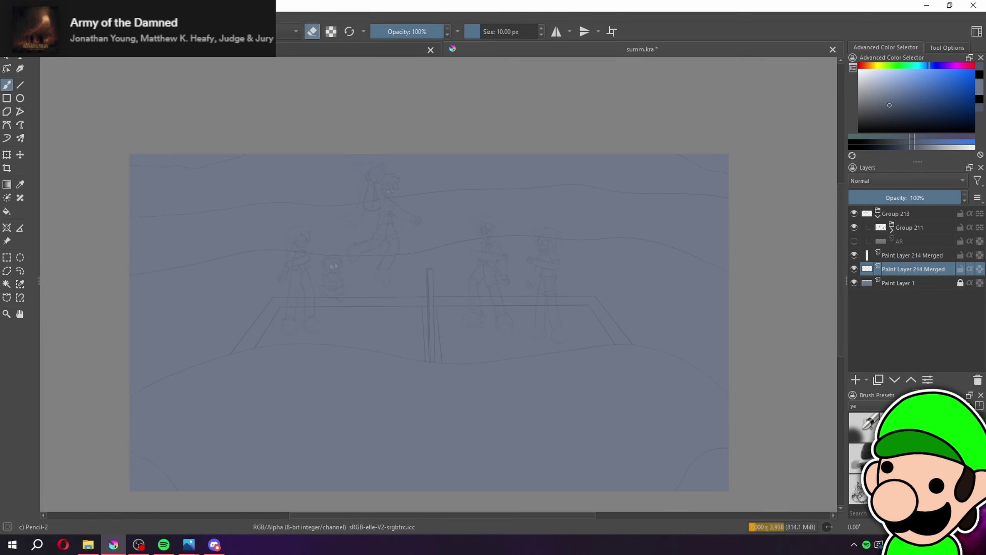
Select the upper Paint Layer 214 Merged and stretch the post upward with the Transform tool
{"action": "key", "text": "plus"}
{"action": "key", "text": "plus"}
{"action": "key", "text": "plus"}
{"action": "key", "text": "ctrl+t"}
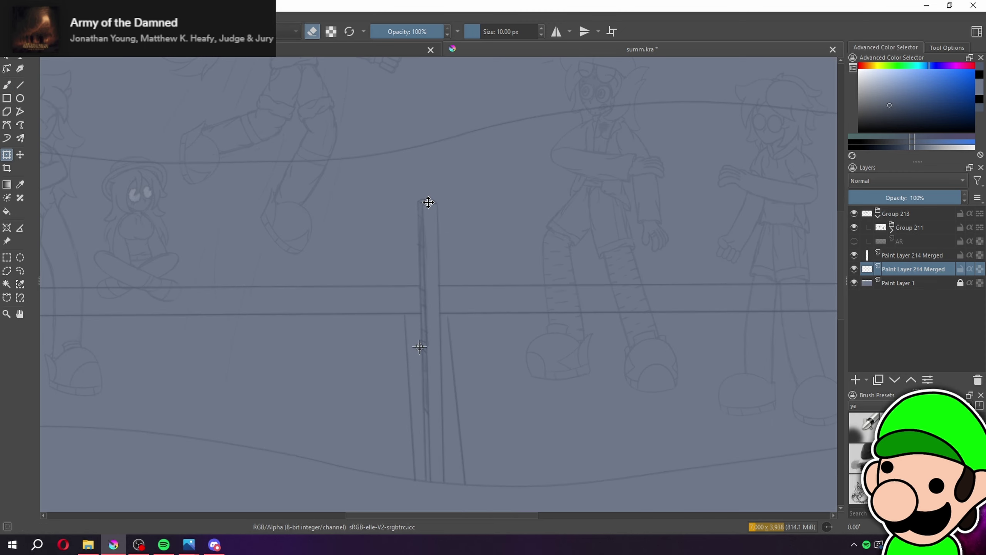
{"action": "left_click", "coordinate": [914, 255]}
{"action": "left_click", "coordinate": [8, 155]}
{"action": "left_click_drag", "start_coordinate": [430, 199], "coordinate": [431, 150]}
{"action": "key", "text": "minus"}
{"action": "key", "text": "minus"}
{"action": "key", "text": "minus"}
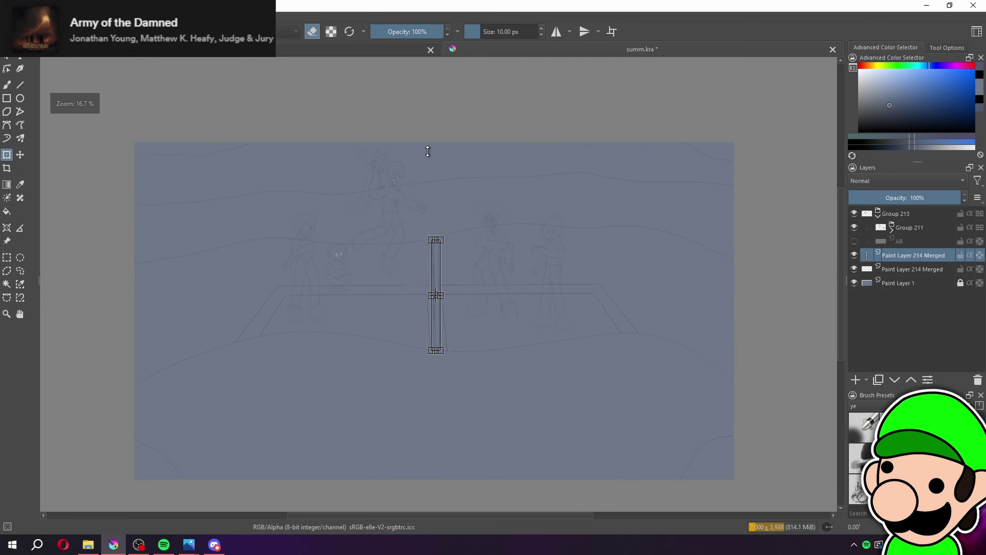
{"action": "key", "text": "b"}
{"action": "key", "text": "minus"}
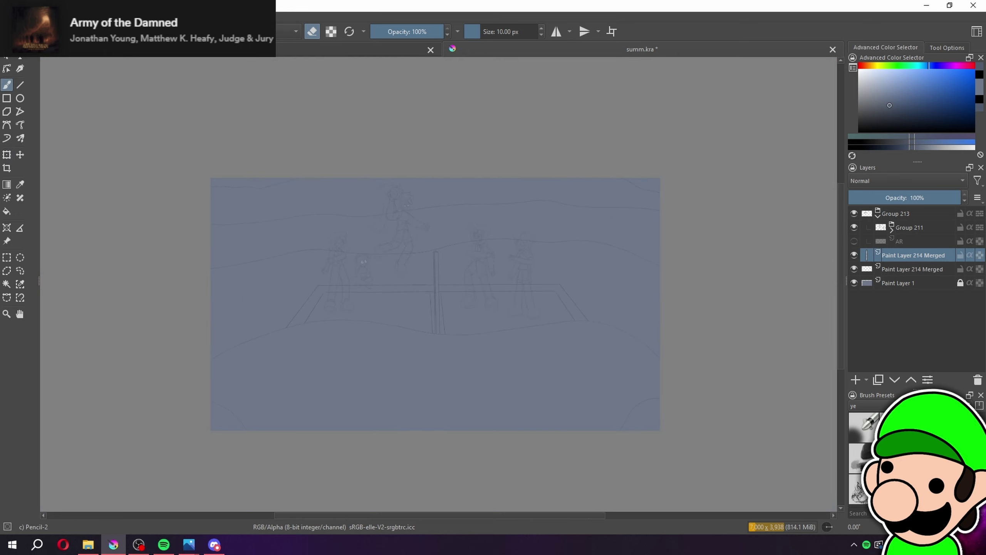
{"action": "key", "text": "plus"}
{"action": "key", "text": "plus"}
{"action": "key", "text": "plus"}
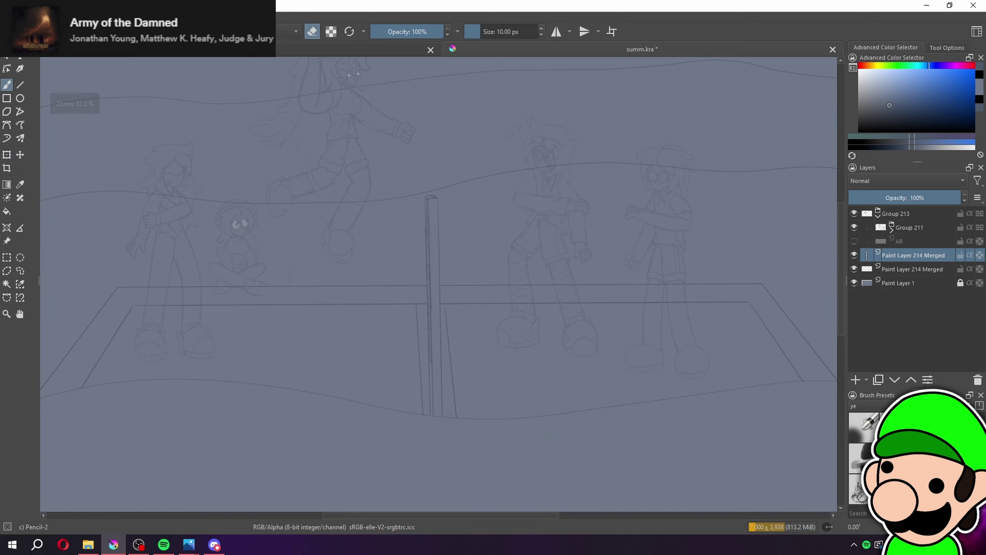
Erase the post's back edge from the frame's horizontal lines down toward the ground line
{"action": "left_click_drag", "start_coordinate": [548, 431], "coordinate": [551, 399]}
{"action": "key", "text": "plus"}
{"action": "key", "text": "plus"}
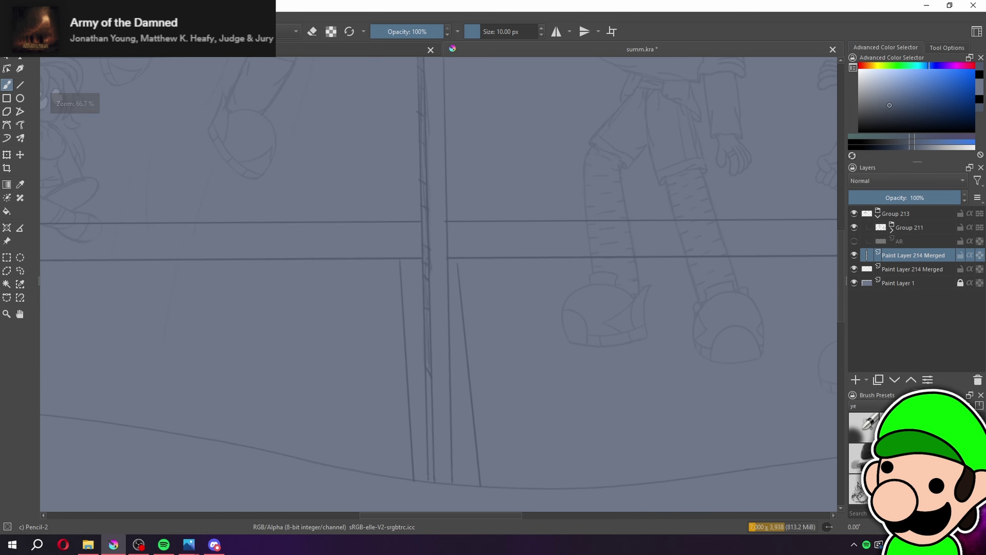
{"action": "left_click_drag", "start_coordinate": [425, 298], "coordinate": [426, 376]}
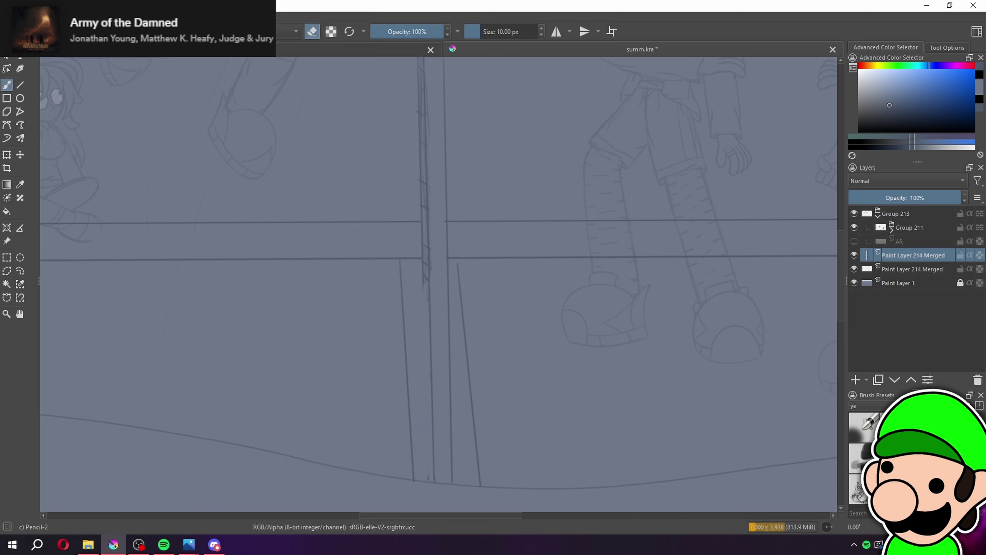
{"action": "left_click_drag", "start_coordinate": [423, 233], "coordinate": [424, 287]}
{"action": "key", "text": "e"}
Try a short back edge line between the frame's horizontal lines, and erase the post's remaining back outline and hatching
{"action": "scroll", "coordinate": [422, 212], "scroll_direction": "up", "scroll_amount": 2}
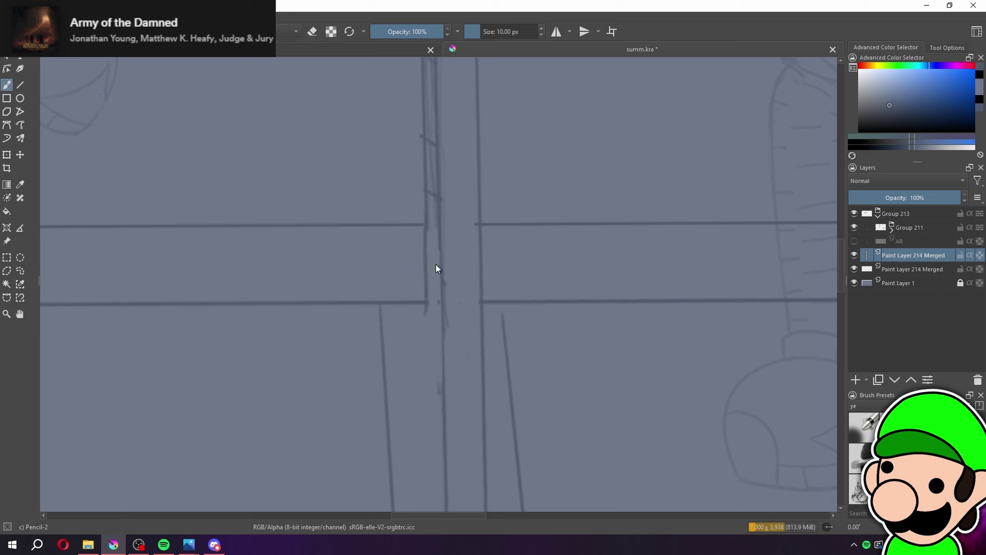
{"action": "key", "text": "ctrl+z"}
{"action": "left_click_drag", "start_coordinate": [426, 222], "coordinate": [429, 286]}
{"action": "key", "text": "ctrl+z"}
{"action": "key", "text": "e"}
{"action": "scroll", "coordinate": [440, 388], "scroll_direction": "down", "scroll_amount": 6}
{"action": "scroll", "coordinate": [440, 389], "scroll_direction": "up", "scroll_amount": 1}
{"action": "scroll", "coordinate": [450, 271], "scroll_direction": "up", "scroll_amount": 3}
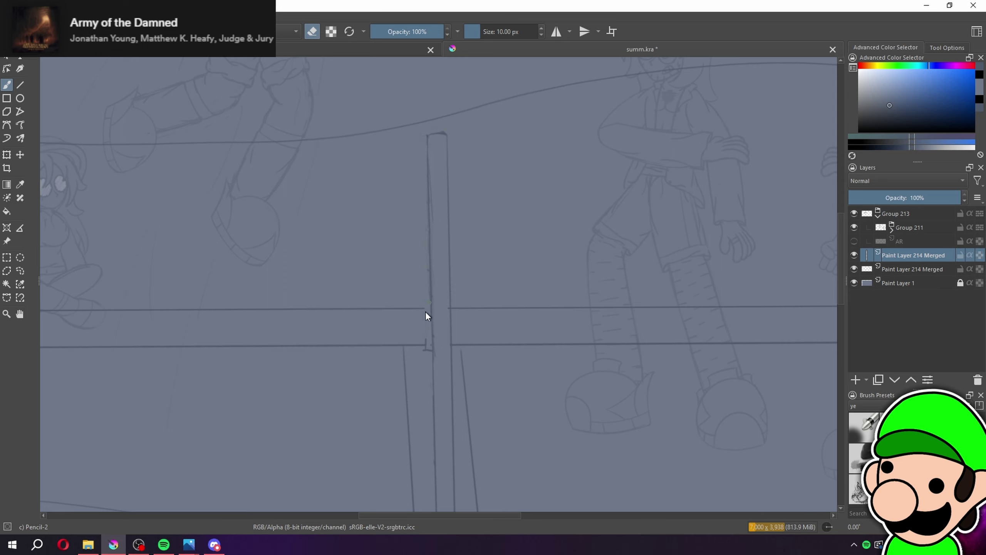
Try a vertical straight line about 771 px long as a taller back edge beside the post
{"action": "key", "text": "e"}
{"action": "left_click_drag", "start_coordinate": [449, 254], "coordinate": [438, 308]}
{"action": "left_click_drag", "start_coordinate": [414, 404], "coordinate": [413, 141]}
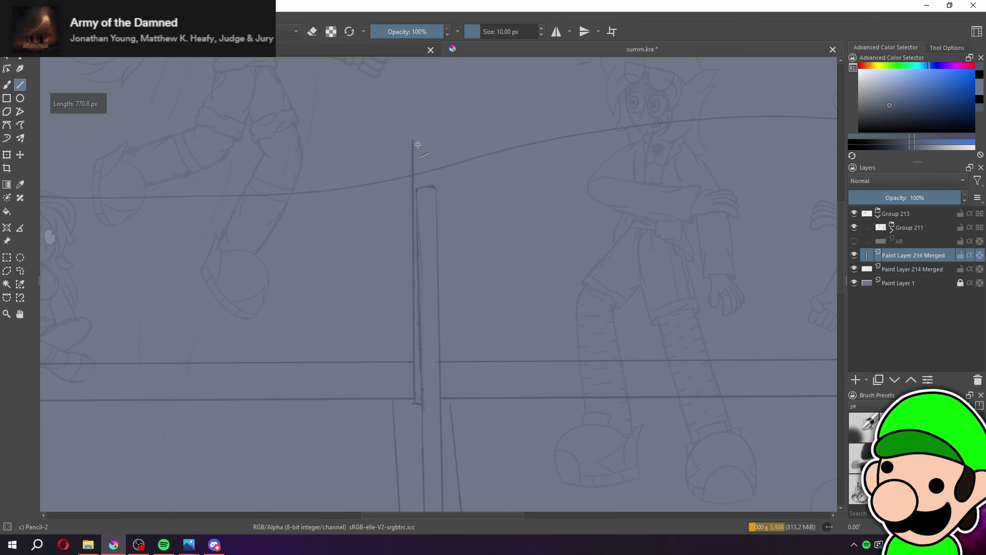
{"action": "key", "text": "minus"}
{"action": "key", "text": "minus"}
{"action": "key", "text": "minus"}
{"action": "key", "text": "minus"}
{"action": "key", "text": "plus"}
{"action": "key", "text": "plus"}
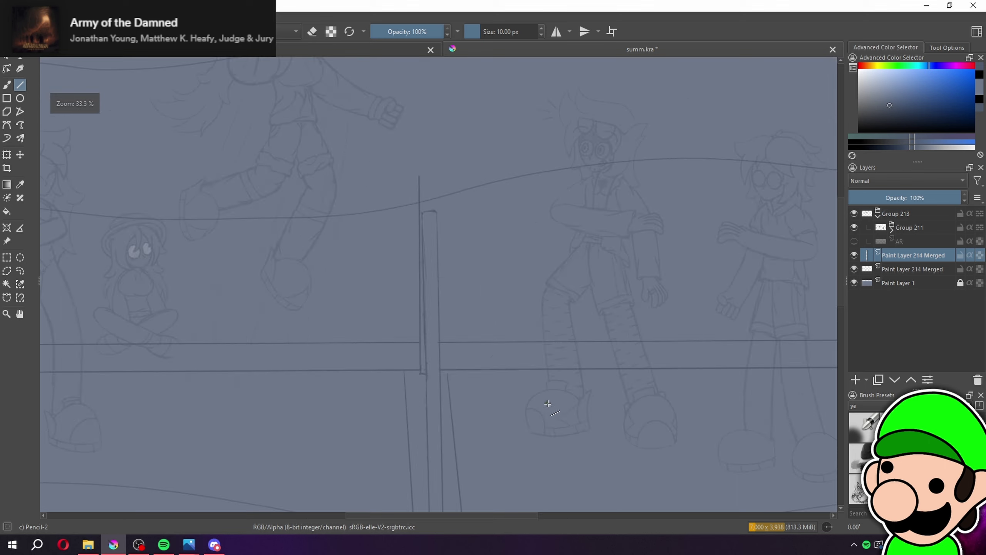
{"action": "key", "text": "plus"}
{"action": "key", "text": "plus"}
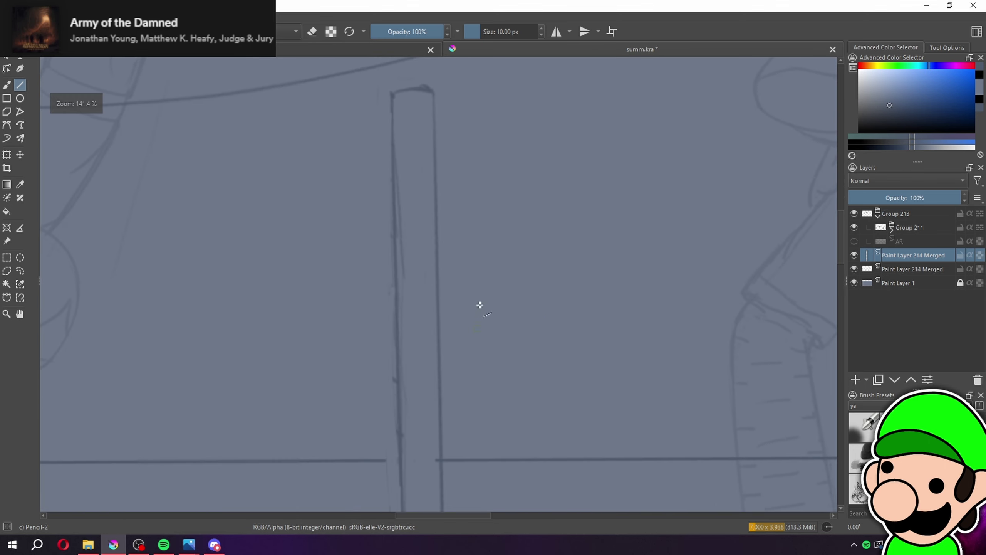
Draw a slightly slanted straight back edge rising above the front post on its left side
{"action": "left_click_drag", "start_coordinate": [403, 469], "coordinate": [392, 79]}
{"action": "key", "text": "minus"}
{"action": "key", "text": "minus"}
{"action": "scroll", "coordinate": [489, 189], "scroll_direction": "up", "scroll_amount": 5}
Draw a rounded cap on the taller back post and a straight right side about 133 px long down to the front post
{"action": "key", "text": "b"}
{"action": "left_click_drag", "start_coordinate": [350, 137], "coordinate": [433, 134]}
{"action": "key", "text": "ctrl+z"}
{"action": "mouse_move", "coordinate": [347, 139]}
{"action": "left_mouse_down"}
{"action": "mouse_move", "coordinate": [440, 128]}
{"action": "mouse_move", "coordinate": [440, 325]}
{"action": "left_mouse_up"}
{"action": "key", "text": "minus"}
{"action": "key", "text": "minus"}
{"action": "key", "text": "minus"}
{"action": "key", "text": "minus"}
{"action": "key", "text": "minus"}
{"action": "key", "text": "minus"}
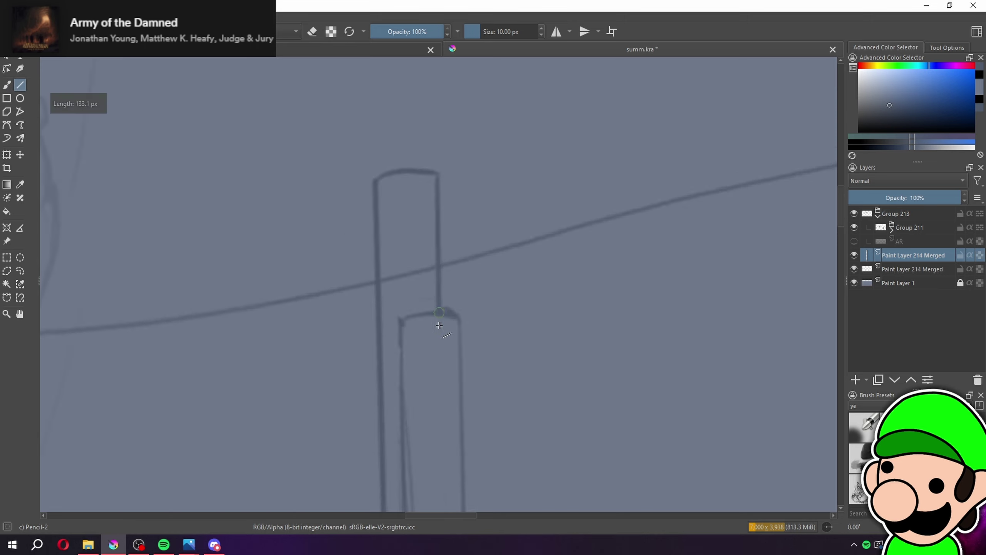
{"action": "key", "text": "minus"}
Clean up the front post's cap with the eraser and redraw its left corner rounded with the pencil
{"action": "key", "text": "plus"}
{"action": "key", "text": "plus"}
{"action": "left_click_drag", "start_coordinate": [546, 420], "coordinate": [551, 392]}
{"action": "key", "text": "plus"}
{"action": "key", "text": "plus"}
{"action": "key", "text": "plus"}
{"action": "key", "text": "plus"}
{"action": "key", "text": "b"}
{"action": "key", "text": "e"}
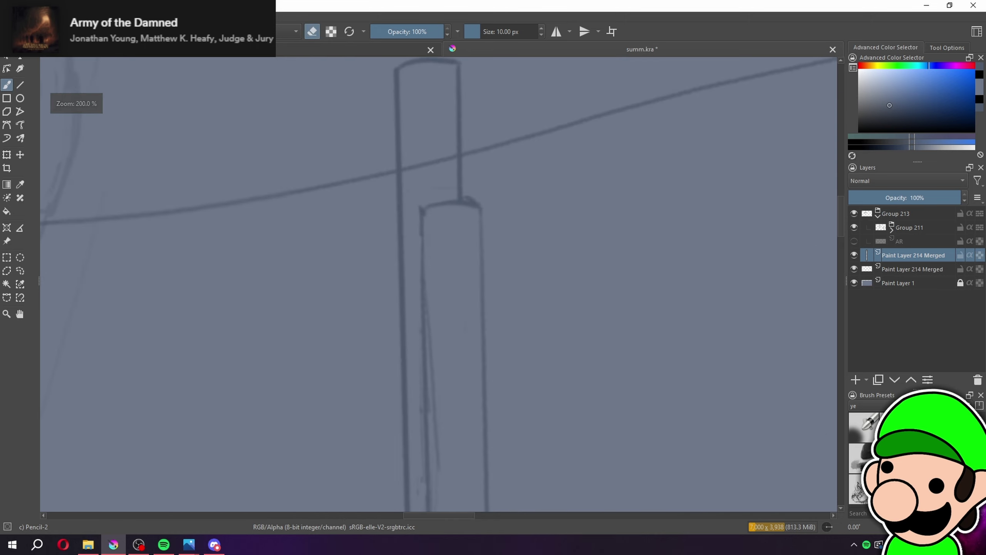
{"action": "key", "text": "e"}
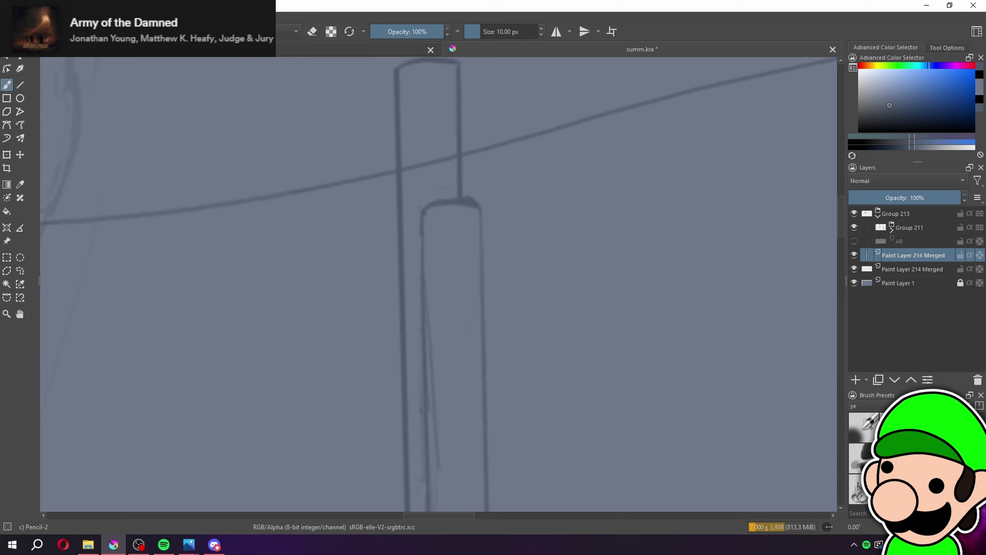
Try a stroke along the front post's left edge and a slanted line from the back cap to the front cap
{"action": "left_click_drag", "start_coordinate": [424, 214], "coordinate": [422, 307]}
{"action": "key", "text": "ctrl+z"}
{"action": "key", "text": "minus"}
{"action": "key", "text": "minus"}
{"action": "key", "text": "minus"}
{"action": "left_click_drag", "start_coordinate": [416, 343], "coordinate": [418, 404]}
{"action": "key", "text": "plus"}
{"action": "key", "text": "plus"}
{"action": "key", "text": "plus"}
{"action": "left_click_drag", "start_coordinate": [414, 247], "coordinate": [435, 385]}
{"action": "key", "text": "ctrl+z"}
{"action": "key", "text": "ctrl+z"}
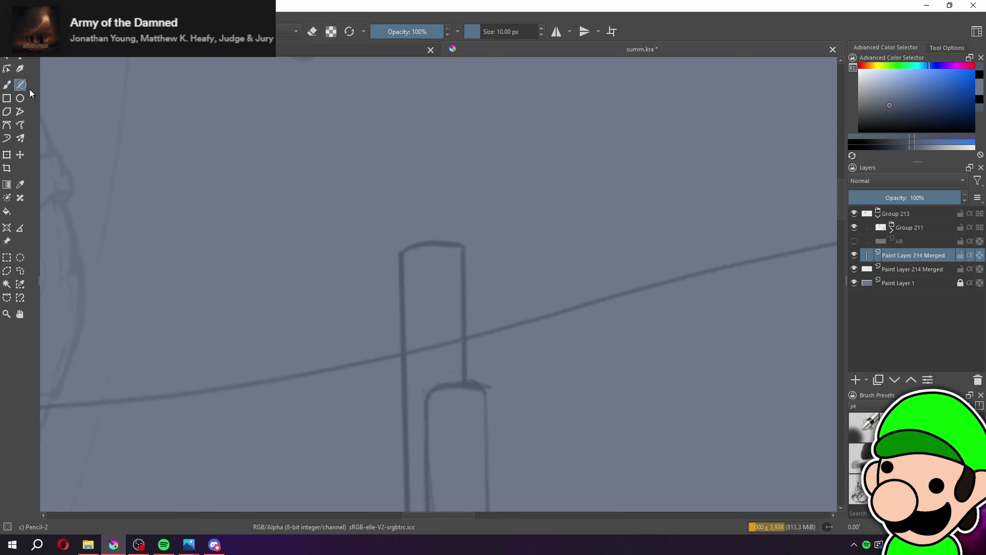
Draw two slanted straight lines from the back post's cap to the front post's top, the second about 138 px long
{"action": "left_click_drag", "start_coordinate": [409, 251], "coordinate": [436, 387]}
{"action": "left_click_drag", "start_coordinate": [440, 246], "coordinate": [469, 385]}
{"action": "key", "text": "minus"}
{"action": "key", "text": "minus"}
{"action": "key", "text": "minus"}
{"action": "key", "text": "minus"}
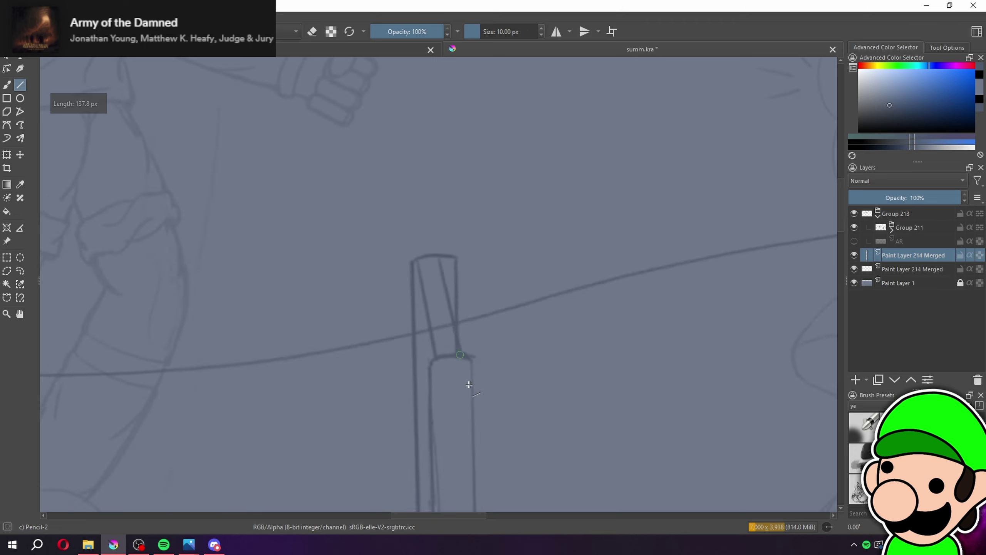
{"action": "key", "text": "minus"}
{"action": "key", "text": "minus"}
{"action": "key", "text": "minus"}
{"action": "key", "text": "minus"}
{"action": "key", "text": "plus"}
{"action": "key", "text": "plus"}
{"action": "key", "text": "plus"}
{"action": "key", "text": "plus"}
{"action": "key", "text": "plus"}
{"action": "key", "text": "plus"}
{"action": "key", "text": "plus"}
{"action": "key", "text": "b"}
{"action": "key", "text": "e"}
{"action": "key", "text": "plus"}
{"action": "key", "text": "plus"}
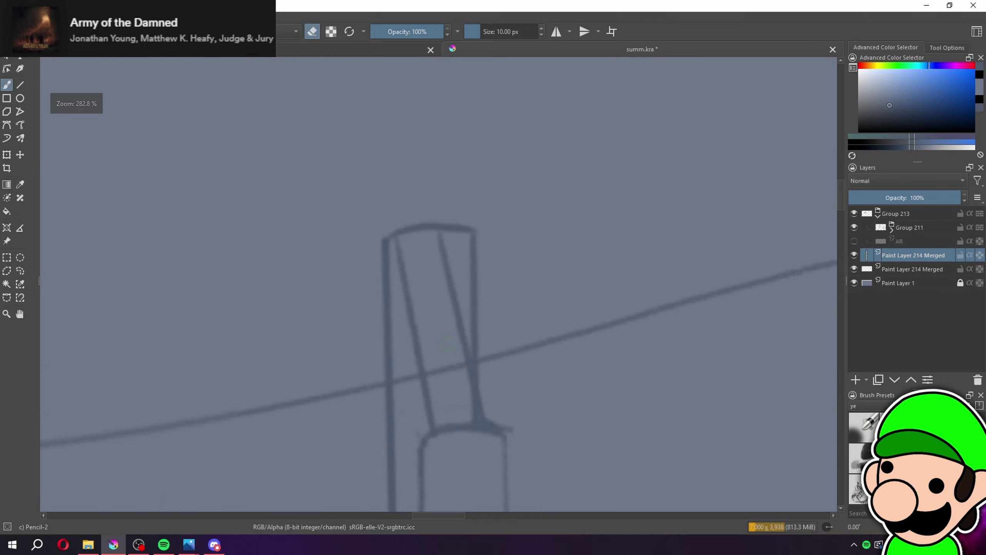
{"action": "key", "text": "minus"}
{"action": "key", "text": "minus"}
{"action": "key", "text": "minus"}
{"action": "key", "text": "minus"}
{"action": "key", "text": "minus"}
{"action": "key", "text": "minus"}
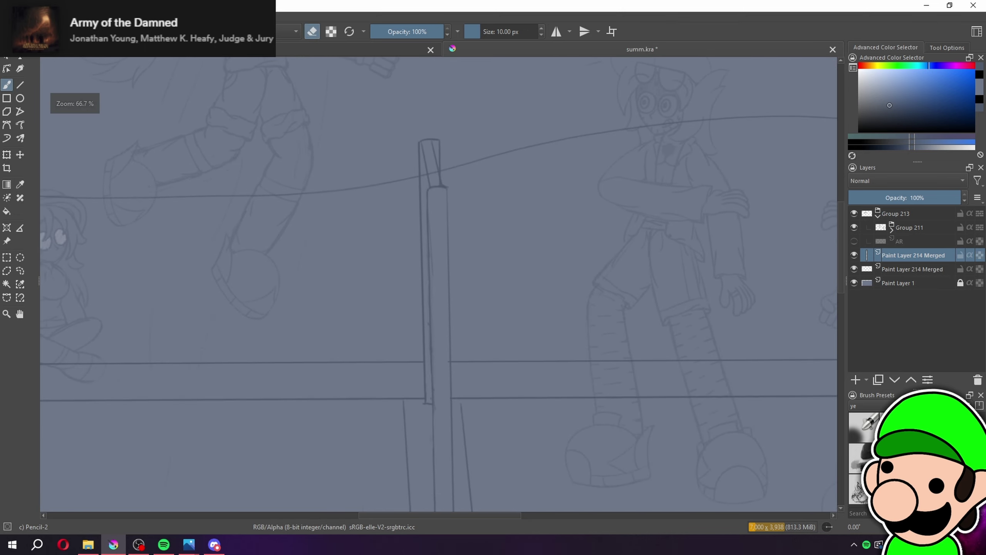
{"action": "key", "text": "plus"}
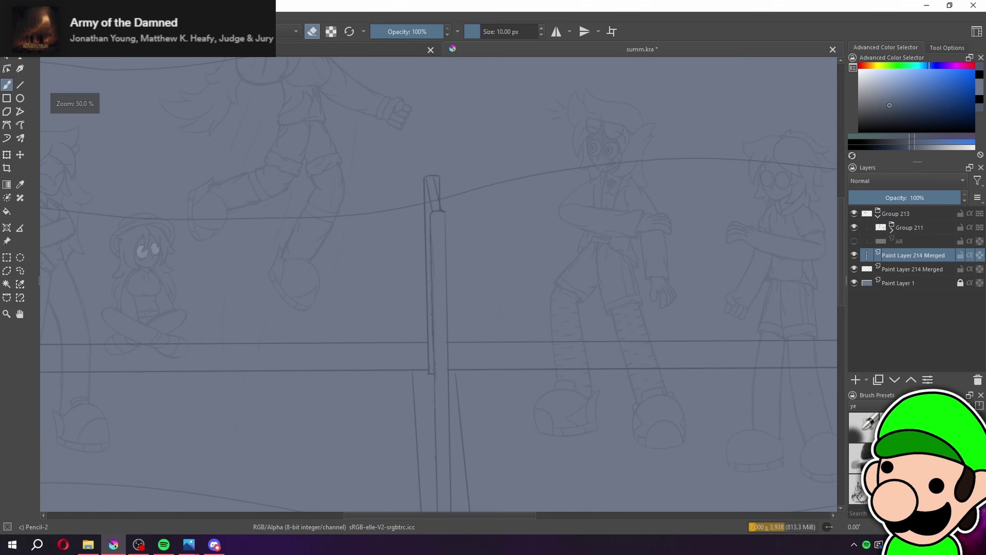
{"action": "left_click_drag", "start_coordinate": [487, 288], "coordinate": [483, 310]}
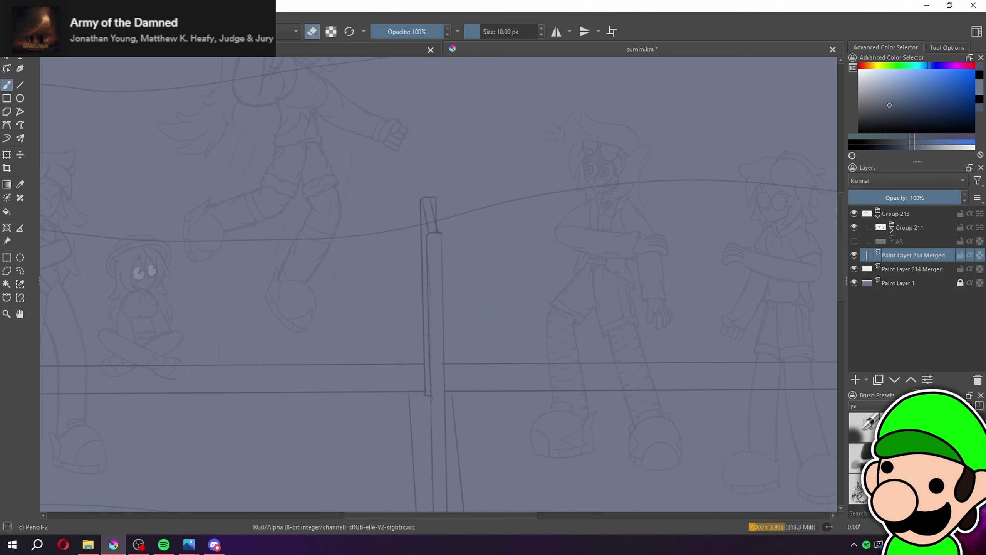
{"action": "key", "text": "plus"}
{"action": "key", "text": "plus"}
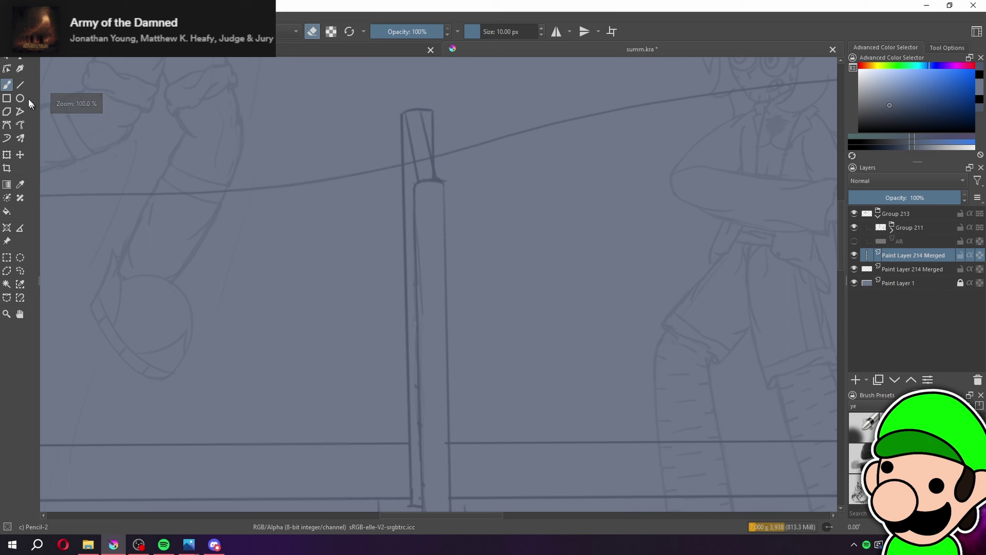
Draw a short slanted straight line from the back post's left side down to the front post's left edge
{"action": "left_click", "coordinate": [24, 86]}
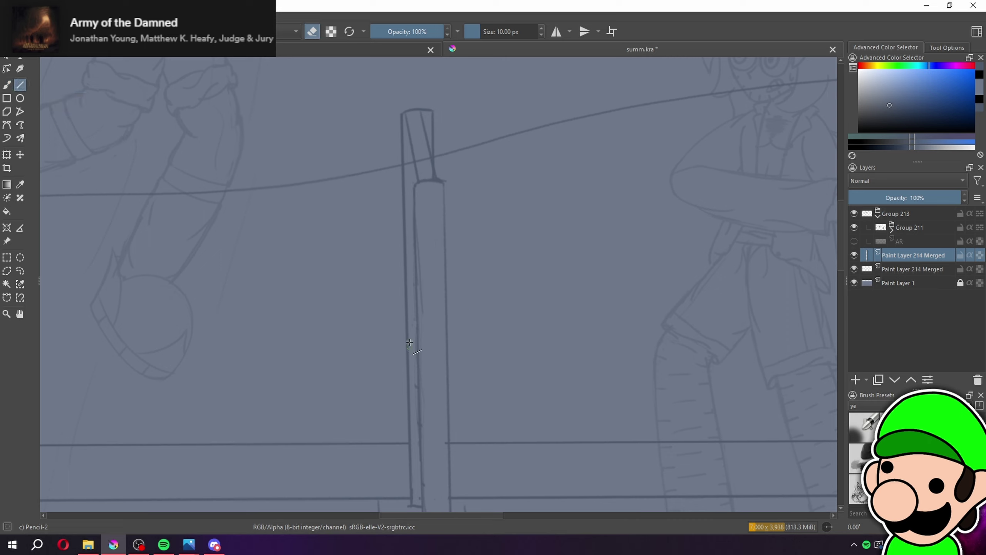
{"action": "left_click_drag", "start_coordinate": [406, 336], "coordinate": [418, 408]}
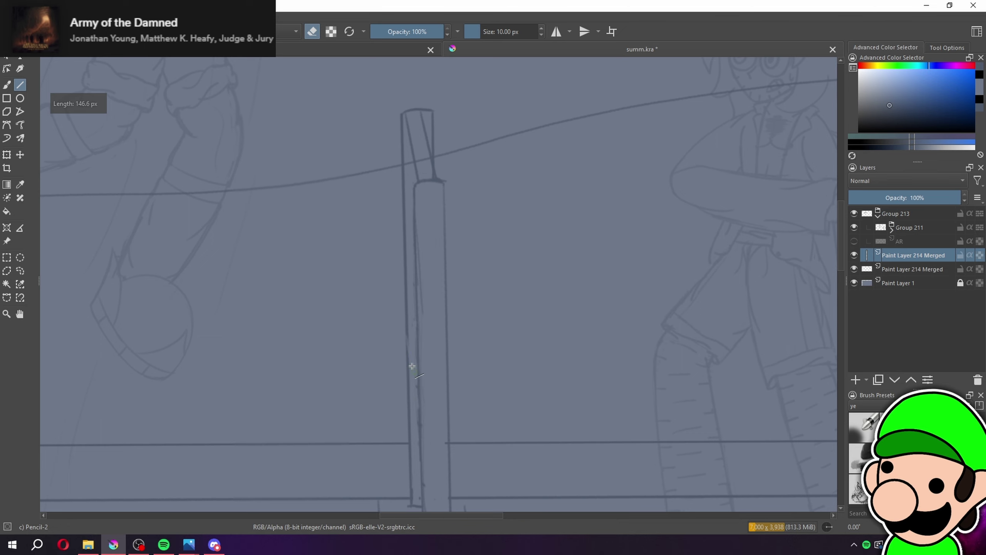
{"action": "key", "text": "e"}
{"action": "left_click_drag", "start_coordinate": [406, 339], "coordinate": [420, 414]}
{"action": "key", "text": "minus"}
{"action": "key", "text": "minus"}
{"action": "key", "text": "minus"}
{"action": "key", "text": "minus"}
{"action": "key", "text": "minus"}
Round off the left corner of the back post's cap with the pencil
{"action": "key", "text": "plus"}
{"action": "key", "text": "plus"}
{"action": "key", "text": "b"}
{"action": "scroll", "coordinate": [437, 233], "scroll_direction": "up", "scroll_amount": 6}
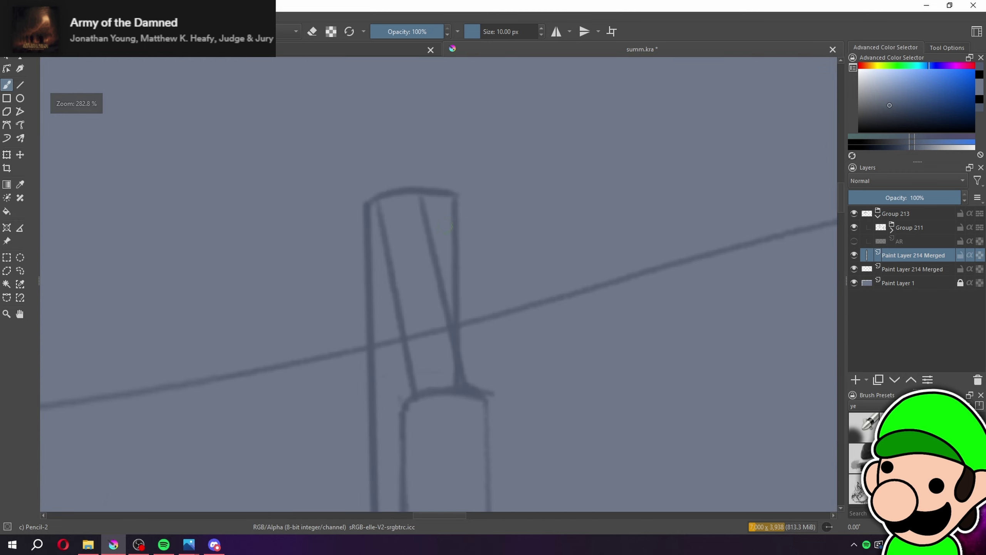
{"action": "key", "text": "e"}
{"action": "key", "text": "e"}
{"action": "left_click_drag", "start_coordinate": [362, 200], "coordinate": [368, 266]}
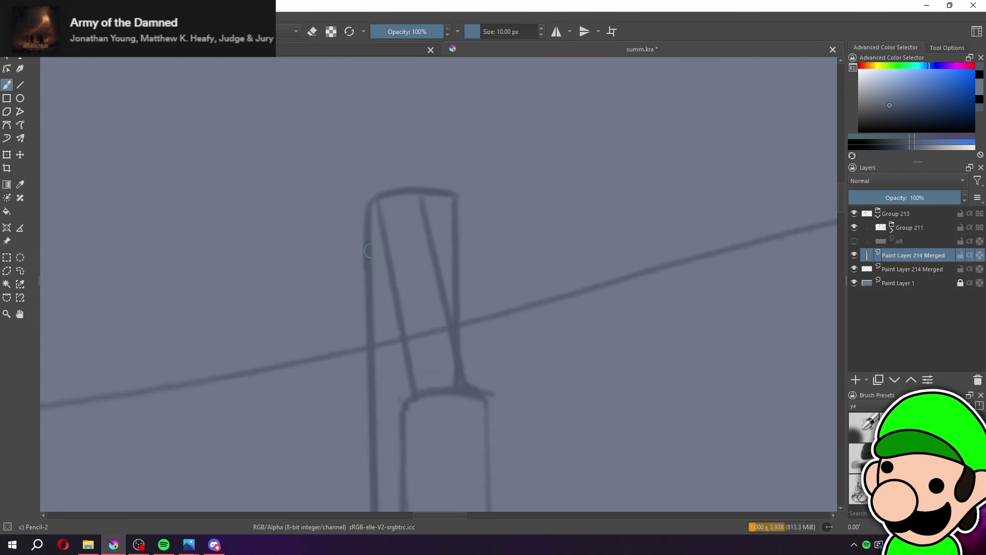
{"action": "key", "text": "minus"}
{"action": "key", "text": "minus"}
{"action": "key", "text": "minus"}
{"action": "key", "text": "minus"}
{"action": "key", "text": "minus"}
Erase pencil along the upper part of the left slanted line under the back post's cap
{"action": "key", "text": "plus"}
{"action": "key", "text": "plus"}
{"action": "key", "text": "plus"}
{"action": "key", "text": "plus"}
{"action": "key", "text": "plus"}
{"action": "key", "text": "e"}
{"action": "left_click_drag", "start_coordinate": [380, 206], "coordinate": [392, 281]}
{"action": "key", "text": "e"}
{"action": "key", "text": "minus"}
{"action": "key", "text": "minus"}
{"action": "key", "text": "minus"}
{"action": "key", "text": "minus"}
{"action": "key", "text": "minus"}
{"action": "key", "text": "minus"}
{"action": "key", "text": "minus"}
{"action": "key", "text": "minus"}
Erase the overlap where the back post's right side runs into the right slanted line above the front post
{"action": "key", "text": "plus"}
{"action": "key", "text": "plus"}
{"action": "key", "text": "plus"}
{"action": "key", "text": "plus"}
{"action": "key", "text": "plus"}
{"action": "key", "text": "plus"}
{"action": "key", "text": "plus"}
{"action": "key", "text": "plus"}
{"action": "key", "text": "e"}
{"action": "left_click_drag", "start_coordinate": [457, 369], "coordinate": [463, 382]}
{"action": "key", "text": "e"}
{"action": "key", "text": "minus"}
{"action": "key", "text": "minus"}
{"action": "key", "text": "minus"}
{"action": "key", "text": "minus"}
{"action": "key", "text": "minus"}
{"action": "key", "text": "minus"}
{"action": "key", "text": "minus"}
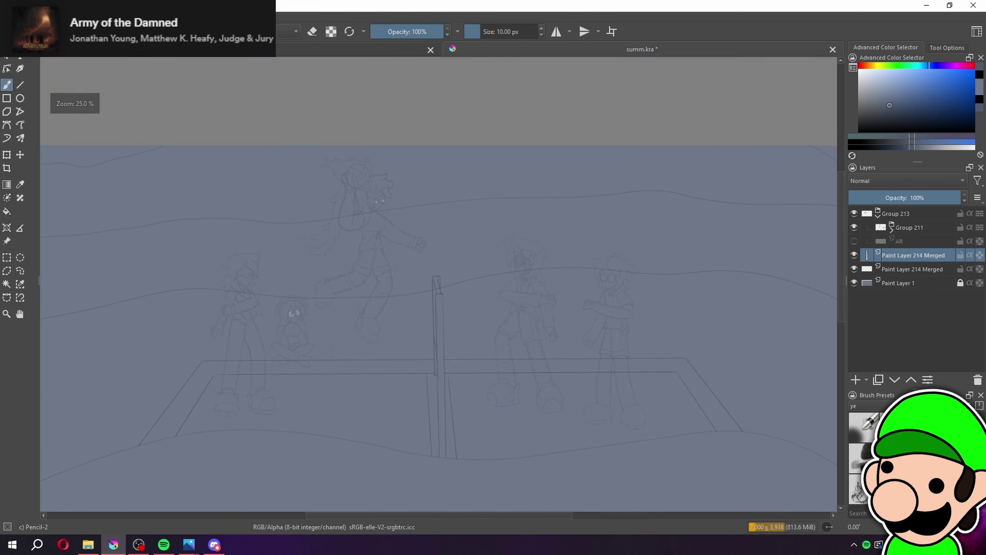
Draw a straight line about 483 px long down the inside of the back post's left side, starting at its cap
{"action": "scroll", "coordinate": [431, 334], "scroll_direction": "up", "scroll_amount": 4}
{"action": "scroll", "coordinate": [439, 283], "scroll_direction": "down", "scroll_amount": 1}
{"action": "key", "text": "v"}
{"action": "left_click_drag", "start_coordinate": [436, 162], "coordinate": [446, 412]}
{"action": "scroll", "coordinate": [479, 373], "scroll_direction": "down", "scroll_amount": 1}
{"action": "scroll", "coordinate": [480, 373], "scroll_direction": "down", "scroll_amount": 1}
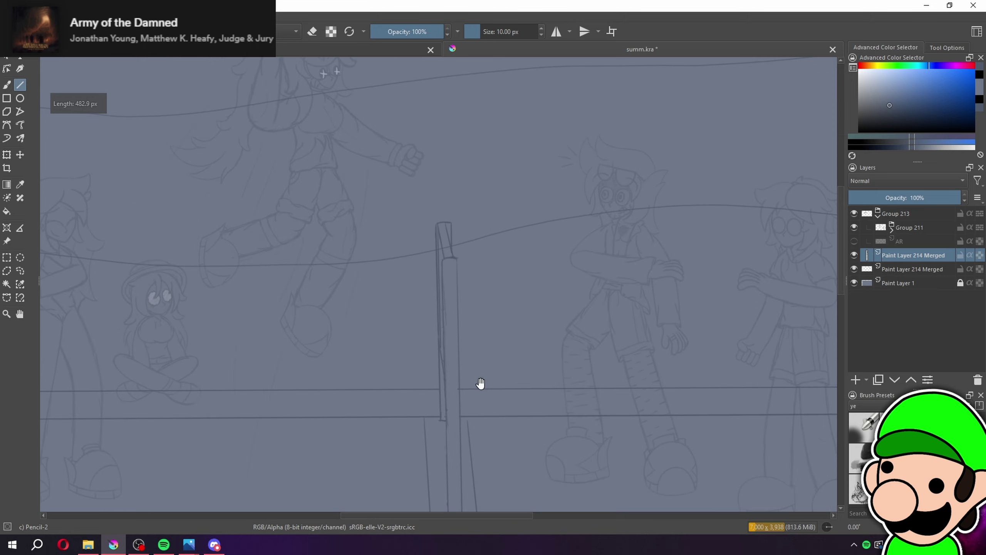
Erase stray marks around the short slanted line and touch up the back post's left edge beside it with the pencil
{"action": "left_click_drag", "start_coordinate": [482, 382], "coordinate": [470, 347]}
{"action": "scroll", "coordinate": [464, 336], "scroll_direction": "up", "scroll_amount": 5}
{"action": "key", "text": "b"}
{"action": "key", "text": "e"}
{"action": "left_click_drag", "start_coordinate": [383, 413], "coordinate": [384, 474]}
{"action": "key", "text": "e"}
{"action": "scroll", "coordinate": [460, 327], "scroll_direction": "down", "scroll_amount": 4}
{"action": "scroll", "coordinate": [459, 327], "scroll_direction": "up", "scroll_amount": 2}
{"action": "key", "text": "e"}
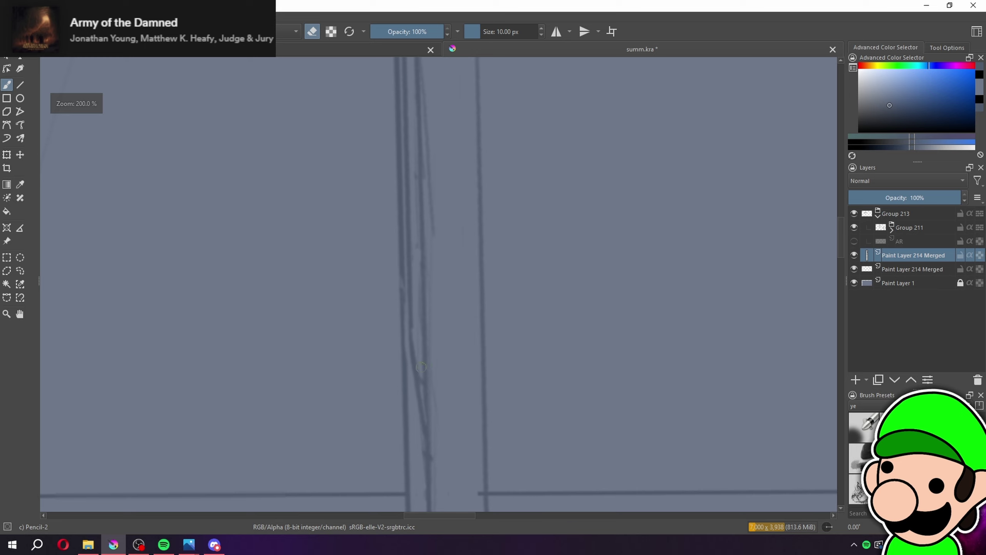
{"action": "left_click_drag", "start_coordinate": [418, 372], "coordinate": [425, 390]}
{"action": "key", "text": "e"}
{"action": "left_click_drag", "start_coordinate": [402, 299], "coordinate": [402, 374]}
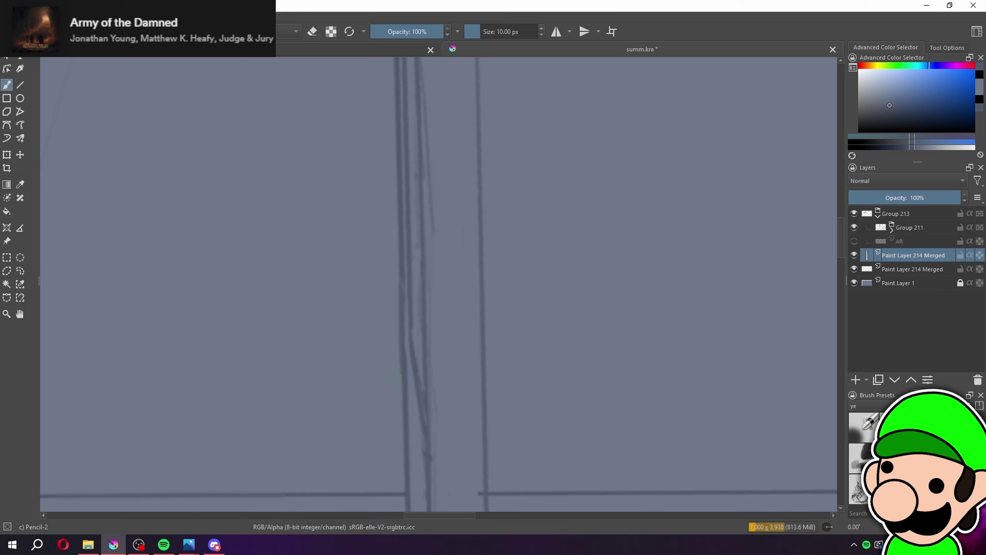
{"action": "scroll", "coordinate": [483, 363], "scroll_direction": "down", "scroll_amount": 3}
Erase the upper part of the left slanted line and redraw the inner line's top up to the back post's cap
{"action": "scroll", "coordinate": [482, 364], "scroll_direction": "up", "scroll_amount": 4}
{"action": "key", "text": "e"}
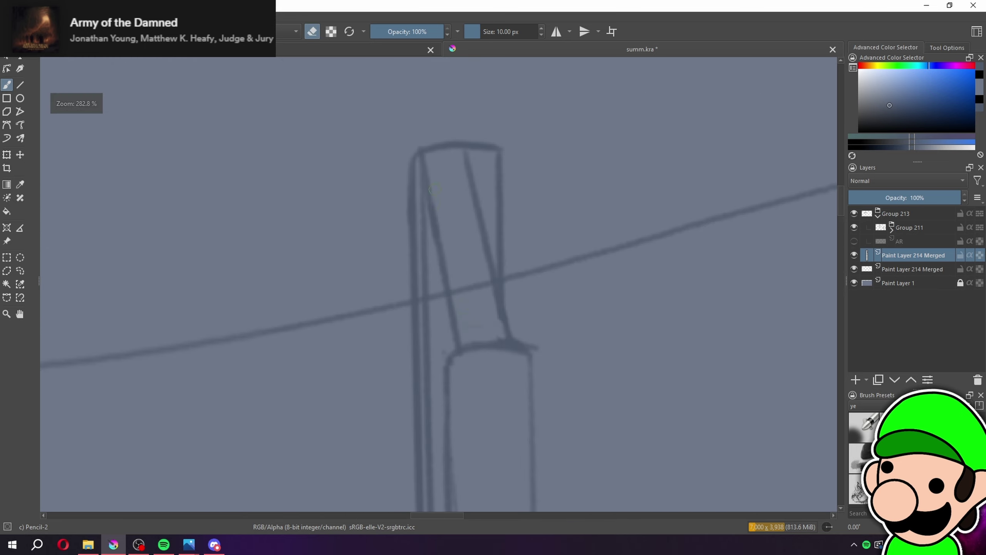
{"action": "left_click_drag", "start_coordinate": [430, 196], "coordinate": [437, 235]}
{"action": "key", "text": "e"}
{"action": "left_click_drag", "start_coordinate": [427, 181], "coordinate": [423, 146]}
{"action": "key", "text": "e"}
{"action": "left_click_drag", "start_coordinate": [434, 236], "coordinate": [454, 292]}
{"action": "scroll", "coordinate": [459, 335], "scroll_direction": "down", "scroll_amount": 4}
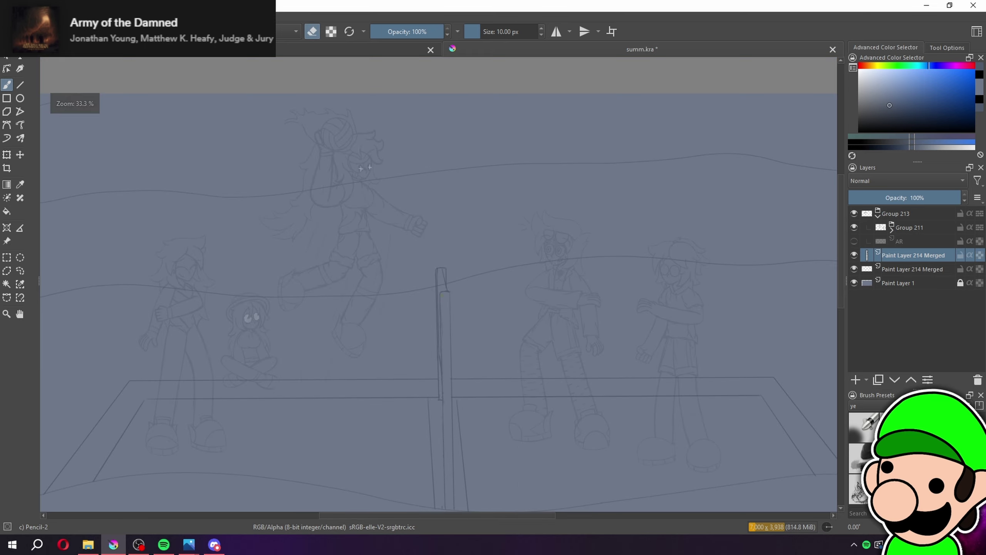
Redraw the left slanted line and fill the band between the two slanted lines with crisscross strokes
{"action": "scroll", "coordinate": [527, 441], "scroll_direction": "up", "scroll_amount": 3}
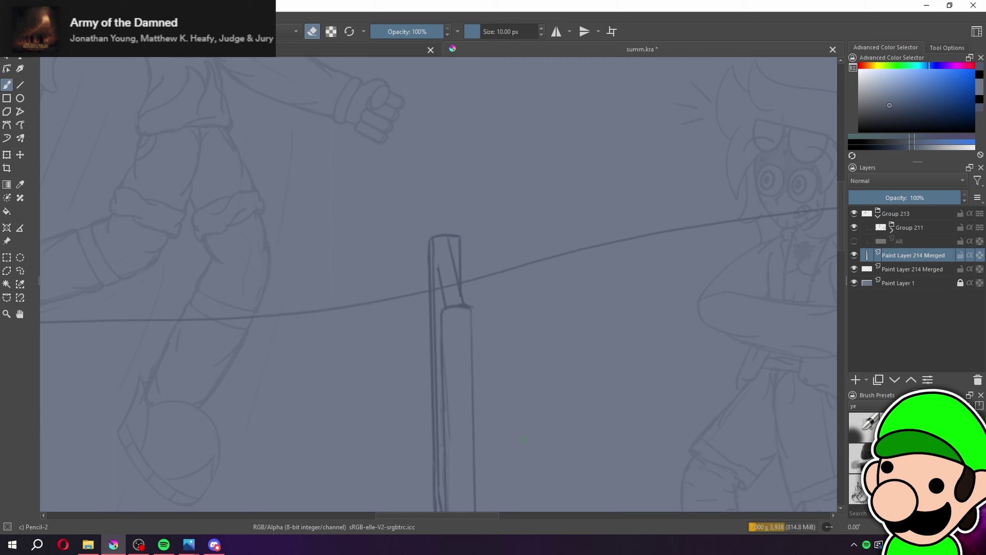
{"action": "scroll", "coordinate": [525, 439], "scroll_direction": "down", "scroll_amount": 3}
{"action": "scroll", "coordinate": [466, 272], "scroll_direction": "up", "scroll_amount": 4}
{"action": "key", "text": "e"}
{"action": "mouse_move", "coordinate": [426, 155]}
{"action": "left_mouse_down"}
{"action": "mouse_move", "coordinate": [463, 173]}
{"action": "mouse_move", "coordinate": [467, 151]}
{"action": "mouse_move", "coordinate": [466, 176]}
{"action": "mouse_move", "coordinate": [469, 166]}
{"action": "mouse_move", "coordinate": [435, 214]}
{"action": "mouse_move", "coordinate": [447, 211]}
{"action": "mouse_move", "coordinate": [474, 247]}
{"action": "mouse_move", "coordinate": [481, 230]}
{"action": "mouse_move", "coordinate": [447, 288]}
{"action": "mouse_move", "coordinate": [499, 317]}
{"action": "mouse_move", "coordinate": [466, 352]}
{"action": "left_mouse_up"}
{"action": "mouse_move", "coordinate": [463, 150]}
{"action": "left_mouse_down"}
{"action": "mouse_move", "coordinate": [430, 188]}
{"action": "mouse_move", "coordinate": [480, 219]}
{"action": "mouse_move", "coordinate": [472, 204]}
{"action": "mouse_move", "coordinate": [445, 253]}
{"action": "mouse_move", "coordinate": [488, 269]}
{"action": "mouse_move", "coordinate": [458, 328]}
{"action": "mouse_move", "coordinate": [480, 309]}
{"action": "mouse_move", "coordinate": [542, 319]}
{"action": "left_mouse_up"}
{"action": "key", "text": "minus"}
{"action": "key", "text": "minus"}
{"action": "key", "text": "minus"}
{"action": "key", "text": "minus"}
{"action": "key", "text": "minus"}
{"action": "key", "text": "minus"}
Extend the lattice beside the slanted band and continue it as a zigzag down the narrow strip along the front post
{"action": "key", "text": "plus"}
{"action": "key", "text": "plus"}
{"action": "key", "text": "plus"}
{"action": "key", "text": "plus"}
{"action": "key", "text": "plus"}
{"action": "left_click_drag", "start_coordinate": [462, 214], "coordinate": [469, 231]}
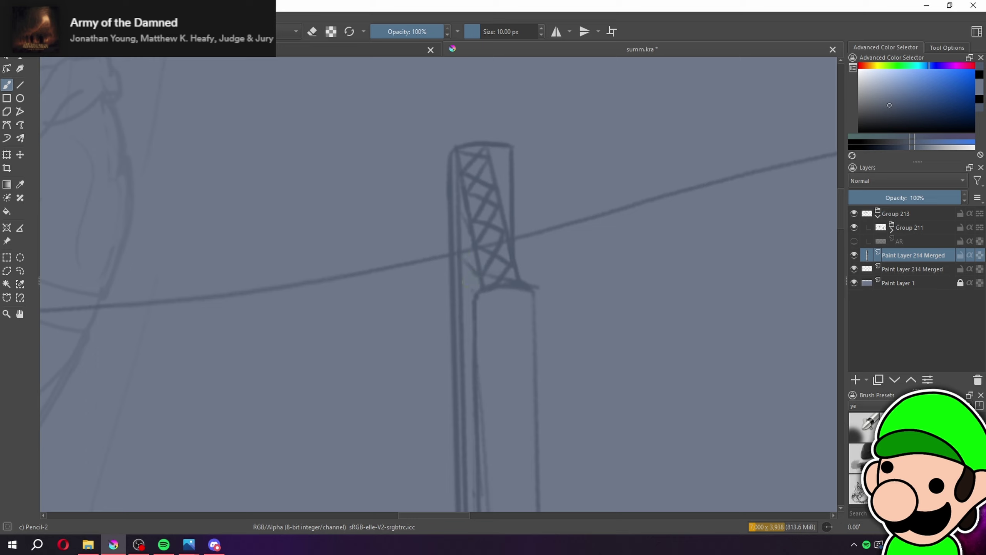
{"action": "left_click_drag", "start_coordinate": [465, 258], "coordinate": [478, 278]}
{"action": "left_click_drag", "start_coordinate": [477, 267], "coordinate": [464, 288]}
{"action": "left_click_drag", "start_coordinate": [462, 361], "coordinate": [465, 282]}
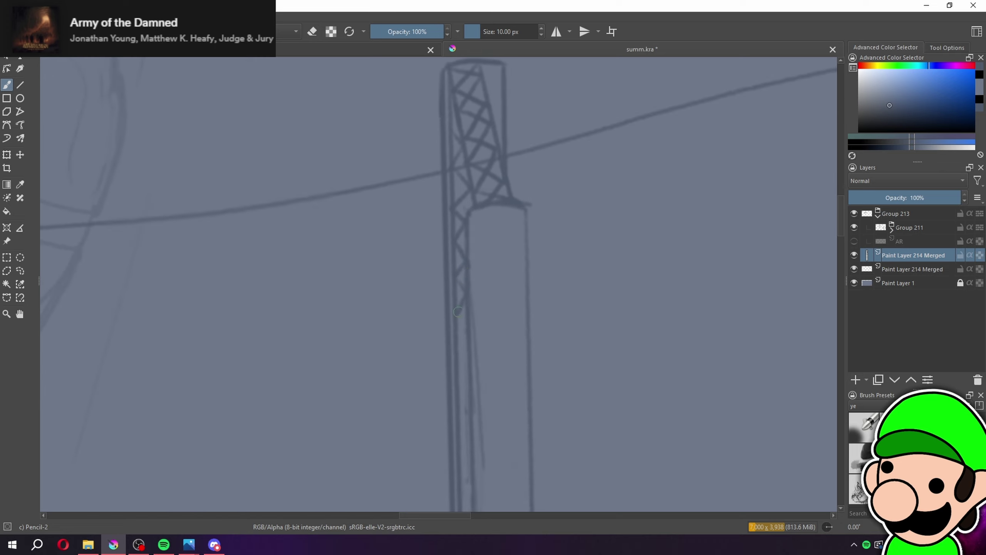
{"action": "left_click_drag", "start_coordinate": [458, 354], "coordinate": [481, 282]}
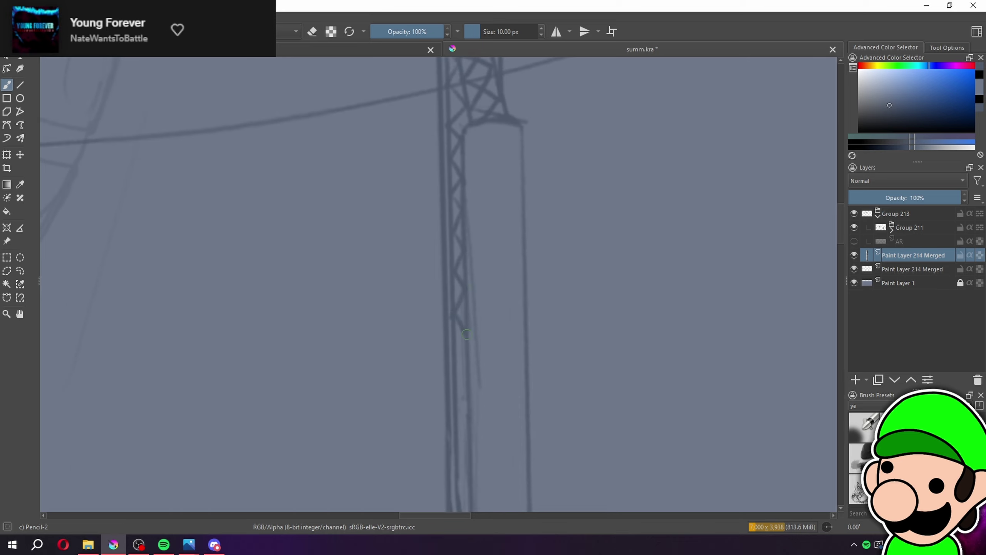
{"action": "left_click_drag", "start_coordinate": [467, 334], "coordinate": [467, 278]}
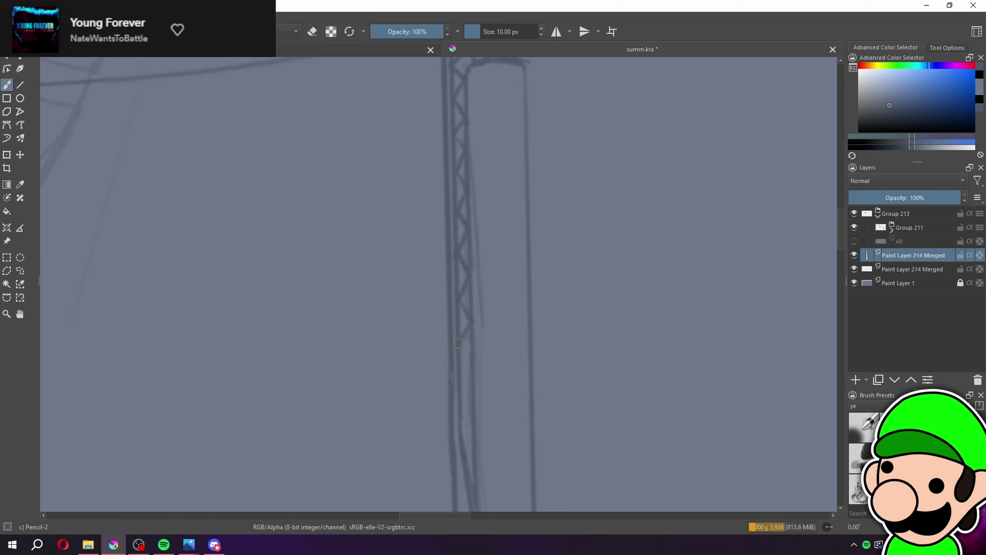
{"action": "left_click_drag", "start_coordinate": [463, 431], "coordinate": [472, 451]}
{"action": "left_click_drag", "start_coordinate": [488, 248], "coordinate": [477, 352]}
{"action": "left_click_drag", "start_coordinate": [479, 285], "coordinate": [484, 451]}
Add opposing zigzag strokes down the narrow strip to turn it into a crisscross net pattern
{"action": "scroll", "coordinate": [478, 285], "scroll_direction": "up", "scroll_amount": 1}
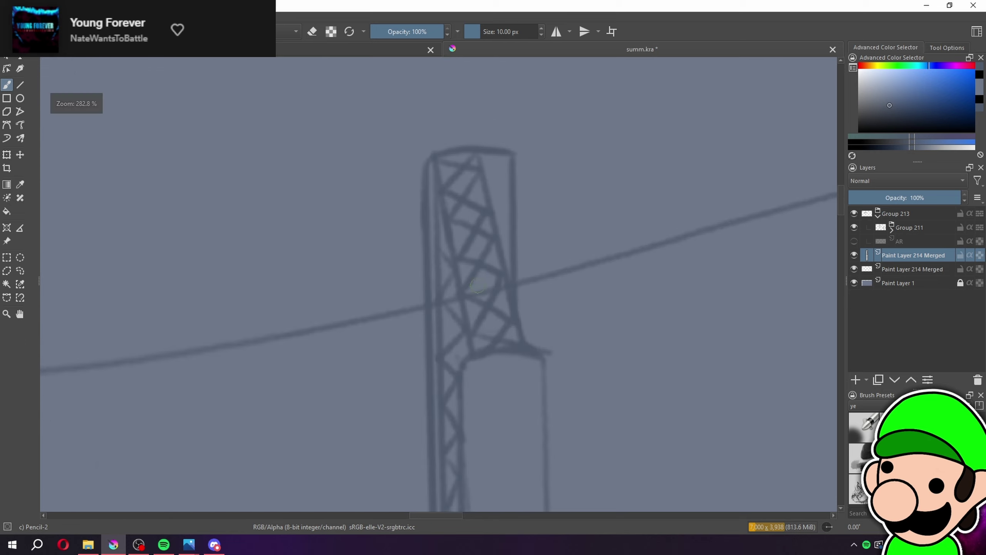
{"action": "mouse_move", "coordinate": [456, 281]}
{"action": "left_mouse_down"}
{"action": "mouse_move", "coordinate": [443, 316]}
{"action": "mouse_move", "coordinate": [466, 349]}
{"action": "mouse_move", "coordinate": [443, 383]}
{"action": "left_mouse_up"}
{"action": "mouse_move", "coordinate": [474, 369]}
{"action": "left_mouse_down"}
{"action": "mouse_move", "coordinate": [463, 294]}
{"action": "mouse_move", "coordinate": [435, 360]}
{"action": "mouse_move", "coordinate": [436, 406]}
{"action": "mouse_move", "coordinate": [451, 320]}
{"action": "mouse_move", "coordinate": [428, 373]}
{"action": "mouse_move", "coordinate": [427, 421]}
{"action": "mouse_move", "coordinate": [444, 340]}
{"action": "left_mouse_up"}
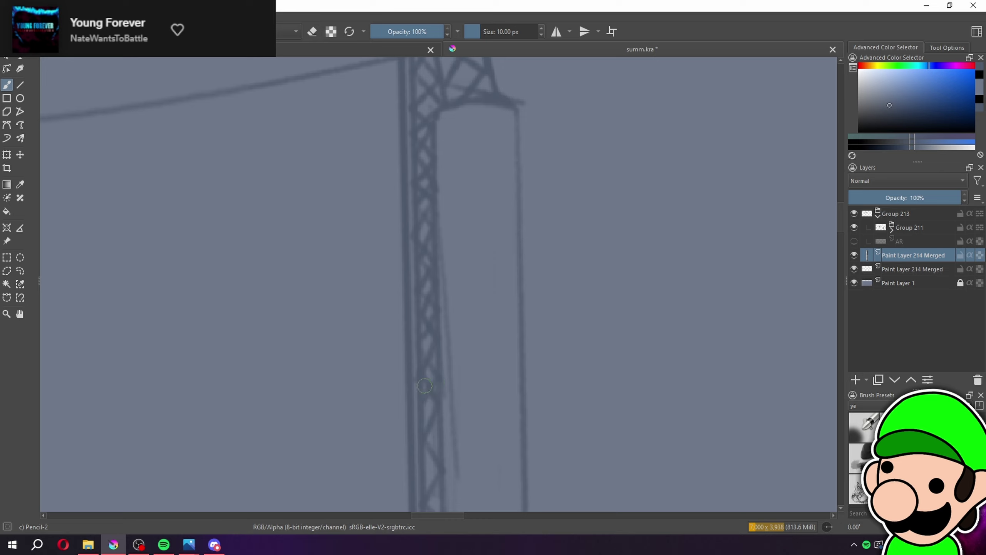
{"action": "left_click_drag", "start_coordinate": [445, 366], "coordinate": [448, 302]}
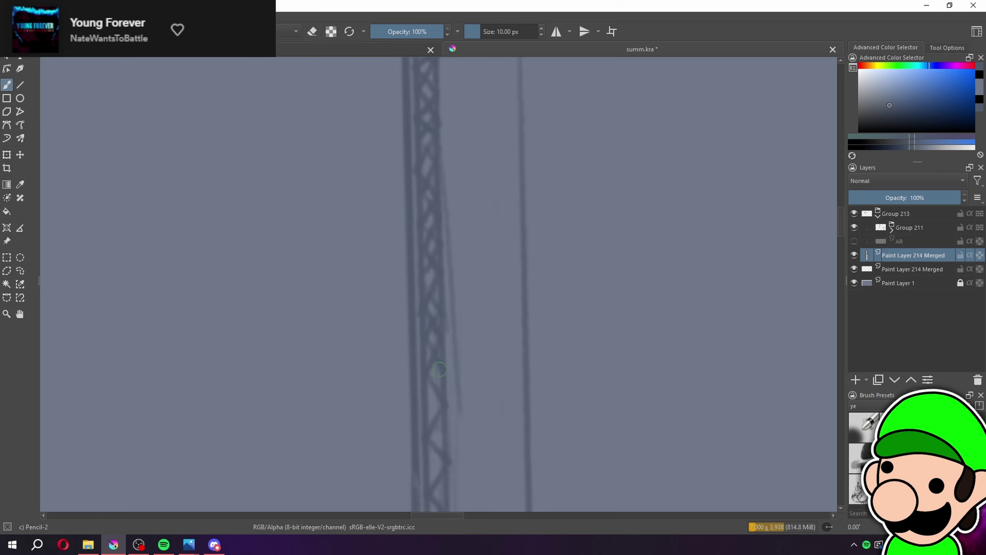
{"action": "mouse_move", "coordinate": [425, 401]}
{"action": "left_mouse_down"}
{"action": "mouse_move", "coordinate": [449, 451]}
{"action": "mouse_move", "coordinate": [450, 362]}
{"action": "mouse_move", "coordinate": [451, 374]}
{"action": "mouse_move", "coordinate": [427, 391]}
{"action": "mouse_move", "coordinate": [444, 413]}
{"action": "left_mouse_up"}
{"action": "left_click_drag", "start_coordinate": [456, 407], "coordinate": [449, 336]}
{"action": "left_click_drag", "start_coordinate": [420, 381], "coordinate": [439, 406]}
{"action": "key", "text": "minus"}
{"action": "key", "text": "minus"}
{"action": "key", "text": "minus"}
{"action": "key", "text": "minus"}
{"action": "key", "text": "minus"}
{"action": "key", "text": "minus"}
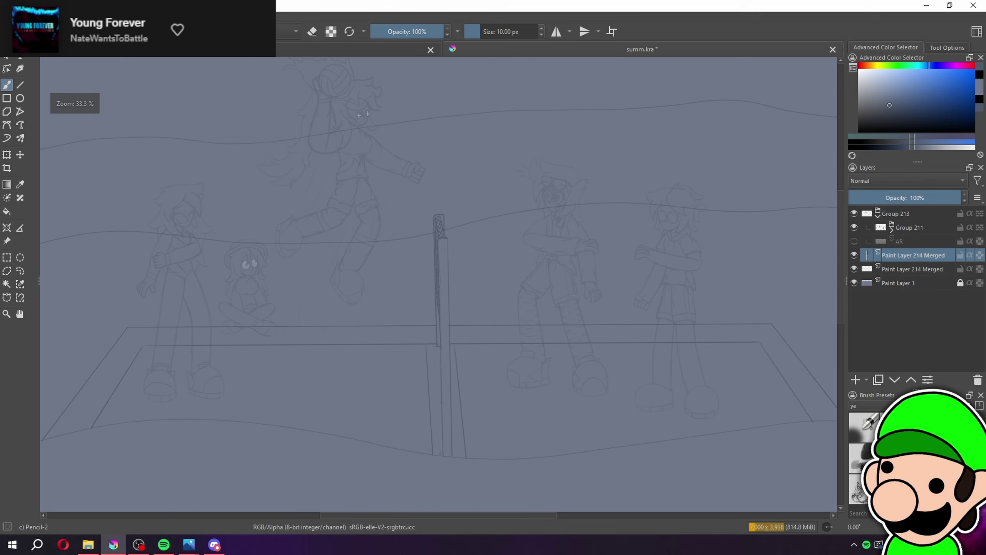
Erase the crisscross netting strokes inside the back post's top, down to the front post's cap
{"action": "key", "text": "minus"}
{"action": "key", "text": "minus"}
{"action": "key", "text": "plus"}
{"action": "key", "text": "plus"}
{"action": "left_click_drag", "start_coordinate": [550, 419], "coordinate": [553, 485]}
{"action": "key", "text": "plus"}
{"action": "key", "text": "plus"}
{"action": "key", "text": "plus"}
{"action": "key", "text": "plus"}
{"action": "key", "text": "plus"}
{"action": "key", "text": "e"}
{"action": "key", "text": "e"}
{"action": "key", "text": "e"}
{"action": "mouse_move", "coordinate": [454, 202]}
{"action": "left_mouse_down"}
{"action": "mouse_move", "coordinate": [463, 261]}
{"action": "mouse_move", "coordinate": [443, 225]}
{"action": "mouse_move", "coordinate": [455, 311]}
{"action": "mouse_move", "coordinate": [467, 199]}
{"action": "left_mouse_up"}
{"action": "key", "text": "e"}
{"action": "key", "text": "e"}
{"action": "key", "text": "e"}
{"action": "mouse_move", "coordinate": [432, 239]}
{"action": "left_mouse_down"}
{"action": "mouse_move", "coordinate": [432, 183]}
{"action": "mouse_move", "coordinate": [458, 186]}
{"action": "left_mouse_up"}
{"action": "key", "text": "b"}
{"action": "key", "text": "e"}
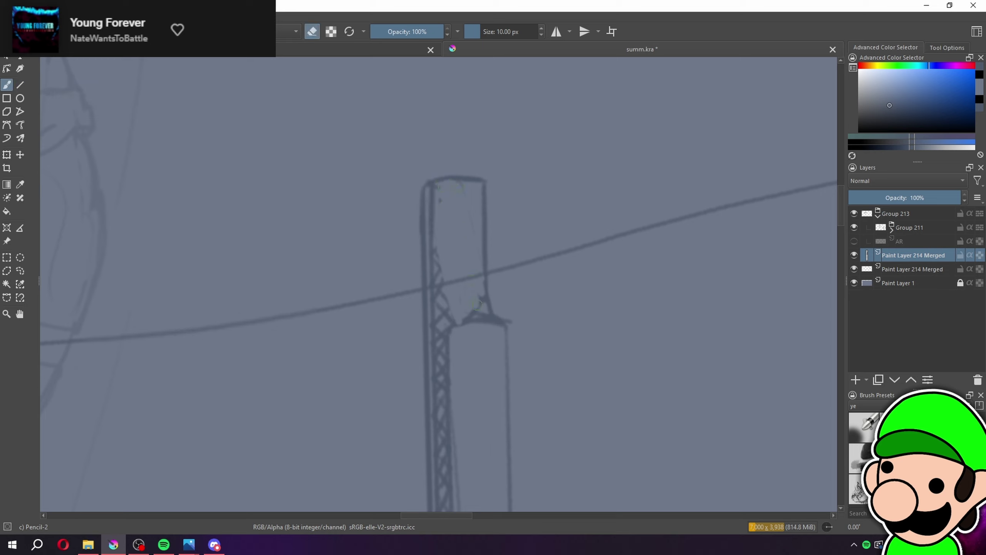
{"action": "left_click_drag", "start_coordinate": [468, 319], "coordinate": [485, 286]}
Draw two straight slanted lines from the back post's upper-left corner to the front post's cap and shade the band between them
{"action": "left_click", "coordinate": [21, 83]}
{"action": "left_click_drag", "start_coordinate": [439, 187], "coordinate": [481, 299]}
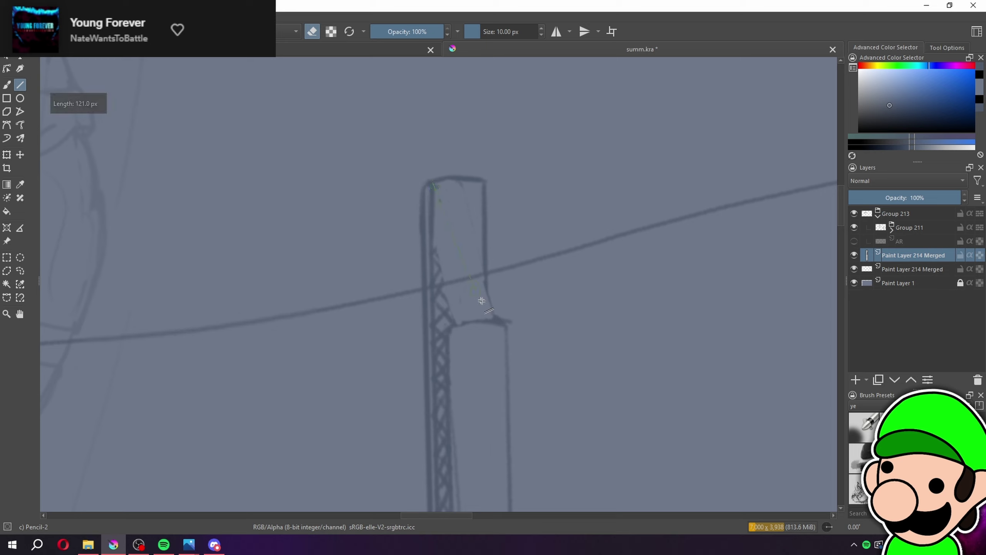
{"action": "key", "text": "e"}
{"action": "left_click_drag", "start_coordinate": [439, 187], "coordinate": [475, 321]}
{"action": "left_click_drag", "start_coordinate": [432, 231], "coordinate": [458, 326]}
{"action": "key", "text": "minus"}
{"action": "key", "text": "minus"}
{"action": "key", "text": "minus"}
{"action": "key", "text": "minus"}
{"action": "key", "text": "minus"}
{"action": "scroll", "coordinate": [501, 303], "scroll_direction": "up", "scroll_amount": 5}
{"action": "key", "text": "b"}
{"action": "mouse_move", "coordinate": [434, 232]}
{"action": "left_mouse_down"}
{"action": "mouse_move", "coordinate": [464, 309]}
{"action": "mouse_move", "coordinate": [438, 214]}
{"action": "left_mouse_up"}
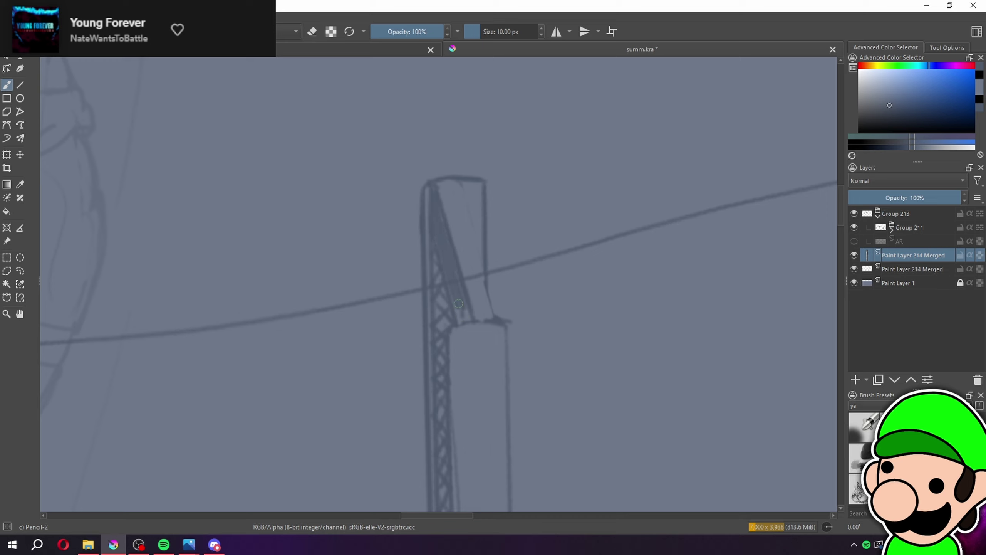
Erase the back post's right edge and redraw it as a straight line down to the front post's cap
{"action": "key", "text": "e"}
{"action": "left_click_drag", "start_coordinate": [484, 179], "coordinate": [490, 306]}
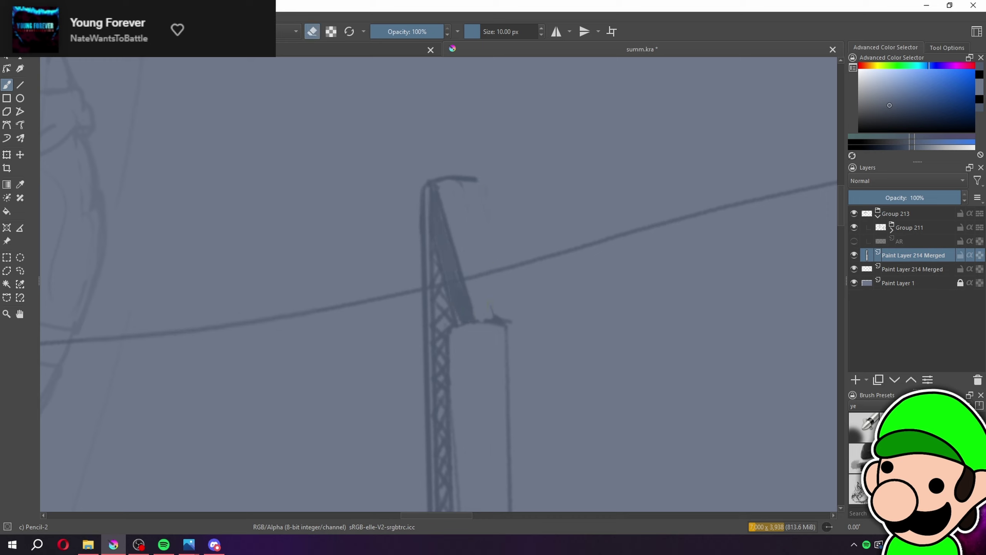
{"action": "key", "text": "e"}
{"action": "key", "text": "v"}
{"action": "left_click", "coordinate": [465, 192]}
{"action": "left_click_drag", "start_coordinate": [466, 191], "coordinate": [473, 322]}
{"action": "key", "text": "ctrl+minus"}
{"action": "key", "text": "ctrl+minus"}
{"action": "key", "text": "ctrl+minus"}
{"action": "key", "text": "ctrl+minus"}
{"action": "key", "text": "ctrl+minus"}
{"action": "key", "text": "ctrl+minus"}
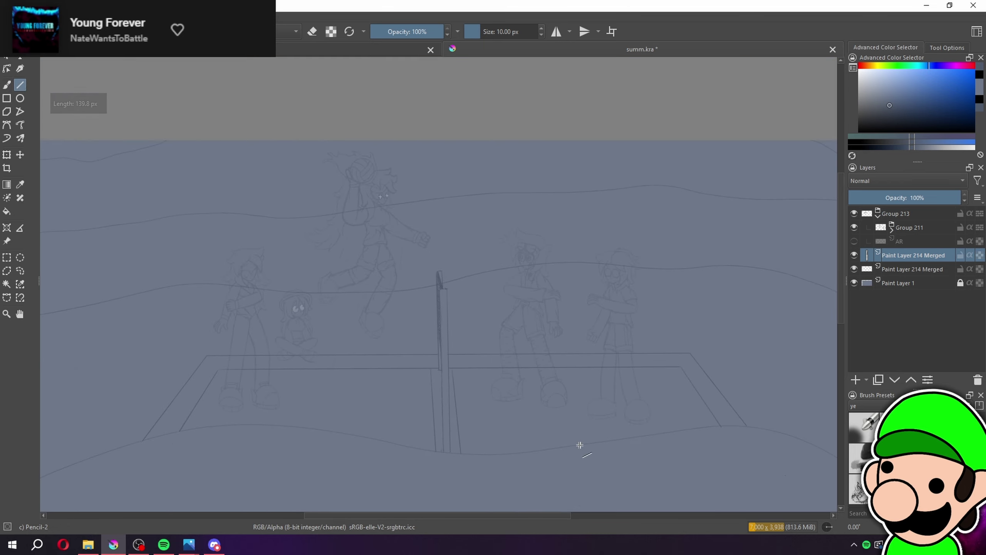
Darken the gap between the back post's left edge lines near its top
{"action": "scroll", "coordinate": [580, 445], "scroll_direction": "up", "scroll_amount": 5}
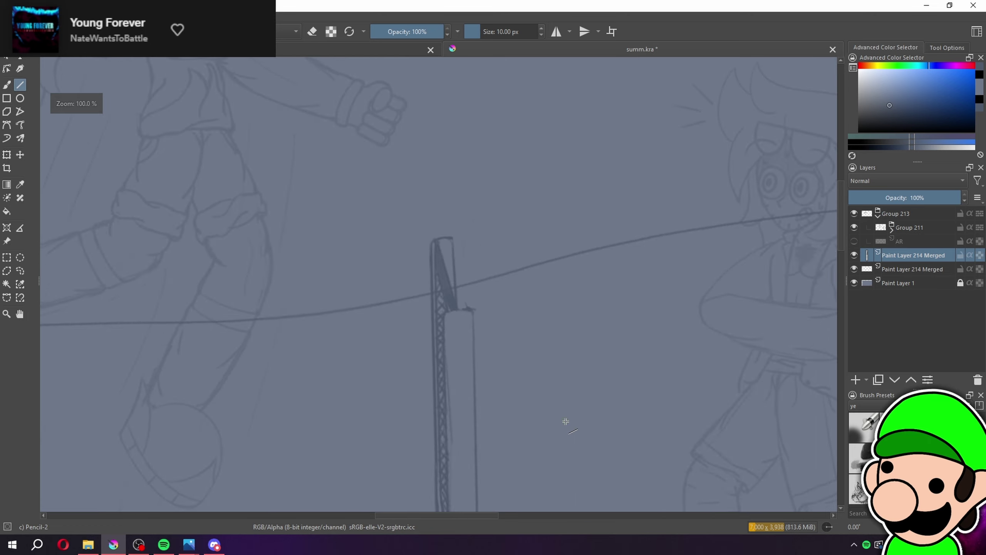
{"action": "key", "text": "ctrl+plus"}
{"action": "key", "text": "ctrl+plus"}
{"action": "key", "text": "ctrl+plus"}
{"action": "key", "text": "b"}
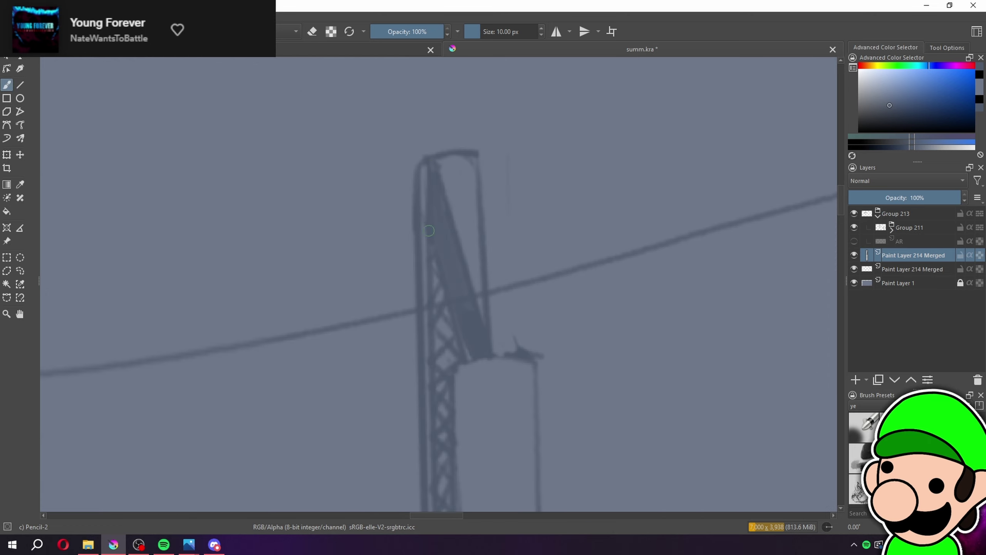
{"action": "left_click_drag", "start_coordinate": [425, 208], "coordinate": [426, 168]}
{"action": "key", "text": "ctrl+minus"}
{"action": "key", "text": "ctrl+minus"}
{"action": "key", "text": "ctrl+minus"}
{"action": "key", "text": "ctrl+minus"}
{"action": "key", "text": "ctrl+minus"}
{"action": "key", "text": "ctrl+minus"}
{"action": "key", "text": "ctrl+minus"}
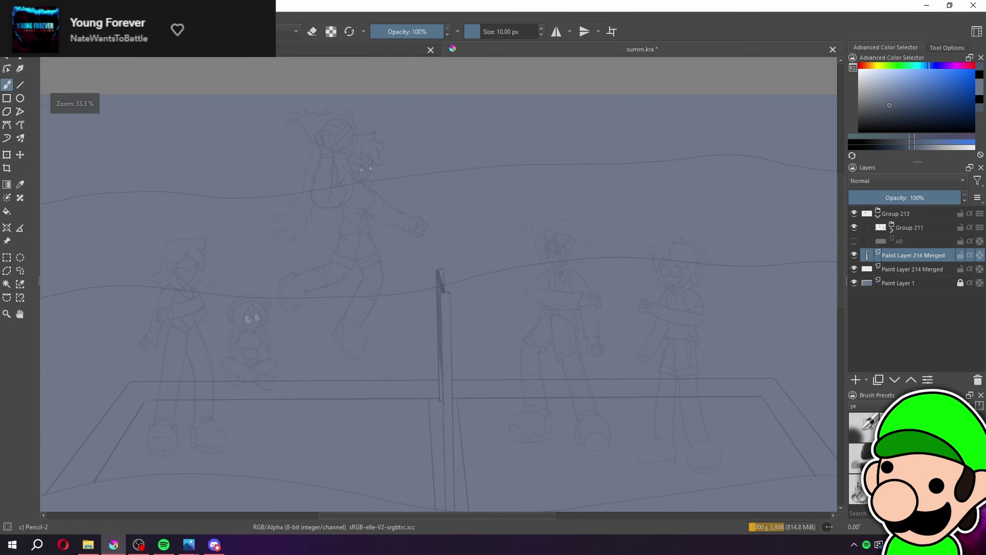
{"action": "key", "text": "ctrl+plus"}
{"action": "key", "text": "ctrl+plus"}
{"action": "key", "text": "ctrl+plus"}
{"action": "key", "text": "ctrl+plus"}
{"action": "key", "text": "ctrl+plus"}
{"action": "key", "text": "ctrl+plus"}
{"action": "key", "text": "ctrl+plus"}
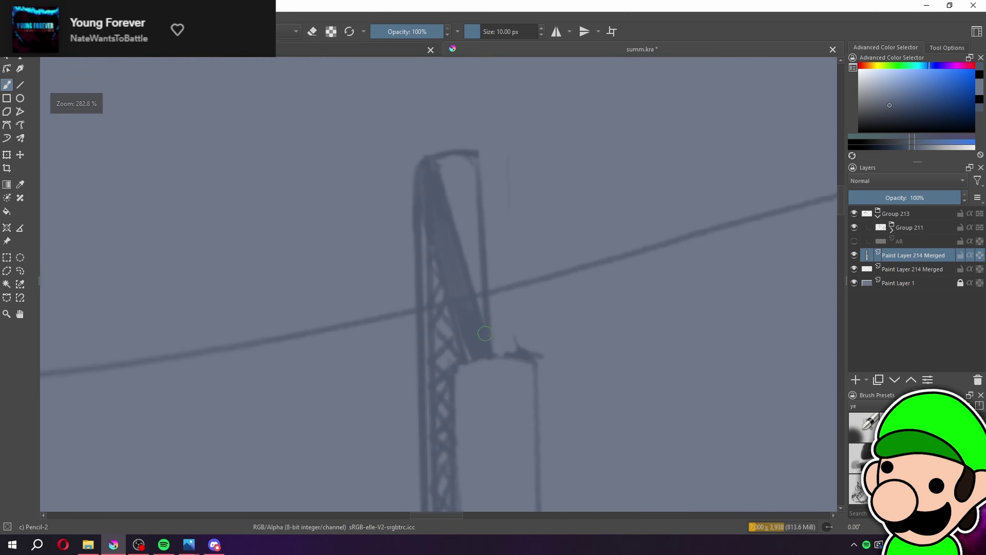
Erase the stray marks above the front post's cap and redraw the cap as a smooth curve
{"action": "key", "text": "e"}
{"action": "left_click_drag", "start_coordinate": [522, 354], "coordinate": [541, 353]}
{"action": "key", "text": "e"}
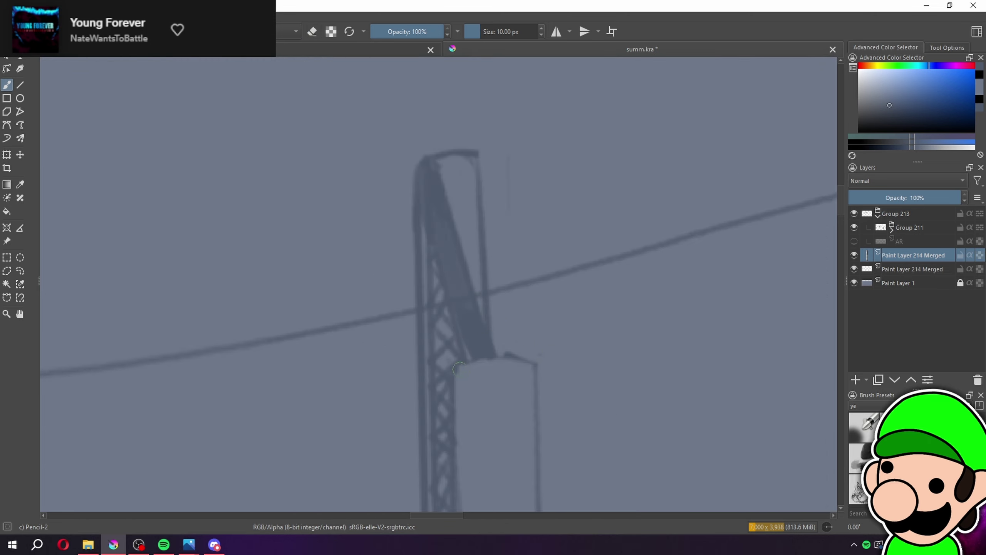
{"action": "left_click_drag", "start_coordinate": [481, 359], "coordinate": [547, 370]}
{"action": "key", "text": "ctrl+z"}
{"action": "key", "text": "ctrl+minus"}
{"action": "key", "text": "ctrl+minus"}
{"action": "key", "text": "ctrl+minus"}
{"action": "key", "text": "ctrl+minus"}
{"action": "key", "text": "ctrl+minus"}
{"action": "key", "text": "ctrl+minus"}
{"action": "key", "text": "ctrl+minus"}
{"action": "key", "text": "ctrl+minus"}
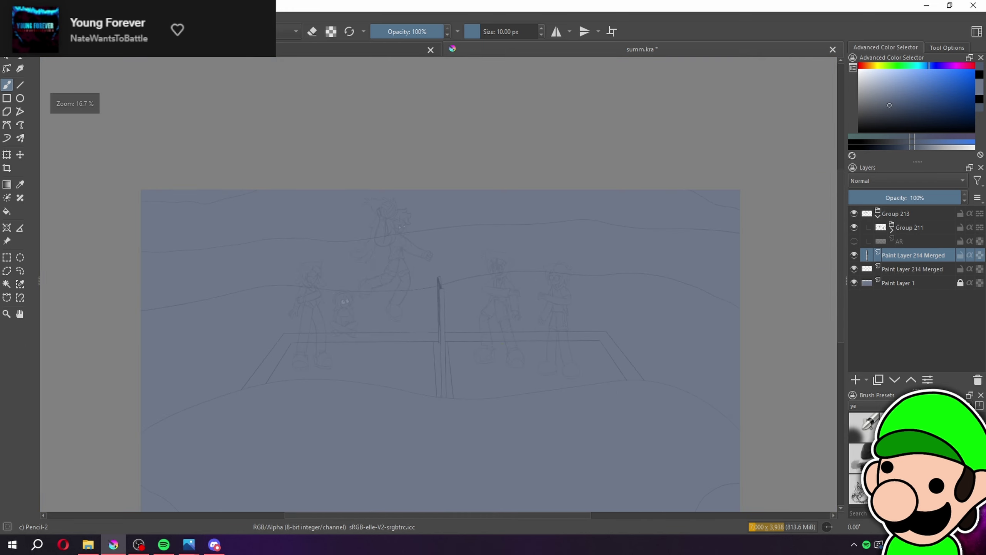
Clean up the back post's outer left edge and its upper-left corner by erasing and redrawing strokes
{"action": "key", "text": "ctrl+plus"}
{"action": "key", "text": "ctrl+plus"}
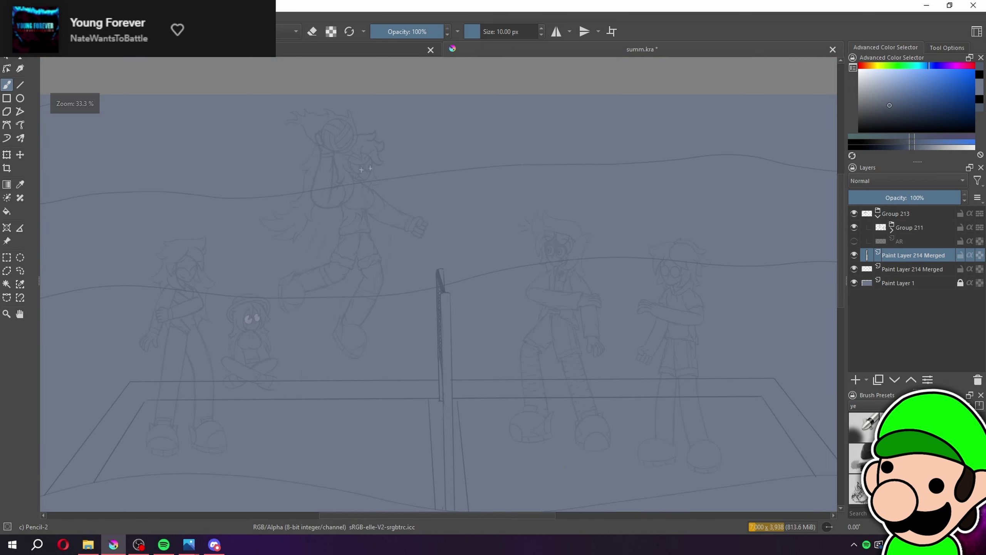
{"action": "key", "text": "ctrl+plus"}
{"action": "key", "text": "ctrl+plus"}
{"action": "key", "text": "ctrl+plus"}
{"action": "key", "text": "ctrl+plus"}
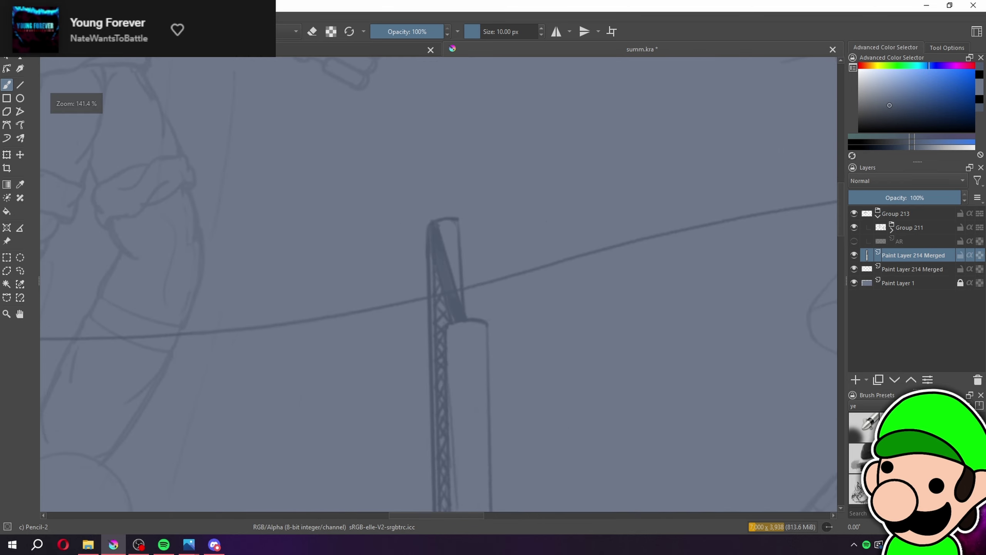
{"action": "key", "text": "ctrl+minus"}
{"action": "key", "text": "ctrl+minus"}
{"action": "key", "text": "ctrl+plus"}
{"action": "key", "text": "ctrl+plus"}
{"action": "key", "text": "ctrl+plus"}
{"action": "key", "text": "ctrl+plus"}
{"action": "key", "text": "ctrl+plus"}
{"action": "key", "text": "ctrl+plus"}
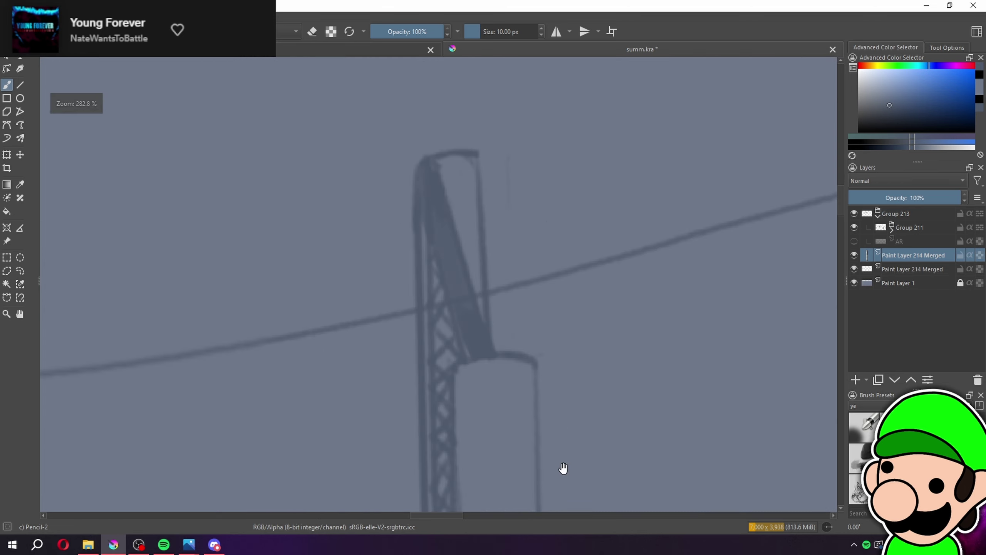
{"action": "key", "text": "e"}
{"action": "mouse_move", "coordinate": [400, 258]}
{"action": "left_mouse_down"}
{"action": "mouse_move", "coordinate": [404, 171]}
{"action": "mouse_move", "coordinate": [393, 319]}
{"action": "left_mouse_up"}
{"action": "key", "text": "e"}
{"action": "key", "text": "ctrl+z"}
{"action": "left_click_drag", "start_coordinate": [392, 185], "coordinate": [395, 326]}
{"action": "key", "text": "e"}
{"action": "mouse_move", "coordinate": [403, 164]}
{"action": "left_mouse_down"}
{"action": "mouse_move", "coordinate": [406, 183]}
{"action": "mouse_move", "coordinate": [423, 156]}
{"action": "left_mouse_up"}
{"action": "key", "text": "e"}
{"action": "scroll", "coordinate": [438, 231], "scroll_direction": "down", "scroll_amount": 3}
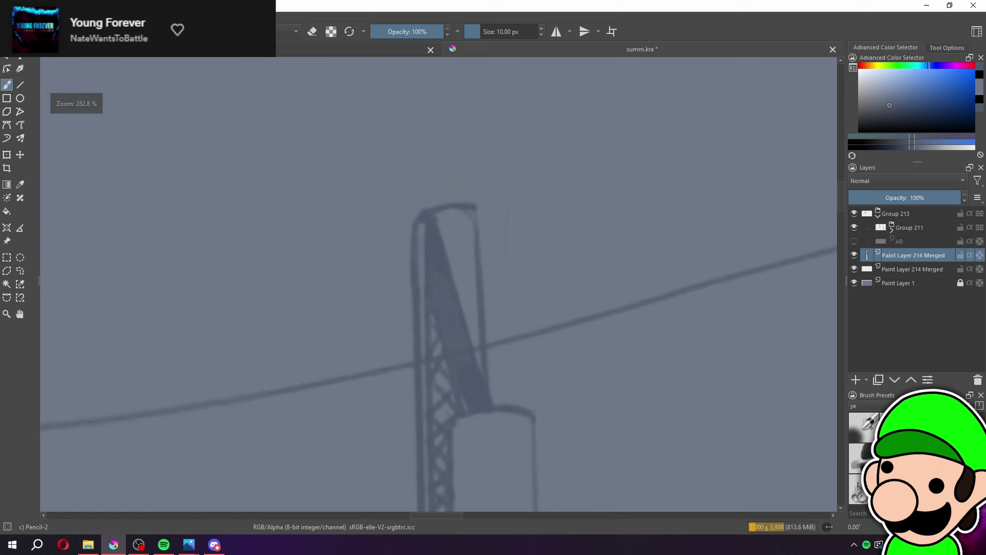
Try to add a short vertical line inside the back post's top, beside the slanted band
{"action": "scroll", "coordinate": [444, 190], "scroll_direction": "up", "scroll_amount": 1}
{"action": "left_click_drag", "start_coordinate": [445, 191], "coordinate": [445, 261]}
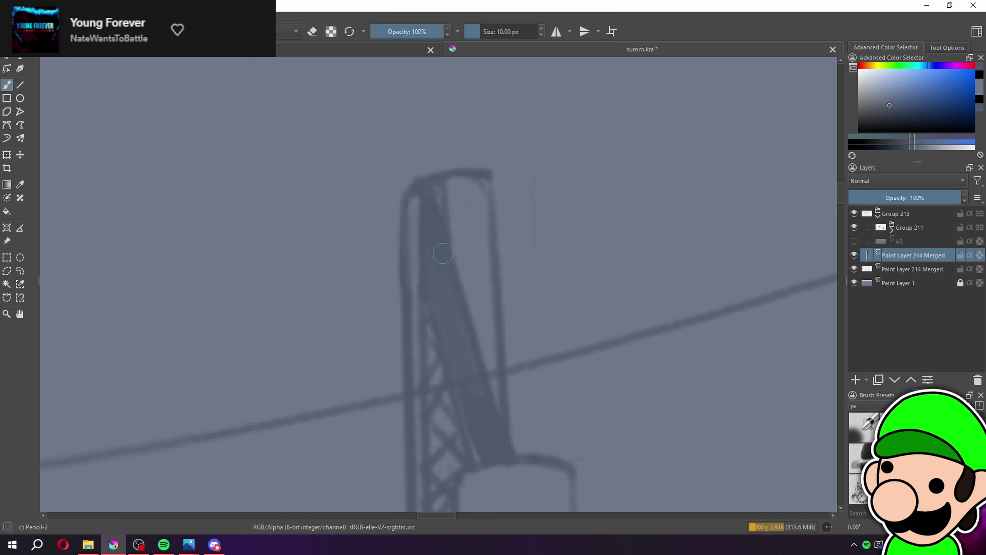
{"action": "left_click_drag", "start_coordinate": [437, 186], "coordinate": [444, 220]}
{"action": "scroll", "coordinate": [392, 268], "scroll_direction": "down", "scroll_amount": 9}
{"action": "scroll", "coordinate": [495, 358], "scroll_direction": "up", "scroll_amount": 3}
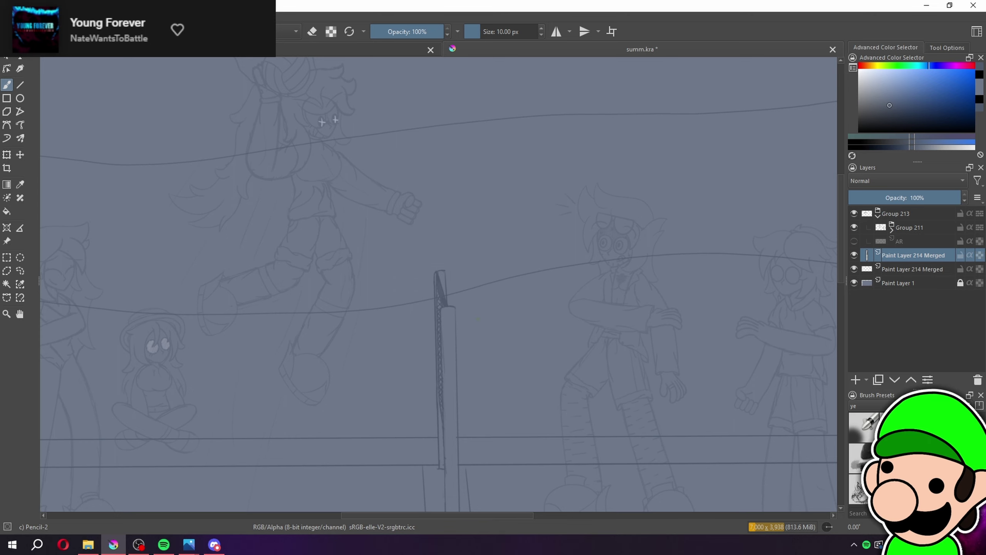
Erase the back post's right edge again and replace it with a new straight line from its top to the front post's cap
{"action": "scroll", "coordinate": [515, 299], "scroll_direction": "up", "scroll_amount": 5}
{"action": "key", "text": "e"}
{"action": "key", "text": "e"}
{"action": "key", "text": "e"}
{"action": "key", "text": "e"}
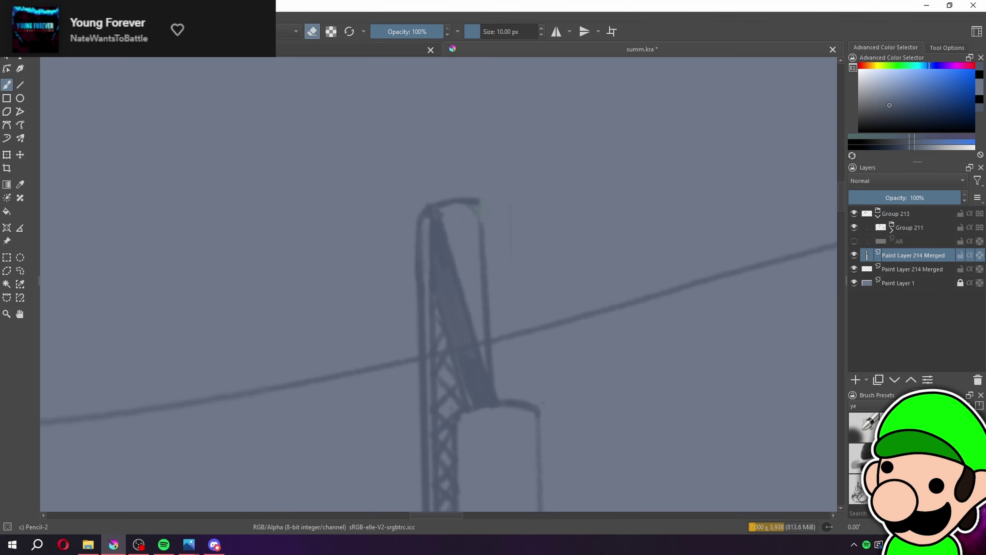
{"action": "scroll", "coordinate": [443, 281], "scroll_direction": "down", "scroll_amount": 6}
{"action": "scroll", "coordinate": [440, 281], "scroll_direction": "up", "scroll_amount": 3}
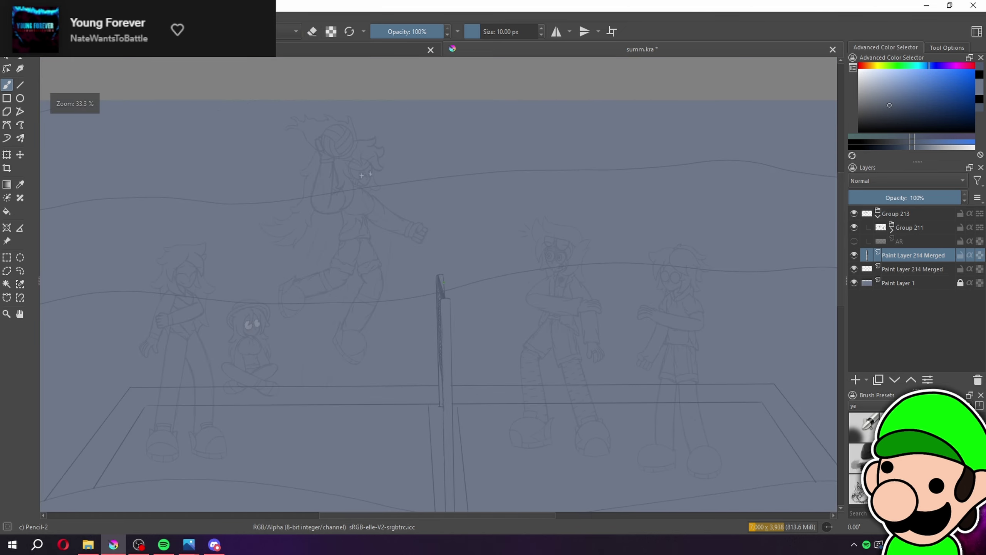
{"action": "scroll", "coordinate": [443, 282], "scroll_direction": "up", "scroll_amount": 4}
{"action": "key", "text": "e"}
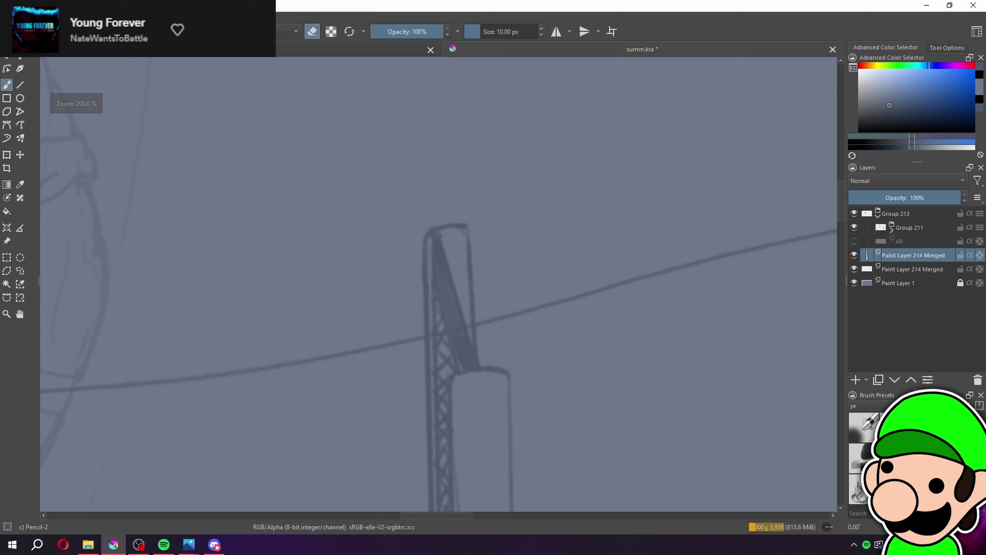
{"action": "key", "text": "e"}
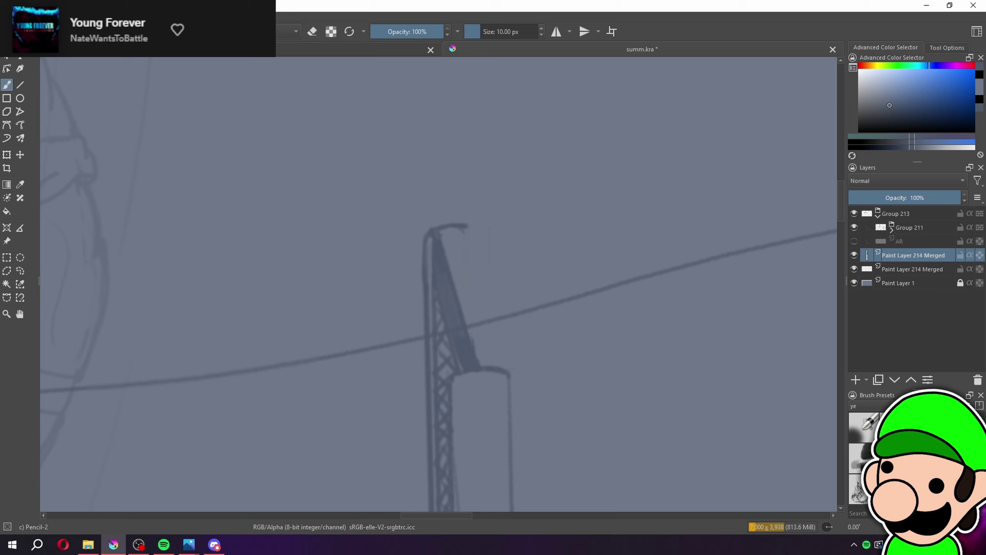
{"action": "left_click", "coordinate": [22, 84]}
{"action": "mouse_move", "coordinate": [464, 227]}
{"action": "left_mouse_down"}
{"action": "mouse_move", "coordinate": [473, 370]}
{"action": "mouse_move", "coordinate": [478, 358]}
{"action": "left_mouse_up"}
{"action": "key", "text": "ctrl+minus"}
{"action": "key", "text": "ctrl+minus"}
{"action": "key", "text": "ctrl+minus"}
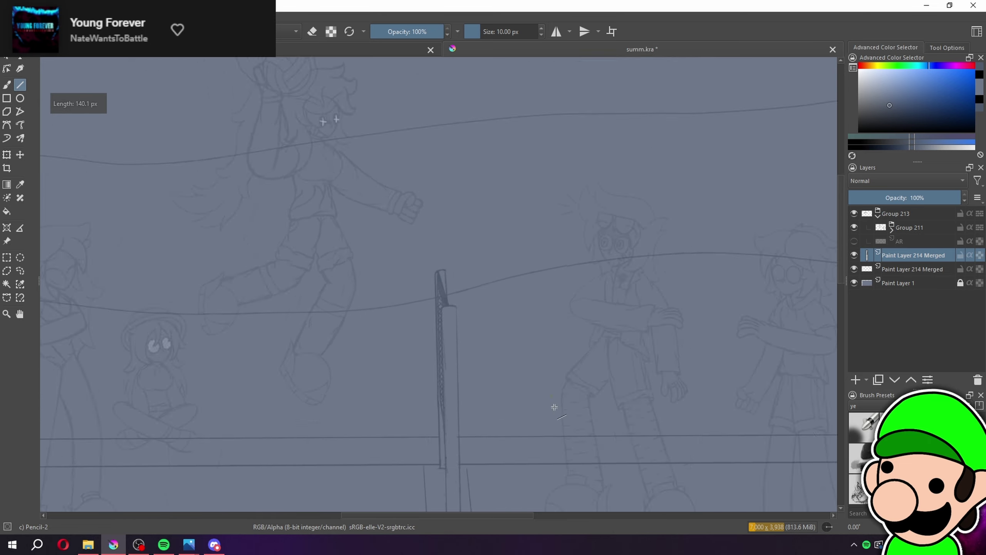
Round off the back post's upper-right corner by erasing the sharp tip and touching up the outline
{"action": "key", "text": "ctrl+plus"}
{"action": "key", "text": "ctrl+plus"}
{"action": "key", "text": "ctrl+plus"}
{"action": "key", "text": "ctrl+plus"}
{"action": "key", "text": "ctrl+plus"}
{"action": "key", "text": "e"}
{"action": "mouse_move", "coordinate": [486, 164]}
{"action": "left_mouse_down"}
{"action": "mouse_move", "coordinate": [500, 176]}
{"action": "mouse_move", "coordinate": [491, 168]}
{"action": "left_mouse_up"}
{"action": "key", "text": "b"}
{"action": "key", "text": "e"}
{"action": "key", "text": "e"}
{"action": "key", "text": "e"}
{"action": "mouse_move", "coordinate": [420, 181]}
{"action": "left_mouse_down"}
{"action": "mouse_move", "coordinate": [424, 195]}
{"action": "mouse_move", "coordinate": [441, 180]}
{"action": "left_mouse_up"}
{"action": "key", "text": "ctrl+z"}
{"action": "scroll", "coordinate": [446, 206], "scroll_direction": "down", "scroll_amount": 3}
{"action": "scroll", "coordinate": [439, 218], "scroll_direction": "up", "scroll_amount": 3}
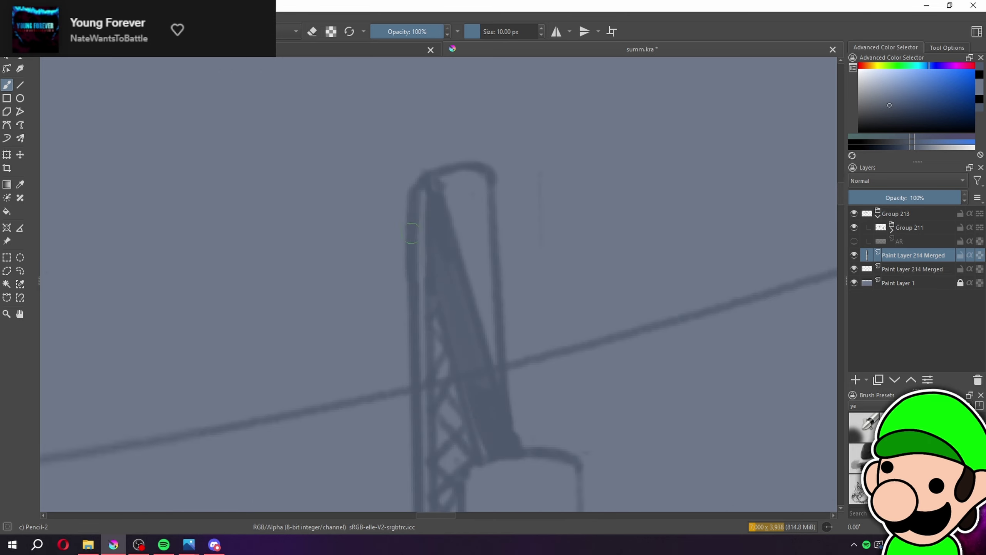
{"action": "key", "text": "e"}
{"action": "key", "text": "e"}
Erase the back post's lower end and draw a short horizontal base line just above the court frame's inner line
{"action": "scroll", "coordinate": [438, 198], "scroll_direction": "down", "scroll_amount": 10}
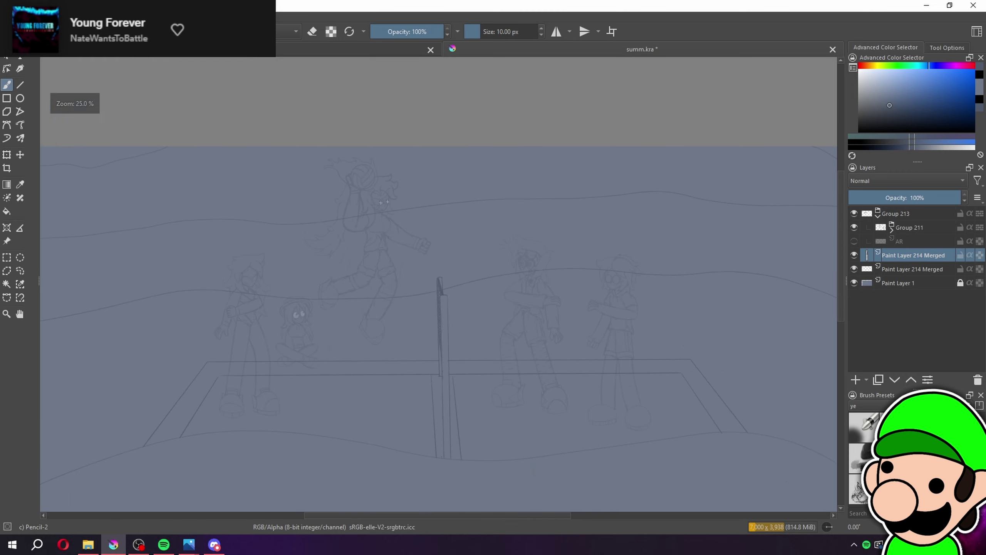
{"action": "scroll", "coordinate": [553, 450], "scroll_direction": "up", "scroll_amount": 10}
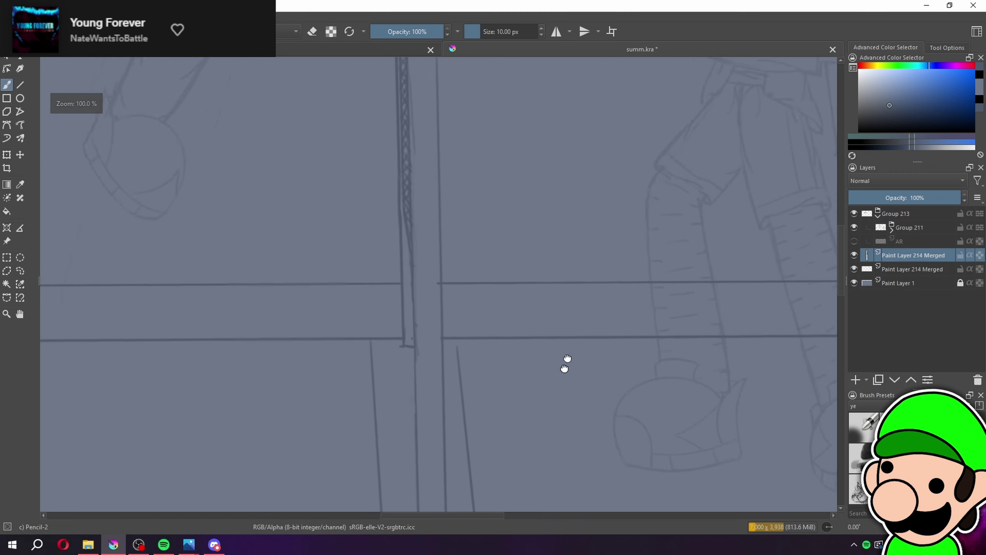
{"action": "key", "text": "e"}
{"action": "key", "text": "e"}
{"action": "left_click_drag", "start_coordinate": [400, 241], "coordinate": [443, 247]}
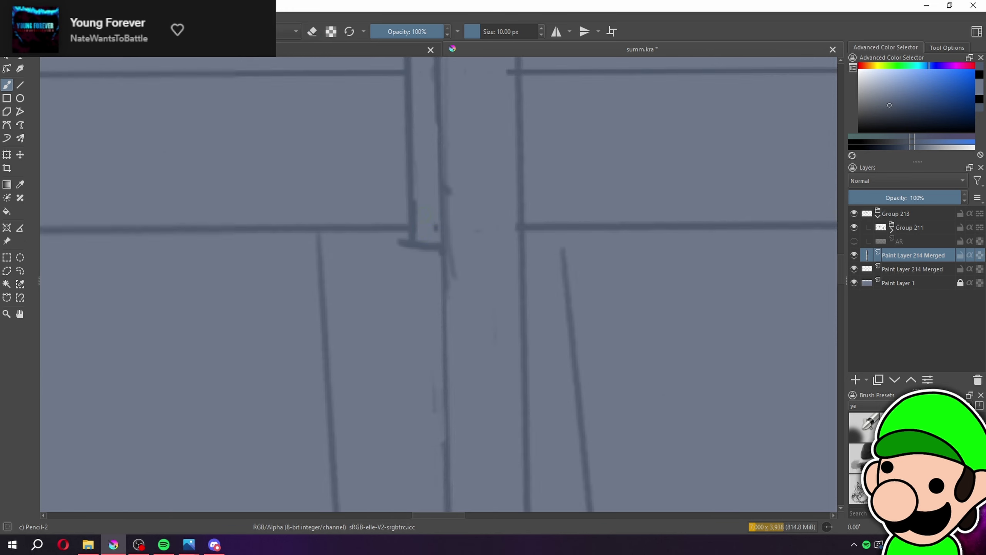
{"action": "key", "text": "ctrl+z"}
{"action": "key", "text": "e"}
{"action": "key", "text": "e"}
{"action": "mouse_move", "coordinate": [410, 207]}
{"action": "left_mouse_down"}
{"action": "mouse_move", "coordinate": [438, 212]}
{"action": "mouse_move", "coordinate": [435, 225]}
{"action": "mouse_move", "coordinate": [413, 227]}
{"action": "mouse_move", "coordinate": [412, 218]}
{"action": "mouse_move", "coordinate": [409, 227]}
{"action": "mouse_move", "coordinate": [436, 225]}
{"action": "left_mouse_up"}
{"action": "key", "text": "e"}
{"action": "key", "text": "e"}
{"action": "left_click_drag", "start_coordinate": [380, 212], "coordinate": [409, 211]}
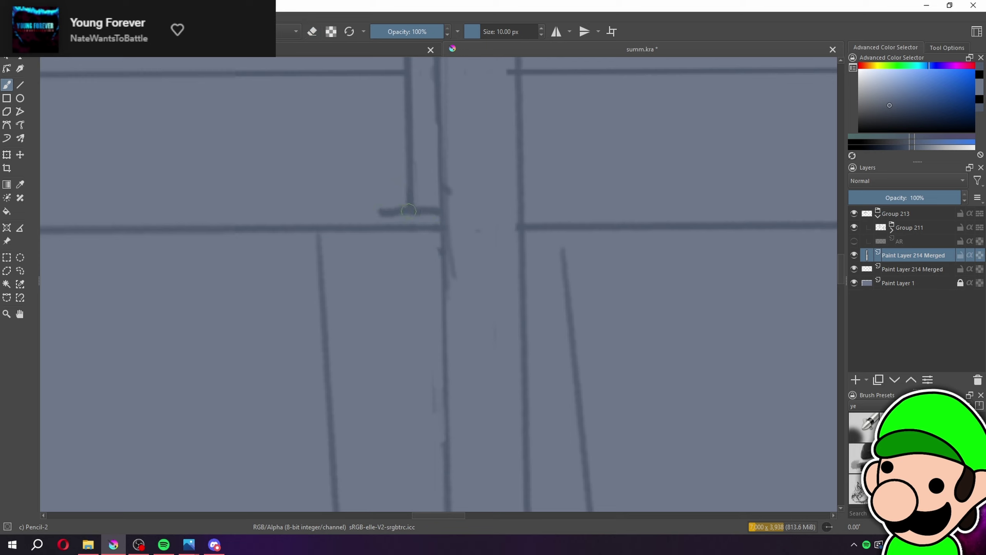
{"action": "key", "text": "minus"}
{"action": "key", "text": "minus"}
{"action": "key", "text": "minus"}
{"action": "key", "text": "minus"}
{"action": "key", "text": "minus"}
{"action": "key", "text": "minus"}
{"action": "key", "text": "minus"}
{"action": "left_click_drag", "start_coordinate": [665, 440], "coordinate": [656, 423]}
{"action": "key", "text": "1"}
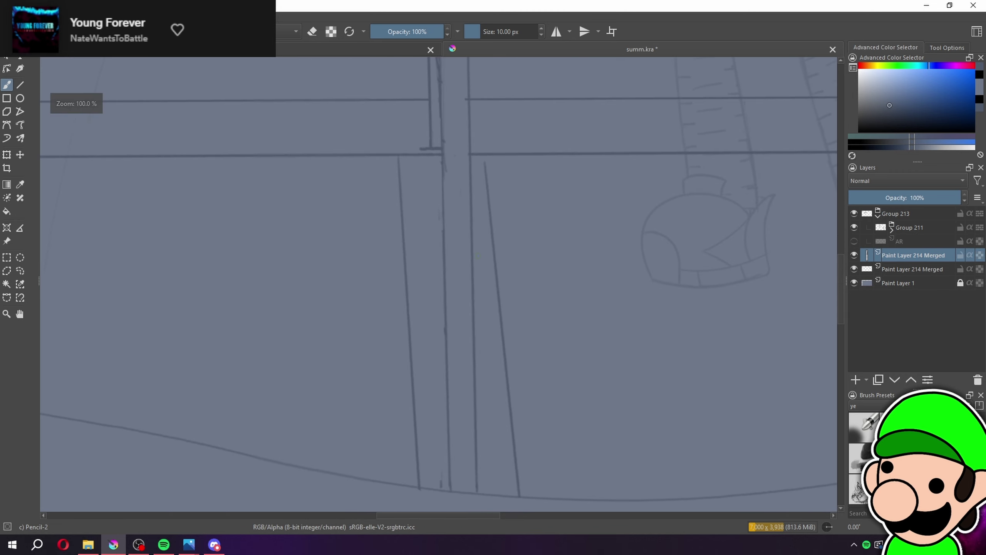
Draw a short horizontal line across the front post below the court frame and another across the back post near the net's lower end
{"action": "mouse_move", "coordinate": [445, 237]}
{"action": "left_mouse_down"}
{"action": "mouse_move", "coordinate": [477, 238]}
{"action": "mouse_move", "coordinate": [466, 405]}
{"action": "left_mouse_up"}
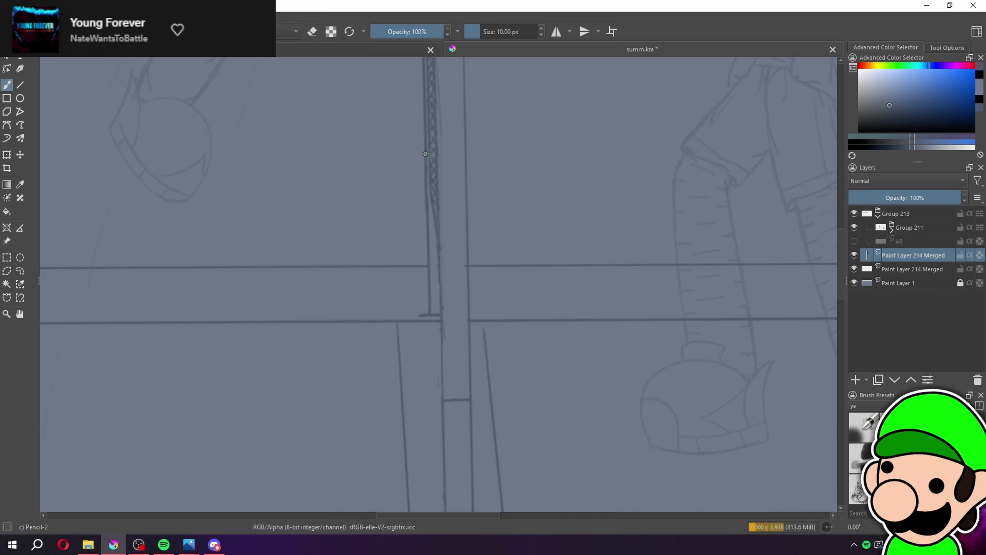
{"action": "left_click_drag", "start_coordinate": [429, 221], "coordinate": [439, 223]}
{"action": "key", "text": "ctrl+minus"}
{"action": "key", "text": "ctrl+minus"}
{"action": "key", "text": "ctrl+minus"}
{"action": "key", "text": "ctrl+minus"}
{"action": "key", "text": "ctrl+minus"}
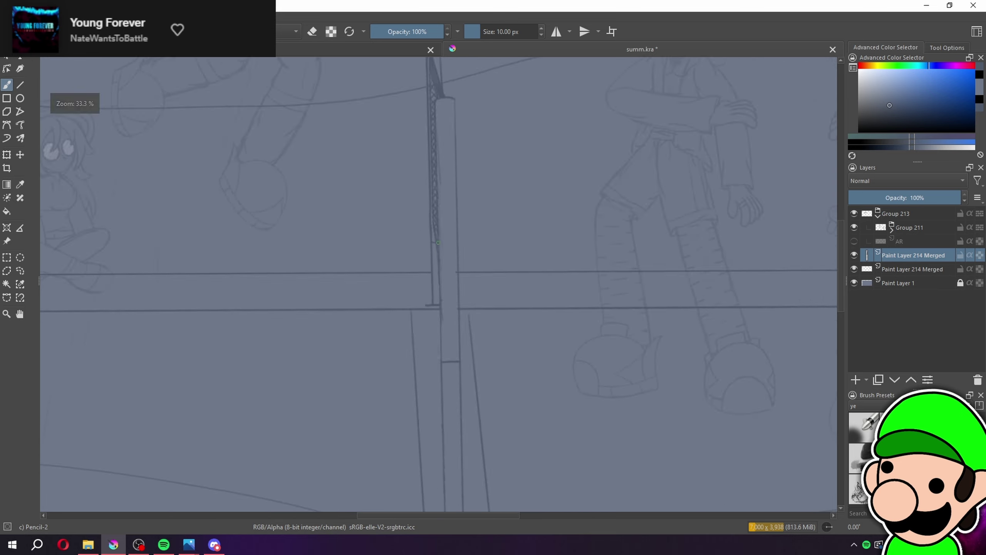
Erase the stray marks beside the net's lower end along the back post's right edge
{"action": "key", "text": "ctrl+plus"}
{"action": "key", "text": "ctrl+plus"}
{"action": "key", "text": "ctrl+plus"}
{"action": "key", "text": "ctrl+plus"}
{"action": "key", "text": "plus"}
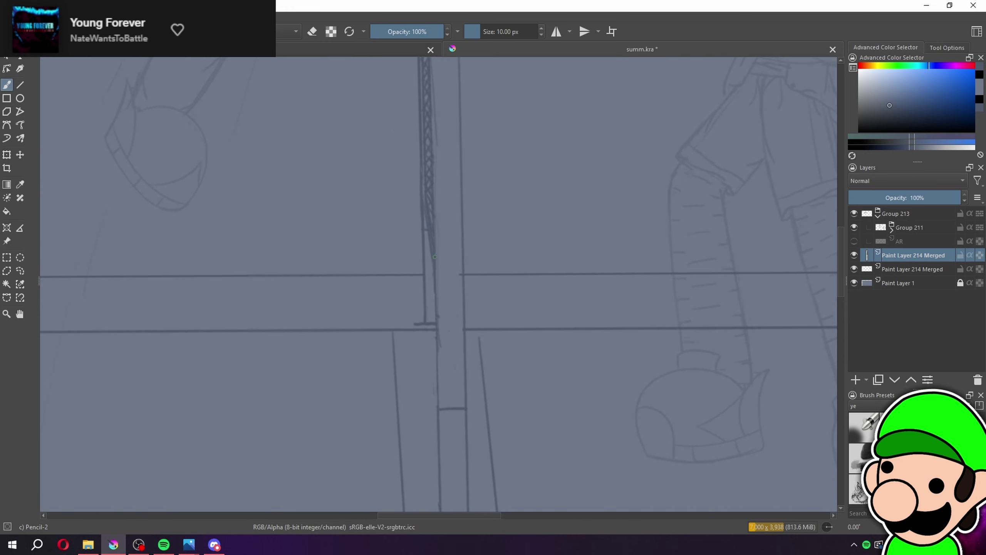
{"action": "key", "text": "e"}
{"action": "left_click_drag", "start_coordinate": [430, 217], "coordinate": [434, 247]}
{"action": "key", "text": "e"}
Merge the net post layer down into the background line layer beneath it
{"action": "key", "text": "minus"}
{"action": "key", "text": "minus"}
{"action": "key", "text": "minus"}
{"action": "key", "text": "minus"}
{"action": "key", "text": "minus"}
{"action": "key", "text": "minus"}
{"action": "left_click_drag", "start_coordinate": [531, 437], "coordinate": [523, 463]}
{"action": "key", "text": "plus"}
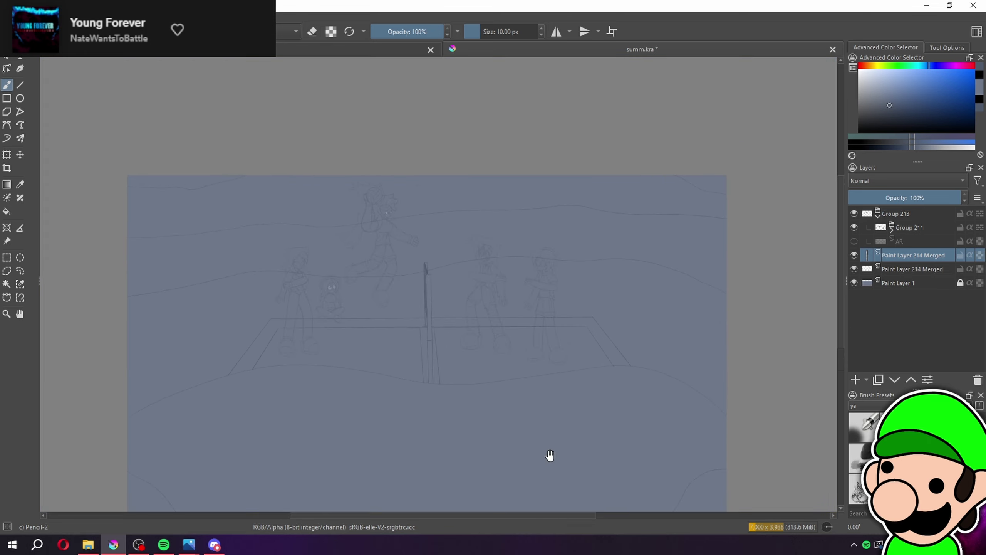
{"action": "key", "text": "plus"}
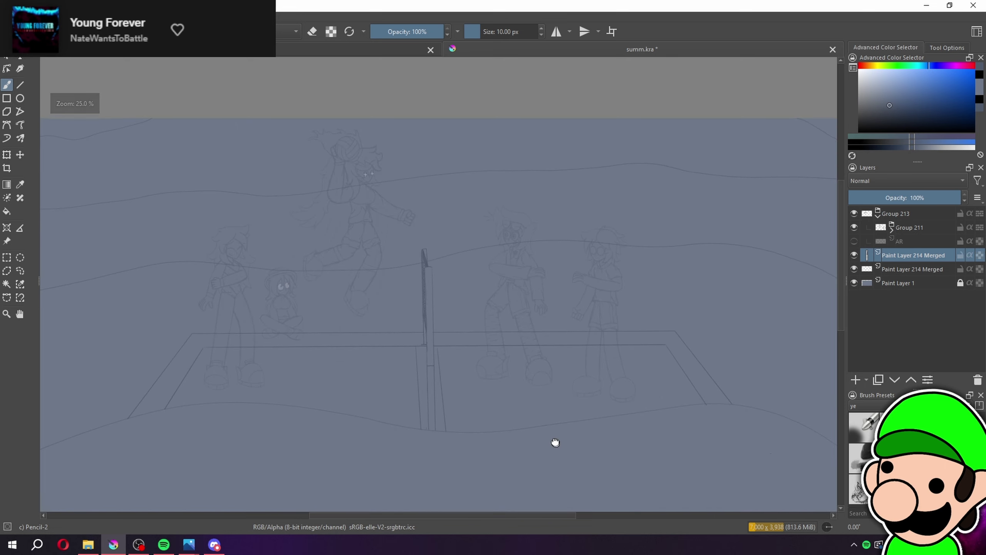
{"action": "left_click_drag", "start_coordinate": [554, 454], "coordinate": [559, 431]}
{"action": "key", "text": "plus"}
{"action": "key", "text": "minus"}
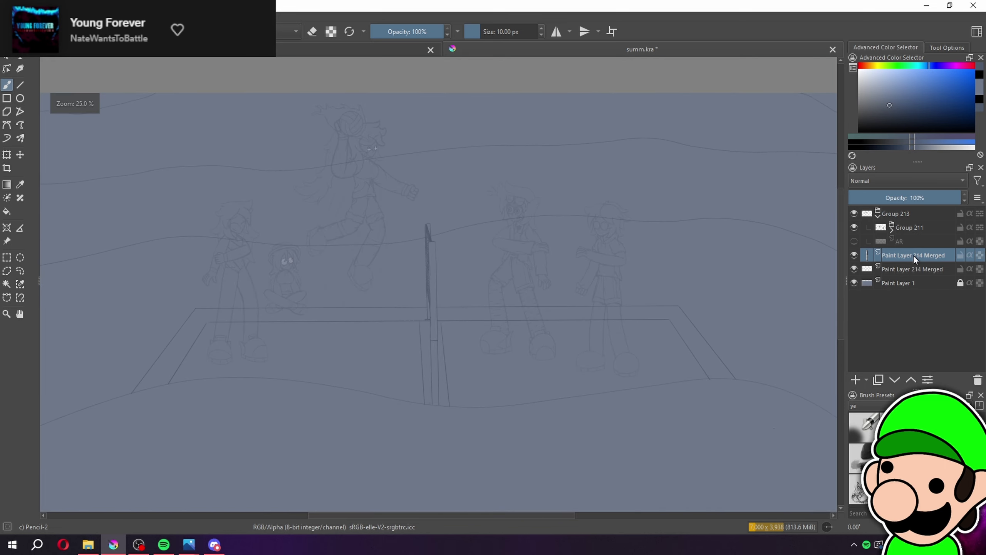
{"action": "key", "text": "ctrl+e"}
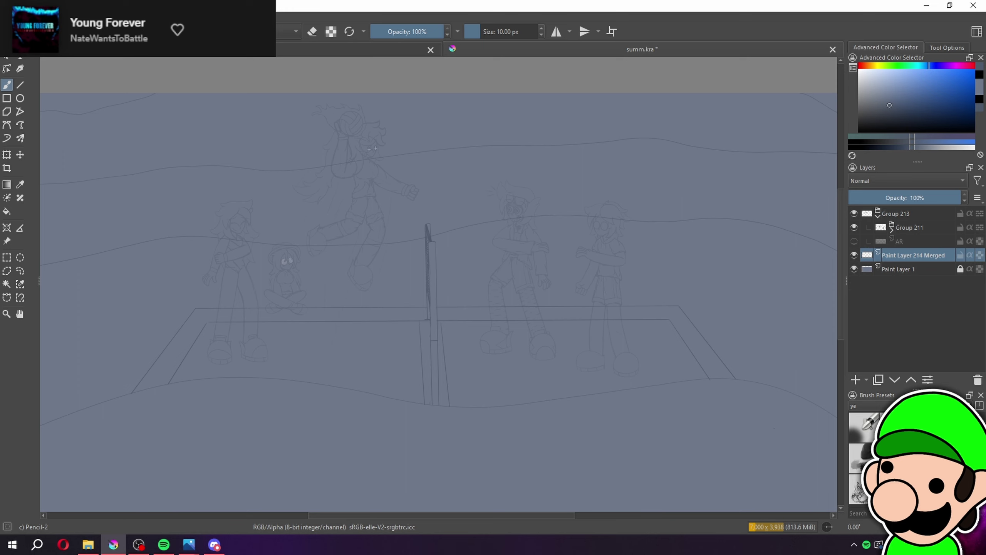
Inspect the merged net post and court lines up close and within the whole composition
{"action": "key", "text": "plus"}
{"action": "left_click_drag", "start_coordinate": [458, 294], "coordinate": [473, 283]}
{"action": "key", "text": "plus"}
{"action": "key", "text": "plus"}
{"action": "left_click_drag", "start_coordinate": [419, 223], "coordinate": [564, 241]}
{"action": "key", "text": "plus"}
{"action": "key", "text": "e"}
{"action": "key", "text": "minus"}
{"action": "key", "text": "minus"}
{"action": "key", "text": "minus"}
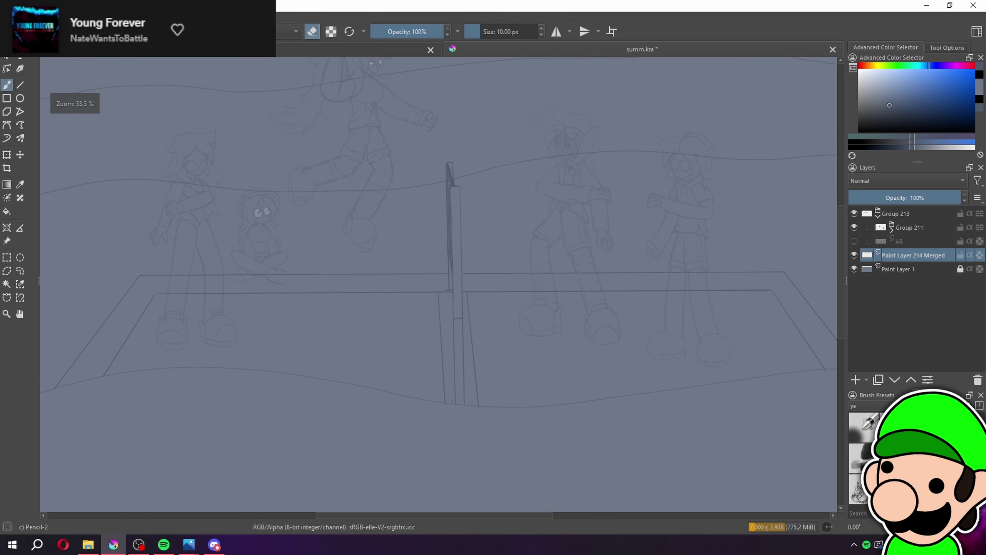
{"action": "key", "text": "minus"}
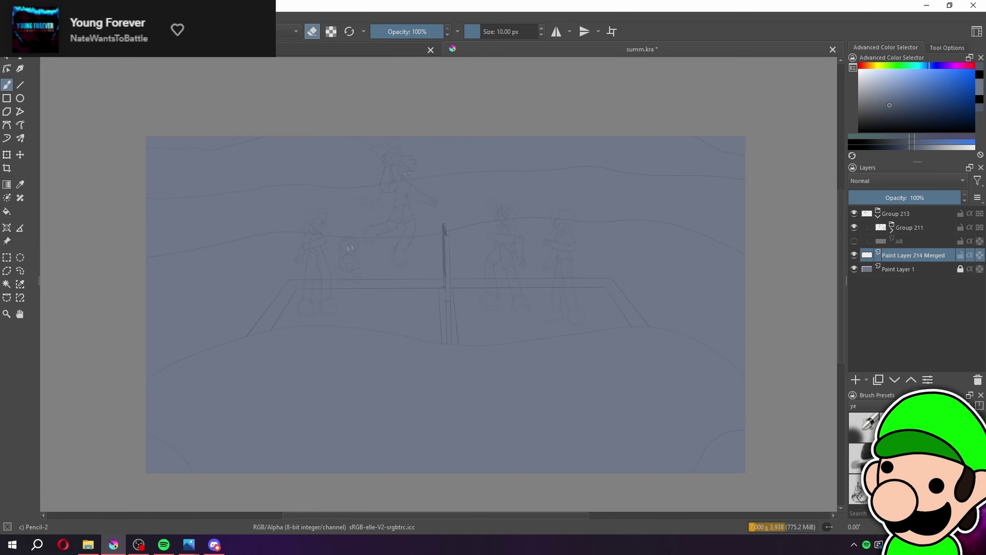
{"action": "key", "text": "plus"}
{"action": "key", "text": "plus"}
{"action": "key", "text": "plus"}
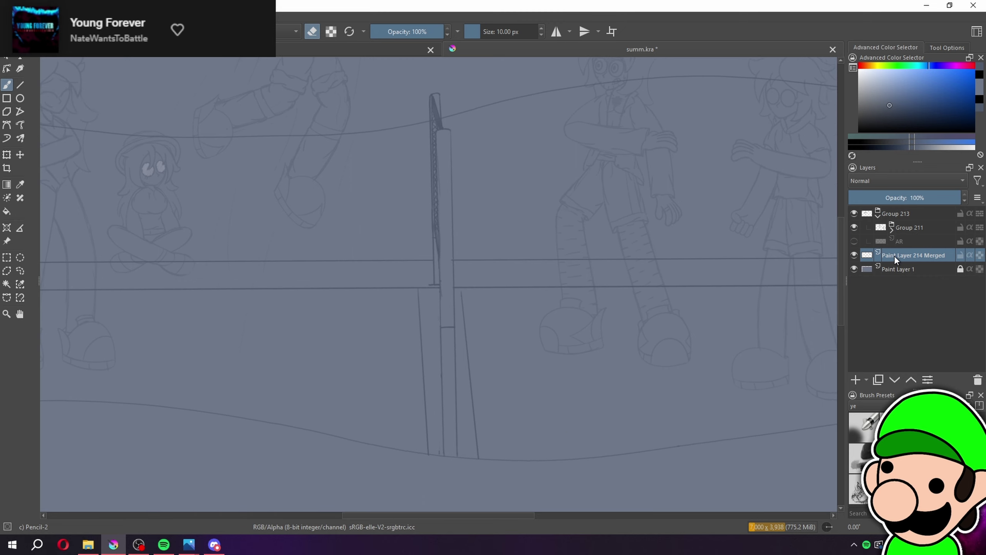
Undo the layer merge, and merge the net post layer down into the background line layer again
{"action": "key", "text": "ctrl+j"}
{"action": "left_click", "coordinate": [7, 159]}
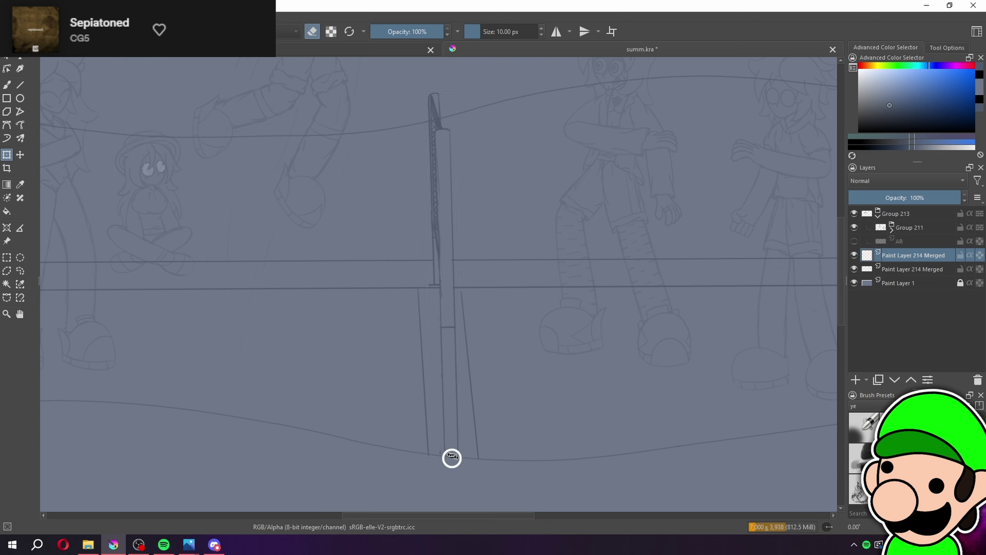
{"action": "key", "text": "minus"}
{"action": "key", "text": "minus"}
{"action": "key", "text": "minus"}
{"action": "key", "text": "b"}
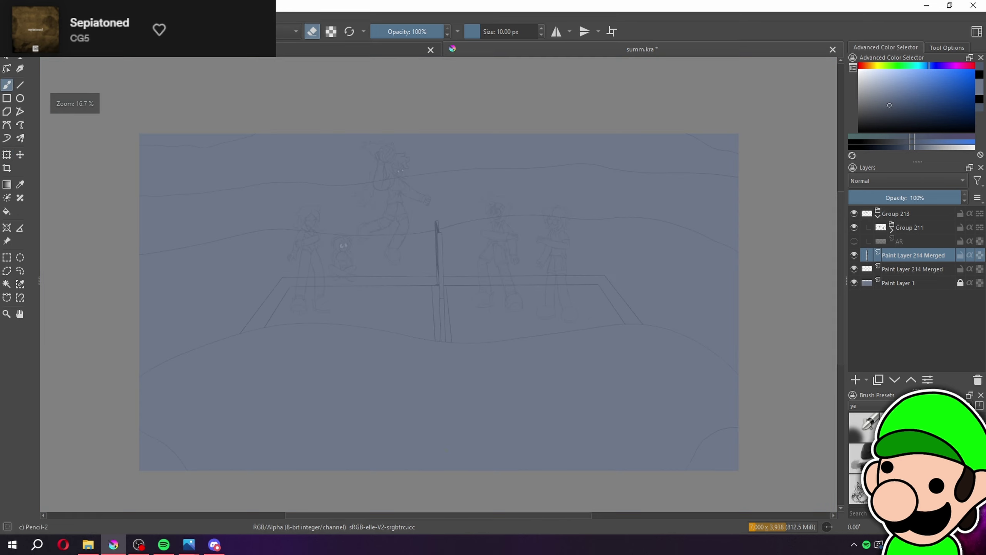
{"action": "key", "text": "plus"}
{"action": "key", "text": "plus"}
{"action": "key", "text": "plus"}
{"action": "key", "text": "plus"}
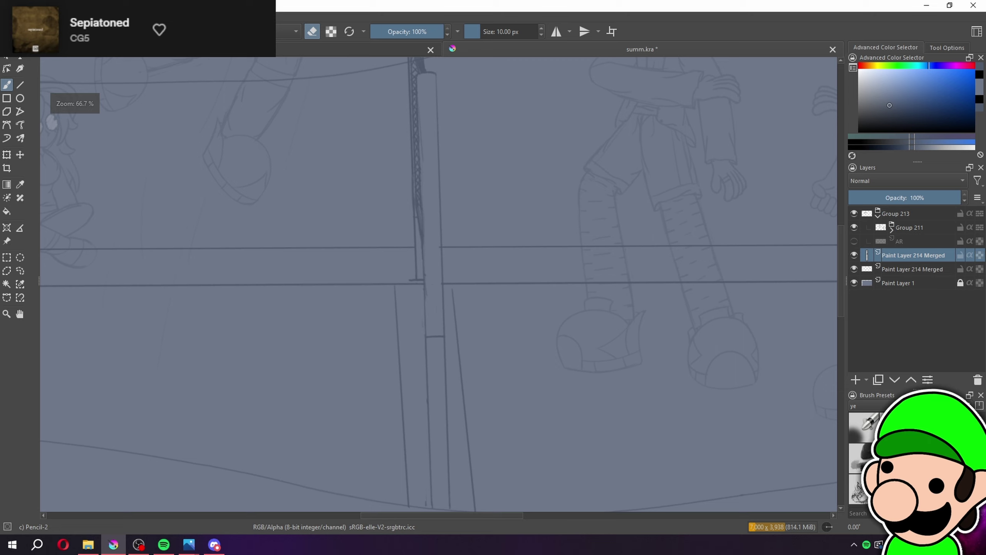
{"action": "key", "text": "ctrl+e"}
Extend the slanted line right of the front post up to the court's inner line and erase stray marks along the post's left edge
{"action": "key", "text": "plus"}
{"action": "key", "text": "plus"}
{"action": "key", "text": "plus"}
{"action": "key", "text": "plus"}
{"action": "key", "text": "plus"}
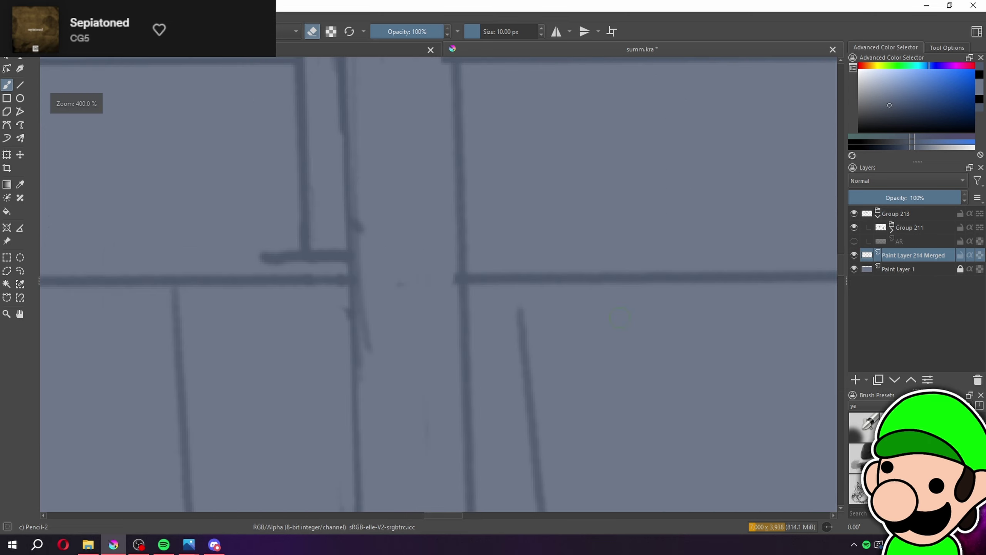
{"action": "key", "text": "e"}
{"action": "left_click_drag", "start_coordinate": [517, 283], "coordinate": [528, 356]}
{"action": "key", "text": "e"}
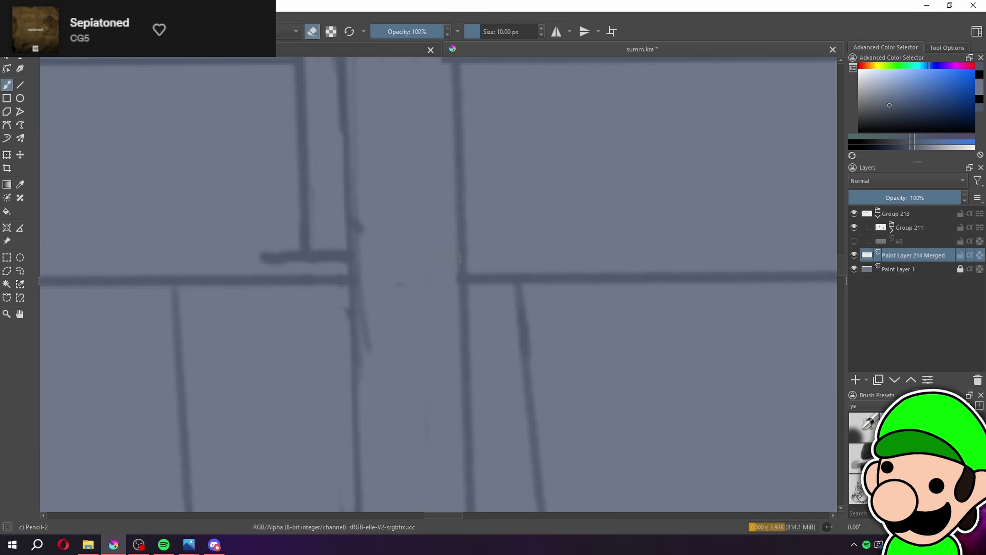
{"action": "left_click_drag", "start_coordinate": [367, 352], "coordinate": [366, 273]}
{"action": "left_click_drag", "start_coordinate": [427, 116], "coordinate": [410, 395]}
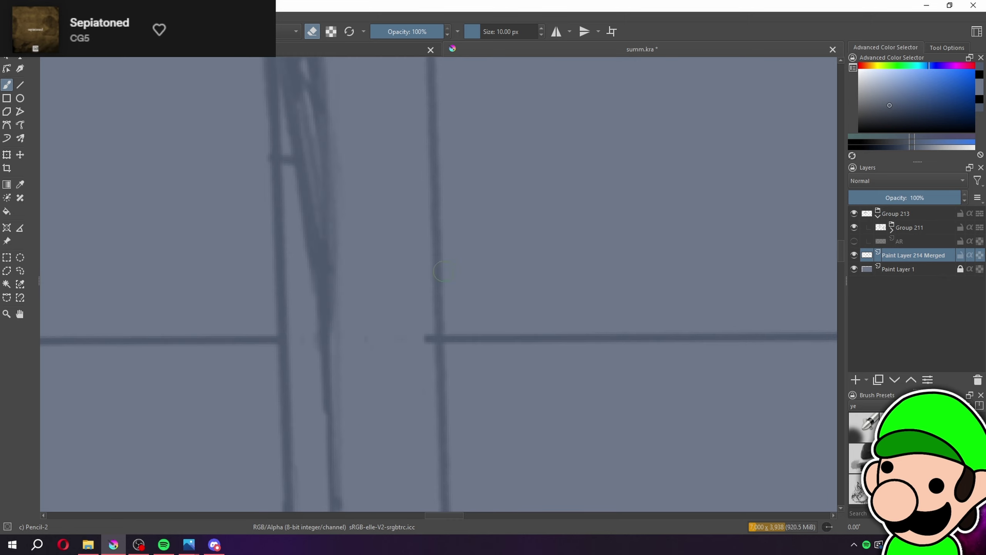
Examine the net post's top and the overall background sketch for leftover marks
{"action": "key", "text": "minus"}
{"action": "key", "text": "minus"}
{"action": "key", "text": "minus"}
{"action": "key", "text": "minus"}
{"action": "key", "text": "minus"}
{"action": "key", "text": "minus"}
{"action": "left_click_drag", "start_coordinate": [544, 465], "coordinate": [559, 554]}
{"action": "key", "text": "plus"}
{"action": "key", "text": "plus"}
{"action": "key", "text": "plus"}
{"action": "key", "text": "plus"}
{"action": "scroll", "coordinate": [416, 326], "scroll_direction": "up", "scroll_amount": 1}
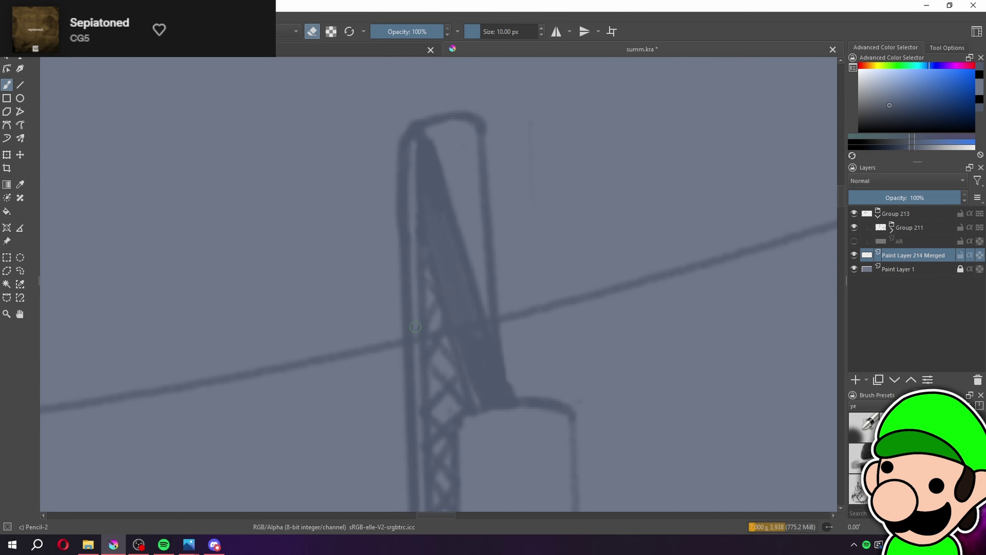
{"action": "scroll", "coordinate": [427, 330], "scroll_direction": "down", "scroll_amount": 5}
{"action": "scroll", "coordinate": [547, 385], "scroll_direction": "up", "scroll_amount": 1}
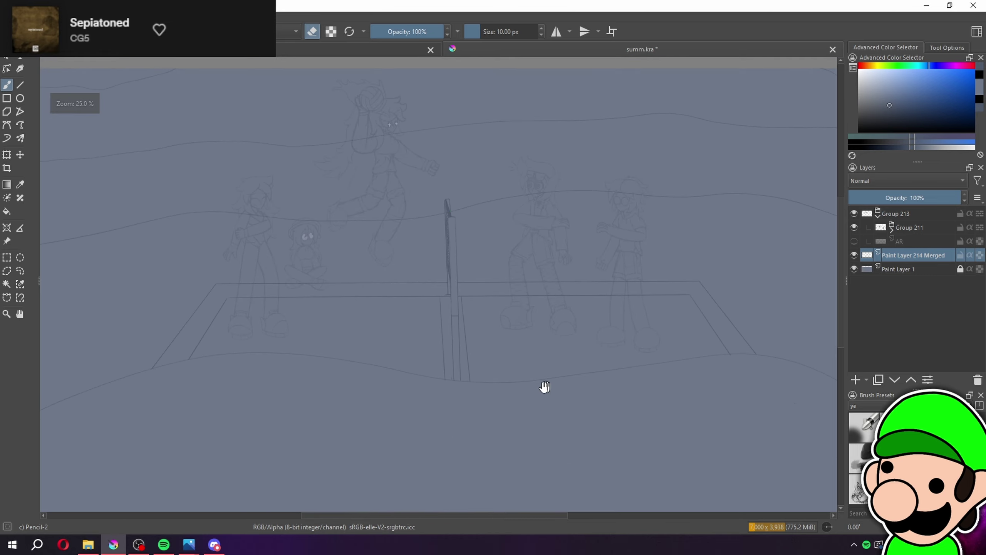
{"action": "scroll", "coordinate": [524, 387], "scroll_direction": "down", "scroll_amount": 2}
Erase the court frame lines crossing the left standing character's legs, using the Basic-1 brush as an eraser at 18.77 px
{"action": "scroll", "coordinate": [507, 336], "scroll_direction": "up", "scroll_amount": 5}
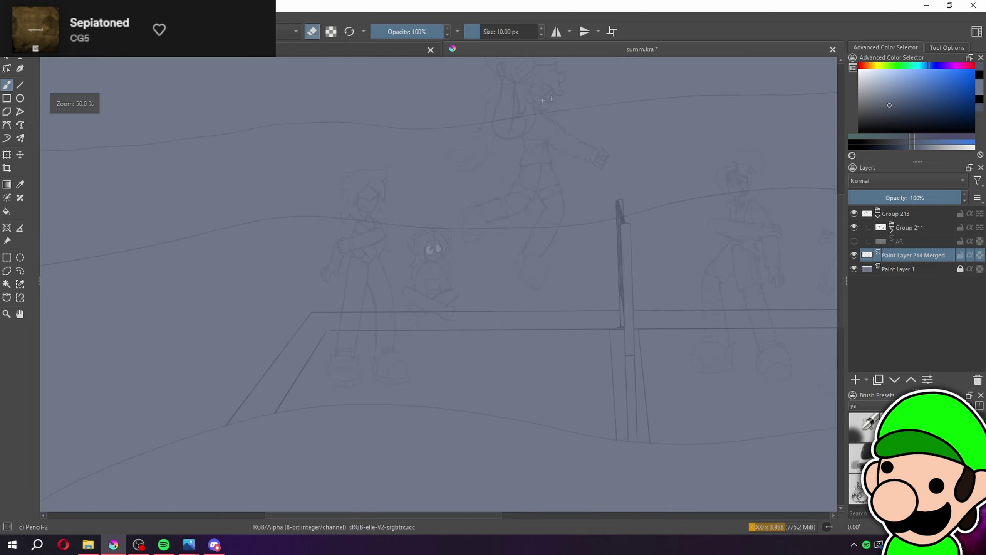
{"action": "scroll", "coordinate": [410, 233], "scroll_direction": "up", "scroll_amount": 2}
{"action": "left_click_drag", "start_coordinate": [337, 352], "coordinate": [329, 352]}
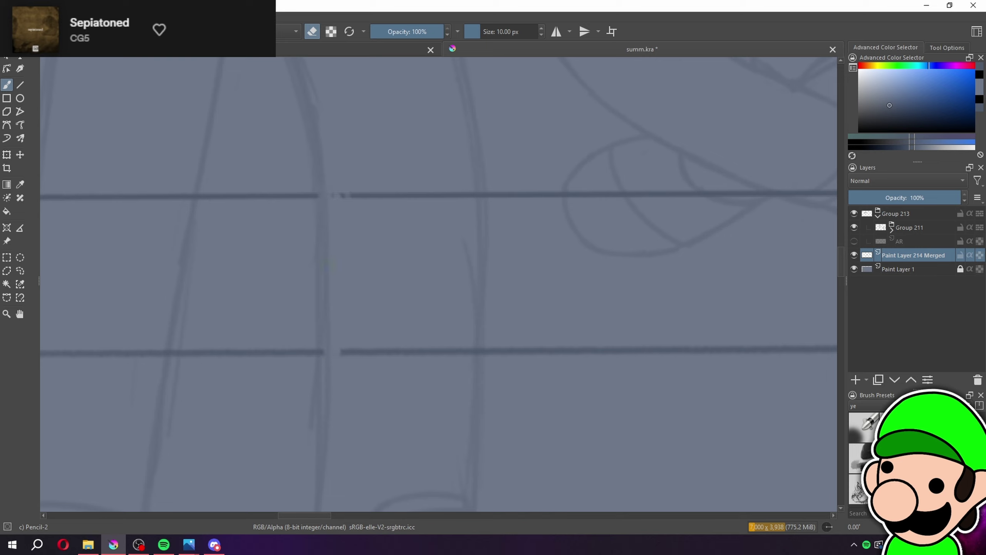
{"action": "key", "text": "slash"}
{"action": "mouse_move", "coordinate": [374, 194]}
{"action": "left_mouse_down"}
{"action": "mouse_move", "coordinate": [392, 350]}
{"action": "mouse_move", "coordinate": [439, 271]}
{"action": "left_mouse_up"}
{"action": "left_click", "coordinate": [486, 31]}
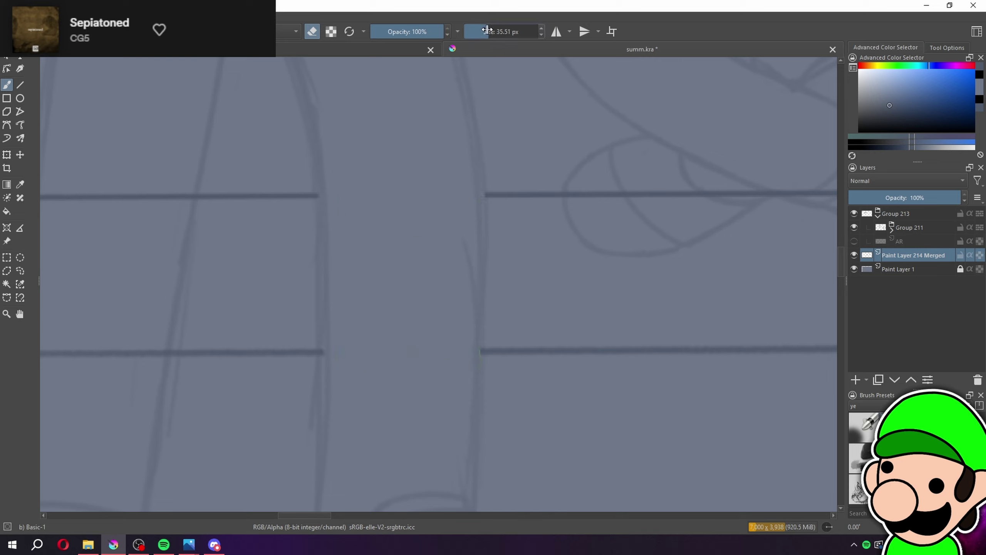
{"action": "left_click_drag", "start_coordinate": [483, 35], "coordinate": [484, 34]}
{"action": "left_click_drag", "start_coordinate": [241, 269], "coordinate": [425, 288]}
{"action": "mouse_move", "coordinate": [248, 206]}
{"action": "left_mouse_down"}
{"action": "mouse_move", "coordinate": [241, 202]}
{"action": "mouse_move", "coordinate": [211, 363]}
{"action": "left_mouse_up"}
{"action": "mouse_move", "coordinate": [245, 203]}
{"action": "left_mouse_down"}
{"action": "mouse_move", "coordinate": [317, 137]}
{"action": "mouse_move", "coordinate": [340, 194]}
{"action": "mouse_move", "coordinate": [325, 363]}
{"action": "mouse_move", "coordinate": [353, 248]}
{"action": "left_mouse_up"}
Erase the court frame line where it crosses the seated character's folded legs and shoes
{"action": "scroll", "coordinate": [353, 248], "scroll_direction": "down", "scroll_amount": 5}
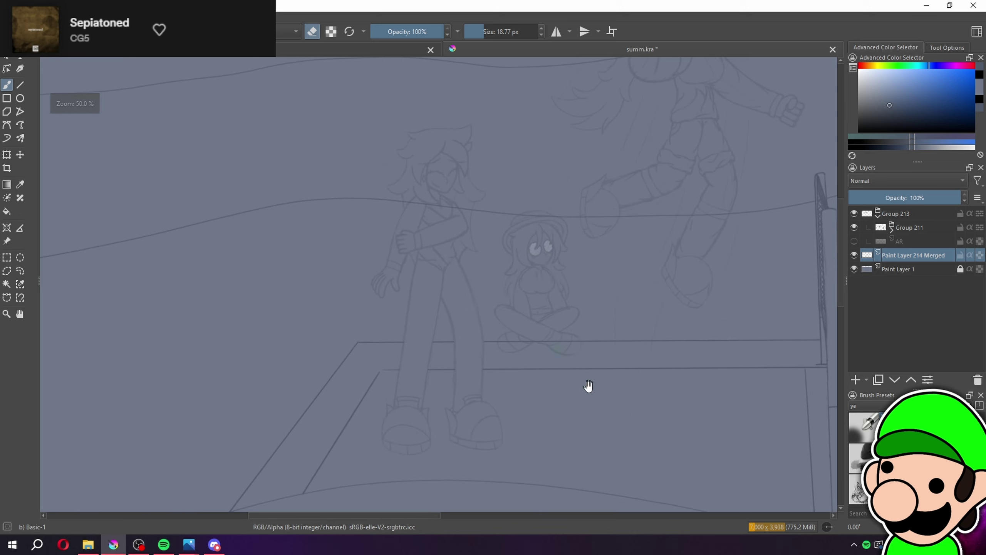
{"action": "scroll", "coordinate": [520, 261], "scroll_direction": "up", "scroll_amount": 5}
{"action": "left_click_drag", "start_coordinate": [514, 365], "coordinate": [230, 365]}
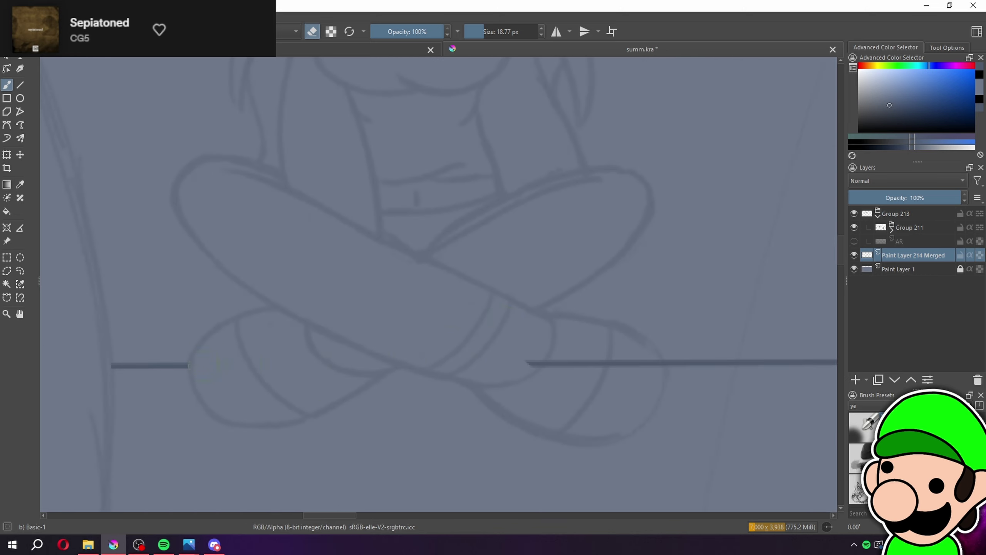
{"action": "mouse_move", "coordinate": [431, 359]}
{"action": "left_mouse_down"}
{"action": "mouse_move", "coordinate": [509, 352]}
{"action": "mouse_move", "coordinate": [643, 366]}
{"action": "left_mouse_up"}
Erase the lower wavy background line where it overlaps the characters left of the net
{"action": "scroll", "coordinate": [649, 367], "scroll_direction": "down", "scroll_amount": 3}
{"action": "left_click_drag", "start_coordinate": [714, 379], "coordinate": [198, 330]}
{"action": "left_click_drag", "start_coordinate": [603, 289], "coordinate": [417, 285]}
{"action": "scroll", "coordinate": [417, 285], "scroll_direction": "down", "scroll_amount": 3}
{"action": "scroll", "coordinate": [495, 324], "scroll_direction": "up", "scroll_amount": 6}
{"action": "left_click_drag", "start_coordinate": [506, 282], "coordinate": [747, 327]}
{"action": "mouse_move", "coordinate": [258, 354]}
{"action": "left_mouse_down"}
{"action": "mouse_move", "coordinate": [212, 339]}
{"action": "mouse_move", "coordinate": [213, 375]}
{"action": "mouse_move", "coordinate": [319, 353]}
{"action": "left_mouse_up"}
{"action": "left_click_drag", "start_coordinate": [551, 244], "coordinate": [379, 467]}
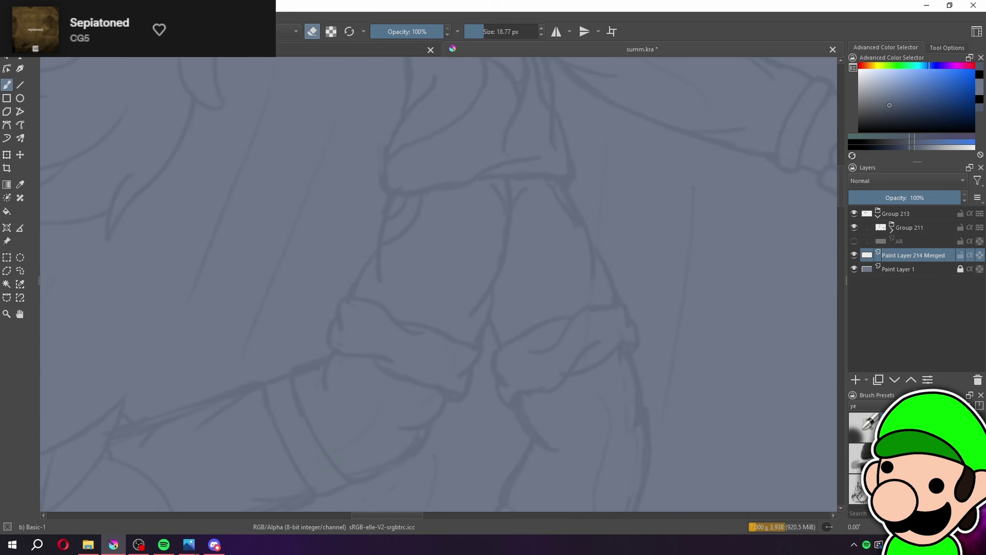
Erase the upper wavy line where it passes through the jumping character's hair and upper body
{"action": "scroll", "coordinate": [433, 283], "scroll_direction": "down", "scroll_amount": 4}
{"action": "scroll", "coordinate": [430, 192], "scroll_direction": "up", "scroll_amount": 4}
{"action": "left_click_drag", "start_coordinate": [430, 192], "coordinate": [447, 273]}
{"action": "left_click_drag", "start_coordinate": [254, 250], "coordinate": [200, 259]}
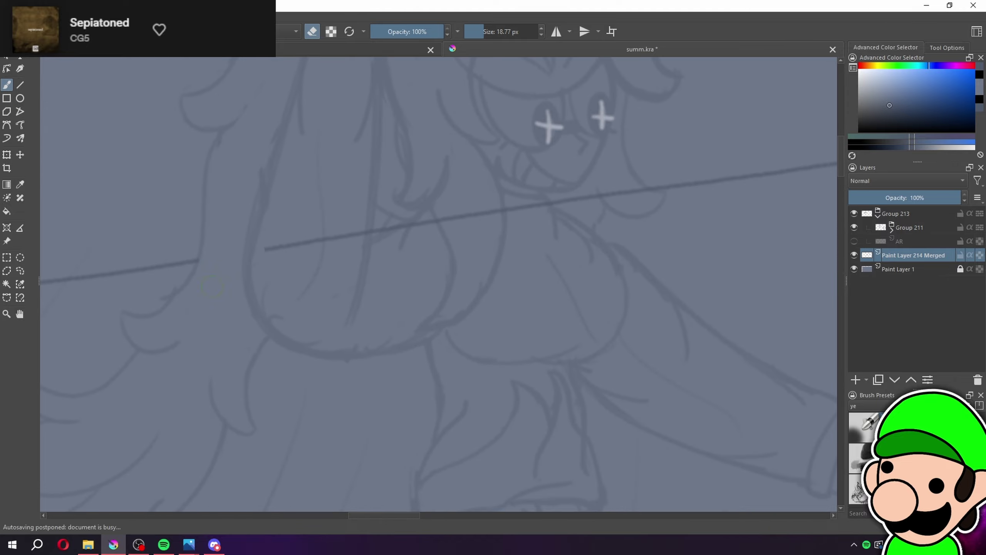
{"action": "left_click_drag", "start_coordinate": [298, 243], "coordinate": [596, 196]}
Erase the wavy line crossing the hair and face of the standing character just right of the net
{"action": "key", "text": "ctrl+minus"}
{"action": "key", "text": "ctrl+minus"}
{"action": "key", "text": "ctrl+minus"}
{"action": "key", "text": "ctrl+minus"}
{"action": "key", "text": "ctrl+minus"}
{"action": "left_click_drag", "start_coordinate": [601, 335], "coordinate": [333, 200]}
{"action": "left_click_drag", "start_coordinate": [562, 300], "coordinate": [529, 342]}
{"action": "key", "text": "ctrl+plus"}
{"action": "key", "text": "ctrl+plus"}
{"action": "key", "text": "ctrl+plus"}
{"action": "key", "text": "ctrl+plus"}
{"action": "key", "text": "ctrl+plus"}
{"action": "mouse_move", "coordinate": [428, 352]}
{"action": "left_mouse_down"}
{"action": "mouse_move", "coordinate": [453, 327]}
{"action": "mouse_move", "coordinate": [483, 356]}
{"action": "mouse_move", "coordinate": [585, 340]}
{"action": "mouse_move", "coordinate": [631, 318]}
{"action": "left_mouse_up"}
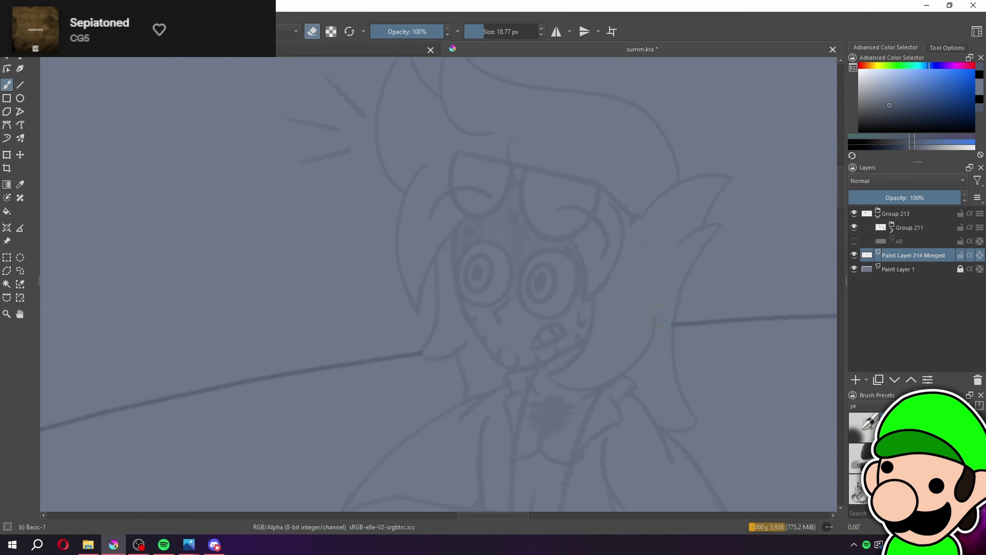
Erase both court frame lines inside the legs of the standing character just right of the net
{"action": "scroll", "coordinate": [662, 328], "scroll_direction": "down", "scroll_amount": 4}
{"action": "scroll", "coordinate": [602, 377], "scroll_direction": "up", "scroll_amount": 5}
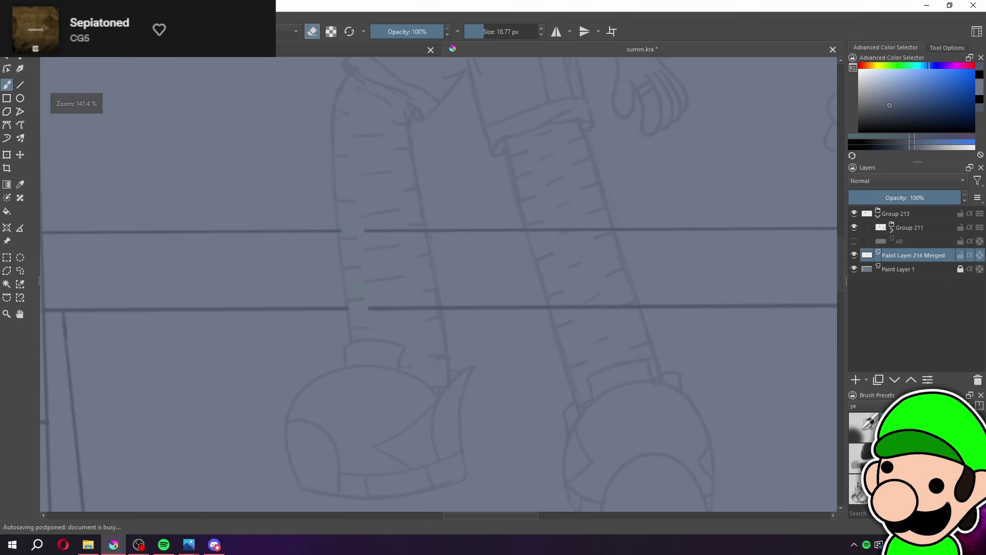
{"action": "left_click_drag", "start_coordinate": [411, 318], "coordinate": [429, 327]}
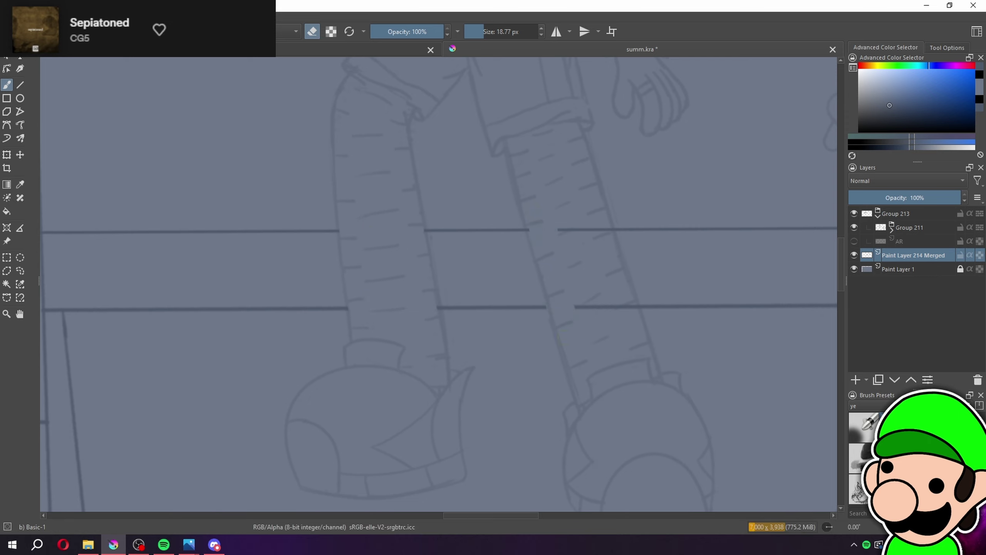
{"action": "left_click_drag", "start_coordinate": [576, 262], "coordinate": [601, 234]}
Erase the court frame lines crossing both legs of the rightmost standing character
{"action": "key", "text": "ctrl+minus"}
{"action": "key", "text": "ctrl+minus"}
{"action": "key", "text": "ctrl+minus"}
{"action": "key", "text": "ctrl+minus"}
{"action": "left_click_drag", "start_coordinate": [623, 321], "coordinate": [529, 341]}
{"action": "key", "text": "ctrl+plus"}
{"action": "key", "text": "ctrl+plus"}
{"action": "key", "text": "ctrl+plus"}
{"action": "key", "text": "ctrl+plus"}
{"action": "mouse_move", "coordinate": [655, 346]}
{"action": "left_mouse_down"}
{"action": "mouse_move", "coordinate": [563, 159]}
{"action": "mouse_move", "coordinate": [596, 173]}
{"action": "mouse_move", "coordinate": [607, 207]}
{"action": "left_mouse_up"}
{"action": "mouse_move", "coordinate": [460, 142]}
{"action": "left_mouse_down"}
{"action": "mouse_move", "coordinate": [489, 118]}
{"action": "mouse_move", "coordinate": [490, 176]}
{"action": "mouse_move", "coordinate": [509, 102]}
{"action": "left_mouse_up"}
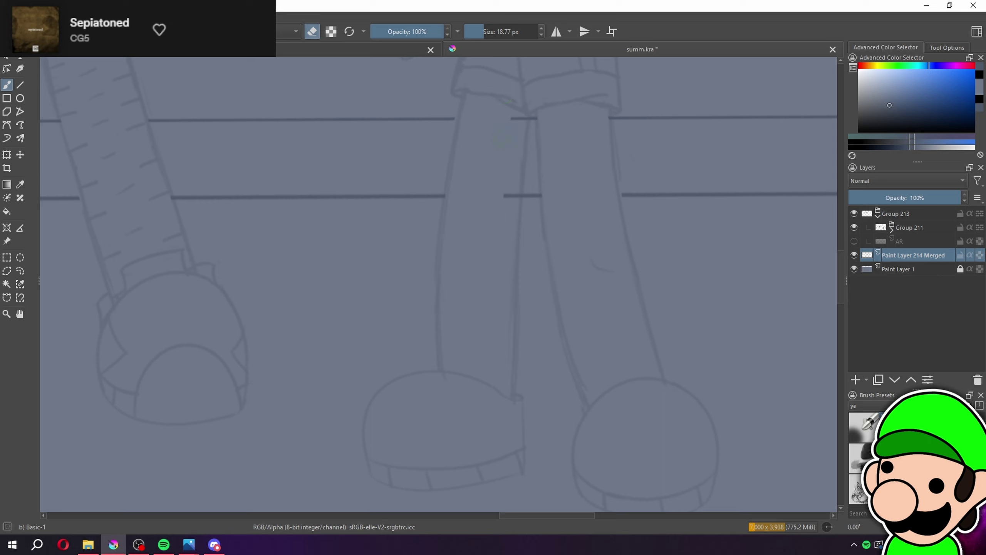
Erase the wavy line where it crosses the rightmost standing character's head and hair
{"action": "scroll", "coordinate": [508, 232], "scroll_direction": "down", "scroll_amount": 5}
{"action": "left_click_drag", "start_coordinate": [495, 209], "coordinate": [493, 275]}
{"action": "scroll", "coordinate": [447, 272], "scroll_direction": "up", "scroll_amount": 5}
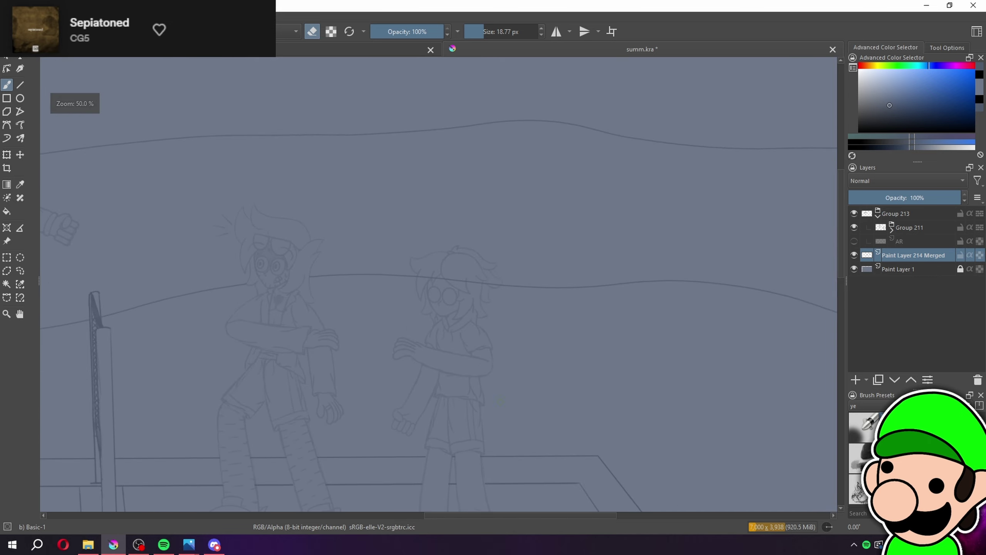
{"action": "left_click_drag", "start_coordinate": [388, 264], "coordinate": [516, 276]}
Show the hidden AR layer with the seated foreground characters and furniture
{"action": "scroll", "coordinate": [599, 285], "scroll_direction": "down", "scroll_amount": 6}
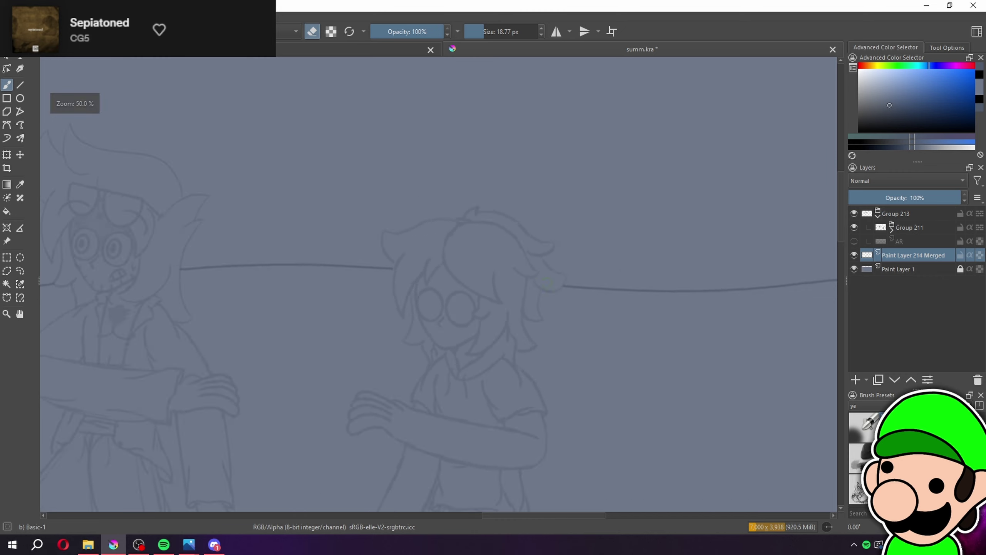
{"action": "scroll", "coordinate": [654, 438], "scroll_direction": "up", "scroll_amount": 1}
{"action": "left_click", "coordinate": [854, 240]}
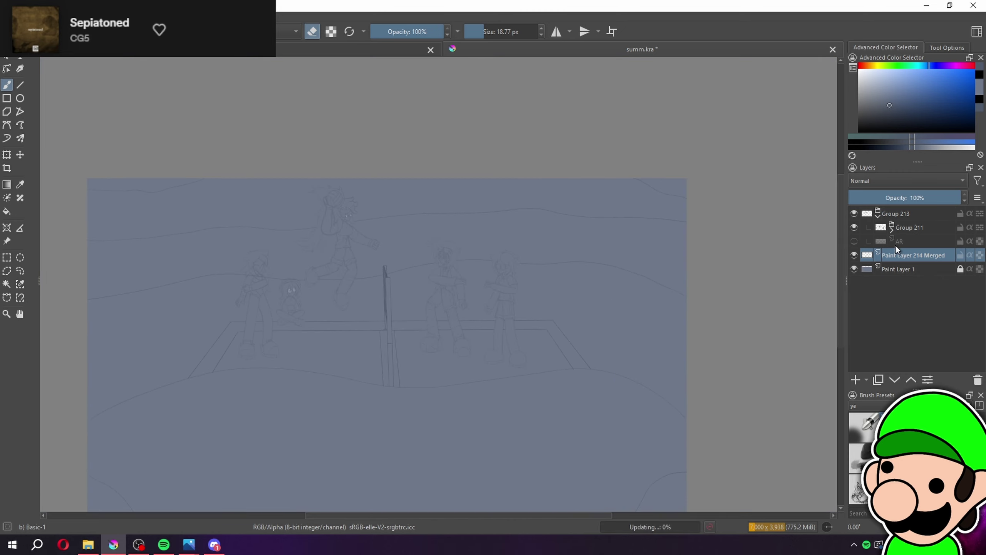
{"action": "scroll", "coordinate": [630, 401], "scroll_direction": "up", "scroll_amount": 3}
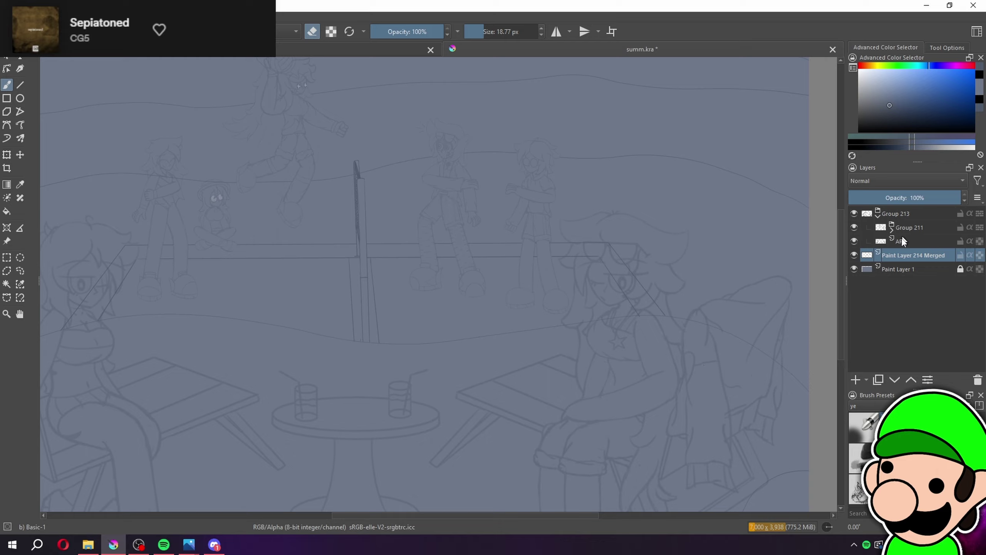
Erase the court frame and wavy lines crossing the face, neck and shoulder of the seated character in the foreground right
{"action": "scroll", "coordinate": [536, 247], "scroll_direction": "up", "scroll_amount": 2}
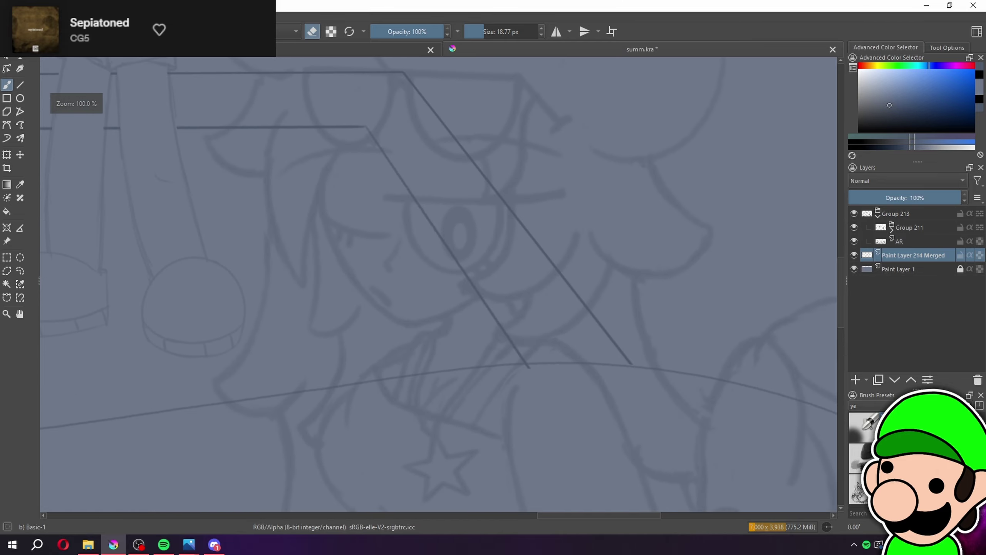
{"action": "mouse_move", "coordinate": [621, 390]}
{"action": "left_mouse_down"}
{"action": "mouse_move", "coordinate": [583, 302]}
{"action": "mouse_move", "coordinate": [649, 369]}
{"action": "left_mouse_up"}
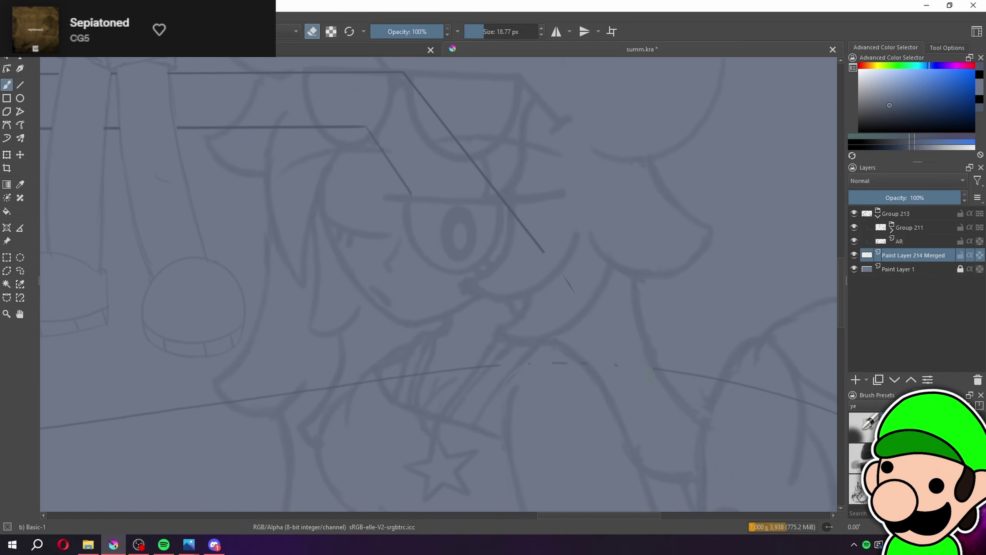
{"action": "left_click_drag", "start_coordinate": [526, 266], "coordinate": [537, 249]}
{"action": "left_click_drag", "start_coordinate": [356, 141], "coordinate": [398, 231]}
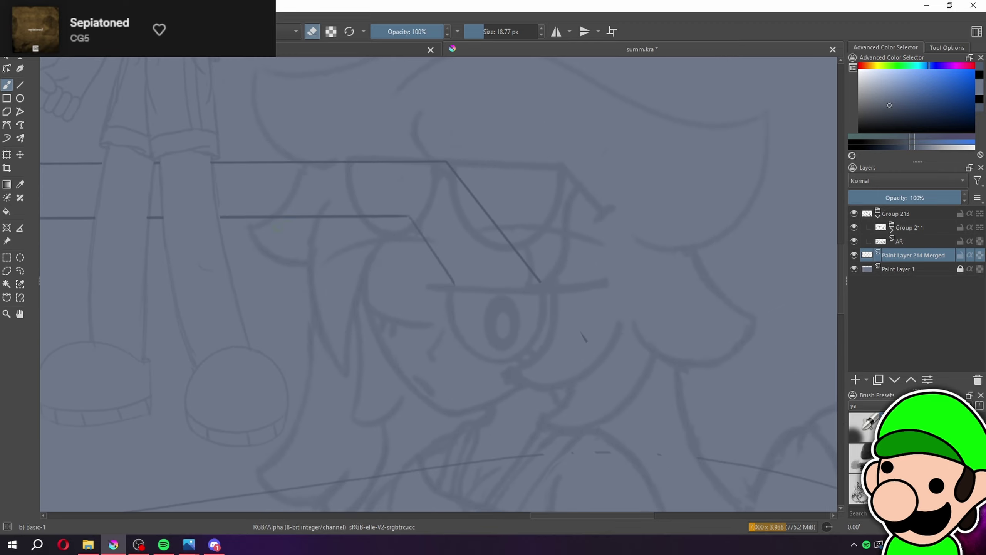
{"action": "left_click_drag", "start_coordinate": [303, 216], "coordinate": [404, 216]}
Enlarge the eraser to 27.20 px and erase the remaining court frame lines over the right seated character's hair, glasses and face
{"action": "left_click_drag", "start_coordinate": [493, 25], "coordinate": [486, 25]}
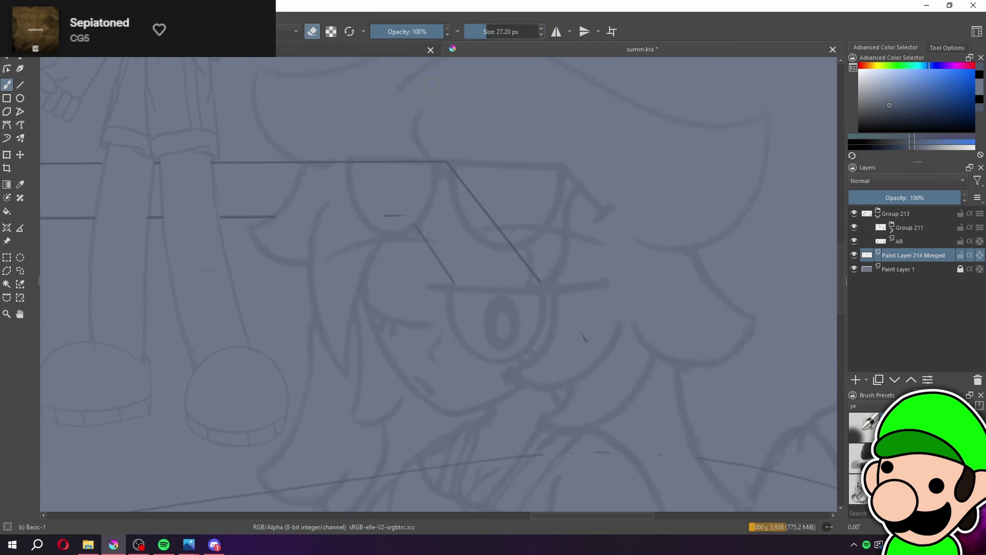
{"action": "mouse_move", "coordinate": [316, 164]}
{"action": "left_mouse_down"}
{"action": "mouse_move", "coordinate": [302, 164]}
{"action": "mouse_move", "coordinate": [425, 160]}
{"action": "left_mouse_up"}
{"action": "left_click_drag", "start_coordinate": [384, 216], "coordinate": [397, 188]}
{"action": "left_click_drag", "start_coordinate": [454, 173], "coordinate": [522, 260]}
{"action": "left_click_drag", "start_coordinate": [545, 290], "coordinate": [562, 92]}
{"action": "left_click_drag", "start_coordinate": [323, 311], "coordinate": [526, 281]}
Erase the wavy line where it crosses the right seated character's body and the jacket draped over the chair
{"action": "scroll", "coordinate": [650, 269], "scroll_direction": "down", "scroll_amount": 3}
{"action": "mouse_move", "coordinate": [796, 345]}
{"action": "left_mouse_down"}
{"action": "mouse_move", "coordinate": [667, 345]}
{"action": "mouse_move", "coordinate": [563, 276]}
{"action": "mouse_move", "coordinate": [517, 318]}
{"action": "left_mouse_up"}
{"action": "scroll", "coordinate": [444, 241], "scroll_direction": "up", "scroll_amount": 2}
{"action": "left_click_drag", "start_coordinate": [390, 273], "coordinate": [383, 280]}
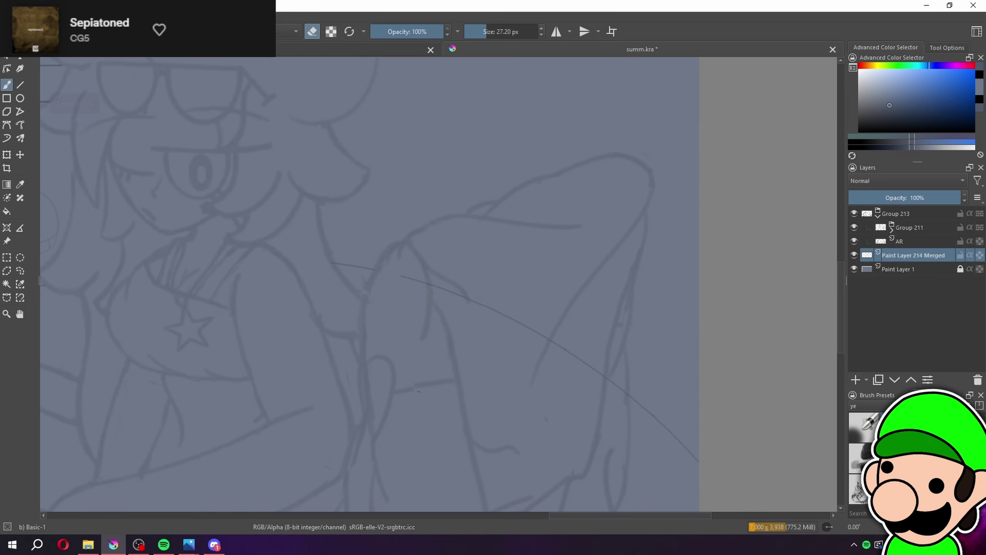
{"action": "scroll", "coordinate": [610, 346], "scroll_direction": "down", "scroll_amount": 3}
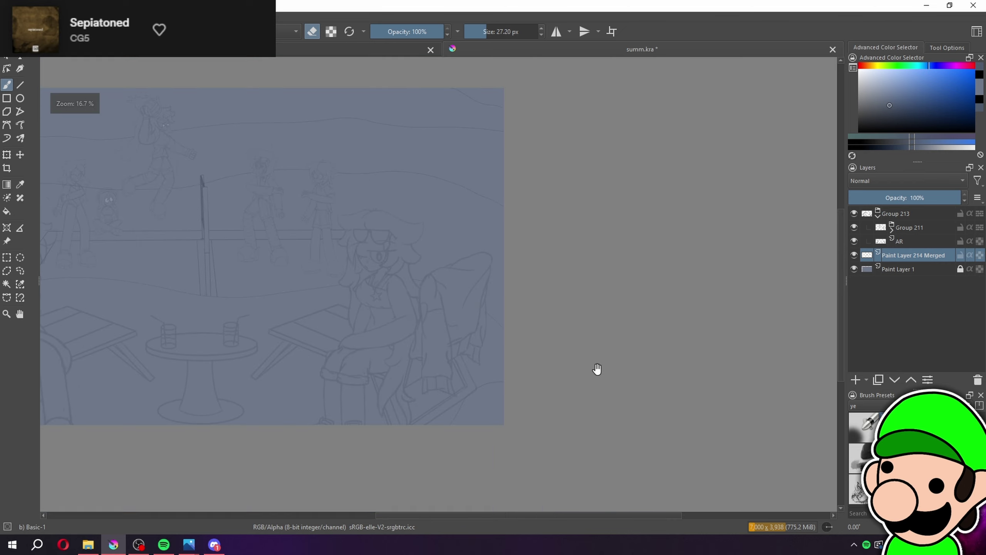
Inspect the curved line at the lower corner of the right chair against the AR layer, ending on Paint Layer 214 Merged
{"action": "key", "text": "ctrl+plus"}
{"action": "key", "text": "ctrl+plus"}
{"action": "key", "text": "ctrl+plus"}
{"action": "key", "text": "ctrl+plus"}
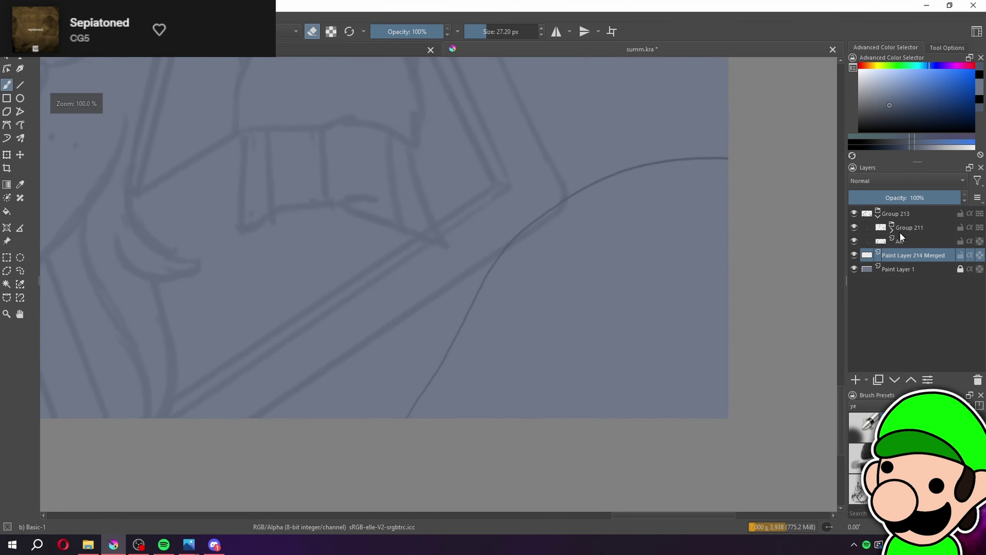
{"action": "left_click", "coordinate": [909, 238]}
{"action": "key", "text": "ctrl+plus"}
{"action": "mouse_move", "coordinate": [574, 222]}
{"action": "left_mouse_down"}
{"action": "mouse_move", "coordinate": [628, 176]}
{"action": "mouse_move", "coordinate": [729, 216]}
{"action": "left_mouse_up"}
{"action": "key", "text": "ctrl+minus"}
{"action": "key", "text": "ctrl+minus"}
{"action": "key", "text": "ctrl+minus"}
{"action": "key", "text": "ctrl+minus"}
{"action": "key", "text": "ctrl+minus"}
{"action": "key", "text": "ctrl+minus"}
{"action": "key", "text": "ctrl+plus"}
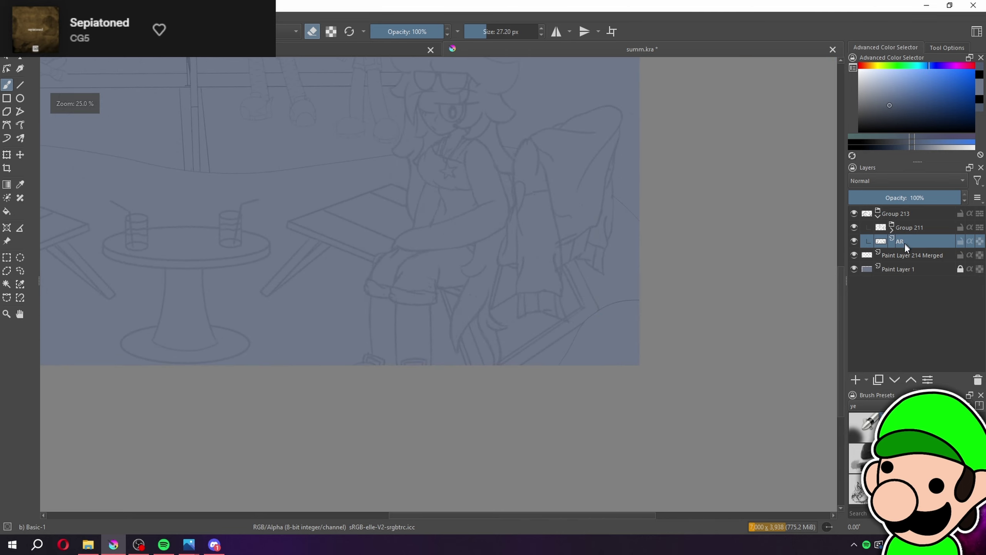
{"action": "left_click", "coordinate": [904, 255]}
Erase the wavy line crossing the backrest of the left foreground chair
{"action": "left_click_drag", "start_coordinate": [502, 393], "coordinate": [733, 405]}
{"action": "left_click_drag", "start_coordinate": [430, 321], "coordinate": [780, 402]}
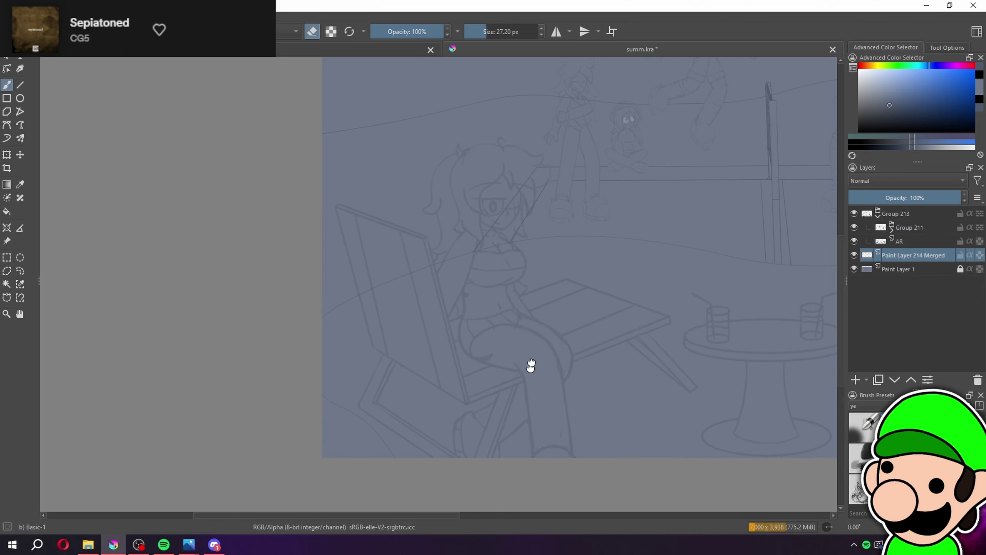
{"action": "scroll", "coordinate": [371, 331], "scroll_direction": "up", "scroll_amount": 3}
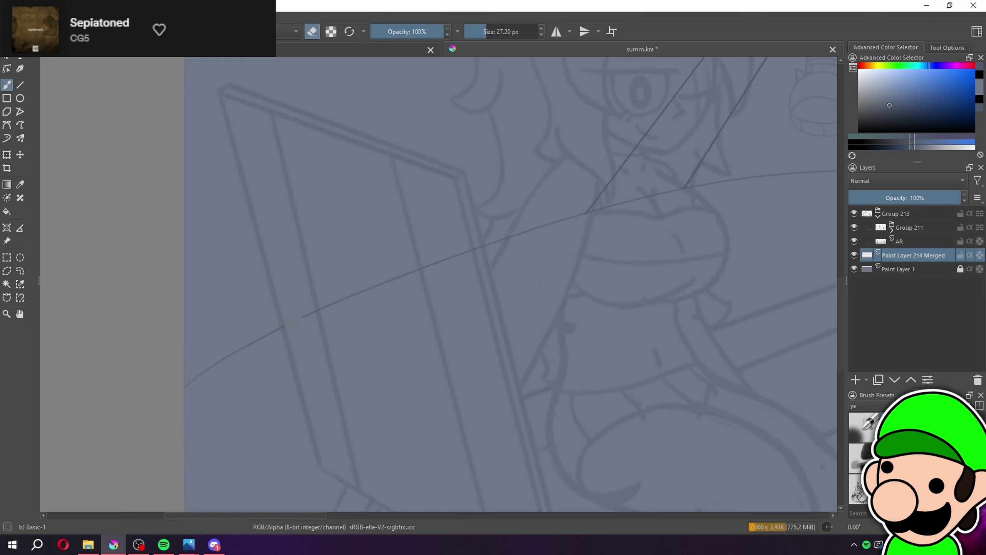
{"action": "mouse_move", "coordinate": [318, 304]}
{"action": "left_mouse_down"}
{"action": "mouse_move", "coordinate": [594, 209]}
{"action": "mouse_move", "coordinate": [404, 338]}
{"action": "left_mouse_up"}
Erase the court frame and wavy lines crossing the hair, face and chest of the left seated character
{"action": "left_click_drag", "start_coordinate": [528, 167], "coordinate": [558, 139]}
{"action": "mouse_move", "coordinate": [528, 171]}
{"action": "left_mouse_down"}
{"action": "mouse_move", "coordinate": [495, 214]}
{"action": "mouse_move", "coordinate": [523, 227]}
{"action": "mouse_move", "coordinate": [553, 229]}
{"action": "left_mouse_up"}
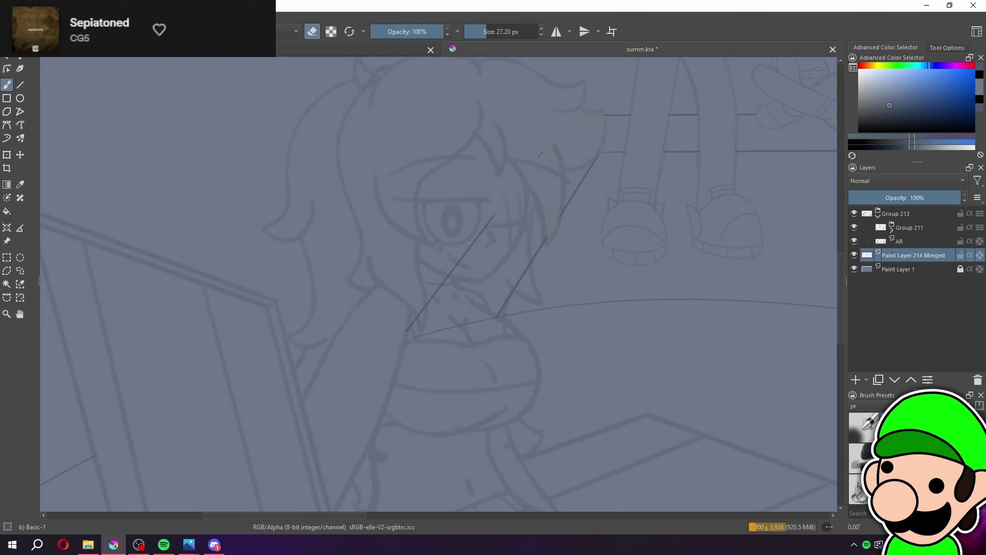
{"action": "left_click_drag", "start_coordinate": [527, 270], "coordinate": [513, 291]}
{"action": "mouse_move", "coordinate": [459, 261]}
{"action": "left_mouse_down"}
{"action": "mouse_move", "coordinate": [407, 331]}
{"action": "mouse_move", "coordinate": [450, 328]}
{"action": "left_mouse_up"}
{"action": "scroll", "coordinate": [585, 248], "scroll_direction": "down", "scroll_amount": 2}
Darken the faded character linework in Group 213
{"action": "left_click_drag", "start_coordinate": [761, 128], "coordinate": [577, 170]}
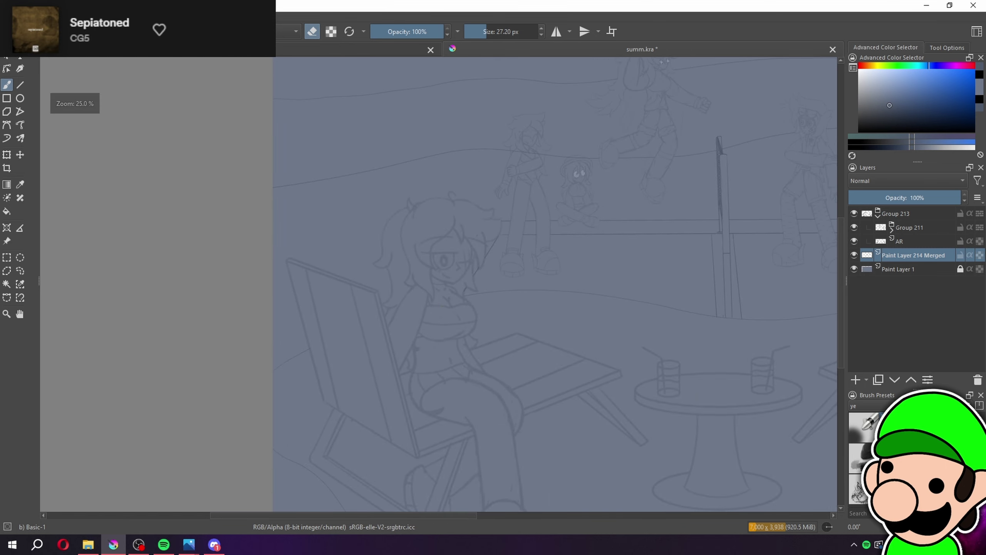
{"action": "scroll", "coordinate": [555, 234], "scroll_direction": "down", "scroll_amount": 2}
{"action": "left_click_drag", "start_coordinate": [692, 406], "coordinate": [557, 413]}
{"action": "left_click", "coordinate": [914, 239]}
{"action": "left_click", "coordinate": [914, 225]}
{"action": "left_click", "coordinate": [913, 214]}
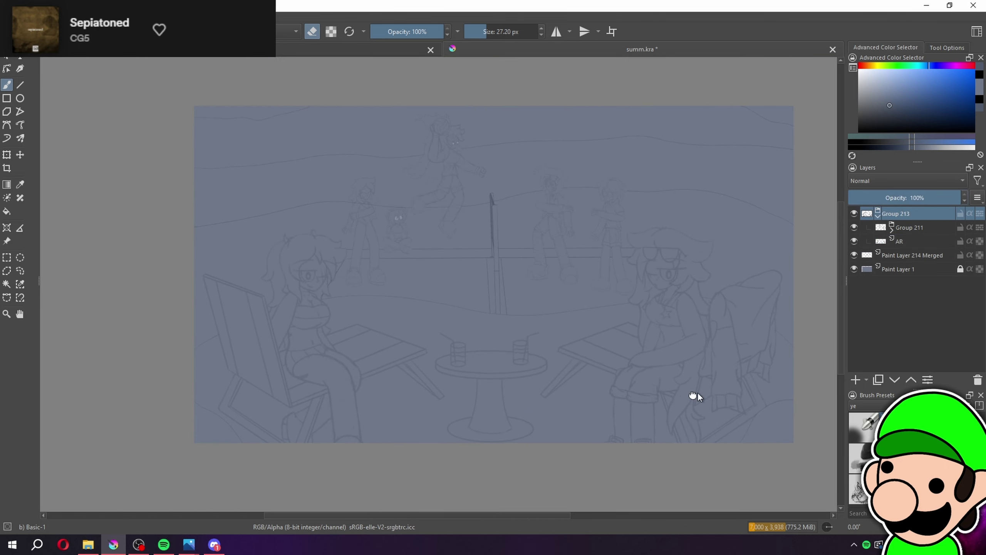
{"action": "left_click_drag", "start_coordinate": [694, 396], "coordinate": [640, 411]}
{"action": "left_click_drag", "start_coordinate": [580, 350], "coordinate": [566, 309]}
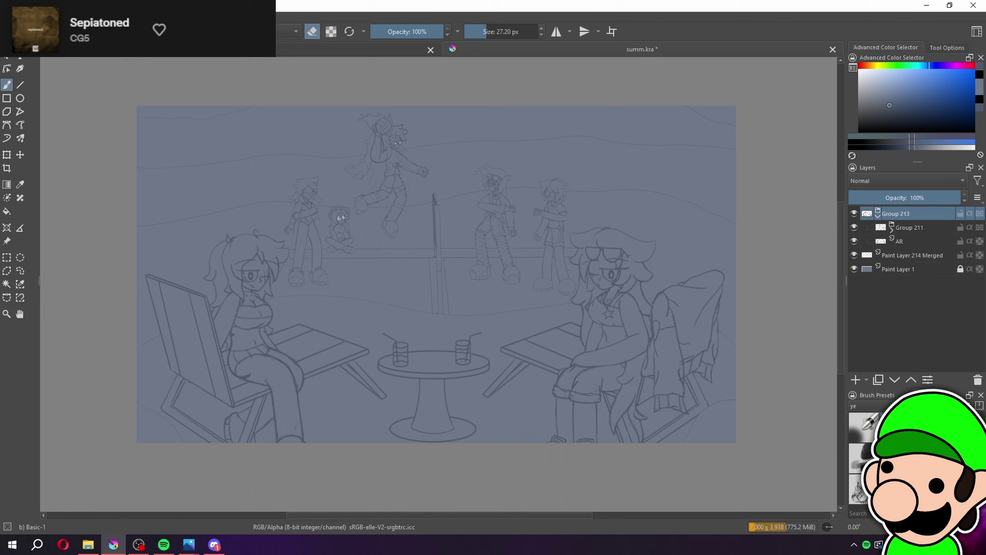
Select Paint Layer 214 Merged and switch to the Pencil-2 brush at 10 px with erasing turned off
{"action": "left_click", "coordinate": [901, 257]}
{"action": "key", "text": "/"}
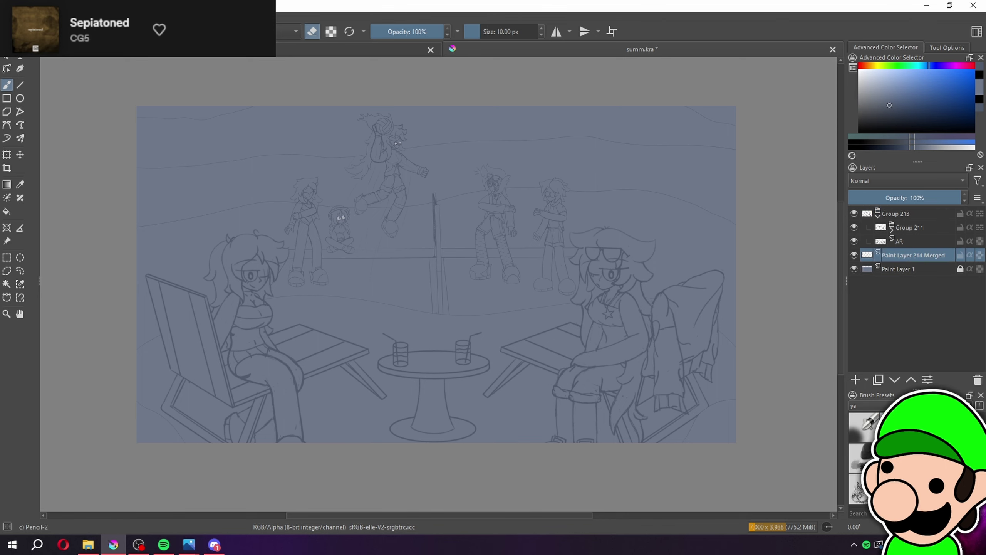
{"action": "scroll", "coordinate": [645, 324], "scroll_direction": "up", "scroll_amount": 1}
{"action": "scroll", "coordinate": [665, 320], "scroll_direction": "up", "scroll_amount": 2}
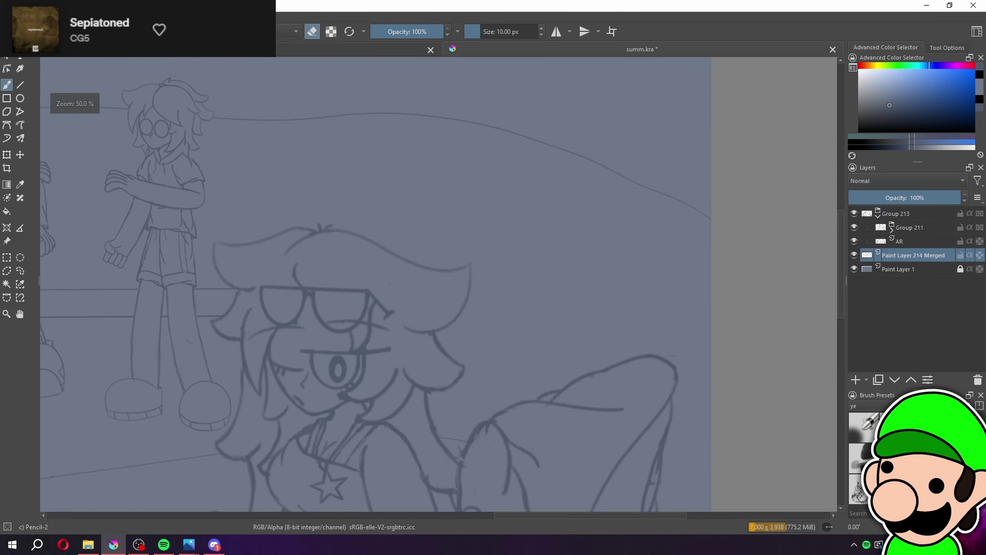
{"action": "key", "text": "e"}
Examine the whole drawing for background lines that still overlap the characters and furniture
{"action": "left_click_drag", "start_coordinate": [498, 382], "coordinate": [713, 264]}
{"action": "key", "text": "ctrl+minus"}
{"action": "key", "text": "ctrl+minus"}
{"action": "key", "text": "ctrl+minus"}
{"action": "left_click_drag", "start_coordinate": [667, 373], "coordinate": [971, 382]}
{"action": "key", "text": "ctrl+plus"}
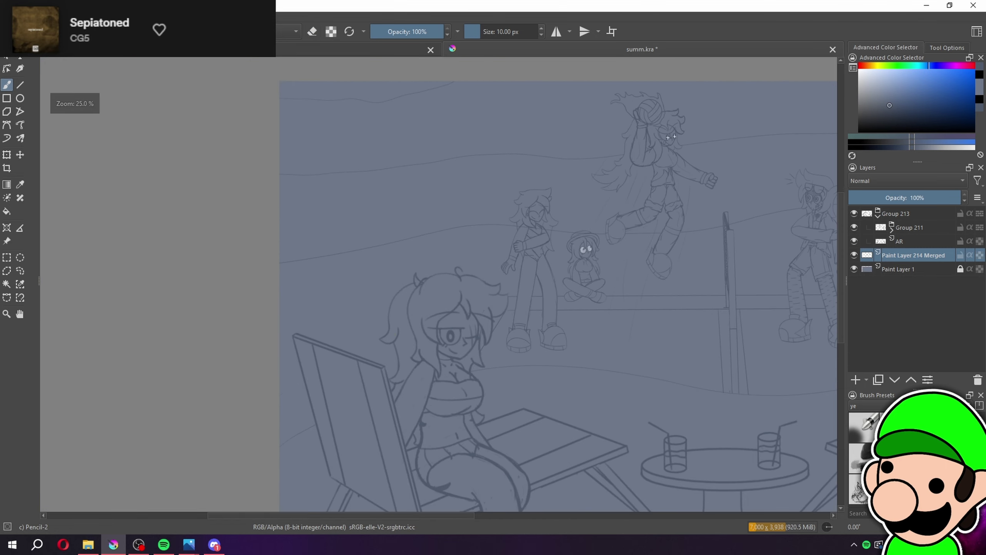
{"action": "scroll", "coordinate": [668, 137], "scroll_direction": "down", "scroll_amount": 3}
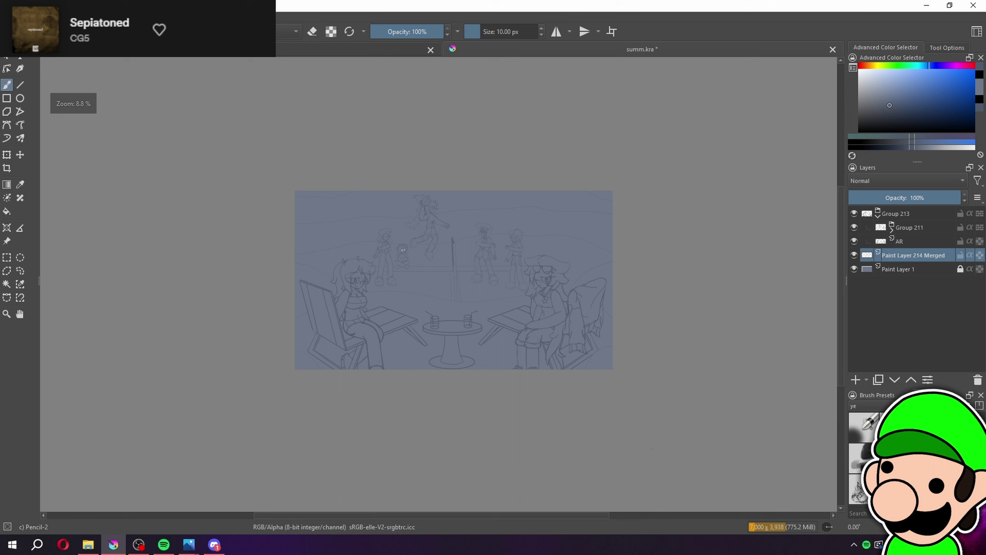
{"action": "scroll", "coordinate": [689, 467], "scroll_direction": "up", "scroll_amount": 3}
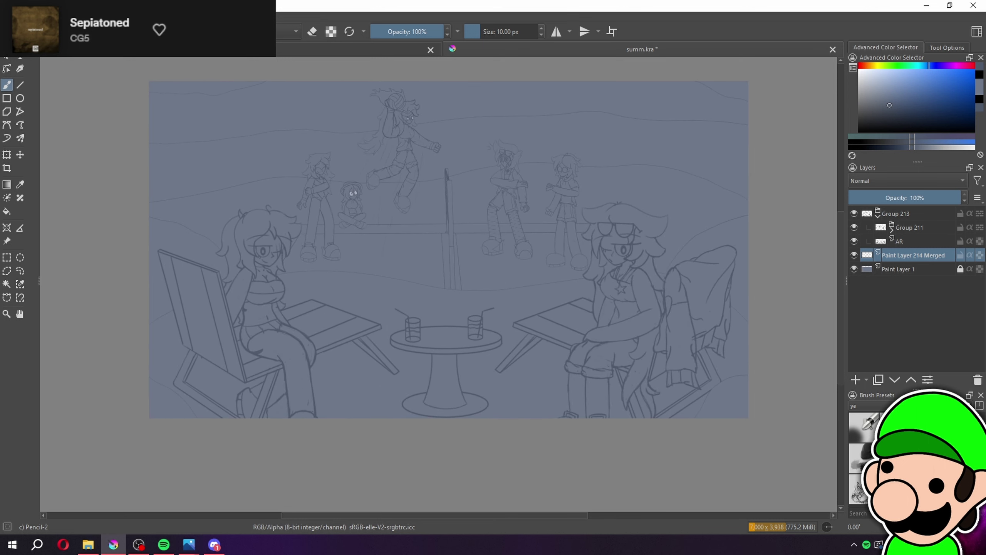
{"action": "key", "text": "alt+Tab"}
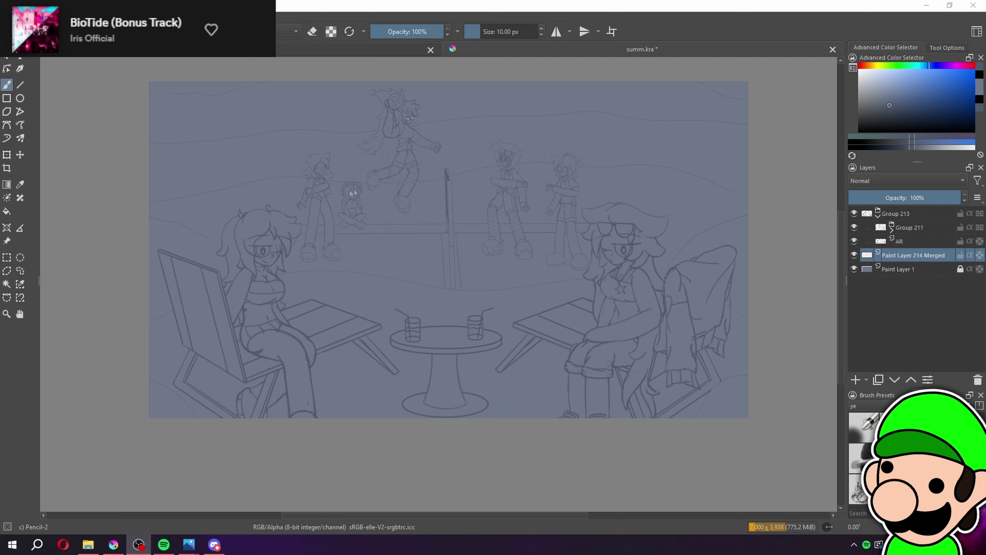
{"action": "scroll", "coordinate": [577, 218], "scroll_direction": "up", "scroll_amount": 2}
{"action": "scroll", "coordinate": [551, 236], "scroll_direction": "down", "scroll_amount": 2}
Combine Group 213 and Paint Layer 214 Merged into one new group and collapse it
{"action": "left_click", "coordinate": [878, 213]}
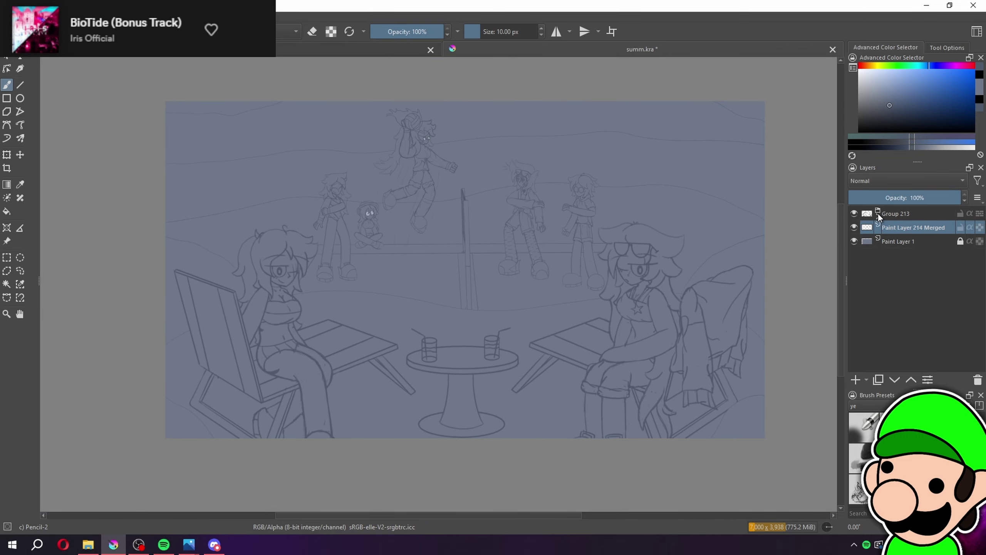
{"action": "left_click", "coordinate": [900, 214], "text": "ctrl"}
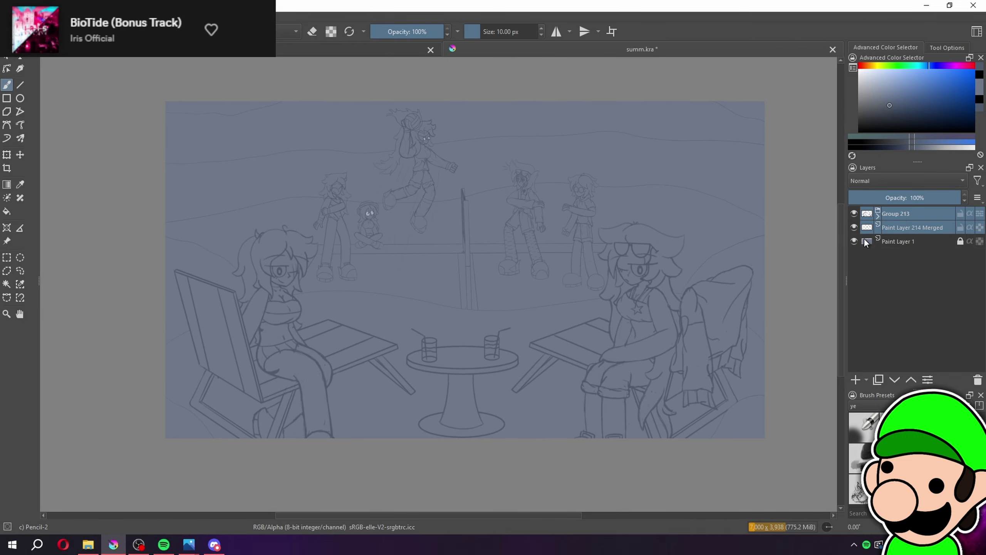
{"action": "key", "text": "ctrl+g"}
{"action": "left_click", "coordinate": [884, 215]}
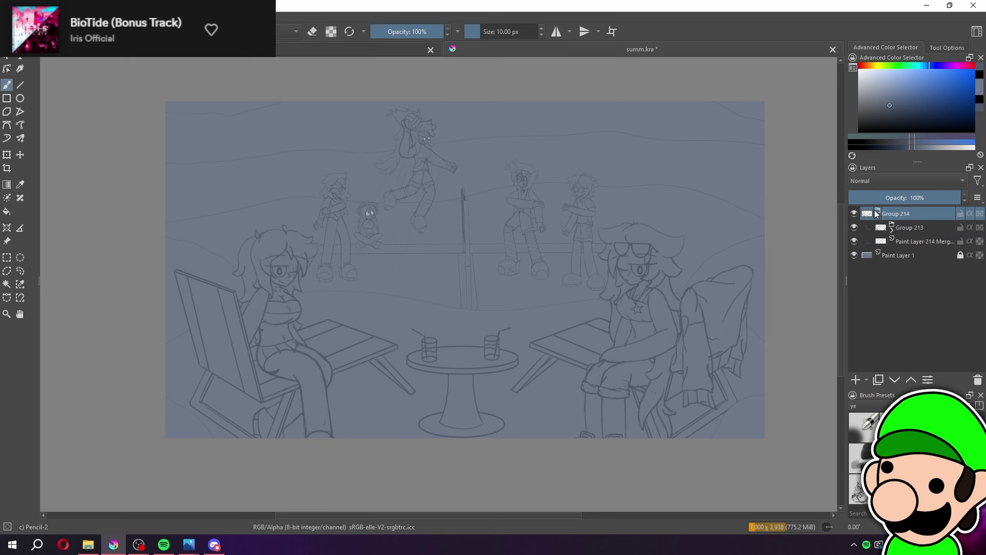
{"action": "left_click", "coordinate": [878, 214]}
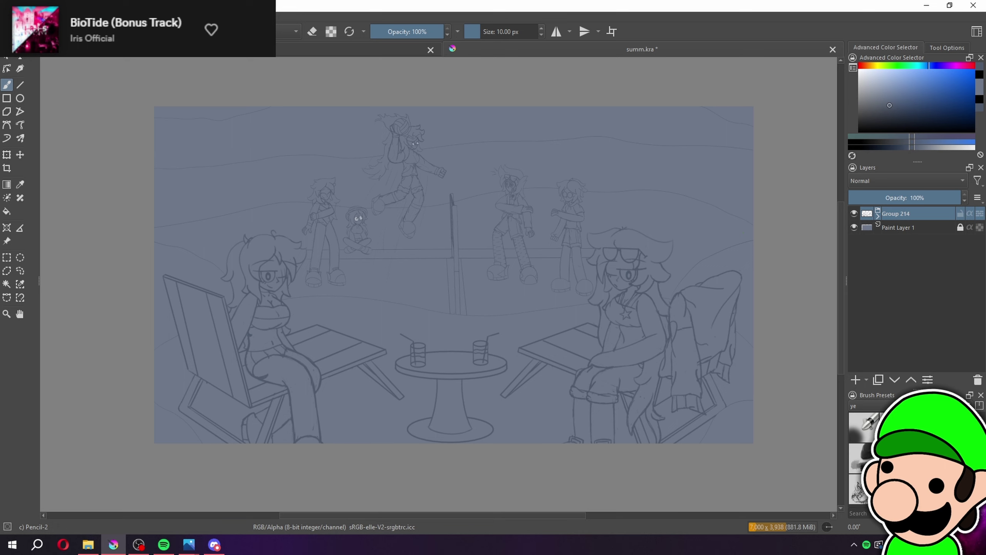
Erase the wavy line inside the small seated character's hat on Paint Layer 214 Merged, using Pencil-2 as eraser
{"action": "left_click", "coordinate": [878, 214]}
{"action": "left_click", "coordinate": [907, 241]}
{"action": "scroll", "coordinate": [689, 341], "scroll_direction": "up", "scroll_amount": 10}
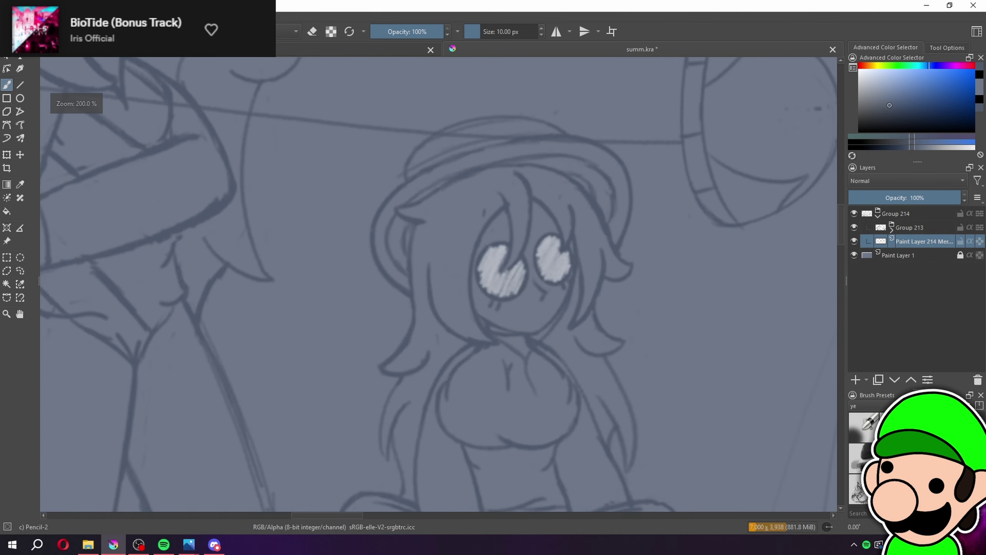
{"action": "key", "text": "e"}
{"action": "left_click_drag", "start_coordinate": [488, 134], "coordinate": [513, 138]}
{"action": "left_click_drag", "start_coordinate": [591, 141], "coordinate": [570, 141]}
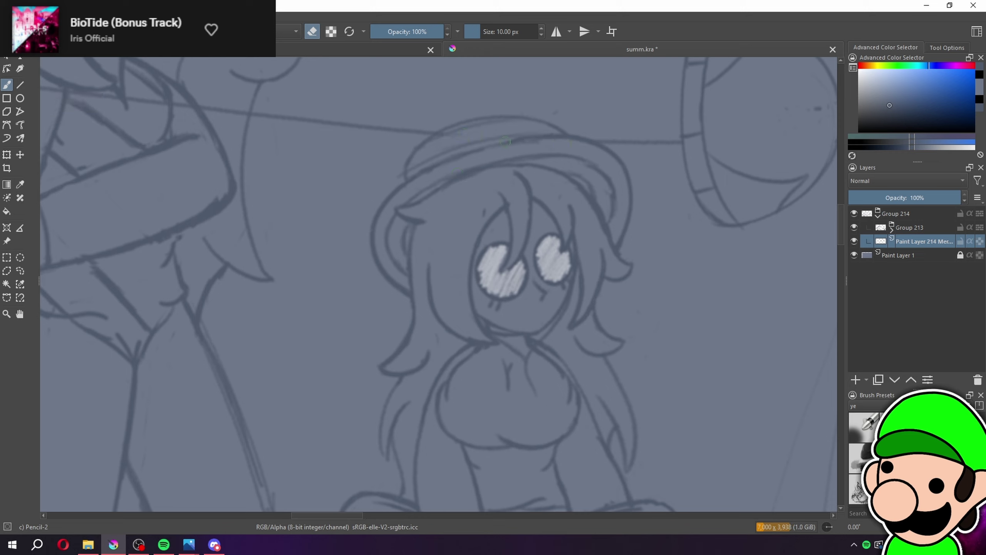
Erase the wavy line across the chest and shoulder of the leftmost standing character with the 27.20 px Basic-1 eraser
{"action": "key", "text": "slash"}
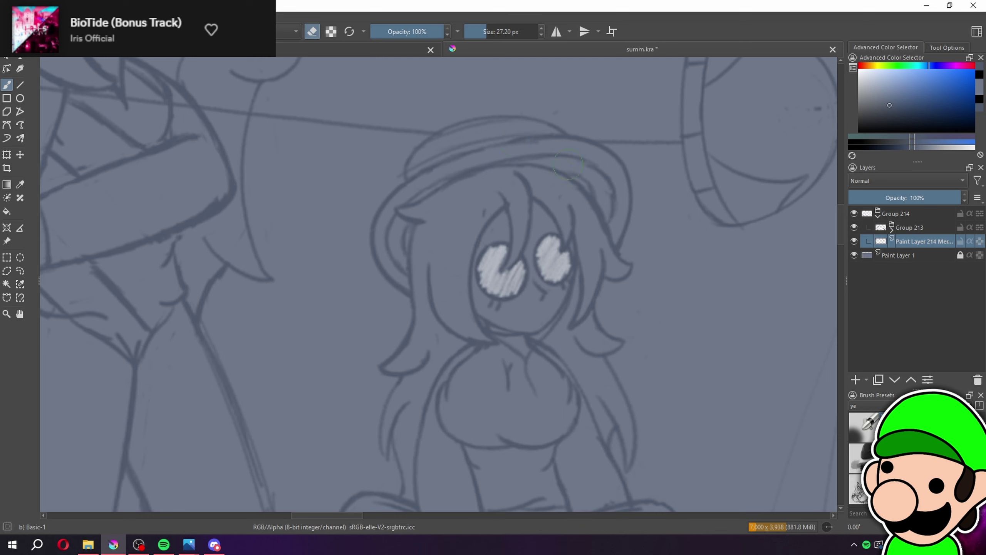
{"action": "scroll", "coordinate": [740, 352], "scroll_direction": "down", "scroll_amount": 3}
{"action": "scroll", "coordinate": [492, 284], "scroll_direction": "up", "scroll_amount": 3}
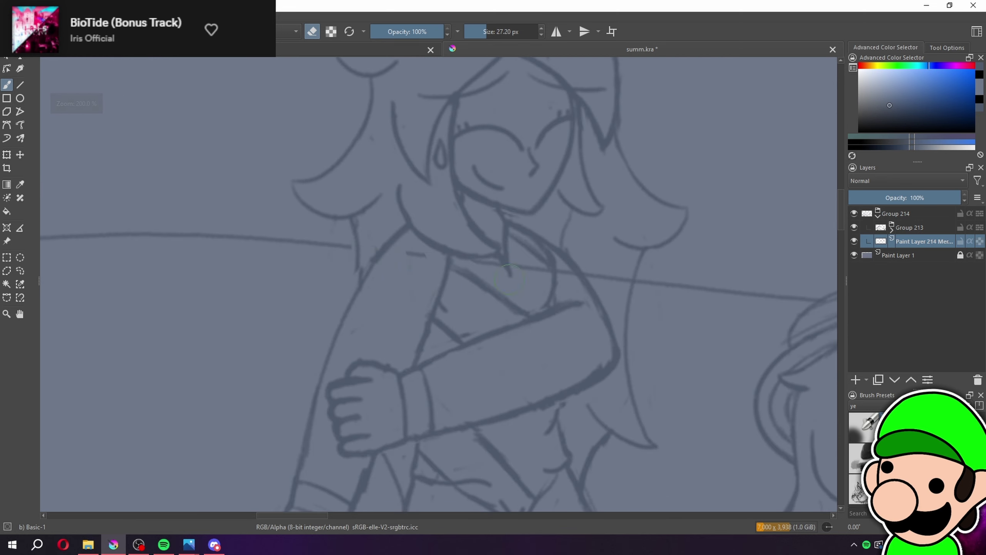
{"action": "scroll", "coordinate": [450, 280], "scroll_direction": "down", "scroll_amount": 4}
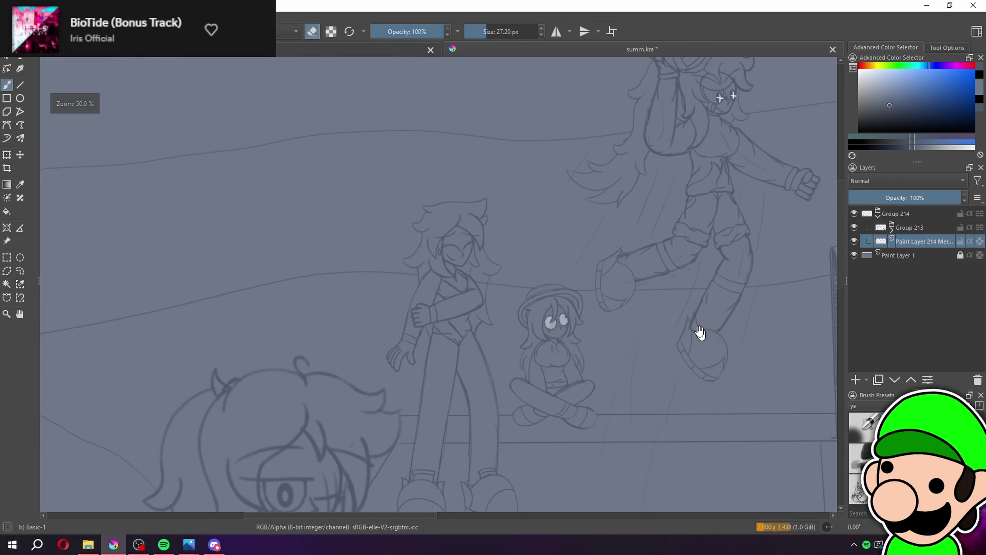
Examine the jumping character, the figures by the net and the full picture for remaining overlapping lines
{"action": "left_click_drag", "start_coordinate": [700, 333], "coordinate": [590, 294]}
{"action": "scroll", "coordinate": [685, 315], "scroll_direction": "down", "scroll_amount": 1}
{"action": "left_click_drag", "start_coordinate": [685, 315], "coordinate": [458, 310]}
{"action": "left_click_drag", "start_coordinate": [596, 233], "coordinate": [508, 231]}
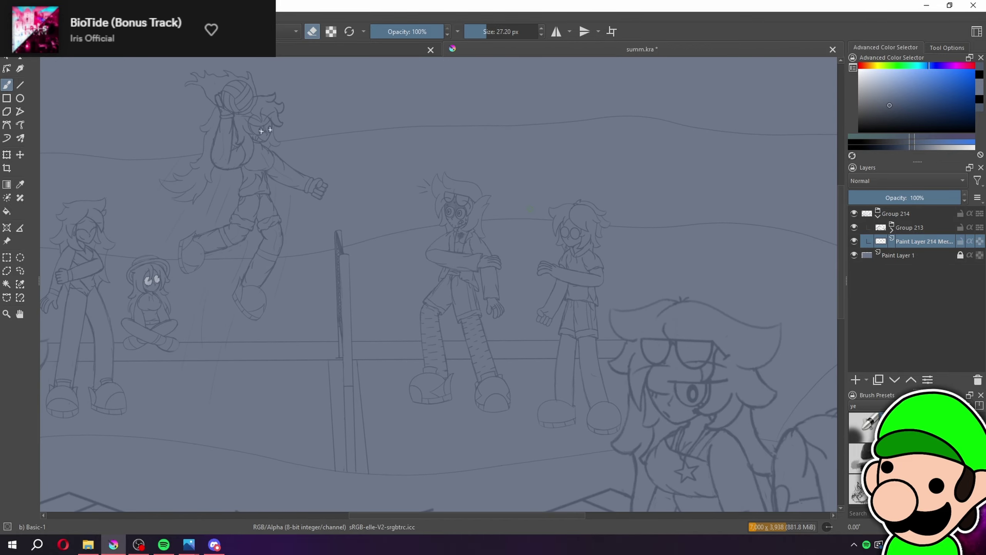
{"action": "left_click_drag", "start_coordinate": [623, 343], "coordinate": [594, 211]}
{"action": "key", "text": "minus"}
{"action": "left_click_drag", "start_coordinate": [612, 305], "coordinate": [682, 313]}
{"action": "key", "text": "minus"}
{"action": "left_click_drag", "start_coordinate": [591, 338], "coordinate": [630, 349]}
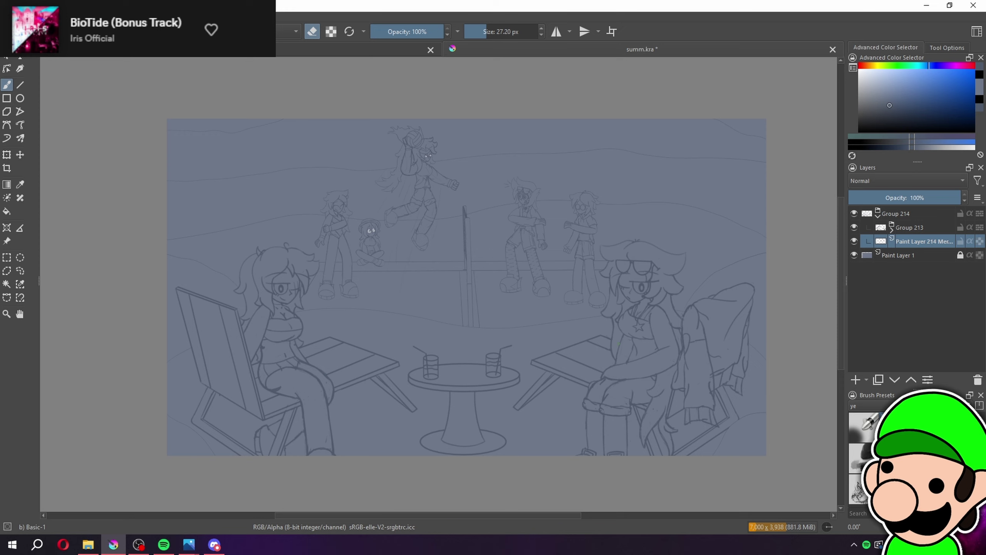
{"action": "left_click_drag", "start_coordinate": [629, 349], "coordinate": [623, 331]}
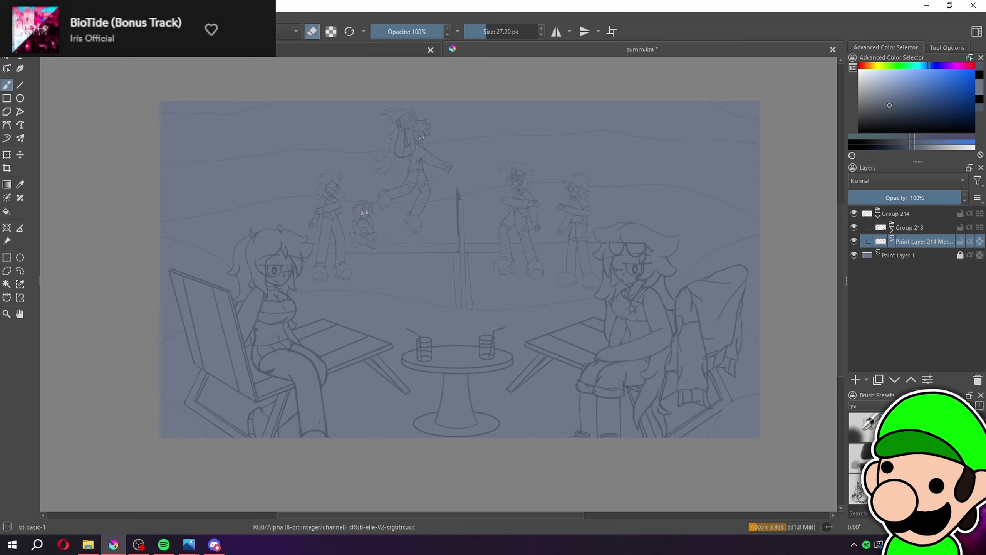
{"action": "left_click", "coordinate": [138, 544]}
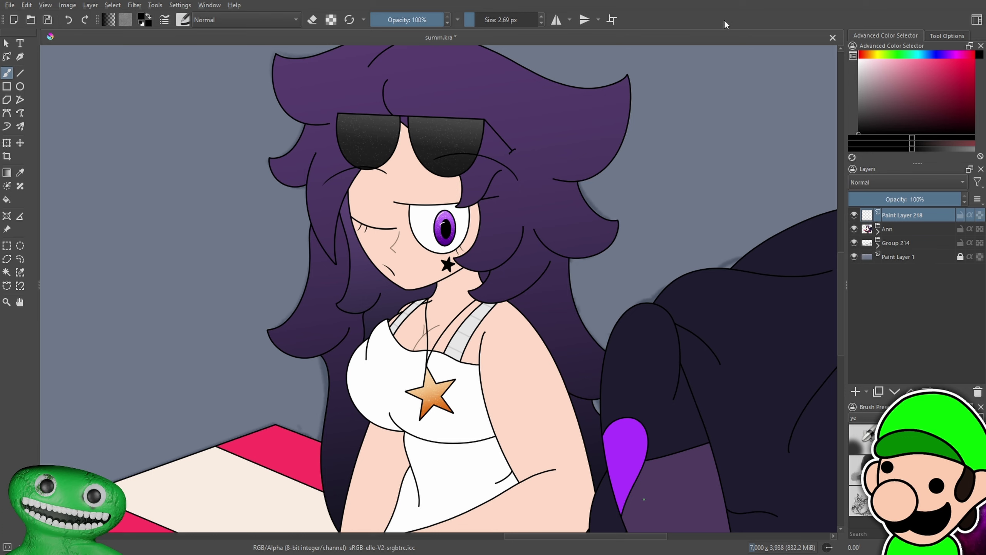
Ink the long S-curved inner edge of the bang across the left seated woman's face with the 2.69 px brush
{"action": "scroll", "coordinate": [588, 303], "scroll_direction": "down", "scroll_amount": 5}
{"action": "left_click_drag", "start_coordinate": [634, 328], "coordinate": [800, 319]}
{"action": "scroll", "coordinate": [641, 295], "scroll_direction": "up", "scroll_amount": 2}
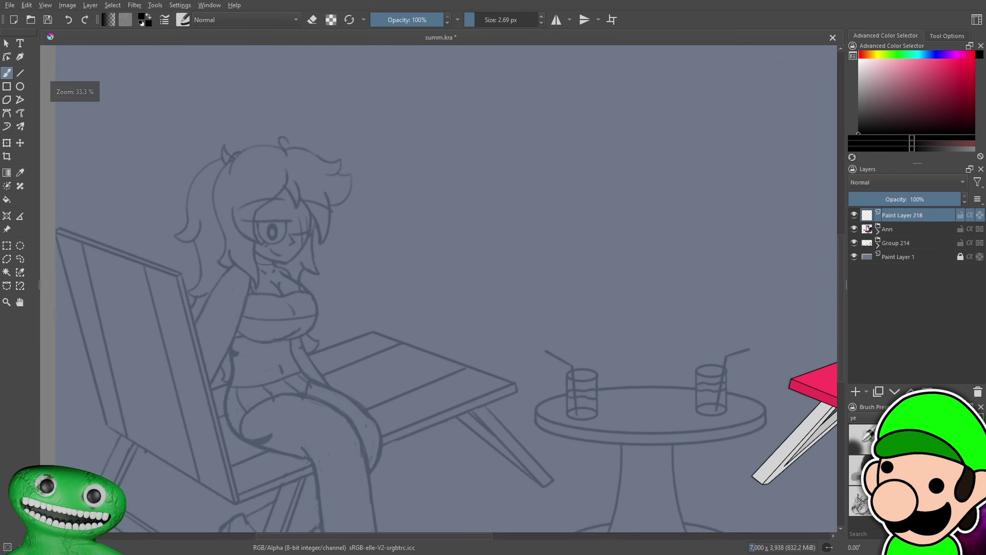
{"action": "left_click_drag", "start_coordinate": [264, 167], "coordinate": [448, 296]}
{"action": "scroll", "coordinate": [448, 295], "scroll_direction": "up", "scroll_amount": 3}
{"action": "left_click_drag", "start_coordinate": [546, 304], "coordinate": [490, 173]}
{"action": "scroll", "coordinate": [485, 172], "scroll_direction": "up", "scroll_amount": 1}
{"action": "left_click_drag", "start_coordinate": [688, 309], "coordinate": [740, 299]}
{"action": "scroll", "coordinate": [433, 315], "scroll_direction": "up", "scroll_amount": 1}
{"action": "left_click_drag", "start_coordinate": [437, 331], "coordinate": [426, 295]}
{"action": "scroll", "coordinate": [429, 300], "scroll_direction": "down", "scroll_amount": 1}
{"action": "mouse_move", "coordinate": [510, 135]}
{"action": "left_mouse_down"}
{"action": "mouse_move", "coordinate": [499, 207]}
{"action": "mouse_move", "coordinate": [418, 459]}
{"action": "left_mouse_up"}
{"action": "left_click_drag", "start_coordinate": [619, 224], "coordinate": [630, 198]}
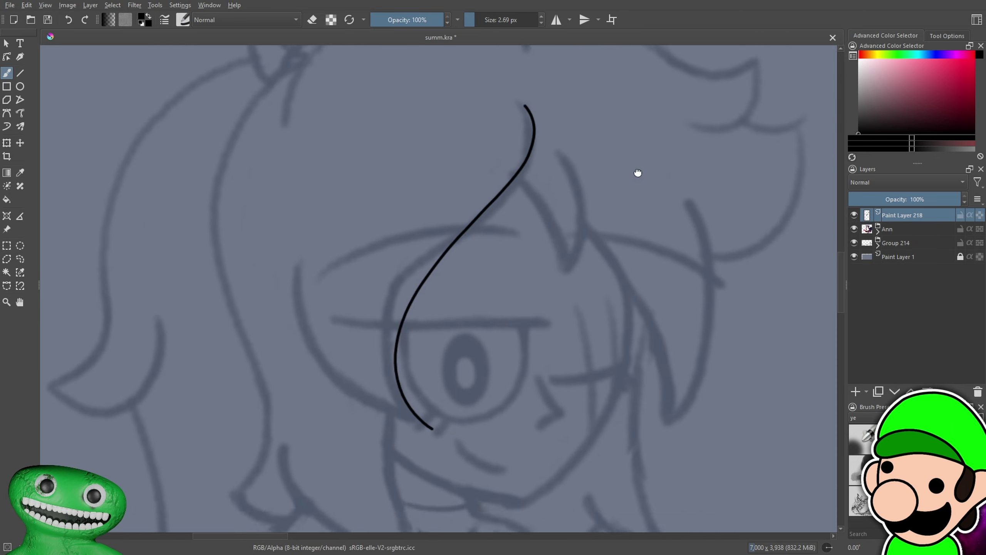
Ink the bang's outer edge as a wide curve from its tip below the eye up to the temple, redoing it until smooth
{"action": "scroll", "coordinate": [453, 373], "scroll_direction": "up", "scroll_amount": 2}
{"action": "left_click_drag", "start_coordinate": [453, 374], "coordinate": [531, 275]}
{"action": "mouse_move", "coordinate": [484, 391]}
{"action": "left_mouse_down"}
{"action": "mouse_move", "coordinate": [413, 388]}
{"action": "mouse_move", "coordinate": [244, 52]}
{"action": "left_mouse_up"}
{"action": "scroll", "coordinate": [452, 290], "scroll_direction": "down", "scroll_amount": 5}
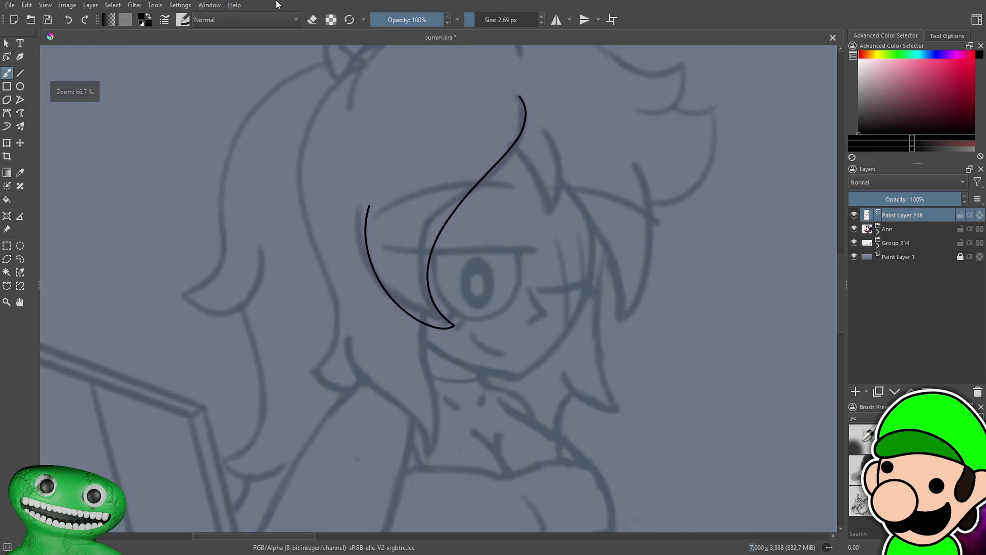
{"action": "scroll", "coordinate": [561, 391], "scroll_direction": "up", "scroll_amount": 5}
{"action": "key", "text": "ctrl+z"}
{"action": "mouse_move", "coordinate": [569, 442]}
{"action": "left_mouse_down"}
{"action": "mouse_move", "coordinate": [549, 454]}
{"action": "mouse_move", "coordinate": [293, 121]}
{"action": "left_mouse_up"}
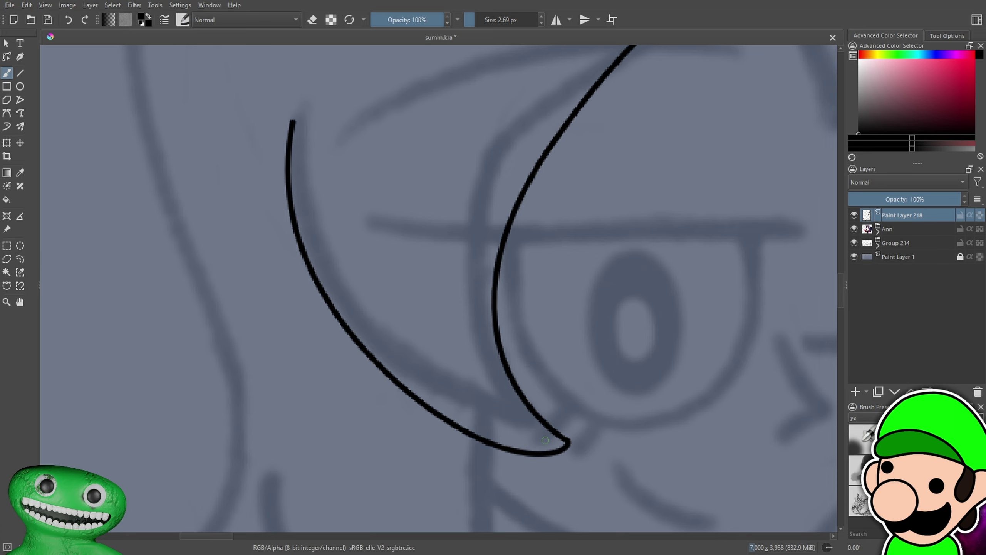
{"action": "key", "text": "ctrl+z"}
{"action": "mouse_move", "coordinate": [569, 442]}
{"action": "left_mouse_down"}
{"action": "mouse_move", "coordinate": [282, 246]}
{"action": "mouse_move", "coordinate": [273, 109]}
{"action": "left_mouse_up"}
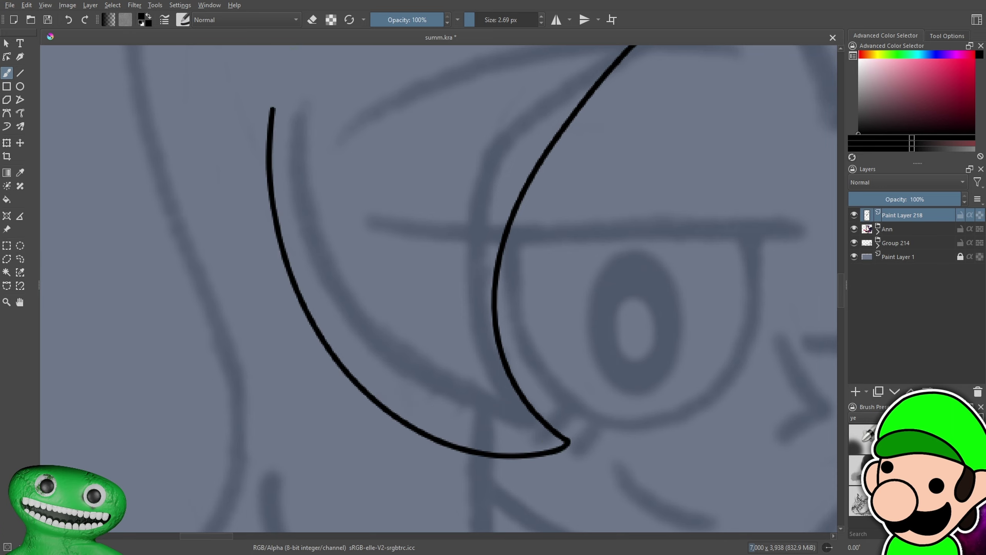
Ink the inner edge of the small pointed forehead strand, branching off the long bang line
{"action": "key", "text": "ctrl+minus"}
{"action": "key", "text": "ctrl+minus"}
{"action": "key", "text": "ctrl+minus"}
{"action": "key", "text": "ctrl+minus"}
{"action": "key", "text": "ctrl+minus"}
{"action": "key", "text": "ctrl+minus"}
{"action": "key", "text": "ctrl+plus"}
{"action": "key", "text": "ctrl+plus"}
{"action": "key", "text": "ctrl+plus"}
{"action": "left_click_drag", "start_coordinate": [529, 421], "coordinate": [459, 462]}
{"action": "key", "text": "ctrl+plus"}
{"action": "key", "text": "ctrl+plus"}
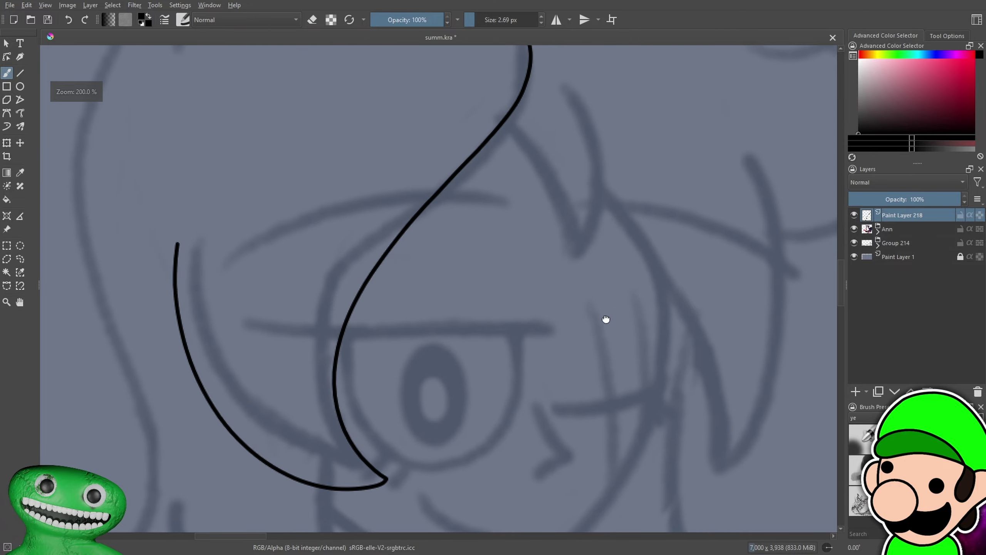
{"action": "scroll", "coordinate": [618, 312], "scroll_direction": "up", "scroll_amount": 3}
{"action": "left_click_drag", "start_coordinate": [320, 69], "coordinate": [483, 477]}
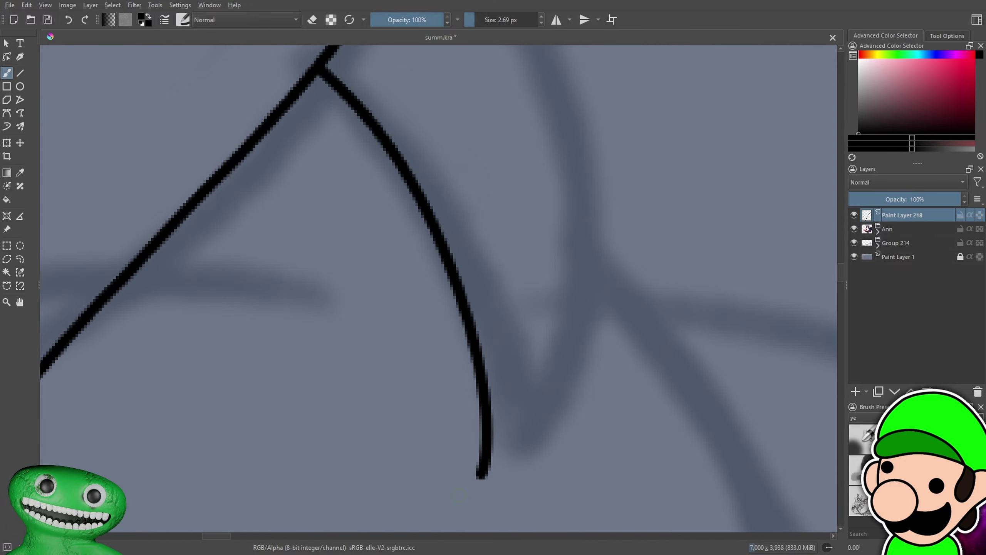
Ink the small forehead strand's other edge as a curve from its tip upward, redrawing it until it follows the sketch
{"action": "scroll", "coordinate": [568, 357], "scroll_direction": "down", "scroll_amount": 2}
{"action": "mouse_move", "coordinate": [450, 435]}
{"action": "left_mouse_down"}
{"action": "mouse_move", "coordinate": [482, 414]}
{"action": "mouse_move", "coordinate": [458, 93]}
{"action": "left_mouse_up"}
{"action": "key", "text": "ctrl+minus"}
{"action": "key", "text": "ctrl+plus"}
{"action": "key", "text": "ctrl+z"}
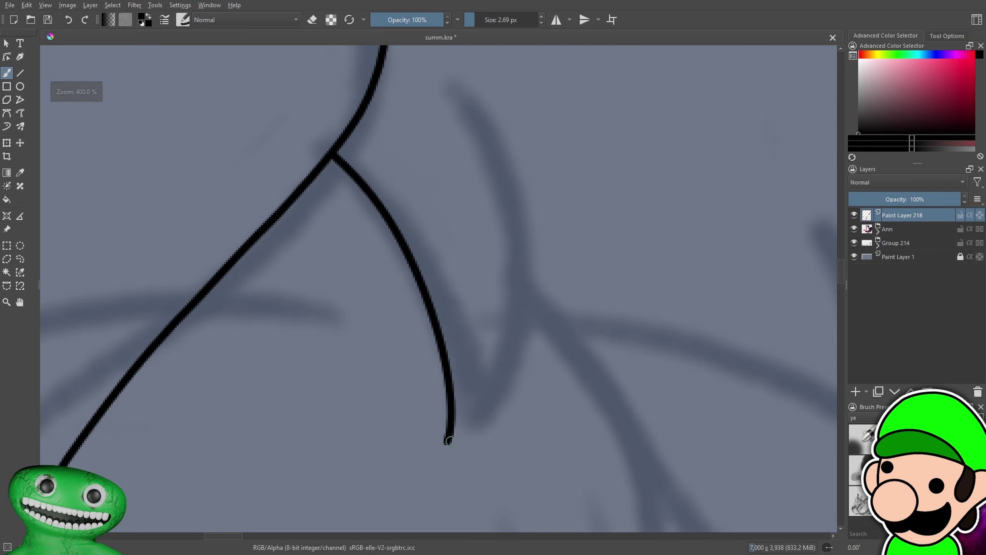
{"action": "left_click_drag", "start_coordinate": [449, 440], "coordinate": [425, 99]}
{"action": "key", "text": "ctrl+z"}
{"action": "mouse_move", "coordinate": [449, 439]}
{"action": "left_mouse_down"}
{"action": "mouse_move", "coordinate": [523, 156]}
{"action": "mouse_move", "coordinate": [473, 72]}
{"action": "left_mouse_up"}
{"action": "key", "text": "ctrl+minus"}
{"action": "key", "text": "ctrl+minus"}
{"action": "key", "text": "ctrl+minus"}
{"action": "key", "text": "ctrl+minus"}
{"action": "left_click_drag", "start_coordinate": [611, 456], "coordinate": [584, 427]}
{"action": "key", "text": "ctrl+plus"}
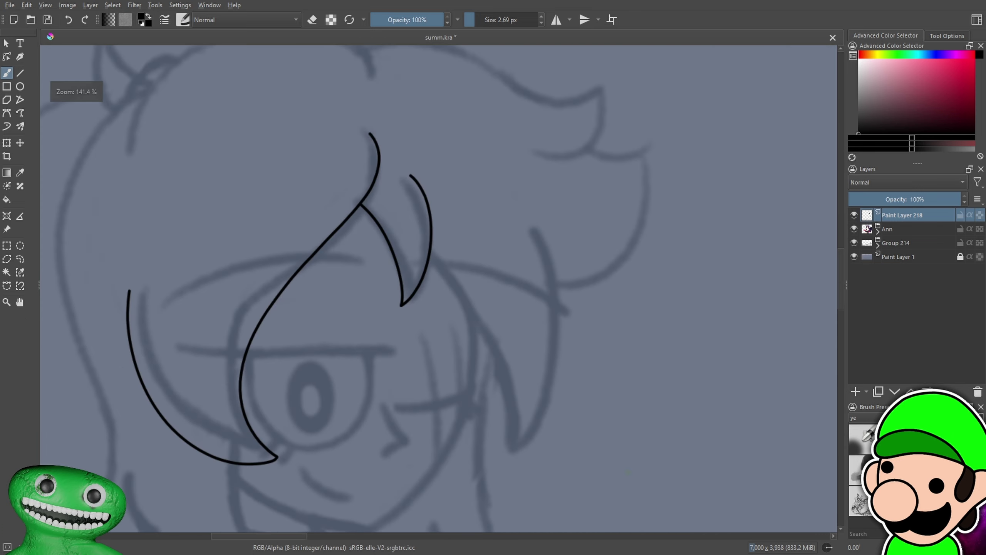
Add a new paint layer and ink both edges of the large pointed strand on the far side of the face
{"action": "left_click", "coordinate": [856, 392]}
{"action": "scroll", "coordinate": [450, 358], "scroll_direction": "up", "scroll_amount": 1}
{"action": "mouse_move", "coordinate": [387, 165]}
{"action": "left_mouse_down"}
{"action": "mouse_move", "coordinate": [533, 470]}
{"action": "mouse_move", "coordinate": [534, 130]}
{"action": "left_mouse_up"}
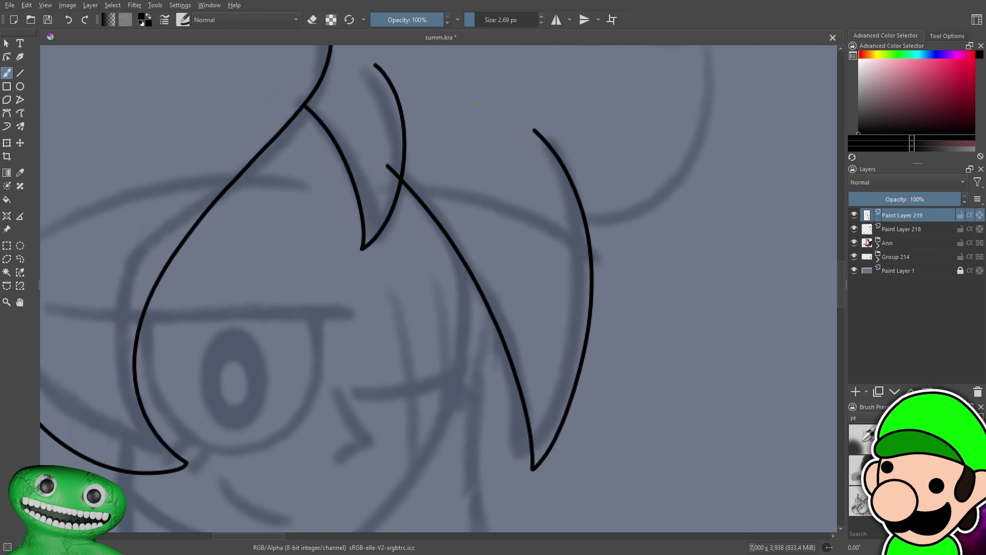
Erase the part of the large strand's line that overlaps the inside of the small forehead strand
{"action": "scroll", "coordinate": [477, 104], "scroll_direction": "down", "scroll_amount": 1}
{"action": "scroll", "coordinate": [622, 217], "scroll_direction": "up", "scroll_amount": 4}
{"action": "key", "text": "e"}
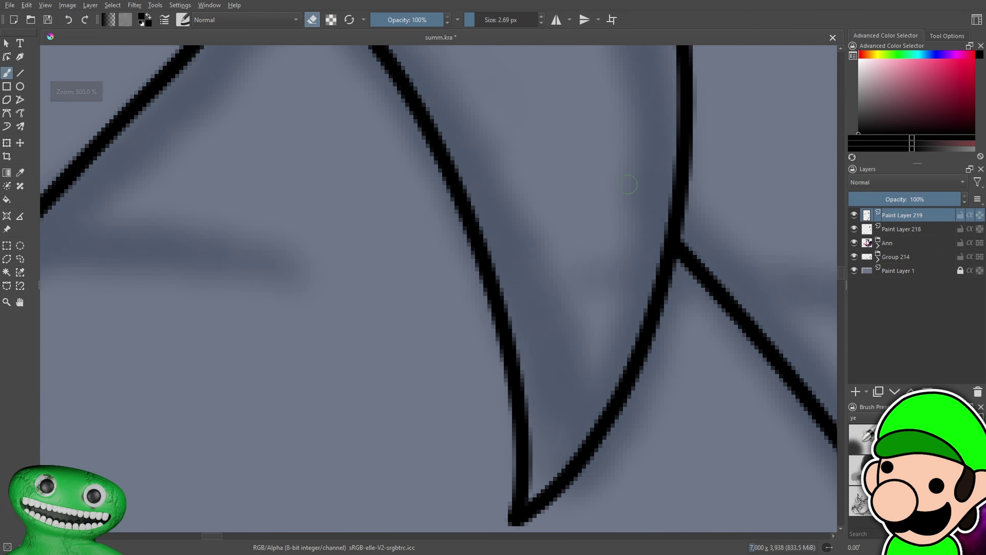
{"action": "key", "text": "ctrl+minus"}
{"action": "key", "text": "ctrl+minus"}
{"action": "key", "text": "ctrl+minus"}
{"action": "key", "text": "ctrl+minus"}
{"action": "key", "text": "ctrl+minus"}
{"action": "key", "text": "ctrl+minus"}
{"action": "key", "text": "ctrl+minus"}
{"action": "key", "text": "e"}
Add a new paint layer and ink the inner edge of the side lock running from the bang down to the chest
{"action": "key", "text": "ctrl+plus"}
{"action": "mouse_move", "coordinate": [669, 278]}
{"action": "left_mouse_down"}
{"action": "mouse_move", "coordinate": [700, 282]}
{"action": "mouse_move", "coordinate": [752, 260]}
{"action": "left_mouse_up"}
{"action": "left_click_drag", "start_coordinate": [662, 412], "coordinate": [650, 312]}
{"action": "left_click", "coordinate": [856, 392]}
{"action": "key", "text": "ctrl+plus"}
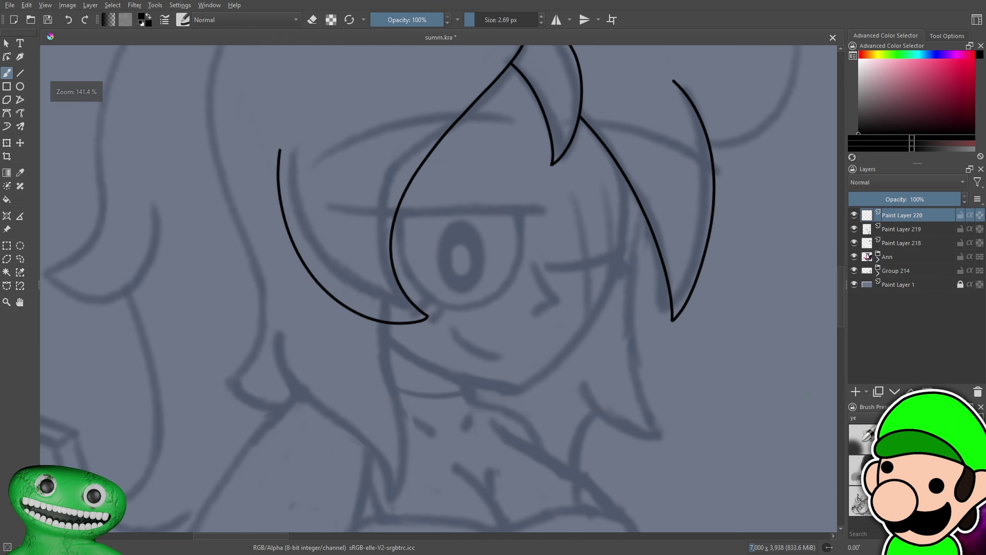
{"action": "left_click_drag", "start_coordinate": [597, 346], "coordinate": [643, 225]}
{"action": "scroll", "coordinate": [439, 288], "scroll_direction": "up", "scroll_amount": 1}
{"action": "mouse_move", "coordinate": [435, 159]}
{"action": "left_mouse_down"}
{"action": "mouse_move", "coordinate": [447, 279]}
{"action": "mouse_move", "coordinate": [421, 418]}
{"action": "left_mouse_up"}
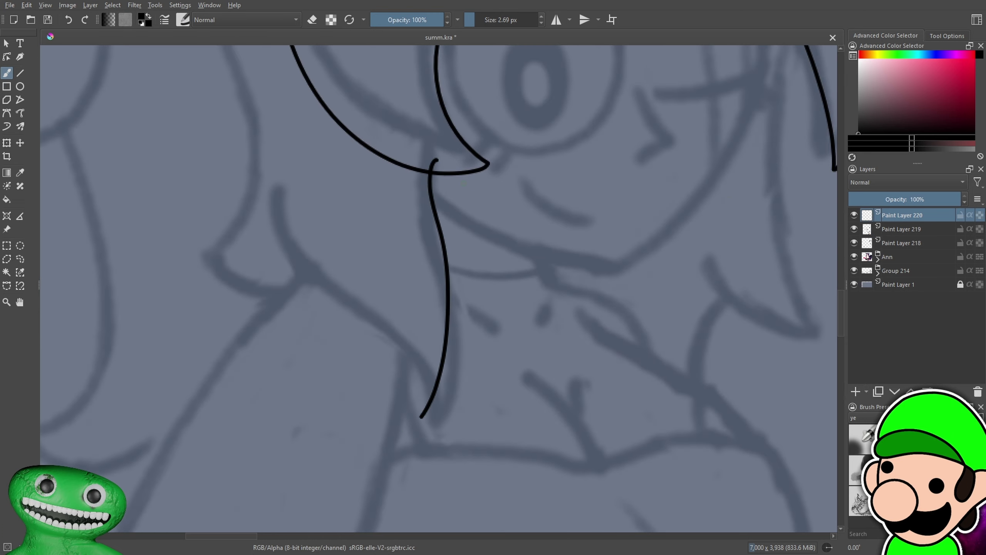
Rotate the side lock's inner line slightly with the Transform tool so it follows the sketch
{"action": "scroll", "coordinate": [527, 321], "scroll_direction": "up", "scroll_amount": 1}
{"action": "key", "text": "ctrl+t"}
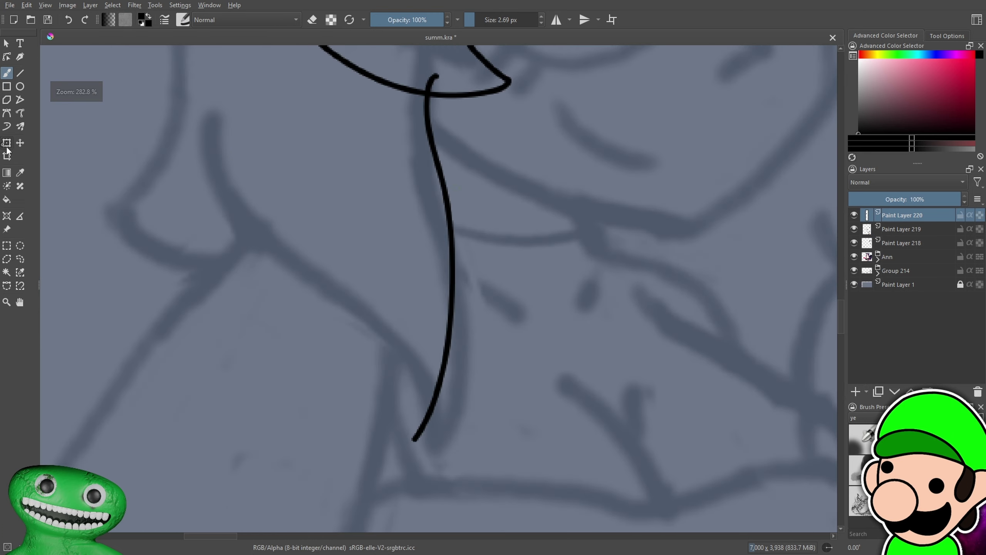
{"action": "left_click_drag", "start_coordinate": [545, 243], "coordinate": [505, 240]}
{"action": "left_click_drag", "start_coordinate": [441, 319], "coordinate": [446, 318]}
{"action": "key", "text": "b"}
Erase the end of the side lock line that sticks out above the bang's lower edge
{"action": "scroll", "coordinate": [481, 289], "scroll_direction": "up", "scroll_amount": 6}
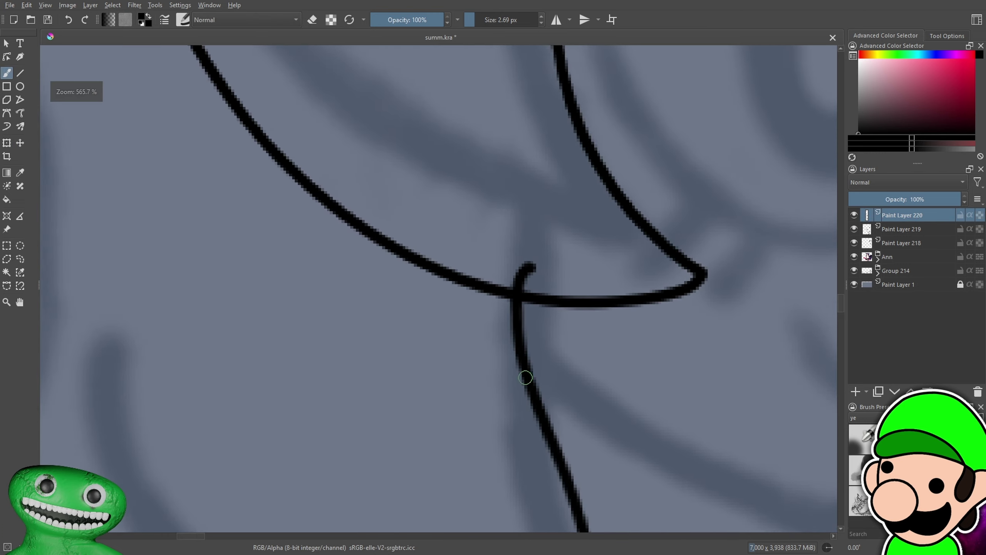
{"action": "key", "text": "e"}
{"action": "mouse_move", "coordinate": [571, 248]}
{"action": "left_mouse_down"}
{"action": "mouse_move", "coordinate": [612, 276]}
{"action": "mouse_move", "coordinate": [588, 263]}
{"action": "mouse_move", "coordinate": [632, 256]}
{"action": "left_mouse_up"}
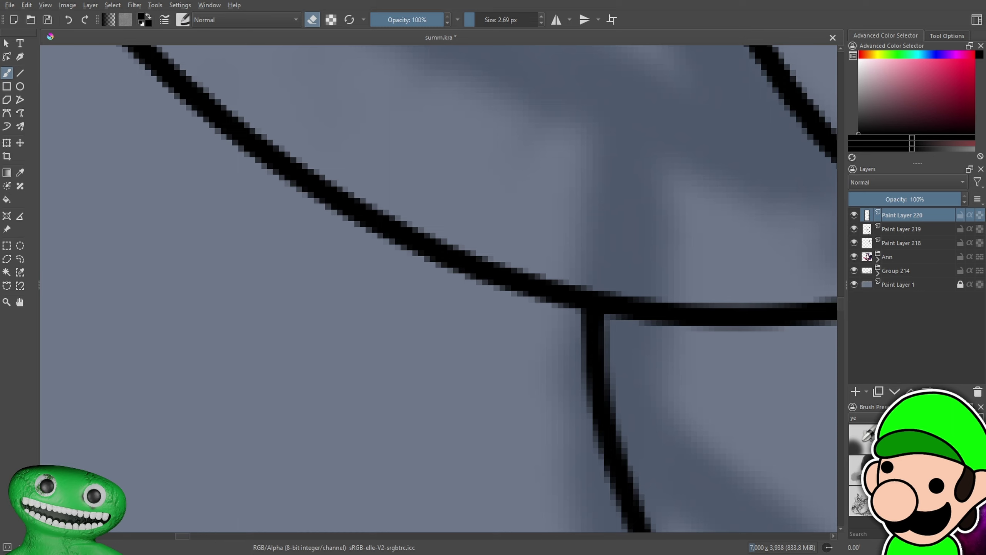
Ink the side lock's outer edge as an S-curve from its tip up beside the cheek, redoing it until it follows the sketch
{"action": "key", "text": "minus"}
{"action": "key", "text": "minus"}
{"action": "key", "text": "minus"}
{"action": "mouse_move", "coordinate": [631, 353]}
{"action": "left_mouse_down"}
{"action": "mouse_move", "coordinate": [606, 302]}
{"action": "mouse_move", "coordinate": [599, 81]}
{"action": "left_mouse_up"}
{"action": "left_click_drag", "start_coordinate": [582, 272], "coordinate": [600, 153]}
{"action": "scroll", "coordinate": [524, 392], "scroll_direction": "down", "scroll_amount": 2}
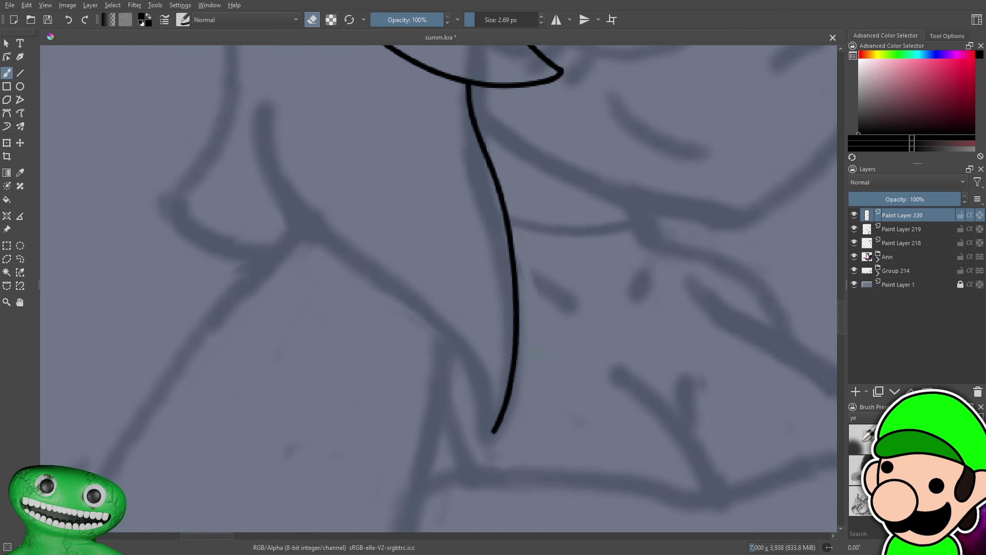
{"action": "key", "text": "e"}
{"action": "left_click_drag", "start_coordinate": [492, 434], "coordinate": [322, 220]}
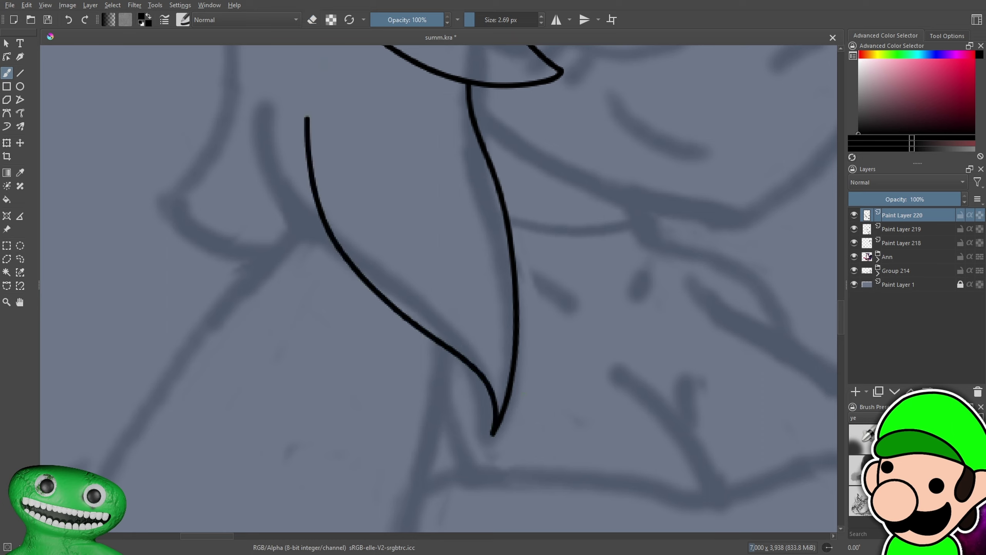
{"action": "key", "text": "ctrl+z"}
{"action": "left_click_drag", "start_coordinate": [494, 407], "coordinate": [249, 98]}
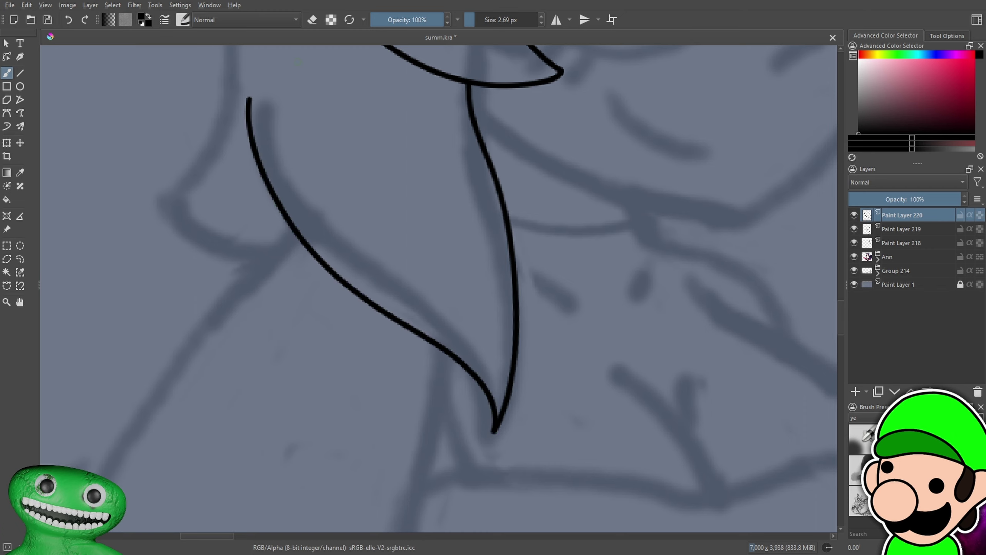
{"action": "key", "text": "ctrl+z"}
{"action": "mouse_move", "coordinate": [495, 429]}
{"action": "left_mouse_down"}
{"action": "mouse_move", "coordinate": [421, 310]}
{"action": "mouse_move", "coordinate": [256, 85]}
{"action": "left_mouse_up"}
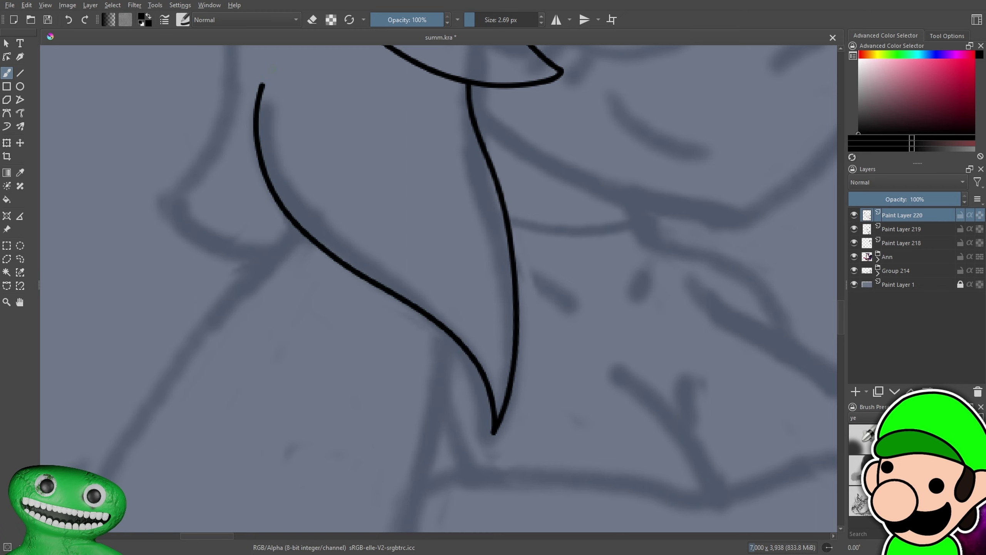
Clean up the tip of the side lock with the eraser where its two edges meet
{"action": "key", "text": "minus"}
{"action": "key", "text": "minus"}
{"action": "key", "text": "minus"}
{"action": "key", "text": "minus"}
{"action": "key", "text": "plus"}
{"action": "left_click_drag", "start_coordinate": [536, 422], "coordinate": [506, 489]}
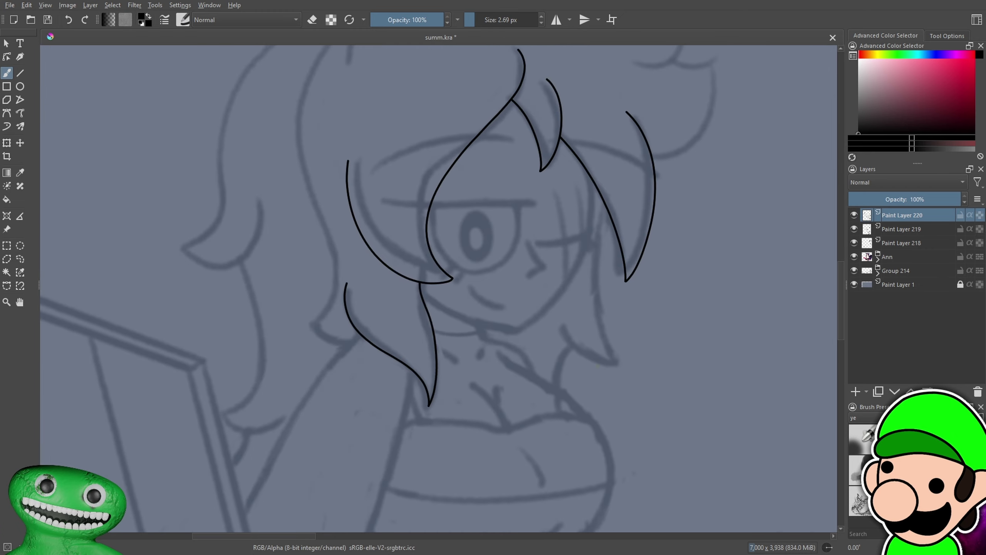
{"action": "key", "text": "plus"}
{"action": "scroll", "coordinate": [600, 404], "scroll_direction": "up", "scroll_amount": 8}
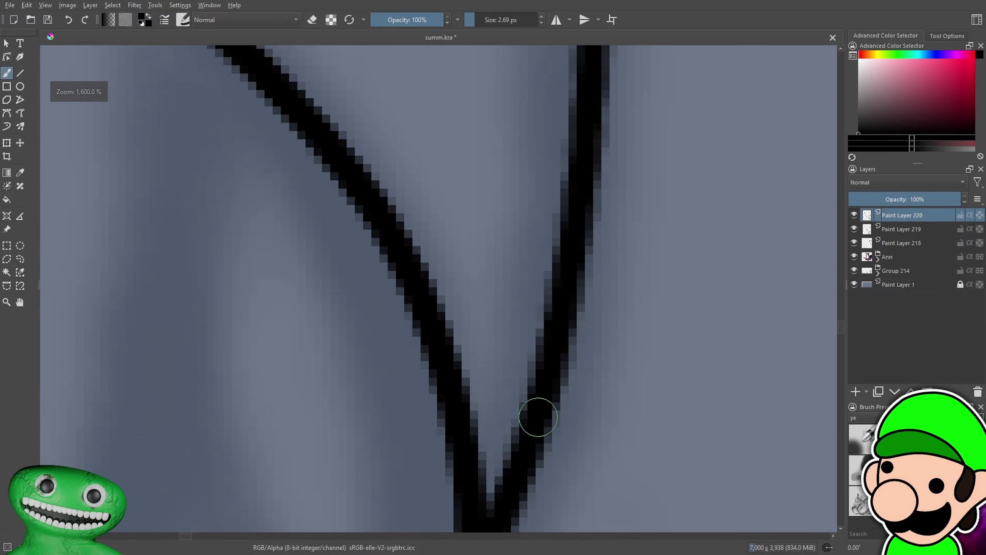
{"action": "left_click", "coordinate": [528, 341]}
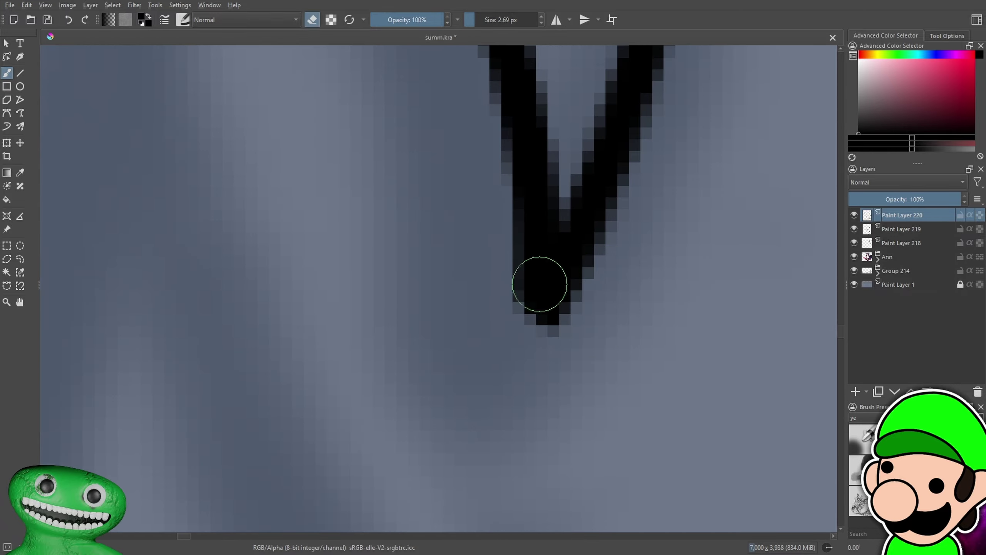
{"action": "left_click", "coordinate": [538, 341]}
Add a new paint layer and ink the arc over the crown from the hair parting to the ponytail side
{"action": "key", "text": "minus"}
{"action": "key", "text": "minus"}
{"action": "key", "text": "minus"}
{"action": "key", "text": "minus"}
{"action": "key", "text": "minus"}
{"action": "key", "text": "minus"}
{"action": "key", "text": "minus"}
{"action": "key", "text": "minus"}
{"action": "key", "text": "minus"}
{"action": "key", "text": "minus"}
{"action": "left_click_drag", "start_coordinate": [555, 281], "coordinate": [494, 366]}
{"action": "scroll", "coordinate": [494, 366], "scroll_direction": "up", "scroll_amount": 4}
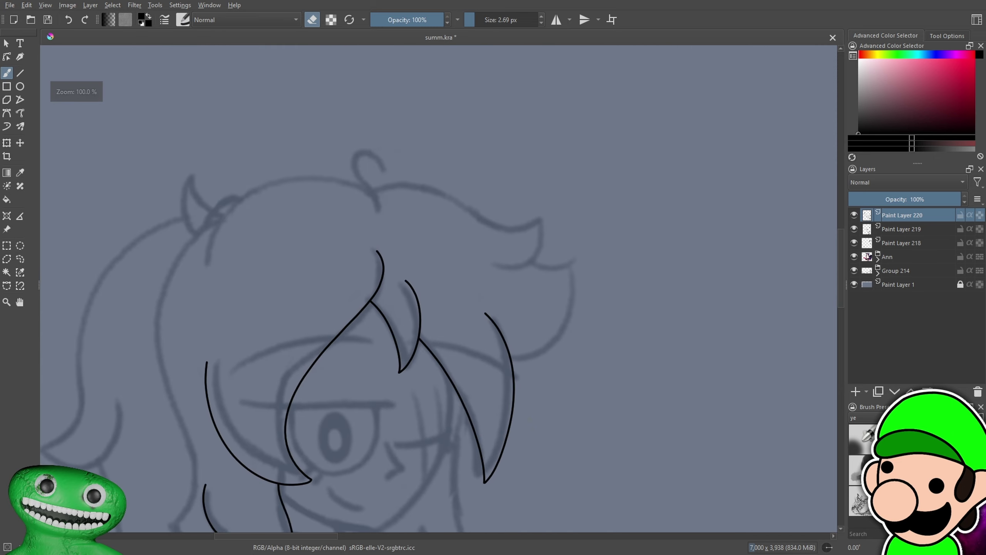
{"action": "left_click_drag", "start_coordinate": [510, 421], "coordinate": [675, 415]}
{"action": "key", "text": "plus"}
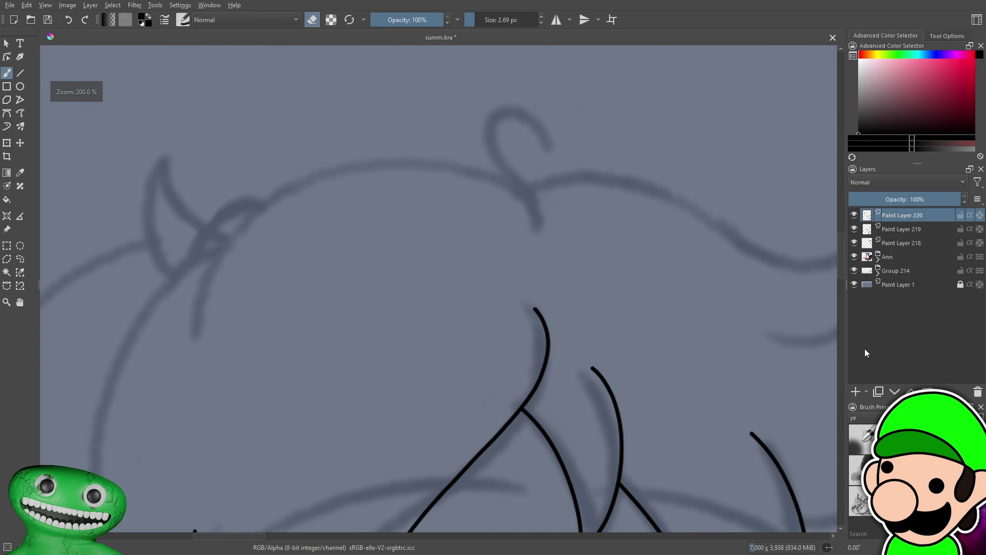
{"action": "left_click", "coordinate": [856, 394]}
{"action": "left_click_drag", "start_coordinate": [505, 253], "coordinate": [608, 294]}
{"action": "key", "text": "plus"}
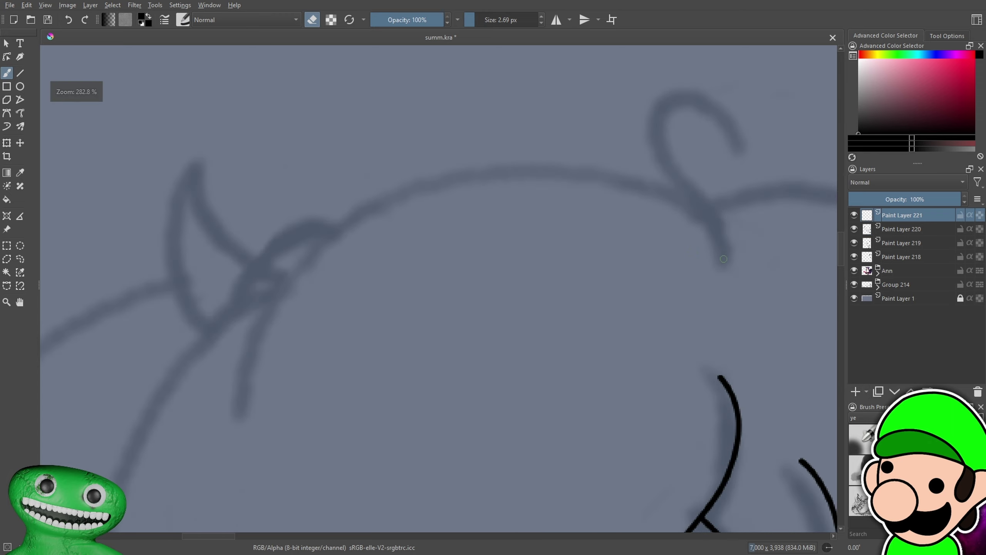
{"action": "left_click_drag", "start_coordinate": [706, 230], "coordinate": [250, 408]}
Add a new paint layer and ink the top hair contour from the parting out to the upswept tip
{"action": "key", "text": "minus"}
{"action": "key", "text": "minus"}
{"action": "mouse_move", "coordinate": [709, 378]}
{"action": "left_mouse_down"}
{"action": "mouse_move", "coordinate": [733, 168]}
{"action": "mouse_move", "coordinate": [691, 231]}
{"action": "mouse_move", "coordinate": [515, 388]}
{"action": "left_mouse_up"}
{"action": "left_click", "coordinate": [856, 391]}
{"action": "scroll", "coordinate": [652, 363], "scroll_direction": "up", "scroll_amount": 3}
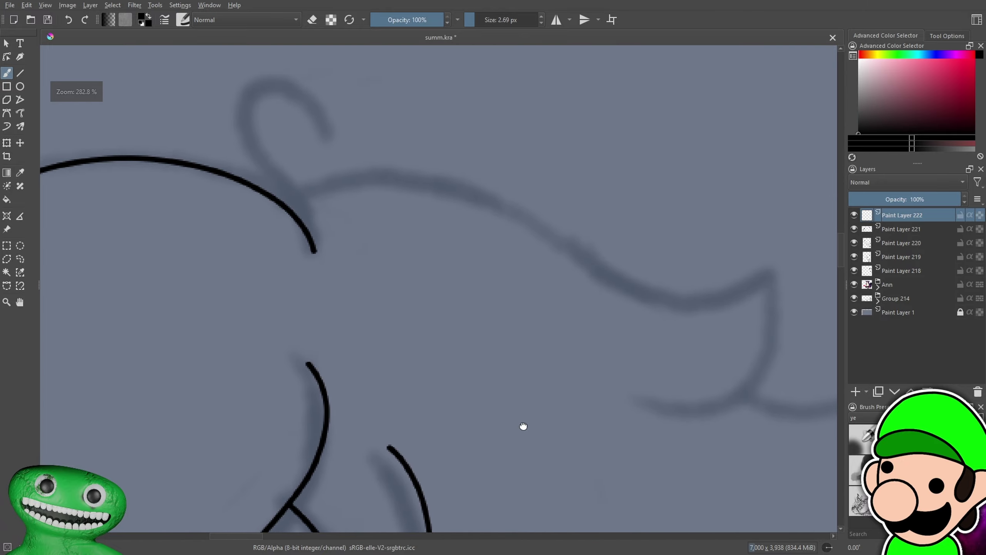
{"action": "mouse_move", "coordinate": [262, 230]}
{"action": "left_mouse_down"}
{"action": "mouse_move", "coordinate": [590, 282]}
{"action": "mouse_move", "coordinate": [701, 275]}
{"action": "mouse_move", "coordinate": [266, 211]}
{"action": "mouse_move", "coordinate": [774, 237]}
{"action": "left_mouse_up"}
{"action": "key", "text": "ctrl+z"}
Ink the underside of the upswept hair tip as a curve hooking back toward the head
{"action": "scroll", "coordinate": [780, 189], "scroll_direction": "down", "scroll_amount": 6}
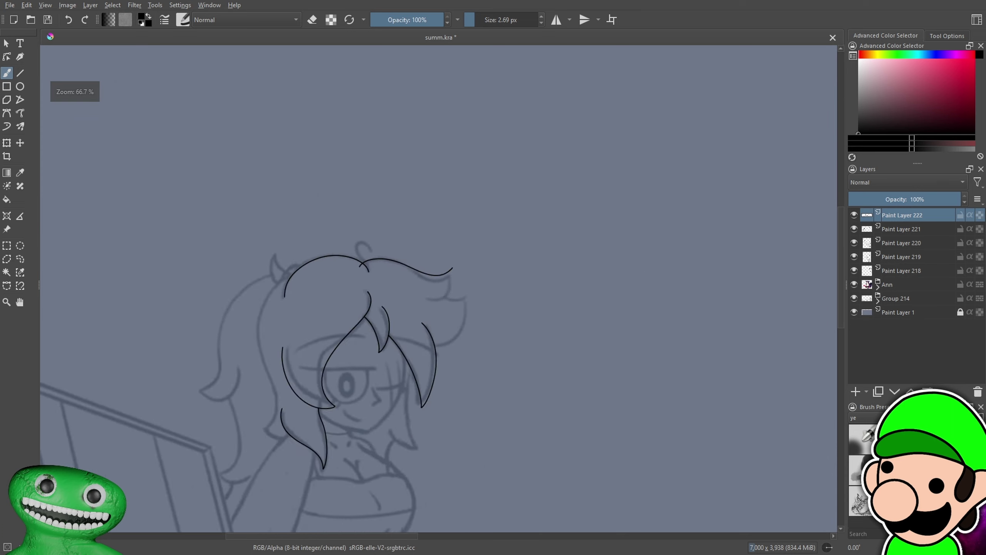
{"action": "scroll", "coordinate": [564, 142], "scroll_direction": "up", "scroll_amount": 5}
{"action": "left_click_drag", "start_coordinate": [550, 119], "coordinate": [330, 364]}
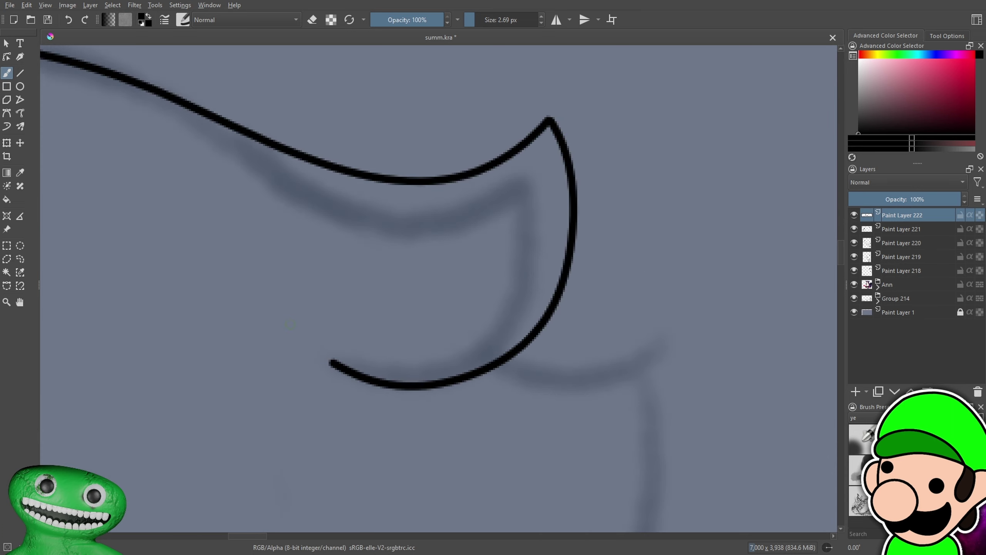
{"action": "scroll", "coordinate": [561, 204], "scroll_direction": "down", "scroll_amount": 4}
Erase the stub of the top hair contour that crosses over the crown line at the parting
{"action": "scroll", "coordinate": [561, 205], "scroll_direction": "up", "scroll_amount": 3}
{"action": "left_click_drag", "start_coordinate": [594, 220], "coordinate": [655, 219]}
{"action": "scroll", "coordinate": [439, 289], "scroll_direction": "up", "scroll_amount": 4}
{"action": "key", "text": "e"}
{"action": "mouse_move", "coordinate": [524, 148]}
{"action": "left_mouse_down"}
{"action": "mouse_move", "coordinate": [492, 176]}
{"action": "mouse_move", "coordinate": [475, 211]}
{"action": "left_mouse_up"}
{"action": "key", "text": "minus"}
{"action": "key", "text": "minus"}
{"action": "key", "text": "minus"}
{"action": "key", "text": "minus"}
{"action": "key", "text": "minus"}
{"action": "key", "text": "minus"}
{"action": "key", "text": "e"}
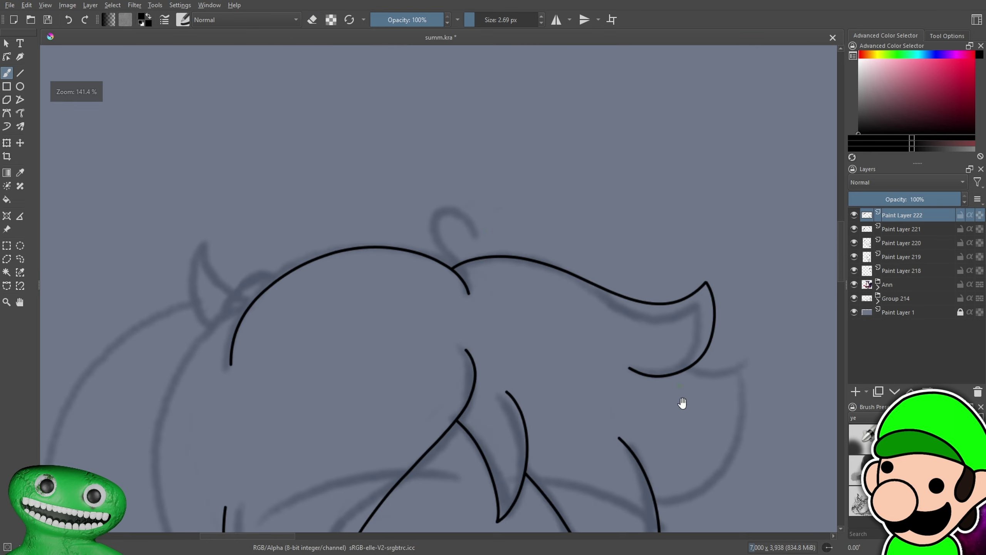
On a new paint layer, ink the second outer hair tip below the upswept one, curving its rounded outer edge down to the side lock
{"action": "left_click_drag", "start_coordinate": [682, 403], "coordinate": [579, 198]}
{"action": "left_click_drag", "start_coordinate": [680, 273], "coordinate": [558, 335]}
{"action": "key", "text": "plus"}
{"action": "key", "text": "plus"}
{"action": "left_click", "coordinate": [856, 391]}
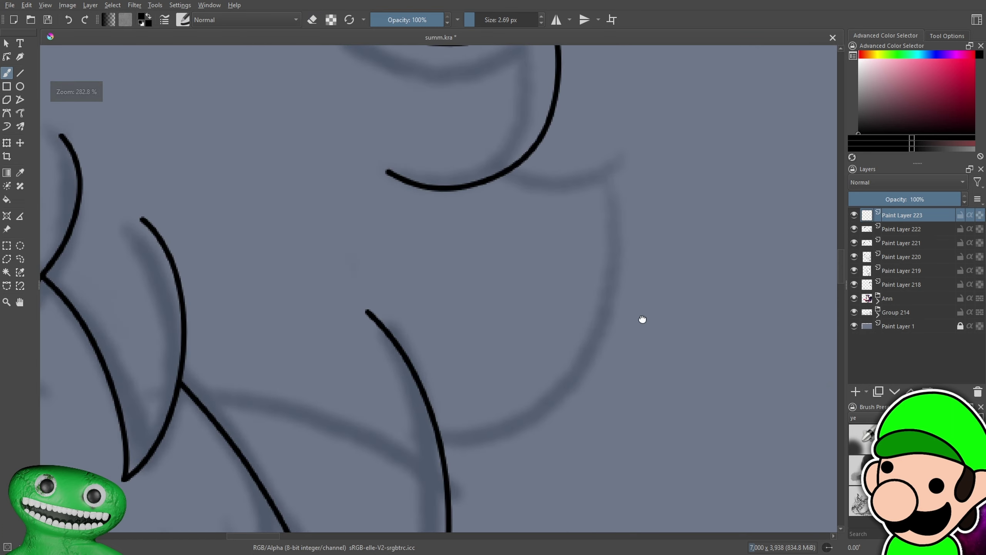
{"action": "left_click_drag", "start_coordinate": [669, 309], "coordinate": [608, 354]}
{"action": "mouse_move", "coordinate": [575, 230]}
{"action": "left_mouse_down"}
{"action": "mouse_move", "coordinate": [564, 197]}
{"action": "mouse_move", "coordinate": [537, 335]}
{"action": "mouse_move", "coordinate": [320, 449]}
{"action": "left_mouse_up"}
{"action": "key", "text": "minus"}
{"action": "key", "text": "plus"}
{"action": "key", "text": "plus"}
{"action": "key", "text": "ctrl+z"}
{"action": "mouse_move", "coordinate": [600, 122]}
{"action": "left_mouse_down"}
{"action": "mouse_move", "coordinate": [517, 463]}
{"action": "mouse_move", "coordinate": [262, 484]}
{"action": "left_mouse_up"}
Erase the overshooting stubs at both ends of the second hair tip, where it meets the upper tip and the side lock
{"action": "scroll", "coordinate": [262, 484], "scroll_direction": "down", "scroll_amount": 4}
{"action": "scroll", "coordinate": [532, 350], "scroll_direction": "up", "scroll_amount": 1}
{"action": "scroll", "coordinate": [436, 288], "scroll_direction": "up", "scroll_amount": 5}
{"action": "key", "text": "e"}
{"action": "left_click_drag", "start_coordinate": [369, 277], "coordinate": [417, 339]}
{"action": "scroll", "coordinate": [419, 299], "scroll_direction": "down", "scroll_amount": 5}
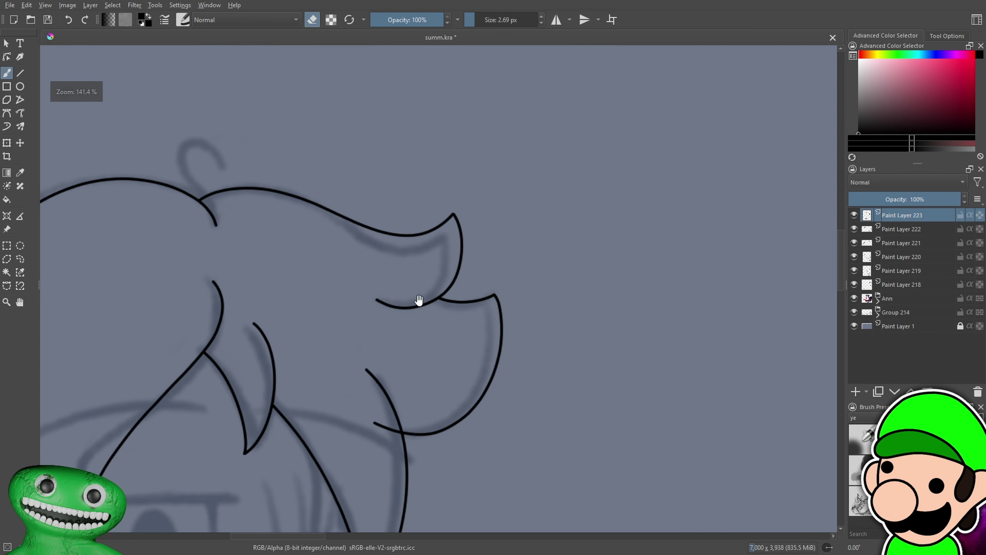
{"action": "scroll", "coordinate": [311, 252], "scroll_direction": "up", "scroll_amount": 6}
{"action": "mouse_move", "coordinate": [235, 227]}
{"action": "left_mouse_down"}
{"action": "mouse_move", "coordinate": [402, 300]}
{"action": "mouse_move", "coordinate": [387, 270]}
{"action": "mouse_move", "coordinate": [466, 325]}
{"action": "left_mouse_up"}
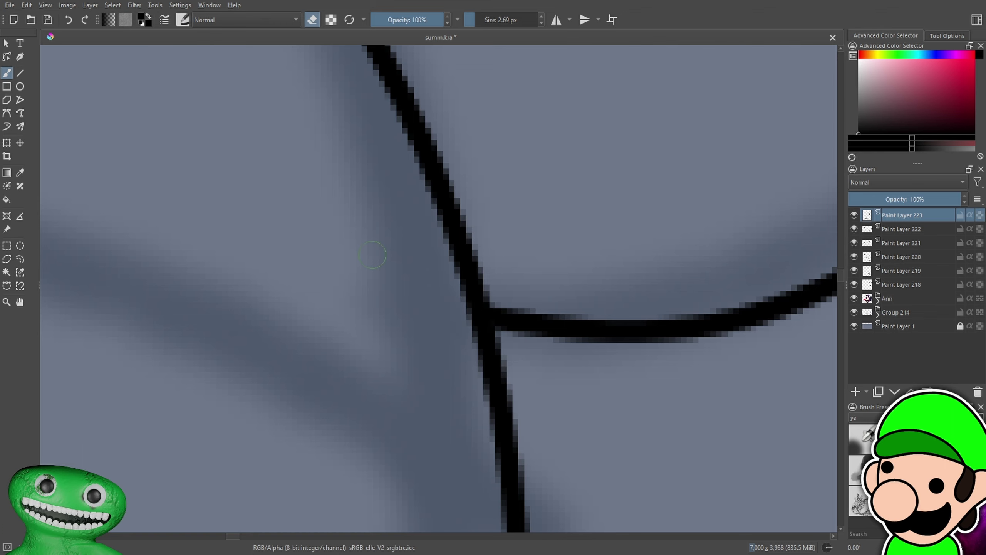
{"action": "scroll", "coordinate": [435, 290], "scroll_direction": "down", "scroll_amount": 7}
Add a new paint layer for the back hair contour
{"action": "left_click_drag", "start_coordinate": [488, 357], "coordinate": [517, 355]}
{"action": "left_click_drag", "start_coordinate": [390, 267], "coordinate": [506, 320]}
{"action": "mouse_move", "coordinate": [528, 404]}
{"action": "left_mouse_down"}
{"action": "mouse_move", "coordinate": [601, 353]}
{"action": "mouse_move", "coordinate": [615, 312]}
{"action": "left_mouse_up"}
{"action": "left_click", "coordinate": [856, 392]}
{"action": "left_click_drag", "start_coordinate": [460, 167], "coordinate": [492, 175]}
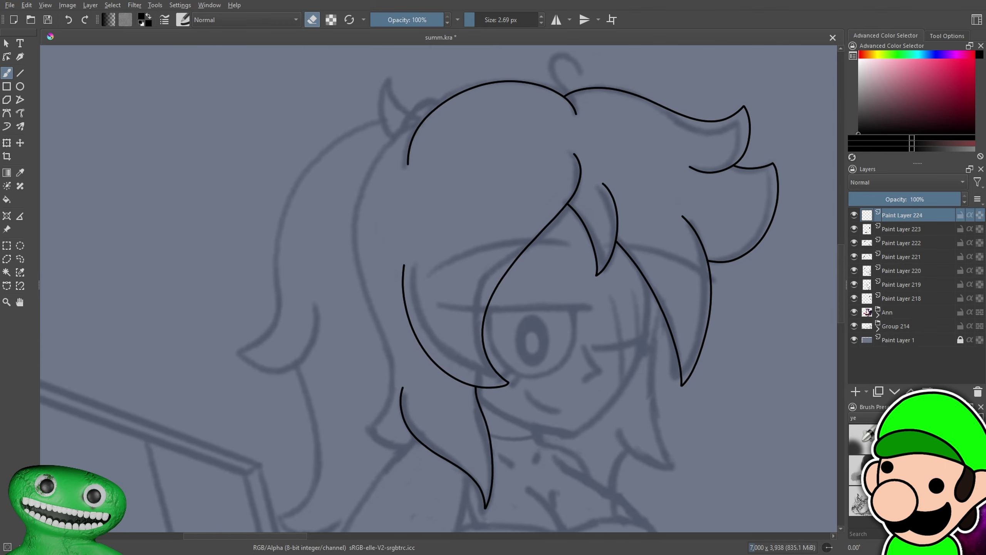
{"action": "left_click_drag", "start_coordinate": [438, 125], "coordinate": [391, 419]}
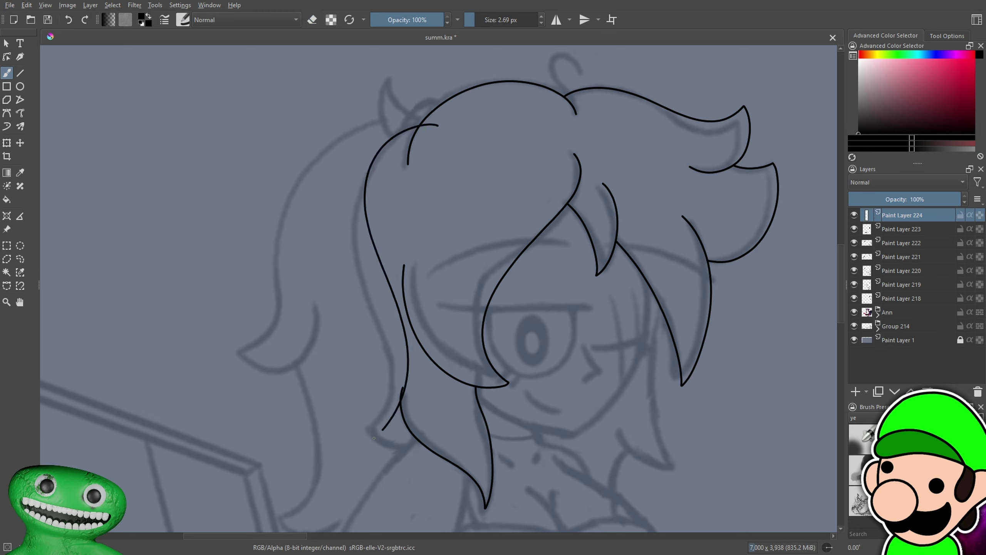
{"action": "key", "text": "ctrl+z"}
{"action": "key", "text": "ctrl+z"}
Ink the back hair contour from the crown down past the side lock, and the underside of its lower tip
{"action": "left_click_drag", "start_coordinate": [387, 141], "coordinate": [351, 436]}
{"action": "key", "text": "ctrl+minus"}
{"action": "key", "text": "ctrl+minus"}
{"action": "mouse_move", "coordinate": [540, 338]}
{"action": "left_mouse_down"}
{"action": "mouse_move", "coordinate": [531, 366]}
{"action": "mouse_move", "coordinate": [576, 218]}
{"action": "left_mouse_up"}
{"action": "key", "text": "ctrl+plus"}
{"action": "key", "text": "ctrl+plus"}
{"action": "key", "text": "ctrl+plus"}
{"action": "key", "text": "ctrl+plus"}
{"action": "scroll", "coordinate": [539, 398], "scroll_direction": "up", "scroll_amount": 3}
{"action": "mouse_move", "coordinate": [233, 229]}
{"action": "left_mouse_down"}
{"action": "mouse_move", "coordinate": [451, 282]}
{"action": "mouse_move", "coordinate": [507, 231]}
{"action": "mouse_move", "coordinate": [529, 269]}
{"action": "left_mouse_up"}
Erase the stub of the back hair tip's underside that crosses over the lower side strand
{"action": "scroll", "coordinate": [512, 237], "scroll_direction": "up", "scroll_amount": 3}
{"action": "key", "text": "e"}
{"action": "left_click_drag", "start_coordinate": [524, 222], "coordinate": [537, 233]}
Erase the upper end of the back hair contour where it overshoots inside the crown line
{"action": "key", "text": "ctrl+minus"}
{"action": "key", "text": "ctrl+minus"}
{"action": "key", "text": "ctrl+minus"}
{"action": "key", "text": "ctrl+minus"}
{"action": "key", "text": "ctrl+minus"}
{"action": "key", "text": "ctrl+minus"}
{"action": "left_click_drag", "start_coordinate": [549, 159], "coordinate": [521, 552]}
{"action": "key", "text": "ctrl+plus"}
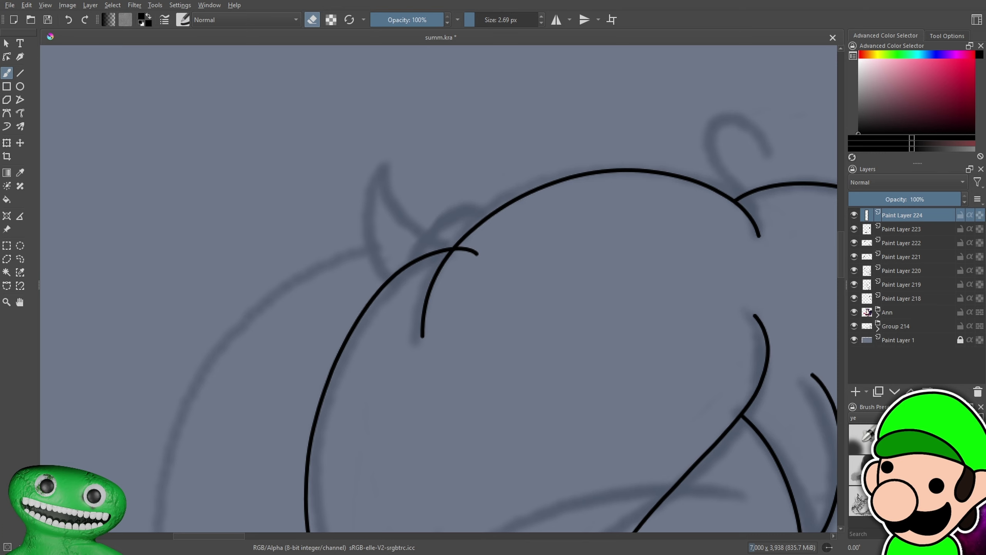
{"action": "scroll", "coordinate": [450, 268], "scroll_direction": "up", "scroll_amount": 4}
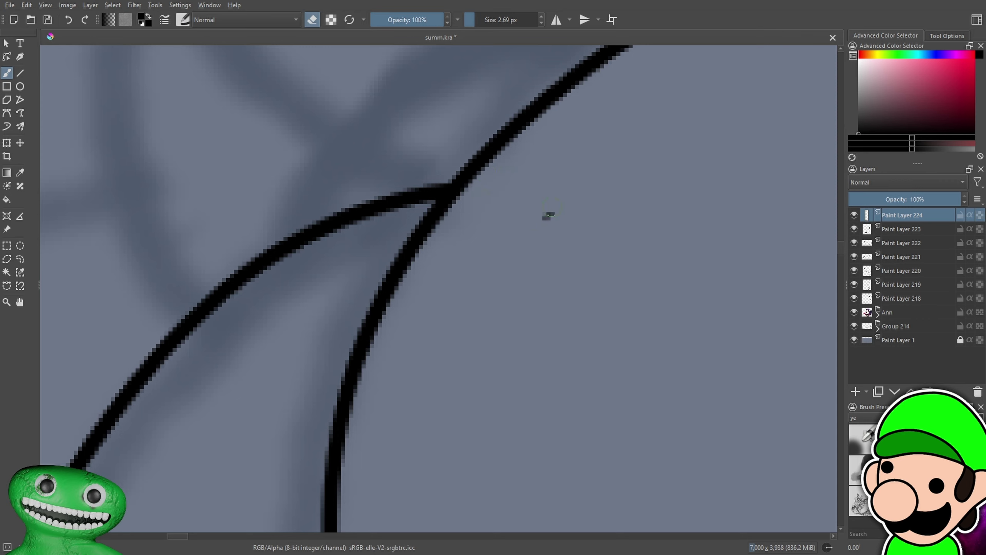
{"action": "left_click_drag", "start_coordinate": [553, 201], "coordinate": [547, 218]}
On a new paint layer, ink the looping stray curl above the hair parting with a tapering 4.00 px brush
{"action": "key", "text": "ctrl+minus"}
{"action": "key", "text": "ctrl+minus"}
{"action": "key", "text": "ctrl+minus"}
{"action": "key", "text": "ctrl+minus"}
{"action": "key", "text": "ctrl+minus"}
{"action": "key", "text": "ctrl+minus"}
{"action": "key", "text": "ctrl+minus"}
{"action": "key", "text": "ctrl+minus"}
{"action": "key", "text": "ctrl+minus"}
{"action": "mouse_move", "coordinate": [533, 356]}
{"action": "left_mouse_down"}
{"action": "mouse_move", "coordinate": [392, 282]}
{"action": "mouse_move", "coordinate": [417, 325]}
{"action": "left_mouse_up"}
{"action": "scroll", "coordinate": [417, 324], "scroll_direction": "up", "scroll_amount": 5}
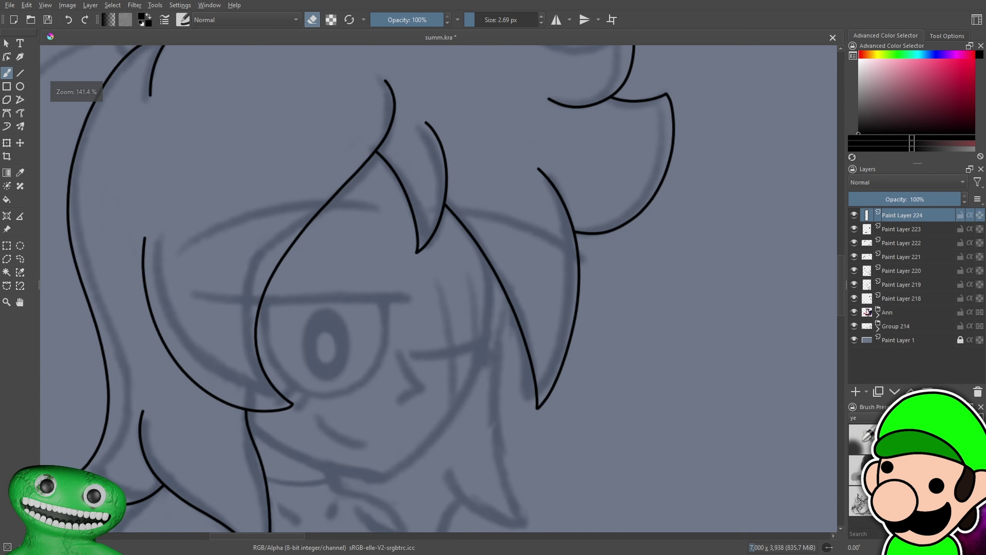
{"action": "left_click", "coordinate": [544, 23]}
{"action": "left_click_drag", "start_coordinate": [553, 83], "coordinate": [581, 377]}
{"action": "key", "text": "ctrl+plus"}
{"action": "key", "text": "ctrl+plus"}
{"action": "left_click", "coordinate": [855, 391]}
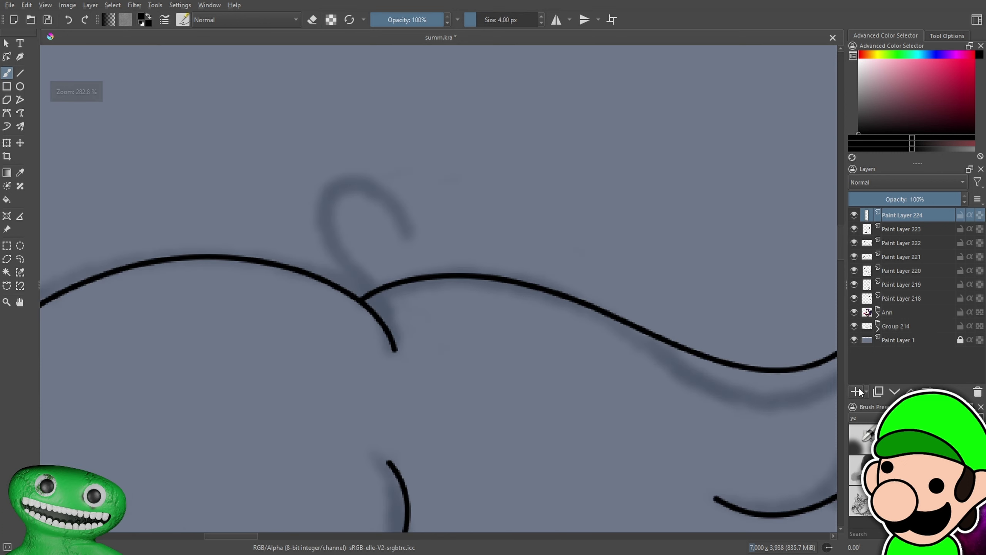
{"action": "scroll", "coordinate": [281, 263], "scroll_direction": "up", "scroll_amount": 3}
{"action": "left_click_drag", "start_coordinate": [497, 353], "coordinate": [434, 258]}
{"action": "left_click_drag", "start_coordinate": [407, 174], "coordinate": [530, 188]}
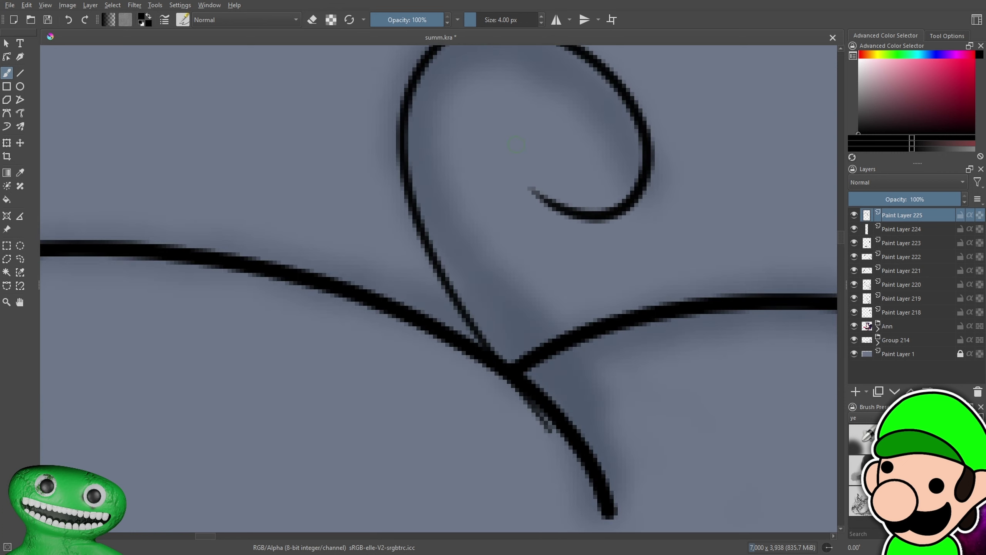
Erase the tail of the stray curl that crosses below the crown line at the parting
{"action": "key", "text": "ctrl+minus"}
{"action": "key", "text": "ctrl+minus"}
{"action": "key", "text": "ctrl+minus"}
{"action": "key", "text": "ctrl+minus"}
{"action": "key", "text": "ctrl+minus"}
{"action": "key", "text": "ctrl+minus"}
{"action": "key", "text": "ctrl+minus"}
{"action": "key", "text": "ctrl+minus"}
{"action": "left_click_drag", "start_coordinate": [630, 372], "coordinate": [631, 364]}
{"action": "scroll", "coordinate": [516, 272], "scroll_direction": "up", "scroll_amount": 6}
{"action": "key", "text": "e"}
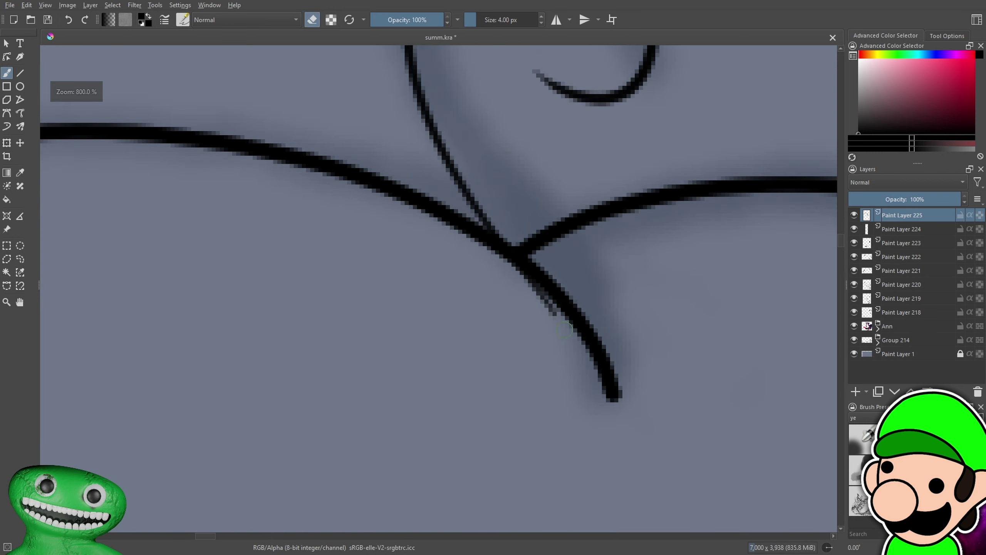
{"action": "scroll", "coordinate": [505, 300], "scroll_direction": "down", "scroll_amount": 4}
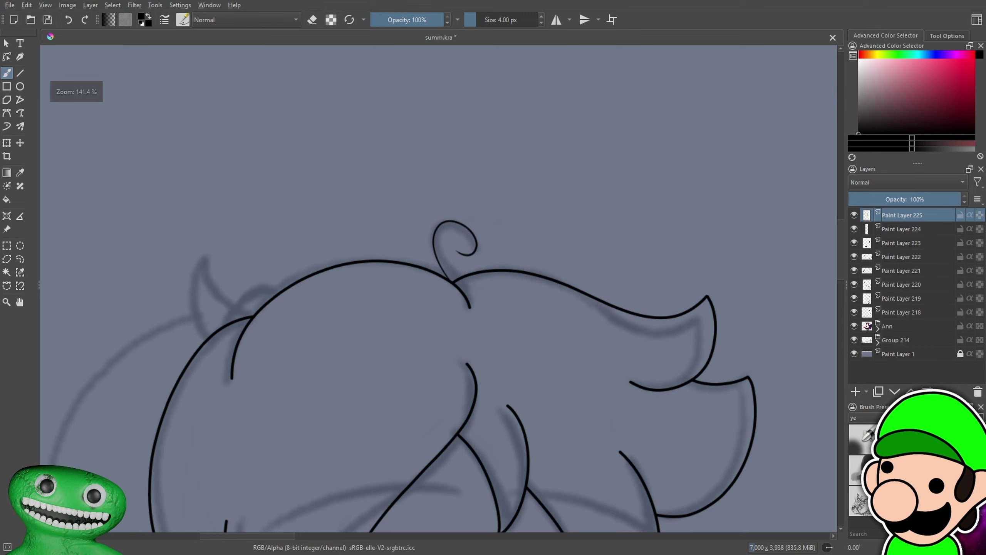
On a new paint layer, ink the small hair-tie arc that bridges the two hair outlines at the ponytail's base
{"action": "key", "text": "e"}
{"action": "left_click_drag", "start_coordinate": [587, 448], "coordinate": [583, 279]}
{"action": "key", "text": "ctrl+minus"}
{"action": "left_click_drag", "start_coordinate": [559, 385], "coordinate": [551, 241]}
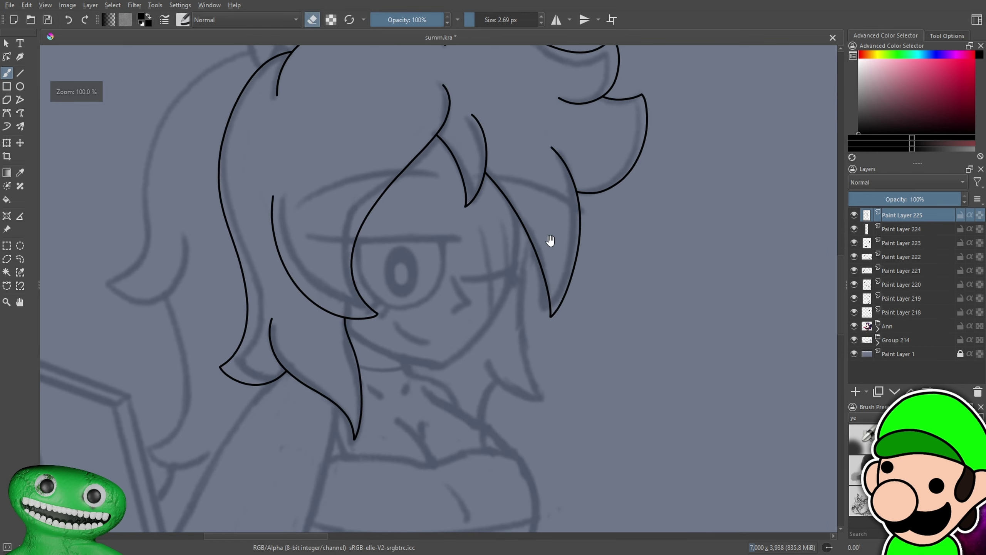
{"action": "scroll", "coordinate": [551, 240], "scroll_direction": "down", "scroll_amount": 5}
{"action": "scroll", "coordinate": [359, 276], "scroll_direction": "up", "scroll_amount": 5}
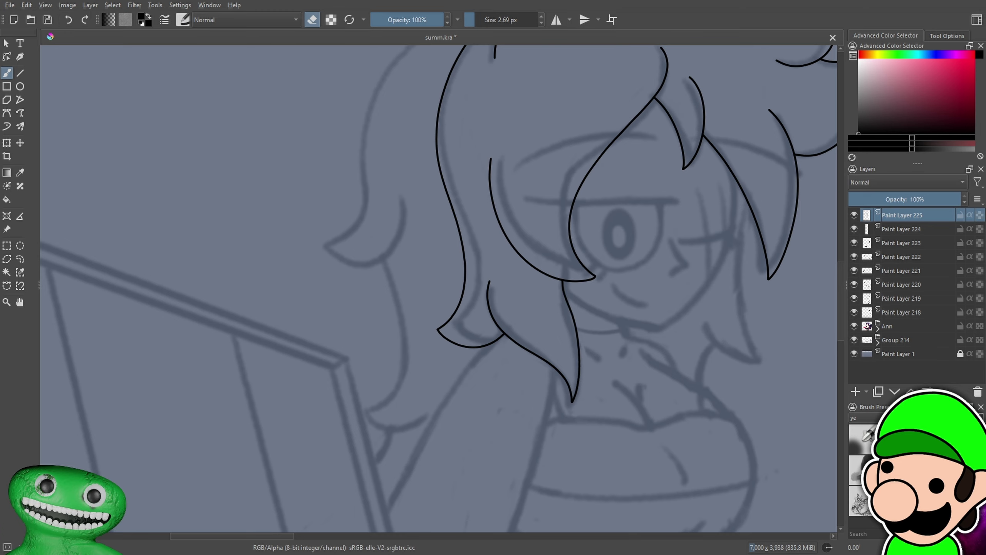
{"action": "scroll", "coordinate": [451, 359], "scroll_direction": "down", "scroll_amount": 2}
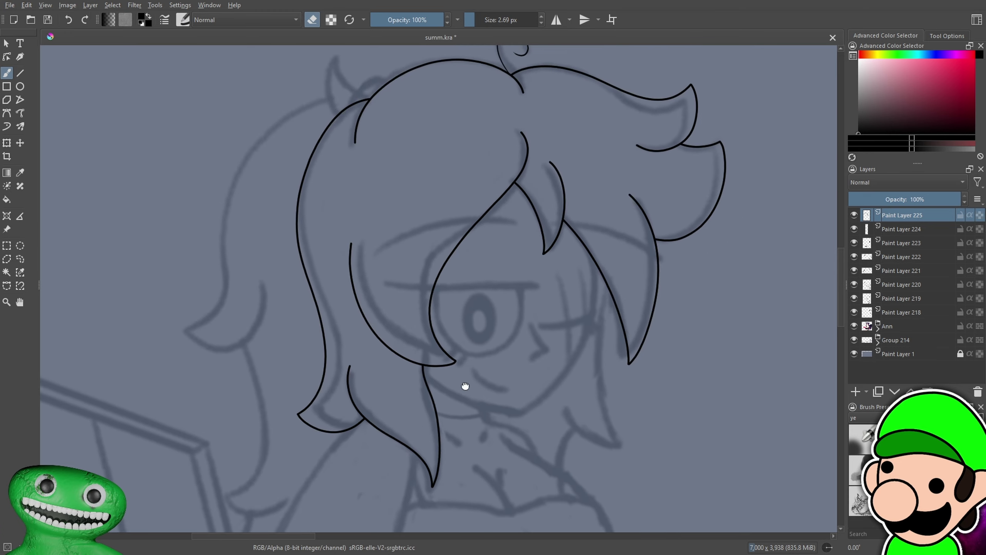
{"action": "scroll", "coordinate": [496, 489], "scroll_direction": "up", "scroll_amount": 6}
{"action": "scroll", "coordinate": [441, 296], "scroll_direction": "up", "scroll_amount": 2}
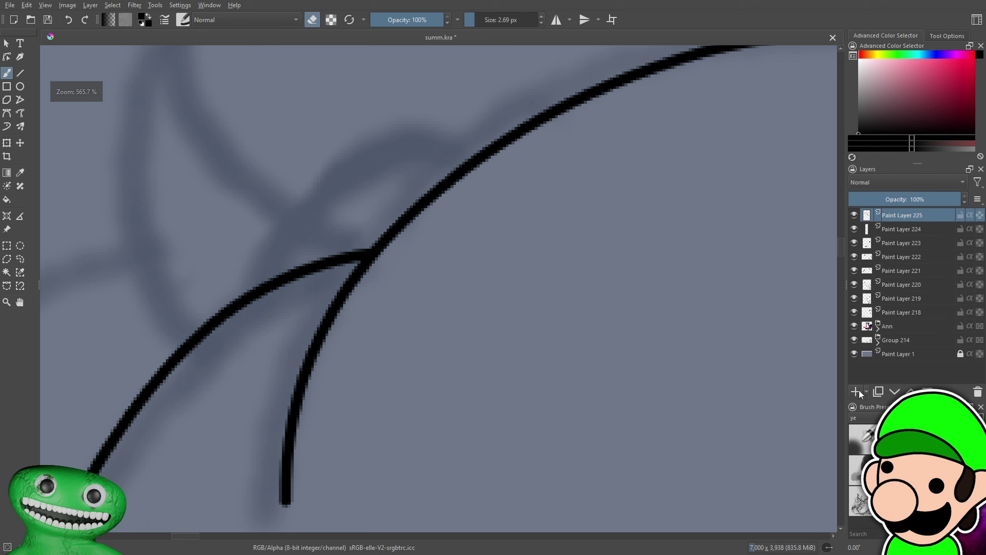
{"action": "left_click", "coordinate": [856, 390]}
{"action": "scroll", "coordinate": [753, 431], "scroll_direction": "up", "scroll_amount": 1}
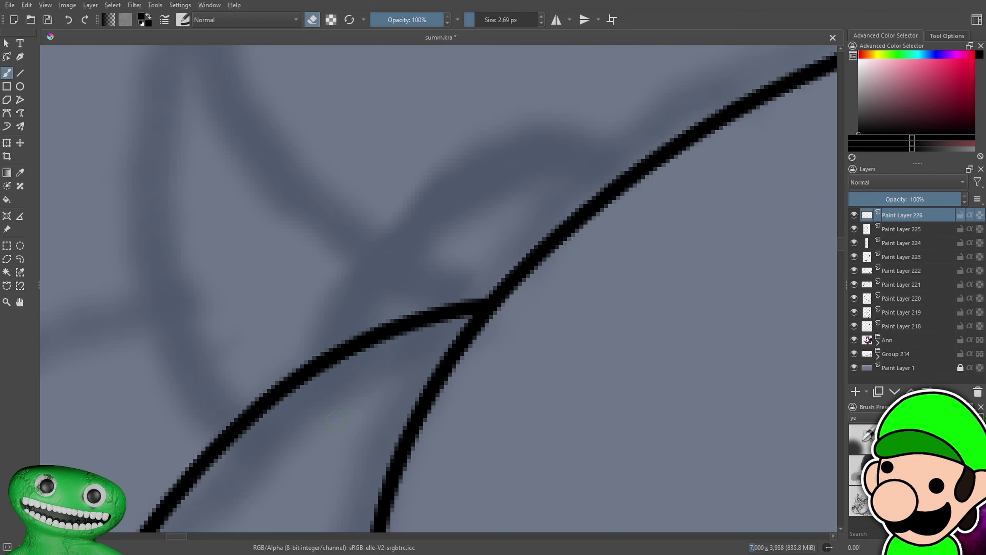
{"action": "mouse_move", "coordinate": [626, 221]}
{"action": "left_mouse_down"}
{"action": "mouse_move", "coordinate": [342, 318]}
{"action": "mouse_move", "coordinate": [326, 403]}
{"action": "left_mouse_up"}
{"action": "scroll", "coordinate": [662, 197], "scroll_direction": "up", "scroll_amount": 1}
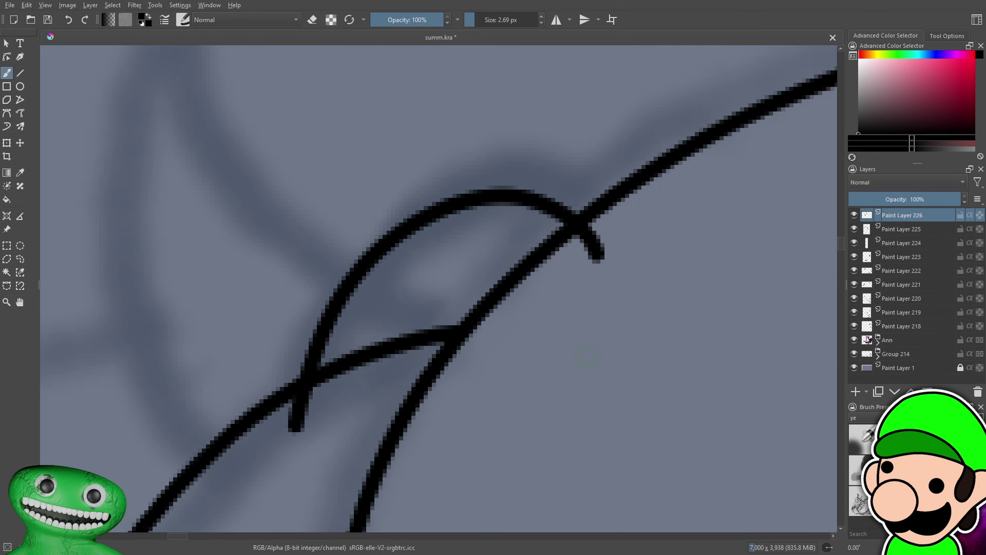
Erase both ends of the hair-tie arc where they overshoot the hair outlines
{"action": "key", "text": "e"}
{"action": "mouse_move", "coordinate": [661, 197]}
{"action": "left_mouse_down"}
{"action": "mouse_move", "coordinate": [636, 216]}
{"action": "mouse_move", "coordinate": [670, 202]}
{"action": "mouse_move", "coordinate": [660, 244]}
{"action": "left_mouse_up"}
{"action": "mouse_move", "coordinate": [272, 411]}
{"action": "left_mouse_down"}
{"action": "mouse_move", "coordinate": [246, 420]}
{"action": "mouse_move", "coordinate": [239, 472]}
{"action": "mouse_move", "coordinate": [266, 436]}
{"action": "left_mouse_up"}
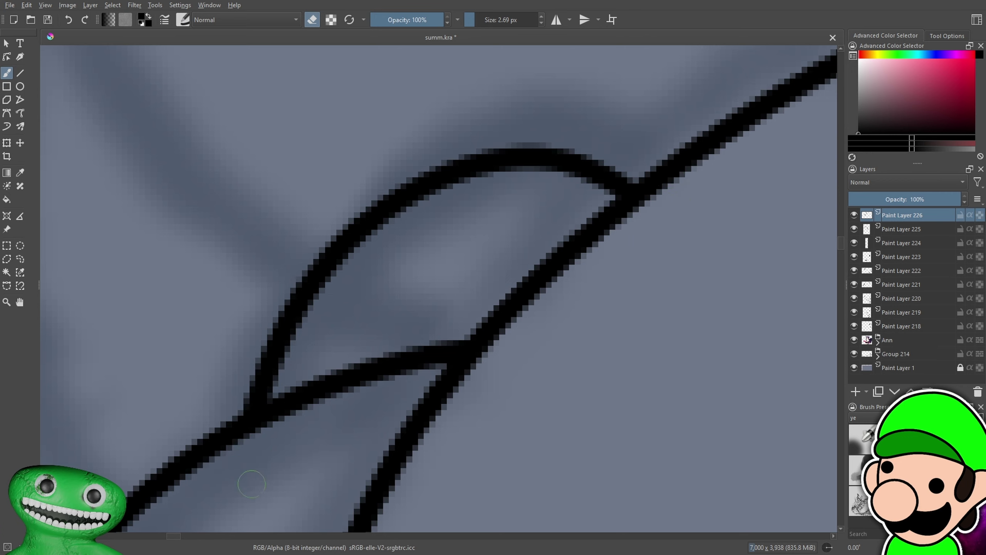
{"action": "key", "text": "e"}
On another new paint layer, ink the pointed horn-shaped tuft beside the hair tie, redrawing its outer curve once
{"action": "key", "text": "ctrl+minus"}
{"action": "key", "text": "ctrl+minus"}
{"action": "key", "text": "ctrl+minus"}
{"action": "mouse_move", "coordinate": [573, 355]}
{"action": "left_mouse_down"}
{"action": "mouse_move", "coordinate": [630, 343]}
{"action": "mouse_move", "coordinate": [653, 352]}
{"action": "left_mouse_up"}
{"action": "key", "text": "ctrl+plus"}
{"action": "left_click", "coordinate": [855, 392]}
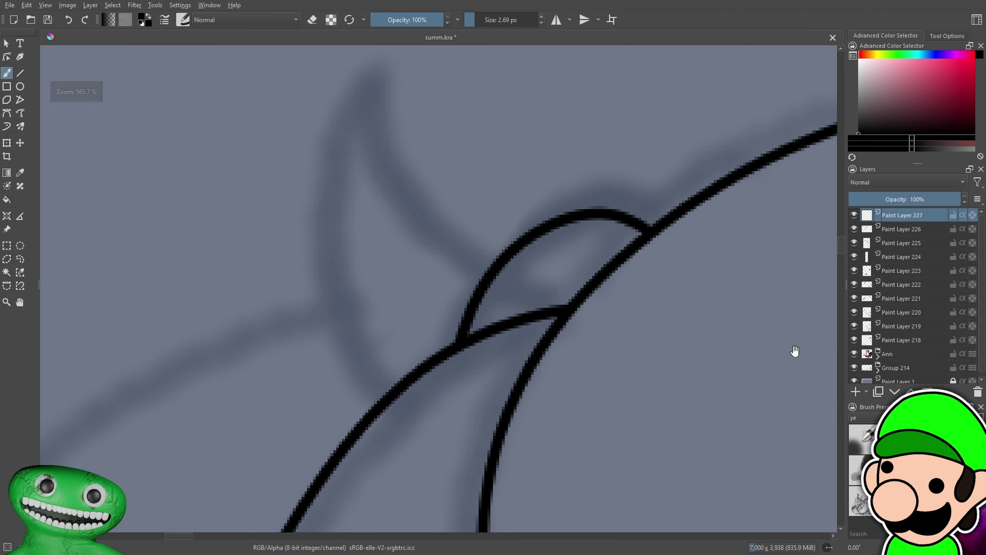
{"action": "left_click_drag", "start_coordinate": [795, 351], "coordinate": [770, 393]}
{"action": "mouse_move", "coordinate": [450, 274]}
{"action": "left_mouse_down"}
{"action": "mouse_move", "coordinate": [391, 80]}
{"action": "mouse_move", "coordinate": [355, 417]}
{"action": "left_mouse_up"}
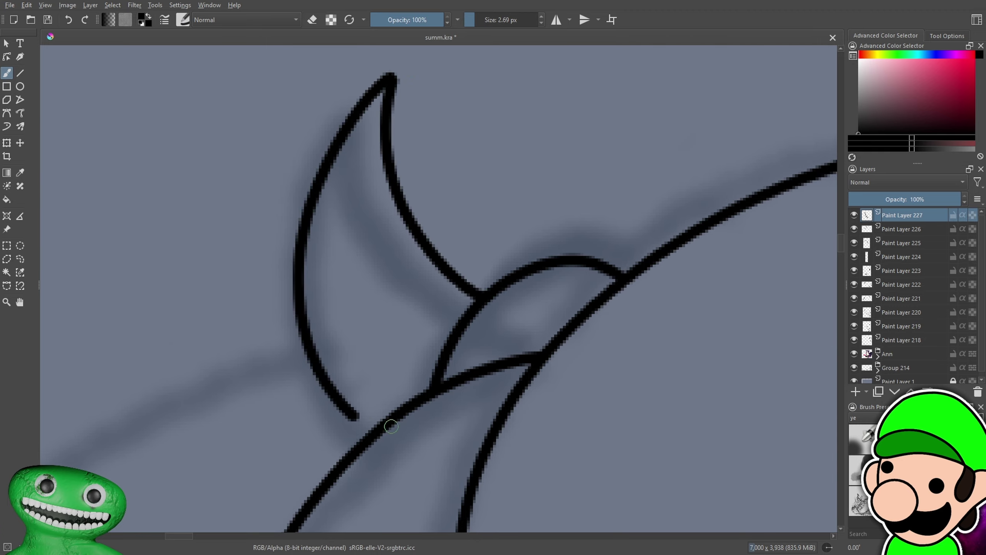
{"action": "key", "text": "ctrl+z"}
{"action": "left_click_drag", "start_coordinate": [391, 80], "coordinate": [336, 422]}
On a new paint layer, ink the cheek line from under the bangs beside the closed eye down to the chin
{"action": "key", "text": "ctrl+minus"}
{"action": "key", "text": "ctrl+minus"}
{"action": "key", "text": "ctrl+minus"}
{"action": "key", "text": "ctrl+minus"}
{"action": "key", "text": "ctrl+minus"}
{"action": "key", "text": "ctrl+minus"}
{"action": "key", "text": "ctrl+minus"}
{"action": "left_click_drag", "start_coordinate": [641, 423], "coordinate": [626, 331]}
{"action": "key", "text": "ctrl+plus"}
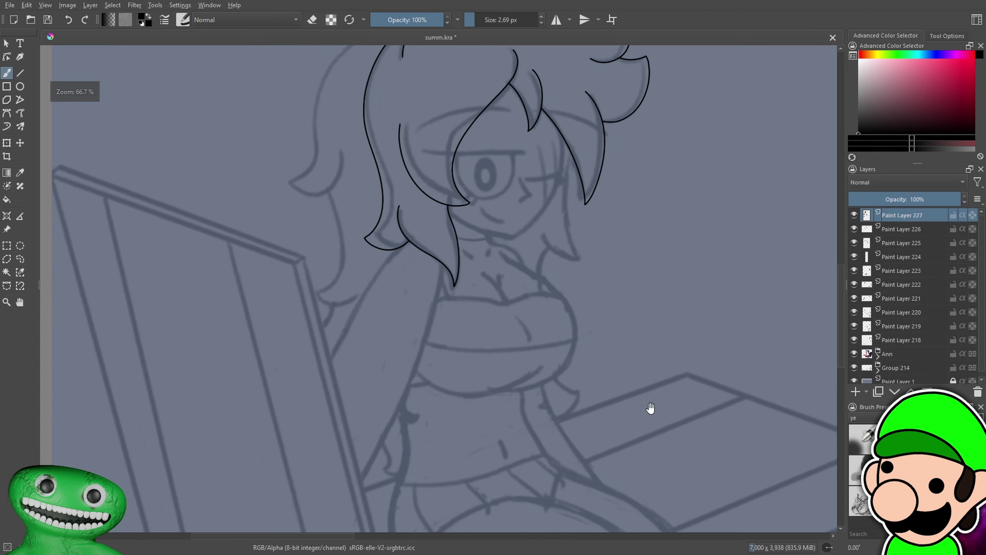
{"action": "left_click_drag", "start_coordinate": [643, 424], "coordinate": [619, 503]}
{"action": "mouse_move", "coordinate": [621, 462]}
{"action": "left_mouse_down"}
{"action": "mouse_move", "coordinate": [582, 434]}
{"action": "mouse_move", "coordinate": [590, 473]}
{"action": "mouse_move", "coordinate": [578, 491]}
{"action": "left_mouse_up"}
{"action": "key", "text": "ctrl+plus"}
{"action": "key", "text": "ctrl+plus"}
{"action": "key", "text": "ctrl+plus"}
{"action": "left_click", "coordinate": [856, 392]}
{"action": "left_click_drag", "start_coordinate": [685, 299], "coordinate": [659, 365]}
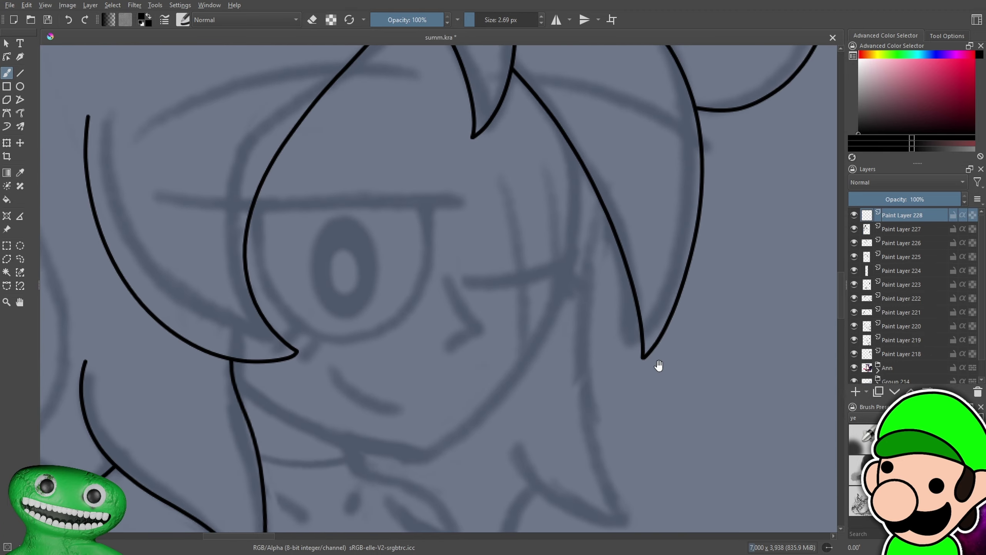
{"action": "left_click_drag", "start_coordinate": [563, 113], "coordinate": [538, 329]}
{"action": "key", "text": "ctrl+z"}
{"action": "left_click_drag", "start_coordinate": [559, 107], "coordinate": [424, 449]}
Apply a slight free transform to the cheek line to fit it to the sketched face
{"action": "key", "text": "ctrl+minus"}
{"action": "key", "text": "ctrl+minus"}
{"action": "key", "text": "ctrl+minus"}
{"action": "key", "text": "ctrl+plus"}
{"action": "key", "text": "ctrl+plus"}
{"action": "key", "text": "ctrl+plus"}
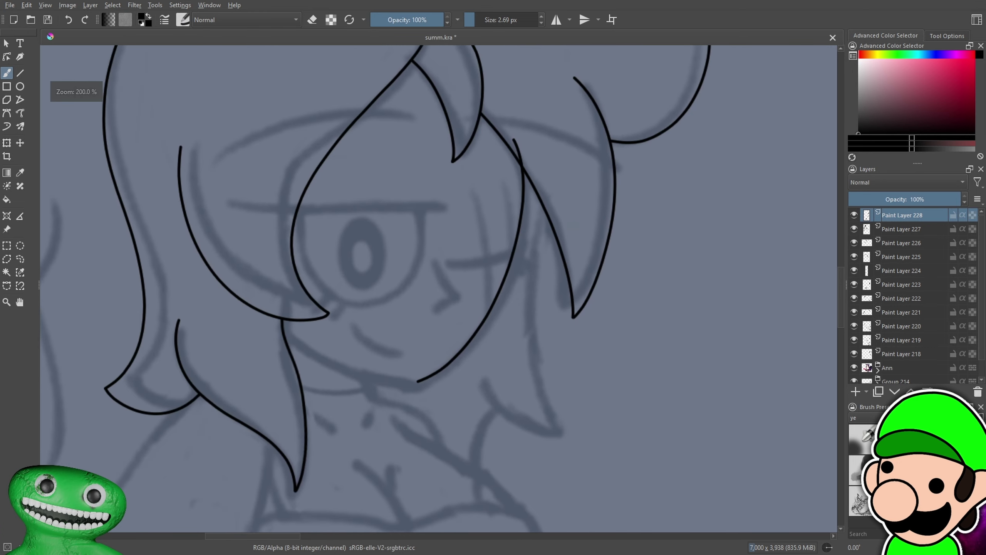
{"action": "key", "text": "ctrl+t"}
{"action": "left_click_drag", "start_coordinate": [530, 340], "coordinate": [526, 338]}
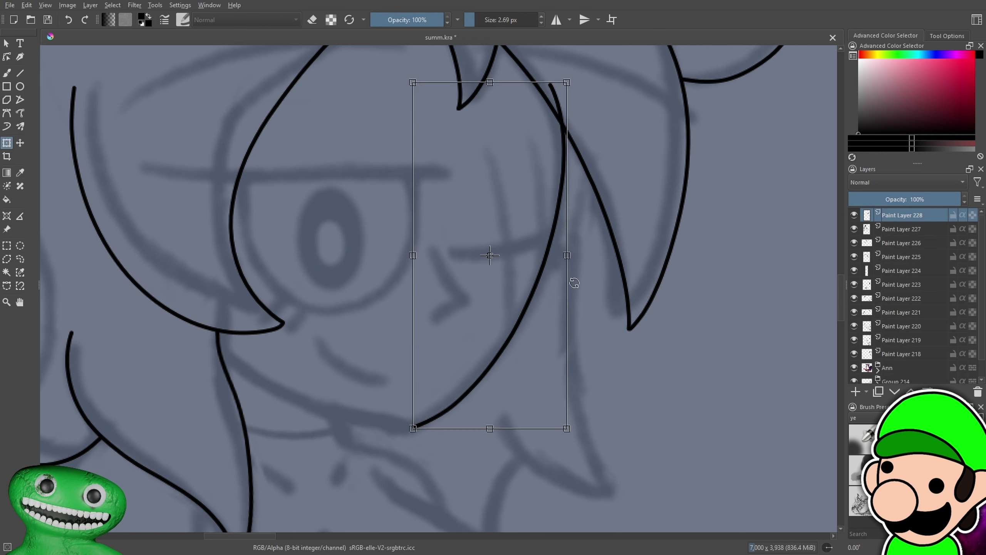
{"action": "left_click_drag", "start_coordinate": [643, 211], "coordinate": [645, 204]}
{"action": "key", "text": "b"}
Try to ink the jaw line from the chin to the long hair lock beside the open eye
{"action": "left_click_drag", "start_coordinate": [740, 190], "coordinate": [794, 101]}
{"action": "key", "text": "ctrl+plus"}
{"action": "key", "text": "ctrl+plus"}
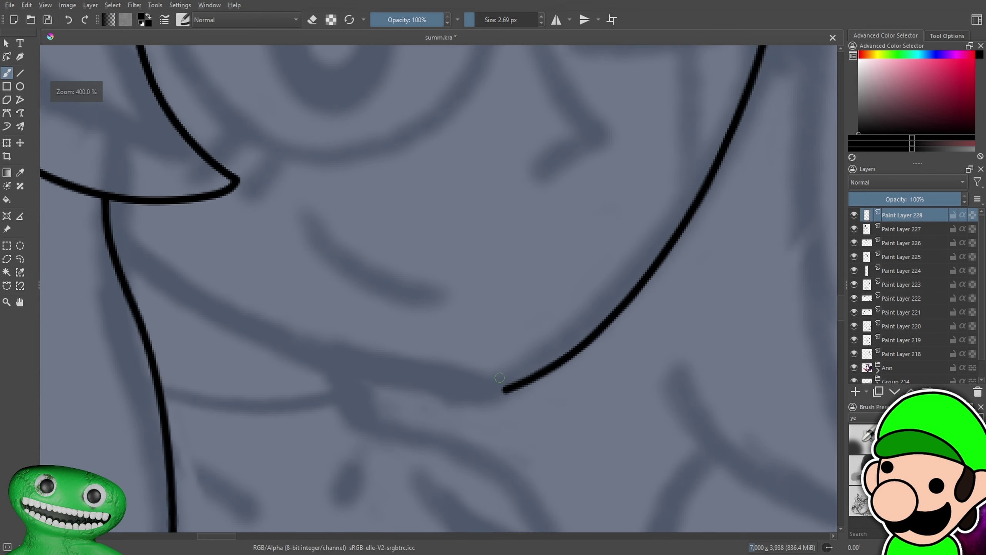
{"action": "left_click_drag", "start_coordinate": [504, 391], "coordinate": [92, 145]}
{"action": "key", "text": "ctrl+z"}
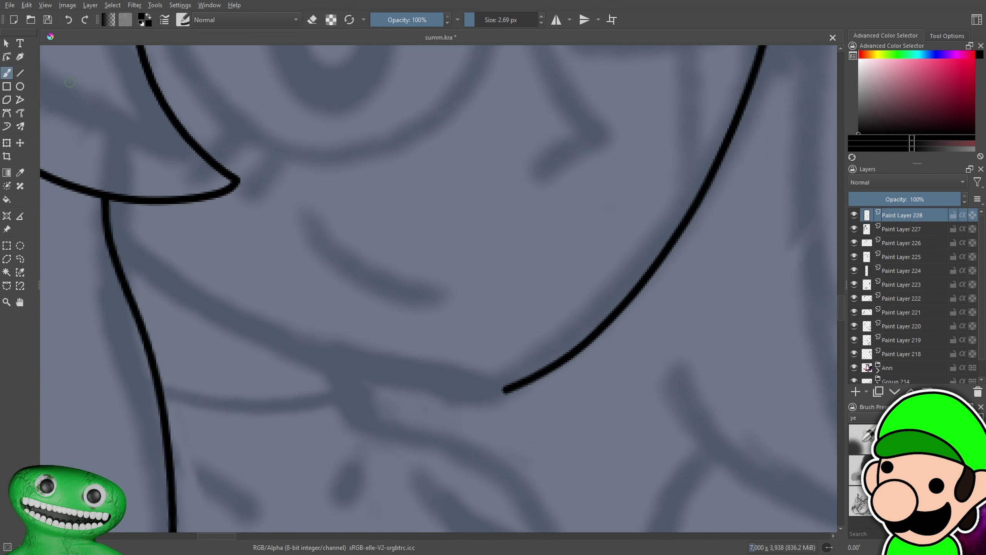
{"action": "mouse_move", "coordinate": [504, 392]}
{"action": "left_mouse_down"}
{"action": "mouse_move", "coordinate": [231, 334]}
{"action": "mouse_move", "coordinate": [43, 178]}
{"action": "left_mouse_up"}
{"action": "key", "text": "ctrl+z"}
{"action": "left_click_drag", "start_coordinate": [505, 391], "coordinate": [81, 209]}
{"action": "key", "text": "ctrl+minus"}
{"action": "key", "text": "ctrl+minus"}
{"action": "key", "text": "ctrl+minus"}
{"action": "key", "text": "ctrl+minus"}
{"action": "key", "text": "ctrl+minus"}
{"action": "key", "text": "ctrl+minus"}
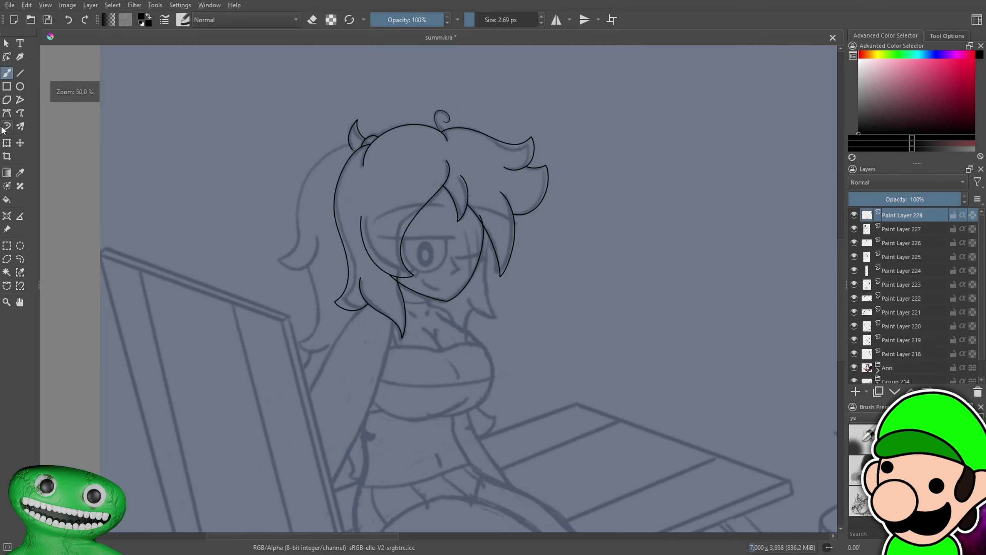
{"action": "key", "text": "ctrl+plus"}
{"action": "key", "text": "ctrl+plus"}
{"action": "key", "text": "ctrl+plus"}
{"action": "key", "text": "ctrl+plus"}
{"action": "key", "text": "ctrl+z"}
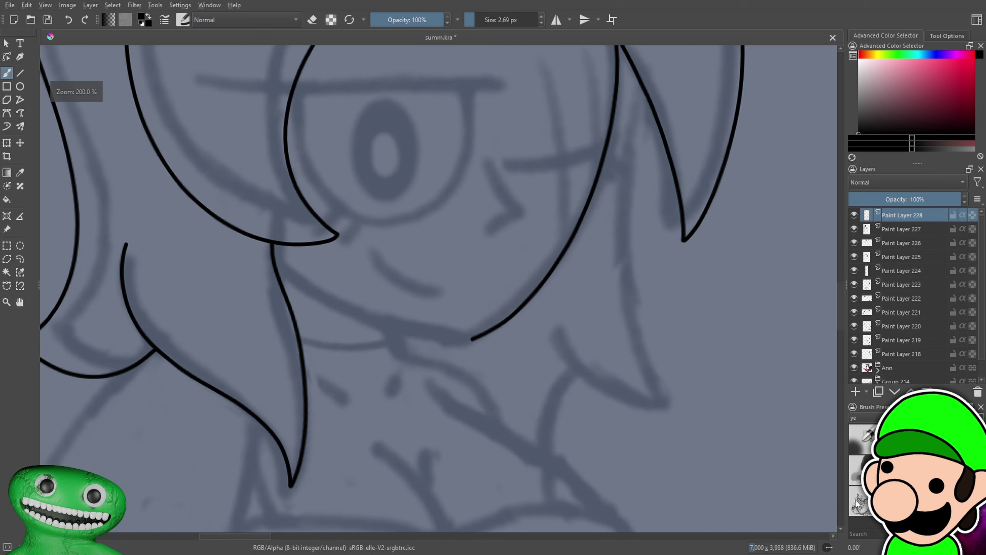
With the canvas rotated to 105°, ink the jaw line from the chin up to the long hair lock
{"action": "left_click_drag", "start_coordinate": [832, 548], "coordinate": [828, 553]}
{"action": "key", "text": "ctrl+bracketright"}
{"action": "key", "text": "ctrl+bracketright"}
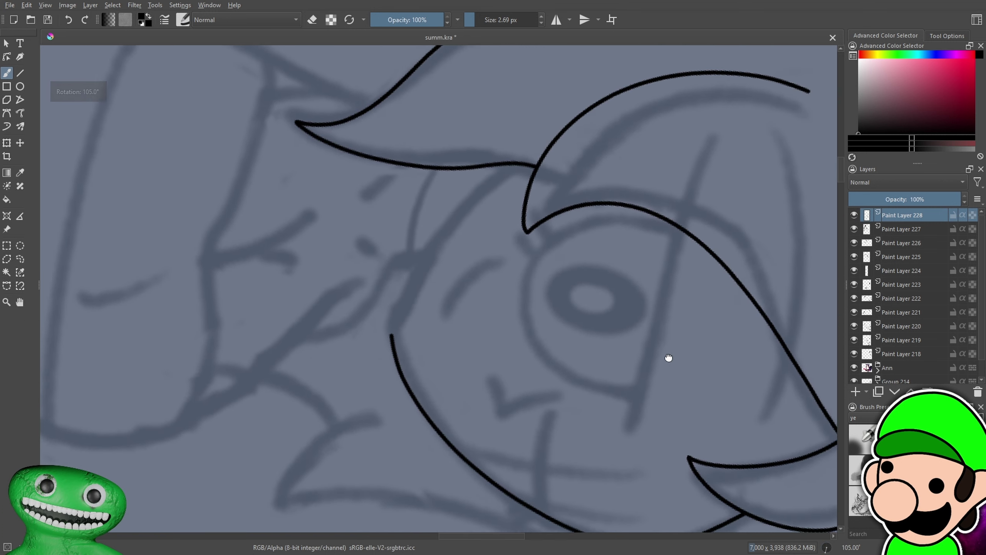
{"action": "key", "text": "plus"}
{"action": "key", "text": "plus"}
{"action": "mouse_move", "coordinate": [356, 446]}
{"action": "left_mouse_down"}
{"action": "mouse_move", "coordinate": [479, 220]}
{"action": "mouse_move", "coordinate": [639, 101]}
{"action": "left_mouse_up"}
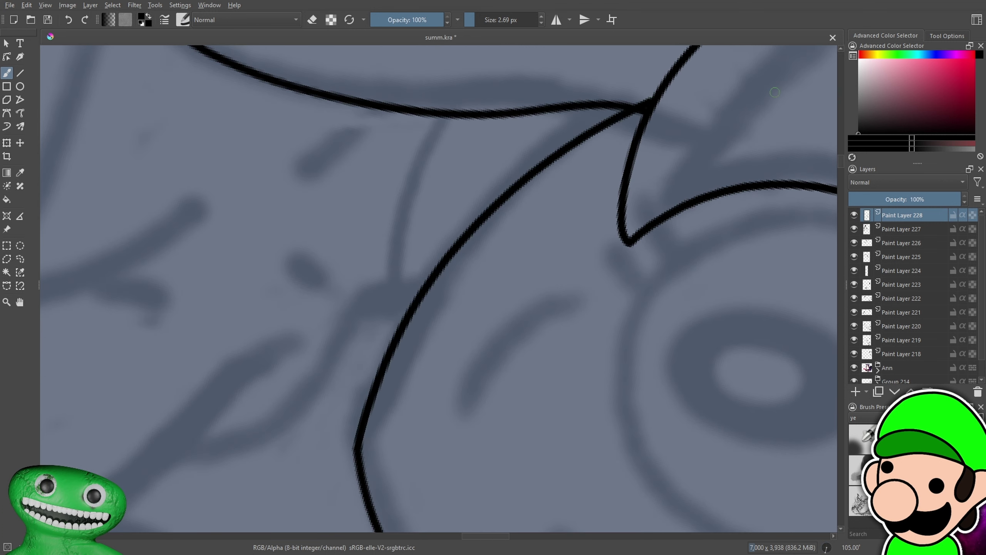
Erase the end of the cheek line that overshoots the bang beside the closed eye
{"action": "key", "text": "minus"}
{"action": "key", "text": "minus"}
{"action": "key", "text": "minus"}
{"action": "key", "text": "minus"}
{"action": "key", "text": "plus"}
{"action": "key", "text": "plus"}
{"action": "key", "text": "plus"}
{"action": "key", "text": "plus"}
{"action": "key", "text": "plus"}
{"action": "key", "text": "plus"}
{"action": "key", "text": "plus"}
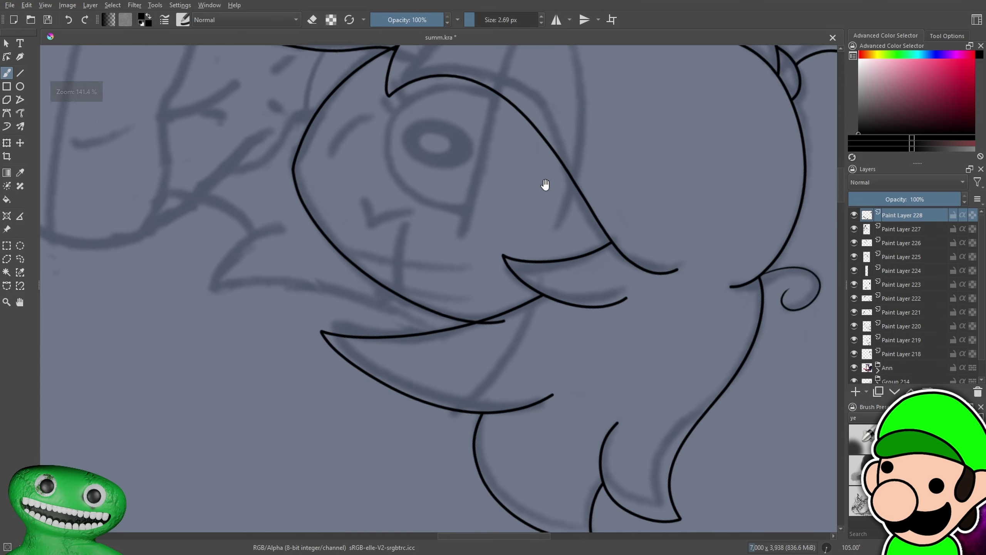
{"action": "left_click_drag", "start_coordinate": [541, 274], "coordinate": [600, 272]}
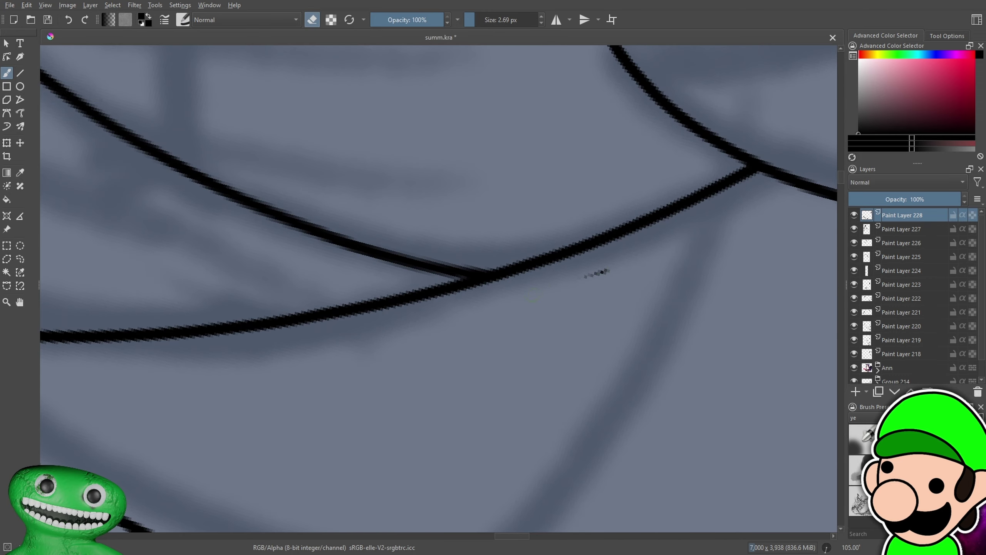
{"action": "key", "text": "minus"}
{"action": "key", "text": "minus"}
{"action": "key", "text": "e"}
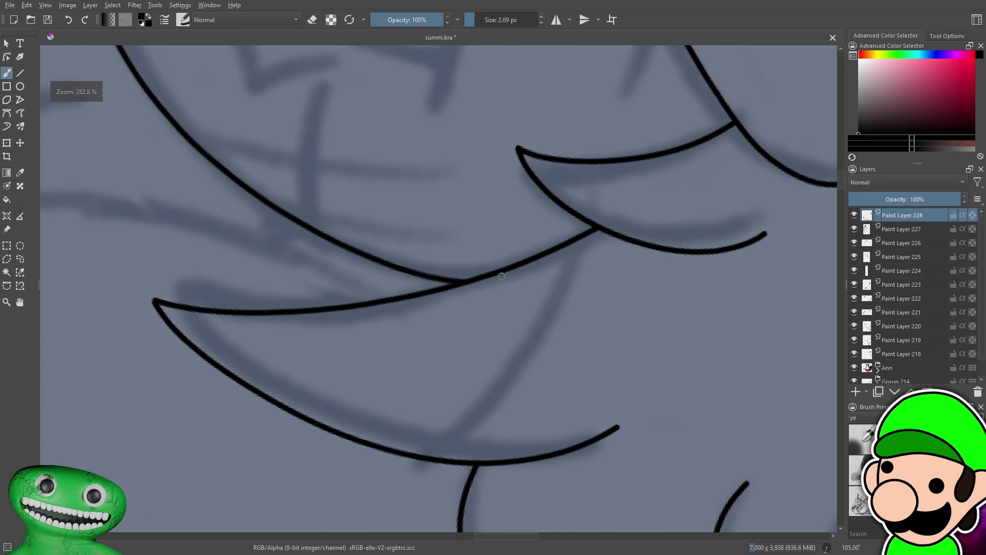
Reset the canvas rotation and erase the excess jaw line where it meets the long hair lock
{"action": "double_click", "coordinate": [831, 549]}
{"action": "key", "text": "minus"}
{"action": "key", "text": "minus"}
{"action": "key", "text": "minus"}
{"action": "key", "text": "plus"}
{"action": "key", "text": "plus"}
{"action": "key", "text": "plus"}
{"action": "key", "text": "plus"}
{"action": "key", "text": "plus"}
{"action": "key", "text": "plus"}
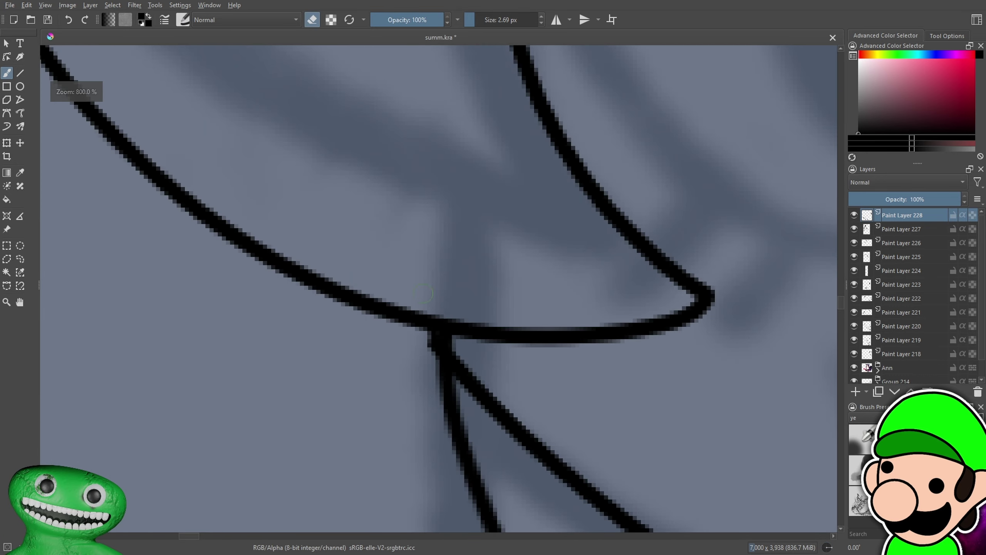
{"action": "left_click_drag", "start_coordinate": [431, 352], "coordinate": [437, 320]}
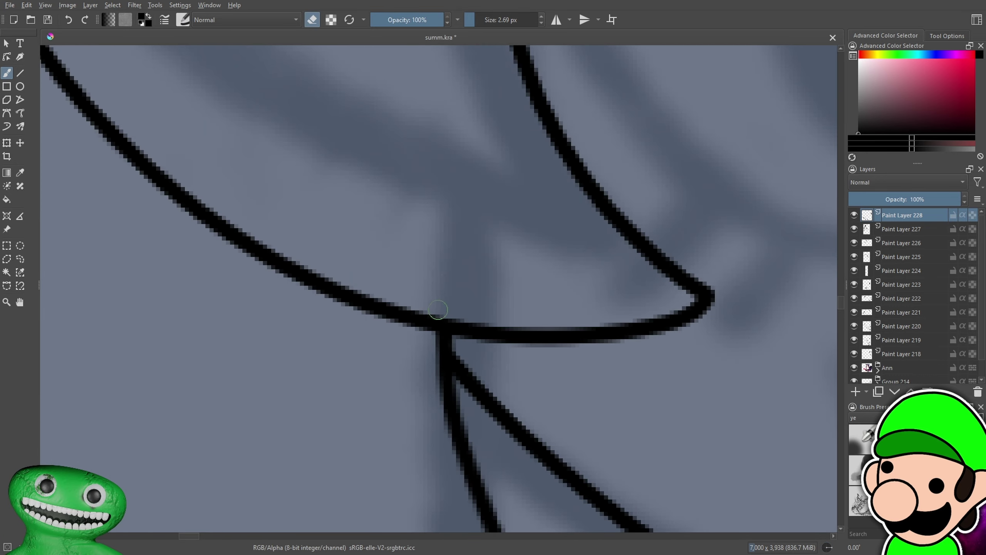
Hide the Group 214 sketch and examine the hair and face line art on its own
{"action": "key", "text": "minus"}
{"action": "key", "text": "minus"}
{"action": "key", "text": "minus"}
{"action": "key", "text": "minus"}
{"action": "key", "text": "minus"}
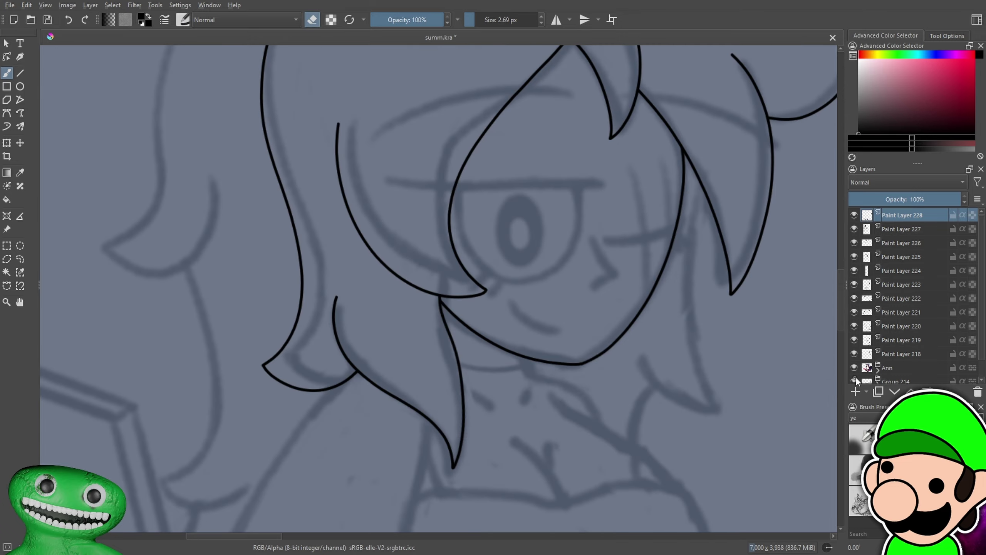
{"action": "left_click", "coordinate": [855, 378]}
{"action": "key", "text": "minus"}
{"action": "key", "text": "minus"}
{"action": "key", "text": "minus"}
{"action": "key", "text": "minus"}
{"action": "key", "text": "plus"}
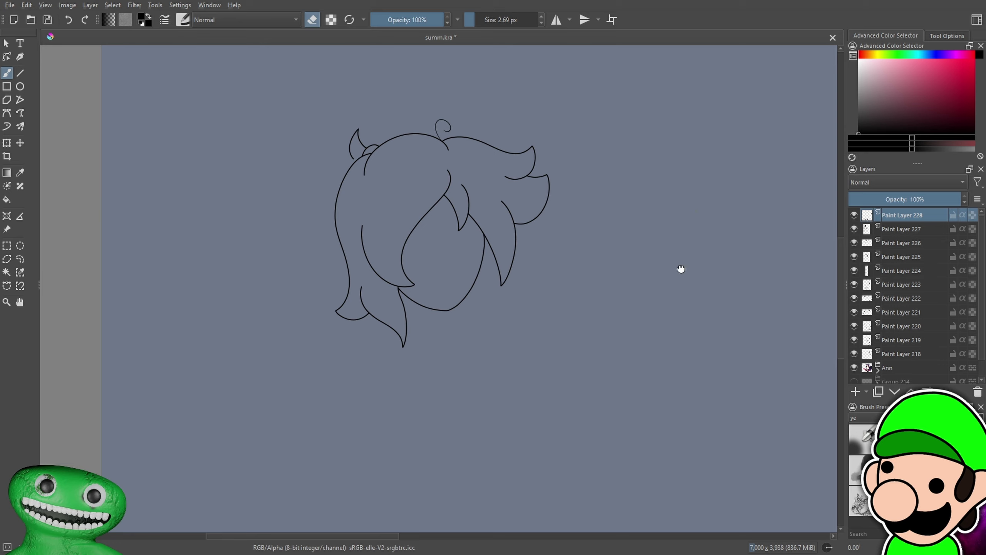
{"action": "left_click_drag", "start_coordinate": [681, 269], "coordinate": [652, 251]}
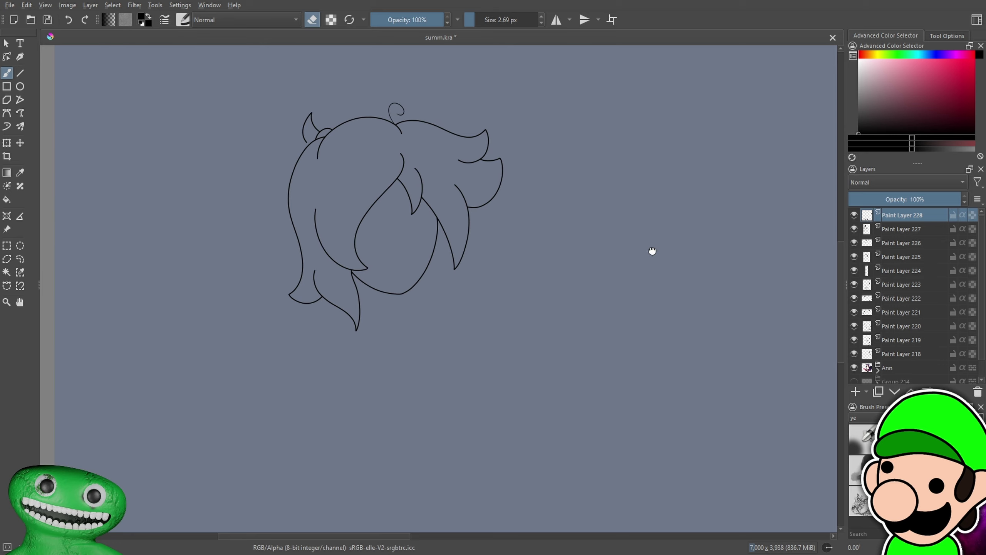
Merge Paint Layers 218 through 228 into one layer and show the Group 214 sketch again
{"action": "left_click", "coordinate": [891, 242], "text": "ctrl"}
{"action": "left_click", "coordinate": [888, 257], "text": "ctrl"}
{"action": "left_click", "coordinate": [893, 270], "text": "ctrl"}
{"action": "left_click", "coordinate": [898, 285], "text": "ctrl"}
{"action": "left_click", "coordinate": [897, 312], "text": "ctrl"}
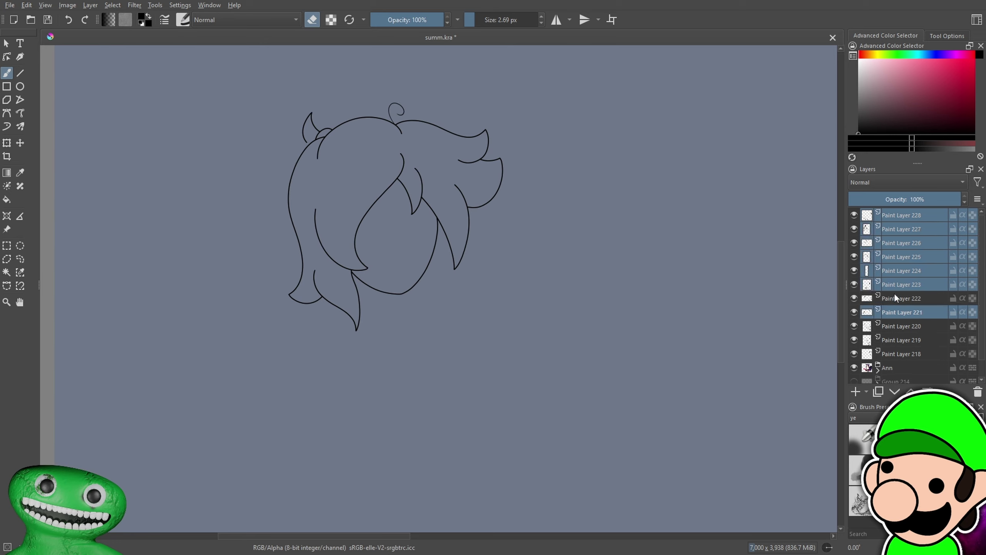
{"action": "left_click", "coordinate": [895, 298], "text": "ctrl"}
{"action": "left_click", "coordinate": [898, 326], "text": "ctrl"}
{"action": "left_click", "coordinate": [897, 340], "text": "ctrl"}
{"action": "left_click", "coordinate": [892, 354], "text": "ctrl"}
{"action": "key", "text": "ctrl+e"}
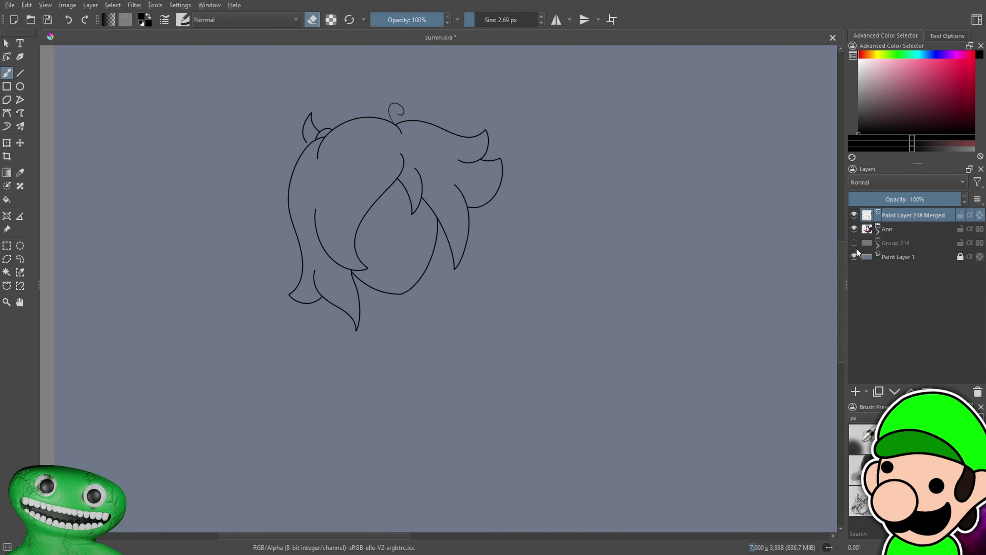
{"action": "left_click", "coordinate": [854, 242]}
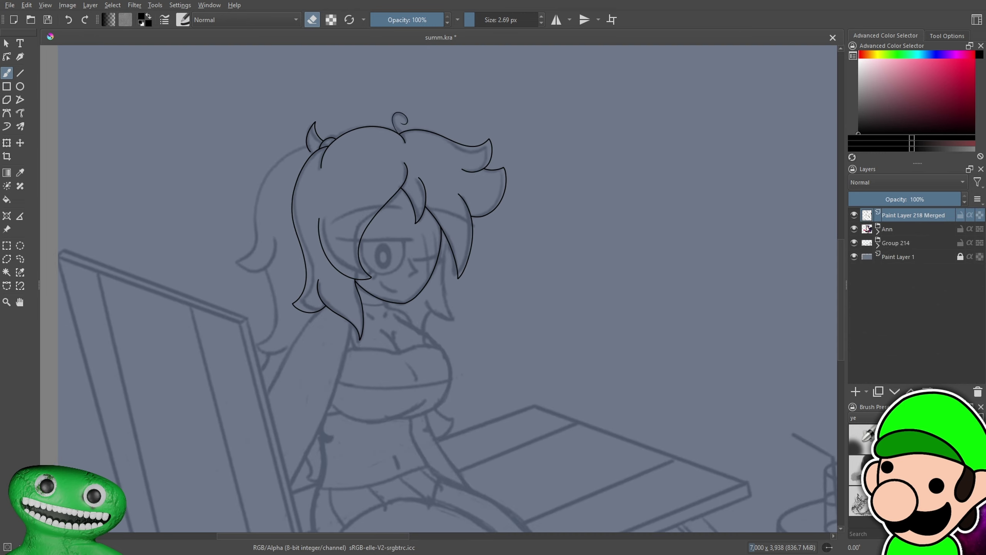
On a new paint layer, draw two parallel straight lines about 1370 px long for the backrest's edge nearest the girl
{"action": "scroll", "coordinate": [489, 279], "scroll_direction": "up", "scroll_amount": 2}
{"action": "mouse_move", "coordinate": [489, 279]}
{"action": "left_mouse_down"}
{"action": "mouse_move", "coordinate": [603, 284]}
{"action": "mouse_move", "coordinate": [390, 265]}
{"action": "mouse_move", "coordinate": [557, 398]}
{"action": "mouse_move", "coordinate": [707, 206]}
{"action": "mouse_move", "coordinate": [352, 257]}
{"action": "mouse_move", "coordinate": [657, 326]}
{"action": "mouse_move", "coordinate": [504, 392]}
{"action": "mouse_move", "coordinate": [330, 303]}
{"action": "mouse_move", "coordinate": [674, 147]}
{"action": "mouse_move", "coordinate": [341, 249]}
{"action": "mouse_move", "coordinate": [594, 348]}
{"action": "mouse_move", "coordinate": [556, 397]}
{"action": "mouse_move", "coordinate": [381, 391]}
{"action": "mouse_move", "coordinate": [685, 299]}
{"action": "left_mouse_up"}
{"action": "scroll", "coordinate": [548, 236], "scroll_direction": "up", "scroll_amount": 1}
{"action": "left_click_drag", "start_coordinate": [549, 236], "coordinate": [407, 176]}
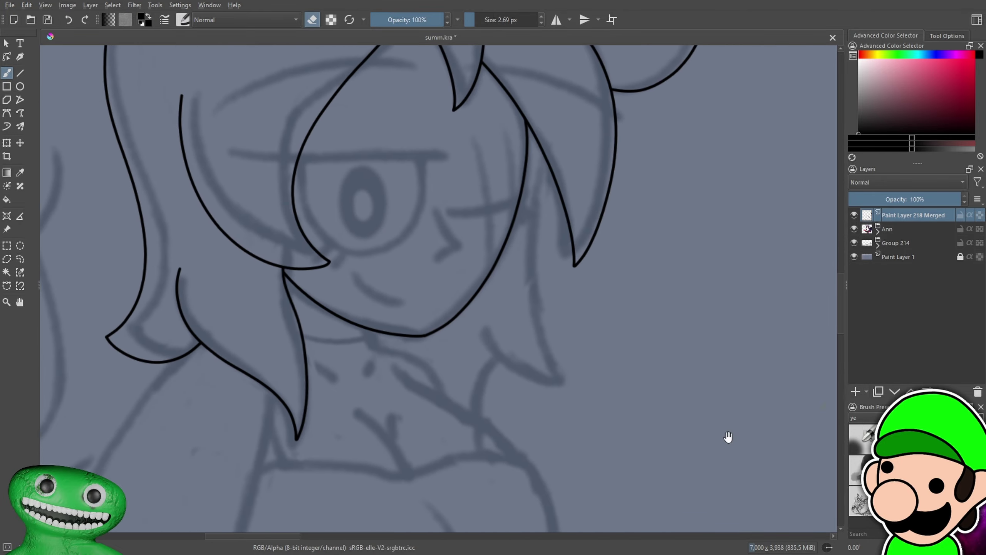
{"action": "left_click_drag", "start_coordinate": [574, 441], "coordinate": [580, 318]}
{"action": "scroll", "coordinate": [580, 318], "scroll_direction": "down", "scroll_amount": 4}
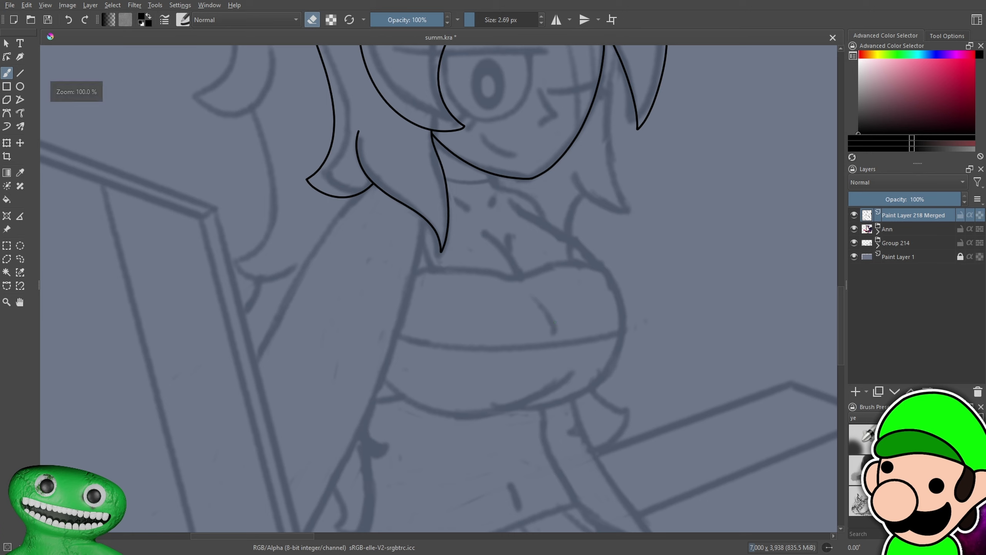
{"action": "left_click_drag", "start_coordinate": [593, 451], "coordinate": [638, 352]}
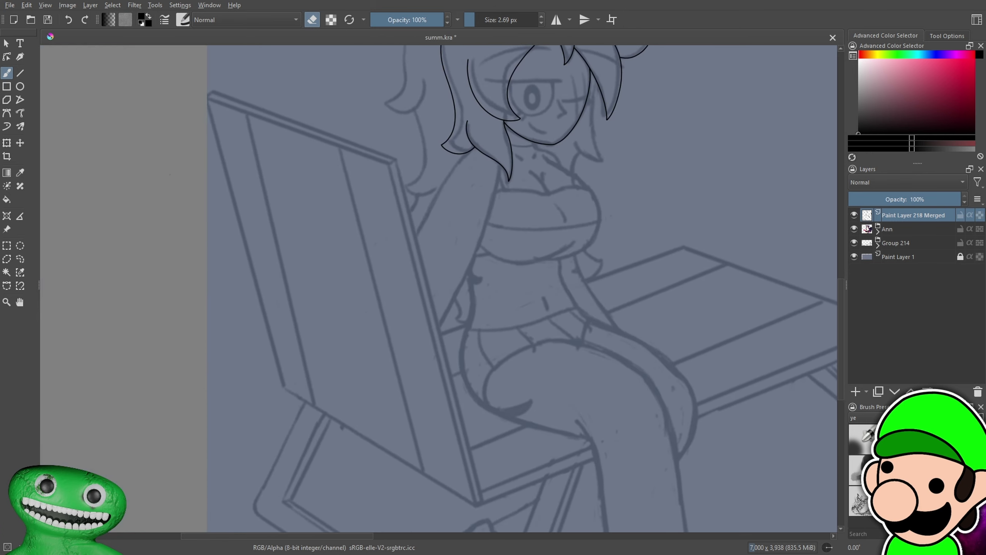
{"action": "left_click", "coordinate": [855, 392]}
{"action": "scroll", "coordinate": [742, 346], "scroll_direction": "down", "scroll_amount": 2}
{"action": "left_click_drag", "start_coordinate": [397, 111], "coordinate": [465, 313]}
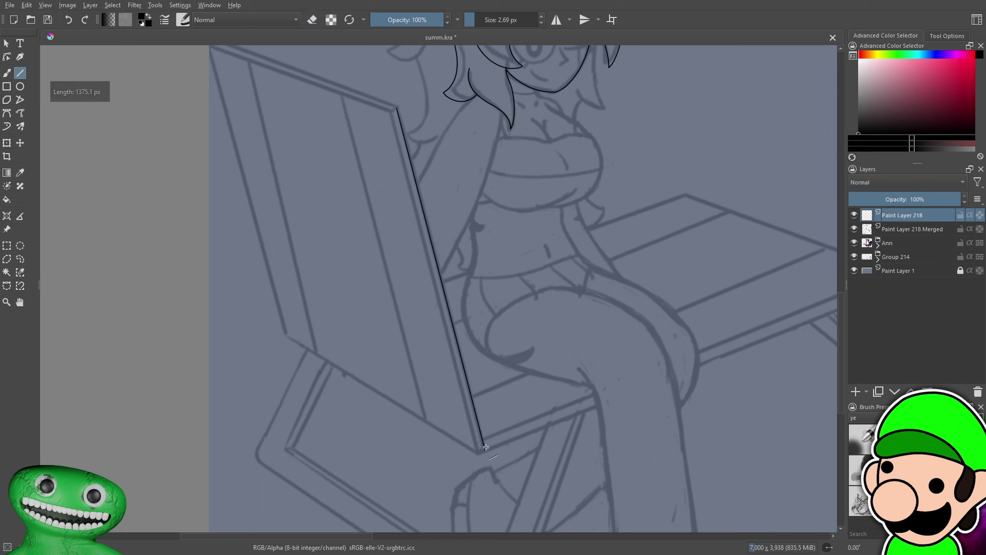
{"action": "left_click_drag", "start_coordinate": [415, 164], "coordinate": [463, 416]}
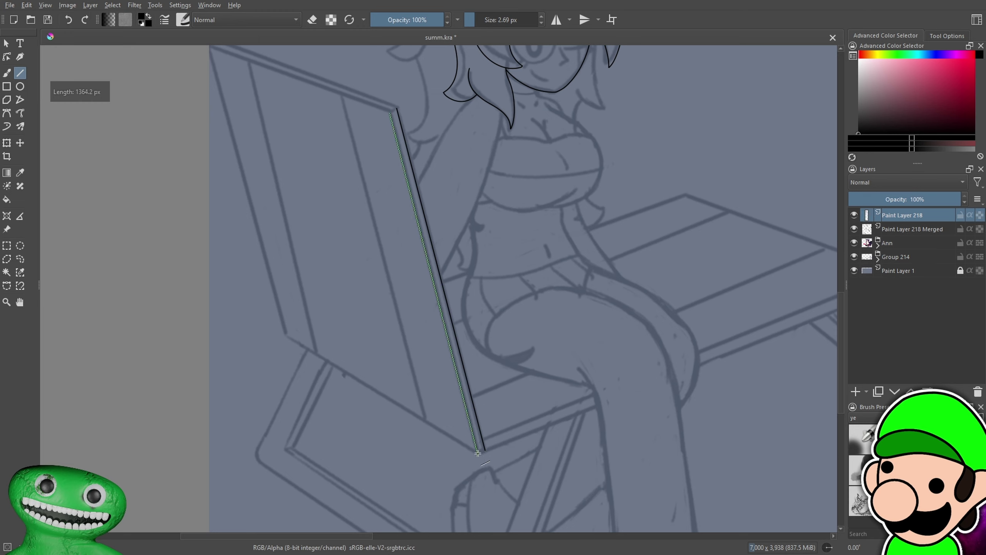
{"action": "left_click_drag", "start_coordinate": [477, 454], "coordinate": [480, 446]}
Draw the two parallel straight lines of the backrest's top edge, starting from the corner nearest the girl
{"action": "scroll", "coordinate": [556, 372], "scroll_direction": "up", "scroll_amount": 2}
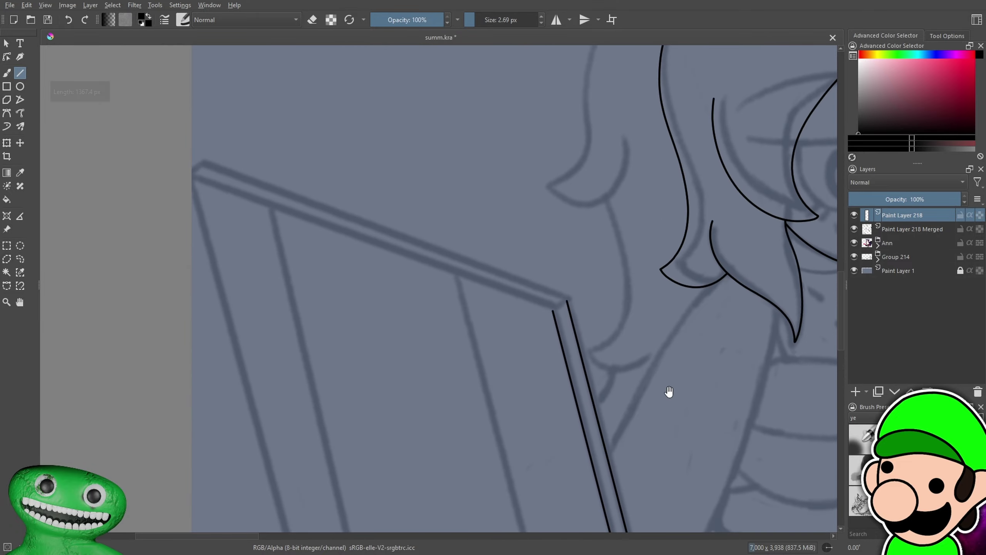
{"action": "scroll", "coordinate": [591, 334], "scroll_direction": "up", "scroll_amount": 2}
{"action": "left_click_drag", "start_coordinate": [619, 319], "coordinate": [108, 123]}
{"action": "left_click_drag", "start_coordinate": [598, 331], "coordinate": [91, 140]}
Close the backrest's far upper corner with a short straight line about 35 px long between the two top-edge lines
{"action": "left_click_drag", "start_coordinate": [232, 186], "coordinate": [550, 368]}
{"action": "scroll", "coordinate": [550, 367], "scroll_direction": "up", "scroll_amount": 2}
{"action": "left_click_drag", "start_coordinate": [310, 269], "coordinate": [569, 335]}
{"action": "scroll", "coordinate": [569, 335], "scroll_direction": "up", "scroll_amount": 3}
{"action": "left_click_drag", "start_coordinate": [456, 359], "coordinate": [548, 255]}
{"action": "key", "text": "minus"}
{"action": "key", "text": "minus"}
{"action": "key", "text": "minus"}
{"action": "key", "text": "minus"}
{"action": "key", "text": "minus"}
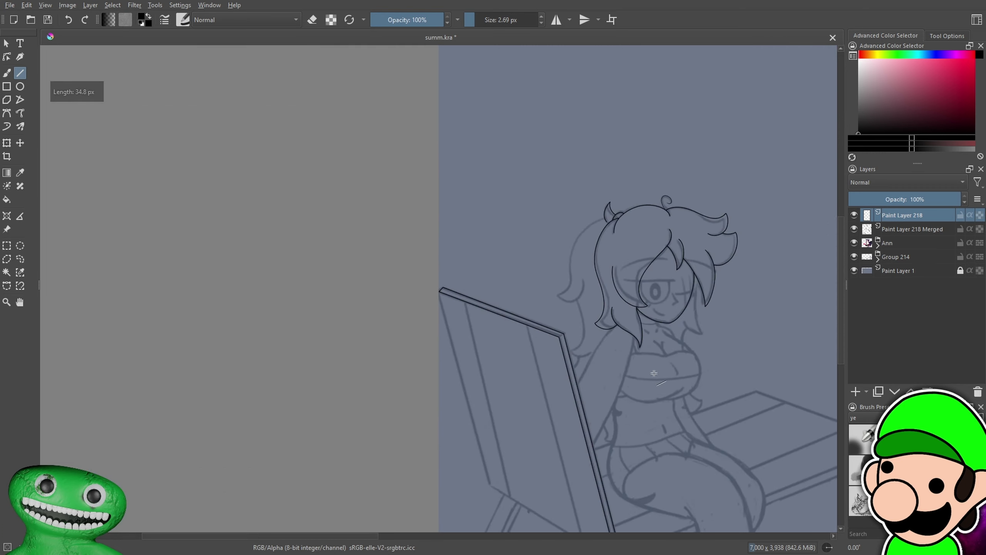
Join the inner and outer frame lines at the backrest's upper corner nearest the girl with a line about 32 px long
{"action": "key", "text": "plus"}
{"action": "key", "text": "plus"}
{"action": "key", "text": "plus"}
{"action": "key", "text": "plus"}
{"action": "key", "text": "plus"}
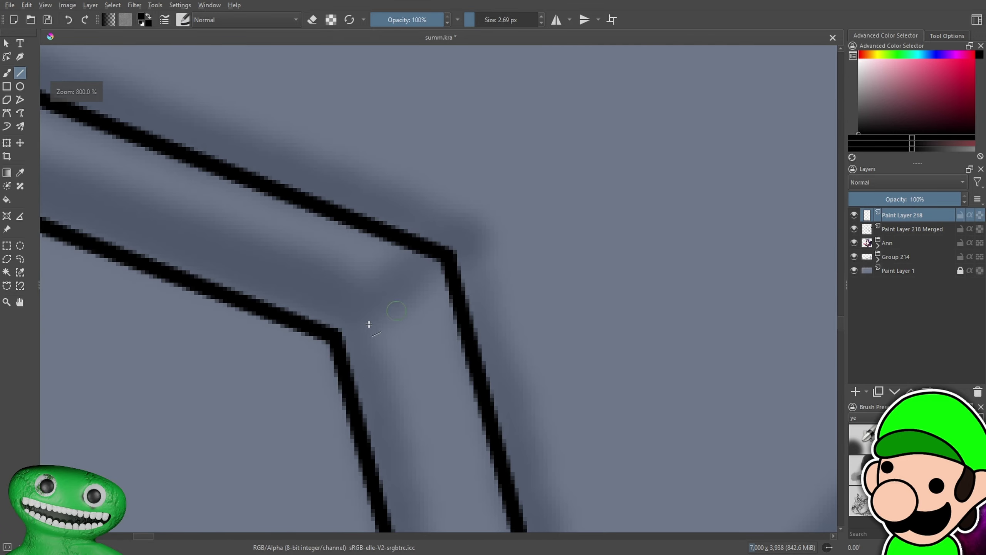
{"action": "left_click_drag", "start_coordinate": [339, 334], "coordinate": [442, 259]}
{"action": "key", "text": "minus"}
{"action": "key", "text": "minus"}
{"action": "key", "text": "minus"}
{"action": "key", "text": "minus"}
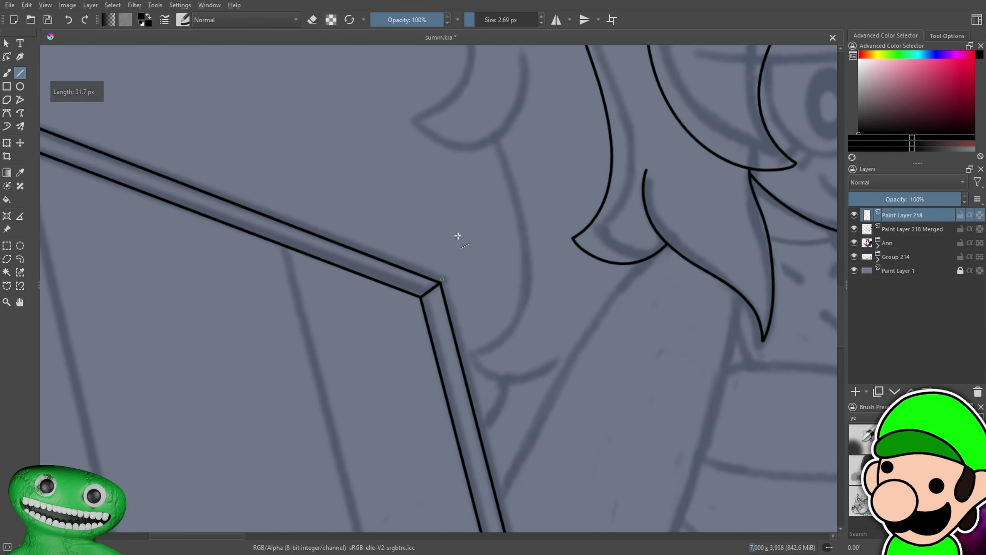
Draw the backrest's bottom edge as a straight line about 875 px long from the near lower corner to the far one
{"action": "left_click_drag", "start_coordinate": [592, 449], "coordinate": [562, 288]}
{"action": "key", "text": "plus"}
{"action": "key", "text": "plus"}
{"action": "key", "text": "plus"}
{"action": "left_click_drag", "start_coordinate": [612, 329], "coordinate": [511, 262]}
{"action": "left_click_drag", "start_coordinate": [713, 331], "coordinate": [579, 447]}
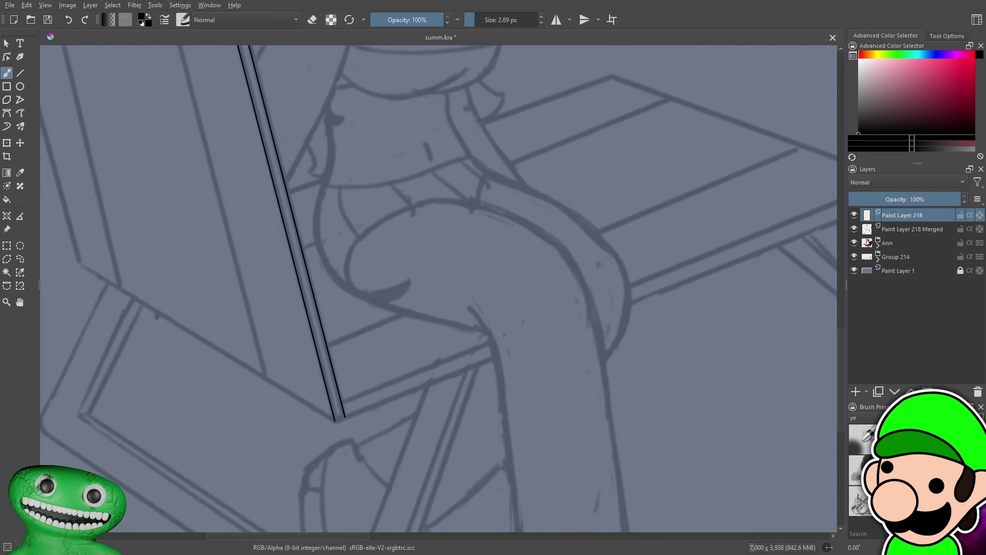
{"action": "key", "text": "minus"}
{"action": "left_click_drag", "start_coordinate": [574, 341], "coordinate": [582, 524]}
{"action": "left_click_drag", "start_coordinate": [562, 373], "coordinate": [604, 524]}
{"action": "key", "text": "plus"}
{"action": "left_click_drag", "start_coordinate": [481, 361], "coordinate": [516, 389]}
{"action": "mouse_move", "coordinate": [496, 443]}
{"action": "left_mouse_down"}
{"action": "mouse_move", "coordinate": [653, 280]}
{"action": "mouse_move", "coordinate": [672, 273]}
{"action": "left_mouse_up"}
{"action": "left_click_drag", "start_coordinate": [552, 403], "coordinate": [605, 224]}
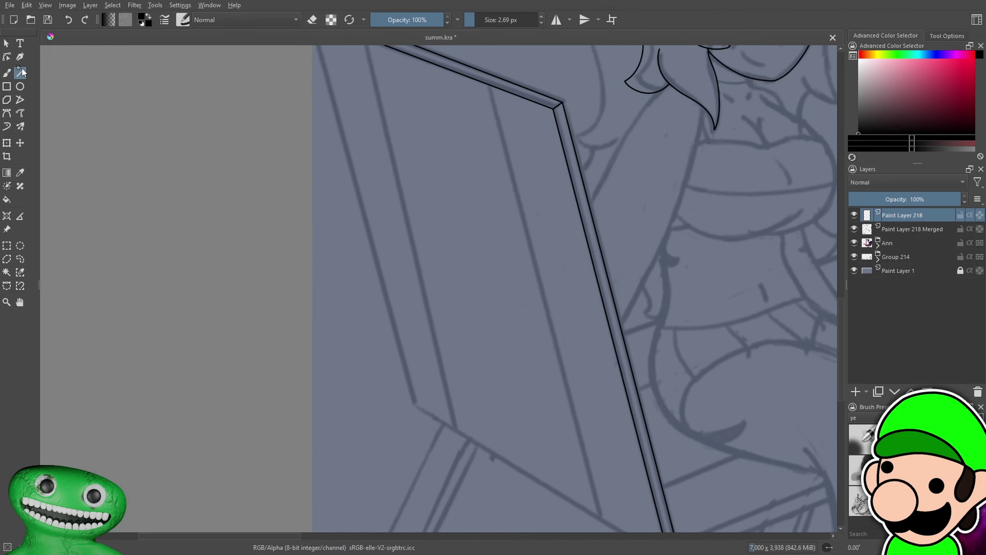
{"action": "left_click_drag", "start_coordinate": [589, 353], "coordinate": [560, 275]}
{"action": "left_click_drag", "start_coordinate": [610, 383], "coordinate": [578, 339]}
{"action": "key", "text": "plus"}
{"action": "key", "text": "plus"}
{"action": "left_click_drag", "start_coordinate": [645, 451], "coordinate": [618, 389]}
{"action": "key", "text": "plus"}
{"action": "left_click_drag", "start_coordinate": [779, 419], "coordinate": [718, 342]}
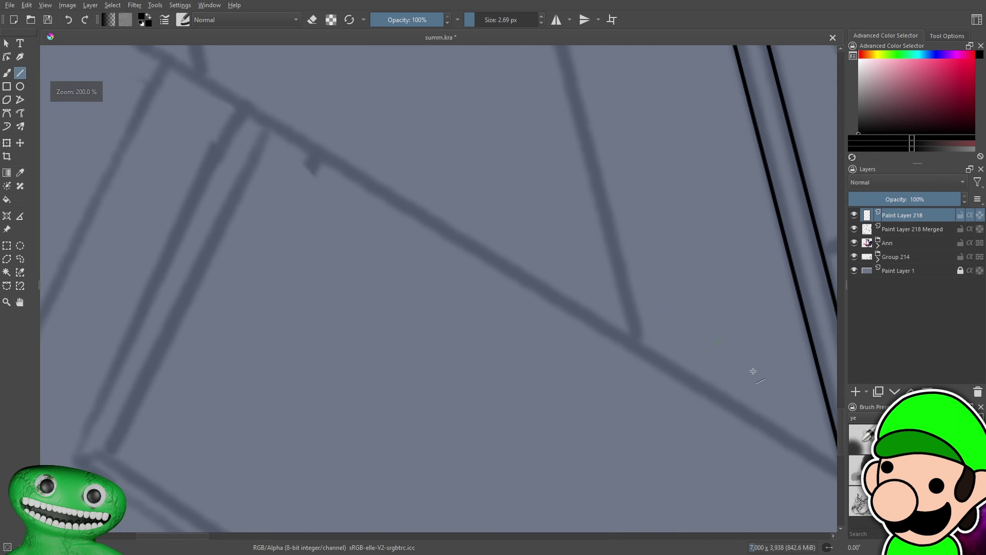
{"action": "scroll", "coordinate": [753, 371], "scroll_direction": "down", "scroll_amount": 3}
{"action": "left_click_drag", "start_coordinate": [727, 422], "coordinate": [539, 333]}
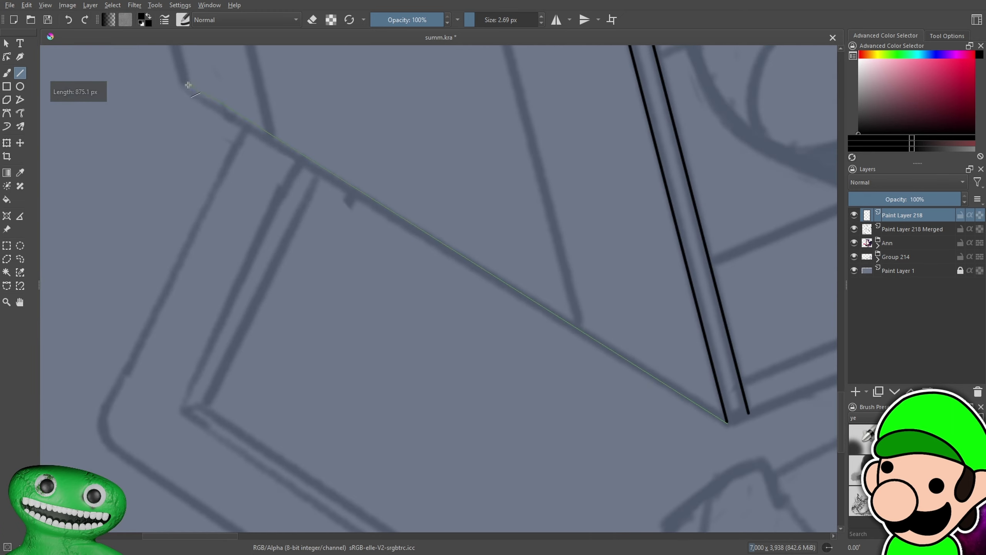
{"action": "left_click_drag", "start_coordinate": [188, 85], "coordinate": [185, 86]}
{"action": "scroll", "coordinate": [623, 341], "scroll_direction": "down", "scroll_amount": 6}
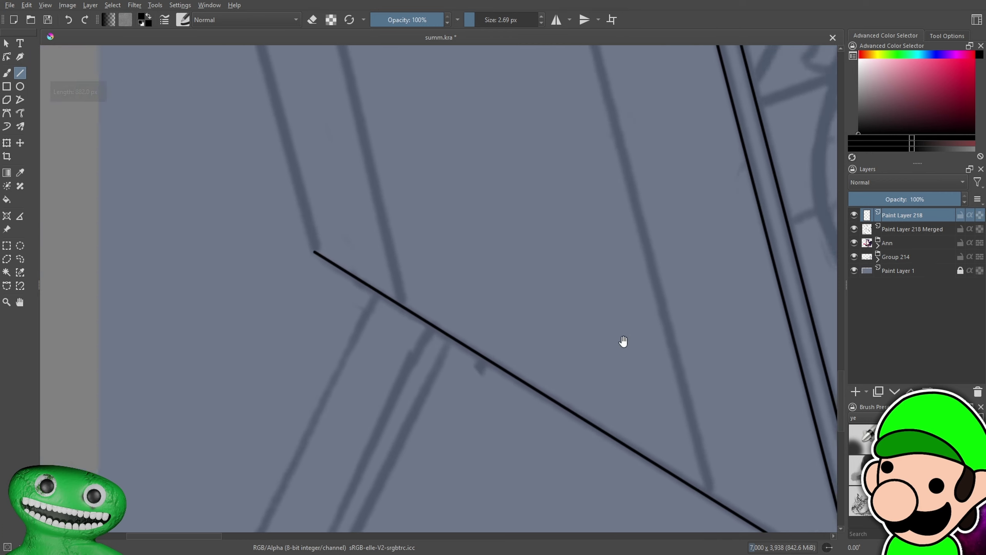
{"action": "scroll", "coordinate": [474, 428], "scroll_direction": "up", "scroll_amount": 1}
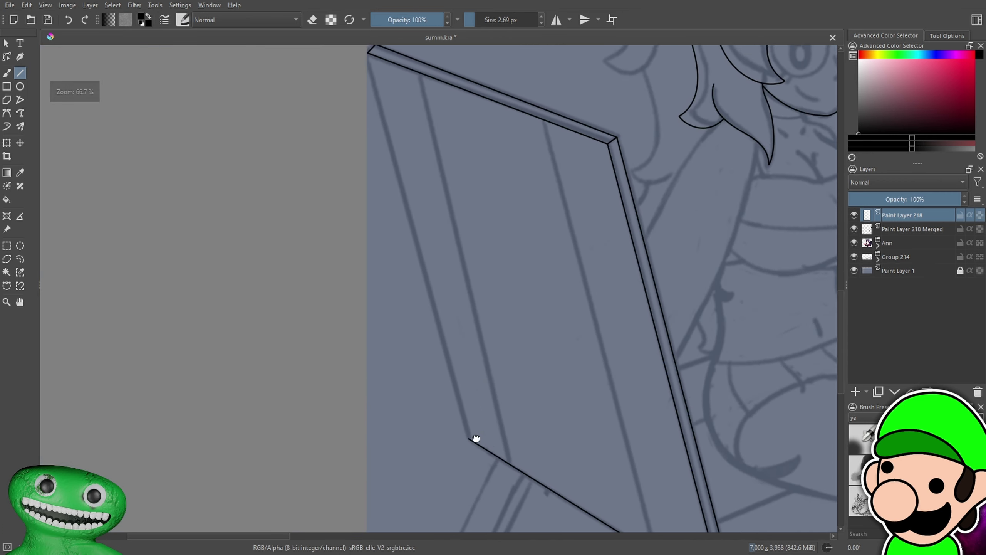
{"action": "left_click_drag", "start_coordinate": [470, 452], "coordinate": [466, 441]}
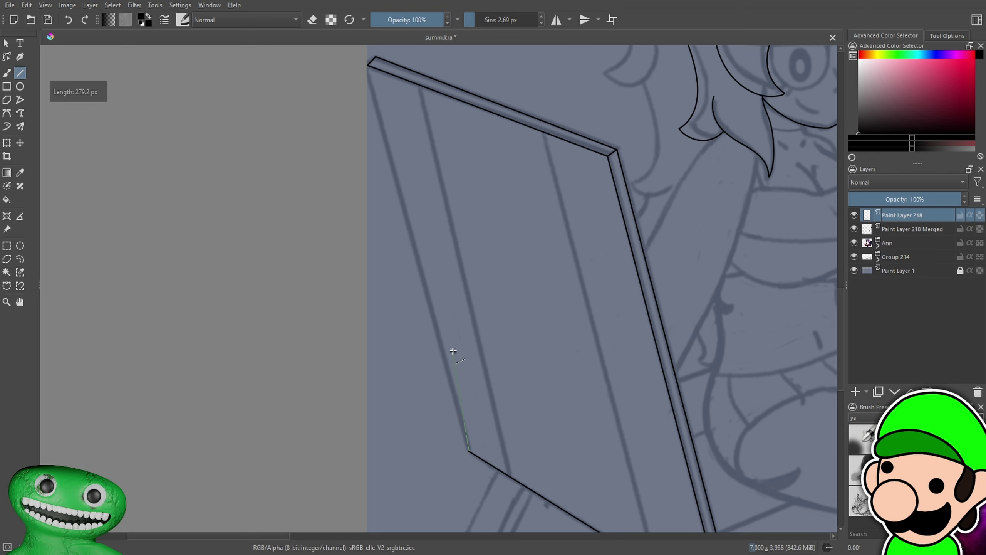
{"action": "key", "text": "ctrl+z"}
{"action": "key", "text": "ctrl+plus"}
{"action": "left_click_drag", "start_coordinate": [536, 404], "coordinate": [534, 289]}
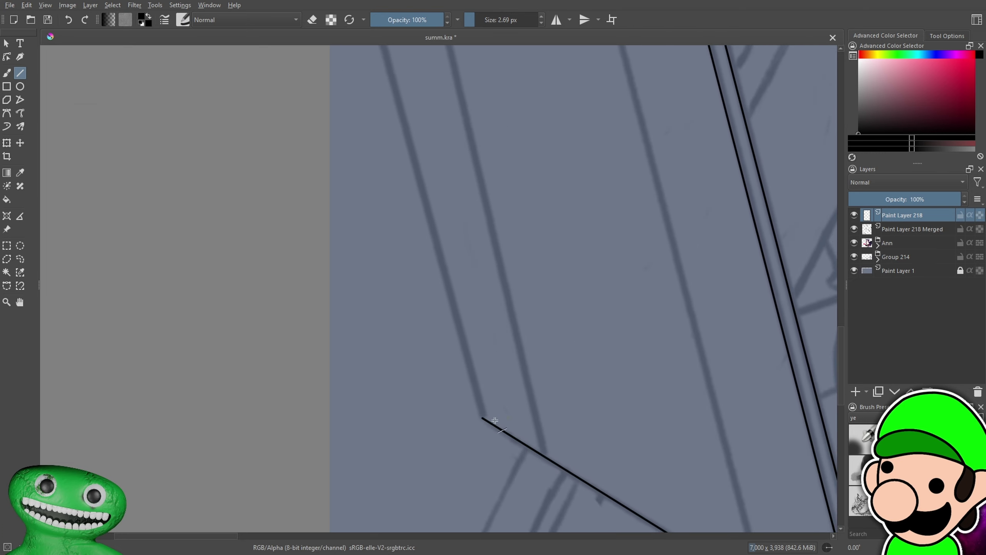
{"action": "left_click_drag", "start_coordinate": [484, 418], "coordinate": [481, 390]}
{"action": "left_click_drag", "start_coordinate": [431, 241], "coordinate": [371, 1]}
{"action": "key", "text": "ctrl+minus"}
{"action": "key", "text": "ctrl+minus"}
{"action": "key", "text": "ctrl+minus"}
{"action": "left_click_drag", "start_coordinate": [552, 330], "coordinate": [547, 347]}
{"action": "key", "text": "ctrl+plus"}
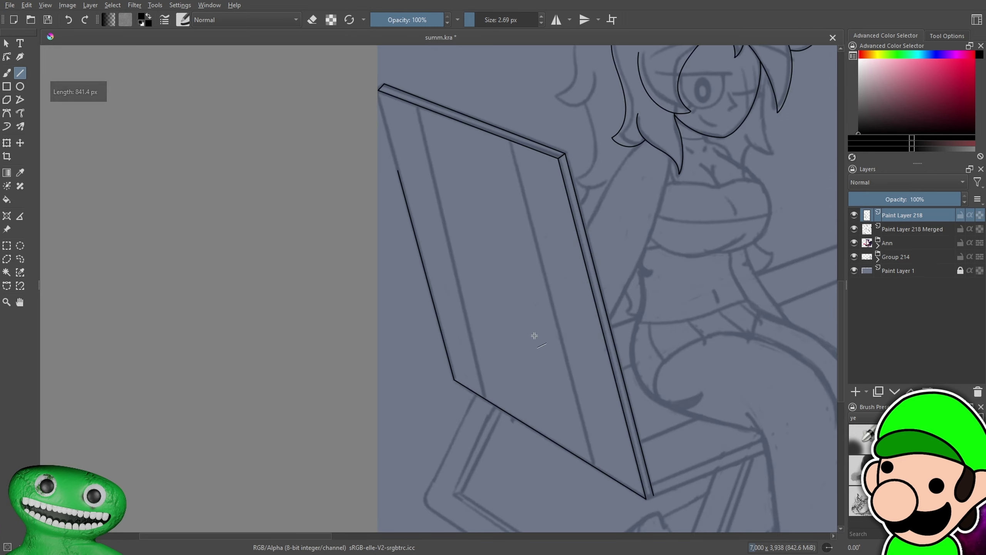
{"action": "key", "text": "ctrl+z"}
On another new paint layer, draw the backrest's far side edge as one straight line from the upper corner to the lower one
{"action": "left_click_drag", "start_coordinate": [526, 313], "coordinate": [528, 334]}
{"action": "key", "text": "plus"}
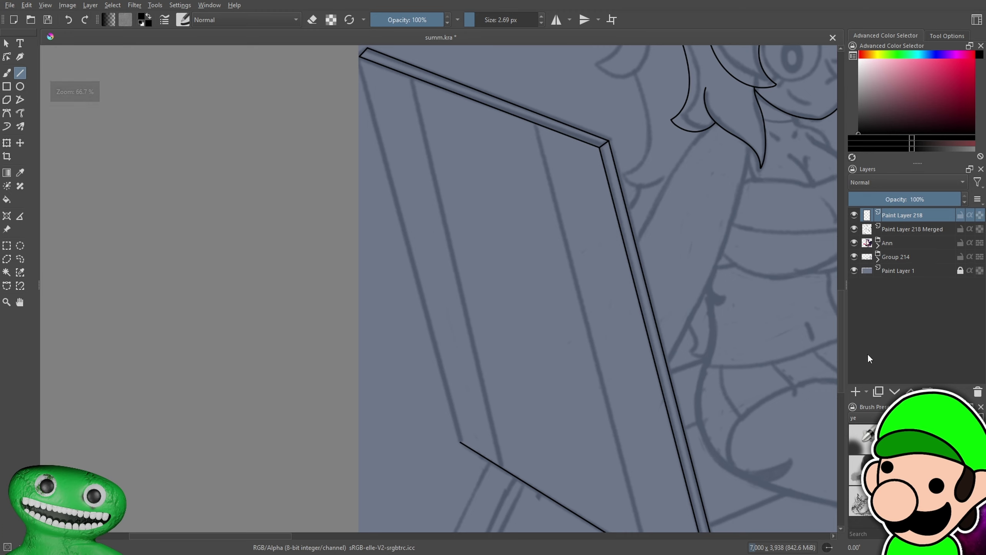
{"action": "left_click", "coordinate": [856, 391]}
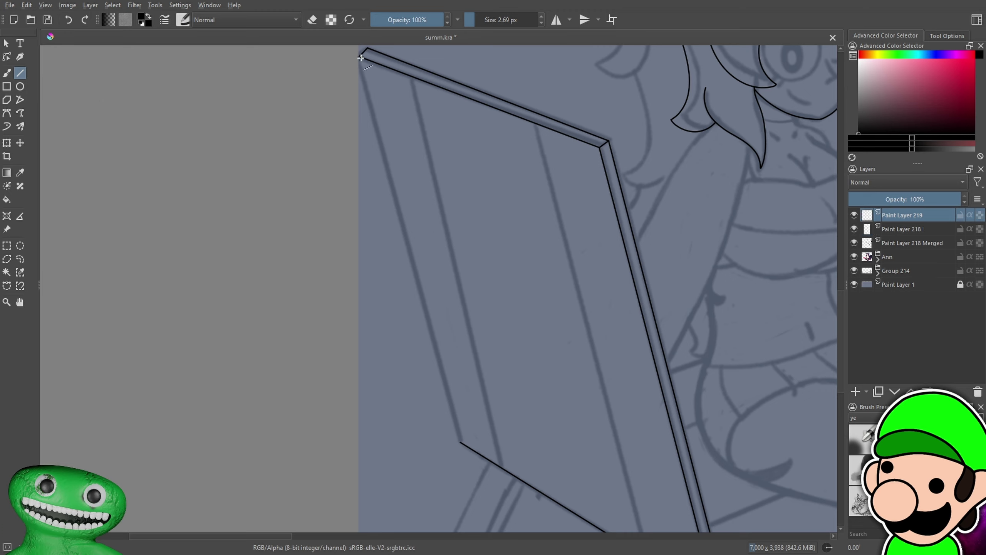
{"action": "left_click_drag", "start_coordinate": [360, 56], "coordinate": [359, 56]}
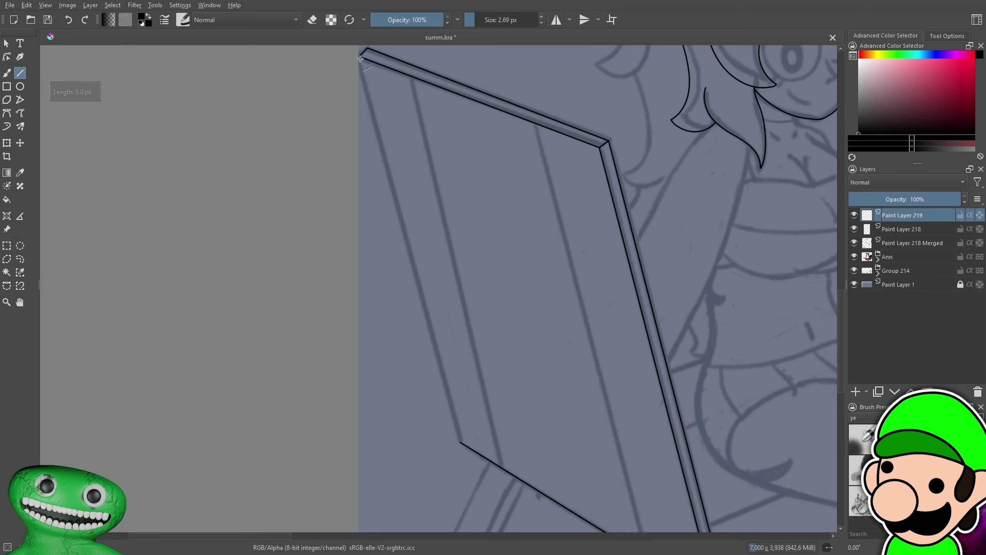
{"action": "key", "text": "ctrl+z"}
{"action": "key", "text": "ctrl+shift+z"}
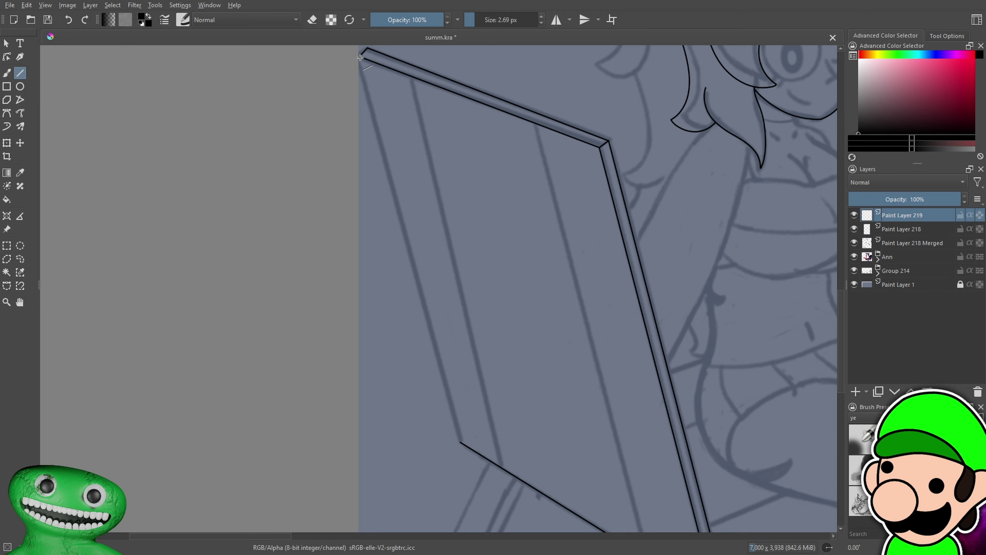
{"action": "left_click_drag", "start_coordinate": [359, 57], "coordinate": [399, 179]}
{"action": "mouse_move", "coordinate": [448, 387]}
{"action": "left_mouse_down"}
{"action": "mouse_move", "coordinate": [483, 481]}
{"action": "mouse_move", "coordinate": [471, 517]}
{"action": "left_mouse_up"}
Examine how the new side line meets the frame at the backrest's far upper corner
{"action": "key", "text": "plus"}
{"action": "left_click_drag", "start_coordinate": [504, 265], "coordinate": [522, 535]}
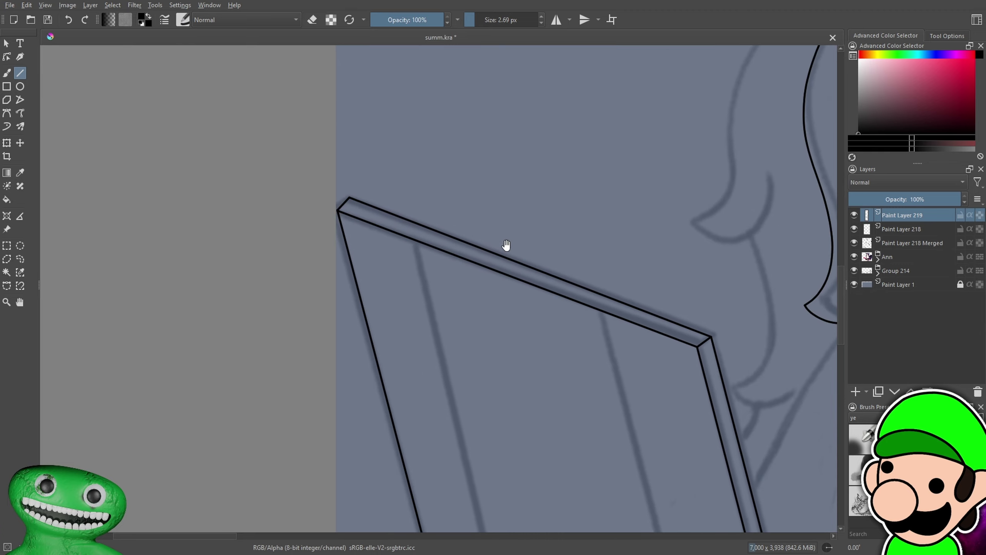
{"action": "left_click_drag", "start_coordinate": [506, 246], "coordinate": [567, 315]}
{"action": "key", "text": "plus"}
{"action": "key", "text": "plus"}
{"action": "key", "text": "plus"}
{"action": "key", "text": "plus"}
{"action": "left_click_drag", "start_coordinate": [475, 355], "coordinate": [504, 221]}
{"action": "key", "text": "minus"}
{"action": "key", "text": "minus"}
{"action": "key", "text": "minus"}
{"action": "key", "text": "minus"}
{"action": "key", "text": "minus"}
{"action": "key", "text": "minus"}
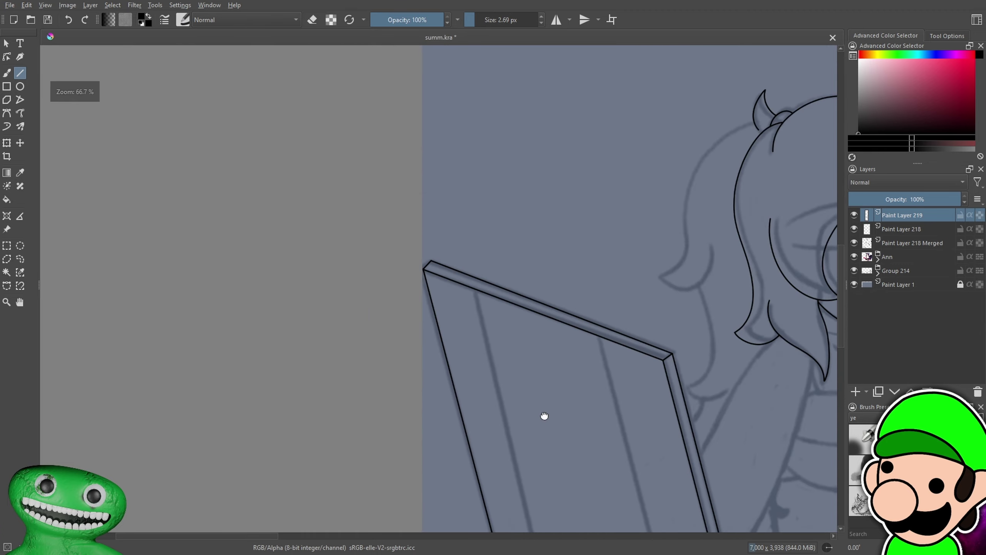
Erase the excess of the side line where it meets the bottom edge at the backrest's far lower corner
{"action": "left_click_drag", "start_coordinate": [543, 417], "coordinate": [471, 186]}
{"action": "left_click_drag", "start_coordinate": [526, 355], "coordinate": [470, 227]}
{"action": "key", "text": "plus"}
{"action": "key", "text": "plus"}
{"action": "key", "text": "plus"}
{"action": "scroll", "coordinate": [522, 282], "scroll_direction": "up", "scroll_amount": 5}
{"action": "key", "text": "b"}
{"action": "key", "text": "e"}
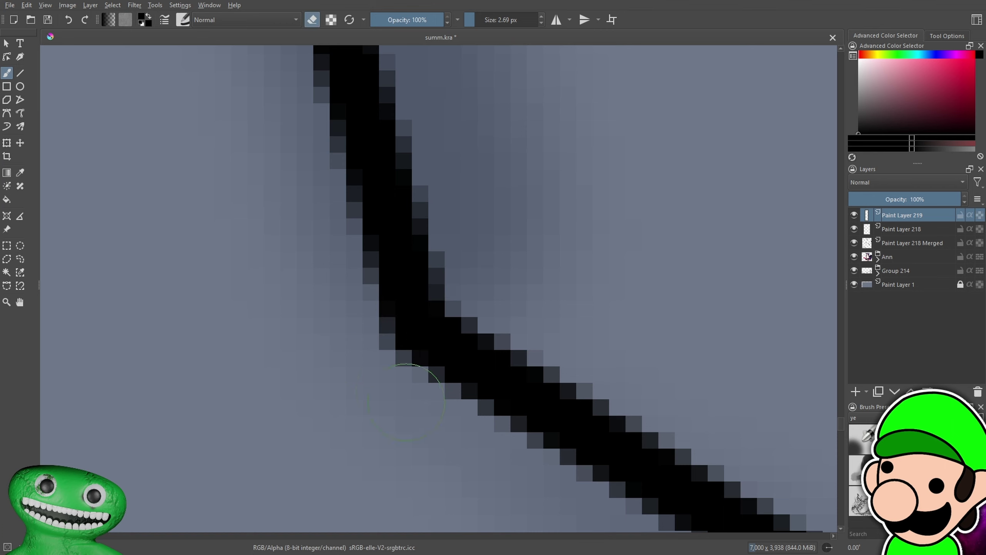
{"action": "scroll", "coordinate": [409, 406], "scroll_direction": "down", "scroll_amount": 8}
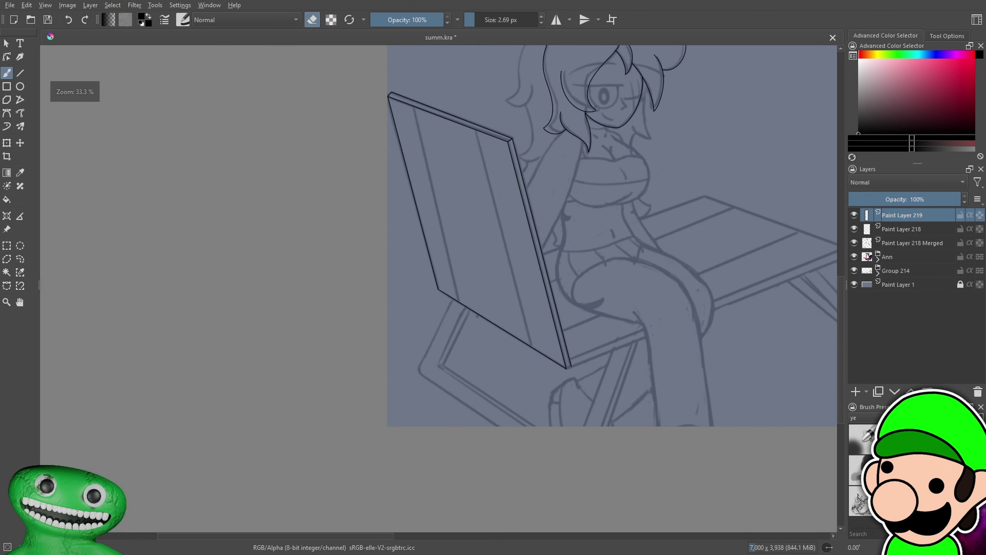
Merge Paint Layers 219 and 218 with the Paint Layer 218 Merged line art
{"action": "left_click_drag", "start_coordinate": [544, 311], "coordinate": [461, 365]}
{"action": "scroll", "coordinate": [556, 248], "scroll_direction": "down", "scroll_amount": 5}
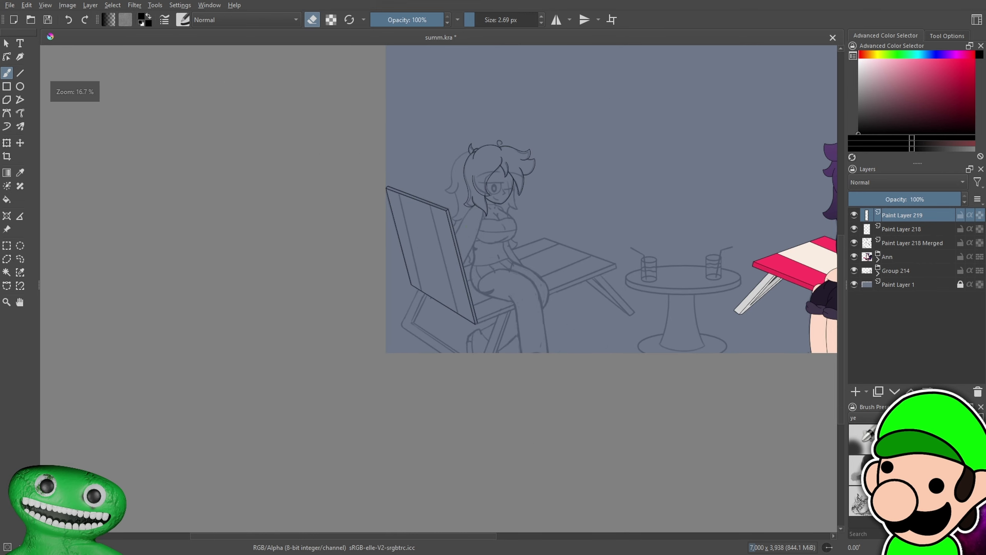
{"action": "scroll", "coordinate": [557, 248], "scroll_direction": "up", "scroll_amount": 5}
{"action": "left_click", "coordinate": [896, 228], "text": "ctrl"}
{"action": "key", "text": "ctrl+e"}
{"action": "key", "text": "ctrl+e"}
{"action": "left_click_drag", "start_coordinate": [477, 389], "coordinate": [473, 381]}
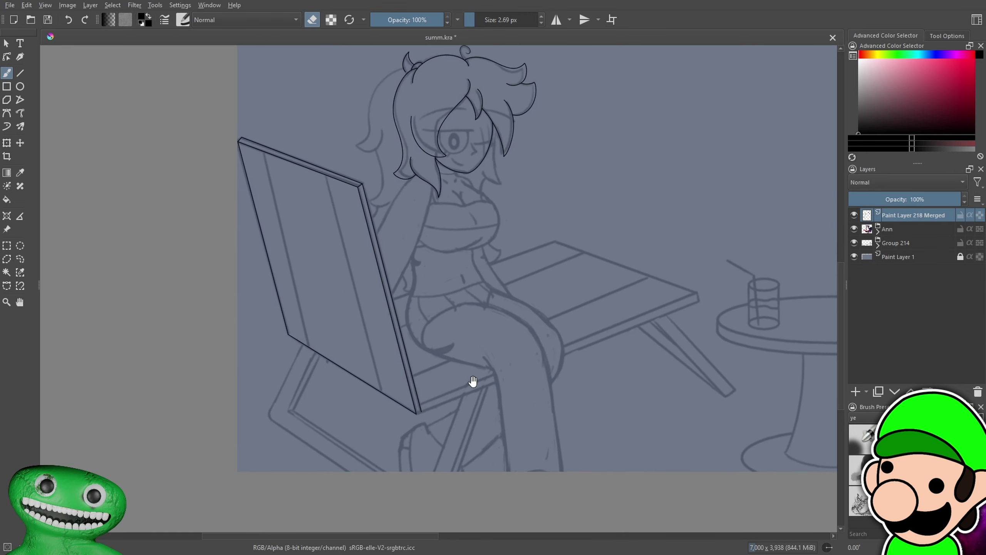
On a new paint layer, ink the arm's outer contour from the hair lock down across the backrest edge, redrawing it until it fits
{"action": "left_click_drag", "start_coordinate": [619, 358], "coordinate": [617, 399]}
{"action": "key", "text": "ctrl+plus"}
{"action": "key", "text": "ctrl+plus"}
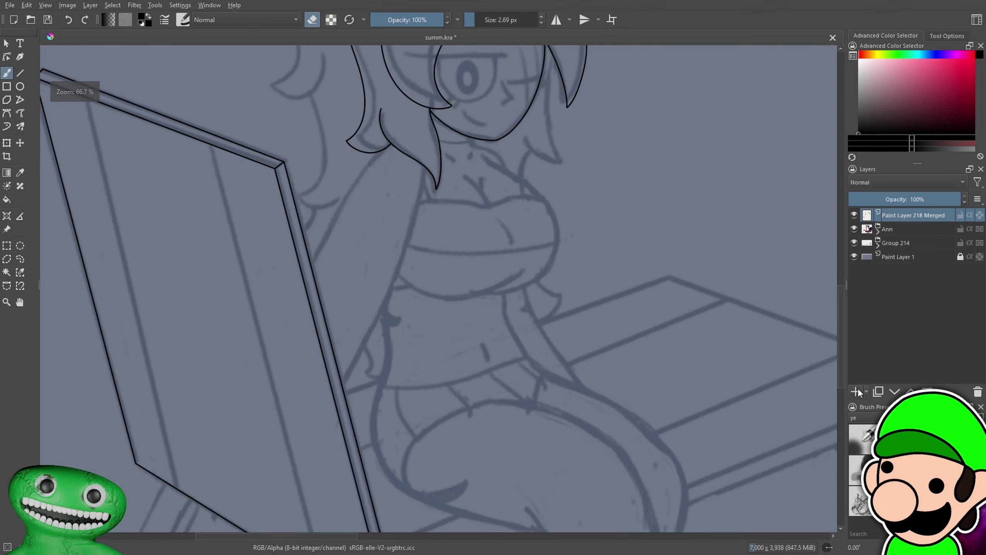
{"action": "left_click", "coordinate": [857, 390]}
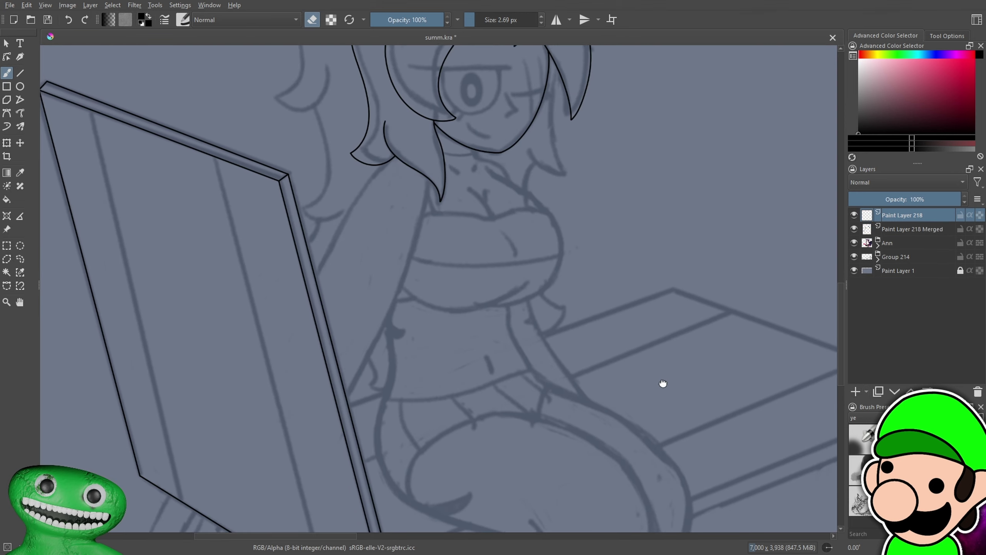
{"action": "key", "text": "ctrl+plus"}
{"action": "key", "text": "ctrl+plus"}
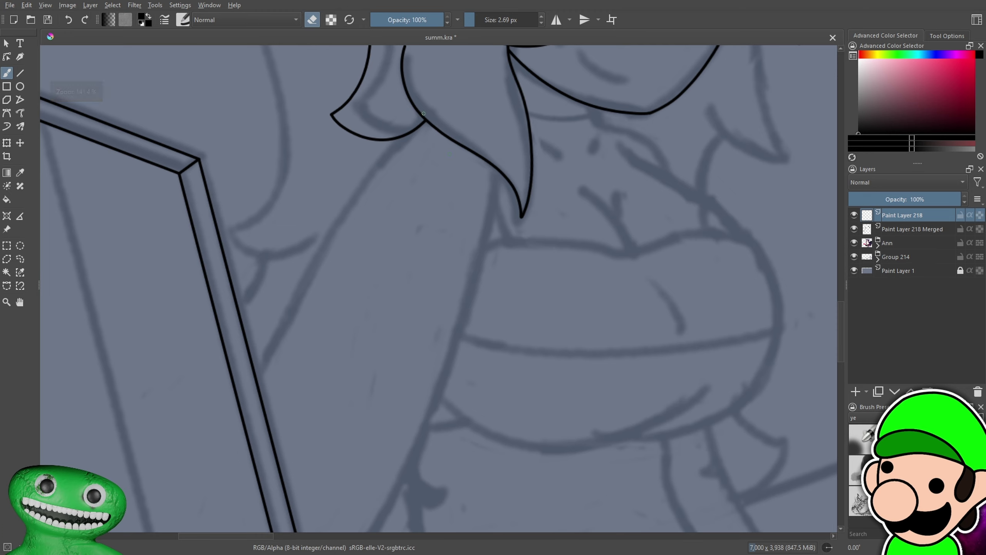
{"action": "left_click_drag", "start_coordinate": [431, 110], "coordinate": [262, 403]}
{"action": "key", "text": "ctrl+z"}
{"action": "left_click_drag", "start_coordinate": [440, 104], "coordinate": [238, 442]}
{"action": "key", "text": "ctrl+z"}
{"action": "left_click_drag", "start_coordinate": [446, 100], "coordinate": [230, 463]}
Ink the arm's inner contour from the tip area of the long hair lock down to the backrest, replacing the first stroke
{"action": "left_click_drag", "start_coordinate": [513, 204], "coordinate": [511, 137]}
{"action": "mouse_move", "coordinate": [496, 89]}
{"action": "left_mouse_down"}
{"action": "mouse_move", "coordinate": [451, 270]}
{"action": "mouse_move", "coordinate": [336, 551]}
{"action": "left_mouse_up"}
{"action": "key", "text": "minus"}
{"action": "key", "text": "minus"}
{"action": "left_click_drag", "start_coordinate": [536, 223], "coordinate": [538, 192]}
{"action": "key", "text": "plus"}
{"action": "key", "text": "plus"}
{"action": "key", "text": "ctrl+z"}
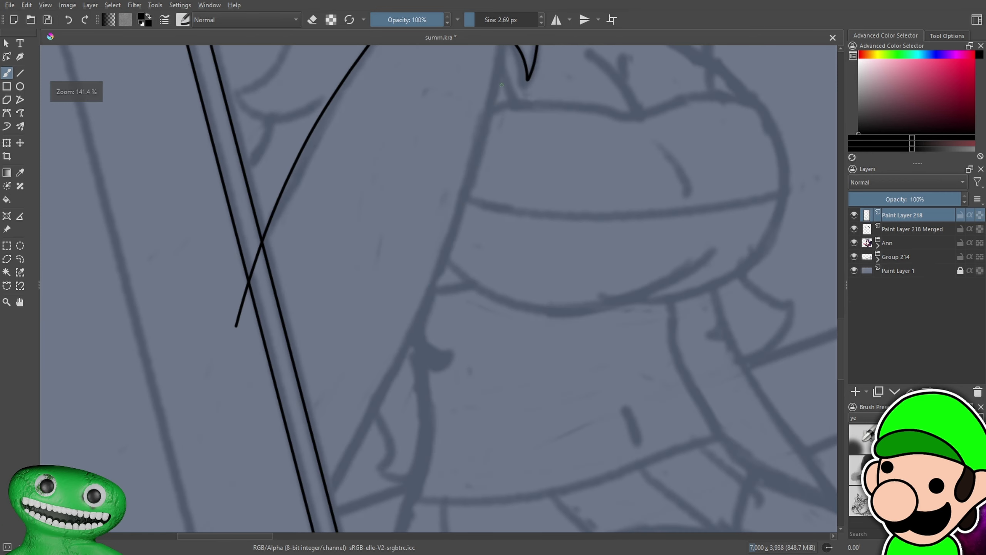
{"action": "key", "text": "minus"}
{"action": "left_click_drag", "start_coordinate": [483, 92], "coordinate": [319, 504]}
Erase the end of the outer arm line that overshoots the contour of the long hair lock
{"action": "key", "text": "minus"}
{"action": "key", "text": "minus"}
{"action": "left_click_drag", "start_coordinate": [532, 218], "coordinate": [529, 308]}
{"action": "key", "text": "plus"}
{"action": "key", "text": "plus"}
{"action": "key", "text": "plus"}
{"action": "key", "text": "plus"}
{"action": "key", "text": "plus"}
{"action": "key", "text": "plus"}
{"action": "left_click_drag", "start_coordinate": [598, 317], "coordinate": [572, 369]}
{"action": "key", "text": "plus"}
{"action": "key", "text": "e"}
{"action": "left_click_drag", "start_coordinate": [404, 216], "coordinate": [464, 165]}
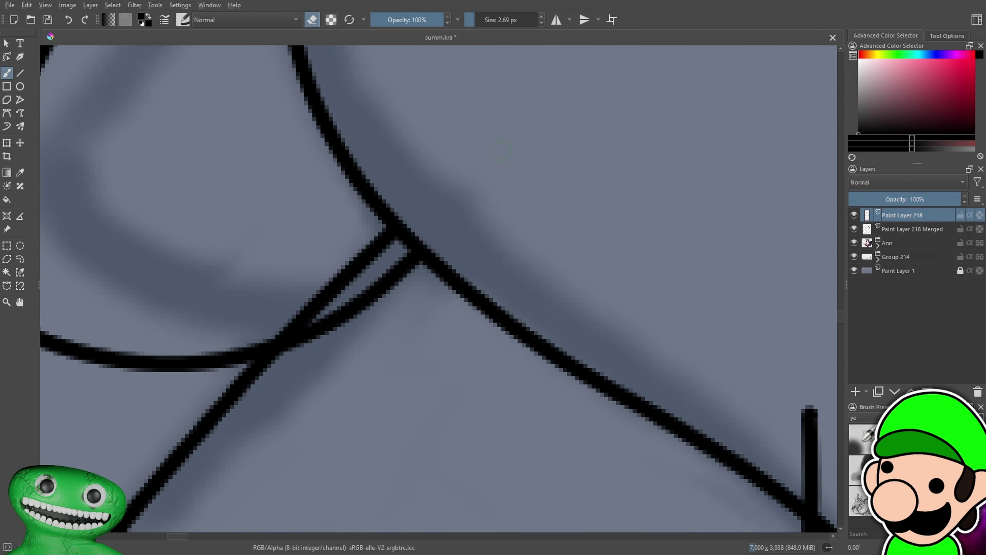
Erase the excess of the inner arm line above the contour of the long hair lock
{"action": "left_click_drag", "start_coordinate": [708, 164], "coordinate": [500, 130]}
{"action": "left_click_drag", "start_coordinate": [639, 340], "coordinate": [578, 212]}
{"action": "mouse_move", "coordinate": [540, 318]}
{"action": "left_mouse_down"}
{"action": "mouse_move", "coordinate": [552, 347]}
{"action": "mouse_move", "coordinate": [542, 264]}
{"action": "left_mouse_up"}
{"action": "key", "text": "minus"}
{"action": "key", "text": "minus"}
{"action": "key", "text": "minus"}
{"action": "key", "text": "minus"}
{"action": "left_click_drag", "start_coordinate": [568, 310], "coordinate": [676, 352]}
{"action": "key", "text": "plus"}
{"action": "key", "text": "plus"}
{"action": "key", "text": "plus"}
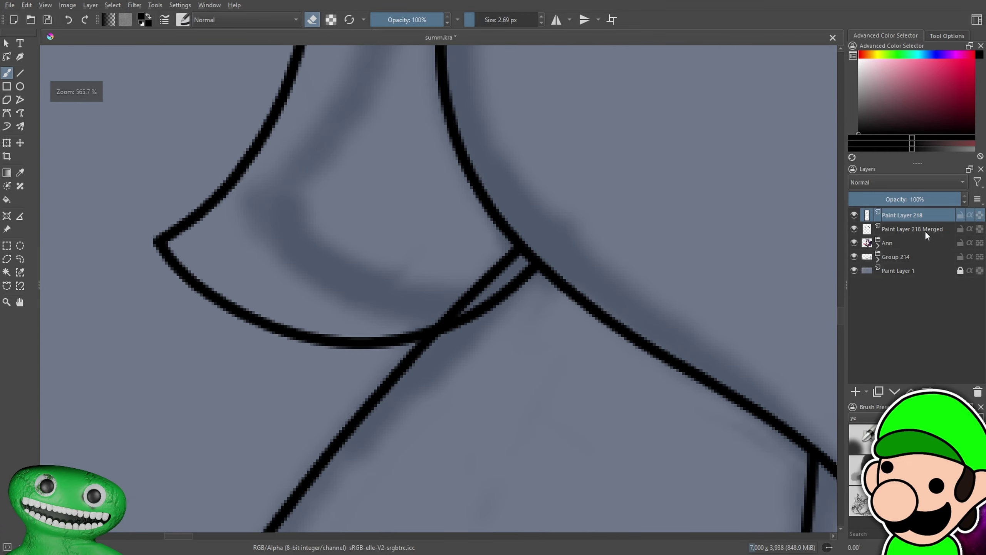
On the Paint Layer 218 Merged layer, erase the end of the hair tip's lower curve running past the arm's outer line
{"action": "left_click", "coordinate": [925, 230]}
{"action": "key", "text": "plus"}
{"action": "key", "text": "plus"}
{"action": "mouse_move", "coordinate": [523, 331]}
{"action": "left_mouse_down"}
{"action": "mouse_move", "coordinate": [440, 381]}
{"action": "mouse_move", "coordinate": [514, 344]}
{"action": "mouse_move", "coordinate": [551, 312]}
{"action": "left_mouse_up"}
{"action": "left_click_drag", "start_coordinate": [563, 348], "coordinate": [504, 385]}
{"action": "key", "text": "plus"}
{"action": "key", "text": "plus"}
{"action": "mouse_move", "coordinate": [614, 303]}
{"action": "left_mouse_down"}
{"action": "mouse_move", "coordinate": [642, 357]}
{"action": "mouse_move", "coordinate": [656, 296]}
{"action": "mouse_move", "coordinate": [672, 289]}
{"action": "left_mouse_up"}
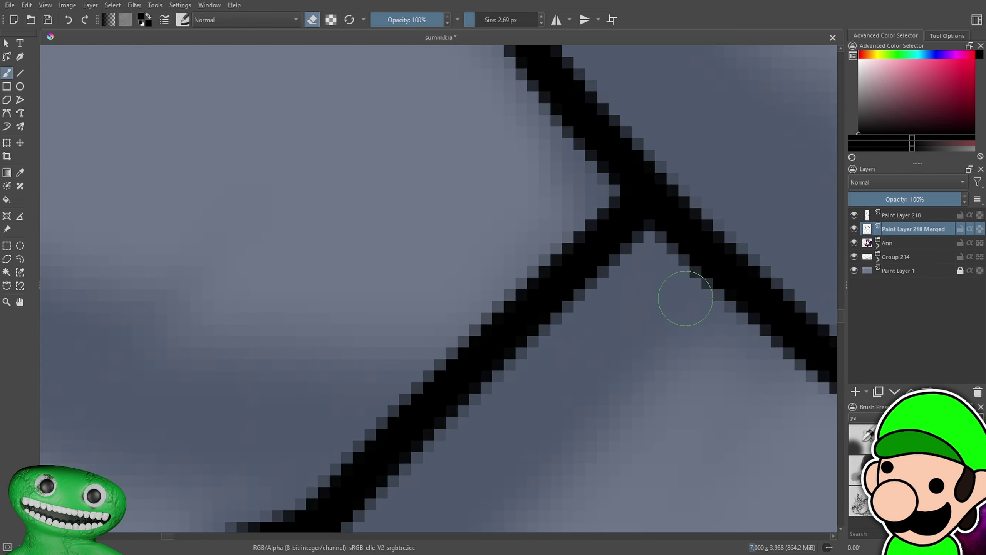
On Paint Layer 218, erase the lower end of the outer arm line that crosses over the backrest's edge and clean the junction
{"action": "key", "text": "minus"}
{"action": "key", "text": "minus"}
{"action": "key", "text": "minus"}
{"action": "key", "text": "minus"}
{"action": "key", "text": "minus"}
{"action": "key", "text": "minus"}
{"action": "key", "text": "minus"}
{"action": "key", "text": "minus"}
{"action": "left_click_drag", "start_coordinate": [695, 418], "coordinate": [748, 259]}
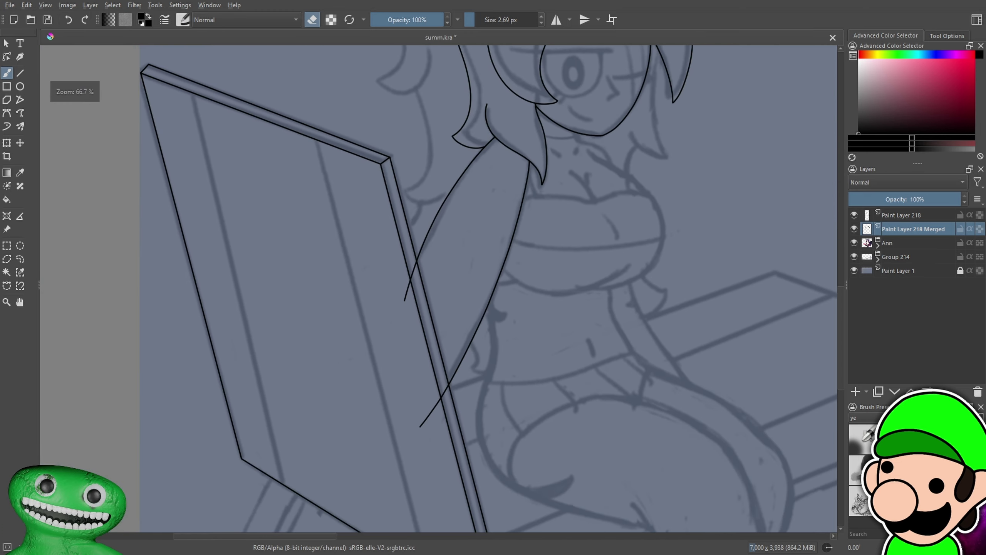
{"action": "key", "text": "plus"}
{"action": "key", "text": "plus"}
{"action": "key", "text": "plus"}
{"action": "left_click", "coordinate": [910, 218]}
{"action": "left_click_drag", "start_coordinate": [573, 337], "coordinate": [677, 352]}
{"action": "key", "text": "plus"}
{"action": "key", "text": "plus"}
{"action": "left_click_drag", "start_coordinate": [508, 148], "coordinate": [463, 325]}
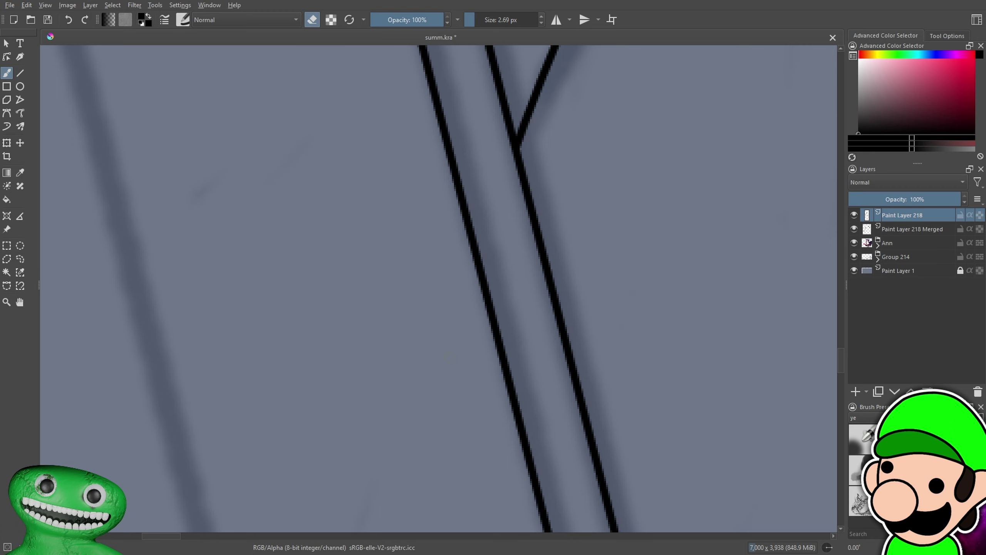
{"action": "left_click_drag", "start_coordinate": [490, 318], "coordinate": [449, 441]}
{"action": "key", "text": "plus"}
{"action": "key", "text": "plus"}
{"action": "key", "text": "plus"}
{"action": "left_click_drag", "start_coordinate": [519, 248], "coordinate": [528, 264]}
Erase the lower end of the inner arm line that extends across the backrest's edge and front panel
{"action": "key", "text": "minus"}
{"action": "key", "text": "minus"}
{"action": "key", "text": "minus"}
{"action": "key", "text": "minus"}
{"action": "key", "text": "minus"}
{"action": "key", "text": "minus"}
{"action": "left_click_drag", "start_coordinate": [589, 336], "coordinate": [527, 138]}
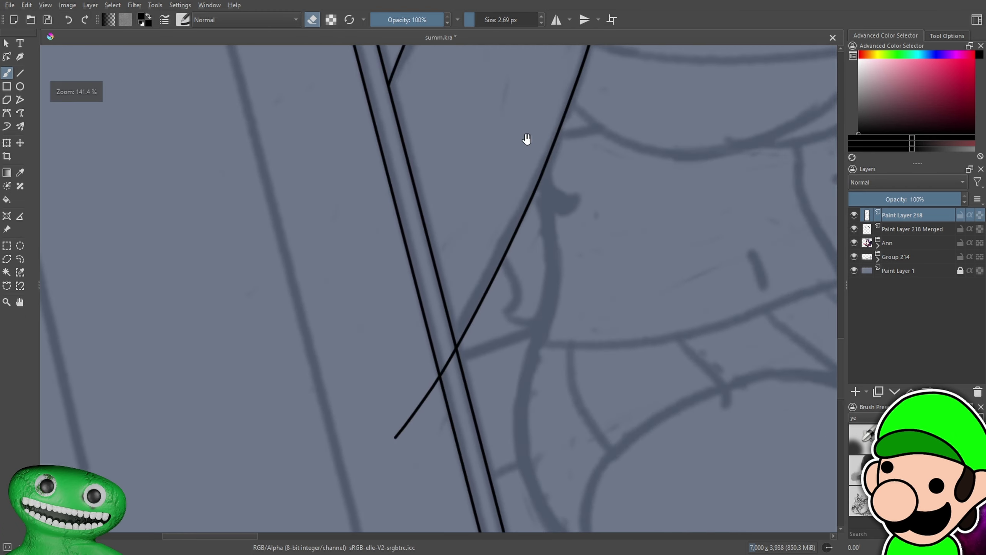
{"action": "scroll", "coordinate": [527, 139], "scroll_direction": "up", "scroll_amount": 1}
{"action": "left_click_drag", "start_coordinate": [465, 141], "coordinate": [463, 151]}
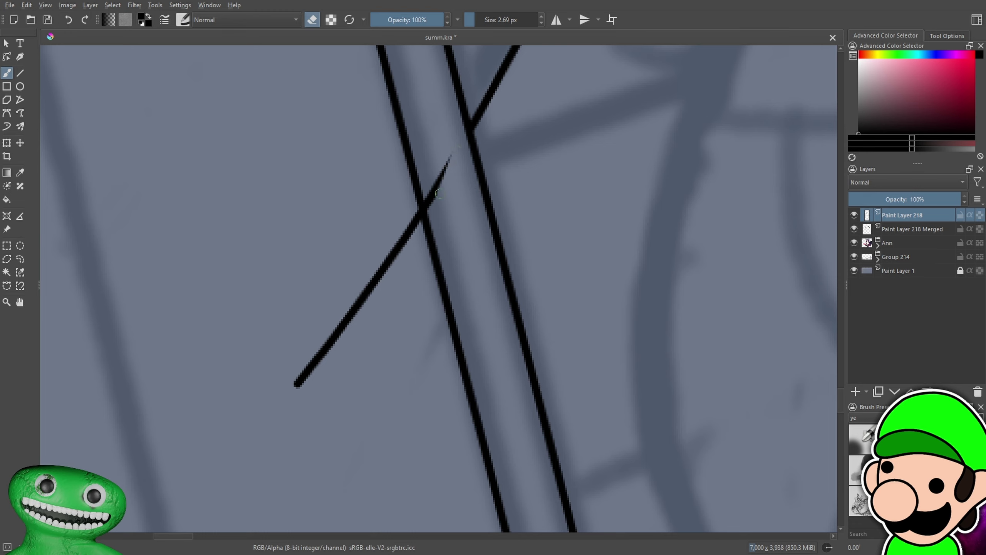
{"action": "left_click_drag", "start_coordinate": [431, 206], "coordinate": [377, 277]}
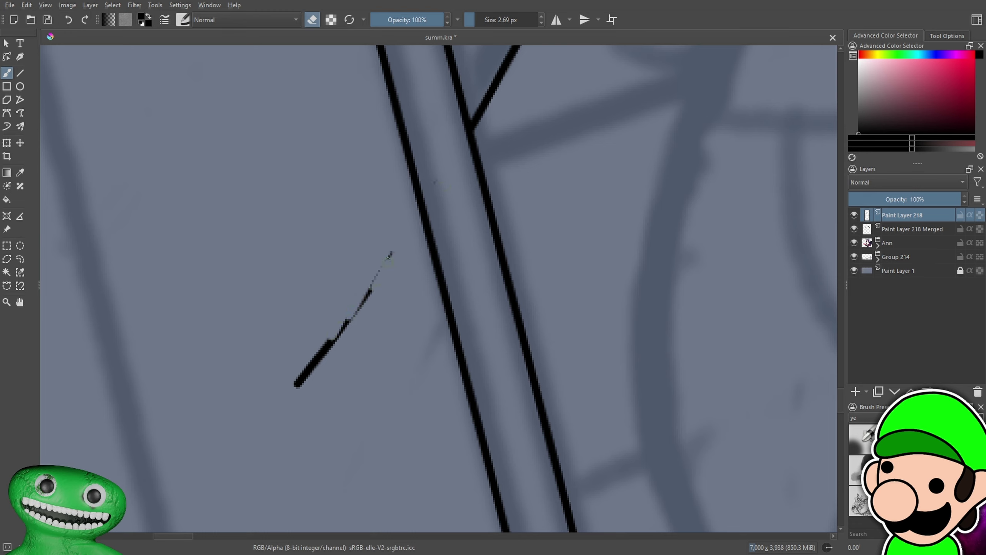
{"action": "left_click_drag", "start_coordinate": [329, 343], "coordinate": [297, 382]}
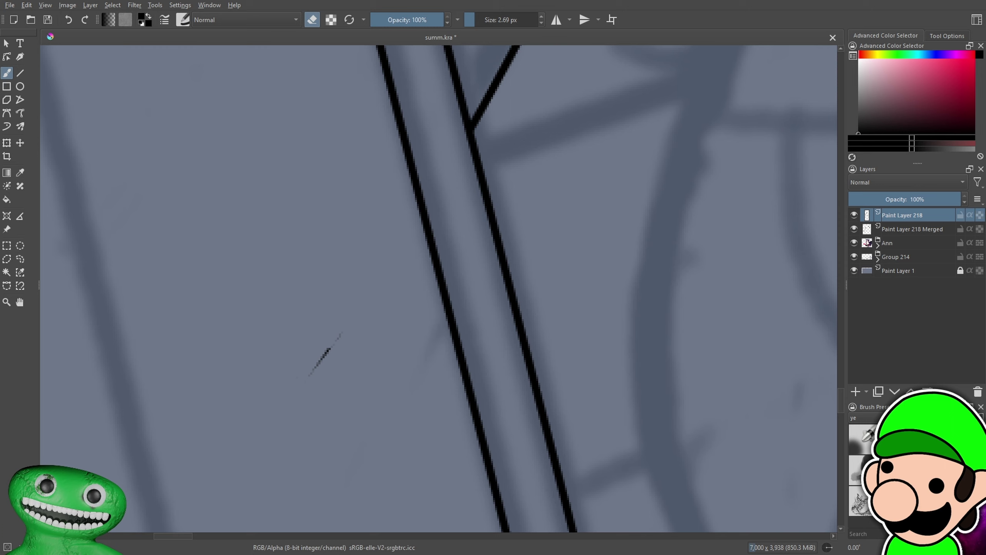
{"action": "scroll", "coordinate": [439, 288], "scroll_direction": "down", "scroll_amount": 7}
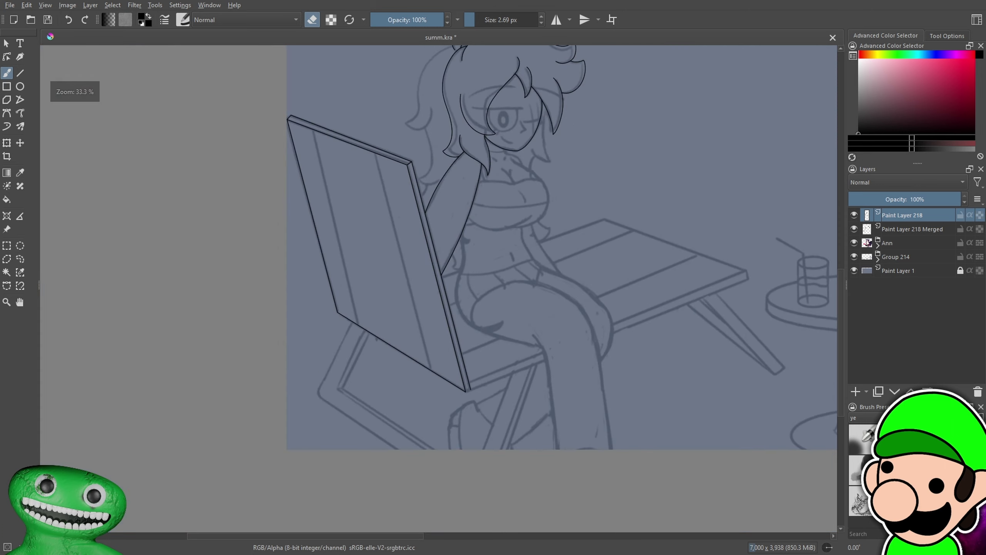
Examine the inked hair, arm and backrest lines against the sketch of the whole figure
{"action": "left_click_drag", "start_coordinate": [439, 288], "coordinate": [397, 338]}
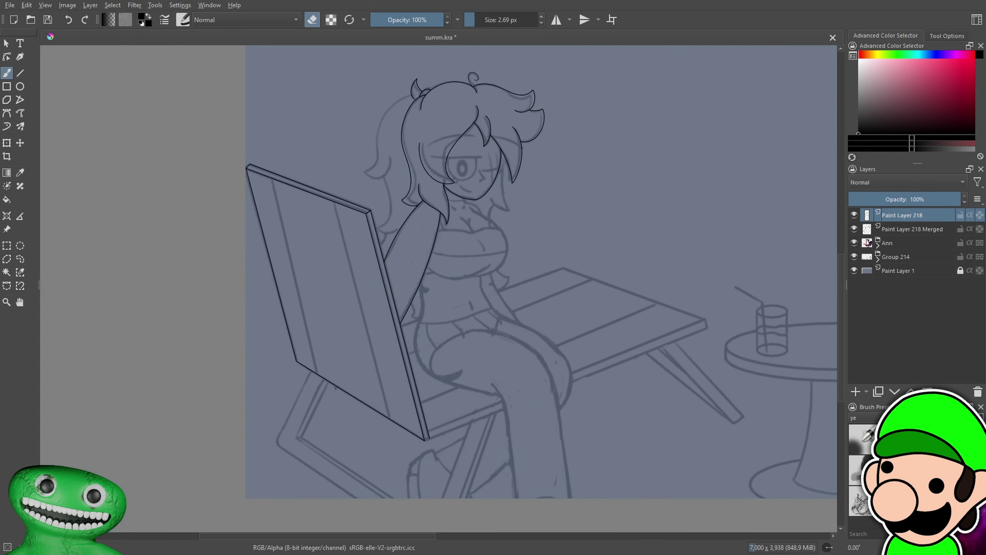
{"action": "key", "text": "minus"}
{"action": "key", "text": "minus"}
{"action": "key", "text": "plus"}
{"action": "mouse_move", "coordinate": [535, 403]}
{"action": "left_mouse_down"}
{"action": "mouse_move", "coordinate": [522, 434]}
{"action": "mouse_move", "coordinate": [536, 460]}
{"action": "left_mouse_up"}
{"action": "key", "text": "plus"}
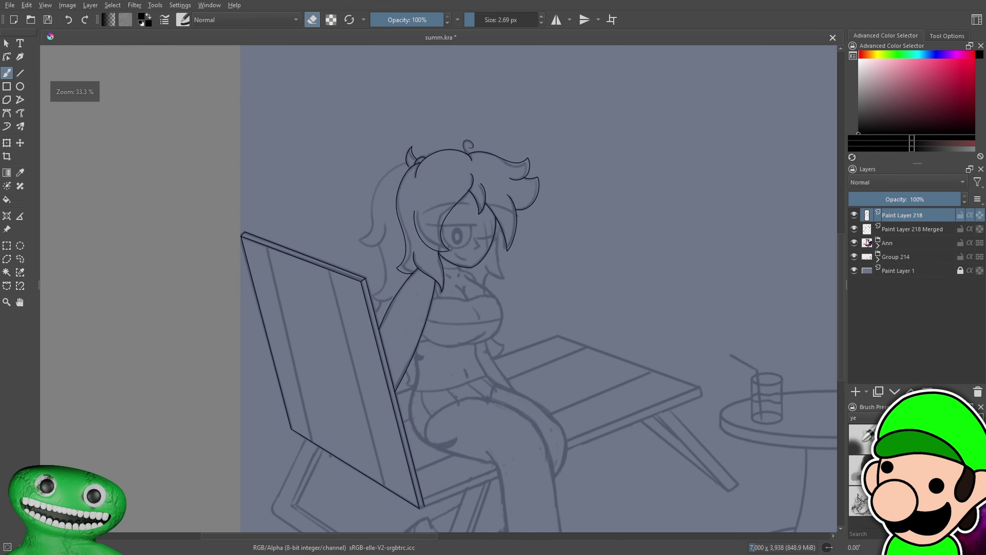
{"action": "key", "text": "plus"}
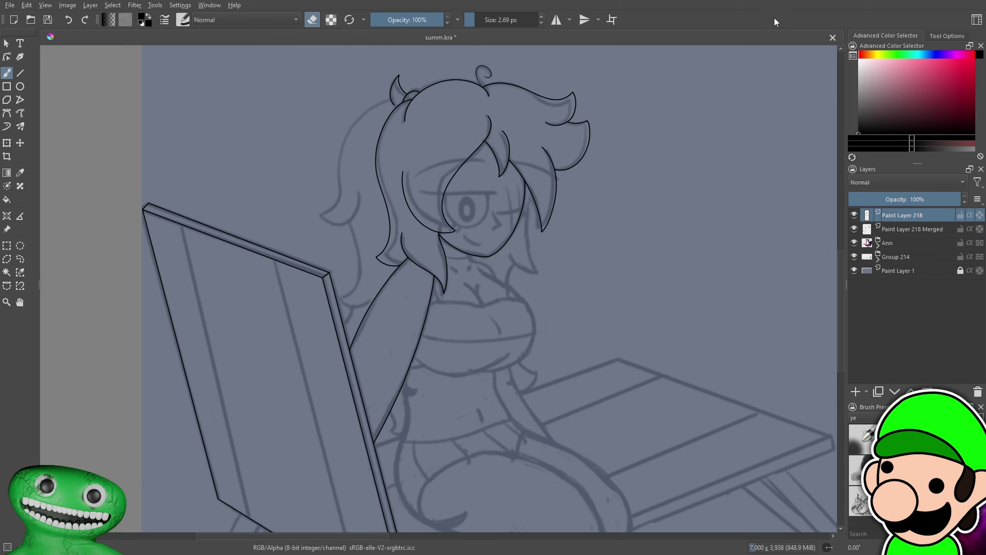
{"action": "left_click_drag", "start_coordinate": [650, 315], "coordinate": [702, 335]}
{"action": "left_click_drag", "start_coordinate": [584, 388], "coordinate": [514, 383]}
{"action": "left_click_drag", "start_coordinate": [554, 383], "coordinate": [555, 332]}
{"action": "key", "text": "ctrl+plus"}
{"action": "left_click_drag", "start_coordinate": [718, 331], "coordinate": [662, 389]}
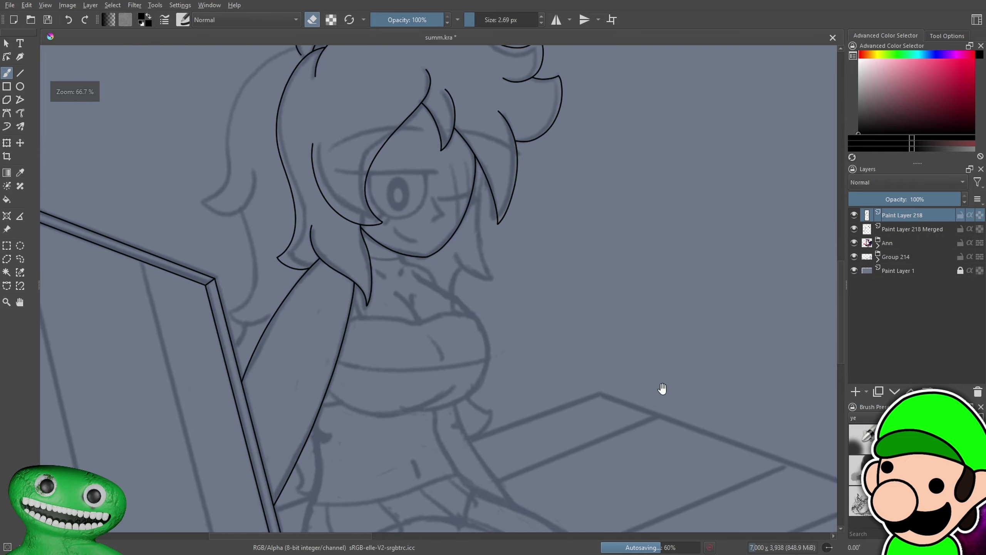
{"action": "key", "text": "ctrl+plus"}
{"action": "key", "text": "ctrl+minus"}
{"action": "key", "text": "ctrl+minus"}
{"action": "key", "text": "ctrl+minus"}
{"action": "key", "text": "ctrl+minus"}
{"action": "key", "text": "ctrl+plus"}
{"action": "key", "text": "ctrl+plus"}
{"action": "key", "text": "ctrl+plus"}
{"action": "key", "text": "ctrl+plus"}
{"action": "key", "text": "ctrl+plus"}
{"action": "key", "text": "ctrl+minus"}
{"action": "key", "text": "ctrl+minus"}
{"action": "key", "text": "ctrl+minus"}
On a new paint layer, ink the collarbone and shoulder line sloping down to the upper edge of the strapless top
{"action": "key", "text": "ctrl+plus"}
{"action": "key", "text": "ctrl+plus"}
{"action": "key", "text": "ctrl+plus"}
{"action": "left_click", "coordinate": [856, 391]}
{"action": "mouse_move", "coordinate": [647, 383]}
{"action": "left_mouse_down"}
{"action": "mouse_move", "coordinate": [636, 295]}
{"action": "mouse_move", "coordinate": [674, 372]}
{"action": "left_mouse_up"}
{"action": "key", "text": "ctrl+plus"}
{"action": "key", "text": "ctrl+plus"}
{"action": "left_click_drag", "start_coordinate": [538, 236], "coordinate": [603, 243]}
{"action": "left_click_drag", "start_coordinate": [720, 218], "coordinate": [515, 260]}
{"action": "key", "text": "ctrl+plus"}
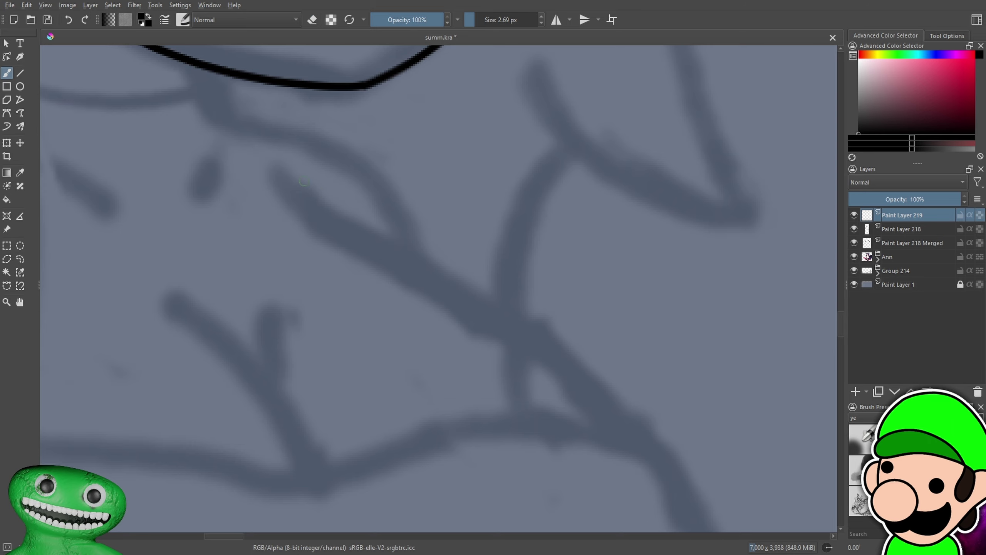
{"action": "mouse_move", "coordinate": [281, 166]}
{"action": "left_mouse_down"}
{"action": "mouse_move", "coordinate": [608, 403]}
{"action": "mouse_move", "coordinate": [638, 436]}
{"action": "left_mouse_up"}
{"action": "key", "text": "minus"}
{"action": "key", "text": "minus"}
{"action": "key", "text": "minus"}
{"action": "key", "text": "minus"}
{"action": "key", "text": "minus"}
{"action": "key", "text": "minus"}
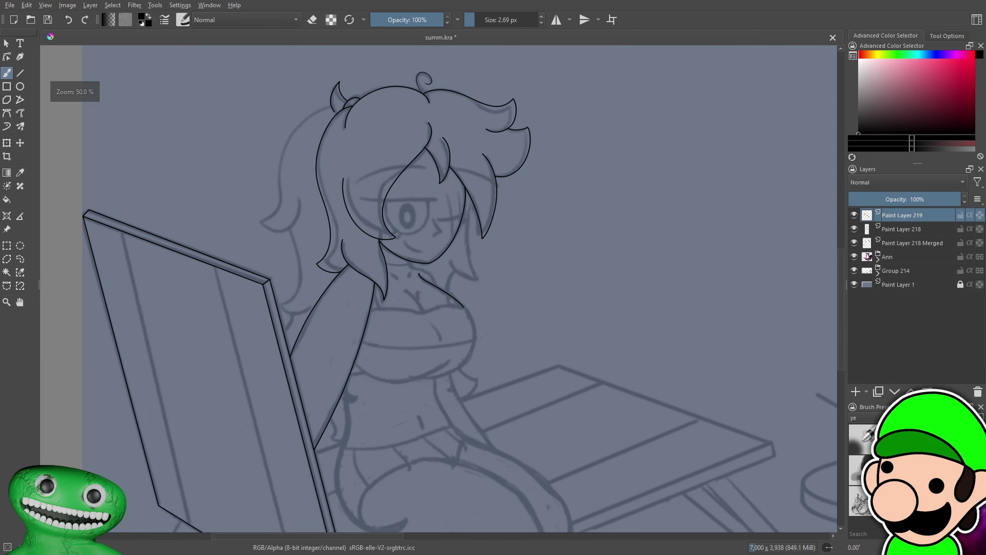
Ink the short neck line curving down from the underside of the jaw toward the far shoulder
{"action": "key", "text": "plus"}
{"action": "key", "text": "plus"}
{"action": "key", "text": "plus"}
{"action": "key", "text": "plus"}
{"action": "key", "text": "plus"}
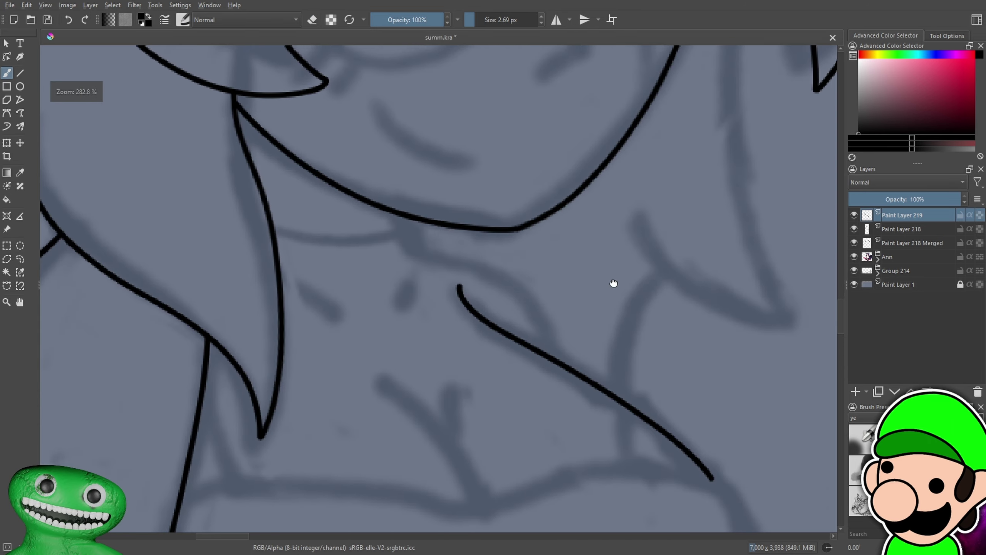
{"action": "key", "text": "plus"}
{"action": "key", "text": "plus"}
{"action": "left_click_drag", "start_coordinate": [315, 188], "coordinate": [357, 260]}
{"action": "key", "text": "minus"}
{"action": "key", "text": "minus"}
{"action": "key", "text": "plus"}
{"action": "key", "text": "plus"}
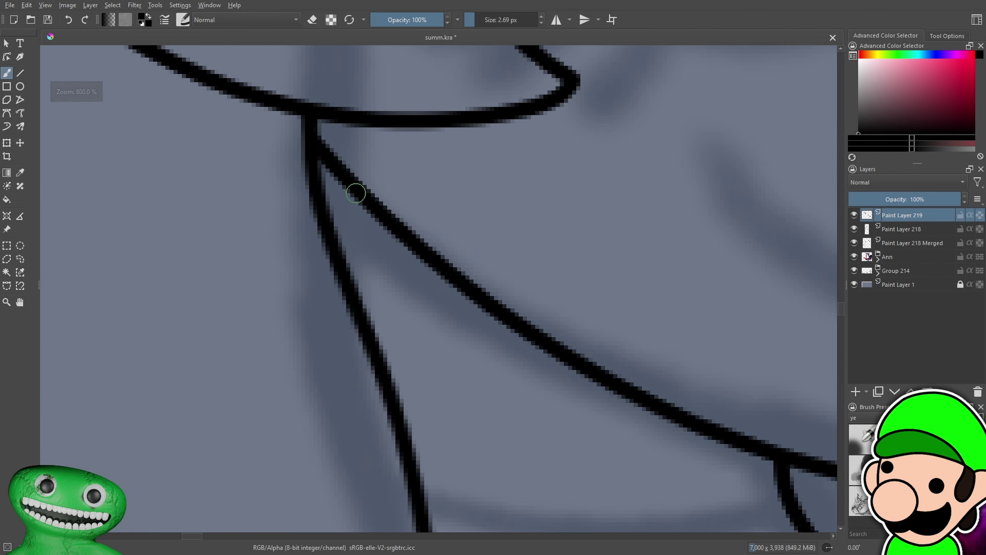
Ink the small neck line between the start of the jaw and the long hair lock, trimming it with the eraser
{"action": "left_click_drag", "start_coordinate": [357, 193], "coordinate": [337, 269]}
{"action": "key", "text": "e"}
{"action": "key", "text": "minus"}
{"action": "key", "text": "minus"}
{"action": "key", "text": "minus"}
{"action": "key", "text": "minus"}
{"action": "key", "text": "minus"}
{"action": "key", "text": "minus"}
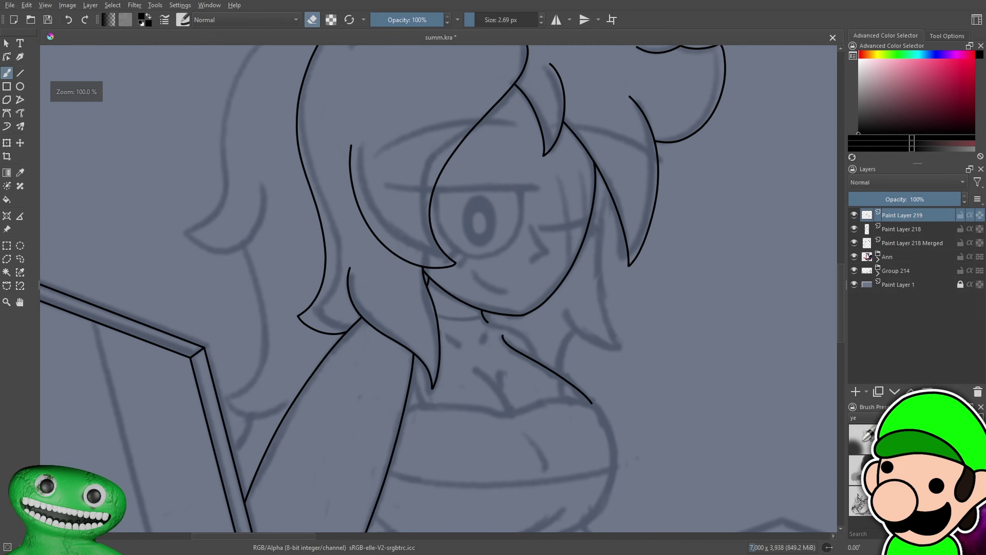
{"action": "left_click_drag", "start_coordinate": [614, 419], "coordinate": [567, 384]}
On a new paint layer, ink the curve from the lower end of the neck line over to the shoulder line
{"action": "key", "text": "minus"}
{"action": "key", "text": "minus"}
{"action": "key", "text": "minus"}
{"action": "key", "text": "minus"}
{"action": "key", "text": "plus"}
{"action": "key", "text": "plus"}
{"action": "key", "text": "plus"}
{"action": "key", "text": "plus"}
{"action": "key", "text": "plus"}
{"action": "key", "text": "plus"}
{"action": "scroll", "coordinate": [462, 216], "scroll_direction": "up", "scroll_amount": 2}
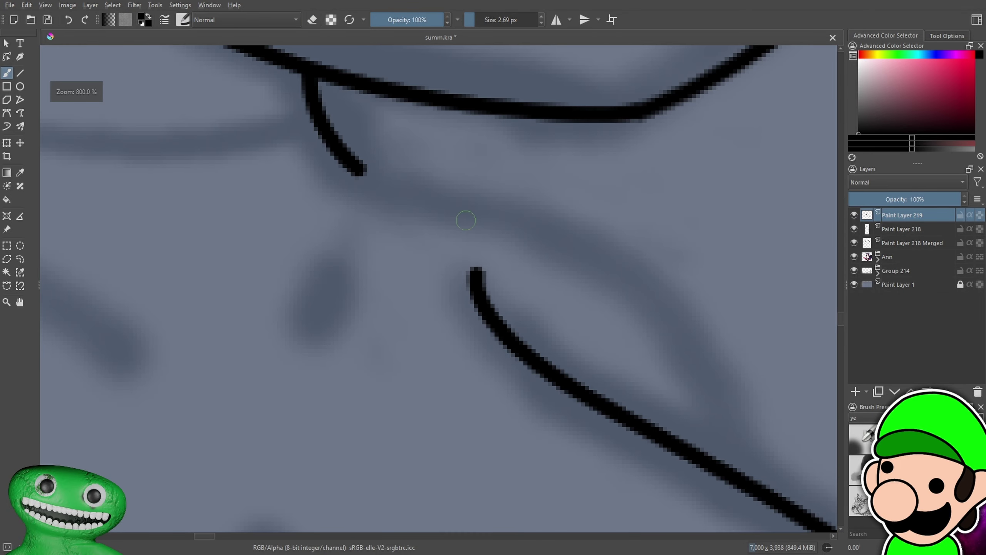
{"action": "scroll", "coordinate": [455, 216], "scroll_direction": "up", "scroll_amount": 2}
{"action": "left_click_drag", "start_coordinate": [557, 433], "coordinate": [560, 404]}
{"action": "key", "text": "ctrl+z"}
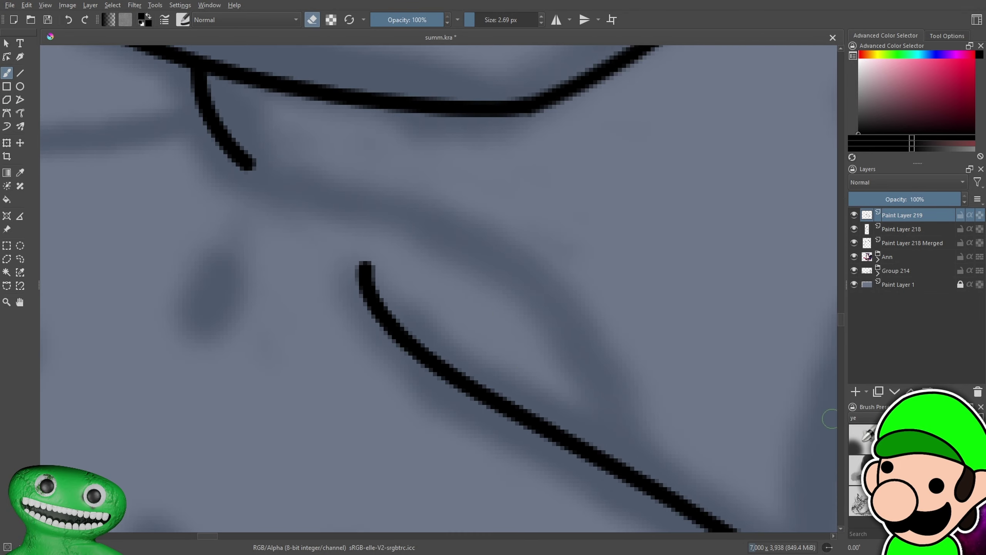
{"action": "left_click", "coordinate": [850, 390]}
{"action": "left_click_drag", "start_coordinate": [259, 167], "coordinate": [637, 466]}
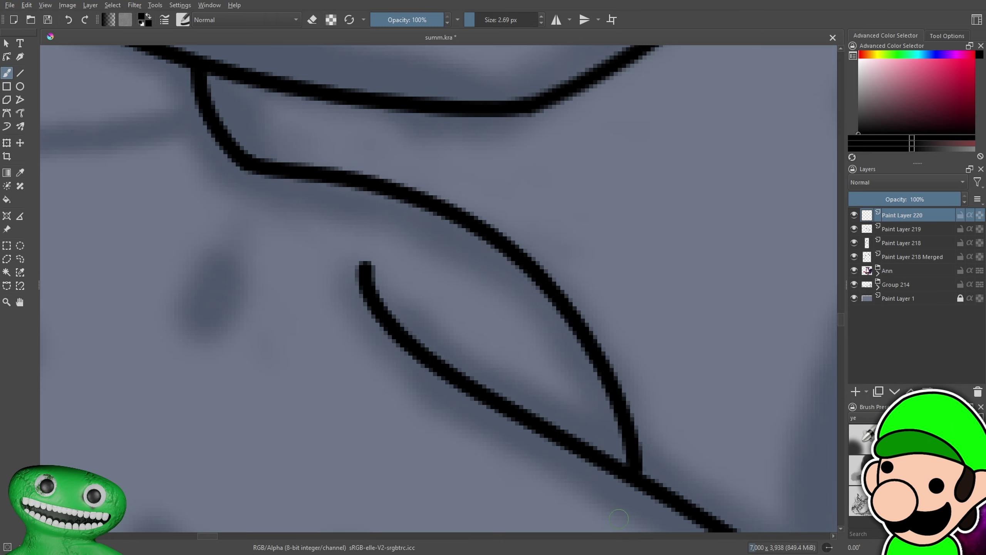
{"action": "scroll", "coordinate": [621, 428], "scroll_direction": "down", "scroll_amount": 4}
{"action": "scroll", "coordinate": [599, 388], "scroll_direction": "up", "scroll_amount": 3}
{"action": "left_click_drag", "start_coordinate": [599, 387], "coordinate": [567, 349]}
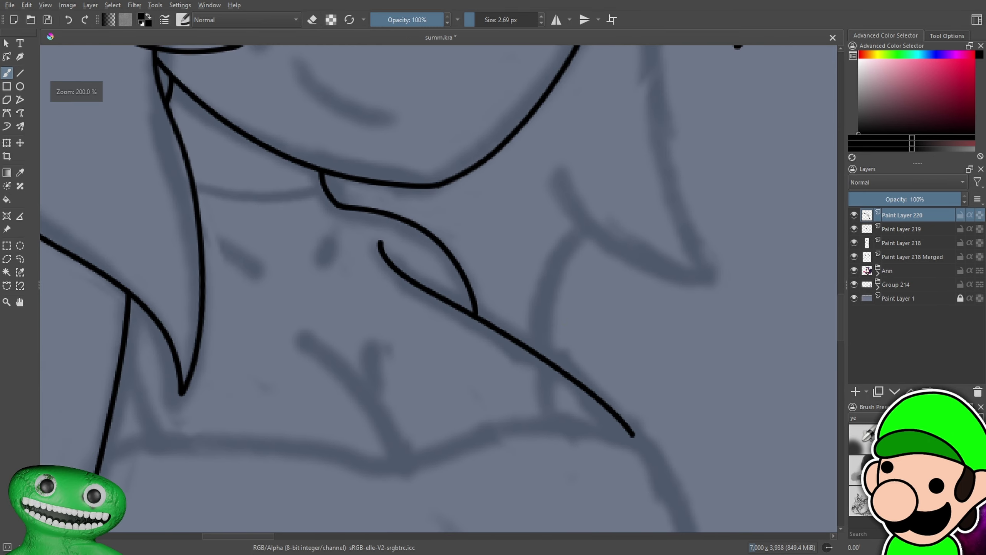
On a new paint layer, ink the curved underside of the chest from the inner arm line toward the far side
{"action": "key", "text": "minus"}
{"action": "mouse_move", "coordinate": [575, 400]}
{"action": "left_mouse_down"}
{"action": "mouse_move", "coordinate": [667, 377]}
{"action": "mouse_move", "coordinate": [675, 304]}
{"action": "mouse_move", "coordinate": [660, 255]}
{"action": "left_mouse_up"}
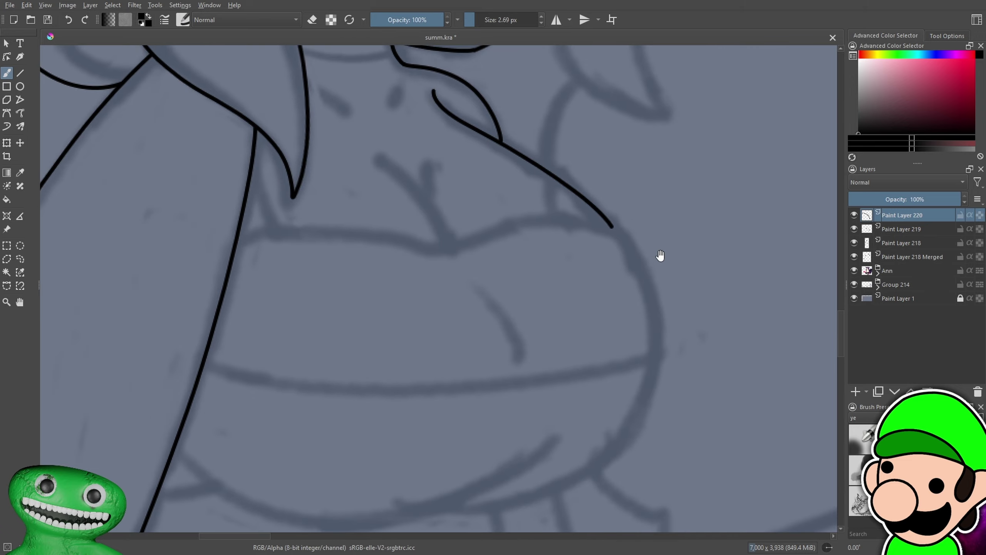
{"action": "left_click", "coordinate": [856, 391]}
{"action": "left_click_drag", "start_coordinate": [733, 368], "coordinate": [731, 318]}
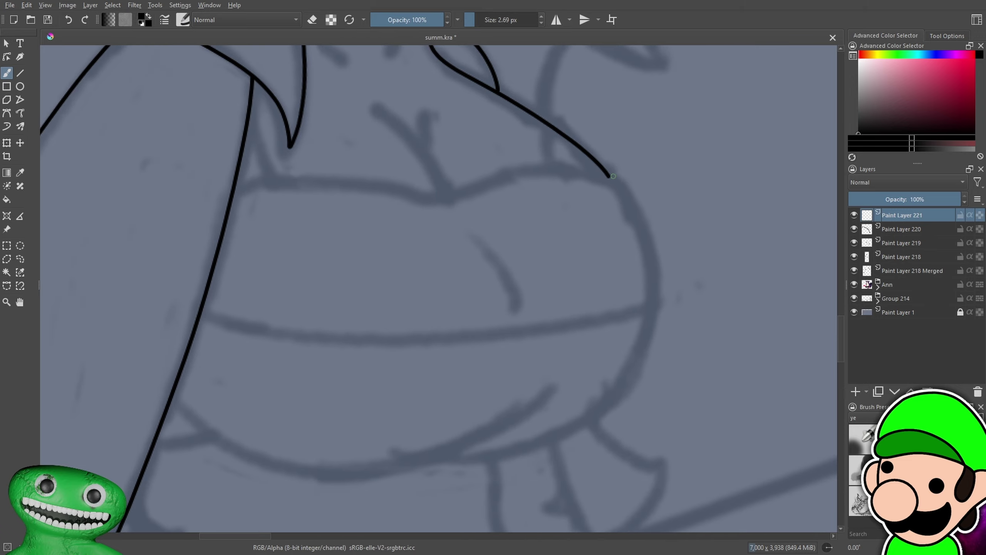
{"action": "scroll", "coordinate": [697, 214], "scroll_direction": "up", "scroll_amount": 3}
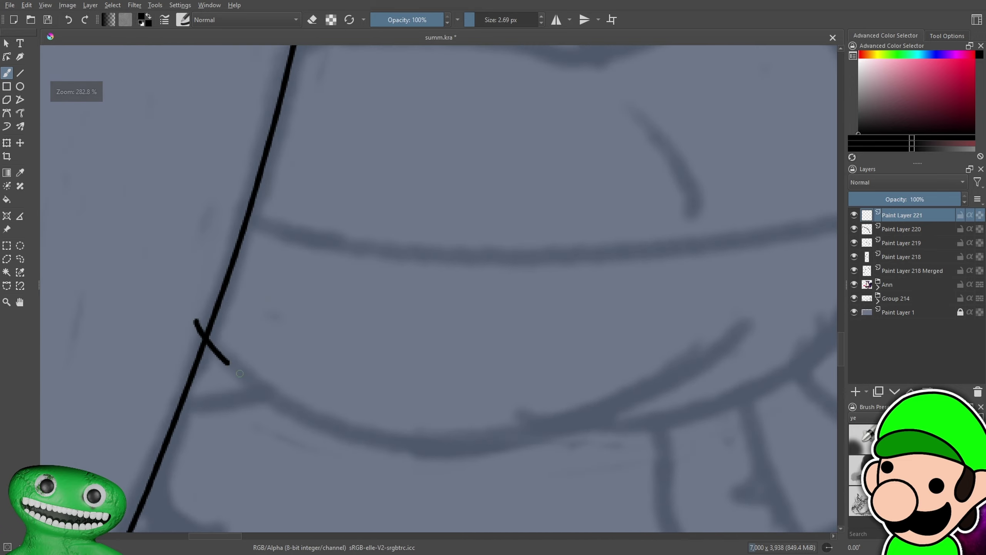
{"action": "left_click_drag", "start_coordinate": [224, 359], "coordinate": [683, 379]}
{"action": "key", "text": "minus"}
{"action": "key", "text": "minus"}
{"action": "key", "text": "minus"}
{"action": "left_click_drag", "start_coordinate": [754, 304], "coordinate": [803, 296]}
Erase the start of the chest's underside curve that sticks out past the inner arm line
{"action": "key", "text": "plus"}
{"action": "key", "text": "plus"}
{"action": "key", "text": "plus"}
{"action": "key", "text": "plus"}
{"action": "key", "text": "plus"}
{"action": "key", "text": "plus"}
{"action": "key", "text": "plus"}
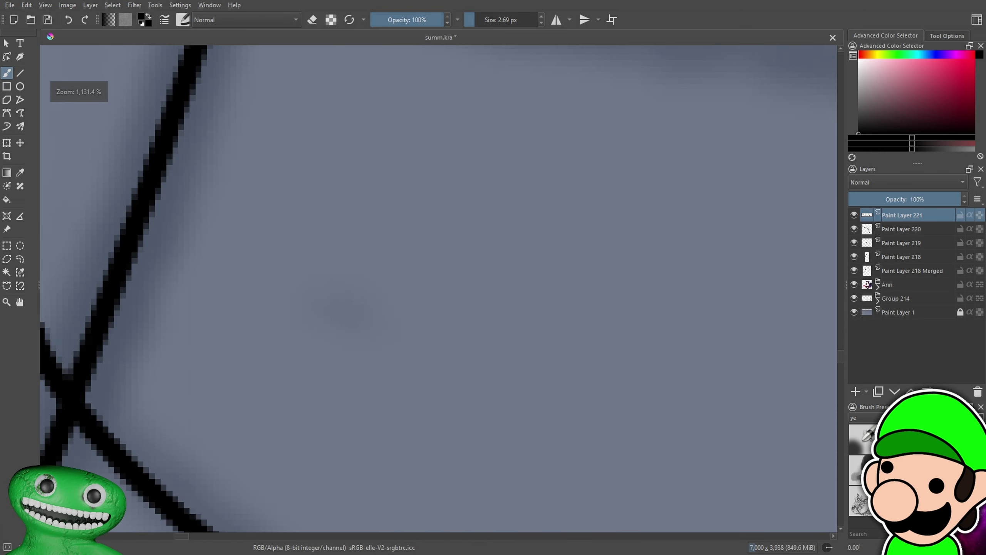
{"action": "left_click_drag", "start_coordinate": [86, 331], "coordinate": [272, 265]}
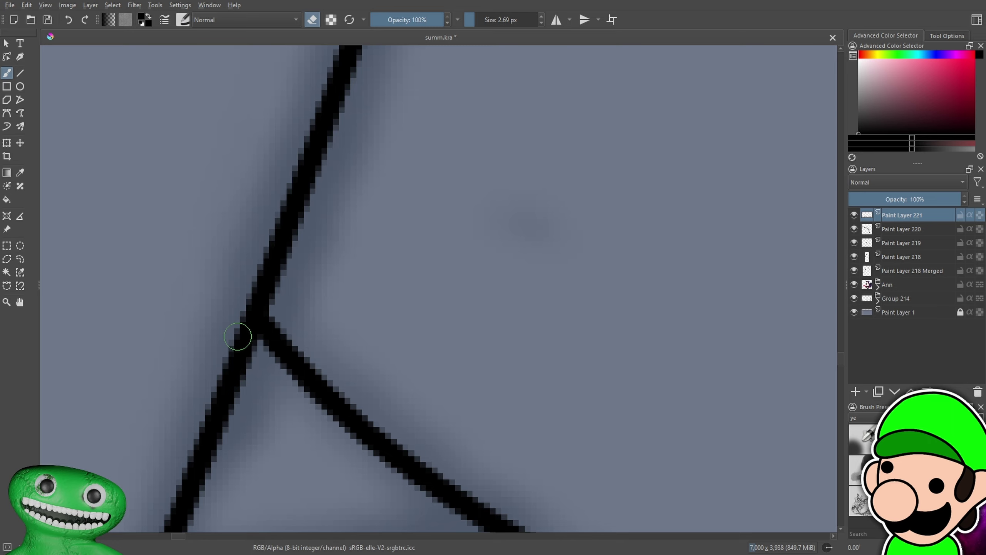
{"action": "key", "text": "minus"}
{"action": "key", "text": "minus"}
{"action": "key", "text": "minus"}
{"action": "key", "text": "minus"}
{"action": "key", "text": "minus"}
{"action": "mouse_move", "coordinate": [649, 363]}
{"action": "left_mouse_down"}
{"action": "mouse_move", "coordinate": [611, 339]}
{"action": "mouse_move", "coordinate": [583, 376]}
{"action": "mouse_move", "coordinate": [464, 404]}
{"action": "left_mouse_up"}
{"action": "key", "text": "minus"}
{"action": "key", "text": "minus"}
{"action": "key", "text": "minus"}
{"action": "key", "text": "plus"}
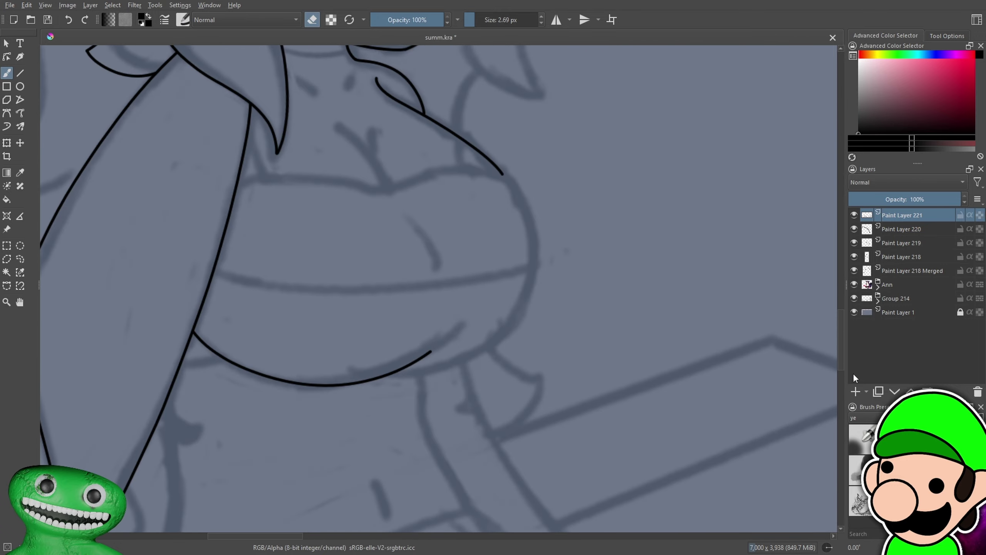
On a new paint layer, ink the far side of the chest from the shoulder line's end around to the underside curve
{"action": "left_click", "coordinate": [854, 391]}
{"action": "left_click_drag", "start_coordinate": [721, 387], "coordinate": [693, 388]}
{"action": "key", "text": "plus"}
{"action": "key", "text": "plus"}
{"action": "left_click_drag", "start_coordinate": [546, 95], "coordinate": [557, 119]}
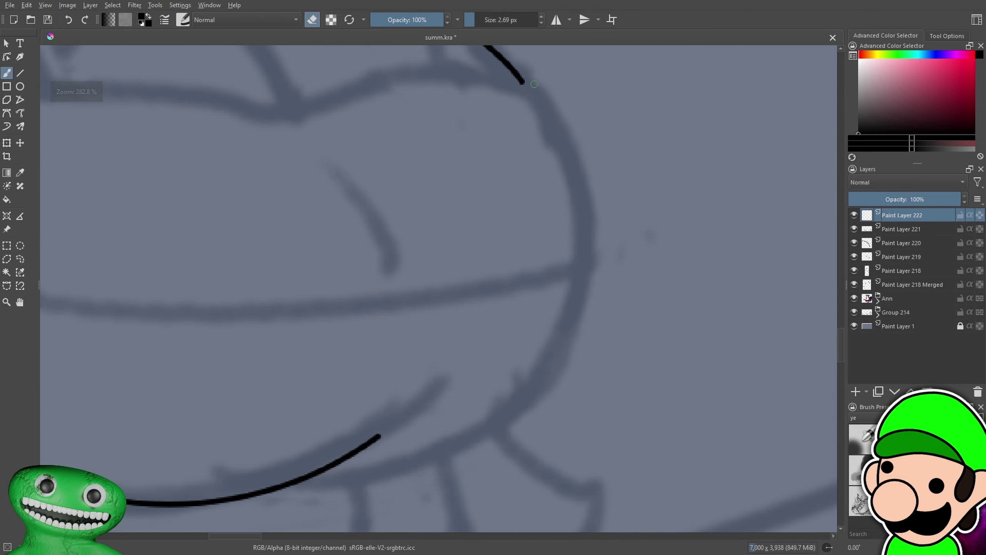
{"action": "left_click_drag", "start_coordinate": [529, 85], "coordinate": [264, 463]}
{"action": "key", "text": "ctrl+minus"}
{"action": "key", "text": "ctrl+minus"}
{"action": "key", "text": "ctrl+minus"}
{"action": "key", "text": "ctrl+minus"}
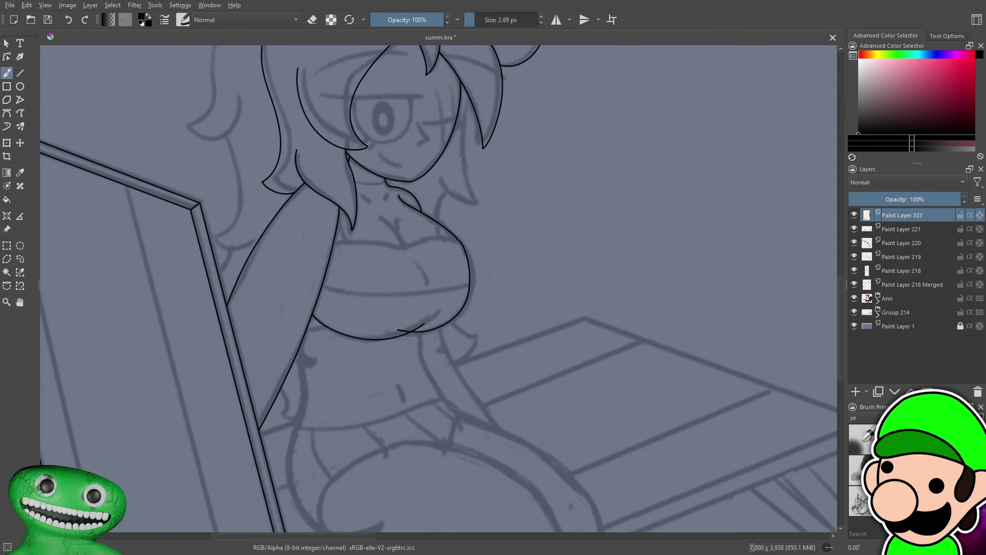
Erase the lower end of the chest's far-side curve where it overshoots the underside curve
{"action": "scroll", "coordinate": [422, 323], "scroll_direction": "up", "scroll_amount": 8}
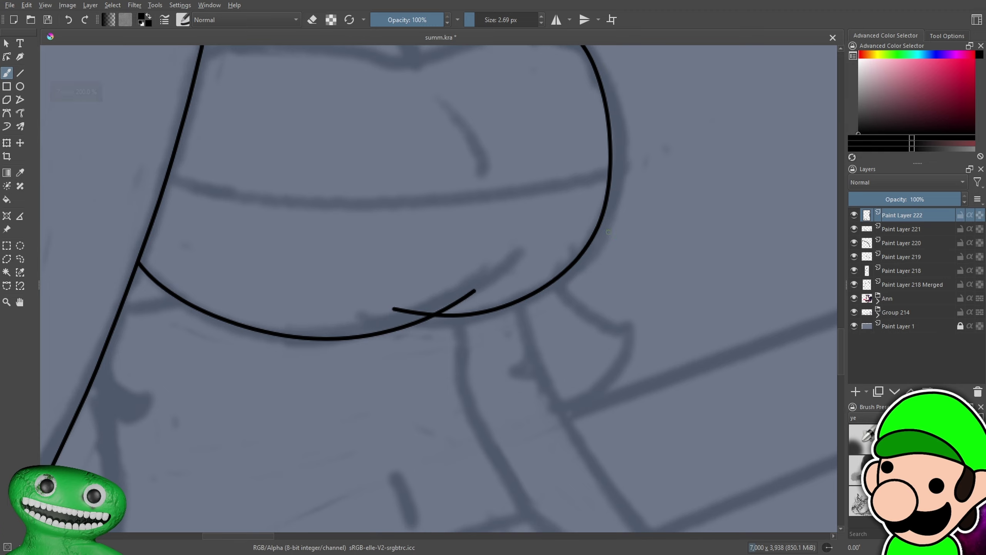
{"action": "key", "text": "e"}
{"action": "mouse_move", "coordinate": [292, 422]}
{"action": "left_mouse_down"}
{"action": "mouse_move", "coordinate": [180, 401]}
{"action": "mouse_move", "coordinate": [385, 421]}
{"action": "mouse_move", "coordinate": [400, 519]}
{"action": "left_mouse_up"}
{"action": "key", "text": "ctrl+minus"}
{"action": "key", "text": "ctrl+minus"}
{"action": "key", "text": "ctrl+minus"}
{"action": "key", "text": "ctrl+minus"}
{"action": "key", "text": "ctrl+minus"}
{"action": "key", "text": "ctrl+plus"}
{"action": "key", "text": "ctrl+plus"}
{"action": "mouse_move", "coordinate": [679, 205]}
{"action": "left_mouse_down"}
{"action": "mouse_move", "coordinate": [721, 291]}
{"action": "mouse_move", "coordinate": [728, 353]}
{"action": "left_mouse_up"}
{"action": "key", "text": "e"}
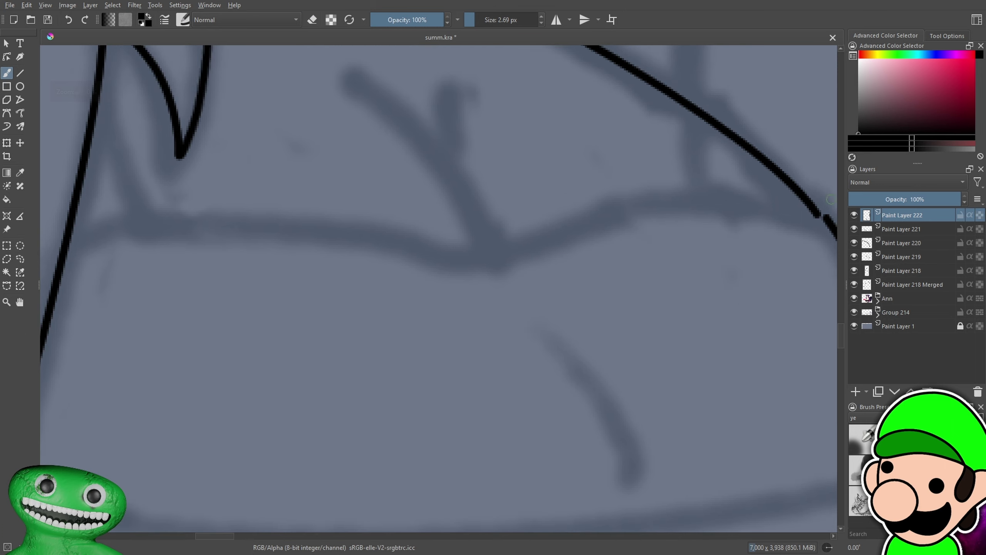
Ink the wavy upper edge of the top from the end of the shoulder line across to the inner arm line
{"action": "mouse_move", "coordinate": [811, 216]}
{"action": "left_mouse_down"}
{"action": "mouse_move", "coordinate": [371, 270]}
{"action": "mouse_move", "coordinate": [46, 255]}
{"action": "left_mouse_up"}
{"action": "key", "text": "ctrl+minus"}
{"action": "key", "text": "ctrl+minus"}
{"action": "key", "text": "ctrl+minus"}
{"action": "key", "text": "ctrl+minus"}
{"action": "key", "text": "ctrl+minus"}
{"action": "key", "text": "ctrl+minus"}
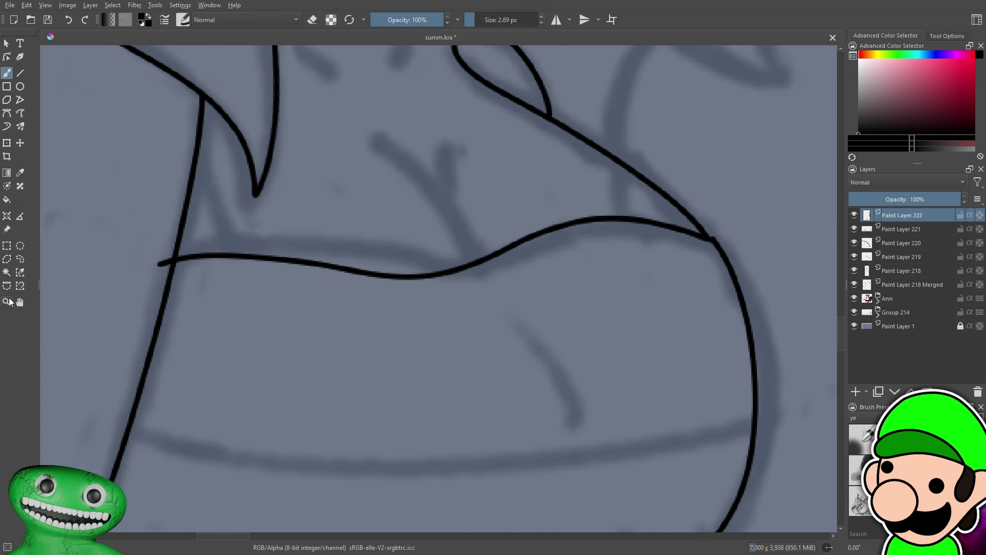
{"action": "scroll", "coordinate": [430, 283], "scroll_direction": "down", "scroll_amount": 2}
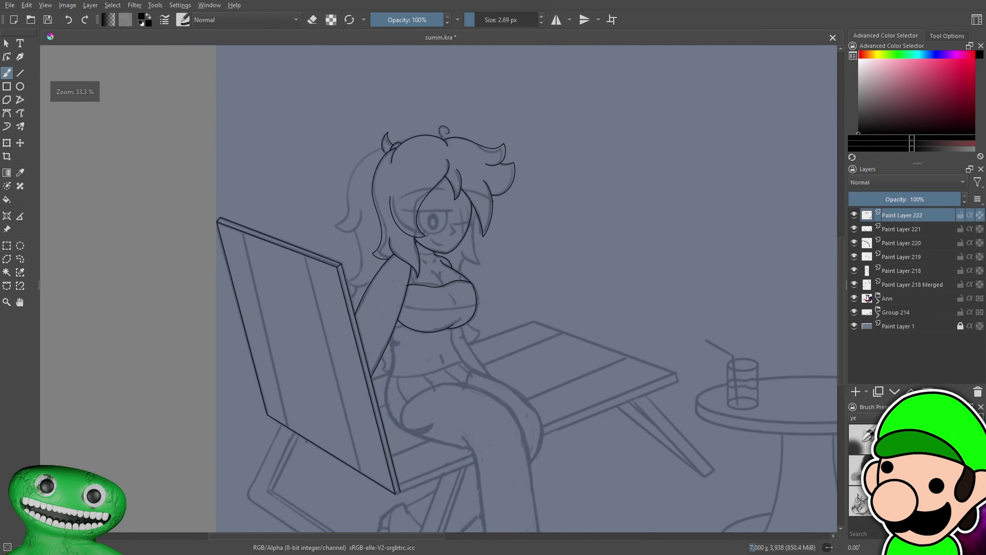
Erase the end of the top's upper edge that sticks out past the inner arm line
{"action": "scroll", "coordinate": [638, 323], "scroll_direction": "up", "scroll_amount": 10}
{"action": "left_click_drag", "start_coordinate": [372, 315], "coordinate": [404, 313]}
{"action": "scroll", "coordinate": [404, 315], "scroll_direction": "down", "scroll_amount": 5}
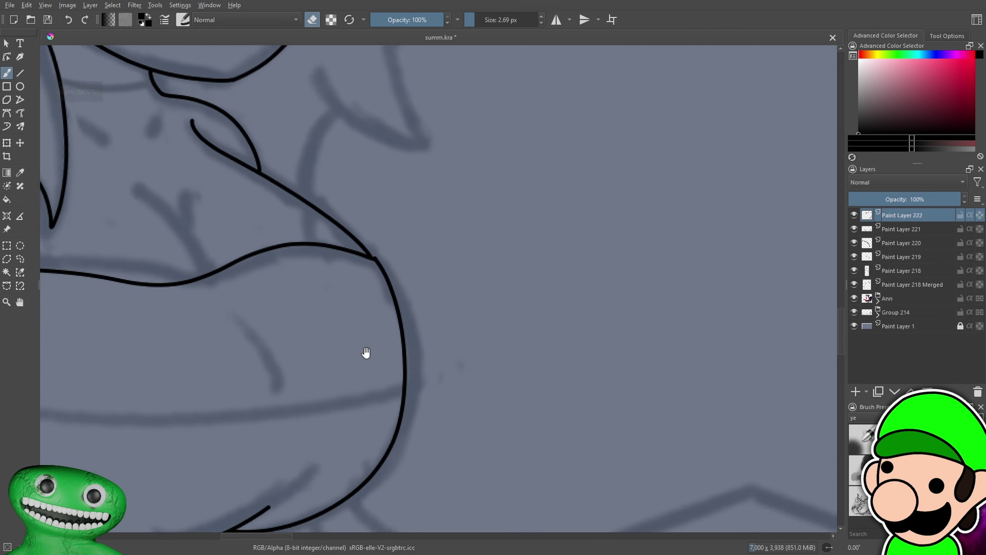
{"action": "scroll", "coordinate": [326, 364], "scroll_direction": "up", "scroll_amount": 7}
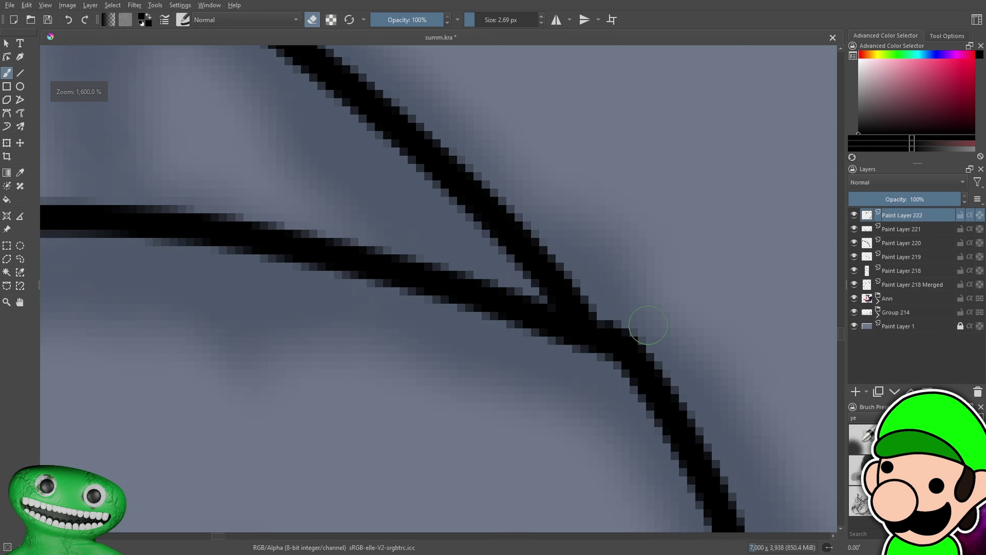
{"action": "key", "text": "e"}
{"action": "scroll", "coordinate": [594, 314], "scroll_direction": "down", "scroll_amount": 10}
{"action": "left_click_drag", "start_coordinate": [633, 391], "coordinate": [698, 340]}
{"action": "scroll", "coordinate": [594, 341], "scroll_direction": "up", "scroll_amount": 1}
{"action": "left_click_drag", "start_coordinate": [594, 341], "coordinate": [644, 279]}
{"action": "left_click_drag", "start_coordinate": [561, 235], "coordinate": [601, 381]}
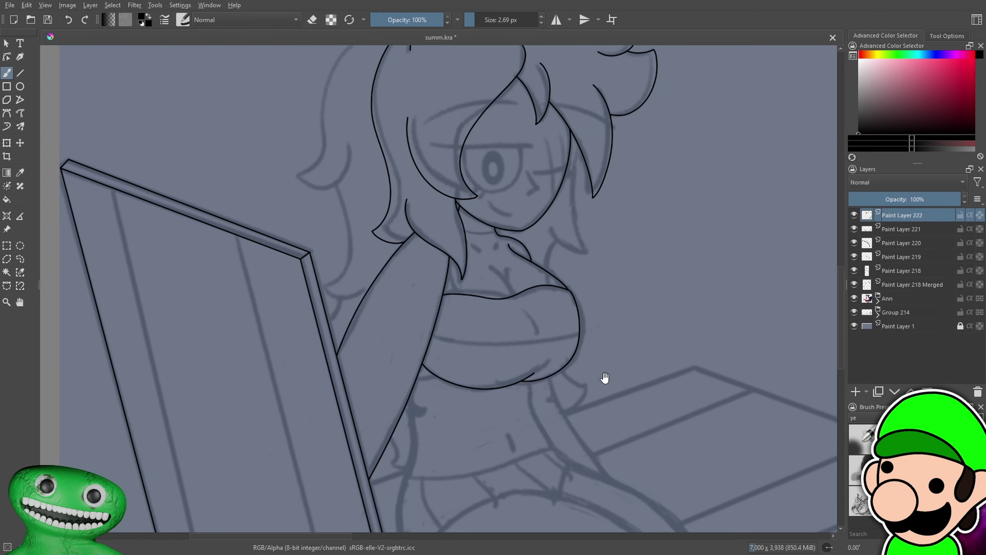
Add a new paint layer for the near shoulder strap
{"action": "scroll", "coordinate": [626, 370], "scroll_direction": "up", "scroll_amount": 5}
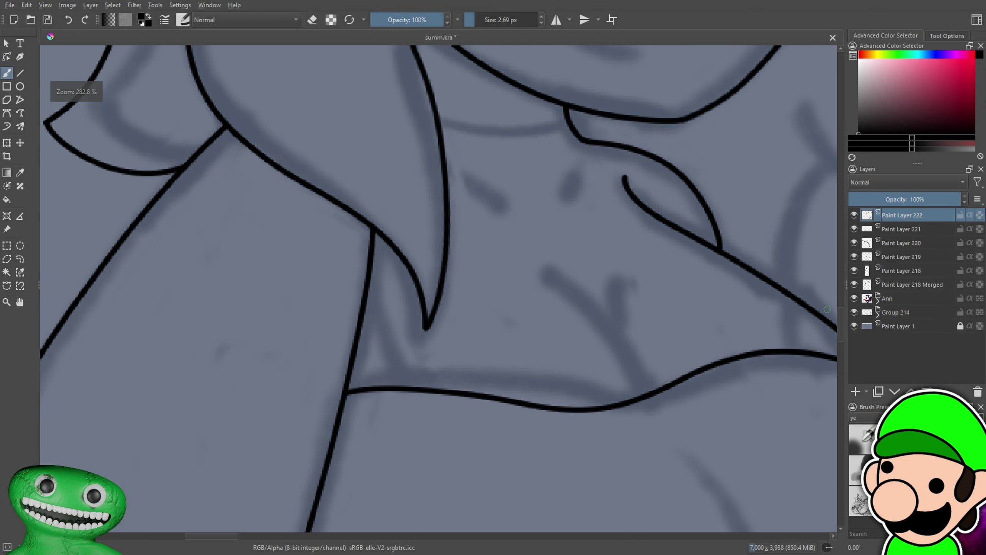
{"action": "left_click", "coordinate": [856, 391]}
{"action": "scroll", "coordinate": [513, 240], "scroll_direction": "up", "scroll_amount": 1}
{"action": "left_click_drag", "start_coordinate": [405, 157], "coordinate": [468, 429]}
{"action": "key", "text": "ctrl+z"}
{"action": "left_click_drag", "start_coordinate": [402, 128], "coordinate": [444, 423]}
{"action": "left_click_drag", "start_coordinate": [348, 150], "coordinate": [421, 457]}
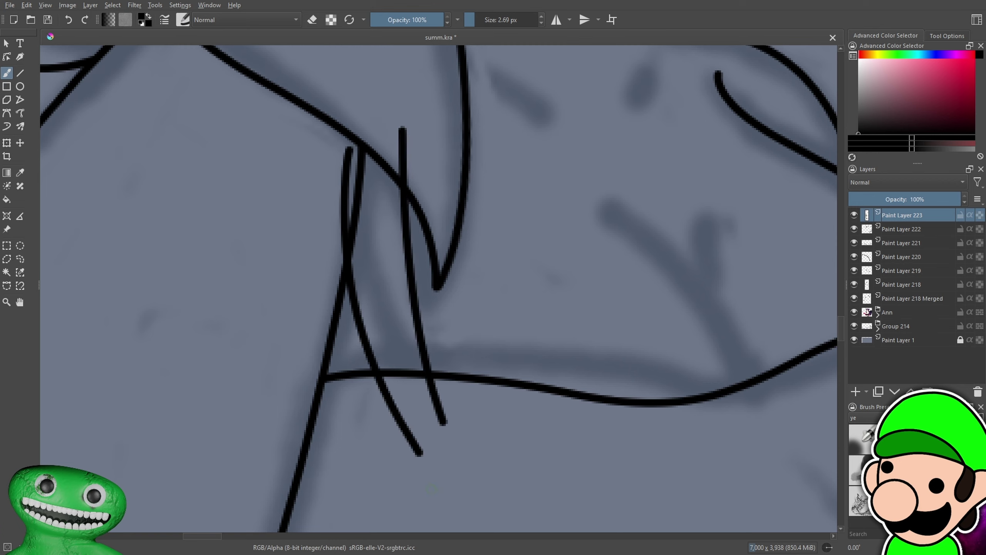
{"action": "scroll", "coordinate": [422, 456], "scroll_direction": "down", "scroll_amount": 8}
{"action": "scroll", "coordinate": [438, 287], "scroll_direction": "up", "scroll_amount": 6}
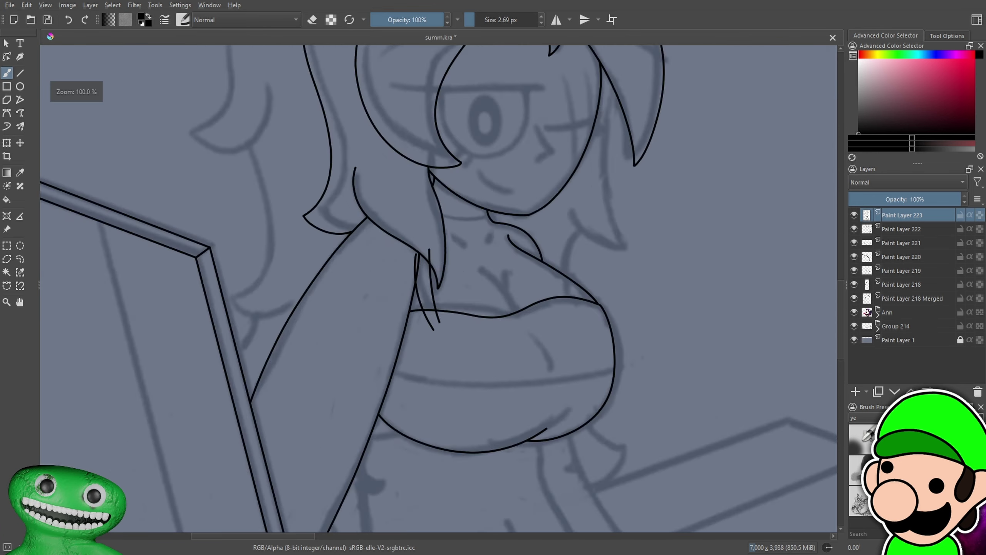
{"action": "key", "text": "ctrl+z"}
{"action": "key", "text": "ctrl+z"}
Ink the two lines of the near shoulder strap from the long hair lock down across the top's upper edge
{"action": "mouse_move", "coordinate": [405, 184]}
{"action": "left_mouse_down"}
{"action": "mouse_move", "coordinate": [417, 241]}
{"action": "mouse_move", "coordinate": [422, 424]}
{"action": "left_mouse_up"}
{"action": "left_click_drag", "start_coordinate": [365, 183], "coordinate": [387, 408]}
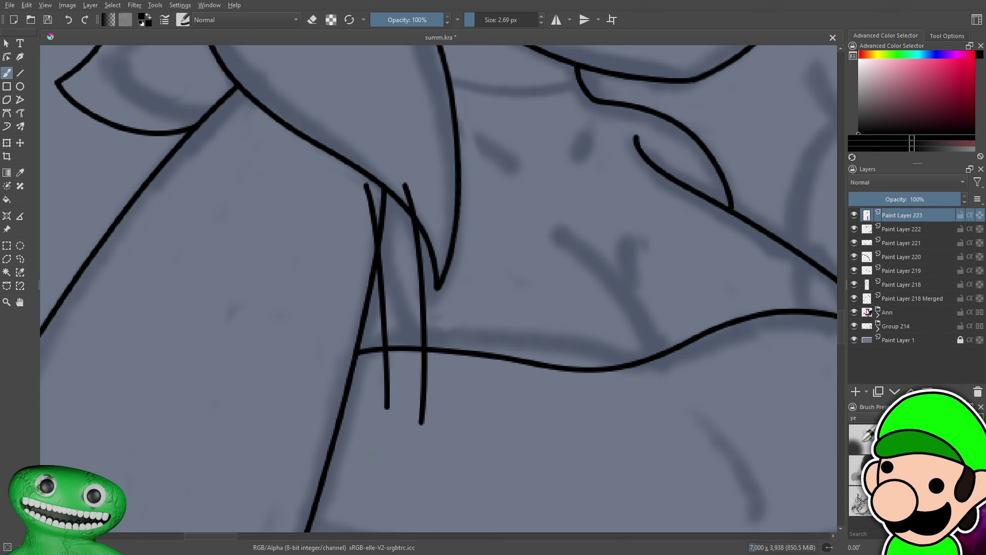
{"action": "left_click_drag", "start_coordinate": [509, 337], "coordinate": [545, 403]}
Erase the upper ends of the near strap lines that overlap the arm and the long hair lock
{"action": "key", "text": "plus"}
{"action": "key", "text": "plus"}
{"action": "key", "text": "plus"}
{"action": "key", "text": "plus"}
{"action": "key", "text": "e"}
{"action": "left_click_drag", "start_coordinate": [297, 151], "coordinate": [302, 261]}
{"action": "left_click_drag", "start_coordinate": [301, 178], "coordinate": [297, 285]}
{"action": "left_click_drag", "start_coordinate": [315, 220], "coordinate": [322, 313]}
{"action": "left_click_drag", "start_coordinate": [458, 186], "coordinate": [476, 253]}
{"action": "mouse_move", "coordinate": [448, 165]}
{"action": "left_mouse_down"}
{"action": "mouse_move", "coordinate": [436, 137]}
{"action": "mouse_move", "coordinate": [465, 187]}
{"action": "left_mouse_up"}
{"action": "key", "text": "minus"}
{"action": "key", "text": "minus"}
{"action": "key", "text": "minus"}
Erase the lower ends of the near strap lines that extend below the top's upper edge
{"action": "left_click_drag", "start_coordinate": [568, 381], "coordinate": [562, 199]}
{"action": "scroll", "coordinate": [561, 200], "scroll_direction": "up", "scroll_amount": 6}
{"action": "left_click_drag", "start_coordinate": [313, 328], "coordinate": [315, 282]}
{"action": "scroll", "coordinate": [315, 282], "scroll_direction": "down", "scroll_amount": 3}
{"action": "mouse_move", "coordinate": [371, 311]}
{"action": "left_mouse_down"}
{"action": "mouse_move", "coordinate": [375, 451]}
{"action": "mouse_move", "coordinate": [383, 387]}
{"action": "left_mouse_up"}
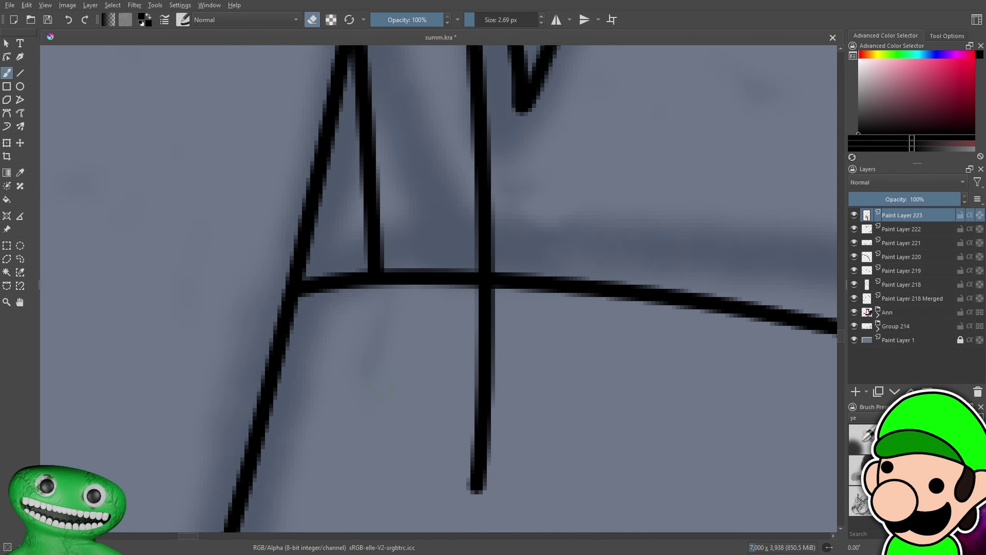
{"action": "mouse_move", "coordinate": [488, 289]}
{"action": "left_mouse_down"}
{"action": "mouse_move", "coordinate": [482, 462]}
{"action": "mouse_move", "coordinate": [489, 399]}
{"action": "left_mouse_up"}
{"action": "key", "text": "minus"}
{"action": "key", "text": "minus"}
{"action": "key", "text": "minus"}
{"action": "key", "text": "minus"}
{"action": "key", "text": "minus"}
{"action": "key", "text": "minus"}
Ink the short tapered crease in the middle of the top, following the sketch
{"action": "left_click_drag", "start_coordinate": [555, 467], "coordinate": [510, 441]}
{"action": "key", "text": "plus"}
{"action": "key", "text": "plus"}
{"action": "key", "text": "plus"}
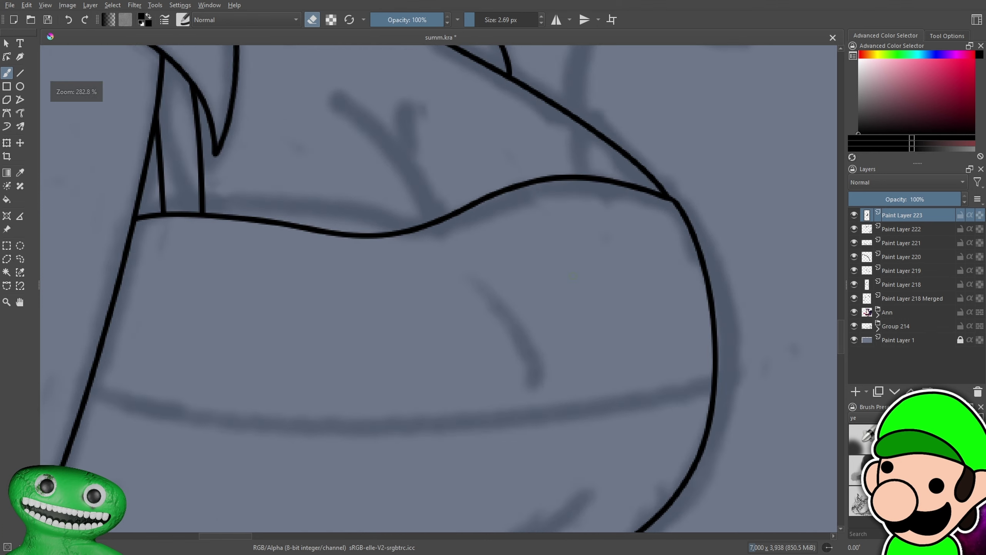
{"action": "key", "text": "e"}
{"action": "key", "text": "ctrl+z"}
{"action": "left_click_drag", "start_coordinate": [475, 273], "coordinate": [525, 372]}
{"action": "key", "text": "e"}
{"action": "key", "text": "minus"}
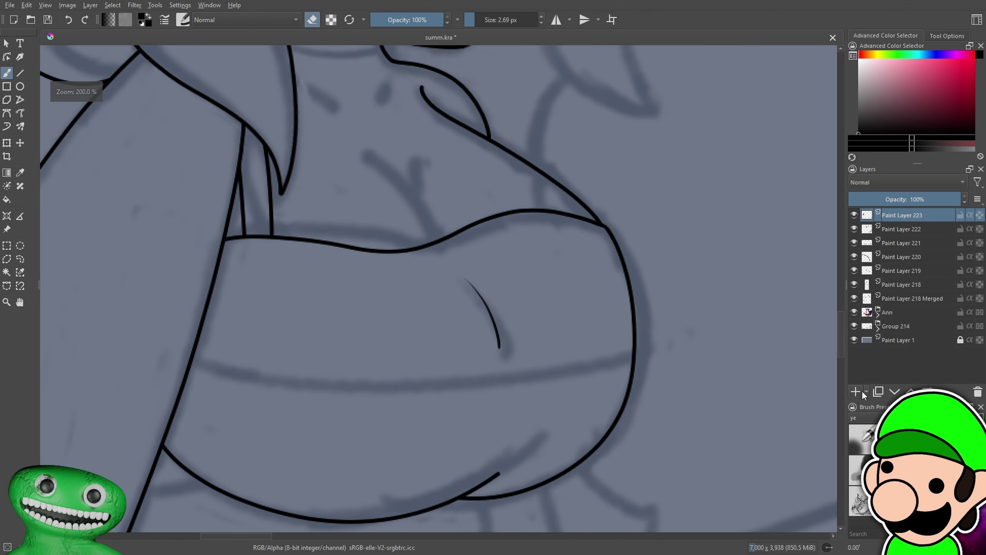
Add a new paint layer for the seam line across the top
{"action": "left_click", "coordinate": [856, 393]}
{"action": "left_click_drag", "start_coordinate": [641, 337], "coordinate": [626, 304]}
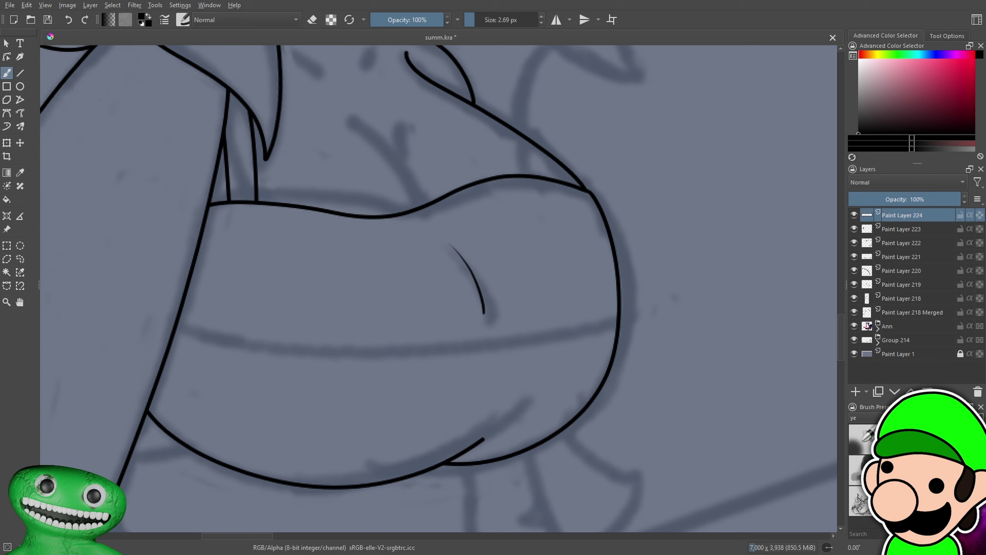
{"action": "left_click_drag", "start_coordinate": [159, 302], "coordinate": [692, 342]}
{"action": "key", "text": "ctrl+z"}
{"action": "mouse_move", "coordinate": [158, 299]}
{"action": "left_mouse_down"}
{"action": "mouse_move", "coordinate": [183, 325]}
{"action": "mouse_move", "coordinate": [631, 292]}
{"action": "mouse_move", "coordinate": [191, 330]}
{"action": "mouse_move", "coordinate": [686, 319]}
{"action": "left_mouse_up"}
{"action": "key", "text": "ctrl+z"}
{"action": "key", "text": "ctrl+z"}
{"action": "mouse_move", "coordinate": [158, 300]}
{"action": "left_mouse_down"}
{"action": "mouse_move", "coordinate": [331, 351]}
{"action": "mouse_move", "coordinate": [696, 310]}
{"action": "left_mouse_up"}
{"action": "key", "text": "ctrl+z"}
{"action": "left_click_drag", "start_coordinate": [156, 300], "coordinate": [708, 330]}
{"action": "mouse_move", "coordinate": [660, 391]}
{"action": "left_mouse_down"}
{"action": "mouse_move", "coordinate": [516, 353]}
{"action": "mouse_move", "coordinate": [712, 365]}
{"action": "left_mouse_up"}
{"action": "key", "text": "ctrl+z"}
Ink the curved seam line across the top and erase both ends outside the arm line and the chest's far side
{"action": "left_click_drag", "start_coordinate": [211, 275], "coordinate": [733, 293]}
{"action": "scroll", "coordinate": [555, 355], "scroll_direction": "up", "scroll_amount": 10}
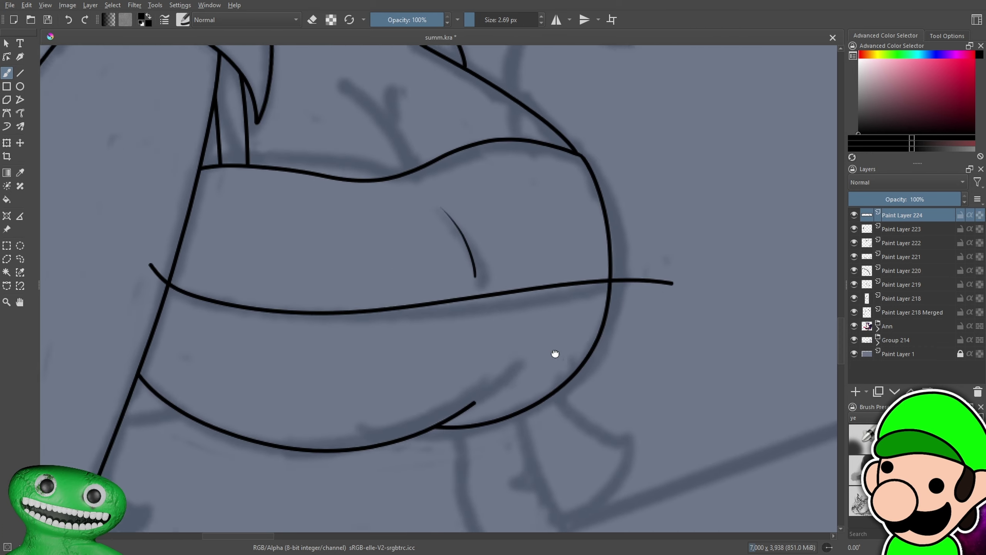
{"action": "key", "text": "e"}
{"action": "mouse_move", "coordinate": [460, 325]}
{"action": "left_mouse_down"}
{"action": "mouse_move", "coordinate": [489, 345]}
{"action": "mouse_move", "coordinate": [757, 351]}
{"action": "left_mouse_up"}
{"action": "left_click_drag", "start_coordinate": [532, 341], "coordinate": [656, 366]}
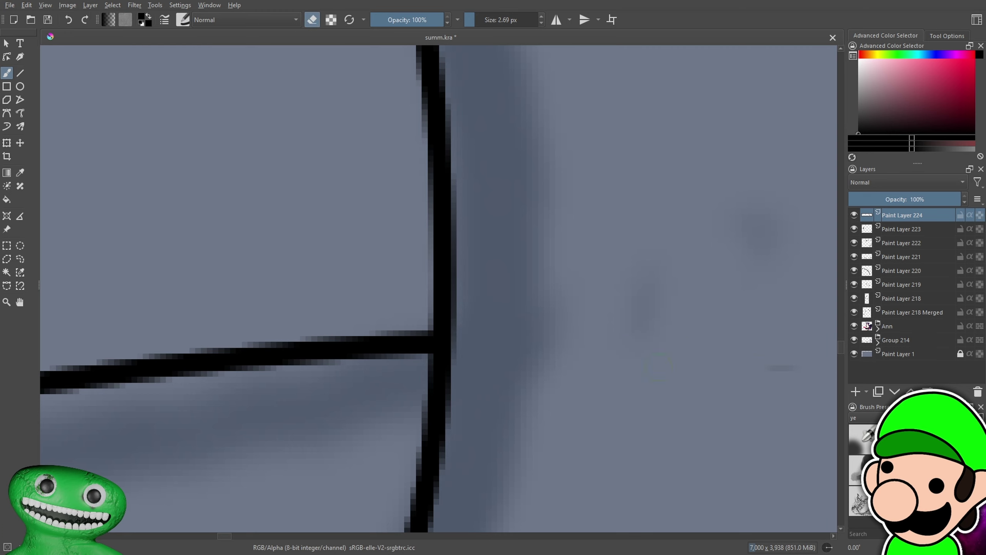
{"action": "scroll", "coordinate": [458, 324], "scroll_direction": "down", "scroll_amount": 8}
{"action": "scroll", "coordinate": [530, 273], "scroll_direction": "up", "scroll_amount": 8}
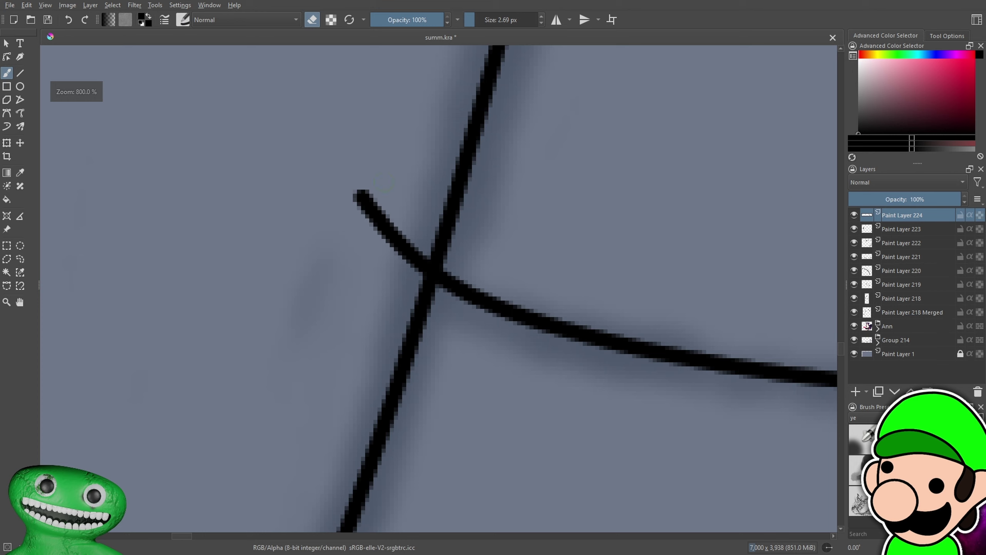
{"action": "mouse_move", "coordinate": [361, 191]}
{"action": "left_mouse_down"}
{"action": "mouse_move", "coordinate": [418, 280]}
{"action": "mouse_move", "coordinate": [411, 246]}
{"action": "left_mouse_up"}
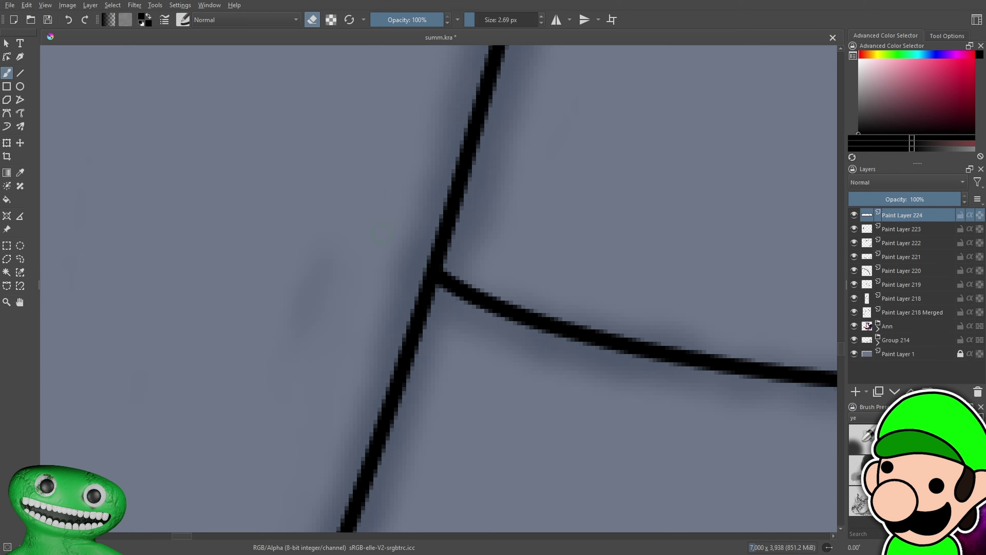
{"action": "scroll", "coordinate": [442, 290], "scroll_direction": "down", "scroll_amount": 4}
Add a new paint layer for the far shoulder strap
{"action": "left_click_drag", "start_coordinate": [561, 296], "coordinate": [434, 495]}
{"action": "scroll", "coordinate": [621, 349], "scroll_direction": "up", "scroll_amount": 1}
{"action": "left_click_drag", "start_coordinate": [689, 330], "coordinate": [524, 407]}
{"action": "mouse_move", "coordinate": [619, 411]}
{"action": "left_mouse_down"}
{"action": "mouse_move", "coordinate": [616, 388]}
{"action": "mouse_move", "coordinate": [573, 339]}
{"action": "mouse_move", "coordinate": [584, 368]}
{"action": "left_mouse_up"}
{"action": "key", "text": "ctrl+plus"}
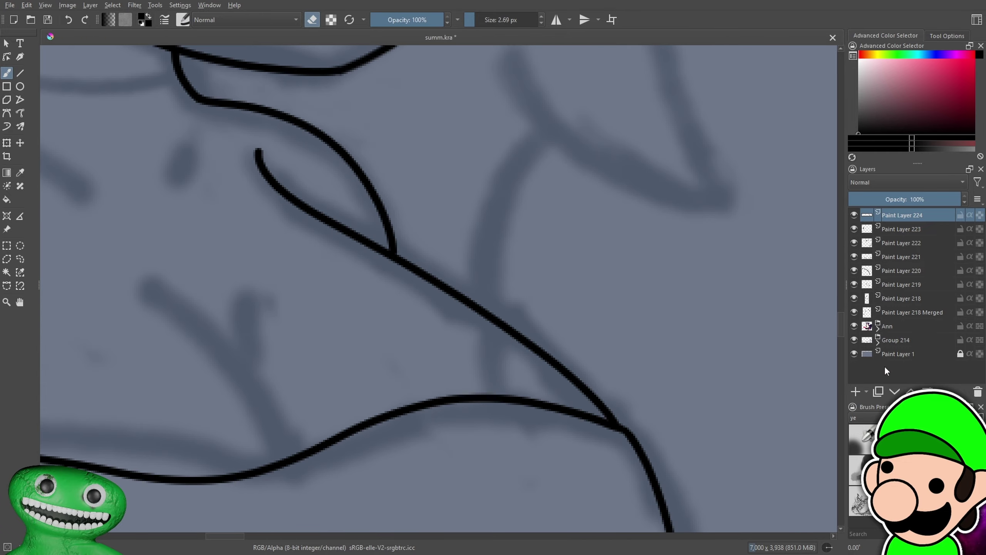
{"action": "left_click", "coordinate": [855, 391]}
{"action": "left_click_drag", "start_coordinate": [524, 255], "coordinate": [564, 275]}
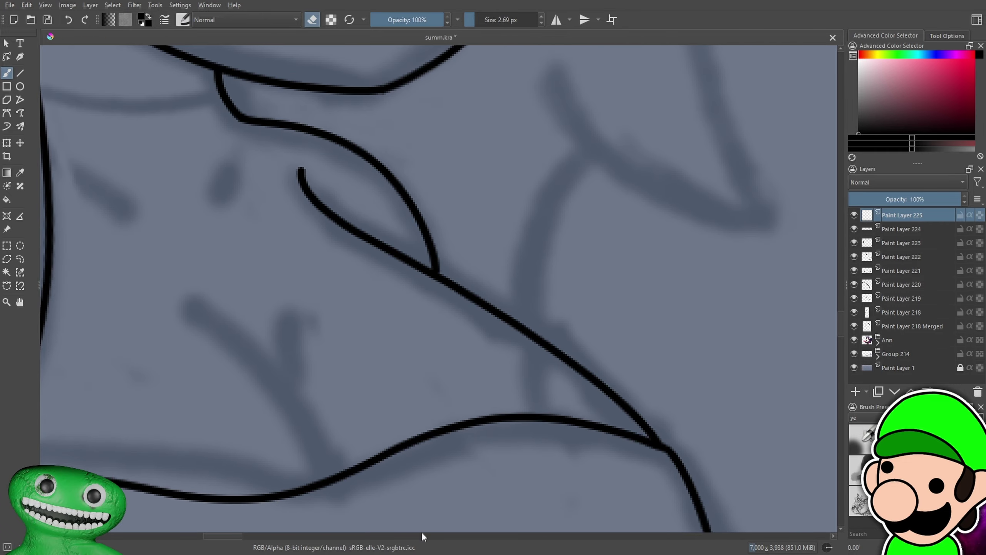
{"action": "left_click_drag", "start_coordinate": [331, 145], "coordinate": [431, 499]}
{"action": "mouse_move", "coordinate": [355, 146]}
{"action": "left_mouse_down"}
{"action": "mouse_move", "coordinate": [450, 487]}
{"action": "mouse_move", "coordinate": [383, 179]}
{"action": "mouse_move", "coordinate": [451, 488]}
{"action": "left_mouse_up"}
{"action": "key", "text": "ctrl+z"}
{"action": "key", "text": "1"}
{"action": "key", "text": "ctrl+minus"}
{"action": "key", "text": "ctrl+plus"}
{"action": "key", "text": "ctrl+plus"}
{"action": "key", "text": "ctrl+plus"}
{"action": "key", "text": "ctrl+z"}
{"action": "key", "text": "ctrl+z"}
{"action": "left_click_drag", "start_coordinate": [359, 199], "coordinate": [445, 393]}
{"action": "key", "text": "ctrl+z"}
{"action": "left_click_drag", "start_coordinate": [352, 192], "coordinate": [461, 353]}
{"action": "key", "text": "ctrl+z"}
{"action": "left_click_drag", "start_coordinate": [348, 190], "coordinate": [447, 376]}
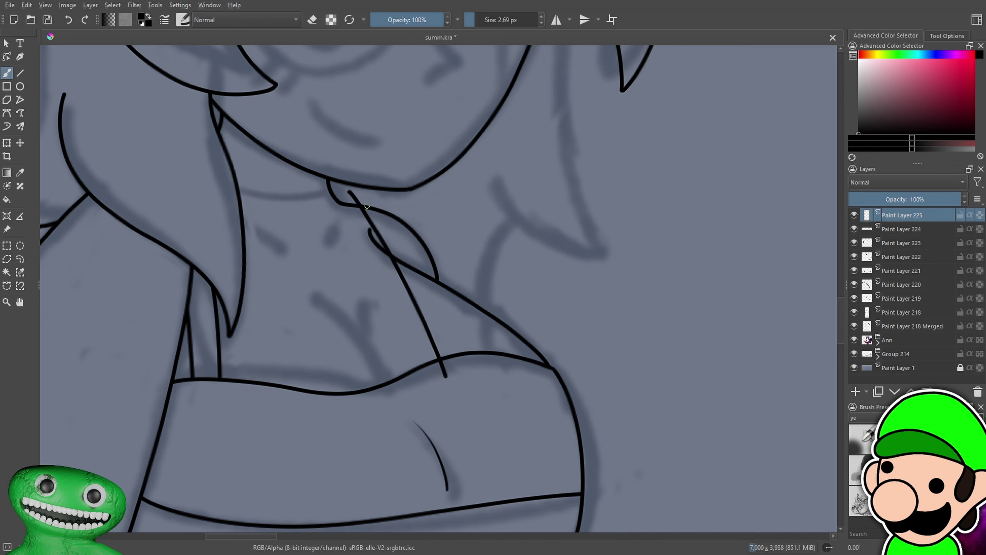
{"action": "left_click_drag", "start_coordinate": [374, 199], "coordinate": [502, 429]}
{"action": "key", "text": "minus"}
{"action": "key", "text": "minus"}
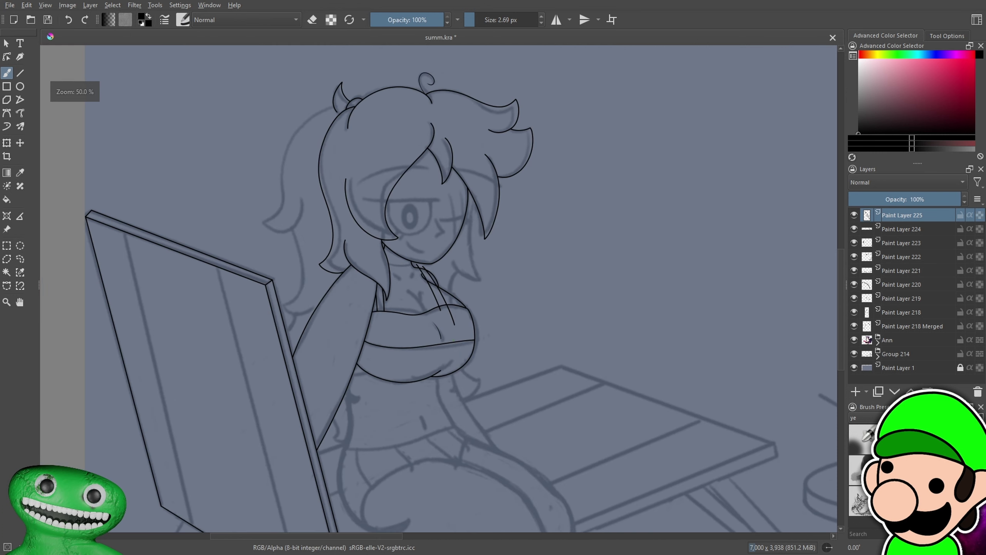
{"action": "key", "text": "plus"}
{"action": "key", "text": "plus"}
{"action": "key", "text": "plus"}
{"action": "key", "text": "plus"}
{"action": "key", "text": "ctrl+z"}
{"action": "key", "text": "ctrl+z"}
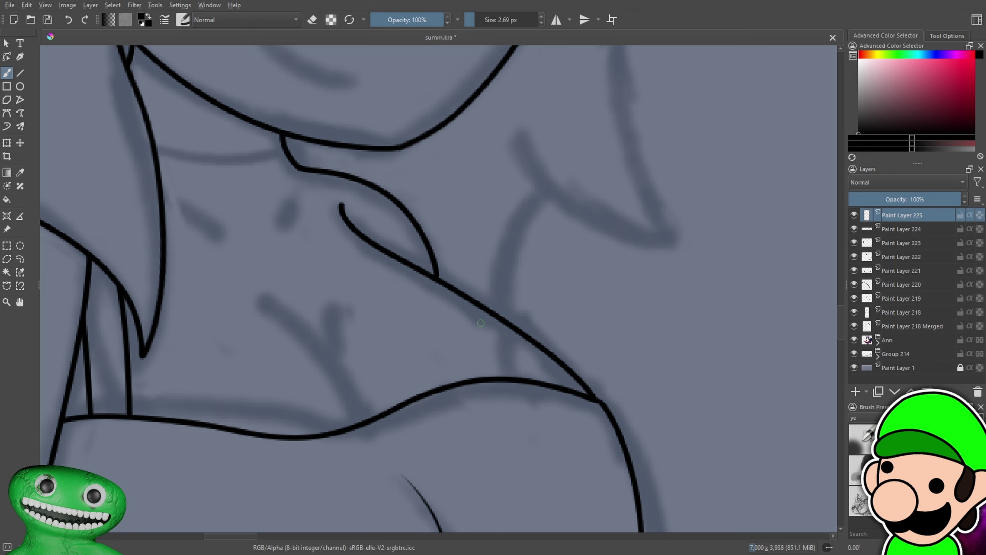
Ink the two parallel lines of the far shoulder strap from above the shoulder curve down across the top's upper edge
{"action": "left_click_drag", "start_coordinate": [453, 277], "coordinate": [476, 308]}
{"action": "left_click_drag", "start_coordinate": [375, 220], "coordinate": [478, 454]}
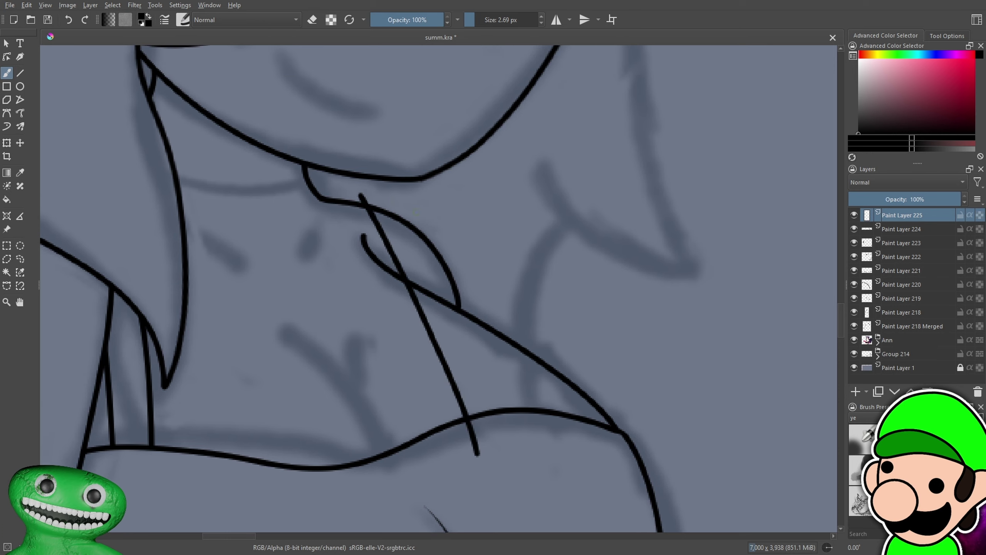
{"action": "left_click_drag", "start_coordinate": [393, 199], "coordinate": [516, 481]}
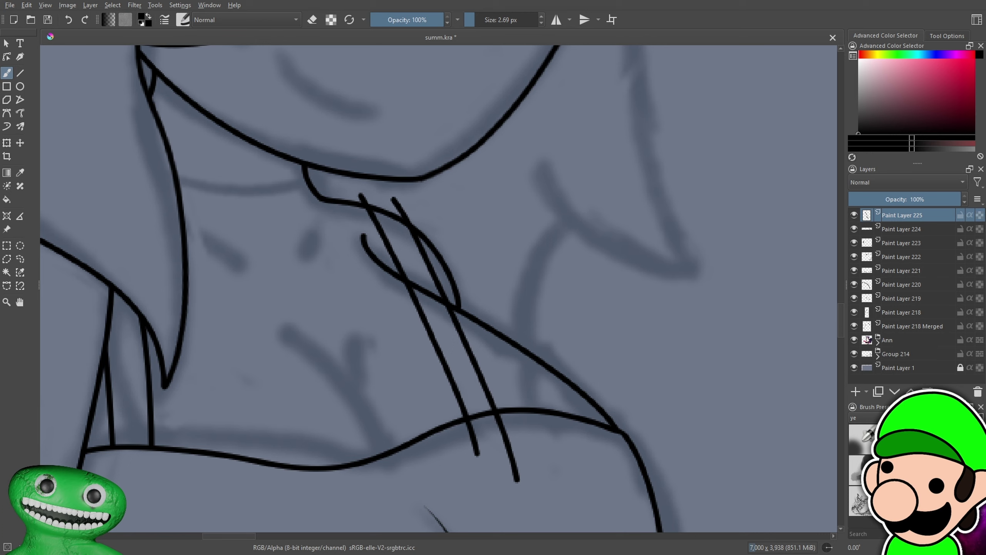
{"action": "key", "text": "minus"}
{"action": "key", "text": "minus"}
{"action": "key", "text": "minus"}
{"action": "key", "text": "minus"}
{"action": "key", "text": "minus"}
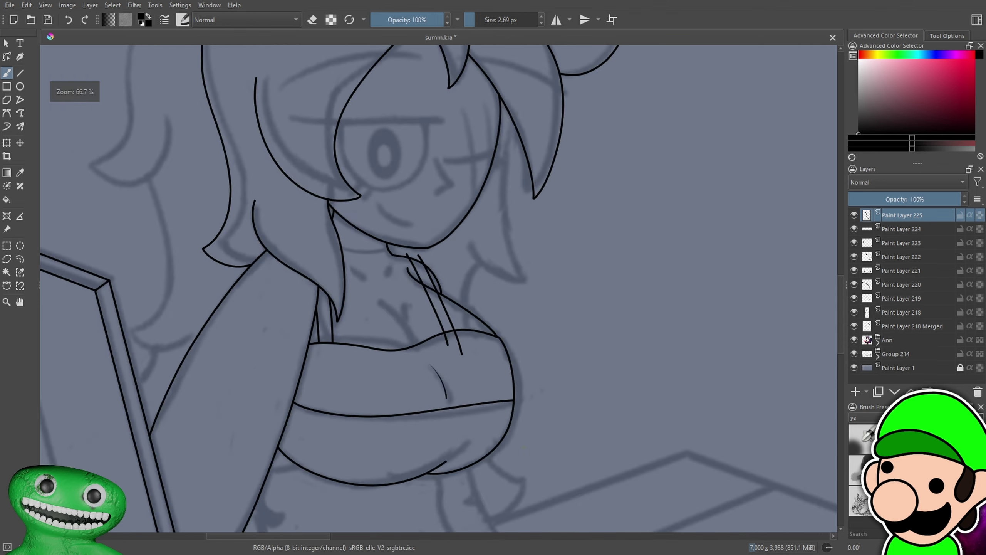
Erase the lower ends of the far strap lines that extend below the top's upper edge
{"action": "key", "text": "plus"}
{"action": "key", "text": "plus"}
{"action": "key", "text": "plus"}
{"action": "key", "text": "plus"}
{"action": "key", "text": "plus"}
{"action": "key", "text": "plus"}
{"action": "key", "text": "plus"}
{"action": "key", "text": "e"}
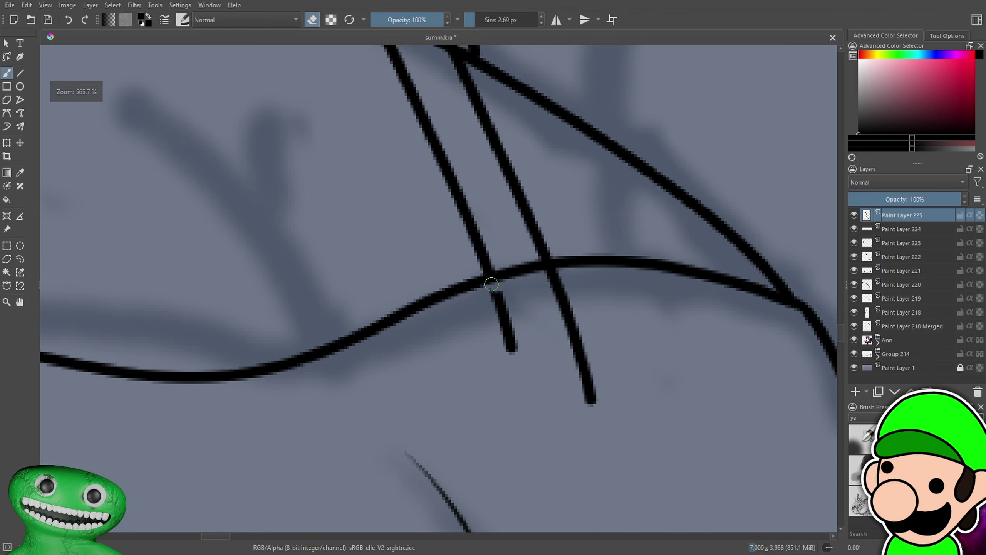
{"action": "left_click_drag", "start_coordinate": [491, 284], "coordinate": [500, 296]}
{"action": "mouse_move", "coordinate": [552, 276]}
{"action": "left_mouse_down"}
{"action": "mouse_move", "coordinate": [570, 378]}
{"action": "mouse_move", "coordinate": [581, 364]}
{"action": "mouse_move", "coordinate": [566, 287]}
{"action": "mouse_move", "coordinate": [580, 362]}
{"action": "mouse_move", "coordinate": [593, 391]}
{"action": "left_mouse_up"}
{"action": "left_click_drag", "start_coordinate": [541, 234], "coordinate": [541, 355]}
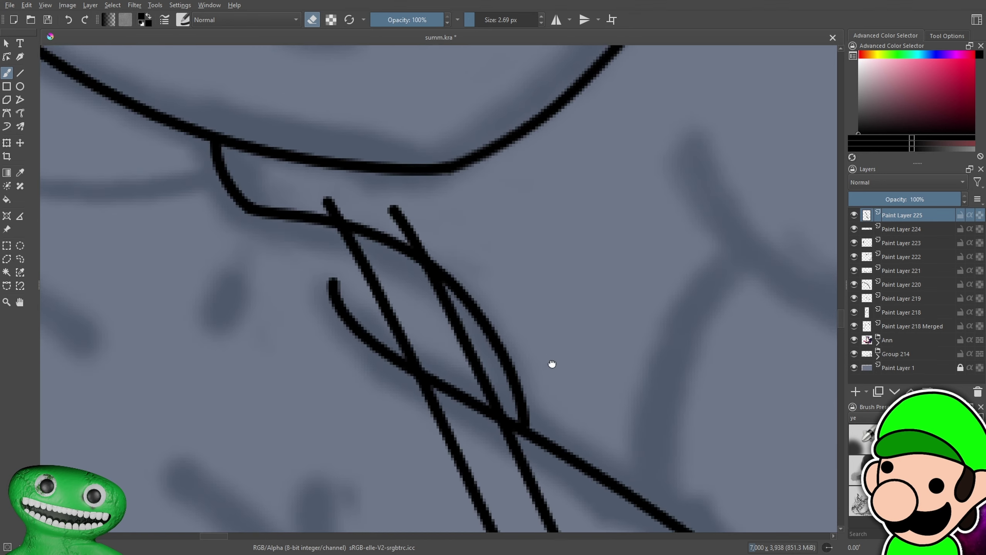
Erase the upper ends of the far strap lines that extend above the neck and shoulder curve
{"action": "scroll", "coordinate": [367, 231], "scroll_direction": "up", "scroll_amount": 2}
{"action": "left_click_drag", "start_coordinate": [309, 205], "coordinate": [289, 172]}
{"action": "left_click_drag", "start_coordinate": [423, 232], "coordinate": [482, 279]}
{"action": "left_click_drag", "start_coordinate": [419, 190], "coordinate": [488, 271]}
{"action": "key", "text": "minus"}
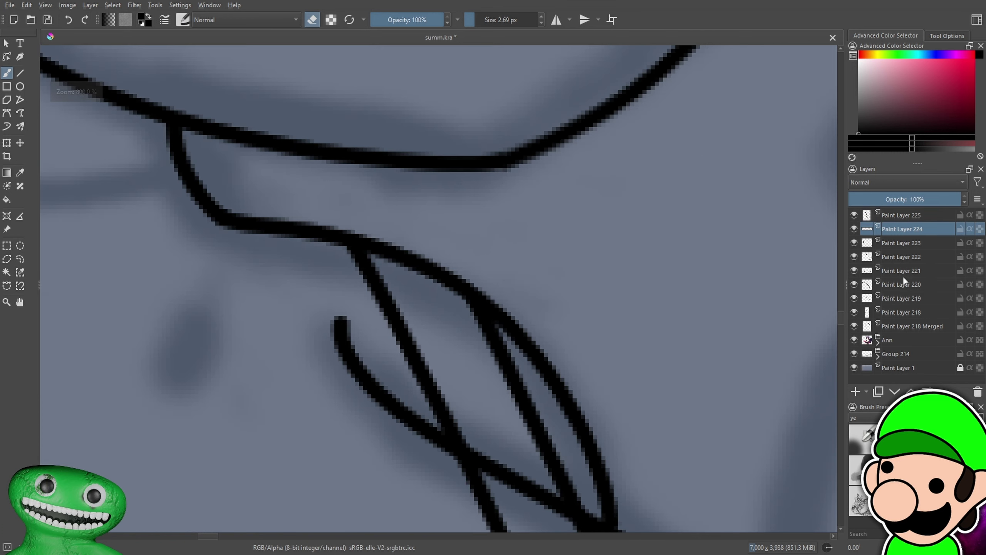
Try erasing the piece of the shoulder line between the two far strap lines on Paint Layer 219
{"action": "left_click", "coordinate": [897, 326]}
{"action": "key", "text": "plus"}
{"action": "left_click", "coordinate": [898, 242]}
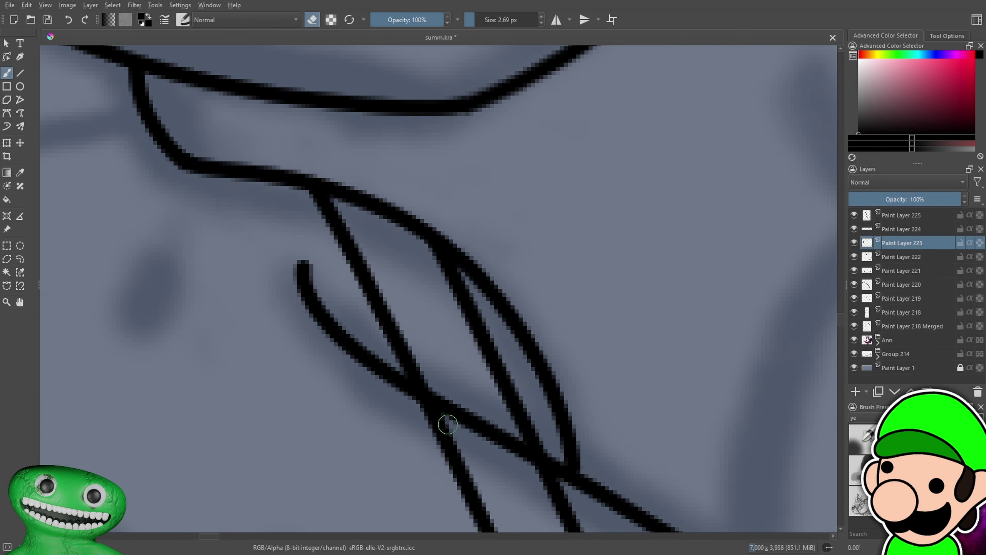
{"action": "left_click", "coordinate": [885, 216]}
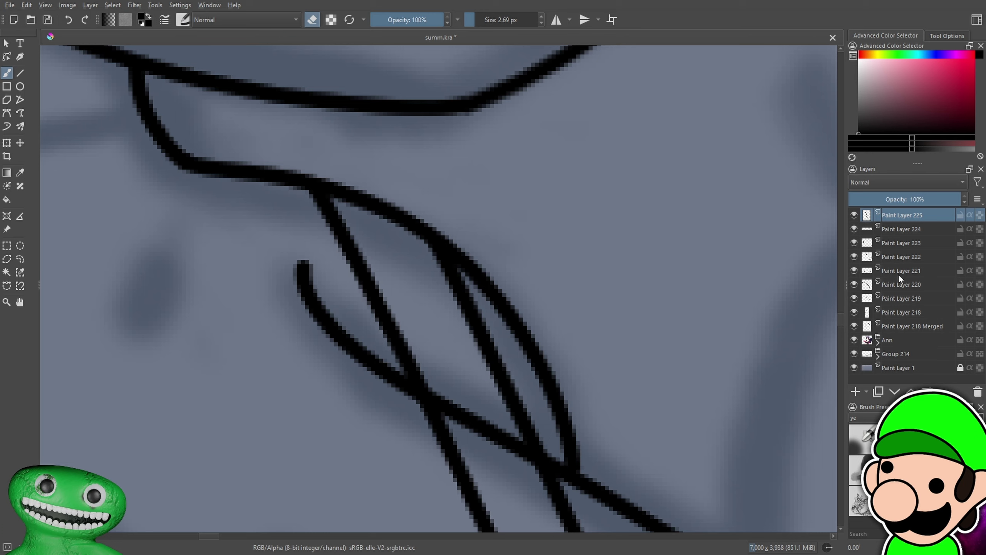
{"action": "left_click", "coordinate": [890, 325]}
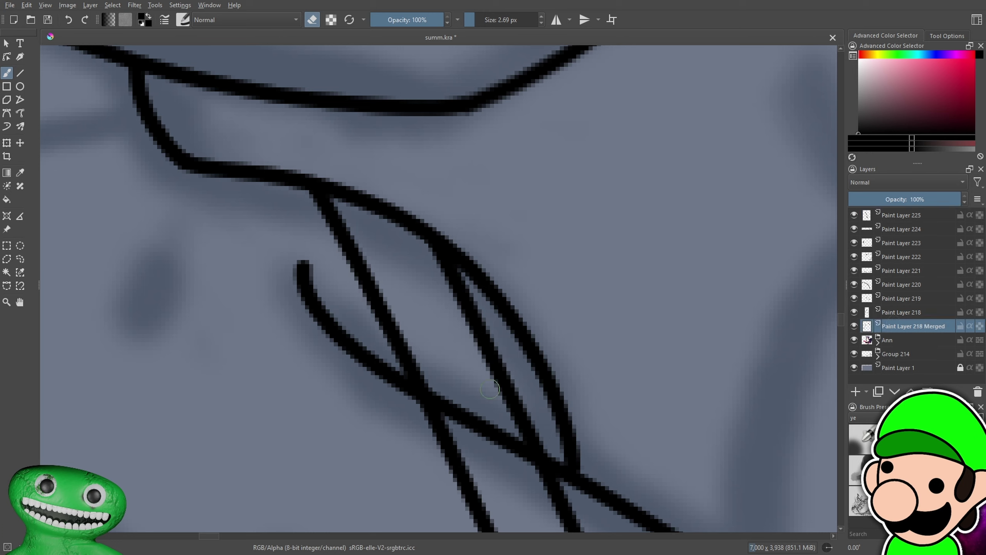
{"action": "left_click", "coordinate": [909, 301]}
{"action": "mouse_move", "coordinate": [457, 410]}
{"action": "left_mouse_down"}
{"action": "mouse_move", "coordinate": [435, 393]}
{"action": "mouse_move", "coordinate": [474, 424]}
{"action": "mouse_move", "coordinate": [497, 415]}
{"action": "left_mouse_up"}
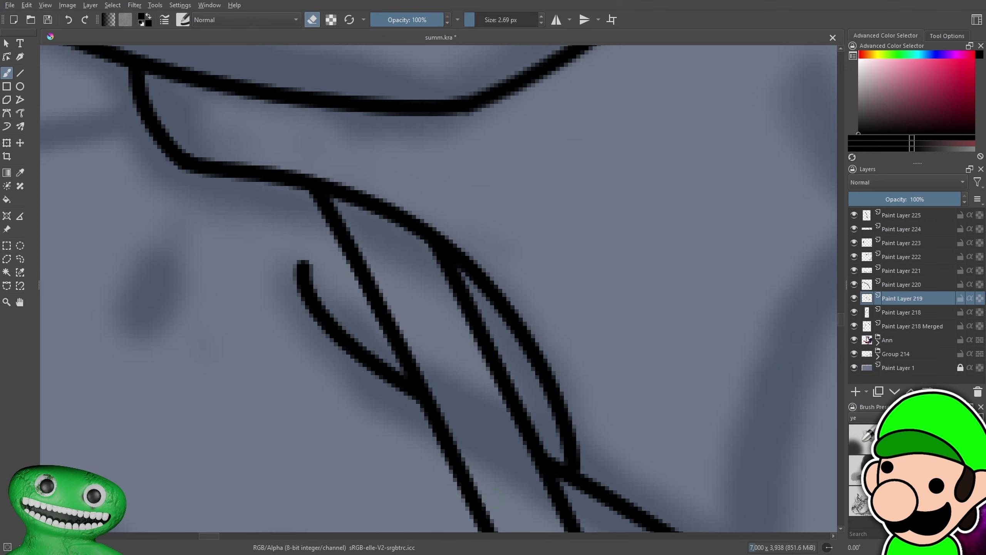
Examine the inked figure with the rough sketch group hidden, and show the sketch group again
{"action": "scroll", "coordinate": [485, 491], "scroll_direction": "down", "scroll_amount": 8}
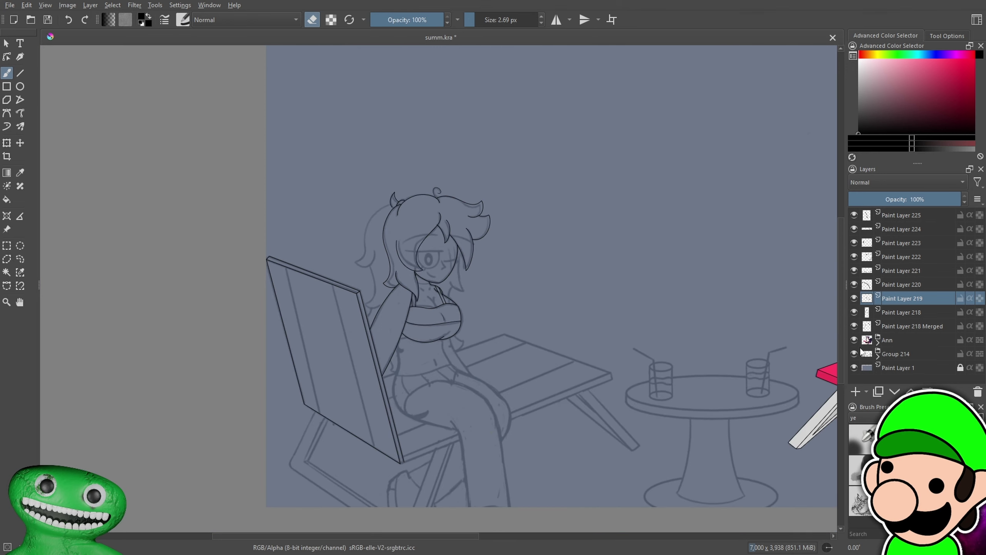
{"action": "left_click", "coordinate": [853, 353]}
{"action": "key", "text": "plus"}
{"action": "key", "text": "plus"}
{"action": "key", "text": "plus"}
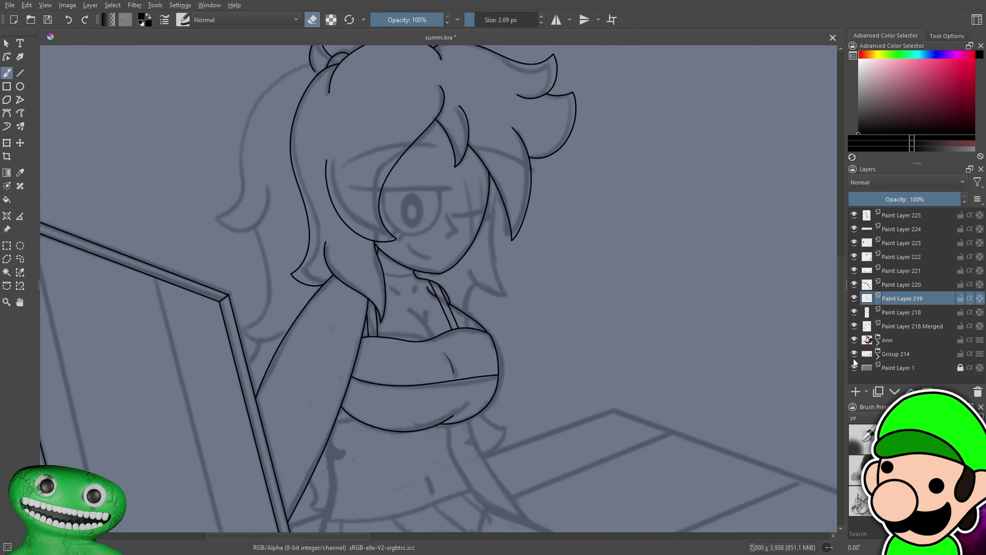
{"action": "left_click", "coordinate": [853, 358]}
{"action": "key", "text": "minus"}
{"action": "key", "text": "minus"}
{"action": "key", "text": "minus"}
{"action": "key", "text": "minus"}
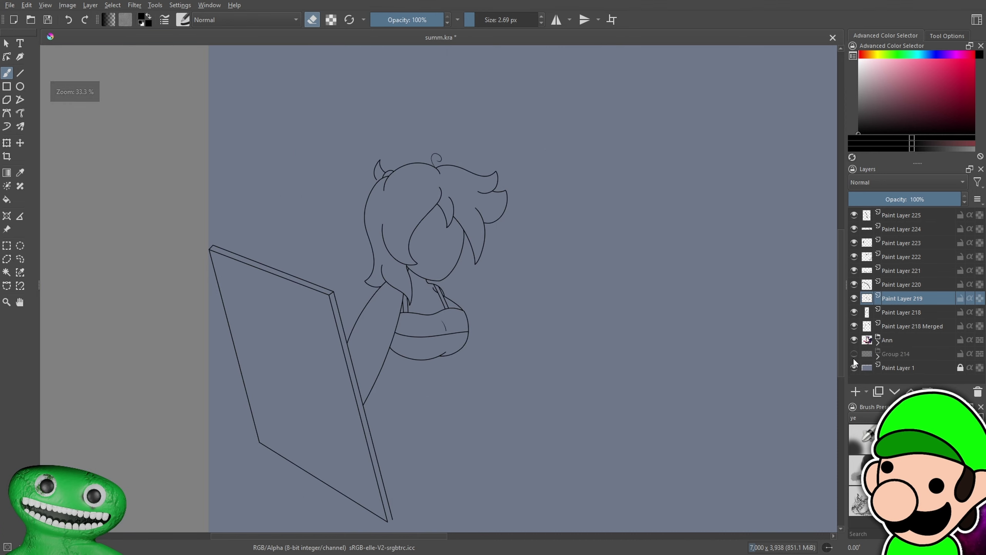
{"action": "key", "text": "plus"}
{"action": "key", "text": "plus"}
{"action": "key", "text": "plus"}
{"action": "key", "text": "plus"}
{"action": "left_click", "coordinate": [854, 358]}
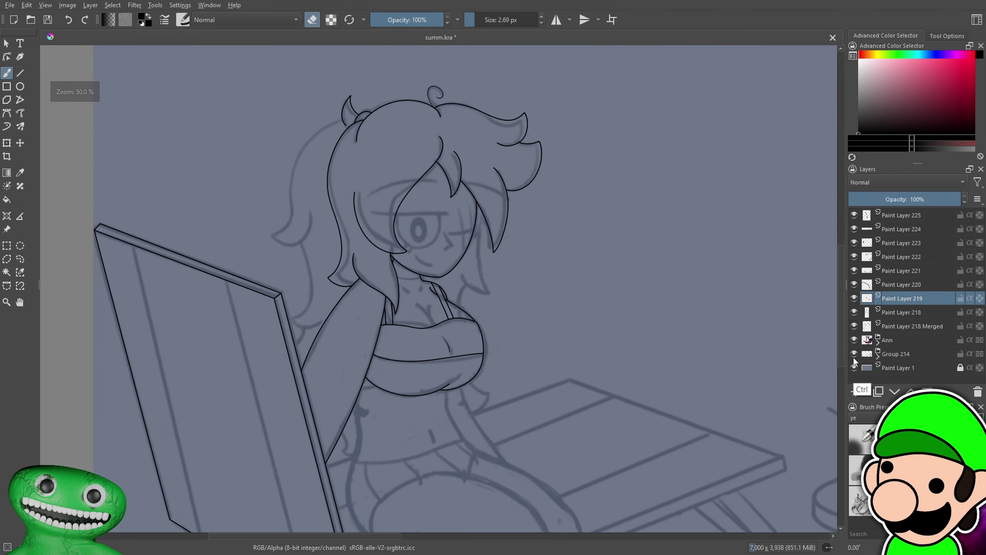
Add a new paint layer above Paint Layer 219 for redrawing the far shoulder strap
{"action": "scroll", "coordinate": [658, 390], "scroll_direction": "up", "scroll_amount": 3}
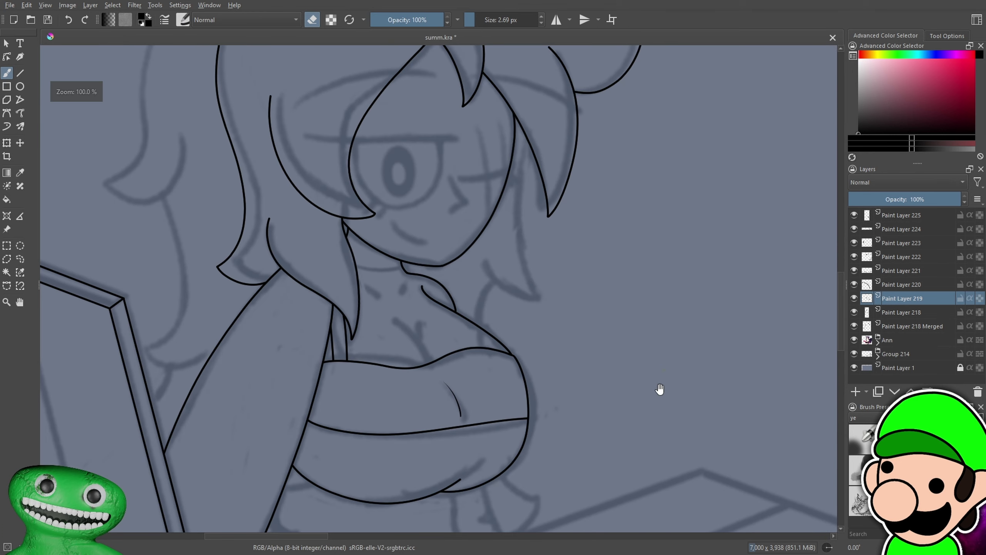
{"action": "left_click_drag", "start_coordinate": [690, 411], "coordinate": [668, 437]}
{"action": "key", "text": "plus"}
{"action": "key", "text": "plus"}
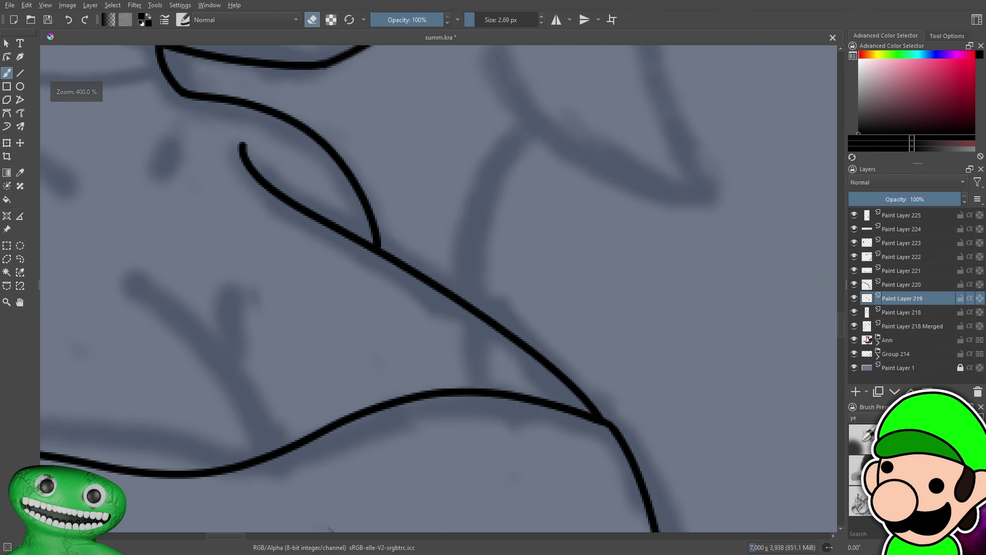
{"action": "left_click", "coordinate": [856, 392]}
Ink two short curved far strap lines from the shoulder line down across the top's upper edge
{"action": "key", "text": "plus"}
{"action": "key", "text": "e"}
{"action": "mouse_move", "coordinate": [358, 220]}
{"action": "left_mouse_down"}
{"action": "mouse_move", "coordinate": [440, 318]}
{"action": "mouse_move", "coordinate": [525, 535]}
{"action": "left_mouse_up"}
{"action": "key", "text": "minus"}
{"action": "key", "text": "minus"}
{"action": "key", "text": "minus"}
{"action": "key", "text": "minus"}
{"action": "key", "text": "minus"}
{"action": "key", "text": "plus"}
{"action": "key", "text": "plus"}
{"action": "key", "text": "plus"}
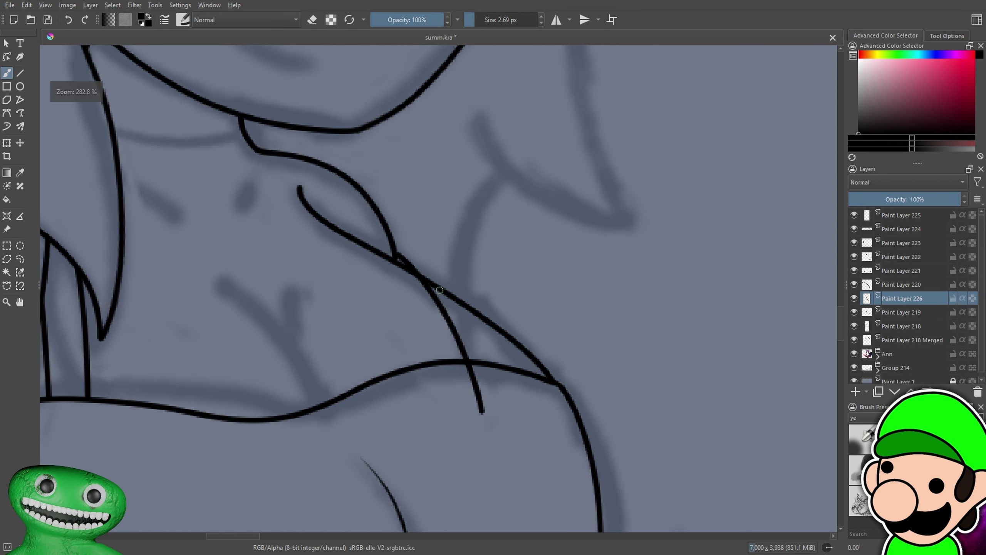
{"action": "left_click_drag", "start_coordinate": [439, 267], "coordinate": [506, 411]}
{"action": "key", "text": "ctrl+z"}
{"action": "left_click_drag", "start_coordinate": [443, 272], "coordinate": [516, 434]}
{"action": "scroll", "coordinate": [590, 363], "scroll_direction": "down", "scroll_amount": 1}
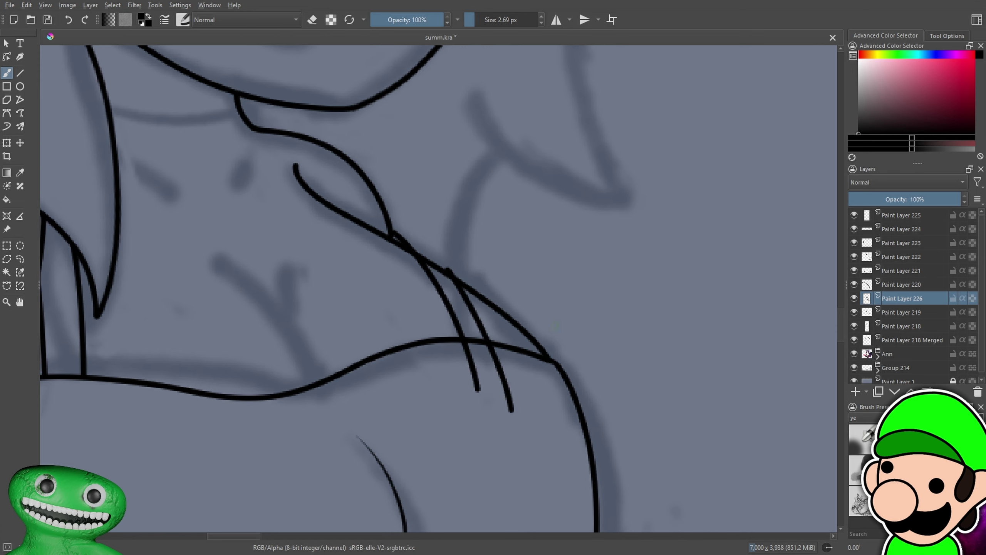
Erase the short strap lines' ends that overrun the shoulder line and the top's upper edge
{"action": "scroll", "coordinate": [435, 307], "scroll_direction": "up", "scroll_amount": 2}
{"action": "key", "text": "e"}
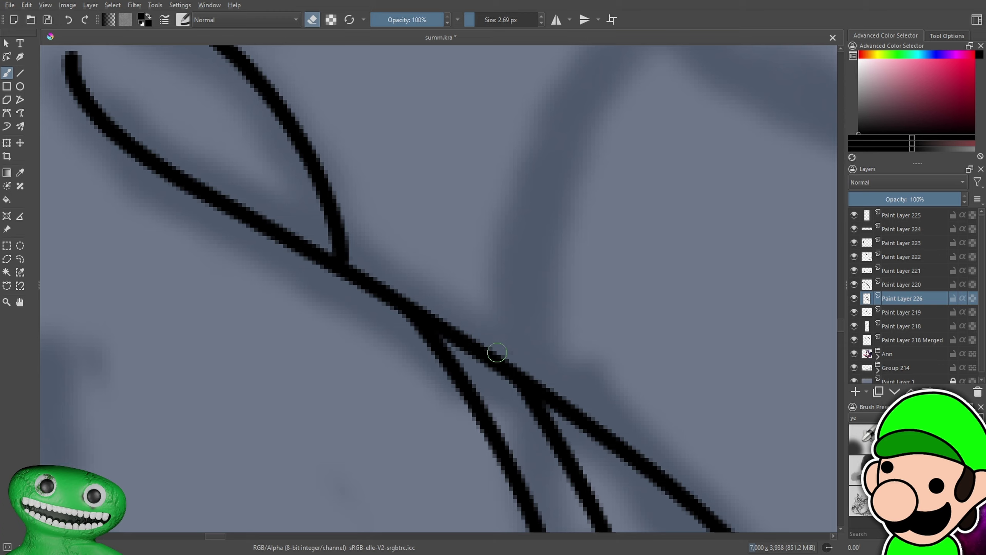
{"action": "scroll", "coordinate": [497, 353], "scroll_direction": "down", "scroll_amount": 2}
{"action": "left_click_drag", "start_coordinate": [472, 301], "coordinate": [508, 430]}
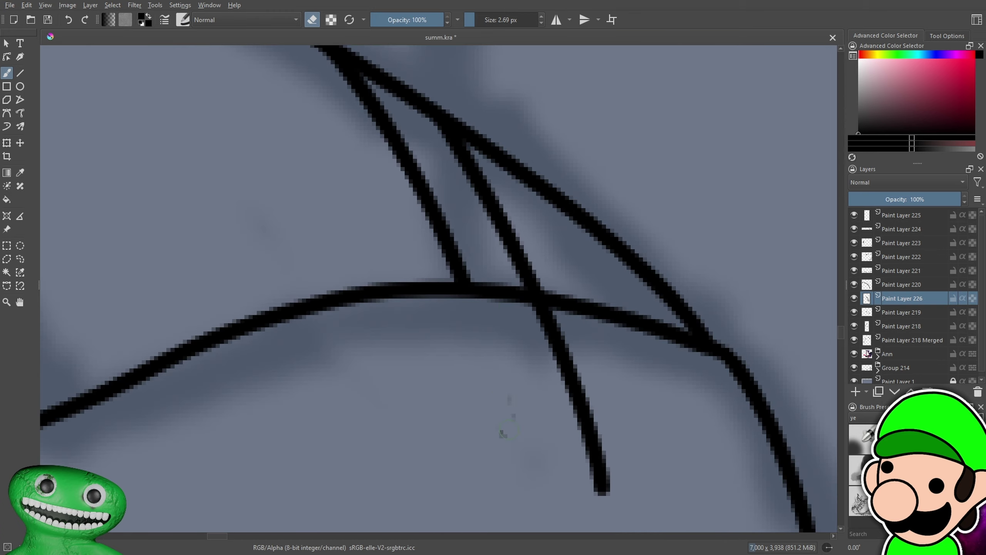
{"action": "mouse_move", "coordinate": [539, 302]}
{"action": "left_mouse_down"}
{"action": "mouse_move", "coordinate": [576, 360]}
{"action": "mouse_move", "coordinate": [602, 487]}
{"action": "left_mouse_up"}
{"action": "scroll", "coordinate": [600, 433], "scroll_direction": "down", "scroll_amount": 6}
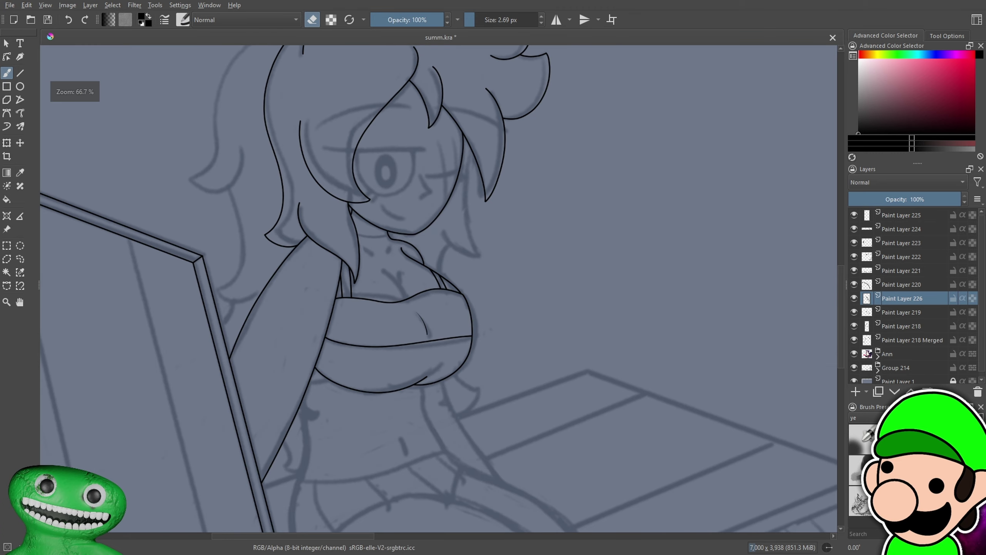
{"action": "scroll", "coordinate": [604, 375], "scroll_direction": "up", "scroll_amount": 1}
{"action": "scroll", "coordinate": [322, 245], "scroll_direction": "up", "scroll_amount": 3}
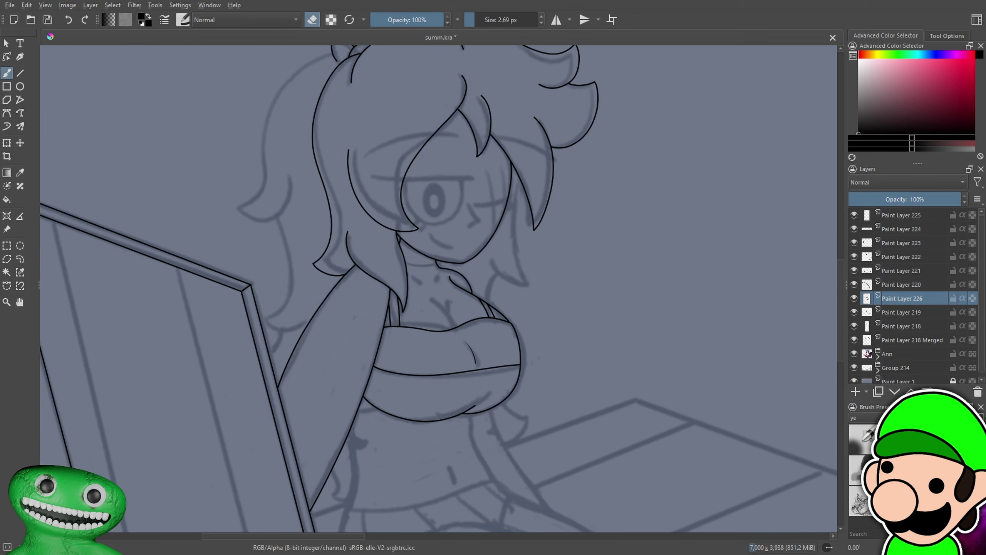
Locate the near shoulder strap's layer, Paint Layer 223, by toggling layer visibility, and remove its two straight strap lines
{"action": "left_click", "coordinate": [854, 286]}
{"action": "left_click", "coordinate": [853, 298]}
{"action": "left_click", "coordinate": [854, 298]}
{"action": "left_click", "coordinate": [854, 285]}
{"action": "left_click", "coordinate": [853, 269]}
{"action": "left_click", "coordinate": [854, 270]}
{"action": "left_click", "coordinate": [854, 257]}
{"action": "left_click", "coordinate": [853, 257]}
{"action": "left_click", "coordinate": [854, 242]}
{"action": "left_click", "coordinate": [853, 242]}
{"action": "left_click", "coordinate": [894, 243]}
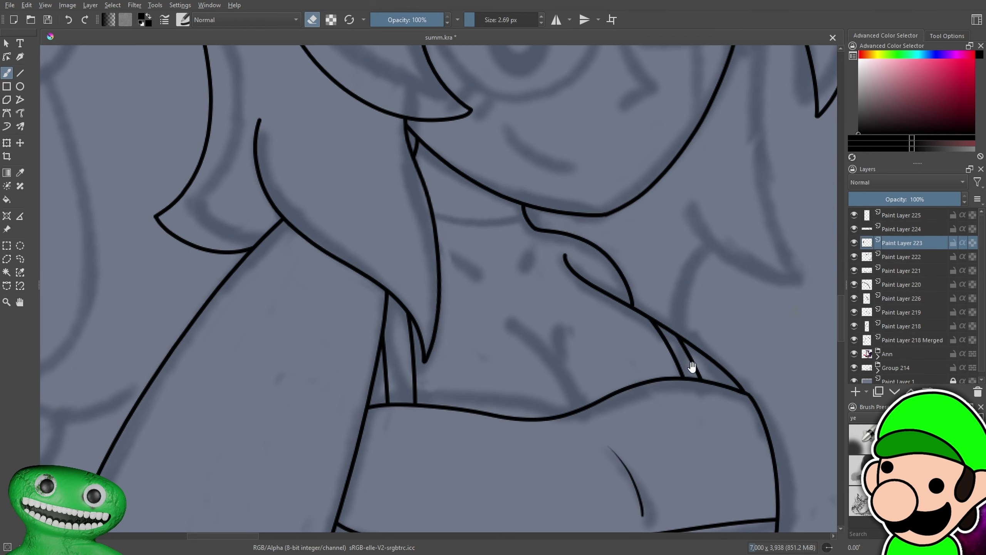
{"action": "scroll", "coordinate": [716, 353], "scroll_direction": "up", "scroll_amount": 2}
{"action": "key", "text": "e"}
{"action": "mouse_move", "coordinate": [365, 274]}
{"action": "left_mouse_down"}
{"action": "mouse_move", "coordinate": [363, 341]}
{"action": "mouse_move", "coordinate": [362, 226]}
{"action": "mouse_move", "coordinate": [420, 388]}
{"action": "mouse_move", "coordinate": [420, 331]}
{"action": "left_mouse_up"}
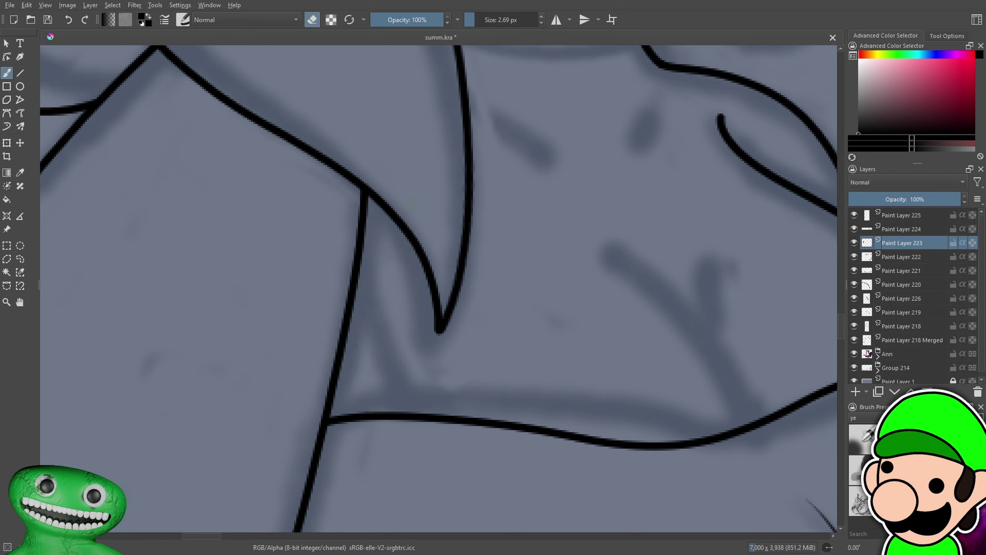
Ink two curved near strap lines from the pointed hair lock down across the top's upper edge
{"action": "mouse_move", "coordinate": [429, 184]}
{"action": "left_mouse_down"}
{"action": "mouse_move", "coordinate": [461, 266]}
{"action": "mouse_move", "coordinate": [486, 458]}
{"action": "left_mouse_up"}
{"action": "mouse_move", "coordinate": [356, 159]}
{"action": "left_mouse_down"}
{"action": "mouse_move", "coordinate": [391, 302]}
{"action": "mouse_move", "coordinate": [404, 485]}
{"action": "mouse_move", "coordinate": [419, 470]}
{"action": "left_mouse_up"}
{"action": "key", "text": "ctrl+z"}
{"action": "key", "text": "minus"}
{"action": "key", "text": "minus"}
{"action": "key", "text": "minus"}
{"action": "key", "text": "minus"}
{"action": "key", "text": "minus"}
{"action": "key", "text": "minus"}
{"action": "key", "text": "plus"}
{"action": "key", "text": "plus"}
{"action": "key", "text": "plus"}
{"action": "key", "text": "plus"}
{"action": "mouse_move", "coordinate": [590, 382]}
{"action": "left_mouse_down"}
{"action": "mouse_move", "coordinate": [582, 327]}
{"action": "mouse_move", "coordinate": [595, 384]}
{"action": "left_mouse_up"}
{"action": "key", "text": "plus"}
{"action": "key", "text": "plus"}
{"action": "key", "text": "plus"}
{"action": "key", "text": "plus"}
Erase the near strap lines' ends below the top's upper edge and inside the hair lock
{"action": "key", "text": "e"}
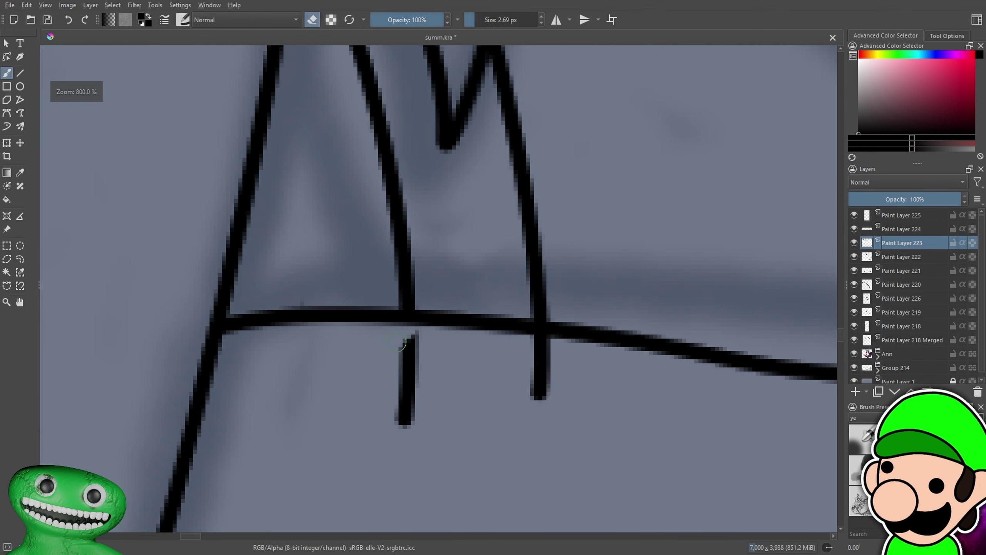
{"action": "left_click_drag", "start_coordinate": [397, 343], "coordinate": [415, 357]}
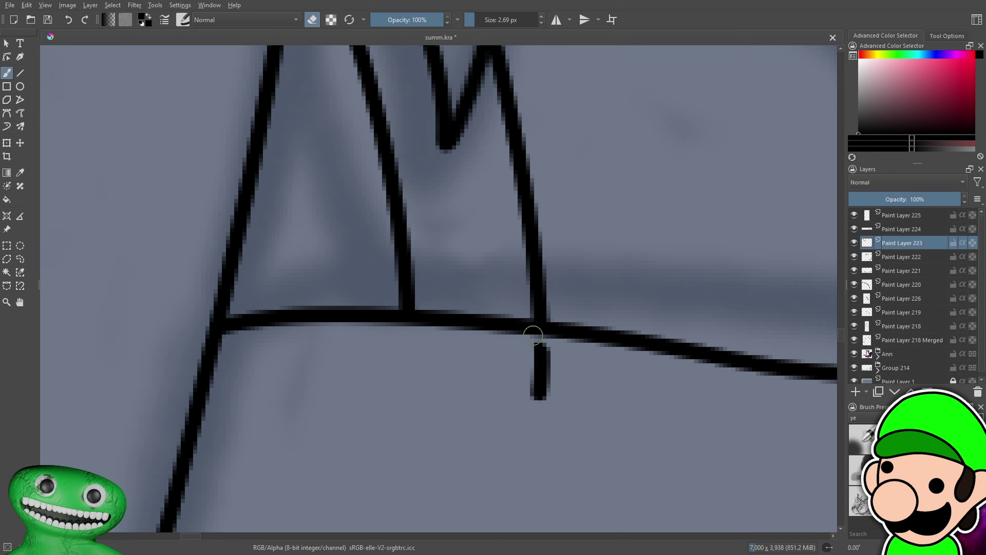
{"action": "left_click_drag", "start_coordinate": [538, 333], "coordinate": [540, 348]}
{"action": "left_click_drag", "start_coordinate": [505, 167], "coordinate": [462, 437]}
{"action": "left_click_drag", "start_coordinate": [385, 127], "coordinate": [427, 259]}
{"action": "left_click_drag", "start_coordinate": [431, 218], "coordinate": [438, 268]}
{"action": "left_click_drag", "start_coordinate": [363, 156], "coordinate": [467, 295]}
{"action": "left_click_drag", "start_coordinate": [321, 206], "coordinate": [335, 271]}
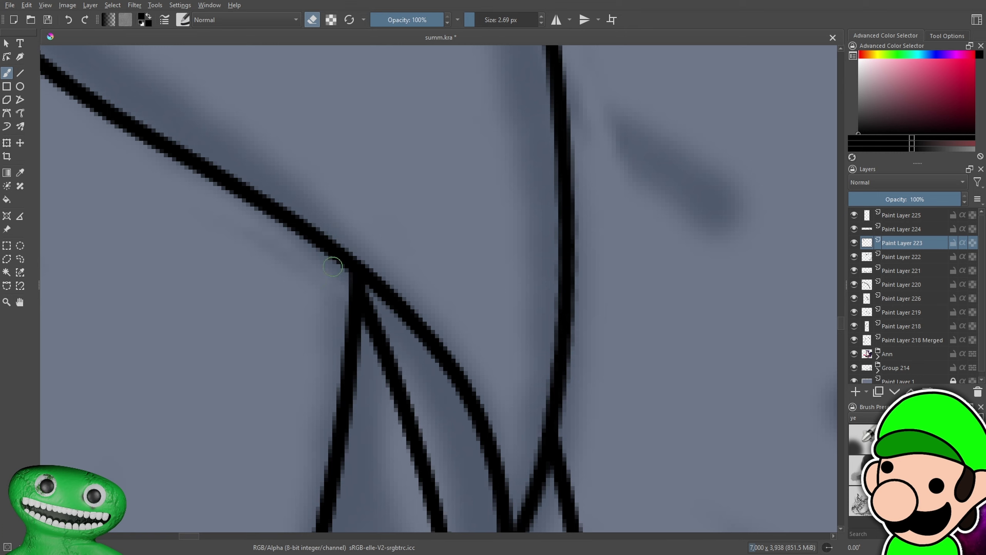
Check the reshaped near strap in the overall line art with the sketch group hidden, and restore the sketch
{"action": "key", "text": "ctrl+minus"}
{"action": "key", "text": "ctrl+minus"}
{"action": "key", "text": "ctrl+minus"}
{"action": "key", "text": "ctrl+minus"}
{"action": "key", "text": "ctrl+minus"}
{"action": "key", "text": "ctrl+minus"}
{"action": "key", "text": "ctrl+minus"}
{"action": "key", "text": "ctrl+minus"}
{"action": "left_click_drag", "start_coordinate": [599, 452], "coordinate": [535, 438]}
{"action": "left_click", "coordinate": [851, 367]}
{"action": "key", "text": "ctrl+minus"}
{"action": "key", "text": "ctrl+minus"}
{"action": "key", "text": "ctrl+minus"}
{"action": "key", "text": "ctrl+plus"}
{"action": "key", "text": "ctrl+plus"}
{"action": "key", "text": "ctrl+plus"}
{"action": "key", "text": "ctrl+plus"}
{"action": "key", "text": "ctrl+plus"}
{"action": "key", "text": "ctrl+plus"}
{"action": "key", "text": "ctrl+plus"}
{"action": "key", "text": "ctrl+plus"}
{"action": "left_click", "coordinate": [854, 367]}
Erase both short far strap lines on Paint Layer 226
{"action": "left_click", "coordinate": [854, 298]}
{"action": "left_click", "coordinate": [854, 298]}
{"action": "left_click", "coordinate": [897, 297]}
{"action": "key", "text": "plus"}
{"action": "key", "text": "plus"}
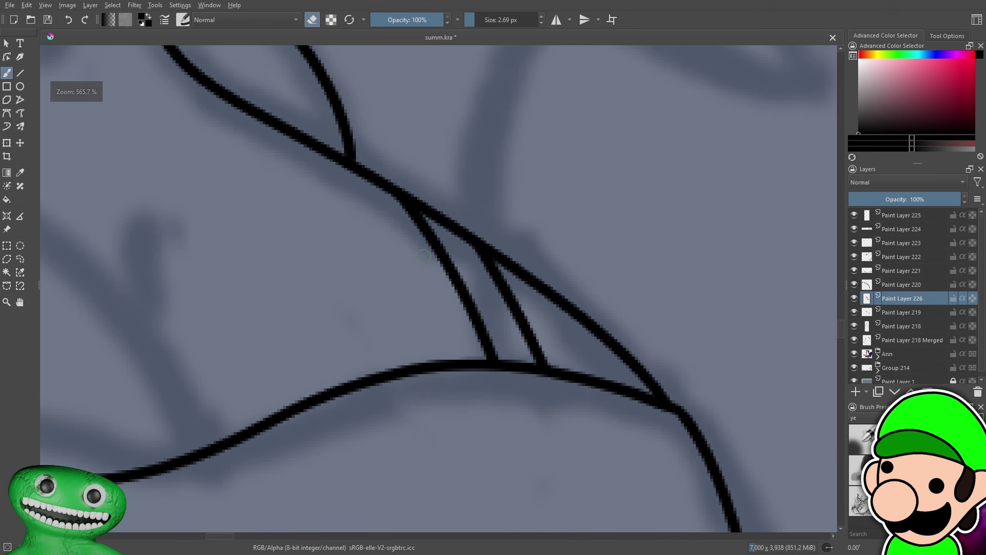
{"action": "left_click_drag", "start_coordinate": [424, 256], "coordinate": [391, 192]}
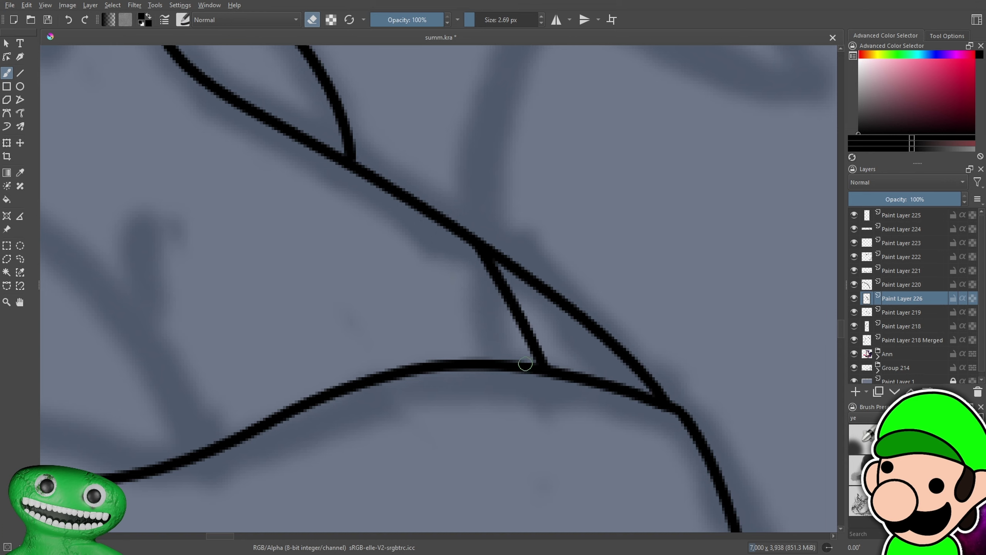
{"action": "left_click_drag", "start_coordinate": [525, 364], "coordinate": [481, 230]}
{"action": "key", "text": "minus"}
{"action": "key", "text": "minus"}
{"action": "key", "text": "minus"}
{"action": "key", "text": "minus"}
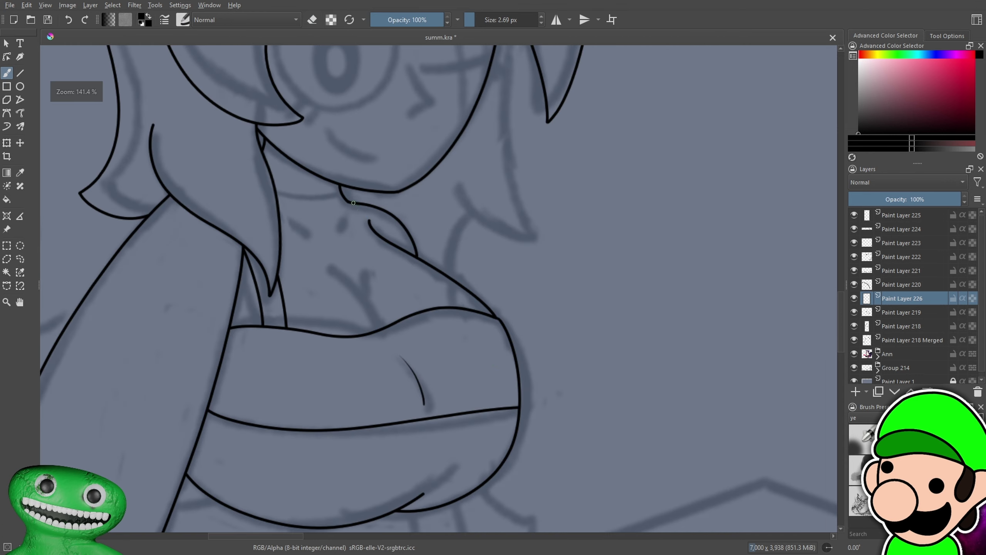
{"action": "left_click_drag", "start_coordinate": [349, 196], "coordinate": [439, 354]}
{"action": "left_click_drag", "start_coordinate": [428, 396], "coordinate": [446, 412]}
{"action": "key", "text": "plus"}
{"action": "key", "text": "plus"}
{"action": "key", "text": "ctrl+z"}
{"action": "left_click_drag", "start_coordinate": [291, 139], "coordinate": [459, 417]}
{"action": "key", "text": "ctrl+z"}
{"action": "left_click_drag", "start_coordinate": [295, 136], "coordinate": [506, 441]}
{"action": "key", "text": "ctrl+z"}
Ink the far strap's inner line from the jaw over the neck curve down past the top's upper edge
{"action": "left_click_drag", "start_coordinate": [505, 394], "coordinate": [299, 141]}
{"action": "key", "text": "minus"}
{"action": "key", "text": "minus"}
{"action": "key", "text": "minus"}
{"action": "key", "text": "minus"}
{"action": "key", "text": "plus"}
{"action": "key", "text": "plus"}
{"action": "key", "text": "plus"}
{"action": "key", "text": "plus"}
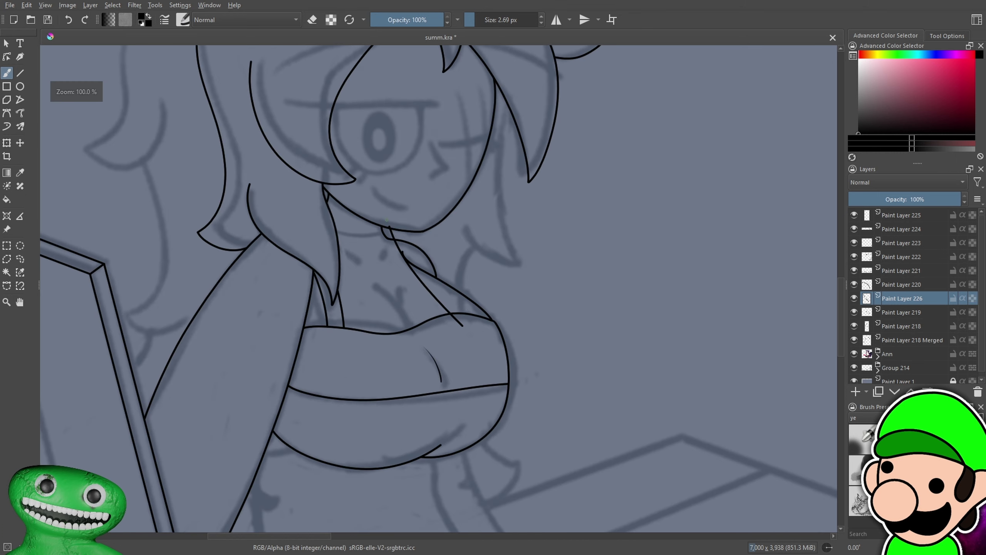
Ink the far strap's outer line from just below the jaw across the shoulder line to the top's upper edge
{"action": "left_click_drag", "start_coordinate": [338, 134], "coordinate": [495, 355]}
{"action": "key", "text": "ctrl+z"}
{"action": "left_click_drag", "start_coordinate": [342, 138], "coordinate": [538, 362]}
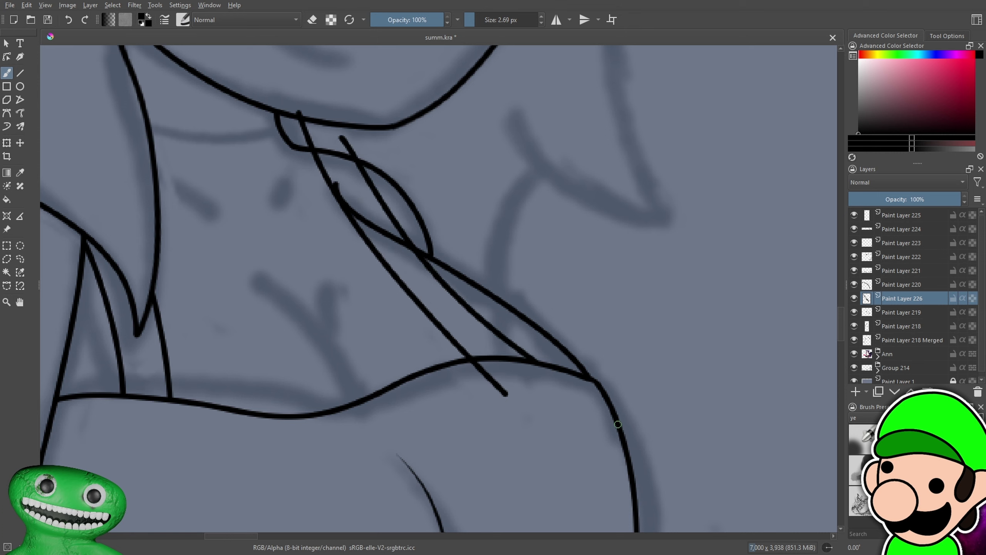
{"action": "key", "text": "minus"}
{"action": "key", "text": "minus"}
{"action": "key", "text": "minus"}
{"action": "key", "text": "minus"}
{"action": "key", "text": "minus"}
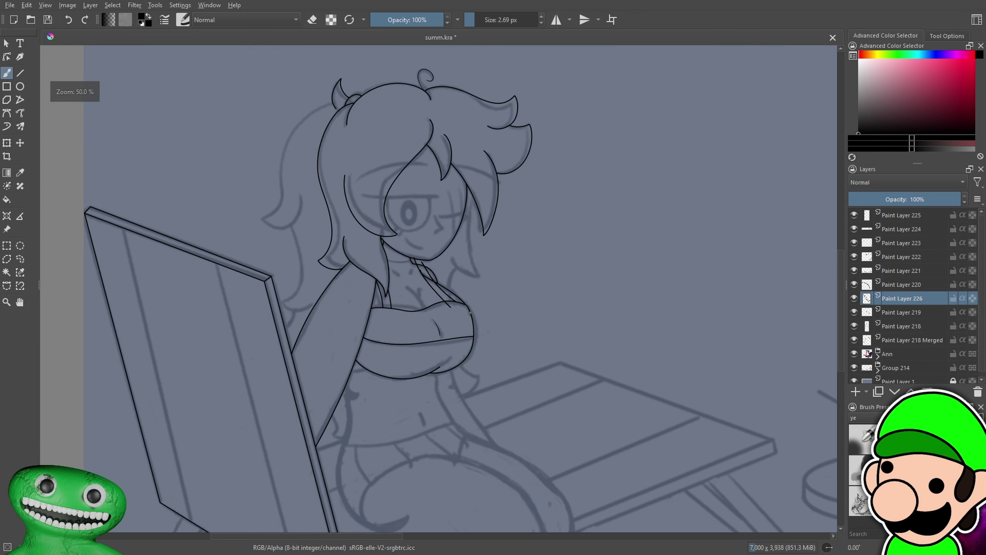
Erase the far strap lines' overshoots below the top's upper edge and above the neck curve on Paint Layer 226
{"action": "key", "text": "minus"}
{"action": "key", "text": "plus"}
{"action": "key", "text": "plus"}
{"action": "key", "text": "plus"}
{"action": "key", "text": "plus"}
{"action": "key", "text": "plus"}
{"action": "scroll", "coordinate": [450, 302], "scroll_direction": "up", "scroll_amount": 4}
{"action": "key", "text": "e"}
{"action": "left_click_drag", "start_coordinate": [362, 224], "coordinate": [444, 313]}
{"action": "key", "text": "ctrl+z"}
{"action": "mouse_move", "coordinate": [389, 247]}
{"action": "left_mouse_down"}
{"action": "mouse_move", "coordinate": [352, 231]}
{"action": "mouse_move", "coordinate": [446, 313]}
{"action": "mouse_move", "coordinate": [419, 294]}
{"action": "left_mouse_up"}
{"action": "scroll", "coordinate": [469, 339], "scroll_direction": "down", "scroll_amount": 3}
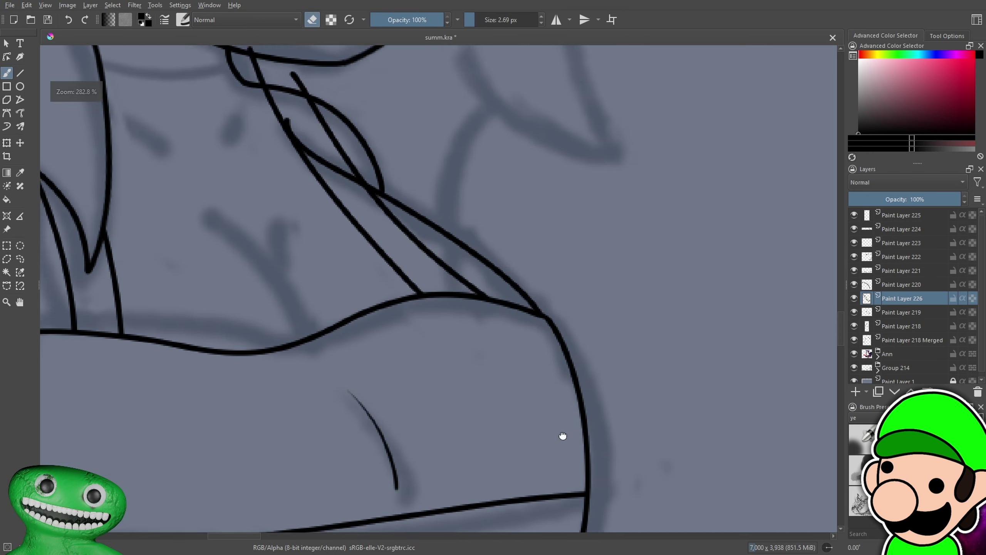
{"action": "left_click_drag", "start_coordinate": [310, 62], "coordinate": [442, 293]}
{"action": "scroll", "coordinate": [443, 293], "scroll_direction": "up", "scroll_amount": 3}
{"action": "mouse_move", "coordinate": [296, 305]}
{"action": "left_mouse_down"}
{"action": "mouse_move", "coordinate": [317, 360]}
{"action": "mouse_move", "coordinate": [335, 367]}
{"action": "mouse_move", "coordinate": [327, 316]}
{"action": "left_mouse_up"}
{"action": "mouse_move", "coordinate": [391, 348]}
{"action": "left_mouse_down"}
{"action": "mouse_move", "coordinate": [447, 400]}
{"action": "mouse_move", "coordinate": [420, 341]}
{"action": "left_mouse_up"}
Erase the stretch of shoulder line crossing the far strap on Paint Layer 219
{"action": "left_click", "coordinate": [887, 313]}
{"action": "left_click_drag", "start_coordinate": [473, 407], "coordinate": [405, 194]}
{"action": "left_click_drag", "start_coordinate": [330, 267], "coordinate": [385, 355]}
{"action": "mouse_move", "coordinate": [336, 293]}
{"action": "left_mouse_down"}
{"action": "mouse_move", "coordinate": [445, 415]}
{"action": "mouse_move", "coordinate": [454, 376]}
{"action": "mouse_move", "coordinate": [506, 412]}
{"action": "left_mouse_up"}
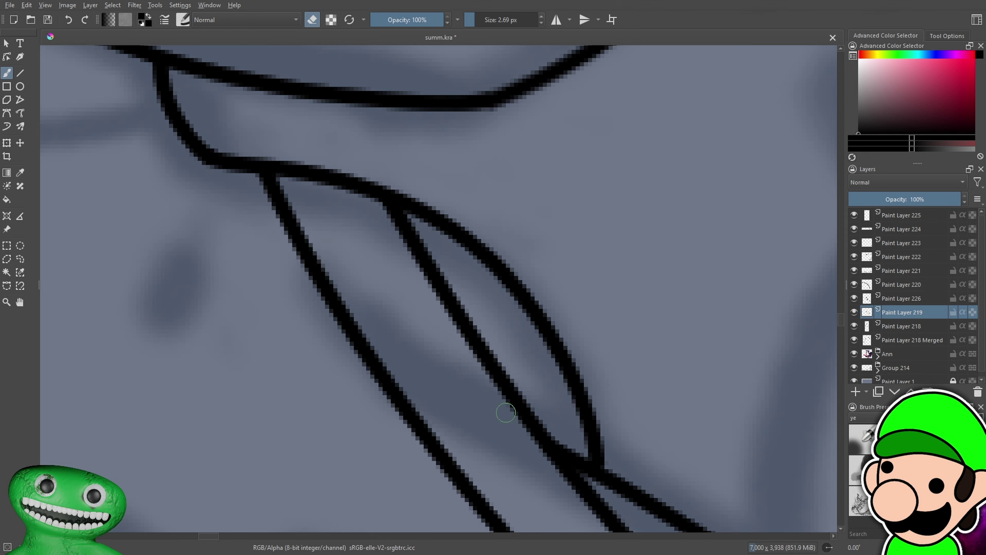
Inspect the trimmed far strap at several zoom levels with the sketch group hidden
{"action": "key", "text": "minus"}
{"action": "key", "text": "minus"}
{"action": "key", "text": "minus"}
{"action": "key", "text": "minus"}
{"action": "key", "text": "minus"}
{"action": "key", "text": "minus"}
{"action": "key", "text": "minus"}
{"action": "key", "text": "minus"}
{"action": "key", "text": "minus"}
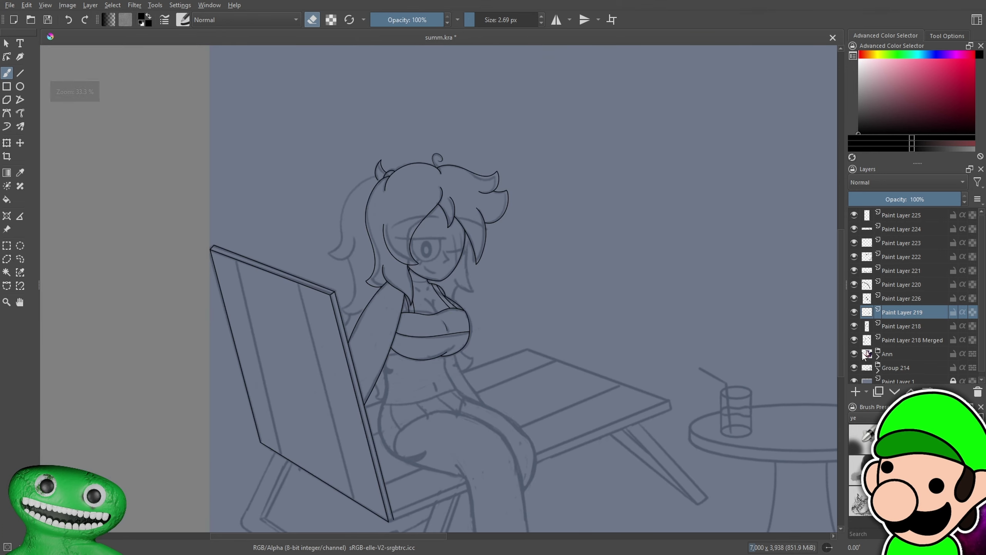
{"action": "left_click", "coordinate": [854, 367]}
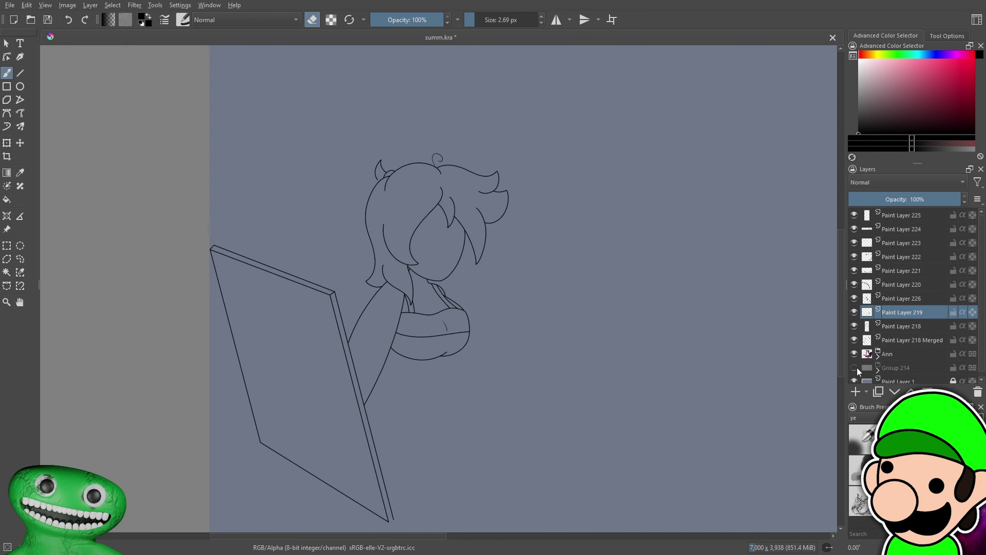
{"action": "key", "text": "plus"}
{"action": "key", "text": "minus"}
{"action": "key", "text": "minus"}
{"action": "key", "text": "plus"}
{"action": "key", "text": "plus"}
{"action": "key", "text": "plus"}
{"action": "key", "text": "plus"}
{"action": "key", "text": "plus"}
{"action": "key", "text": "plus"}
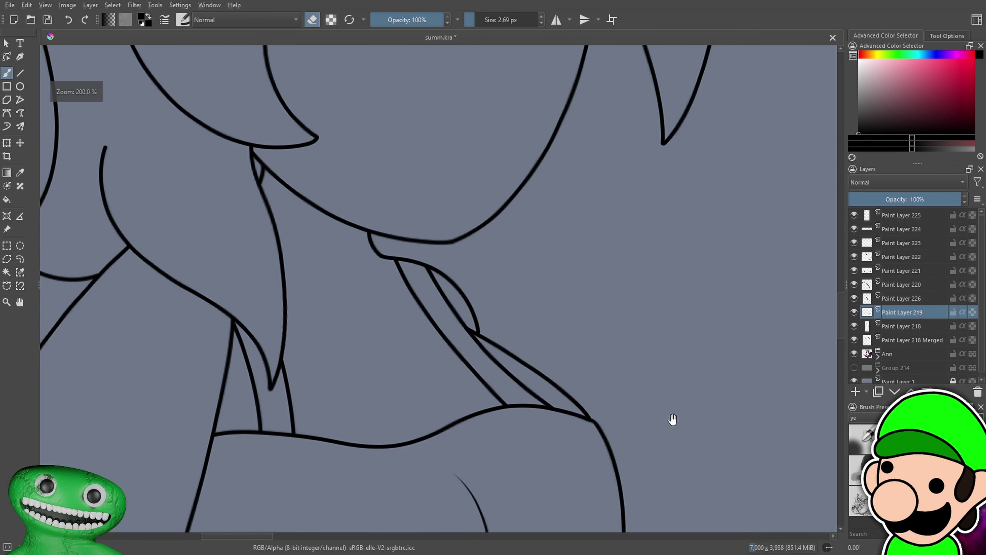
{"action": "left_click_drag", "start_coordinate": [673, 420], "coordinate": [693, 410]}
{"action": "key", "text": "plus"}
{"action": "key", "text": "plus"}
{"action": "key", "text": "plus"}
Undo the shoulder line erasure and ink a short curve extending the line past the inner strap line on Paint Layer 219
{"action": "key", "text": "ctrl+z"}
{"action": "key", "text": "ctrl+z"}
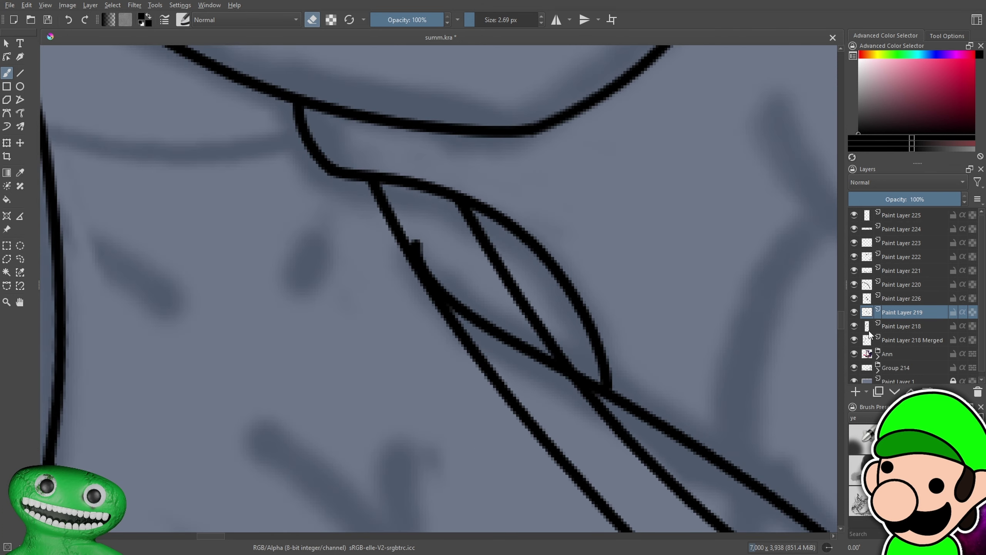
{"action": "key", "text": "ctrl+equal"}
{"action": "key", "text": "ctrl+equal"}
{"action": "key", "text": "e"}
{"action": "left_click_drag", "start_coordinate": [457, 306], "coordinate": [266, 197]}
Erase the shoulder line's stretch between the two far strap lines on Paint Layer 219
{"action": "key", "text": "minus"}
{"action": "key", "text": "minus"}
{"action": "key", "text": "minus"}
{"action": "key", "text": "minus"}
{"action": "key", "text": "minus"}
{"action": "key", "text": "minus"}
{"action": "key", "text": "minus"}
{"action": "key", "text": "plus"}
{"action": "key", "text": "plus"}
{"action": "key", "text": "plus"}
{"action": "key", "text": "plus"}
{"action": "key", "text": "plus"}
{"action": "key", "text": "plus"}
{"action": "key", "text": "ctrl+z"}
{"action": "mouse_move", "coordinate": [426, 283]}
{"action": "left_mouse_down"}
{"action": "mouse_move", "coordinate": [267, 212]}
{"action": "mouse_move", "coordinate": [439, 269]}
{"action": "mouse_move", "coordinate": [432, 261]}
{"action": "mouse_move", "coordinate": [489, 344]}
{"action": "mouse_move", "coordinate": [455, 281]}
{"action": "mouse_move", "coordinate": [551, 378]}
{"action": "mouse_move", "coordinate": [548, 352]}
{"action": "mouse_move", "coordinate": [612, 403]}
{"action": "left_mouse_up"}
{"action": "key", "text": "e"}
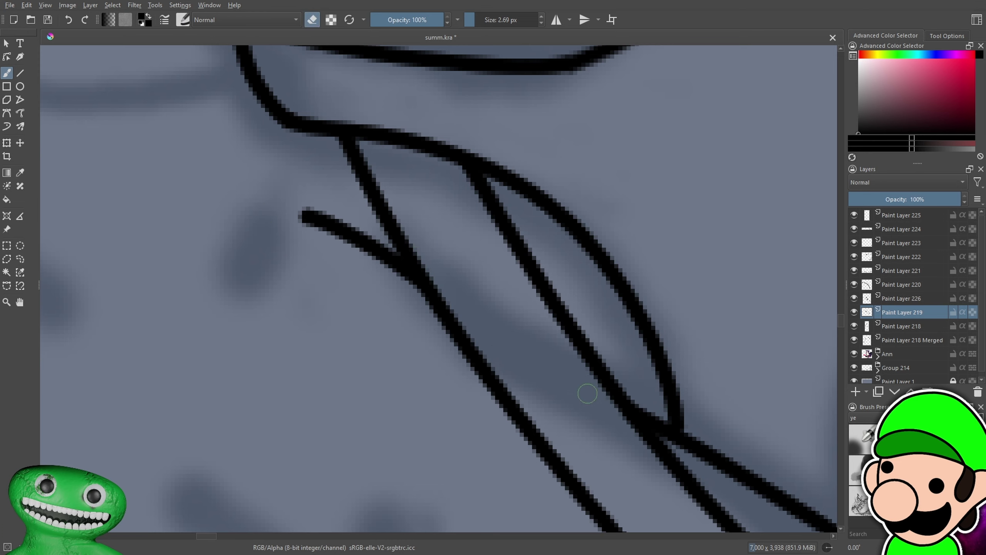
Compare the far strap and the extended shoulder line in the overall line art with the sketch group hidden and shown
{"action": "key", "text": "ctrl+minus"}
{"action": "key", "text": "ctrl+minus"}
{"action": "key", "text": "ctrl+minus"}
{"action": "key", "text": "ctrl+minus"}
{"action": "key", "text": "ctrl+minus"}
{"action": "key", "text": "ctrl+minus"}
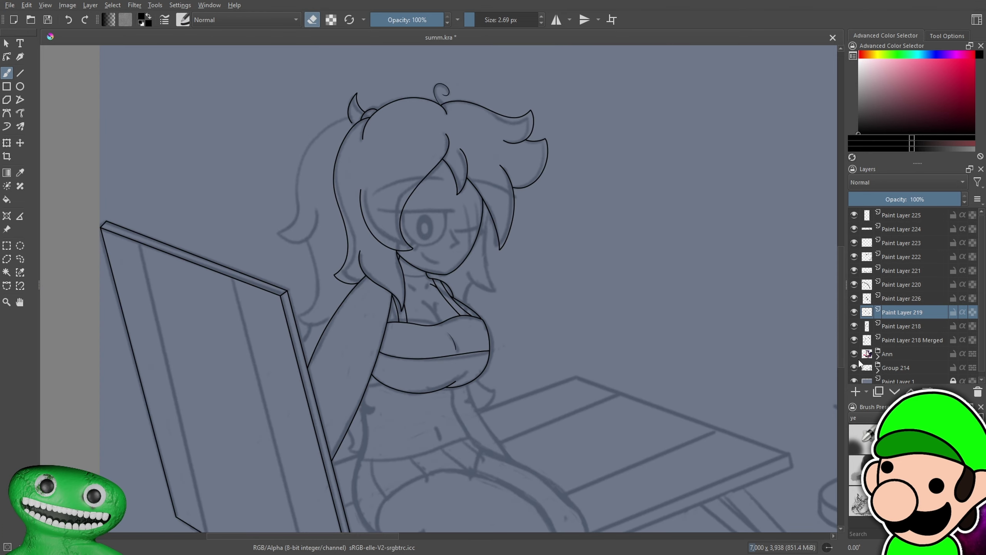
{"action": "left_click", "coordinate": [855, 368]}
{"action": "key", "text": "ctrl+minus"}
{"action": "key", "text": "ctrl+minus"}
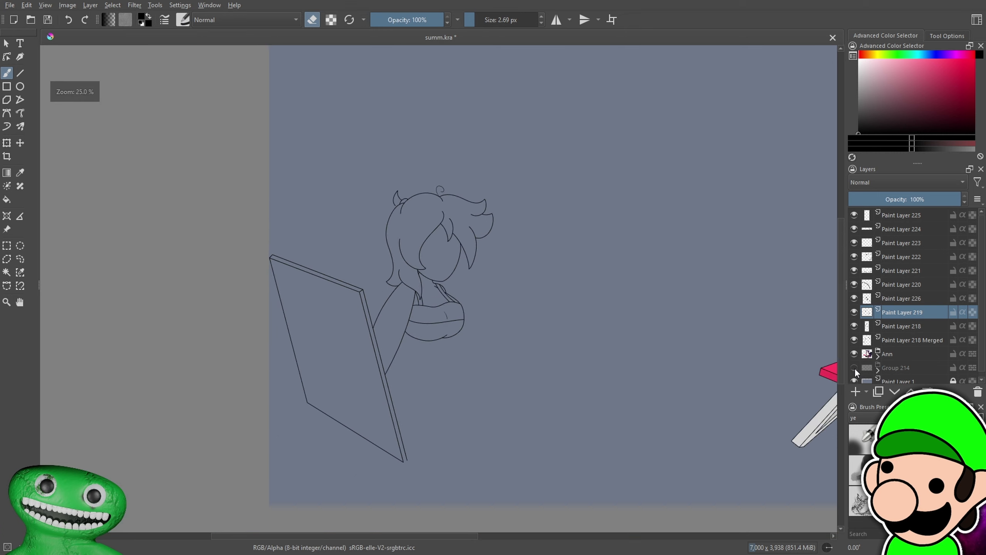
{"action": "left_click", "coordinate": [854, 368]}
{"action": "left_click", "coordinate": [855, 370]}
{"action": "key", "text": "ctrl+plus"}
{"action": "key", "text": "ctrl+plus"}
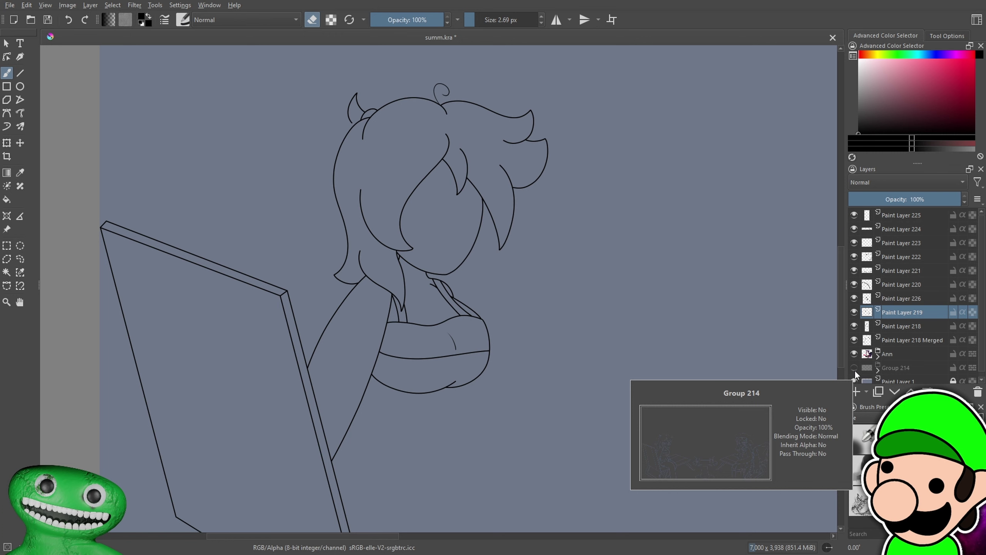
{"action": "key", "text": "ctrl+plus"}
{"action": "key", "text": "ctrl+plus"}
{"action": "key", "text": "ctrl+plus"}
{"action": "key", "text": "ctrl+plus"}
{"action": "key", "text": "ctrl+plus"}
{"action": "key", "text": "ctrl+plus"}
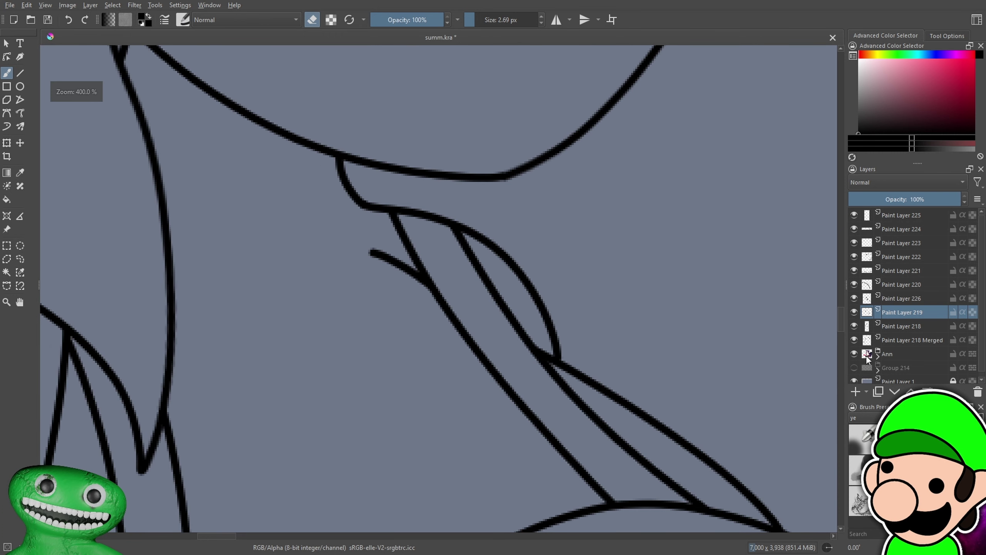
Undo the shoulder line edits, the strap trims and both long far strap lines
{"action": "key", "text": "ctrl+z"}
{"action": "key", "text": "ctrl+z"}
{"action": "key", "text": "ctrl+z"}
{"action": "key", "text": "ctrl+z"}
{"action": "key", "text": "ctrl+z"}
{"action": "key", "text": "ctrl+z"}
{"action": "key", "text": "ctrl+z"}
{"action": "key", "text": "ctrl+z"}
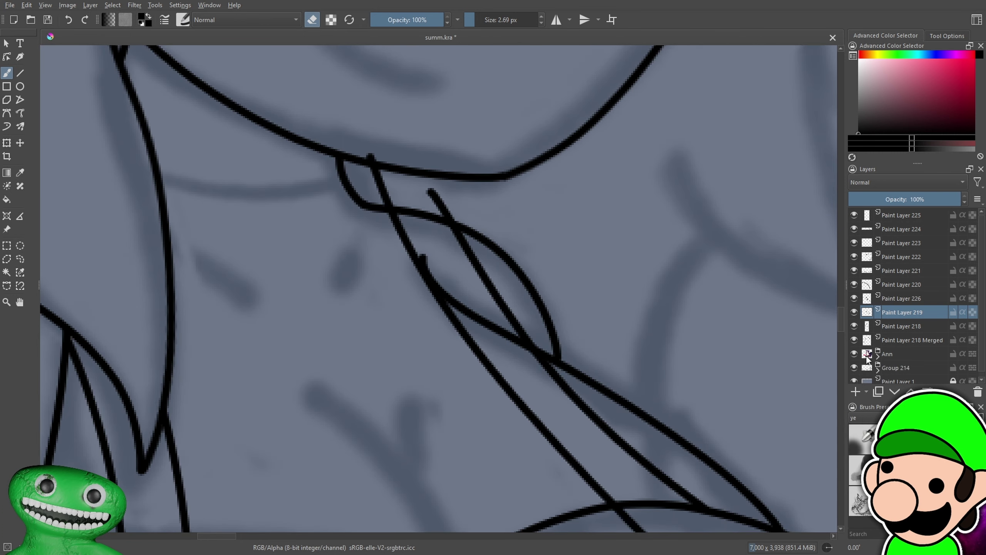
{"action": "key", "text": "ctrl+minus"}
{"action": "key", "text": "ctrl+minus"}
{"action": "key", "text": "ctrl+plus"}
{"action": "key", "text": "ctrl+plus"}
{"action": "key", "text": "e"}
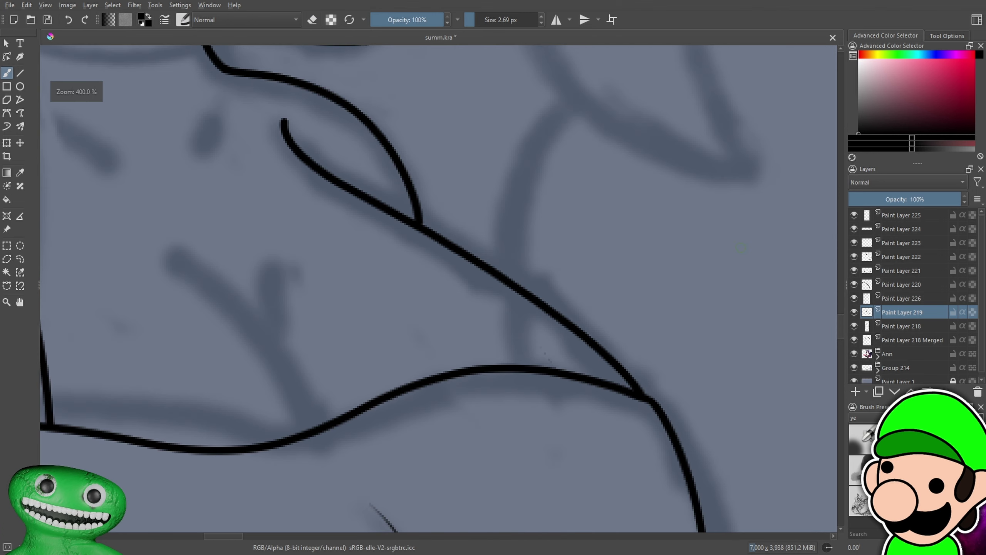
Try a short curved far strap line across the shoulder line on Paint Layer 219, and undo it
{"action": "left_click_drag", "start_coordinate": [512, 396], "coordinate": [539, 273]}
{"action": "scroll", "coordinate": [538, 273], "scroll_direction": "down", "scroll_amount": 3}
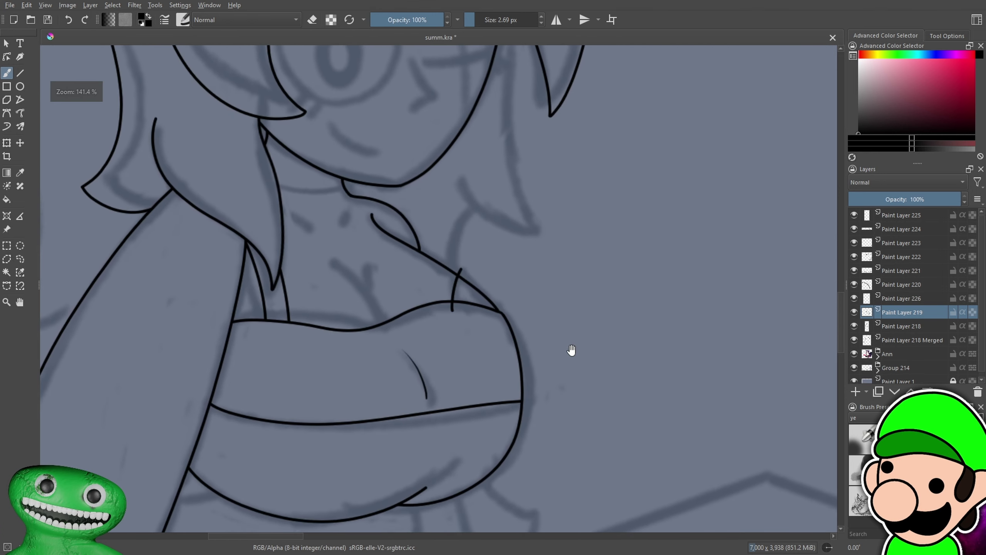
{"action": "scroll", "coordinate": [571, 348], "scroll_direction": "up", "scroll_amount": 3}
{"action": "key", "text": "ctrl+z"}
{"action": "left_click_drag", "start_coordinate": [491, 381], "coordinate": [423, 79]}
{"action": "key", "text": "e"}
{"action": "left_click_drag", "start_coordinate": [417, 117], "coordinate": [415, 164]}
{"action": "key", "text": "ctrl+z"}
{"action": "key", "text": "ctrl+z"}
Ink two short curved far strap lines from above the shoulder line to the top's upper edge on Paint Layer 226
{"action": "left_click", "coordinate": [896, 327]}
{"action": "left_click", "coordinate": [899, 297]}
{"action": "key", "text": "e"}
{"action": "mouse_move", "coordinate": [398, 80]}
{"action": "left_mouse_down"}
{"action": "mouse_move", "coordinate": [470, 297]}
{"action": "mouse_move", "coordinate": [479, 389]}
{"action": "left_mouse_up"}
{"action": "left_click_drag", "start_coordinate": [495, 133], "coordinate": [526, 394]}
{"action": "key", "text": "ctrl+z"}
{"action": "left_click_drag", "start_coordinate": [510, 149], "coordinate": [551, 390]}
Erase the short strap lines' overshoots below the top's upper edge and above the shoulder line
{"action": "key", "text": "e"}
{"action": "left_click_drag", "start_coordinate": [554, 348], "coordinate": [539, 392]}
{"action": "left_click_drag", "start_coordinate": [480, 342], "coordinate": [481, 350]}
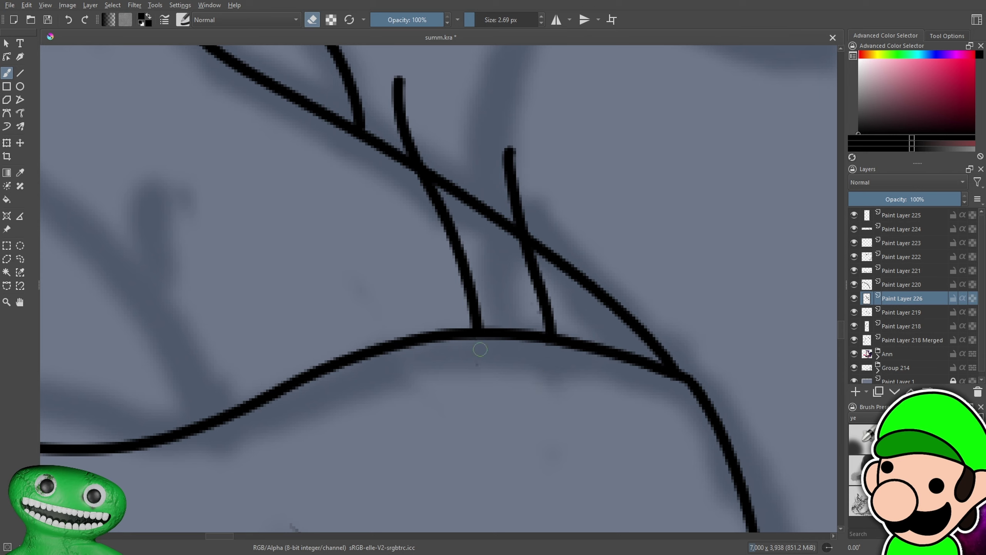
{"action": "mouse_move", "coordinate": [435, 139]}
{"action": "left_mouse_down"}
{"action": "mouse_move", "coordinate": [403, 128]}
{"action": "mouse_move", "coordinate": [398, 97]}
{"action": "mouse_move", "coordinate": [407, 130]}
{"action": "left_mouse_up"}
{"action": "mouse_move", "coordinate": [520, 212]}
{"action": "left_mouse_down"}
{"action": "mouse_move", "coordinate": [527, 230]}
{"action": "mouse_move", "coordinate": [506, 130]}
{"action": "left_mouse_up"}
Check the short far strap in the overall line art with the sketch group hidden
{"action": "key", "text": "1"}
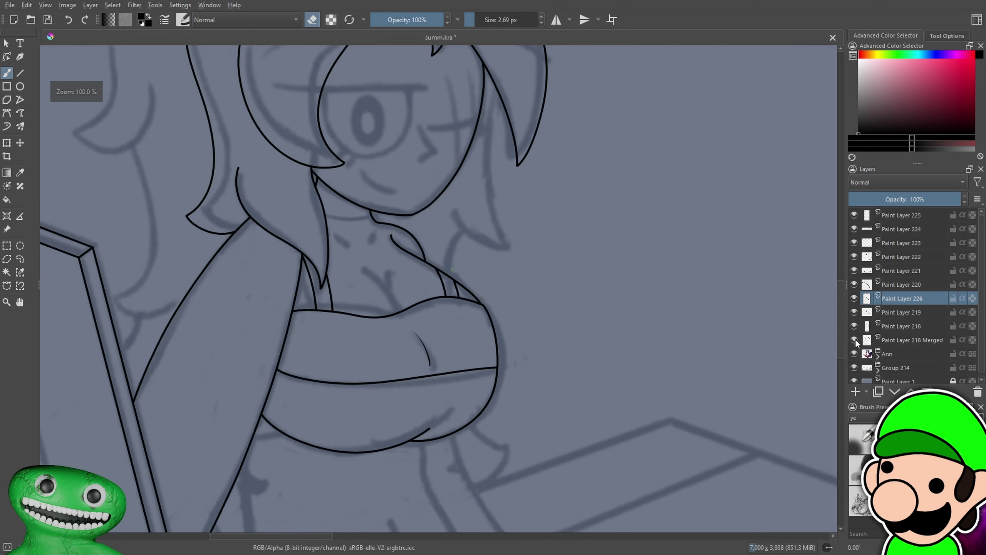
{"action": "key", "text": "minus"}
{"action": "key", "text": "minus"}
{"action": "key", "text": "minus"}
{"action": "key", "text": "minus"}
{"action": "key", "text": "minus"}
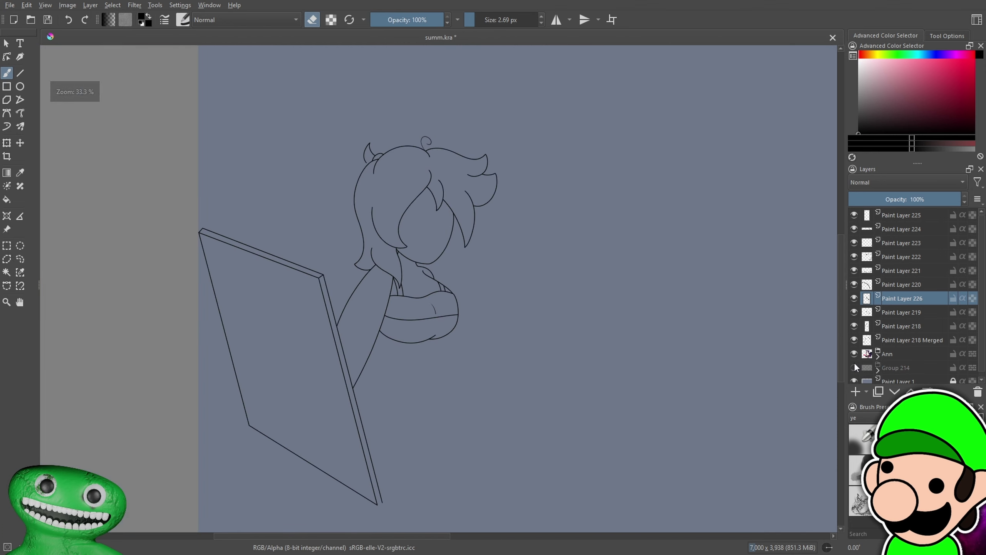
{"action": "left_click", "coordinate": [854, 367]}
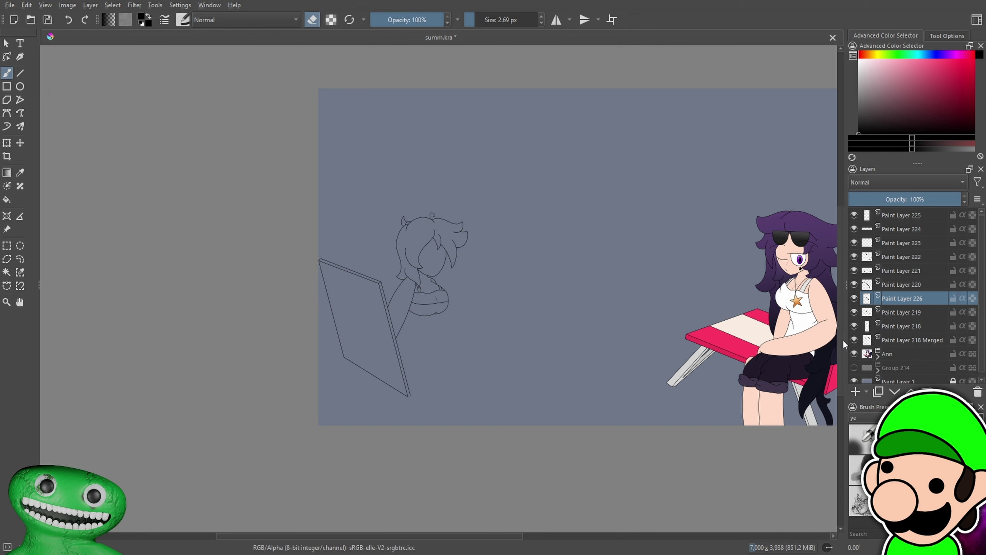
{"action": "key", "text": "plus"}
{"action": "key", "text": "plus"}
{"action": "key", "text": "plus"}
{"action": "key", "text": "plus"}
{"action": "key", "text": "plus"}
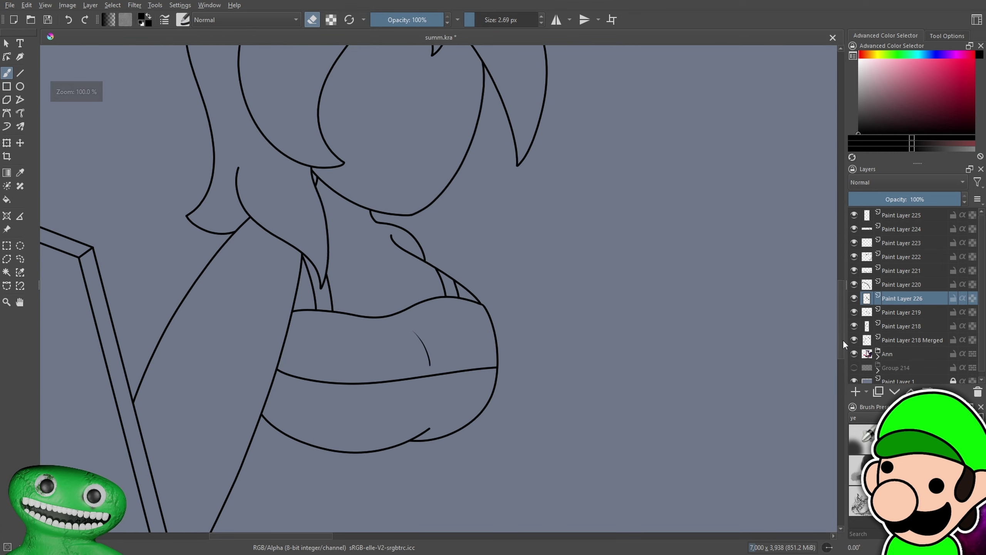
{"action": "key", "text": "plus"}
{"action": "key", "text": "plus"}
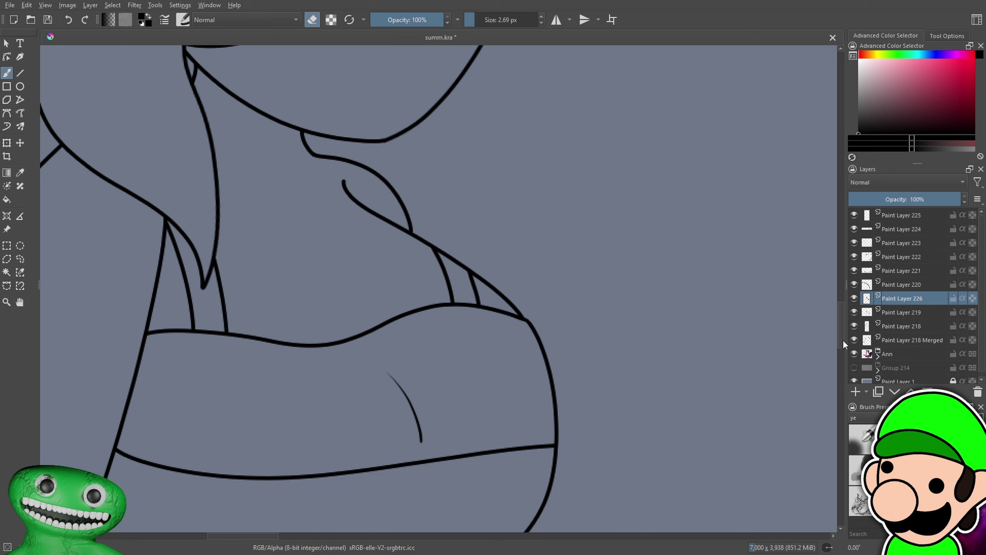
Undo the trims and both short far strap lines, bringing back the sketch group
{"action": "key", "text": "ctrl+z"}
{"action": "key", "text": "ctrl+z"}
{"action": "key", "text": "ctrl+z"}
{"action": "key", "text": "ctrl+z"}
{"action": "key", "text": "ctrl+z"}
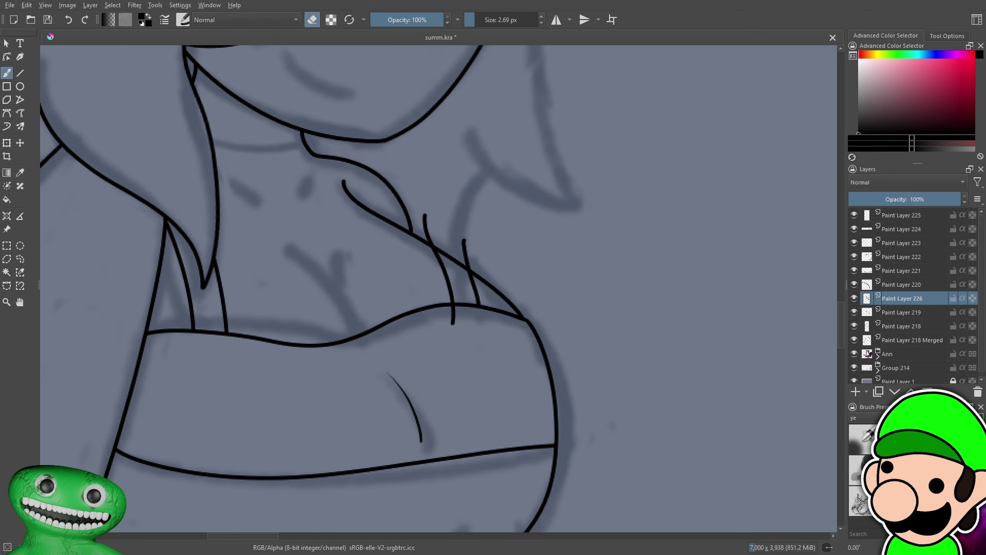
{"action": "key", "text": "ctrl+z"}
{"action": "key", "text": "ctrl+z"}
Ink the far strap's inner and outer lines from below the jaw across the shoulder line past the top's upper edge
{"action": "key", "text": "plus"}
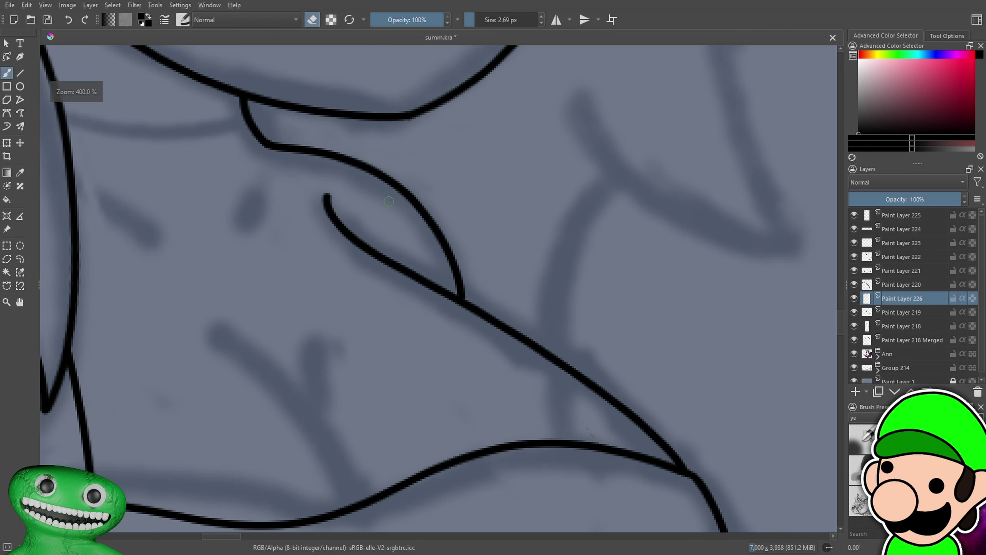
{"action": "key", "text": "e"}
{"action": "mouse_move", "coordinate": [341, 135]}
{"action": "left_mouse_down"}
{"action": "mouse_move", "coordinate": [519, 515]}
{"action": "mouse_move", "coordinate": [547, 505]}
{"action": "left_mouse_up"}
{"action": "key", "text": "ctrl+z"}
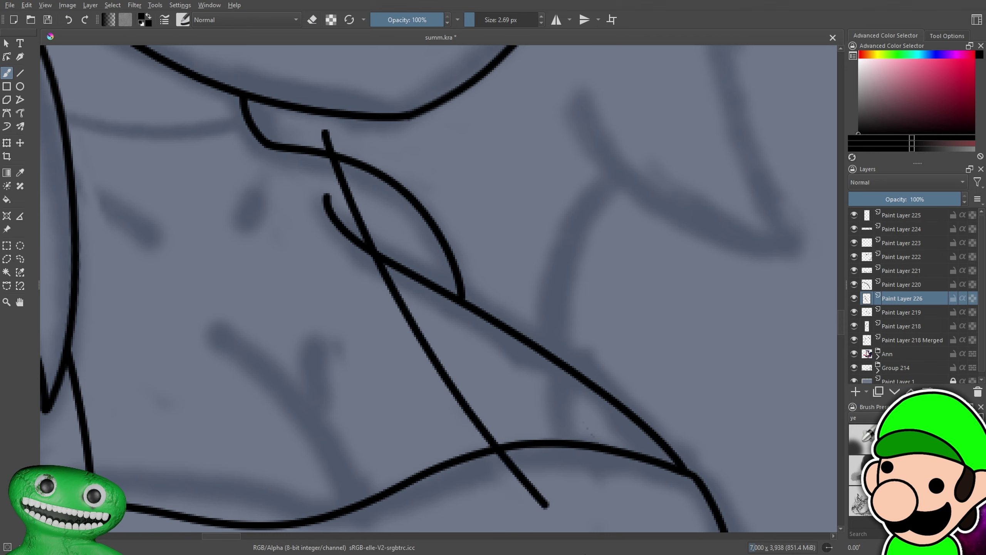
{"action": "left_click_drag", "start_coordinate": [369, 134], "coordinate": [593, 495]}
Erase the upper ends of both far strap lines above the neck curve on Paint Layer 226
{"action": "key", "text": "minus"}
{"action": "key", "text": "minus"}
{"action": "key", "text": "minus"}
{"action": "key", "text": "minus"}
{"action": "key", "text": "minus"}
{"action": "key", "text": "minus"}
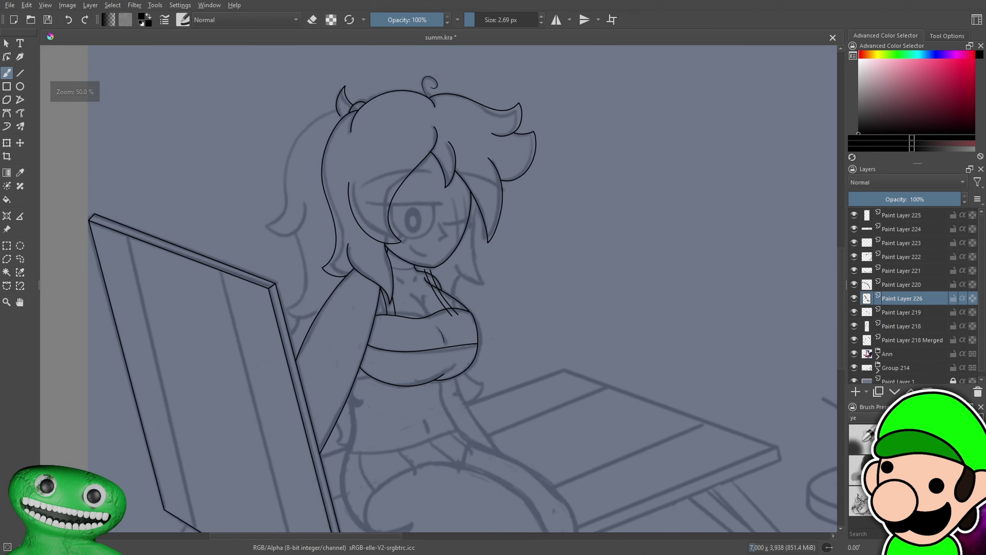
{"action": "key", "text": "plus"}
{"action": "key", "text": "plus"}
{"action": "key", "text": "plus"}
{"action": "left_click_drag", "start_coordinate": [549, 335], "coordinate": [554, 342]}
{"action": "scroll", "coordinate": [402, 243], "scroll_direction": "up", "scroll_amount": 5}
{"action": "key", "text": "e"}
{"action": "left_click_drag", "start_coordinate": [425, 272], "coordinate": [412, 234]}
{"action": "left_click_drag", "start_coordinate": [523, 302], "coordinate": [505, 233]}
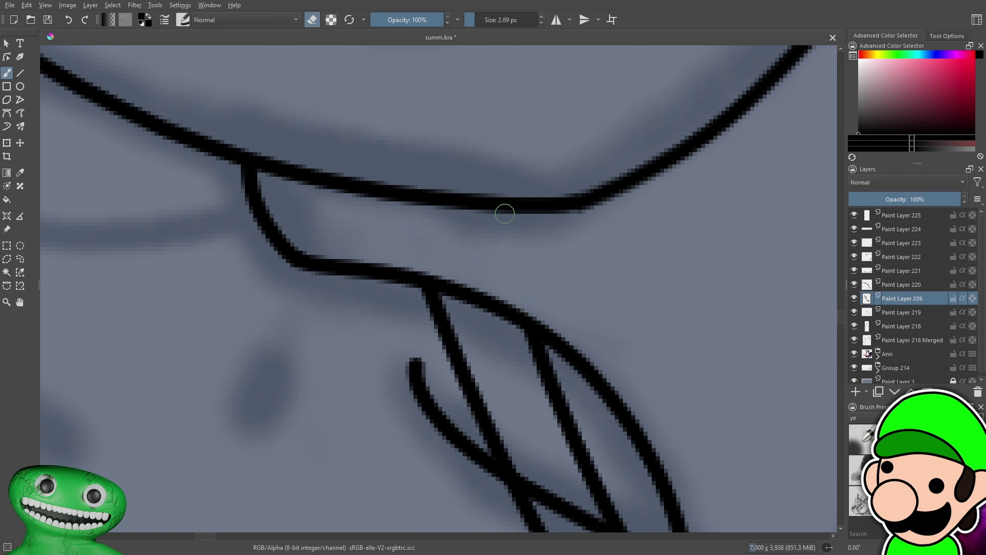
Erase the lower ends of both far strap lines below the top's upper edge on Paint Layer 226
{"action": "key", "text": "minus"}
{"action": "key", "text": "minus"}
{"action": "key", "text": "minus"}
{"action": "left_click_drag", "start_coordinate": [536, 268], "coordinate": [501, 189]}
{"action": "key", "text": "plus"}
{"action": "key", "text": "plus"}
{"action": "left_click_drag", "start_coordinate": [579, 394], "coordinate": [443, 114]}
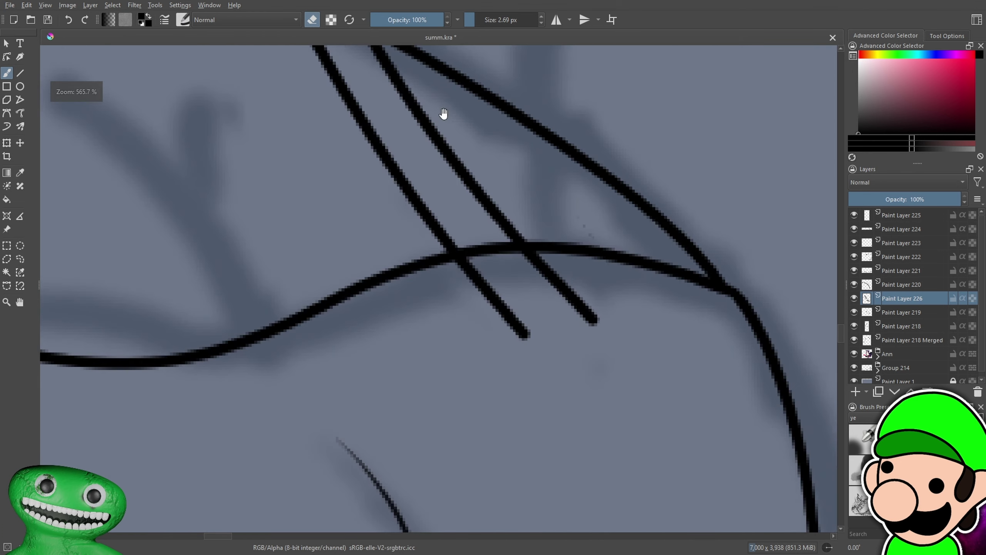
{"action": "key", "text": "plus"}
{"action": "key", "text": "plus"}
{"action": "left_click_drag", "start_coordinate": [504, 250], "coordinate": [480, 228]}
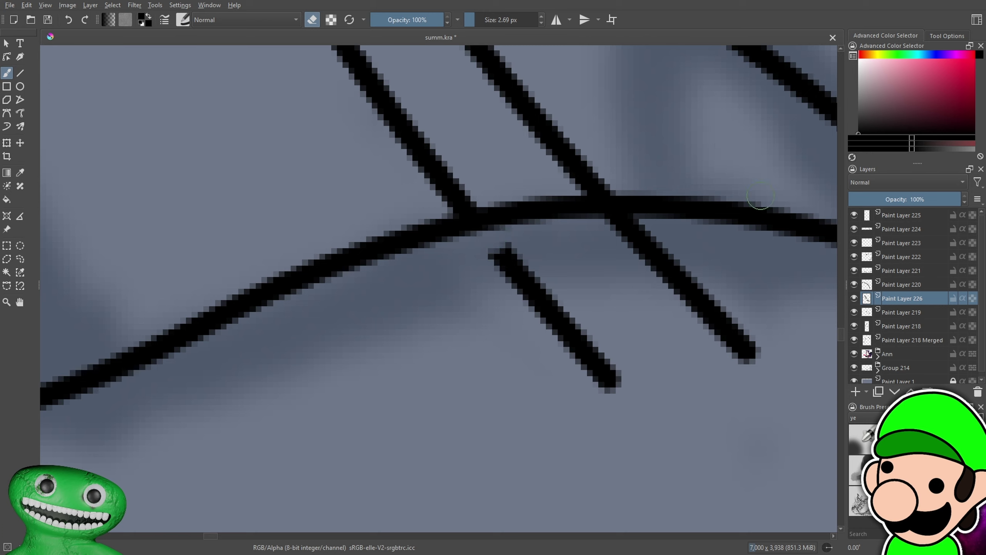
{"action": "left_click_drag", "start_coordinate": [625, 229], "coordinate": [695, 292]}
{"action": "mouse_move", "coordinate": [642, 274]}
{"action": "left_mouse_down"}
{"action": "mouse_move", "coordinate": [621, 213]}
{"action": "mouse_move", "coordinate": [723, 315]}
{"action": "mouse_move", "coordinate": [719, 286]}
{"action": "left_mouse_up"}
{"action": "mouse_move", "coordinate": [491, 248]}
{"action": "left_mouse_down"}
{"action": "mouse_move", "coordinate": [616, 389]}
{"action": "mouse_move", "coordinate": [574, 334]}
{"action": "left_mouse_up"}
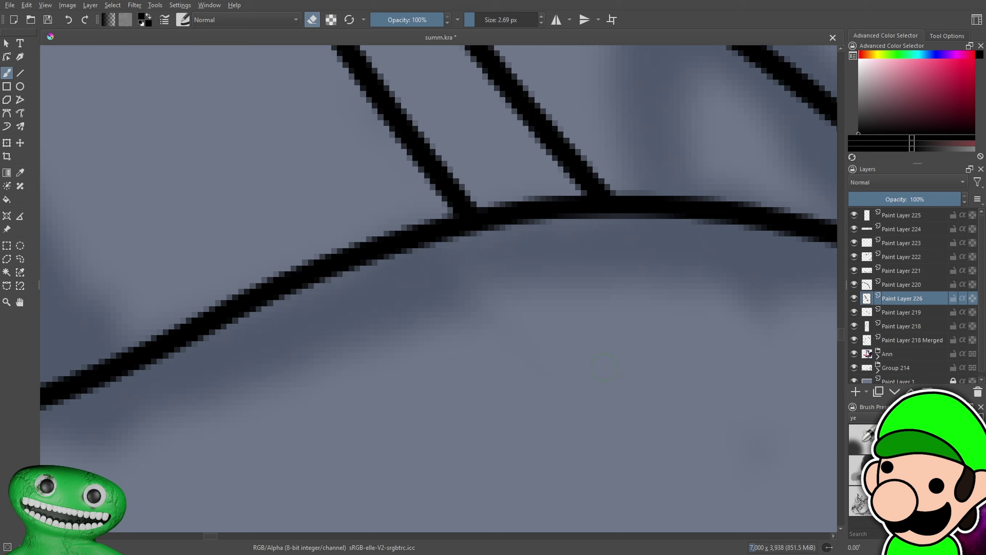
Erase the shoulder line where it crosses between the two far strap lines on Paint Layer 219
{"action": "key", "text": "minus"}
{"action": "key", "text": "minus"}
{"action": "key", "text": "minus"}
{"action": "left_click", "coordinate": [900, 312]}
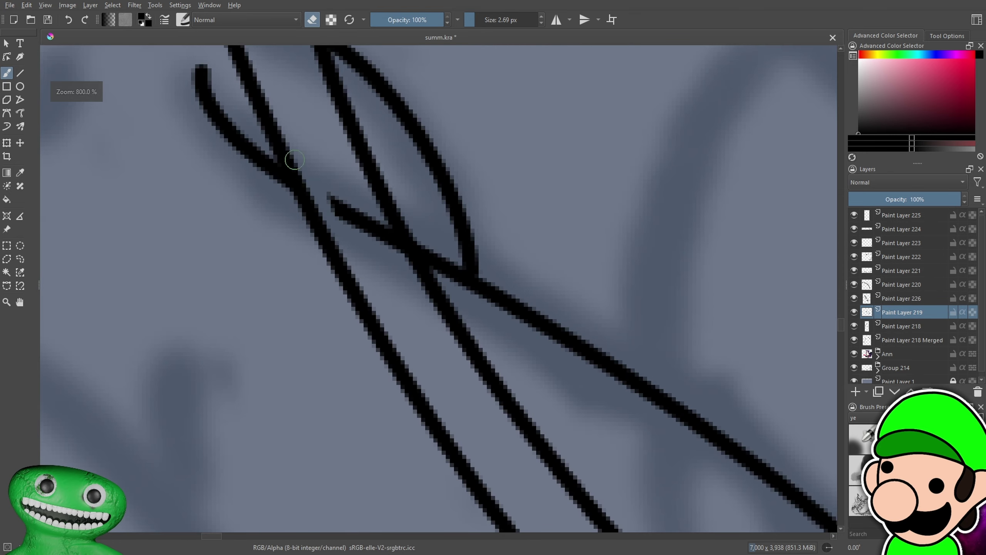
{"action": "mouse_move", "coordinate": [348, 220]}
{"action": "left_mouse_down"}
{"action": "mouse_move", "coordinate": [404, 272]}
{"action": "mouse_move", "coordinate": [371, 193]}
{"action": "mouse_move", "coordinate": [411, 261]}
{"action": "left_mouse_up"}
{"action": "key", "text": "minus"}
{"action": "key", "text": "minus"}
{"action": "key", "text": "minus"}
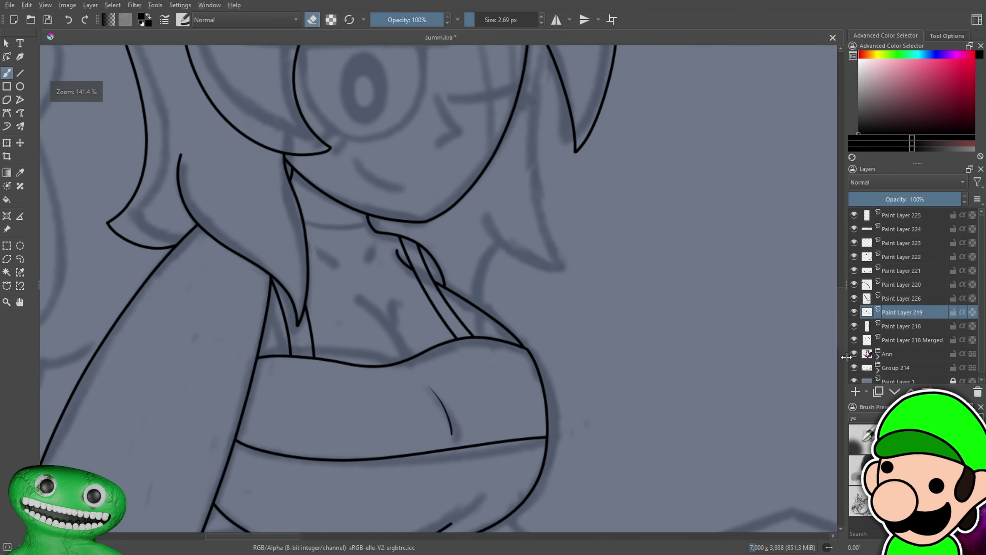
Hide the sketch group and check the overall line art of the girl and the backrest
{"action": "left_click", "coordinate": [854, 368]}
{"action": "key", "text": "minus"}
{"action": "key", "text": "minus"}
{"action": "key", "text": "minus"}
{"action": "key", "text": "minus"}
{"action": "key", "text": "minus"}
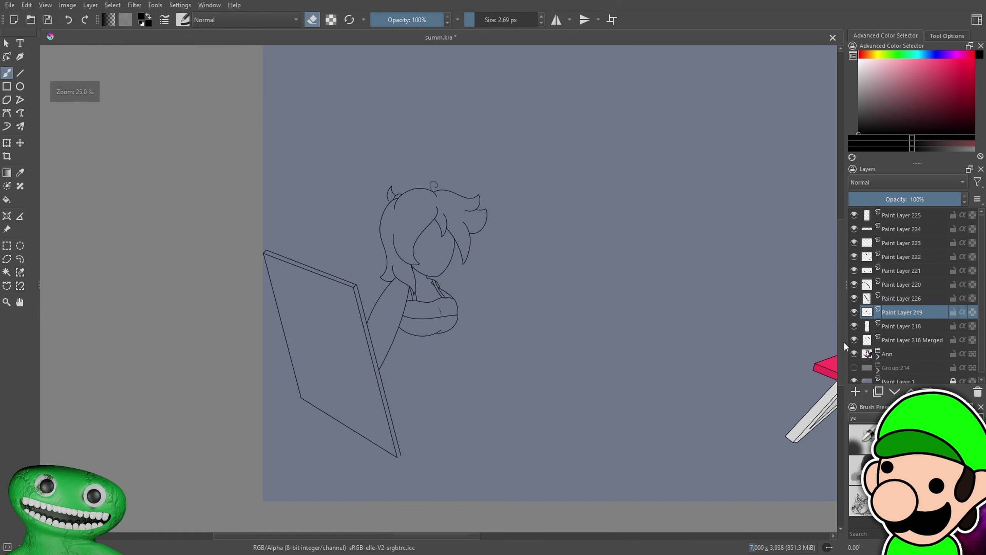
{"action": "left_click_drag", "start_coordinate": [605, 359], "coordinate": [610, 376]}
{"action": "key", "text": "plus"}
{"action": "left_click_drag", "start_coordinate": [604, 417], "coordinate": [620, 381]}
{"action": "key", "text": "minus"}
{"action": "key", "text": "minus"}
Merge the line art layers from Paint Layer 225 down to Paint Layer 218 Merged into one layer
{"action": "mouse_move", "coordinate": [900, 218]}
{"action": "left_mouse_down"}
{"action": "mouse_move", "coordinate": [902, 343]}
{"action": "mouse_move", "coordinate": [912, 336]}
{"action": "left_mouse_up"}
{"action": "key", "text": "ctrl+e"}
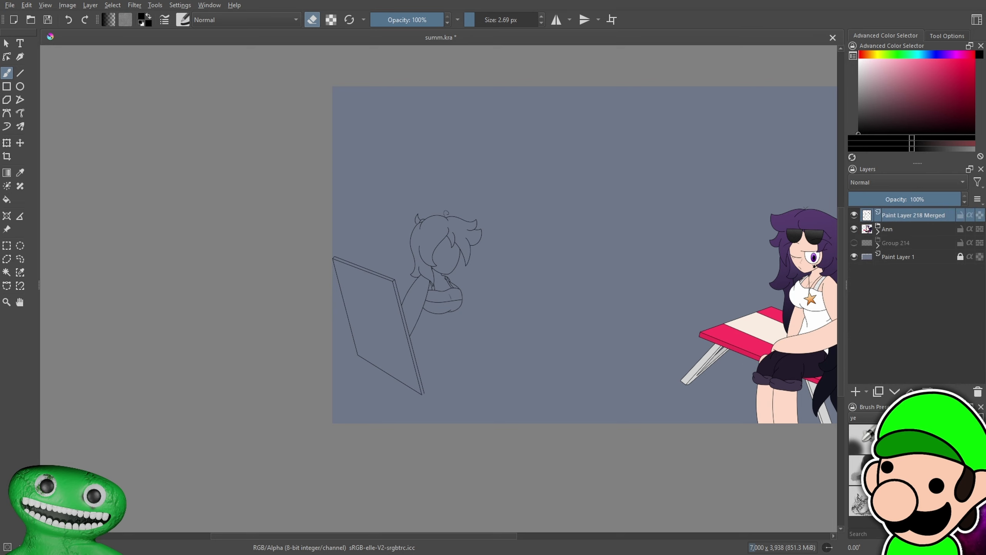
{"action": "scroll", "coordinate": [703, 173], "scroll_direction": "up", "scroll_amount": 3}
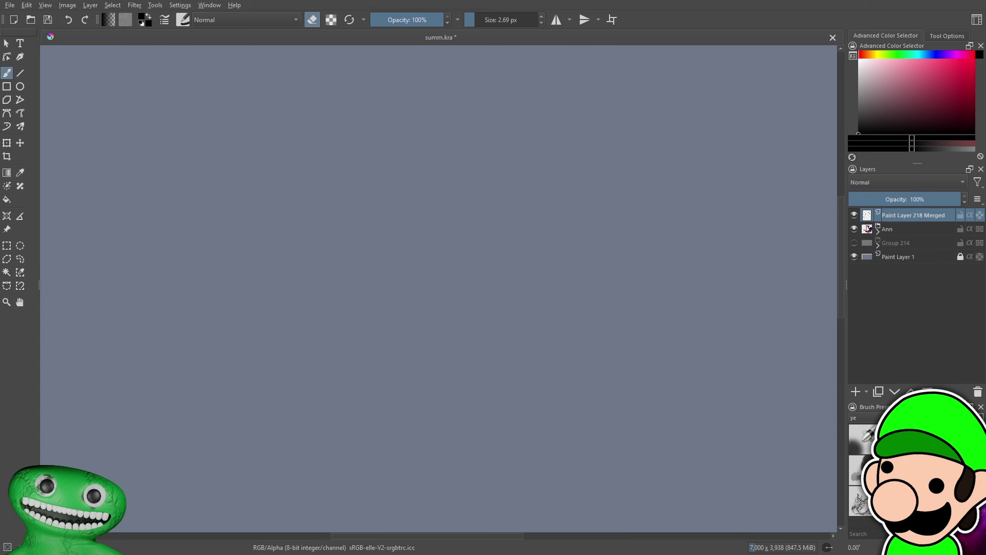
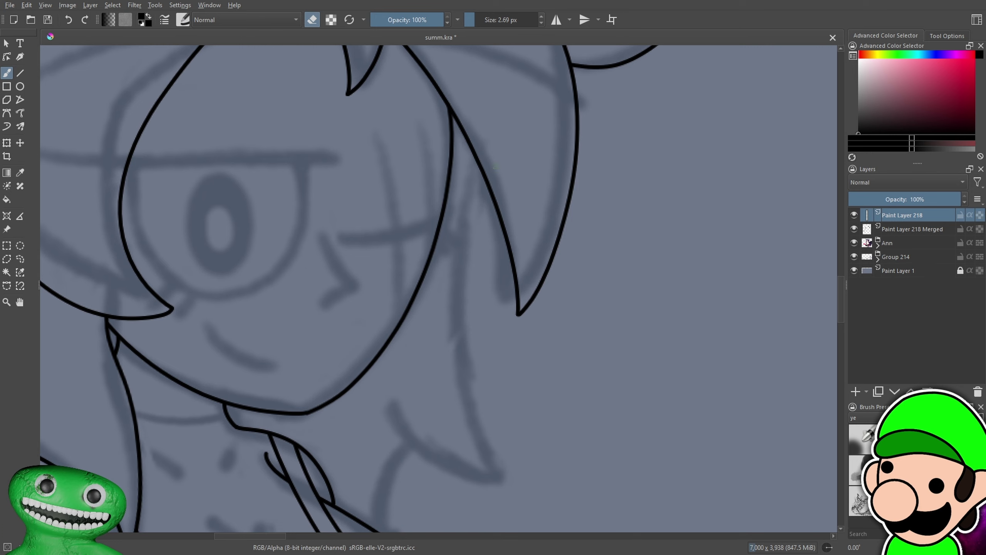
Ink the far hair lock beside the face on Paint Layer 218, with its long outer edge and curved lower edge
{"action": "left_click_drag", "start_coordinate": [477, 143], "coordinate": [513, 482]}
{"action": "scroll", "coordinate": [509, 478], "scroll_direction": "up", "scroll_amount": 8}
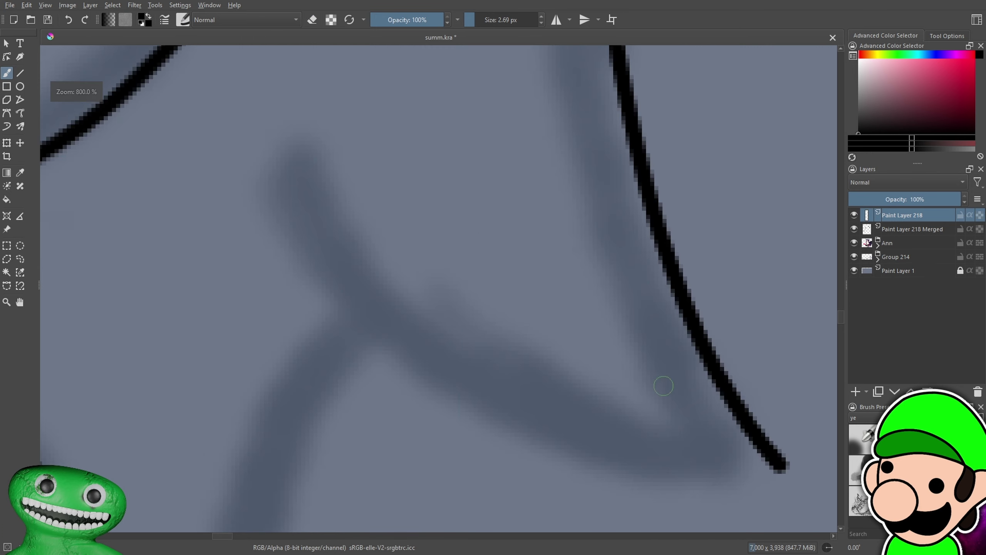
{"action": "left_click_drag", "start_coordinate": [780, 467], "coordinate": [290, 139]}
{"action": "scroll", "coordinate": [434, 295], "scroll_direction": "down", "scroll_amount": 4}
Erase the overshooting line ends of the far hair lock
{"action": "left_click_drag", "start_coordinate": [713, 273], "coordinate": [684, 521]}
{"action": "scroll", "coordinate": [446, 286], "scroll_direction": "up", "scroll_amount": 4}
{"action": "key", "text": "e"}
{"action": "left_click_drag", "start_coordinate": [464, 288], "coordinate": [509, 365]}
{"action": "left_click_drag", "start_coordinate": [484, 328], "coordinate": [495, 368]}
{"action": "mouse_move", "coordinate": [454, 233]}
{"action": "left_mouse_down"}
{"action": "mouse_move", "coordinate": [500, 324]}
{"action": "mouse_move", "coordinate": [459, 219]}
{"action": "left_mouse_up"}
{"action": "key", "text": "minus"}
{"action": "key", "text": "minus"}
{"action": "key", "text": "minus"}
{"action": "key", "text": "minus"}
{"action": "left_click_drag", "start_coordinate": [620, 290], "coordinate": [691, 50]}
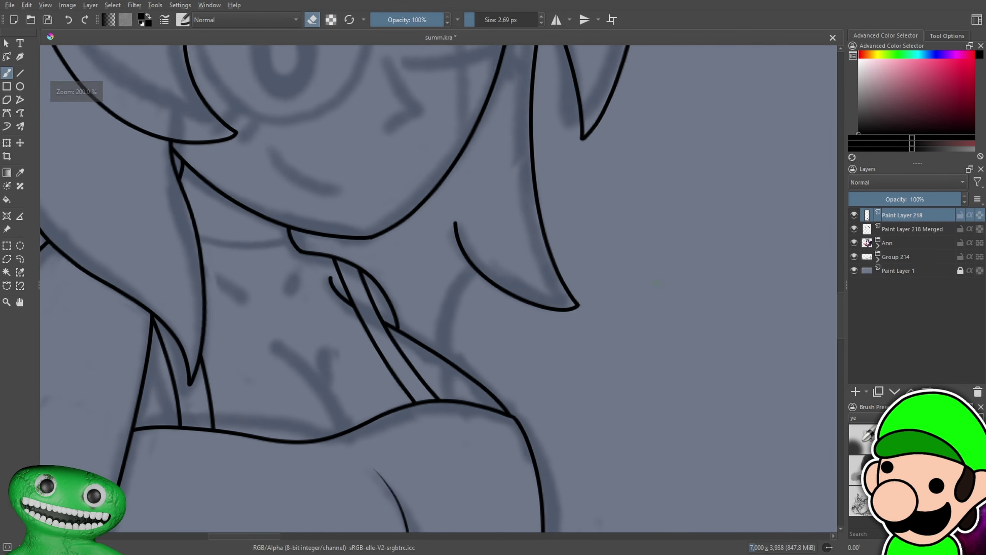
Ink the curved line from the far hair lock's lower edge down to the shoulder and trim its overshoot
{"action": "key", "text": "plus"}
{"action": "key", "text": "plus"}
{"action": "key", "text": "e"}
{"action": "left_click_drag", "start_coordinate": [506, 233], "coordinate": [458, 483]}
{"action": "scroll", "coordinate": [460, 484], "scroll_direction": "up", "scroll_amount": 2}
{"action": "key", "text": "e"}
{"action": "mouse_move", "coordinate": [516, 253]}
{"action": "left_mouse_down"}
{"action": "mouse_move", "coordinate": [535, 315]}
{"action": "mouse_move", "coordinate": [530, 249]}
{"action": "left_mouse_up"}
{"action": "scroll", "coordinate": [546, 276], "scroll_direction": "down", "scroll_amount": 10}
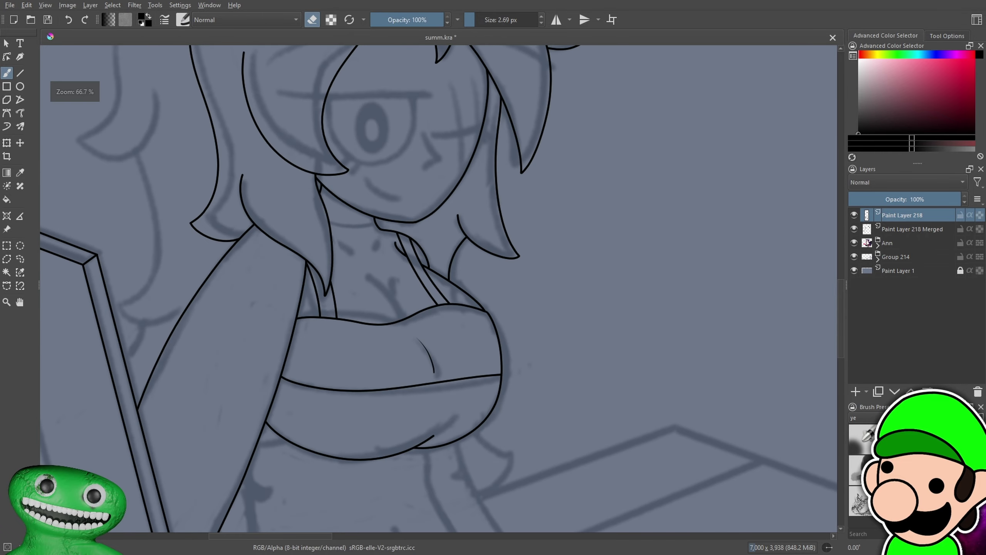
Add a new paint layer and ink the ponytail's outer edge from the horn-shaped tuft down to its flicked tip
{"action": "key", "text": "e"}
{"action": "key", "text": "ctrl+plus"}
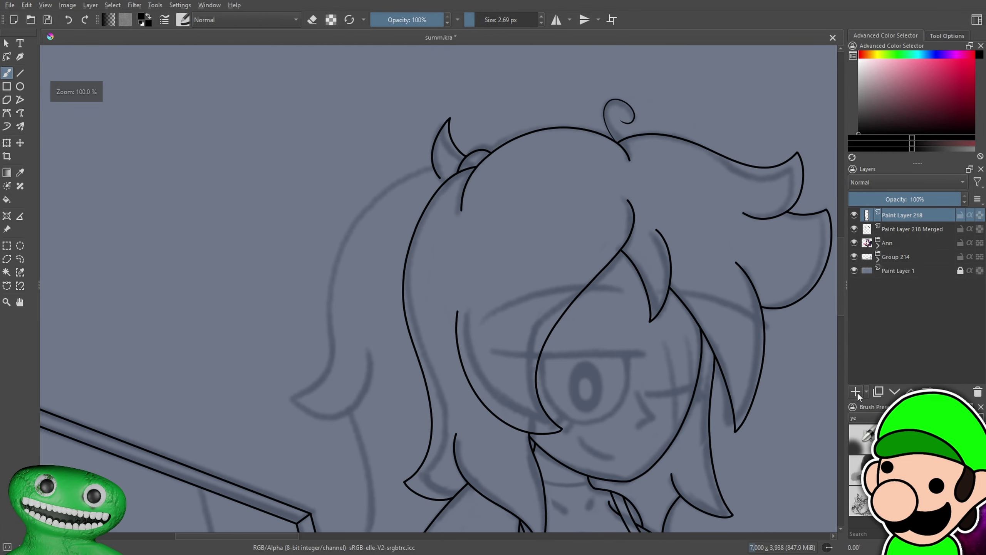
{"action": "left_click", "coordinate": [856, 391]}
{"action": "left_click_drag", "start_coordinate": [388, 252], "coordinate": [452, 251]}
{"action": "key", "text": "ctrl+plus"}
{"action": "mouse_move", "coordinate": [535, 117]}
{"action": "left_mouse_down"}
{"action": "mouse_move", "coordinate": [471, 137]}
{"action": "mouse_move", "coordinate": [360, 442]}
{"action": "left_mouse_up"}
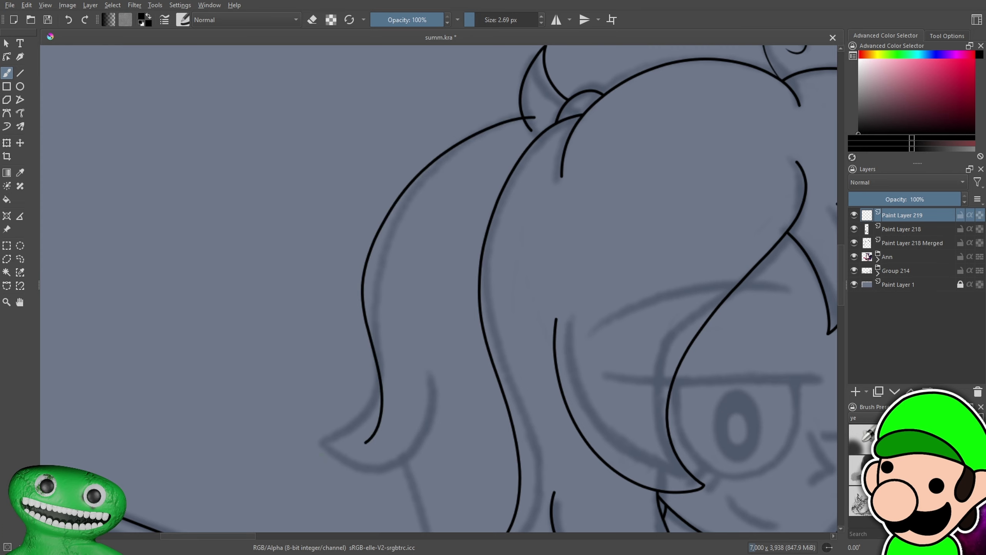
{"action": "key", "text": "ctrl+z"}
{"action": "left_click_drag", "start_coordinate": [544, 114], "coordinate": [306, 447]}
Ink the rounded lower edge of the ponytail's flicked tip, curving up toward the head
{"action": "key", "text": "ctrl+minus"}
{"action": "key", "text": "ctrl+minus"}
{"action": "key", "text": "ctrl+minus"}
{"action": "left_click_drag", "start_coordinate": [610, 427], "coordinate": [623, 371]}
{"action": "key", "text": "ctrl+plus"}
{"action": "key", "text": "ctrl+plus"}
{"action": "key", "text": "ctrl+plus"}
{"action": "key", "text": "ctrl+plus"}
{"action": "key", "text": "ctrl+plus"}
{"action": "key", "text": "ctrl+plus"}
{"action": "left_click_drag", "start_coordinate": [196, 289], "coordinate": [594, 155]}
Erase the upper end of the ponytail outline inside the horn-shaped tuft
{"action": "scroll", "coordinate": [656, 242], "scroll_direction": "down", "scroll_amount": 5}
{"action": "scroll", "coordinate": [627, 242], "scroll_direction": "up", "scroll_amount": 2}
{"action": "scroll", "coordinate": [626, 242], "scroll_direction": "up", "scroll_amount": 3}
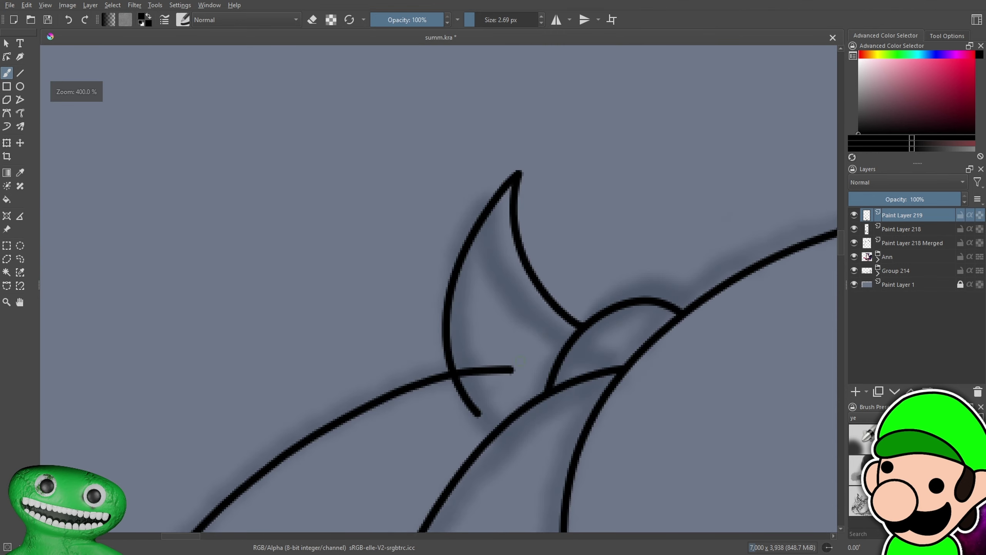
{"action": "left_click_drag", "start_coordinate": [459, 362], "coordinate": [472, 369]}
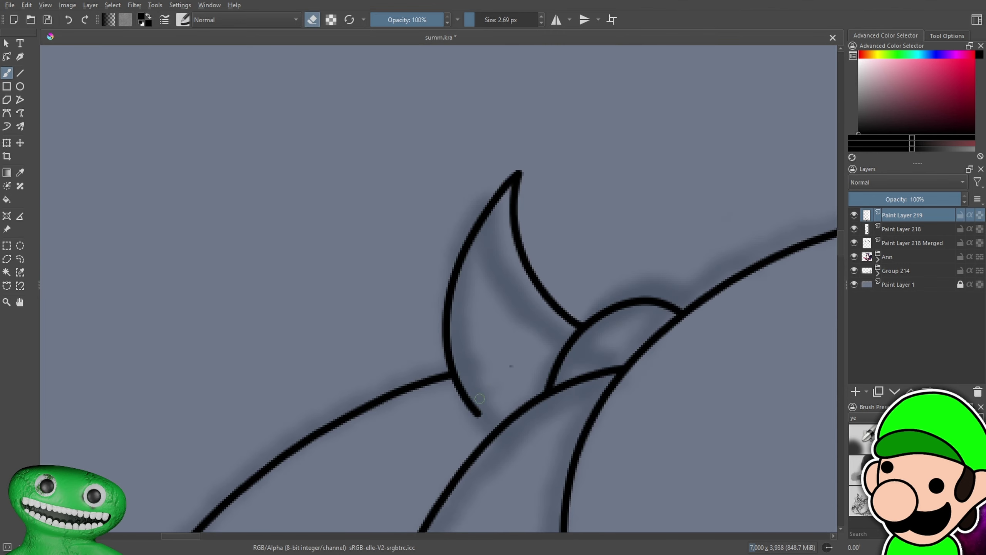
{"action": "scroll", "coordinate": [498, 357], "scroll_direction": "down", "scroll_amount": 4}
{"action": "scroll", "coordinate": [579, 229], "scroll_direction": "up", "scroll_amount": 2}
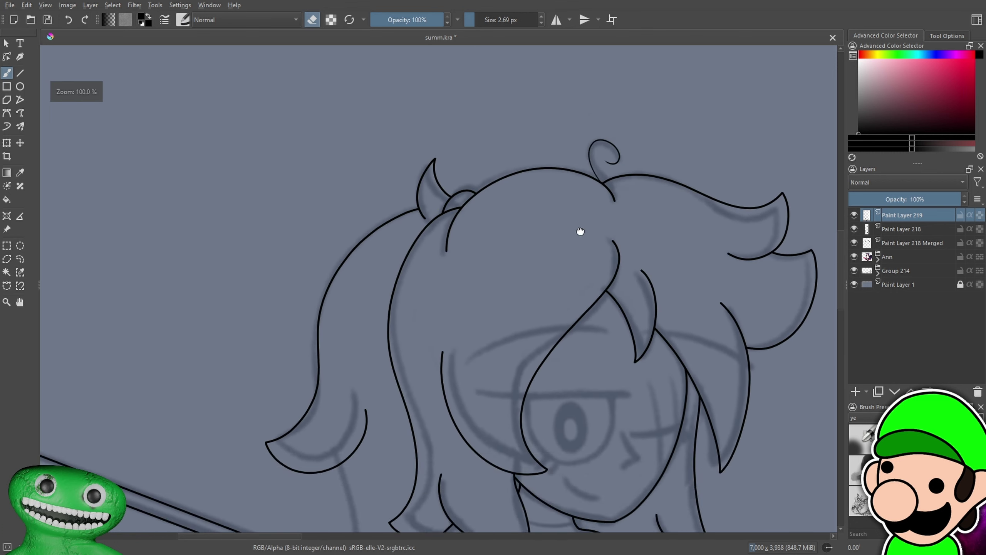
Ink the long edge of the lower ponytail lock from the upper flick down toward the backrest on Paint Layer 218
{"action": "scroll", "coordinate": [628, 293], "scroll_direction": "up", "scroll_amount": 3}
{"action": "key", "text": "e"}
{"action": "scroll", "coordinate": [438, 287], "scroll_direction": "up", "scroll_amount": 2}
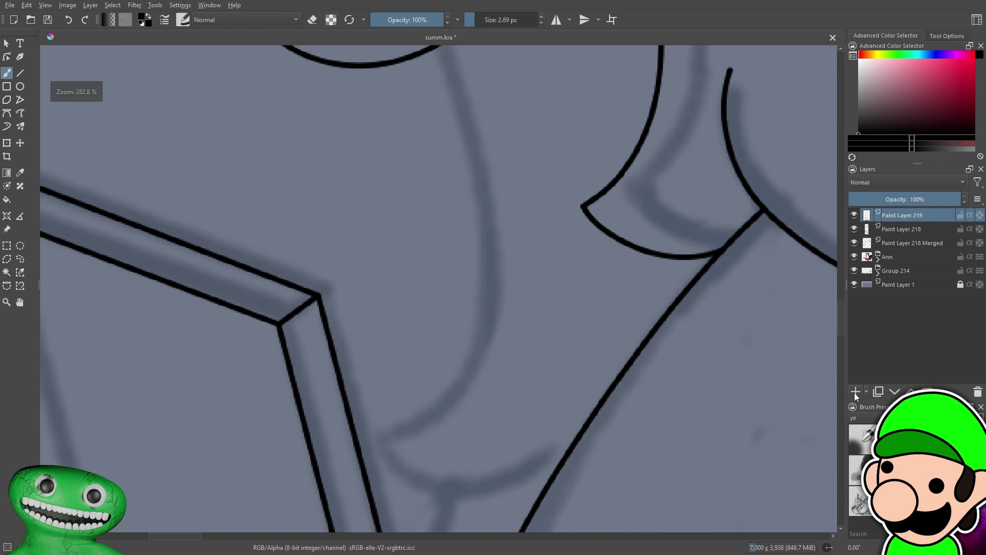
{"action": "left_click", "coordinate": [903, 229]}
{"action": "scroll", "coordinate": [400, 334], "scroll_direction": "down", "scroll_amount": 2}
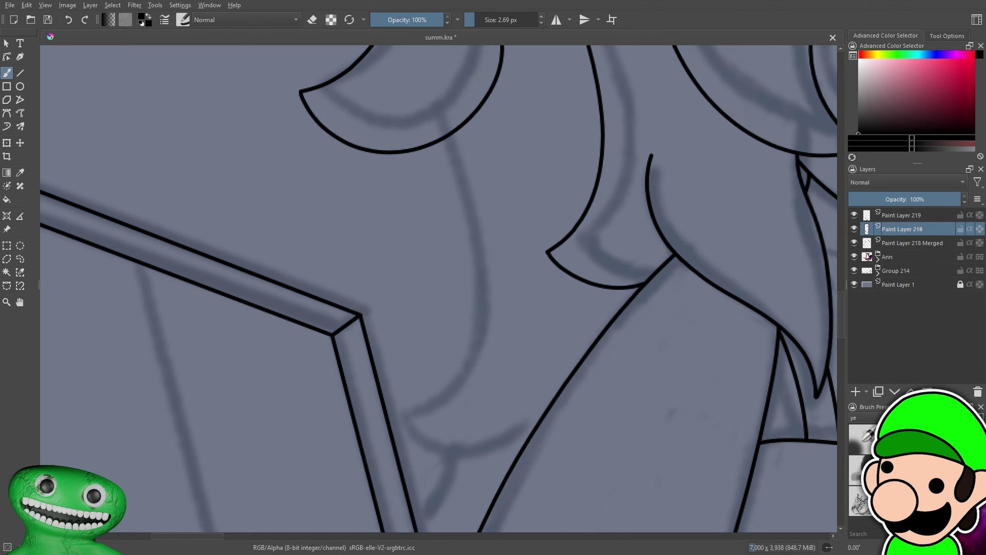
{"action": "left_click_drag", "start_coordinate": [455, 116], "coordinate": [408, 437]}
{"action": "scroll", "coordinate": [408, 437], "scroll_direction": "up", "scroll_amount": 4}
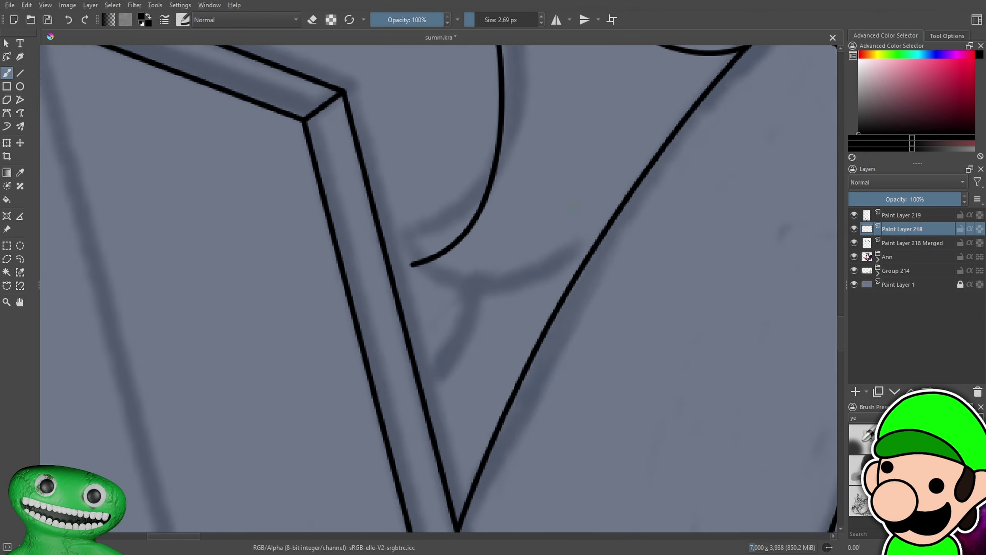
Ink the curved underside of the lower ponytail lock from its tip across the upper arm
{"action": "mouse_move", "coordinate": [363, 220]}
{"action": "left_mouse_down"}
{"action": "mouse_move", "coordinate": [808, 300]}
{"action": "mouse_move", "coordinate": [828, 281]}
{"action": "left_mouse_up"}
{"action": "left_click_drag", "start_coordinate": [710, 371], "coordinate": [523, 363]}
{"action": "key", "text": "ctrl+z"}
{"action": "left_click_drag", "start_coordinate": [180, 215], "coordinate": [749, 257]}
Erase the lower lock's overshoot across the arm and its upper end inside the ponytail flick
{"action": "key", "text": "e"}
{"action": "mouse_move", "coordinate": [592, 375]}
{"action": "left_mouse_down"}
{"action": "mouse_move", "coordinate": [588, 397]}
{"action": "mouse_move", "coordinate": [558, 406]}
{"action": "mouse_move", "coordinate": [746, 296]}
{"action": "left_mouse_up"}
{"action": "scroll", "coordinate": [655, 376], "scroll_direction": "down", "scroll_amount": 5}
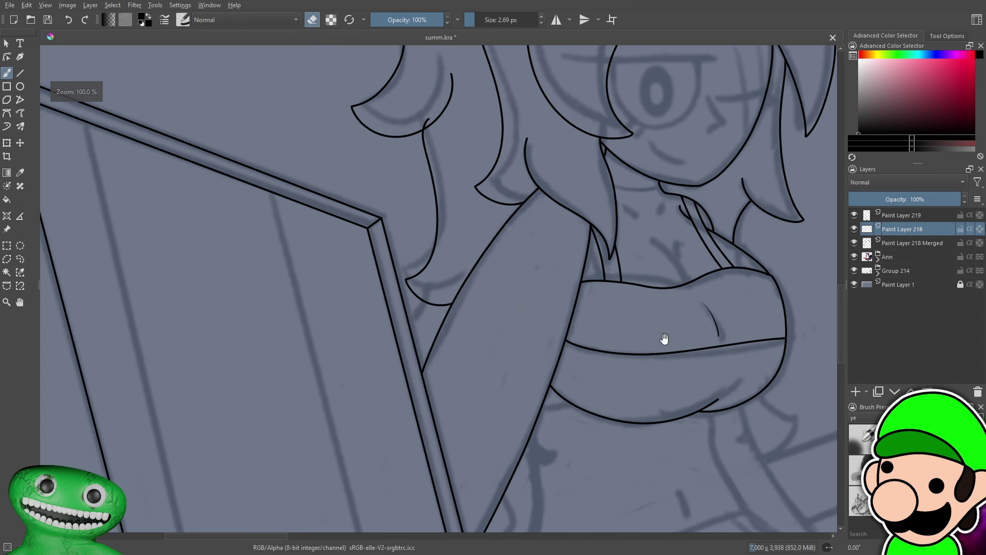
{"action": "scroll", "coordinate": [502, 343], "scroll_direction": "up", "scroll_amount": 8}
{"action": "mouse_move", "coordinate": [503, 343]}
{"action": "left_mouse_down"}
{"action": "mouse_move", "coordinate": [556, 293]}
{"action": "mouse_move", "coordinate": [591, 230]}
{"action": "mouse_move", "coordinate": [523, 275]}
{"action": "left_mouse_up"}
{"action": "scroll", "coordinate": [618, 184], "scroll_direction": "down", "scroll_amount": 6}
{"action": "scroll", "coordinate": [569, 166], "scroll_direction": "up", "scroll_amount": 4}
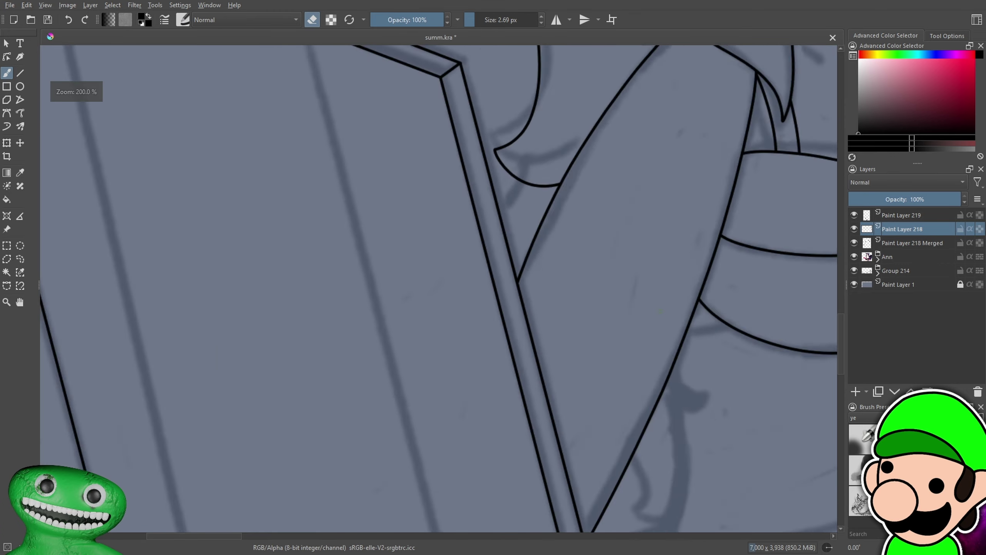
Ink a short curved strand from the lower lock's underside to the backrest edge and trim its ends
{"action": "key", "text": "e"}
{"action": "mouse_move", "coordinate": [569, 165]}
{"action": "left_mouse_down"}
{"action": "mouse_move", "coordinate": [513, 280]}
{"action": "mouse_move", "coordinate": [457, 331]}
{"action": "left_mouse_up"}
{"action": "scroll", "coordinate": [607, 284], "scroll_direction": "up", "scroll_amount": 2}
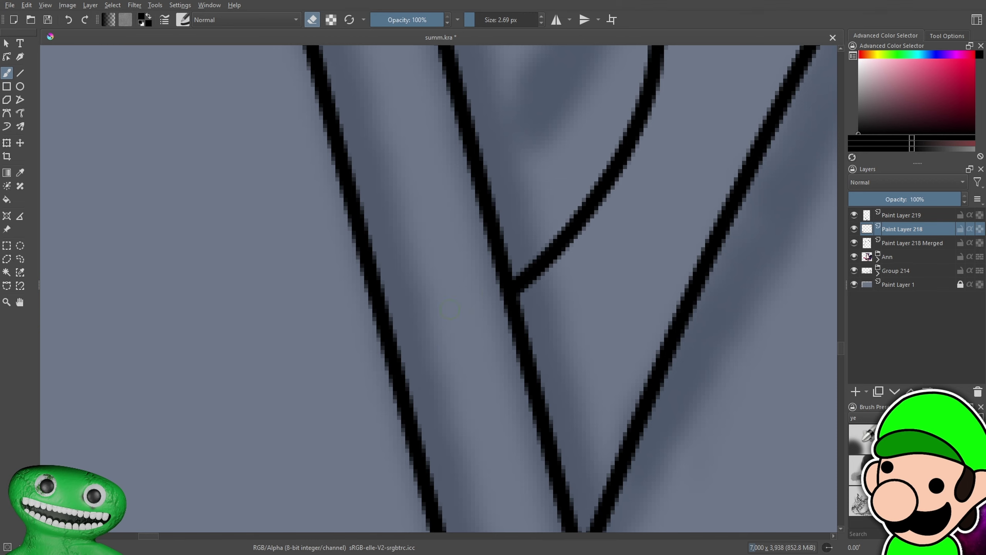
{"action": "scroll", "coordinate": [451, 310], "scroll_direction": "down", "scroll_amount": 8}
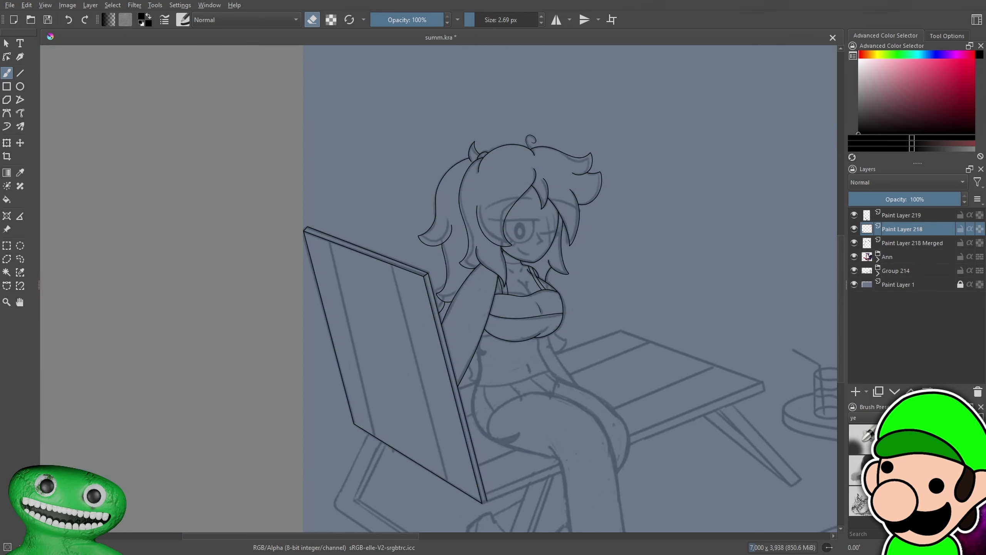
Review the inked hair, upper body and backrest against the remaining sketch
{"action": "left_click_drag", "start_coordinate": [622, 411], "coordinate": [582, 348]}
{"action": "left_click_drag", "start_coordinate": [631, 387], "coordinate": [563, 430]}
{"action": "key", "text": "ctrl+plus"}
{"action": "key", "text": "ctrl+plus"}
{"action": "key", "text": "ctrl+minus"}
{"action": "key", "text": "ctrl+minus"}
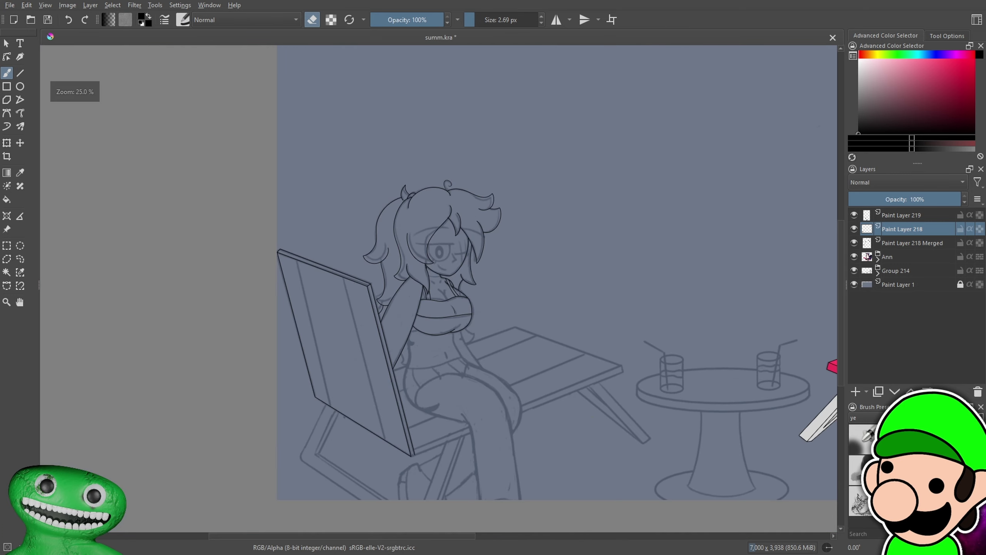
{"action": "scroll", "coordinate": [438, 288], "scroll_direction": "up", "scroll_amount": 2}
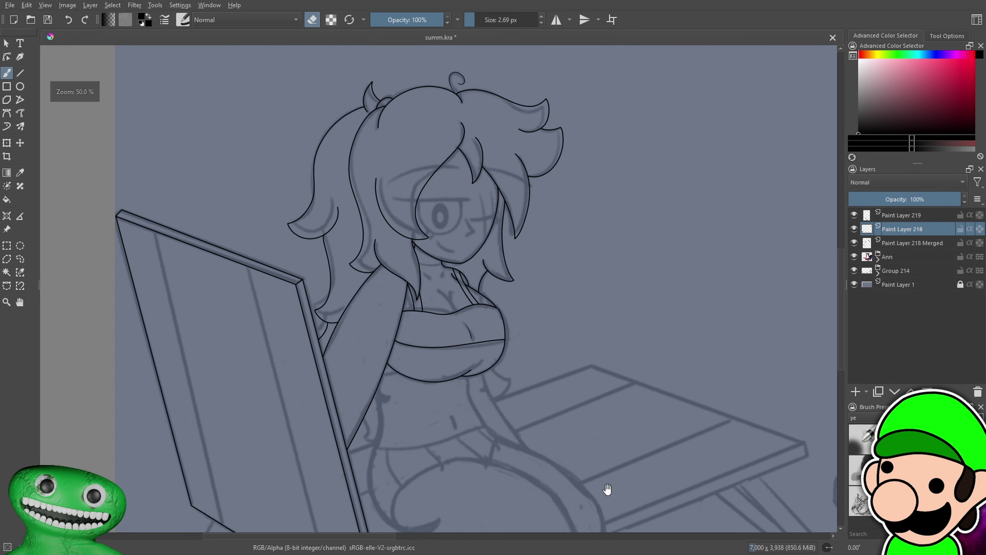
{"action": "scroll", "coordinate": [606, 487], "scroll_direction": "down", "scroll_amount": 2}
{"action": "scroll", "coordinate": [621, 359], "scroll_direction": "up", "scroll_amount": 2}
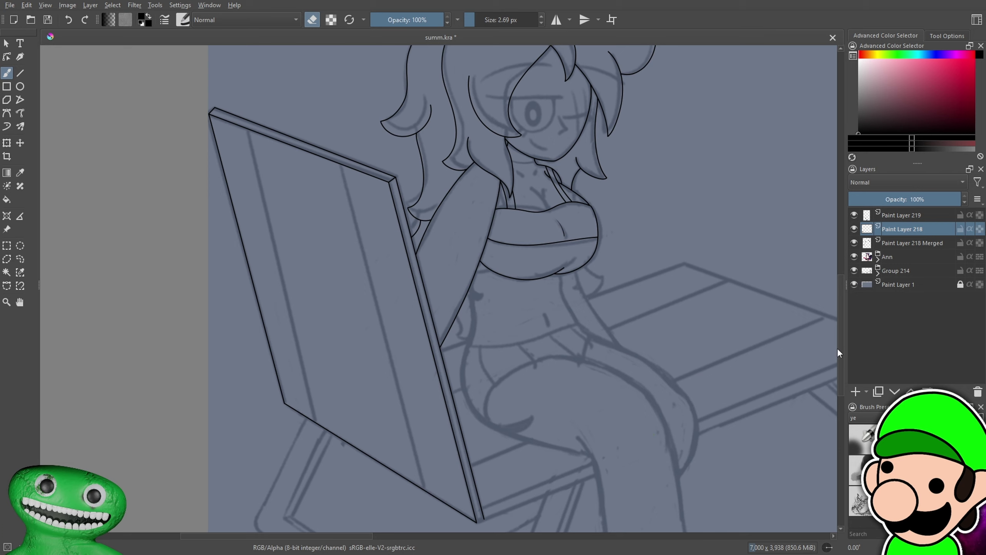
Draw a straight line about 1333 px long along the backrest's right-hand stripe and erase its overshooting upper end
{"action": "left_click", "coordinate": [21, 75]}
{"action": "left_click_drag", "start_coordinate": [339, 161], "coordinate": [425, 505]}
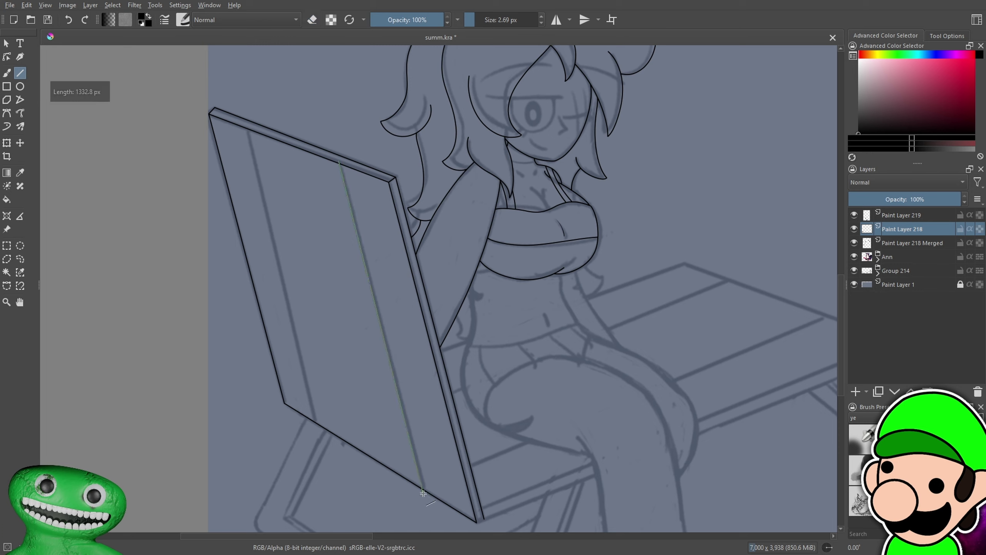
{"action": "left_click_drag", "start_coordinate": [424, 494], "coordinate": [421, 491]}
{"action": "scroll", "coordinate": [549, 366], "scroll_direction": "down", "scroll_amount": 3}
{"action": "scroll", "coordinate": [550, 366], "scroll_direction": "up", "scroll_amount": 8}
{"action": "scroll", "coordinate": [549, 366], "scroll_direction": "up", "scroll_amount": 5}
{"action": "key", "text": "b"}
{"action": "key", "text": "e"}
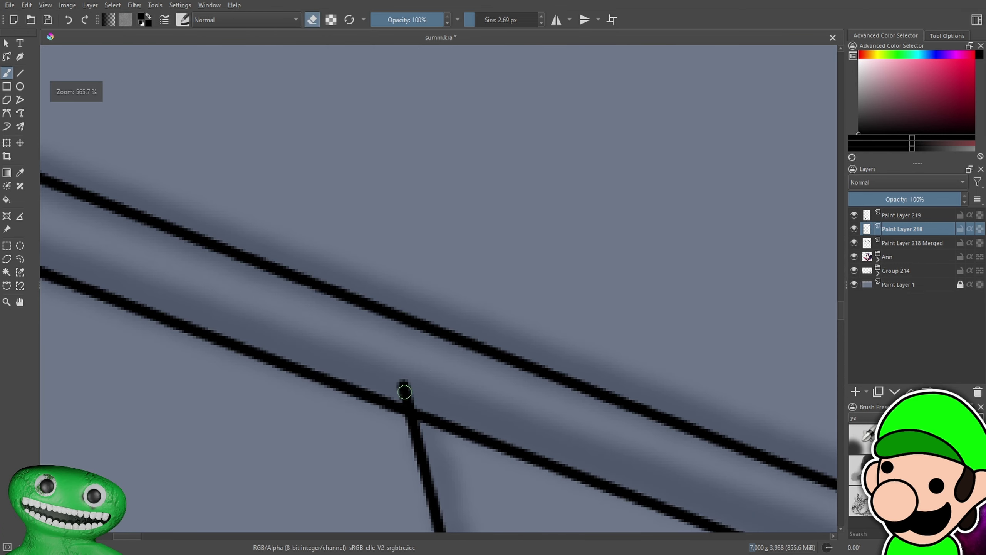
Draw a straight line about 31 px long across the backrest's top thickness from the right-hand stripe's upper end
{"action": "left_click", "coordinate": [23, 72]}
{"action": "mouse_move", "coordinate": [415, 411]}
{"action": "left_mouse_down"}
{"action": "mouse_move", "coordinate": [460, 356]}
{"action": "mouse_move", "coordinate": [481, 351]}
{"action": "left_mouse_up"}
{"action": "key", "text": "e"}
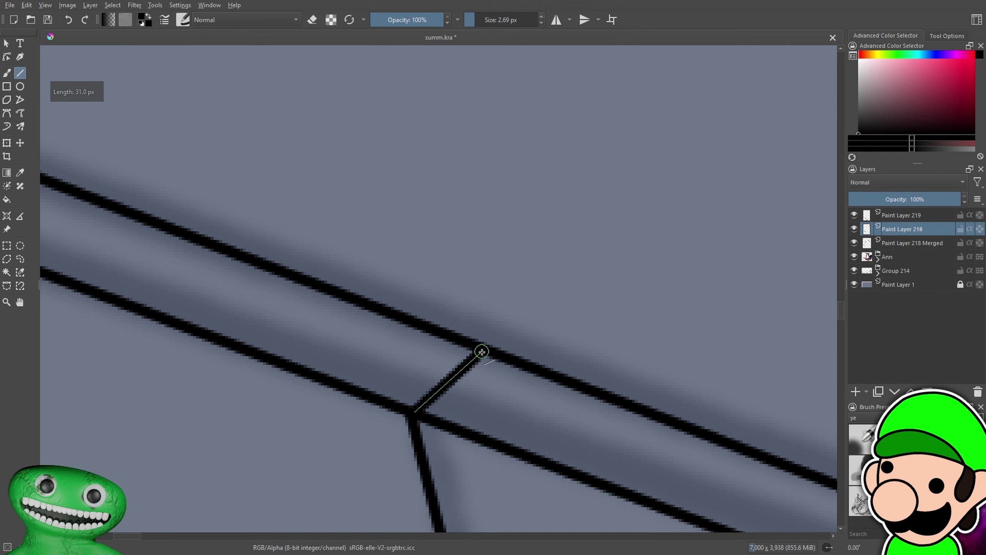
Draw a straight line along the backrest's left-hand stripe from its top edge to its bottom edge
{"action": "key", "text": "ctrl+minus"}
{"action": "key", "text": "ctrl+minus"}
{"action": "key", "text": "ctrl+minus"}
{"action": "key", "text": "ctrl+minus"}
{"action": "key", "text": "ctrl+minus"}
{"action": "key", "text": "ctrl+minus"}
{"action": "key", "text": "ctrl+minus"}
{"action": "key", "text": "ctrl+minus"}
{"action": "left_click_drag", "start_coordinate": [553, 409], "coordinate": [584, 436]}
{"action": "key", "text": "ctrl+plus"}
{"action": "key", "text": "ctrl+plus"}
{"action": "left_click_drag", "start_coordinate": [376, 86], "coordinate": [377, 86]}
{"action": "left_click_drag", "start_coordinate": [469, 470], "coordinate": [470, 471]}
Erase the left-hand stripe line's upper end above the backrest's inner top edge
{"action": "scroll", "coordinate": [520, 263], "scroll_direction": "up", "scroll_amount": 5}
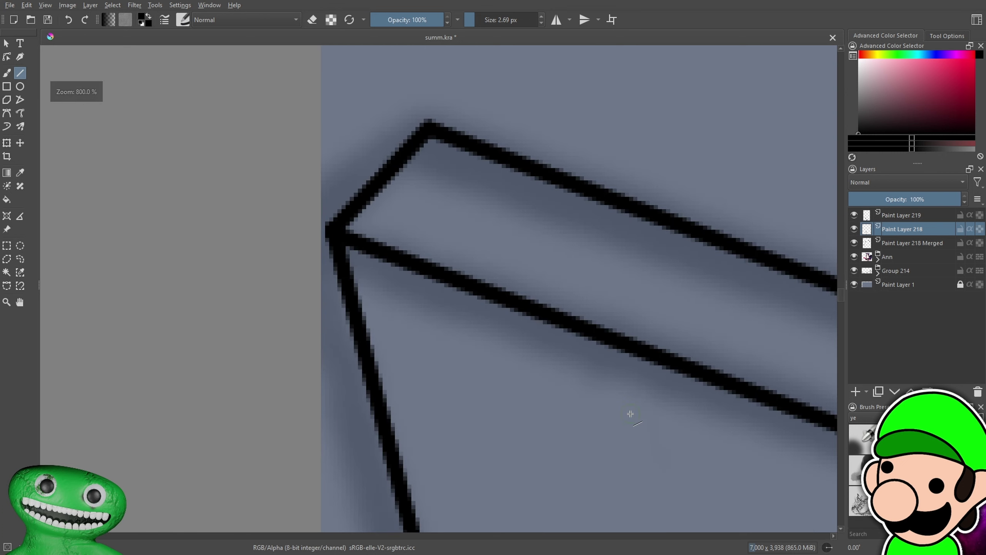
{"action": "key", "text": "b"}
{"action": "key", "text": "e"}
{"action": "mouse_move", "coordinate": [569, 347]}
{"action": "left_mouse_down"}
{"action": "mouse_move", "coordinate": [603, 406]}
{"action": "mouse_move", "coordinate": [595, 365]}
{"action": "mouse_move", "coordinate": [349, 270]}
{"action": "left_mouse_up"}
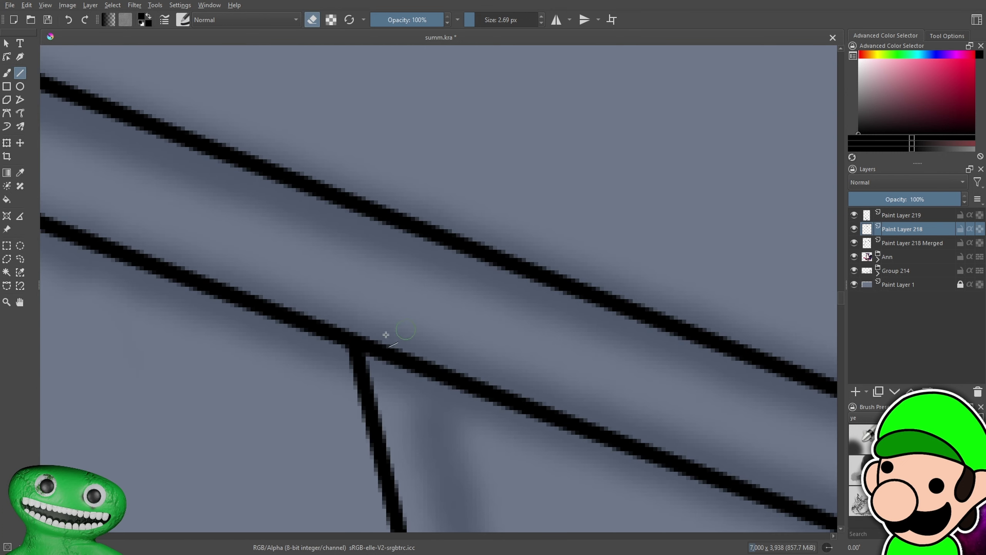
Draw a short straight line across the backrest's top thickness from the left-hand stripe's upper end
{"action": "left_click_drag", "start_coordinate": [359, 343], "coordinate": [468, 251]}
{"action": "key", "text": "ctrl+minus"}
{"action": "key", "text": "ctrl+minus"}
{"action": "key", "text": "ctrl+minus"}
{"action": "key", "text": "ctrl+minus"}
{"action": "key", "text": "ctrl+minus"}
{"action": "key", "text": "ctrl+minus"}
{"action": "key", "text": "ctrl+minus"}
{"action": "key", "text": "ctrl+minus"}
{"action": "left_click_drag", "start_coordinate": [539, 356], "coordinate": [497, 301]}
Erase the lower ends of both stripe lines past the backrest's bottom edge
{"action": "scroll", "coordinate": [502, 304], "scroll_direction": "up", "scroll_amount": 8}
{"action": "key", "text": "b"}
{"action": "key", "text": "e"}
{"action": "scroll", "coordinate": [497, 302], "scroll_direction": "down", "scroll_amount": 5}
{"action": "left_click_drag", "start_coordinate": [702, 452], "coordinate": [439, 286]}
{"action": "scroll", "coordinate": [439, 287], "scroll_direction": "up", "scroll_amount": 5}
{"action": "mouse_move", "coordinate": [454, 183]}
{"action": "left_mouse_down"}
{"action": "mouse_move", "coordinate": [472, 197]}
{"action": "mouse_move", "coordinate": [469, 225]}
{"action": "left_mouse_up"}
{"action": "scroll", "coordinate": [459, 207], "scroll_direction": "down", "scroll_amount": 14}
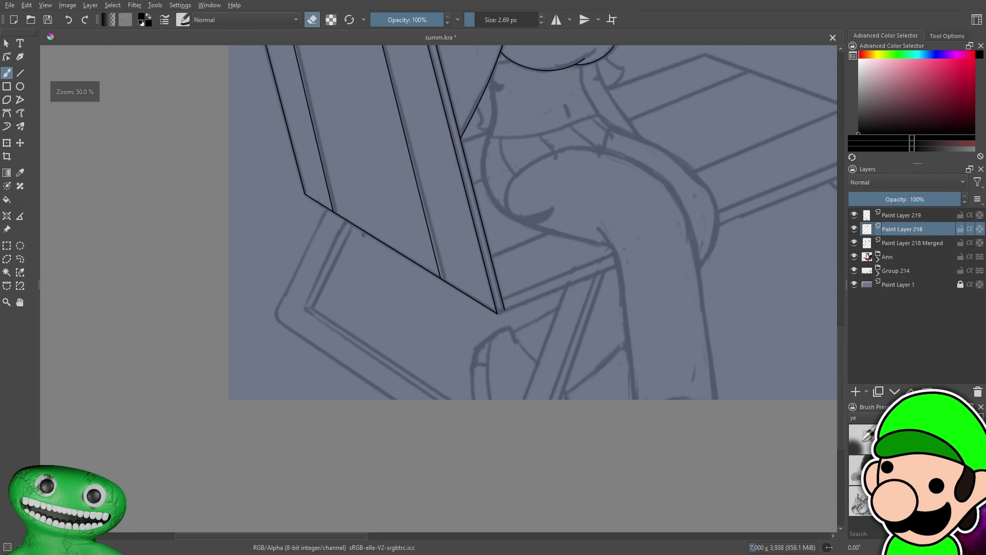
Merge Paint Layer 219, Paint Layer 218 and Paint Layer 218 Merged into one layer and add a new paint layer above it
{"action": "scroll", "coordinate": [463, 220], "scroll_direction": "up", "scroll_amount": 2}
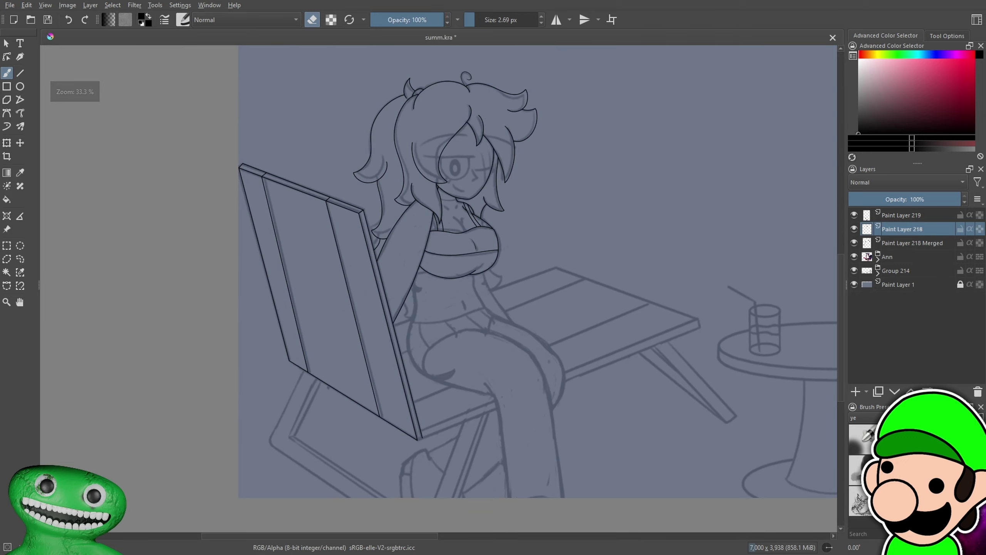
{"action": "left_click", "coordinate": [906, 216], "text": "ctrl"}
{"action": "left_click", "coordinate": [905, 243], "text": "ctrl"}
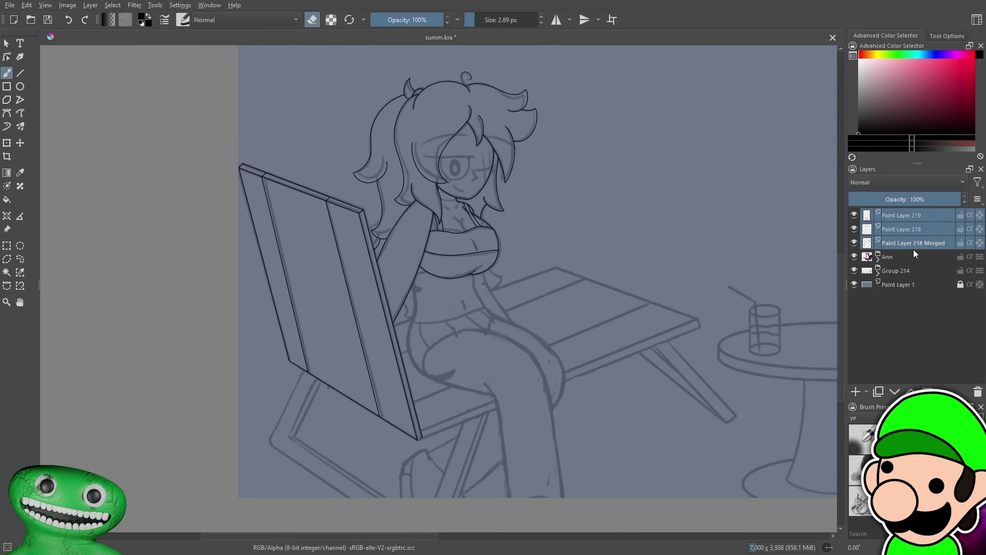
{"action": "key", "text": "ctrl+e"}
{"action": "left_click", "coordinate": [861, 389]}
Turn off erasing and try to draw the girl's back contour from the arm down to the waistband
{"action": "scroll", "coordinate": [508, 222], "scroll_direction": "up", "scroll_amount": 10}
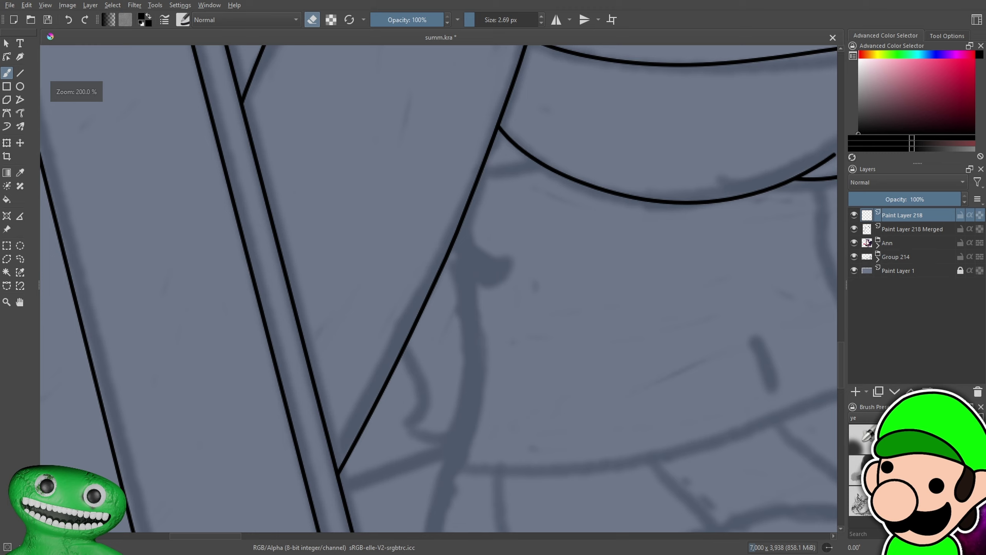
{"action": "scroll", "coordinate": [449, 198], "scroll_direction": "down", "scroll_amount": 3}
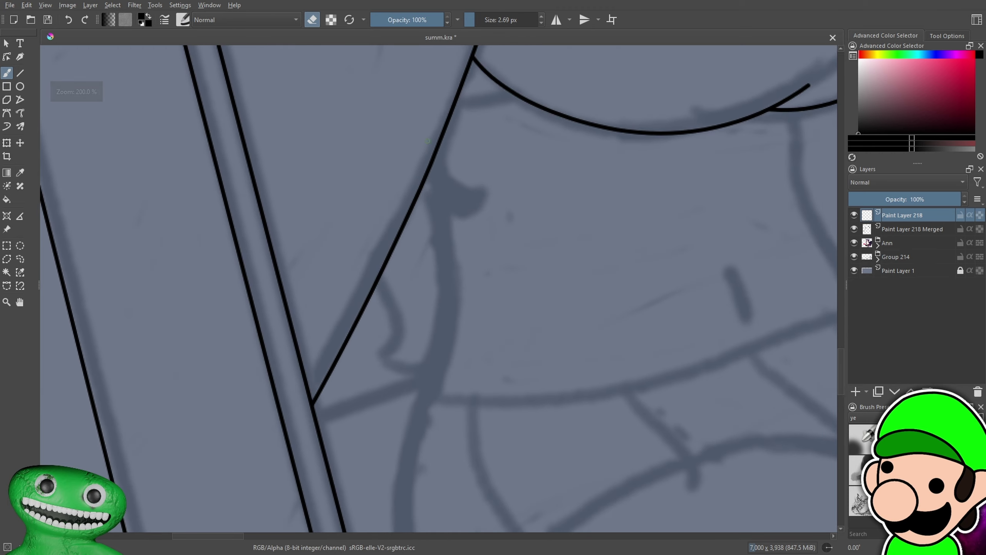
{"action": "key", "text": "e"}
{"action": "key", "text": "ctrl+minus"}
{"action": "mouse_move", "coordinate": [595, 333]}
{"action": "left_mouse_down"}
{"action": "mouse_move", "coordinate": [552, 198]}
{"action": "mouse_move", "coordinate": [525, 210]}
{"action": "left_mouse_up"}
{"action": "left_click_drag", "start_coordinate": [358, 55], "coordinate": [357, 266]}
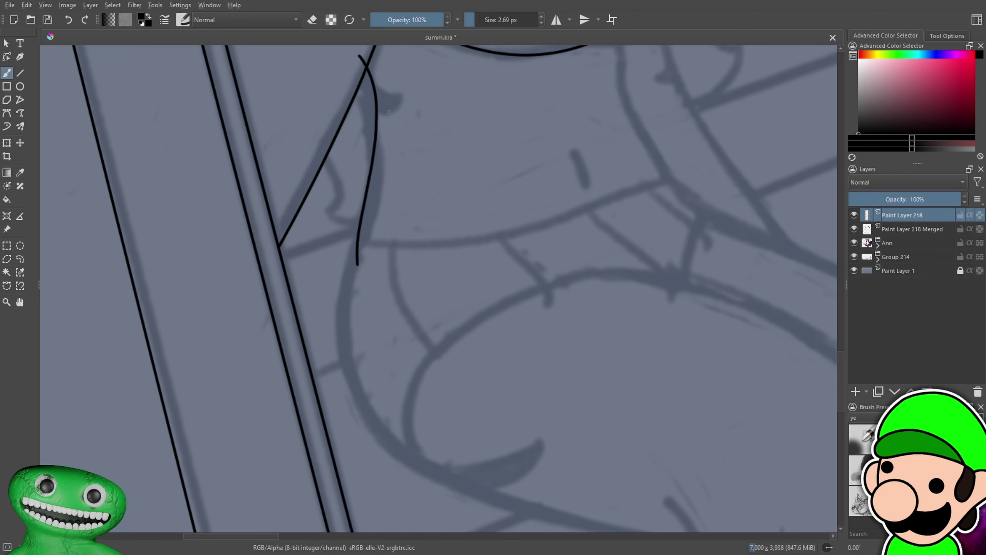
{"action": "key", "text": "ctrl+minus"}
{"action": "key", "text": "ctrl+minus"}
{"action": "key", "text": "ctrl+minus"}
{"action": "key", "text": "ctrl+minus"}
{"action": "key", "text": "ctrl+plus"}
{"action": "mouse_move", "coordinate": [582, 285]}
{"action": "left_mouse_down"}
{"action": "mouse_move", "coordinate": [591, 293]}
{"action": "mouse_move", "coordinate": [584, 305]}
{"action": "left_mouse_up"}
{"action": "key", "text": "ctrl+plus"}
{"action": "key", "text": "ctrl+plus"}
{"action": "key", "text": "ctrl+z"}
Try to draw the curve around the hip and along the thigh's underside from the waistband to the knee
{"action": "mouse_move", "coordinate": [599, 361]}
{"action": "left_mouse_down"}
{"action": "mouse_move", "coordinate": [549, 212]}
{"action": "mouse_move", "coordinate": [522, 249]}
{"action": "left_mouse_up"}
{"action": "key", "text": "ctrl+plus"}
{"action": "key", "text": "ctrl+plus"}
{"action": "left_click_drag", "start_coordinate": [316, 171], "coordinate": [226, 160]}
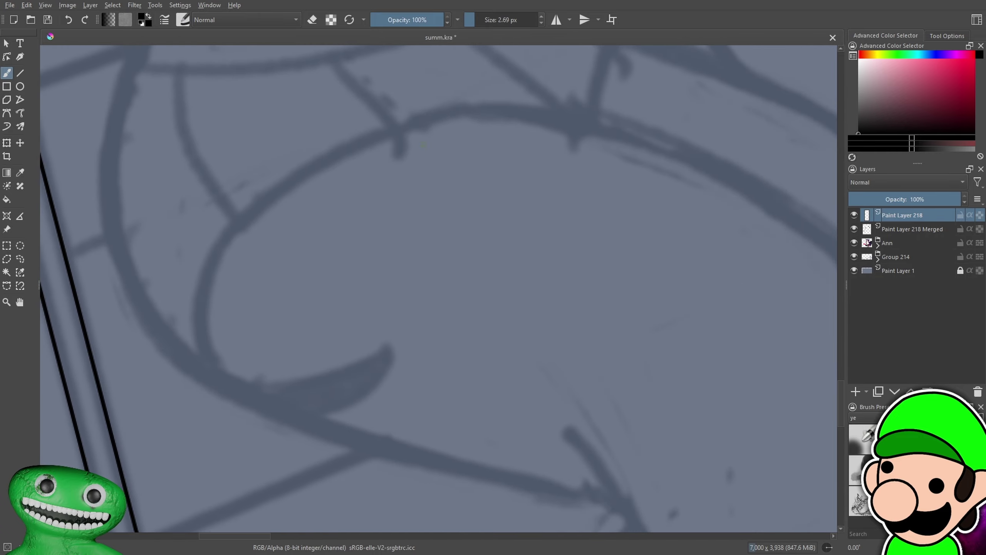
{"action": "mouse_move", "coordinate": [138, 65]}
{"action": "left_mouse_down"}
{"action": "mouse_move", "coordinate": [242, 403]}
{"action": "mouse_move", "coordinate": [599, 503]}
{"action": "left_mouse_up"}
{"action": "scroll", "coordinate": [599, 502], "scroll_direction": "down", "scroll_amount": 4}
{"action": "scroll", "coordinate": [493, 359], "scroll_direction": "up", "scroll_amount": 2}
{"action": "scroll", "coordinate": [465, 270], "scroll_direction": "up", "scroll_amount": 2}
{"action": "key", "text": "ctrl+z"}
Draw a smooth curve from the waistband around the hip to behind the knee and nudge it slightly upward
{"action": "mouse_move", "coordinate": [220, 125]}
{"action": "left_mouse_down"}
{"action": "mouse_move", "coordinate": [223, 272]}
{"action": "mouse_move", "coordinate": [566, 447]}
{"action": "left_mouse_up"}
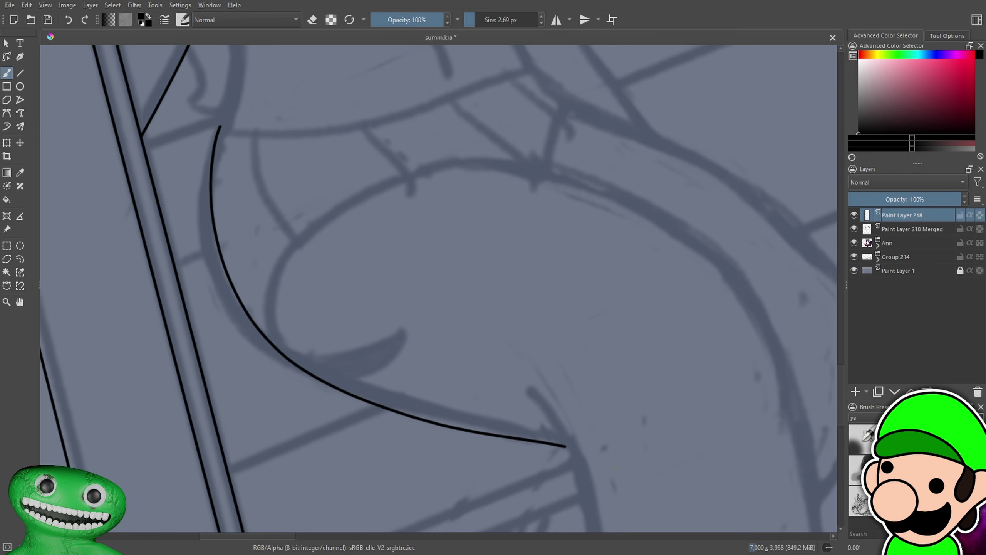
{"action": "key", "text": "ctrl+z"}
{"action": "mouse_move", "coordinate": [220, 125]}
{"action": "left_mouse_down"}
{"action": "mouse_move", "coordinate": [330, 402]}
{"action": "mouse_move", "coordinate": [623, 480]}
{"action": "left_mouse_up"}
{"action": "scroll", "coordinate": [446, 299], "scroll_direction": "down", "scroll_amount": 4}
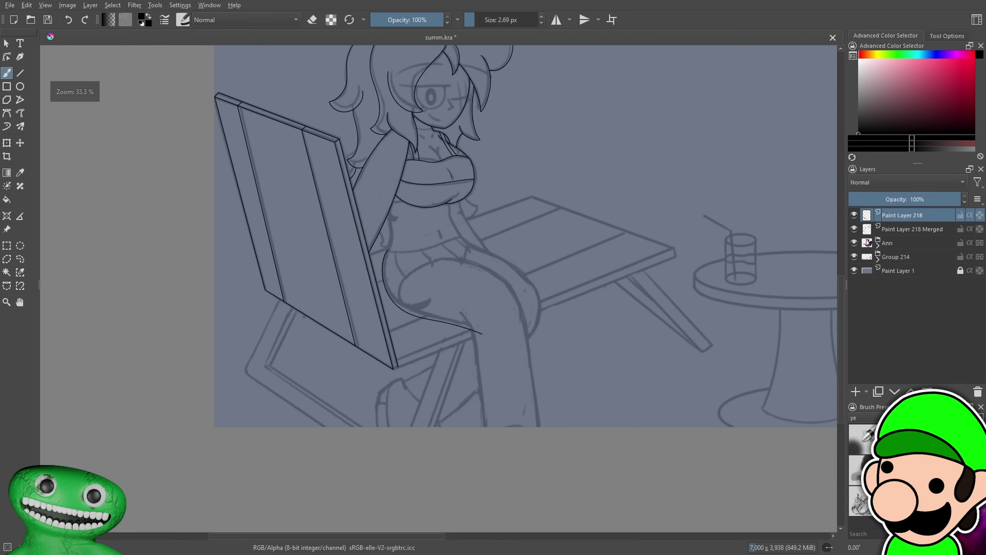
{"action": "scroll", "coordinate": [436, 293], "scroll_direction": "up", "scroll_amount": 4}
{"action": "key", "text": "ctrl+t"}
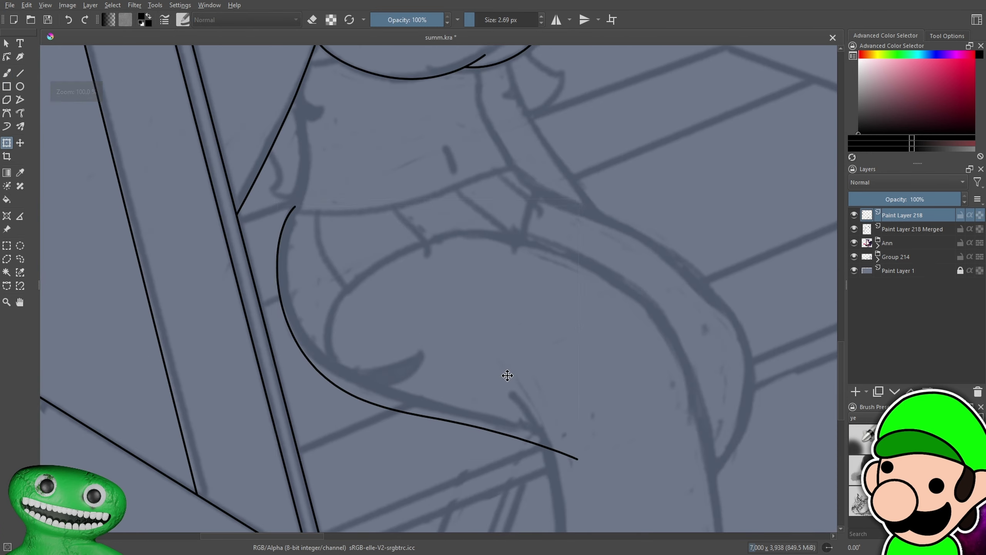
{"action": "left_click_drag", "start_coordinate": [509, 370], "coordinate": [509, 366]}
{"action": "key", "text": "b"}
Try to extend the hip curve upward from its upper end along the waist to the arm
{"action": "scroll", "coordinate": [433, 426], "scroll_direction": "up", "scroll_amount": 6}
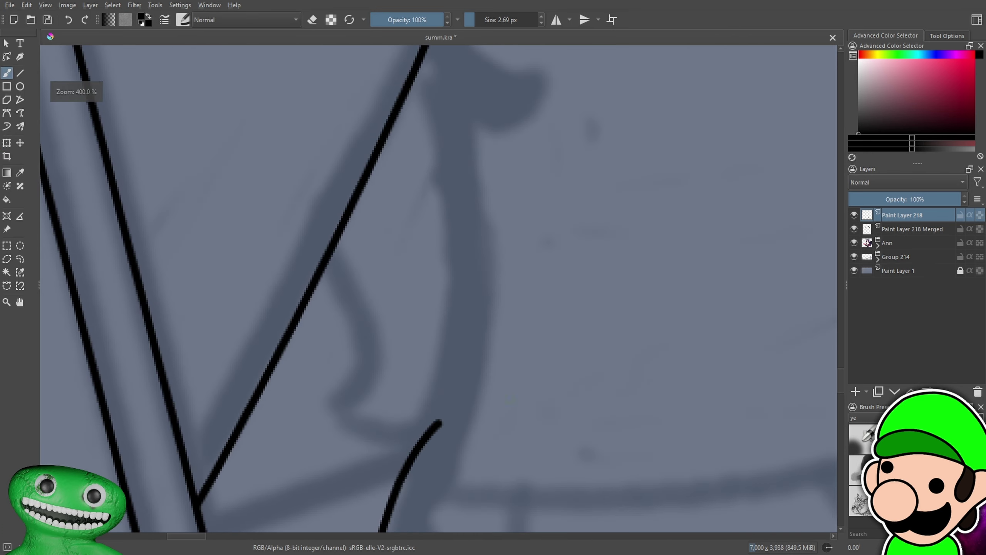
{"action": "left_click_drag", "start_coordinate": [433, 427], "coordinate": [396, 48]}
{"action": "scroll", "coordinate": [400, 85], "scroll_direction": "down", "scroll_amount": 5}
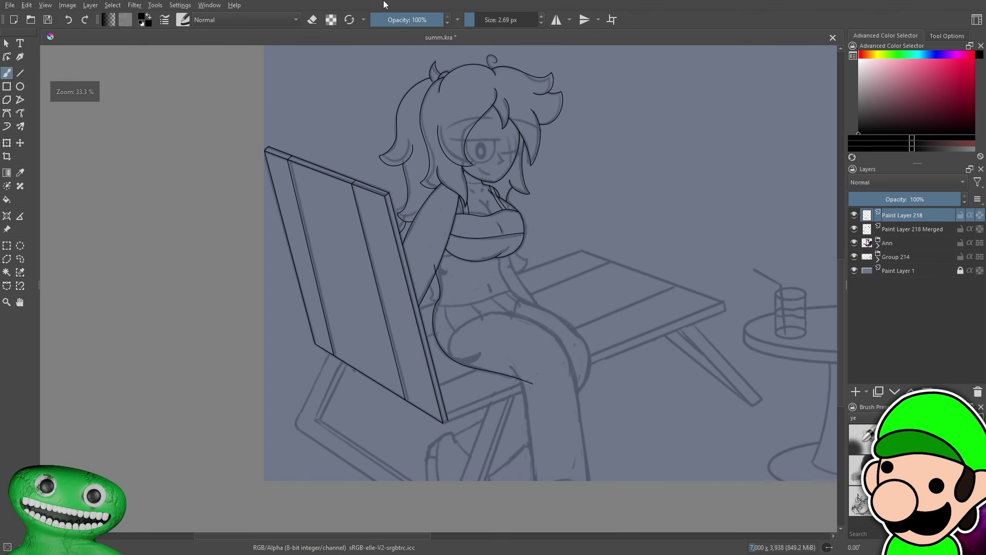
{"action": "scroll", "coordinate": [400, 85], "scroll_direction": "up", "scroll_amount": 5}
{"action": "key", "text": "ctrl+z"}
Erase the hip curve's upper tip and try to draw an S-shaped waist line from it to the arm line
{"action": "key", "text": "e"}
{"action": "left_click_drag", "start_coordinate": [426, 402], "coordinate": [413, 409]}
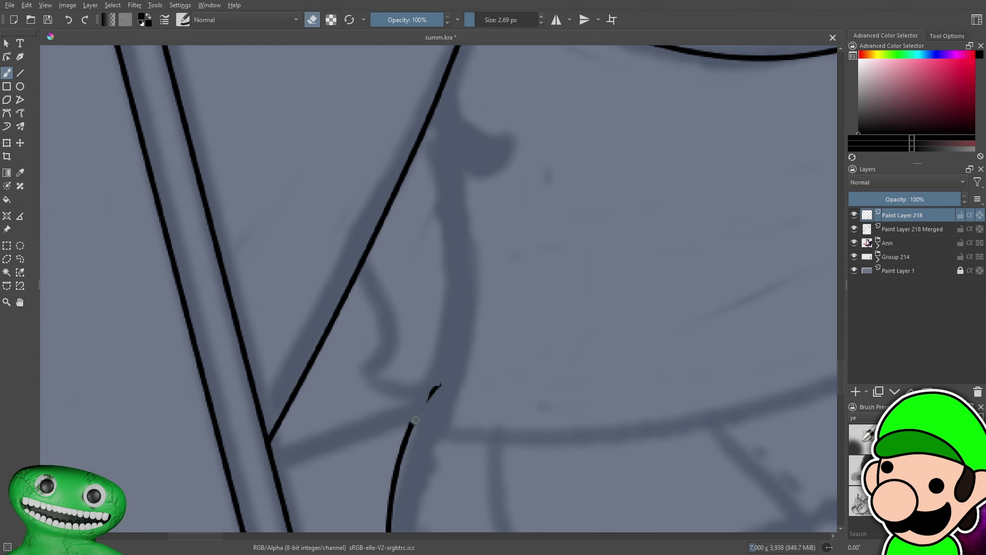
{"action": "left_click_drag", "start_coordinate": [486, 407], "coordinate": [508, 454]}
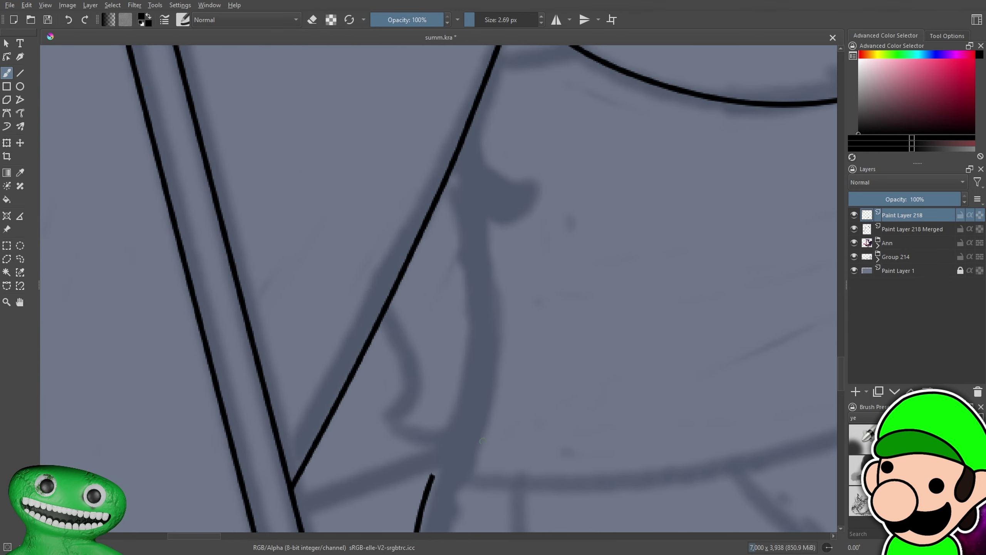
{"action": "left_click_drag", "start_coordinate": [439, 462], "coordinate": [472, 125]}
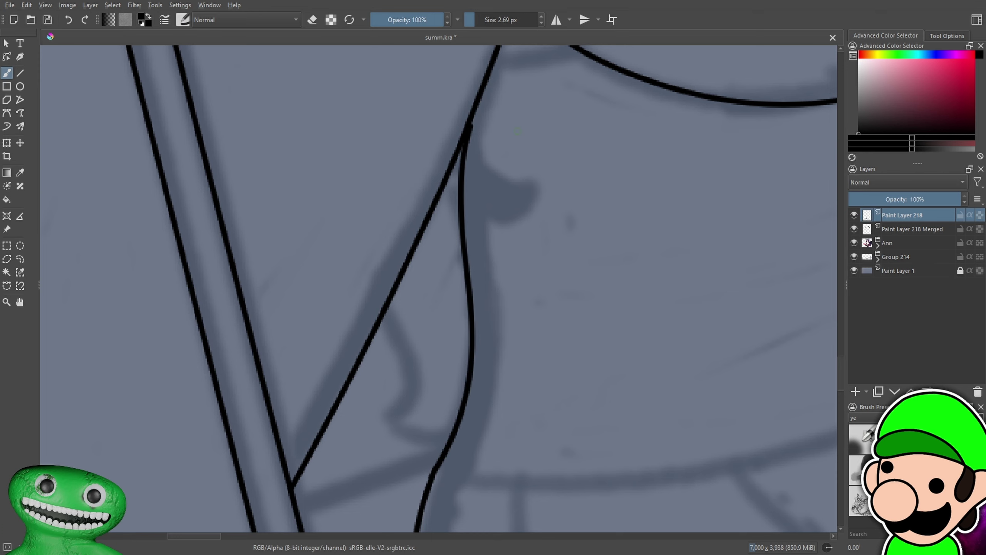
{"action": "scroll", "coordinate": [517, 131], "scroll_direction": "down", "scroll_amount": 6}
{"action": "key", "text": "ctrl+plus"}
{"action": "key", "text": "ctrl+plus"}
{"action": "key", "text": "ctrl+plus"}
{"action": "key", "text": "ctrl+plus"}
{"action": "key", "text": "ctrl+plus"}
{"action": "key", "text": "ctrl+z"}
Try two waist lines that run from the hip curve's upper end across the arm line
{"action": "left_click_drag", "start_coordinate": [434, 421], "coordinate": [479, 64]}
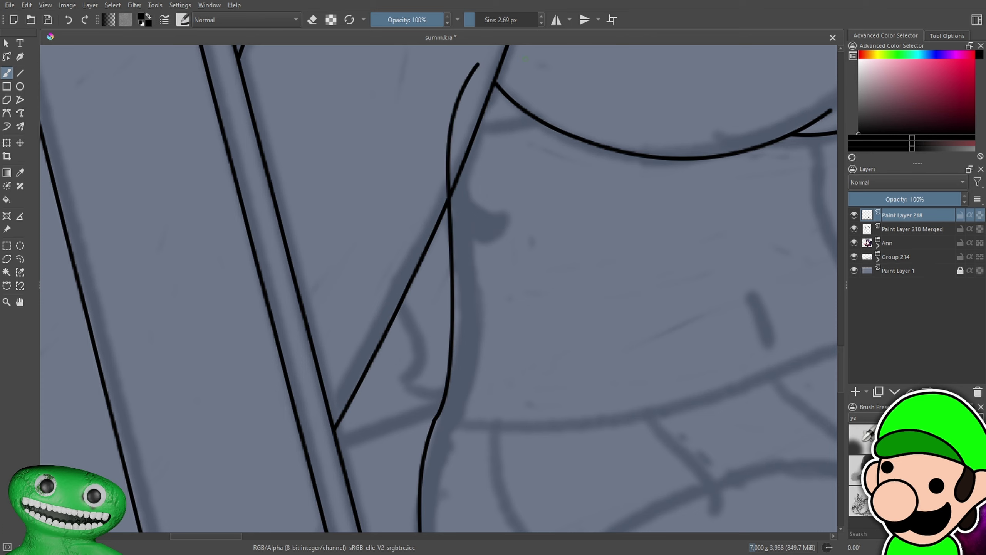
{"action": "key", "text": "ctrl+z"}
{"action": "left_click_drag", "start_coordinate": [434, 420], "coordinate": [466, 120]}
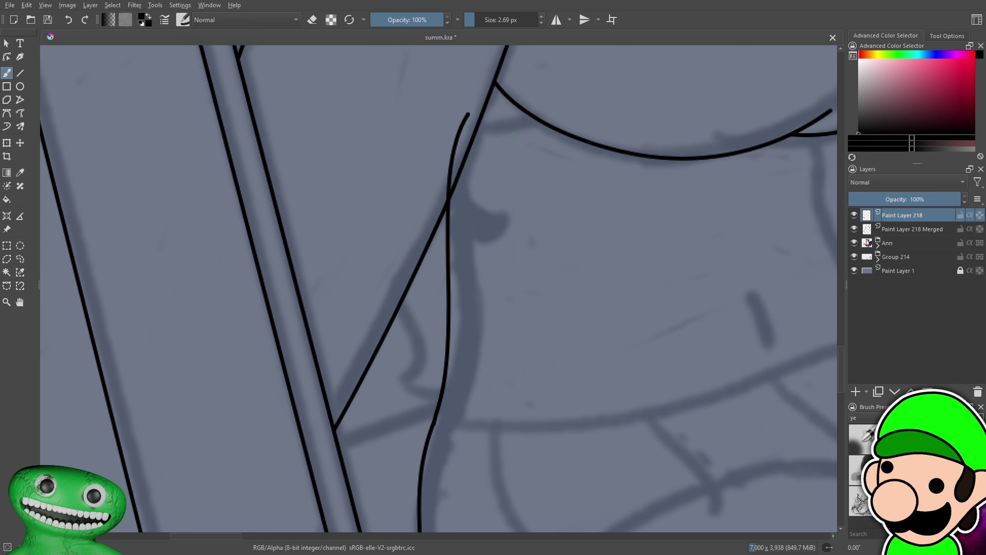
{"action": "scroll", "coordinate": [513, 135], "scroll_direction": "down", "scroll_amount": 6}
{"action": "scroll", "coordinate": [439, 288], "scroll_direction": "up", "scroll_amount": 5}
{"action": "key", "text": "ctrl+z"}
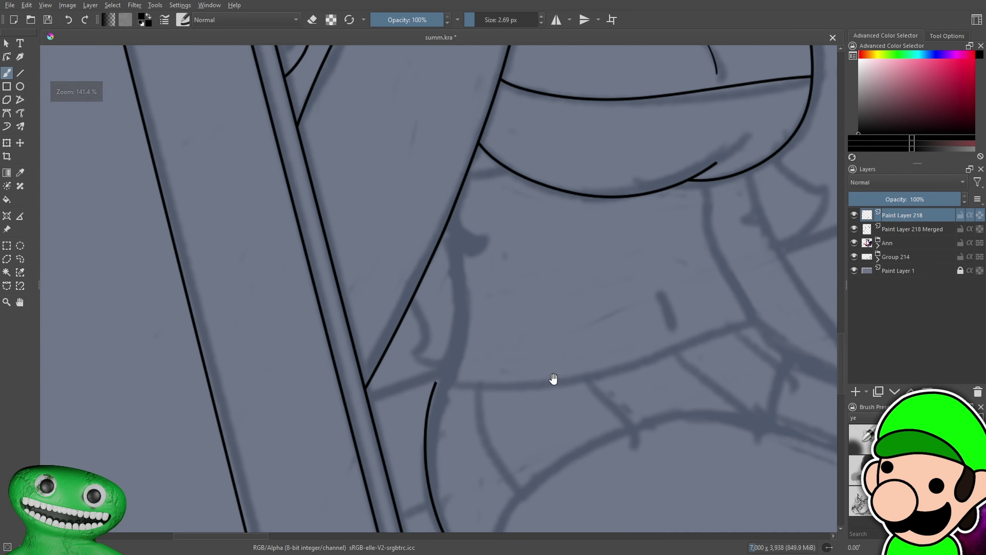
Try to draw the waist line from the hip curve's upper end up along the sketched back
{"action": "left_click_drag", "start_coordinate": [553, 379], "coordinate": [553, 352]}
{"action": "mouse_move", "coordinate": [555, 430]}
{"action": "left_mouse_down"}
{"action": "mouse_move", "coordinate": [526, 351]}
{"action": "mouse_move", "coordinate": [534, 312]}
{"action": "left_mouse_up"}
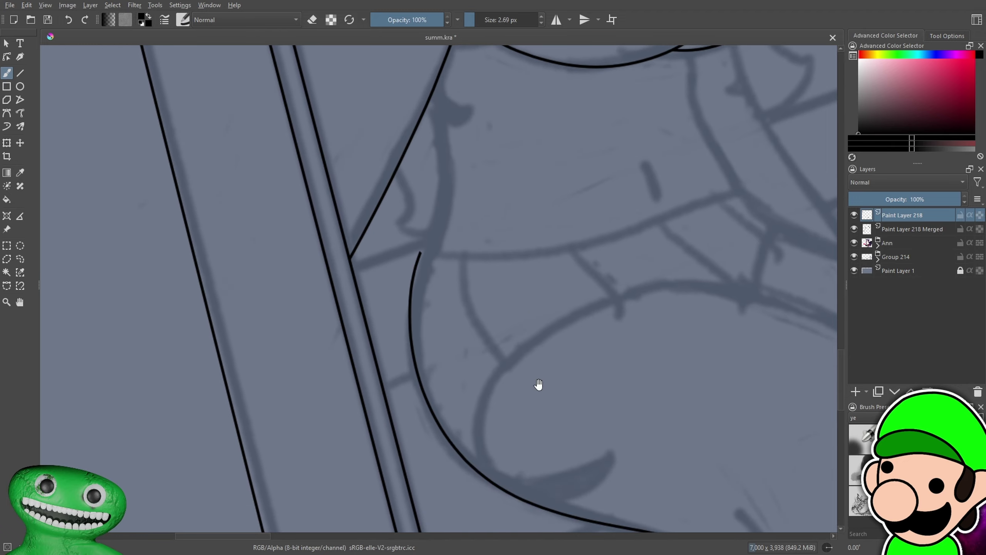
{"action": "left_click_drag", "start_coordinate": [538, 384], "coordinate": [517, 359]}
{"action": "scroll", "coordinate": [517, 359], "scroll_direction": "up", "scroll_amount": 4}
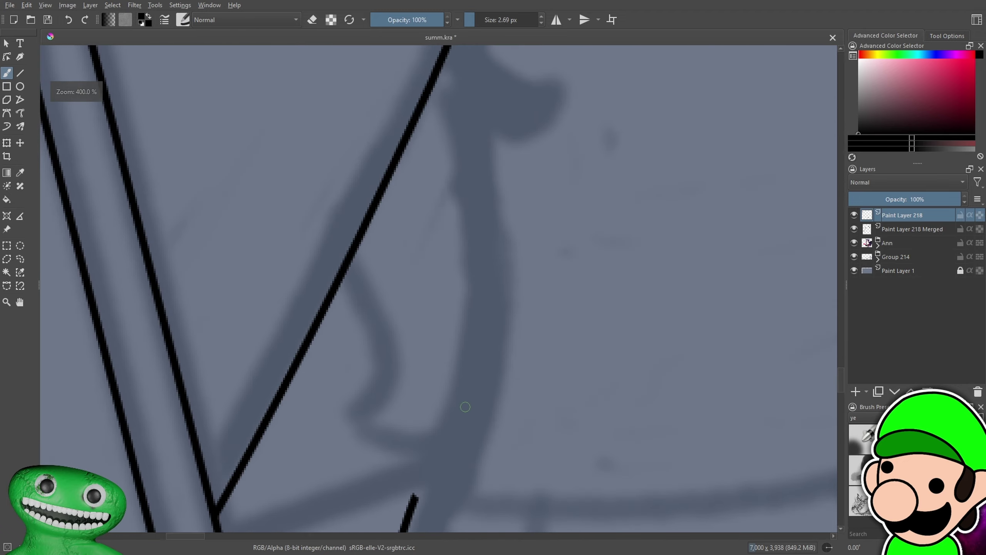
{"action": "mouse_move", "coordinate": [415, 499]}
{"action": "left_mouse_down"}
{"action": "mouse_move", "coordinate": [475, 339]}
{"action": "mouse_move", "coordinate": [473, 46]}
{"action": "left_mouse_up"}
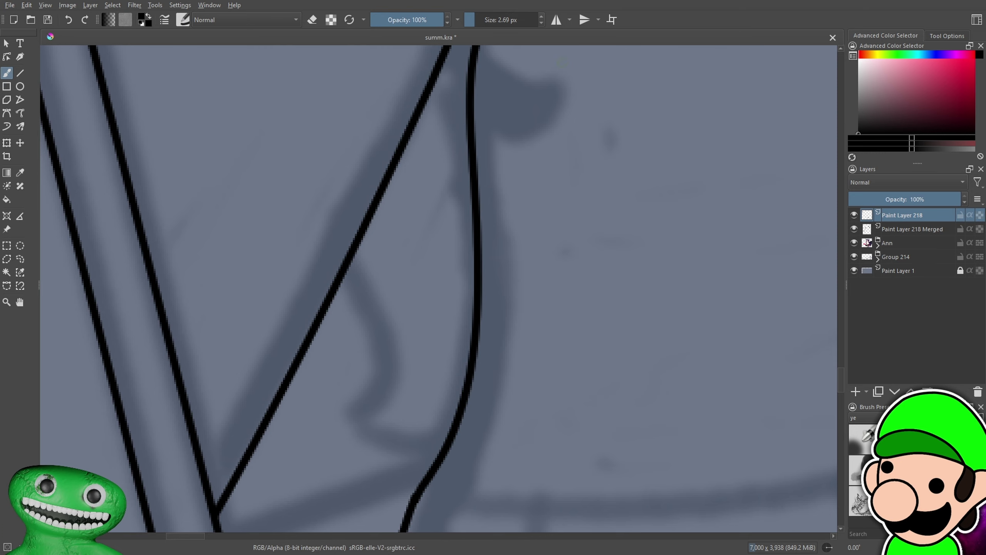
{"action": "scroll", "coordinate": [595, 442], "scroll_direction": "down", "scroll_amount": 1}
{"action": "key", "text": "ctrl+z"}
Erase a longer piece of the hip curve's upper end and redraw the waist line from there past the arm line
{"action": "left_click_drag", "start_coordinate": [406, 514], "coordinate": [423, 397]}
{"action": "key", "text": "e"}
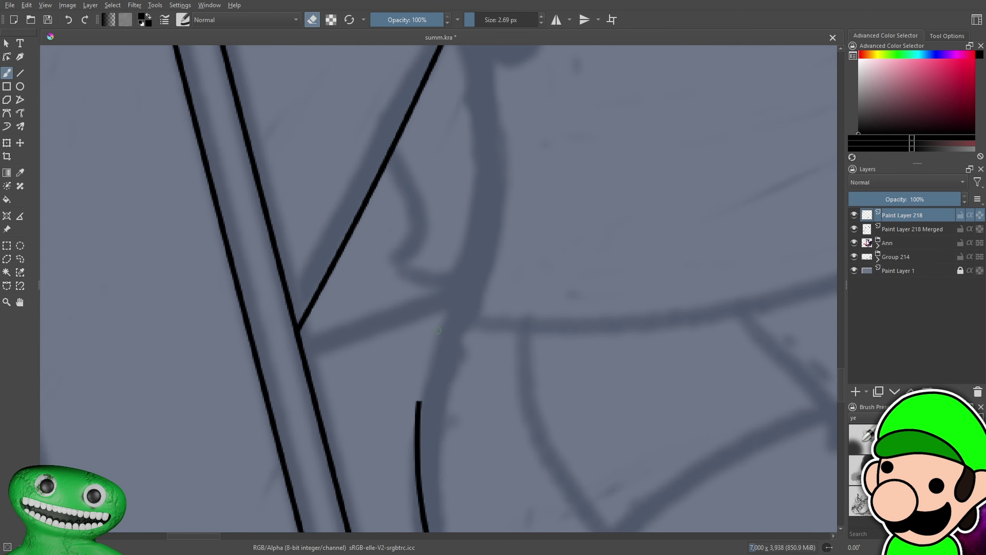
{"action": "left_click_drag", "start_coordinate": [493, 307], "coordinate": [451, 398]}
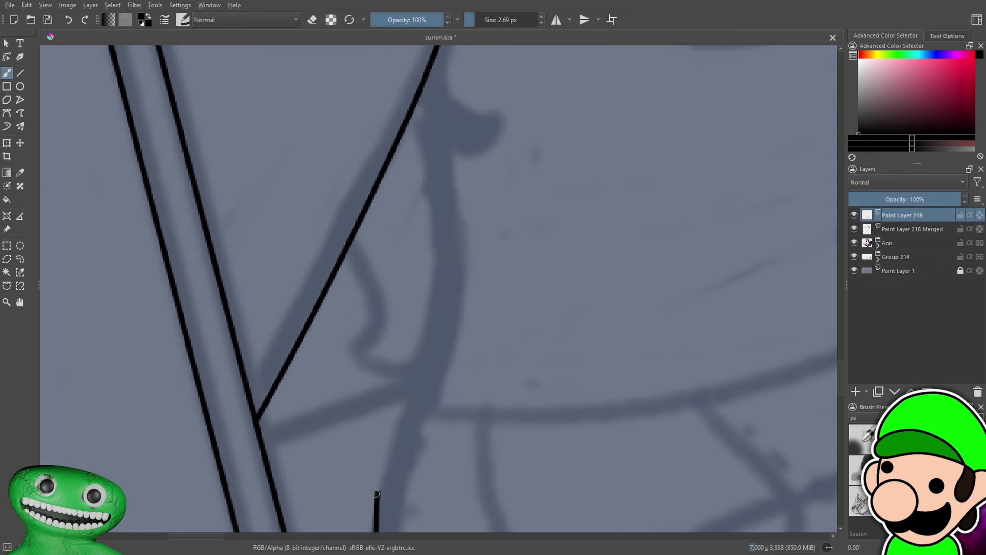
{"action": "left_click_drag", "start_coordinate": [378, 495], "coordinate": [421, 36]}
{"action": "key", "text": "minus"}
{"action": "key", "text": "minus"}
{"action": "key", "text": "minus"}
{"action": "key", "text": "minus"}
{"action": "key", "text": "minus"}
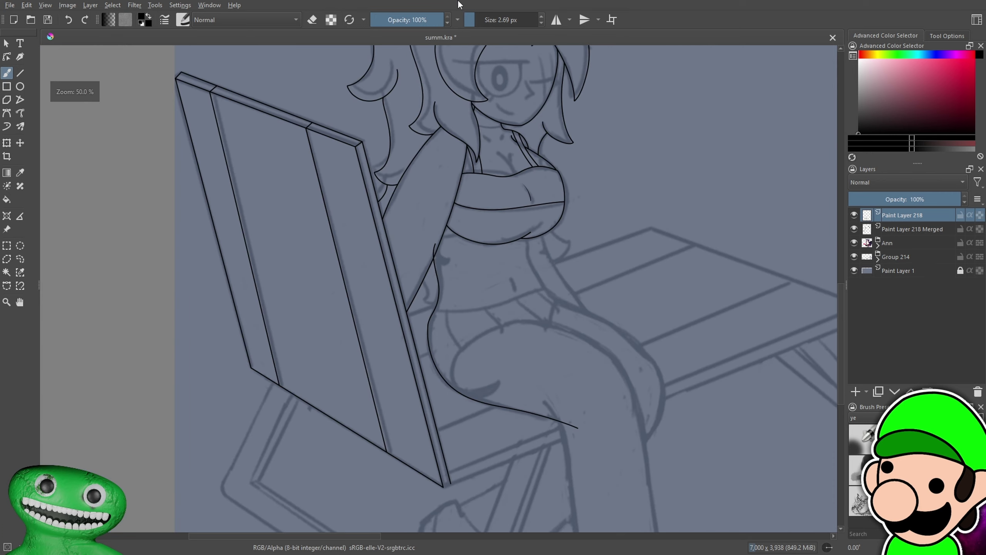
Undo the waist line, the trimming of the hip curve's upper end and the hip curve itself
{"action": "key", "text": "plus"}
{"action": "key", "text": "plus"}
{"action": "key", "text": "plus"}
{"action": "key", "text": "plus"}
{"action": "key", "text": "ctrl+z"}
{"action": "key", "text": "ctrl+z"}
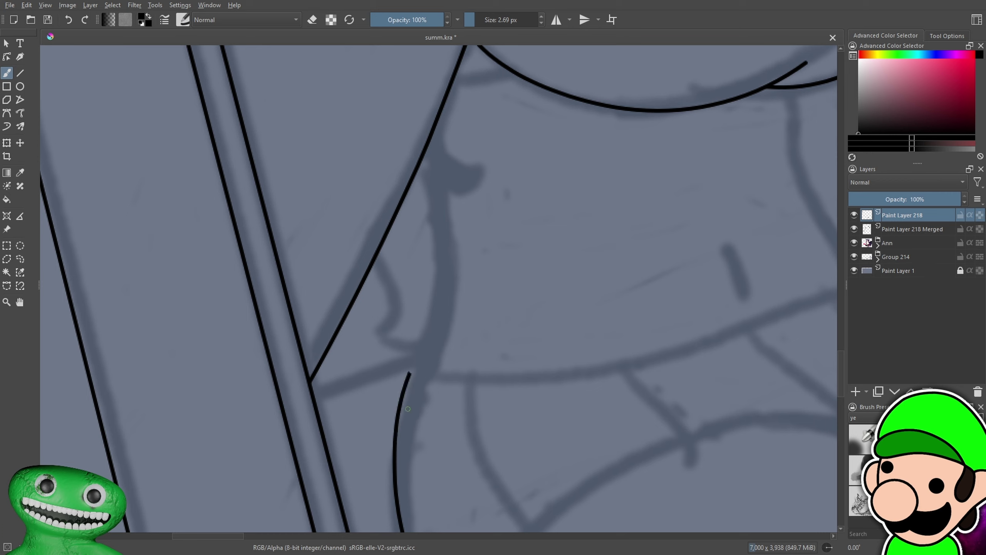
{"action": "key", "text": "ctrl+z"}
Try to draw the back and hip contour as one continuous stroke starting at the arm line
{"action": "left_click_drag", "start_coordinate": [426, 114], "coordinate": [401, 531]}
{"action": "key", "text": "minus"}
{"action": "key", "text": "minus"}
{"action": "key", "text": "minus"}
{"action": "key", "text": "minus"}
{"action": "key", "text": "minus"}
{"action": "key", "text": "plus"}
{"action": "key", "text": "plus"}
{"action": "key", "text": "plus"}
{"action": "key", "text": "plus"}
{"action": "key", "text": "plus"}
{"action": "key", "text": "ctrl+z"}
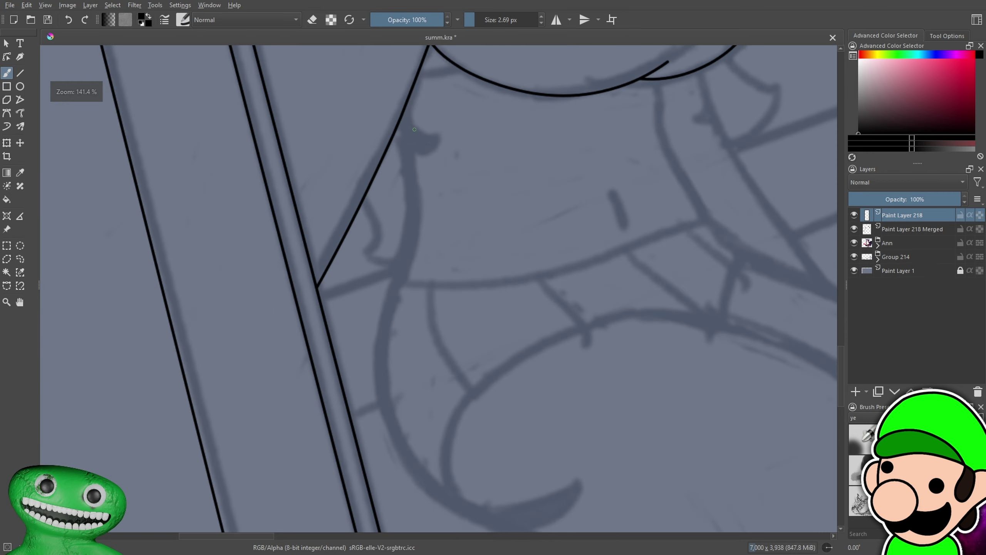
Try two continuous strokes from behind the arm line down the waist, around the hip and under the thigh
{"action": "mouse_move", "coordinate": [434, 150]}
{"action": "left_mouse_down"}
{"action": "mouse_move", "coordinate": [368, 89]}
{"action": "mouse_move", "coordinate": [363, 110]}
{"action": "left_mouse_up"}
{"action": "left_click_drag", "start_coordinate": [323, 61], "coordinate": [373, 484]}
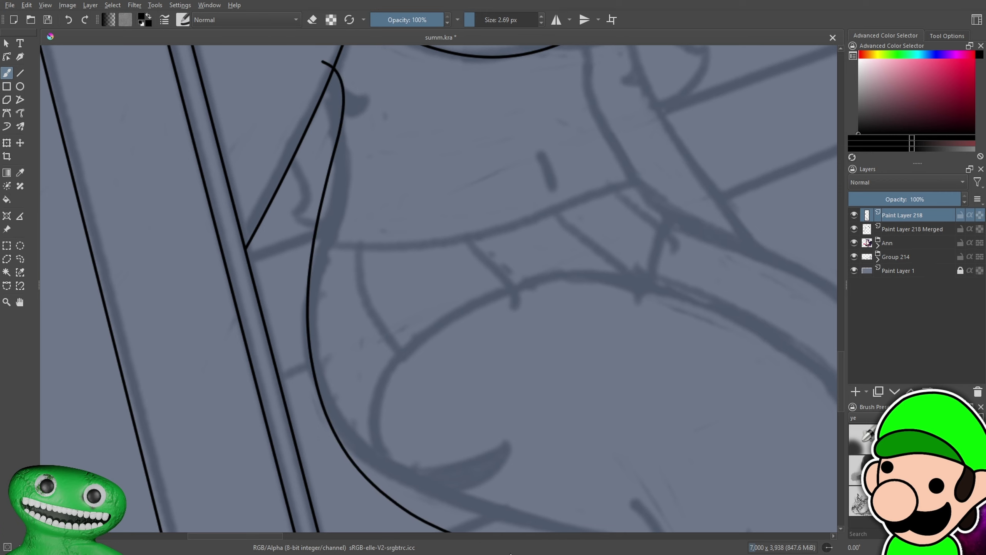
{"action": "key", "text": "ctrl+z"}
{"action": "left_click_drag", "start_coordinate": [316, 58], "coordinate": [484, 521]}
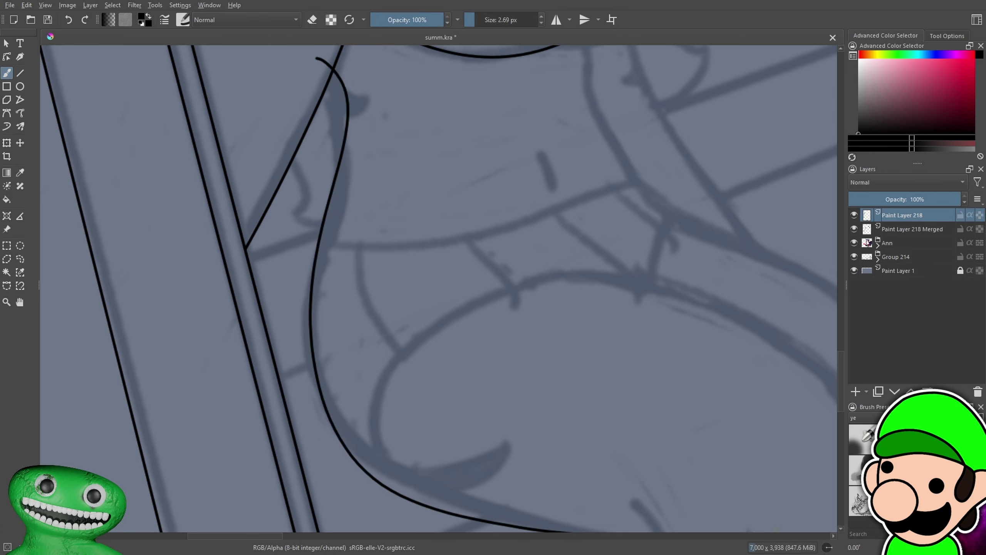
{"action": "key", "text": "minus"}
{"action": "key", "text": "minus"}
{"action": "key", "text": "minus"}
{"action": "key", "text": "minus"}
{"action": "key", "text": "minus"}
{"action": "key", "text": "plus"}
{"action": "key", "text": "plus"}
{"action": "key", "text": "plus"}
{"action": "key", "text": "plus"}
{"action": "key", "text": "plus"}
{"action": "key", "text": "ctrl+z"}
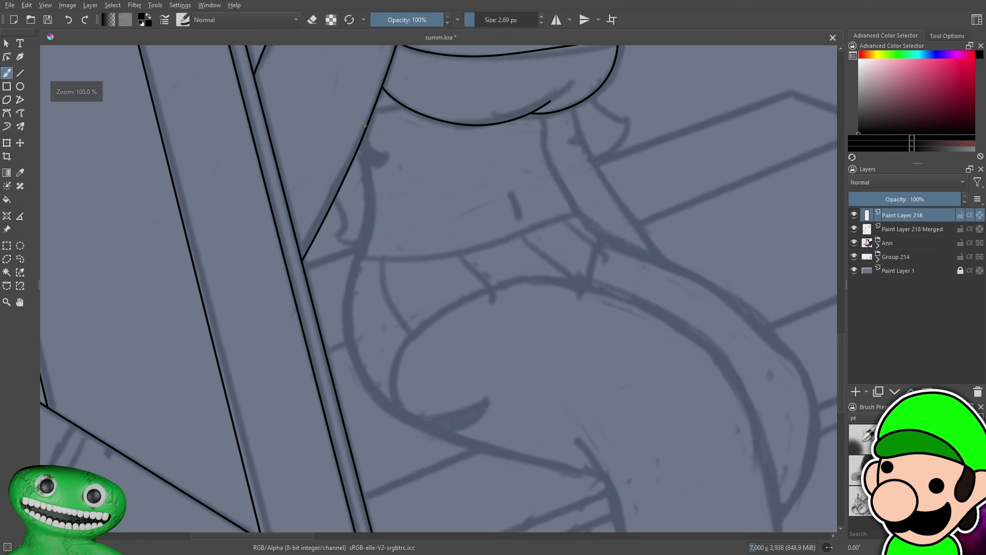
Try three full contour strokes from the arm line over the waist and hip to behind the knee
{"action": "left_click_drag", "start_coordinate": [356, 124], "coordinate": [640, 441]}
{"action": "key", "text": "ctrl+z"}
{"action": "left_click_drag", "start_coordinate": [354, 117], "coordinate": [623, 479]}
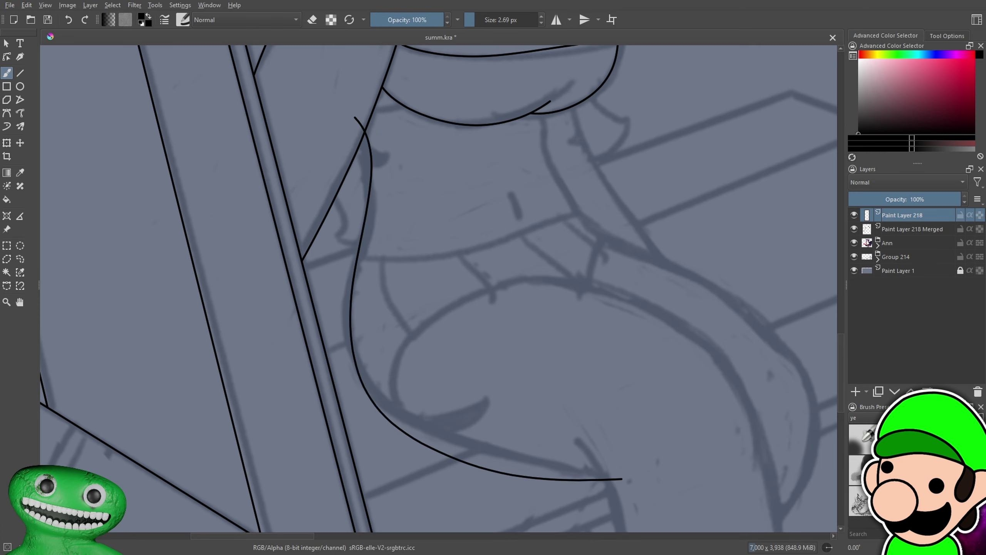
{"action": "key", "text": "ctrl+z"}
{"action": "left_click_drag", "start_coordinate": [348, 116], "coordinate": [636, 465]}
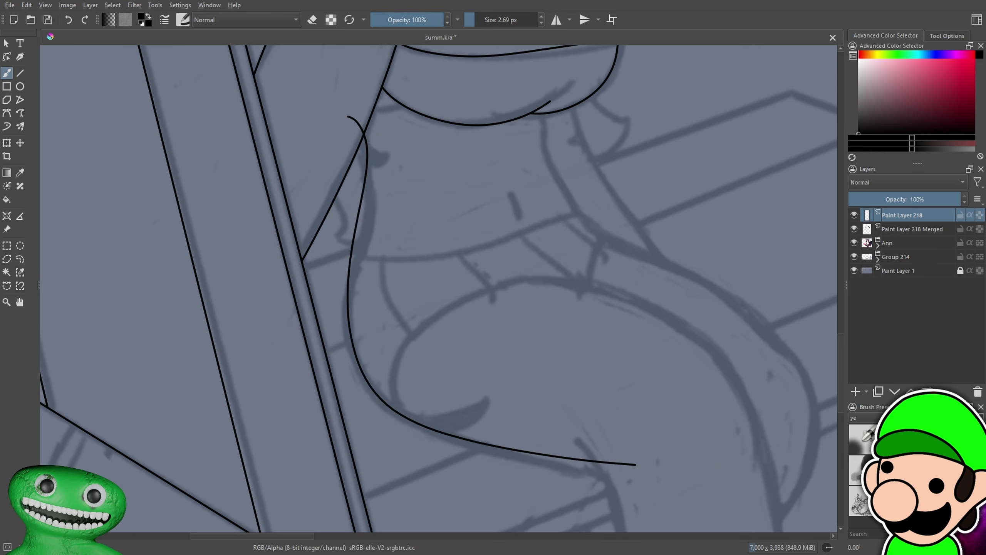
{"action": "key", "text": "minus"}
{"action": "key", "text": "minus"}
{"action": "key", "text": "minus"}
{"action": "key", "text": "minus"}
{"action": "key", "text": "minus"}
{"action": "key", "text": "plus"}
{"action": "key", "text": "plus"}
{"action": "key", "text": "plus"}
{"action": "key", "text": "plus"}
{"action": "key", "text": "plus"}
{"action": "key", "text": "ctrl+z"}
Try two more single-stroke versions of the waist, hip and thigh underside contour
{"action": "left_click_drag", "start_coordinate": [357, 122], "coordinate": [557, 490]}
{"action": "key", "text": "ctrl+z"}
{"action": "mouse_move", "coordinate": [357, 123]}
{"action": "left_mouse_down"}
{"action": "mouse_move", "coordinate": [416, 417]}
{"action": "mouse_move", "coordinate": [645, 490]}
{"action": "left_mouse_up"}
{"action": "key", "text": "ctrl+z"}
Draw one continuous contour from the arm line down the waist, around the hip and along the thigh's underside to the knee
{"action": "left_click_drag", "start_coordinate": [358, 126], "coordinate": [600, 470]}
{"action": "key", "text": "minus"}
{"action": "key", "text": "minus"}
{"action": "key", "text": "minus"}
{"action": "key", "text": "minus"}
{"action": "key", "text": "plus"}
{"action": "key", "text": "plus"}
{"action": "key", "text": "plus"}
{"action": "key", "text": "plus"}
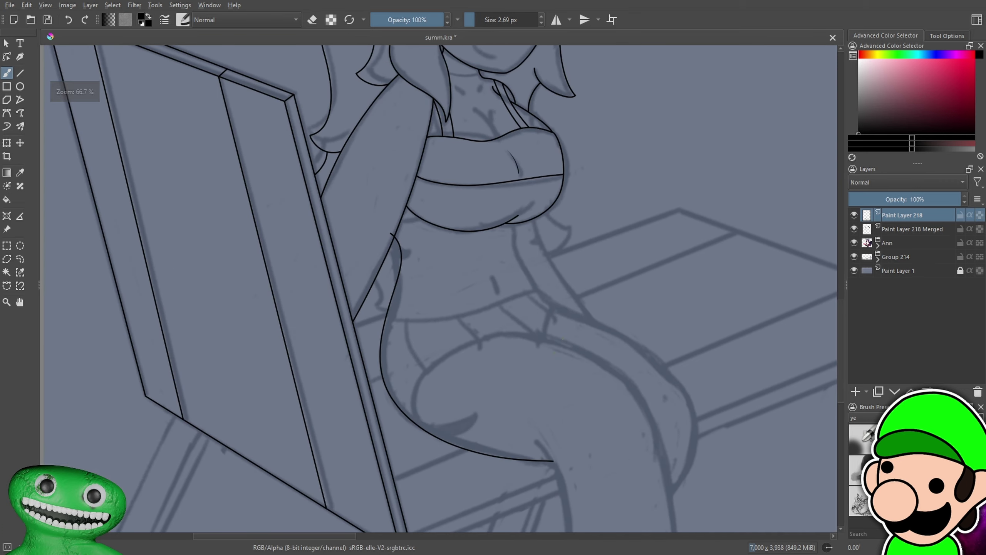
Hide the rough sketch in Group 214 and examine the inked line art as a whole
{"action": "key", "text": "plus"}
{"action": "left_click", "coordinate": [855, 256]}
{"action": "key", "text": "minus"}
{"action": "key", "text": "minus"}
{"action": "key", "text": "minus"}
{"action": "key", "text": "minus"}
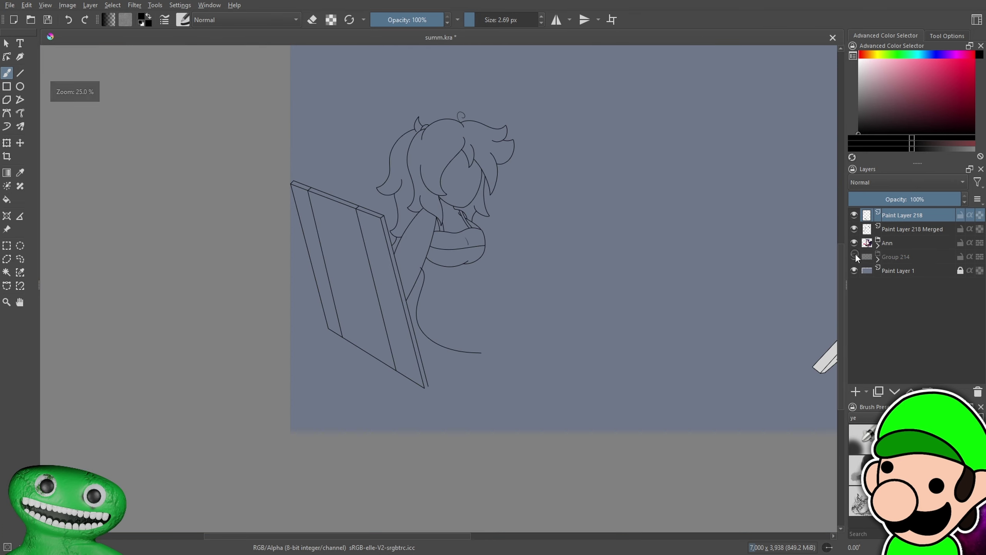
Show the rough sketch in Group 214 again and erase the stray line end where the waist contour meets the arm line
{"action": "left_click", "coordinate": [856, 255]}
{"action": "key", "text": "plus"}
{"action": "key", "text": "plus"}
{"action": "key", "text": "plus"}
{"action": "key", "text": "plus"}
{"action": "key", "text": "plus"}
{"action": "key", "text": "plus"}
{"action": "key", "text": "plus"}
{"action": "key", "text": "plus"}
{"action": "key", "text": "plus"}
{"action": "key", "text": "e"}
{"action": "left_click_drag", "start_coordinate": [483, 190], "coordinate": [468, 167]}
{"action": "key", "text": "minus"}
{"action": "key", "text": "minus"}
{"action": "key", "text": "minus"}
{"action": "key", "text": "minus"}
{"action": "key", "text": "minus"}
{"action": "key", "text": "e"}
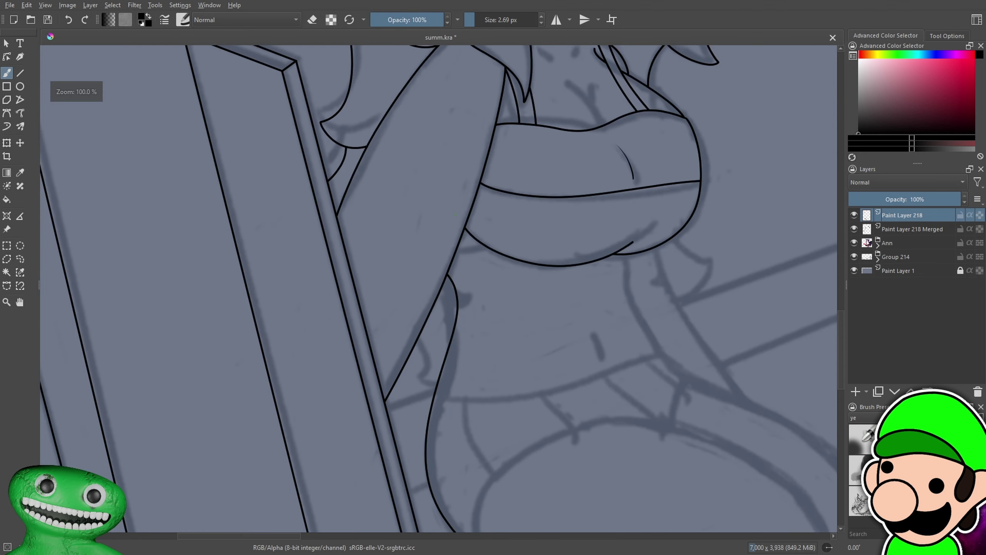
Add a new paint layer and try one continuous stroke up the shin, over the knee and along the thigh's top
{"action": "key", "text": "minus"}
{"action": "key", "text": "minus"}
{"action": "left_click_drag", "start_coordinate": [689, 445], "coordinate": [519, 242]}
{"action": "left_click_drag", "start_coordinate": [628, 317], "coordinate": [636, 341]}
{"action": "key", "text": "plus"}
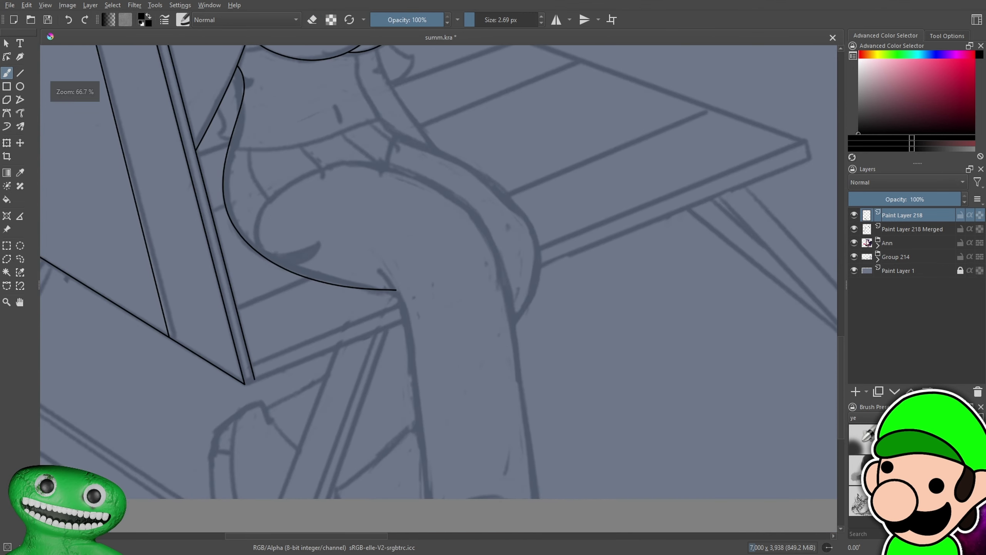
{"action": "left_click", "coordinate": [855, 391]}
{"action": "left_click_drag", "start_coordinate": [748, 405], "coordinate": [754, 388]}
{"action": "left_click_drag", "start_coordinate": [547, 481], "coordinate": [313, 149]}
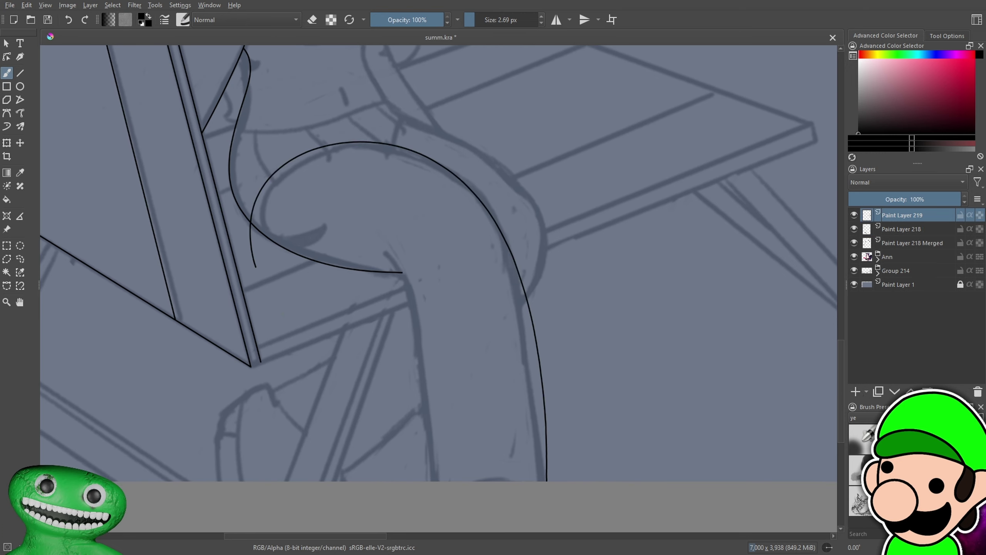
{"action": "key", "text": "minus"}
{"action": "key", "text": "plus"}
{"action": "key", "text": "ctrl+z"}
Try three more continuous strokes from the canvas's lower edge up the shin and over the knee and thigh
{"action": "mouse_move", "coordinate": [546, 481]}
{"action": "left_mouse_down"}
{"action": "mouse_move", "coordinate": [342, 147]}
{"action": "mouse_move", "coordinate": [260, 285]}
{"action": "left_mouse_up"}
{"action": "key", "text": "ctrl+z"}
{"action": "mouse_move", "coordinate": [544, 500]}
{"action": "left_mouse_down"}
{"action": "mouse_move", "coordinate": [540, 434]}
{"action": "mouse_move", "coordinate": [258, 298]}
{"action": "left_mouse_up"}
{"action": "key", "text": "ctrl+minus"}
{"action": "key", "text": "ctrl+minus"}
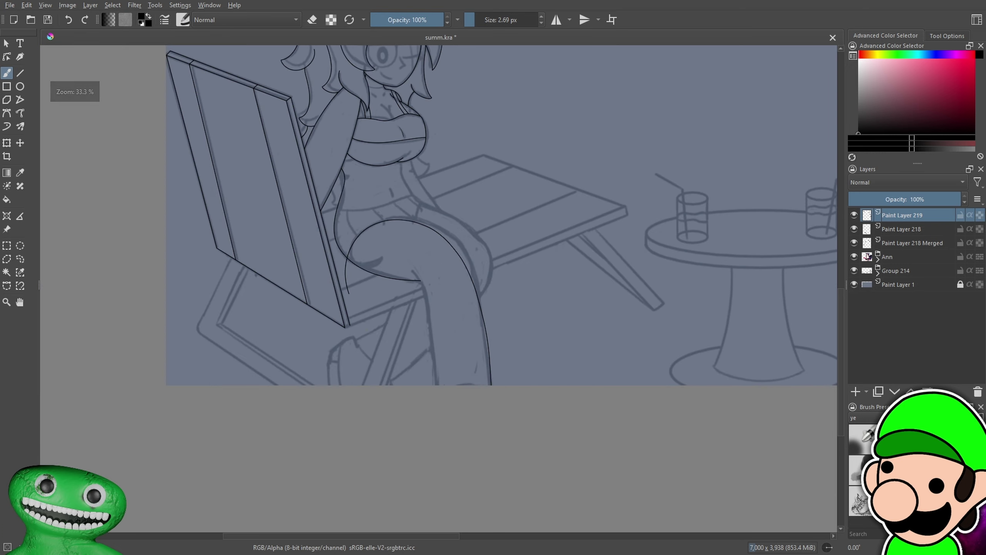
{"action": "key", "text": "ctrl+plus"}
{"action": "key", "text": "ctrl+plus"}
{"action": "key", "text": "ctrl+z"}
{"action": "mouse_move", "coordinate": [544, 493]}
{"action": "left_mouse_down"}
{"action": "mouse_move", "coordinate": [251, 222]}
{"action": "mouse_move", "coordinate": [253, 288]}
{"action": "left_mouse_up"}
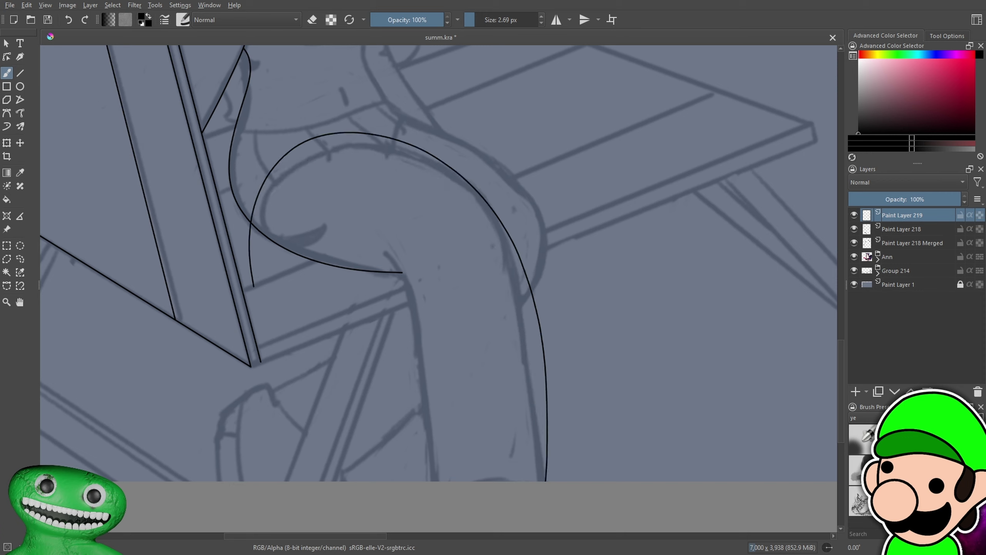
Try moving the single-stroke leg contour slightly lower onto the sketch, and undo it
{"action": "key", "text": "ctrl+t"}
{"action": "left_click_drag", "start_coordinate": [513, 281], "coordinate": [517, 292]}
{"action": "key", "text": "ctrl+z"}
{"action": "key", "text": "ctrl+z"}
{"action": "key", "text": "ctrl+z"}
{"action": "key", "text": "ctrl+z"}
{"action": "key", "text": "b"}
Try several further single-stroke versions of the leg's outer contour, from the shin over the knee to the hip
{"action": "mouse_move", "coordinate": [546, 486]}
{"action": "left_mouse_down"}
{"action": "mouse_move", "coordinate": [341, 147]}
{"action": "mouse_move", "coordinate": [288, 268]}
{"action": "left_mouse_up"}
{"action": "key", "text": "ctrl+z"}
{"action": "left_click_drag", "start_coordinate": [543, 482], "coordinate": [264, 217]}
{"action": "key", "text": "ctrl+z"}
{"action": "mouse_move", "coordinate": [543, 481]}
{"action": "left_mouse_down"}
{"action": "mouse_move", "coordinate": [344, 145]}
{"action": "mouse_move", "coordinate": [279, 272]}
{"action": "mouse_move", "coordinate": [461, 249]}
{"action": "mouse_move", "coordinate": [515, 482]}
{"action": "left_mouse_up"}
{"action": "key", "text": "ctrl+z"}
{"action": "key", "text": "ctrl+z"}
{"action": "mouse_move", "coordinate": [275, 263]}
{"action": "left_mouse_down"}
{"action": "mouse_move", "coordinate": [321, 154]}
{"action": "mouse_move", "coordinate": [562, 482]}
{"action": "mouse_move", "coordinate": [255, 211]}
{"action": "mouse_move", "coordinate": [268, 292]}
{"action": "left_mouse_up"}
{"action": "key", "text": "ctrl+z"}
{"action": "key", "text": "ctrl+z"}
{"action": "mouse_move", "coordinate": [544, 482]}
{"action": "left_mouse_down"}
{"action": "mouse_move", "coordinate": [364, 149]}
{"action": "mouse_move", "coordinate": [267, 331]}
{"action": "left_mouse_up"}
{"action": "key", "text": "ctrl+z"}
{"action": "mouse_move", "coordinate": [554, 482]}
{"action": "left_mouse_down"}
{"action": "mouse_move", "coordinate": [382, 154]}
{"action": "mouse_move", "coordinate": [270, 261]}
{"action": "left_mouse_up"}
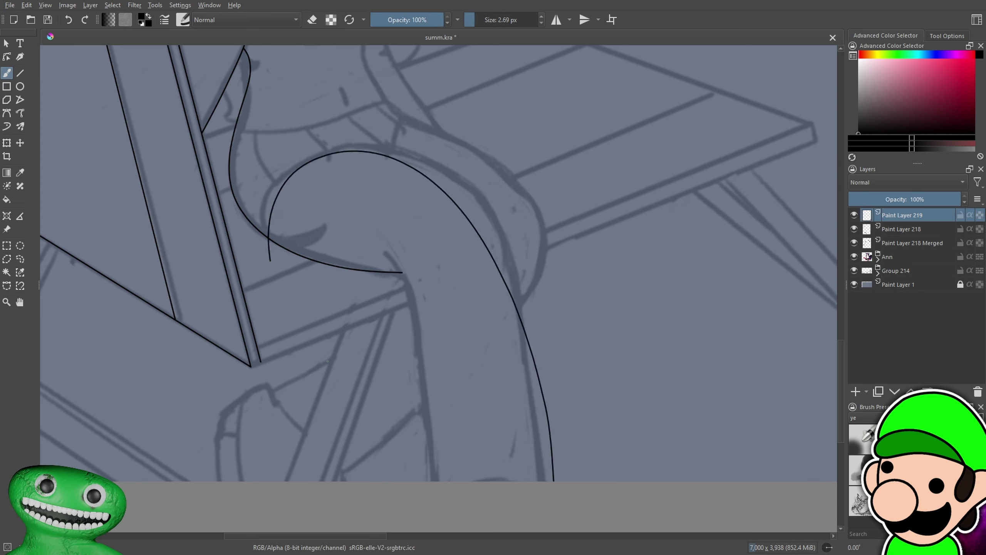
{"action": "key", "text": "ctrl+z"}
Try another three sweeping strokes for the shin, knee and thigh-top contour
{"action": "scroll", "coordinate": [639, 414], "scroll_direction": "up", "scroll_amount": 3}
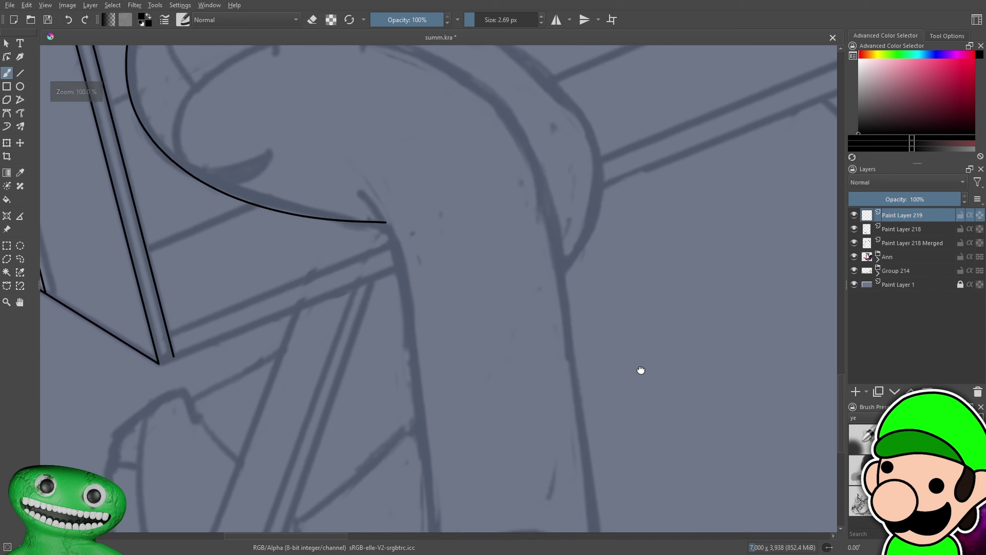
{"action": "scroll", "coordinate": [587, 460], "scroll_direction": "down", "scroll_amount": 3}
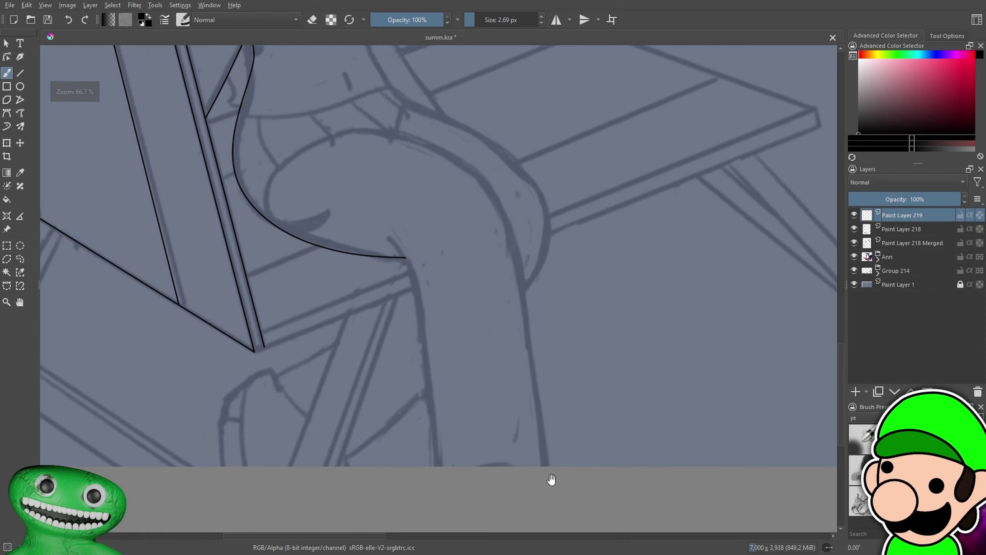
{"action": "mouse_move", "coordinate": [548, 465]}
{"action": "left_mouse_down"}
{"action": "mouse_move", "coordinate": [505, 287]}
{"action": "mouse_move", "coordinate": [276, 234]}
{"action": "left_mouse_up"}
{"action": "key", "text": "ctrl+z"}
{"action": "mouse_move", "coordinate": [547, 466]}
{"action": "left_mouse_down"}
{"action": "mouse_move", "coordinate": [548, 430]}
{"action": "mouse_move", "coordinate": [280, 235]}
{"action": "mouse_move", "coordinate": [286, 251]}
{"action": "left_mouse_up"}
{"action": "key", "text": "ctrl+z"}
{"action": "mouse_move", "coordinate": [550, 466]}
{"action": "left_mouse_down"}
{"action": "mouse_move", "coordinate": [358, 117]}
{"action": "mouse_move", "coordinate": [280, 241]}
{"action": "mouse_move", "coordinate": [543, 395]}
{"action": "mouse_move", "coordinate": [277, 226]}
{"action": "mouse_move", "coordinate": [278, 245]}
{"action": "mouse_move", "coordinate": [512, 235]}
{"action": "mouse_move", "coordinate": [247, 239]}
{"action": "left_mouse_up"}
{"action": "key", "text": "ctrl+z"}
{"action": "key", "text": "ctrl+z"}
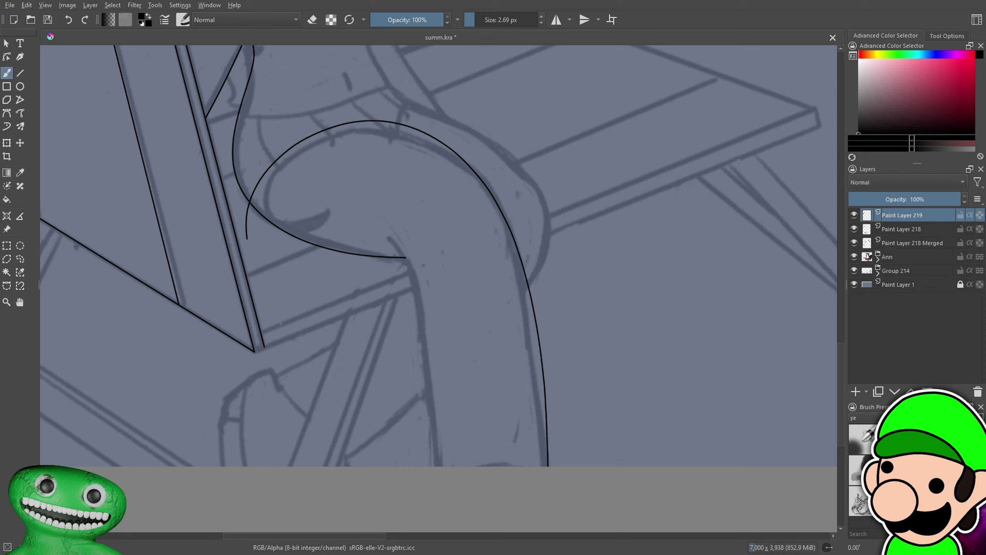
Try shifting the latest sweeping leg contour down to match the sketch, and undo it
{"action": "key", "text": "ctrl+t"}
{"action": "mouse_move", "coordinate": [500, 276]}
{"action": "left_mouse_down"}
{"action": "mouse_move", "coordinate": [514, 303]}
{"action": "mouse_move", "coordinate": [515, 295]}
{"action": "left_mouse_up"}
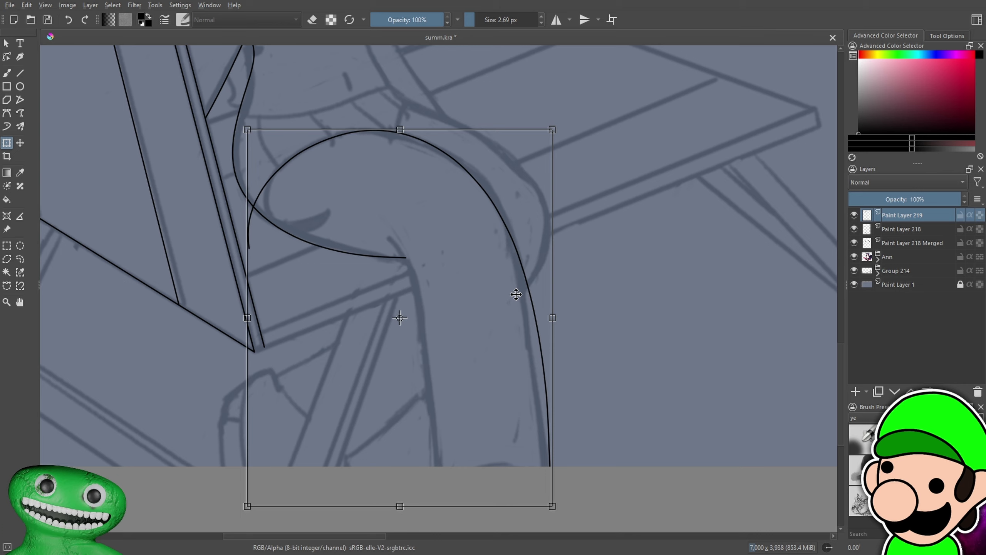
{"action": "key", "text": "ctrl+z"}
{"action": "key", "text": "ctrl+z"}
{"action": "key", "text": "ctrl+z"}
{"action": "key", "text": "b"}
Draw the thigh's top contour as an arc from the hip crease to the knee and nudge it down onto the sketch
{"action": "mouse_move", "coordinate": [278, 236]}
{"action": "left_mouse_down"}
{"action": "mouse_move", "coordinate": [451, 149]}
{"action": "mouse_move", "coordinate": [494, 202]}
{"action": "left_mouse_up"}
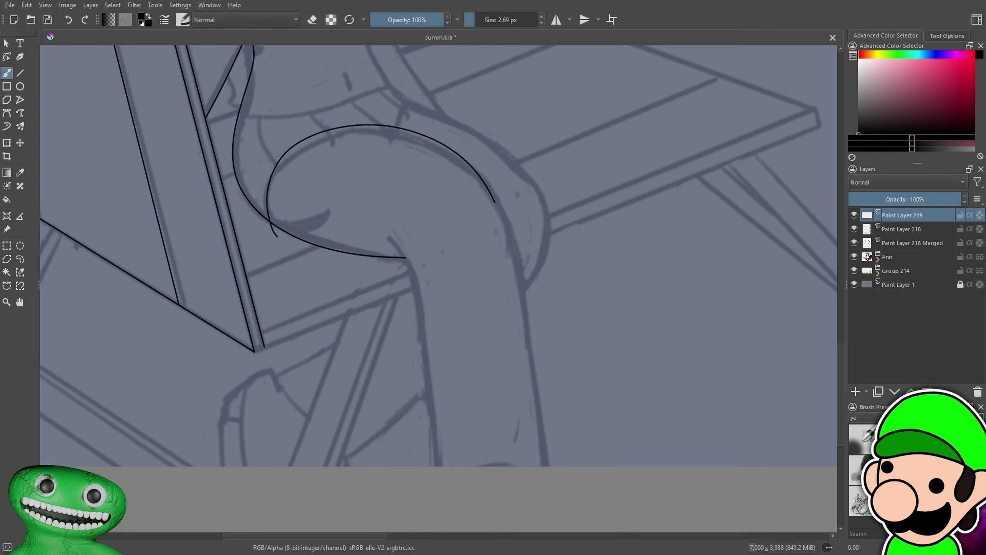
{"action": "key", "text": "ctrl+t"}
{"action": "left_click_drag", "start_coordinate": [474, 193], "coordinate": [462, 207]}
{"action": "key", "text": "b"}
Try three strokes for the shin's front, continuing from the knee end of the thigh arc to the canvas edge
{"action": "scroll", "coordinate": [556, 232], "scroll_direction": "up", "scroll_amount": 1}
{"action": "mouse_move", "coordinate": [558, 278]}
{"action": "left_mouse_down"}
{"action": "mouse_move", "coordinate": [555, 231]}
{"action": "mouse_move", "coordinate": [506, 225]}
{"action": "left_mouse_up"}
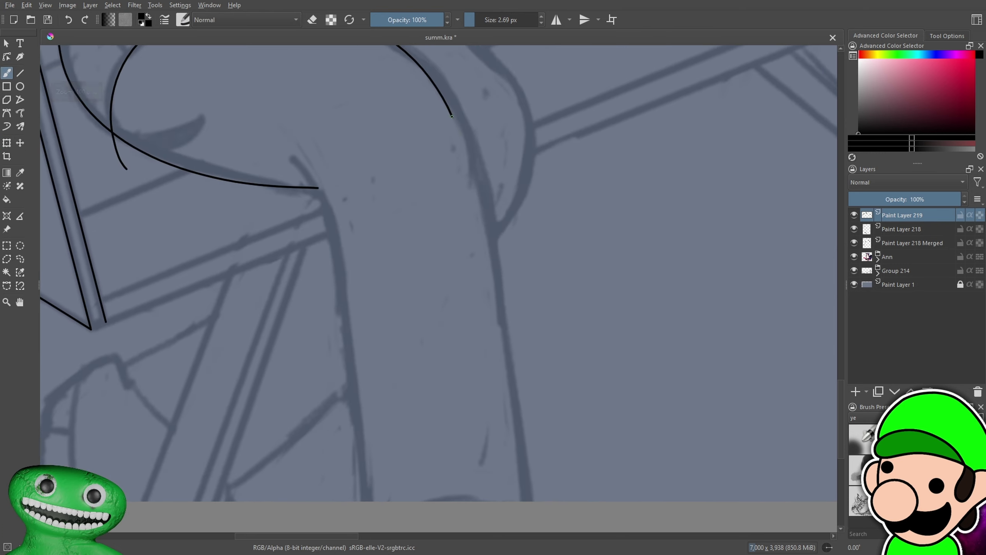
{"action": "left_click_drag", "start_coordinate": [452, 118], "coordinate": [512, 540]}
{"action": "key", "text": "ctrl+z"}
{"action": "left_click_drag", "start_coordinate": [451, 119], "coordinate": [504, 544]}
{"action": "key", "text": "ctrl+z"}
{"action": "left_click_drag", "start_coordinate": [452, 117], "coordinate": [535, 538]}
{"action": "key", "text": "ctrl+z"}
Draw the shin's front contour from the end of the thigh arc down past the canvas's lower edge
{"action": "left_click_drag", "start_coordinate": [452, 116], "coordinate": [504, 541]}
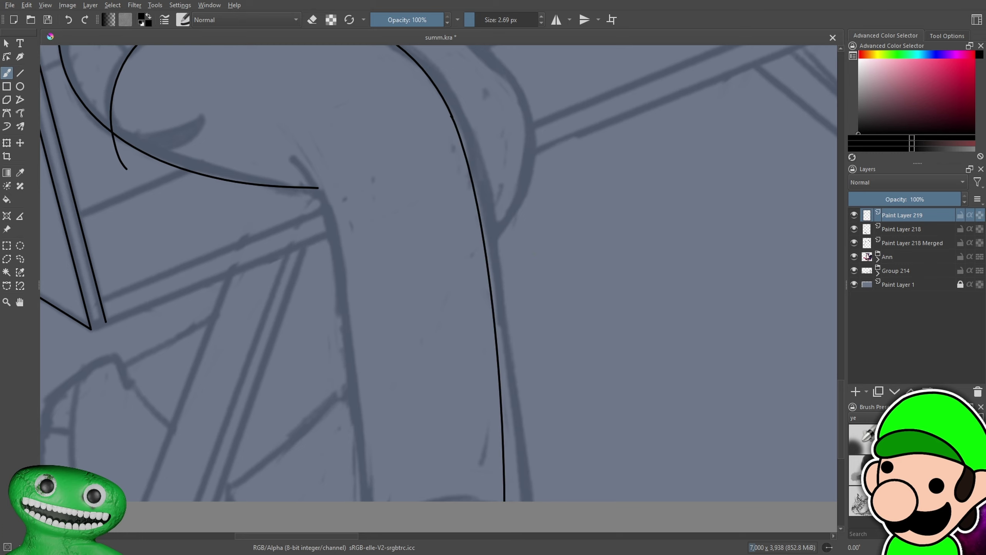
{"action": "key", "text": "minus"}
{"action": "key", "text": "minus"}
{"action": "key", "text": "plus"}
{"action": "key", "text": "plus"}
Erase the uneven join between the thigh arc and the shin line and bridge the gap with a short stroke
{"action": "key", "text": "plus"}
{"action": "left_click_drag", "start_coordinate": [611, 211], "coordinate": [531, 306]}
{"action": "key", "text": "plus"}
{"action": "mouse_move", "coordinate": [520, 169]}
{"action": "left_mouse_down"}
{"action": "mouse_move", "coordinate": [581, 334]}
{"action": "mouse_move", "coordinate": [594, 340]}
{"action": "left_mouse_up"}
{"action": "key", "text": "plus"}
{"action": "key", "text": "plus"}
{"action": "key", "text": "e"}
{"action": "mouse_move", "coordinate": [447, 196]}
{"action": "left_mouse_down"}
{"action": "mouse_move", "coordinate": [435, 198]}
{"action": "mouse_move", "coordinate": [439, 221]}
{"action": "left_mouse_up"}
{"action": "scroll", "coordinate": [535, 286], "scroll_direction": "down", "scroll_amount": 1}
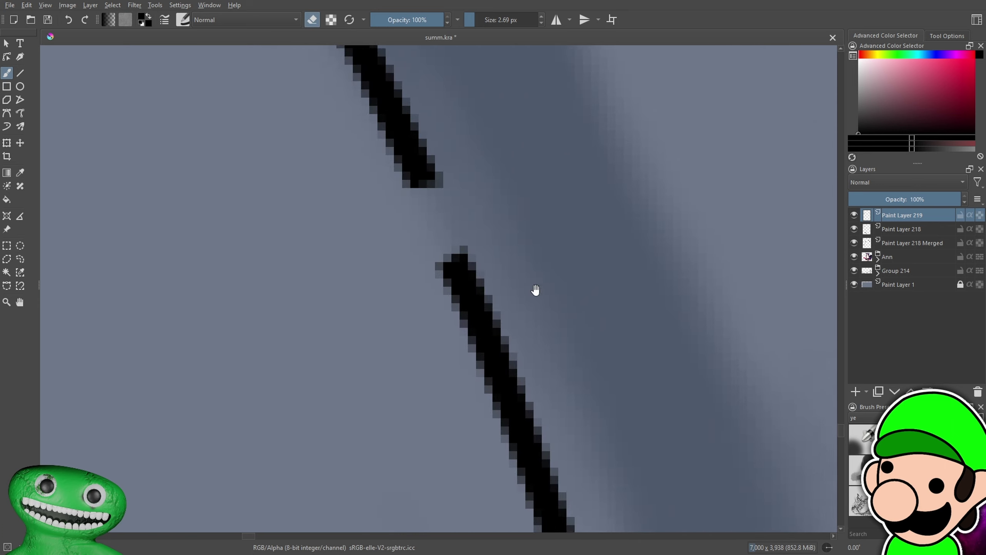
{"action": "scroll", "coordinate": [386, 155], "scroll_direction": "up", "scroll_amount": 3}
{"action": "key", "text": "e"}
{"action": "left_click_drag", "start_coordinate": [385, 154], "coordinate": [451, 374]}
{"action": "key", "text": "minus"}
{"action": "key", "text": "minus"}
{"action": "key", "text": "minus"}
{"action": "key", "text": "minus"}
{"action": "key", "text": "minus"}
{"action": "key", "text": "minus"}
{"action": "key", "text": "minus"}
{"action": "key", "text": "minus"}
{"action": "key", "text": "minus"}
{"action": "key", "text": "minus"}
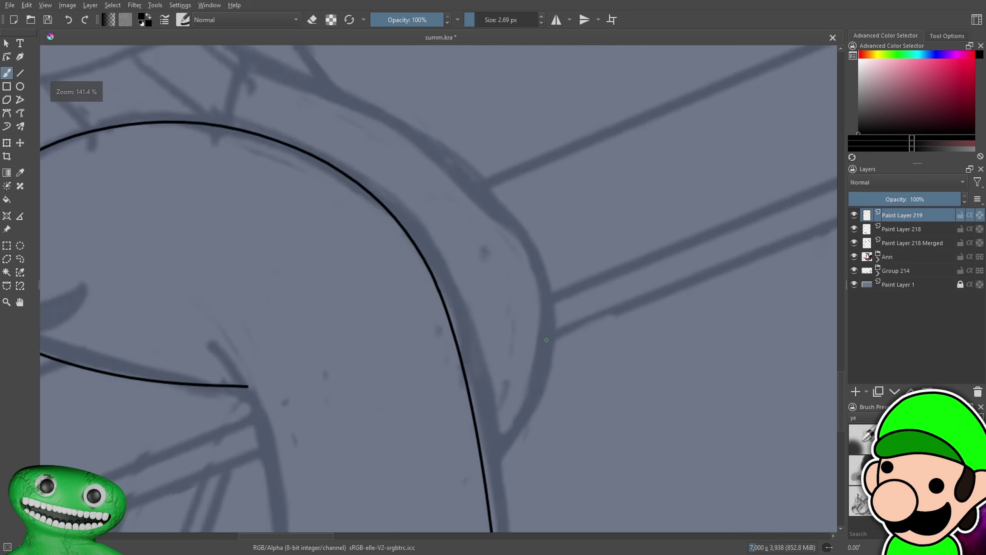
Erase the end of the thigh arc that overshoots the thigh's underside contour near the hip
{"action": "left_click_drag", "start_coordinate": [524, 328], "coordinate": [680, 302]}
{"action": "left_click_drag", "start_coordinate": [559, 328], "coordinate": [659, 320]}
{"action": "key", "text": "plus"}
{"action": "key", "text": "plus"}
{"action": "scroll", "coordinate": [514, 296], "scroll_direction": "up", "scroll_amount": 4}
{"action": "key", "text": "e"}
{"action": "mouse_move", "coordinate": [430, 239]}
{"action": "left_mouse_down"}
{"action": "mouse_move", "coordinate": [462, 398]}
{"action": "mouse_move", "coordinate": [505, 471]}
{"action": "left_mouse_up"}
{"action": "key", "text": "minus"}
{"action": "key", "text": "minus"}
{"action": "key", "text": "minus"}
{"action": "key", "text": "minus"}
{"action": "key", "text": "minus"}
{"action": "key", "text": "minus"}
{"action": "key", "text": "minus"}
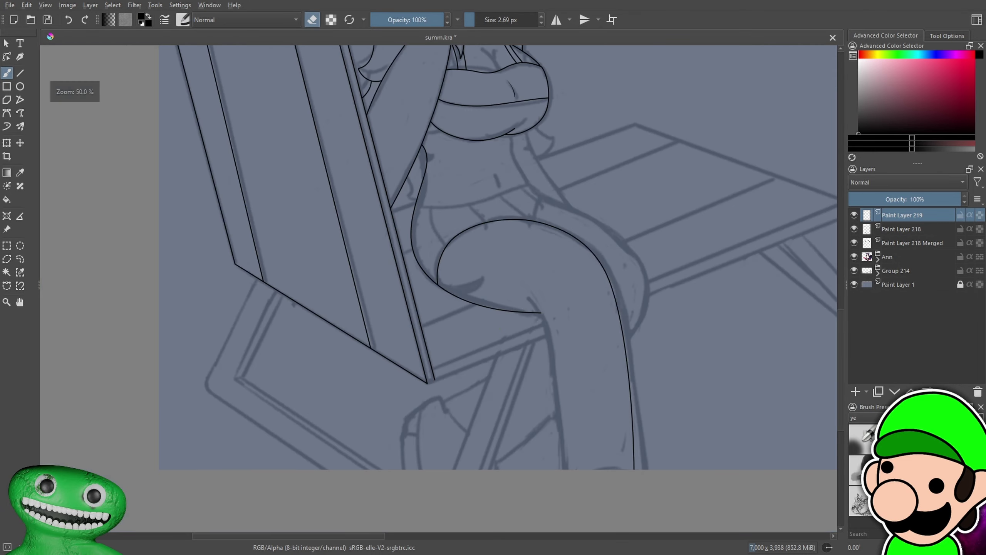
{"action": "left_click_drag", "start_coordinate": [531, 382], "coordinate": [504, 411]}
{"action": "left_click_drag", "start_coordinate": [662, 430], "coordinate": [588, 309]}
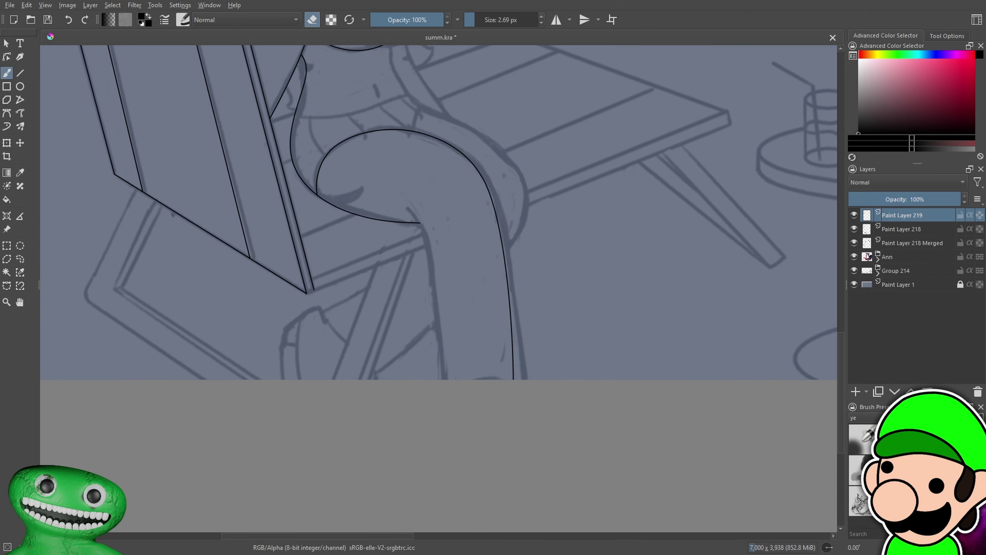
Add another paint layer and try a stroke for the back of the lower leg, starting at the knee crease
{"action": "key", "text": "plus"}
{"action": "key", "text": "plus"}
{"action": "left_click", "coordinate": [856, 391]}
{"action": "key", "text": "e"}
{"action": "left_click_drag", "start_coordinate": [378, 119], "coordinate": [455, 470]}
{"action": "key", "text": "minus"}
{"action": "key", "text": "minus"}
{"action": "key", "text": "minus"}
{"action": "key", "text": "minus"}
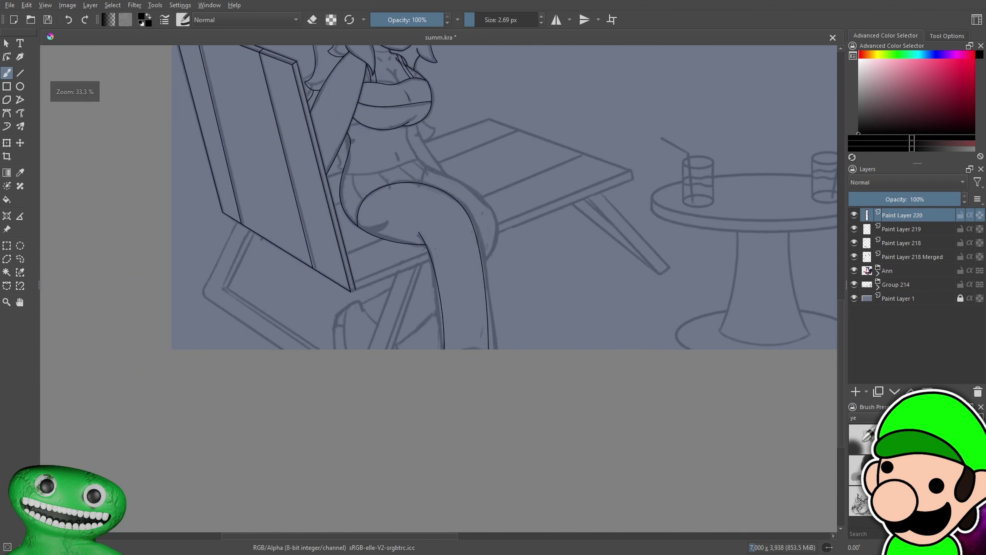
{"action": "key", "text": "plus"}
{"action": "key", "text": "plus"}
{"action": "key", "text": "plus"}
{"action": "key", "text": "ctrl+z"}
Try two more strokes for the calf contour from the knee crease to the canvas's lower edge
{"action": "mouse_move", "coordinate": [397, 173]}
{"action": "left_mouse_down"}
{"action": "mouse_move", "coordinate": [428, 251]}
{"action": "mouse_move", "coordinate": [397, 536]}
{"action": "left_mouse_up"}
{"action": "key", "text": "ctrl+z"}
{"action": "left_click_drag", "start_coordinate": [400, 173], "coordinate": [503, 546]}
{"action": "key", "text": "ctrl+z"}
Draw the back-of-calf contour from the knee crease down the lower leg
{"action": "mouse_move", "coordinate": [399, 174]}
{"action": "left_mouse_down"}
{"action": "mouse_move", "coordinate": [422, 236]}
{"action": "mouse_move", "coordinate": [440, 427]}
{"action": "left_mouse_up"}
{"action": "key", "text": "minus"}
{"action": "key", "text": "minus"}
{"action": "left_click_drag", "start_coordinate": [439, 272], "coordinate": [442, 303]}
Try to erase the line end where the thigh's underside meets the calf contour on the lower line-art layers
{"action": "scroll", "coordinate": [427, 272], "scroll_direction": "up", "scroll_amount": 5}
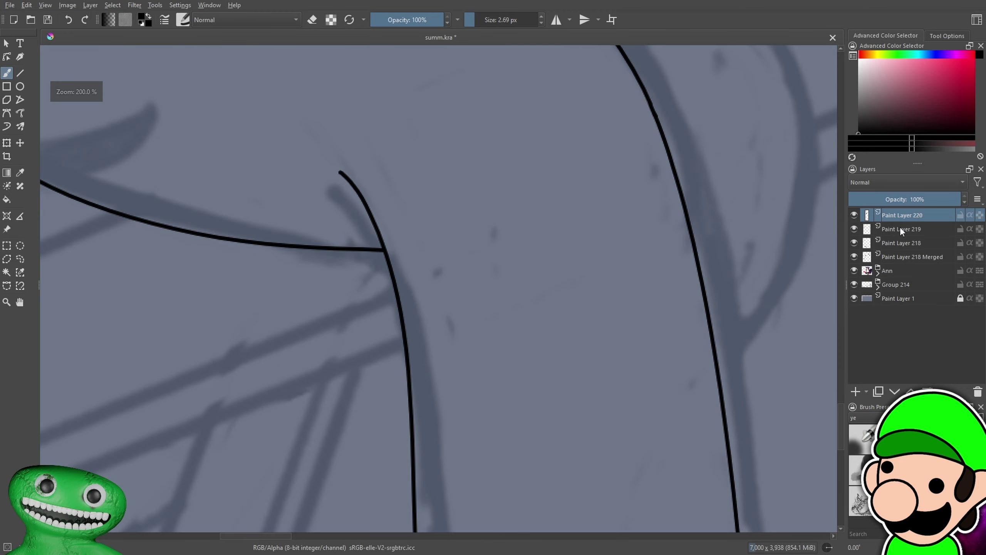
{"action": "left_click", "coordinate": [900, 229]}
{"action": "scroll", "coordinate": [348, 303], "scroll_direction": "up", "scroll_amount": 4}
{"action": "key", "text": "e"}
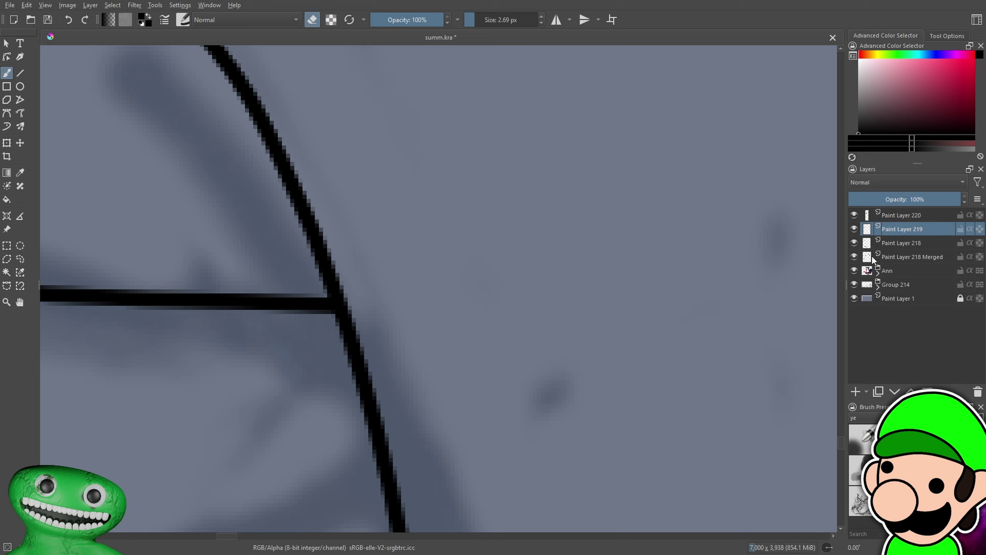
{"action": "left_click", "coordinate": [889, 243]}
{"action": "left_click", "coordinate": [904, 216]}
{"action": "left_click", "coordinate": [893, 258]}
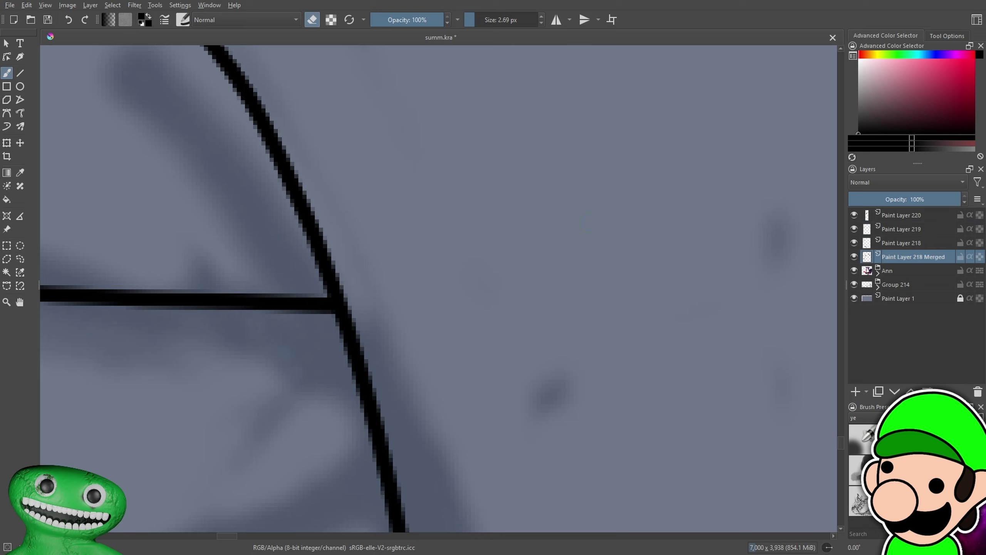
{"action": "left_click", "coordinate": [923, 244]}
{"action": "left_click_drag", "start_coordinate": [298, 288], "coordinate": [331, 336]}
{"action": "key", "text": "ctrl+z"}
{"action": "key", "text": "ctrl+minus"}
{"action": "key", "text": "ctrl+minus"}
{"action": "key", "text": "ctrl+minus"}
{"action": "key", "text": "ctrl+minus"}
{"action": "key", "text": "ctrl+minus"}
{"action": "key", "text": "ctrl+minus"}
{"action": "key", "text": "ctrl+minus"}
{"action": "key", "text": "ctrl+minus"}
{"action": "key", "text": "ctrl+minus"}
{"action": "key", "text": "e"}
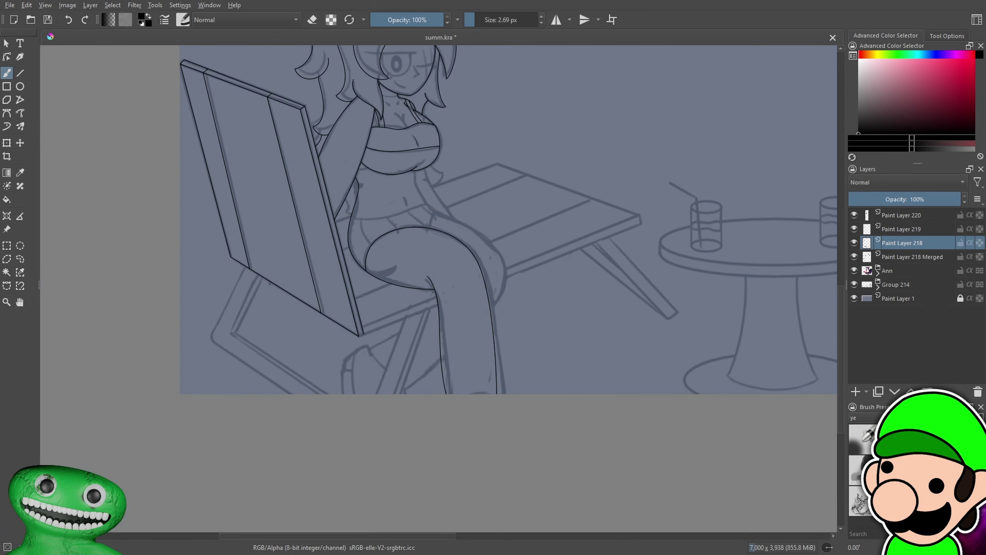
Check the line art without the sketch group, merge the line-art layers into one, and add a new paint layer
{"action": "left_click", "coordinate": [854, 285]}
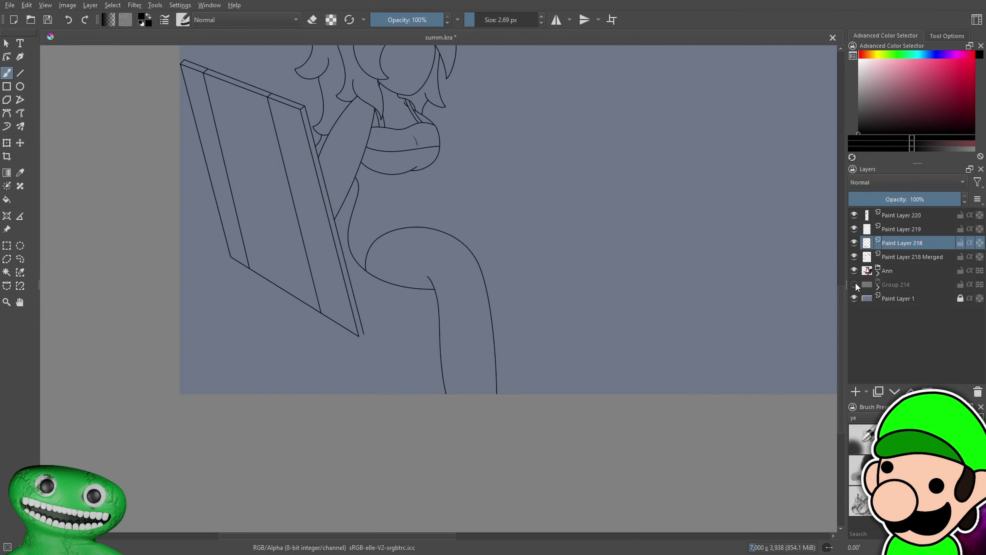
{"action": "left_click", "coordinate": [854, 284]}
{"action": "left_click", "coordinate": [905, 229], "text": "ctrl"}
{"action": "left_click", "coordinate": [904, 215], "text": "ctrl"}
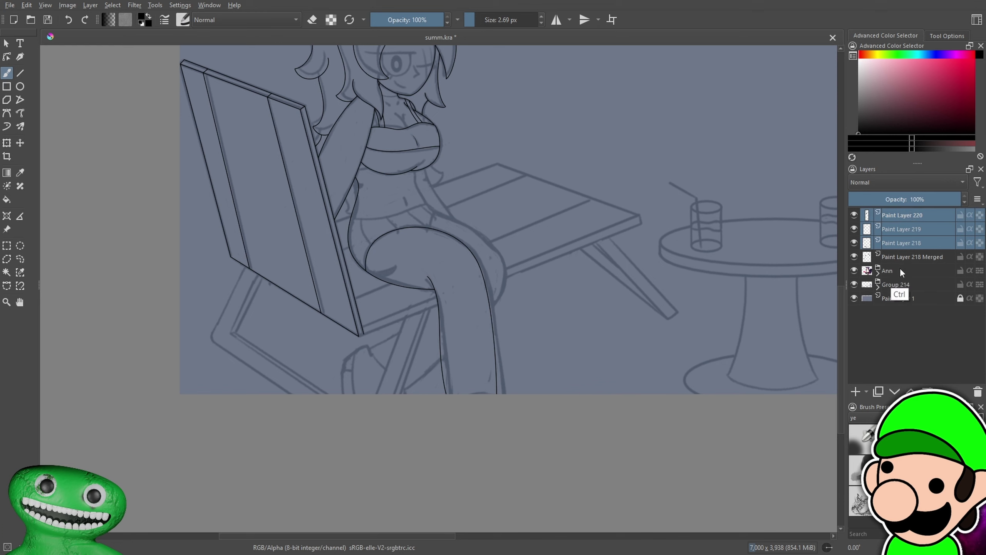
{"action": "key", "text": "ctrl+e"}
{"action": "left_click", "coordinate": [855, 391]}
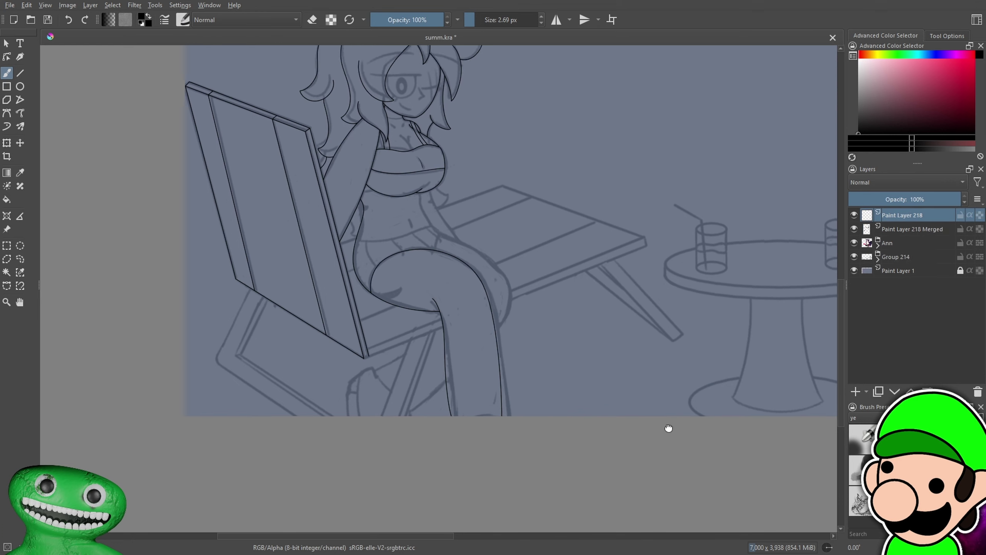
Draw the front waist, hip and far-thigh contour, running from under the bust to the near knee
{"action": "scroll", "coordinate": [638, 345], "scroll_direction": "up", "scroll_amount": 5}
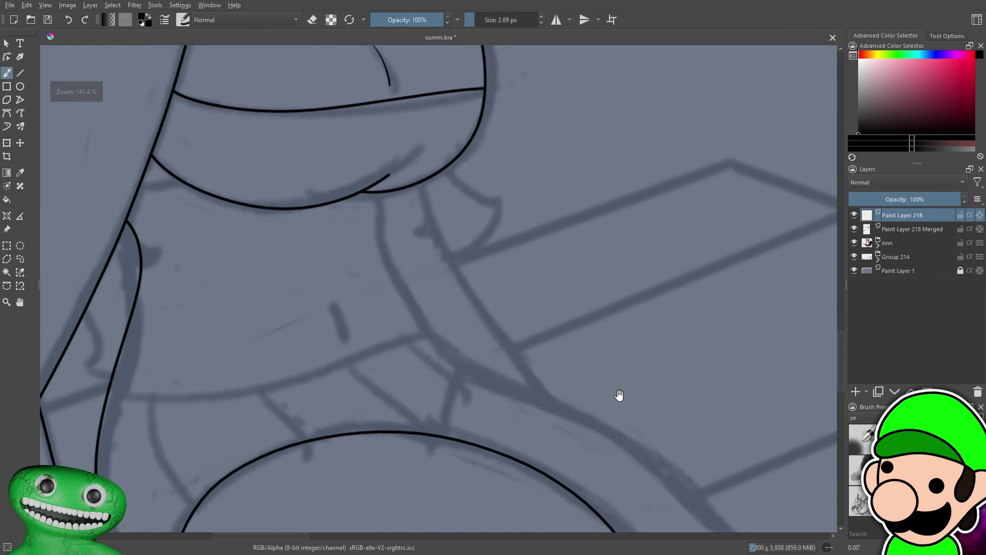
{"action": "left_click_drag", "start_coordinate": [619, 396], "coordinate": [571, 368]}
{"action": "left_click_drag", "start_coordinate": [711, 426], "coordinate": [636, 222]}
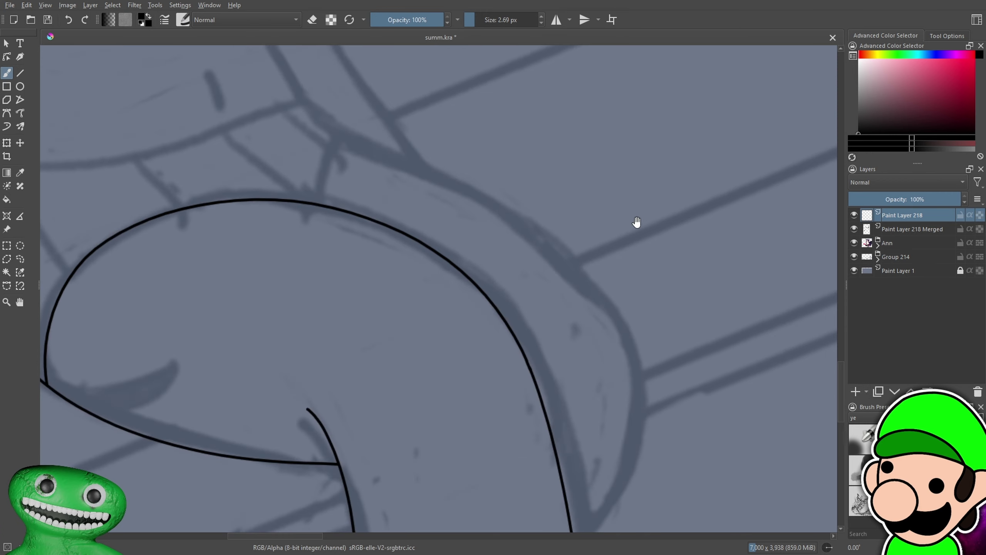
{"action": "left_click_drag", "start_coordinate": [628, 470], "coordinate": [636, 448]}
{"action": "scroll", "coordinate": [635, 448], "scroll_direction": "down", "scroll_amount": 2}
{"action": "mouse_move", "coordinate": [547, 502]}
{"action": "left_mouse_down"}
{"action": "mouse_move", "coordinate": [566, 472]}
{"action": "mouse_move", "coordinate": [369, 180]}
{"action": "mouse_move", "coordinate": [322, 72]}
{"action": "left_mouse_up"}
{"action": "key", "text": "minus"}
{"action": "key", "text": "minus"}
{"action": "key", "text": "minus"}
{"action": "key", "text": "minus"}
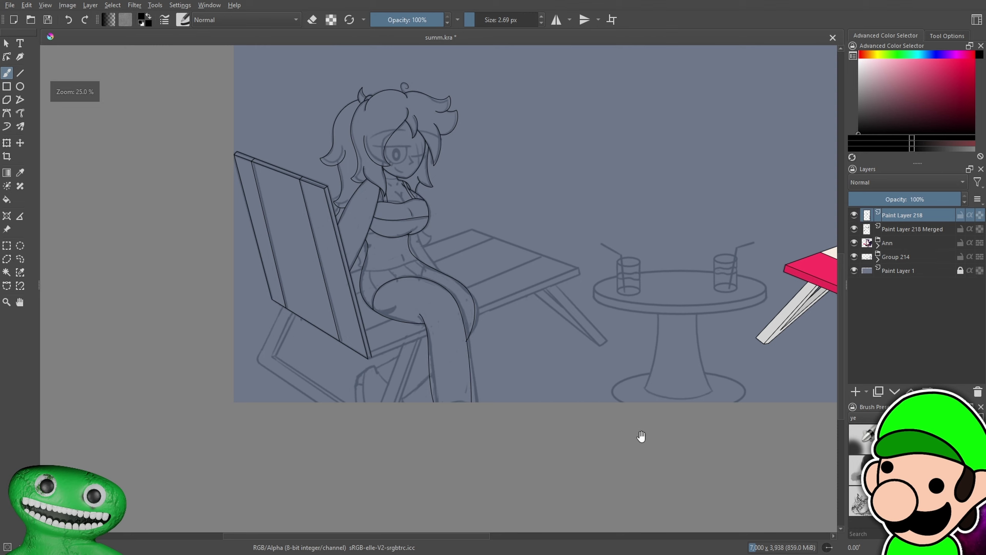
{"action": "left_click_drag", "start_coordinate": [640, 437], "coordinate": [641, 466]}
Hide the Ann group, toggling the sketch group off and back on to check the bare line art
{"action": "left_click", "coordinate": [856, 255]}
{"action": "key", "text": "minus"}
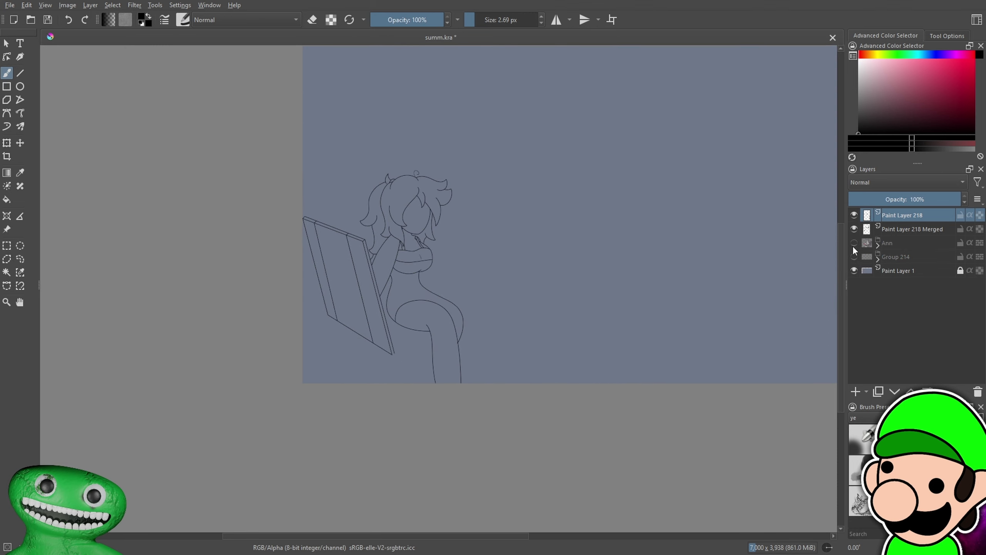
{"action": "left_click", "coordinate": [853, 255]}
{"action": "left_click", "coordinate": [854, 243]}
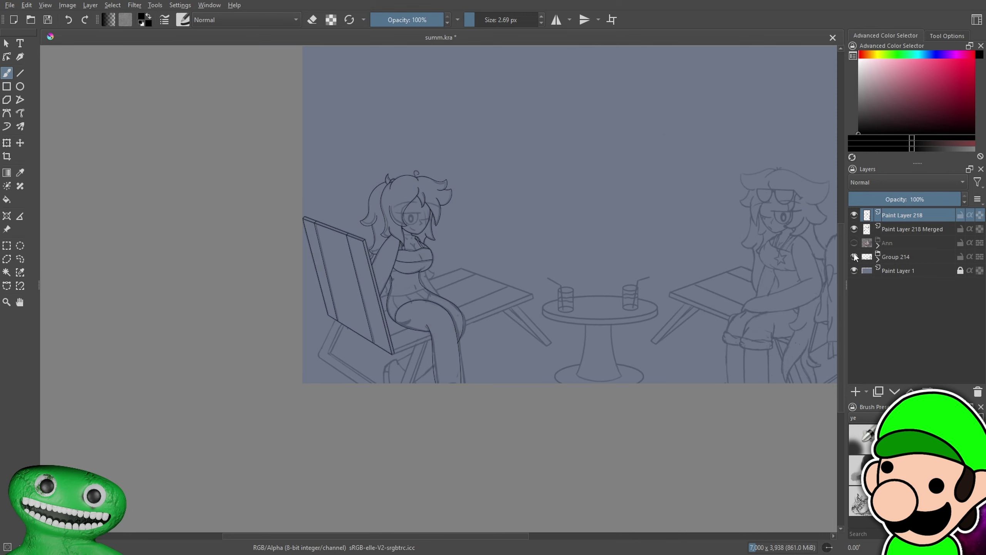
Erase the upper tip of the front waist line where it overshoots the bust's underside
{"action": "key", "text": "plus"}
{"action": "key", "text": "plus"}
{"action": "key", "text": "plus"}
{"action": "key", "text": "plus"}
{"action": "key", "text": "plus"}
{"action": "key", "text": "plus"}
{"action": "key", "text": "plus"}
{"action": "key", "text": "plus"}
{"action": "key", "text": "plus"}
{"action": "key", "text": "plus"}
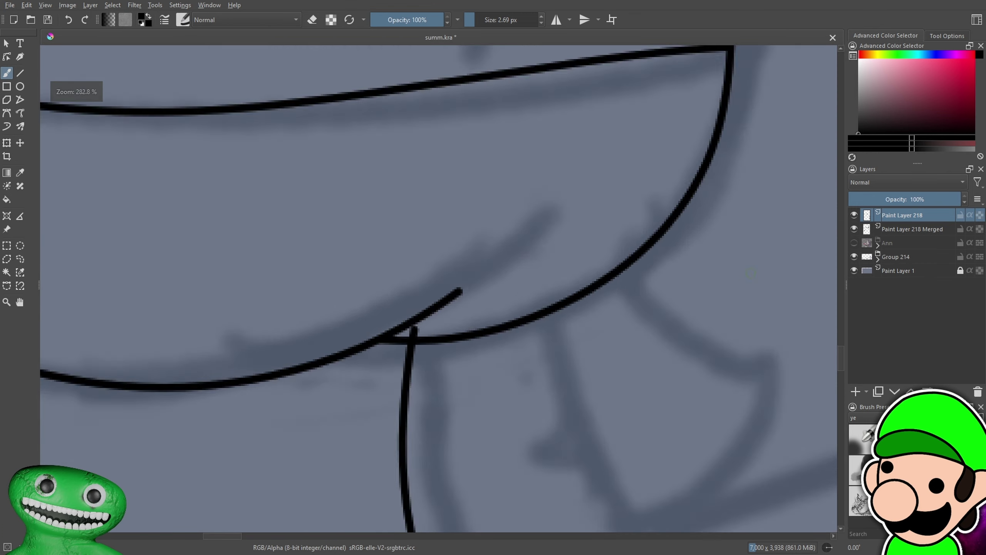
{"action": "key", "text": "e"}
{"action": "left_click_drag", "start_coordinate": [390, 350], "coordinate": [406, 342]}
{"action": "key", "text": "minus"}
{"action": "key", "text": "minus"}
{"action": "key", "text": "minus"}
{"action": "key", "text": "minus"}
{"action": "key", "text": "minus"}
{"action": "key", "text": "minus"}
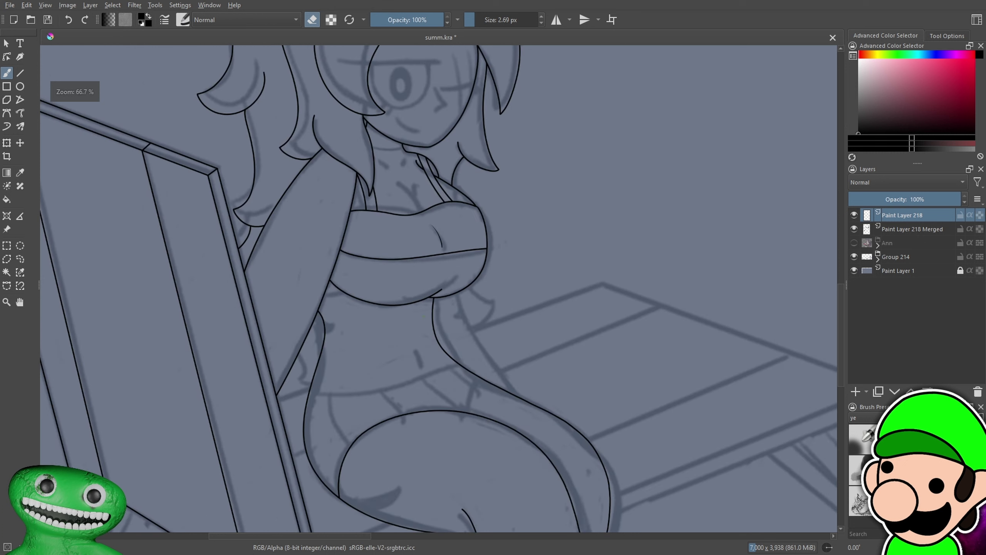
Try a short curve linking the near arm's contour to the underside of the bust
{"action": "left_click_drag", "start_coordinate": [570, 473], "coordinate": [560, 438]}
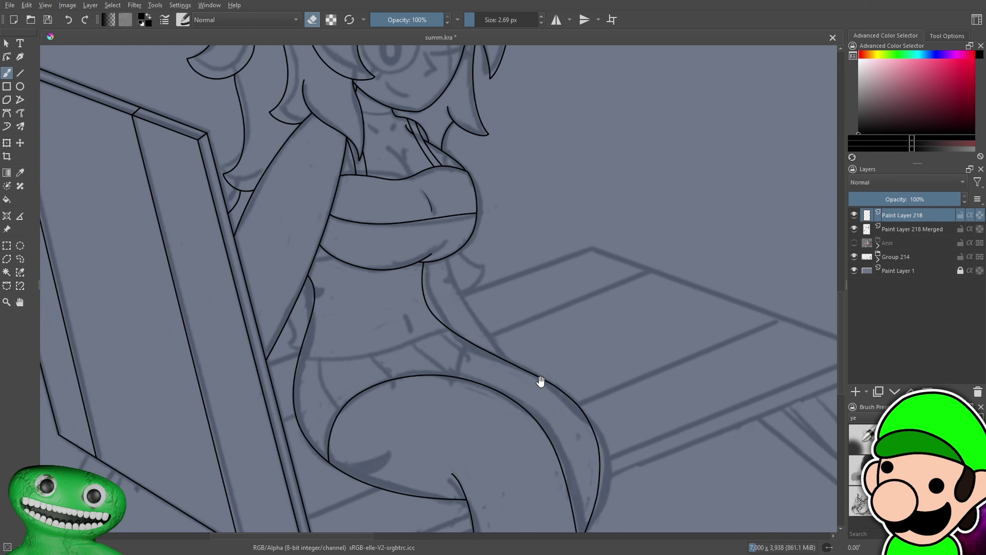
{"action": "key", "text": "plus"}
{"action": "key", "text": "plus"}
{"action": "key", "text": "plus"}
{"action": "key", "text": "plus"}
{"action": "key", "text": "plus"}
{"action": "key", "text": "plus"}
{"action": "key", "text": "e"}
{"action": "left_click_drag", "start_coordinate": [125, 251], "coordinate": [401, 198]}
{"action": "left_click_drag", "start_coordinate": [458, 177], "coordinate": [560, 243]}
{"action": "key", "text": "plus"}
{"action": "key", "text": "e"}
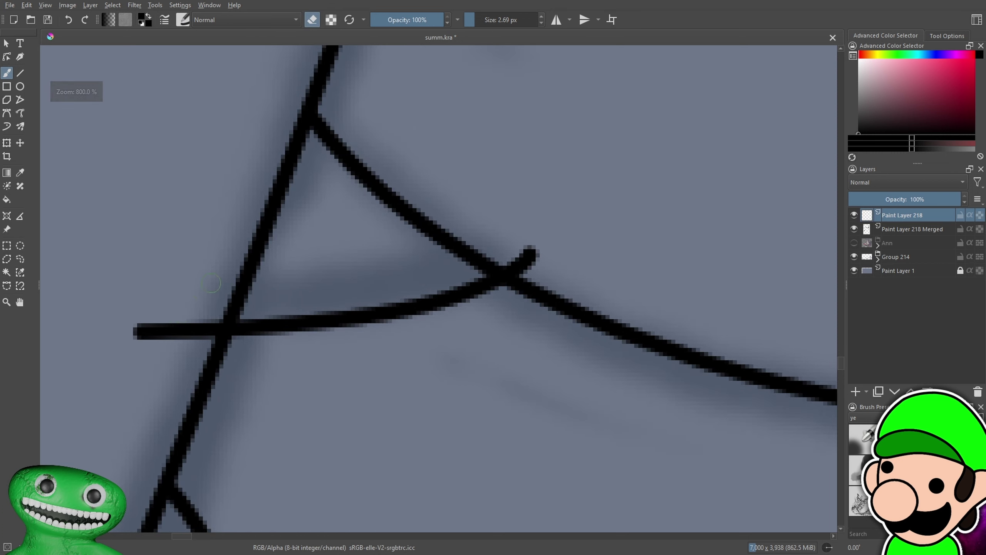
{"action": "key", "text": "ctrl+z"}
Draw the short curve between the arm contour and the bust's underside, and erase both overshooting ends
{"action": "key", "text": "e"}
{"action": "left_click_drag", "start_coordinate": [172, 325], "coordinate": [591, 232]}
{"action": "key", "text": "e"}
{"action": "mouse_move", "coordinate": [532, 262]}
{"action": "left_mouse_down"}
{"action": "mouse_move", "coordinate": [521, 271]}
{"action": "mouse_move", "coordinate": [617, 226]}
{"action": "left_mouse_up"}
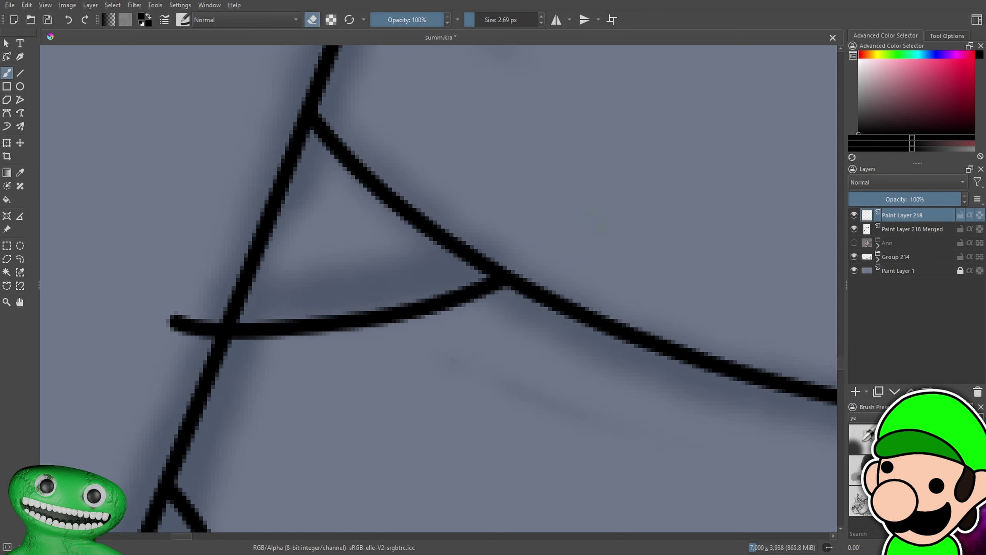
{"action": "left_click_drag", "start_coordinate": [172, 324], "coordinate": [223, 323]}
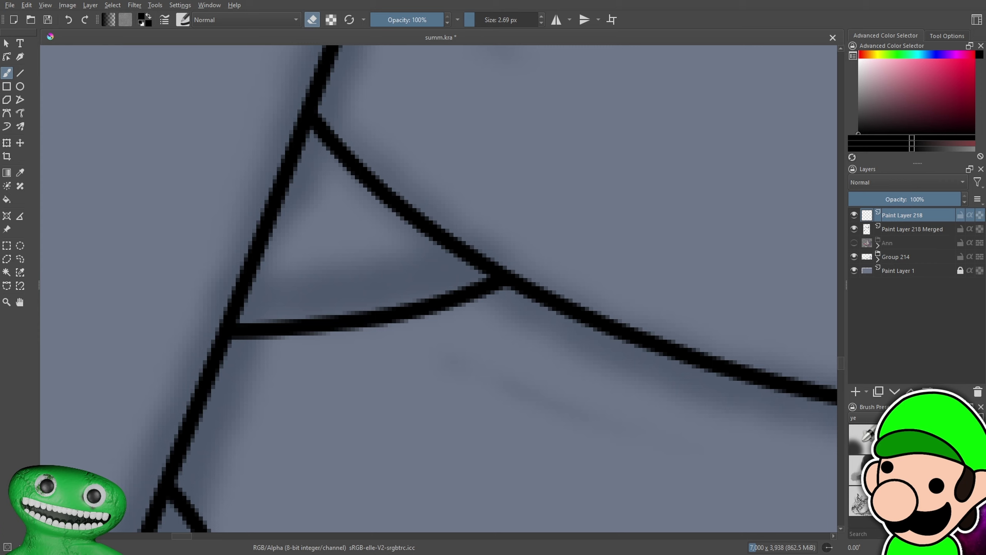
{"action": "key", "text": "minus"}
{"action": "key", "text": "minus"}
{"action": "key", "text": "minus"}
{"action": "key", "text": "minus"}
{"action": "key", "text": "minus"}
{"action": "key", "text": "minus"}
{"action": "key", "text": "minus"}
{"action": "key", "text": "minus"}
{"action": "key", "text": "minus"}
{"action": "key", "text": "minus"}
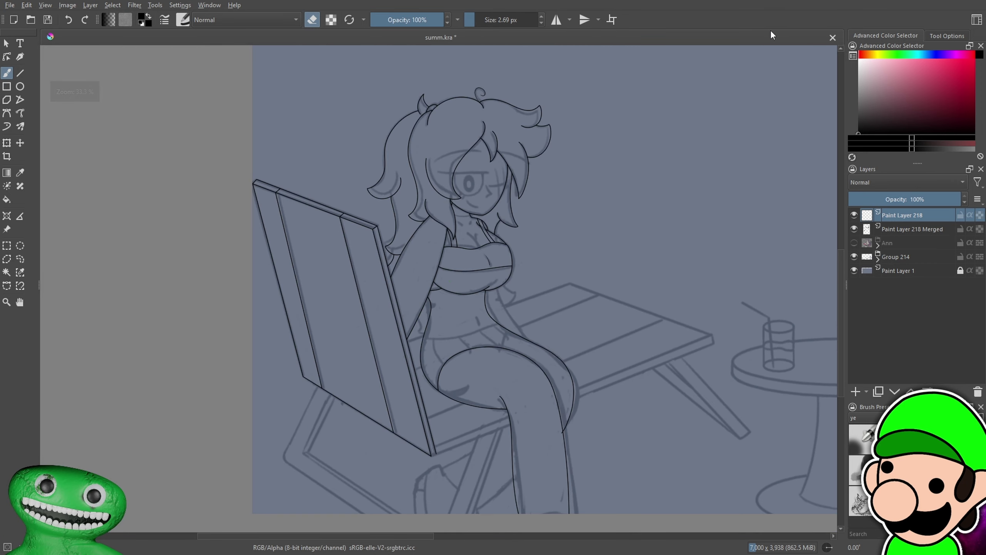
Try two strokes for the curved waistband across the belly, from the back contour to the front waist line
{"action": "key", "text": "plus"}
{"action": "key", "text": "plus"}
{"action": "left_click_drag", "start_coordinate": [610, 362], "coordinate": [590, 266]}
{"action": "key", "text": "plus"}
{"action": "key", "text": "plus"}
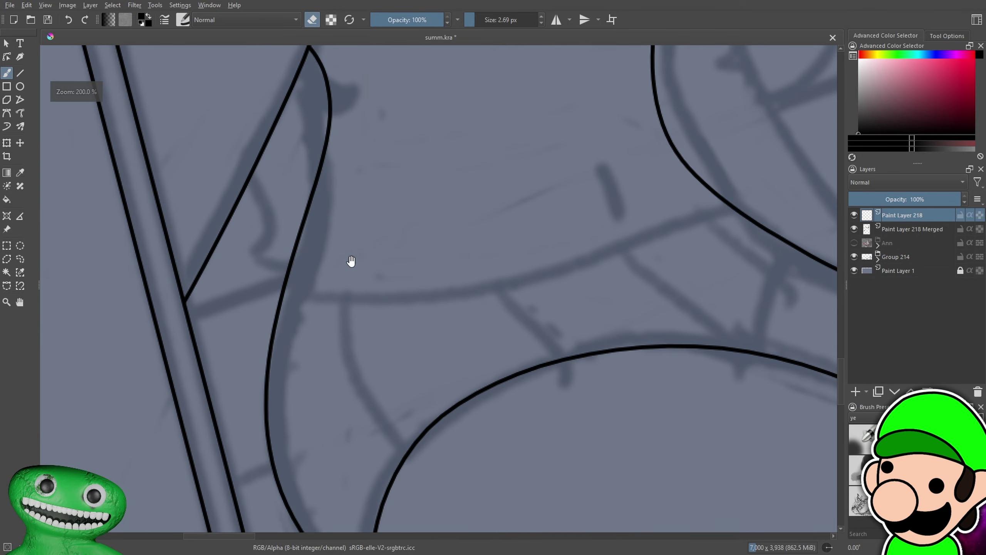
{"action": "key", "text": "e"}
{"action": "left_click_drag", "start_coordinate": [283, 289], "coordinate": [777, 200]}
{"action": "key", "text": "ctrl+z"}
{"action": "left_click_drag", "start_coordinate": [257, 254], "coordinate": [837, 159]}
Try trimming the waistband stroke where it crosses the front waist line, and discard the waistband attempt
{"action": "key", "text": "minus"}
{"action": "key", "text": "minus"}
{"action": "key", "text": "minus"}
{"action": "key", "text": "minus"}
{"action": "left_click_drag", "start_coordinate": [598, 337], "coordinate": [570, 361]}
{"action": "key", "text": "minus"}
{"action": "key", "text": "minus"}
{"action": "key", "text": "minus"}
{"action": "key", "text": "plus"}
{"action": "key", "text": "plus"}
{"action": "key", "text": "plus"}
{"action": "key", "text": "plus"}
{"action": "key", "text": "plus"}
{"action": "key", "text": "plus"}
{"action": "key", "text": "plus"}
{"action": "key", "text": "plus"}
{"action": "key", "text": "plus"}
{"action": "key", "text": "e"}
{"action": "left_click_drag", "start_coordinate": [403, 376], "coordinate": [421, 406]}
{"action": "key", "text": "Delete"}
{"action": "key", "text": "minus"}
{"action": "key", "text": "minus"}
{"action": "key", "text": "minus"}
{"action": "left_click_drag", "start_coordinate": [724, 398], "coordinate": [734, 370]}
{"action": "key", "text": "plus"}
{"action": "key", "text": "plus"}
{"action": "key", "text": "plus"}
{"action": "key", "text": "plus"}
{"action": "key", "text": "plus"}
{"action": "key", "text": "plus"}
{"action": "key", "text": "ctrl+z"}
{"action": "key", "text": "minus"}
{"action": "key", "text": "minus"}
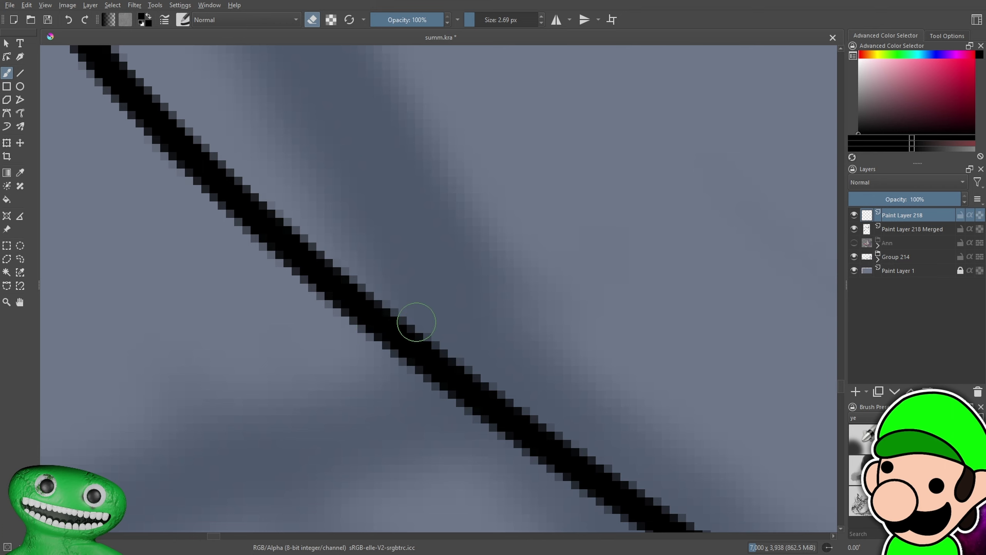
{"action": "key", "text": "minus"}
{"action": "key", "text": "minus"}
{"action": "key", "text": "minus"}
Add another paint layer above the current line art, centred on the girl's hip area
{"action": "left_click", "coordinate": [852, 391]}
{"action": "key", "text": "minus"}
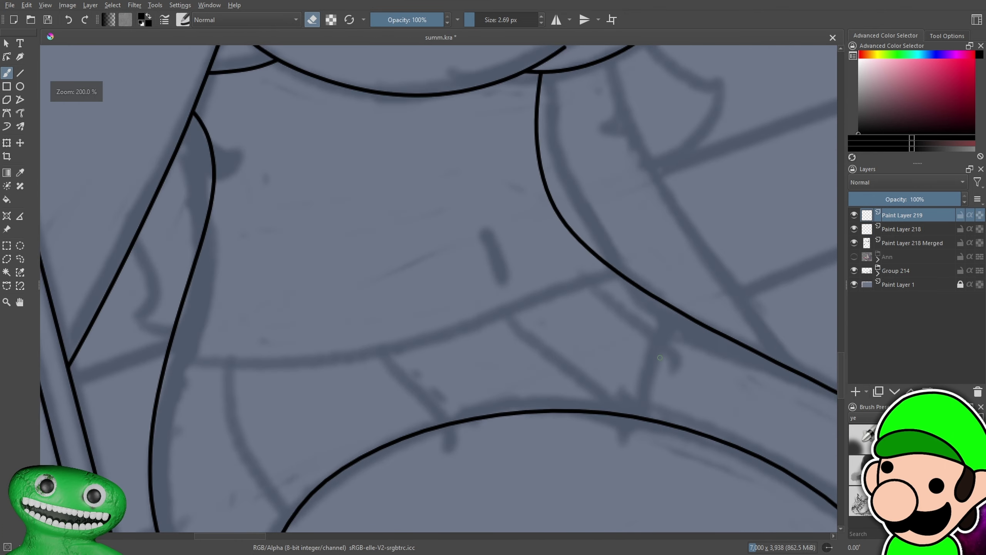
{"action": "left_click_drag", "start_coordinate": [651, 334], "coordinate": [614, 465]}
{"action": "scroll", "coordinate": [615, 436], "scroll_direction": "down", "scroll_amount": 3}
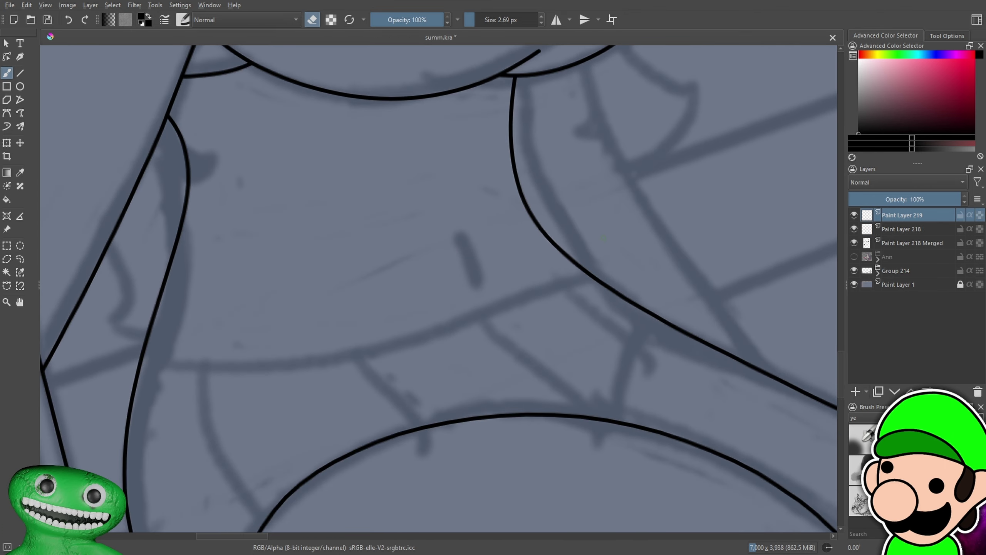
Draw the curved waistband line across the belly, running from the back contour past the front waist line
{"action": "left_click_drag", "start_coordinate": [135, 359], "coordinate": [673, 252]}
{"action": "key", "text": "ctrl+z"}
{"action": "left_click_drag", "start_coordinate": [110, 335], "coordinate": [690, 298]}
{"action": "key", "text": "ctrl+minus"}
{"action": "key", "text": "ctrl+minus"}
{"action": "key", "text": "ctrl+minus"}
{"action": "key", "text": "ctrl+minus"}
{"action": "key", "text": "ctrl+minus"}
{"action": "key", "text": "ctrl+minus"}
{"action": "key", "text": "ctrl+minus"}
{"action": "key", "text": "ctrl+plus"}
{"action": "key", "text": "ctrl+plus"}
{"action": "key", "text": "ctrl+plus"}
Erase the waistband line's overshooting part beyond the front waist contour, including the leftover specks, and return to painting
{"action": "mouse_move", "coordinate": [402, 407]}
{"action": "left_mouse_down"}
{"action": "mouse_move", "coordinate": [469, 410]}
{"action": "mouse_move", "coordinate": [536, 373]}
{"action": "mouse_move", "coordinate": [330, 288]}
{"action": "mouse_move", "coordinate": [422, 350]}
{"action": "left_mouse_up"}
{"action": "key", "text": "ctrl+plus"}
{"action": "key", "text": "ctrl+plus"}
{"action": "key", "text": "ctrl+plus"}
{"action": "key", "text": "ctrl+plus"}
{"action": "key", "text": "ctrl+plus"}
{"action": "key", "text": "ctrl+plus"}
{"action": "key", "text": "ctrl+plus"}
{"action": "key", "text": "ctrl+plus"}
{"action": "key", "text": "e"}
{"action": "key", "text": "ctrl+minus"}
{"action": "key", "text": "ctrl+minus"}
{"action": "key", "text": "ctrl+minus"}
{"action": "key", "text": "ctrl+minus"}
{"action": "key", "text": "ctrl+minus"}
{"action": "left_click_drag", "start_coordinate": [571, 371], "coordinate": [188, 407]}
{"action": "key", "text": "ctrl+plus"}
{"action": "key", "text": "ctrl+plus"}
{"action": "key", "text": "ctrl+plus"}
{"action": "key", "text": "ctrl+plus"}
{"action": "left_click_drag", "start_coordinate": [233, 250], "coordinate": [410, 273]}
{"action": "left_click_drag", "start_coordinate": [340, 254], "coordinate": [457, 287]}
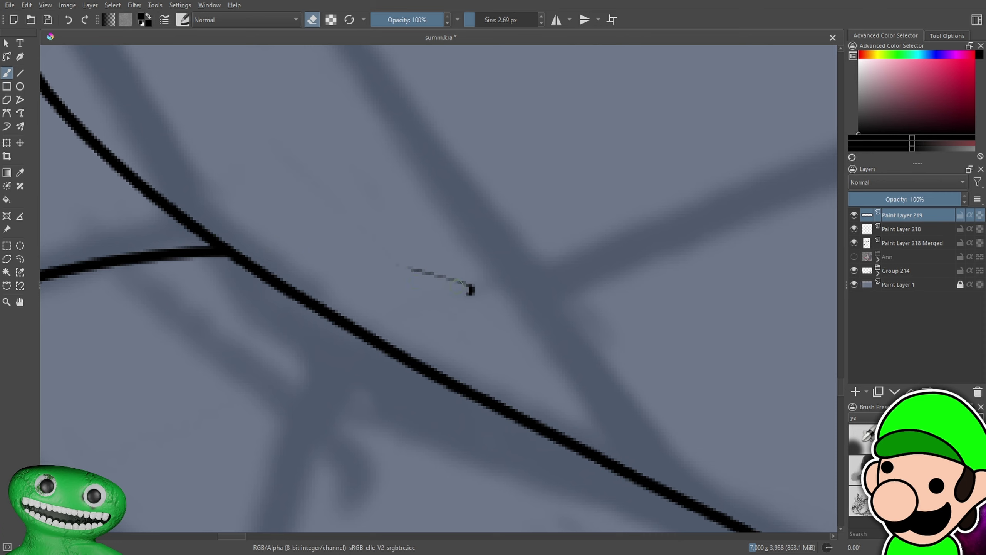
{"action": "key", "text": "ctrl+minus"}
{"action": "key", "text": "ctrl+minus"}
{"action": "key", "text": "ctrl+minus"}
{"action": "key", "text": "ctrl+minus"}
{"action": "key", "text": "ctrl+minus"}
{"action": "left_click_drag", "start_coordinate": [636, 441], "coordinate": [684, 401]}
{"action": "key", "text": "ctrl+plus"}
{"action": "key", "text": "ctrl+plus"}
{"action": "key", "text": "ctrl+plus"}
{"action": "key", "text": "ctrl+plus"}
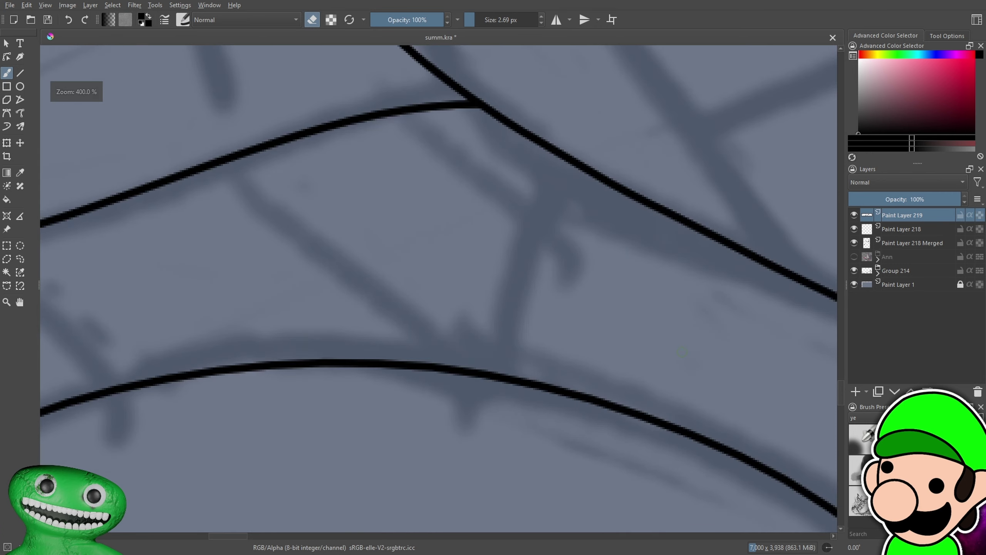
{"action": "left_click_drag", "start_coordinate": [529, 388], "coordinate": [477, 360]}
{"action": "key", "text": "e"}
Try a short curve from the front hip contour down to the thigh's upper edge, and discard it
{"action": "left_click_drag", "start_coordinate": [507, 108], "coordinate": [448, 378]}
{"action": "key", "text": "ctrl+minus"}
{"action": "key", "text": "ctrl+minus"}
{"action": "key", "text": "ctrl+minus"}
{"action": "key", "text": "ctrl+minus"}
{"action": "key", "text": "ctrl+minus"}
{"action": "key", "text": "ctrl+minus"}
{"action": "key", "text": "ctrl+minus"}
{"action": "key", "text": "ctrl+minus"}
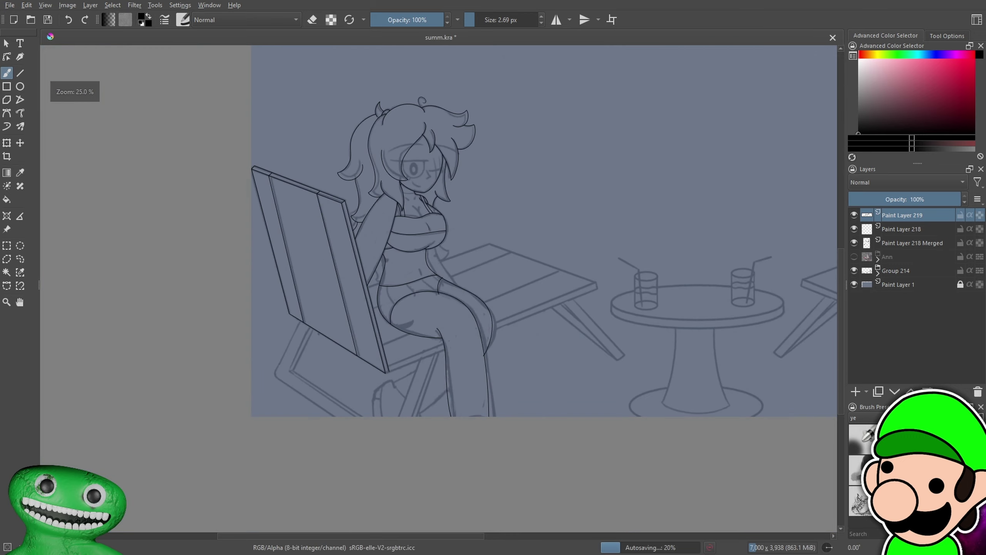
{"action": "key", "text": "ctrl+plus"}
{"action": "key", "text": "ctrl+plus"}
{"action": "key", "text": "ctrl+plus"}
{"action": "key", "text": "ctrl+plus"}
{"action": "key", "text": "ctrl+plus"}
{"action": "key", "text": "ctrl+plus"}
{"action": "key", "text": "ctrl+plus"}
{"action": "key", "text": "ctrl+plus"}
{"action": "key", "text": "ctrl+z"}
Try two more strokes upward from the thigh across the front hip contour, and undo both
{"action": "left_click_drag", "start_coordinate": [462, 399], "coordinate": [438, 59]}
{"action": "key", "text": "ctrl+minus"}
{"action": "key", "text": "ctrl+minus"}
{"action": "key", "text": "ctrl+minus"}
{"action": "key", "text": "ctrl+minus"}
{"action": "key", "text": "minus"}
{"action": "key", "text": "minus"}
{"action": "key", "text": "plus"}
{"action": "key", "text": "plus"}
{"action": "key", "text": "plus"}
{"action": "key", "text": "ctrl+z"}
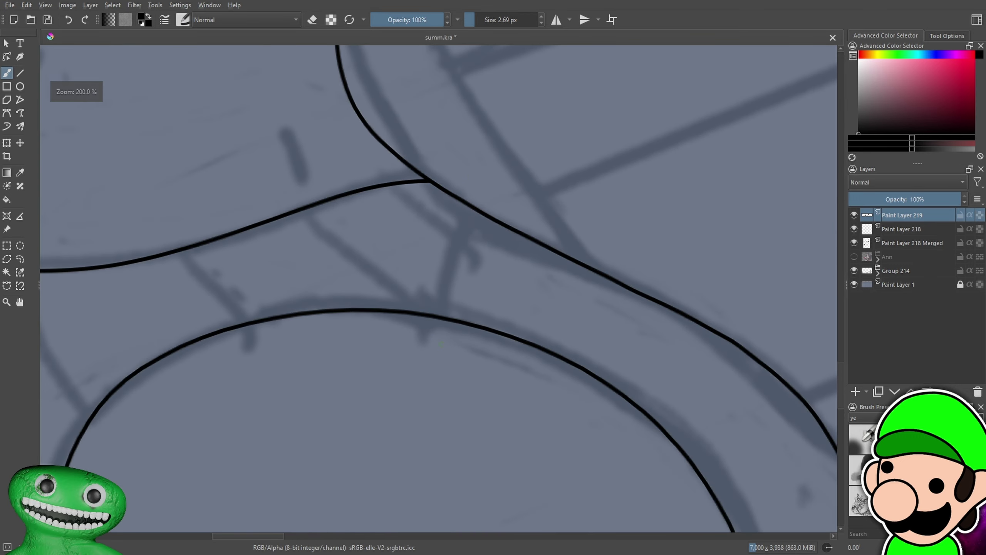
{"action": "left_click_drag", "start_coordinate": [443, 344], "coordinate": [484, 233]}
{"action": "key", "text": "ctrl+minus"}
{"action": "key", "text": "ctrl+minus"}
{"action": "key", "text": "ctrl+plus"}
{"action": "key", "text": "ctrl+plus"}
{"action": "key", "text": "ctrl+z"}
Try a bowed hip curve crossing both contours, check it with the sketch group hidden briefly, and undo it
{"action": "left_click_drag", "start_coordinate": [458, 357], "coordinate": [490, 203]}
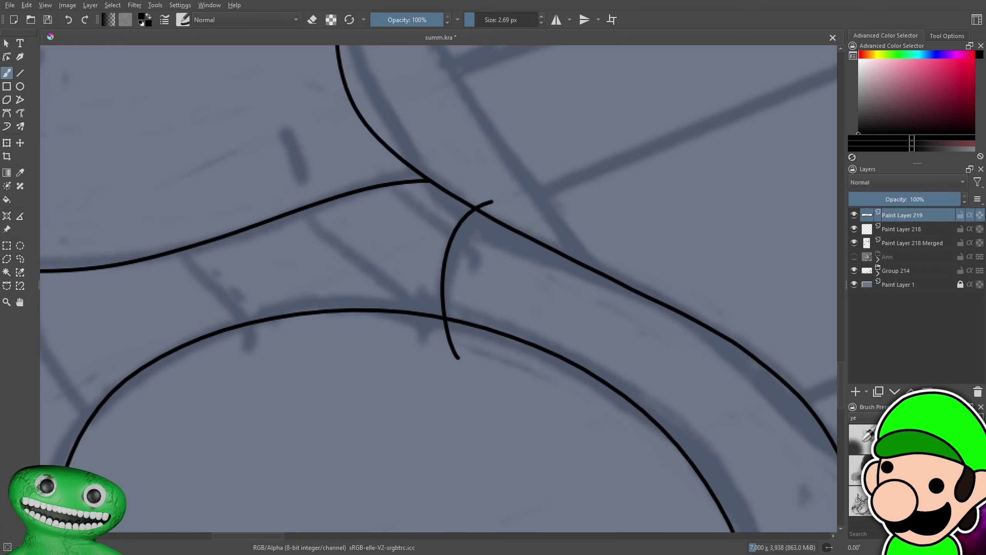
{"action": "key", "text": "ctrl+minus"}
{"action": "key", "text": "ctrl+minus"}
{"action": "key", "text": "ctrl+minus"}
{"action": "key", "text": "ctrl+minus"}
{"action": "key", "text": "ctrl+minus"}
{"action": "key", "text": "ctrl+minus"}
{"action": "left_click", "coordinate": [854, 270]}
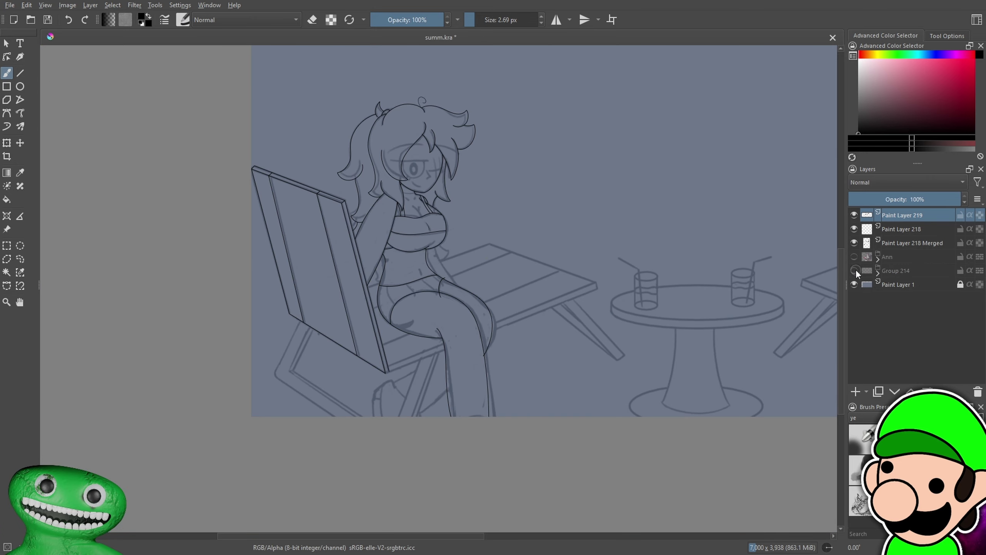
{"action": "key", "text": "minus"}
{"action": "left_click", "coordinate": [854, 270]}
{"action": "key", "text": "plus"}
{"action": "key", "text": "plus"}
{"action": "key", "text": "plus"}
{"action": "key", "text": "plus"}
{"action": "key", "text": "plus"}
{"action": "key", "text": "plus"}
{"action": "key", "text": "plus"}
{"action": "key", "text": "ctrl+z"}
Try a longer slanted stroke from inside the thigh up over the front hip contour, and undo it
{"action": "key", "text": "plus"}
{"action": "key", "text": "plus"}
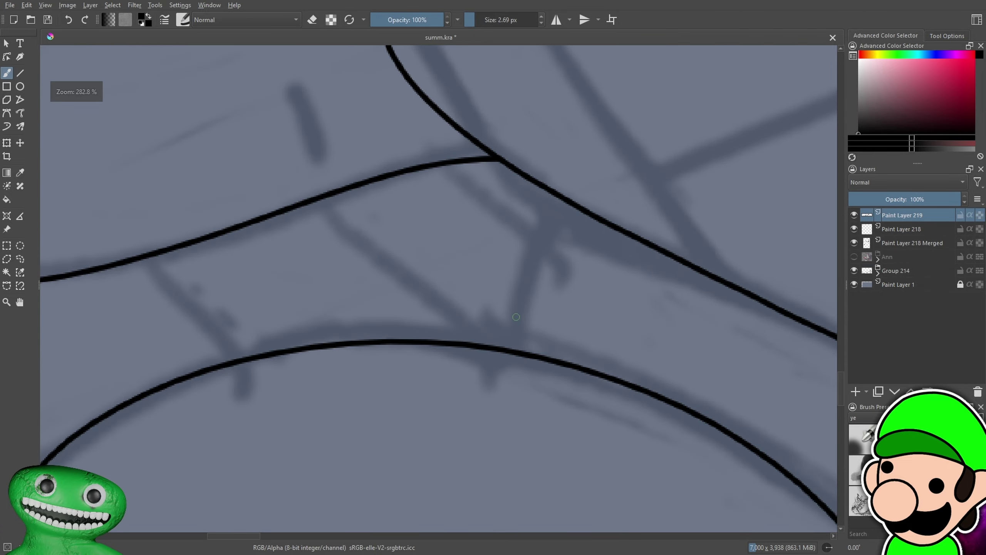
{"action": "left_click_drag", "start_coordinate": [440, 374], "coordinate": [551, 167]}
{"action": "key", "text": "minus"}
{"action": "key", "text": "minus"}
{"action": "key", "text": "minus"}
{"action": "key", "text": "minus"}
{"action": "key", "text": "minus"}
{"action": "key", "text": "minus"}
{"action": "key", "text": "minus"}
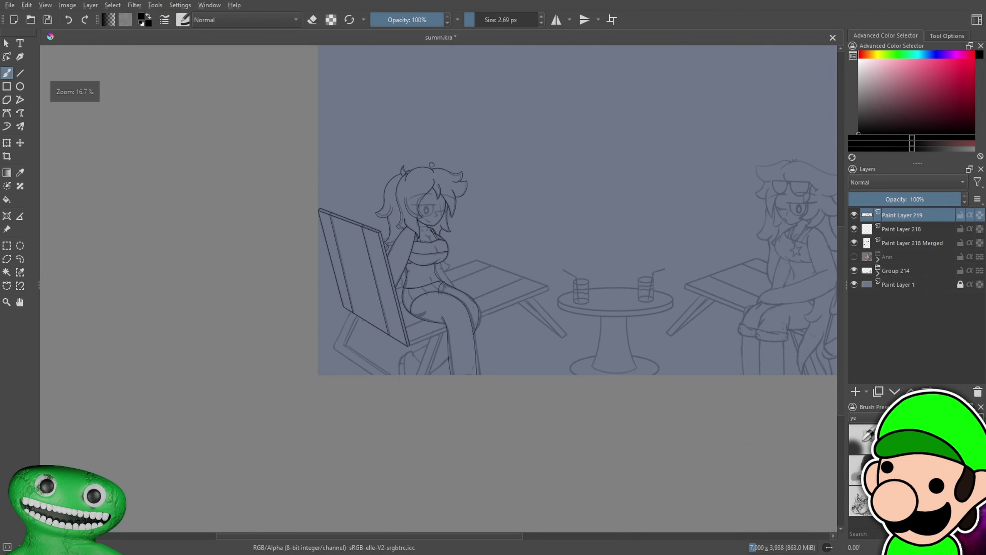
{"action": "key", "text": "plus"}
{"action": "key", "text": "plus"}
{"action": "key", "text": "plus"}
{"action": "key", "text": "plus"}
{"action": "key", "text": "plus"}
{"action": "key", "text": "plus"}
{"action": "key", "text": "ctrl+z"}
Try a short downward stroke between the front hip contour and the thigh, and undo it
{"action": "left_click_drag", "start_coordinate": [518, 295], "coordinate": [532, 365]}
{"action": "key", "text": "minus"}
{"action": "key", "text": "minus"}
{"action": "key", "text": "minus"}
{"action": "key", "text": "minus"}
{"action": "key", "text": "minus"}
{"action": "key", "text": "minus"}
{"action": "key", "text": "minus"}
{"action": "key", "text": "plus"}
{"action": "key", "text": "plus"}
{"action": "key", "text": "plus"}
{"action": "key", "text": "plus"}
{"action": "key", "text": "plus"}
{"action": "key", "text": "plus"}
{"action": "key", "text": "plus"}
{"action": "key", "text": "ctrl+z"}
Redraw the short curve linking the thigh's upper edge to the front hip contour, overshooting both lines
{"action": "left_click_drag", "start_coordinate": [517, 320], "coordinate": [546, 202]}
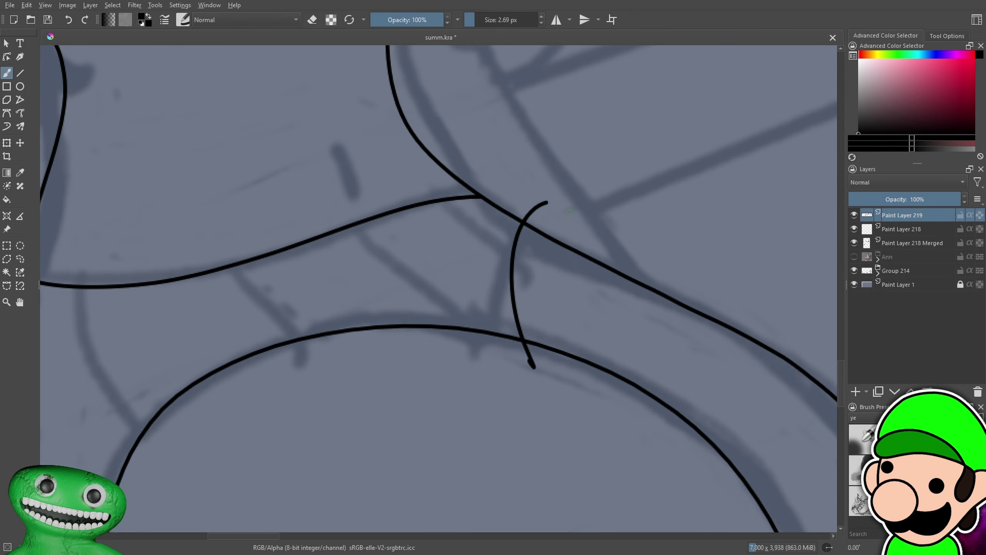
{"action": "key", "text": "ctrl+z"}
{"action": "left_click_drag", "start_coordinate": [545, 382], "coordinate": [522, 165]}
{"action": "key", "text": "minus"}
{"action": "key", "text": "minus"}
{"action": "key", "text": "minus"}
{"action": "key", "text": "minus"}
{"action": "key", "text": "minus"}
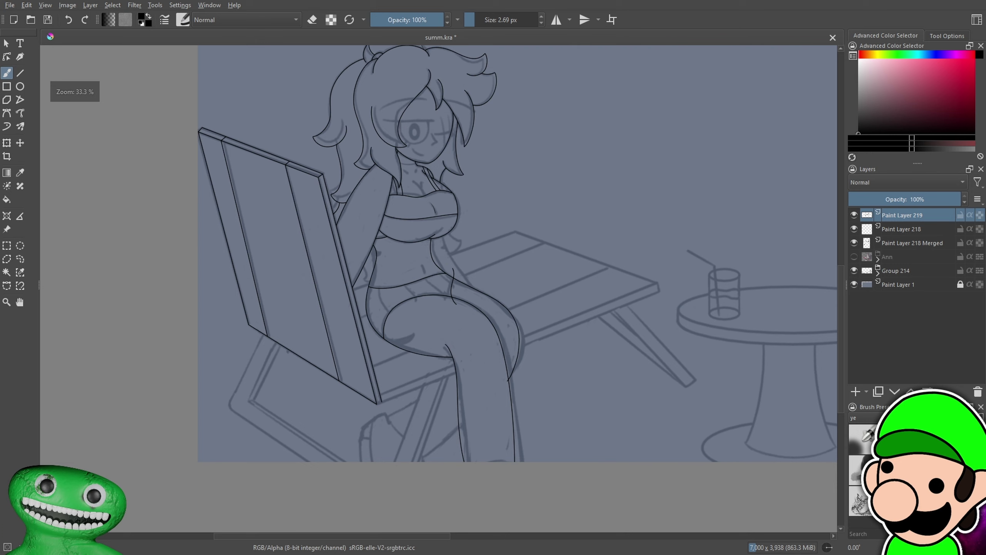
Undo the curve linking the thigh's upper edge to the front hip contour, and leave the sketch group Group 214 hidden
{"action": "key", "text": "minus"}
{"action": "left_click", "coordinate": [854, 271]}
{"action": "key", "text": "minus"}
{"action": "left_click", "coordinate": [854, 270]}
{"action": "key", "text": "plus"}
{"action": "key", "text": "plus"}
{"action": "key", "text": "plus"}
{"action": "key", "text": "plus"}
{"action": "key", "text": "plus"}
{"action": "key", "text": "plus"}
{"action": "key", "text": "plus"}
{"action": "key", "text": "ctrl+z"}
{"action": "left_click", "coordinate": [854, 271]}
{"action": "key", "text": "minus"}
{"action": "key", "text": "minus"}
{"action": "key", "text": "minus"}
{"action": "key", "text": "minus"}
{"action": "key", "text": "minus"}
{"action": "key", "text": "minus"}
{"action": "key", "text": "plus"}
{"action": "key", "text": "plus"}
{"action": "key", "text": "plus"}
{"action": "key", "text": "plus"}
{"action": "key", "text": "plus"}
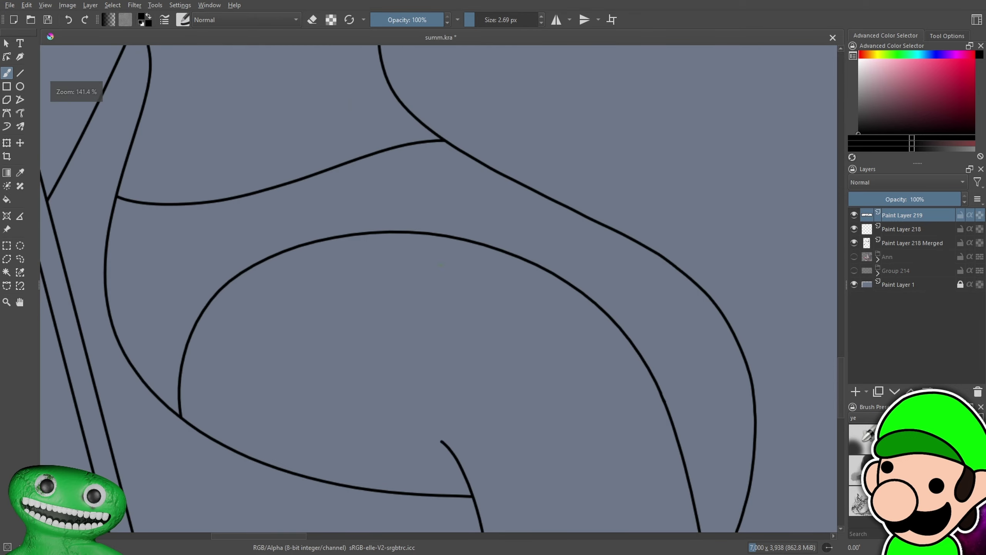
Try a short curve rising from the thigh's upper edge to the front hip contour, check it at full-figure scale, and undo it
{"action": "left_click_drag", "start_coordinate": [433, 269], "coordinate": [474, 127]}
{"action": "key", "text": "minus"}
{"action": "key", "text": "minus"}
{"action": "key", "text": "minus"}
{"action": "key", "text": "minus"}
{"action": "left_click_drag", "start_coordinate": [517, 337], "coordinate": [519, 354]}
{"action": "key", "text": "ctrl+z"}
{"action": "key", "text": "plus"}
{"action": "key", "text": "plus"}
{"action": "key", "text": "plus"}
{"action": "key", "text": "plus"}
{"action": "key", "text": "ctrl+z"}
Try long left-bowed strokes from inside the thigh up past the front hip contour, check the last against the full figure, and undo it
{"action": "left_click_drag", "start_coordinate": [453, 389], "coordinate": [417, 198]}
{"action": "key", "text": "ctrl+z"}
{"action": "left_click_drag", "start_coordinate": [473, 386], "coordinate": [406, 195]}
{"action": "key", "text": "minus"}
{"action": "key", "text": "minus"}
{"action": "key", "text": "minus"}
{"action": "key", "text": "minus"}
{"action": "key", "text": "minus"}
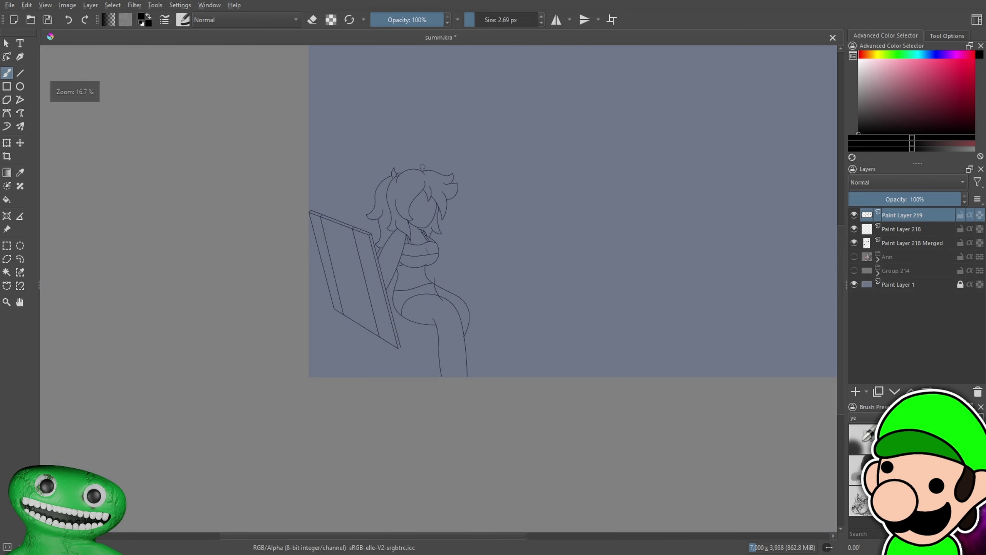
{"action": "key", "text": "plus"}
{"action": "key", "text": "plus"}
{"action": "key", "text": "plus"}
{"action": "key", "text": "plus"}
{"action": "key", "text": "plus"}
{"action": "key", "text": "plus"}
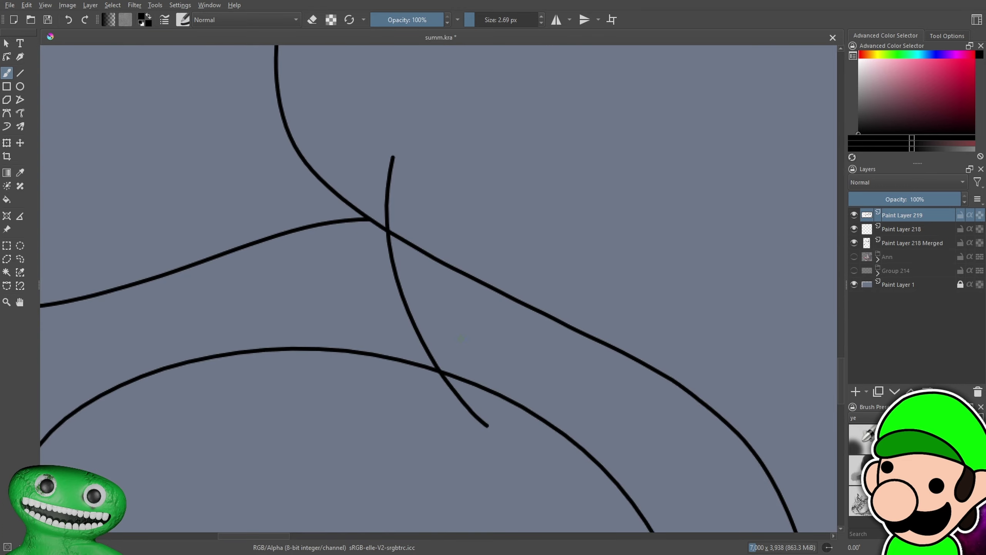
{"action": "key", "text": "minus"}
{"action": "key", "text": "minus"}
{"action": "key", "text": "minus"}
{"action": "key", "text": "minus"}
{"action": "key", "text": "plus"}
{"action": "key", "text": "plus"}
{"action": "key", "text": "plus"}
{"action": "key", "text": "plus"}
{"action": "key", "text": "plus"}
{"action": "key", "text": "ctrl+z"}
Try a left-bulging curve leaning forward from the thigh across the front hip contour, and undo it after checking the whole figure
{"action": "left_click_drag", "start_coordinate": [421, 420], "coordinate": [458, 209]}
{"action": "key", "text": "minus"}
{"action": "key", "text": "minus"}
{"action": "key", "text": "minus"}
{"action": "key", "text": "minus"}
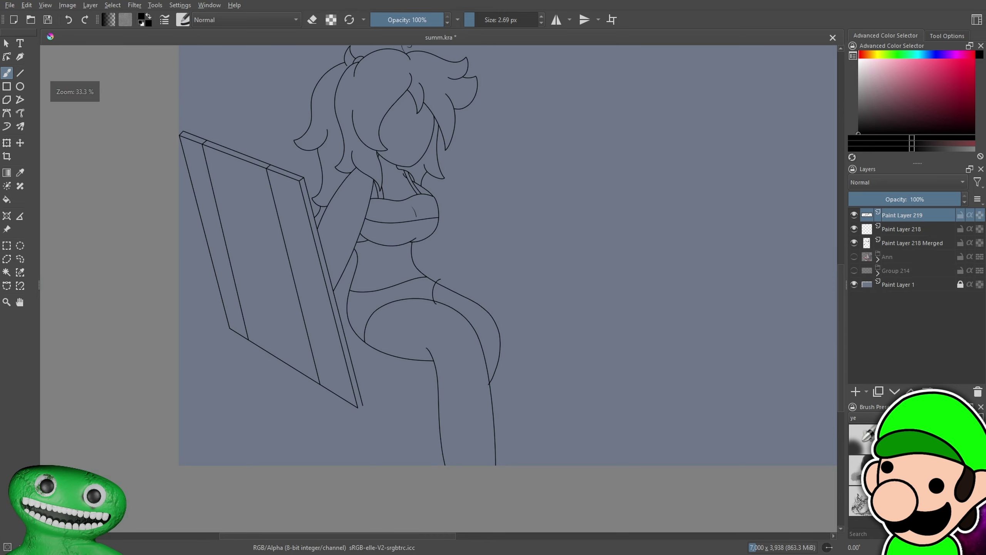
{"action": "key", "text": "plus"}
{"action": "key", "text": "plus"}
{"action": "key", "text": "plus"}
{"action": "key", "text": "plus"}
{"action": "key", "text": "ctrl+z"}
Try a shorter, more slanted curve between the thigh's upper edge and the front hip contour, and undo it
{"action": "left_click_drag", "start_coordinate": [341, 377], "coordinate": [411, 244]}
{"action": "key", "text": "minus"}
{"action": "key", "text": "minus"}
{"action": "key", "text": "minus"}
{"action": "key", "text": "minus"}
{"action": "key", "text": "plus"}
{"action": "key", "text": "plus"}
{"action": "key", "text": "plus"}
{"action": "key", "text": "plus"}
{"action": "key", "text": "ctrl+z"}
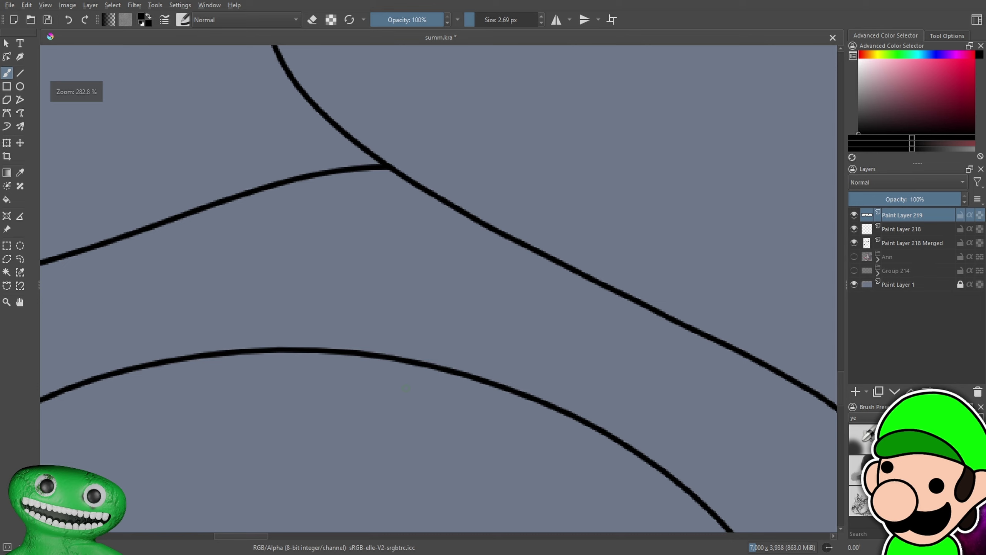
Draw a rounded arc from just inside the thigh's upper edge up to the front hip contour, redoing the first attempt
{"action": "left_click_drag", "start_coordinate": [404, 399], "coordinate": [501, 251]}
{"action": "key", "text": "ctrl+z"}
{"action": "left_click_drag", "start_coordinate": [406, 402], "coordinate": [512, 239]}
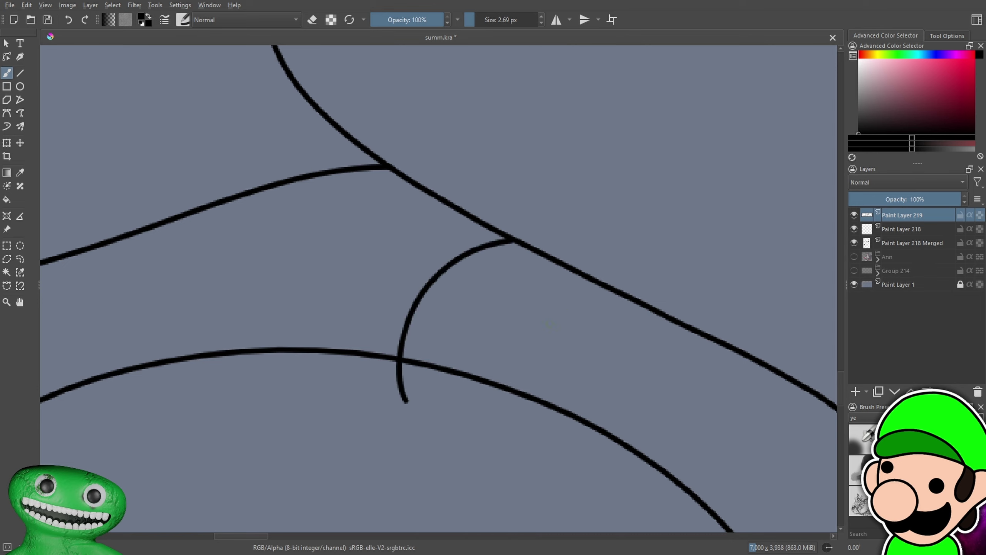
{"action": "key", "text": "minus"}
{"action": "key", "text": "minus"}
{"action": "key", "text": "minus"}
{"action": "key", "text": "minus"}
{"action": "key", "text": "plus"}
{"action": "key", "text": "plus"}
{"action": "key", "text": "plus"}
{"action": "key", "text": "plus"}
Select the new hip arc freehand and transform it slightly so its upper end crosses the front hip contour
{"action": "left_click", "coordinate": [7, 143]}
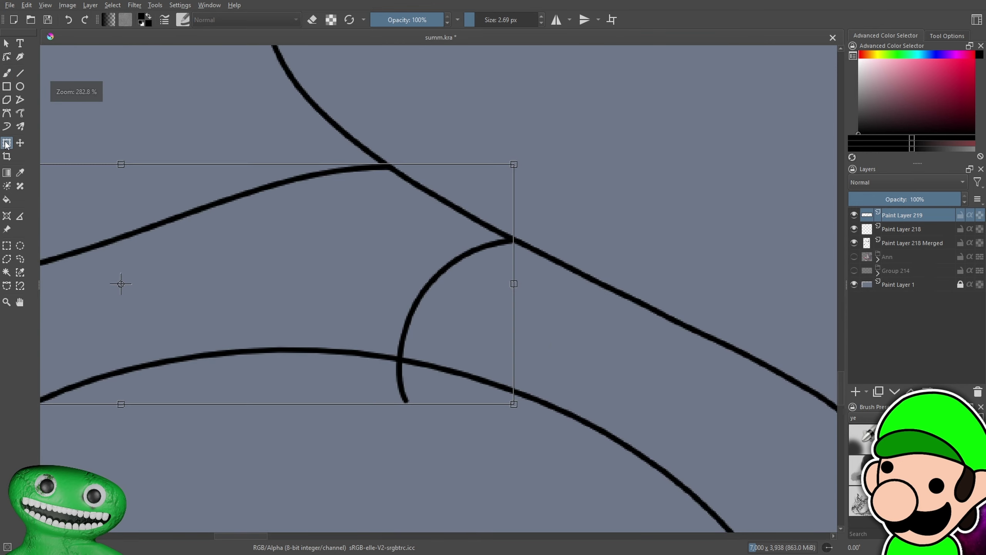
{"action": "left_click", "coordinate": [20, 260]}
{"action": "left_click_drag", "start_coordinate": [597, 345], "coordinate": [553, 212]}
{"action": "left_click", "coordinate": [7, 143]}
{"action": "left_click_drag", "start_coordinate": [502, 337], "coordinate": [507, 327]}
{"action": "left_click_drag", "start_coordinate": [684, 232], "coordinate": [691, 246]}
{"action": "key", "text": "b"}
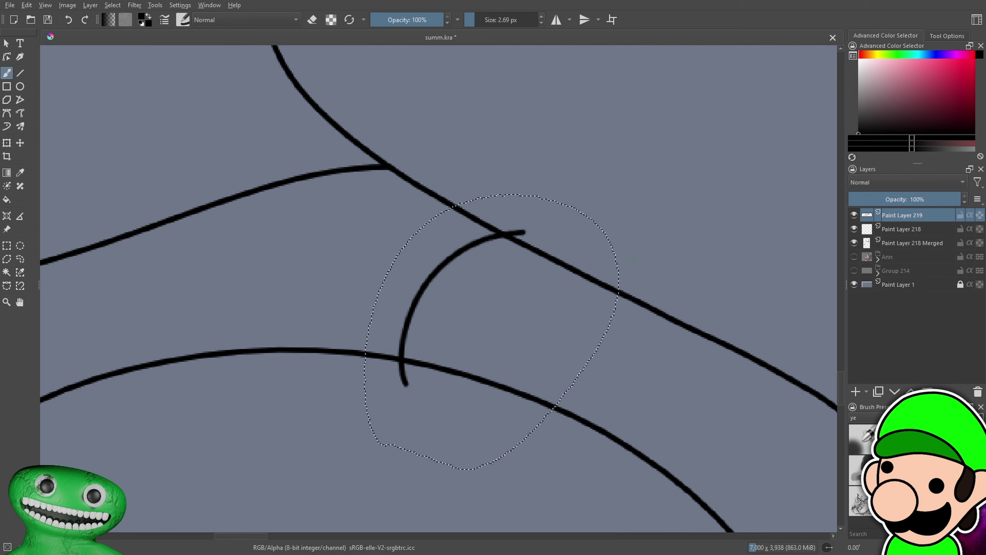
Deselect the hip arc, erase its overhanging ends beyond the hip contour and thigh line, and check the whole figure
{"action": "left_click", "coordinate": [6, 246]}
{"action": "left_click", "coordinate": [64, 264]}
{"action": "key", "text": "plus"}
{"action": "key", "text": "plus"}
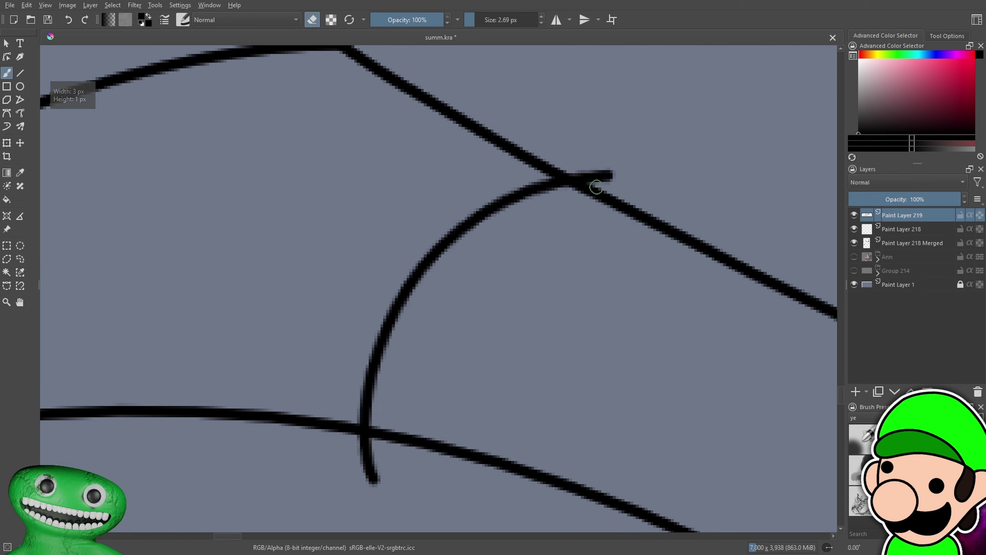
{"action": "left_click", "coordinate": [67, 251]}
{"action": "key", "text": "b"}
{"action": "mouse_move", "coordinate": [592, 175]}
{"action": "left_mouse_down"}
{"action": "mouse_move", "coordinate": [570, 157]}
{"action": "mouse_move", "coordinate": [578, 179]}
{"action": "left_mouse_up"}
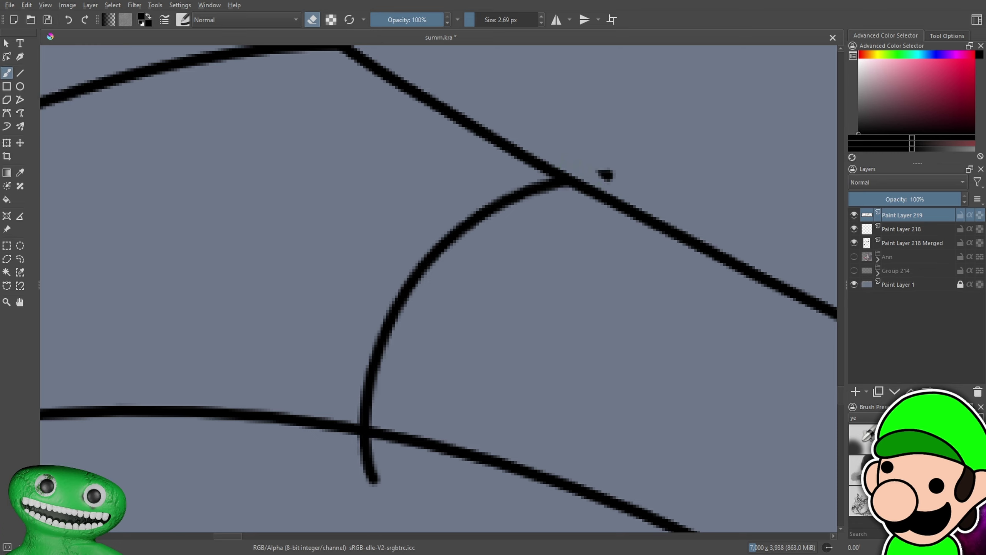
{"action": "left_click_drag", "start_coordinate": [541, 296], "coordinate": [601, 105]}
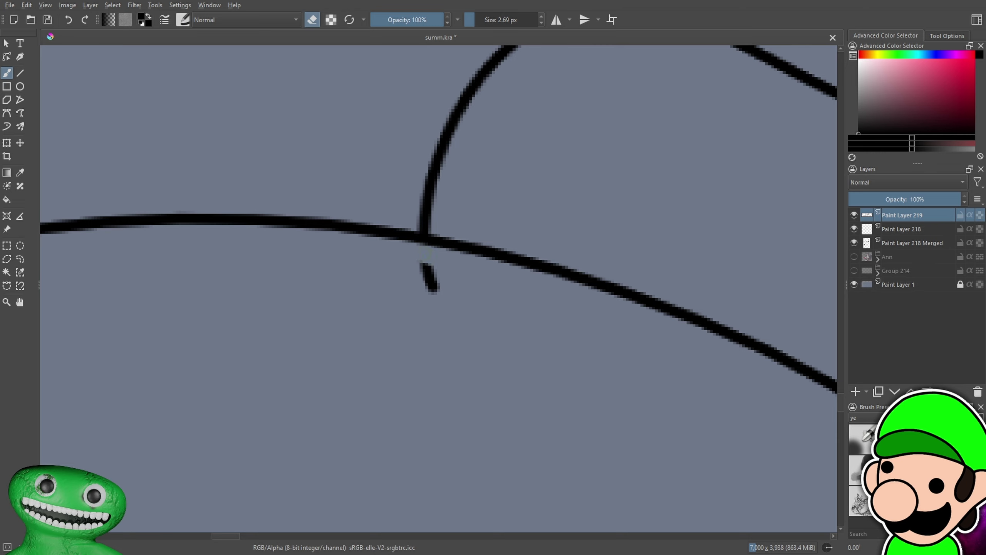
{"action": "scroll", "coordinate": [445, 289], "scroll_direction": "down", "scroll_amount": 10}
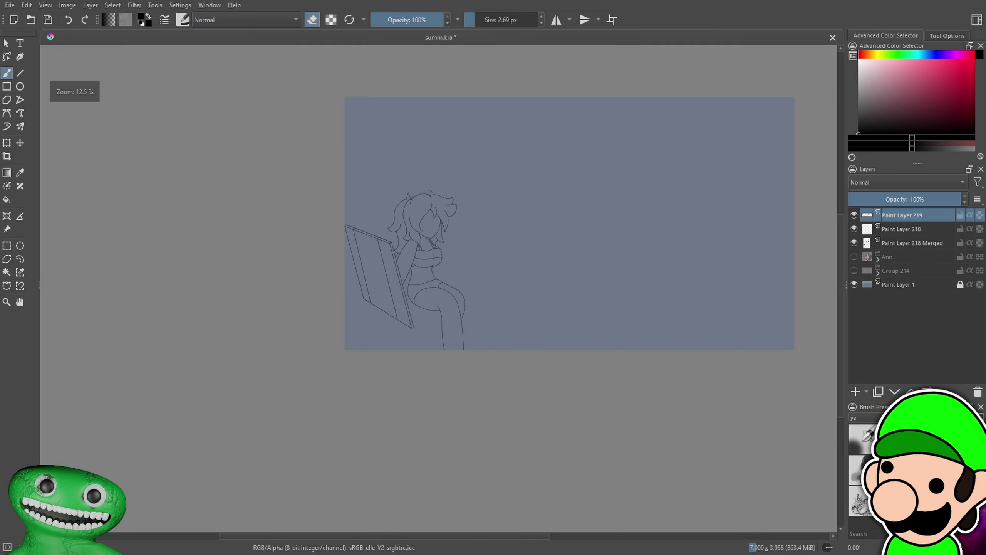
{"action": "scroll", "coordinate": [407, 249], "scroll_direction": "up", "scroll_amount": 5}
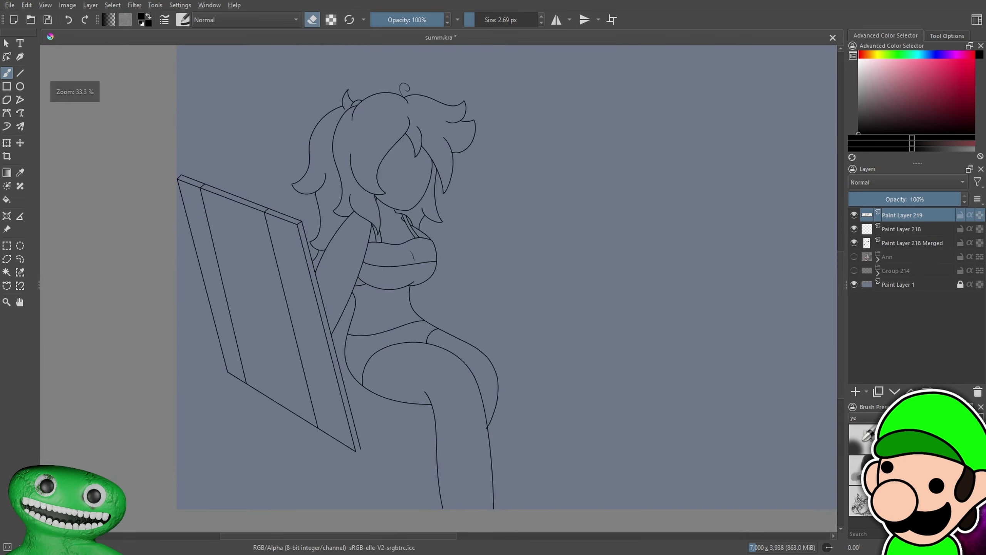
{"action": "scroll", "coordinate": [440, 289], "scroll_direction": "up", "scroll_amount": 6}
Select the hip arc freehand, rotate it to a steeper slant, and reposition it across the thigh and hip contours
{"action": "key", "text": "ctrl+t"}
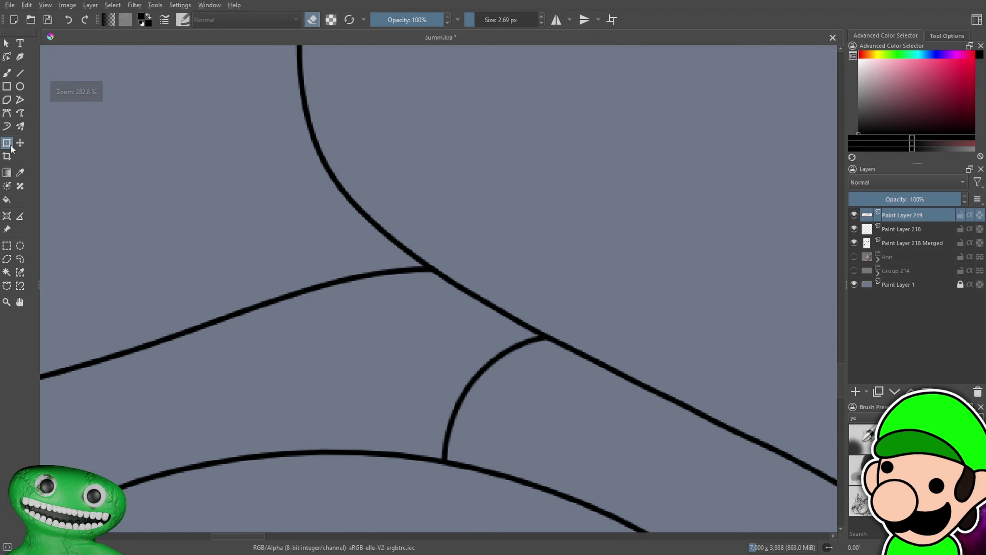
{"action": "left_click_drag", "start_coordinate": [574, 514], "coordinate": [644, 424]}
{"action": "key", "text": "ctrl+t"}
{"action": "mouse_move", "coordinate": [674, 374]}
{"action": "left_mouse_down"}
{"action": "mouse_move", "coordinate": [665, 362]}
{"action": "mouse_move", "coordinate": [621, 366]}
{"action": "left_mouse_up"}
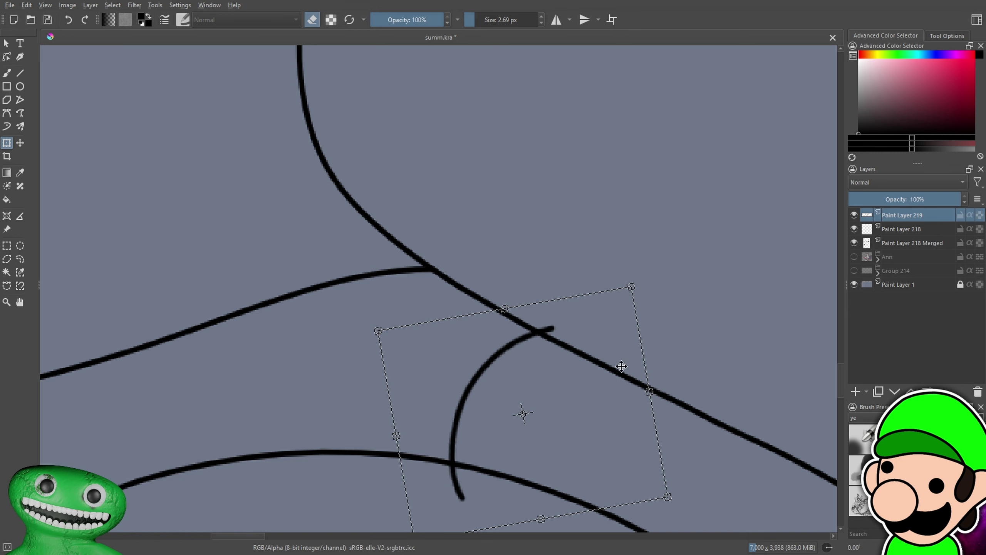
{"action": "key", "text": "ctrl+minus"}
{"action": "key", "text": "ctrl+minus"}
{"action": "key", "text": "ctrl+minus"}
{"action": "key", "text": "ctrl+minus"}
{"action": "left_click_drag", "start_coordinate": [484, 334], "coordinate": [472, 315]}
{"action": "key", "text": "b"}
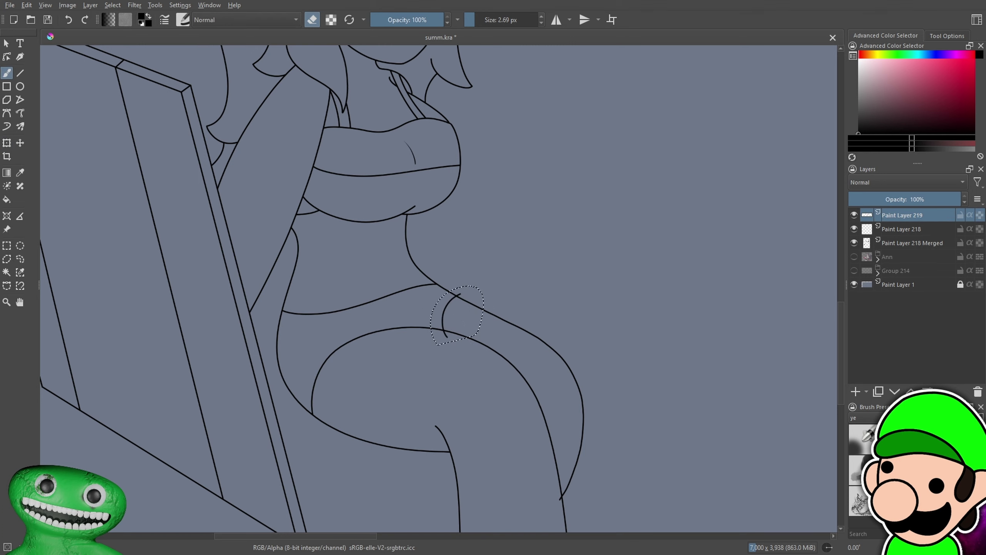
Deselect the rotated arc and erase its overhanging ends past the front hip contour and the thigh line
{"action": "scroll", "coordinate": [472, 314], "scroll_direction": "up", "scroll_amount": 6}
{"action": "left_click", "coordinate": [5, 246]}
{"action": "left_click", "coordinate": [55, 261]}
{"action": "key", "text": "b"}
{"action": "key", "text": "e"}
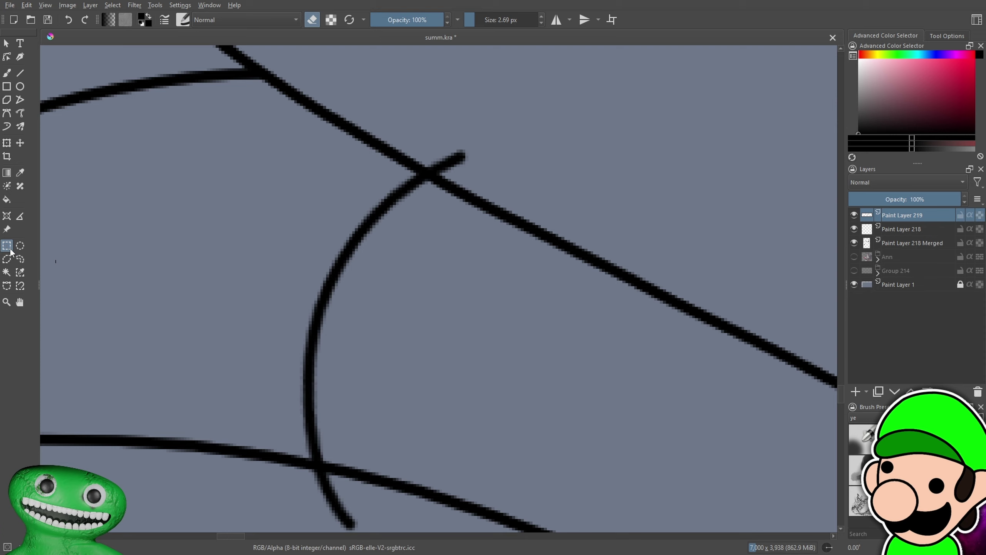
{"action": "left_click", "coordinate": [405, 176]}
{"action": "mouse_move", "coordinate": [452, 176]}
{"action": "left_mouse_down"}
{"action": "mouse_move", "coordinate": [426, 158]}
{"action": "mouse_move", "coordinate": [430, 168]}
{"action": "mouse_move", "coordinate": [452, 162]}
{"action": "left_mouse_up"}
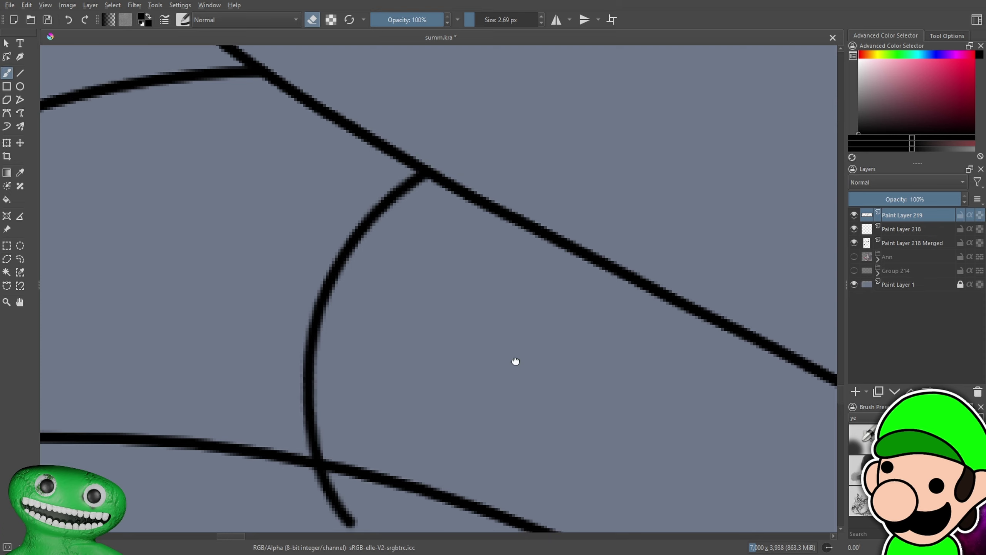
{"action": "scroll", "coordinate": [413, 300], "scroll_direction": "down", "scroll_amount": 3}
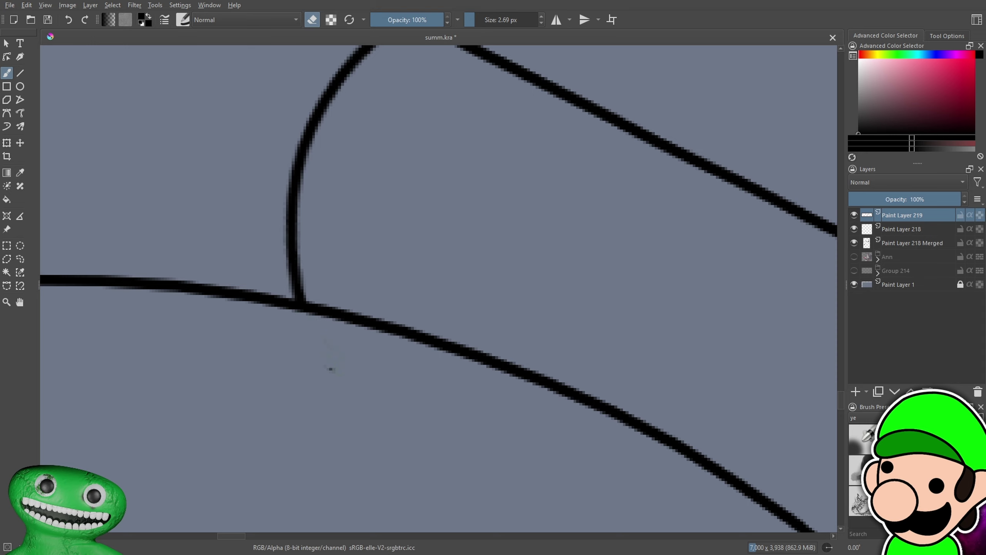
Examine the trimmed hip arc against the whole figure at reduced scale
{"action": "key", "text": "minus"}
{"action": "key", "text": "minus"}
{"action": "key", "text": "minus"}
{"action": "key", "text": "minus"}
{"action": "key", "text": "minus"}
{"action": "key", "text": "minus"}
{"action": "key", "text": "minus"}
{"action": "key", "text": "minus"}
{"action": "key", "text": "minus"}
{"action": "key", "text": "minus"}
{"action": "key", "text": "minus"}
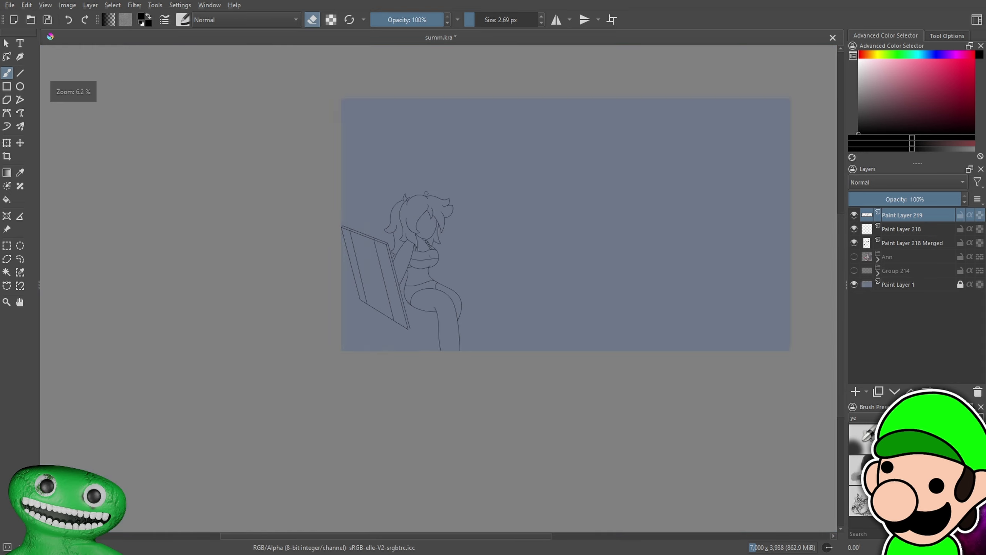
On Paint Layer 218, erase the tip of the far thigh contour that overshoots the near leg's front line
{"action": "key", "text": "plus"}
{"action": "left_click_drag", "start_coordinate": [587, 416], "coordinate": [572, 405]}
{"action": "key", "text": "plus"}
{"action": "key", "text": "plus"}
{"action": "key", "text": "plus"}
{"action": "key", "text": "plus"}
{"action": "key", "text": "plus"}
{"action": "key", "text": "plus"}
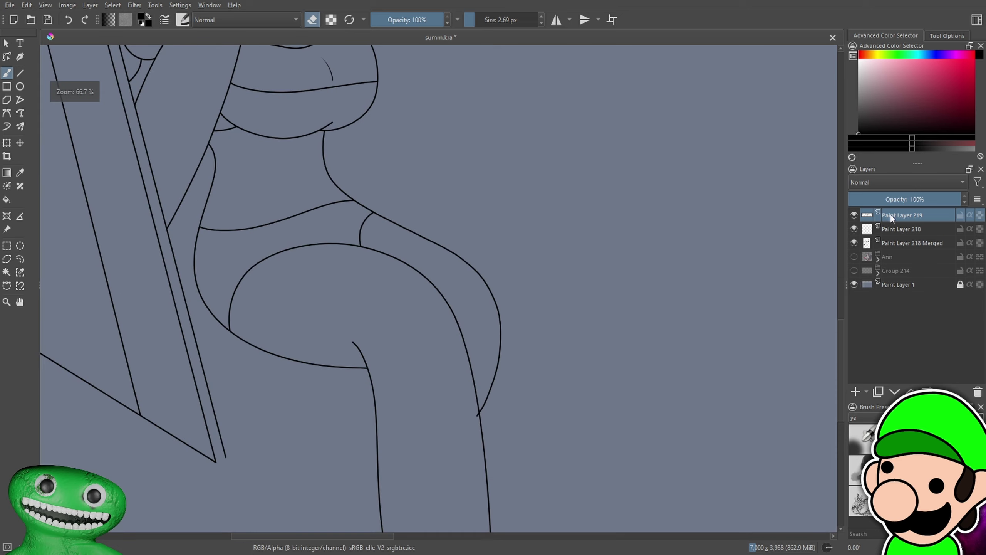
{"action": "left_click", "coordinate": [901, 229]}
{"action": "left_click_drag", "start_coordinate": [796, 334], "coordinate": [750, 186]}
{"action": "key", "text": "plus"}
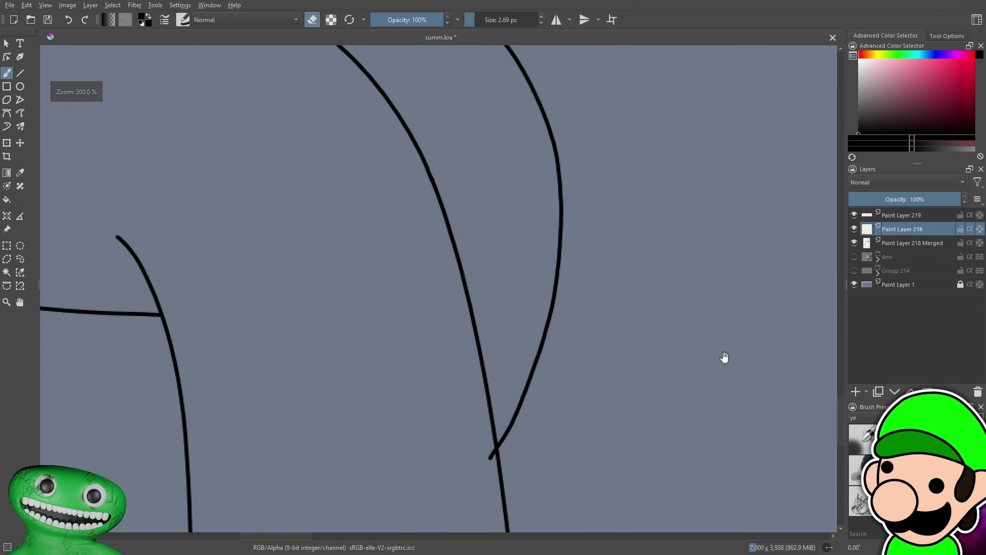
{"action": "left_click_drag", "start_coordinate": [746, 354], "coordinate": [697, 203]}
{"action": "key", "text": "plus"}
{"action": "key", "text": "plus"}
{"action": "key", "text": "plus"}
{"action": "left_click_drag", "start_coordinate": [450, 328], "coordinate": [452, 344]}
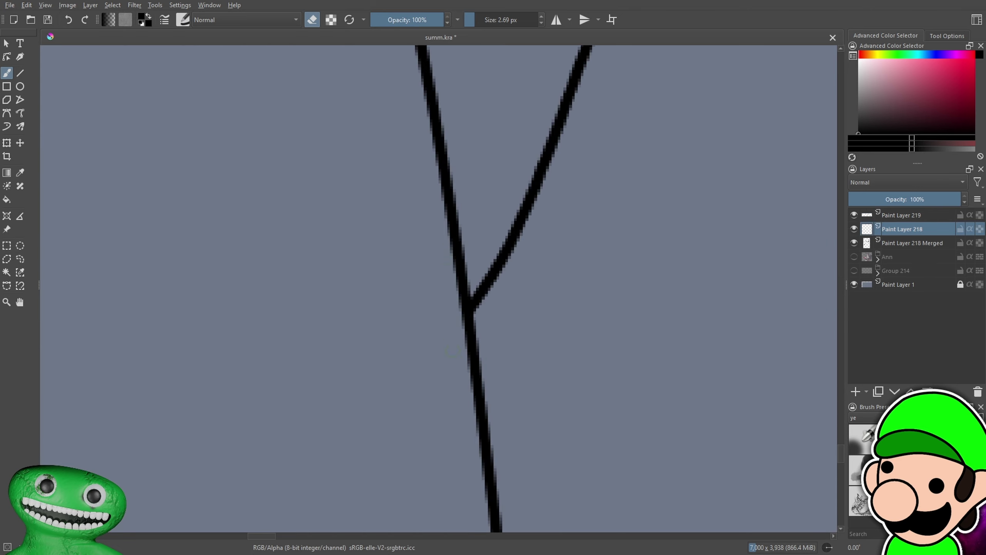
{"action": "scroll", "coordinate": [449, 343], "scroll_direction": "down", "scroll_amount": 9}
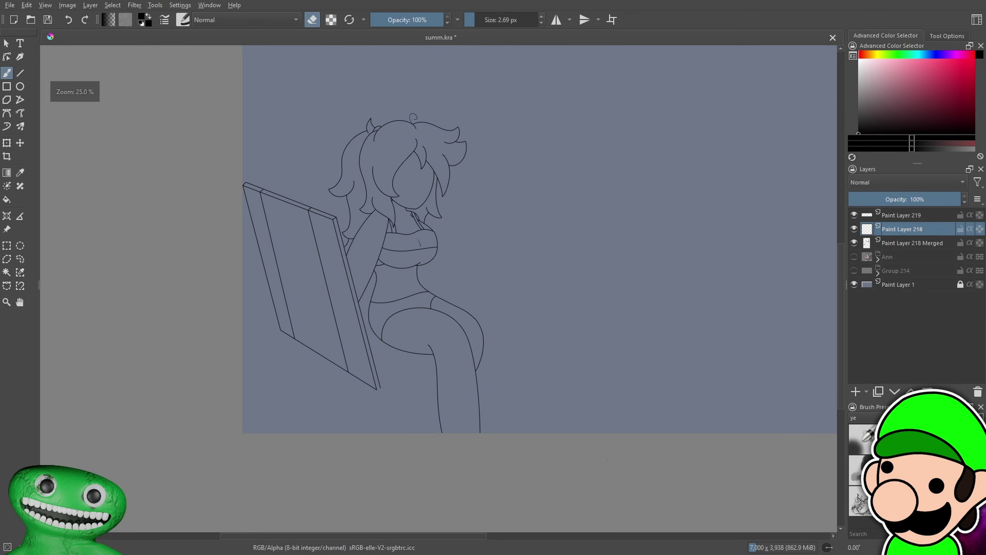
Show the sketch group Group 214 again and compare the inked hip and legs with the sketch
{"action": "left_click", "coordinate": [854, 271]}
{"action": "mouse_move", "coordinate": [440, 383]}
{"action": "left_mouse_down"}
{"action": "mouse_move", "coordinate": [439, 287]}
{"action": "mouse_move", "coordinate": [442, 369]}
{"action": "left_mouse_up"}
{"action": "scroll", "coordinate": [439, 288], "scroll_direction": "up", "scroll_amount": 3}
{"action": "scroll", "coordinate": [439, 288], "scroll_direction": "down", "scroll_amount": 2}
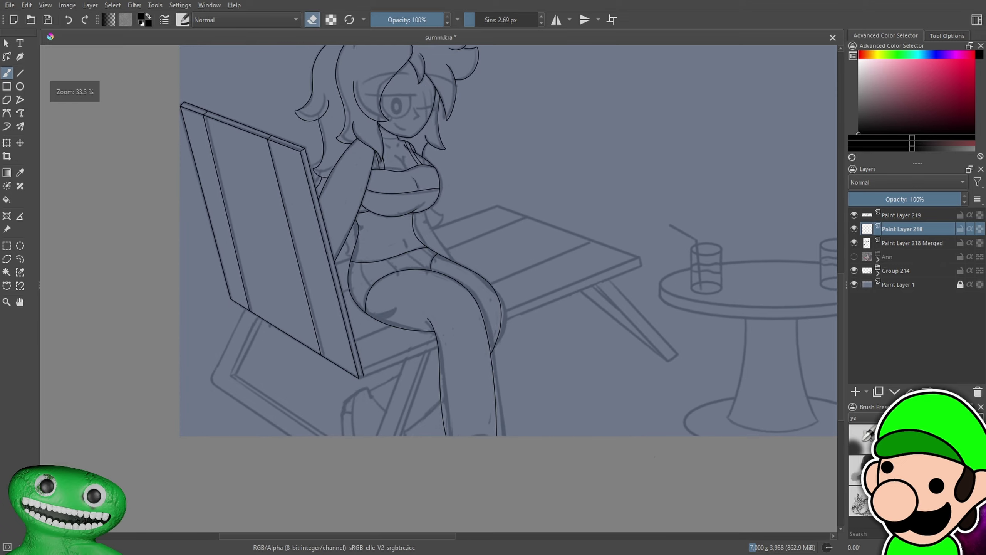
On a new paint layer, ink the upper line of the seat's front edge, straight, about 1758 px long, from its outer corner to the backrest
{"action": "left_click_drag", "start_coordinate": [656, 424], "coordinate": [633, 448]}
{"action": "key", "text": "ctrl+plus"}
{"action": "left_click", "coordinate": [855, 392]}
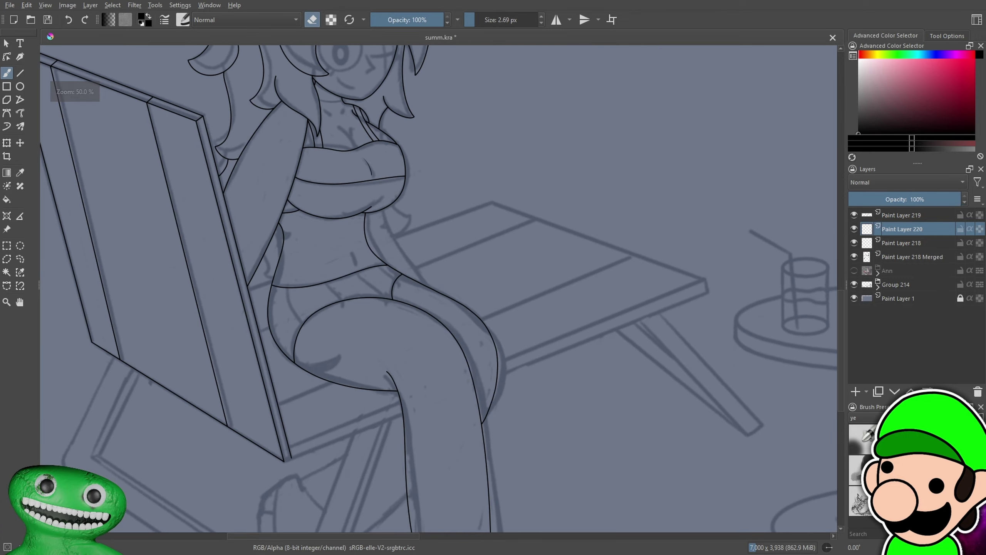
{"action": "scroll", "coordinate": [451, 373], "scroll_direction": "up", "scroll_amount": 2}
{"action": "scroll", "coordinate": [771, 214], "scroll_direction": "up", "scroll_amount": 1}
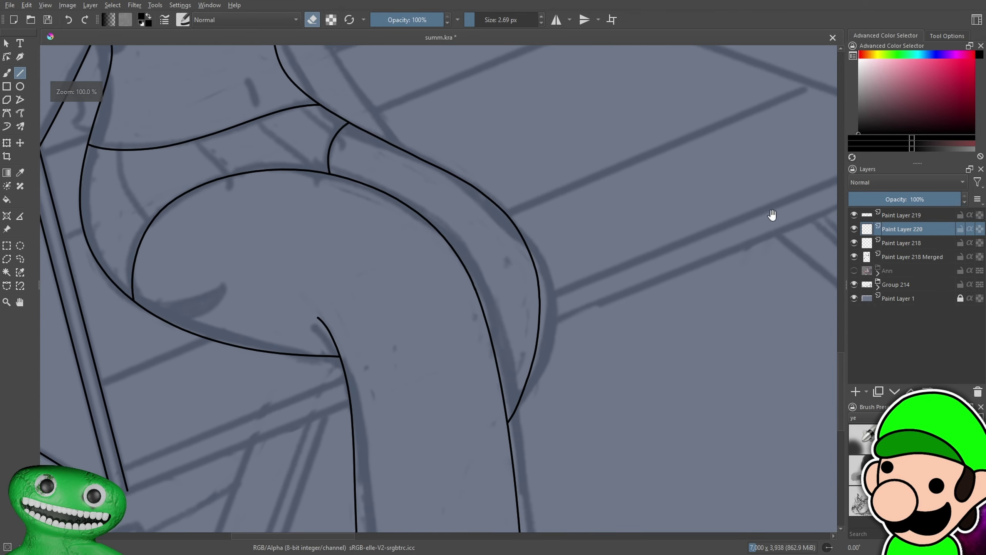
{"action": "scroll", "coordinate": [771, 214], "scroll_direction": "down", "scroll_amount": 2}
{"action": "left_click_drag", "start_coordinate": [783, 185], "coordinate": [225, 410]}
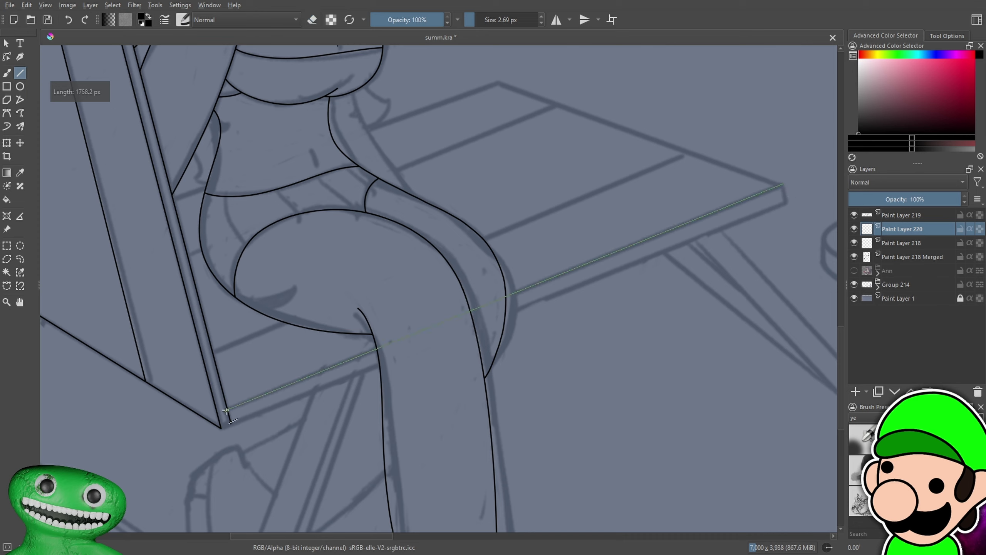
{"action": "left_click_drag", "start_coordinate": [226, 410], "coordinate": [225, 410]}
Try to ink the lower line of the seat's front edge from its outer corner to the backrest's bottom corner
{"action": "left_click_drag", "start_coordinate": [788, 203], "coordinate": [787, 202]}
{"action": "left_click_drag", "start_coordinate": [224, 429], "coordinate": [224, 429]}
{"action": "scroll", "coordinate": [655, 340], "scroll_direction": "down", "scroll_amount": 2}
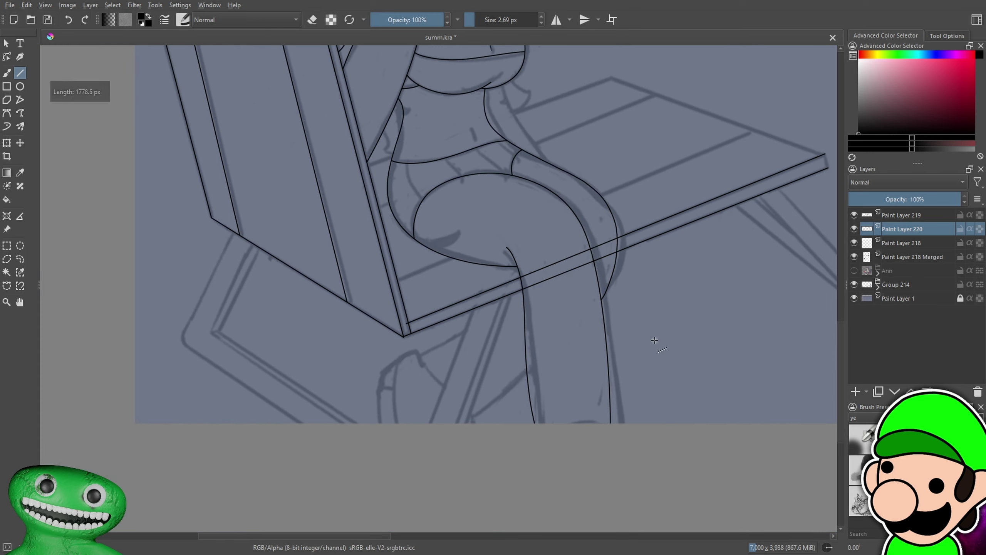
{"action": "scroll", "coordinate": [655, 340], "scroll_direction": "up", "scroll_amount": 2}
{"action": "scroll", "coordinate": [520, 448], "scroll_direction": "down", "scroll_amount": 2}
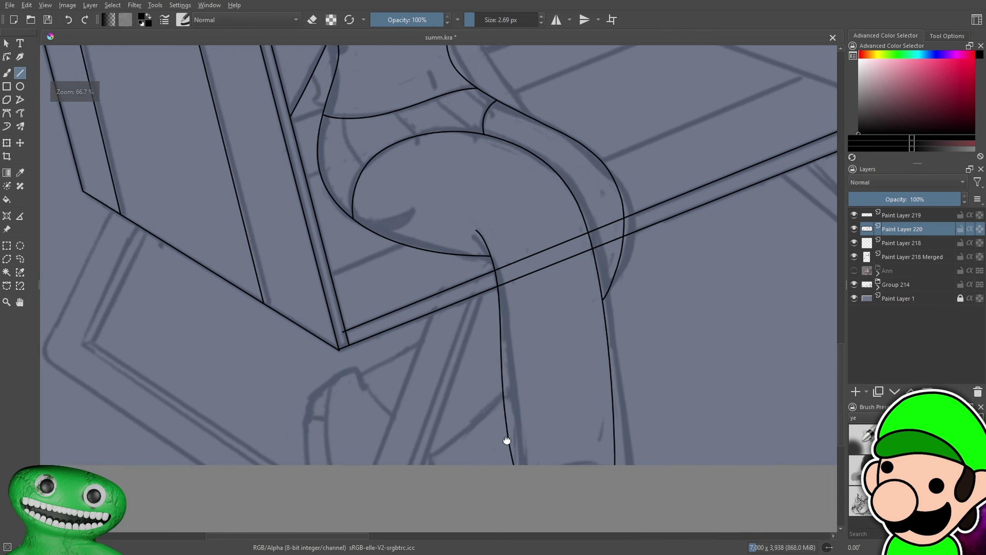
{"action": "key", "text": "ctrl+z"}
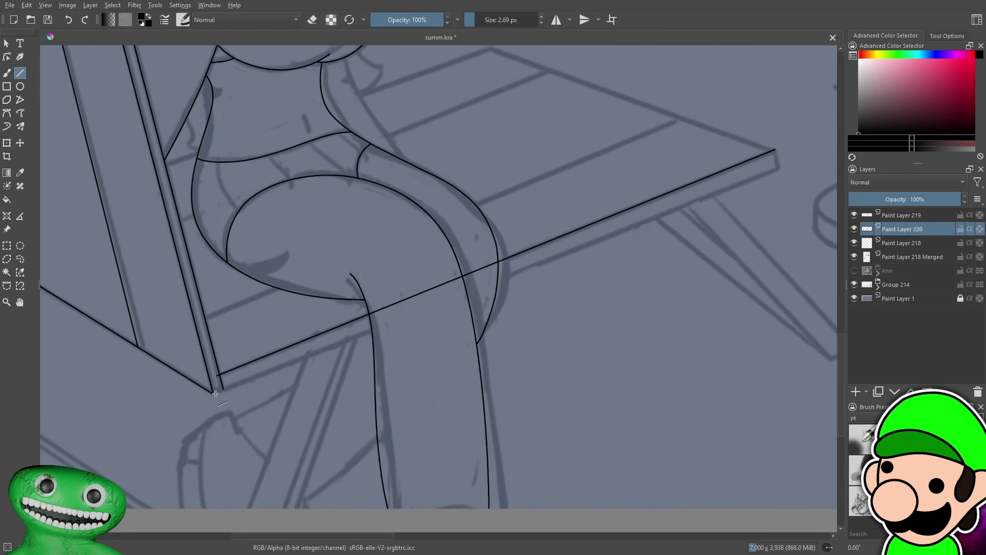
Draw the seat edge's lower line as a straight stroke from the backrest's bottom corner to the seat's outer end
{"action": "left_click_drag", "start_coordinate": [213, 393], "coordinate": [214, 395]}
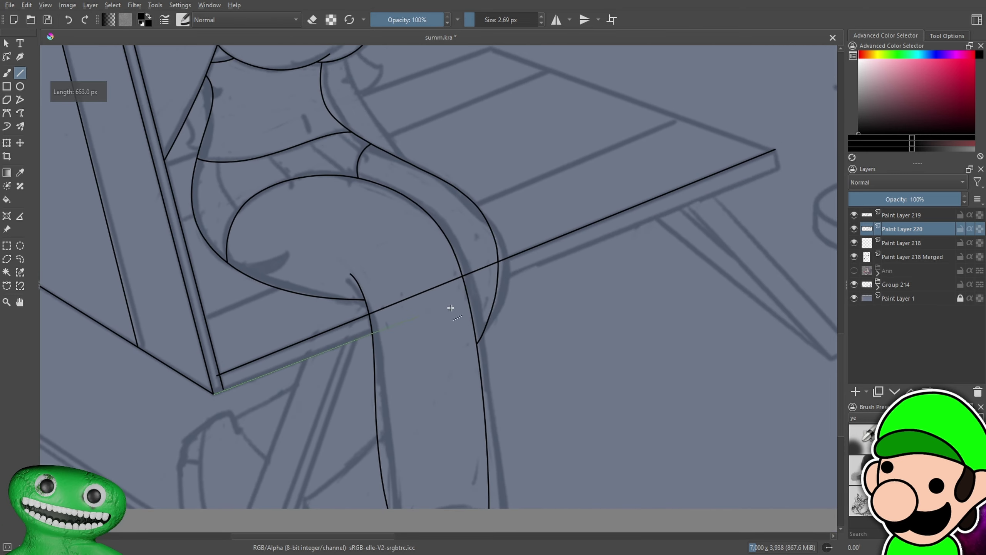
{"action": "left_click_drag", "start_coordinate": [682, 221], "coordinate": [779, 172]}
{"action": "left_click_drag", "start_coordinate": [502, 444], "coordinate": [718, 401]}
{"action": "scroll", "coordinate": [536, 362], "scroll_direction": "up", "scroll_amount": 3}
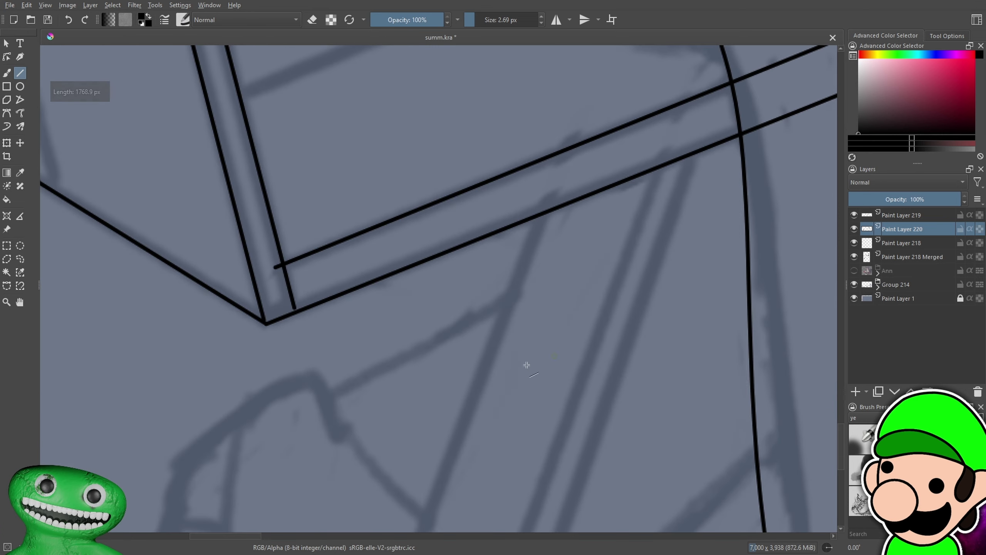
Join the backrest rail's inner line to the lower seat line and erase the upper seat line's tip overshooting the rail
{"action": "left_click_drag", "start_coordinate": [462, 375], "coordinate": [529, 353]}
{"action": "scroll", "coordinate": [502, 377], "scroll_direction": "up", "scroll_amount": 5}
{"action": "left_click_drag", "start_coordinate": [348, 402], "coordinate": [505, 298]}
{"action": "key", "text": "b"}
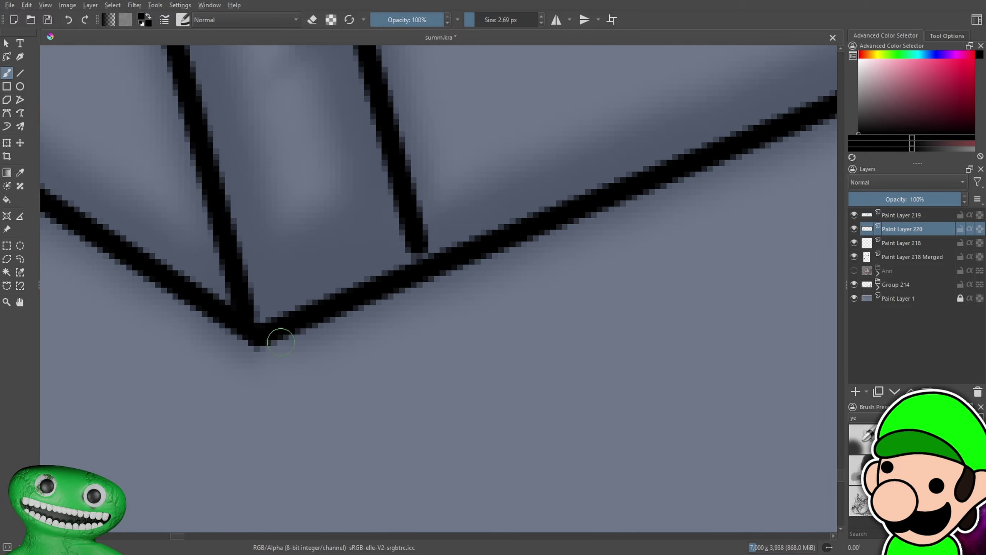
{"action": "mouse_move", "coordinate": [419, 250]}
{"action": "left_mouse_down"}
{"action": "mouse_move", "coordinate": [416, 240]}
{"action": "mouse_move", "coordinate": [446, 373]}
{"action": "left_mouse_up"}
{"action": "scroll", "coordinate": [417, 240], "scroll_direction": "down", "scroll_amount": 5}
{"action": "scroll", "coordinate": [436, 326], "scroll_direction": "up", "scroll_amount": 7}
{"action": "key", "text": "e"}
{"action": "mouse_move", "coordinate": [412, 417]}
{"action": "left_mouse_down"}
{"action": "mouse_move", "coordinate": [427, 434]}
{"action": "mouse_move", "coordinate": [352, 396]}
{"action": "left_mouse_up"}
{"action": "scroll", "coordinate": [434, 303], "scroll_direction": "down", "scroll_amount": 20}
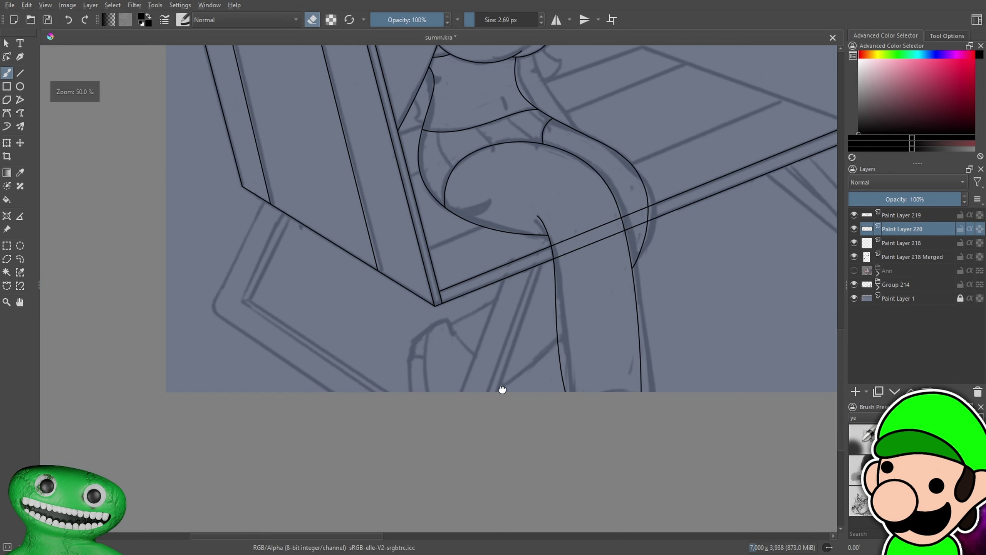
Enlarge the eraser to 12.69 px and erase both seat-edge lines where they run across the near leg
{"action": "left_click_drag", "start_coordinate": [502, 390], "coordinate": [402, 461]}
{"action": "left_click_drag", "start_coordinate": [478, 316], "coordinate": [361, 259]}
{"action": "scroll", "coordinate": [514, 247], "scroll_direction": "up", "scroll_amount": 7}
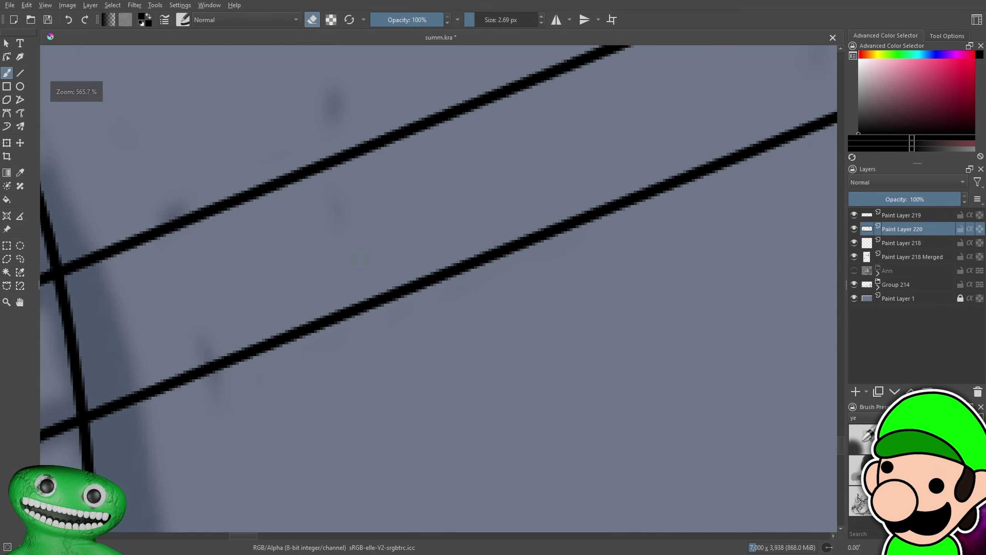
{"action": "left_click_drag", "start_coordinate": [264, 326], "coordinate": [396, 345]}
{"action": "key", "text": "e"}
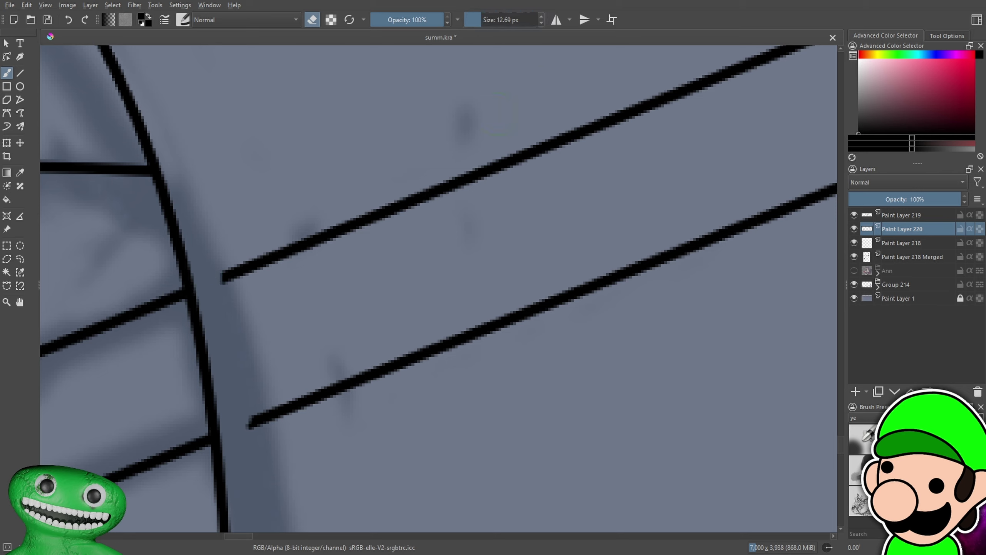
{"action": "left_click_drag", "start_coordinate": [470, 177], "coordinate": [248, 268]}
{"action": "left_click_drag", "start_coordinate": [260, 387], "coordinate": [804, 200]}
{"action": "mouse_move", "coordinate": [476, 174]}
{"action": "left_mouse_down"}
{"action": "mouse_move", "coordinate": [765, 60]}
{"action": "mouse_move", "coordinate": [480, 244]}
{"action": "mouse_move", "coordinate": [335, 309]}
{"action": "left_mouse_up"}
{"action": "mouse_move", "coordinate": [560, 191]}
{"action": "left_mouse_down"}
{"action": "mouse_move", "coordinate": [326, 286]}
{"action": "mouse_move", "coordinate": [641, 157]}
{"action": "left_mouse_up"}
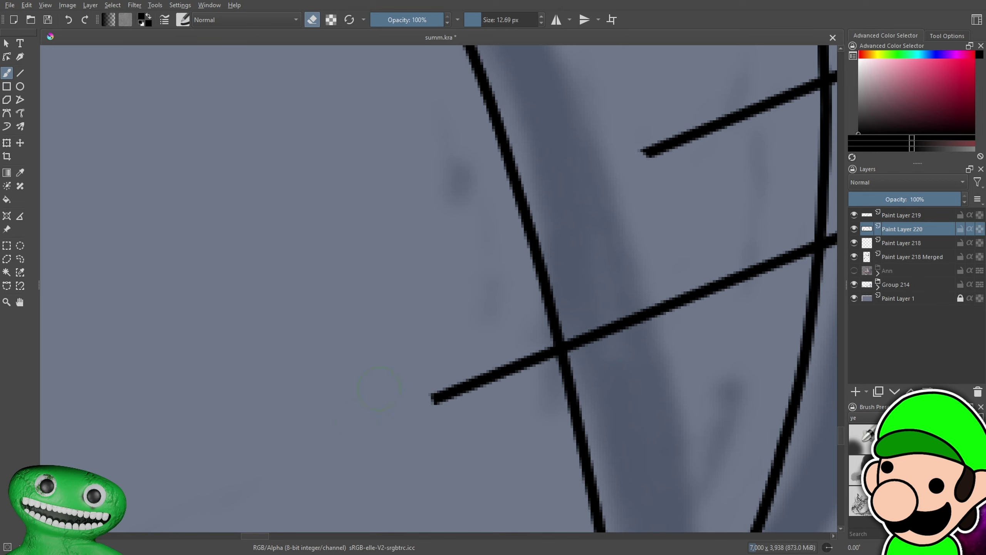
Erase the rest of both seat-edge lines between the near leg and the far thigh's contour, and return to a 2.69 px drawing brush
{"action": "left_click_drag", "start_coordinate": [437, 398], "coordinate": [710, 287]}
{"action": "mouse_move", "coordinate": [564, 158]}
{"action": "left_mouse_down"}
{"action": "mouse_move", "coordinate": [544, 185]}
{"action": "mouse_move", "coordinate": [404, 244]}
{"action": "left_mouse_up"}
{"action": "mouse_move", "coordinate": [544, 352]}
{"action": "left_mouse_down"}
{"action": "mouse_move", "coordinate": [516, 354]}
{"action": "mouse_move", "coordinate": [534, 348]}
{"action": "left_mouse_up"}
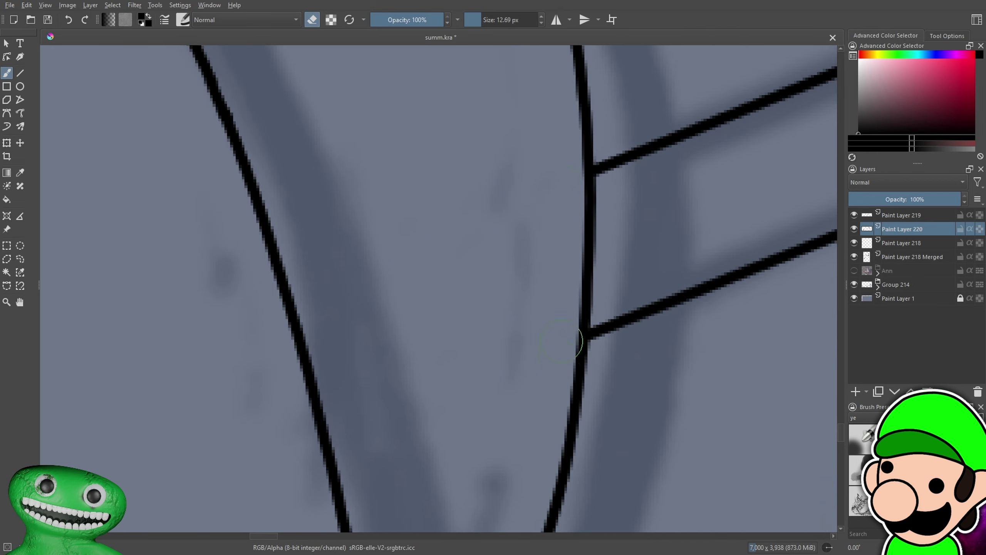
{"action": "left_click", "coordinate": [541, 24]}
{"action": "left_click", "coordinate": [541, 24]}
{"action": "key", "text": "e"}
{"action": "scroll", "coordinate": [615, 407], "scroll_direction": "down", "scroll_amount": 10}
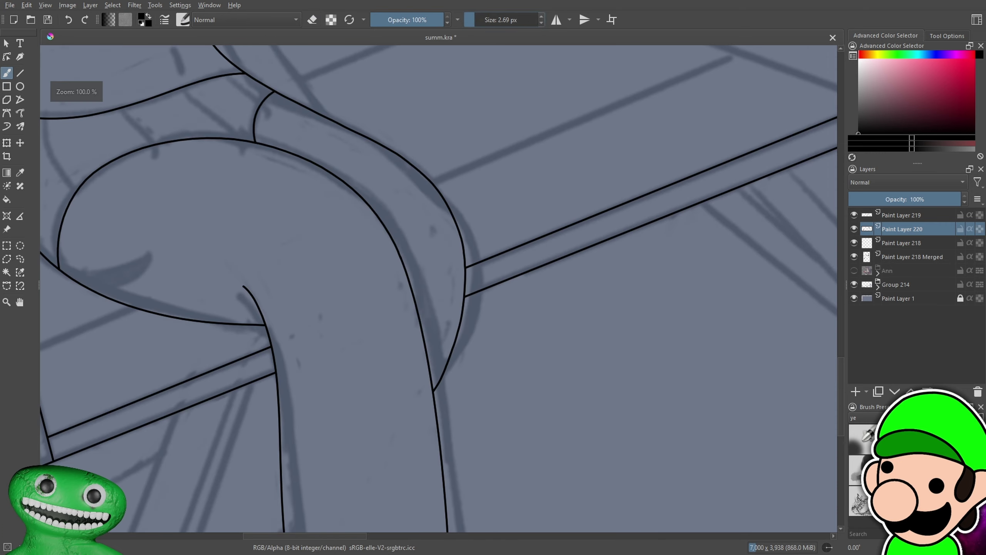
Close the seat's outer corner with a short straight line joining the upper and lower edge lines
{"action": "scroll", "coordinate": [615, 408], "scroll_direction": "up", "scroll_amount": 5}
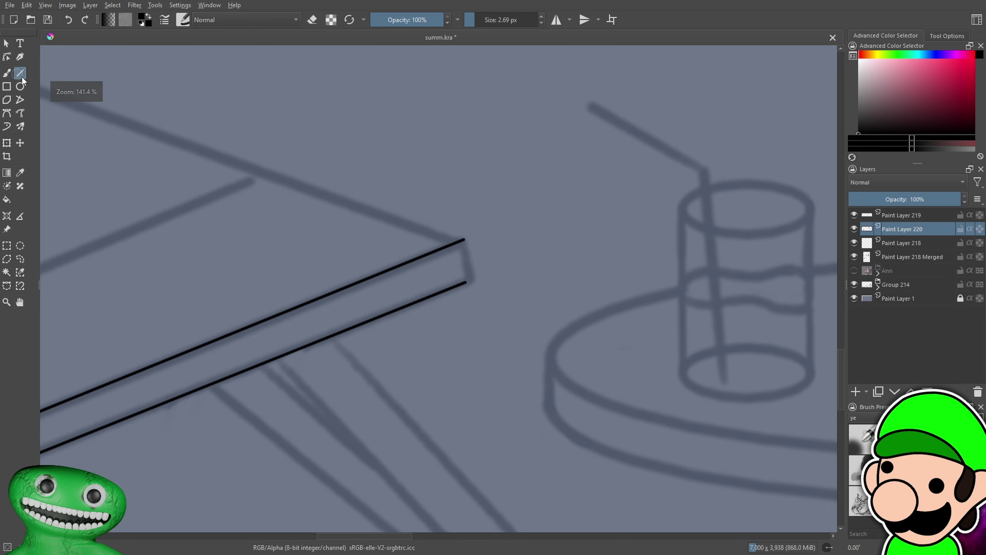
{"action": "scroll", "coordinate": [466, 255], "scroll_direction": "up", "scroll_amount": 4}
{"action": "left_click_drag", "start_coordinate": [444, 176], "coordinate": [450, 344]}
Examine the closed seat corner against the whole drawing at reduced scale
{"action": "key", "text": "ctrl+minus"}
{"action": "key", "text": "ctrl+minus"}
{"action": "key", "text": "ctrl+minus"}
{"action": "key", "text": "ctrl+minus"}
{"action": "key", "text": "ctrl+minus"}
{"action": "key", "text": "ctrl+minus"}
{"action": "key", "text": "ctrl+minus"}
{"action": "key", "text": "ctrl+minus"}
{"action": "key", "text": "ctrl+minus"}
{"action": "key", "text": "ctrl+minus"}
{"action": "key", "text": "ctrl+minus"}
{"action": "key", "text": "ctrl+plus"}
{"action": "key", "text": "ctrl+plus"}
{"action": "key", "text": "ctrl+plus"}
{"action": "key", "text": "ctrl+plus"}
Ink the seat's outer end as a straight line about 889 px long, from the front corner up to the rear corner
{"action": "left_click_drag", "start_coordinate": [454, 289], "coordinate": [532, 320]}
{"action": "scroll", "coordinate": [531, 319], "scroll_direction": "up", "scroll_amount": 2}
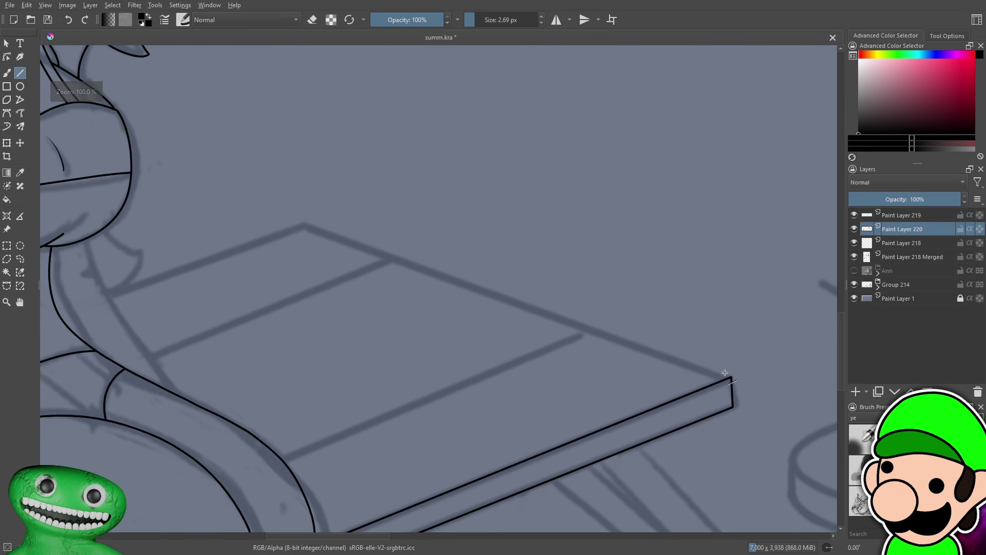
{"action": "left_click_drag", "start_coordinate": [731, 377], "coordinate": [659, 323]}
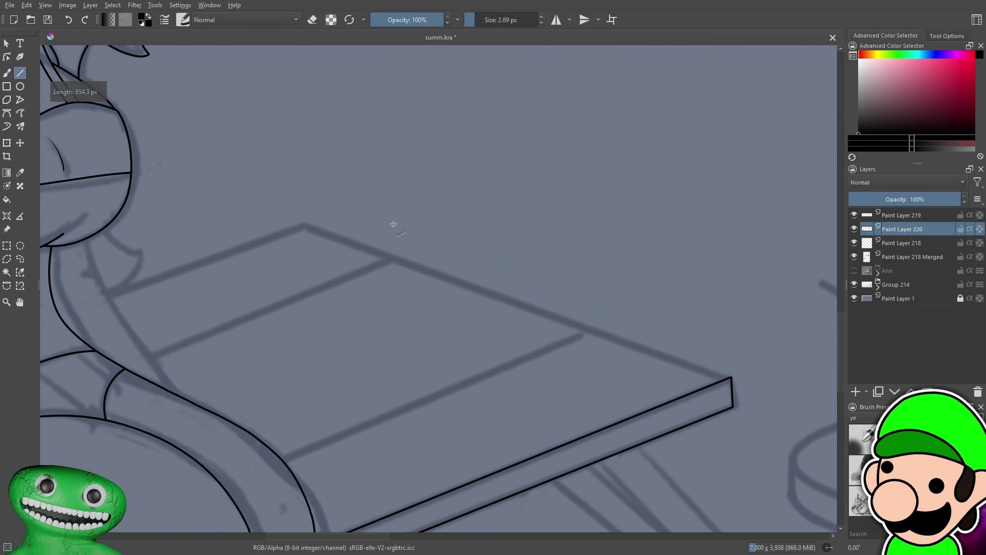
{"action": "left_click_drag", "start_coordinate": [303, 223], "coordinate": [303, 219]}
{"action": "scroll", "coordinate": [322, 220], "scroll_direction": "down", "scroll_amount": 5}
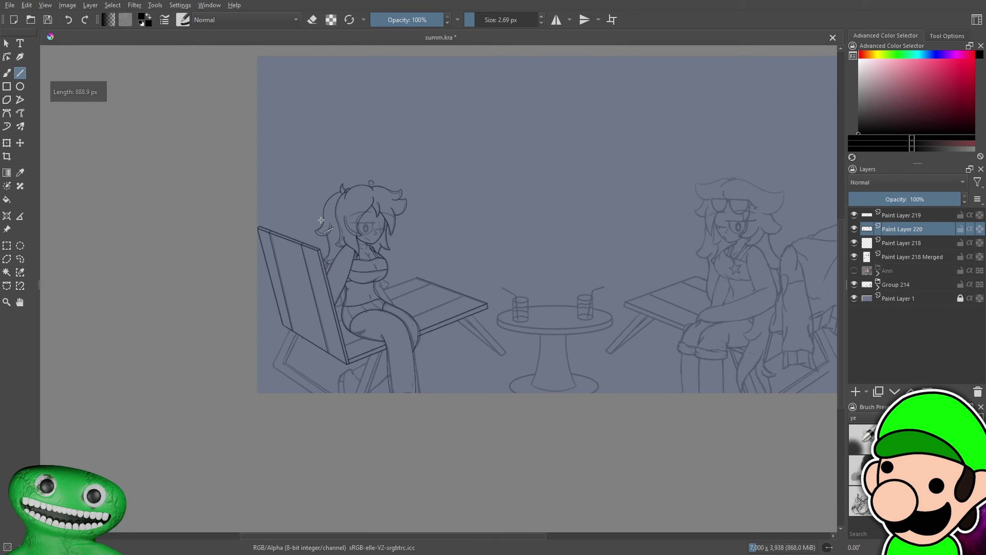
{"action": "scroll", "coordinate": [380, 289], "scroll_direction": "up", "scroll_amount": 3}
On a new paint layer, ink the seat's rear edge as a straight line from the rear corner through the torso to the backrest
{"action": "left_click", "coordinate": [856, 391]}
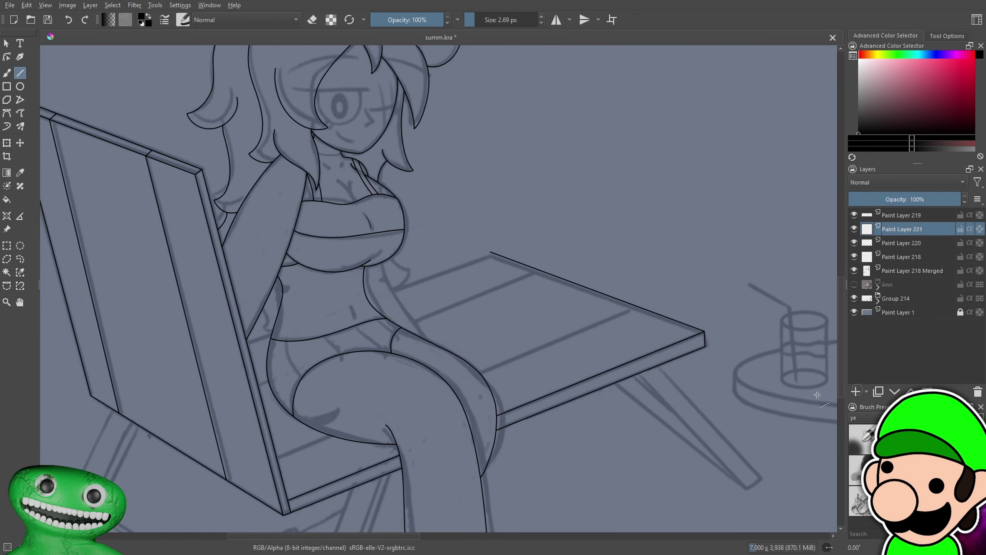
{"action": "key", "text": "plus"}
{"action": "key", "text": "plus"}
{"action": "mouse_move", "coordinate": [698, 242]}
{"action": "left_mouse_down"}
{"action": "mouse_move", "coordinate": [671, 260]}
{"action": "mouse_move", "coordinate": [360, 357]}
{"action": "left_mouse_up"}
{"action": "left_click_drag", "start_coordinate": [193, 430], "coordinate": [193, 429]}
{"action": "key", "text": "minus"}
{"action": "key", "text": "minus"}
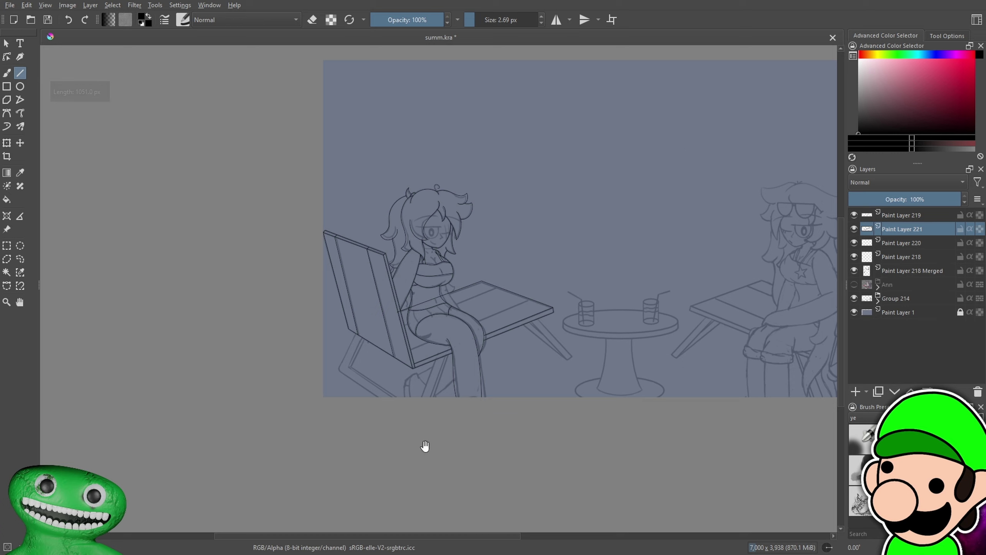
Erase the end of the seat's rear line that overshoots the backrest rail
{"action": "left_click_drag", "start_coordinate": [425, 447], "coordinate": [387, 430]}
{"action": "key", "text": "plus"}
{"action": "key", "text": "plus"}
{"action": "left_click_drag", "start_coordinate": [471, 412], "coordinate": [606, 408]}
{"action": "key", "text": "plus"}
{"action": "key", "text": "plus"}
{"action": "key", "text": "plus"}
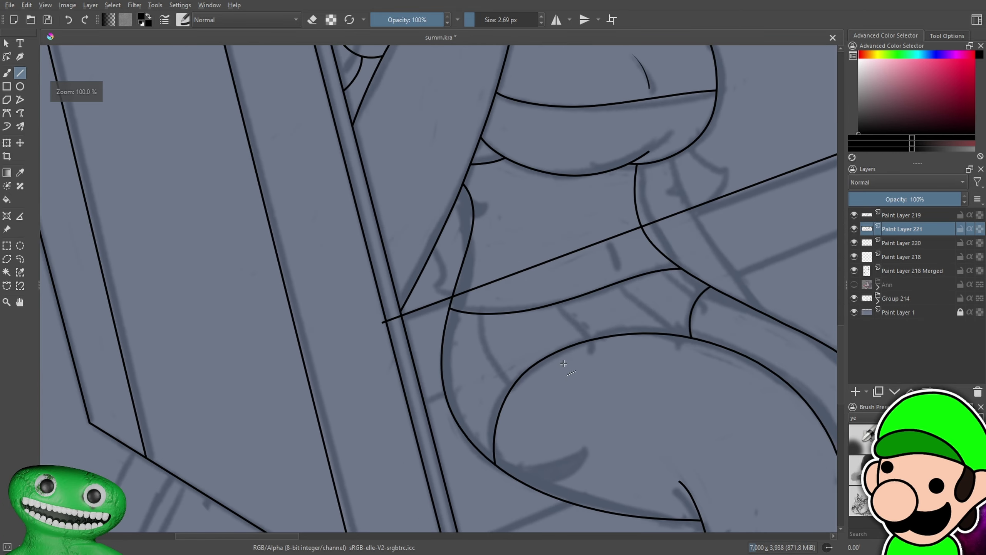
{"action": "key", "text": "plus"}
{"action": "key", "text": "plus"}
{"action": "key", "text": "plus"}
{"action": "left_click_drag", "start_coordinate": [500, 304], "coordinate": [579, 307]}
{"action": "key", "text": "plus"}
{"action": "key", "text": "plus"}
{"action": "key", "text": "b"}
{"action": "key", "text": "e"}
{"action": "scroll", "coordinate": [427, 330], "scroll_direction": "up", "scroll_amount": 2}
{"action": "mouse_move", "coordinate": [404, 317]}
{"action": "left_mouse_down"}
{"action": "mouse_move", "coordinate": [293, 375]}
{"action": "mouse_move", "coordinate": [238, 381]}
{"action": "left_mouse_up"}
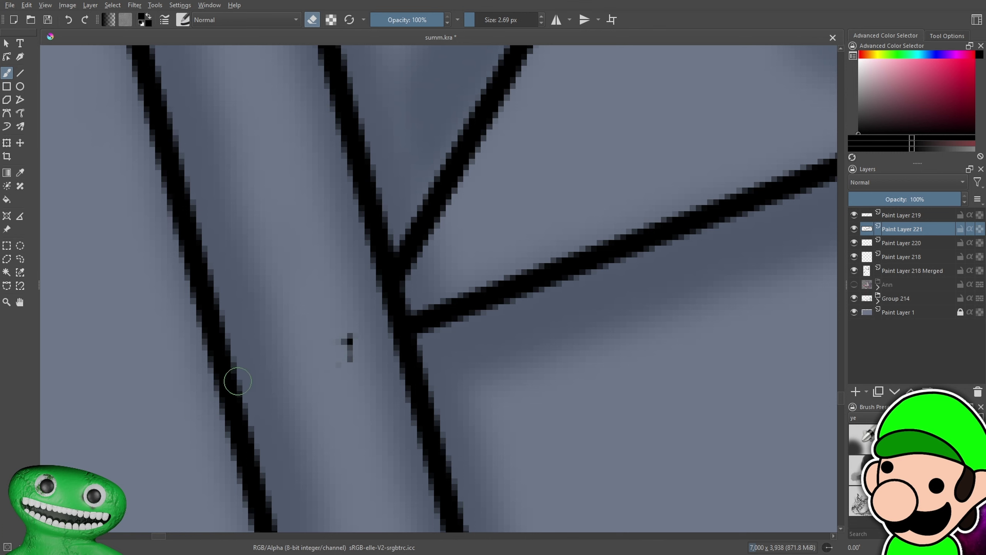
{"action": "scroll", "coordinate": [297, 411], "scroll_direction": "down", "scroll_amount": 6}
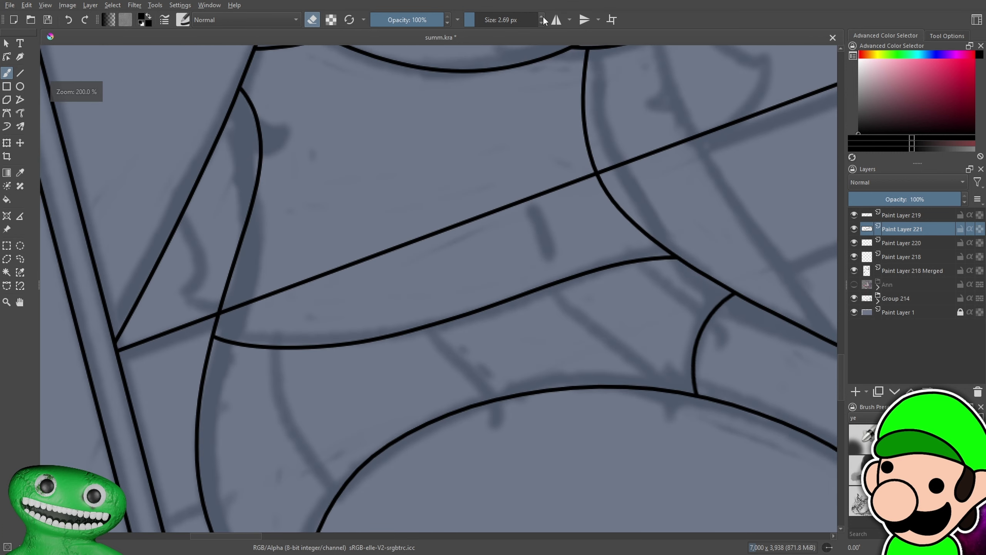
Set the eraser to 8.69 px and erase the seat's rear line where it crosses the girl's torso
{"action": "left_click", "coordinate": [542, 17]}
{"action": "scroll", "coordinate": [304, 289], "scroll_direction": "up", "scroll_amount": 3}
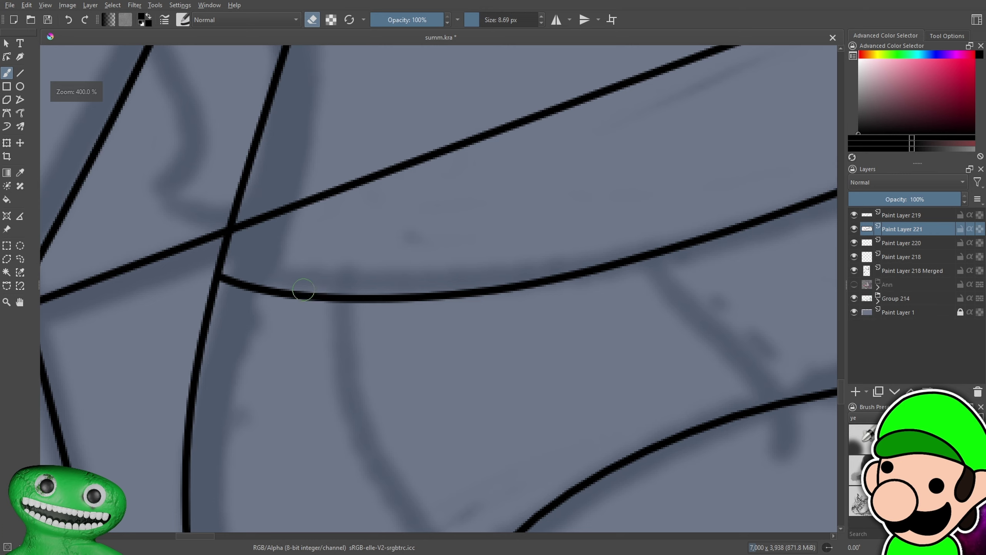
{"action": "left_click_drag", "start_coordinate": [245, 219], "coordinate": [275, 197]}
{"action": "mouse_move", "coordinate": [331, 190]}
{"action": "left_mouse_down"}
{"action": "mouse_move", "coordinate": [637, 78]}
{"action": "mouse_move", "coordinate": [654, 83]}
{"action": "left_mouse_up"}
{"action": "left_click_drag", "start_coordinate": [545, 156], "coordinate": [275, 345]}
{"action": "left_click_drag", "start_coordinate": [448, 240], "coordinate": [587, 191]}
{"action": "left_click_drag", "start_coordinate": [458, 292], "coordinate": [136, 472]}
{"action": "scroll", "coordinate": [177, 413], "scroll_direction": "up", "scroll_amount": 2}
{"action": "left_click_drag", "start_coordinate": [608, 228], "coordinate": [363, 311]}
{"action": "scroll", "coordinate": [441, 288], "scroll_direction": "down", "scroll_amount": 5}
{"action": "key", "text": "minus"}
{"action": "key", "text": "minus"}
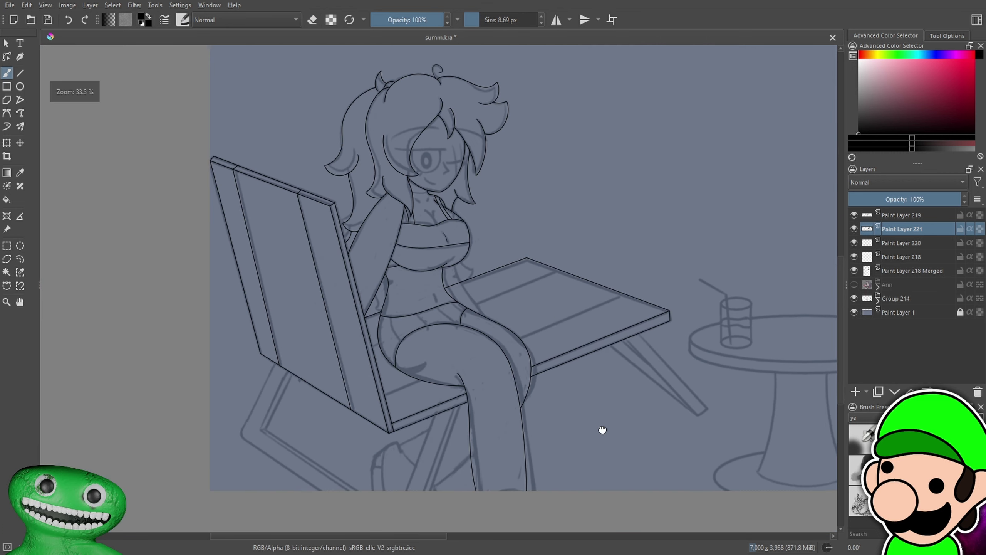
Set the brush size back to 2.69 px
{"action": "left_click_drag", "start_coordinate": [610, 426], "coordinate": [578, 430]}
{"action": "key", "text": "plus"}
{"action": "left_click", "coordinate": [541, 24]}
{"action": "left_click", "coordinate": [541, 24]}
{"action": "left_click", "coordinate": [540, 24]}
{"action": "left_click", "coordinate": [541, 24]}
{"action": "left_click", "coordinate": [540, 24]}
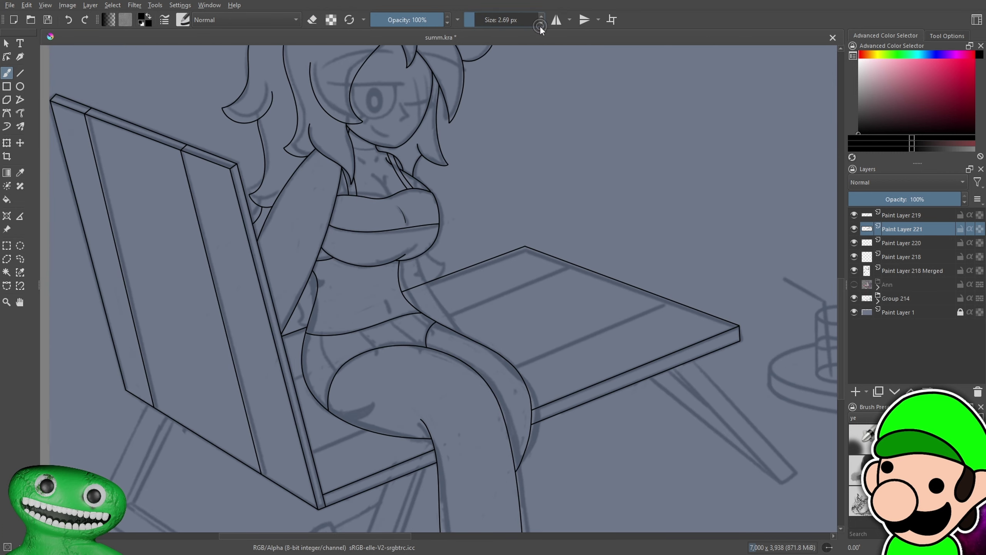
Temporarily hide the sketch group Group 214 to examine the inked figure and lounge chair on their own
{"action": "scroll", "coordinate": [548, 425], "scroll_direction": "down", "scroll_amount": 3}
{"action": "scroll", "coordinate": [549, 425], "scroll_direction": "up", "scroll_amount": 1}
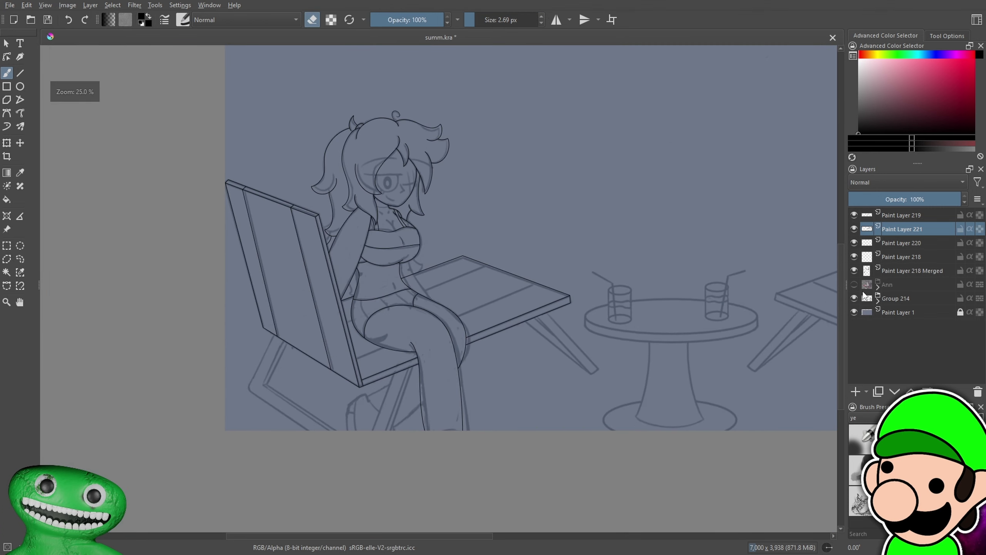
{"action": "left_click", "coordinate": [854, 297]}
{"action": "key", "text": "minus"}
{"action": "key", "text": "minus"}
{"action": "left_click", "coordinate": [855, 297]}
On a new paint layer, ink a curved crease from above the swimwear waistband down to the near thigh, replacing the first attempt
{"action": "key", "text": "plus"}
{"action": "key", "text": "plus"}
{"action": "key", "text": "plus"}
{"action": "key", "text": "plus"}
{"action": "left_click_drag", "start_coordinate": [672, 365], "coordinate": [737, 337]}
{"action": "key", "text": "plus"}
{"action": "key", "text": "plus"}
{"action": "key", "text": "plus"}
{"action": "left_click", "coordinate": [855, 392]}
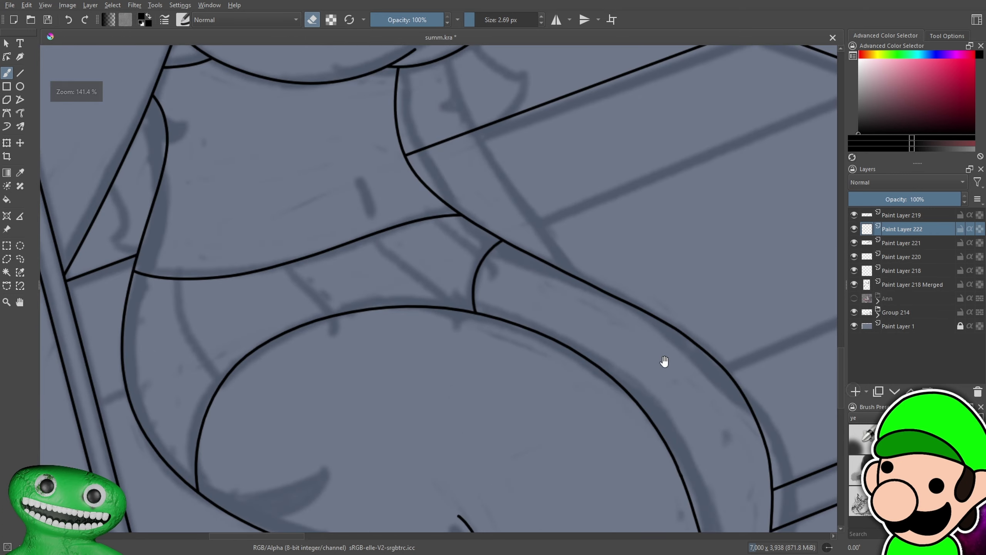
{"action": "left_click_drag", "start_coordinate": [664, 364], "coordinate": [747, 356]}
{"action": "key", "text": "plus"}
{"action": "key", "text": "e"}
{"action": "mouse_move", "coordinate": [466, 200]}
{"action": "left_mouse_down"}
{"action": "mouse_move", "coordinate": [614, 360]}
{"action": "mouse_move", "coordinate": [418, 168]}
{"action": "mouse_move", "coordinate": [290, 198]}
{"action": "left_mouse_up"}
{"action": "key", "text": "ctrl+z"}
{"action": "key", "text": "plus"}
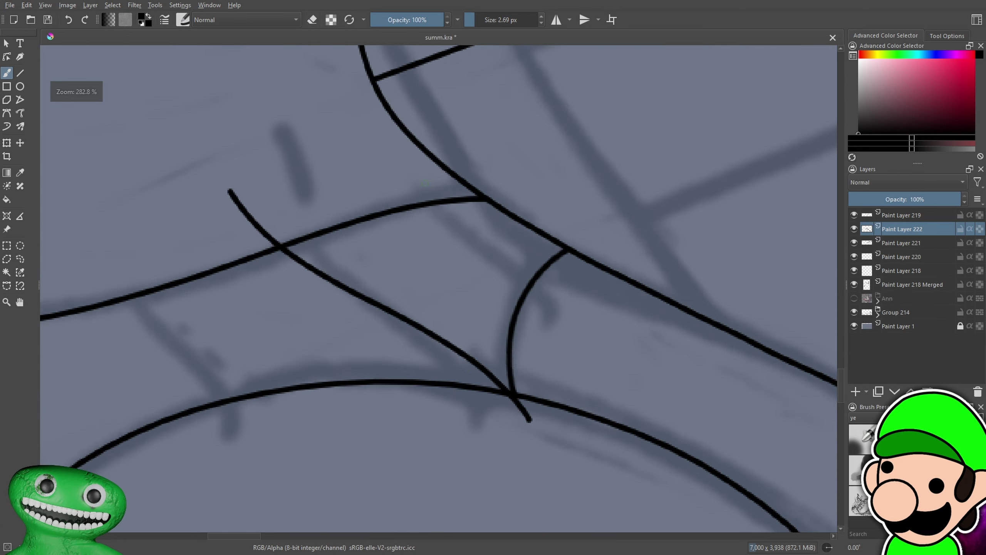
Ink the swimwear bottom's remaining sketched curves, including the hip-side one running from the waistband to the near thigh
{"action": "mouse_move", "coordinate": [421, 182]}
{"action": "left_mouse_down"}
{"action": "mouse_move", "coordinate": [576, 306]}
{"action": "mouse_move", "coordinate": [680, 251]}
{"action": "left_mouse_up"}
{"action": "left_click_drag", "start_coordinate": [214, 193], "coordinate": [342, 391]}
{"action": "key", "text": "minus"}
{"action": "key", "text": "minus"}
{"action": "key", "text": "minus"}
{"action": "mouse_move", "coordinate": [510, 346]}
{"action": "left_mouse_down"}
{"action": "mouse_move", "coordinate": [563, 335]}
{"action": "mouse_move", "coordinate": [582, 319]}
{"action": "left_mouse_up"}
{"action": "key", "text": "plus"}
{"action": "key", "text": "plus"}
{"action": "left_click_drag", "start_coordinate": [317, 179], "coordinate": [393, 480]}
{"action": "key", "text": "minus"}
{"action": "key", "text": "minus"}
{"action": "key", "text": "minus"}
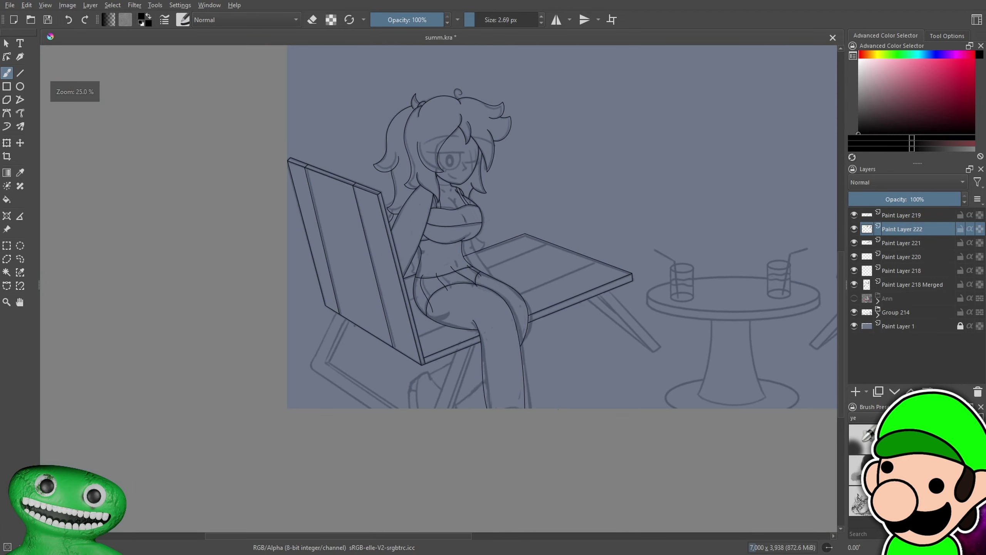
Erase the hip-side curve's overhanging ends below the thigh contour and above the swimwear waistband
{"action": "key", "text": "plus"}
{"action": "key", "text": "plus"}
{"action": "mouse_move", "coordinate": [439, 288]}
{"action": "left_mouse_down"}
{"action": "mouse_move", "coordinate": [503, 223]}
{"action": "mouse_move", "coordinate": [546, 249]}
{"action": "mouse_move", "coordinate": [568, 303]}
{"action": "left_mouse_up"}
{"action": "key", "text": "plus"}
{"action": "key", "text": "plus"}
{"action": "key", "text": "e"}
{"action": "left_click_drag", "start_coordinate": [559, 257], "coordinate": [584, 345]}
{"action": "left_click_drag", "start_coordinate": [574, 291], "coordinate": [599, 410]}
{"action": "left_click_drag", "start_coordinate": [583, 317], "coordinate": [606, 411]}
{"action": "left_click_drag", "start_coordinate": [590, 334], "coordinate": [607, 407]}
{"action": "left_click_drag", "start_coordinate": [621, 517], "coordinate": [620, 551]}
{"action": "left_click_drag", "start_coordinate": [485, 53], "coordinate": [522, 333]}
{"action": "key", "text": "plus"}
{"action": "left_click_drag", "start_coordinate": [506, 208], "coordinate": [519, 196]}
{"action": "left_click_drag", "start_coordinate": [565, 118], "coordinate": [504, 184]}
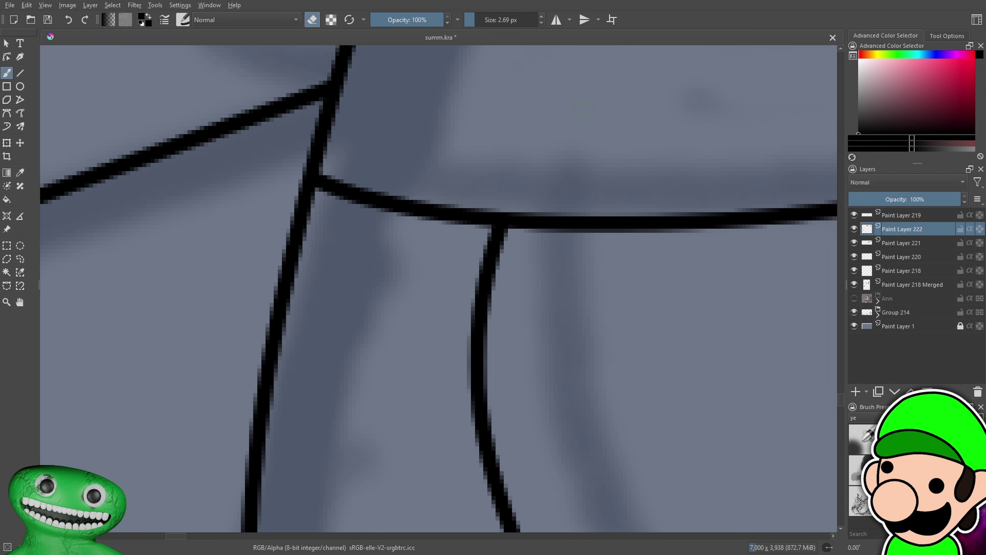
Erase the overhanging ends of the swimwear bottom's crease lines above the waistband
{"action": "left_click_drag", "start_coordinate": [619, 243], "coordinate": [271, 301]}
{"action": "mouse_move", "coordinate": [692, 210]}
{"action": "left_mouse_down"}
{"action": "mouse_move", "coordinate": [676, 226]}
{"action": "mouse_move", "coordinate": [644, 189]}
{"action": "left_mouse_up"}
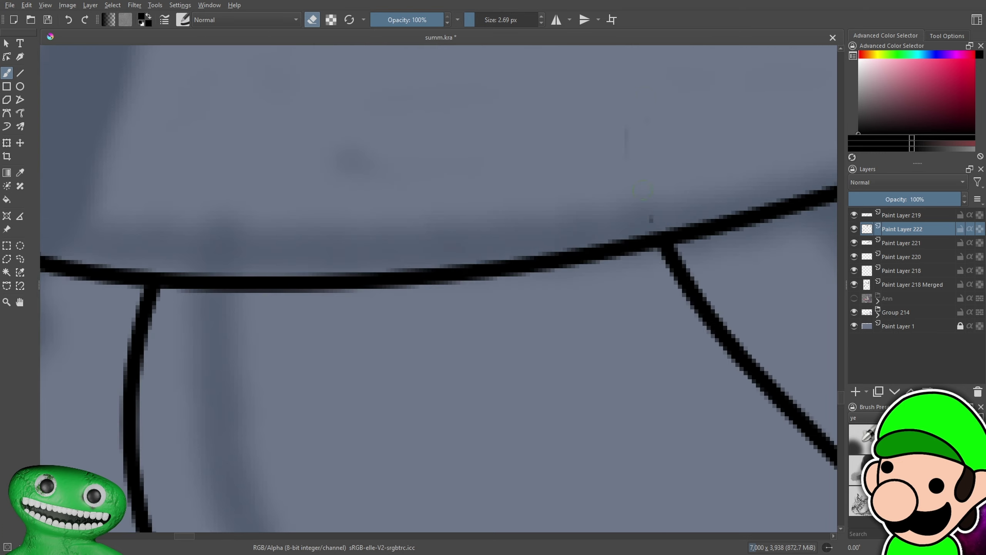
{"action": "key", "text": "ctrl+minus"}
{"action": "mouse_move", "coordinate": [720, 198]}
{"action": "left_mouse_down"}
{"action": "mouse_move", "coordinate": [319, 359]}
{"action": "mouse_move", "coordinate": [189, 422]}
{"action": "left_mouse_up"}
{"action": "key", "text": "ctrl+plus"}
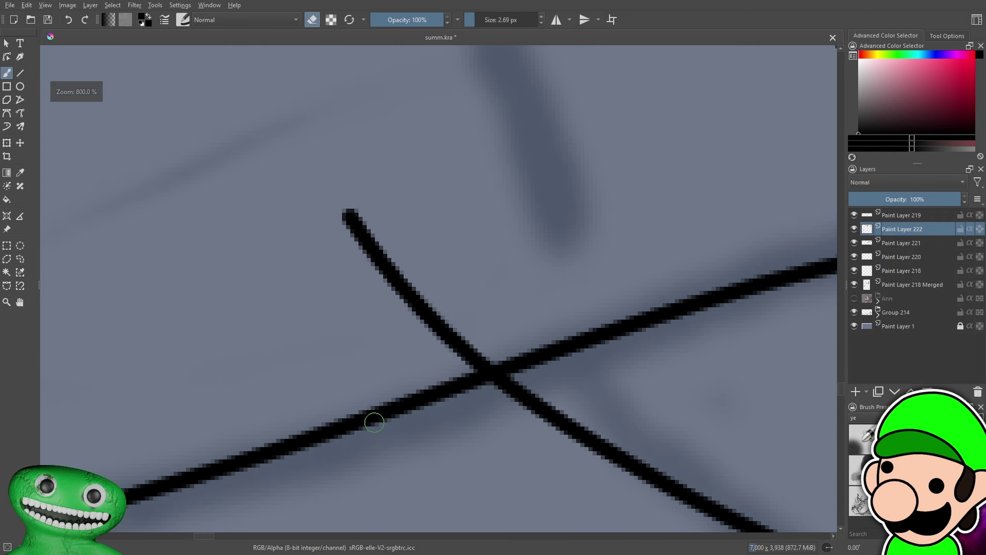
{"action": "mouse_move", "coordinate": [344, 213]}
{"action": "left_mouse_down"}
{"action": "mouse_move", "coordinate": [421, 323]}
{"action": "mouse_move", "coordinate": [478, 364]}
{"action": "left_mouse_up"}
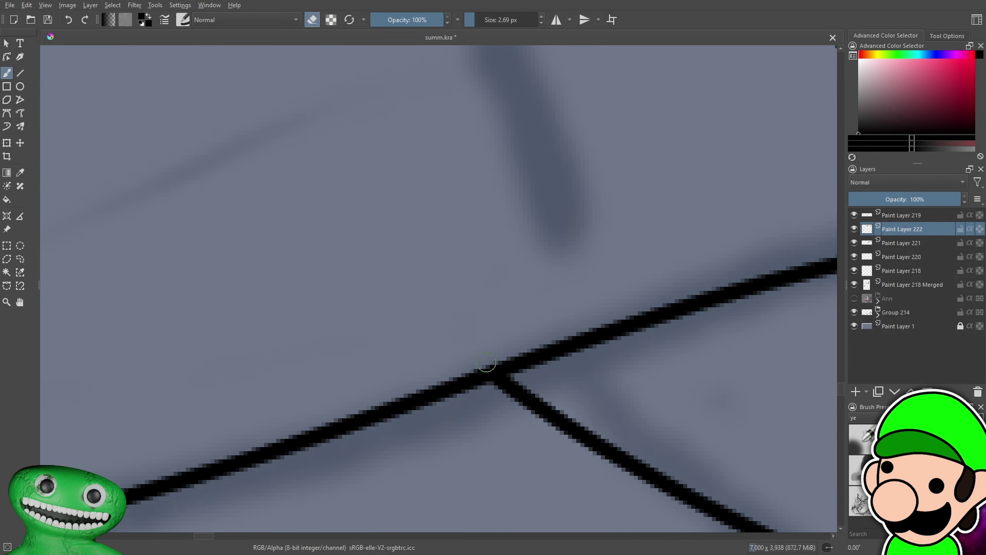
{"action": "scroll", "coordinate": [489, 356], "scroll_direction": "down", "scroll_amount": 3}
{"action": "scroll", "coordinate": [628, 315], "scroll_direction": "up", "scroll_amount": 3}
{"action": "mouse_move", "coordinate": [462, 218]}
{"action": "left_mouse_down"}
{"action": "mouse_move", "coordinate": [490, 225]}
{"action": "mouse_move", "coordinate": [456, 219]}
{"action": "mouse_move", "coordinate": [424, 149]}
{"action": "left_mouse_up"}
{"action": "left_click_drag", "start_coordinate": [561, 294], "coordinate": [204, 128]}
Erase the swimwear crease ends that overhang below the near thigh's upper contour
{"action": "mouse_move", "coordinate": [584, 376]}
{"action": "left_mouse_down"}
{"action": "mouse_move", "coordinate": [561, 384]}
{"action": "mouse_move", "coordinate": [597, 389]}
{"action": "mouse_move", "coordinate": [620, 456]}
{"action": "mouse_move", "coordinate": [669, 468]}
{"action": "mouse_move", "coordinate": [667, 452]}
{"action": "mouse_move", "coordinate": [693, 490]}
{"action": "left_mouse_up"}
{"action": "scroll", "coordinate": [656, 375], "scroll_direction": "down", "scroll_amount": 5}
{"action": "left_click_drag", "start_coordinate": [655, 375], "coordinate": [677, 261]}
{"action": "scroll", "coordinate": [621, 311], "scroll_direction": "up", "scroll_amount": 2}
{"action": "mouse_move", "coordinate": [557, 385]}
{"action": "left_mouse_down"}
{"action": "mouse_move", "coordinate": [615, 310]}
{"action": "mouse_move", "coordinate": [614, 342]}
{"action": "mouse_move", "coordinate": [633, 373]}
{"action": "mouse_move", "coordinate": [638, 344]}
{"action": "left_mouse_up"}
{"action": "scroll", "coordinate": [614, 309], "scroll_direction": "up", "scroll_amount": 3}
{"action": "scroll", "coordinate": [637, 344], "scroll_direction": "down", "scroll_amount": 5}
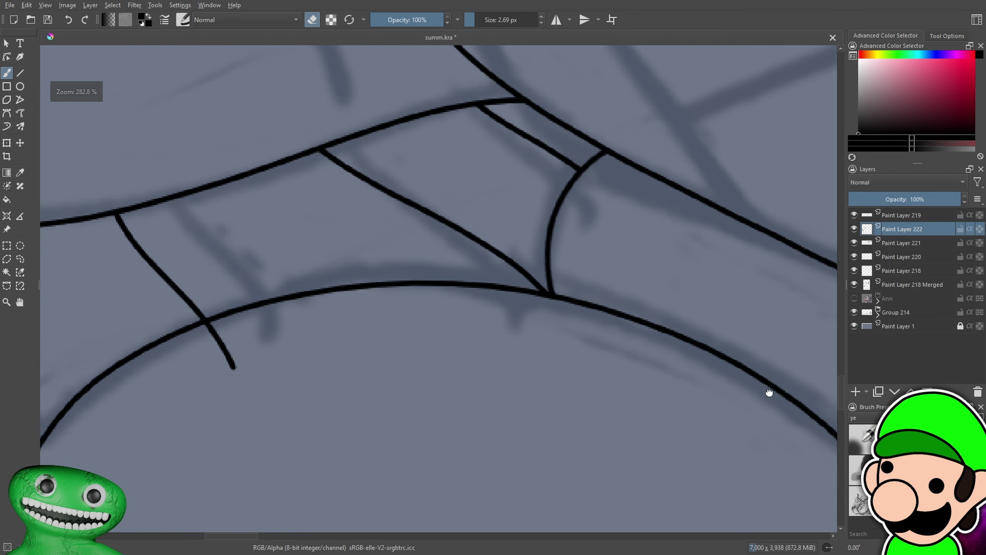
{"action": "scroll", "coordinate": [401, 323], "scroll_direction": "up", "scroll_amount": 5}
{"action": "mouse_move", "coordinate": [341, 314]}
{"action": "left_mouse_down"}
{"action": "mouse_move", "coordinate": [355, 369]}
{"action": "mouse_move", "coordinate": [347, 361]}
{"action": "left_mouse_up"}
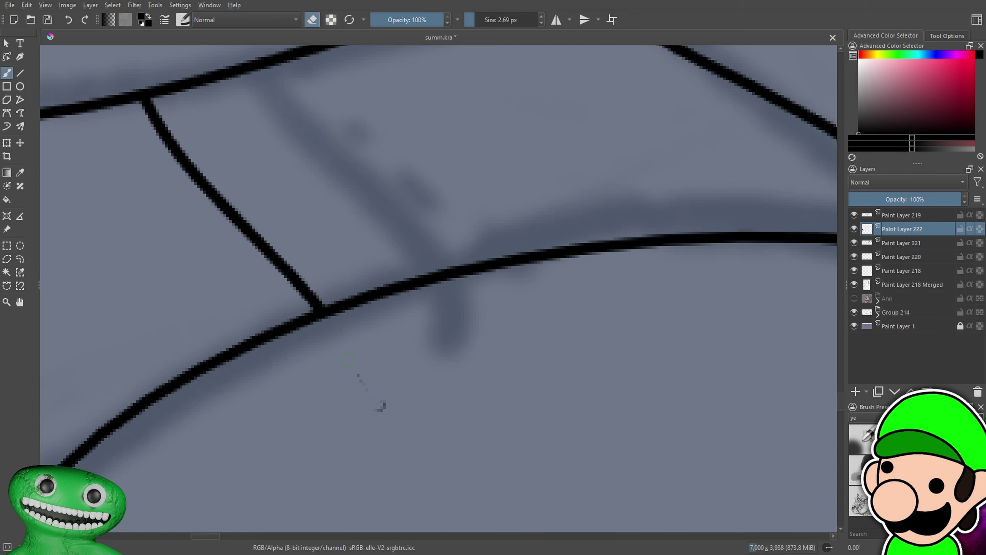
{"action": "scroll", "coordinate": [356, 362], "scroll_direction": "down", "scroll_amount": 9}
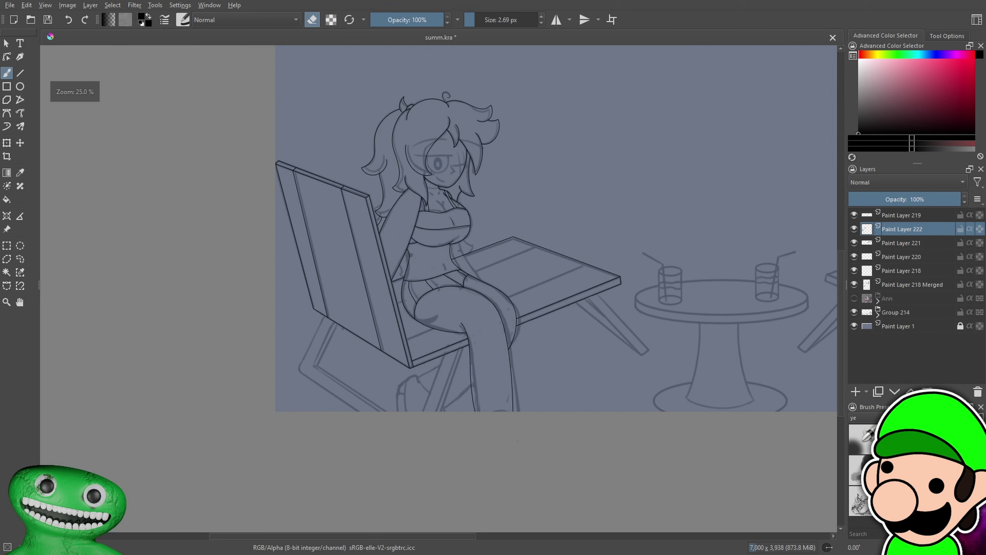
Temporarily hide the sketch group Group 214 to examine the inked lines with the trimmed creases
{"action": "left_click", "coordinate": [854, 285]}
{"action": "left_click", "coordinate": [854, 286]}
{"action": "left_click", "coordinate": [854, 311]}
{"action": "key", "text": "ctrl+minus"}
{"action": "left_click", "coordinate": [855, 311]}
{"action": "key", "text": "ctrl+plus"}
{"action": "left_click_drag", "start_coordinate": [693, 355], "coordinate": [671, 381]}
{"action": "key", "text": "ctrl+plus"}
Merge all the line-art layers from Paint Layer 219 through Paint Layer 218 Merged into one layer
{"action": "mouse_move", "coordinate": [905, 219]}
{"action": "left_mouse_down"}
{"action": "mouse_move", "coordinate": [917, 237]}
{"action": "mouse_move", "coordinate": [901, 285]}
{"action": "left_mouse_up"}
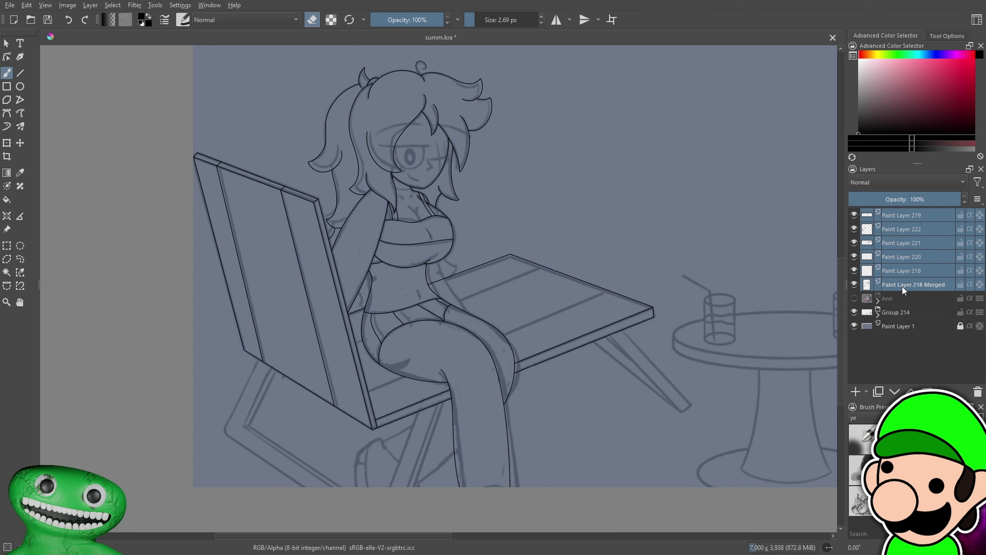
{"action": "key", "text": "ctrl+e"}
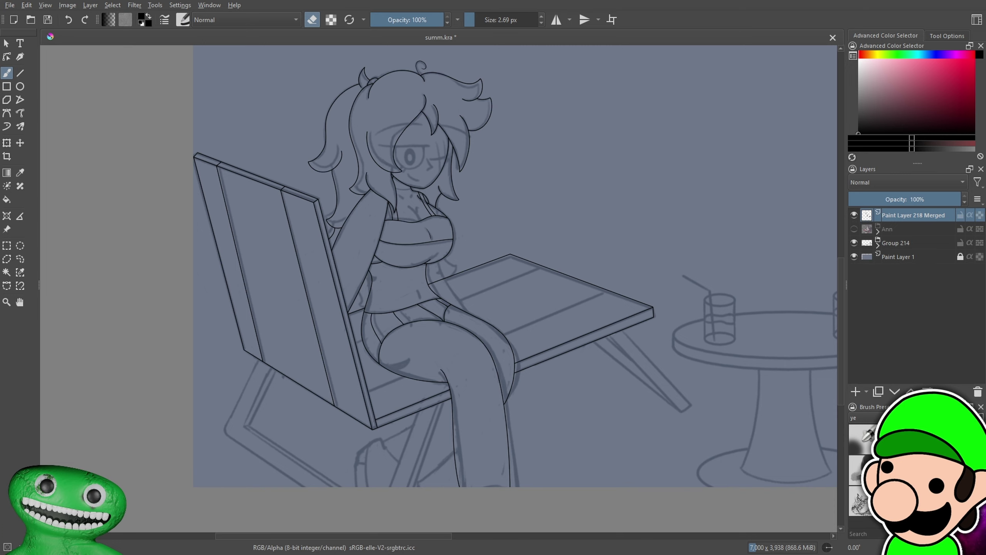
{"action": "left_click_drag", "start_coordinate": [281, 274], "coordinate": [277, 287]}
{"action": "scroll", "coordinate": [420, 423], "scroll_direction": "up", "scroll_amount": 1}
{"action": "left_click_drag", "start_coordinate": [430, 419], "coordinate": [445, 295]}
{"action": "left_click_drag", "start_coordinate": [468, 328], "coordinate": [448, 395]}
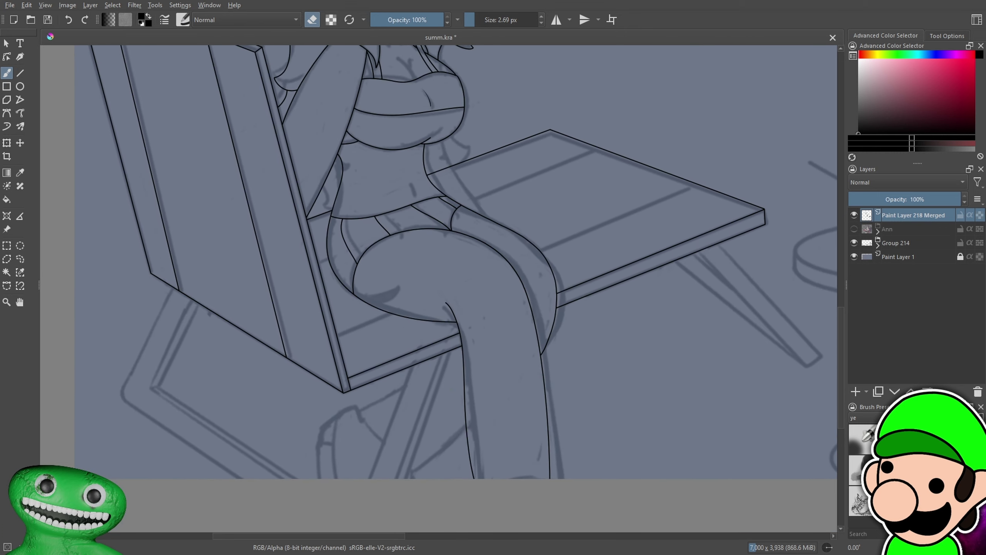
{"action": "left_click_drag", "start_coordinate": [448, 361], "coordinate": [435, 376]}
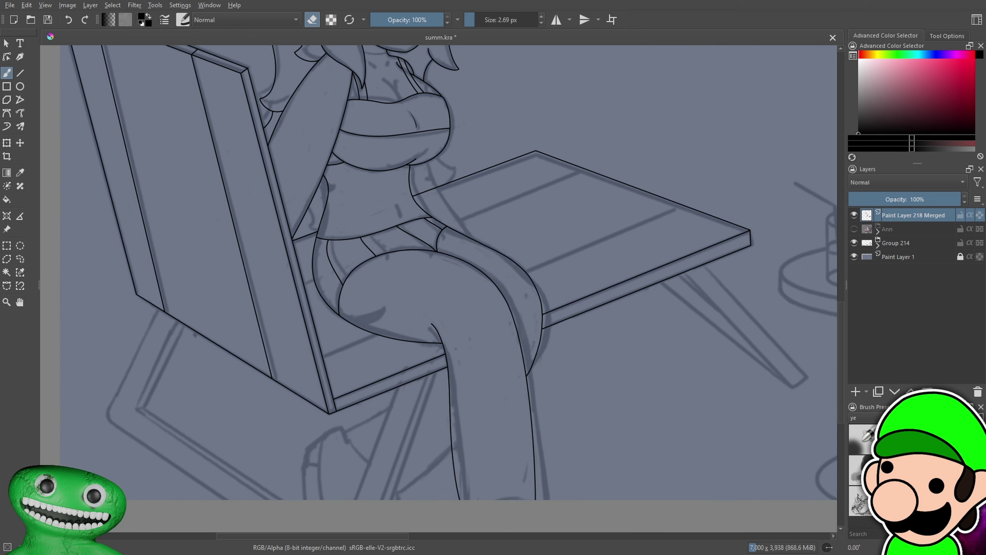
On a new paint layer, draw two straight slat lines across the lounge chair's seat with the Line tool
{"action": "left_click", "coordinate": [856, 392]}
{"action": "left_click", "coordinate": [20, 72]}
{"action": "scroll", "coordinate": [464, 159], "scroll_direction": "up", "scroll_amount": 1}
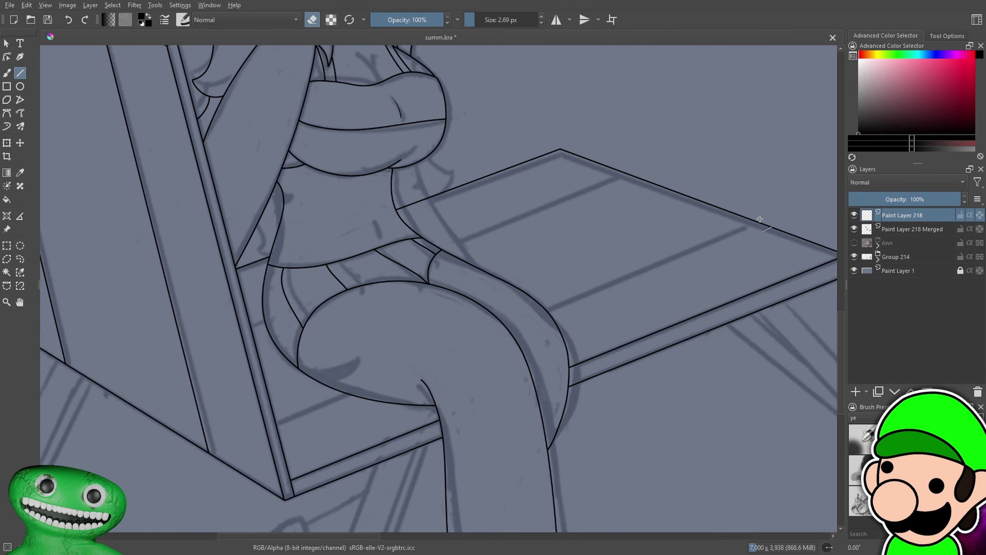
{"action": "left_click_drag", "start_coordinate": [759, 219], "coordinate": [265, 417]}
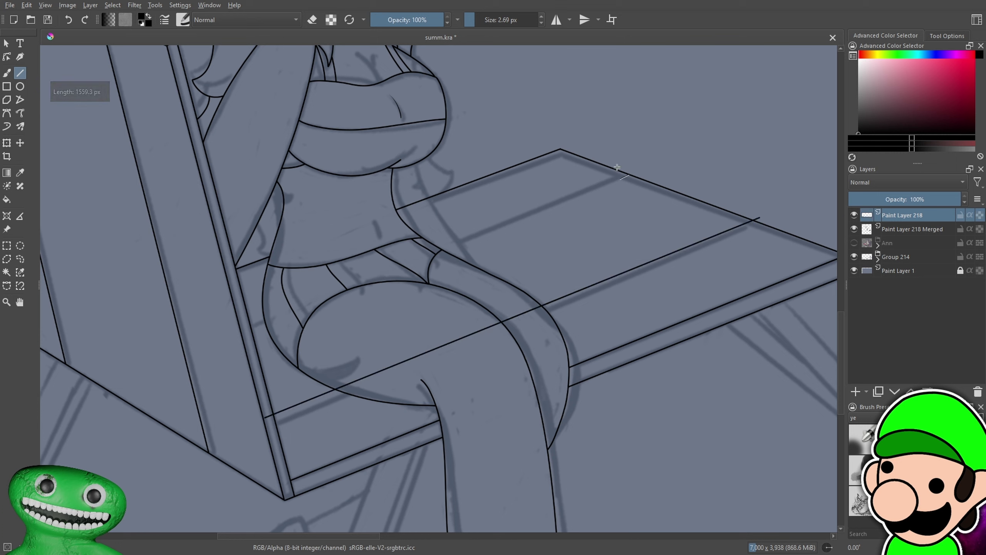
{"action": "left_click_drag", "start_coordinate": [605, 165], "coordinate": [399, 271]}
{"action": "left_click_drag", "start_coordinate": [235, 329], "coordinate": [220, 319]}
Temporarily hide Group 214 to examine the new seat slat lines without the sketch
{"action": "key", "text": "minus"}
{"action": "key", "text": "minus"}
{"action": "key", "text": "minus"}
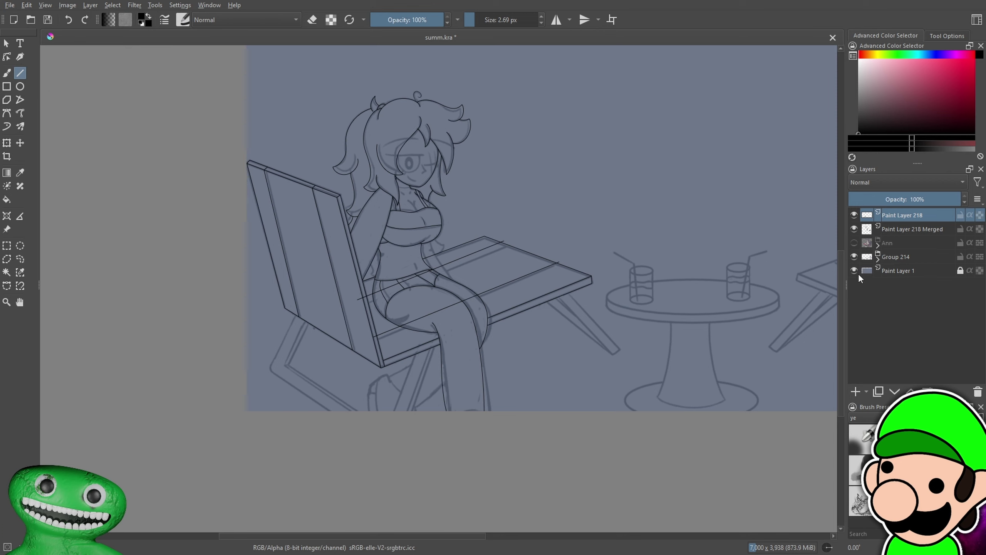
{"action": "left_click", "coordinate": [855, 256]}
{"action": "key", "text": "minus"}
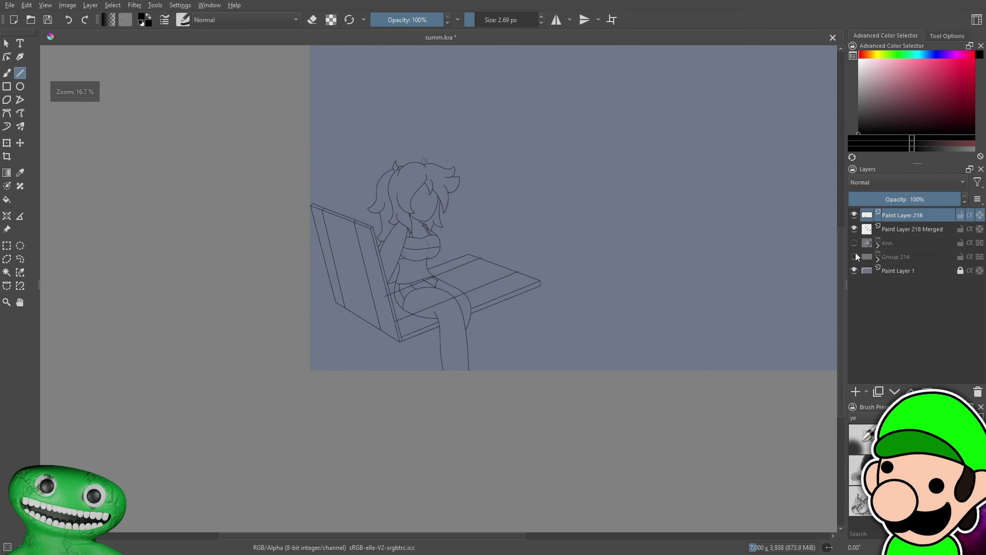
{"action": "left_click", "coordinate": [854, 256]}
{"action": "key", "text": "plus"}
{"action": "key", "text": "plus"}
{"action": "key", "text": "plus"}
{"action": "key", "text": "plus"}
{"action": "key", "text": "plus"}
{"action": "key", "text": "plus"}
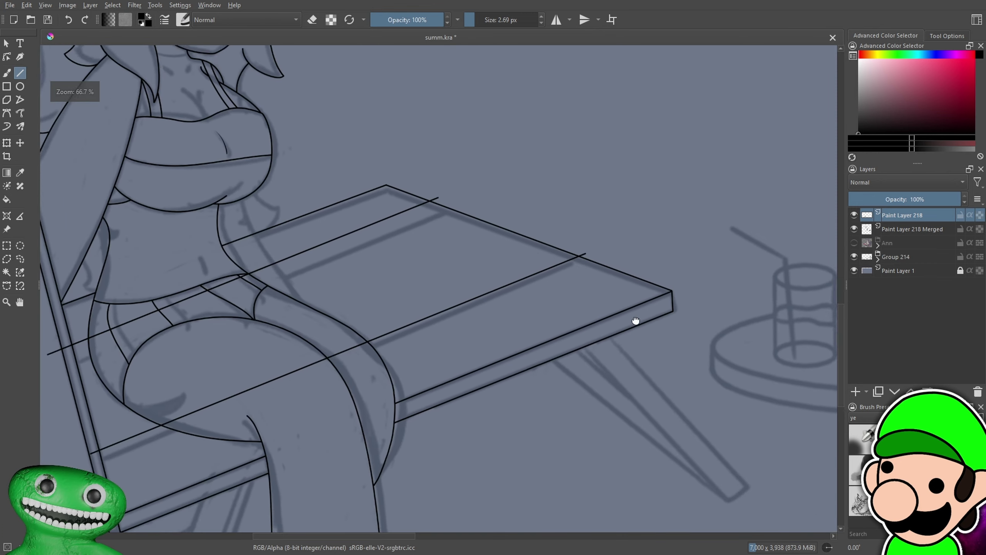
With an 11.69 px eraser, remove the slat lines' ends that extend past the seat's far edge
{"action": "scroll", "coordinate": [543, 20], "scroll_direction": "up", "scroll_amount": 4}
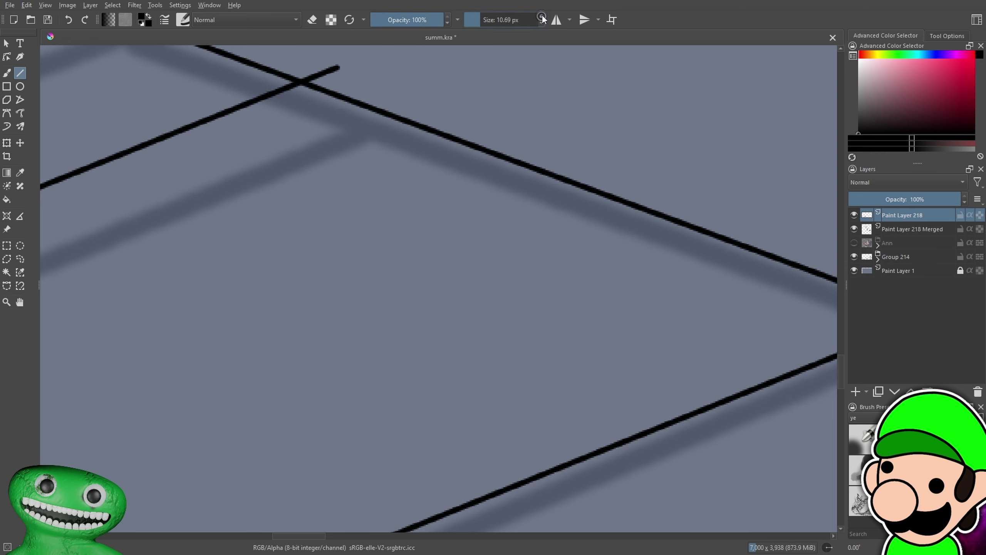
{"action": "left_click_drag", "start_coordinate": [365, 94], "coordinate": [358, 254]}
{"action": "scroll", "coordinate": [359, 253], "scroll_direction": "up", "scroll_amount": 2}
{"action": "key", "text": "b"}
{"action": "left_click_drag", "start_coordinate": [250, 212], "coordinate": [302, 201]}
{"action": "left_click_drag", "start_coordinate": [353, 219], "coordinate": [16, 182]}
{"action": "left_click_drag", "start_coordinate": [807, 390], "coordinate": [275, 70]}
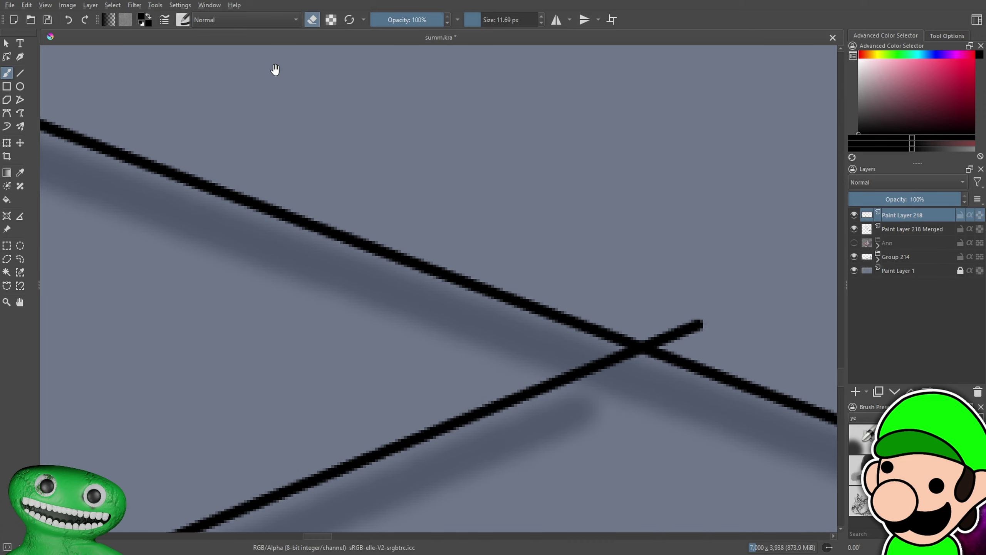
{"action": "left_click_drag", "start_coordinate": [663, 332], "coordinate": [667, 333]}
Erase the far slat line's end that overhangs across the chair's backrest frame
{"action": "key", "text": "minus"}
{"action": "key", "text": "minus"}
{"action": "key", "text": "minus"}
{"action": "key", "text": "minus"}
{"action": "left_click_drag", "start_coordinate": [370, 423], "coordinate": [785, 280]}
{"action": "mouse_move", "coordinate": [325, 346]}
{"action": "left_mouse_down"}
{"action": "mouse_move", "coordinate": [802, 205]}
{"action": "mouse_move", "coordinate": [480, 253]}
{"action": "mouse_move", "coordinate": [455, 421]}
{"action": "left_mouse_up"}
{"action": "key", "text": "plus"}
{"action": "key", "text": "plus"}
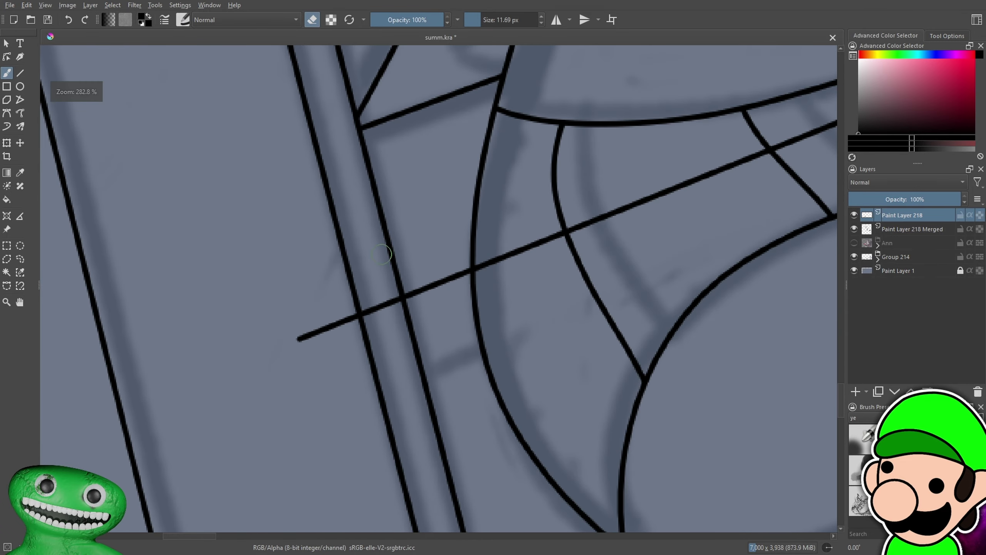
{"action": "mouse_move", "coordinate": [384, 308]}
{"action": "left_mouse_down"}
{"action": "mouse_move", "coordinate": [400, 303]}
{"action": "mouse_move", "coordinate": [301, 337]}
{"action": "left_mouse_up"}
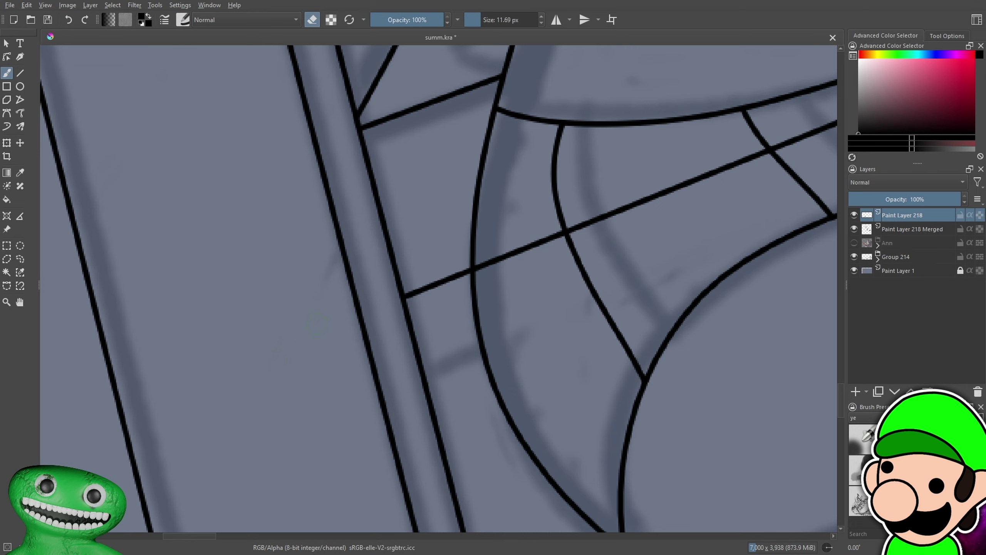
Clean up the near slat line's end beside the chair's backrest with the eraser
{"action": "key", "text": "minus"}
{"action": "key", "text": "minus"}
{"action": "left_click_drag", "start_coordinate": [584, 496], "coordinate": [537, 331]}
{"action": "key", "text": "plus"}
{"action": "key", "text": "plus"}
{"action": "left_click_drag", "start_coordinate": [434, 460], "coordinate": [438, 354]}
{"action": "key", "text": "plus"}
{"action": "key", "text": "plus"}
{"action": "mouse_move", "coordinate": [346, 371]}
{"action": "left_mouse_down"}
{"action": "mouse_move", "coordinate": [364, 347]}
{"action": "mouse_move", "coordinate": [395, 342]}
{"action": "left_mouse_up"}
Erase the part of the near slat line that crosses the girl's thighs
{"action": "key", "text": "minus"}
{"action": "key", "text": "minus"}
{"action": "key", "text": "minus"}
{"action": "key", "text": "minus"}
{"action": "mouse_move", "coordinate": [544, 264]}
{"action": "left_mouse_down"}
{"action": "mouse_move", "coordinate": [389, 343]}
{"action": "mouse_move", "coordinate": [388, 356]}
{"action": "mouse_move", "coordinate": [583, 281]}
{"action": "mouse_move", "coordinate": [647, 267]}
{"action": "mouse_move", "coordinate": [498, 327]}
{"action": "mouse_move", "coordinate": [678, 229]}
{"action": "left_mouse_up"}
{"action": "key", "text": "plus"}
{"action": "key", "text": "plus"}
{"action": "left_click_drag", "start_coordinate": [587, 273], "coordinate": [277, 395]}
{"action": "key", "text": "plus"}
{"action": "left_click_drag", "start_coordinate": [621, 249], "coordinate": [452, 318]}
{"action": "left_click_drag", "start_coordinate": [663, 231], "coordinate": [282, 399]}
{"action": "key", "text": "minus"}
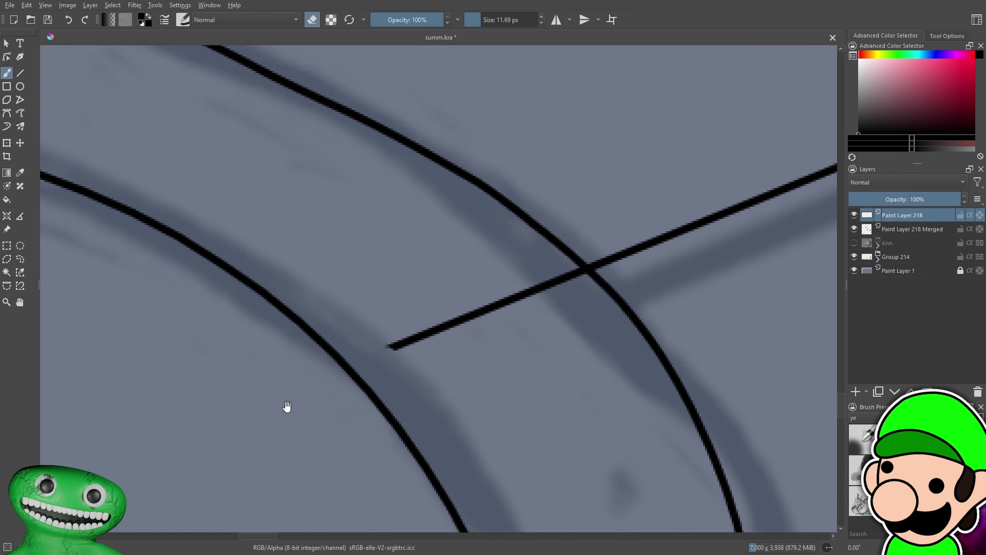
{"action": "key", "text": "plus"}
{"action": "mouse_move", "coordinate": [583, 316]}
{"action": "left_mouse_down"}
{"action": "mouse_move", "coordinate": [627, 297]}
{"action": "mouse_move", "coordinate": [203, 501]}
{"action": "left_mouse_up"}
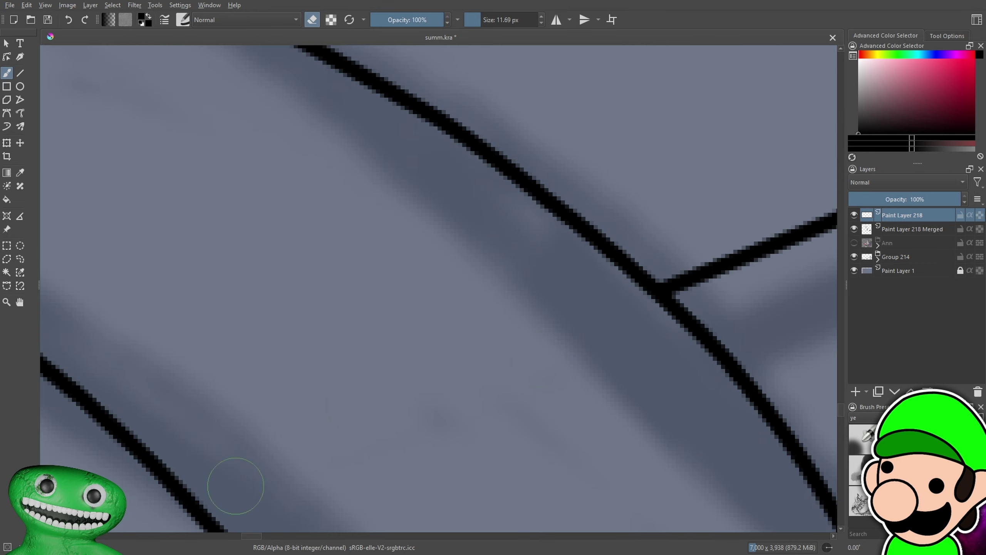
Erase the part of the far slat line that crosses the girl's hips and swimwear bottom
{"action": "key", "text": "minus"}
{"action": "key", "text": "minus"}
{"action": "key", "text": "minus"}
{"action": "key", "text": "minus"}
{"action": "left_click_drag", "start_coordinate": [425, 383], "coordinate": [640, 241]}
{"action": "left_click_drag", "start_coordinate": [551, 280], "coordinate": [749, 406]}
{"action": "mouse_move", "coordinate": [462, 231]}
{"action": "left_mouse_down"}
{"action": "mouse_move", "coordinate": [718, 291]}
{"action": "mouse_move", "coordinate": [798, 288]}
{"action": "left_mouse_up"}
{"action": "key", "text": "plus"}
{"action": "key", "text": "plus"}
{"action": "key", "text": "plus"}
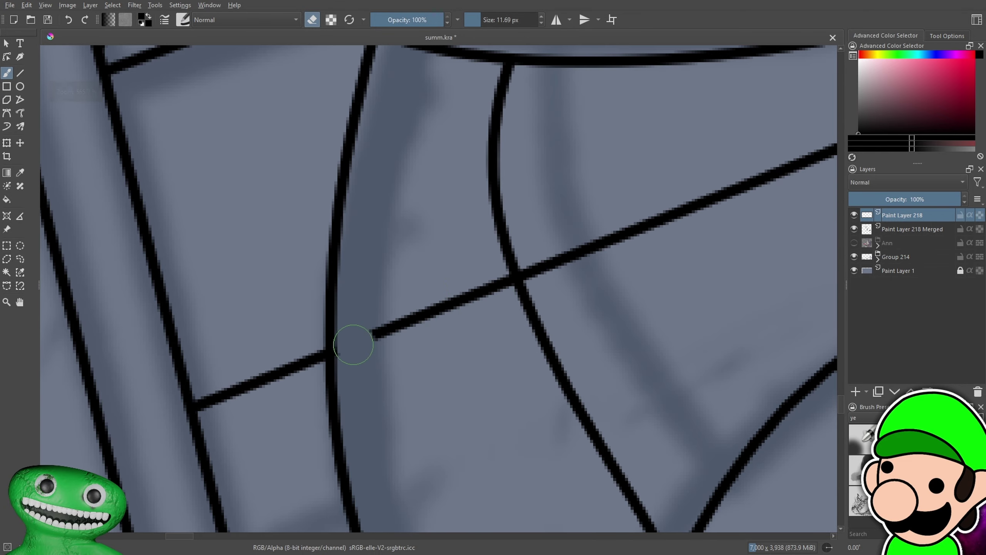
{"action": "mouse_move", "coordinate": [353, 343]}
{"action": "left_mouse_down"}
{"action": "mouse_move", "coordinate": [728, 180]}
{"action": "mouse_move", "coordinate": [850, 145]}
{"action": "left_mouse_up"}
{"action": "mouse_move", "coordinate": [689, 226]}
{"action": "left_mouse_down"}
{"action": "mouse_move", "coordinate": [410, 341]}
{"action": "mouse_move", "coordinate": [304, 374]}
{"action": "left_mouse_up"}
{"action": "left_click_drag", "start_coordinate": [443, 295], "coordinate": [844, 141]}
{"action": "left_click_drag", "start_coordinate": [687, 220], "coordinate": [267, 420]}
{"action": "left_click_drag", "start_coordinate": [623, 261], "coordinate": [153, 457]}
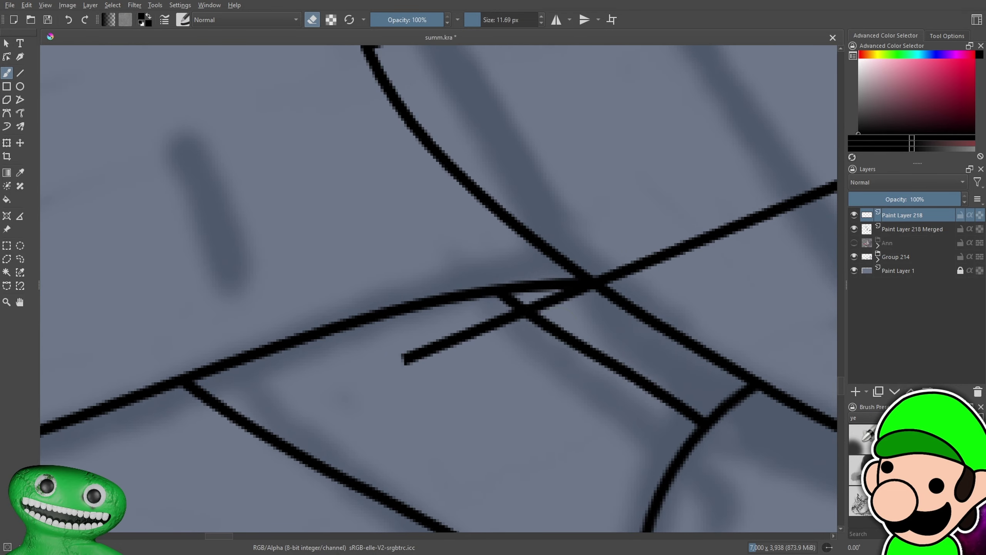
{"action": "mouse_move", "coordinate": [587, 306]}
{"action": "left_mouse_down"}
{"action": "mouse_move", "coordinate": [551, 301]}
{"action": "mouse_move", "coordinate": [431, 348]}
{"action": "mouse_move", "coordinate": [391, 347]}
{"action": "left_mouse_up"}
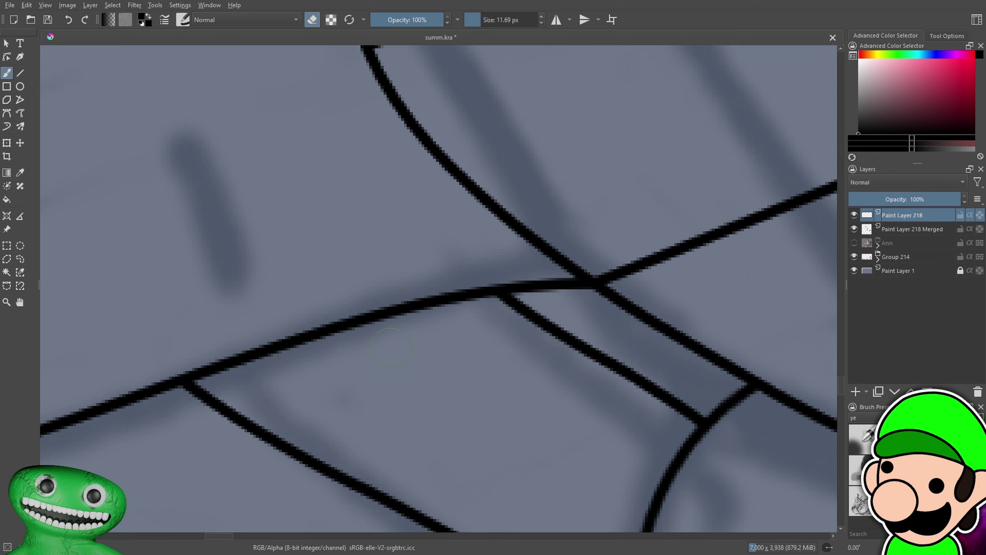
Set the brush back to painting at 2.69 px and review the inked figure and lounge chair
{"action": "scroll", "coordinate": [541, 24], "scroll_direction": "down", "scroll_amount": 9}
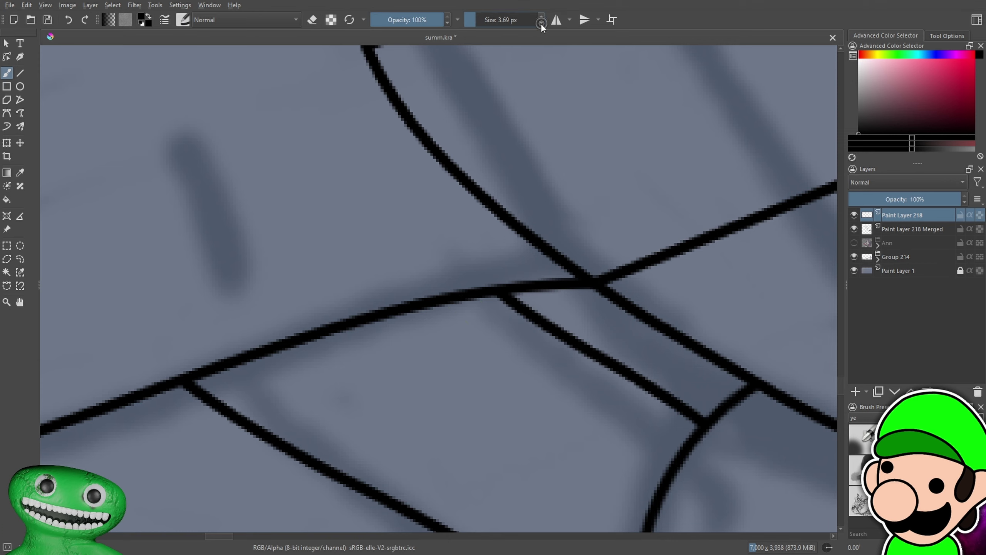
{"action": "key", "text": "minus"}
{"action": "key", "text": "minus"}
{"action": "key", "text": "minus"}
{"action": "key", "text": "minus"}
{"action": "key", "text": "minus"}
{"action": "key", "text": "minus"}
{"action": "key", "text": "minus"}
{"action": "key", "text": "minus"}
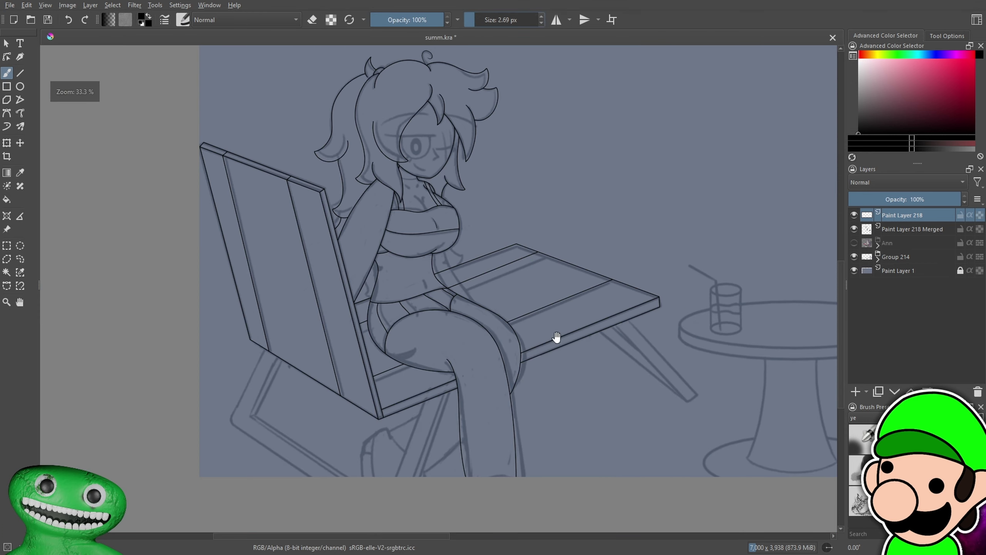
{"action": "left_click_drag", "start_coordinate": [557, 337], "coordinate": [544, 299]}
{"action": "key", "text": "plus"}
{"action": "left_click_drag", "start_coordinate": [556, 333], "coordinate": [552, 240]}
{"action": "left_click_drag", "start_coordinate": [486, 147], "coordinate": [565, 383]}
{"action": "left_click_drag", "start_coordinate": [554, 211], "coordinate": [528, 137]}
{"action": "key", "text": "minus"}
{"action": "key", "text": "minus"}
{"action": "left_click_drag", "start_coordinate": [581, 342], "coordinate": [568, 310]}
{"action": "key", "text": "plus"}
{"action": "scroll", "coordinate": [554, 267], "scroll_direction": "up", "scroll_amount": 4}
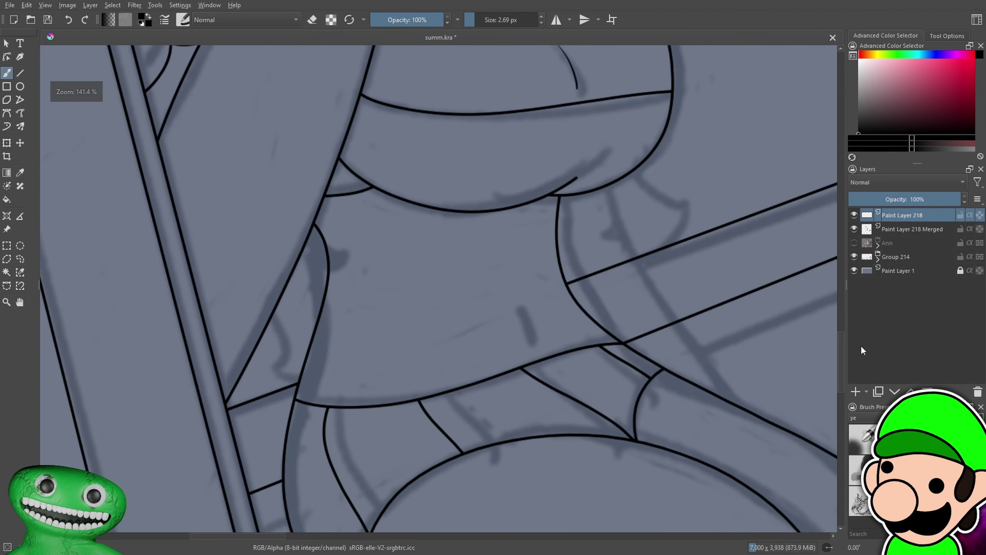
On a new paint layer, ink the small sketched curves in the gap between the near arm and the waist
{"action": "left_click", "coordinate": [857, 390]}
{"action": "scroll", "coordinate": [598, 269], "scroll_direction": "up", "scroll_amount": 2}
{"action": "left_click_drag", "start_coordinate": [385, 232], "coordinate": [374, 408]}
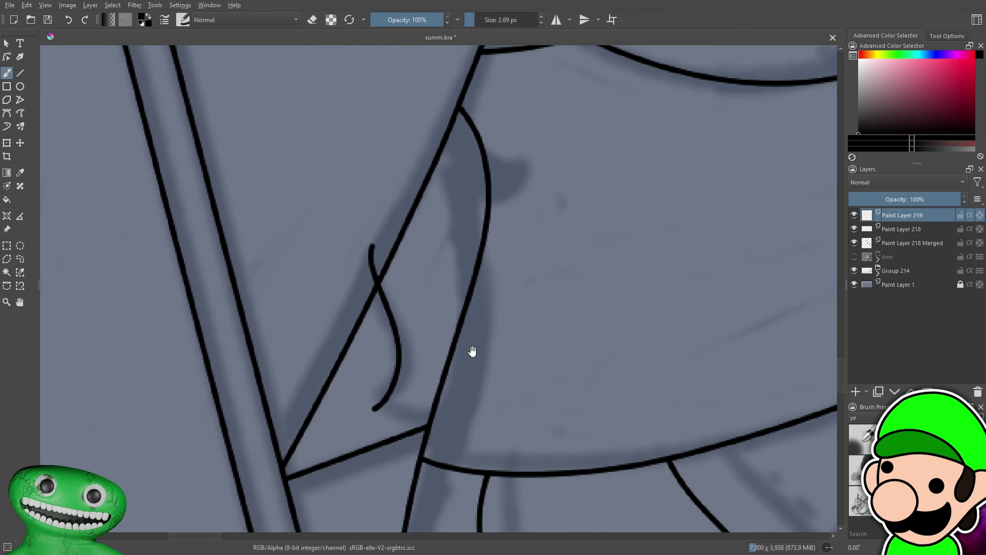
{"action": "scroll", "coordinate": [372, 309], "scroll_direction": "up", "scroll_amount": 2}
{"action": "scroll", "coordinate": [522, 374], "scroll_direction": "down", "scroll_amount": 7}
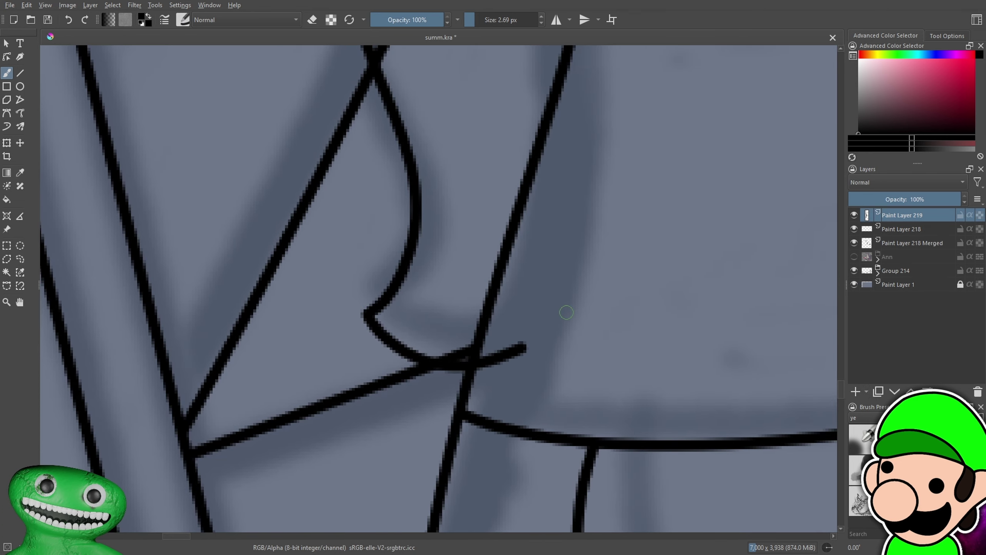
{"action": "scroll", "coordinate": [563, 316], "scroll_direction": "up", "scroll_amount": 5}
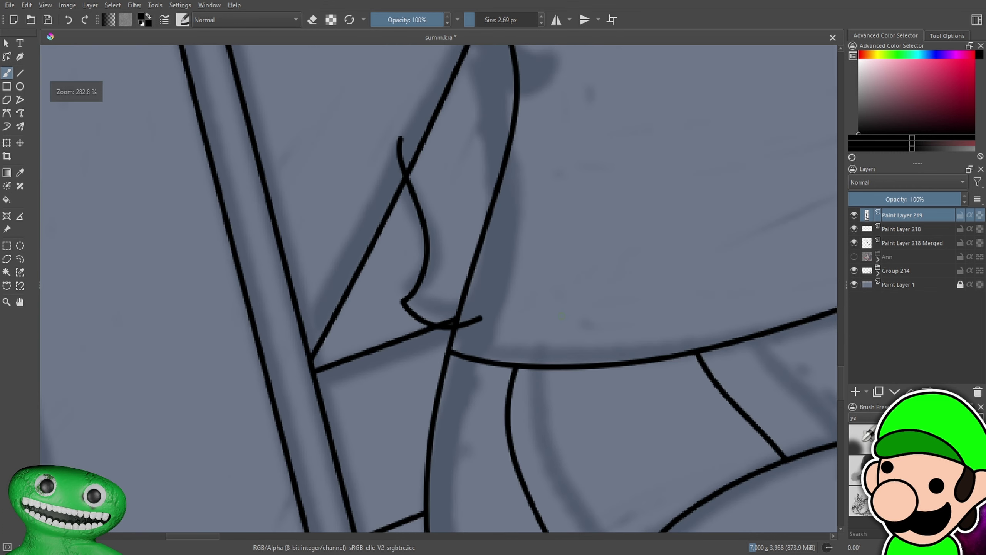
Erase the small curves' ends that overhang past the waist contour, the seat edge and the near arm
{"action": "key", "text": "plus"}
{"action": "key", "text": "plus"}
{"action": "key", "text": "plus"}
{"action": "key", "text": "e"}
{"action": "mouse_move", "coordinate": [485, 395]}
{"action": "left_mouse_down"}
{"action": "mouse_move", "coordinate": [457, 388]}
{"action": "mouse_move", "coordinate": [531, 370]}
{"action": "mouse_move", "coordinate": [552, 379]}
{"action": "left_mouse_up"}
{"action": "key", "text": "ctrl+z"}
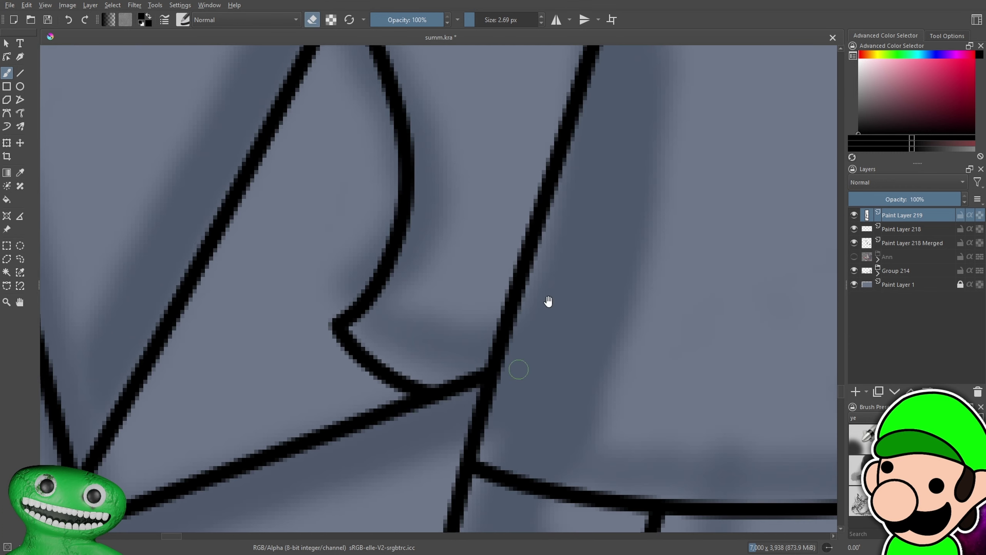
{"action": "left_click_drag", "start_coordinate": [548, 257], "coordinate": [587, 494]}
{"action": "mouse_move", "coordinate": [377, 156]}
{"action": "left_mouse_down"}
{"action": "mouse_move", "coordinate": [376, 214]}
{"action": "mouse_move", "coordinate": [377, 119]}
{"action": "mouse_move", "coordinate": [359, 202]}
{"action": "left_mouse_up"}
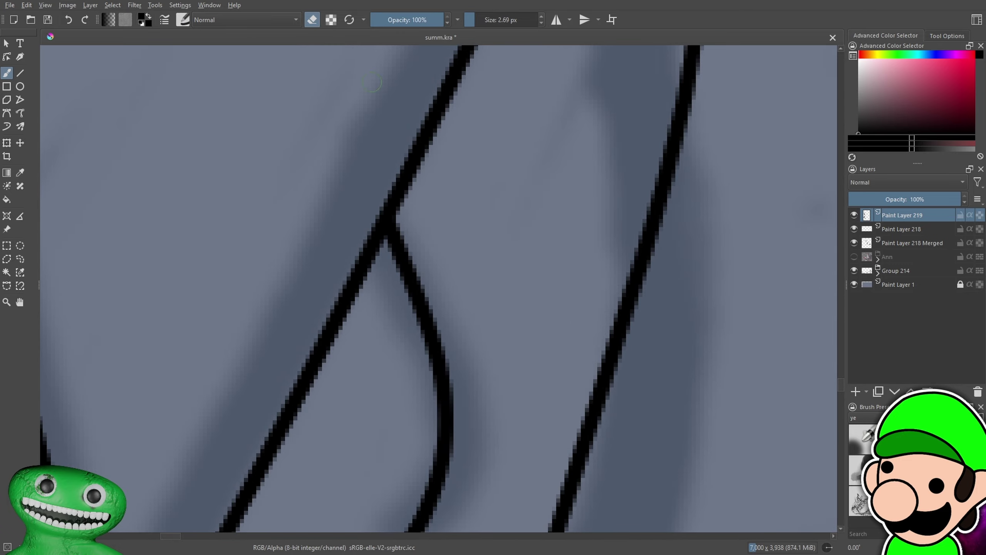
Ink a long line along the sketch from beneath the bust down past the far thigh's contour
{"action": "scroll", "coordinate": [373, 87], "scroll_direction": "down", "scroll_amount": 8}
{"action": "key", "text": "e"}
{"action": "scroll", "coordinate": [577, 341], "scroll_direction": "up", "scroll_amount": 4}
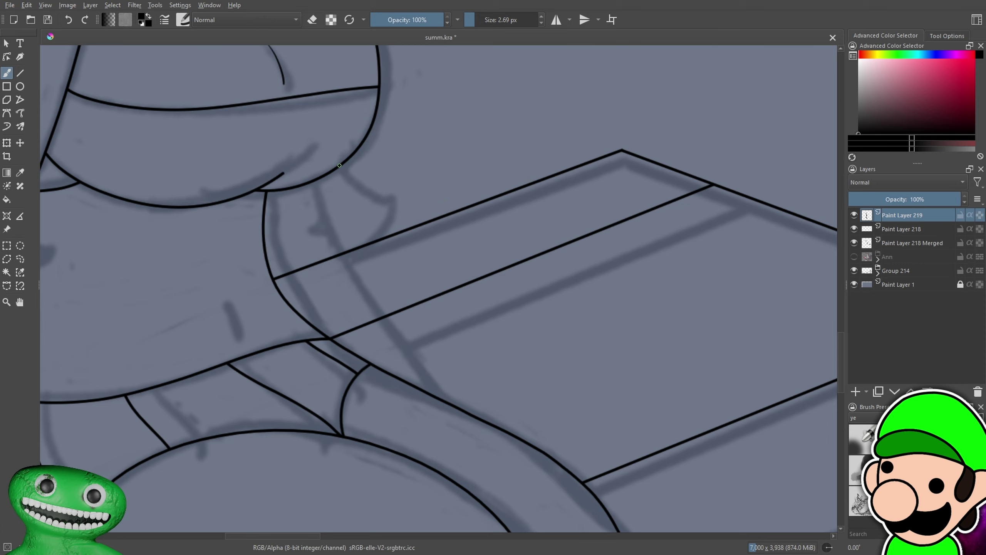
{"action": "left_click_drag", "start_coordinate": [313, 165], "coordinate": [472, 468]}
{"action": "scroll", "coordinate": [546, 292], "scroll_direction": "down", "scroll_amount": 6}
{"action": "scroll", "coordinate": [546, 291], "scroll_direction": "up", "scroll_amount": 2}
{"action": "scroll", "coordinate": [546, 292], "scroll_direction": "up", "scroll_amount": 7}
Erase the end of the far arm's long line that overhangs inside the far thigh's contour
{"action": "key", "text": "e"}
{"action": "mouse_move", "coordinate": [423, 326]}
{"action": "left_mouse_down"}
{"action": "mouse_move", "coordinate": [436, 311]}
{"action": "mouse_move", "coordinate": [427, 279]}
{"action": "left_mouse_up"}
{"action": "scroll", "coordinate": [431, 310], "scroll_direction": "down", "scroll_amount": 5}
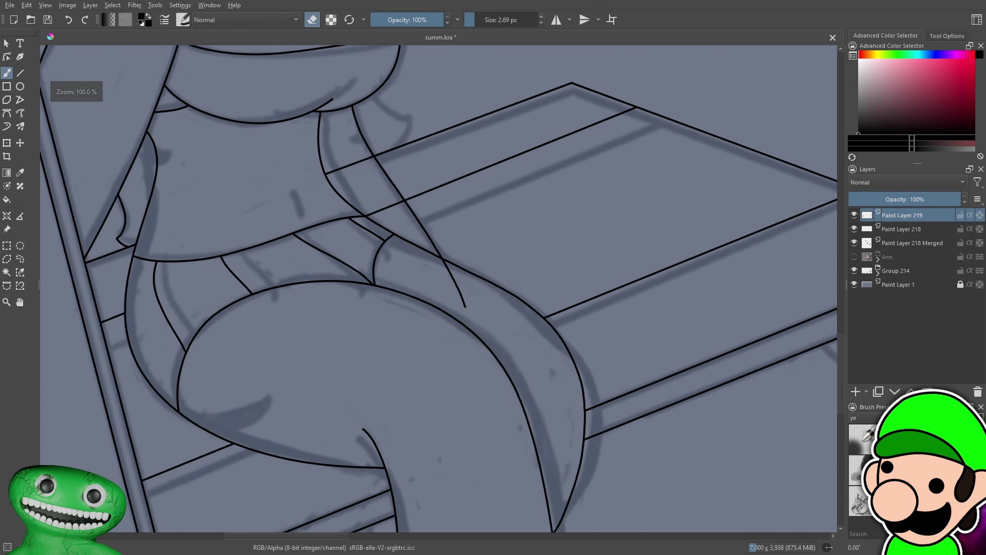
{"action": "scroll", "coordinate": [439, 287], "scroll_direction": "up", "scroll_amount": 4}
{"action": "mouse_move", "coordinate": [470, 184]}
{"action": "left_mouse_down"}
{"action": "mouse_move", "coordinate": [459, 182]}
{"action": "mouse_move", "coordinate": [481, 209]}
{"action": "left_mouse_up"}
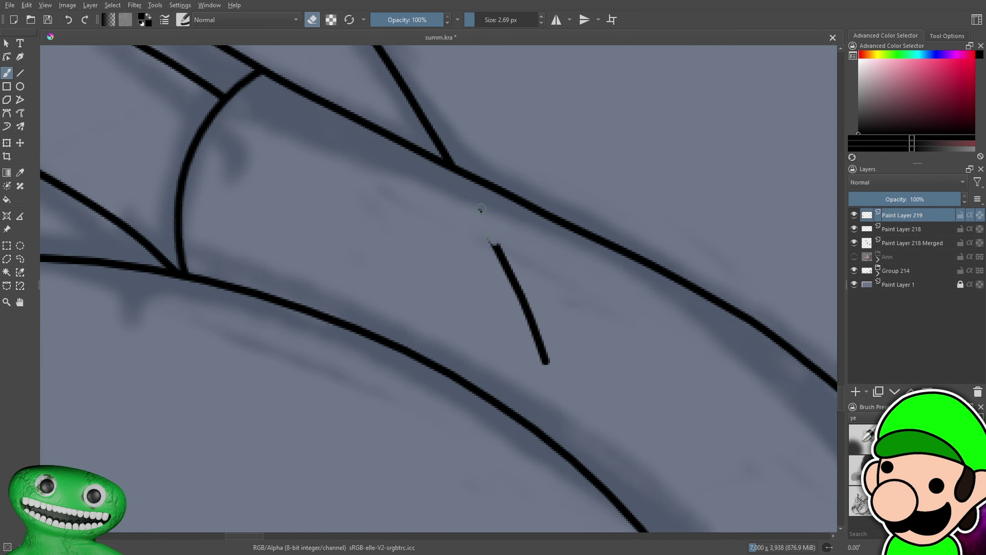
{"action": "left_click_drag", "start_coordinate": [508, 265], "coordinate": [545, 362]}
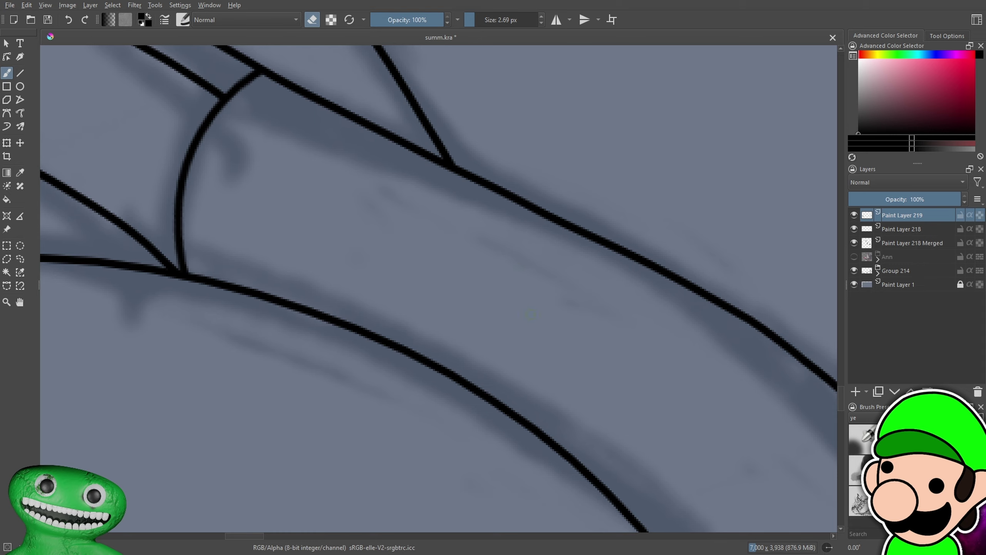
{"action": "scroll", "coordinate": [531, 316], "scroll_direction": "down", "scroll_amount": 9}
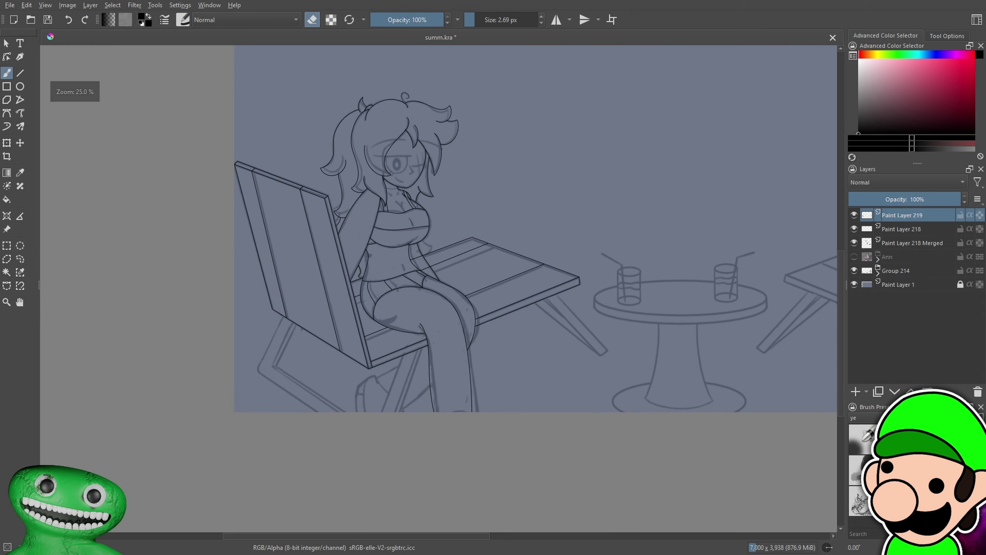
{"action": "left_click_drag", "start_coordinate": [593, 268], "coordinate": [599, 295]}
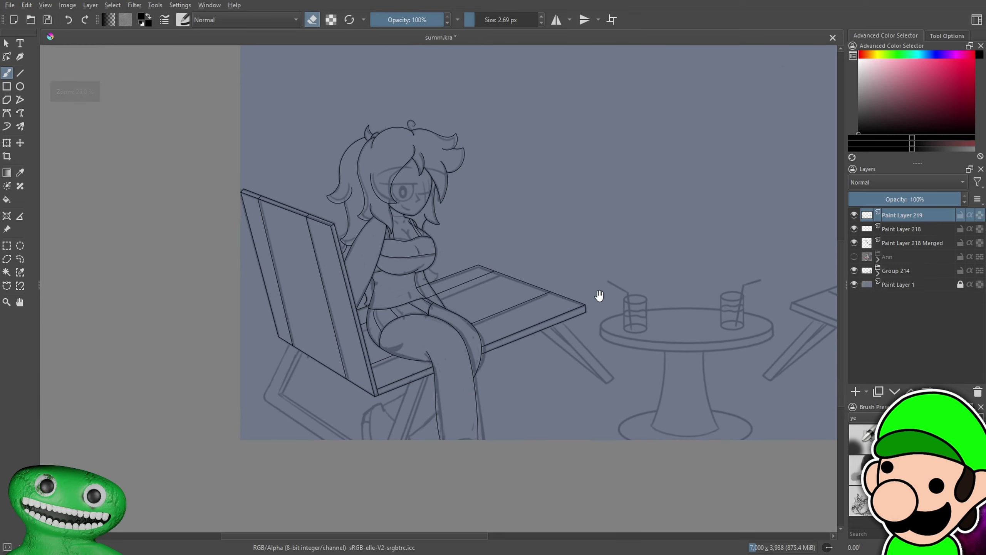
On Paint Layer 218, erase the seat slat line where it crosses the far arm, between its outer line and the waist
{"action": "key", "text": "ctrl+plus"}
{"action": "key", "text": "ctrl+plus"}
{"action": "key", "text": "ctrl+plus"}
{"action": "key", "text": "ctrl+plus"}
{"action": "key", "text": "ctrl+plus"}
{"action": "key", "text": "ctrl+plus"}
{"action": "key", "text": "ctrl+plus"}
{"action": "left_click", "coordinate": [906, 233]}
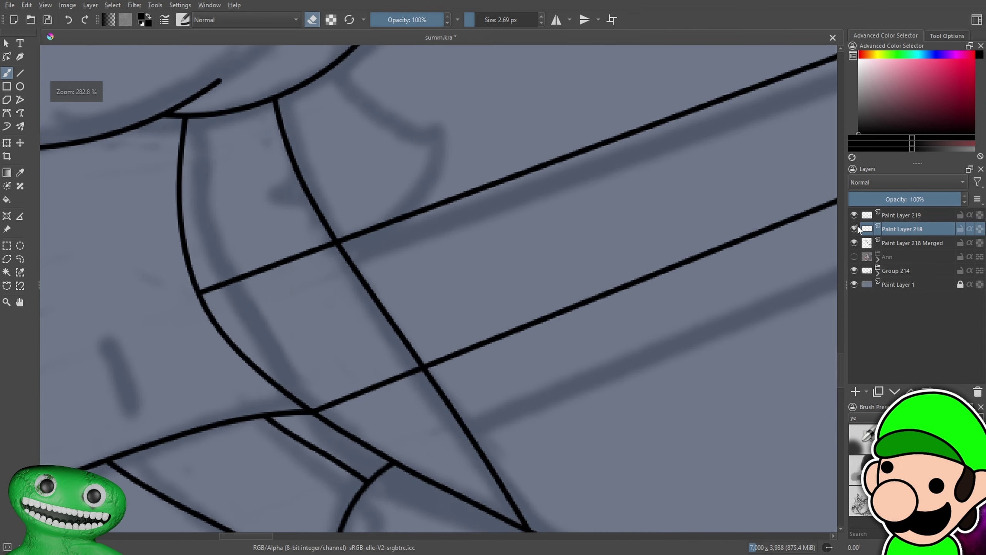
{"action": "left_click", "coordinate": [857, 225]}
{"action": "left_click", "coordinate": [857, 224]}
{"action": "left_click_drag", "start_coordinate": [709, 351], "coordinate": [744, 270]}
{"action": "key", "text": "ctrl+plus"}
{"action": "key", "text": "ctrl+plus"}
{"action": "key", "text": "ctrl+plus"}
{"action": "key", "text": "e"}
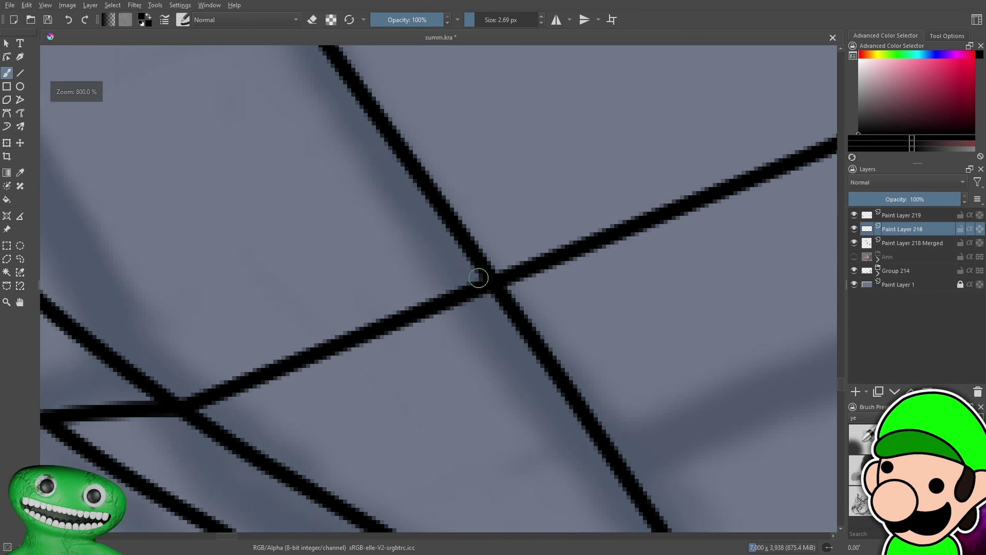
{"action": "key", "text": "e"}
{"action": "left_click_drag", "start_coordinate": [480, 282], "coordinate": [190, 406]}
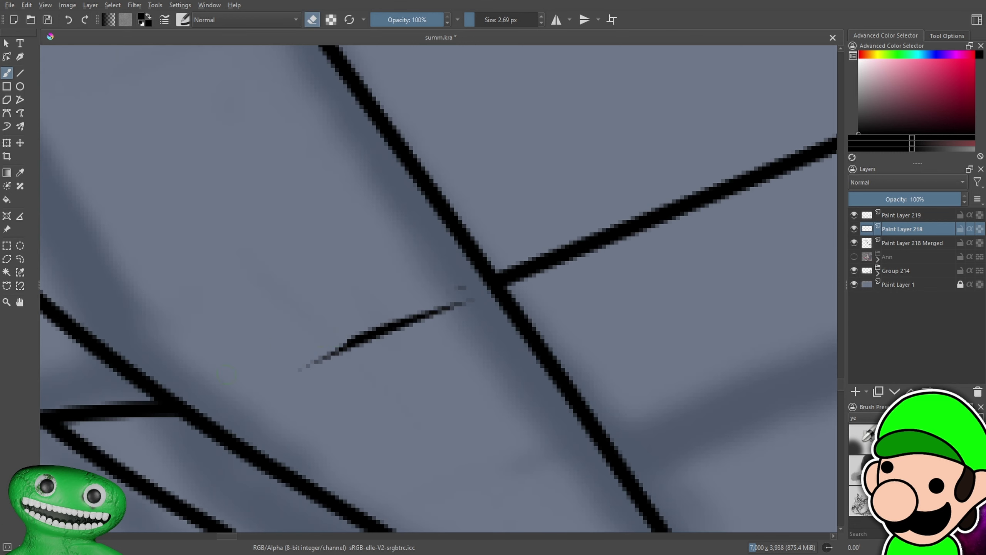
{"action": "left_click_drag", "start_coordinate": [281, 344], "coordinate": [442, 291]}
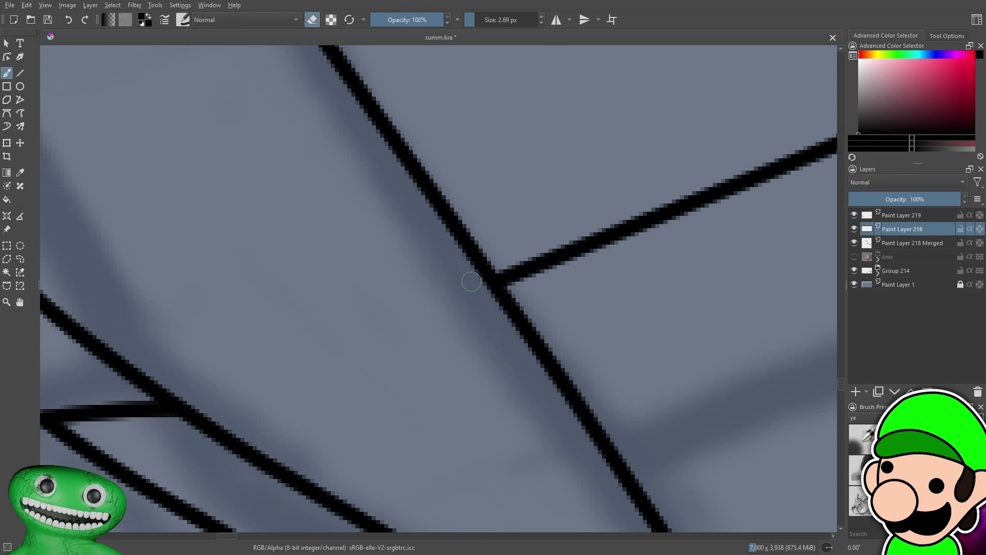
On Paint Layer 218 Merged, erase the end of the seat's far edge line where it meets the waist contour
{"action": "key", "text": "ctrl+minus"}
{"action": "key", "text": "ctrl+minus"}
{"action": "key", "text": "ctrl+minus"}
{"action": "key", "text": "ctrl+minus"}
{"action": "key", "text": "ctrl+minus"}
{"action": "left_click", "coordinate": [901, 245]}
{"action": "key", "text": "ctrl+plus"}
{"action": "key", "text": "ctrl+plus"}
{"action": "key", "text": "ctrl+plus"}
{"action": "key", "text": "ctrl+plus"}
{"action": "key", "text": "ctrl+plus"}
{"action": "mouse_move", "coordinate": [257, 182]}
{"action": "left_mouse_down"}
{"action": "mouse_move", "coordinate": [462, 236]}
{"action": "mouse_move", "coordinate": [520, 317]}
{"action": "left_mouse_up"}
{"action": "key", "text": "ctrl+plus"}
{"action": "key", "text": "ctrl+plus"}
{"action": "mouse_move", "coordinate": [272, 204]}
{"action": "left_mouse_down"}
{"action": "mouse_move", "coordinate": [240, 217]}
{"action": "mouse_move", "coordinate": [314, 213]}
{"action": "left_mouse_up"}
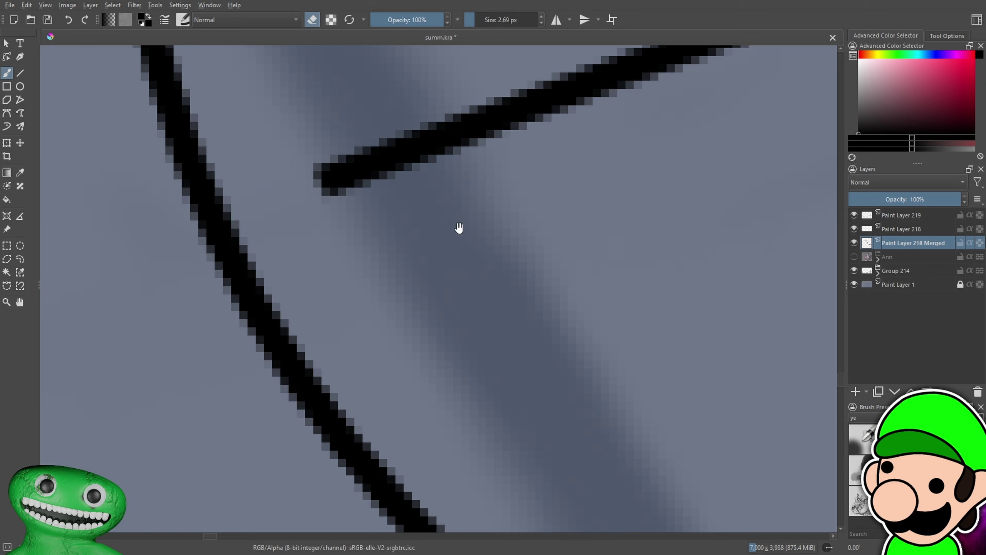
{"action": "left_click_drag", "start_coordinate": [458, 228], "coordinate": [447, 291]}
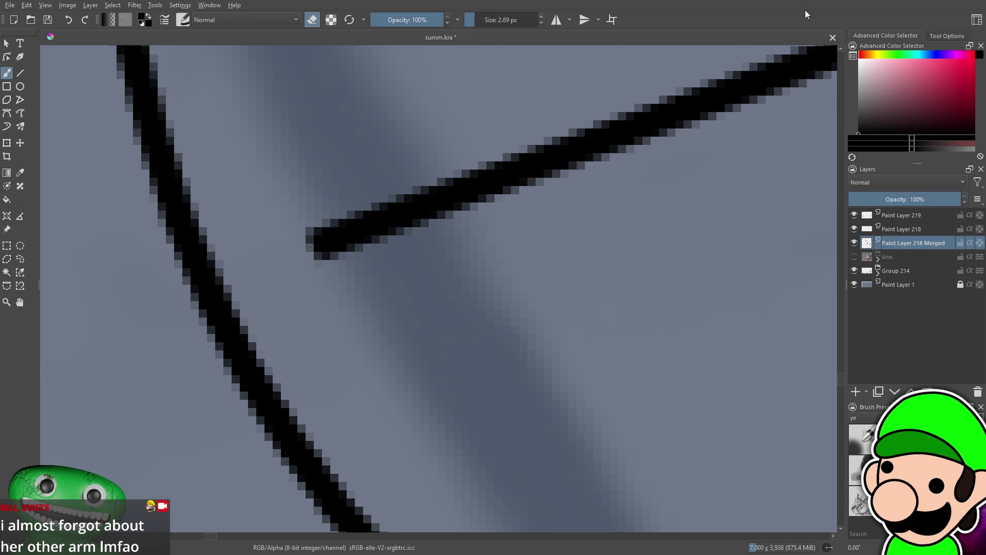
Erase the remaining stretch of the seat's far edge line up to the far arm's outer line
{"action": "key", "text": "ctrl+minus"}
{"action": "key", "text": "ctrl+minus"}
{"action": "key", "text": "ctrl+minus"}
{"action": "key", "text": "ctrl+minus"}
{"action": "key", "text": "ctrl+plus"}
{"action": "key", "text": "ctrl+plus"}
{"action": "key", "text": "ctrl+plus"}
{"action": "key", "text": "ctrl+plus"}
{"action": "mouse_move", "coordinate": [460, 177]}
{"action": "left_mouse_down"}
{"action": "mouse_move", "coordinate": [434, 175]}
{"action": "mouse_move", "coordinate": [631, 136]}
{"action": "mouse_move", "coordinate": [338, 259]}
{"action": "left_mouse_up"}
{"action": "left_click_drag", "start_coordinate": [597, 249], "coordinate": [361, 394]}
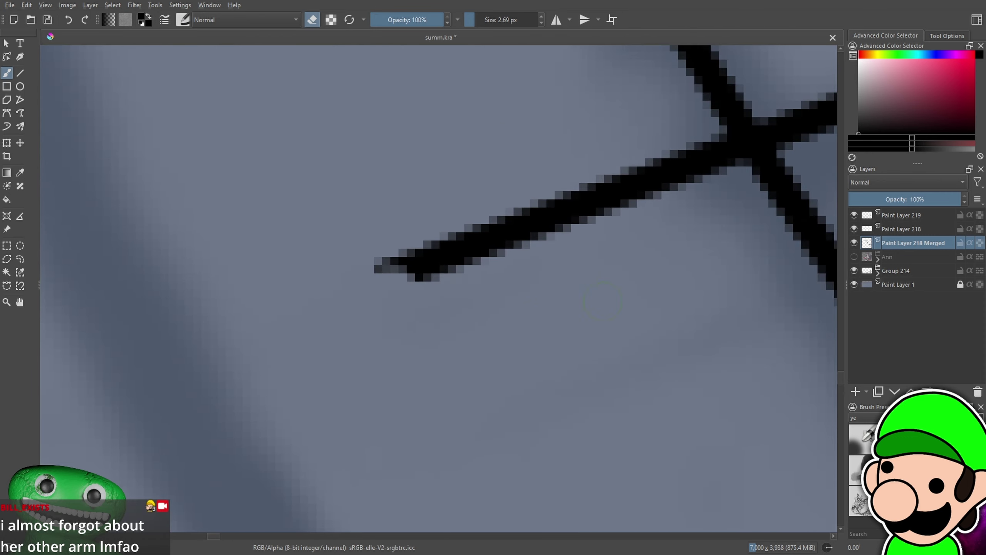
{"action": "mouse_move", "coordinate": [734, 157]}
{"action": "left_mouse_down"}
{"action": "mouse_move", "coordinate": [582, 202]}
{"action": "mouse_move", "coordinate": [685, 157]}
{"action": "mouse_move", "coordinate": [388, 284]}
{"action": "mouse_move", "coordinate": [379, 260]}
{"action": "left_mouse_up"}
Review the trimmed arm and seat lines against the whole figure and lounge chair
{"action": "key", "text": "ctrl+minus"}
{"action": "key", "text": "ctrl+minus"}
{"action": "key", "text": "ctrl+minus"}
{"action": "key", "text": "ctrl+minus"}
{"action": "key", "text": "ctrl+minus"}
{"action": "key", "text": "ctrl+minus"}
{"action": "key", "text": "ctrl+minus"}
{"action": "key", "text": "ctrl+minus"}
{"action": "key", "text": "ctrl+minus"}
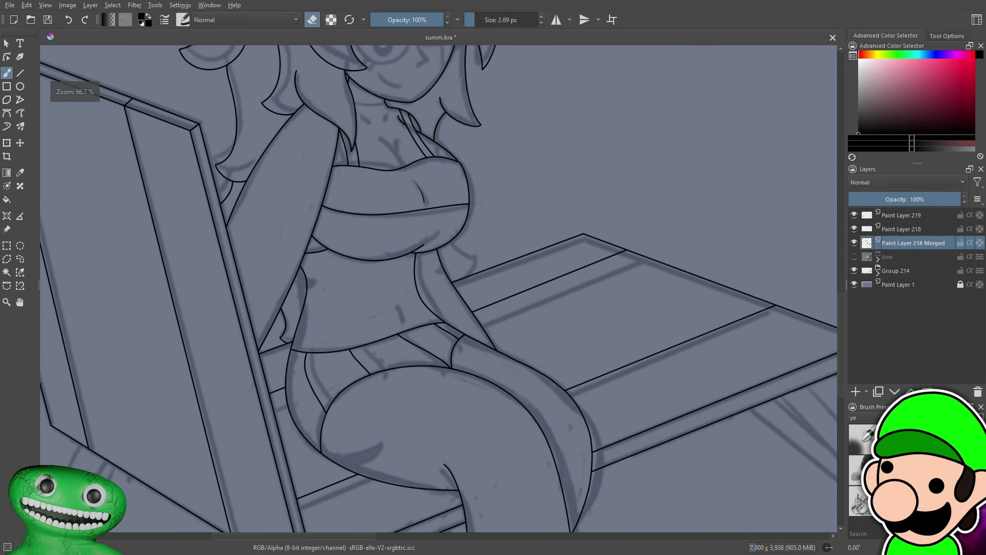
{"action": "key", "text": "minus"}
{"action": "key", "text": "minus"}
{"action": "key", "text": "minus"}
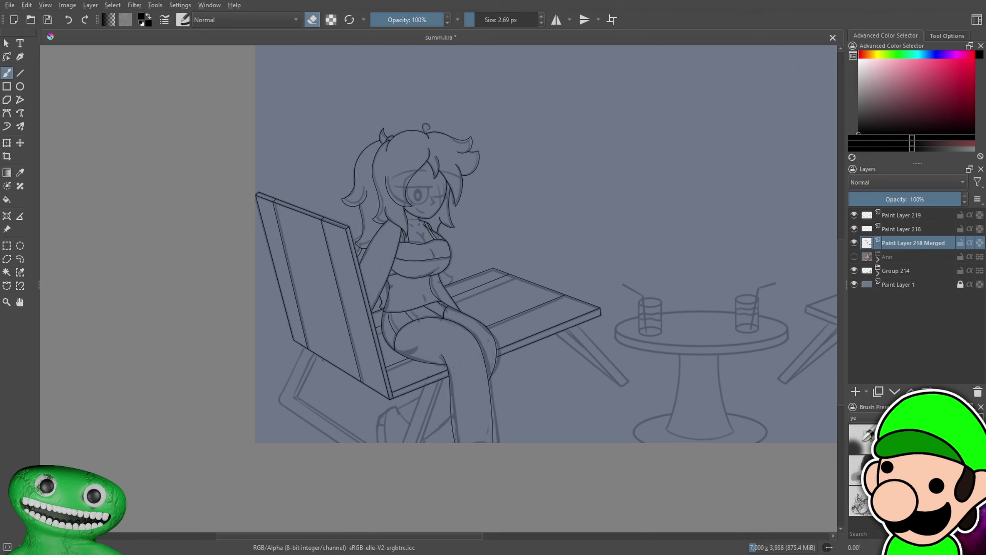
On Paint Layer 219, ink the small pointed shape sketched between the bust's lower contour and the seat's far edge
{"action": "key", "text": "plus"}
{"action": "key", "text": "plus"}
{"action": "key", "text": "plus"}
{"action": "key", "text": "plus"}
{"action": "key", "text": "plus"}
{"action": "key", "text": "plus"}
{"action": "left_click", "coordinate": [905, 216]}
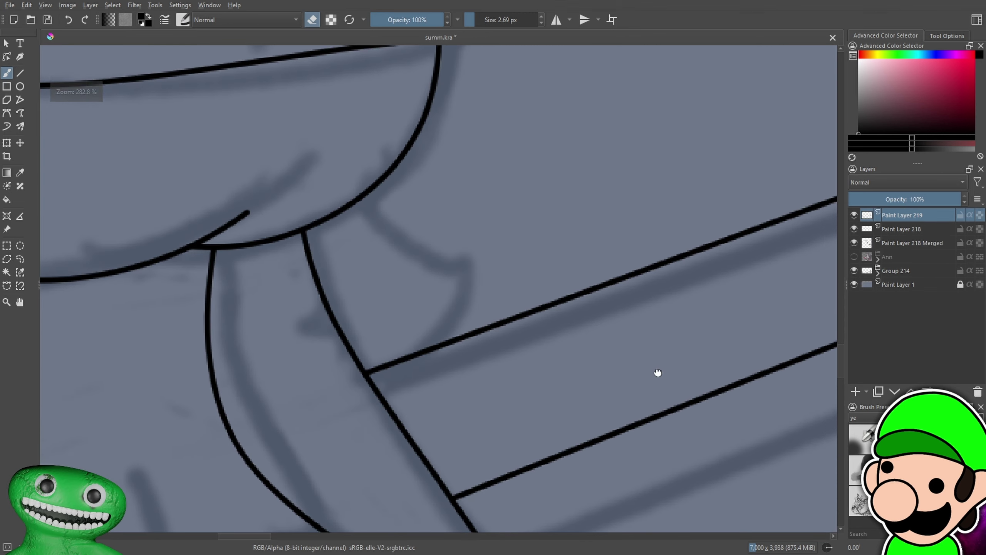
{"action": "mouse_move", "coordinate": [275, 102]}
{"action": "left_mouse_down"}
{"action": "mouse_move", "coordinate": [547, 194]}
{"action": "mouse_move", "coordinate": [510, 304]}
{"action": "mouse_move", "coordinate": [330, 487]}
{"action": "left_mouse_up"}
{"action": "key", "text": "ctrl+z"}
{"action": "mouse_move", "coordinate": [550, 196]}
{"action": "left_mouse_down"}
{"action": "mouse_move", "coordinate": [434, 447]}
{"action": "mouse_move", "coordinate": [395, 346]}
{"action": "left_mouse_up"}
{"action": "key", "text": "plus"}
{"action": "key", "text": "ctrl+z"}
{"action": "left_click_drag", "start_coordinate": [609, 145], "coordinate": [563, 266]}
{"action": "mouse_move", "coordinate": [571, 121]}
{"action": "left_mouse_down"}
{"action": "mouse_move", "coordinate": [516, 413]}
{"action": "mouse_move", "coordinate": [556, 387]}
{"action": "mouse_move", "coordinate": [590, 461]}
{"action": "mouse_move", "coordinate": [642, 486]}
{"action": "left_mouse_up"}
Erase the pointed shape's line end that overhangs inside the bust's contour
{"action": "key", "text": "e"}
{"action": "key", "text": "minus"}
{"action": "key", "text": "minus"}
{"action": "key", "text": "minus"}
{"action": "key", "text": "minus"}
{"action": "key", "text": "plus"}
{"action": "key", "text": "plus"}
{"action": "key", "text": "plus"}
{"action": "key", "text": "plus"}
{"action": "key", "text": "plus"}
{"action": "left_click_drag", "start_coordinate": [530, 253], "coordinate": [557, 305]}
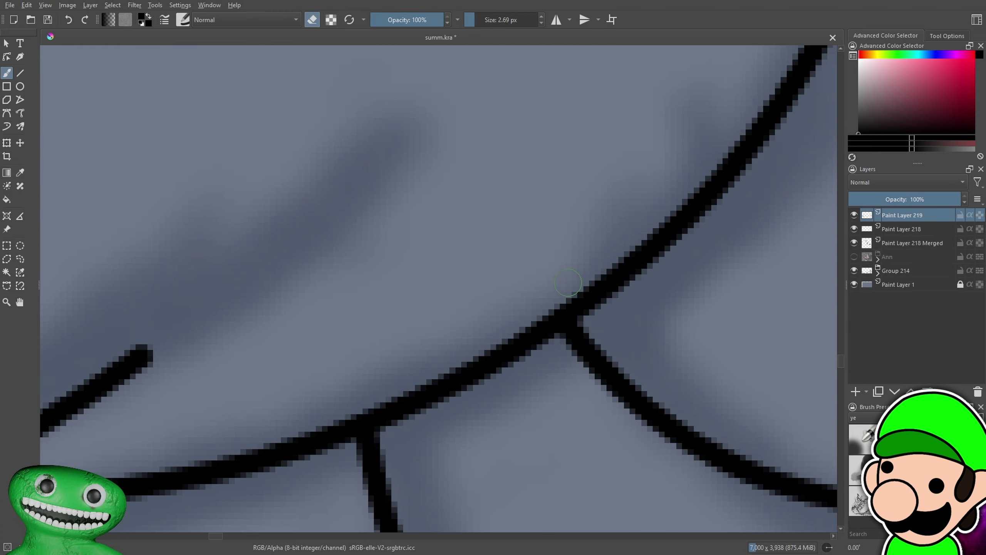
Examine the whole inked figure and lounge chair with the added pointed shape behind the far arm
{"action": "key", "text": "minus"}
{"action": "key", "text": "minus"}
{"action": "key", "text": "minus"}
{"action": "key", "text": "minus"}
{"action": "key", "text": "minus"}
{"action": "key", "text": "minus"}
{"action": "key", "text": "minus"}
{"action": "key", "text": "minus"}
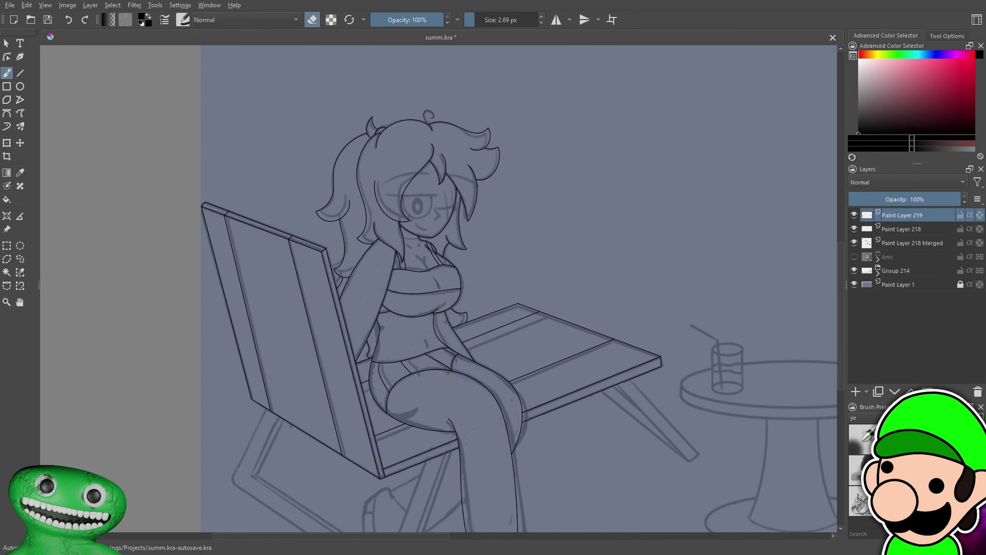
Add a new paint layer and ink the chair leg beneath the seat with three slanted straight lines running past the canvas's bottom edge
{"action": "scroll", "coordinate": [551, 388], "scroll_direction": "down", "scroll_amount": 2}
{"action": "left_click_drag", "start_coordinate": [431, 330], "coordinate": [450, 298]}
{"action": "key", "text": "plus"}
{"action": "key", "text": "plus"}
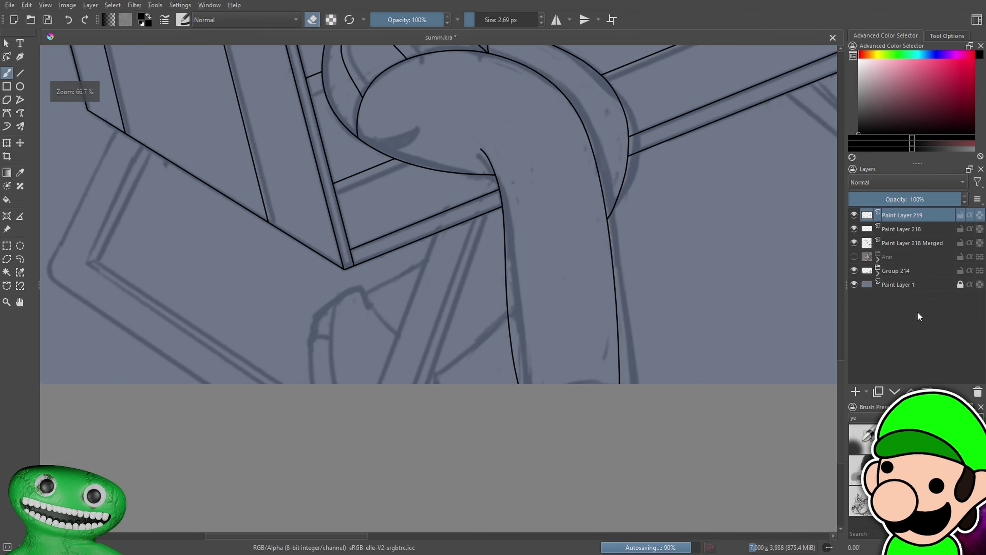
{"action": "left_click", "coordinate": [853, 395]}
{"action": "key", "text": "plus"}
{"action": "left_click", "coordinate": [21, 76]}
{"action": "left_click", "coordinate": [20, 72]}
{"action": "left_click_drag", "start_coordinate": [435, 200], "coordinate": [295, 534]}
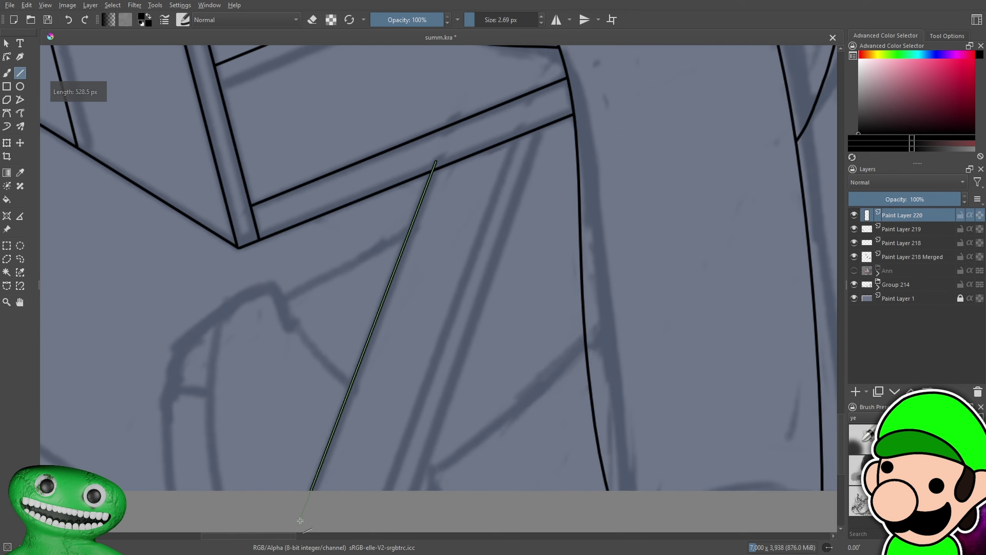
{"action": "left_click_drag", "start_coordinate": [399, 518], "coordinate": [380, 523]}
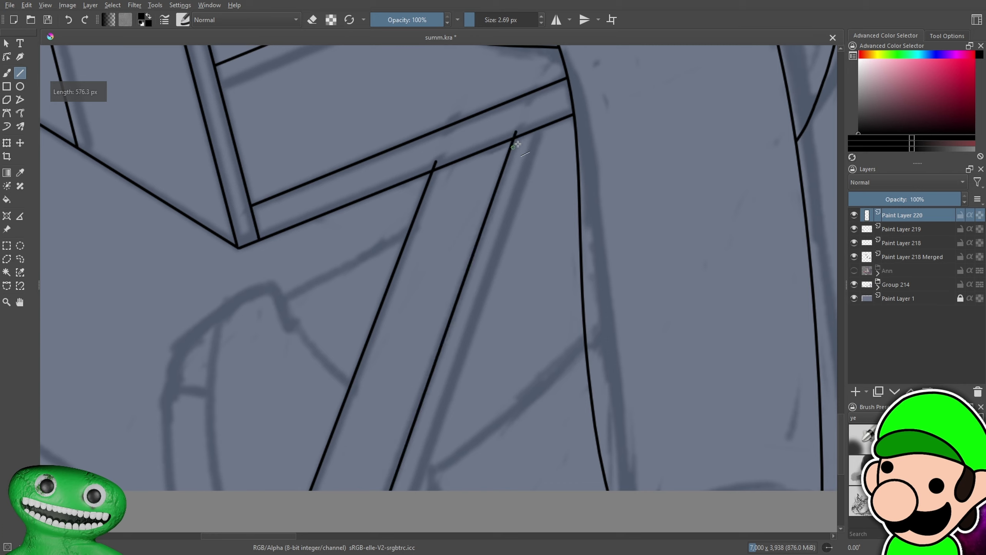
{"action": "left_click_drag", "start_coordinate": [537, 130], "coordinate": [404, 513]}
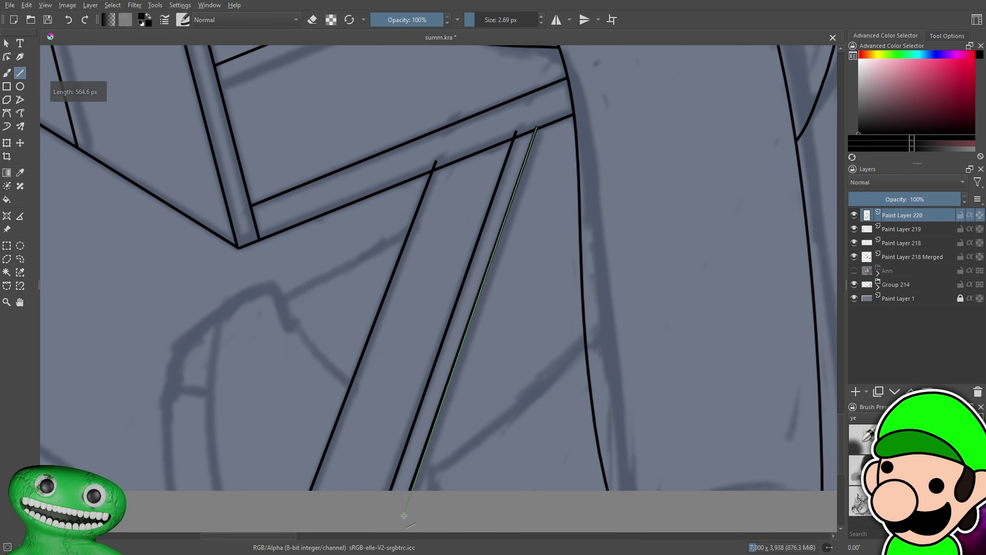
Erase the ends of the chair-leg lines that overshoot the seat's lower edge
{"action": "scroll", "coordinate": [502, 184], "scroll_direction": "up", "scroll_amount": 3}
{"action": "mouse_move", "coordinate": [502, 184]}
{"action": "left_mouse_down"}
{"action": "mouse_move", "coordinate": [665, 315]}
{"action": "mouse_move", "coordinate": [660, 339]}
{"action": "left_mouse_up"}
{"action": "scroll", "coordinate": [511, 271], "scroll_direction": "up", "scroll_amount": 2}
{"action": "key", "text": "b"}
{"action": "key", "text": "e"}
{"action": "mouse_move", "coordinate": [426, 272]}
{"action": "left_mouse_down"}
{"action": "mouse_move", "coordinate": [399, 308]}
{"action": "mouse_move", "coordinate": [445, 297]}
{"action": "left_mouse_up"}
{"action": "left_click_drag", "start_coordinate": [609, 212], "coordinate": [181, 350]}
{"action": "left_click_drag", "start_coordinate": [478, 247], "coordinate": [464, 256]}
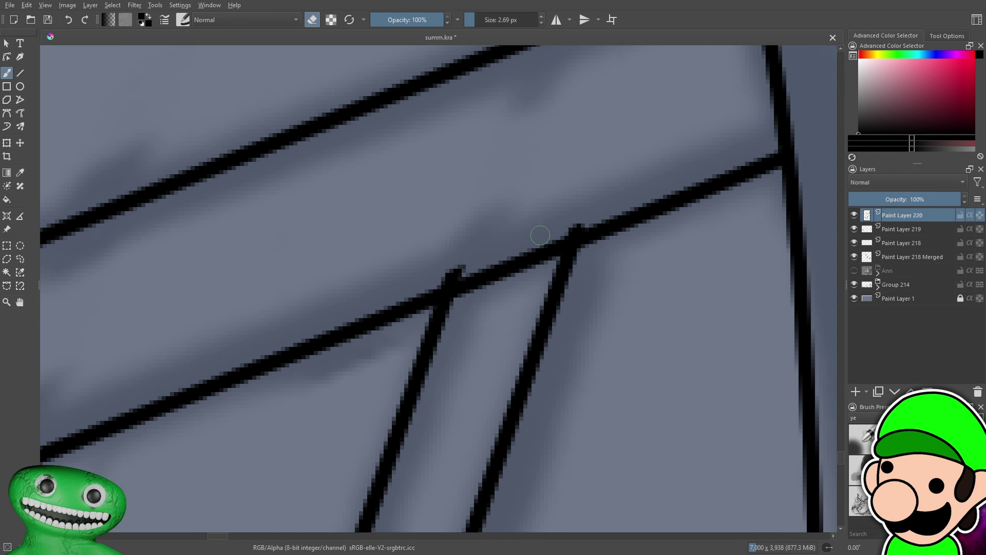
{"action": "left_click_drag", "start_coordinate": [571, 234], "coordinate": [595, 218]}
Ink the lower bar of the leg frame under the backrest with one outer straight line and two inner ones, following the sketch
{"action": "key", "text": "minus"}
{"action": "key", "text": "minus"}
{"action": "key", "text": "minus"}
{"action": "key", "text": "minus"}
{"action": "key", "text": "minus"}
{"action": "key", "text": "minus"}
{"action": "key", "text": "minus"}
{"action": "key", "text": "minus"}
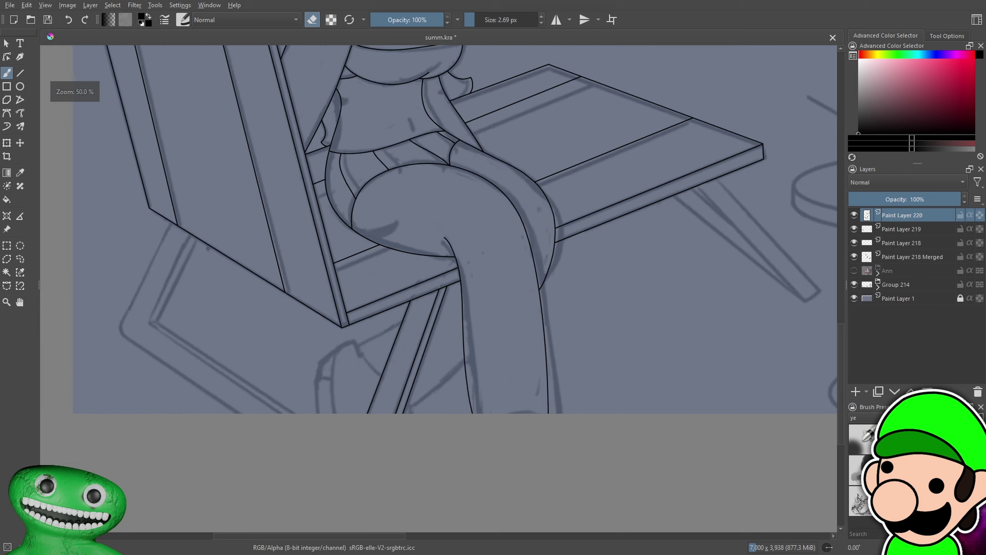
{"action": "key", "text": "minus"}
{"action": "left_click_drag", "start_coordinate": [503, 444], "coordinate": [533, 433]}
{"action": "key", "text": "plus"}
{"action": "left_click_drag", "start_coordinate": [440, 413], "coordinate": [582, 431]}
{"action": "scroll", "coordinate": [581, 430], "scroll_direction": "up", "scroll_amount": 1}
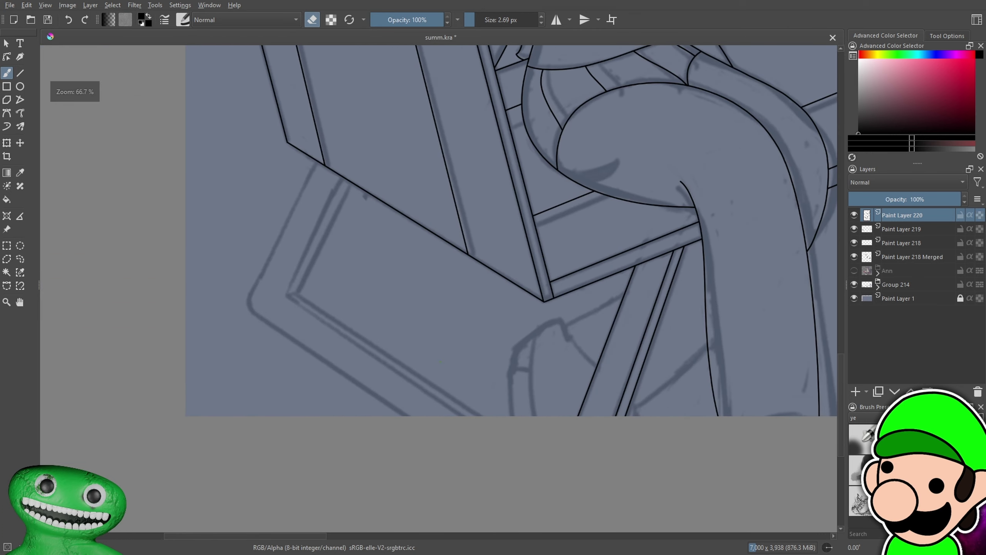
{"action": "left_click", "coordinate": [21, 74]}
{"action": "left_click_drag", "start_coordinate": [359, 269], "coordinate": [367, 228]}
{"action": "key", "text": "plus"}
{"action": "left_click_drag", "start_coordinate": [169, 250], "coordinate": [208, 288]}
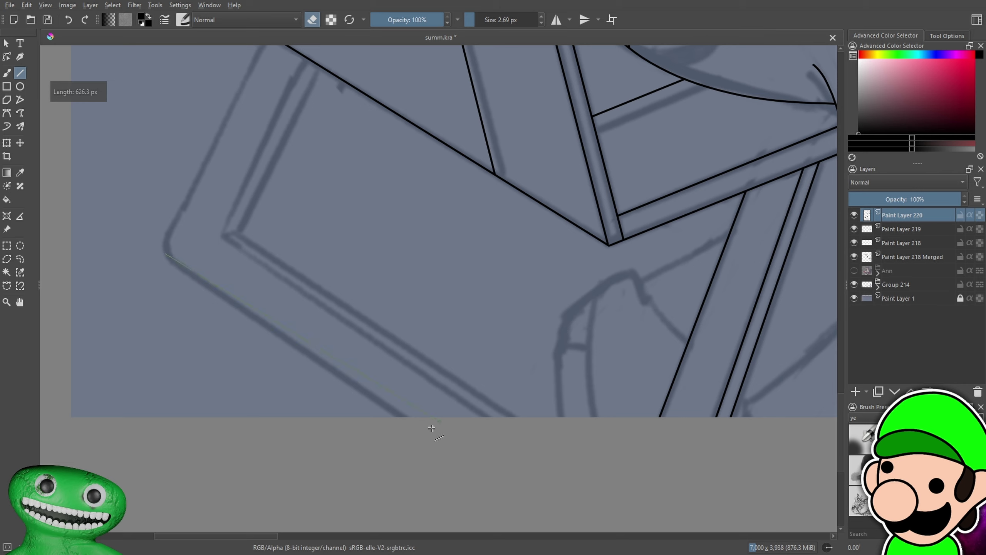
{"action": "left_click_drag", "start_coordinate": [429, 438], "coordinate": [427, 426]}
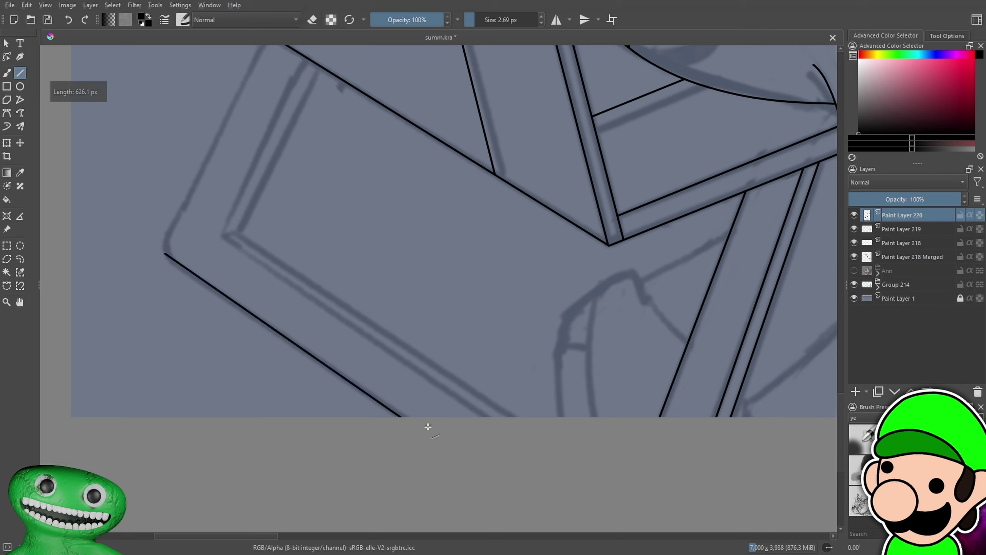
{"action": "mouse_move", "coordinate": [238, 233]}
{"action": "left_mouse_down"}
{"action": "mouse_move", "coordinate": [535, 416]}
{"action": "mouse_move", "coordinate": [544, 441]}
{"action": "left_mouse_up"}
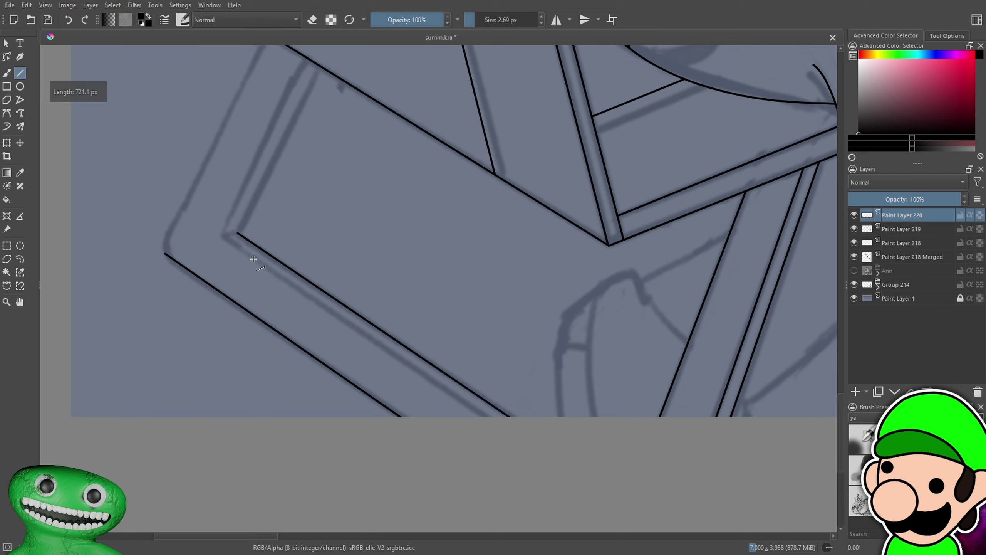
{"action": "left_click_drag", "start_coordinate": [517, 438], "coordinate": [520, 437]}
Draw the frame's two inner upright lines, about 380 and 366 px long, from the inner corners to the backrest's lower edge
{"action": "mouse_move", "coordinate": [616, 417]}
{"action": "left_mouse_down"}
{"action": "mouse_move", "coordinate": [665, 433]}
{"action": "mouse_move", "coordinate": [819, 537]}
{"action": "left_mouse_up"}
{"action": "scroll", "coordinate": [452, 260], "scroll_direction": "up", "scroll_amount": 2}
{"action": "mouse_move", "coordinate": [427, 448]}
{"action": "left_mouse_down"}
{"action": "mouse_move", "coordinate": [601, 100]}
{"action": "mouse_move", "coordinate": [600, 116]}
{"action": "left_mouse_up"}
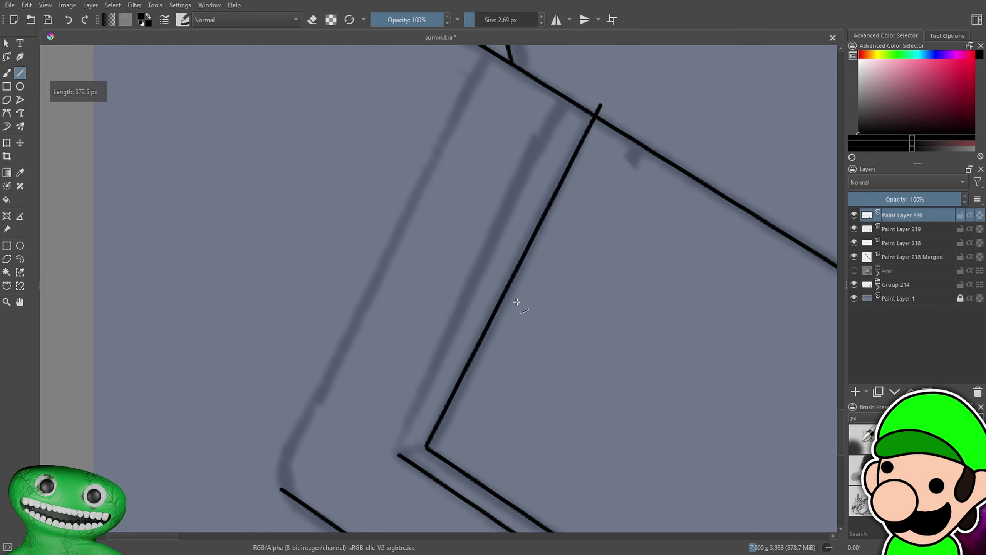
{"action": "key", "text": "ctrl+z"}
{"action": "mouse_move", "coordinate": [427, 448]}
{"action": "left_mouse_down"}
{"action": "mouse_move", "coordinate": [578, 121]}
{"action": "mouse_move", "coordinate": [587, 121]}
{"action": "mouse_move", "coordinate": [565, 102]}
{"action": "left_mouse_up"}
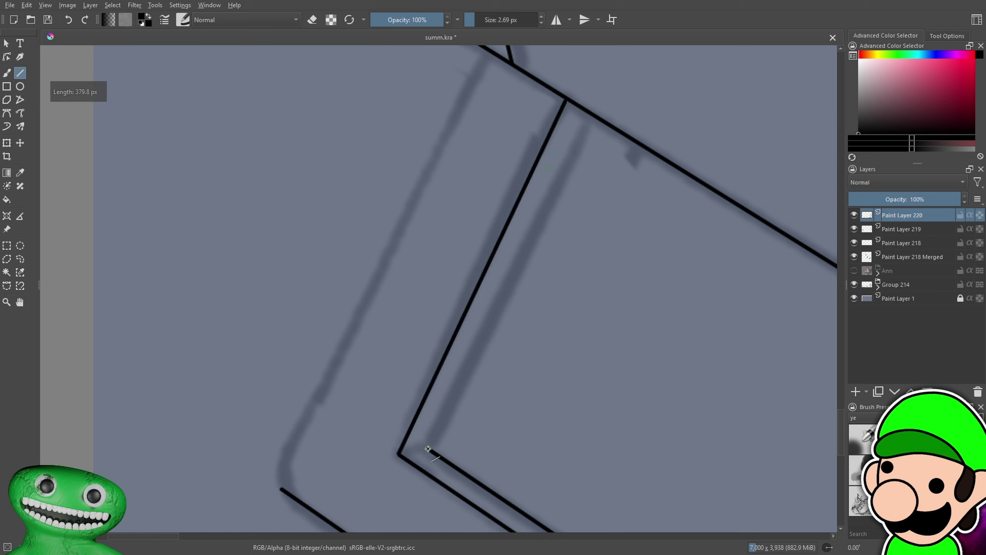
{"action": "left_click_drag", "start_coordinate": [557, 163], "coordinate": [587, 105]}
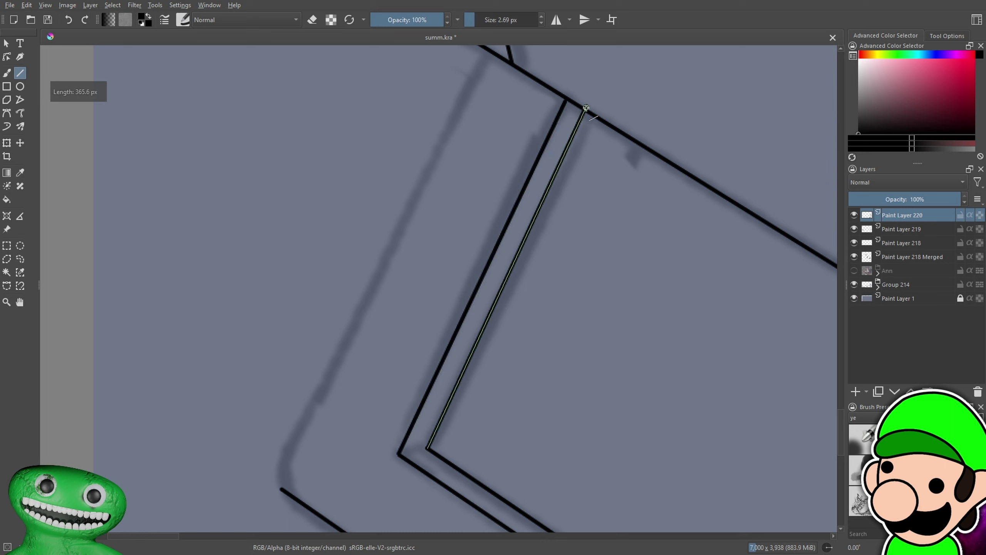
Erase the inner upright lines' overshoot where they meet the backrest's lower edge
{"action": "mouse_move", "coordinate": [610, 209]}
{"action": "left_mouse_down"}
{"action": "mouse_move", "coordinate": [528, 359]}
{"action": "mouse_move", "coordinate": [525, 399]}
{"action": "left_mouse_up"}
{"action": "scroll", "coordinate": [439, 291], "scroll_direction": "up", "scroll_amount": 5}
{"action": "key", "text": "b"}
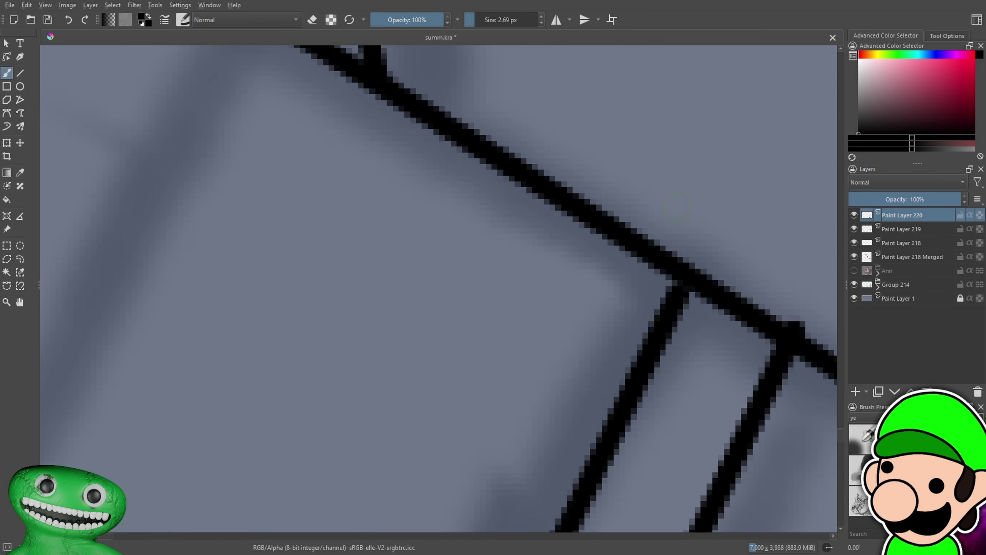
{"action": "left_click_drag", "start_coordinate": [737, 289], "coordinate": [473, 268]}
{"action": "scroll", "coordinate": [473, 268], "scroll_direction": "up", "scroll_amount": 2}
{"action": "key", "text": "e"}
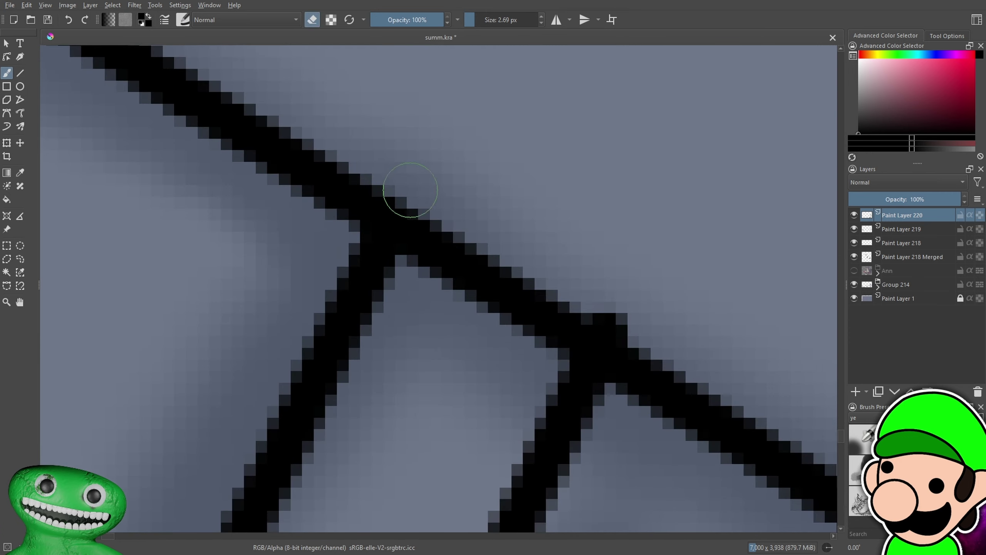
Join the frame's two inner corners with a straight line about 27 px long
{"action": "key", "text": "minus"}
{"action": "key", "text": "minus"}
{"action": "key", "text": "minus"}
{"action": "key", "text": "minus"}
{"action": "key", "text": "minus"}
{"action": "key", "text": "minus"}
{"action": "key", "text": "minus"}
{"action": "key", "text": "minus"}
{"action": "key", "text": "minus"}
{"action": "key", "text": "minus"}
{"action": "left_click_drag", "start_coordinate": [582, 315], "coordinate": [609, 240]}
{"action": "key", "text": "plus"}
{"action": "key", "text": "plus"}
{"action": "key", "text": "plus"}
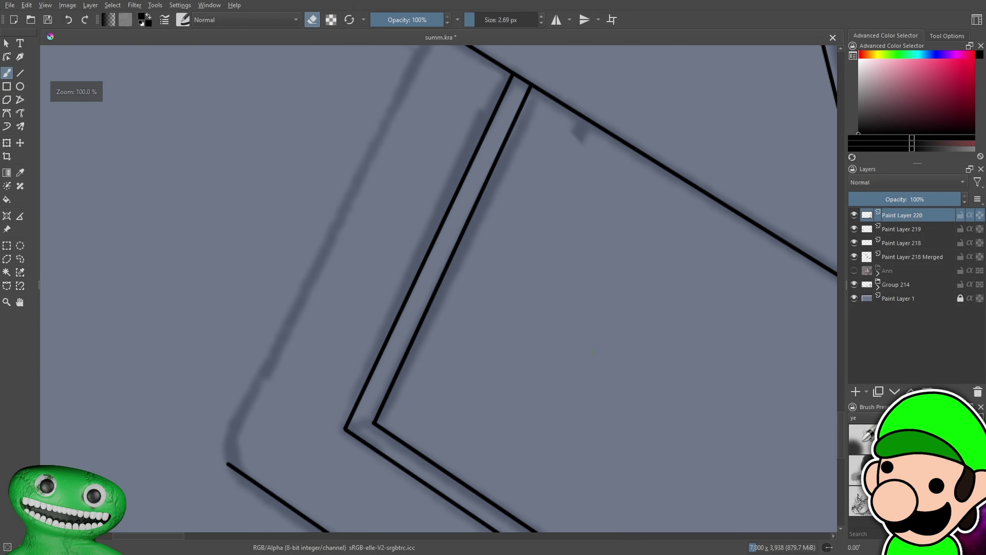
{"action": "left_click_drag", "start_coordinate": [547, 341], "coordinate": [605, 263]}
{"action": "key", "text": "plus"}
{"action": "key", "text": "plus"}
{"action": "scroll", "coordinate": [427, 186], "scroll_direction": "up", "scroll_amount": 3}
{"action": "left_click", "coordinate": [22, 70]}
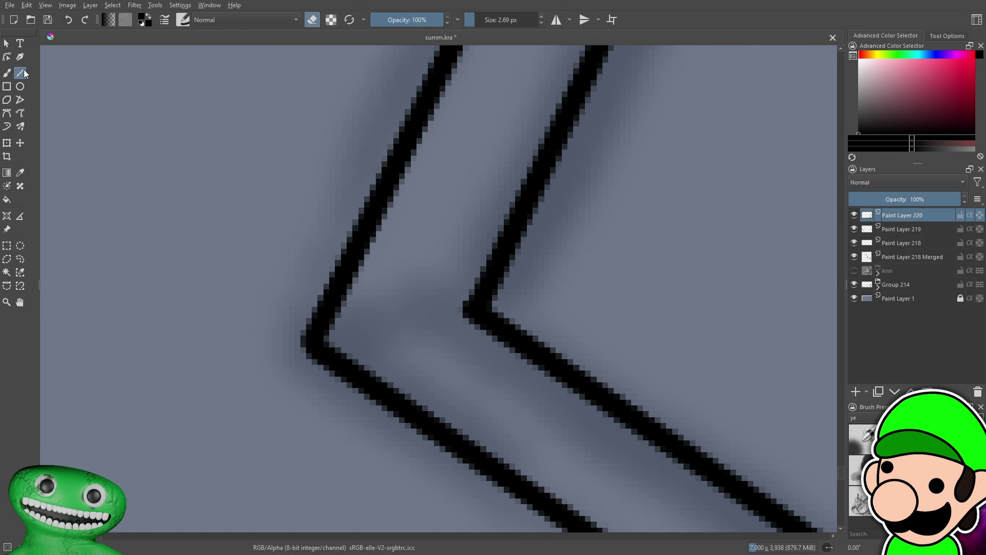
{"action": "key", "text": "e"}
{"action": "left_click_drag", "start_coordinate": [319, 341], "coordinate": [474, 309]}
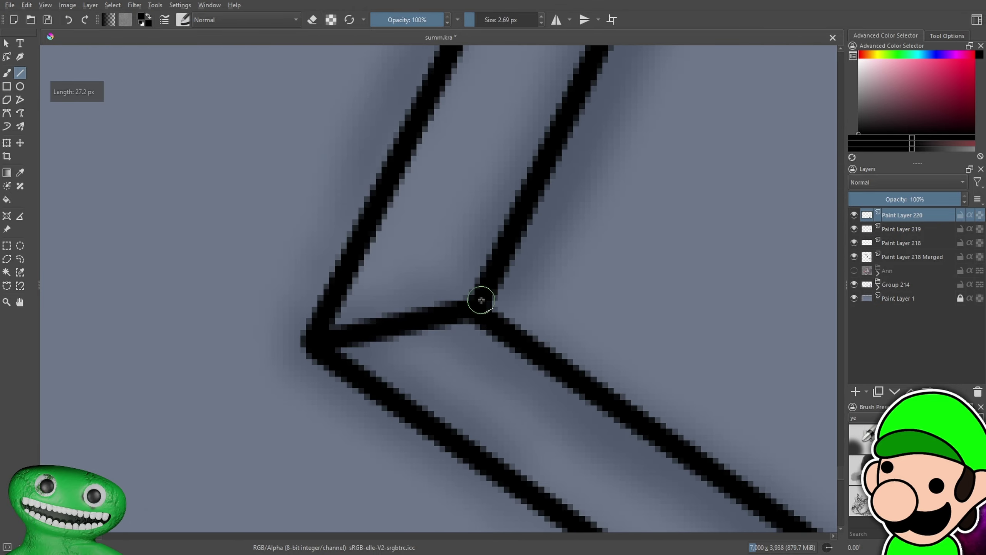
Draw the frame's outer upright straight line from the backrest's lower edge down to the start of the rounded corner
{"action": "scroll", "coordinate": [480, 297], "scroll_direction": "down", "scroll_amount": 8}
{"action": "scroll", "coordinate": [539, 344], "scroll_direction": "up", "scroll_amount": 4}
{"action": "scroll", "coordinate": [539, 343], "scroll_direction": "up", "scroll_amount": 3}
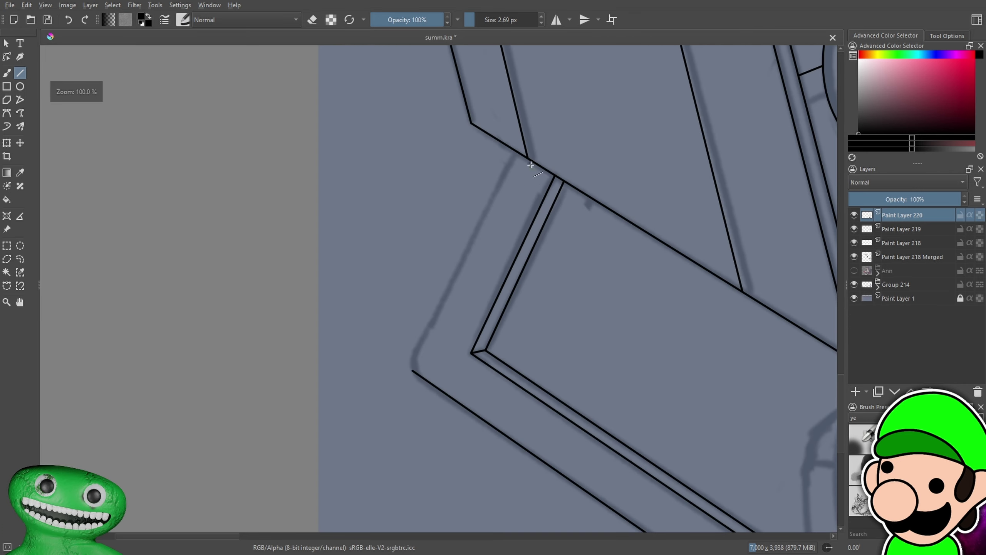
{"action": "left_click_drag", "start_coordinate": [528, 69], "coordinate": [318, 478]}
{"action": "scroll", "coordinate": [421, 447], "scroll_direction": "down", "scroll_amount": 3}
{"action": "scroll", "coordinate": [443, 372], "scroll_direction": "up", "scroll_amount": 3}
{"action": "left_click_drag", "start_coordinate": [421, 447], "coordinate": [468, 329]}
Trim the start of the frame's lower outer line and bridge the gap to the upright with a freehand rounded corner
{"action": "scroll", "coordinate": [479, 306], "scroll_direction": "up", "scroll_amount": 5}
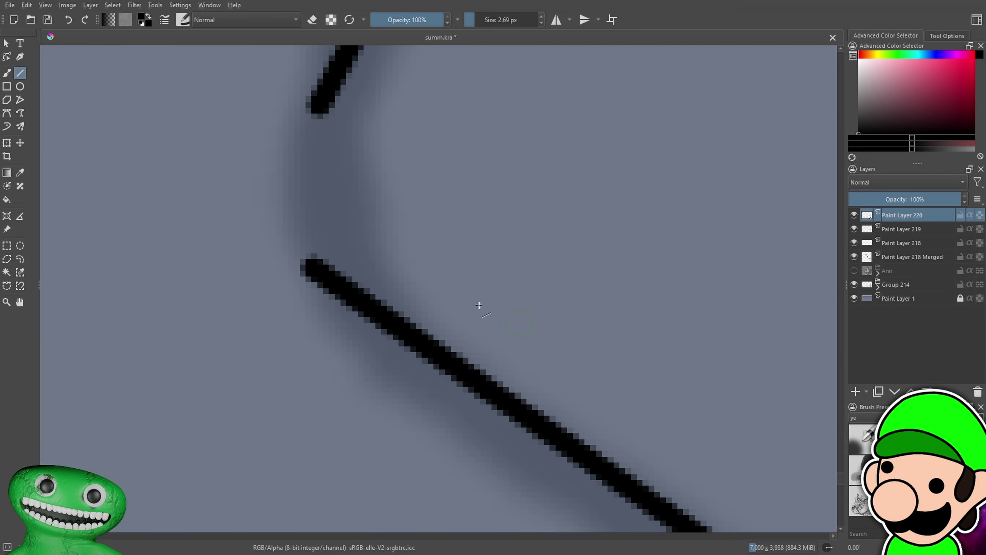
{"action": "key", "text": "b"}
{"action": "key", "text": "e"}
{"action": "scroll", "coordinate": [317, 179], "scroll_direction": "up", "scroll_amount": 2}
{"action": "mouse_move", "coordinate": [326, 349]}
{"action": "left_mouse_down"}
{"action": "mouse_move", "coordinate": [354, 337]}
{"action": "mouse_move", "coordinate": [338, 386]}
{"action": "mouse_move", "coordinate": [353, 366]}
{"action": "left_mouse_up"}
{"action": "key", "text": "e"}
{"action": "key", "text": "ctrl+plus"}
{"action": "left_click_drag", "start_coordinate": [335, 421], "coordinate": [324, 93]}
Smooth the joints of the frame's rounded outer corner with the eraser
{"action": "scroll", "coordinate": [352, 150], "scroll_direction": "down", "scroll_amount": 8}
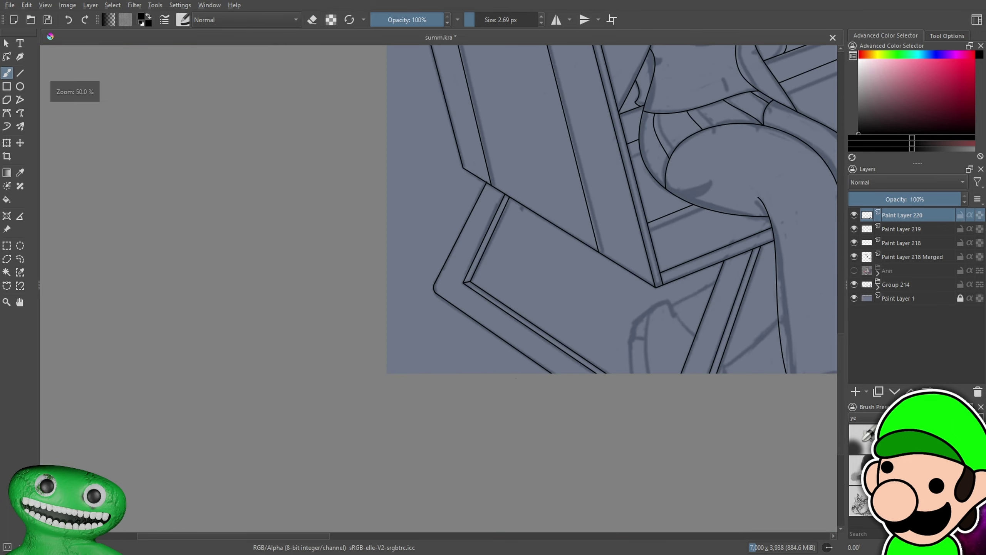
{"action": "key", "text": "ctrl+plus"}
{"action": "key", "text": "ctrl+plus"}
{"action": "key", "text": "ctrl+plus"}
{"action": "key", "text": "ctrl+plus"}
{"action": "key", "text": "ctrl+plus"}
{"action": "key", "text": "ctrl+plus"}
{"action": "key", "text": "ctrl+plus"}
{"action": "key", "text": "ctrl+plus"}
{"action": "key", "text": "ctrl+minus"}
{"action": "key", "text": "ctrl+minus"}
{"action": "key", "text": "ctrl+minus"}
{"action": "key", "text": "ctrl+minus"}
{"action": "key", "text": "ctrl+minus"}
{"action": "key", "text": "ctrl+minus"}
{"action": "key", "text": "ctrl+minus"}
{"action": "key", "text": "ctrl+minus"}
{"action": "key", "text": "ctrl+minus"}
{"action": "key", "text": "ctrl+minus"}
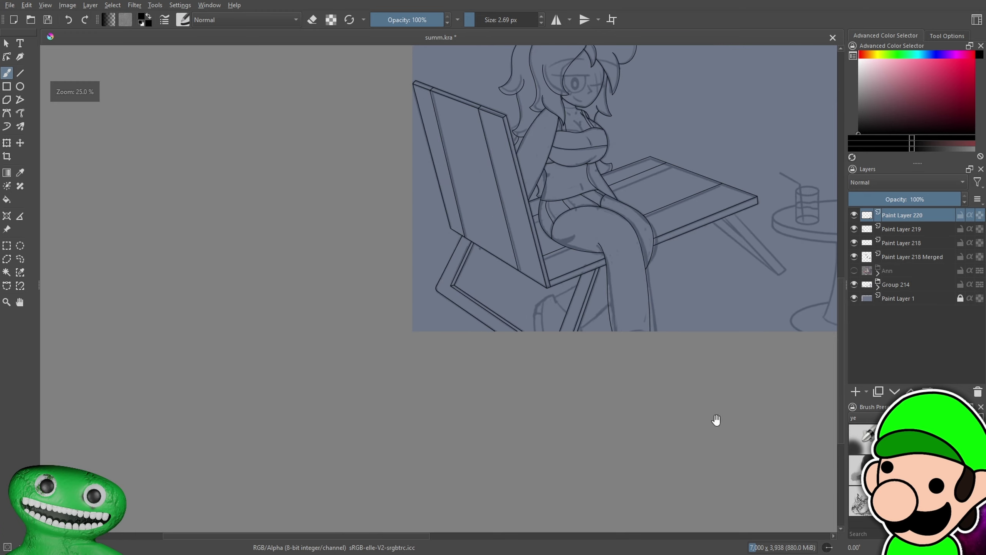
{"action": "scroll", "coordinate": [717, 420], "scroll_direction": "up", "scroll_amount": 8}
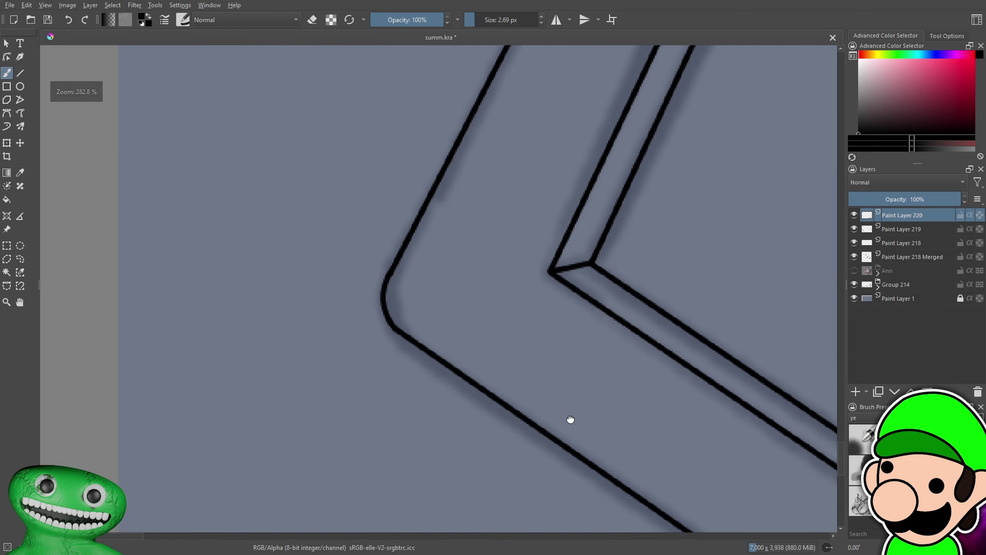
{"action": "left_click_drag", "start_coordinate": [560, 420], "coordinate": [602, 407]}
{"action": "key", "text": "ctrl+plus"}
{"action": "key", "text": "ctrl+plus"}
{"action": "key", "text": "ctrl+plus"}
{"action": "left_click_drag", "start_coordinate": [442, 394], "coordinate": [442, 357]}
{"action": "key", "text": "ctrl+plus"}
{"action": "key", "text": "ctrl+plus"}
{"action": "key", "text": "e"}
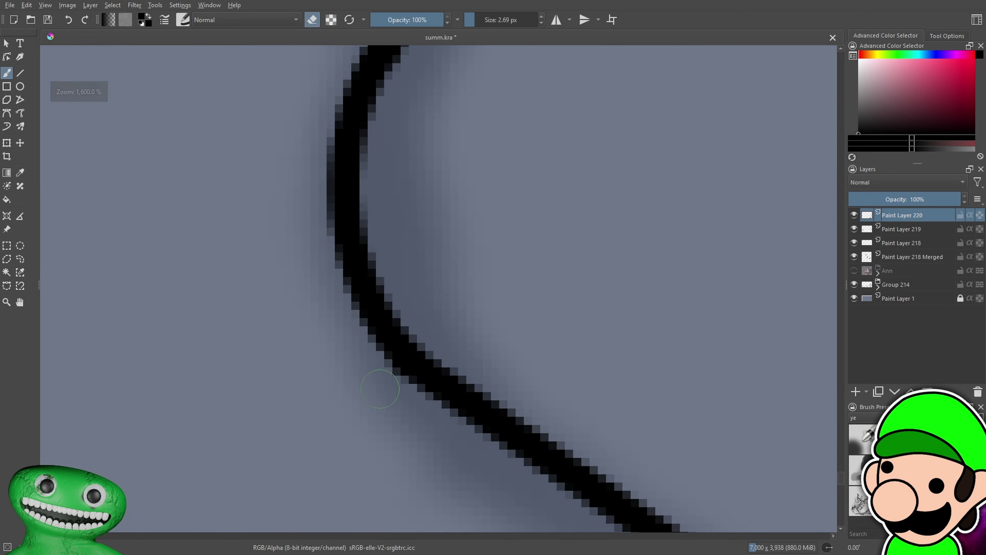
{"action": "scroll", "coordinate": [394, 396], "scroll_direction": "down", "scroll_amount": 6}
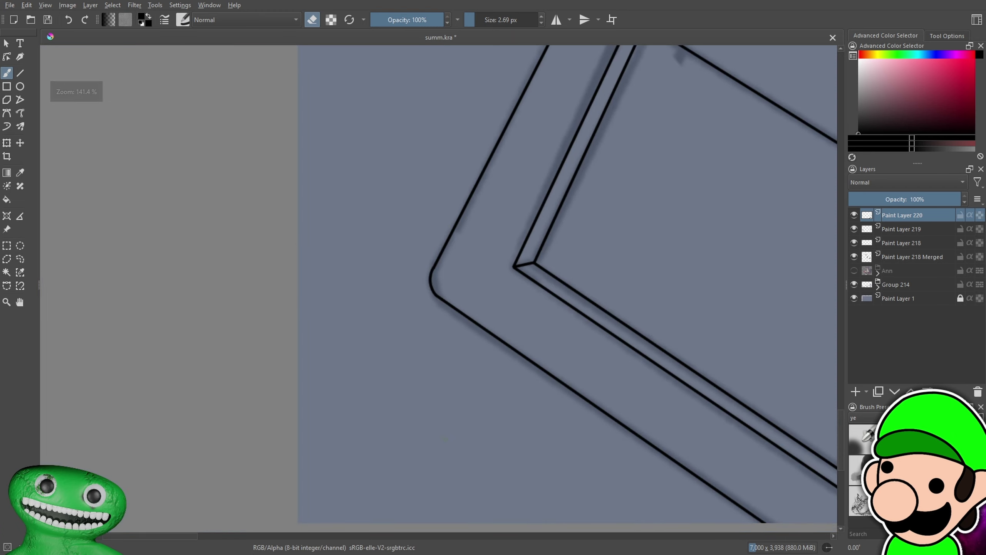
{"action": "scroll", "coordinate": [450, 245], "scroll_direction": "up", "scroll_amount": 5}
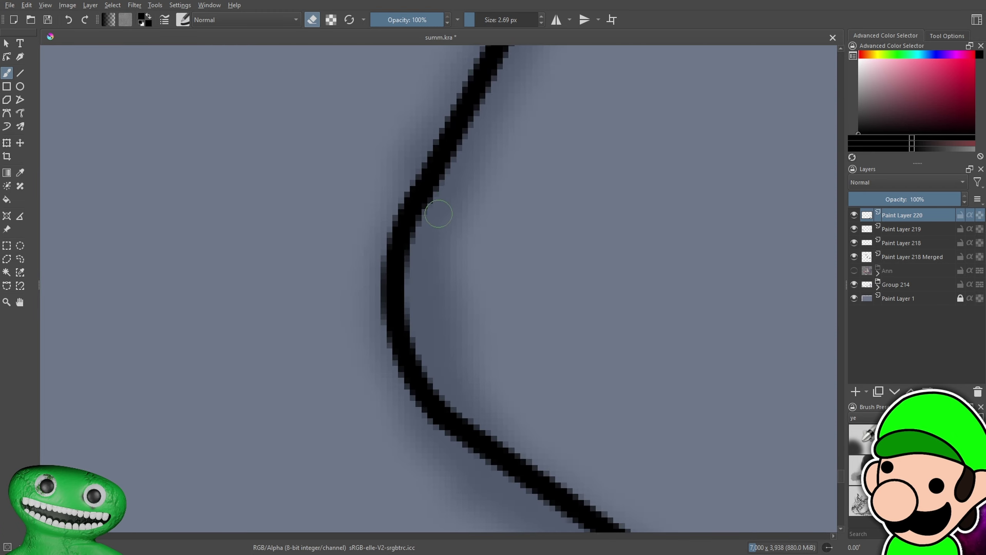
{"action": "scroll", "coordinate": [460, 223], "scroll_direction": "down", "scroll_amount": 8}
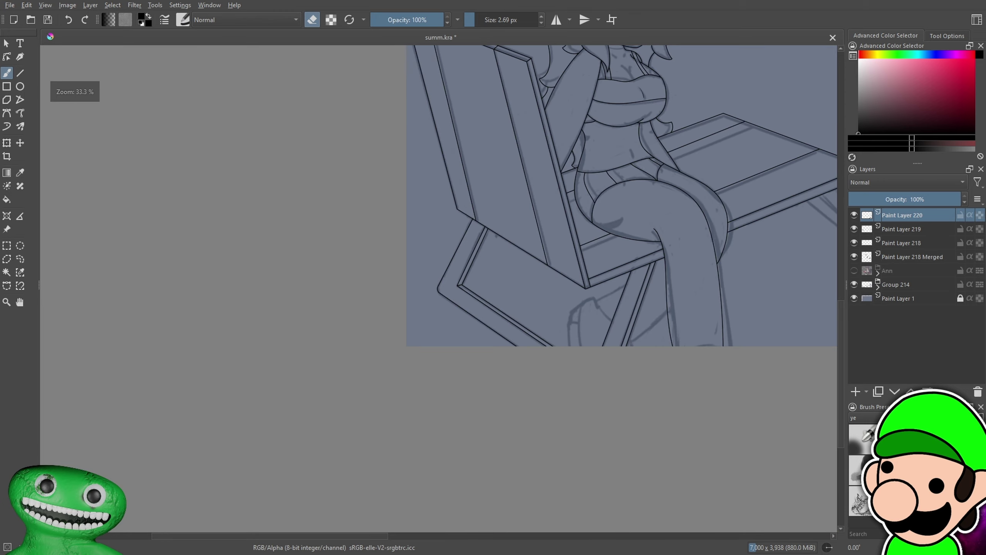
Add another paint layer and ink the curved right edge of the rounded shape under the chair, from its peak across the chair leg
{"action": "mouse_move", "coordinate": [465, 463]}
{"action": "left_mouse_down"}
{"action": "mouse_move", "coordinate": [427, 440]}
{"action": "mouse_move", "coordinate": [410, 448]}
{"action": "left_mouse_up"}
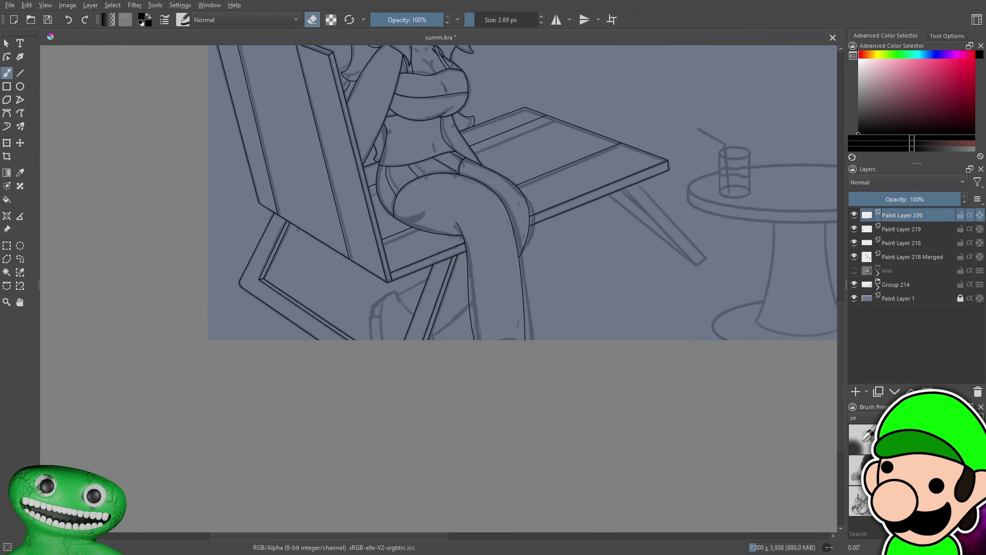
{"action": "key", "text": "ctrl+plus"}
{"action": "key", "text": "ctrl+plus"}
{"action": "key", "text": "ctrl+plus"}
{"action": "left_click", "coordinate": [856, 392]}
{"action": "scroll", "coordinate": [249, 414], "scroll_direction": "up", "scroll_amount": 2}
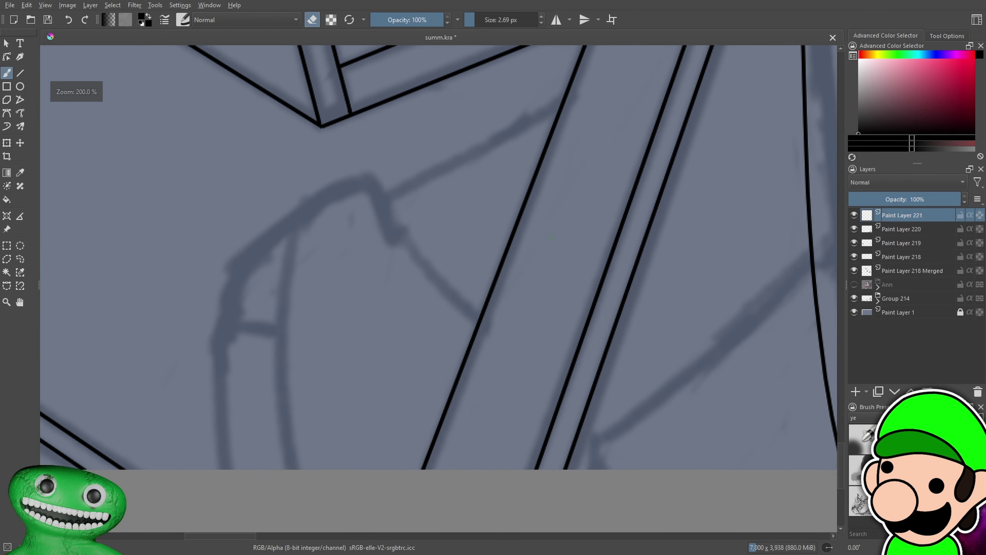
{"action": "key", "text": "e"}
{"action": "mouse_move", "coordinate": [373, 181]}
{"action": "left_mouse_down"}
{"action": "mouse_move", "coordinate": [359, 183]}
{"action": "mouse_move", "coordinate": [222, 464]}
{"action": "mouse_move", "coordinate": [241, 255]}
{"action": "left_mouse_up"}
{"action": "key", "text": "ctrl+z"}
{"action": "key", "text": "ctrl+z"}
{"action": "mouse_move", "coordinate": [370, 169]}
{"action": "left_mouse_down"}
{"action": "mouse_move", "coordinate": [403, 238]}
{"action": "mouse_move", "coordinate": [510, 335]}
{"action": "left_mouse_up"}
Ink the rounded shape's upper-left arc from its peak, redoing the stroke until it follows the sketch
{"action": "left_click_drag", "start_coordinate": [429, 157], "coordinate": [245, 283]}
{"action": "key", "text": "ctrl+z"}
{"action": "left_click_drag", "start_coordinate": [429, 156], "coordinate": [294, 260]}
{"action": "key", "text": "ctrl+z"}
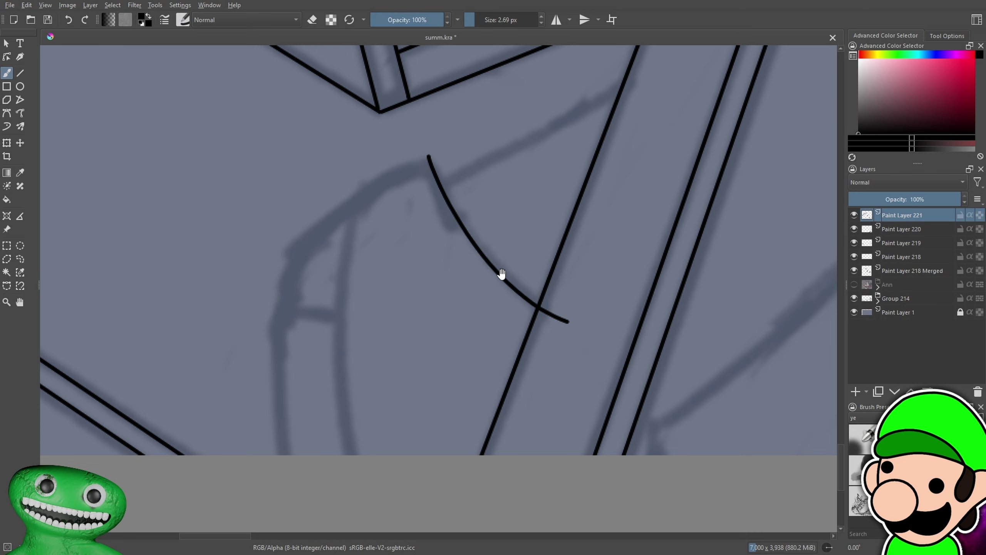
{"action": "scroll", "coordinate": [493, 267], "scroll_direction": "up", "scroll_amount": 2}
{"action": "left_click_drag", "start_coordinate": [511, 117], "coordinate": [247, 314]}
{"action": "key", "text": "minus"}
{"action": "key", "text": "minus"}
{"action": "key", "text": "minus"}
{"action": "key", "text": "minus"}
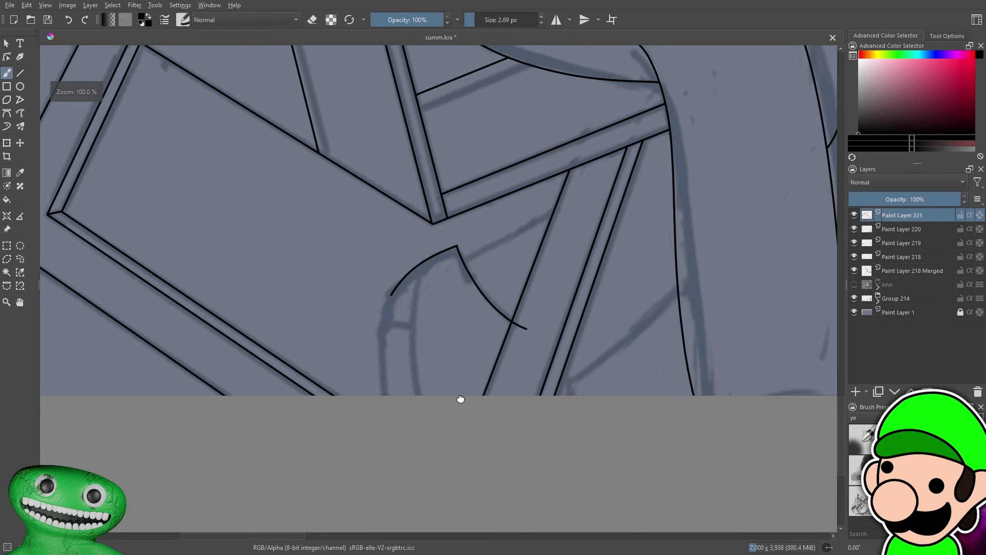
{"action": "left_click_drag", "start_coordinate": [460, 399], "coordinate": [495, 319]}
{"action": "key", "text": "plus"}
{"action": "key", "text": "plus"}
{"action": "key", "text": "plus"}
{"action": "key", "text": "plus"}
{"action": "key", "text": "plus"}
{"action": "left_click_drag", "start_coordinate": [447, 74], "coordinate": [428, 201]}
{"action": "scroll", "coordinate": [428, 201], "scroll_direction": "down", "scroll_amount": 1}
{"action": "left_click_drag", "start_coordinate": [380, 94], "coordinate": [340, 490]}
{"action": "key", "text": "ctrl+z"}
{"action": "left_click_drag", "start_coordinate": [380, 93], "coordinate": [341, 491]}
{"action": "key", "text": "ctrl+z"}
{"action": "mouse_move", "coordinate": [381, 92]}
{"action": "left_mouse_down"}
{"action": "mouse_move", "coordinate": [337, 328]}
{"action": "mouse_move", "coordinate": [359, 492]}
{"action": "left_mouse_up"}
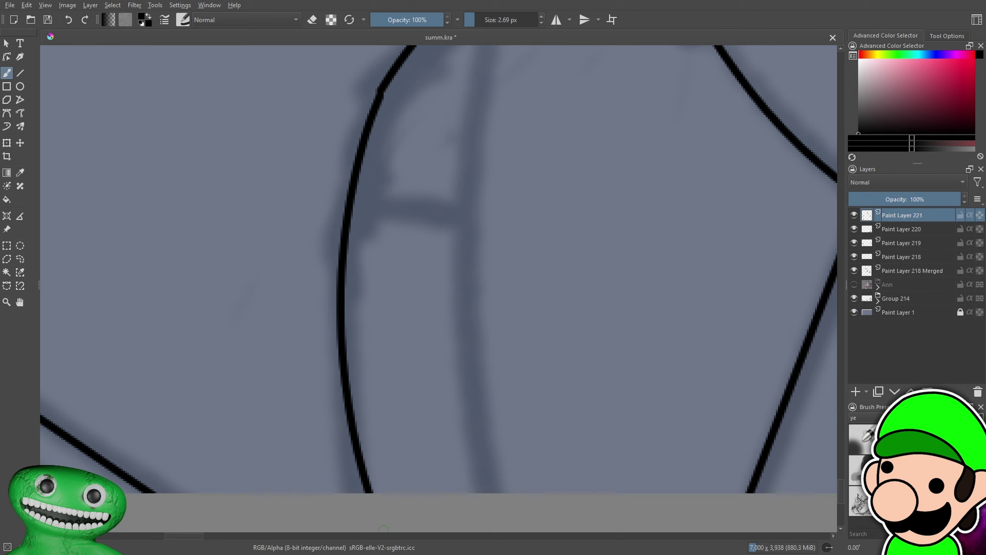
{"action": "scroll", "coordinate": [429, 329], "scroll_direction": "down", "scroll_amount": 5}
{"action": "scroll", "coordinate": [429, 329], "scroll_direction": "up", "scroll_amount": 5}
{"action": "key", "text": "ctrl+z"}
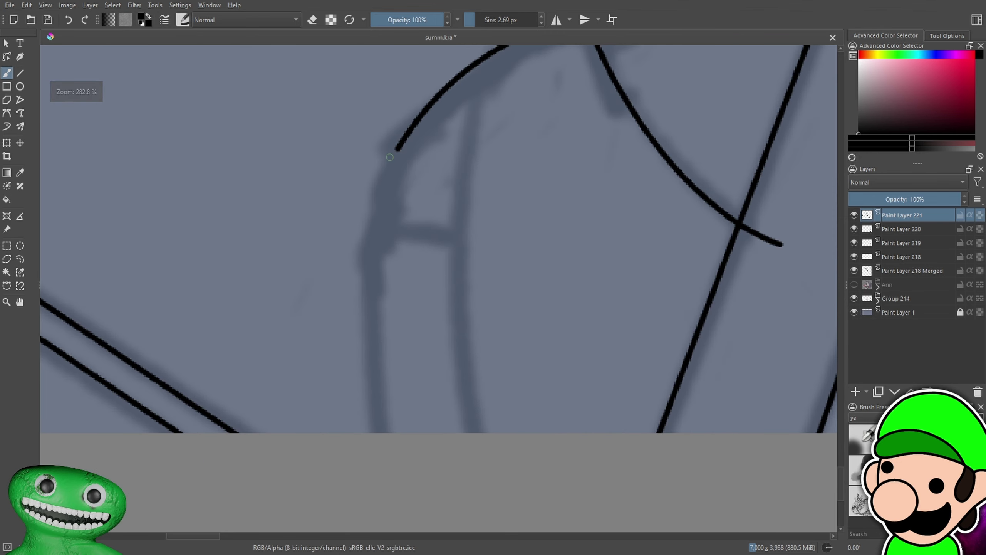
Ink the rounded shape's left edge as one curve from the end of the upper arc down past the canvas's bottom edge
{"action": "left_click_drag", "start_coordinate": [398, 149], "coordinate": [423, 548]}
{"action": "key", "text": "ctrl+z"}
{"action": "left_click_drag", "start_coordinate": [399, 148], "coordinate": [464, 549]}
{"action": "key", "text": "1"}
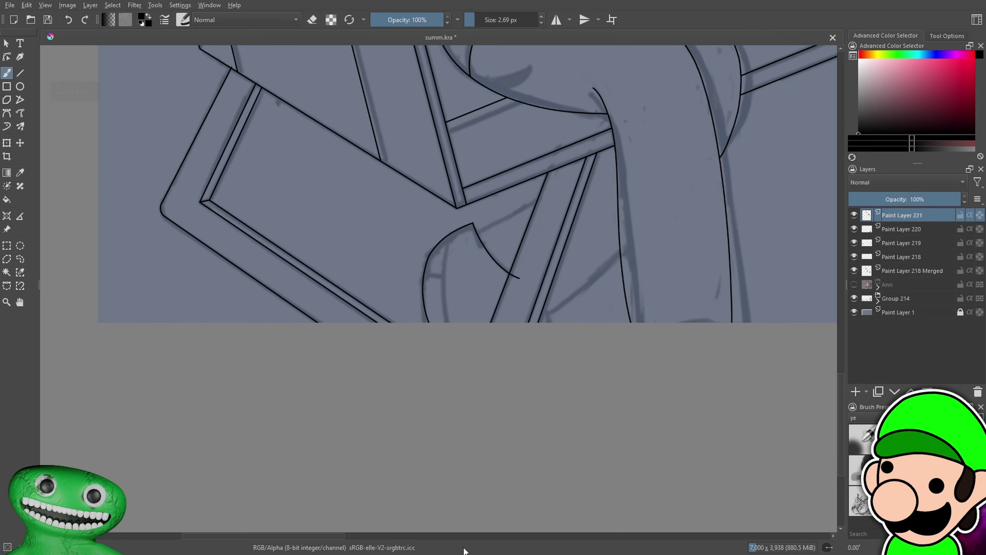
Smooth the joint in the rounded shape's left outline with the eraser and erase its right edge's overshoot inside the chair leg
{"action": "scroll", "coordinate": [423, 250], "scroll_direction": "up", "scroll_amount": 5}
{"action": "scroll", "coordinate": [446, 187], "scroll_direction": "up", "scroll_amount": 3}
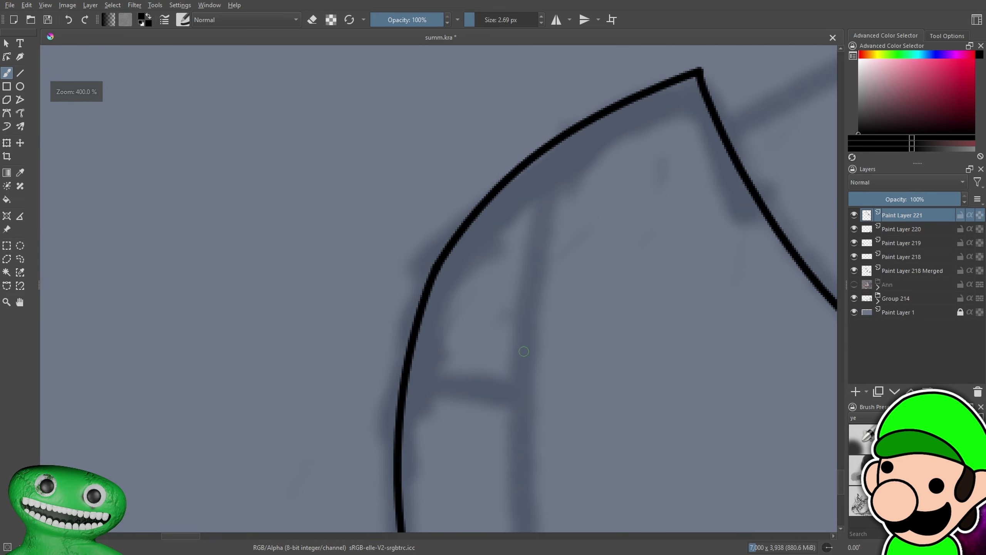
{"action": "key", "text": "e"}
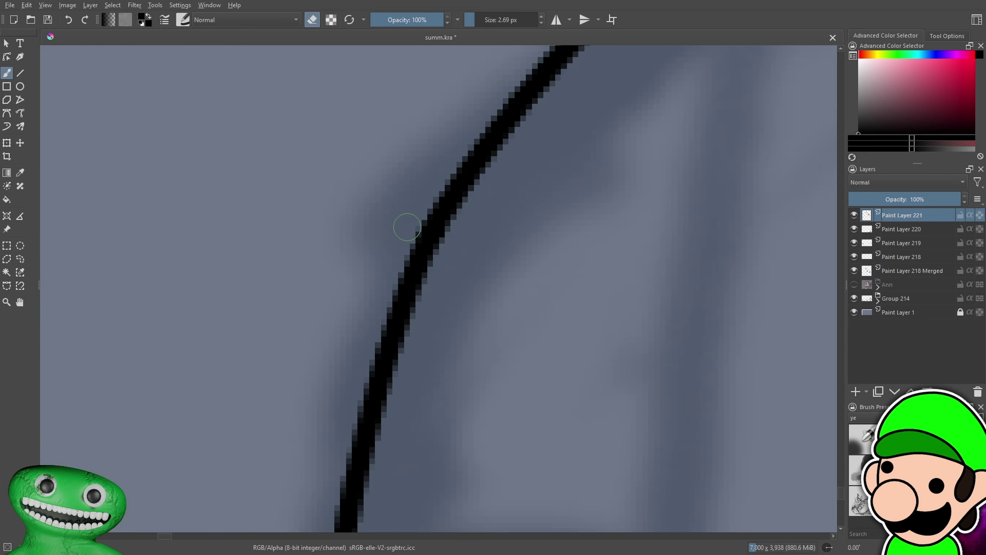
{"action": "scroll", "coordinate": [410, 222], "scroll_direction": "down", "scroll_amount": 3}
{"action": "scroll", "coordinate": [481, 297], "scroll_direction": "up", "scroll_amount": 2}
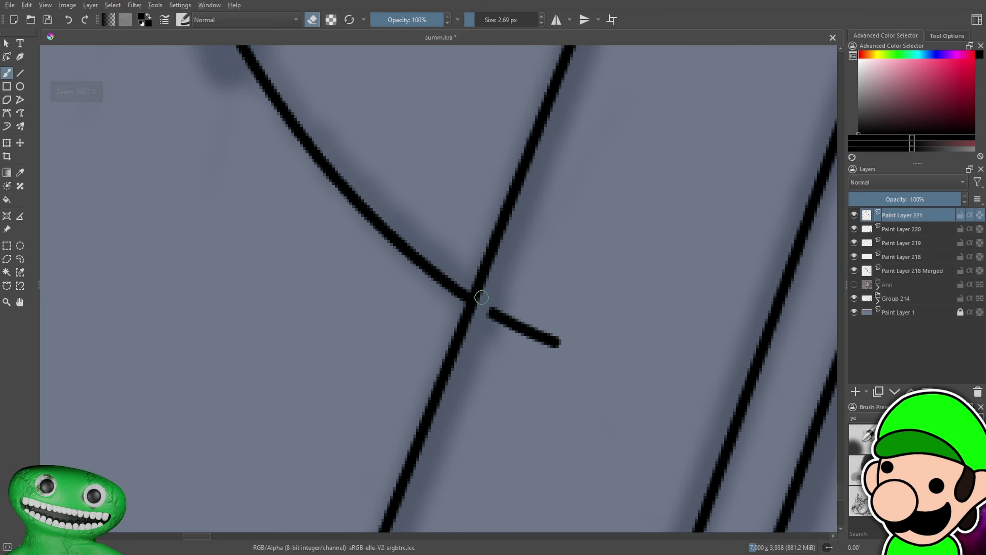
{"action": "left_click_drag", "start_coordinate": [490, 310], "coordinate": [546, 337]}
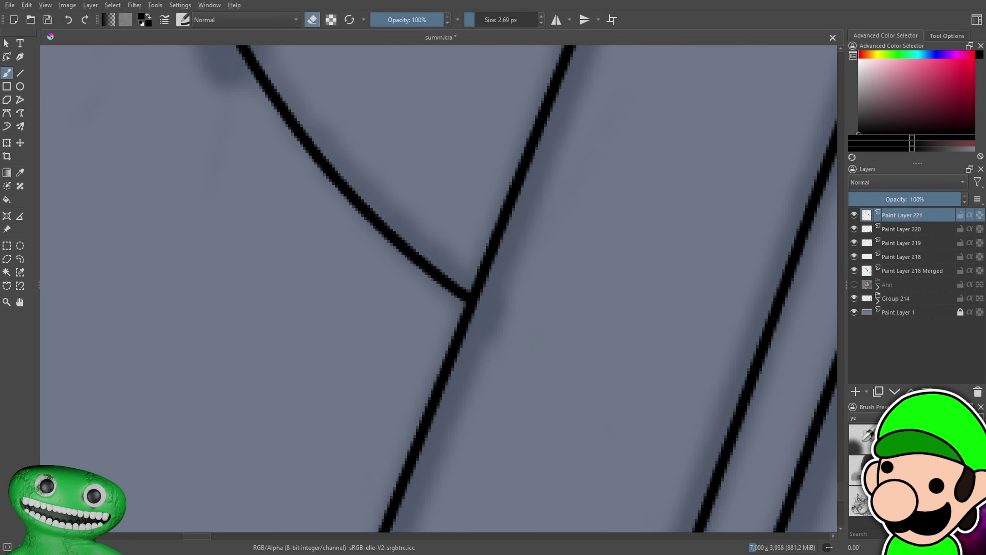
Ink the short curve beside the chair leg down past the canvas's bottom edge and erase its overshoot inside the leg
{"action": "scroll", "coordinate": [583, 373], "scroll_direction": "down", "scroll_amount": 4}
{"action": "scroll", "coordinate": [599, 420], "scroll_direction": "up", "scroll_amount": 2}
{"action": "key", "text": "e"}
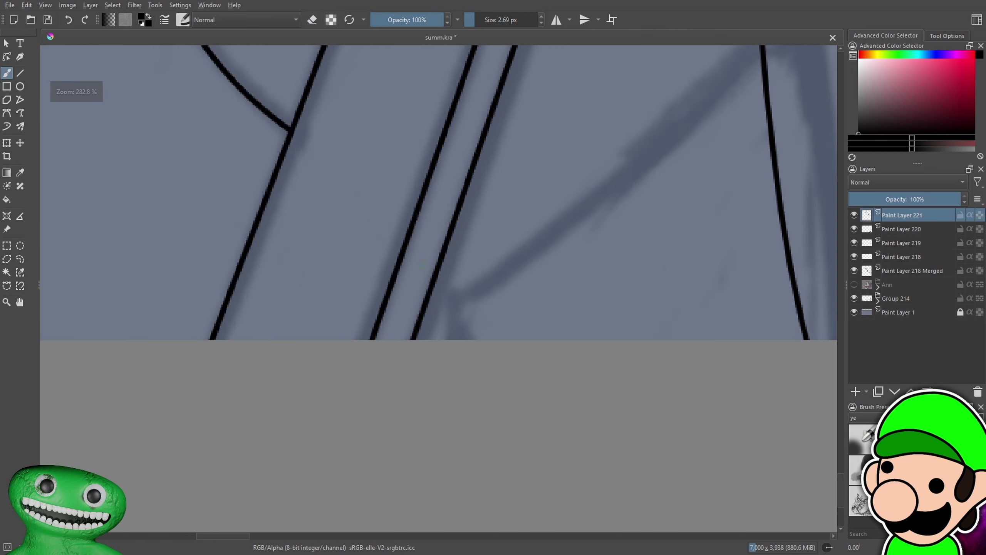
{"action": "left_click_drag", "start_coordinate": [424, 265], "coordinate": [449, 396]}
{"action": "scroll", "coordinate": [581, 355], "scroll_direction": "down", "scroll_amount": 3}
{"action": "scroll", "coordinate": [429, 286], "scroll_direction": "up", "scroll_amount": 3}
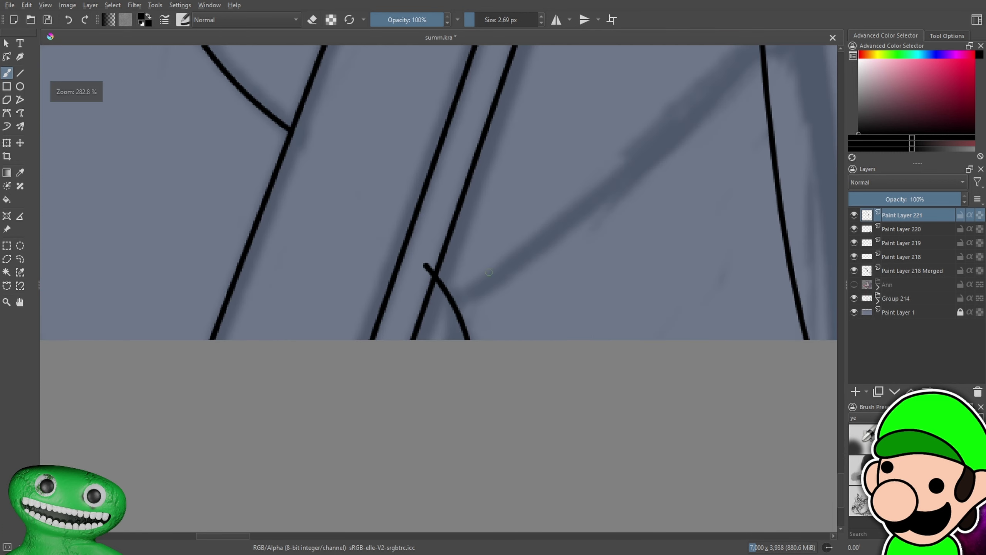
{"action": "key", "text": "e"}
{"action": "scroll", "coordinate": [429, 226], "scroll_direction": "up", "scroll_amount": 3}
{"action": "left_click_drag", "start_coordinate": [413, 229], "coordinate": [419, 252]}
{"action": "scroll", "coordinate": [413, 242], "scroll_direction": "down", "scroll_amount": 5}
{"action": "key", "text": "e"}
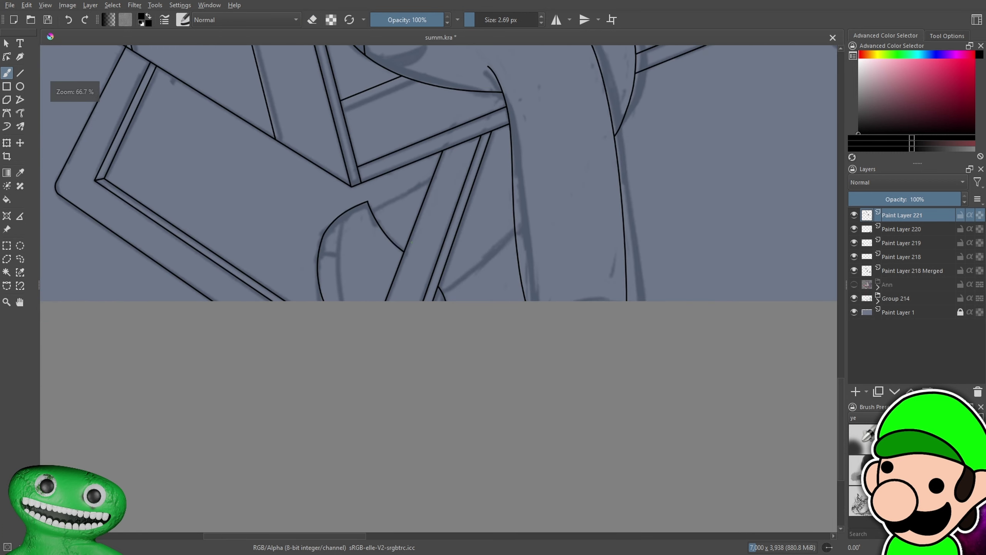
Add another paint layer and ink two diagonals, one from the calf down to the chair leg, one from the rounded shape up to the seat frame
{"action": "key", "text": "Insert"}
{"action": "scroll", "coordinate": [455, 153], "scroll_direction": "up", "scroll_amount": 2}
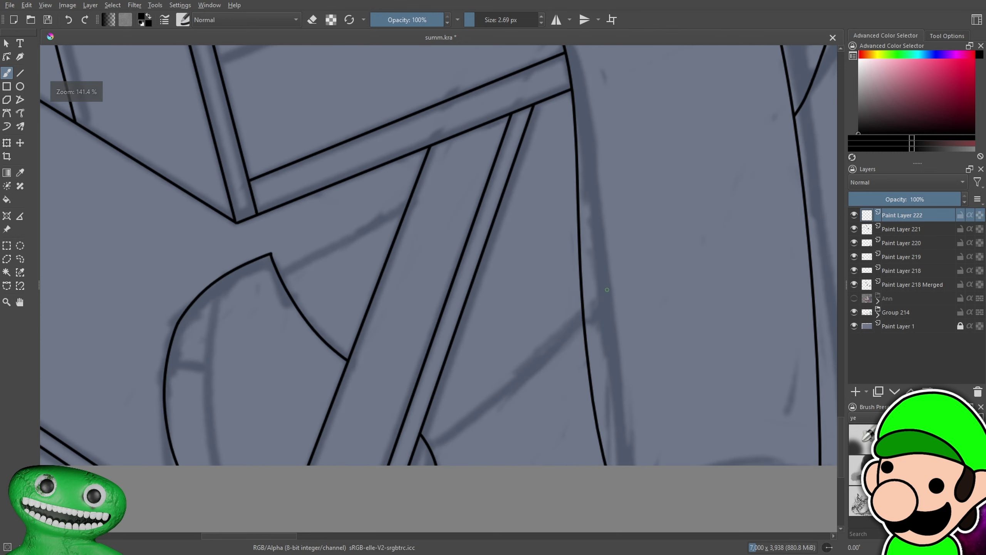
{"action": "left_click_drag", "start_coordinate": [605, 284], "coordinate": [387, 450]}
{"action": "mouse_move", "coordinate": [268, 286]}
{"action": "left_mouse_down"}
{"action": "mouse_move", "coordinate": [447, 174]}
{"action": "mouse_move", "coordinate": [574, 122]}
{"action": "left_mouse_up"}
{"action": "key", "text": "ctrl+z"}
{"action": "left_click_drag", "start_coordinate": [265, 305], "coordinate": [606, 65]}
{"action": "key", "text": "minus"}
{"action": "key", "text": "minus"}
{"action": "key", "text": "minus"}
{"action": "key", "text": "minus"}
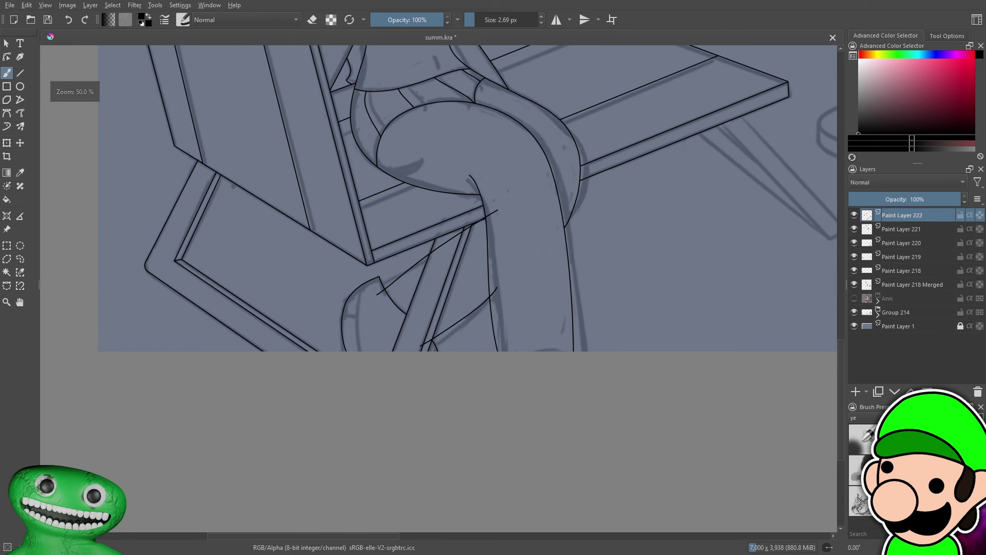
Erase the upper diagonal's overshoot inside the rounded shape so it ends on the shape's right edge
{"action": "key", "text": "plus"}
{"action": "key", "text": "plus"}
{"action": "key", "text": "plus"}
{"action": "key", "text": "plus"}
{"action": "key", "text": "plus"}
{"action": "key", "text": "plus"}
{"action": "key", "text": "plus"}
{"action": "key", "text": "e"}
{"action": "left_click_drag", "start_coordinate": [352, 185], "coordinate": [246, 253]}
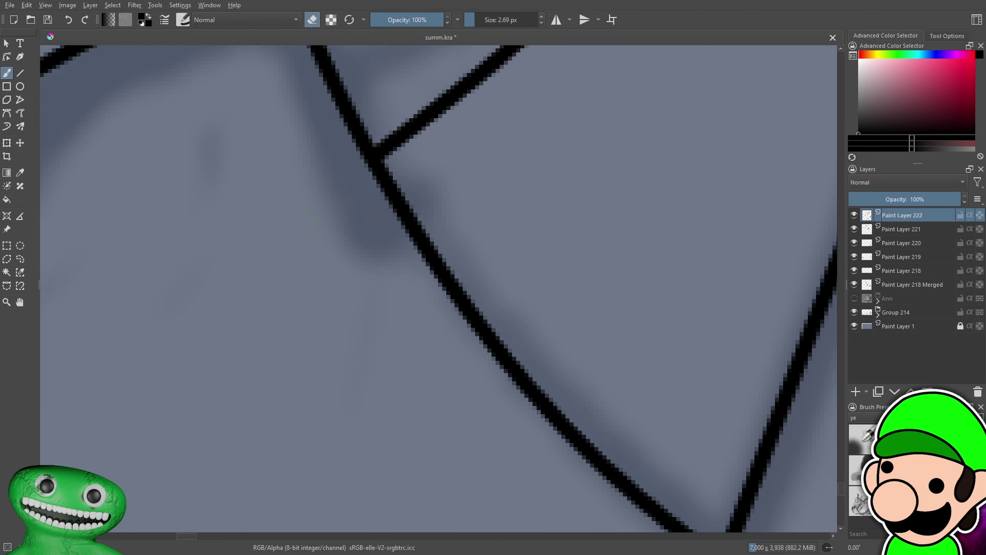
Erase the lower diagonal's overshoot across the chair leg so it ends on the leg's outer line
{"action": "key", "text": "minus"}
{"action": "key", "text": "minus"}
{"action": "key", "text": "minus"}
{"action": "key", "text": "minus"}
{"action": "key", "text": "minus"}
{"action": "key", "text": "minus"}
{"action": "key", "text": "plus"}
{"action": "key", "text": "plus"}
{"action": "key", "text": "plus"}
{"action": "key", "text": "plus"}
{"action": "key", "text": "plus"}
{"action": "key", "text": "plus"}
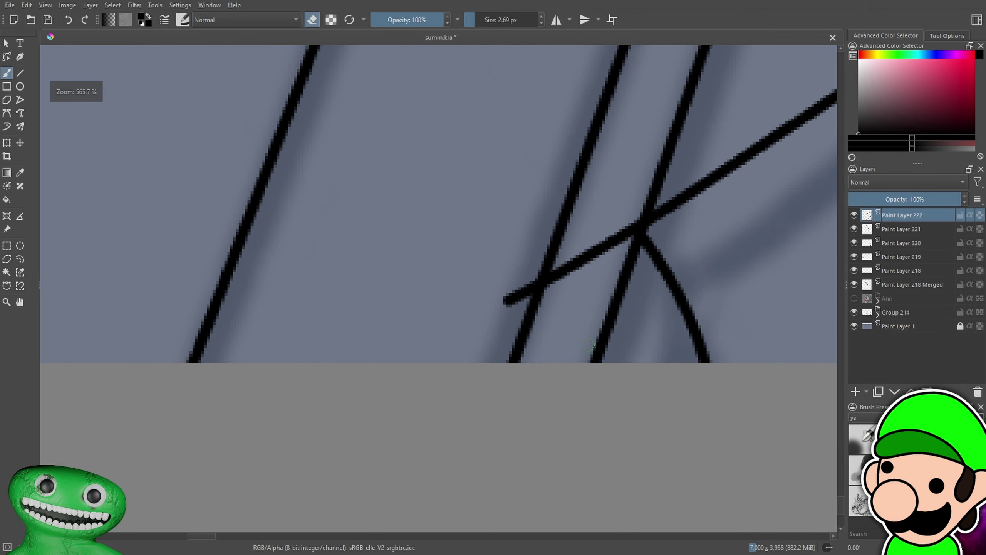
{"action": "mouse_move", "coordinate": [626, 227]}
{"action": "left_mouse_down"}
{"action": "mouse_move", "coordinate": [623, 238]}
{"action": "mouse_move", "coordinate": [528, 288]}
{"action": "left_mouse_up"}
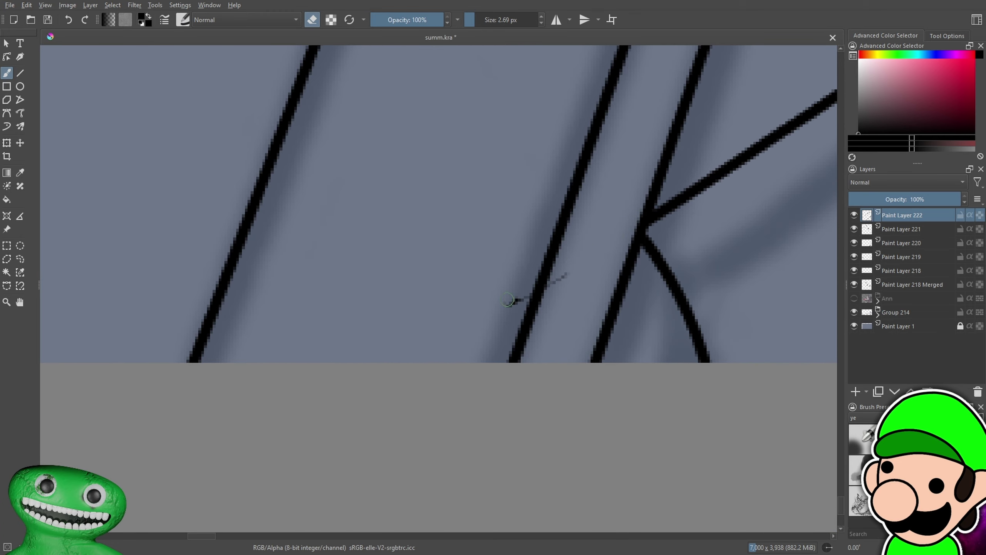
Try to ink a short stroke from the rounded shape's peak toward the upper diagonal
{"action": "key", "text": "minus"}
{"action": "key", "text": "minus"}
{"action": "key", "text": "minus"}
{"action": "left_click_drag", "start_coordinate": [607, 283], "coordinate": [700, 501]}
{"action": "key", "text": "plus"}
{"action": "key", "text": "plus"}
{"action": "key", "text": "plus"}
{"action": "key", "text": "e"}
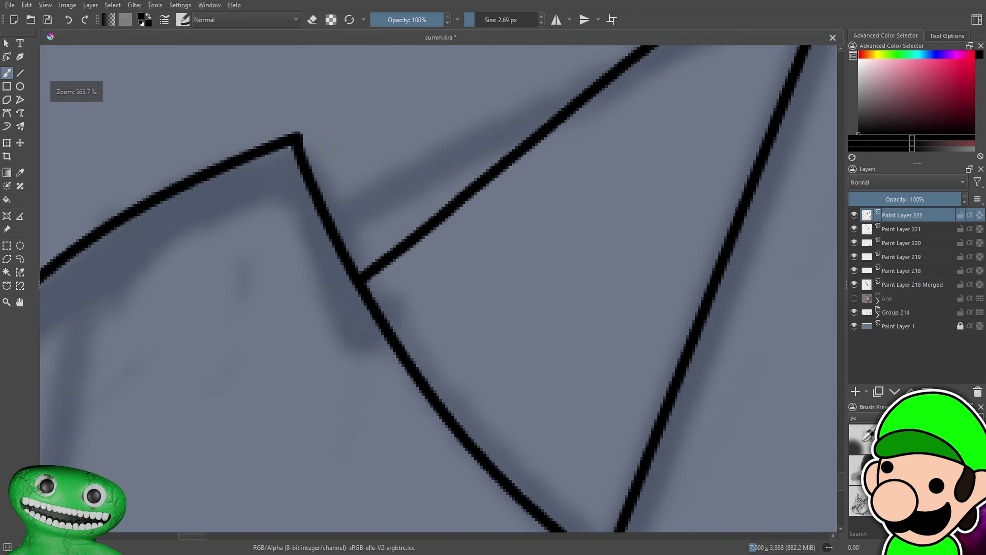
{"action": "left_click_drag", "start_coordinate": [298, 140], "coordinate": [371, 241]}
{"action": "key", "text": "minus"}
{"action": "key", "text": "minus"}
{"action": "key", "text": "minus"}
{"action": "key", "text": "minus"}
{"action": "key", "text": "minus"}
{"action": "key", "text": "minus"}
{"action": "key", "text": "minus"}
{"action": "key", "text": "minus"}
{"action": "key", "text": "minus"}
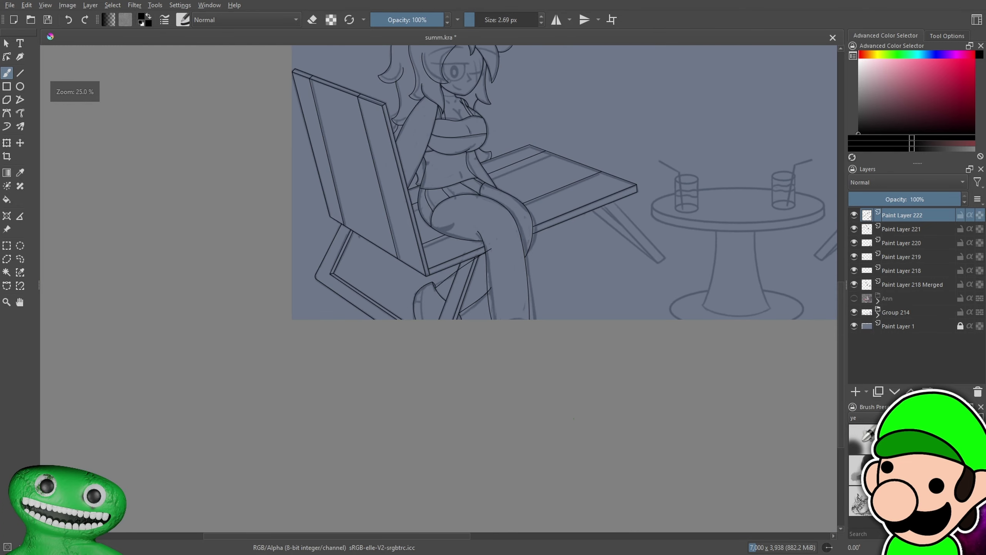
Identify the rounded shape's ink layer by toggling layer visibility and move its lines slightly down and to the right
{"action": "key", "text": "plus"}
{"action": "key", "text": "plus"}
{"action": "key", "text": "plus"}
{"action": "left_click", "coordinate": [853, 214]}
{"action": "left_click", "coordinate": [853, 215]}
{"action": "left_click", "coordinate": [853, 229]}
{"action": "left_click", "coordinate": [853, 229]}
{"action": "left_click", "coordinate": [889, 230]}
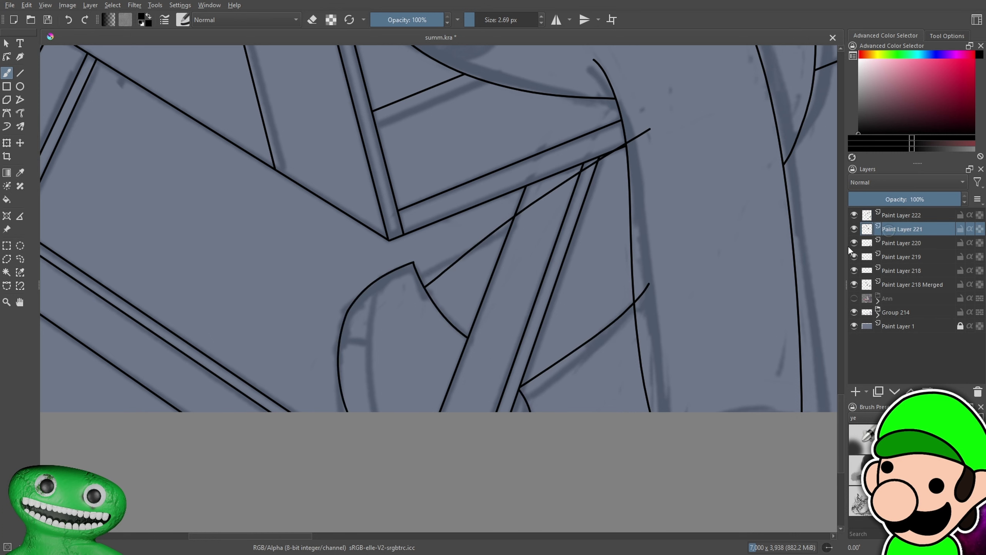
{"action": "key", "text": "plus"}
{"action": "key", "text": "ctrl+t"}
{"action": "mouse_move", "coordinate": [529, 404]}
{"action": "left_mouse_down"}
{"action": "mouse_move", "coordinate": [539, 416]}
{"action": "mouse_move", "coordinate": [506, 315]}
{"action": "left_mouse_up"}
{"action": "scroll", "coordinate": [536, 400], "scroll_direction": "up", "scroll_amount": 2}
{"action": "key", "text": "b"}
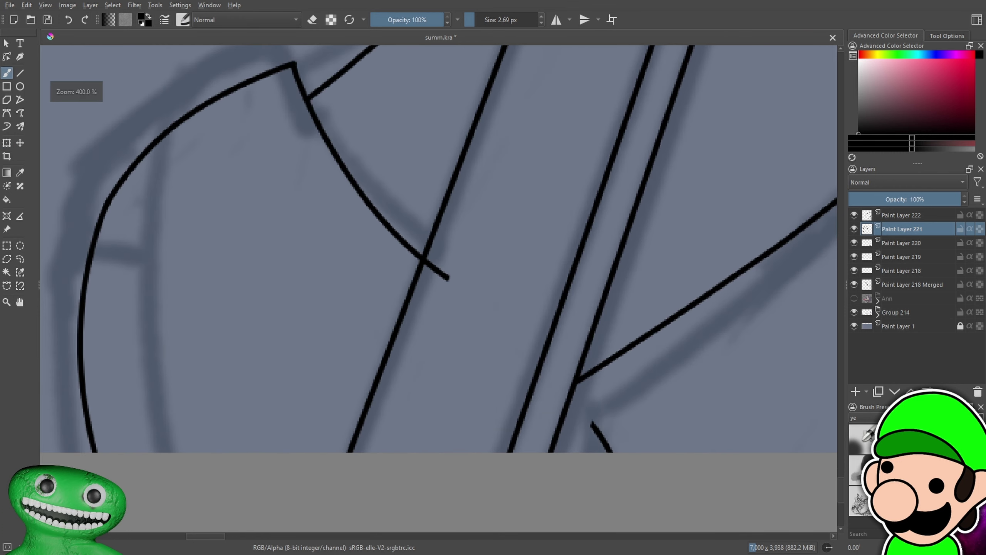
Erase the part of the moved rounded shape's right edge that extends into the chair leg
{"action": "key", "text": "plus"}
{"action": "key", "text": "e"}
{"action": "left_click_drag", "start_coordinate": [409, 231], "coordinate": [455, 264]}
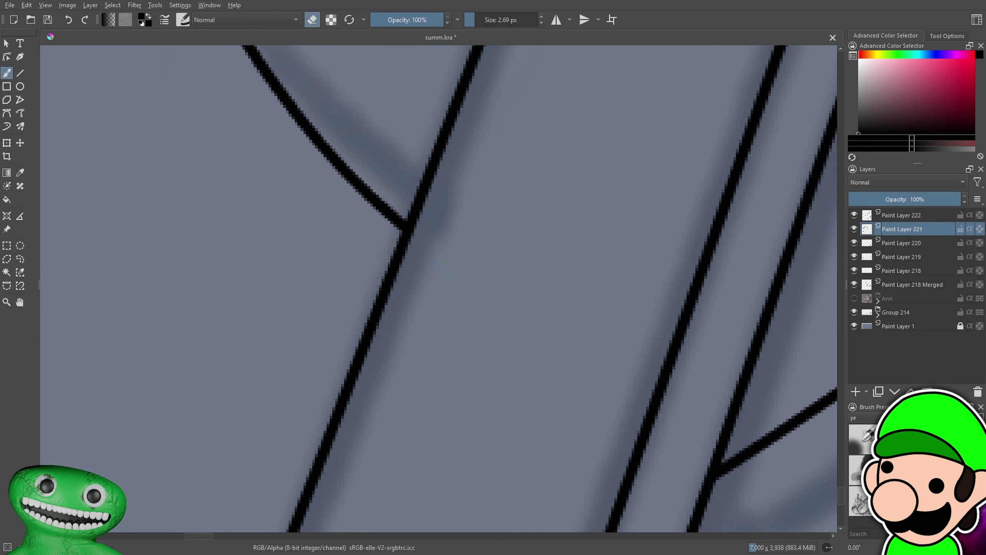
Redraw the short curve from the chair leg's outer line to the canvas's bottom edge and erase its excess inside the leg
{"action": "key", "text": "minus"}
{"action": "key", "text": "minus"}
{"action": "key", "text": "minus"}
{"action": "left_click_drag", "start_coordinate": [597, 385], "coordinate": [466, 258]}
{"action": "key", "text": "plus"}
{"action": "key", "text": "plus"}
{"action": "key", "text": "plus"}
{"action": "key", "text": "e"}
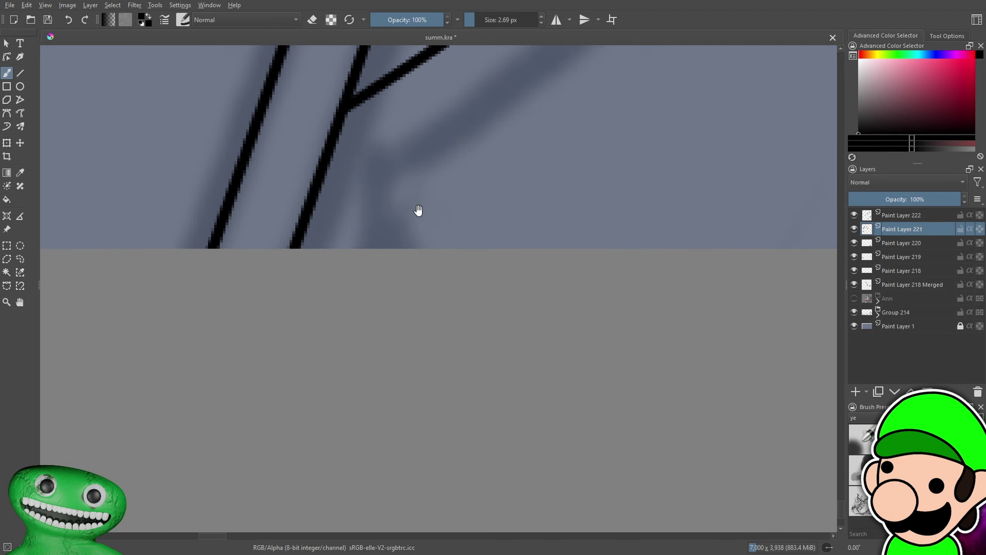
{"action": "left_click_drag", "start_coordinate": [418, 212], "coordinate": [472, 317]}
{"action": "mouse_move", "coordinate": [369, 191]}
{"action": "left_mouse_down"}
{"action": "mouse_move", "coordinate": [441, 359]}
{"action": "mouse_move", "coordinate": [379, 173]}
{"action": "left_mouse_up"}
{"action": "key", "text": "e"}
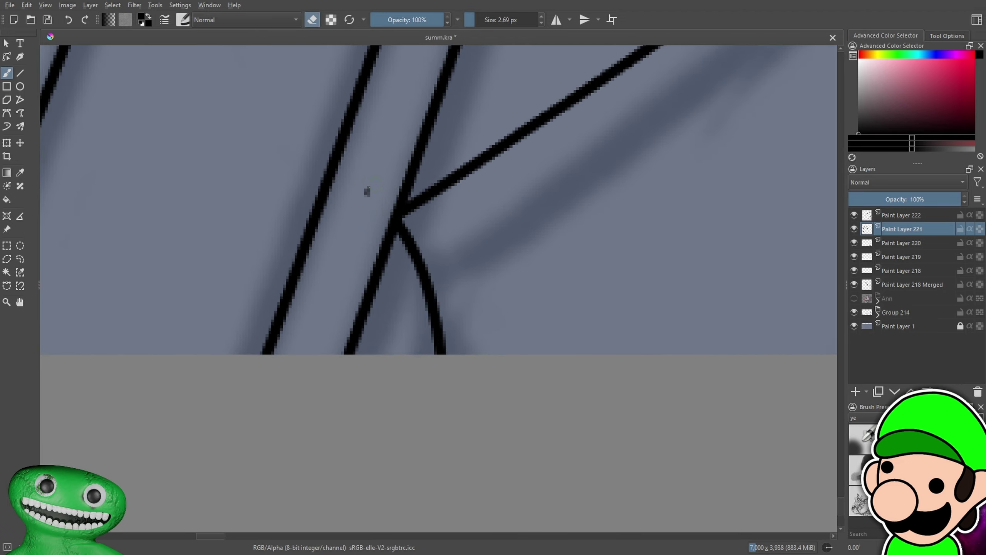
Select the diagonals' layer and ink a short curve joining the rounded shape's peak to the upper diagonal, redoing it until it fits
{"action": "key", "text": "minus"}
{"action": "key", "text": "minus"}
{"action": "key", "text": "minus"}
{"action": "key", "text": "minus"}
{"action": "key", "text": "minus"}
{"action": "key", "text": "minus"}
{"action": "left_click_drag", "start_coordinate": [524, 340], "coordinate": [560, 413]}
{"action": "key", "text": "plus"}
{"action": "key", "text": "plus"}
{"action": "key", "text": "plus"}
{"action": "key", "text": "plus"}
{"action": "key", "text": "plus"}
{"action": "key", "text": "plus"}
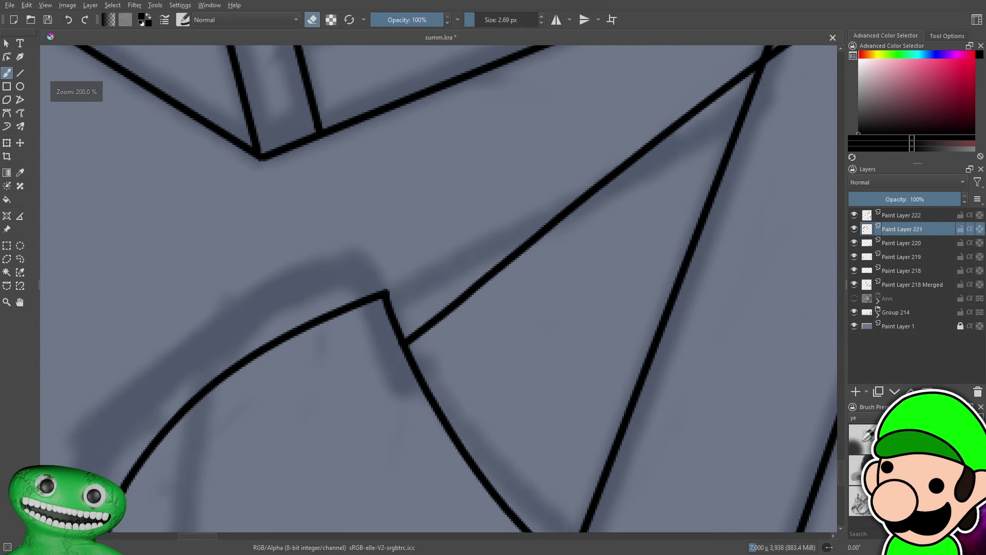
{"action": "scroll", "coordinate": [338, 389], "scroll_direction": "up", "scroll_amount": 2}
{"action": "left_click", "coordinate": [901, 215]}
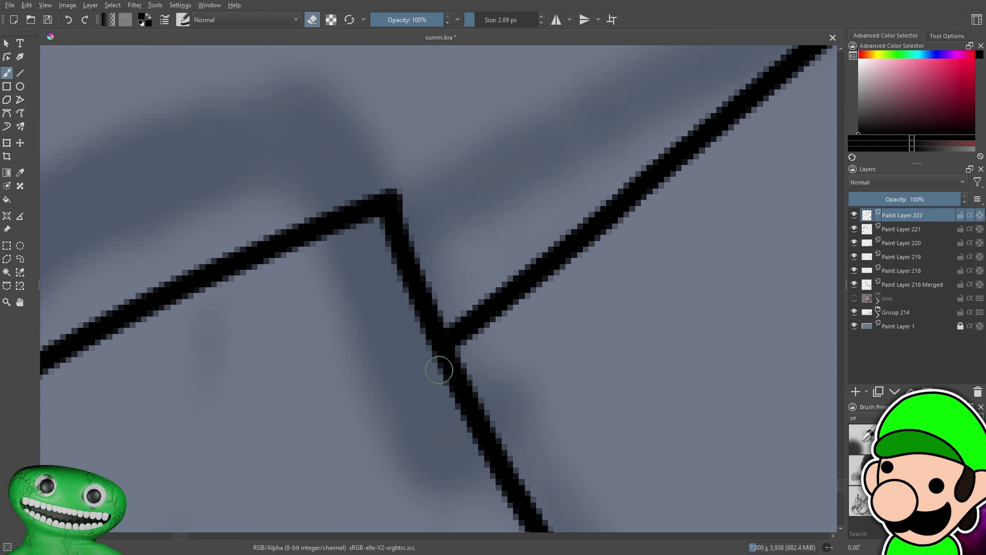
{"action": "scroll", "coordinate": [423, 350], "scroll_direction": "up", "scroll_amount": 1}
{"action": "key", "text": "e"}
{"action": "left_click_drag", "start_coordinate": [386, 177], "coordinate": [443, 352]}
{"action": "key", "text": "ctrl+z"}
{"action": "left_click_drag", "start_coordinate": [392, 177], "coordinate": [471, 315]}
{"action": "key", "text": "ctrl+z"}
{"action": "left_click_drag", "start_coordinate": [374, 176], "coordinate": [480, 348]}
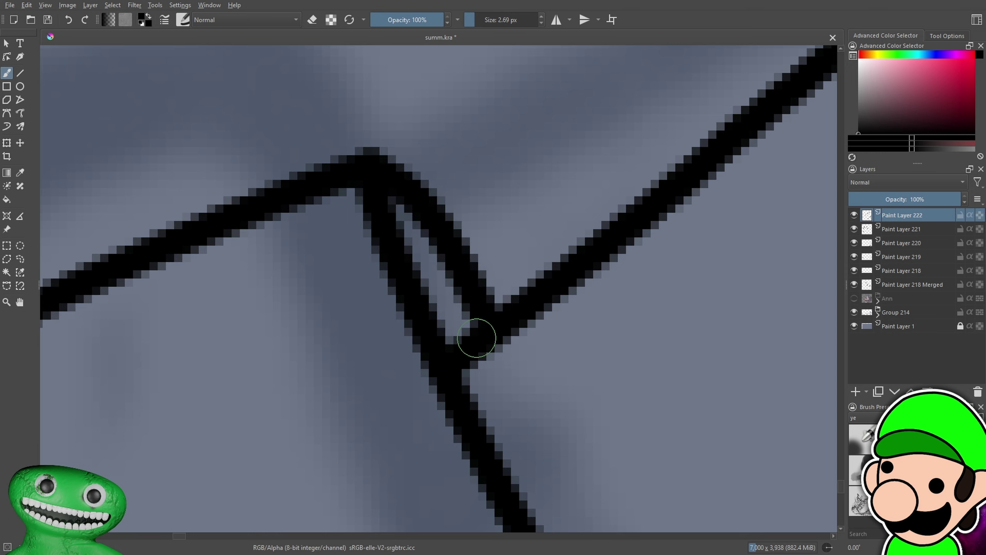
Add another paint layer and ink the rounded shape's inner curve alongside its left edge, redoing it until it meets the upper arc smoothly
{"action": "scroll", "coordinate": [471, 335], "scroll_direction": "down", "scroll_amount": 7}
{"action": "key", "text": "minus"}
{"action": "key", "text": "minus"}
{"action": "key", "text": "minus"}
{"action": "key", "text": "minus"}
{"action": "key", "text": "plus"}
{"action": "key", "text": "plus"}
{"action": "key", "text": "plus"}
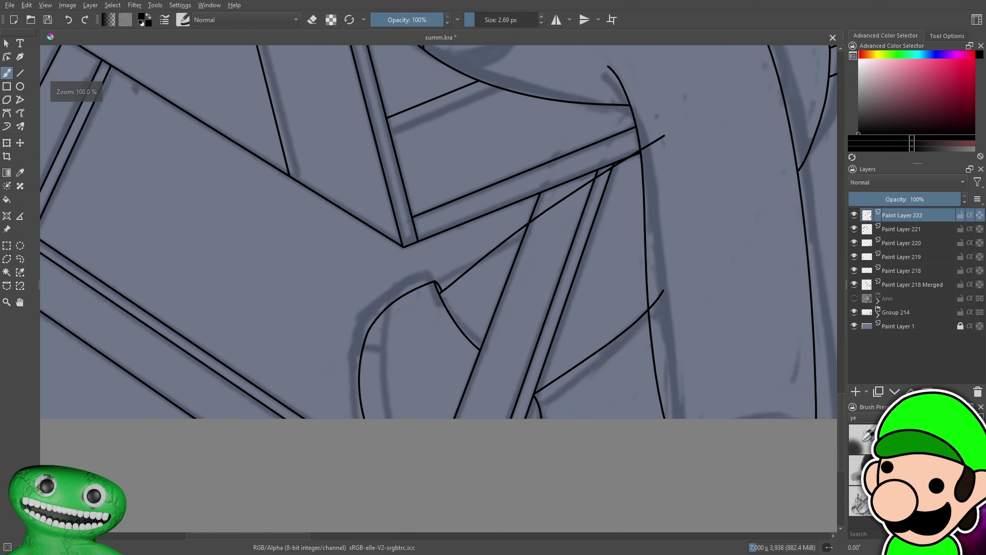
{"action": "left_click_drag", "start_coordinate": [683, 403], "coordinate": [670, 336]}
{"action": "key", "text": "plus"}
{"action": "key", "text": "plus"}
{"action": "left_click", "coordinate": [855, 391]}
{"action": "mouse_move", "coordinate": [330, 158]}
{"action": "left_mouse_down"}
{"action": "mouse_move", "coordinate": [303, 229]}
{"action": "mouse_move", "coordinate": [326, 412]}
{"action": "left_mouse_up"}
{"action": "scroll", "coordinate": [497, 323], "scroll_direction": "up", "scroll_amount": 3}
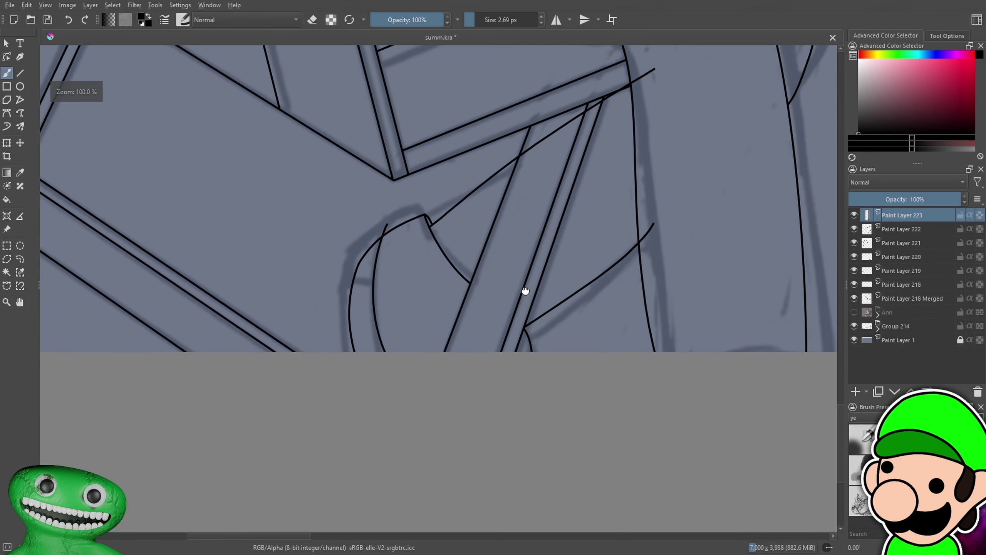
{"action": "scroll", "coordinate": [497, 323], "scroll_direction": "down", "scroll_amount": 3}
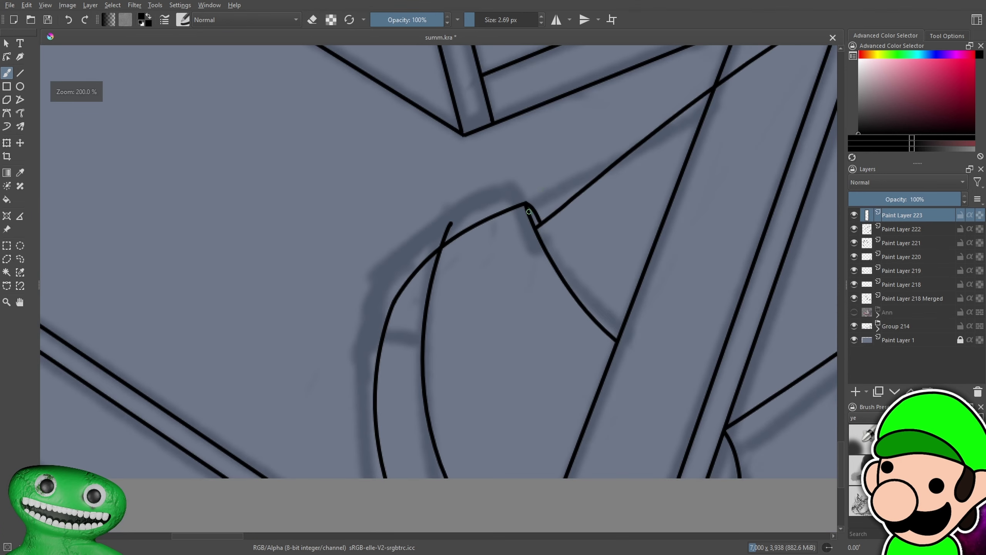
{"action": "key", "text": "ctrl+z"}
{"action": "left_click_drag", "start_coordinate": [454, 231], "coordinate": [462, 482]}
{"action": "key", "text": "ctrl+z"}
{"action": "left_click_drag", "start_coordinate": [481, 212], "coordinate": [509, 551]}
Erase the inner curve's overshoot beyond the rounded shape's upper arc
{"action": "scroll", "coordinate": [492, 297], "scroll_direction": "up", "scroll_amount": 5}
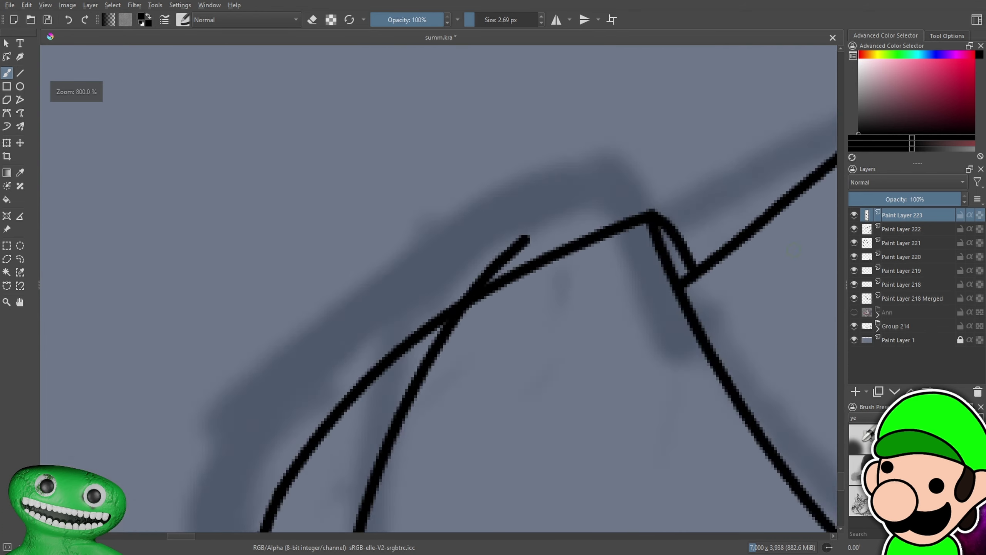
{"action": "key", "text": "e"}
{"action": "mouse_move", "coordinate": [491, 298]}
{"action": "left_mouse_down"}
{"action": "mouse_move", "coordinate": [637, 187]}
{"action": "mouse_move", "coordinate": [532, 248]}
{"action": "mouse_move", "coordinate": [618, 186]}
{"action": "left_mouse_up"}
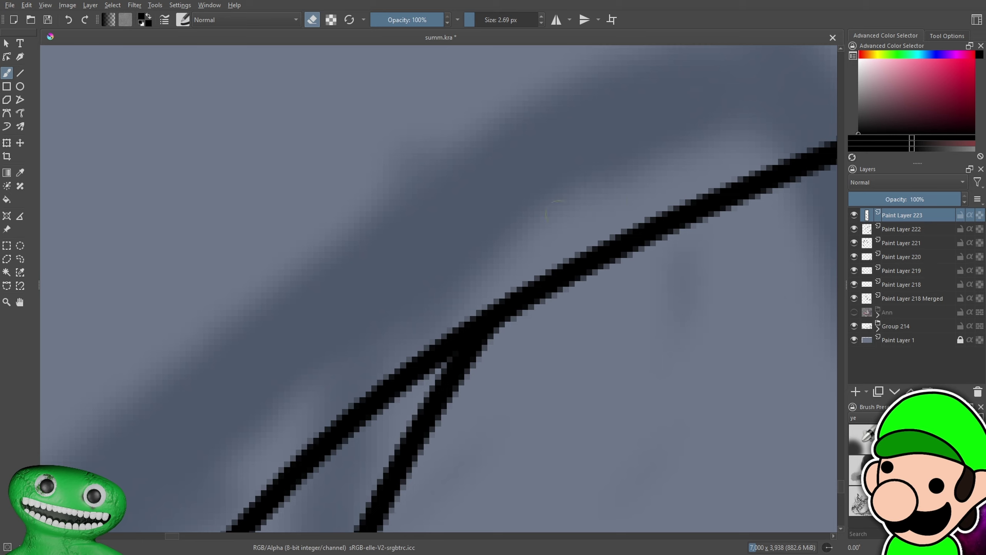
{"action": "scroll", "coordinate": [567, 224], "scroll_direction": "down", "scroll_amount": 2}
Add another paint layer and ink three short cross lines between the rounded shape's outer and inner left curves
{"action": "key", "text": "e"}
{"action": "left_click", "coordinate": [857, 392]}
{"action": "mouse_move", "coordinate": [677, 365]}
{"action": "left_mouse_down"}
{"action": "mouse_move", "coordinate": [669, 341]}
{"action": "mouse_move", "coordinate": [763, 82]}
{"action": "left_mouse_up"}
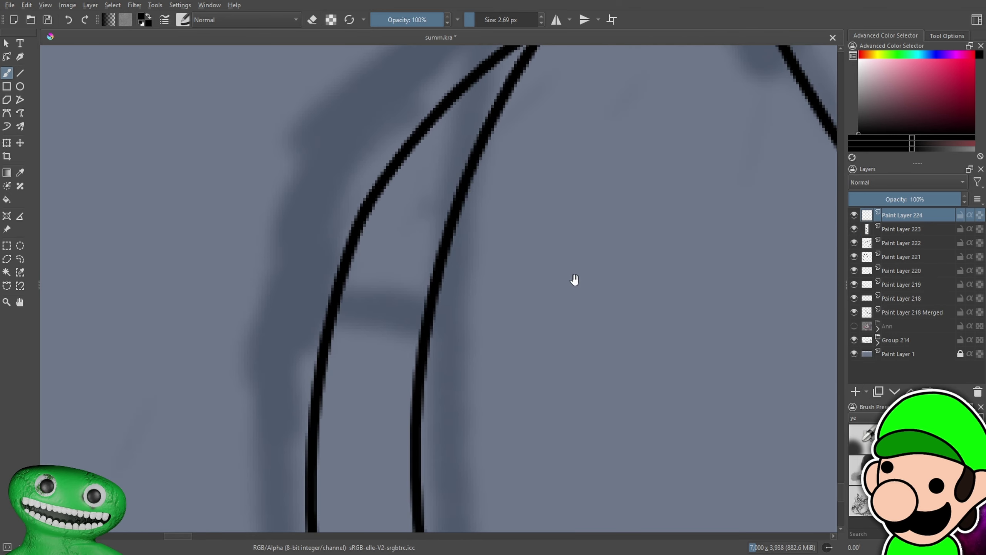
{"action": "scroll", "coordinate": [487, 220], "scroll_direction": "down", "scroll_amount": 3}
{"action": "scroll", "coordinate": [447, 220], "scroll_direction": "up", "scroll_amount": 2}
{"action": "left_click_drag", "start_coordinate": [395, 224], "coordinate": [550, 140]}
{"action": "key", "text": "ctrl+z"}
{"action": "left_click_drag", "start_coordinate": [390, 216], "coordinate": [500, 186]}
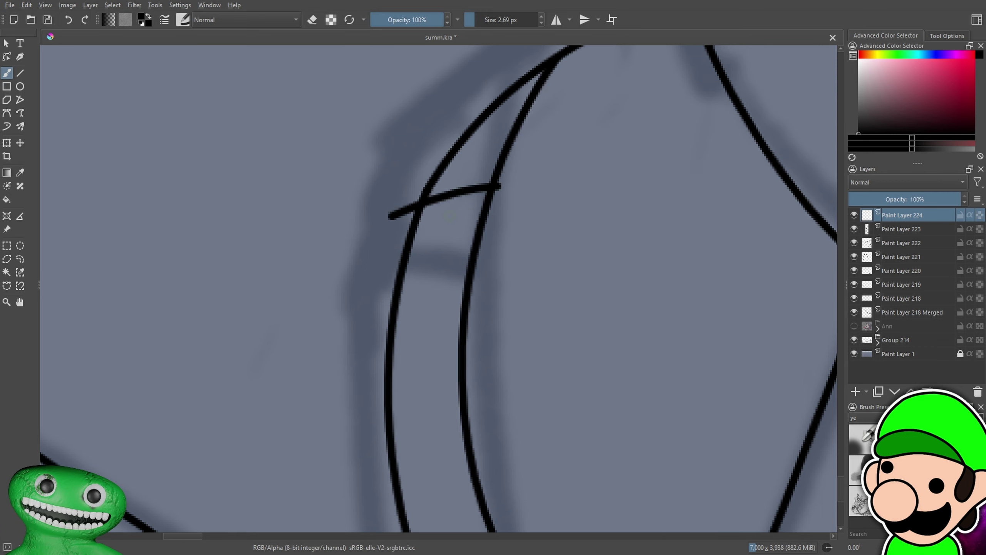
{"action": "left_click_drag", "start_coordinate": [362, 386], "coordinate": [459, 360]}
{"action": "scroll", "coordinate": [459, 360], "scroll_direction": "down", "scroll_amount": 2}
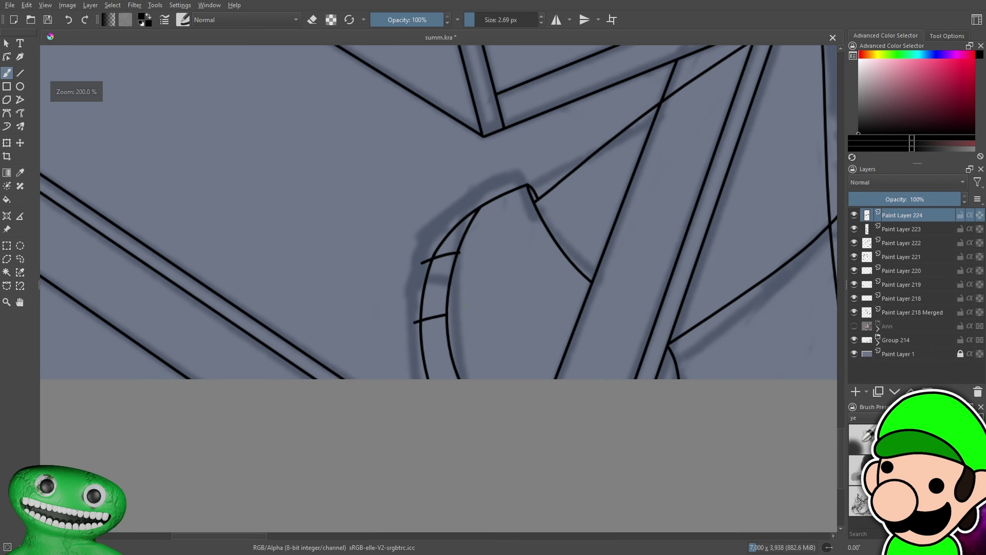
{"action": "scroll", "coordinate": [349, 408], "scroll_direction": "up", "scroll_amount": 2}
{"action": "scroll", "coordinate": [453, 341], "scroll_direction": "down", "scroll_amount": 2}
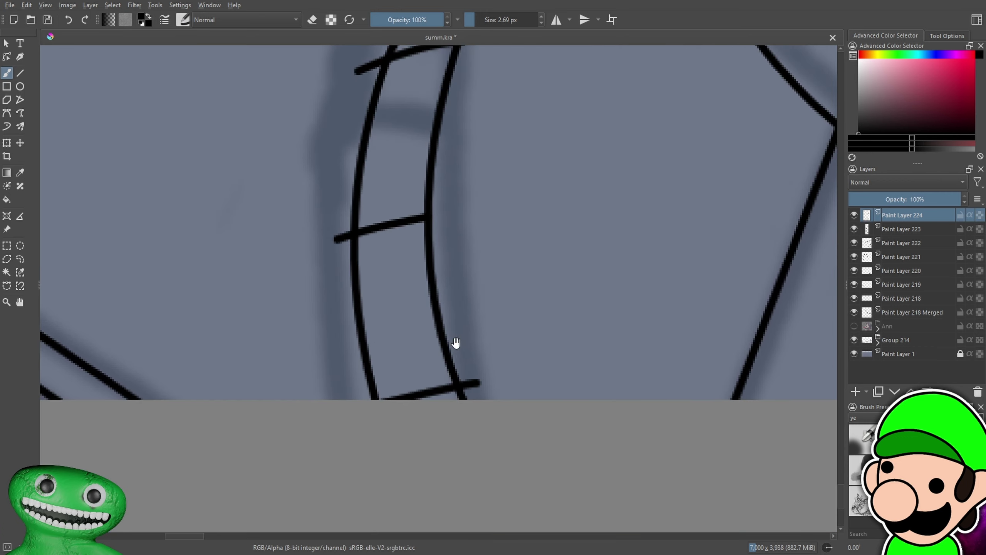
Erase the lower cross line's overshoot beyond the inner curve and extend its other end to the outer curve
{"action": "scroll", "coordinate": [454, 341], "scroll_direction": "up", "scroll_amount": 3}
{"action": "key", "text": "e"}
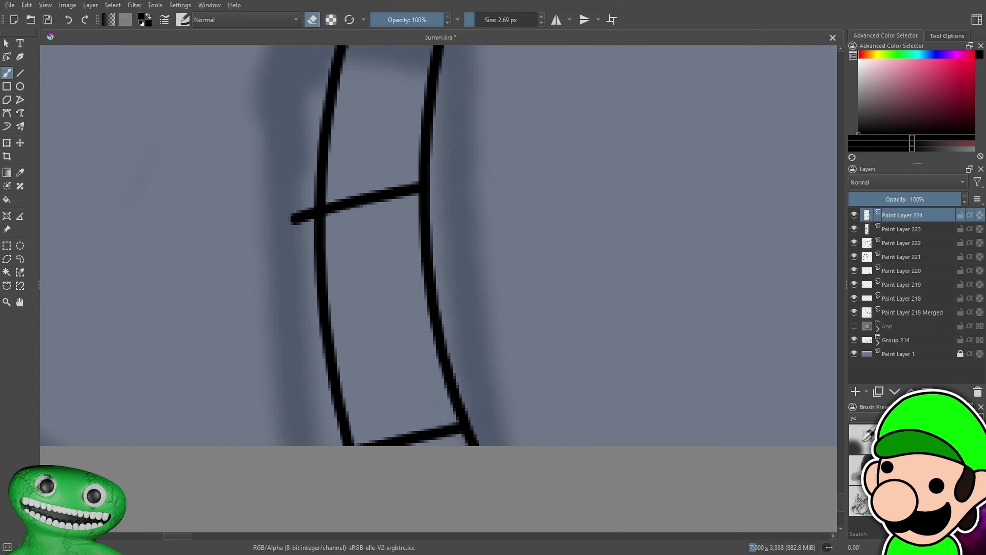
{"action": "scroll", "coordinate": [348, 439], "scroll_direction": "up", "scroll_amount": 3}
{"action": "key", "text": "e"}
{"action": "scroll", "coordinate": [369, 447], "scroll_direction": "up", "scroll_amount": 2}
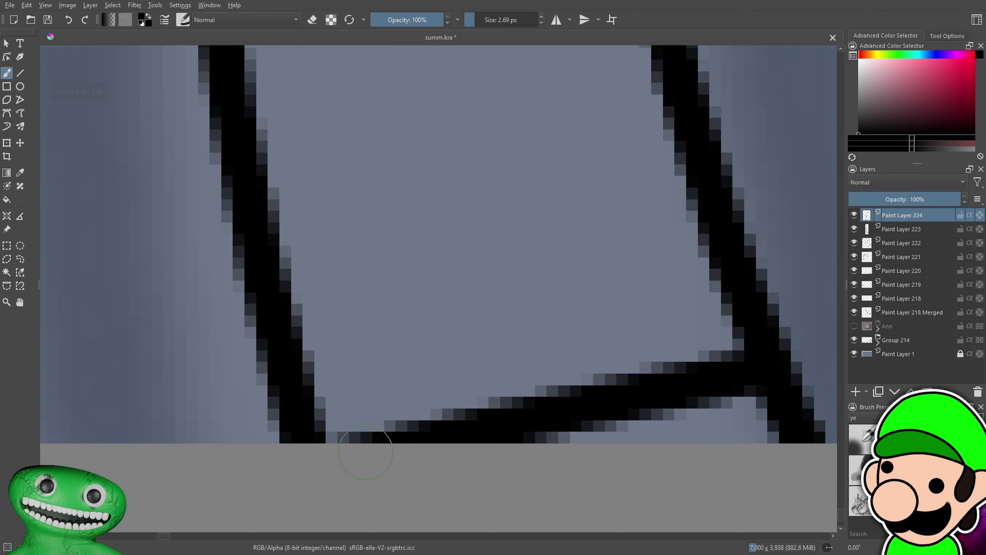
{"action": "left_click_drag", "start_coordinate": [343, 453], "coordinate": [355, 451]}
{"action": "scroll", "coordinate": [355, 451], "scroll_direction": "down", "scroll_amount": 4}
Erase the middle and upper cross lines' overshoots beyond the rounded shape's outer and inner curves
{"action": "left_click_drag", "start_coordinate": [583, 410], "coordinate": [617, 552]}
{"action": "key", "text": "plus"}
{"action": "key", "text": "plus"}
{"action": "key", "text": "e"}
{"action": "mouse_move", "coordinate": [367, 335]}
{"action": "left_mouse_down"}
{"action": "mouse_move", "coordinate": [335, 376]}
{"action": "mouse_move", "coordinate": [339, 330]}
{"action": "left_mouse_up"}
{"action": "key", "text": "minus"}
{"action": "key", "text": "minus"}
{"action": "key", "text": "minus"}
{"action": "mouse_move", "coordinate": [617, 277]}
{"action": "left_mouse_down"}
{"action": "mouse_move", "coordinate": [617, 424]}
{"action": "mouse_move", "coordinate": [596, 466]}
{"action": "left_mouse_up"}
{"action": "key", "text": "plus"}
{"action": "key", "text": "plus"}
{"action": "key", "text": "plus"}
{"action": "mouse_move", "coordinate": [395, 353]}
{"action": "left_mouse_down"}
{"action": "mouse_move", "coordinate": [368, 380]}
{"action": "mouse_move", "coordinate": [327, 393]}
{"action": "left_mouse_up"}
{"action": "left_click_drag", "start_coordinate": [634, 313], "coordinate": [612, 334]}
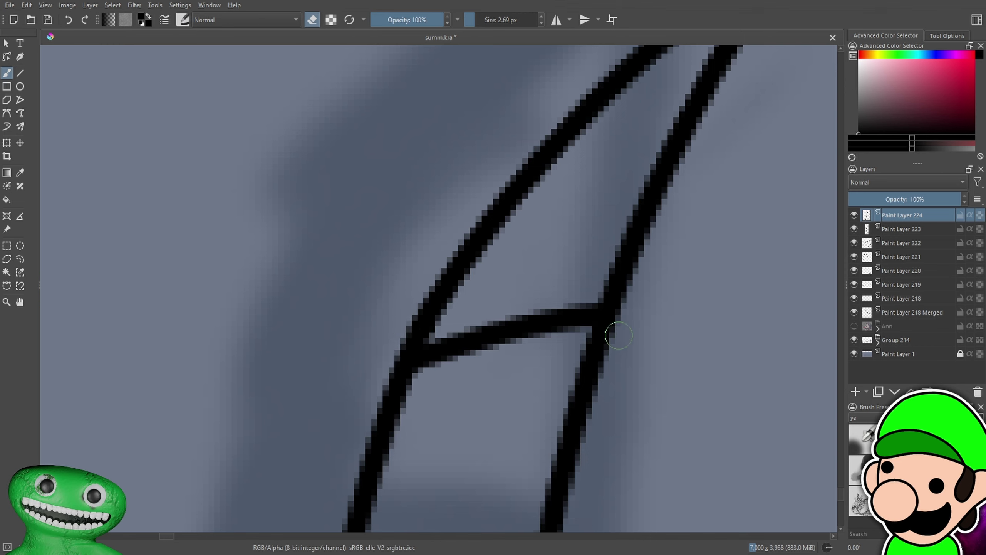
Select Paint Layer 222 and erase the upper diagonal where it runs across the wide chair leg and its narrow side
{"action": "key", "text": "minus"}
{"action": "key", "text": "minus"}
{"action": "key", "text": "minus"}
{"action": "key", "text": "minus"}
{"action": "key", "text": "minus"}
{"action": "key", "text": "minus"}
{"action": "key", "text": "minus"}
{"action": "key", "text": "minus"}
{"action": "scroll", "coordinate": [616, 443], "scroll_direction": "down", "scroll_amount": 3}
{"action": "scroll", "coordinate": [632, 390], "scroll_direction": "up", "scroll_amount": 7}
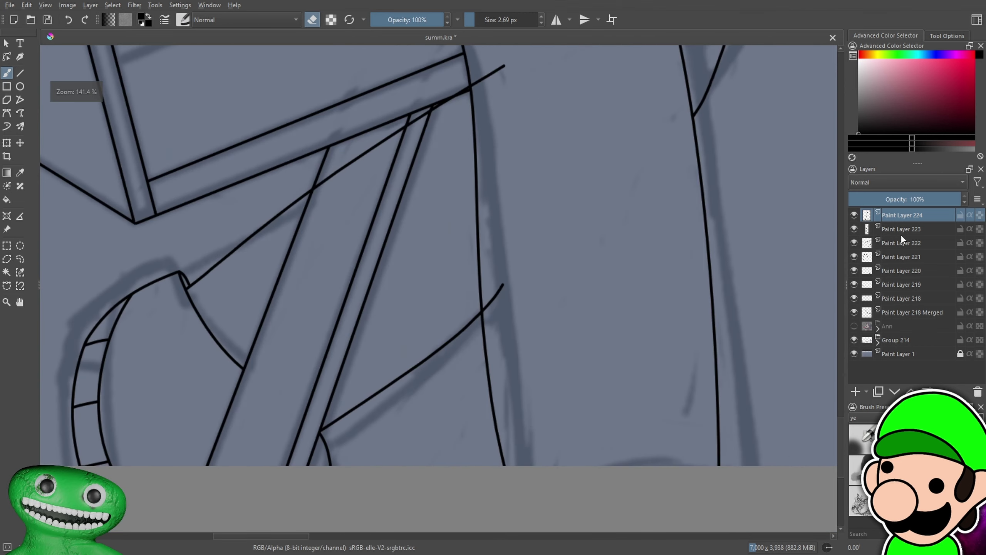
{"action": "left_click", "coordinate": [900, 230]}
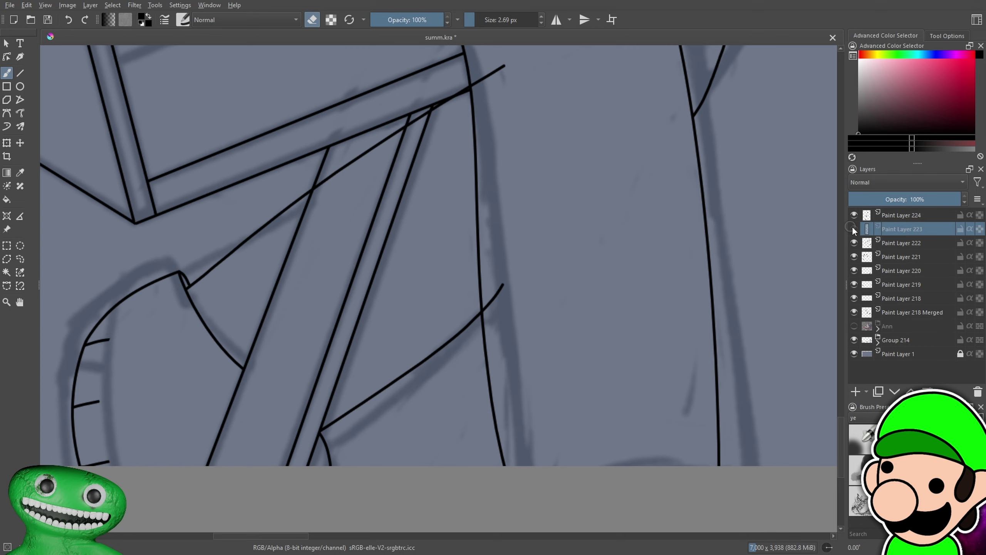
{"action": "left_click", "coordinate": [854, 215]}
{"action": "left_click", "coordinate": [854, 214]}
{"action": "left_click", "coordinate": [854, 242]}
{"action": "left_click", "coordinate": [854, 242]}
{"action": "left_click", "coordinate": [902, 242]}
{"action": "scroll", "coordinate": [733, 354], "scroll_direction": "up", "scroll_amount": 5}
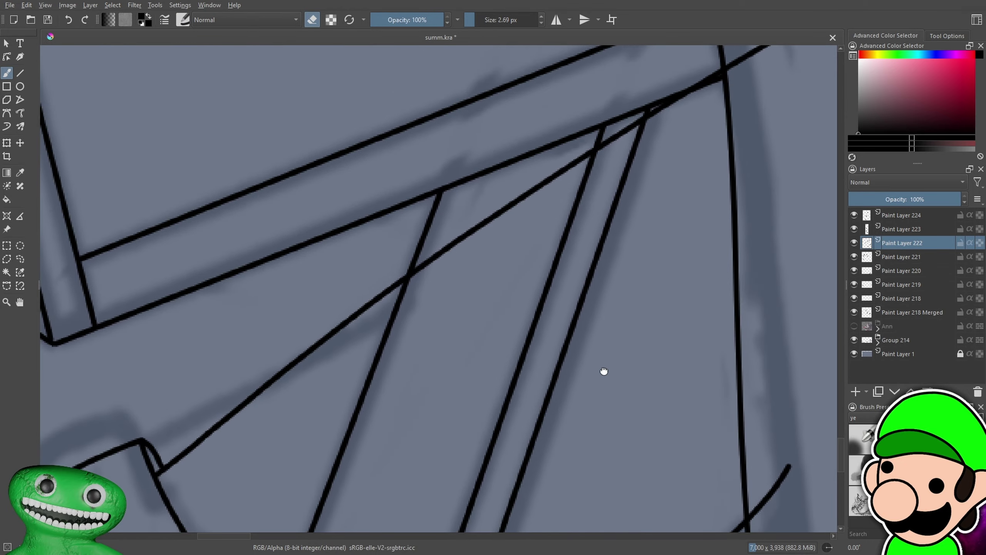
{"action": "scroll", "coordinate": [464, 245], "scroll_direction": "up", "scroll_amount": 2}
{"action": "mouse_move", "coordinate": [385, 275]}
{"action": "left_mouse_down"}
{"action": "mouse_move", "coordinate": [368, 297]}
{"action": "mouse_move", "coordinate": [445, 212]}
{"action": "mouse_move", "coordinate": [549, 164]}
{"action": "left_mouse_up"}
{"action": "left_click_drag", "start_coordinate": [427, 248], "coordinate": [613, 116]}
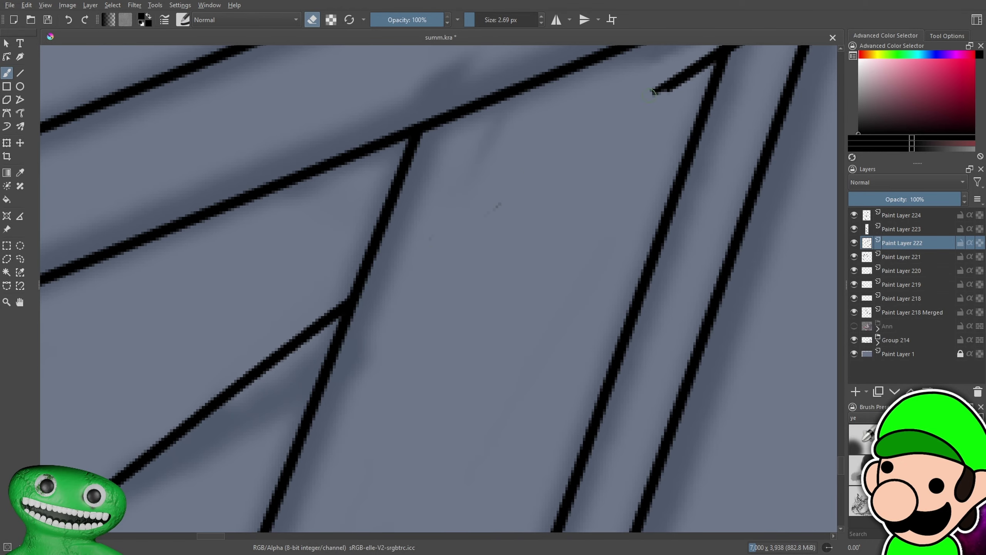
{"action": "left_click_drag", "start_coordinate": [506, 200], "coordinate": [490, 212]}
{"action": "left_click_drag", "start_coordinate": [543, 232], "coordinate": [283, 441]}
{"action": "mouse_move", "coordinate": [547, 210]}
{"action": "left_mouse_down"}
{"action": "mouse_move", "coordinate": [559, 191]}
{"action": "mouse_move", "coordinate": [250, 418]}
{"action": "left_mouse_up"}
{"action": "mouse_move", "coordinate": [580, 195]}
{"action": "left_mouse_down"}
{"action": "mouse_move", "coordinate": [559, 197]}
{"action": "mouse_move", "coordinate": [544, 210]}
{"action": "mouse_move", "coordinate": [557, 194]}
{"action": "mouse_move", "coordinate": [481, 238]}
{"action": "mouse_move", "coordinate": [627, 158]}
{"action": "mouse_move", "coordinate": [562, 194]}
{"action": "mouse_move", "coordinate": [598, 180]}
{"action": "left_mouse_up"}
Erase the lower diagonal's overshoot beyond the left outline of the woman's lower leg
{"action": "scroll", "coordinate": [582, 187], "scroll_direction": "down", "scroll_amount": 4}
{"action": "scroll", "coordinate": [575, 191], "scroll_direction": "down", "scroll_amount": 2}
{"action": "scroll", "coordinate": [573, 190], "scroll_direction": "up", "scroll_amount": 5}
{"action": "scroll", "coordinate": [499, 283], "scroll_direction": "down", "scroll_amount": 3}
{"action": "scroll", "coordinate": [500, 283], "scroll_direction": "up", "scroll_amount": 4}
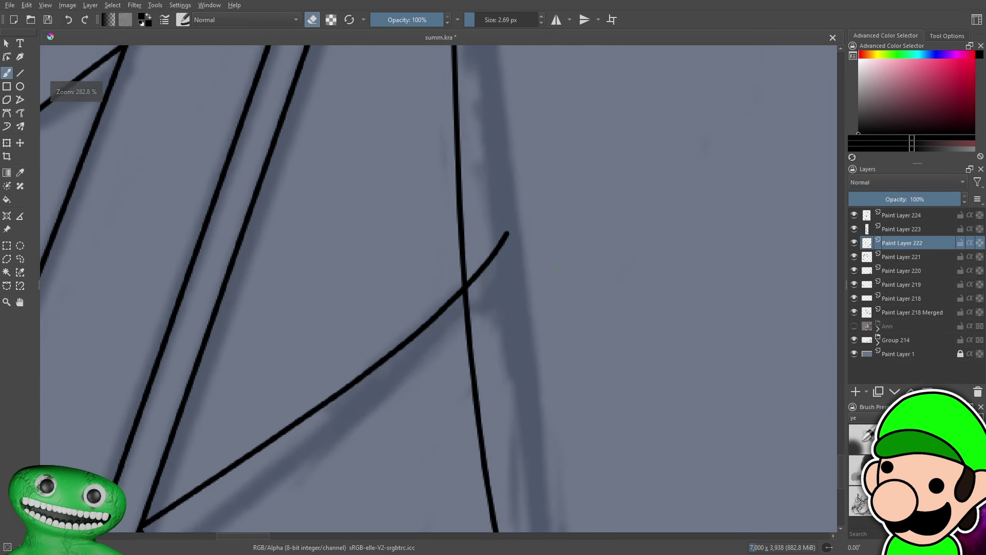
{"action": "mouse_move", "coordinate": [511, 268]}
{"action": "left_mouse_down"}
{"action": "mouse_move", "coordinate": [552, 193]}
{"action": "mouse_move", "coordinate": [520, 265]}
{"action": "mouse_move", "coordinate": [586, 165]}
{"action": "left_mouse_up"}
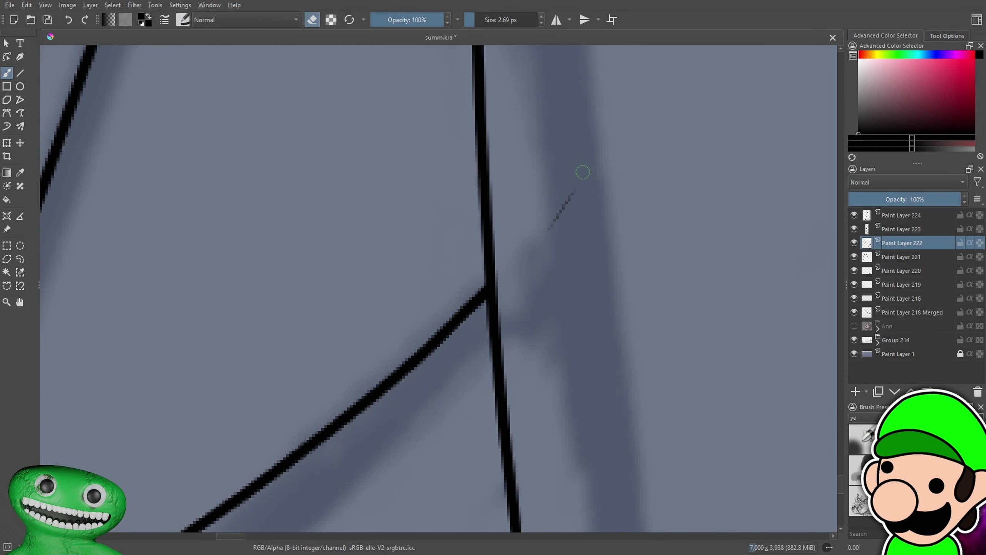
{"action": "scroll", "coordinate": [586, 165], "scroll_direction": "down", "scroll_amount": 5}
{"action": "key", "text": "e"}
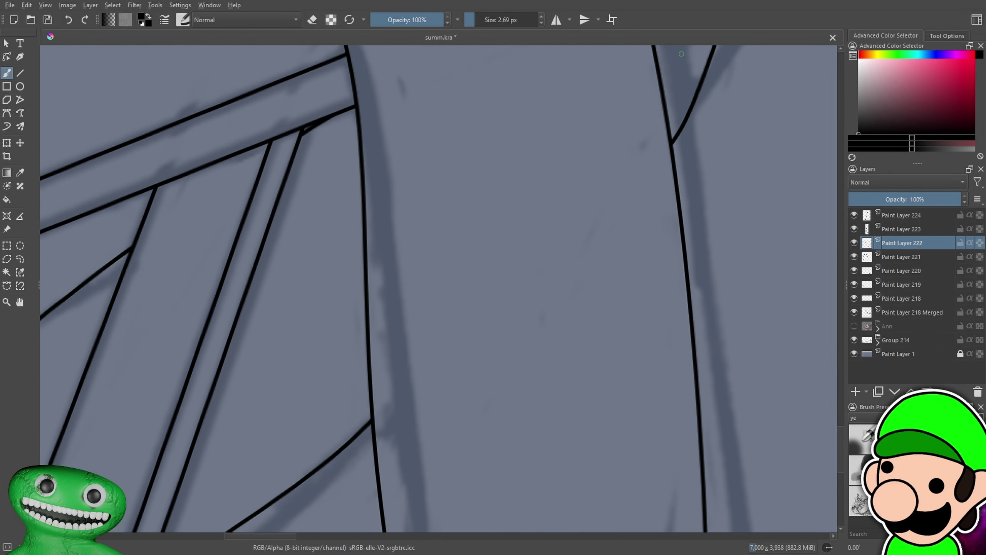
Hide the sketch group, Group 214, and inspect the inked line art around the lower chair legs
{"action": "key", "text": "minus"}
{"action": "key", "text": "minus"}
{"action": "key", "text": "minus"}
{"action": "key", "text": "minus"}
{"action": "key", "text": "minus"}
{"action": "key", "text": "minus"}
{"action": "left_click_drag", "start_coordinate": [615, 388], "coordinate": [618, 400]}
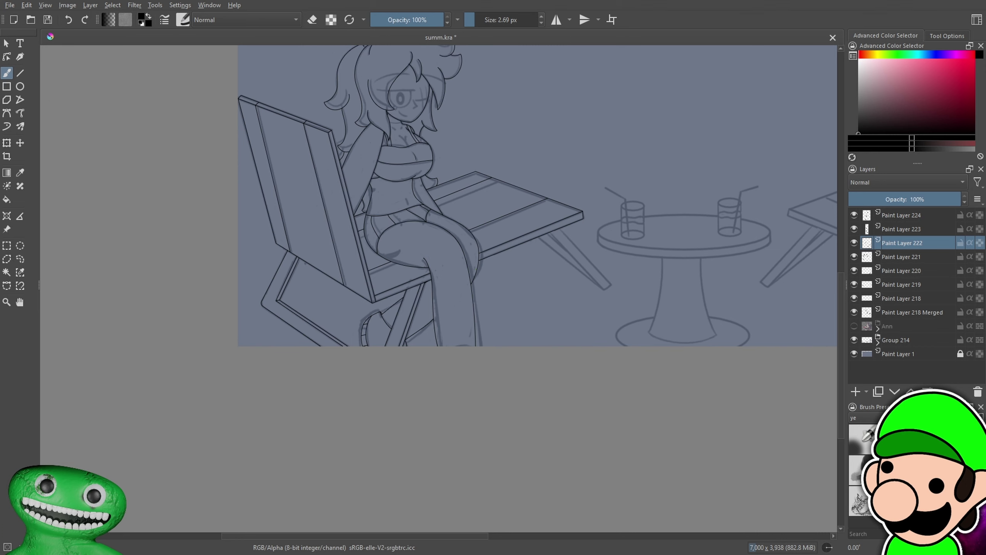
{"action": "left_click", "coordinate": [855, 339]}
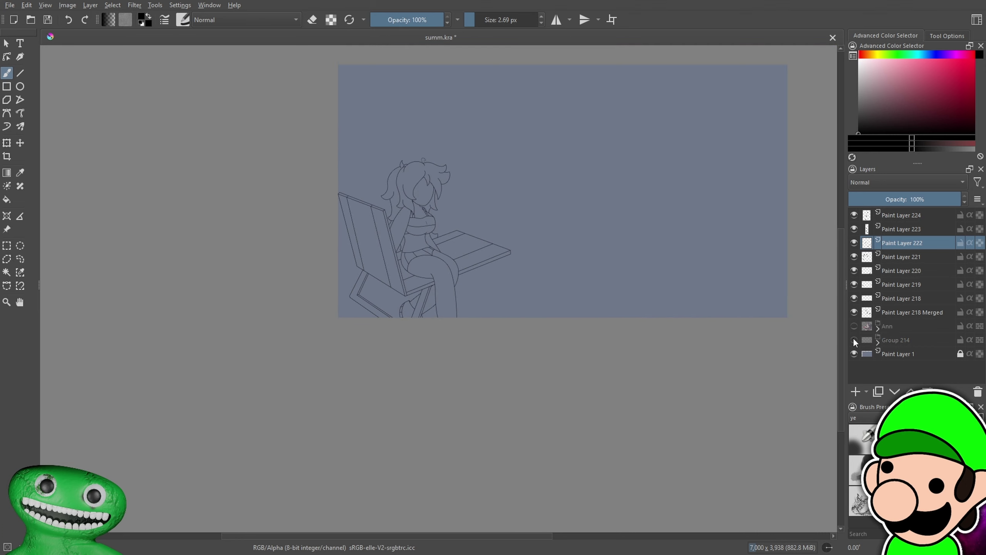
{"action": "mouse_move", "coordinate": [854, 337]}
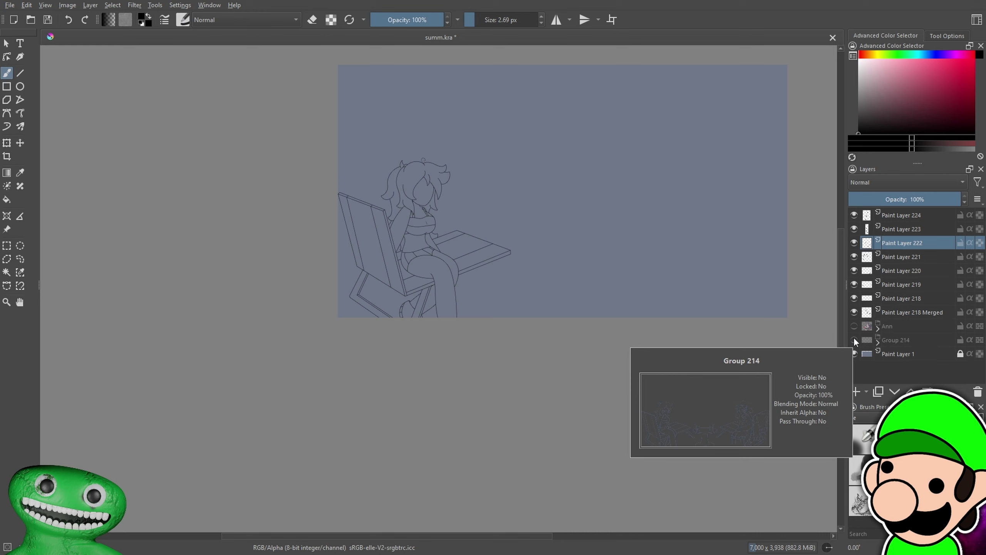
{"action": "scroll", "coordinate": [422, 315], "scroll_direction": "up", "scroll_amount": 5}
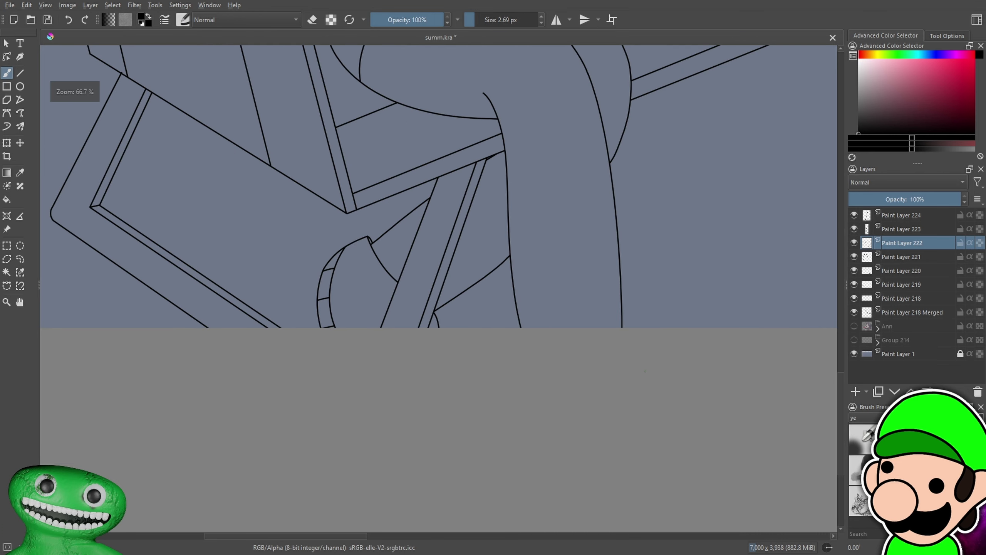
{"action": "scroll", "coordinate": [649, 397], "scroll_direction": "up", "scroll_amount": 4}
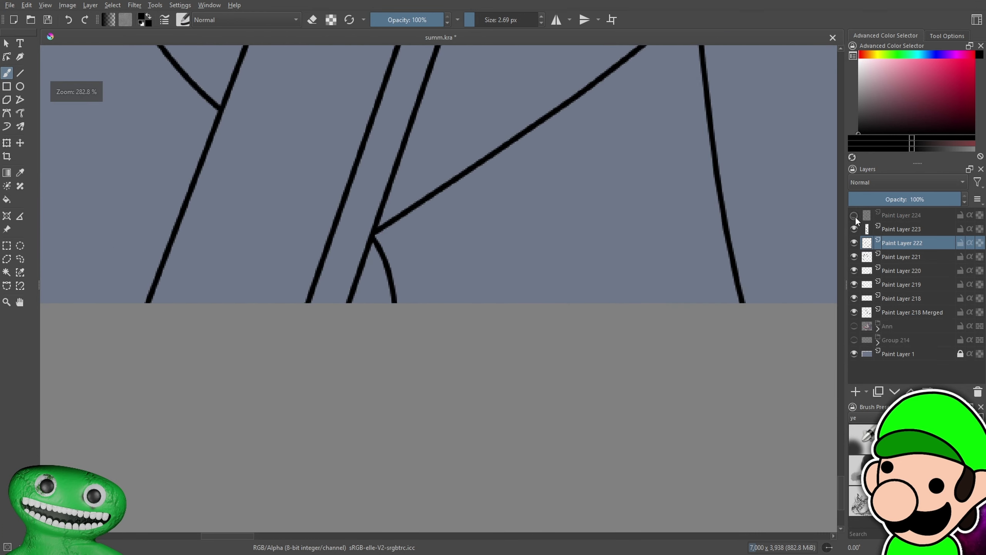
Select Paint Layer 221 and erase the short curve below the lower diagonal's end at the chair leg
{"action": "left_click", "coordinate": [854, 216]}
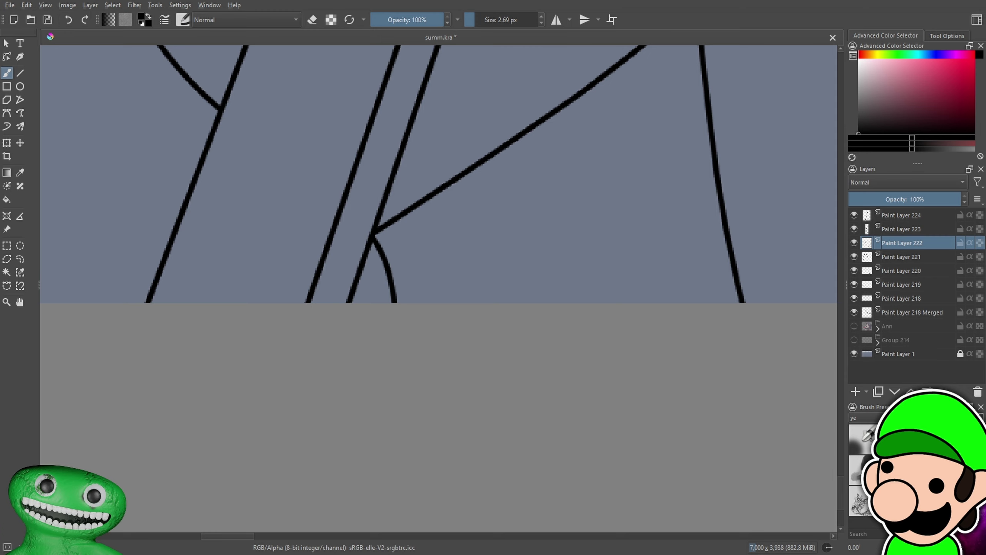
{"action": "left_click", "coordinate": [855, 229]}
{"action": "left_click", "coordinate": [854, 228]}
{"action": "left_click", "coordinate": [854, 215]}
{"action": "left_click", "coordinate": [856, 242]}
{"action": "left_click", "coordinate": [856, 243]}
{"action": "left_click", "coordinate": [854, 256]}
{"action": "left_click", "coordinate": [855, 257]}
{"action": "left_click", "coordinate": [900, 258]}
{"action": "key", "text": "ctrl+plus"}
{"action": "key", "text": "ctrl+plus"}
{"action": "key", "text": "e"}
{"action": "mouse_move", "coordinate": [309, 179]}
{"action": "left_mouse_down"}
{"action": "mouse_move", "coordinate": [355, 309]}
{"action": "mouse_move", "coordinate": [331, 189]}
{"action": "mouse_move", "coordinate": [352, 292]}
{"action": "left_mouse_up"}
{"action": "key", "text": "e"}
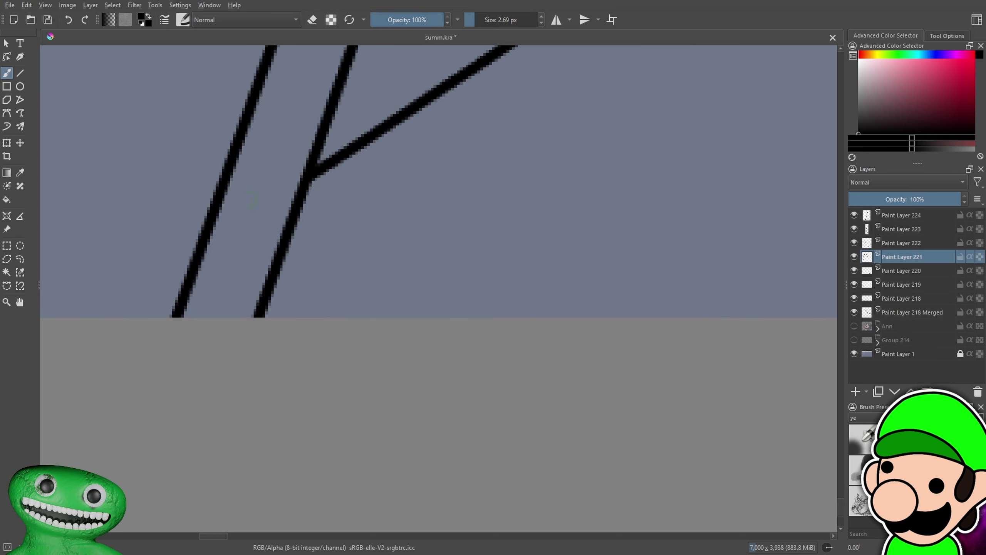
Ink a new short curve from the chair leg down to the canvas edge and erase its overshoot across the leg
{"action": "left_click_drag", "start_coordinate": [251, 199], "coordinate": [398, 325]}
{"action": "key", "text": "ctrl+minus"}
{"action": "key", "text": "ctrl+minus"}
{"action": "key", "text": "ctrl+minus"}
{"action": "key", "text": "ctrl+minus"}
{"action": "key", "text": "ctrl+minus"}
{"action": "key", "text": "ctrl+minus"}
{"action": "key", "text": "ctrl+minus"}
{"action": "left_click_drag", "start_coordinate": [531, 377], "coordinate": [547, 394]}
{"action": "key", "text": "ctrl+plus"}
{"action": "key", "text": "ctrl+plus"}
{"action": "key", "text": "ctrl+plus"}
{"action": "key", "text": "ctrl+plus"}
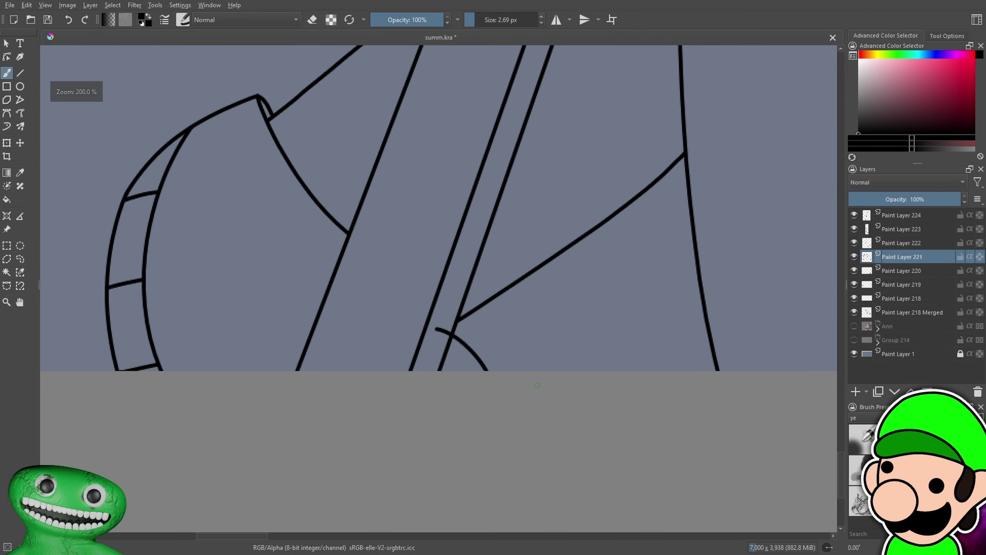
{"action": "key", "text": "plus"}
{"action": "key", "text": "plus"}
{"action": "key", "text": "e"}
{"action": "mouse_move", "coordinate": [440, 319]}
{"action": "left_mouse_down"}
{"action": "mouse_move", "coordinate": [462, 320]}
{"action": "mouse_move", "coordinate": [449, 298]}
{"action": "mouse_move", "coordinate": [482, 339]}
{"action": "mouse_move", "coordinate": [501, 316]}
{"action": "left_mouse_up"}
{"action": "key", "text": "minus"}
{"action": "key", "text": "minus"}
{"action": "key", "text": "e"}
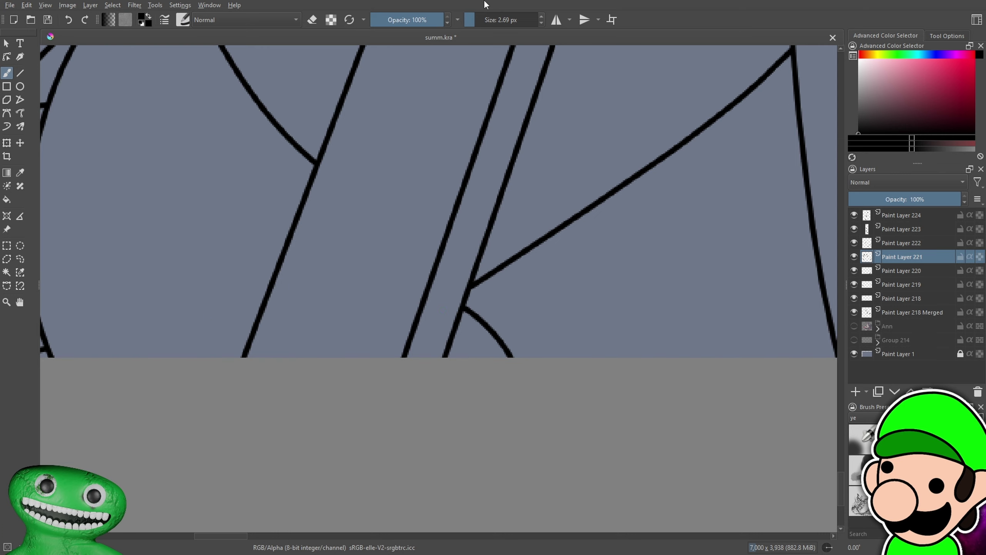
Remove the short curve and ink another one starting where the lower diagonal meets the chair leg
{"action": "key", "text": "minus"}
{"action": "key", "text": "minus"}
{"action": "key", "text": "minus"}
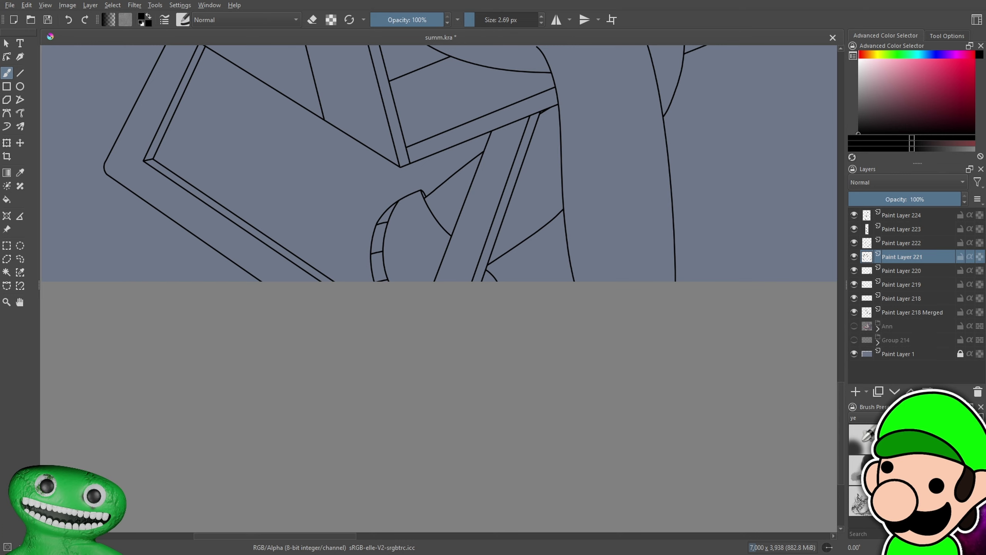
{"action": "key", "text": "ctrl+minus"}
{"action": "key", "text": "ctrl+minus"}
{"action": "key", "text": "ctrl+plus"}
{"action": "mouse_move", "coordinate": [573, 374]}
{"action": "left_mouse_down"}
{"action": "mouse_move", "coordinate": [573, 418]}
{"action": "mouse_move", "coordinate": [536, 281]}
{"action": "left_mouse_up"}
{"action": "key", "text": "1"}
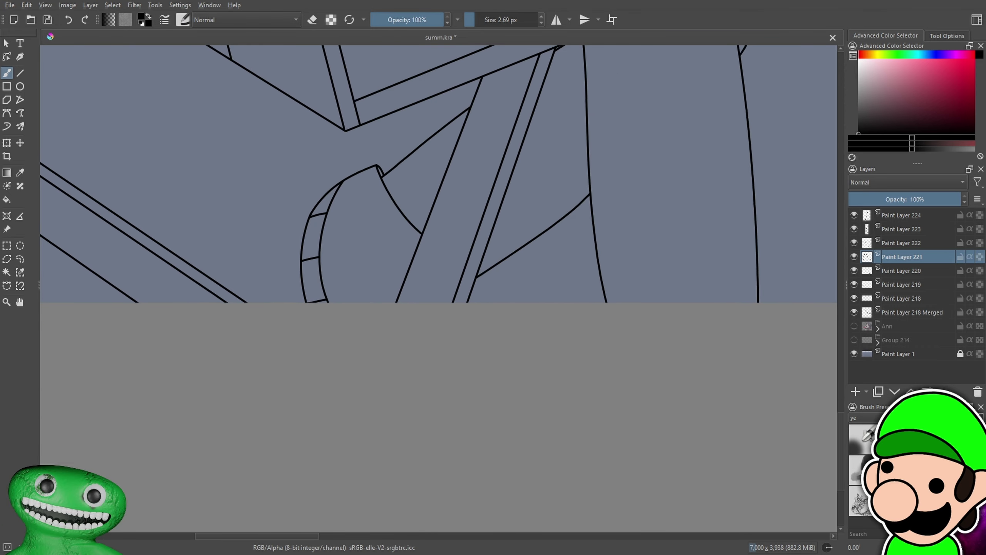
{"action": "key", "text": "ctrl+plus"}
{"action": "key", "text": "e"}
{"action": "key", "text": "e"}
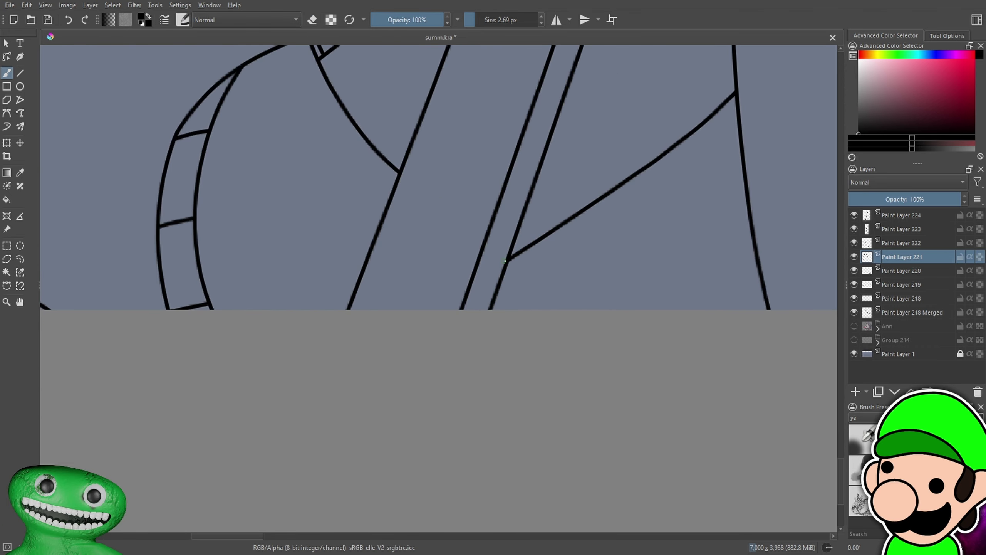
{"action": "left_click_drag", "start_coordinate": [499, 257], "coordinate": [534, 312]}
Erase the redrawn short curve's overshoot across the chair leg's right edge and check it against the whole drawing
{"action": "key", "text": "ctrl+minus"}
{"action": "key", "text": "ctrl+minus"}
{"action": "key", "text": "ctrl+minus"}
{"action": "key", "text": "ctrl+minus"}
{"action": "key", "text": "ctrl+plus"}
{"action": "key", "text": "ctrl+plus"}
{"action": "key", "text": "ctrl+plus"}
{"action": "key", "text": "ctrl+plus"}
{"action": "key", "text": "ctrl+plus"}
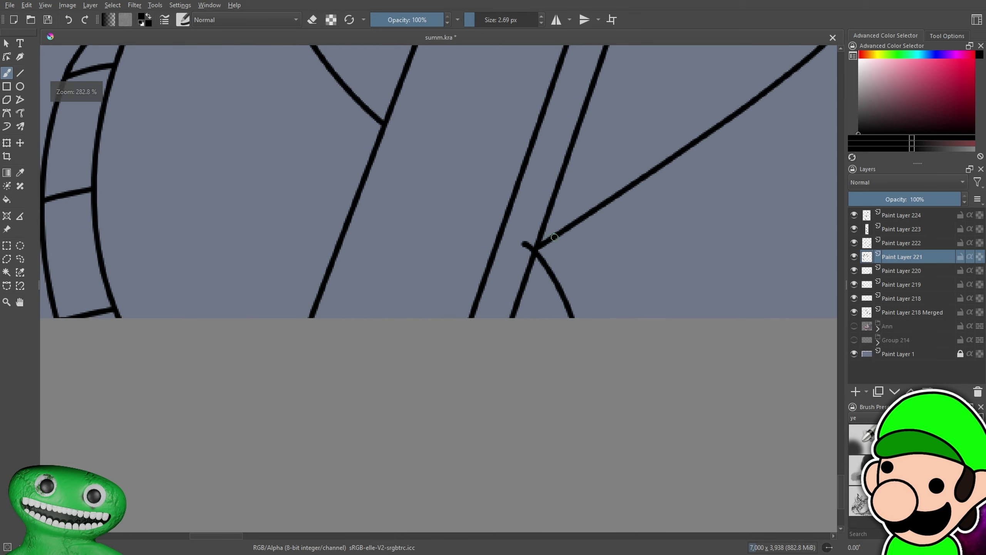
{"action": "key", "text": "e"}
{"action": "key", "text": "ctrl+minus"}
{"action": "key", "text": "ctrl+minus"}
{"action": "key", "text": "ctrl+minus"}
{"action": "key", "text": "ctrl+minus"}
{"action": "key", "text": "ctrl+minus"}
{"action": "key", "text": "ctrl+plus"}
{"action": "key", "text": "ctrl+plus"}
{"action": "key", "text": "ctrl+plus"}
{"action": "key", "text": "ctrl+plus"}
{"action": "key", "text": "ctrl+plus"}
{"action": "key", "text": "ctrl+minus"}
{"action": "key", "text": "ctrl+minus"}
{"action": "key", "text": "ctrl+minus"}
{"action": "key", "text": "ctrl+minus"}
{"action": "key", "text": "ctrl+minus"}
{"action": "key", "text": "ctrl+minus"}
{"action": "key", "text": "ctrl+minus"}
{"action": "key", "text": "ctrl+minus"}
{"action": "scroll", "coordinate": [520, 400], "scroll_direction": "up", "scroll_amount": 8}
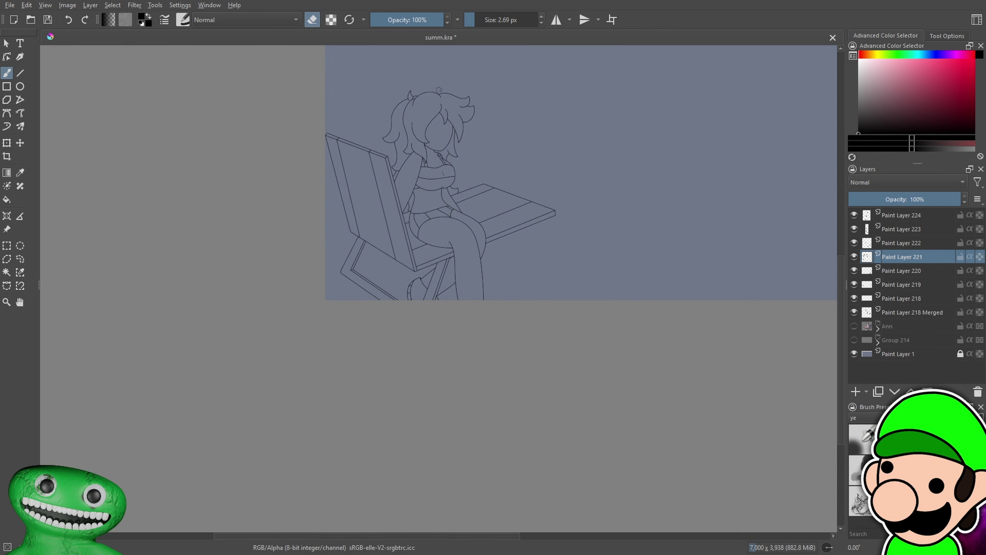
{"action": "key", "text": "e"}
{"action": "key", "text": "e"}
{"action": "key", "text": "e"}
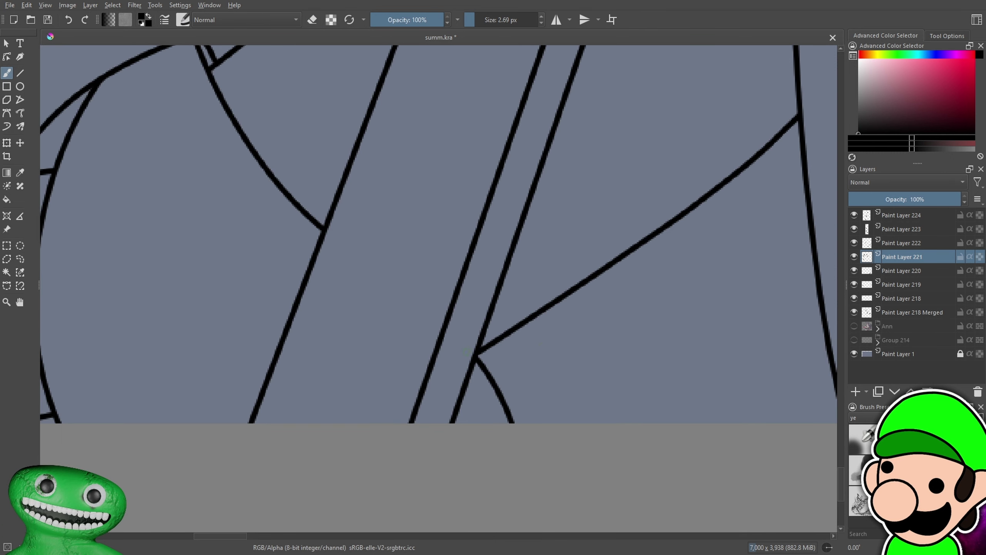
Undo the trimmed short curve and ink a wider one from the lower diagonal's end to the canvas edge
{"action": "key", "text": "ctrl+z"}
{"action": "key", "text": "ctrl+z"}
{"action": "left_click_drag", "start_coordinate": [456, 346], "coordinate": [552, 423]}
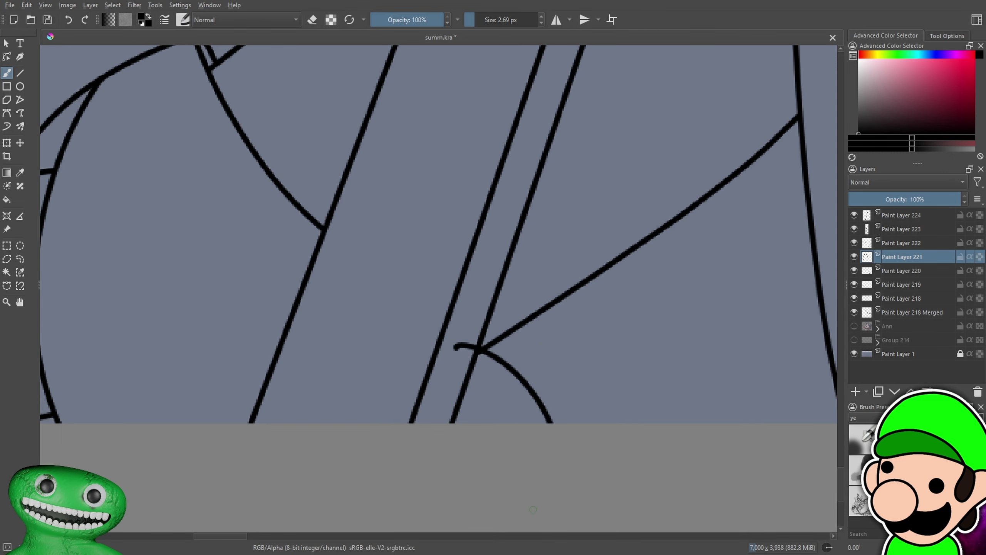
Erase the wider short curve's overshoot across the chair leg and check the result against the whole drawing
{"action": "key", "text": "ctrl+minus"}
{"action": "key", "text": "ctrl+minus"}
{"action": "key", "text": "ctrl+minus"}
{"action": "key", "text": "ctrl+minus"}
{"action": "key", "text": "ctrl+minus"}
{"action": "key", "text": "ctrl+minus"}
{"action": "key", "text": "ctrl+minus"}
{"action": "scroll", "coordinate": [475, 371], "scroll_direction": "up", "scroll_amount": 7}
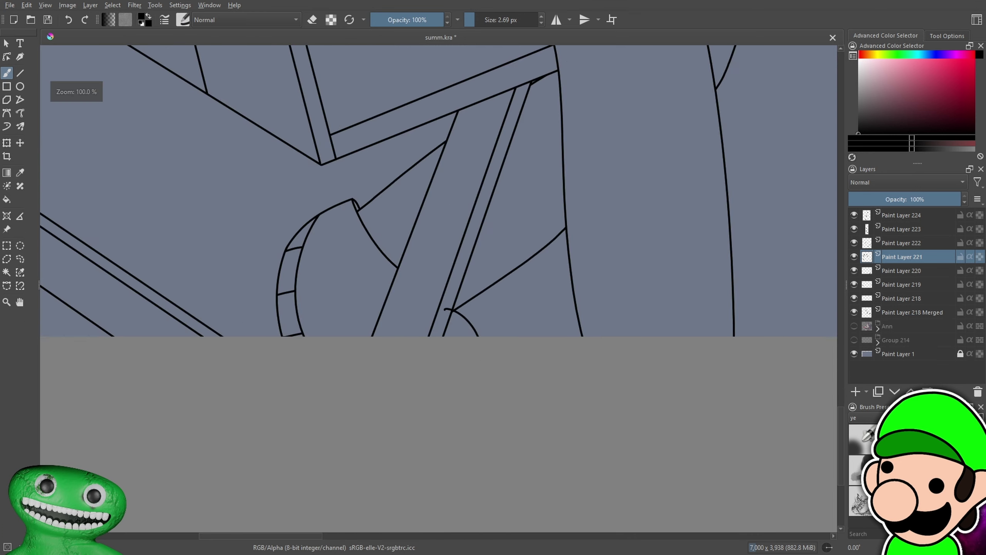
{"action": "key", "text": "e"}
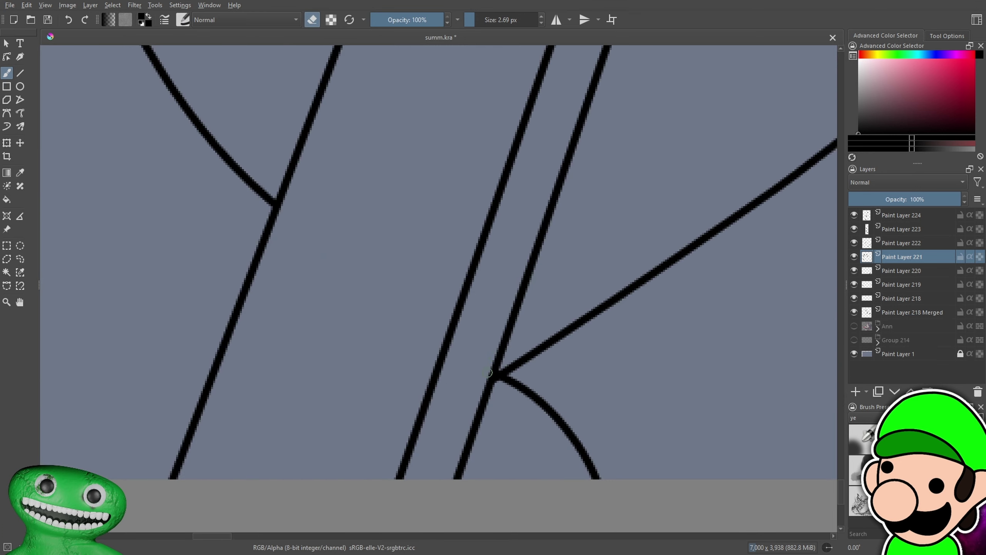
{"action": "scroll", "coordinate": [494, 365], "scroll_direction": "down", "scroll_amount": 6}
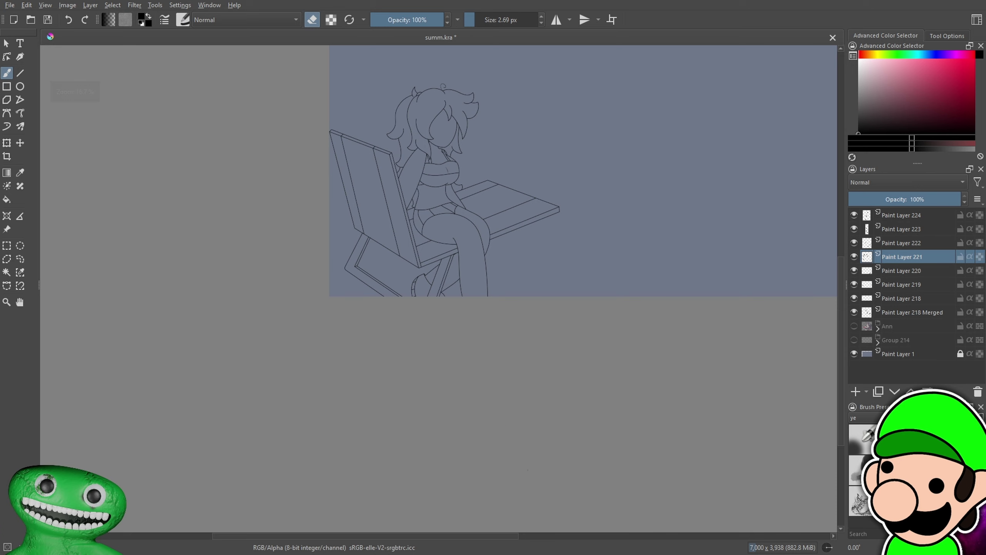
Replace the wide short curve with a steeper one running from the chair leg to the canvas edge and trim its overshoot
{"action": "scroll", "coordinate": [465, 350], "scroll_direction": "up", "scroll_amount": 6}
{"action": "key", "text": "e"}
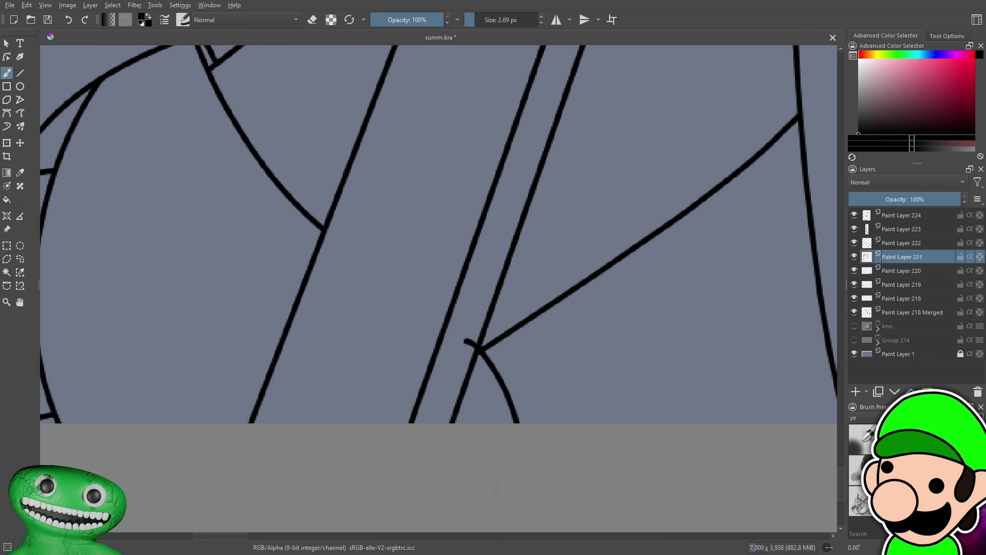
{"action": "mouse_move", "coordinate": [475, 355]}
{"action": "left_mouse_down"}
{"action": "mouse_move", "coordinate": [529, 458]}
{"action": "mouse_move", "coordinate": [545, 433]}
{"action": "mouse_move", "coordinate": [468, 470]}
{"action": "mouse_move", "coordinate": [454, 441]}
{"action": "mouse_move", "coordinate": [446, 552]}
{"action": "left_mouse_up"}
{"action": "scroll", "coordinate": [507, 420], "scroll_direction": "down", "scroll_amount": 6}
{"action": "scroll", "coordinate": [507, 421], "scroll_direction": "up", "scroll_amount": 9}
{"action": "key", "text": "e"}
{"action": "scroll", "coordinate": [511, 461], "scroll_direction": "down", "scroll_amount": 10}
{"action": "left_click_drag", "start_coordinate": [560, 457], "coordinate": [563, 513]}
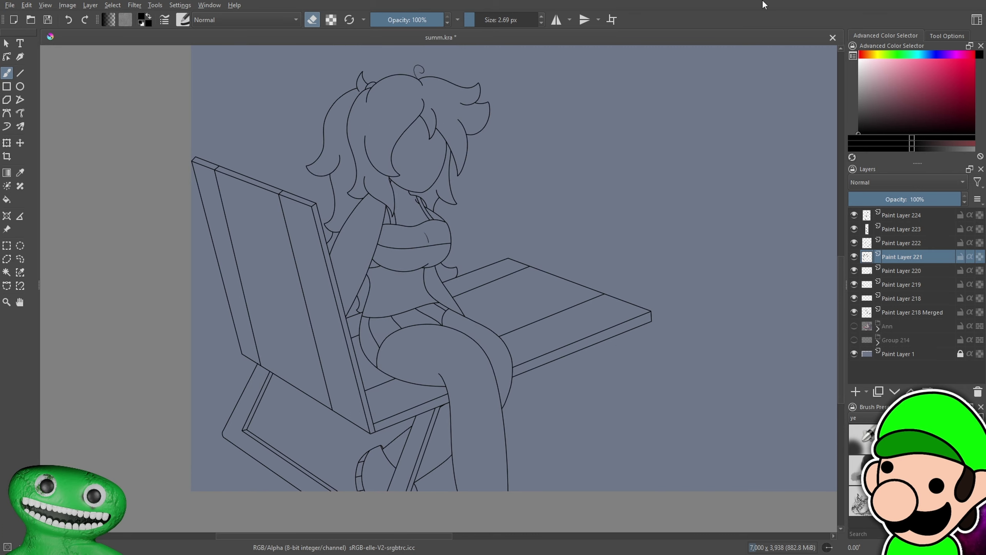
Merge Paint Layers 218 through 224 and Paint Layer 218 Merged into a single line-art layer
{"action": "left_click", "coordinate": [903, 215], "text": "ctrl"}
{"action": "left_click", "coordinate": [901, 228], "text": "ctrl"}
{"action": "left_click", "coordinate": [900, 243], "text": "ctrl"}
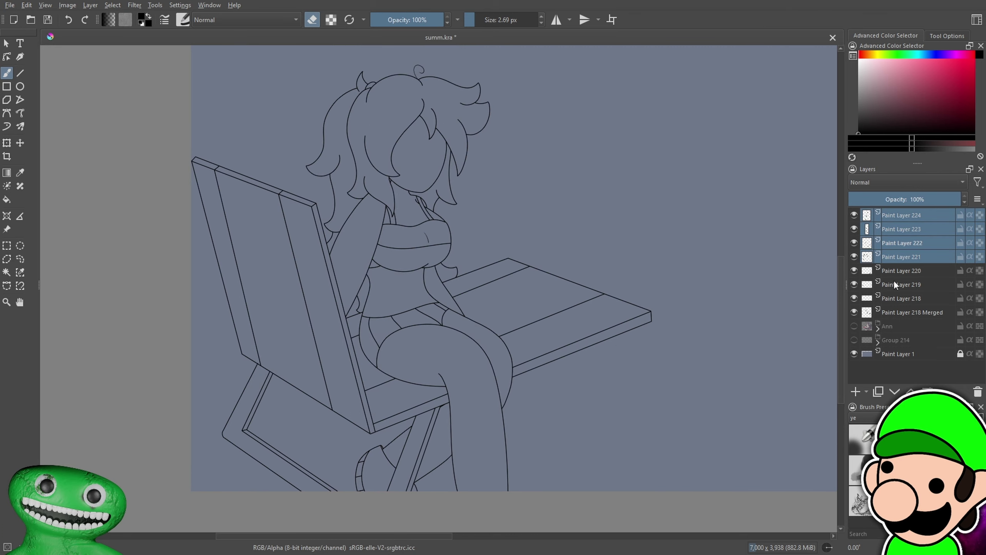
{"action": "left_click", "coordinate": [894, 284], "text": "ctrl"}
{"action": "left_click", "coordinate": [894, 298], "text": "ctrl"}
{"action": "left_click", "coordinate": [893, 312], "text": "ctrl"}
{"action": "left_click", "coordinate": [892, 257], "text": "ctrl"}
{"action": "left_click", "coordinate": [891, 271], "text": "ctrl"}
{"action": "left_click", "coordinate": [893, 257], "text": "ctrl"}
{"action": "key", "text": "ctrl+e"}
Show the Group 214 sketch and the Ann group for reference around the table
{"action": "left_click", "coordinate": [854, 242]}
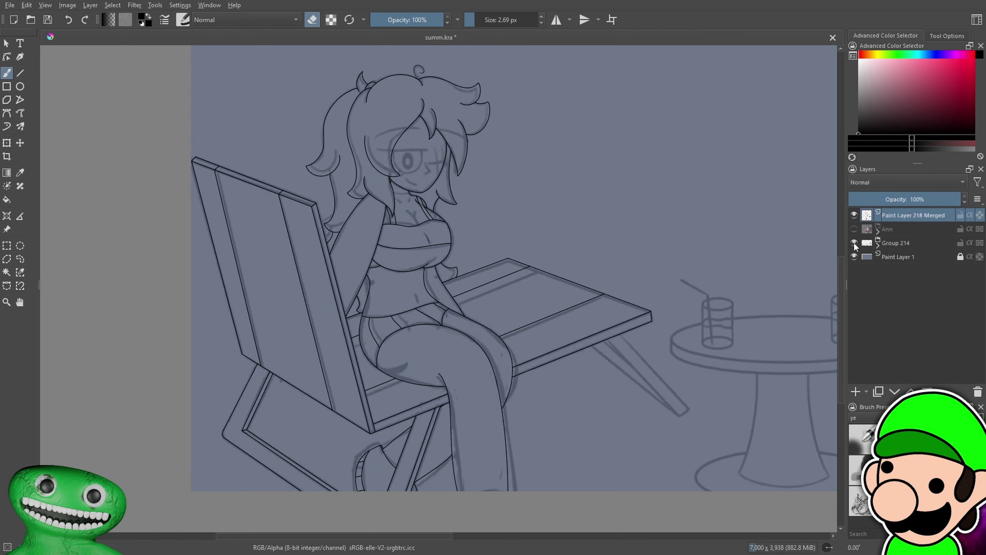
{"action": "left_click", "coordinate": [854, 242]}
{"action": "left_click", "coordinate": [854, 241]}
{"action": "scroll", "coordinate": [512, 268], "scroll_direction": "down", "scroll_amount": 1}
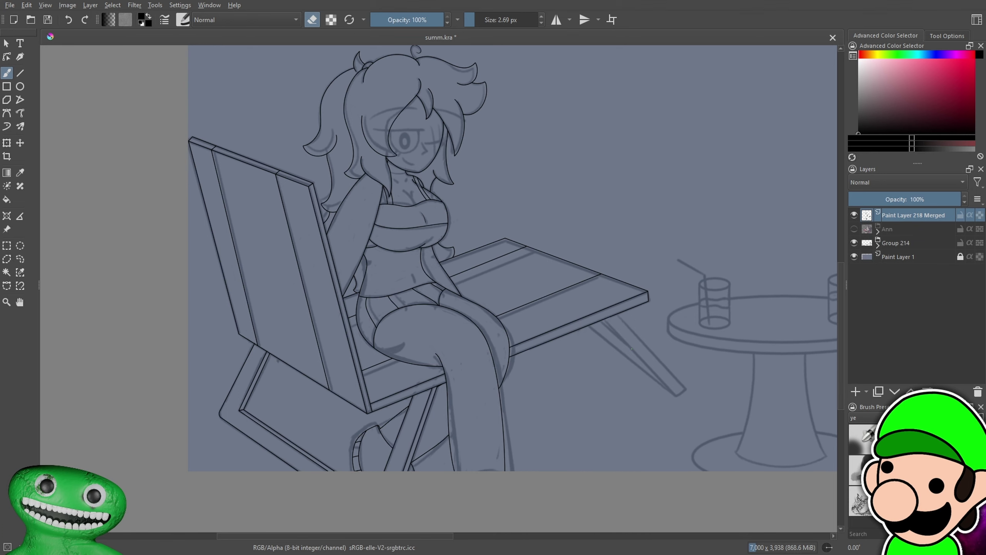
{"action": "left_click_drag", "start_coordinate": [607, 351], "coordinate": [589, 330]}
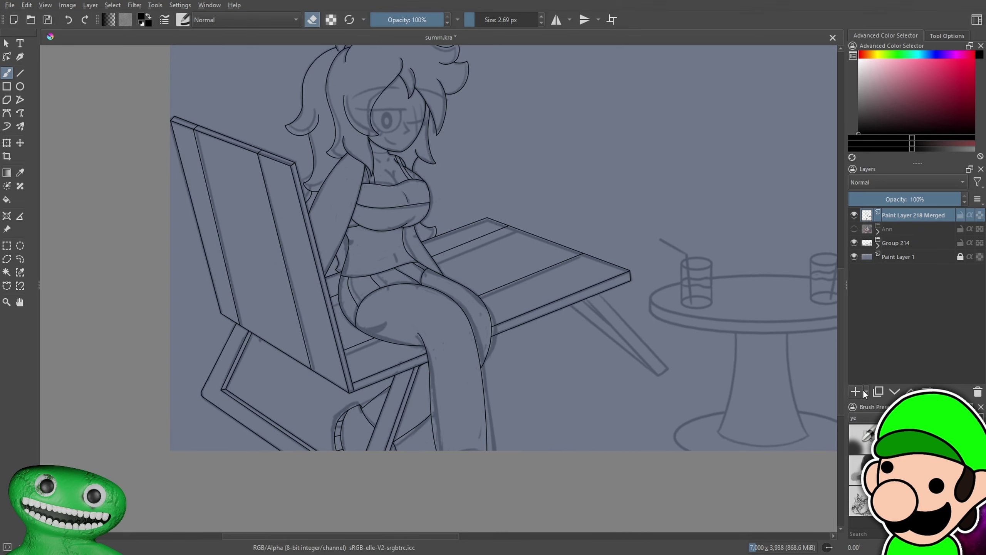
{"action": "left_click_drag", "start_coordinate": [349, 349], "coordinate": [107, 321]}
{"action": "left_click", "coordinate": [854, 229]}
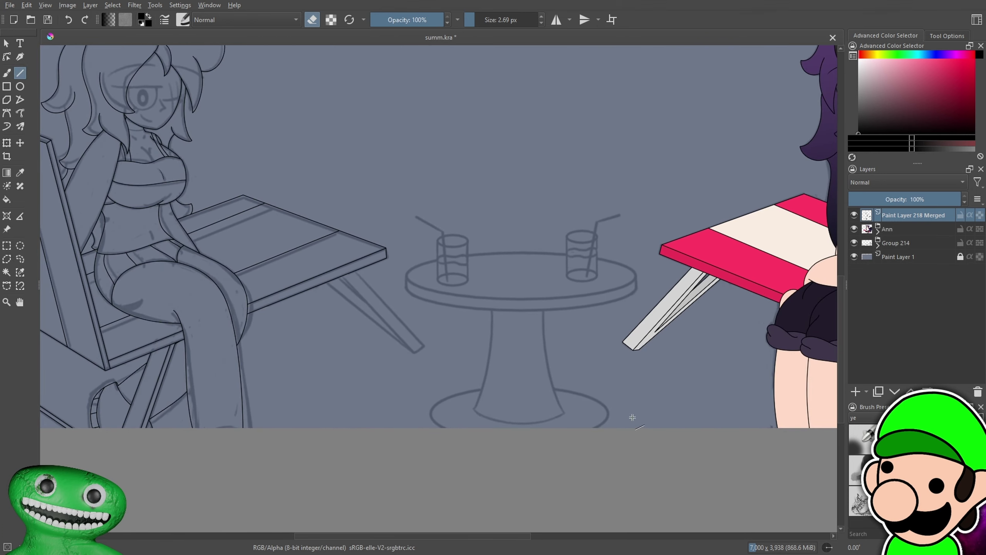
{"action": "key", "text": "ctrl+plus"}
{"action": "left_click_drag", "start_coordinate": [624, 416], "coordinate": [628, 416]}
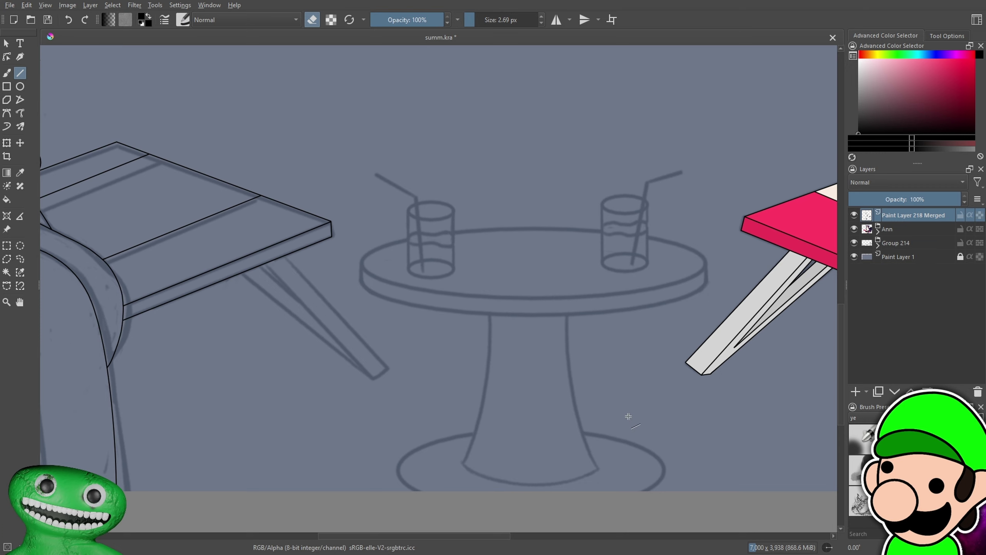
Add a new paint layer and ink the straight outer edge of the chair leg nearest the table
{"action": "left_click", "coordinate": [852, 389]}
{"action": "scroll", "coordinate": [285, 298], "scroll_direction": "up", "scroll_amount": 4}
{"action": "key", "text": "e"}
{"action": "left_click_drag", "start_coordinate": [286, 213], "coordinate": [488, 442]}
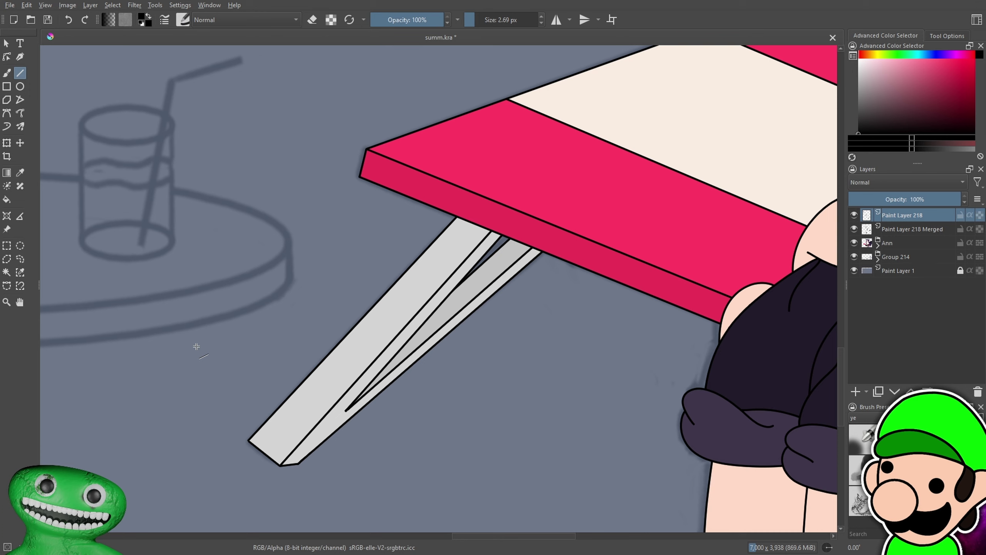
{"action": "scroll", "coordinate": [197, 346], "scroll_direction": "down", "scroll_amount": 2}
{"action": "left_click_drag", "start_coordinate": [445, 371], "coordinate": [757, 365]}
{"action": "left_click_drag", "start_coordinate": [500, 312], "coordinate": [746, 315]}
{"action": "scroll", "coordinate": [664, 337], "scroll_direction": "up", "scroll_amount": 2}
{"action": "left_click_drag", "start_coordinate": [664, 337], "coordinate": [784, 331]}
{"action": "left_click_drag", "start_coordinate": [709, 400], "coordinate": [676, 328]}
{"action": "scroll", "coordinate": [501, 361], "scroll_direction": "up", "scroll_amount": 3}
{"action": "scroll", "coordinate": [427, 268], "scroll_direction": "up", "scroll_amount": 1}
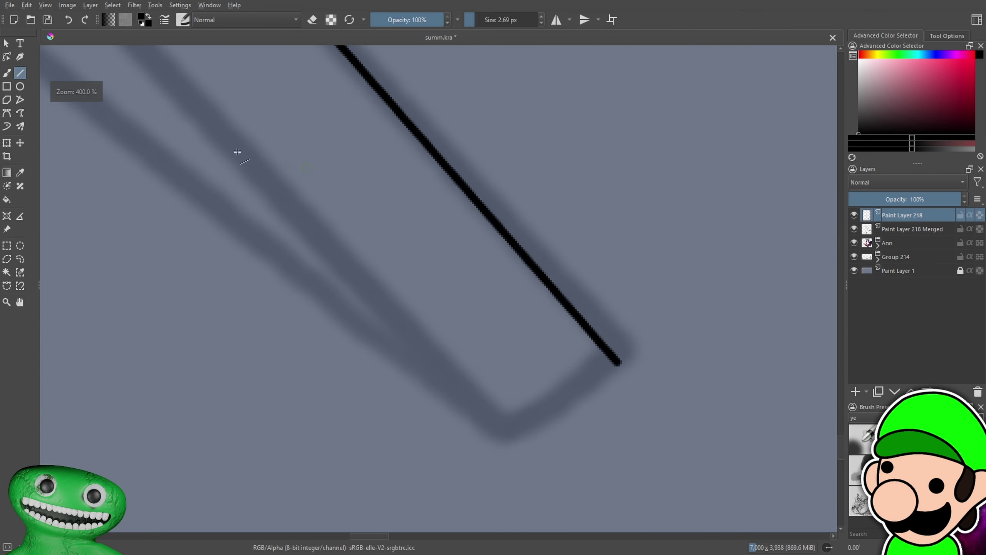
Ink the leg's slanted foot edge and its second long edge up to the seat, erasing the overshoot at the seat
{"action": "left_click_drag", "start_coordinate": [618, 364], "coordinate": [511, 443]}
{"action": "scroll", "coordinate": [512, 435], "scroll_direction": "down", "scroll_amount": 3}
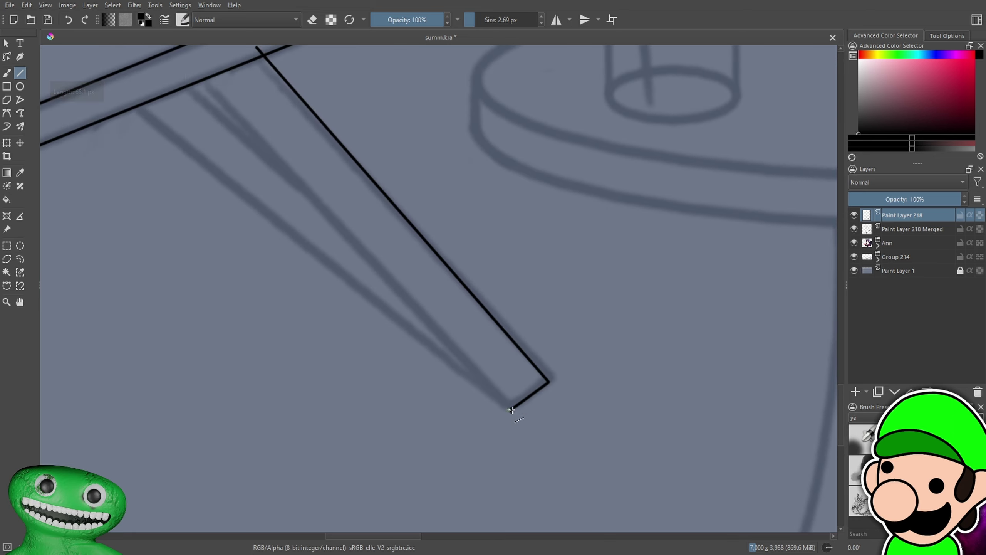
{"action": "mouse_move", "coordinate": [511, 410]}
{"action": "left_mouse_down"}
{"action": "mouse_move", "coordinate": [286, 199]}
{"action": "mouse_move", "coordinate": [211, 76]}
{"action": "left_mouse_up"}
{"action": "scroll", "coordinate": [618, 416], "scroll_direction": "up", "scroll_amount": 5}
{"action": "key", "text": "b"}
{"action": "key", "text": "e"}
{"action": "left_click_drag", "start_coordinate": [362, 135], "coordinate": [389, 164]}
{"action": "scroll", "coordinate": [385, 167], "scroll_direction": "down", "scroll_amount": 5}
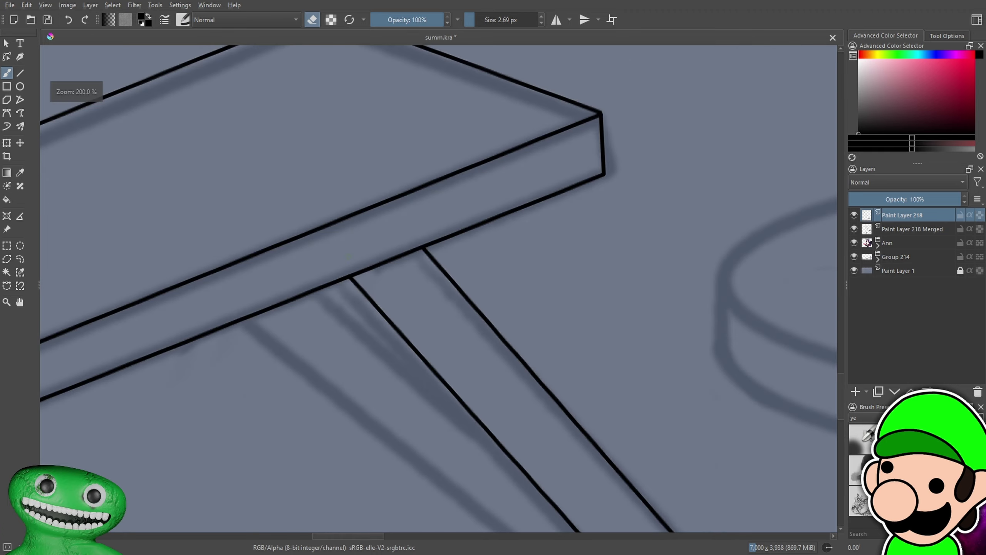
Examine the leg outline's joins at the seat and at the foot
{"action": "scroll", "coordinate": [486, 271], "scroll_direction": "up", "scroll_amount": 5}
{"action": "key", "text": "minus"}
{"action": "key", "text": "minus"}
{"action": "key", "text": "minus"}
{"action": "key", "text": "minus"}
{"action": "key", "text": "minus"}
{"action": "key", "text": "minus"}
{"action": "key", "text": "minus"}
{"action": "left_click_drag", "start_coordinate": [643, 356], "coordinate": [484, 239]}
{"action": "key", "text": "plus"}
{"action": "key", "text": "plus"}
{"action": "key", "text": "plus"}
{"action": "key", "text": "plus"}
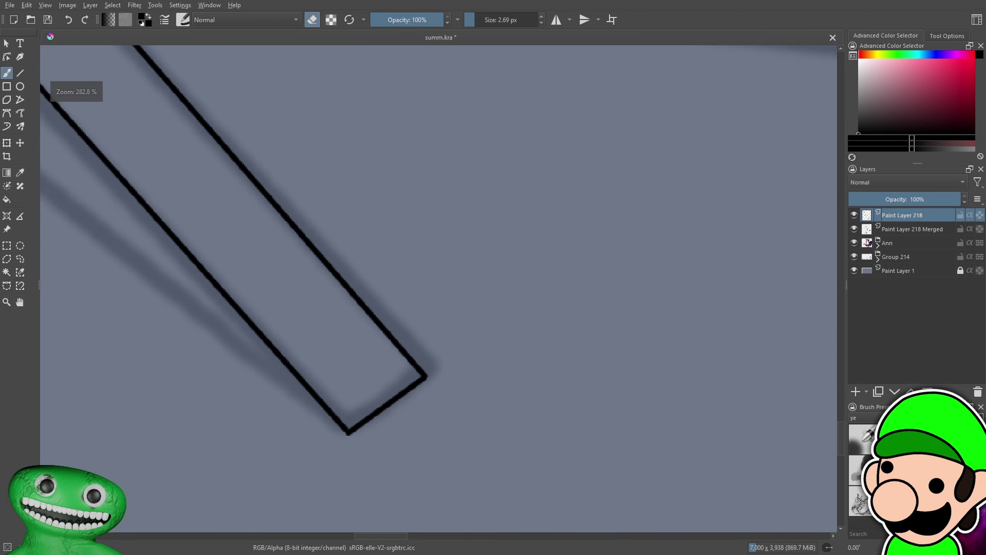
{"action": "key", "text": "minus"}
{"action": "key", "text": "minus"}
{"action": "key", "text": "minus"}
{"action": "key", "text": "minus"}
{"action": "key", "text": "minus"}
{"action": "left_click_drag", "start_coordinate": [522, 329], "coordinate": [754, 408]}
{"action": "key", "text": "plus"}
{"action": "key", "text": "plus"}
Ink a short straight line extending the leg's foot inward and a thin side edge from its end up to the seat
{"action": "left_click", "coordinate": [21, 74]}
{"action": "left_click_drag", "start_coordinate": [433, 459], "coordinate": [403, 312]}
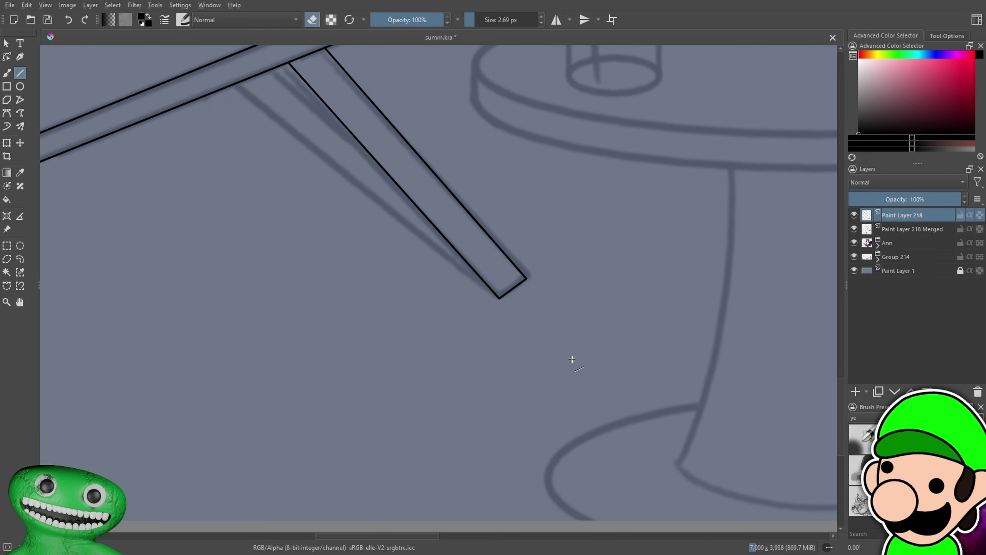
{"action": "scroll", "coordinate": [573, 360], "scroll_direction": "up", "scroll_amount": 4}
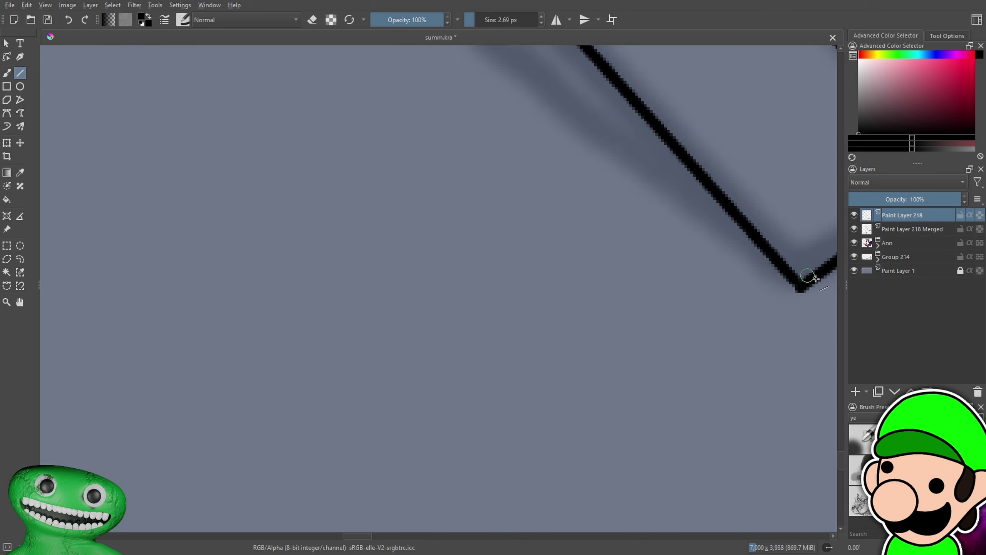
{"action": "mouse_move", "coordinate": [799, 289]}
{"action": "left_mouse_down"}
{"action": "mouse_move", "coordinate": [696, 284]}
{"action": "mouse_move", "coordinate": [704, 283]}
{"action": "left_mouse_up"}
{"action": "key", "text": "ctrl+minus"}
{"action": "key", "text": "ctrl+minus"}
{"action": "key", "text": "ctrl+minus"}
{"action": "key", "text": "ctrl+minus"}
{"action": "mouse_move", "coordinate": [566, 243]}
{"action": "left_mouse_down"}
{"action": "mouse_move", "coordinate": [562, 350]}
{"action": "mouse_move", "coordinate": [610, 375]}
{"action": "left_mouse_up"}
{"action": "left_click_drag", "start_coordinate": [548, 419], "coordinate": [427, 310]}
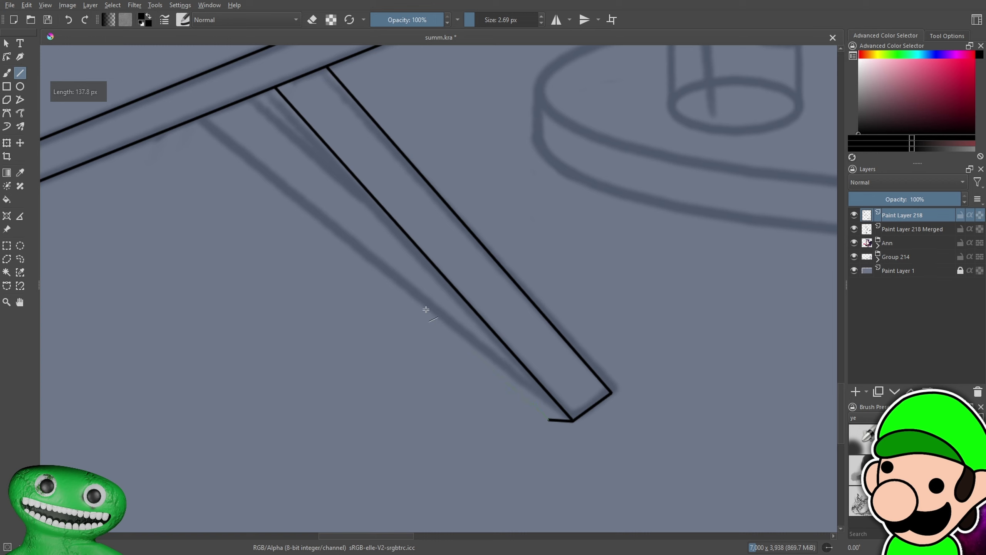
{"action": "left_click_drag", "start_coordinate": [263, 92], "coordinate": [258, 95]}
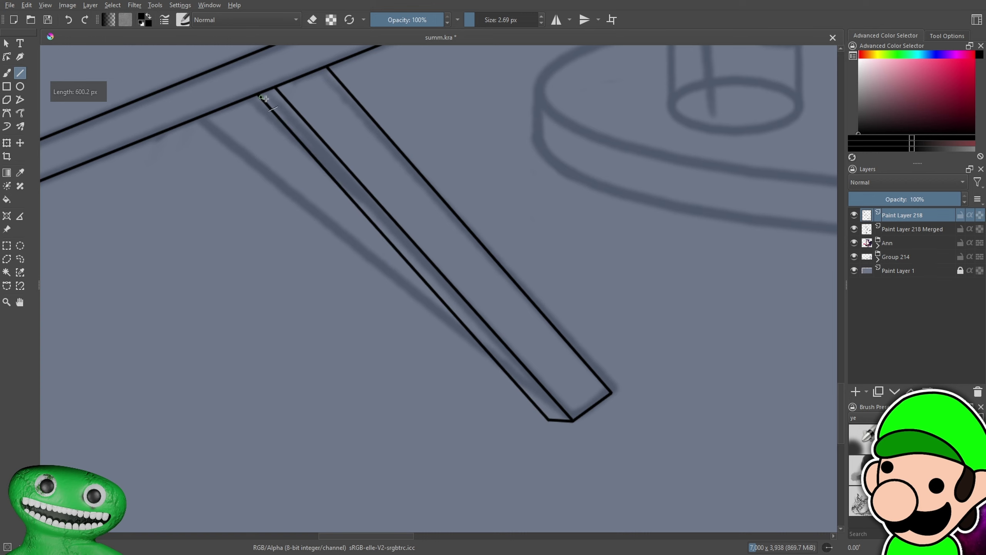
Add another paint layer and ink the brace's straight lower edge from the leg's foot corner up to the seat
{"action": "scroll", "coordinate": [446, 282], "scroll_direction": "down", "scroll_amount": 4}
{"action": "left_click_drag", "start_coordinate": [489, 267], "coordinate": [518, 283]}
{"action": "scroll", "coordinate": [446, 279], "scroll_direction": "up", "scroll_amount": 3}
{"action": "mouse_move", "coordinate": [447, 280]}
{"action": "left_mouse_down"}
{"action": "mouse_move", "coordinate": [533, 302]}
{"action": "mouse_move", "coordinate": [497, 321]}
{"action": "left_mouse_up"}
{"action": "scroll", "coordinate": [524, 298], "scroll_direction": "up", "scroll_amount": 4}
{"action": "scroll", "coordinate": [509, 283], "scroll_direction": "down", "scroll_amount": 2}
{"action": "scroll", "coordinate": [498, 322], "scroll_direction": "down", "scroll_amount": 3}
{"action": "left_click", "coordinate": [856, 392]}
{"action": "scroll", "coordinate": [543, 352], "scroll_direction": "up", "scroll_amount": 3}
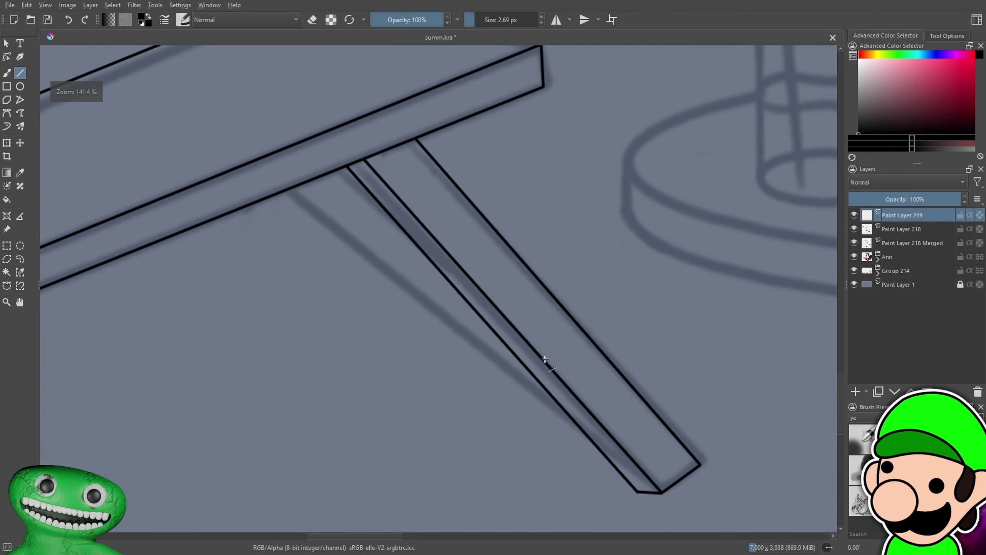
{"action": "left_click_drag", "start_coordinate": [637, 491], "coordinate": [527, 402]}
{"action": "left_click_drag", "start_coordinate": [287, 187], "coordinate": [286, 188]}
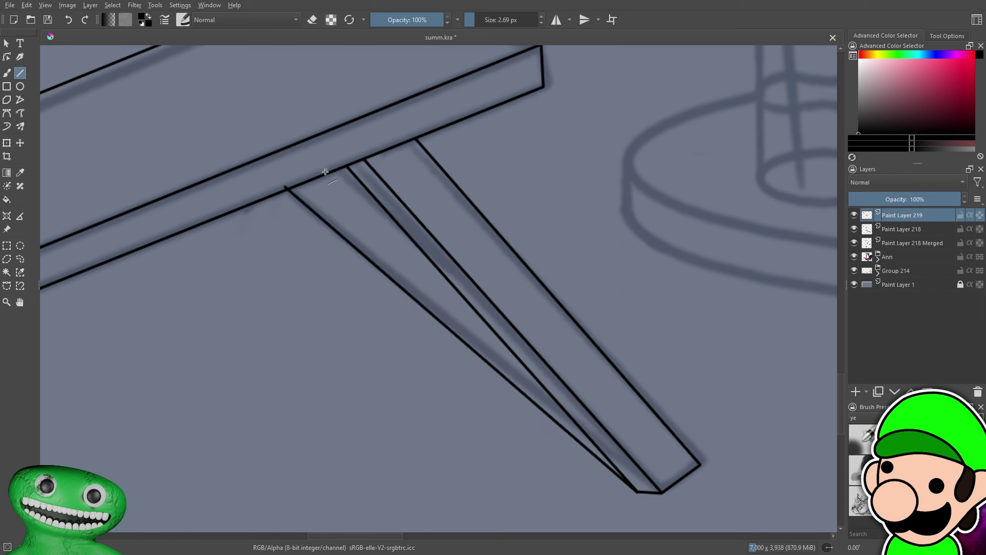
Ink two close straight lines inside the brace from the seat's lower edge down across the leg's side edge
{"action": "left_click_drag", "start_coordinate": [321, 187], "coordinate": [322, 188]}
{"action": "left_click_drag", "start_coordinate": [554, 380], "coordinate": [556, 383]}
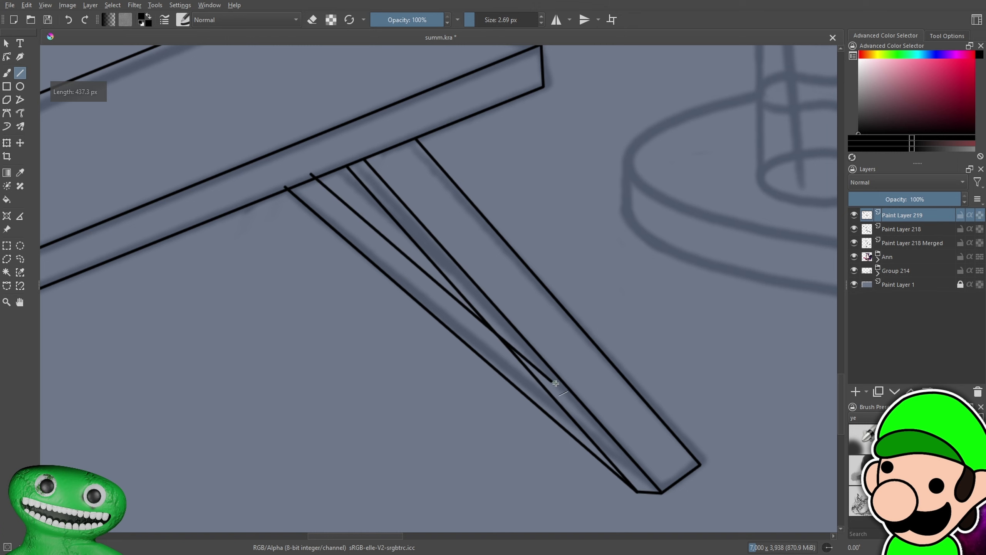
{"action": "key", "text": "ctrl+minus"}
{"action": "key", "text": "ctrl+minus"}
{"action": "key", "text": "ctrl+plus"}
{"action": "key", "text": "ctrl+plus"}
{"action": "key", "text": "ctrl+plus"}
{"action": "mouse_move", "coordinate": [275, 123]}
{"action": "left_mouse_down"}
{"action": "mouse_move", "coordinate": [521, 323]}
{"action": "mouse_move", "coordinate": [508, 322]}
{"action": "left_mouse_up"}
Erase the upper inner brace line where it runs past the leg's side edge
{"action": "scroll", "coordinate": [551, 341], "scroll_direction": "up", "scroll_amount": 3}
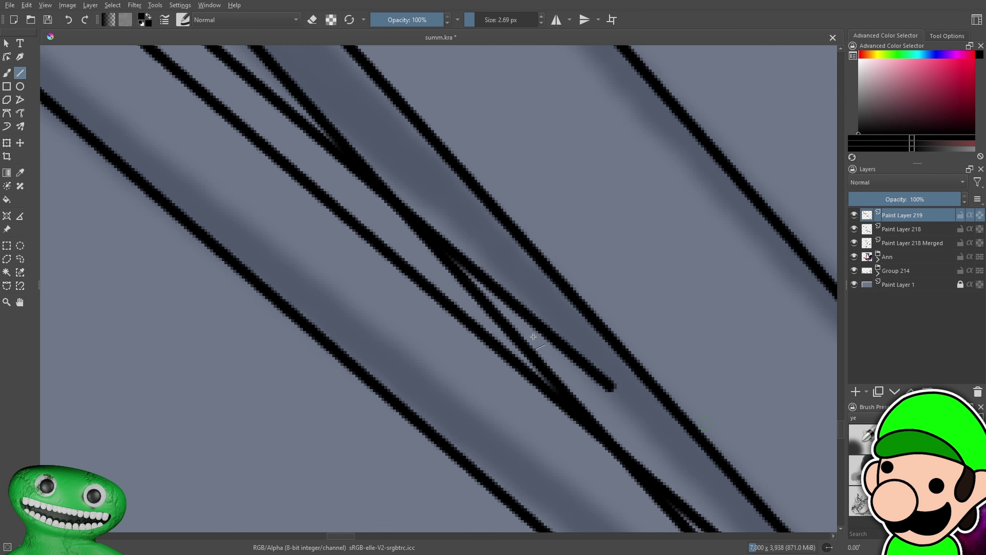
{"action": "mouse_move", "coordinate": [419, 201]}
{"action": "left_mouse_down"}
{"action": "mouse_move", "coordinate": [447, 260]}
{"action": "mouse_move", "coordinate": [506, 293]}
{"action": "mouse_move", "coordinate": [608, 382]}
{"action": "left_mouse_up"}
{"action": "scroll", "coordinate": [466, 304], "scroll_direction": "down", "scroll_amount": 2}
{"action": "left_click_drag", "start_coordinate": [409, 145], "coordinate": [531, 275]}
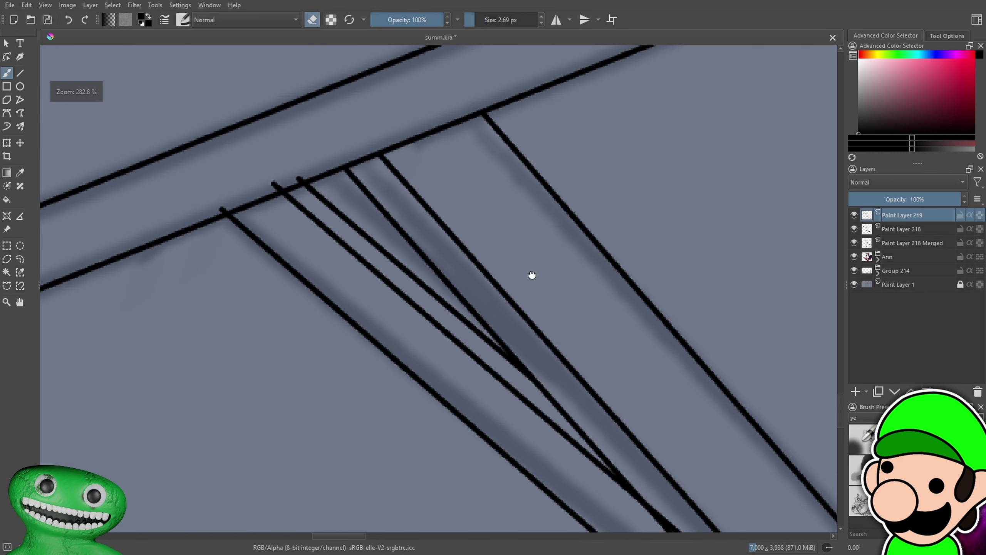
Erase the ends of the three brace lines that stick out above the seat's lower edge
{"action": "scroll", "coordinate": [278, 155], "scroll_direction": "up", "scroll_amount": 3}
{"action": "mouse_move", "coordinate": [430, 202]}
{"action": "left_mouse_down"}
{"action": "mouse_move", "coordinate": [320, 226]}
{"action": "mouse_move", "coordinate": [262, 262]}
{"action": "left_mouse_up"}
{"action": "mouse_move", "coordinate": [358, 226]}
{"action": "left_mouse_down"}
{"action": "mouse_move", "coordinate": [300, 255]}
{"action": "mouse_move", "coordinate": [278, 238]}
{"action": "left_mouse_up"}
{"action": "left_click_drag", "start_coordinate": [136, 311], "coordinate": [151, 316]}
{"action": "scroll", "coordinate": [151, 315], "scroll_direction": "down", "scroll_amount": 3}
Erase the remaining inner brace line beyond its crossing with the leg's side edge
{"action": "scroll", "coordinate": [431, 336], "scroll_direction": "up", "scroll_amount": 4}
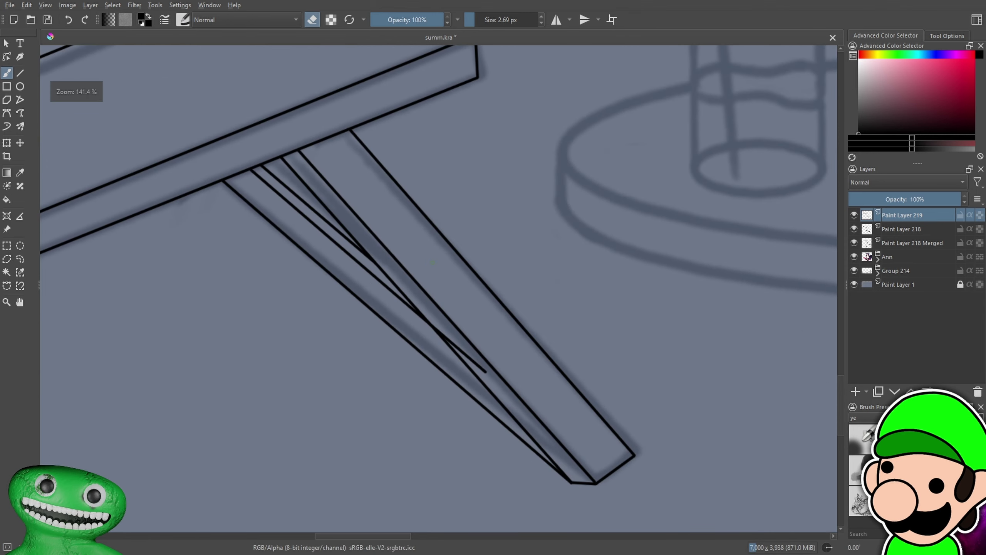
{"action": "mouse_move", "coordinate": [432, 342]}
{"action": "left_mouse_down"}
{"action": "mouse_move", "coordinate": [464, 391]}
{"action": "mouse_move", "coordinate": [407, 314]}
{"action": "mouse_move", "coordinate": [553, 451]}
{"action": "left_mouse_up"}
{"action": "scroll", "coordinate": [520, 422], "scroll_direction": "down", "scroll_amount": 6}
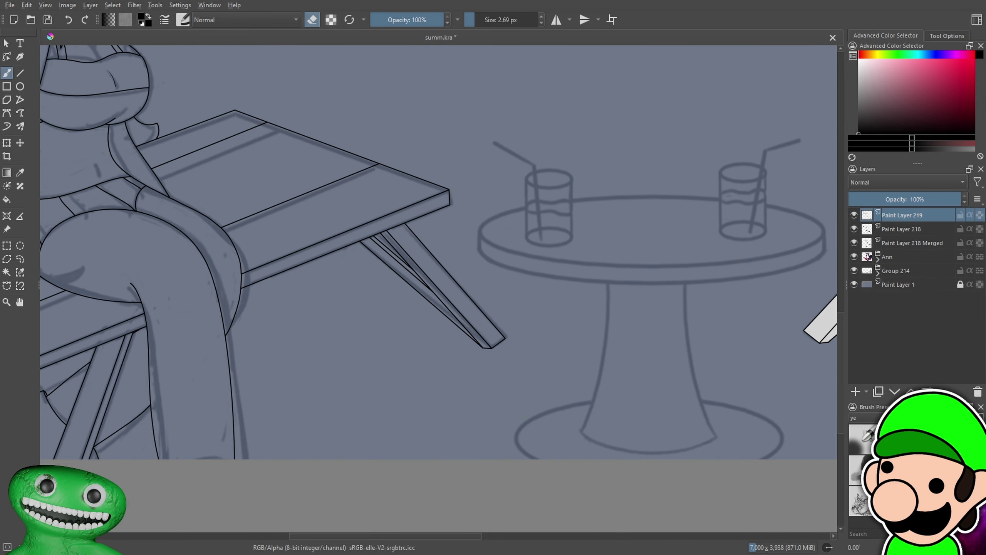
On Paint Layer 218, erase the leg's thin side edge from the brace crossing down to the foot
{"action": "key", "text": "1"}
{"action": "left_click", "coordinate": [854, 229]}
{"action": "left_click", "coordinate": [854, 228]}
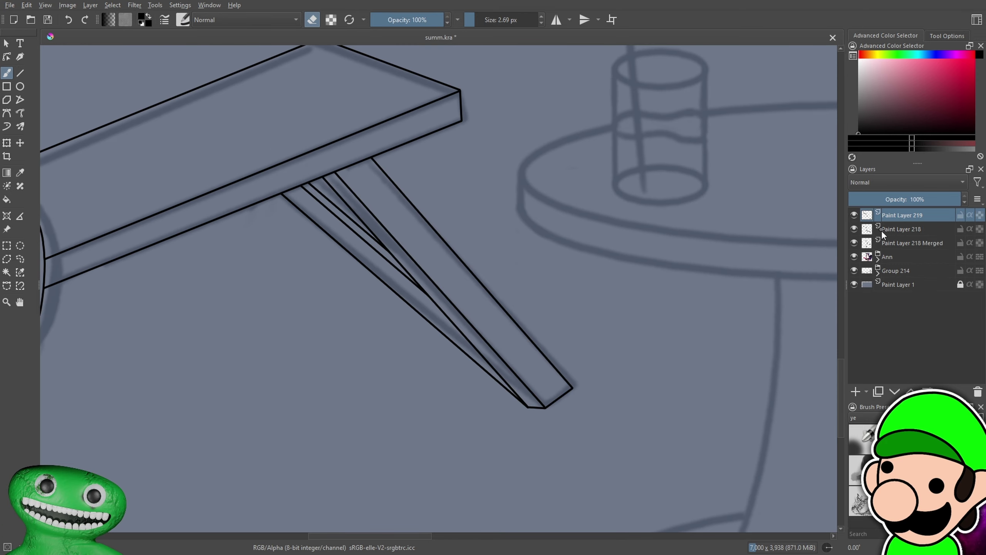
{"action": "left_click", "coordinate": [891, 230]}
{"action": "key", "text": "plus"}
{"action": "key", "text": "plus"}
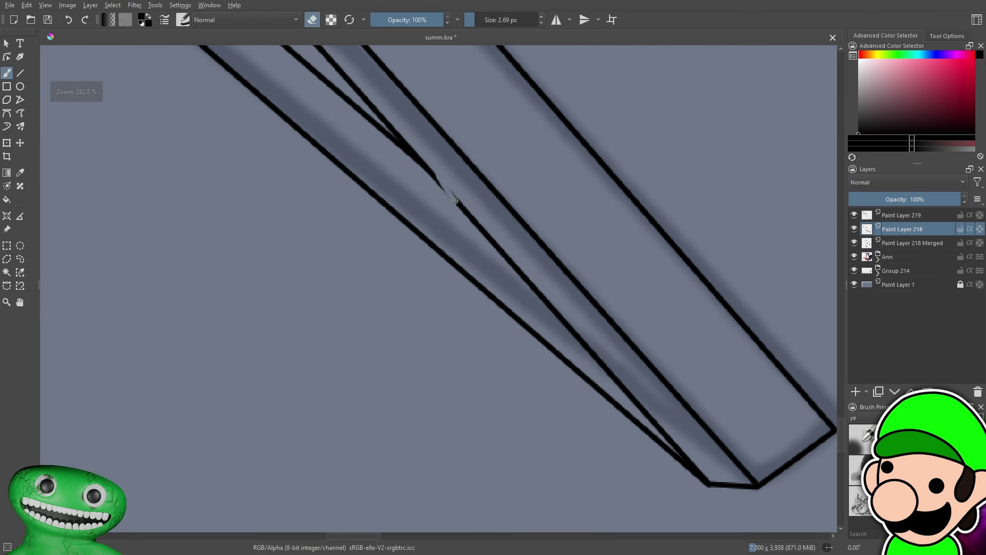
{"action": "left_click_drag", "start_coordinate": [470, 219], "coordinate": [583, 345]}
{"action": "left_click_drag", "start_coordinate": [621, 381], "coordinate": [699, 474]}
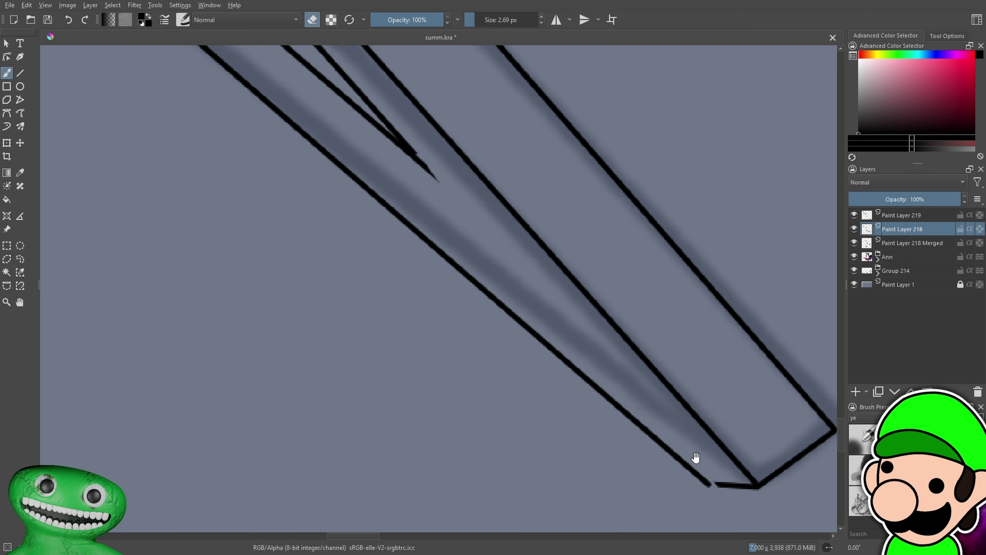
Try to bridge the gap at the foot's lower corner with short brush and straight-line strokes
{"action": "left_click_drag", "start_coordinate": [695, 457], "coordinate": [628, 394]}
{"action": "scroll", "coordinate": [628, 394], "scroll_direction": "up", "scroll_amount": 6}
{"action": "key", "text": "e"}
{"action": "mouse_move", "coordinate": [479, 275]}
{"action": "left_mouse_down"}
{"action": "mouse_move", "coordinate": [560, 278]}
{"action": "mouse_move", "coordinate": [549, 285]}
{"action": "mouse_move", "coordinate": [575, 271]}
{"action": "left_mouse_up"}
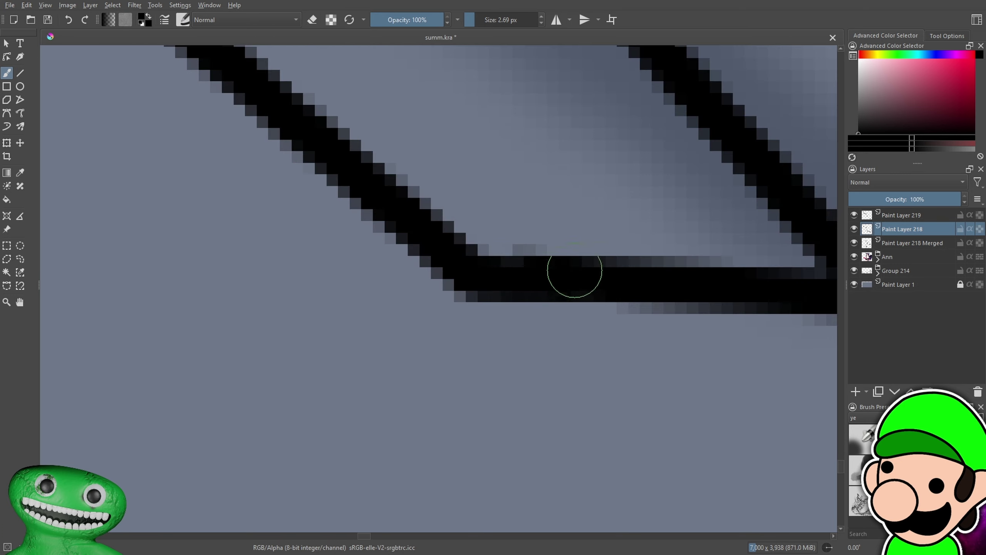
{"action": "scroll", "coordinate": [574, 271], "scroll_direction": "down", "scroll_amount": 5}
{"action": "scroll", "coordinate": [441, 287], "scroll_direction": "up", "scroll_amount": 5}
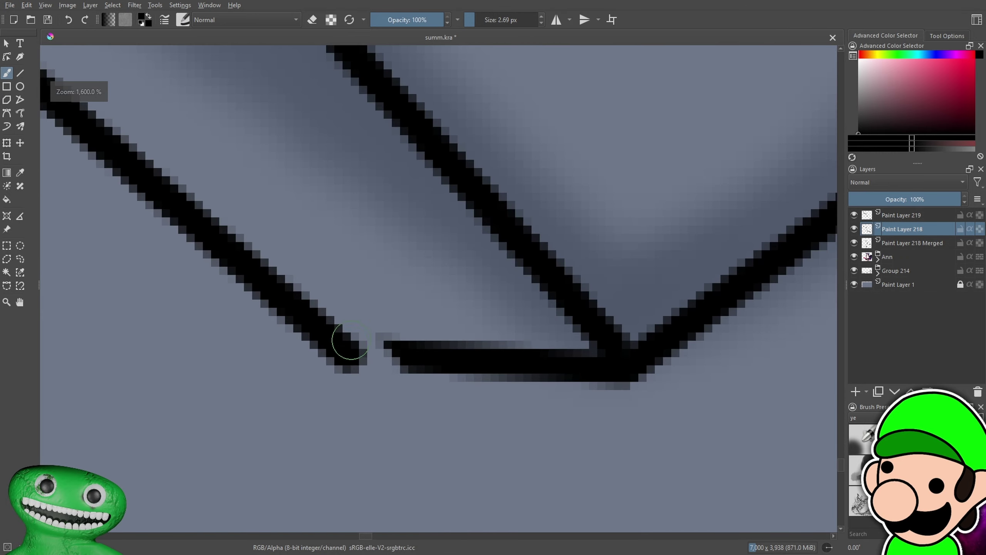
{"action": "left_click_drag", "start_coordinate": [351, 353], "coordinate": [396, 356]}
{"action": "key", "text": "ctrl+z"}
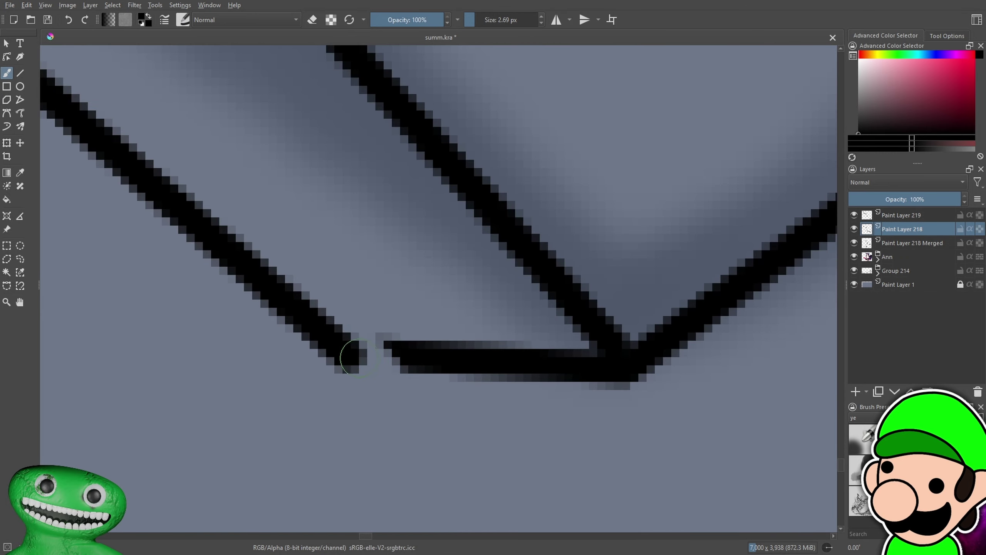
{"action": "left_click_drag", "start_coordinate": [350, 360], "coordinate": [401, 358]}
{"action": "scroll", "coordinate": [486, 384], "scroll_direction": "down", "scroll_amount": 5}
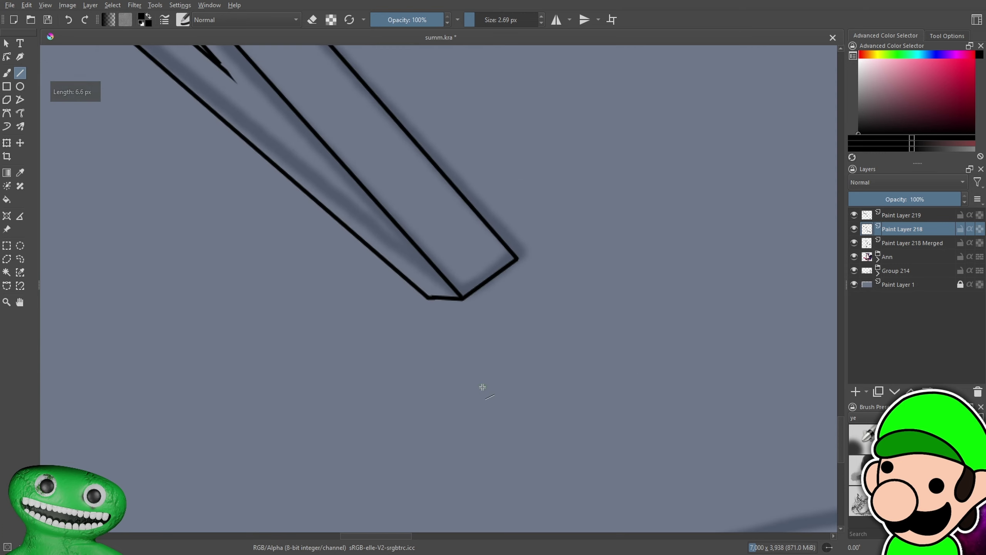
{"action": "scroll", "coordinate": [483, 387], "scroll_direction": "up", "scroll_amount": 7}
{"action": "key", "text": "ctrl+z"}
Close the gap at the foot's lower corner with a short freehand brush stroke
{"action": "key", "text": "b"}
{"action": "left_click_drag", "start_coordinate": [327, 385], "coordinate": [385, 386]}
{"action": "scroll", "coordinate": [558, 354], "scroll_direction": "down", "scroll_amount": 8}
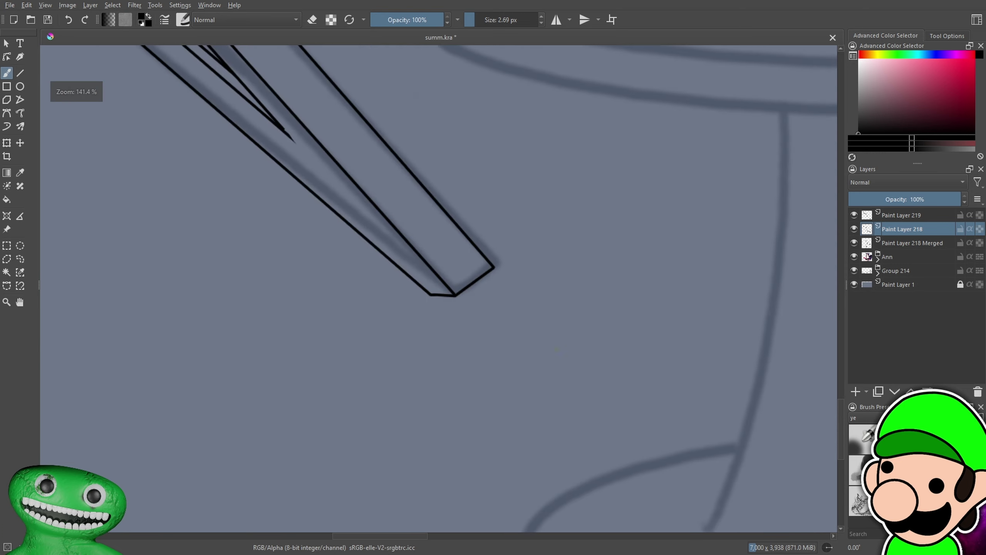
On Paint Layer 218, reinforce the tip where the two inner brace lines meet with a short brush stroke
{"action": "scroll", "coordinate": [556, 353], "scroll_direction": "up", "scroll_amount": 5}
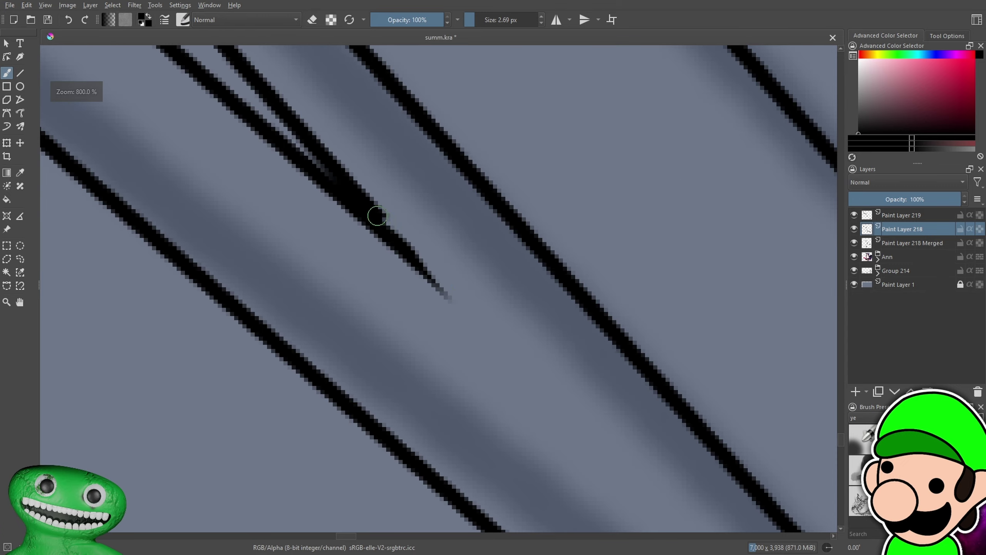
{"action": "left_click_drag", "start_coordinate": [377, 216], "coordinate": [442, 288]}
{"action": "scroll", "coordinate": [442, 288], "scroll_direction": "down", "scroll_amount": 5}
{"action": "scroll", "coordinate": [440, 278], "scroll_direction": "up", "scroll_amount": 5}
{"action": "key", "text": "ctrl+z"}
{"action": "left_click_drag", "start_coordinate": [392, 237], "coordinate": [450, 297]}
{"action": "scroll", "coordinate": [447, 293], "scroll_direction": "down", "scroll_amount": 7}
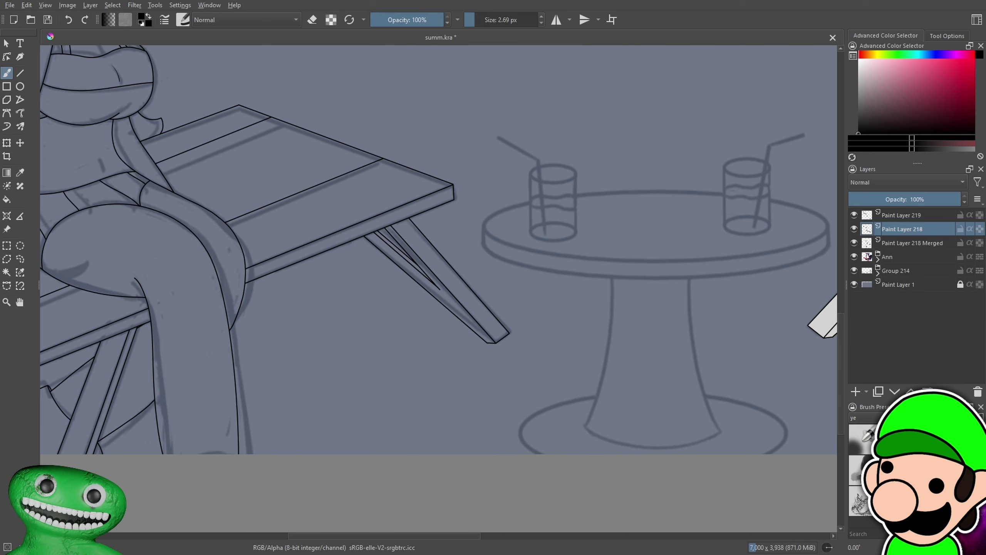
On Paint Layer 219, erase the inner brace line that runs from the seat's underside to the crossing
{"action": "scroll", "coordinate": [533, 315], "scroll_direction": "up", "scroll_amount": 3}
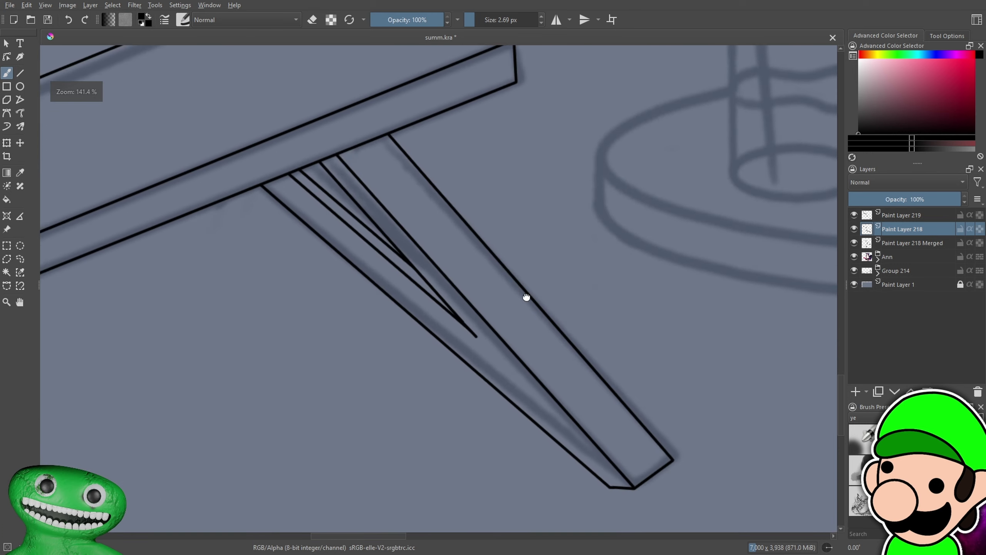
{"action": "scroll", "coordinate": [439, 289], "scroll_direction": "up", "scroll_amount": 2}
{"action": "key", "text": "e"}
{"action": "left_click", "coordinate": [869, 217]}
{"action": "mouse_move", "coordinate": [233, 121]}
{"action": "left_mouse_down"}
{"action": "mouse_move", "coordinate": [293, 173]}
{"action": "mouse_move", "coordinate": [233, 121]}
{"action": "left_mouse_up"}
{"action": "left_click_drag", "start_coordinate": [352, 220], "coordinate": [418, 276]}
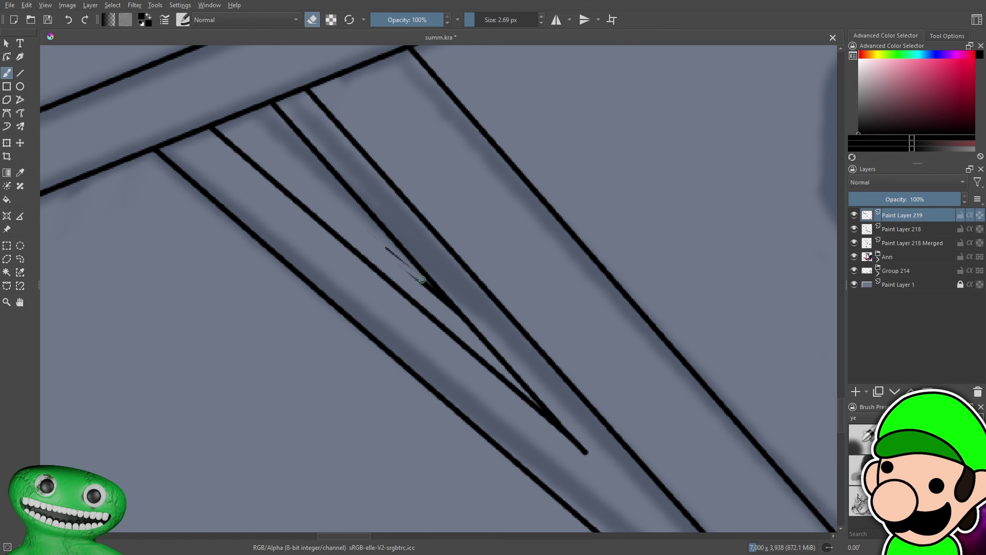
{"action": "left_click_drag", "start_coordinate": [348, 232], "coordinate": [364, 297]}
Redraw the inner brace line as a straight line from the seat's lower edge across the leg's inner side line
{"action": "left_click", "coordinate": [21, 74]}
{"action": "key", "text": "e"}
{"action": "left_click_drag", "start_coordinate": [244, 180], "coordinate": [480, 361]}
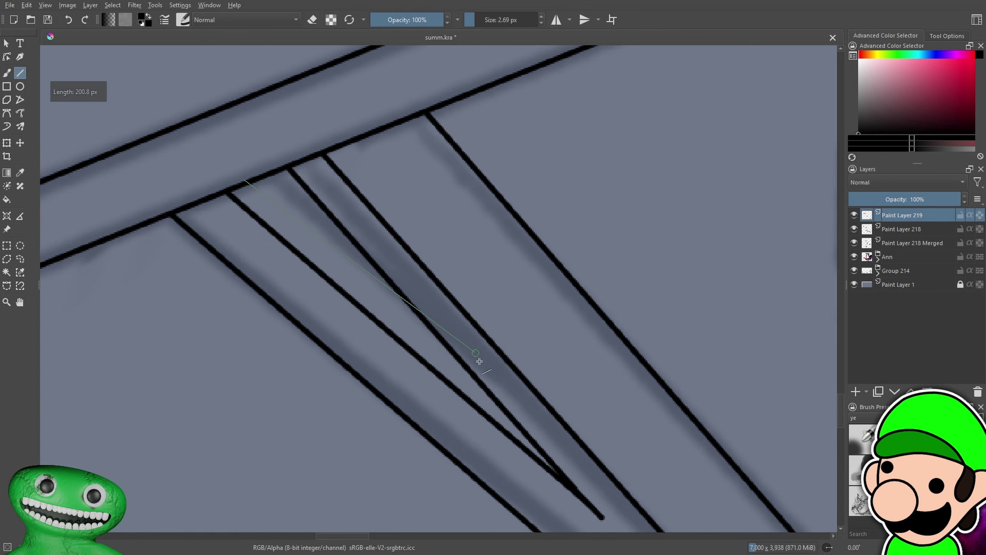
{"action": "left_click_drag", "start_coordinate": [492, 395], "coordinate": [504, 403]}
{"action": "left_click_drag", "start_coordinate": [497, 367], "coordinate": [436, 329]}
Erase the part of the redrawn brace line that extends past its crossing with the inner side line
{"action": "scroll", "coordinate": [437, 329], "scroll_direction": "up", "scroll_amount": 3}
{"action": "key", "text": "b"}
{"action": "key", "text": "e"}
{"action": "left_click_drag", "start_coordinate": [361, 329], "coordinate": [451, 419]}
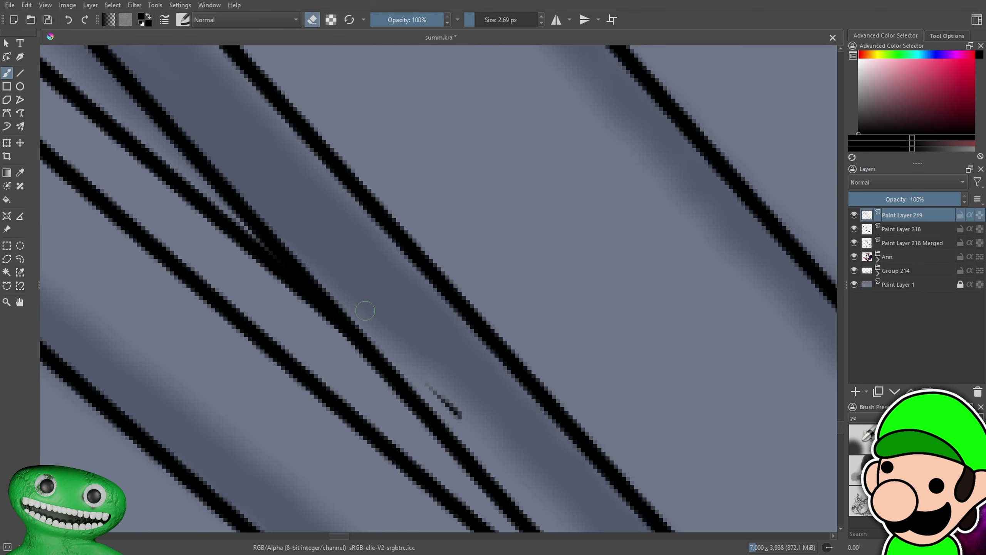
{"action": "scroll", "coordinate": [385, 350], "scroll_direction": "down", "scroll_amount": 4}
{"action": "left_click_drag", "start_coordinate": [383, 324], "coordinate": [554, 381]}
{"action": "scroll", "coordinate": [388, 247], "scroll_direction": "up", "scroll_amount": 4}
{"action": "left_click_drag", "start_coordinate": [387, 319], "coordinate": [395, 305]}
{"action": "scroll", "coordinate": [438, 291], "scroll_direction": "down", "scroll_amount": 9}
{"action": "left_click_drag", "start_coordinate": [512, 415], "coordinate": [485, 397]}
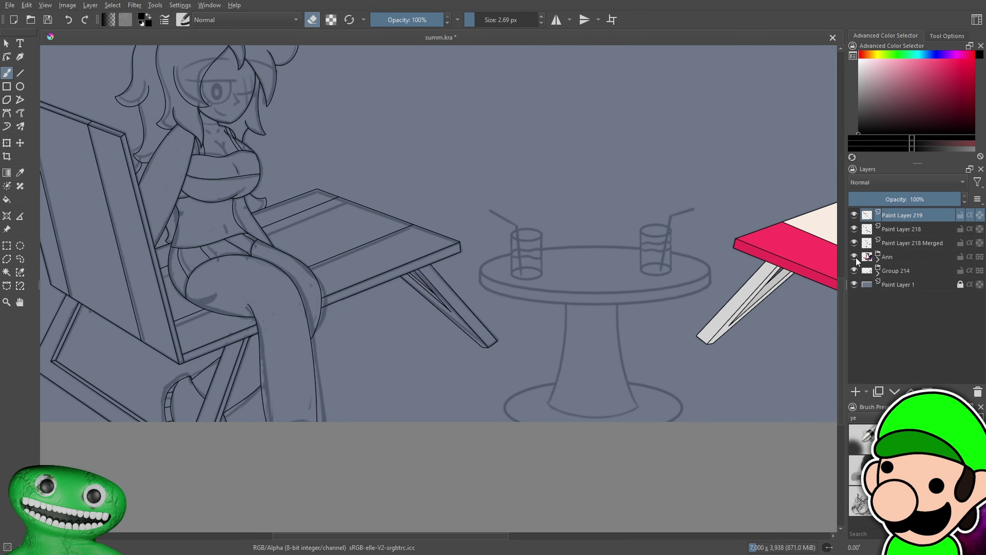
Toggle the Group 214 sketch off and on to check the brace line art by itself
{"action": "left_click", "coordinate": [856, 270]}
{"action": "key", "text": "minus"}
{"action": "key", "text": "minus"}
{"action": "key", "text": "plus"}
{"action": "key", "text": "plus"}
{"action": "key", "text": "plus"}
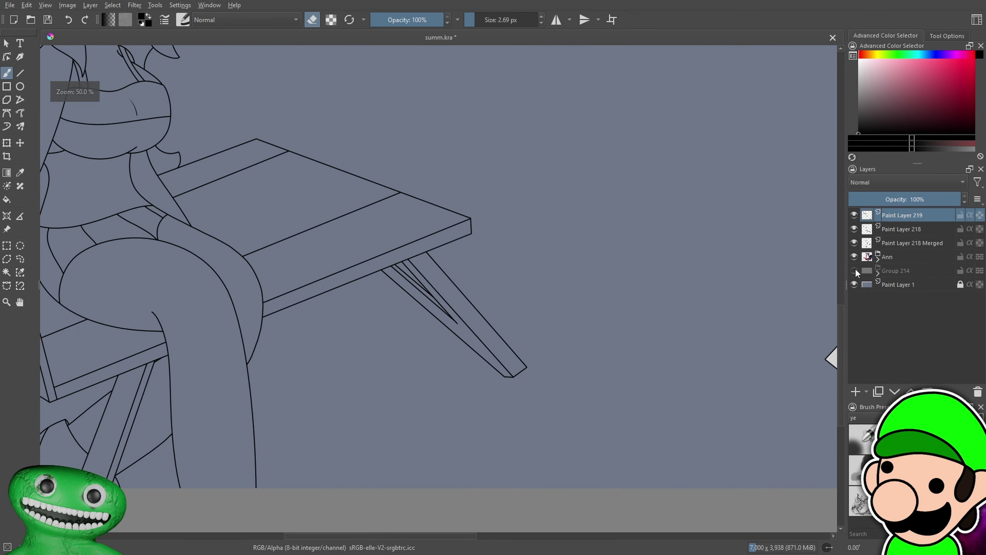
{"action": "key", "text": "minus"}
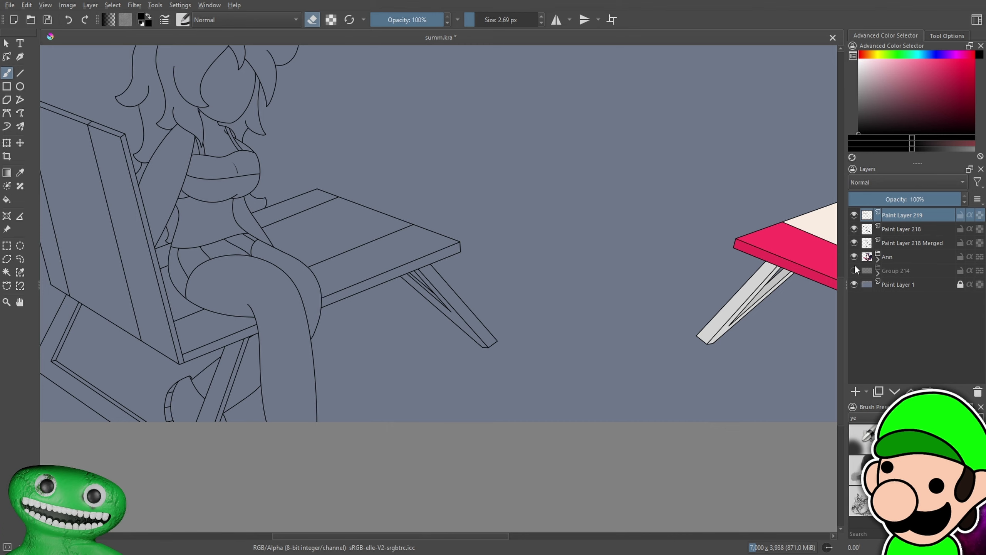
{"action": "left_click", "coordinate": [855, 268]}
Undo the brace line work back to the bare leg with its thin side edge, keeping an empty Paint Layer 219
{"action": "key", "text": "ctrl+plus"}
{"action": "key", "text": "ctrl+plus"}
{"action": "key", "text": "ctrl+plus"}
{"action": "key", "text": "ctrl+plus"}
{"action": "key", "text": "ctrl+z"}
{"action": "key", "text": "ctrl+z"}
{"action": "key", "text": "ctrl+z"}
{"action": "key", "text": "ctrl+z"}
{"action": "key", "text": "ctrl+z"}
{"action": "key", "text": "ctrl+z"}
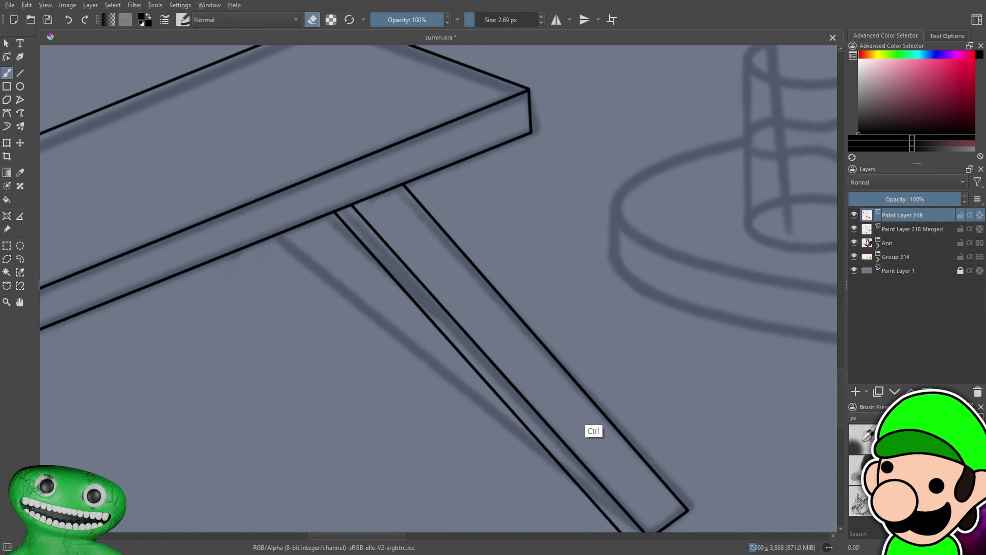
{"action": "key", "text": "ctrl+shift+z"}
Temporarily hide the Group 214 sketch and compare the bare leg with the finished coloured chair's leg
{"action": "key", "text": "minus"}
{"action": "key", "text": "minus"}
{"action": "key", "text": "minus"}
{"action": "key", "text": "minus"}
{"action": "key", "text": "minus"}
{"action": "key", "text": "plus"}
{"action": "left_click", "coordinate": [855, 267]}
{"action": "left_click_drag", "start_coordinate": [717, 322], "coordinate": [618, 312]}
{"action": "key", "text": "plus"}
{"action": "left_click_drag", "start_coordinate": [687, 368], "coordinate": [640, 363]}
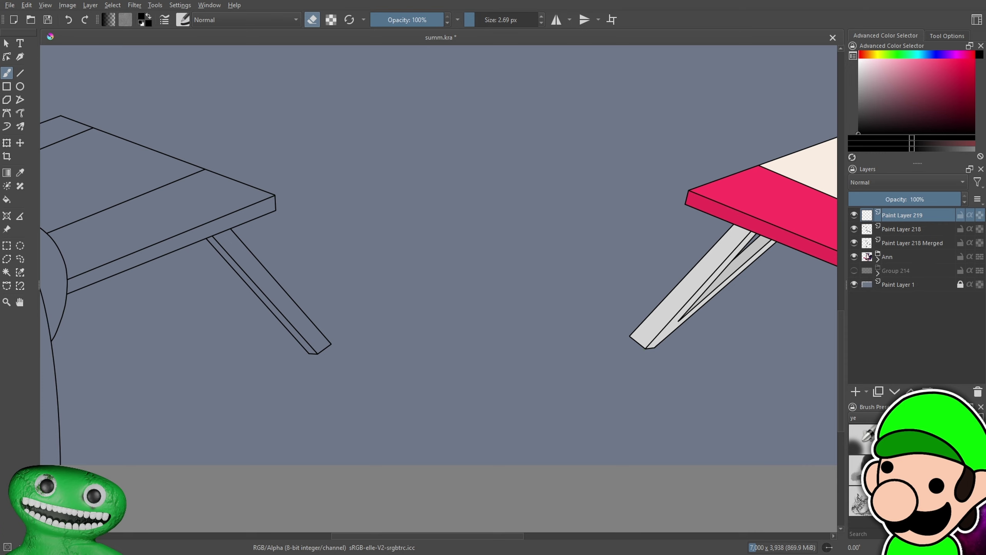
{"action": "left_click_drag", "start_coordinate": [660, 317], "coordinate": [757, 322]}
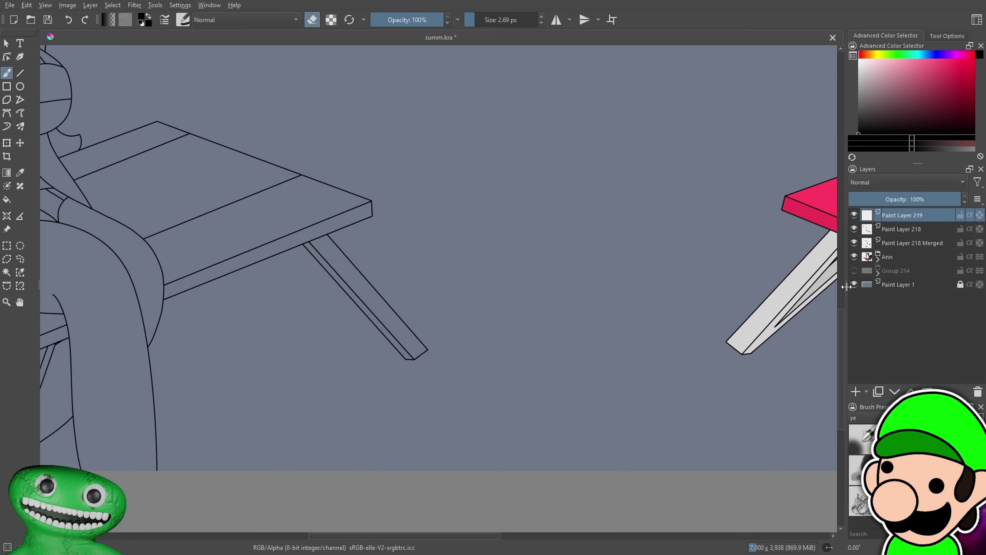
{"action": "key", "text": "plus"}
{"action": "left_click", "coordinate": [879, 272]}
{"action": "left_click", "coordinate": [879, 271]}
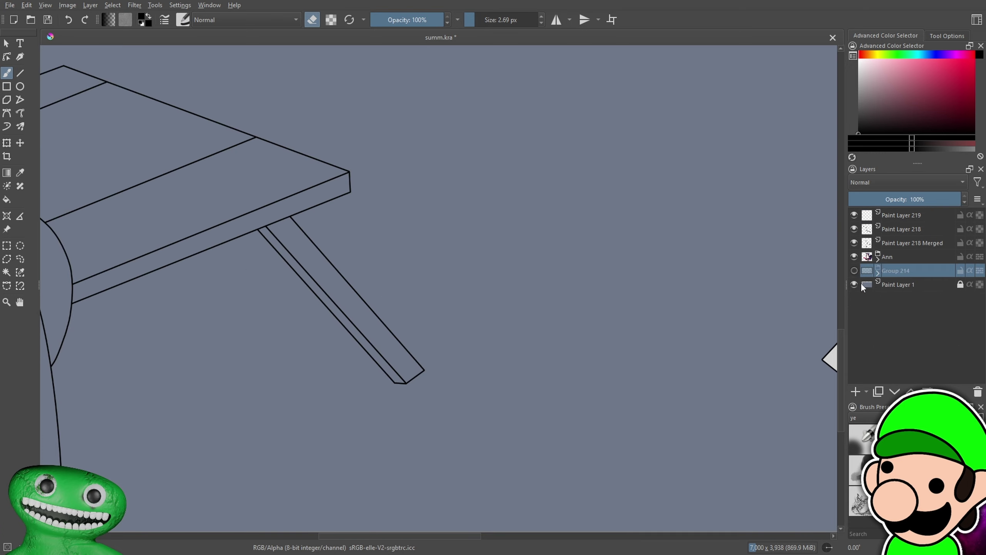
{"action": "left_click", "coordinate": [854, 270]}
On Paint Layer 219, draw the brace's outer edge as a straight line from the foot's lower corner to the seat's lower edge
{"action": "left_click", "coordinate": [906, 217]}
{"action": "left_click_drag", "start_coordinate": [594, 323], "coordinate": [706, 338]}
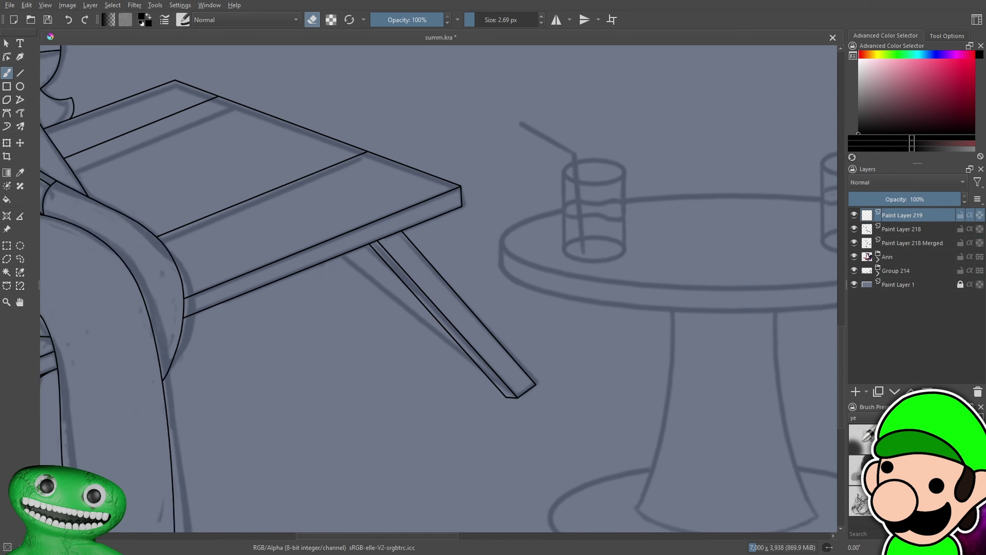
{"action": "key", "text": "plus"}
{"action": "key", "text": "plus"}
{"action": "left_click", "coordinate": [24, 76]}
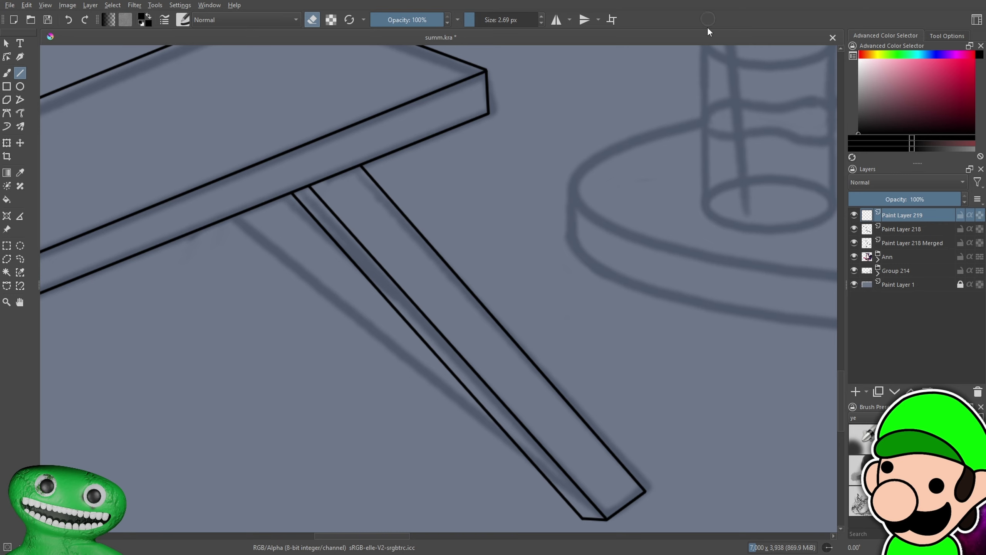
{"action": "left_click_drag", "start_coordinate": [536, 298], "coordinate": [515, 242]}
{"action": "key", "text": "e"}
{"action": "key", "text": "plus"}
{"action": "mouse_move", "coordinate": [601, 458]}
{"action": "left_mouse_down"}
{"action": "mouse_move", "coordinate": [674, 431]}
{"action": "mouse_move", "coordinate": [671, 443]}
{"action": "left_mouse_up"}
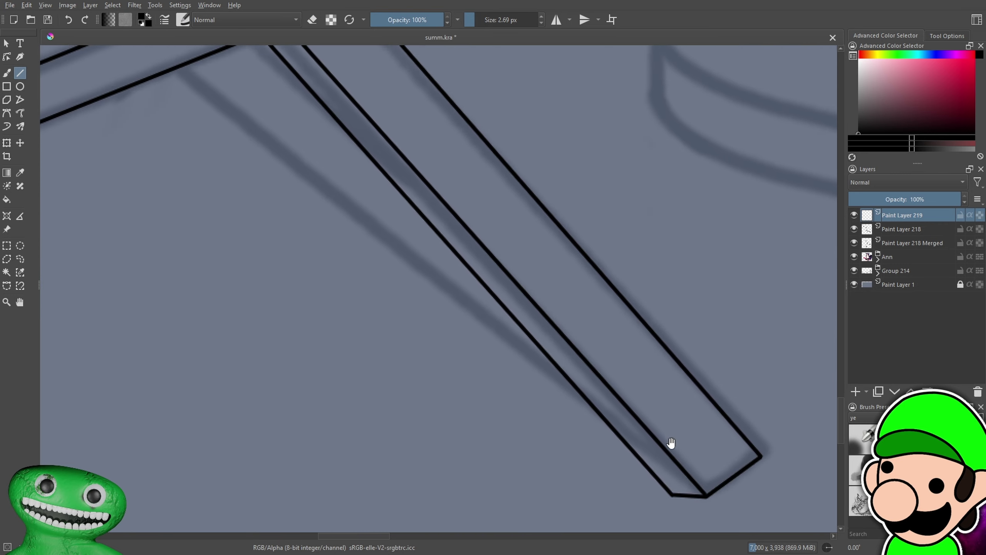
{"action": "left_click_drag", "start_coordinate": [672, 495], "coordinate": [301, 276]}
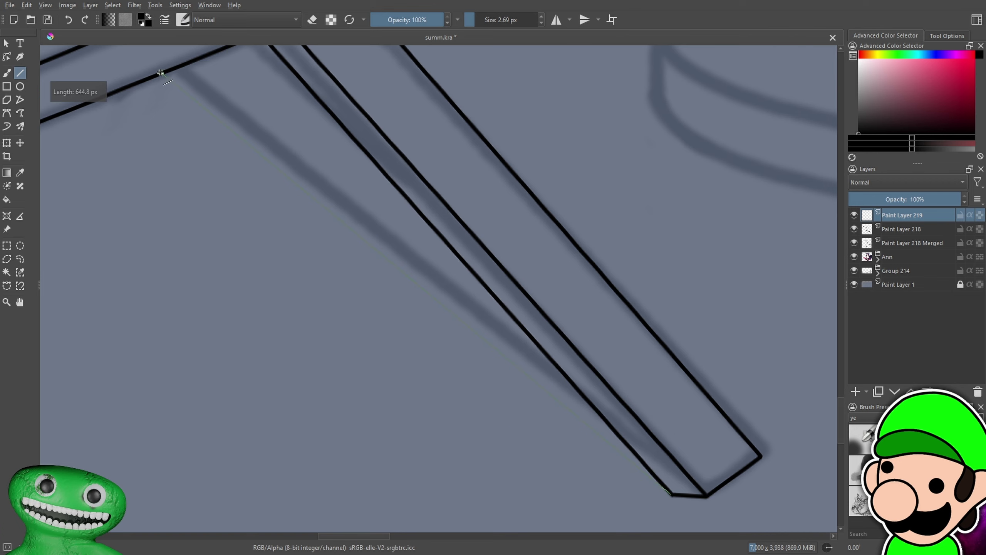
{"action": "left_click_drag", "start_coordinate": [149, 71], "coordinate": [150, 78]}
Erase the outer brace line's small overshoot at the seat's lower edge
{"action": "scroll", "coordinate": [468, 342], "scroll_direction": "down", "scroll_amount": 6}
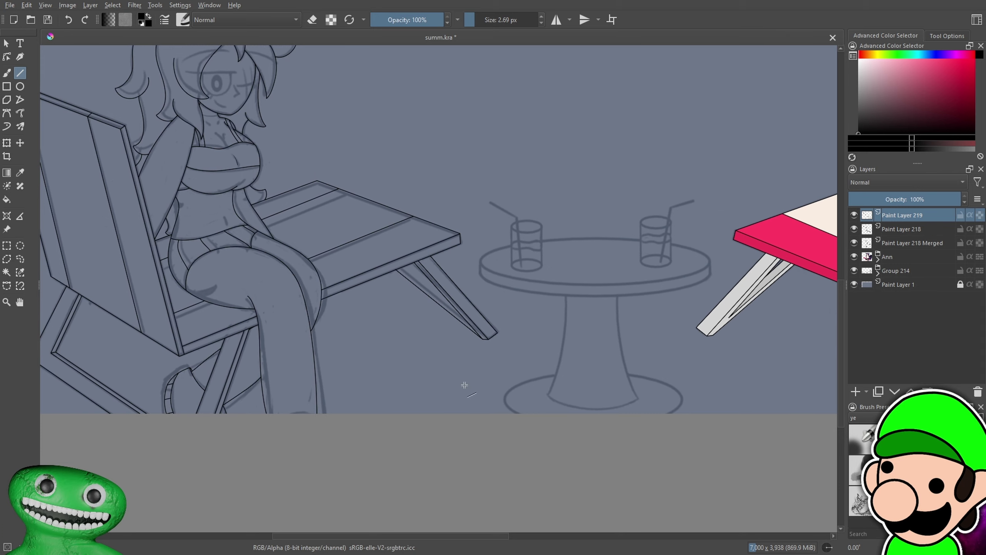
{"action": "scroll", "coordinate": [462, 388], "scroll_direction": "up", "scroll_amount": 8}
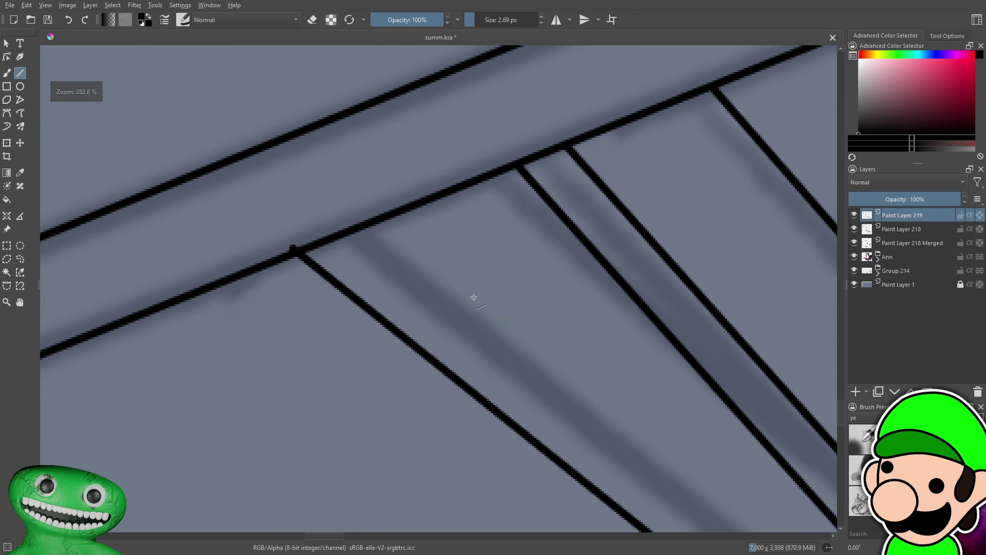
{"action": "key", "text": "b"}
{"action": "key", "text": "e"}
{"action": "left_click_drag", "start_coordinate": [294, 245], "coordinate": [288, 247]}
{"action": "key", "text": "minus"}
{"action": "key", "text": "minus"}
{"action": "key", "text": "minus"}
{"action": "key", "text": "minus"}
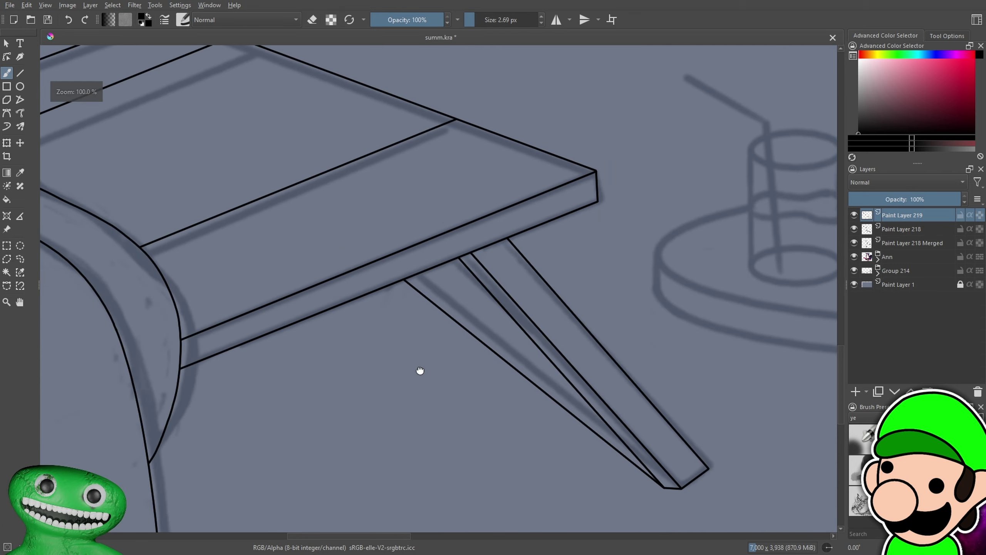
Draw a second straight brace line just inside the outer one, from the seat's lower edge past the leg's side edge
{"action": "left_click_drag", "start_coordinate": [418, 367], "coordinate": [245, 290]}
{"action": "key", "text": "e"}
{"action": "scroll", "coordinate": [515, 299], "scroll_direction": "up", "scroll_amount": 1}
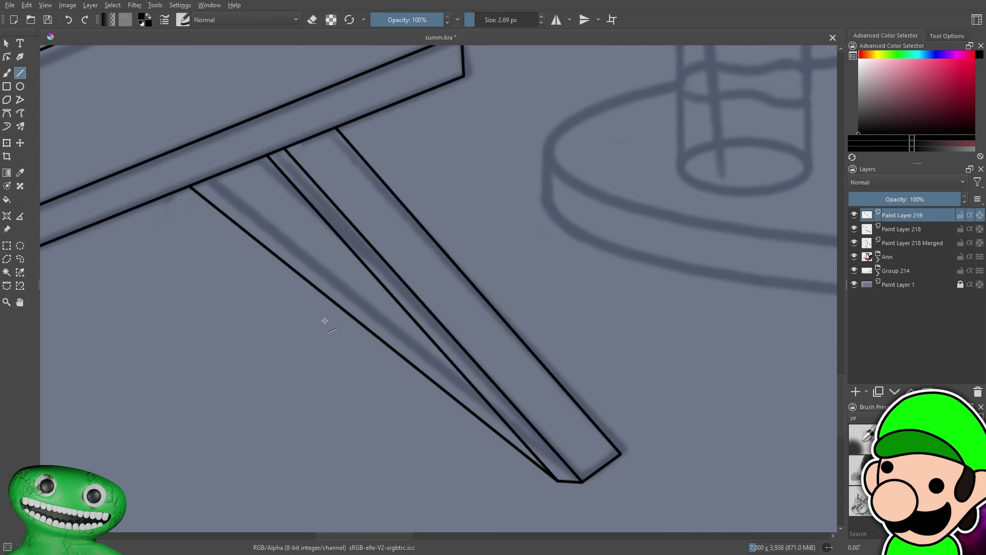
{"action": "left_click_drag", "start_coordinate": [205, 177], "coordinate": [498, 412]}
Try a third straight brace line of about 368 px nearer the leg, and undo it
{"action": "left_click_drag", "start_coordinate": [244, 177], "coordinate": [345, 270]}
{"action": "left_click_drag", "start_coordinate": [442, 348], "coordinate": [448, 349]}
{"action": "key", "text": "ctrl+minus"}
{"action": "key", "text": "ctrl+minus"}
{"action": "key", "text": "ctrl+minus"}
{"action": "key", "text": "ctrl+minus"}
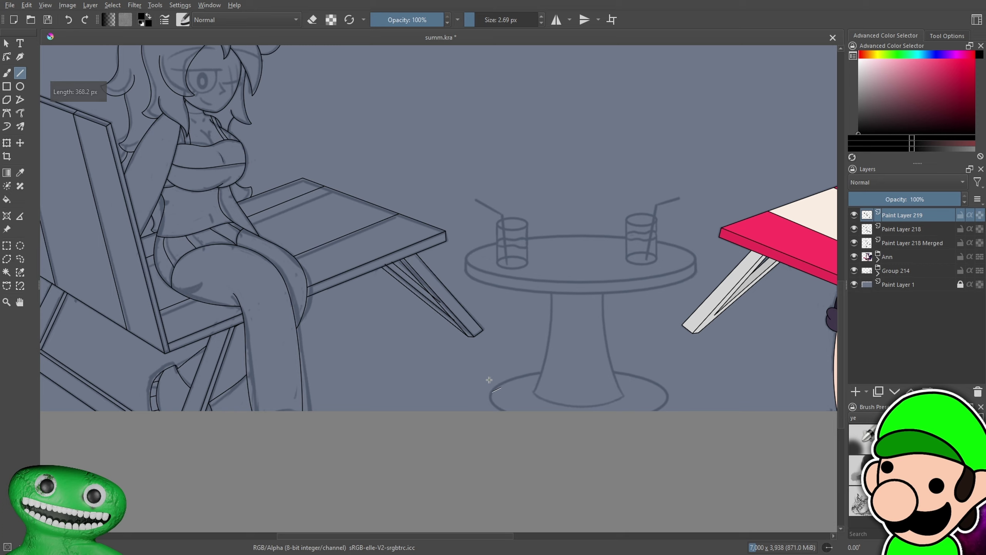
{"action": "key", "text": "ctrl+plus"}
{"action": "key", "text": "ctrl+plus"}
{"action": "key", "text": "ctrl+plus"}
{"action": "key", "text": "ctrl+plus"}
{"action": "key", "text": "ctrl+plus"}
{"action": "key", "text": "ctrl+z"}
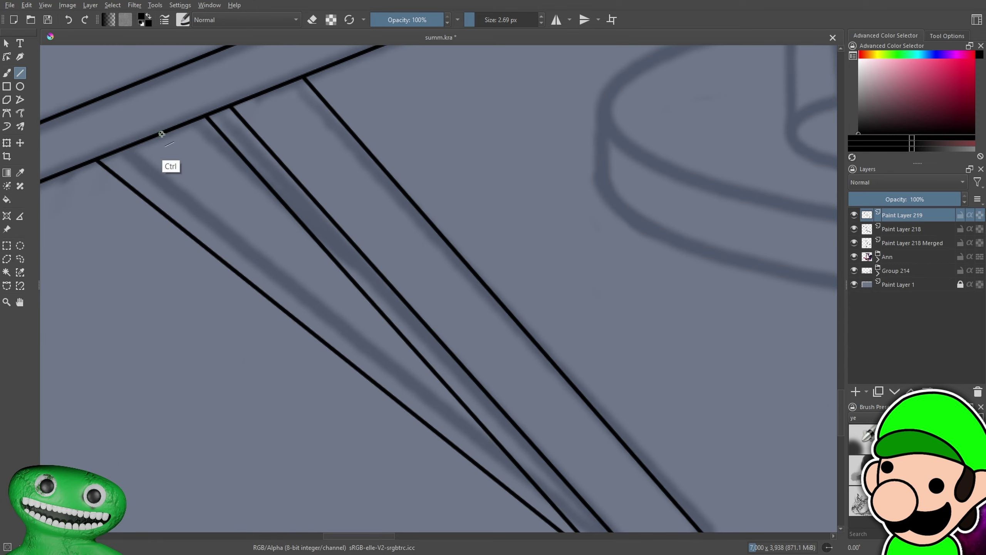
Select the second brace line with a freehand outline, nudge it slightly towards the leg with Transform, and deselect it
{"action": "left_click", "coordinate": [9, 146]}
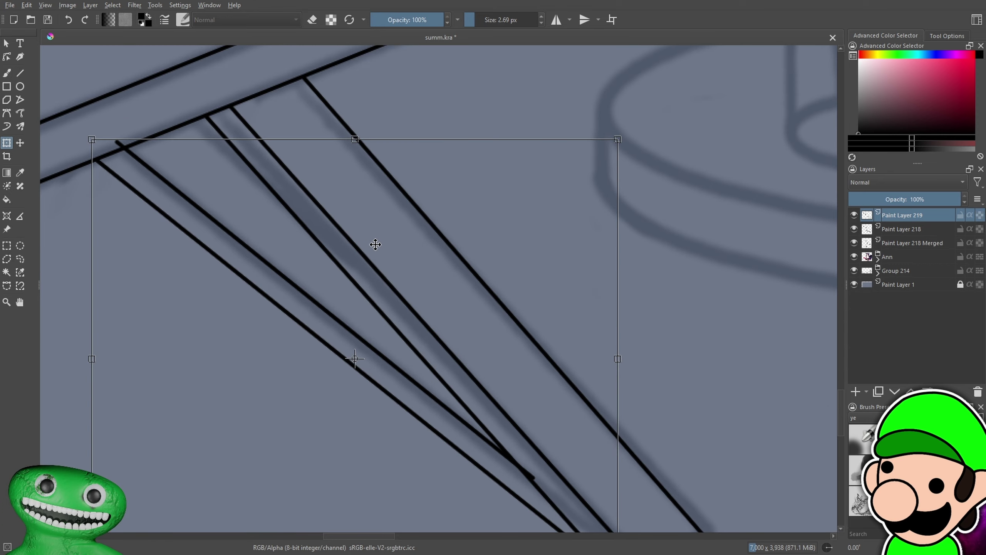
{"action": "left_click", "coordinate": [20, 259]}
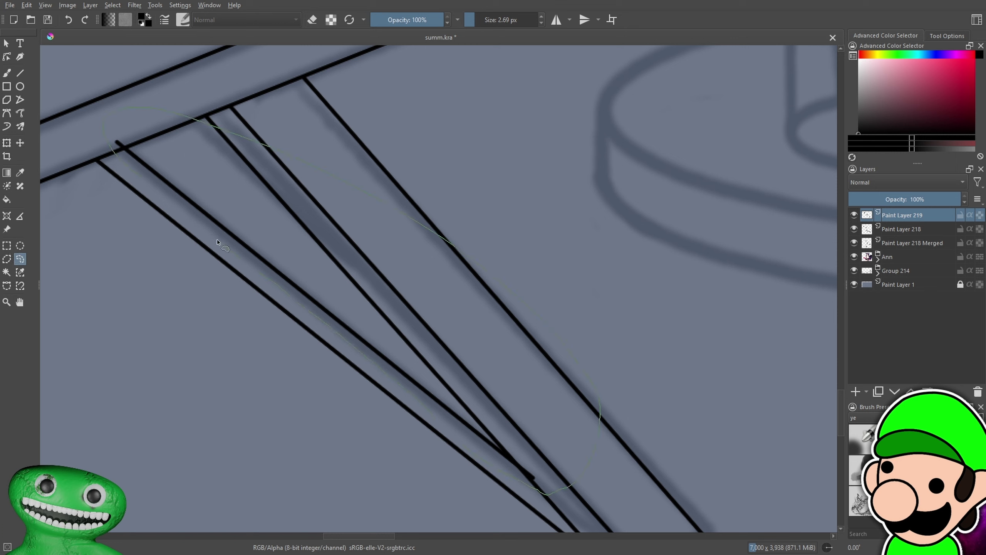
{"action": "left_click_drag", "start_coordinate": [217, 240], "coordinate": [136, 174]}
{"action": "left_click", "coordinate": [6, 144]}
{"action": "left_click_drag", "start_coordinate": [249, 272], "coordinate": [251, 270]}
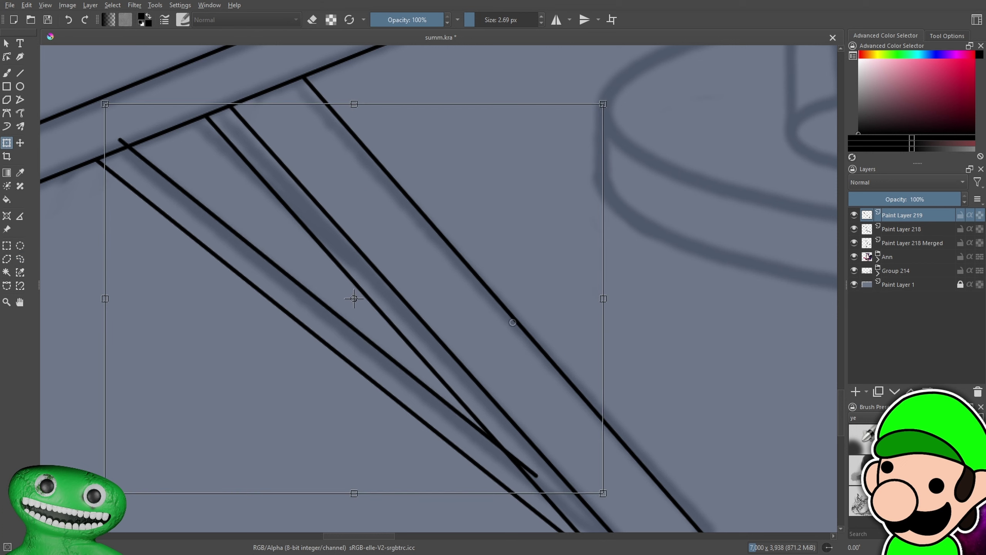
{"action": "left_click_drag", "start_coordinate": [354, 298], "coordinate": [353, 300]}
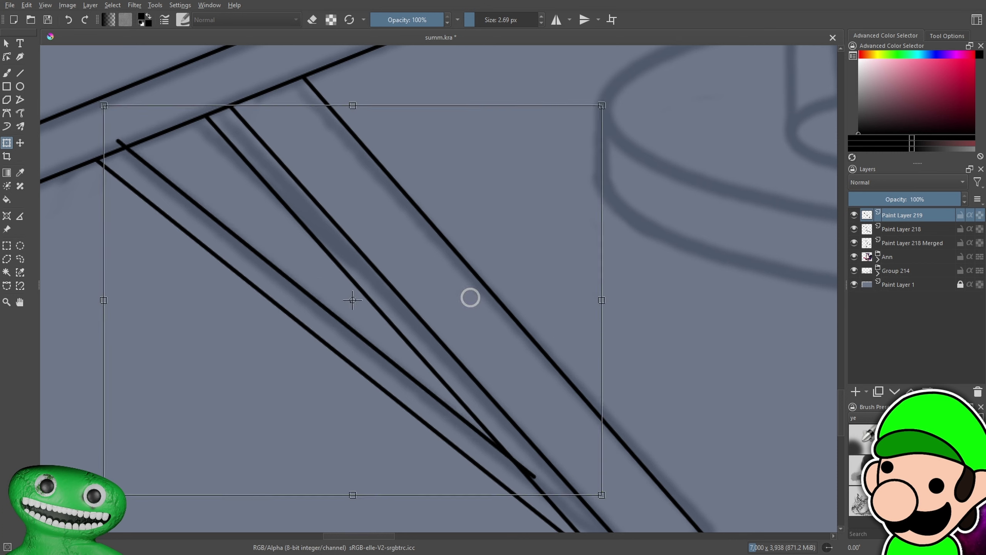
{"action": "left_click", "coordinate": [7, 245]}
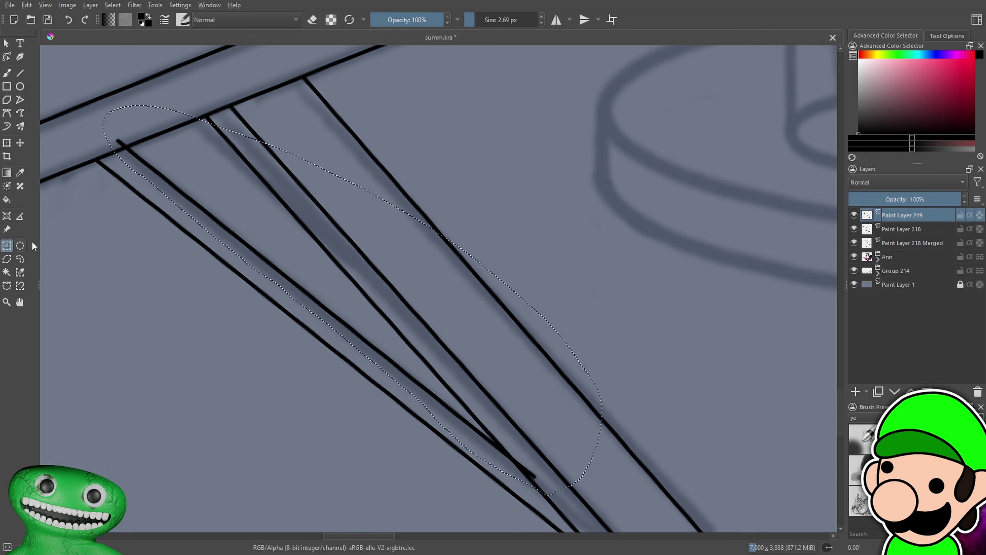
Draw a third straight brace line, about 412 px long, from the seat's lower edge across the leg's side edge
{"action": "left_click", "coordinate": [22, 74]}
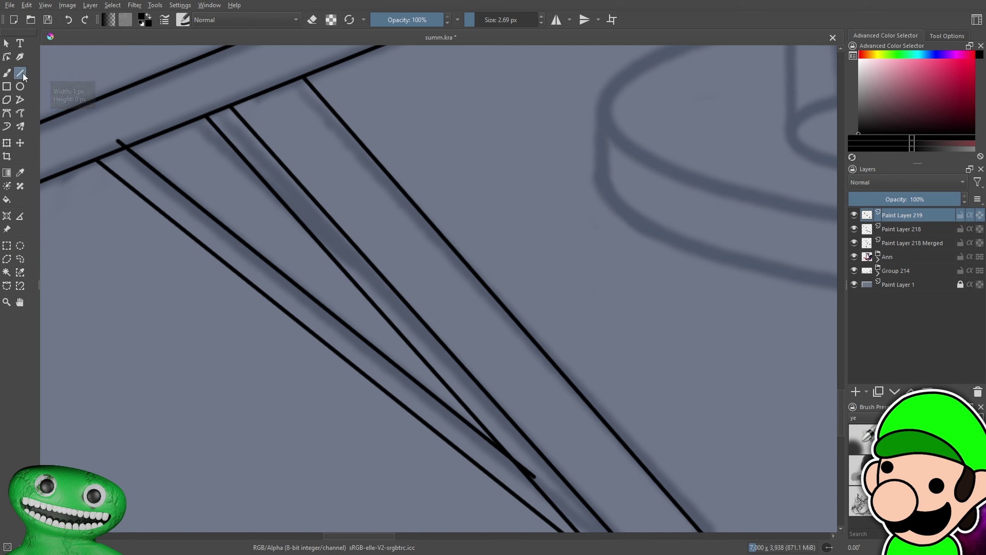
{"action": "left_click_drag", "start_coordinate": [158, 127], "coordinate": [406, 326]}
{"action": "left_click_drag", "start_coordinate": [494, 383], "coordinate": [490, 391]}
{"action": "key", "text": "ctrl+minus"}
{"action": "key", "text": "ctrl+minus"}
{"action": "key", "text": "ctrl+minus"}
{"action": "key", "text": "ctrl+minus"}
{"action": "key", "text": "ctrl+minus"}
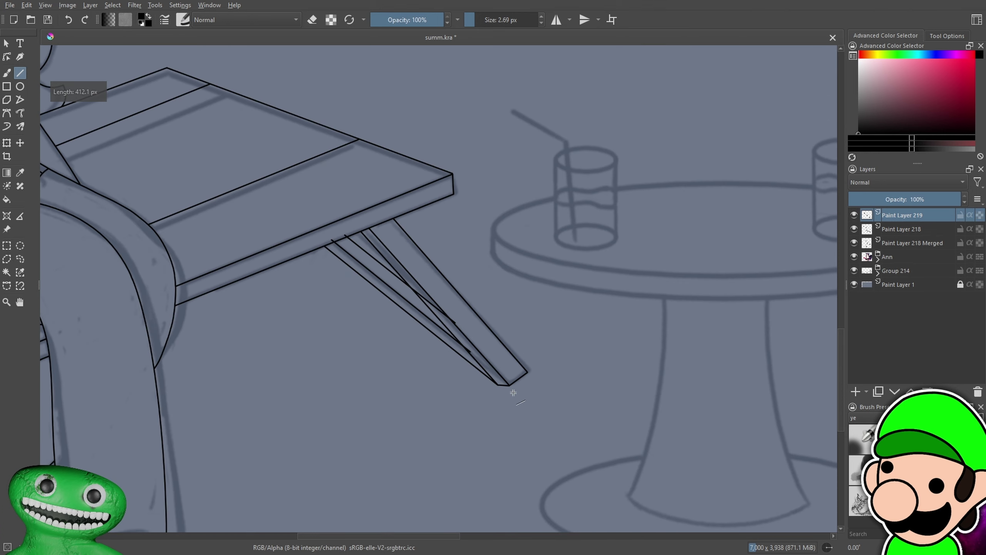
{"action": "left_click_drag", "start_coordinate": [521, 379], "coordinate": [520, 387]}
Erase the lower ends of the second and third brace lines beyond their crossings with the leg's thin side edge
{"action": "key", "text": "b"}
{"action": "key", "text": "ctrl+plus"}
{"action": "key", "text": "ctrl+plus"}
{"action": "key", "text": "ctrl+plus"}
{"action": "key", "text": "ctrl+plus"}
{"action": "key", "text": "ctrl+plus"}
{"action": "key", "text": "ctrl+plus"}
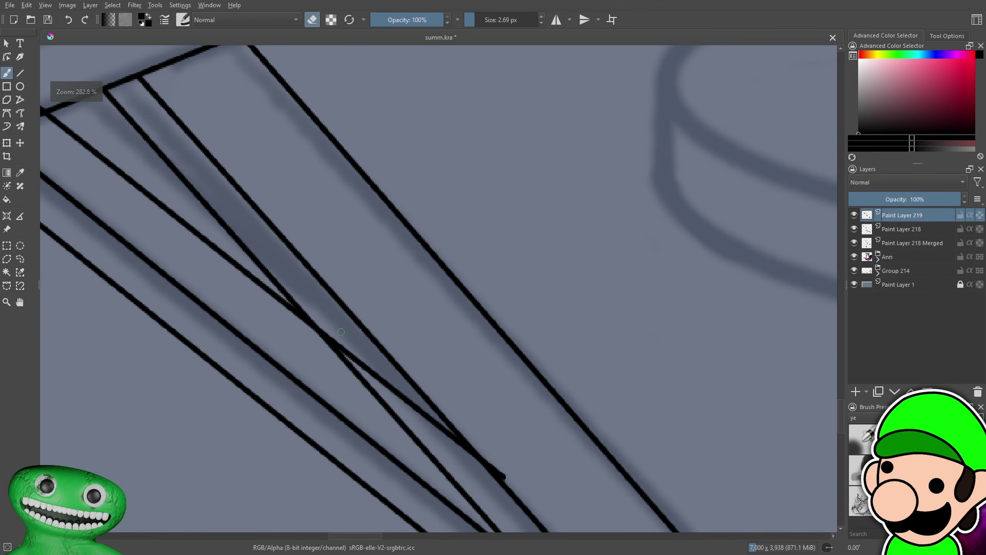
{"action": "left_click_drag", "start_coordinate": [345, 336], "coordinate": [351, 357]}
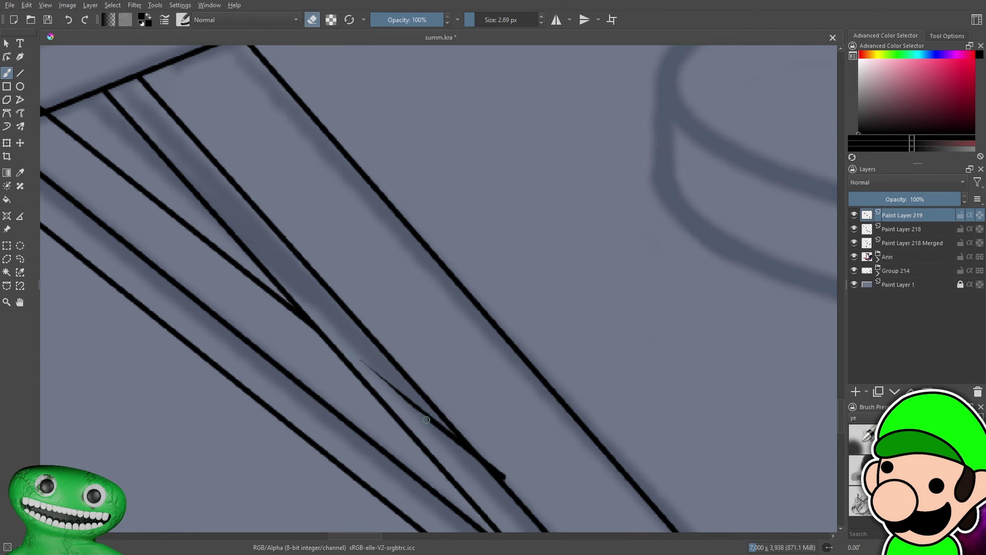
{"action": "mouse_move", "coordinate": [514, 446]}
{"action": "left_mouse_down"}
{"action": "mouse_move", "coordinate": [326, 104]}
{"action": "mouse_move", "coordinate": [291, 61]}
{"action": "left_mouse_up"}
{"action": "key", "text": "ctrl+plus"}
{"action": "left_click_drag", "start_coordinate": [303, 207], "coordinate": [344, 244]}
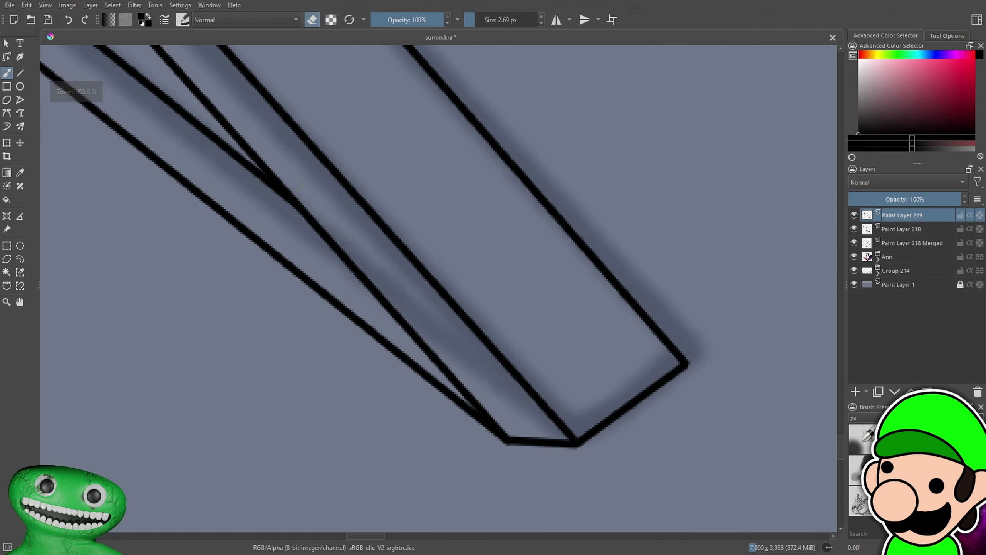
Erase the upper ends of the second and third brace lines that overshoot the seat's lower edge
{"action": "scroll", "coordinate": [563, 370], "scroll_direction": "down", "scroll_amount": 4}
{"action": "scroll", "coordinate": [529, 294], "scroll_direction": "up", "scroll_amount": 3}
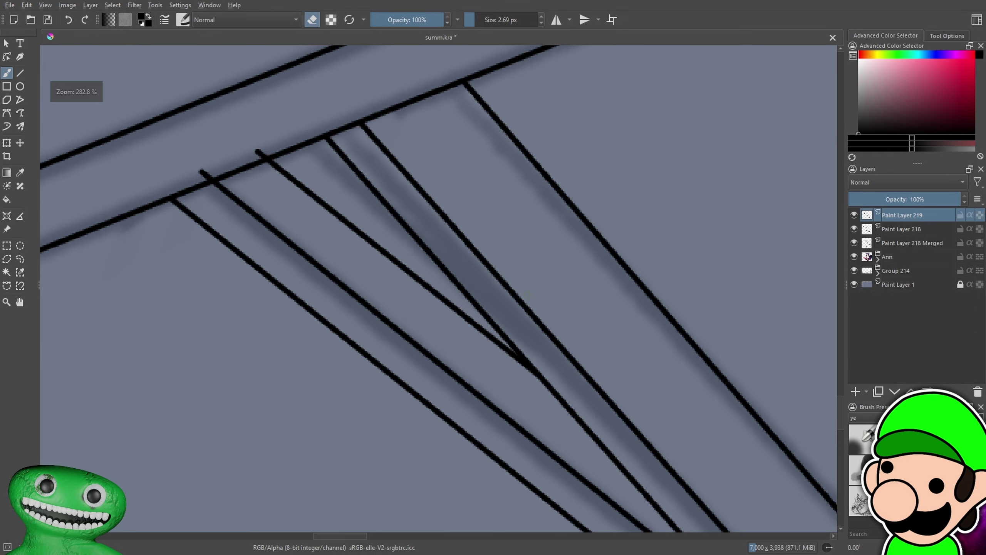
{"action": "scroll", "coordinate": [528, 295], "scroll_direction": "up", "scroll_amount": 3}
{"action": "left_click_drag", "start_coordinate": [196, 273], "coordinate": [232, 286]}
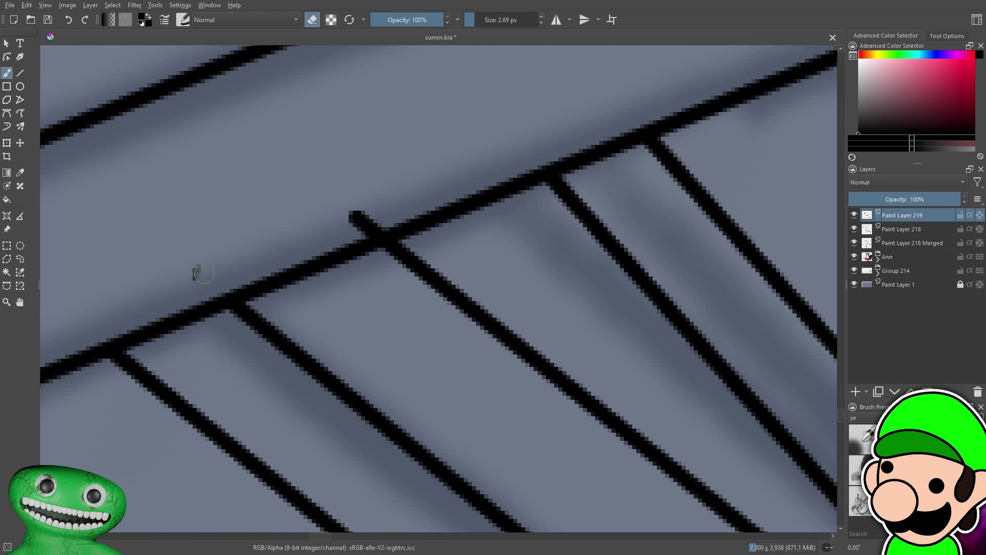
{"action": "scroll", "coordinate": [328, 238], "scroll_direction": "down", "scroll_amount": 9}
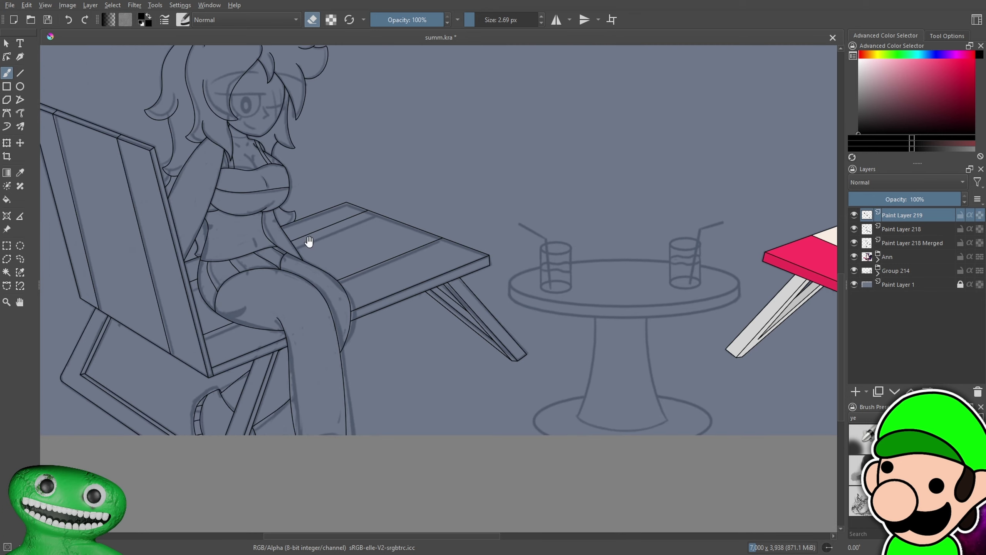
{"action": "left_click_drag", "start_coordinate": [309, 242], "coordinate": [260, 219]}
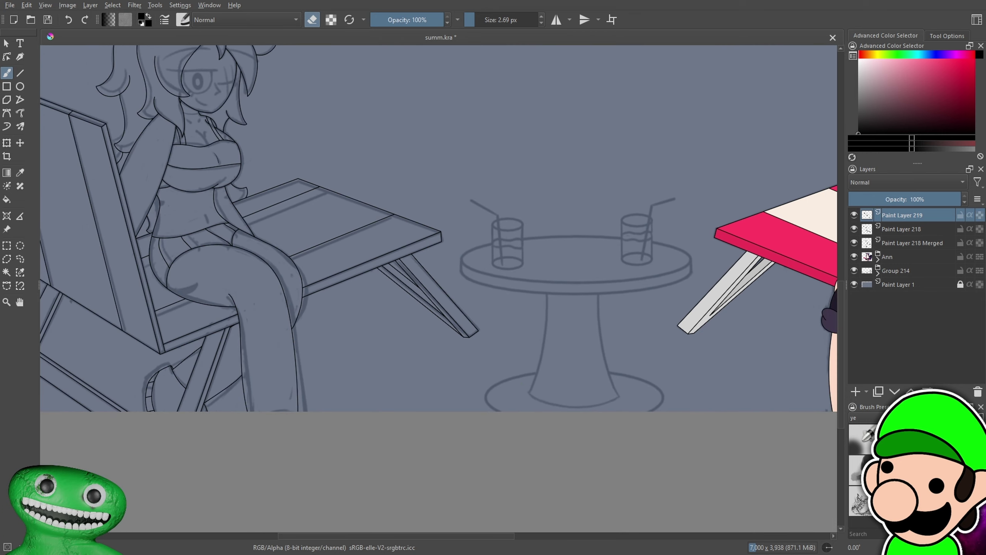
On Paint Layer 218, erase the lower part of the leg's thin side edge below its meeting point with the third brace line
{"action": "scroll", "coordinate": [462, 338], "scroll_direction": "up", "scroll_amount": 5}
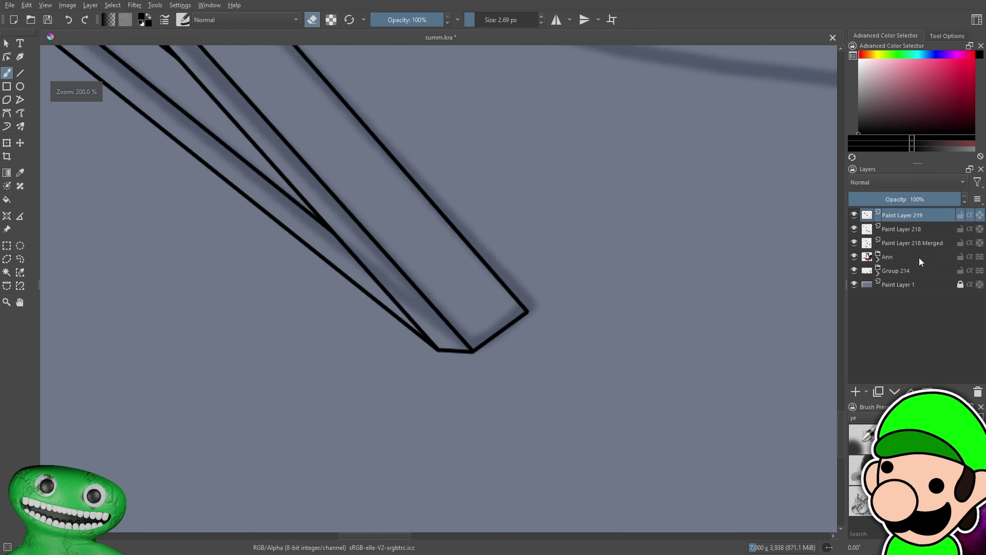
{"action": "left_click", "coordinate": [894, 228]}
{"action": "scroll", "coordinate": [370, 244], "scroll_direction": "up", "scroll_amount": 1}
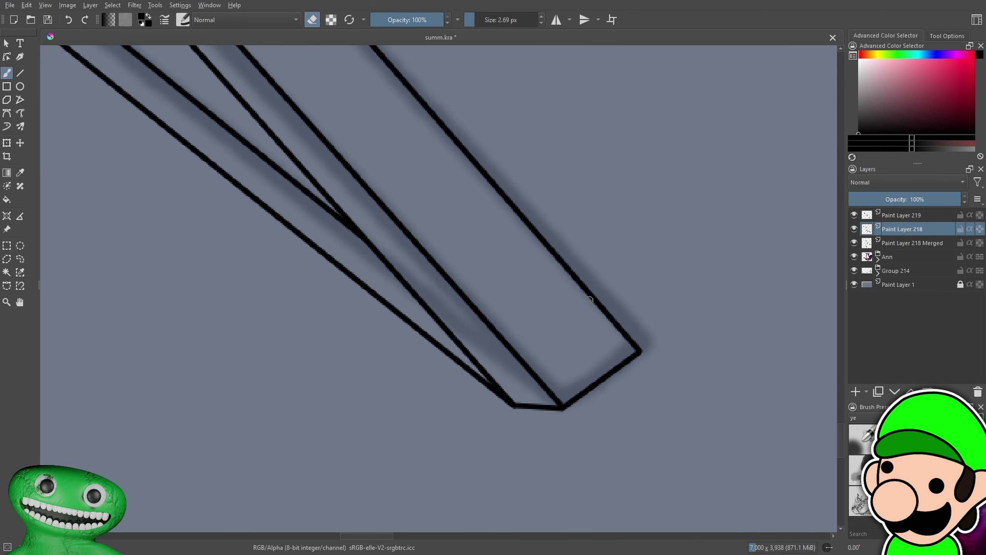
{"action": "mouse_move", "coordinate": [370, 244]}
{"action": "left_mouse_down"}
{"action": "mouse_move", "coordinate": [386, 263]}
{"action": "mouse_move", "coordinate": [372, 244]}
{"action": "left_mouse_up"}
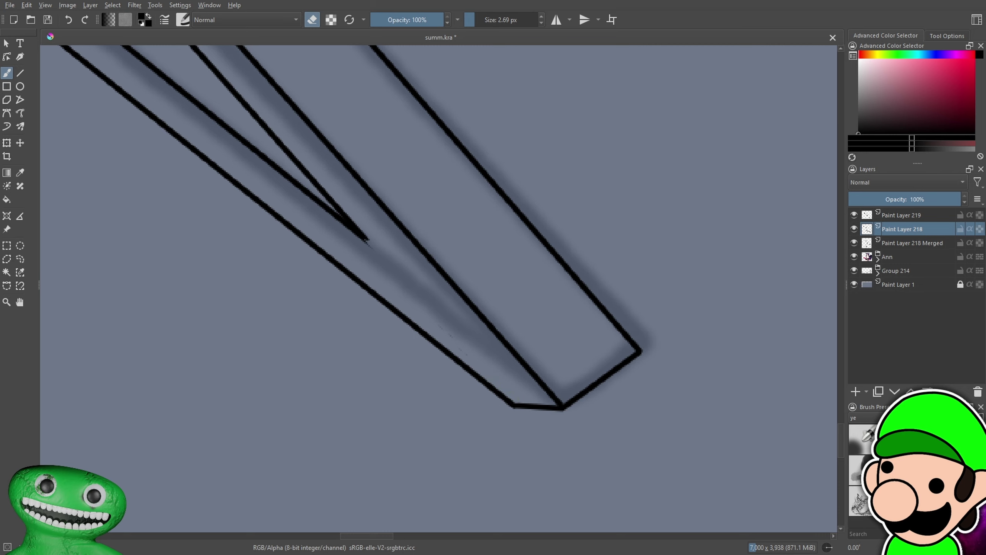
{"action": "scroll", "coordinate": [372, 245], "scroll_direction": "up", "scroll_amount": 2}
{"action": "key", "text": "e"}
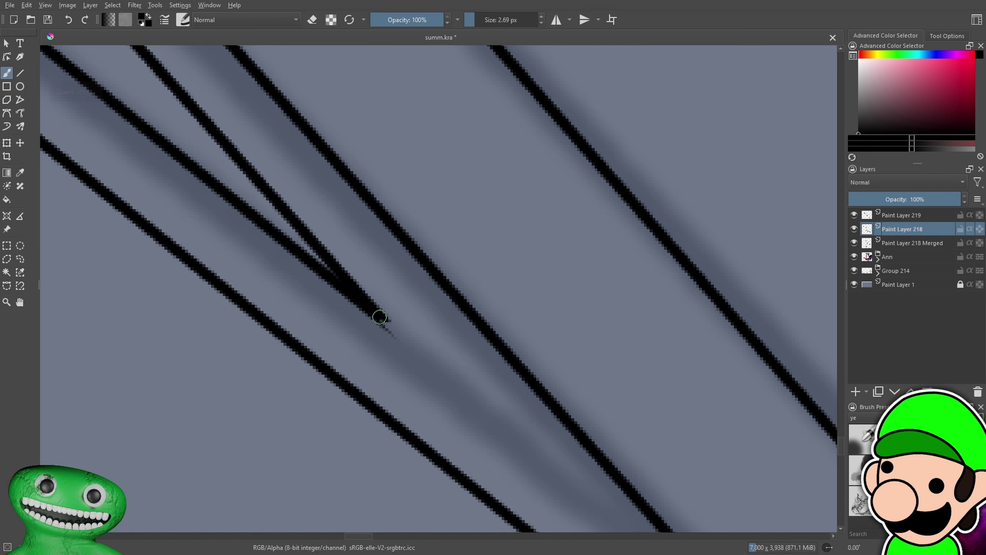
Hide the sketch in Group 214 and examine the chair leg and brace line art on its own
{"action": "scroll", "coordinate": [439, 344], "scroll_direction": "down", "scroll_amount": 5}
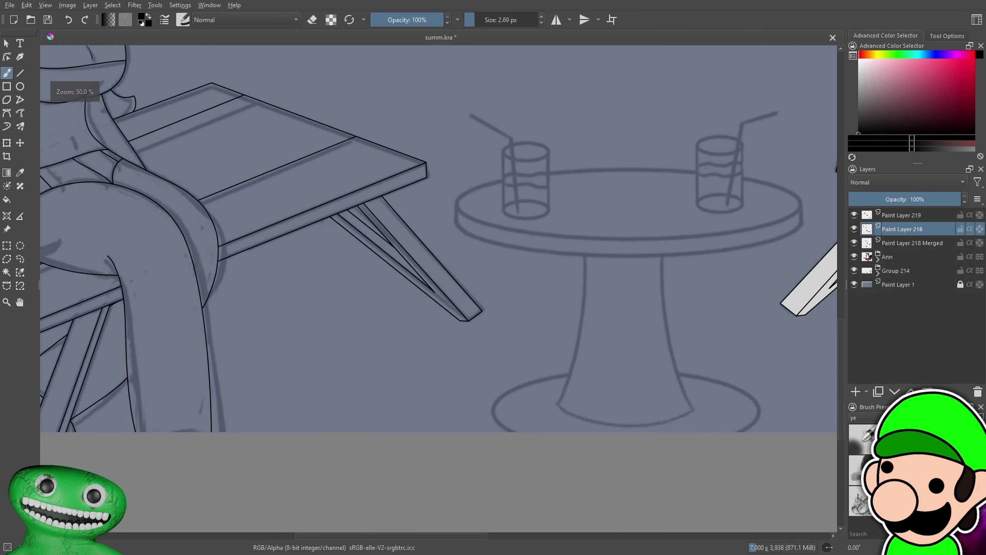
{"action": "scroll", "coordinate": [439, 287], "scroll_direction": "down", "scroll_amount": 2}
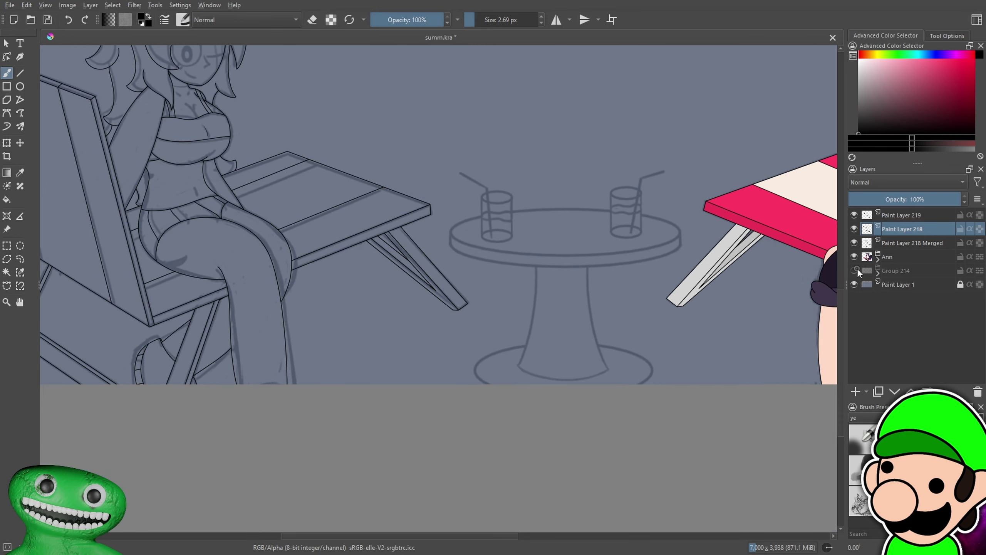
{"action": "left_click", "coordinate": [855, 268]}
{"action": "key", "text": "minus"}
{"action": "key", "text": "minus"}
{"action": "key", "text": "plus"}
{"action": "key", "text": "plus"}
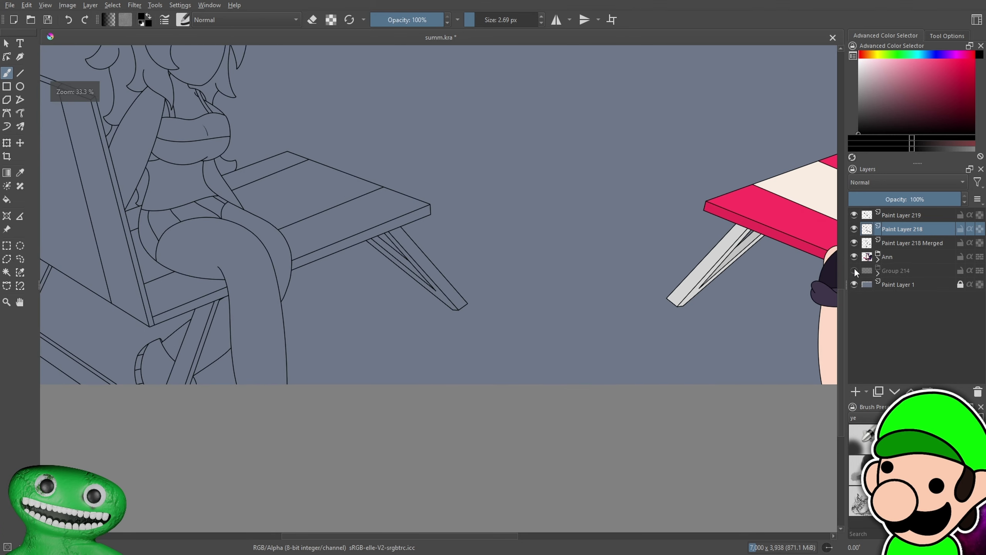
{"action": "key", "text": "plus"}
{"action": "key", "text": "plus"}
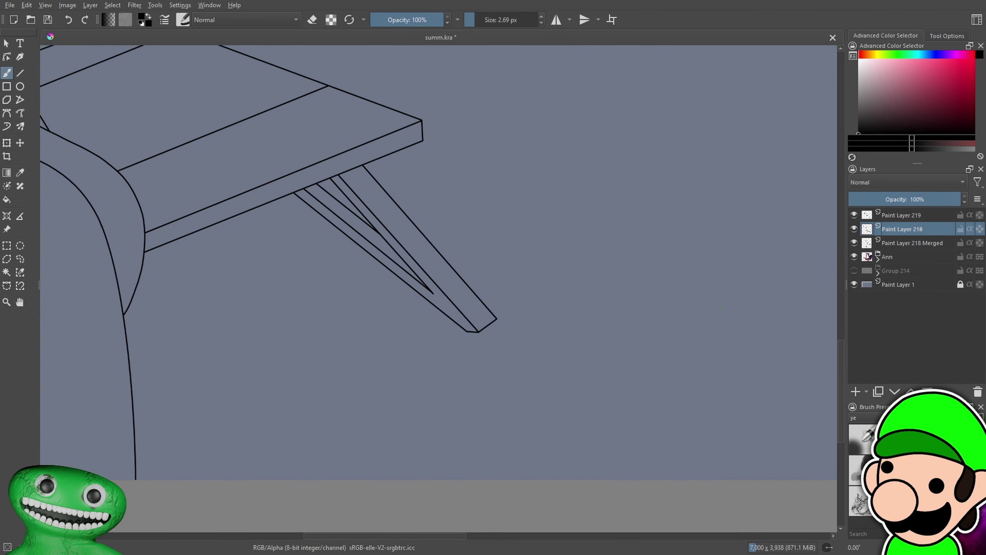
{"action": "left_click_drag", "start_coordinate": [722, 308], "coordinate": [771, 367]}
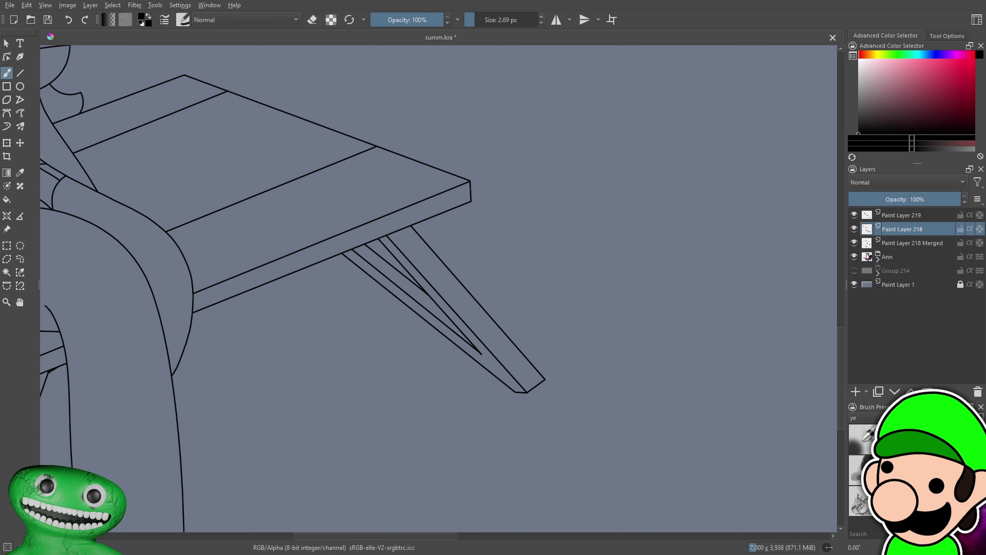
{"action": "key", "text": "plus"}
{"action": "key", "text": "plus"}
{"action": "key", "text": "plus"}
{"action": "key", "text": "plus"}
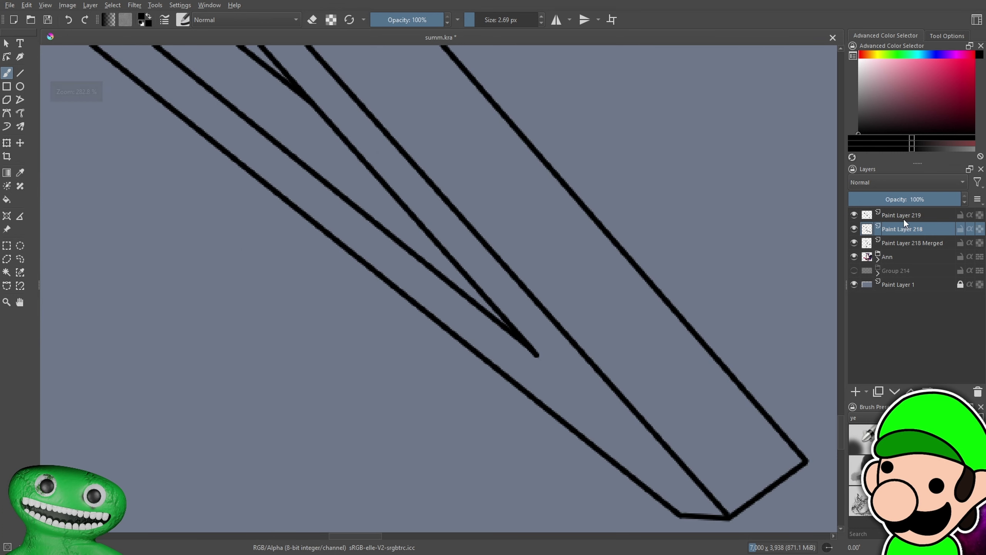
Identify the brace layer by toggling Paint Layer 219, and erase the short third brace line from it
{"action": "left_click", "coordinate": [854, 215]}
{"action": "left_click", "coordinate": [854, 215]}
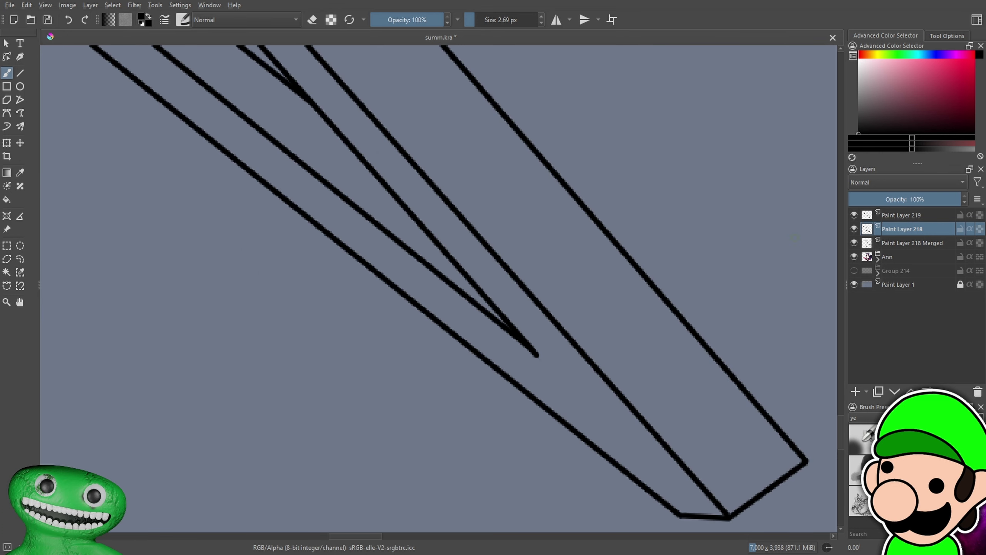
{"action": "left_click", "coordinate": [902, 215]}
{"action": "key", "text": "minus"}
{"action": "key", "text": "minus"}
{"action": "left_click_drag", "start_coordinate": [361, 187], "coordinate": [454, 282]}
{"action": "key", "text": "plus"}
{"action": "key", "text": "e"}
{"action": "left_click_drag", "start_coordinate": [292, 143], "coordinate": [368, 202]}
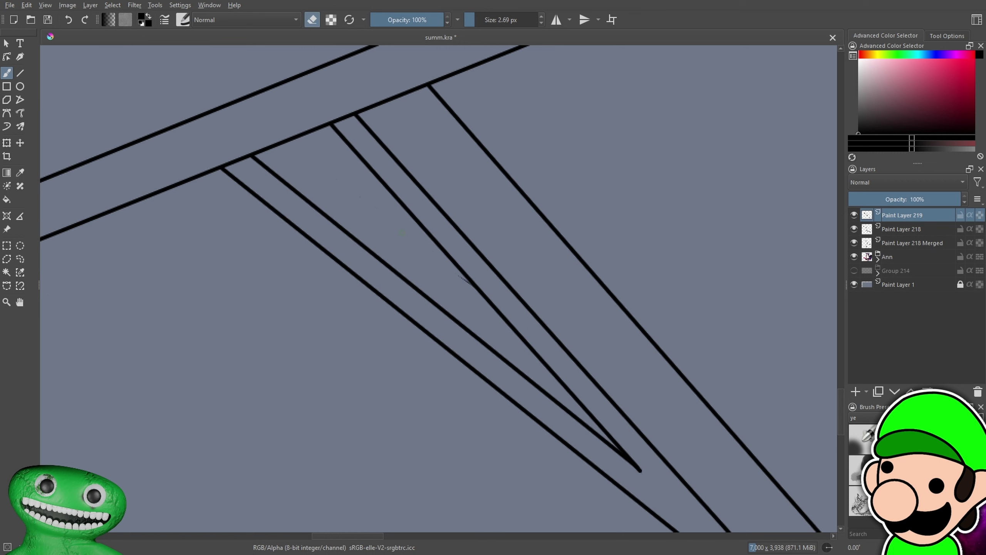
{"action": "key", "text": "minus"}
{"action": "key", "text": "minus"}
{"action": "key", "text": "minus"}
{"action": "key", "text": "minus"}
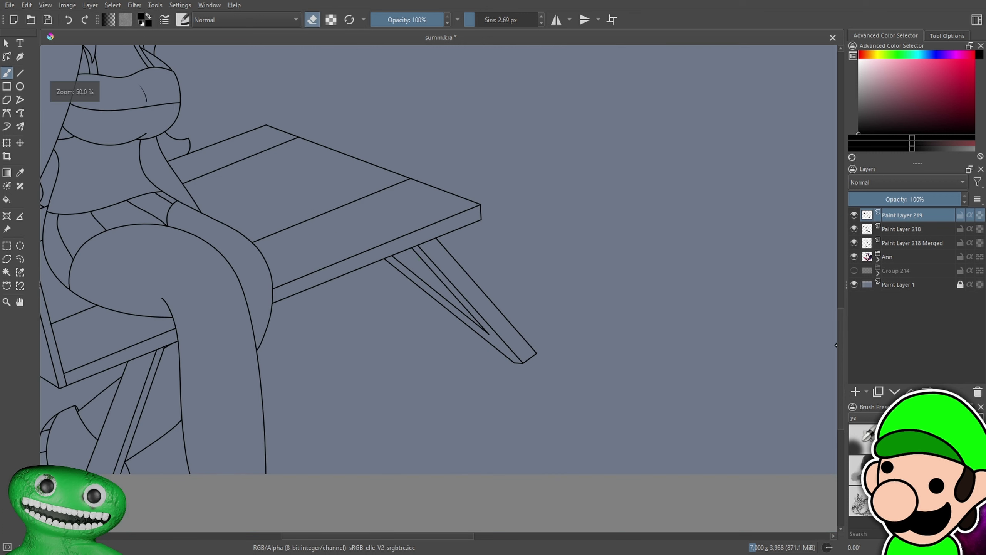
{"action": "key", "text": "minus"}
{"action": "key", "text": "minus"}
{"action": "key", "text": "minus"}
Try a new straight third brace line, about 355 px long, from the seat's lower edge down across the leg
{"action": "key", "text": "plus"}
{"action": "key", "text": "plus"}
{"action": "key", "text": "plus"}
{"action": "key", "text": "plus"}
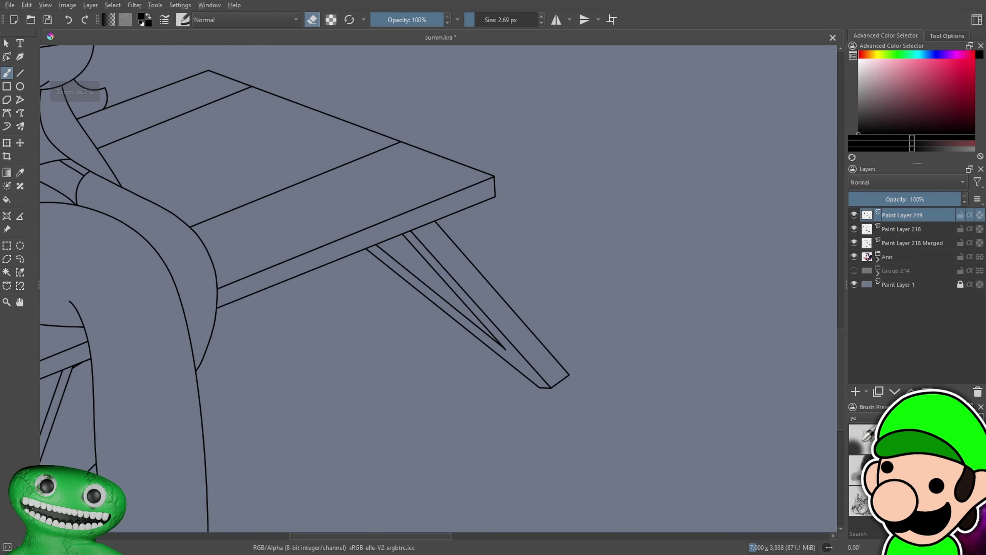
{"action": "key", "text": "v"}
{"action": "key", "text": "plus"}
{"action": "key", "text": "plus"}
{"action": "key", "text": "e"}
{"action": "left_click_drag", "start_coordinate": [338, 181], "coordinate": [534, 338]}
{"action": "key", "text": "minus"}
{"action": "key", "text": "minus"}
{"action": "key", "text": "minus"}
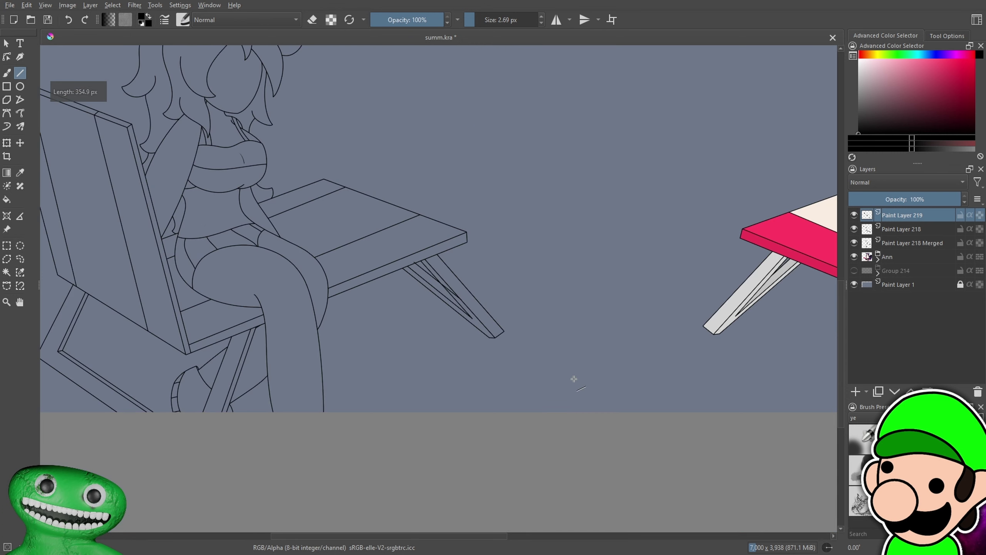
Draw a straight third brace line, about 371 px long, from the seat's lower edge down across the leg's thin side edge
{"action": "key", "text": "plus"}
{"action": "key", "text": "plus"}
{"action": "mouse_move", "coordinate": [366, 214]}
{"action": "left_mouse_down"}
{"action": "mouse_move", "coordinate": [477, 320]}
{"action": "mouse_move", "coordinate": [509, 329]}
{"action": "left_mouse_up"}
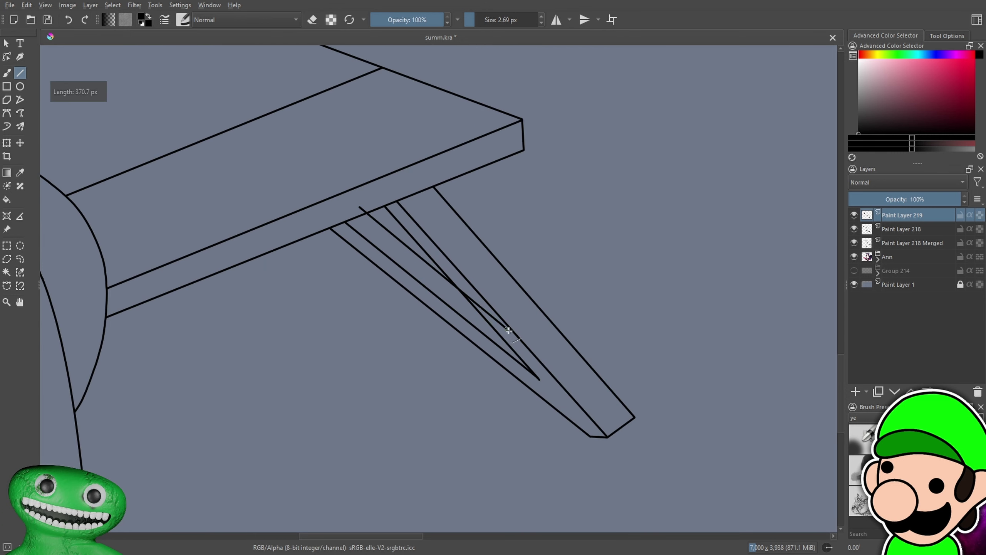
{"action": "key", "text": "minus"}
{"action": "key", "text": "minus"}
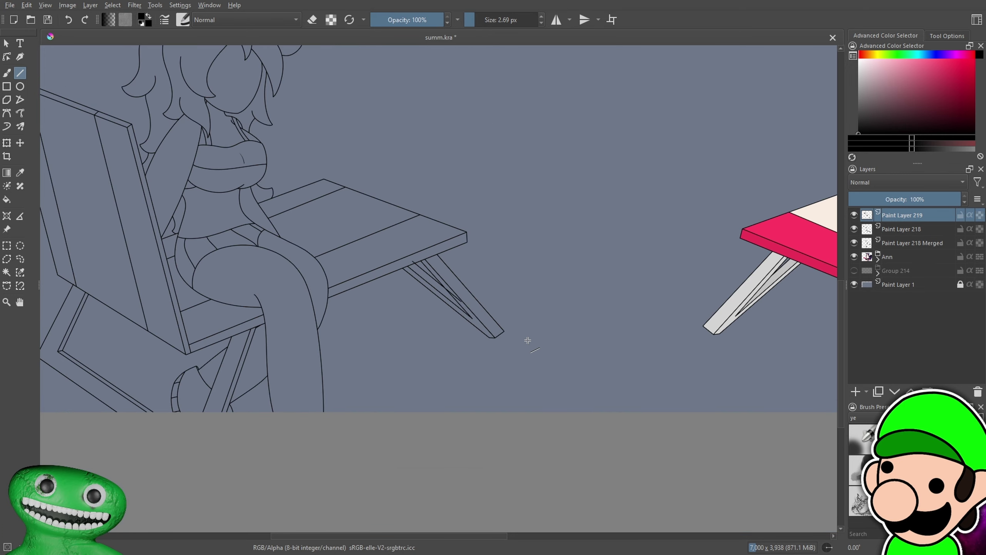
Erase the third brace line's lower end past the leg's thin side edge and its upper end past the seat edge
{"action": "key", "text": "plus"}
{"action": "key", "text": "plus"}
{"action": "key", "text": "plus"}
{"action": "key", "text": "plus"}
{"action": "key", "text": "b"}
{"action": "key", "text": "e"}
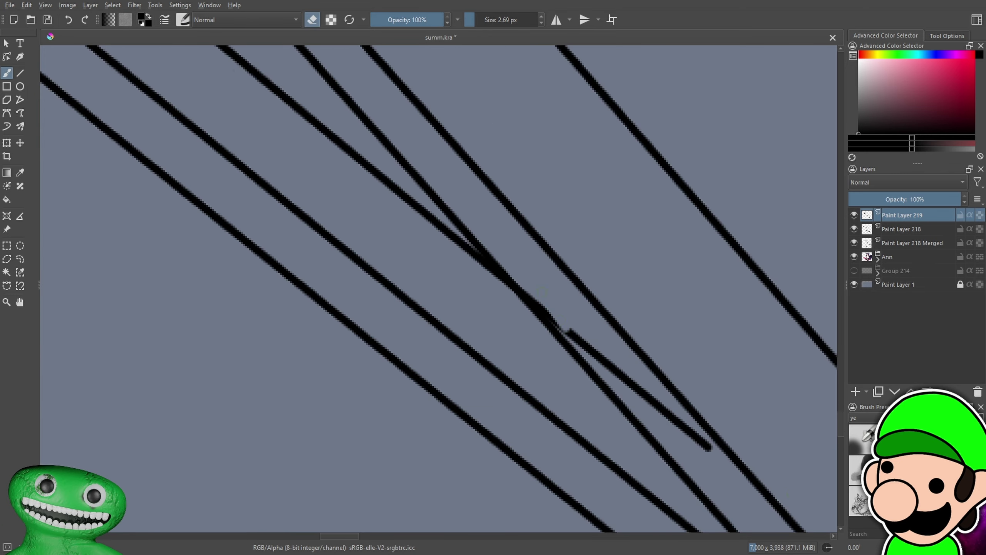
{"action": "left_click_drag", "start_coordinate": [571, 330], "coordinate": [710, 449]}
{"action": "left_click_drag", "start_coordinate": [651, 397], "coordinate": [864, 547]}
{"action": "mouse_move", "coordinate": [551, 198]}
{"action": "left_mouse_down"}
{"action": "mouse_move", "coordinate": [563, 262]}
{"action": "mouse_move", "coordinate": [606, 280]}
{"action": "left_mouse_up"}
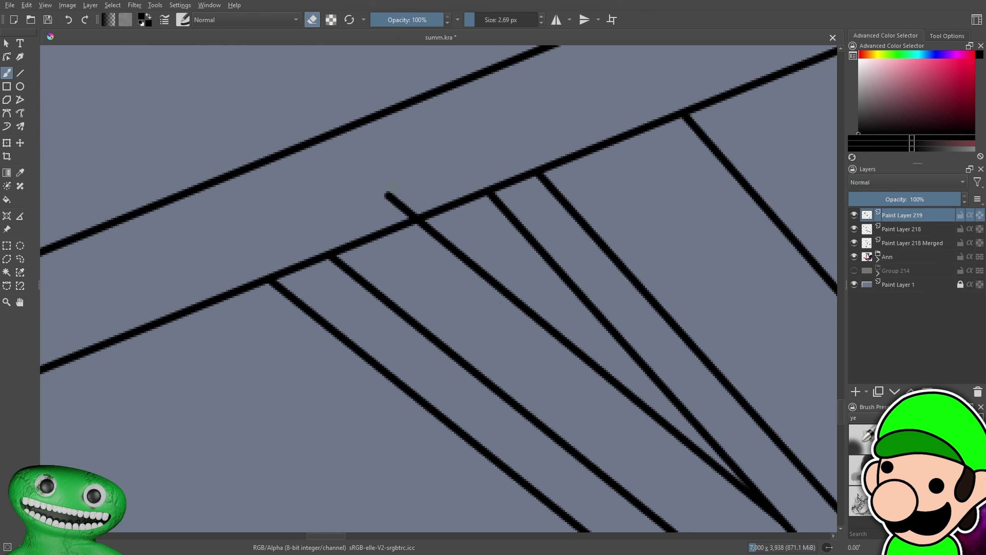
{"action": "key", "text": "minus"}
{"action": "key", "text": "minus"}
{"action": "key", "text": "minus"}
{"action": "key", "text": "minus"}
{"action": "key", "text": "minus"}
{"action": "key", "text": "minus"}
{"action": "key", "text": "minus"}
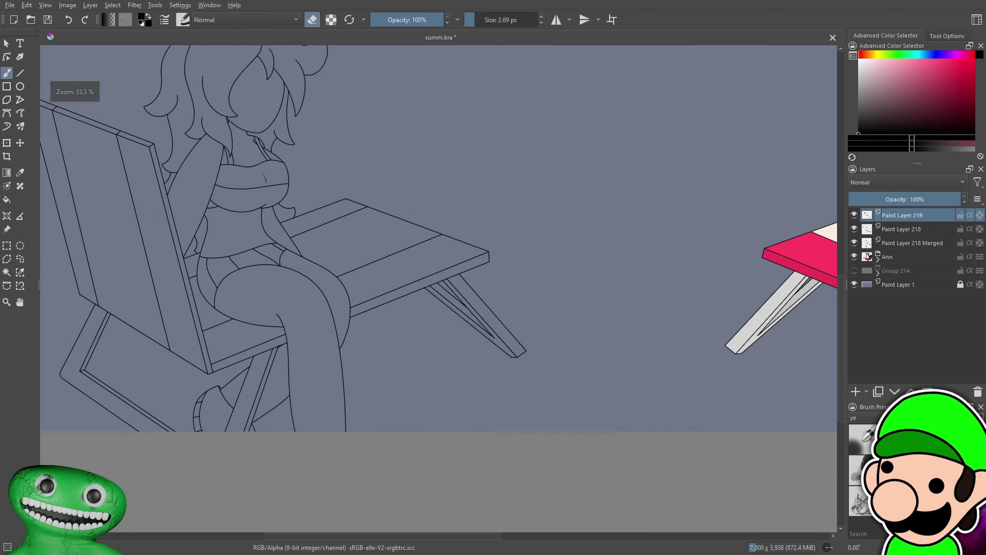
Merge Paint Layer 219, Paint Layer 218 and Paint Layer 218 Merged into one layer
{"action": "key", "text": "plus"}
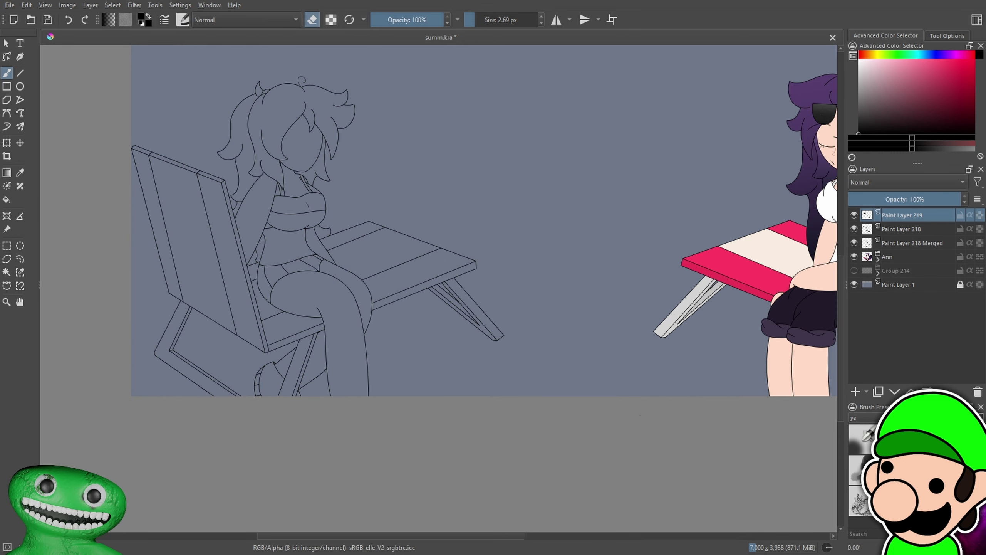
{"action": "left_click_drag", "start_coordinate": [641, 415], "coordinate": [611, 391]}
{"action": "key", "text": "plus"}
{"action": "key", "text": "plus"}
{"action": "key", "text": "plus"}
{"action": "key", "text": "plus"}
{"action": "key", "text": "plus"}
{"action": "key", "text": "plus"}
{"action": "key", "text": "plus"}
{"action": "key", "text": "plus"}
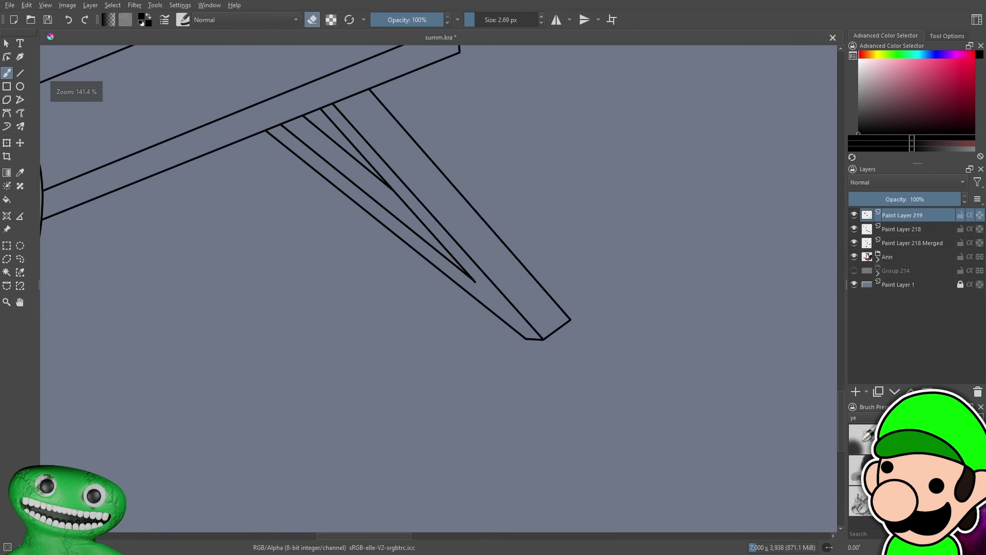
{"action": "left_click", "coordinate": [901, 228], "text": "ctrl"}
{"action": "left_click", "coordinate": [901, 242], "text": "ctrl"}
{"action": "key", "text": "ctrl+e"}
Touch up the pointed tip where the second brace line meets the leg's thin side edge, giving it a rounded end
{"action": "key", "text": "plus"}
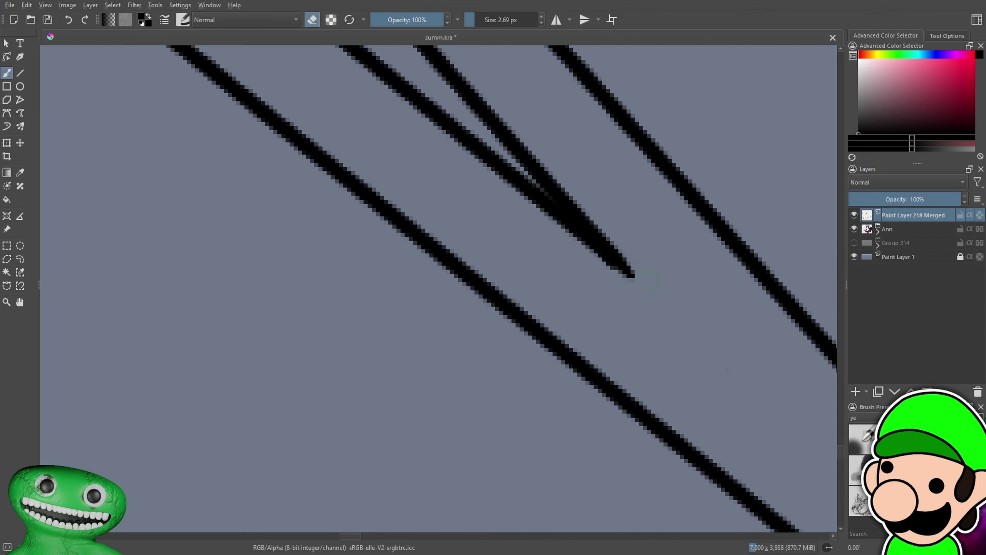
{"action": "left_click_drag", "start_coordinate": [607, 275], "coordinate": [622, 286]}
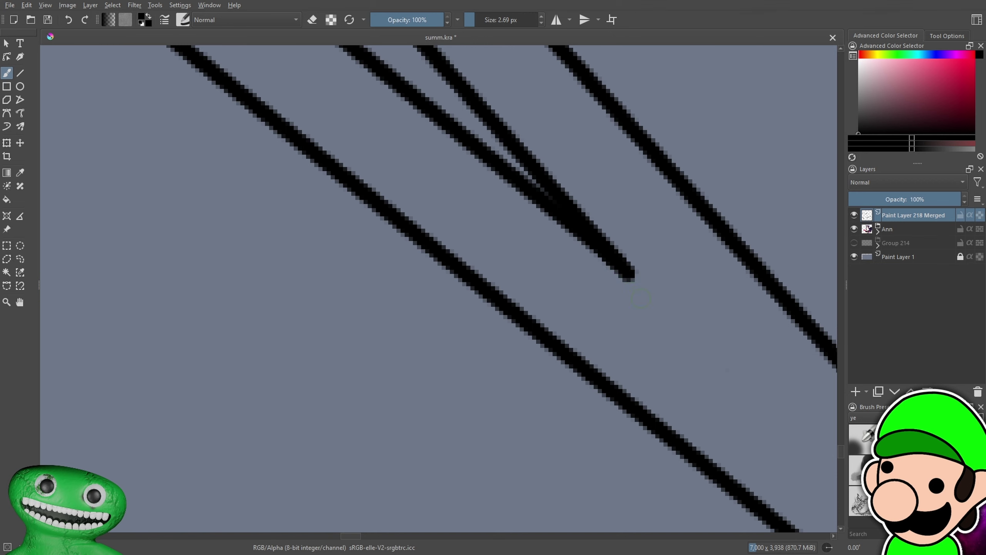
{"action": "key", "text": "1"}
{"action": "key", "text": "minus"}
{"action": "key", "text": "minus"}
{"action": "key", "text": "minus"}
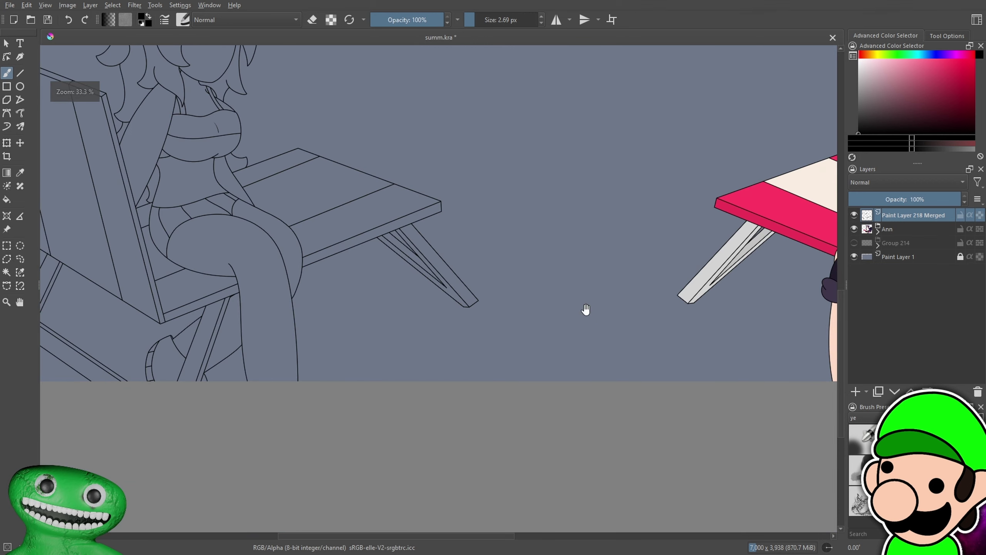
Show the sketch in Group 214 again beneath the line art
{"action": "left_click_drag", "start_coordinate": [585, 309], "coordinate": [677, 425]}
{"action": "left_click", "coordinate": [854, 242]}
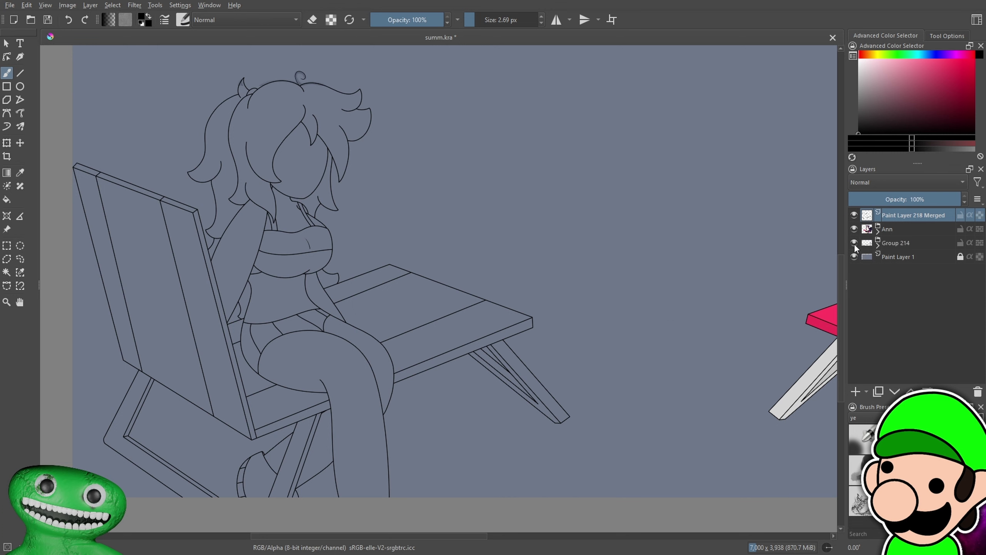
{"action": "key", "text": "minus"}
{"action": "key", "text": "plus"}
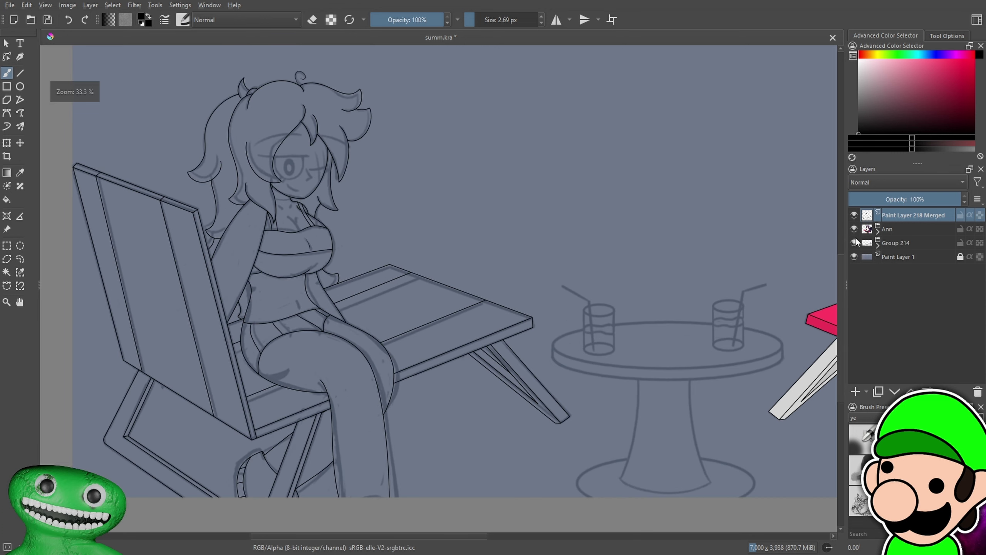
Add a paint layer above the line art and ink the upper eyelid line across the woman's visible eye
{"action": "left_click_drag", "start_coordinate": [692, 347], "coordinate": [835, 468]}
{"action": "key", "text": "plus"}
{"action": "key", "text": "plus"}
{"action": "key", "text": "plus"}
{"action": "key", "text": "plus"}
{"action": "key", "text": "plus"}
{"action": "left_click", "coordinate": [856, 391]}
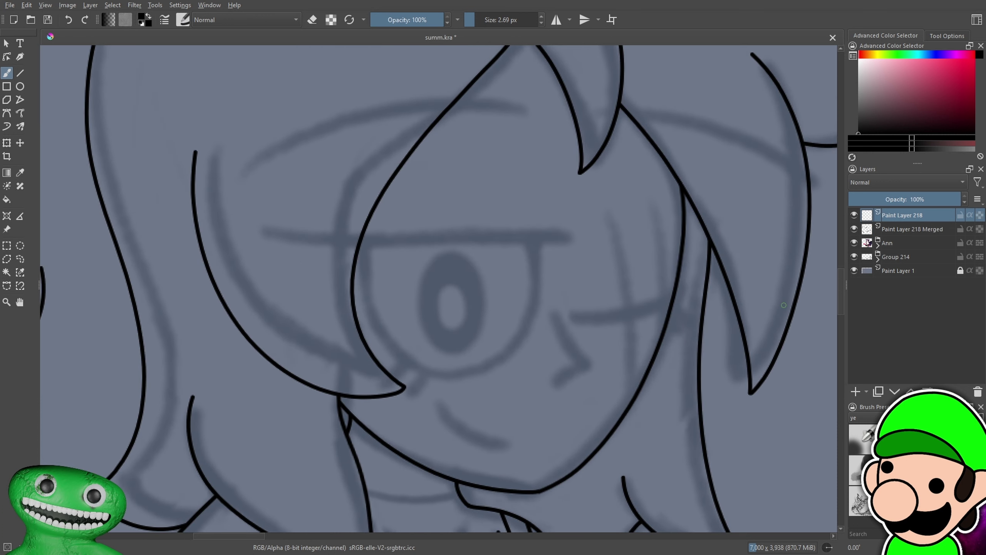
{"action": "left_click_drag", "start_coordinate": [260, 230], "coordinate": [561, 255]}
Compare the inked eyelid line with the sketch by toggling the visibility of Group 214
{"action": "key", "text": "plus"}
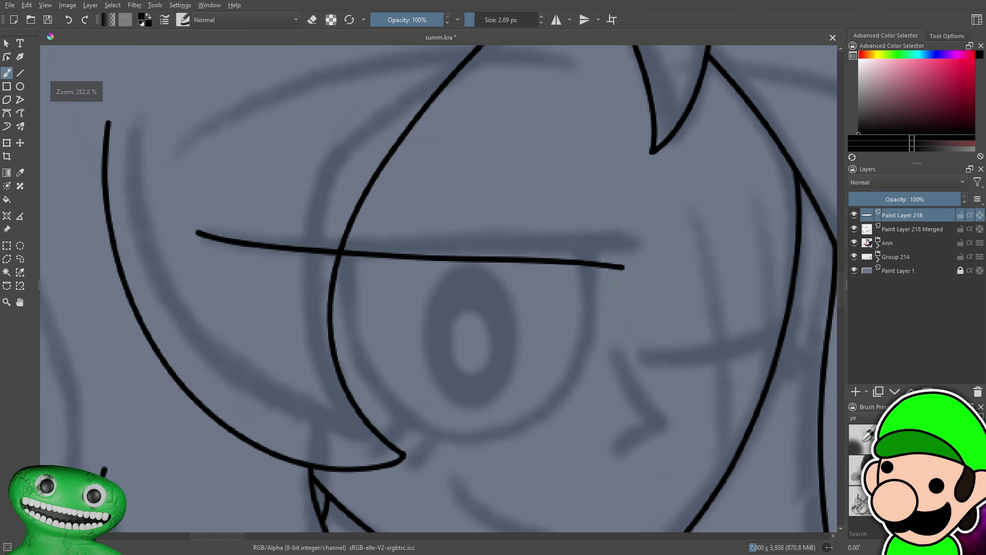
{"action": "key", "text": "minus"}
{"action": "left_click", "coordinate": [855, 256]}
{"action": "left_click", "coordinate": [855, 256]}
{"action": "key", "text": "plus"}
{"action": "scroll", "coordinate": [561, 471], "scroll_direction": "up", "scroll_amount": 1}
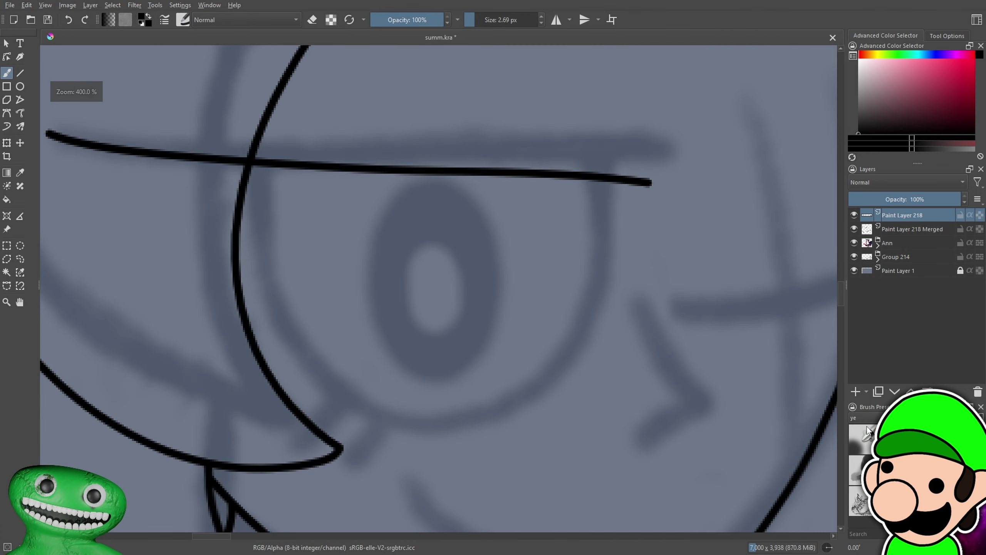
Add another paint layer, try two strokes for the rounded eye outline, and undo them
{"action": "left_click", "coordinate": [855, 391]}
{"action": "mouse_move", "coordinate": [601, 158]}
{"action": "left_mouse_down"}
{"action": "mouse_move", "coordinate": [595, 299]}
{"action": "mouse_move", "coordinate": [269, 167]}
{"action": "mouse_move", "coordinate": [514, 425]}
{"action": "mouse_move", "coordinate": [585, 140]}
{"action": "left_mouse_up"}
{"action": "key", "text": "ctrl+z"}
{"action": "key", "text": "ctrl+z"}
{"action": "mouse_move", "coordinate": [267, 142]}
{"action": "left_mouse_down"}
{"action": "mouse_move", "coordinate": [268, 160]}
{"action": "mouse_move", "coordinate": [593, 134]}
{"action": "mouse_move", "coordinate": [274, 168]}
{"action": "mouse_move", "coordinate": [594, 152]}
{"action": "left_mouse_up"}
{"action": "key", "text": "ctrl+z"}
{"action": "key", "text": "ctrl+z"}
Ink the U-shaped eye outline from beside the fringe, around below the iris and up across the eyelid line
{"action": "mouse_move", "coordinate": [260, 138]}
{"action": "left_mouse_down"}
{"action": "mouse_move", "coordinate": [274, 315]}
{"action": "mouse_move", "coordinate": [579, 113]}
{"action": "left_mouse_up"}
{"action": "scroll", "coordinate": [594, 339], "scroll_direction": "down", "scroll_amount": 5}
{"action": "scroll", "coordinate": [454, 280], "scroll_direction": "up", "scroll_amount": 4}
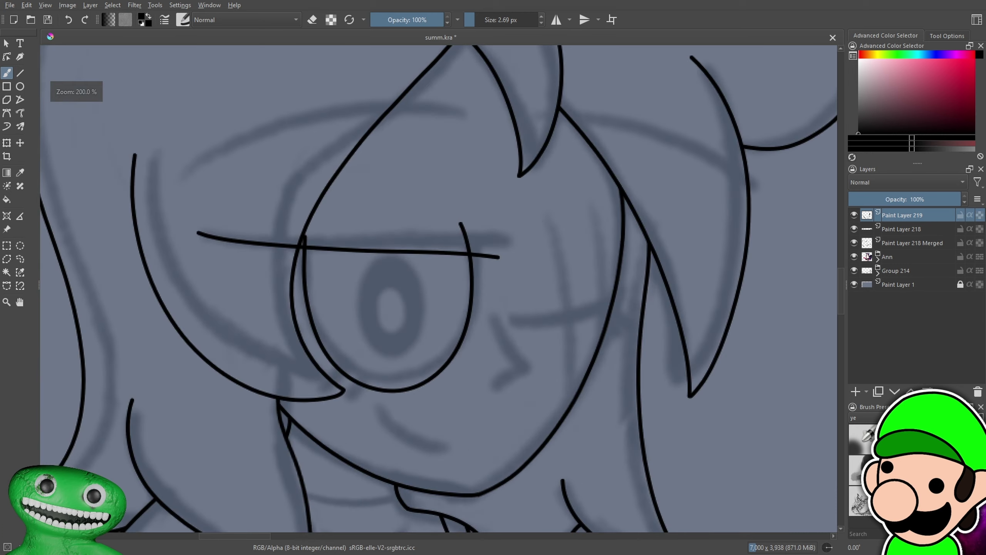
Nudge the eye outline slightly upward and erase its inner end sticking up above the upper eyelid line
{"action": "left_click", "coordinate": [7, 143]}
{"action": "mouse_move", "coordinate": [392, 341]}
{"action": "left_mouse_down"}
{"action": "mouse_move", "coordinate": [391, 326]}
{"action": "mouse_move", "coordinate": [396, 333]}
{"action": "left_mouse_up"}
{"action": "key", "text": "b"}
{"action": "scroll", "coordinate": [430, 238], "scroll_direction": "up", "scroll_amount": 5}
{"action": "key", "text": "e"}
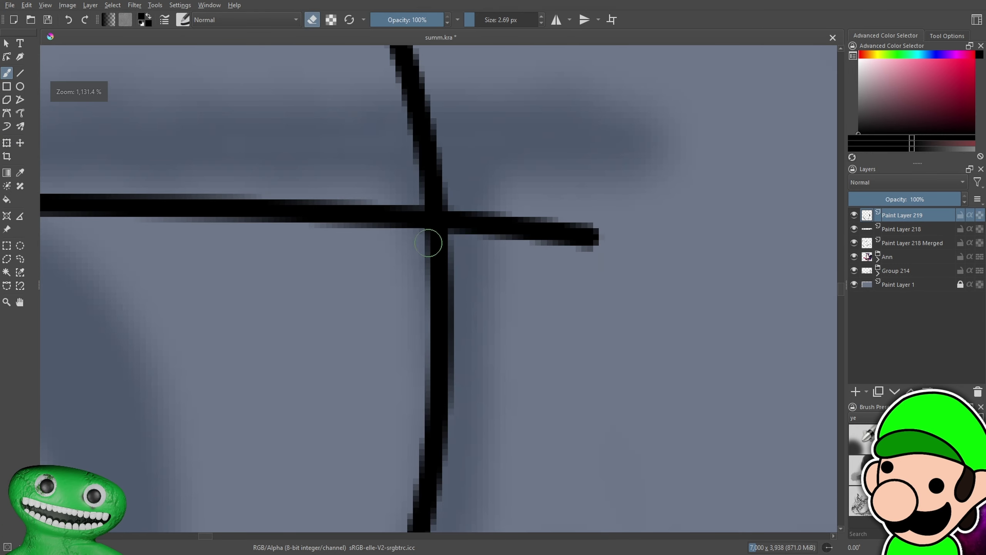
{"action": "left_click_drag", "start_coordinate": [508, 152], "coordinate": [495, 353]}
{"action": "left_click_drag", "start_coordinate": [365, 186], "coordinate": [418, 375]}
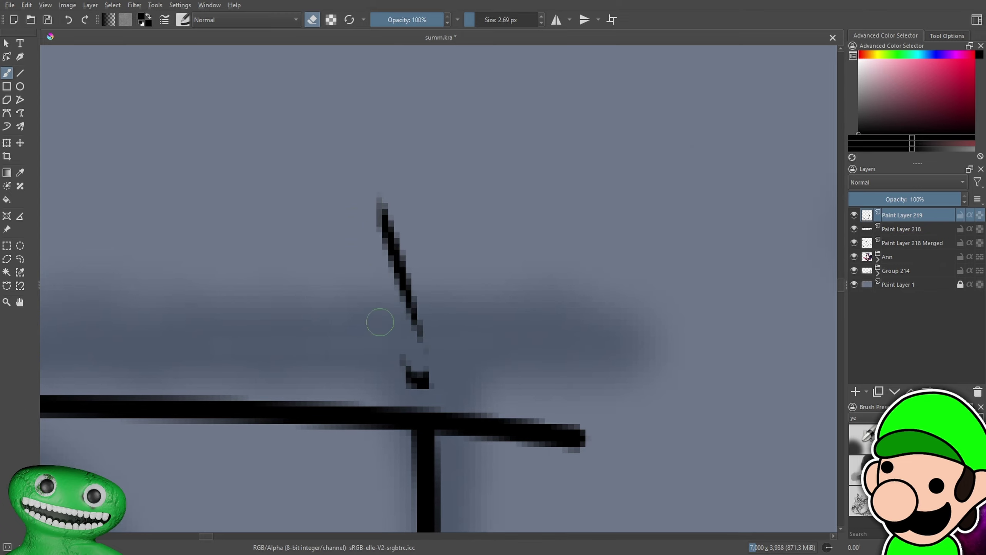
{"action": "left_click_drag", "start_coordinate": [381, 202], "coordinate": [416, 381]}
{"action": "left_click_drag", "start_coordinate": [408, 272], "coordinate": [419, 384]}
Trim the eye outline's other end, beside the fringe strand, flush with the upper eyelid line
{"action": "scroll", "coordinate": [417, 324], "scroll_direction": "down", "scroll_amount": 3}
{"action": "mouse_move", "coordinate": [186, 350]}
{"action": "left_mouse_down"}
{"action": "mouse_move", "coordinate": [615, 375]}
{"action": "mouse_move", "coordinate": [607, 394]}
{"action": "mouse_move", "coordinate": [626, 342]}
{"action": "left_mouse_up"}
{"action": "key", "text": "ctrl+plus"}
{"action": "key", "text": "ctrl+plus"}
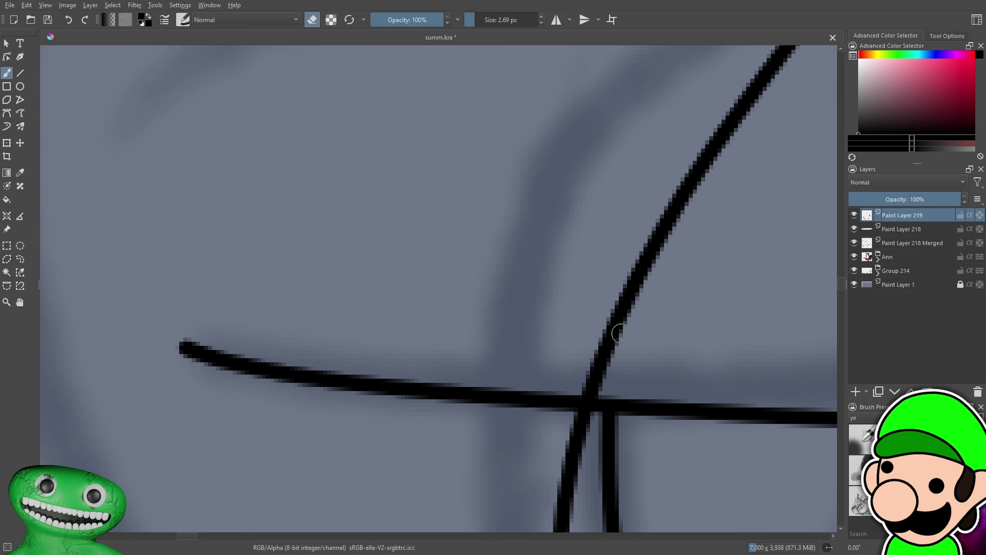
{"action": "scroll", "coordinate": [619, 333], "scroll_direction": "down", "scroll_amount": 5}
{"action": "scroll", "coordinate": [640, 427], "scroll_direction": "up", "scroll_amount": 1}
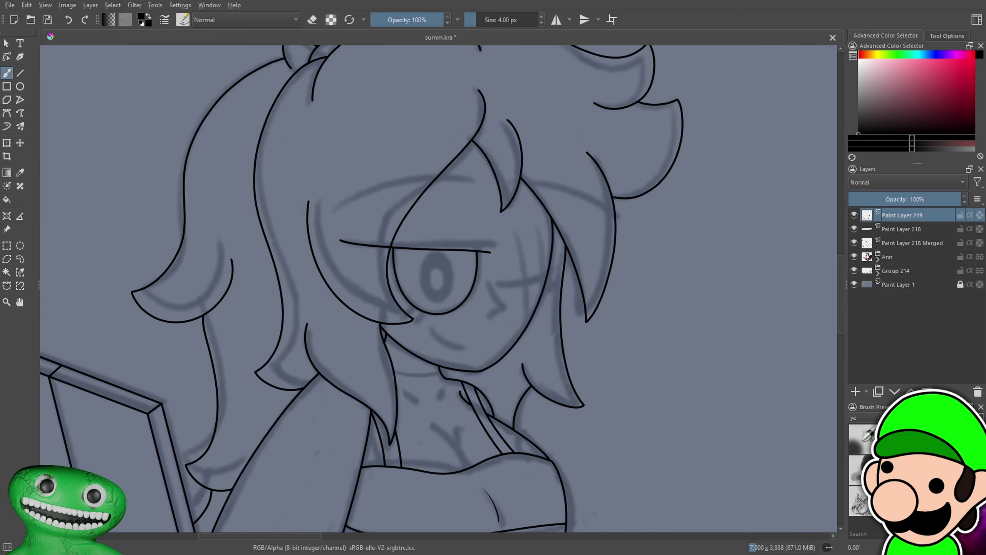
{"action": "scroll", "coordinate": [439, 283], "scroll_direction": "up", "scroll_amount": 4}
{"action": "left_click_drag", "start_coordinate": [259, 275], "coordinate": [368, 329]}
{"action": "key", "text": "ctrl+minus"}
{"action": "key", "text": "ctrl+minus"}
{"action": "key", "text": "ctrl+minus"}
{"action": "key", "text": "ctrl+minus"}
{"action": "key", "text": "ctrl+minus"}
{"action": "key", "text": "ctrl+minus"}
{"action": "key", "text": "ctrl+minus"}
{"action": "key", "text": "ctrl+plus"}
{"action": "key", "text": "ctrl+plus"}
{"action": "key", "text": "ctrl+z"}
Try inking the closed eye's curve across the far side of the face with the 4 px brush, and undo it
{"action": "left_click_drag", "start_coordinate": [573, 336], "coordinate": [573, 343]}
{"action": "scroll", "coordinate": [470, 246], "scroll_direction": "up", "scroll_amount": 5}
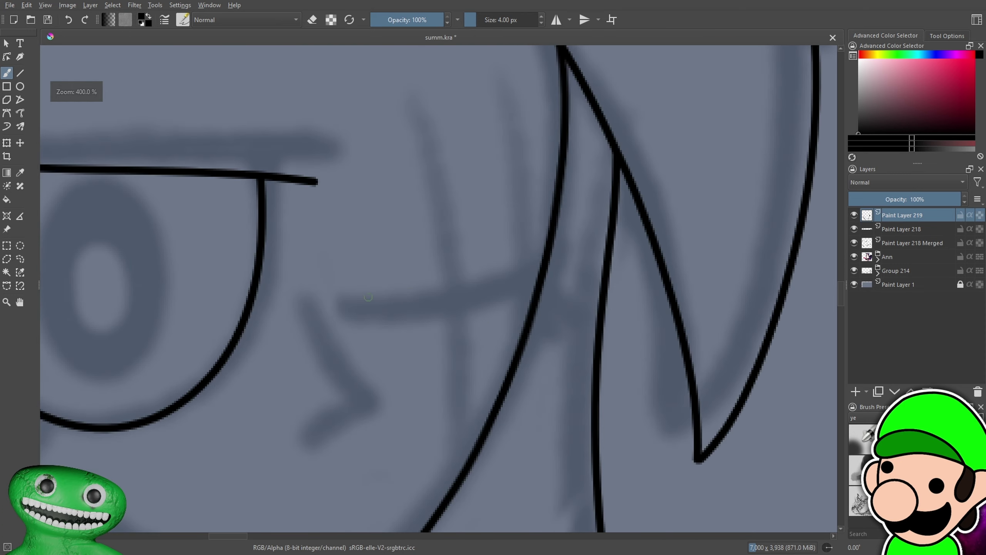
{"action": "left_click_drag", "start_coordinate": [343, 305], "coordinate": [586, 252]}
{"action": "key", "text": "ctrl+z"}
{"action": "mouse_move", "coordinate": [345, 307]}
{"action": "left_mouse_down"}
{"action": "mouse_move", "coordinate": [463, 296]}
{"action": "mouse_move", "coordinate": [581, 249]}
{"action": "left_mouse_up"}
{"action": "scroll", "coordinate": [462, 277], "scroll_direction": "down", "scroll_amount": 6}
{"action": "scroll", "coordinate": [439, 287], "scroll_direction": "up", "scroll_amount": 6}
{"action": "key", "text": "ctrl+z"}
Set the brush size to 5 px and ink the closed eye as a sagging curve running from beside the nose past the face outline
{"action": "left_click", "coordinate": [541, 17]}
{"action": "left_click_drag", "start_coordinate": [346, 306], "coordinate": [594, 237]}
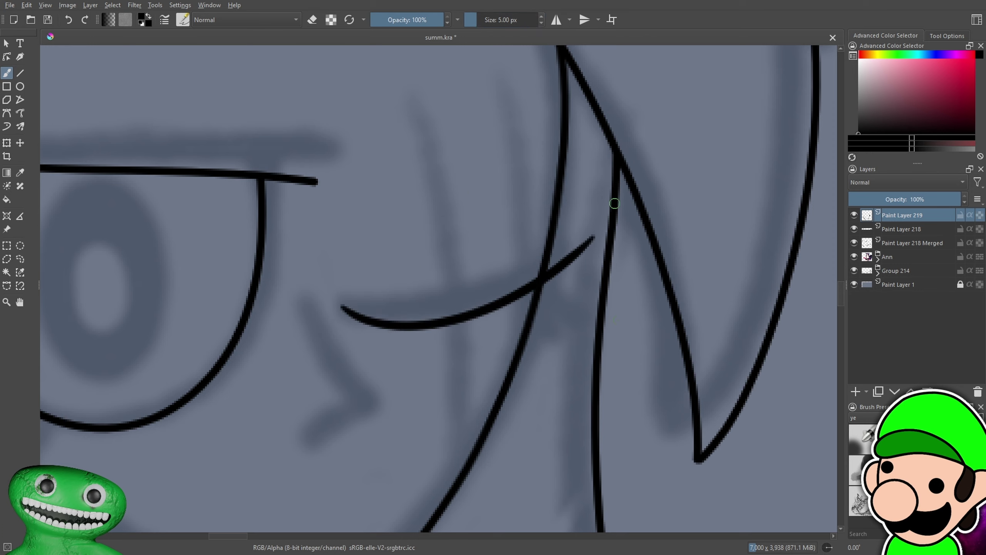
{"action": "key", "text": "ctrl+z"}
{"action": "mouse_move", "coordinate": [338, 310]}
{"action": "left_mouse_down"}
{"action": "mouse_move", "coordinate": [387, 316]}
{"action": "mouse_move", "coordinate": [571, 228]}
{"action": "left_mouse_up"}
{"action": "scroll", "coordinate": [571, 227], "scroll_direction": "down", "scroll_amount": 3}
{"action": "scroll", "coordinate": [476, 261], "scroll_direction": "down", "scroll_amount": 1}
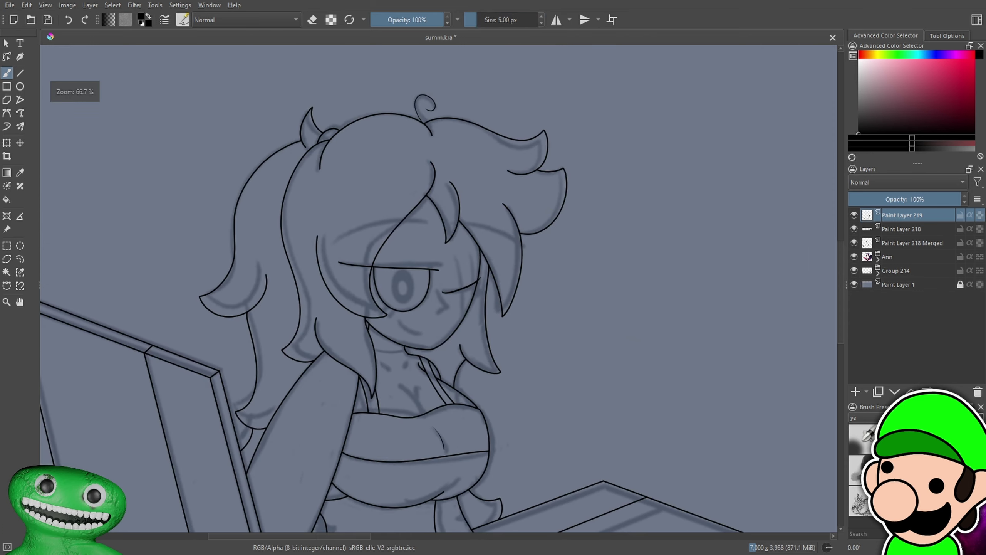
{"action": "scroll", "coordinate": [446, 290], "scroll_direction": "up", "scroll_amount": 6}
{"action": "key", "text": "ctrl+z"}
{"action": "mouse_move", "coordinate": [811, 184]}
{"action": "left_mouse_down"}
{"action": "mouse_move", "coordinate": [751, 271]}
{"action": "mouse_move", "coordinate": [465, 335]}
{"action": "left_mouse_up"}
{"action": "scroll", "coordinate": [441, 291], "scroll_direction": "down", "scroll_amount": 5}
{"action": "scroll", "coordinate": [441, 290], "scroll_direction": "down", "scroll_amount": 2}
{"action": "scroll", "coordinate": [636, 350], "scroll_direction": "up", "scroll_amount": 4}
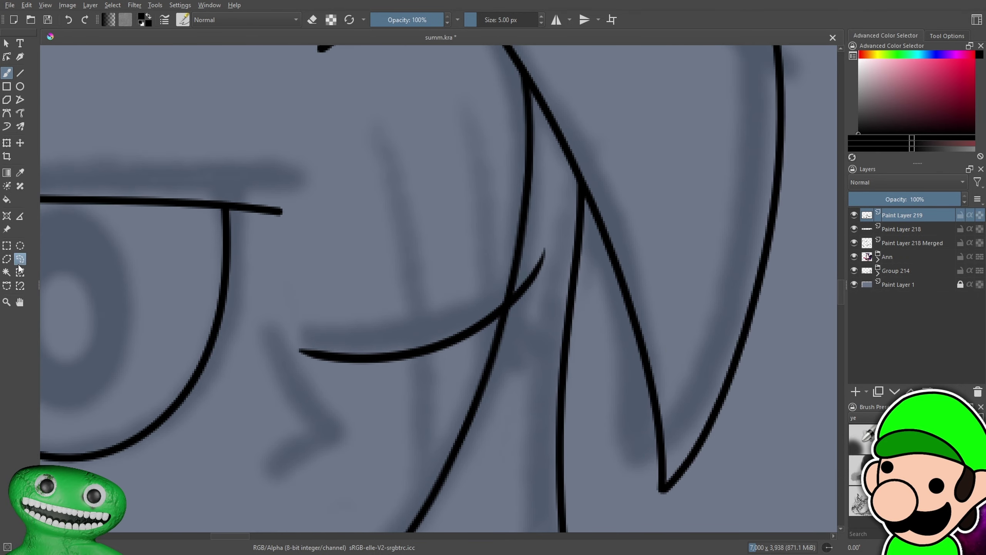
Nudge the closed-eye curve slightly into place and erase the end that extends past the face outline
{"action": "left_click", "coordinate": [10, 146]}
{"action": "left_click_drag", "start_coordinate": [483, 358], "coordinate": [489, 352]}
{"action": "key", "text": "b"}
{"action": "key", "text": "plus"}
{"action": "key", "text": "e"}
{"action": "mouse_move", "coordinate": [555, 280]}
{"action": "left_mouse_down"}
{"action": "mouse_move", "coordinate": [541, 322]}
{"action": "mouse_move", "coordinate": [599, 227]}
{"action": "left_mouse_up"}
{"action": "key", "text": "1"}
{"action": "left_click_drag", "start_coordinate": [602, 355], "coordinate": [627, 360]}
Set the brush size to 4 px and ink the long arched eyebrow above the open eye, crossing the fringe line
{"action": "left_click", "coordinate": [8, 246]}
{"action": "left_click", "coordinate": [66, 275]}
{"action": "left_click", "coordinate": [541, 23]}
{"action": "key", "text": "e"}
{"action": "scroll", "coordinate": [267, 217], "scroll_direction": "up", "scroll_amount": 3}
{"action": "left_click", "coordinate": [284, 250]}
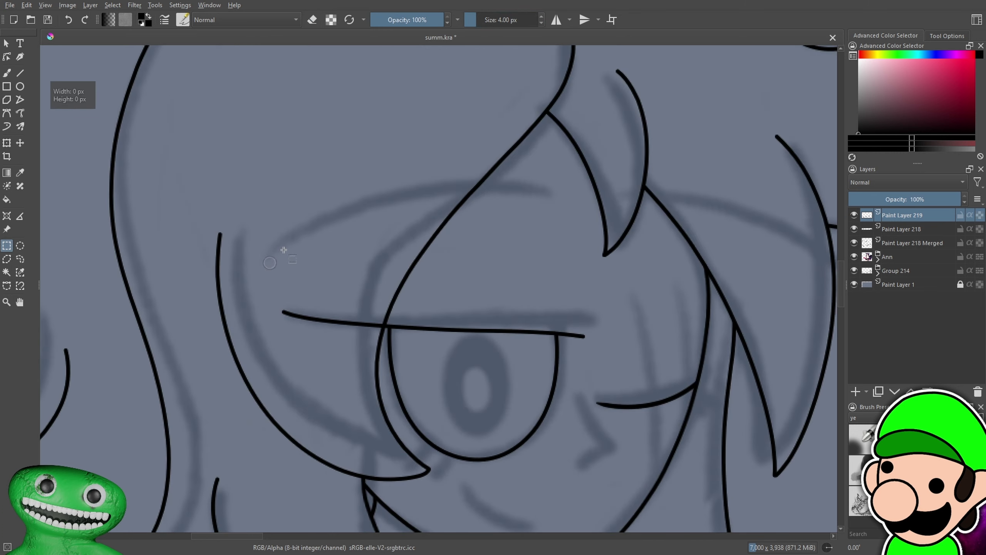
{"action": "scroll", "coordinate": [618, 330], "scroll_direction": "down", "scroll_amount": 3}
{"action": "scroll", "coordinate": [601, 366], "scroll_direction": "up", "scroll_amount": 4}
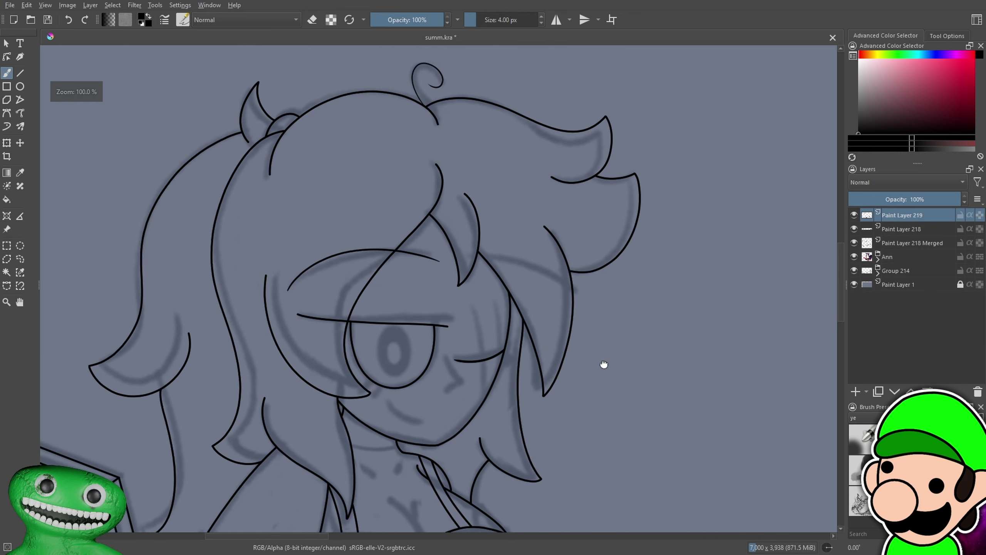
Try arched strokes for the eyebrow above the closed eye, judge them from farther out, and undo them
{"action": "scroll", "coordinate": [575, 303], "scroll_direction": "down", "scroll_amount": 5}
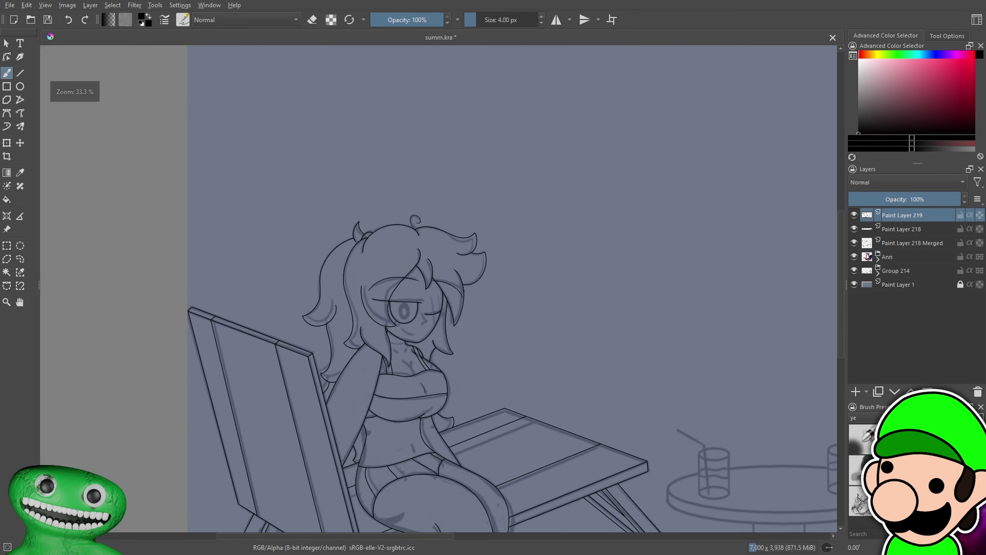
{"action": "scroll", "coordinate": [438, 287], "scroll_direction": "up", "scroll_amount": 4}
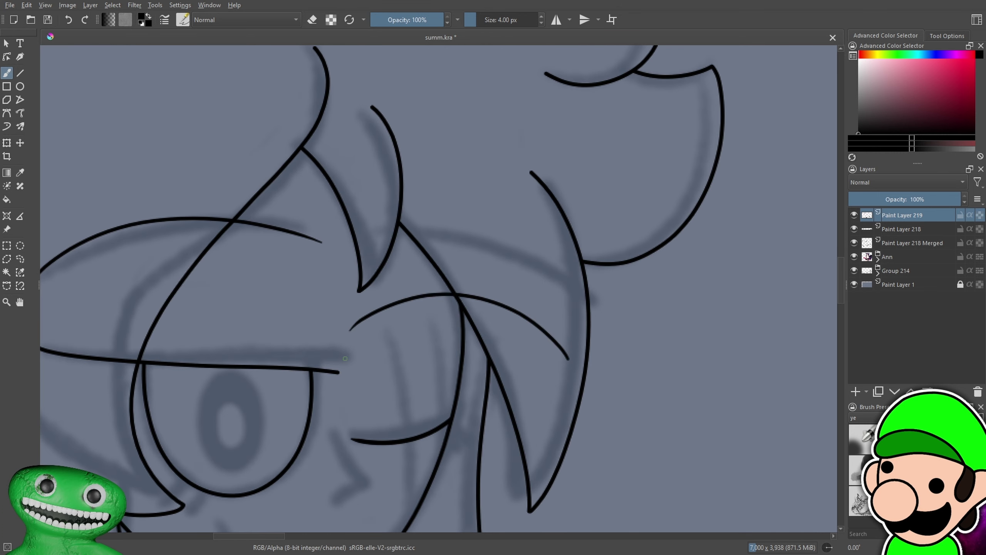
{"action": "key", "text": "ctrl+z"}
{"action": "mouse_move", "coordinate": [565, 361]}
{"action": "left_mouse_down"}
{"action": "mouse_move", "coordinate": [385, 273]}
{"action": "mouse_move", "coordinate": [306, 277]}
{"action": "left_mouse_up"}
{"action": "key", "text": "ctrl+z"}
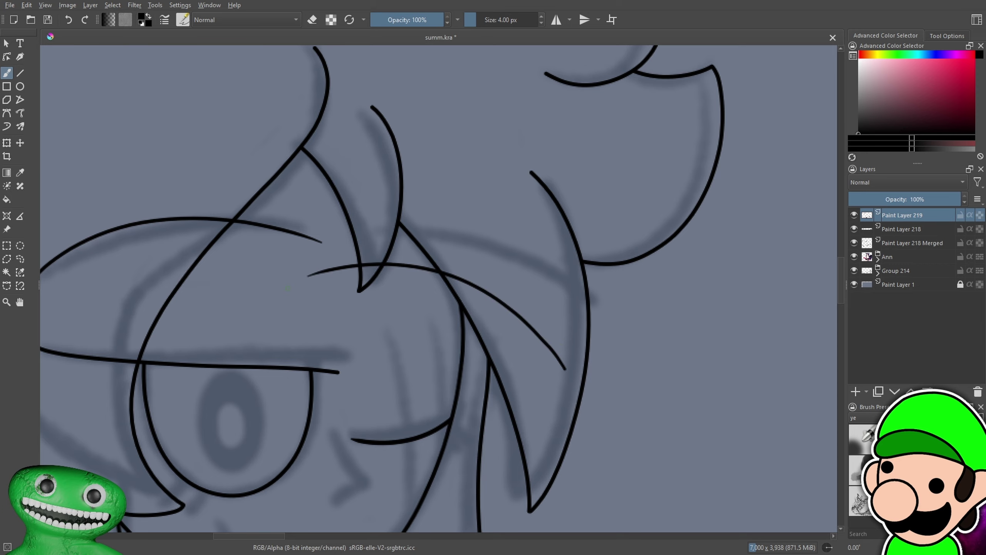
{"action": "key", "text": "ctrl+minus"}
{"action": "key", "text": "ctrl+minus"}
{"action": "key", "text": "ctrl+minus"}
{"action": "key", "text": "ctrl+minus"}
{"action": "key", "text": "ctrl+plus"}
{"action": "key", "text": "ctrl+plus"}
{"action": "key", "text": "ctrl+plus"}
{"action": "key", "text": "ctrl+plus"}
{"action": "key", "text": "ctrl+z"}
Ink the eyebrow above the closed eye as an arch from beneath the fringe tip across the face outline into the side hair lock
{"action": "left_click_drag", "start_coordinate": [557, 368], "coordinate": [369, 305]}
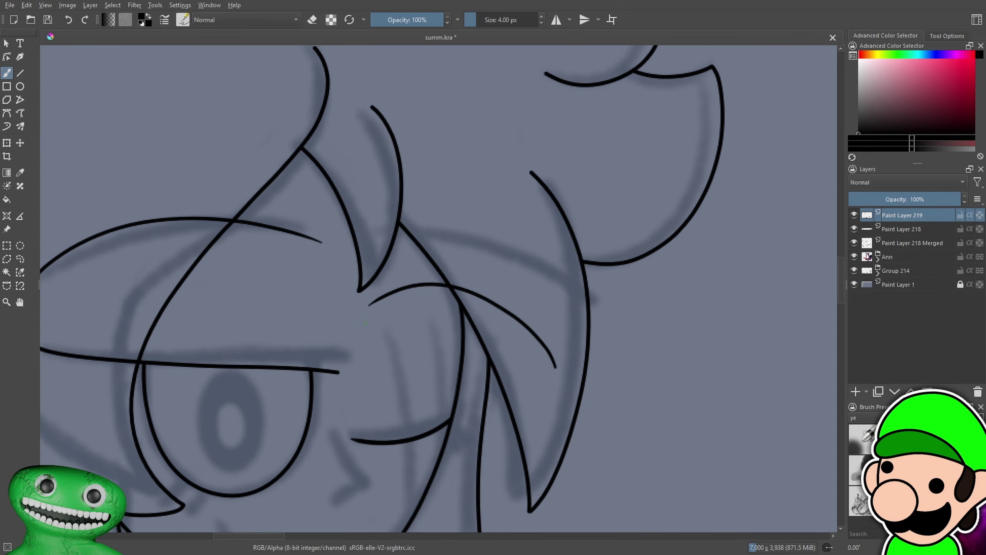
{"action": "key", "text": "ctrl+minus"}
{"action": "key", "text": "ctrl+minus"}
{"action": "key", "text": "ctrl+minus"}
{"action": "key", "text": "ctrl+minus"}
{"action": "key", "text": "ctrl+minus"}
{"action": "scroll", "coordinate": [445, 289], "scroll_direction": "up", "scroll_amount": 5}
{"action": "key", "text": "ctrl+z"}
{"action": "left_click_drag", "start_coordinate": [602, 408], "coordinate": [464, 295]}
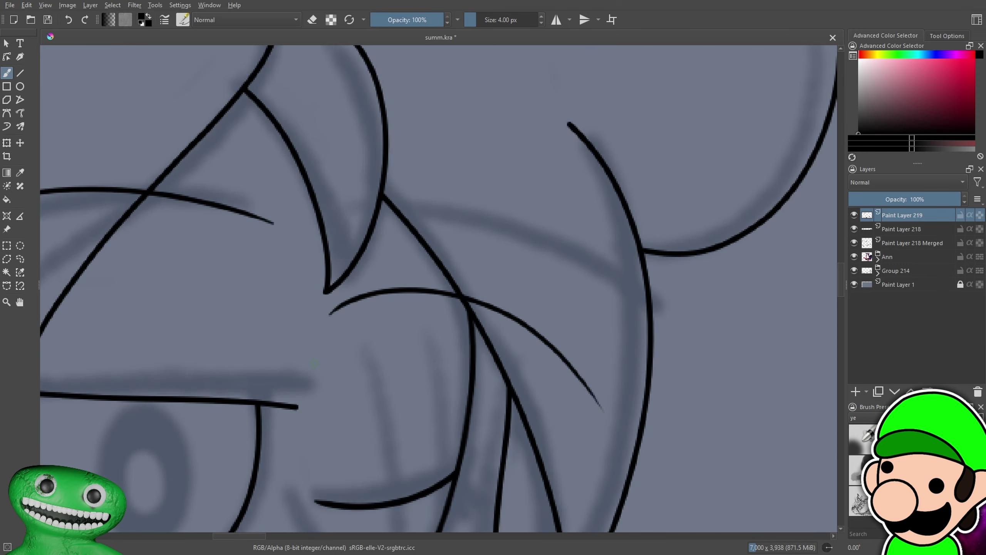
{"action": "scroll", "coordinate": [454, 289], "scroll_direction": "down", "scroll_amount": 3}
Try inking two short curved lower lashes under the open eye's outline, near the hair tip
{"action": "left_click_drag", "start_coordinate": [594, 448], "coordinate": [628, 412]}
{"action": "key", "text": "ctrl+plus"}
{"action": "left_click_drag", "start_coordinate": [561, 423], "coordinate": [655, 377]}
{"action": "scroll", "coordinate": [607, 374], "scroll_direction": "up", "scroll_amount": 9}
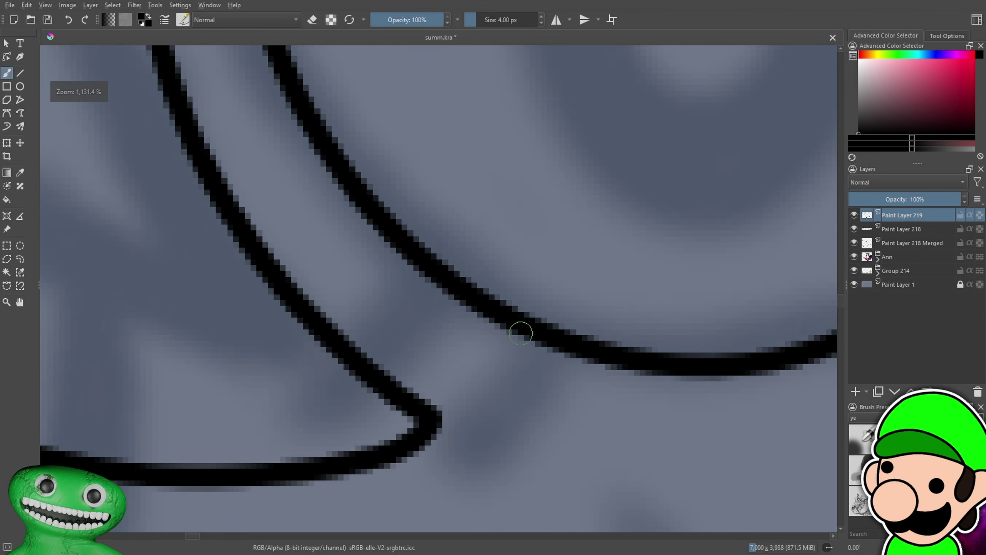
{"action": "left_click_drag", "start_coordinate": [361, 411], "coordinate": [439, 273]}
{"action": "key", "text": "ctrl+z"}
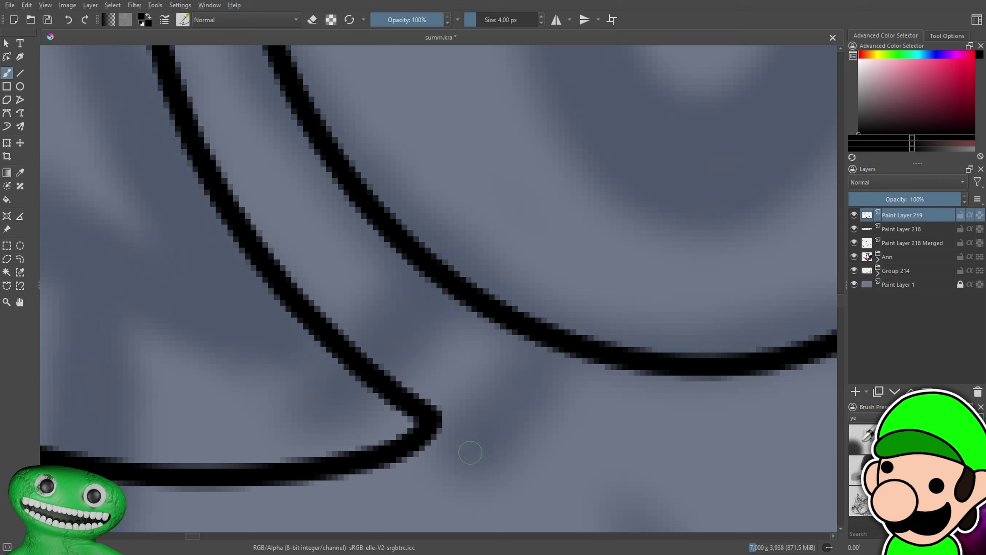
{"action": "left_click_drag", "start_coordinate": [462, 484], "coordinate": [537, 344]}
{"action": "key", "text": "ctrl+z"}
{"action": "mouse_move", "coordinate": [485, 489]}
{"action": "left_mouse_down"}
{"action": "mouse_move", "coordinate": [512, 444]}
{"action": "mouse_move", "coordinate": [541, 345]}
{"action": "left_mouse_up"}
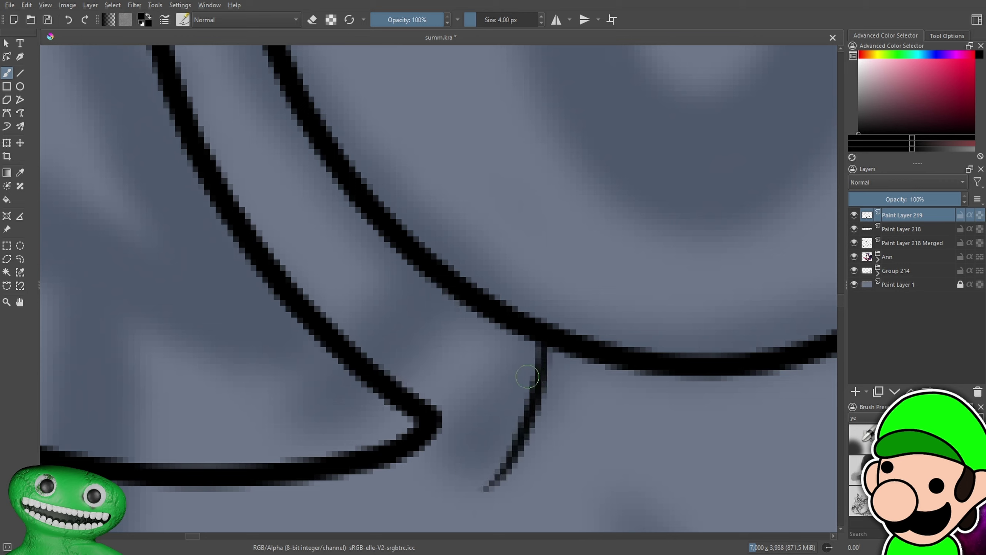
{"action": "left_click_drag", "start_coordinate": [421, 378], "coordinate": [462, 304]}
{"action": "key", "text": "ctrl+z"}
{"action": "left_click_drag", "start_coordinate": [423, 380], "coordinate": [464, 303]}
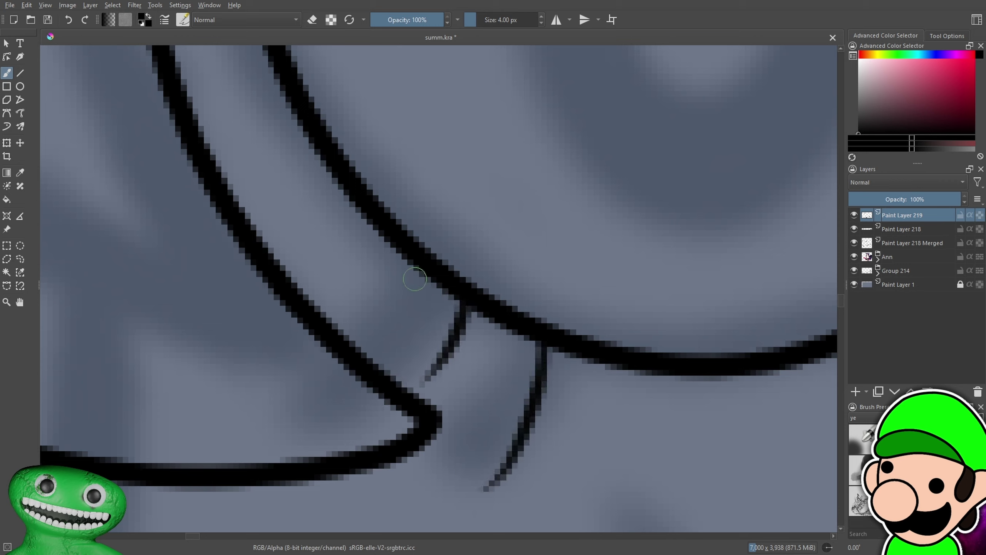
Try trimming the lower lashes with the eraser, and undo the trimming and both lashes
{"action": "key", "text": "e"}
{"action": "left_click_drag", "start_coordinate": [534, 314], "coordinate": [567, 322]}
{"action": "key", "text": "ctrl+z"}
{"action": "key", "text": "ctrl+z"}
{"action": "key", "text": "ctrl+z"}
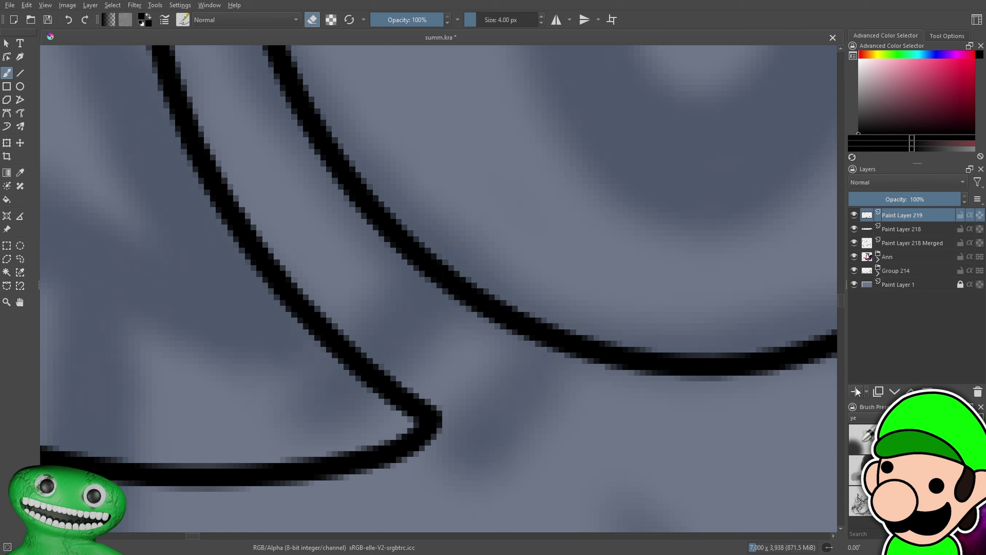
Add a paint layer on top and try two lower-lash strokes that cross the bottom of the eye outline
{"action": "key", "text": "Insert"}
{"action": "key", "text": "e"}
{"action": "left_click_drag", "start_coordinate": [469, 499], "coordinate": [544, 337]}
{"action": "key", "text": "ctrl+z"}
{"action": "left_click_drag", "start_coordinate": [469, 499], "coordinate": [547, 311]}
{"action": "key", "text": "ctrl+z"}
{"action": "left_click_drag", "start_coordinate": [484, 488], "coordinate": [533, 278]}
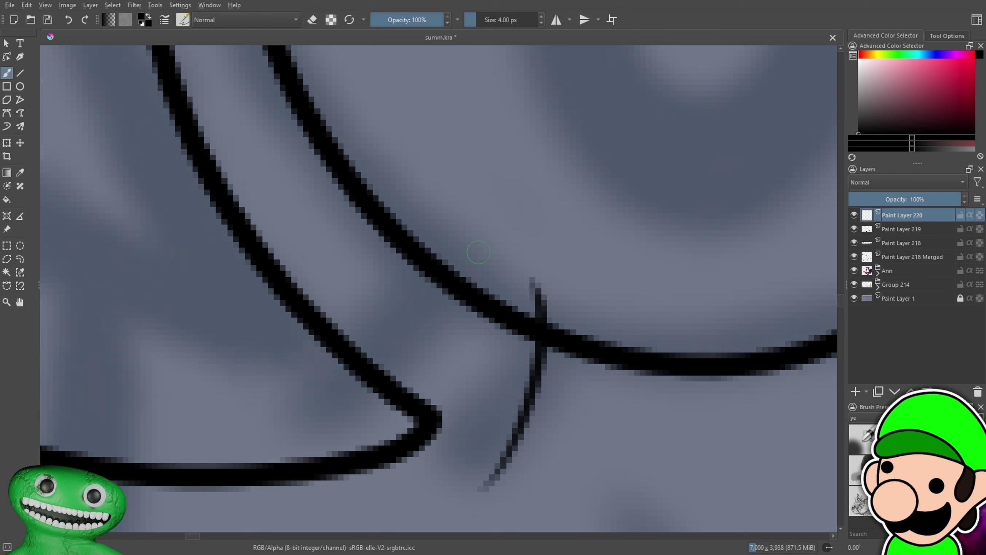
{"action": "left_click_drag", "start_coordinate": [427, 373], "coordinate": [438, 235]}
{"action": "key", "text": "ctrl+z"}
{"action": "mouse_move", "coordinate": [429, 391]}
{"action": "left_mouse_down"}
{"action": "mouse_move", "coordinate": [484, 243]}
{"action": "mouse_move", "coordinate": [553, 319]}
{"action": "left_mouse_up"}
Erase the parts of the trial lashes that extend inside the eye outline
{"action": "key", "text": "e"}
{"action": "key", "text": "minus"}
{"action": "key", "text": "minus"}
{"action": "key", "text": "minus"}
{"action": "key", "text": "minus"}
{"action": "key", "text": "minus"}
{"action": "key", "text": "minus"}
{"action": "key", "text": "minus"}
{"action": "mouse_move", "coordinate": [531, 277]}
{"action": "left_mouse_down"}
{"action": "mouse_move", "coordinate": [538, 291]}
{"action": "mouse_move", "coordinate": [474, 279]}
{"action": "left_mouse_up"}
{"action": "key", "text": "e"}
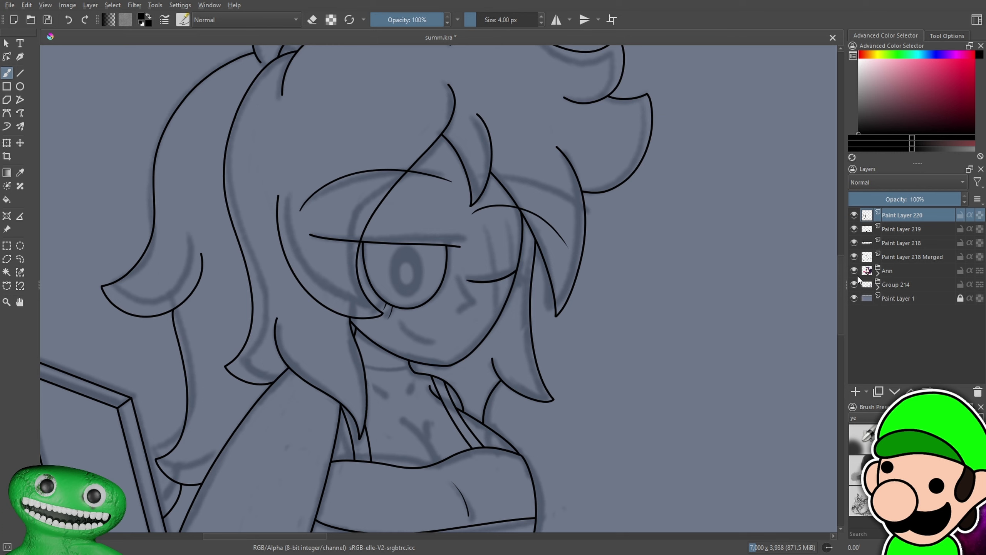
Check the lashes with Group 214 hidden, show the group again, and undo the lash strokes
{"action": "key", "text": "1"}
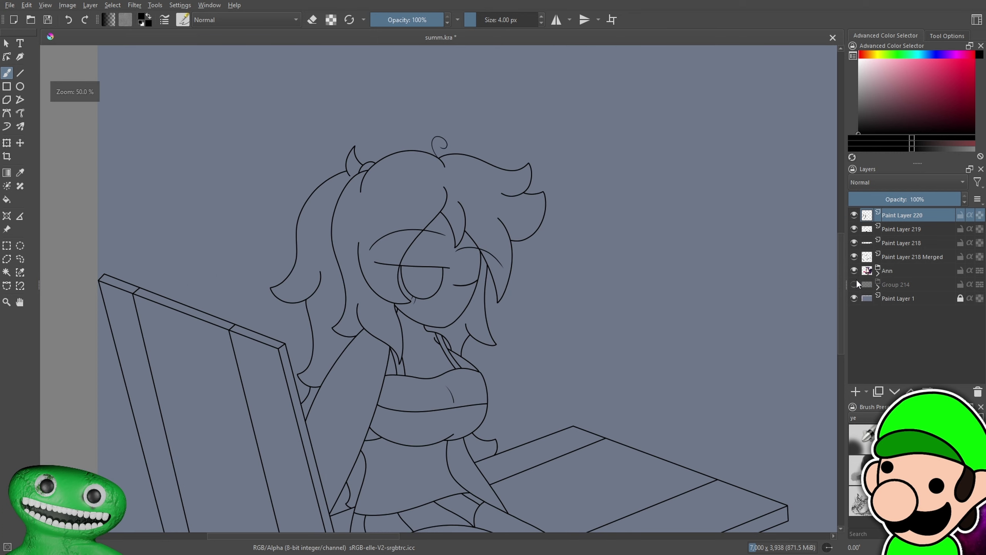
{"action": "key", "text": "plus"}
{"action": "key", "text": "plus"}
{"action": "left_click", "coordinate": [855, 283]}
{"action": "key", "text": "ctrl+z"}
{"action": "key", "text": "ctrl+z"}
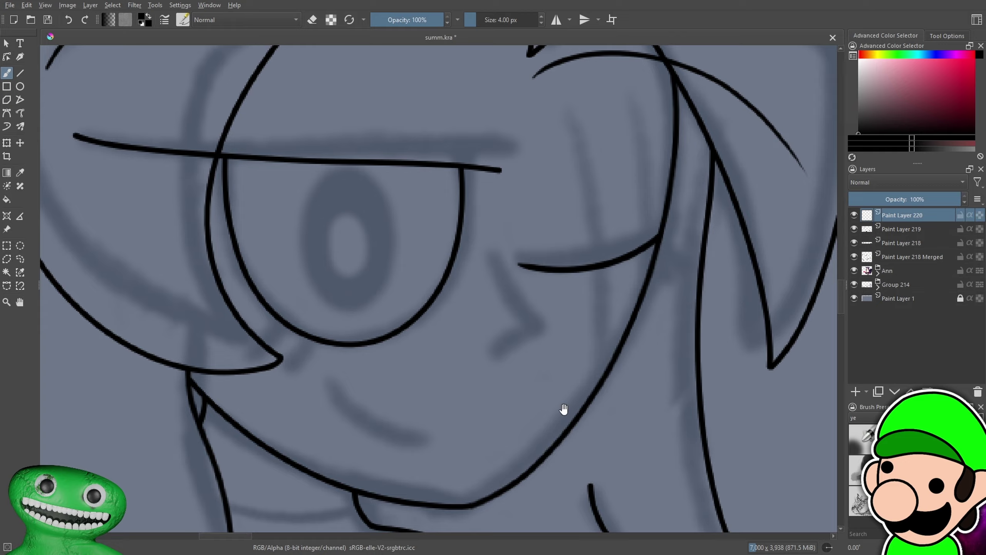
Try several new lower-lash strokes between the hair tip and the eye outline, and undo them
{"action": "left_click_drag", "start_coordinate": [563, 412], "coordinate": [643, 373]}
{"action": "key", "text": "plus"}
{"action": "left_click", "coordinate": [139, 296]}
{"action": "left_click_drag", "start_coordinate": [134, 312], "coordinate": [219, 243]}
{"action": "left_click_drag", "start_coordinate": [233, 279], "coordinate": [395, 274]}
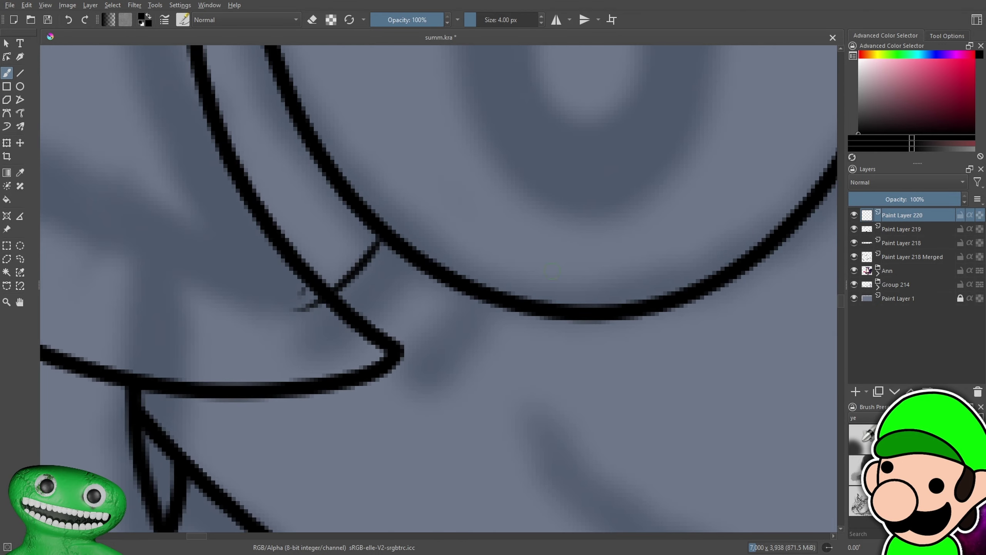
{"action": "key", "text": "ctrl+z"}
{"action": "key", "text": "ctrl+z"}
{"action": "left_click_drag", "start_coordinate": [338, 298], "coordinate": [404, 210]}
{"action": "key", "text": "ctrl+z"}
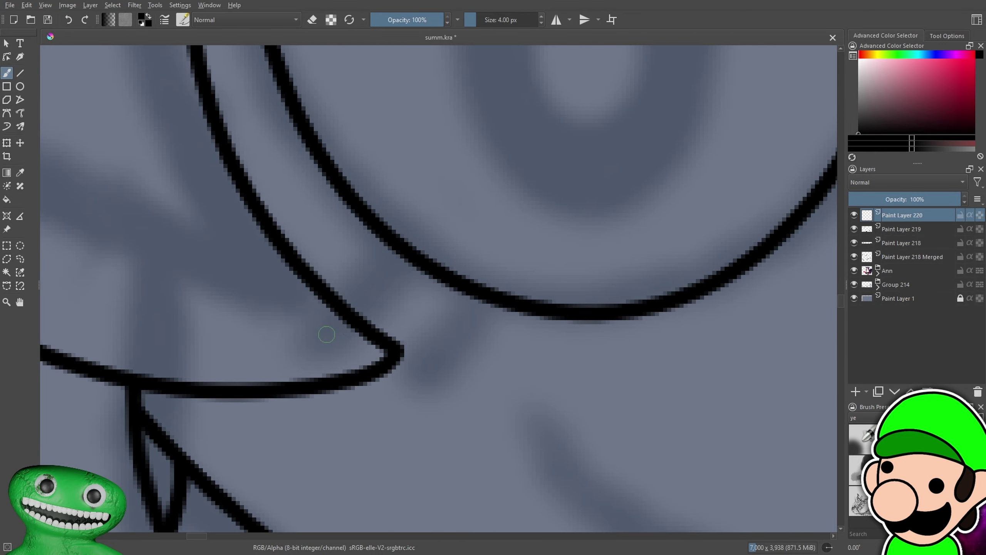
Ink two thin lower lashes across the eye outline, trim their overlapping ends, and undo the result
{"action": "left_click_drag", "start_coordinate": [316, 334], "coordinate": [403, 212]}
{"action": "mouse_move", "coordinate": [389, 408]}
{"action": "left_mouse_down"}
{"action": "mouse_move", "coordinate": [454, 329]}
{"action": "mouse_move", "coordinate": [451, 247]}
{"action": "mouse_move", "coordinate": [389, 222]}
{"action": "left_mouse_up"}
{"action": "key", "text": "e"}
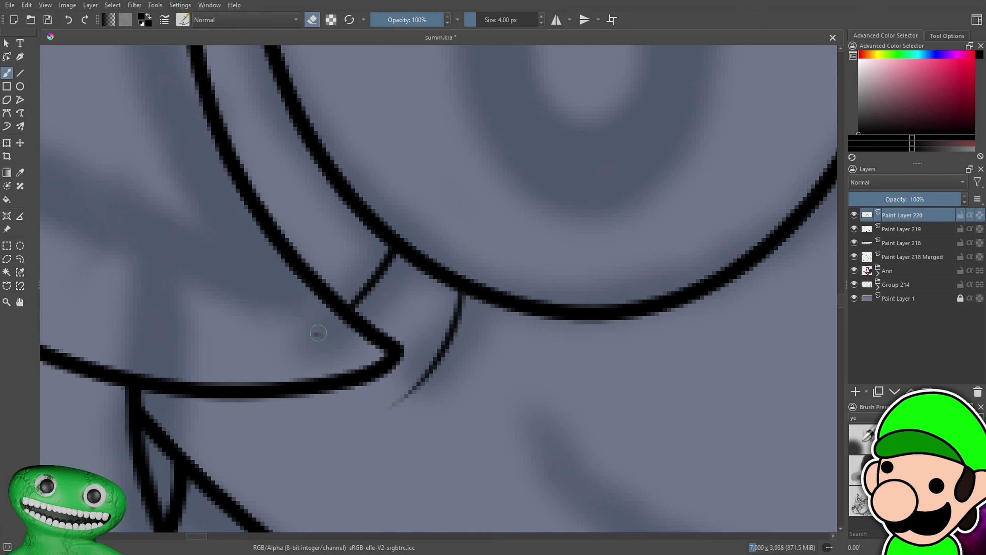
{"action": "key", "text": "1"}
{"action": "key", "text": "plus"}
{"action": "key", "text": "plus"}
{"action": "key", "text": "plus"}
{"action": "key", "text": "plus"}
{"action": "key", "text": "plus"}
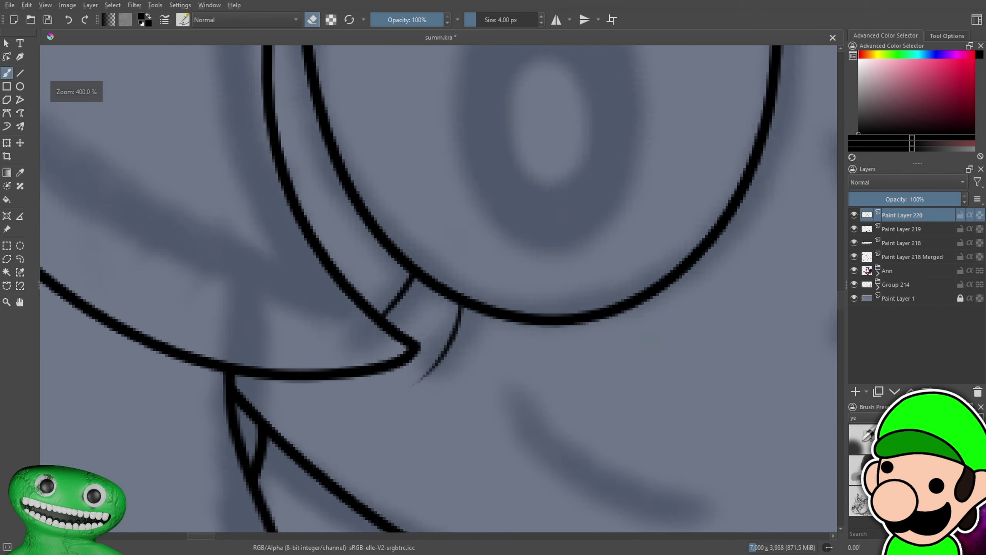
{"action": "key", "text": "ctrl+z"}
Ink two curved lower lashes beneath the open eye beside the hair tip and erase the ends crossing the neighbouring outlines
{"action": "key", "text": "plus"}
{"action": "key", "text": "plus"}
{"action": "key", "text": "plus"}
{"action": "key", "text": "e"}
{"action": "mouse_move", "coordinate": [275, 330]}
{"action": "left_mouse_down"}
{"action": "mouse_move", "coordinate": [303, 321]}
{"action": "mouse_move", "coordinate": [384, 213]}
{"action": "left_mouse_up"}
{"action": "left_click_drag", "start_coordinate": [361, 406], "coordinate": [434, 296]}
{"action": "key", "text": "ctrl+z"}
{"action": "left_click_drag", "start_coordinate": [359, 405], "coordinate": [433, 295]}
{"action": "key", "text": "e"}
{"action": "key", "text": "1"}
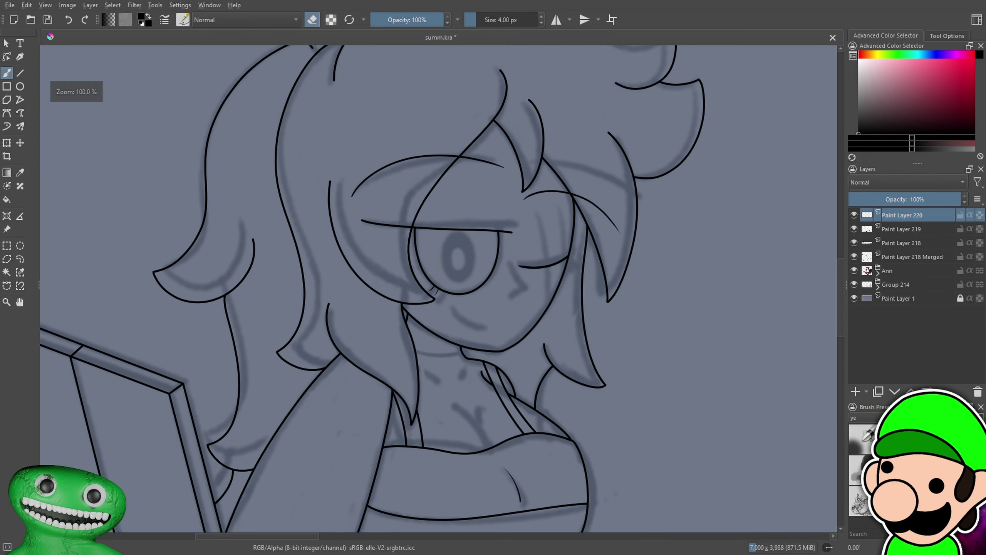
{"action": "left_click_drag", "start_coordinate": [541, 345], "coordinate": [511, 351]}
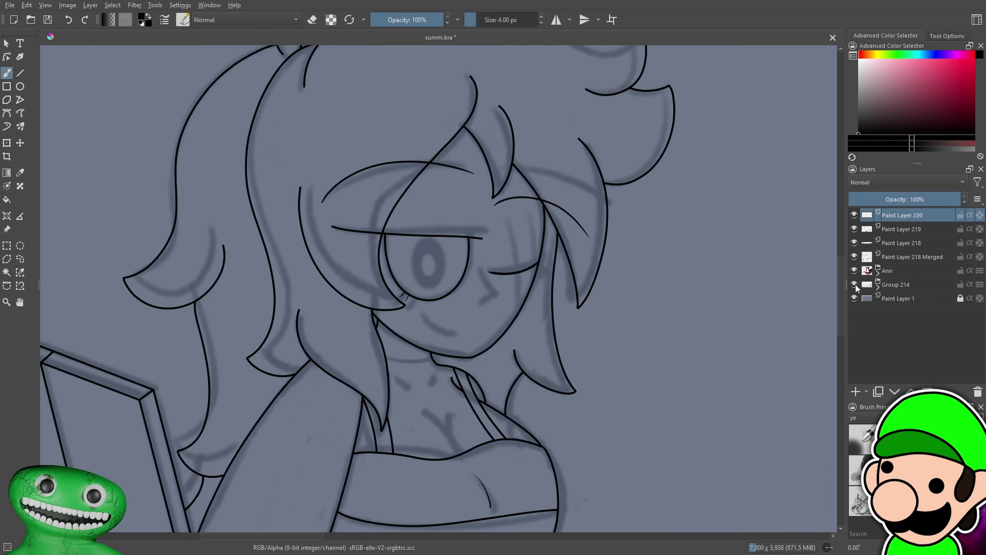
Check the eyes and lower lashes against the whole figure with Group 214 hidden
{"action": "left_click", "coordinate": [855, 285]}
{"action": "key", "text": "minus"}
{"action": "key", "text": "minus"}
{"action": "key", "text": "minus"}
{"action": "key", "text": "minus"}
{"action": "left_click", "coordinate": [854, 283]}
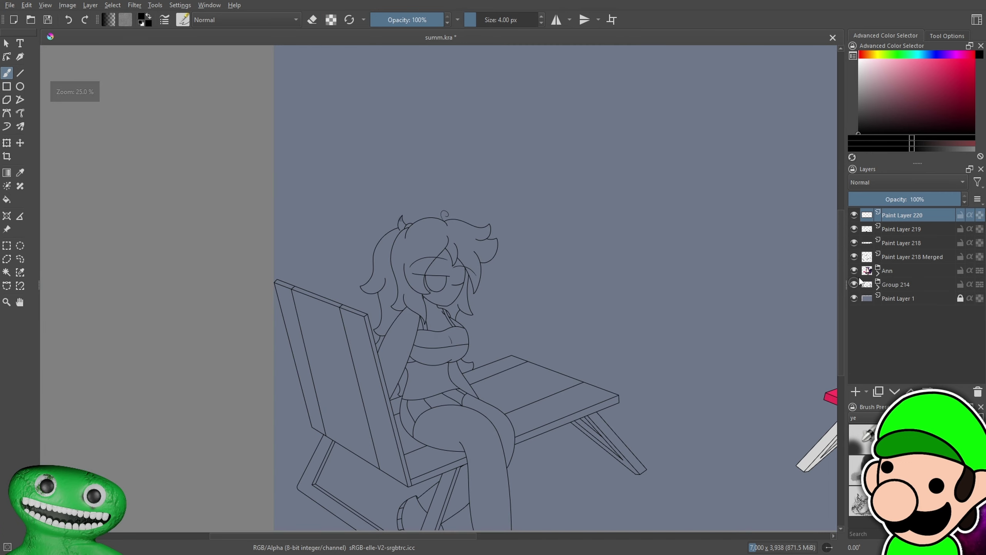
{"action": "key", "text": "plus"}
{"action": "key", "text": "plus"}
{"action": "key", "text": "plus"}
{"action": "key", "text": "plus"}
{"action": "left_click", "coordinate": [853, 284]}
{"action": "key", "text": "plus"}
{"action": "key", "text": "plus"}
{"action": "key", "text": "plus"}
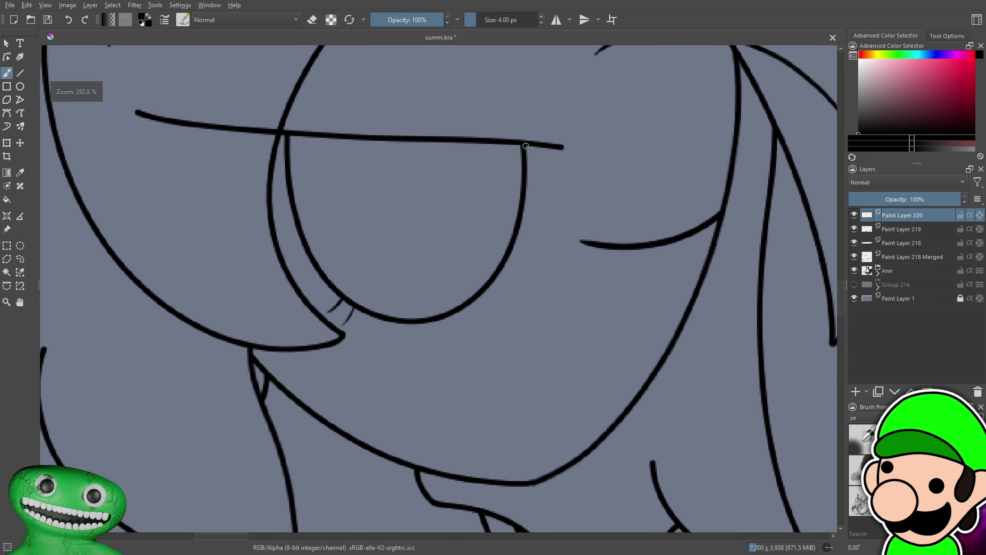
Ink a short curved mouth line between the open eye and the chin, check it against the whole figure, and undo it
{"action": "scroll", "coordinate": [402, 394], "scroll_direction": "down", "scroll_amount": 7, "text": "ctrl"}
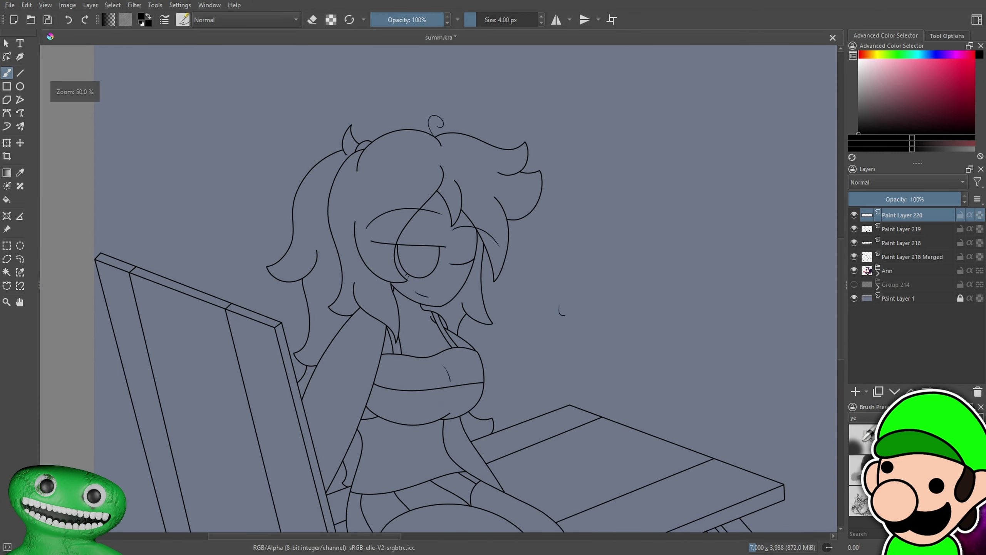
{"action": "scroll", "coordinate": [332, 296], "scroll_direction": "up", "scroll_amount": 7, "text": "ctrl"}
{"action": "key", "text": "minus"}
{"action": "key", "text": "minus"}
{"action": "key", "text": "minus"}
{"action": "left_click_drag", "start_coordinate": [285, 281], "coordinate": [405, 362]}
{"action": "key", "text": "plus"}
{"action": "key", "text": "plus"}
{"action": "key", "text": "plus"}
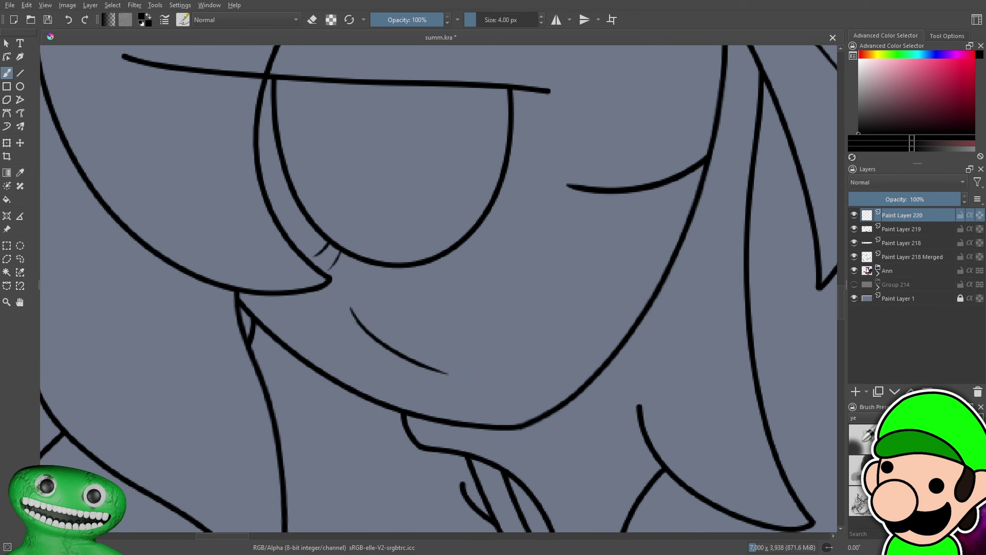
{"action": "key", "text": "minus"}
{"action": "key", "text": "minus"}
{"action": "key", "text": "minus"}
{"action": "key", "text": "minus"}
{"action": "key", "text": "minus"}
{"action": "key", "text": "minus"}
{"action": "key", "text": "plus"}
{"action": "key", "text": "plus"}
{"action": "key", "text": "plus"}
{"action": "key", "text": "plus"}
{"action": "key", "text": "plus"}
{"action": "key", "text": "plus"}
{"action": "key", "text": "plus"}
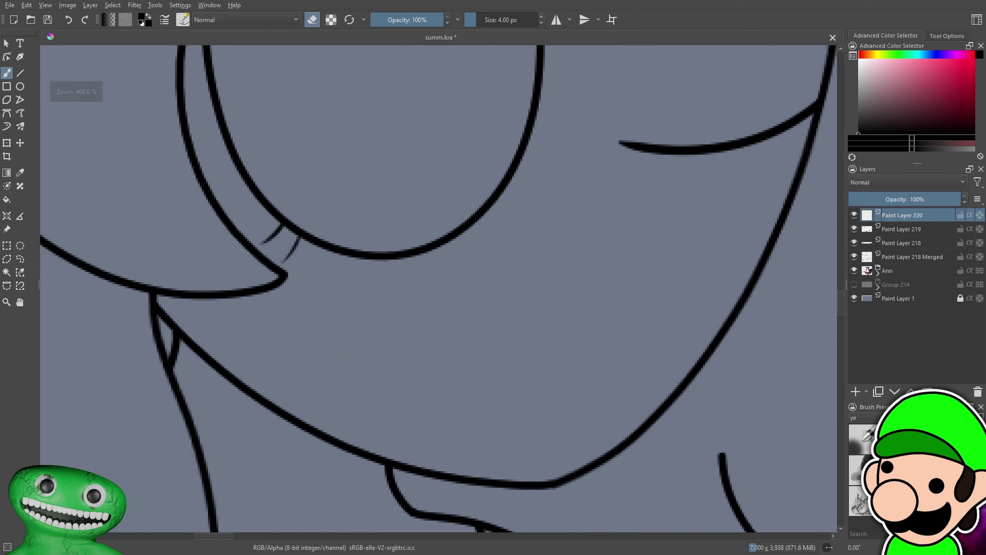
Try another small curved mouth line above the chin and undo it
{"action": "key", "text": "minus"}
{"action": "key", "text": "minus"}
{"action": "key", "text": "minus"}
{"action": "key", "text": "minus"}
{"action": "key", "text": "minus"}
{"action": "key", "text": "minus"}
{"action": "key", "text": "minus"}
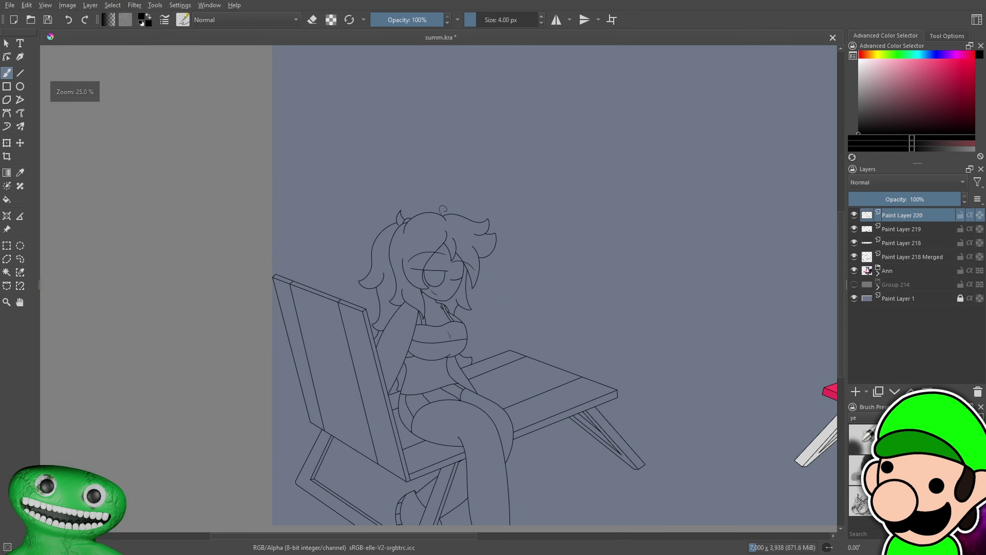
{"action": "key", "text": "plus"}
{"action": "key", "text": "plus"}
{"action": "key", "text": "plus"}
{"action": "key", "text": "plus"}
{"action": "key", "text": "plus"}
{"action": "key", "text": "plus"}
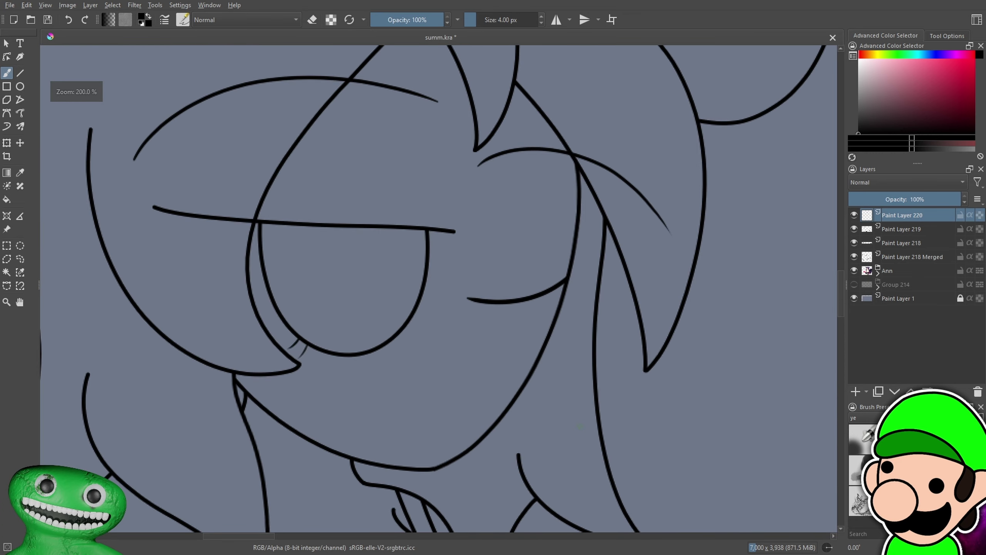
{"action": "key", "text": "minus"}
{"action": "key", "text": "plus"}
Show Group 214 and draw an upright ellipse for the iris inside the open eye on a new paint layer
{"action": "left_click", "coordinate": [854, 284]}
{"action": "left_click", "coordinate": [856, 391]}
{"action": "key", "text": "e"}
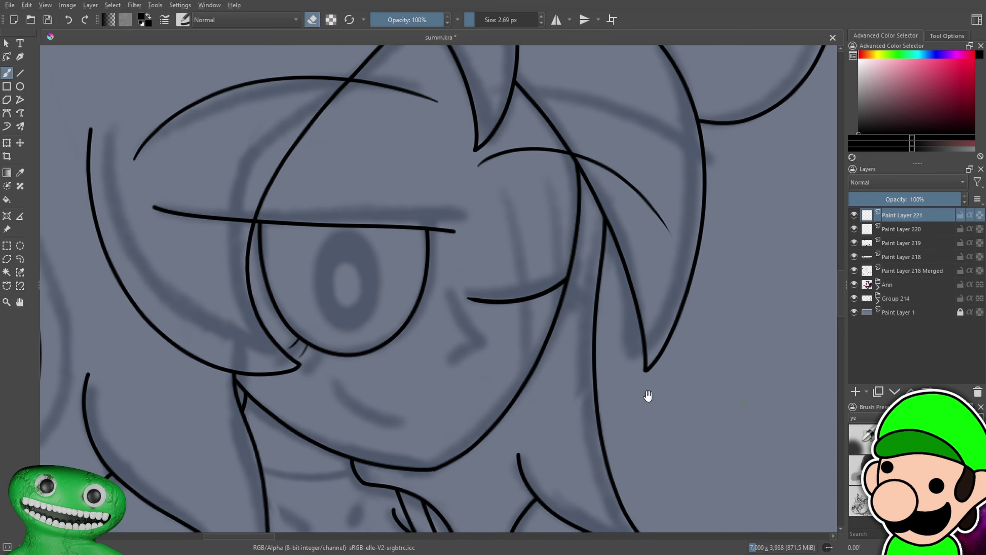
{"action": "left_click_drag", "start_coordinate": [667, 399], "coordinate": [804, 449]}
{"action": "key", "text": "plus"}
{"action": "left_click", "coordinate": [20, 86]}
{"action": "key", "text": "plus"}
{"action": "key", "text": "plus"}
{"action": "mouse_move", "coordinate": [409, 218]}
{"action": "left_mouse_down"}
{"action": "mouse_move", "coordinate": [447, 247]}
{"action": "mouse_move", "coordinate": [531, 408]}
{"action": "left_mouse_up"}
{"action": "key", "text": "e"}
{"action": "mouse_move", "coordinate": [411, 216]}
{"action": "left_mouse_down"}
{"action": "mouse_move", "coordinate": [519, 370]}
{"action": "mouse_move", "coordinate": [534, 420]}
{"action": "left_mouse_up"}
Nudge the iris ellipse slightly to the left within the eye outline using the Transform tool
{"action": "key", "text": "minus"}
{"action": "key", "text": "minus"}
{"action": "key", "text": "minus"}
{"action": "key", "text": "plus"}
{"action": "key", "text": "plus"}
{"action": "left_click", "coordinate": [7, 142]}
{"action": "left_click_drag", "start_coordinate": [400, 287], "coordinate": [395, 286]}
{"action": "key", "text": "b"}
{"action": "key", "text": "plus"}
{"action": "key", "text": "plus"}
Draw a smaller upright pupil ellipse, about 26 by 48 px, inside the iris on another new paint layer
{"action": "left_click", "coordinate": [854, 391]}
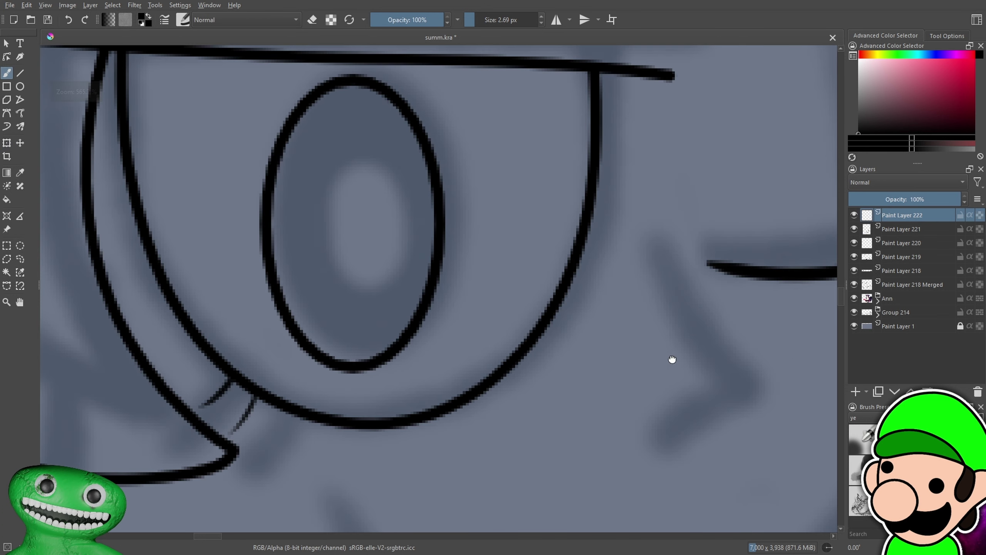
{"action": "left_click_drag", "start_coordinate": [672, 359], "coordinate": [739, 422]}
{"action": "left_click_drag", "start_coordinate": [384, 233], "coordinate": [459, 370]}
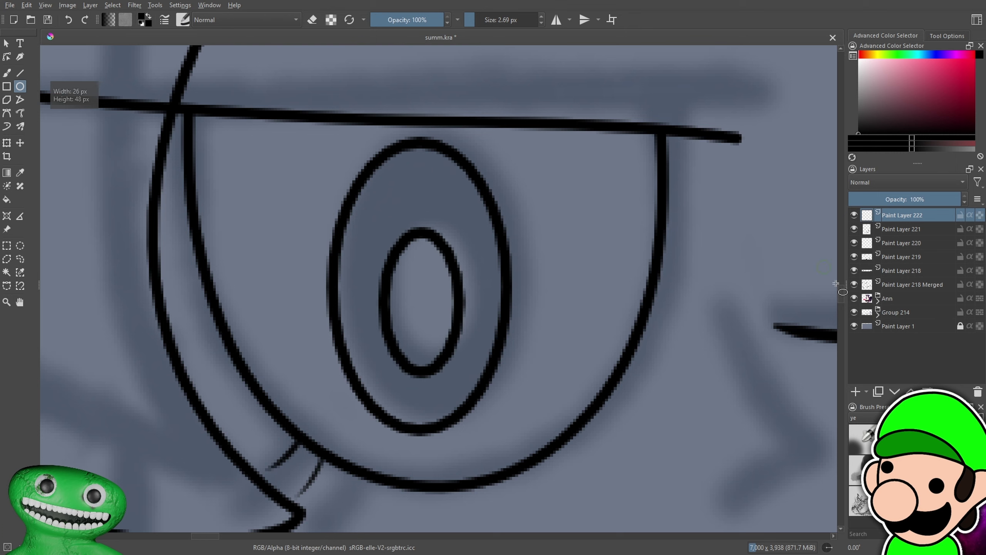
Fill the pupil with black with Group 214 hidden, and nudge it slightly down within the iris
{"action": "left_click", "coordinate": [855, 312]}
{"action": "left_click", "coordinate": [6, 199]}
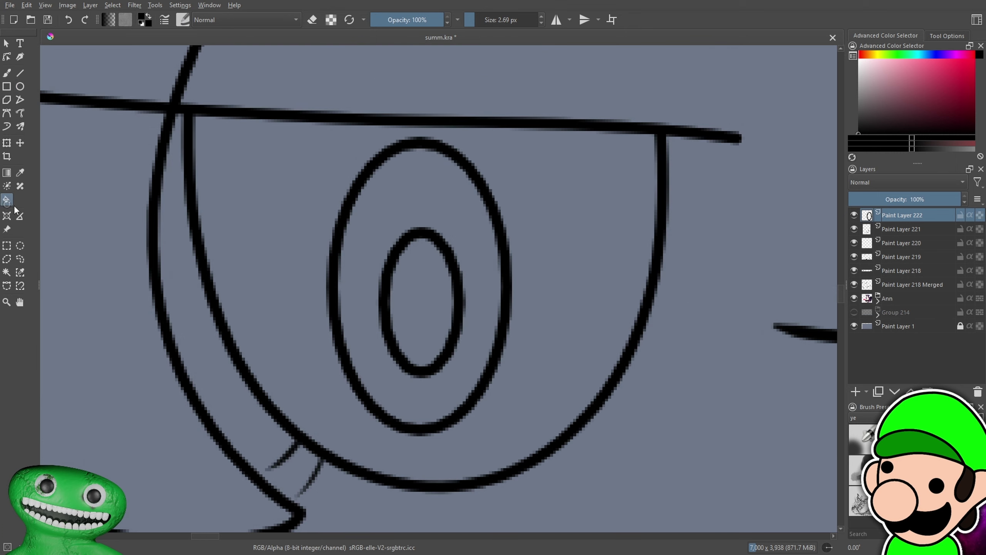
{"action": "left_click", "coordinate": [418, 289]}
{"action": "scroll", "coordinate": [418, 289], "scroll_direction": "down", "scroll_amount": 2}
{"action": "left_click", "coordinate": [7, 142]}
{"action": "scroll", "coordinate": [434, 292], "scroll_direction": "down", "scroll_amount": 2}
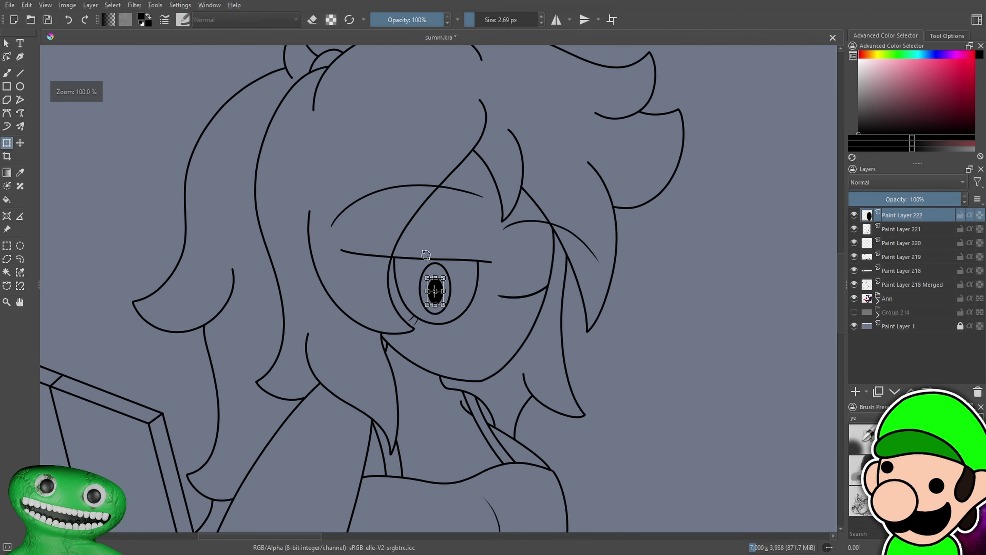
{"action": "scroll", "coordinate": [439, 307], "scroll_direction": "up", "scroll_amount": 4}
{"action": "left_click_drag", "start_coordinate": [454, 336], "coordinate": [453, 339]}
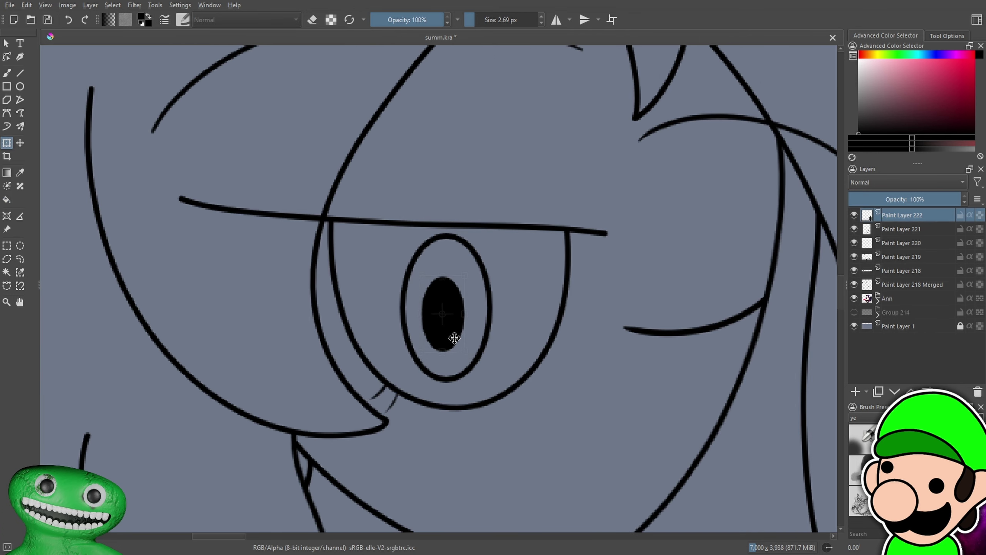
Examine the finished iris and pupil in relation to the whole figure
{"action": "key", "text": "b"}
{"action": "key", "text": "minus"}
{"action": "key", "text": "minus"}
{"action": "key", "text": "minus"}
{"action": "key", "text": "minus"}
{"action": "scroll", "coordinate": [552, 412], "scroll_direction": "down", "scroll_amount": 3}
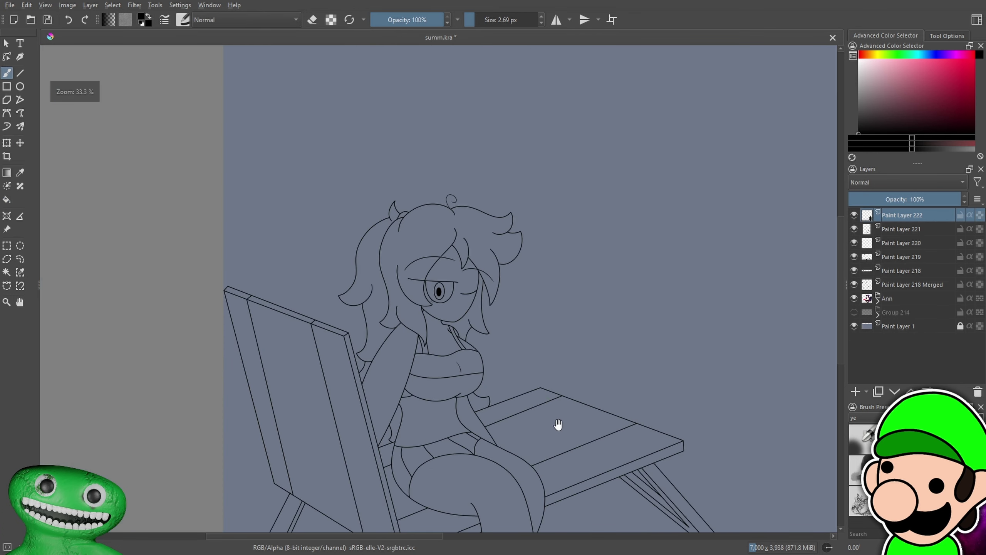
{"action": "key", "text": "plus"}
{"action": "key", "text": "plus"}
{"action": "key", "text": "plus"}
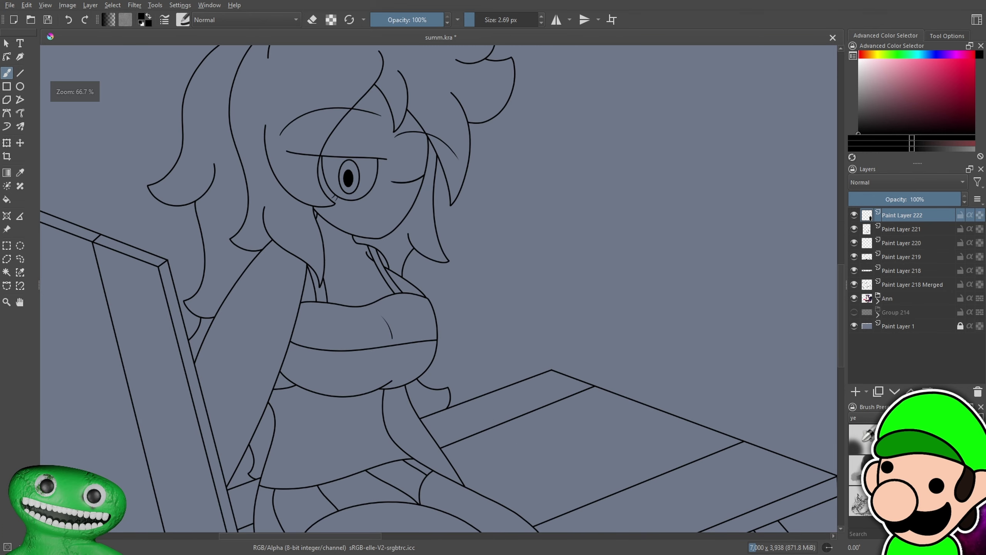
Return to the 4 px brush, try short mouth curves between the open eye and the chin, and undo them
{"action": "key", "text": "slash"}
{"action": "left_click_drag", "start_coordinate": [753, 399], "coordinate": [816, 487]}
{"action": "key", "text": "plus"}
{"action": "key", "text": "plus"}
{"action": "scroll", "coordinate": [564, 342], "scroll_direction": "up", "scroll_amount": 3}
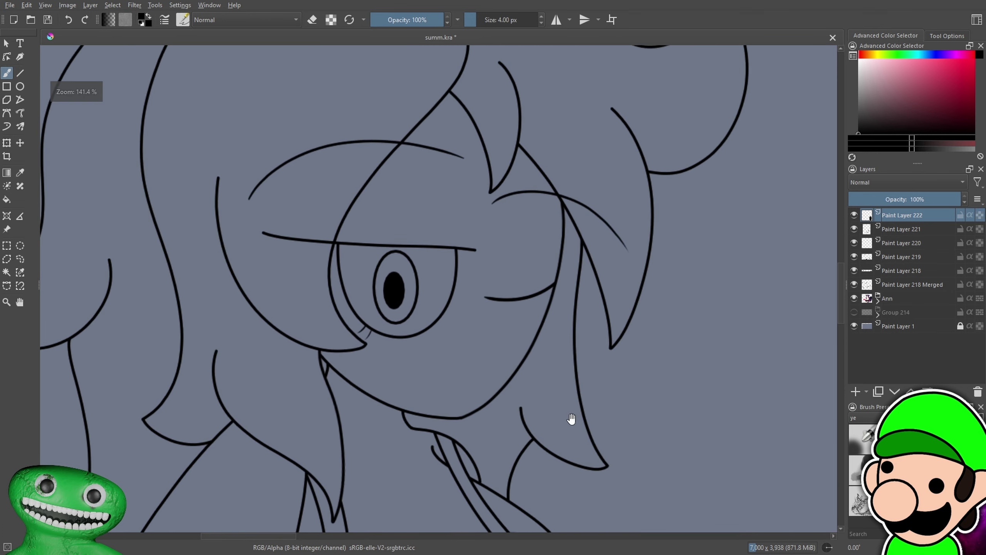
{"action": "scroll", "coordinate": [309, 392], "scroll_direction": "down", "scroll_amount": 5}
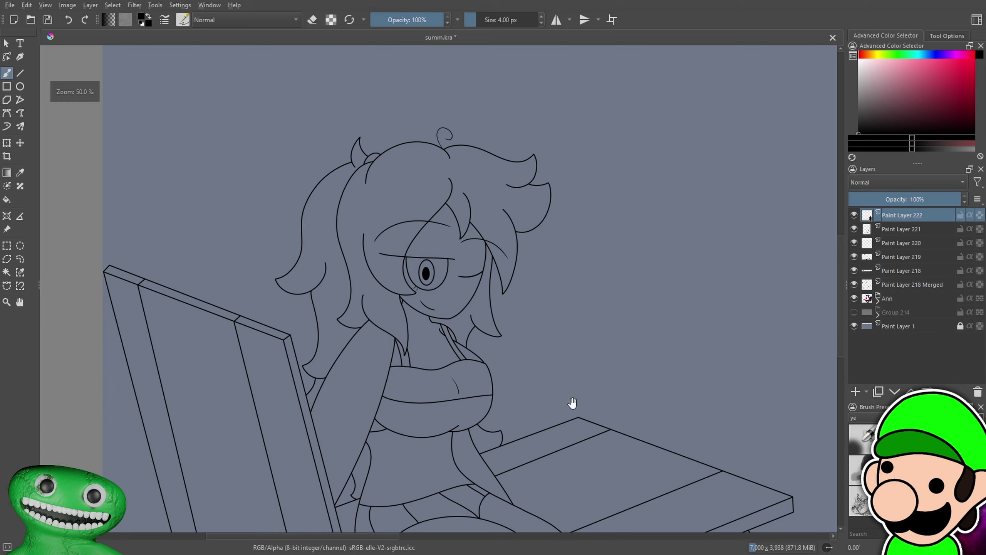
{"action": "scroll", "coordinate": [572, 404], "scroll_direction": "up", "scroll_amount": 4}
{"action": "scroll", "coordinate": [512, 400], "scroll_direction": "down", "scroll_amount": 4}
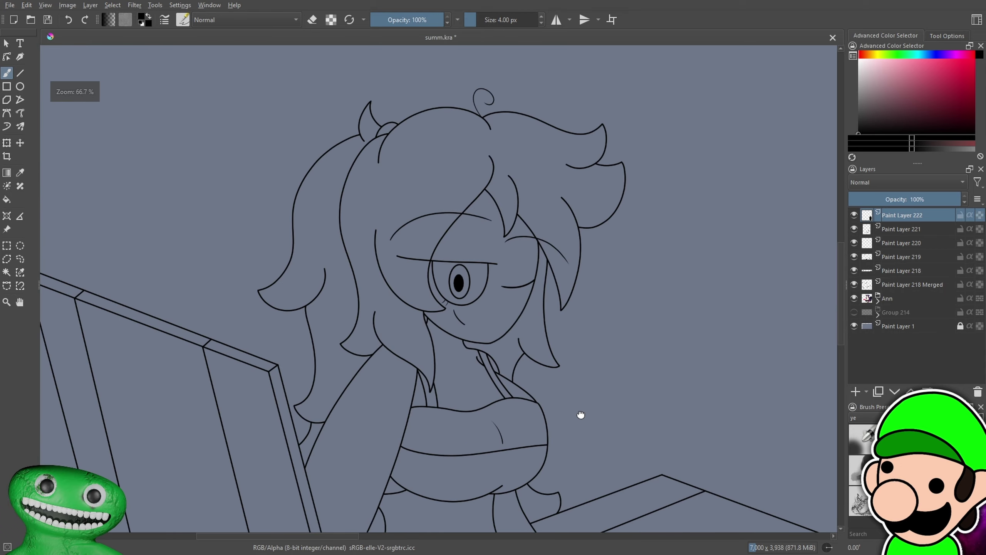
{"action": "scroll", "coordinate": [581, 412], "scroll_direction": "up", "scroll_amount": 4}
Ink a new mouth curve beneath the open eye, compare it with the whole figure, and undo it
{"action": "left_click_drag", "start_coordinate": [397, 356], "coordinate": [406, 372]}
{"action": "left_click_drag", "start_coordinate": [441, 406], "coordinate": [507, 433]}
{"action": "key", "text": "minus"}
{"action": "key", "text": "minus"}
{"action": "key", "text": "minus"}
{"action": "key", "text": "minus"}
{"action": "key", "text": "minus"}
{"action": "key", "text": "minus"}
{"action": "key", "text": "minus"}
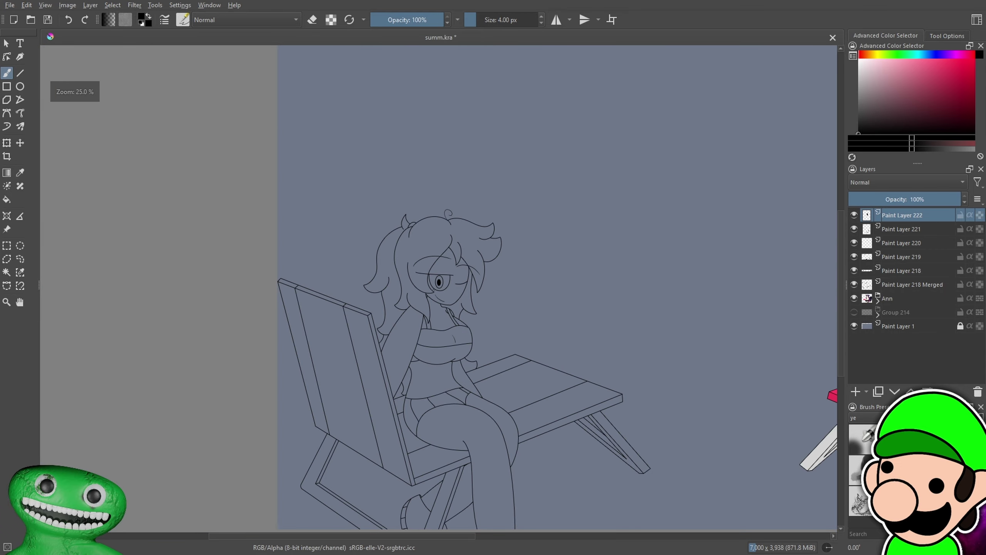
{"action": "key", "text": "plus"}
{"action": "key", "text": "plus"}
{"action": "key", "text": "plus"}
{"action": "key", "text": "plus"}
{"action": "key", "text": "plus"}
{"action": "key", "text": "plus"}
{"action": "key", "text": "ctrl+z"}
Try two more downward-sloping mouth curves above the chin, undoing each one
{"action": "left_click_drag", "start_coordinate": [415, 331], "coordinate": [490, 388]}
{"action": "scroll", "coordinate": [545, 359], "scroll_direction": "down", "scroll_amount": 4}
{"action": "scroll", "coordinate": [470, 337], "scroll_direction": "up", "scroll_amount": 4}
{"action": "key", "text": "ctrl+z"}
{"action": "scroll", "coordinate": [404, 343], "scroll_direction": "down", "scroll_amount": 4}
{"action": "scroll", "coordinate": [404, 343], "scroll_direction": "up", "scroll_amount": 4}
{"action": "mouse_move", "coordinate": [310, 311]}
{"action": "left_mouse_down"}
{"action": "mouse_move", "coordinate": [383, 369]}
{"action": "mouse_move", "coordinate": [425, 386]}
{"action": "left_mouse_up"}
{"action": "key", "text": "ctrl+z"}
Ink a longer sloping mouth curve, compare it with the sketch in Group 214, and undo it
{"action": "left_click_drag", "start_coordinate": [291, 288], "coordinate": [432, 383]}
{"action": "key", "text": "minus"}
{"action": "key", "text": "minus"}
{"action": "key", "text": "minus"}
{"action": "scroll", "coordinate": [434, 311], "scroll_direction": "down", "scroll_amount": 3}
{"action": "scroll", "coordinate": [533, 330], "scroll_direction": "up", "scroll_amount": 2}
{"action": "scroll", "coordinate": [440, 287], "scroll_direction": "up", "scroll_amount": 2}
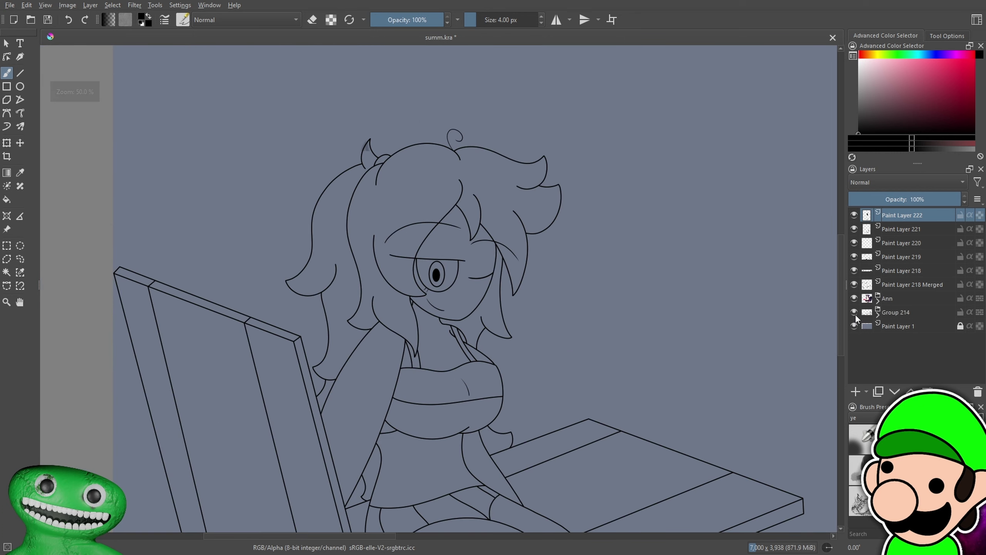
{"action": "left_click", "coordinate": [854, 313]}
{"action": "left_click", "coordinate": [854, 313]}
{"action": "key", "text": "plus"}
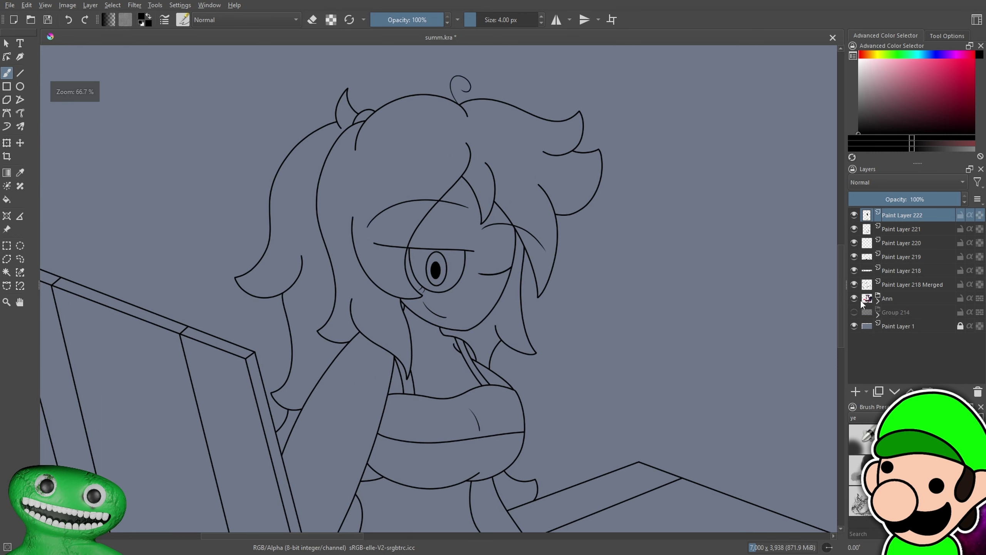
{"action": "key", "text": "ctrl+z"}
Merge Paint Layer 221 and Paint Layer 222, which hold the iris and pupil
{"action": "left_click", "coordinate": [894, 229], "text": "ctrl"}
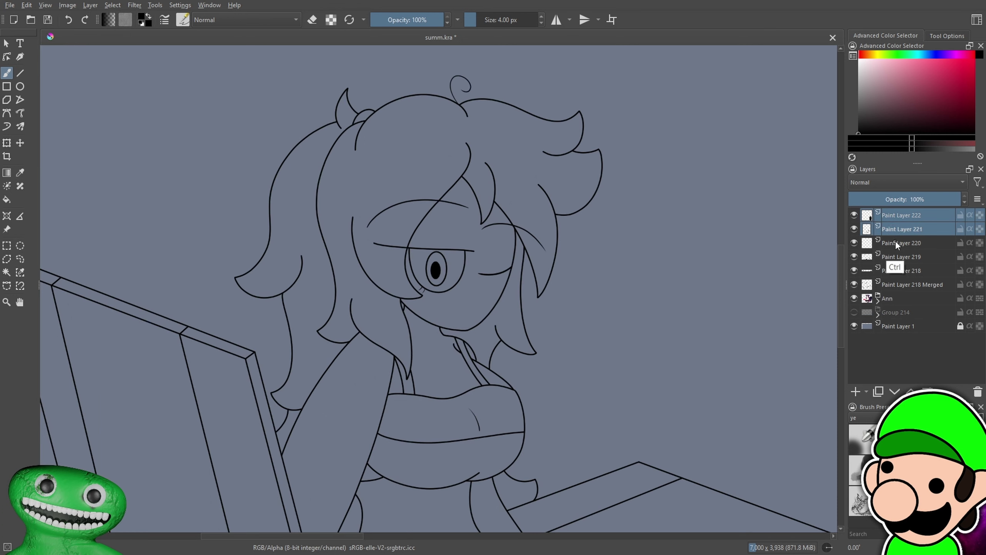
{"action": "left_click", "coordinate": [896, 241], "text": "ctrl"}
{"action": "left_click", "coordinate": [897, 231]}
{"action": "left_click", "coordinate": [855, 214]}
{"action": "left_click", "coordinate": [856, 214]}
{"action": "left_click", "coordinate": [853, 228]}
{"action": "left_click", "coordinate": [853, 228]}
{"action": "left_click", "coordinate": [893, 217], "text": "ctrl"}
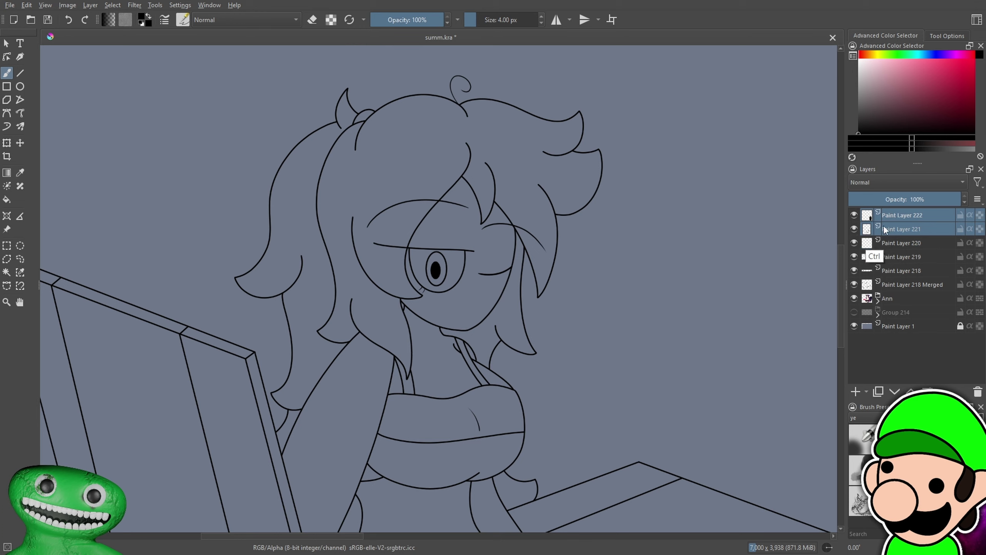
{"action": "key", "text": "ctrl+e"}
Hide the merged iris and pupil layer, and merge Paint Layers 218, 219 and 220 into one layer
{"action": "left_click", "coordinate": [854, 216]}
{"action": "left_click", "coordinate": [856, 230]}
{"action": "left_click", "coordinate": [855, 230]}
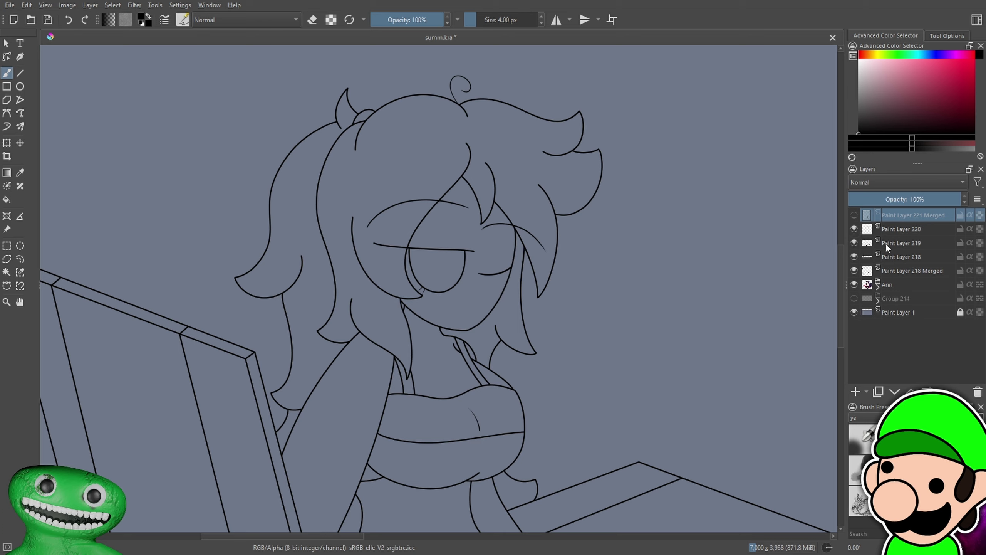
{"action": "left_click", "coordinate": [895, 234]}
{"action": "left_click", "coordinate": [894, 241], "text": "ctrl"}
{"action": "key", "text": "ctrl+e"}
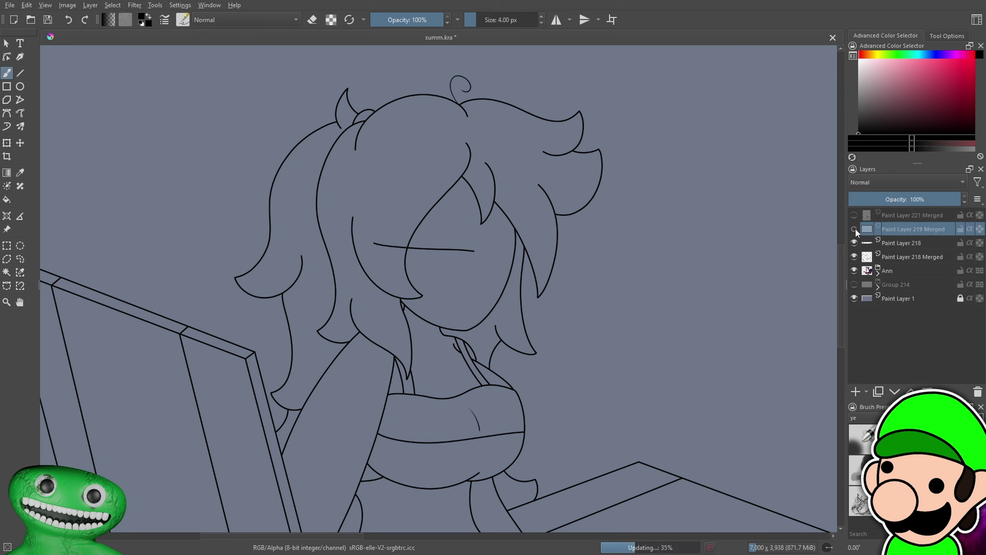
{"action": "left_click", "coordinate": [890, 241], "text": "ctrl"}
{"action": "key", "text": "ctrl+e"}
{"action": "left_click", "coordinate": [854, 227]}
{"action": "left_click", "coordinate": [853, 227]}
Select the open eye's outline with a freehand selection, rotate it so the upper lid runs nearly level, and deselect
{"action": "key", "text": "plus"}
{"action": "key", "text": "plus"}
{"action": "key", "text": "plus"}
{"action": "left_click", "coordinate": [20, 259]}
{"action": "mouse_move", "coordinate": [331, 326]}
{"action": "left_mouse_down"}
{"action": "mouse_move", "coordinate": [261, 303]}
{"action": "mouse_move", "coordinate": [366, 127]}
{"action": "left_mouse_up"}
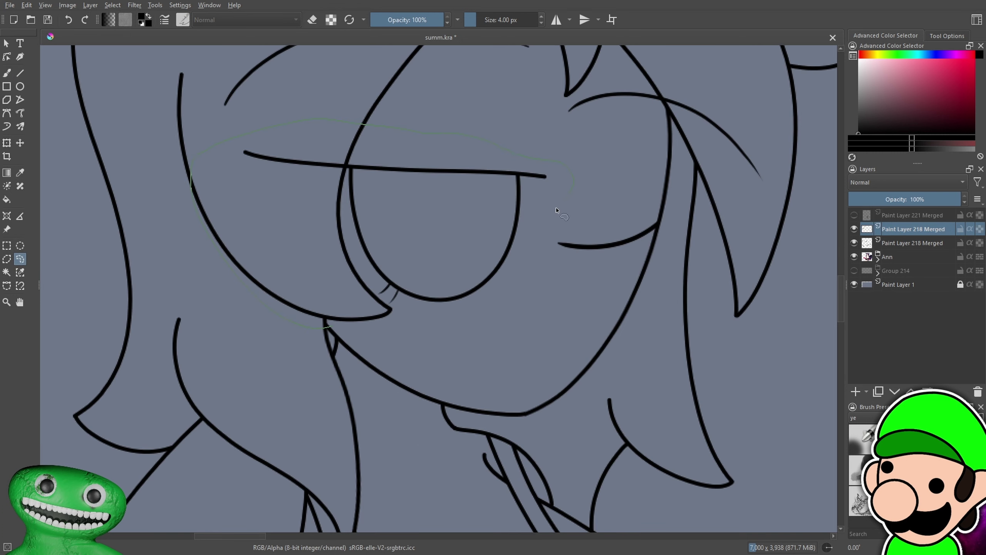
{"action": "left_click", "coordinate": [7, 143]}
{"action": "left_click_drag", "start_coordinate": [637, 244], "coordinate": [636, 223]}
{"action": "left_click_drag", "start_coordinate": [488, 255], "coordinate": [494, 267]}
{"action": "key", "text": "b"}
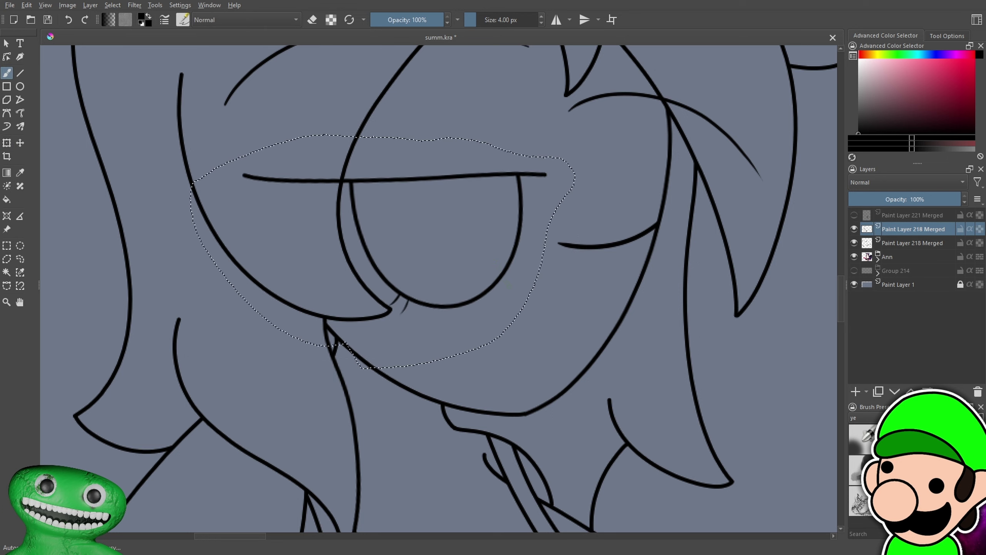
{"action": "key", "text": "minus"}
{"action": "key", "text": "minus"}
{"action": "left_click_drag", "start_coordinate": [506, 322], "coordinate": [501, 335]}
{"action": "left_click", "coordinate": [6, 245]}
{"action": "left_click", "coordinate": [64, 255]}
{"action": "key", "text": "minus"}
{"action": "key", "text": "minus"}
{"action": "key", "text": "minus"}
{"action": "key", "text": "minus"}
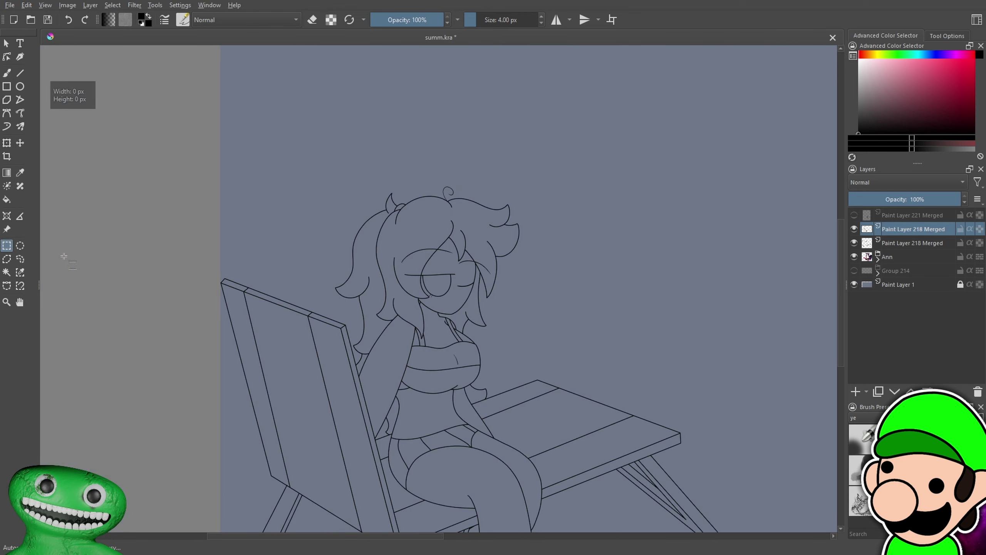
Show Paint Layer 221 Merged and move its iris and pupil slightly lower inside the eye outline
{"action": "key", "text": "plus"}
{"action": "key", "text": "plus"}
{"action": "key", "text": "plus"}
{"action": "left_click", "coordinate": [854, 215]}
{"action": "left_click", "coordinate": [903, 214]}
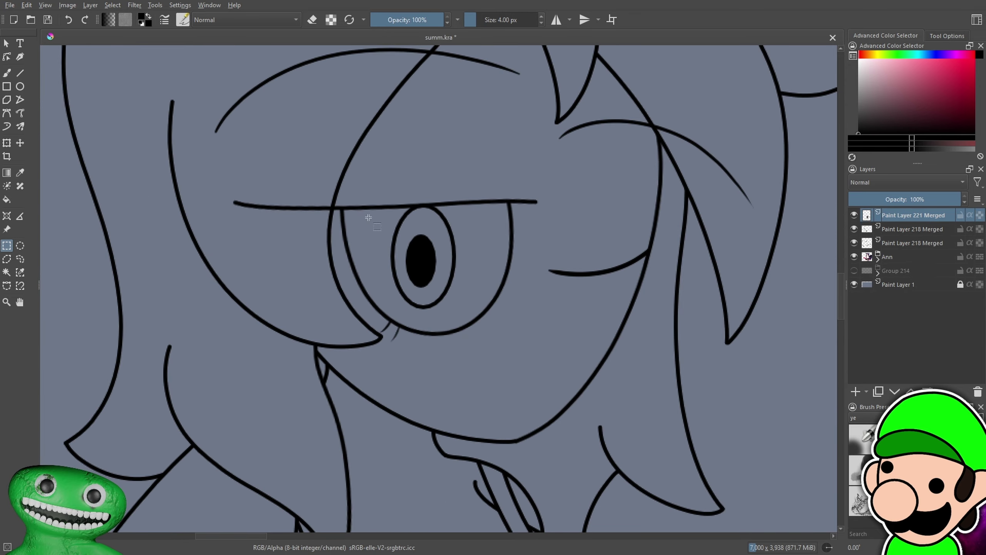
{"action": "left_click", "coordinate": [6, 143]}
{"action": "left_click_drag", "start_coordinate": [421, 260], "coordinate": [422, 268]}
{"action": "key", "text": "b"}
{"action": "key", "text": "minus"}
{"action": "key", "text": "minus"}
{"action": "key", "text": "minus"}
{"action": "key", "text": "minus"}
{"action": "key", "text": "minus"}
{"action": "key", "text": "minus"}
{"action": "left_click_drag", "start_coordinate": [726, 431], "coordinate": [713, 417]}
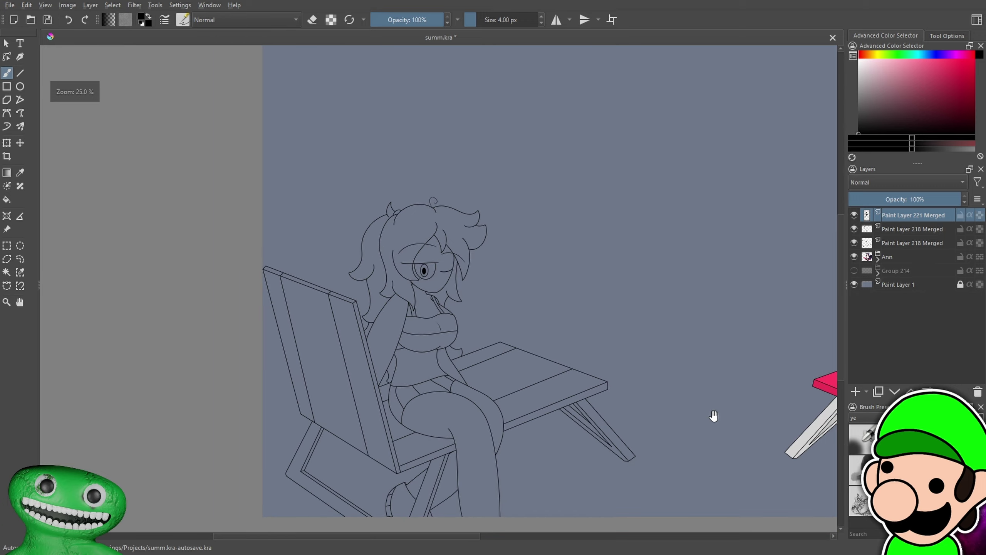
Ink a short mouth curve sloping down below the open eye, just above the chin
{"action": "key", "text": "plus"}
{"action": "key", "text": "plus"}
{"action": "key", "text": "plus"}
{"action": "left_click_drag", "start_coordinate": [543, 330], "coordinate": [564, 356]}
{"action": "key", "text": "plus"}
{"action": "key", "text": "plus"}
{"action": "key", "text": "plus"}
{"action": "key", "text": "plus"}
{"action": "key", "text": "plus"}
{"action": "key", "text": "plus"}
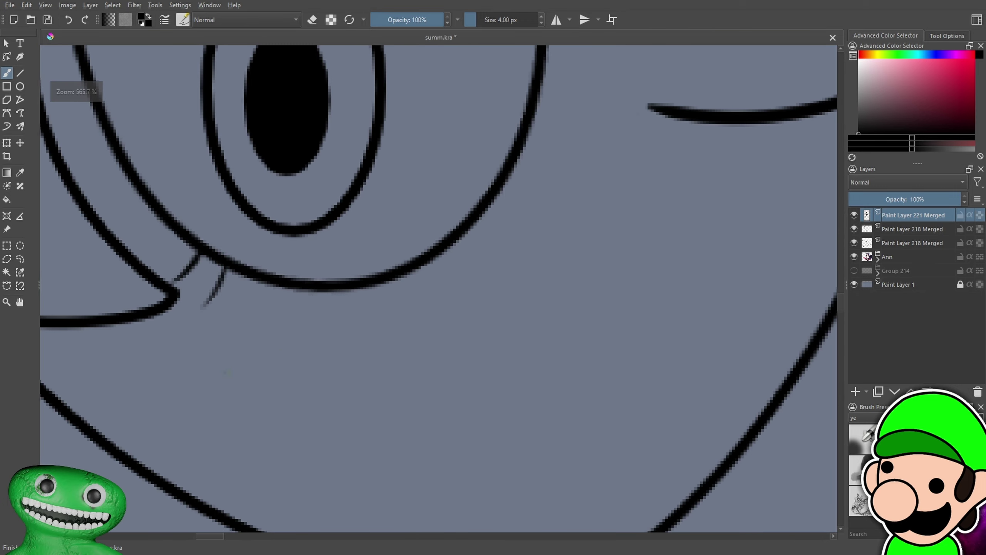
{"action": "left_click_drag", "start_coordinate": [226, 367], "coordinate": [398, 488]}
Examine the inked face with its new mouth both close up and as part of the whole figure
{"action": "key", "text": "minus"}
{"action": "key", "text": "minus"}
{"action": "key", "text": "minus"}
{"action": "key", "text": "minus"}
{"action": "key", "text": "minus"}
{"action": "left_click_drag", "start_coordinate": [539, 382], "coordinate": [542, 355]}
{"action": "key", "text": "plus"}
{"action": "key", "text": "plus"}
{"action": "key", "text": "minus"}
{"action": "key", "text": "minus"}
{"action": "key", "text": "minus"}
{"action": "key", "text": "minus"}
{"action": "key", "text": "minus"}
{"action": "key", "text": "minus"}
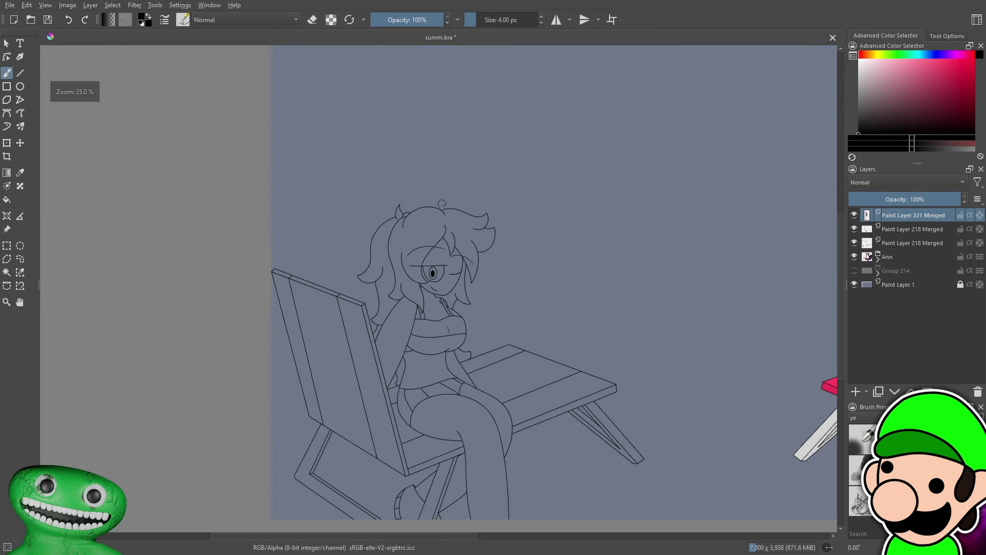
{"action": "key", "text": "plus"}
{"action": "key", "text": "plus"}
{"action": "key", "text": "plus"}
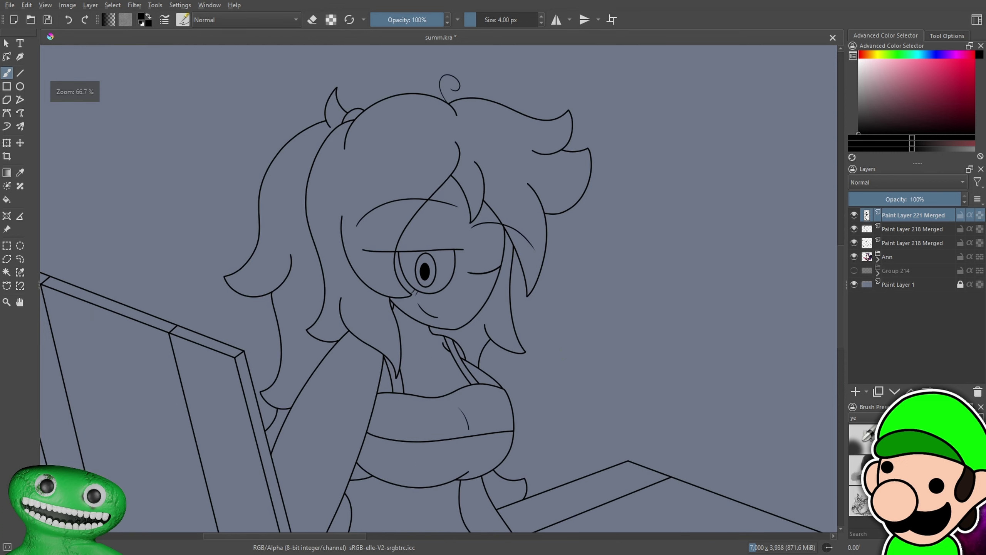
{"action": "key", "text": "minus"}
{"action": "key", "text": "minus"}
{"action": "key", "text": "minus"}
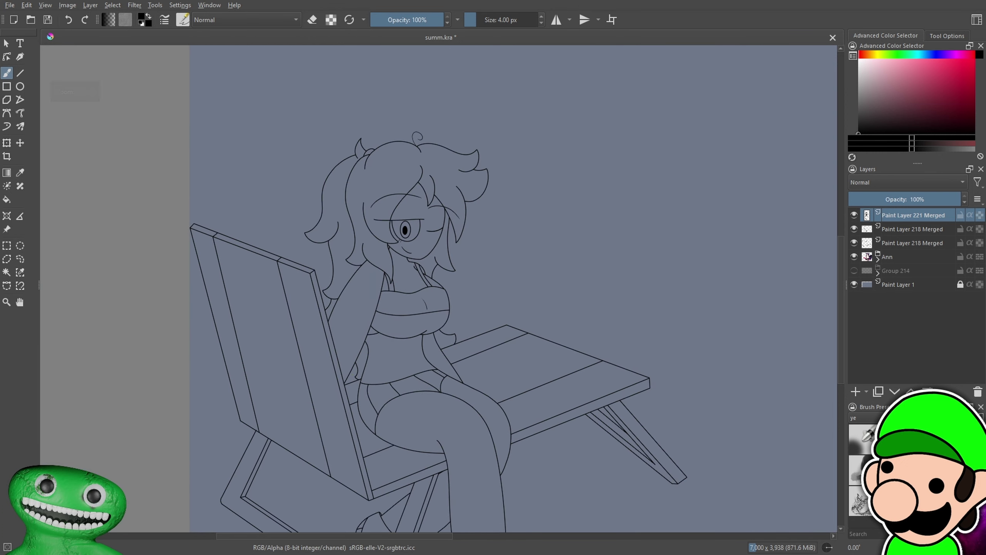
Merge Paint Layer 221 Merged and both Paint Layer 218 Merged layers into one, and compare the line art with Group 214
{"action": "left_click", "coordinate": [888, 228], "text": "ctrl"}
{"action": "left_click", "coordinate": [890, 238], "text": "ctrl"}
{"action": "key", "text": "ctrl+e"}
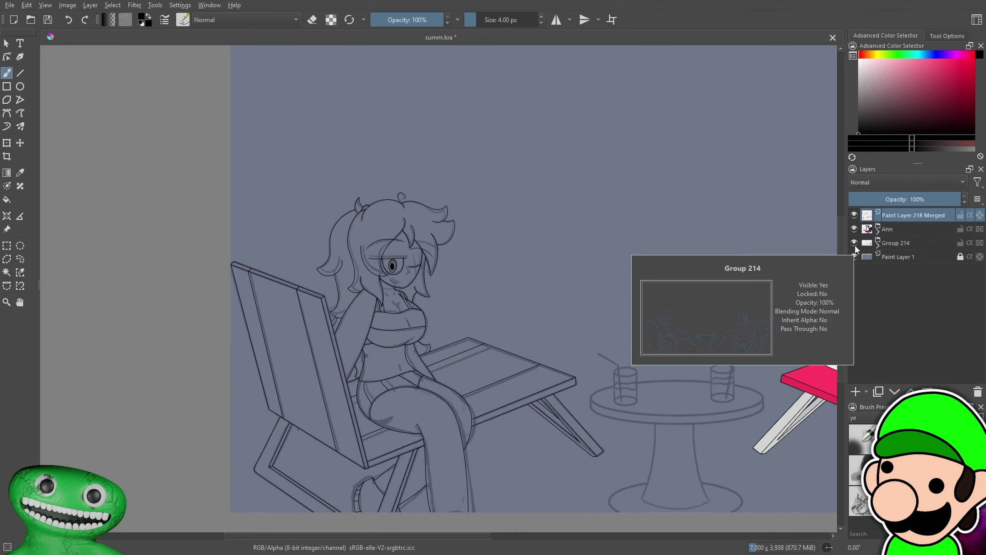
{"action": "mouse_move", "coordinate": [598, 398]}
{"action": "left_mouse_down"}
{"action": "mouse_move", "coordinate": [557, 379]}
{"action": "mouse_move", "coordinate": [549, 392]}
{"action": "left_mouse_up"}
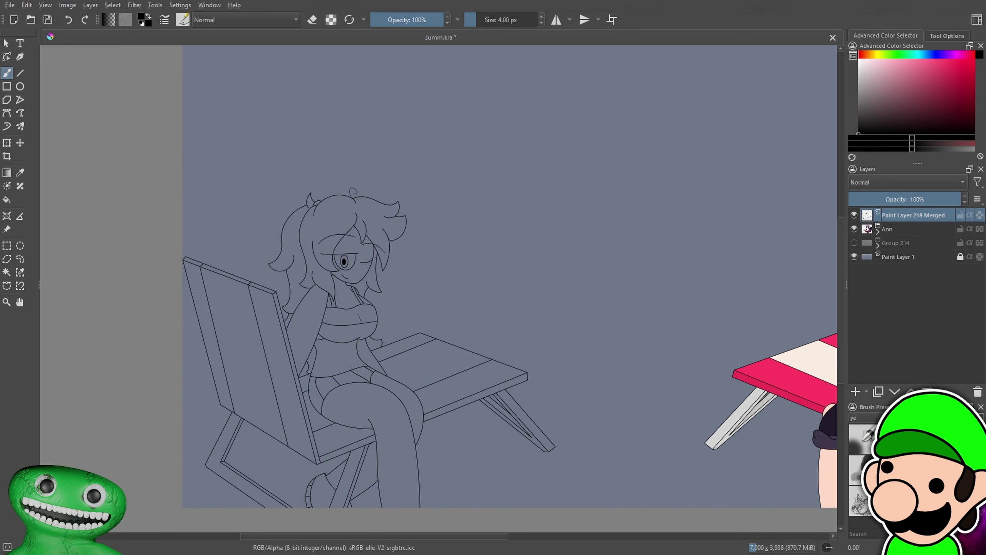
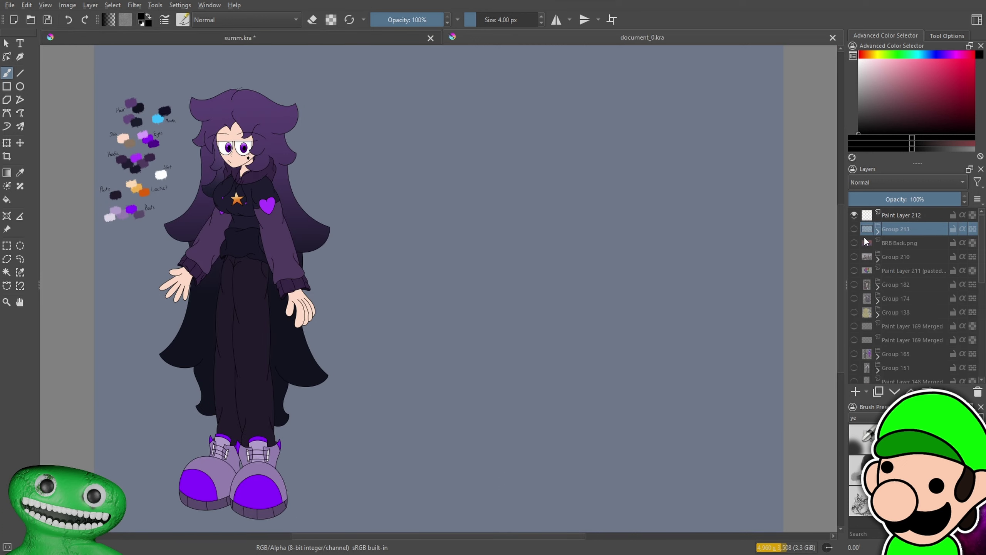
In document_0.kra, hide Group 107 and show Group 119 with only its colour palette layer and the coloured Group 117
{"action": "scroll", "coordinate": [865, 239], "scroll_direction": "down", "scroll_amount": 6}
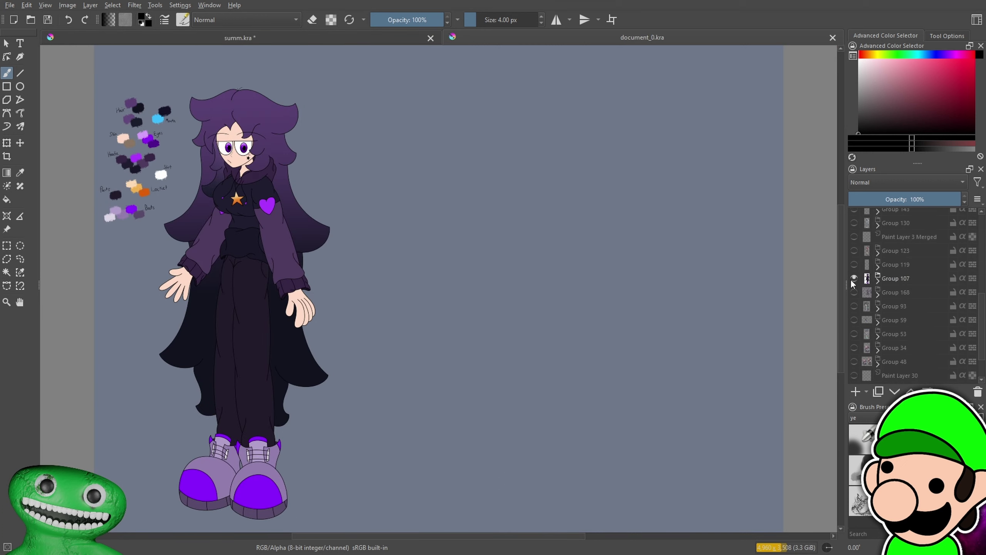
{"action": "left_click", "coordinate": [854, 278]}
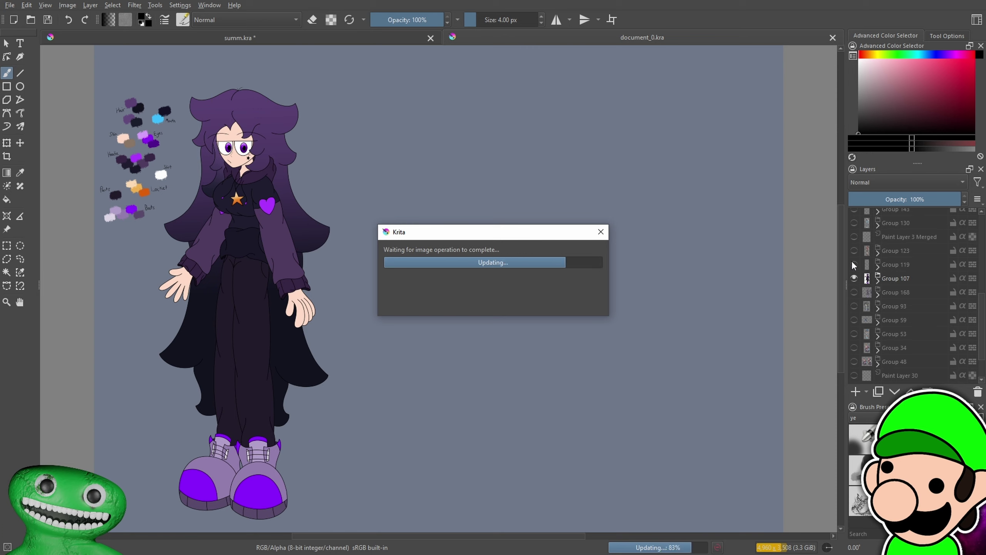
{"action": "left_click", "coordinate": [854, 264]}
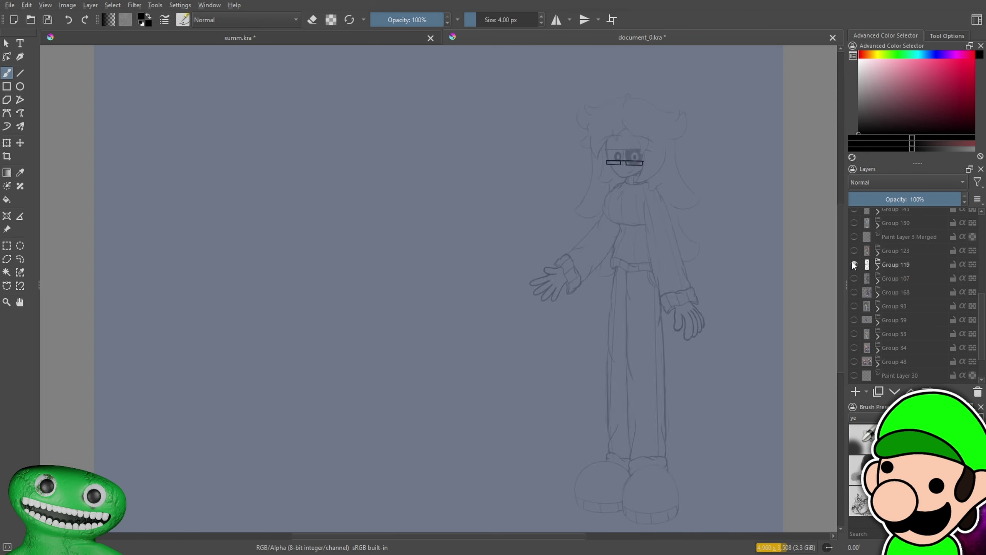
{"action": "left_click", "coordinate": [878, 267]}
{"action": "left_click", "coordinate": [855, 281]}
{"action": "left_click", "coordinate": [856, 292]}
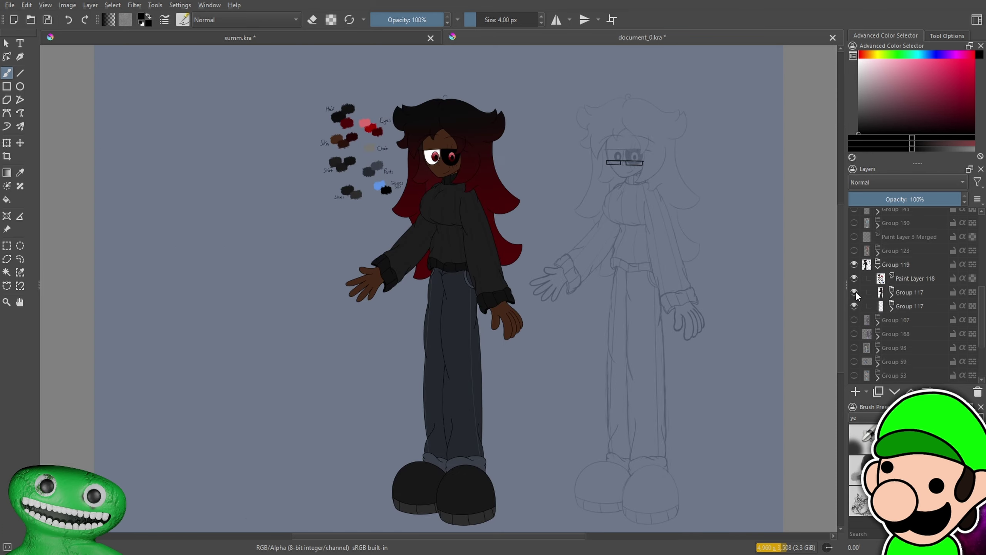
{"action": "left_click_drag", "start_coordinate": [592, 241], "coordinate": [590, 254]}
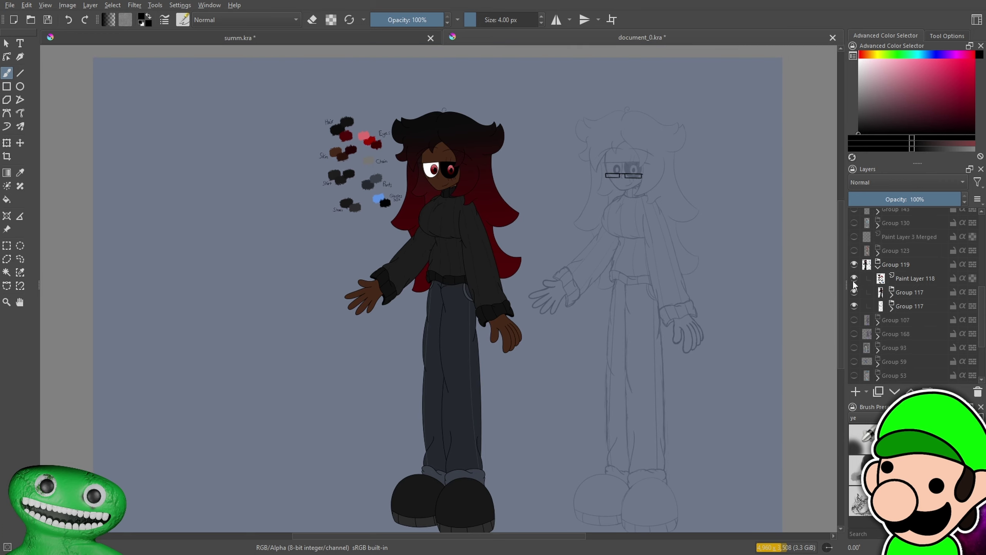
{"action": "left_click", "coordinate": [854, 306]}
{"action": "left_click", "coordinate": [893, 292]}
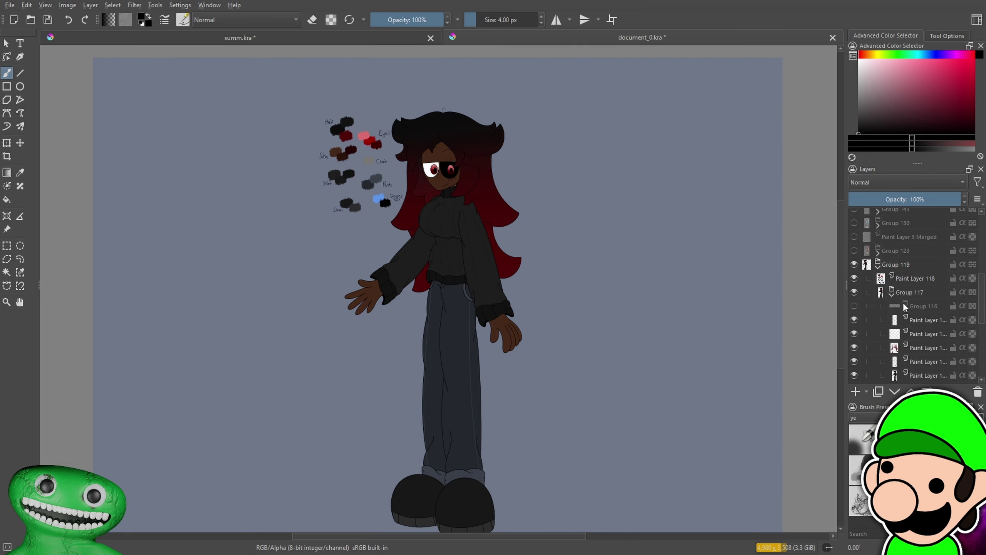
{"action": "left_click", "coordinate": [892, 292]}
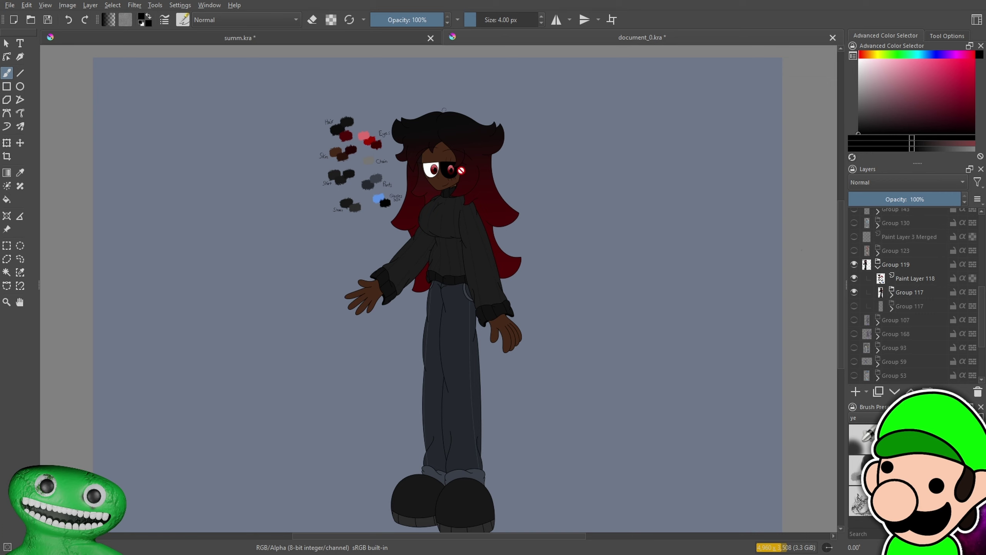
Pick the near-black hair colour from the character's palette swatches
{"action": "scroll", "coordinate": [373, 166], "scroll_direction": "up", "scroll_amount": 5}
{"action": "left_click_drag", "start_coordinate": [448, 244], "coordinate": [525, 459]}
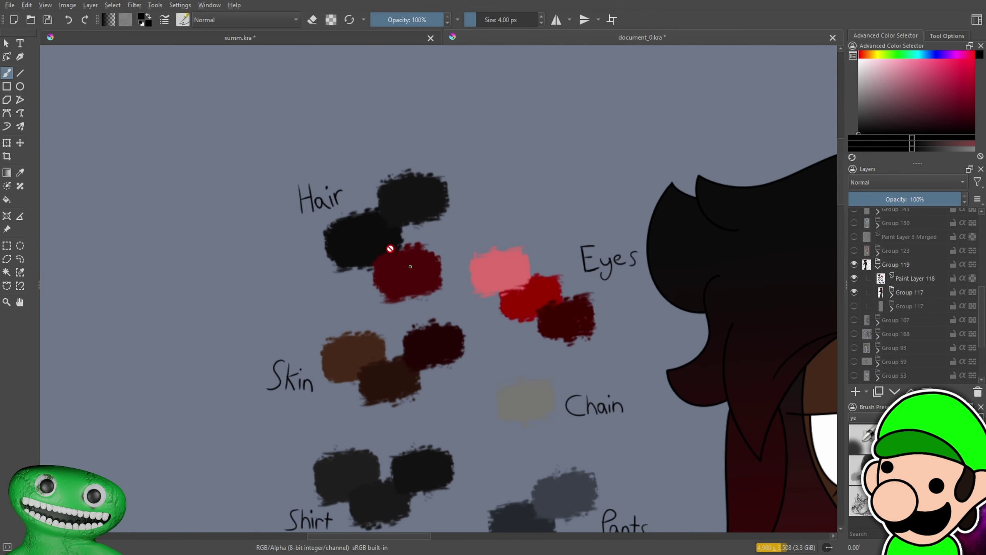
{"action": "scroll", "coordinate": [390, 248], "scroll_direction": "up", "scroll_amount": 5}
{"action": "scroll", "coordinate": [379, 258], "scroll_direction": "down", "scroll_amount": 8}
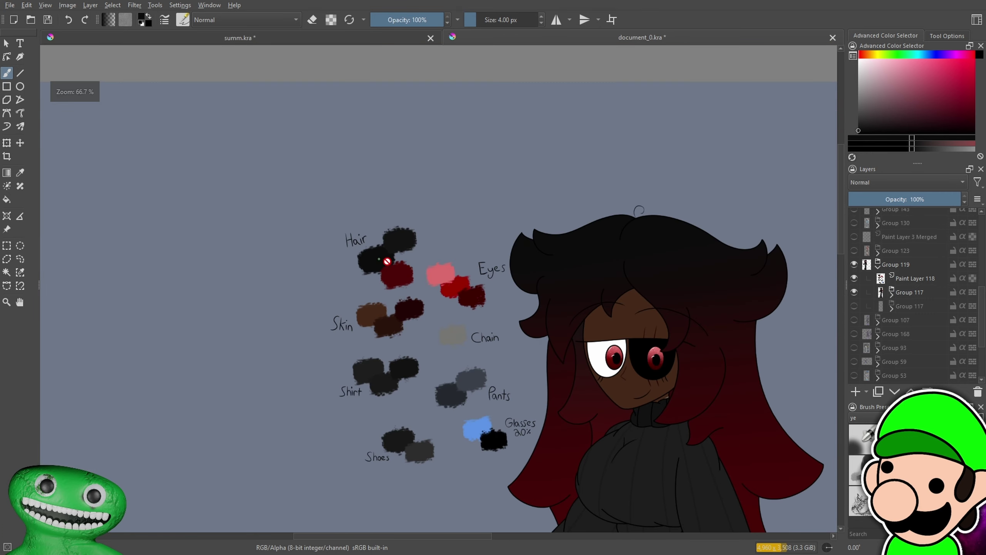
{"action": "scroll", "coordinate": [385, 247], "scroll_direction": "up", "scroll_amount": 5}
{"action": "scroll", "coordinate": [326, 210], "scroll_direction": "down", "scroll_amount": 4}
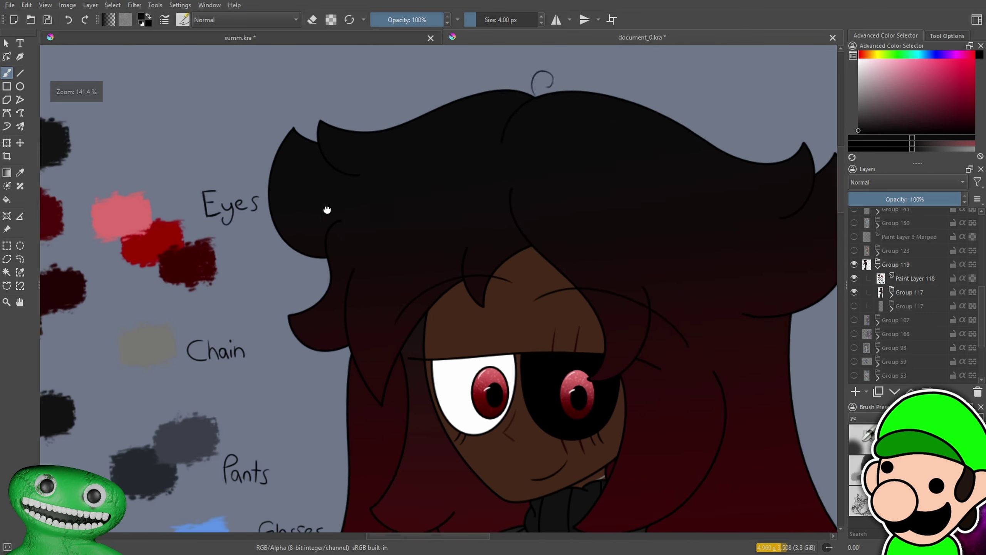
{"action": "left_click_drag", "start_coordinate": [324, 205], "coordinate": [685, 354]}
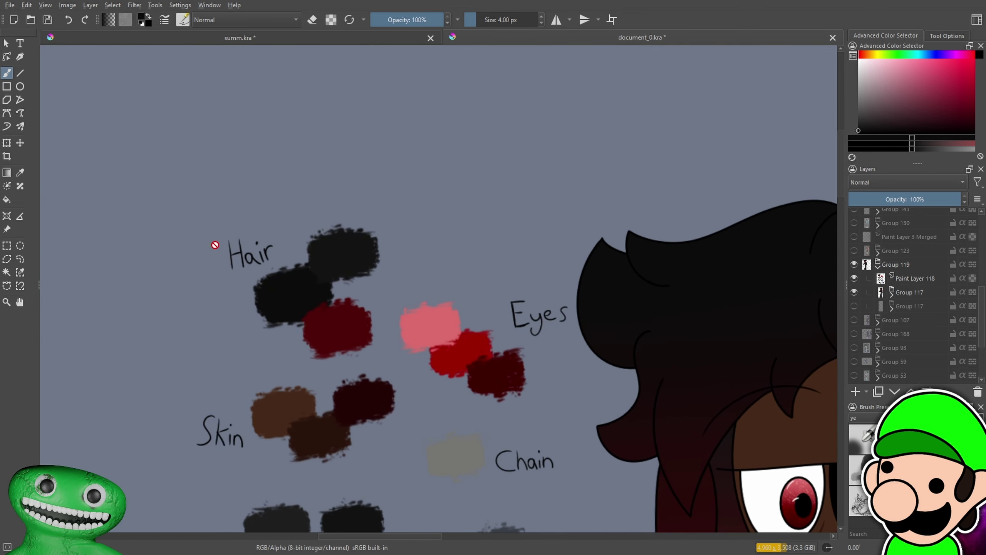
Return to summ.kra, choose the Fill tool, and add a new paint layer directly below the merged line art
{"action": "left_click", "coordinate": [316, 42]}
{"action": "left_click", "coordinate": [6, 199]}
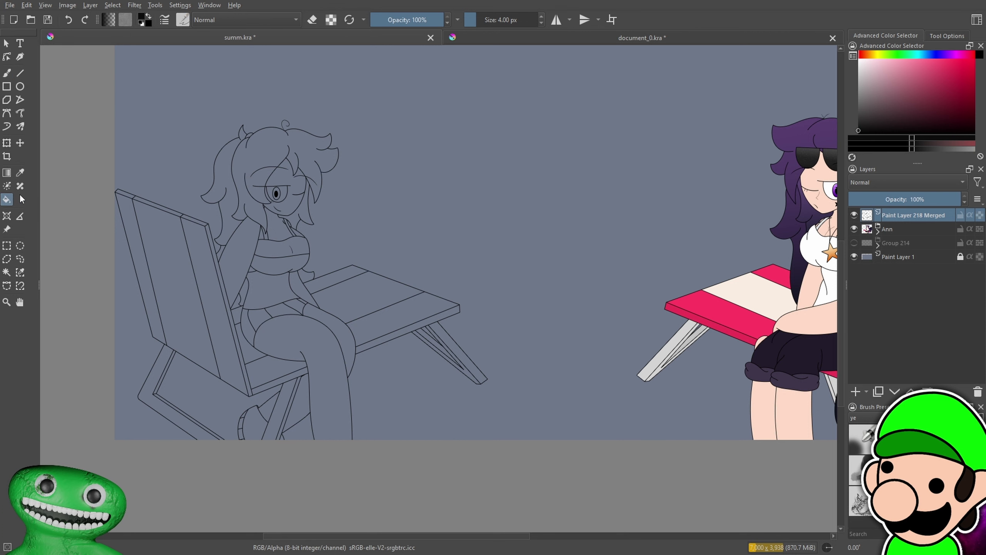
{"action": "left_click", "coordinate": [856, 390]}
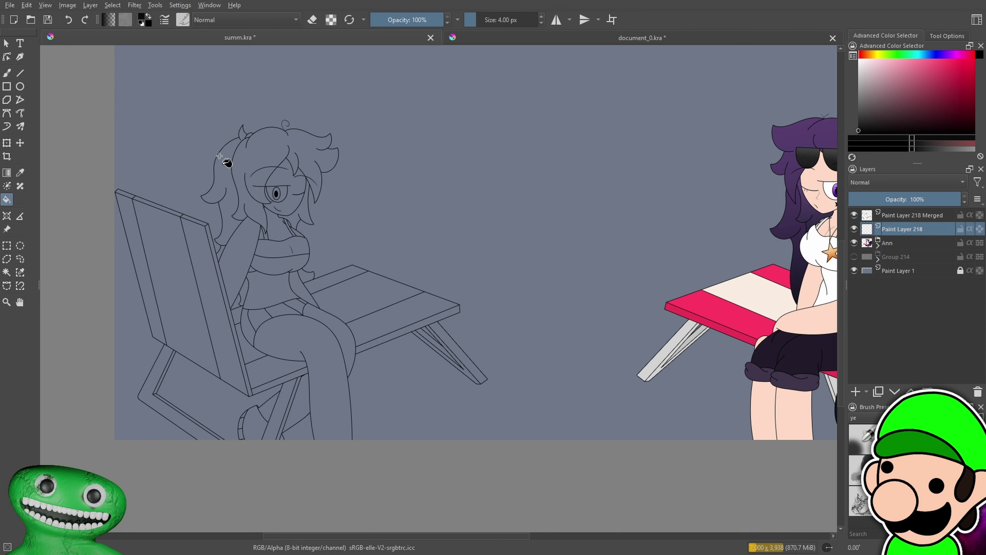
Fill the main hair, the ponytail and the strands behind the arms and waist with the near-black hair colour
{"action": "scroll", "coordinate": [222, 157], "scroll_direction": "up", "scroll_amount": 3}
{"action": "left_click", "coordinate": [271, 155]}
{"action": "left_click", "coordinate": [237, 183]}
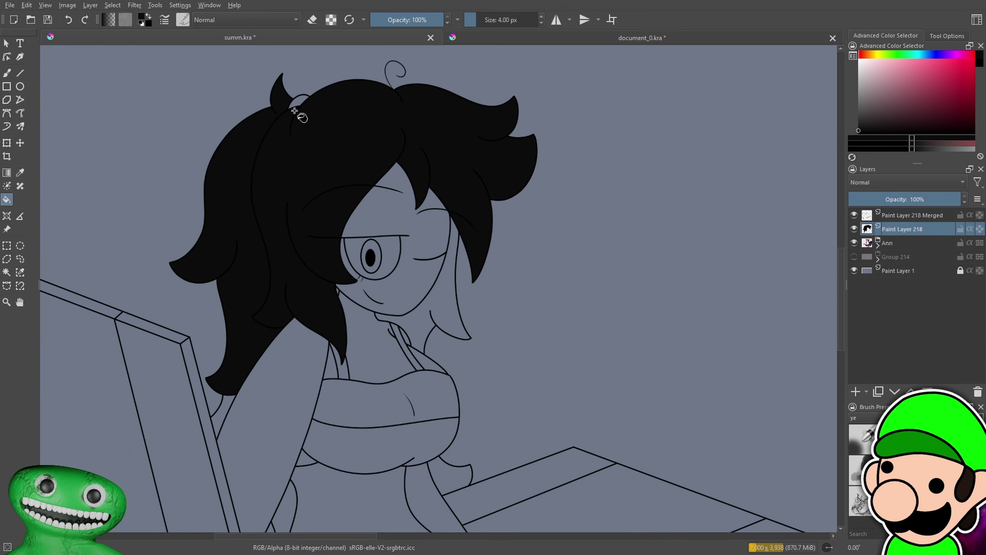
{"action": "left_click_drag", "start_coordinate": [401, 404], "coordinate": [435, 331]}
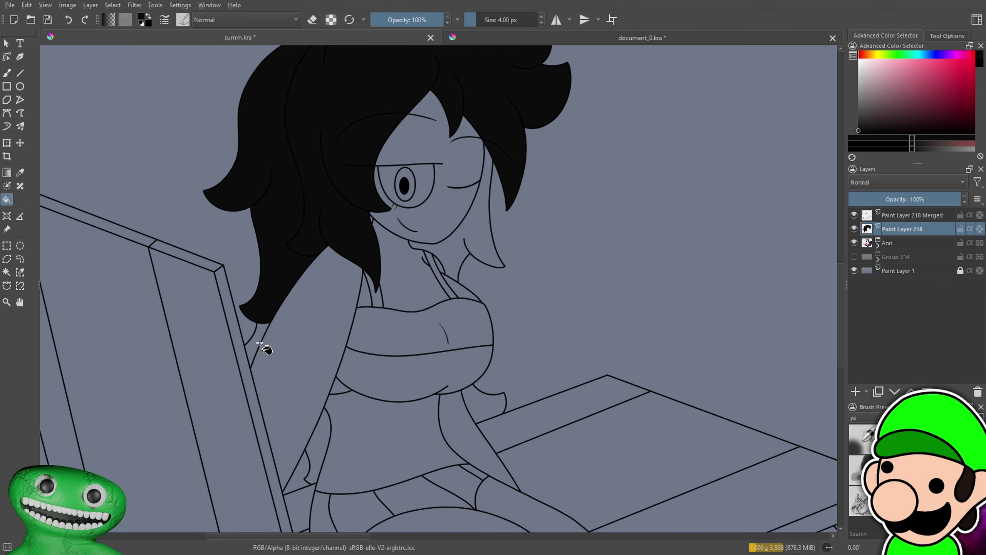
{"action": "left_click", "coordinate": [319, 426]}
{"action": "left_click", "coordinate": [497, 412]}
Fill the tiny hair gap beside the jaw below the open eye, and switch to the brush for touching it up
{"action": "left_click_drag", "start_coordinate": [505, 440], "coordinate": [504, 445]}
{"action": "scroll", "coordinate": [383, 270], "scroll_direction": "up", "scroll_amount": 8}
{"action": "left_click", "coordinate": [348, 331]}
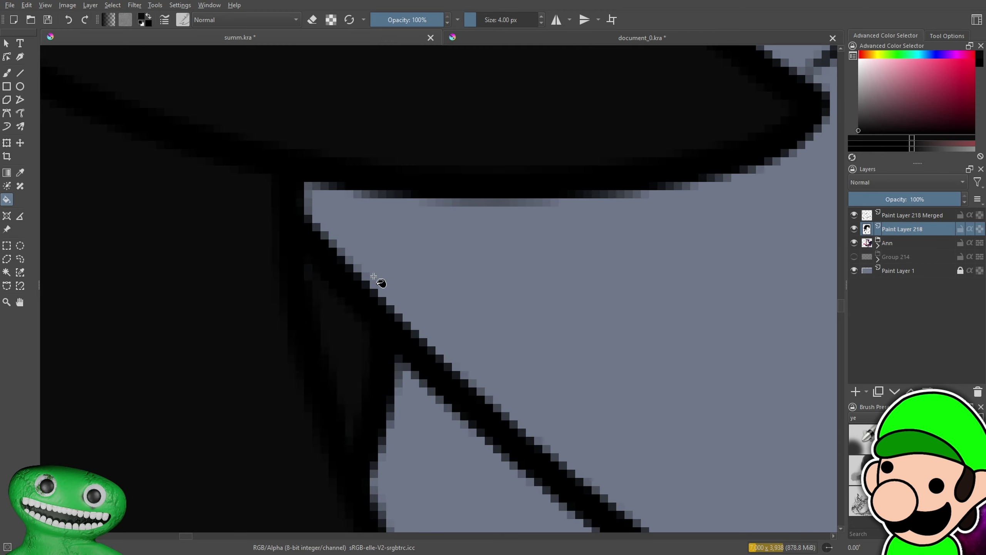
{"action": "left_click", "coordinate": [950, 36]}
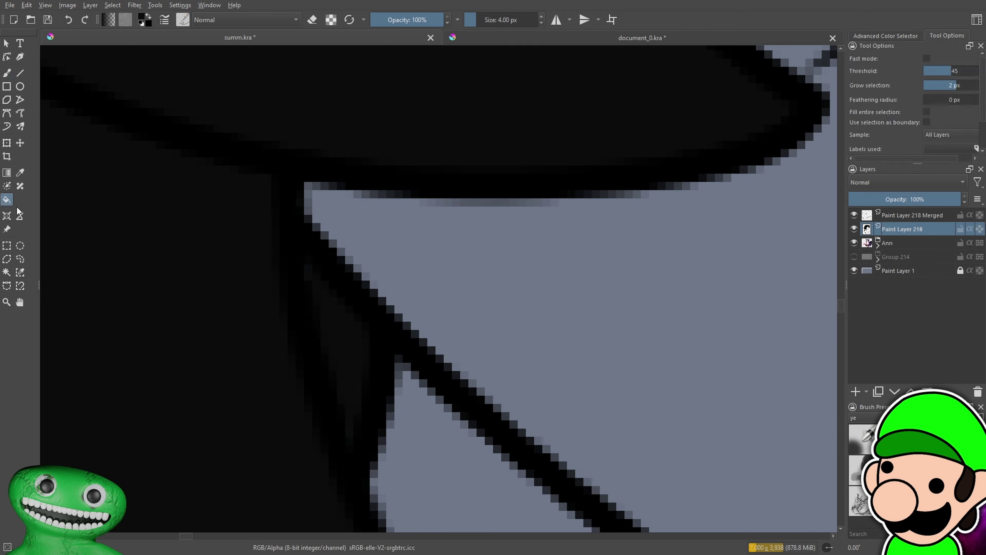
{"action": "key", "text": "b"}
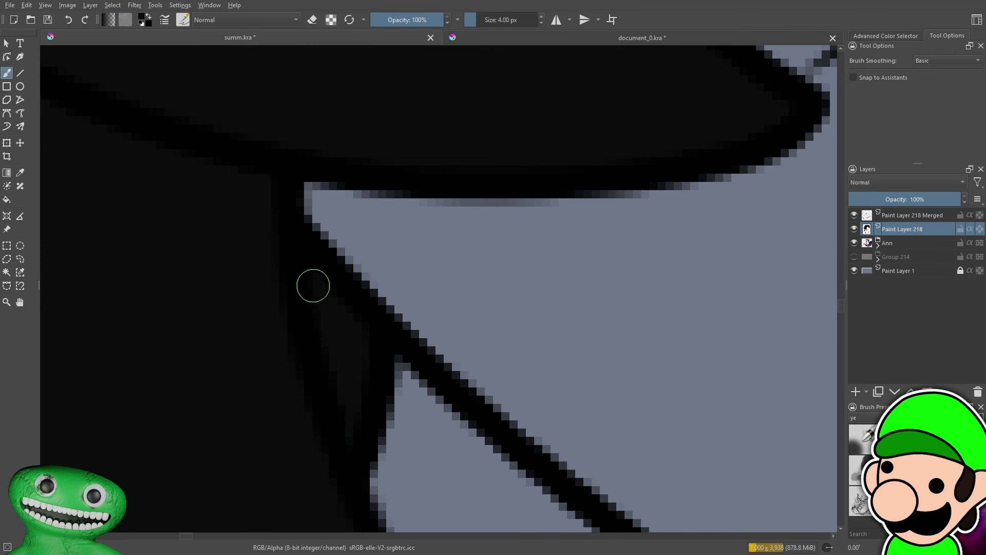
{"action": "scroll", "coordinate": [332, 452], "scroll_direction": "down", "scroll_amount": 11}
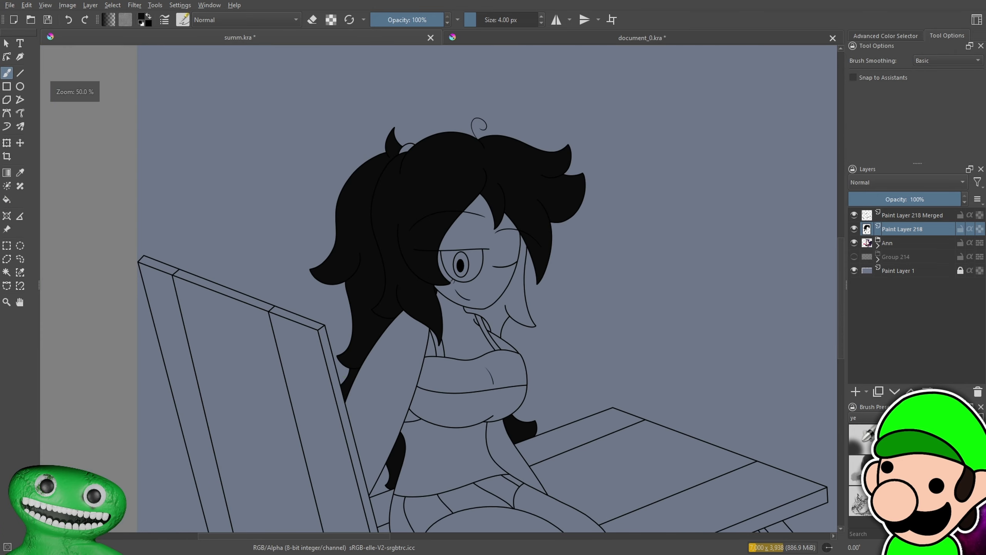
{"action": "key", "text": "ctrl+plus"}
{"action": "key", "text": "super"}
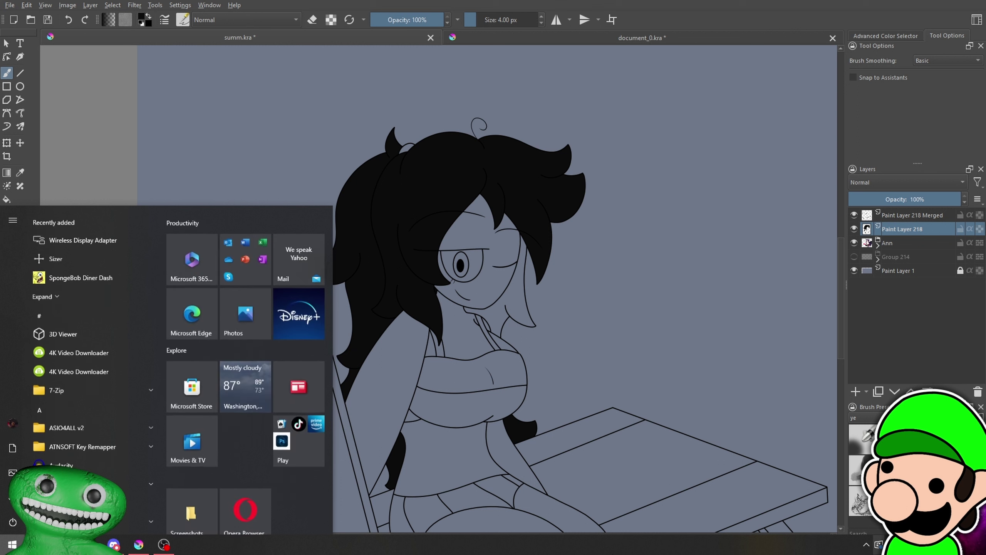
{"action": "key", "text": "super+a"}
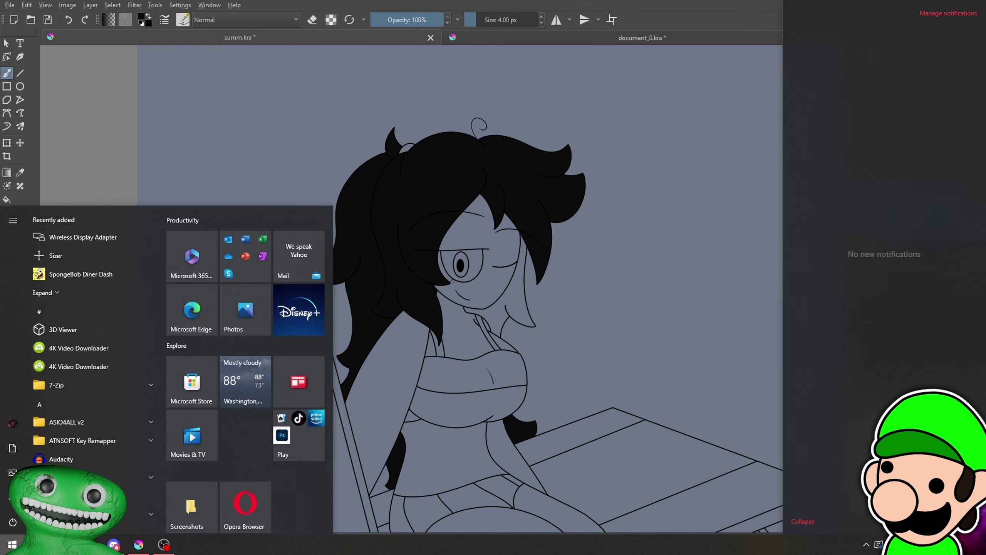
{"action": "left_click", "coordinate": [907, 405]}
{"action": "left_click", "coordinate": [908, 404]}
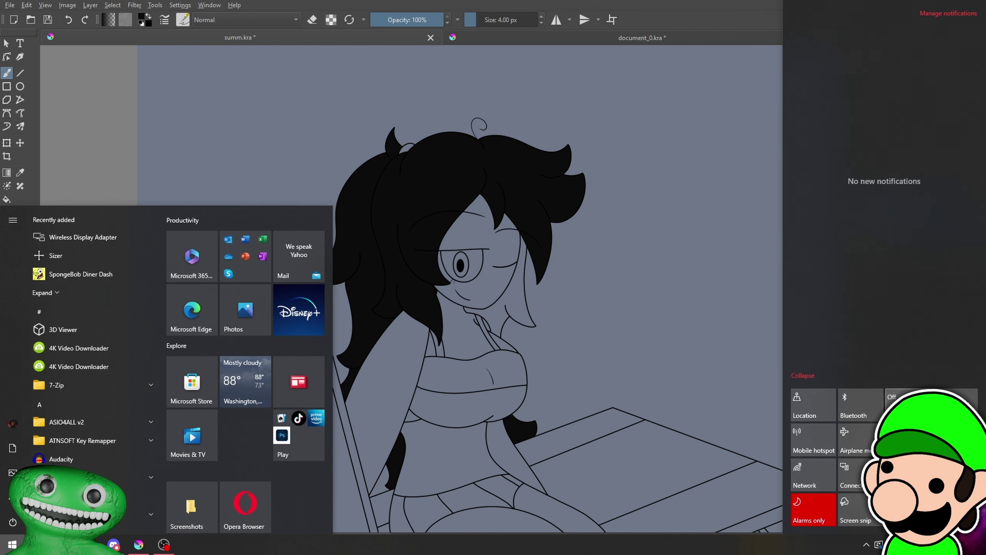
{"action": "left_click", "coordinate": [369, 5]}
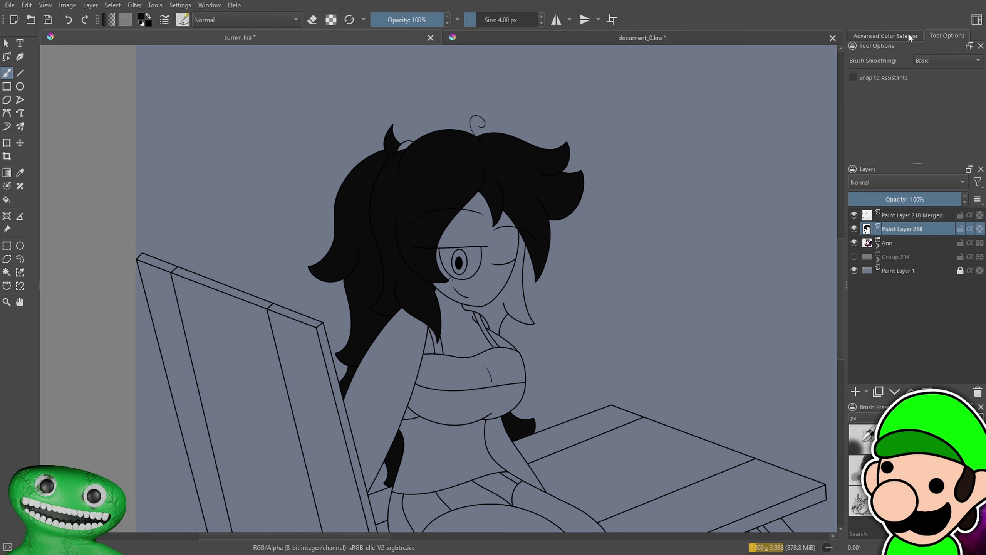
Switch to white and fill the sclera of the open eye
{"action": "left_click", "coordinate": [893, 36]}
{"action": "key", "text": "f"}
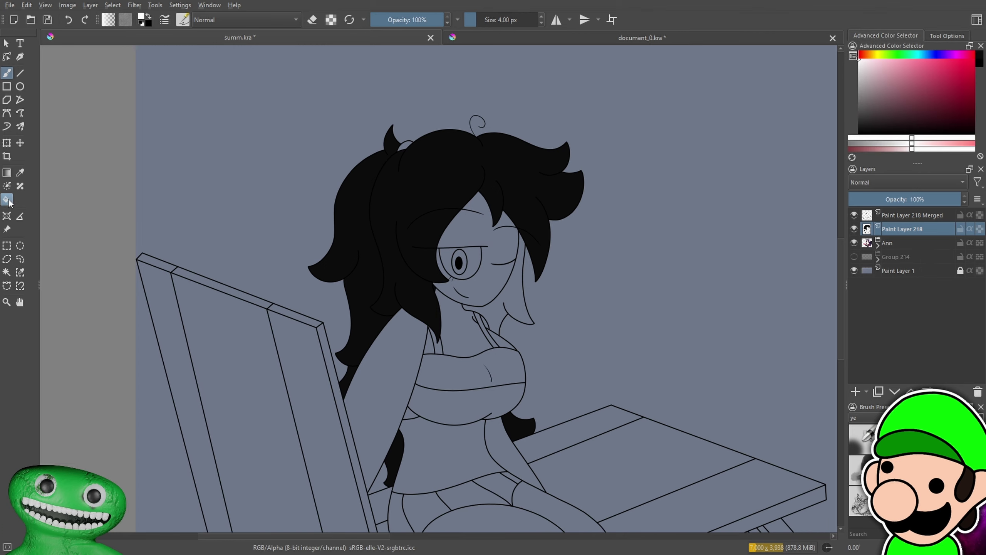
{"action": "scroll", "coordinate": [467, 266], "scroll_direction": "up", "scroll_amount": 5, "text": "ctrl"}
{"action": "left_click", "coordinate": [453, 267]}
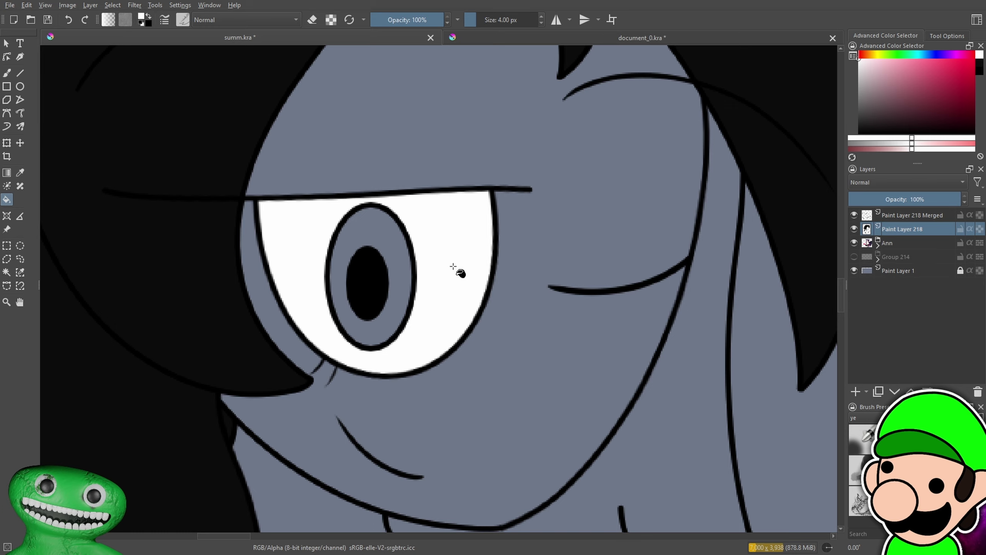
Switch to document_0.kra and sample the brown skin colour from the reference character's forehead
{"action": "scroll", "coordinate": [458, 271], "scroll_direction": "down", "scroll_amount": 6}
{"action": "left_click_drag", "start_coordinate": [498, 410], "coordinate": [497, 462]}
{"action": "scroll", "coordinate": [403, 302], "scroll_direction": "up", "scroll_amount": 1}
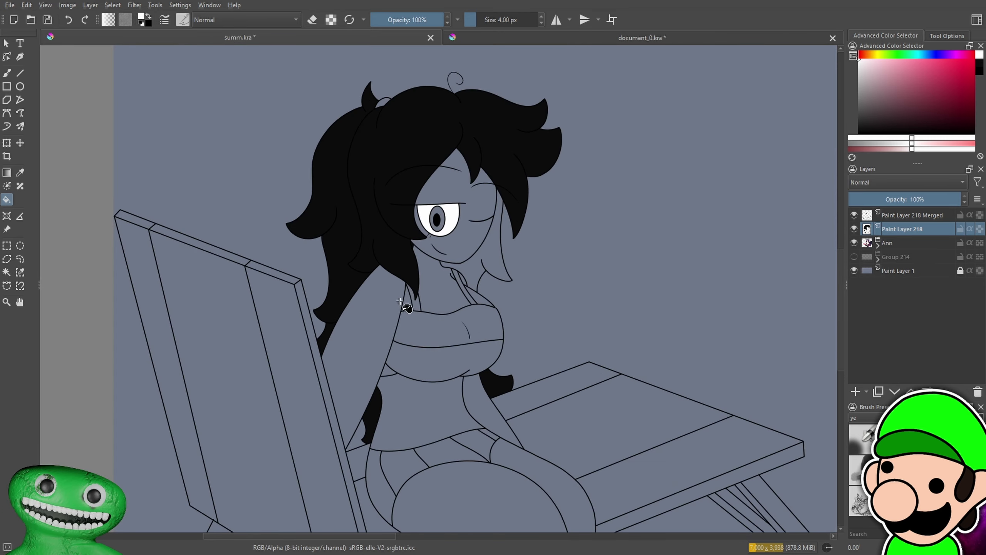
{"action": "scroll", "coordinate": [428, 269], "scroll_direction": "up", "scroll_amount": 1}
{"action": "left_click_drag", "start_coordinate": [429, 257], "coordinate": [420, 287]}
{"action": "left_click", "coordinate": [540, 42]}
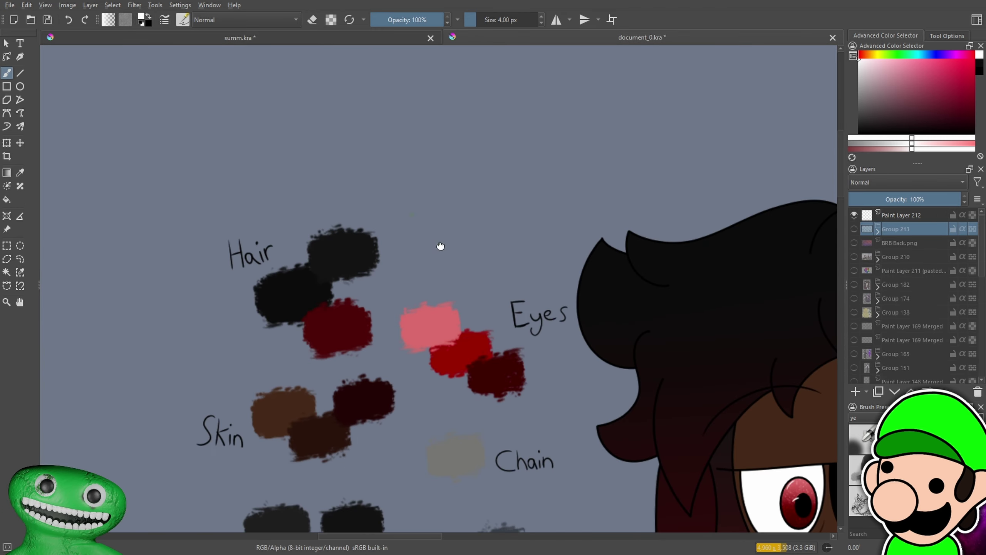
{"action": "left_click_drag", "start_coordinate": [441, 247], "coordinate": [507, 153]}
{"action": "scroll", "coordinate": [366, 365], "scroll_direction": "down", "scroll_amount": 2}
{"action": "left_click_drag", "start_coordinate": [433, 368], "coordinate": [345, 325]}
{"action": "scroll", "coordinate": [535, 297], "scroll_direction": "up", "scroll_amount": 1}
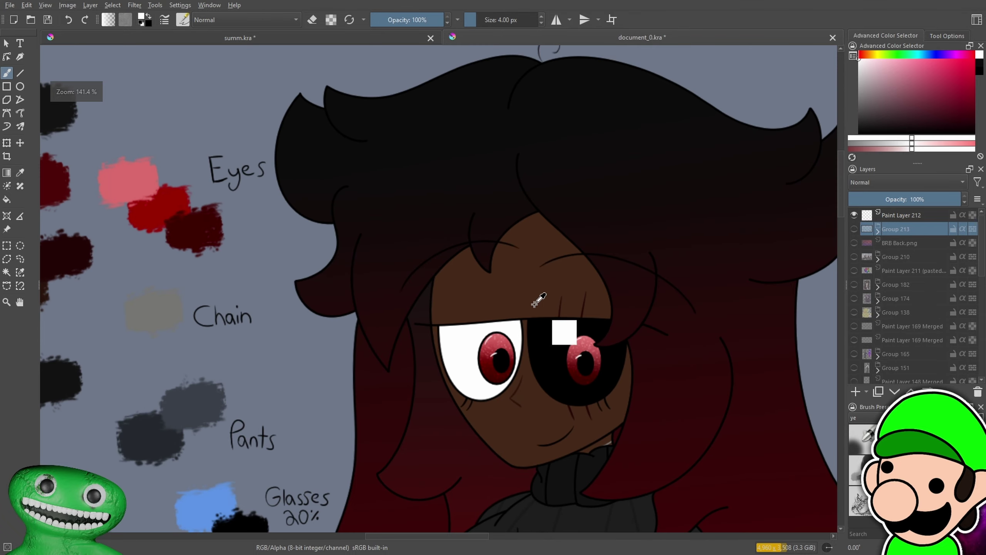
{"action": "left_click", "coordinate": [502, 297], "text": "ctrl"}
{"action": "scroll", "coordinate": [458, 295], "scroll_direction": "down", "scroll_amount": 4}
{"action": "scroll", "coordinate": [414, 295], "scroll_direction": "up", "scroll_amount": 4}
{"action": "scroll", "coordinate": [414, 295], "scroll_direction": "up", "scroll_amount": 1}
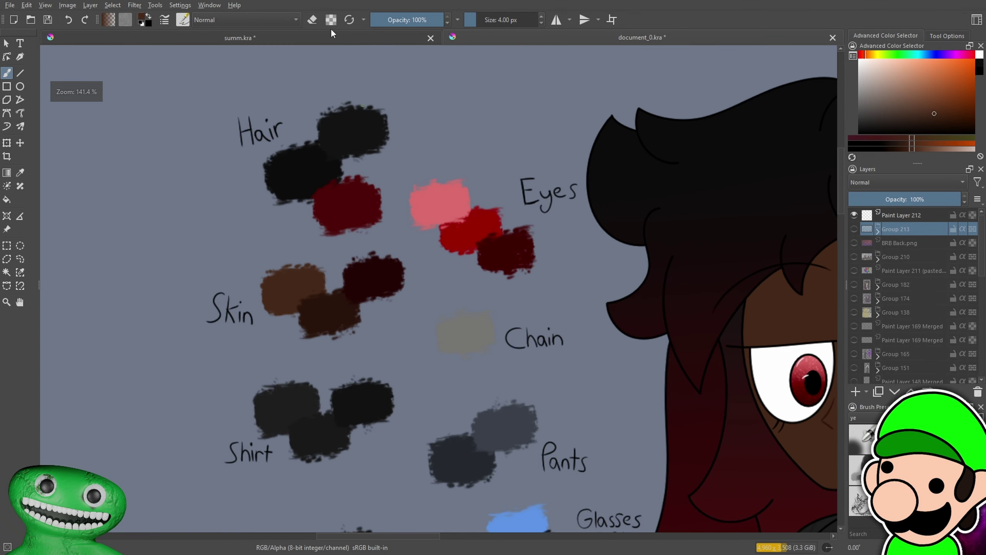
Return to summ.kra and fill the face, neck, upper chest, near arm, shoulder and ear with the brown skin colour
{"action": "left_click", "coordinate": [319, 36]}
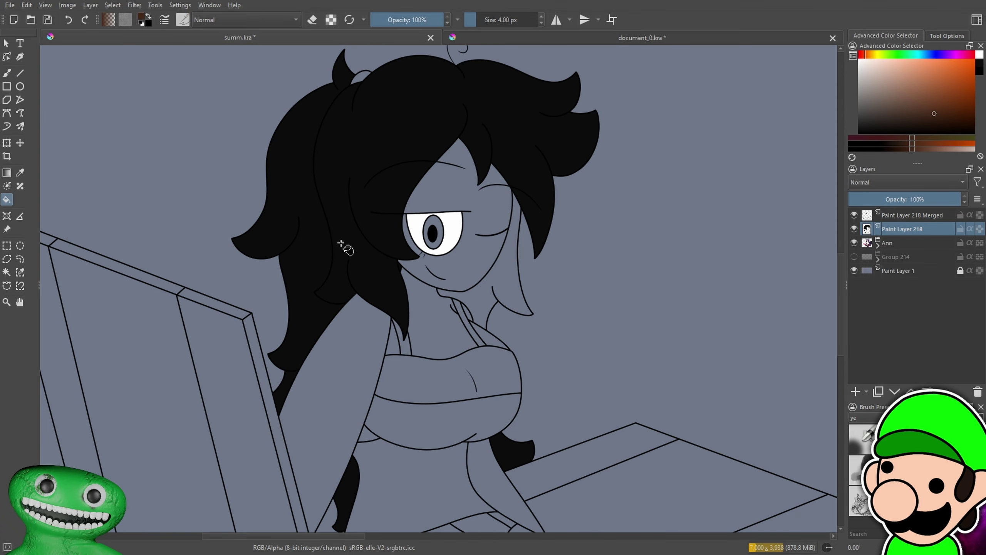
{"action": "left_click", "coordinate": [476, 201]}
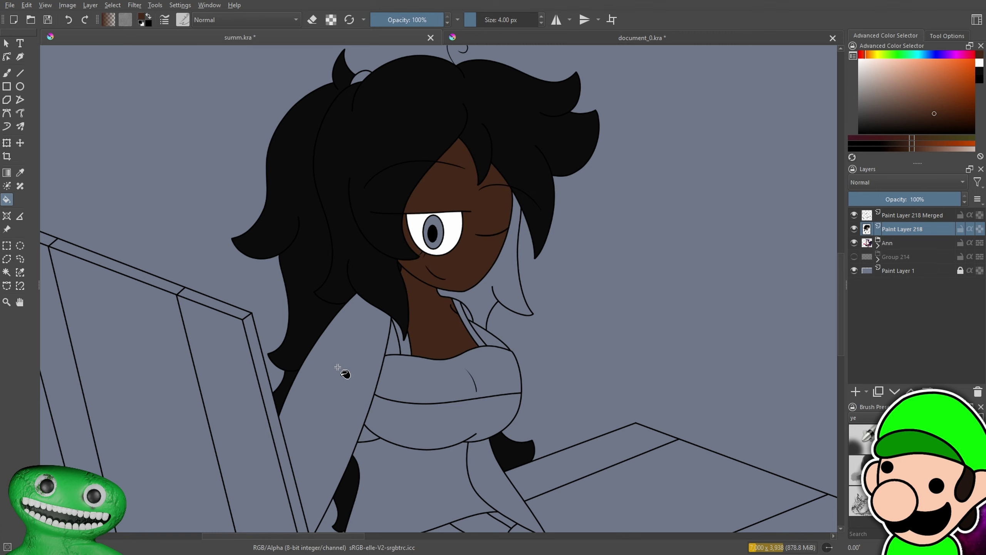
{"action": "left_click", "coordinate": [396, 352]}
{"action": "left_click", "coordinate": [489, 340]}
{"action": "scroll", "coordinate": [474, 311], "scroll_direction": "up", "scroll_amount": 5}
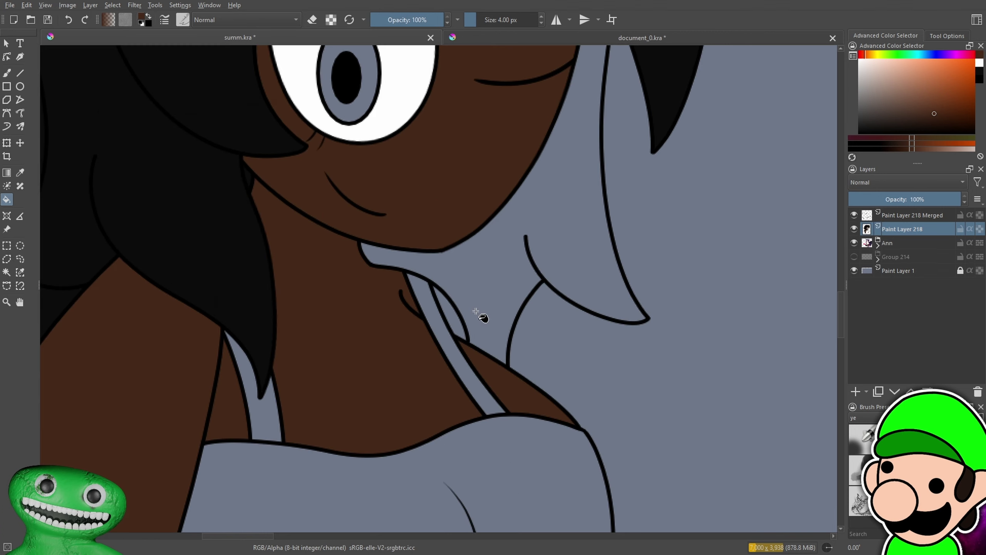
{"action": "left_click", "coordinate": [437, 320]}
Fill the midriff, far arm, both thighs and the lower-leg areas around the chair leg with the brown skin colour
{"action": "scroll", "coordinate": [437, 321], "scroll_direction": "down", "scroll_amount": 7}
{"action": "left_click_drag", "start_coordinate": [440, 292], "coordinate": [458, 298]}
{"action": "scroll", "coordinate": [458, 297], "scroll_direction": "up", "scroll_amount": 2}
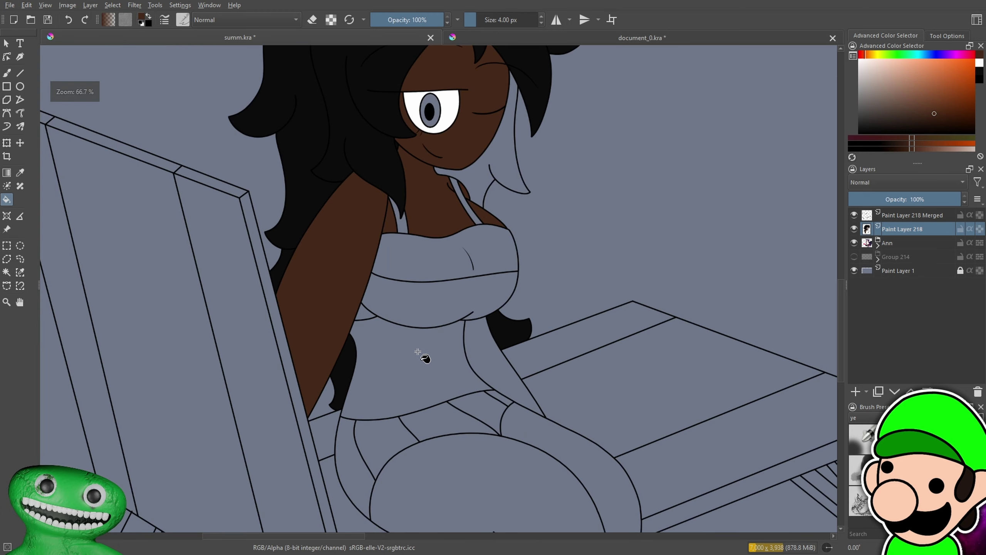
{"action": "left_click", "coordinate": [426, 358]}
{"action": "left_click", "coordinate": [502, 367]}
{"action": "left_click", "coordinate": [540, 441]}
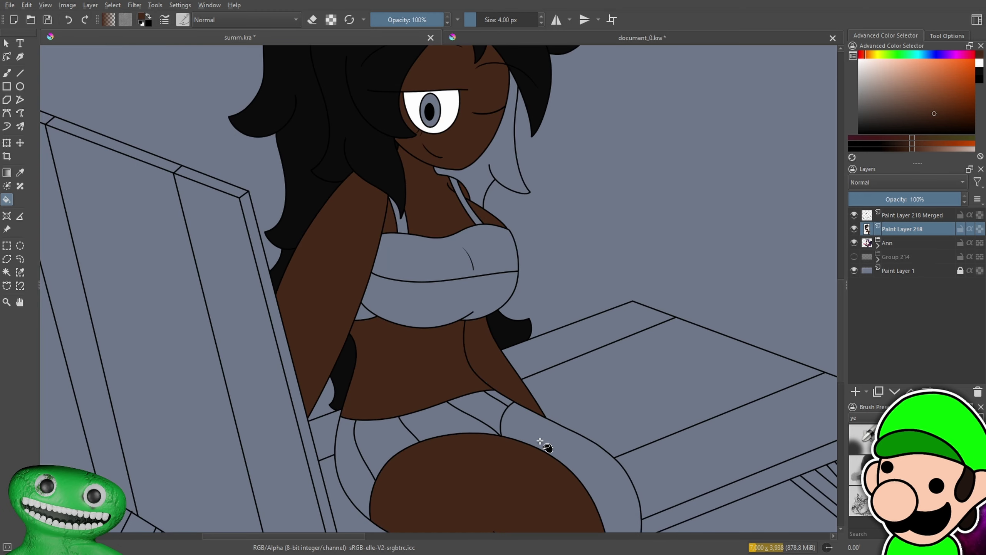
{"action": "scroll", "coordinate": [540, 441], "scroll_direction": "down", "scroll_amount": 3}
{"action": "scroll", "coordinate": [502, 391], "scroll_direction": "up", "scroll_amount": 4}
{"action": "left_click", "coordinate": [502, 390]}
{"action": "left_click", "coordinate": [418, 368]}
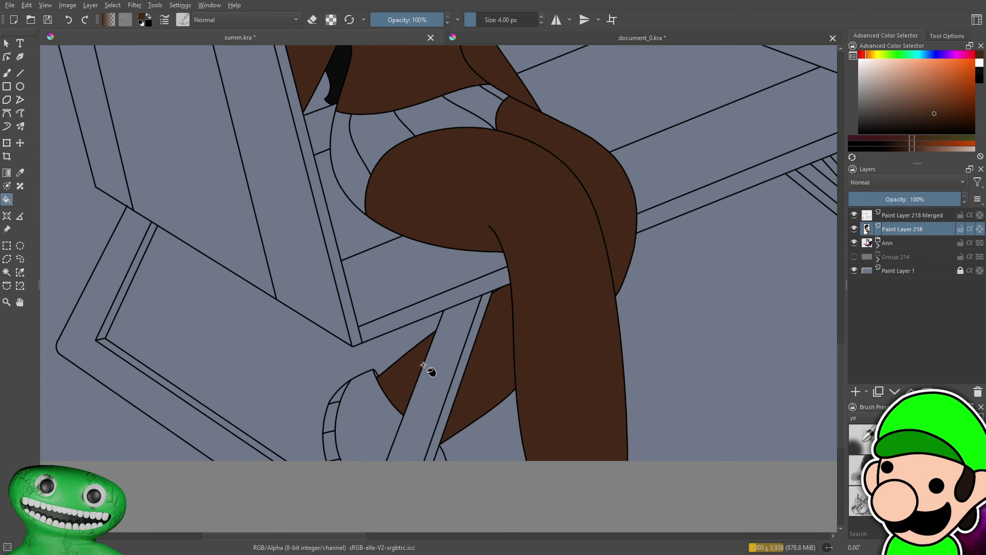
Inspect the skin fill around the chest, waist, hip and thigh outlines for unfilled gaps
{"action": "scroll", "coordinate": [441, 349], "scroll_direction": "down", "scroll_amount": 2}
{"action": "left_click_drag", "start_coordinate": [465, 289], "coordinate": [506, 371]}
{"action": "scroll", "coordinate": [526, 359], "scroll_direction": "down", "scroll_amount": 1}
{"action": "scroll", "coordinate": [447, 245], "scroll_direction": "up", "scroll_amount": 4}
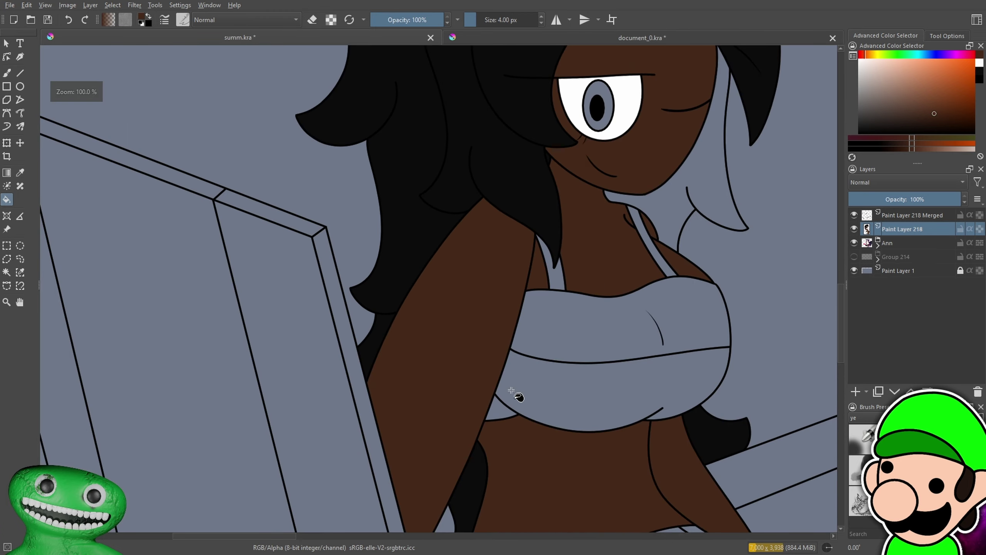
{"action": "scroll", "coordinate": [466, 320], "scroll_direction": "down", "scroll_amount": 2}
{"action": "scroll", "coordinate": [683, 346], "scroll_direction": "up", "scroll_amount": 2}
{"action": "scroll", "coordinate": [634, 255], "scroll_direction": "up", "scroll_amount": 2}
{"action": "scroll", "coordinate": [648, 334], "scroll_direction": "up", "scroll_amount": 2}
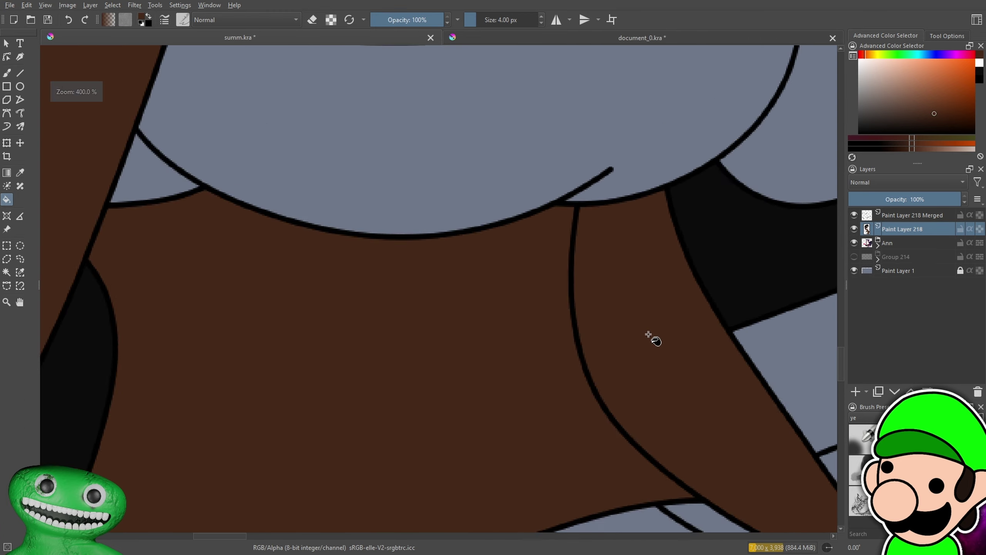
{"action": "scroll", "coordinate": [652, 338], "scroll_direction": "down", "scroll_amount": 2}
{"action": "scroll", "coordinate": [588, 322], "scroll_direction": "up", "scroll_amount": 1}
{"action": "scroll", "coordinate": [573, 498], "scroll_direction": "up", "scroll_amount": 1}
{"action": "scroll", "coordinate": [578, 447], "scroll_direction": "up", "scroll_amount": 4}
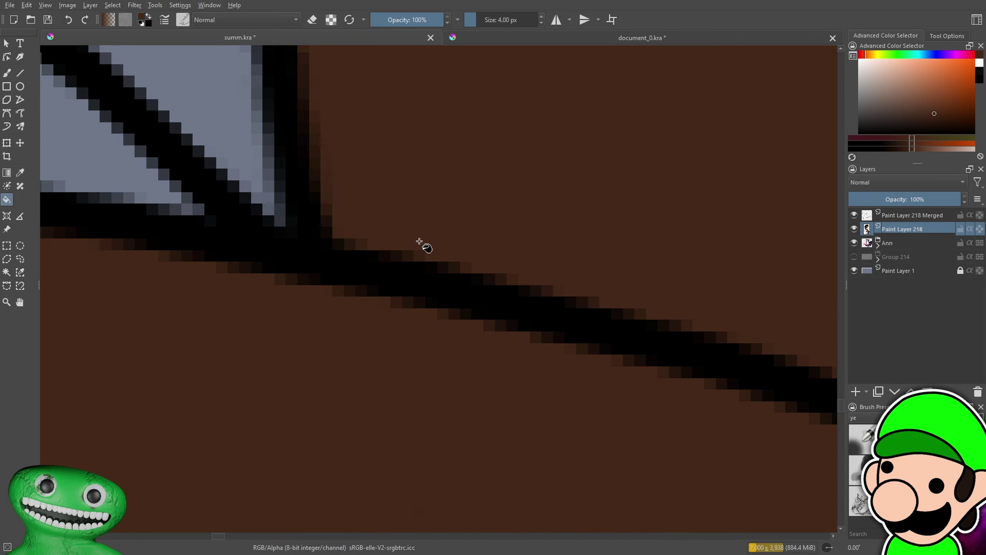
{"action": "scroll", "coordinate": [419, 243], "scroll_direction": "down", "scroll_amount": 3}
{"action": "key", "text": "ctrl+z"}
{"action": "key", "text": "b"}
{"action": "key", "text": "ctrl+plus"}
{"action": "key", "text": "ctrl+plus"}
{"action": "key", "text": "1"}
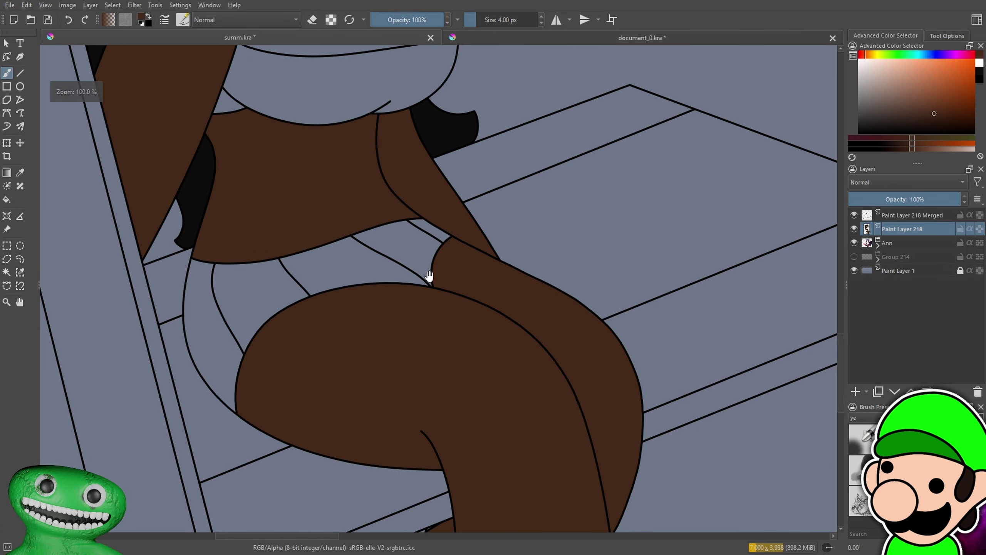
Switch to document_0.kra and pick the medium red from the Eyes swatches
{"action": "left_click_drag", "start_coordinate": [451, 243], "coordinate": [504, 418]}
{"action": "left_click_drag", "start_coordinate": [356, 218], "coordinate": [484, 384]}
{"action": "left_click_drag", "start_coordinate": [497, 288], "coordinate": [493, 379]}
{"action": "left_click_drag", "start_coordinate": [498, 319], "coordinate": [471, 376]}
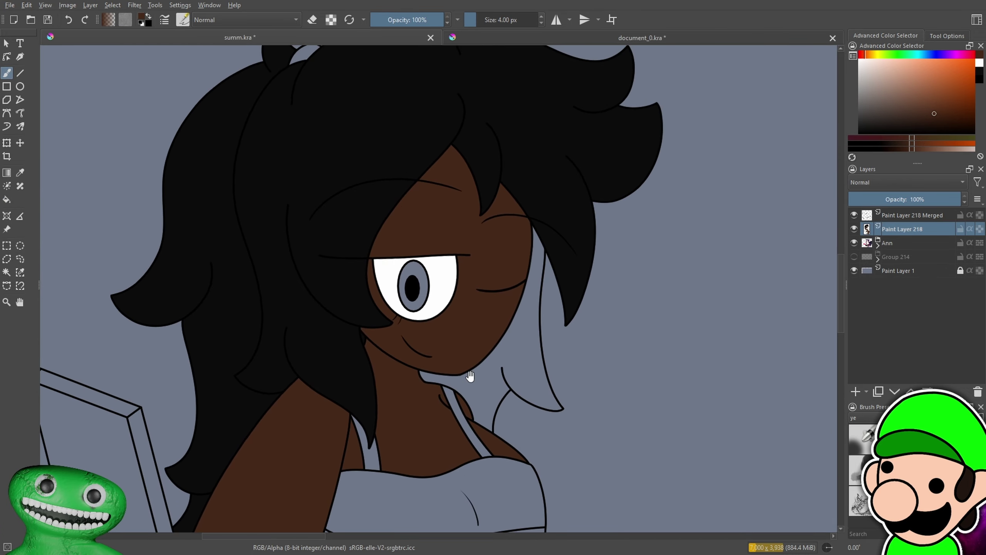
{"action": "left_click", "coordinate": [580, 37]}
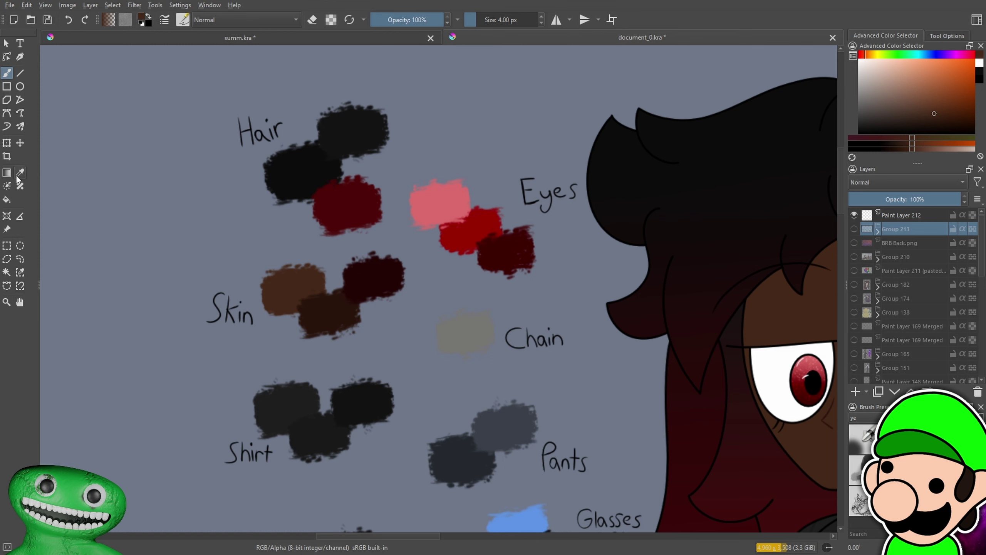
{"action": "left_click_drag", "start_coordinate": [494, 239], "coordinate": [476, 278]}
{"action": "key", "text": "ctrl+plus"}
{"action": "left_click", "coordinate": [480, 260]}
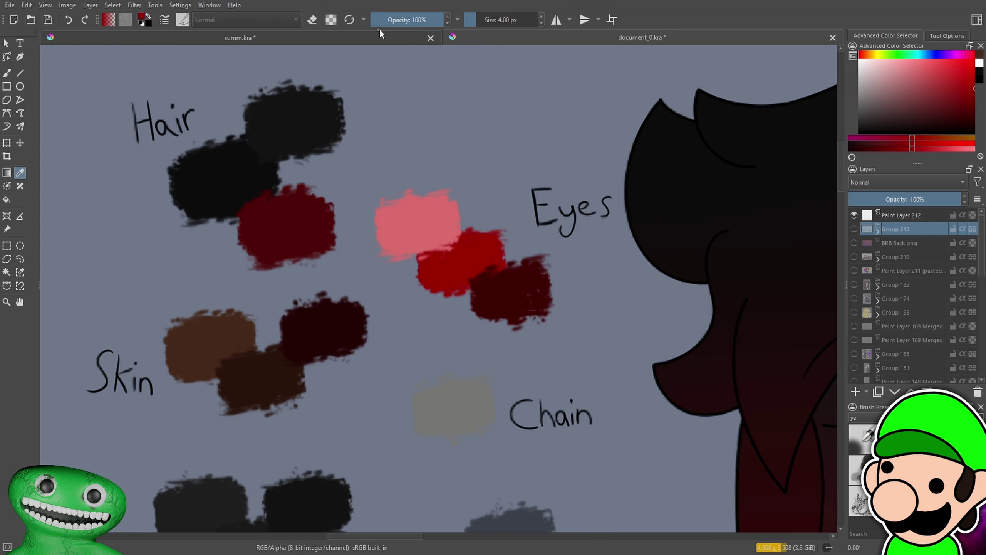
Return to summ.kra and fill the iris of the open eye with the eye red
{"action": "left_click", "coordinate": [373, 37]}
{"action": "left_click", "coordinate": [6, 199]}
{"action": "scroll", "coordinate": [428, 273], "scroll_direction": "up", "scroll_amount": 1}
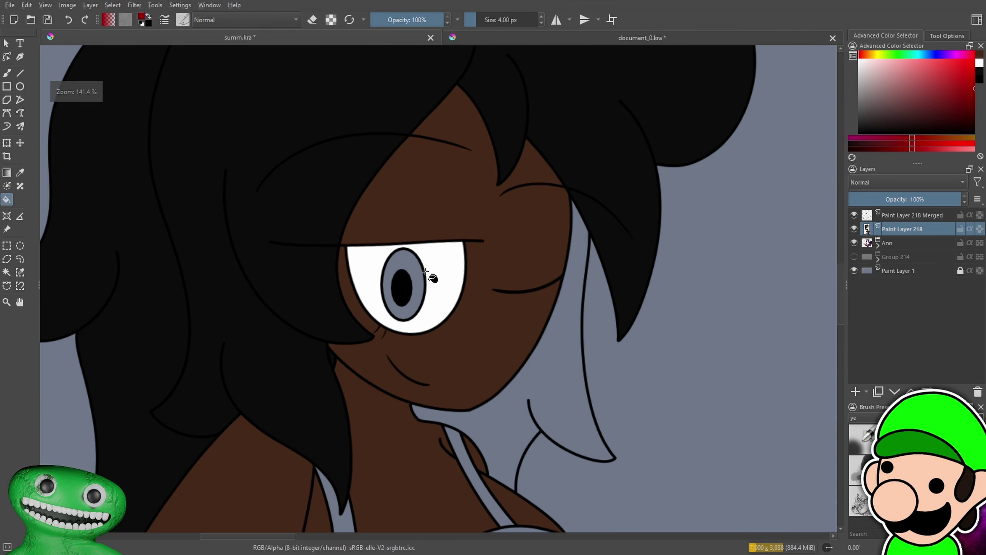
{"action": "left_click", "coordinate": [412, 263]}
Fill the hair tie at the base of the ponytail with bright red
{"action": "scroll", "coordinate": [441, 284], "scroll_direction": "down", "scroll_amount": 4}
{"action": "left_click_drag", "start_coordinate": [494, 391], "coordinate": [504, 412]}
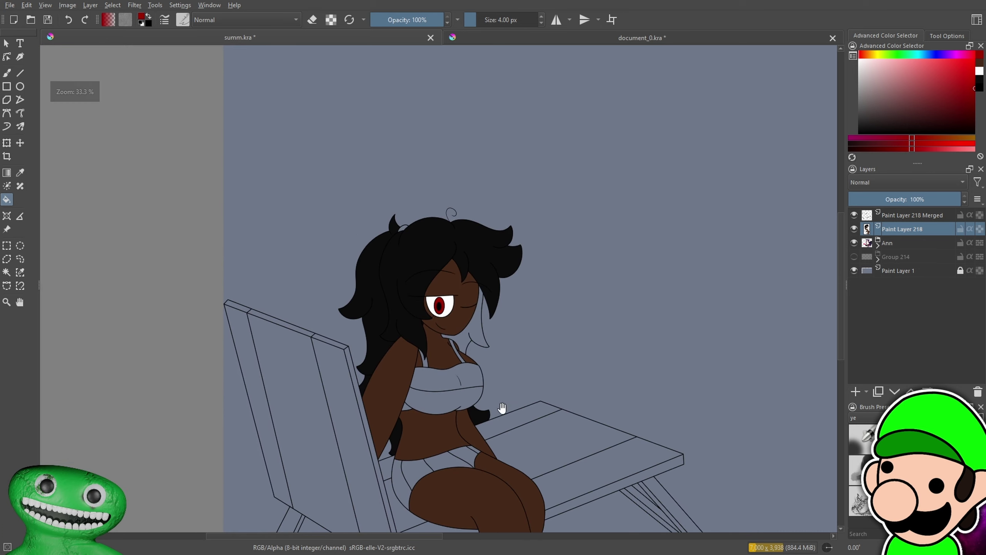
{"action": "scroll", "coordinate": [478, 315], "scroll_direction": "up", "scroll_amount": 1}
{"action": "left_click_drag", "start_coordinate": [478, 317], "coordinate": [480, 345]}
{"action": "scroll", "coordinate": [424, 186], "scroll_direction": "up", "scroll_amount": 3}
{"action": "scroll", "coordinate": [385, 223], "scroll_direction": "up", "scroll_amount": 1}
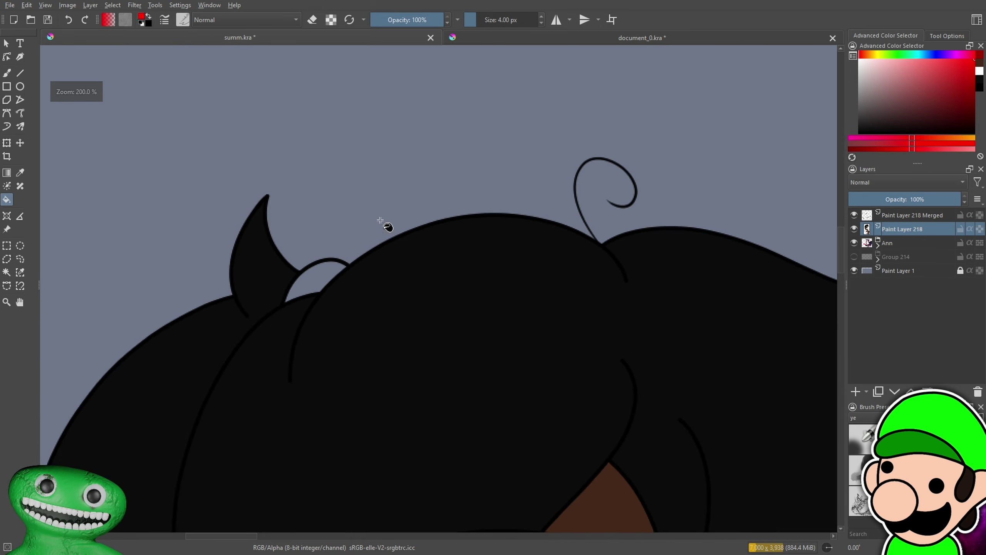
{"action": "left_click", "coordinate": [326, 274]}
Switch to document_0.kra and pick the grey Chain swatch colour
{"action": "scroll", "coordinate": [423, 381], "scroll_direction": "down", "scroll_amount": 2}
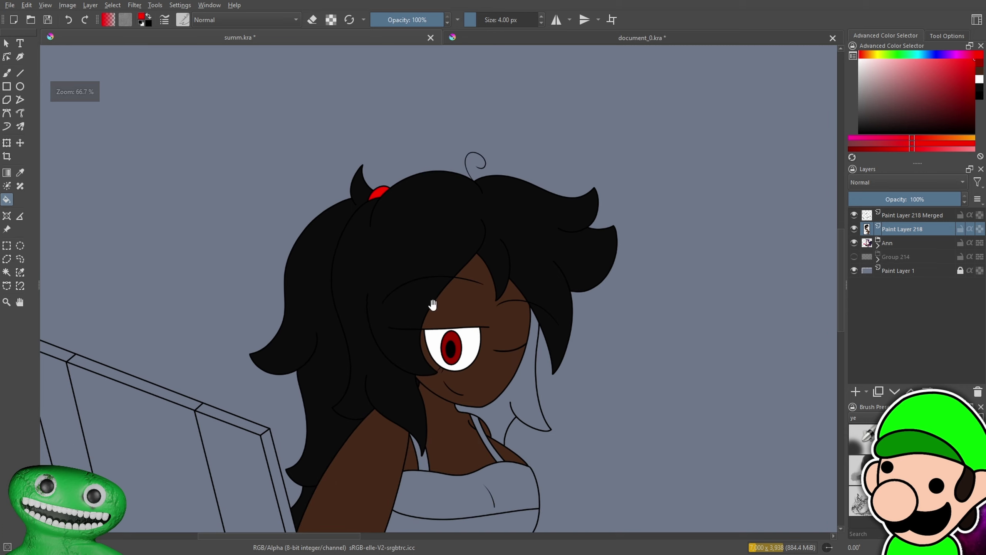
{"action": "left_click", "coordinate": [532, 35]}
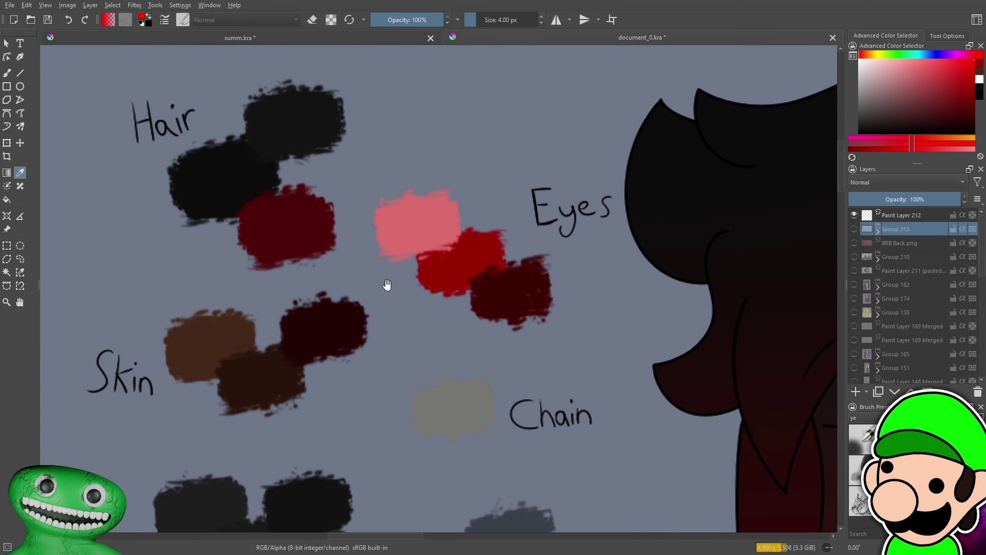
{"action": "left_click_drag", "start_coordinate": [469, 345], "coordinate": [220, 323]}
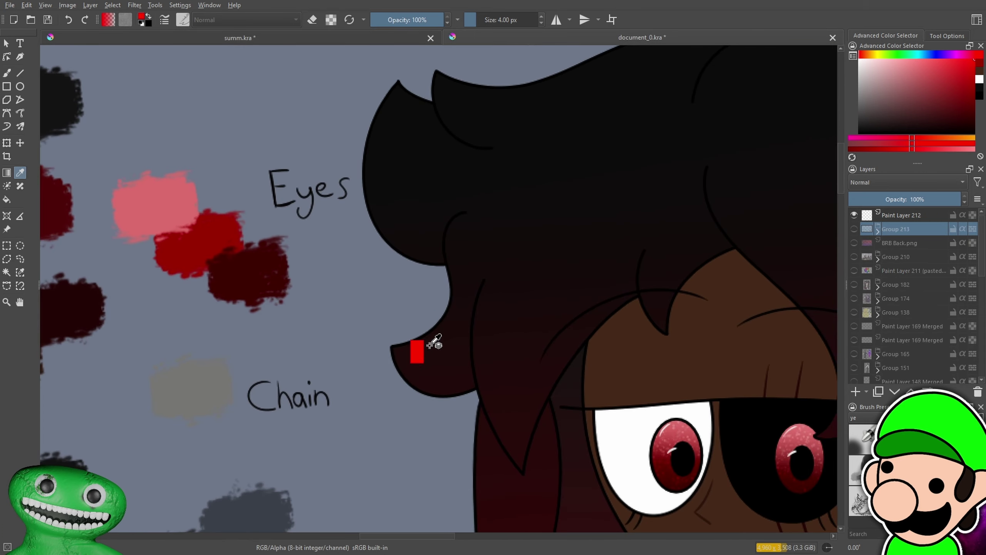
{"action": "key", "text": "minus"}
{"action": "left_click_drag", "start_coordinate": [469, 369], "coordinate": [502, 323]}
{"action": "left_click_drag", "start_coordinate": [444, 352], "coordinate": [479, 351]}
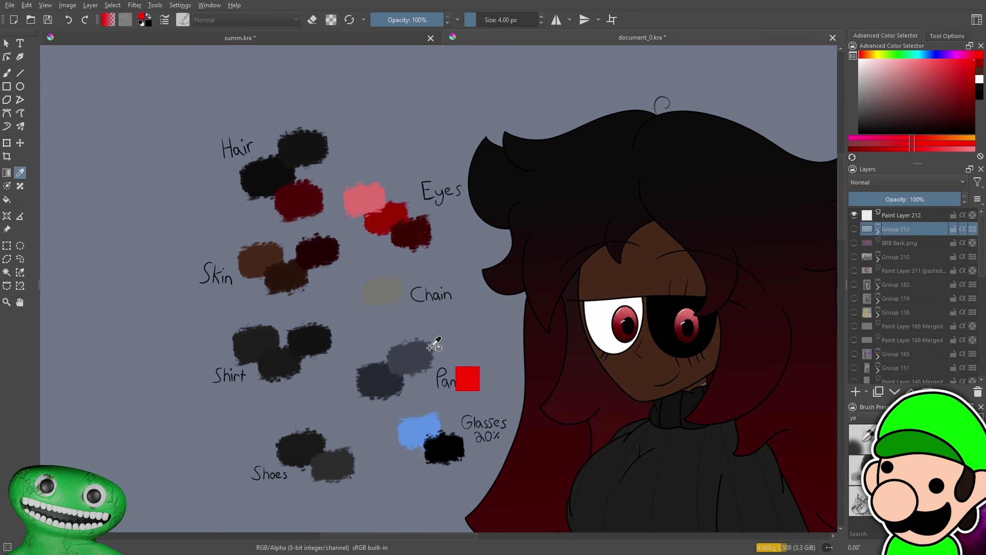
{"action": "key", "text": "plus"}
{"action": "key", "text": "plus"}
{"action": "left_click", "coordinate": [250, 301]}
Return to summ.kra and switch to the brush for drawing the neck chain
{"action": "left_click", "coordinate": [328, 38]}
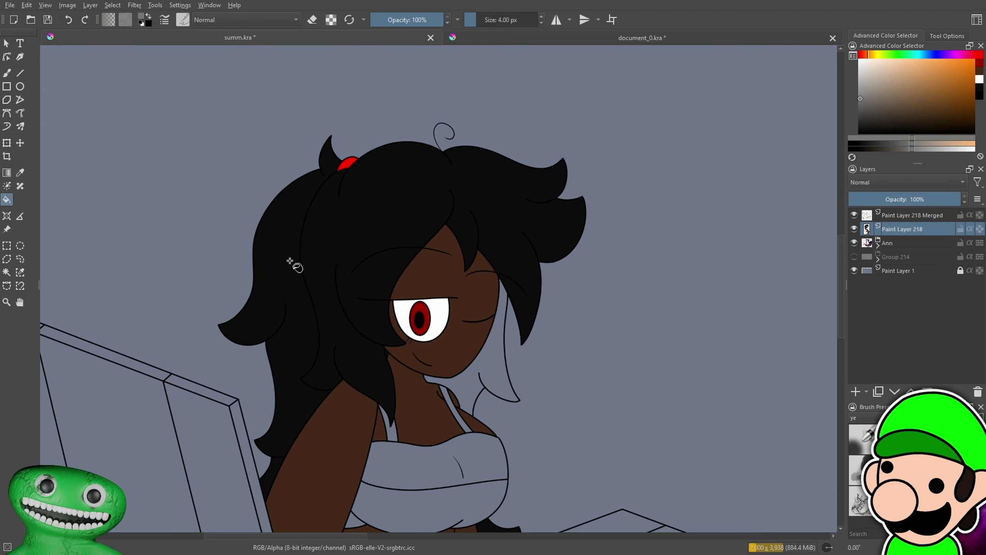
{"action": "key", "text": "plus"}
{"action": "key", "text": "plus"}
{"action": "left_click_drag", "start_coordinate": [106, 218], "coordinate": [88, 93]}
{"action": "key", "text": "plus"}
{"action": "key", "text": "b"}
{"action": "left_click_drag", "start_coordinate": [590, 436], "coordinate": [662, 409]}
{"action": "key", "text": "plus"}
{"action": "mouse_move", "coordinate": [265, 286]}
{"action": "left_mouse_down"}
{"action": "mouse_move", "coordinate": [474, 364]}
{"action": "mouse_move", "coordinate": [577, 357]}
{"action": "left_mouse_up"}
{"action": "key", "text": "plus"}
{"action": "key", "text": "plus"}
{"action": "key", "text": "ctrl+z"}
{"action": "left_click_drag", "start_coordinate": [287, 281], "coordinate": [719, 438]}
{"action": "key", "text": "e"}
{"action": "left_click_drag", "start_coordinate": [281, 271], "coordinate": [289, 287]}
{"action": "key", "text": "ctrl+z"}
{"action": "key", "text": "ctrl+z"}
Add a paint layer directly below the line art and draw a thin grey chain curving across the neck beneath the jaw
{"action": "left_click", "coordinate": [856, 392]}
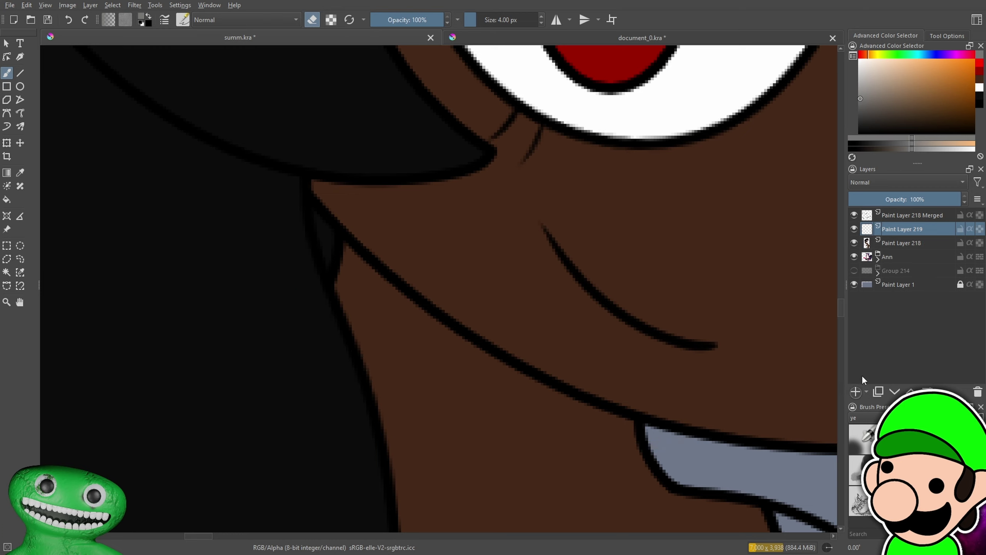
{"action": "left_click_drag", "start_coordinate": [311, 308], "coordinate": [656, 451]}
{"action": "key", "text": "ctrl+z"}
{"action": "left_click_drag", "start_coordinate": [307, 317], "coordinate": [656, 474]}
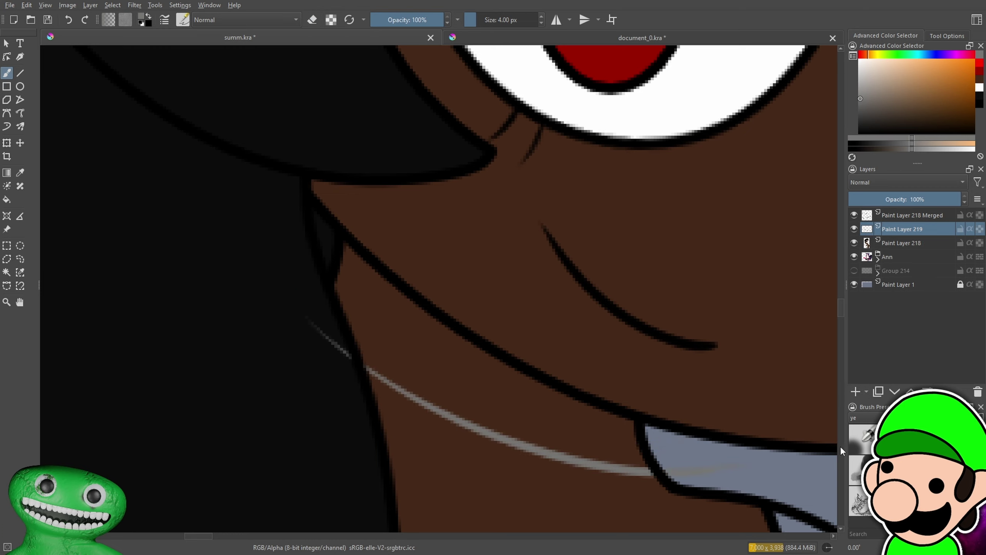
{"action": "left_click_drag", "start_coordinate": [482, 376], "coordinate": [408, 298]}
{"action": "key", "text": "ctrl+z"}
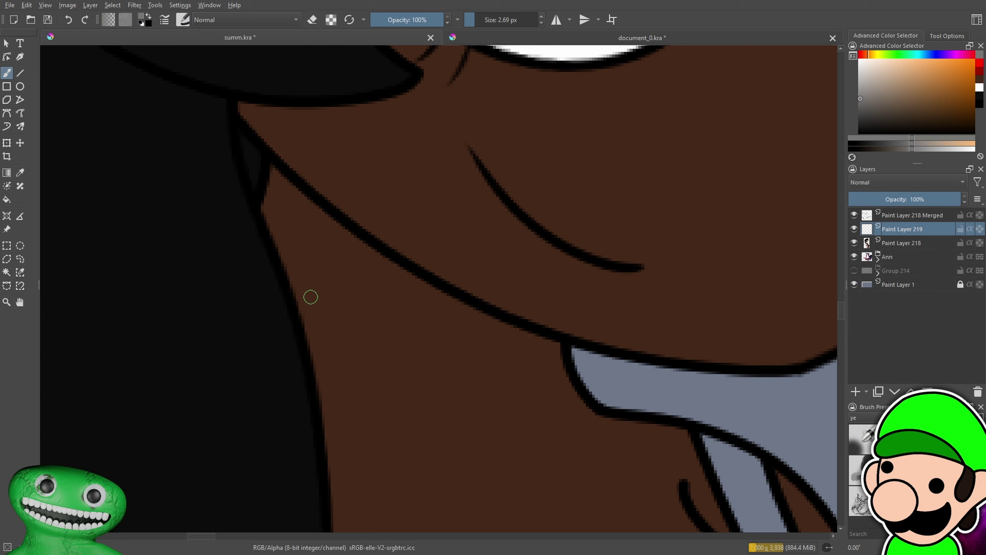
{"action": "mouse_move", "coordinate": [242, 265]}
{"action": "left_mouse_down"}
{"action": "mouse_move", "coordinate": [314, 345]}
{"action": "mouse_move", "coordinate": [638, 389]}
{"action": "left_mouse_up"}
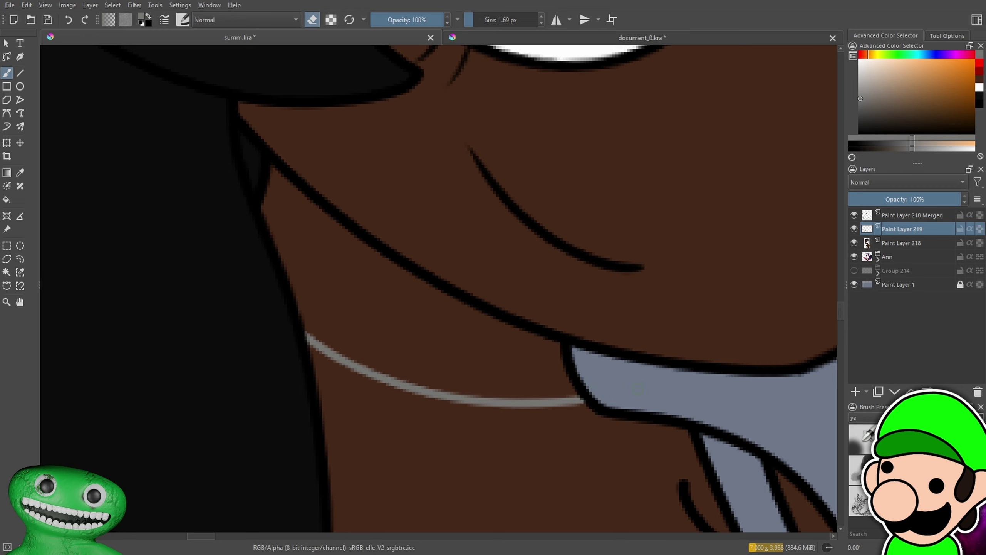
Switch to document_0.kra and pick the dark brown shade from the Skin swatches
{"action": "key", "text": "ctrl+minus"}
{"action": "key", "text": "ctrl+minus"}
{"action": "key", "text": "ctrl+minus"}
{"action": "key", "text": "ctrl+minus"}
{"action": "key", "text": "ctrl+minus"}
{"action": "key", "text": "ctrl+minus"}
{"action": "key", "text": "ctrl+minus"}
{"action": "key", "text": "ctrl+minus"}
{"action": "left_click_drag", "start_coordinate": [616, 389], "coordinate": [616, 396]}
{"action": "key", "text": "ctrl+plus"}
{"action": "key", "text": "ctrl+plus"}
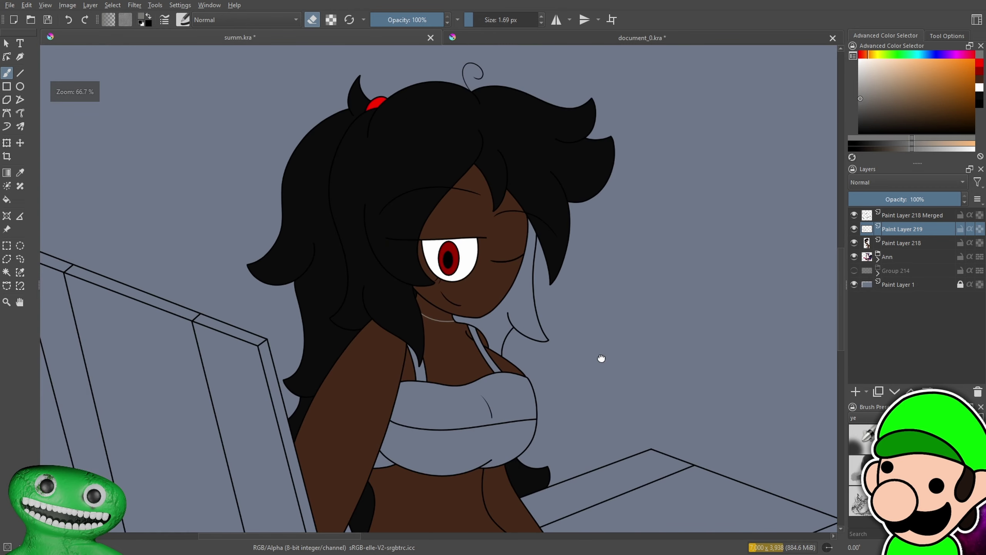
{"action": "left_click_drag", "start_coordinate": [601, 357], "coordinate": [577, 390]}
{"action": "key", "text": "ctrl+plus"}
{"action": "left_click", "coordinate": [576, 36]}
{"action": "left_click_drag", "start_coordinate": [185, 99], "coordinate": [238, 174]}
{"action": "key", "text": "ctrl+minus"}
{"action": "key", "text": "ctrl+minus"}
{"action": "key", "text": "ctrl+minus"}
{"action": "left_click_drag", "start_coordinate": [351, 187], "coordinate": [538, 219]}
{"action": "key", "text": "ctrl+plus"}
{"action": "key", "text": "ctrl+plus"}
{"action": "key", "text": "ctrl+plus"}
{"action": "left_click", "coordinate": [432, 400]}
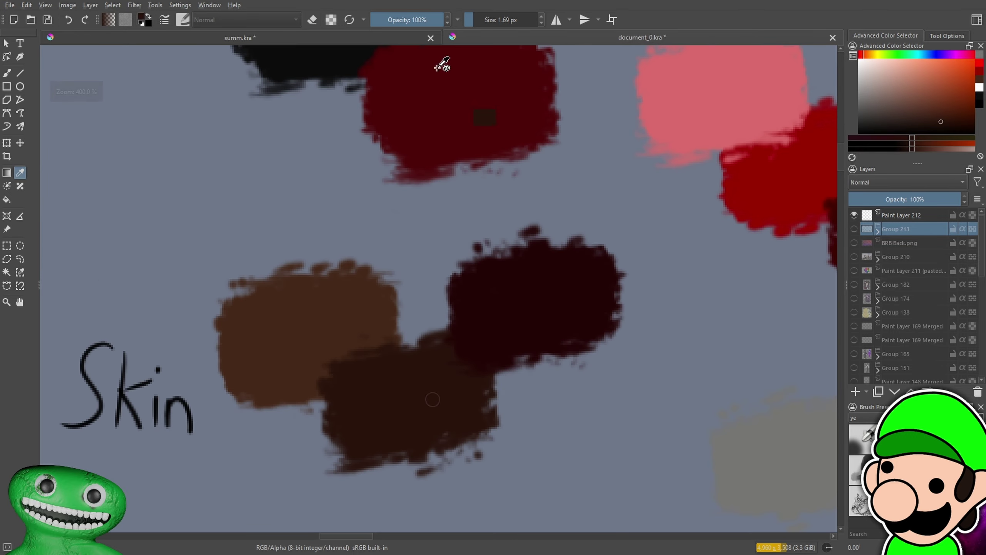
Return to summ.kra and draw the nose in dark brown as a bent line between the open and the closed eye
{"action": "left_click", "coordinate": [394, 37]}
{"action": "scroll", "coordinate": [689, 319], "scroll_direction": "up", "scroll_amount": 5}
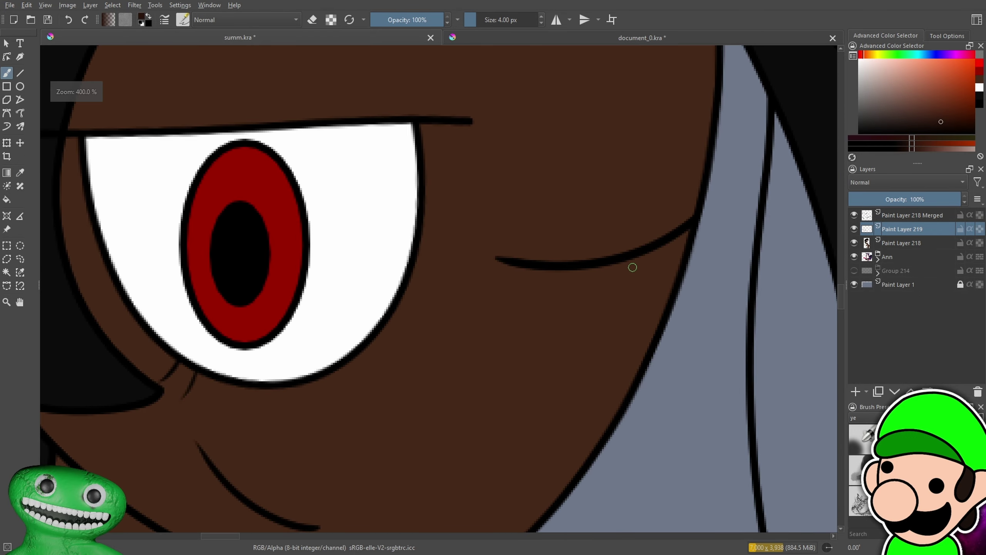
{"action": "scroll", "coordinate": [622, 342], "scroll_direction": "down", "scroll_amount": 5}
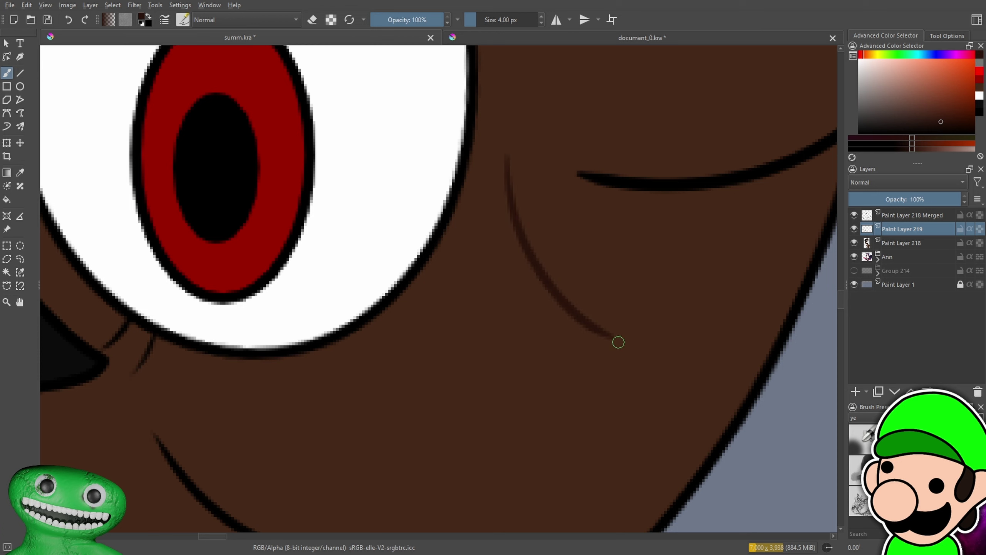
{"action": "scroll", "coordinate": [627, 416], "scroll_direction": "down", "scroll_amount": 3}
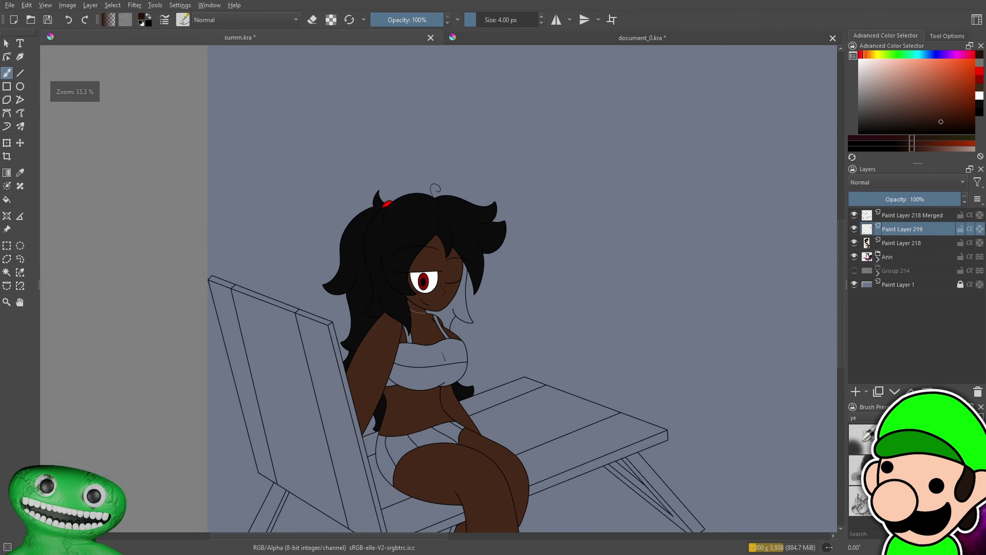
{"action": "scroll", "coordinate": [439, 288], "scroll_direction": "up", "scroll_amount": 7}
{"action": "mouse_move", "coordinate": [458, 222]}
{"action": "left_mouse_down"}
{"action": "mouse_move", "coordinate": [500, 345]}
{"action": "mouse_move", "coordinate": [532, 341]}
{"action": "mouse_move", "coordinate": [515, 330]}
{"action": "mouse_move", "coordinate": [460, 381]}
{"action": "left_mouse_up"}
{"action": "scroll", "coordinate": [514, 331], "scroll_direction": "down", "scroll_amount": 6}
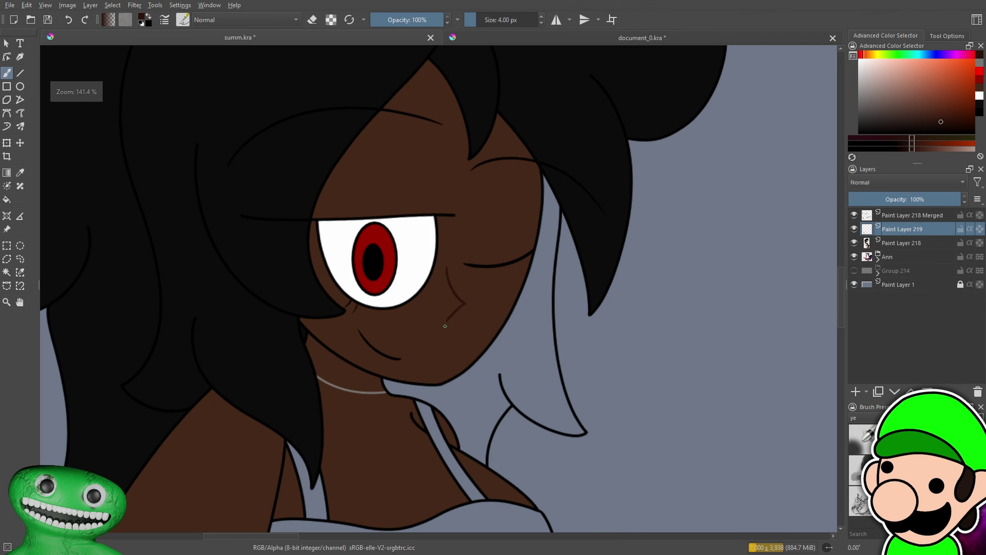
Undo the nose's lower stroke and redraw it slanting from the nose tip back towards the mouth
{"action": "scroll", "coordinate": [561, 337], "scroll_direction": "up", "scroll_amount": 7}
{"action": "key", "text": "ctrl+z"}
{"action": "left_click_drag", "start_coordinate": [548, 350], "coordinate": [457, 418]}
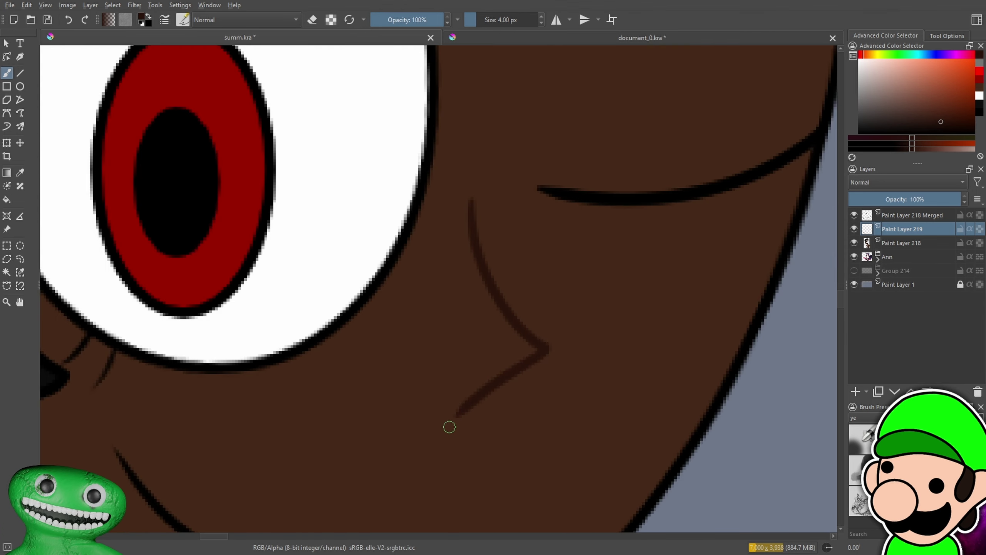
{"action": "key", "text": "minus"}
{"action": "key", "text": "minus"}
{"action": "key", "text": "minus"}
{"action": "key", "text": "minus"}
{"action": "key", "text": "minus"}
{"action": "key", "text": "minus"}
{"action": "key", "text": "minus"}
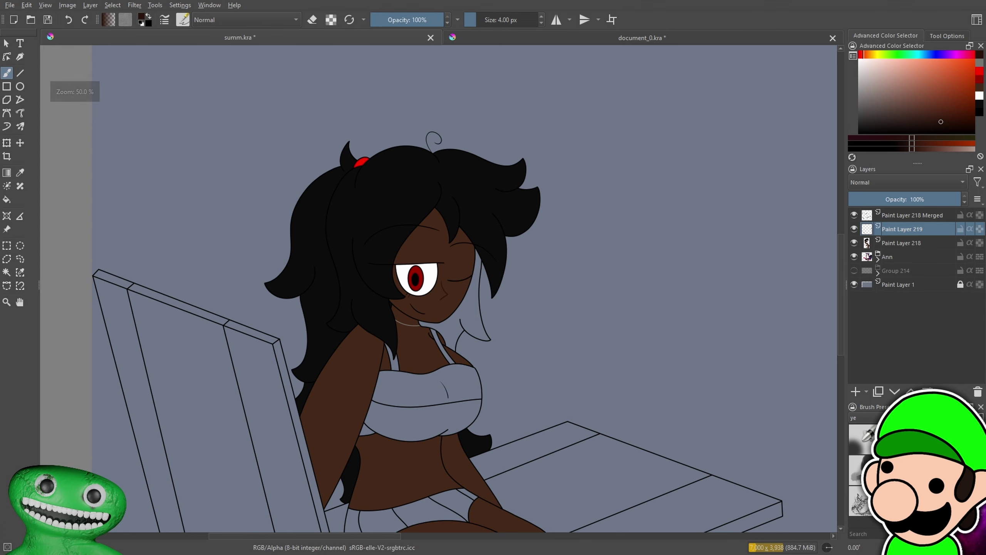
Draw a long, curved dark brown stroke down the middle of the chest, crossing the top's upper edge
{"action": "left_click_drag", "start_coordinate": [514, 403], "coordinate": [547, 350]}
{"action": "key", "text": "minus"}
{"action": "key", "text": "plus"}
{"action": "key", "text": "plus"}
{"action": "key", "text": "plus"}
{"action": "key", "text": "plus"}
{"action": "key", "text": "plus"}
{"action": "key", "text": "plus"}
{"action": "left_click_drag", "start_coordinate": [398, 258], "coordinate": [526, 479]}
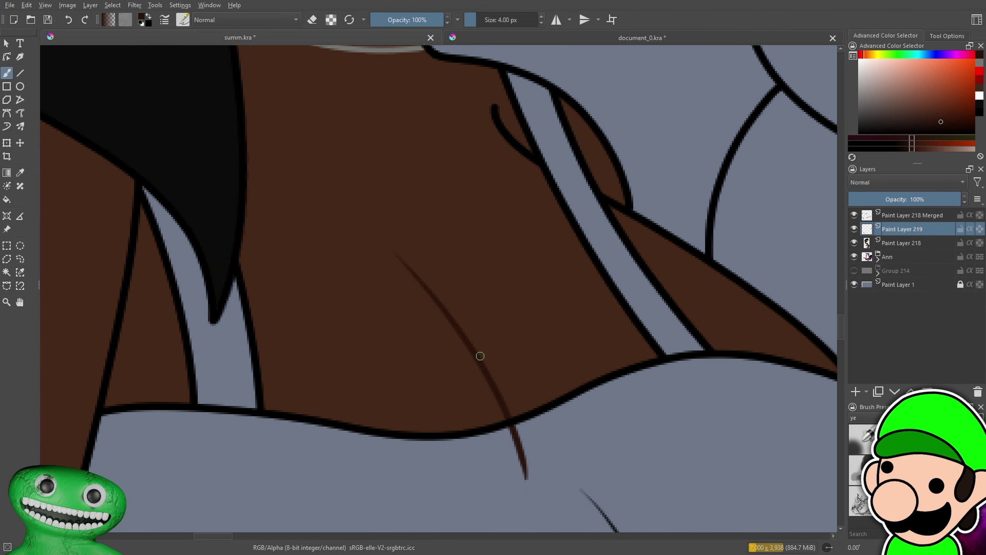
{"action": "key", "text": "plus"}
{"action": "key", "text": "plus"}
{"action": "left_click_drag", "start_coordinate": [479, 370], "coordinate": [474, 244]}
{"action": "key", "text": "minus"}
{"action": "key", "text": "minus"}
{"action": "key", "text": "minus"}
{"action": "key", "text": "minus"}
{"action": "key", "text": "minus"}
{"action": "key", "text": "minus"}
{"action": "key", "text": "plus"}
{"action": "key", "text": "plus"}
{"action": "key", "text": "plus"}
{"action": "key", "text": "plus"}
{"action": "key", "text": "plus"}
{"action": "key", "text": "plus"}
{"action": "key", "text": "ctrl+z"}
{"action": "left_click_drag", "start_coordinate": [479, 366], "coordinate": [481, 232]}
{"action": "key", "text": "minus"}
{"action": "key", "text": "minus"}
{"action": "key", "text": "minus"}
{"action": "key", "text": "minus"}
{"action": "key", "text": "plus"}
{"action": "key", "text": "plus"}
{"action": "key", "text": "plus"}
{"action": "key", "text": "plus"}
{"action": "key", "text": "plus"}
{"action": "key", "text": "ctrl+z"}
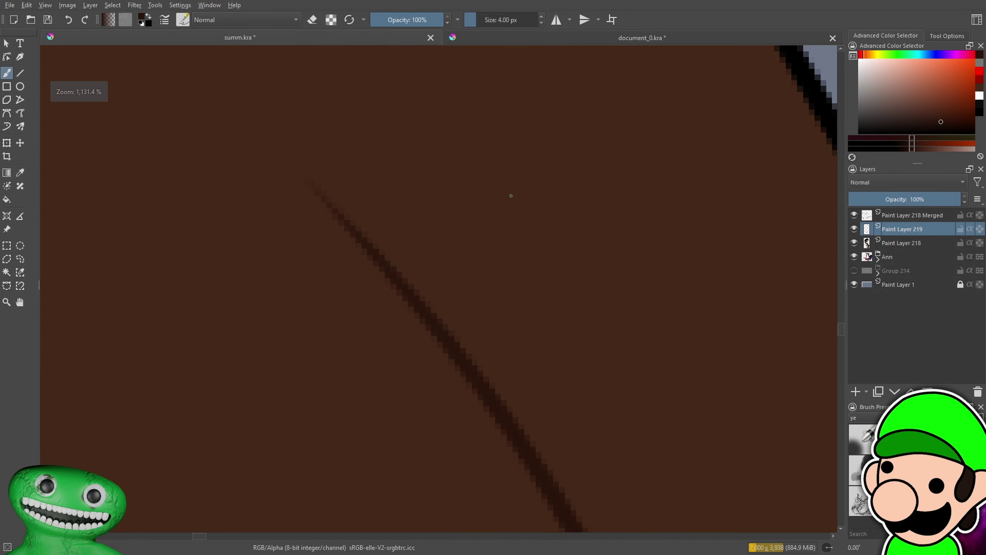
Draw a short dark brown stroke that runs down into the upper part of the long chest line
{"action": "left_click_drag", "start_coordinate": [507, 199], "coordinate": [480, 384]}
{"action": "key", "text": "minus"}
{"action": "key", "text": "minus"}
{"action": "key", "text": "minus"}
{"action": "key", "text": "minus"}
{"action": "key", "text": "minus"}
{"action": "key", "text": "minus"}
{"action": "key", "text": "minus"}
{"action": "key", "text": "minus"}
{"action": "key", "text": "minus"}
Lasso both chest lines, then rotate them slightly and shift them a little with the Transform tool
{"action": "key", "text": "plus"}
{"action": "key", "text": "plus"}
{"action": "key", "text": "plus"}
{"action": "key", "text": "plus"}
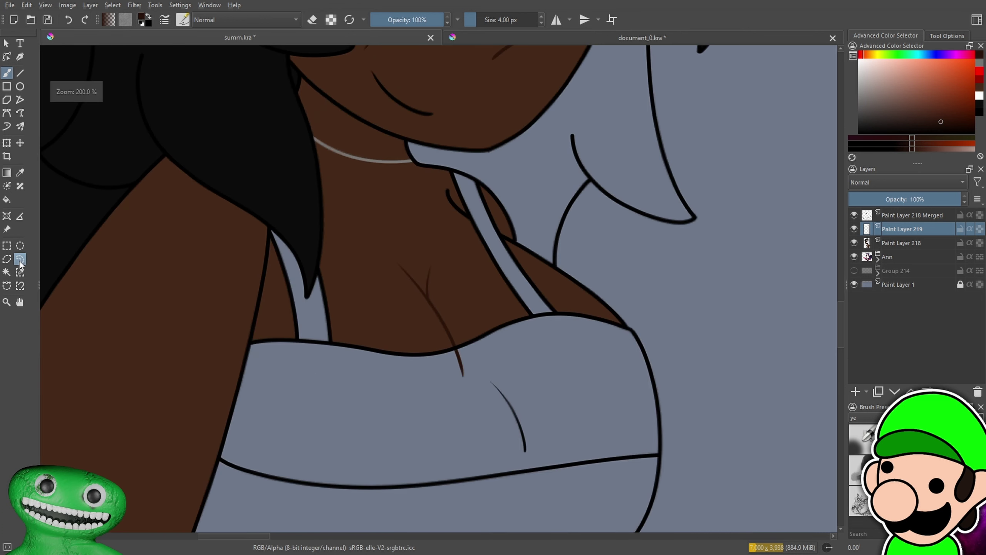
{"action": "left_click", "coordinate": [19, 259]}
{"action": "left_click_drag", "start_coordinate": [413, 374], "coordinate": [400, 394]}
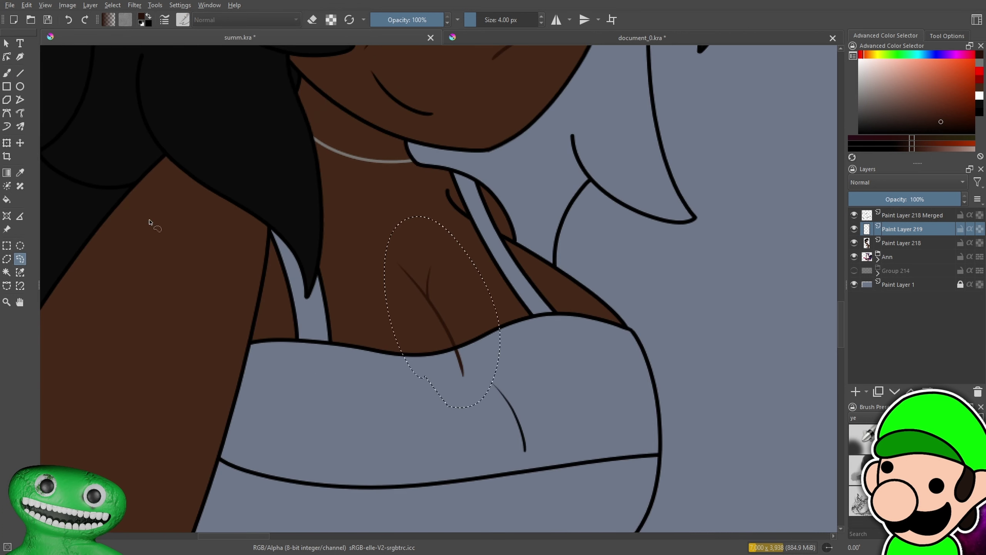
{"action": "left_click_drag", "start_coordinate": [535, 278], "coordinate": [529, 265]}
{"action": "left_click_drag", "start_coordinate": [462, 326], "coordinate": [470, 319]}
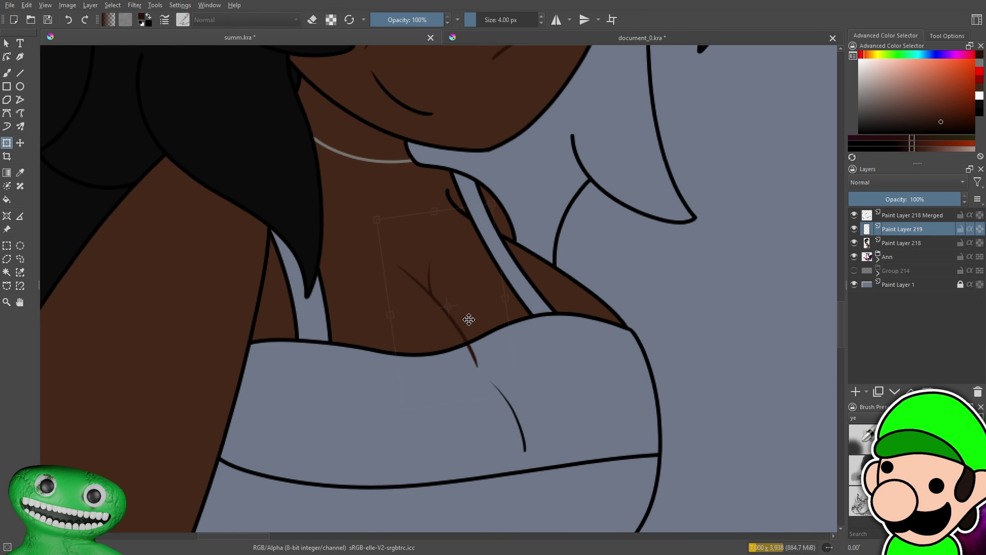
Erase the end of the long chest line where it overlaps the top
{"action": "key", "text": "b"}
{"action": "key", "text": "plus"}
{"action": "key", "text": "plus"}
{"action": "key", "text": "plus"}
{"action": "key", "text": "e"}
{"action": "key", "text": "minus"}
{"action": "key", "text": "minus"}
{"action": "key", "text": "minus"}
{"action": "key", "text": "minus"}
{"action": "key", "text": "minus"}
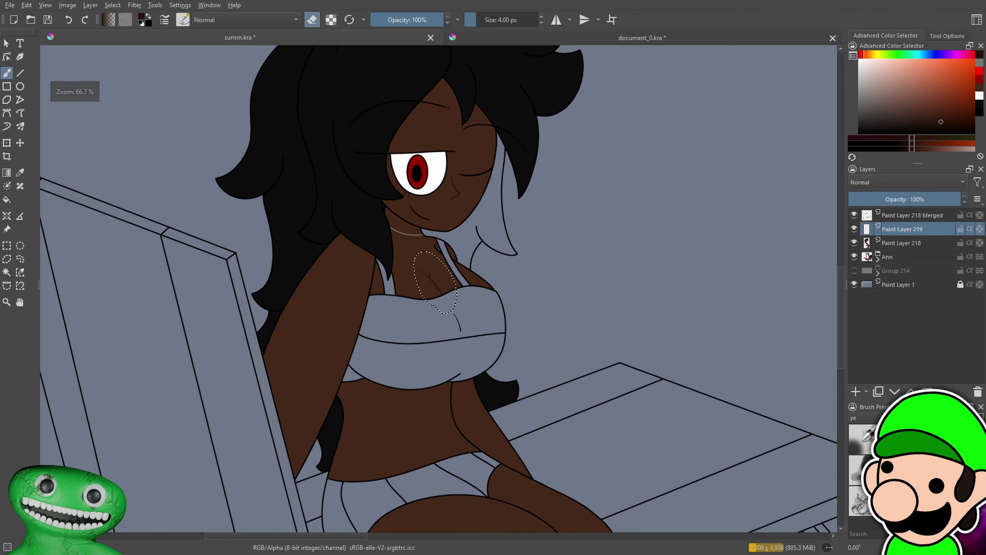
Clear the lasso selection around the chest lines
{"action": "left_click", "coordinate": [7, 246]}
{"action": "left_click", "coordinate": [84, 279]}
{"action": "key", "text": "minus"}
{"action": "key", "text": "minus"}
{"action": "key", "text": "minus"}
{"action": "left_click_drag", "start_coordinate": [84, 281], "coordinate": [105, 304]}
{"action": "key", "text": "plus"}
{"action": "key", "text": "plus"}
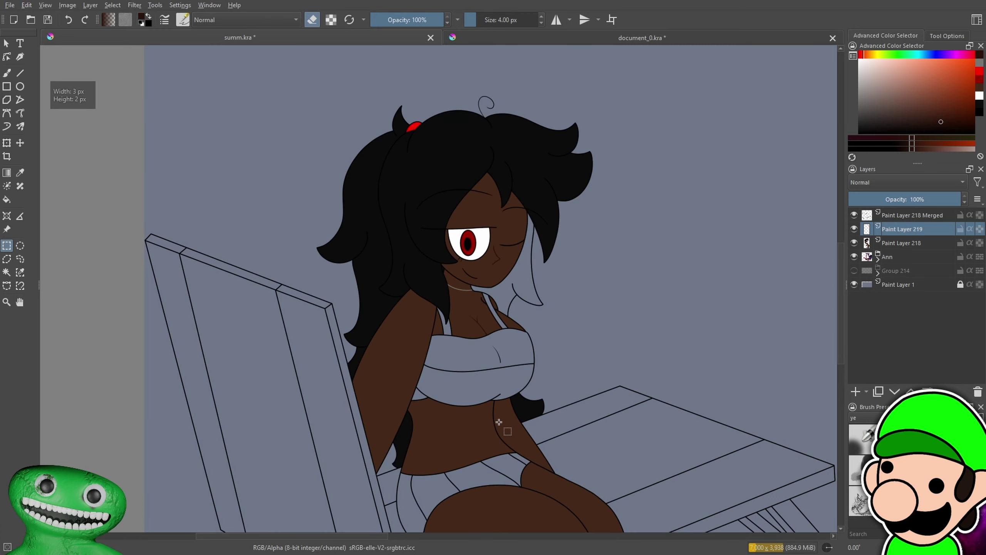
Draw two dark brown collarbone strokes below the neck chain, one from the hair and one from the jaw side, redoing the second
{"action": "left_click_drag", "start_coordinate": [501, 421], "coordinate": [478, 415]}
{"action": "key", "text": "plus"}
{"action": "key", "text": "plus"}
{"action": "key", "text": "plus"}
{"action": "key", "text": "plus"}
{"action": "key", "text": "plus"}
{"action": "key", "text": "b"}
{"action": "key", "text": "plus"}
{"action": "key", "text": "plus"}
{"action": "key", "text": "e"}
{"action": "left_click_drag", "start_coordinate": [251, 205], "coordinate": [315, 268]}
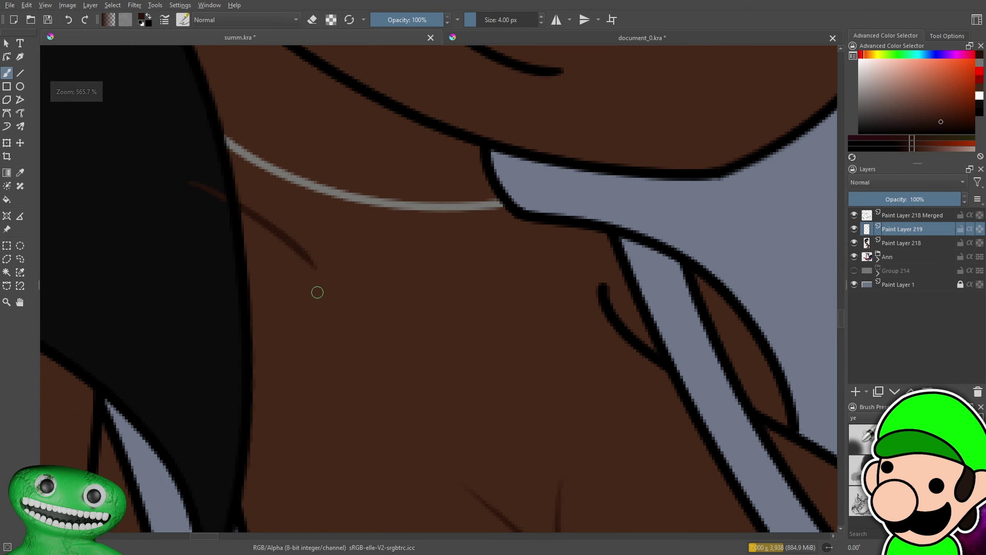
{"action": "left_click_drag", "start_coordinate": [468, 282], "coordinate": [561, 189]}
{"action": "key", "text": "ctrl+z"}
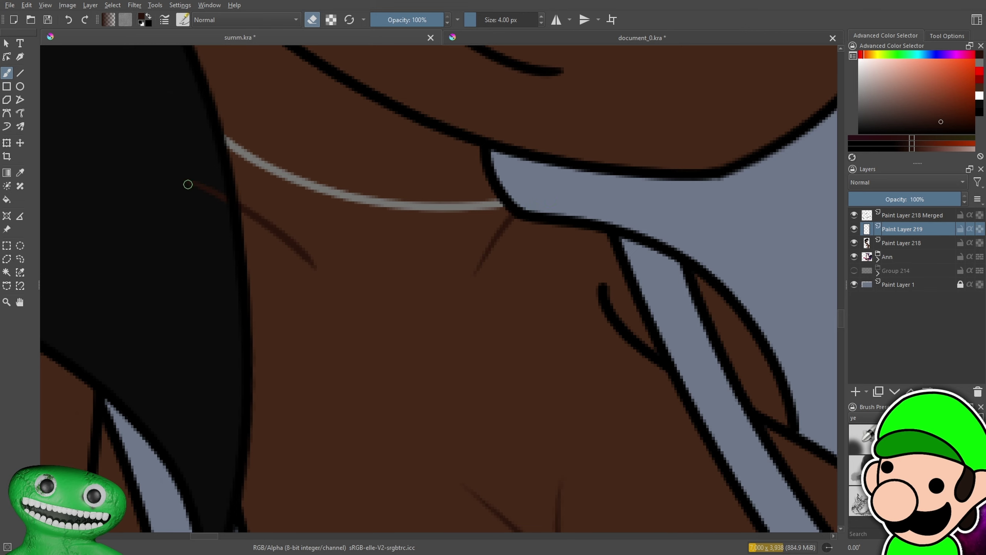
Erase the part of the collarbone stroke that overlaps the black hair
{"action": "key", "text": "minus"}
{"action": "key", "text": "minus"}
{"action": "key", "text": "minus"}
{"action": "key", "text": "minus"}
{"action": "key", "text": "minus"}
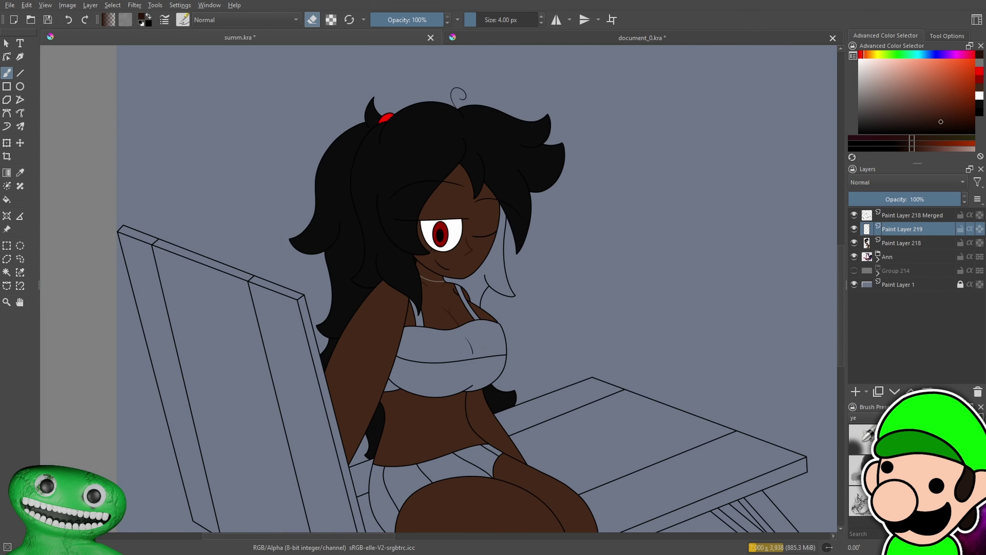
Turn off eraser mode and draw a small dark brown navel stroke on the abdomen just above the waistband
{"action": "key", "text": "minus"}
{"action": "left_click_drag", "start_coordinate": [543, 421], "coordinate": [534, 328]}
{"action": "key", "text": "plus"}
{"action": "key", "text": "plus"}
{"action": "key", "text": "plus"}
{"action": "key", "text": "plus"}
{"action": "key", "text": "plus"}
{"action": "key", "text": "plus"}
{"action": "key", "text": "e"}
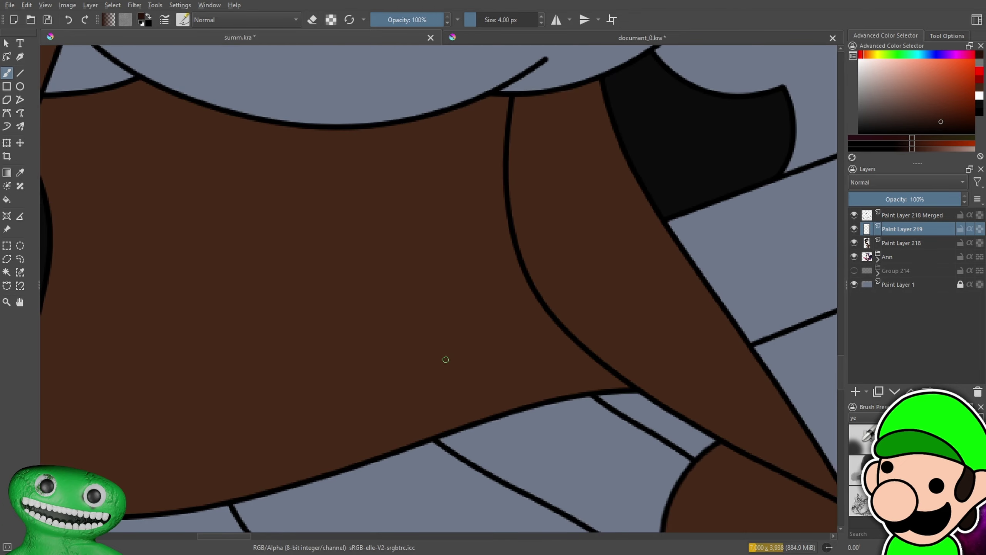
{"action": "key", "text": "minus"}
{"action": "key", "text": "minus"}
{"action": "key", "text": "minus"}
{"action": "key", "text": "minus"}
{"action": "key", "text": "minus"}
{"action": "key", "text": "minus"}
{"action": "key", "text": "minus"}
{"action": "key", "text": "plus"}
{"action": "key", "text": "plus"}
{"action": "key", "text": "plus"}
{"action": "key", "text": "plus"}
{"action": "key", "text": "plus"}
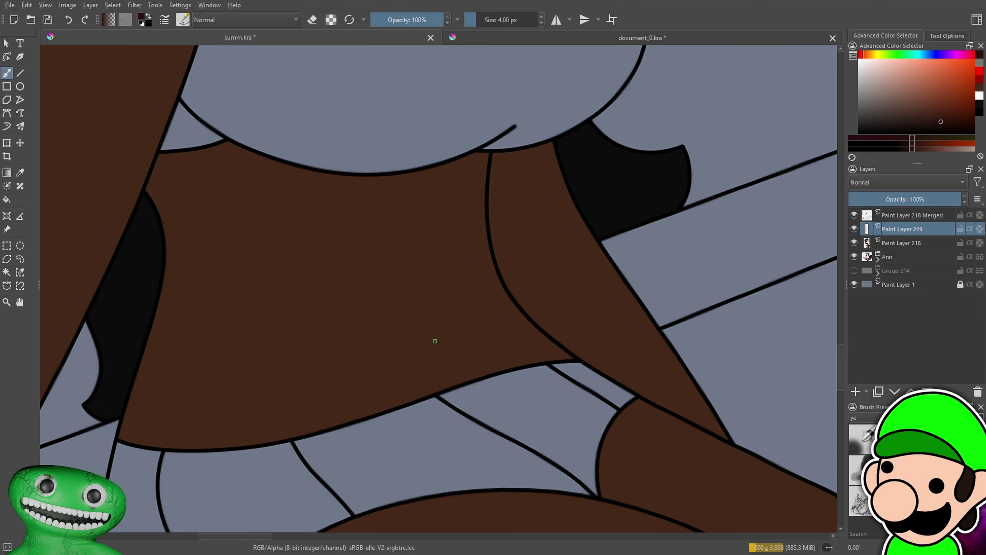
{"action": "key", "text": "minus"}
{"action": "key", "text": "minus"}
{"action": "key", "text": "minus"}
{"action": "key", "text": "minus"}
{"action": "key", "text": "minus"}
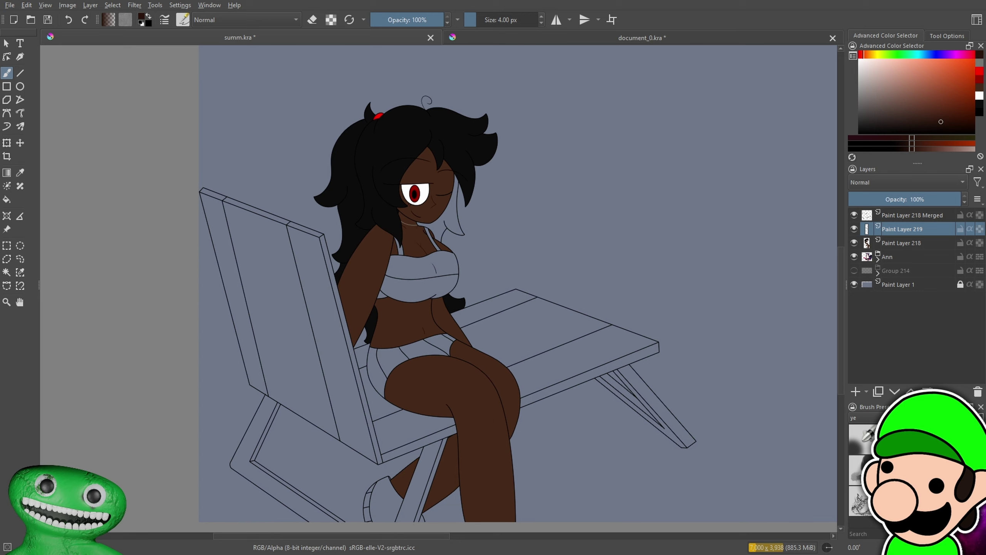
{"action": "key", "text": "minus"}
{"action": "key", "text": "plus"}
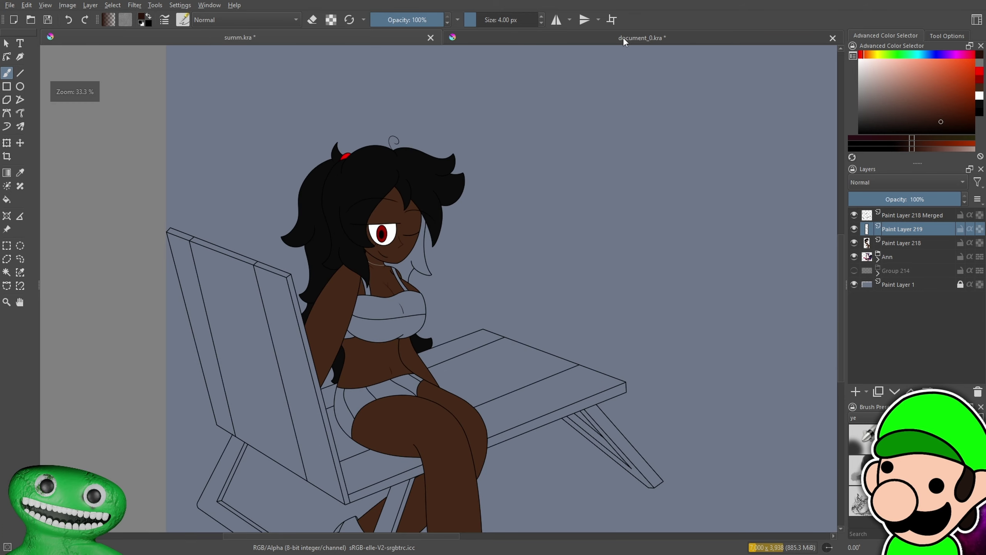
Switch to document_0.kra and pick the very dark red shade from the Skin swatches
{"action": "left_click", "coordinate": [586, 39]}
{"action": "scroll", "coordinate": [429, 299], "scroll_direction": "down", "scroll_amount": 1}
{"action": "scroll", "coordinate": [479, 301], "scroll_direction": "up", "scroll_amount": 3}
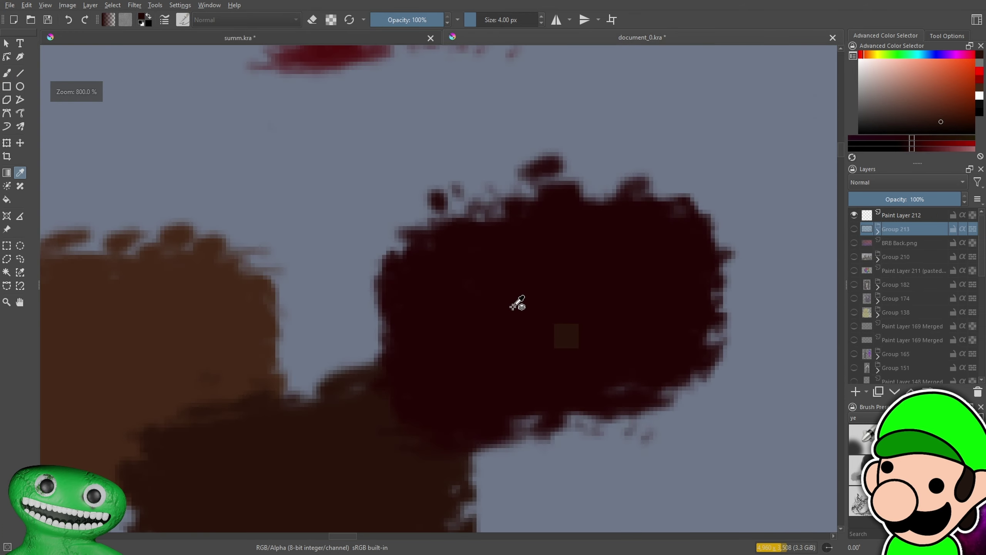
{"action": "left_click", "coordinate": [513, 308]}
Return to summ.kra, switch to the brush and set its size to 3 px
{"action": "left_click", "coordinate": [342, 37]}
{"action": "key", "text": "b"}
{"action": "key", "text": "plus"}
{"action": "key", "text": "plus"}
{"action": "key", "text": "plus"}
{"action": "key", "text": "plus"}
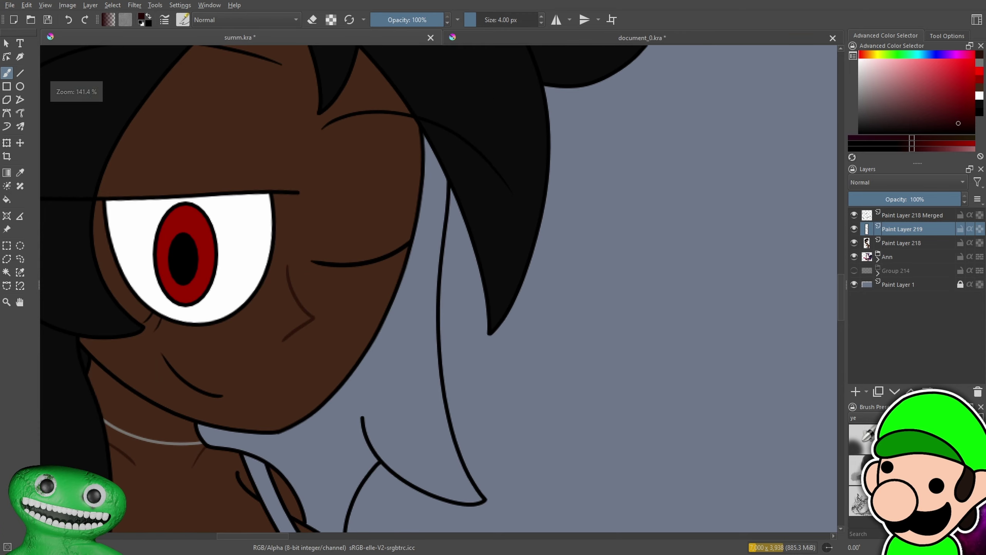
{"action": "left_click", "coordinate": [542, 23]}
{"action": "left_click_drag", "start_coordinate": [390, 215], "coordinate": [515, 247]}
{"action": "key", "text": "plus"}
{"action": "key", "text": "plus"}
{"action": "key", "text": "plus"}
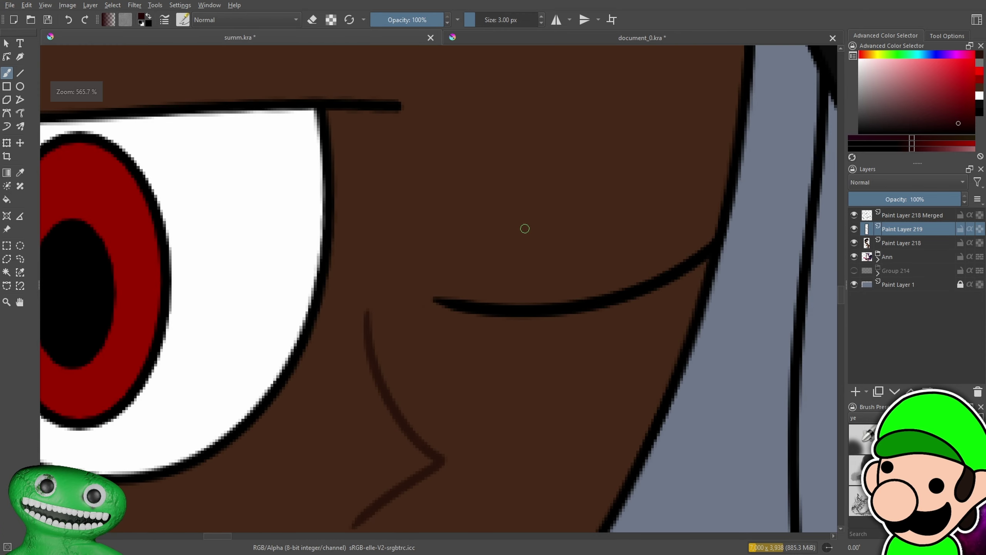
Draw a thin, very dark red scar line running vertically across the closed eye, undoing the first stroke and redrawing it
{"action": "left_click_drag", "start_coordinate": [543, 127], "coordinate": [562, 413]}
{"action": "key", "text": "minus"}
{"action": "key", "text": "minus"}
{"action": "key", "text": "plus"}
{"action": "key", "text": "ctrl+z"}
{"action": "left_click_drag", "start_coordinate": [508, 142], "coordinate": [511, 438]}
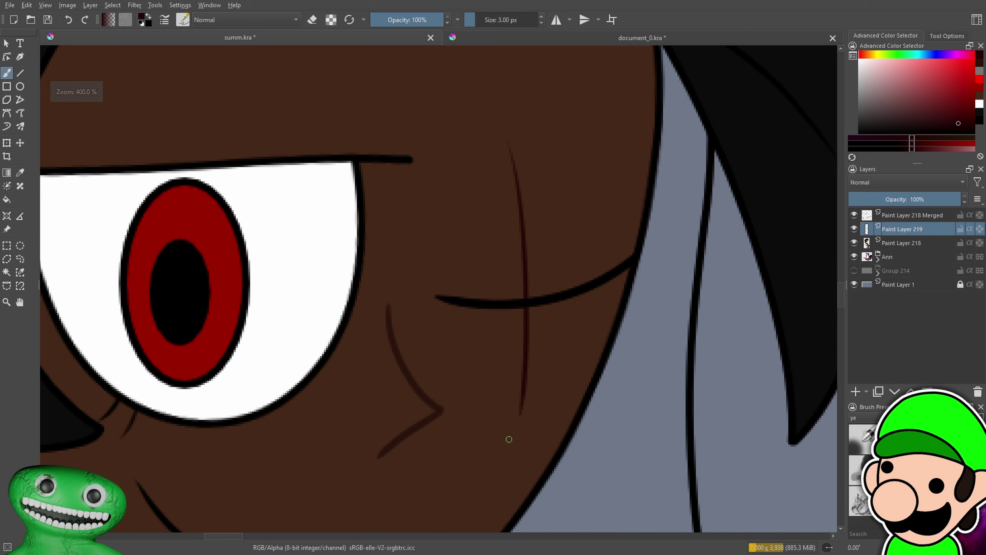
Draw a second thin, very dark red vertical scar line across the closed eye, beside the first one
{"action": "key", "text": "minus"}
{"action": "key", "text": "minus"}
{"action": "key", "text": "minus"}
{"action": "key", "text": "minus"}
{"action": "key", "text": "minus"}
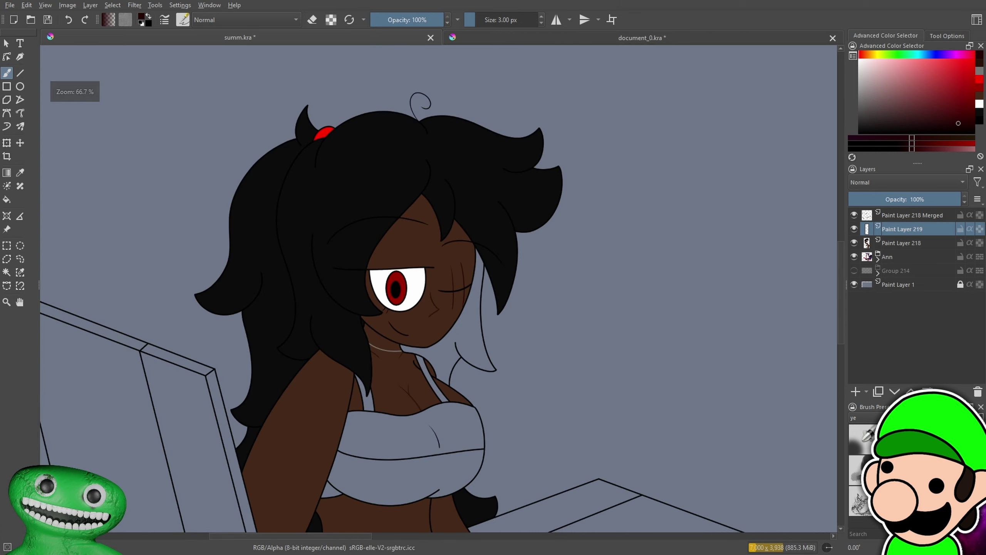
{"action": "key", "text": "minus"}
{"action": "left_click_drag", "start_coordinate": [625, 377], "coordinate": [605, 368]}
{"action": "key", "text": "plus"}
{"action": "key", "text": "plus"}
{"action": "key", "text": "plus"}
{"action": "key", "text": "plus"}
{"action": "key", "text": "plus"}
Change the brush colour to black and draw two short lashes below the outer end of the closed eye
{"action": "left_click_drag", "start_coordinate": [904, 105], "coordinate": [826, 165]}
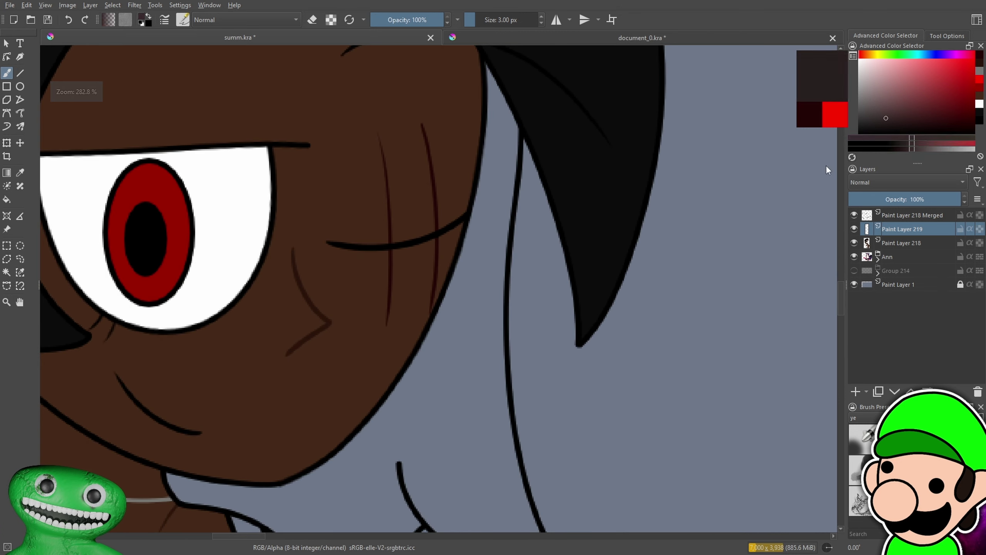
{"action": "left_click_drag", "start_coordinate": [543, 233], "coordinate": [563, 260]}
{"action": "key", "text": "plus"}
{"action": "key", "text": "plus"}
{"action": "key", "text": "plus"}
{"action": "key", "text": "plus"}
{"action": "left_click_drag", "start_coordinate": [579, 177], "coordinate": [509, 255]}
{"action": "key", "text": "plus"}
{"action": "left_click_drag", "start_coordinate": [485, 311], "coordinate": [470, 213]}
{"action": "key", "text": "ctrl+z"}
{"action": "left_click_drag", "start_coordinate": [475, 344], "coordinate": [473, 190]}
{"action": "left_click_drag", "start_coordinate": [508, 283], "coordinate": [516, 182]}
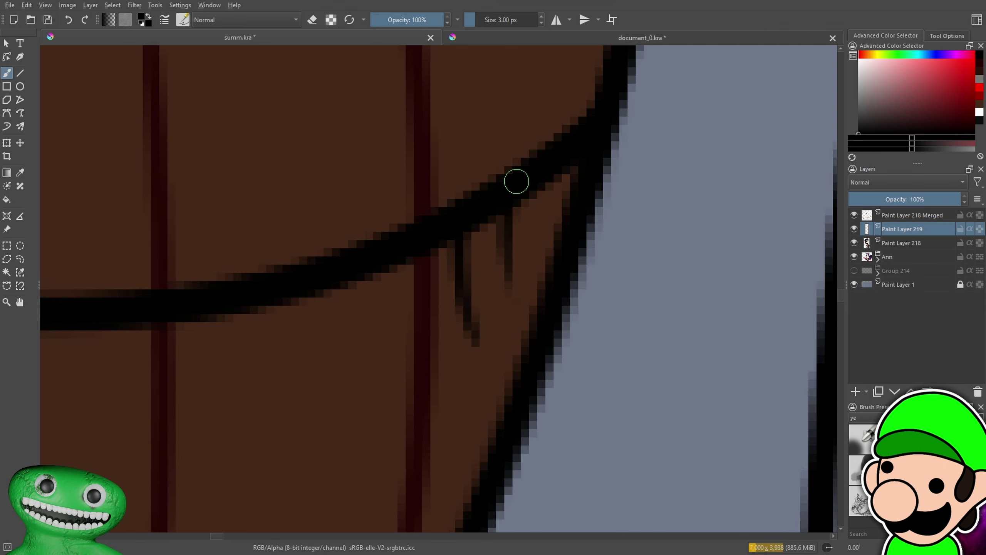
Examine the closed eye's scar lines and lashes up close and against the whole face
{"action": "key", "text": "minus"}
{"action": "key", "text": "minus"}
{"action": "key", "text": "minus"}
{"action": "key", "text": "minus"}
{"action": "key", "text": "minus"}
{"action": "key", "text": "minus"}
{"action": "key", "text": "minus"}
{"action": "key", "text": "minus"}
{"action": "left_click_drag", "start_coordinate": [566, 331], "coordinate": [568, 330]}
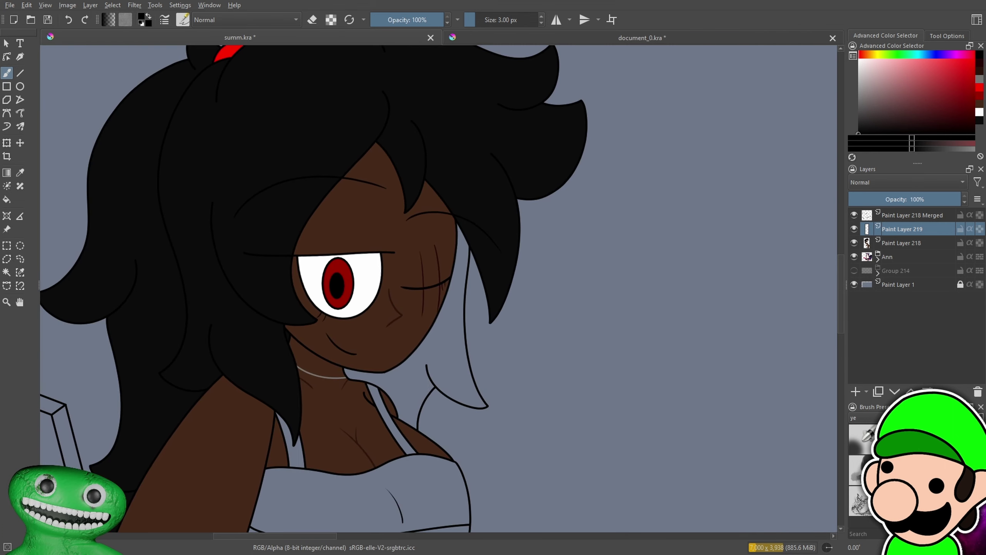
{"action": "key", "text": "plus"}
{"action": "key", "text": "plus"}
{"action": "key", "text": "plus"}
{"action": "key", "text": "plus"}
{"action": "key", "text": "plus"}
{"action": "key", "text": "plus"}
{"action": "key", "text": "plus"}
{"action": "key", "text": "minus"}
{"action": "key", "text": "minus"}
{"action": "key", "text": "minus"}
{"action": "key", "text": "minus"}
{"action": "key", "text": "minus"}
{"action": "key", "text": "minus"}
{"action": "key", "text": "minus"}
{"action": "left_click_drag", "start_coordinate": [447, 281], "coordinate": [459, 293]}
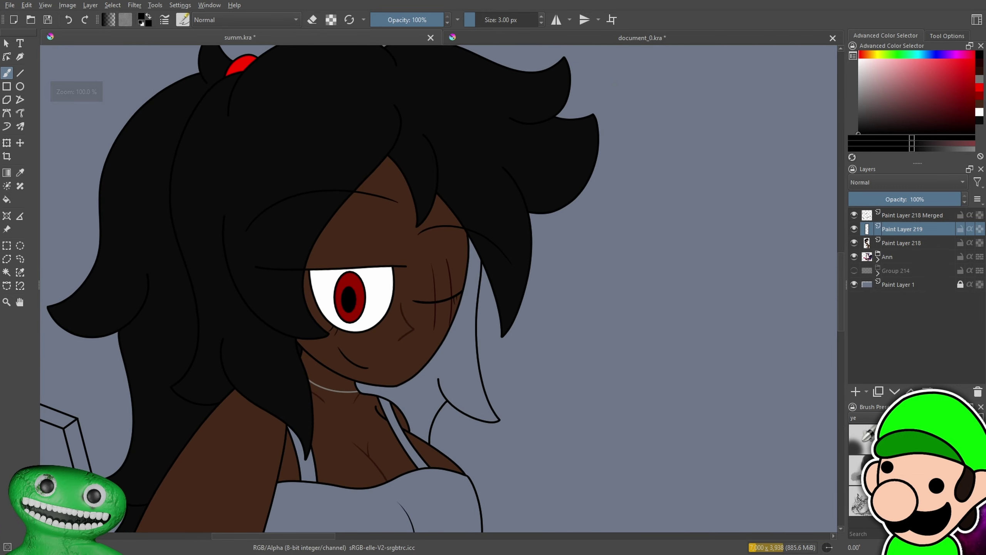
Switch to document_0.kra, pick the very dark red shade from the Skin swatches and return to summ.kra
{"action": "key", "text": "plus"}
{"action": "key", "text": "plus"}
{"action": "left_click", "coordinate": [597, 37]}
{"action": "key", "text": "p"}
{"action": "left_click", "coordinate": [518, 305]}
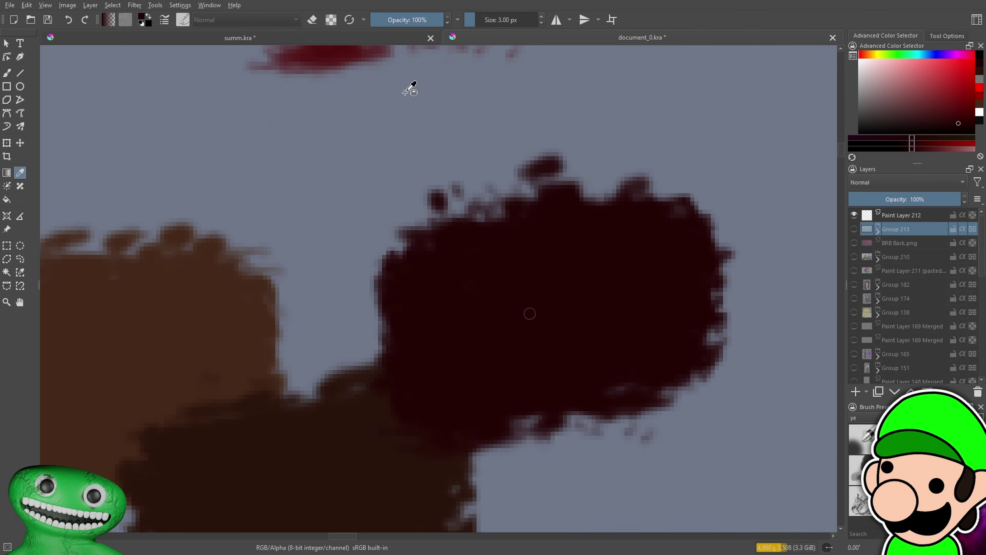
{"action": "key", "text": "1"}
{"action": "key", "text": "plus"}
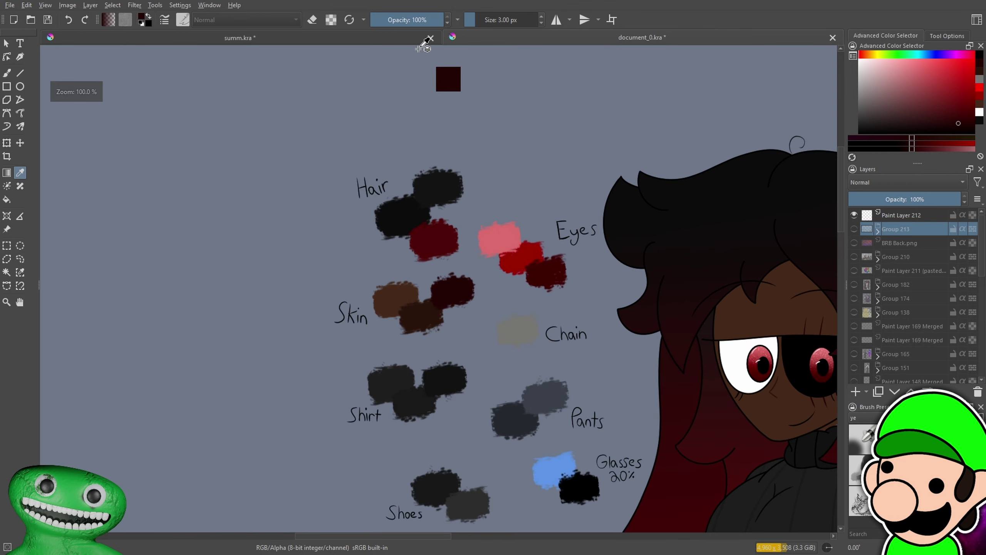
{"action": "left_click", "coordinate": [402, 38]}
Show the sketch in Group 214, move the group to the top of the layer stack and set its opacity to 24%
{"action": "key", "text": "minus"}
{"action": "key", "text": "minus"}
{"action": "key", "text": "minus"}
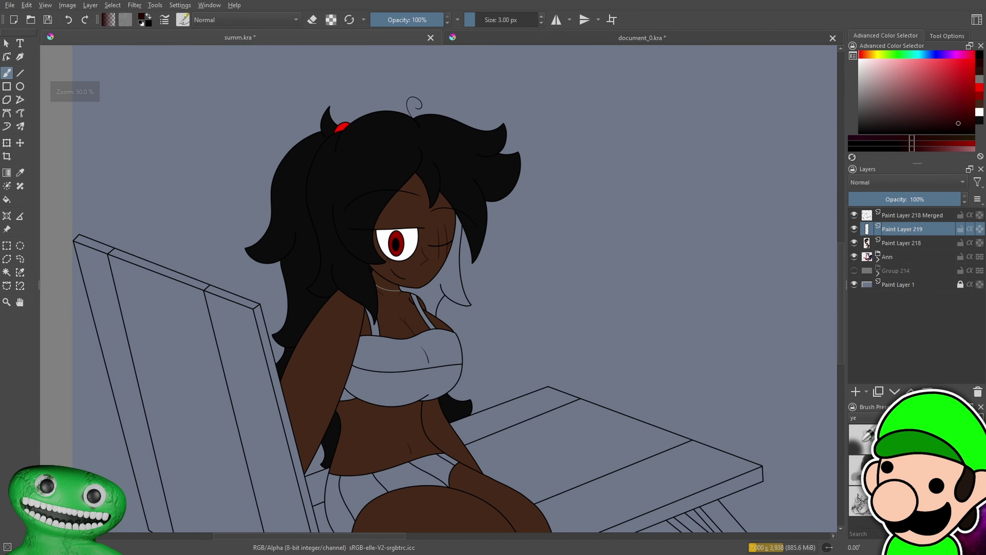
{"action": "key", "text": "minus"}
{"action": "left_click_drag", "start_coordinate": [442, 288], "coordinate": [507, 255]}
{"action": "key", "text": "plus"}
{"action": "left_click", "coordinate": [853, 271]}
{"action": "left_click_drag", "start_coordinate": [885, 270], "coordinate": [894, 214]}
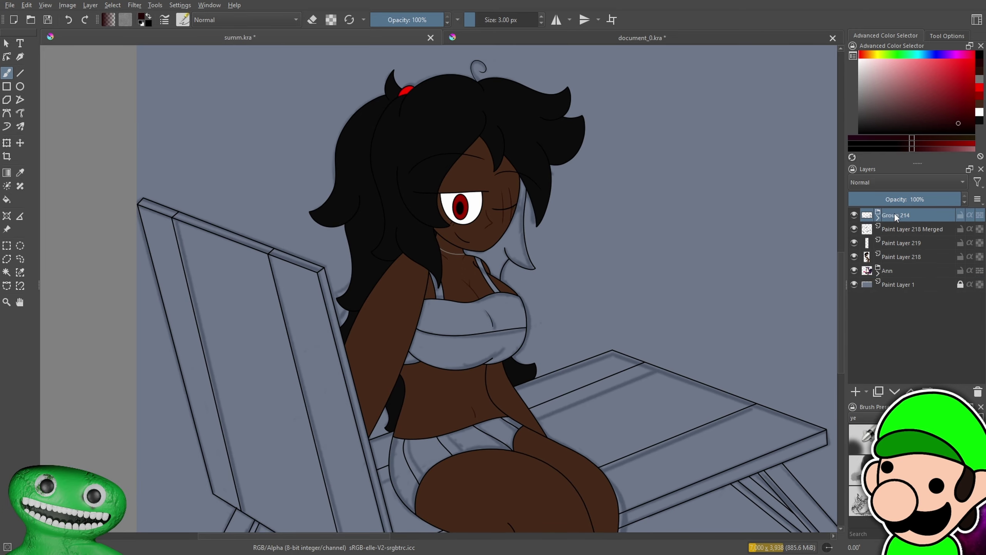
{"action": "left_click", "coordinate": [877, 201]}
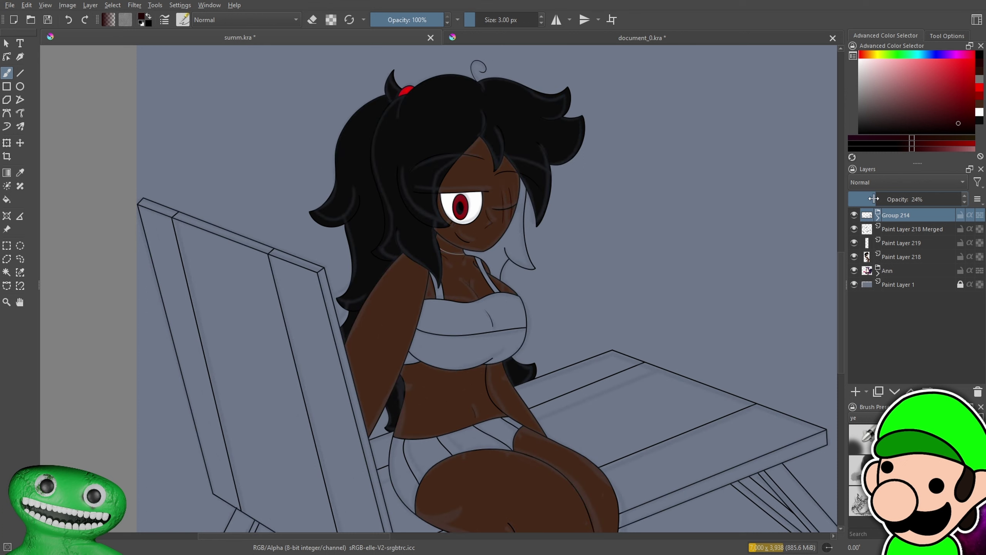
{"action": "key", "text": "ctrl+plus"}
{"action": "left_click_drag", "start_coordinate": [806, 348], "coordinate": [803, 301]}
{"action": "key", "text": "ctrl+plus"}
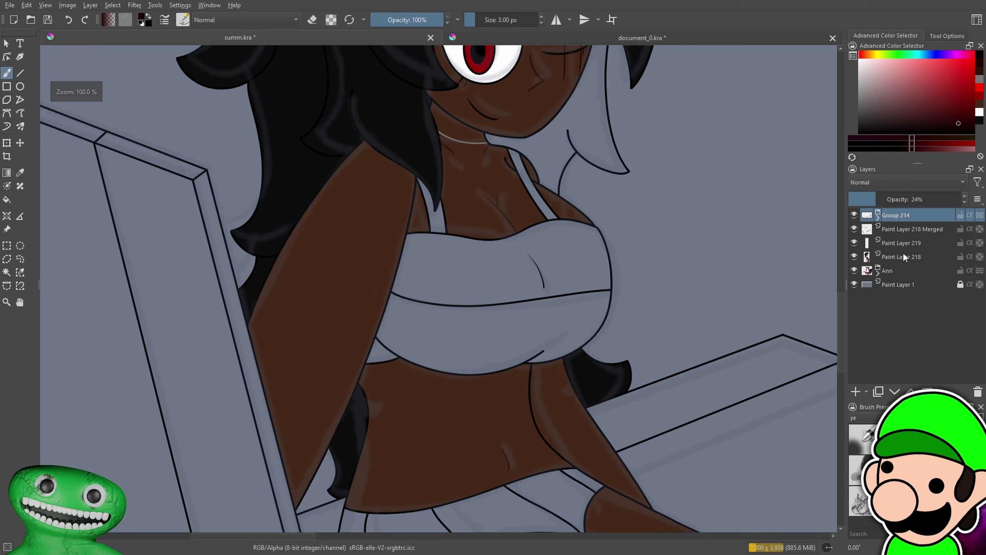
On Paint Layer 219, outline a pointed dark red scar on the waist beside the hair strand and erase the overlap
{"action": "left_click", "coordinate": [902, 243]}
{"action": "scroll", "coordinate": [682, 324], "scroll_direction": "up", "scroll_amount": 5}
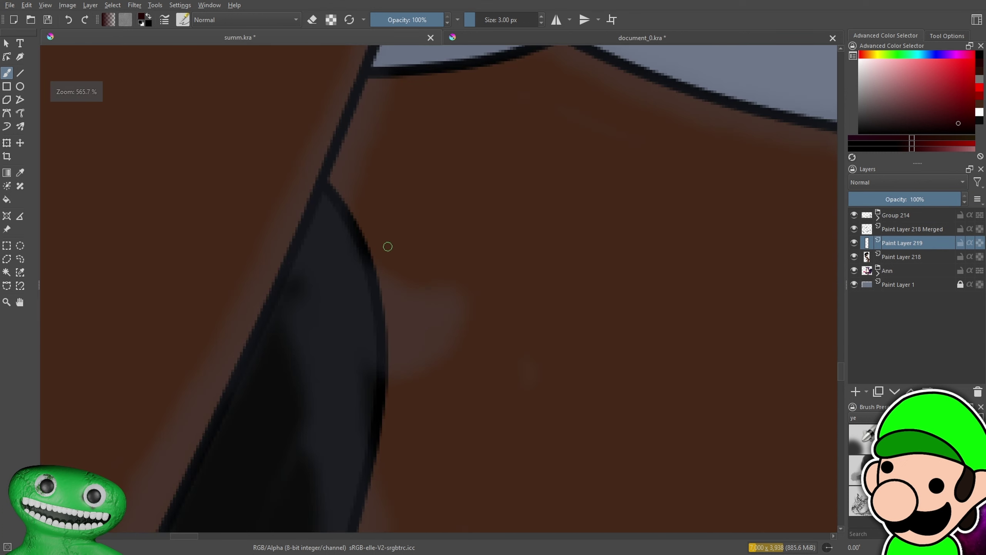
{"action": "mouse_move", "coordinate": [333, 248]}
{"action": "left_mouse_down"}
{"action": "mouse_move", "coordinate": [473, 284]}
{"action": "mouse_move", "coordinate": [371, 416]}
{"action": "mouse_move", "coordinate": [337, 422]}
{"action": "left_mouse_up"}
{"action": "scroll", "coordinate": [453, 278], "scroll_direction": "up", "scroll_amount": 1}
{"action": "left_click_drag", "start_coordinate": [337, 423], "coordinate": [360, 409]}
{"action": "key", "text": "ctrl+z"}
{"action": "key", "text": "ctrl+z"}
{"action": "scroll", "coordinate": [498, 259], "scroll_direction": "up", "scroll_amount": 1}
{"action": "mouse_move", "coordinate": [328, 241]}
{"action": "left_mouse_down"}
{"action": "mouse_move", "coordinate": [543, 230]}
{"action": "mouse_move", "coordinate": [264, 423]}
{"action": "left_mouse_up"}
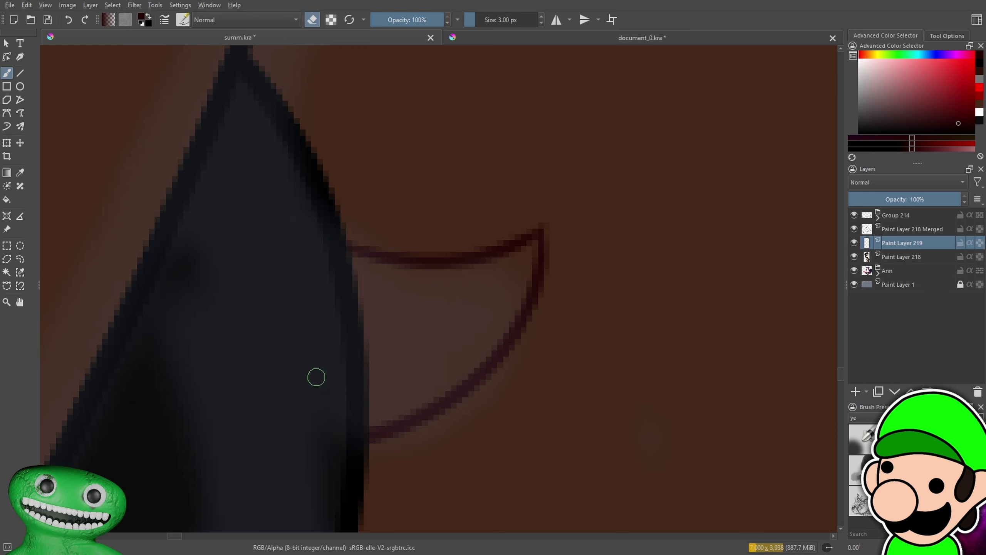
Draw two curved dark red lines forming a crescent scar on the rear underside of the thigh, following the sketch
{"action": "scroll", "coordinate": [316, 377], "scroll_direction": "down", "scroll_amount": 5}
{"action": "scroll", "coordinate": [532, 324], "scroll_direction": "down", "scroll_amount": 6}
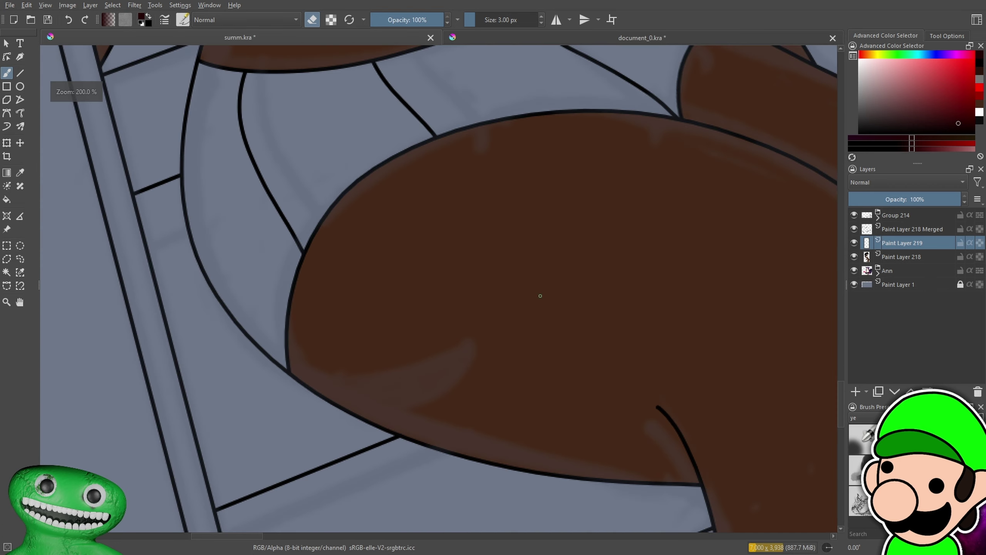
{"action": "scroll", "coordinate": [457, 407], "scroll_direction": "up", "scroll_amount": 1}
{"action": "left_click_drag", "start_coordinate": [228, 378], "coordinate": [509, 230]}
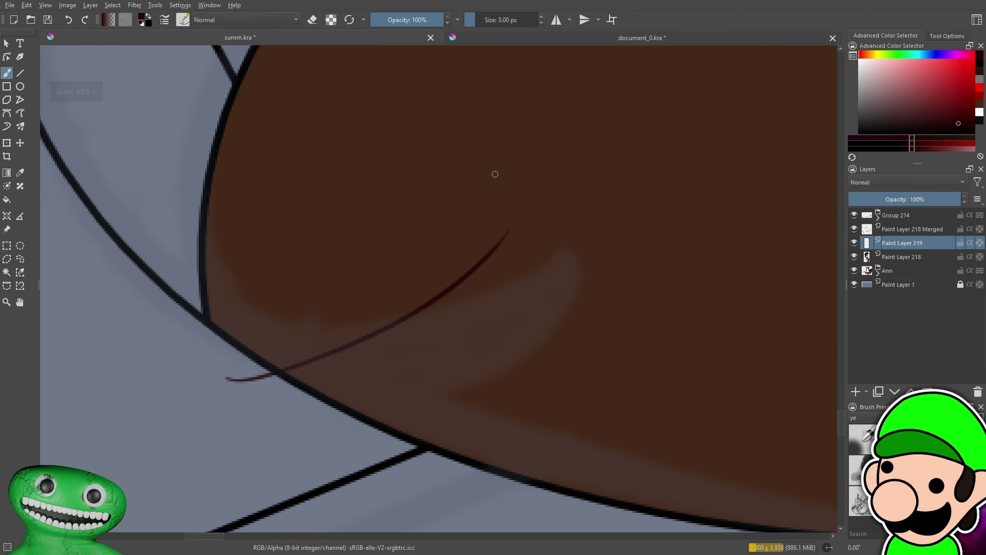
{"action": "scroll", "coordinate": [413, 455], "scroll_direction": "up", "scroll_amount": 1}
{"action": "key", "text": "ctrl+z"}
{"action": "left_click_drag", "start_coordinate": [580, 133], "coordinate": [165, 329]}
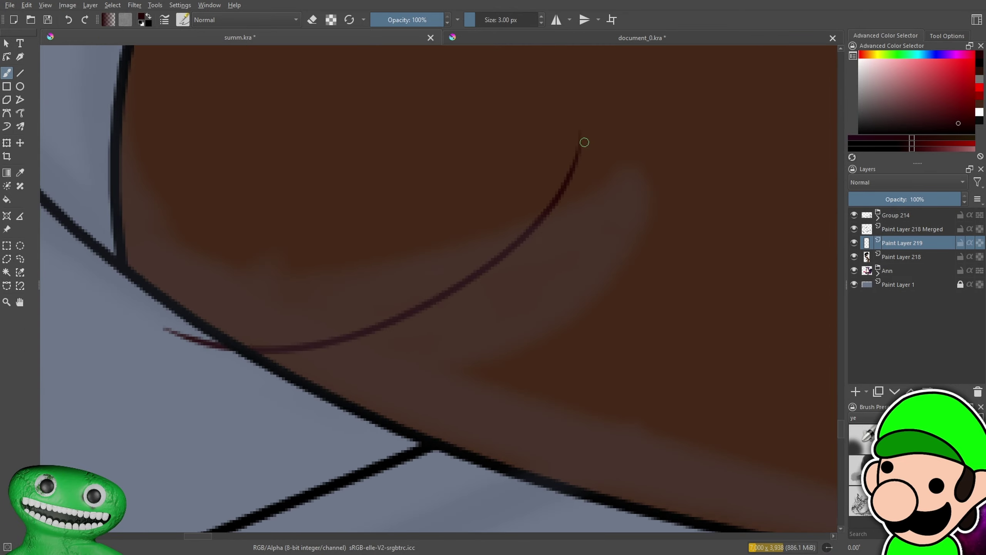
{"action": "left_click_drag", "start_coordinate": [579, 134], "coordinate": [242, 439]}
{"action": "key", "text": "ctrl+z"}
{"action": "left_click_drag", "start_coordinate": [580, 135], "coordinate": [303, 424]}
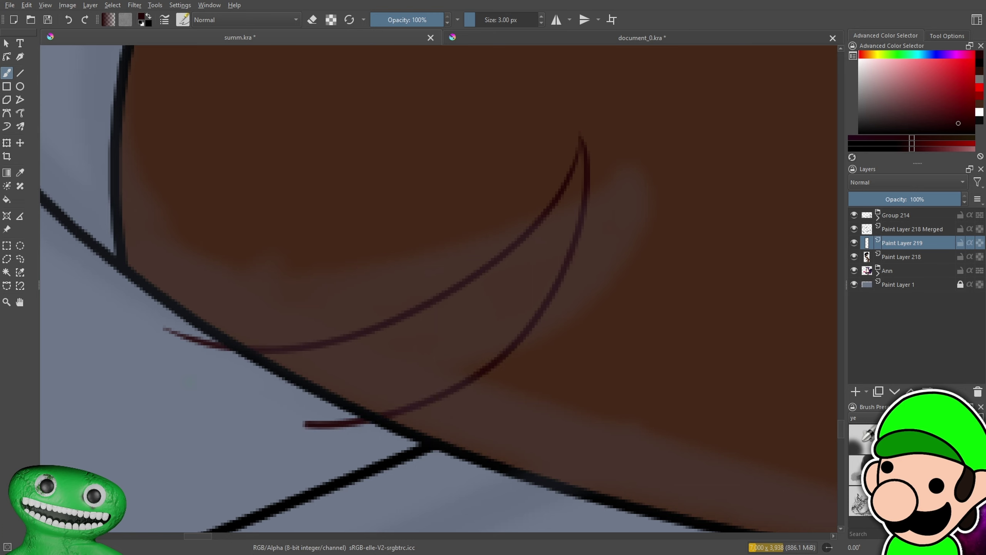
Clean up the thigh scar by refining its tip and erasing the line ends that extend past the thigh outline
{"action": "scroll", "coordinate": [579, 277], "scroll_direction": "down", "scroll_amount": 4}
{"action": "scroll", "coordinate": [578, 278], "scroll_direction": "up", "scroll_amount": 2}
{"action": "scroll", "coordinate": [579, 277], "scroll_direction": "up", "scroll_amount": 5}
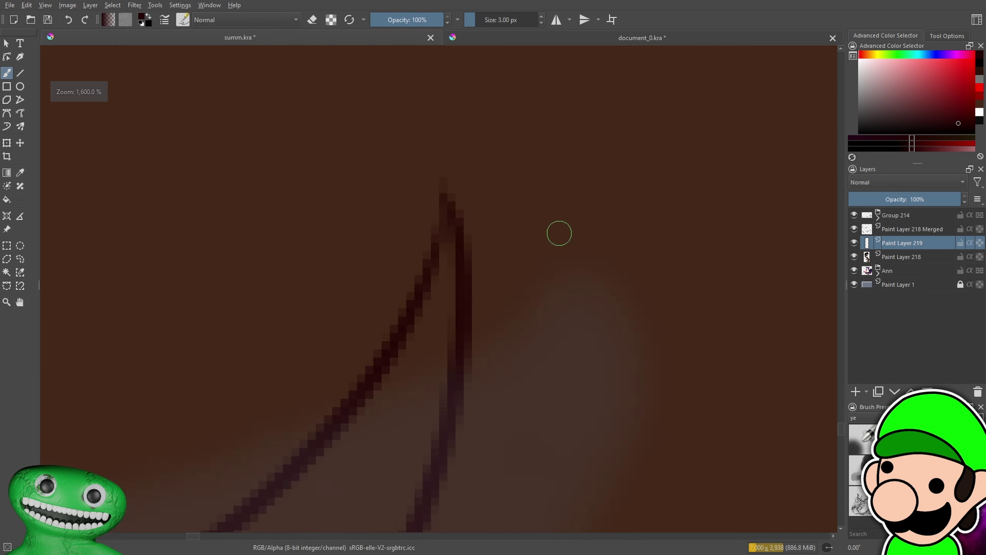
{"action": "key", "text": "e"}
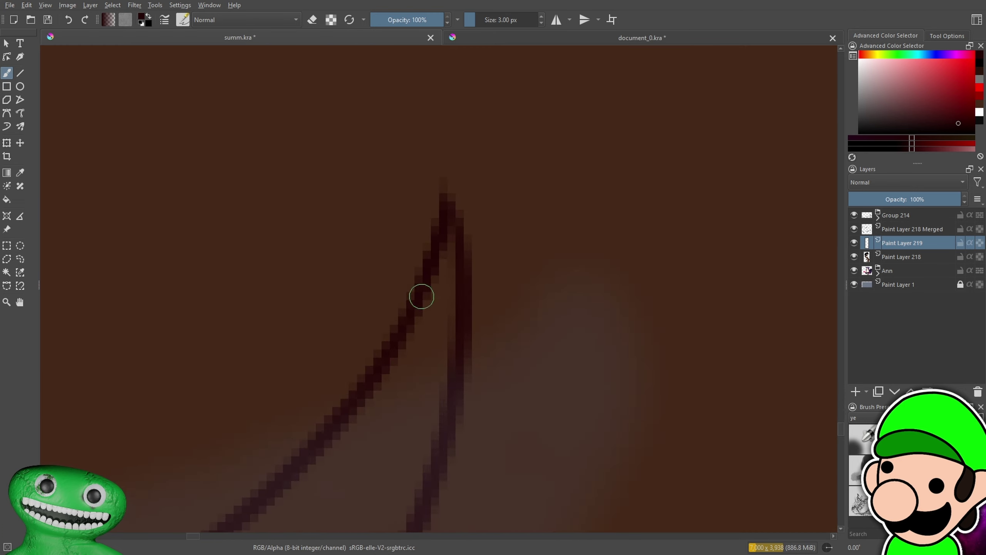
{"action": "scroll", "coordinate": [486, 268], "scroll_direction": "down", "scroll_amount": 6}
{"action": "scroll", "coordinate": [352, 375], "scroll_direction": "up", "scroll_amount": 4}
{"action": "key", "text": "e"}
{"action": "mouse_move", "coordinate": [152, 324]}
{"action": "left_mouse_down"}
{"action": "mouse_move", "coordinate": [117, 312]}
{"action": "mouse_move", "coordinate": [167, 336]}
{"action": "left_mouse_up"}
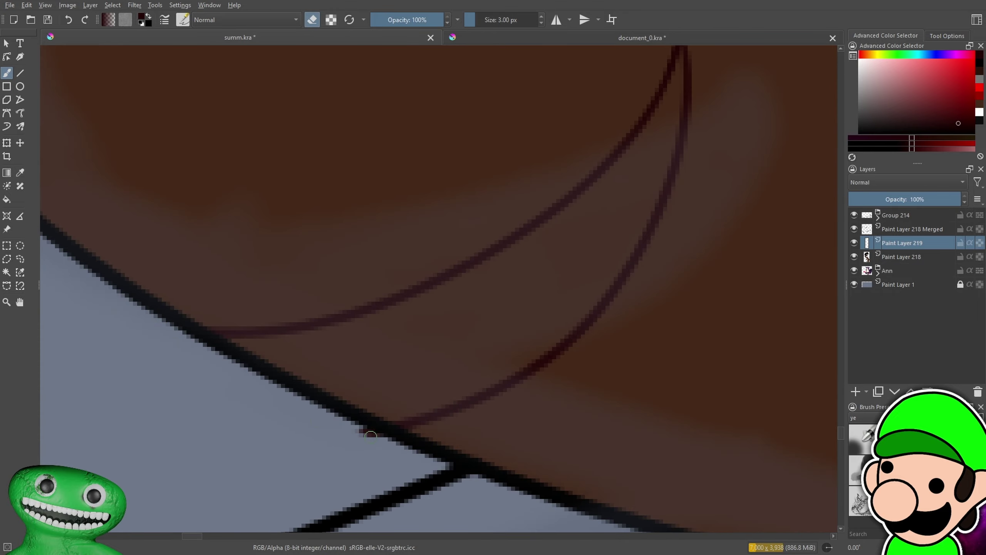
Outline a small curved dark red scar on the far arm's outer edge below the top and erase the overlap onto the hair
{"action": "scroll", "coordinate": [440, 297], "scroll_direction": "down", "scroll_amount": 6}
{"action": "left_click_drag", "start_coordinate": [640, 318], "coordinate": [502, 461]}
{"action": "left_click_drag", "start_coordinate": [592, 402], "coordinate": [593, 430]}
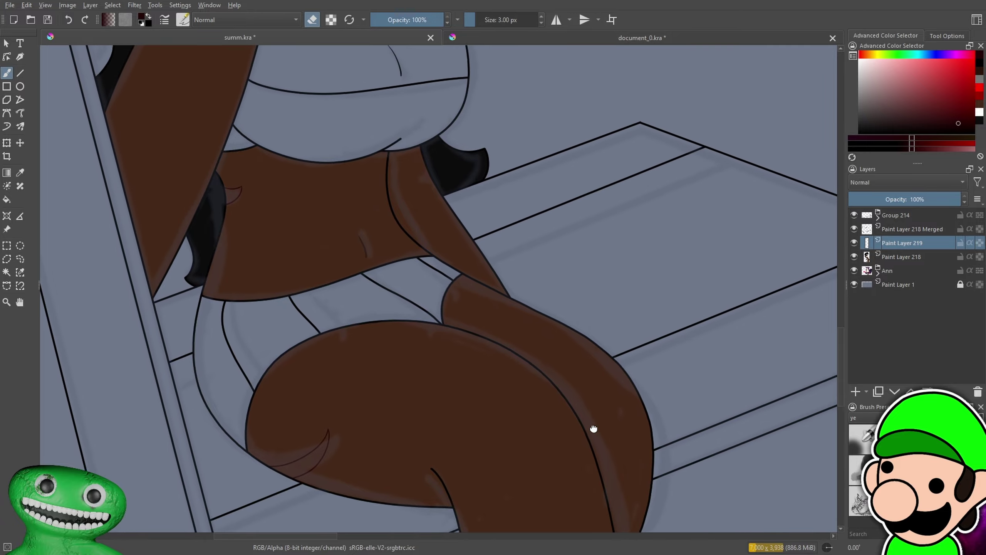
{"action": "scroll", "coordinate": [536, 276], "scroll_direction": "up", "scroll_amount": 1}
{"action": "left_click_drag", "start_coordinate": [536, 276], "coordinate": [585, 367]}
{"action": "scroll", "coordinate": [584, 367], "scroll_direction": "up", "scroll_amount": 4}
{"action": "left_click_drag", "start_coordinate": [476, 264], "coordinate": [389, 306]}
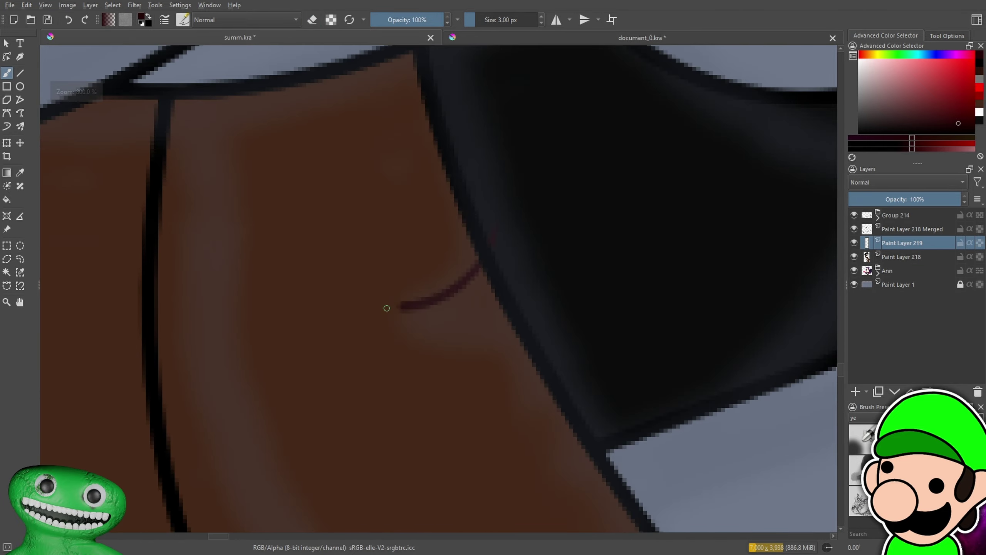
{"action": "scroll", "coordinate": [389, 307], "scroll_direction": "up", "scroll_amount": 3}
{"action": "mouse_move", "coordinate": [326, 327]}
{"action": "left_mouse_down"}
{"action": "mouse_move", "coordinate": [579, 385]}
{"action": "mouse_move", "coordinate": [593, 374]}
{"action": "left_mouse_up"}
{"action": "key", "text": "e"}
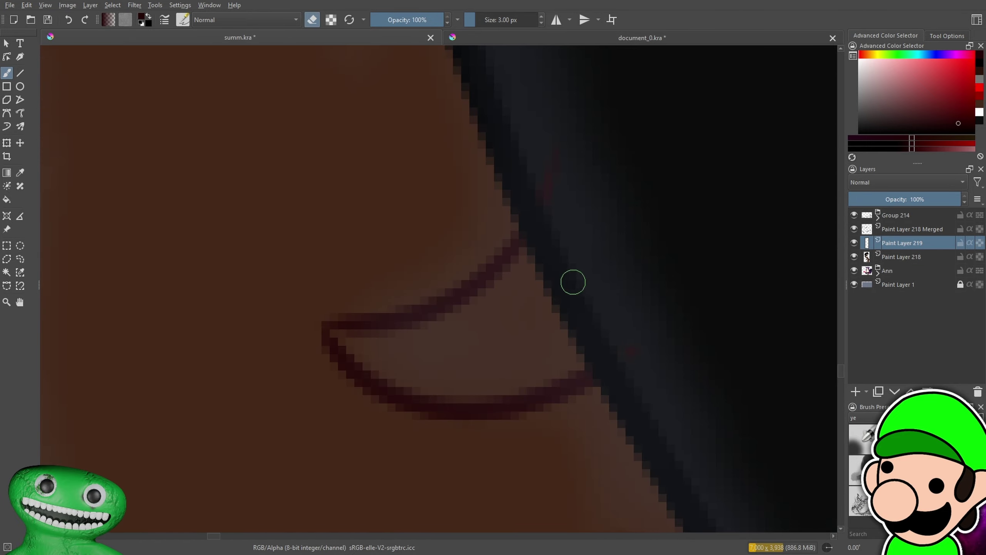
{"action": "scroll", "coordinate": [636, 374], "scroll_direction": "down", "scroll_amount": 5}
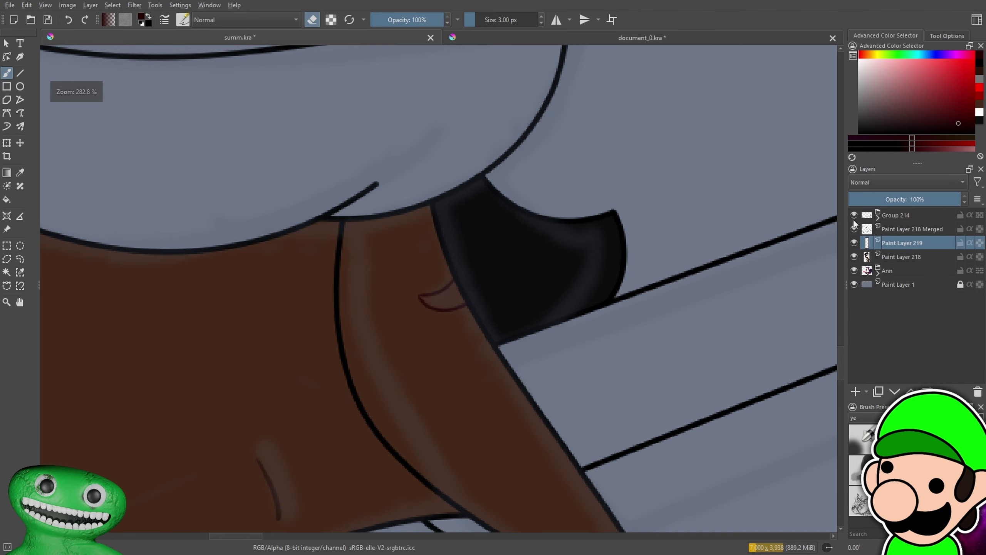
Move Group 214 back below the Ann group, hide it and make Paint Layer 219 active
{"action": "left_click_drag", "start_coordinate": [902, 217], "coordinate": [913, 279]}
{"action": "left_click_drag", "start_coordinate": [677, 331], "coordinate": [676, 311]}
{"action": "scroll", "coordinate": [676, 311], "scroll_direction": "up", "scroll_amount": 5}
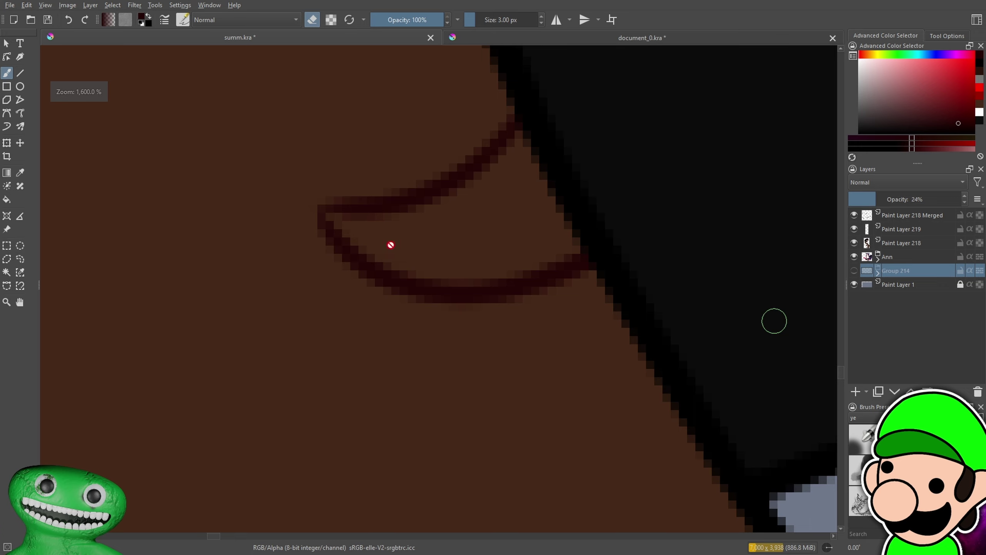
{"action": "left_click", "coordinate": [904, 243]}
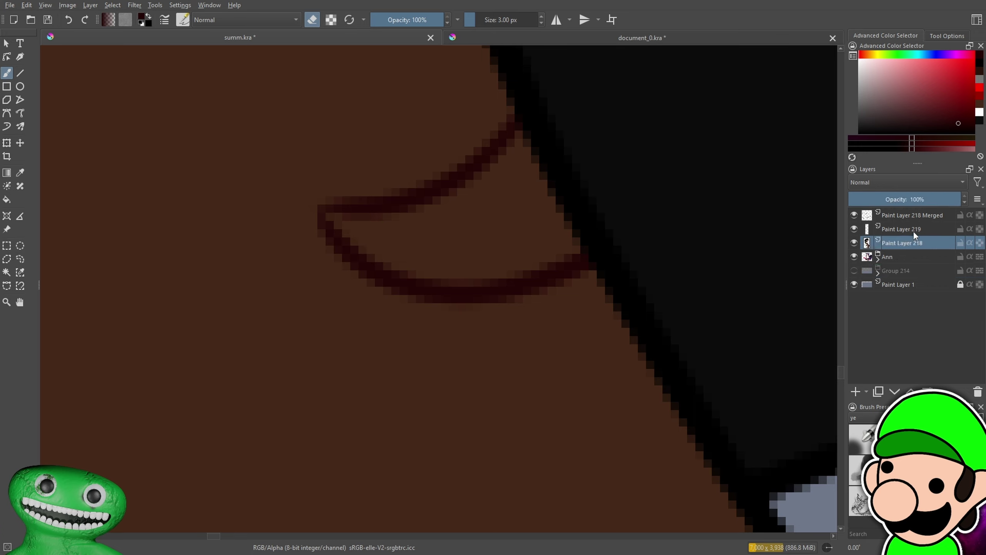
{"action": "left_click", "coordinate": [913, 232]}
Turn off eraser mode and fill the far arm's scar outline with solid very dark red
{"action": "key", "text": "e"}
{"action": "mouse_move", "coordinate": [367, 235]}
{"action": "left_mouse_down"}
{"action": "mouse_move", "coordinate": [424, 269]}
{"action": "mouse_move", "coordinate": [410, 249]}
{"action": "mouse_move", "coordinate": [372, 241]}
{"action": "left_mouse_up"}
{"action": "mouse_move", "coordinate": [434, 278]}
{"action": "left_mouse_down"}
{"action": "mouse_move", "coordinate": [412, 232]}
{"action": "mouse_move", "coordinate": [378, 227]}
{"action": "mouse_move", "coordinate": [367, 240]}
{"action": "mouse_move", "coordinate": [376, 232]}
{"action": "mouse_move", "coordinate": [428, 242]}
{"action": "mouse_move", "coordinate": [443, 219]}
{"action": "mouse_move", "coordinate": [375, 222]}
{"action": "mouse_move", "coordinate": [456, 201]}
{"action": "mouse_move", "coordinate": [504, 156]}
{"action": "mouse_move", "coordinate": [515, 167]}
{"action": "mouse_move", "coordinate": [532, 158]}
{"action": "mouse_move", "coordinate": [556, 199]}
{"action": "mouse_move", "coordinate": [513, 187]}
{"action": "mouse_move", "coordinate": [540, 243]}
{"action": "mouse_move", "coordinate": [496, 197]}
{"action": "mouse_move", "coordinate": [512, 249]}
{"action": "mouse_move", "coordinate": [518, 221]}
{"action": "mouse_move", "coordinate": [468, 214]}
{"action": "mouse_move", "coordinate": [473, 264]}
{"action": "mouse_move", "coordinate": [481, 245]}
{"action": "mouse_move", "coordinate": [440, 271]}
{"action": "mouse_move", "coordinate": [468, 281]}
{"action": "mouse_move", "coordinate": [530, 268]}
{"action": "mouse_move", "coordinate": [519, 261]}
{"action": "mouse_move", "coordinate": [539, 243]}
{"action": "mouse_move", "coordinate": [529, 245]}
{"action": "mouse_move", "coordinate": [557, 237]}
{"action": "left_mouse_up"}
{"action": "scroll", "coordinate": [506, 274], "scroll_direction": "down", "scroll_amount": 10}
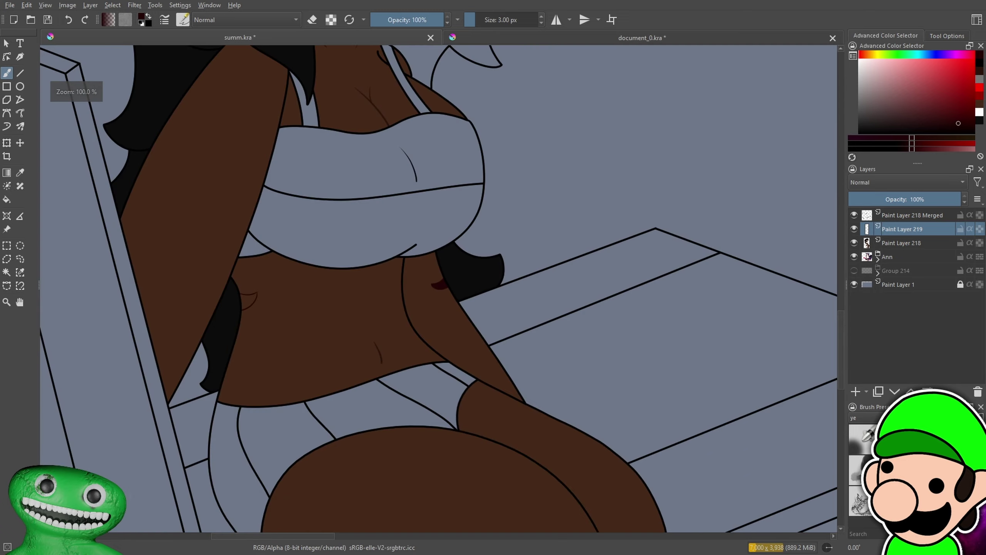
Trim the edges of the filled far-arm scar with the eraser so it tapers smoothly to the arm outline
{"action": "scroll", "coordinate": [579, 253], "scroll_direction": "up", "scroll_amount": 8}
{"action": "scroll", "coordinate": [579, 253], "scroll_direction": "up", "scroll_amount": 3}
{"action": "key", "text": "e"}
{"action": "mouse_move", "coordinate": [428, 228]}
{"action": "left_mouse_down"}
{"action": "mouse_move", "coordinate": [330, 218]}
{"action": "mouse_move", "coordinate": [471, 196]}
{"action": "left_mouse_up"}
{"action": "mouse_move", "coordinate": [349, 264]}
{"action": "left_mouse_down"}
{"action": "mouse_move", "coordinate": [398, 345]}
{"action": "mouse_move", "coordinate": [504, 387]}
{"action": "left_mouse_up"}
{"action": "scroll", "coordinate": [627, 375], "scroll_direction": "down", "scroll_amount": 5}
{"action": "scroll", "coordinate": [443, 290], "scroll_direction": "down", "scroll_amount": 2}
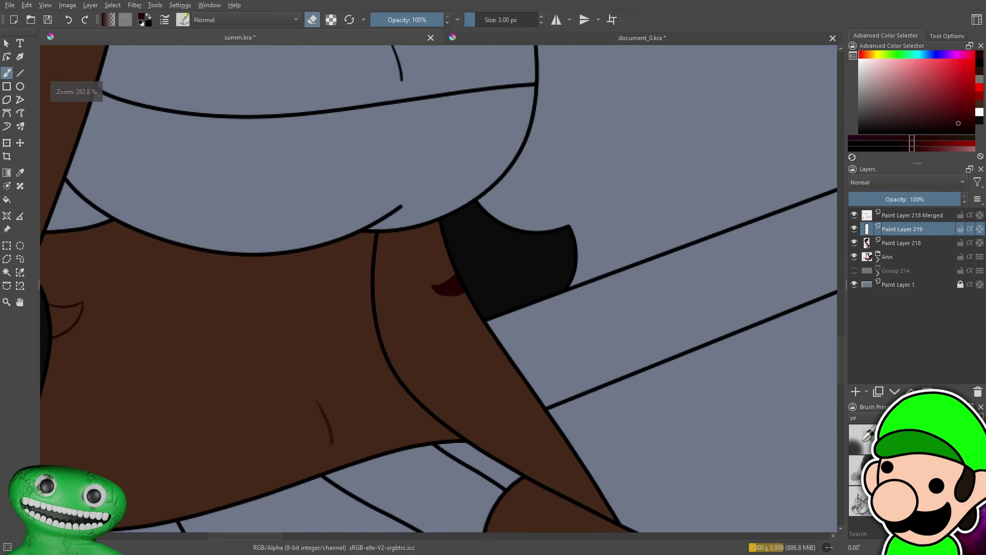
{"action": "scroll", "coordinate": [443, 290], "scroll_direction": "up", "scroll_amount": 8}
{"action": "left_click_drag", "start_coordinate": [615, 387], "coordinate": [712, 212]}
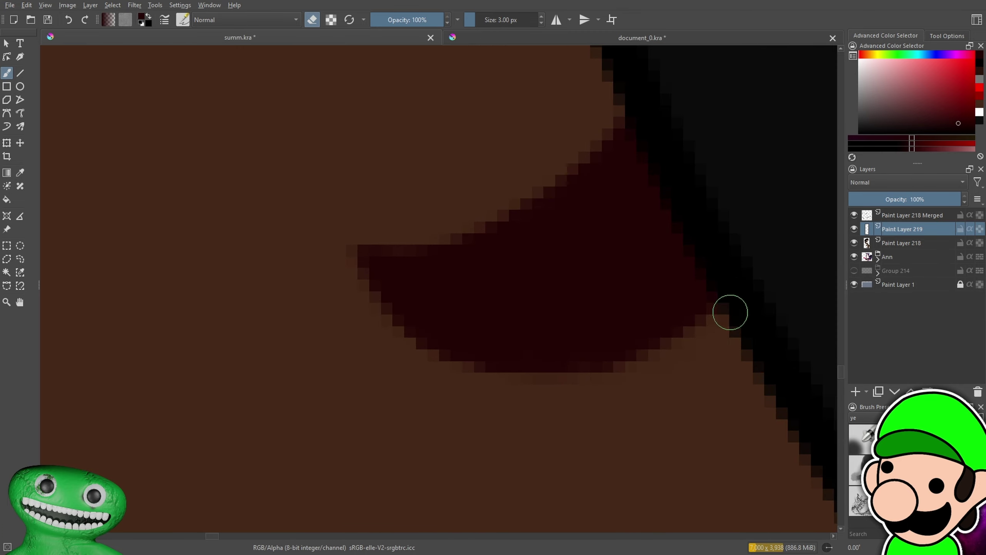
{"action": "scroll", "coordinate": [731, 310], "scroll_direction": "down", "scroll_amount": 8}
{"action": "scroll", "coordinate": [731, 311], "scroll_direction": "up", "scroll_amount": 2}
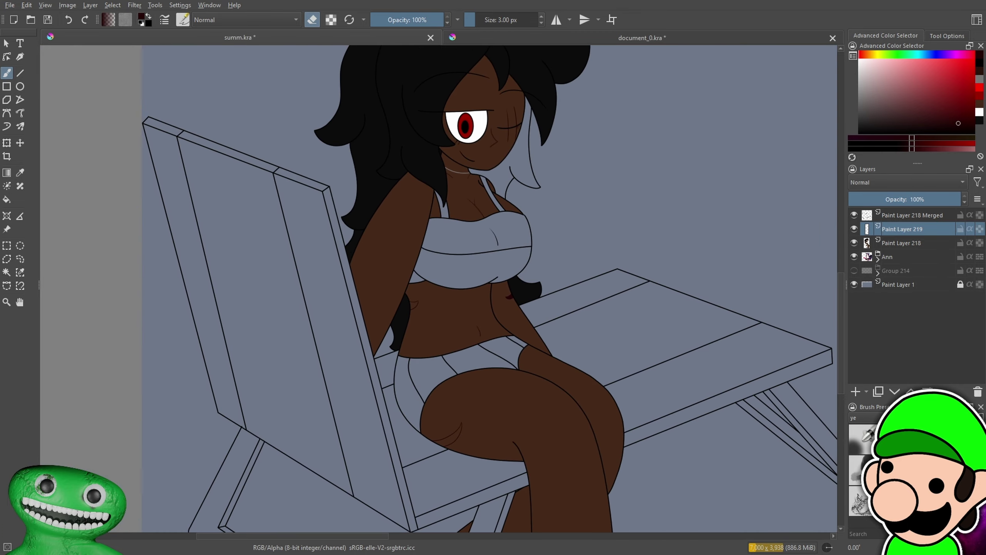
Switch back to painting and fill the waist scar outline with very dark red, from its pointed tip to the hair strand
{"action": "scroll", "coordinate": [652, 392], "scroll_direction": "up", "scroll_amount": 10}
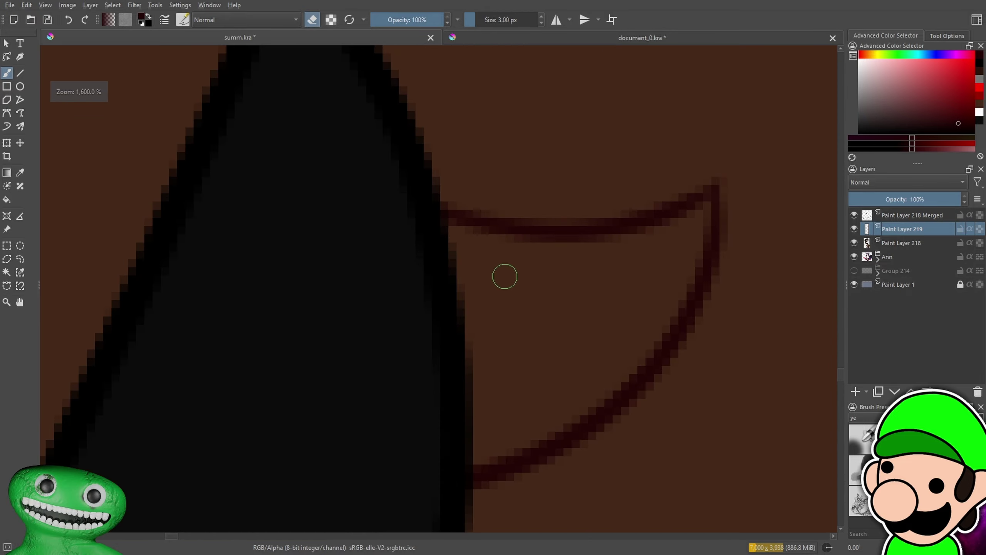
{"action": "key", "text": "e"}
{"action": "mouse_move", "coordinate": [705, 212]}
{"action": "left_mouse_down"}
{"action": "mouse_move", "coordinate": [694, 253]}
{"action": "mouse_move", "coordinate": [707, 203]}
{"action": "left_mouse_up"}
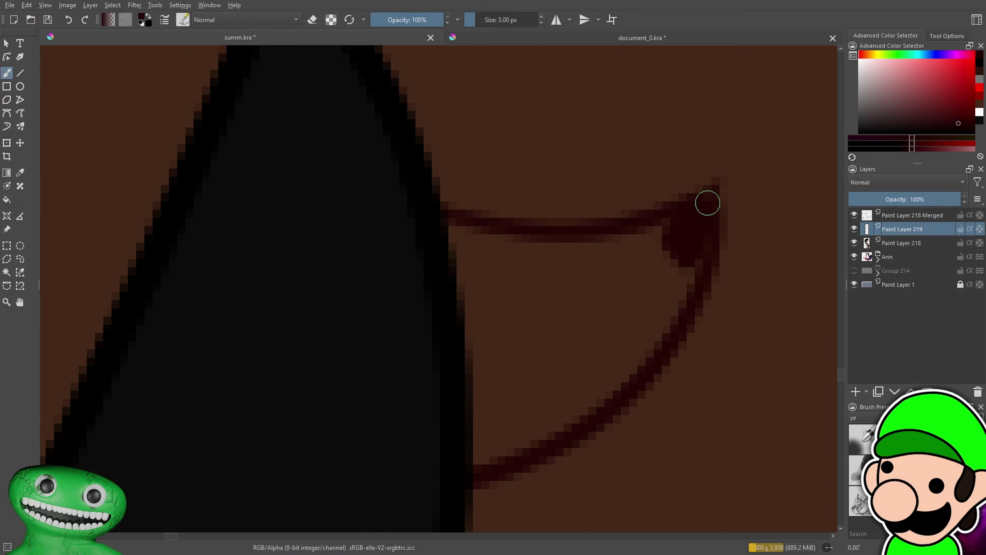
{"action": "mouse_move", "coordinate": [682, 253]}
{"action": "left_mouse_down"}
{"action": "mouse_move", "coordinate": [691, 264]}
{"action": "mouse_move", "coordinate": [700, 235]}
{"action": "mouse_move", "coordinate": [681, 284]}
{"action": "mouse_move", "coordinate": [564, 413]}
{"action": "mouse_move", "coordinate": [565, 426]}
{"action": "mouse_move", "coordinate": [524, 430]}
{"action": "mouse_move", "coordinate": [617, 373]}
{"action": "left_mouse_up"}
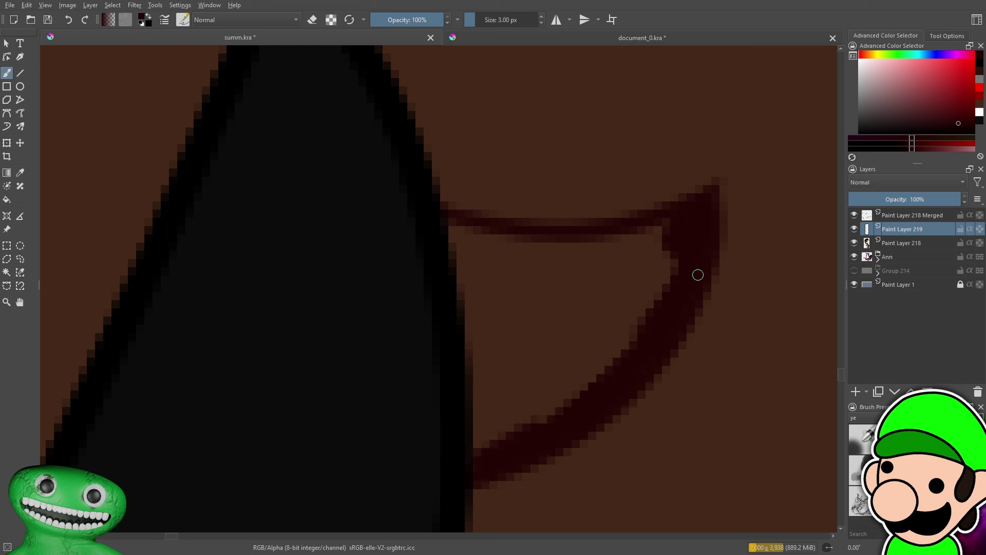
{"action": "mouse_move", "coordinate": [697, 247]}
{"action": "left_mouse_down"}
{"action": "mouse_move", "coordinate": [654, 240]}
{"action": "mouse_move", "coordinate": [595, 253]}
{"action": "mouse_move", "coordinate": [524, 251]}
{"action": "mouse_move", "coordinate": [455, 232]}
{"action": "mouse_move", "coordinate": [483, 381]}
{"action": "mouse_move", "coordinate": [473, 379]}
{"action": "mouse_move", "coordinate": [482, 363]}
{"action": "mouse_move", "coordinate": [485, 390]}
{"action": "mouse_move", "coordinate": [484, 369]}
{"action": "mouse_move", "coordinate": [474, 439]}
{"action": "left_mouse_up"}
{"action": "mouse_move", "coordinate": [475, 337]}
{"action": "left_mouse_down"}
{"action": "mouse_move", "coordinate": [497, 367]}
{"action": "mouse_move", "coordinate": [514, 326]}
{"action": "mouse_move", "coordinate": [502, 272]}
{"action": "mouse_move", "coordinate": [513, 352]}
{"action": "mouse_move", "coordinate": [543, 274]}
{"action": "mouse_move", "coordinate": [527, 334]}
{"action": "mouse_move", "coordinate": [560, 314]}
{"action": "mouse_move", "coordinate": [570, 266]}
{"action": "mouse_move", "coordinate": [558, 311]}
{"action": "mouse_move", "coordinate": [565, 374]}
{"action": "mouse_move", "coordinate": [595, 325]}
{"action": "mouse_move", "coordinate": [601, 278]}
{"action": "mouse_move", "coordinate": [570, 343]}
{"action": "mouse_move", "coordinate": [605, 361]}
{"action": "mouse_move", "coordinate": [649, 276]}
{"action": "mouse_move", "coordinate": [647, 244]}
{"action": "mouse_move", "coordinate": [631, 272]}
{"action": "mouse_move", "coordinate": [651, 298]}
{"action": "mouse_move", "coordinate": [683, 245]}
{"action": "mouse_move", "coordinate": [510, 406]}
{"action": "mouse_move", "coordinate": [493, 437]}
{"action": "mouse_move", "coordinate": [514, 399]}
{"action": "mouse_move", "coordinate": [548, 373]}
{"action": "mouse_move", "coordinate": [529, 407]}
{"action": "mouse_move", "coordinate": [548, 417]}
{"action": "mouse_move", "coordinate": [558, 406]}
{"action": "mouse_move", "coordinate": [563, 419]}
{"action": "mouse_move", "coordinate": [524, 473]}
{"action": "left_mouse_up"}
Outline a curved dark red scar on the near upper arm along the hair edge, redoing one stroke, and erase the overlap
{"action": "key", "text": "ctrl+minus"}
{"action": "key", "text": "ctrl+minus"}
{"action": "key", "text": "ctrl+minus"}
{"action": "key", "text": "ctrl+minus"}
{"action": "key", "text": "ctrl+minus"}
{"action": "key", "text": "ctrl+minus"}
{"action": "key", "text": "ctrl+minus"}
{"action": "key", "text": "ctrl+minus"}
{"action": "key", "text": "ctrl+minus"}
{"action": "key", "text": "ctrl+minus"}
{"action": "left_click_drag", "start_coordinate": [579, 383], "coordinate": [623, 422]}
{"action": "key", "text": "ctrl+plus"}
{"action": "key", "text": "ctrl+plus"}
{"action": "key", "text": "ctrl+plus"}
{"action": "key", "text": "ctrl+plus"}
{"action": "scroll", "coordinate": [458, 220], "scroll_direction": "up", "scroll_amount": 5}
{"action": "mouse_move", "coordinate": [458, 219]}
{"action": "left_mouse_down"}
{"action": "mouse_move", "coordinate": [610, 331]}
{"action": "mouse_move", "coordinate": [405, 317]}
{"action": "left_mouse_up"}
{"action": "key", "text": "ctrl+z"}
{"action": "mouse_move", "coordinate": [609, 328]}
{"action": "left_mouse_down"}
{"action": "mouse_move", "coordinate": [462, 352]}
{"action": "mouse_move", "coordinate": [371, 242]}
{"action": "left_mouse_up"}
{"action": "key", "text": "e"}
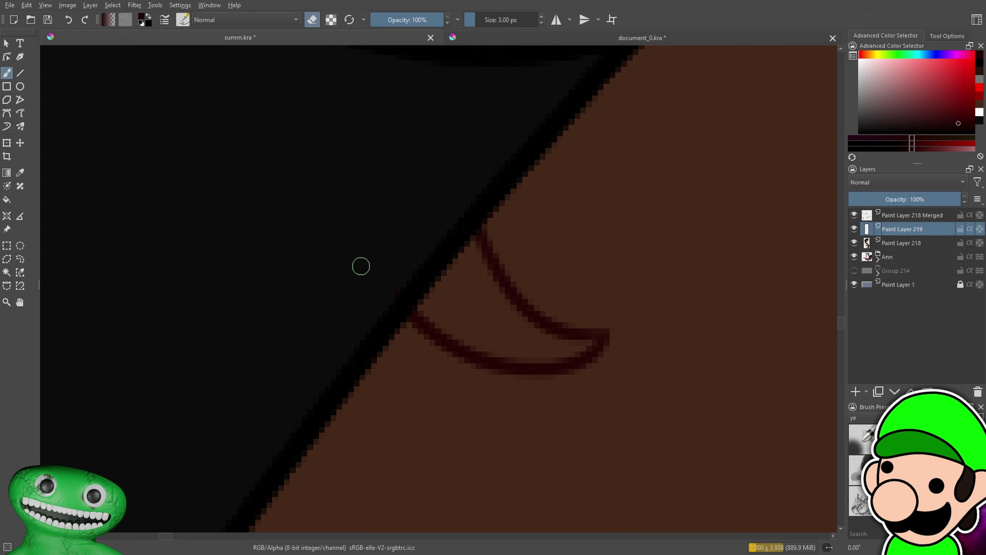
Turn off eraser mode and fill the near upper arm's scar with solid very dark red
{"action": "key", "text": "ctrl+plus"}
{"action": "key", "text": "e"}
{"action": "mouse_move", "coordinate": [442, 308]}
{"action": "left_mouse_down"}
{"action": "mouse_move", "coordinate": [420, 315]}
{"action": "mouse_move", "coordinate": [461, 283]}
{"action": "mouse_move", "coordinate": [483, 236]}
{"action": "mouse_move", "coordinate": [458, 324]}
{"action": "mouse_move", "coordinate": [433, 324]}
{"action": "mouse_move", "coordinate": [447, 345]}
{"action": "mouse_move", "coordinate": [501, 367]}
{"action": "mouse_move", "coordinate": [441, 336]}
{"action": "mouse_move", "coordinate": [503, 357]}
{"action": "mouse_move", "coordinate": [468, 329]}
{"action": "mouse_move", "coordinate": [517, 352]}
{"action": "mouse_move", "coordinate": [470, 292]}
{"action": "mouse_move", "coordinate": [513, 317]}
{"action": "mouse_move", "coordinate": [488, 257]}
{"action": "mouse_move", "coordinate": [547, 322]}
{"action": "mouse_move", "coordinate": [501, 367]}
{"action": "mouse_move", "coordinate": [551, 389]}
{"action": "mouse_move", "coordinate": [560, 375]}
{"action": "mouse_move", "coordinate": [527, 359]}
{"action": "mouse_move", "coordinate": [601, 374]}
{"action": "mouse_move", "coordinate": [582, 355]}
{"action": "mouse_move", "coordinate": [617, 371]}
{"action": "mouse_move", "coordinate": [653, 363]}
{"action": "mouse_move", "coordinate": [626, 380]}
{"action": "left_mouse_up"}
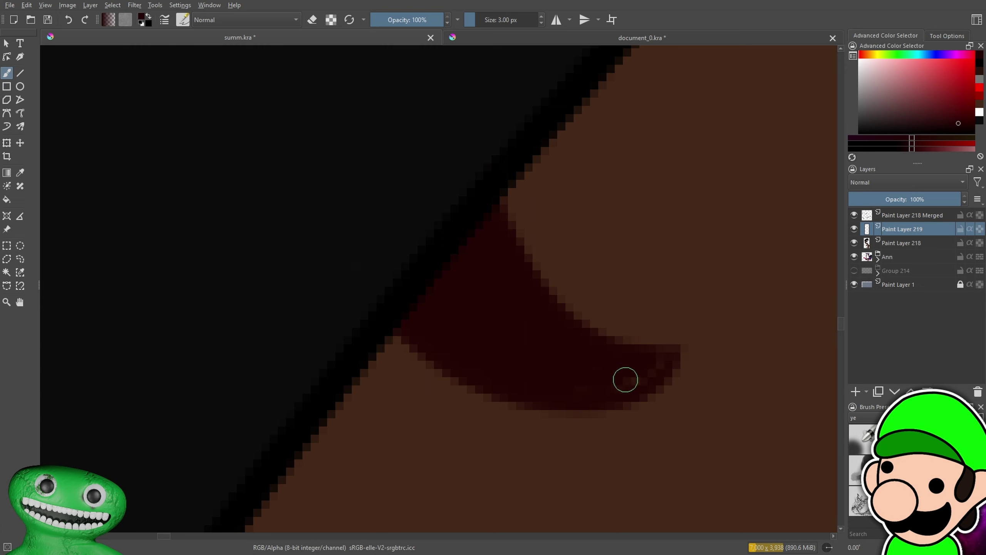
Reinforce the pointed tip of the thigh scar outline with very dark red, and switch to the Fill tool
{"action": "key", "text": "minus"}
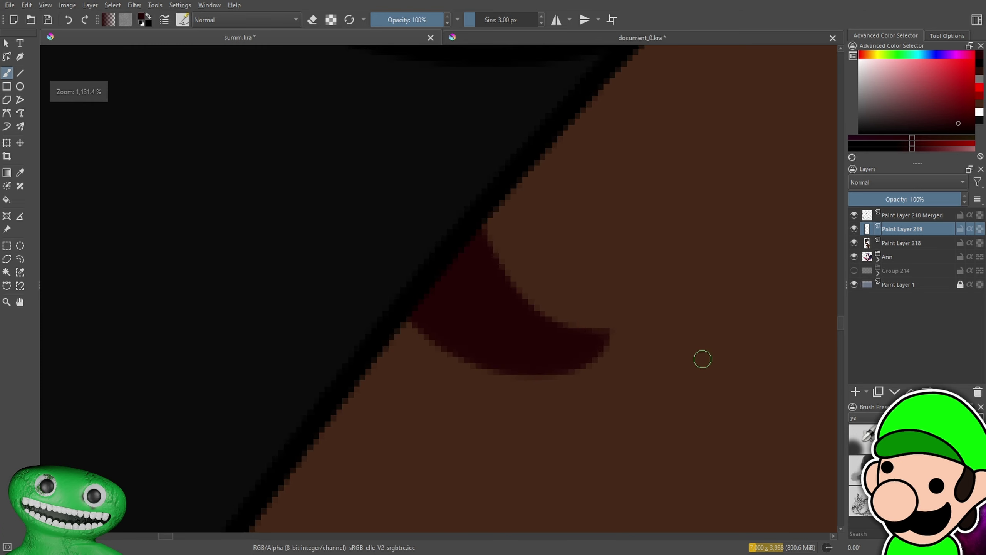
{"action": "key", "text": "minus"}
{"action": "key", "text": "minus"}
{"action": "key", "text": "minus"}
{"action": "key", "text": "minus"}
{"action": "key", "text": "minus"}
{"action": "key", "text": "minus"}
{"action": "key", "text": "minus"}
{"action": "key", "text": "minus"}
{"action": "key", "text": "minus"}
{"action": "key", "text": "minus"}
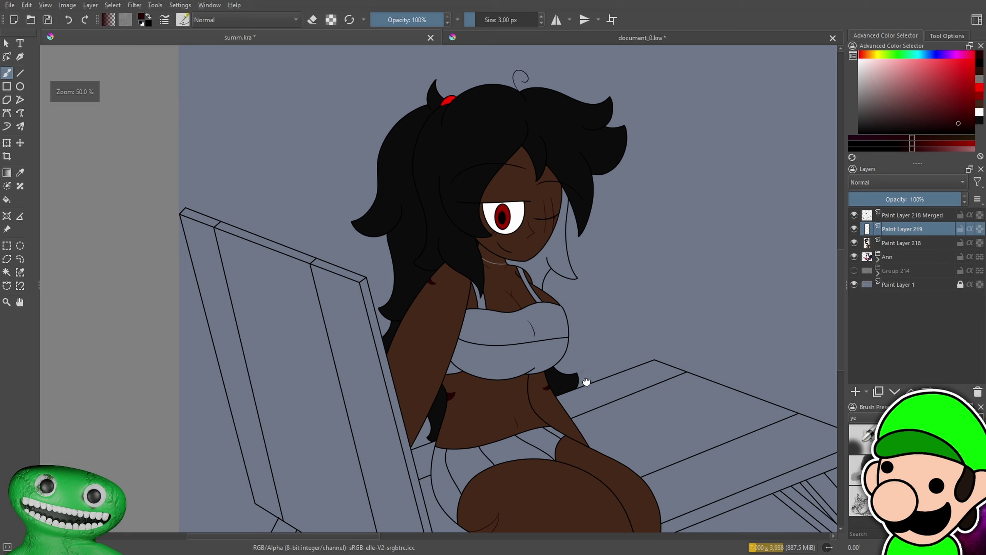
{"action": "key", "text": "plus"}
{"action": "key", "text": "plus"}
{"action": "key", "text": "plus"}
{"action": "key", "text": "plus"}
{"action": "key", "text": "plus"}
{"action": "key", "text": "plus"}
{"action": "key", "text": "plus"}
{"action": "key", "text": "plus"}
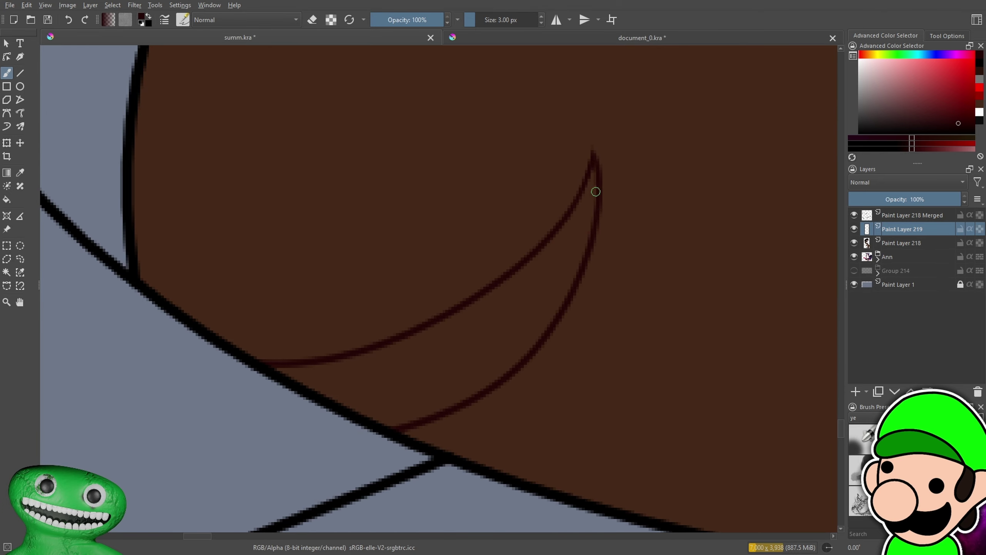
{"action": "left_click", "coordinate": [7, 200]}
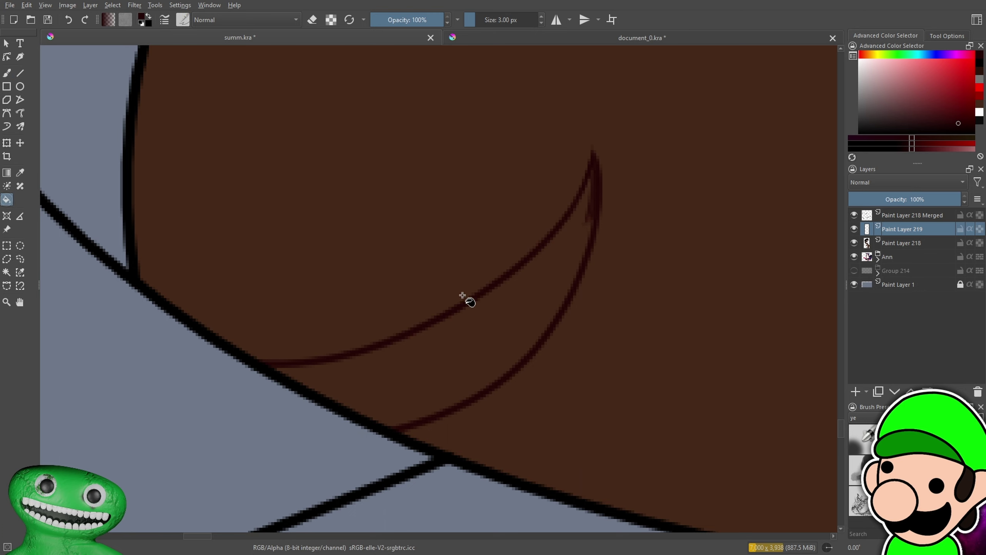
Lower the fill threshold to 12 and fill the thigh scar outline with very dark red, undoing the fills that spill
{"action": "left_click", "coordinate": [554, 371]}
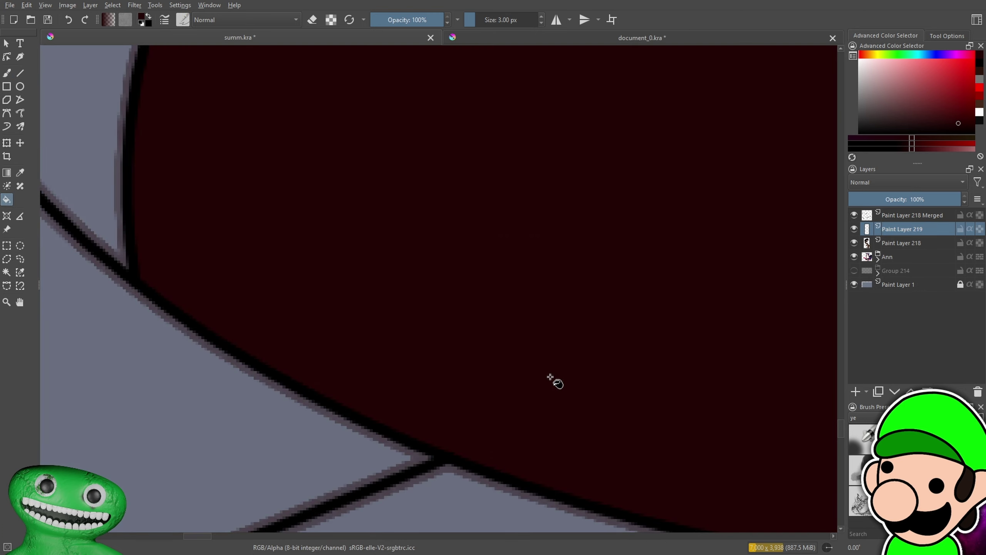
{"action": "key", "text": "ctrl+z"}
{"action": "left_click", "coordinate": [946, 36]}
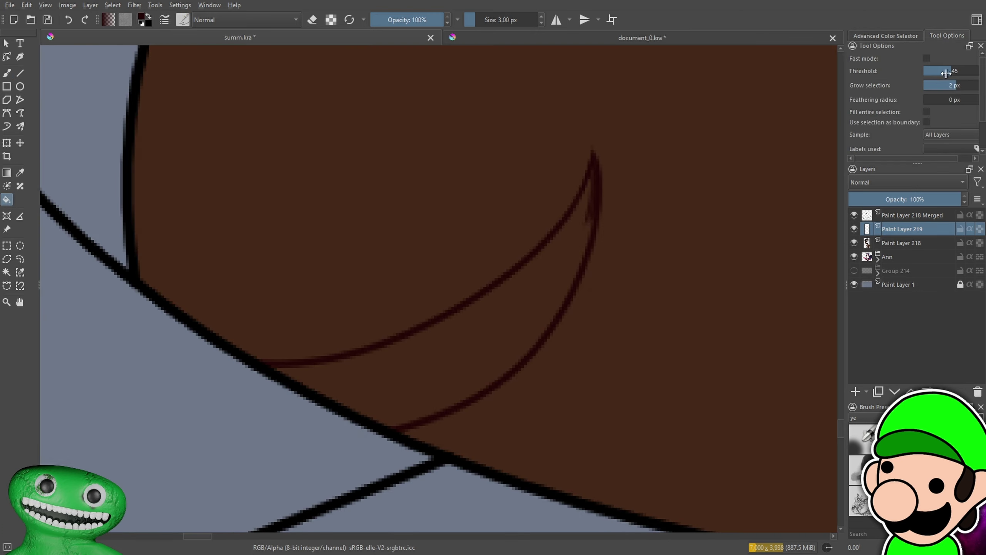
{"action": "left_click", "coordinate": [528, 311]}
{"action": "key", "text": "ctrl+z"}
{"action": "left_click", "coordinate": [541, 287]}
Brush over the uneven pixels inside the thigh scar's tip with very dark red
{"action": "scroll", "coordinate": [594, 297], "scroll_direction": "up", "scroll_amount": 4}
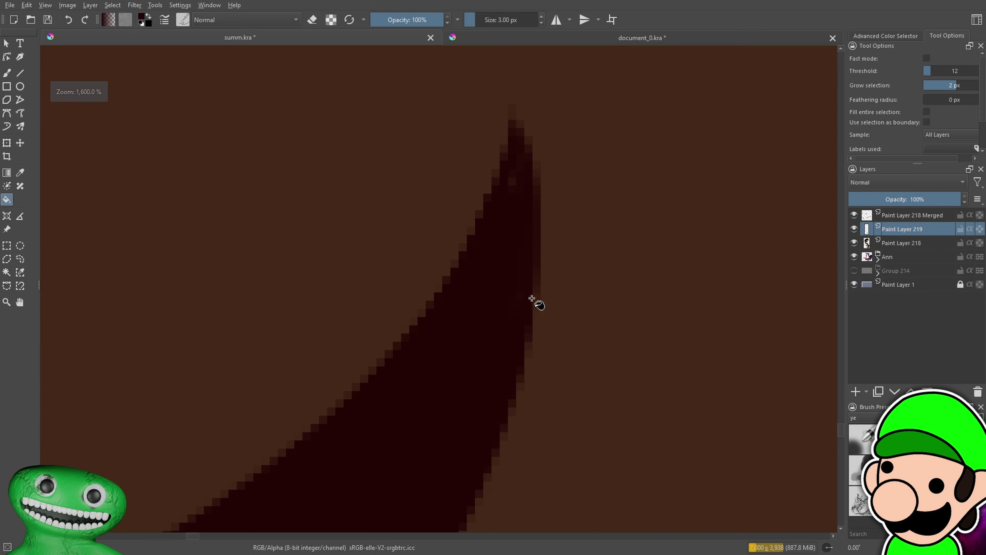
{"action": "key", "text": "b"}
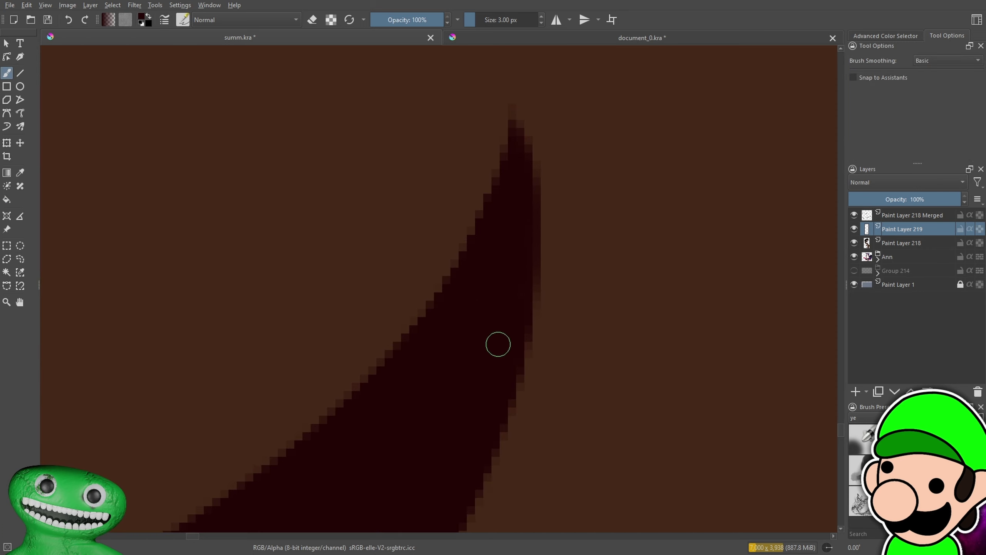
{"action": "scroll", "coordinate": [432, 423], "scroll_direction": "down", "scroll_amount": 12}
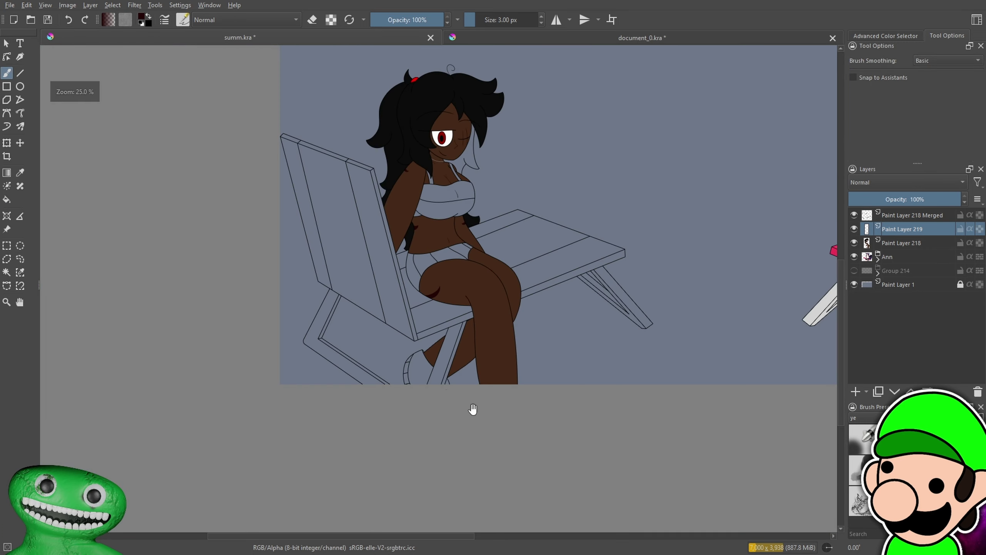
Check the scars on the whole figure by hiding and showing Paint Layer 219
{"action": "left_click_drag", "start_coordinate": [501, 327], "coordinate": [498, 369]}
{"action": "key", "text": "ctrl+plus"}
{"action": "left_click", "coordinate": [854, 229]}
{"action": "left_click", "coordinate": [854, 230]}
{"action": "key", "text": "minus"}
{"action": "key", "text": "minus"}
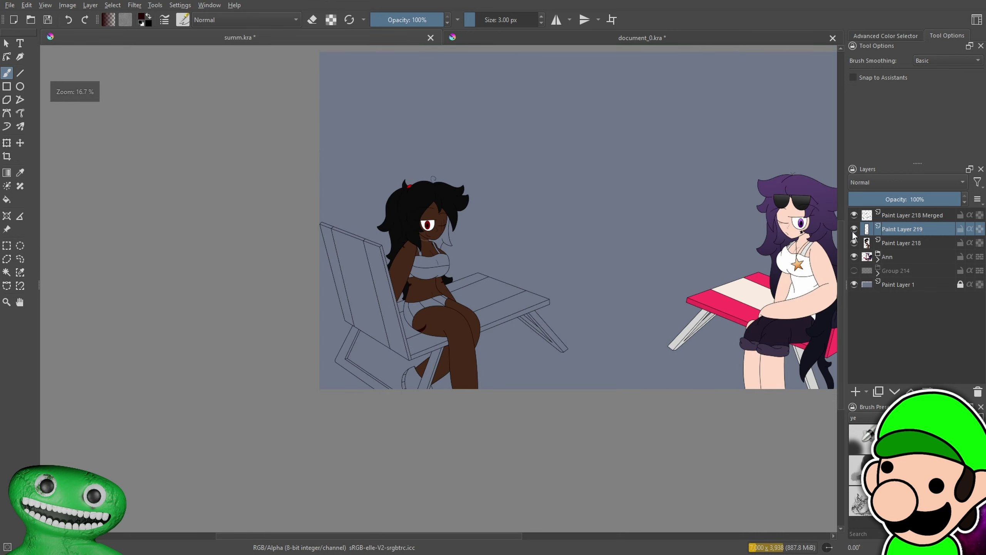
{"action": "key", "text": "plus"}
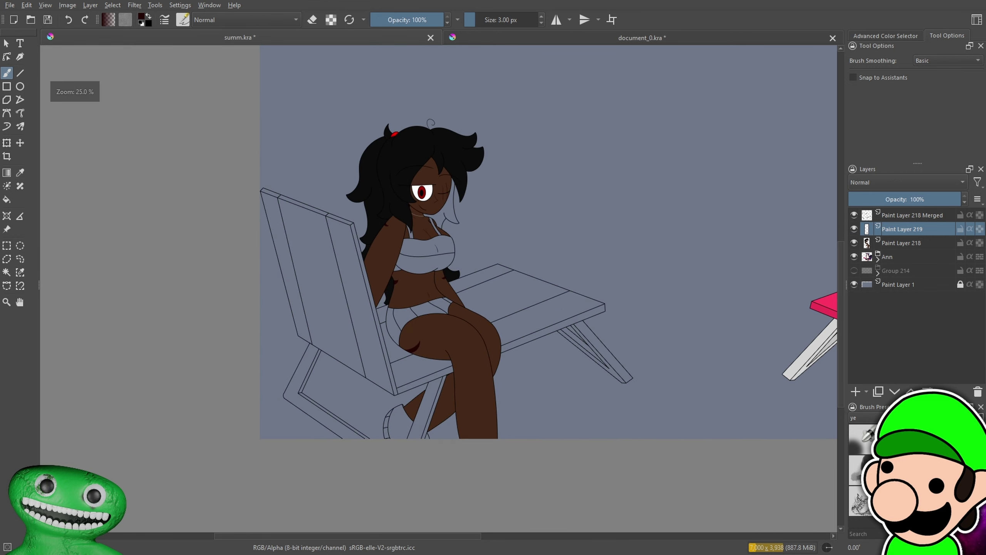
{"action": "key", "text": "plus"}
{"action": "key", "text": "plus"}
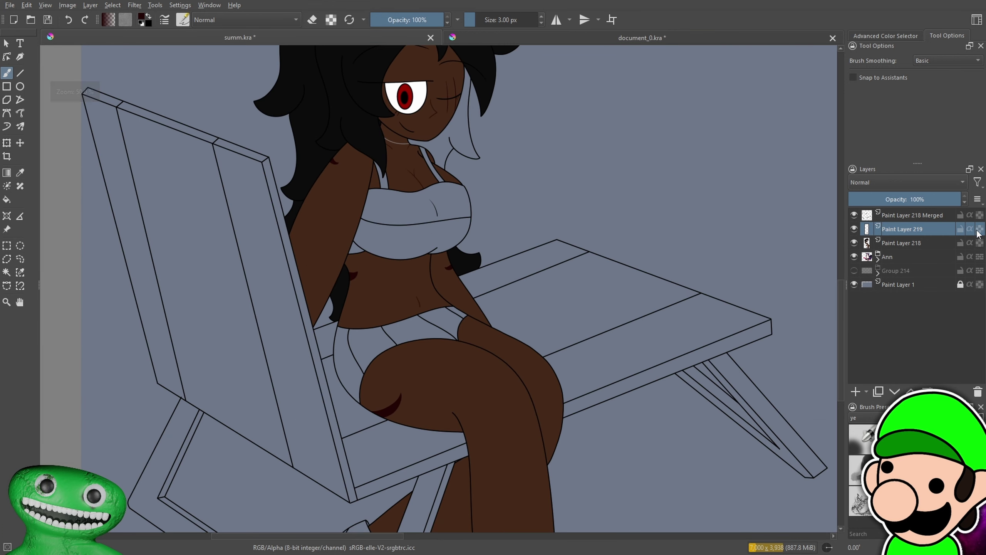
Lock the transparency of Paint Layer 219, choose a near-black red and another brush preset, and start shading the thigh scar
{"action": "left_click", "coordinate": [899, 36]}
{"action": "left_click", "coordinate": [961, 122]}
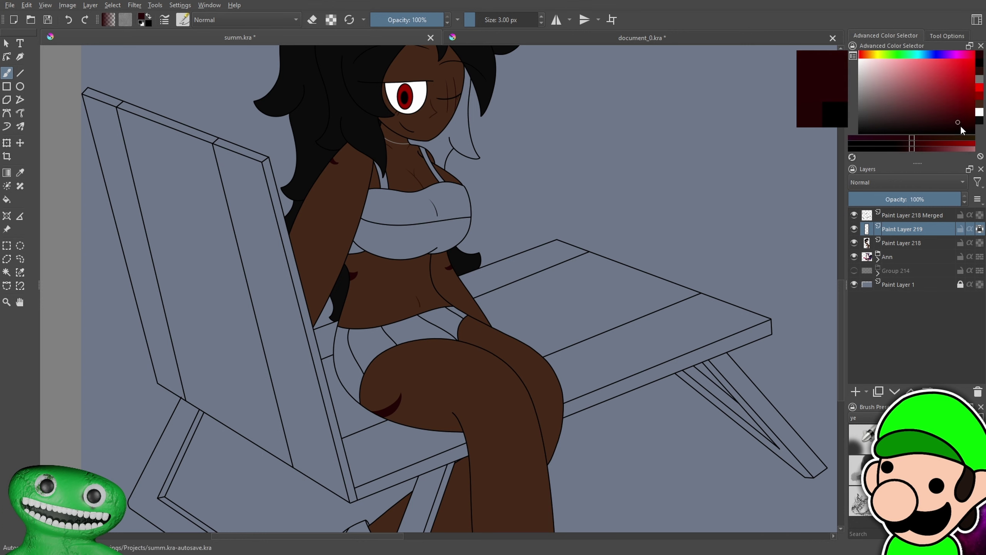
{"action": "mouse_move", "coordinate": [796, 452]}
{"action": "left_mouse_down"}
{"action": "mouse_move", "coordinate": [812, 355]}
{"action": "mouse_move", "coordinate": [854, 344]}
{"action": "left_mouse_up"}
{"action": "key", "text": "plus"}
{"action": "key", "text": "plus"}
{"action": "key", "text": "plus"}
{"action": "key", "text": "plus"}
{"action": "key", "text": "plus"}
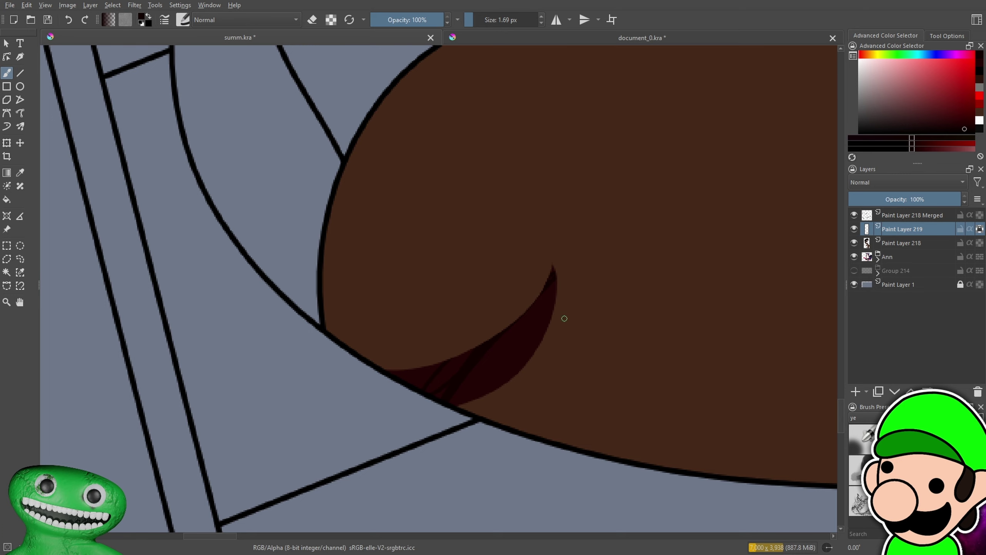
Enlarge the brush to 33.30 px and shade the scars on the thigh, waist and arms with near-black red
{"action": "left_click", "coordinate": [489, 23]}
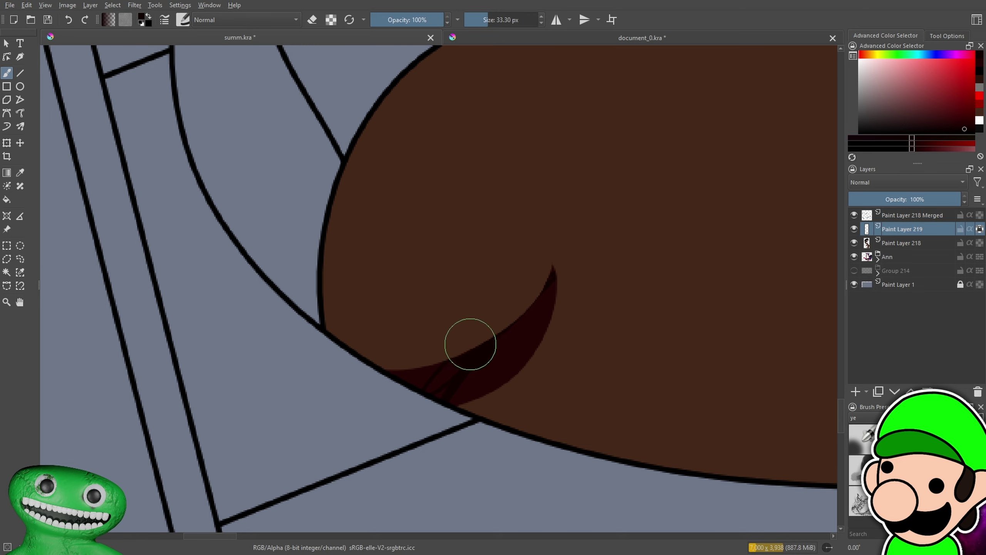
{"action": "scroll", "coordinate": [469, 396], "scroll_direction": "down", "scroll_amount": 7}
{"action": "left_click_drag", "start_coordinate": [505, 387], "coordinate": [513, 415]}
{"action": "scroll", "coordinate": [511, 407], "scroll_direction": "up", "scroll_amount": 4}
{"action": "left_click_drag", "start_coordinate": [471, 331], "coordinate": [439, 508]}
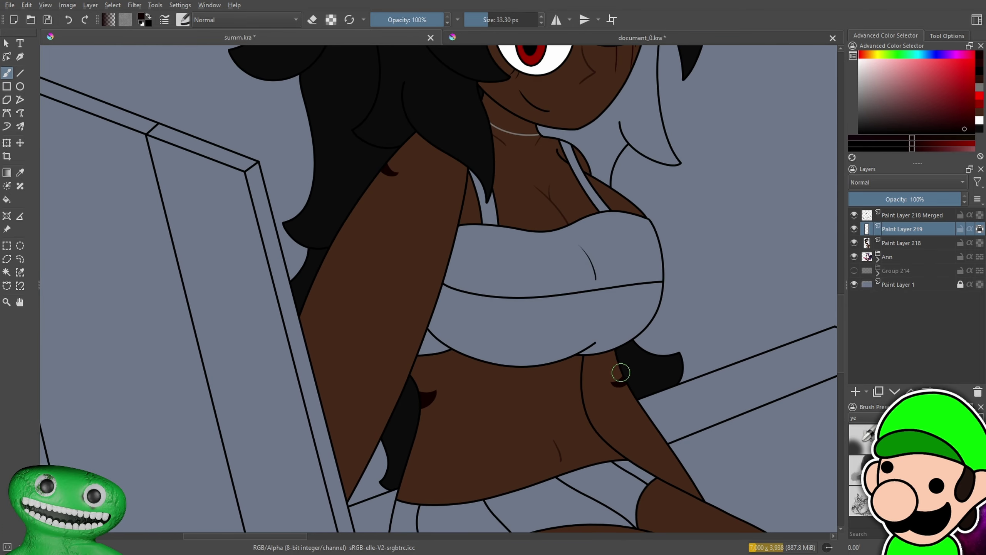
{"action": "left_click_drag", "start_coordinate": [619, 232], "coordinate": [563, 287]}
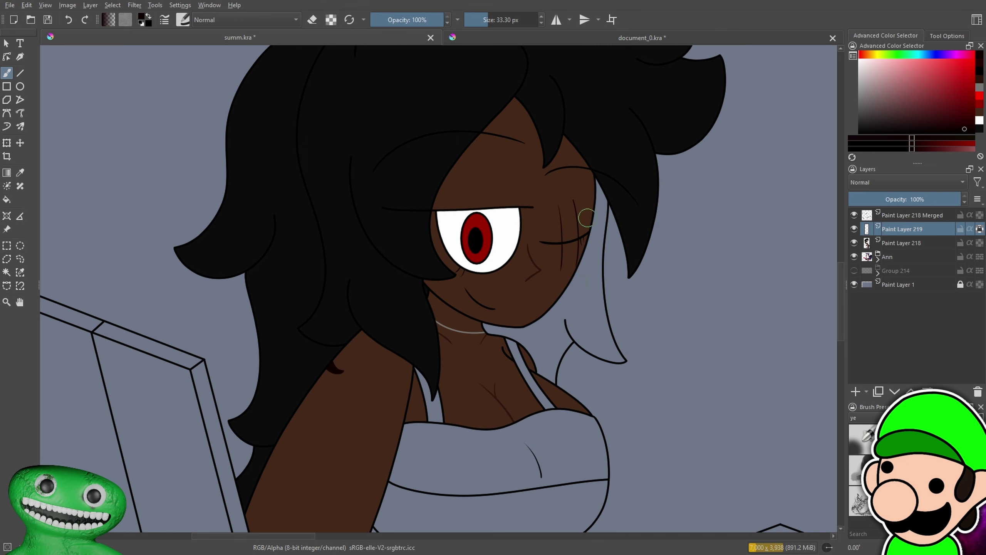
{"action": "scroll", "coordinate": [596, 288], "scroll_direction": "down", "scroll_amount": 6}
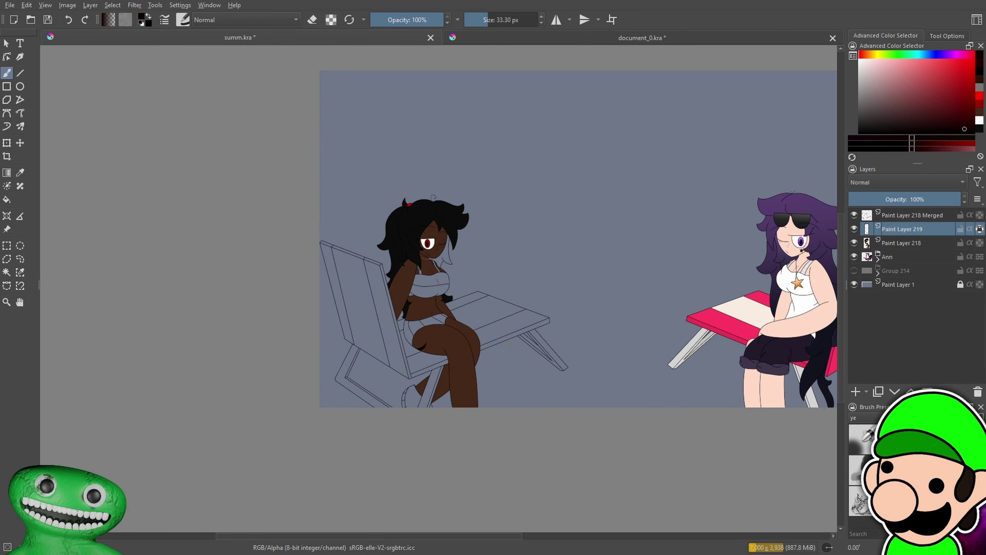
{"action": "scroll", "coordinate": [556, 383], "scroll_direction": "up", "scroll_amount": 3}
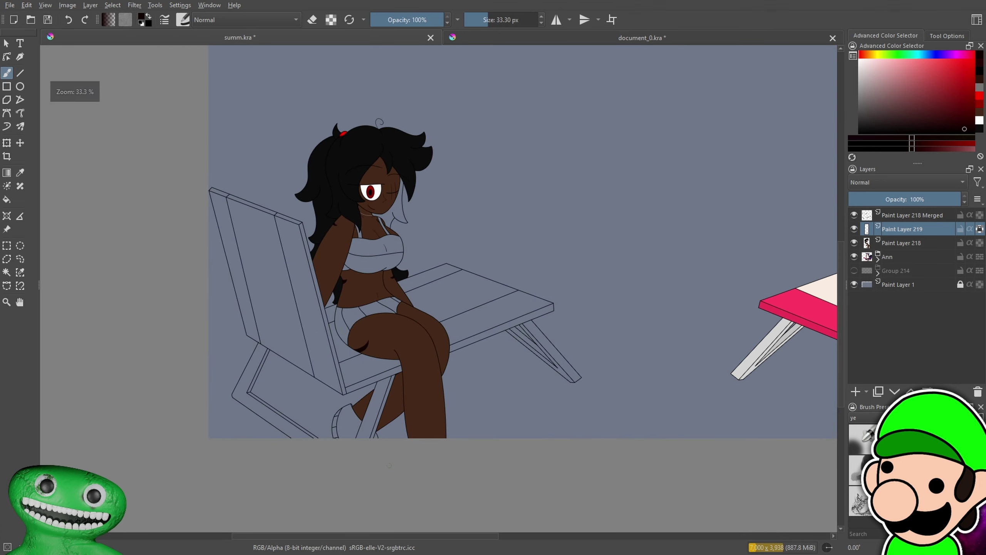
{"action": "left_click_drag", "start_coordinate": [483, 441], "coordinate": [549, 429]}
Switch to the reference palette document and sample the darker Shoes swatch
{"action": "left_click", "coordinate": [497, 38]}
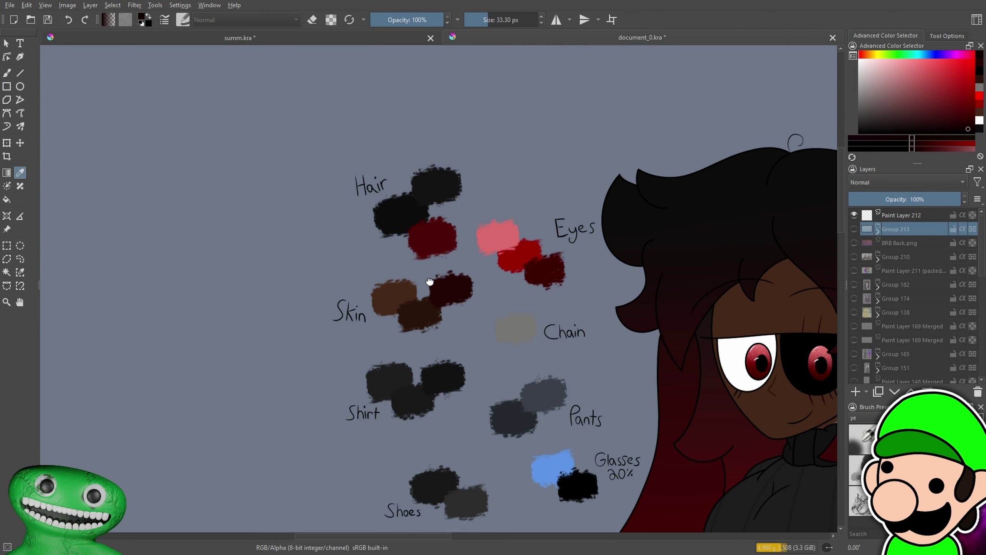
{"action": "left_click_drag", "start_coordinate": [452, 321], "coordinate": [328, 106]}
{"action": "scroll", "coordinate": [324, 272], "scroll_direction": "up", "scroll_amount": 4}
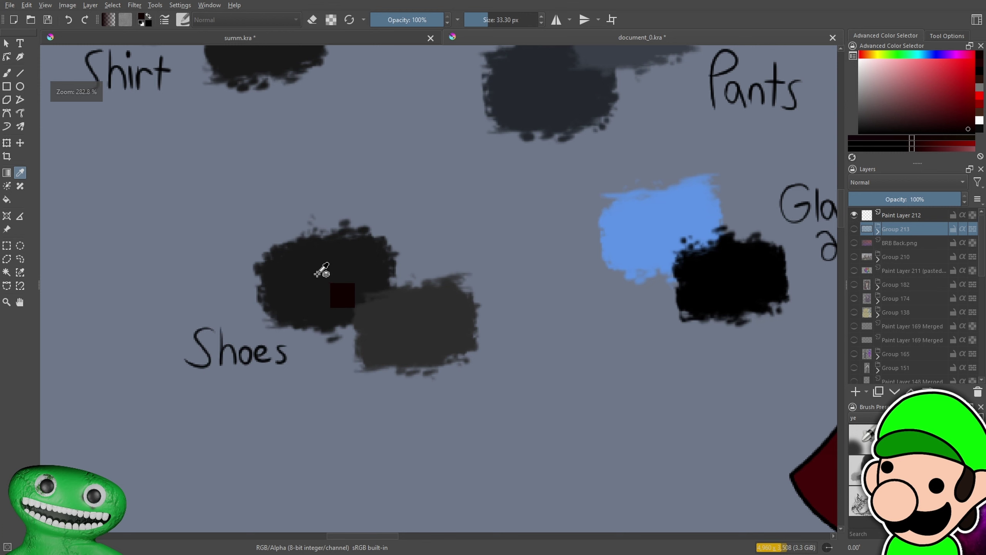
Sample the darker Shoes swatch in document_0.kra and fill the shoe's upper with it on Paint Layer 218 in summ.kra
{"action": "left_click", "coordinate": [323, 269]}
{"action": "left_click", "coordinate": [315, 37]}
{"action": "key", "text": "b"}
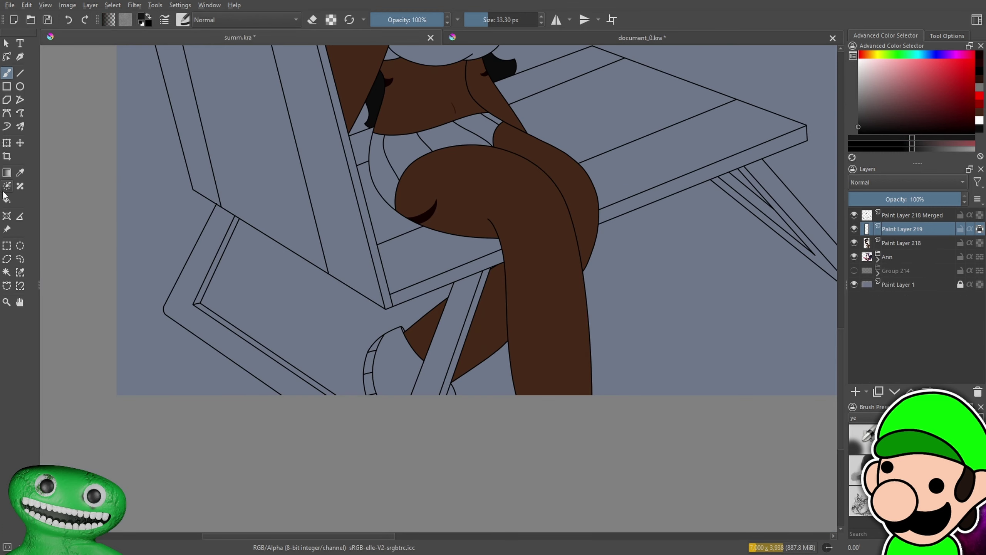
{"action": "left_click", "coordinate": [901, 243]}
{"action": "scroll", "coordinate": [399, 375], "scroll_direction": "up", "scroll_amount": 3}
{"action": "left_click", "coordinate": [399, 376]}
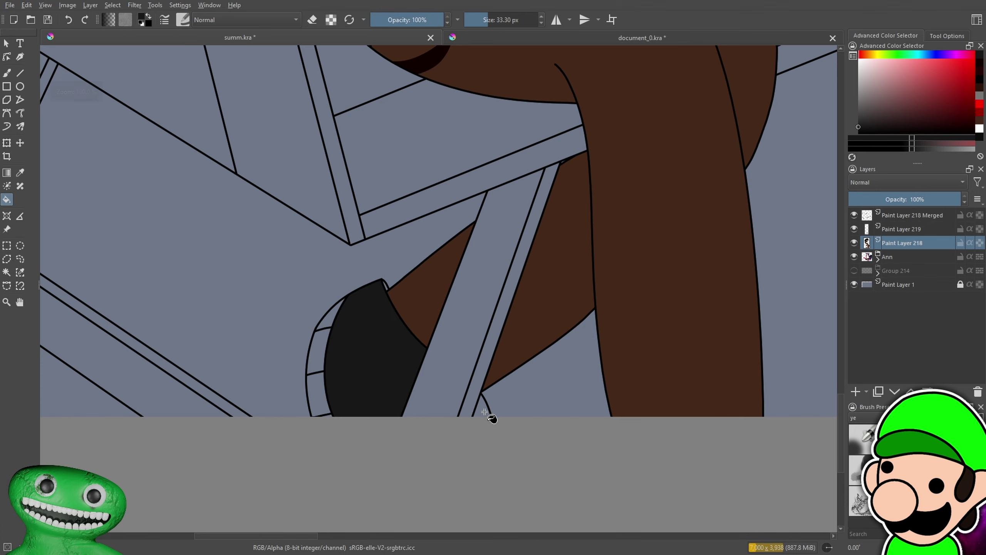
Fill the shoe's sole segments with the lighter grey Shoes swatch and touch up the sole's cut-off end using a 7.64 px brush
{"action": "left_click", "coordinate": [557, 39]}
{"action": "left_click", "coordinate": [429, 320], "text": "ctrl"}
{"action": "left_click", "coordinate": [302, 39]}
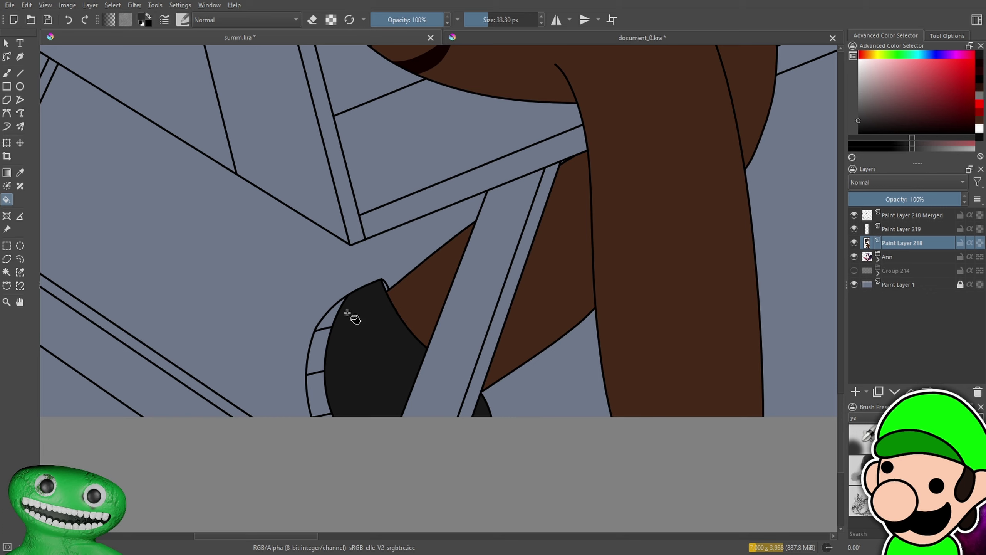
{"action": "left_click", "coordinate": [329, 315]}
{"action": "left_click", "coordinate": [316, 351]}
{"action": "scroll", "coordinate": [328, 405], "scroll_direction": "up", "scroll_amount": 4}
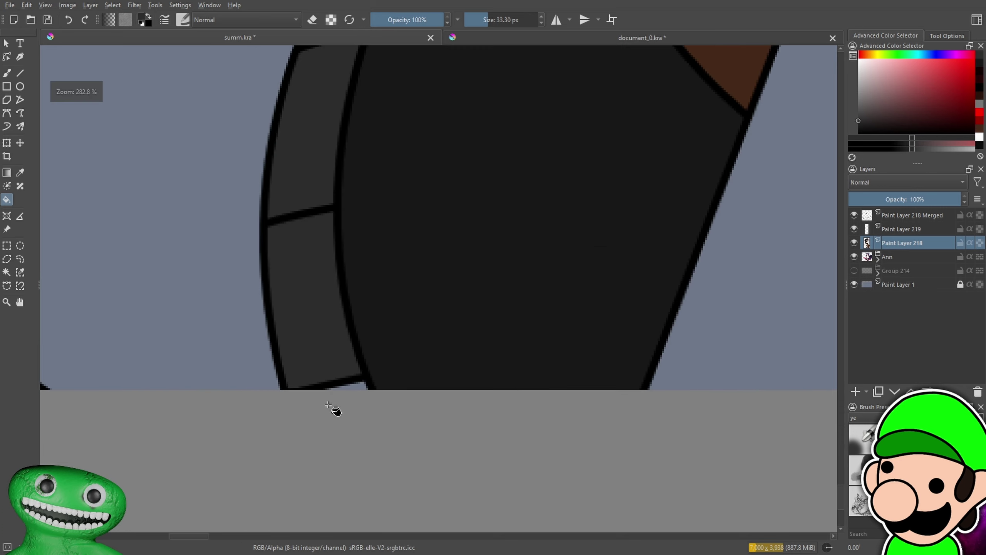
{"action": "key", "text": "b"}
{"action": "key", "text": "ctrl+plus"}
{"action": "left_click_drag", "start_coordinate": [483, 24], "coordinate": [479, 38]}
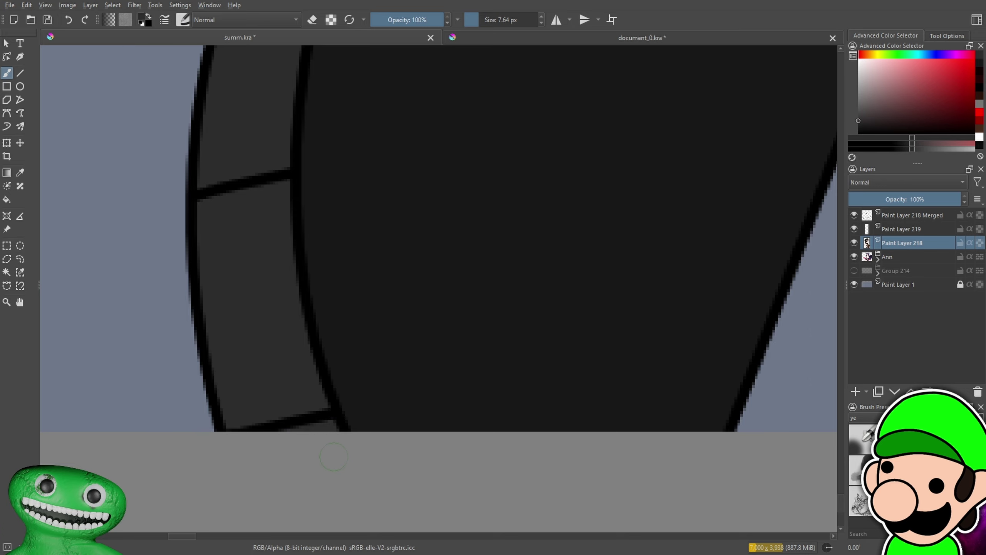
Try to fill the small gap inside the shoe's ankle opening with a black slightly darker than the sole
{"action": "key", "text": "ctrl+minus"}
{"action": "key", "text": "ctrl+minus"}
{"action": "key", "text": "ctrl+minus"}
{"action": "key", "text": "ctrl+minus"}
{"action": "key", "text": "ctrl+minus"}
{"action": "key", "text": "ctrl+minus"}
{"action": "left_click_drag", "start_coordinate": [319, 443], "coordinate": [290, 532]}
{"action": "key", "text": "ctrl+plus"}
{"action": "key", "text": "ctrl+plus"}
{"action": "key", "text": "ctrl+plus"}
{"action": "left_click", "coordinate": [858, 128]}
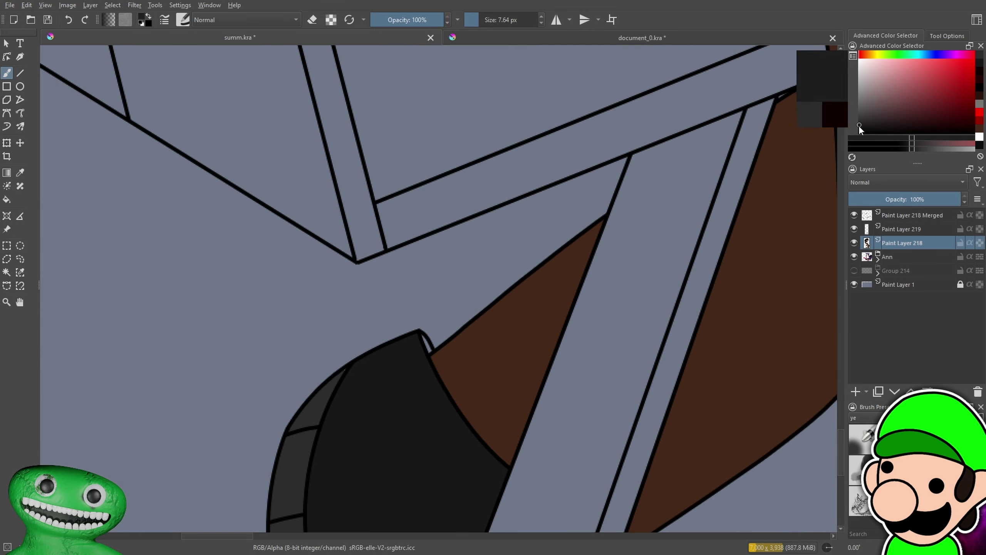
{"action": "key", "text": "plus"}
{"action": "key", "text": "plus"}
{"action": "left_click", "coordinate": [7, 199]}
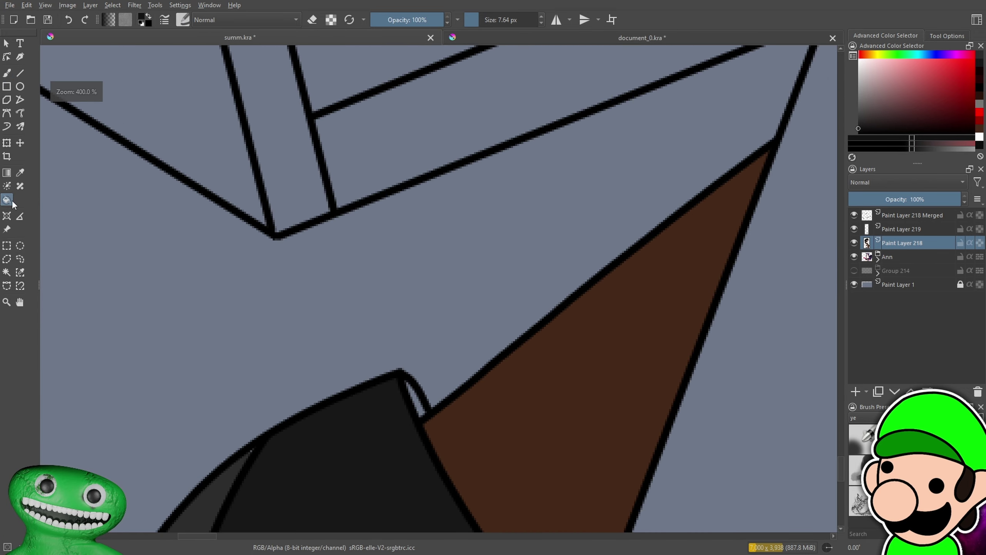
{"action": "left_click", "coordinate": [422, 404]}
{"action": "left_click_drag", "start_coordinate": [449, 408], "coordinate": [451, 339]}
{"action": "key", "text": "ctrl+plus"}
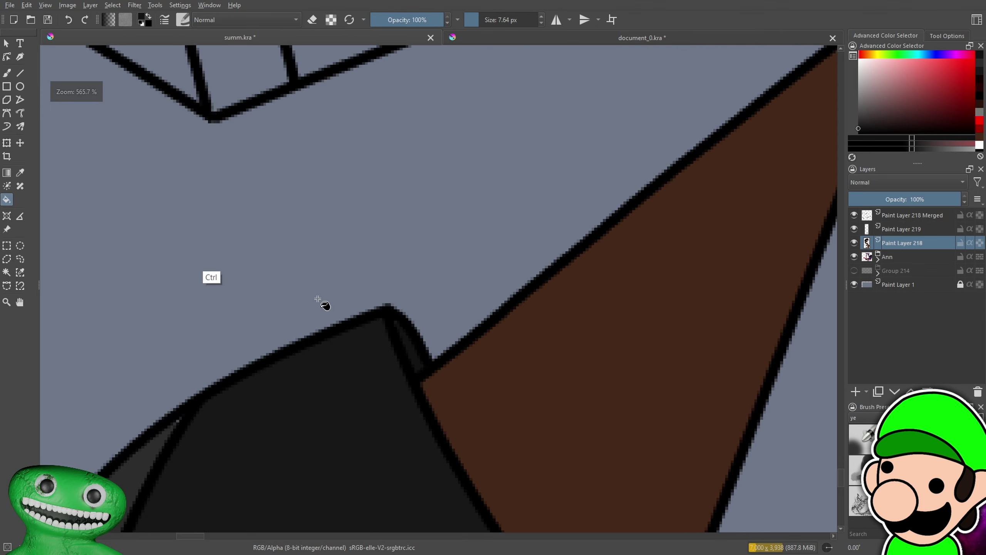
{"action": "key", "text": "ctrl+z"}
Choose a darker near-black, set the fill threshold to 45, and fill the small gap inside the shoe's ankle opening
{"action": "key", "text": "p"}
{"action": "left_click", "coordinate": [857, 128]}
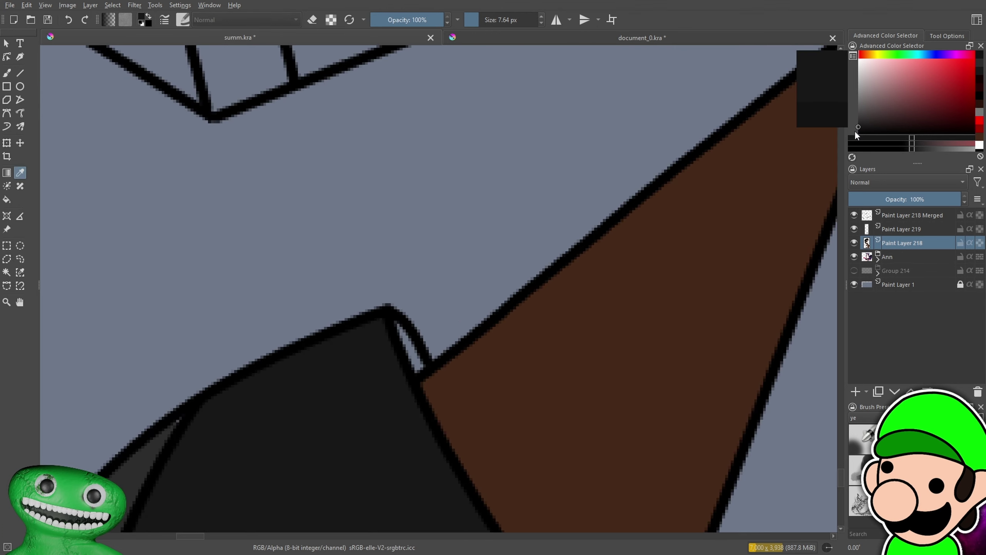
{"action": "left_click", "coordinate": [949, 36]}
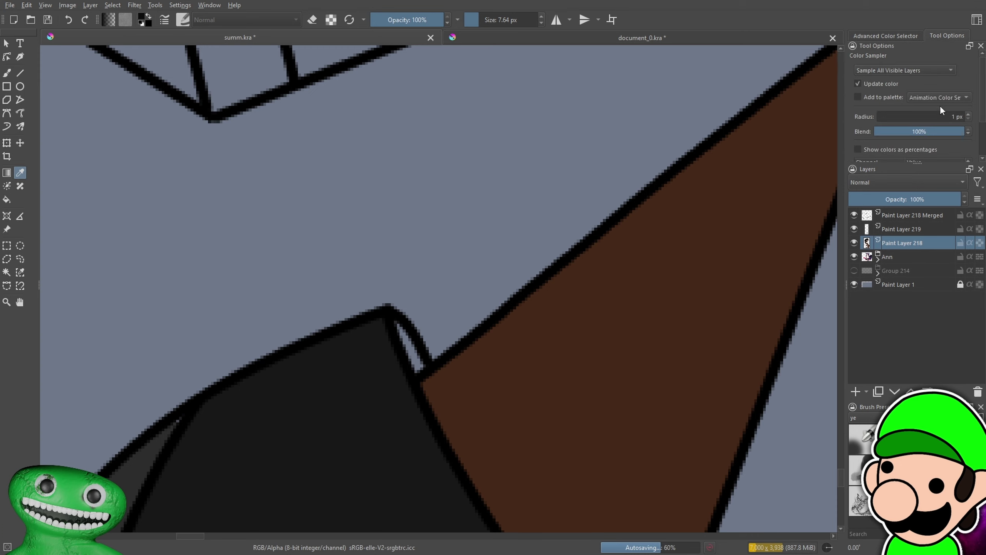
{"action": "left_click", "coordinate": [7, 201]}
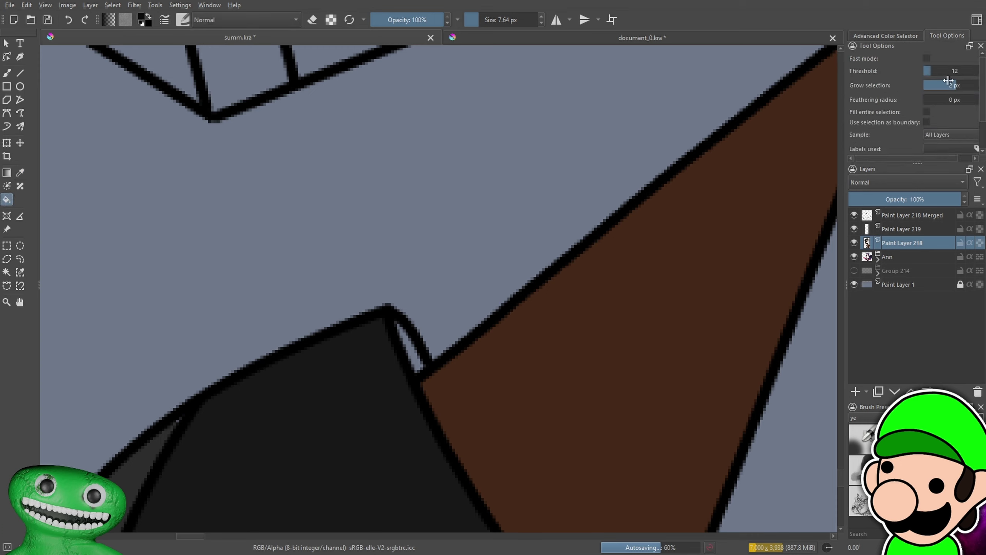
{"action": "left_click", "coordinate": [956, 71]}
{"action": "left_click", "coordinate": [417, 370]}
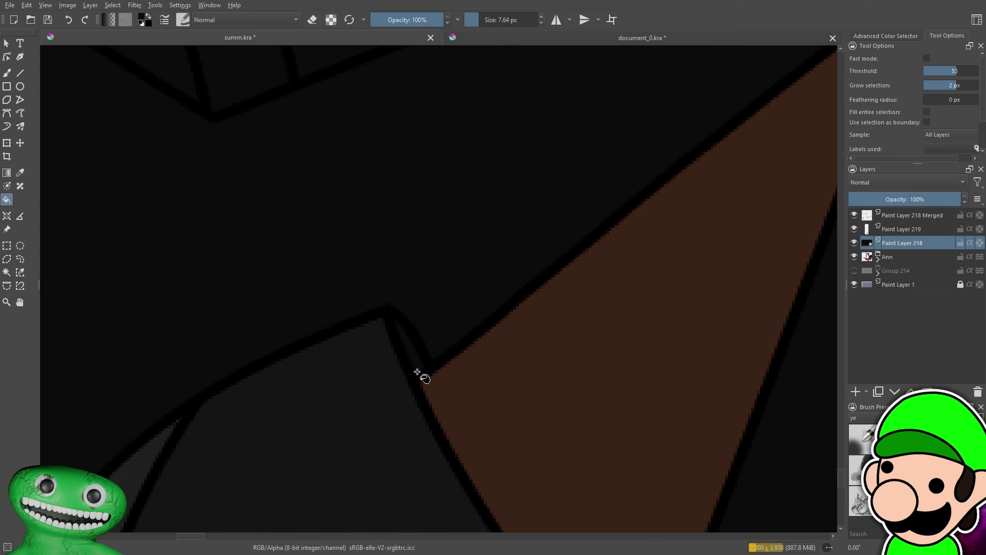
{"action": "key", "text": "ctrl+z"}
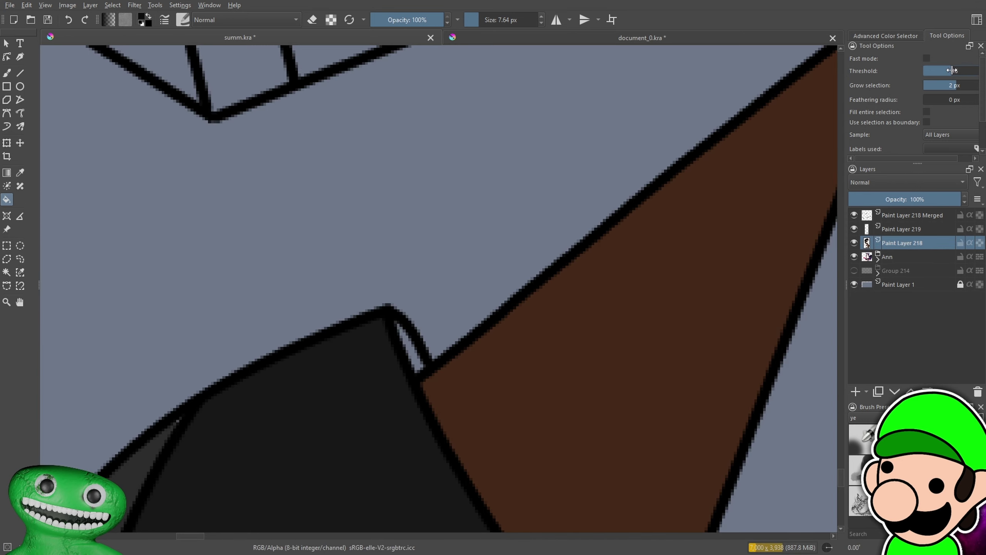
{"action": "left_click", "coordinate": [948, 71]}
{"action": "left_click", "coordinate": [417, 356]}
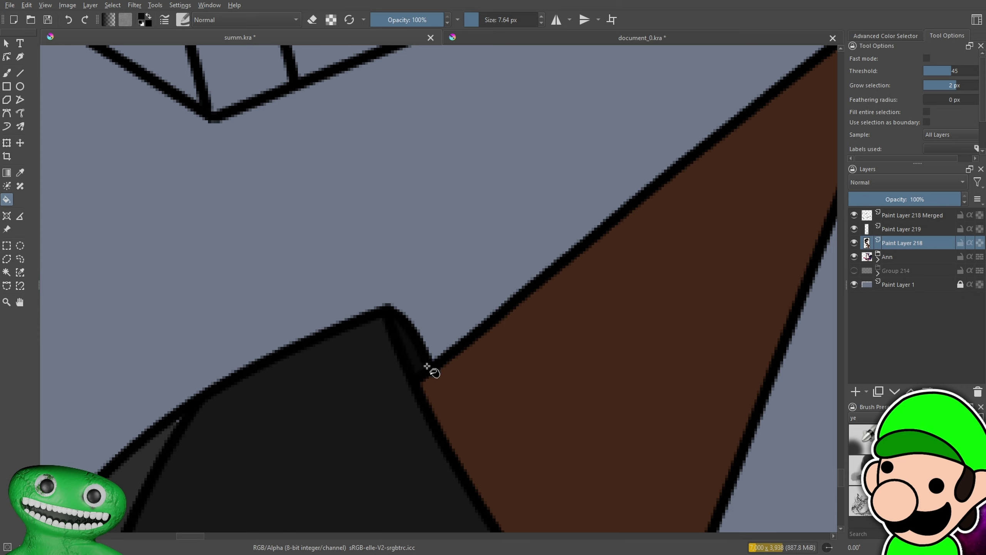
Reduce the brush to 3.64 px and sample the sole's grey to touch up the unfilled pixels at the sole's upper tip
{"action": "key", "text": "b"}
{"action": "left_click_drag", "start_coordinate": [427, 398], "coordinate": [584, 416]}
{"action": "scroll", "coordinate": [584, 415], "scroll_direction": "up", "scroll_amount": 2}
{"action": "left_click", "coordinate": [541, 23]}
{"action": "left_click", "coordinate": [541, 24]}
{"action": "left_click", "coordinate": [541, 23]}
{"action": "left_click", "coordinate": [541, 23]}
{"action": "left_click_drag", "start_coordinate": [525, 260], "coordinate": [525, 265]}
{"action": "left_click_drag", "start_coordinate": [467, 319], "coordinate": [654, 215]}
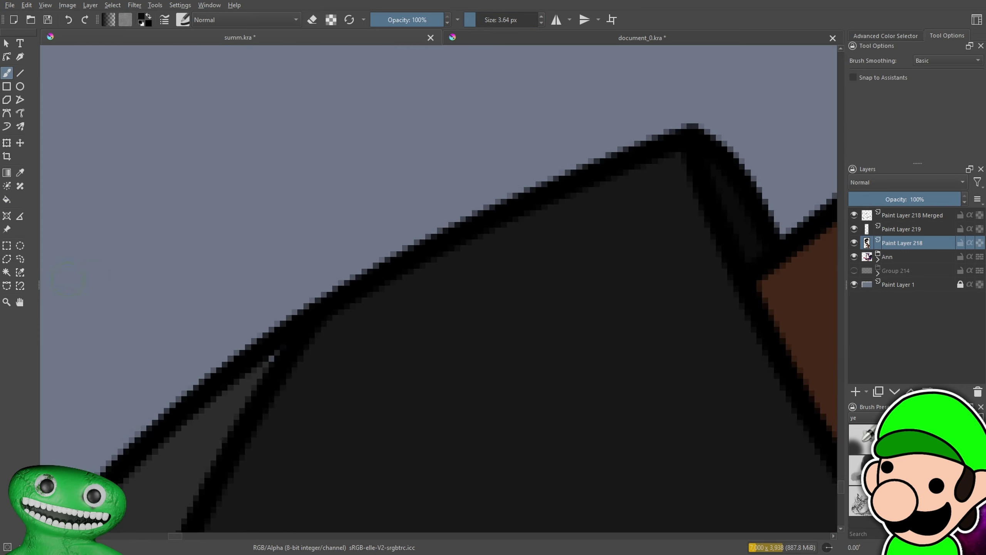
{"action": "left_click", "coordinate": [20, 259]}
{"action": "key", "text": "b"}
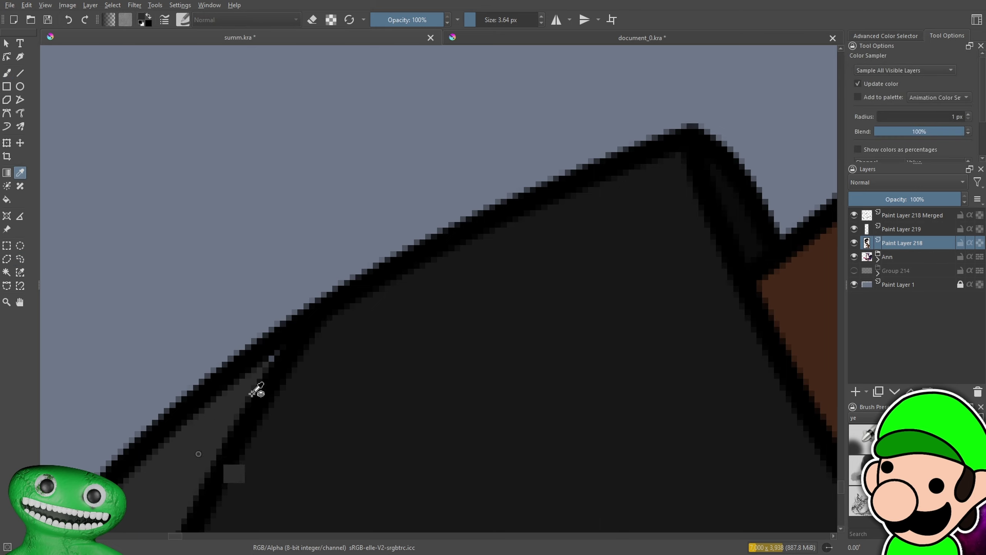
Inspect the coloured shoe and the whole seated figure for remaining unfilled areas
{"action": "key", "text": "minus"}
{"action": "key", "text": "minus"}
{"action": "key", "text": "minus"}
{"action": "key", "text": "minus"}
{"action": "key", "text": "minus"}
{"action": "key", "text": "minus"}
{"action": "left_click_drag", "start_coordinate": [610, 482], "coordinate": [590, 426]}
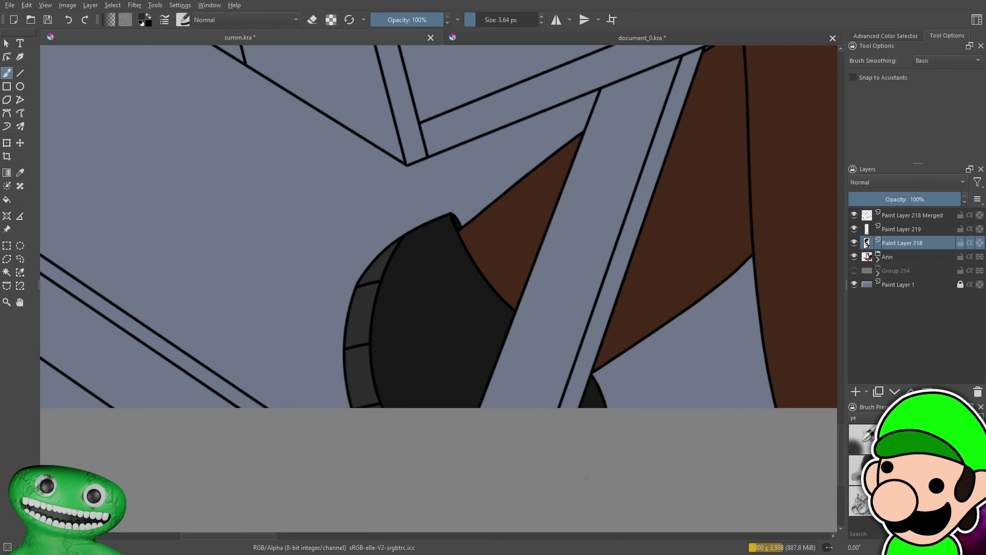
{"action": "key", "text": "minus"}
{"action": "key", "text": "minus"}
{"action": "key", "text": "minus"}
{"action": "key", "text": "minus"}
{"action": "key", "text": "minus"}
{"action": "key", "text": "minus"}
{"action": "left_click_drag", "start_coordinate": [698, 368], "coordinate": [674, 443]}
{"action": "key", "text": "plus"}
{"action": "key", "text": "plus"}
{"action": "left_click_drag", "start_coordinate": [629, 403], "coordinate": [639, 425]}
{"action": "left_click_drag", "start_coordinate": [620, 338], "coordinate": [620, 462]}
{"action": "key", "text": "plus"}
{"action": "left_click_drag", "start_coordinate": [633, 396], "coordinate": [640, 410]}
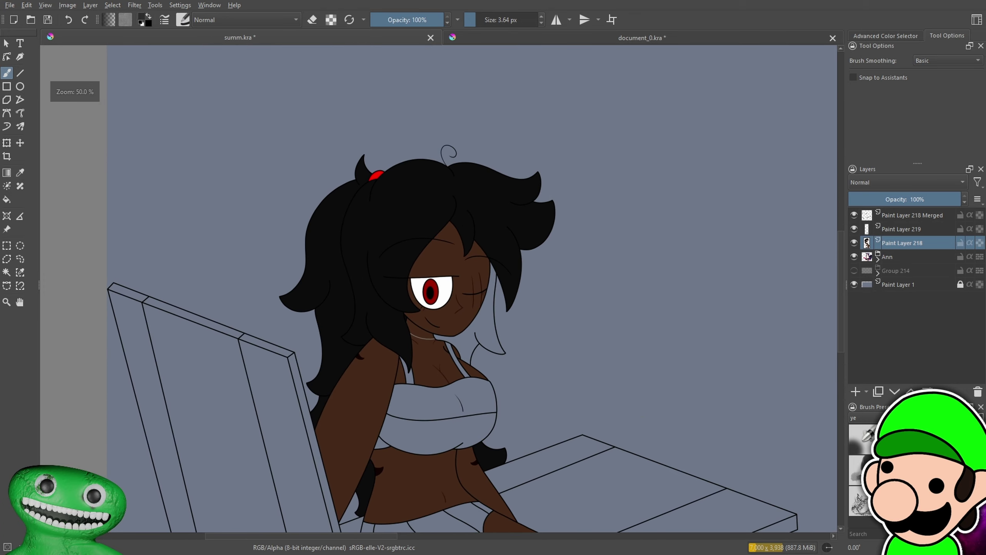
{"action": "key", "text": "minus"}
{"action": "key", "text": "minus"}
{"action": "left_click_drag", "start_coordinate": [702, 494], "coordinate": [532, 368]}
Sample the bright pink from the finished chair and fill the outer seat stripes of the dark-haired character's chair
{"action": "left_click", "coordinate": [19, 174]}
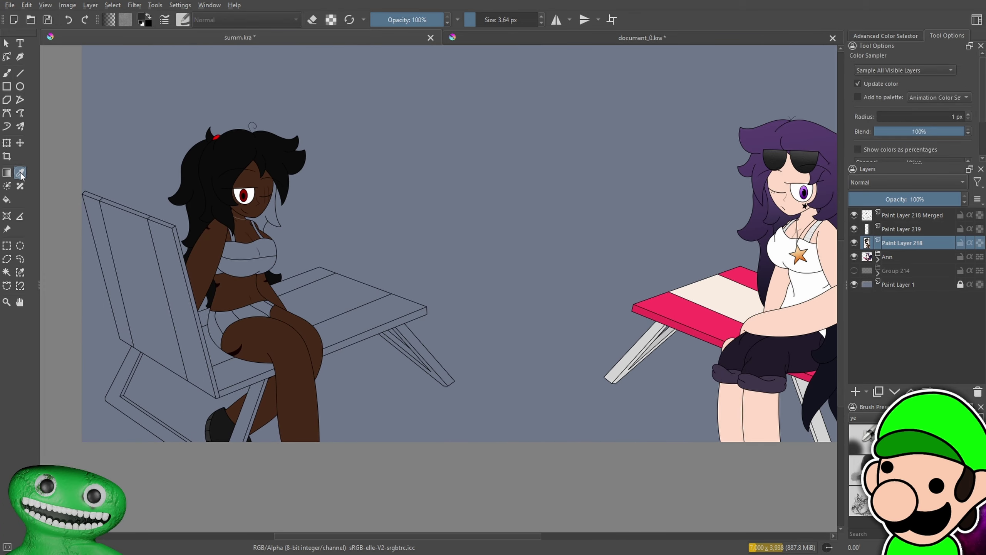
{"action": "left_click", "coordinate": [673, 311]}
{"action": "left_click_drag", "start_coordinate": [396, 276], "coordinate": [506, 279]}
{"action": "key", "text": "equal"}
{"action": "key", "text": "f"}
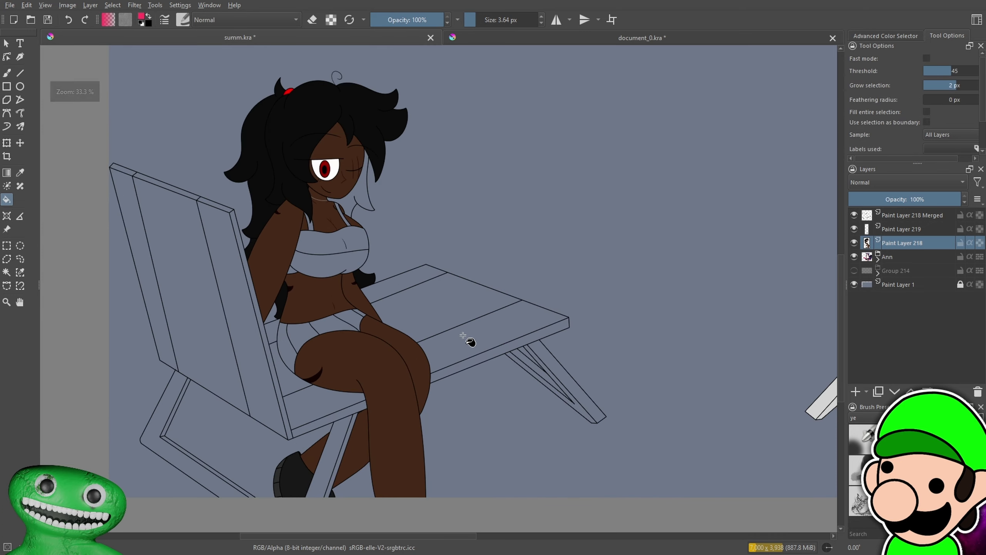
{"action": "left_click", "coordinate": [464, 336]}
{"action": "left_click", "coordinate": [270, 331]}
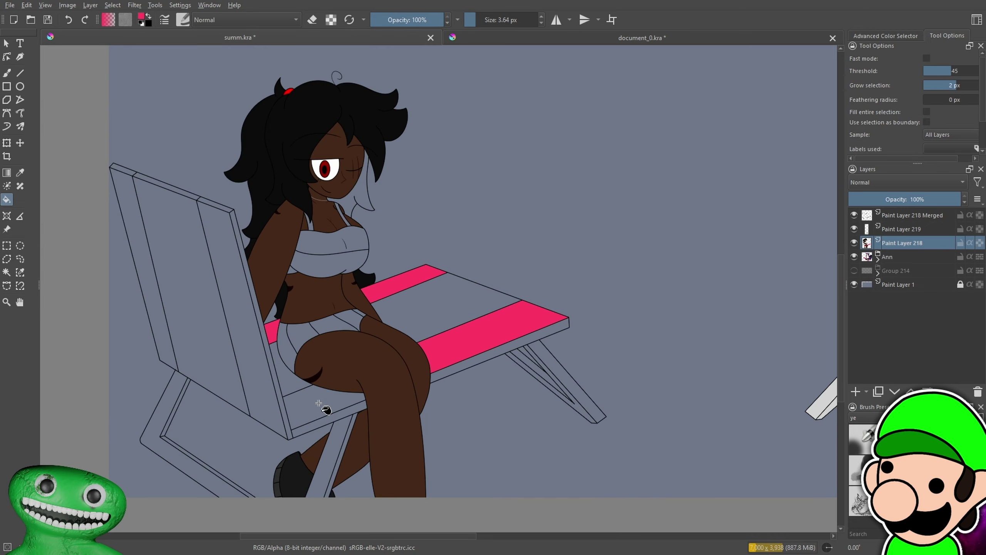
{"action": "left_click", "coordinate": [318, 403]}
Fill the two outer backrest stripes of the dark-haired character's chair with the same bright pink
{"action": "left_click_drag", "start_coordinate": [547, 403], "coordinate": [459, 379]}
{"action": "key", "text": "minus"}
{"action": "left_click_drag", "start_coordinate": [633, 356], "coordinate": [481, 367]}
{"action": "left_click_drag", "start_coordinate": [423, 348], "coordinate": [746, 319]}
{"action": "key", "text": "plus"}
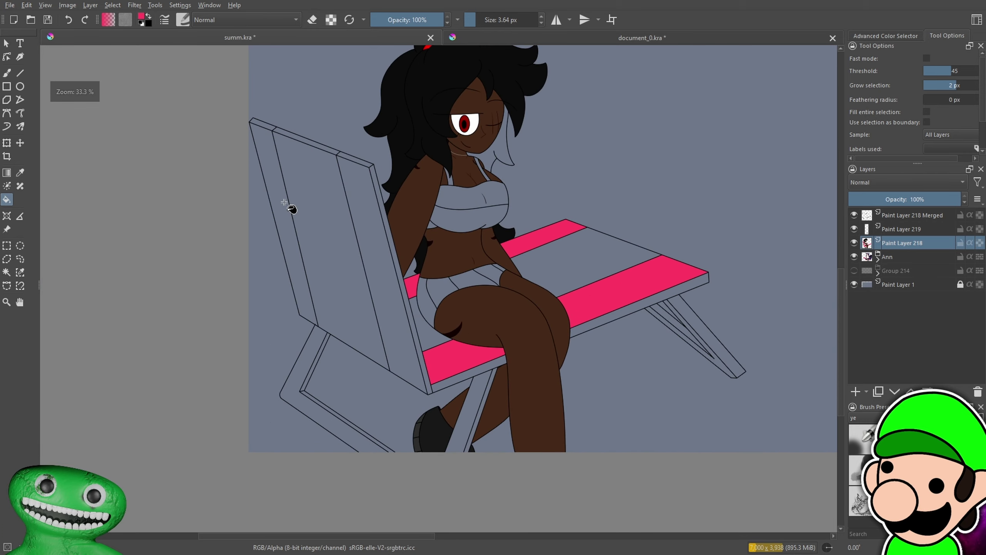
{"action": "left_click", "coordinate": [282, 195]}
{"action": "left_click_drag", "start_coordinate": [518, 248], "coordinate": [544, 284]}
{"action": "key", "text": "ctrl+plus"}
{"action": "key", "text": "ctrl+plus"}
{"action": "left_click", "coordinate": [313, 177]}
Sample the darker pink from the finished chair's edge and fill the uncoloured chair's backrest side, seat edge and outer top-edge sections
{"action": "key", "text": "minus"}
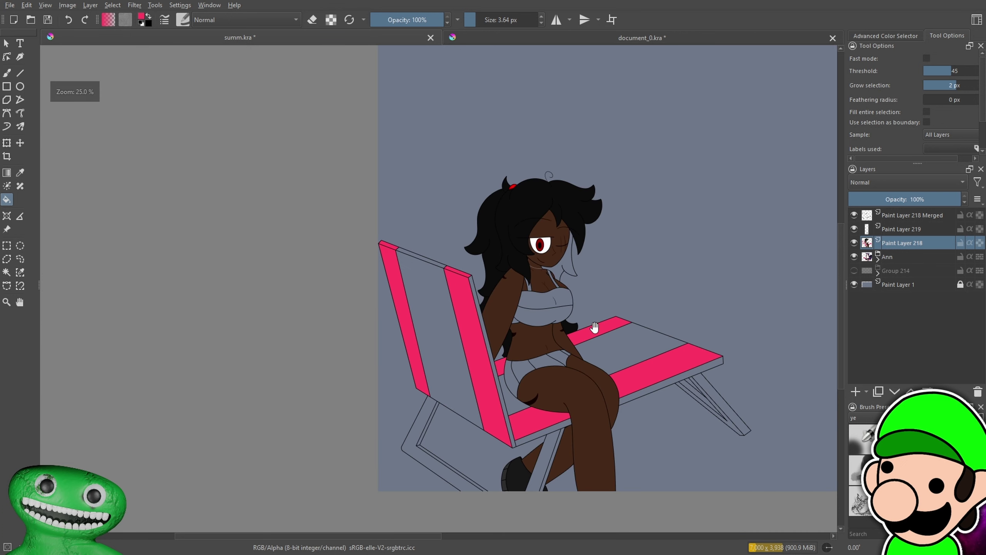
{"action": "left_click_drag", "start_coordinate": [552, 290], "coordinate": [376, 238]}
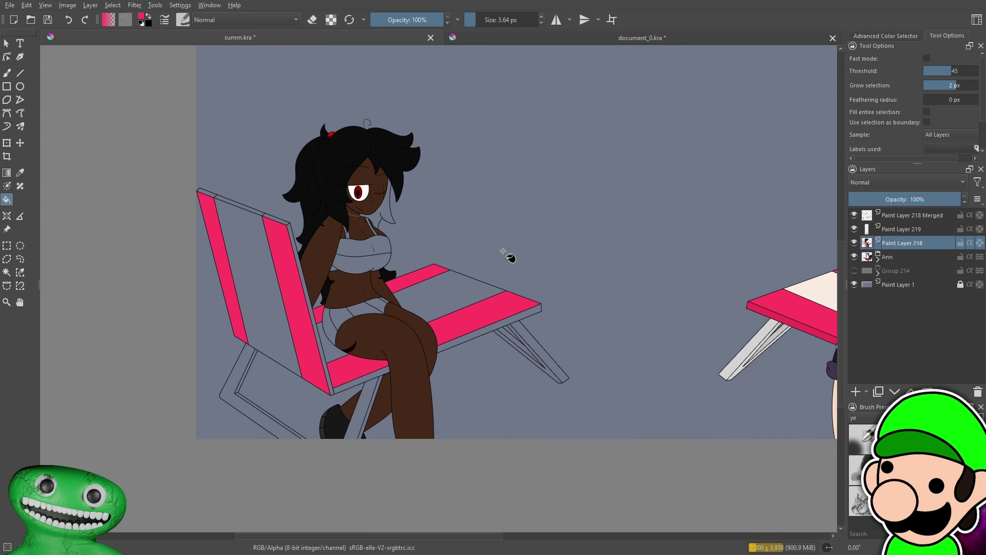
{"action": "left_click", "coordinate": [22, 174]}
{"action": "left_click_drag", "start_coordinate": [404, 291], "coordinate": [150, 267]}
{"action": "key", "text": "ctrl+plus"}
{"action": "left_click", "coordinate": [563, 298]}
{"action": "left_click_drag", "start_coordinate": [422, 371], "coordinate": [902, 362]}
{"action": "left_click", "coordinate": [7, 200]}
{"action": "key", "text": "ctrl+plus"}
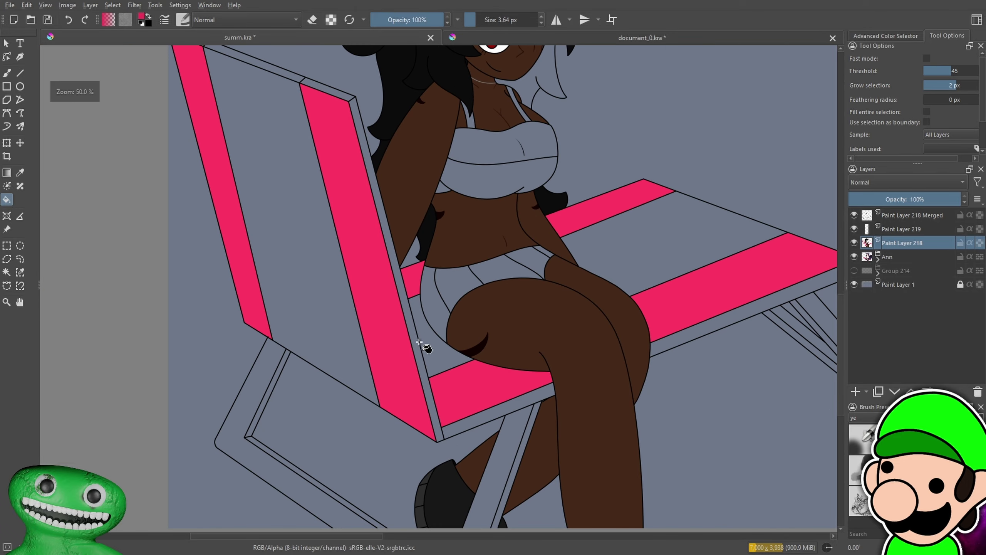
{"action": "left_click", "coordinate": [418, 342]}
{"action": "left_click", "coordinate": [485, 414]}
{"action": "left_click", "coordinate": [724, 323]}
{"action": "left_click_drag", "start_coordinate": [662, 306], "coordinate": [762, 444]}
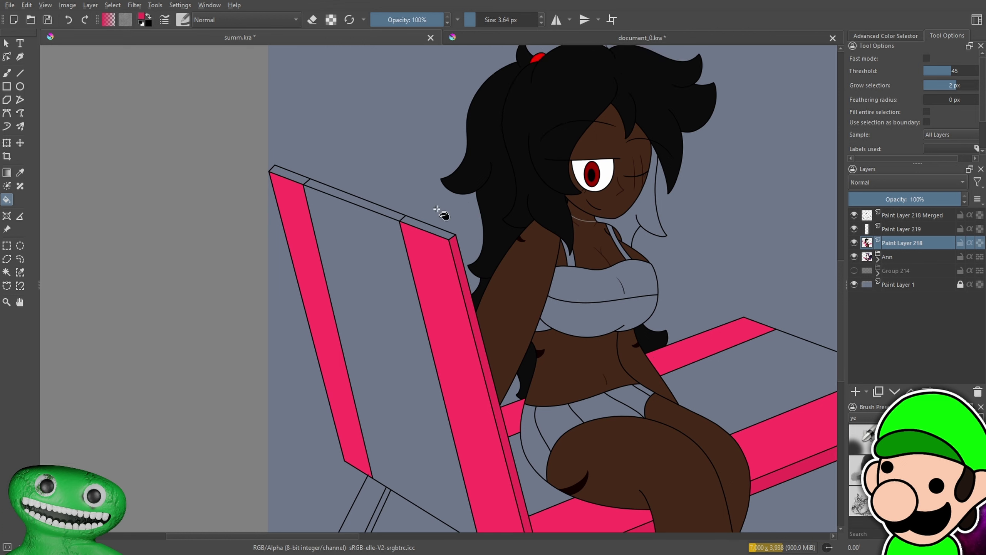
{"action": "left_click", "coordinate": [303, 181]}
Sample the cream from the finished chair's seat and fill the middle stripes of the other chair's backrest and seat
{"action": "key", "text": "minus"}
{"action": "key", "text": "plus"}
{"action": "left_click_drag", "start_coordinate": [612, 389], "coordinate": [209, 311]}
{"action": "left_click", "coordinate": [28, 176]}
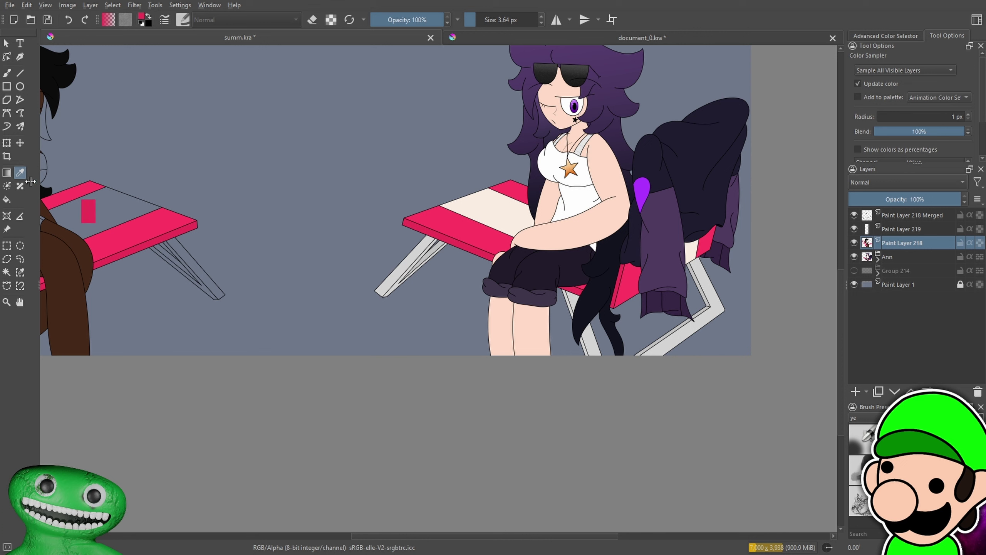
{"action": "left_click", "coordinate": [504, 215]}
{"action": "left_click_drag", "start_coordinate": [351, 333], "coordinate": [780, 412]}
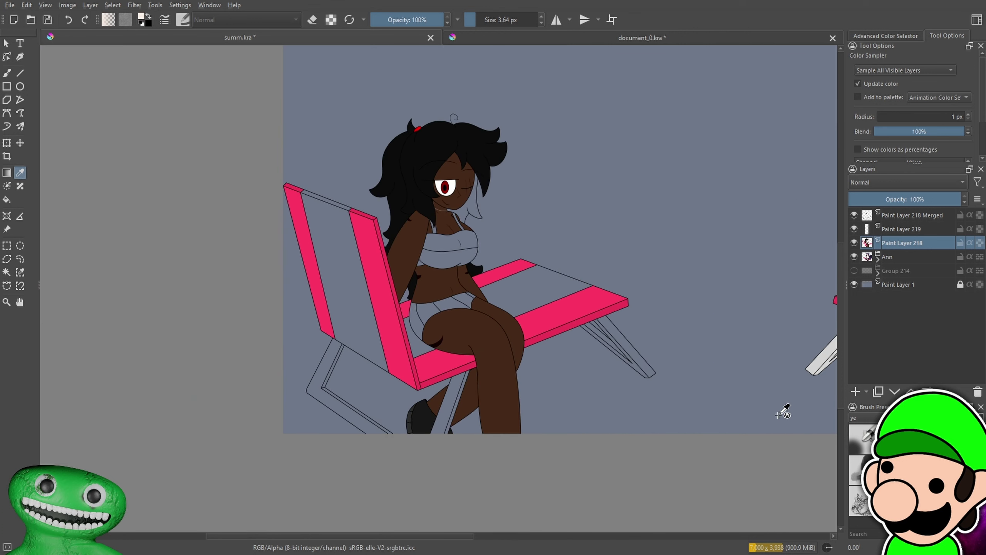
{"action": "key", "text": "plus"}
{"action": "left_click", "coordinate": [7, 200]}
{"action": "left_click", "coordinate": [324, 309]}
{"action": "left_click", "coordinate": [548, 309]}
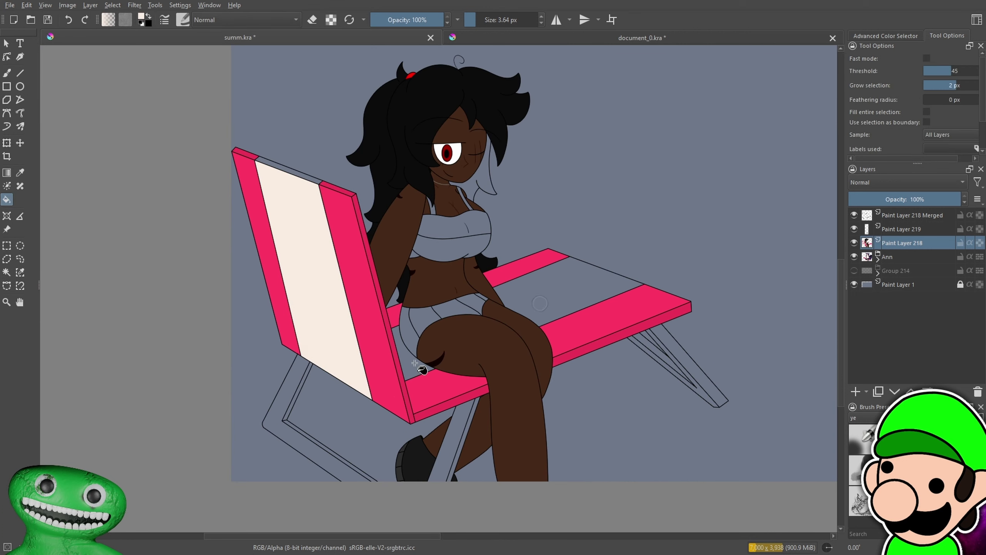
{"action": "left_click", "coordinate": [409, 365]}
Try filling the middle section of the backrest's top edge with a darker shade of the cream
{"action": "key", "text": "minus"}
{"action": "key", "text": "plus"}
{"action": "key", "text": "plus"}
{"action": "key", "text": "plus"}
{"action": "key", "text": "plus"}
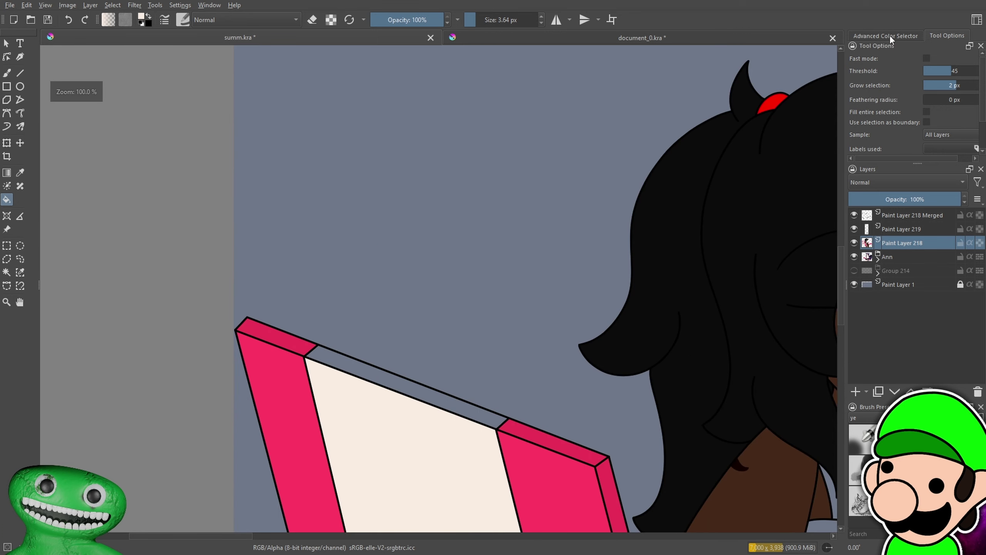
{"action": "left_click", "coordinate": [887, 35]}
{"action": "left_click", "coordinate": [871, 66]}
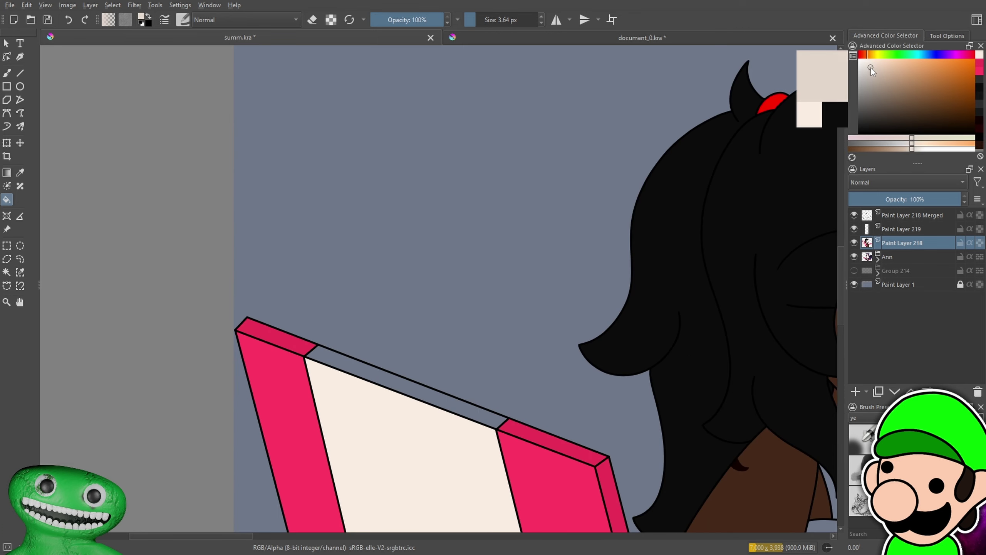
{"action": "left_click", "coordinate": [428, 398]}
{"action": "key", "text": "minus"}
{"action": "key", "text": "minus"}
{"action": "key", "text": "minus"}
{"action": "key", "text": "minus"}
{"action": "key", "text": "minus"}
{"action": "left_click_drag", "start_coordinate": [554, 469], "coordinate": [514, 412]}
{"action": "key", "text": "plus"}
{"action": "key", "text": "plus"}
{"action": "key", "text": "plus"}
{"action": "key", "text": "plus"}
{"action": "key", "text": "plus"}
{"action": "key", "text": "ctrl+z"}
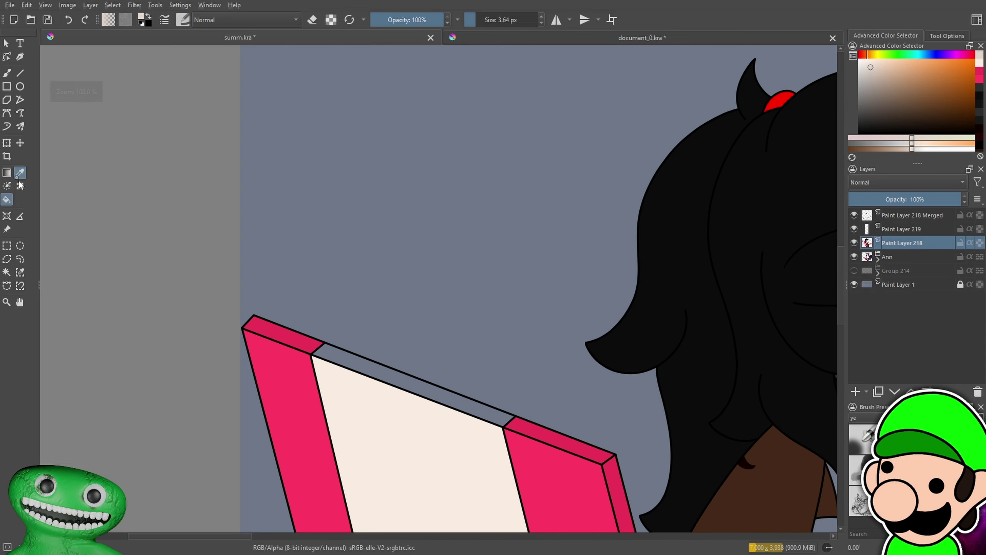
Choose a paler, greyer cream and fill the middle section of the backrest's top edge with it
{"action": "key", "text": "p"}
{"action": "left_click", "coordinate": [403, 447]}
{"action": "left_click", "coordinate": [868, 65]}
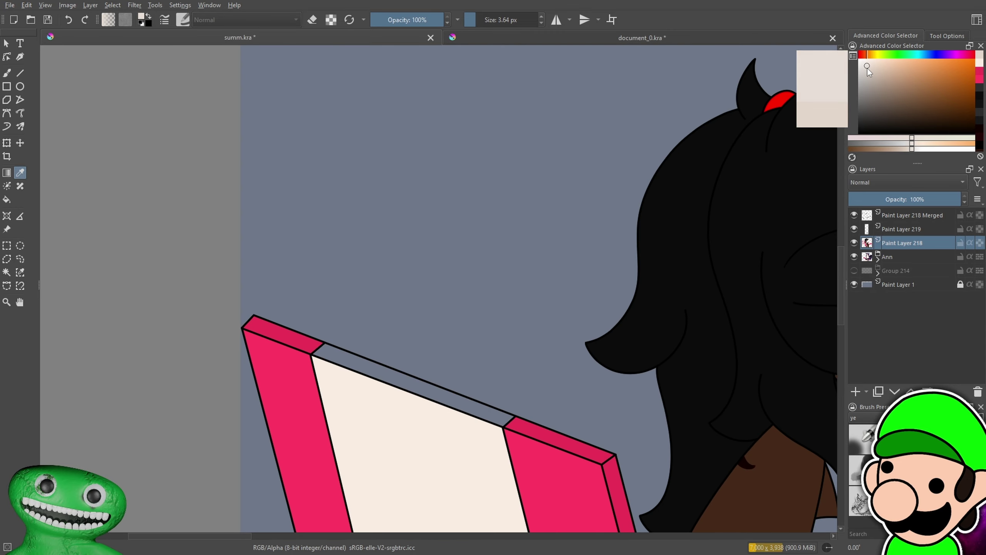
{"action": "left_click", "coordinate": [359, 367]}
Sample the light grey from the finished chair's leg and fill the main faces of the other chair's backrest-end leg frame
{"action": "key", "text": "minus"}
{"action": "key", "text": "minus"}
{"action": "key", "text": "minus"}
{"action": "key", "text": "minus"}
{"action": "left_click_drag", "start_coordinate": [426, 368], "coordinate": [29, 323]}
{"action": "left_click", "coordinate": [20, 172]}
{"action": "key", "text": "plus"}
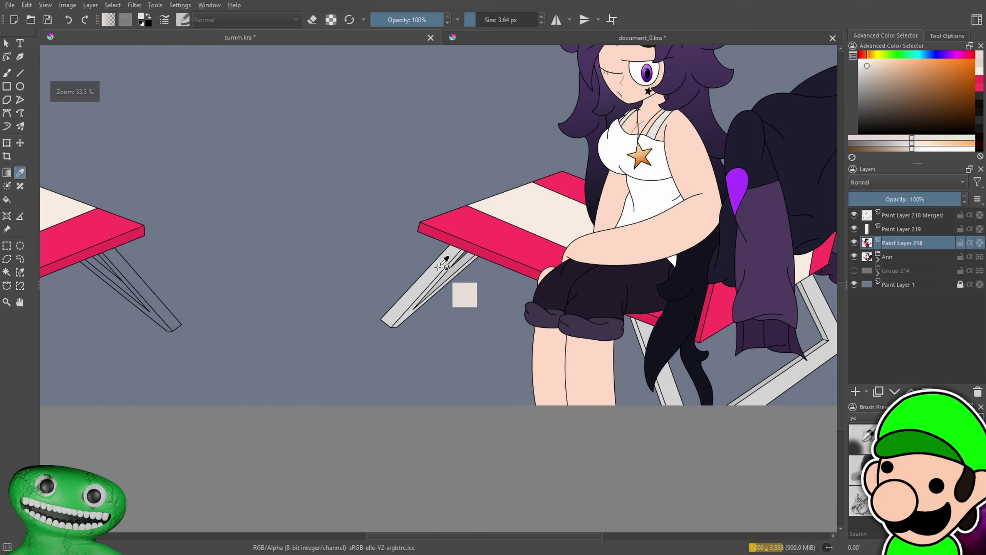
{"action": "left_click", "coordinate": [438, 267]}
{"action": "left_click_drag", "start_coordinate": [417, 365], "coordinate": [717, 382]}
{"action": "left_click", "coordinate": [6, 199]}
{"action": "scroll", "coordinate": [619, 310], "scroll_direction": "left", "scroll_amount": 3}
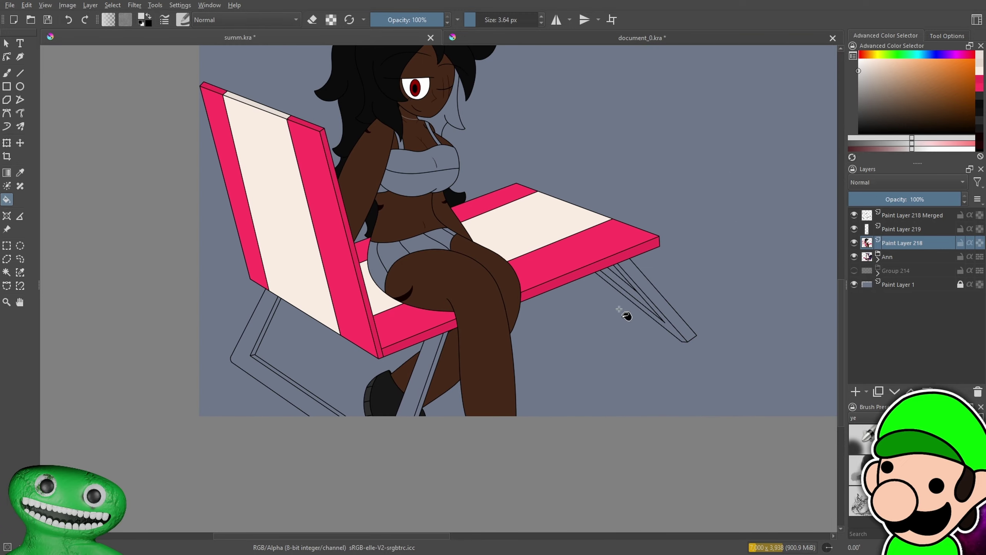
{"action": "key", "text": "plus"}
{"action": "left_click", "coordinate": [410, 408]}
{"action": "left_click", "coordinate": [157, 352]}
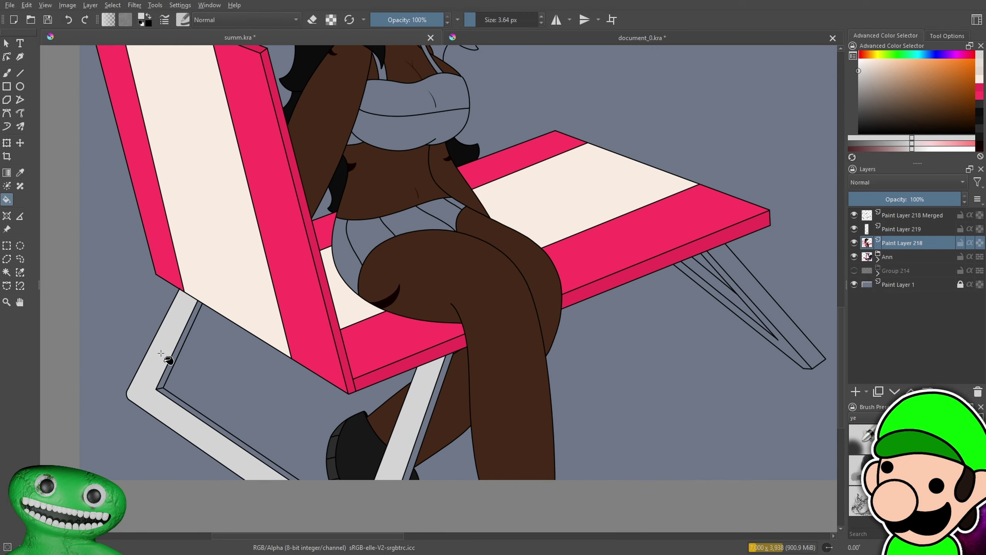
Fill the main faces of the folding leg at the chair's foot end with the light grey
{"action": "key", "text": "minus"}
{"action": "key", "text": "minus"}
{"action": "left_click_drag", "start_coordinate": [557, 360], "coordinate": [464, 360]}
{"action": "key", "text": "plus"}
{"action": "key", "text": "plus"}
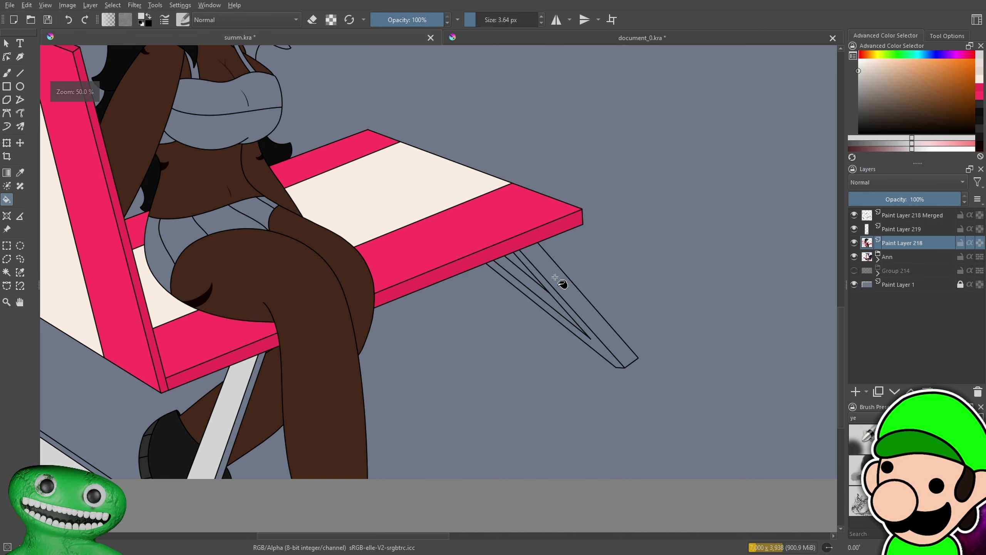
{"action": "left_click", "coordinate": [581, 329]}
{"action": "left_click", "coordinate": [598, 347]}
{"action": "key", "text": "minus"}
{"action": "key", "text": "minus"}
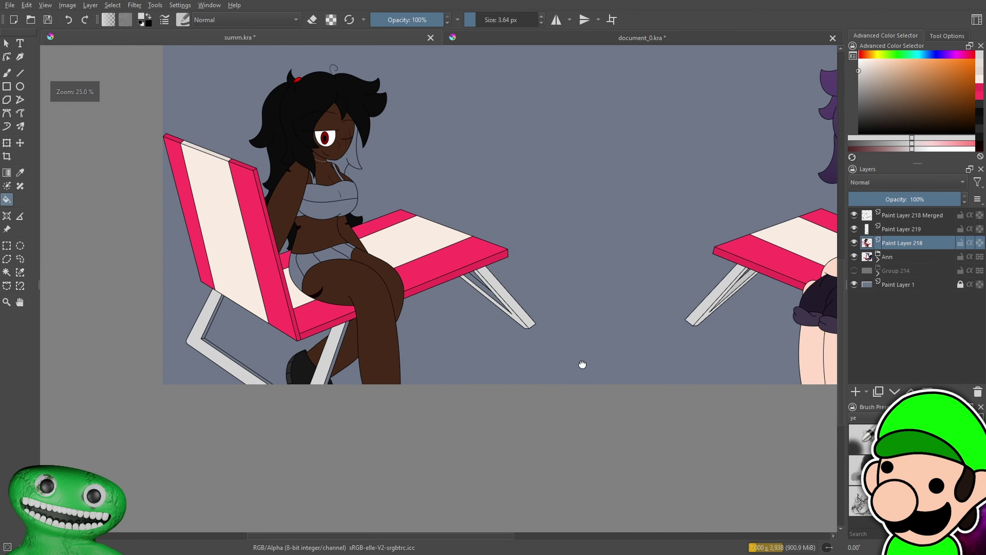
Sample the darker grey from the finished chair's leg and fill the narrow side faces of the other chair's backrest-end leg frame
{"action": "left_click_drag", "start_coordinate": [581, 366], "coordinate": [284, 347]}
{"action": "key", "text": "plus"}
{"action": "key", "text": "plus"}
{"action": "key", "text": "plus"}
{"action": "left_click", "coordinate": [24, 172]}
{"action": "left_click", "coordinate": [399, 205]}
{"action": "key", "text": "minus"}
{"action": "key", "text": "minus"}
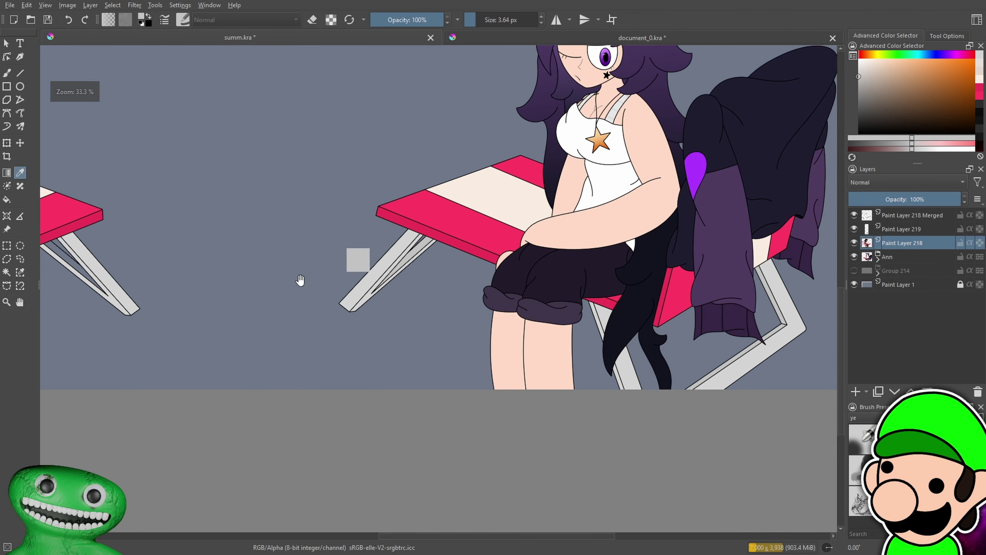
{"action": "left_click_drag", "start_coordinate": [302, 280], "coordinate": [678, 328]}
{"action": "left_click", "coordinate": [12, 203]}
{"action": "left_click_drag", "start_coordinate": [164, 358], "coordinate": [389, 282]}
{"action": "key", "text": "plus"}
{"action": "key", "text": "plus"}
{"action": "left_click", "coordinate": [176, 278]}
{"action": "left_click", "coordinate": [192, 330]}
{"action": "left_click_drag", "start_coordinate": [533, 340], "coordinate": [438, 322]}
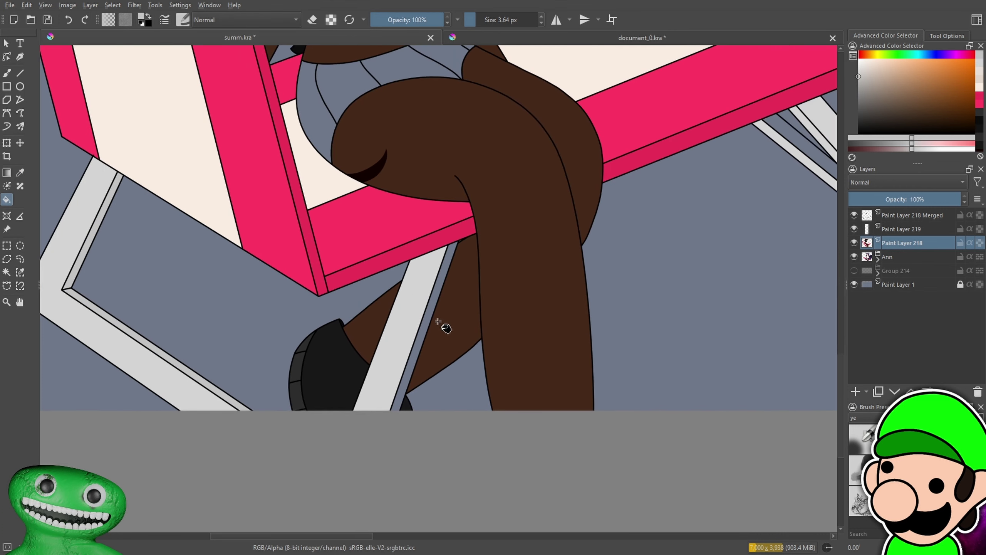
{"action": "left_click", "coordinate": [431, 309]}
Fill the narrow inner face of the foot-end folding leg with the darker grey
{"action": "left_click_drag", "start_coordinate": [611, 319], "coordinate": [294, 445]}
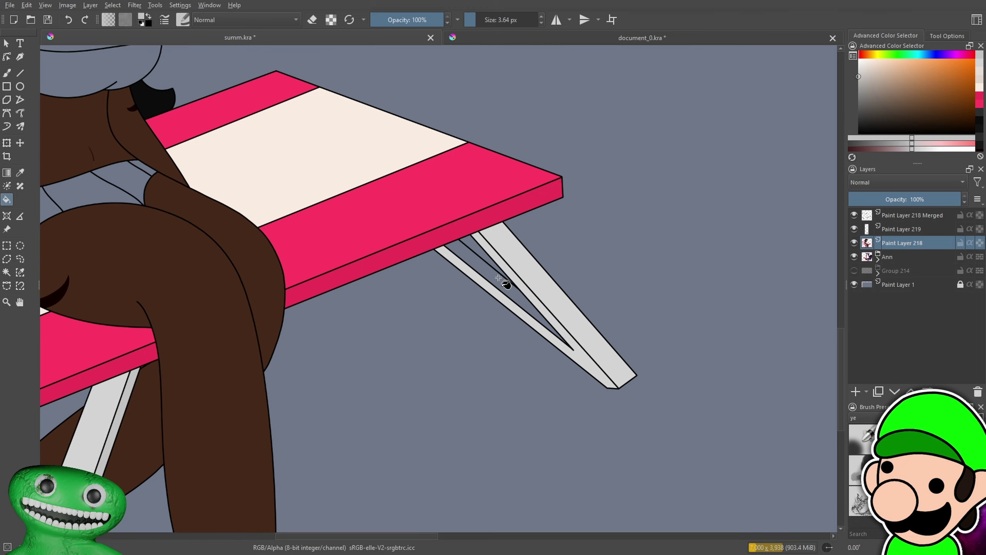
{"action": "left_click", "coordinate": [522, 297]}
{"action": "key", "text": "plus"}
{"action": "left_click_drag", "start_coordinate": [594, 350], "coordinate": [351, 298]}
{"action": "key", "text": "plus"}
{"action": "key", "text": "plus"}
{"action": "key", "text": "plus"}
{"action": "key", "text": "plus"}
Inspect the foot-end folding leg up close and compare both lounge chairs
{"action": "key", "text": "b"}
{"action": "left_click_drag", "start_coordinate": [367, 356], "coordinate": [578, 300]}
{"action": "key", "text": "plus"}
{"action": "key", "text": "plus"}
{"action": "key", "text": "minus"}
{"action": "key", "text": "minus"}
{"action": "key", "text": "minus"}
{"action": "key", "text": "minus"}
{"action": "key", "text": "minus"}
{"action": "key", "text": "minus"}
{"action": "key", "text": "minus"}
{"action": "key", "text": "minus"}
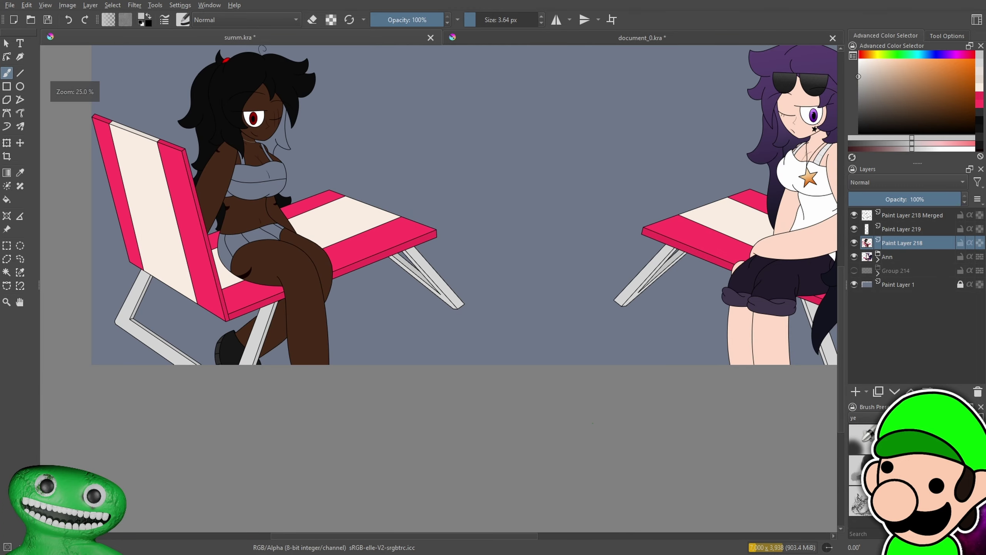
{"action": "key", "text": "minus"}
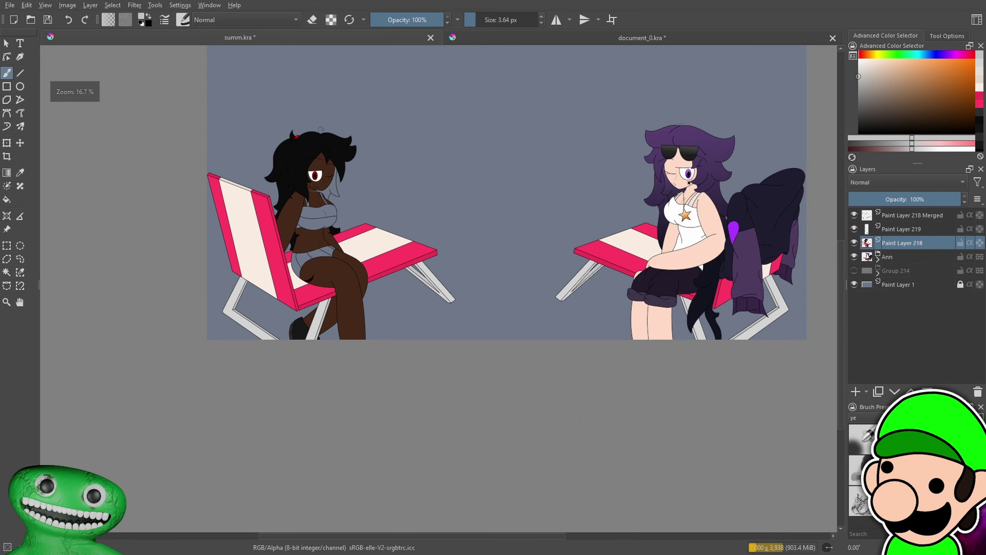
Sample the lighter black from the reference's Hair swatches and fill the dark-haired character's uncoloured back hair strand beside the face
{"action": "left_click_drag", "start_coordinate": [572, 375], "coordinate": [646, 455]}
{"action": "key", "text": "plus"}
{"action": "key", "text": "plus"}
{"action": "left_click_drag", "start_coordinate": [528, 416], "coordinate": [682, 492]}
{"action": "key", "text": "plus"}
{"action": "key", "text": "plus"}
{"action": "left_click", "coordinate": [621, 37]}
{"action": "left_click_drag", "start_coordinate": [496, 337], "coordinate": [535, 345]}
{"action": "key", "text": "minus"}
{"action": "key", "text": "minus"}
{"action": "key", "text": "minus"}
{"action": "key", "text": "minus"}
{"action": "left_click_drag", "start_coordinate": [513, 313], "coordinate": [524, 410]}
{"action": "key", "text": "plus"}
{"action": "key", "text": "plus"}
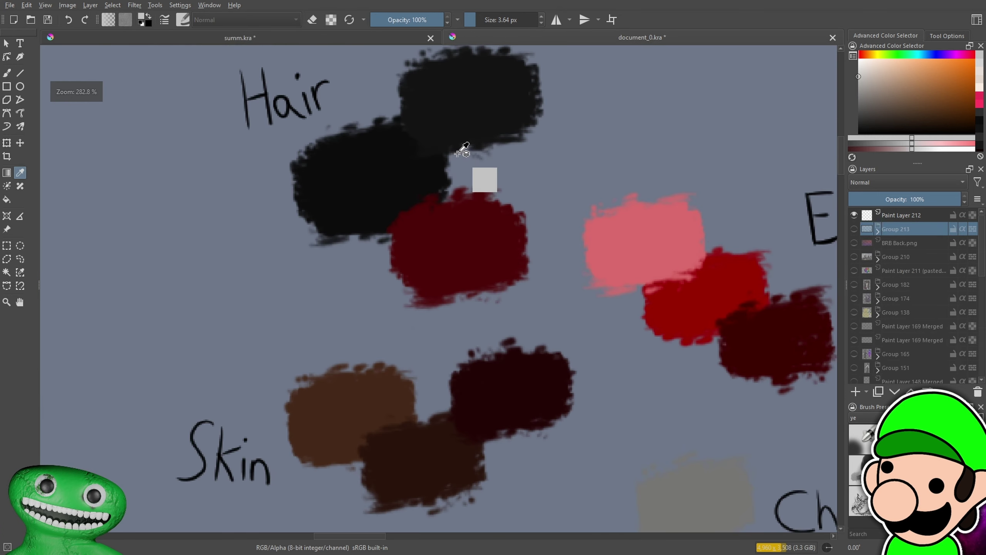
{"action": "left_click", "coordinate": [398, 38]}
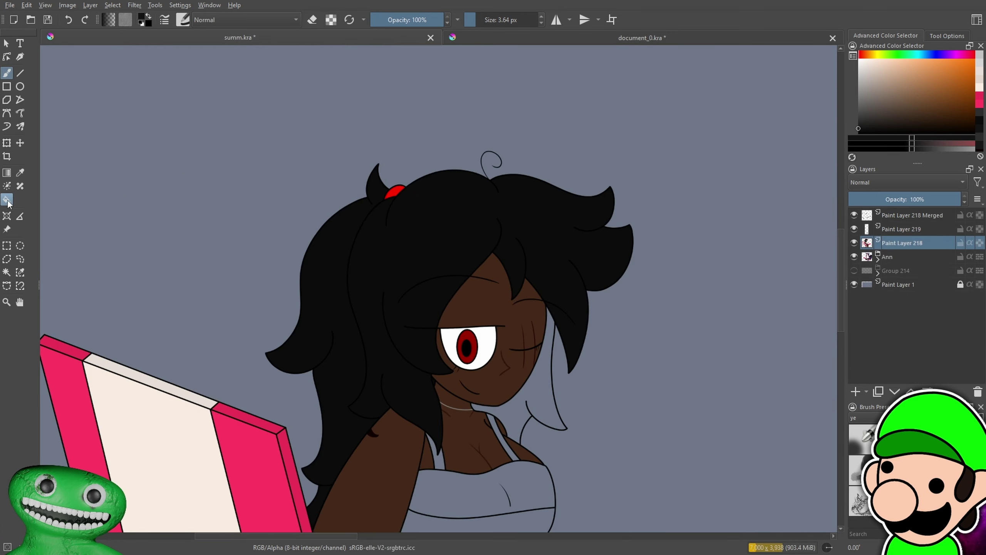
{"action": "left_click", "coordinate": [543, 402]}
Examine the back hair strand and the hair edges around the face for unfilled gaps
{"action": "left_click_drag", "start_coordinate": [553, 429], "coordinate": [392, 372]}
{"action": "key", "text": "plus"}
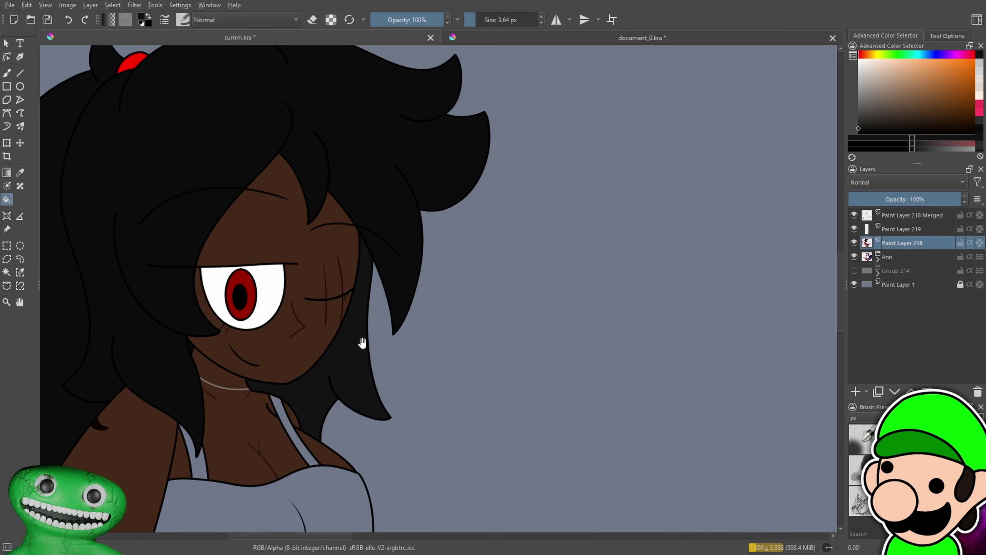
{"action": "left_click_drag", "start_coordinate": [361, 343], "coordinate": [416, 375]}
{"action": "key", "text": "plus"}
{"action": "key", "text": "plus"}
{"action": "key", "text": "plus"}
{"action": "key", "text": "plus"}
{"action": "key", "text": "plus"}
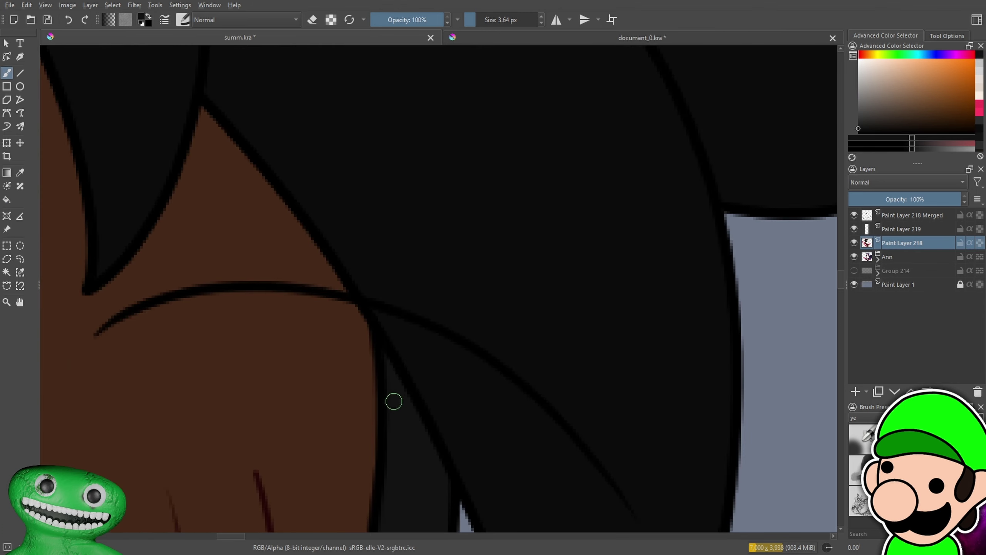
{"action": "key", "text": "minus"}
{"action": "key", "text": "minus"}
{"action": "key", "text": "minus"}
{"action": "key", "text": "minus"}
{"action": "key", "text": "minus"}
{"action": "key", "text": "minus"}
{"action": "key", "text": "minus"}
{"action": "key", "text": "minus"}
{"action": "left_click_drag", "start_coordinate": [497, 471], "coordinate": [510, 378]}
{"action": "key", "text": "plus"}
{"action": "key", "text": "plus"}
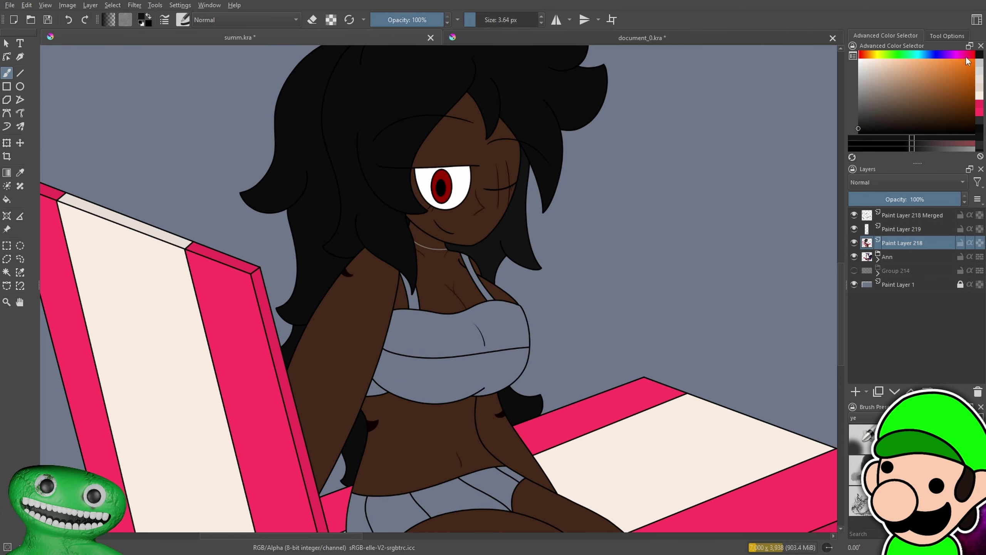
Try filling the upper half of the character's bikini top with a bright red
{"action": "left_click_drag", "start_coordinate": [967, 57], "coordinate": [973, 61]}
{"action": "left_click", "coordinate": [961, 73]}
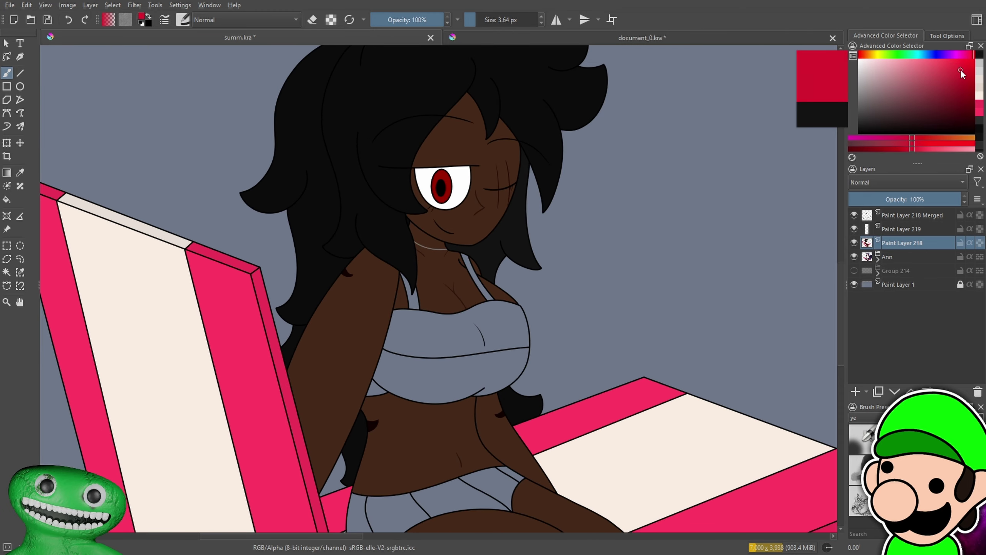
{"action": "left_click", "coordinate": [427, 346]}
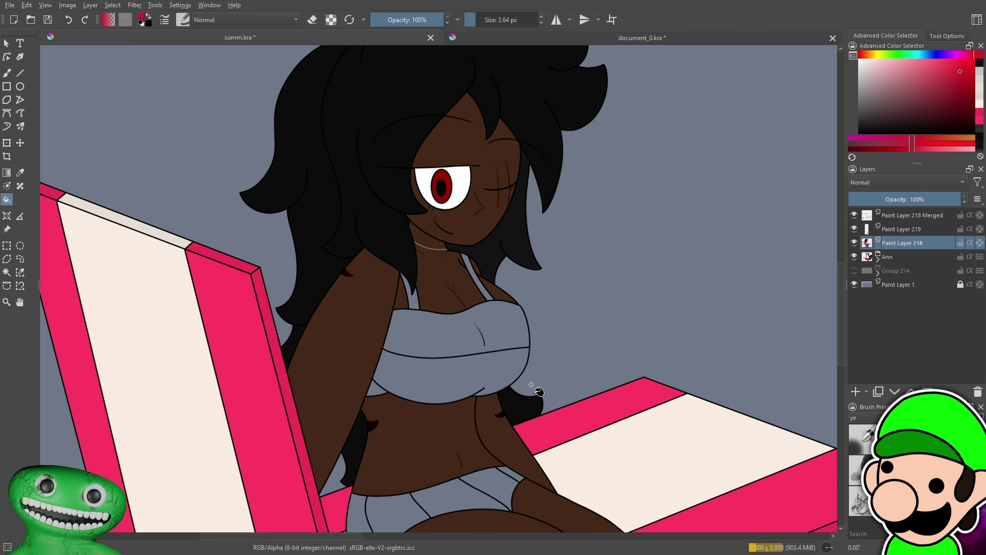
{"action": "key", "text": "minus"}
{"action": "key", "text": "minus"}
{"action": "key", "text": "minus"}
{"action": "key", "text": "plus"}
{"action": "key", "text": "plus"}
{"action": "key", "text": "plus"}
{"action": "key", "text": "plus"}
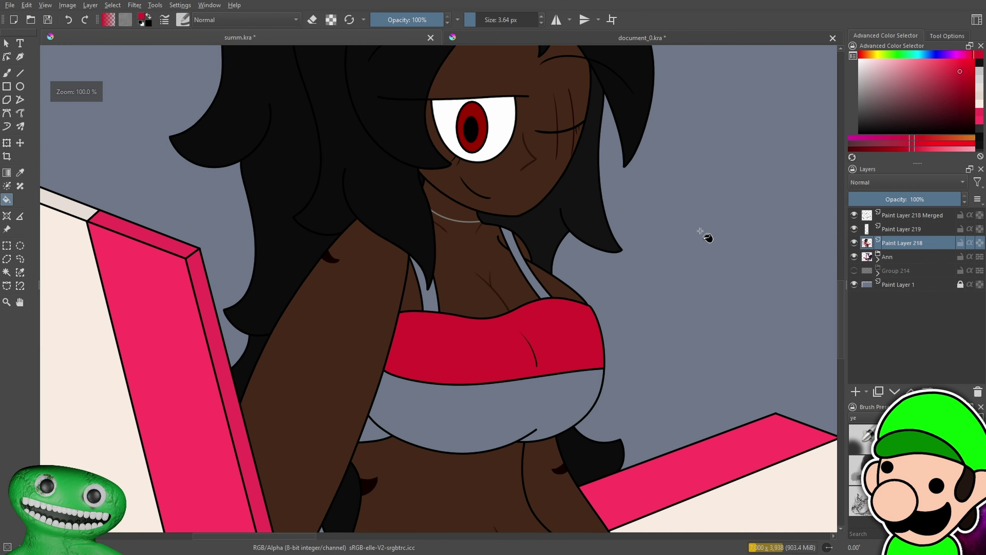
Fill the bikini top's lower half with a darker red, and replace the bright upper half with a muted crimson
{"action": "left_click", "coordinate": [966, 78]}
{"action": "left_click", "coordinate": [563, 396]}
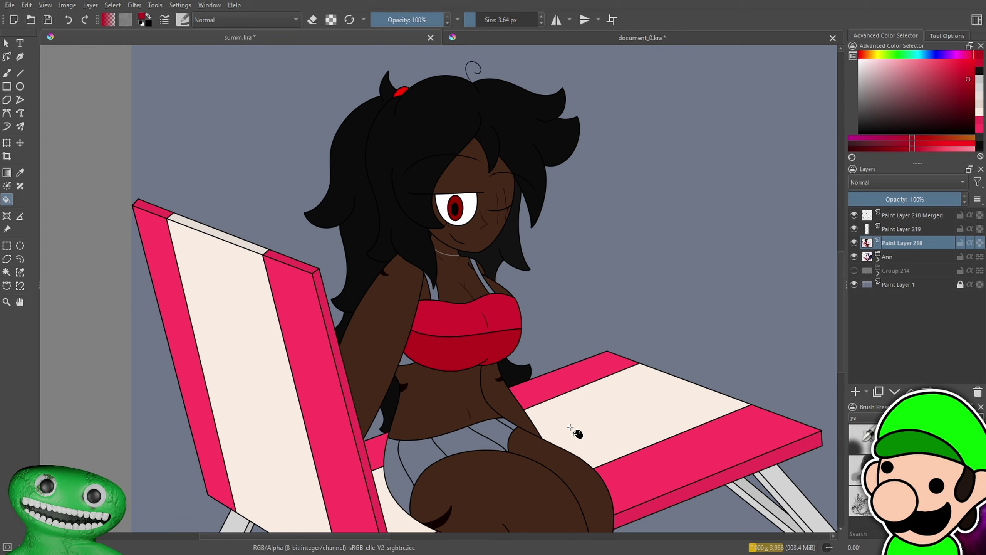
{"action": "scroll", "coordinate": [571, 432], "scroll_direction": "down", "scroll_amount": 4}
{"action": "scroll", "coordinate": [583, 462], "scroll_direction": "up", "scroll_amount": 4}
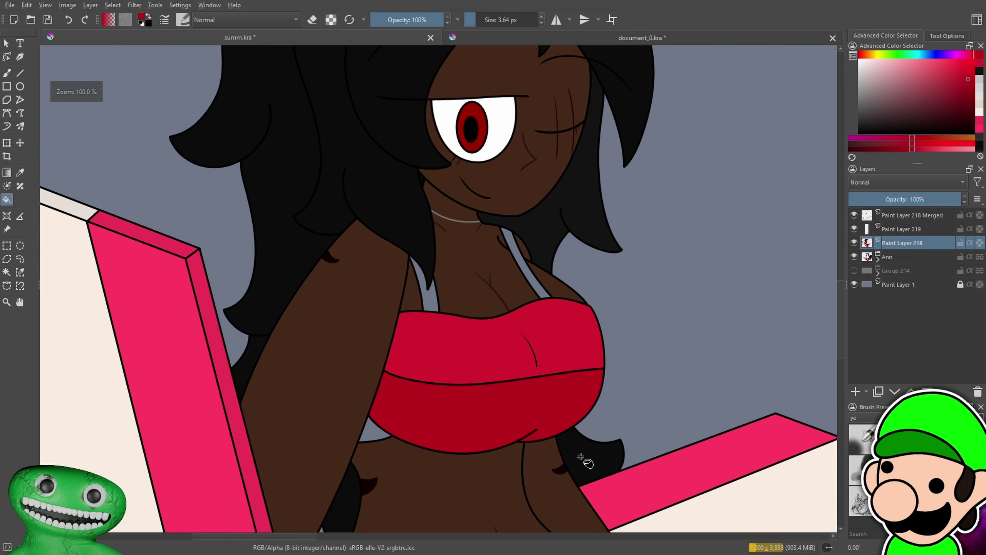
{"action": "key", "text": "ctrl+z"}
{"action": "key", "text": "ctrl+z"}
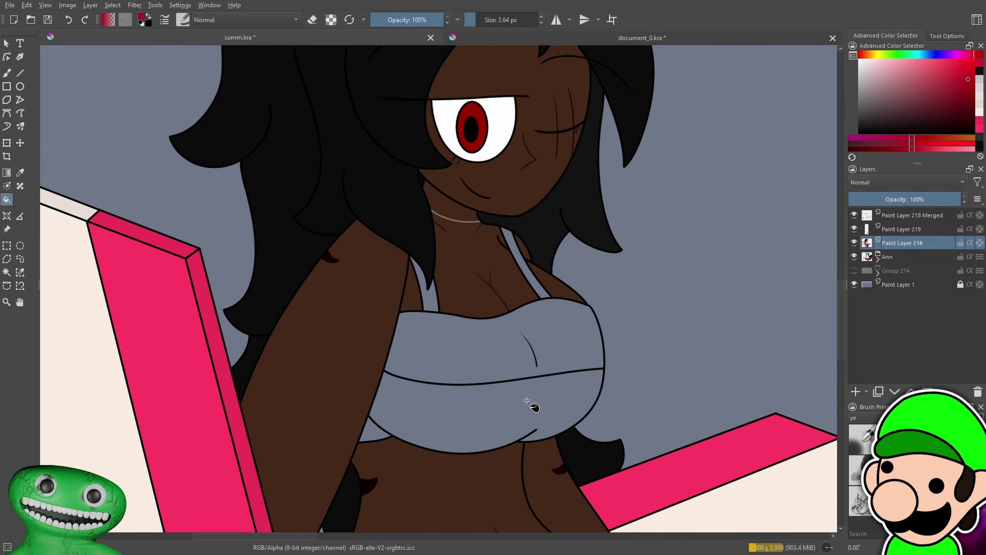
{"action": "left_click_drag", "start_coordinate": [632, 408], "coordinate": [590, 390]}
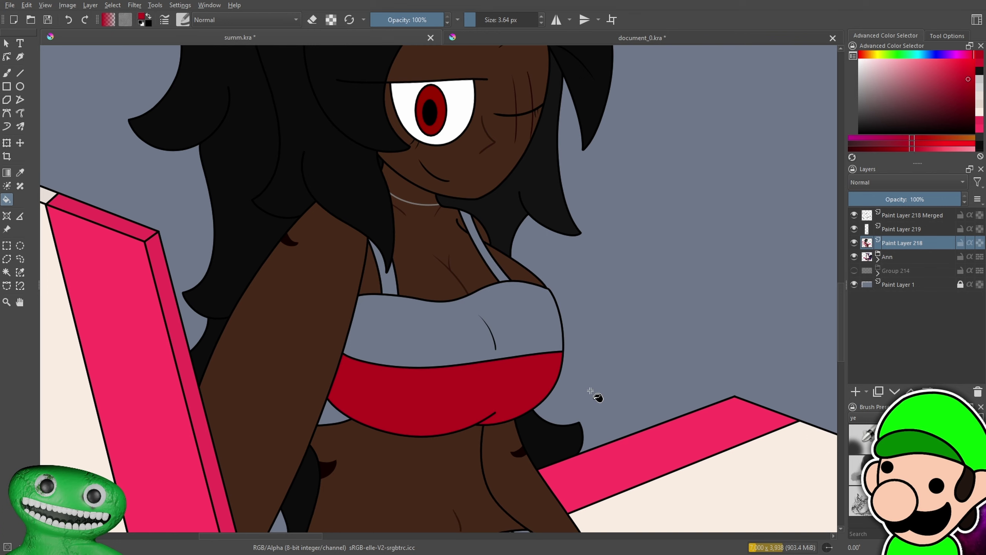
{"action": "left_click", "coordinate": [960, 77]}
{"action": "left_click", "coordinate": [478, 346]}
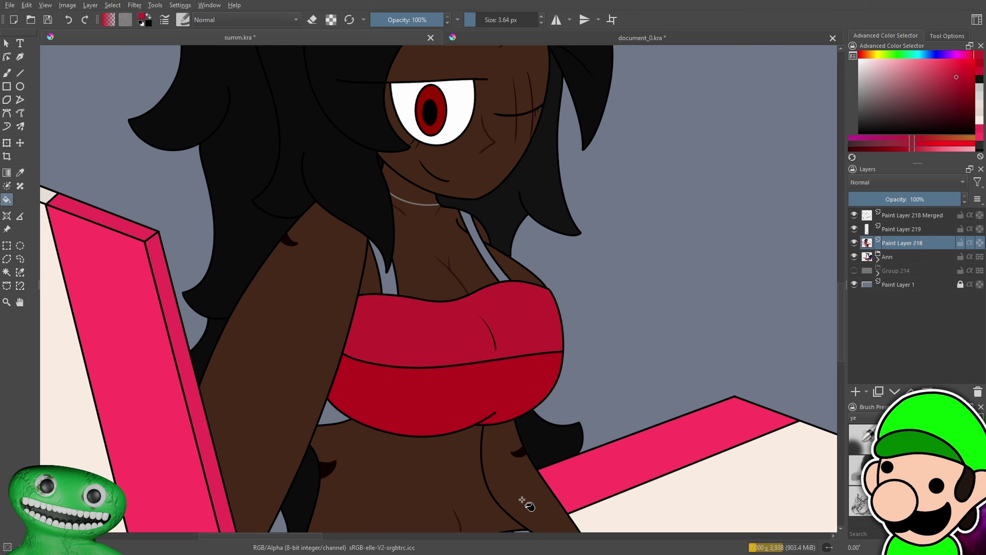
Fill alternating stripes of the character's bikini bottoms with the muted crimson, including the small corner piece by the hand
{"action": "key", "text": "minus"}
{"action": "key", "text": "minus"}
{"action": "key", "text": "minus"}
{"action": "key", "text": "minus"}
{"action": "key", "text": "minus"}
{"action": "key", "text": "plus"}
{"action": "key", "text": "plus"}
{"action": "left_click_drag", "start_coordinate": [515, 458], "coordinate": [531, 342]}
{"action": "key", "text": "plus"}
{"action": "key", "text": "plus"}
{"action": "key", "text": "plus"}
{"action": "left_click", "coordinate": [369, 308]}
{"action": "left_click", "coordinate": [490, 230]}
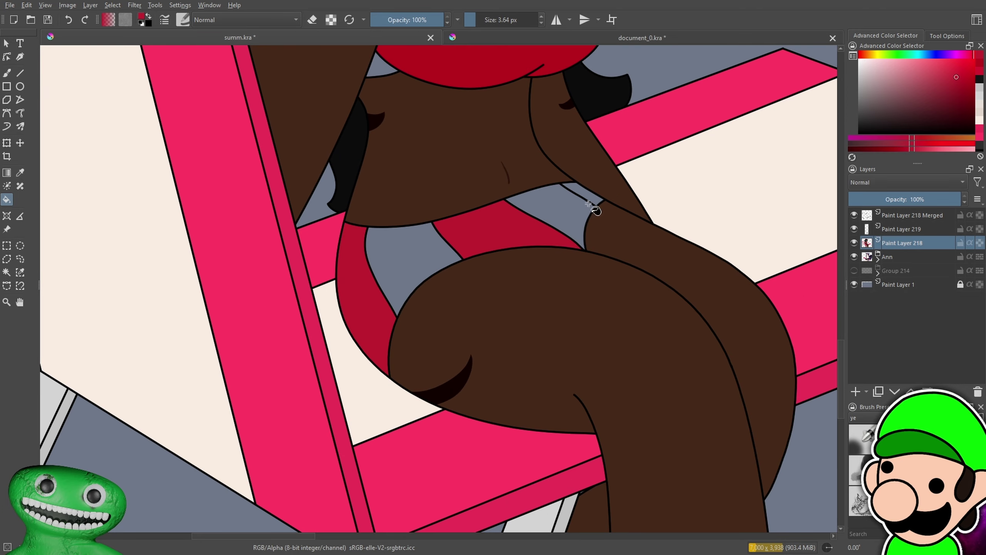
{"action": "left_click", "coordinate": [597, 187]}
{"action": "left_click_drag", "start_coordinate": [589, 177], "coordinate": [584, 273]}
Sample the darker red from the bikini top's lower half and fill the remaining stripes of the bottoms with it
{"action": "left_click", "coordinate": [475, 144]}
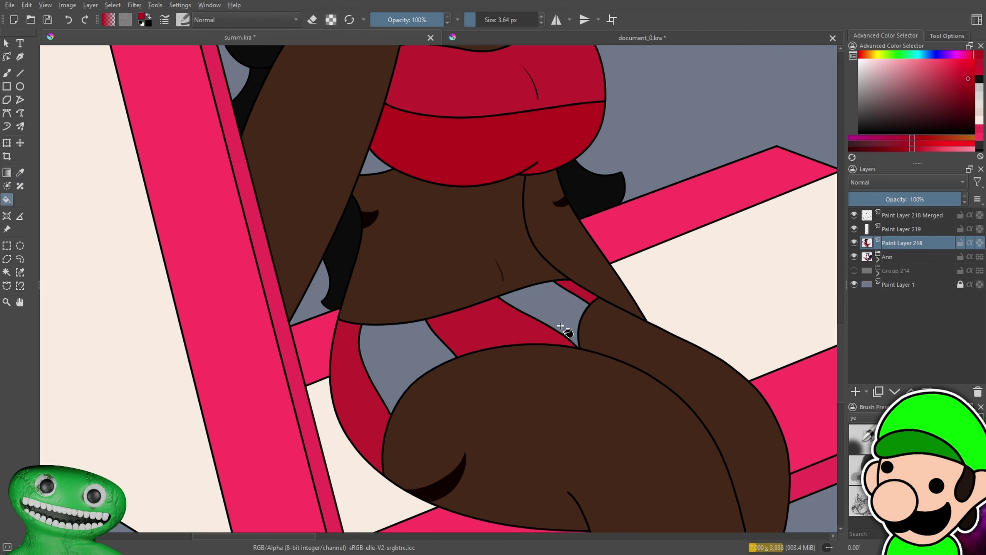
{"action": "key", "text": "minus"}
{"action": "key", "text": "minus"}
{"action": "key", "text": "minus"}
{"action": "key", "text": "minus"}
{"action": "key", "text": "minus"}
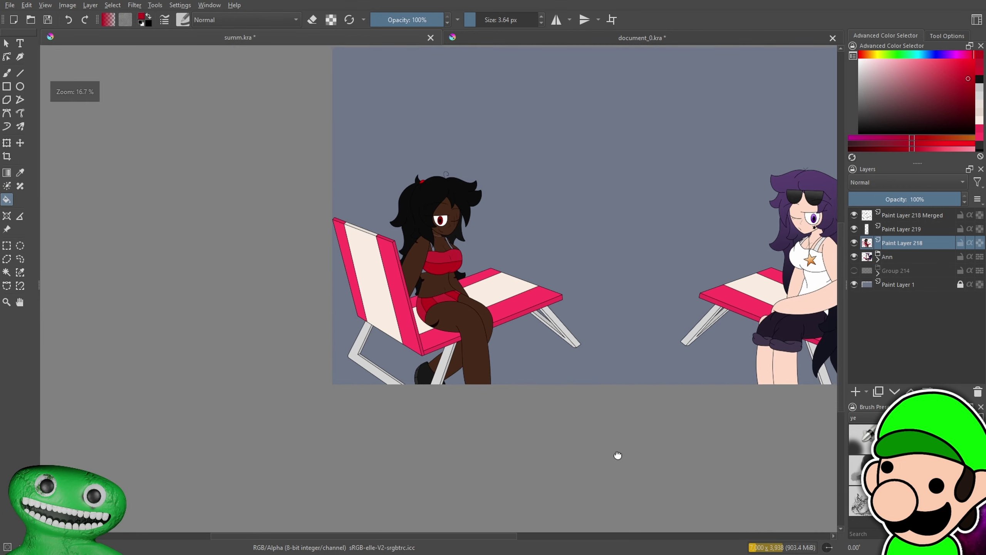
{"action": "left_click_drag", "start_coordinate": [617, 456], "coordinate": [610, 455]}
{"action": "left_click_drag", "start_coordinate": [604, 344], "coordinate": [596, 376]}
{"action": "scroll", "coordinate": [595, 379], "scroll_direction": "up", "scroll_amount": 2}
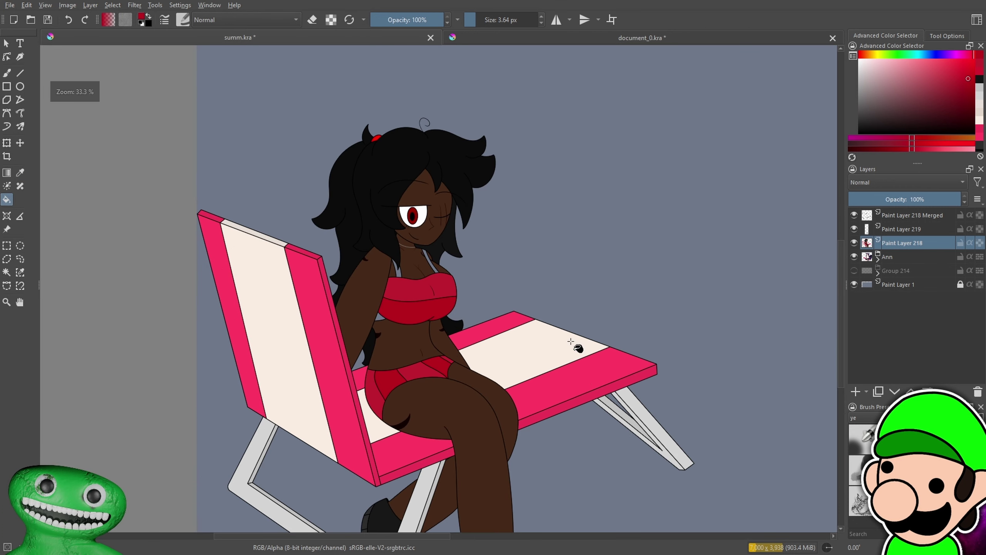
{"action": "scroll", "coordinate": [579, 326], "scroll_direction": "up", "scroll_amount": 4}
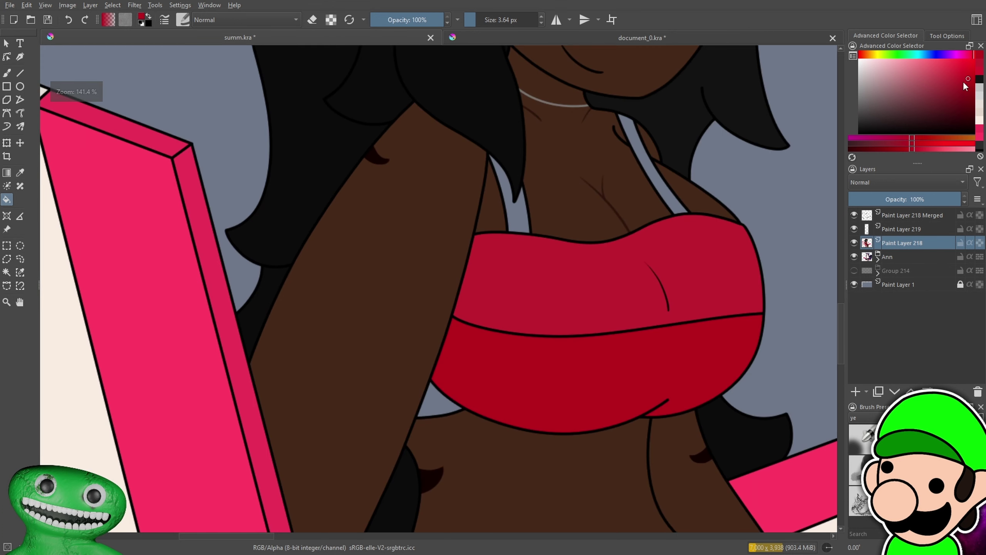
Choose a deeper red and fill the bikini top's back band and both shoulder straps
{"action": "left_click", "coordinate": [965, 89]}
{"action": "scroll", "coordinate": [593, 360], "scroll_direction": "down", "scroll_amount": 2}
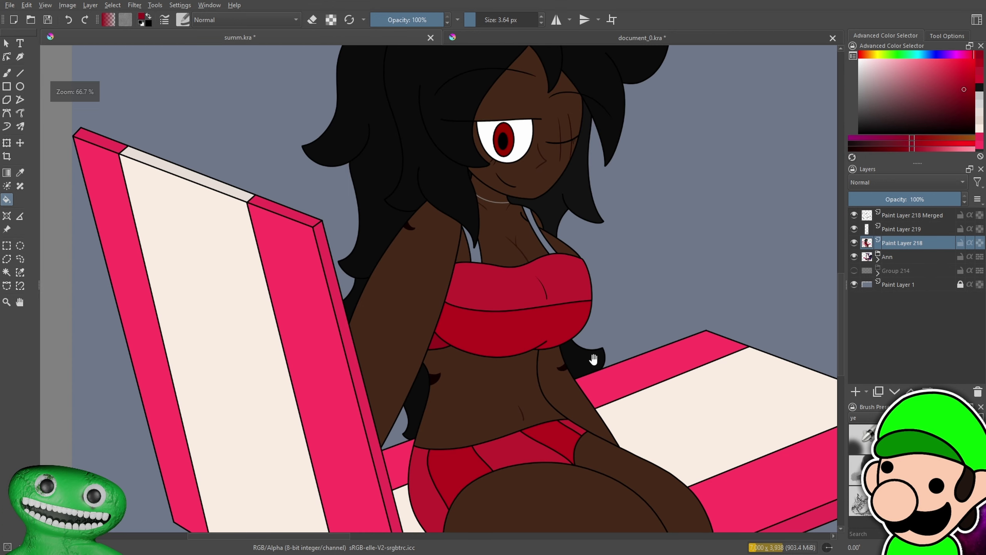
{"action": "scroll", "coordinate": [490, 293], "scroll_direction": "up", "scroll_amount": 2}
{"action": "left_click", "coordinate": [468, 275]}
{"action": "left_click", "coordinate": [610, 248]}
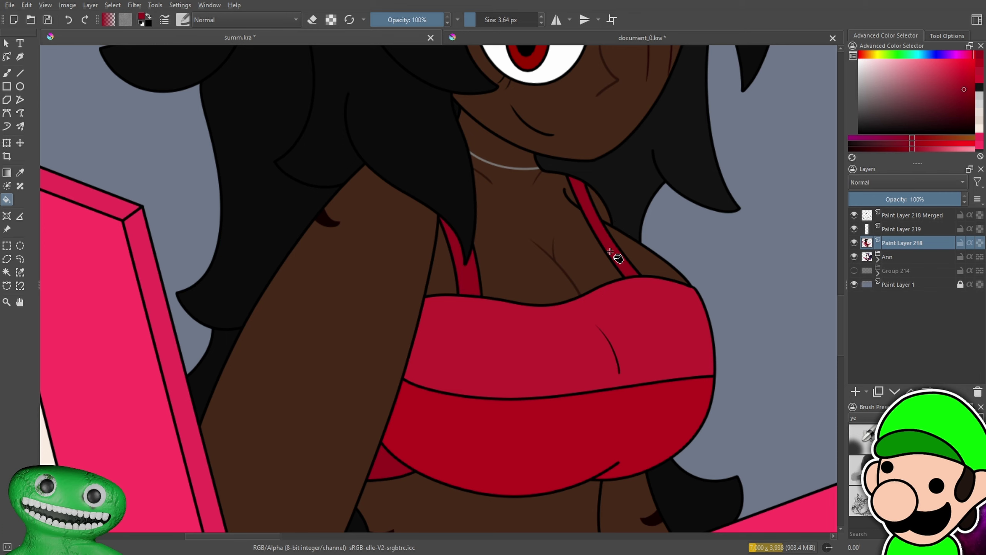
{"action": "scroll", "coordinate": [665, 342], "scroll_direction": "down", "scroll_amount": 5}
{"action": "key", "text": "ctrl+minus"}
{"action": "key", "text": "ctrl+plus"}
{"action": "left_click_drag", "start_coordinate": [665, 472], "coordinate": [465, 429]}
Undo the red fills on the bikini top, straps, back band and bottoms, back past the fill of the hair strand beside the face
{"action": "scroll", "coordinate": [515, 459], "scroll_direction": "up", "scroll_amount": 4}
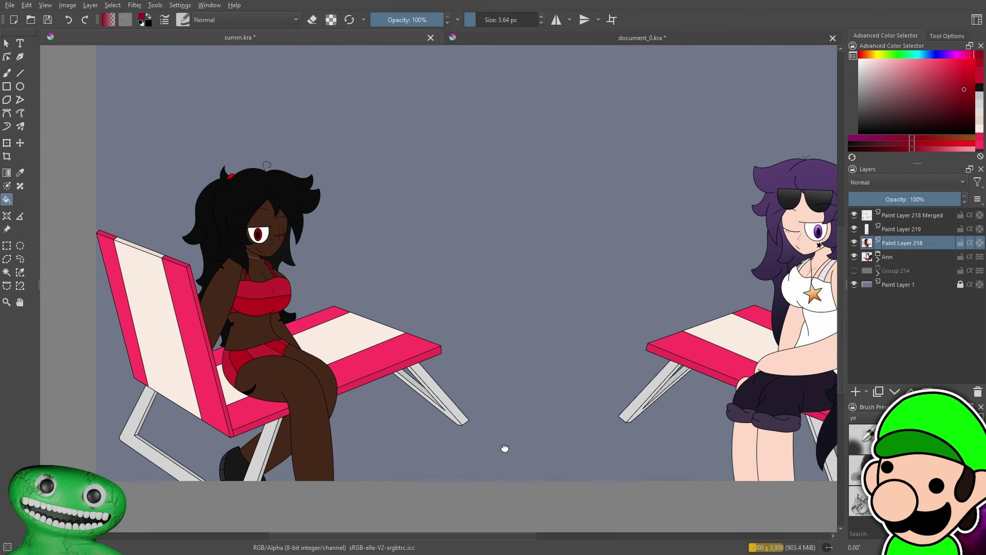
{"action": "key", "text": "ctrl+z"}
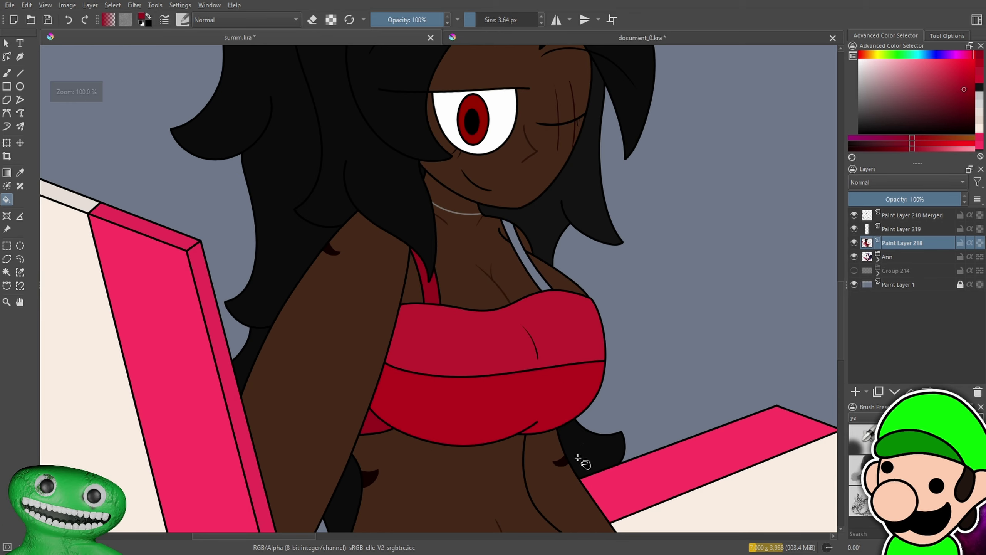
{"action": "key", "text": "ctrl+z"}
{"action": "scroll", "coordinate": [578, 463], "scroll_direction": "down", "scroll_amount": 3}
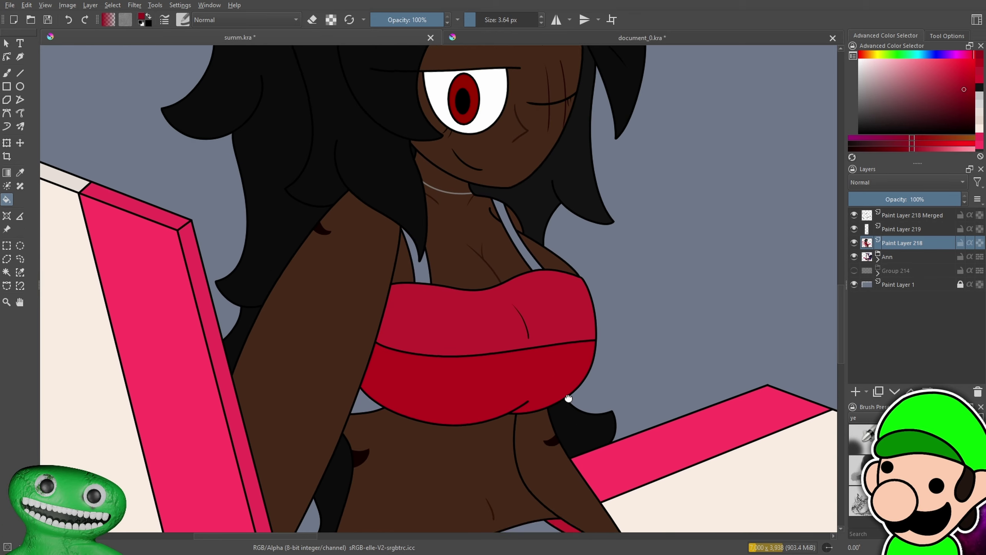
{"action": "key", "text": "ctrl+z"}
{"action": "key", "text": "ctrl+z"}
{"action": "key", "text": "ctrl+z"}
{"action": "key", "text": "ctrl+z"}
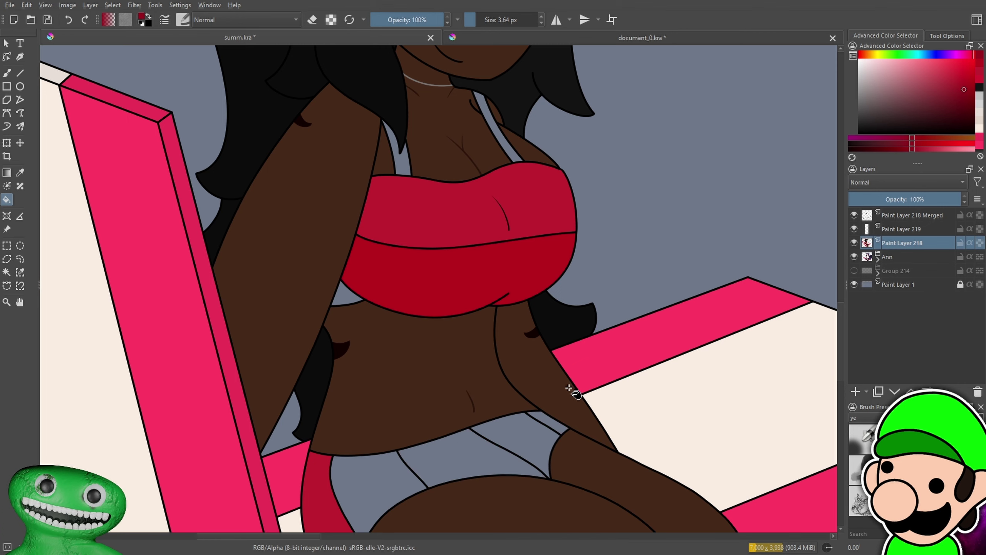
{"action": "key", "text": "ctrl+plus"}
{"action": "key", "text": "ctrl+plus"}
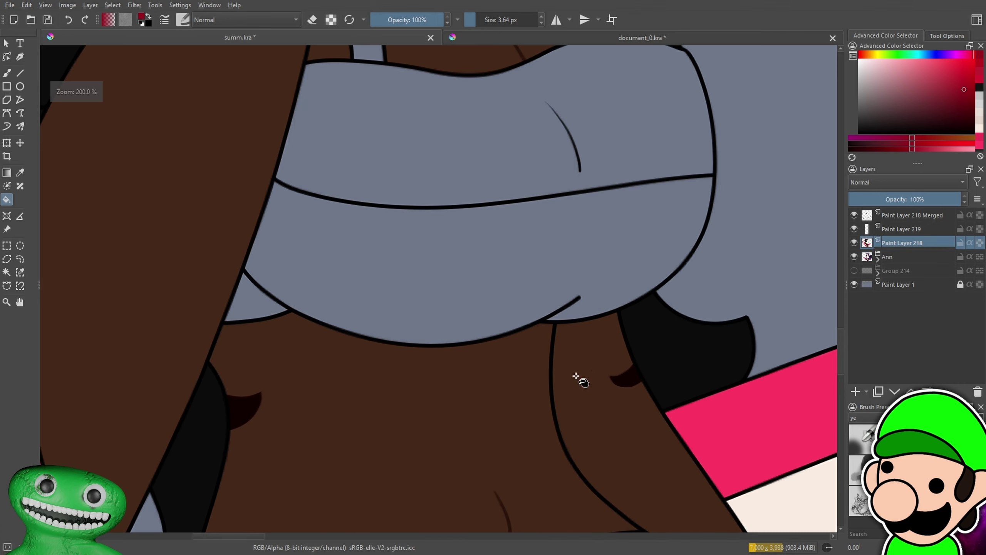
{"action": "key", "text": "minus"}
{"action": "key", "text": "minus"}
{"action": "key", "text": "minus"}
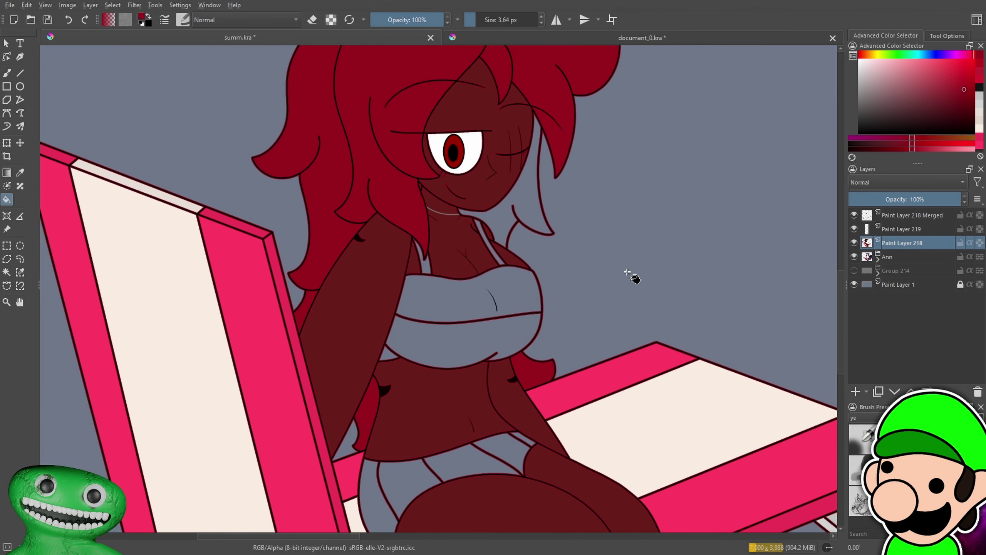
{"action": "key", "text": "plus"}
{"action": "key", "text": "plus"}
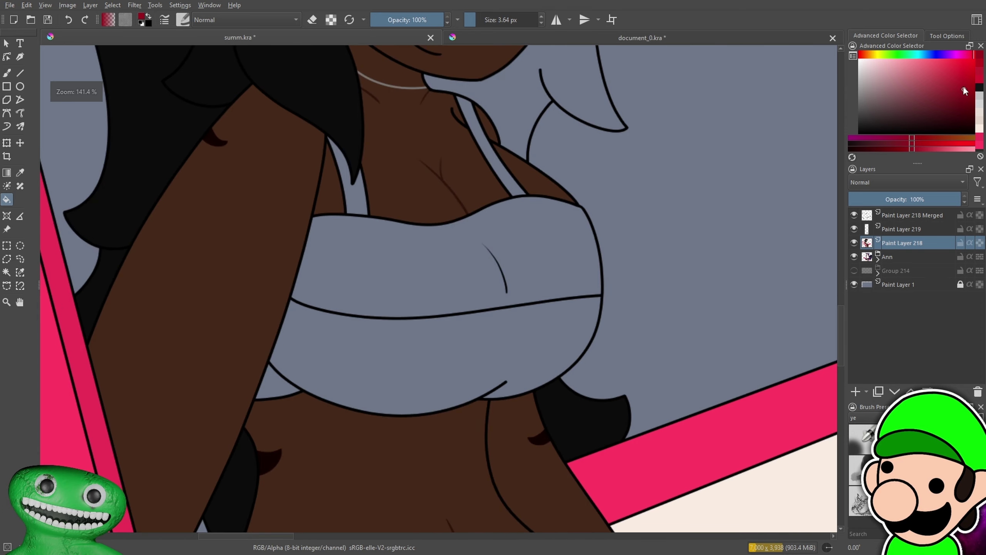
Try a muted rose red as the fill for the upper half of the bikini top
{"action": "left_click", "coordinate": [943, 74]}
{"action": "left_click", "coordinate": [934, 74]}
{"action": "left_click", "coordinate": [485, 276]}
{"action": "key", "text": "minus"}
{"action": "key", "text": "minus"}
{"action": "key", "text": "minus"}
{"action": "key", "text": "minus"}
{"action": "key", "text": "minus"}
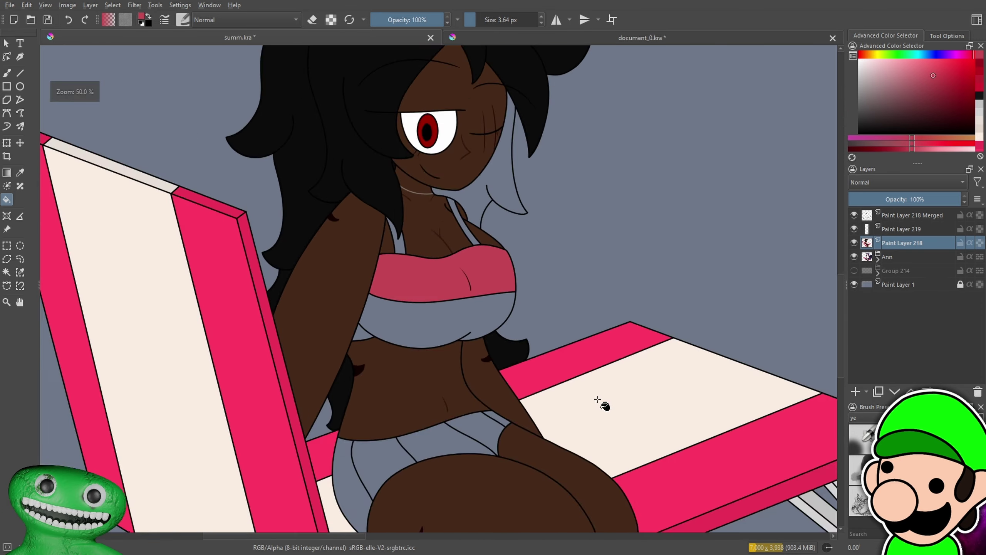
{"action": "key", "text": "plus"}
{"action": "key", "text": "plus"}
{"action": "key", "text": "plus"}
{"action": "key", "text": "plus"}
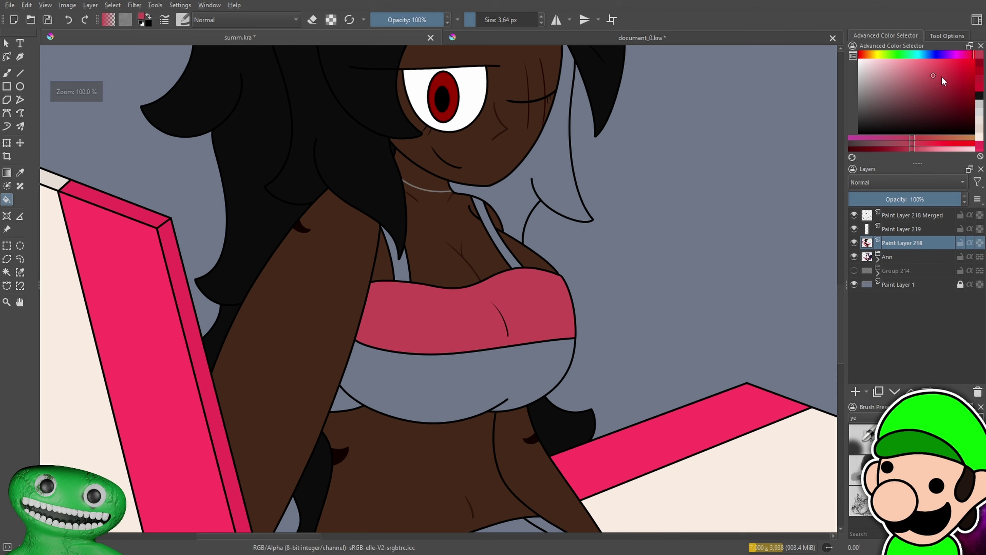
Try a slightly more saturated red on the bikini top's lower half, and undo that fill
{"action": "left_click", "coordinate": [943, 77]}
{"action": "left_click", "coordinate": [536, 371]}
{"action": "key", "text": "minus"}
{"action": "key", "text": "minus"}
{"action": "key", "text": "minus"}
{"action": "key", "text": "minus"}
{"action": "key", "text": "minus"}
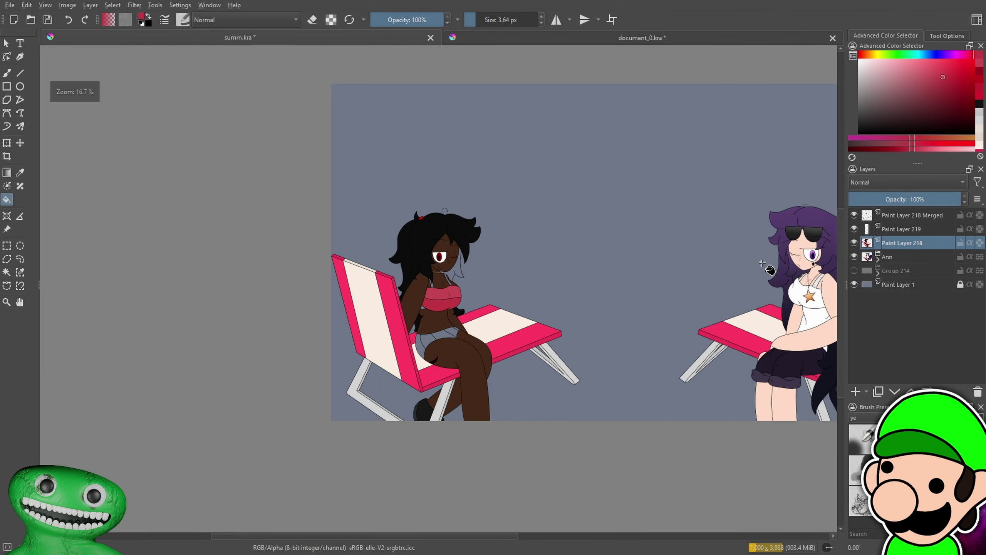
{"action": "key", "text": "ctrl+plus"}
{"action": "key", "text": "ctrl+plus"}
{"action": "key", "text": "ctrl+plus"}
{"action": "key", "text": "ctrl+plus"}
{"action": "key", "text": "ctrl+plus"}
{"action": "key", "text": "ctrl+z"}
{"action": "key", "text": "ctrl+z"}
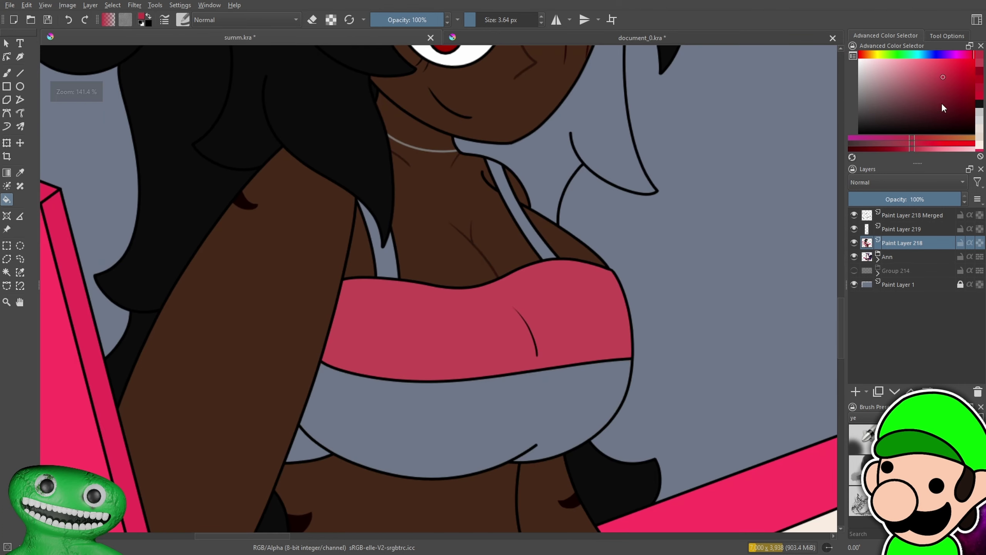
Fill the bikini top's upper half with a dark maroon and its lower half with a deeper maroon
{"action": "left_click", "coordinate": [939, 108]}
{"action": "left_click", "coordinate": [599, 324]}
{"action": "key", "text": "minus"}
{"action": "key", "text": "minus"}
{"action": "key", "text": "minus"}
{"action": "key", "text": "minus"}
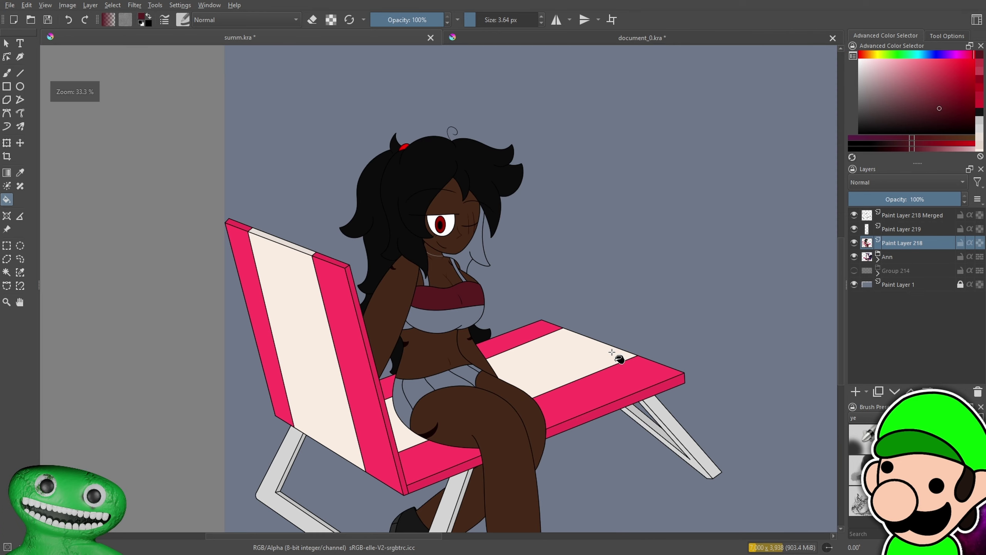
{"action": "key", "text": "ctrl+plus"}
{"action": "key", "text": "ctrl+plus"}
{"action": "left_click", "coordinate": [949, 112]}
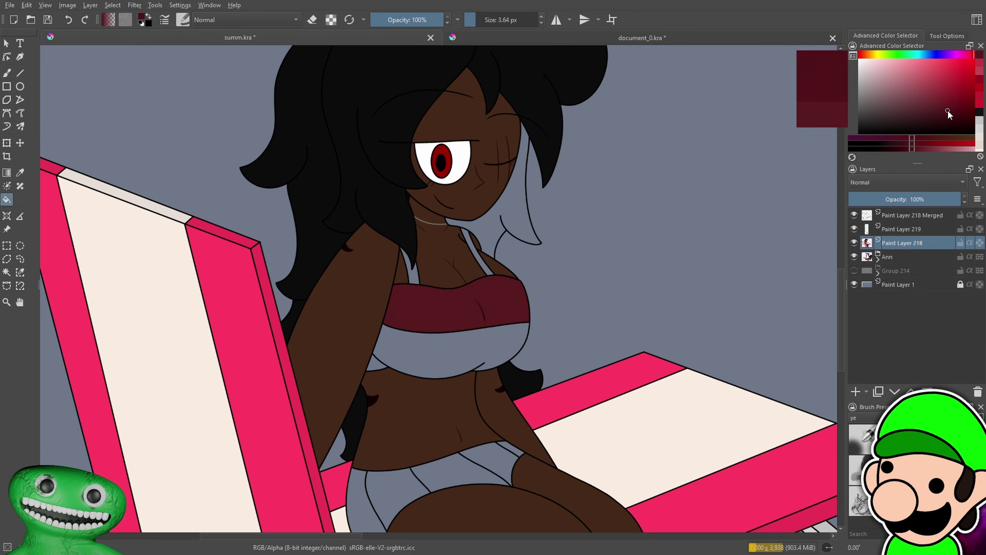
{"action": "left_click", "coordinate": [508, 353]}
{"action": "key", "text": "minus"}
{"action": "key", "text": "minus"}
{"action": "key", "text": "minus"}
Fill alternating stripes of the bikini bottoms with the deeper maroon, including the small corner piece by the hand
{"action": "key", "text": "plus"}
{"action": "key", "text": "plus"}
{"action": "key", "text": "plus"}
{"action": "left_click_drag", "start_coordinate": [550, 391], "coordinate": [547, 358]}
{"action": "key", "text": "plus"}
{"action": "key", "text": "plus"}
{"action": "left_click_drag", "start_coordinate": [555, 445], "coordinate": [552, 336]}
{"action": "left_click", "coordinate": [526, 309]}
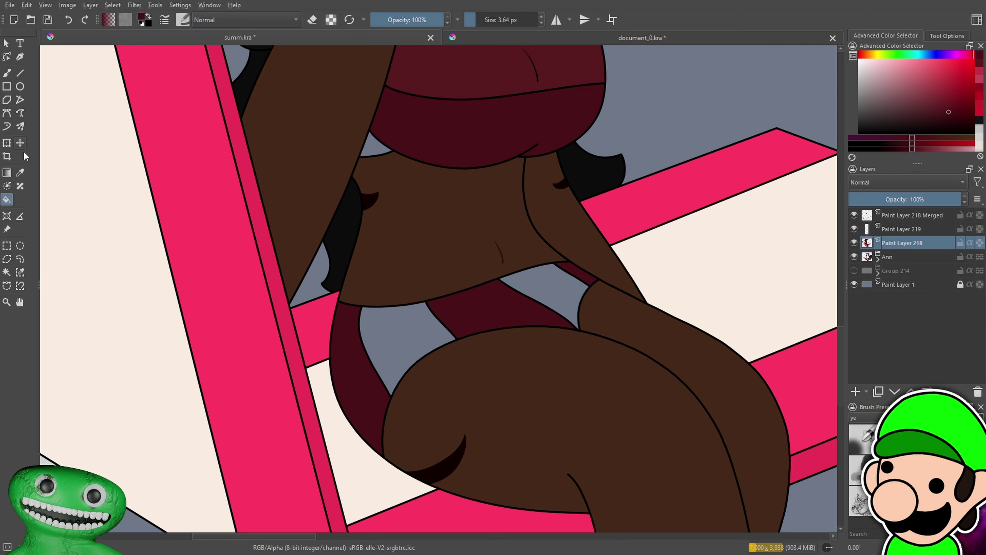
Sample the maroon from the bikini top's upper half and fill the remaining stripes of the bottoms with it
{"action": "left_click", "coordinate": [428, 70]}
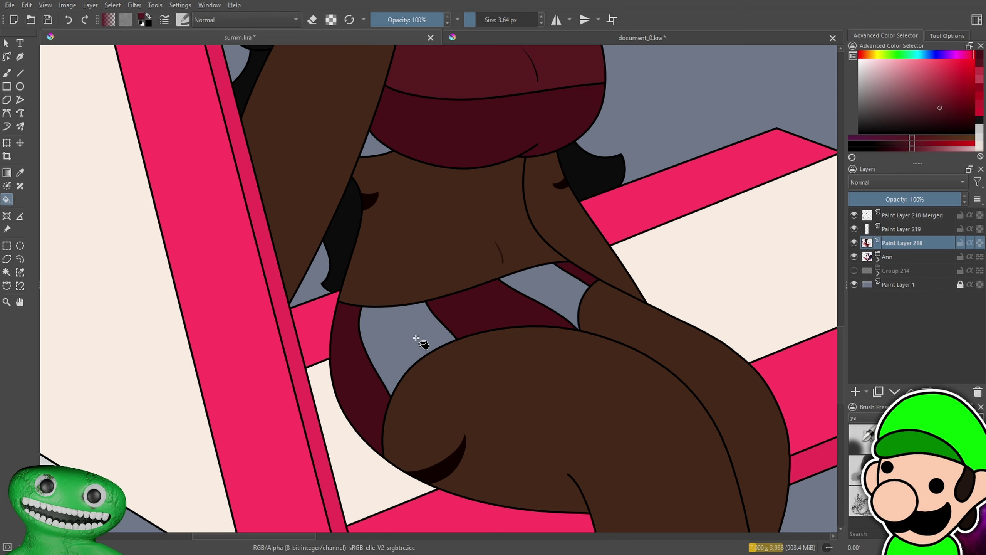
{"action": "left_click", "coordinate": [547, 299]}
{"action": "key", "text": "ctrl+minus"}
{"action": "key", "text": "ctrl+minus"}
{"action": "key", "text": "ctrl+minus"}
{"action": "key", "text": "ctrl+minus"}
{"action": "key", "text": "ctrl+minus"}
{"action": "key", "text": "ctrl+minus"}
{"action": "left_click_drag", "start_coordinate": [635, 408], "coordinate": [628, 433]}
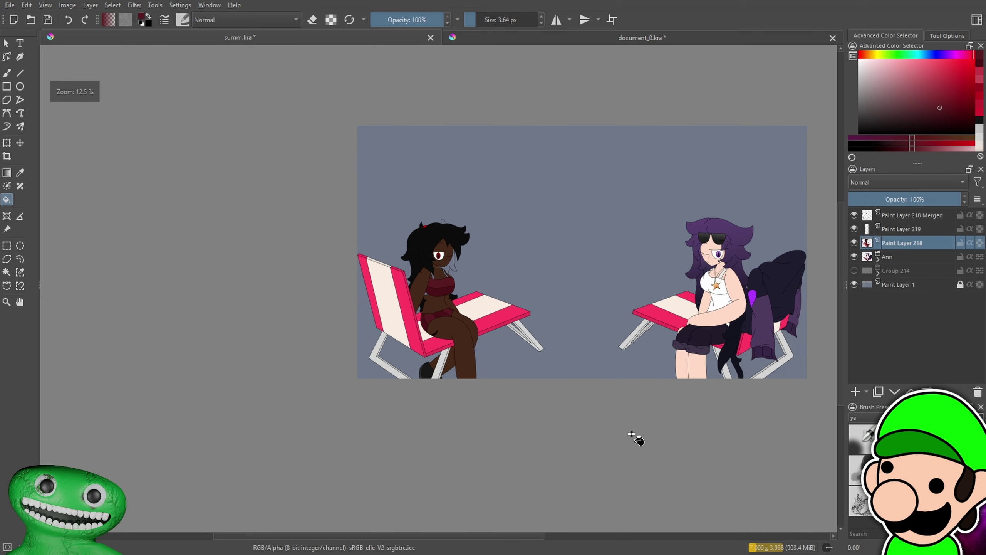
Choose a lighter crimson than the top's maroon and fill both shoulder straps with it
{"action": "key", "text": "ctrl+plus"}
{"action": "scroll", "coordinate": [622, 427], "scroll_direction": "up", "scroll_amount": 1}
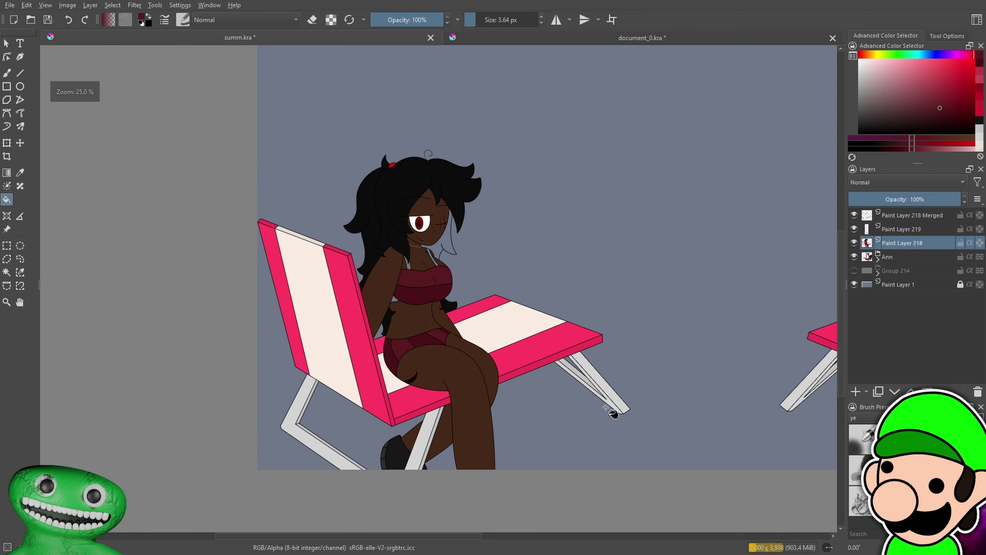
{"action": "scroll", "coordinate": [613, 414], "scroll_direction": "up", "scroll_amount": 4}
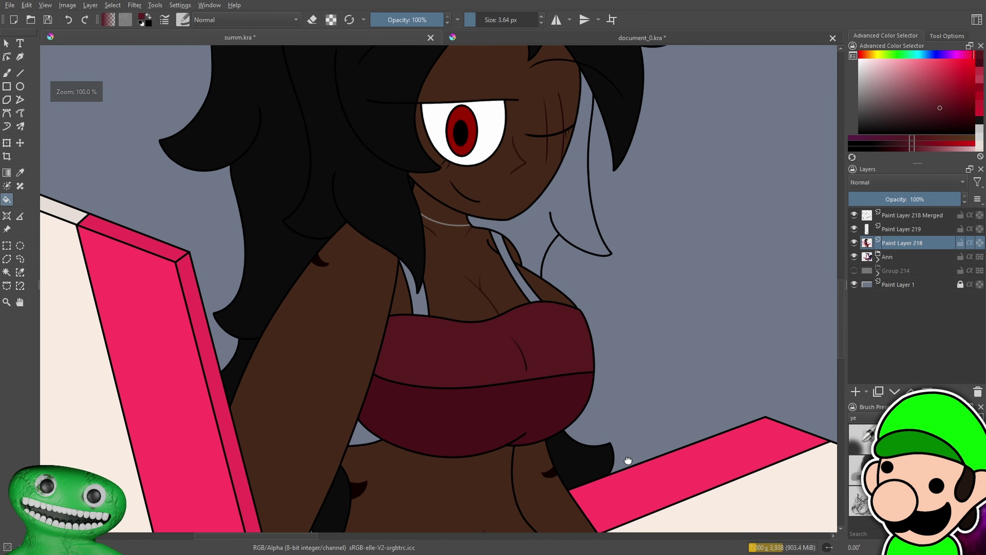
{"action": "scroll", "coordinate": [624, 392], "scroll_direction": "up", "scroll_amount": 1}
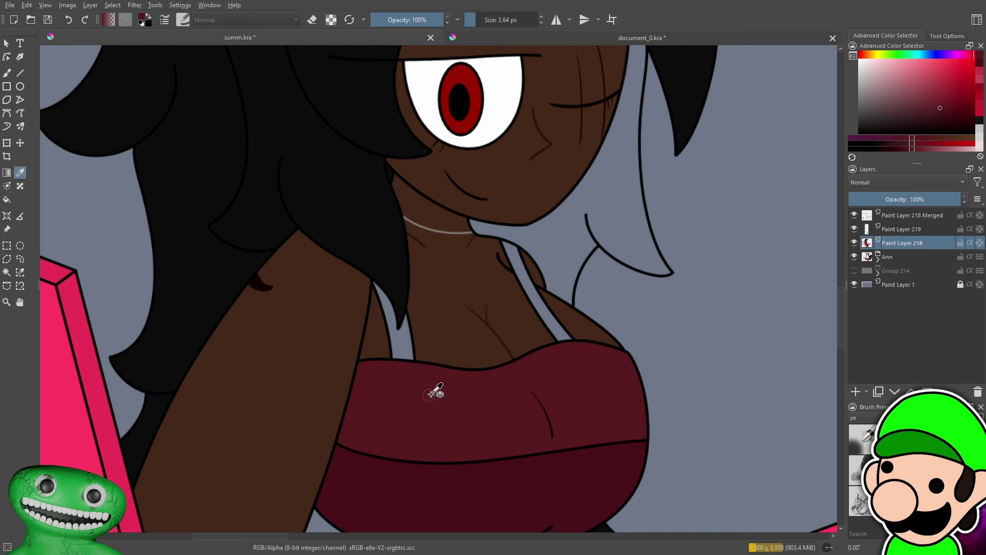
{"action": "left_click_drag", "start_coordinate": [943, 109], "coordinate": [938, 93]}
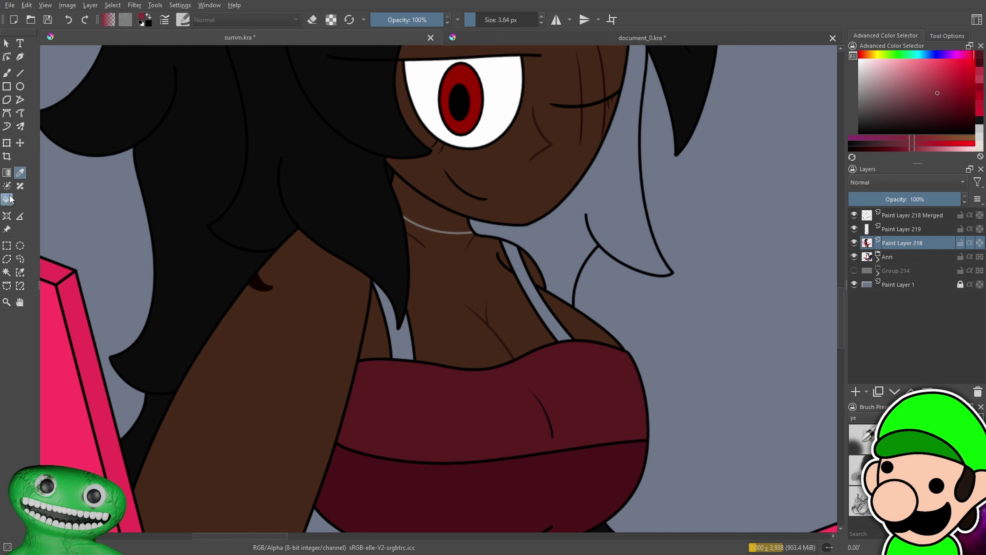
{"action": "left_click", "coordinate": [393, 335]}
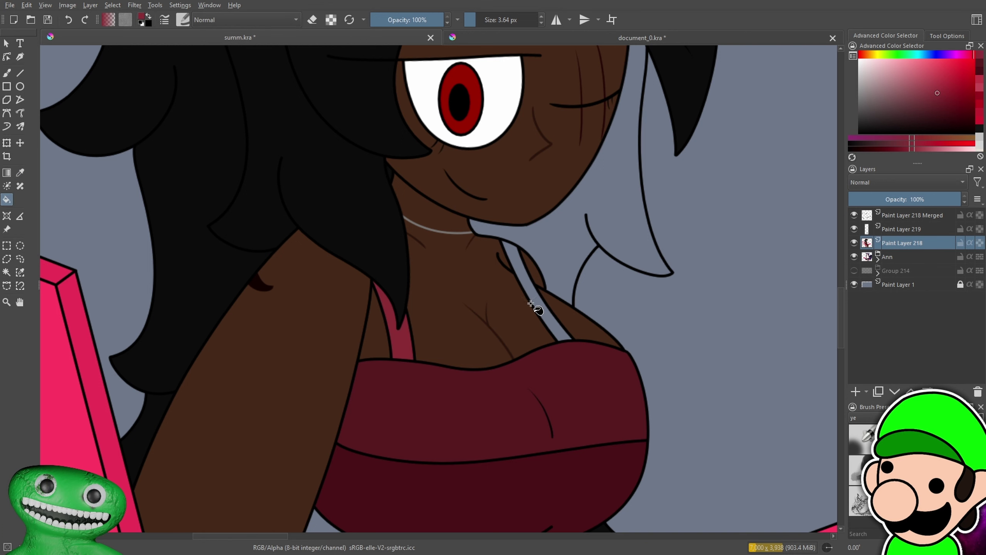
{"action": "scroll", "coordinate": [636, 460], "scroll_direction": "down", "scroll_amount": 3}
{"action": "scroll", "coordinate": [622, 428], "scroll_direction": "up", "scroll_amount": 4}
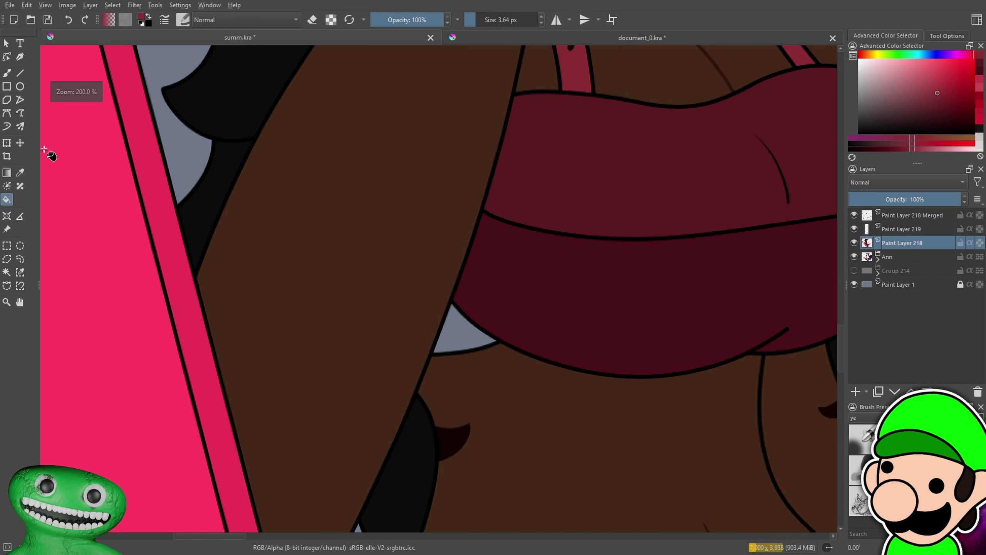
Sample the top's lower maroon, darken it slightly, and fill the bikini top's back band under the arm
{"action": "left_click", "coordinate": [20, 174]}
{"action": "left_click", "coordinate": [550, 287]}
{"action": "left_click", "coordinate": [950, 117]}
{"action": "left_click", "coordinate": [7, 200]}
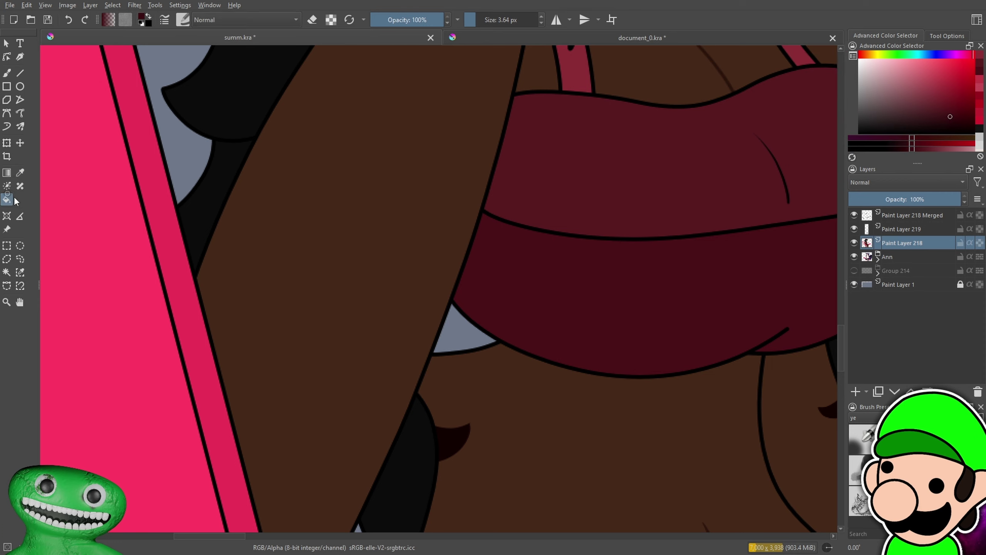
{"action": "left_click", "coordinate": [462, 328]}
{"action": "scroll", "coordinate": [598, 388], "scroll_direction": "down", "scroll_amount": 3}
{"action": "scroll", "coordinate": [579, 385], "scroll_direction": "up", "scroll_amount": 1}
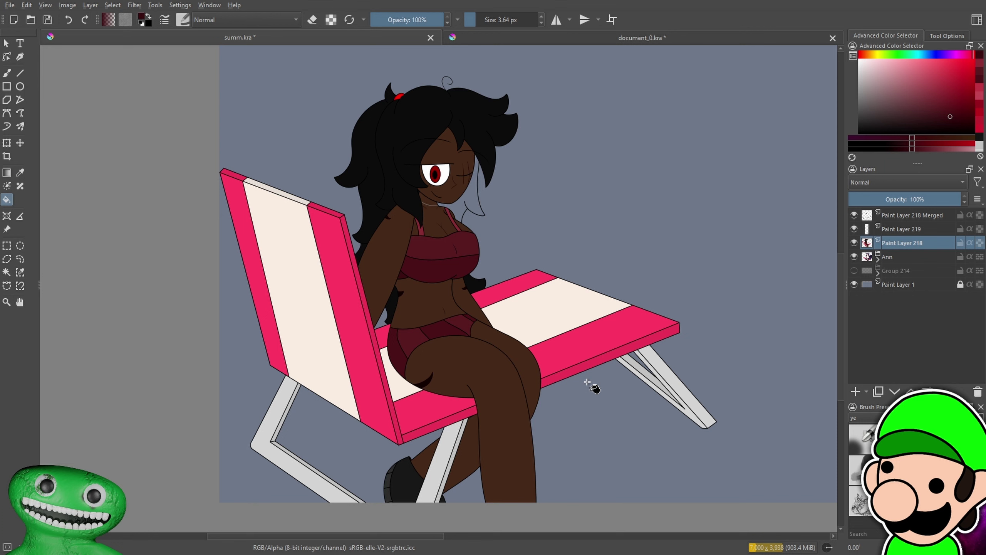
Sample the near-black hair colour from document_0.kra and fill the unfilled hair strand behind the face in summ.kra
{"action": "scroll", "coordinate": [582, 351], "scroll_direction": "up", "scroll_amount": 2}
{"action": "left_click", "coordinate": [606, 37]}
{"action": "left_click", "coordinate": [20, 172]}
{"action": "left_click", "coordinate": [486, 96]}
{"action": "left_click", "coordinate": [312, 37]}
{"action": "left_click", "coordinate": [7, 199]}
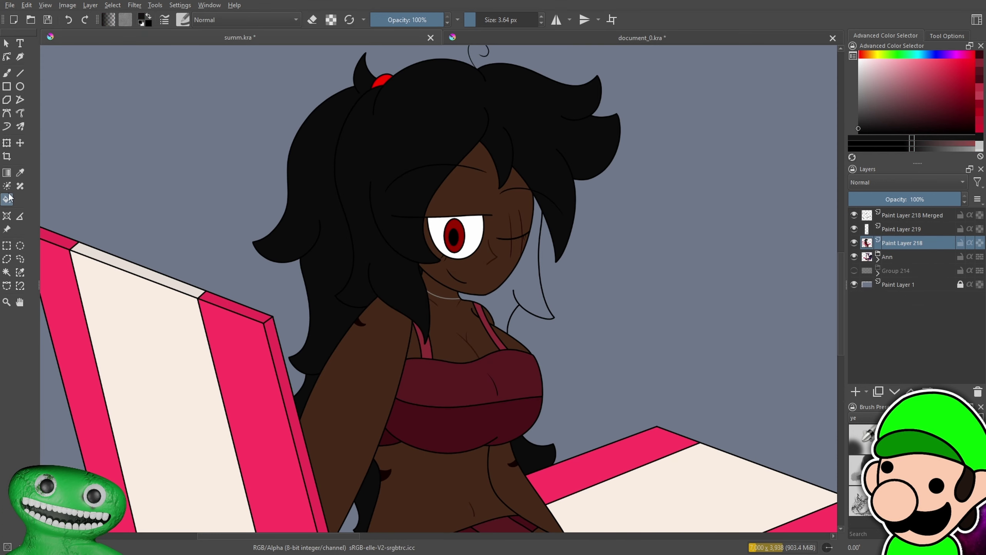
{"action": "left_click", "coordinate": [537, 296]}
{"action": "scroll", "coordinate": [582, 309], "scroll_direction": "up", "scroll_amount": 8}
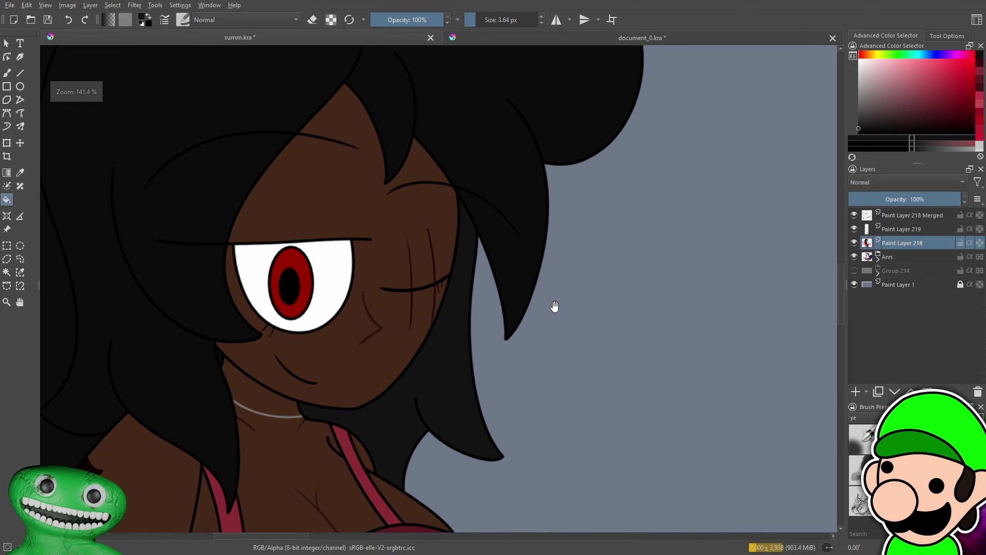
Sample the dark red from the reference in document_0.kra and return to summ.kra
{"action": "scroll", "coordinate": [437, 285], "scroll_direction": "down", "scroll_amount": 10}
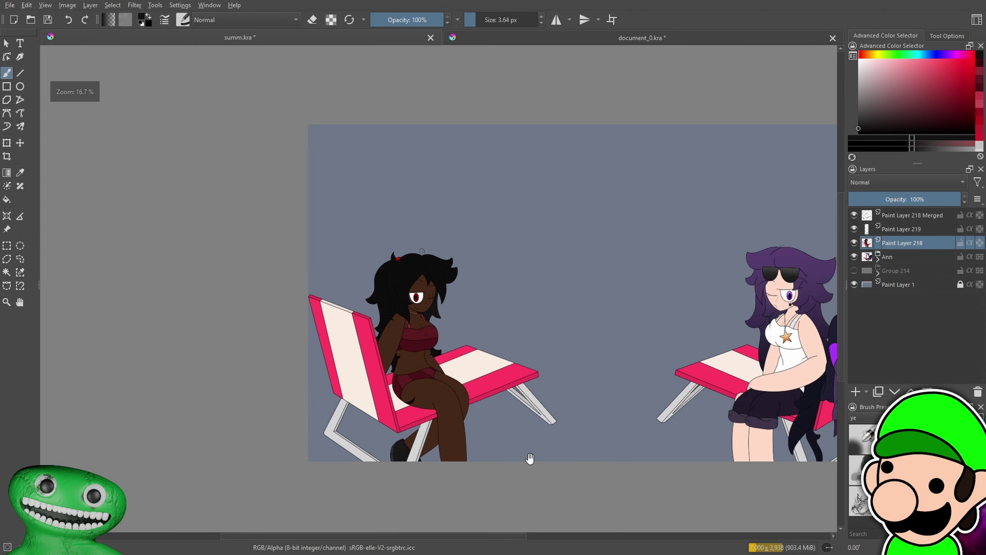
{"action": "left_click_drag", "start_coordinate": [441, 288], "coordinate": [427, 248]}
{"action": "scroll", "coordinate": [431, 261], "scroll_direction": "up", "scroll_amount": 1}
{"action": "left_click_drag", "start_coordinate": [534, 456], "coordinate": [518, 411]}
{"action": "scroll", "coordinate": [342, 217], "scroll_direction": "up", "scroll_amount": 3}
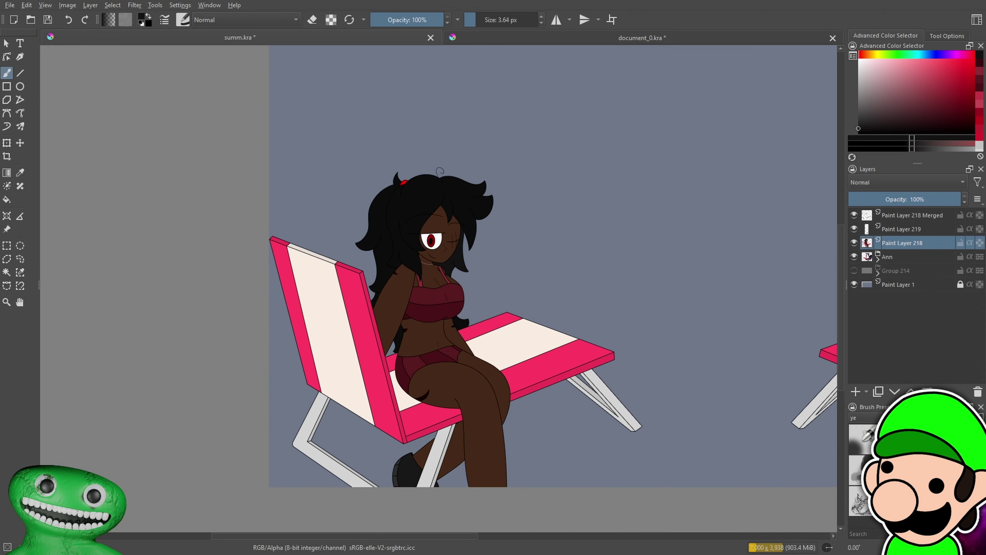
{"action": "left_click_drag", "start_coordinate": [256, 322], "coordinate": [287, 394]}
{"action": "left_click_drag", "start_coordinate": [347, 358], "coordinate": [330, 387]}
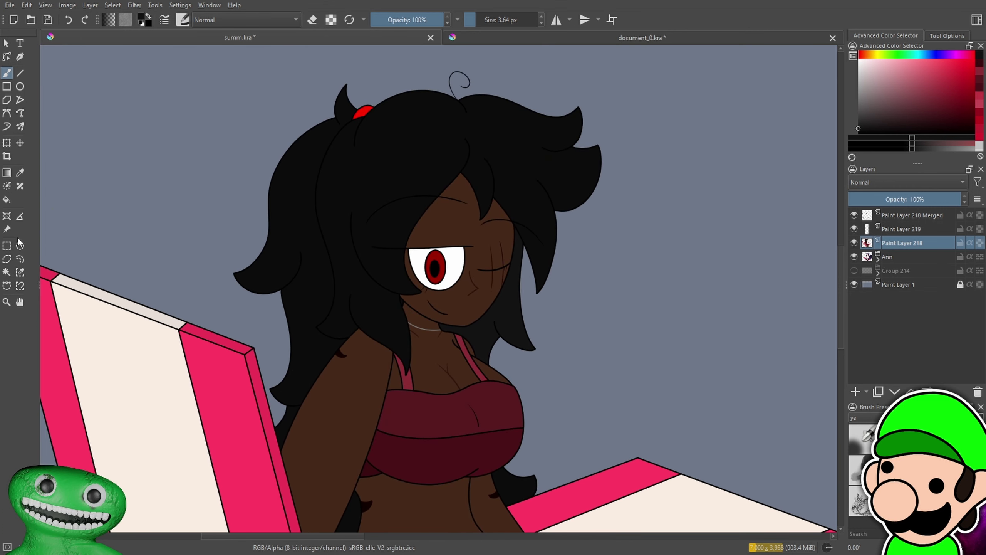
{"action": "left_click", "coordinate": [521, 40]}
{"action": "left_click", "coordinate": [467, 268]}
{"action": "left_click", "coordinate": [376, 38]}
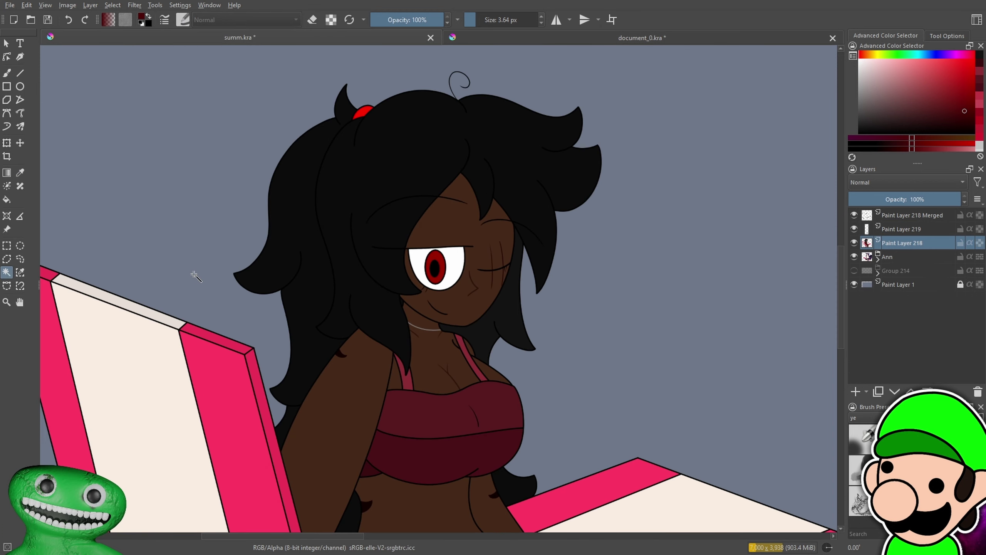
Select the character's front hair area by contiguous selection on the Paint Layer 218 Merged line art
{"action": "mouse_move", "coordinate": [908, 230]}
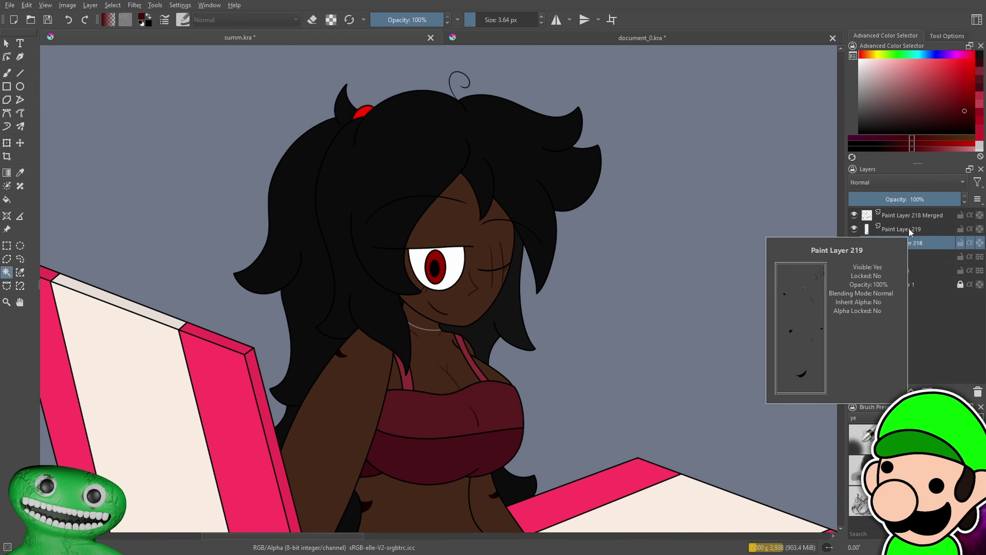
{"action": "left_click", "coordinate": [916, 216]}
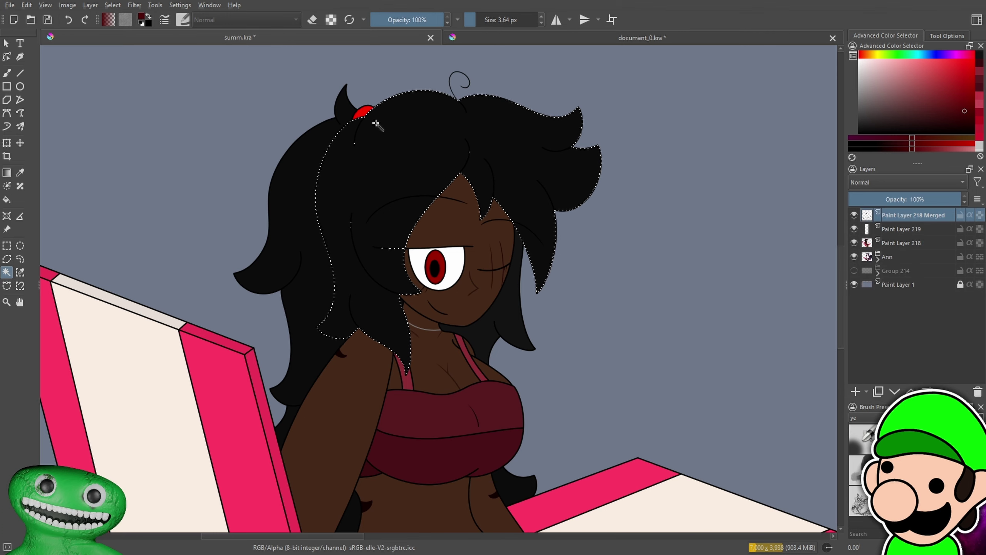
{"action": "scroll", "coordinate": [513, 215], "scroll_direction": "up", "scroll_amount": 2}
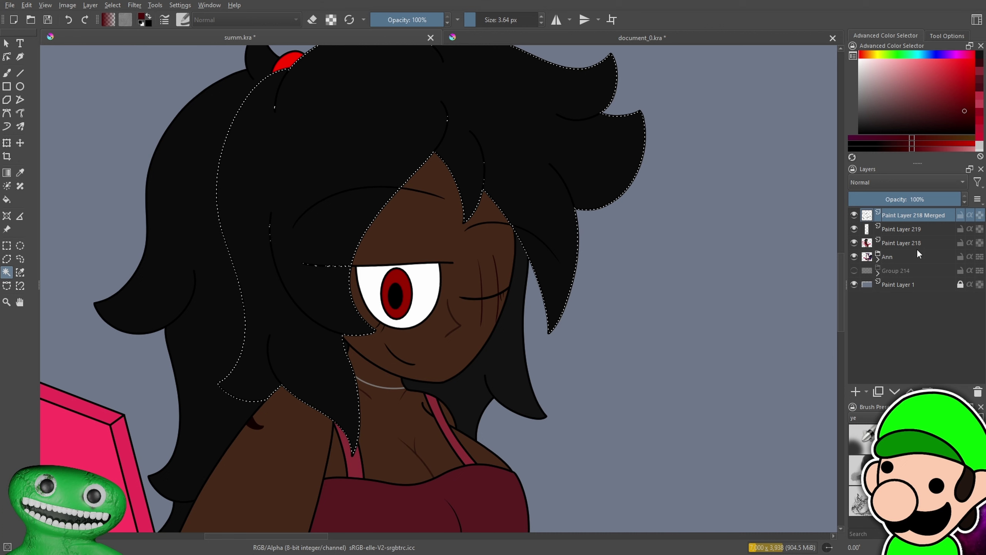
On Paint Layer 219, apply a dark red gradient to the selected front hair, fading from the lower tips up to the crown
{"action": "left_click", "coordinate": [903, 233]}
{"action": "scroll", "coordinate": [68, 113], "scroll_direction": "down", "scroll_amount": 1}
{"action": "left_click", "coordinate": [6, 173]}
{"action": "left_click_drag", "start_coordinate": [333, 317], "coordinate": [328, 279]}
{"action": "left_click_drag", "start_coordinate": [369, 129], "coordinate": [367, 122]}
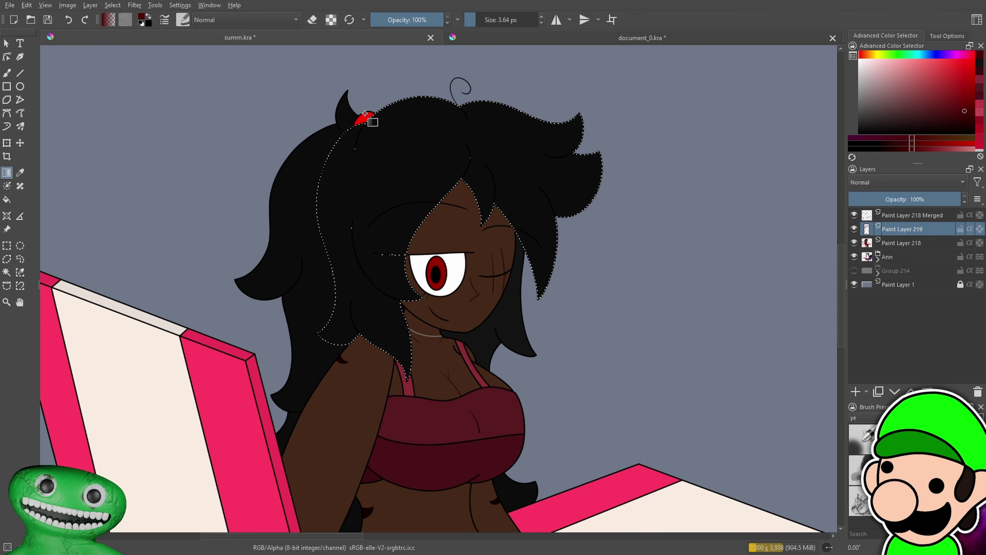
{"action": "scroll", "coordinate": [237, 262], "scroll_direction": "down", "scroll_amount": 1}
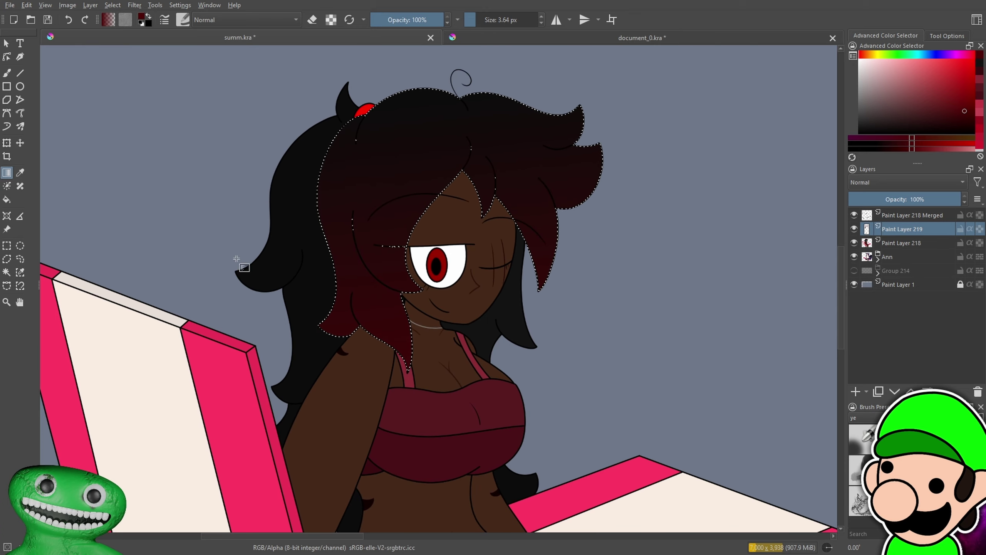
Select the character's back hair area by contiguous selection on the Paint Layer 218 Merged line art
{"action": "left_click", "coordinate": [6, 272]}
{"action": "left_click", "coordinate": [912, 215]}
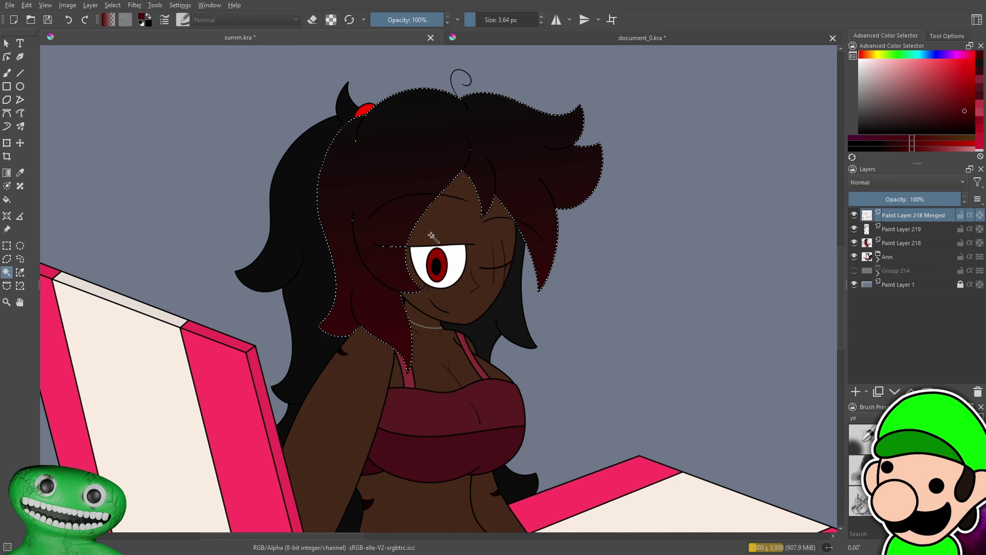
{"action": "left_click", "coordinate": [319, 327]}
{"action": "scroll", "coordinate": [319, 326], "scroll_direction": "down", "scroll_amount": 5}
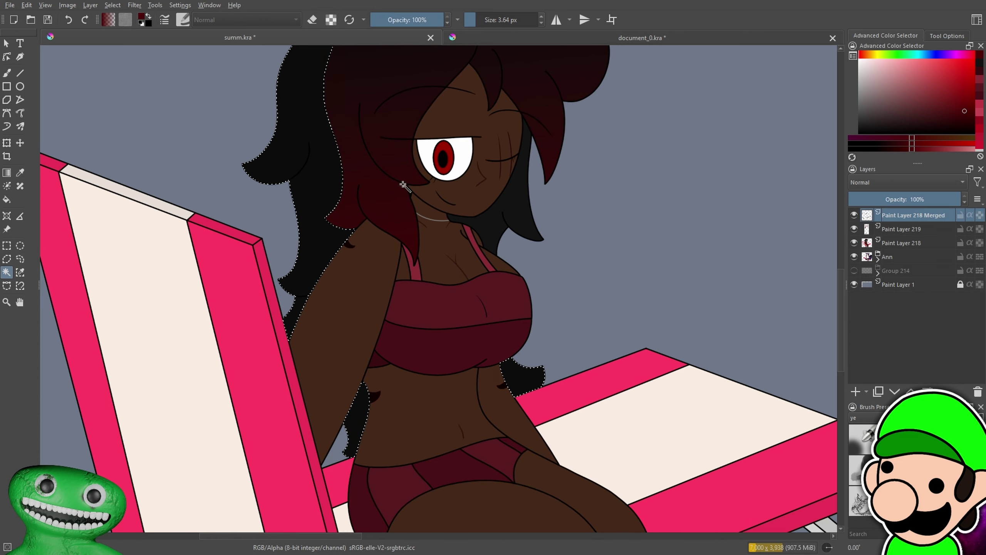
{"action": "scroll", "coordinate": [407, 184], "scroll_direction": "up", "scroll_amount": 5}
{"action": "left_click", "coordinate": [431, 239], "text": "shift"}
{"action": "scroll", "coordinate": [431, 240], "scroll_direction": "down", "scroll_amount": 1}
{"action": "scroll", "coordinate": [447, 237], "scroll_direction": "down", "scroll_amount": 4}
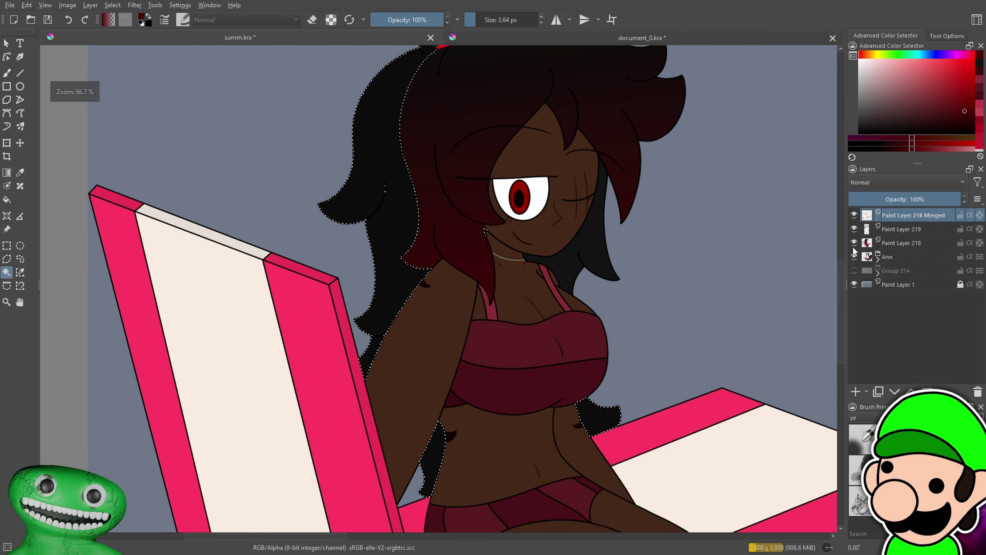
On Paint Layer 219, apply a dark red gradient to the selected back hair, fading from the lower tips upward, and deselect
{"action": "left_click", "coordinate": [913, 241]}
{"action": "left_click", "coordinate": [915, 230]}
{"action": "scroll", "coordinate": [476, 261], "scroll_direction": "down", "scroll_amount": 1}
{"action": "left_click_drag", "start_coordinate": [476, 261], "coordinate": [396, 279]}
{"action": "left_click", "coordinate": [7, 173]}
{"action": "left_click_drag", "start_coordinate": [325, 349], "coordinate": [317, 319]}
{"action": "left_click_drag", "start_coordinate": [408, 475], "coordinate": [369, 121]}
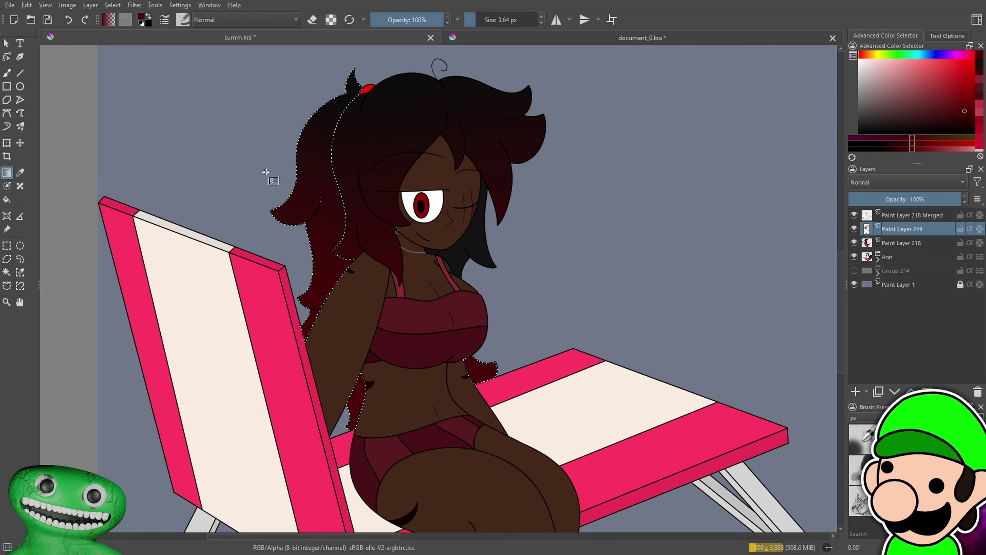
{"action": "key", "text": "ctrl+r"}
{"action": "left_click", "coordinate": [188, 202]}
{"action": "scroll", "coordinate": [189, 202], "scroll_direction": "down", "scroll_amount": 3}
{"action": "scroll", "coordinate": [262, 235], "scroll_direction": "up", "scroll_amount": 3}
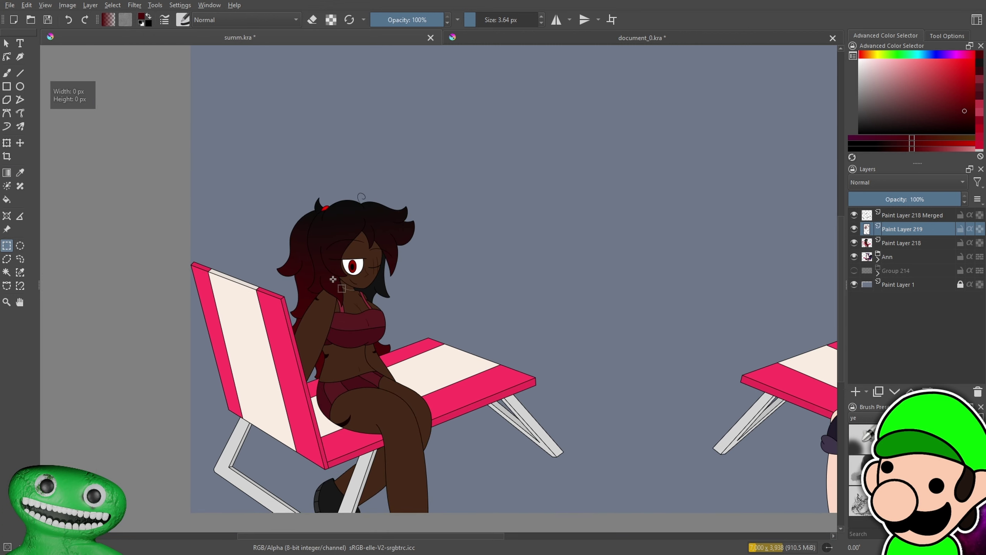
Check the hair swatches in document_0.kra, return to summ.kra and select the hair strand behind the face on Paint Layer 218 Merged
{"action": "scroll", "coordinate": [468, 262], "scroll_direction": "down", "scroll_amount": 3}
{"action": "left_click_drag", "start_coordinate": [475, 320], "coordinate": [429, 298]}
{"action": "scroll", "coordinate": [395, 248], "scroll_direction": "up", "scroll_amount": 6}
{"action": "left_click_drag", "start_coordinate": [377, 229], "coordinate": [383, 261]}
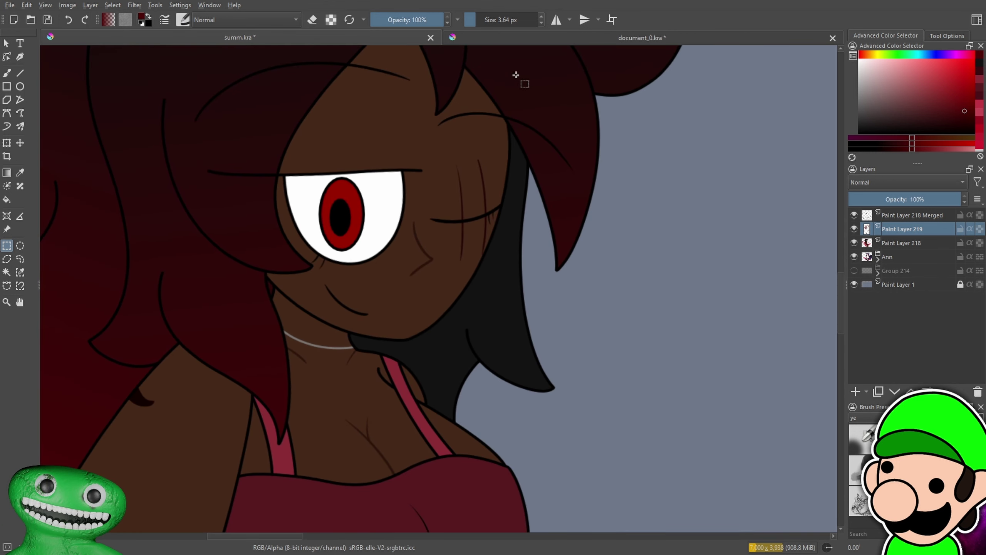
{"action": "left_click", "coordinate": [531, 41]}
{"action": "left_click_drag", "start_coordinate": [408, 257], "coordinate": [294, 286]}
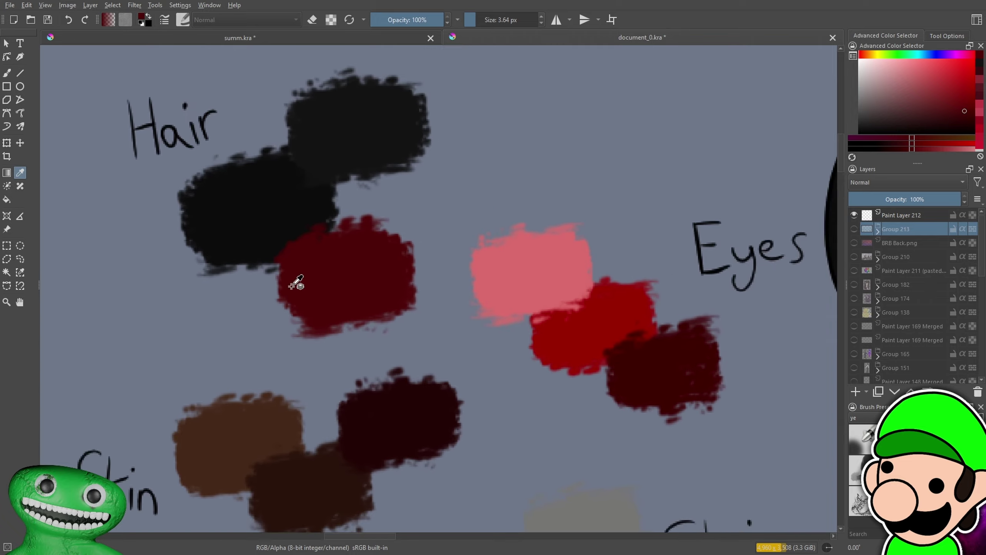
{"action": "left_click", "coordinate": [337, 39]}
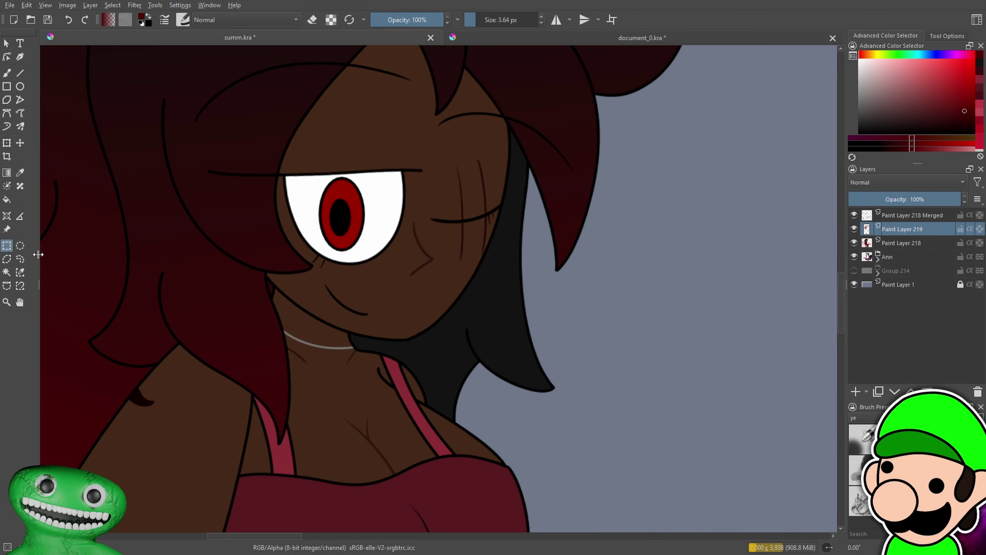
{"action": "left_click", "coordinate": [7, 272]}
{"action": "left_click", "coordinate": [891, 218]}
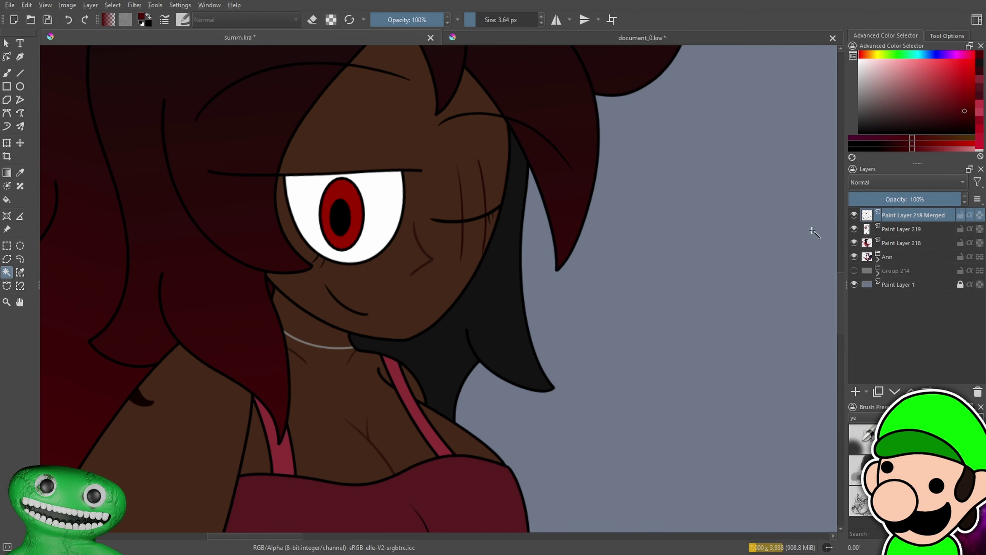
{"action": "left_click", "coordinate": [475, 309]}
On Paint Layer 219, apply the dark red gradient to the strand behind the face from its tips upward, and deselect
{"action": "key", "text": "Page_Down"}
{"action": "left_click", "coordinate": [7, 172]}
{"action": "left_click_drag", "start_coordinate": [460, 468], "coordinate": [467, 96]}
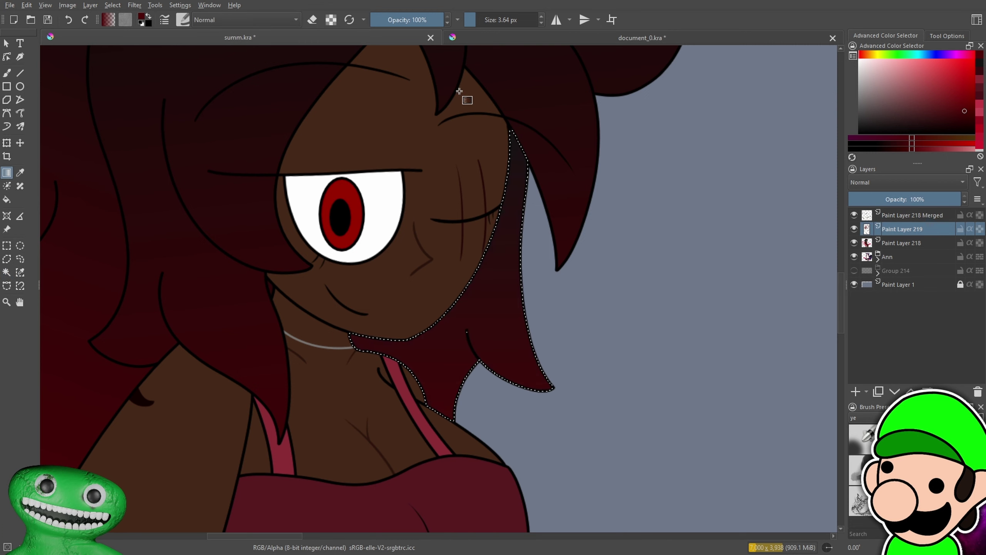
{"action": "scroll", "coordinate": [462, 102], "scroll_direction": "down", "scroll_amount": 3}
{"action": "scroll", "coordinate": [460, 109], "scroll_direction": "up", "scroll_amount": 2}
{"action": "left_click", "coordinate": [7, 245]}
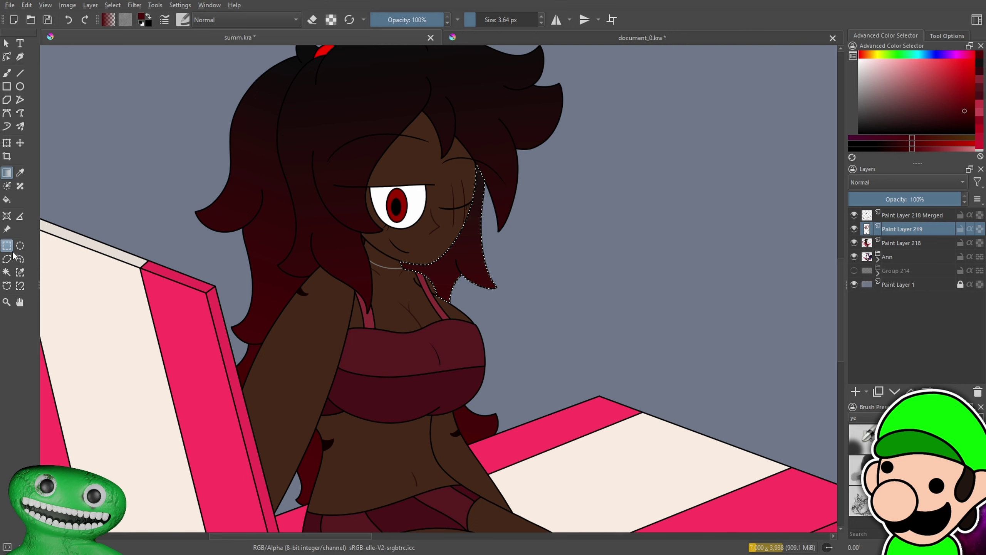
{"action": "left_click", "coordinate": [166, 227]}
Sample the near-black hair colour from the reference in document_0.kra and return to summ.kra
{"action": "scroll", "coordinate": [166, 227], "scroll_direction": "down", "scroll_amount": 3}
{"action": "left_click_drag", "start_coordinate": [346, 329], "coordinate": [455, 396]}
{"action": "left_click", "coordinate": [515, 38]}
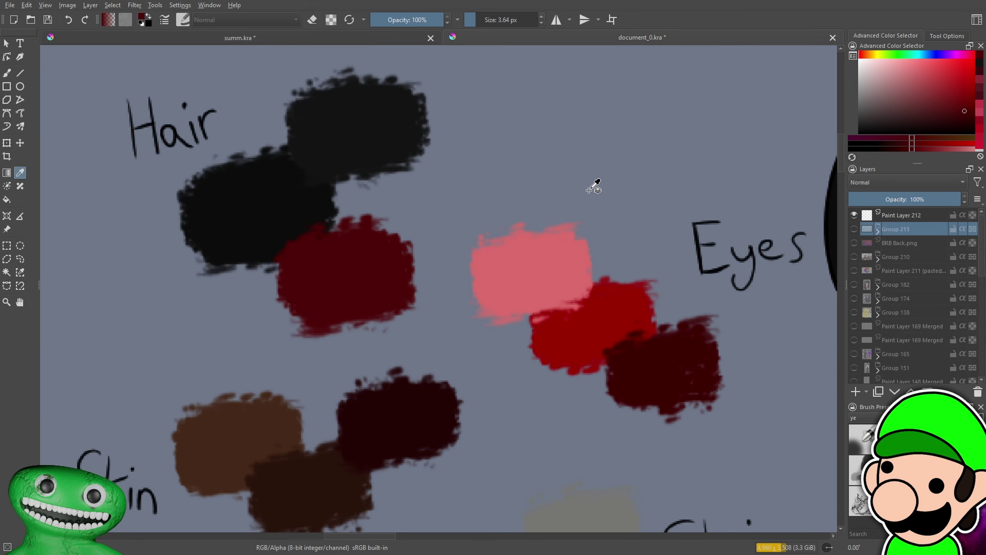
{"action": "scroll", "coordinate": [591, 190], "scroll_direction": "down", "scroll_amount": 4}
{"action": "scroll", "coordinate": [429, 177], "scroll_direction": "up", "scroll_amount": 2}
{"action": "scroll", "coordinate": [392, 188], "scroll_direction": "up", "scroll_amount": 2}
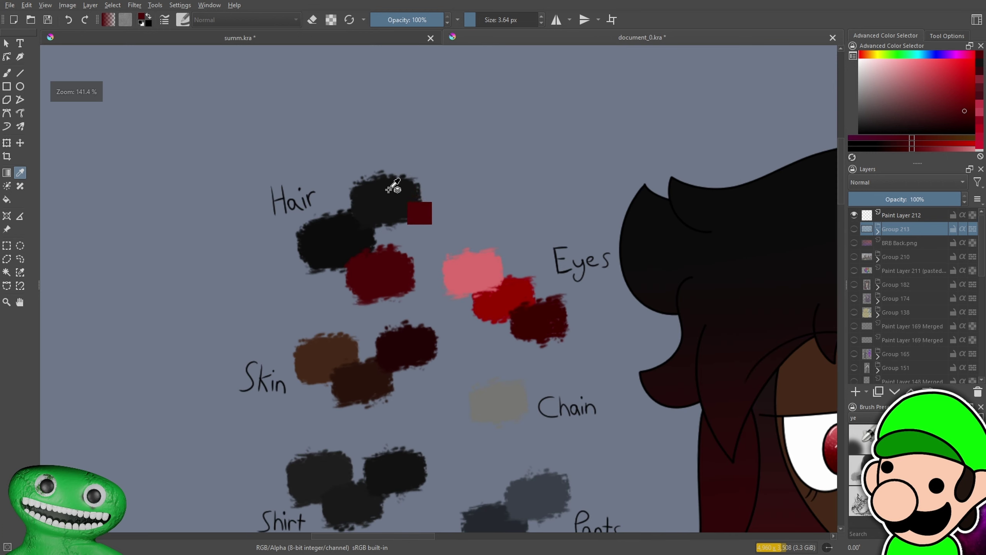
{"action": "scroll", "coordinate": [257, 292], "scroll_direction": "up", "scroll_amount": 2}
{"action": "left_click", "coordinate": [315, 159]}
{"action": "left_click", "coordinate": [253, 38]}
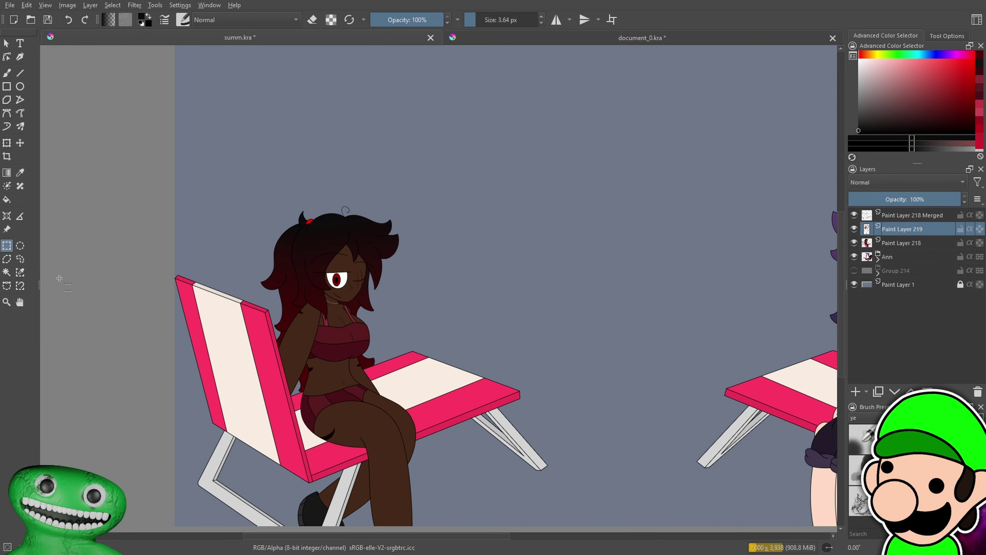
Select the front and back hair areas by contiguous selection on the Paint Layer 218 Merged line art
{"action": "left_click", "coordinate": [6, 272]}
{"action": "scroll", "coordinate": [322, 216], "scroll_direction": "up", "scroll_amount": 3}
{"action": "left_click", "coordinate": [932, 217]}
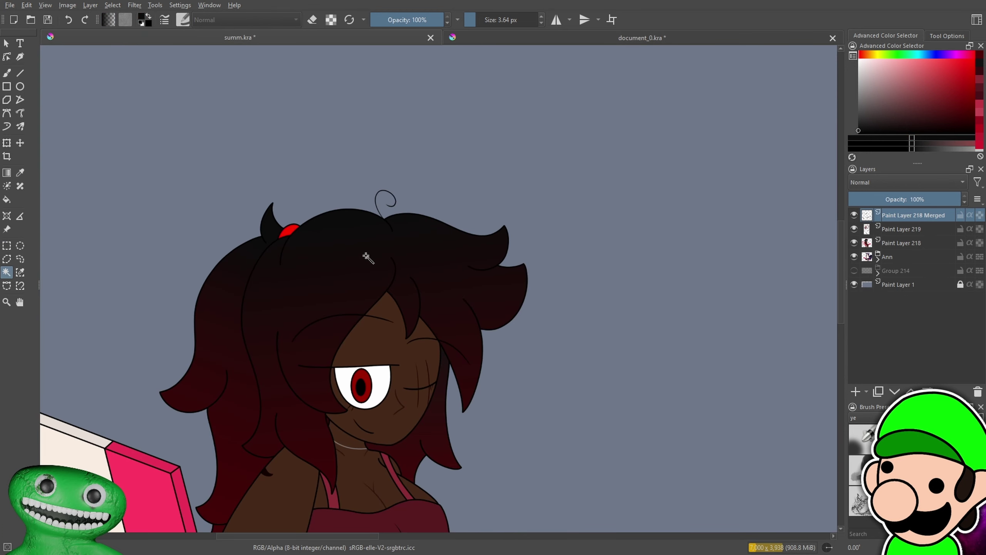
{"action": "left_click", "coordinate": [275, 269]}
On Paint Layer 219, apply a near-black gradient to the selected hair, fading from the crown downward, and deselect
{"action": "left_click", "coordinate": [901, 229]}
{"action": "key", "text": "g"}
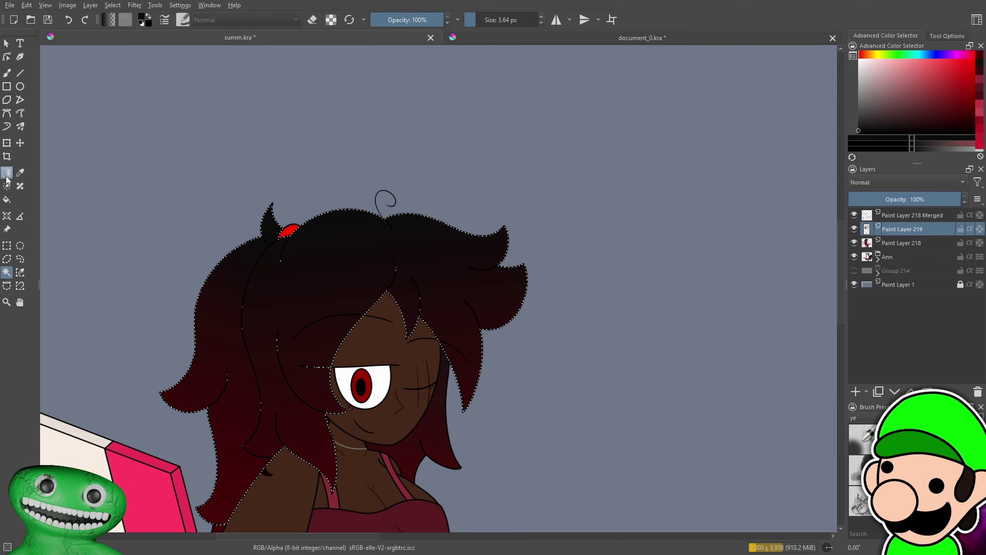
{"action": "left_click_drag", "start_coordinate": [220, 143], "coordinate": [264, 352]}
{"action": "left_click", "coordinate": [7, 245]}
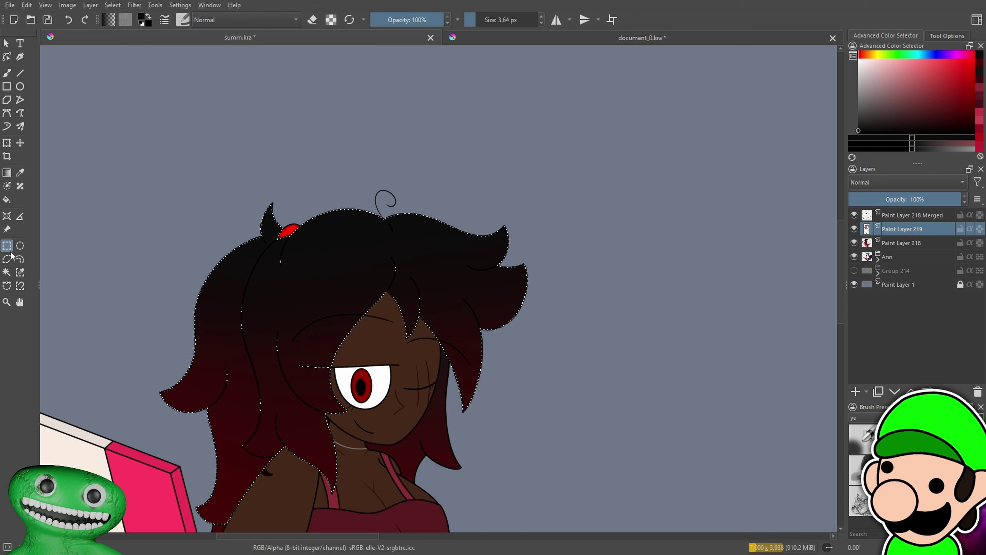
{"action": "left_click", "coordinate": [166, 225]}
{"action": "scroll", "coordinate": [166, 225], "scroll_direction": "down", "scroll_amount": 3}
{"action": "scroll", "coordinate": [633, 150], "scroll_direction": "down", "scroll_amount": 1}
{"action": "scroll", "coordinate": [246, 282], "scroll_direction": "up", "scroll_amount": 1}
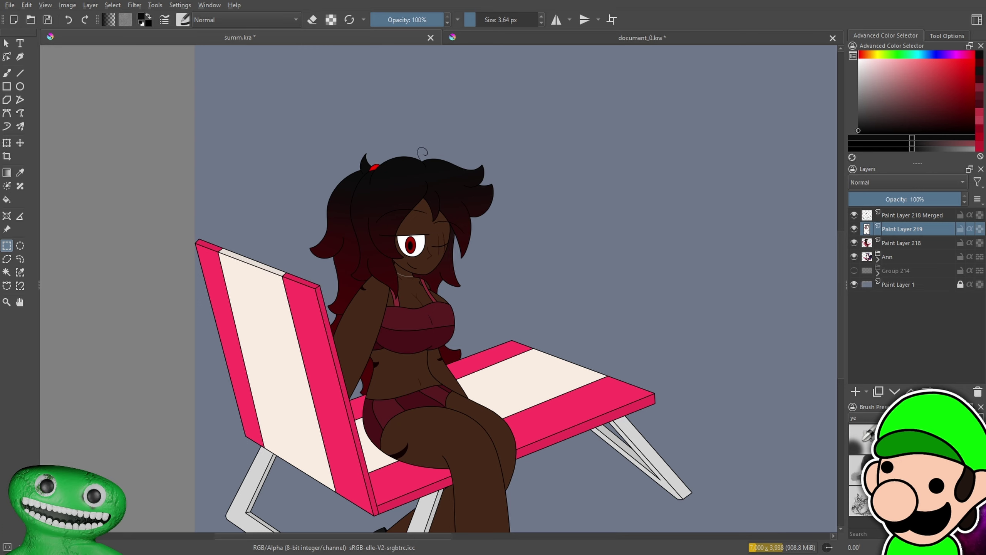
{"action": "scroll", "coordinate": [682, 230], "scroll_direction": "down", "scroll_amount": 4}
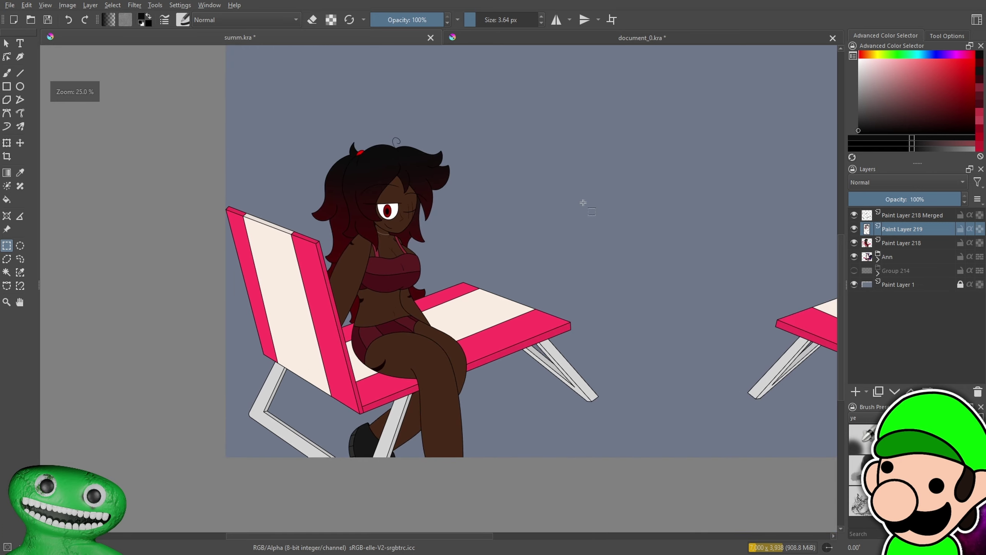
{"action": "scroll", "coordinate": [446, 171], "scroll_direction": "up", "scroll_amount": 4}
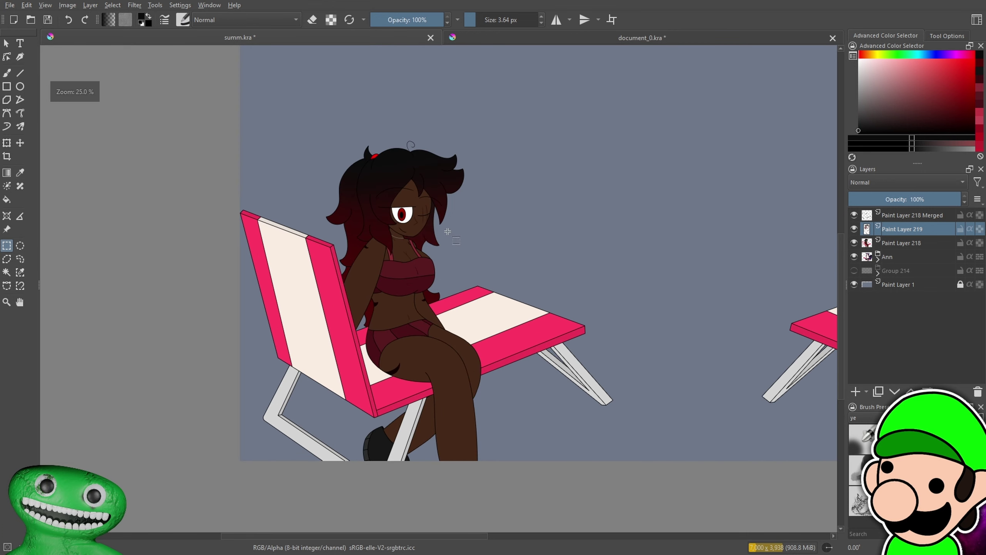
{"action": "scroll", "coordinate": [461, 165], "scroll_direction": "down", "scroll_amount": 1}
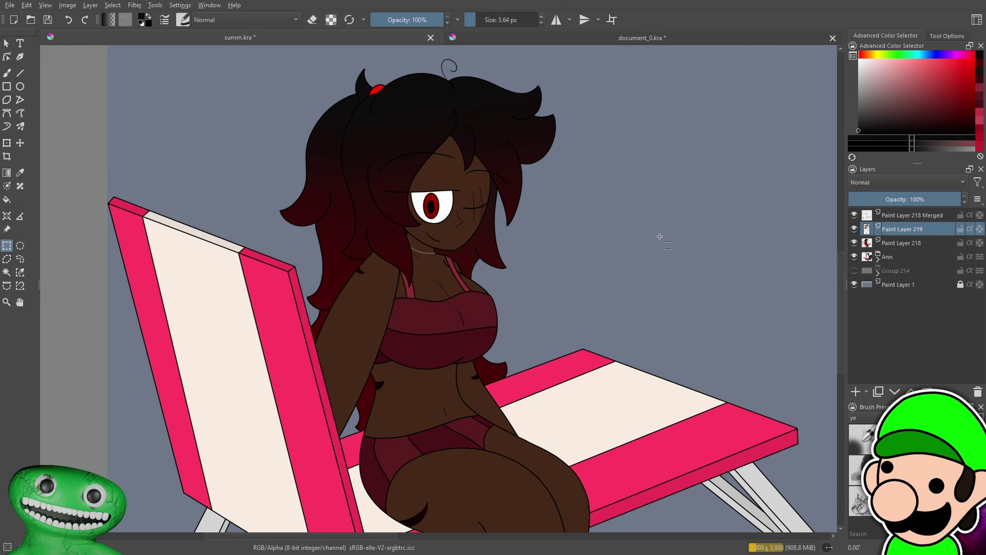
Select the open eye's iris by contiguous selection on the Paint Layer 218 Merged line art
{"action": "scroll", "coordinate": [446, 190], "scroll_direction": "up", "scroll_amount": 6}
{"action": "left_click", "coordinate": [7, 272]}
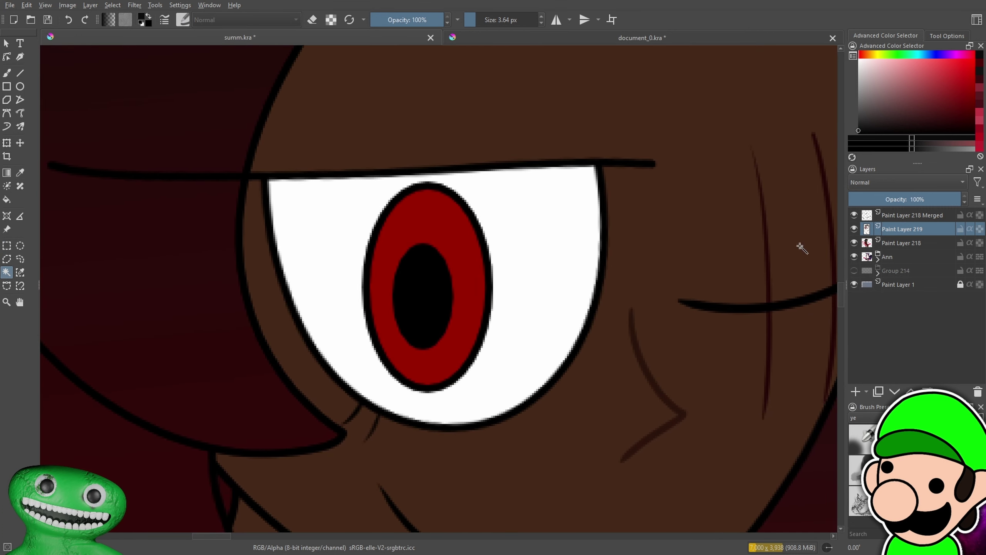
{"action": "left_click", "coordinate": [904, 216]}
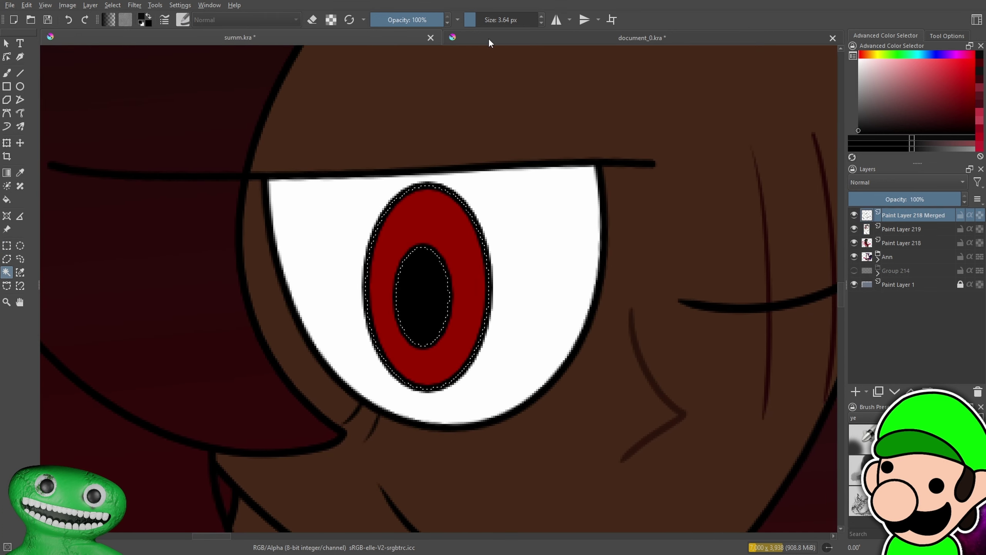
Sample the darkest red eye colour from the reference in document_0.kra and return to summ.kra
{"action": "left_click", "coordinate": [490, 42]}
{"action": "scroll", "coordinate": [216, 291], "scroll_direction": "down", "scroll_amount": 3}
{"action": "left_click_drag", "start_coordinate": [404, 323], "coordinate": [387, 222]}
{"action": "scroll", "coordinate": [401, 281], "scroll_direction": "up", "scroll_amount": 6}
{"action": "left_click", "coordinate": [414, 304]}
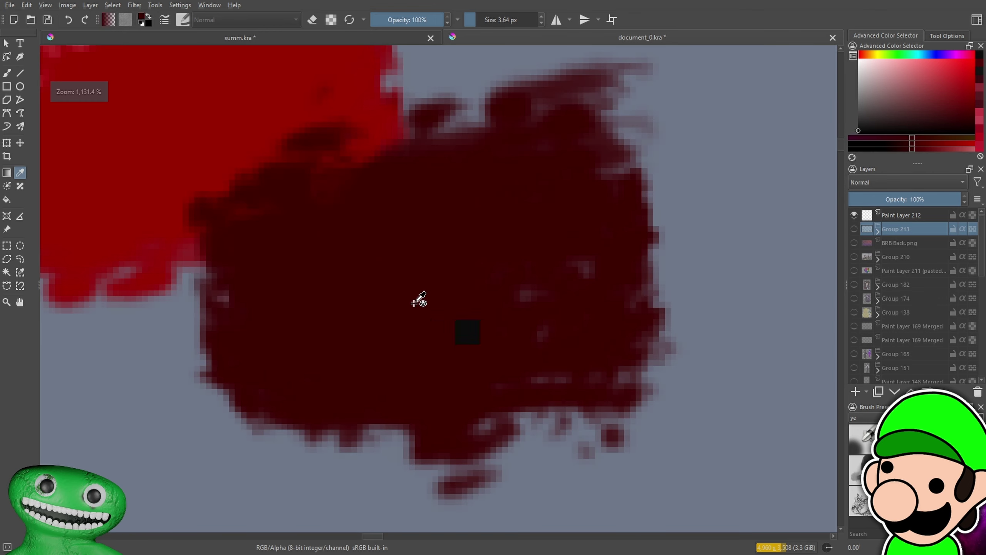
{"action": "left_click", "coordinate": [241, 38]}
On Paint Layer 219, apply the darkest red as a gradient fading from the bottom of the iris upward
{"action": "left_click", "coordinate": [7, 172]}
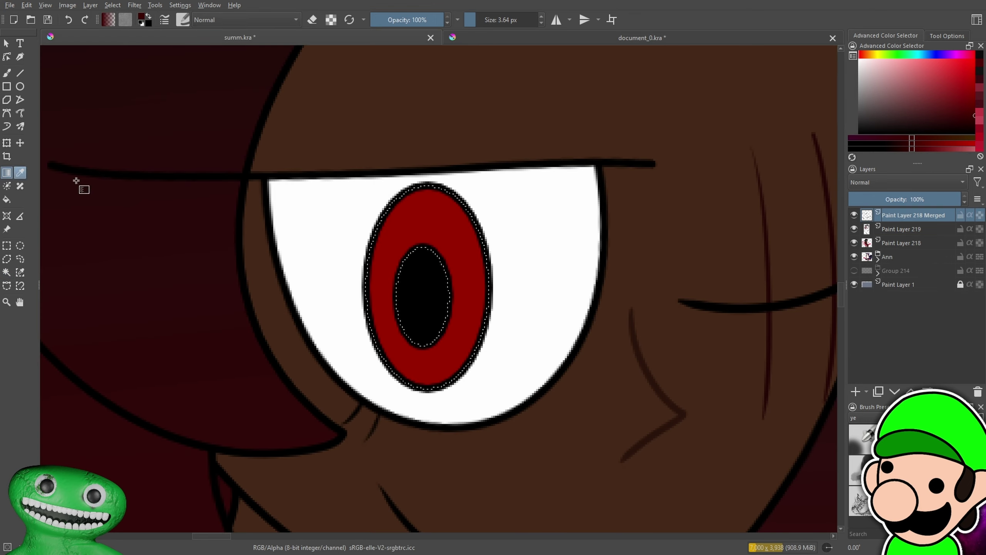
{"action": "left_click", "coordinate": [901, 229]}
{"action": "left_click_drag", "start_coordinate": [422, 422], "coordinate": [447, 280]}
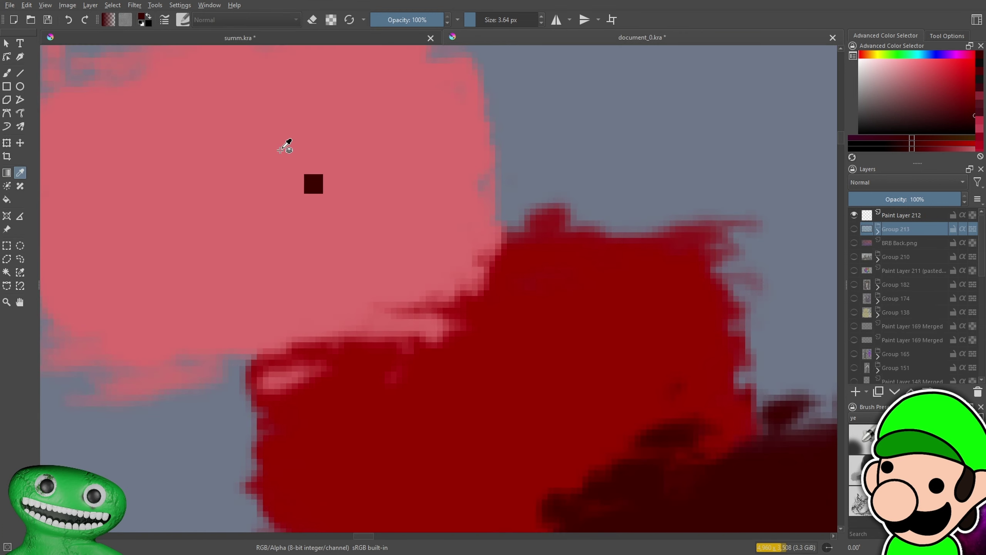
Sample the pink eye colour from document_0.kra and apply it as a gradient fading from the top of the iris downward
{"action": "left_click", "coordinate": [284, 145]}
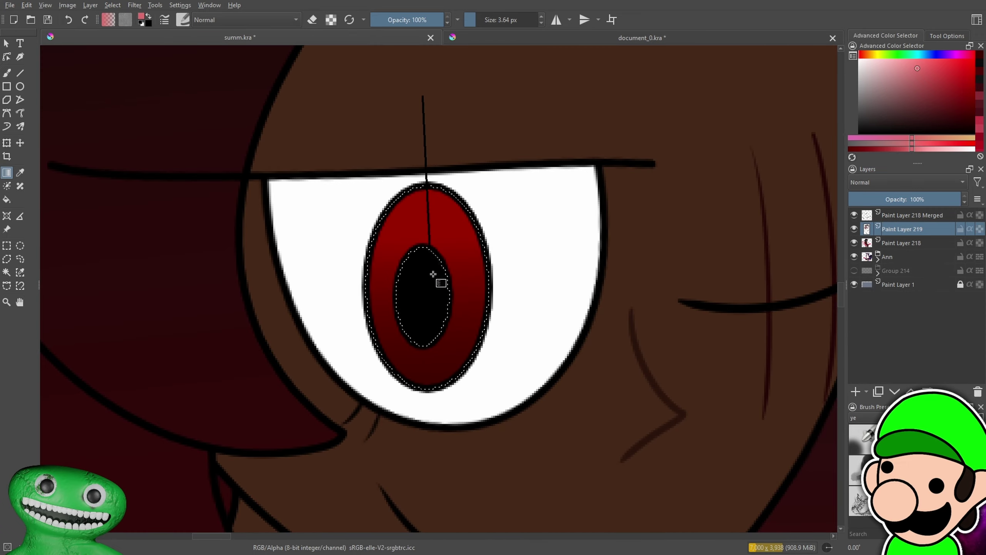
{"action": "left_click_drag", "start_coordinate": [433, 273], "coordinate": [434, 283]}
{"action": "left_click_drag", "start_coordinate": [412, 104], "coordinate": [430, 345]}
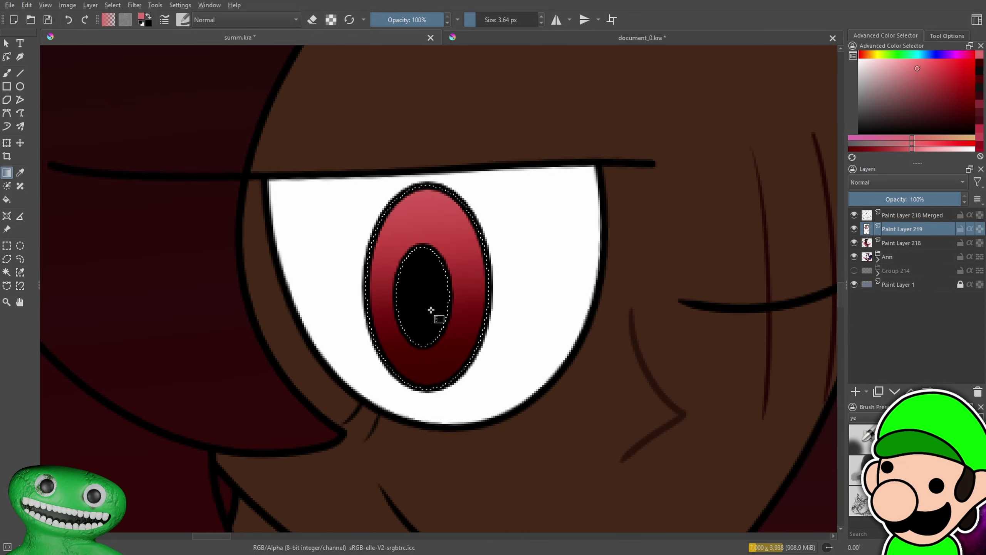
{"action": "scroll", "coordinate": [428, 281], "scroll_direction": "down", "scroll_amount": 2}
{"action": "scroll", "coordinate": [428, 281], "scroll_direction": "up", "scroll_amount": 2}
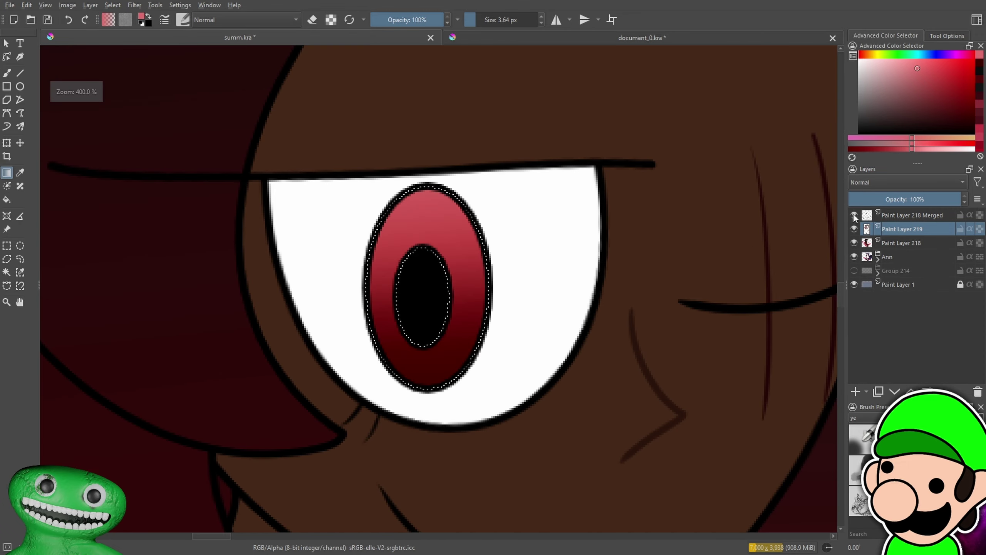
Create a new layer above Paint Layer 219 and paint white speckles over the iris with a 250 px Addition-mode brush
{"action": "left_click", "coordinate": [855, 392]}
{"action": "left_click", "coordinate": [924, 469]}
{"action": "left_click_drag", "start_coordinate": [910, 114], "coordinate": [659, 4]}
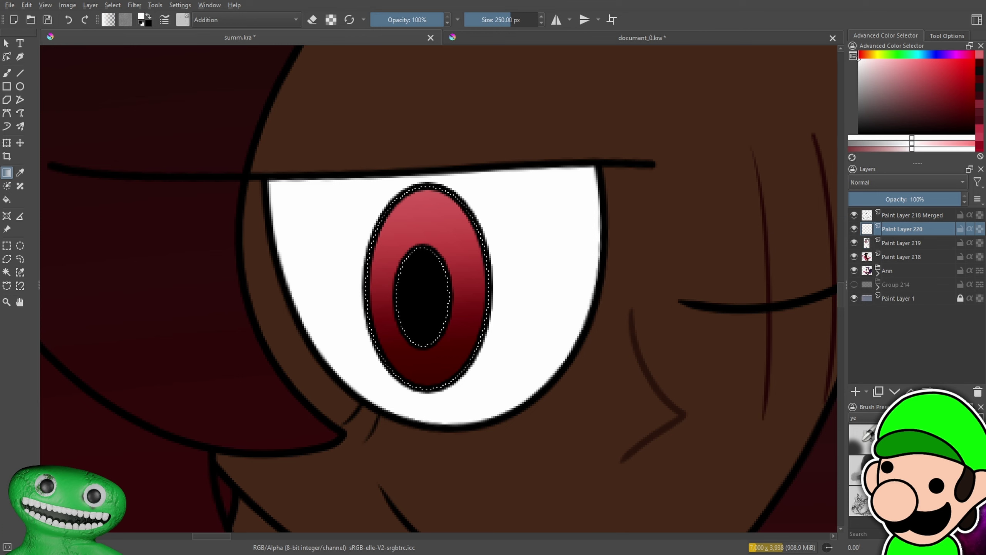
{"action": "left_click", "coordinate": [6, 73]}
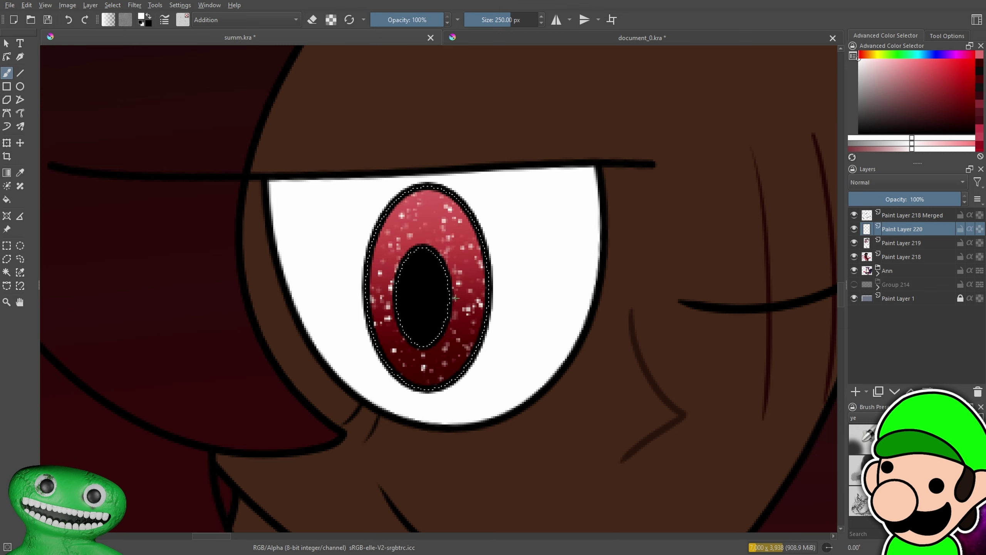
Set the speckle layer's blending mode to Soft Light (SVG) and its opacity to 77%, and deselect the iris
{"action": "left_click", "coordinate": [909, 183]}
{"action": "left_click", "coordinate": [877, 203]}
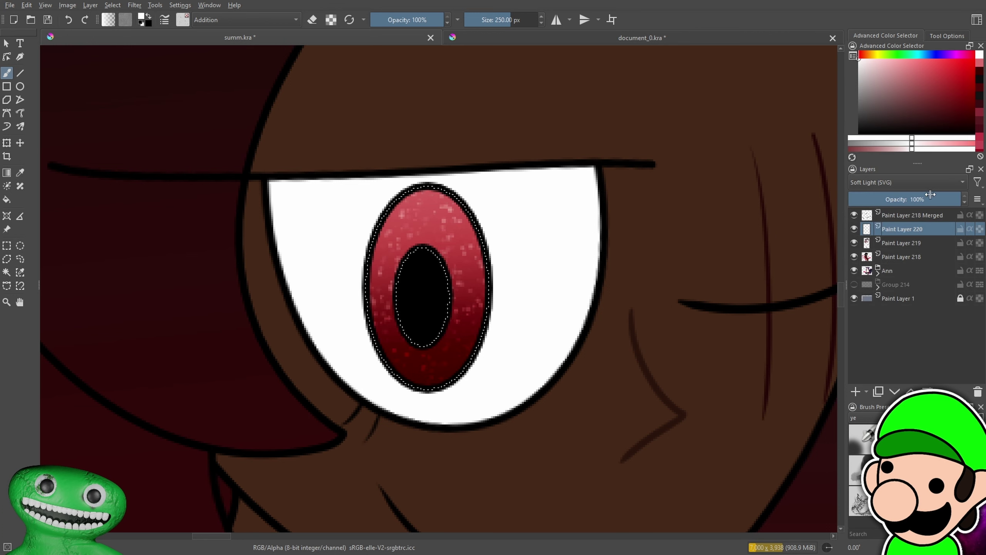
{"action": "left_click_drag", "start_coordinate": [930, 194], "coordinate": [936, 196]}
{"action": "left_click", "coordinate": [6, 246]}
{"action": "left_click", "coordinate": [68, 261]}
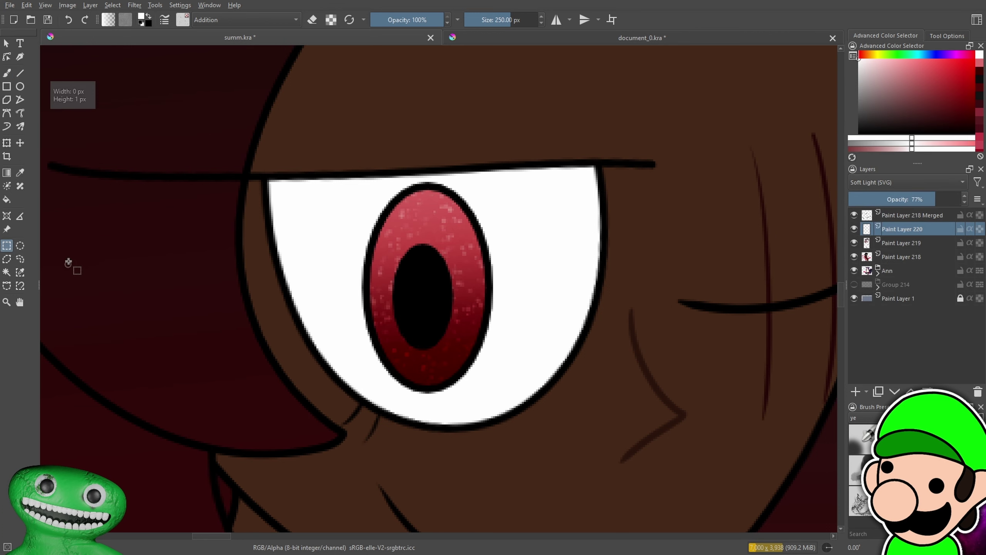
On Paint Layer 218 Merged, paint a curved white highlight along the iris's upper-left edge with a 3 px brush
{"action": "key", "text": "ctrl+minus"}
{"action": "key", "text": "ctrl+minus"}
{"action": "key", "text": "ctrl+minus"}
{"action": "key", "text": "ctrl+minus"}
{"action": "key", "text": "ctrl+minus"}
{"action": "key", "text": "ctrl+minus"}
{"action": "key", "text": "ctrl+plus"}
{"action": "key", "text": "ctrl+plus"}
{"action": "key", "text": "ctrl+plus"}
{"action": "key", "text": "ctrl+plus"}
{"action": "left_click_drag", "start_coordinate": [920, 86], "coordinate": [856, 57]}
{"action": "key", "text": "ctrl+plus"}
{"action": "key", "text": "slash"}
{"action": "key", "text": "ctrl+plus"}
{"action": "key", "text": "ctrl+plus"}
{"action": "left_click", "coordinate": [918, 217]}
{"action": "mouse_move", "coordinate": [530, 261]}
{"action": "left_mouse_down"}
{"action": "mouse_move", "coordinate": [598, 304]}
{"action": "mouse_move", "coordinate": [624, 341]}
{"action": "left_mouse_up"}
{"action": "key", "text": "ctrl+plus"}
{"action": "key", "text": "ctrl+plus"}
{"action": "key", "text": "ctrl+plus"}
{"action": "key", "text": "b"}
{"action": "left_click_drag", "start_coordinate": [462, 403], "coordinate": [605, 171]}
{"action": "key", "text": "ctrl+z"}
{"action": "left_click_drag", "start_coordinate": [462, 403], "coordinate": [606, 170]}
{"action": "key", "text": "ctrl+z"}
{"action": "key", "text": "ctrl+shift+z"}
{"action": "key", "text": "1"}
{"action": "key", "text": "ctrl+plus"}
{"action": "key", "text": "ctrl+plus"}
{"action": "key", "text": "ctrl+plus"}
{"action": "key", "text": "ctrl+plus"}
{"action": "key", "text": "ctrl+plus"}
{"action": "key", "text": "ctrl+plus"}
{"action": "key", "text": "ctrl+plus"}
{"action": "key", "text": "ctrl+plus"}
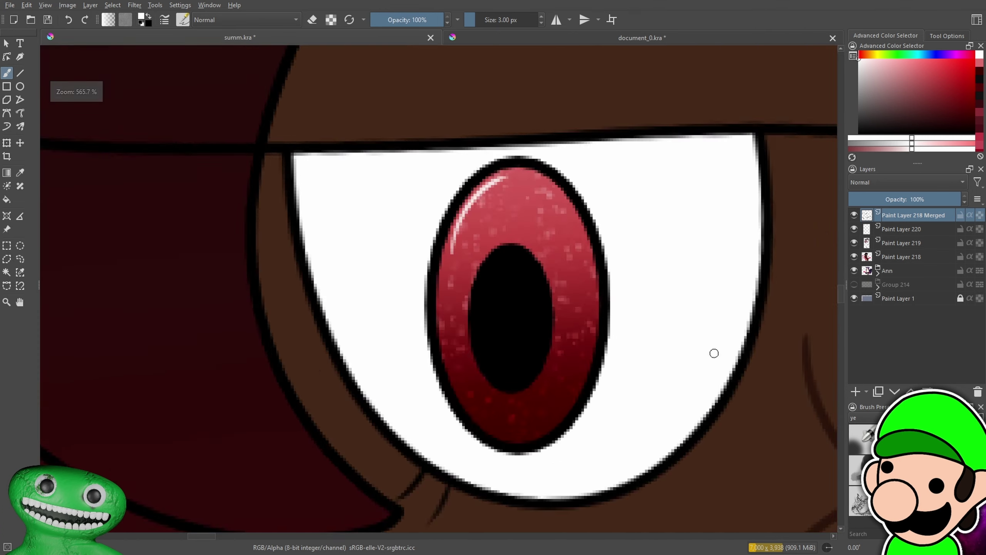
Add another white highlight stroke near the pupil with the 3 px brush and compare the eye with and without it
{"action": "left_click_drag", "start_coordinate": [467, 305], "coordinate": [547, 269]}
{"action": "key", "text": "ctrl+minus"}
{"action": "key", "text": "ctrl+minus"}
{"action": "key", "text": "ctrl+minus"}
{"action": "key", "text": "ctrl+minus"}
{"action": "key", "text": "ctrl+minus"}
{"action": "key", "text": "ctrl+minus"}
{"action": "key", "text": "ctrl+minus"}
{"action": "key", "text": "plus"}
{"action": "key", "text": "plus"}
{"action": "key", "text": "plus"}
{"action": "key", "text": "plus"}
{"action": "key", "text": "plus"}
{"action": "key", "text": "plus"}
{"action": "key", "text": "ctrl+z"}
{"action": "key", "text": "ctrl+shift+z"}
{"action": "key", "text": "minus"}
{"action": "key", "text": "minus"}
{"action": "key", "text": "minus"}
{"action": "key", "text": "minus"}
{"action": "key", "text": "minus"}
{"action": "key", "text": "minus"}
{"action": "key", "text": "minus"}
{"action": "key", "text": "minus"}
{"action": "key", "text": "minus"}
{"action": "key", "text": "minus"}
{"action": "key", "text": "minus"}
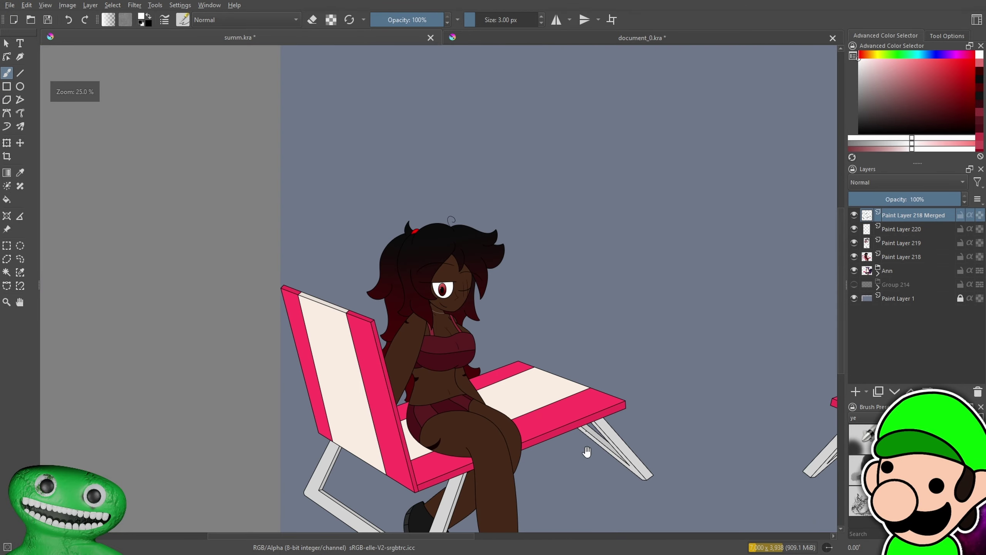
Review the dark-haired character's colouring up close and in the whole two-character scene
{"action": "left_click_drag", "start_coordinate": [588, 456], "coordinate": [566, 407]}
{"action": "key", "text": "plus"}
{"action": "scroll", "coordinate": [451, 316], "scroll_direction": "down", "scroll_amount": 1}
{"action": "left_click_drag", "start_coordinate": [451, 316], "coordinate": [253, 275]}
{"action": "scroll", "coordinate": [254, 275], "scroll_direction": "down", "scroll_amount": 1}
{"action": "scroll", "coordinate": [334, 332], "scroll_direction": "up", "scroll_amount": 1}
{"action": "left_click_drag", "start_coordinate": [313, 288], "coordinate": [269, 309]}
{"action": "key", "text": "minus"}
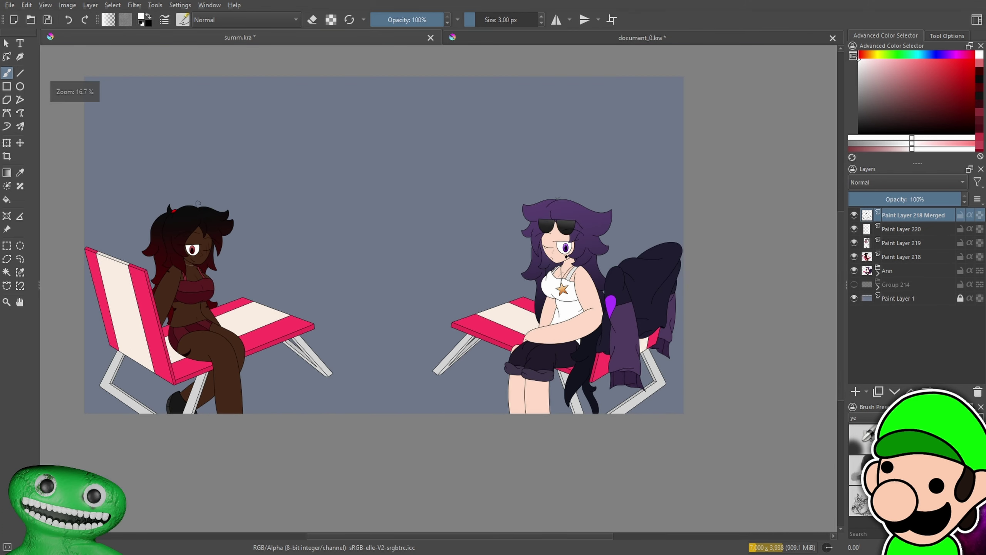
{"action": "left_click_drag", "start_coordinate": [220, 360], "coordinate": [221, 346]}
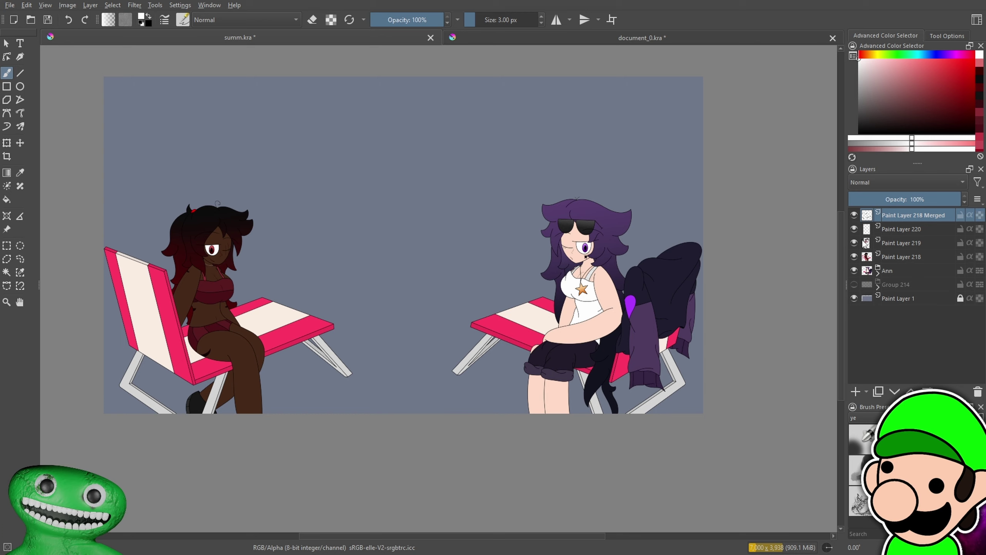
Group the four layers from Paint Layer 218 to Paint Layer 218 Merged and rename the group Rhianna
{"action": "left_click_drag", "start_coordinate": [904, 234], "coordinate": [899, 256]}
{"action": "key", "text": "ctrl+g"}
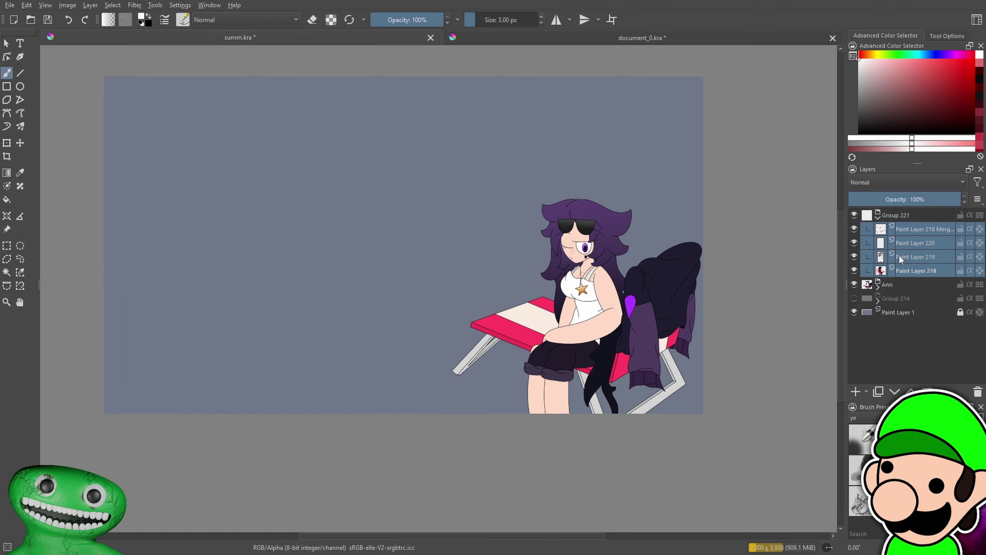
{"action": "double_click", "coordinate": [898, 215]}
{"action": "type", "text": "Rh"}
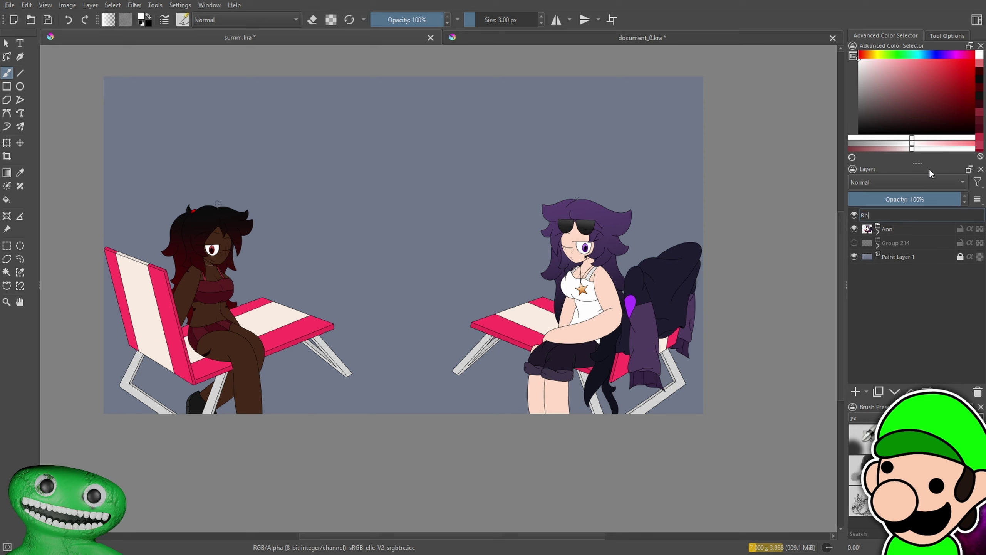
{"action": "type", "text": "ianna"}
{"action": "key", "text": "Return"}
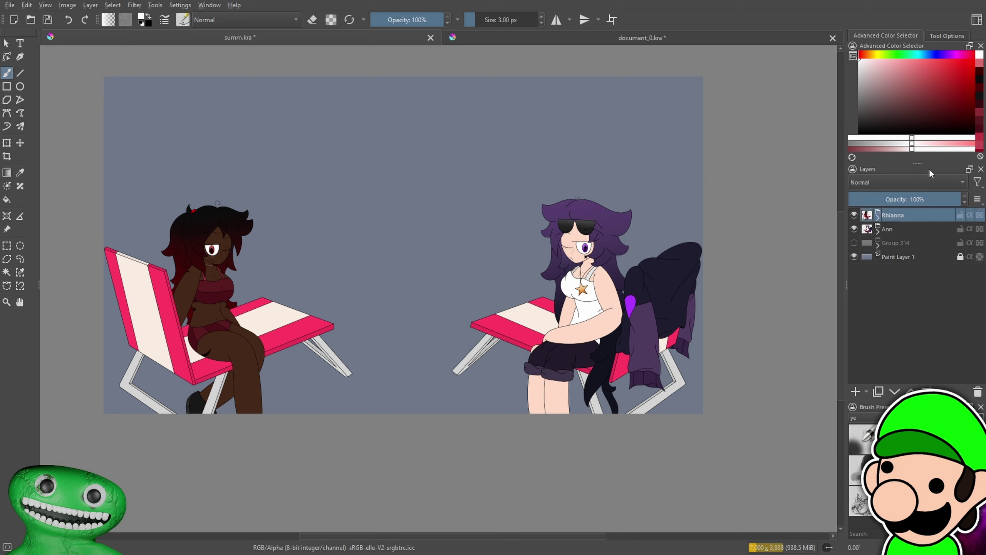
Show the Group 214 table sketch and set the brush to black at 2.69 px
{"action": "left_click", "coordinate": [854, 242]}
{"action": "left_click_drag", "start_coordinate": [441, 324], "coordinate": [462, 315]}
{"action": "scroll", "coordinate": [462, 314], "scroll_direction": "up", "scroll_amount": 1}
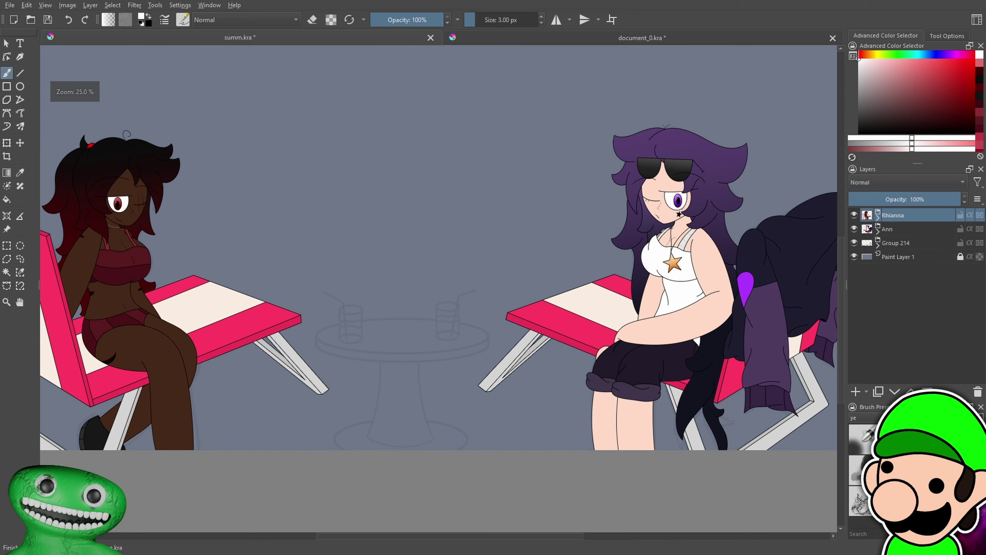
{"action": "left_click_drag", "start_coordinate": [885, 104], "coordinate": [857, 134]}
{"action": "left_click_drag", "start_coordinate": [476, 15], "coordinate": [473, 20]}
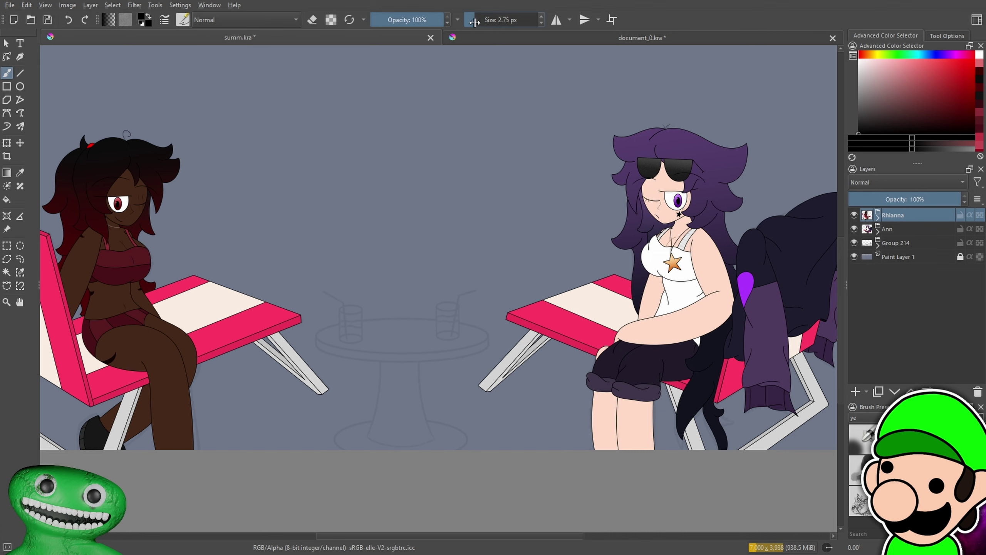
{"action": "left_click", "coordinate": [542, 17]}
Choose the Ellipse tool and add a new paint layer above the Rhianna group
{"action": "left_click_drag", "start_coordinate": [535, 183], "coordinate": [541, 175]}
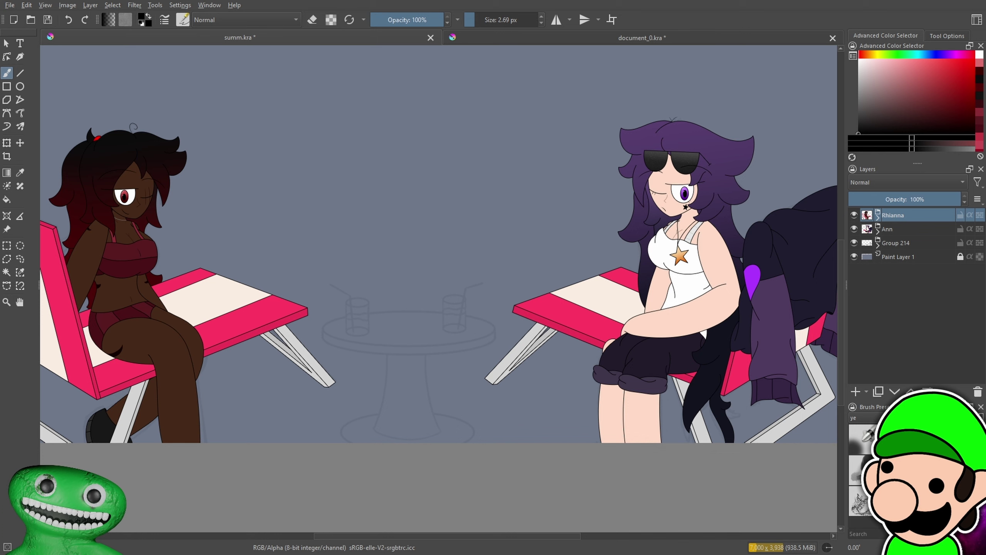
{"action": "left_click", "coordinate": [20, 87]}
{"action": "key", "text": "plus"}
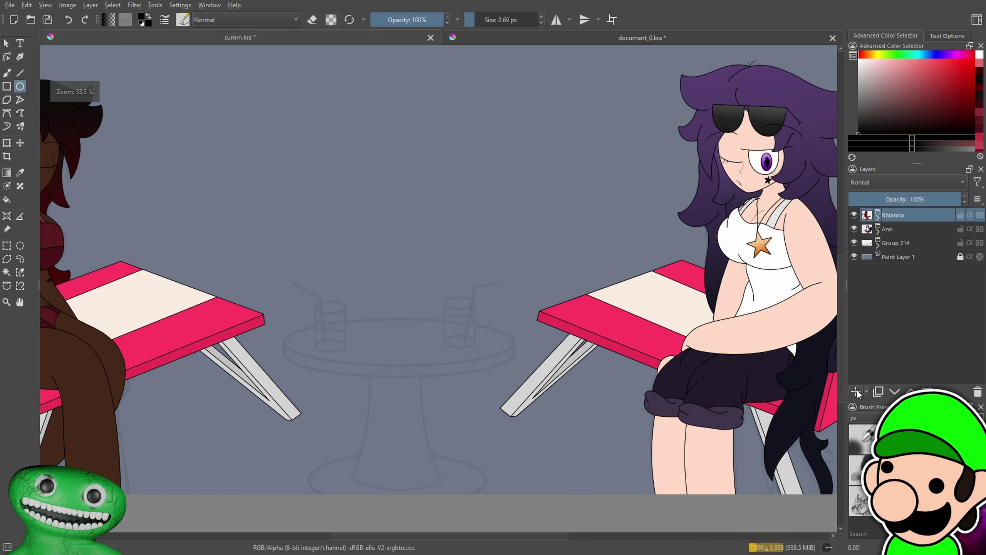
{"action": "left_click", "coordinate": [857, 394]}
Draw a black ellipse about 1309 × 262 px over the sketched tabletop
{"action": "key", "text": "plus"}
{"action": "key", "text": "plus"}
{"action": "mouse_move", "coordinate": [235, 210]}
{"action": "left_mouse_down"}
{"action": "mouse_move", "coordinate": [434, 223]}
{"action": "mouse_move", "coordinate": [685, 305]}
{"action": "left_mouse_up"}
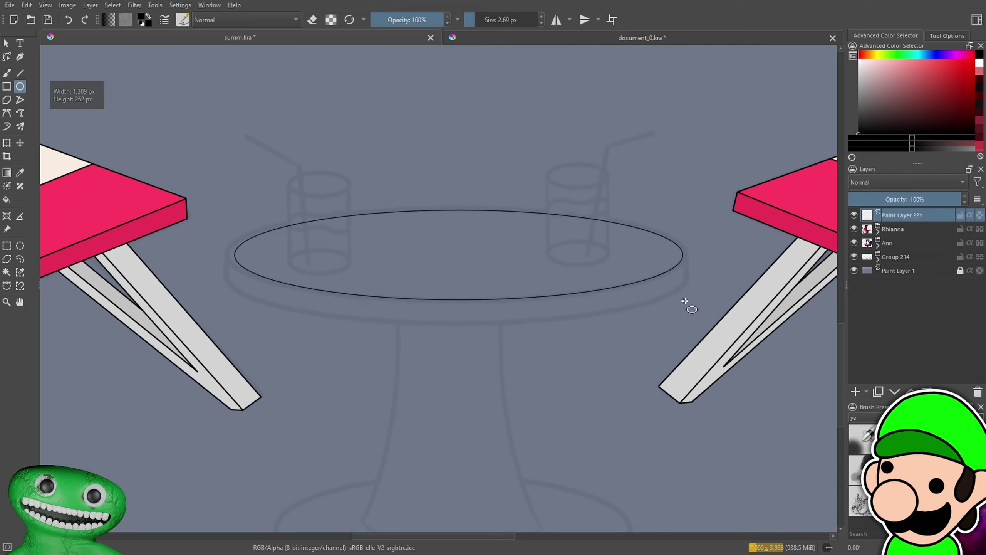
{"action": "key", "text": "minus"}
{"action": "key", "text": "minus"}
{"action": "key", "text": "plus"}
{"action": "key", "text": "plus"}
{"action": "key", "text": "plus"}
{"action": "key", "text": "plus"}
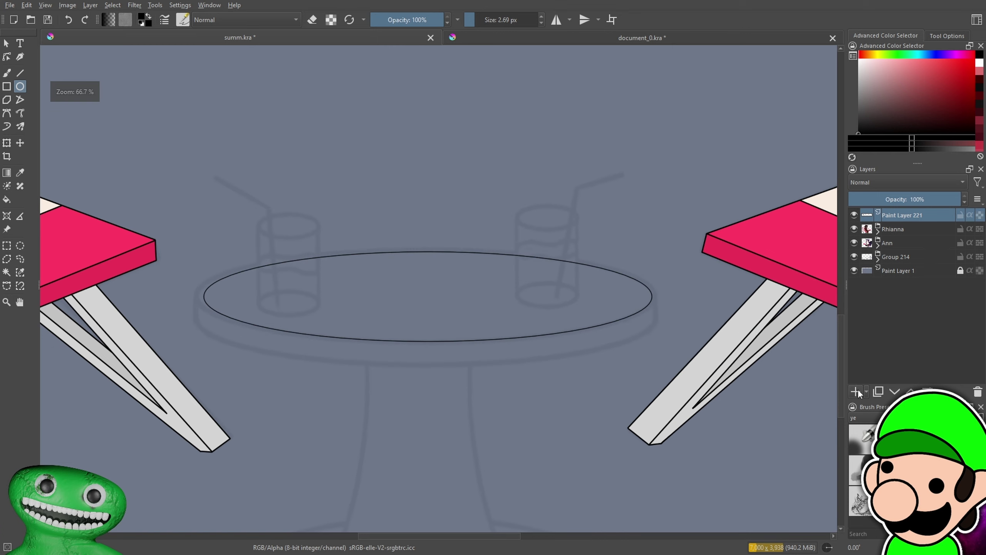
Duplicate the tabletop ellipse's layer and move the copy straight down to the sketched lower rim
{"action": "left_click", "coordinate": [878, 391]}
{"action": "key", "text": "ctrl+t"}
{"action": "left_click_drag", "start_coordinate": [521, 312], "coordinate": [523, 329]}
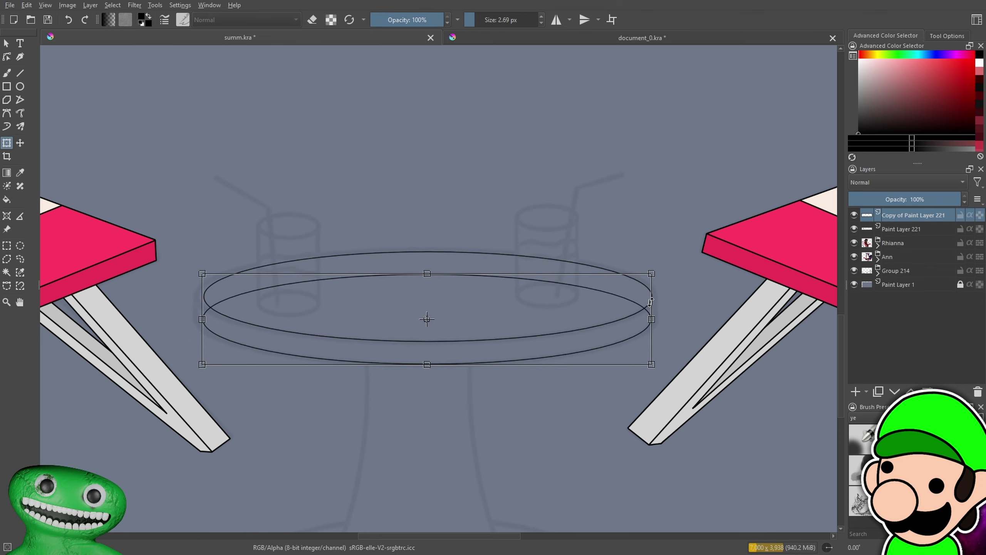
{"action": "left_click_drag", "start_coordinate": [691, 321], "coordinate": [688, 318]}
{"action": "key", "text": "b"}
{"action": "left_click_drag", "start_coordinate": [590, 339], "coordinate": [624, 331]}
{"action": "key", "text": "ctrl+plus"}
Select the upper ellipse's interior, delete the copied ellipse's lines inside it, and deselect
{"action": "left_click", "coordinate": [8, 273]}
{"action": "left_click", "coordinate": [901, 229]}
{"action": "left_click", "coordinate": [700, 297]}
{"action": "left_click", "coordinate": [918, 215]}
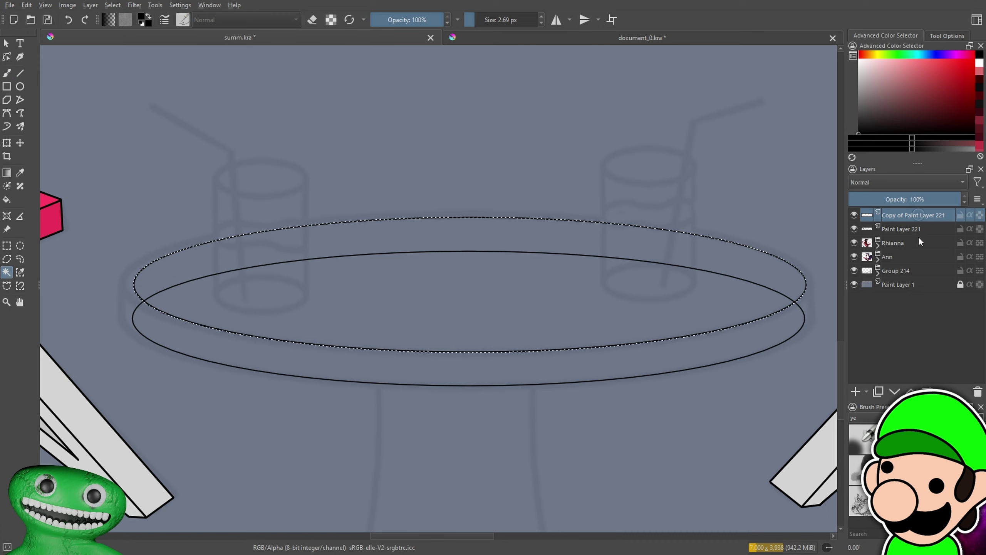
{"action": "left_click", "coordinate": [915, 230]}
{"action": "left_click", "coordinate": [918, 215]}
{"action": "key", "text": "Delete"}
{"action": "left_click", "coordinate": [8, 245]}
{"action": "left_click", "coordinate": [57, 260]}
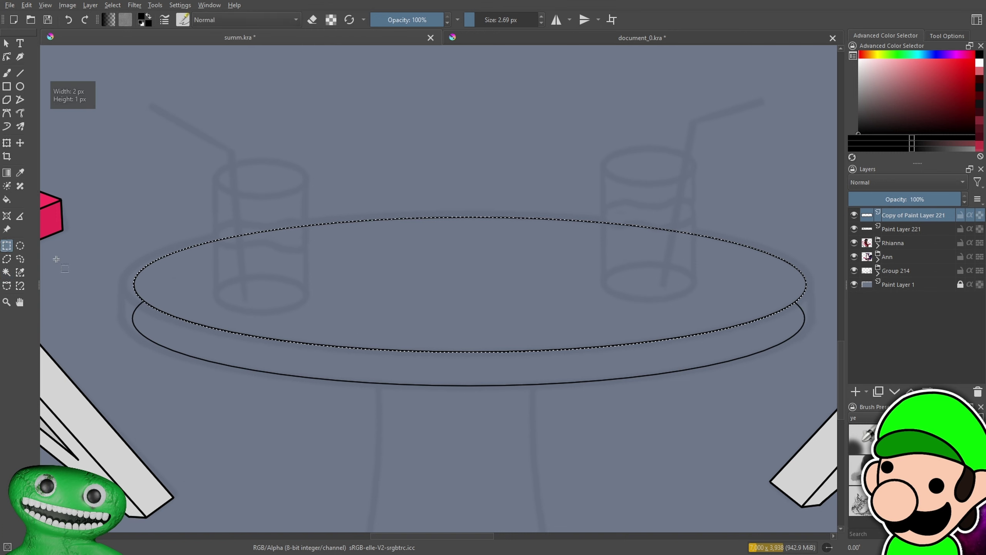
Try erasing on Paint Layer 221 where the two rim outlines meet at the tabletop's left end
{"action": "scroll", "coordinate": [587, 390], "scroll_direction": "down", "scroll_amount": 2}
{"action": "left_click_drag", "start_coordinate": [587, 390], "coordinate": [513, 342]}
{"action": "scroll", "coordinate": [418, 345], "scroll_direction": "up", "scroll_amount": 2}
{"action": "left_click_drag", "start_coordinate": [418, 344], "coordinate": [651, 394]}
{"action": "scroll", "coordinate": [421, 324], "scroll_direction": "up", "scroll_amount": 5}
{"action": "left_click_drag", "start_coordinate": [421, 324], "coordinate": [687, 346]}
{"action": "key", "text": "b"}
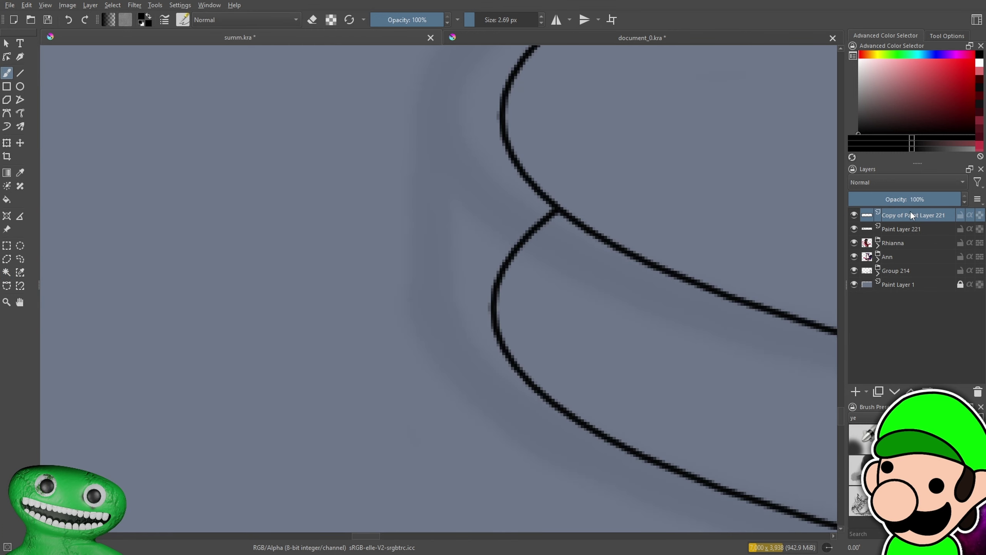
{"action": "left_click", "coordinate": [906, 229]}
{"action": "scroll", "coordinate": [522, 324], "scroll_direction": "up", "scroll_amount": 3}
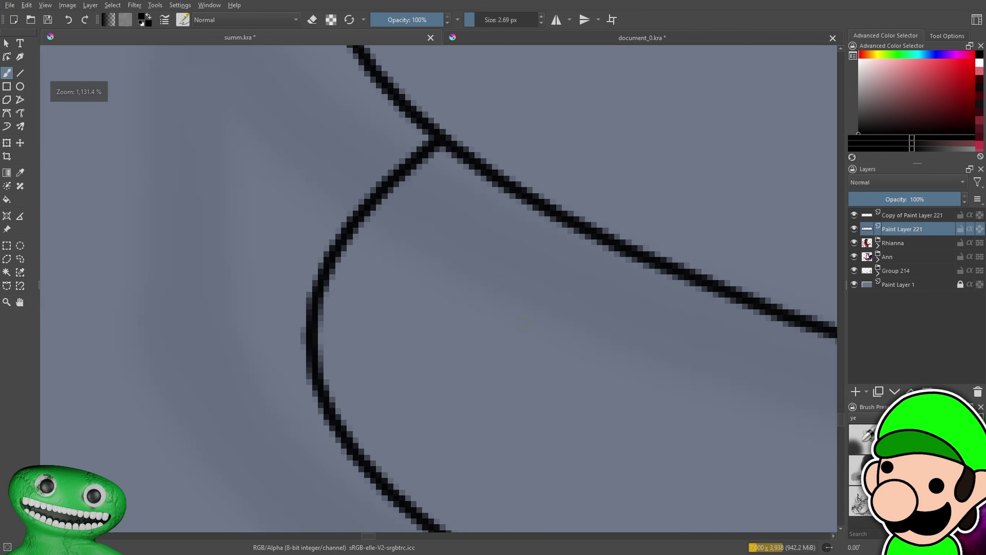
{"action": "key", "text": "e"}
{"action": "left_click_drag", "start_coordinate": [429, 130], "coordinate": [436, 134]}
{"action": "key", "text": "ctrl+z"}
Undo the trimmed ellipse copy and the original ellipse, leaving Paint Layer 221 empty
{"action": "scroll", "coordinate": [439, 288], "scroll_direction": "down", "scroll_amount": 5}
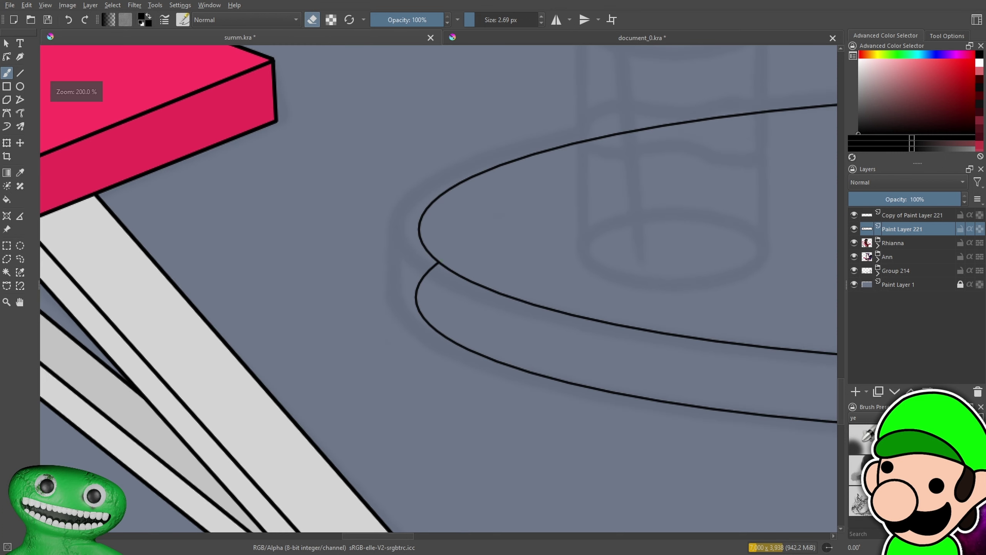
{"action": "key", "text": "ctrl+z"}
{"action": "key", "text": "ctrl+z"}
{"action": "key", "text": "ctrl+z"}
{"action": "key", "text": "ctrl+z"}
{"action": "scroll", "coordinate": [61, 348], "scroll_direction": "down", "scroll_amount": 3}
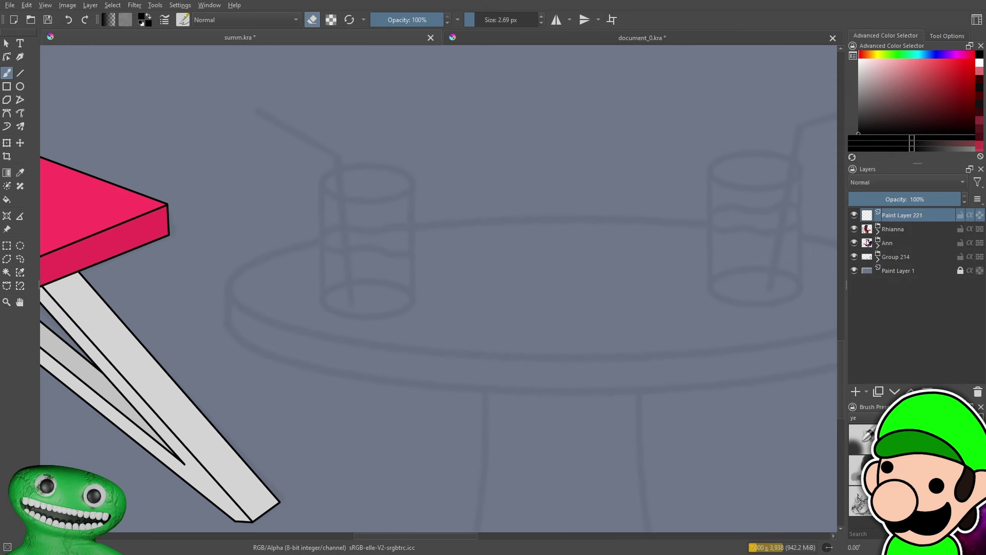
Turn off erasing and draw a black tabletop ellipse about 1298 × 293 px with a 3.64 px line
{"action": "key", "text": "e"}
{"action": "left_click_drag", "start_coordinate": [421, 321], "coordinate": [263, 333]}
{"action": "left_click", "coordinate": [22, 86]}
{"action": "left_click_drag", "start_coordinate": [92, 215], "coordinate": [756, 365]}
{"action": "scroll", "coordinate": [738, 377], "scroll_direction": "down", "scroll_amount": 8}
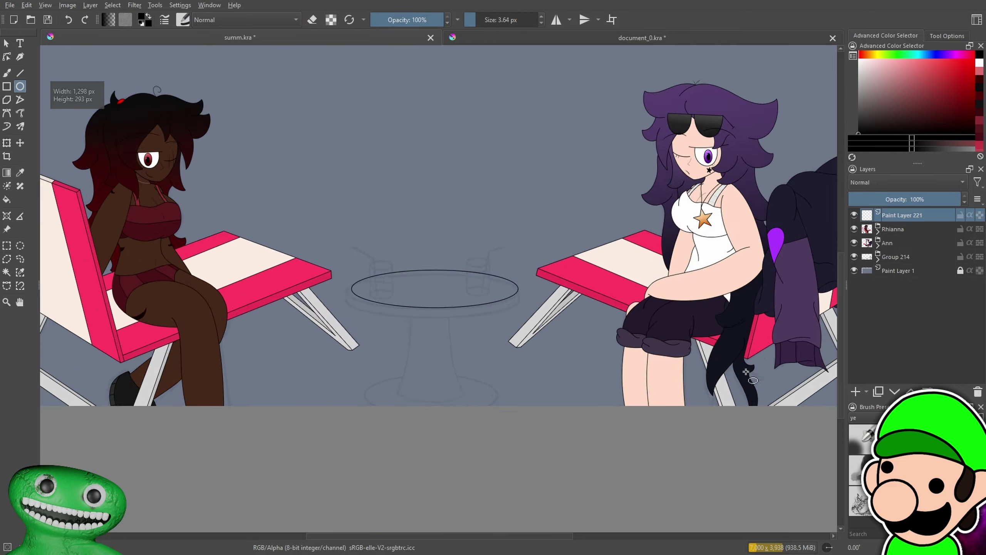
{"action": "scroll", "coordinate": [729, 388], "scroll_direction": "up", "scroll_amount": 5}
{"action": "key", "text": "1"}
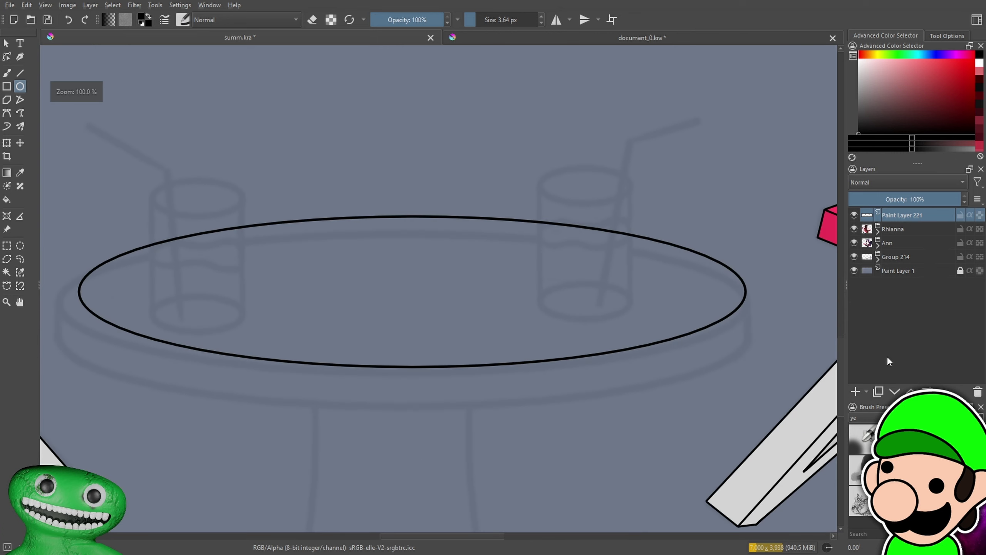
Duplicate the new ellipse's layer and move the copy down to form the tabletop's lower rim
{"action": "key", "text": "ctrl+j"}
{"action": "key", "text": "ctrl+t"}
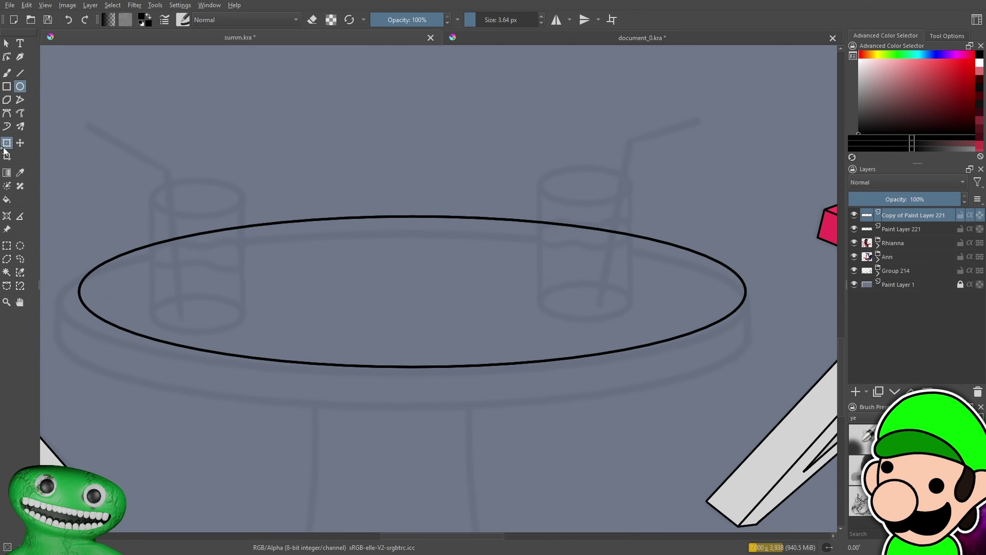
{"action": "left_click_drag", "start_coordinate": [488, 322], "coordinate": [492, 362]}
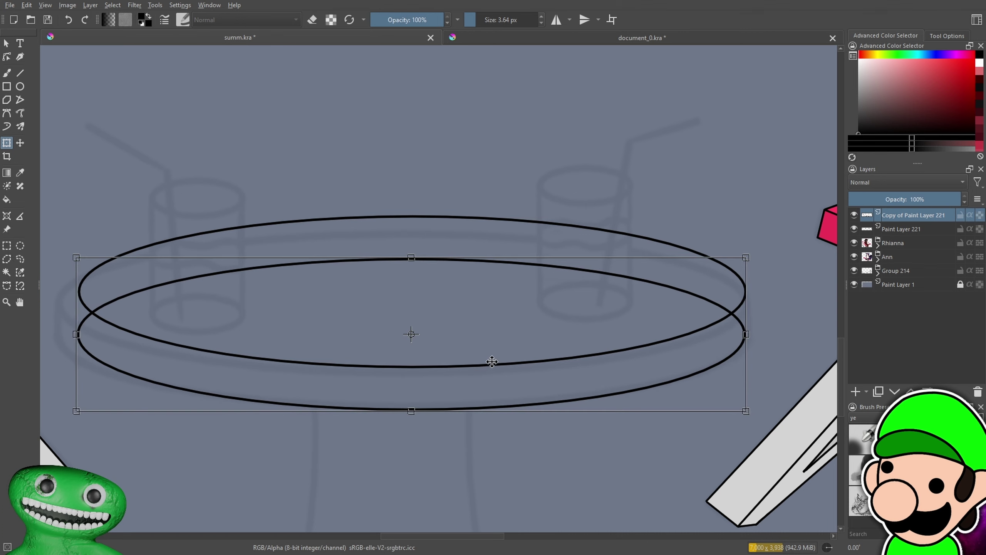
{"action": "key", "text": "Return"}
Select inside the upper ellipse on Paint Layer 221 and delete the copy's arc crossing that area
{"action": "left_click", "coordinate": [7, 272]}
{"action": "left_click", "coordinate": [918, 213], "text": "ctrl"}
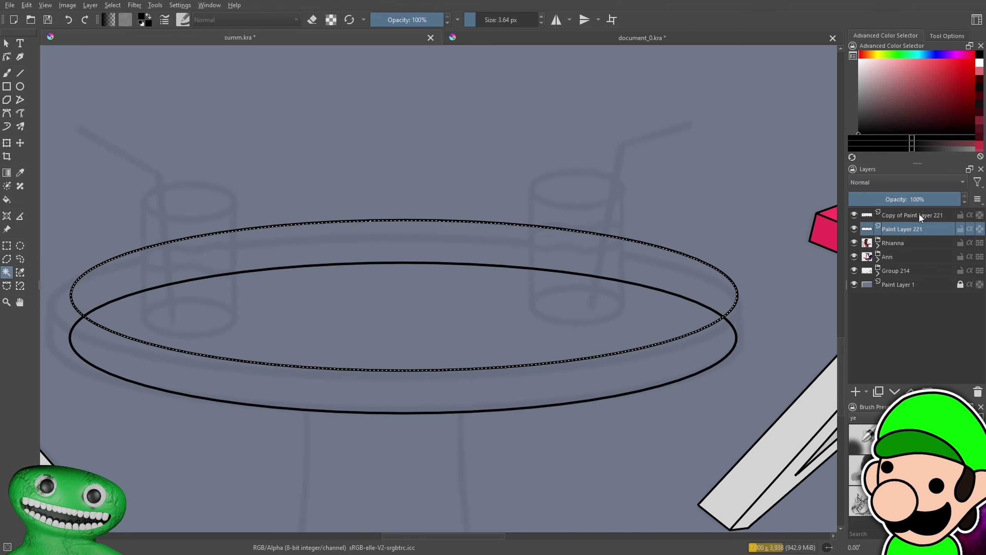
{"action": "key", "text": "Delete"}
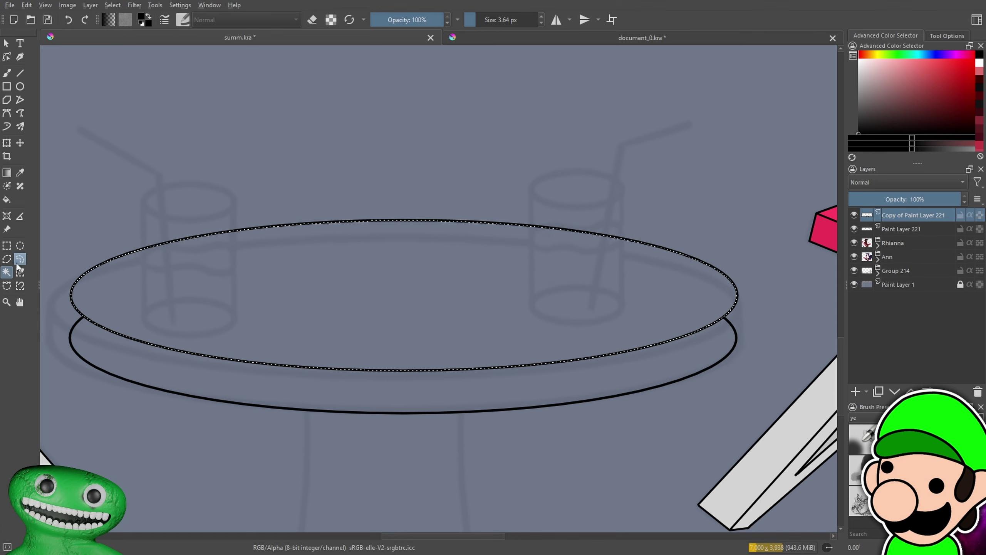
{"action": "left_click", "coordinate": [7, 245]}
Examine the joint where the upper and lower rim outlines meet at the tabletop's left end
{"action": "left_click", "coordinate": [903, 233]}
{"action": "left_click_drag", "start_coordinate": [592, 361], "coordinate": [822, 329]}
{"action": "scroll", "coordinate": [396, 352], "scroll_direction": "up", "scroll_amount": 2}
{"action": "left_click_drag", "start_coordinate": [396, 352], "coordinate": [607, 363]}
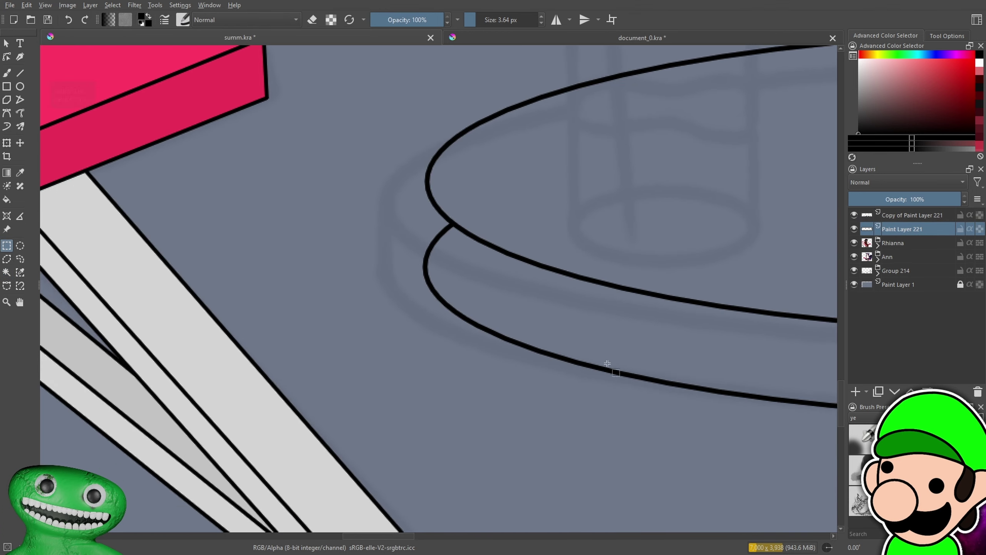
{"action": "scroll", "coordinate": [416, 290], "scroll_direction": "up", "scroll_amount": 4}
{"action": "key", "text": "b"}
{"action": "key", "text": "e"}
{"action": "scroll", "coordinate": [441, 280], "scroll_direction": "down", "scroll_amount": 7}
{"action": "left_click_drag", "start_coordinate": [690, 267], "coordinate": [479, 299]}
Delete the lower rim's upturned ends on the copied layer using a rectangular selection about 1516 × 303 px, and deselect
{"action": "left_click", "coordinate": [6, 245]}
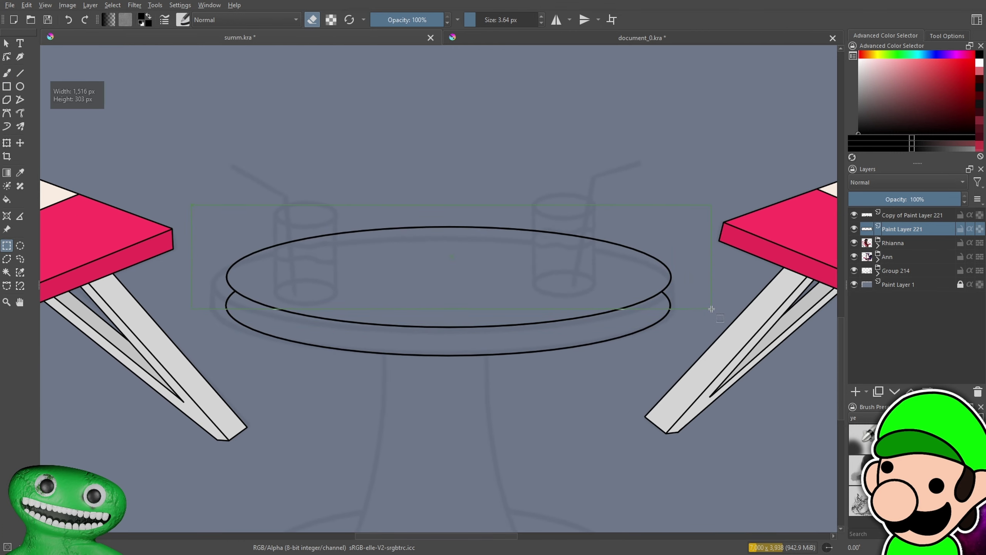
{"action": "left_click_drag", "start_coordinate": [712, 309], "coordinate": [712, 309]}
{"action": "key", "text": "Page_Up"}
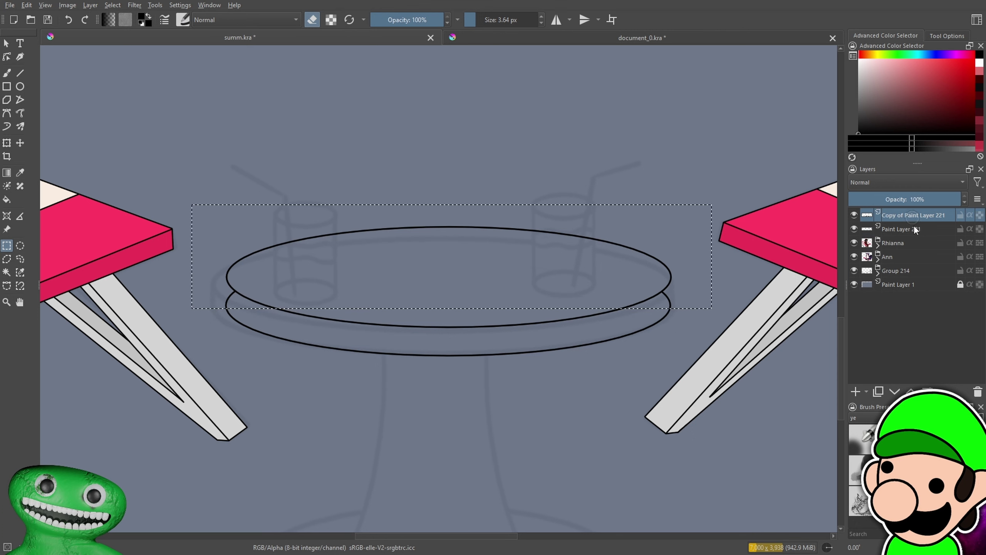
{"action": "key", "text": "Delete"}
{"action": "key", "text": "ctrl+shift+a"}
Draw a straight vertical line about 92 px long joining the two rims at the tabletop's left end
{"action": "scroll", "coordinate": [361, 326], "scroll_direction": "up", "scroll_amount": 10}
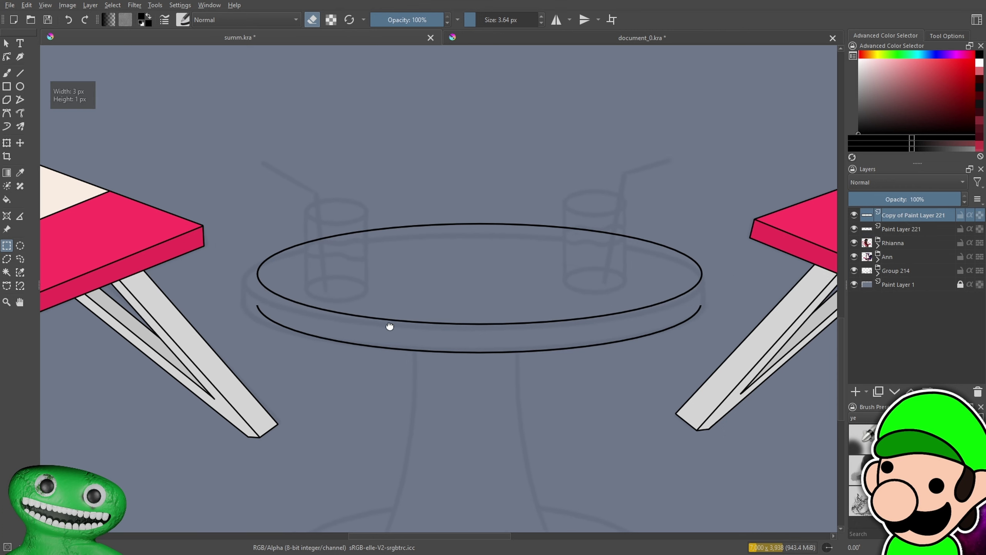
{"action": "key", "text": "v"}
{"action": "key", "text": "b"}
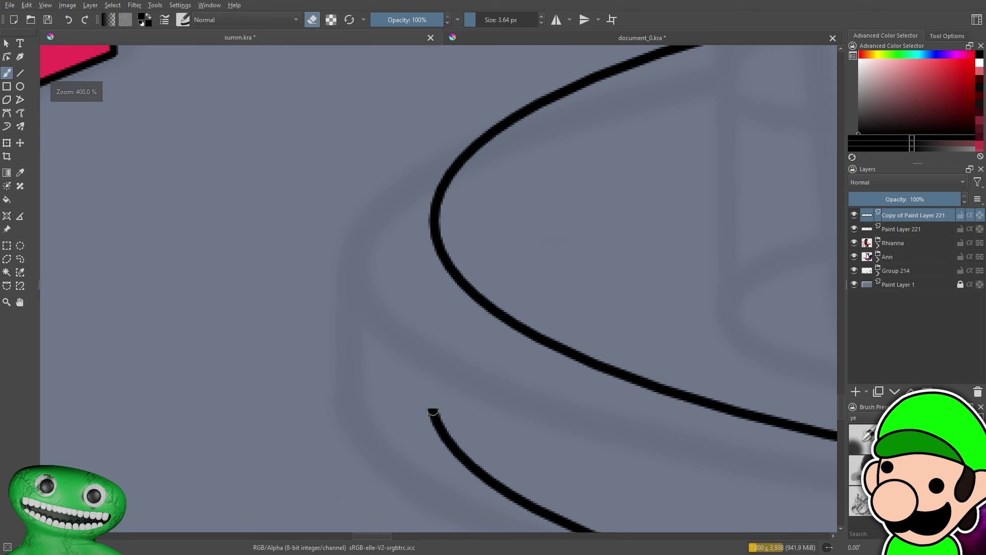
{"action": "key", "text": "e"}
{"action": "left_click_drag", "start_coordinate": [433, 411], "coordinate": [432, 211]}
{"action": "key", "text": "ctrl+z"}
{"action": "key", "text": "v"}
{"action": "left_click_drag", "start_coordinate": [434, 411], "coordinate": [434, 221]}
{"action": "scroll", "coordinate": [481, 266], "scroll_direction": "down", "scroll_amount": 5}
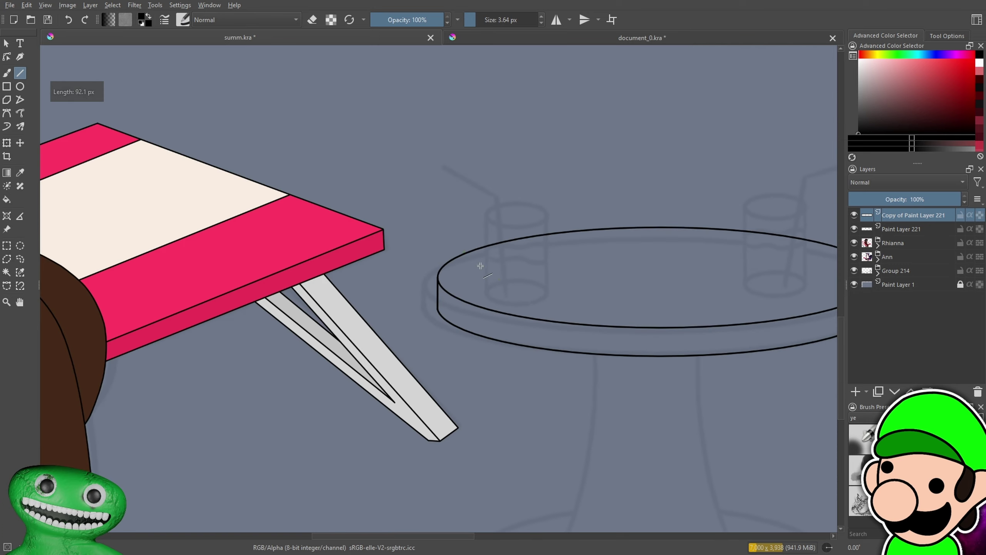
Touch up the left edge line where it meets the rim with a single eraser dab
{"action": "left_click_drag", "start_coordinate": [579, 359], "coordinate": [579, 327]}
{"action": "scroll", "coordinate": [526, 286], "scroll_direction": "up", "scroll_amount": 3}
{"action": "scroll", "coordinate": [441, 258], "scroll_direction": "up", "scroll_amount": 5}
{"action": "key", "text": "b"}
{"action": "left_click", "coordinate": [384, 273]}
{"action": "scroll", "coordinate": [438, 289], "scroll_direction": "down", "scroll_amount": 9}
Draw a straight vertical line joining the upper and lower rims at the tabletop's right end
{"action": "left_click_drag", "start_coordinate": [439, 288], "coordinate": [157, 319]}
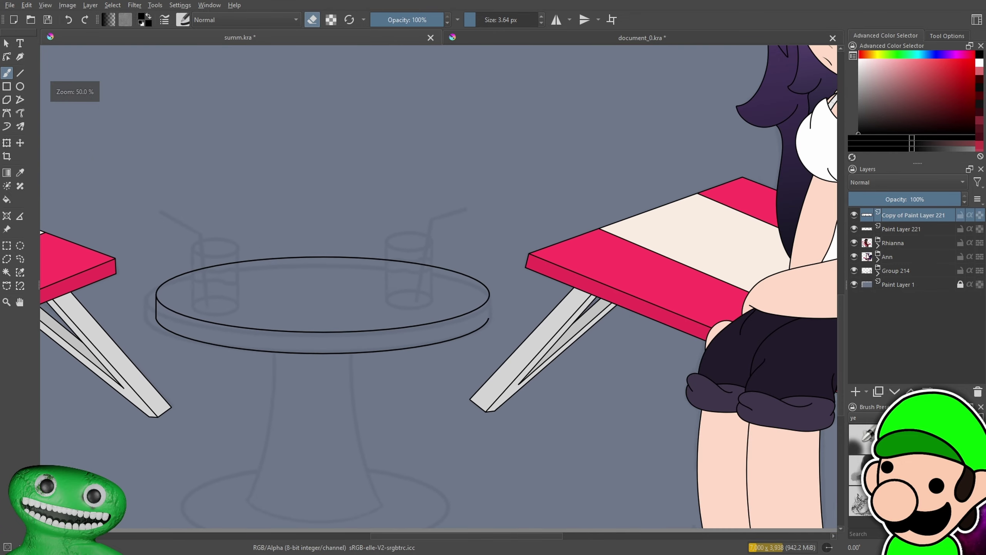
{"action": "left_click", "coordinate": [20, 78]}
{"action": "scroll", "coordinate": [557, 341], "scroll_direction": "up", "scroll_amount": 7}
{"action": "key", "text": "e"}
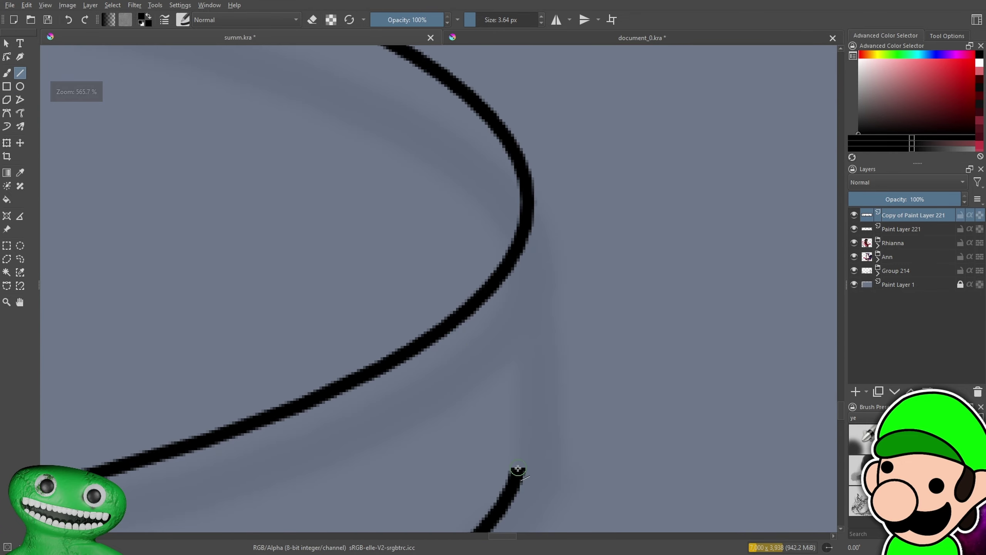
{"action": "left_click_drag", "start_coordinate": [518, 468], "coordinate": [521, 455]}
{"action": "left_click_drag", "start_coordinate": [529, 223], "coordinate": [527, 221]}
{"action": "key", "text": "ctrl+minus"}
{"action": "key", "text": "ctrl+minus"}
{"action": "key", "text": "ctrl+minus"}
{"action": "key", "text": "ctrl+minus"}
{"action": "key", "text": "ctrl+minus"}
{"action": "key", "text": "ctrl+minus"}
{"action": "key", "text": "ctrl+minus"}
{"action": "key", "text": "ctrl+minus"}
Add a new layer on top and paint the table pedestal's curved left outline with the 3.64 px brush
{"action": "left_click_drag", "start_coordinate": [585, 385], "coordinate": [613, 367]}
{"action": "key", "text": "ctrl+plus"}
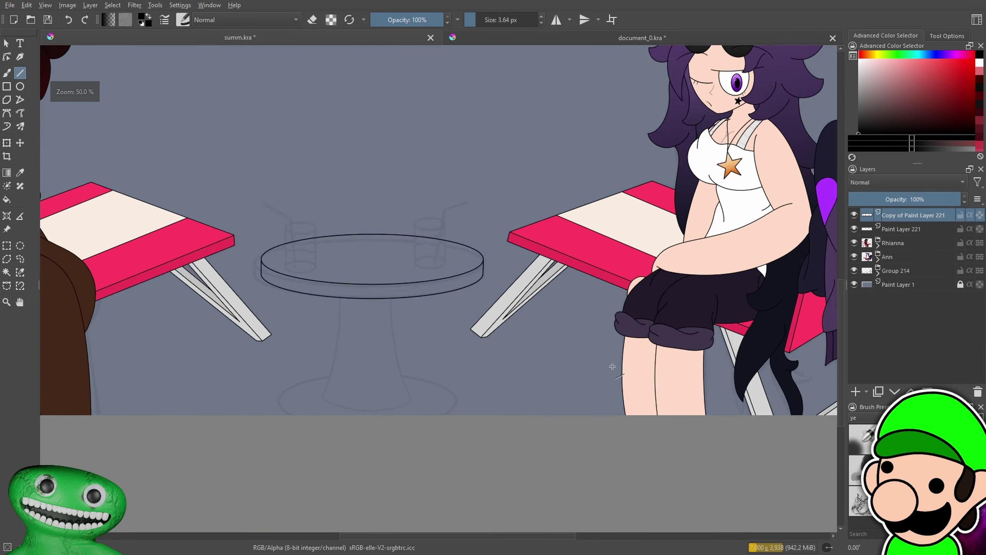
{"action": "scroll", "coordinate": [612, 366], "scroll_direction": "up", "scroll_amount": 3}
{"action": "key", "text": "Insert"}
{"action": "key", "text": "b"}
{"action": "left_click_drag", "start_coordinate": [339, 205], "coordinate": [306, 420]}
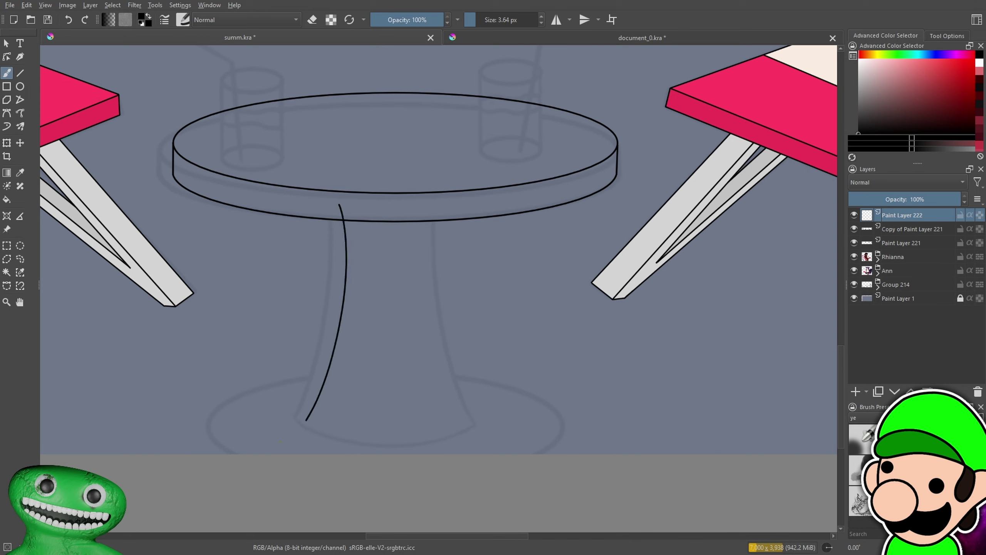
Duplicate the pedestal's left outline layer, mirror the copy horizontally, and position it as the pedestal's right outline
{"action": "left_click", "coordinate": [878, 391]}
{"action": "left_click", "coordinate": [90, 4]}
{"action": "mouse_move", "coordinate": [167, 113]}
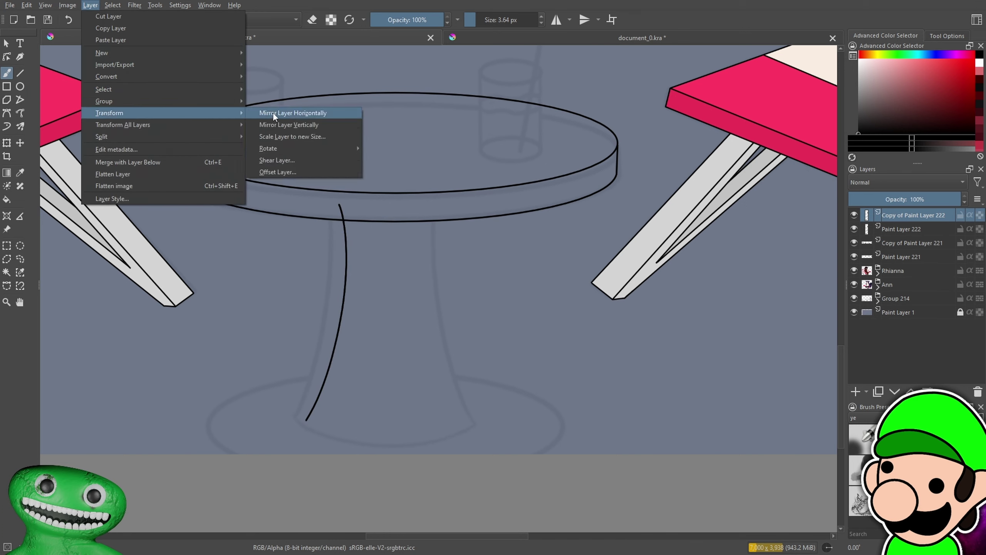
{"action": "left_click", "coordinate": [293, 112]}
{"action": "key", "text": "ctrl+t"}
{"action": "left_click_drag", "start_coordinate": [470, 353], "coordinate": [463, 352]}
{"action": "key", "text": "b"}
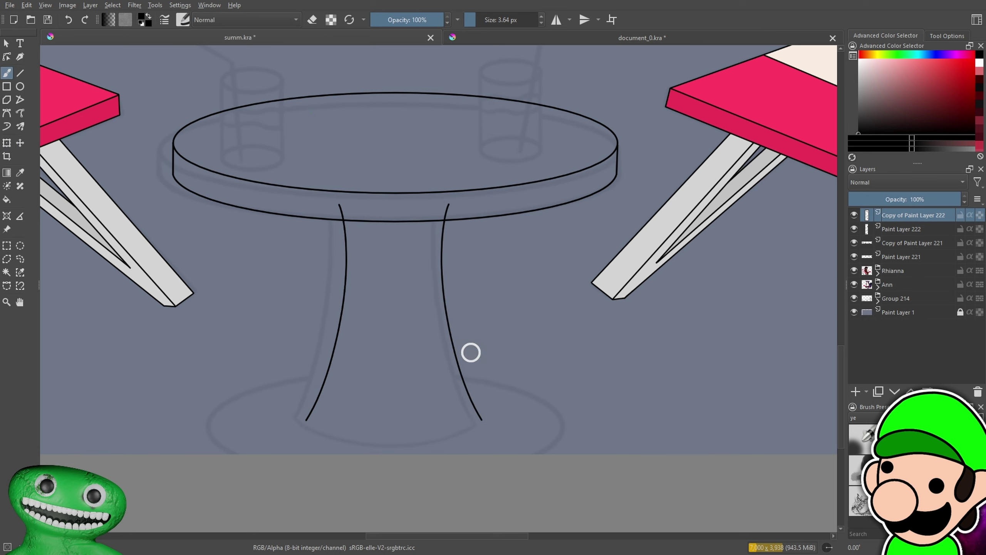
Merge the two pedestal outlines into one layer and erase the left outline's overshoot above the tabletop's lower rim
{"action": "scroll", "coordinate": [524, 368], "scroll_direction": "up", "scroll_amount": 6}
{"action": "key", "text": "e"}
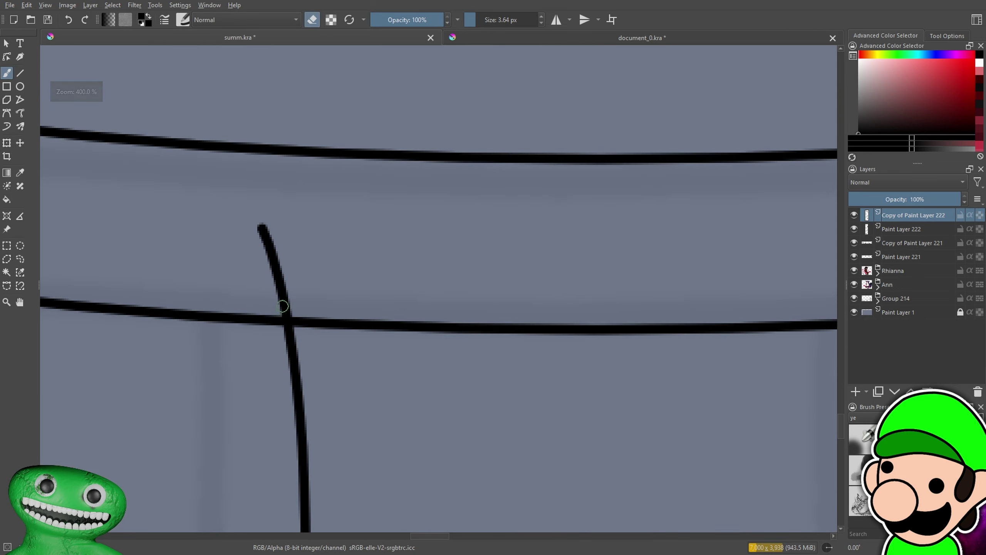
{"action": "key", "text": "ctrl+e"}
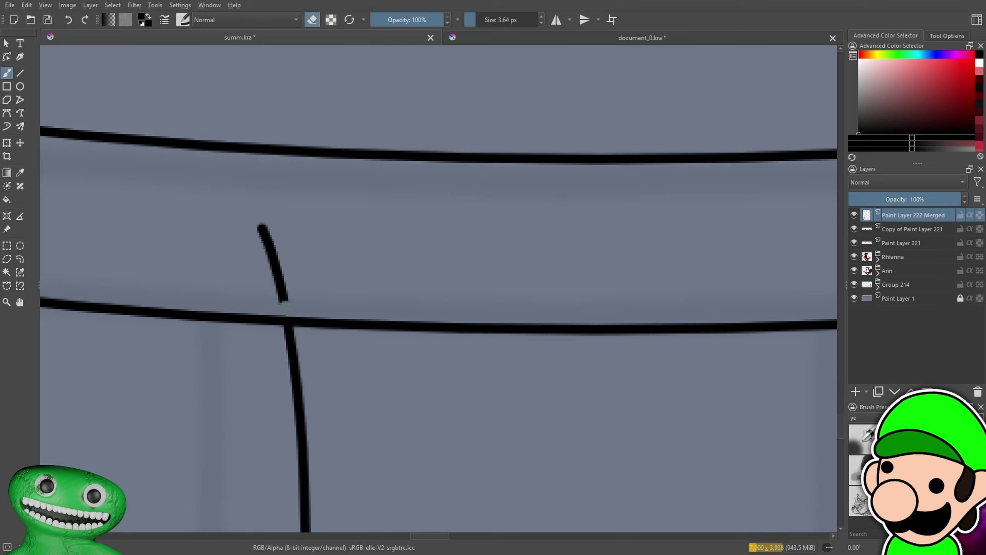
{"action": "left_click_drag", "start_coordinate": [285, 302], "coordinate": [283, 281]}
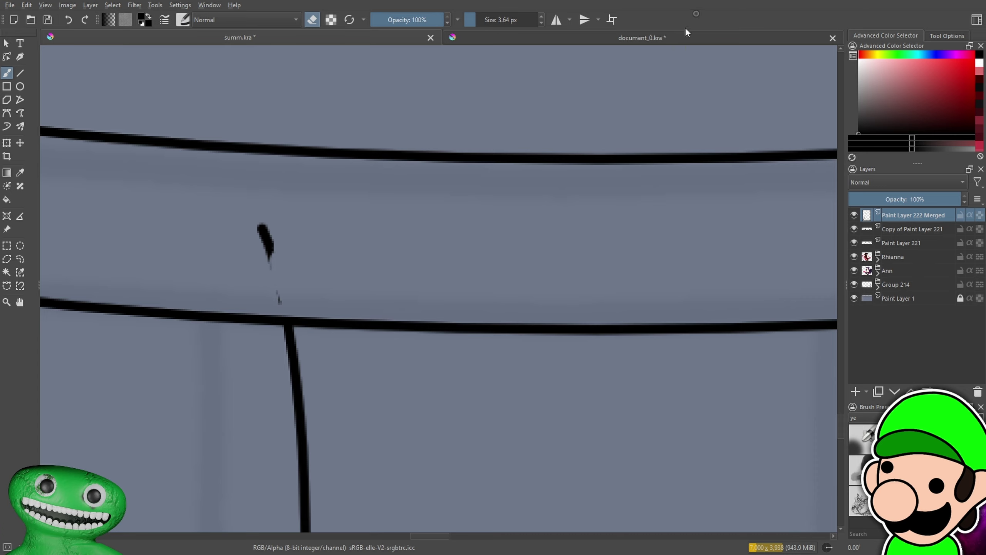
{"action": "left_click_drag", "start_coordinate": [265, 241], "coordinate": [382, 239]}
{"action": "key", "text": "plus"}
{"action": "key", "text": "plus"}
{"action": "mouse_move", "coordinate": [325, 159]}
{"action": "left_mouse_down"}
{"action": "mouse_move", "coordinate": [320, 181]}
{"action": "mouse_move", "coordinate": [358, 320]}
{"action": "left_mouse_up"}
{"action": "key", "text": "minus"}
{"action": "key", "text": "minus"}
{"action": "key", "text": "minus"}
{"action": "key", "text": "minus"}
{"action": "key", "text": "minus"}
{"action": "key", "text": "minus"}
{"action": "key", "text": "minus"}
Erase the right pedestal outline's overshoot above the tabletop's lower rim
{"action": "mouse_move", "coordinate": [391, 286]}
{"action": "left_mouse_down"}
{"action": "mouse_move", "coordinate": [262, 276]}
{"action": "mouse_move", "coordinate": [263, 221]}
{"action": "left_mouse_up"}
{"action": "key", "text": "plus"}
{"action": "key", "text": "plus"}
{"action": "key", "text": "plus"}
{"action": "key", "text": "plus"}
{"action": "key", "text": "plus"}
{"action": "key", "text": "minus"}
{"action": "key", "text": "minus"}
{"action": "key", "text": "minus"}
{"action": "key", "text": "minus"}
{"action": "key", "text": "minus"}
{"action": "key", "text": "minus"}
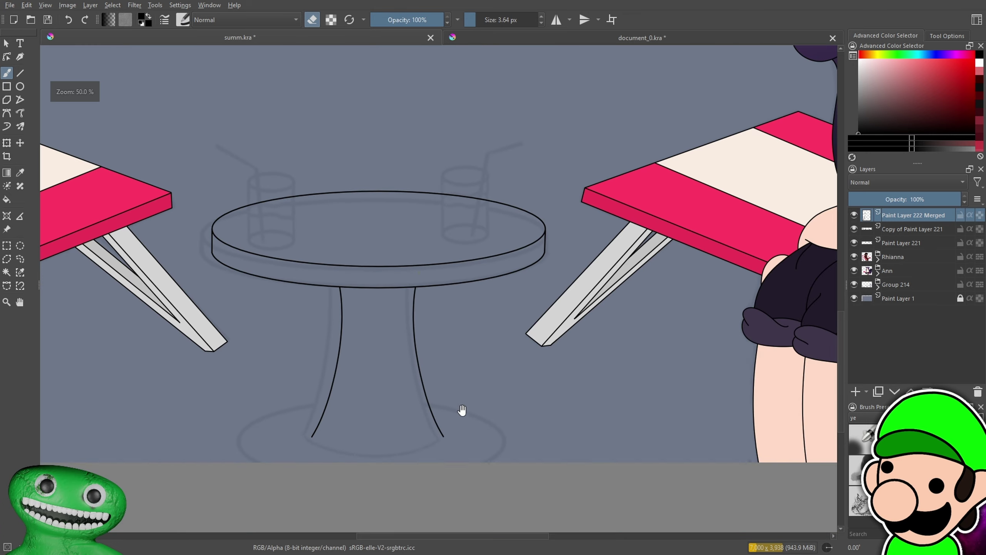
On a new layer, draw an ellipse about 564 × 157 px across the lower end of the pedestal
{"action": "left_click_drag", "start_coordinate": [472, 410], "coordinate": [588, 396]}
{"action": "left_click_drag", "start_coordinate": [645, 432], "coordinate": [592, 358]}
{"action": "key", "text": "plus"}
{"action": "key", "text": "plus"}
{"action": "key", "text": "plus"}
{"action": "left_click", "coordinate": [856, 392]}
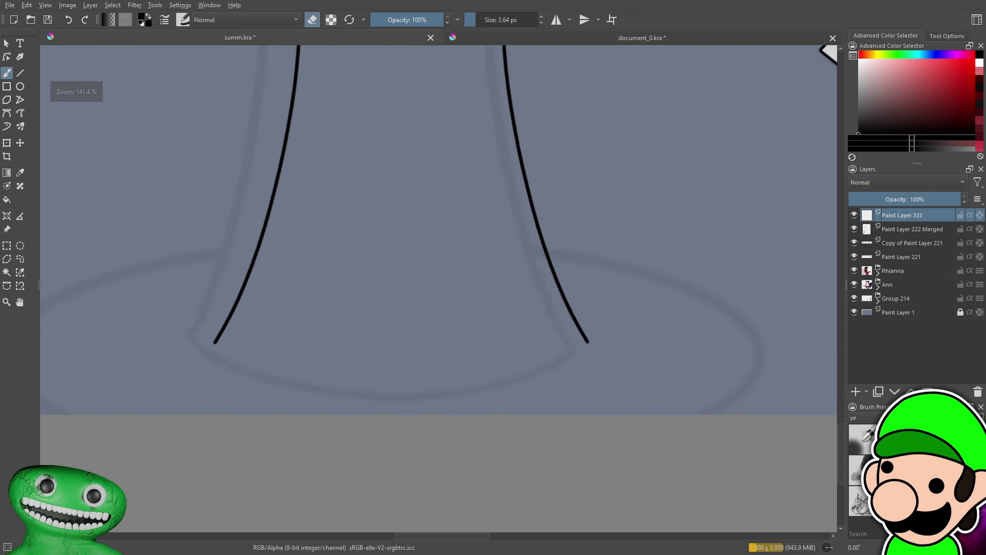
{"action": "left_click", "coordinate": [19, 87]}
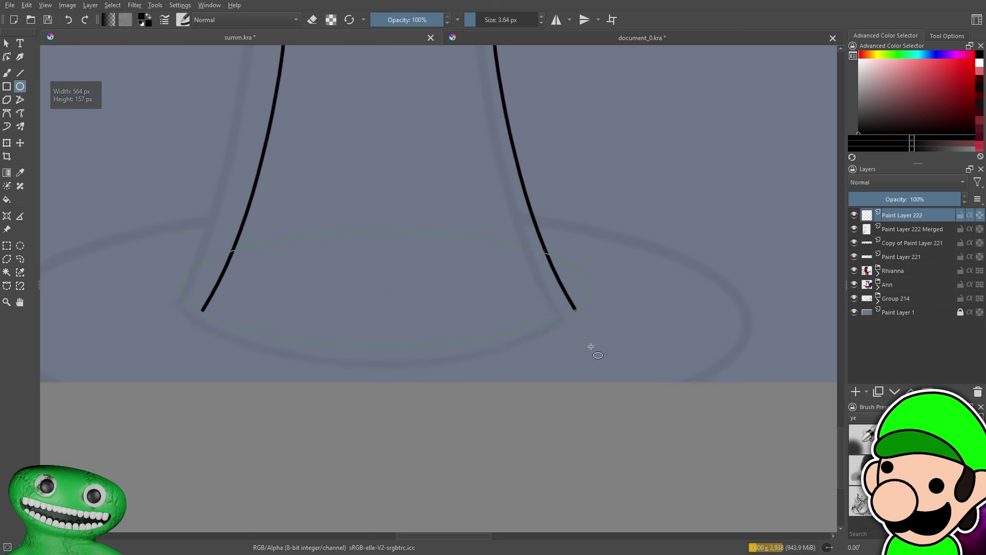
{"action": "left_click_drag", "start_coordinate": [590, 346], "coordinate": [591, 345]}
{"action": "key", "text": "ctrl+minus"}
{"action": "key", "text": "ctrl+minus"}
{"action": "key", "text": "ctrl+plus"}
{"action": "key", "text": "ctrl+plus"}
Reposition the ellipse so its lower arc meets the lower ends of both pedestal outlines
{"action": "key", "text": "ctrl+t"}
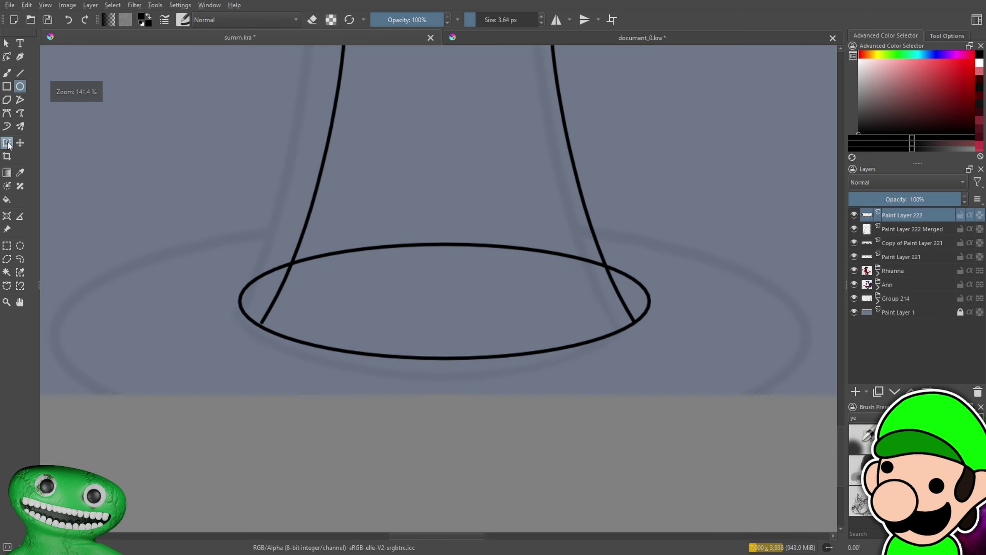
{"action": "key", "text": "ctrl+plus"}
{"action": "left_click_drag", "start_coordinate": [566, 348], "coordinate": [569, 345]}
{"action": "key", "text": "b"}
Erase the part of the ellipse that sticks out beyond the pedestal's right outline
{"action": "left_click_drag", "start_coordinate": [623, 309], "coordinate": [536, 300]}
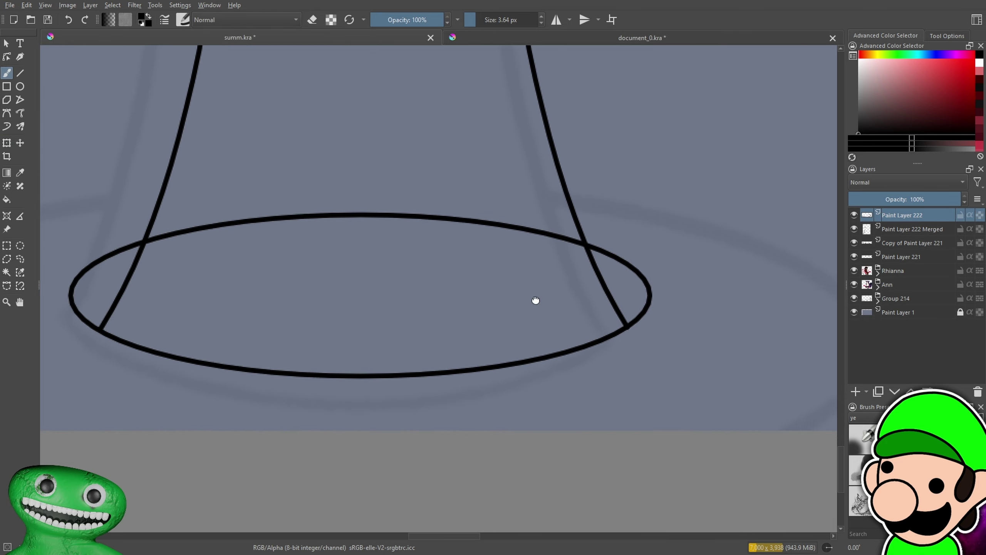
{"action": "scroll", "coordinate": [599, 288], "scroll_direction": "up", "scroll_amount": 4}
{"action": "key", "text": "e"}
{"action": "mouse_move", "coordinate": [593, 134]}
{"action": "left_mouse_down"}
{"action": "mouse_move", "coordinate": [761, 226]}
{"action": "mouse_move", "coordinate": [786, 342]}
{"action": "mouse_move", "coordinate": [732, 432]}
{"action": "mouse_move", "coordinate": [781, 350]}
{"action": "mouse_move", "coordinate": [797, 292]}
{"action": "left_mouse_up"}
{"action": "key", "text": "minus"}
{"action": "key", "text": "minus"}
{"action": "key", "text": "minus"}
{"action": "key", "text": "minus"}
{"action": "key", "text": "minus"}
Erase the part of the ellipse that sticks out beyond the pedestal's left outline
{"action": "left_click_drag", "start_coordinate": [704, 405], "coordinate": [973, 389]}
{"action": "key", "text": "plus"}
{"action": "key", "text": "plus"}
{"action": "key", "text": "plus"}
{"action": "left_click_drag", "start_coordinate": [313, 246], "coordinate": [364, 303]}
{"action": "key", "text": "plus"}
{"action": "mouse_move", "coordinate": [373, 187]}
{"action": "left_mouse_down"}
{"action": "mouse_move", "coordinate": [406, 189]}
{"action": "mouse_move", "coordinate": [311, 212]}
{"action": "left_mouse_up"}
{"action": "mouse_move", "coordinate": [228, 337]}
{"action": "left_mouse_down"}
{"action": "mouse_move", "coordinate": [310, 196]}
{"action": "mouse_move", "coordinate": [188, 337]}
{"action": "mouse_move", "coordinate": [237, 245]}
{"action": "left_mouse_up"}
{"action": "mouse_move", "coordinate": [173, 320]}
{"action": "left_mouse_down"}
{"action": "mouse_move", "coordinate": [257, 403]}
{"action": "mouse_move", "coordinate": [378, 316]}
{"action": "left_mouse_up"}
Clean up the pedestal's lower-left corner at pixel level where the outline meets the bottom arc
{"action": "key", "text": "ctrl+plus"}
{"action": "key", "text": "ctrl+plus"}
{"action": "key", "text": "ctrl+plus"}
{"action": "left_click_drag", "start_coordinate": [298, 461], "coordinate": [283, 507]}
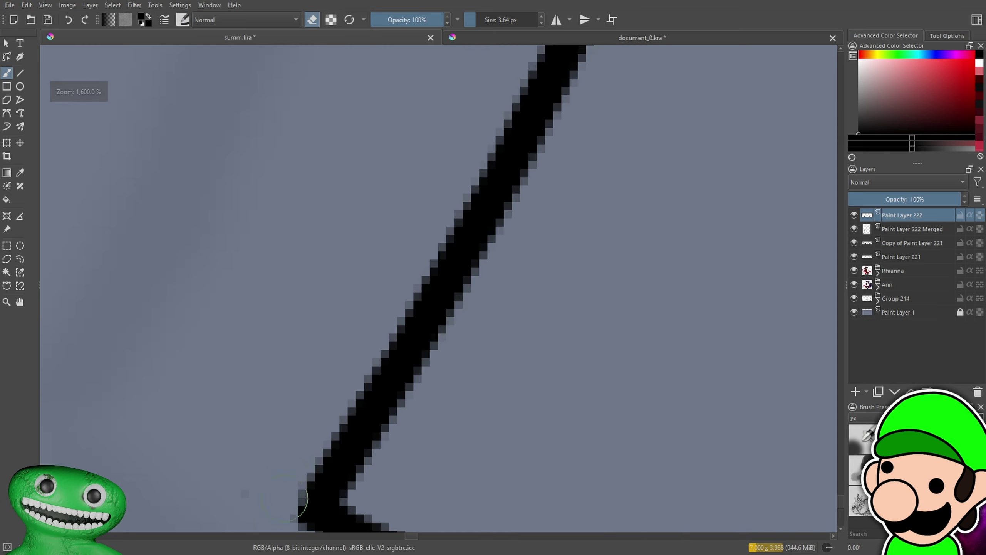
{"action": "left_click_drag", "start_coordinate": [356, 457], "coordinate": [391, 298]}
{"action": "key", "text": "e"}
{"action": "left_click", "coordinate": [354, 354]}
{"action": "key", "text": "ctrl+minus"}
{"action": "key", "text": "ctrl+minus"}
{"action": "key", "text": "ctrl+minus"}
{"action": "key", "text": "ctrl+minus"}
{"action": "key", "text": "ctrl+minus"}
{"action": "key", "text": "ctrl+minus"}
{"action": "key", "text": "ctrl+minus"}
Erase the ellipse's remaining upper arc inside the pedestal, leaving only the lower curve
{"action": "left_click_drag", "start_coordinate": [564, 351], "coordinate": [561, 351]}
{"action": "scroll", "coordinate": [560, 351], "scroll_direction": "up", "scroll_amount": 3}
{"action": "key", "text": "e"}
{"action": "left_click_drag", "start_coordinate": [239, 290], "coordinate": [354, 269]}
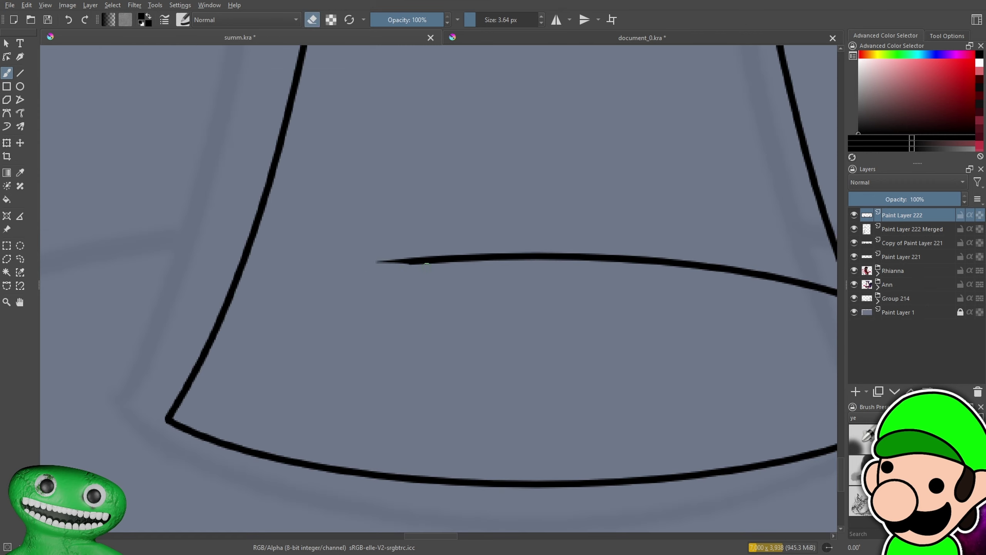
{"action": "left_click_drag", "start_coordinate": [426, 264], "coordinate": [548, 253]}
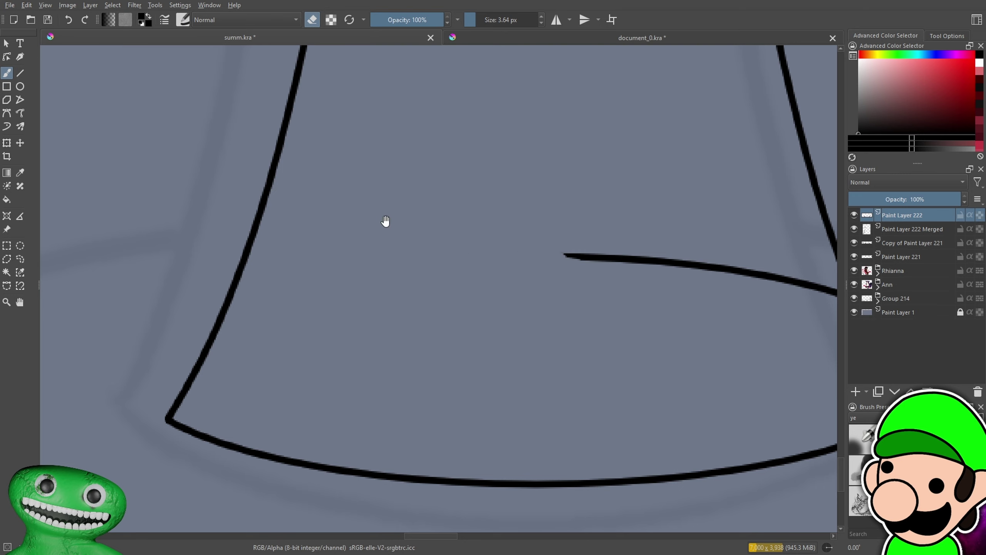
{"action": "left_click_drag", "start_coordinate": [386, 221], "coordinate": [121, 182]}
{"action": "left_click_drag", "start_coordinate": [456, 229], "coordinate": [584, 257]}
{"action": "left_click_drag", "start_coordinate": [584, 258], "coordinate": [426, 236]}
{"action": "left_click_drag", "start_coordinate": [300, 217], "coordinate": [468, 229]}
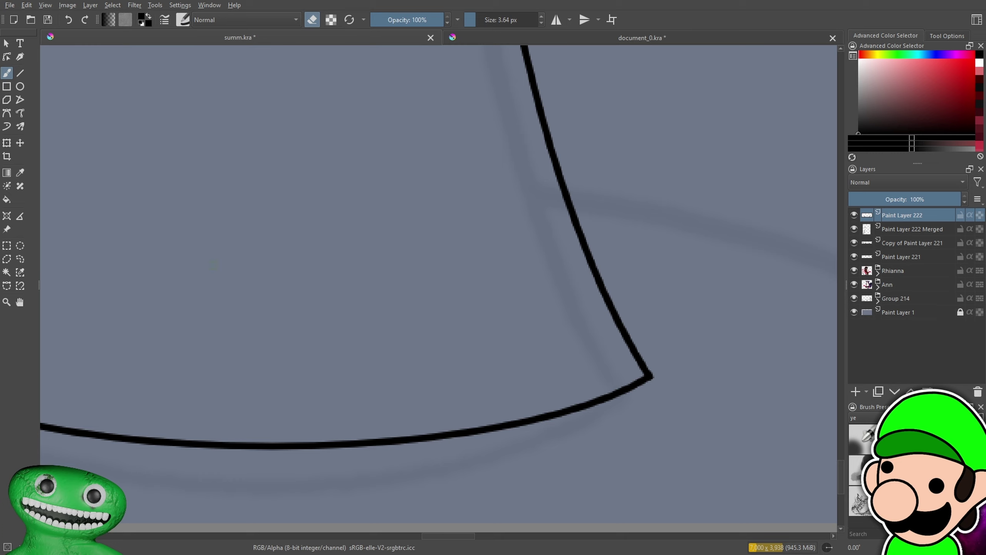
On a new layer, draw a wide ellipse over the sketched table base and nudge it into place around the pedestal
{"action": "scroll", "coordinate": [241, 255], "scroll_direction": "down", "scroll_amount": 10}
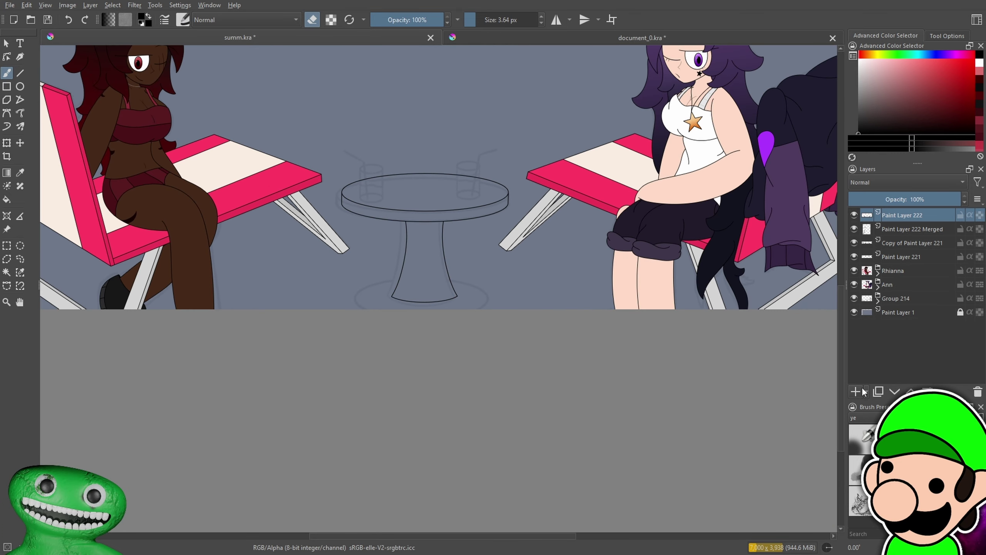
{"action": "key", "text": "ctrl+plus"}
{"action": "key", "text": "ctrl+plus"}
{"action": "left_click", "coordinate": [856, 391]}
{"action": "left_click_drag", "start_coordinate": [388, 249], "coordinate": [406, 273]}
{"action": "key", "text": "ctrl+plus"}
{"action": "left_click", "coordinate": [19, 87]}
{"action": "left_click_drag", "start_coordinate": [236, 294], "coordinate": [603, 411]}
{"action": "key", "text": "e"}
{"action": "key", "text": "ctrl+t"}
{"action": "left_click_drag", "start_coordinate": [543, 348], "coordinate": [552, 343]}
{"action": "key", "text": "b"}
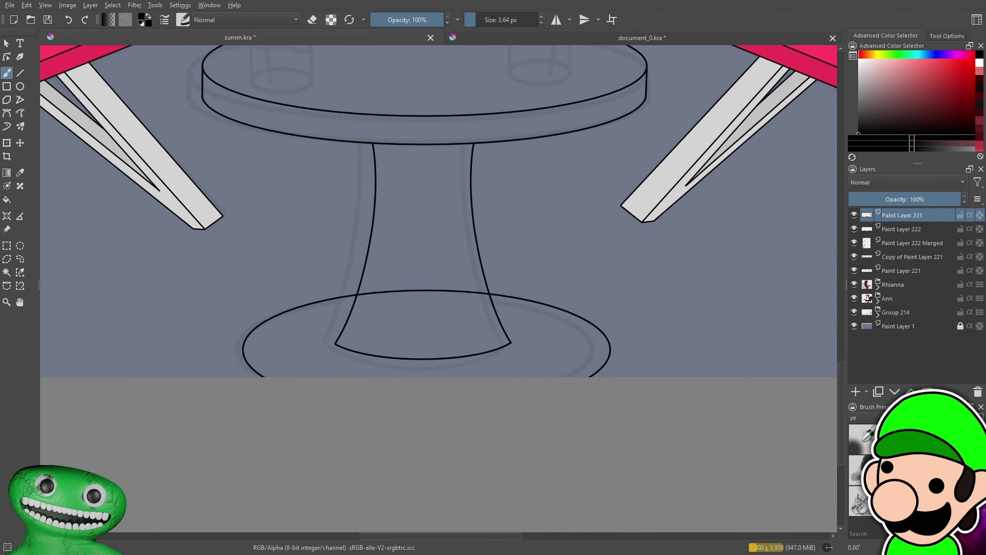
Merge the four tabletop and pedestal line layers beneath the base ellipse's layer into one layer
{"action": "key", "text": "ctrl+plus"}
{"action": "key", "text": "ctrl+plus"}
{"action": "left_click", "coordinate": [9, 272]}
{"action": "left_click", "coordinate": [912, 231]}
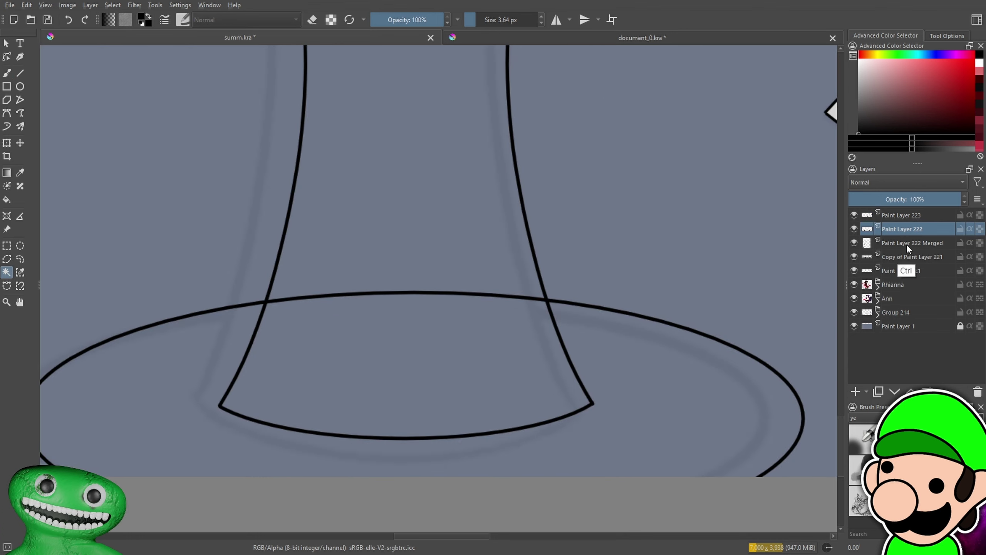
{"action": "left_click", "coordinate": [906, 243], "text": "ctrl"}
{"action": "left_click", "coordinate": [906, 258], "text": "ctrl"}
{"action": "left_click", "coordinate": [909, 270], "text": "ctrl"}
{"action": "key", "text": "ctrl+e"}
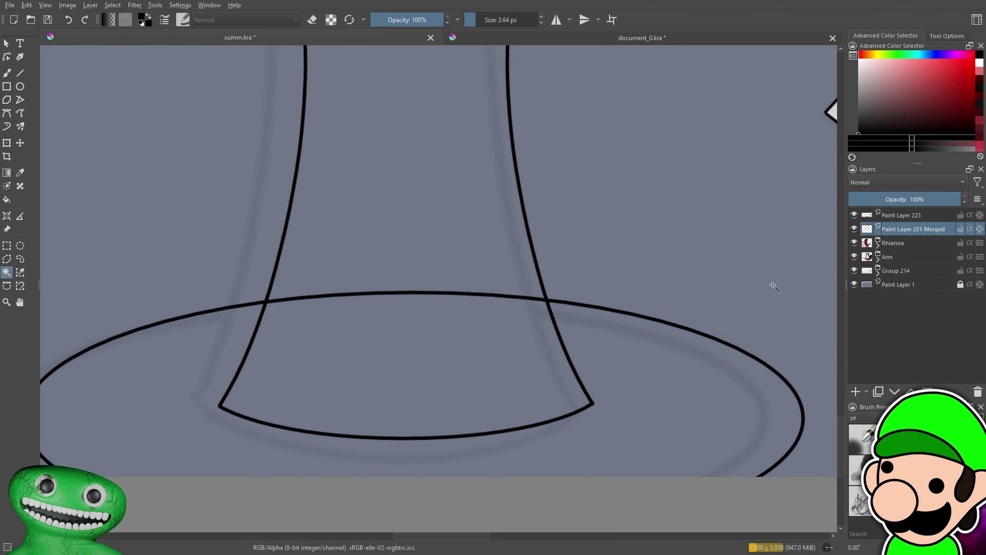
Try clearing the base ellipse's line within the selected pedestal area, and undo the deletion
{"action": "left_click", "coordinate": [897, 215]}
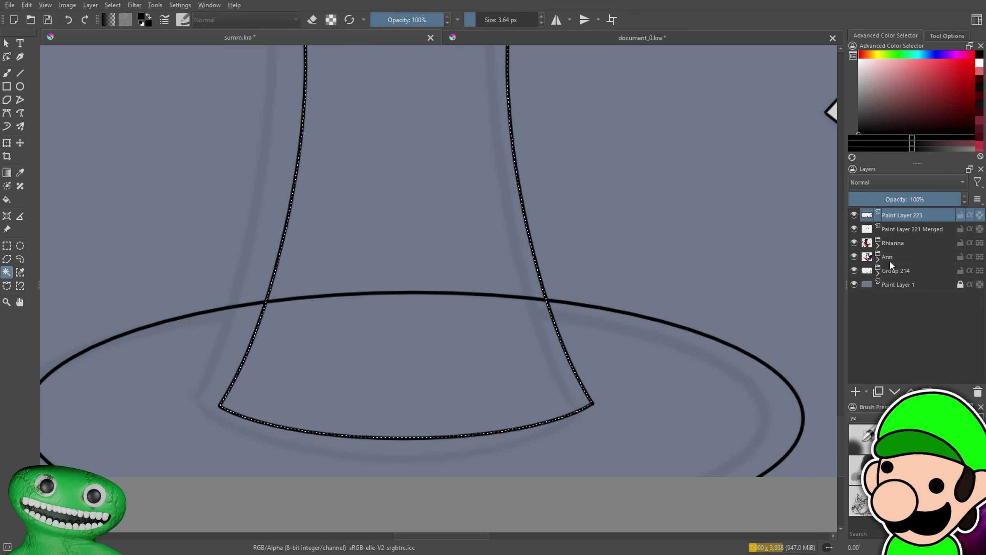
{"action": "key", "text": "Delete"}
{"action": "left_click", "coordinate": [7, 246]}
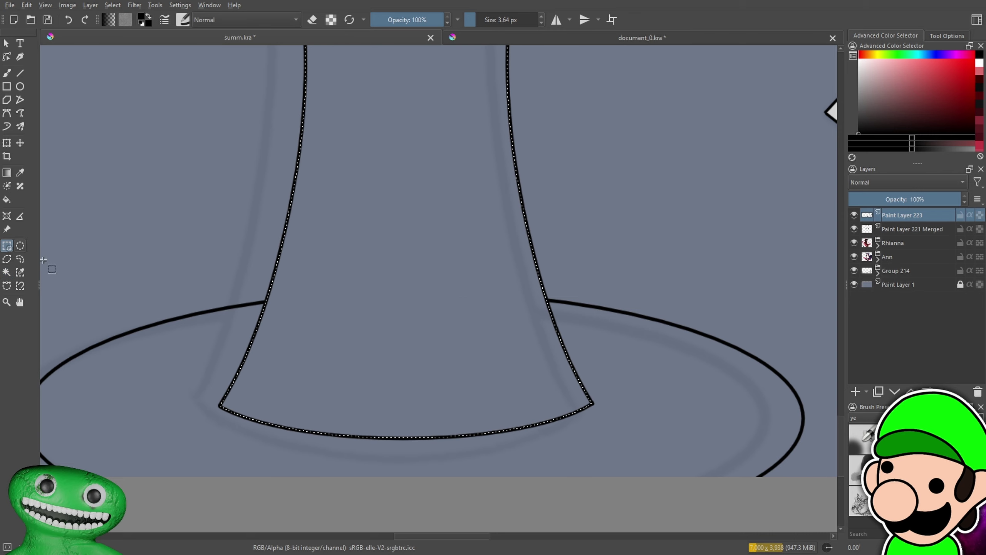
{"action": "left_click", "coordinate": [69, 272]}
{"action": "key", "text": "ctrl+minus"}
{"action": "key", "text": "ctrl+minus"}
{"action": "key", "text": "ctrl+minus"}
{"action": "key", "text": "ctrl+minus"}
{"action": "key", "text": "ctrl+minus"}
{"action": "scroll", "coordinate": [642, 412], "scroll_direction": "down", "scroll_amount": 3}
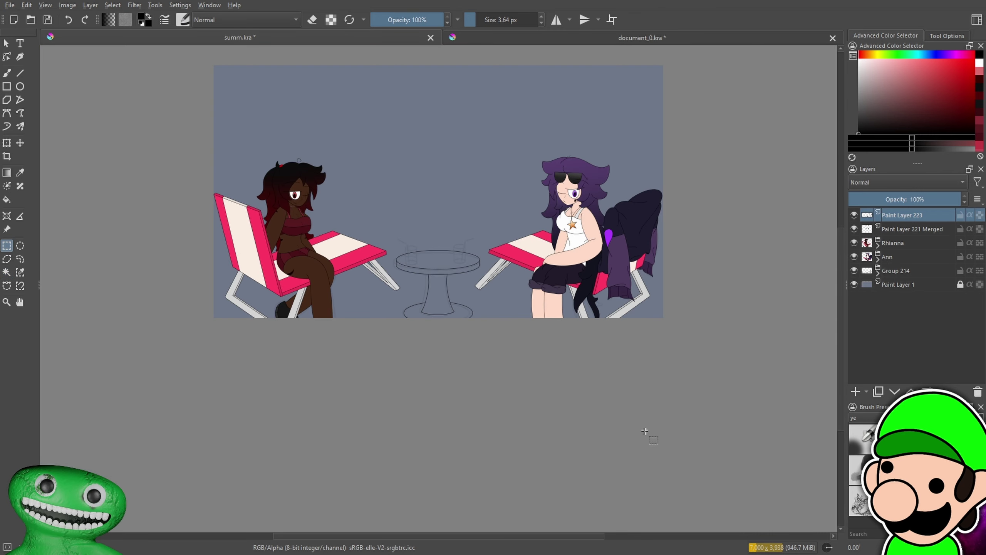
{"action": "key", "text": "ctrl+plus"}
{"action": "key", "text": "ctrl+plus"}
{"action": "key", "text": "ctrl+plus"}
{"action": "key", "text": "ctrl+plus"}
{"action": "key", "text": "Delete"}
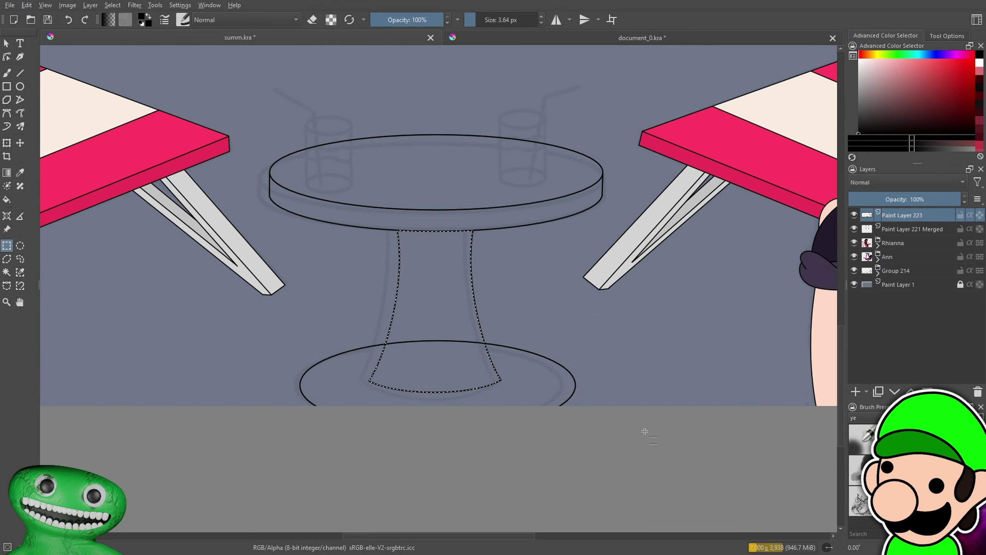
Shift the base ellipse slightly up and left under the pedestal with the Transform tool
{"action": "left_click", "coordinate": [7, 146]}
{"action": "left_click_drag", "start_coordinate": [536, 384], "coordinate": [534, 383]}
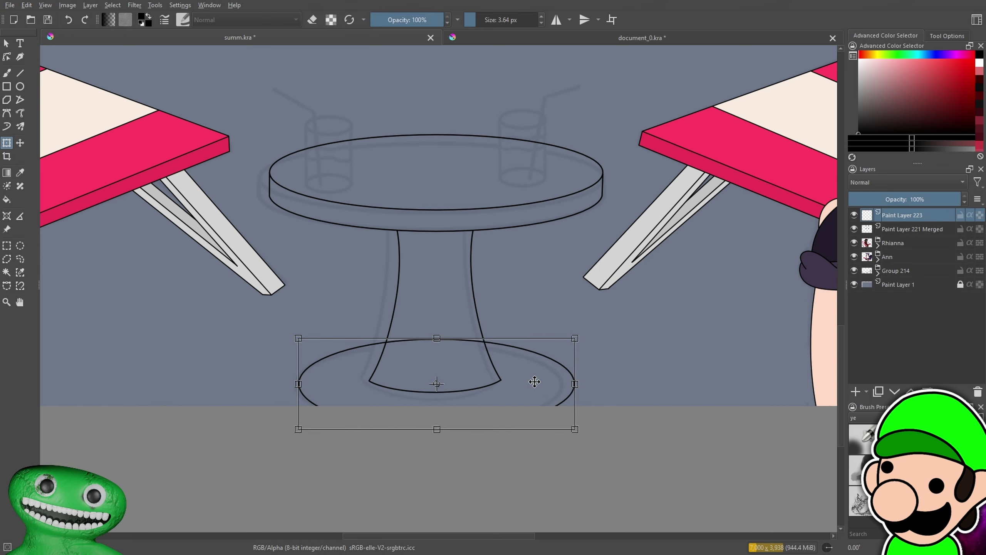
{"action": "key", "text": "b"}
Select the pedestal's interior from the merged line layer, delete the base ellipse's line inside it, and clear the selection
{"action": "left_click", "coordinate": [7, 272]}
{"action": "key", "text": "plus"}
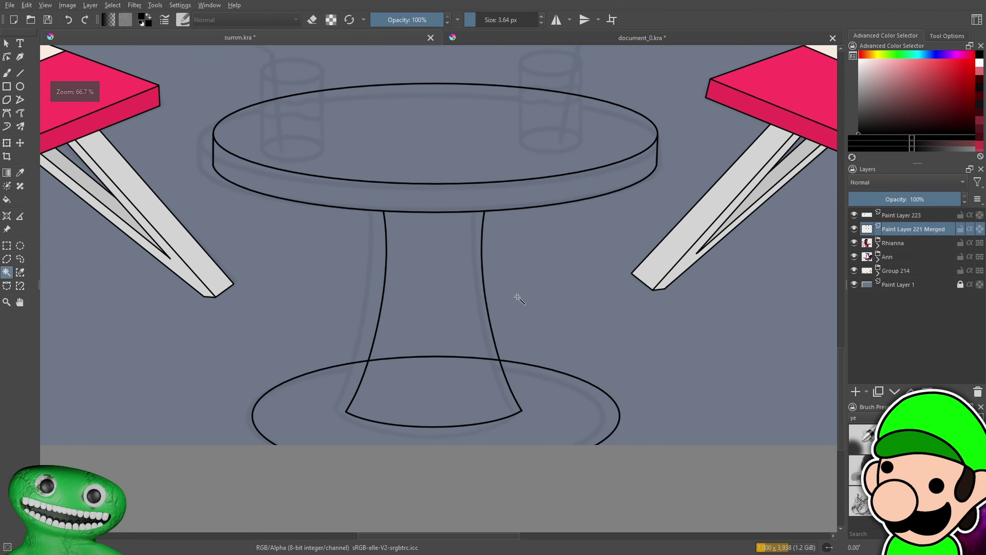
{"action": "left_click", "coordinate": [458, 287]}
{"action": "key", "text": "Delete"}
{"action": "left_click", "coordinate": [7, 245]}
{"action": "left_click", "coordinate": [302, 470]}
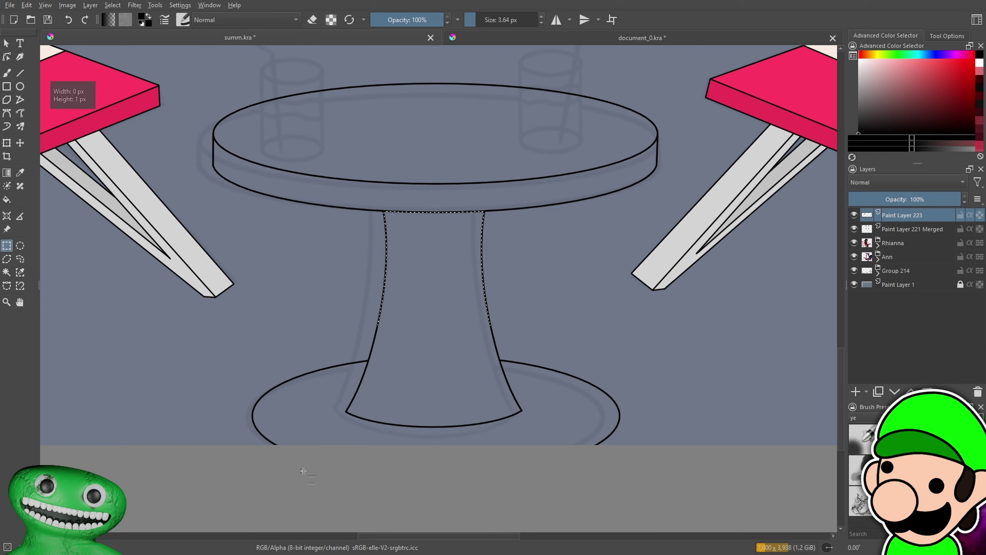
Merge the base ellipse's layer with the tabletop and pedestal line layer
{"action": "key", "text": "minus"}
{"action": "key", "text": "minus"}
{"action": "key", "text": "minus"}
{"action": "key", "text": "minus"}
{"action": "key", "text": "plus"}
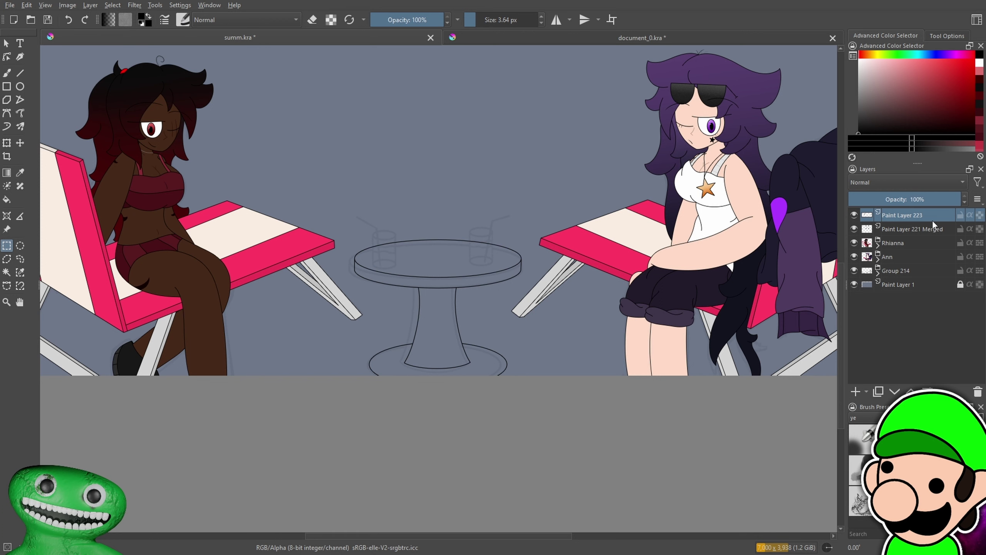
{"action": "left_click", "coordinate": [924, 233], "text": "ctrl"}
{"action": "key", "text": "ctrl+e"}
On a new layer with the table line layer hidden, draw an ellipse about 179 × 70 px over the left glass's sketched bottom
{"action": "left_click", "coordinate": [855, 391]}
{"action": "key", "text": "plus"}
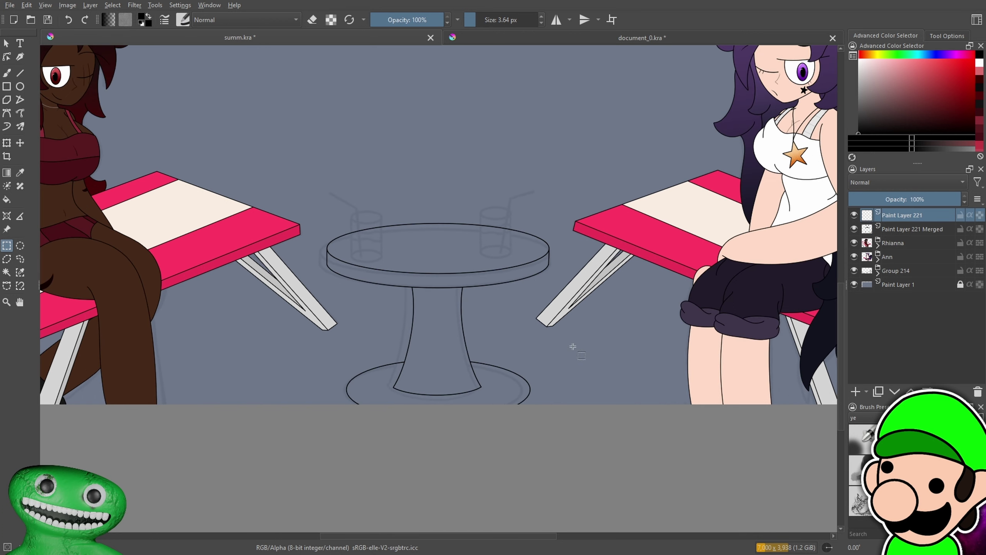
{"action": "key", "text": "1"}
{"action": "left_click", "coordinate": [25, 73]}
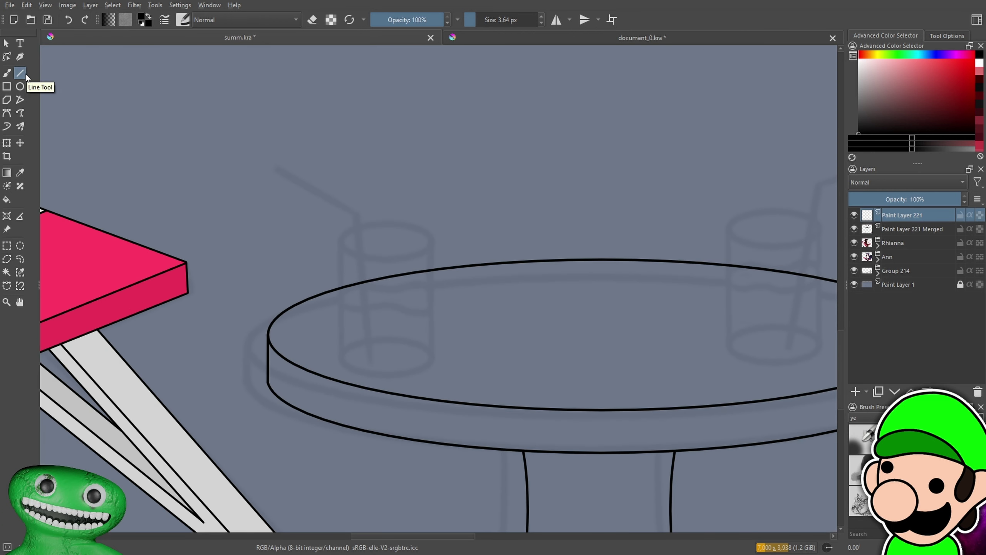
{"action": "key", "text": "plus"}
{"action": "key", "text": "plus"}
{"action": "key", "text": "minus"}
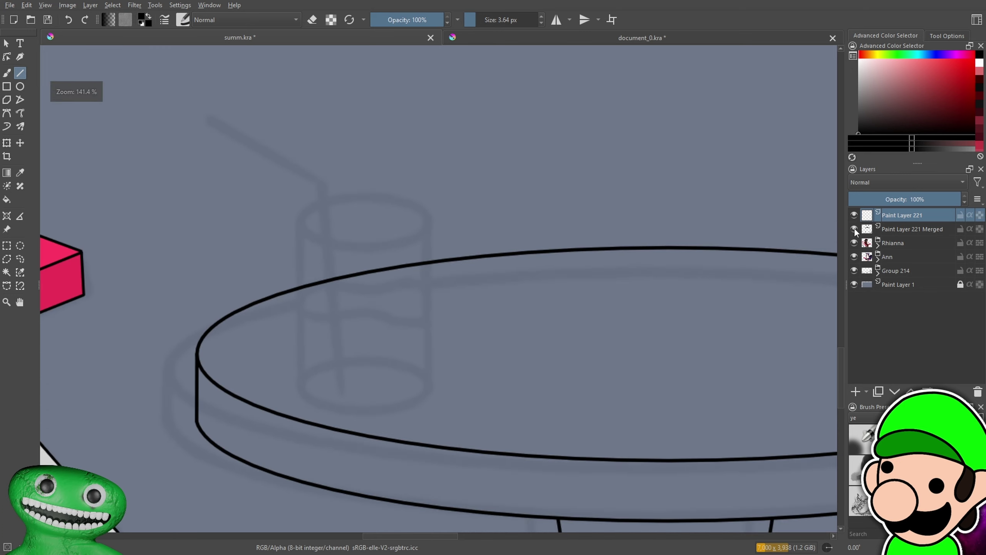
{"action": "left_click", "coordinate": [854, 229]}
{"action": "key", "text": "plus"}
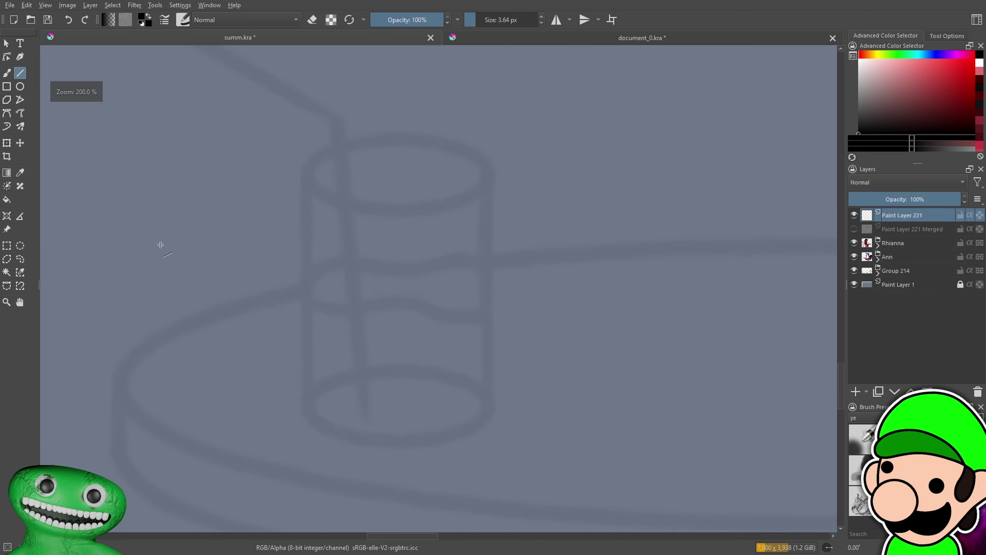
{"action": "mouse_move", "coordinate": [313, 381]}
{"action": "left_mouse_down"}
{"action": "mouse_move", "coordinate": [473, 429]}
{"action": "mouse_move", "coordinate": [491, 448]}
{"action": "left_mouse_up"}
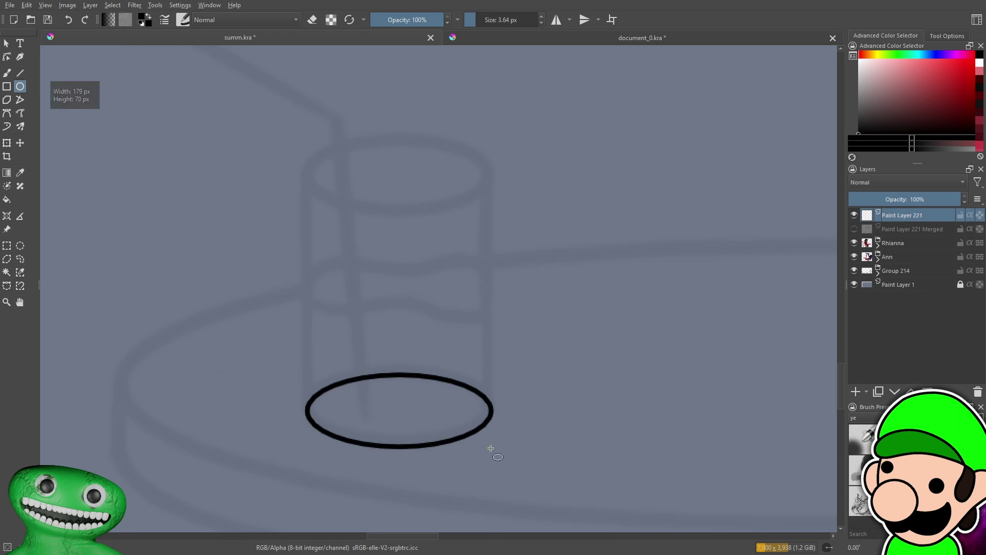
Duplicate the glass's bottom ellipse layer and move the copy up to form the sketched rim
{"action": "left_click", "coordinate": [20, 73]}
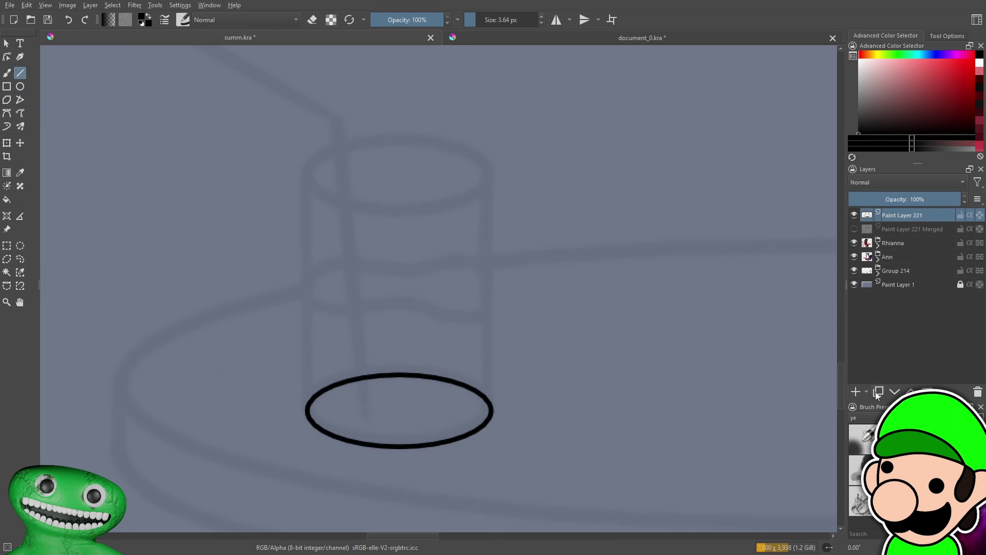
{"action": "left_click", "coordinate": [878, 391]}
{"action": "key", "text": "ctrl+t"}
{"action": "left_click_drag", "start_coordinate": [448, 406], "coordinate": [445, 170]}
Draw the glass's right and left sides as straight vertical lines about 230 px and 227 px long between the two ellipses
{"action": "left_click", "coordinate": [20, 73]}
{"action": "left_click_drag", "start_coordinate": [492, 174], "coordinate": [492, 412]}
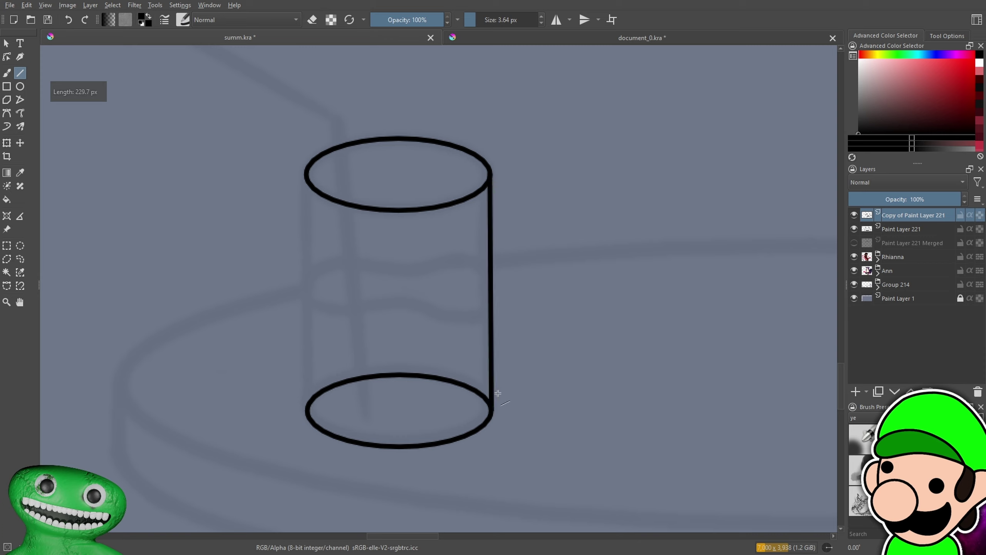
{"action": "left_click_drag", "start_coordinate": [306, 176], "coordinate": [307, 410]}
{"action": "scroll", "coordinate": [581, 402], "scroll_direction": "down", "scroll_amount": 6}
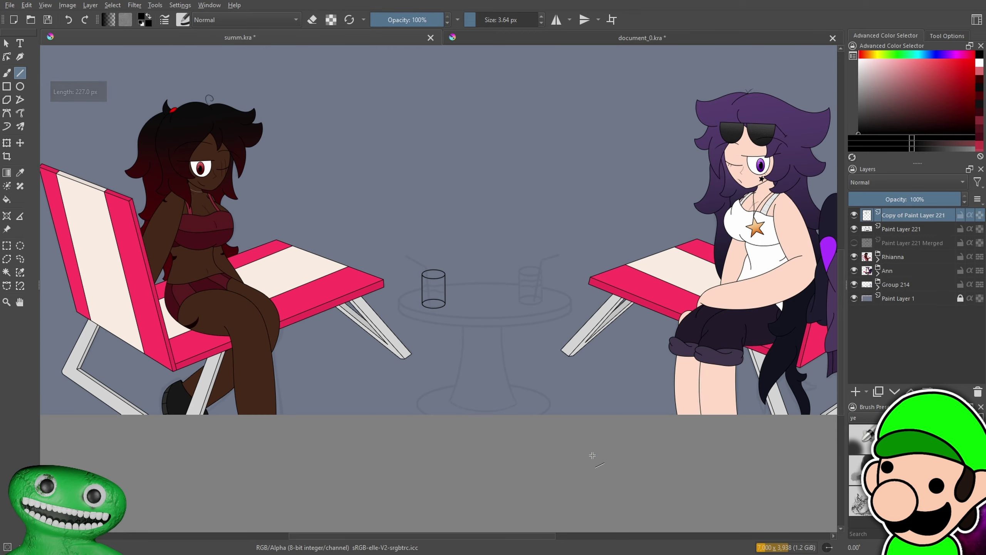
Erase the overhanging ends of the left glass's side lines at both bottom corners
{"action": "scroll", "coordinate": [590, 454], "scroll_direction": "up", "scroll_amount": 4}
{"action": "key", "text": "ctrl+plus"}
{"action": "mouse_move", "coordinate": [584, 442]}
{"action": "left_mouse_down"}
{"action": "mouse_move", "coordinate": [634, 407]}
{"action": "mouse_move", "coordinate": [647, 369]}
{"action": "left_mouse_up"}
{"action": "key", "text": "ctrl+plus"}
{"action": "key", "text": "ctrl+plus"}
{"action": "key", "text": "ctrl+plus"}
{"action": "key", "text": "ctrl+plus"}
{"action": "key", "text": "ctrl+plus"}
{"action": "key", "text": "b"}
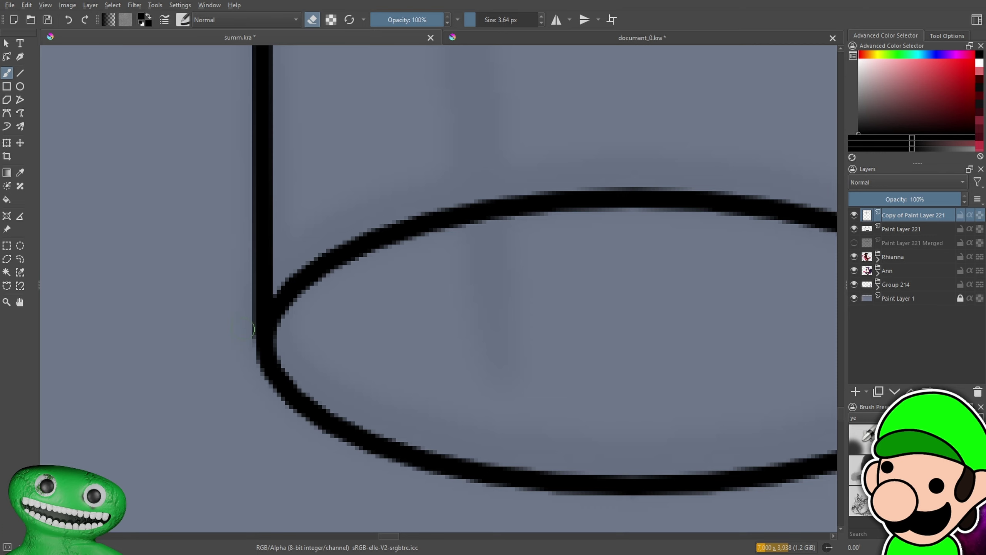
{"action": "key", "text": "1"}
{"action": "scroll", "coordinate": [462, 382], "scroll_direction": "up", "scroll_amount": 6}
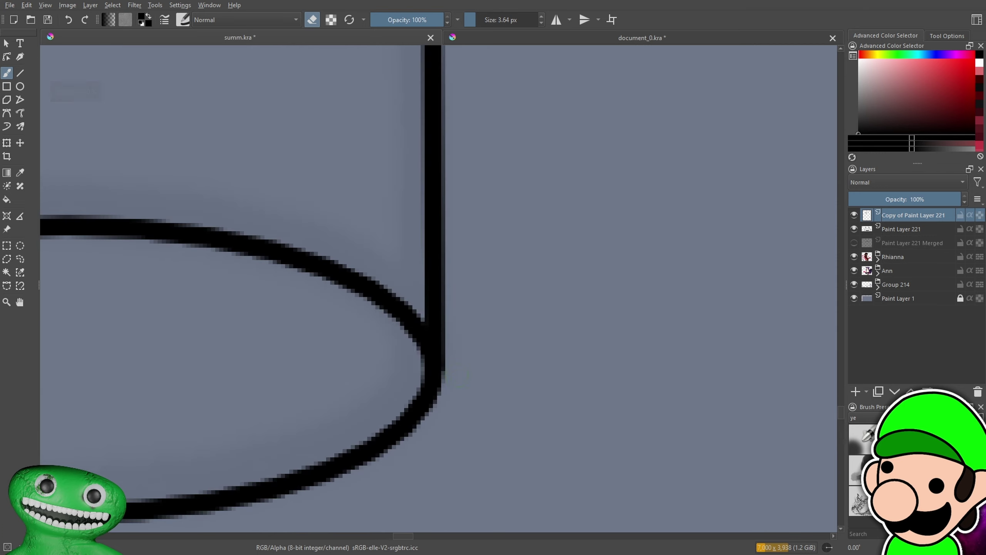
{"action": "key", "text": "1"}
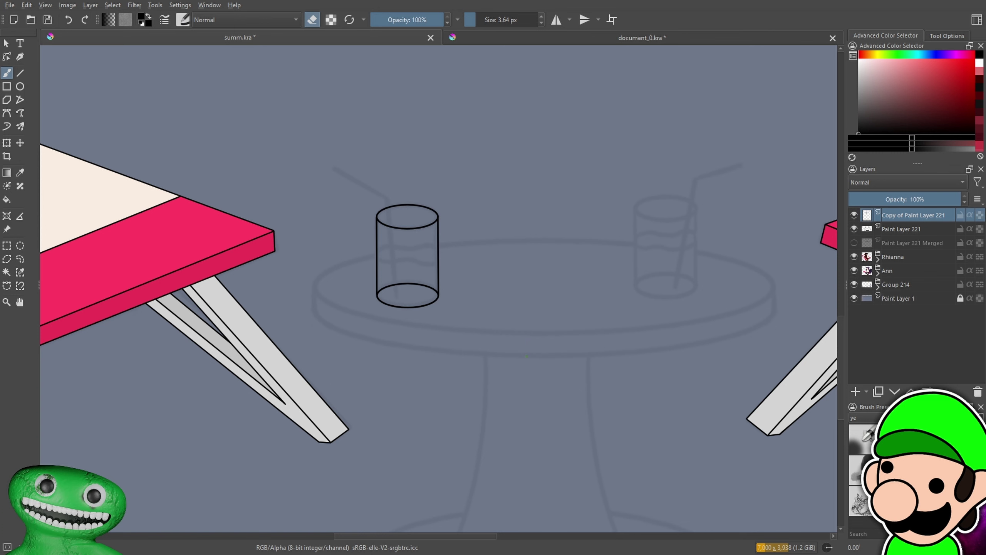
Lasso the back arc of the left glass's bottom ellipse and cut it onto a new layer
{"action": "key", "text": "ctrl+minus"}
{"action": "key", "text": "ctrl+minus"}
{"action": "key", "text": "ctrl+minus"}
{"action": "left_click_drag", "start_coordinate": [534, 389], "coordinate": [538, 415]}
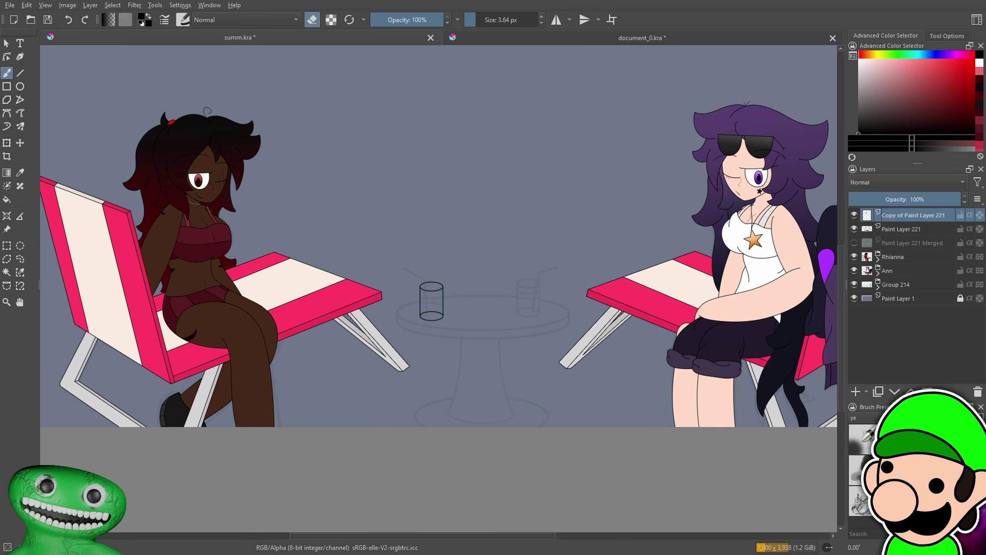
{"action": "key", "text": "plus"}
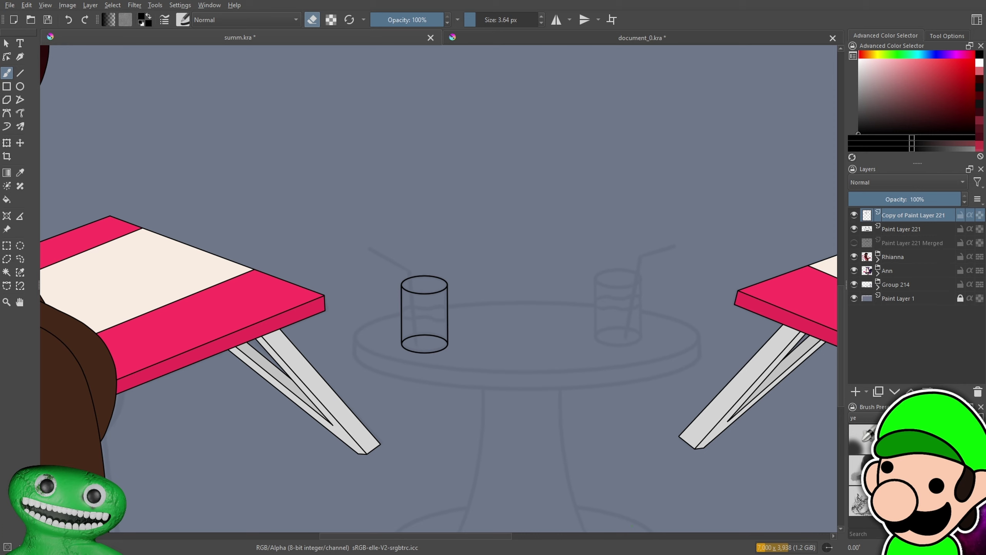
{"action": "key", "text": "plus"}
{"action": "key", "text": "plus"}
{"action": "key", "text": "plus"}
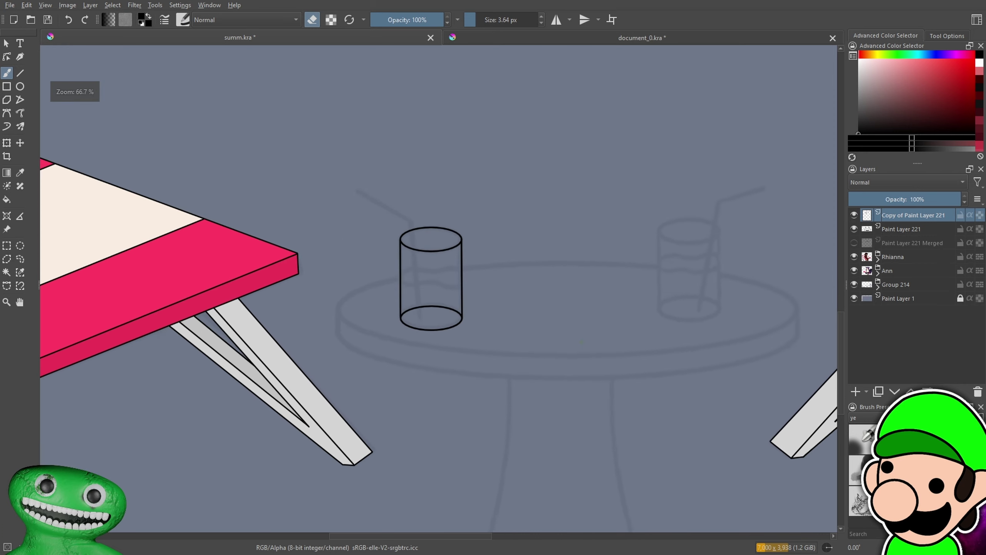
{"action": "key", "text": "plus"}
{"action": "key", "text": "plus"}
{"action": "key", "text": "plus"}
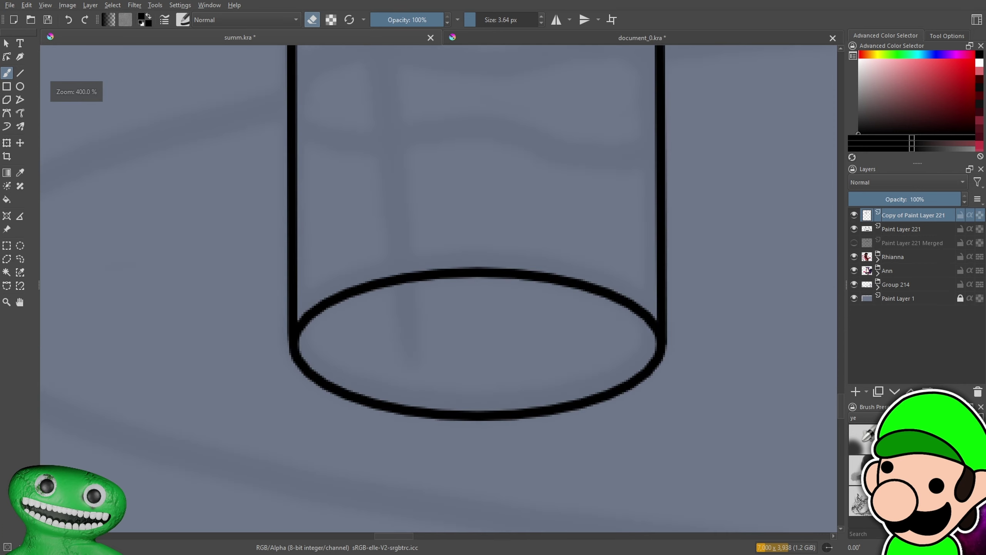
{"action": "scroll", "coordinate": [319, 333], "scroll_direction": "up", "scroll_amount": 1}
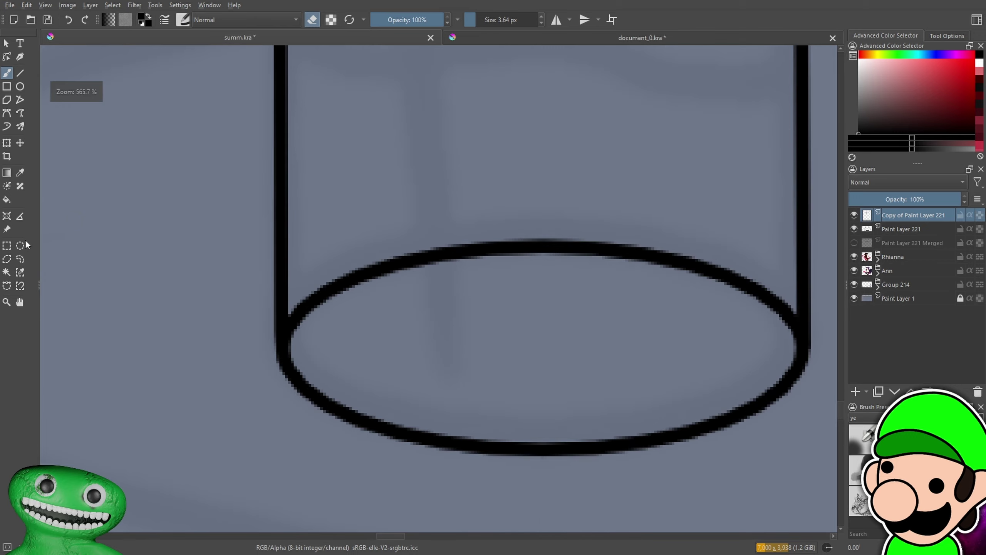
{"action": "left_click", "coordinate": [19, 259]}
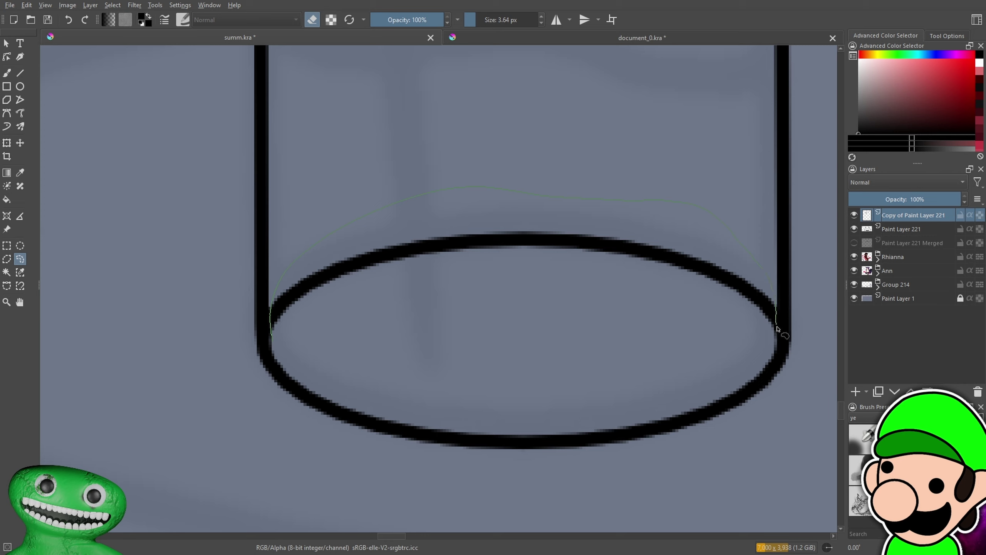
{"action": "left_click_drag", "start_coordinate": [377, 364], "coordinate": [324, 364]}
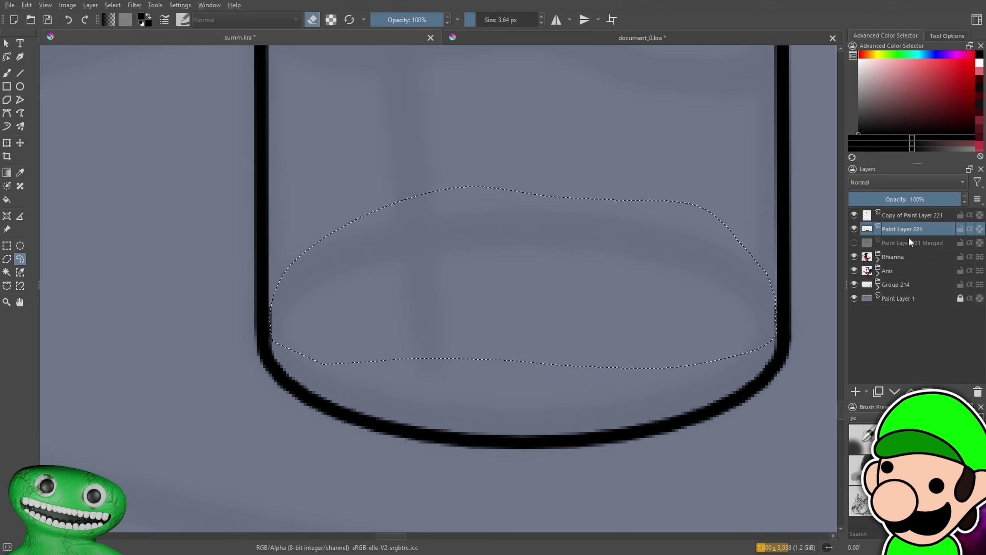
{"action": "key", "text": "ctrl+shift+v"}
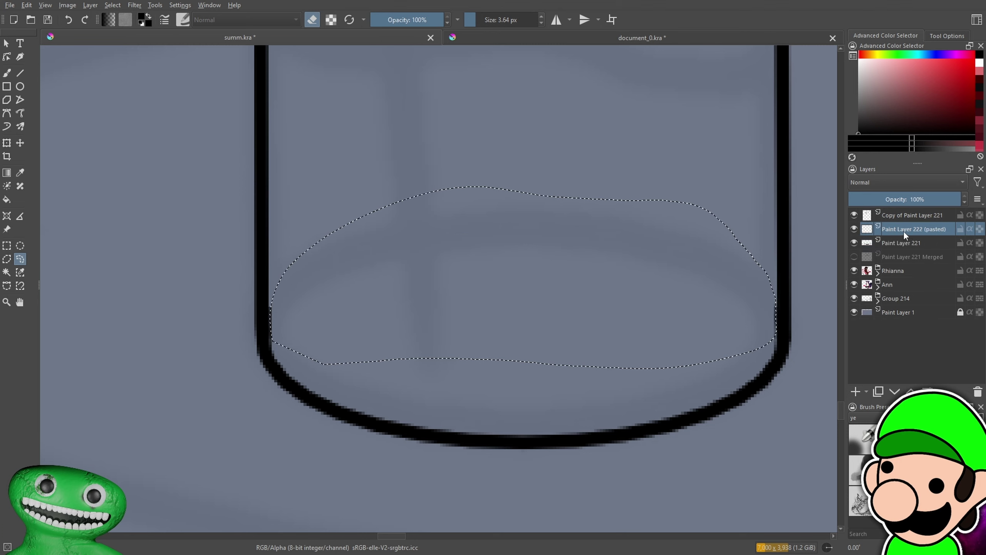
Place the pasted arc's layer beneath the bottom ellipse layer, hide it and clear the selection
{"action": "key", "text": "ctrl+z"}
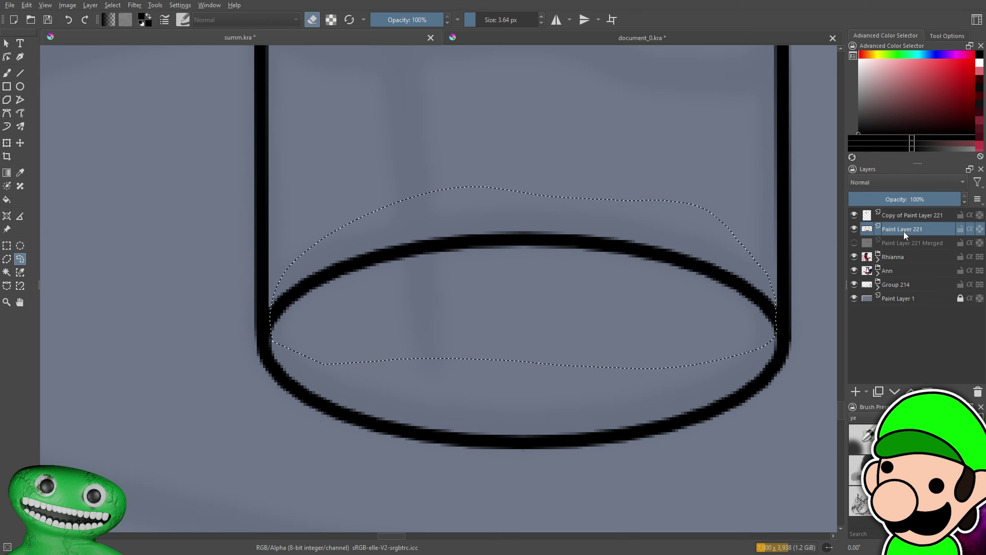
{"action": "key", "text": "ctrl+shift+z"}
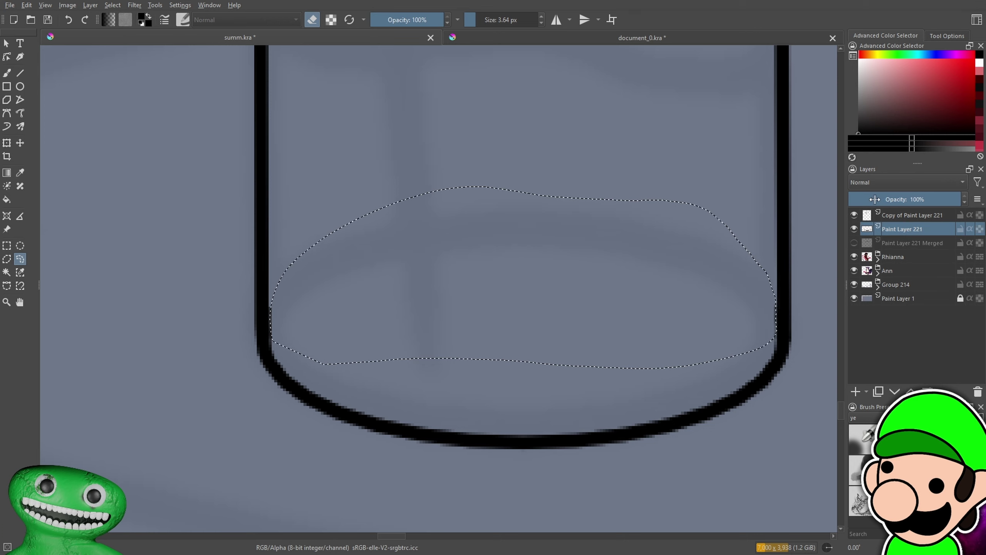
{"action": "key", "text": "ctrl+shift+z"}
{"action": "left_click_drag", "start_coordinate": [865, 259], "coordinate": [858, 251]}
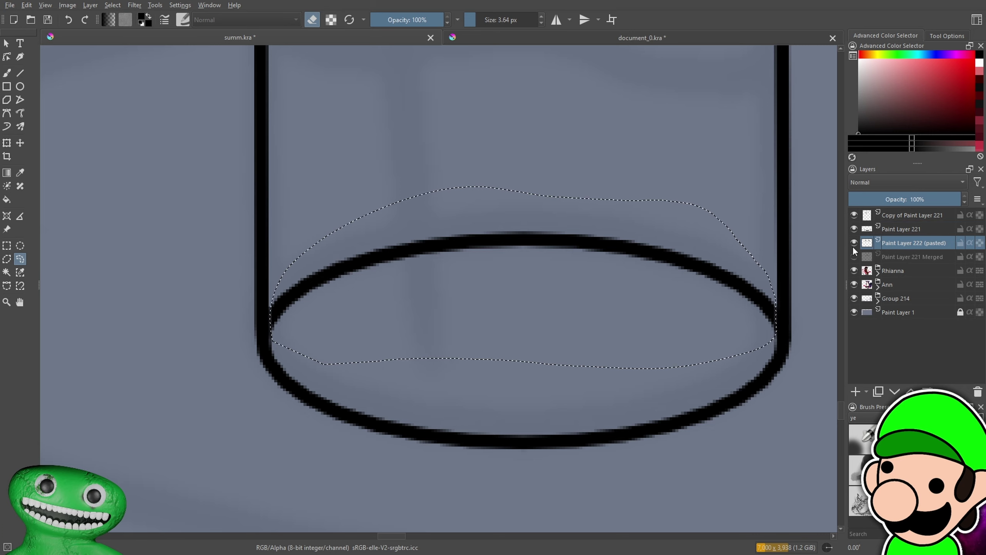
{"action": "left_click", "coordinate": [854, 243]}
{"action": "left_click", "coordinate": [11, 244]}
{"action": "left_click", "coordinate": [117, 247]}
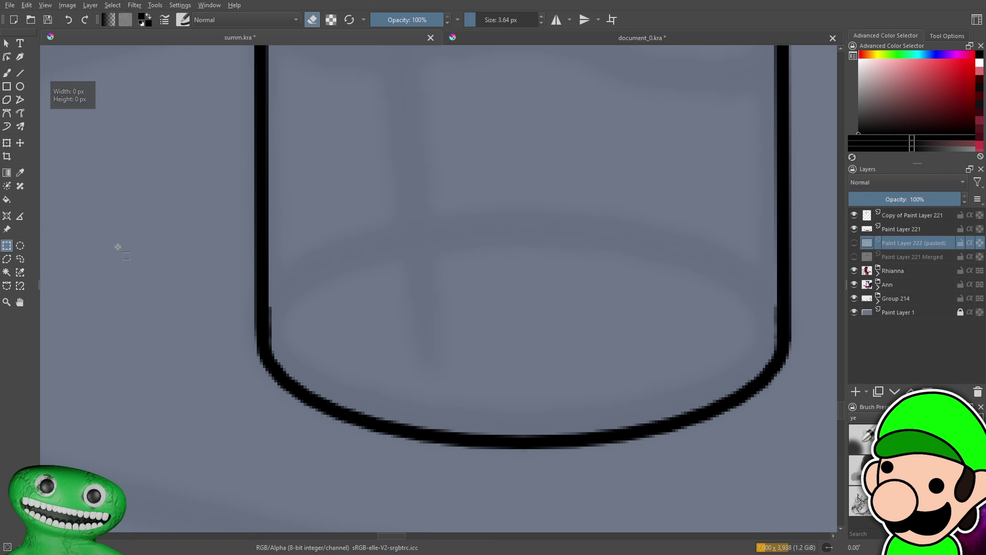
Merge the glass's rim and sides layer with its bottom ellipse layer
{"action": "scroll", "coordinate": [410, 287], "scroll_direction": "down", "scroll_amount": 1}
{"action": "left_click", "coordinate": [889, 216]}
{"action": "scroll", "coordinate": [383, 334], "scroll_direction": "up", "scroll_amount": 4}
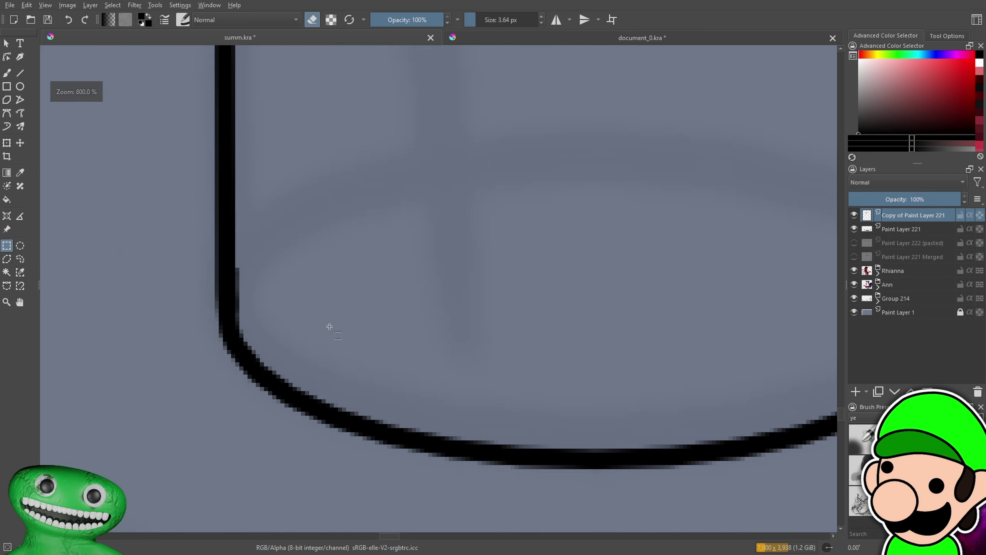
{"action": "left_click_drag", "start_coordinate": [330, 320], "coordinate": [451, 333]}
{"action": "key", "text": "b"}
{"action": "key", "text": "e"}
{"action": "key", "text": "e"}
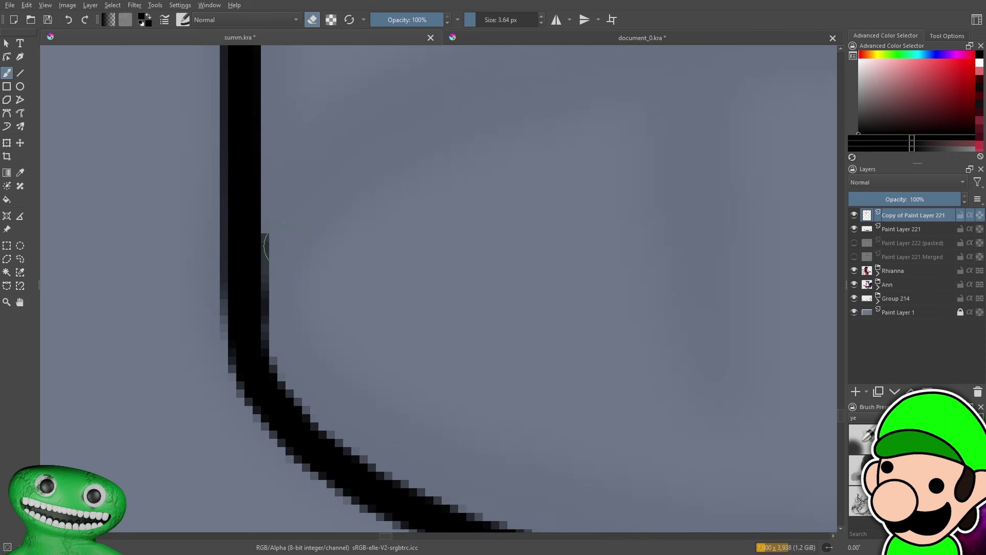
{"action": "left_click", "coordinate": [900, 225], "text": "ctrl"}
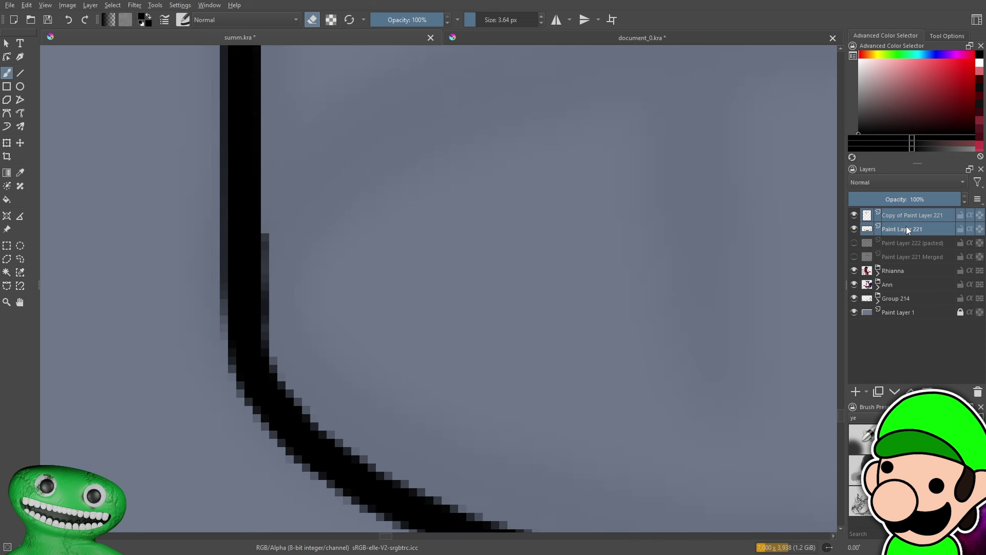
{"action": "key", "text": "ctrl+e"}
Erase the leftover arc pixels along the inner edges of the glass's bottom corners
{"action": "left_click_drag", "start_coordinate": [289, 287], "coordinate": [289, 249]}
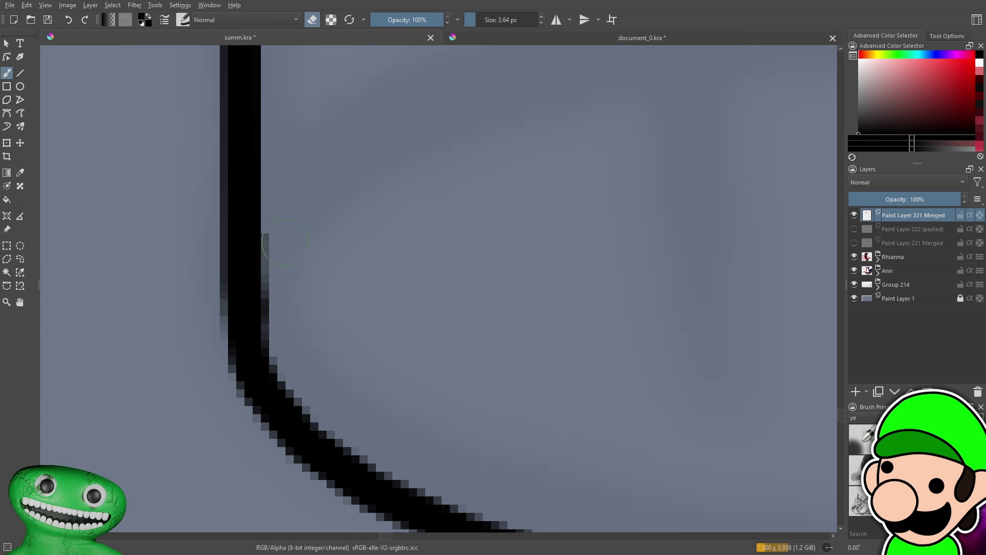
{"action": "scroll", "coordinate": [287, 253], "scroll_direction": "down", "scroll_amount": 5}
{"action": "scroll", "coordinate": [596, 306], "scroll_direction": "up", "scroll_amount": 5}
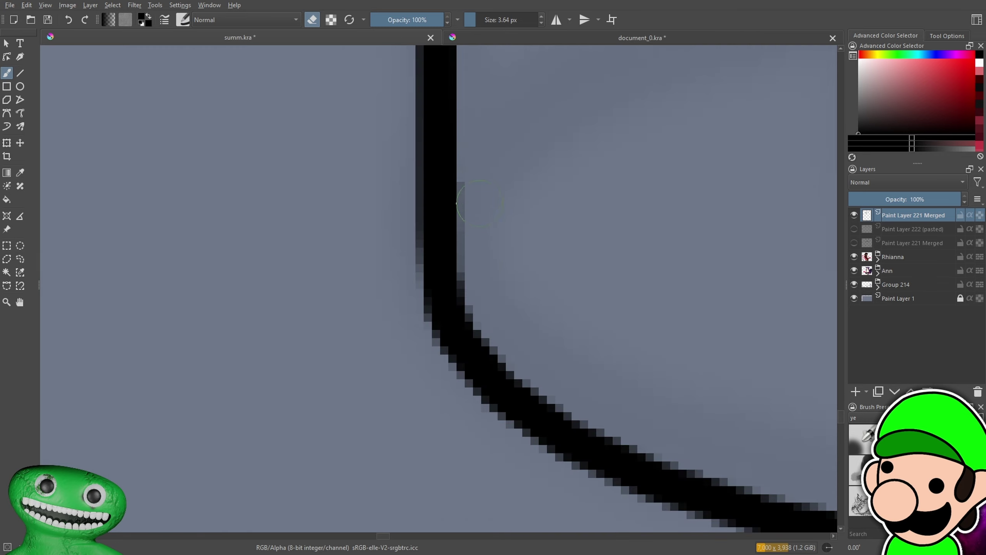
{"action": "scroll", "coordinate": [481, 213], "scroll_direction": "down", "scroll_amount": 5}
{"action": "scroll", "coordinate": [537, 256], "scroll_direction": "up", "scroll_amount": 6}
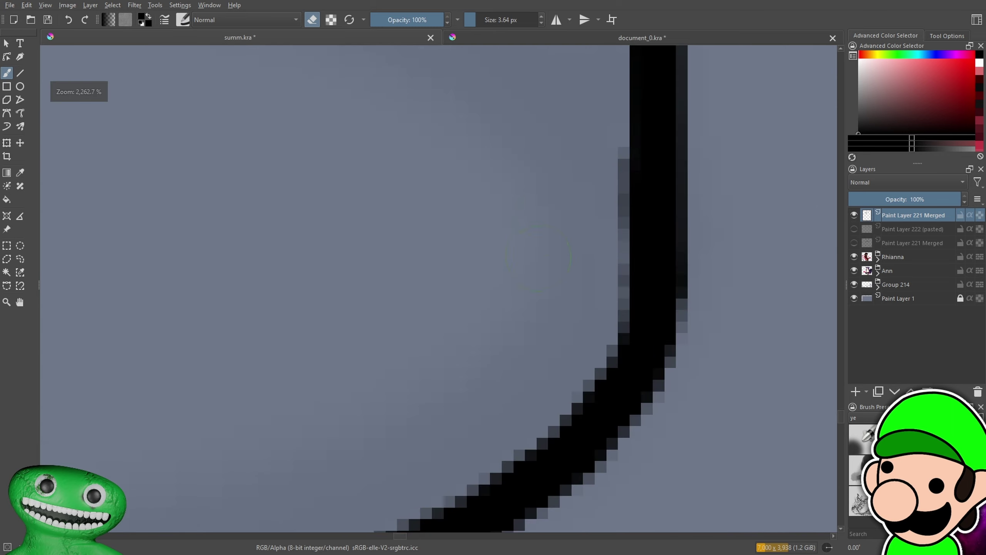
{"action": "mouse_move", "coordinate": [596, 229]}
{"action": "left_mouse_down"}
{"action": "mouse_move", "coordinate": [603, 180]}
{"action": "mouse_move", "coordinate": [592, 237]}
{"action": "left_mouse_up"}
{"action": "key", "text": "ctrl+z"}
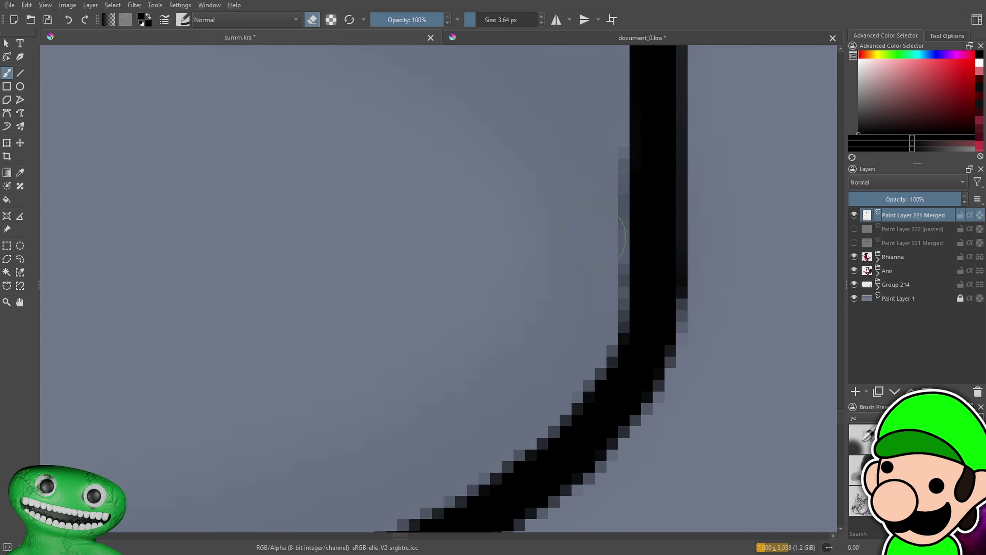
{"action": "scroll", "coordinate": [476, 285], "scroll_direction": "down", "scroll_amount": 7}
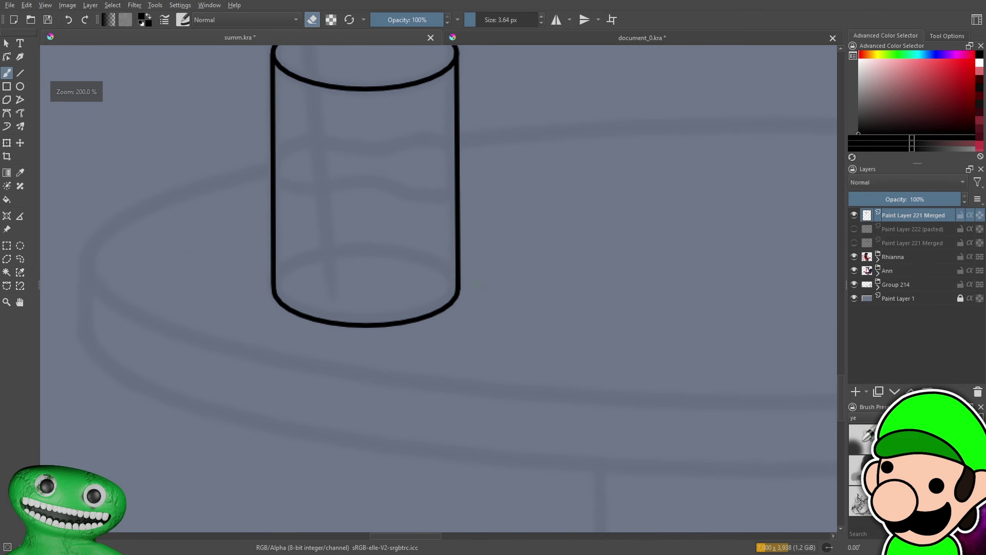
Show the cut-out back arc's layer and touch up its ends with the brush where they meet the glass's sides
{"action": "left_click", "coordinate": [853, 228]}
{"action": "left_click", "coordinate": [897, 229]}
{"action": "scroll", "coordinate": [516, 206], "scroll_direction": "up", "scroll_amount": 5}
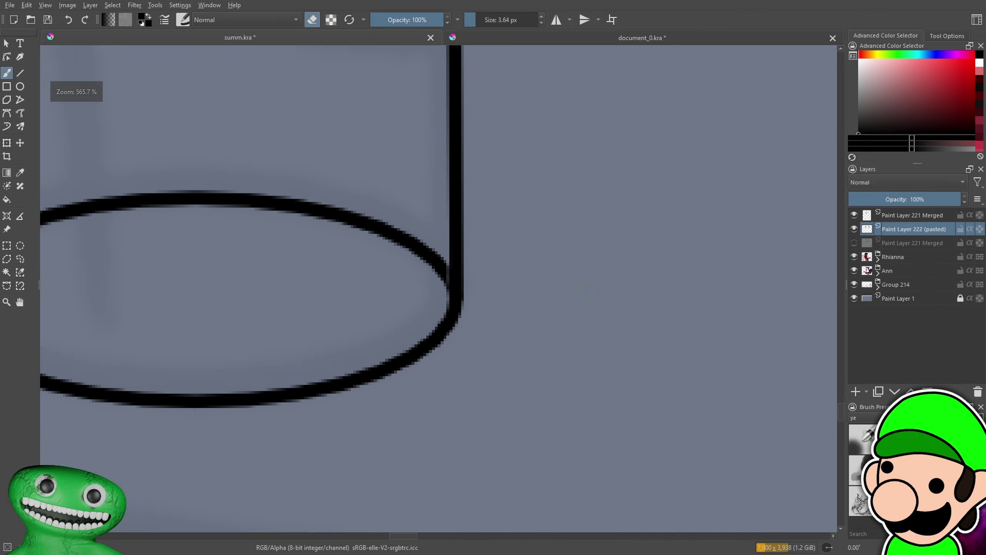
{"action": "key", "text": "e"}
{"action": "scroll", "coordinate": [474, 276], "scroll_direction": "down", "scroll_amount": 7}
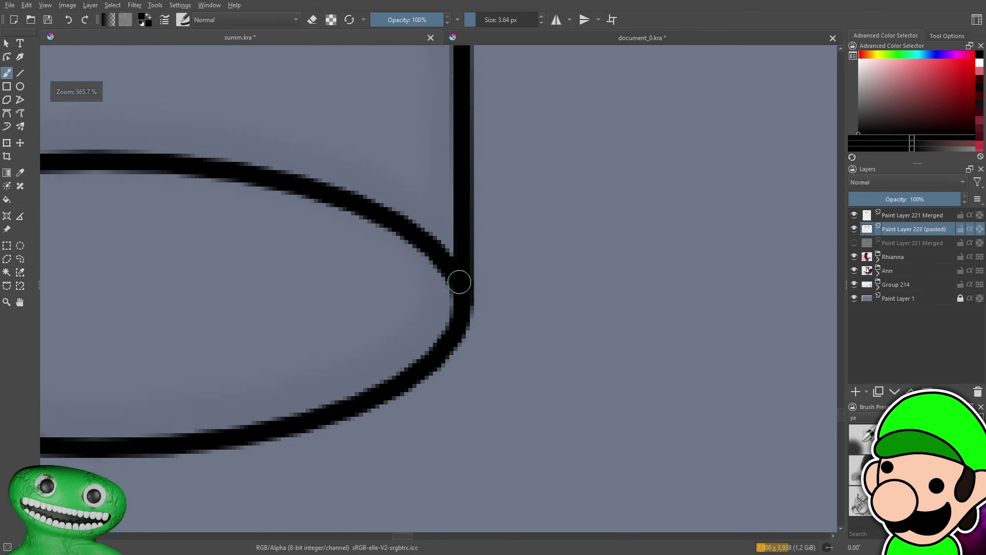
{"action": "scroll", "coordinate": [521, 305], "scroll_direction": "down", "scroll_amount": 2}
{"action": "scroll", "coordinate": [512, 305], "scroll_direction": "up", "scroll_amount": 9}
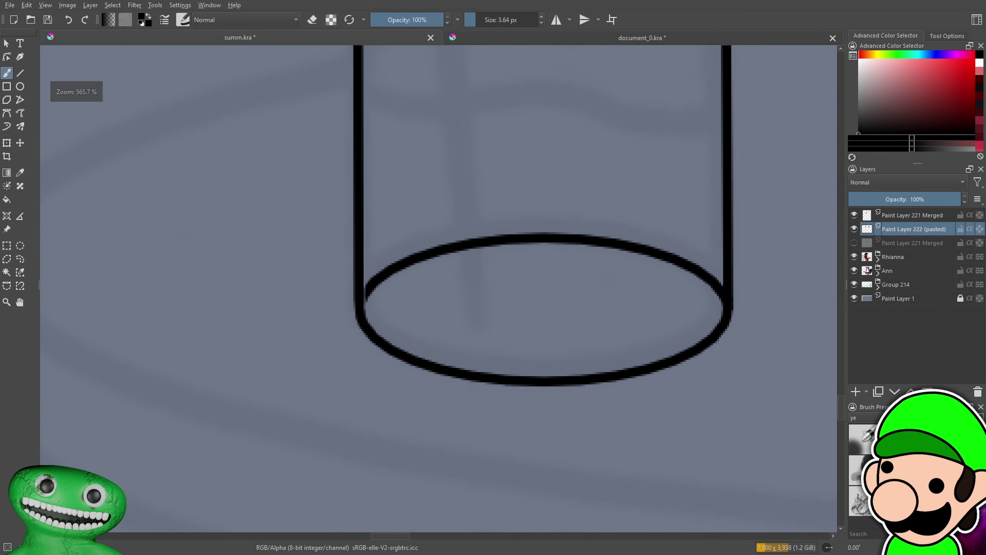
{"action": "mouse_move", "coordinate": [264, 364]}
{"action": "left_mouse_down"}
{"action": "mouse_move", "coordinate": [264, 387]}
{"action": "mouse_move", "coordinate": [282, 354]}
{"action": "mouse_move", "coordinate": [250, 398]}
{"action": "left_mouse_up"}
{"action": "scroll", "coordinate": [462, 348], "scroll_direction": "down", "scroll_amount": 10}
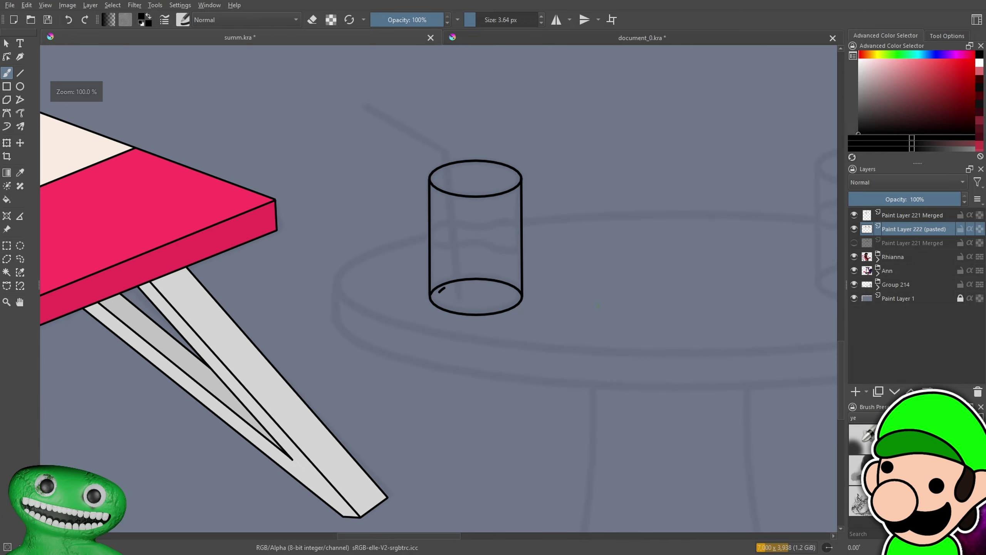
Show the table line layer to check the glass against the tabletop, and hide it again
{"action": "left_click", "coordinate": [854, 243]}
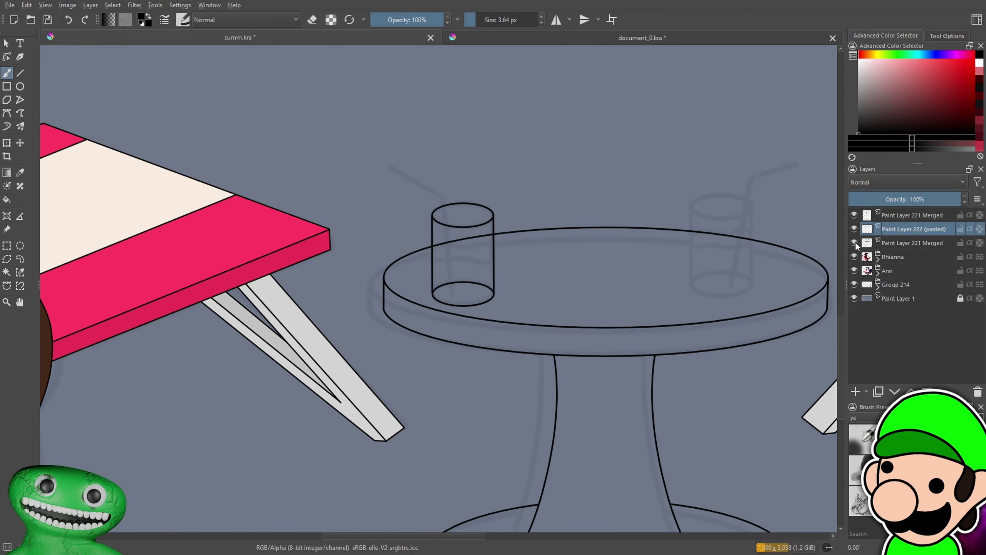
{"action": "key", "text": "ctrl+minus"}
{"action": "key", "text": "ctrl+minus"}
{"action": "key", "text": "ctrl+minus"}
{"action": "left_click", "coordinate": [855, 243]}
{"action": "key", "text": "ctrl+plus"}
{"action": "key", "text": "ctrl+plus"}
{"action": "key", "text": "ctrl+plus"}
{"action": "left_click_drag", "start_coordinate": [687, 358], "coordinate": [657, 375]}
{"action": "key", "text": "ctrl+plus"}
{"action": "key", "text": "ctrl+plus"}
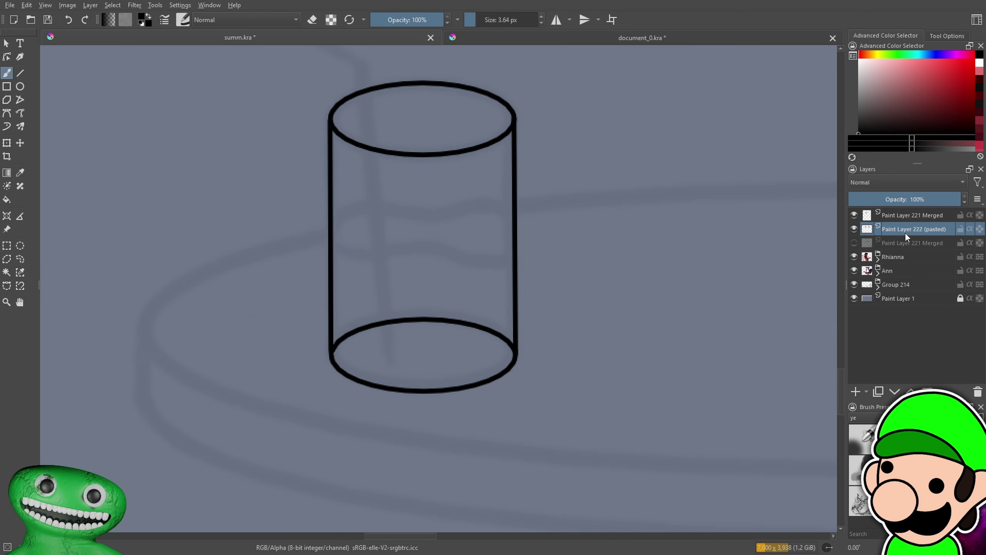
Hide the back arc's layer and set the painting colour to white
{"action": "left_click", "coordinate": [854, 228]}
{"action": "key", "text": "ctrl+minus"}
{"action": "key", "text": "ctrl+minus"}
{"action": "key", "text": "ctrl+minus"}
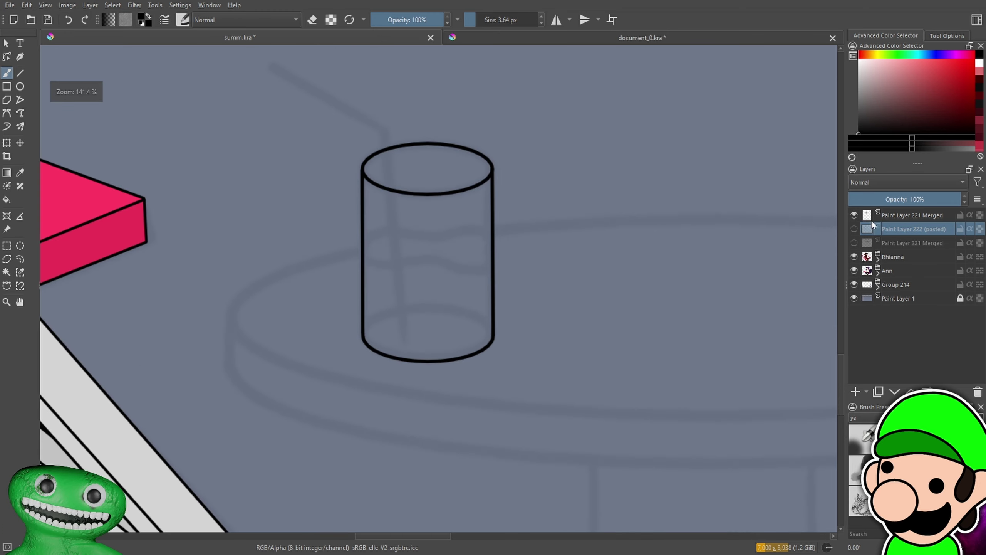
{"action": "key", "text": "ctrl+plus"}
{"action": "left_click_drag", "start_coordinate": [873, 98], "coordinate": [858, 59]}
{"action": "key", "text": "ctrl+plus"}
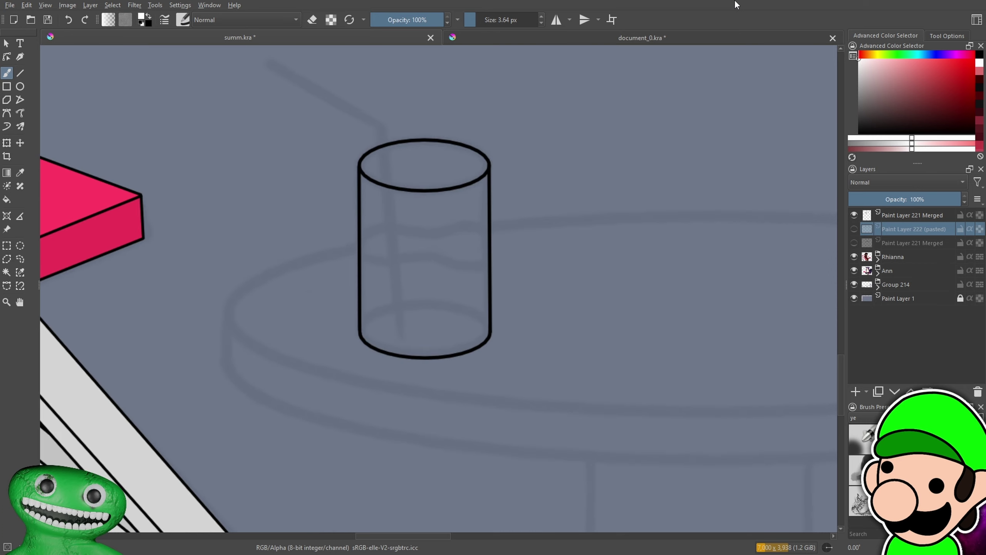
On a new layer beneath the glass lines, with the sketch group hidden, fill the glass's body and rim opening with white
{"action": "left_click", "coordinate": [7, 199]}
{"action": "key", "text": "ctrl+plus"}
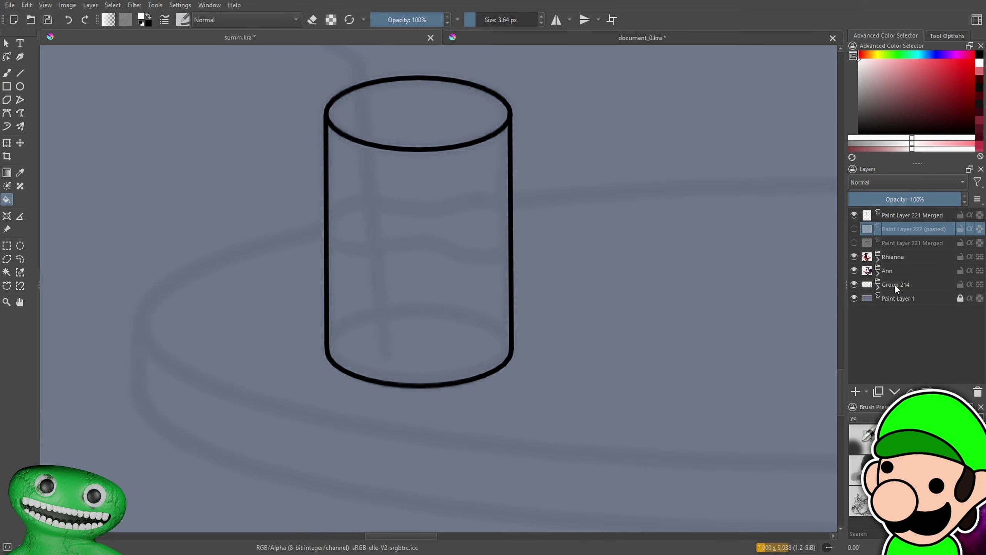
{"action": "left_click", "coordinate": [858, 395]}
{"action": "left_click", "coordinate": [432, 272]}
{"action": "key", "text": "ctrl+z"}
{"action": "left_click", "coordinate": [854, 298]}
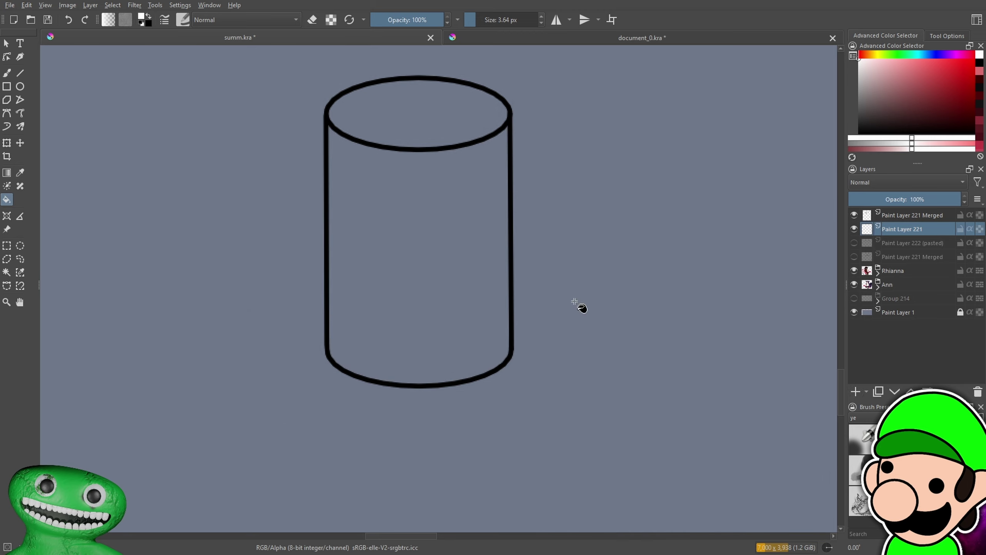
{"action": "left_click", "coordinate": [457, 249]}
{"action": "left_click", "coordinate": [442, 126]}
Set the white glass fill layer's opacity to 33%
{"action": "left_click", "coordinate": [885, 202]}
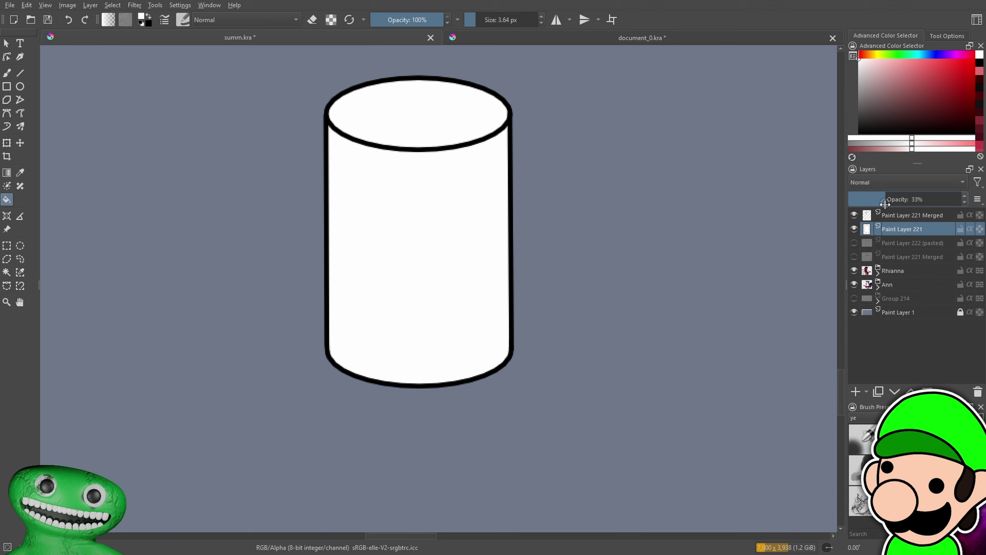
{"action": "key", "text": "ctrl+minus"}
{"action": "key", "text": "ctrl+minus"}
{"action": "key", "text": "ctrl+minus"}
{"action": "key", "text": "ctrl+minus"}
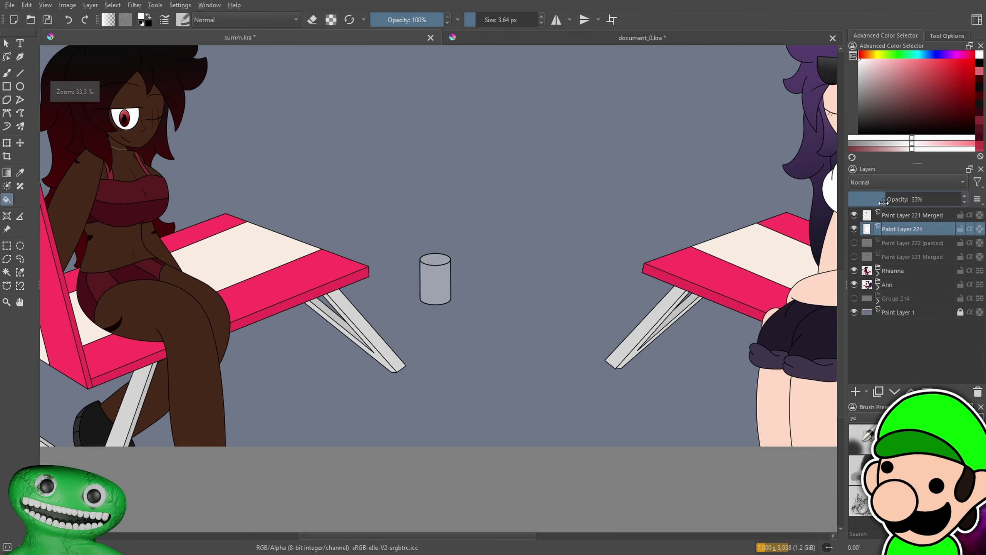
Undo the opacity change and the white rim fill, and set the body fill layer's opacity to 26%
{"action": "key", "text": "plus"}
{"action": "key", "text": "plus"}
{"action": "key", "text": "plus"}
{"action": "key", "text": "plus"}
{"action": "key", "text": "plus"}
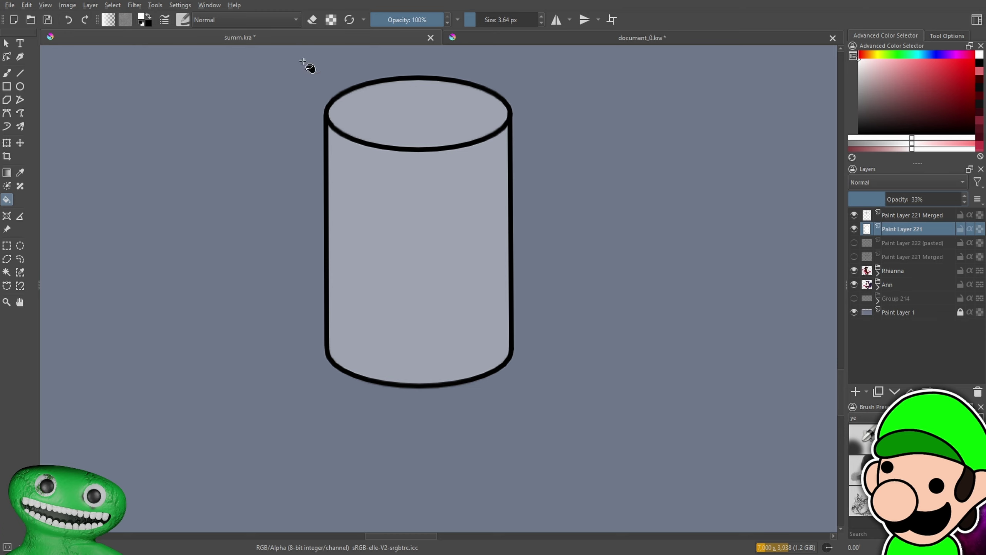
{"action": "left_click", "coordinate": [70, 20]}
{"action": "left_click", "coordinate": [70, 20]}
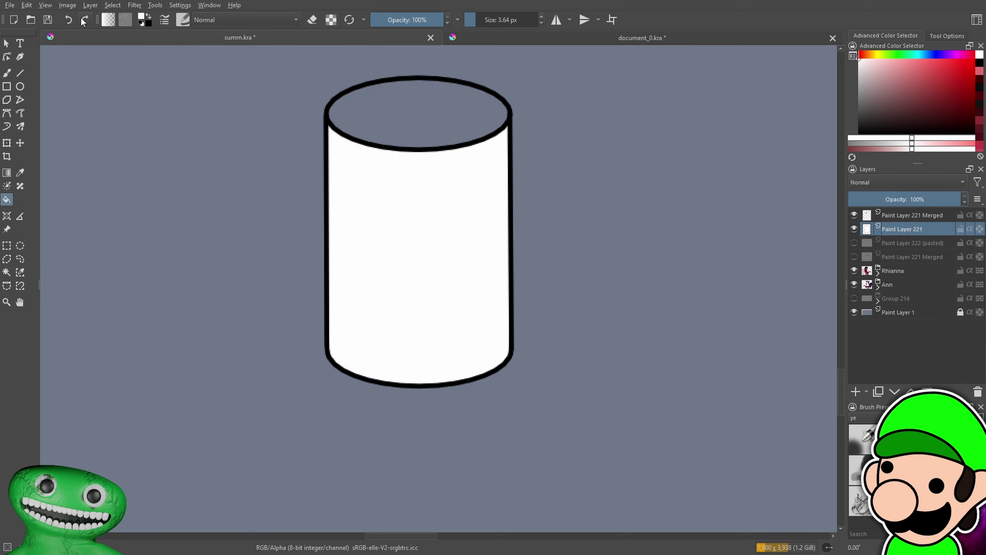
{"action": "left_click_drag", "start_coordinate": [880, 199], "coordinate": [883, 200]}
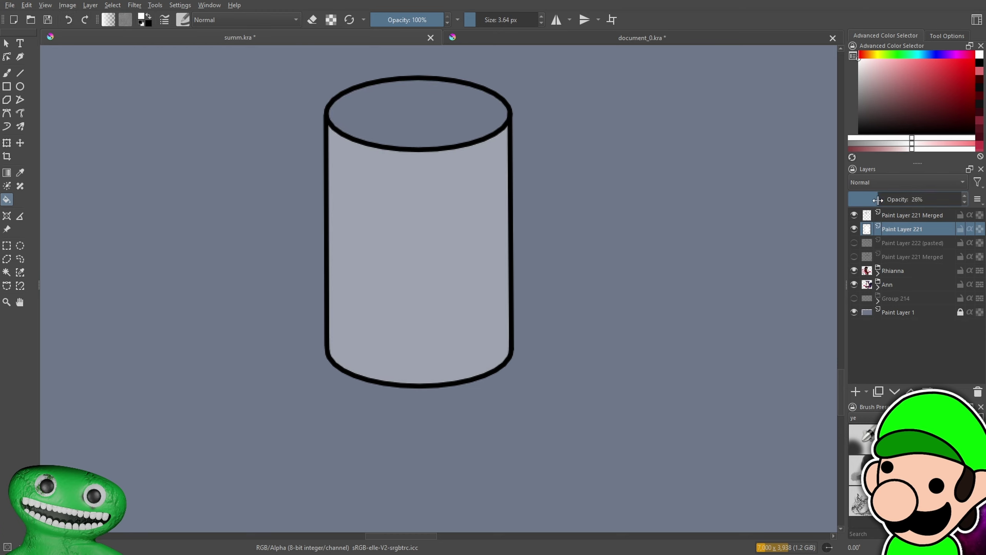
On a new layer, fill the glass's rim opening with white and set that layer's opacity to 9%
{"action": "left_click", "coordinate": [857, 391]}
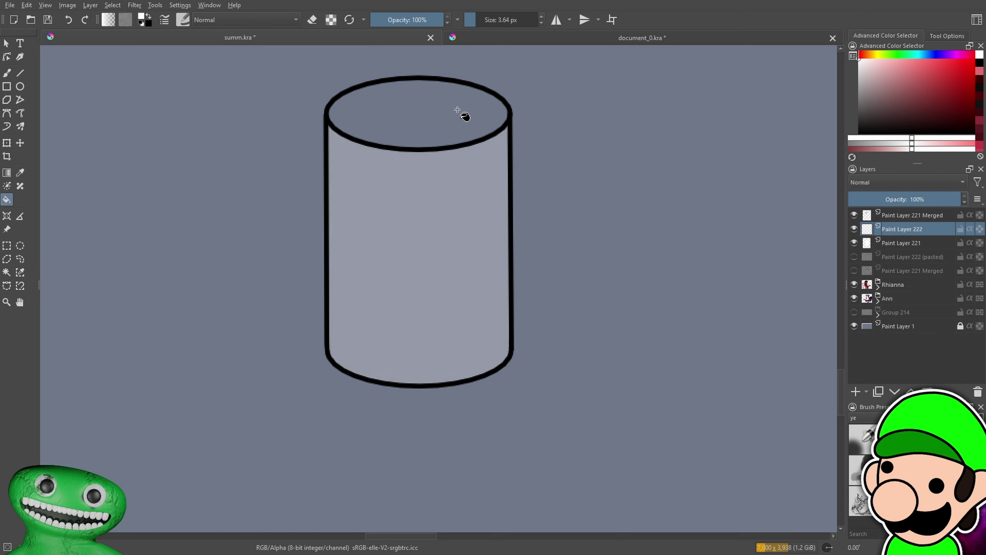
{"action": "left_click", "coordinate": [466, 119]}
{"action": "left_click", "coordinate": [869, 196]}
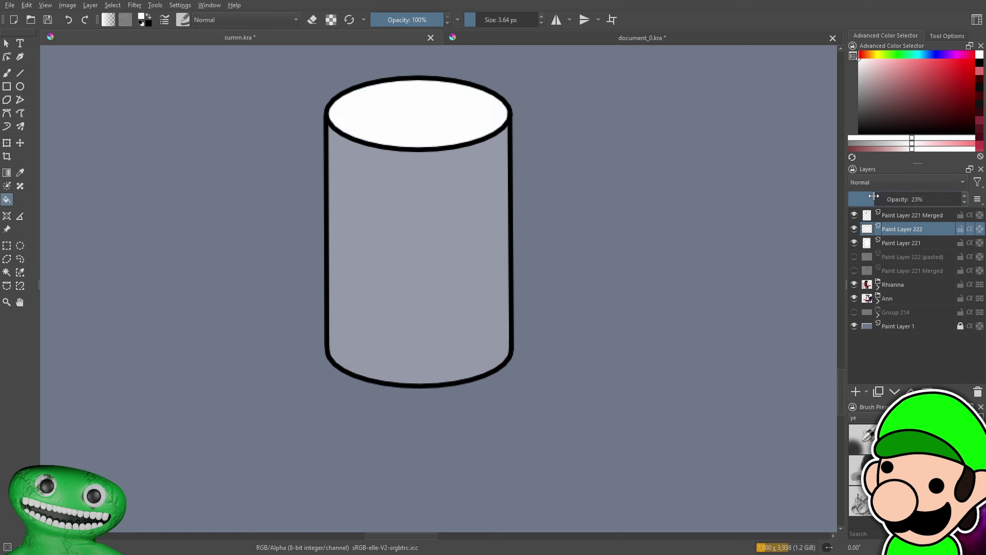
{"action": "left_click_drag", "start_coordinate": [862, 199], "coordinate": [861, 198]}
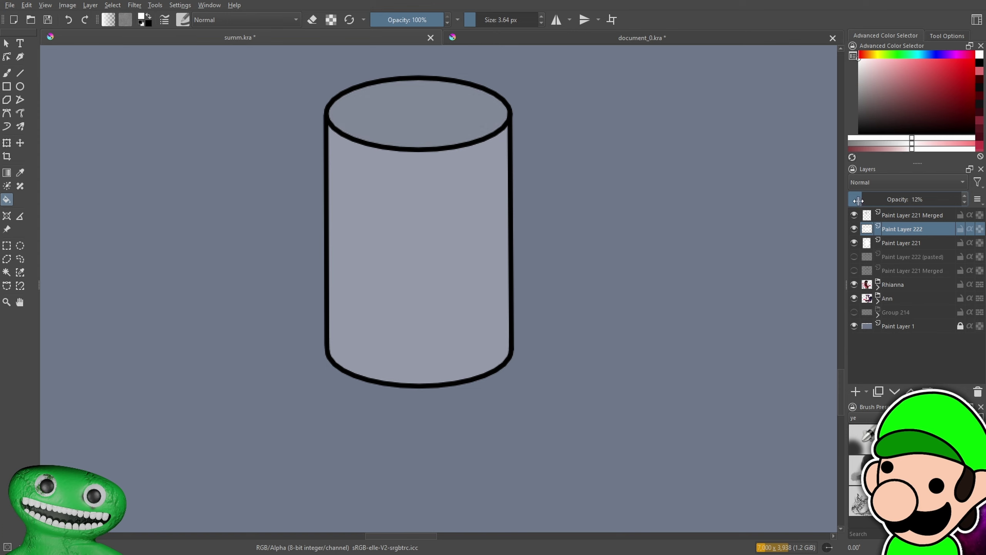
{"action": "key", "text": "ctrl+minus"}
{"action": "key", "text": "ctrl+minus"}
{"action": "key", "text": "ctrl+minus"}
{"action": "key", "text": "ctrl+minus"}
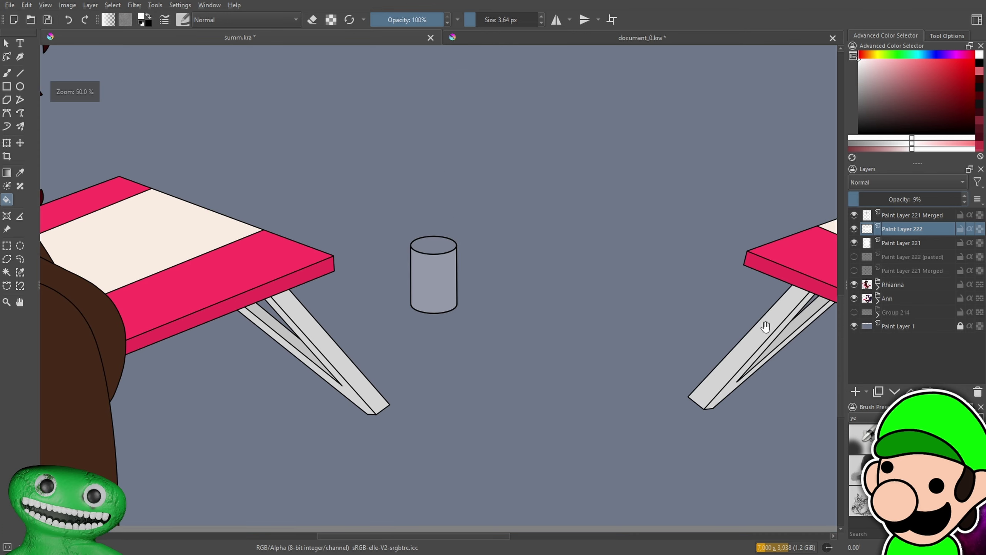
{"action": "left_click_drag", "start_coordinate": [769, 323], "coordinate": [769, 342]}
Add a layer beneath the white glass fills and set the painting colour to a saturated orange
{"action": "key", "text": "ctrl+plus"}
{"action": "key", "text": "ctrl+plus"}
{"action": "left_click", "coordinate": [906, 257]}
{"action": "key", "text": "Insert"}
{"action": "key", "text": "plus"}
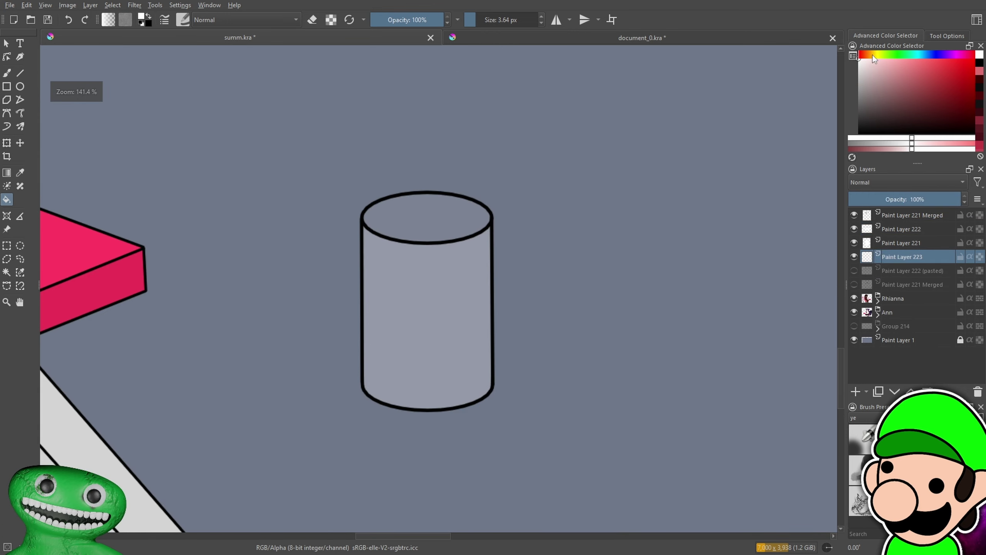
{"action": "left_click", "coordinate": [875, 54]}
{"action": "left_click_drag", "start_coordinate": [876, 60], "coordinate": [868, 59]}
{"action": "left_click_drag", "start_coordinate": [957, 75], "coordinate": [975, 62]}
{"action": "left_click_drag", "start_coordinate": [868, 55], "coordinate": [870, 58]}
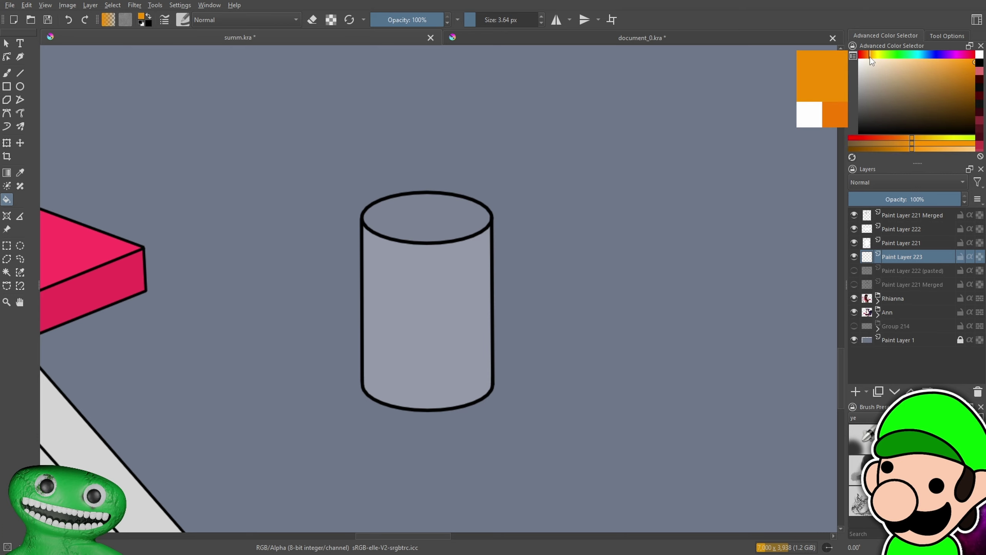
Draw a wavy orange liquid surface line across the glass's body, running past both walls
{"action": "key", "text": "plus"}
{"action": "key", "text": "plus"}
{"action": "key", "text": "plus"}
{"action": "key", "text": "b"}
{"action": "mouse_move", "coordinate": [144, 227]}
{"action": "left_mouse_down"}
{"action": "mouse_move", "coordinate": [271, 279]}
{"action": "mouse_move", "coordinate": [678, 288]}
{"action": "left_mouse_up"}
Erase the parts of the orange surface line that overhang the glass's two side walls
{"action": "key", "text": "minus"}
{"action": "key", "text": "minus"}
{"action": "key", "text": "minus"}
{"action": "key", "text": "minus"}
{"action": "key", "text": "minus"}
{"action": "key", "text": "minus"}
{"action": "left_click_drag", "start_coordinate": [604, 340], "coordinate": [642, 339]}
{"action": "key", "text": "plus"}
{"action": "key", "text": "plus"}
{"action": "key", "text": "plus"}
{"action": "key", "text": "plus"}
{"action": "key", "text": "plus"}
{"action": "key", "text": "plus"}
{"action": "key", "text": "plus"}
{"action": "key", "text": "e"}
{"action": "mouse_move", "coordinate": [478, 203]}
{"action": "left_mouse_down"}
{"action": "mouse_move", "coordinate": [504, 268]}
{"action": "mouse_move", "coordinate": [520, 273]}
{"action": "left_mouse_up"}
{"action": "left_click_drag", "start_coordinate": [608, 257], "coordinate": [102, 370]}
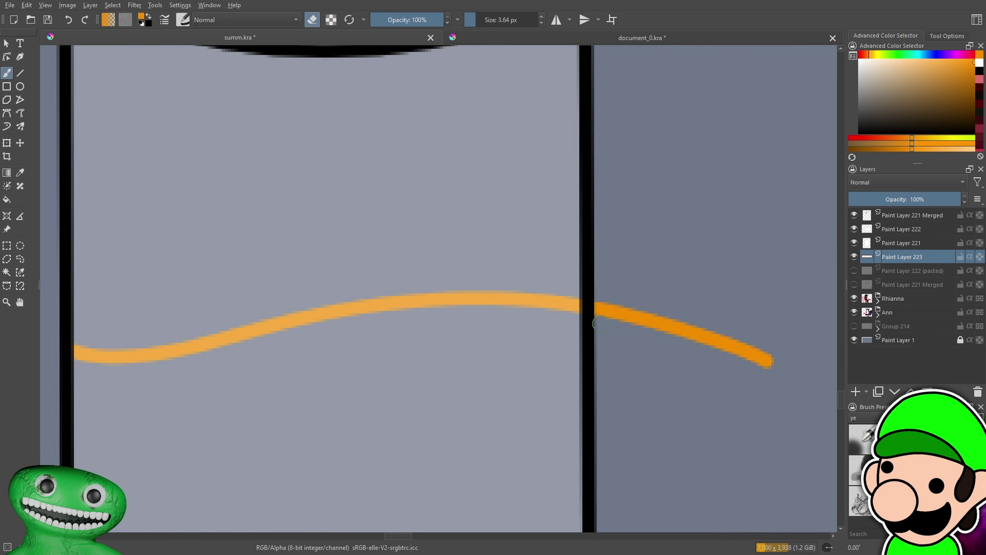
{"action": "mouse_move", "coordinate": [628, 316]}
{"action": "left_mouse_down"}
{"action": "mouse_move", "coordinate": [672, 327]}
{"action": "mouse_move", "coordinate": [676, 317]}
{"action": "left_mouse_up"}
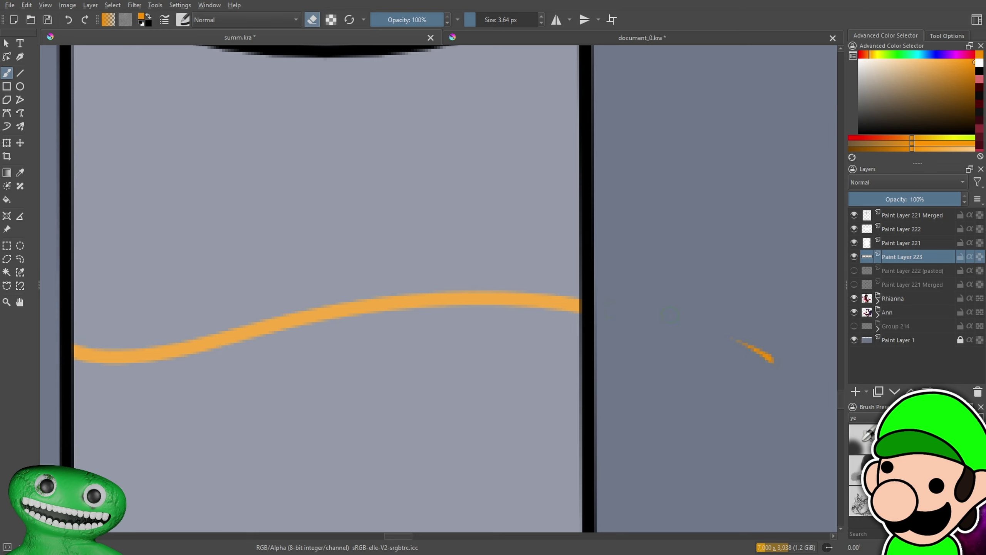
Fill the glass's body below the wavy surface line with orange
{"action": "scroll", "coordinate": [783, 366], "scroll_direction": "down", "scroll_amount": 3}
{"action": "key", "text": "plus"}
{"action": "key", "text": "plus"}
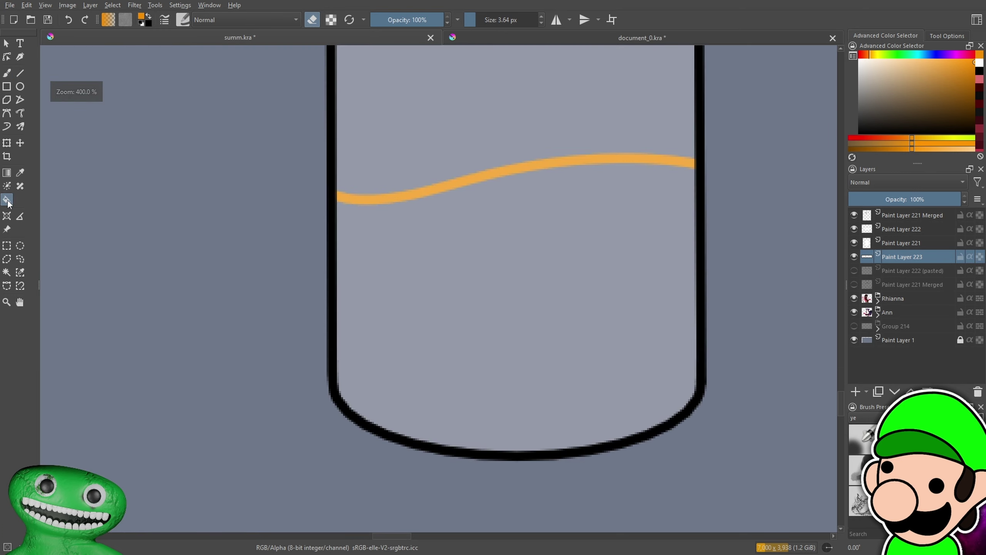
{"action": "key", "text": "e"}
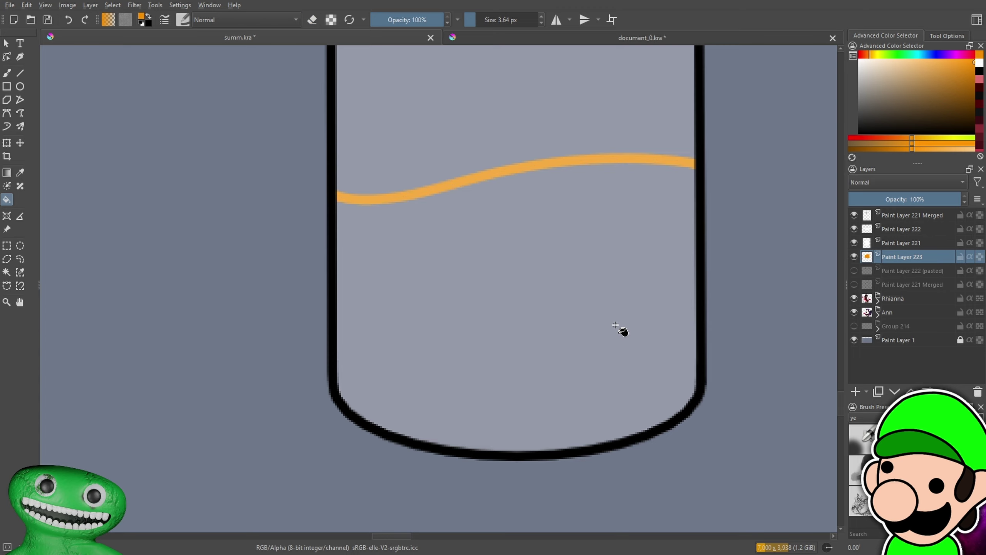
{"action": "left_click", "coordinate": [620, 334]}
{"action": "key", "text": "minus"}
{"action": "key", "text": "minus"}
{"action": "key", "text": "minus"}
{"action": "key", "text": "minus"}
{"action": "key", "text": "minus"}
{"action": "key", "text": "minus"}
{"action": "left_click_drag", "start_coordinate": [619, 339], "coordinate": [614, 352]}
{"action": "key", "text": "minus"}
{"action": "key", "text": "minus"}
{"action": "key", "text": "minus"}
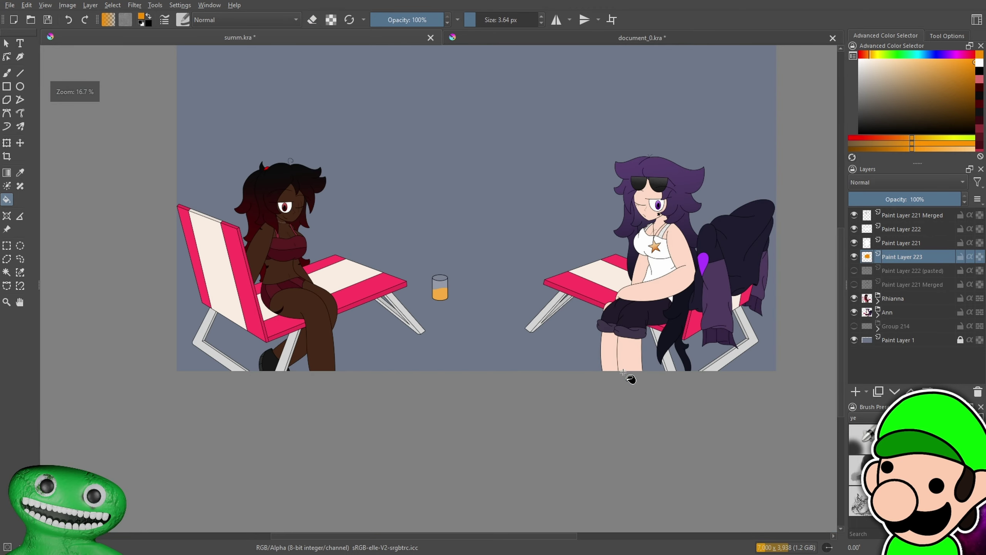
Lock the liquid layer's alpha and shade the liquid with a darker orange gradient rising from the glass's base
{"action": "key", "text": "plus"}
{"action": "key", "text": "plus"}
{"action": "key", "text": "plus"}
{"action": "key", "text": "plus"}
{"action": "key", "text": "plus"}
{"action": "key", "text": "plus"}
{"action": "key", "text": "plus"}
{"action": "key", "text": "plus"}
{"action": "key", "text": "plus"}
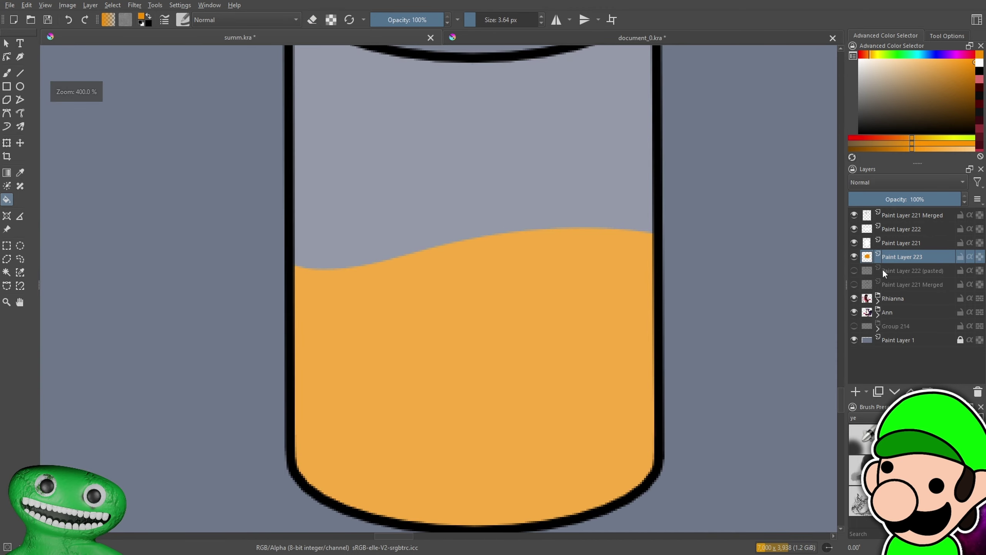
{"action": "key", "text": "minus"}
{"action": "key", "text": "minus"}
{"action": "left_click", "coordinate": [973, 80]}
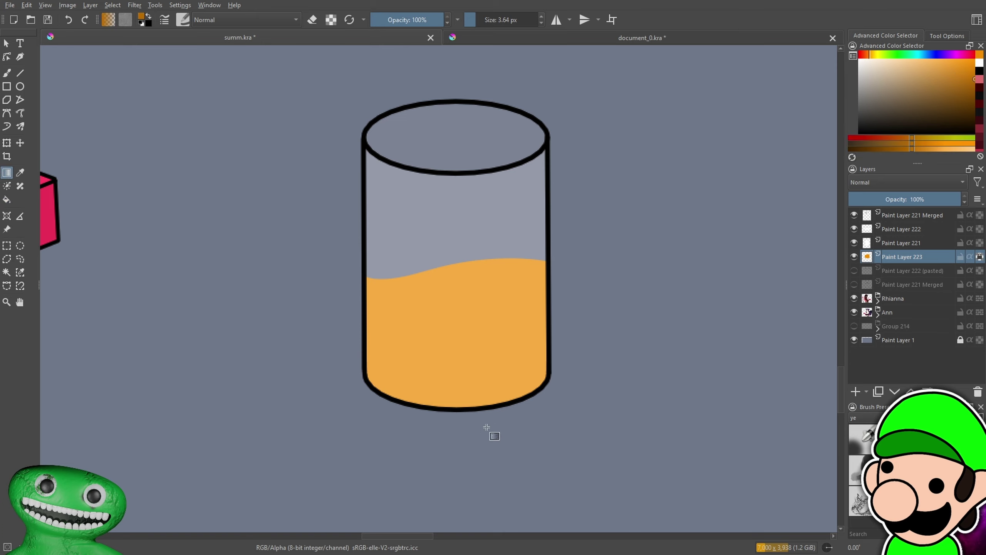
{"action": "left_click_drag", "start_coordinate": [480, 446], "coordinate": [461, 257]}
{"action": "left_click_drag", "start_coordinate": [536, 383], "coordinate": [535, 391]}
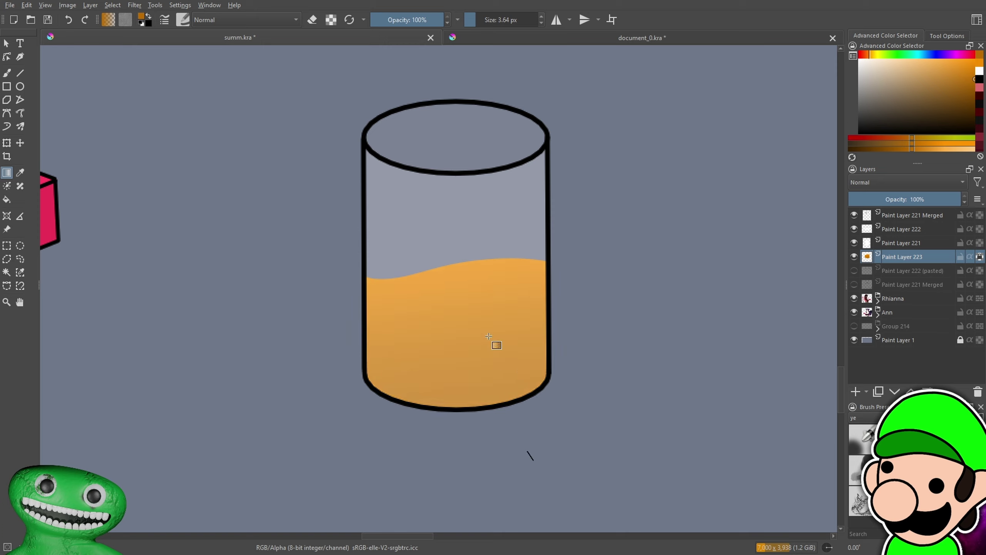
Shift the shading colour to a redder dark orange and apply it as a gradient from the liquid's base upward
{"action": "left_click_drag", "start_coordinate": [879, 56], "coordinate": [867, 58]}
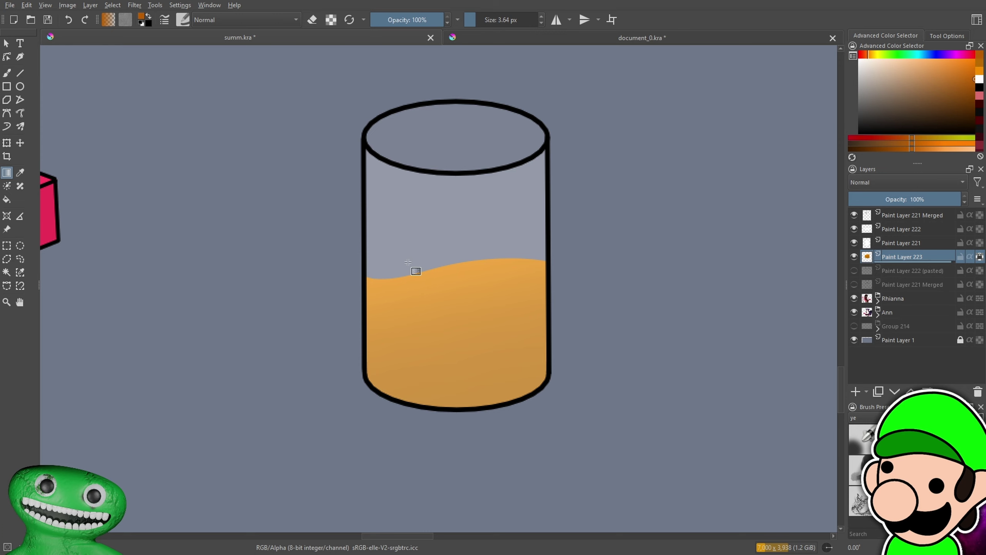
{"action": "key", "text": "minus"}
{"action": "key", "text": "minus"}
{"action": "key", "text": "minus"}
{"action": "key", "text": "plus"}
{"action": "key", "text": "plus"}
{"action": "key", "text": "plus"}
{"action": "key", "text": "plus"}
{"action": "key", "text": "plus"}
{"action": "key", "text": "plus"}
{"action": "key", "text": "minus"}
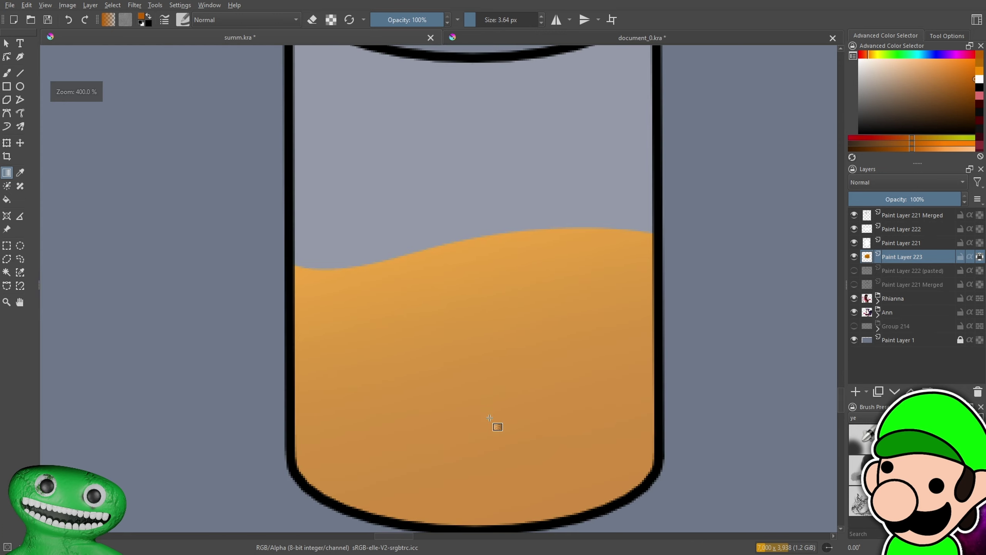
{"action": "left_click_drag", "start_coordinate": [497, 477], "coordinate": [480, 415]}
{"action": "left_click_drag", "start_coordinate": [494, 496], "coordinate": [429, 179]}
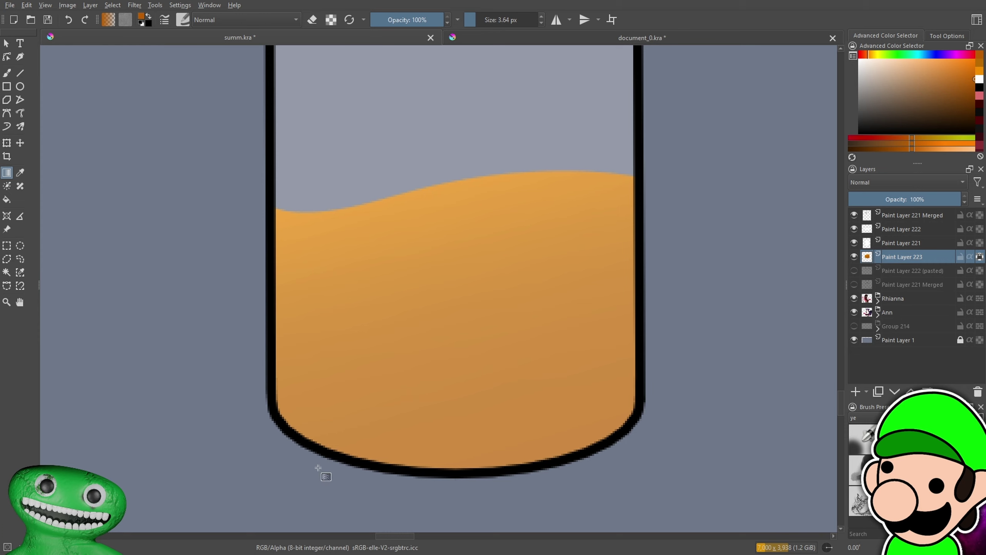
{"action": "left_click_drag", "start_coordinate": [308, 441], "coordinate": [355, 295]}
Examine the orange drink's shading within the whole scene and up close
{"action": "key", "text": "minus"}
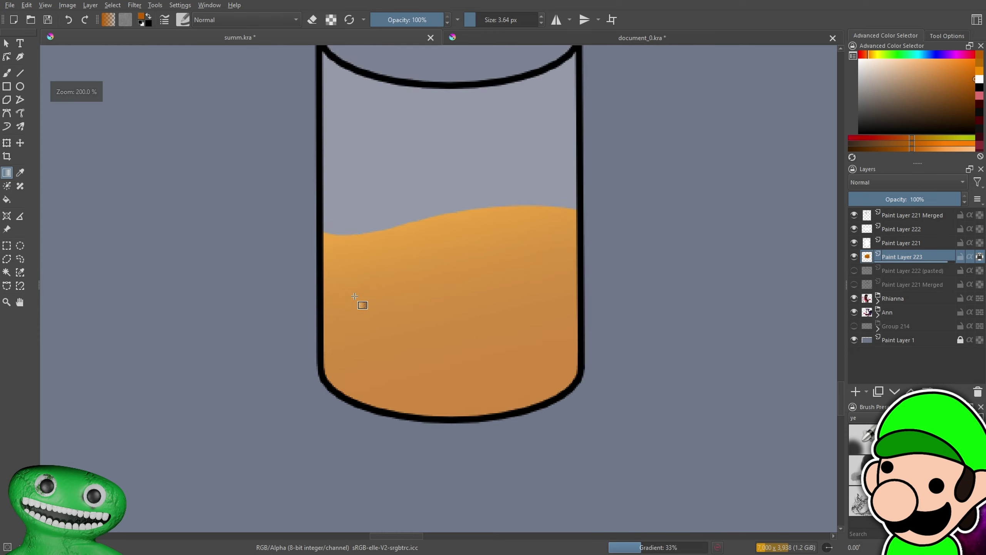
{"action": "key", "text": "minus"}
{"action": "key", "text": "minus"}
{"action": "key", "text": "minus"}
{"action": "key", "text": "minus"}
{"action": "key", "text": "minus"}
{"action": "key", "text": "plus"}
{"action": "key", "text": "plus"}
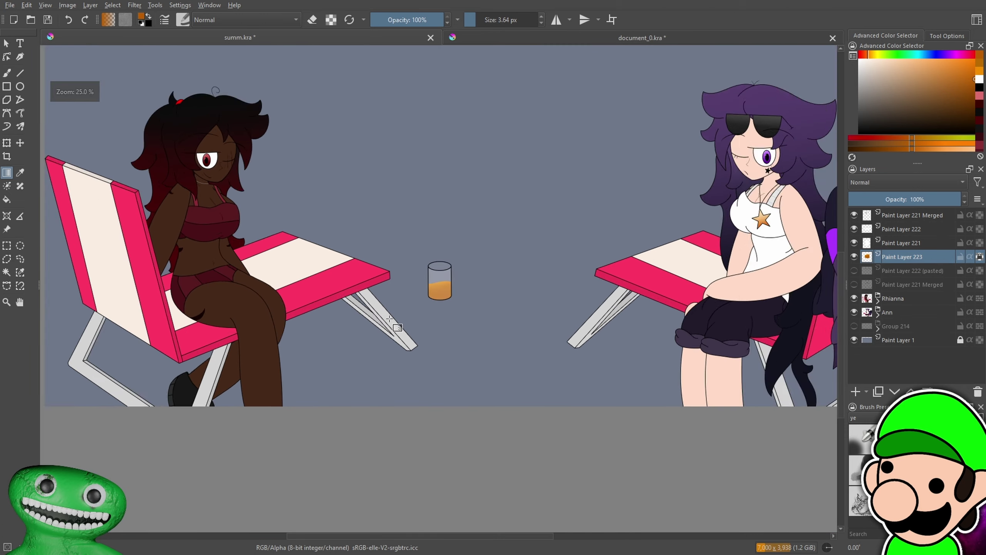
{"action": "left_click_drag", "start_coordinate": [405, 361], "coordinate": [398, 380]}
{"action": "key", "text": "plus"}
{"action": "key", "text": "plus"}
{"action": "key", "text": "plus"}
{"action": "key", "text": "plus"}
{"action": "key", "text": "plus"}
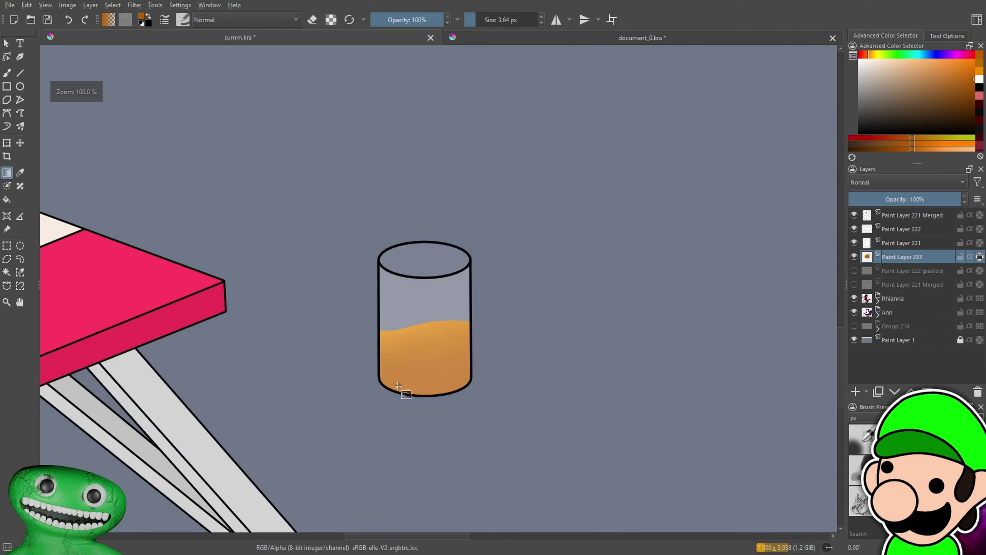
{"action": "left_click_drag", "start_coordinate": [521, 362], "coordinate": [532, 334]}
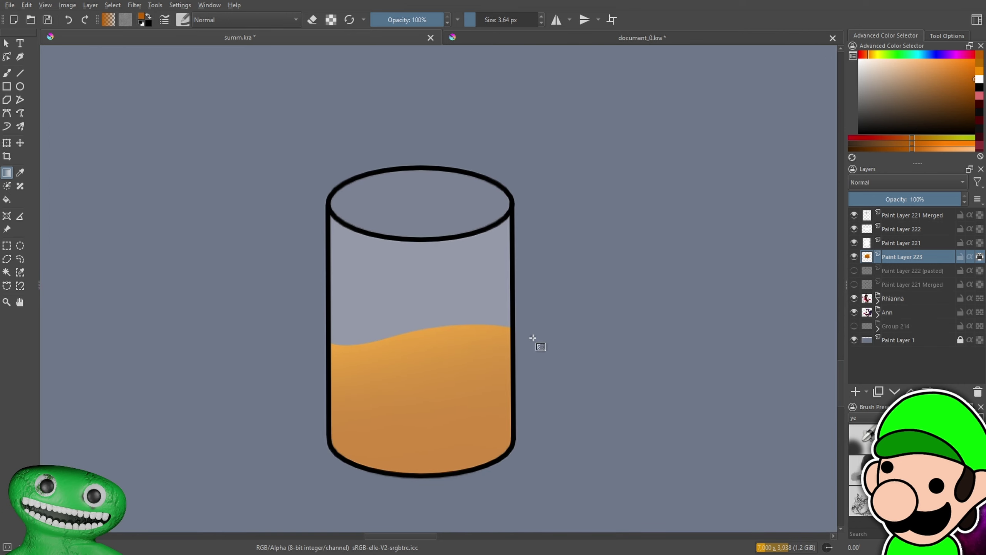
{"action": "key", "text": "minus"}
{"action": "key", "text": "minus"}
{"action": "key", "text": "minus"}
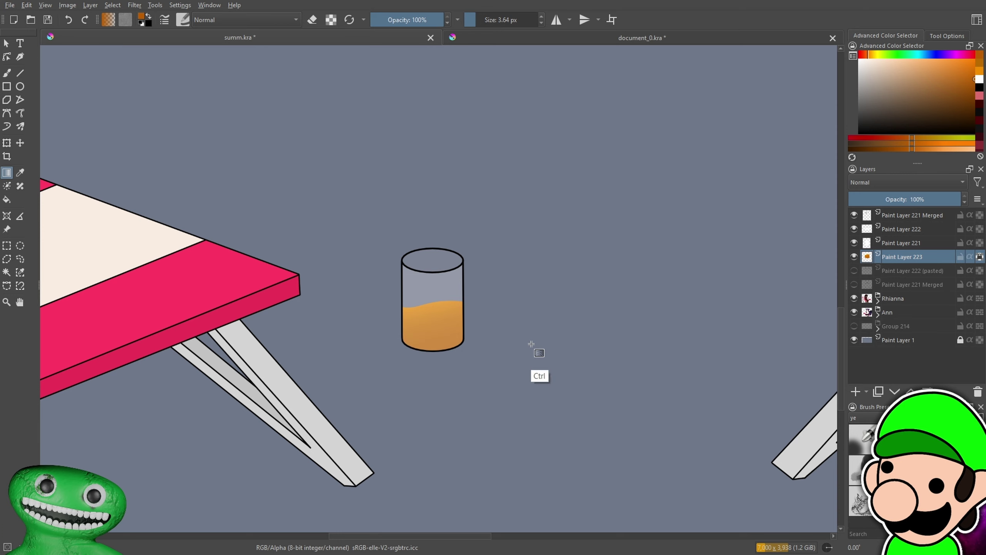
Try painting over the orange liquid in light blue with an 89.66 px brush
{"action": "key", "text": "plus"}
{"action": "key", "text": "plus"}
{"action": "key", "text": "plus"}
{"action": "key", "text": "plus"}
{"action": "key", "text": "plus"}
{"action": "key", "text": "minus"}
{"action": "key", "text": "minus"}
{"action": "left_click_drag", "start_coordinate": [928, 55], "coordinate": [925, 57]}
{"action": "left_click", "coordinate": [497, 15]}
{"action": "mouse_move", "coordinate": [342, 347]}
{"action": "left_mouse_down"}
{"action": "mouse_move", "coordinate": [370, 464]}
{"action": "mouse_move", "coordinate": [460, 387]}
{"action": "mouse_move", "coordinate": [465, 321]}
{"action": "left_mouse_up"}
Check the light blue liquid against the whole scene and undo the blue paint
{"action": "key", "text": "minus"}
{"action": "key", "text": "minus"}
{"action": "key", "text": "minus"}
{"action": "key", "text": "minus"}
{"action": "key", "text": "minus"}
{"action": "key", "text": "minus"}
{"action": "key", "text": "minus"}
{"action": "key", "text": "minus"}
{"action": "key", "text": "minus"}
{"action": "key", "text": "minus"}
{"action": "key", "text": "plus"}
{"action": "key", "text": "plus"}
{"action": "key", "text": "plus"}
{"action": "key", "text": "plus"}
{"action": "key", "text": "plus"}
{"action": "key", "text": "plus"}
{"action": "key", "text": "plus"}
{"action": "key", "text": "plus"}
{"action": "key", "text": "ctrl+z"}
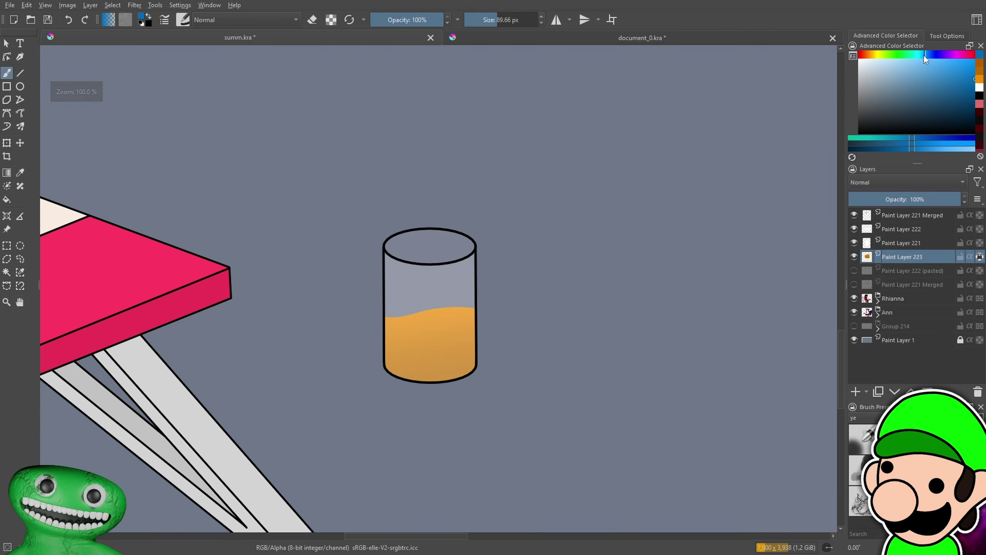
Set the painting colour to a deeper blue and paint over the whole liquid
{"action": "left_click_drag", "start_coordinate": [924, 55], "coordinate": [930, 57]}
{"action": "mouse_move", "coordinate": [392, 350]}
{"action": "left_mouse_down"}
{"action": "mouse_move", "coordinate": [454, 342]}
{"action": "mouse_move", "coordinate": [484, 269]}
{"action": "left_mouse_up"}
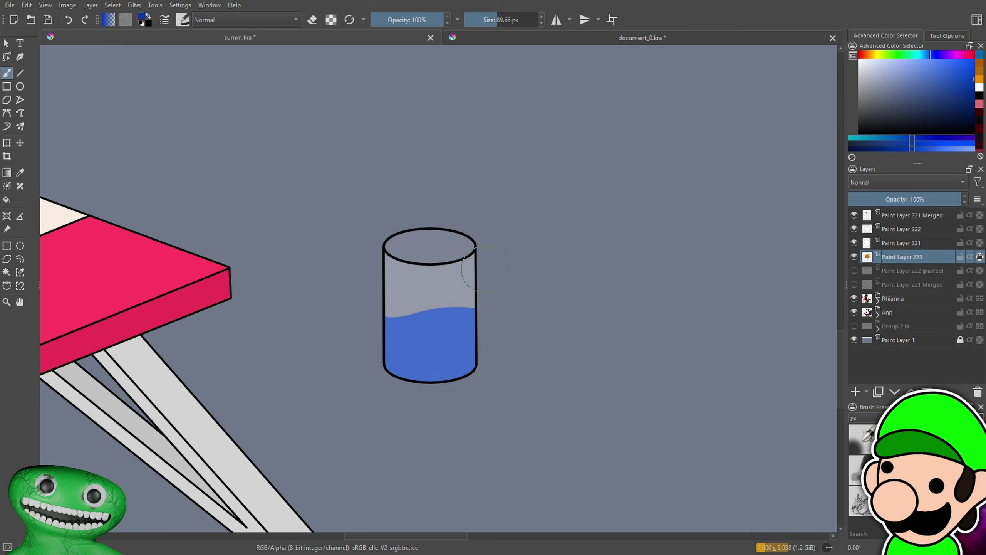
{"action": "key", "text": "minus"}
Choose a dark indigo blue and shade the liquid with a gradient rising from the glass's base
{"action": "key", "text": "plus"}
{"action": "key", "text": "plus"}
{"action": "key", "text": "plus"}
{"action": "left_click", "coordinate": [937, 55]}
{"action": "left_click_drag", "start_coordinate": [958, 78], "coordinate": [957, 99]}
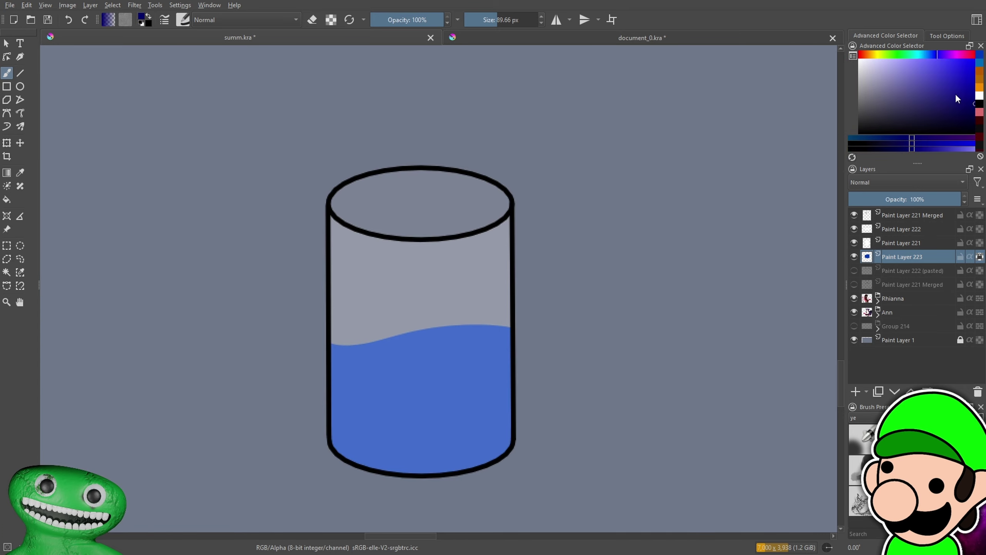
{"action": "left_click", "coordinate": [7, 173]}
{"action": "left_click_drag", "start_coordinate": [390, 329], "coordinate": [432, 247]}
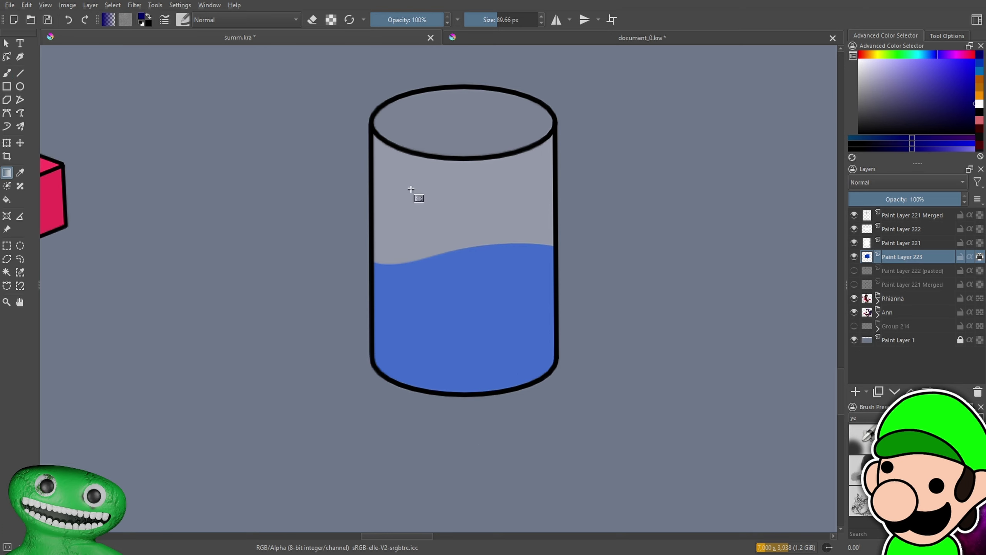
{"action": "scroll", "coordinate": [525, 413], "scroll_direction": "down", "scroll_amount": 3}
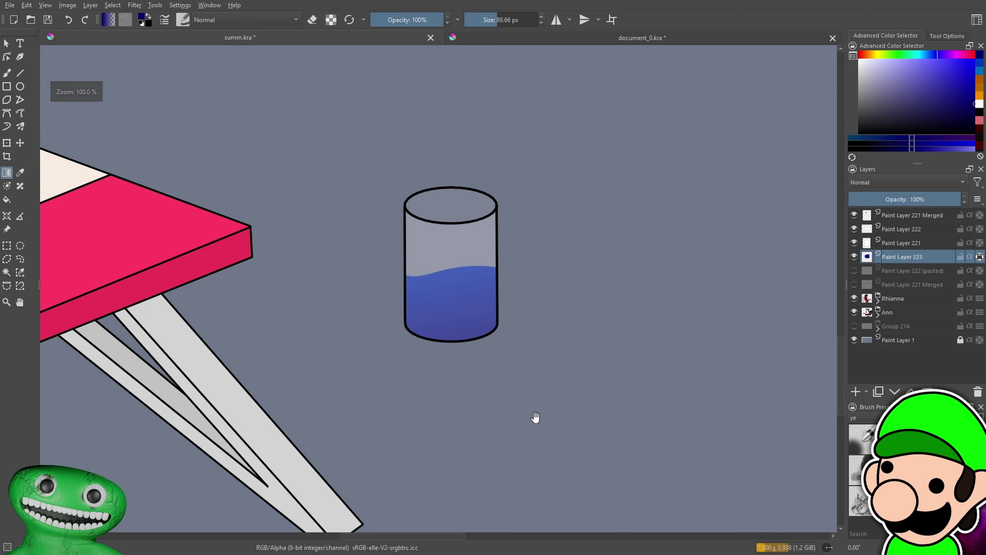
On a new layer beneath the liquid, draw a dark navy curve above its surface across the glass with a 3.18 px brush
{"action": "scroll", "coordinate": [533, 414], "scroll_direction": "up", "scroll_amount": 5}
{"action": "key", "text": "plus"}
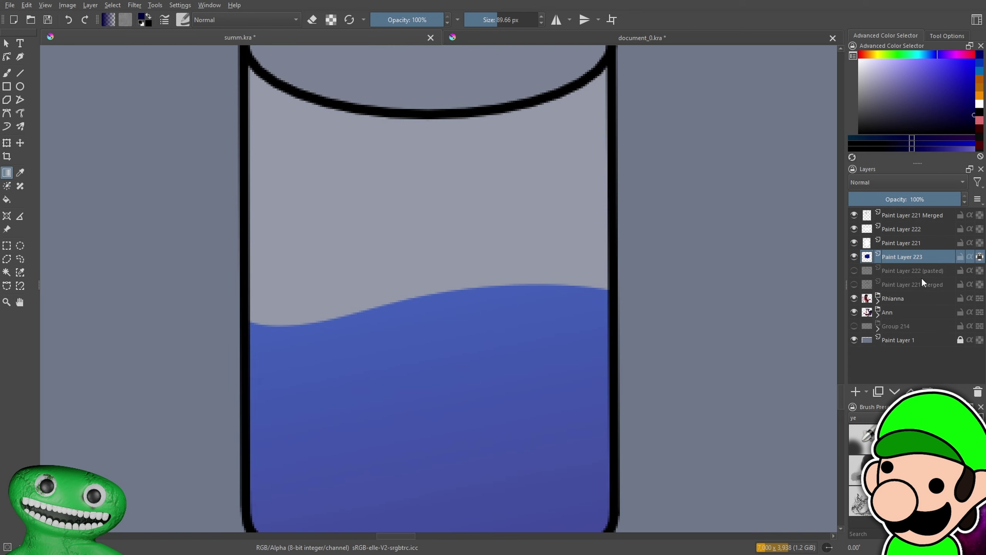
{"action": "left_click", "coordinate": [856, 391]}
{"action": "key", "text": "plus"}
{"action": "key", "text": "b"}
{"action": "key", "text": "e"}
{"action": "left_click_drag", "start_coordinate": [496, 18], "coordinate": [478, 14]}
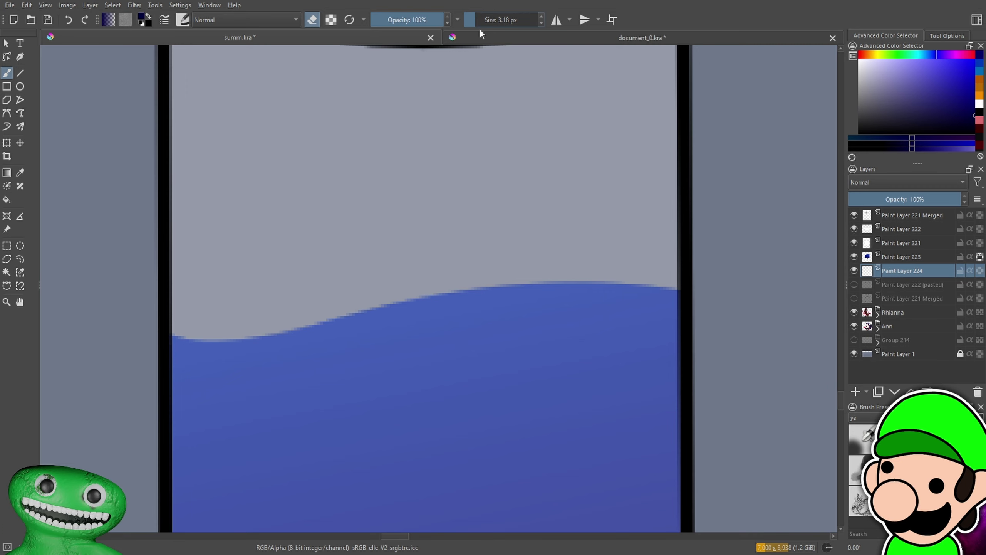
{"action": "mouse_move", "coordinate": [150, 319]}
{"action": "left_mouse_down"}
{"action": "mouse_move", "coordinate": [293, 239]}
{"action": "mouse_move", "coordinate": [583, 208]}
{"action": "mouse_move", "coordinate": [750, 255]}
{"action": "left_mouse_up"}
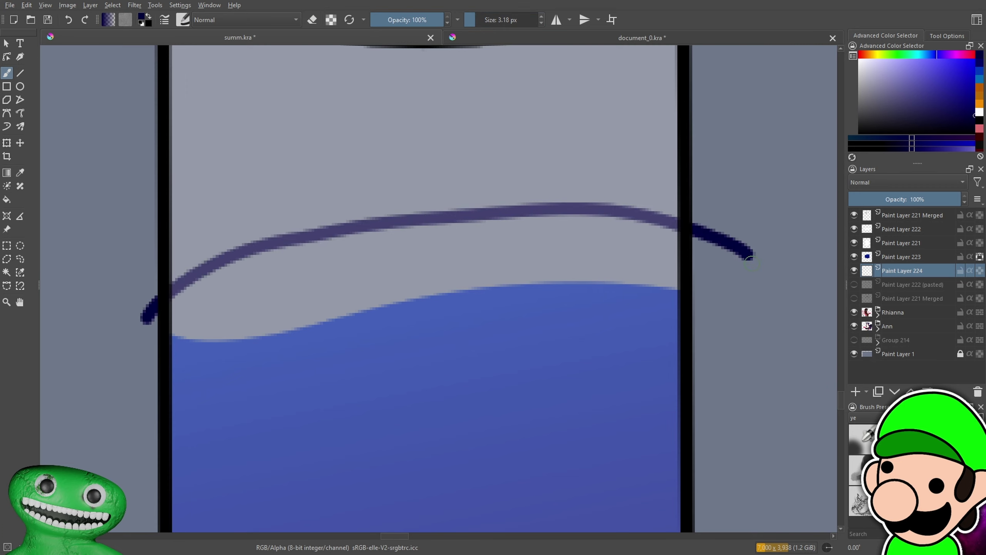
Try two replacement navy curves across the glass above the liquid's surface
{"action": "key", "text": "minus"}
{"action": "key", "text": "minus"}
{"action": "key", "text": "minus"}
{"action": "key", "text": "minus"}
{"action": "key", "text": "minus"}
{"action": "left_click_drag", "start_coordinate": [692, 322], "coordinate": [664, 321]}
{"action": "key", "text": "plus"}
{"action": "key", "text": "plus"}
{"action": "key", "text": "plus"}
{"action": "key", "text": "plus"}
{"action": "key", "text": "plus"}
{"action": "key", "text": "ctrl+z"}
{"action": "mouse_move", "coordinate": [582, 282]}
{"action": "left_mouse_down"}
{"action": "mouse_move", "coordinate": [700, 290]}
{"action": "mouse_move", "coordinate": [549, 180]}
{"action": "mouse_move", "coordinate": [111, 242]}
{"action": "left_mouse_up"}
{"action": "key", "text": "1"}
{"action": "key", "text": "plus"}
{"action": "key", "text": "plus"}
{"action": "key", "text": "plus"}
{"action": "key", "text": "plus"}
{"action": "key", "text": "ctrl+z"}
{"action": "left_click_drag", "start_coordinate": [303, 332], "coordinate": [749, 328]}
{"action": "key", "text": "minus"}
{"action": "key", "text": "1"}
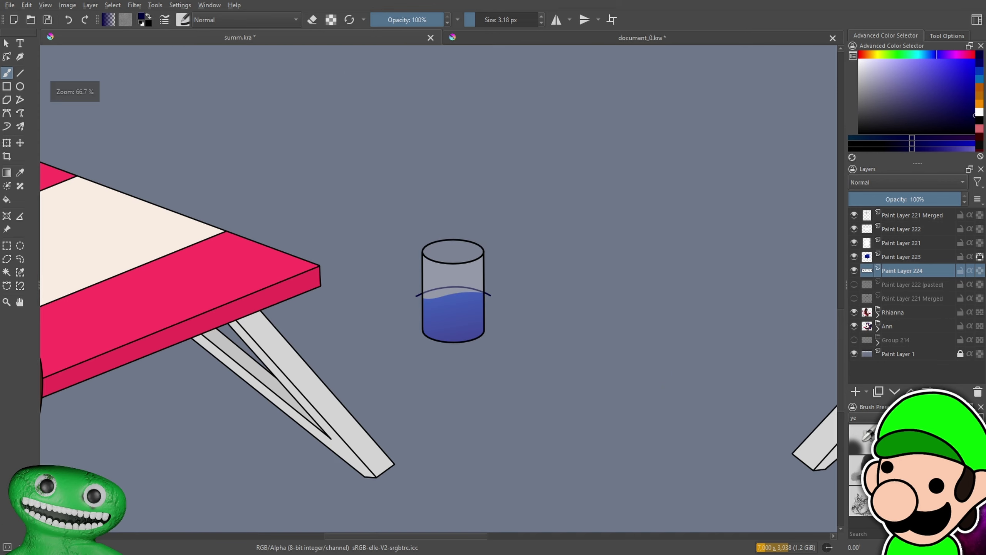
Try more strongly waved versions of the navy curve above the liquid, replacing each previous one
{"action": "key", "text": "plus"}
{"action": "key", "text": "plus"}
{"action": "key", "text": "plus"}
{"action": "key", "text": "plus"}
{"action": "key", "text": "ctrl+z"}
{"action": "mouse_move", "coordinate": [733, 344]}
{"action": "left_mouse_down"}
{"action": "mouse_move", "coordinate": [621, 264]}
{"action": "mouse_move", "coordinate": [313, 313]}
{"action": "left_mouse_up"}
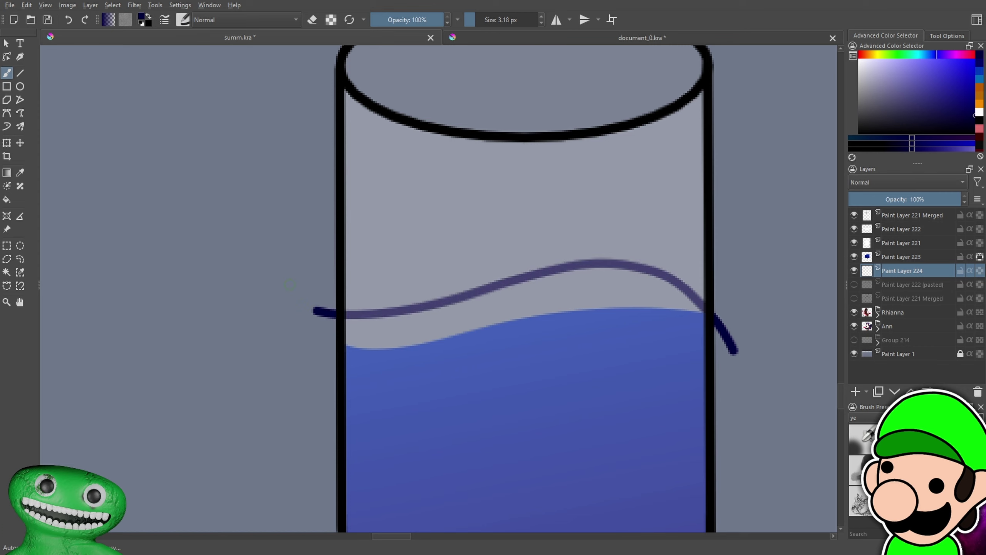
{"action": "key", "text": "1"}
{"action": "key", "text": "plus"}
{"action": "key", "text": "plus"}
{"action": "key", "text": "plus"}
{"action": "key", "text": "plus"}
{"action": "key", "text": "plus"}
{"action": "key", "text": "ctrl+z"}
{"action": "mouse_move", "coordinate": [124, 333]}
{"action": "left_mouse_down"}
{"action": "mouse_move", "coordinate": [632, 264]}
{"action": "mouse_move", "coordinate": [757, 323]}
{"action": "left_mouse_up"}
Undo the last curve, redraw it as a gentle S-shaped wave across the glass above the liquid, and check it zoomed out
{"action": "key", "text": "ctrl+z"}
{"action": "mouse_move", "coordinate": [109, 340]}
{"action": "left_mouse_down"}
{"action": "mouse_move", "coordinate": [186, 274]}
{"action": "mouse_move", "coordinate": [742, 267]}
{"action": "left_mouse_up"}
{"action": "key", "text": "minus"}
{"action": "key", "text": "minus"}
{"action": "key", "text": "minus"}
{"action": "key", "text": "minus"}
{"action": "key", "text": "minus"}
{"action": "key", "text": "minus"}
{"action": "key", "text": "minus"}
{"action": "key", "text": "minus"}
{"action": "key", "text": "minus"}
{"action": "key", "text": "minus"}
{"action": "key", "text": "plus"}
{"action": "key", "text": "plus"}
{"action": "key", "text": "plus"}
{"action": "key", "text": "plus"}
{"action": "key", "text": "plus"}
{"action": "key", "text": "plus"}
{"action": "key", "text": "plus"}
{"action": "key", "text": "plus"}
{"action": "key", "text": "plus"}
{"action": "key", "text": "plus"}
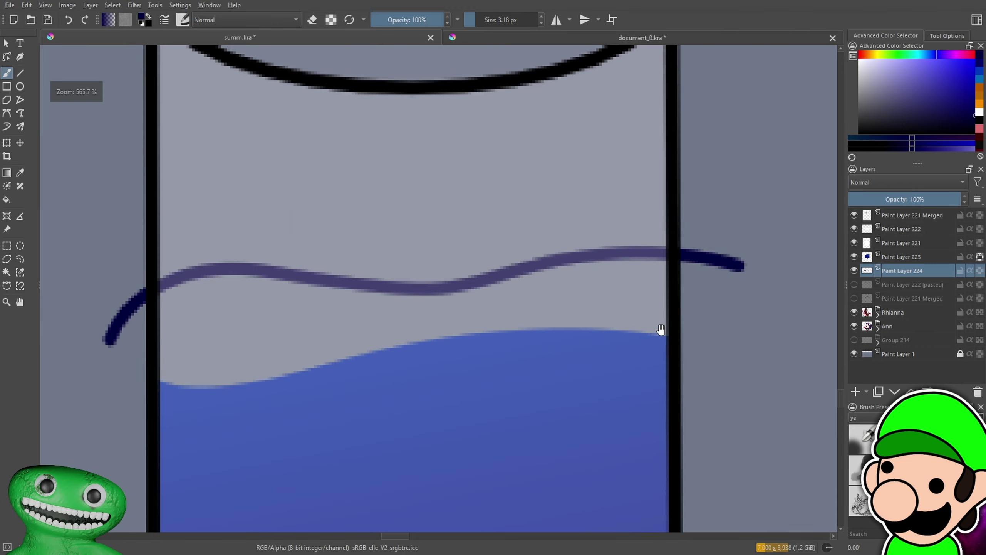
Erase the ends of the navy wave that stick out beyond both sides of the glass
{"action": "left_click_drag", "start_coordinate": [660, 330], "coordinate": [535, 342]}
{"action": "key", "text": "plus"}
{"action": "key", "text": "e"}
{"action": "mouse_move", "coordinate": [616, 260]}
{"action": "left_mouse_down"}
{"action": "mouse_move", "coordinate": [601, 242]}
{"action": "mouse_move", "coordinate": [633, 229]}
{"action": "left_mouse_up"}
{"action": "left_click_drag", "start_coordinate": [647, 268], "coordinate": [676, 280]}
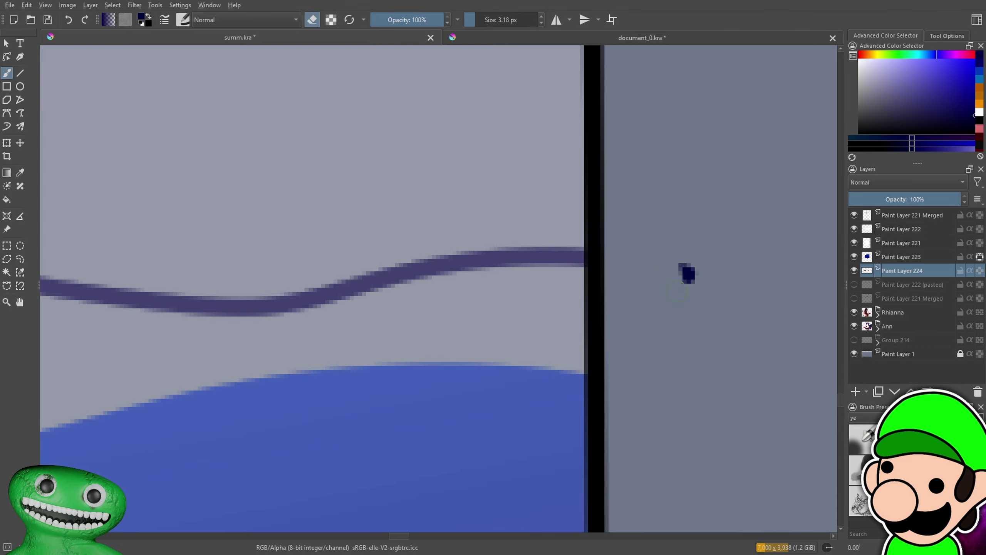
{"action": "left_click_drag", "start_coordinate": [492, 268], "coordinate": [836, 258]}
{"action": "mouse_move", "coordinate": [177, 313]}
{"action": "left_mouse_down"}
{"action": "mouse_move", "coordinate": [175, 334]}
{"action": "mouse_move", "coordinate": [160, 345]}
{"action": "mouse_move", "coordinate": [157, 315]}
{"action": "left_mouse_up"}
Try to bucket-fill the band below the navy wave, in eraser mode and in normal painting mode
{"action": "key", "text": "minus"}
{"action": "key", "text": "minus"}
{"action": "key", "text": "minus"}
{"action": "key", "text": "minus"}
{"action": "key", "text": "minus"}
{"action": "key", "text": "f"}
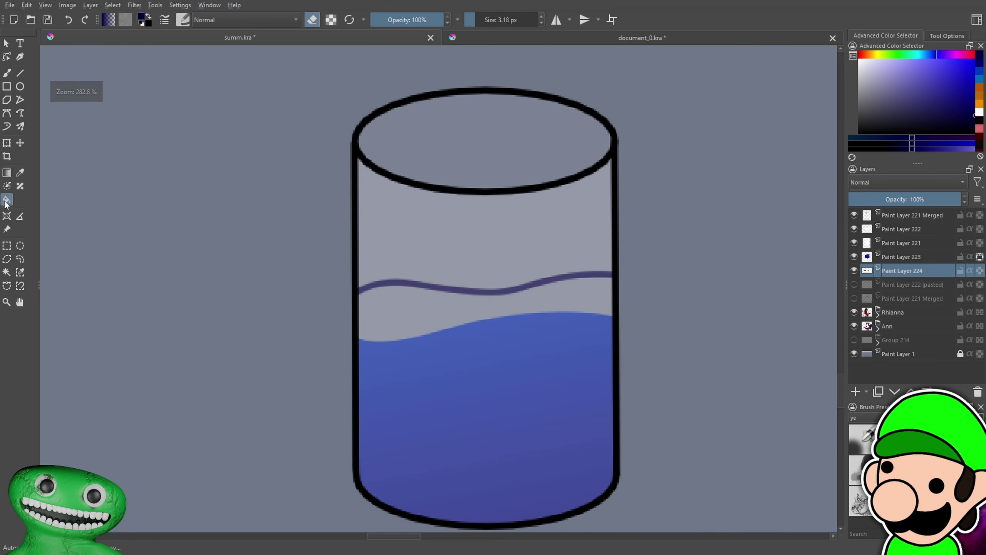
{"action": "left_click", "coordinate": [596, 372]}
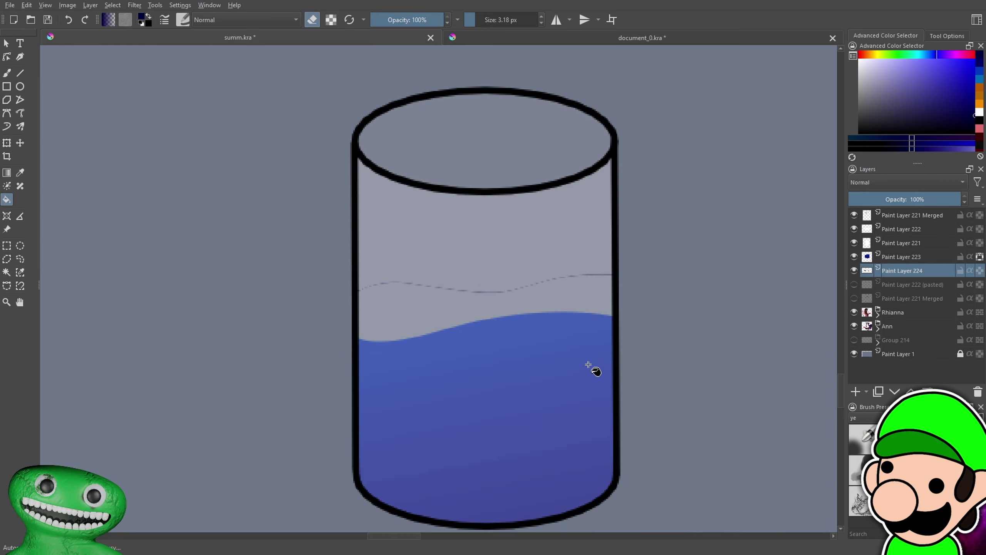
{"action": "key", "text": "ctrl+z"}
{"action": "key", "text": "e"}
{"action": "left_click", "coordinate": [597, 355]}
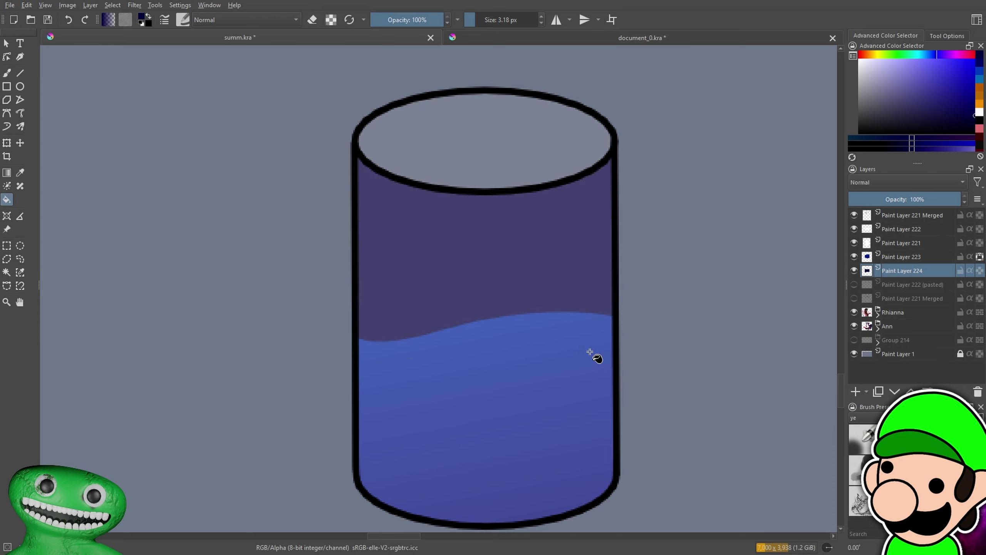
{"action": "key", "text": "ctrl+z"}
Paint the whole band between the navy wave and the liquid solid navy, enlarging the brush to 12.30 px
{"action": "left_click_drag", "start_coordinate": [737, 277], "coordinate": [720, 278]}
{"action": "key", "text": "plus"}
{"action": "key", "text": "plus"}
{"action": "key", "text": "b"}
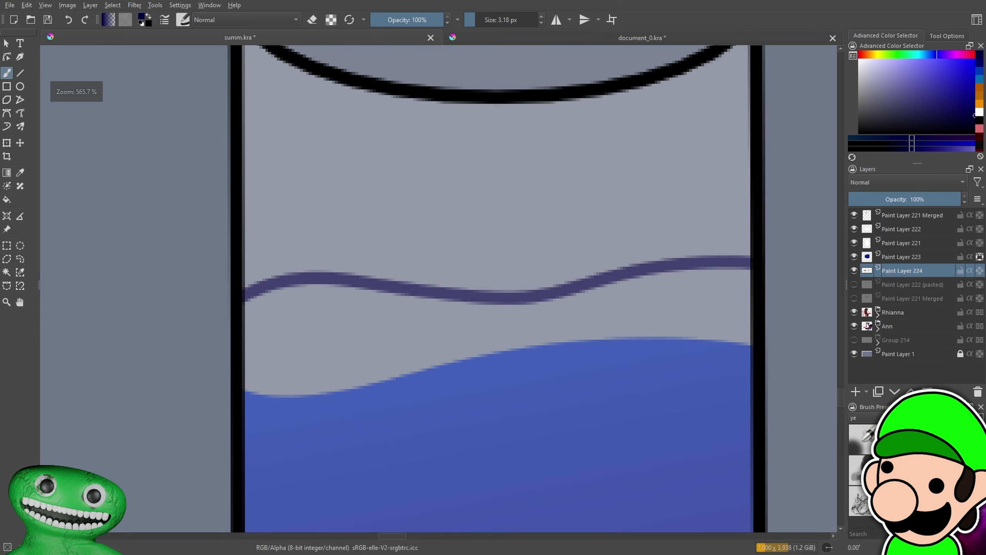
{"action": "mouse_move", "coordinate": [252, 303]}
{"action": "left_mouse_down"}
{"action": "mouse_move", "coordinate": [248, 404]}
{"action": "mouse_move", "coordinate": [259, 384]}
{"action": "mouse_move", "coordinate": [272, 386]}
{"action": "mouse_move", "coordinate": [280, 315]}
{"action": "mouse_move", "coordinate": [287, 330]}
{"action": "left_mouse_up"}
{"action": "mouse_move", "coordinate": [284, 369]}
{"action": "left_mouse_down"}
{"action": "mouse_move", "coordinate": [298, 290]}
{"action": "mouse_move", "coordinate": [292, 355]}
{"action": "mouse_move", "coordinate": [314, 401]}
{"action": "mouse_move", "coordinate": [307, 297]}
{"action": "mouse_move", "coordinate": [321, 394]}
{"action": "mouse_move", "coordinate": [327, 290]}
{"action": "mouse_move", "coordinate": [330, 378]}
{"action": "left_mouse_up"}
{"action": "key", "text": "plus"}
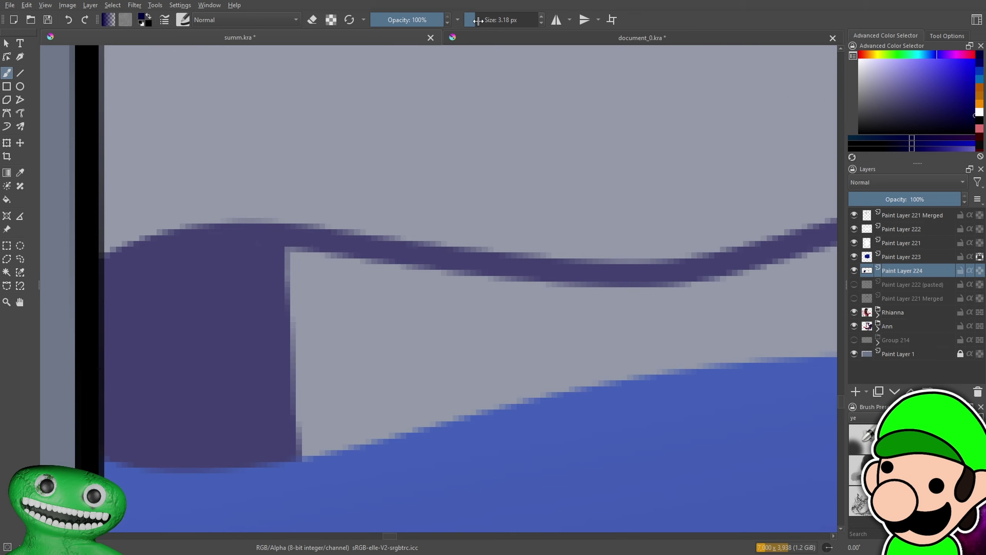
{"action": "mouse_move", "coordinate": [365, 360]}
{"action": "left_mouse_down"}
{"action": "mouse_move", "coordinate": [269, 283]}
{"action": "mouse_move", "coordinate": [243, 286]}
{"action": "mouse_move", "coordinate": [507, 313]}
{"action": "mouse_move", "coordinate": [488, 311]}
{"action": "mouse_move", "coordinate": [577, 359]}
{"action": "mouse_move", "coordinate": [451, 429]}
{"action": "left_mouse_up"}
{"action": "left_click_drag", "start_coordinate": [628, 379], "coordinate": [383, 407]}
{"action": "mouse_move", "coordinate": [501, 341]}
{"action": "left_mouse_down"}
{"action": "mouse_move", "coordinate": [457, 352]}
{"action": "mouse_move", "coordinate": [303, 350]}
{"action": "mouse_move", "coordinate": [434, 387]}
{"action": "left_mouse_up"}
{"action": "mouse_move", "coordinate": [715, 313]}
{"action": "left_mouse_down"}
{"action": "mouse_move", "coordinate": [466, 326]}
{"action": "mouse_move", "coordinate": [491, 306]}
{"action": "mouse_move", "coordinate": [204, 351]}
{"action": "mouse_move", "coordinate": [382, 396]}
{"action": "left_mouse_up"}
{"action": "mouse_move", "coordinate": [506, 287]}
{"action": "left_mouse_down"}
{"action": "mouse_move", "coordinate": [452, 289]}
{"action": "mouse_move", "coordinate": [485, 297]}
{"action": "mouse_move", "coordinate": [598, 279]}
{"action": "mouse_move", "coordinate": [576, 340]}
{"action": "mouse_move", "coordinate": [584, 322]}
{"action": "mouse_move", "coordinate": [601, 385]}
{"action": "left_mouse_up"}
Check the navy band and the blue liquid against the whole scene
{"action": "key", "text": "minus"}
{"action": "key", "text": "minus"}
{"action": "key", "text": "minus"}
{"action": "key", "text": "minus"}
{"action": "key", "text": "minus"}
{"action": "key", "text": "minus"}
{"action": "key", "text": "minus"}
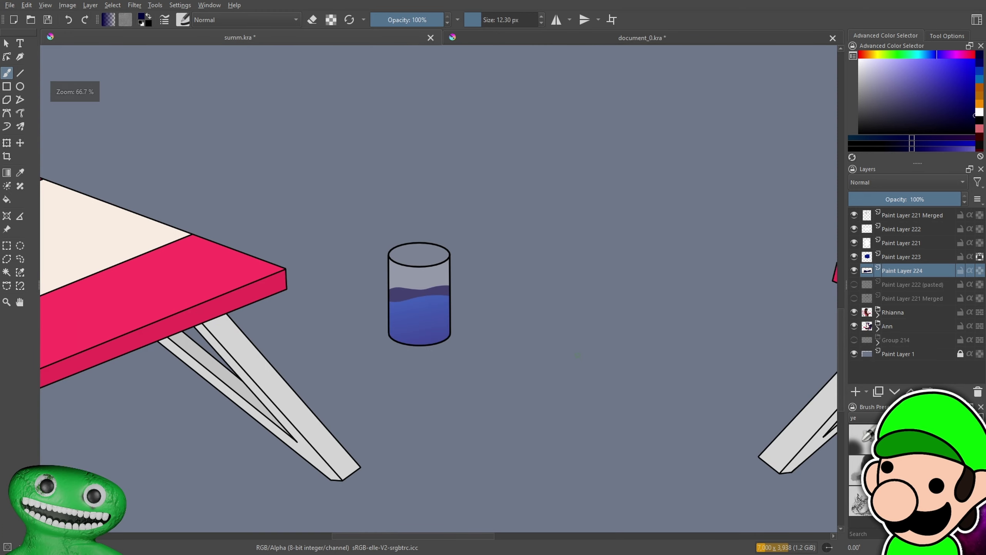
{"action": "key", "text": "minus"}
{"action": "key", "text": "minus"}
{"action": "key", "text": "minus"}
{"action": "key", "text": "minus"}
{"action": "key", "text": "plus"}
{"action": "key", "text": "plus"}
{"action": "key", "text": "plus"}
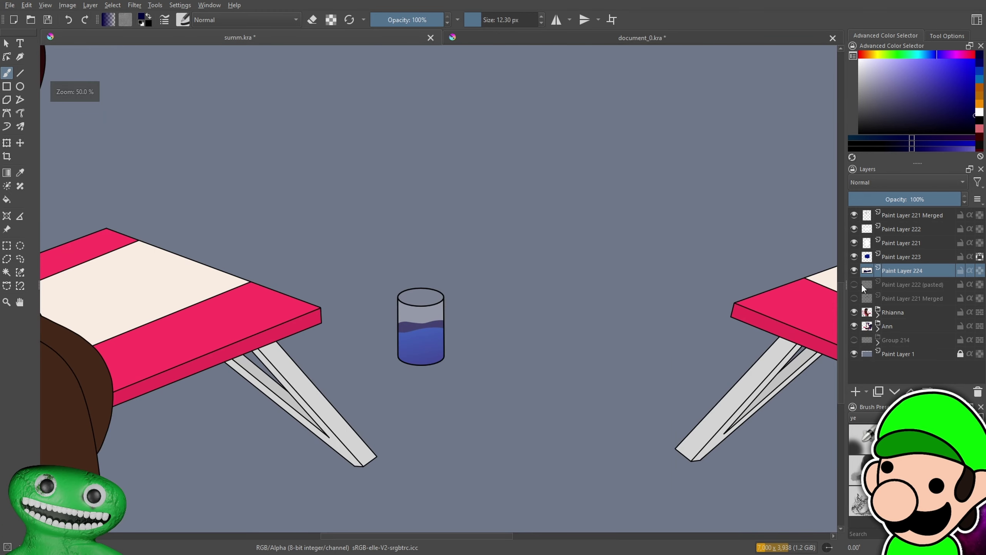
Show Paint Layer 222 (pasted) and merge the liquid's Paint Layer 223 with Paint Layer 224
{"action": "left_click", "coordinate": [854, 284]}
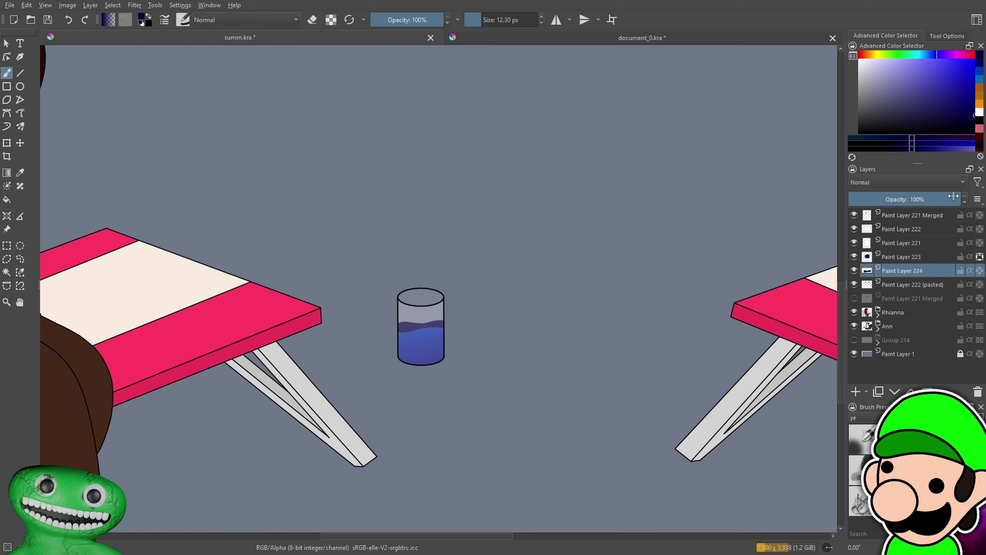
{"action": "left_click", "coordinate": [949, 256]}
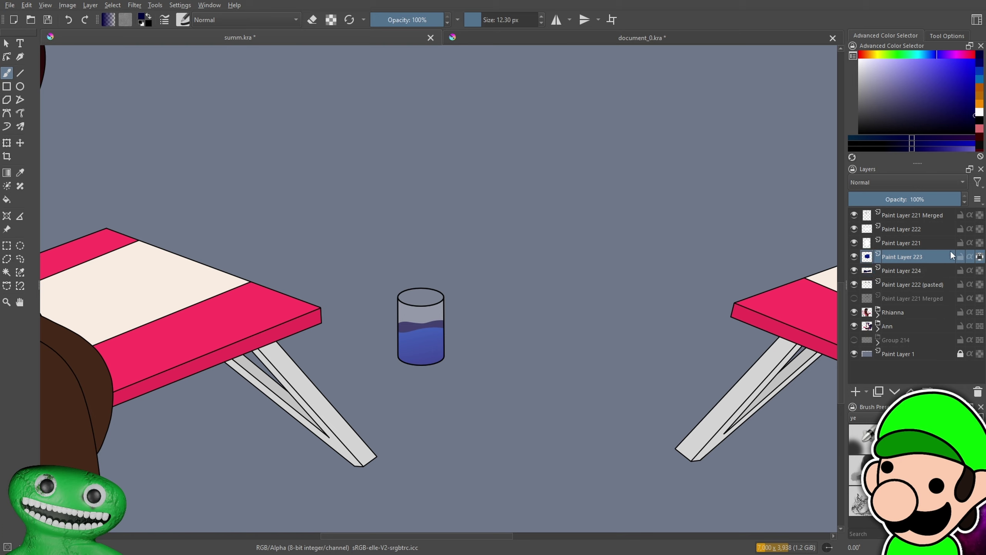
{"action": "left_click", "coordinate": [923, 270], "text": "shift"}
{"action": "key", "text": "ctrl+e"}
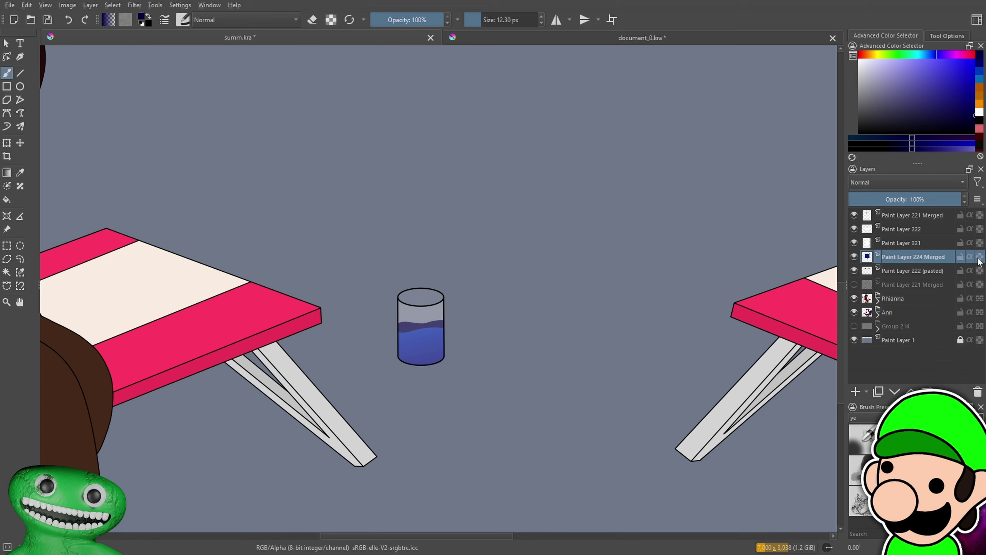
Set the merged liquid layer's opacity to 80% and show the table's line art layer
{"action": "mouse_move", "coordinate": [947, 199]}
{"action": "left_mouse_down"}
{"action": "mouse_move", "coordinate": [914, 198]}
{"action": "mouse_move", "coordinate": [937, 200]}
{"action": "left_mouse_up"}
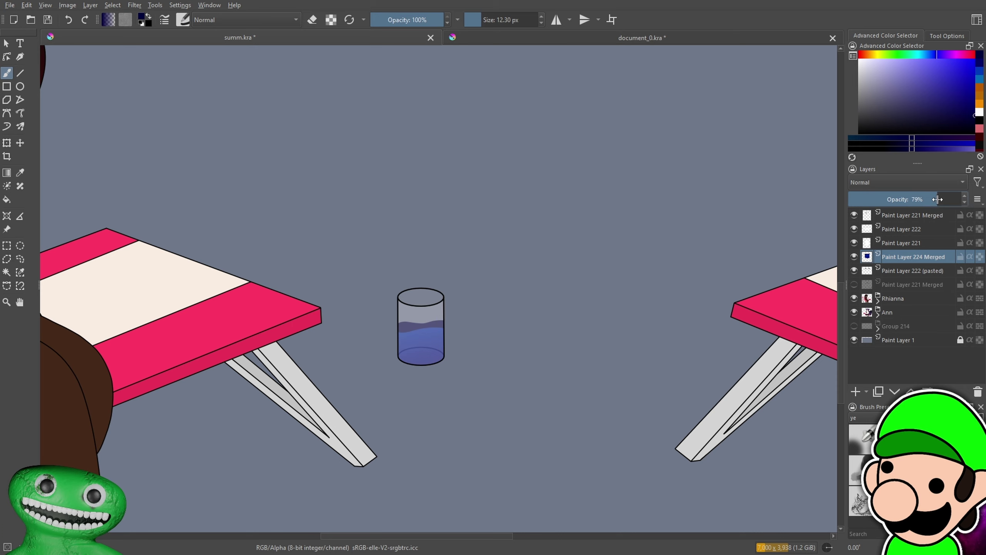
{"action": "left_click", "coordinate": [854, 284]}
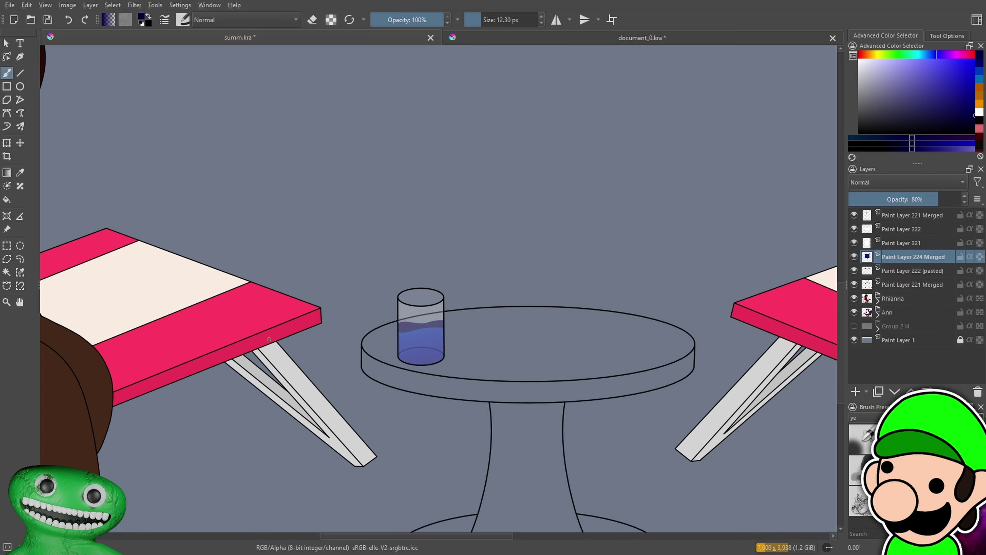
{"action": "scroll", "coordinate": [414, 337], "scroll_direction": "down", "scroll_amount": 2}
{"action": "scroll", "coordinate": [421, 324], "scroll_direction": "up", "scroll_amount": 5}
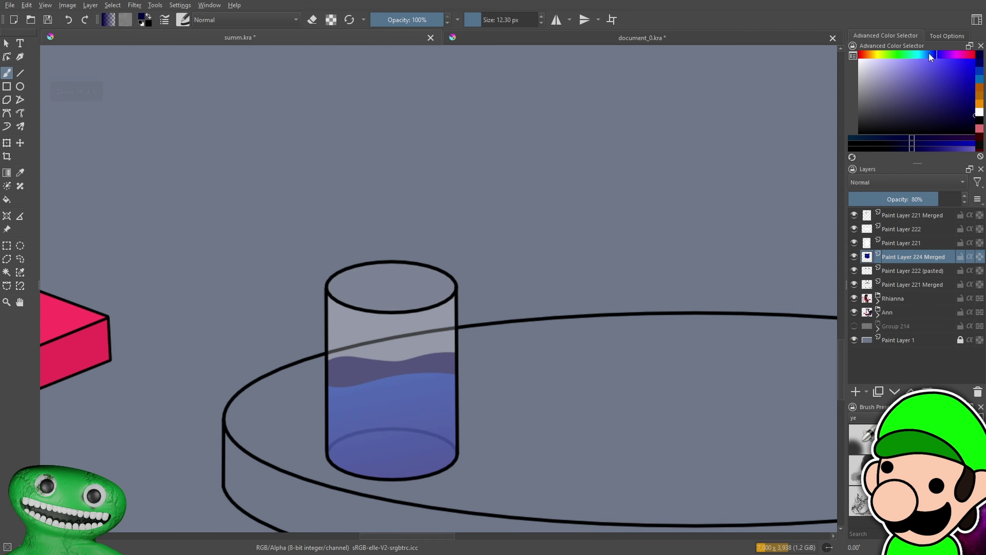
On a new layer beneath the liquid, draw a slanted cyan straw with a 12.30 px line from the glass's base to above its rim
{"action": "left_click_drag", "start_coordinate": [929, 53], "coordinate": [918, 52]}
{"action": "left_click_drag", "start_coordinate": [511, 241], "coordinate": [514, 221]}
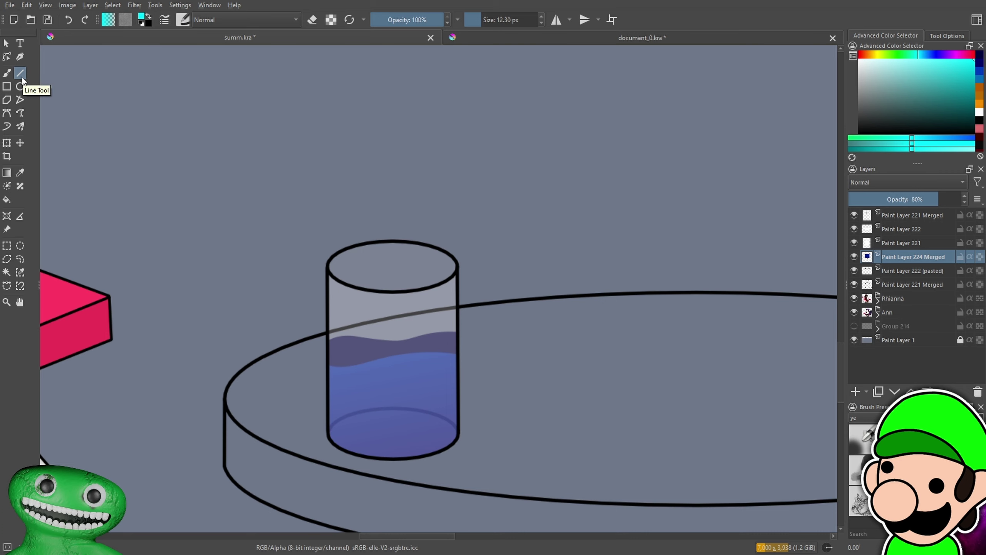
{"action": "left_click", "coordinate": [889, 272]}
{"action": "left_click", "coordinate": [855, 392]}
{"action": "left_click_drag", "start_coordinate": [648, 408], "coordinate": [718, 400]}
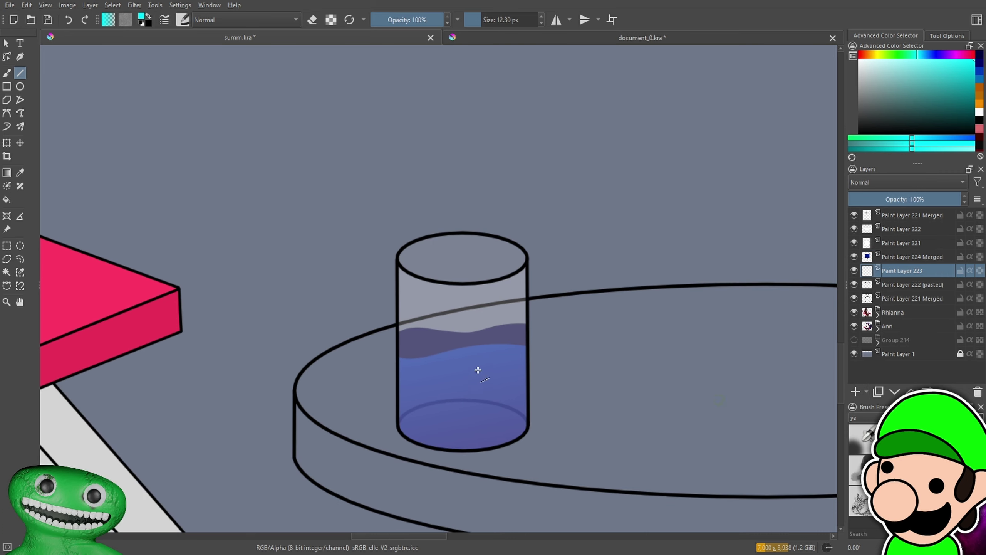
{"action": "left_click_drag", "start_coordinate": [444, 433], "coordinate": [402, 211]}
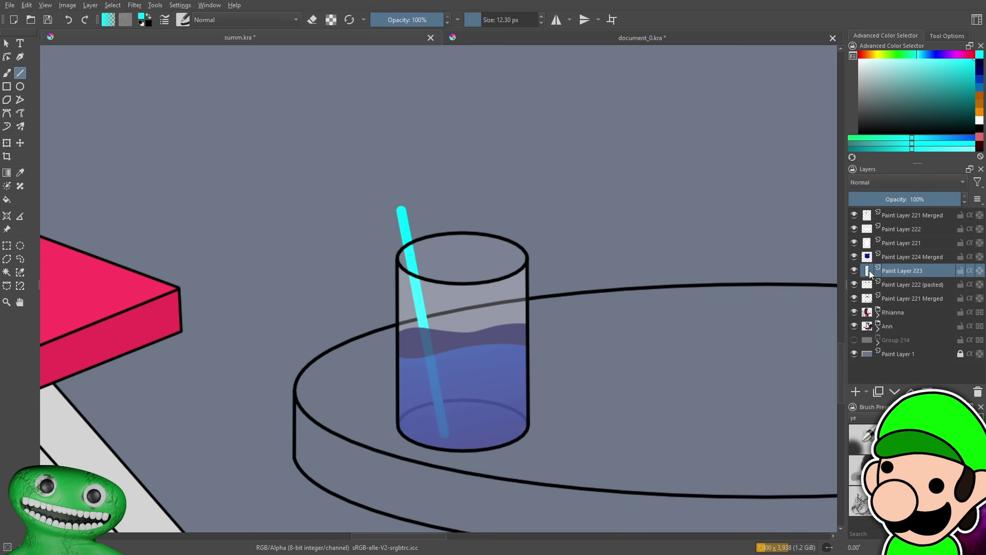
Try a nearly level bent end about 142 px long extending left from the straw's top
{"action": "mouse_move", "coordinate": [886, 271]}
{"action": "left_click_drag", "start_coordinate": [711, 315], "coordinate": [762, 346]}
{"action": "key", "text": "ctrl+plus"}
{"action": "key", "text": "ctrl+plus"}
{"action": "key", "text": "ctrl+plus"}
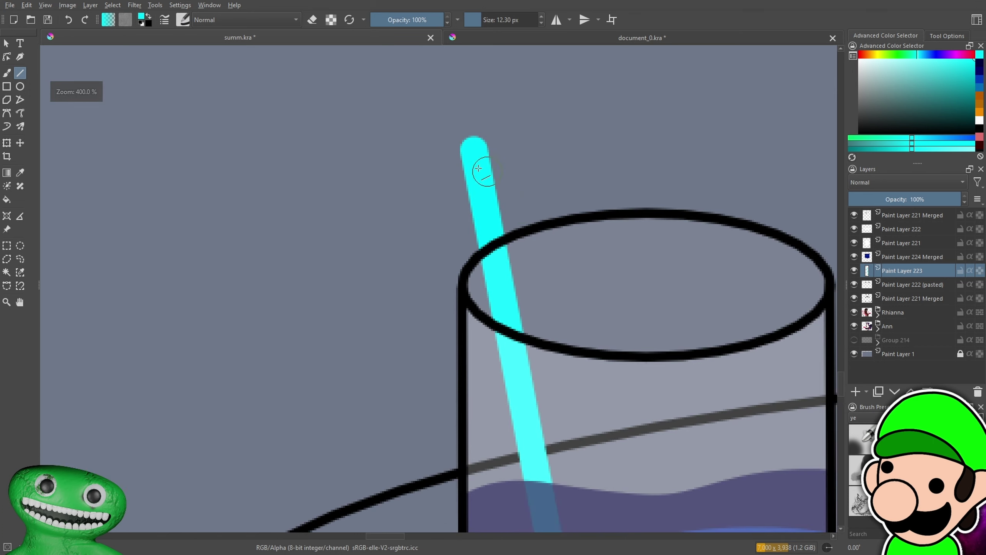
{"action": "left_click_drag", "start_coordinate": [473, 152], "coordinate": [182, 123]}
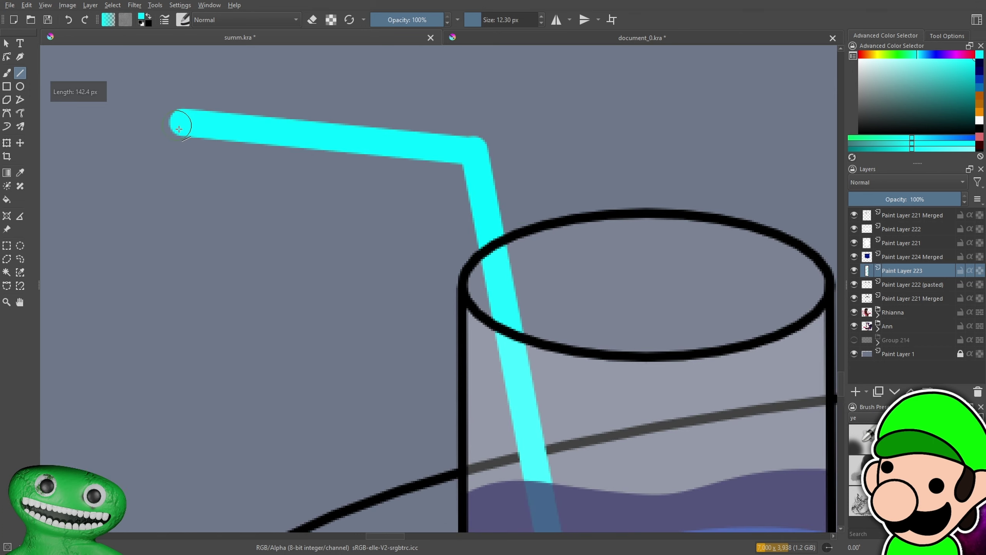
{"action": "key", "text": "ctrl+minus"}
{"action": "key", "text": "ctrl+minus"}
{"action": "key", "text": "ctrl+minus"}
{"action": "key", "text": "ctrl+minus"}
{"action": "key", "text": "ctrl+minus"}
{"action": "key", "text": "ctrl+minus"}
{"action": "left_click_drag", "start_coordinate": [543, 302], "coordinate": [563, 315]}
{"action": "key", "text": "ctrl+plus"}
{"action": "key", "text": "ctrl+plus"}
{"action": "key", "text": "ctrl+plus"}
{"action": "key", "text": "ctrl+plus"}
{"action": "key", "text": "ctrl+plus"}
{"action": "key", "text": "ctrl+plus"}
{"action": "key", "text": "ctrl+z"}
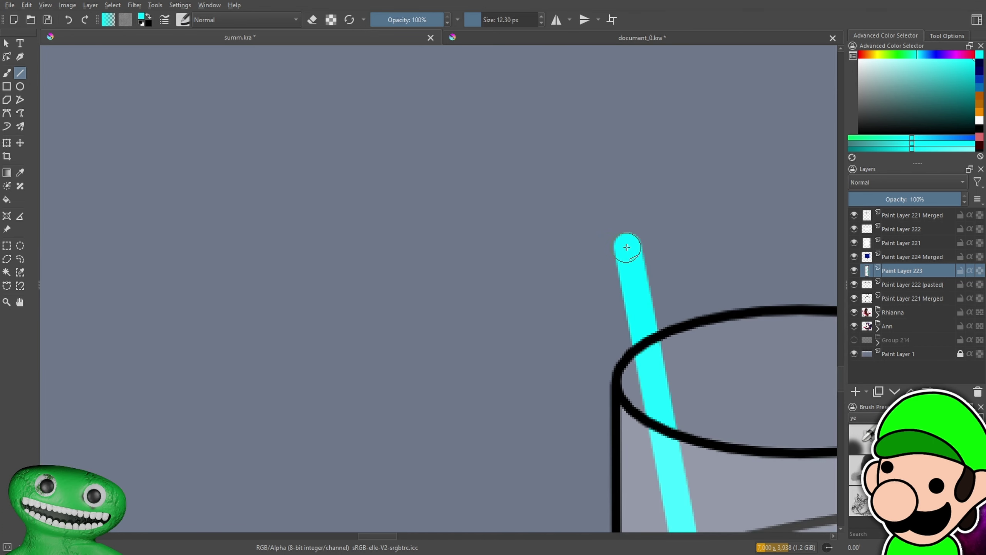
Draw a shorter cyan bent end sloping up and to the left from the straw's top
{"action": "left_click_drag", "start_coordinate": [626, 244], "coordinate": [418, 150]}
{"action": "scroll", "coordinate": [415, 150], "scroll_direction": "down", "scroll_amount": 5}
{"action": "key", "text": "ctrl+minus"}
{"action": "key", "text": "ctrl+minus"}
{"action": "key", "text": "ctrl+plus"}
{"action": "key", "text": "ctrl+plus"}
{"action": "key", "text": "ctrl+plus"}
{"action": "left_click_drag", "start_coordinate": [723, 362], "coordinate": [663, 343]}
{"action": "key", "text": "ctrl+plus"}
{"action": "key", "text": "ctrl+plus"}
{"action": "key", "text": "ctrl+plus"}
{"action": "key", "text": "ctrl+plus"}
{"action": "key", "text": "ctrl+plus"}
{"action": "left_click_drag", "start_coordinate": [769, 289], "coordinate": [848, 353]}
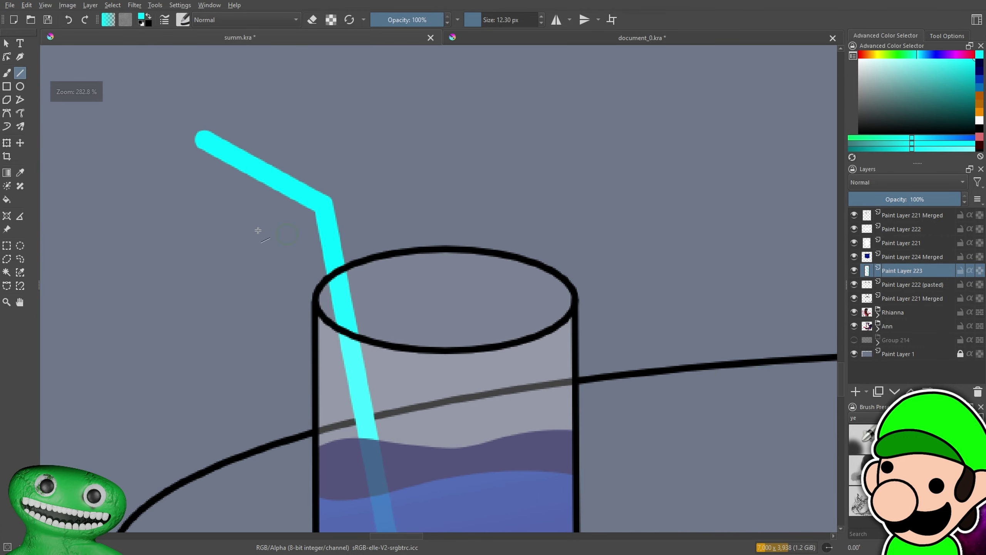
Select the straw's upper part freehand, cut and paste it onto its own layer, and move that layer to the top of the stack
{"action": "left_click", "coordinate": [20, 259]}
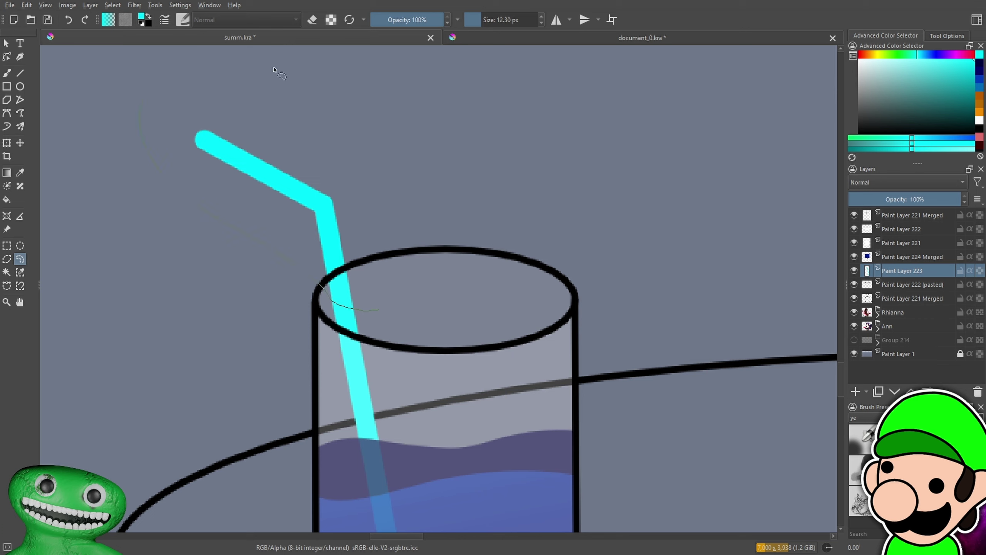
{"action": "left_click_drag", "start_coordinate": [404, 305], "coordinate": [407, 309]}
{"action": "key", "text": "Delete"}
{"action": "key", "text": "ctrl+v"}
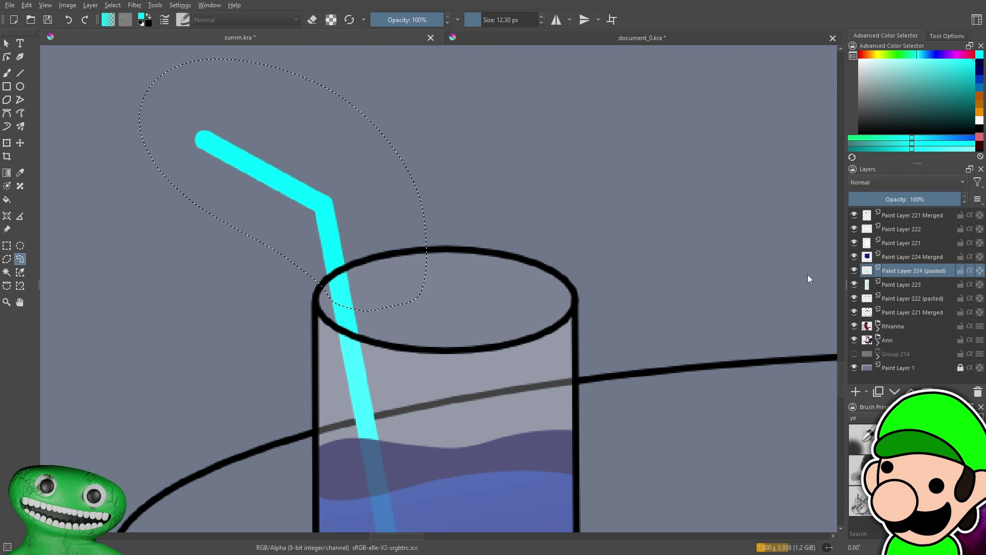
{"action": "mouse_move", "coordinate": [897, 271]}
{"action": "left_mouse_down"}
{"action": "mouse_move", "coordinate": [920, 247]}
{"action": "mouse_move", "coordinate": [929, 210]}
{"action": "left_mouse_up"}
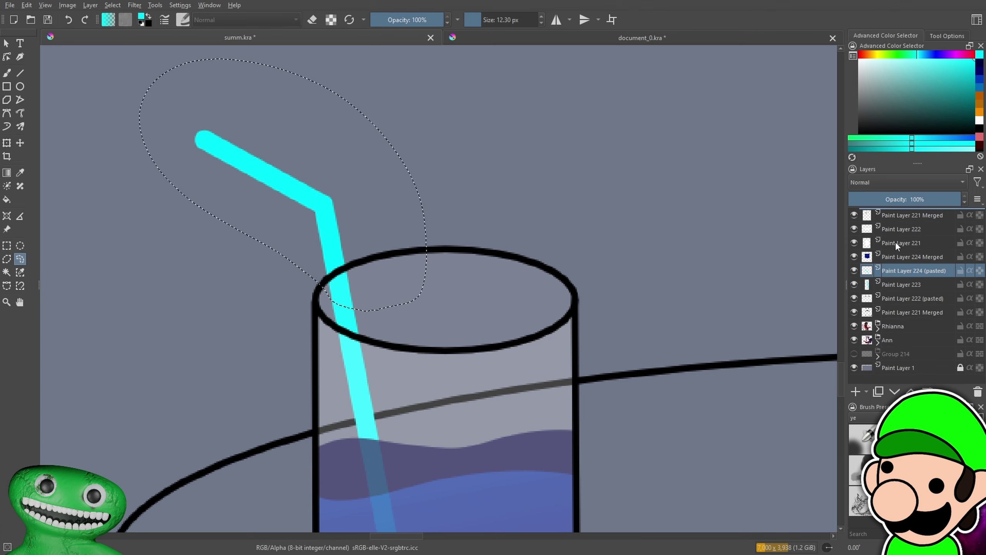
{"action": "scroll", "coordinate": [484, 292], "scroll_direction": "down", "scroll_amount": 3}
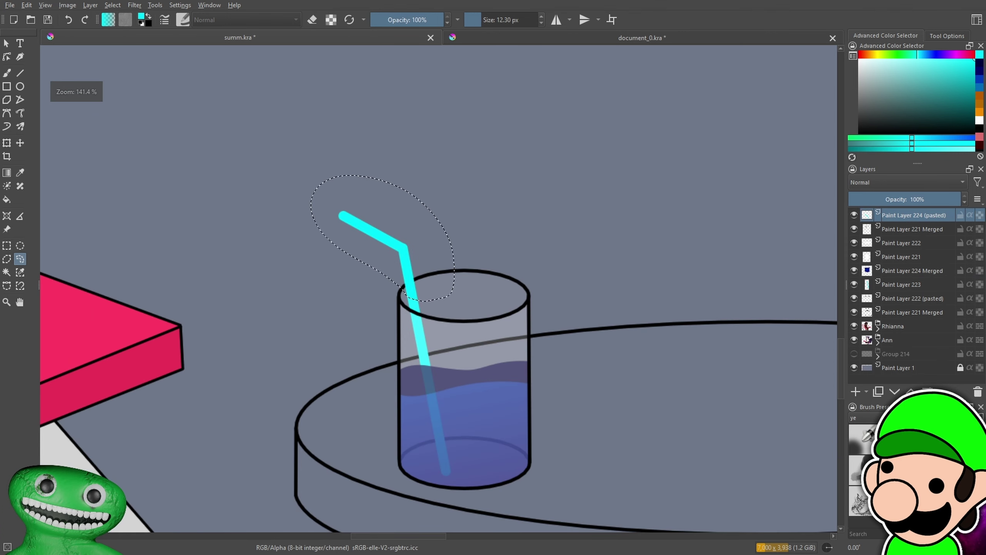
Clear the freehand selection around the straw's upper part
{"action": "left_click", "coordinate": [7, 246]}
{"action": "left_click", "coordinate": [125, 240]}
{"action": "scroll", "coordinate": [171, 248], "scroll_direction": "down", "scroll_amount": 3}
{"action": "left_click_drag", "start_coordinate": [432, 293], "coordinate": [501, 308]}
{"action": "scroll", "coordinate": [501, 308], "scroll_direction": "down", "scroll_amount": 3}
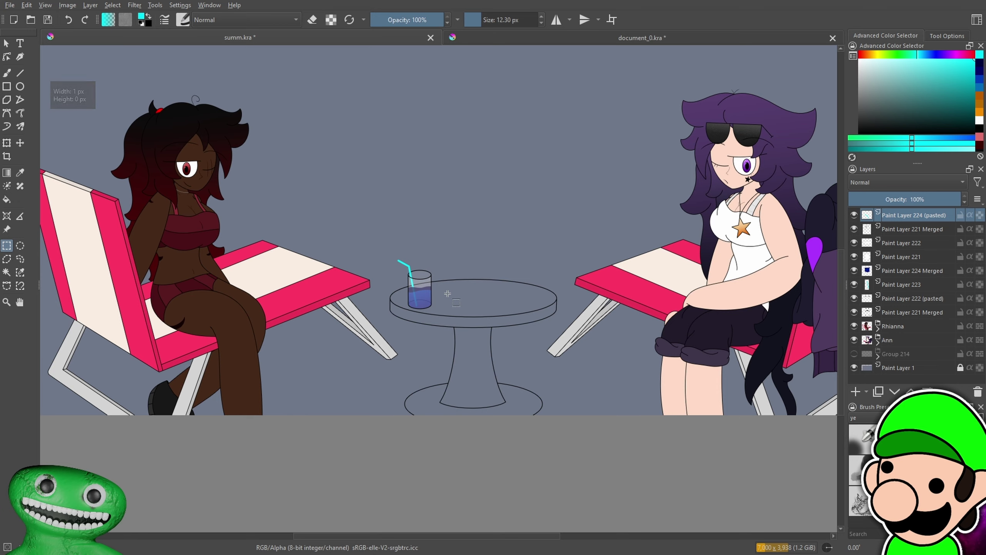
{"action": "scroll", "coordinate": [441, 278], "scroll_direction": "up", "scroll_amount": 5}
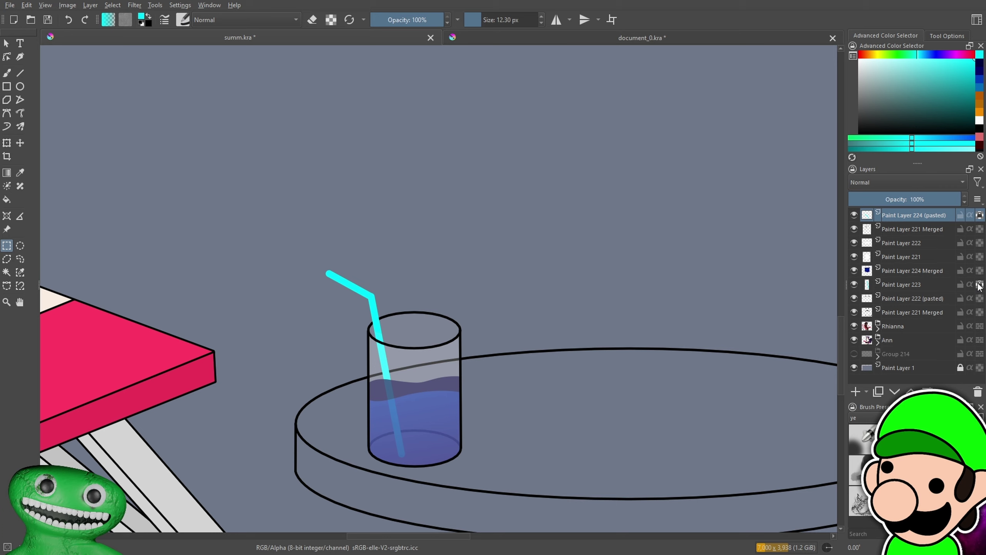
Lock the transparency of both straw layers and choose a deeper sky blue for the brush
{"action": "left_click", "coordinate": [951, 289]}
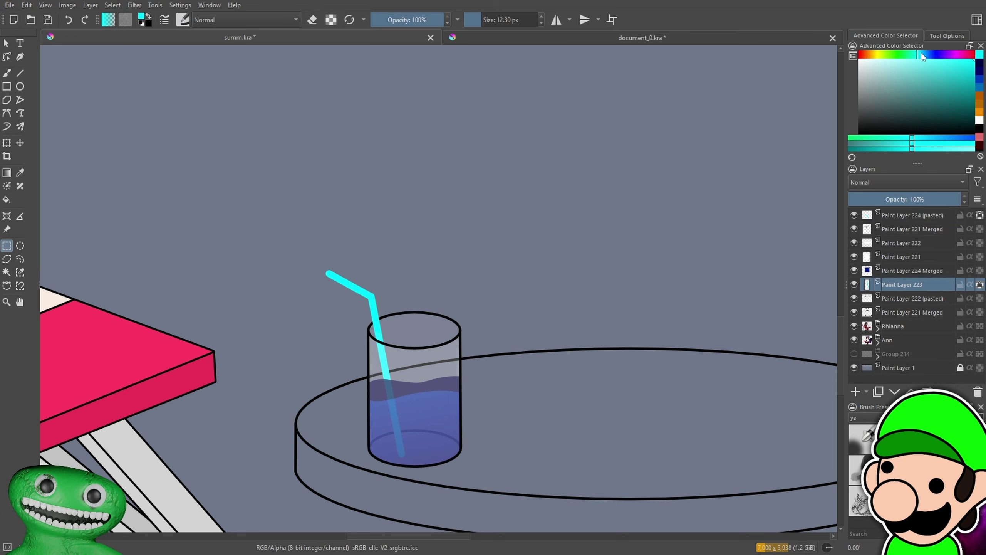
{"action": "left_click_drag", "start_coordinate": [922, 52], "coordinate": [924, 53]}
{"action": "scroll", "coordinate": [365, 326], "scroll_direction": "up", "scroll_amount": 8}
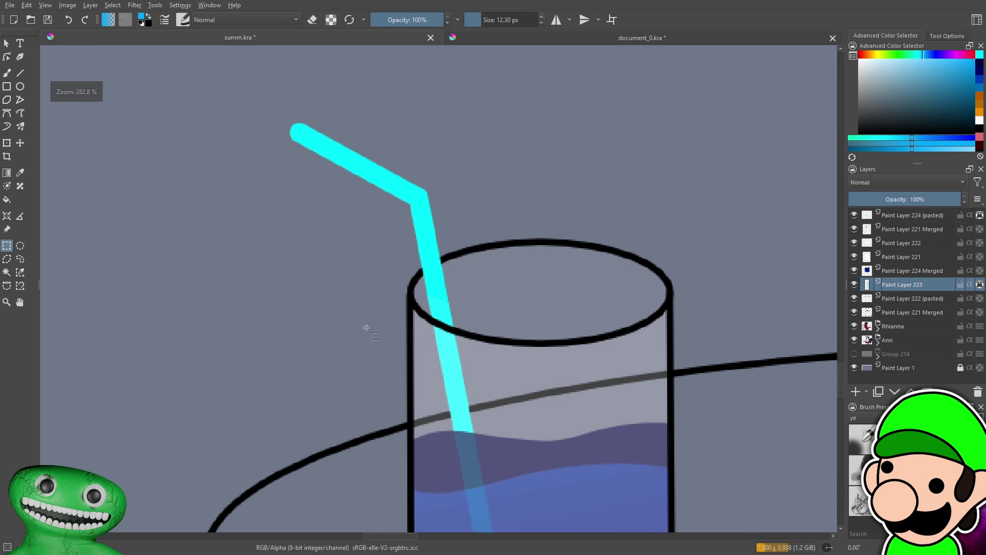
{"action": "key", "text": "b"}
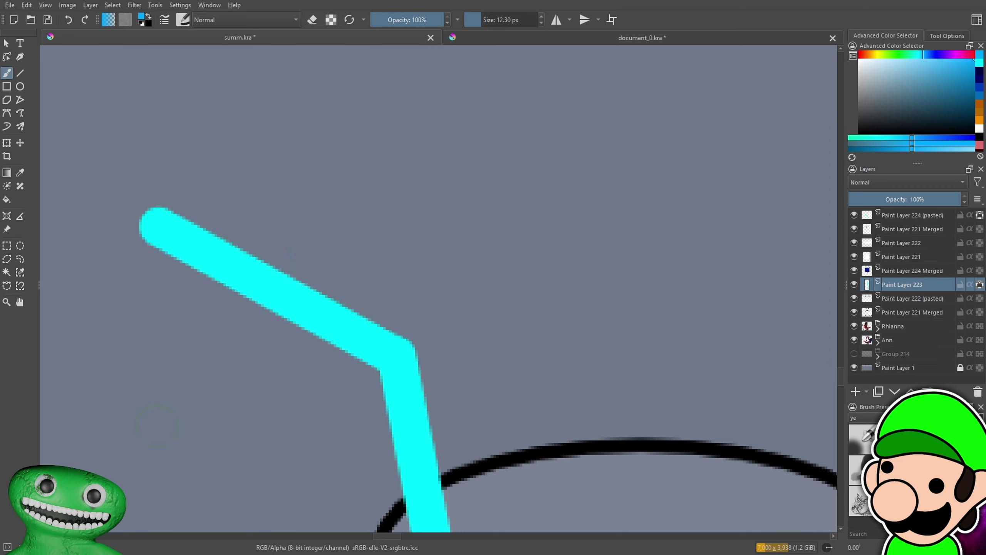
On the pasted upper straw layer, paint a blue stripe across the bent end close to its tip
{"action": "left_click", "coordinate": [927, 217]}
{"action": "left_click_drag", "start_coordinate": [251, 240], "coordinate": [226, 301]}
{"action": "scroll", "coordinate": [451, 244], "scroll_direction": "down", "scroll_amount": 4}
{"action": "left_click_drag", "start_coordinate": [451, 245], "coordinate": [466, 244]}
{"action": "scroll", "coordinate": [435, 233], "scroll_direction": "up", "scroll_amount": 3}
{"action": "key", "text": "ctrl+z"}
{"action": "left_click_drag", "start_coordinate": [339, 231], "coordinate": [313, 290]}
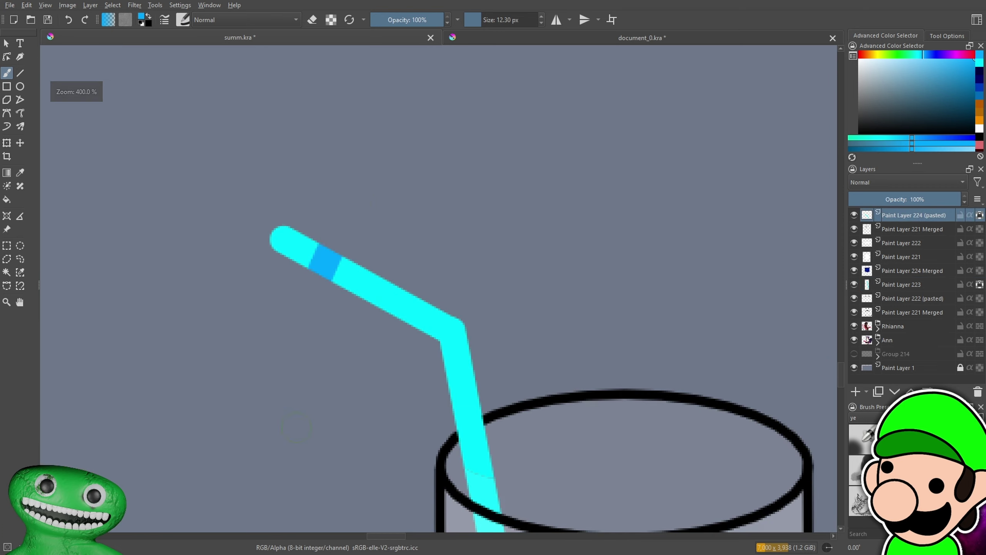
{"action": "key", "text": "ctrl+z"}
{"action": "left_click_drag", "start_coordinate": [326, 225], "coordinate": [300, 284]}
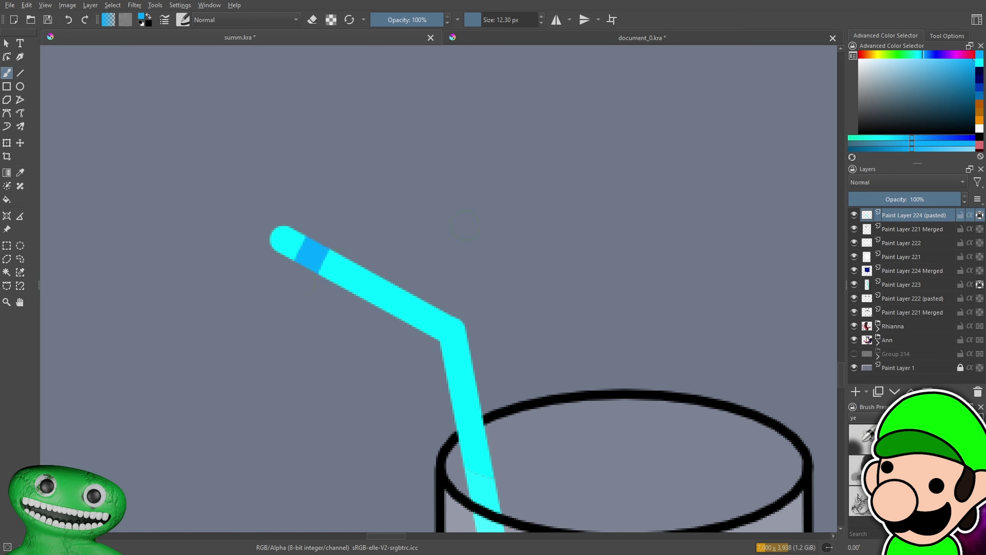
Paint further blue stripes across the upper straw, one just before the bend and one above the glass rim
{"action": "left_click_drag", "start_coordinate": [464, 317], "coordinate": [431, 352]}
{"action": "key", "text": "ctrl+z"}
{"action": "key", "text": "ctrl+z"}
{"action": "left_click_drag", "start_coordinate": [464, 317], "coordinate": [433, 356]}
{"action": "key", "text": "ctrl+z"}
{"action": "left_click_drag", "start_coordinate": [445, 313], "coordinate": [427, 334]}
{"action": "left_click_drag", "start_coordinate": [303, 289], "coordinate": [331, 233]}
{"action": "left_click_drag", "start_coordinate": [500, 276], "coordinate": [507, 161]}
{"action": "left_click_drag", "start_coordinate": [453, 306], "coordinate": [502, 286]}
{"action": "key", "text": "ctrl+minus"}
{"action": "key", "text": "ctrl+minus"}
{"action": "key", "text": "ctrl+minus"}
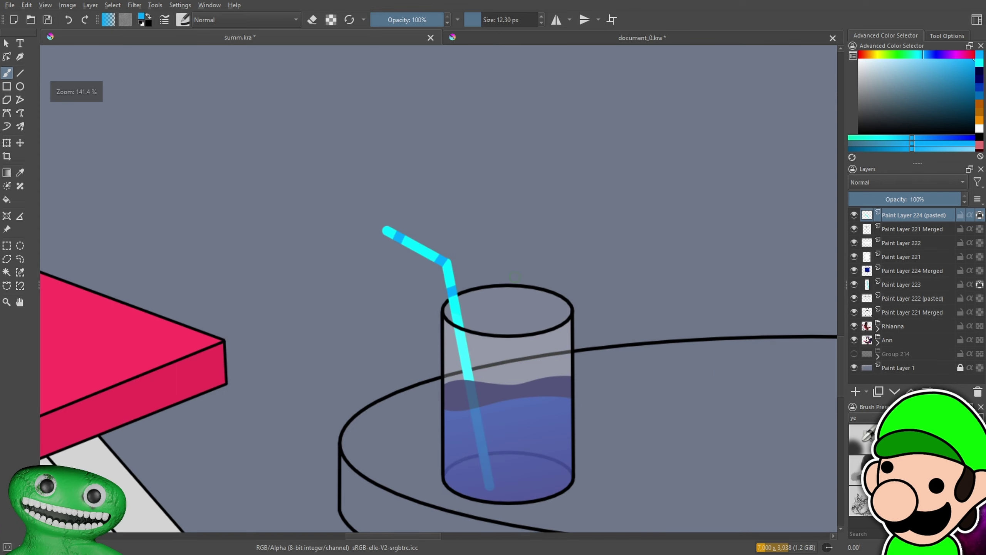
On Paint Layer 223, paint evenly spaced blue stripes across the straw inside the glass, down to its base
{"action": "left_click", "coordinate": [893, 284]}
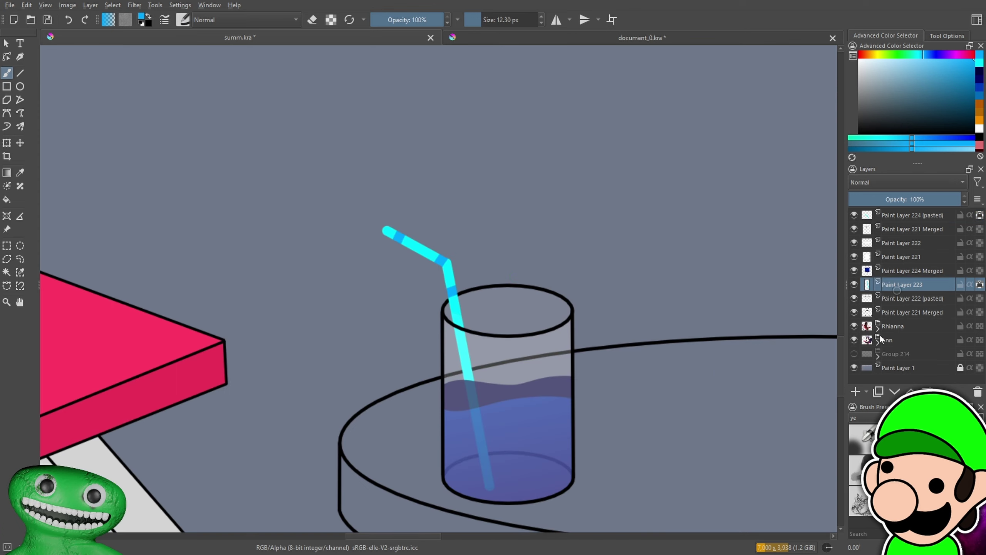
{"action": "scroll", "coordinate": [480, 357], "scroll_direction": "up", "scroll_amount": 2}
{"action": "key", "text": "ctrl+plus"}
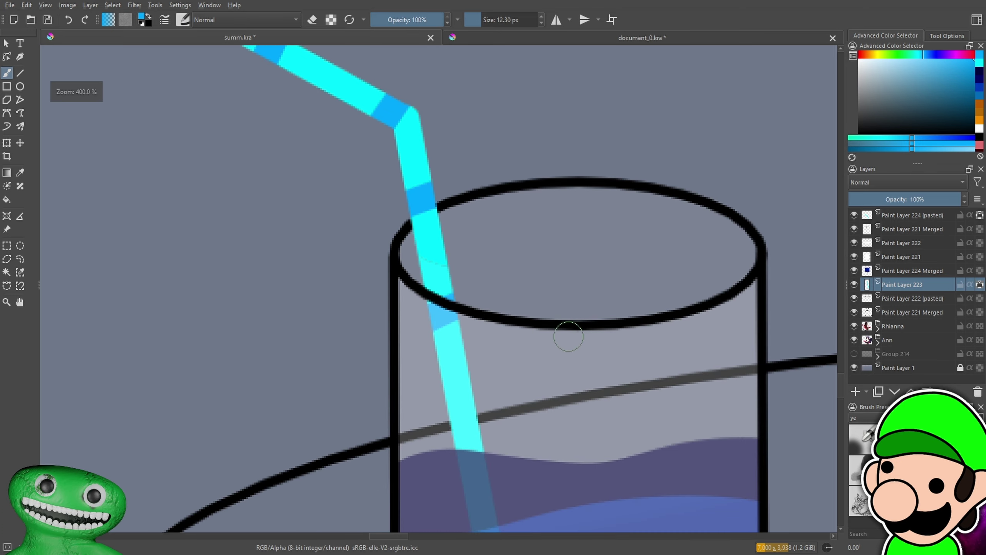
{"action": "left_click_drag", "start_coordinate": [620, 338], "coordinate": [623, 240]}
{"action": "scroll", "coordinate": [601, 309], "scroll_direction": "down", "scroll_amount": 3}
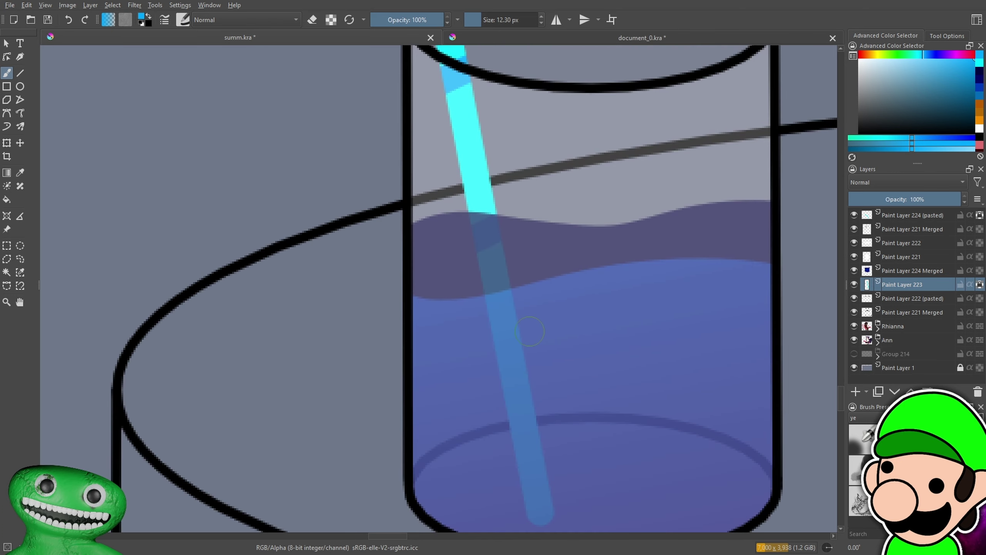
{"action": "scroll", "coordinate": [500, 489], "scroll_direction": "down", "scroll_amount": 8}
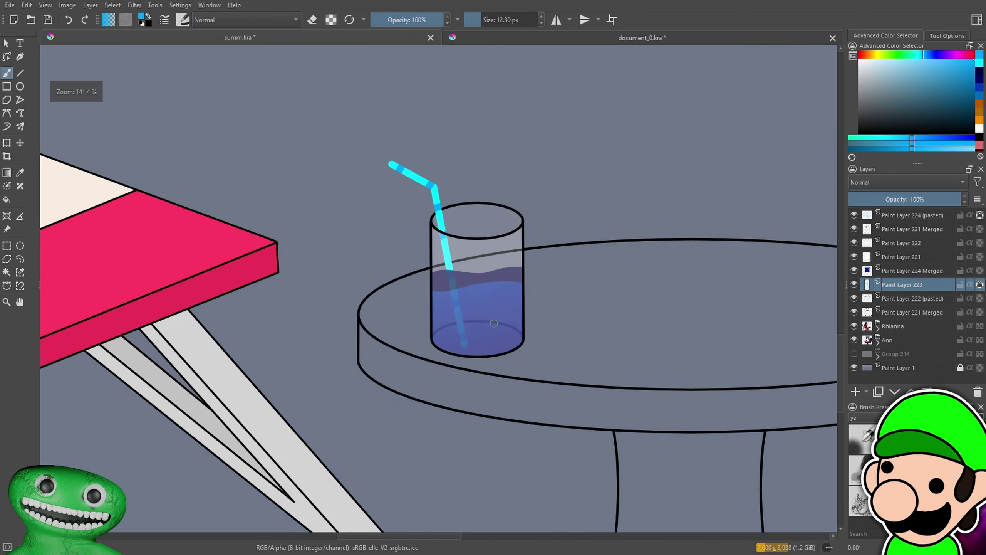
Examine the striped straw and glass up close and within the whole scene
{"action": "scroll", "coordinate": [602, 272], "scroll_direction": "down", "scroll_amount": 1}
{"action": "scroll", "coordinate": [602, 272], "scroll_direction": "up", "scroll_amount": 1}
{"action": "scroll", "coordinate": [601, 272], "scroll_direction": "down", "scroll_amount": 1}
{"action": "scroll", "coordinate": [601, 272], "scroll_direction": "up", "scroll_amount": 3}
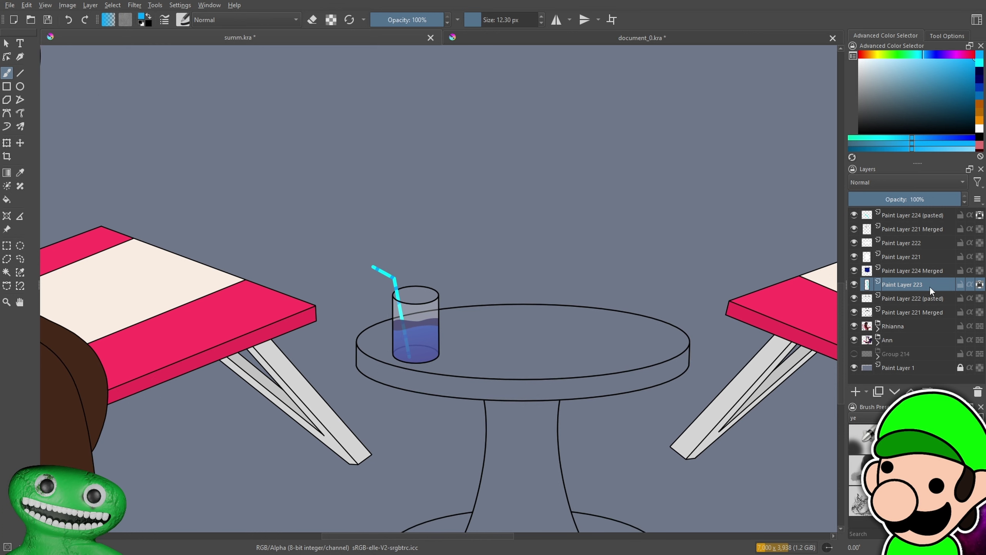
{"action": "scroll", "coordinate": [584, 307], "scroll_direction": "down", "scroll_amount": 2}
{"action": "scroll", "coordinate": [583, 307], "scroll_direction": "down", "scroll_amount": 1}
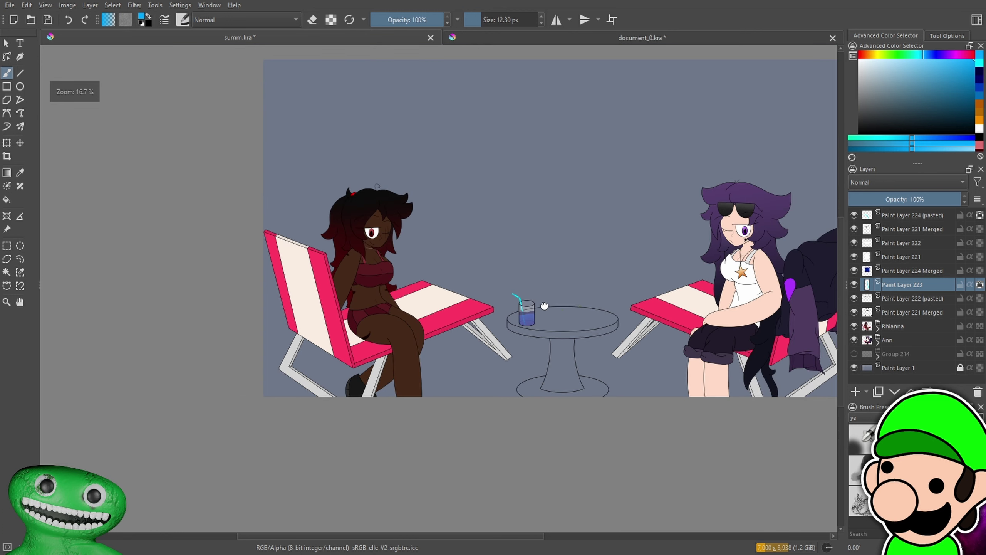
{"action": "scroll", "coordinate": [584, 307], "scroll_direction": "up", "scroll_amount": 2}
{"action": "scroll", "coordinate": [493, 306], "scroll_direction": "up", "scroll_amount": 4}
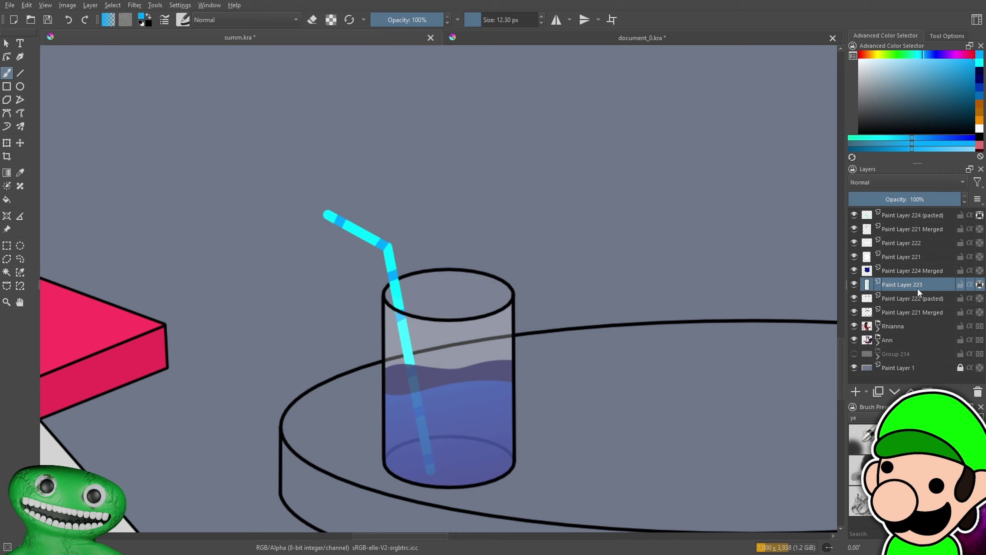
Add a new paint layer directly beneath the lower straw layer and set the brush colour to black
{"action": "left_click", "coordinate": [910, 295]}
{"action": "left_click", "coordinate": [851, 391]}
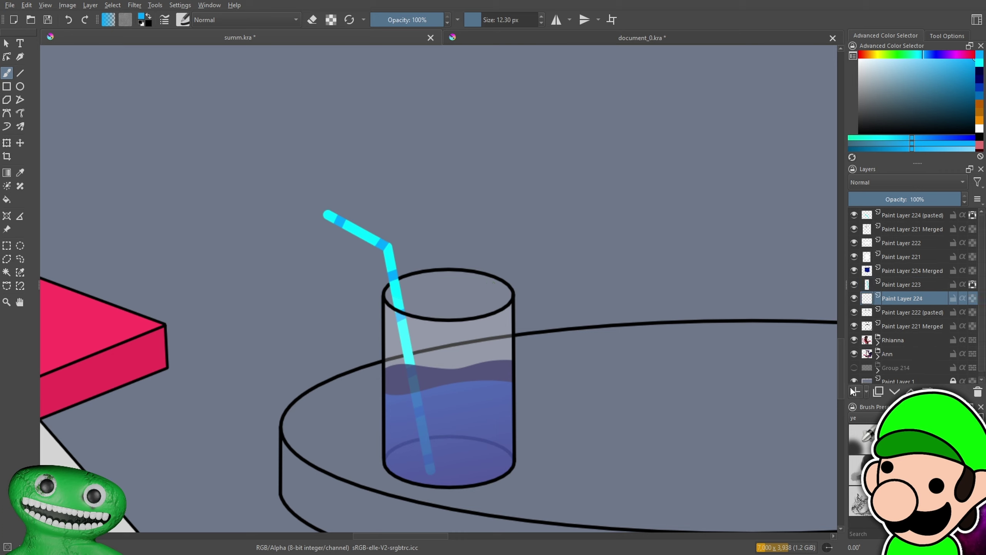
{"action": "left_click", "coordinate": [859, 133]}
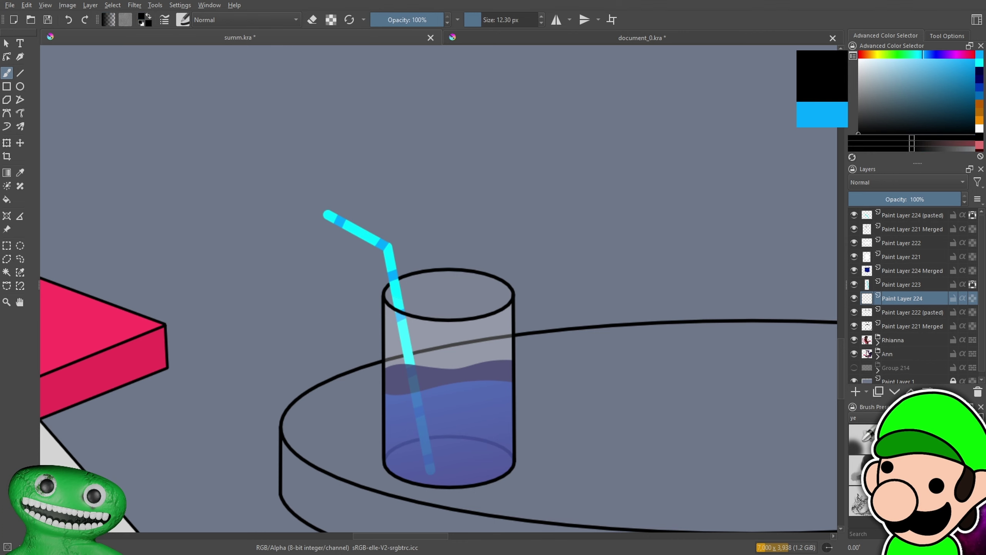
Enlarge the brush to 20.30 px, testing its width with freehand black strokes behind the straw
{"action": "scroll", "coordinate": [436, 376], "scroll_direction": "up", "scroll_amount": 1}
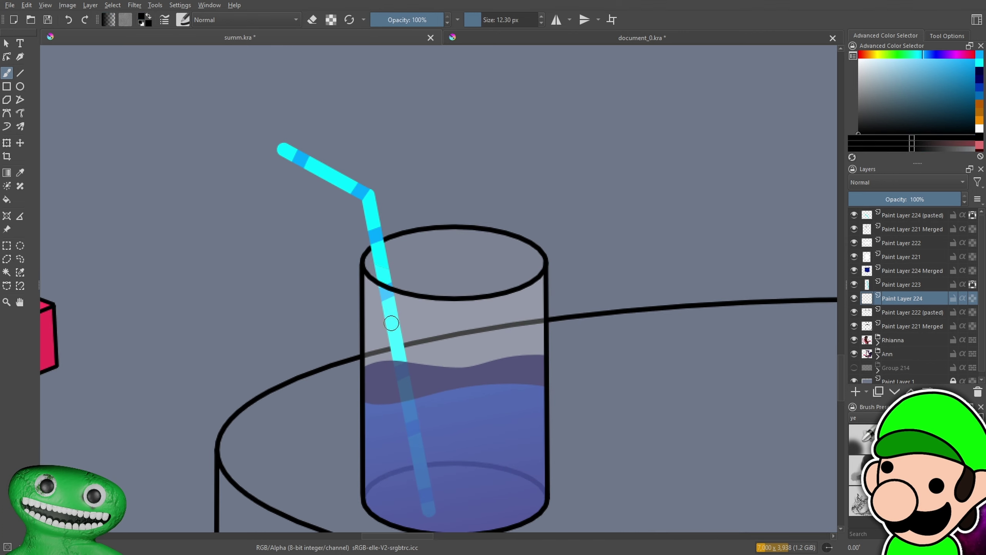
{"action": "left_click", "coordinate": [542, 17]}
{"action": "left_click", "coordinate": [542, 17]}
{"action": "left_click_drag", "start_coordinate": [384, 289], "coordinate": [392, 378]}
{"action": "key", "text": "ctrl+z"}
{"action": "left_click", "coordinate": [543, 18]}
{"action": "left_click", "coordinate": [543, 17]}
{"action": "left_click", "coordinate": [543, 17]}
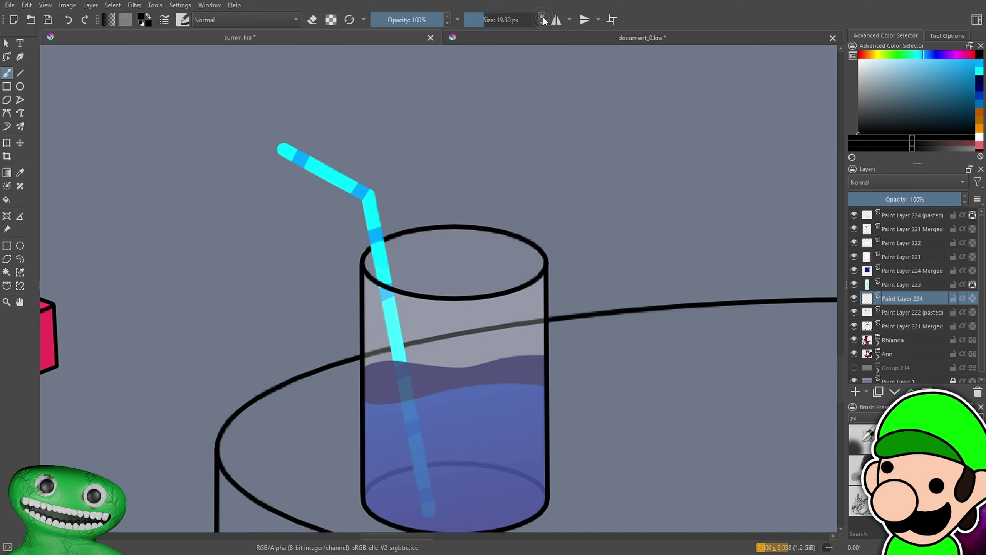
{"action": "left_click_drag", "start_coordinate": [386, 311], "coordinate": [409, 384]}
{"action": "key", "text": "ctrl+z"}
Outline the straw's long part with a straight black line about 310 px long behind it, from bend to base
{"action": "left_click", "coordinate": [19, 73]}
{"action": "scroll", "coordinate": [366, 175], "scroll_direction": "down", "scroll_amount": 3}
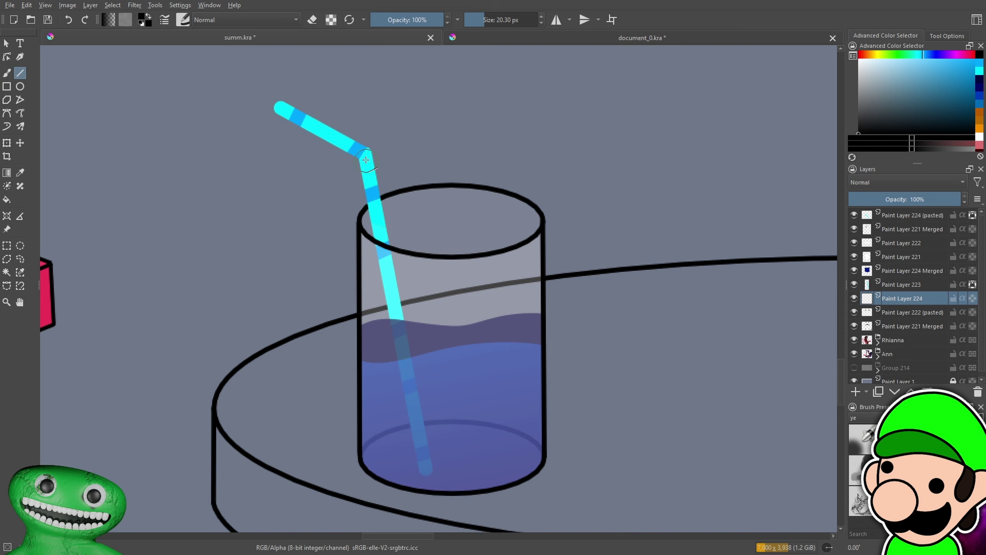
{"action": "left_click_drag", "start_coordinate": [366, 156], "coordinate": [426, 470]}
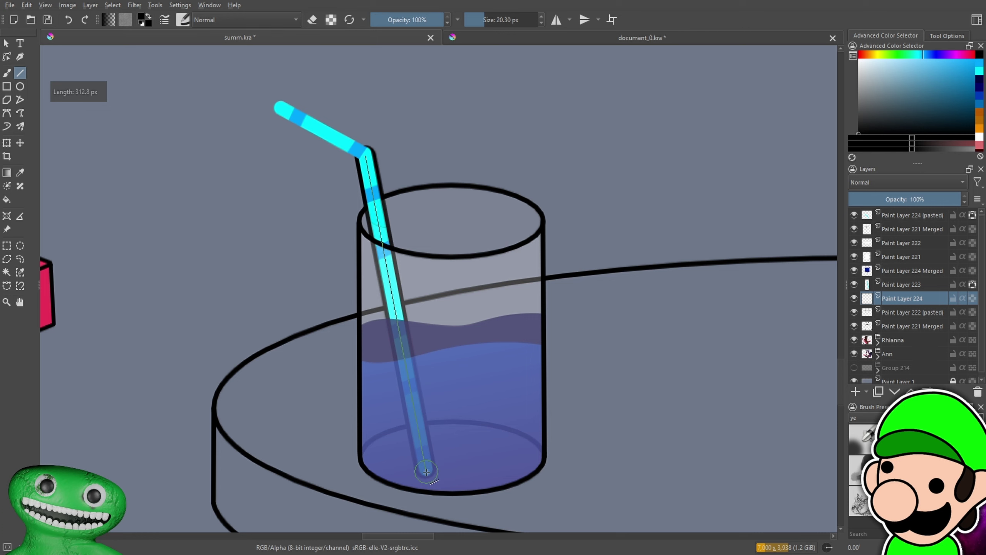
{"action": "left_click_drag", "start_coordinate": [427, 470], "coordinate": [426, 469]}
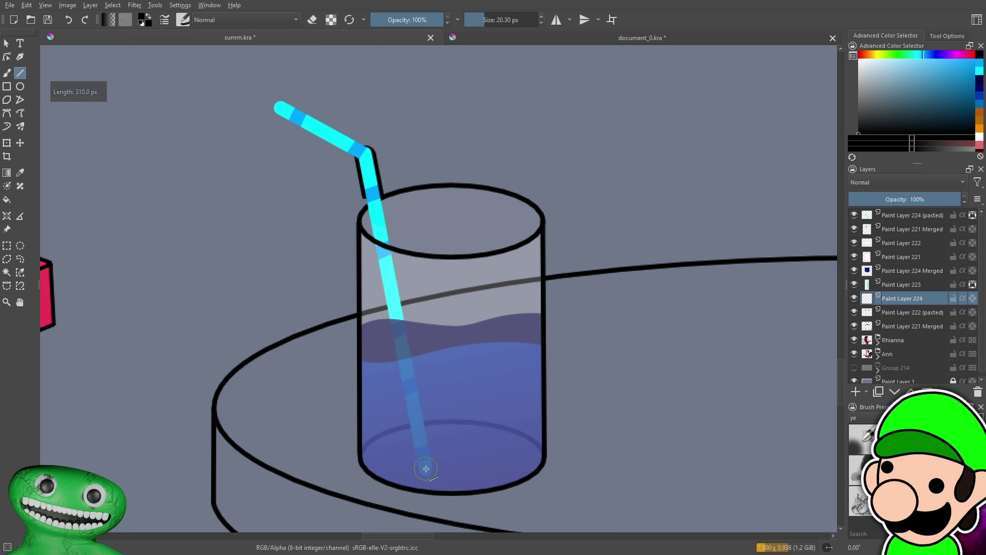
{"action": "key", "text": "ctrl+minus"}
{"action": "key", "text": "ctrl+minus"}
{"action": "key", "text": "ctrl+minus"}
{"action": "key", "text": "ctrl+minus"}
{"action": "key", "text": "ctrl+minus"}
Outline the straw's bent end with a straight black line behind it, from the bend to the tip
{"action": "scroll", "coordinate": [592, 441], "scroll_direction": "up", "scroll_amount": 8}
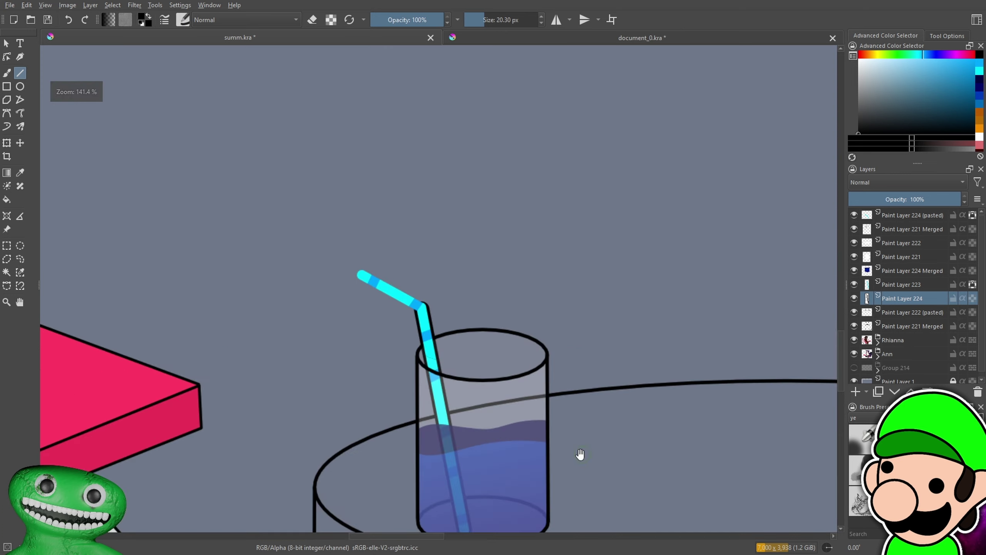
{"action": "left_click_drag", "start_coordinate": [548, 377], "coordinate": [311, 234]}
{"action": "key", "text": "ctrl+z"}
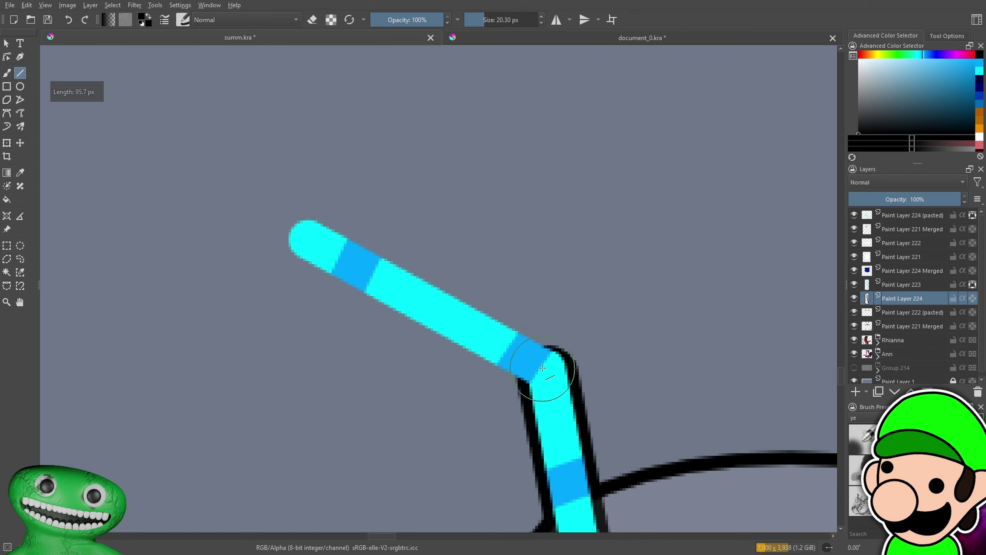
{"action": "left_click_drag", "start_coordinate": [542, 363], "coordinate": [303, 241]}
{"action": "key", "text": "ctrl+z"}
{"action": "left_click_drag", "start_coordinate": [537, 365], "coordinate": [304, 235]}
{"action": "scroll", "coordinate": [456, 280], "scroll_direction": "down", "scroll_amount": 8}
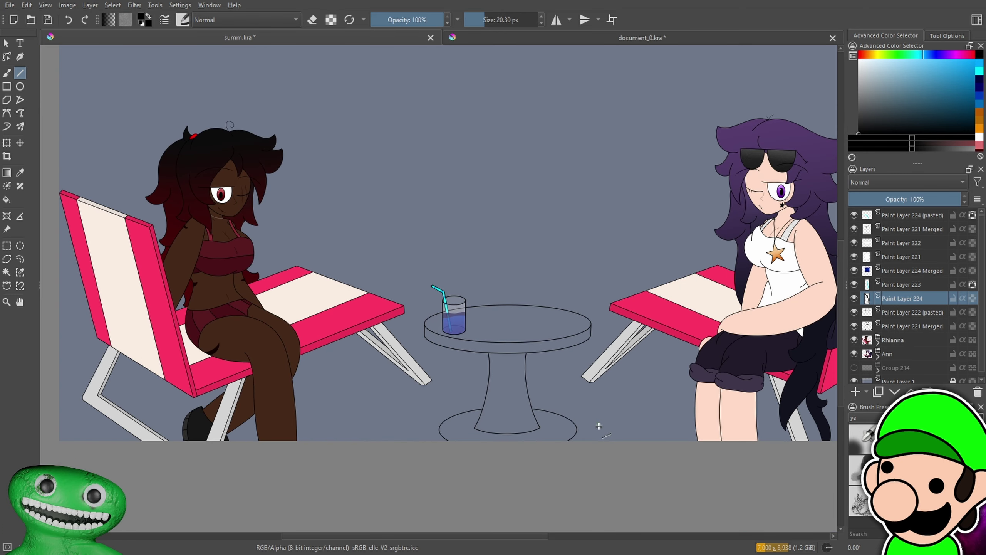
{"action": "left_click_drag", "start_coordinate": [599, 426], "coordinate": [594, 429]}
{"action": "key", "text": "minus"}
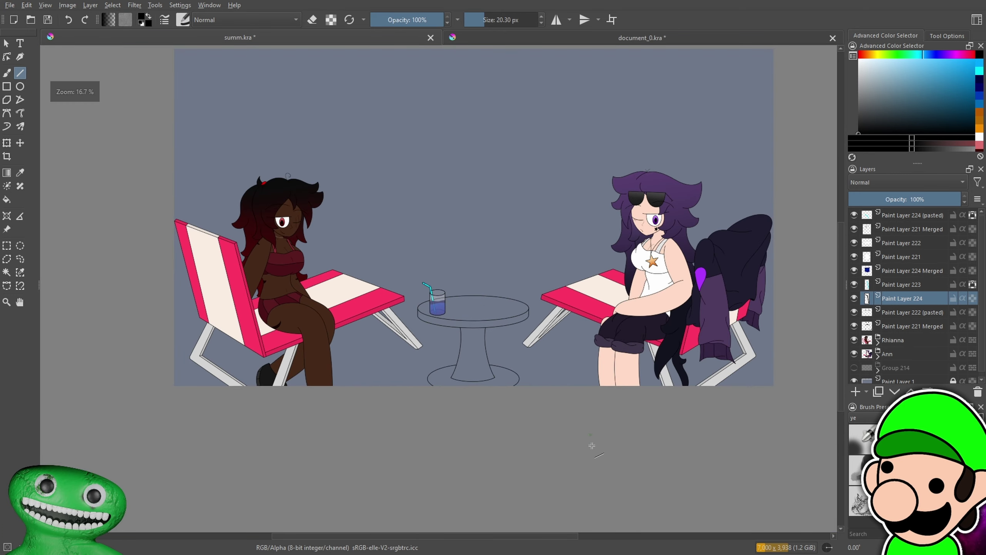
{"action": "key", "text": "plus"}
{"action": "key", "text": "plus"}
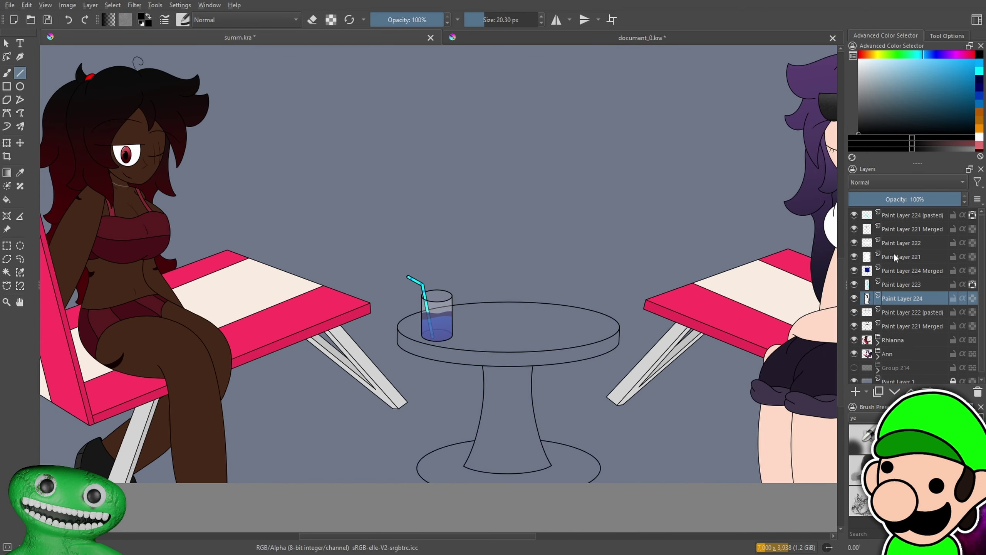
Group the eight glass, liquid and straw layers, from Paint Layer 224 (pasted) down to Paint Layer 222 (pasted)
{"action": "left_click_drag", "start_coordinate": [901, 214], "coordinate": [889, 306]}
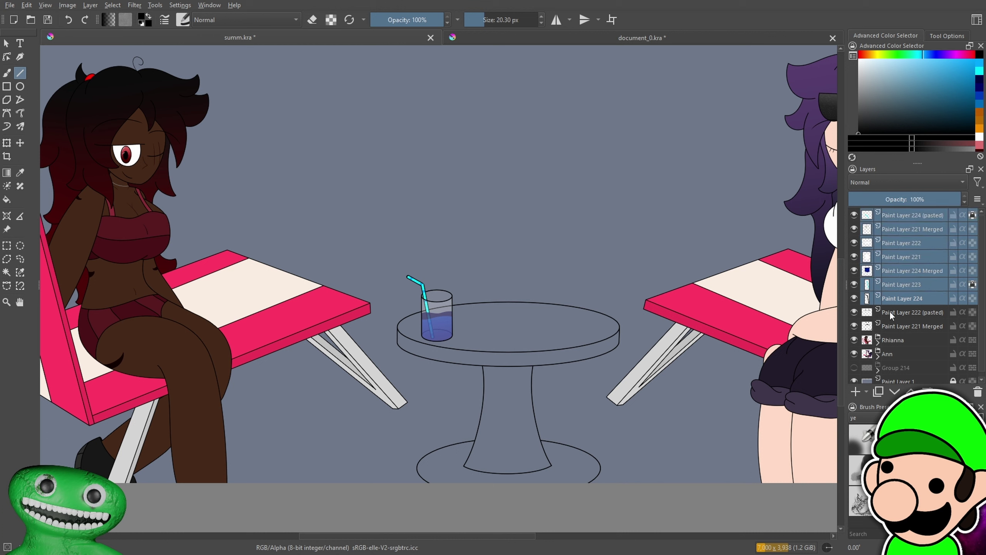
{"action": "left_click", "coordinate": [890, 312], "text": "shift"}
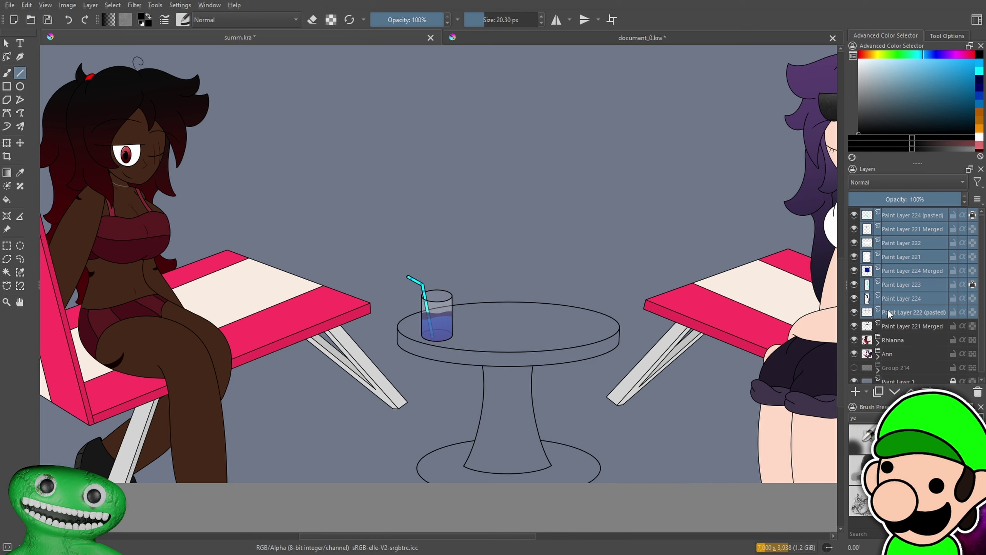
{"action": "key", "text": "ctrl+g"}
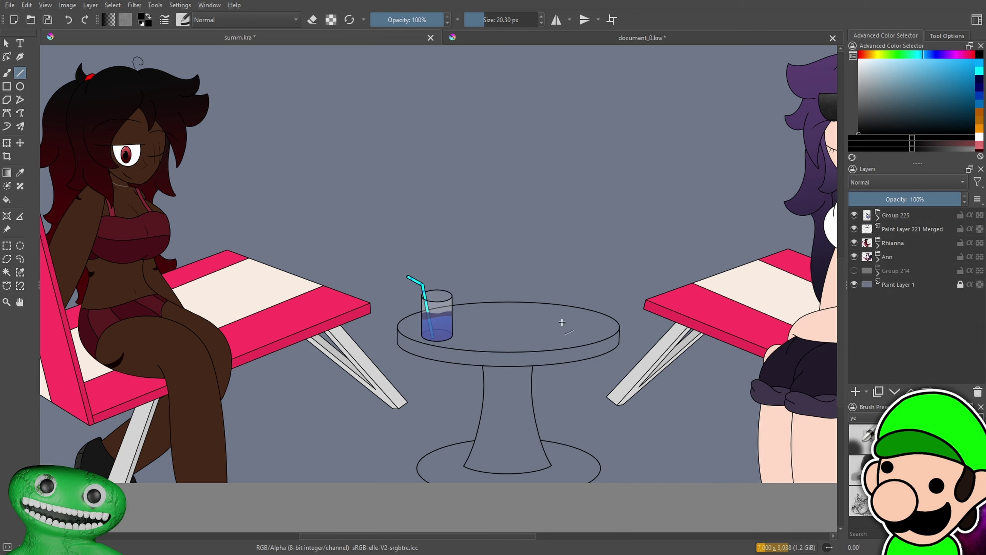
{"action": "scroll", "coordinate": [561, 321], "scroll_direction": "down", "scroll_amount": 2}
{"action": "scroll", "coordinate": [562, 321], "scroll_direction": "up", "scroll_amount": 3}
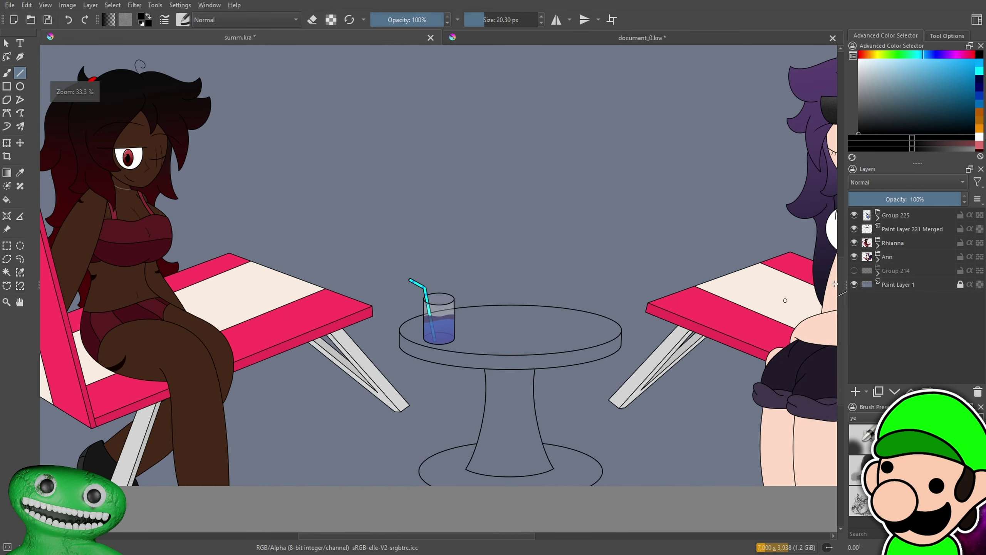
Duplicate the glass group and mirror the copy horizontally
{"action": "left_click", "coordinate": [900, 217]}
{"action": "left_click", "coordinate": [877, 392]}
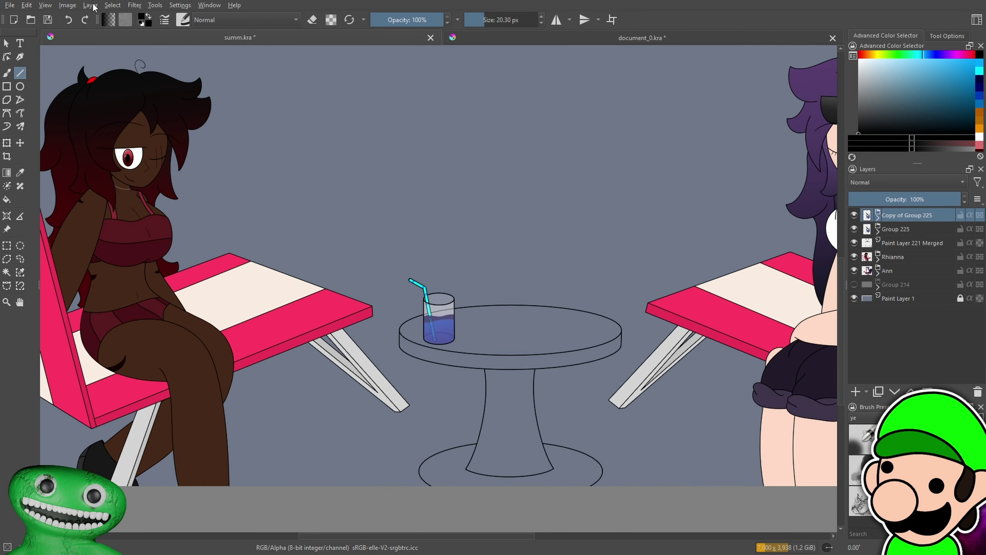
{"action": "left_click", "coordinate": [90, 5]}
{"action": "mouse_move", "coordinate": [193, 112]}
{"action": "left_click", "coordinate": [270, 114]}
Move the mirrored glass onto the table's right side, slightly farther back than the original glass
{"action": "key", "text": "ctrl+t"}
{"action": "left_click_drag", "start_coordinate": [584, 327], "coordinate": [572, 316]}
{"action": "scroll", "coordinate": [579, 324], "scroll_direction": "up", "scroll_amount": 2}
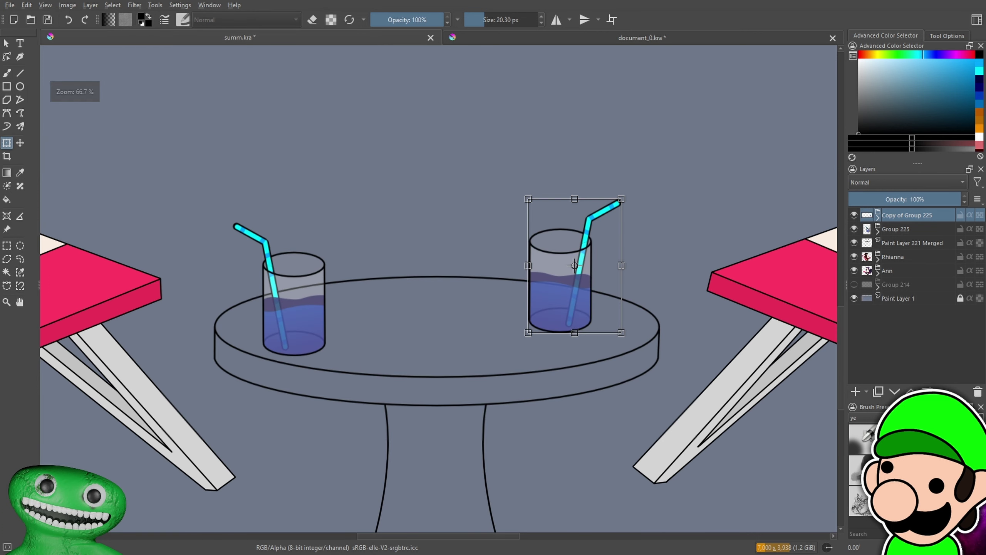
{"action": "key", "text": "ctrl+r"}
Pick a bright orange for the brush and lock transparency on the copied glass group's liquid layer, Paint Layer 224 Merged
{"action": "left_click", "coordinate": [879, 227]}
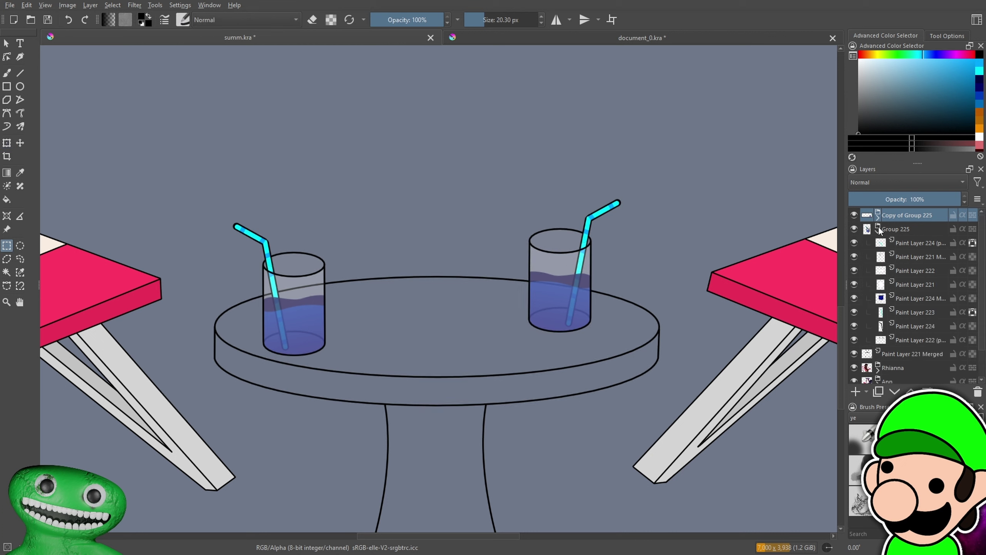
{"action": "left_click", "coordinate": [912, 298]}
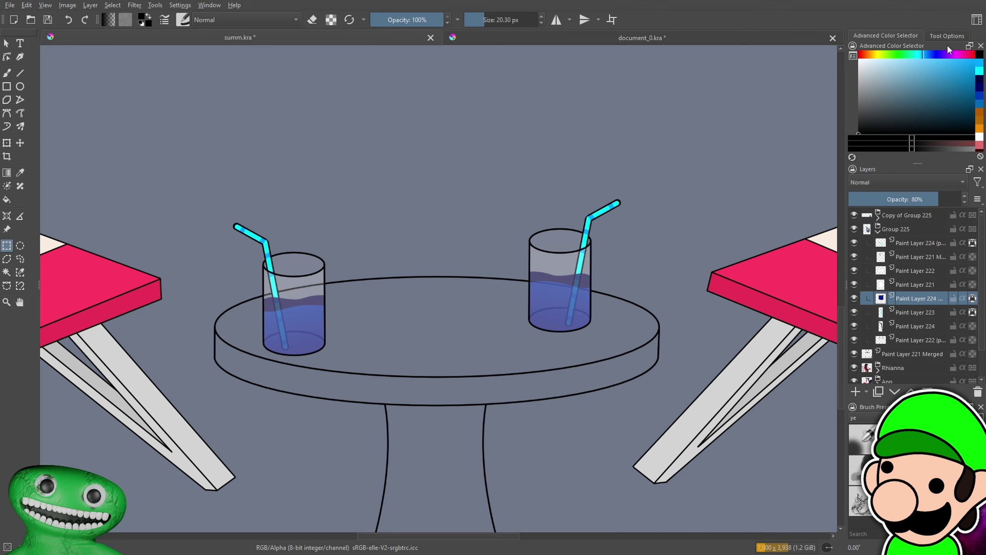
{"action": "left_click_drag", "start_coordinate": [945, 54], "coordinate": [866, 54]}
{"action": "left_click", "coordinate": [975, 60]}
{"action": "scroll", "coordinate": [587, 306], "scroll_direction": "up", "scroll_amount": 3}
{"action": "key", "text": "b"}
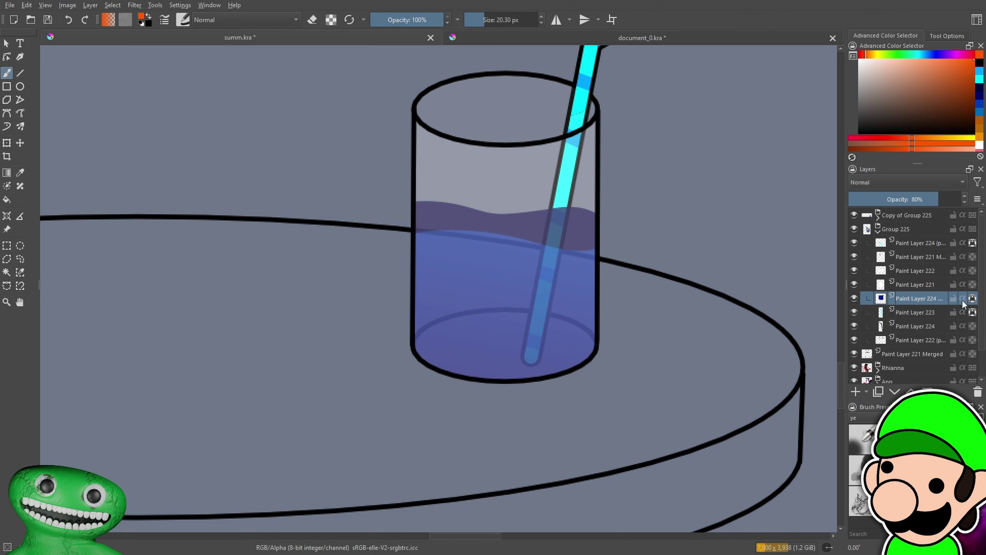
{"action": "key", "text": "minus"}
{"action": "key", "text": "minus"}
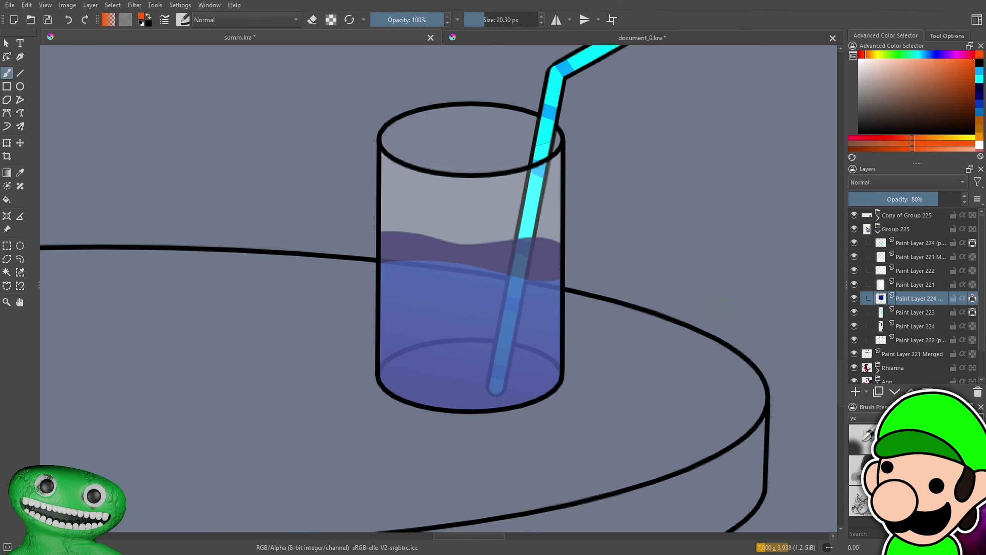
{"action": "left_click", "coordinate": [880, 229]}
{"action": "left_click", "coordinate": [879, 214]}
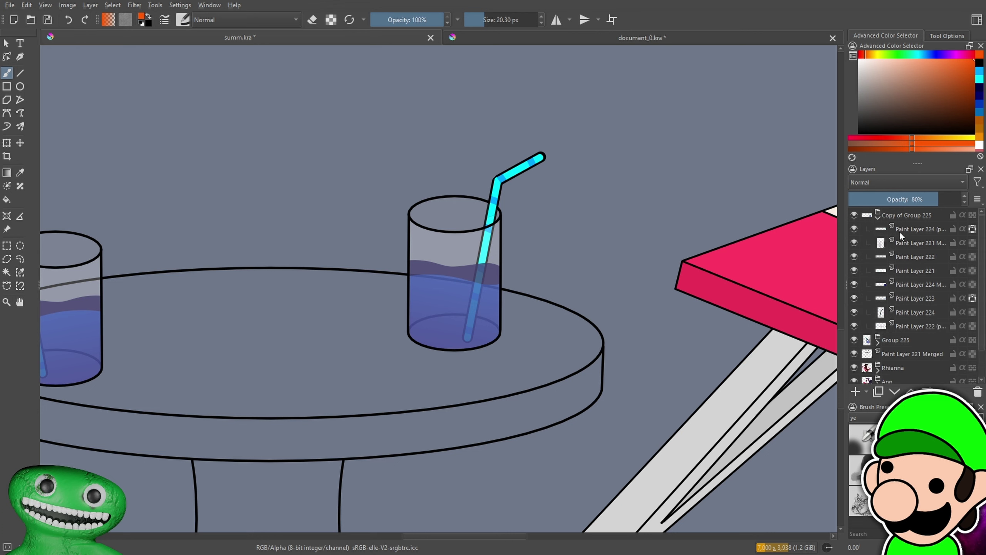
{"action": "left_click", "coordinate": [973, 284]}
{"action": "left_click", "coordinate": [941, 283]}
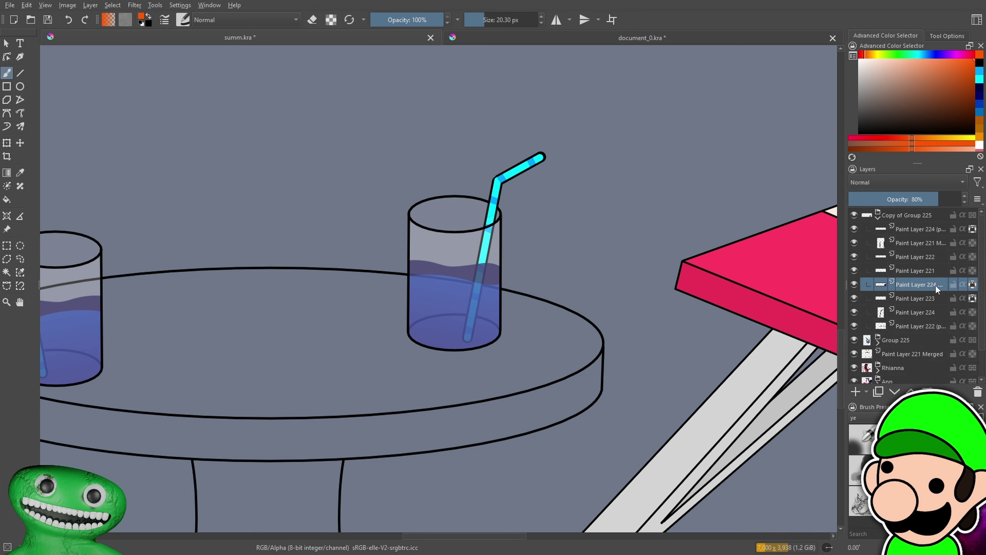
Paint over all the liquid in the mirrored glass with orange
{"action": "key", "text": "plus"}
{"action": "mouse_move", "coordinate": [422, 301]}
{"action": "left_mouse_down"}
{"action": "mouse_move", "coordinate": [418, 355]}
{"action": "mouse_move", "coordinate": [412, 343]}
{"action": "mouse_move", "coordinate": [401, 311]}
{"action": "mouse_move", "coordinate": [448, 374]}
{"action": "mouse_move", "coordinate": [458, 296]}
{"action": "mouse_move", "coordinate": [486, 392]}
{"action": "mouse_move", "coordinate": [505, 323]}
{"action": "left_mouse_up"}
{"action": "key", "text": "plus"}
{"action": "mouse_move", "coordinate": [390, 272]}
{"action": "left_mouse_down"}
{"action": "mouse_move", "coordinate": [401, 318]}
{"action": "mouse_move", "coordinate": [423, 256]}
{"action": "mouse_move", "coordinate": [462, 250]}
{"action": "left_mouse_up"}
{"action": "left_click_drag", "start_coordinate": [519, 404], "coordinate": [559, 402]}
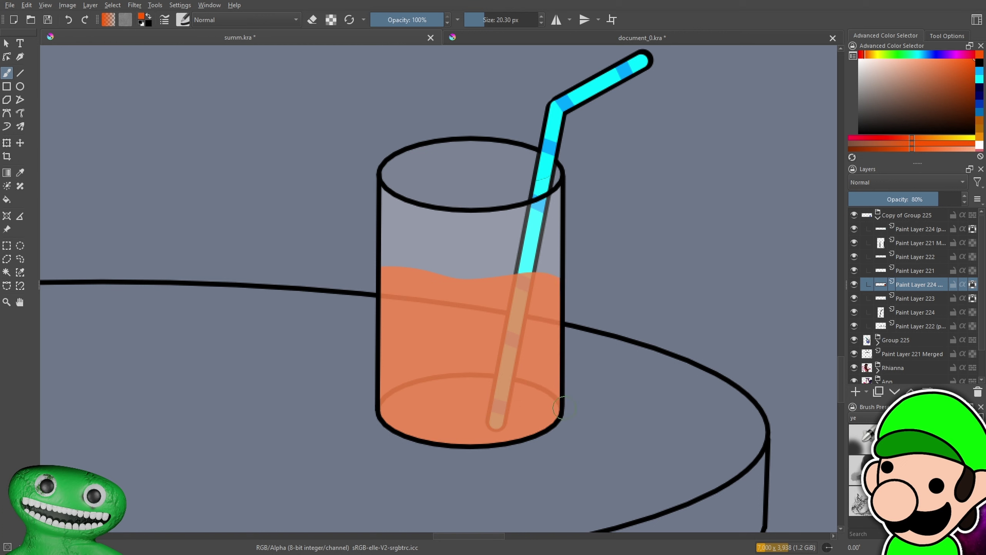
Paint a wavy red band across the upper part of the mirrored glass's orange liquid
{"action": "key", "text": "plus"}
{"action": "key", "text": "plus"}
{"action": "left_click", "coordinate": [862, 57]}
{"action": "left_click", "coordinate": [860, 58]}
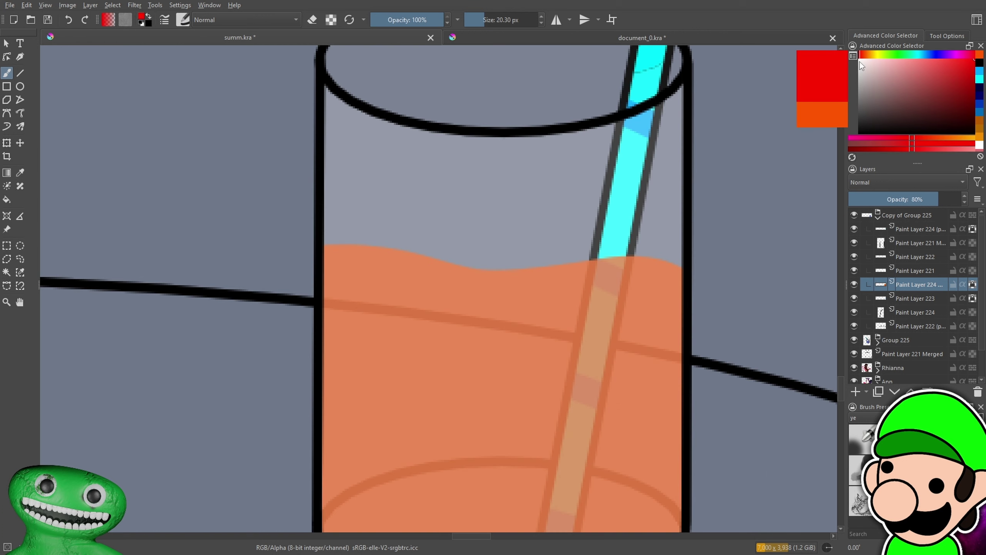
{"action": "mouse_move", "coordinate": [690, 352]}
{"action": "left_mouse_down"}
{"action": "mouse_move", "coordinate": [607, 285]}
{"action": "mouse_move", "coordinate": [274, 247]}
{"action": "left_mouse_up"}
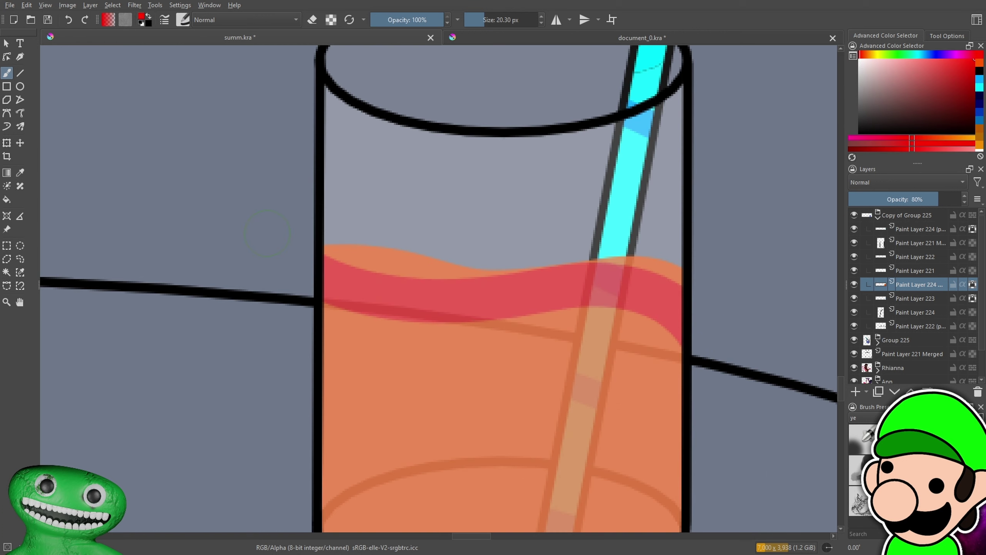
Examine the recoloured drink beside the other glass and the seated characters
{"action": "key", "text": "ctrl+minus"}
{"action": "key", "text": "ctrl+minus"}
{"action": "key", "text": "ctrl+minus"}
{"action": "key", "text": "ctrl+minus"}
{"action": "key", "text": "ctrl+minus"}
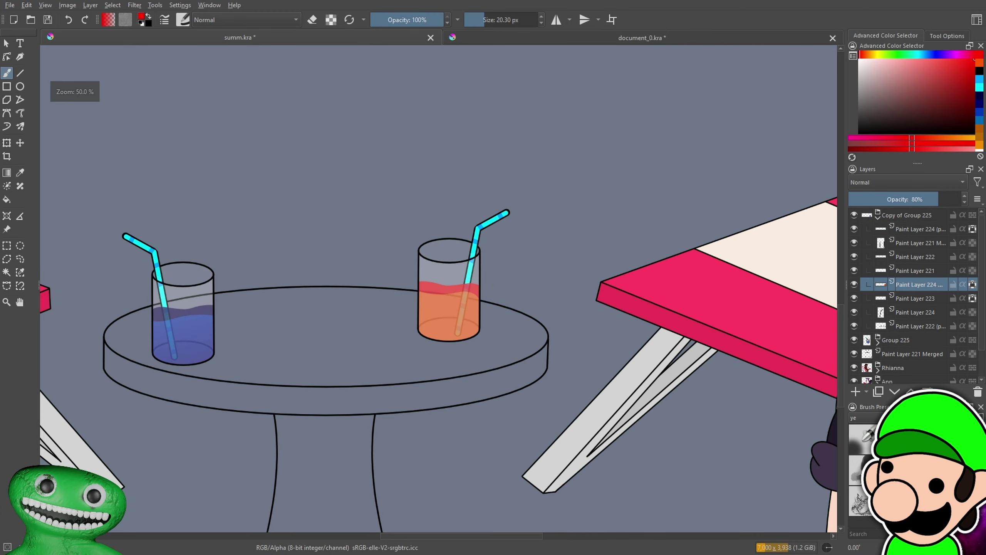
{"action": "key", "text": "ctrl+minus"}
{"action": "key", "text": "ctrl+minus"}
{"action": "key", "text": "ctrl+minus"}
{"action": "left_click_drag", "start_coordinate": [683, 407], "coordinate": [681, 410]}
Recolour the mirrored glass's straw purple, the lower part on Paint Layer 223 and the upper part on Paint Layer 224 (pasted)
{"action": "key", "text": "ctrl+plus"}
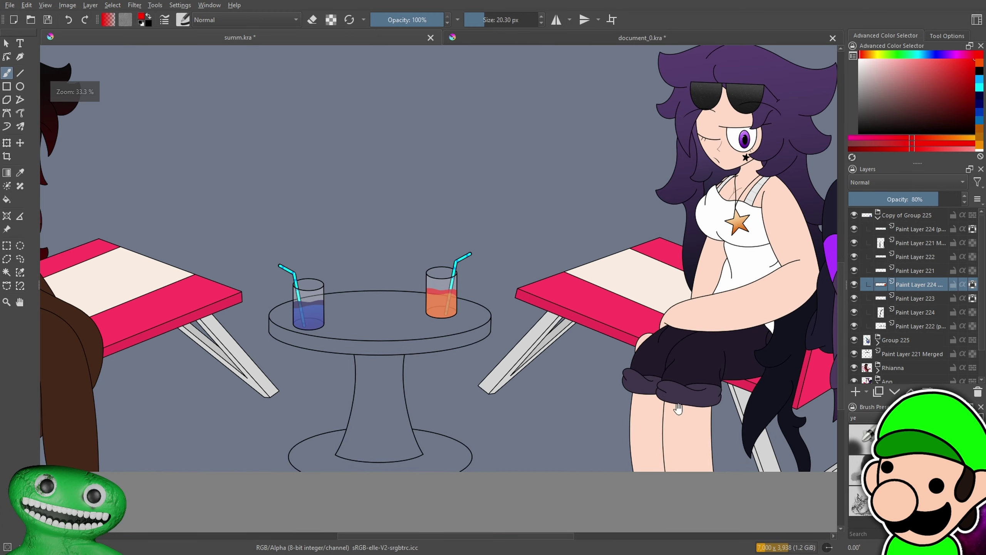
{"action": "key", "text": "ctrl+plus"}
{"action": "key", "text": "ctrl+plus"}
{"action": "key", "text": "ctrl+plus"}
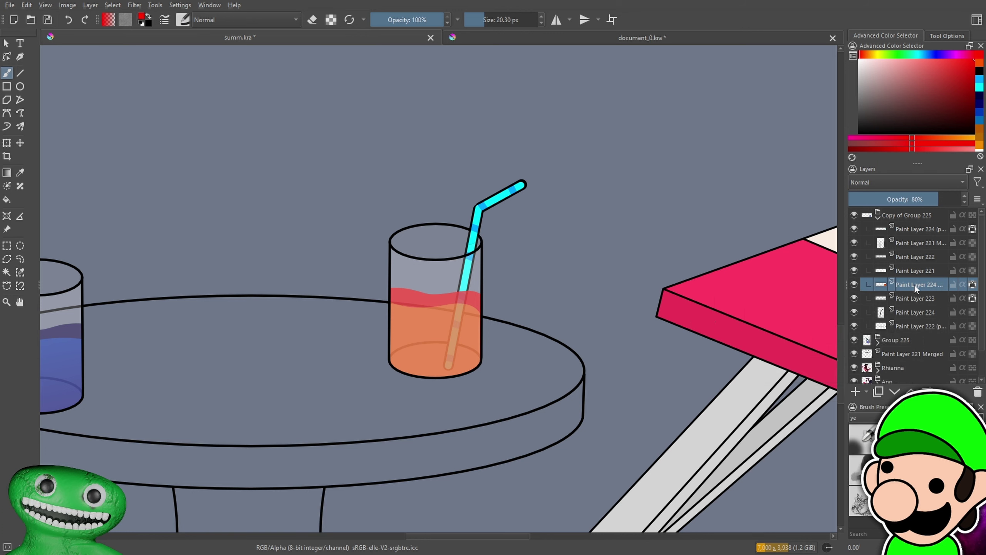
{"action": "left_click", "coordinate": [911, 296]}
{"action": "left_click_drag", "start_coordinate": [955, 53], "coordinate": [948, 53]}
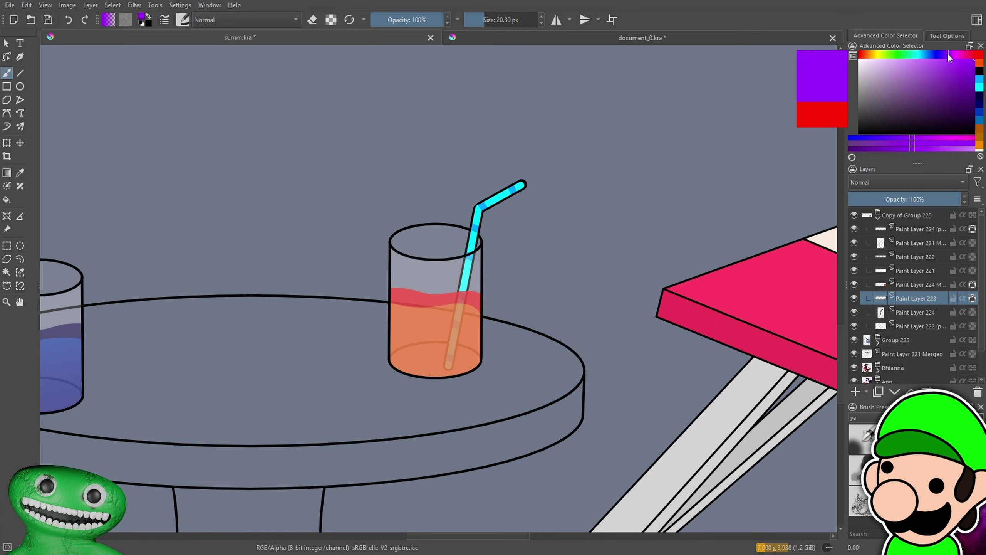
{"action": "key", "text": "ctrl+plus"}
{"action": "mouse_move", "coordinate": [478, 288]}
{"action": "left_mouse_down"}
{"action": "mouse_move", "coordinate": [482, 257]}
{"action": "mouse_move", "coordinate": [453, 367]}
{"action": "left_mouse_up"}
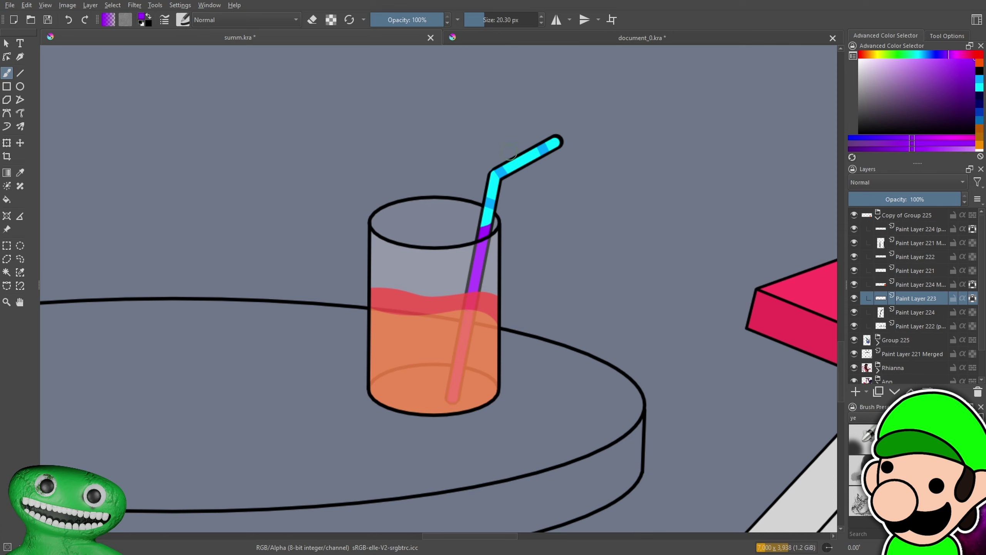
{"action": "left_click", "coordinate": [915, 230]}
{"action": "mouse_move", "coordinate": [540, 149]}
{"action": "left_mouse_down"}
{"action": "mouse_move", "coordinate": [485, 212]}
{"action": "mouse_move", "coordinate": [487, 227]}
{"action": "mouse_move", "coordinate": [551, 148]}
{"action": "left_mouse_up"}
Inspect the purple straw both from afar and up close
{"action": "key", "text": "ctrl+minus"}
{"action": "key", "text": "ctrl+minus"}
{"action": "key", "text": "ctrl+minus"}
{"action": "key", "text": "ctrl+minus"}
{"action": "key", "text": "ctrl+minus"}
{"action": "key", "text": "ctrl+plus"}
{"action": "key", "text": "ctrl+plus"}
{"action": "key", "text": "ctrl+plus"}
{"action": "key", "text": "ctrl+plus"}
{"action": "key", "text": "ctrl+plus"}
{"action": "key", "text": "ctrl+plus"}
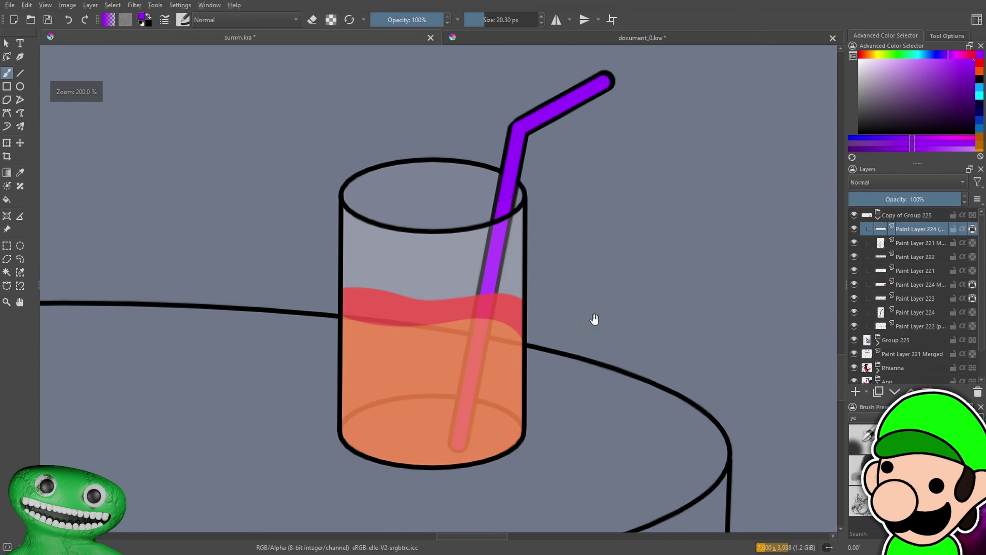
Try to paint purple over the thin seam on the straw inside the glass's rim, on Paint Layer 221 Merged
{"action": "left_click_drag", "start_coordinate": [592, 319], "coordinate": [558, 375]}
{"action": "key", "text": "ctrl+plus"}
{"action": "key", "text": "ctrl+plus"}
{"action": "key", "text": "ctrl+plus"}
{"action": "left_click", "coordinate": [929, 244]}
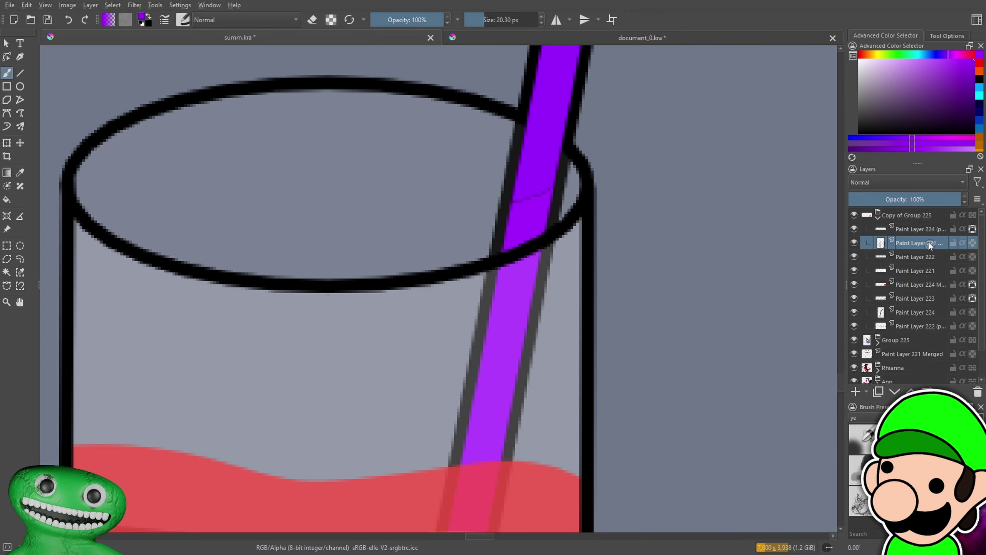
{"action": "left_click_drag", "start_coordinate": [540, 189], "coordinate": [522, 268]}
{"action": "key", "text": "ctrl+z"}
Check what Paint Layer 224 contributes to the straw by hiding it and showing it again
{"action": "left_click", "coordinate": [920, 298]}
{"action": "scroll", "coordinate": [622, 434], "scroll_direction": "up", "scroll_amount": 4}
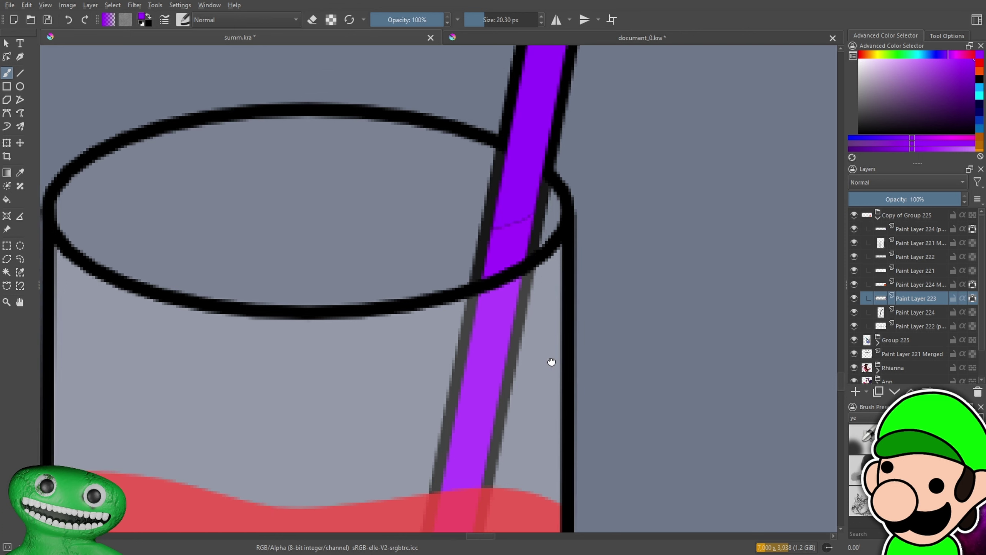
{"action": "scroll", "coordinate": [621, 433], "scroll_direction": "down", "scroll_amount": 6}
{"action": "scroll", "coordinate": [547, 189], "scroll_direction": "up", "scroll_amount": 5}
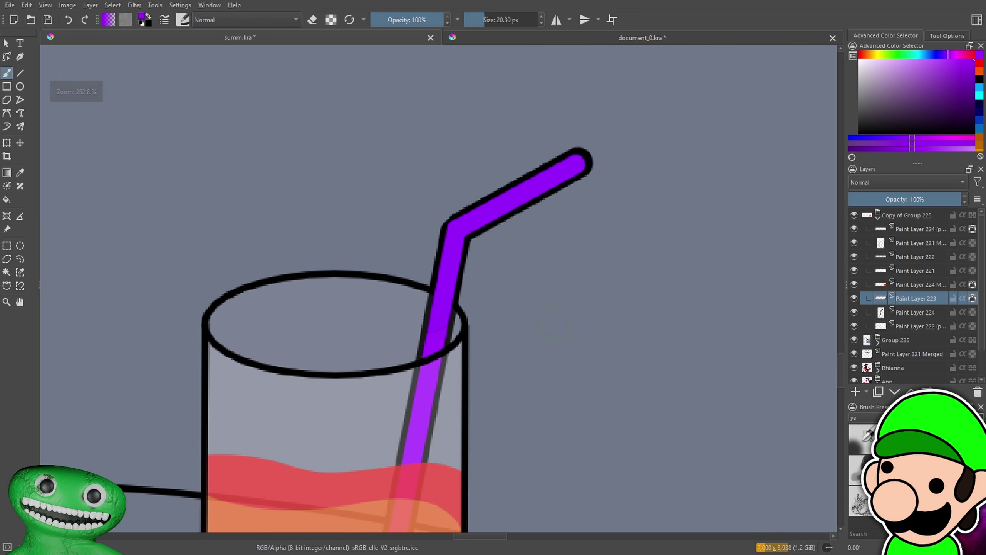
{"action": "scroll", "coordinate": [286, 264], "scroll_direction": "down", "scroll_amount": 1}
{"action": "scroll", "coordinate": [550, 137], "scroll_direction": "down", "scroll_amount": 2}
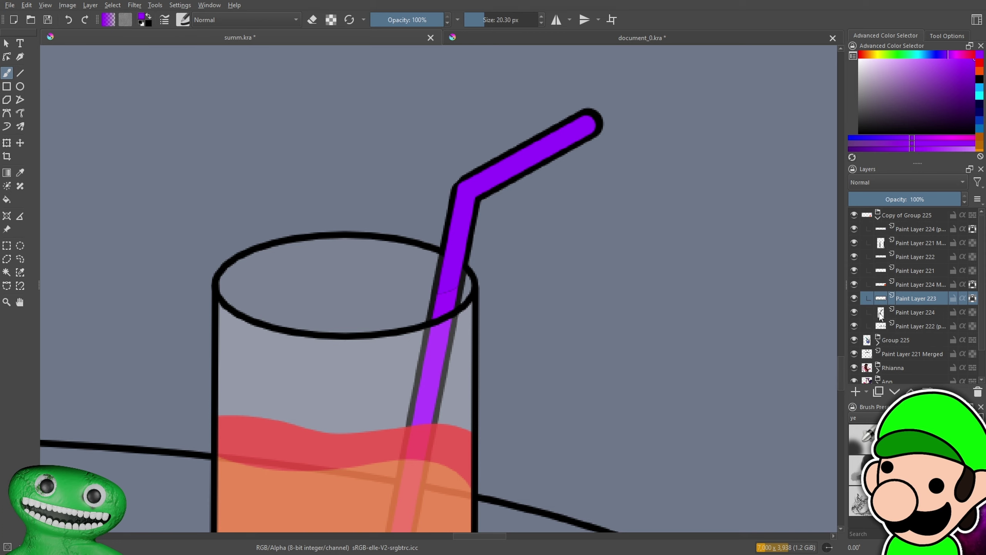
{"action": "mouse_move", "coordinate": [880, 326]}
{"action": "left_click", "coordinate": [857, 315]}
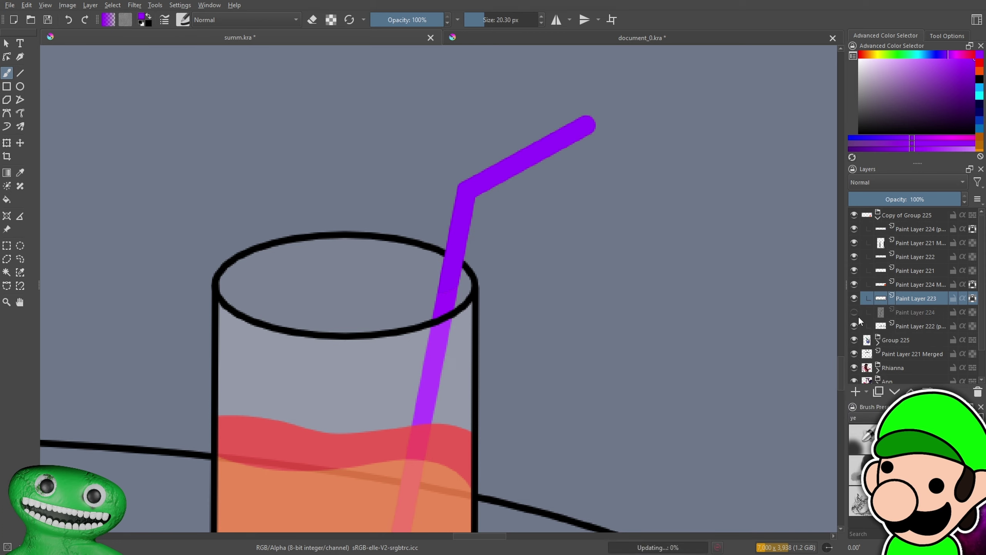
{"action": "left_click", "coordinate": [857, 315]}
{"action": "scroll", "coordinate": [687, 340], "scroll_direction": "down", "scroll_amount": 6}
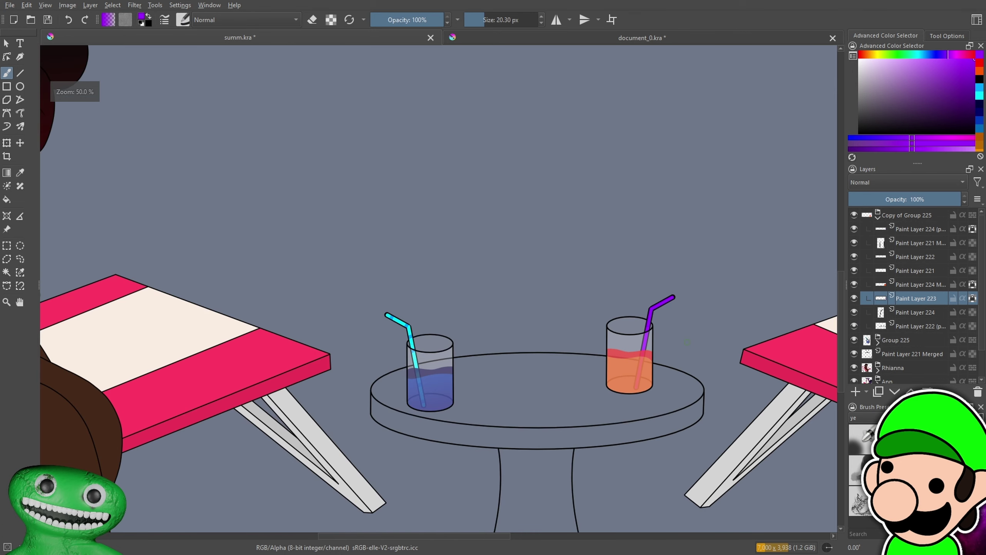
{"action": "scroll", "coordinate": [687, 341], "scroll_direction": "up", "scroll_amount": 4}
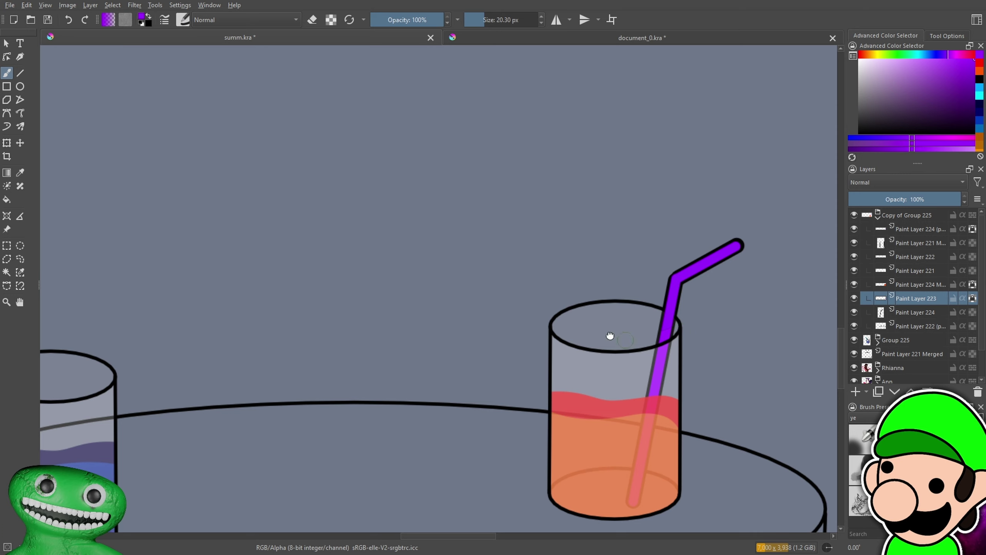
Pick a slightly pinker violet and paint stripes along the straw's lower part on Paint Layer 223
{"action": "left_click_drag", "start_coordinate": [618, 337], "coordinate": [553, 326]}
{"action": "scroll", "coordinate": [561, 297], "scroll_direction": "up", "scroll_amount": 1}
{"action": "left_click", "coordinate": [952, 55]}
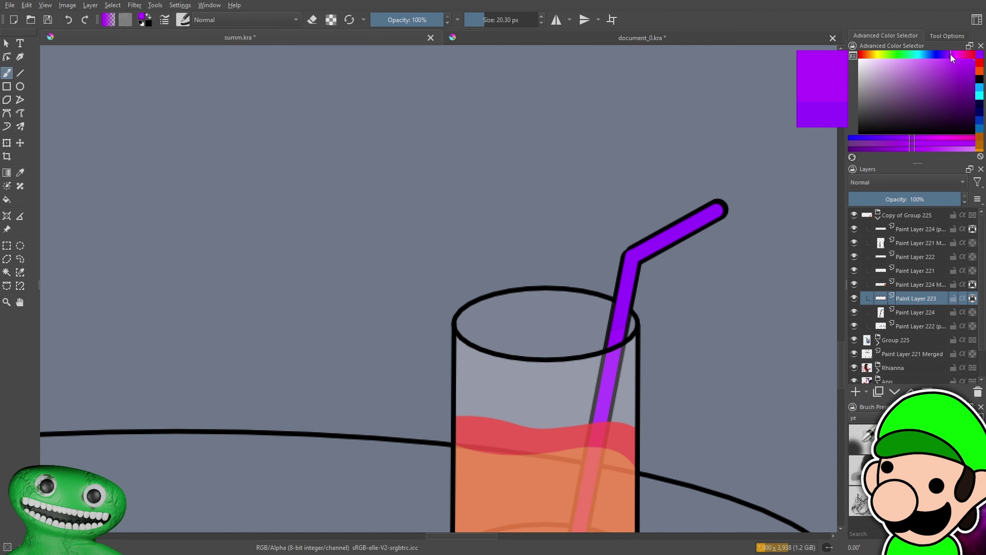
{"action": "scroll", "coordinate": [427, 256], "scroll_direction": "up", "scroll_amount": 2}
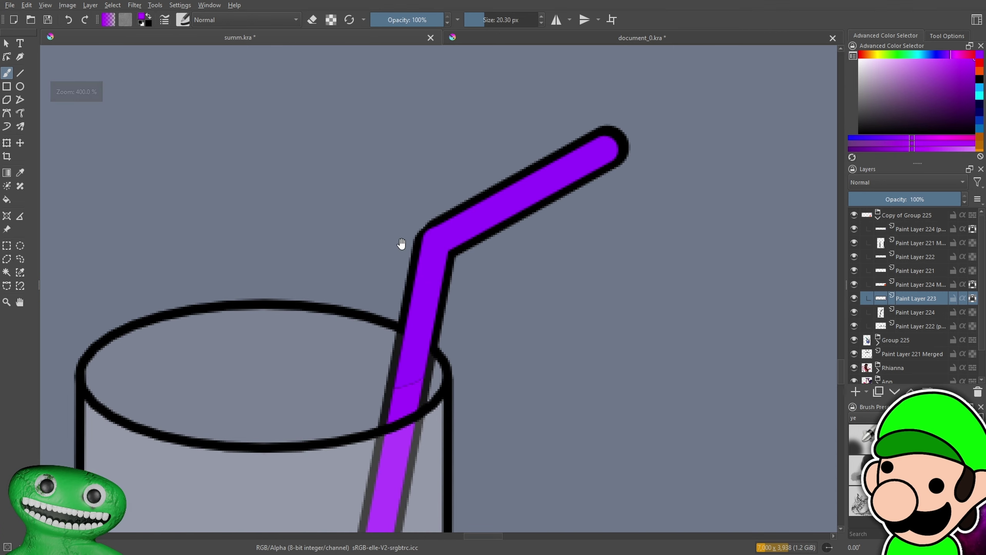
{"action": "left_click_drag", "start_coordinate": [587, 354], "coordinate": [640, 88]}
{"action": "mouse_move", "coordinate": [578, 207]}
{"action": "left_mouse_down"}
{"action": "mouse_move", "coordinate": [608, 203]}
{"action": "mouse_move", "coordinate": [620, 83]}
{"action": "left_mouse_up"}
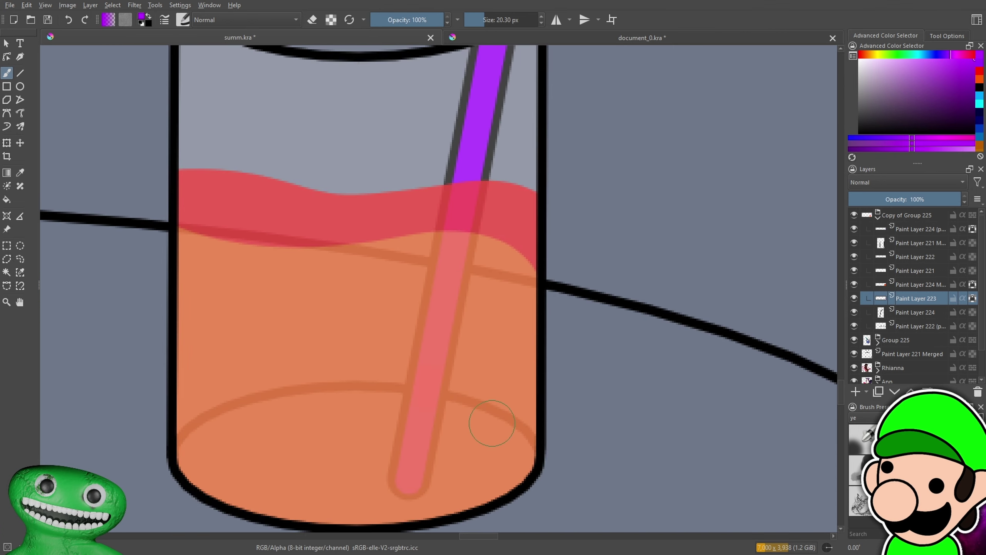
{"action": "scroll", "coordinate": [551, 240], "scroll_direction": "down", "scroll_amount": 1}
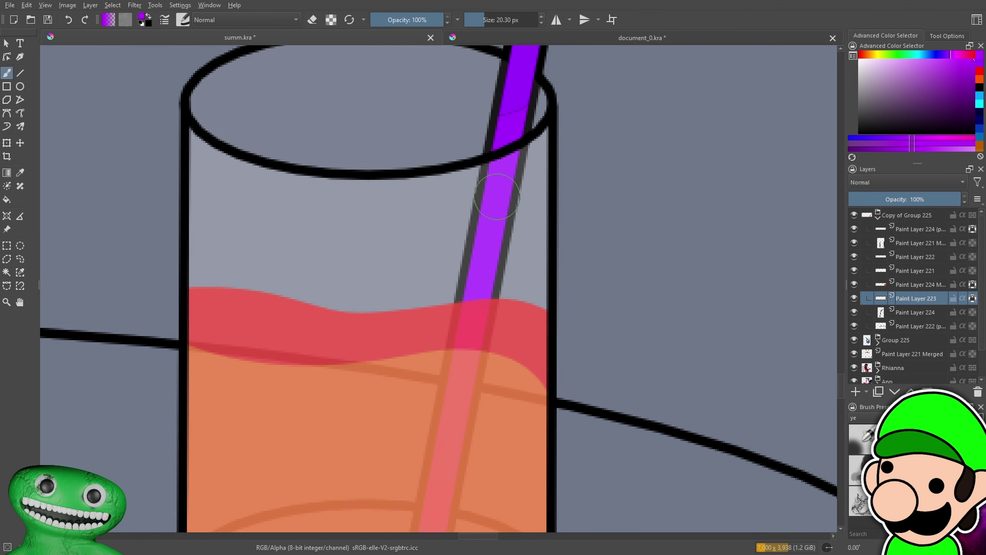
{"action": "scroll", "coordinate": [641, 292], "scroll_direction": "down", "scroll_amount": 2}
{"action": "scroll", "coordinate": [641, 292], "scroll_direction": "up", "scroll_amount": 1}
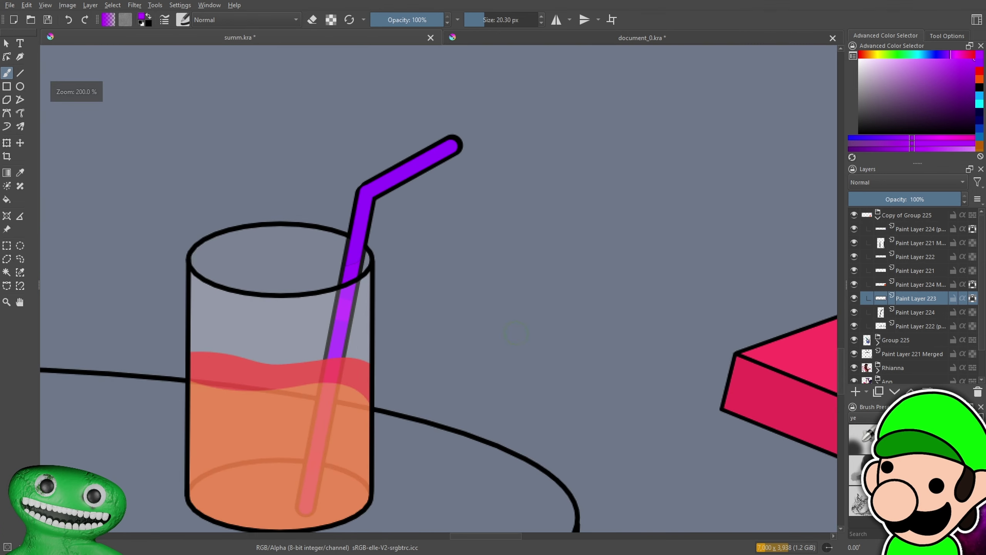
{"action": "left_click_drag", "start_coordinate": [717, 296], "coordinate": [763, 324]}
{"action": "scroll", "coordinate": [439, 289], "scroll_direction": "up", "scroll_amount": 1}
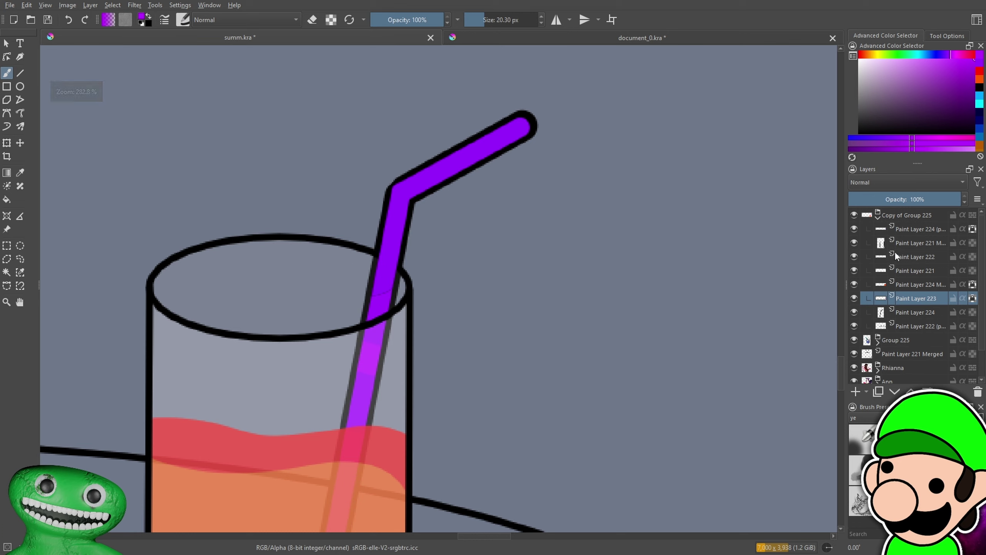
Add a matching violet stripe to the straw's bent upper end on Paint Layer 224 (pasted)
{"action": "left_click", "coordinate": [923, 229]}
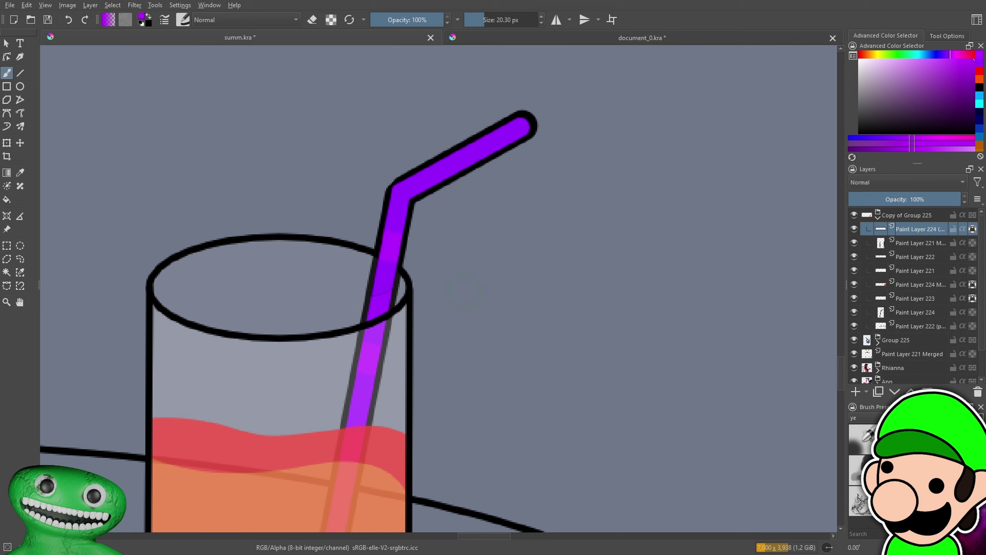
{"action": "left_click_drag", "start_coordinate": [454, 151], "coordinate": [467, 174]}
{"action": "key", "text": "minus"}
{"action": "key", "text": "minus"}
{"action": "left_click_drag", "start_coordinate": [757, 344], "coordinate": [761, 374]}
{"action": "key", "text": "plus"}
{"action": "key", "text": "plus"}
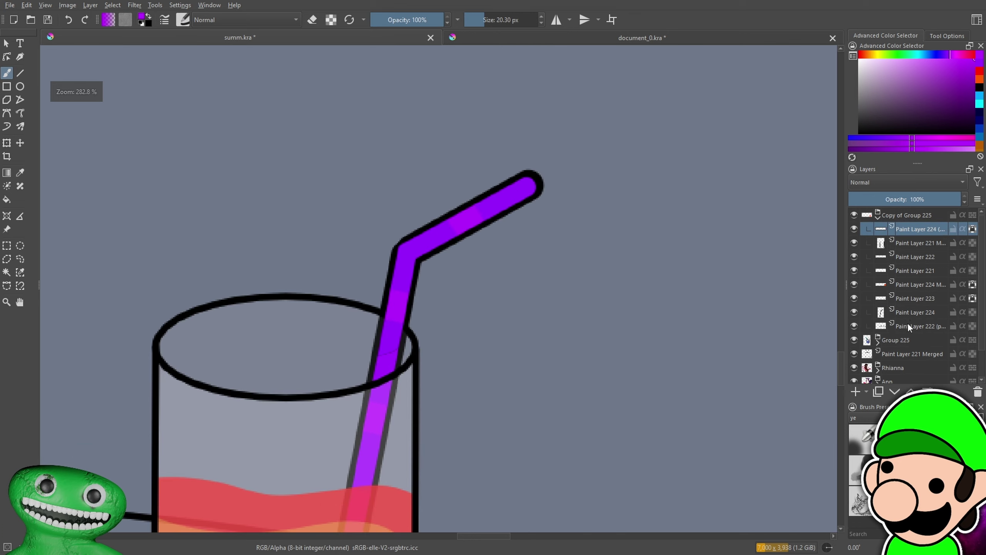
Touch up the outline at the straw's bend on Paint Layer 224 with a black 10.20 px brush
{"action": "left_click", "coordinate": [912, 316]}
{"action": "left_click_drag", "start_coordinate": [908, 129], "coordinate": [902, 139]}
{"action": "key", "text": "plus"}
{"action": "left_click", "coordinate": [480, 18]}
{"action": "left_click_drag", "start_coordinate": [472, 111], "coordinate": [569, 160]}
{"action": "key", "text": "plus"}
{"action": "key", "text": "plus"}
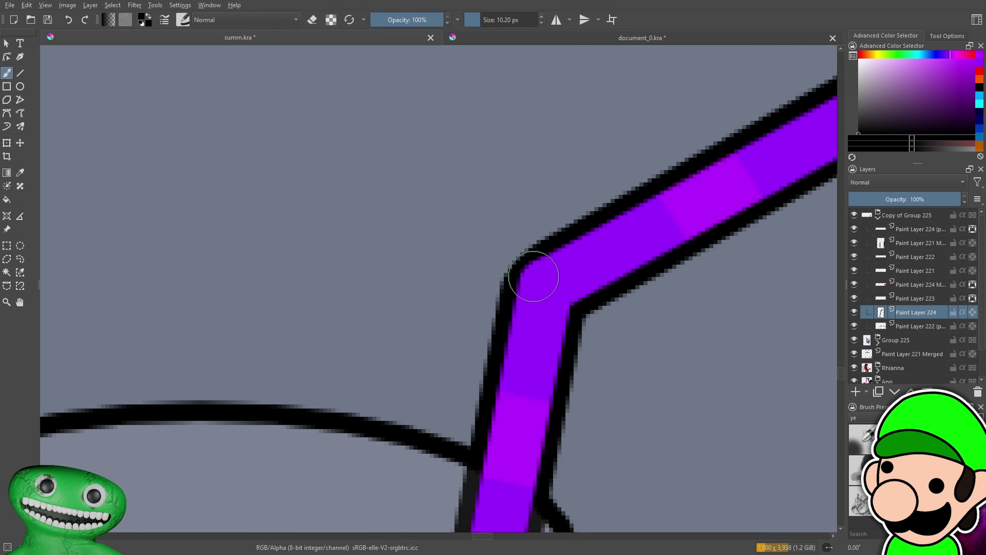
Examine the straw's bend and both finished drinks within the full composition
{"action": "key", "text": "minus"}
{"action": "key", "text": "minus"}
{"action": "key", "text": "minus"}
{"action": "key", "text": "minus"}
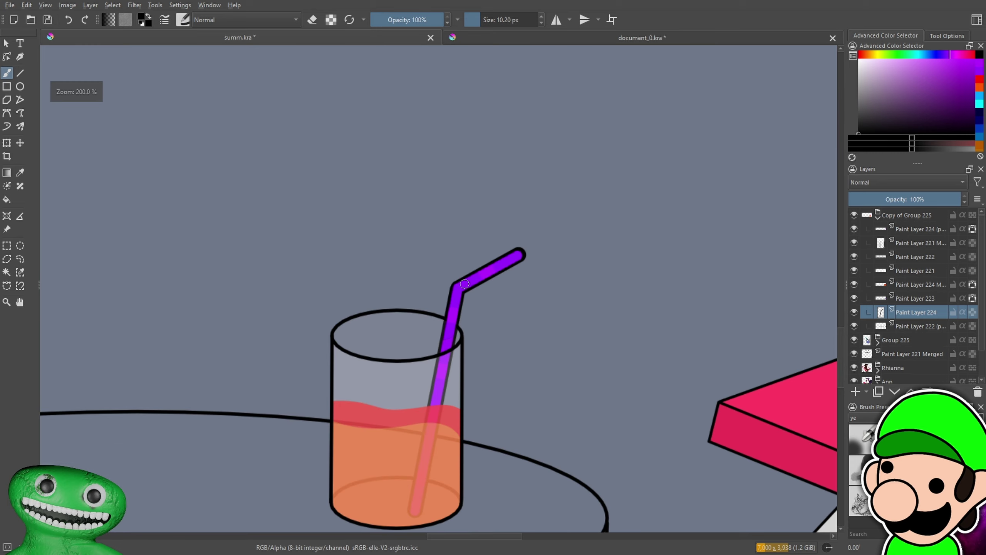
{"action": "key", "text": "minus"}
{"action": "key", "text": "minus"}
{"action": "key", "text": "minus"}
{"action": "key", "text": "plus"}
{"action": "key", "text": "plus"}
{"action": "key", "text": "plus"}
{"action": "key", "text": "plus"}
{"action": "key", "text": "plus"}
{"action": "key", "text": "plus"}
{"action": "key", "text": "plus"}
{"action": "key", "text": "plus"}
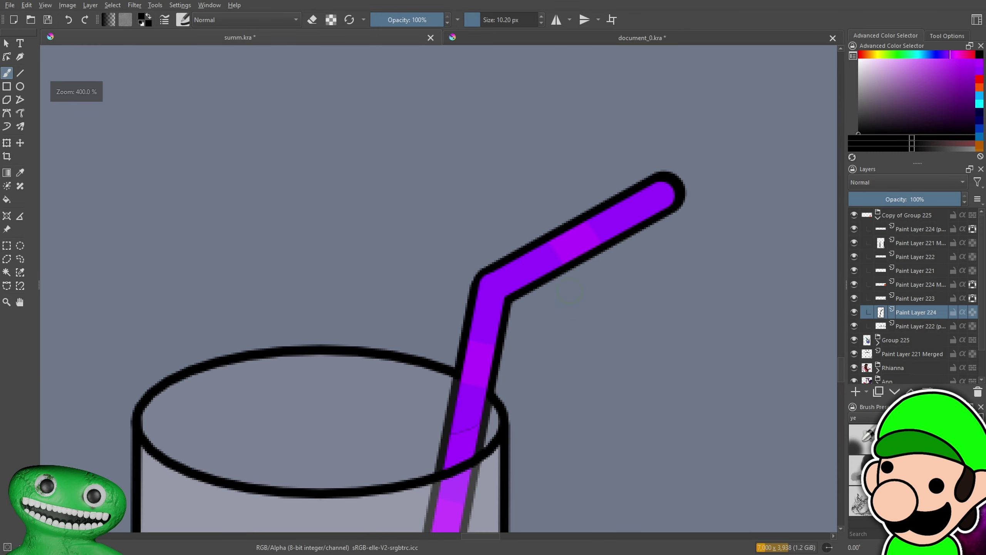
{"action": "key", "text": "minus"}
{"action": "key", "text": "minus"}
{"action": "key", "text": "minus"}
{"action": "key", "text": "minus"}
{"action": "key", "text": "minus"}
{"action": "key", "text": "minus"}
{"action": "key", "text": "minus"}
{"action": "key", "text": "minus"}
{"action": "key", "text": "minus"}
{"action": "key", "text": "minus"}
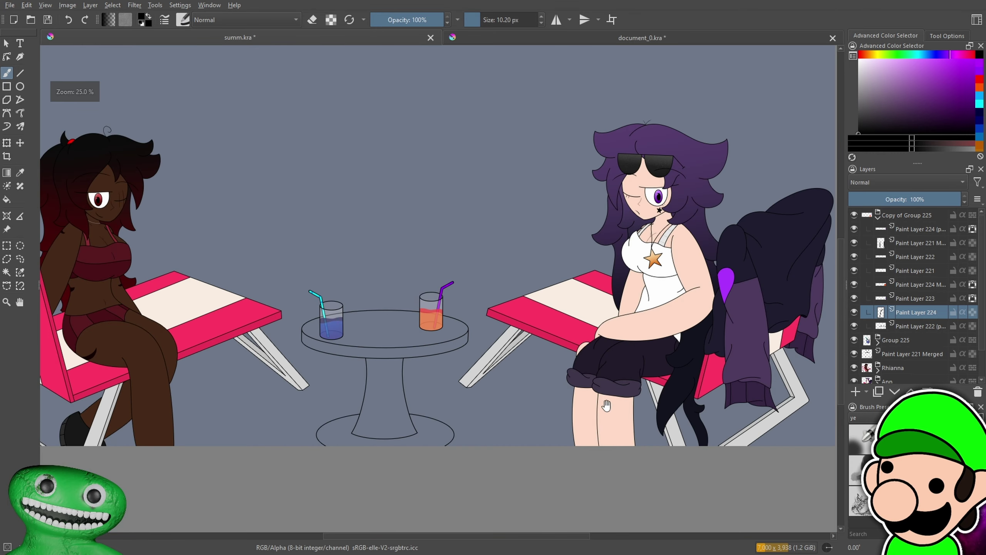
{"action": "left_click_drag", "start_coordinate": [622, 440], "coordinate": [626, 449]}
{"action": "key", "text": "minus"}
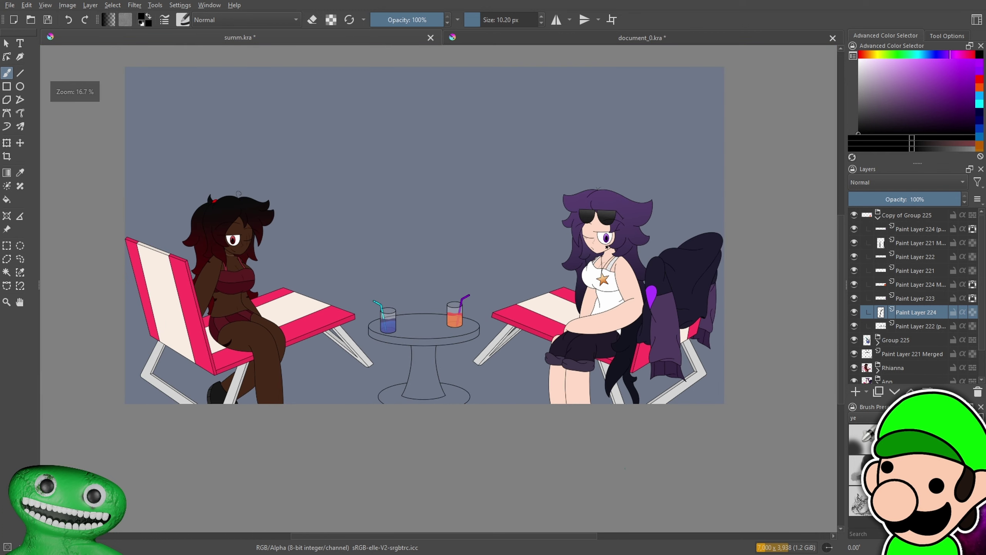
Examine the blue drink and the bend of its cyan straw up close, with Paint Layer 224 in Group 225 selected
{"action": "key", "text": "plus"}
{"action": "key", "text": "plus"}
{"action": "left_click_drag", "start_coordinate": [612, 484], "coordinate": [766, 367]}
{"action": "left_click_drag", "start_coordinate": [626, 410], "coordinate": [613, 444]}
{"action": "key", "text": "plus"}
{"action": "key", "text": "plus"}
{"action": "key", "text": "plus"}
{"action": "left_click_drag", "start_coordinate": [620, 358], "coordinate": [596, 338]}
{"action": "key", "text": "plus"}
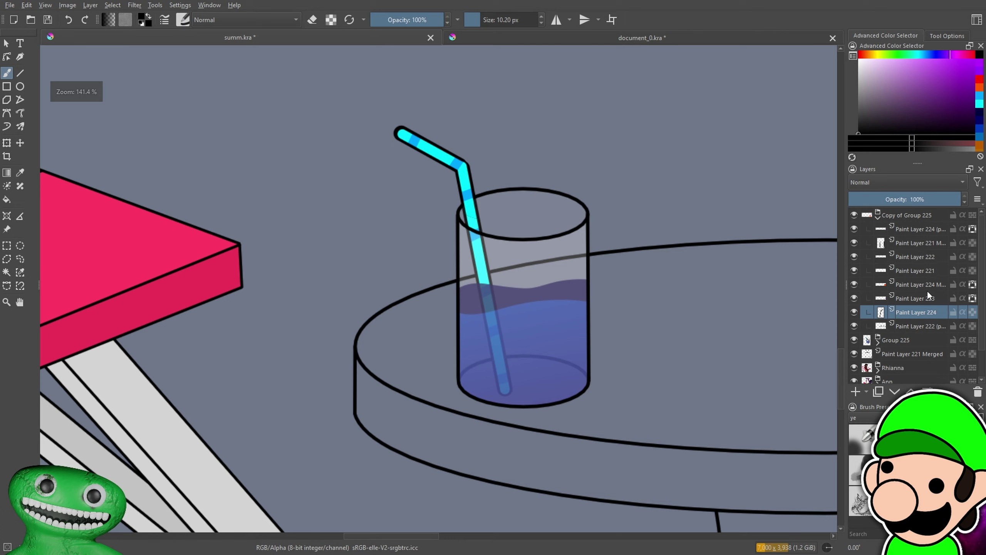
{"action": "left_click", "coordinate": [881, 216]}
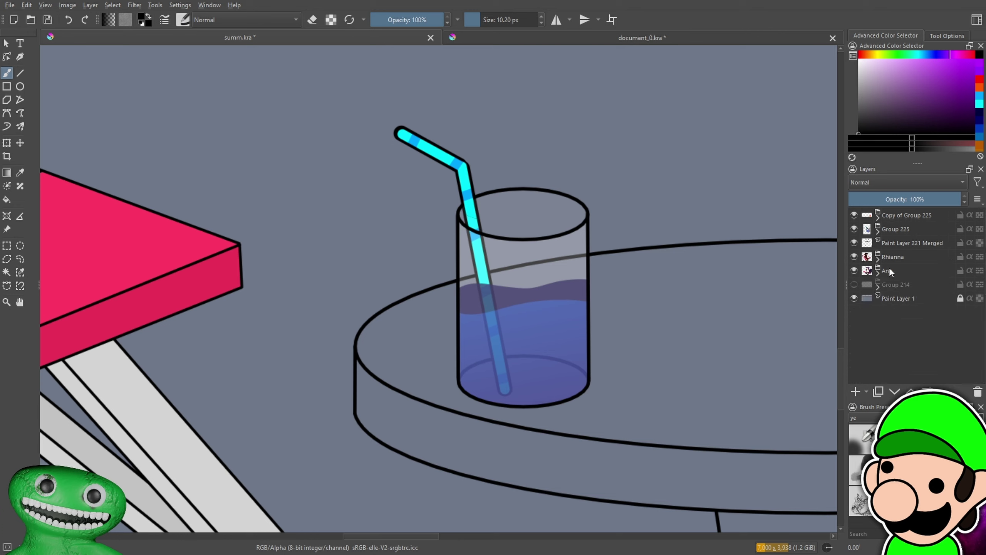
{"action": "left_click", "coordinate": [878, 229]}
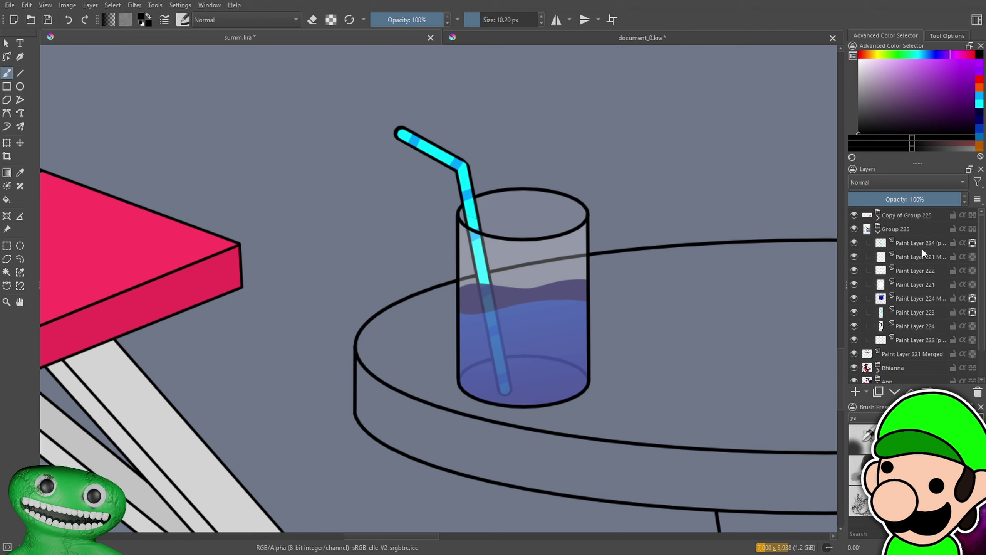
{"action": "left_click", "coordinate": [908, 329]}
{"action": "scroll", "coordinate": [692, 409], "scroll_direction": "up", "scroll_amount": 3}
{"action": "scroll", "coordinate": [544, 187], "scroll_direction": "down", "scroll_amount": 2}
{"action": "scroll", "coordinate": [432, 286], "scroll_direction": "up", "scroll_amount": 5}
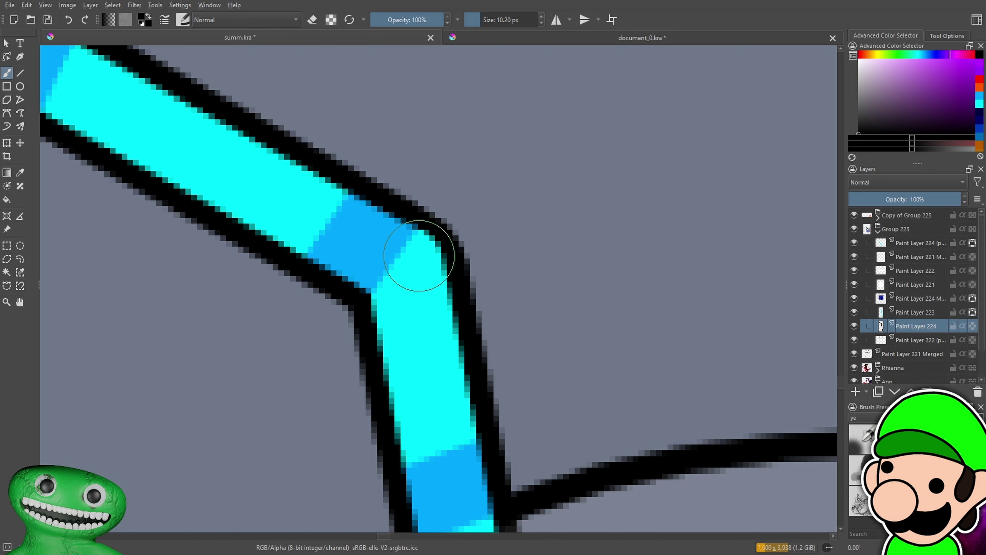
{"action": "scroll", "coordinate": [404, 236], "scroll_direction": "down", "scroll_amount": 8}
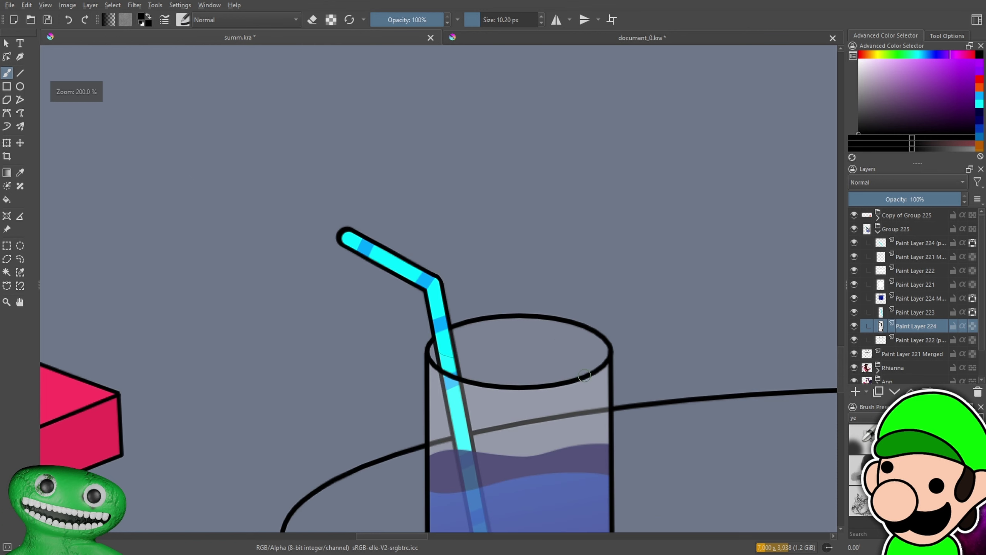
{"action": "scroll", "coordinate": [439, 288], "scroll_direction": "down", "scroll_amount": 1}
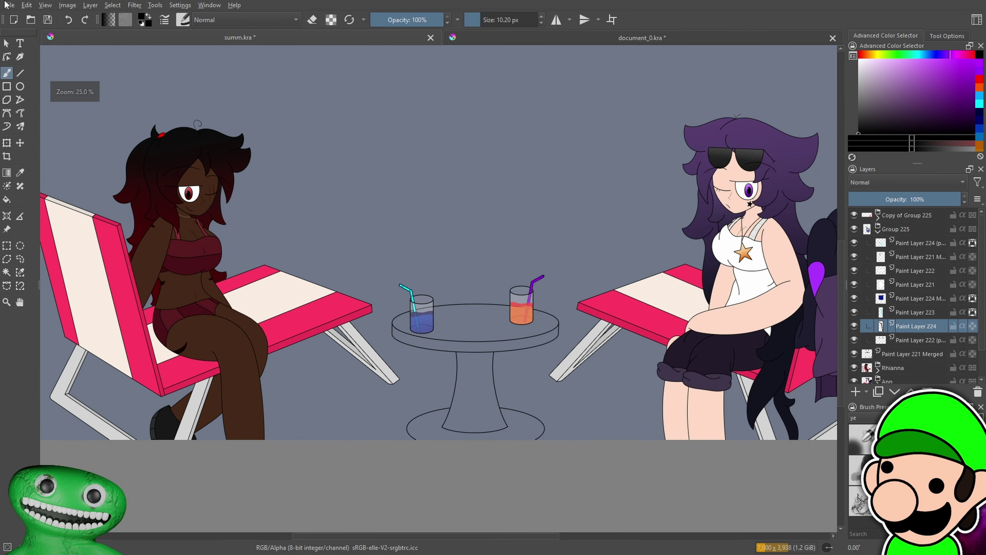
Combine Copy of Group 225 and Group 225 into one group for both drinks and hide it
{"action": "left_click", "coordinate": [878, 232]}
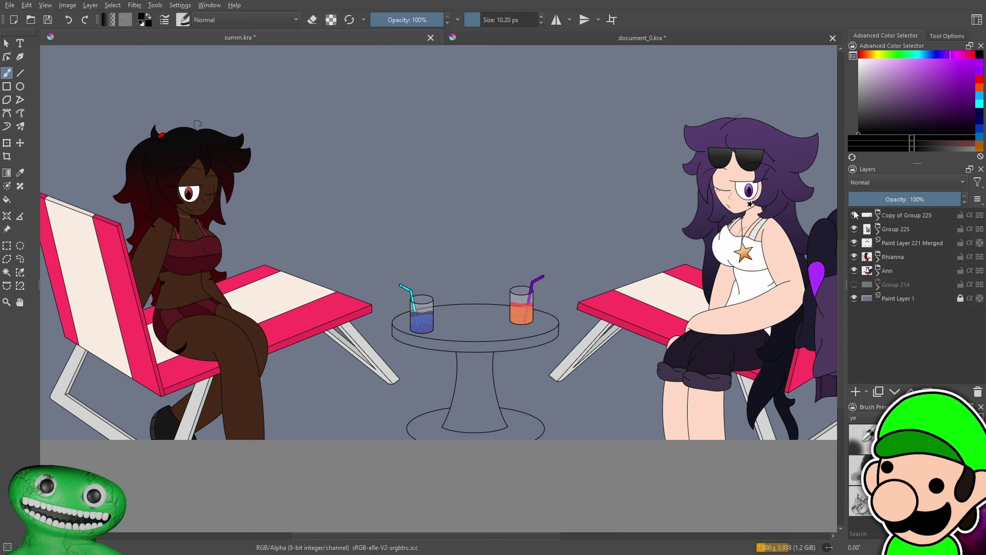
{"action": "left_click", "coordinate": [905, 215]}
{"action": "left_click", "coordinate": [897, 230], "text": "shift"}
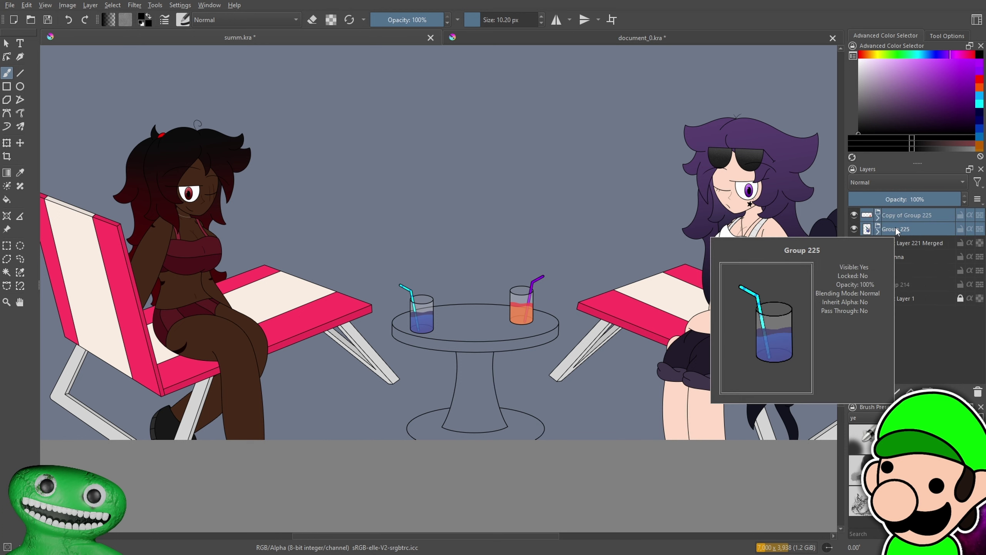
{"action": "key", "text": "ctrl+g"}
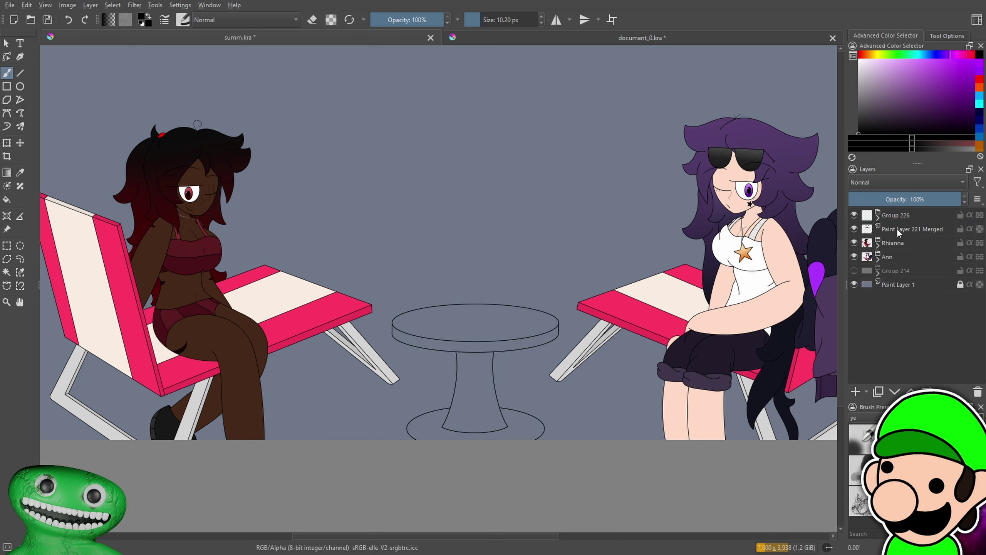
{"action": "left_click", "coordinate": [855, 215]}
Add a paint layer directly beneath the table's line art and fill the oval tabletop with white
{"action": "left_click", "coordinate": [909, 229]}
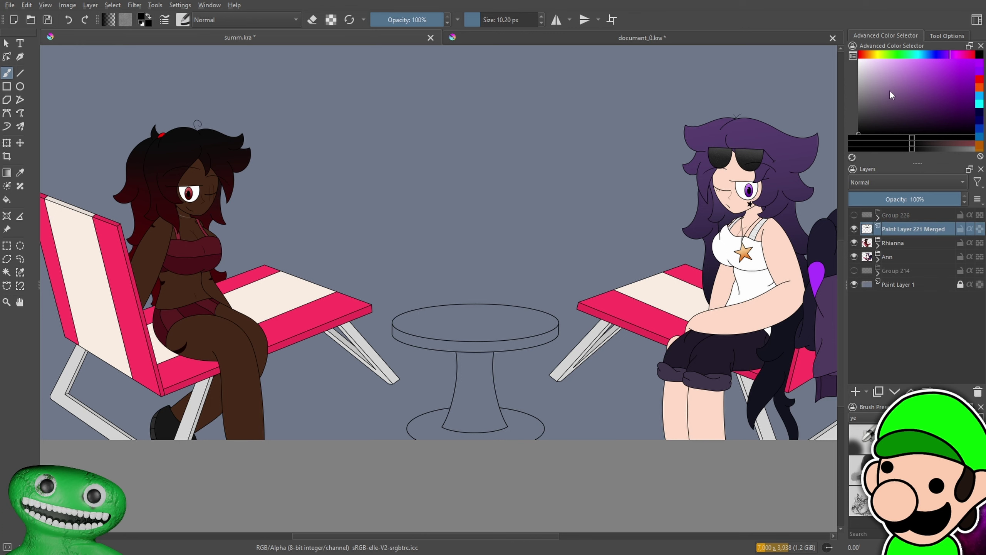
{"action": "left_click", "coordinate": [859, 58]}
{"action": "left_click", "coordinate": [6, 199]}
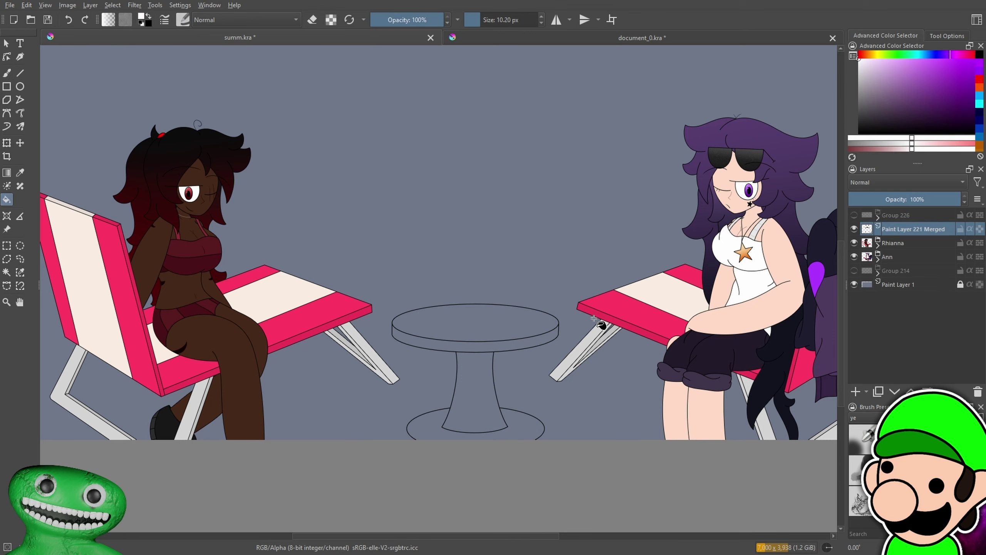
{"action": "scroll", "coordinate": [600, 328], "scroll_direction": "up", "scroll_amount": 2}
{"action": "left_click", "coordinate": [893, 243]}
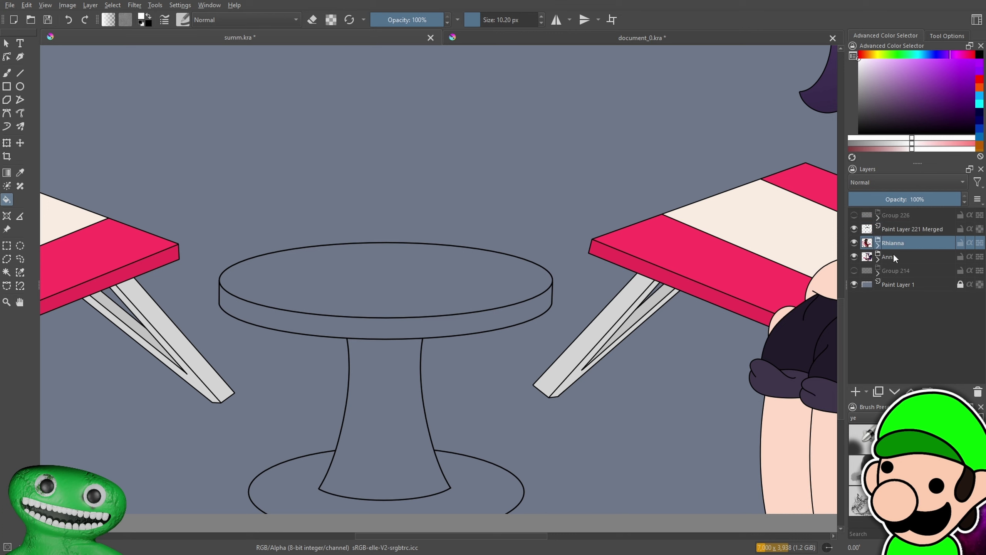
{"action": "left_click", "coordinate": [856, 392]}
{"action": "left_click", "coordinate": [436, 273]}
Try a very light grey fill on the tabletop's rim
{"action": "left_click", "coordinate": [858, 63]}
{"action": "left_click", "coordinate": [498, 295]}
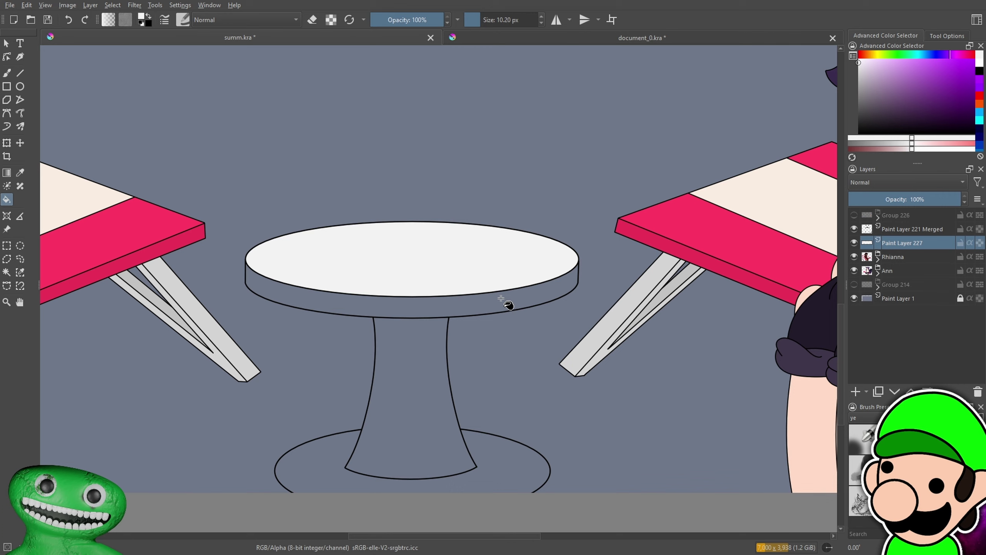
{"action": "key", "text": "ctrl+z"}
{"action": "left_click", "coordinate": [482, 303]}
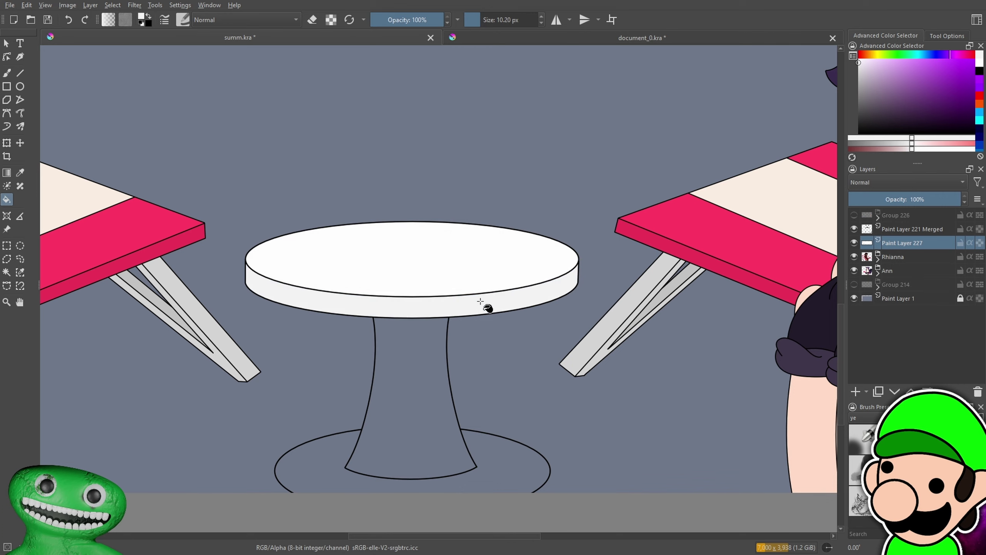
{"action": "scroll", "coordinate": [463, 336], "scroll_direction": "down", "scroll_amount": 4}
{"action": "scroll", "coordinate": [462, 336], "scroll_direction": "up", "scroll_amount": 4}
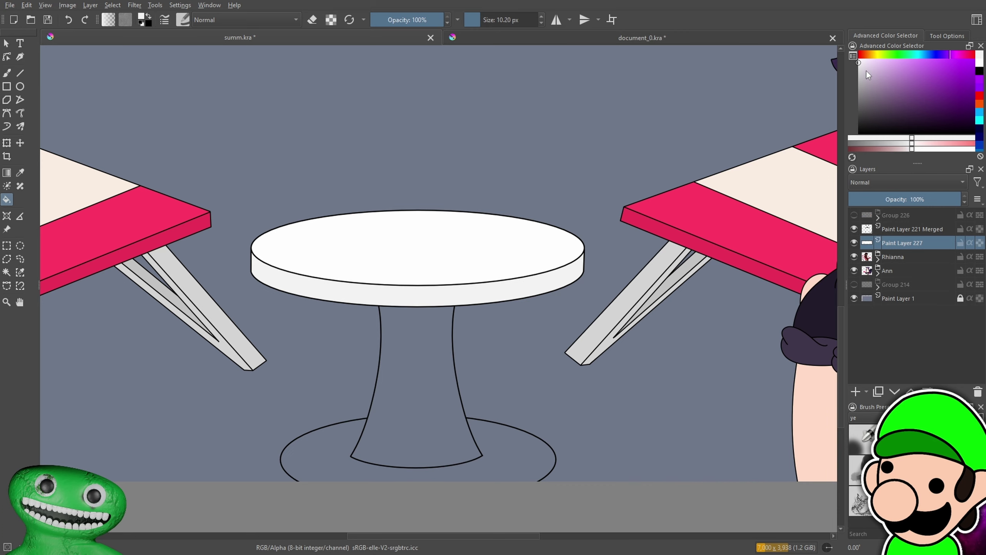
{"action": "key", "text": "ctrl+z"}
Fill the tabletop's rim with a light grey clearly darker than the white top on Paint Layer 227
{"action": "left_click", "coordinate": [858, 66]}
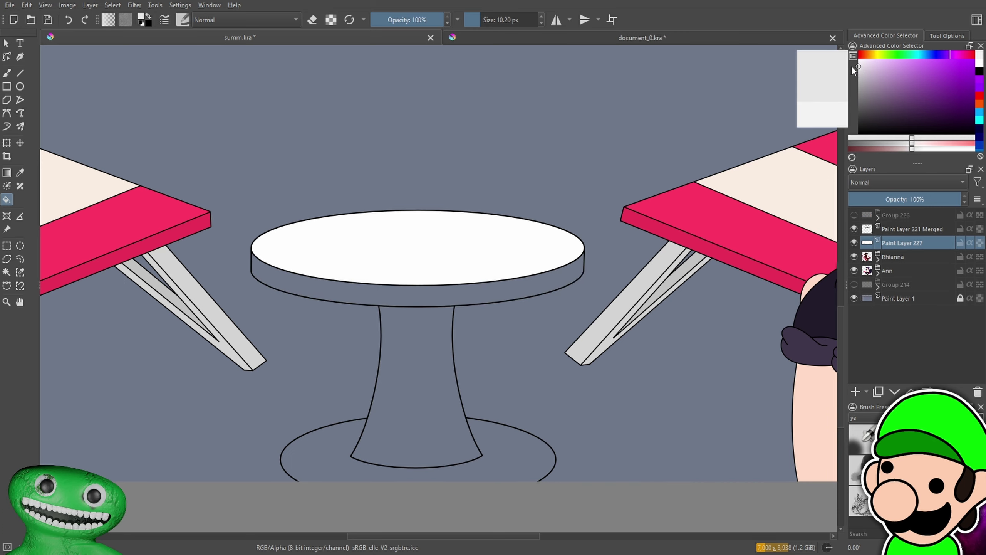
{"action": "left_click", "coordinate": [424, 298]}
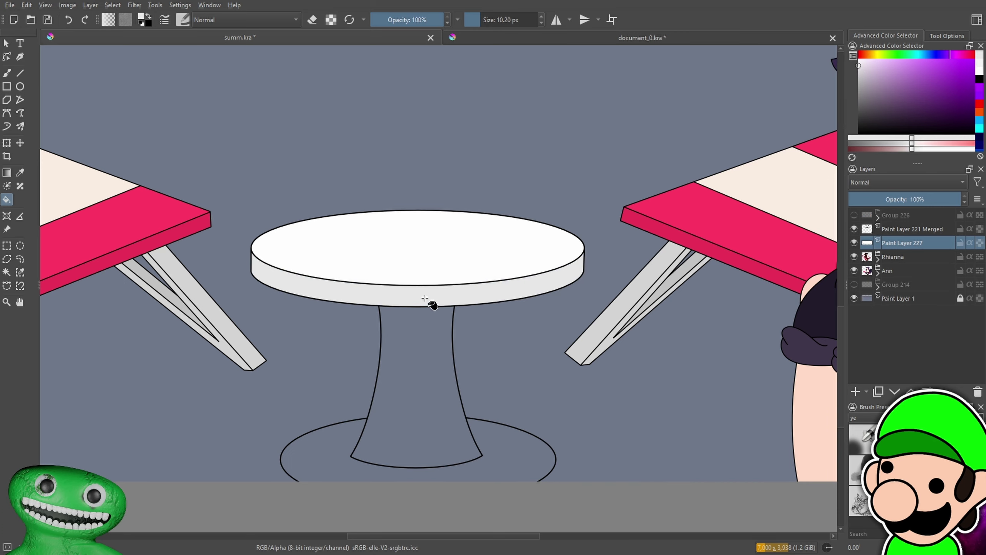
{"action": "scroll", "coordinate": [425, 298], "scroll_direction": "down", "scroll_amount": 3}
{"action": "scroll", "coordinate": [423, 302], "scroll_direction": "up", "scroll_amount": 5}
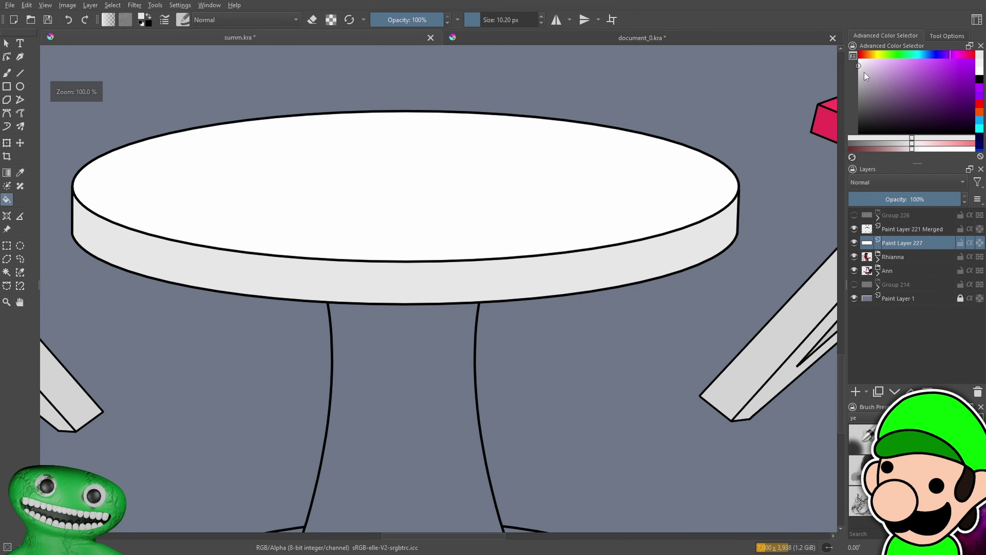
Fill the table's pedestal with a darker light grey and its oval base with a still darker grey
{"action": "left_click", "coordinate": [857, 73]}
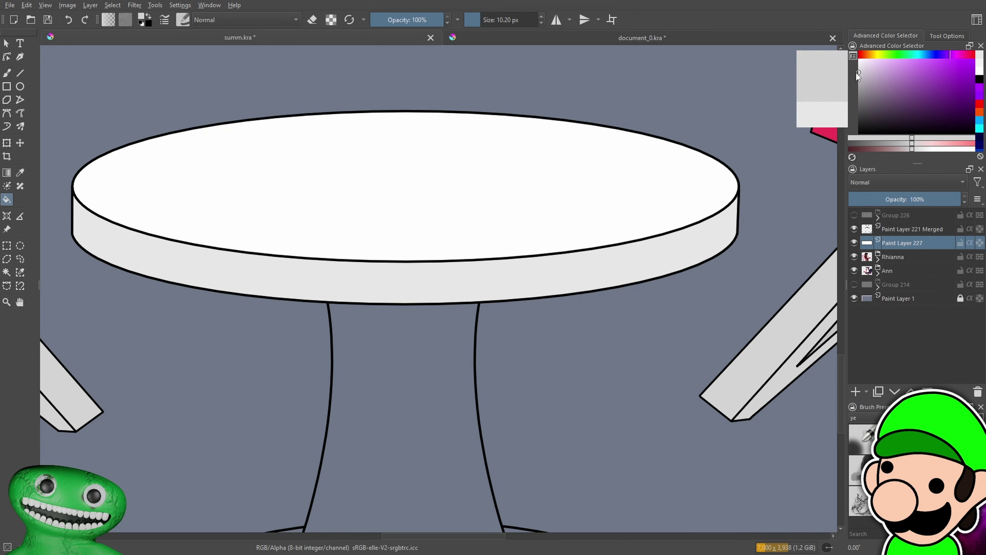
{"action": "left_click", "coordinate": [410, 377]}
{"action": "scroll", "coordinate": [411, 377], "scroll_direction": "down", "scroll_amount": 5}
{"action": "scroll", "coordinate": [432, 442], "scroll_direction": "up", "scroll_amount": 4}
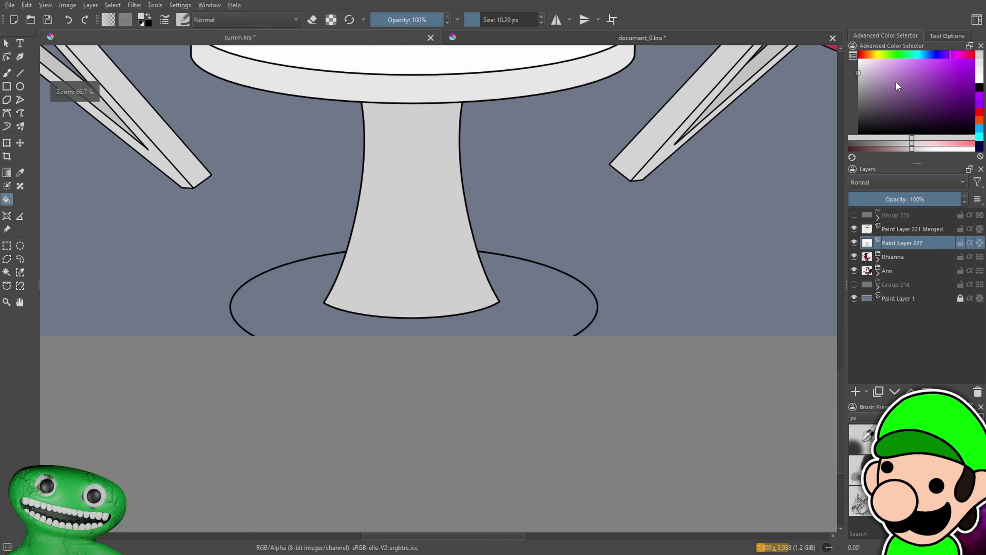
{"action": "left_click", "coordinate": [858, 79]}
{"action": "left_click", "coordinate": [565, 301]}
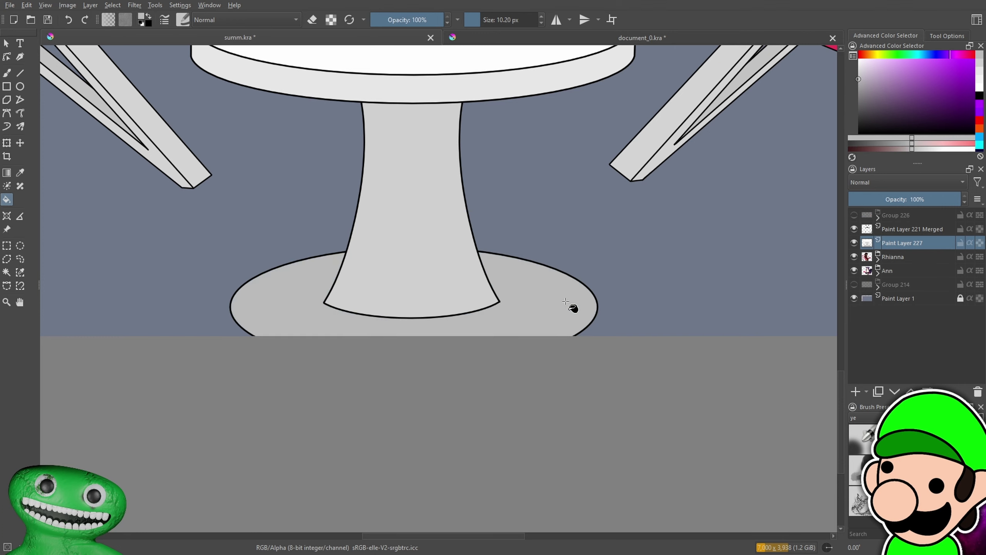
Show the drinks in Group 226 again and check the coloured table within the full composition
{"action": "scroll", "coordinate": [566, 302], "scroll_direction": "down", "scroll_amount": 5}
{"action": "scroll", "coordinate": [572, 342], "scroll_direction": "up", "scroll_amount": 2}
{"action": "left_click", "coordinate": [854, 215]}
{"action": "left_click_drag", "start_coordinate": [607, 282], "coordinate": [583, 317]}
{"action": "scroll", "coordinate": [553, 235], "scroll_direction": "up", "scroll_amount": 4}
{"action": "scroll", "coordinate": [552, 238], "scroll_direction": "down", "scroll_amount": 4}
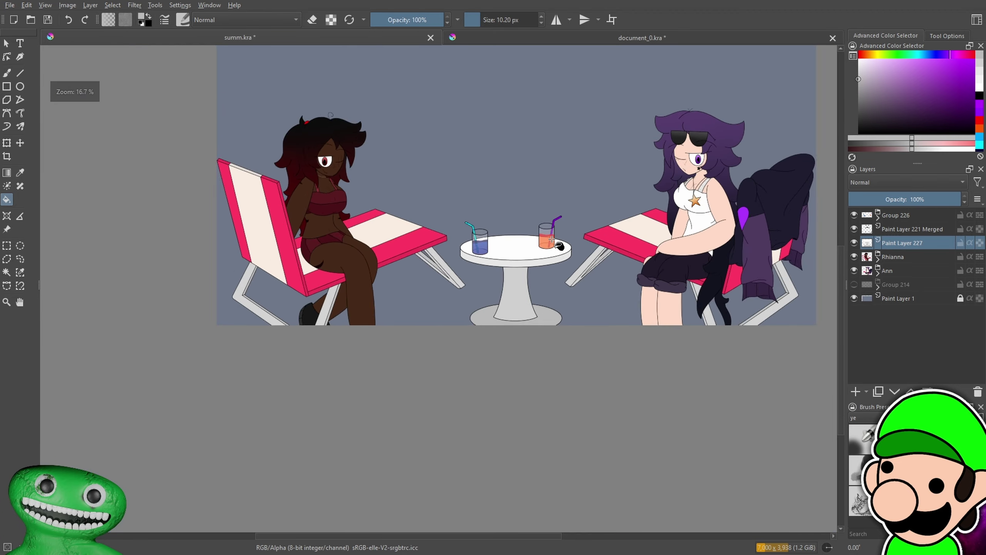
{"action": "scroll", "coordinate": [551, 239], "scroll_direction": "down", "scroll_amount": 1}
{"action": "scroll", "coordinate": [542, 350], "scroll_direction": "up", "scroll_amount": 1}
Group the drinks, the table's line art and its colour layer together and name the group Table
{"action": "left_click", "coordinate": [891, 220]}
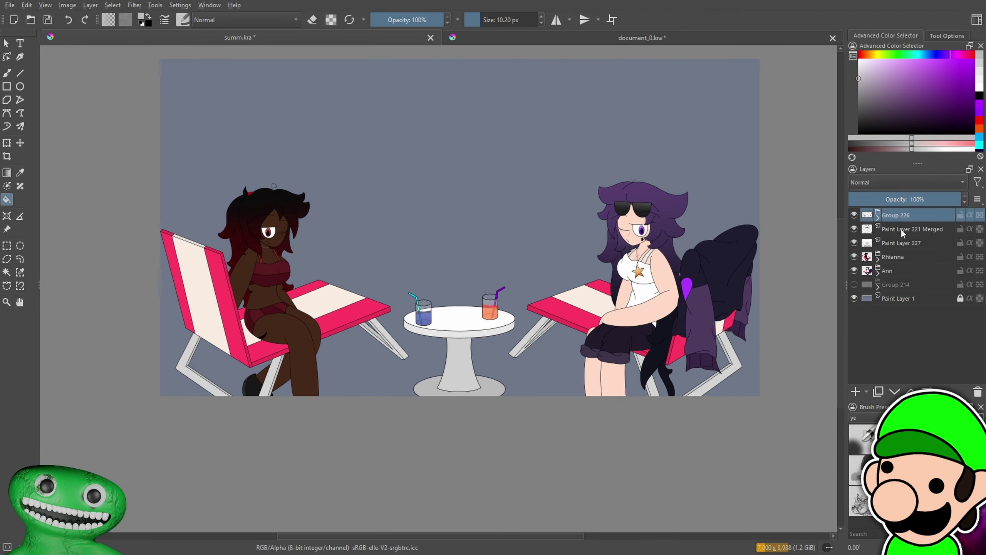
{"action": "left_click", "coordinate": [901, 229], "text": "shift"}
{"action": "left_click", "coordinate": [900, 243], "text": "shift"}
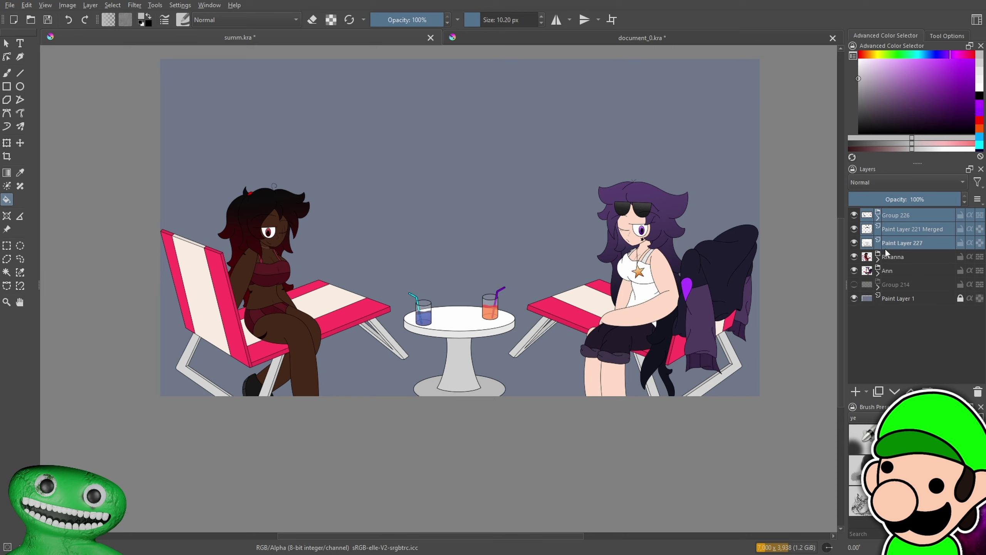
{"action": "key", "text": "ctrl+g"}
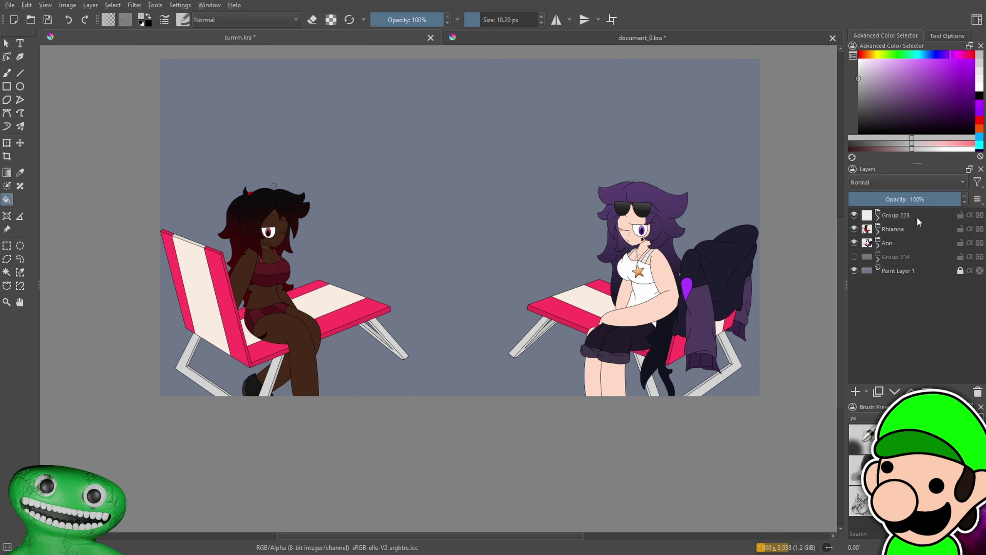
{"action": "key", "text": "F2"}
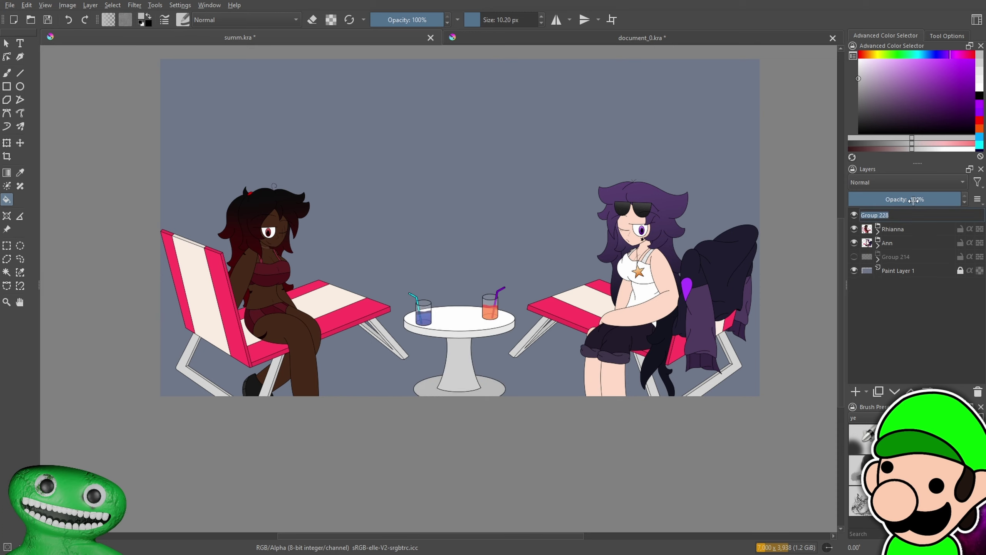
{"action": "type", "text": "Table"}
{"action": "key", "text": "Return"}
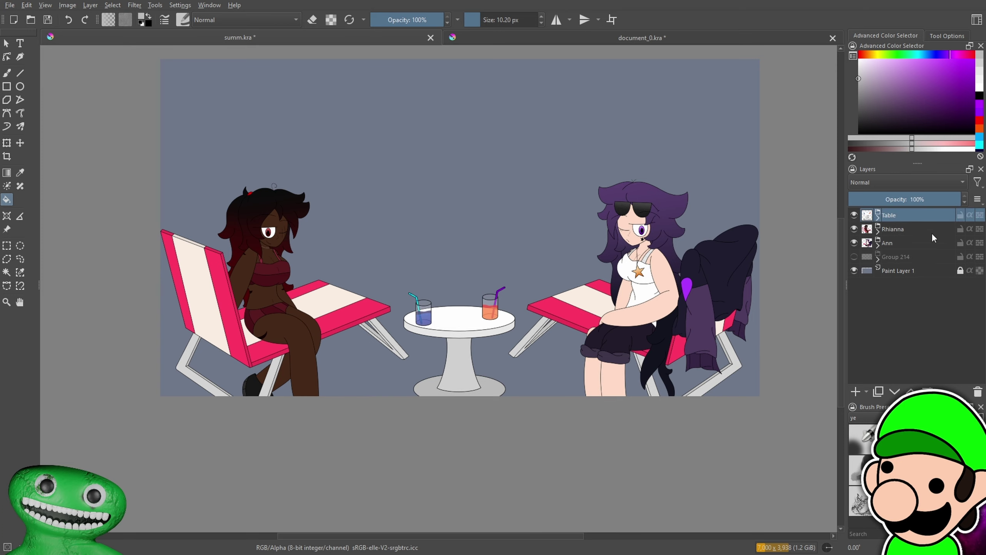
Group the Table group with the two character groups and name the new group FRONT
{"action": "left_click_drag", "start_coordinate": [641, 288], "coordinate": [638, 290]}
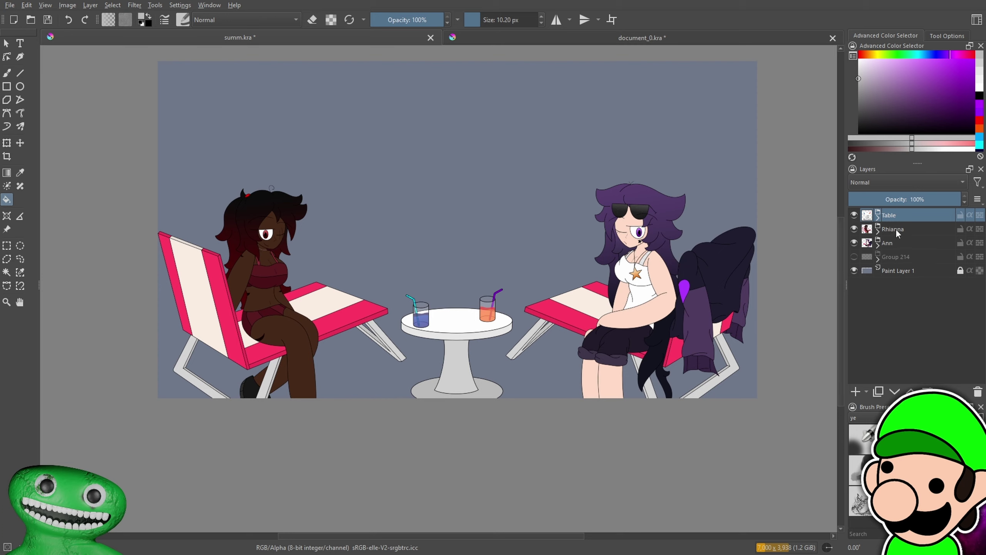
{"action": "left_click", "coordinate": [891, 230]}
{"action": "left_click", "coordinate": [892, 241], "text": "ctrl"}
{"action": "left_click", "coordinate": [891, 216], "text": "ctrl"}
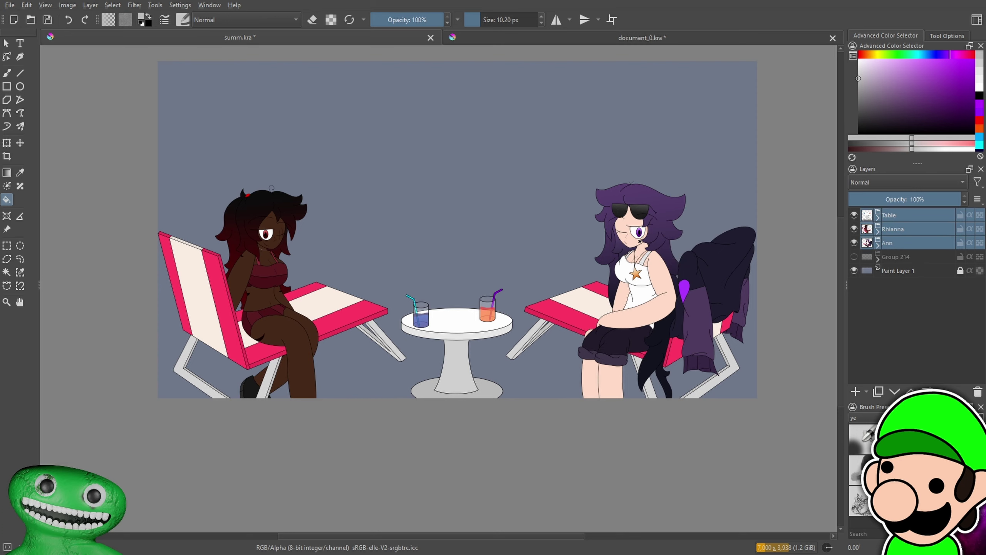
{"action": "key", "text": "ctrl+g"}
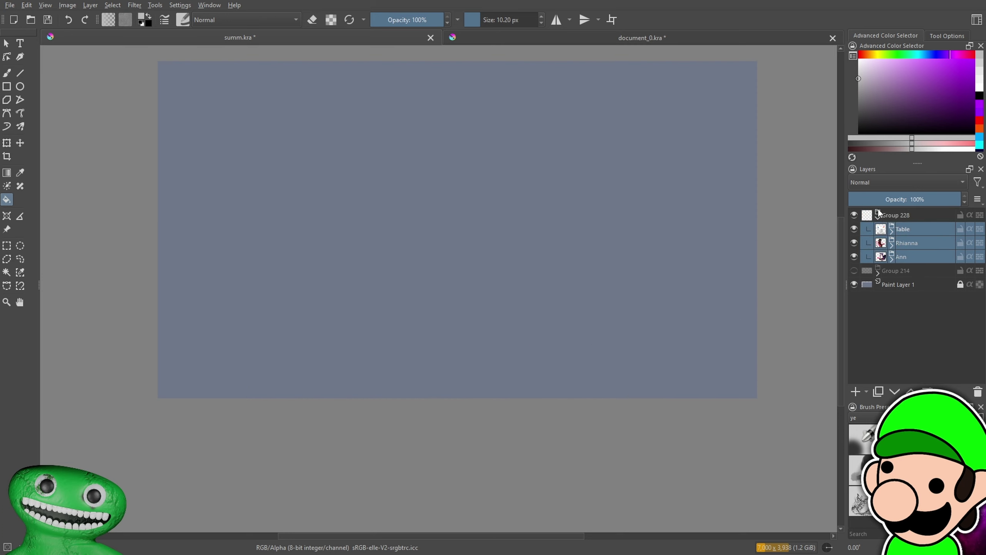
{"action": "double_click", "coordinate": [900, 215]}
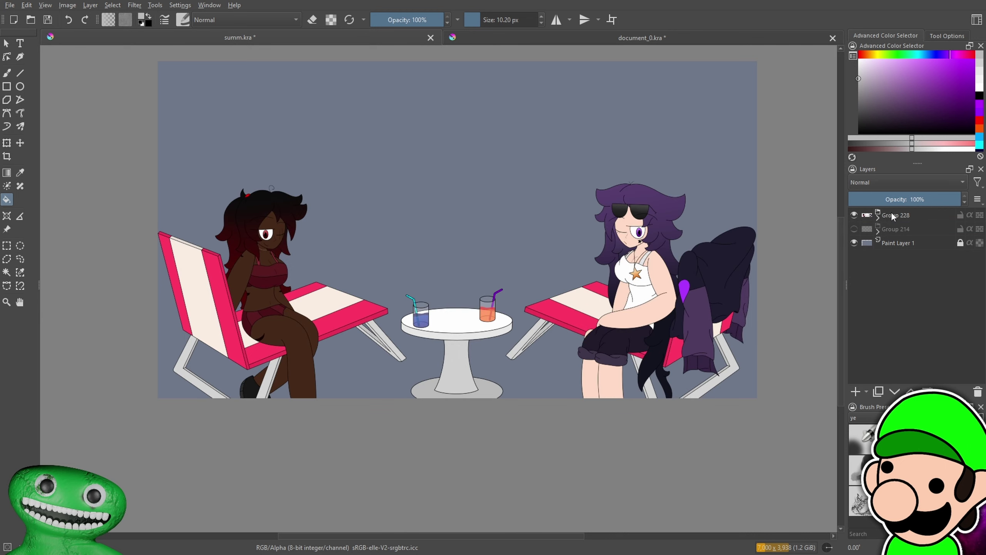
{"action": "type", "text": "FRONT"}
{"action": "key", "text": "Return"}
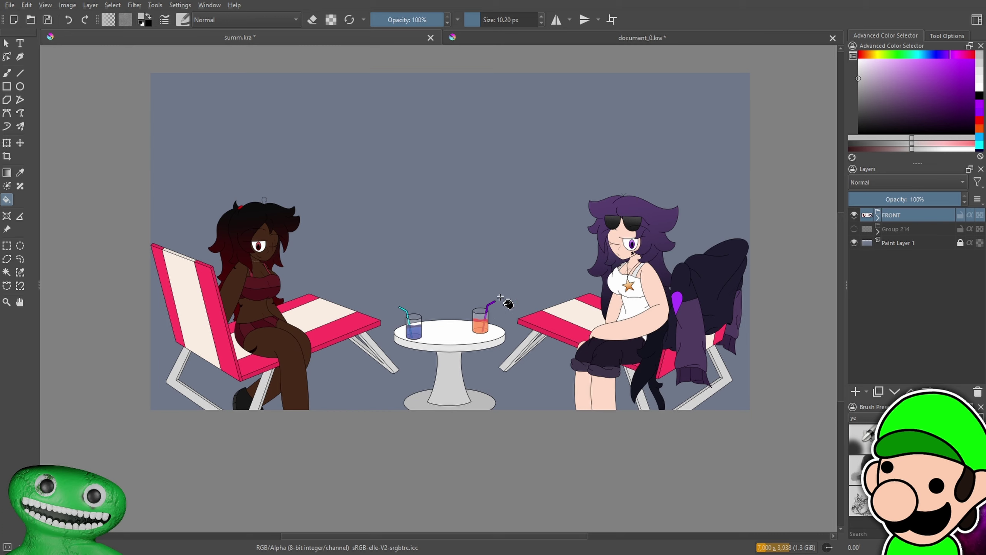
{"action": "scroll", "coordinate": [501, 233], "scroll_direction": "up", "scroll_amount": 2}
{"action": "scroll", "coordinate": [486, 141], "scroll_direction": "down", "scroll_amount": 2}
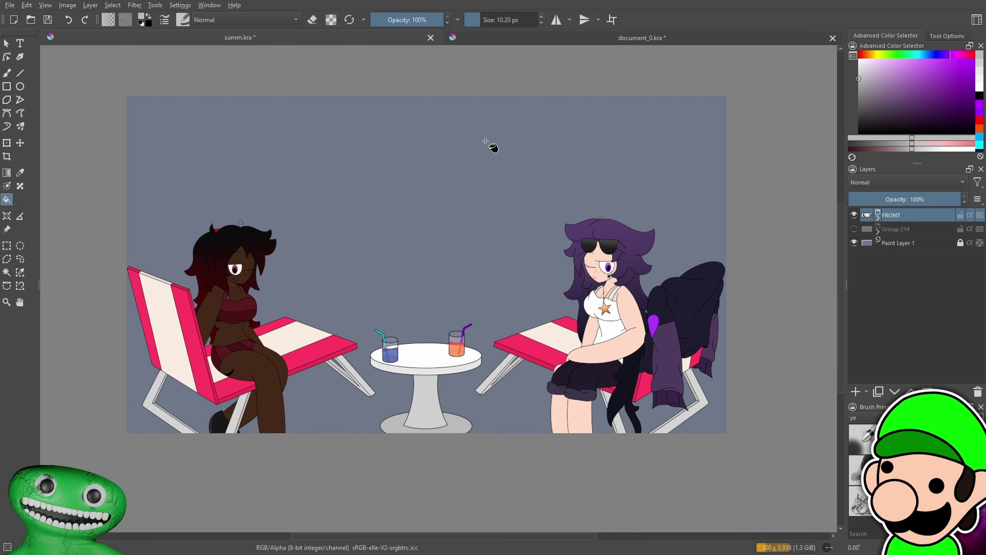